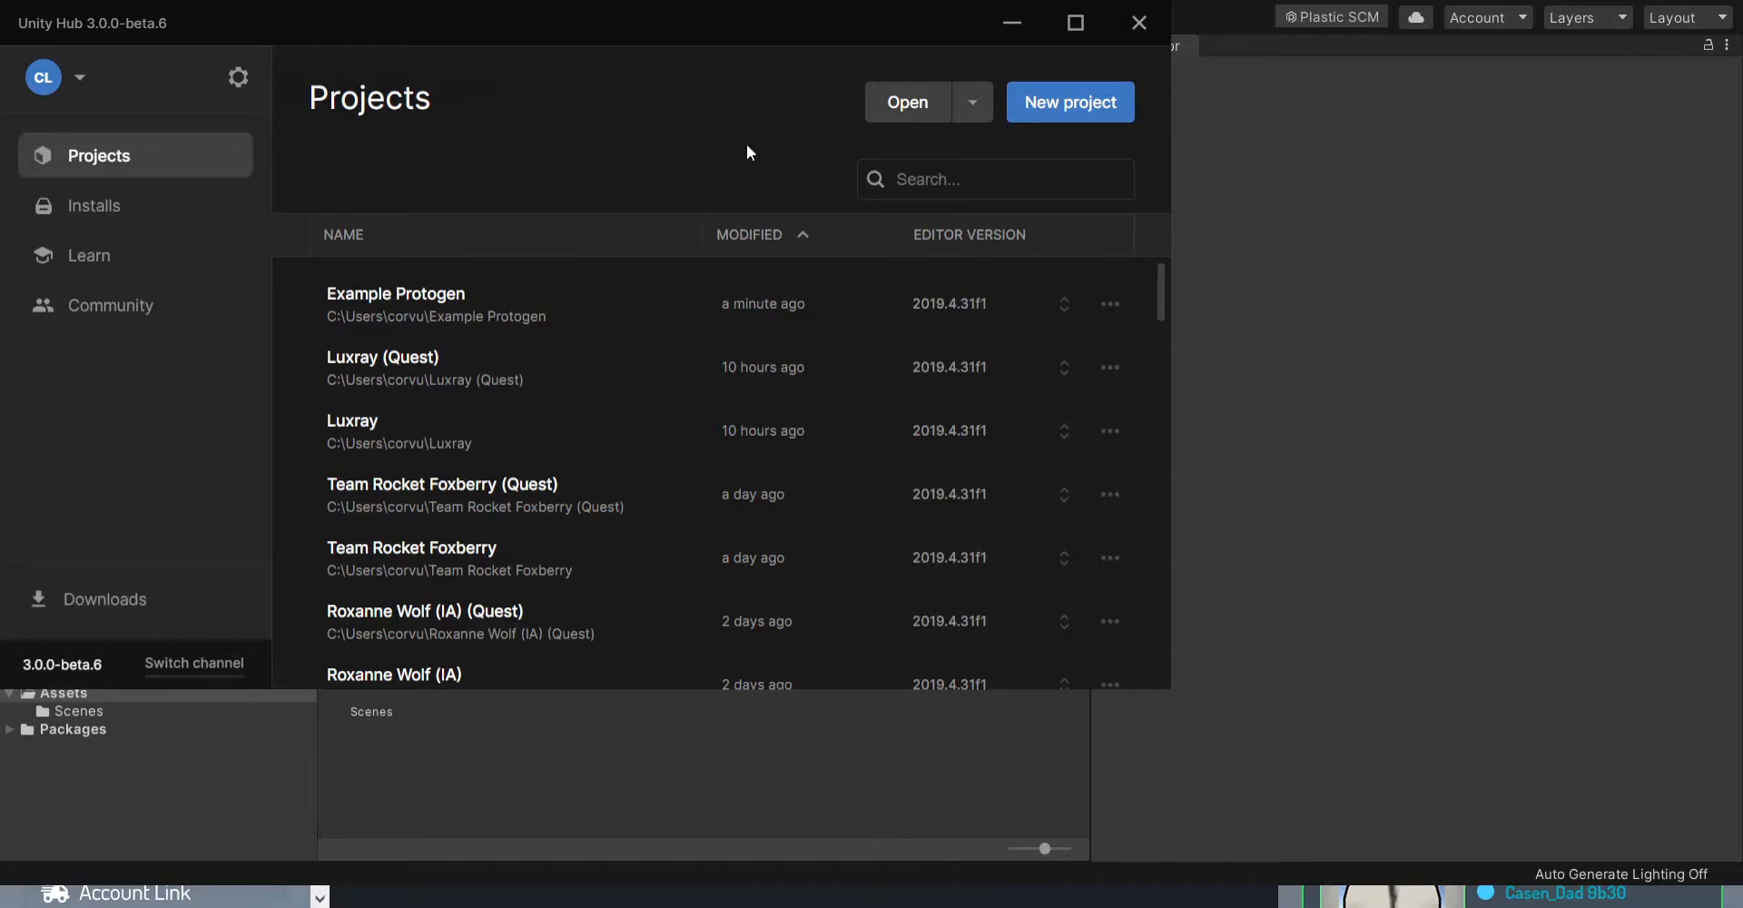
- Review the Example Protogen project's editor version and the new project template options, and put Unity Hub away
left_click(992, 308)
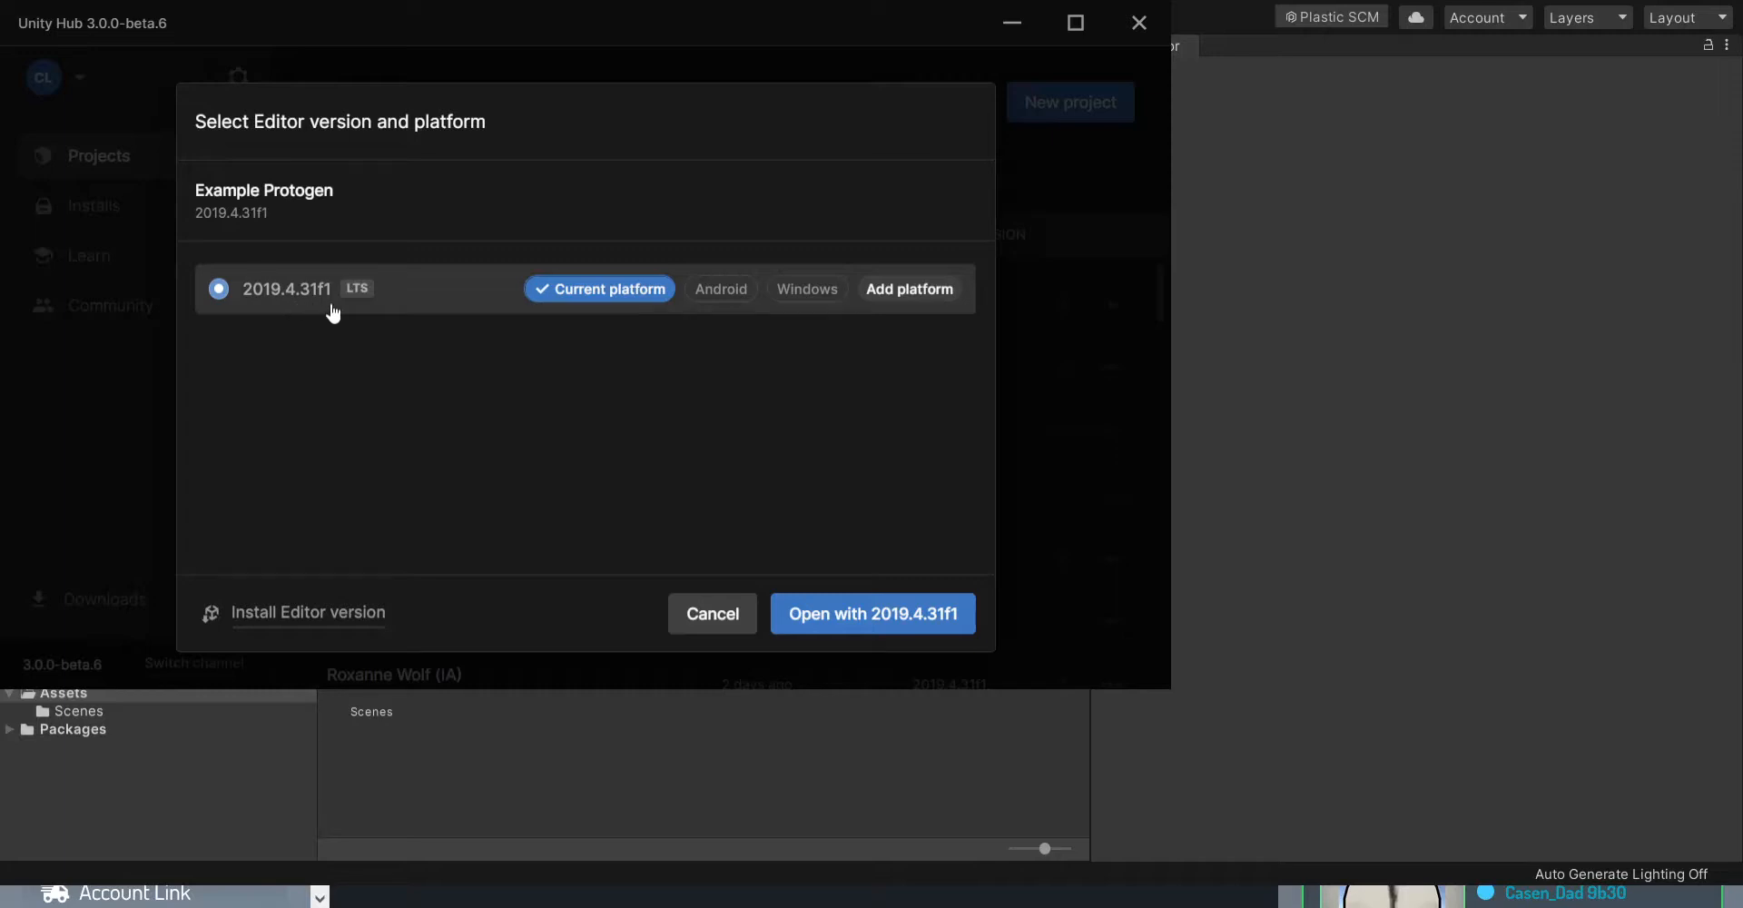
left_click(708, 618)
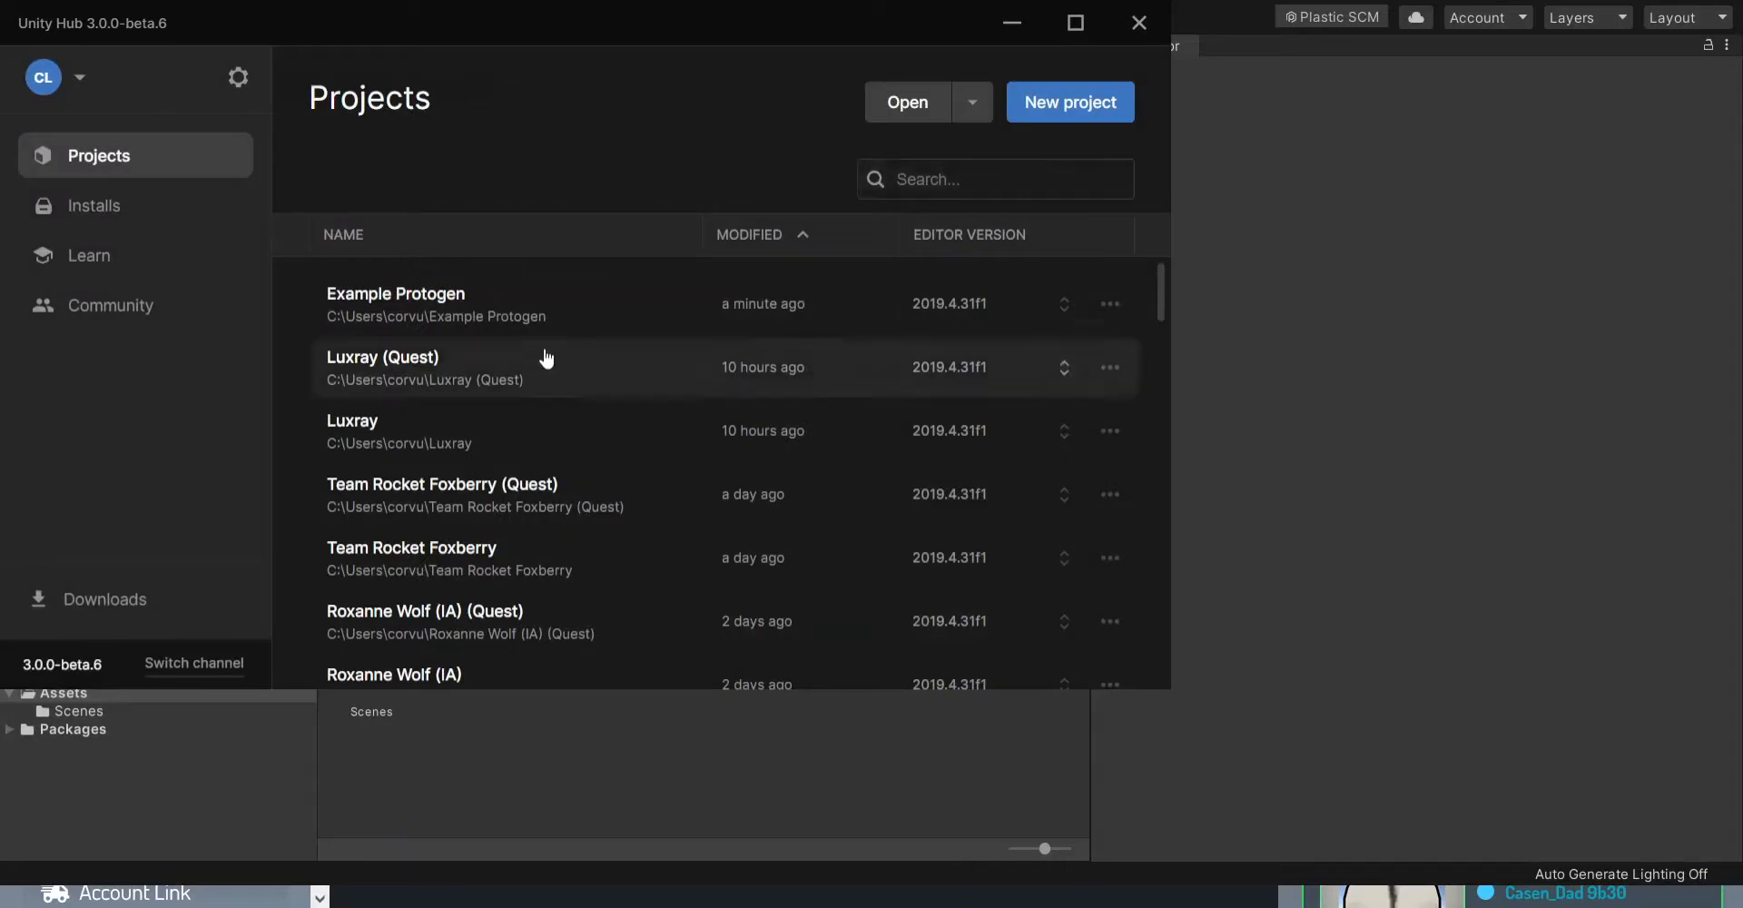
left_click(1100, 98)
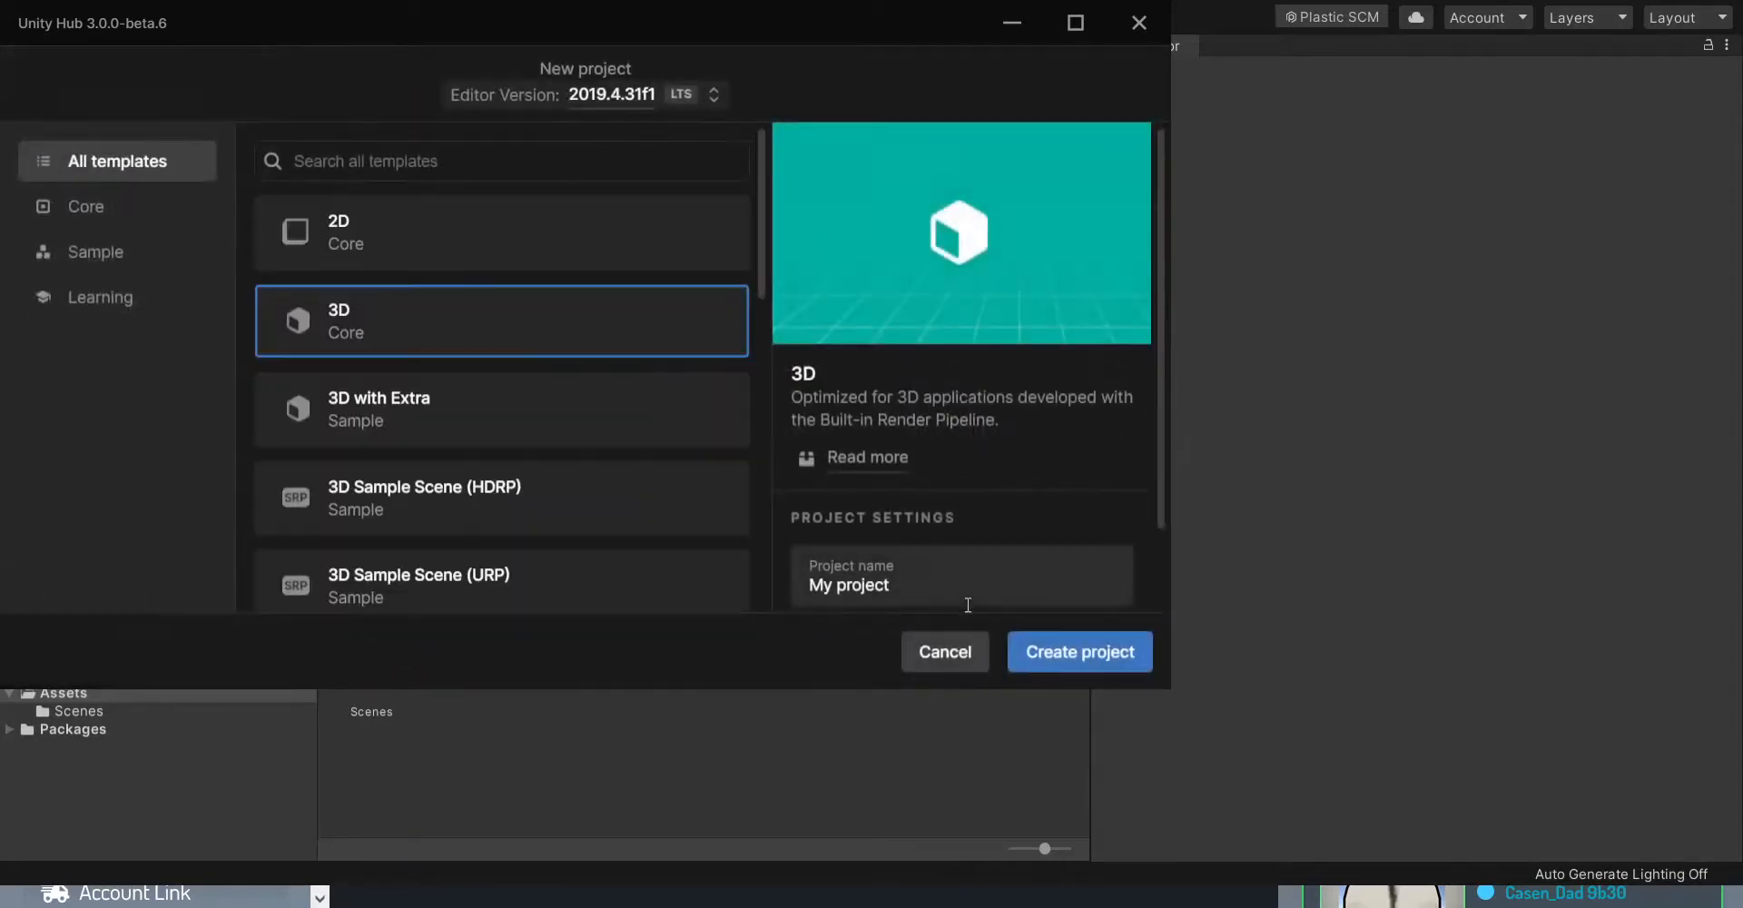
left_click(945, 651)
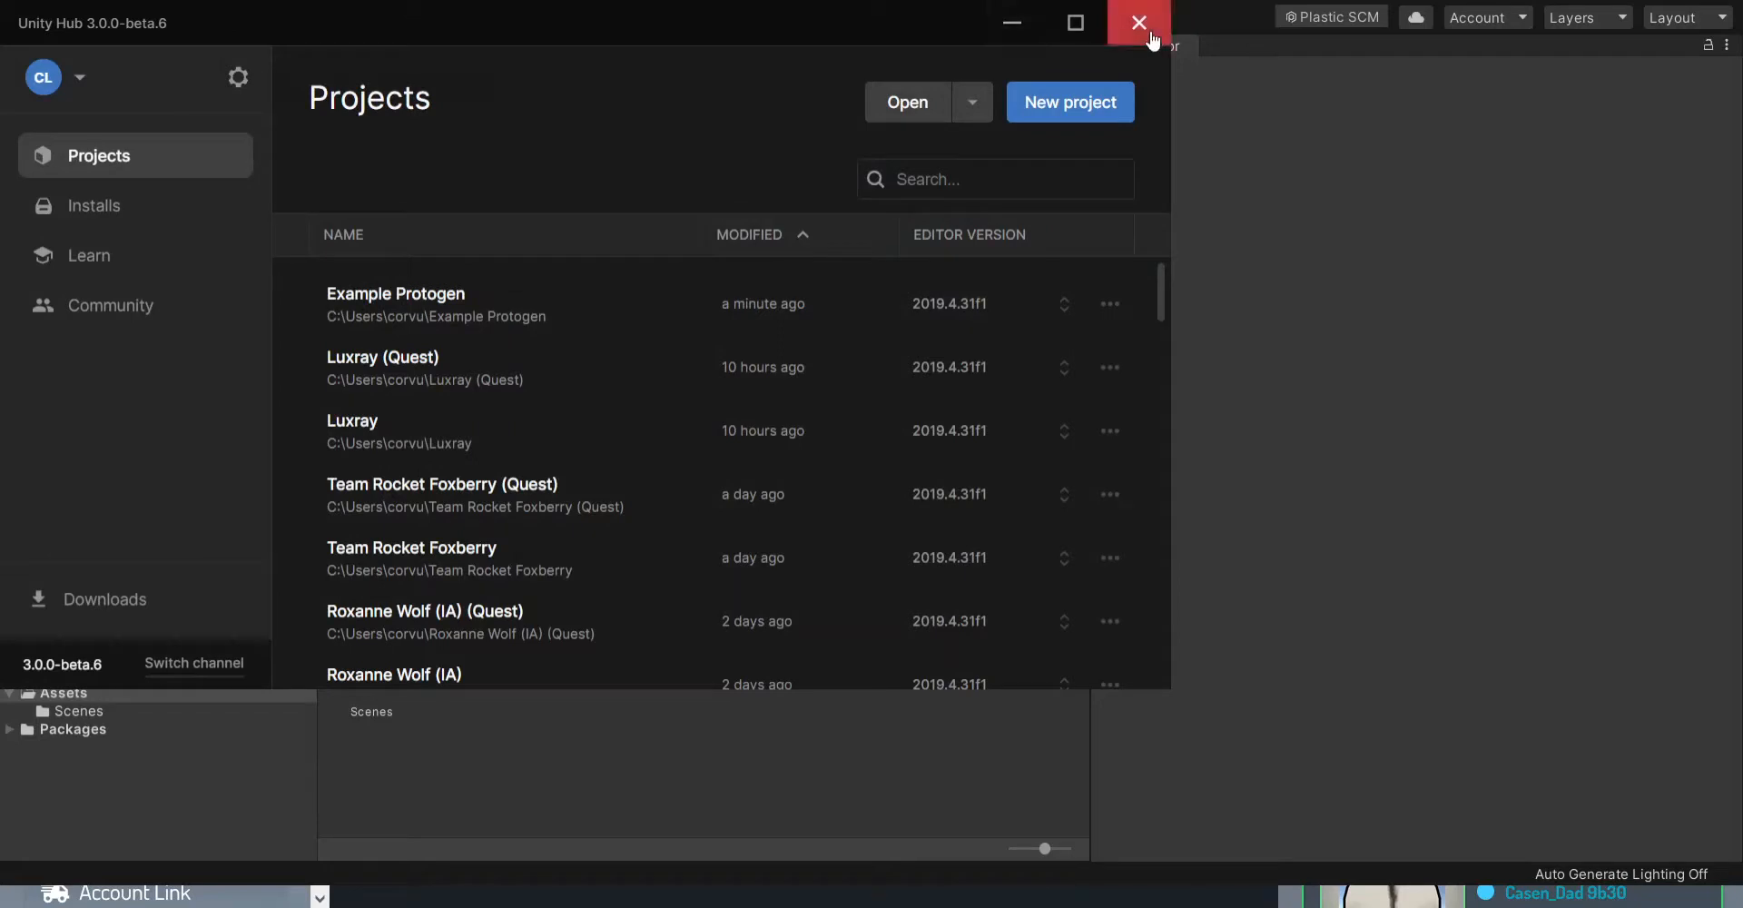
left_click(1013, 34)
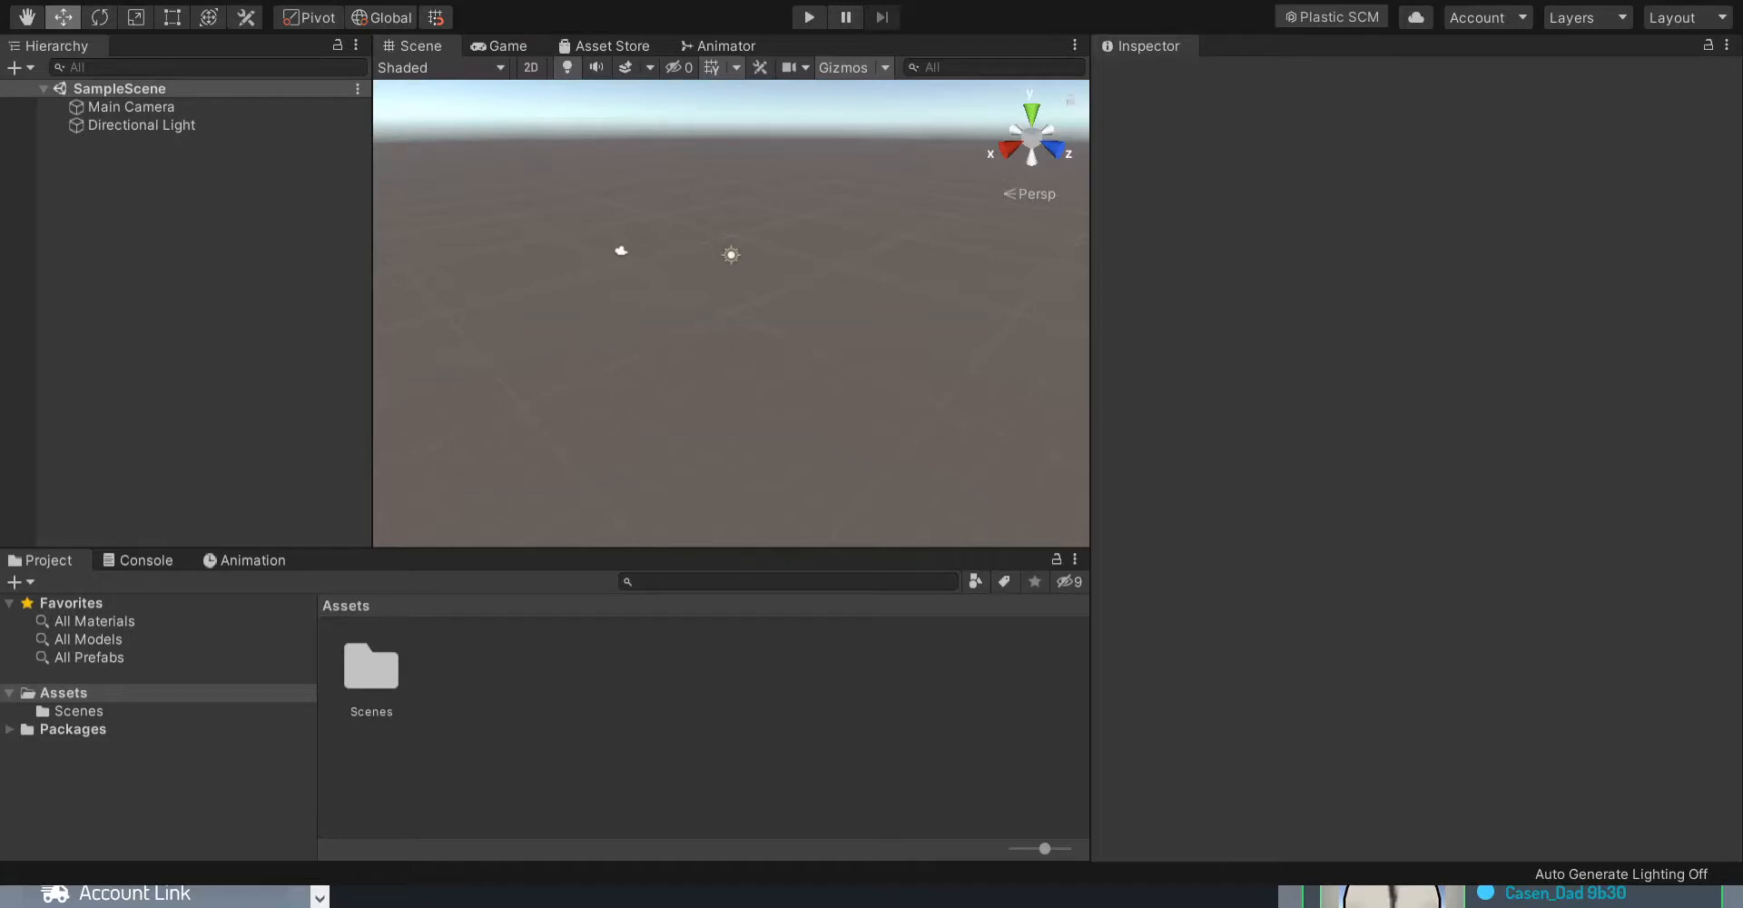
- Import the VRCSDK3-AVATAR-2021.09.03.09.25_Public package from File Explorer's Avatars\VRCSDK3 folder into the project's Assets
left_click(1312, 609)
key("alt+Tab")
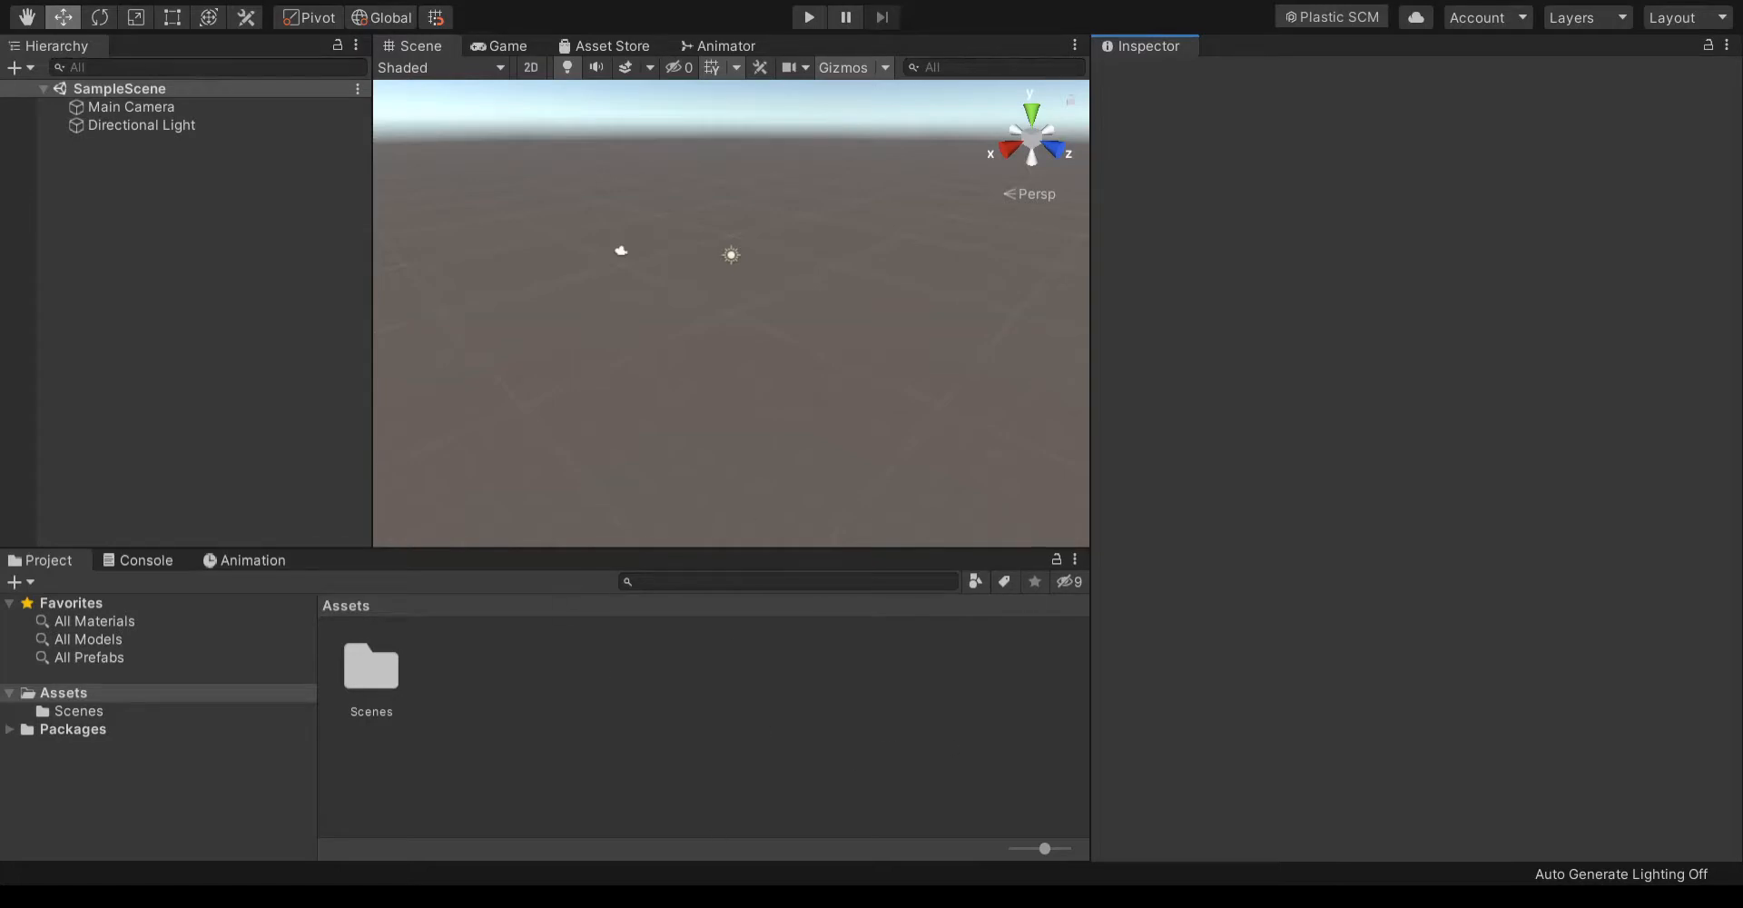
key("alt+Tab")
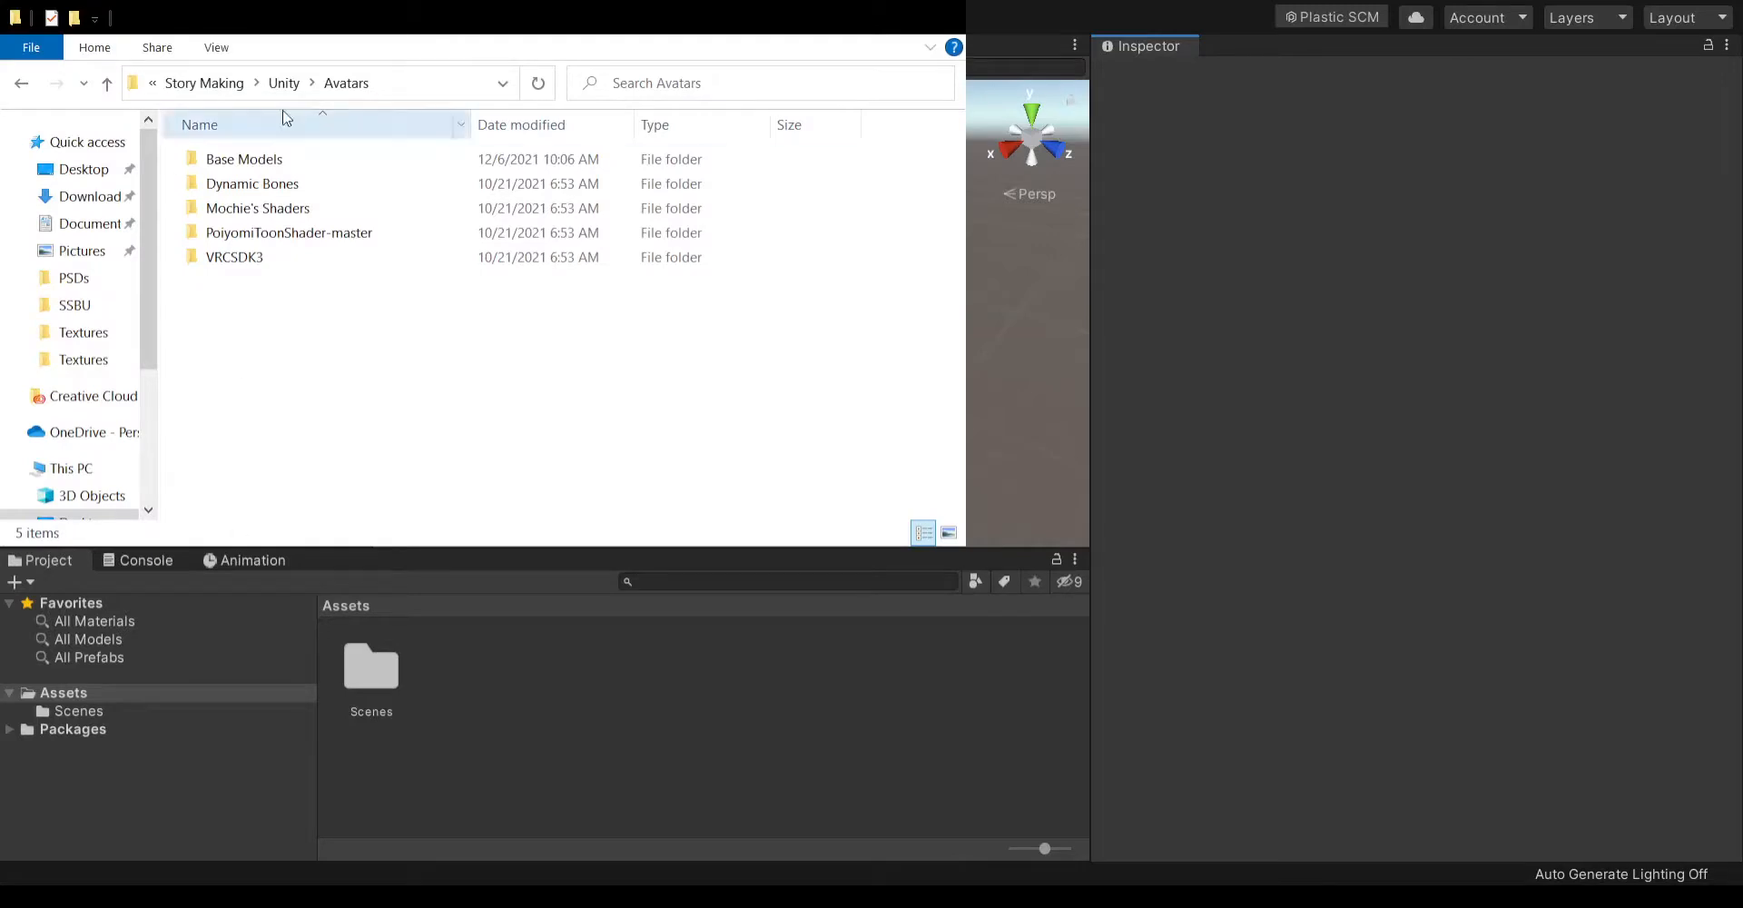
double_click(312, 258)
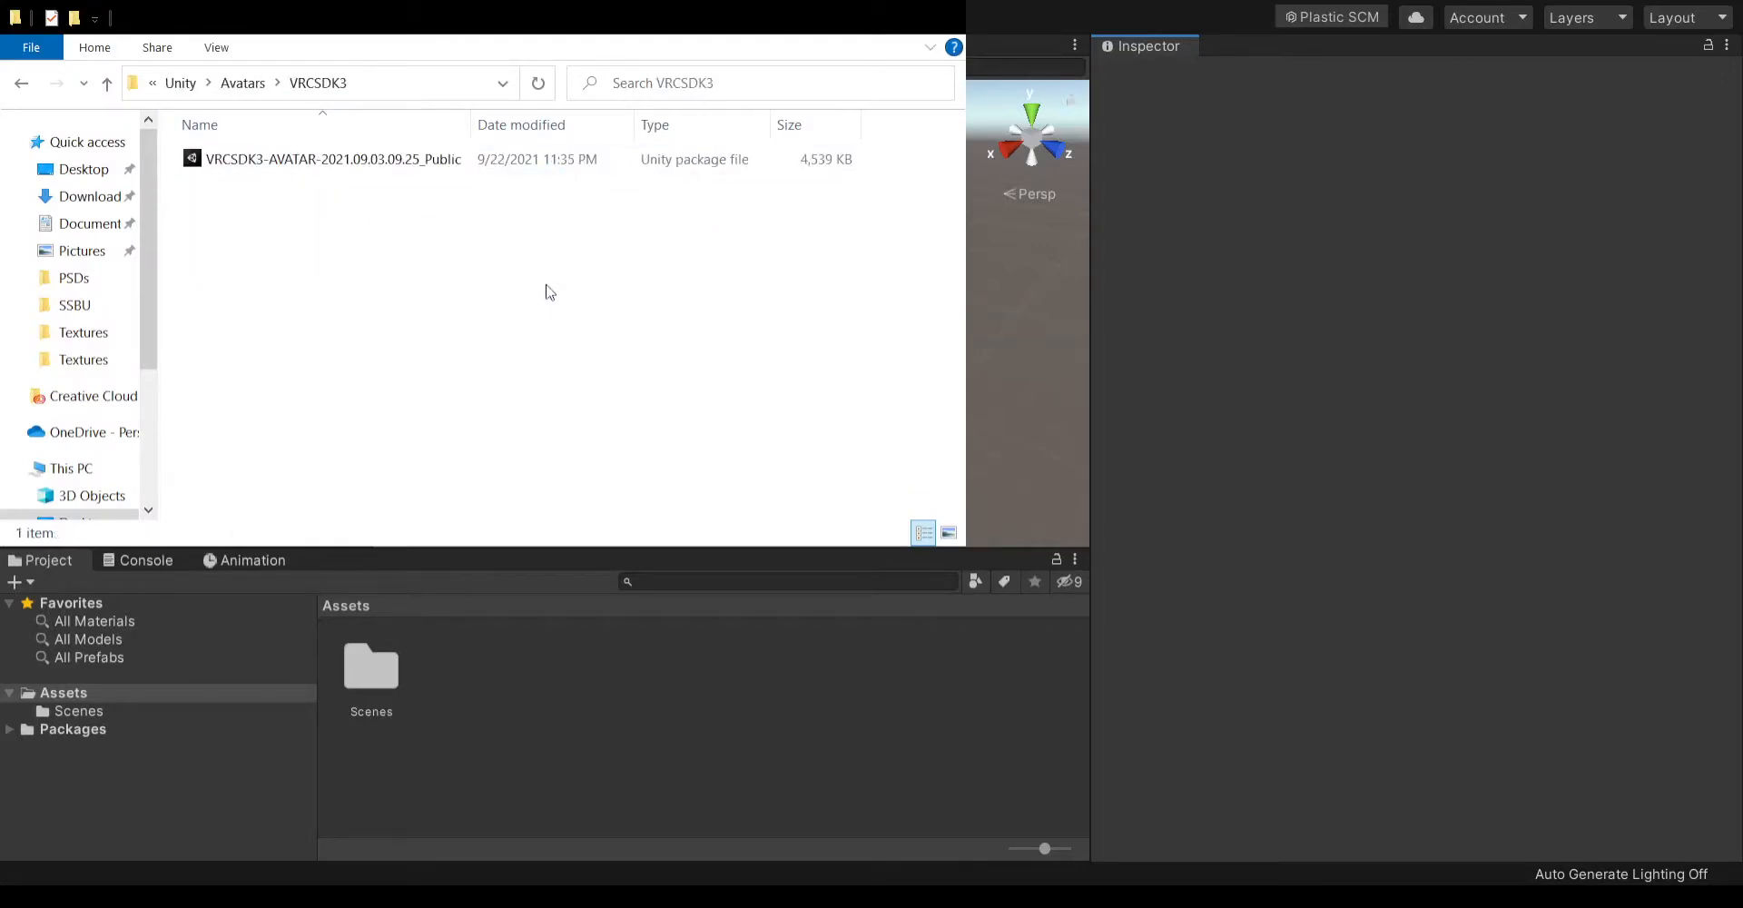
left_click(243, 82)
left_click(432, 408)
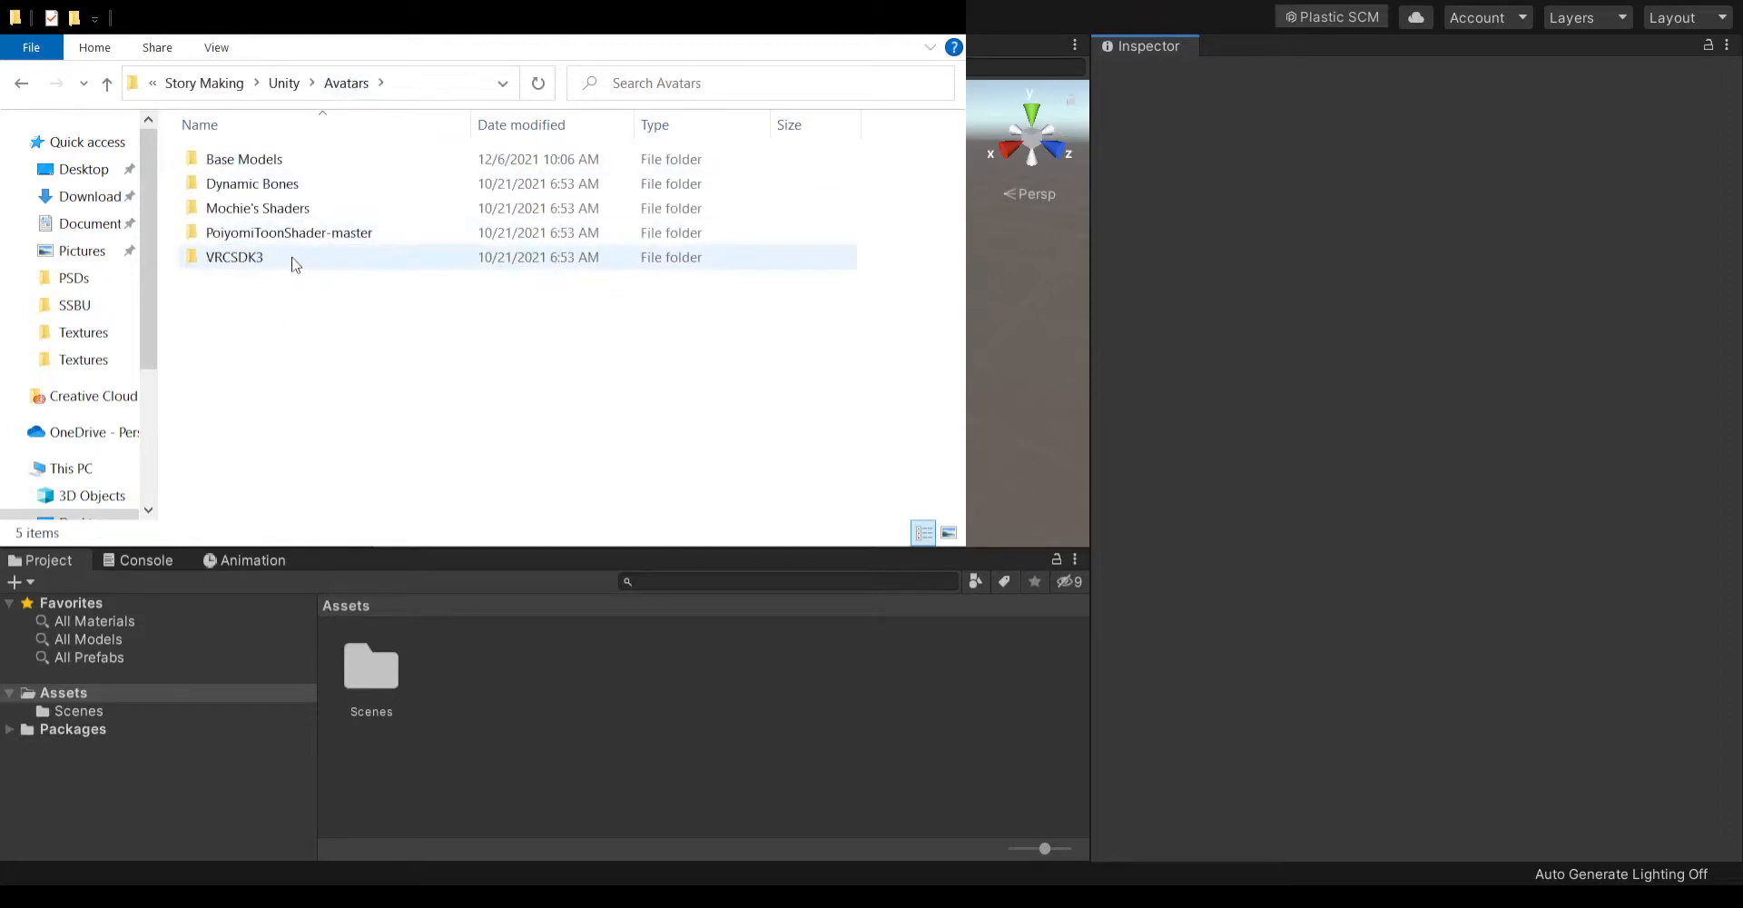
double_click(296, 258)
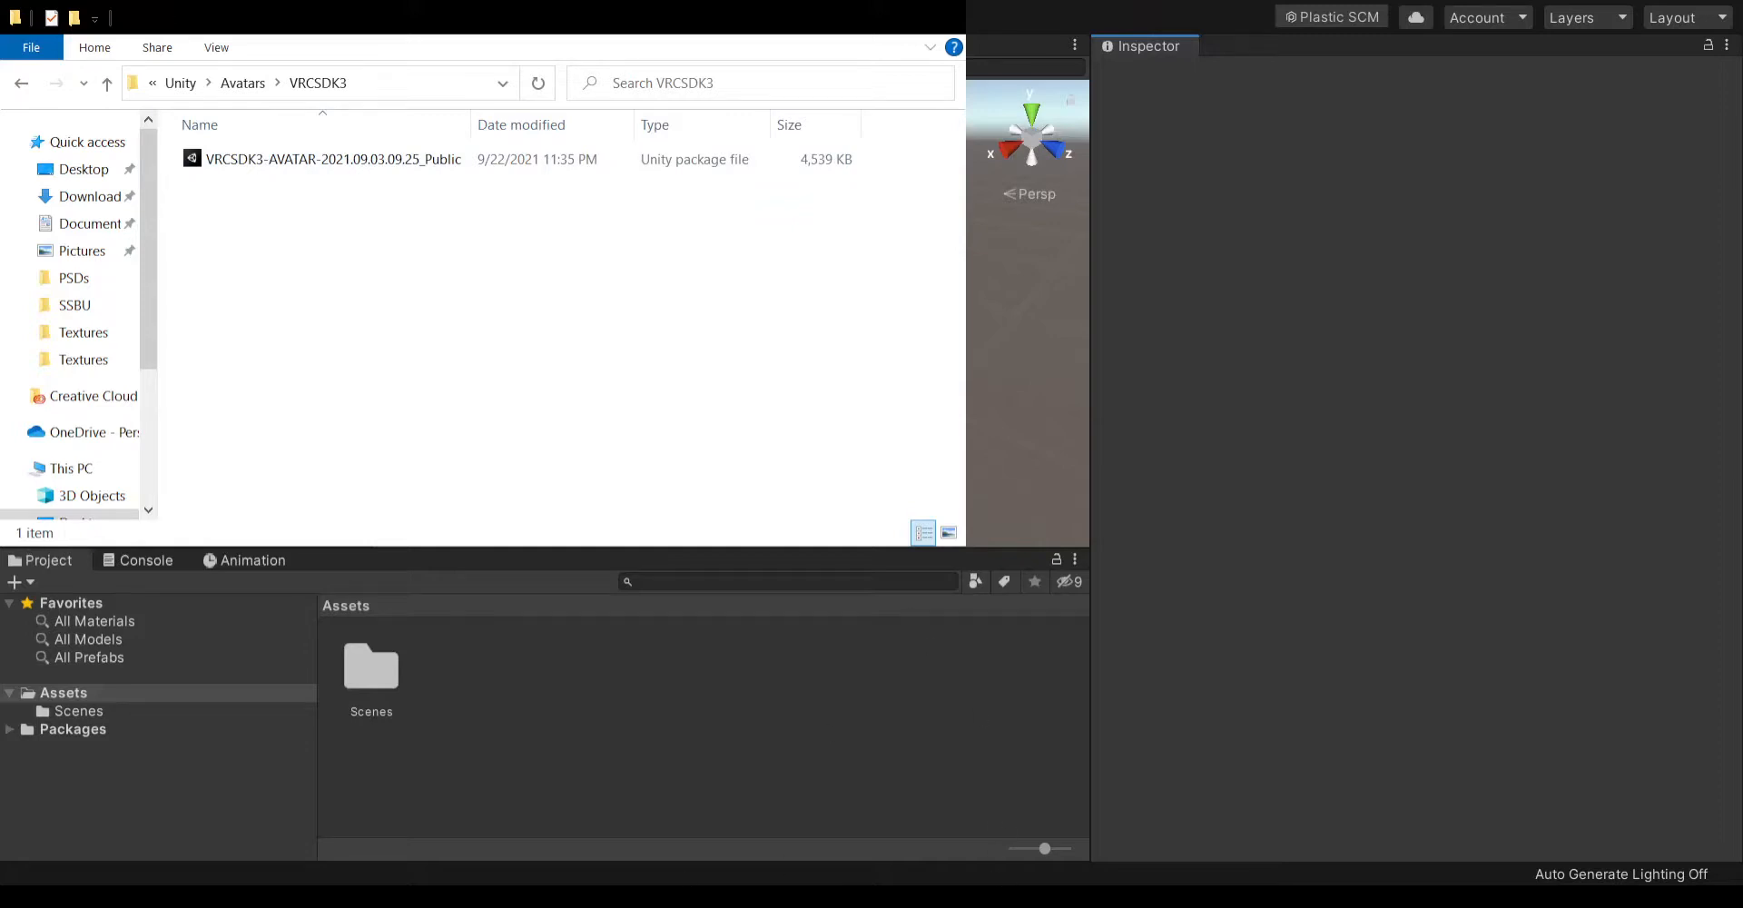
left_click(309, 159)
left_click_drag(309, 159, 581, 727)
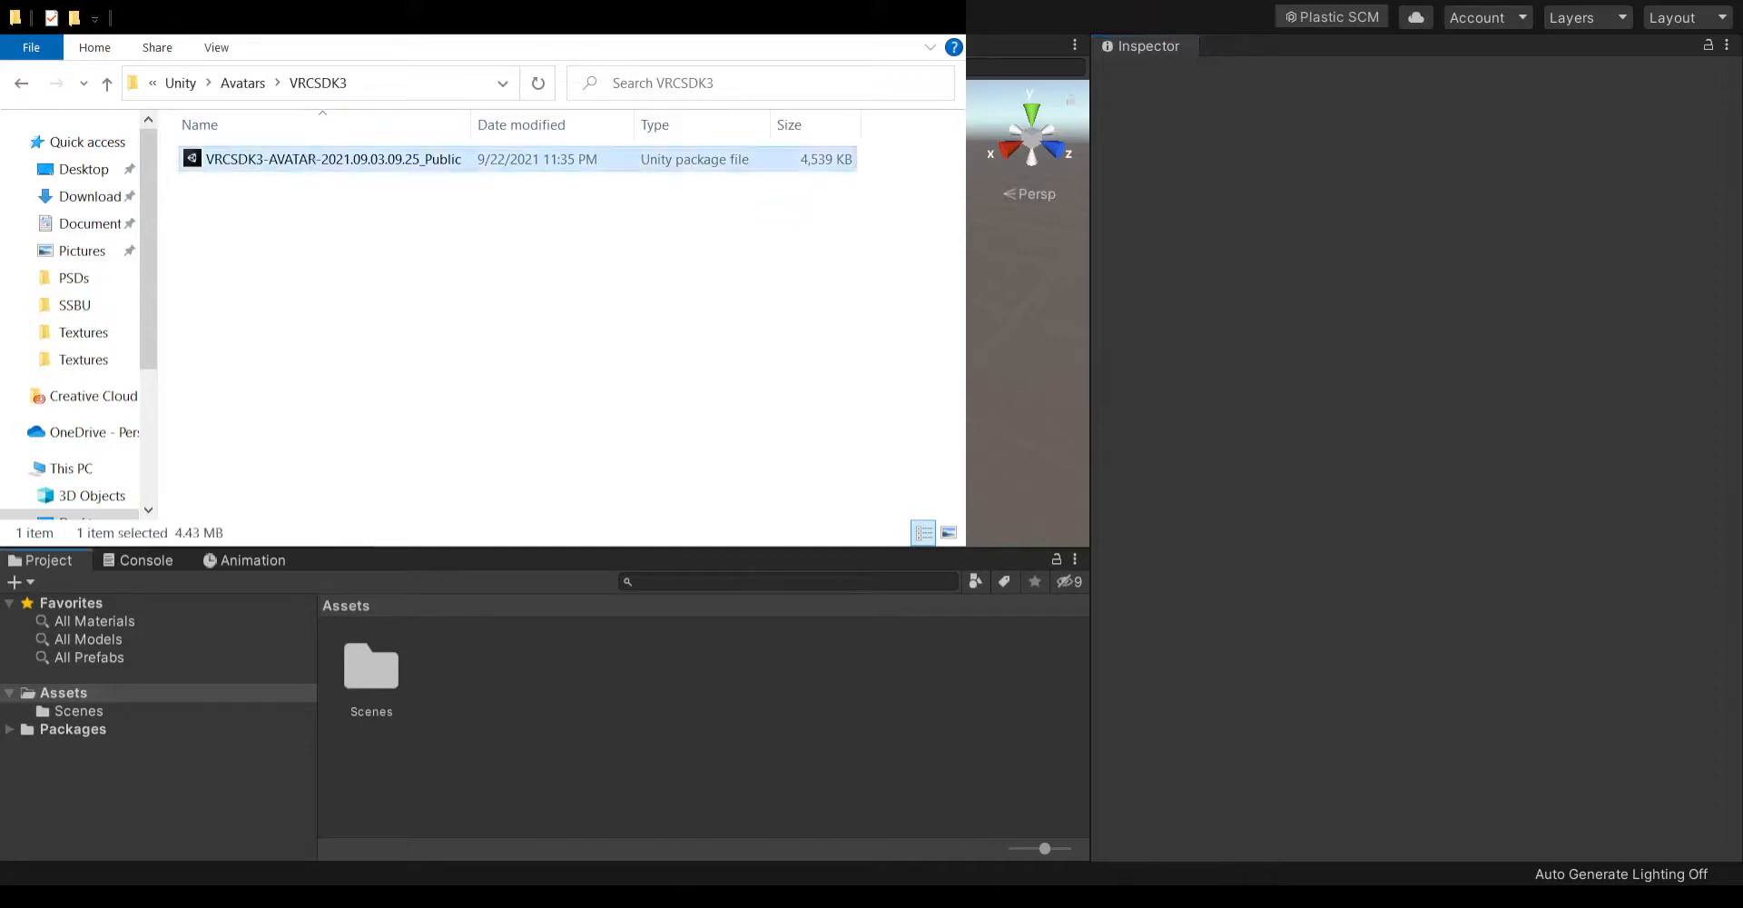
left_click(254, 83)
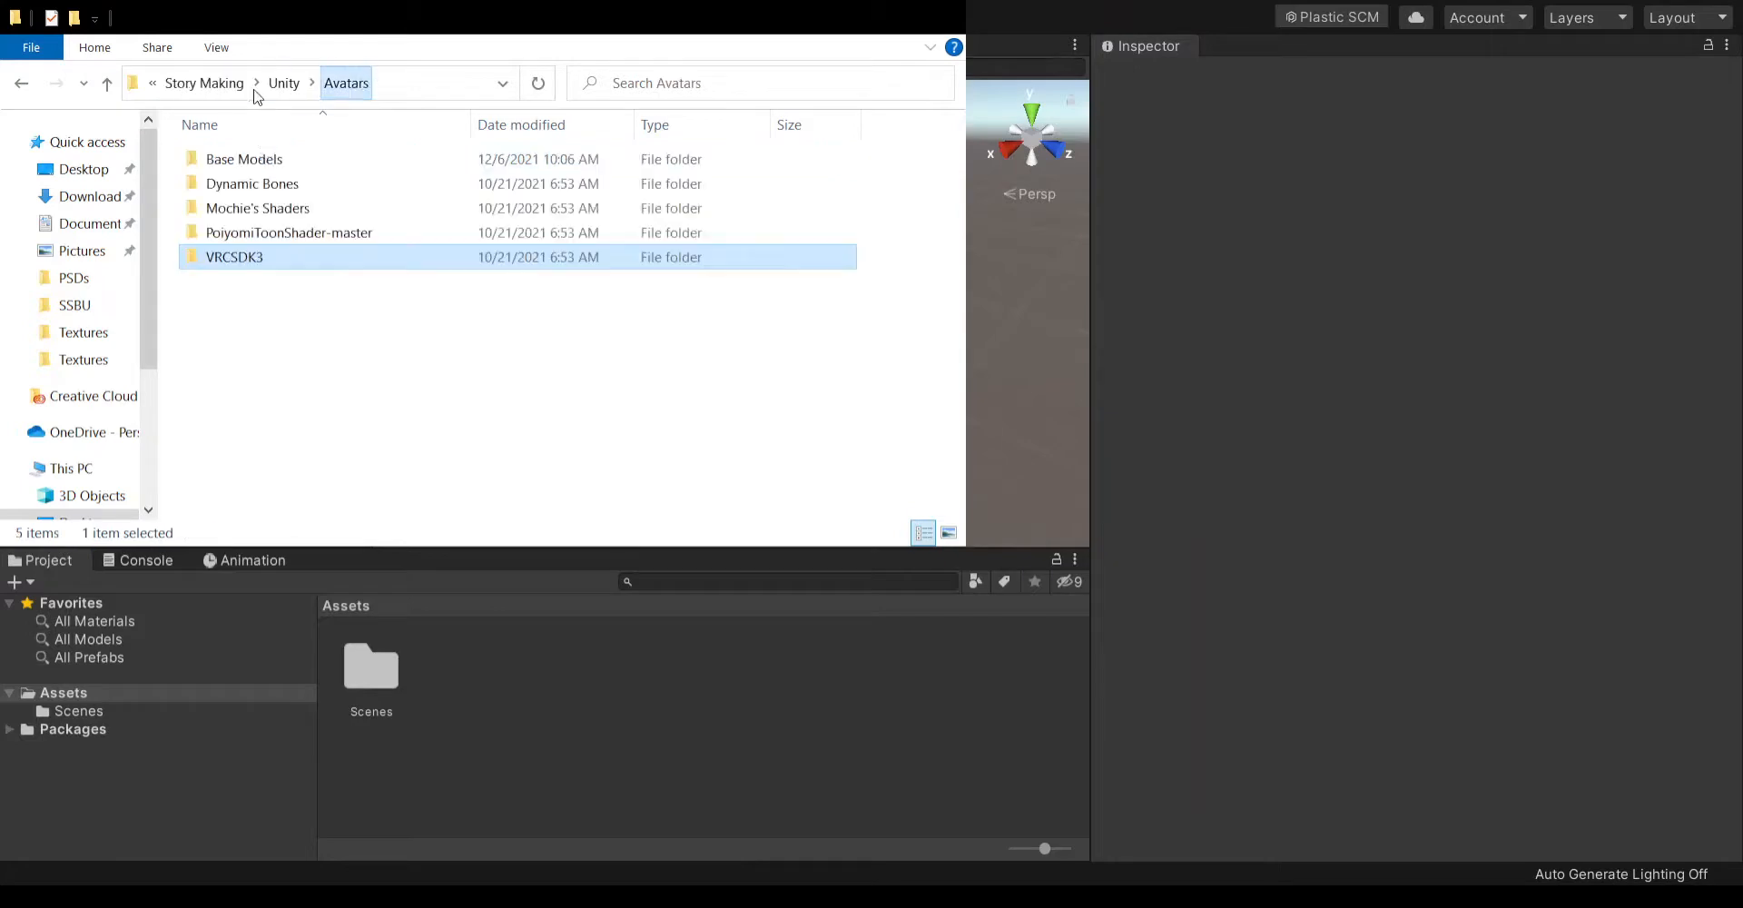
left_click(607, 652)
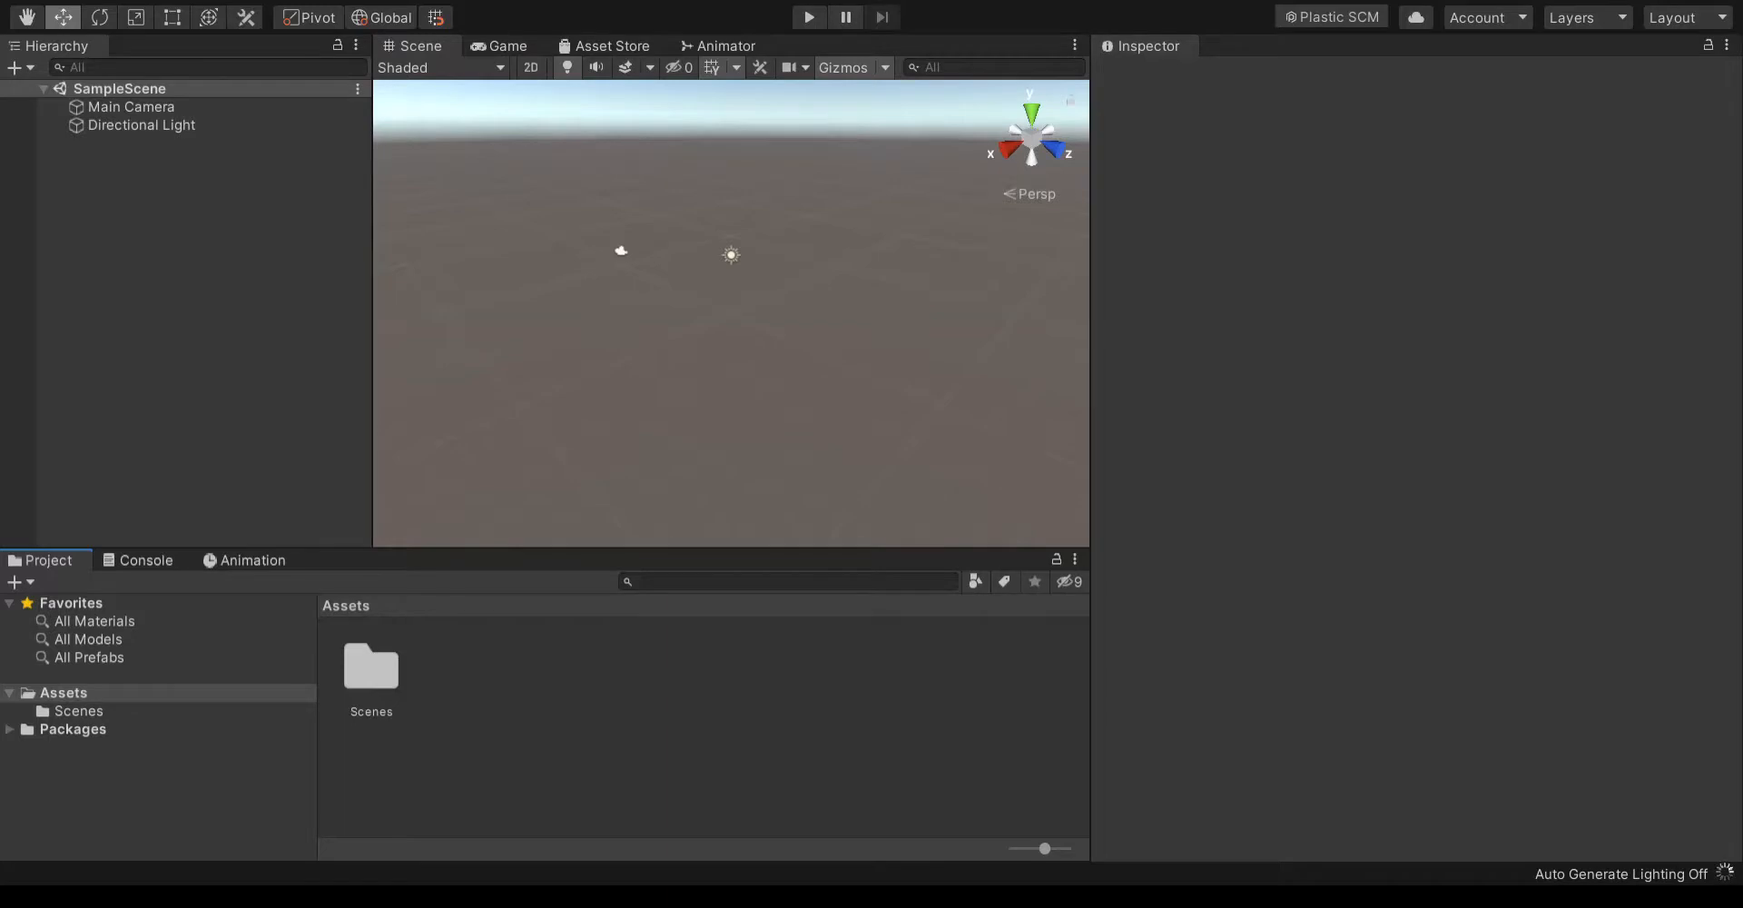
- Switch to OBS, confirm Display 1 for Display Capture, and hide the File Explorer and Example Protogen sources
key("alt+Tab")
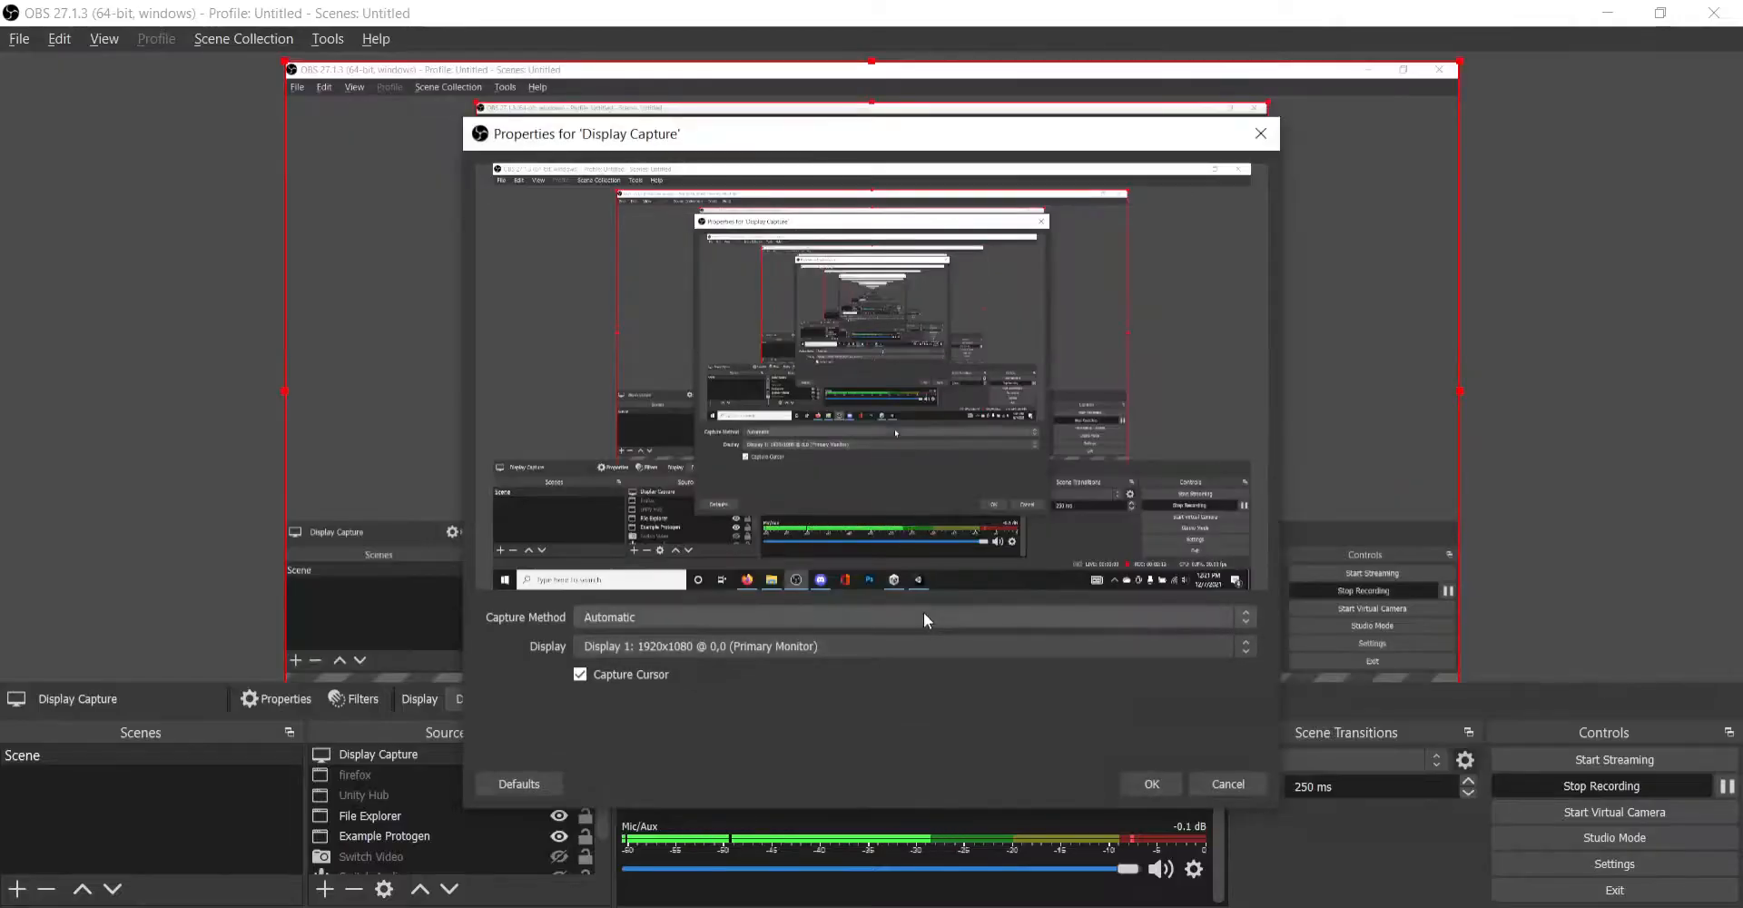
left_click(1152, 784)
scroll(508, 803, "down", 2)
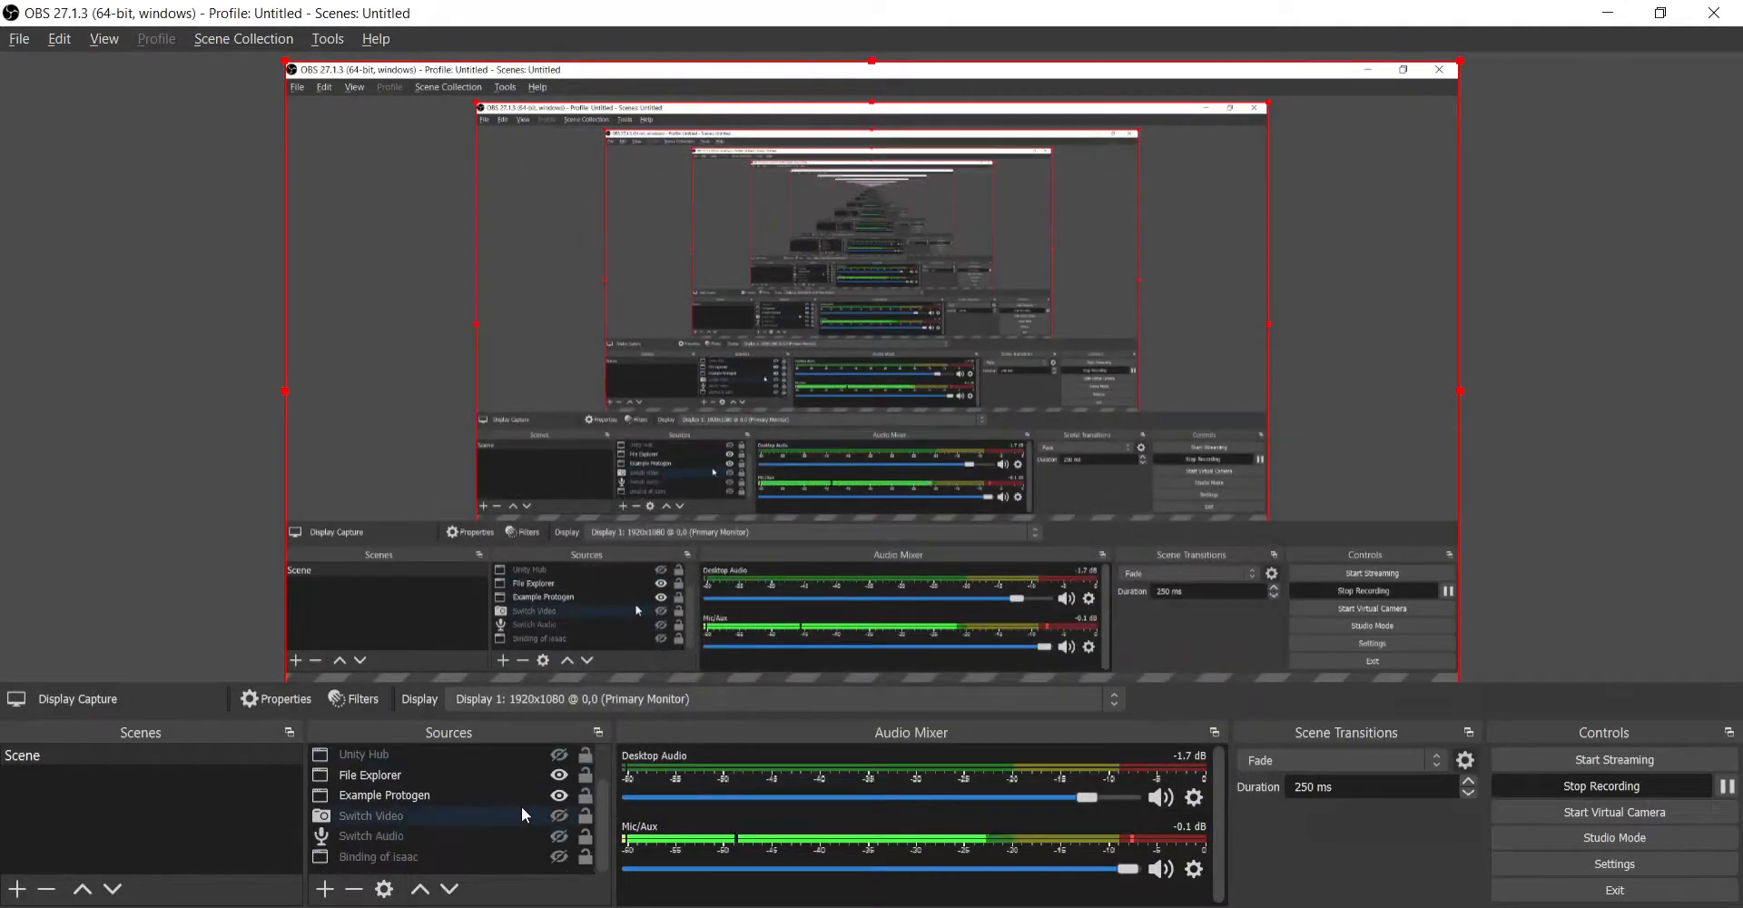
left_click(560, 796)
scroll(502, 804, "up", 2)
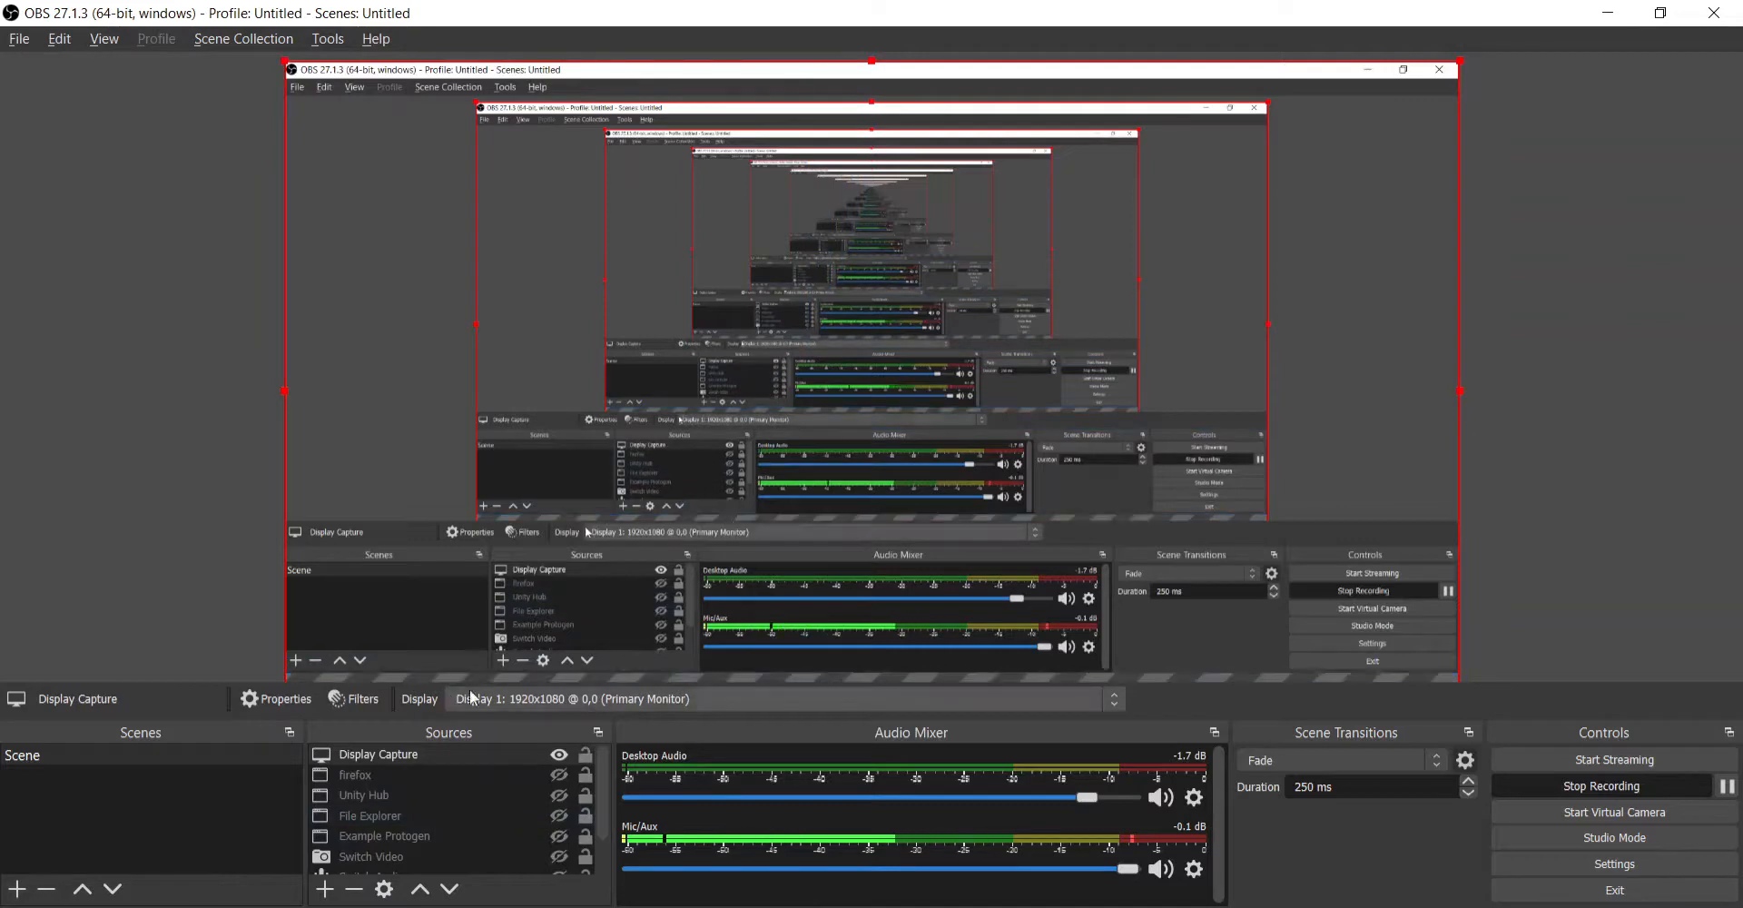
right_click(712, 675)
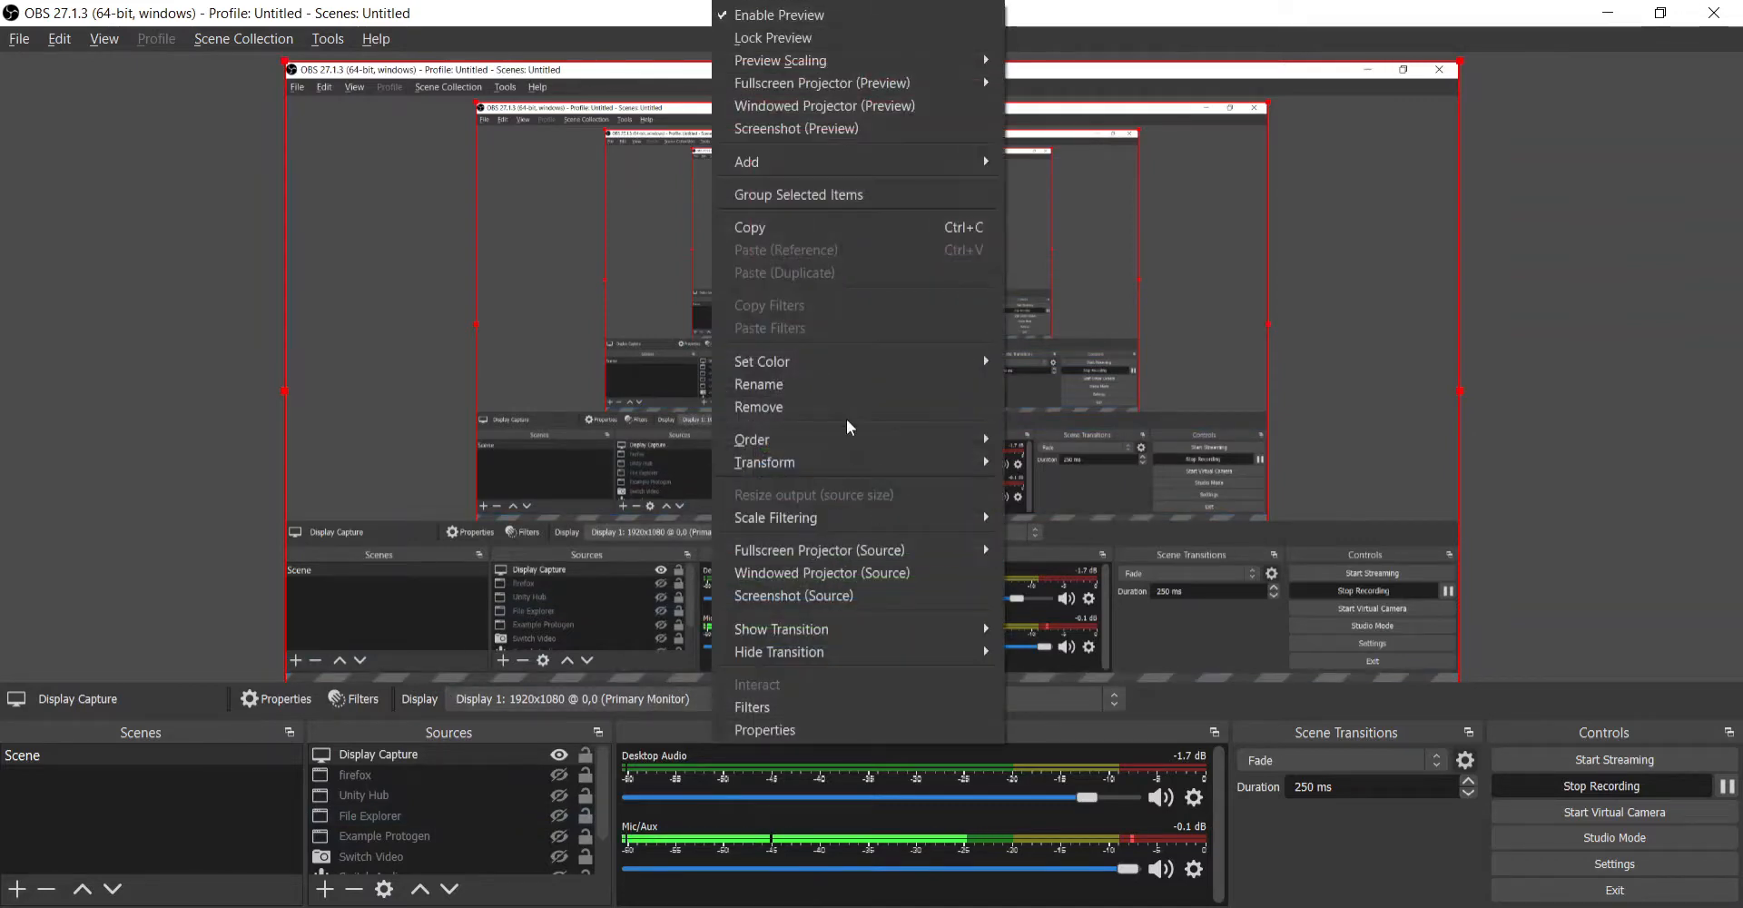
left_click(1585, 513)
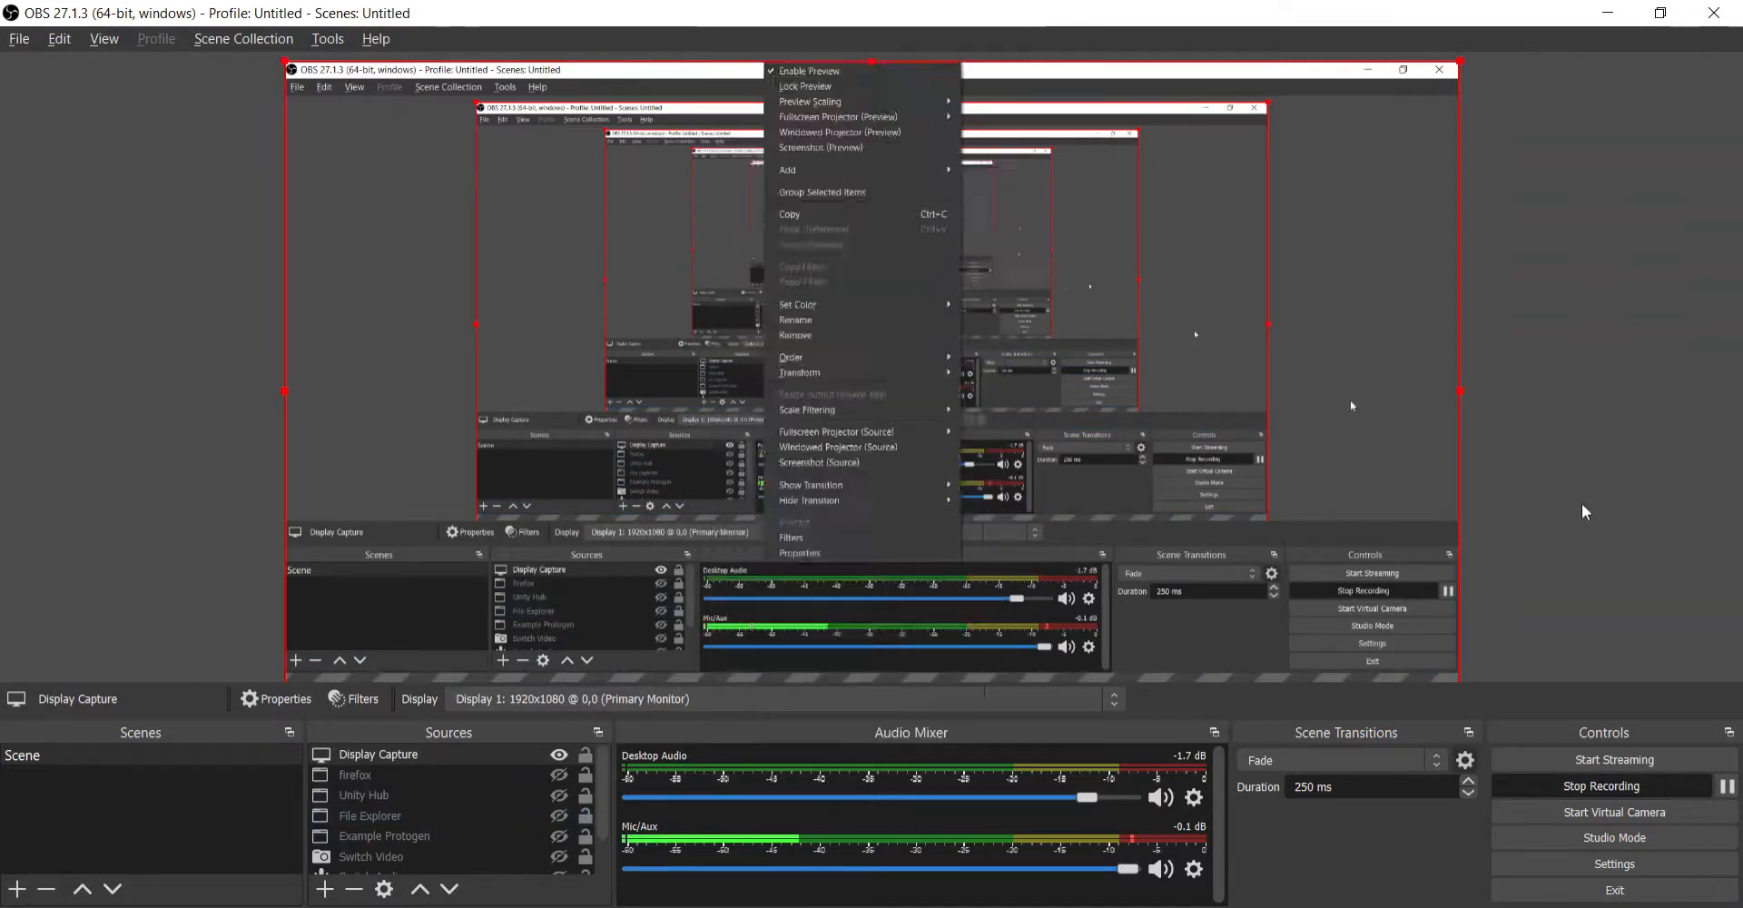
right_click(1115, 609)
left_click(1547, 550)
left_click(1396, 499)
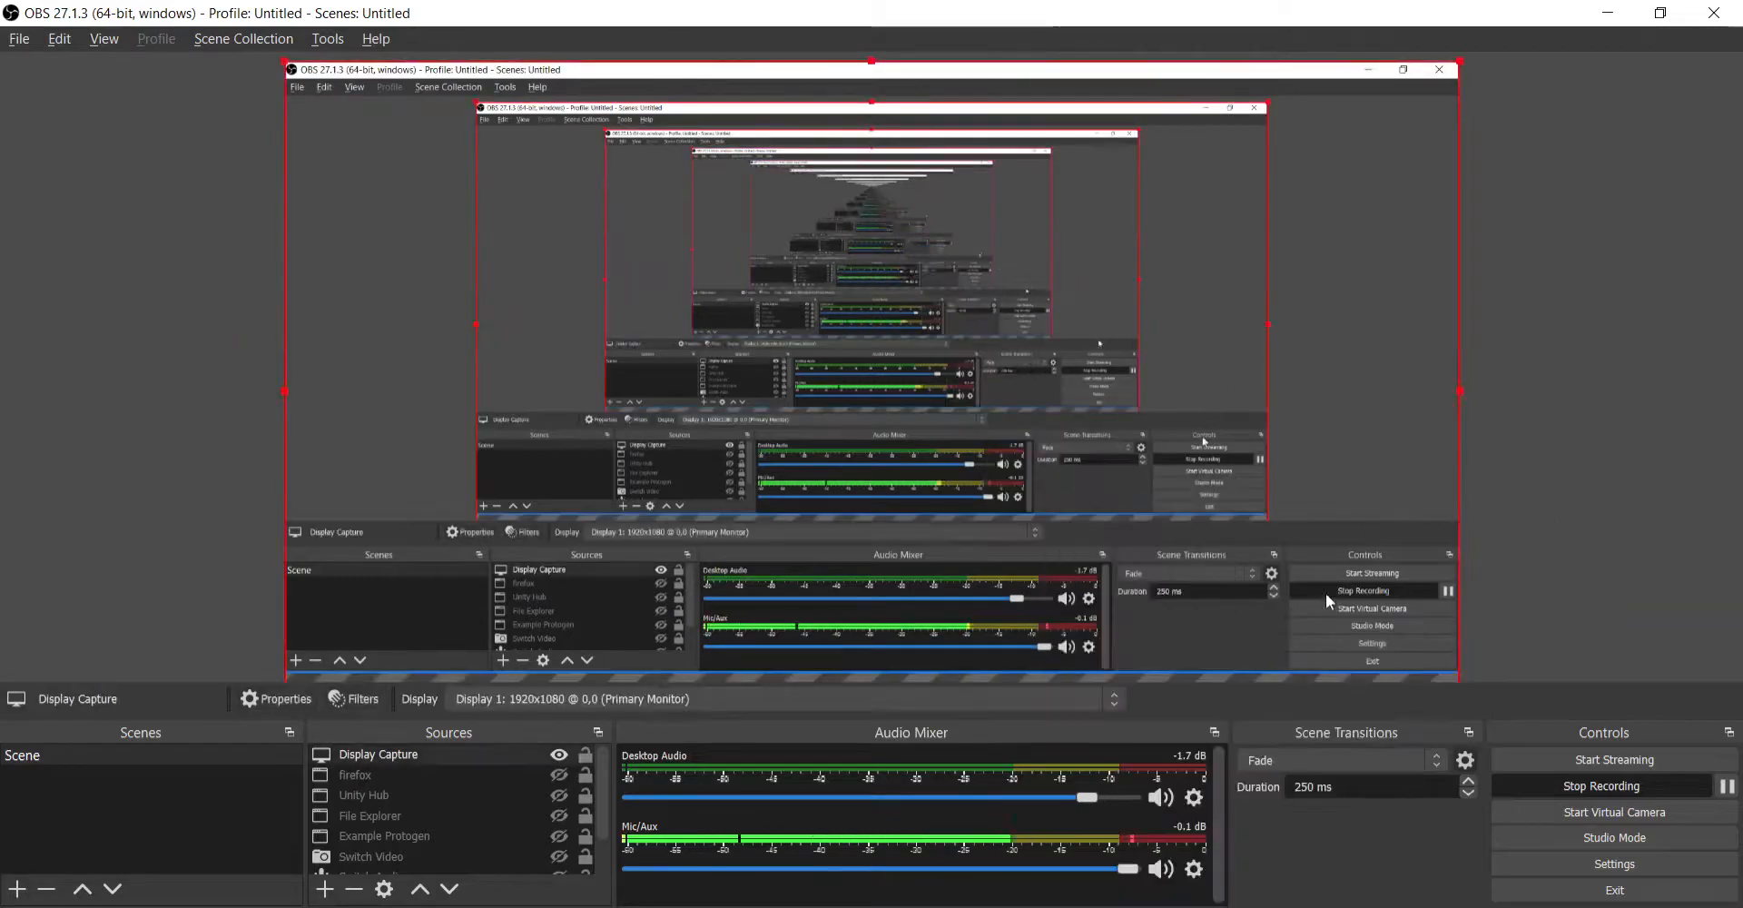
right_click(1201, 678)
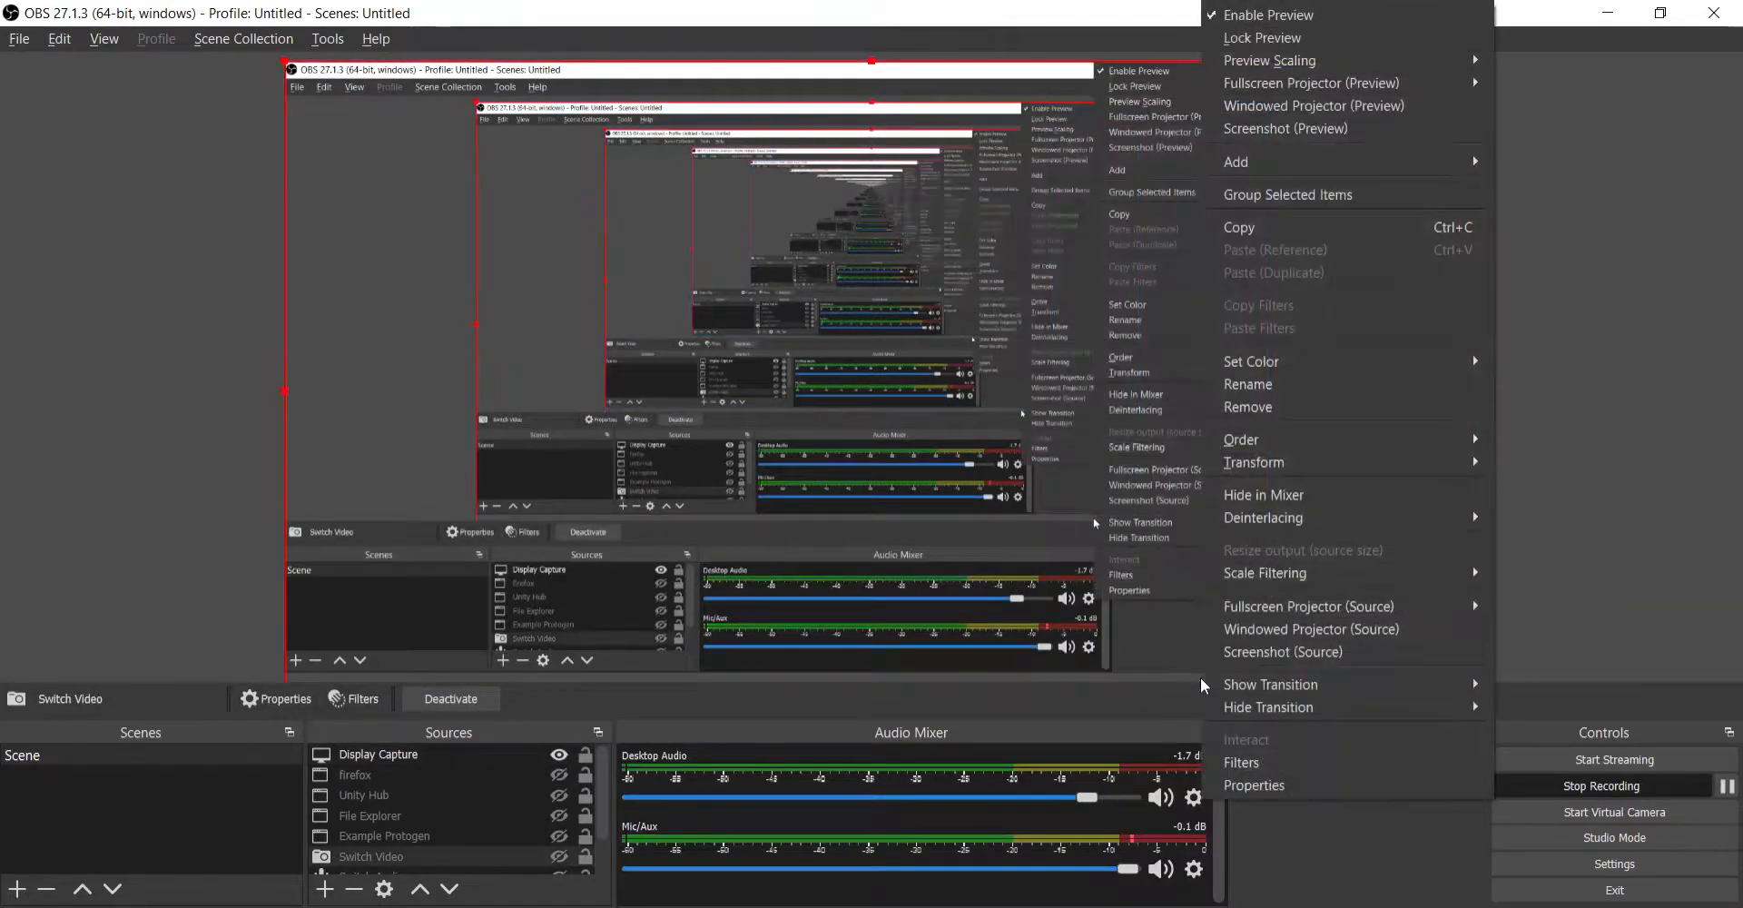
left_click(1676, 561)
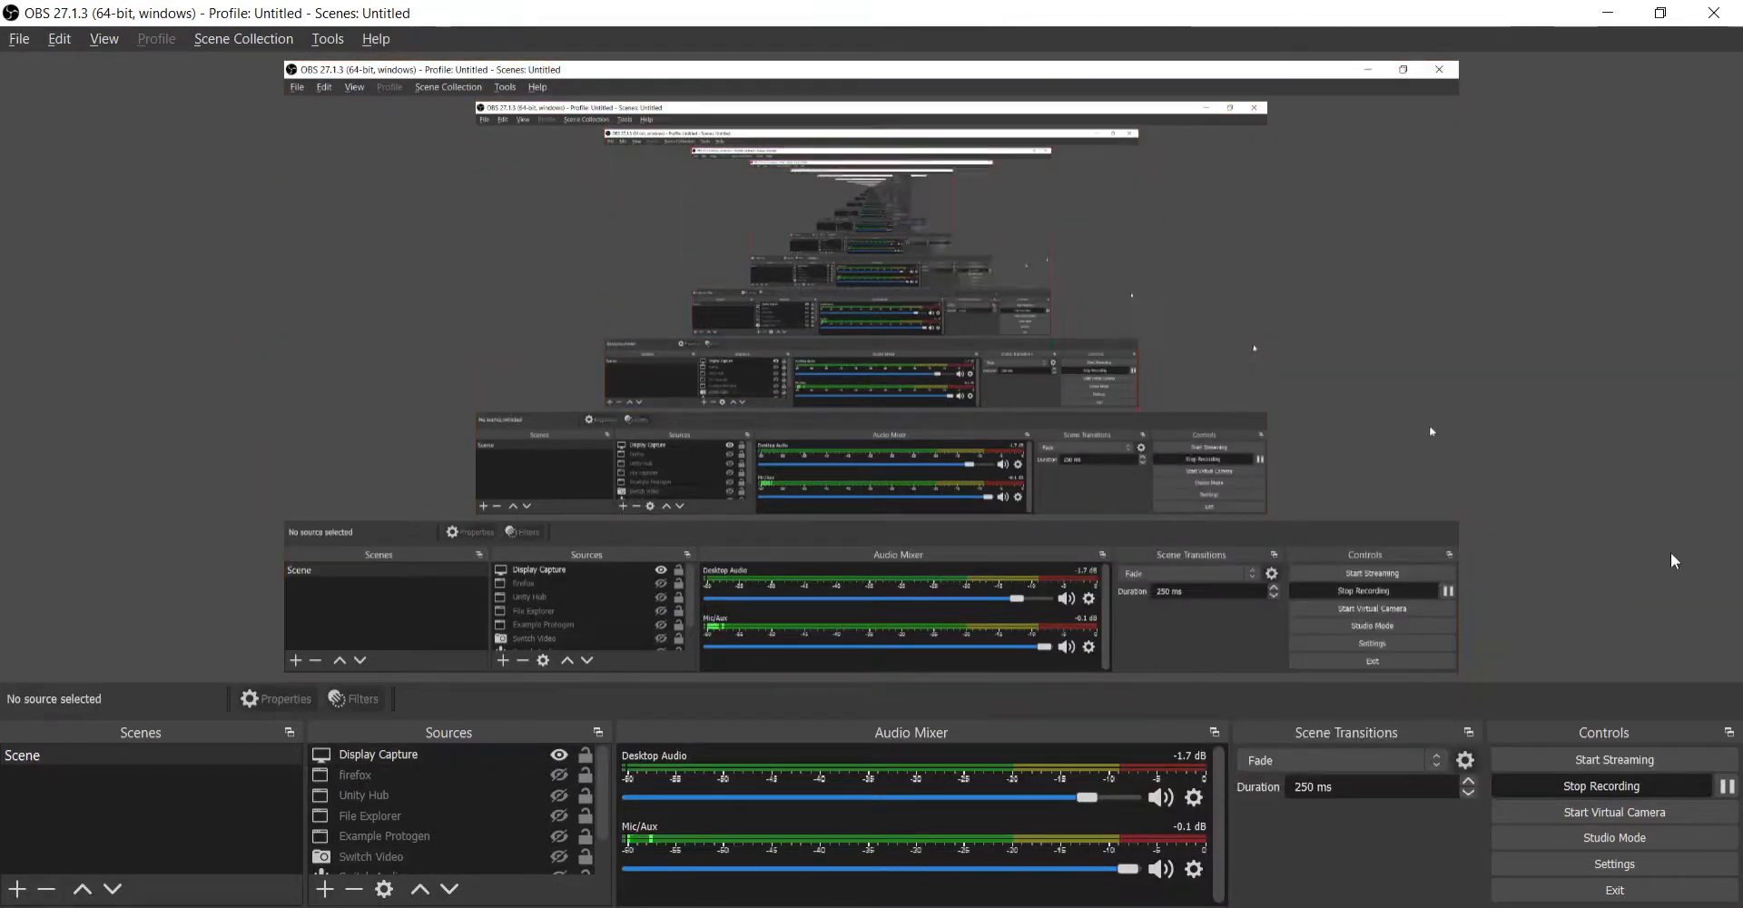
- Return to Unity and examine the contents of the imported VRCSDK folder in Assets
left_click(1608, 13)
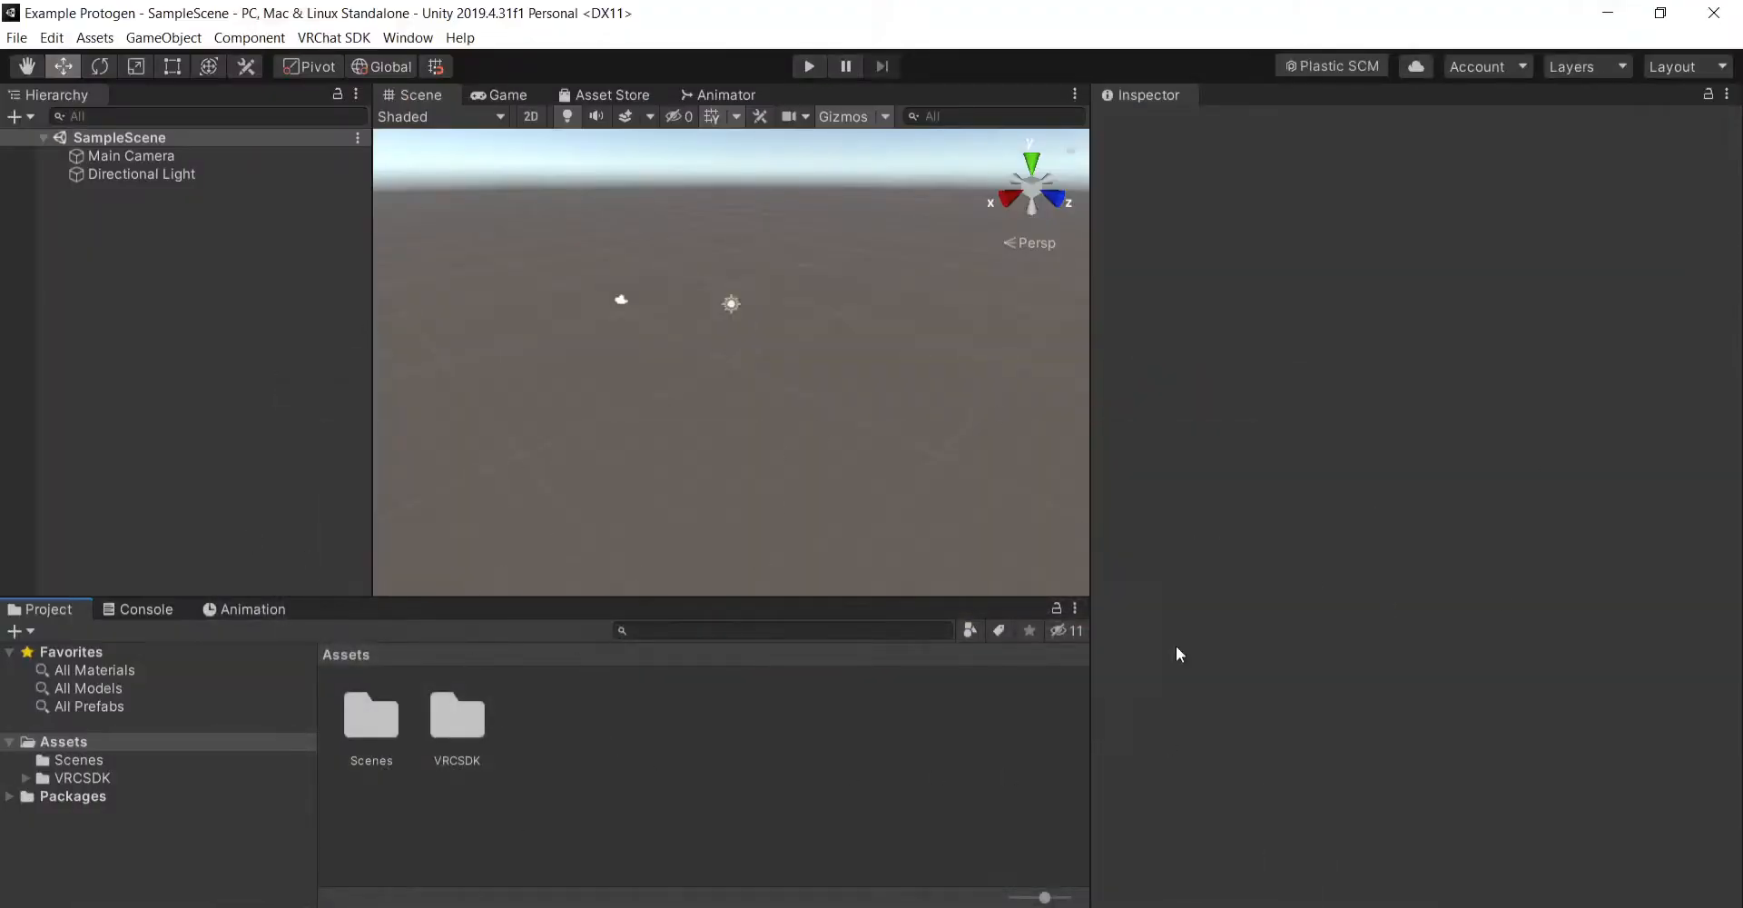
double_click(467, 728)
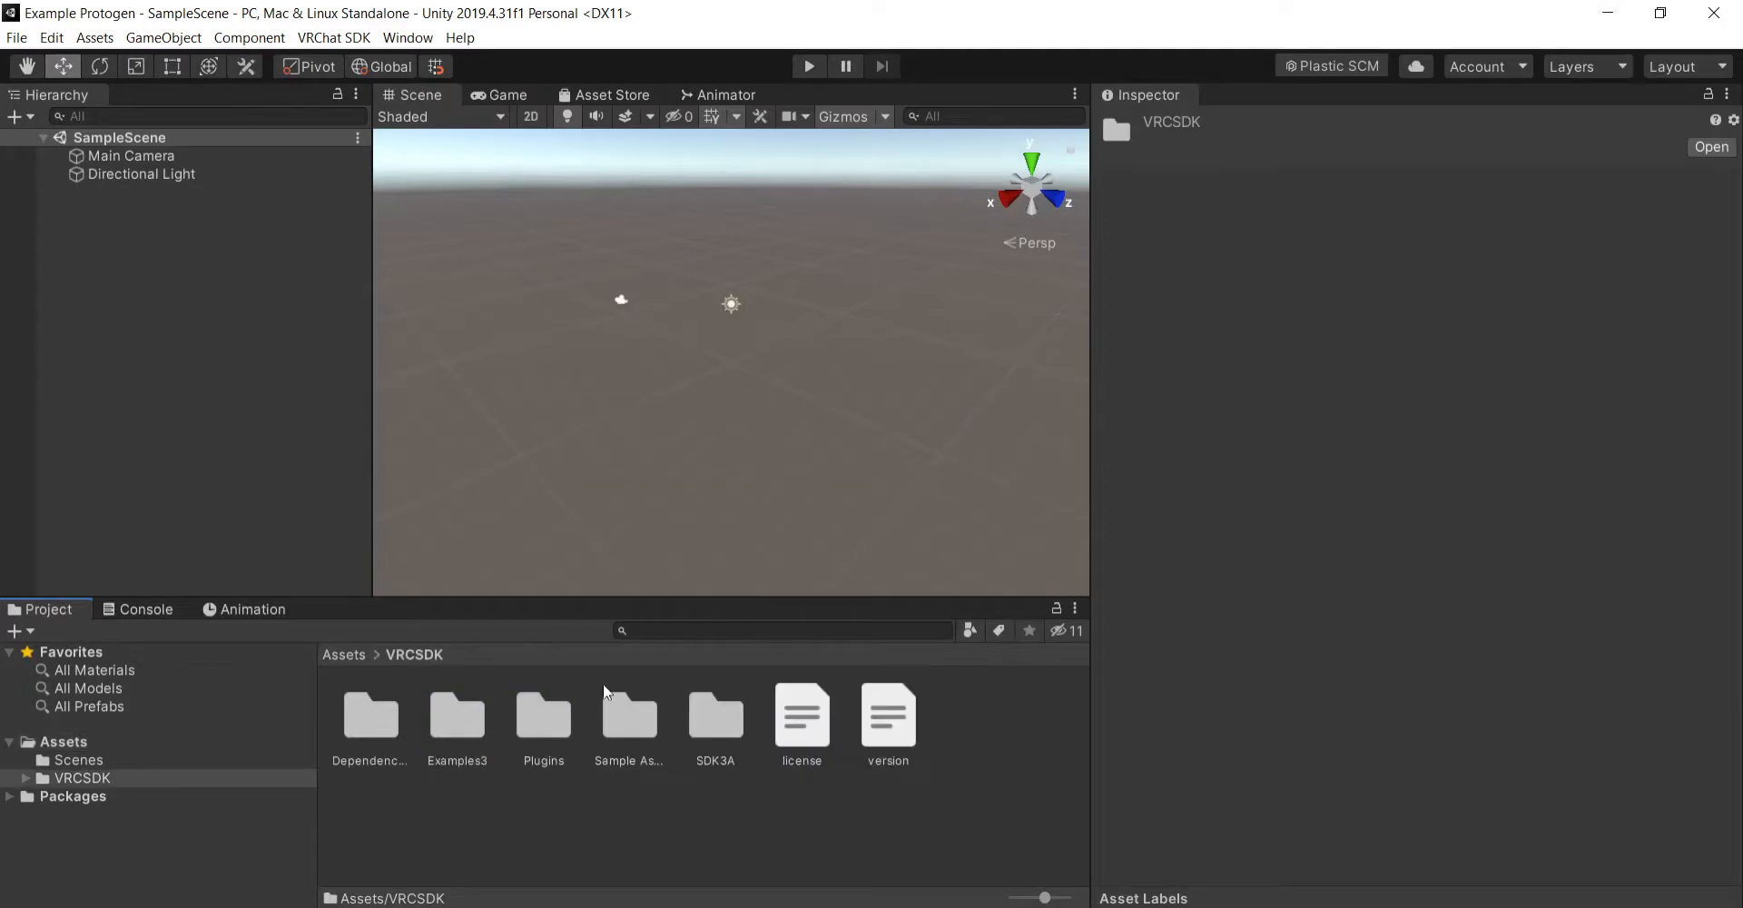
left_click(342, 652)
left_click(619, 759)
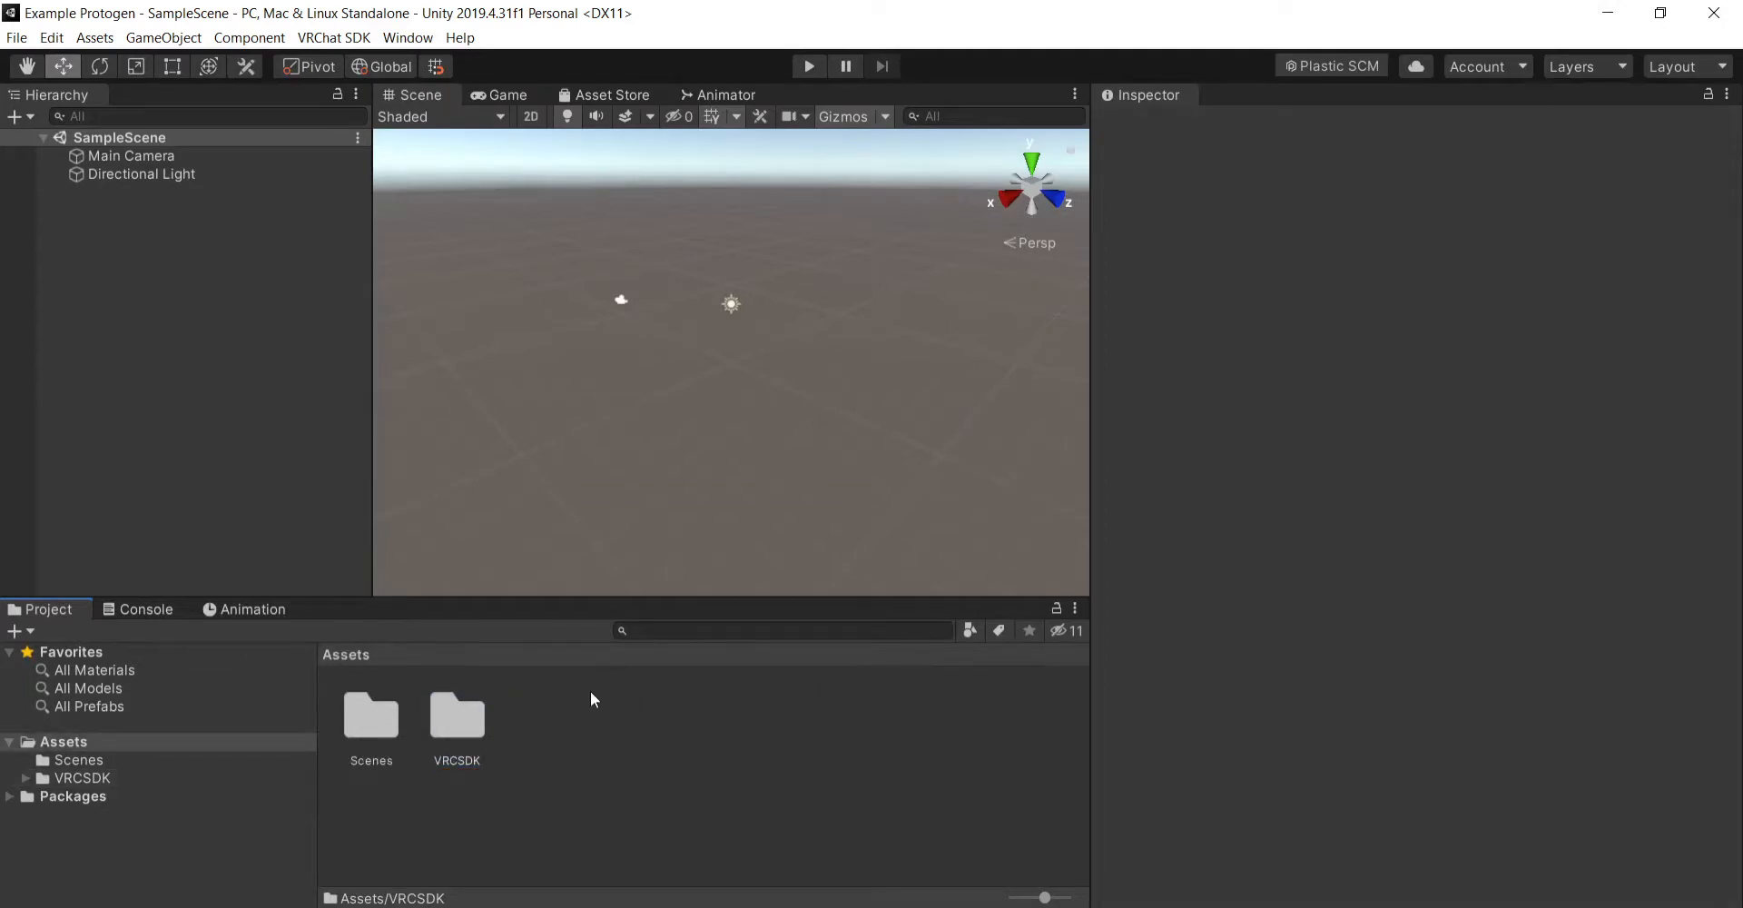
left_click(1696, 783)
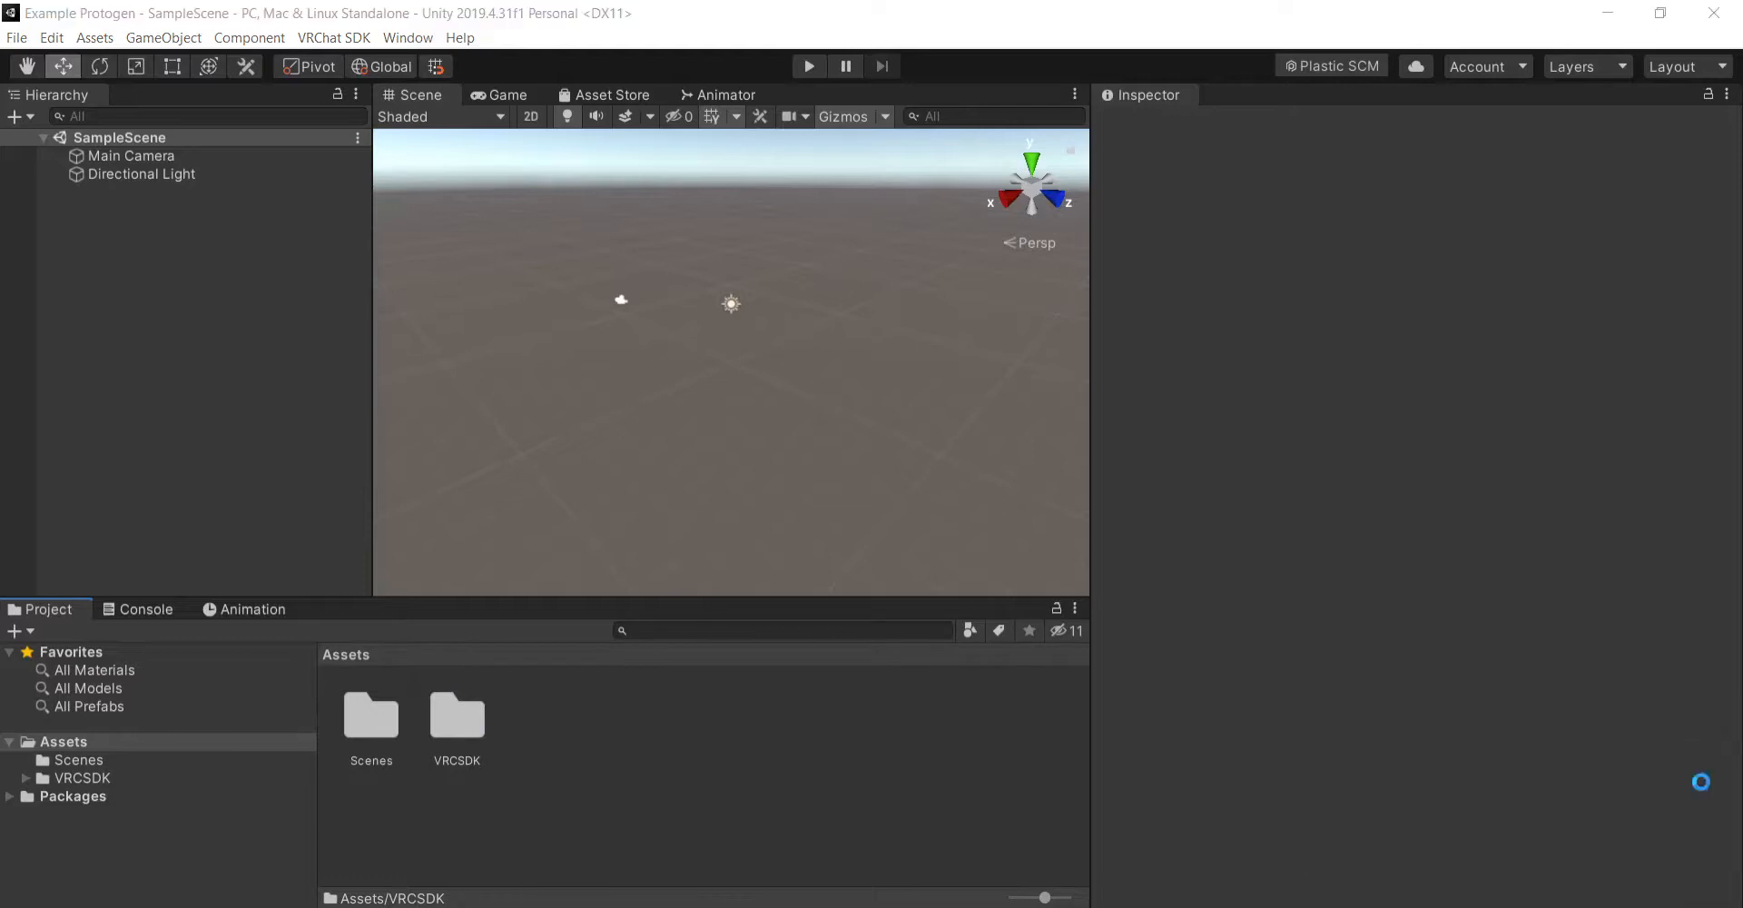
- Dock the VRChat SDK control panel beside the Inspector and sign in with the account username and password
left_click(320, 40)
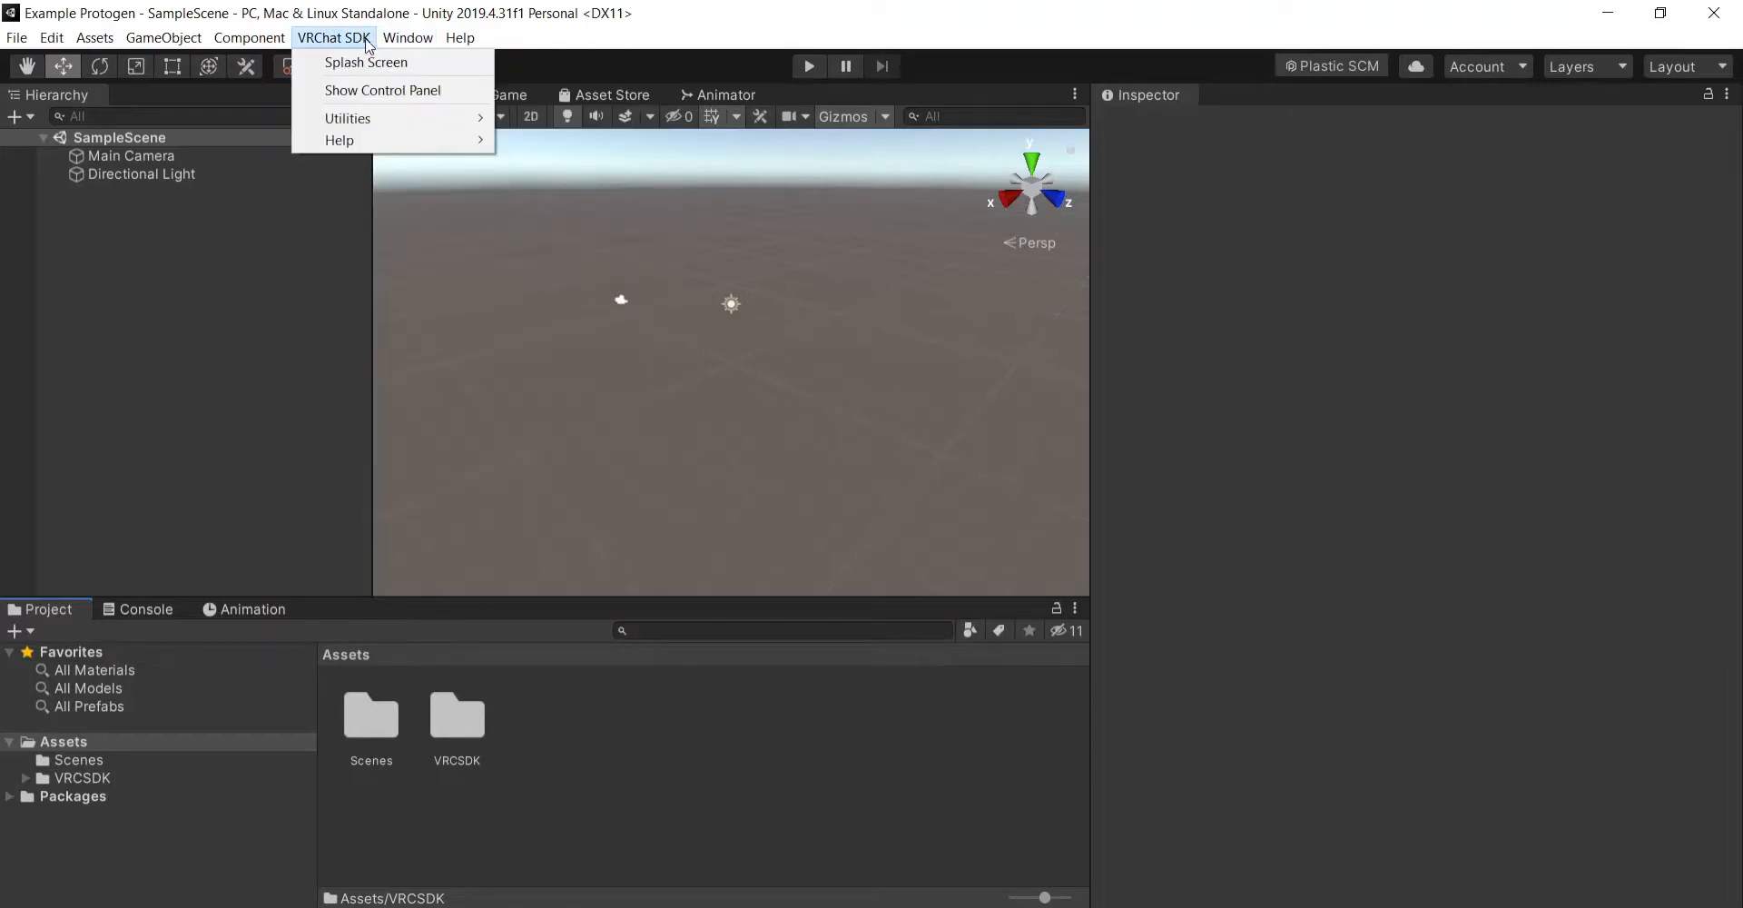
left_click(397, 90)
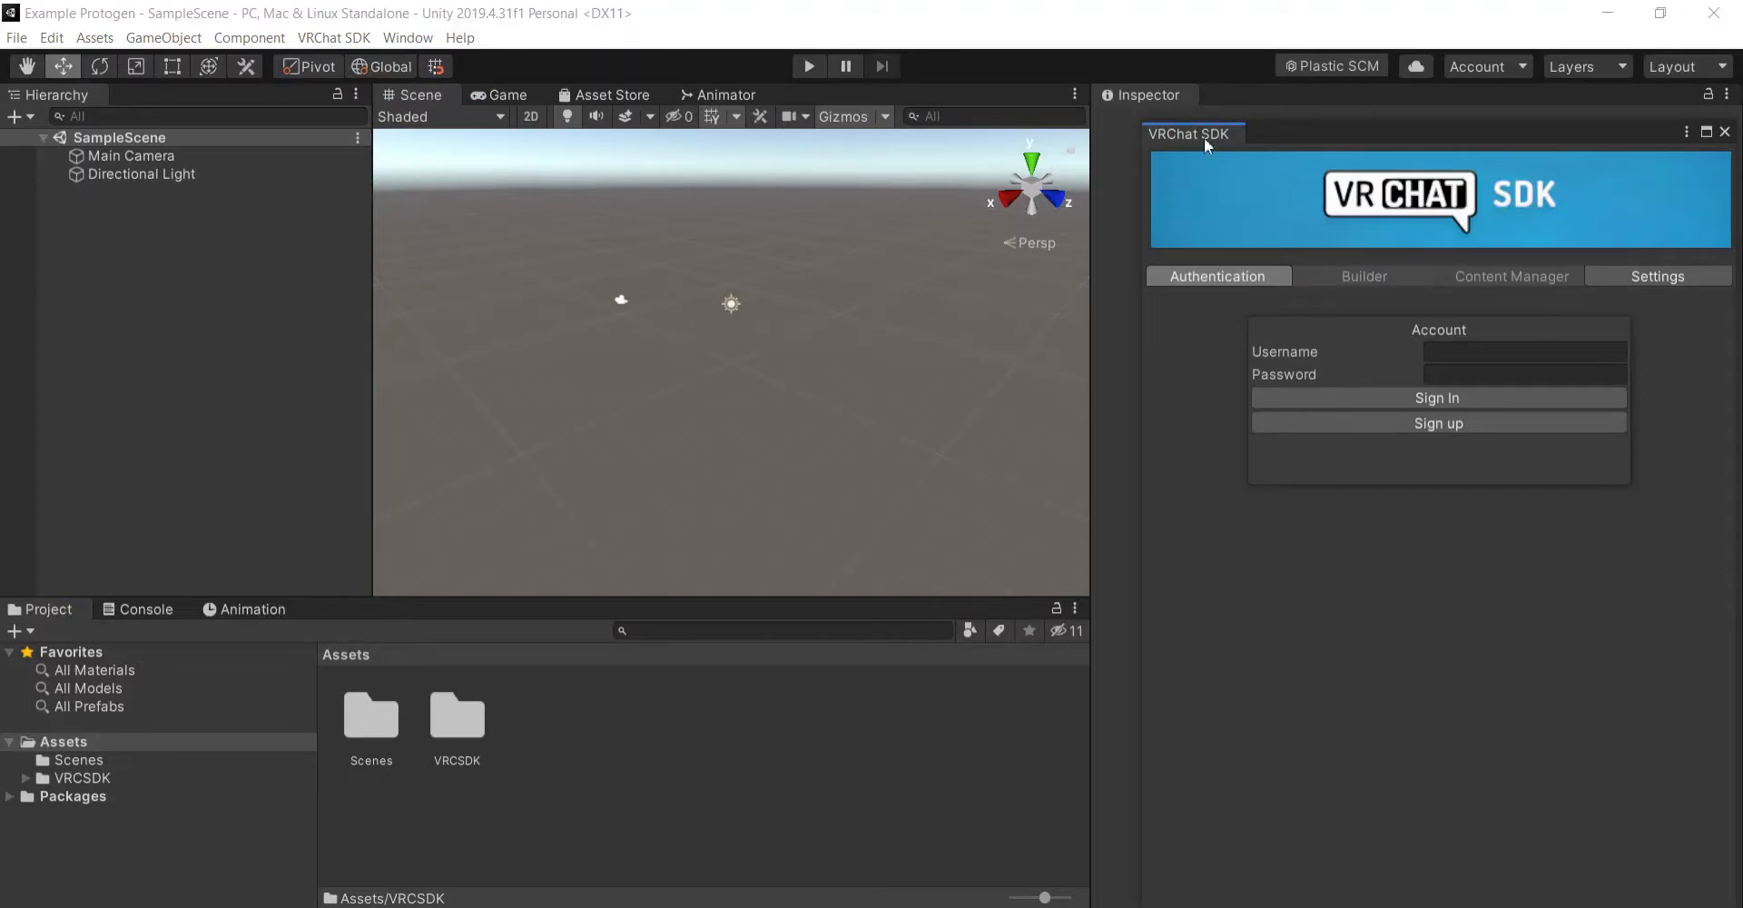
left_click_drag(1207, 131, 1247, 89)
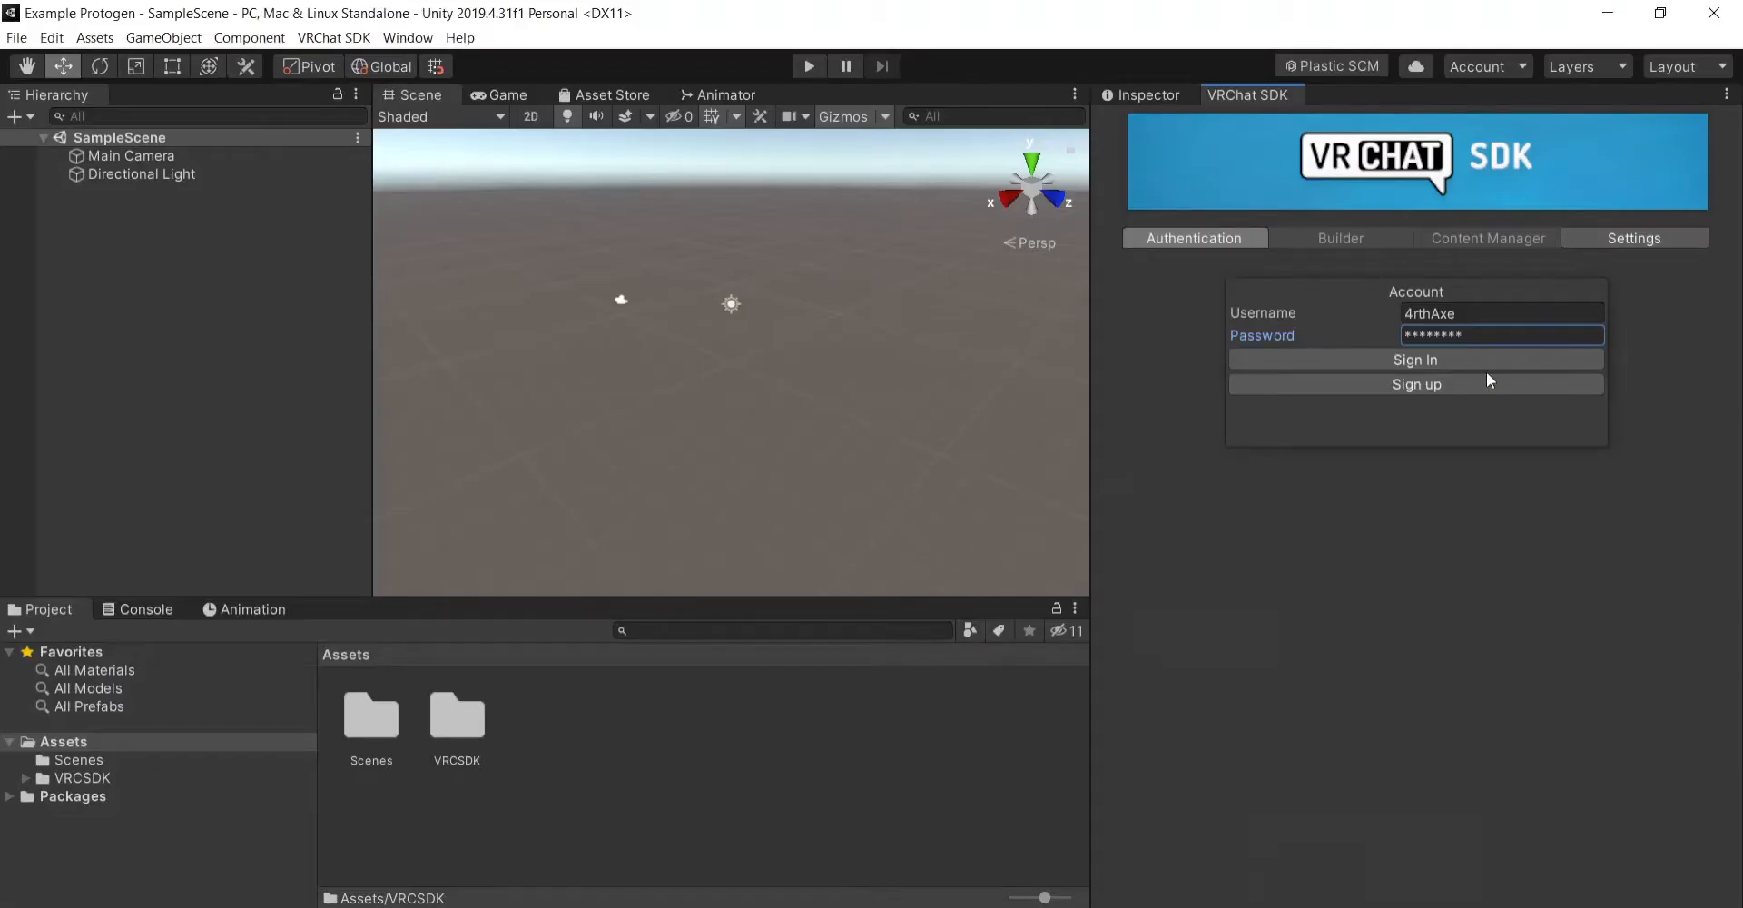
left_click(1469, 360)
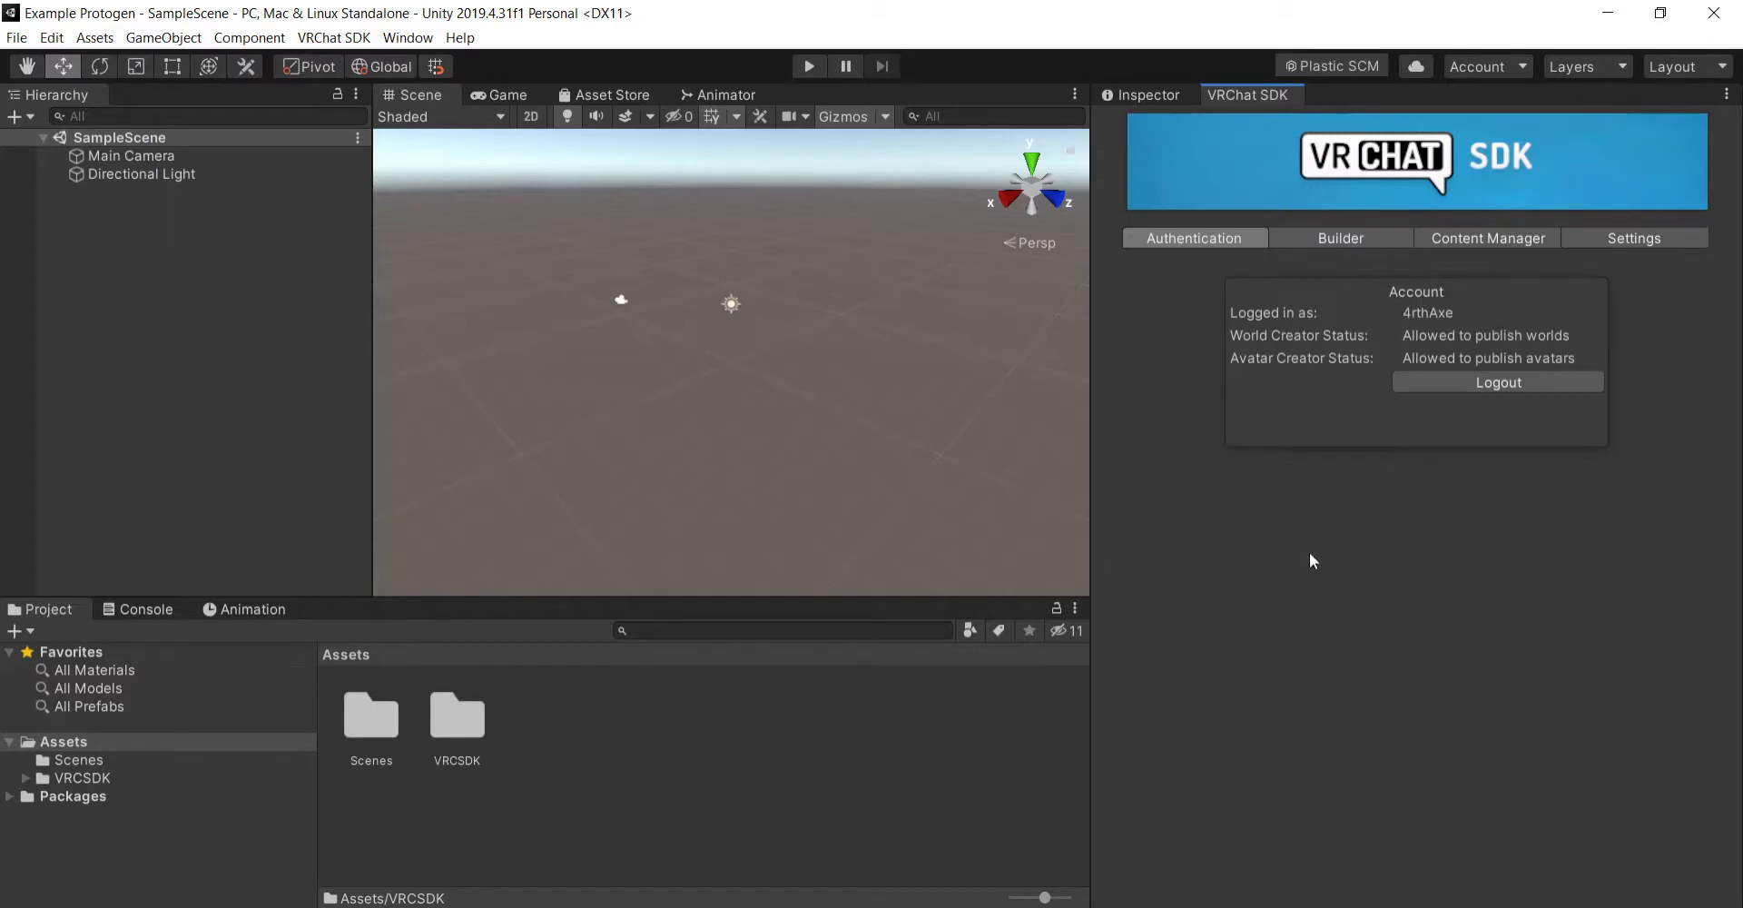
- Examine the Builder, Content Manager, Settings and Authentication pages of the VRChat SDK control panel
left_click(1357, 238)
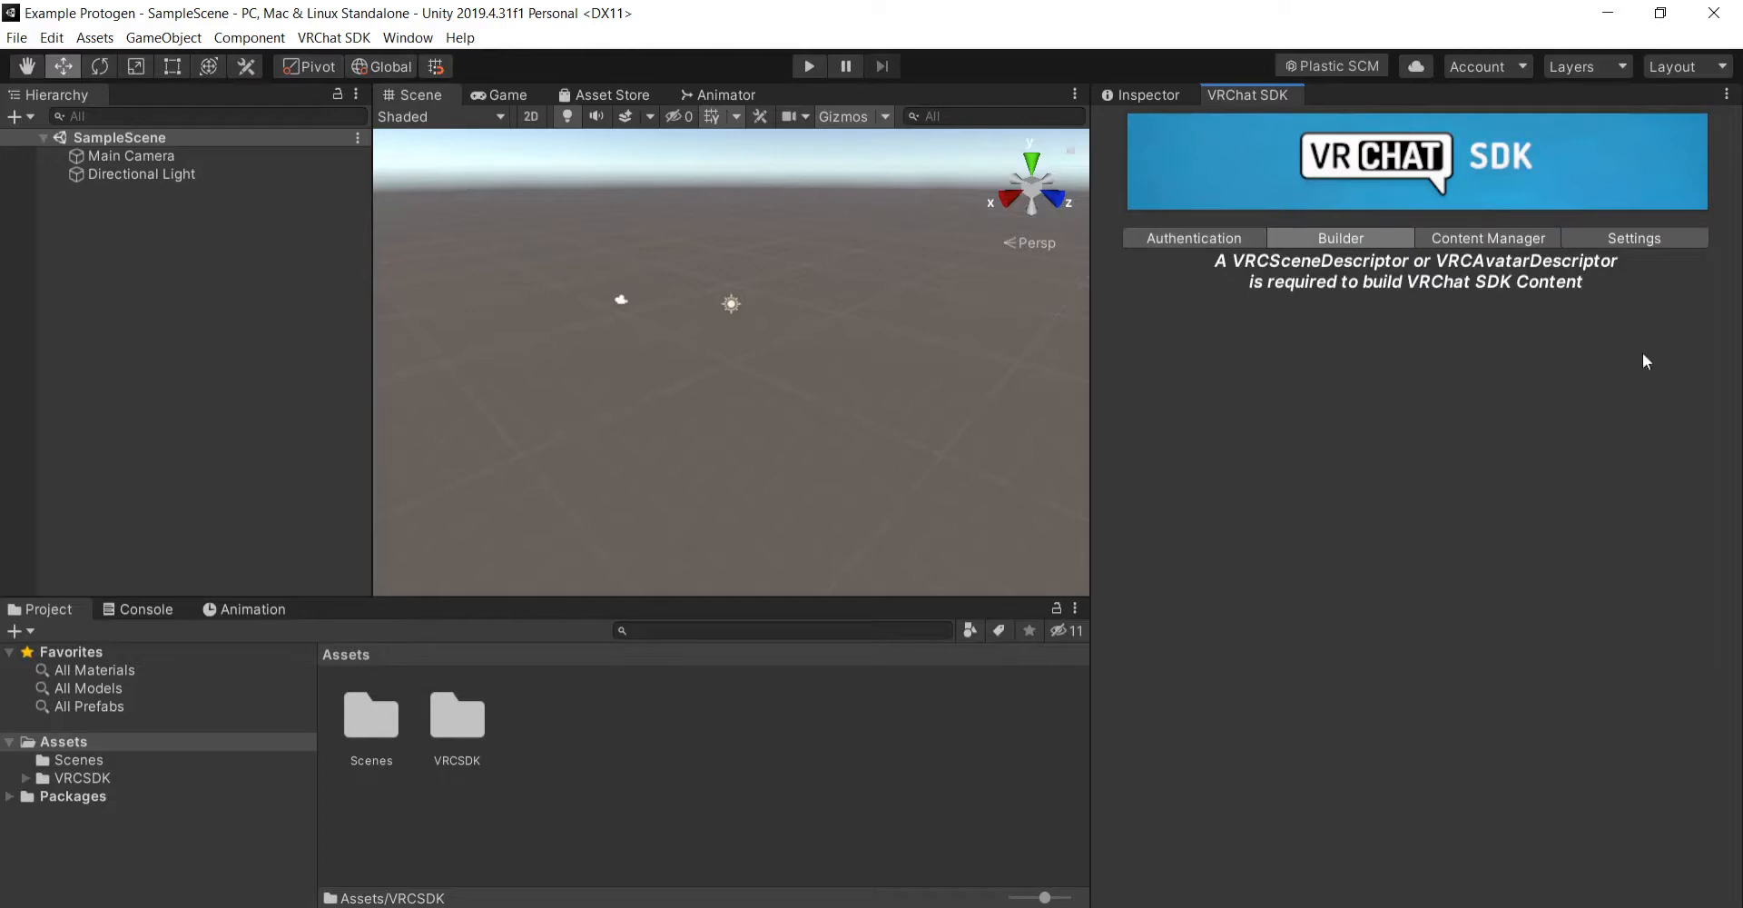
left_click(1489, 234)
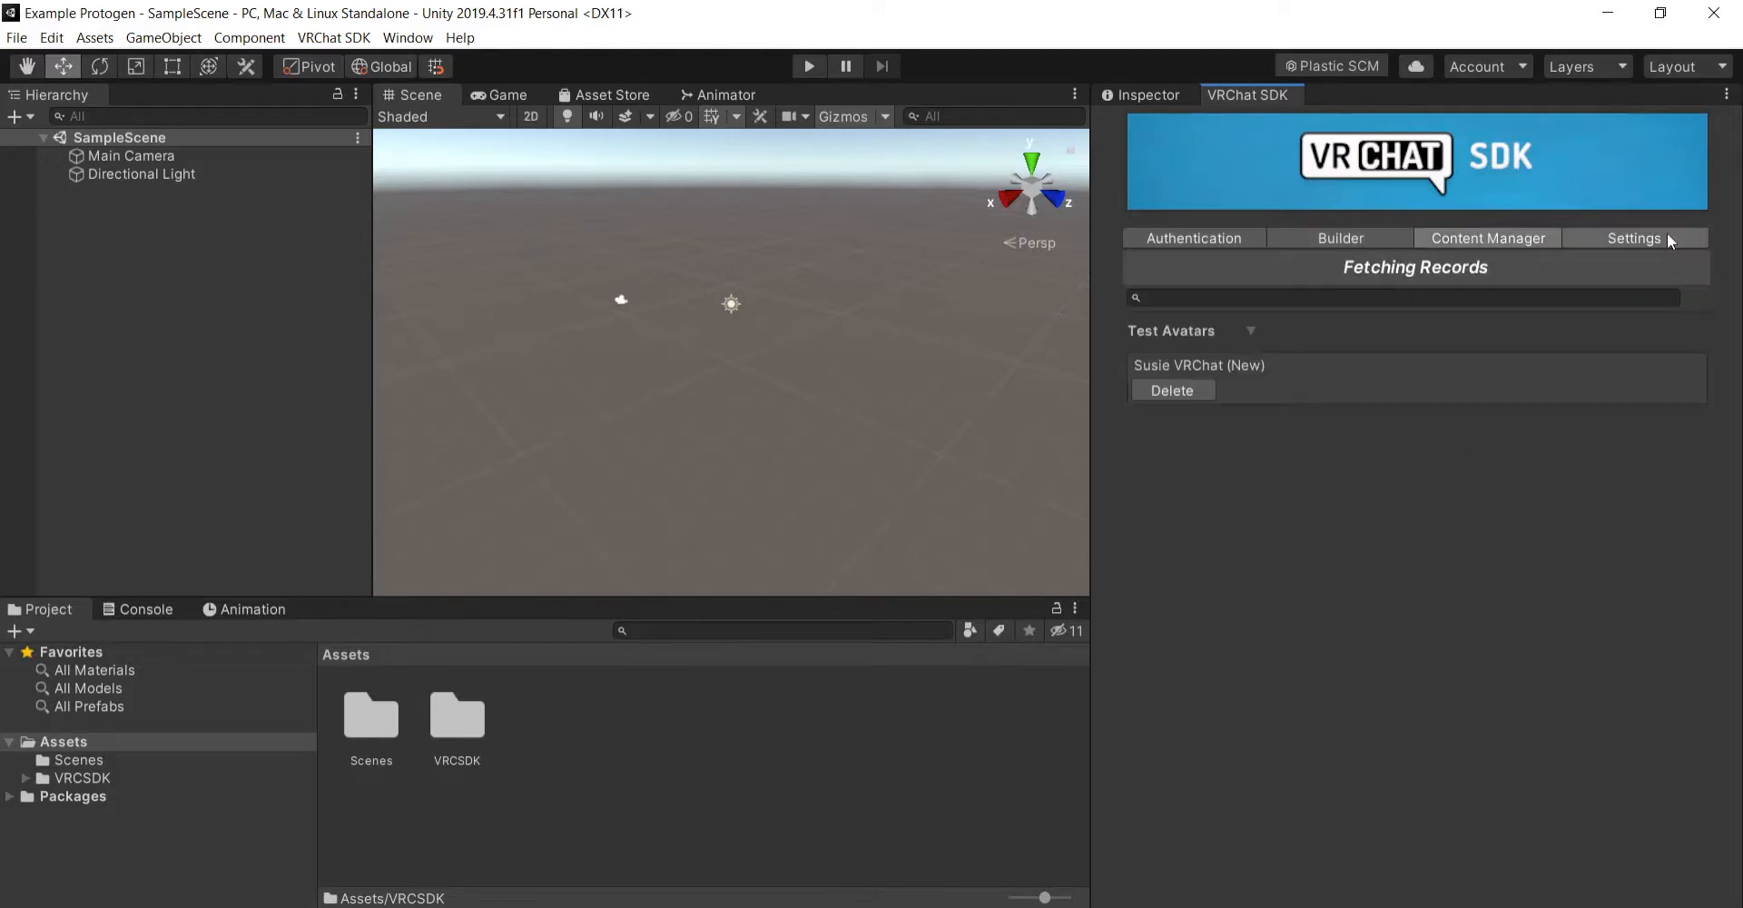
left_click(1664, 238)
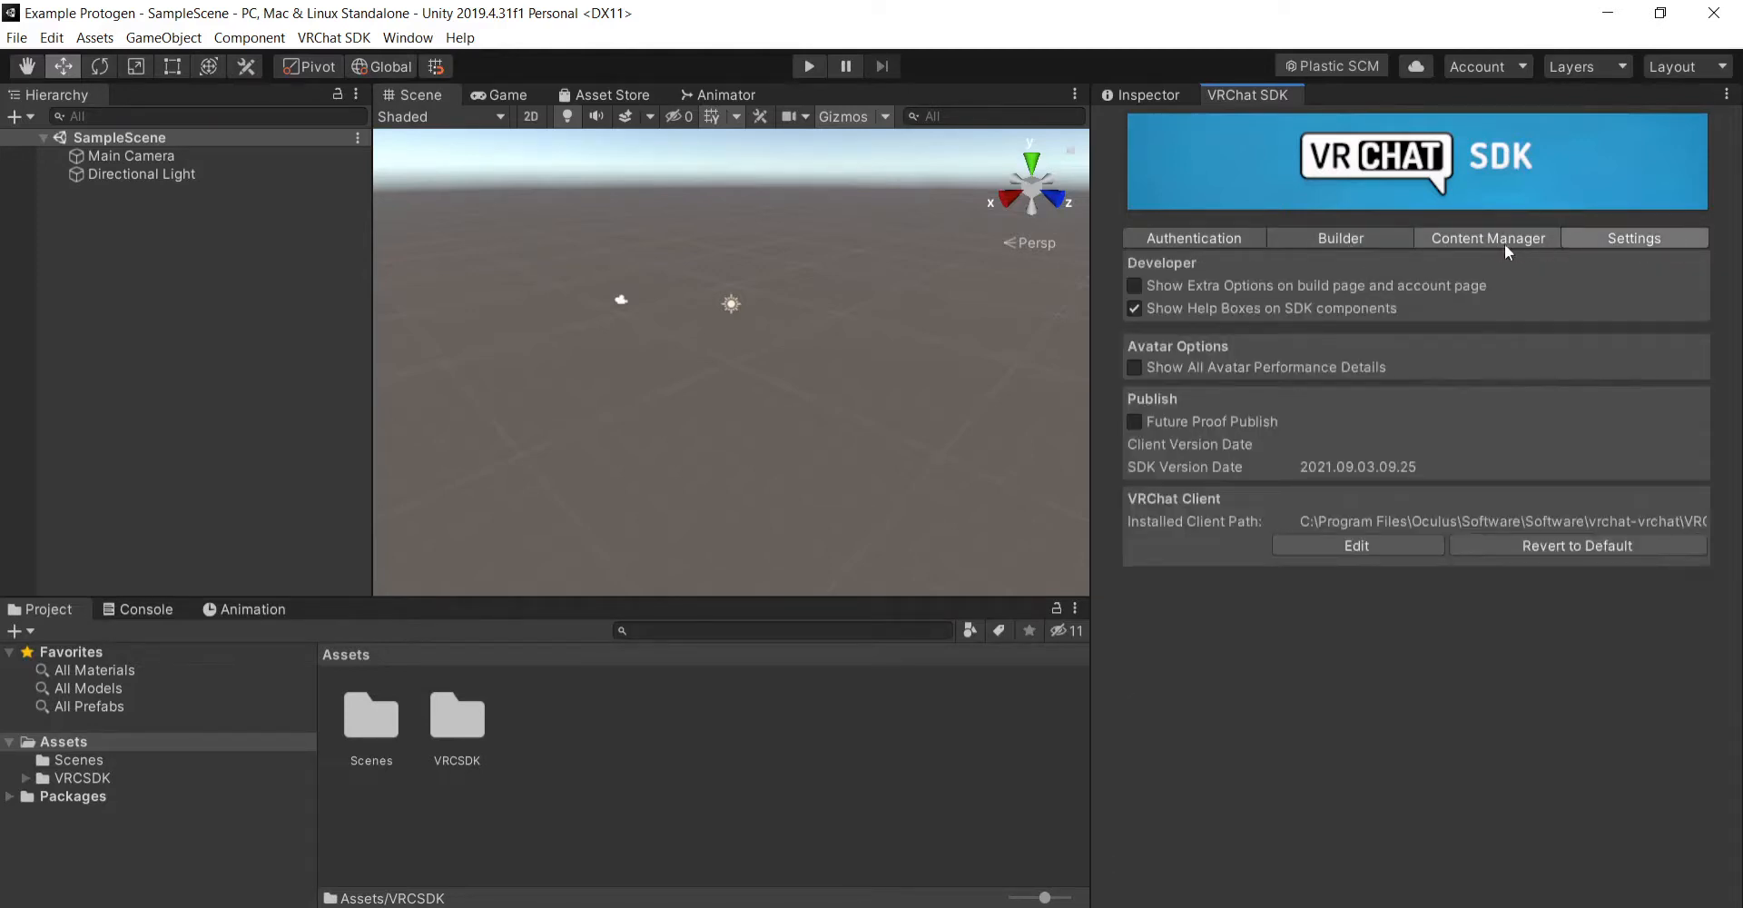
left_click(1366, 237)
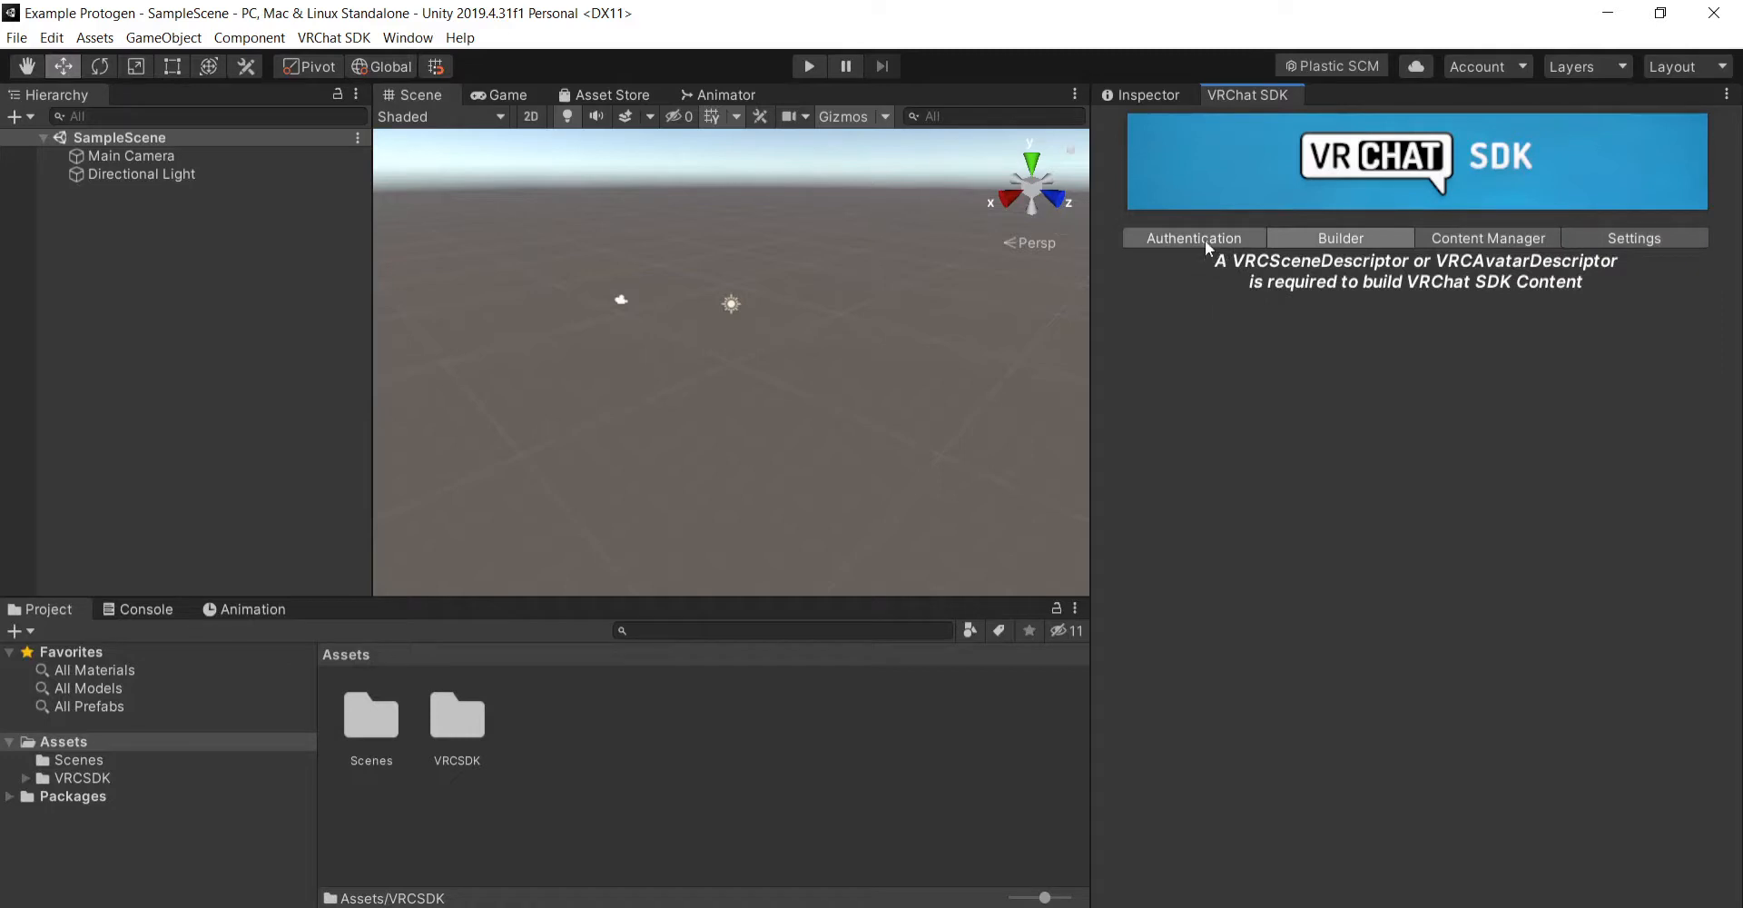
left_click(1205, 242)
left_click(1609, 237)
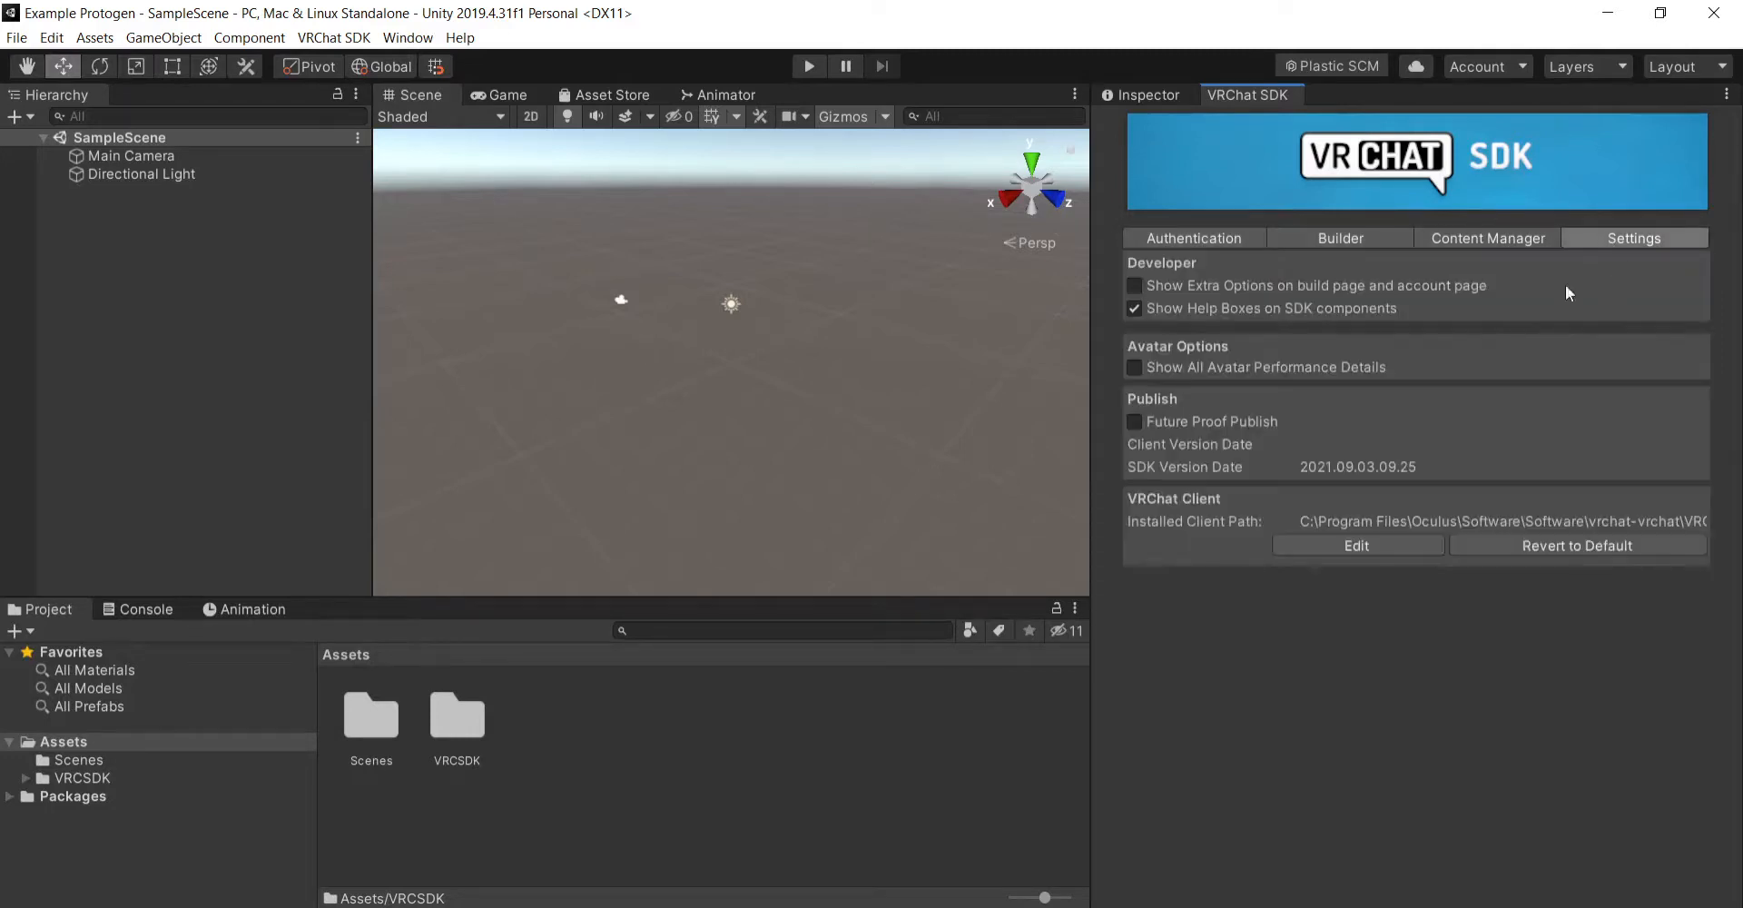
left_click(1196, 240)
left_click(1334, 237)
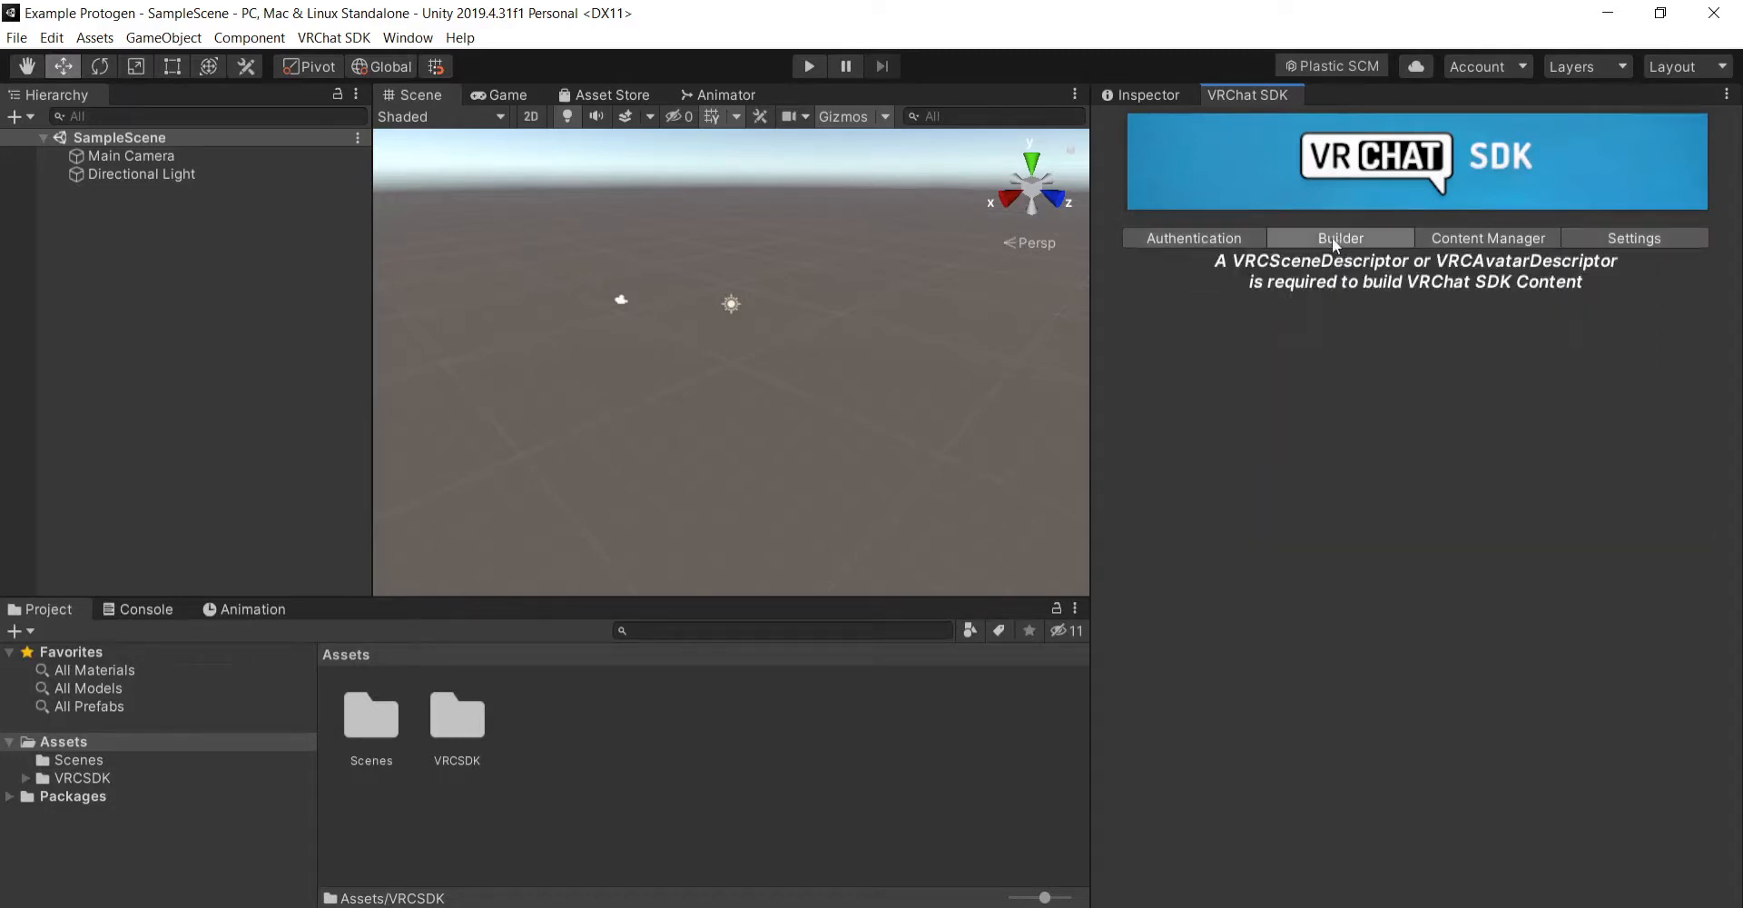
- Delete the Main Camera from SampleScene and bring the Inspector back into view
left_click(1154, 240)
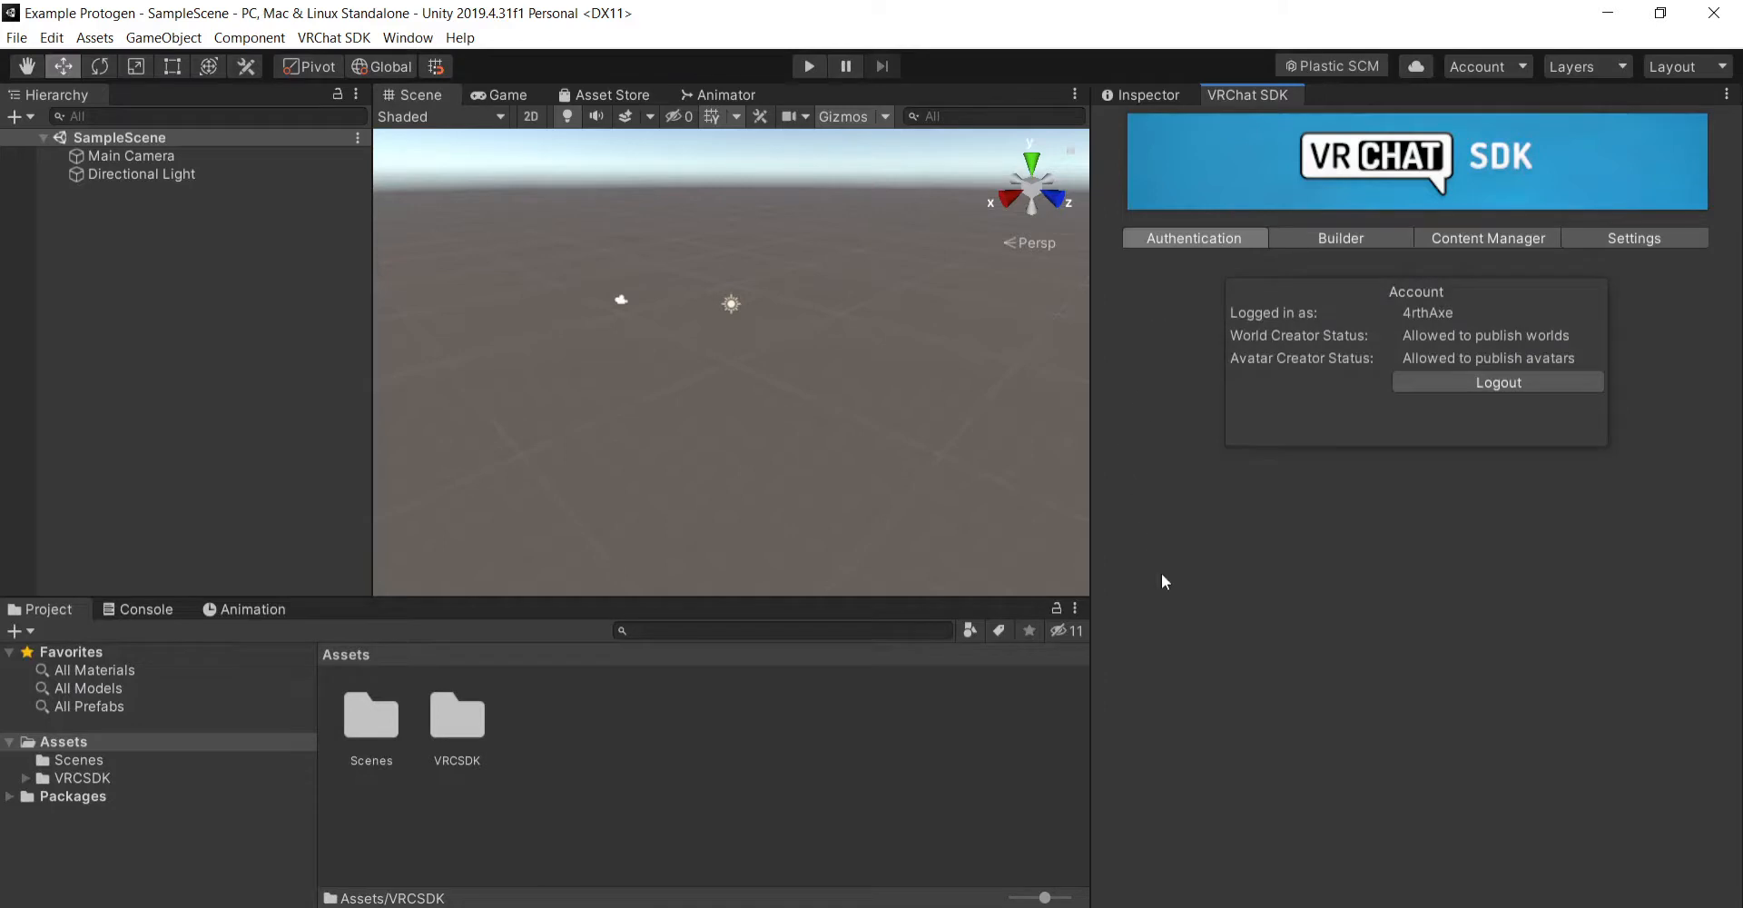
left_click(162, 158)
right_click(161, 158)
left_click(282, 265)
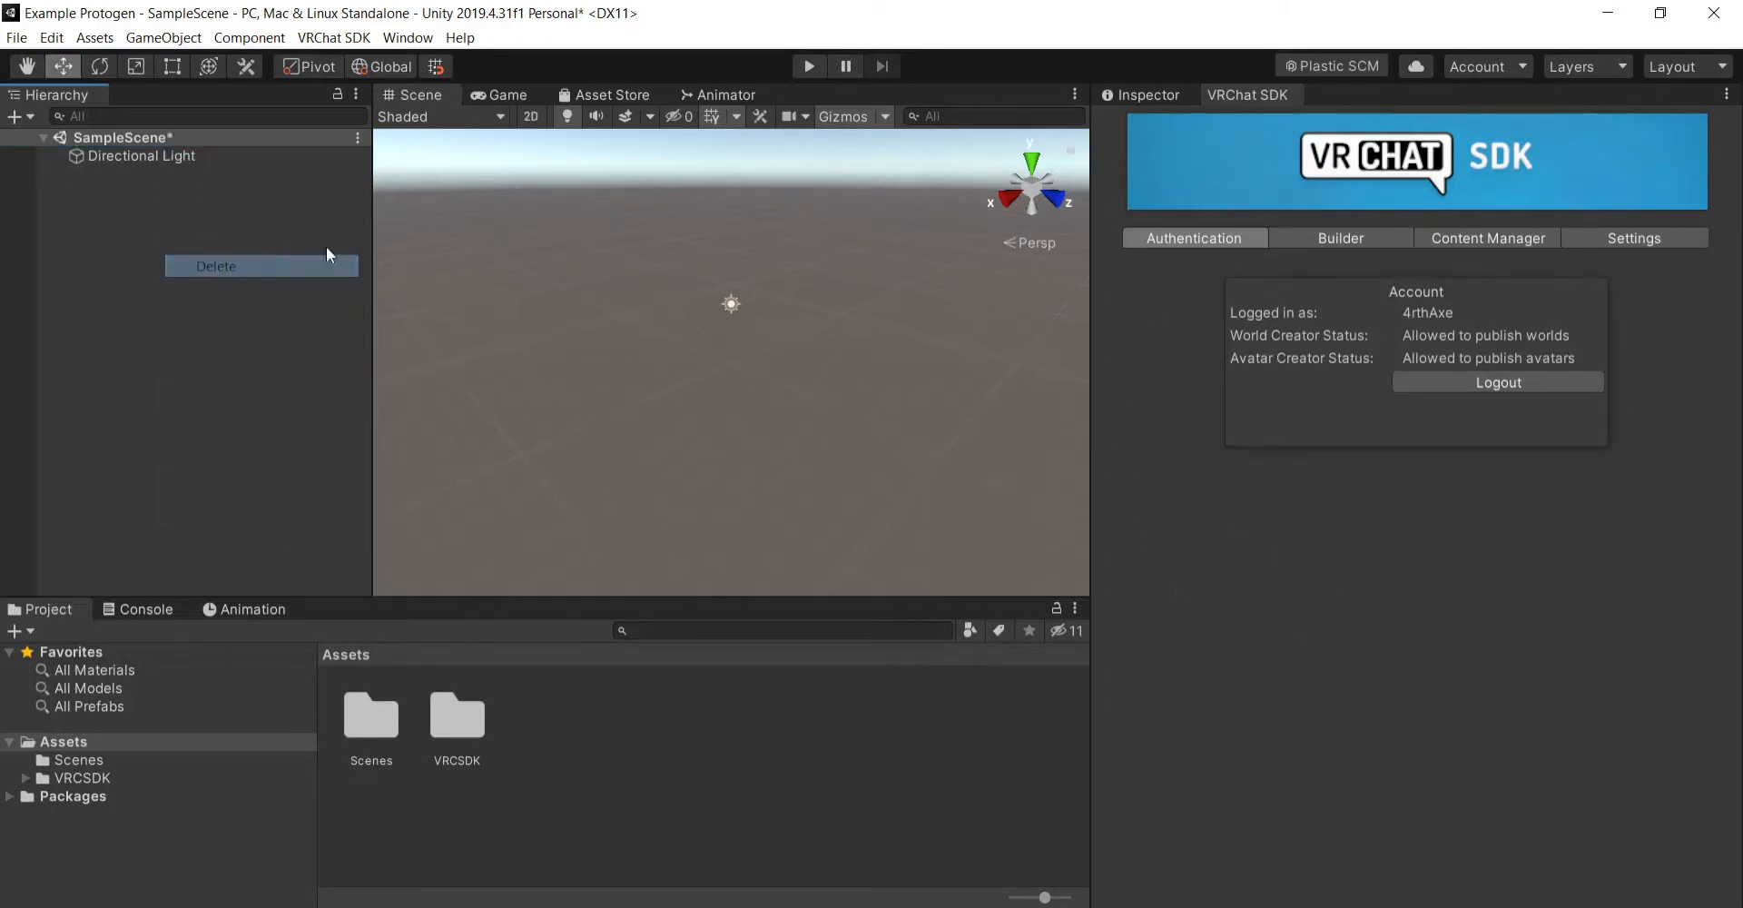
left_click(1130, 94)
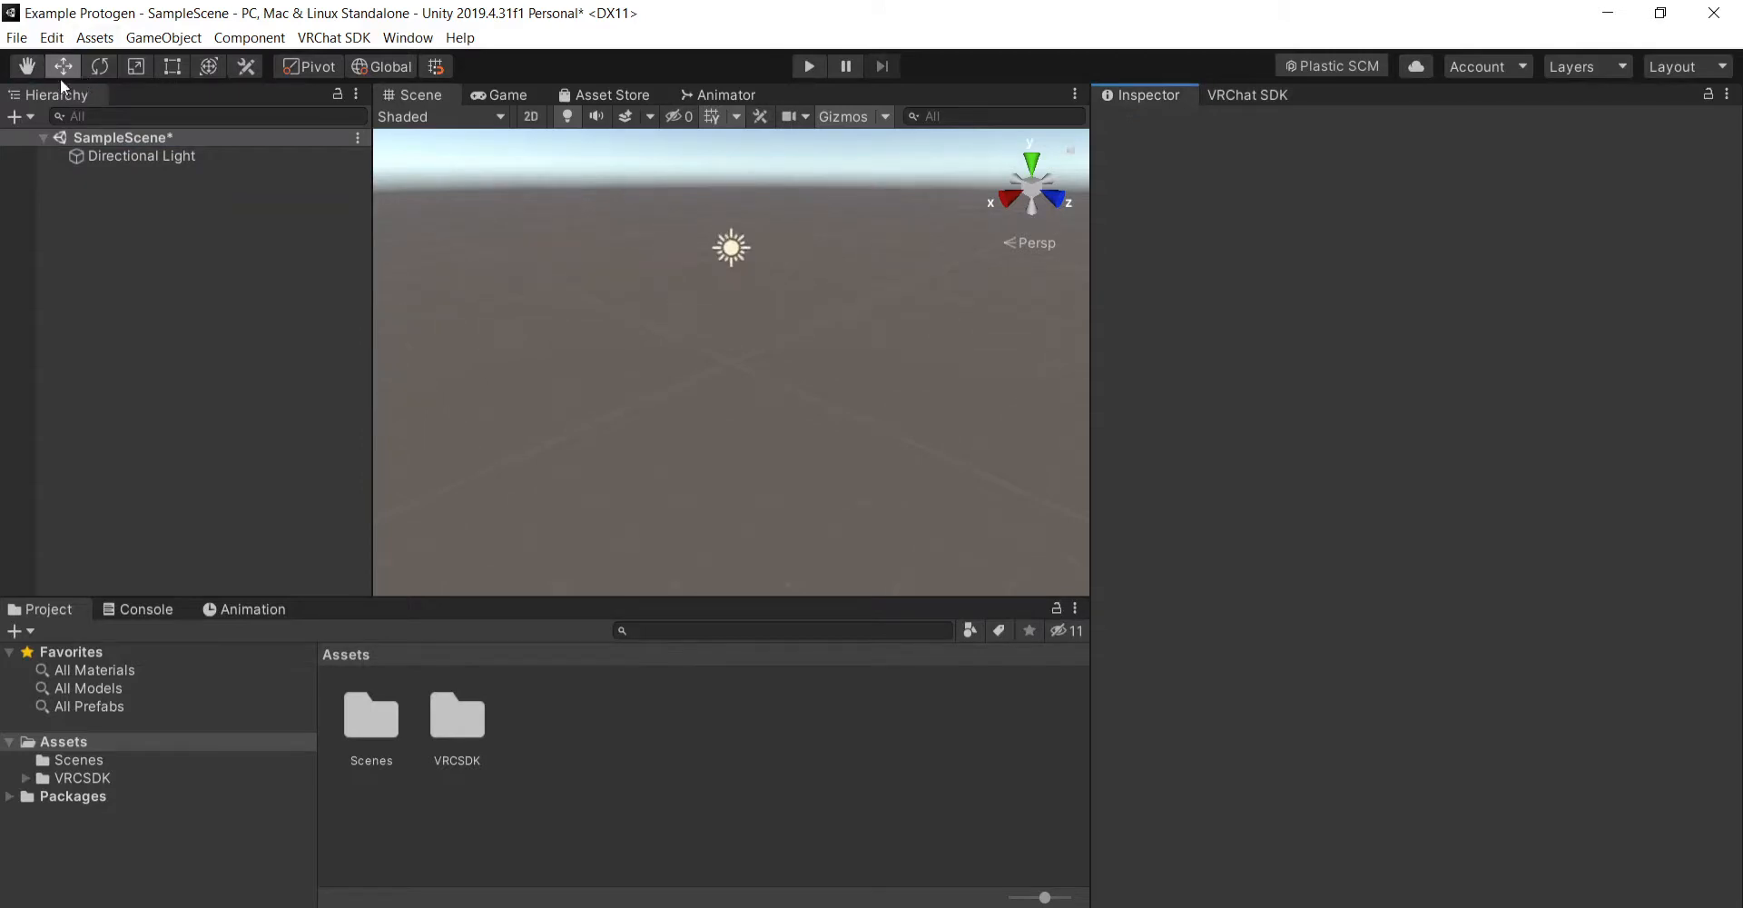
- Activate the Hand tool and examine the scene around the directional light from different views
left_click(28, 69)
scroll(808, 260, "up", 7)
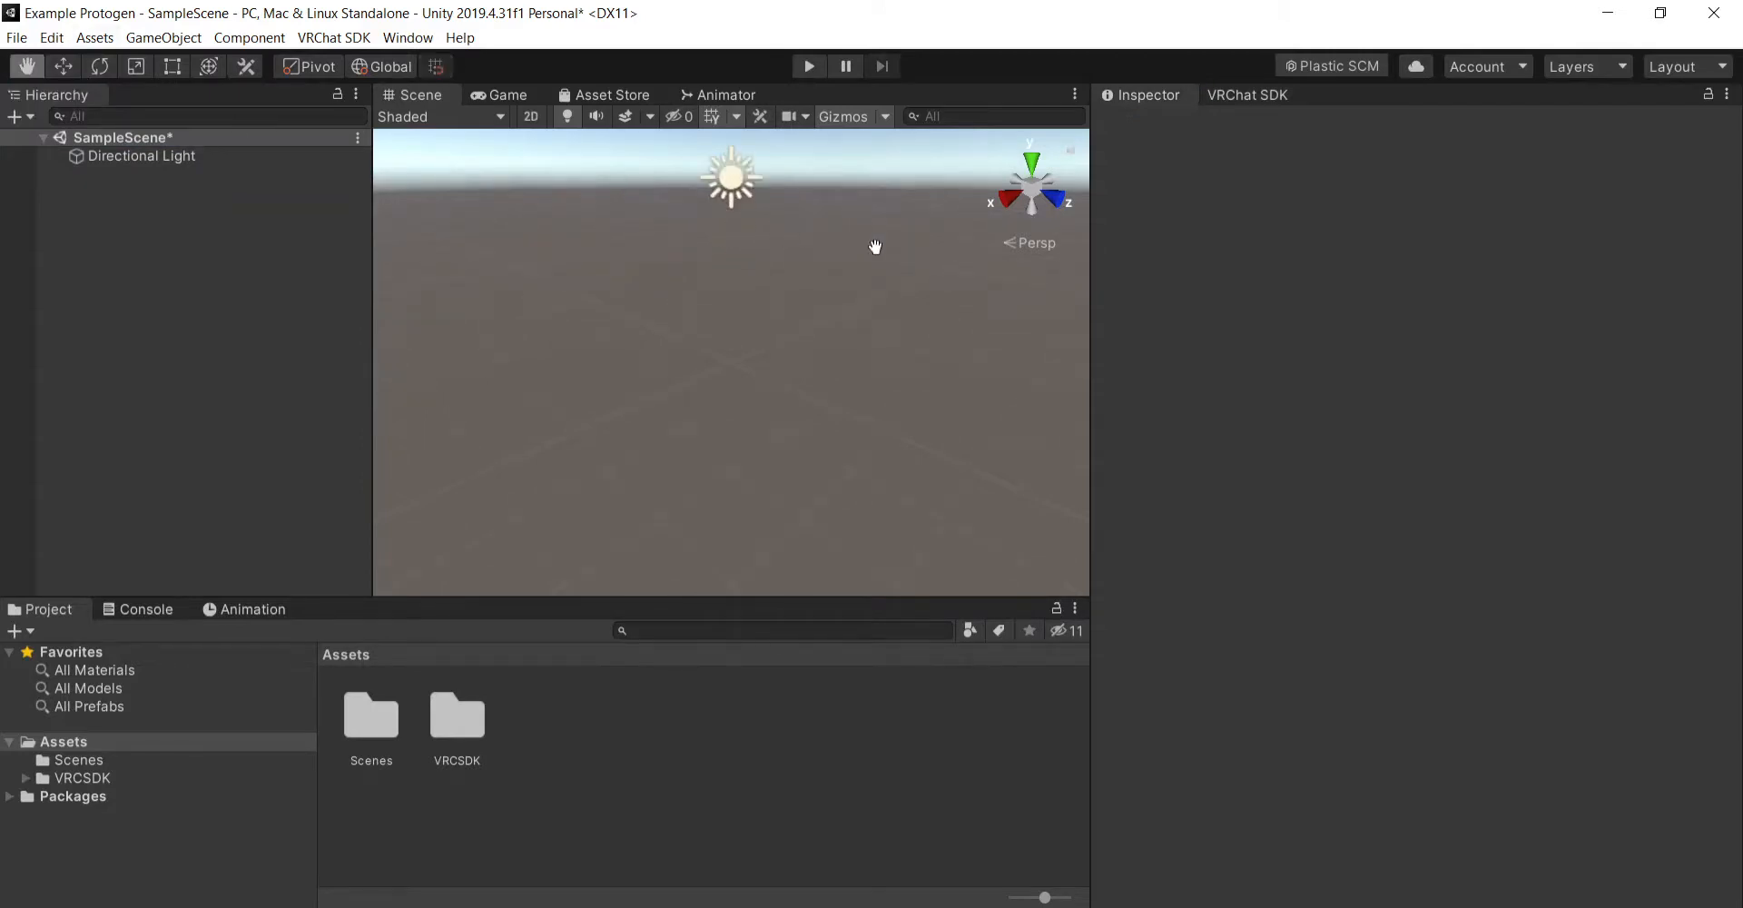
right_click_drag(876, 247, 905, 303)
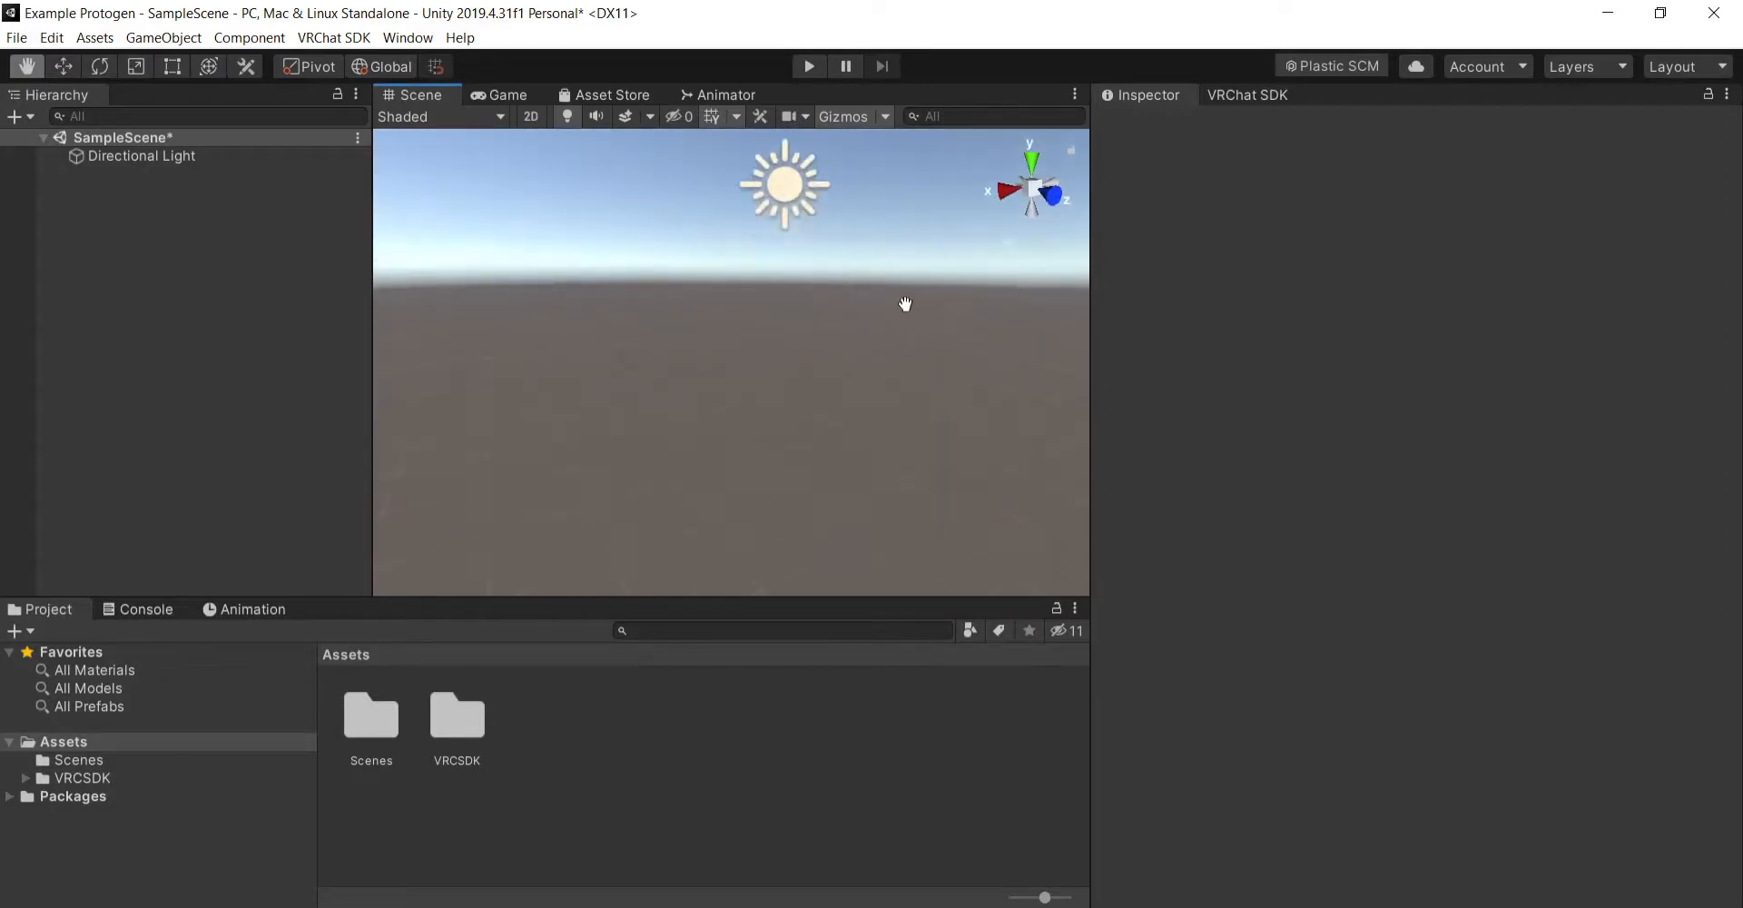
scroll(925, 318, "up", 4)
scroll(931, 346, "down", 2)
left_click_drag(961, 353, 914, 378)
right_click_drag(914, 378, 960, 429)
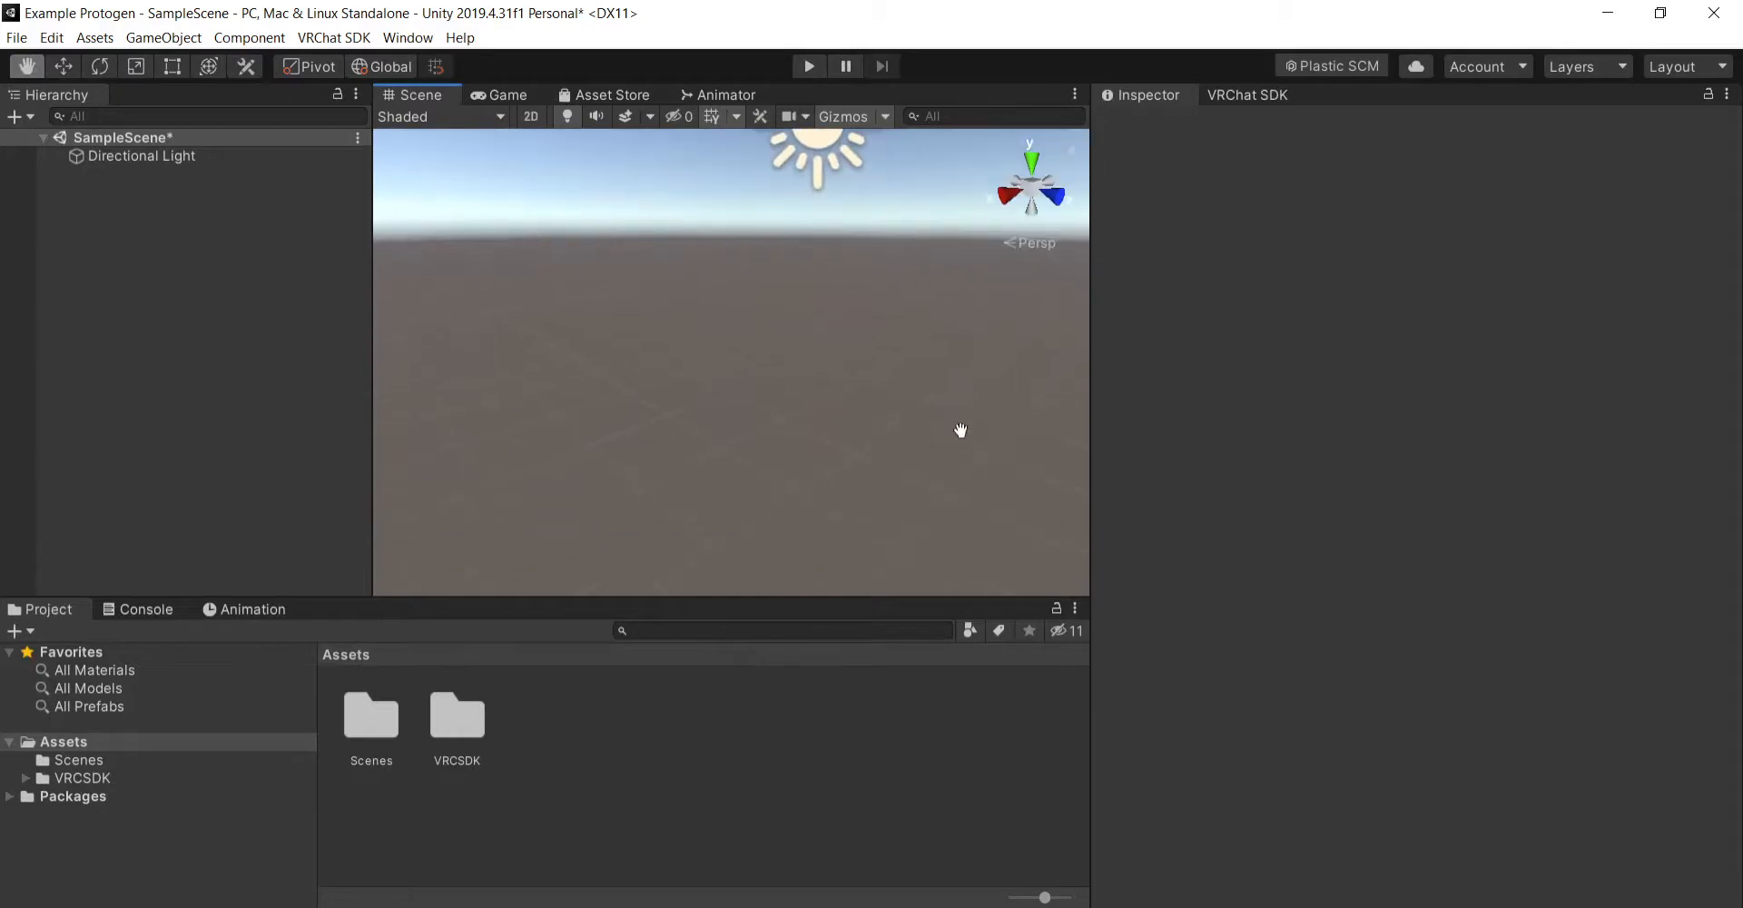
left_click_drag(960, 429, 953, 469)
- Import all files of the Dynamic Bones package from the Avatars folder in File Explorer into the project's Assets
key("alt+Tab")
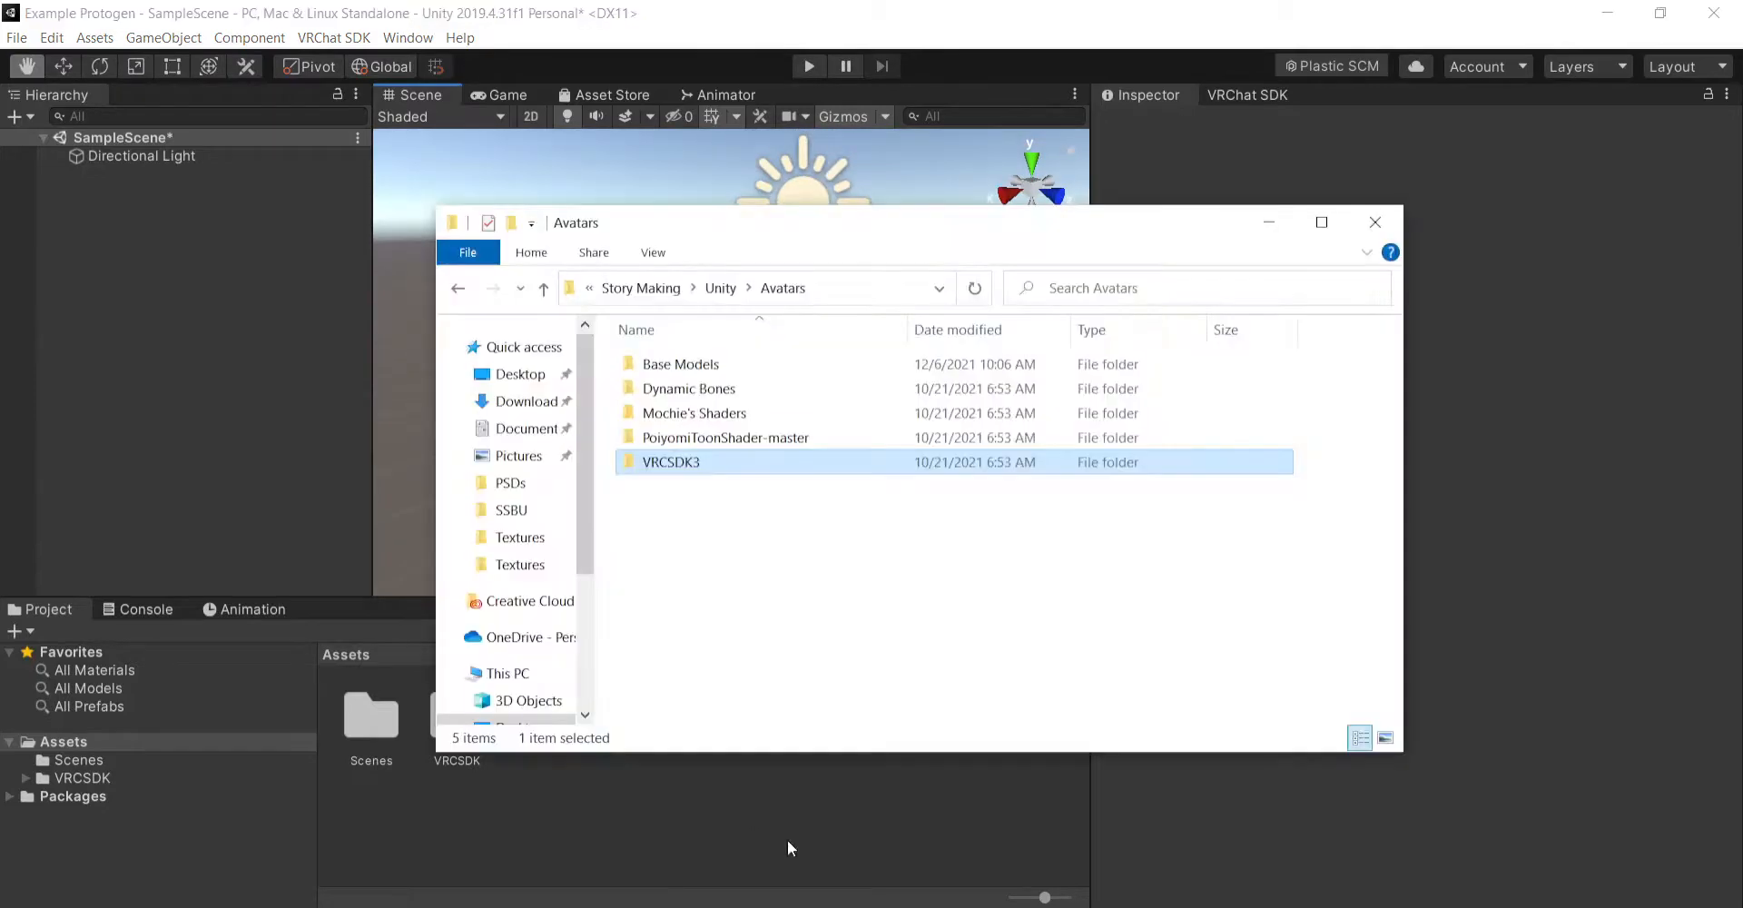
double_click(746, 388)
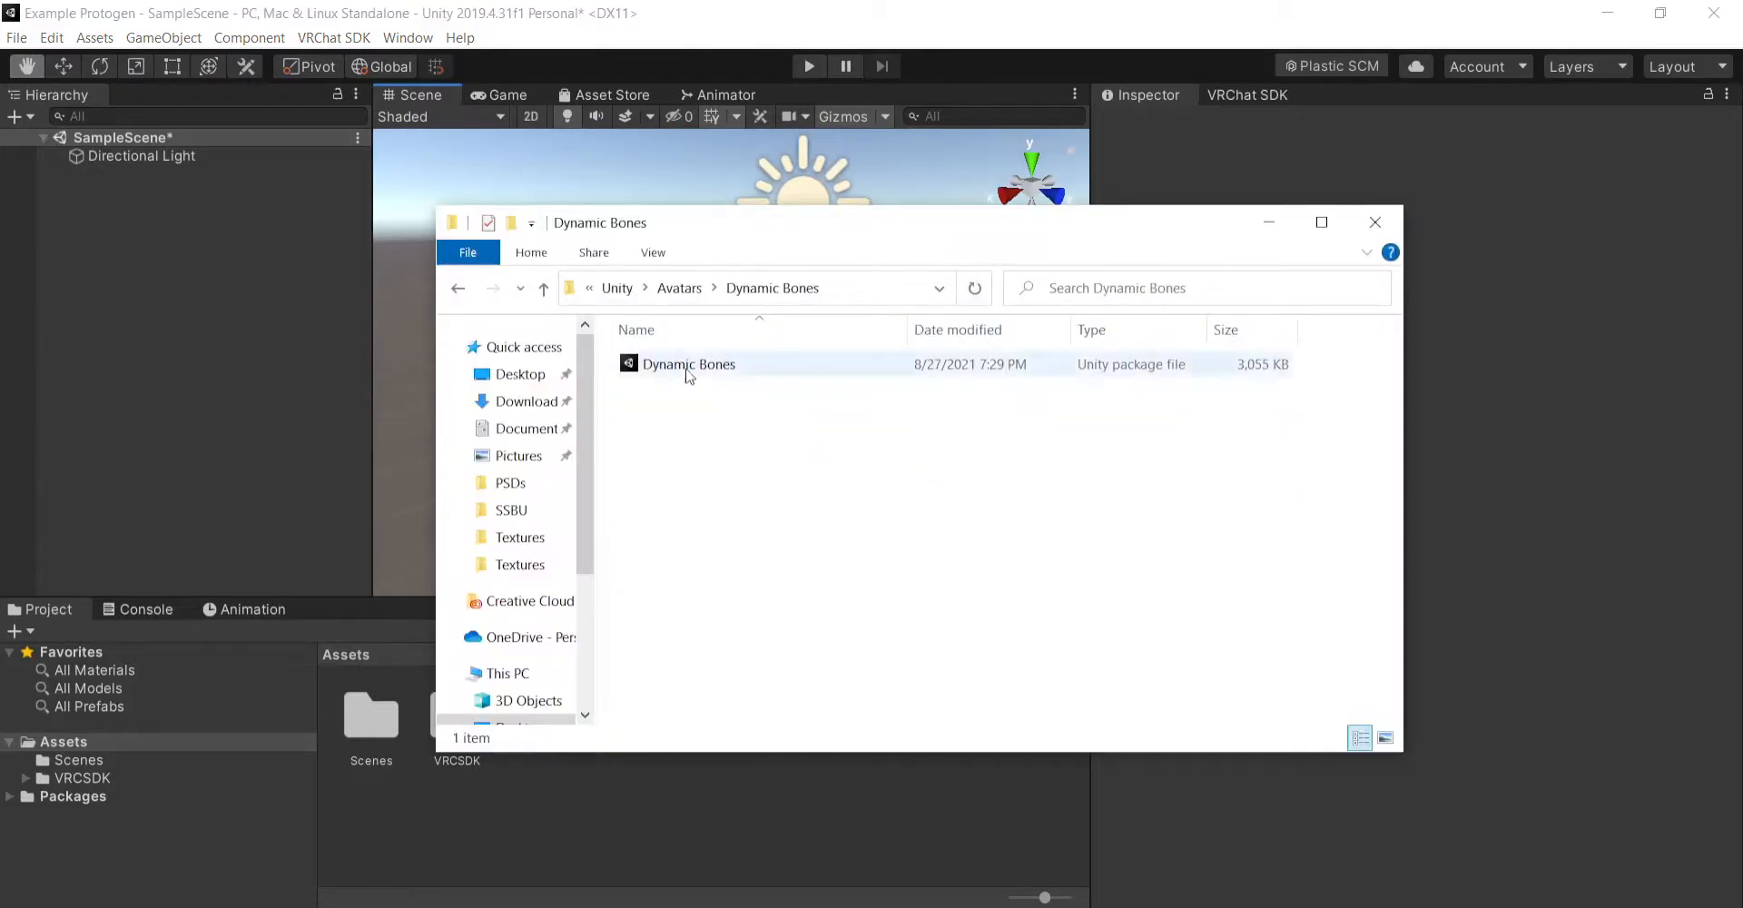
left_click_drag(687, 367, 819, 806)
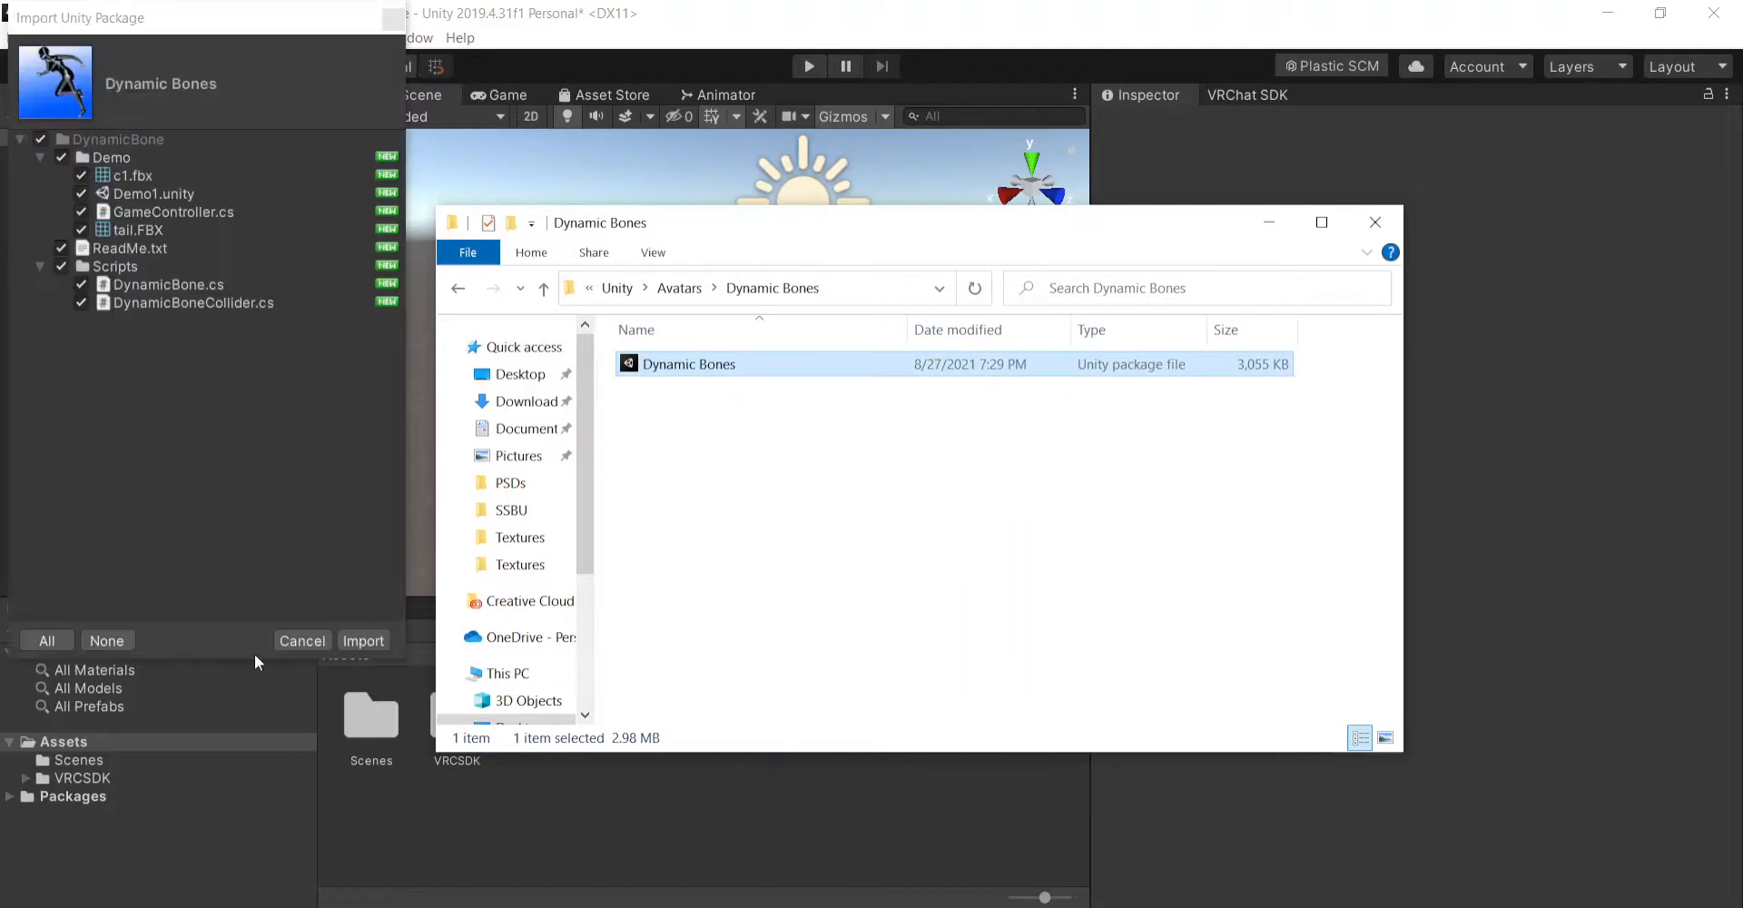
left_click(365, 640)
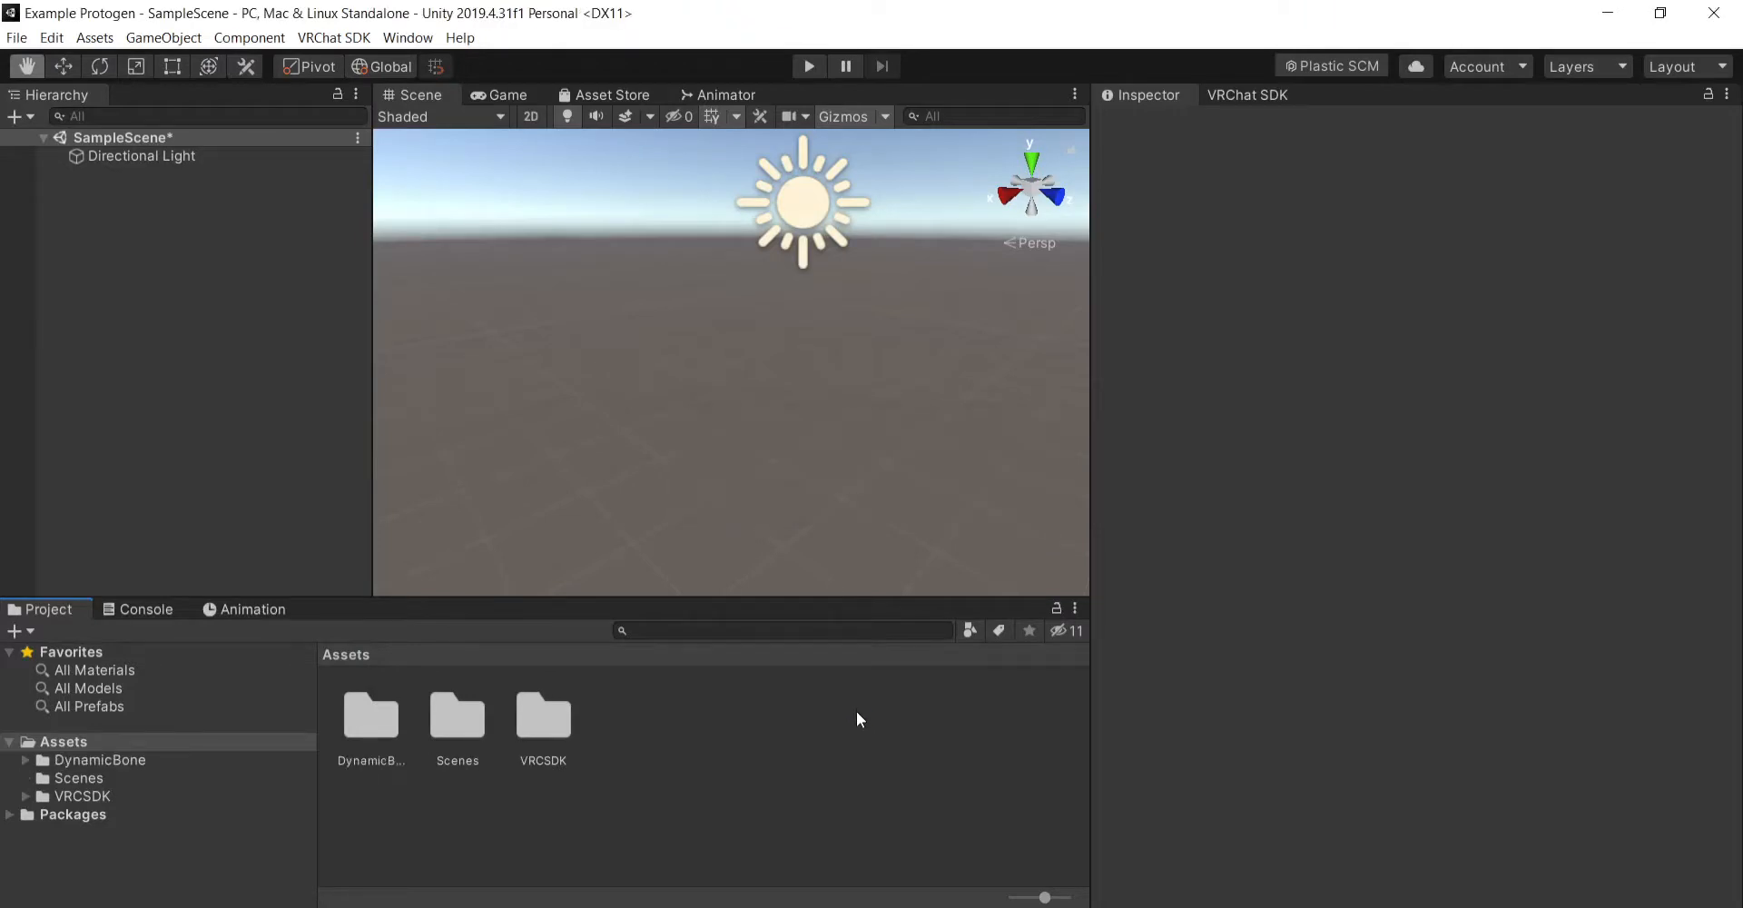
- Import the complete NKD Protogen 3.0 Pack from the NKD Protogen 3.0 folder under Base Models into the project's Assets
left_click(806, 907)
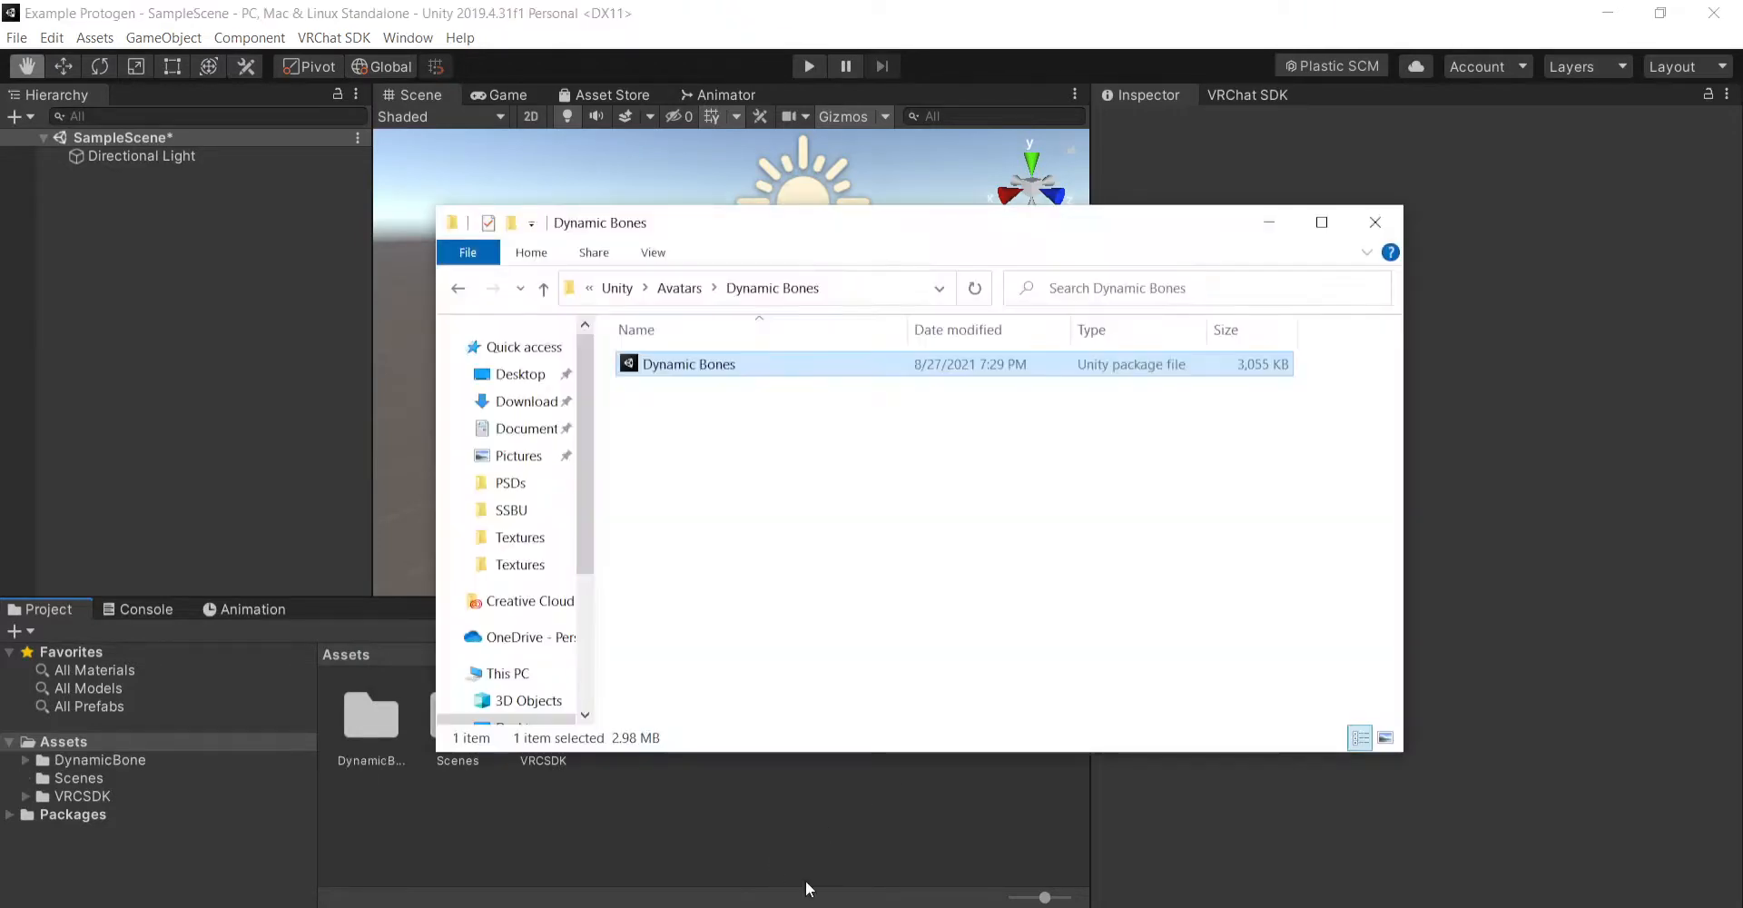
left_click(683, 290)
left_click(844, 548)
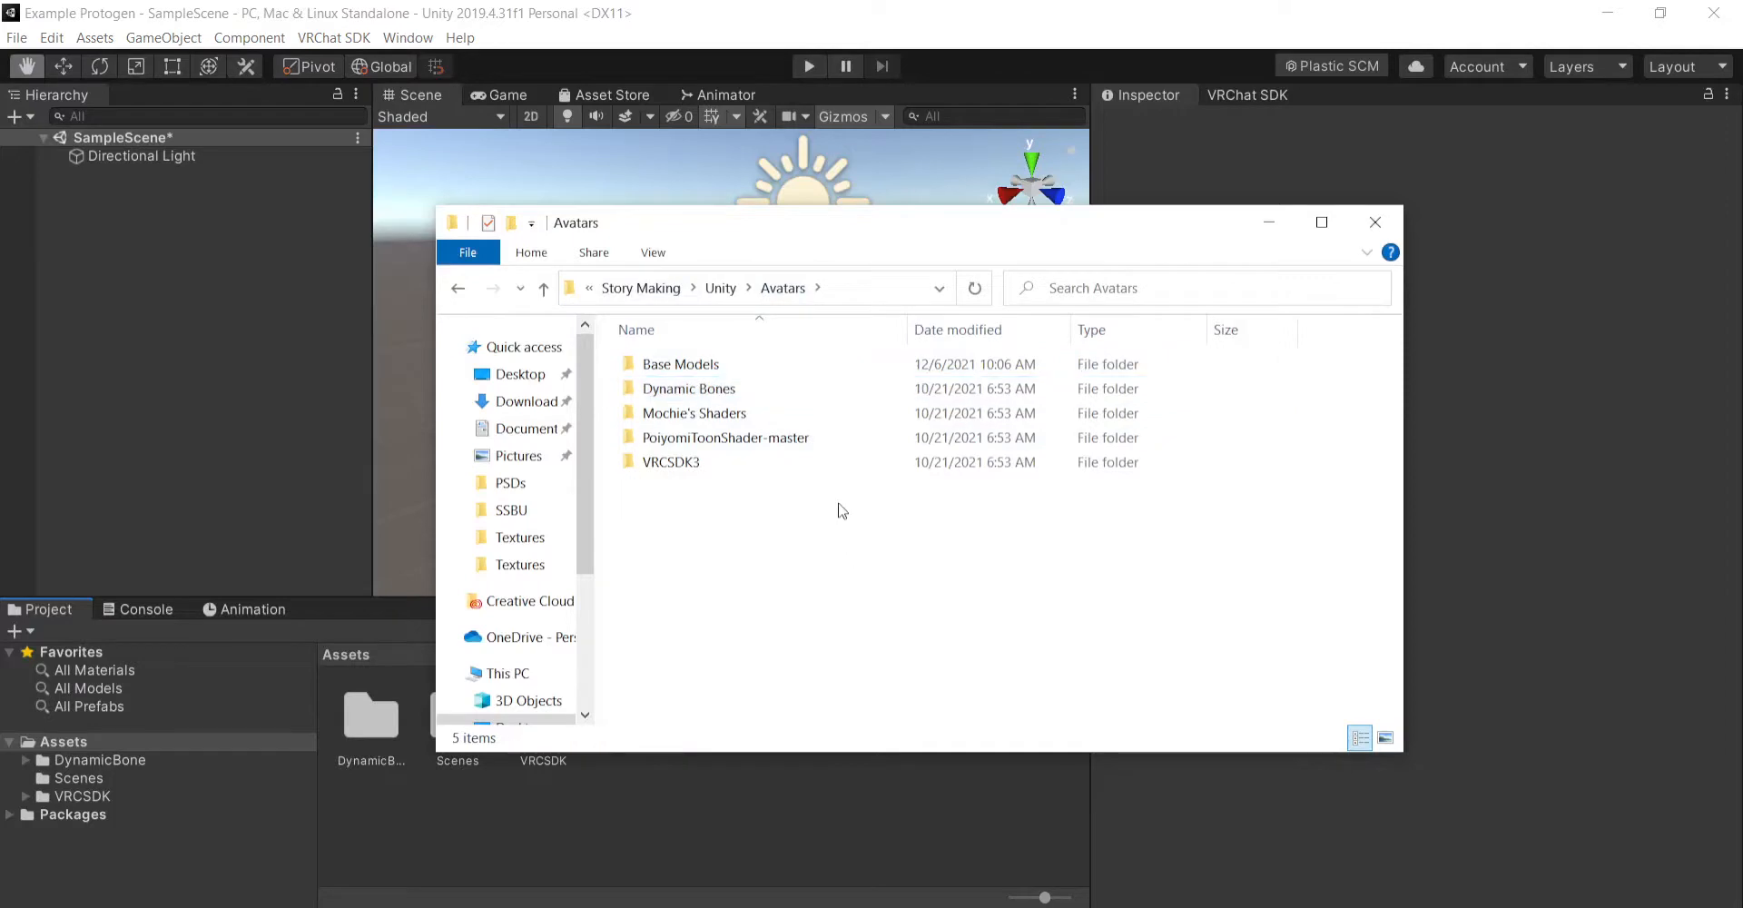
double_click(728, 365)
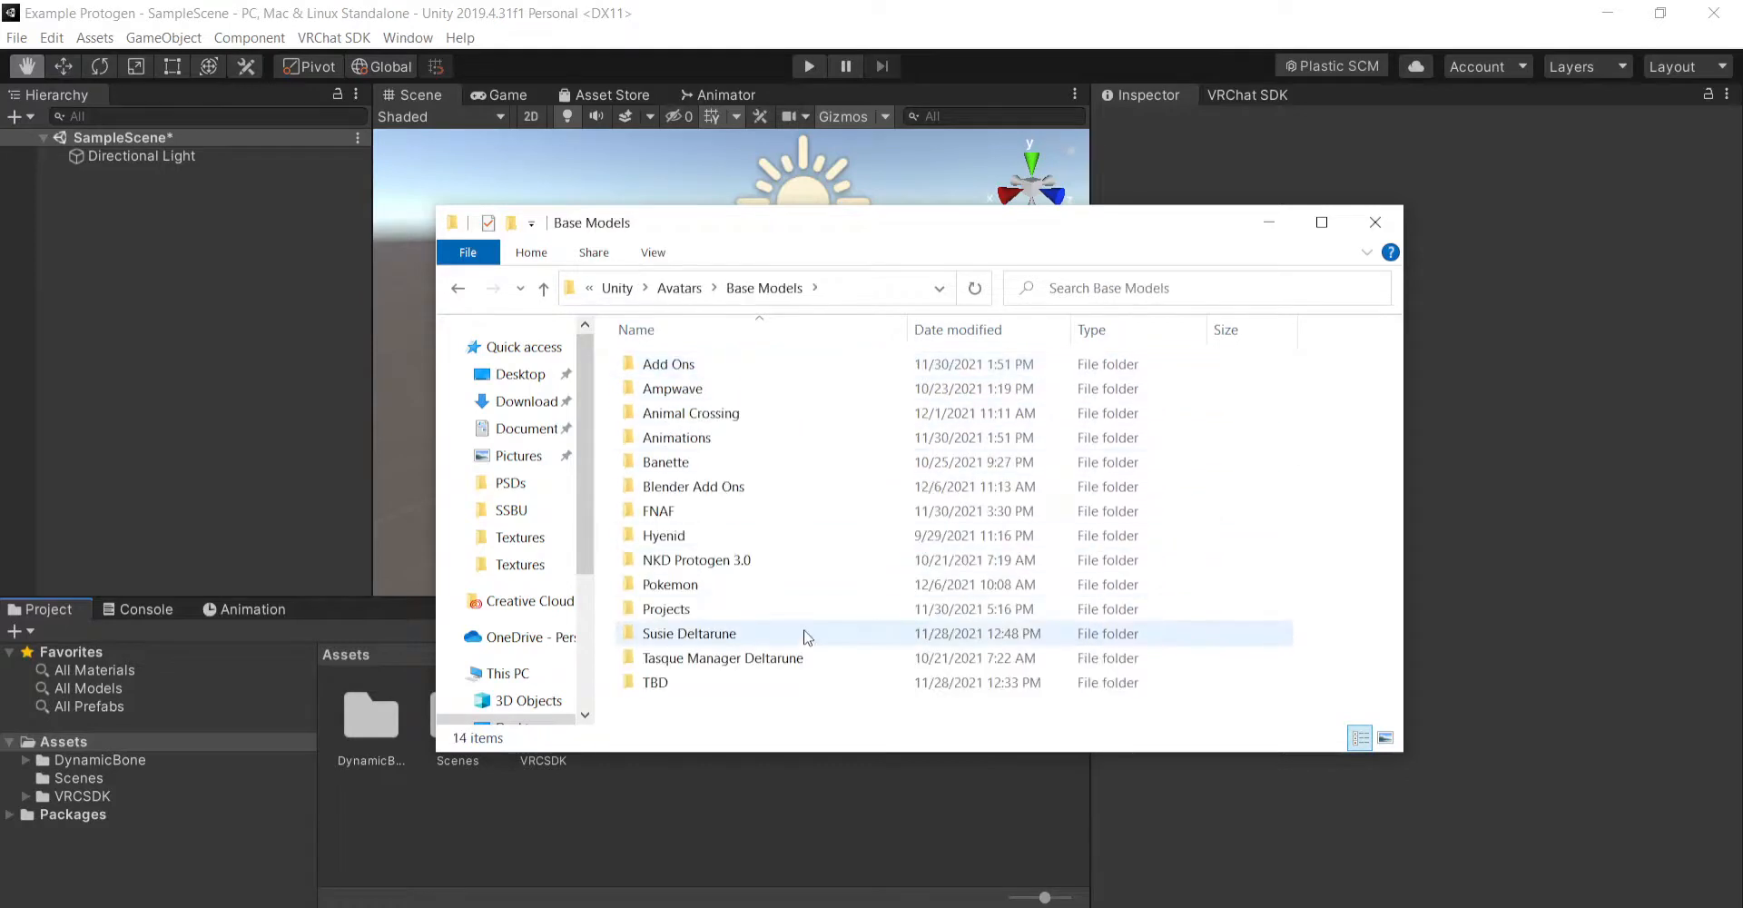
double_click(751, 561)
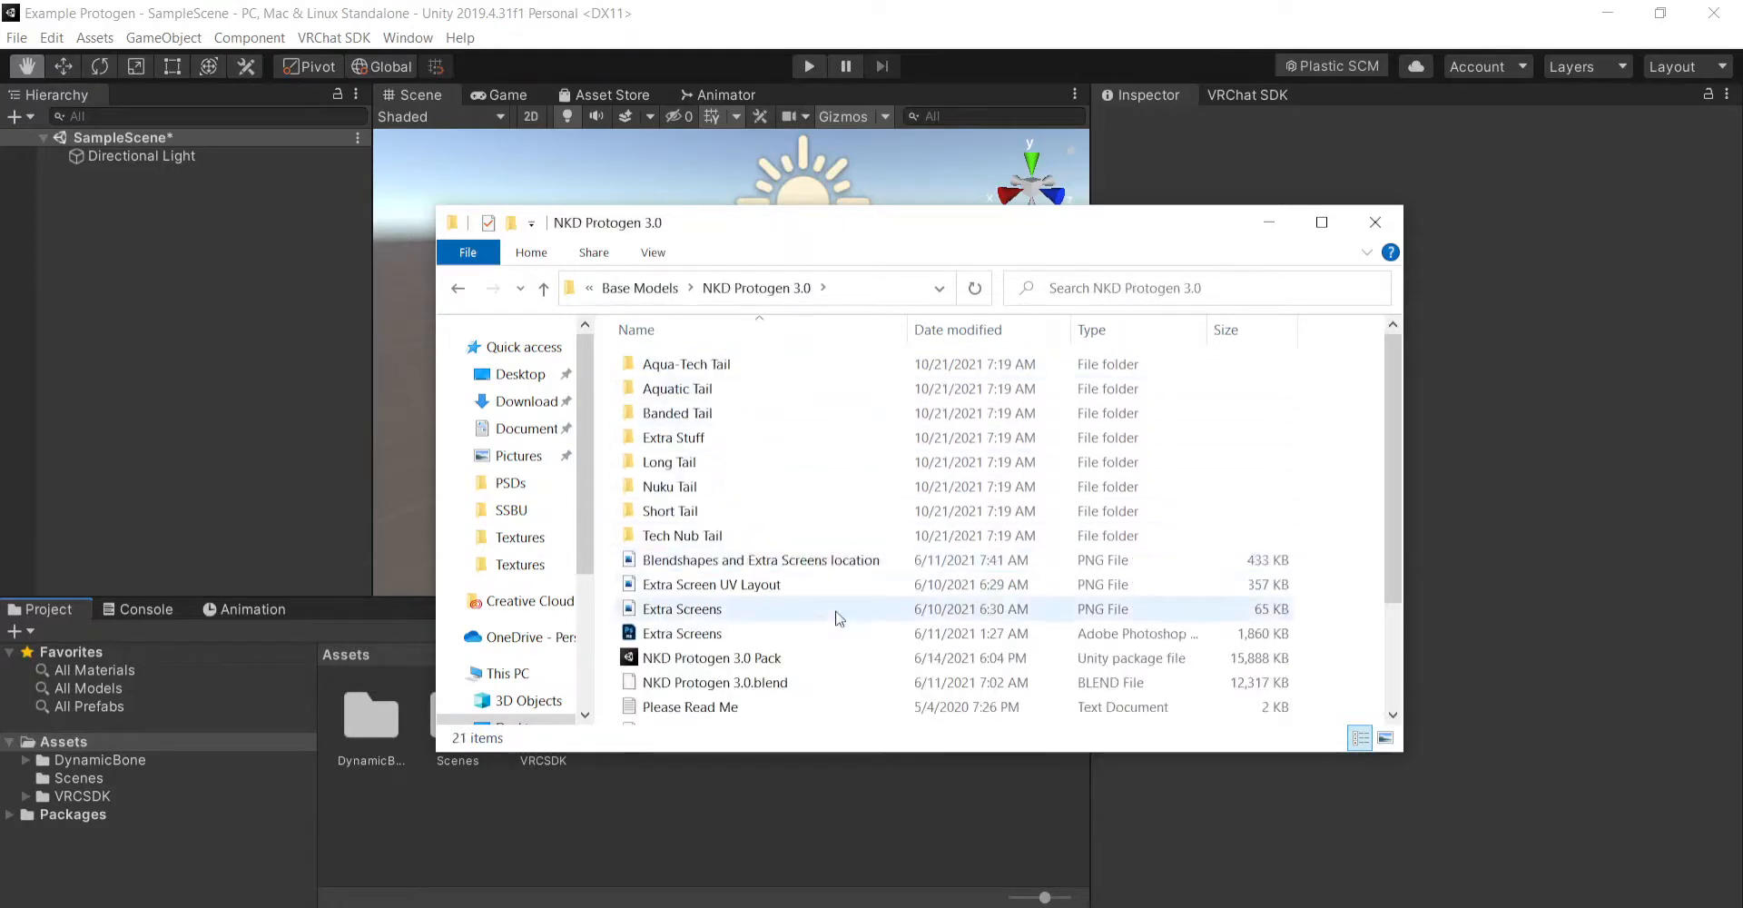
left_click_drag(719, 663, 806, 826)
left_click_drag(948, 810, 988, 803)
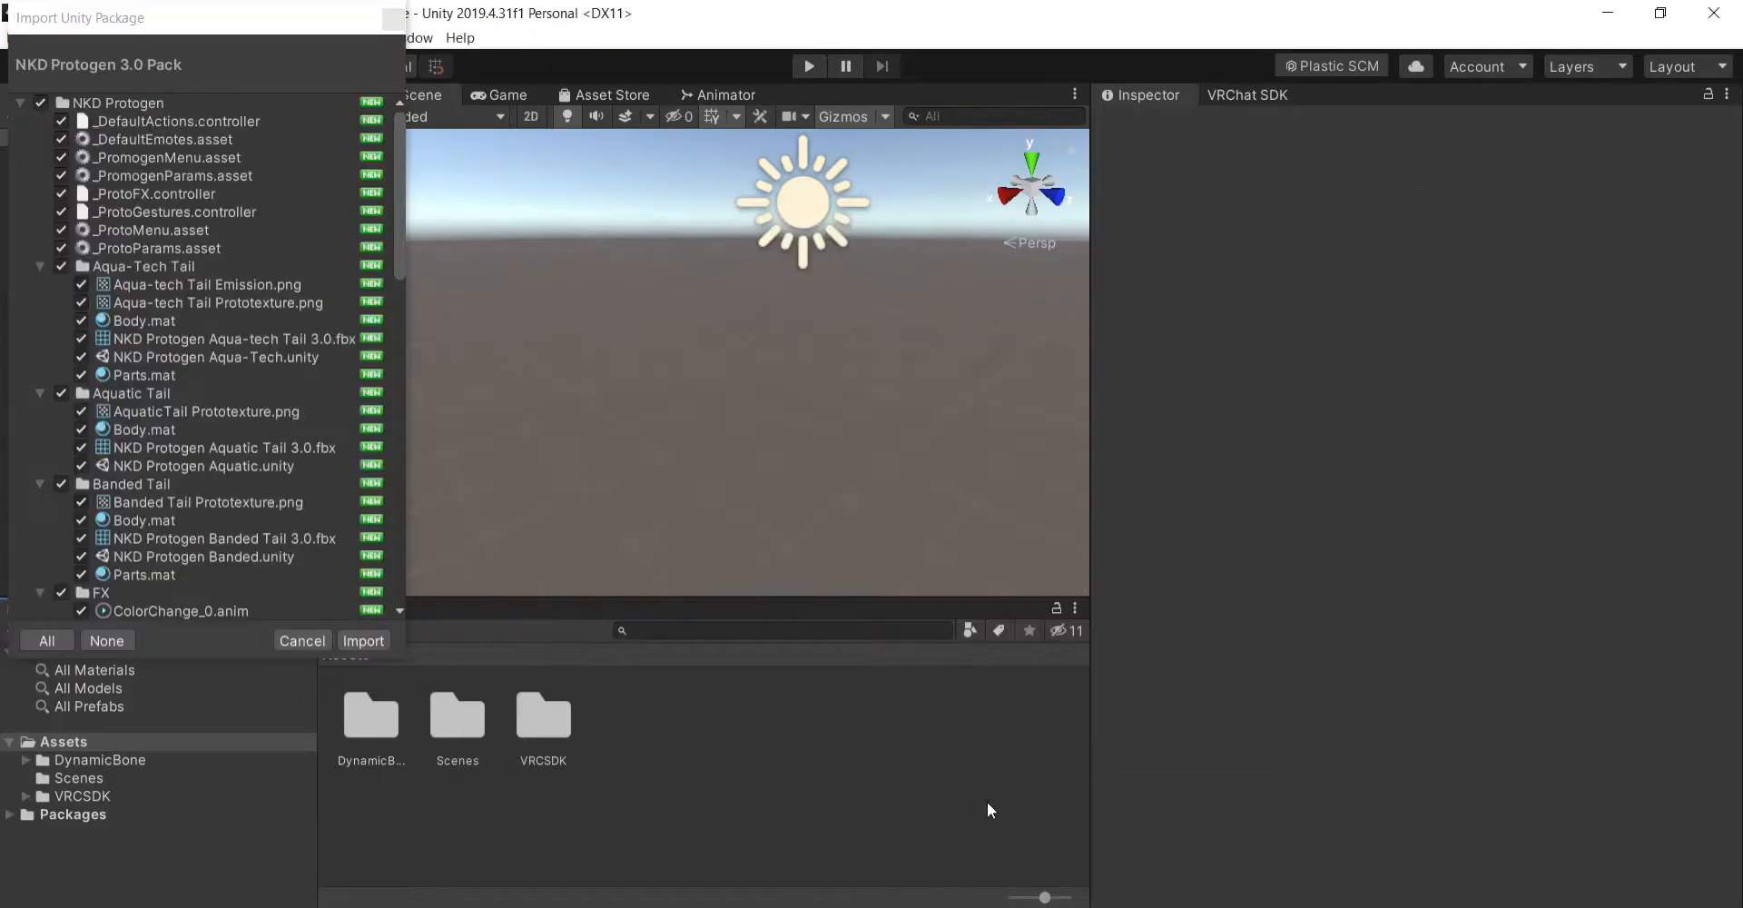
left_click(371, 642)
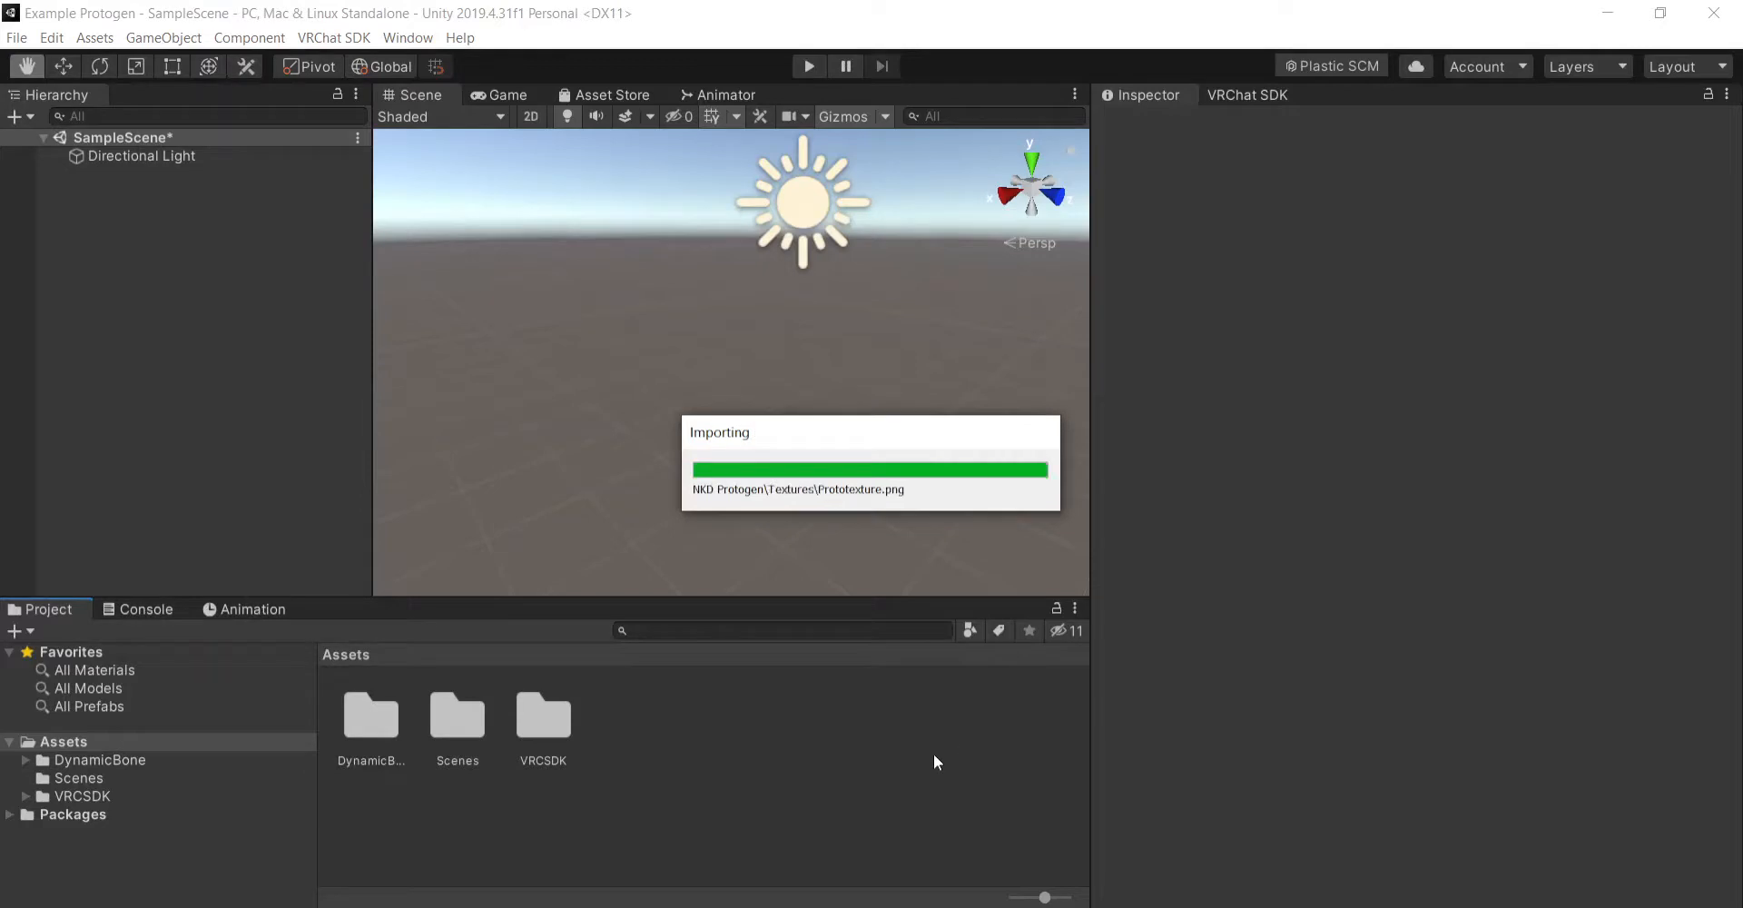
- In File Explorer, select the four Nuku Tail textures in the C.Tursik folder of the (Group) Protogens projects, and return to Unity
left_click(641, 907)
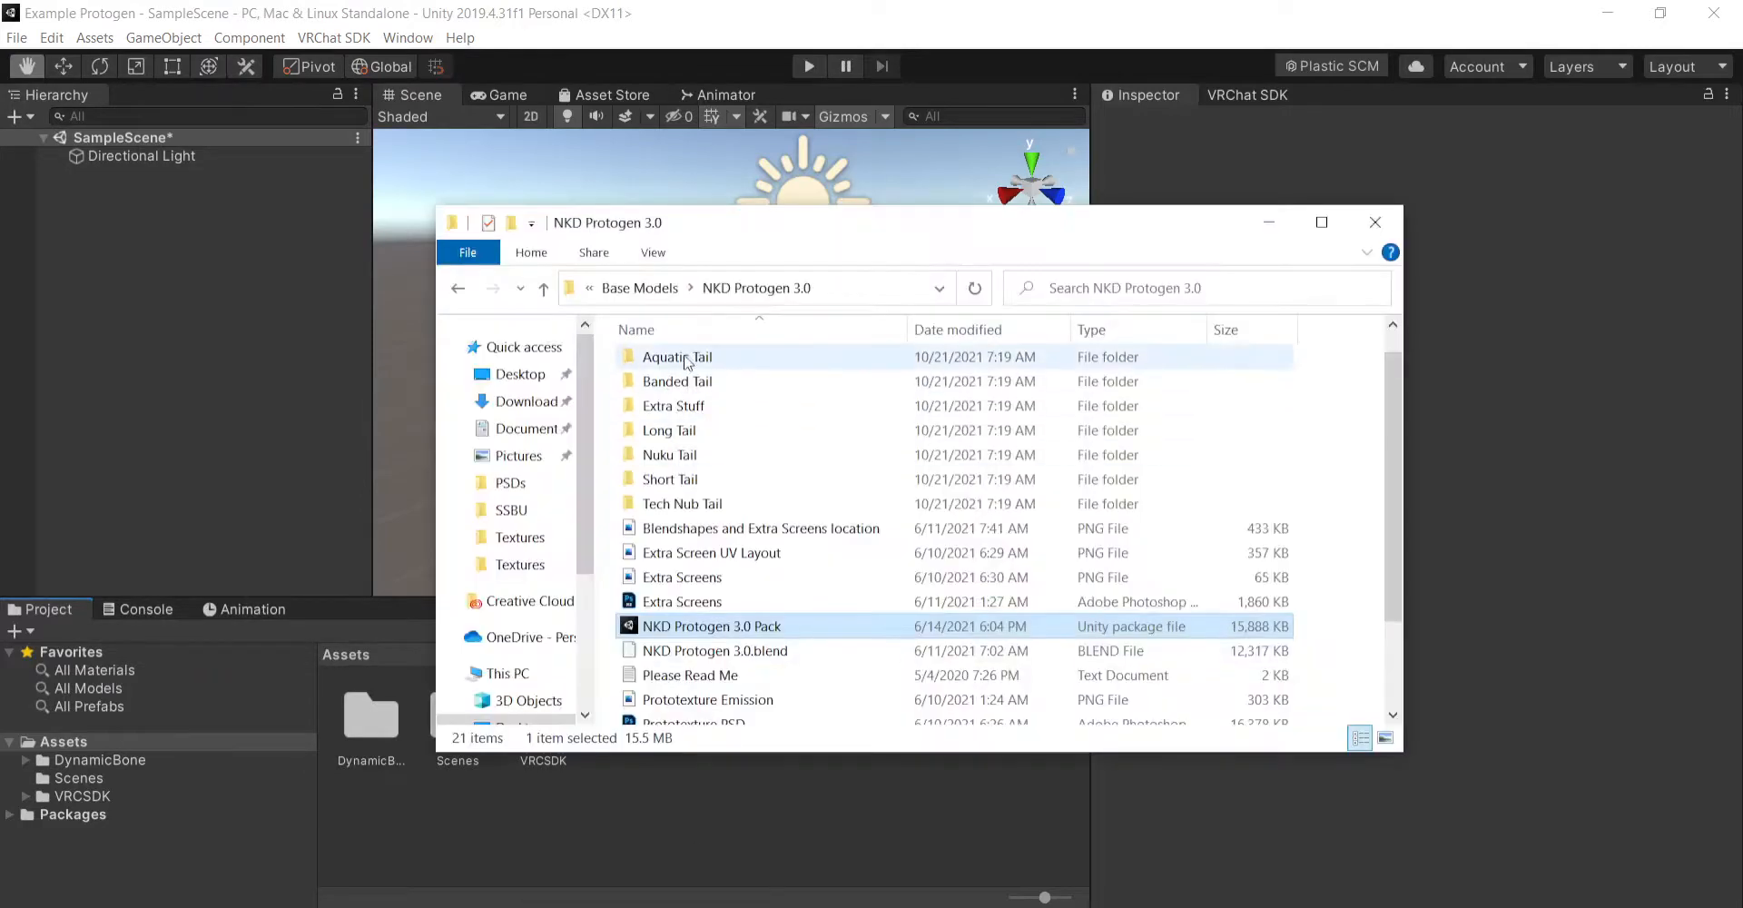
left_click(658, 291)
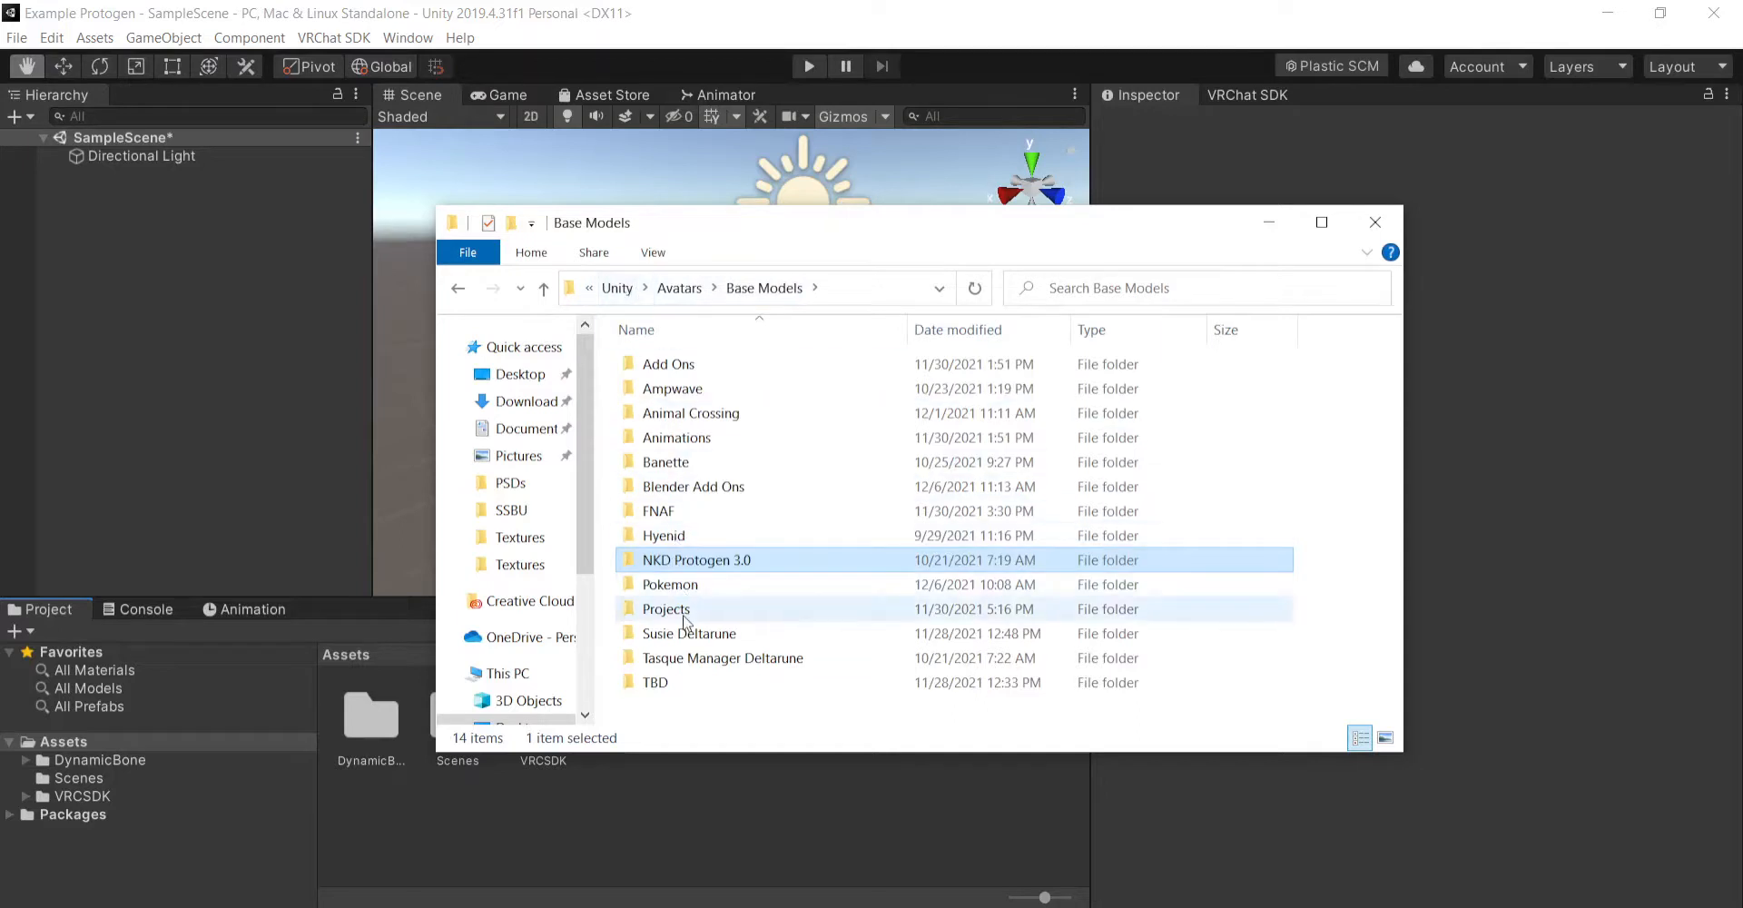
double_click(676, 610)
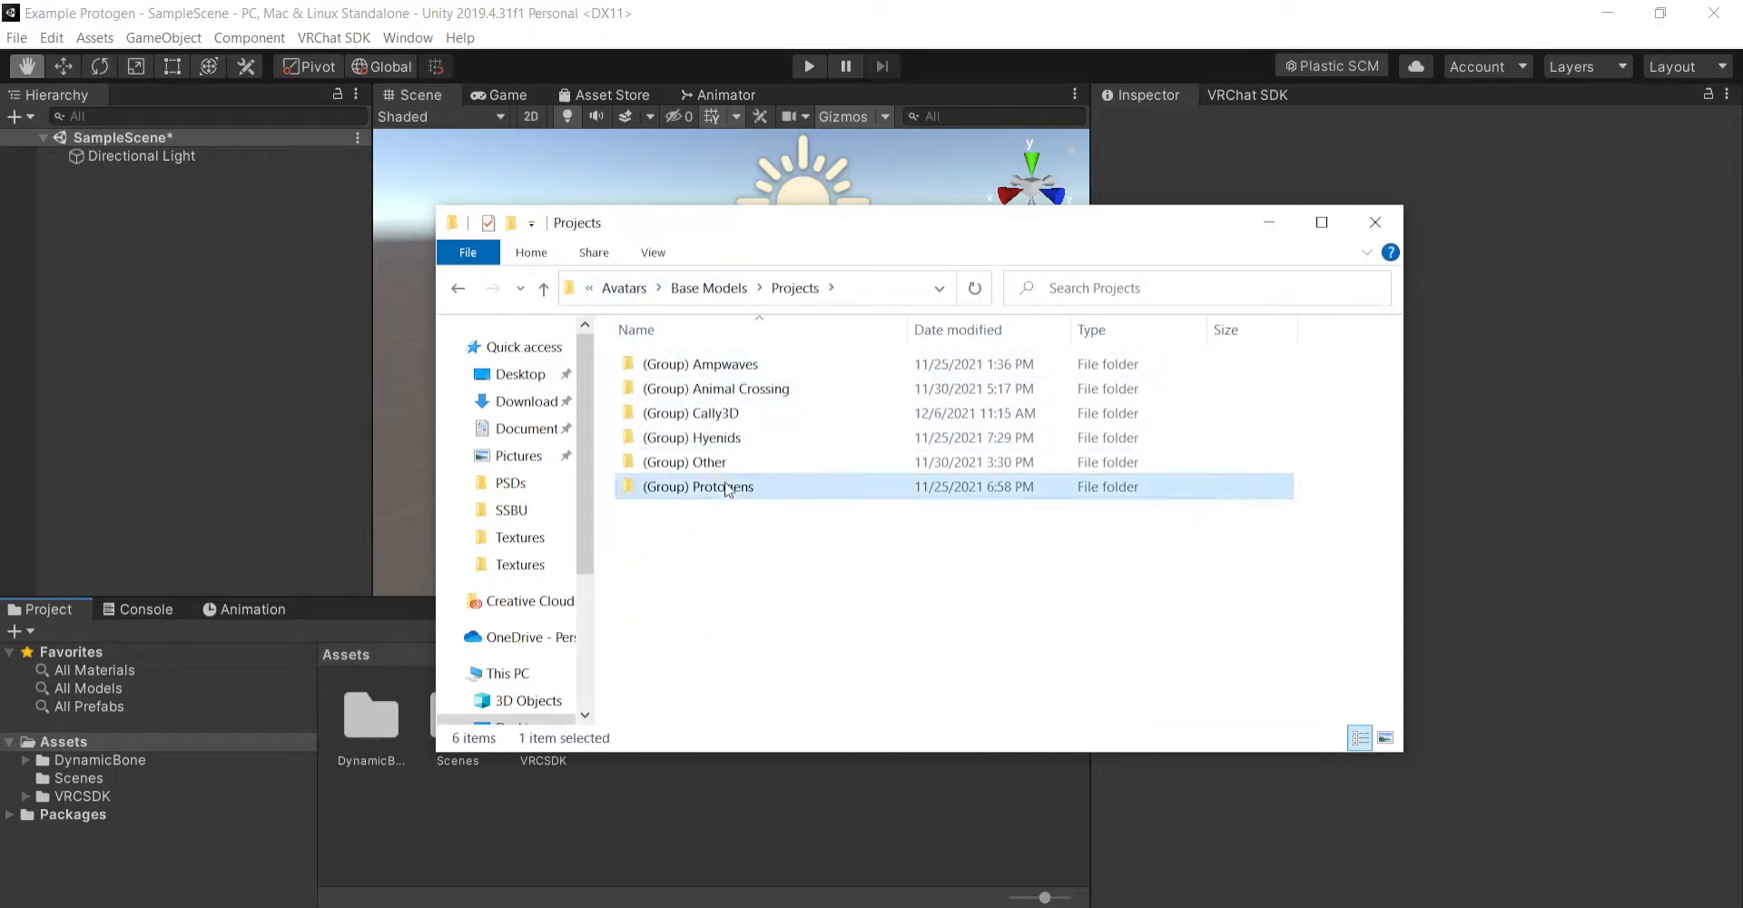
double_click(727, 488)
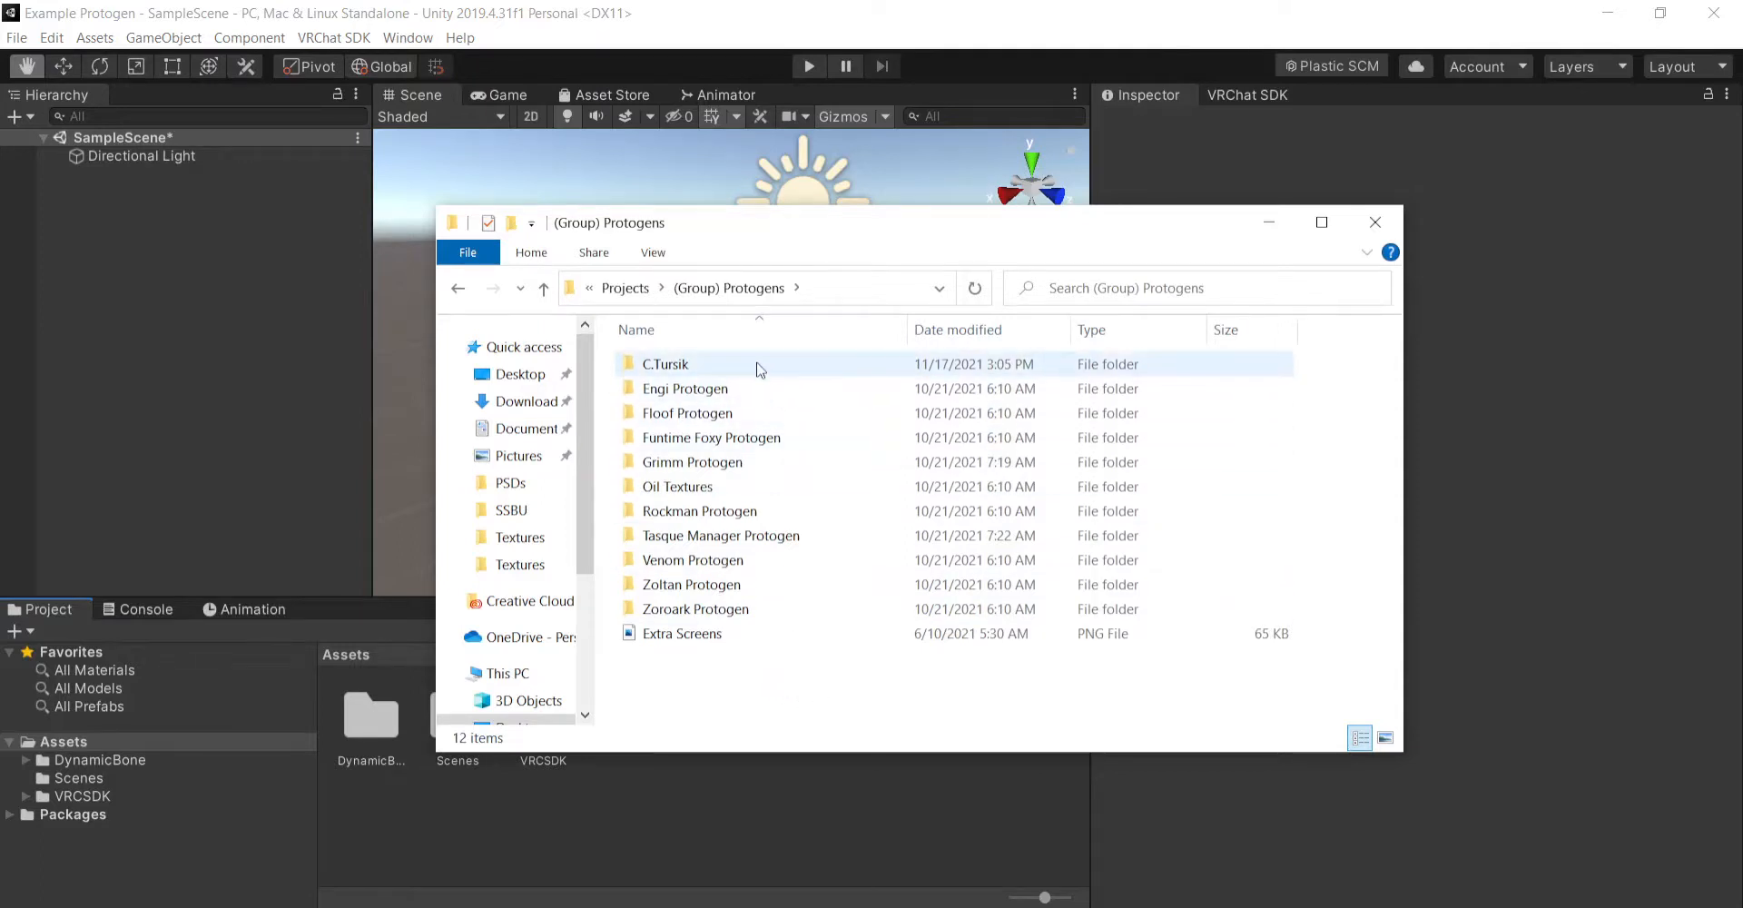
double_click(759, 364)
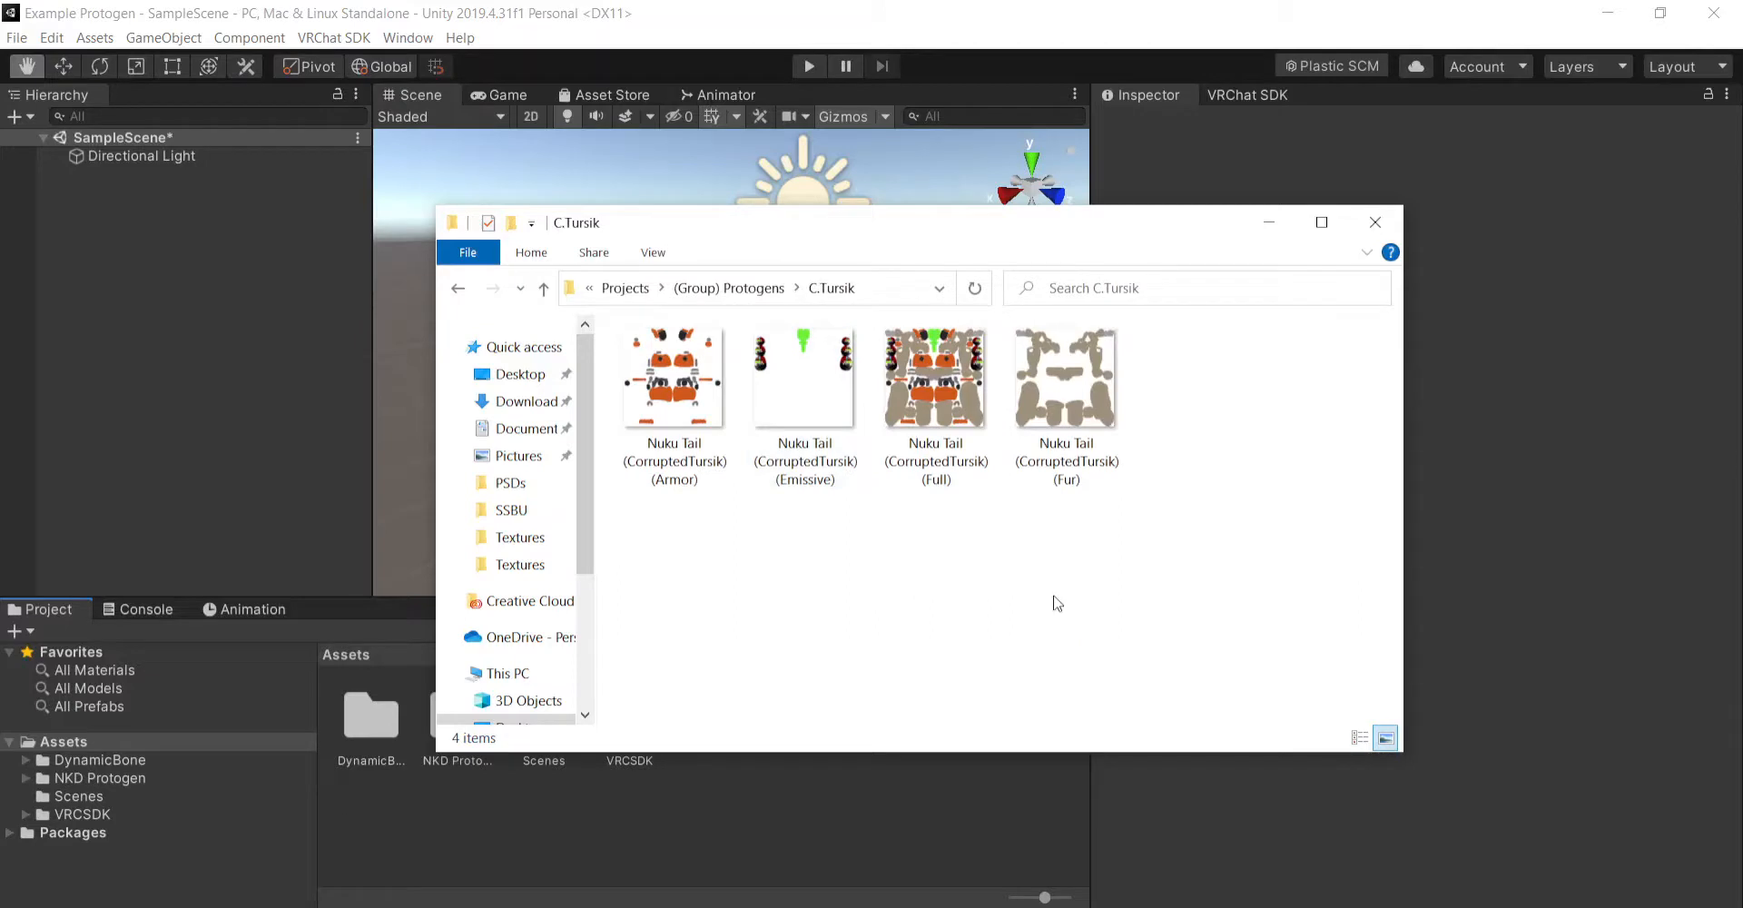
left_click_drag(1212, 554, 618, 325)
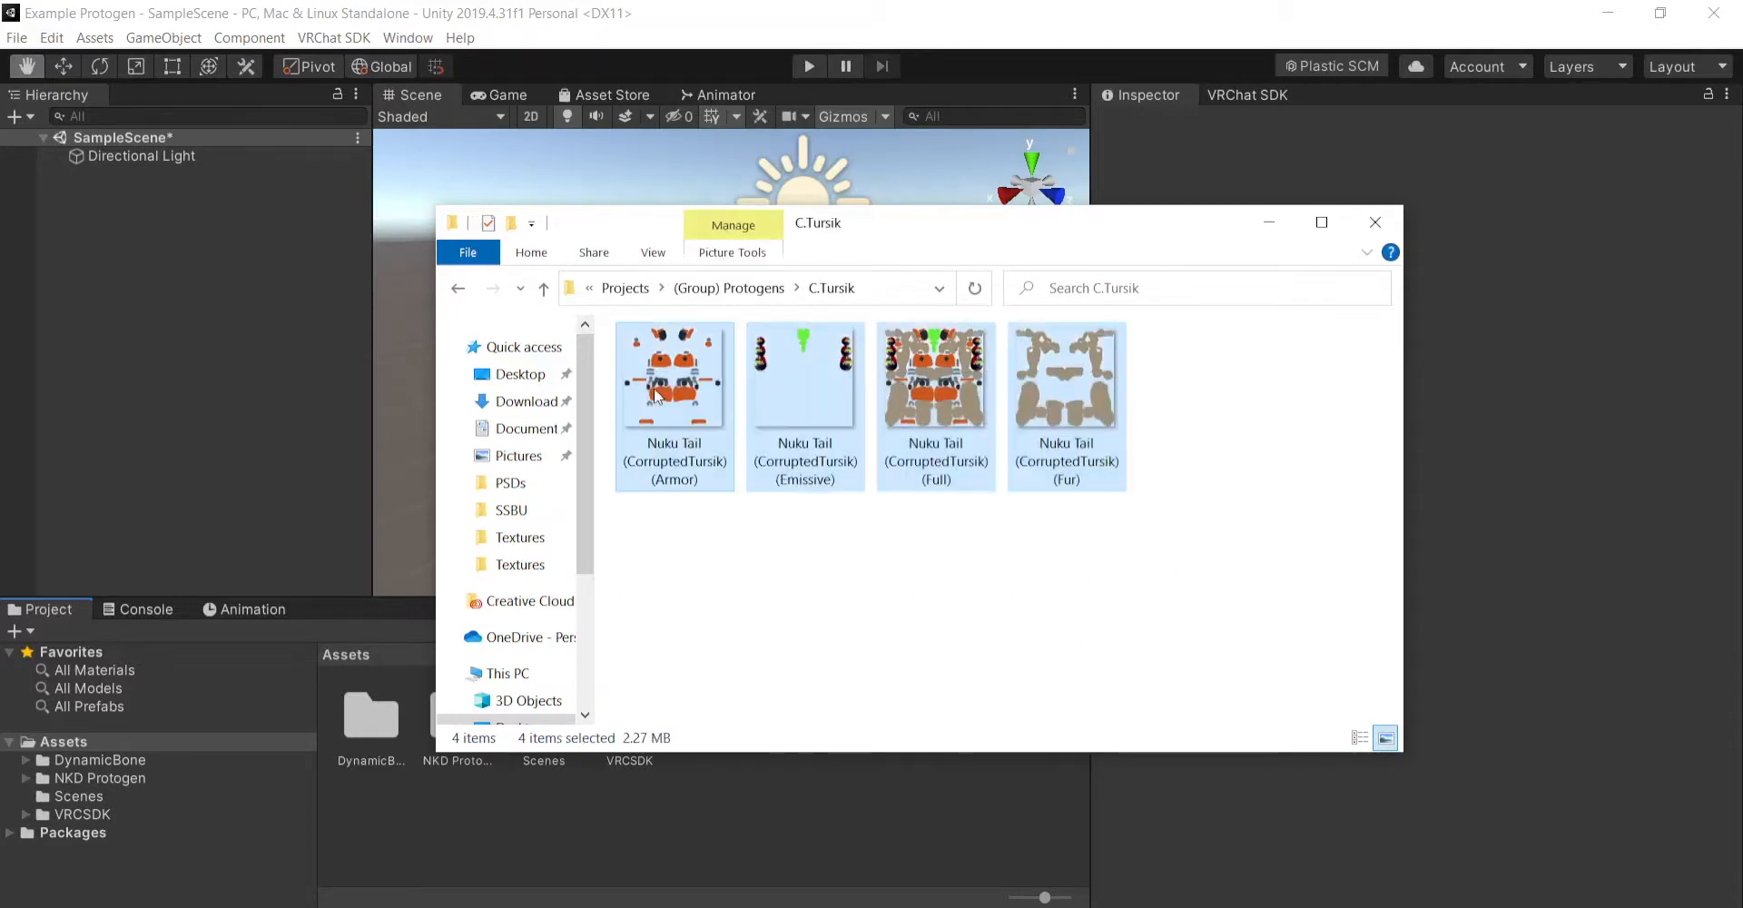
left_click(849, 876)
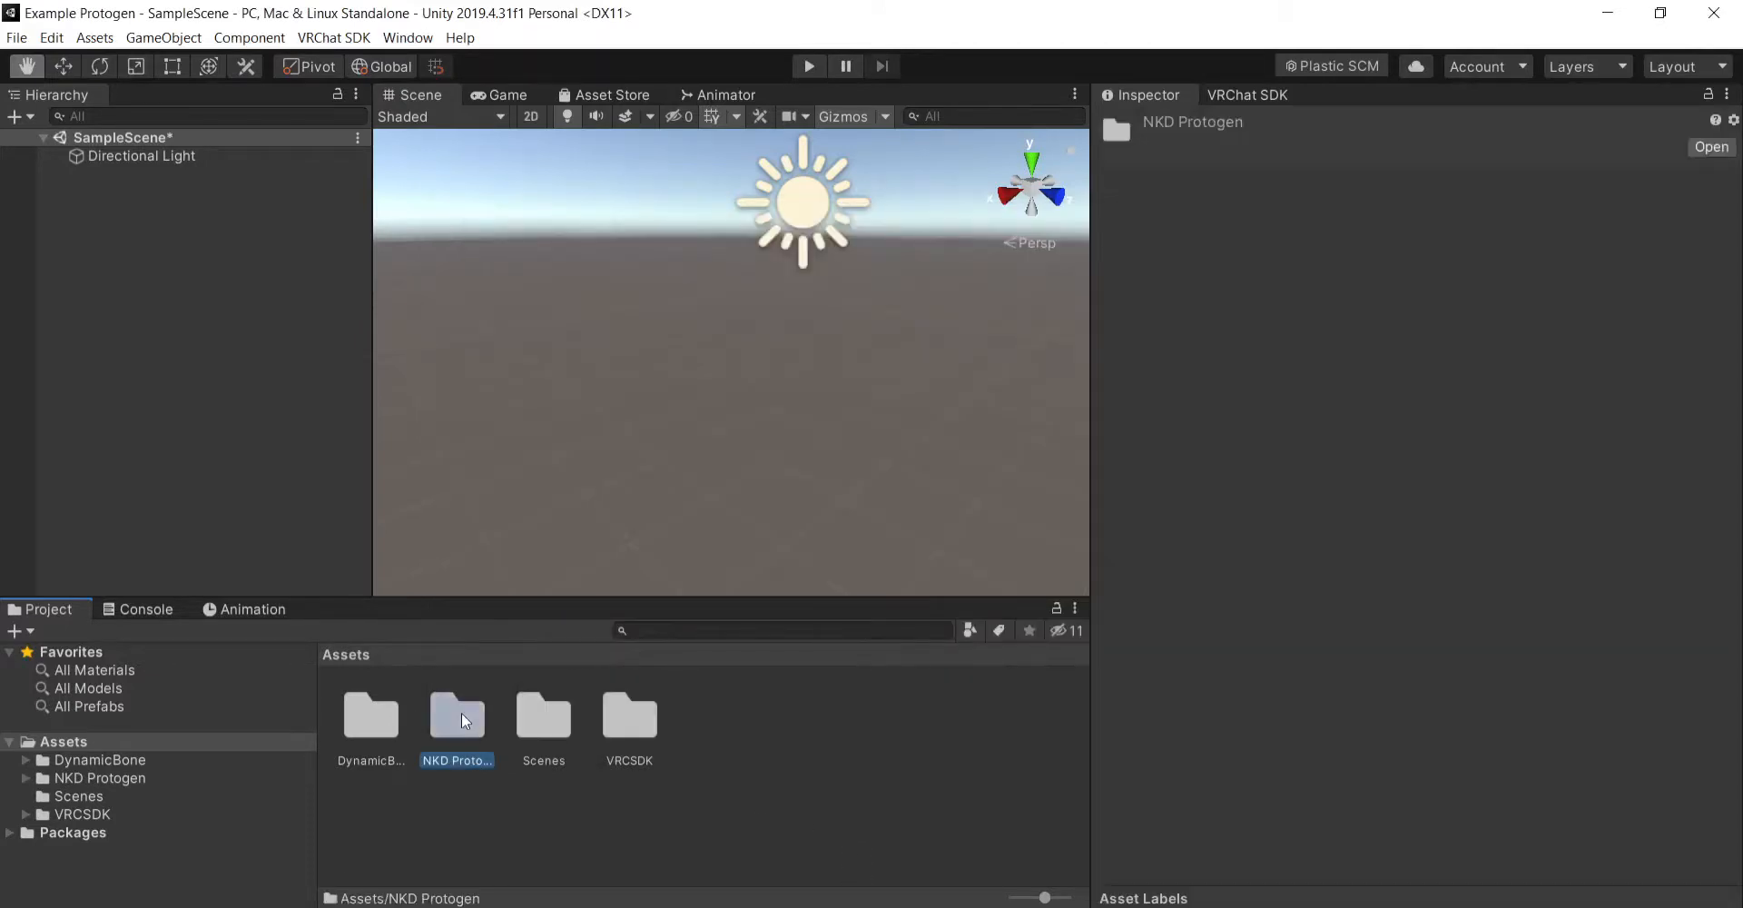
- Examine the folders, controllers and scene files inside the imported NKD Protogen folder
double_click(461, 712)
scroll(635, 799, "down", 1)
scroll(837, 837, "up", 1)
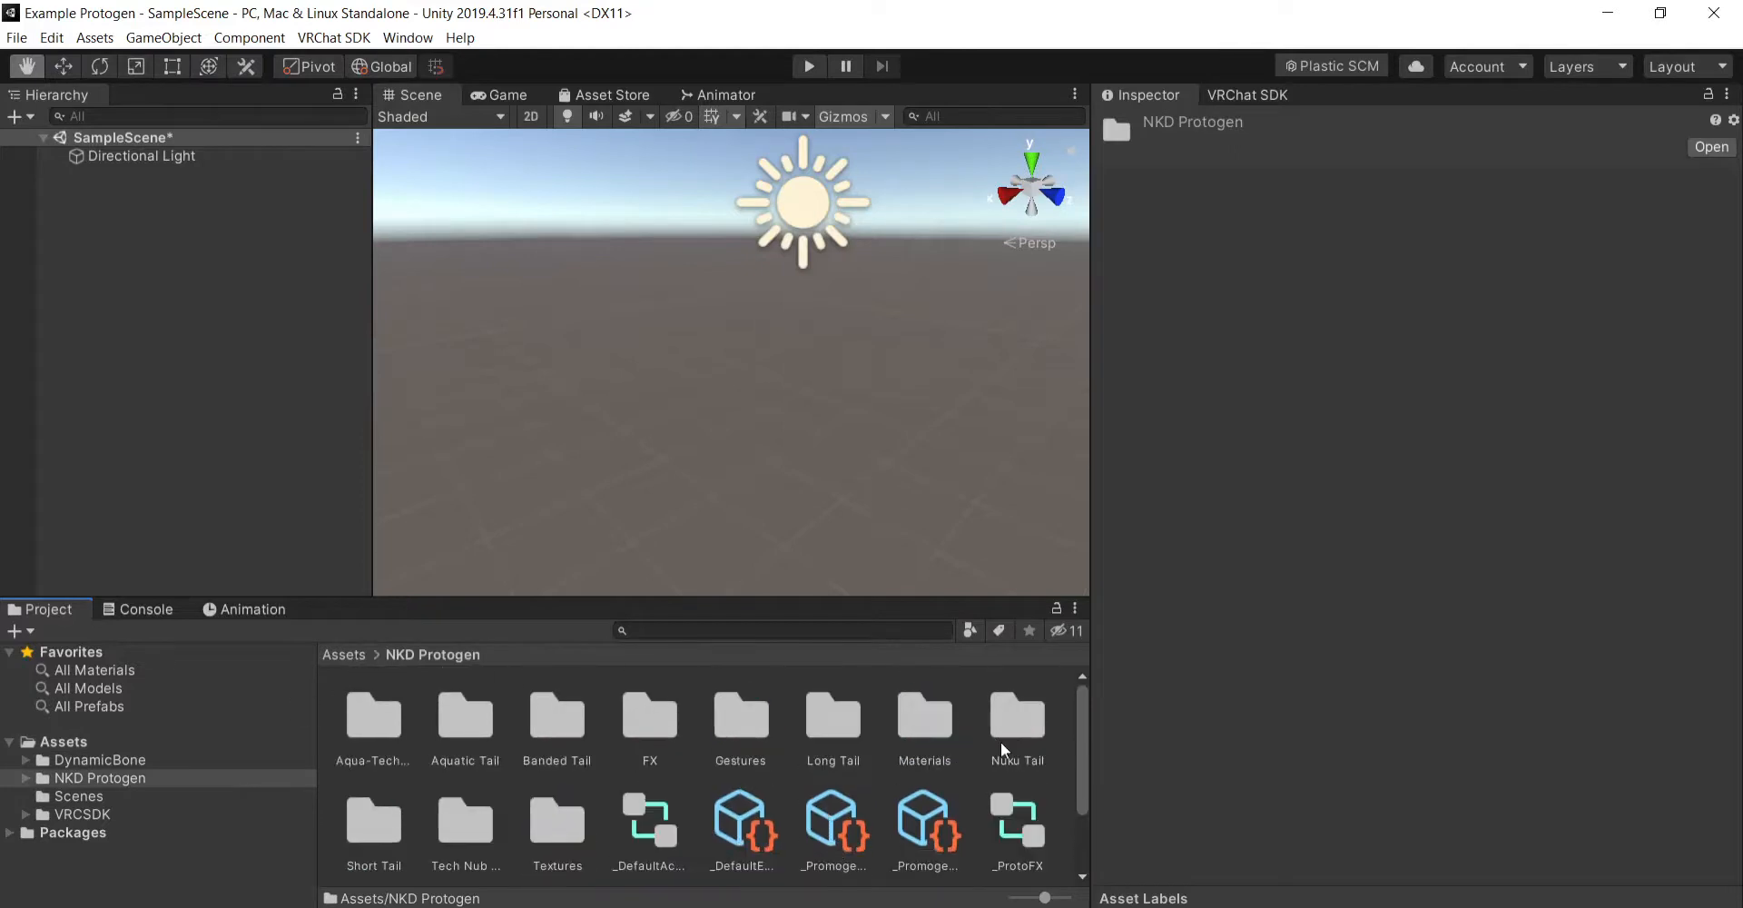
scroll(1017, 781, "down", 1)
scroll(954, 790, "up", 1)
scroll(509, 739, "down", 1)
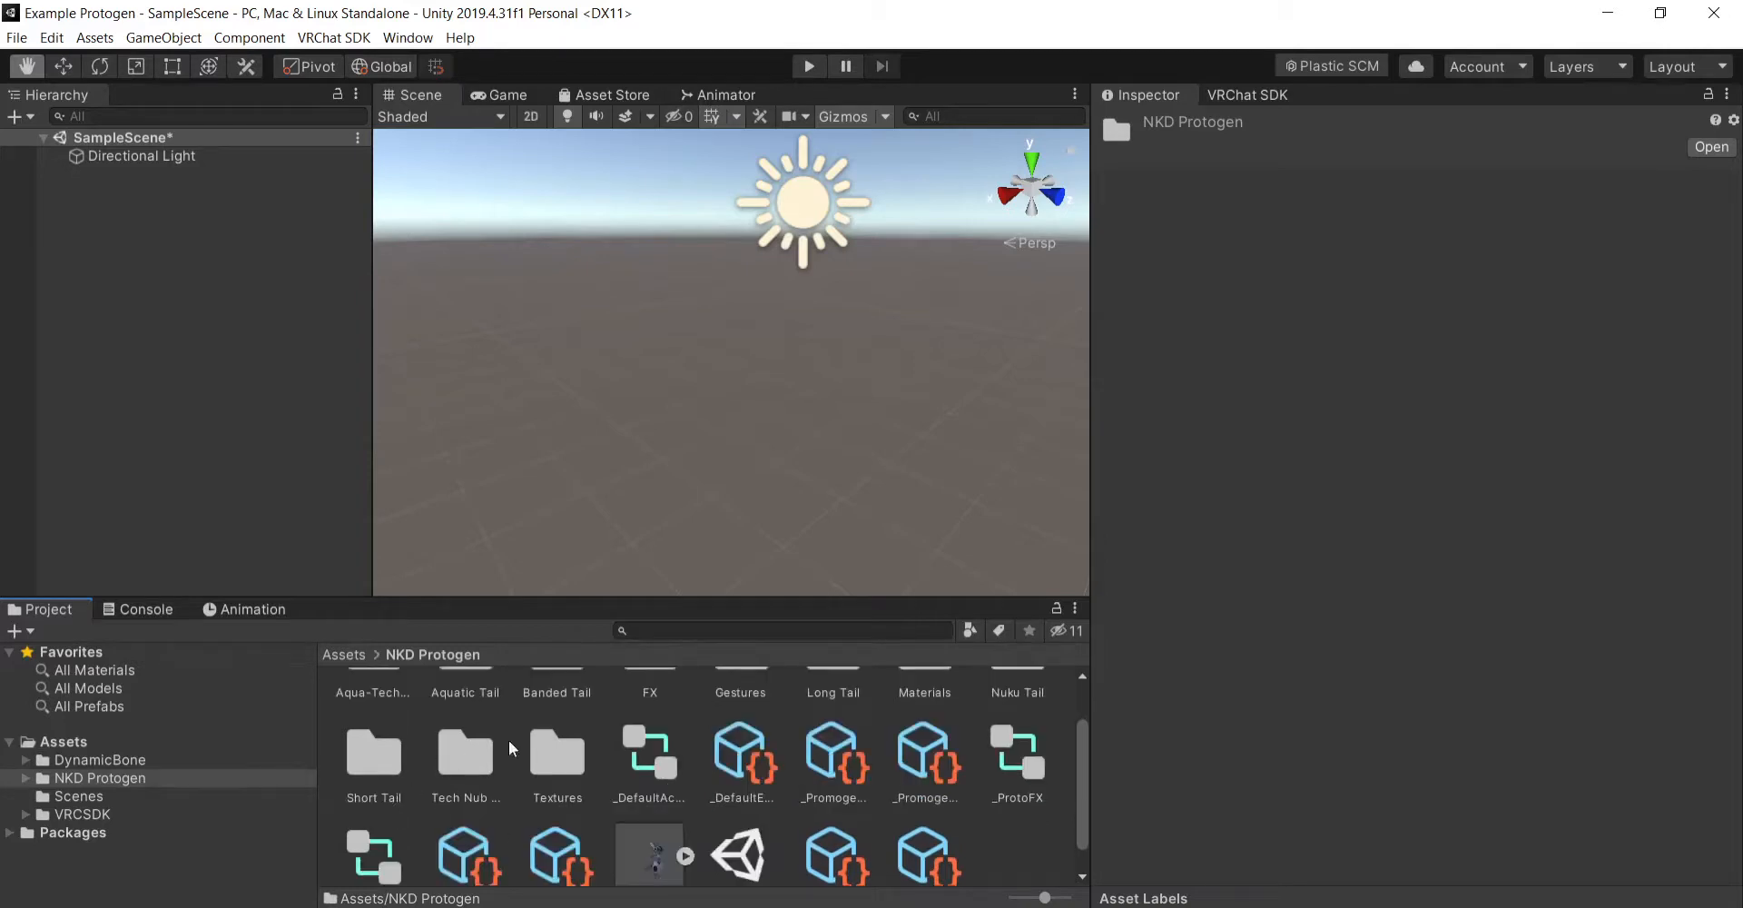
scroll(984, 812, "up", 1)
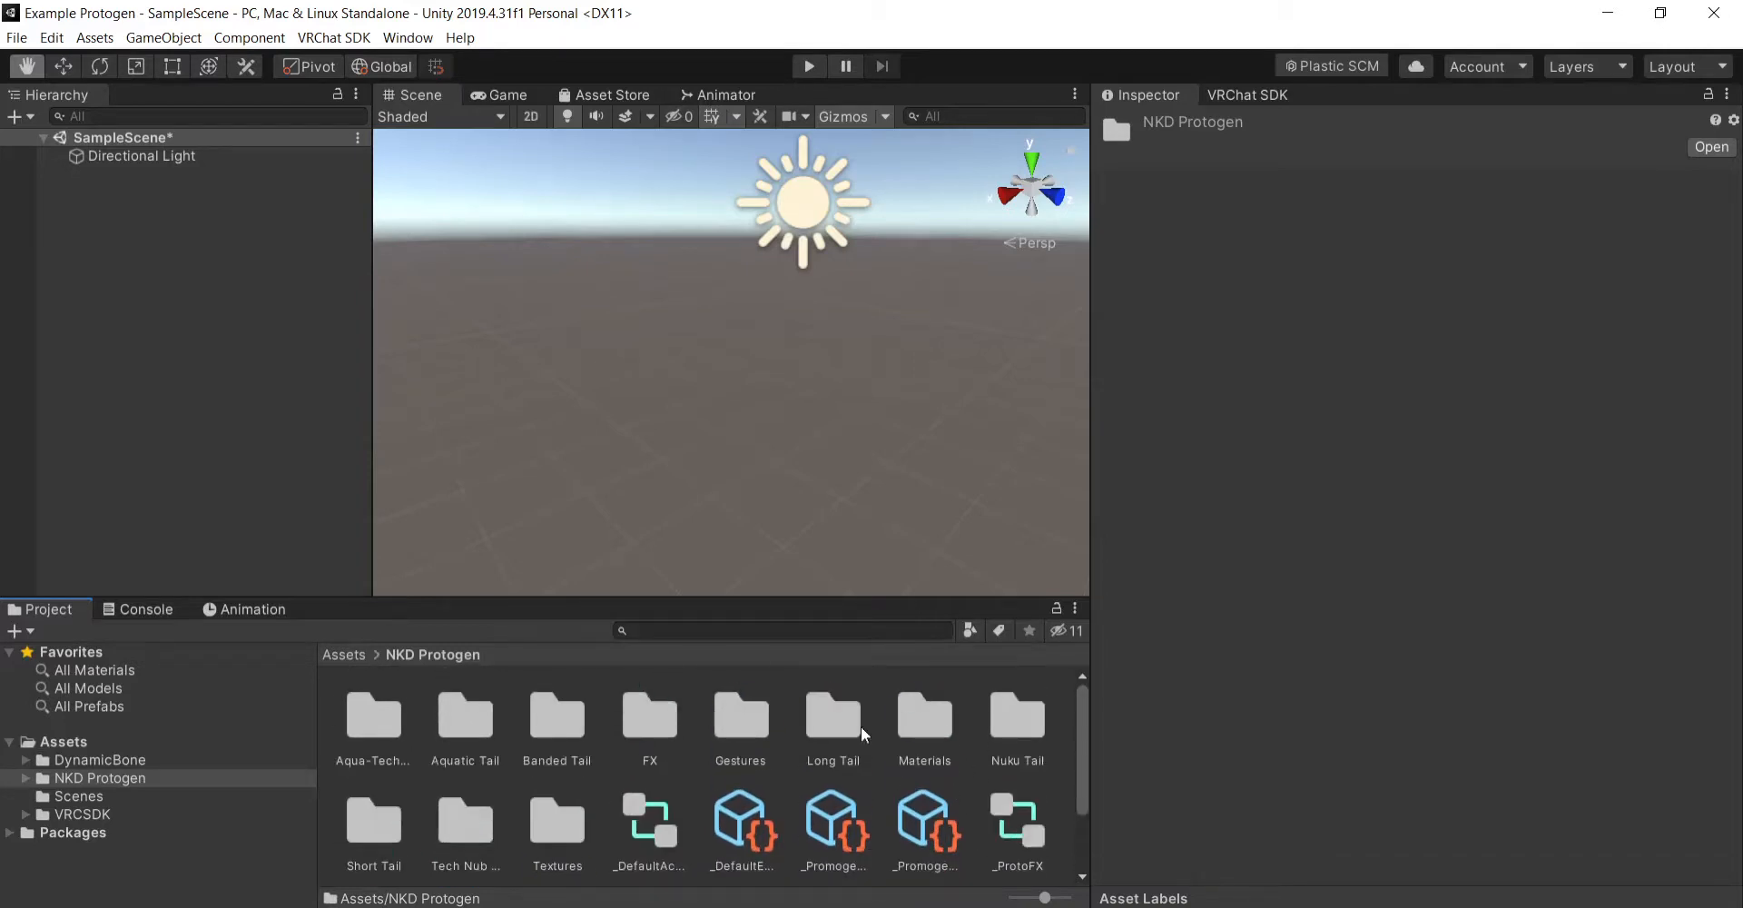
scroll(858, 723, "down", 1)
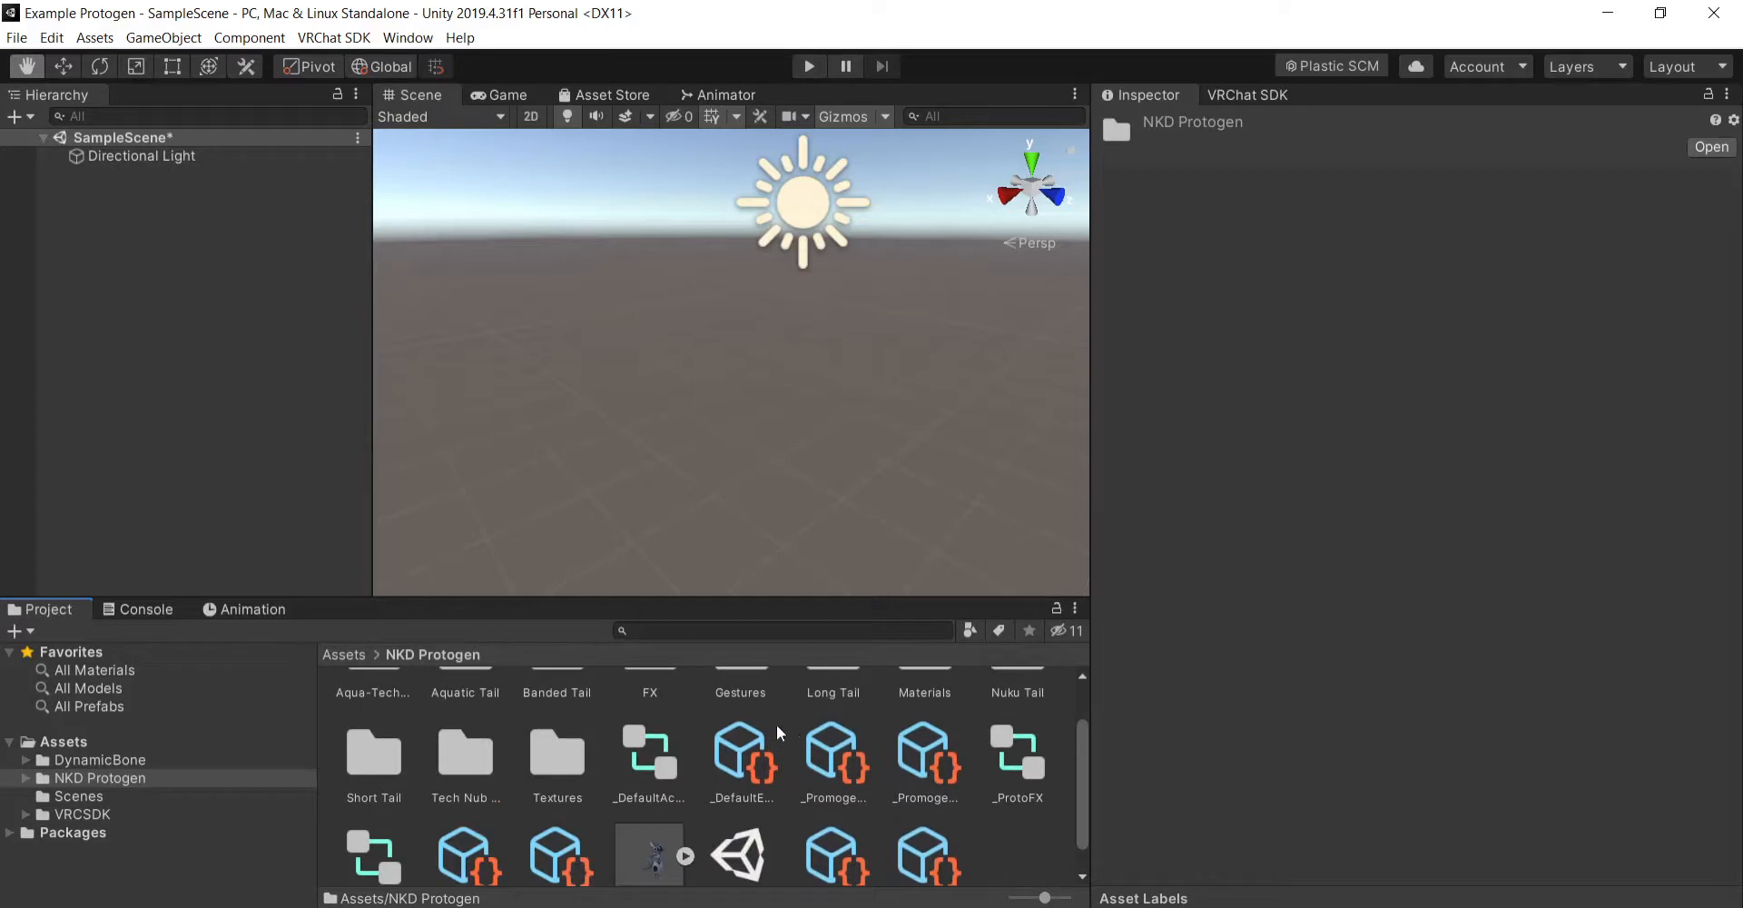
scroll(967, 755, "up", 1)
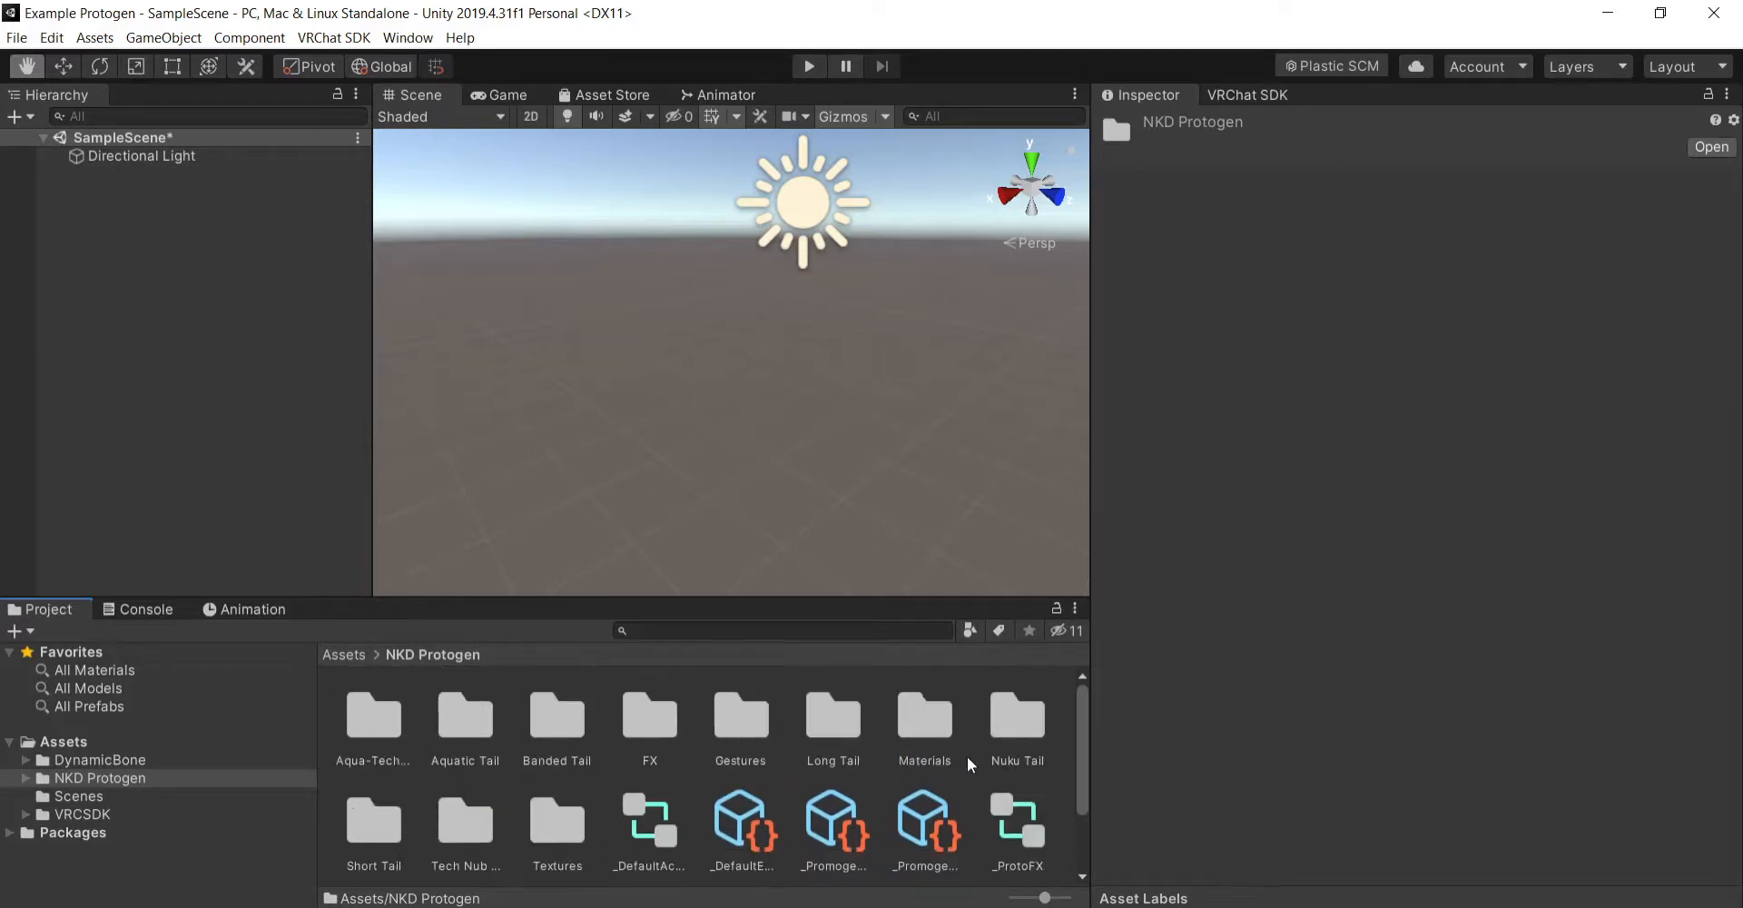
- Open the NKD Protogen Nuku Tail scene from the Nuku Tail folder, saving the changes to SampleScene
double_click(1019, 718)
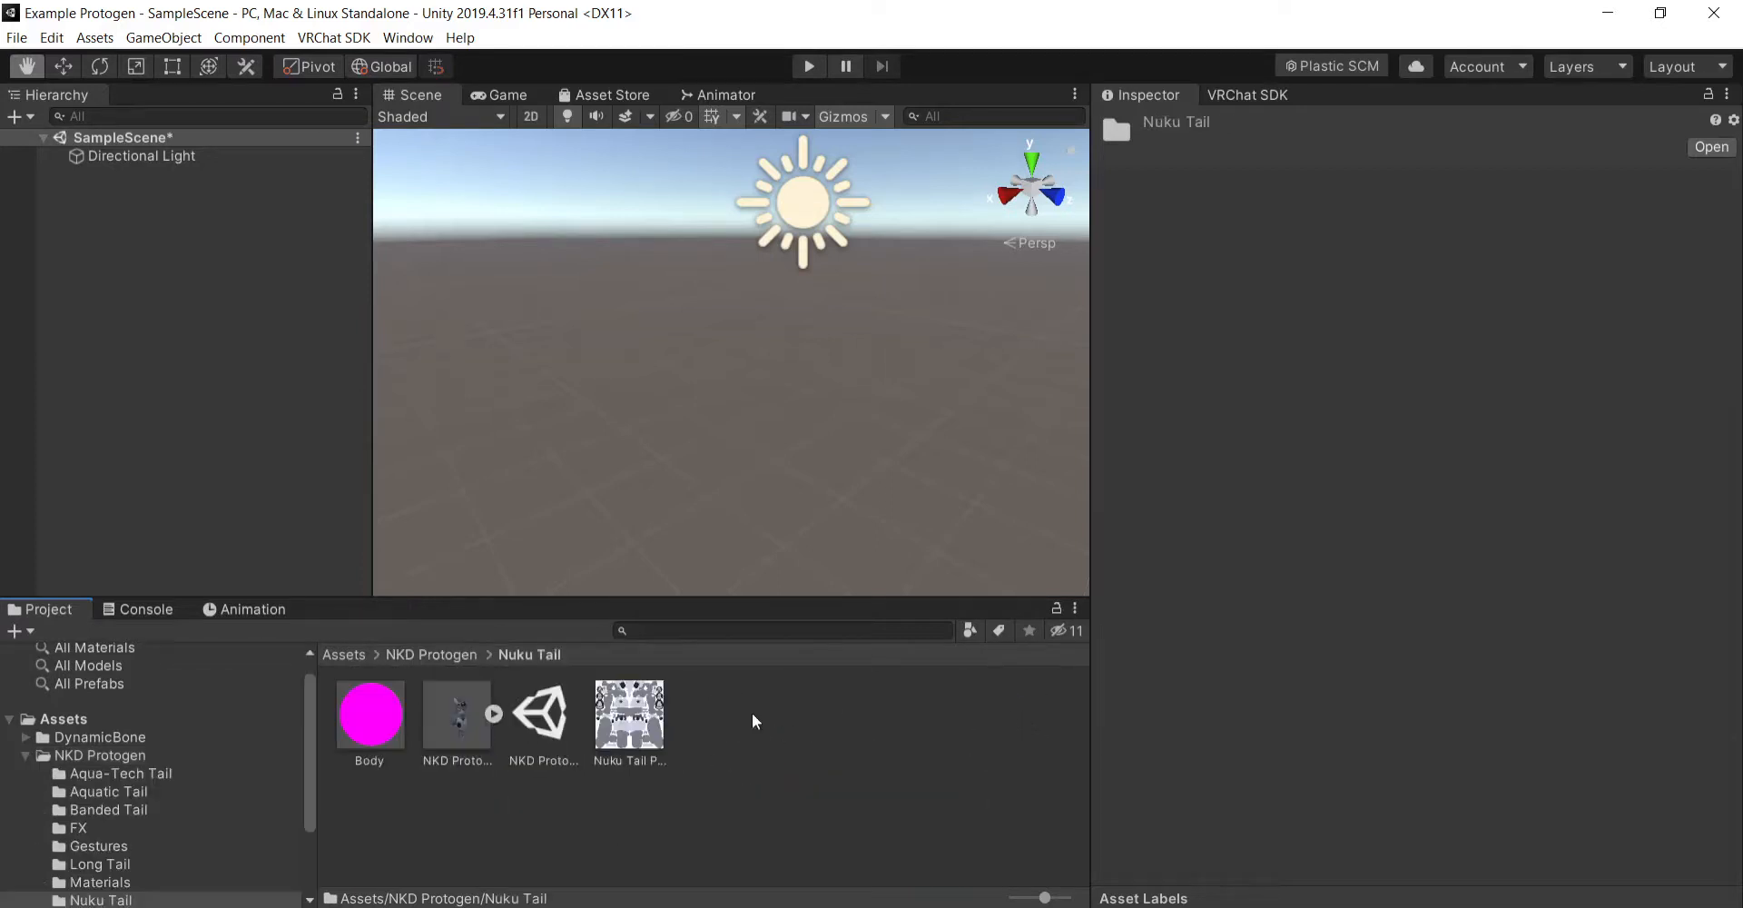
double_click(533, 714)
left_click(844, 524)
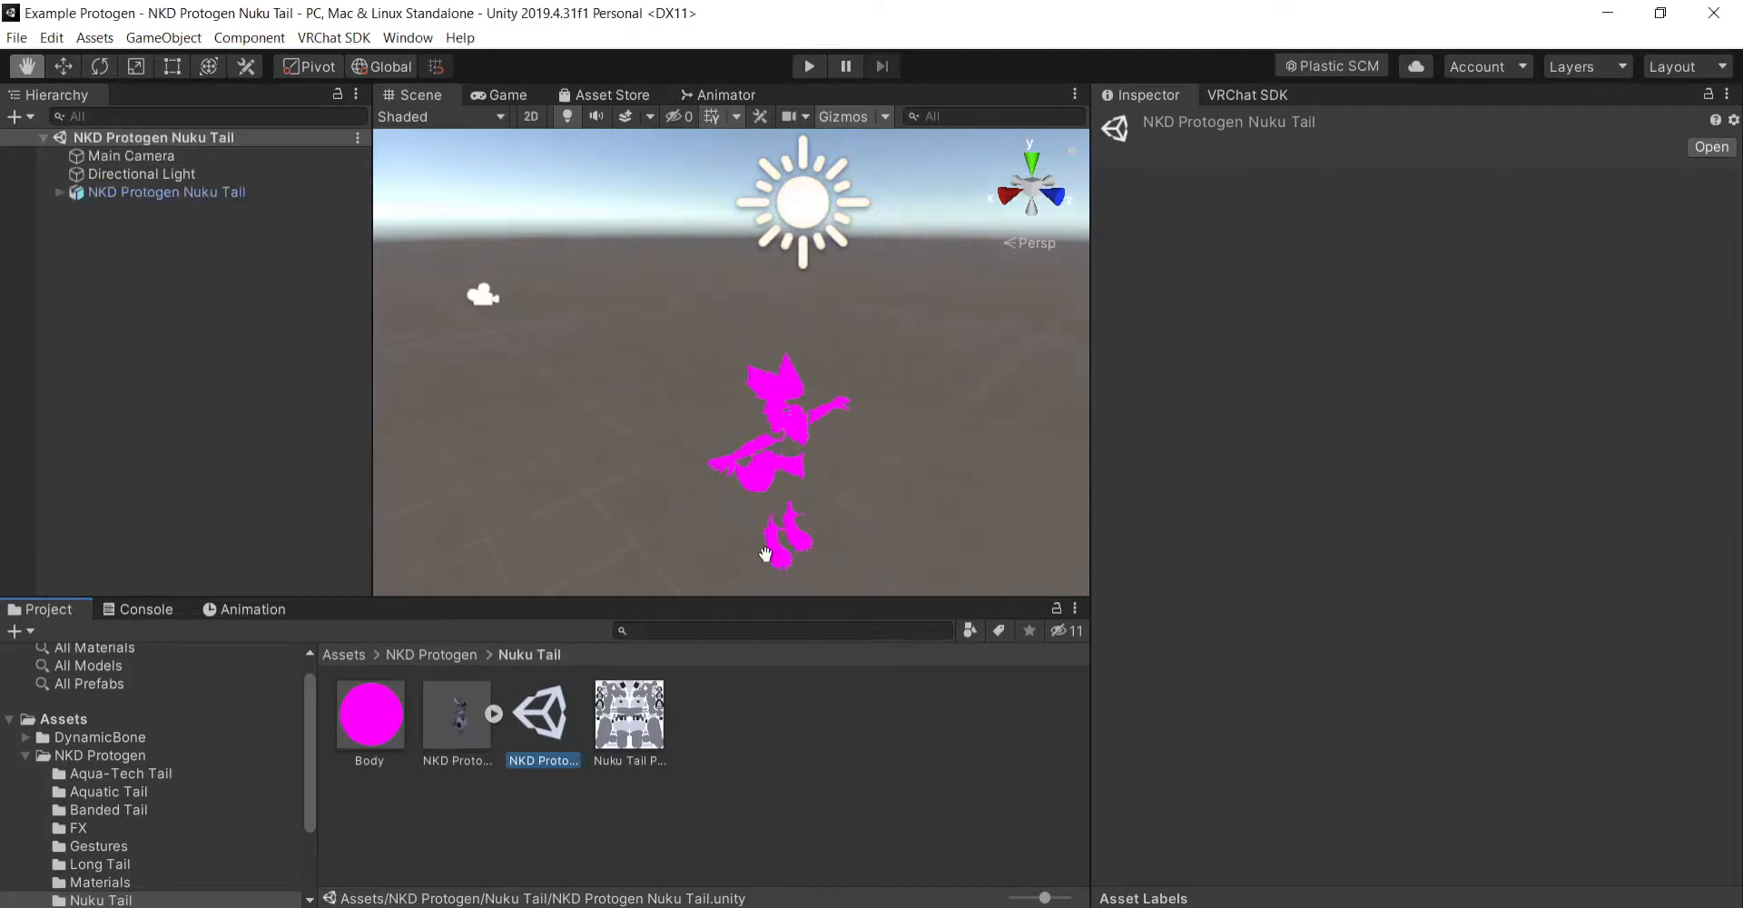
left_click(781, 761)
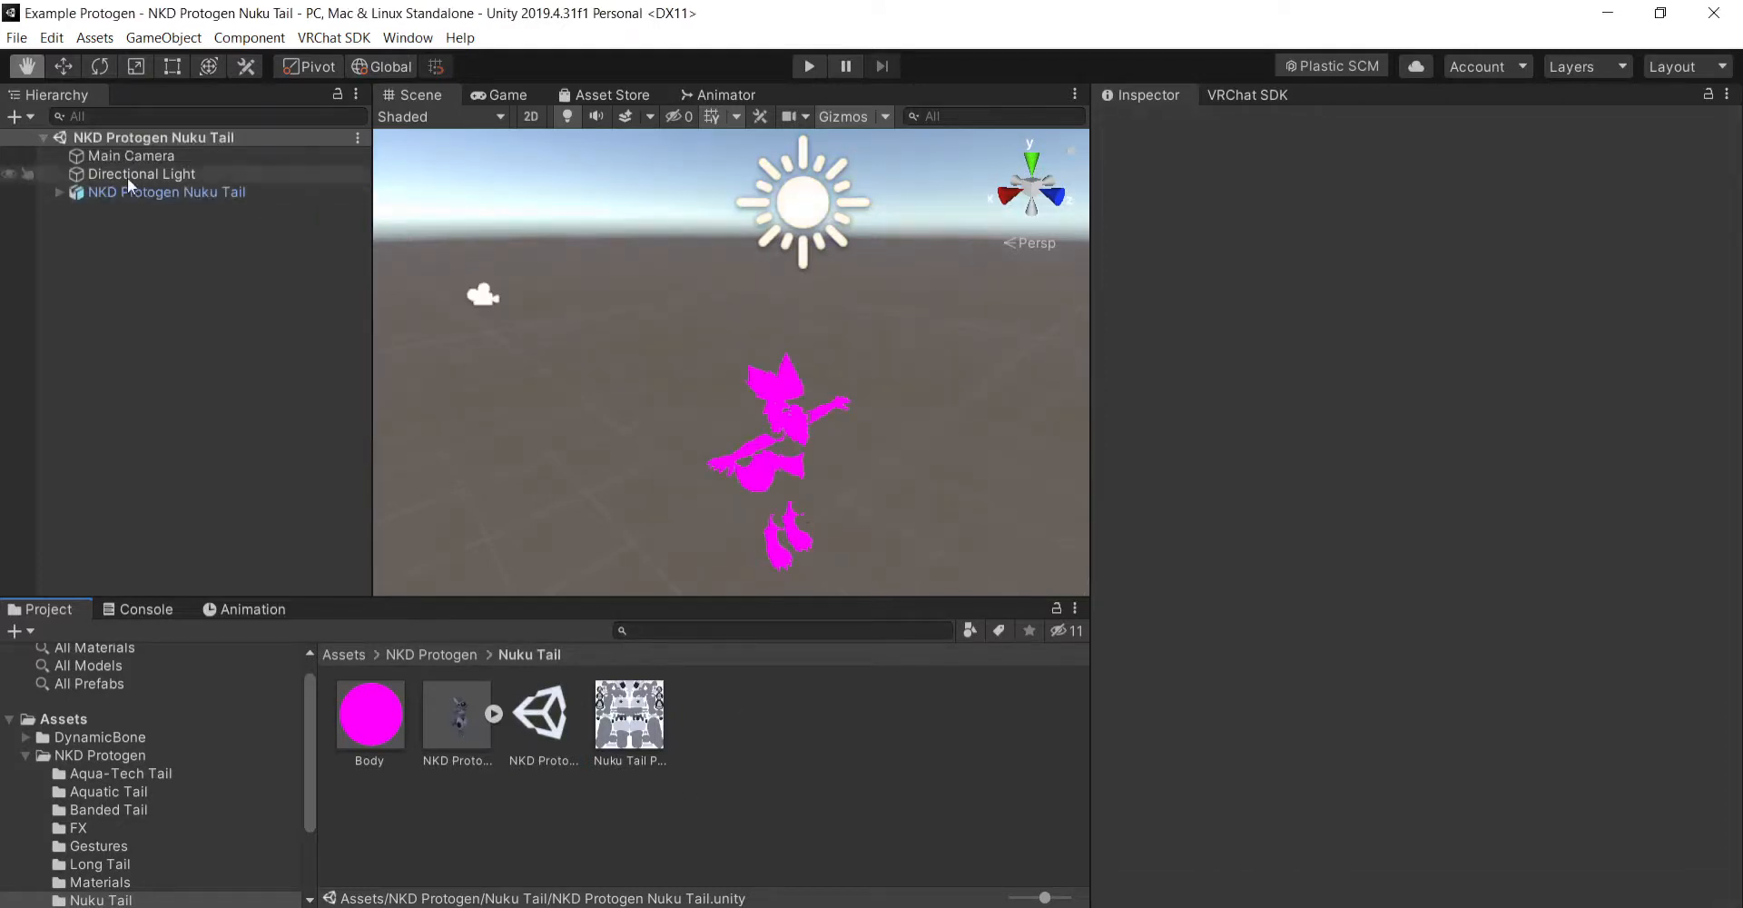
- Reopen SampleScene from the Scenes folder and return to the Nuku Tail folder inside NKD Protogen
left_click(342, 647)
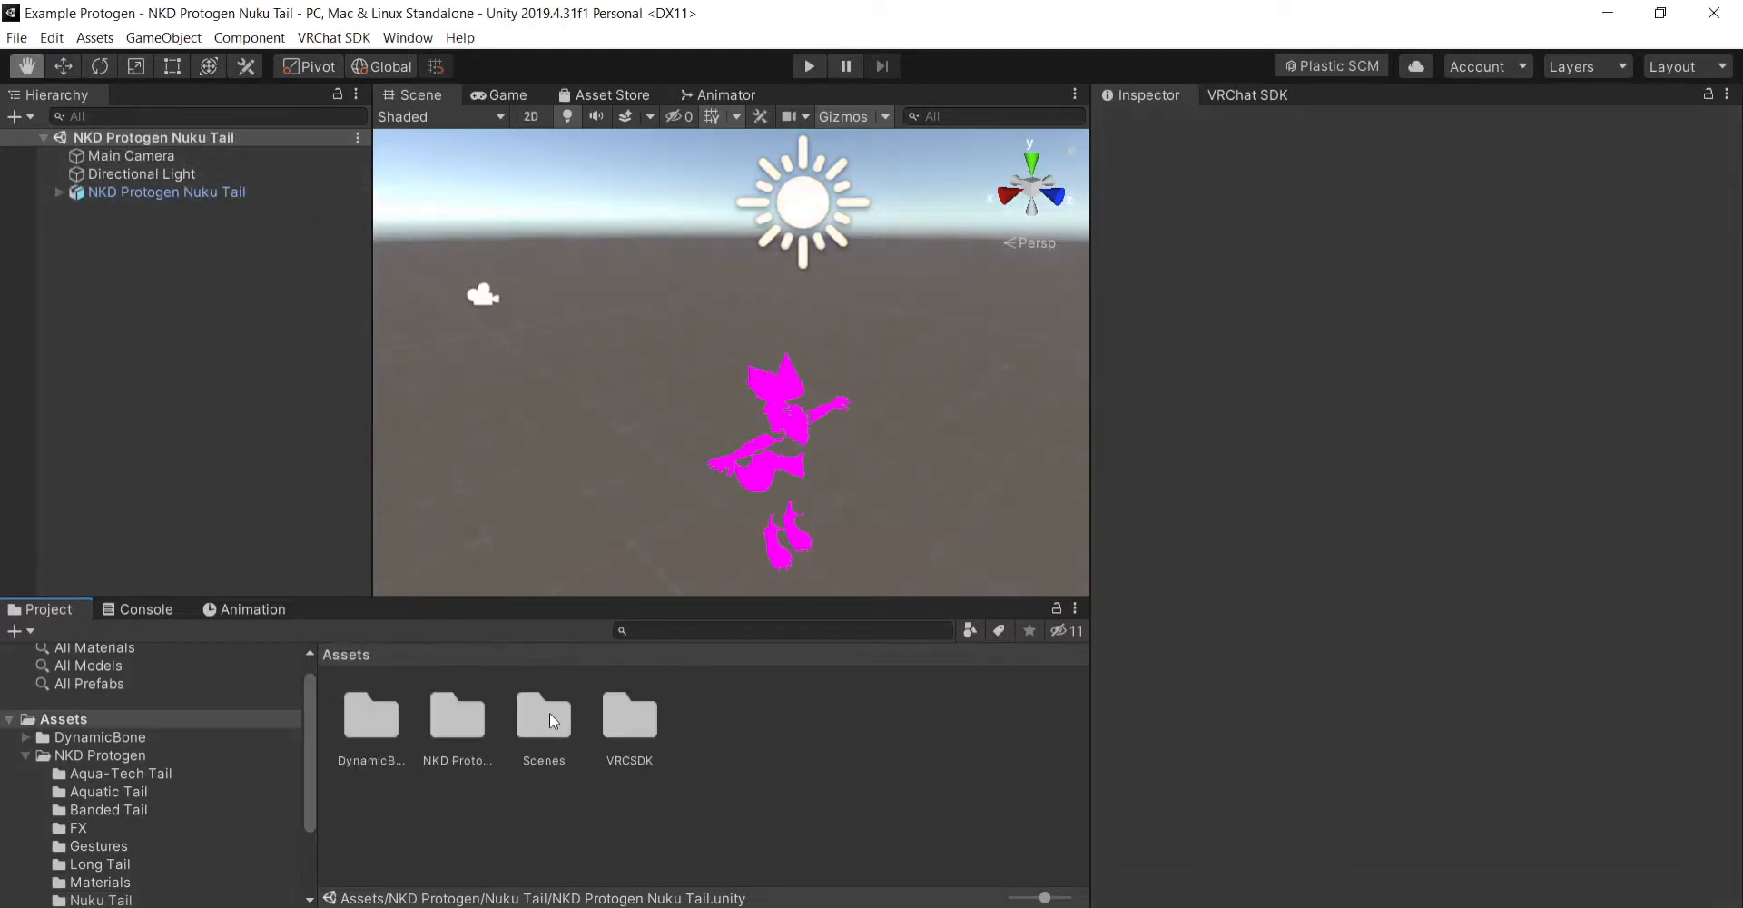
double_click(556, 717)
double_click(374, 713)
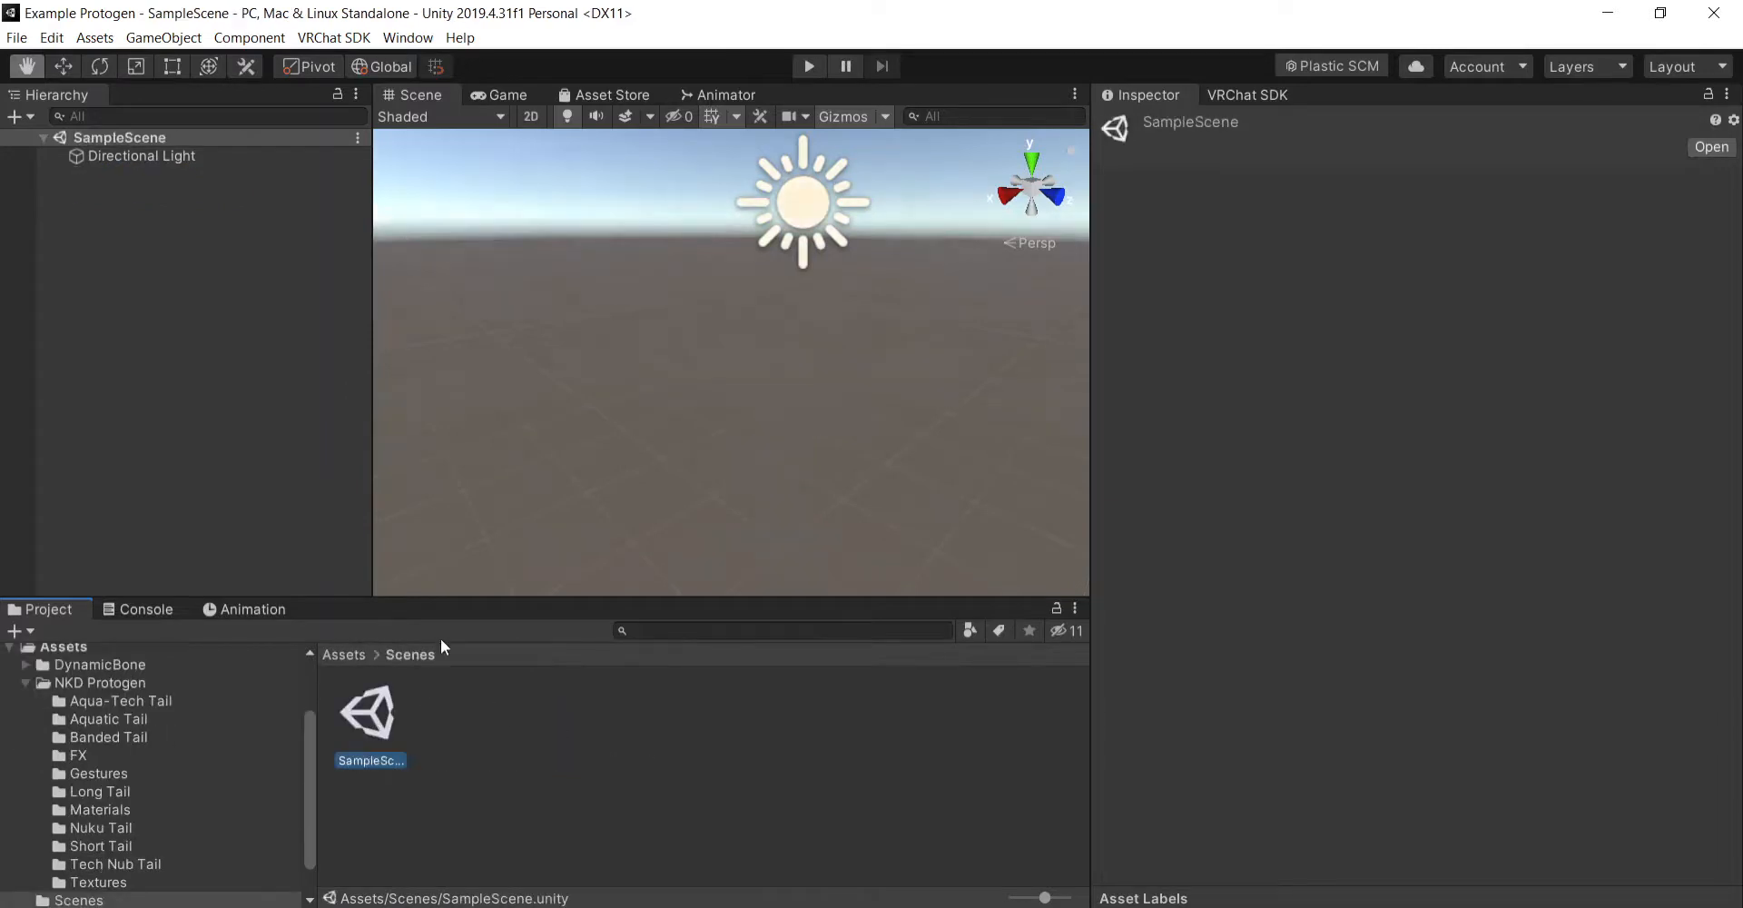
left_click(350, 655)
double_click(445, 723)
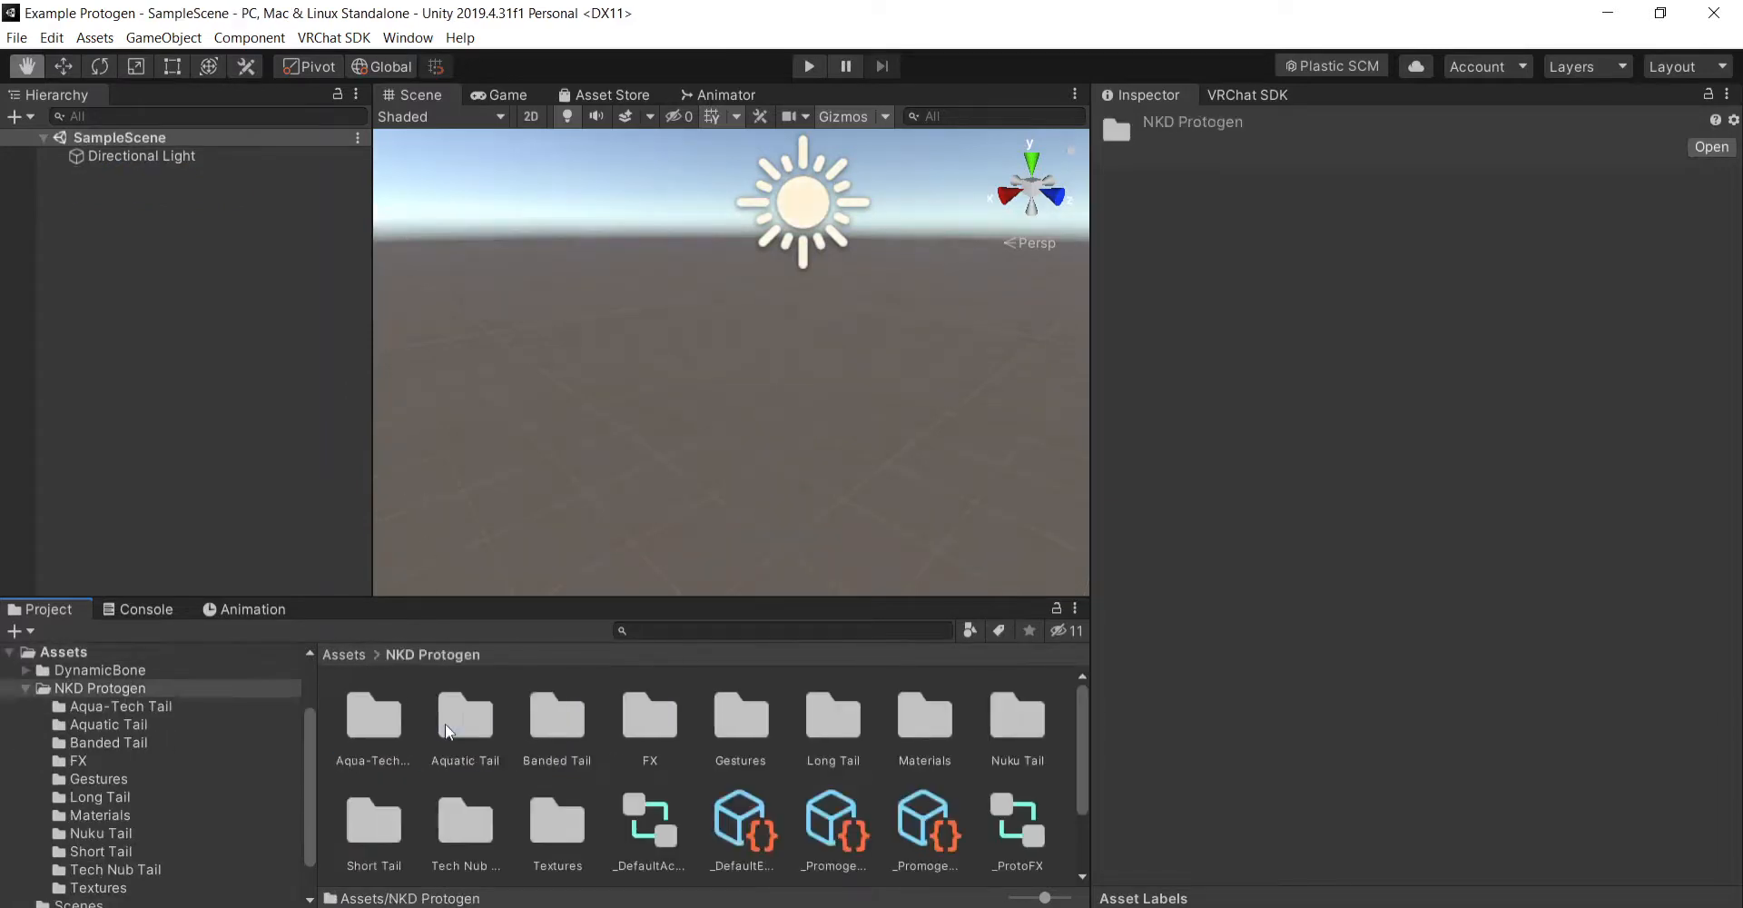
double_click(1015, 728)
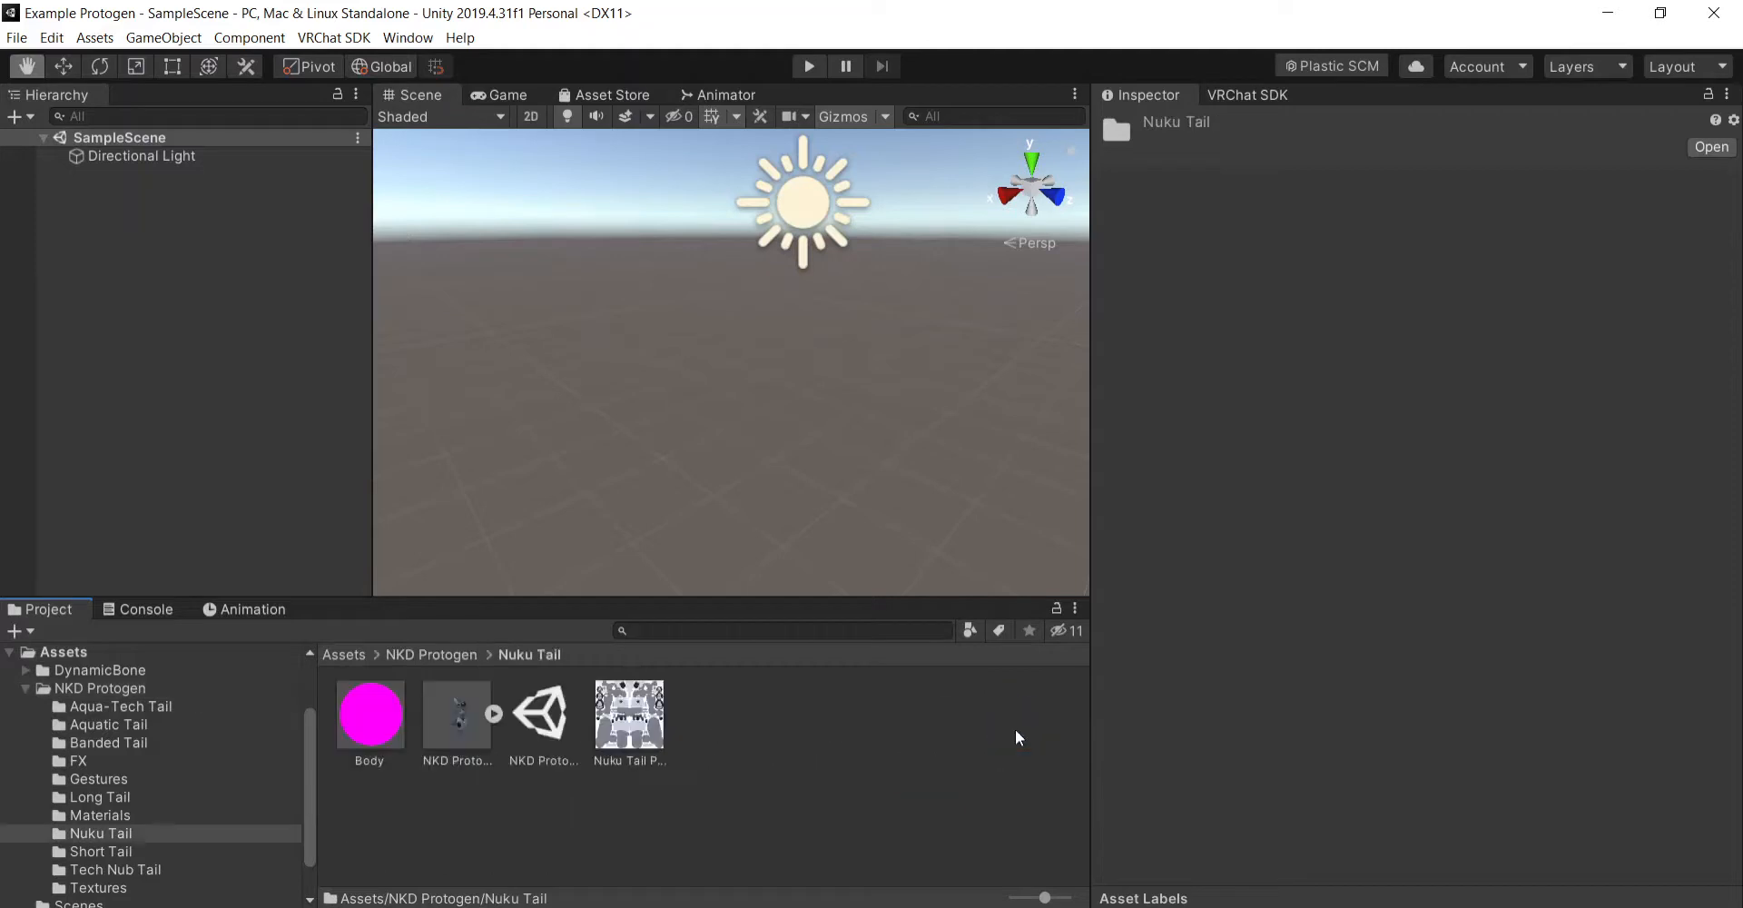
scroll(874, 481, "up", 2)
middle_click_drag(868, 502, 771, 428)
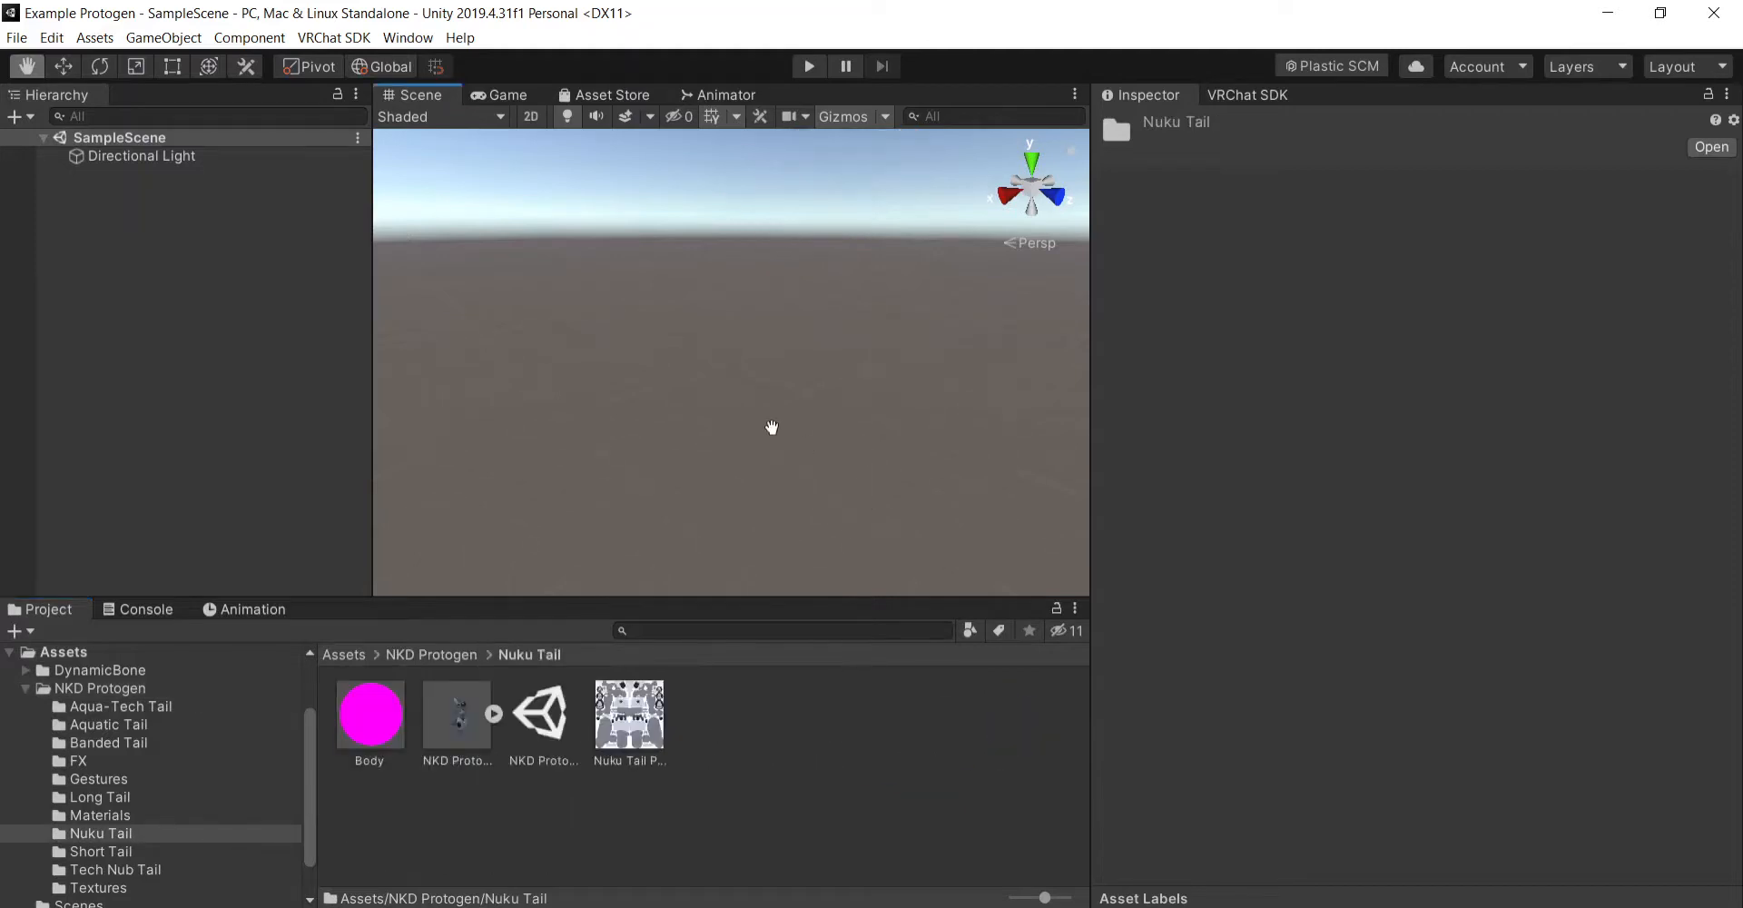
right_click_drag(820, 472, 654, 405)
right_click_drag(889, 430, 904, 398)
left_click_drag(908, 402, 952, 399)
right_click_drag(961, 509, 935, 531)
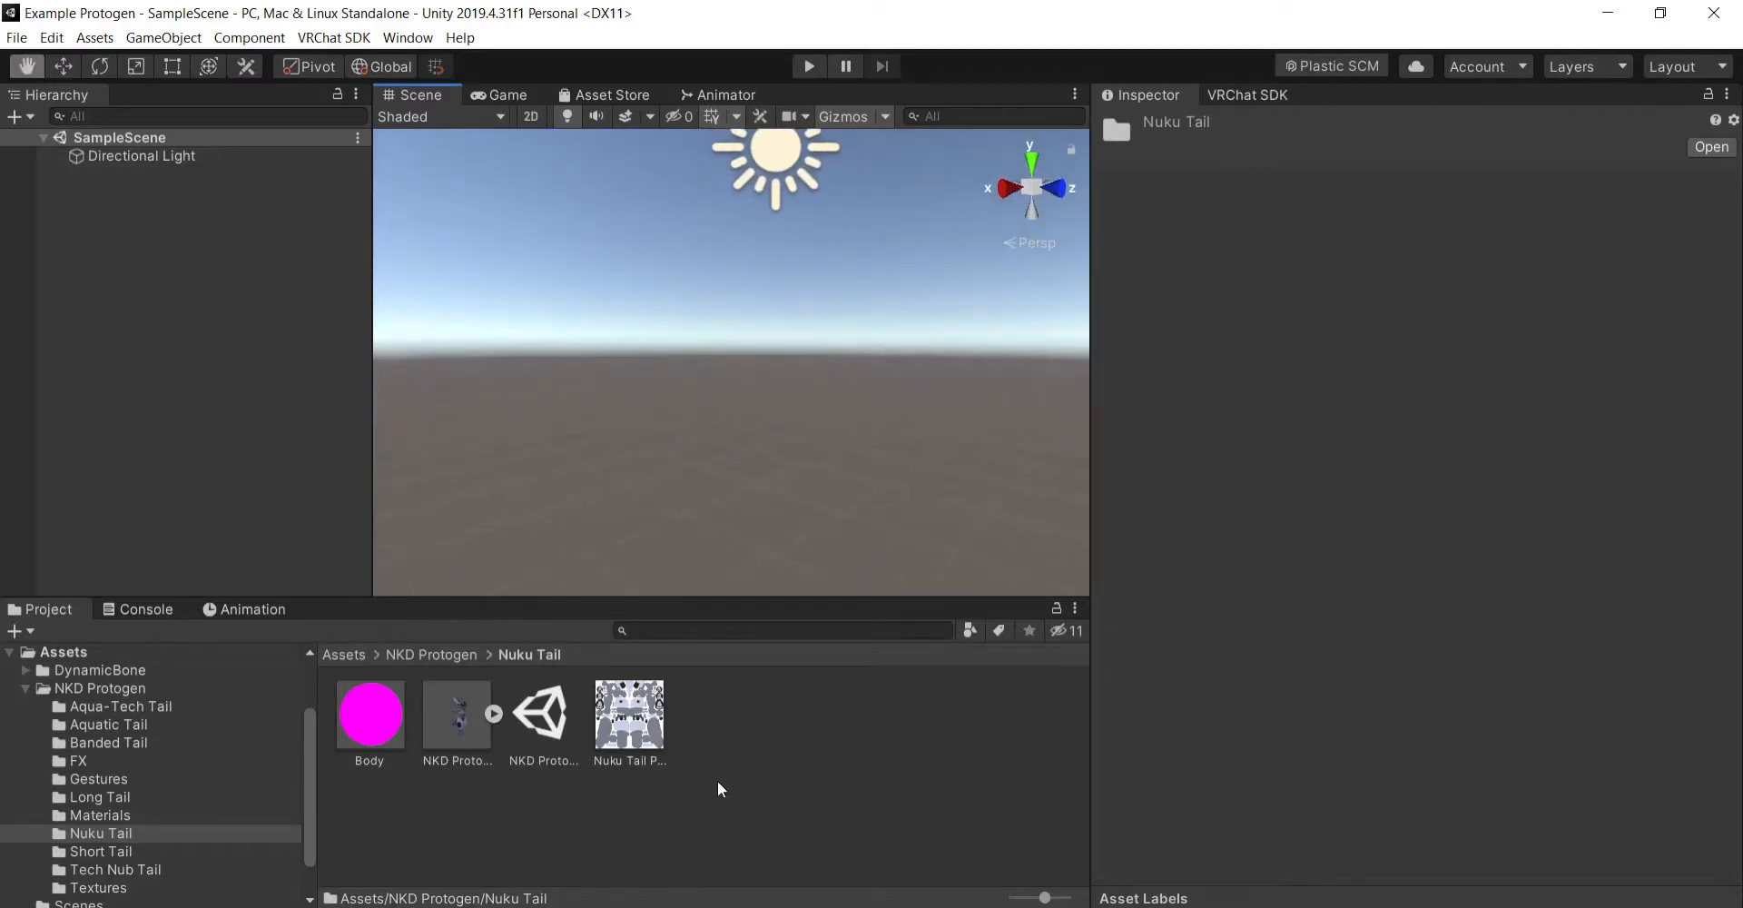
left_click(434, 656)
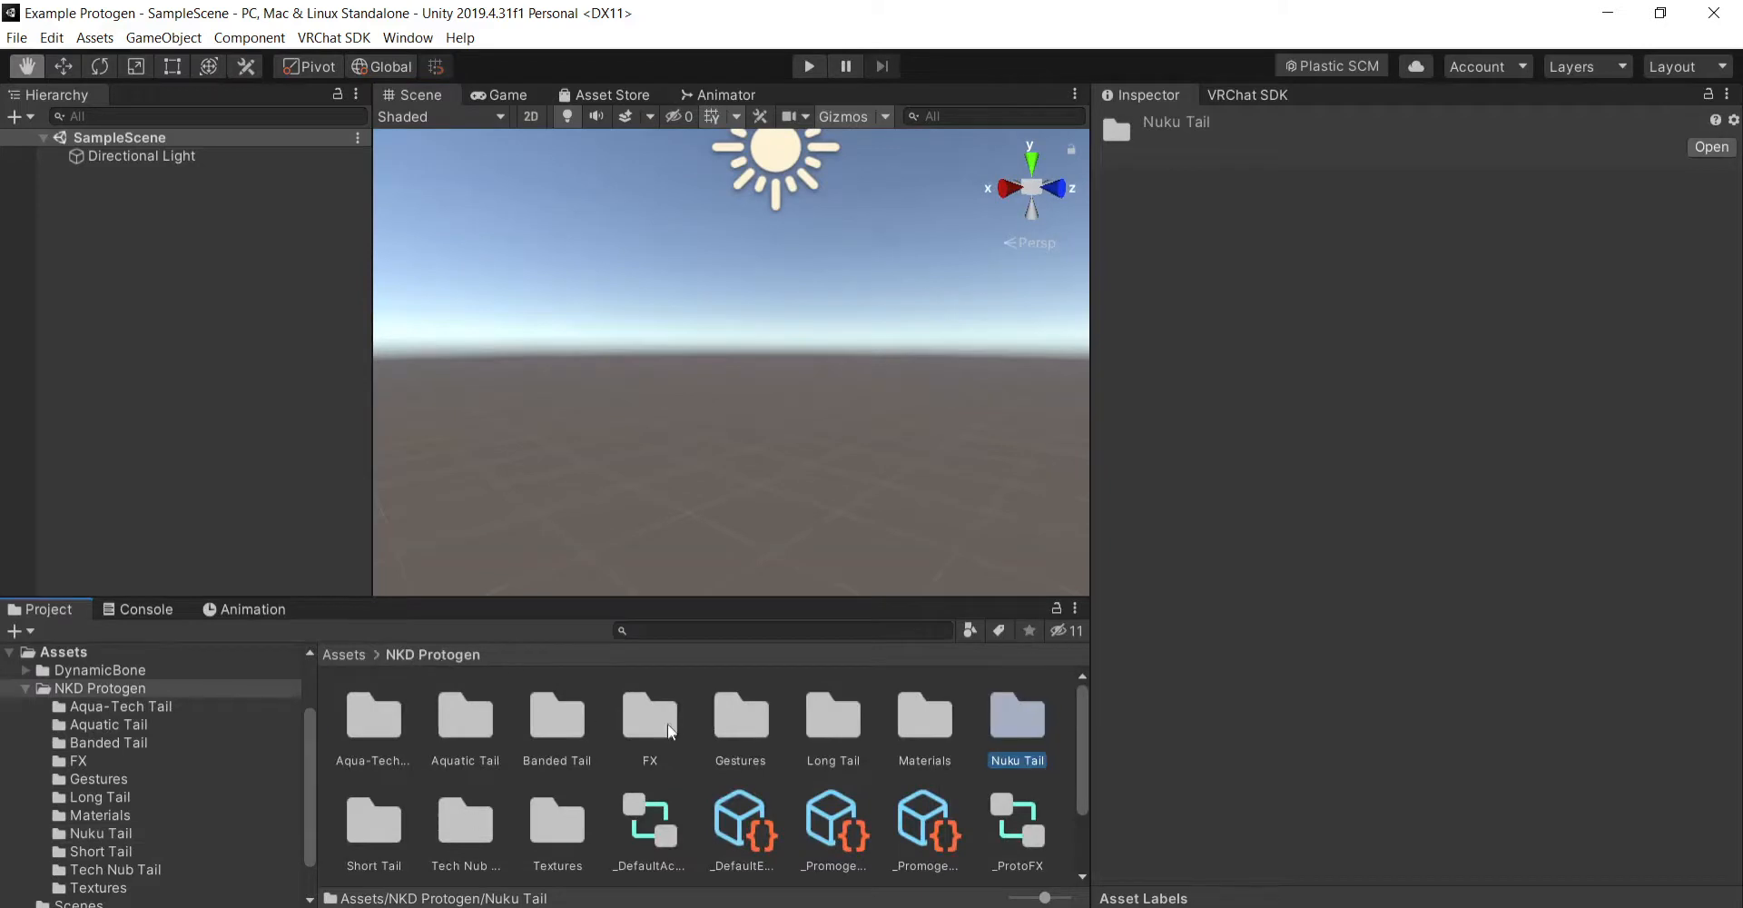
scroll(709, 731, "down", 2)
scroll(817, 740, "up", 2)
double_click(1031, 716)
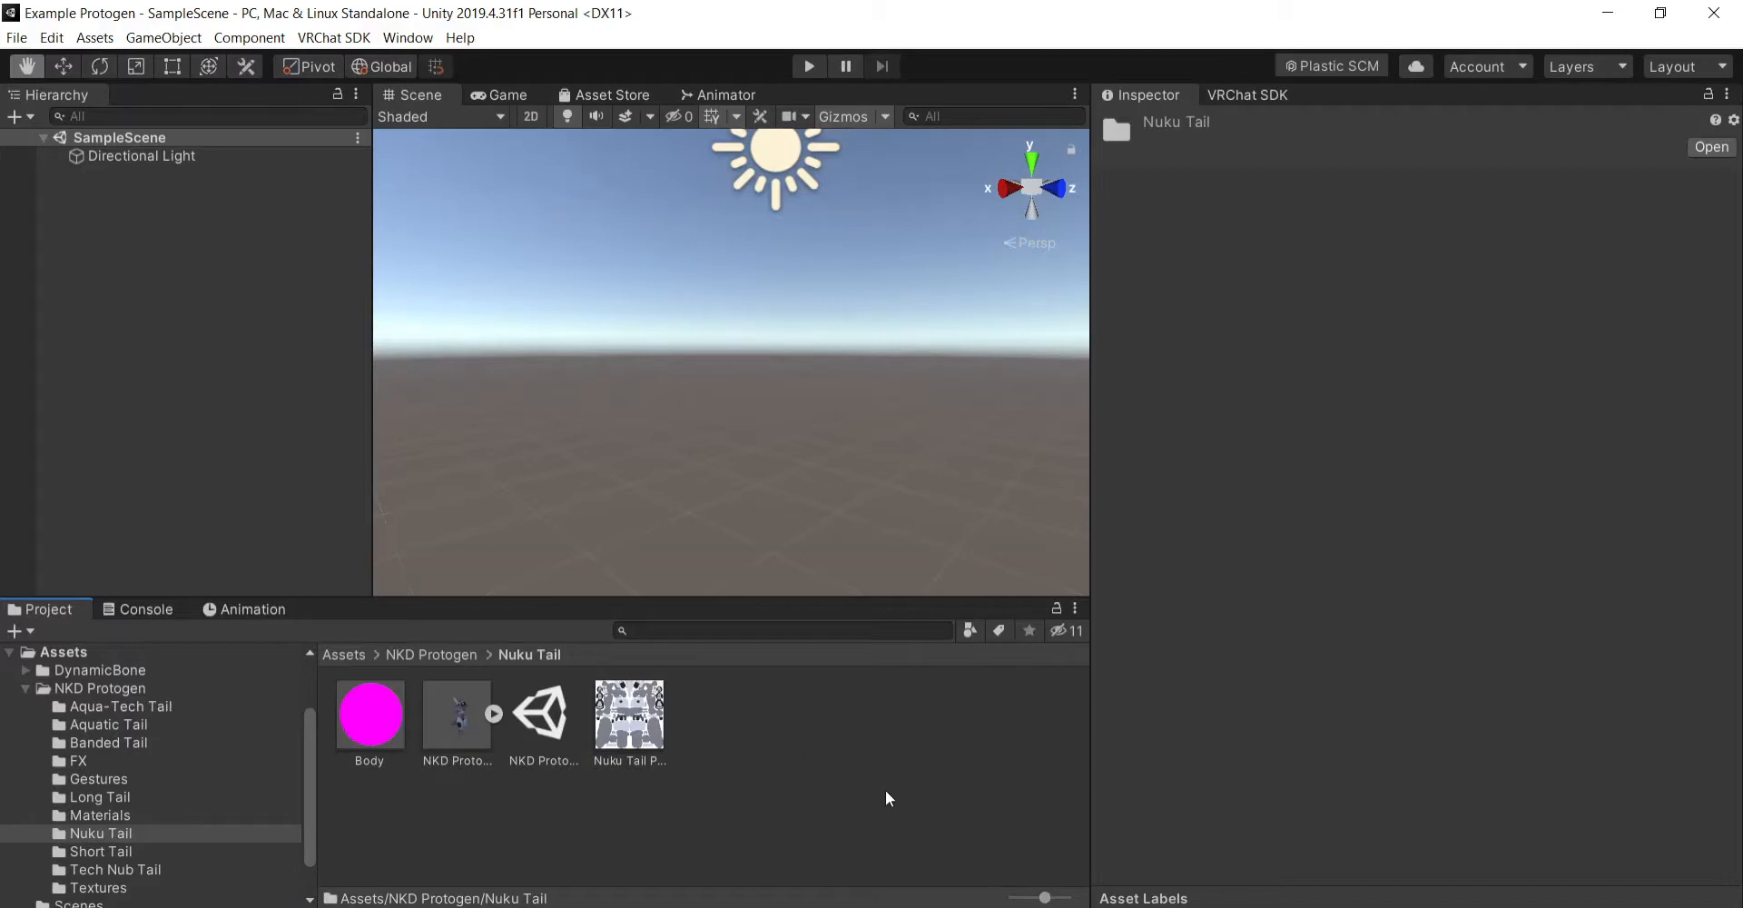
- Add the NKD Protogen Nuku Tail 3.0 model from the Nuku Tail folder to SampleScene and frame its upper body
left_click_drag(474, 724, 148, 182)
scroll(885, 442, "up", 5)
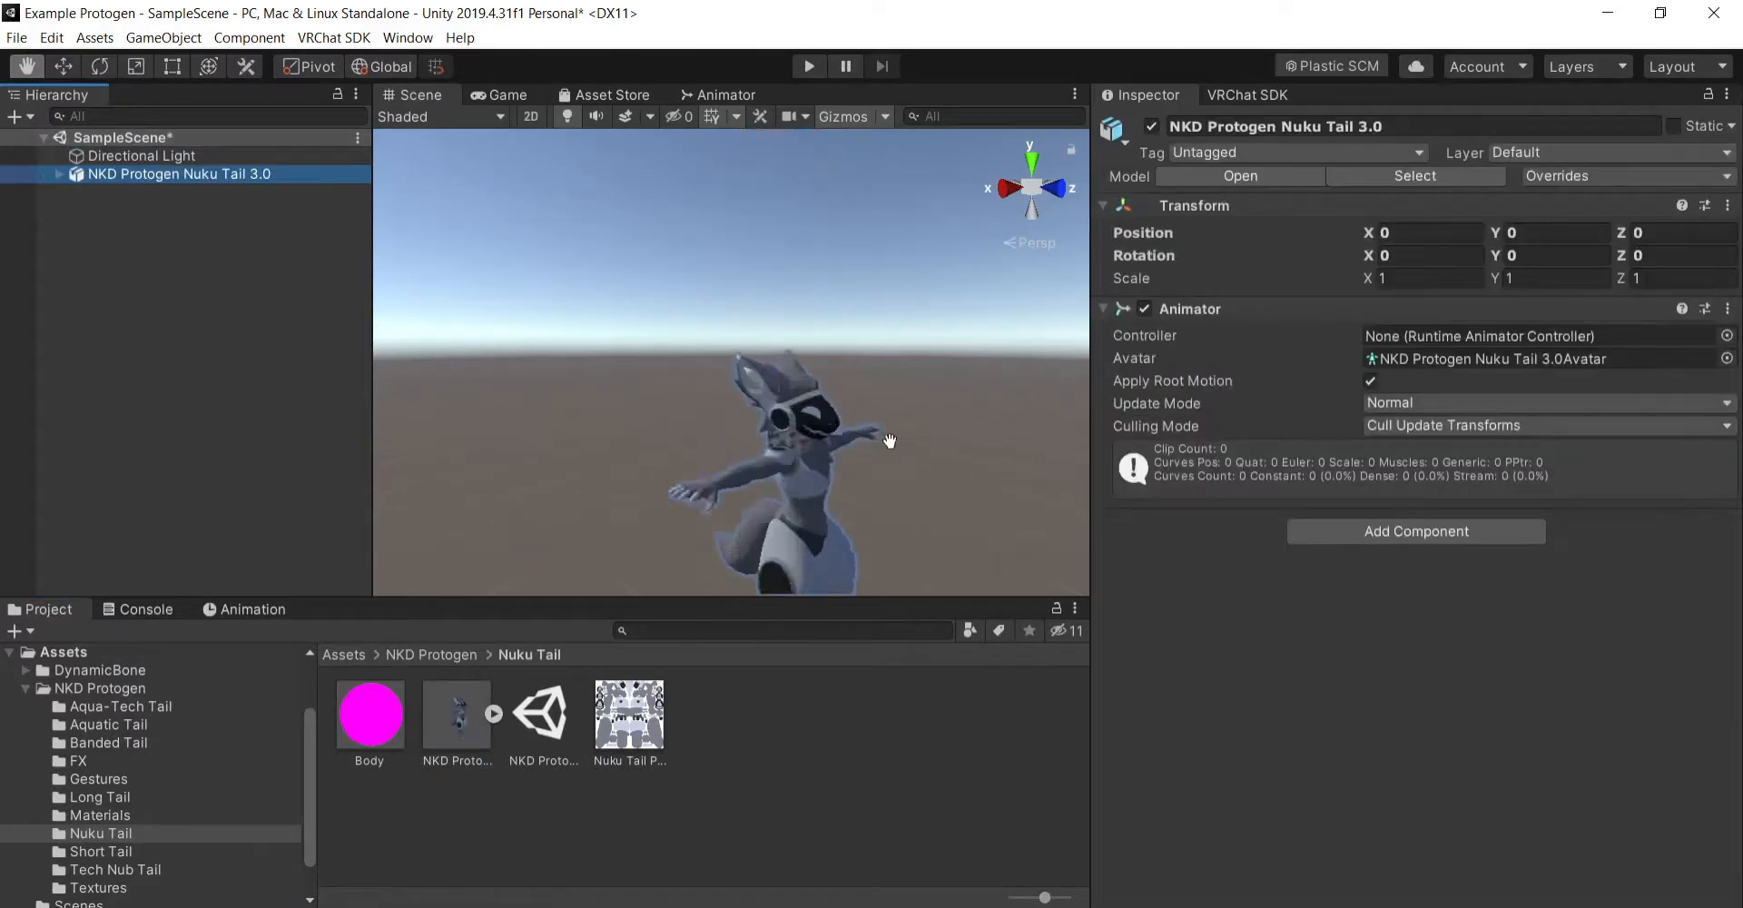
middle_click_drag(884, 500, 866, 455)
scroll(915, 419, "up", 2)
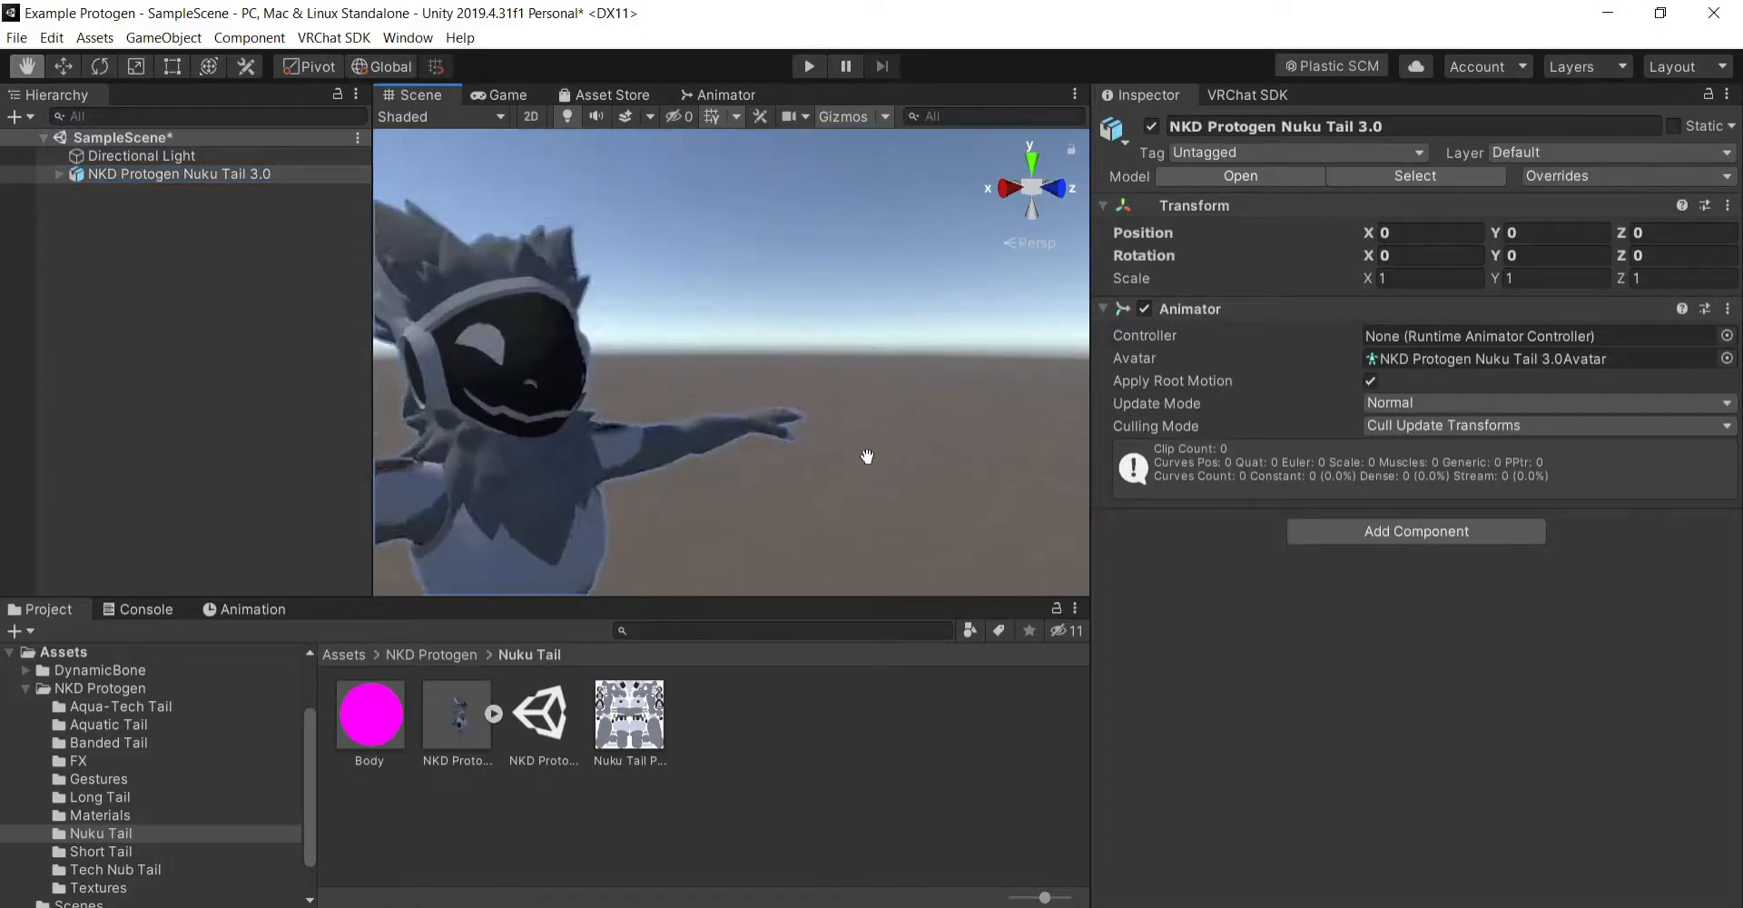
scroll(899, 448, "down", 3)
left_click_drag(899, 447, 808, 528, "alt")
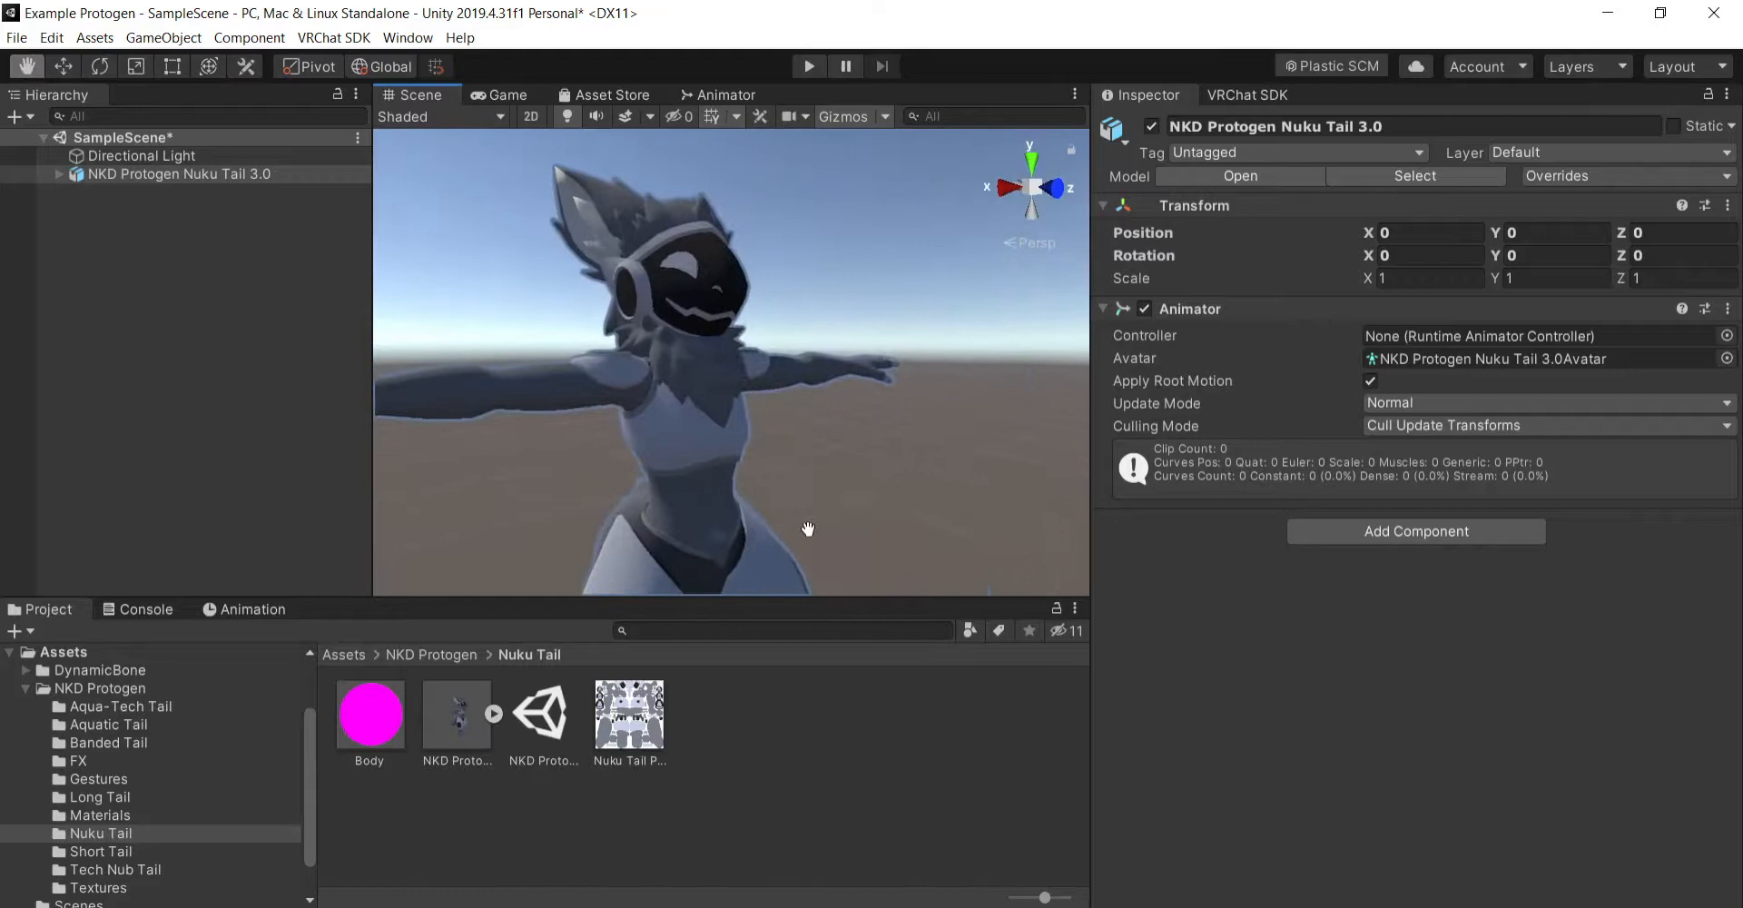
- Change the shader of the Body material in the Nuku Tail folder to Standard
left_click(371, 732)
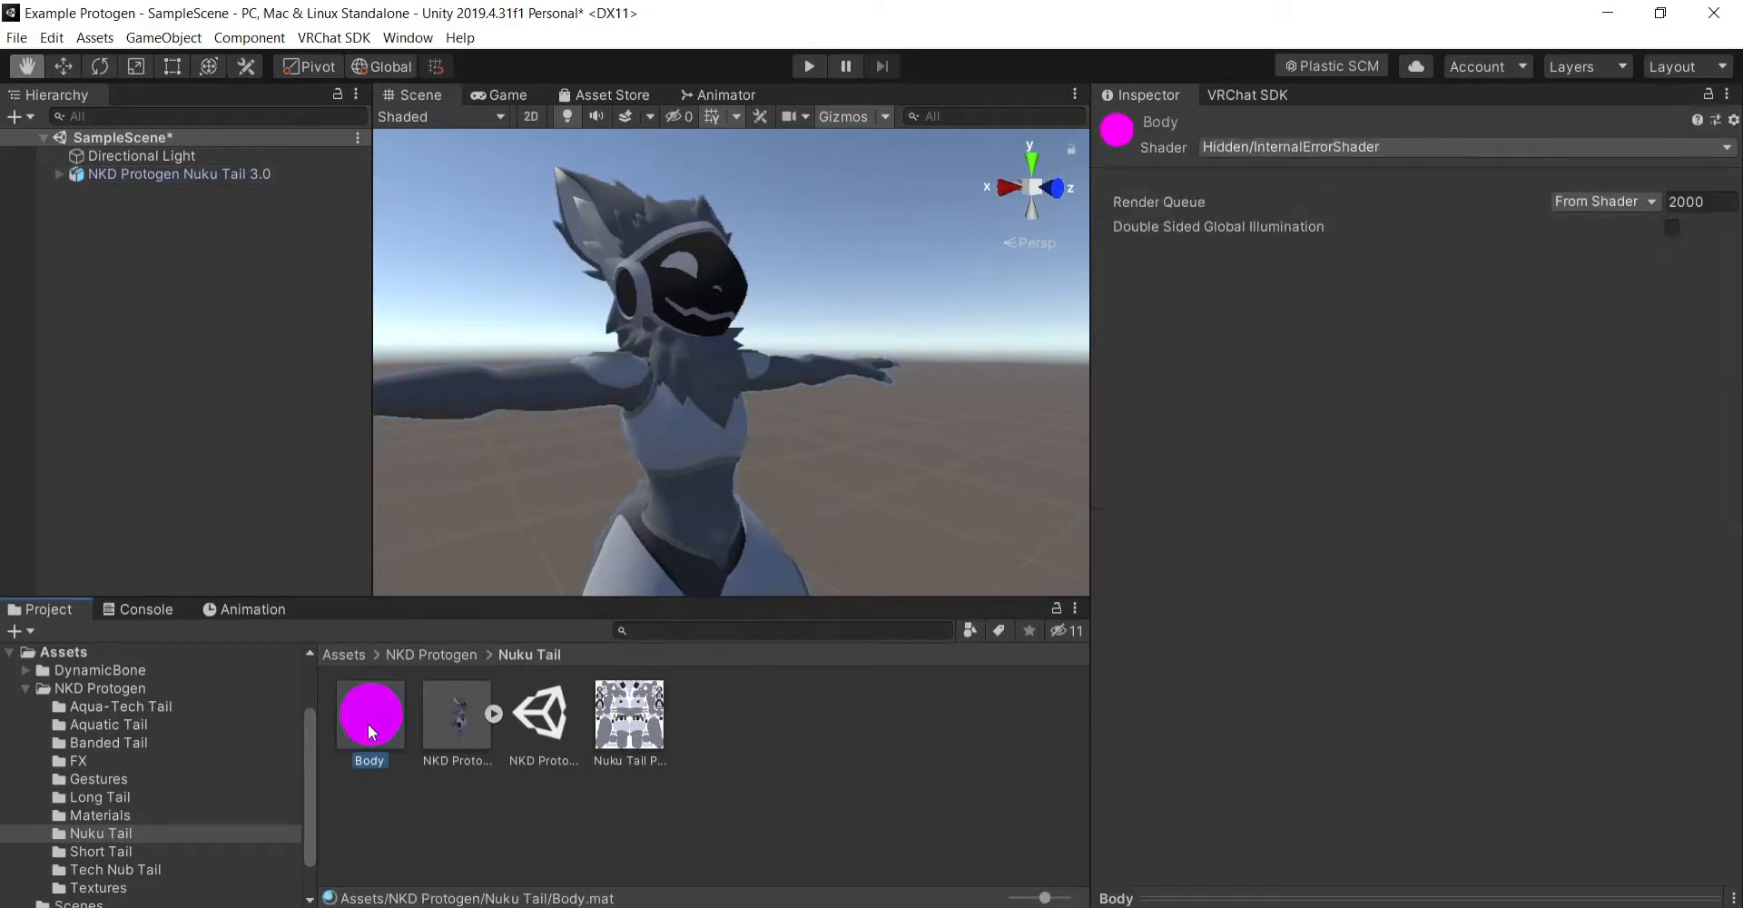
left_click(1280, 145)
left_click(1291, 227)
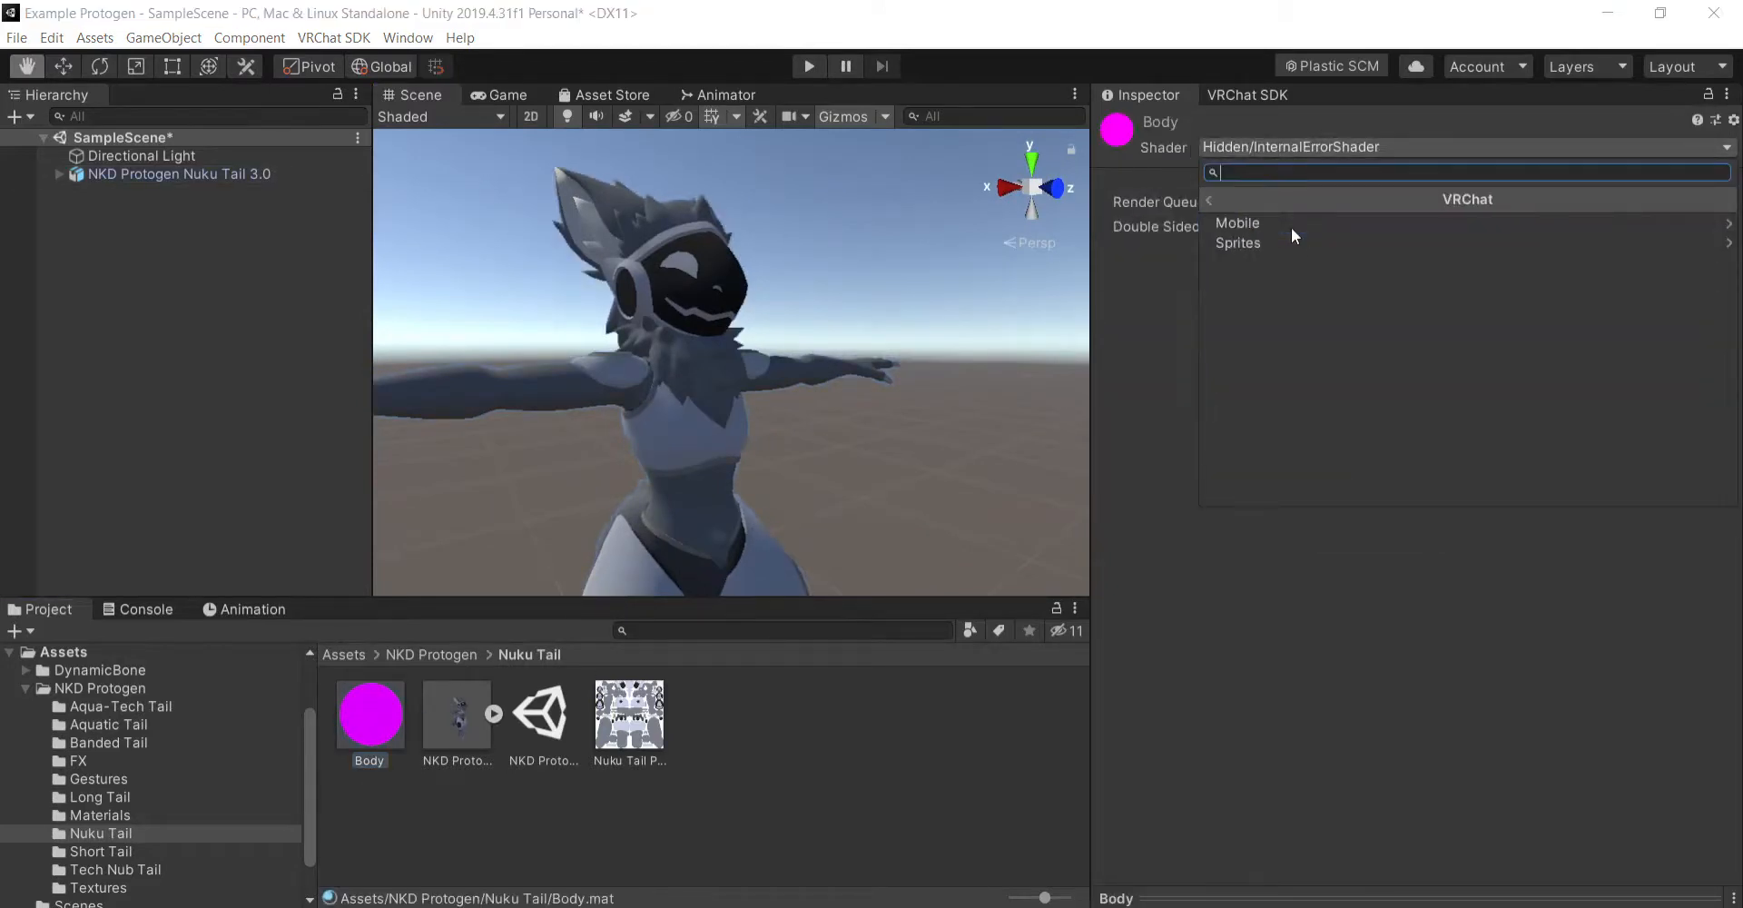
left_click(1212, 195)
left_click(1336, 495)
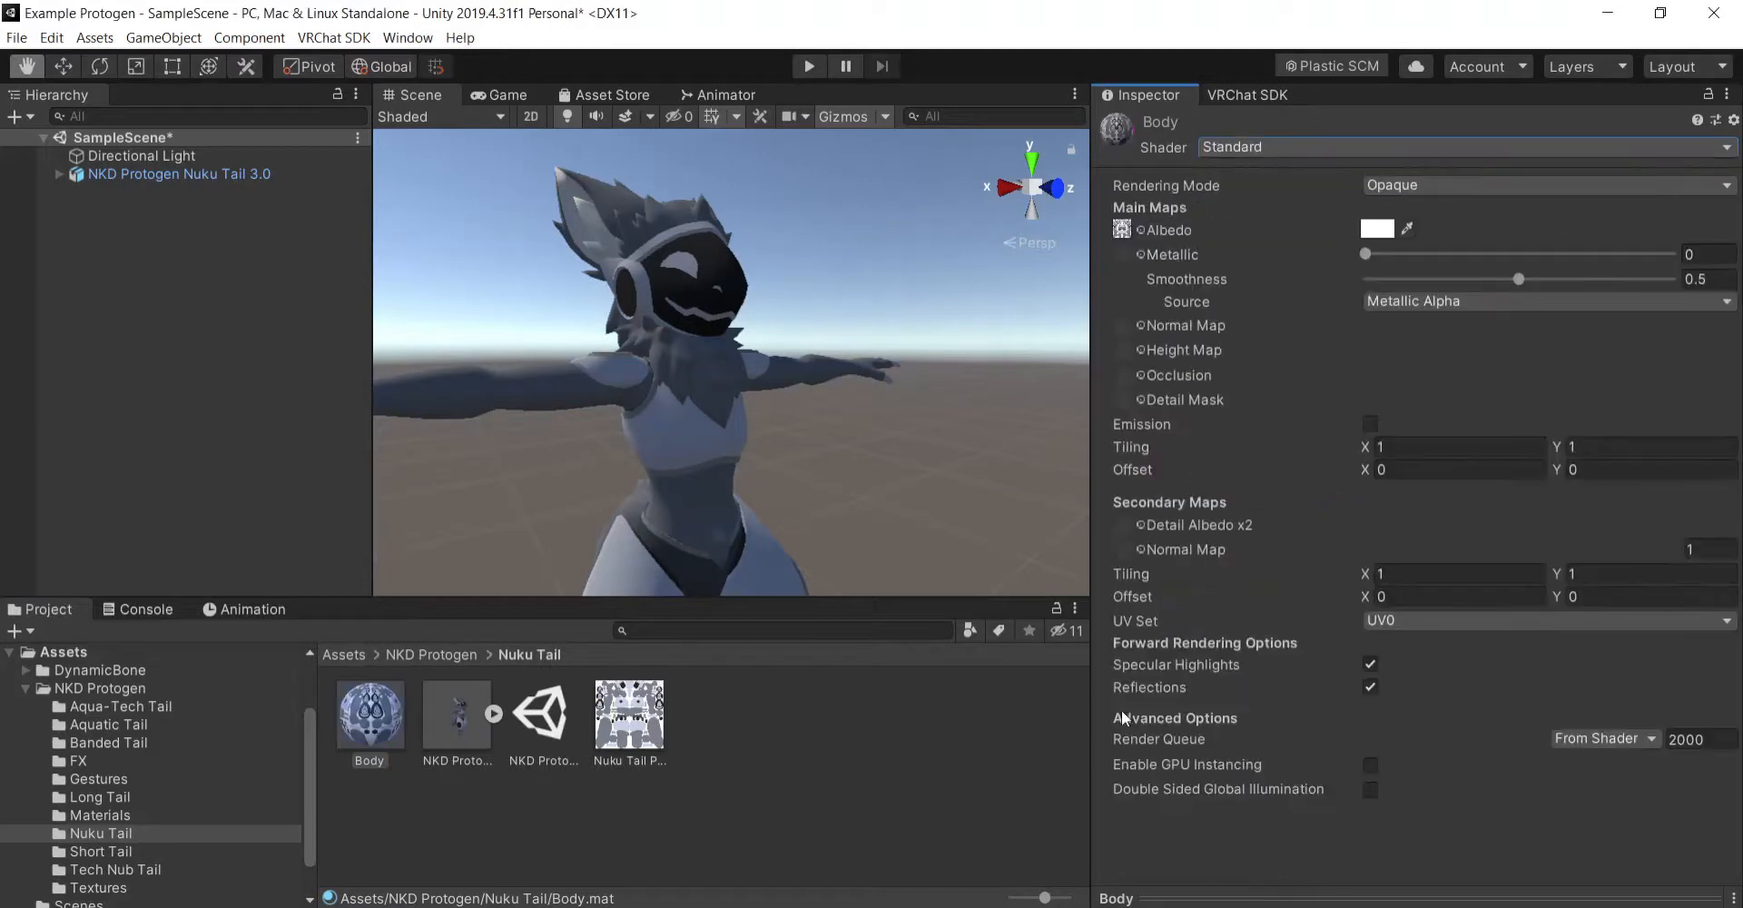
left_click(890, 770)
left_click_drag(779, 372, 960, 485, "alt")
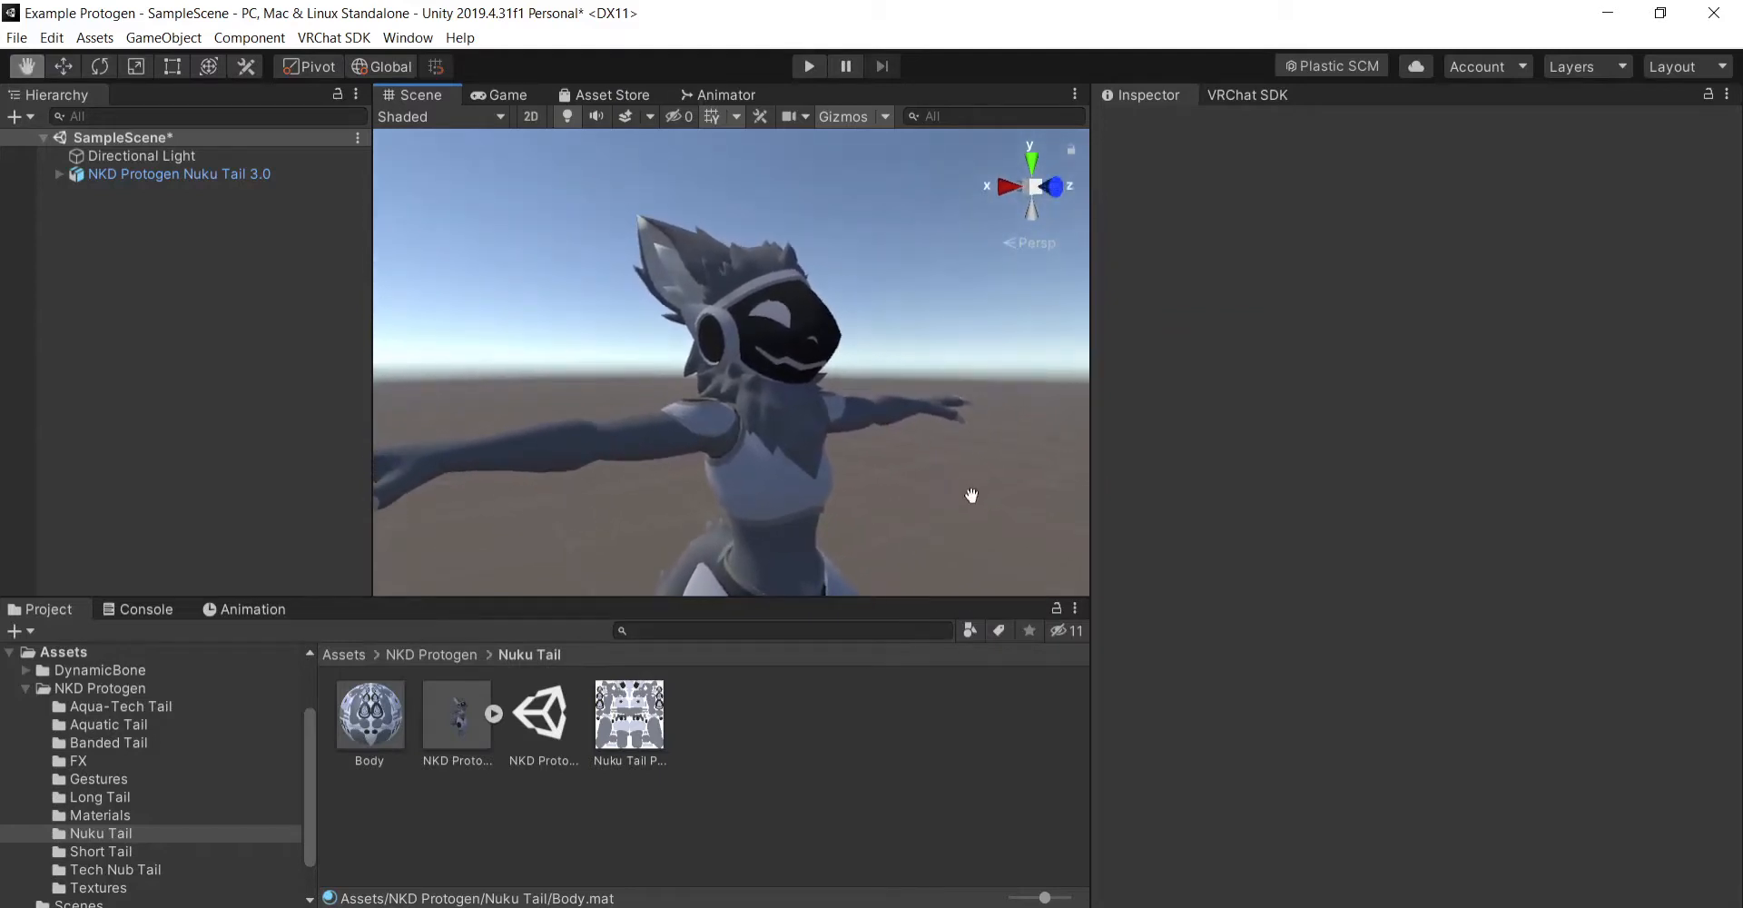
right_click_drag(961, 501, 986, 494)
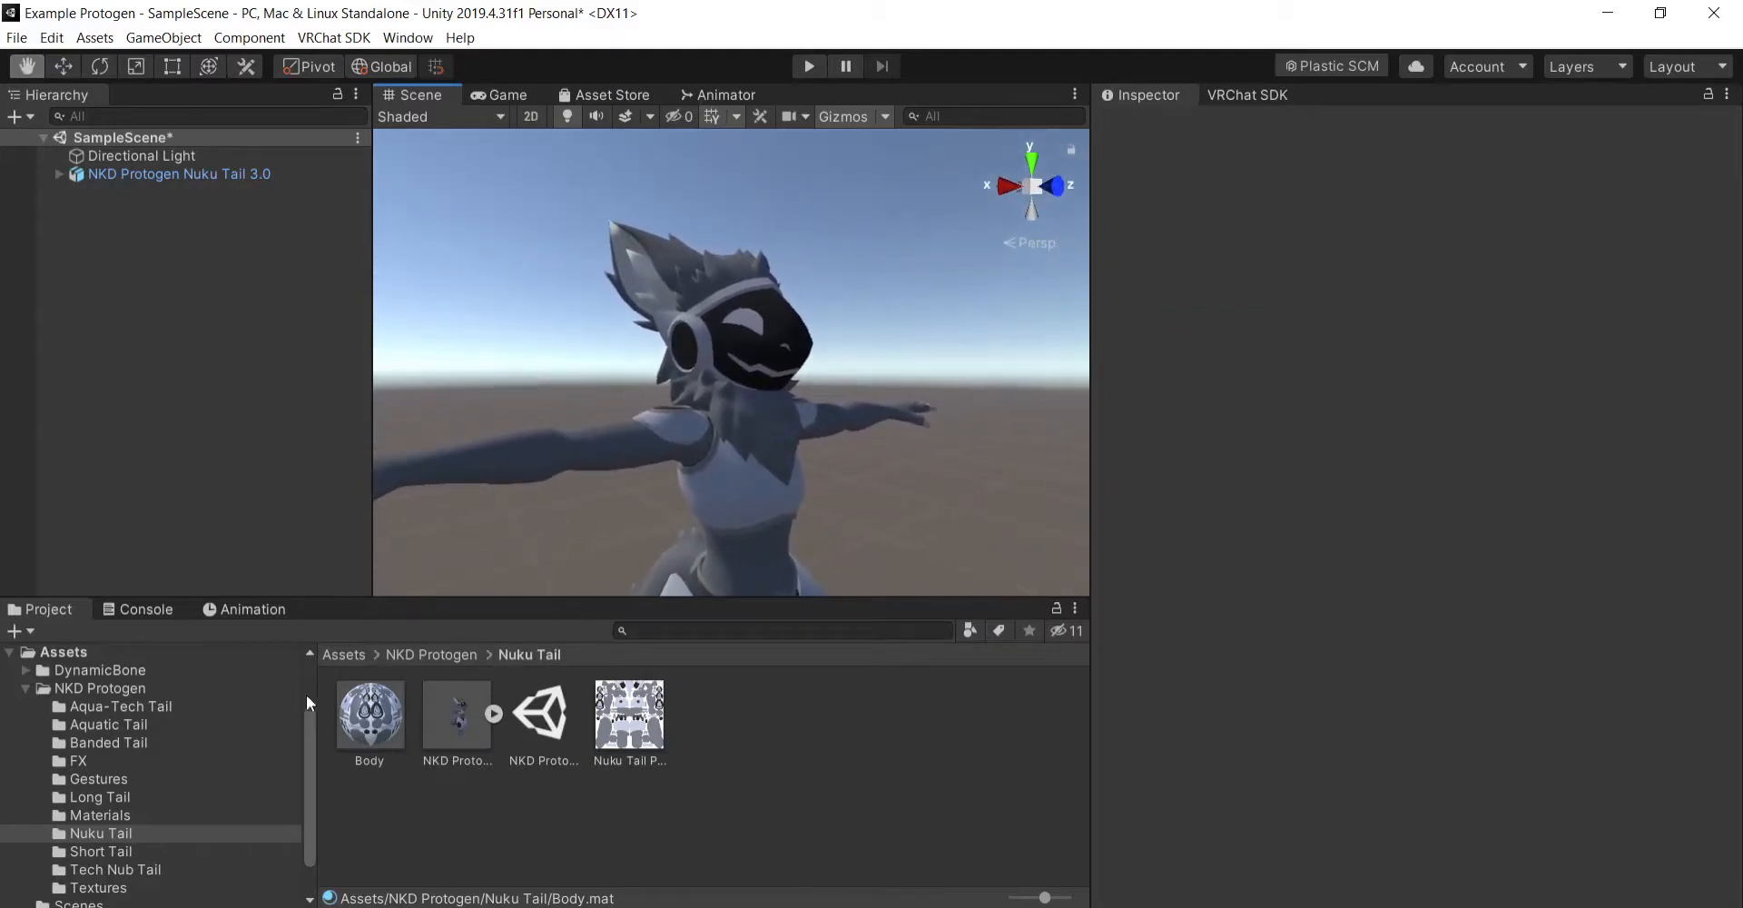
- Examine the material slots of the Body mesh inside the NKD Protogen Nuku Tail 3.0 model
left_click(372, 732)
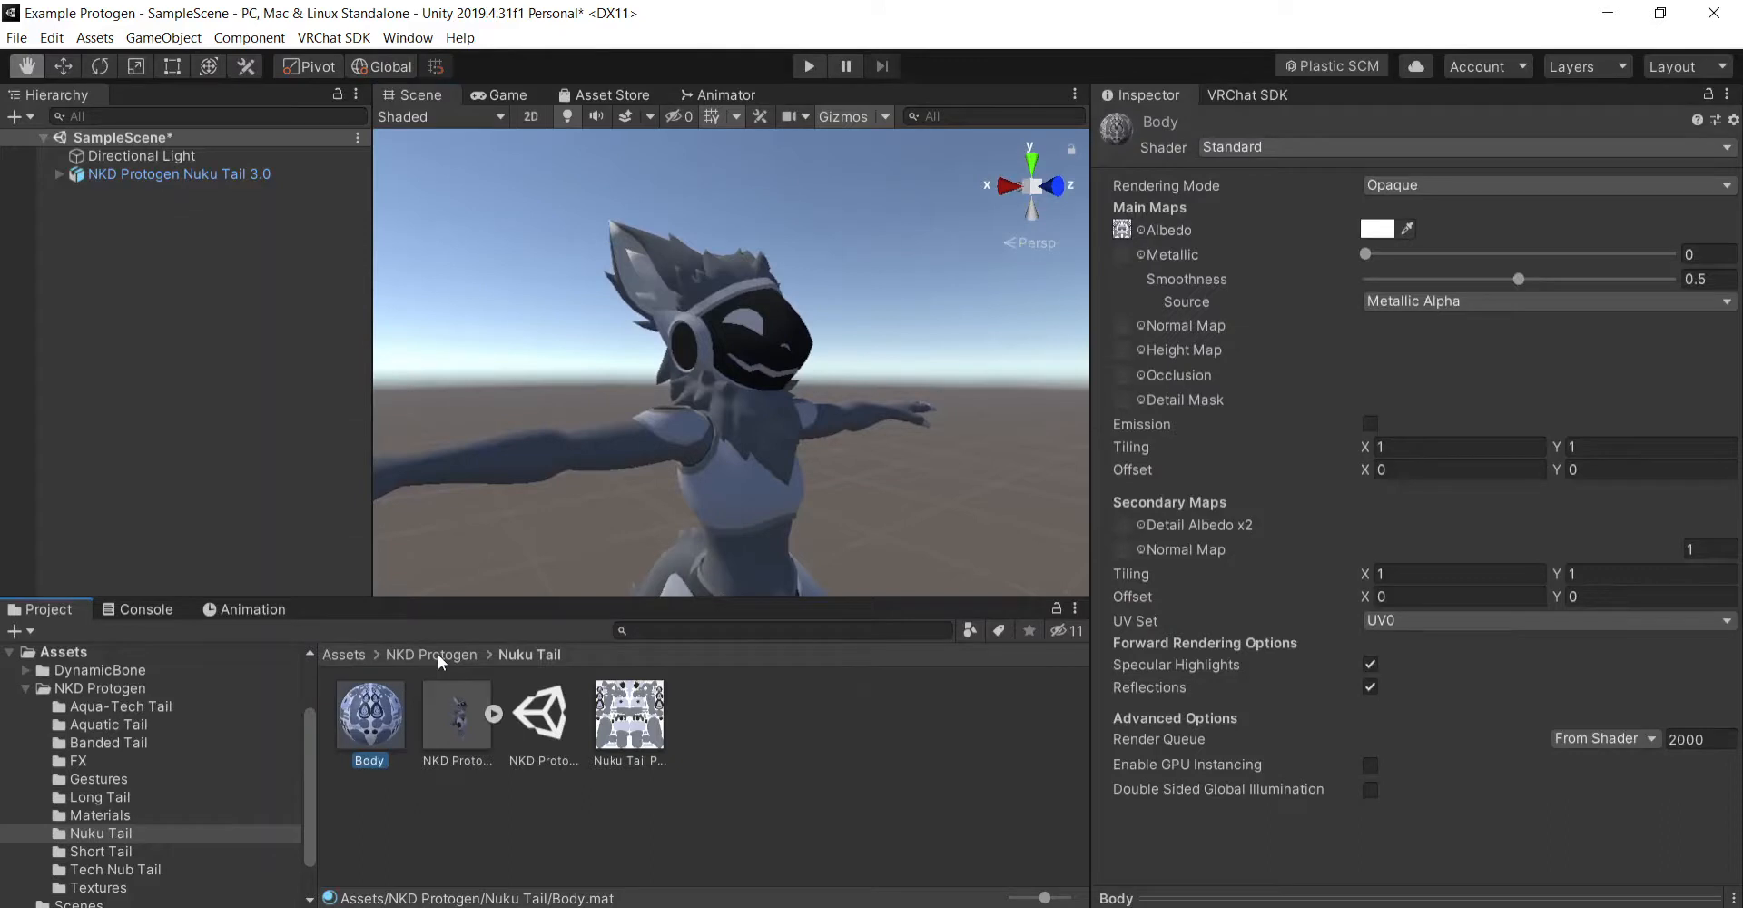
left_click(438, 654)
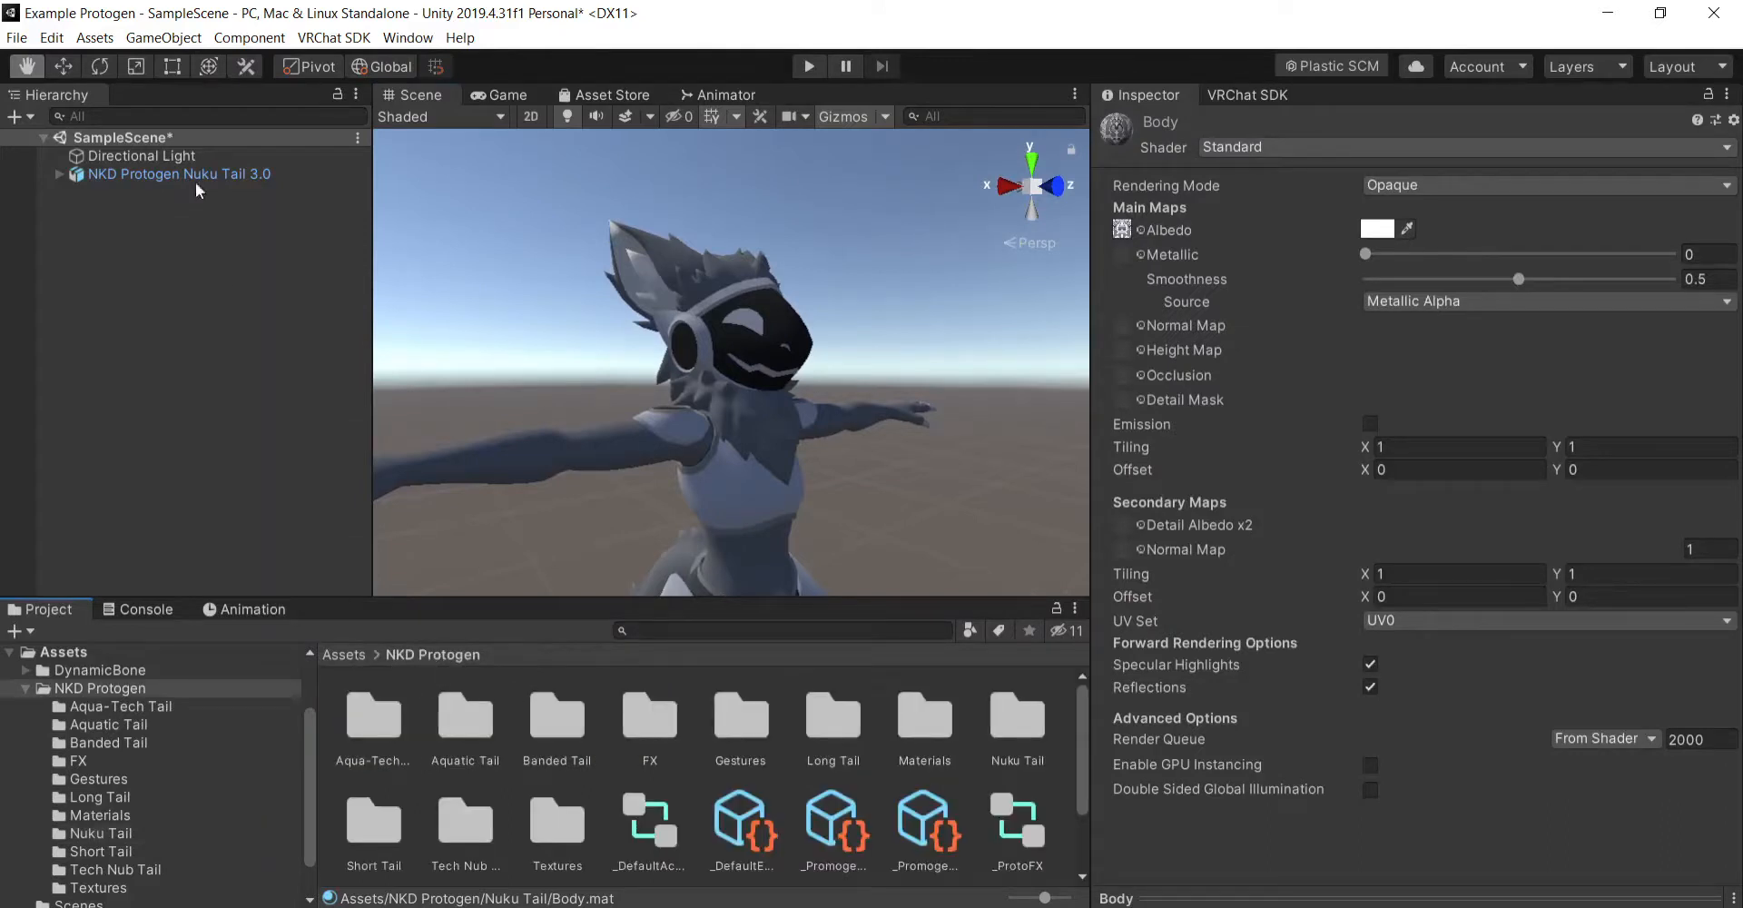
left_click(58, 175)
left_click(162, 227)
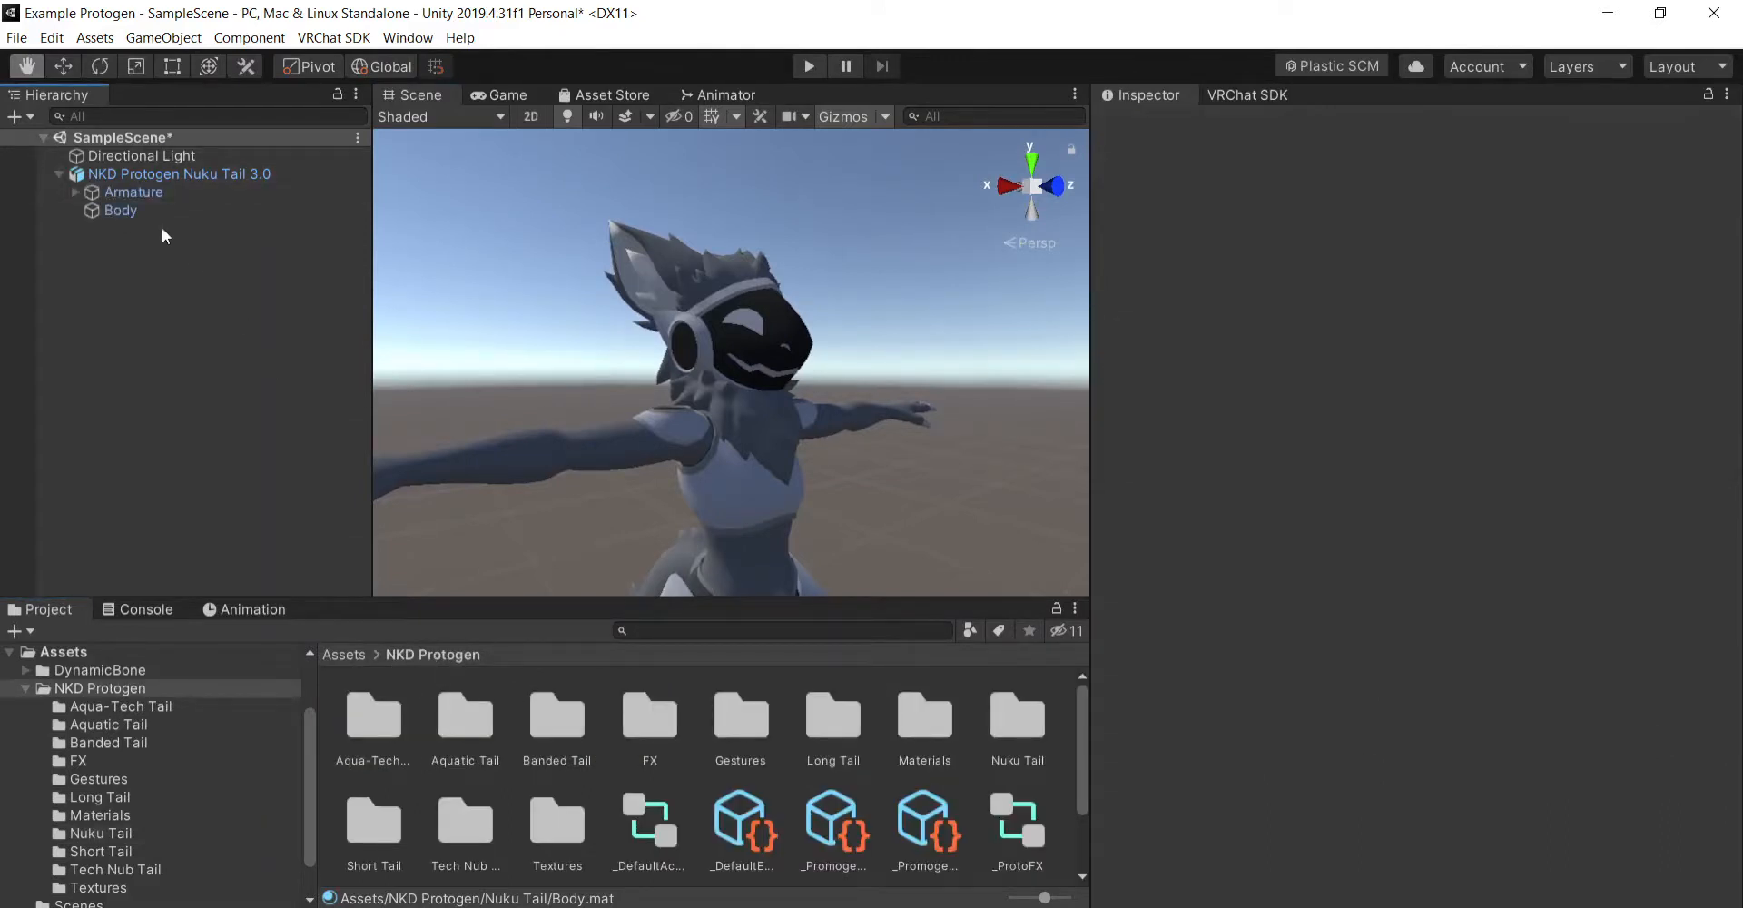
left_click(145, 211)
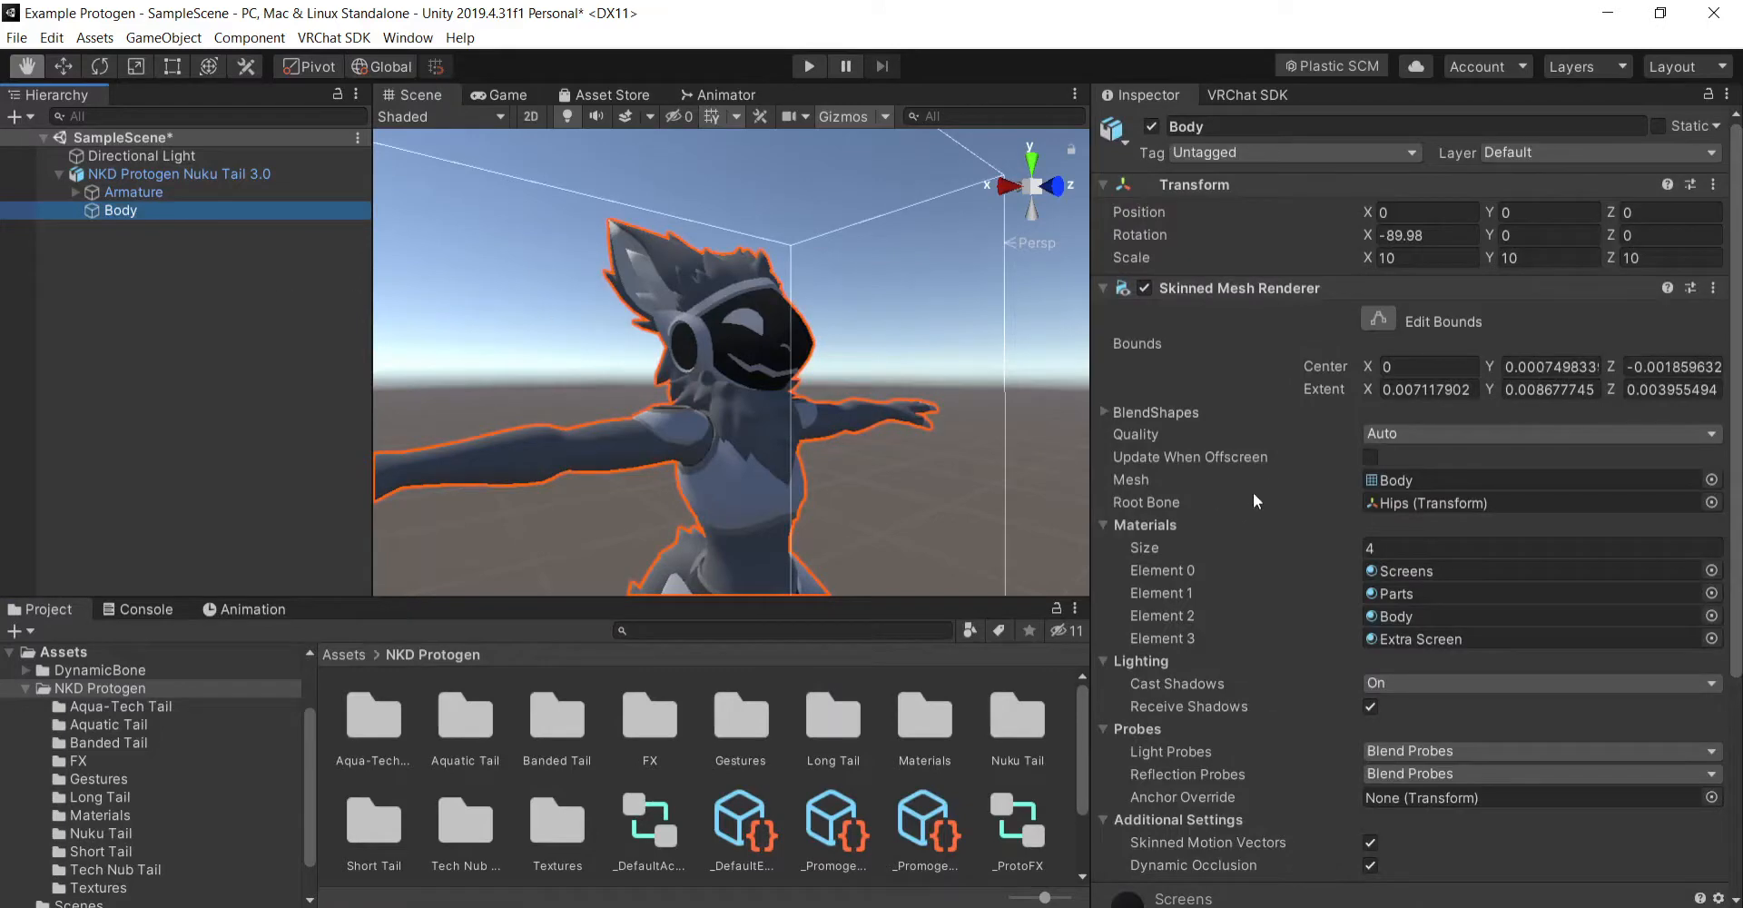
scroll(1280, 563, "down", 5)
scroll(1307, 617, "up", 6)
scroll(1315, 565, "down", 4)
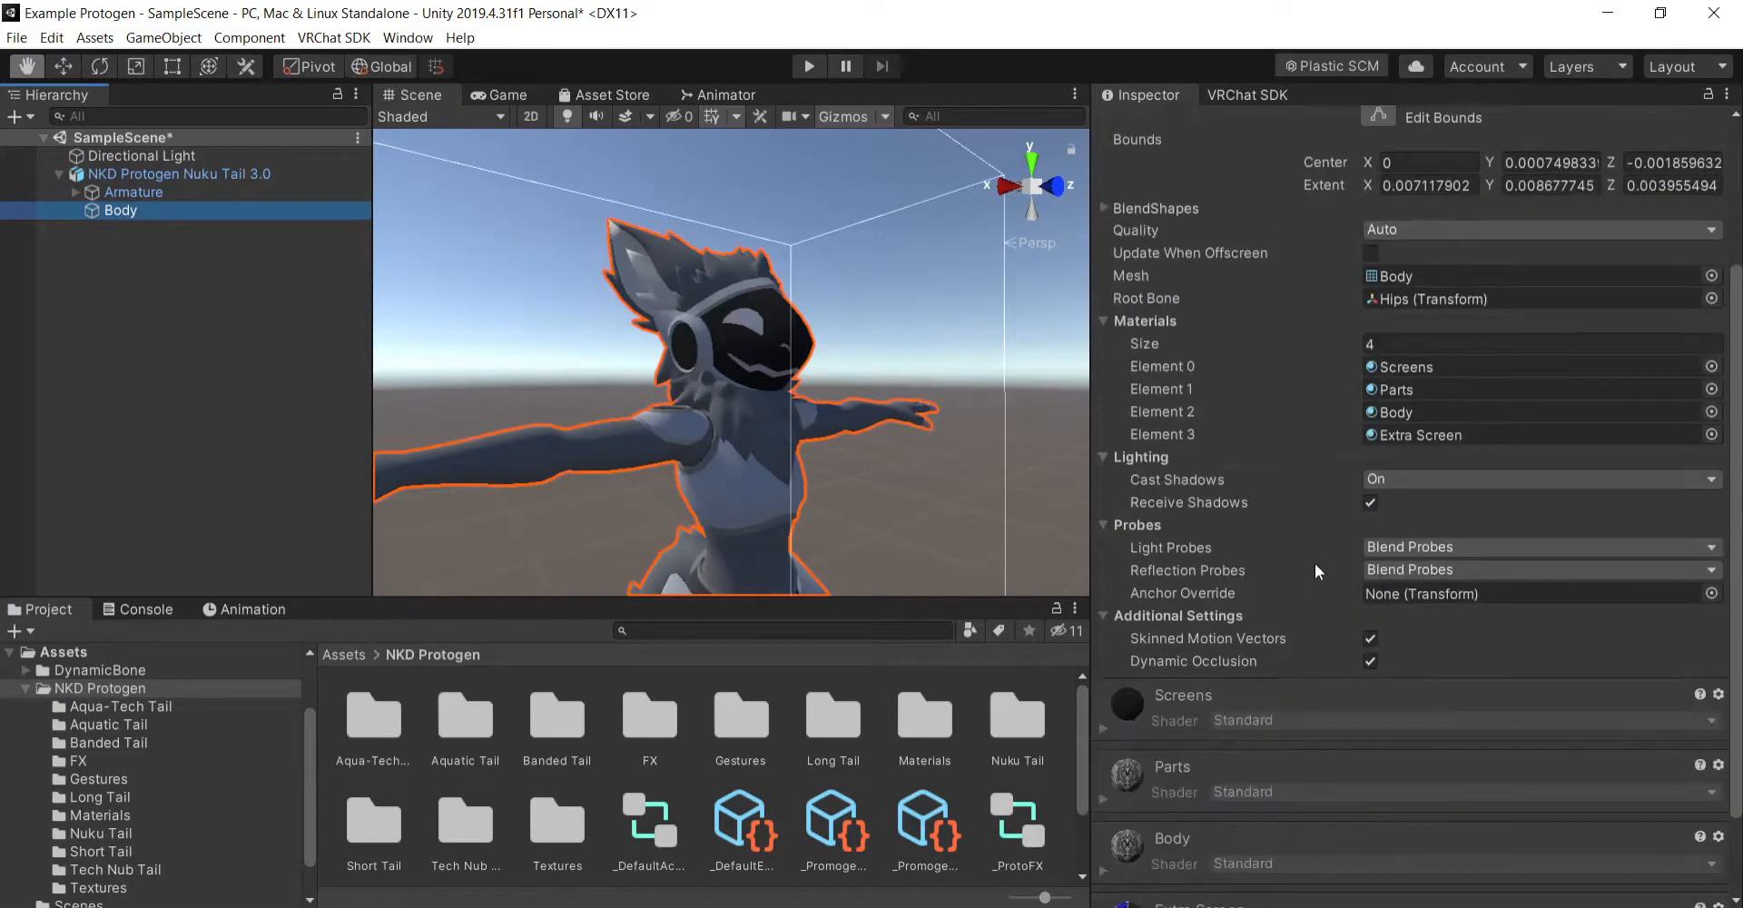
scroll(1276, 400, "up", 3)
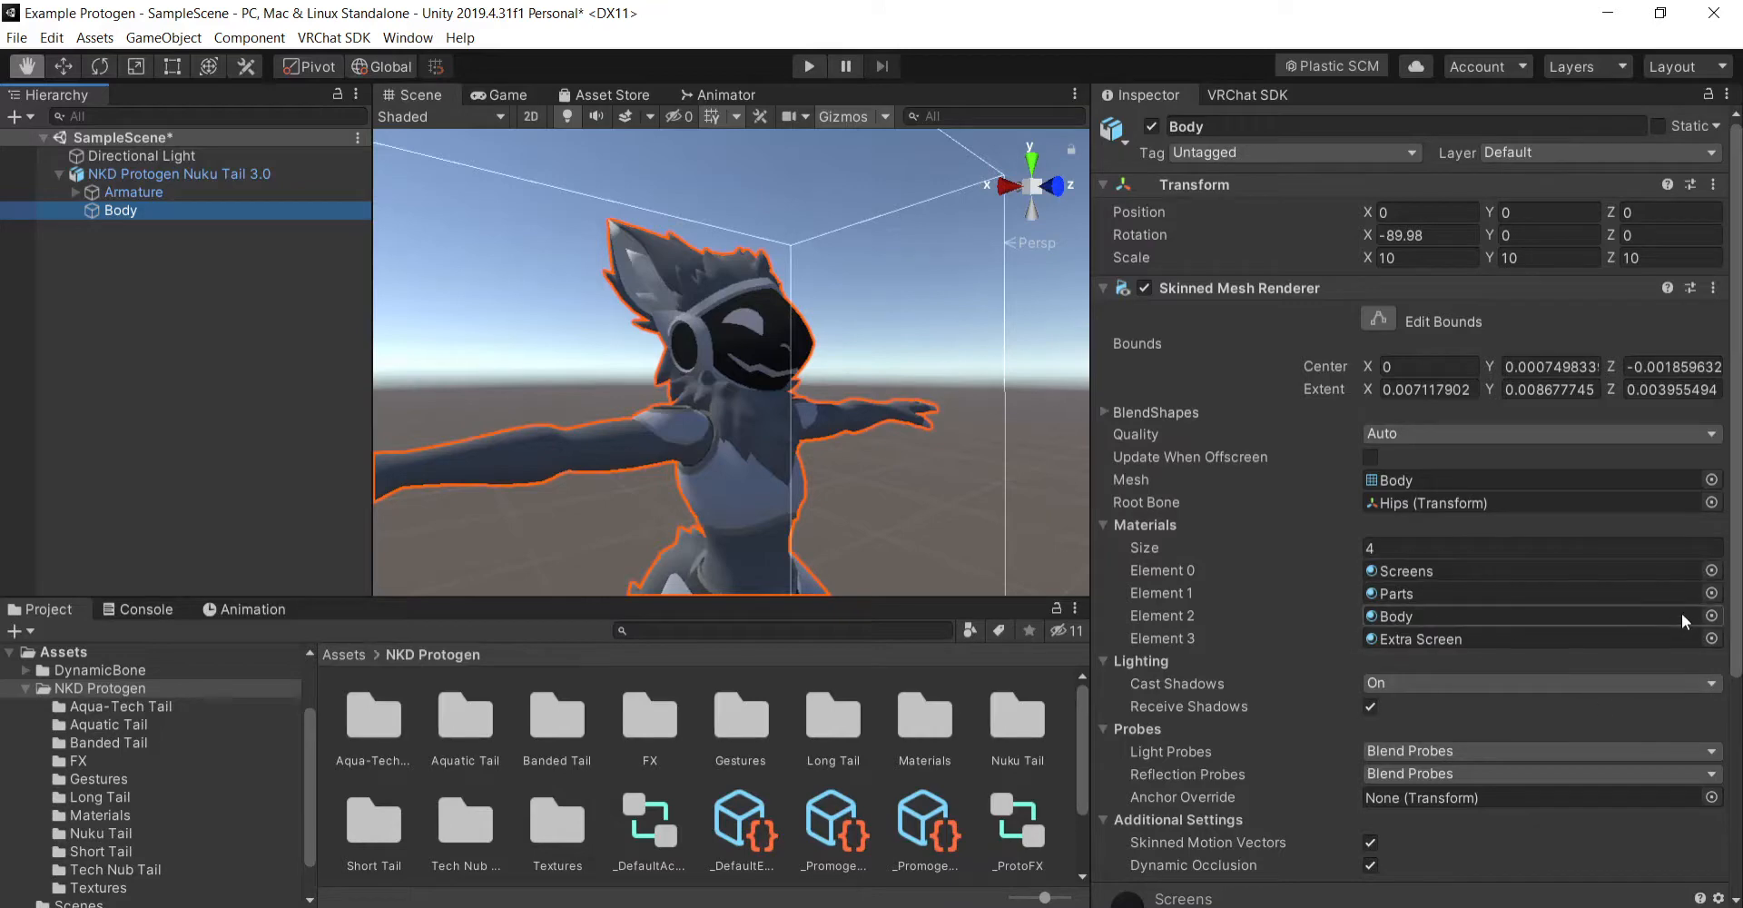
left_click(1711, 571)
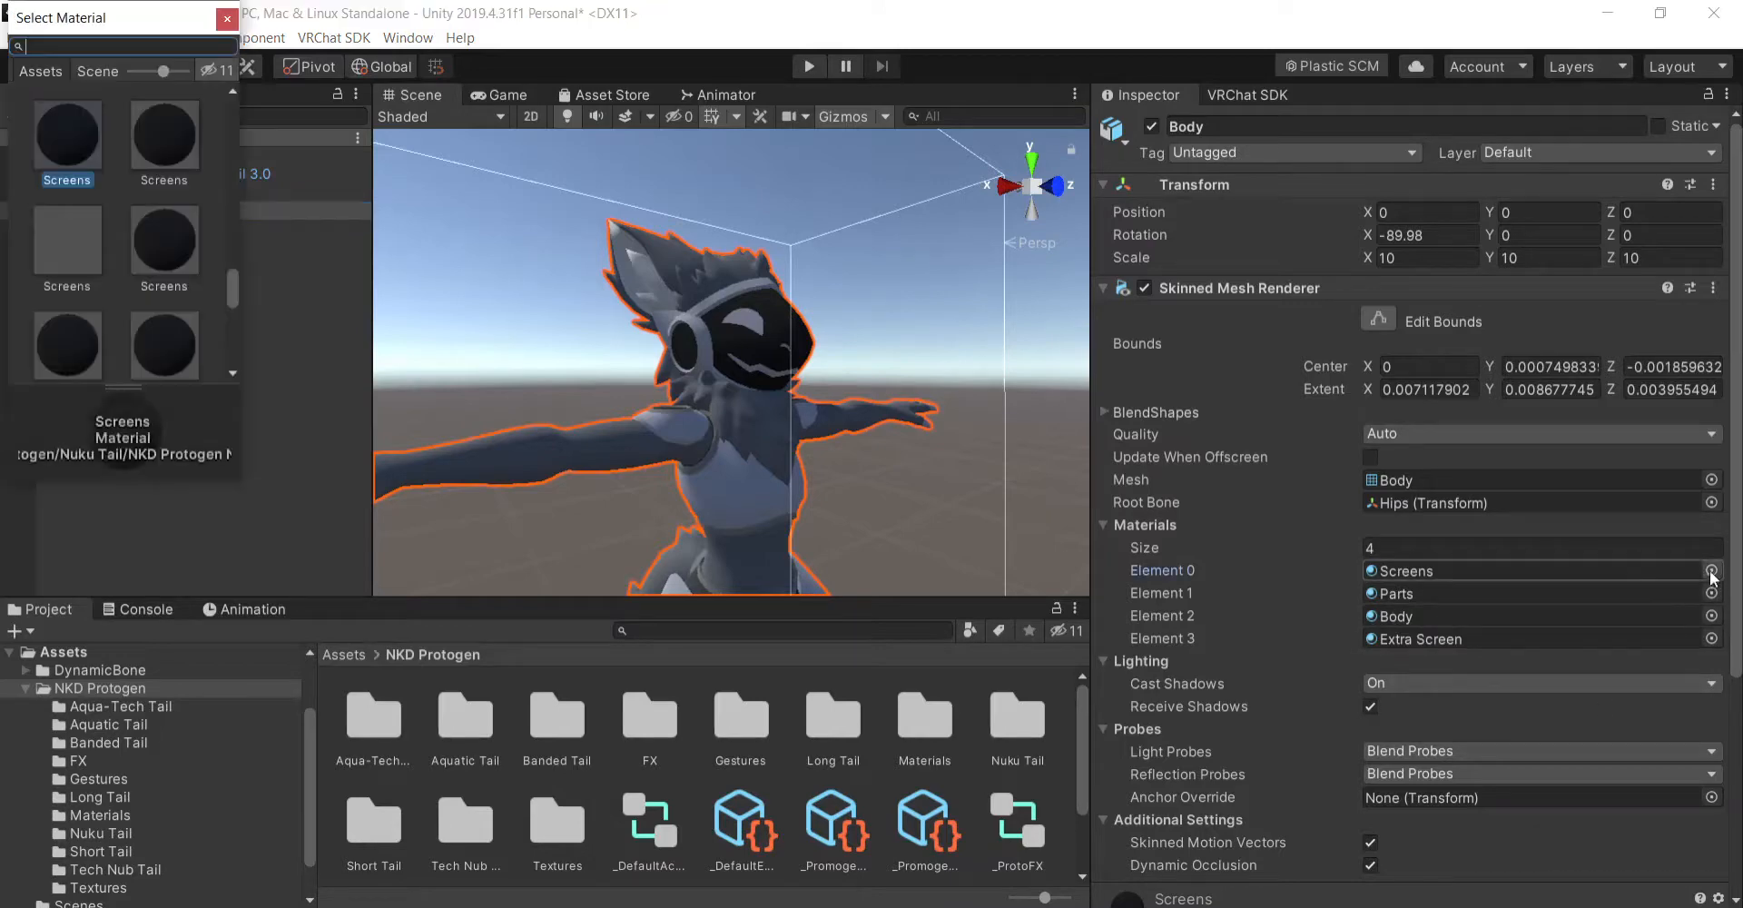
left_click(227, 19)
scroll(1264, 614, "down", 5)
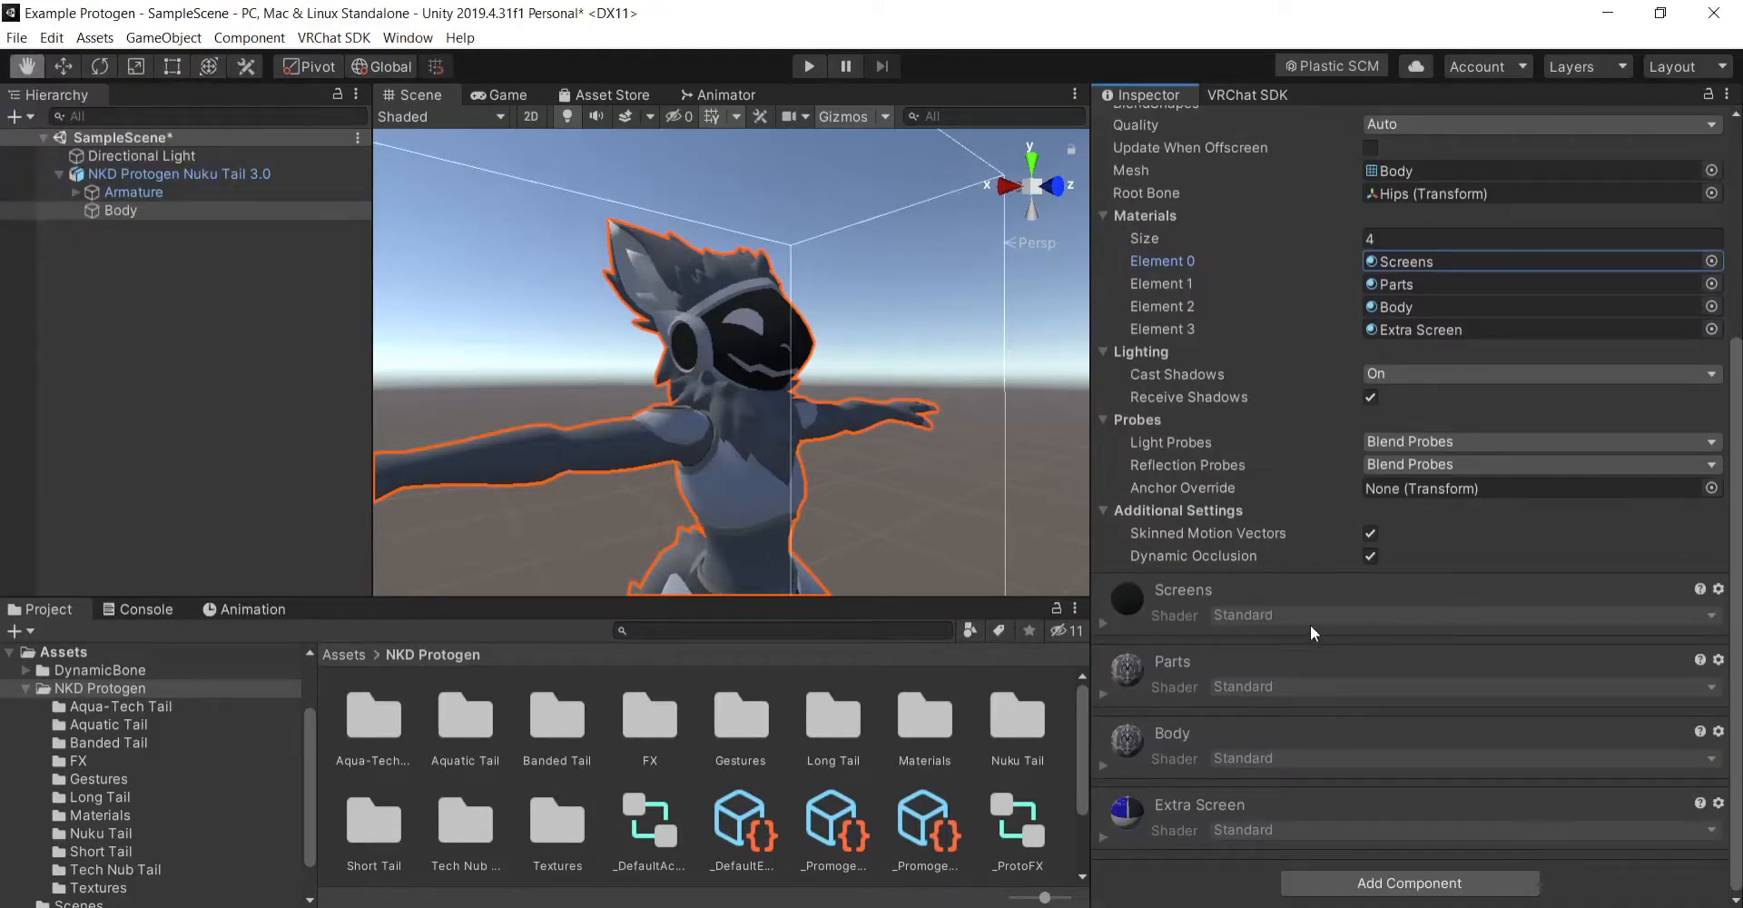
- Create a folder named Custom Stuff directly in the project's Assets folder
left_click(351, 657)
right_click(802, 754)
mouse_move(908, 271)
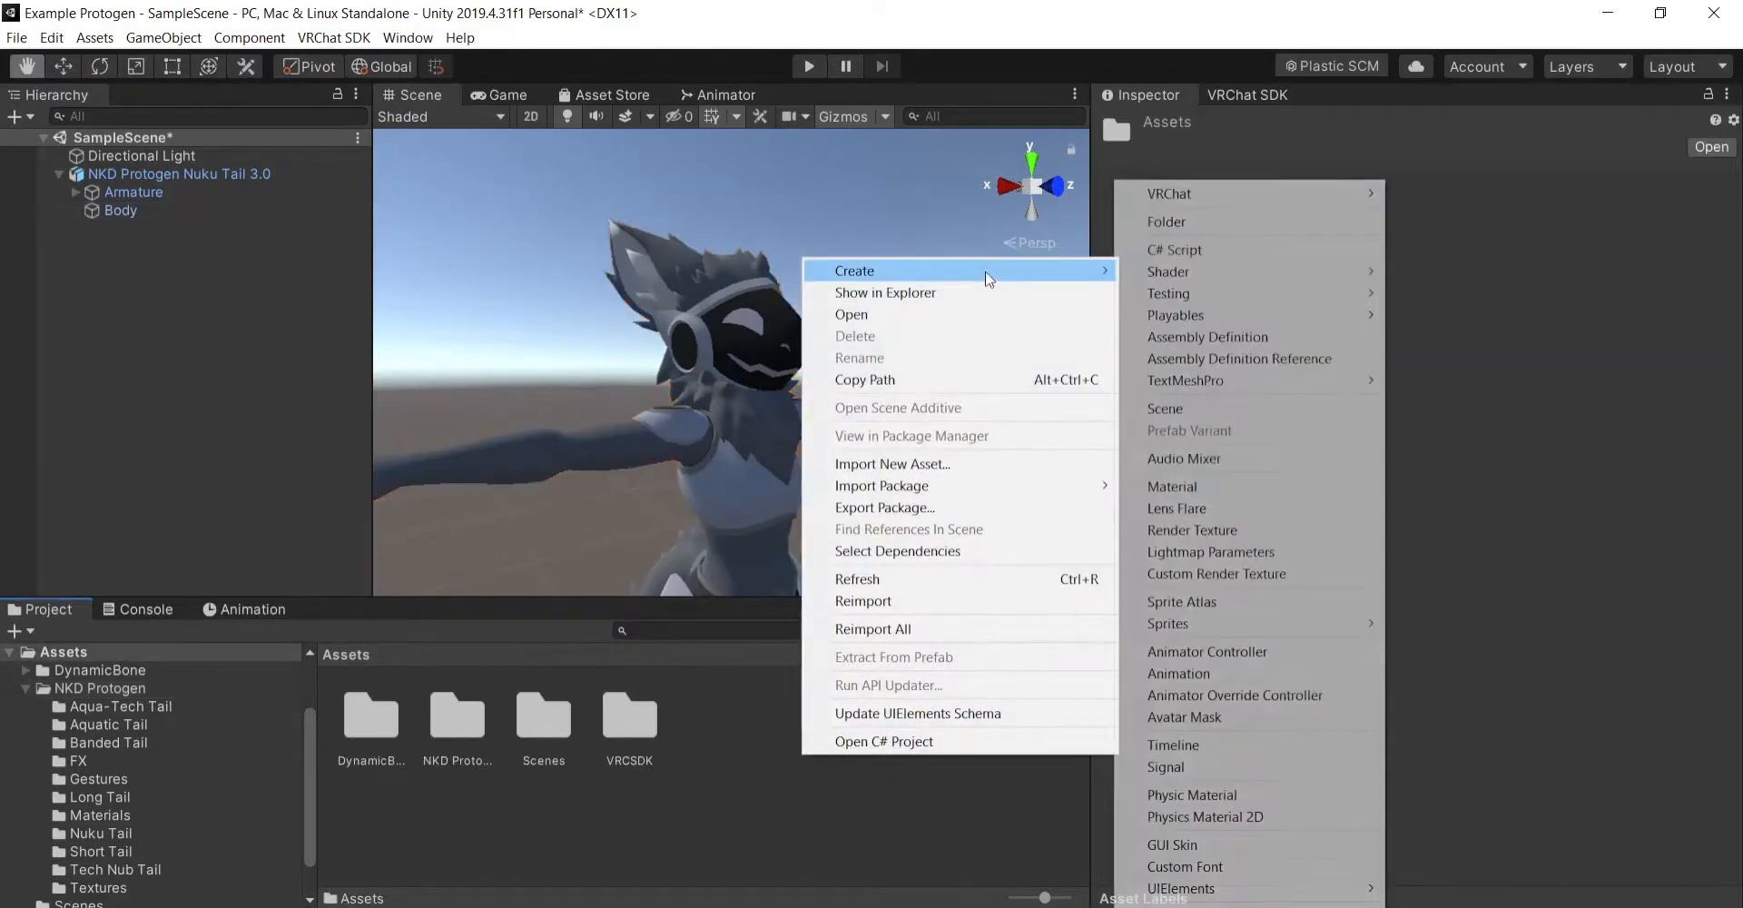
left_click(1171, 222)
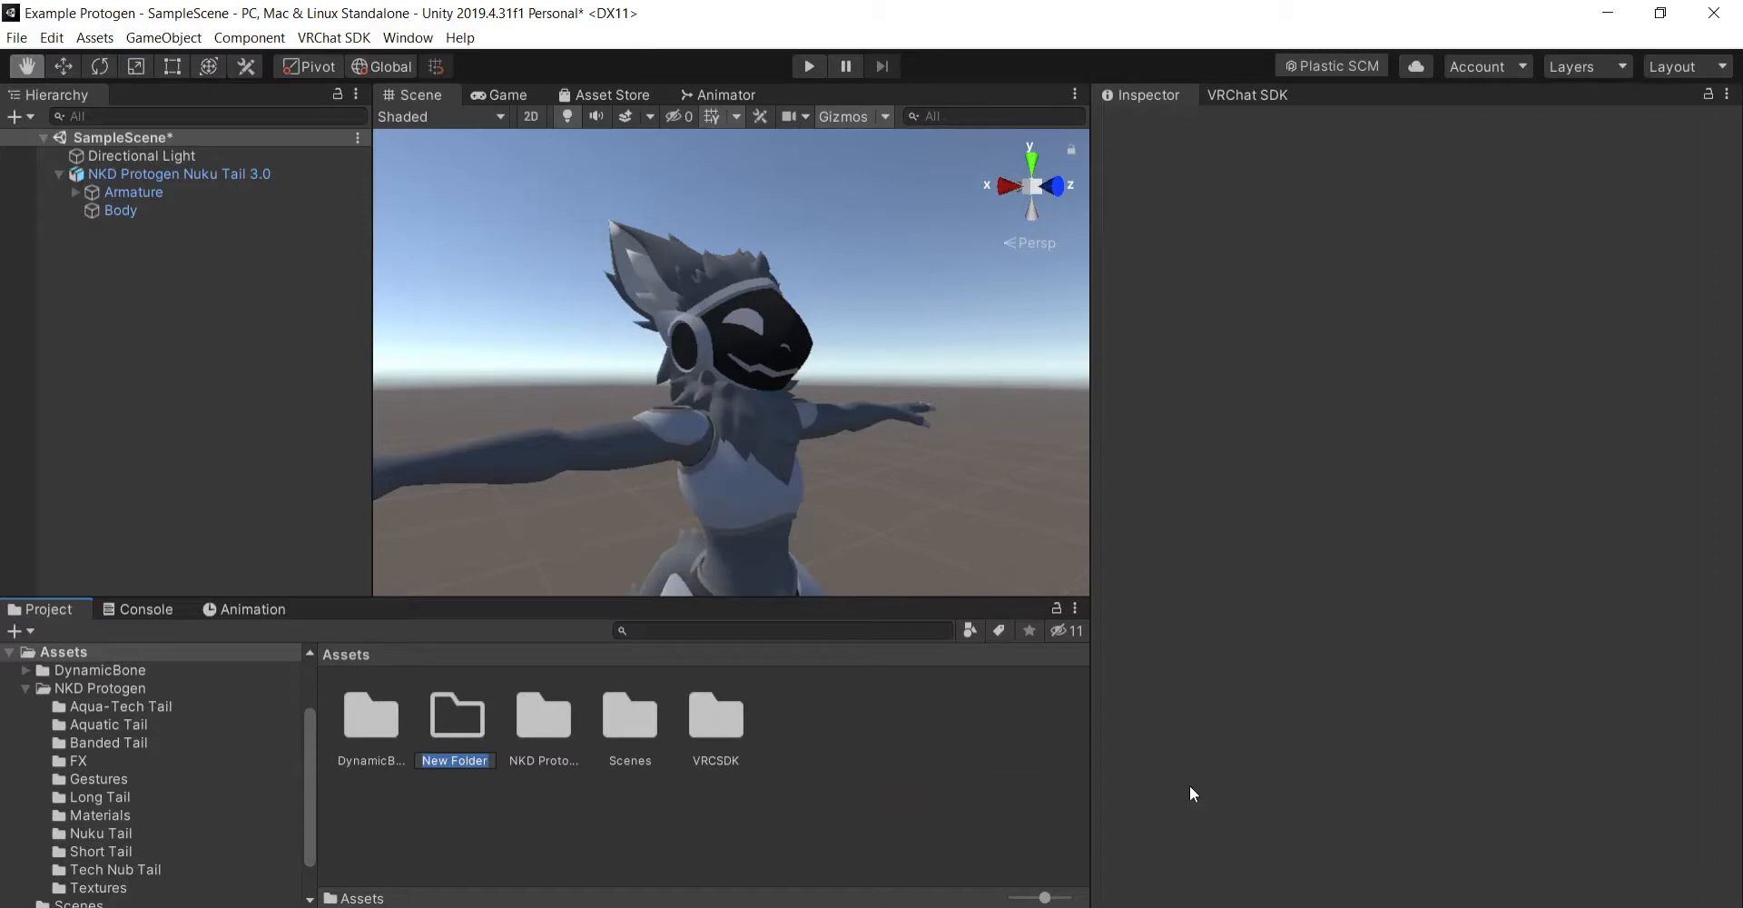
type("Custom Stuff")
key("Return")
- Create a folder named Textures inside the Custom Stuff folder
double_click(381, 724)
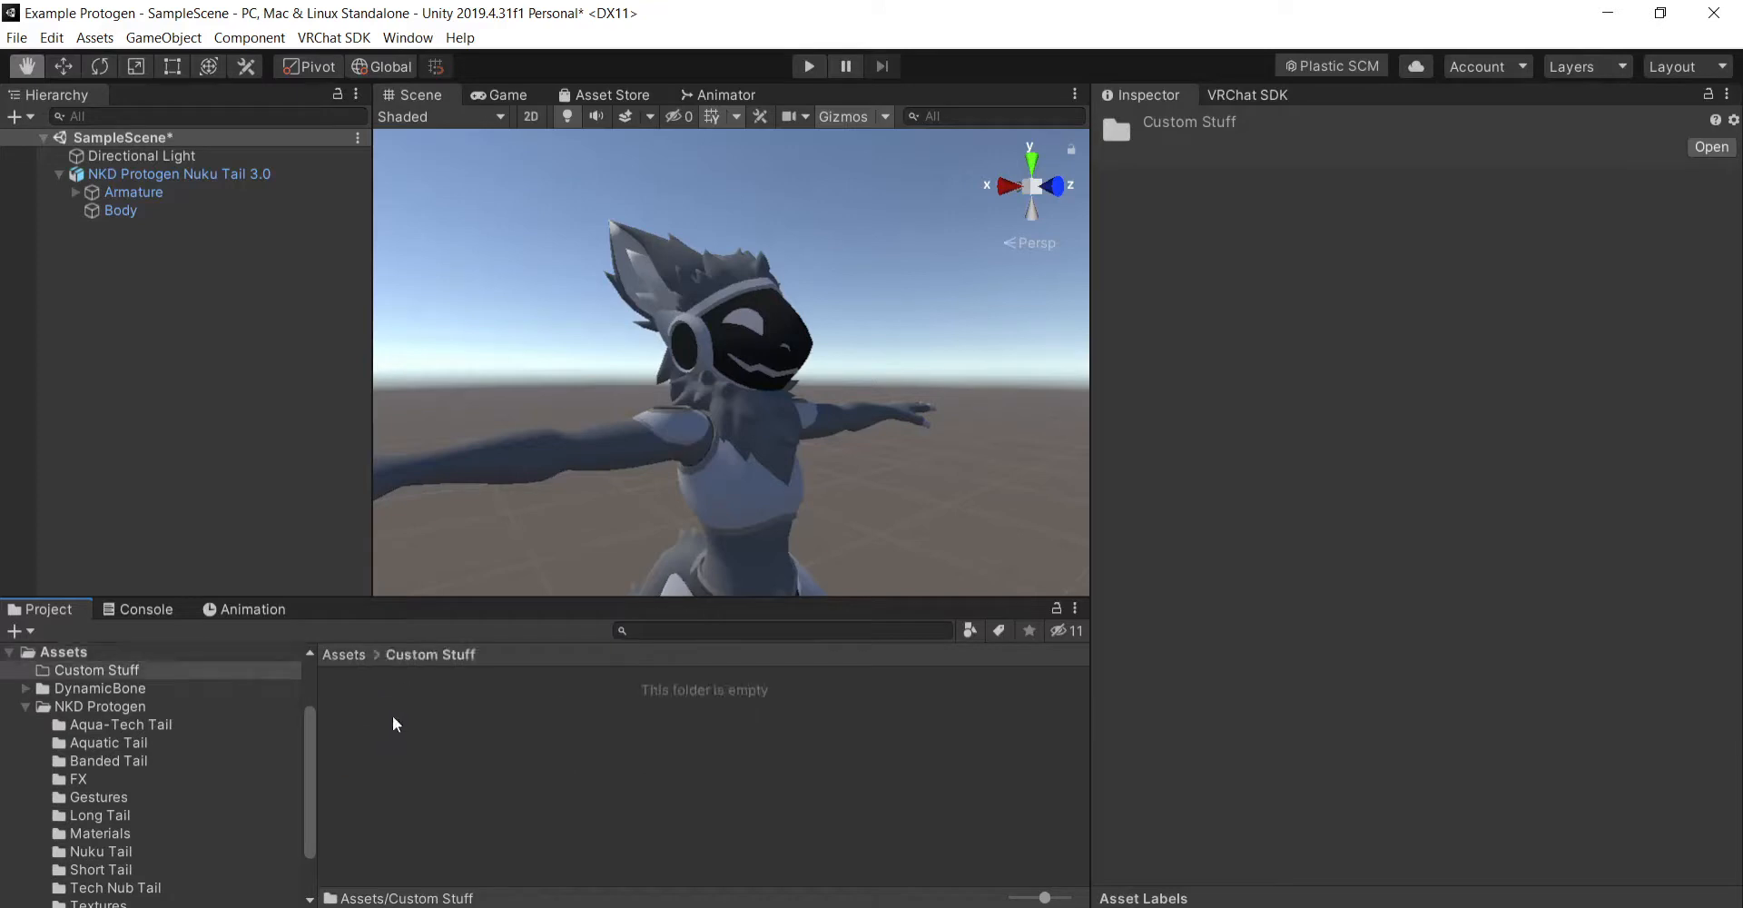
right_click(395, 716)
mouse_move(654, 232)
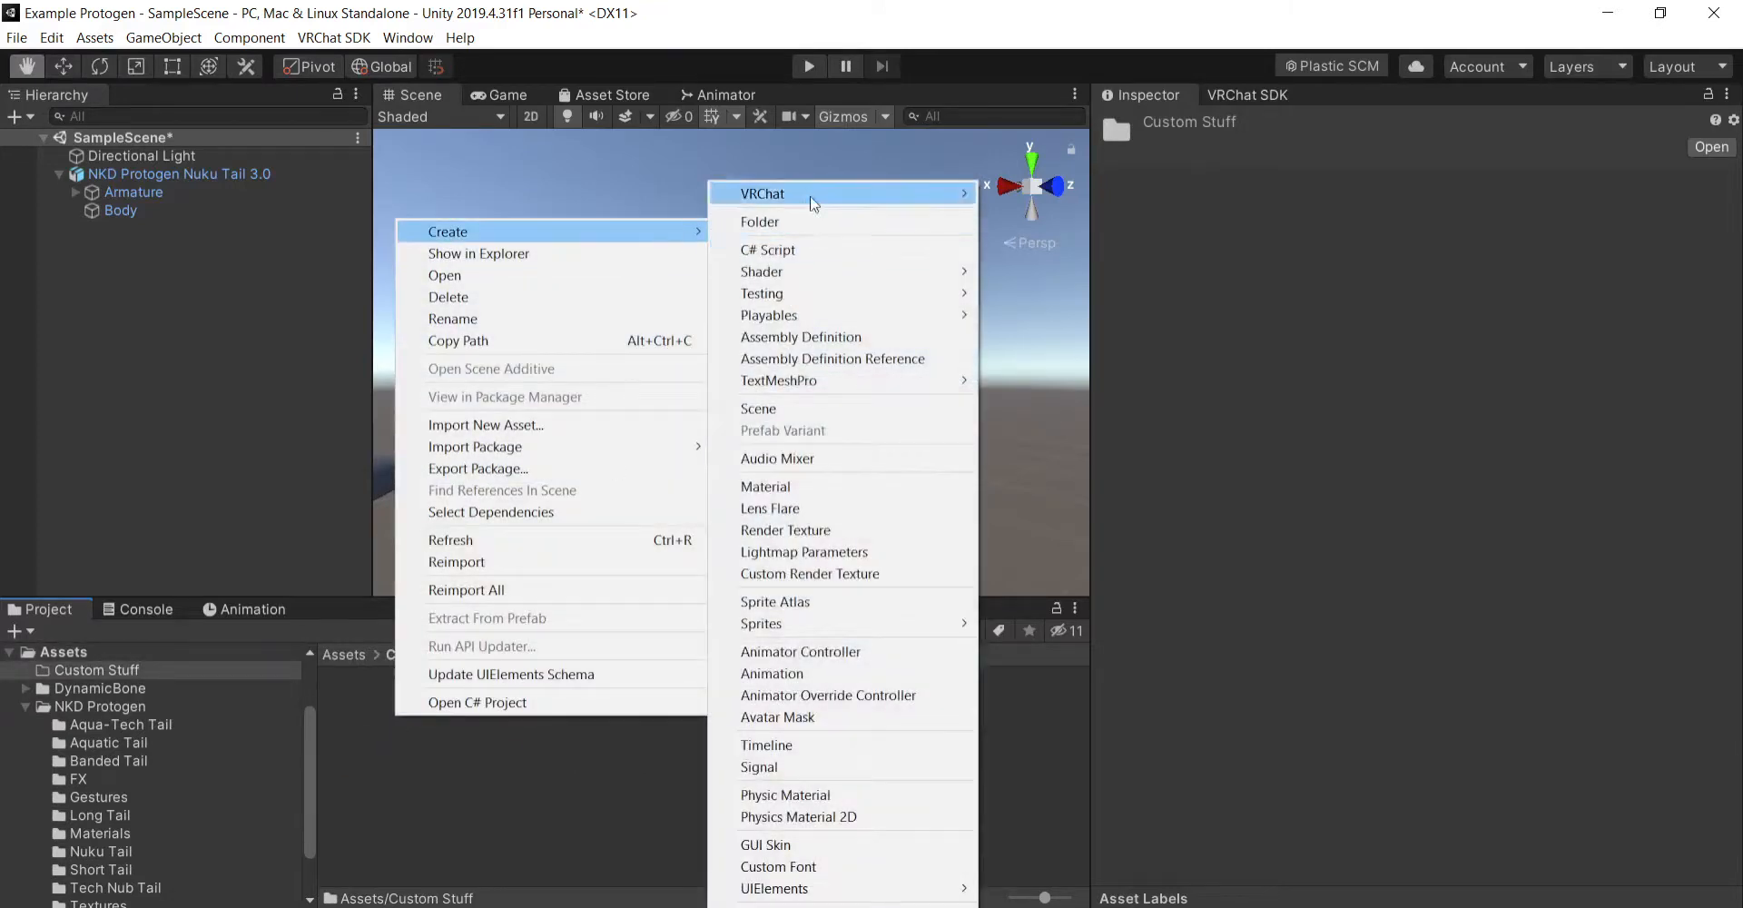
left_click(781, 222)
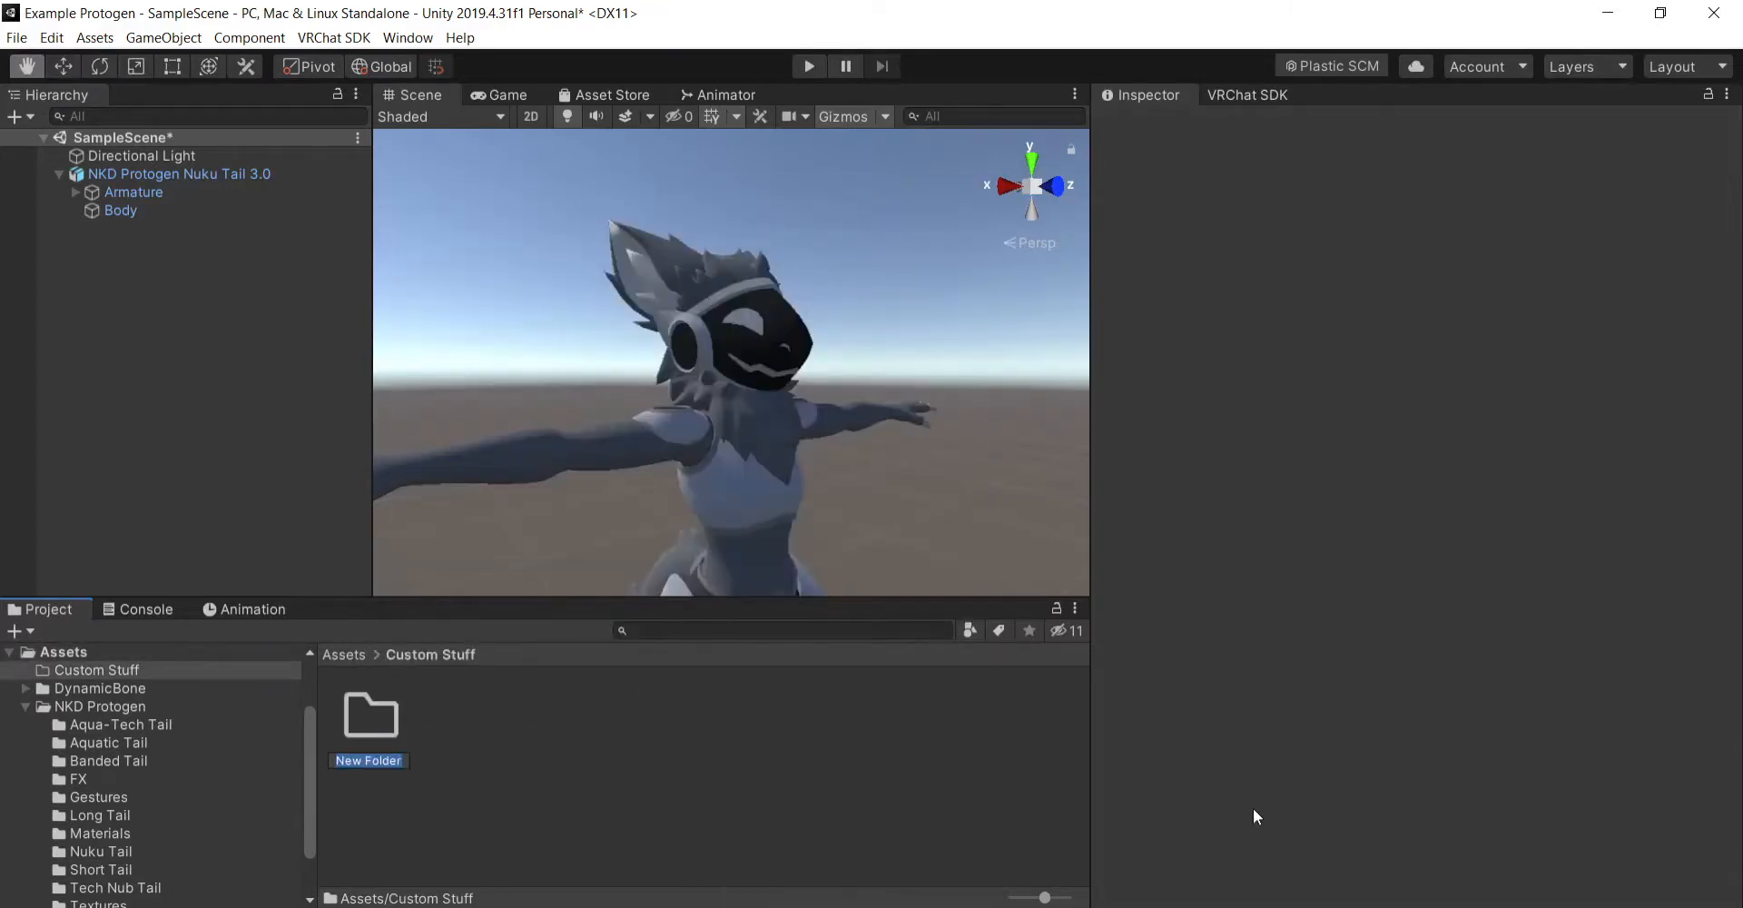
type("Textures")
key("Return")
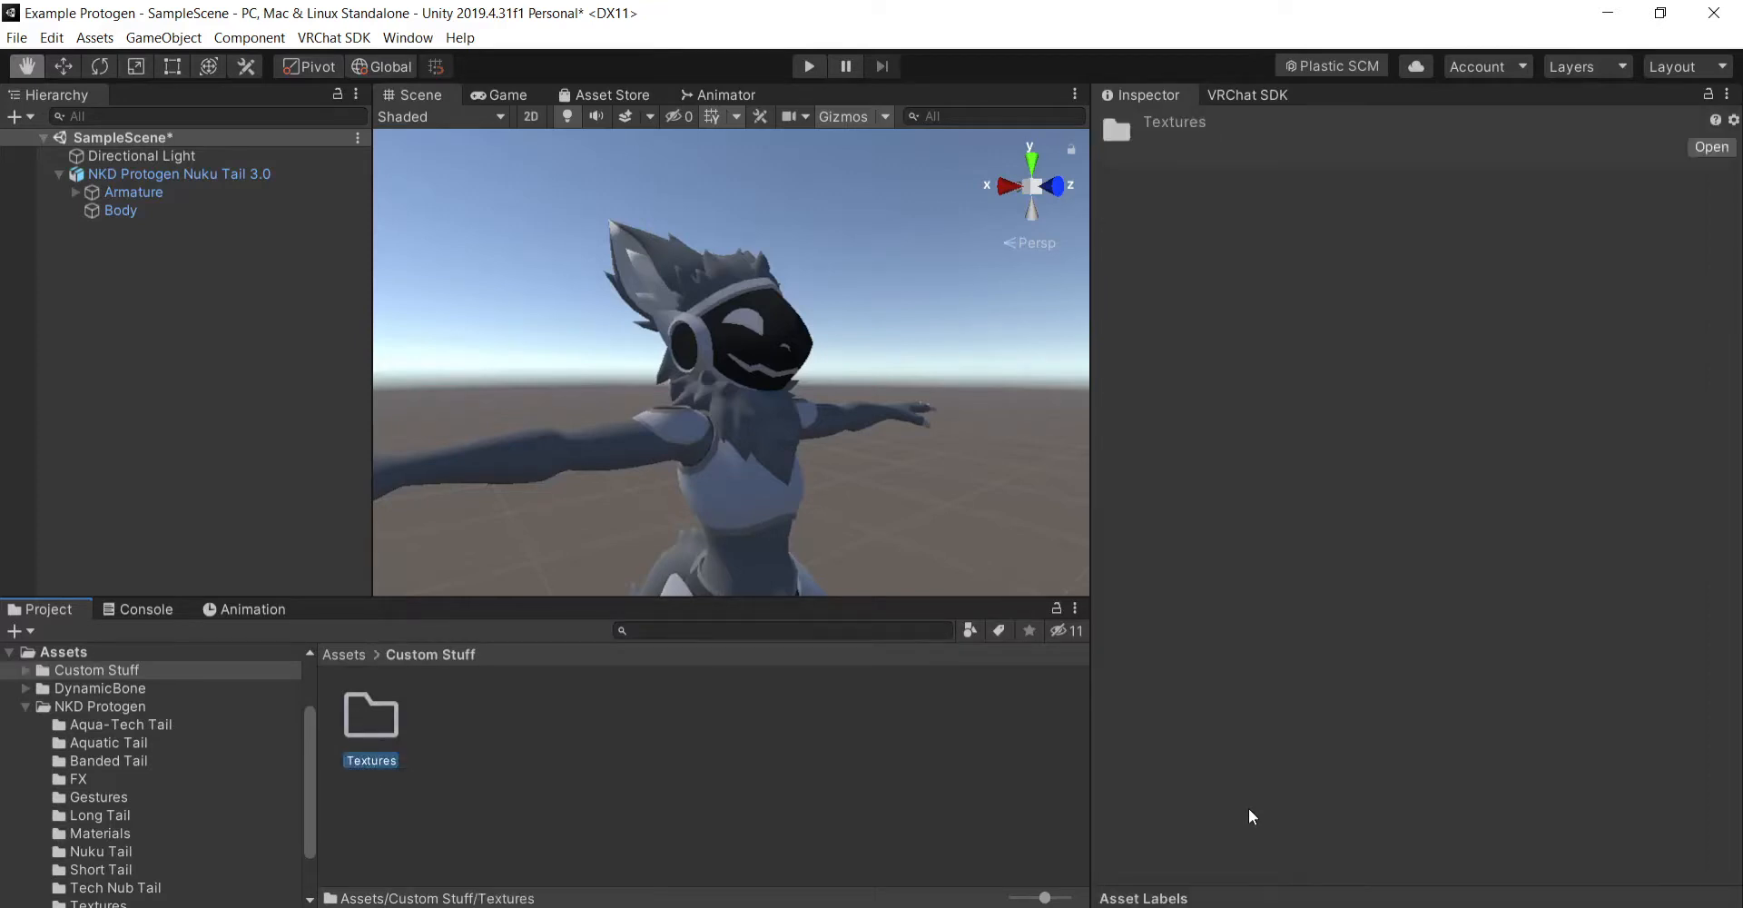
- Create a folder named Materials inside the Textures folder of Custom Stuff
double_click(383, 726)
right_click(377, 715)
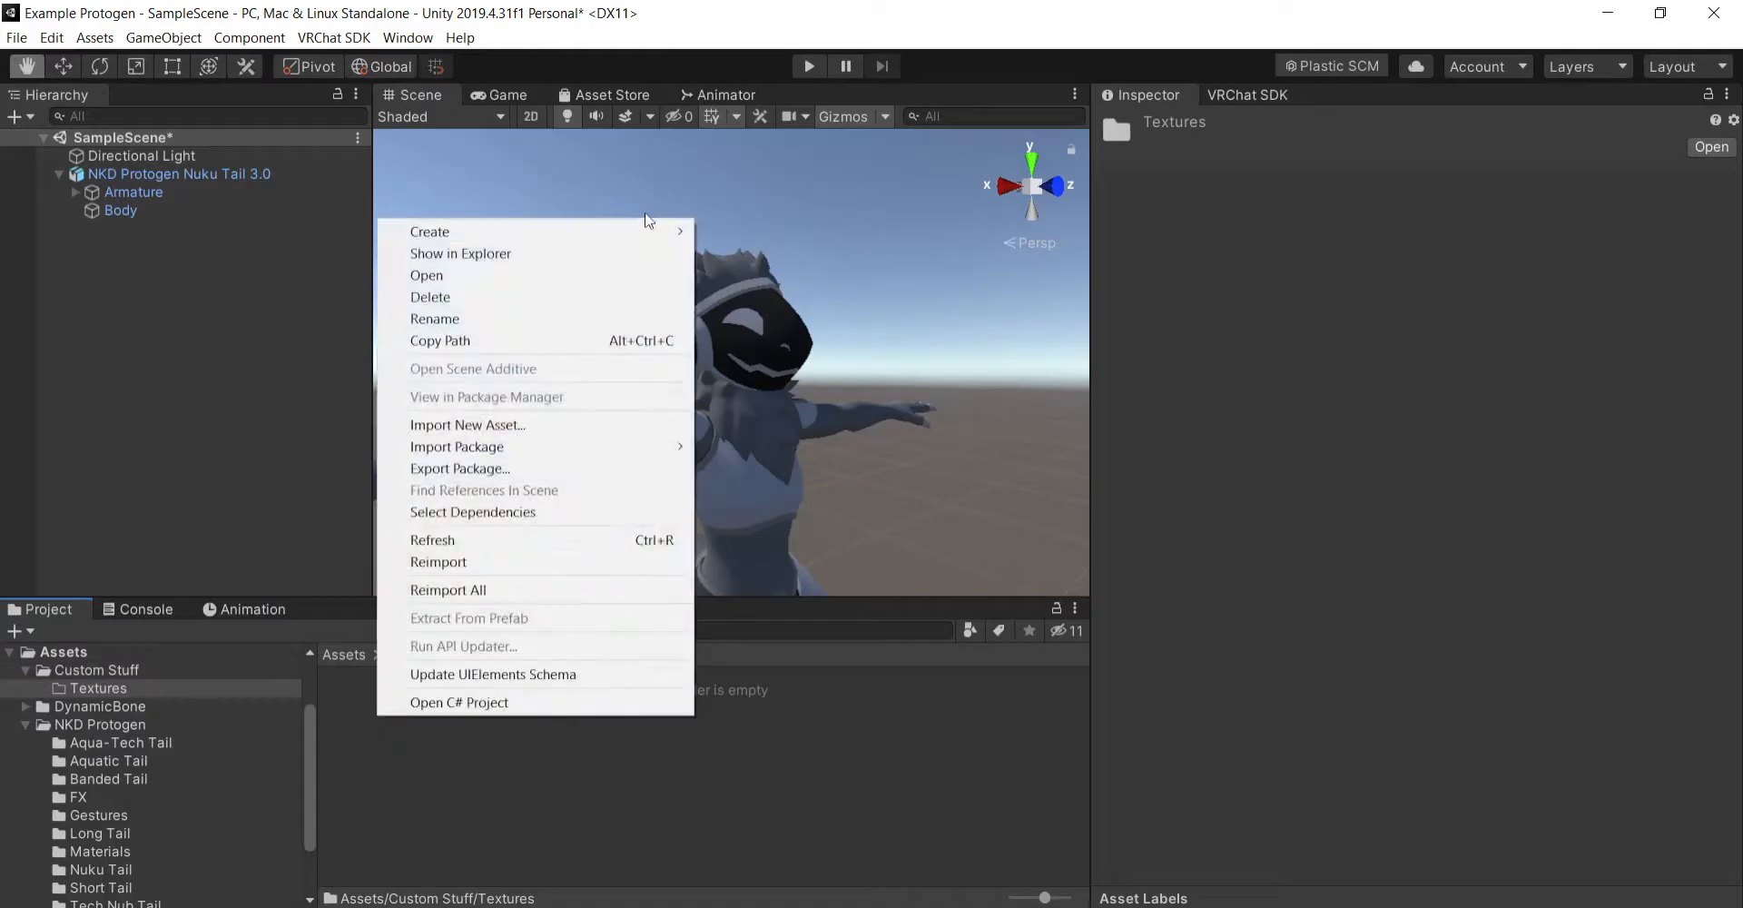
mouse_move(640, 234)
left_click(741, 222)
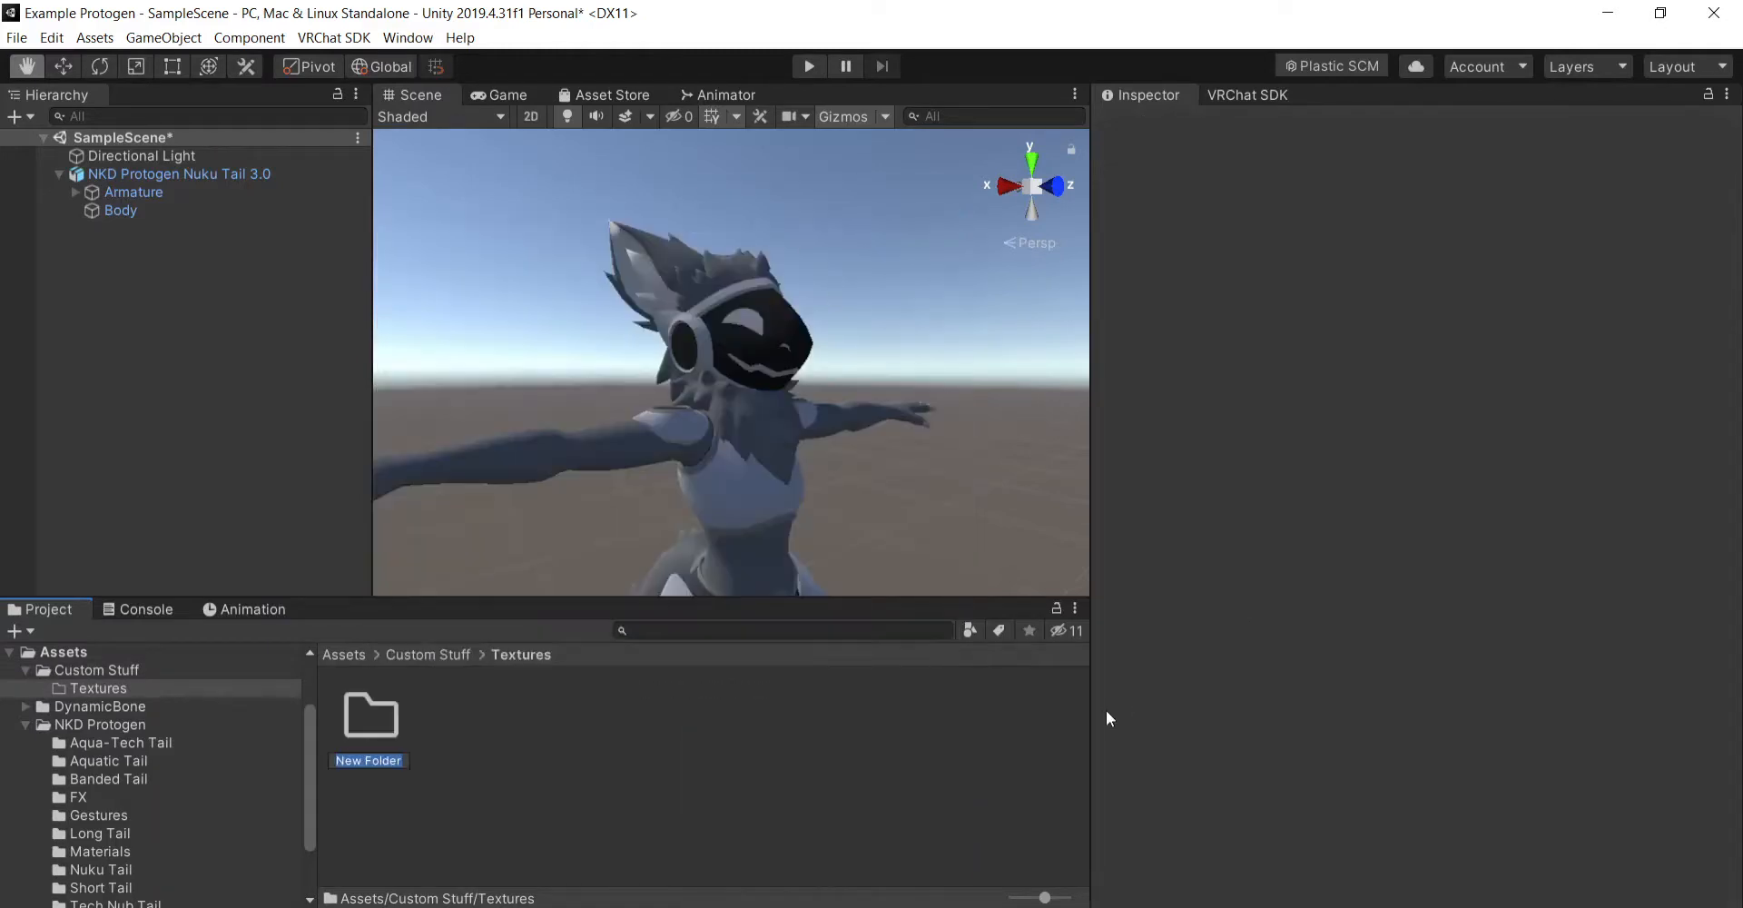
type("Materials")
key("Return")
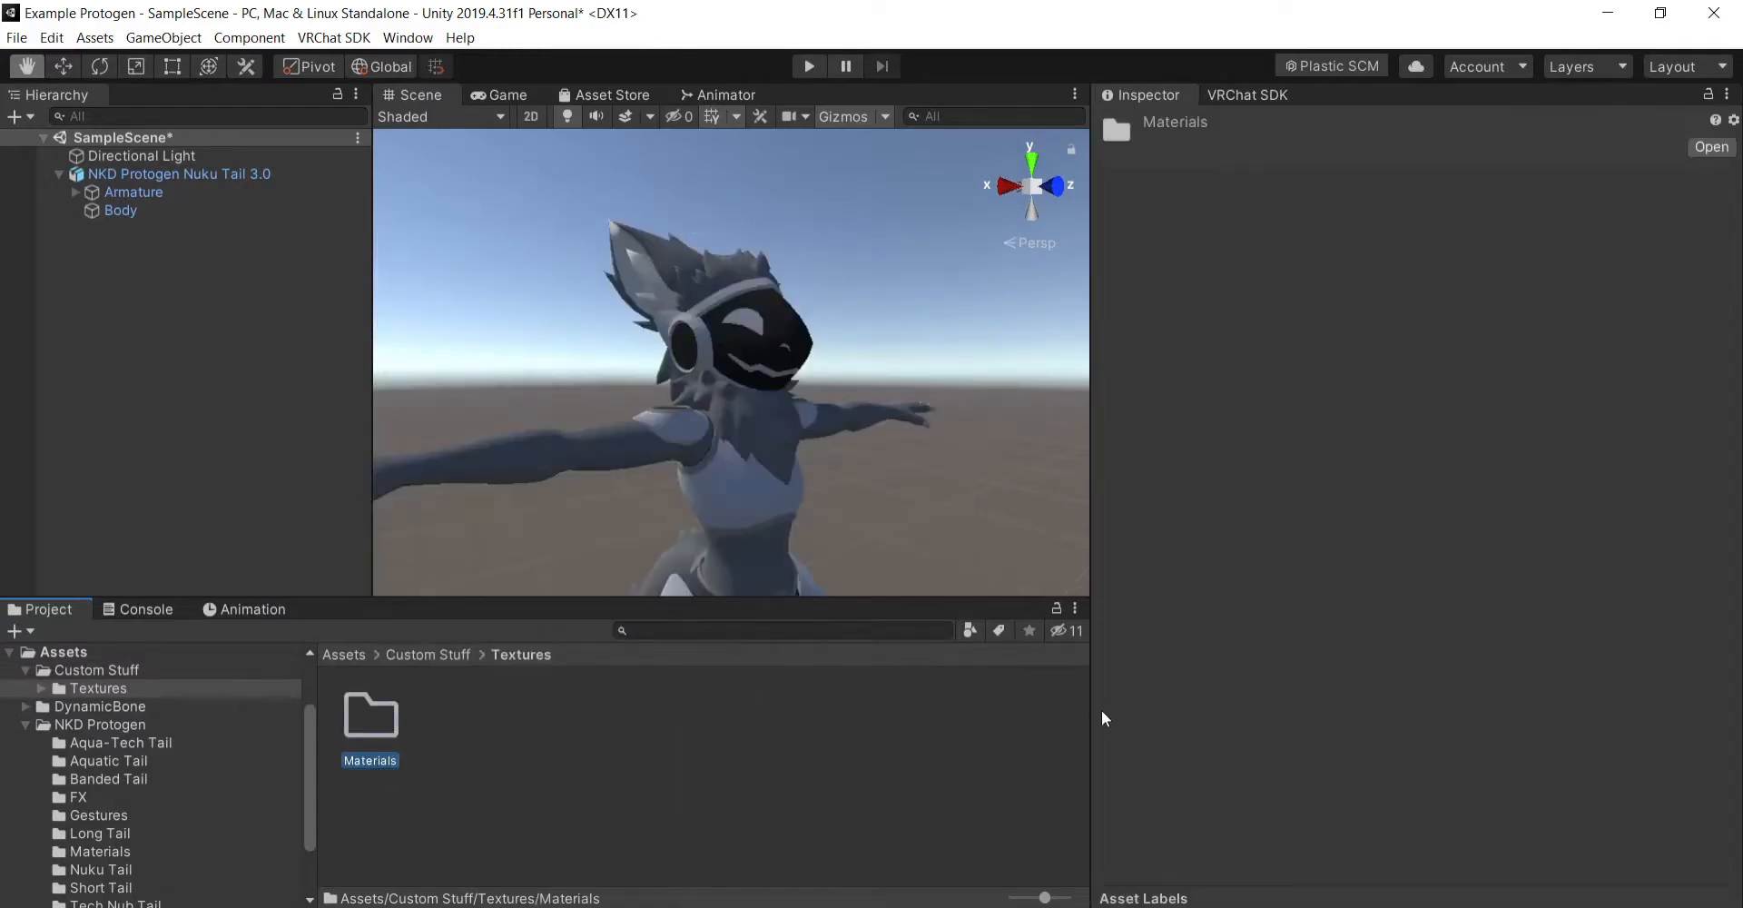
- Switch to File Explorer and import the four selected Nuku Tail textures into the Textures folder of Custom Stuff
left_click(608, 748)
key("alt+Tab")
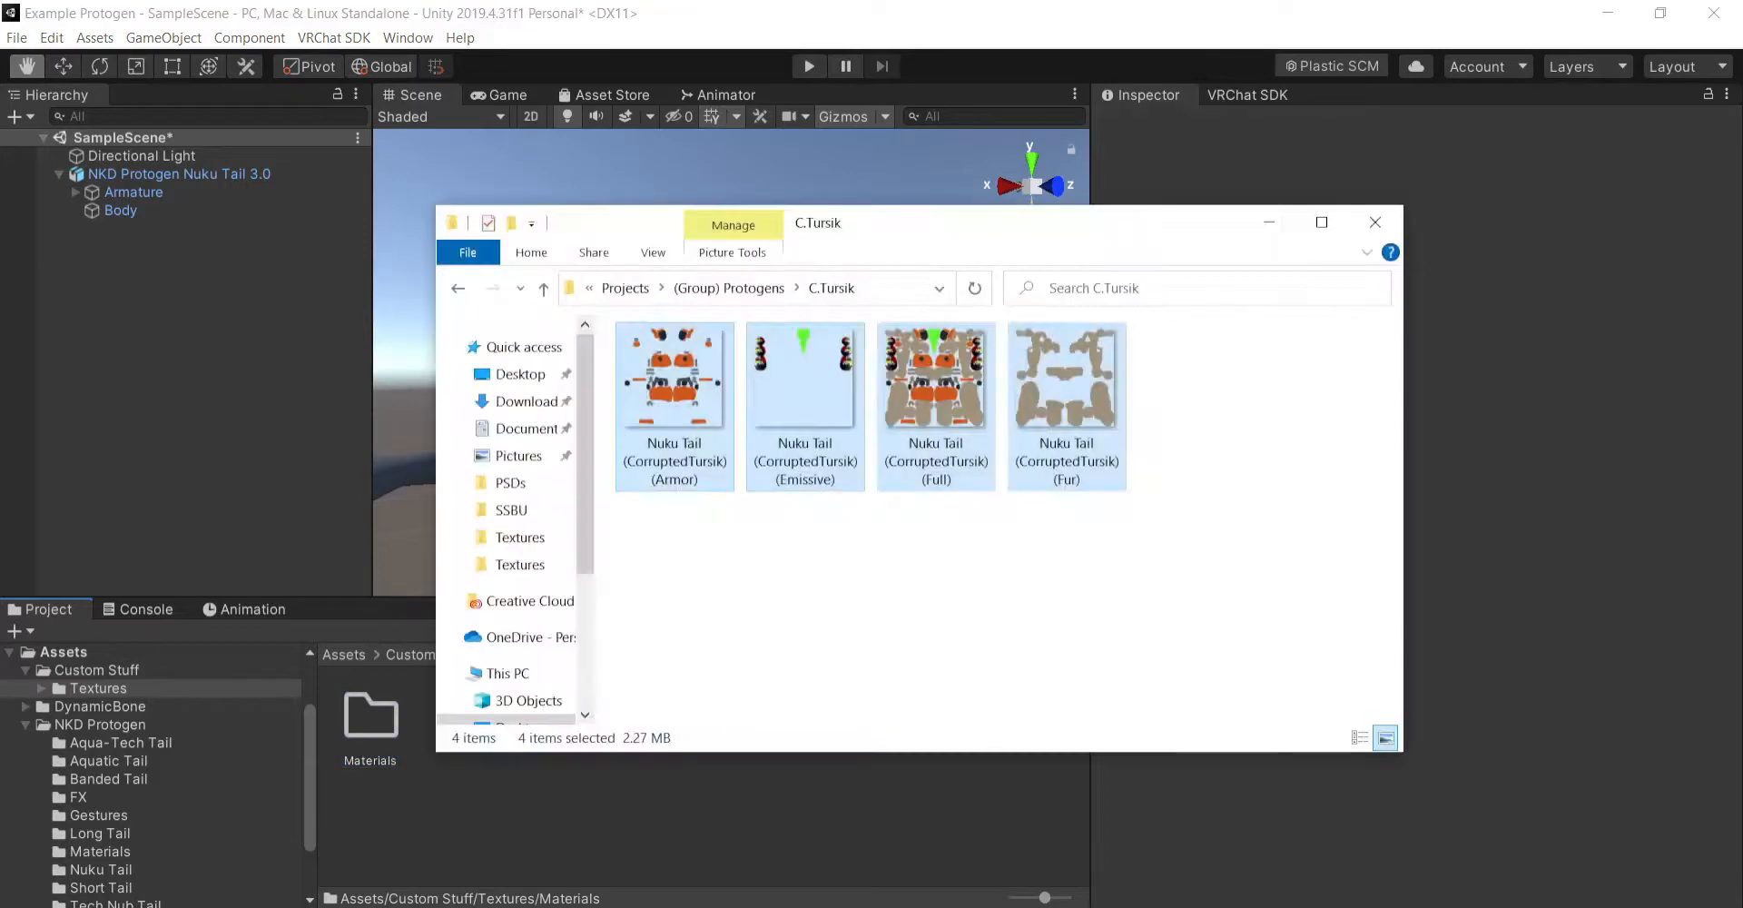
left_click_drag(656, 378, 641, 778)
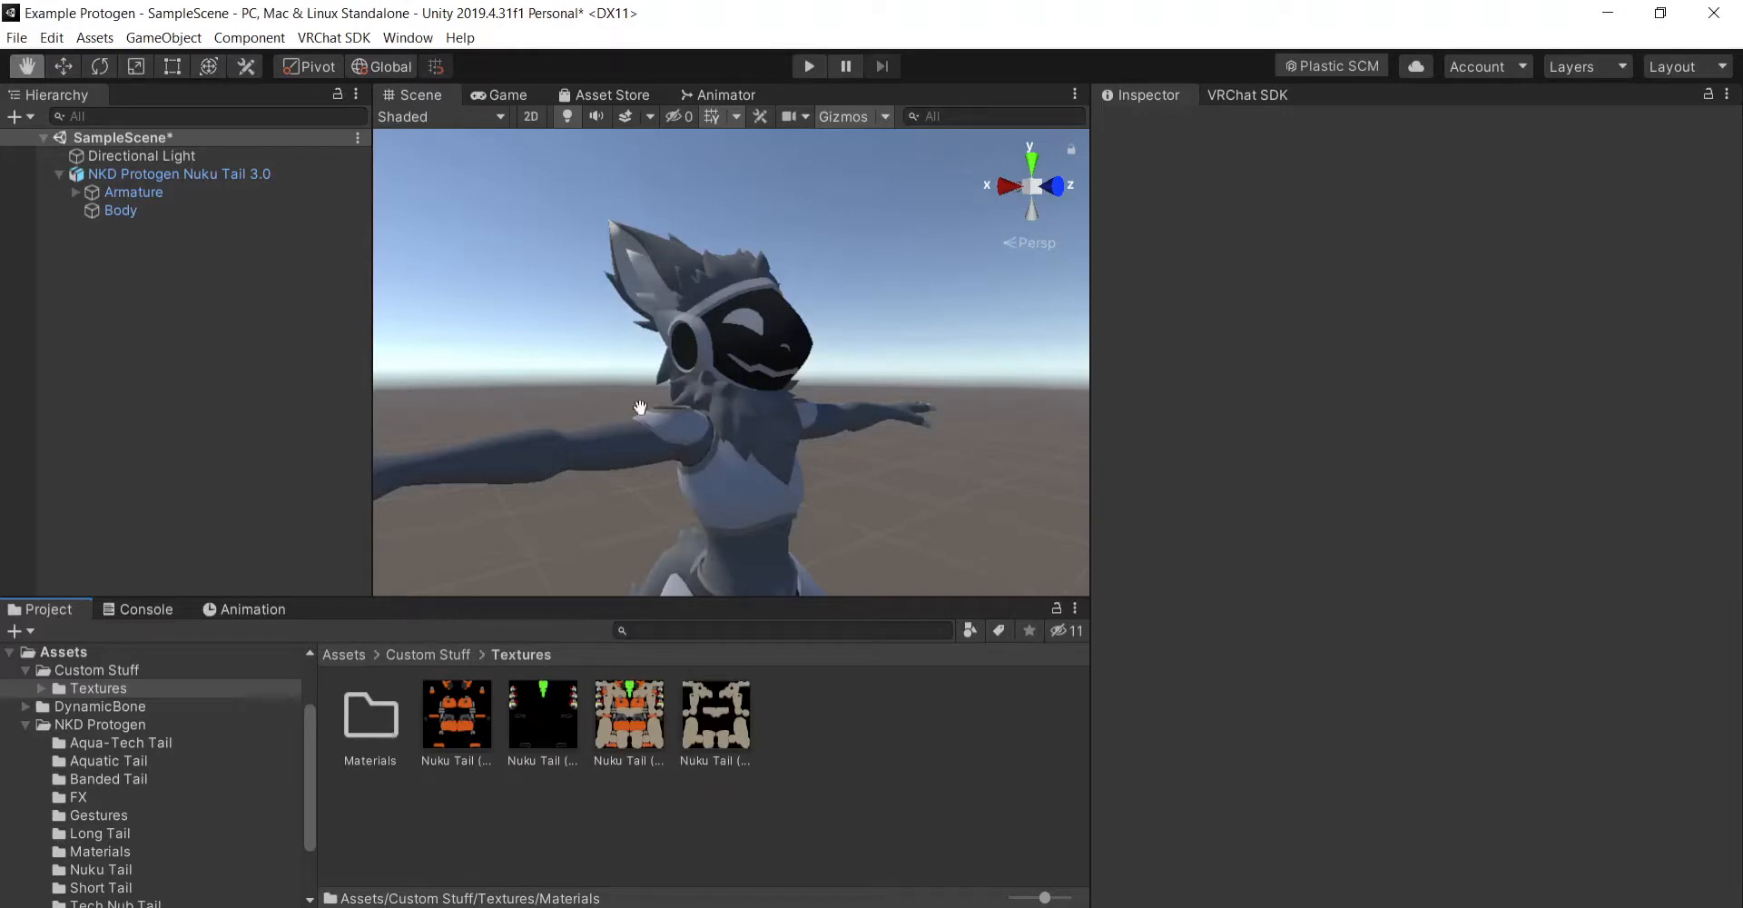
- Apply the Full Nuku Tail texture to the model's Body mesh, and return to the Custom Stuff folder
left_click(139, 214)
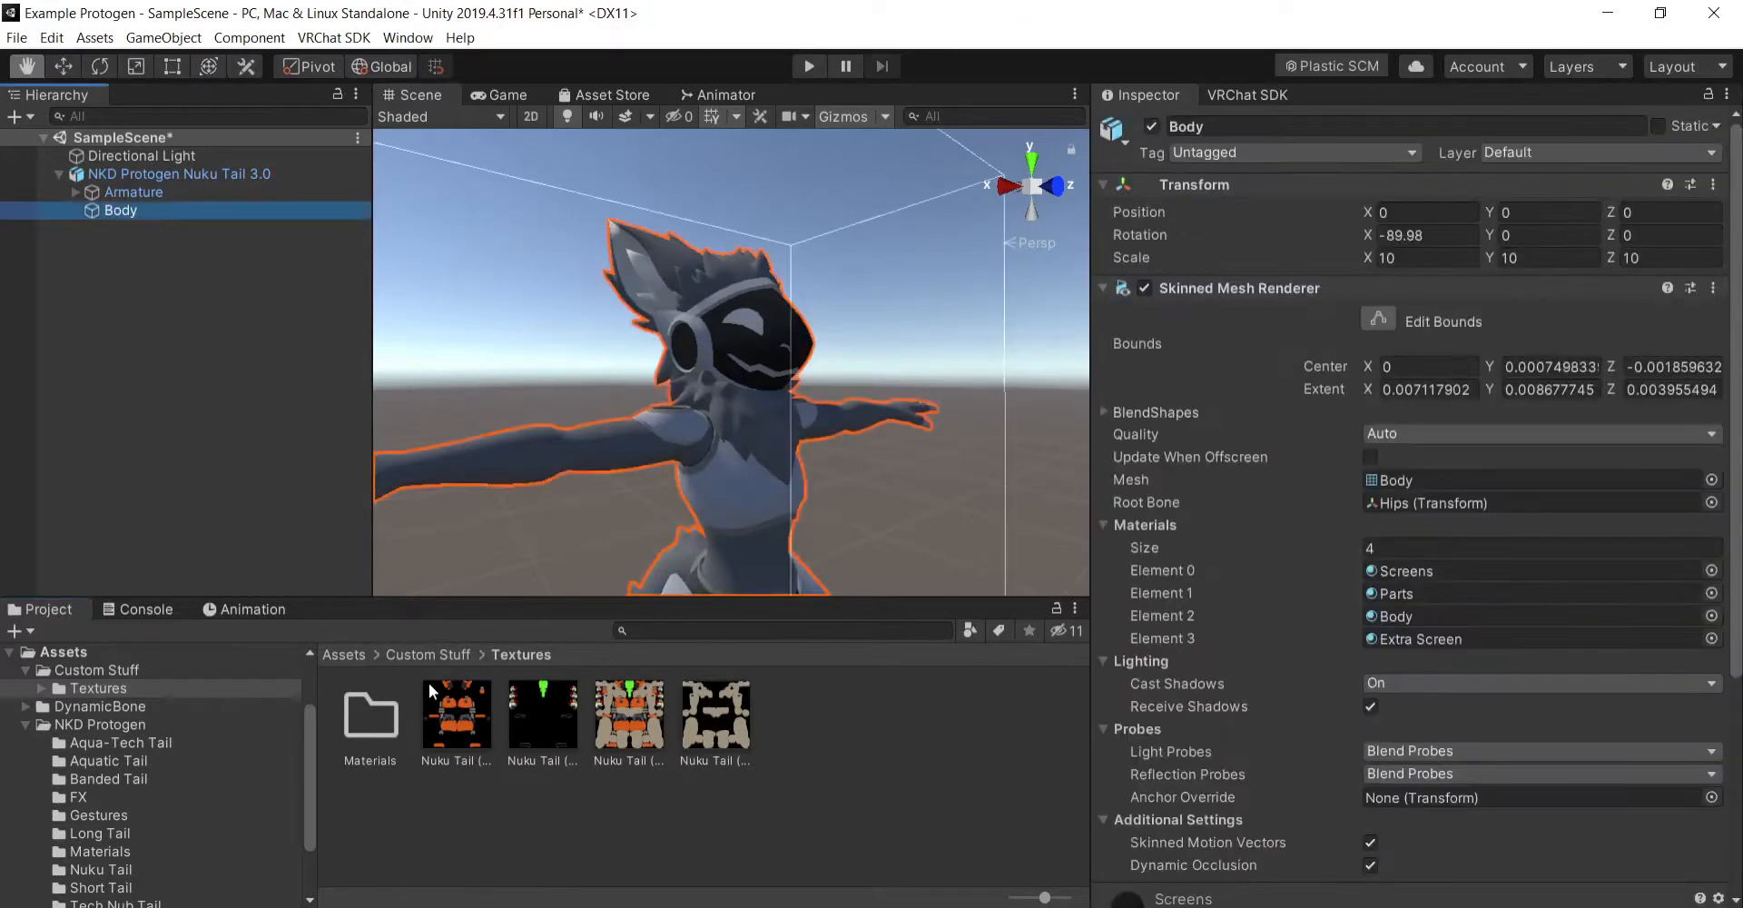
mouse_move(139, 215)
left_mouse_down()
mouse_move(158, 211)
mouse_move(454, 711)
mouse_move(642, 729)
mouse_move(181, 217)
mouse_move(149, 214)
left_mouse_up()
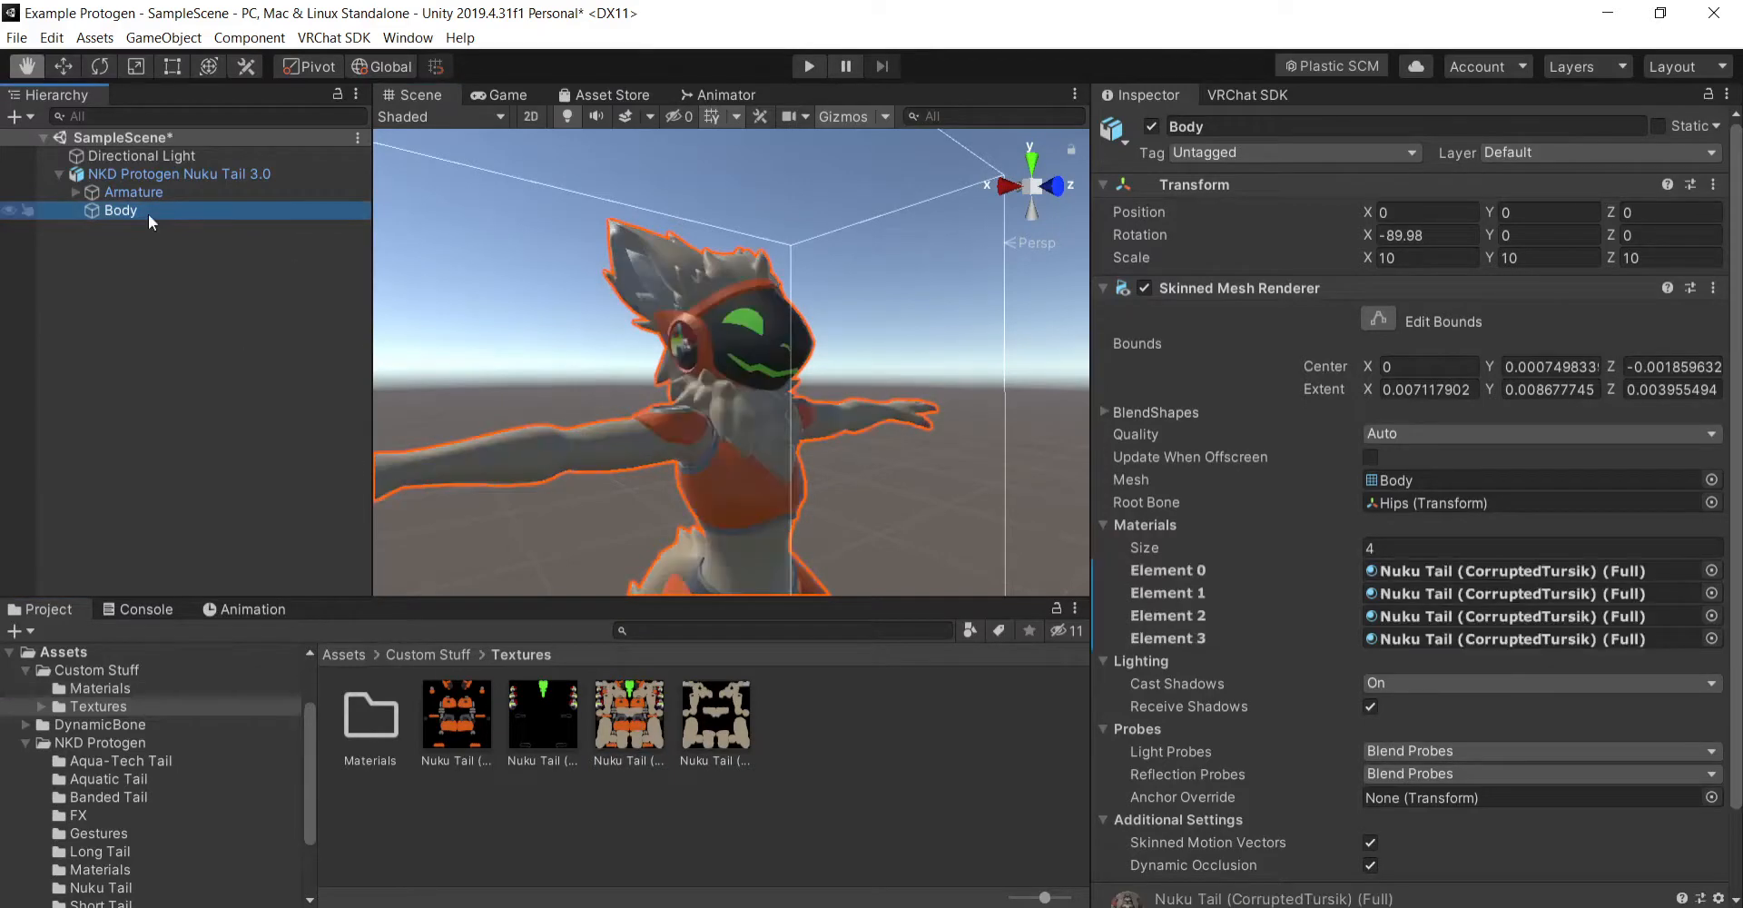
scroll(908, 494, "up", 5)
scroll(908, 493, "down", 10)
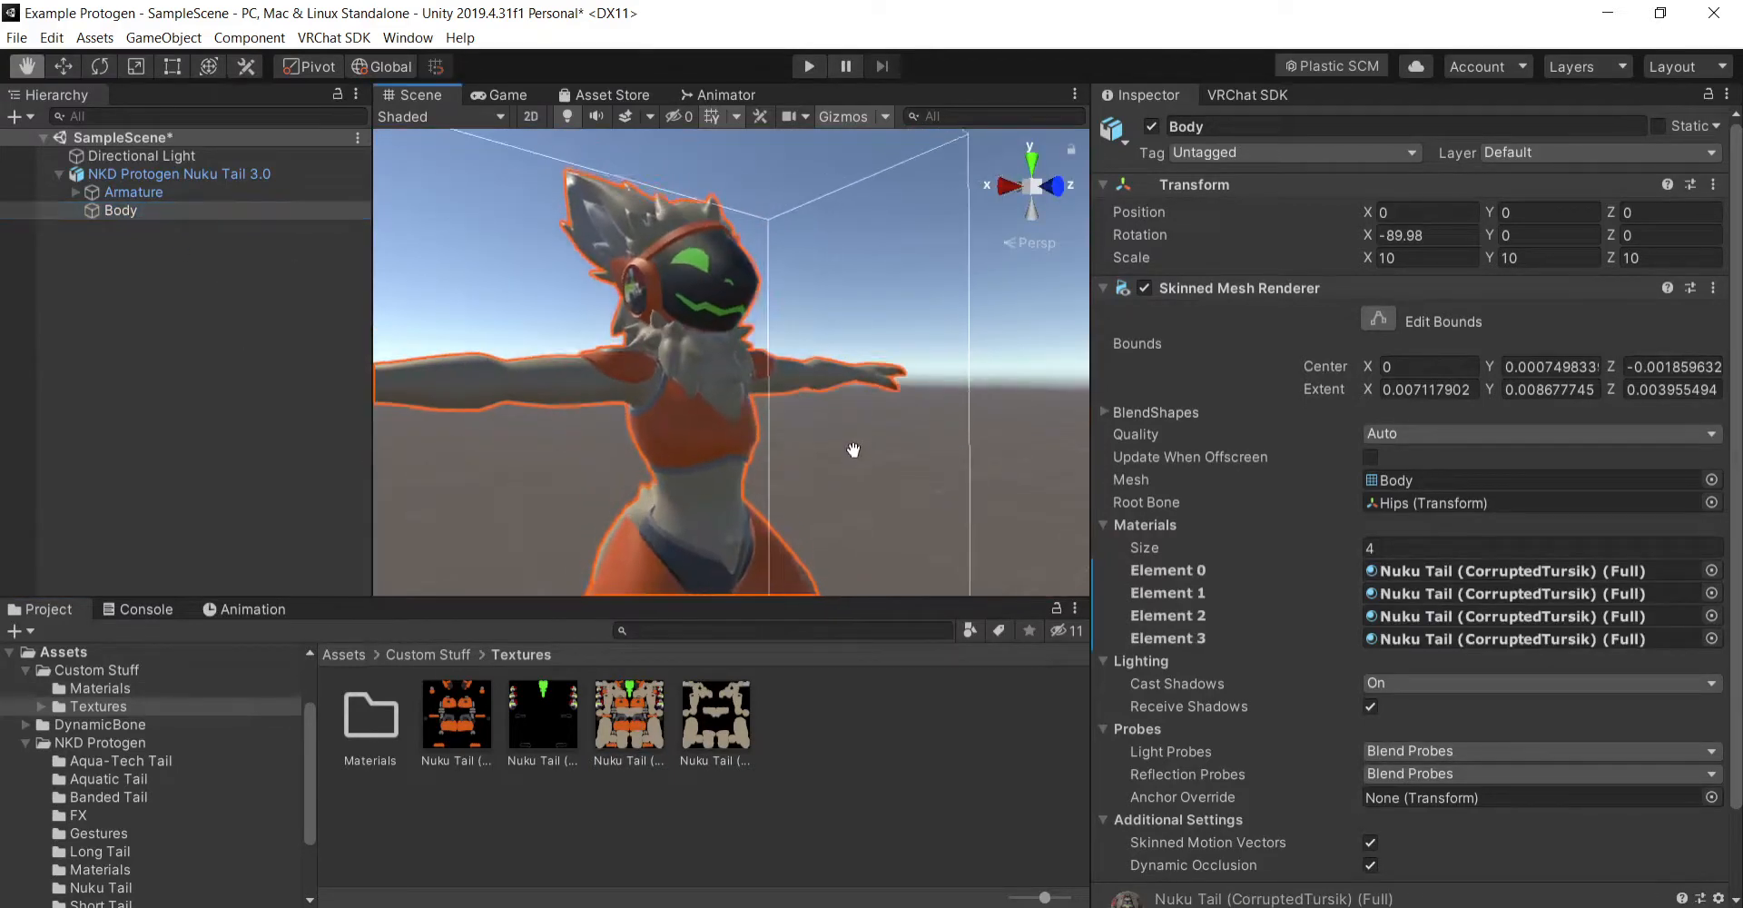
left_click(450, 655)
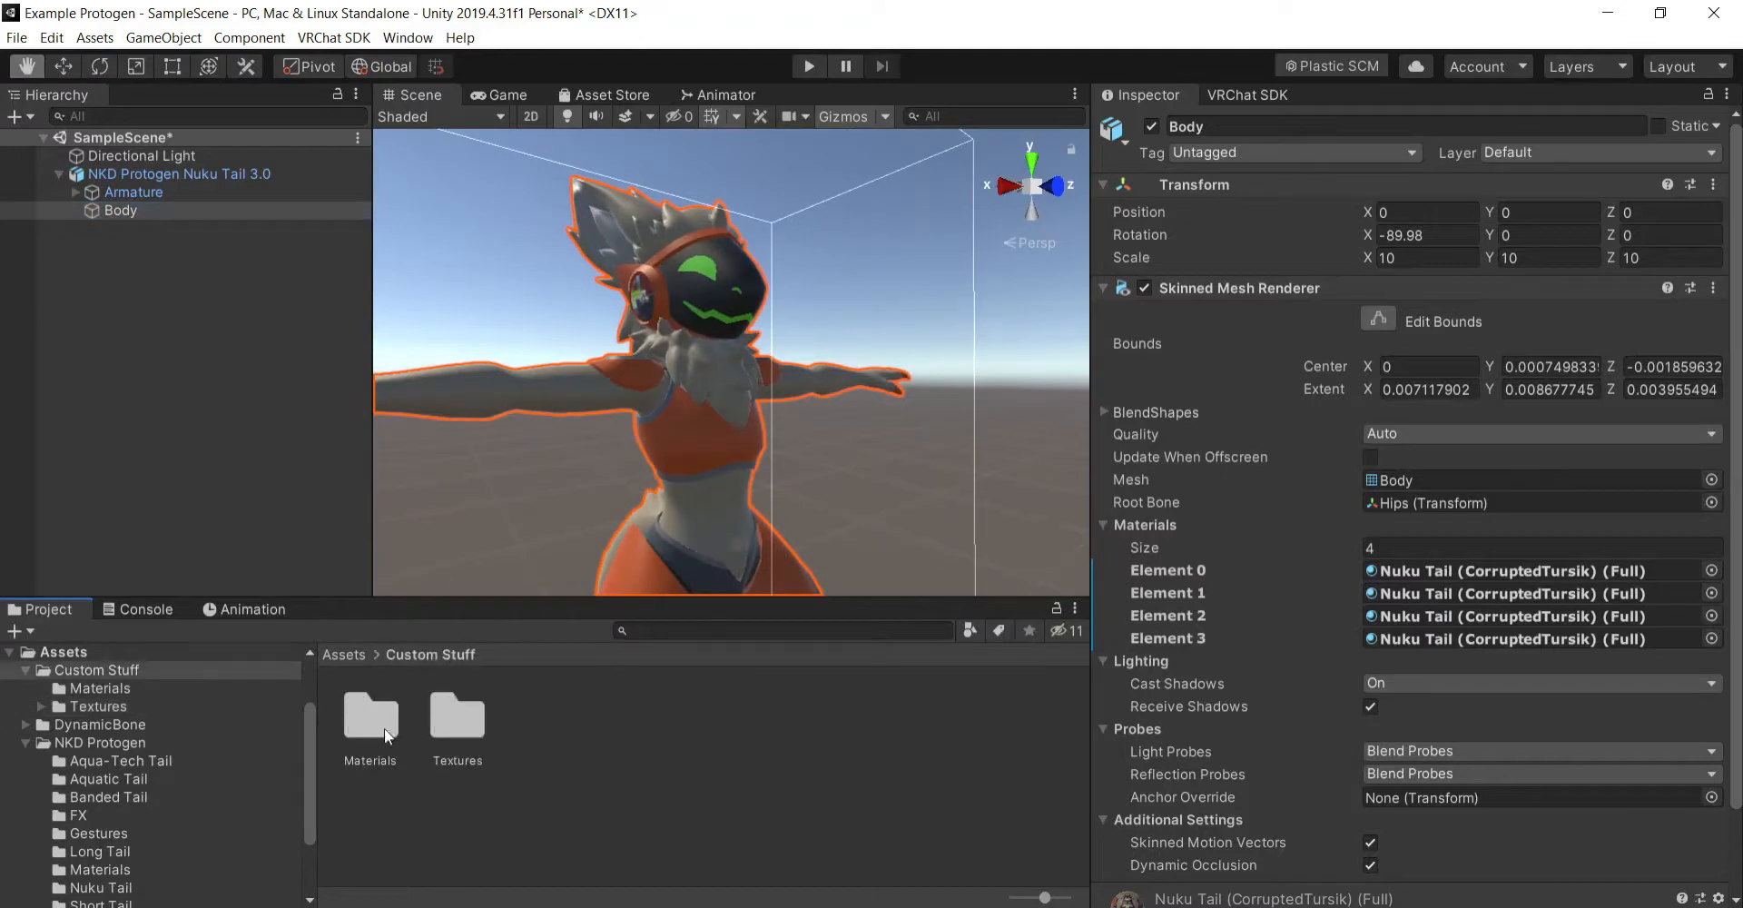
- Delete the full Nuku Tail material from the Materials folder directly inside Custom Stuff
double_click(380, 728)
left_click(430, 655)
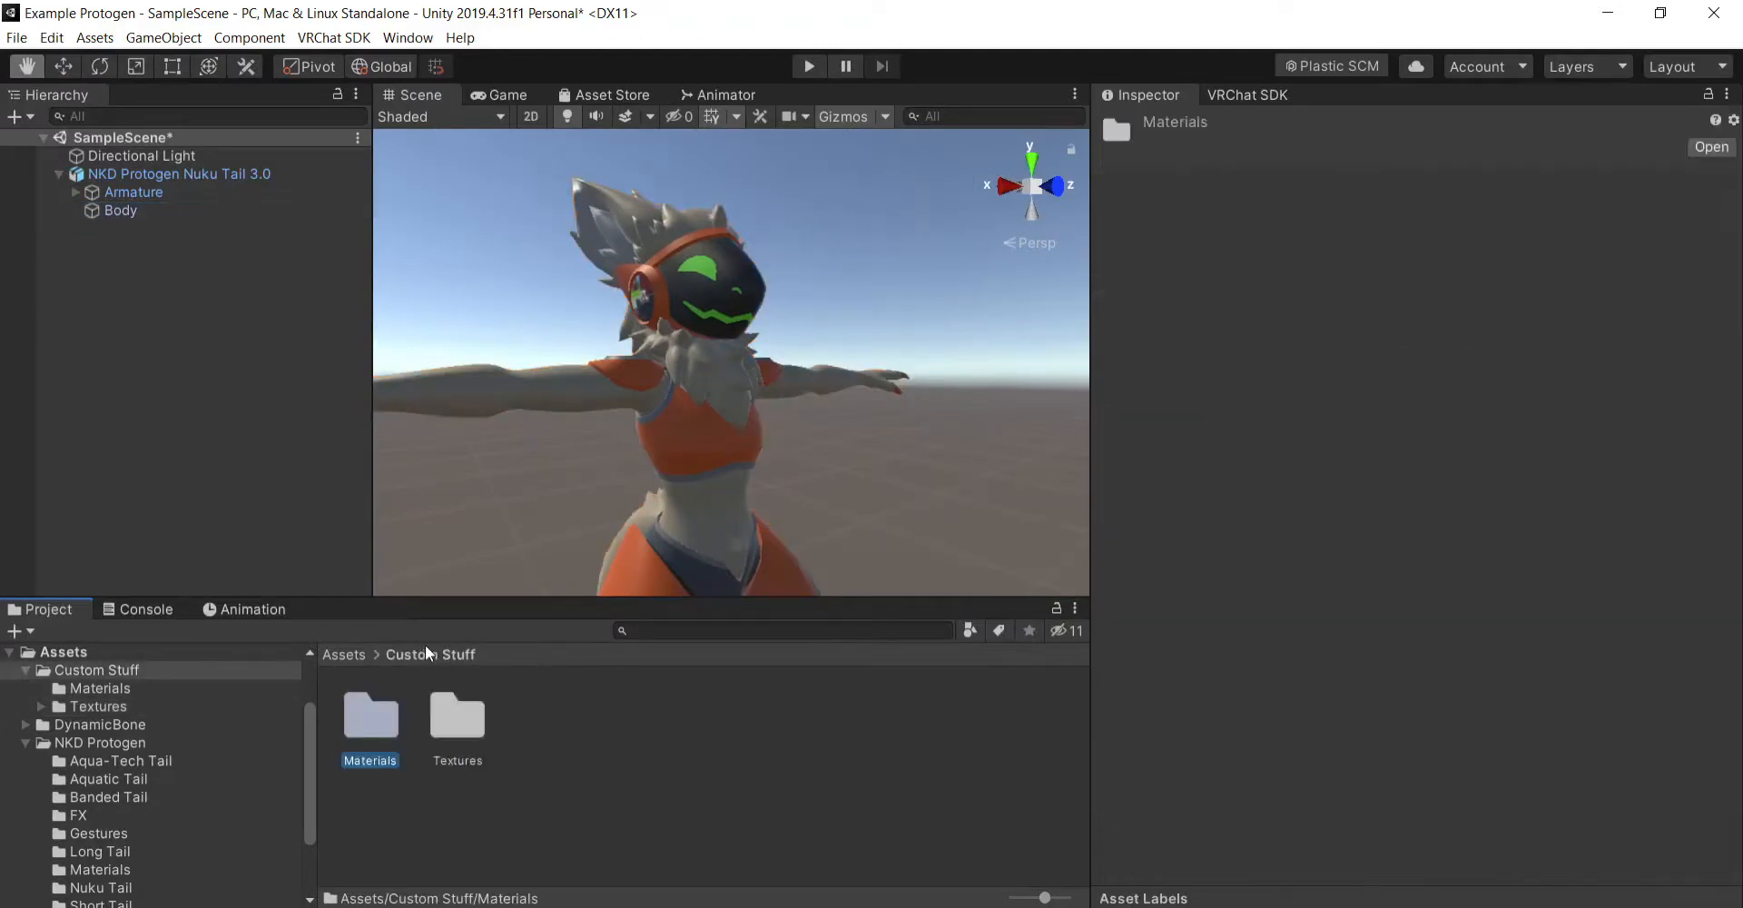
left_click_drag(375, 711, 454, 720)
double_click(395, 723)
left_click(372, 715)
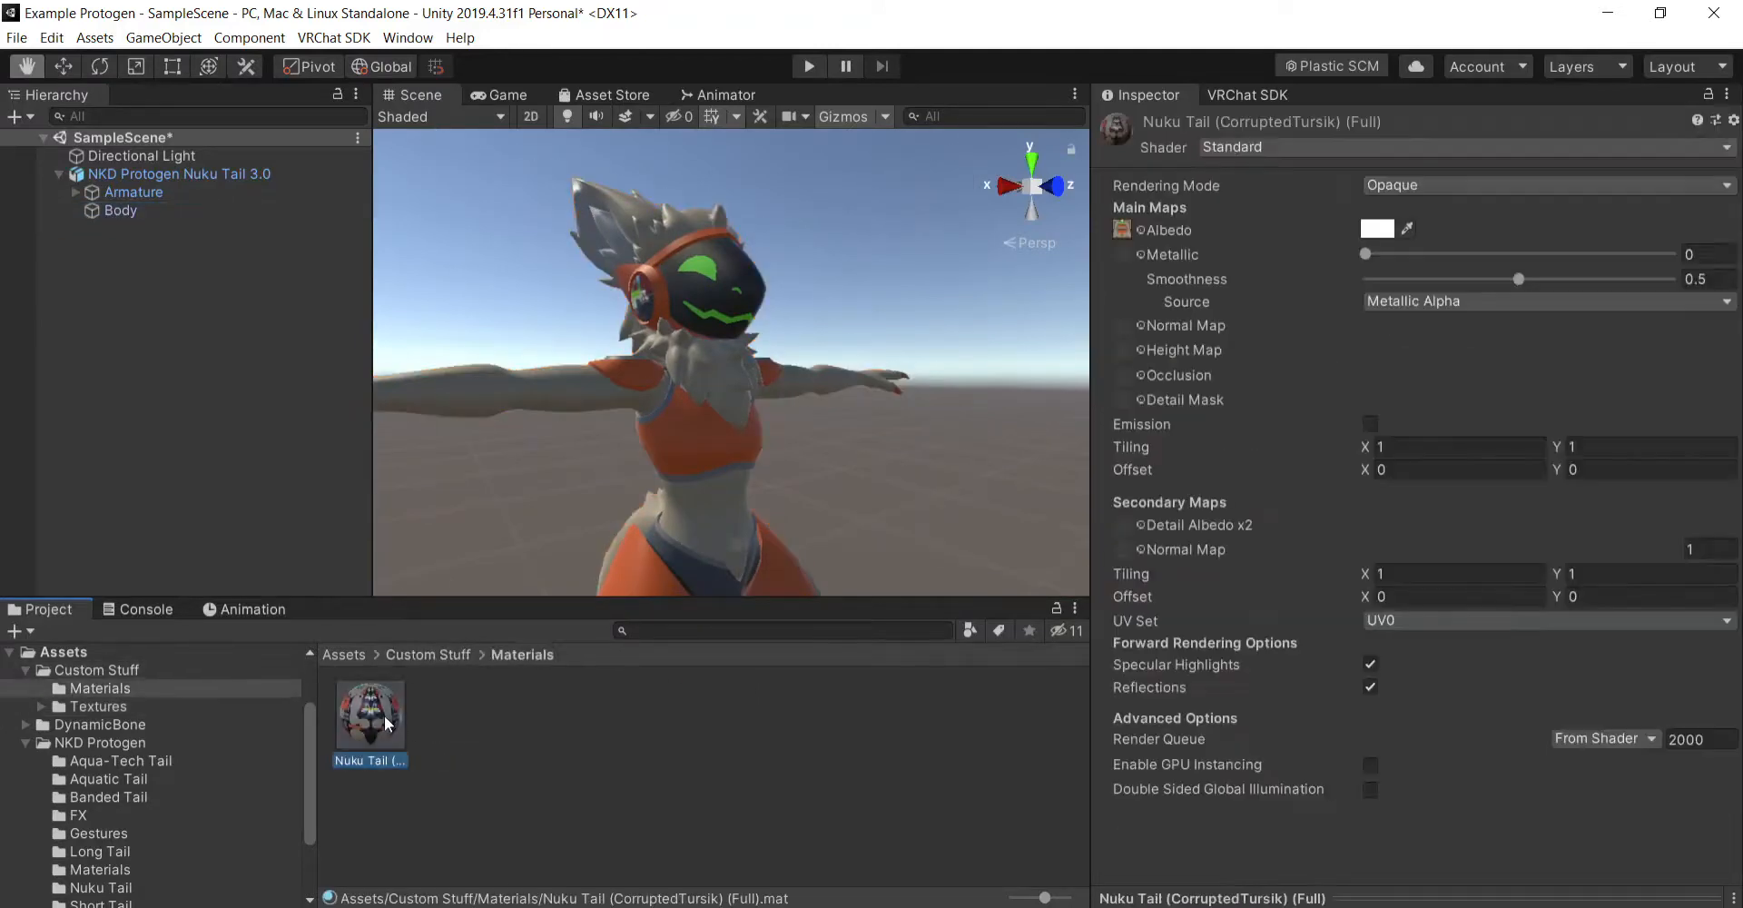
key("Delete")
key("Return")
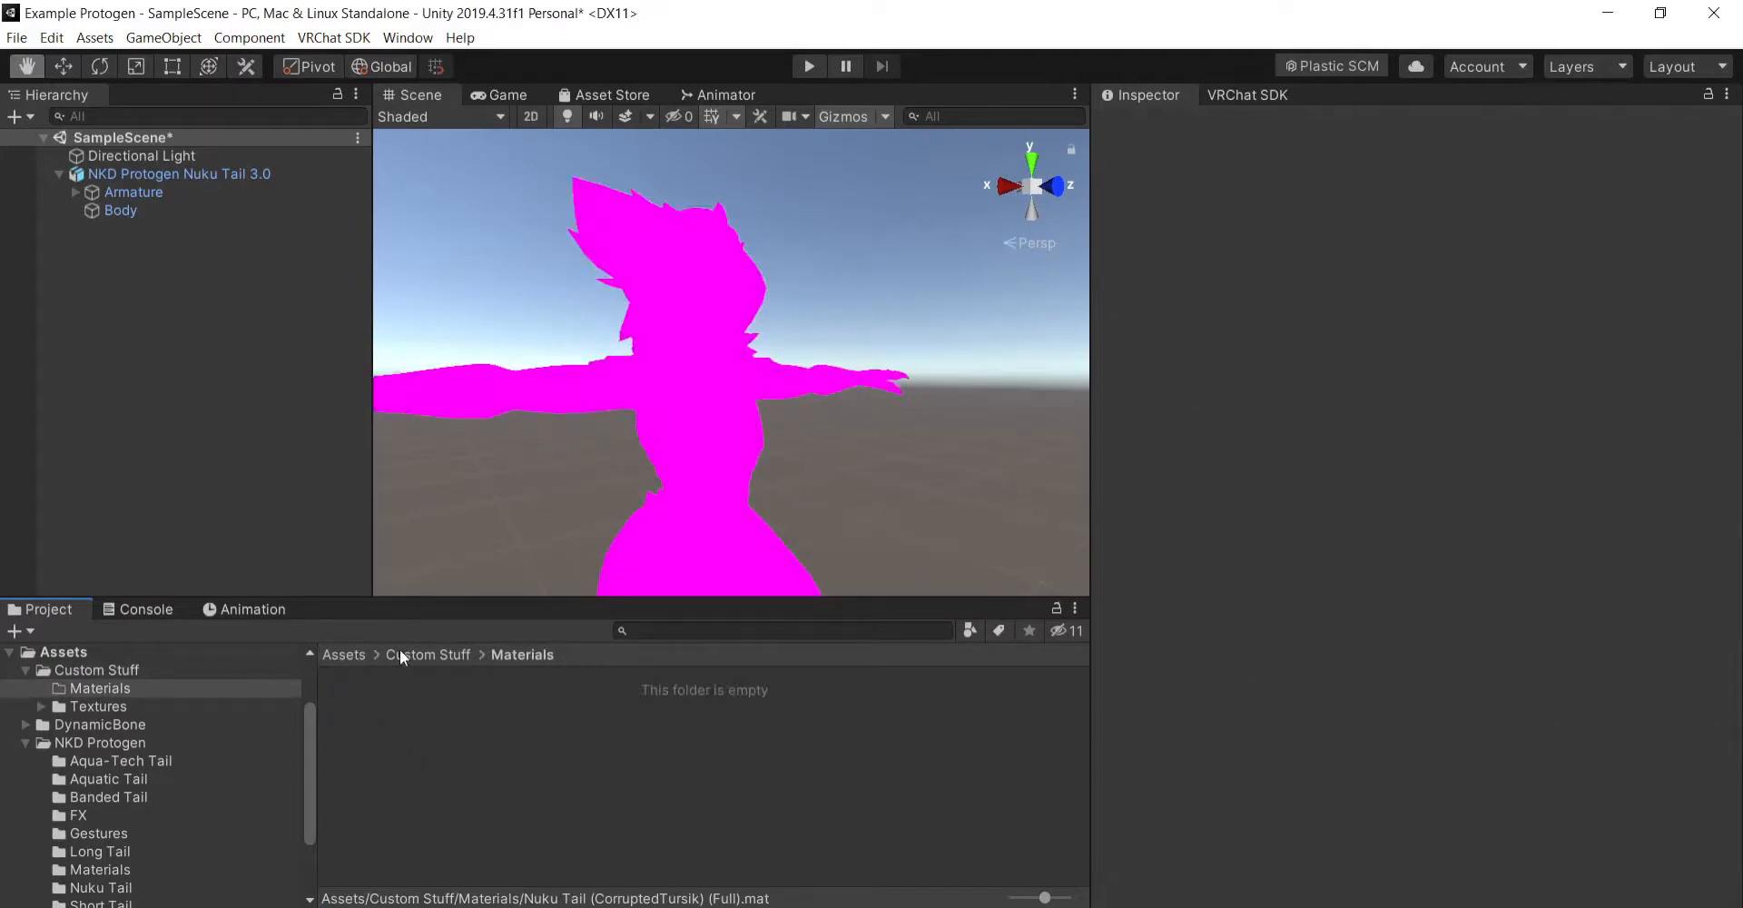
- Delete the emptied Materials folder from Custom Stuff, keeping the Textures folder
left_click(400, 653)
left_click(385, 729)
key("Delete")
key("Return")
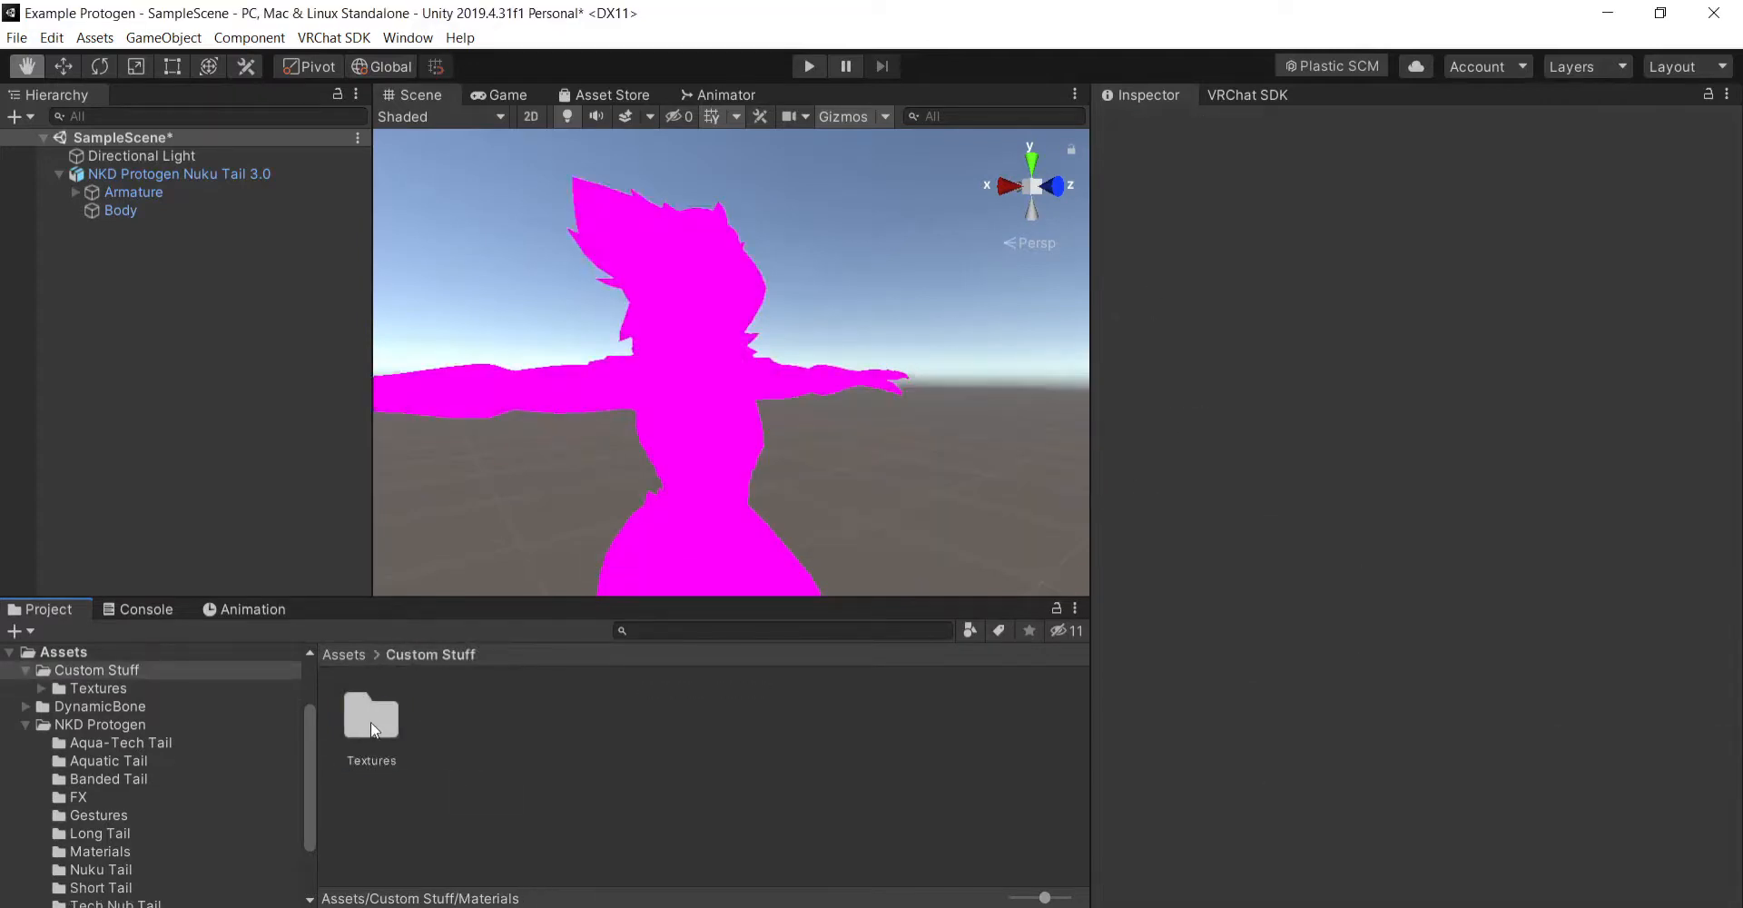
- Create a material named Body in the Materials folder inside Custom Stuff's Textures folder
double_click(370, 722)
left_click(372, 722)
double_click(377, 722)
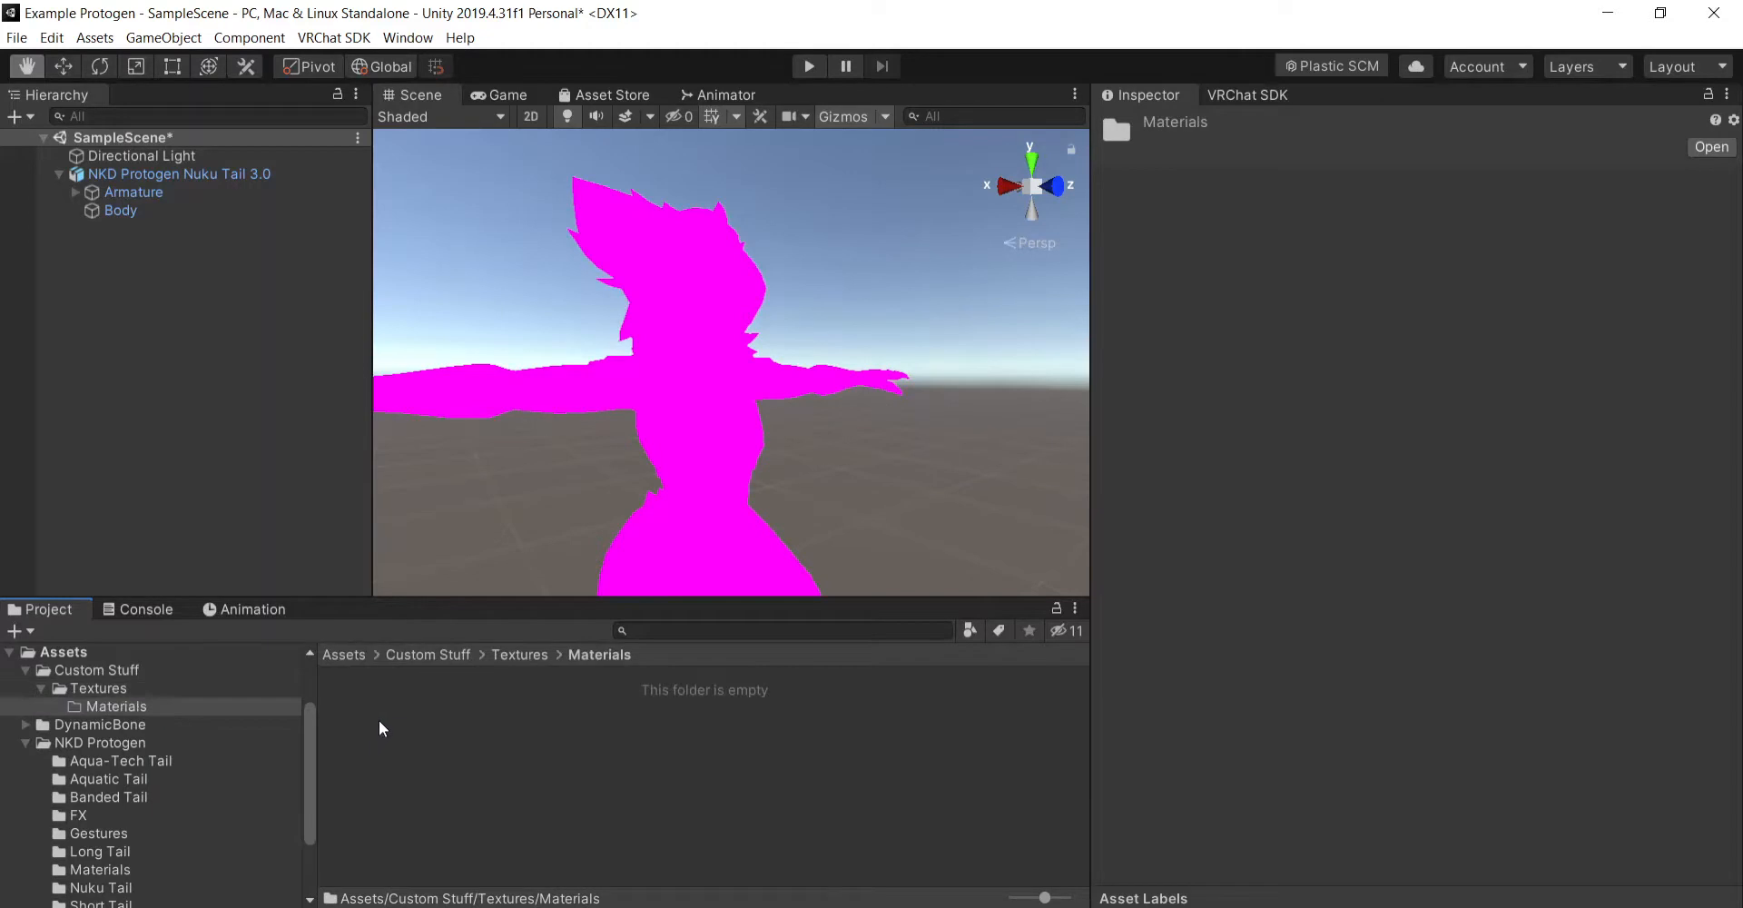
right_click(379, 721)
mouse_move(584, 237)
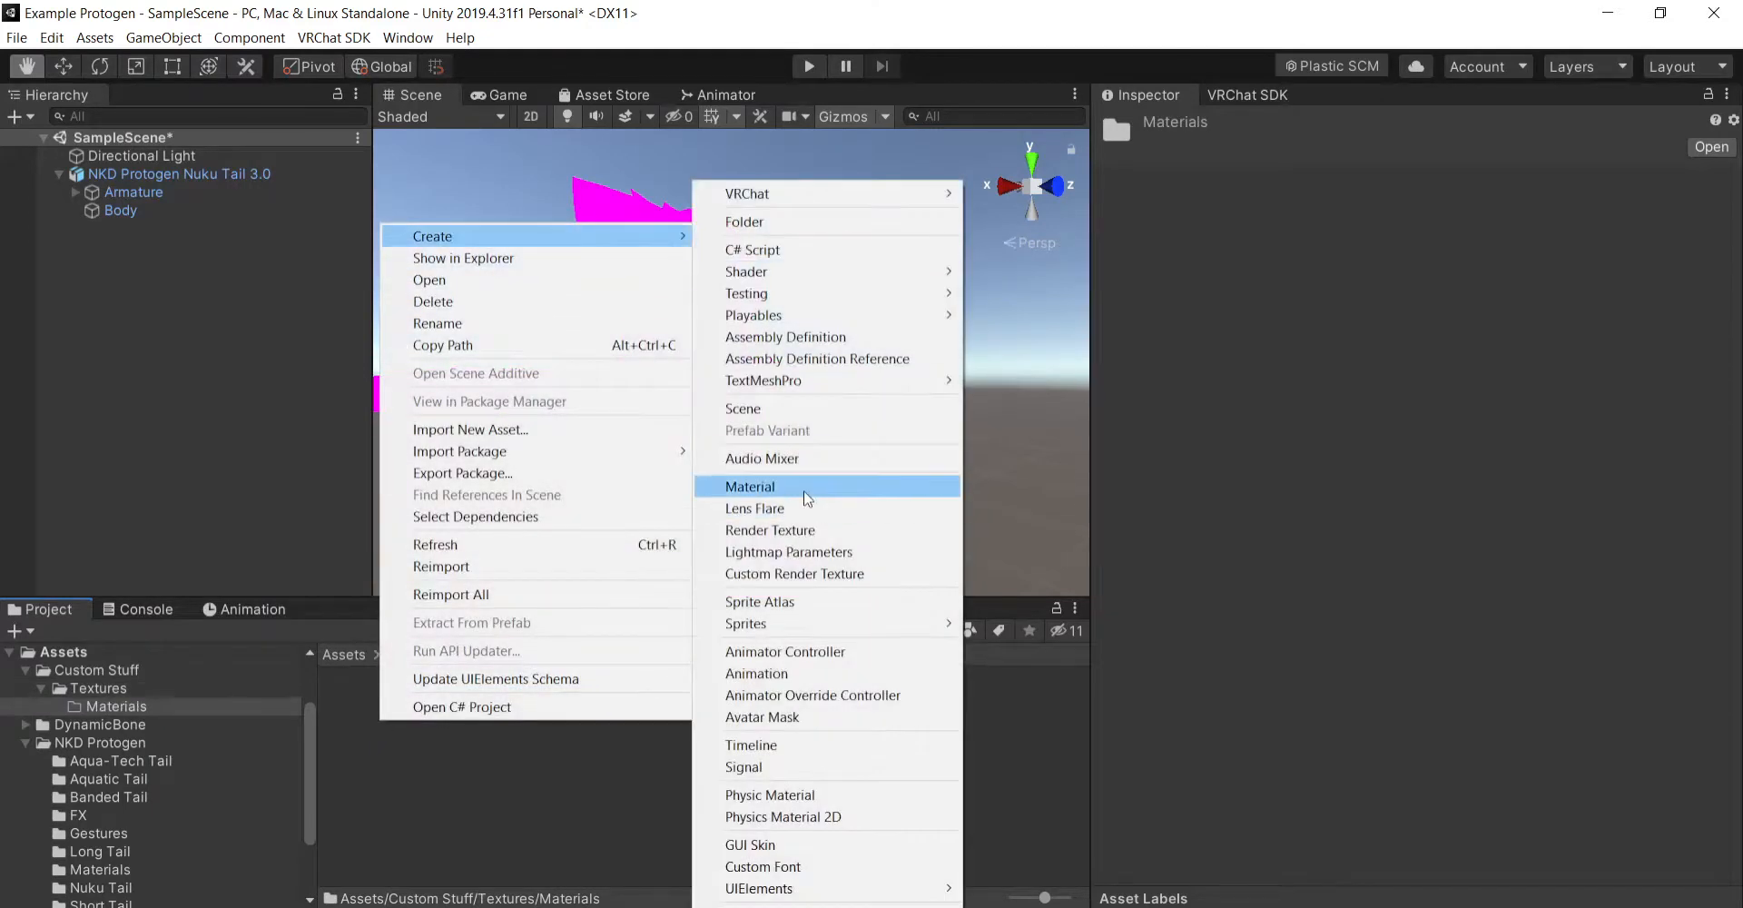
left_click(805, 497)
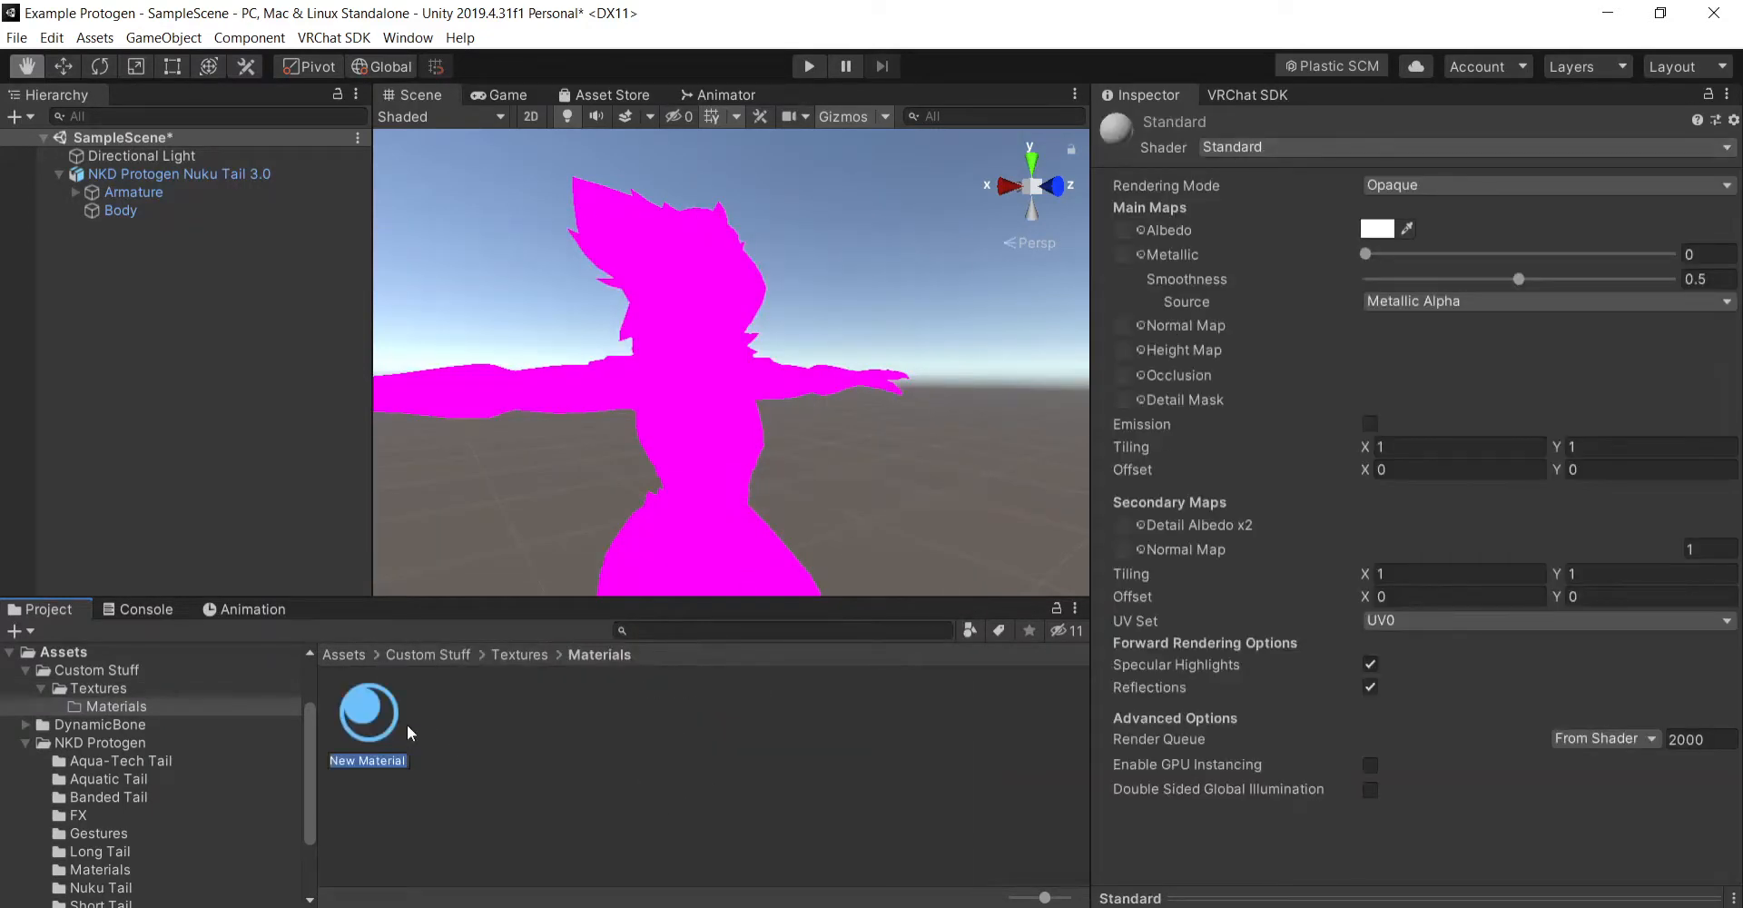
type("Body")
key("Return")
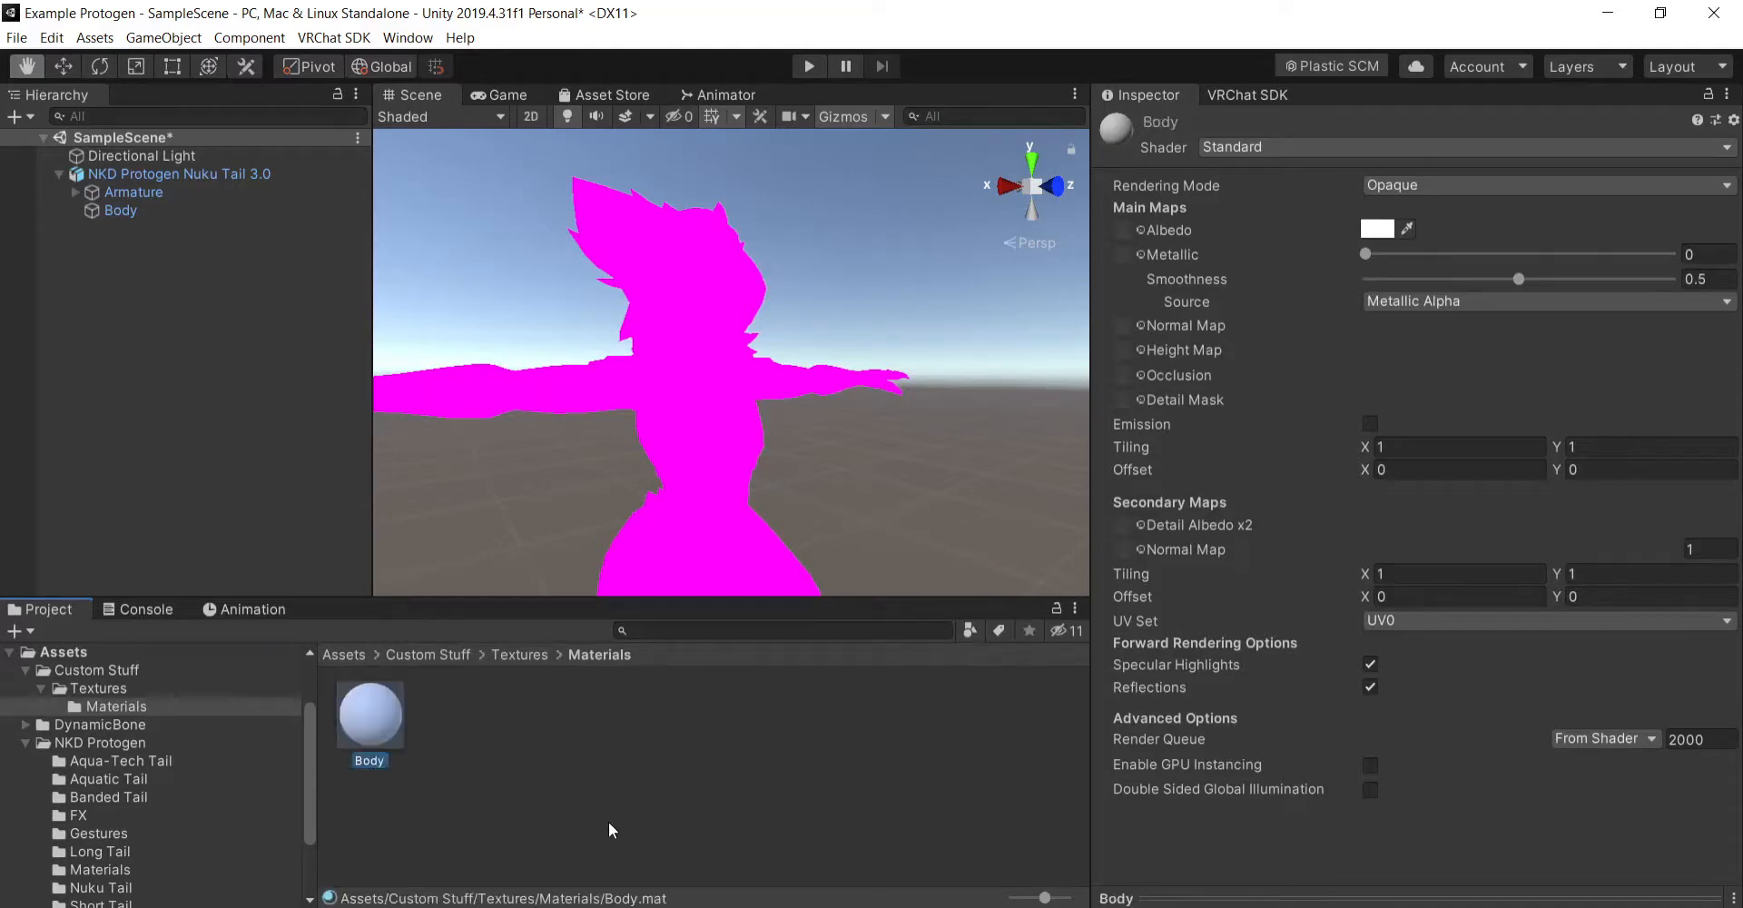
- Assign the full Nuku Tail texture as the Body material's albedo map and inspect the model's Body mesh
left_click(540, 656)
left_click_drag(629, 717, 1135, 229)
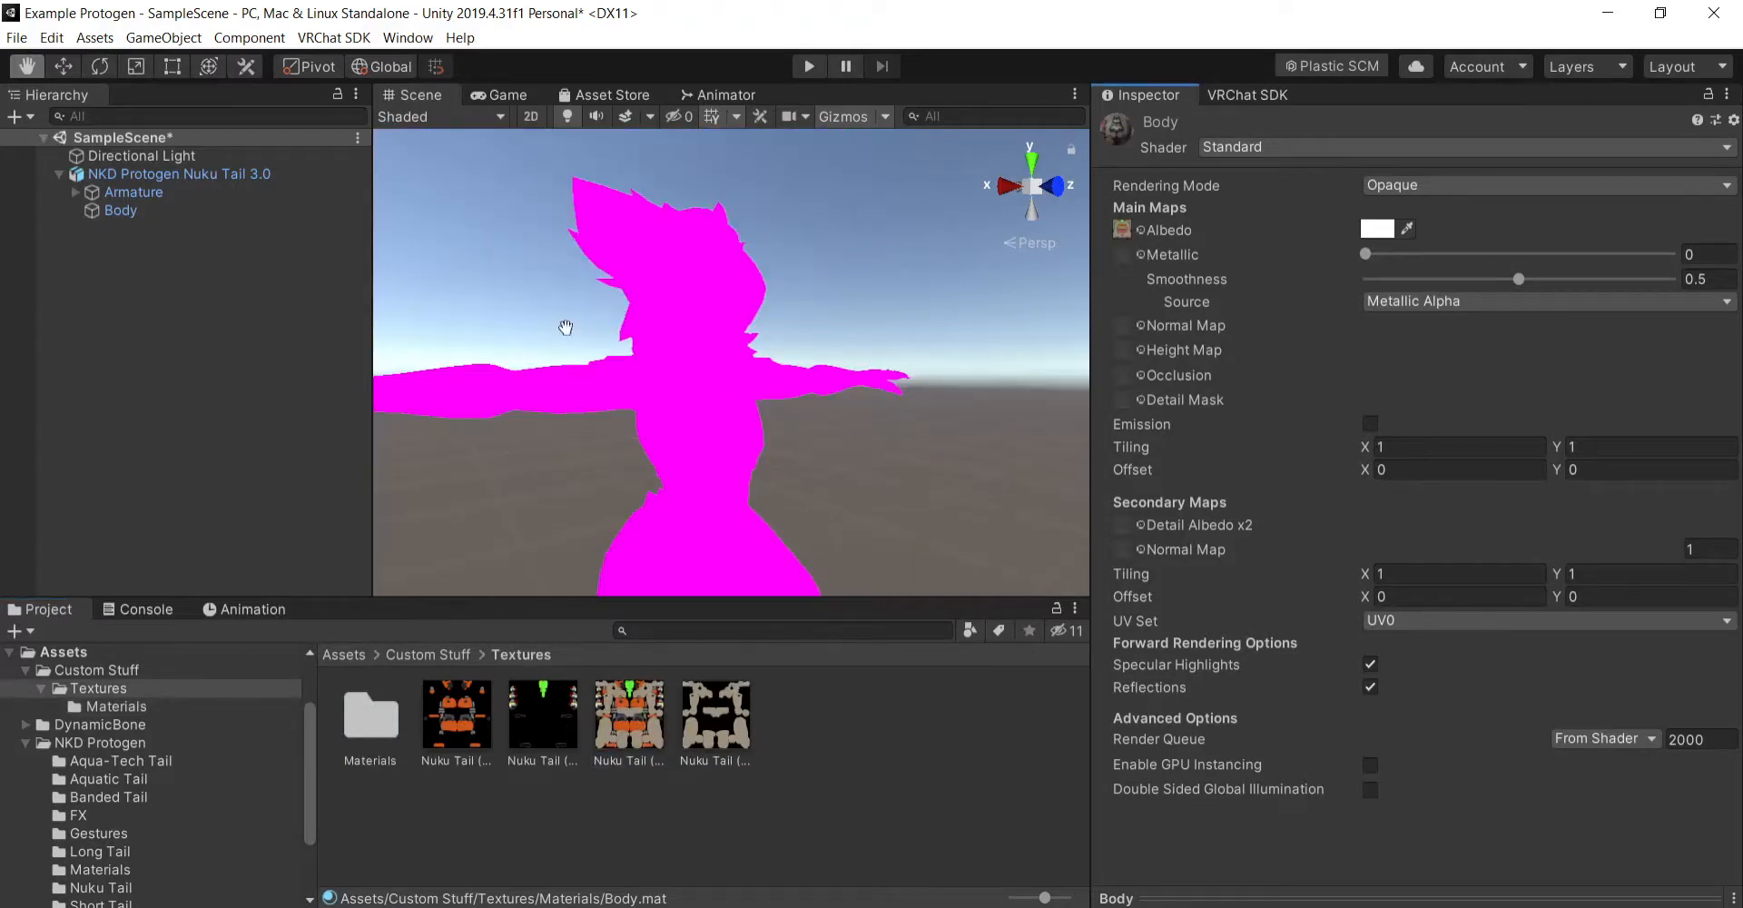
left_click(122, 210)
- Undo the recent changes back to before the full Nuku Tail texture was applied to the Body mesh
key("ctrl+z")
key("ctrl+z")
key("ctrl+z")
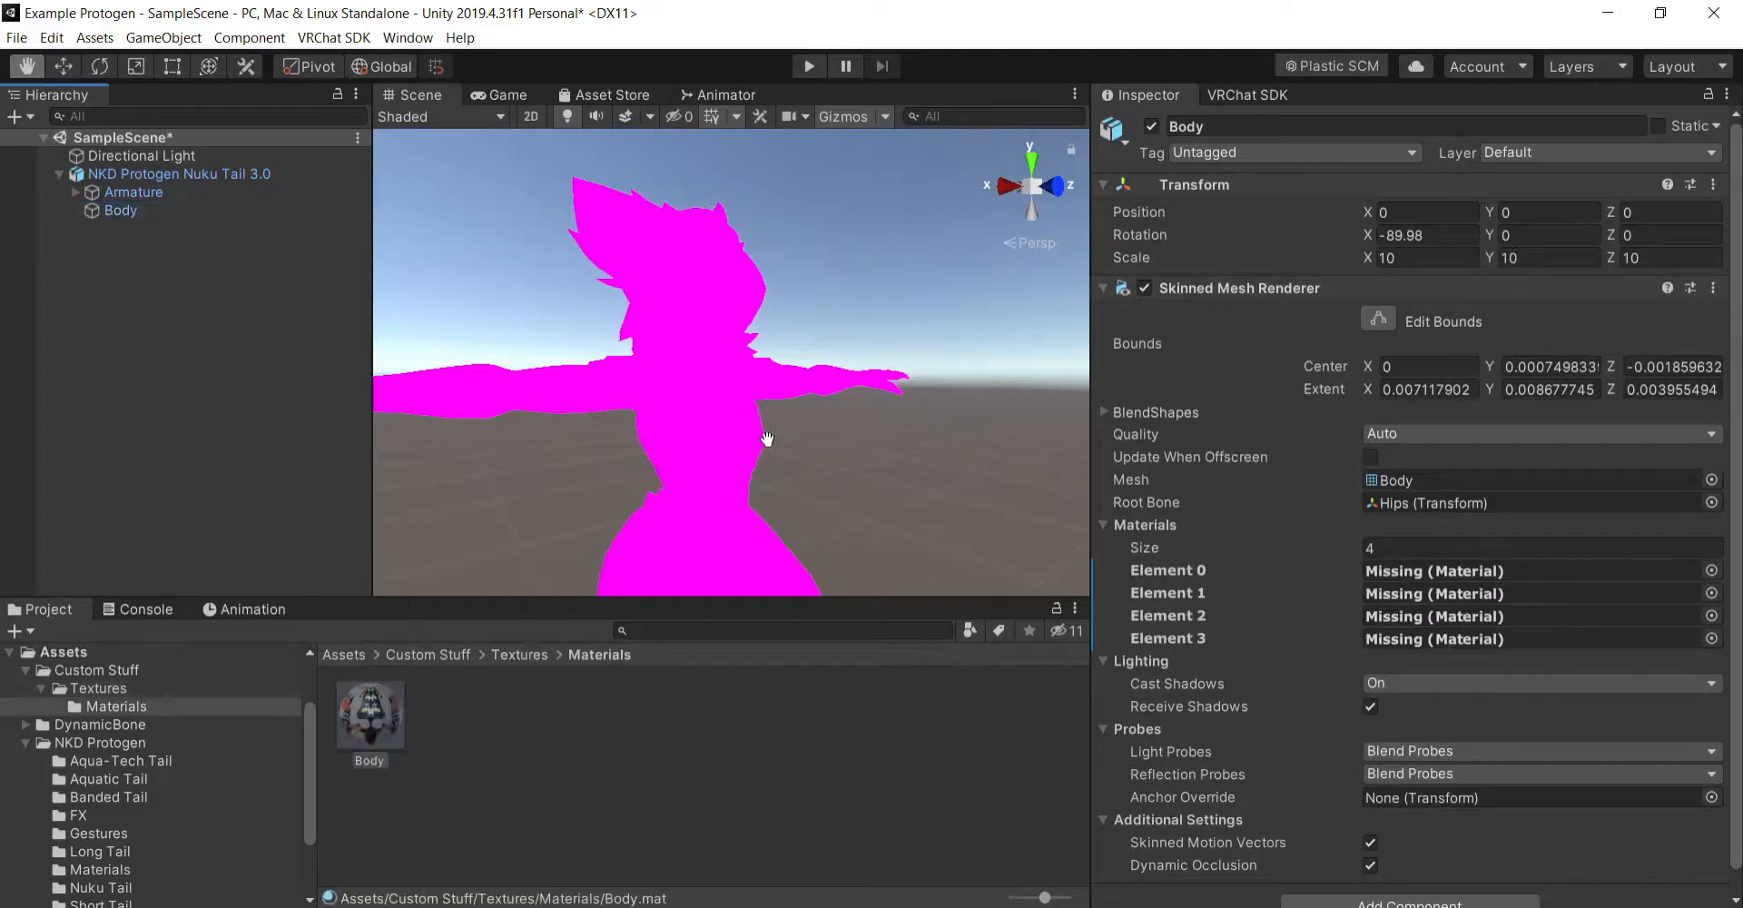
key("ctrl+z")
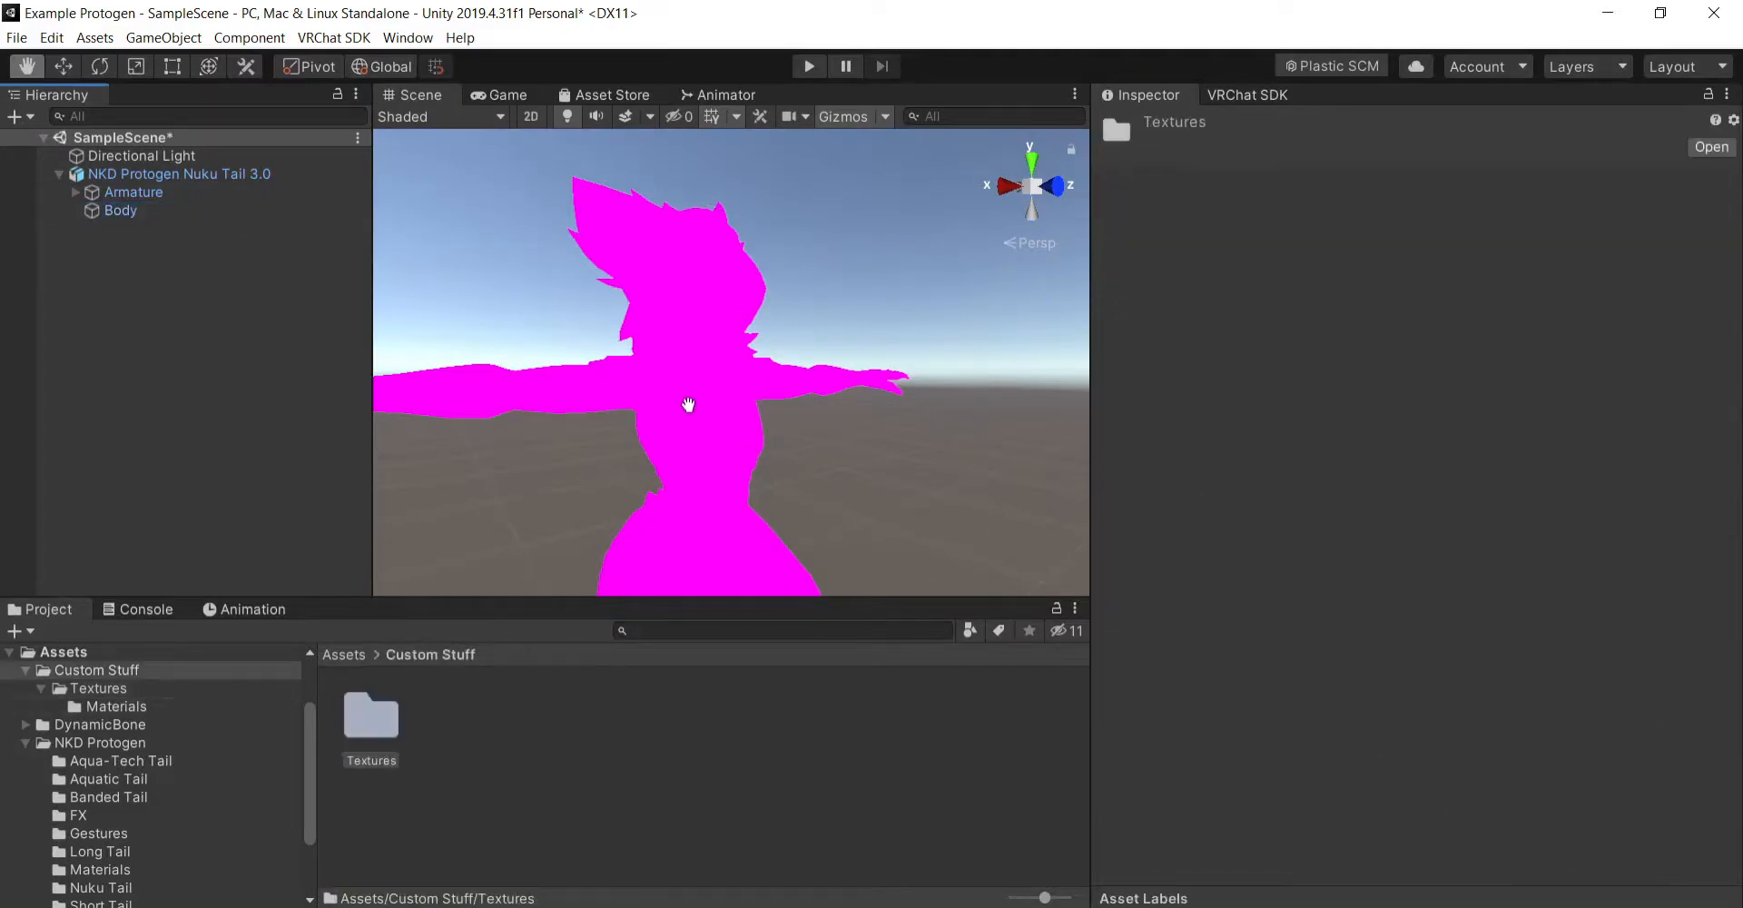
key("ctrl+z")
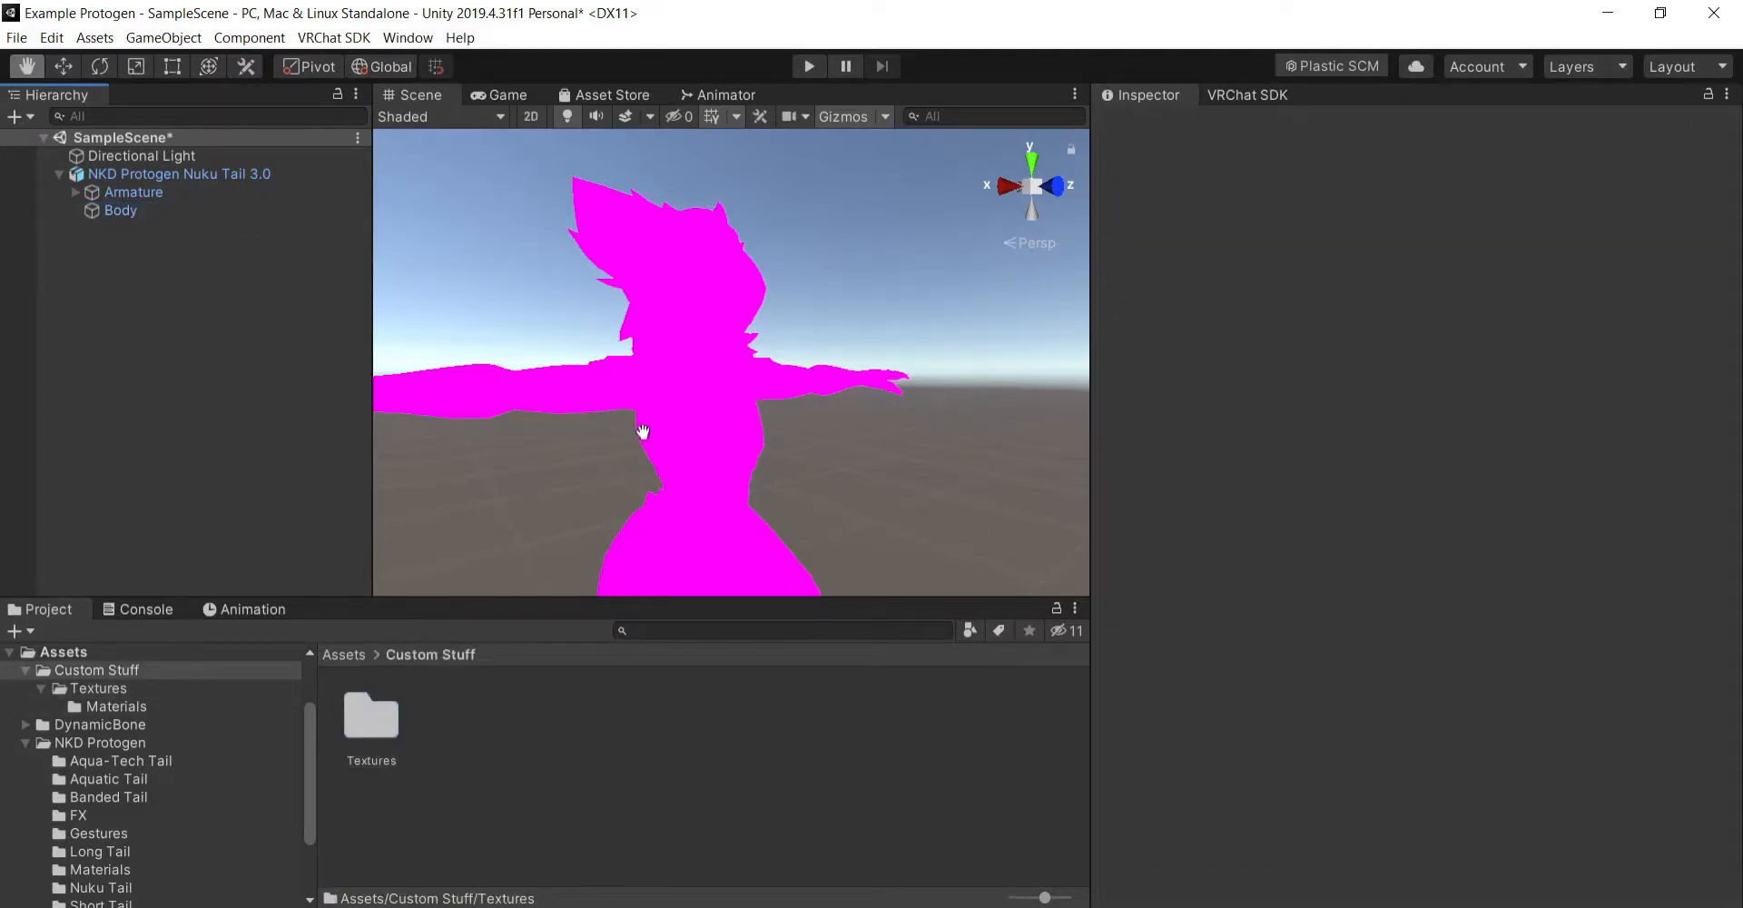
key("ctrl+z")
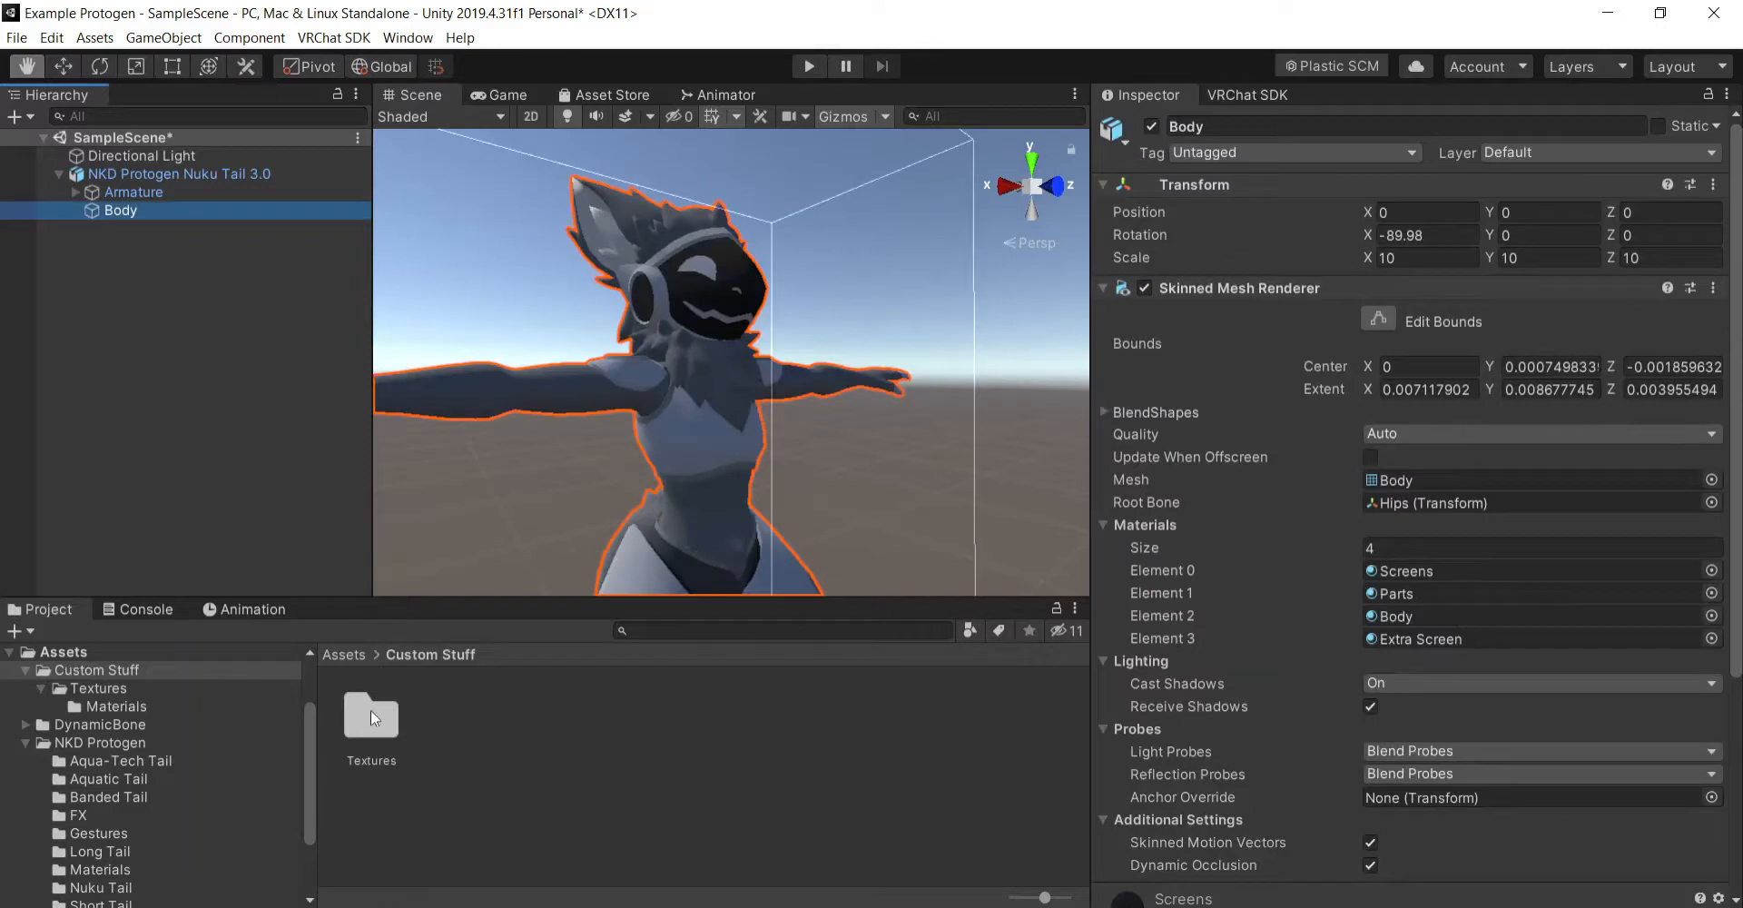
- Assign the full Nuku Tail texture to the albedo map of the custom Body material
double_click(371, 713)
double_click(378, 717)
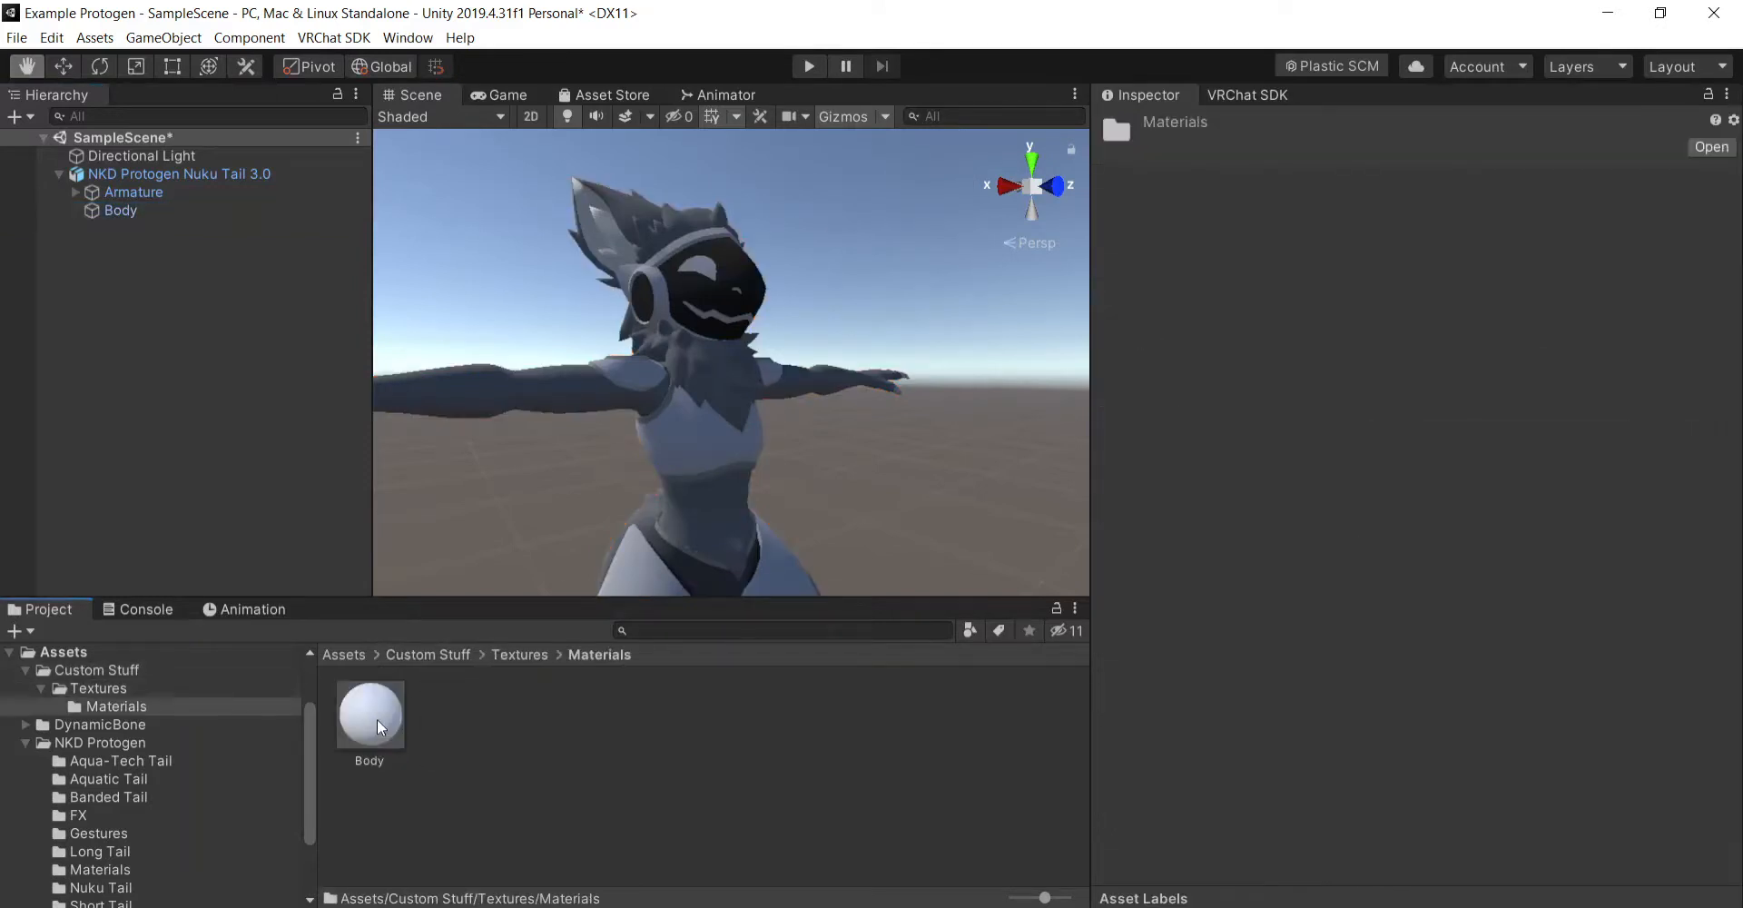
left_click(377, 717)
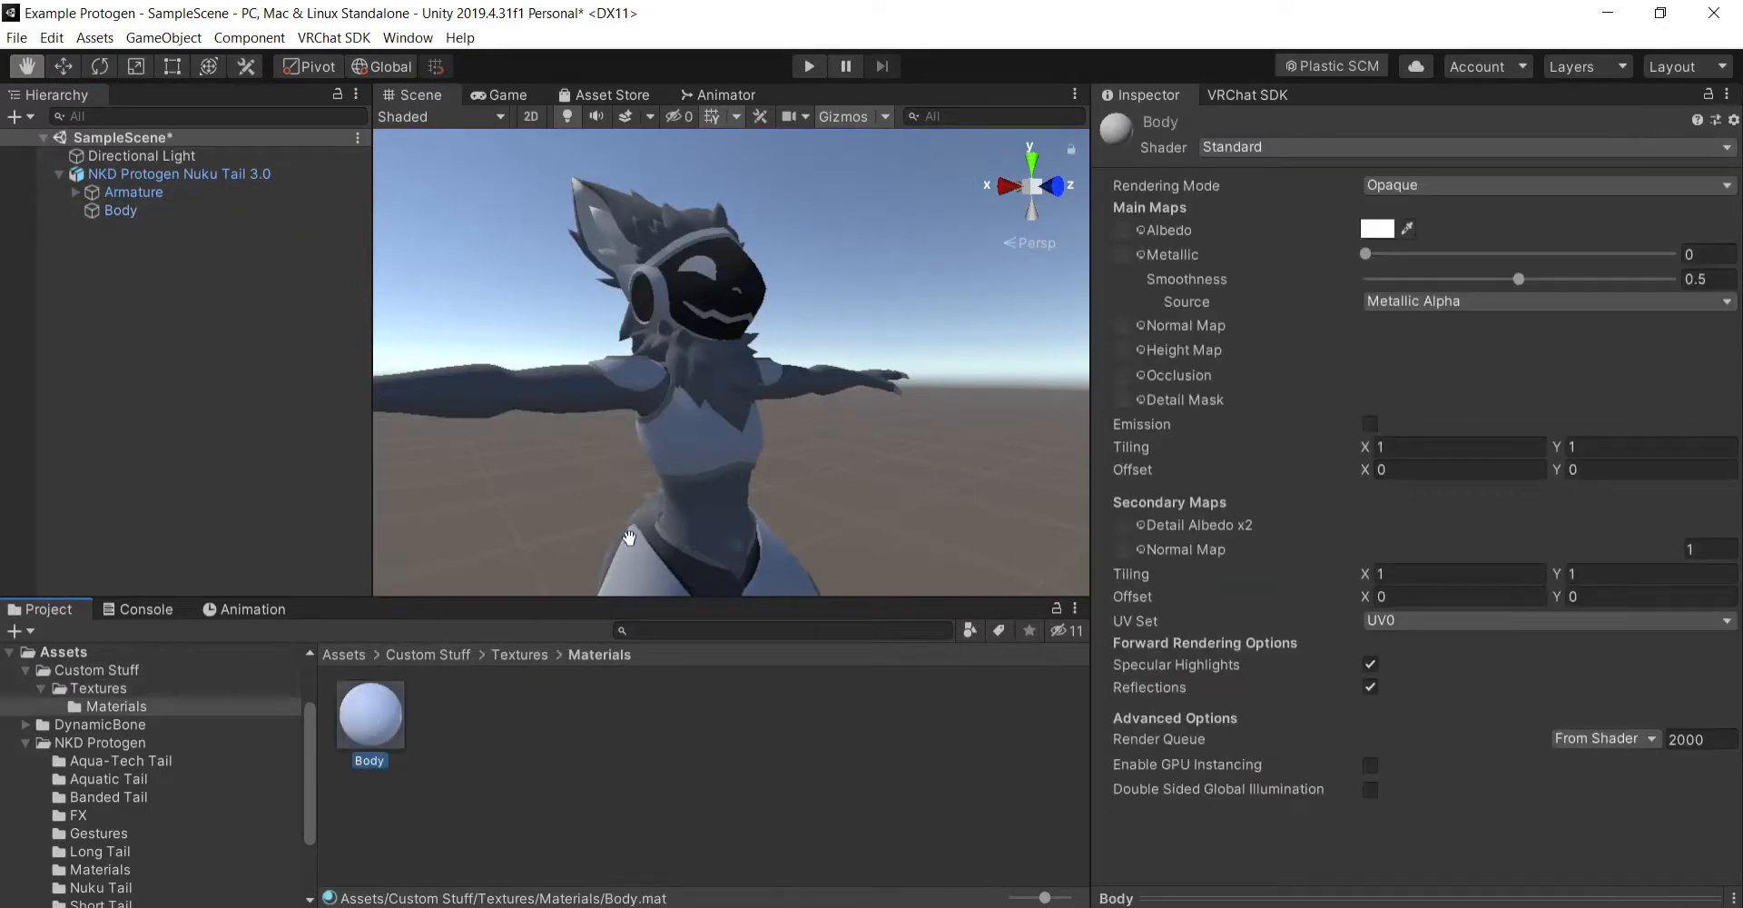
left_click(518, 660)
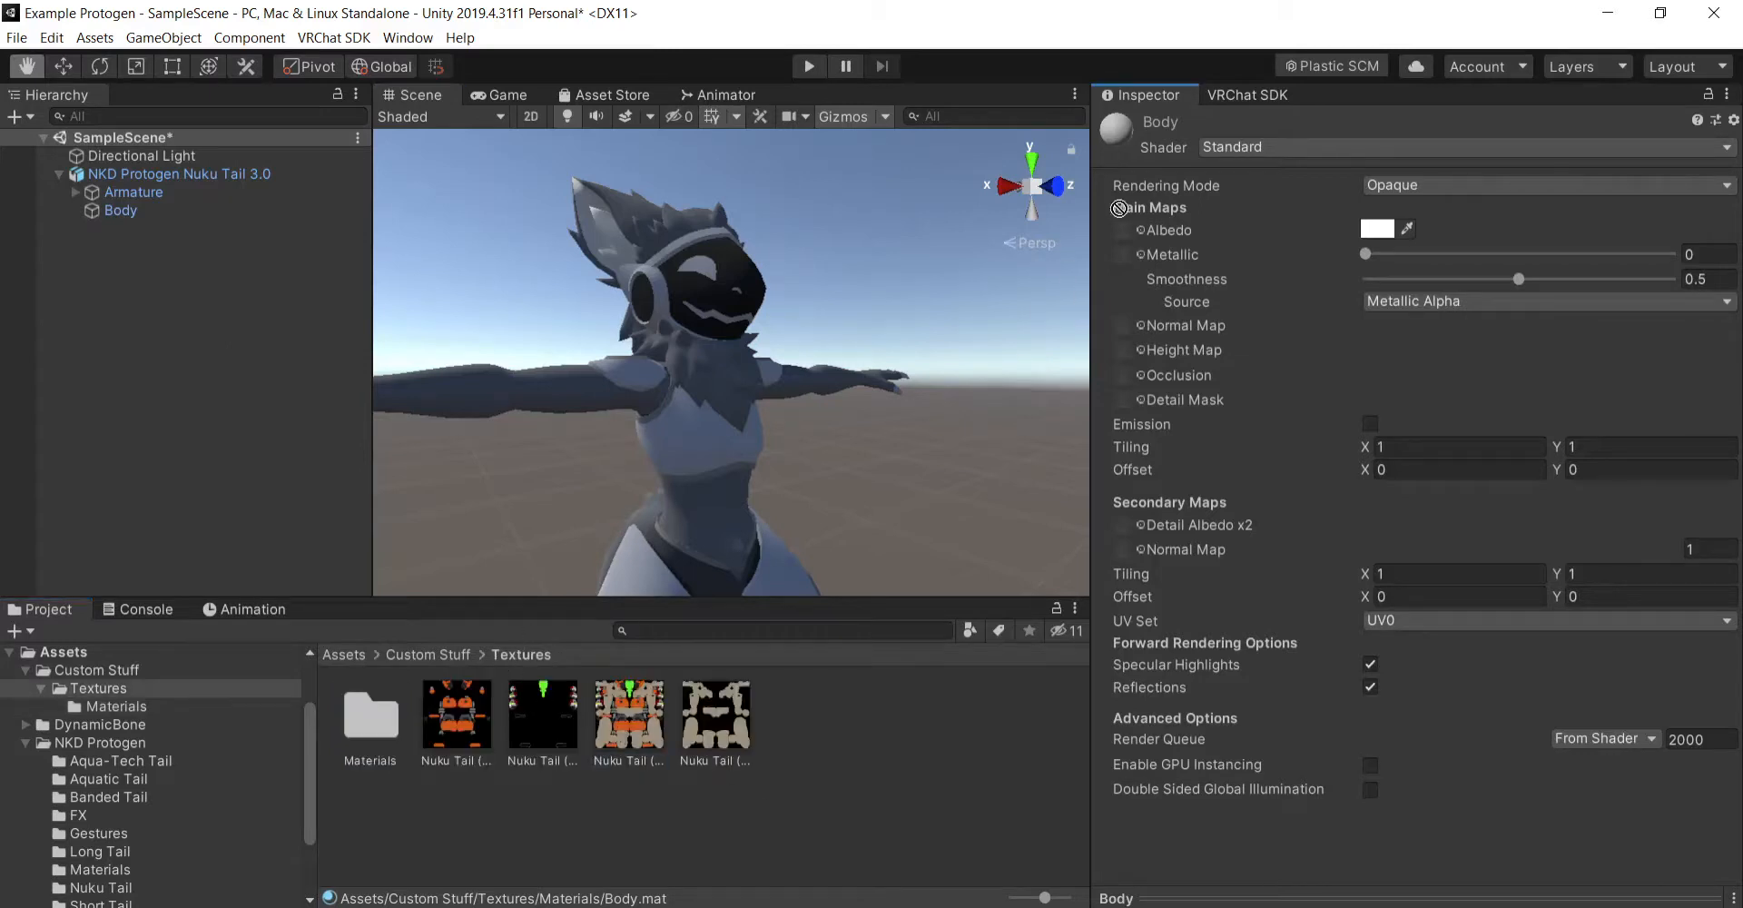
left_click_drag(1120, 207, 1117, 231)
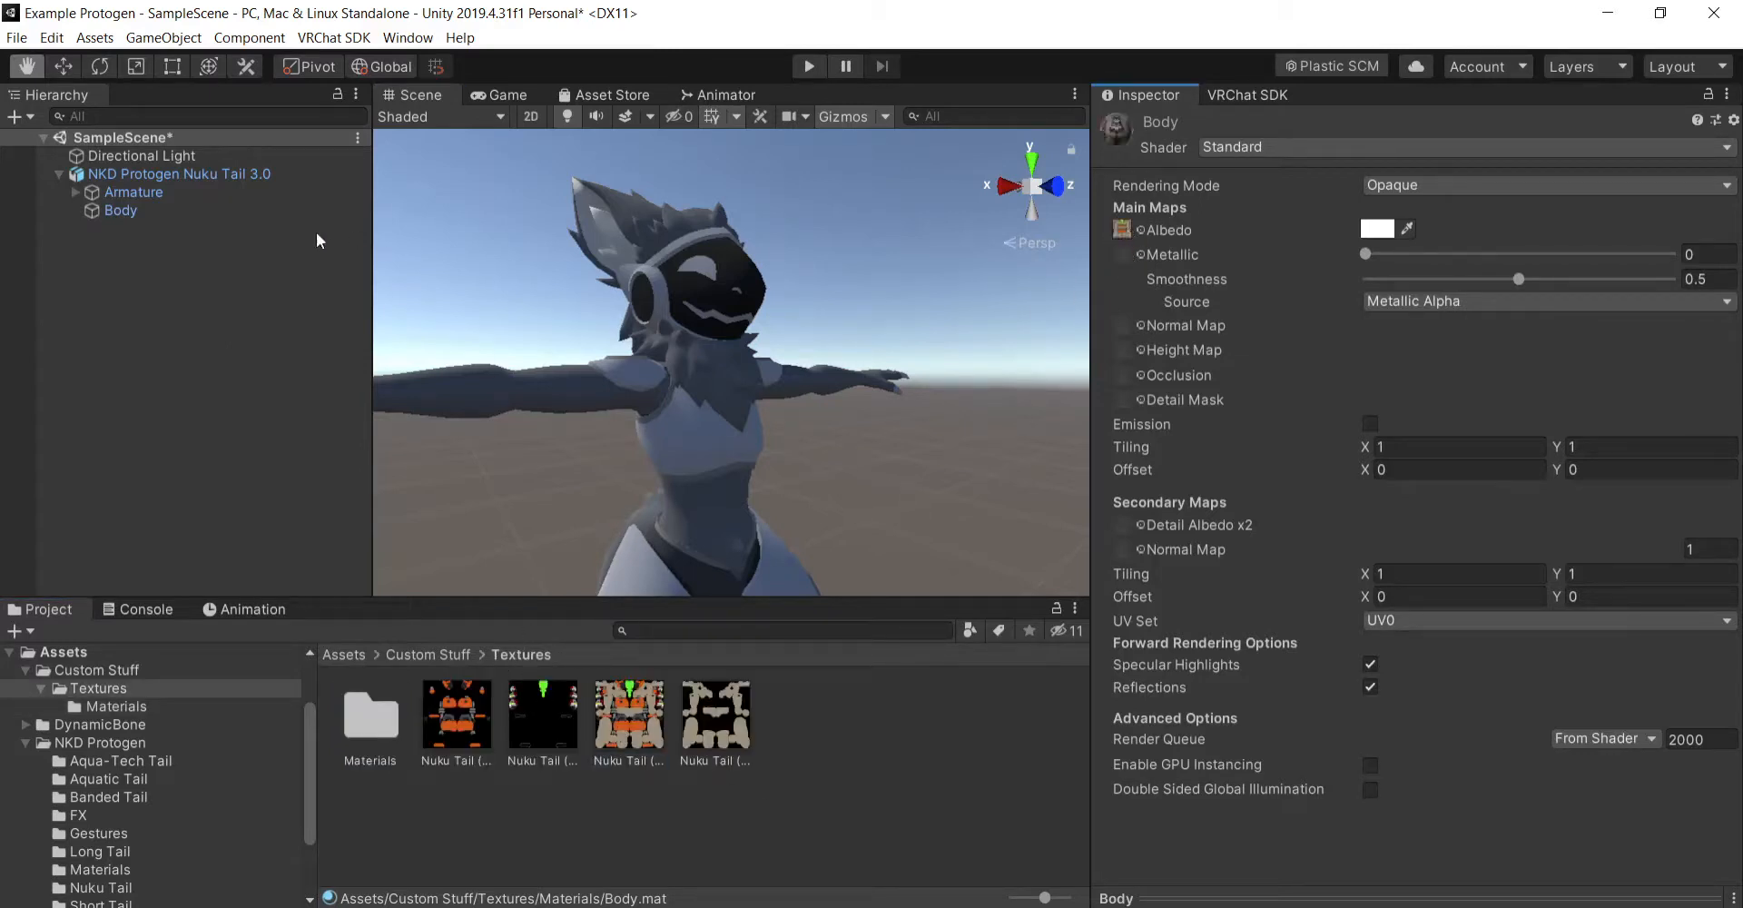
- Check the Body mesh's material slot names and open the Materials folder inside Textures
left_click(176, 214)
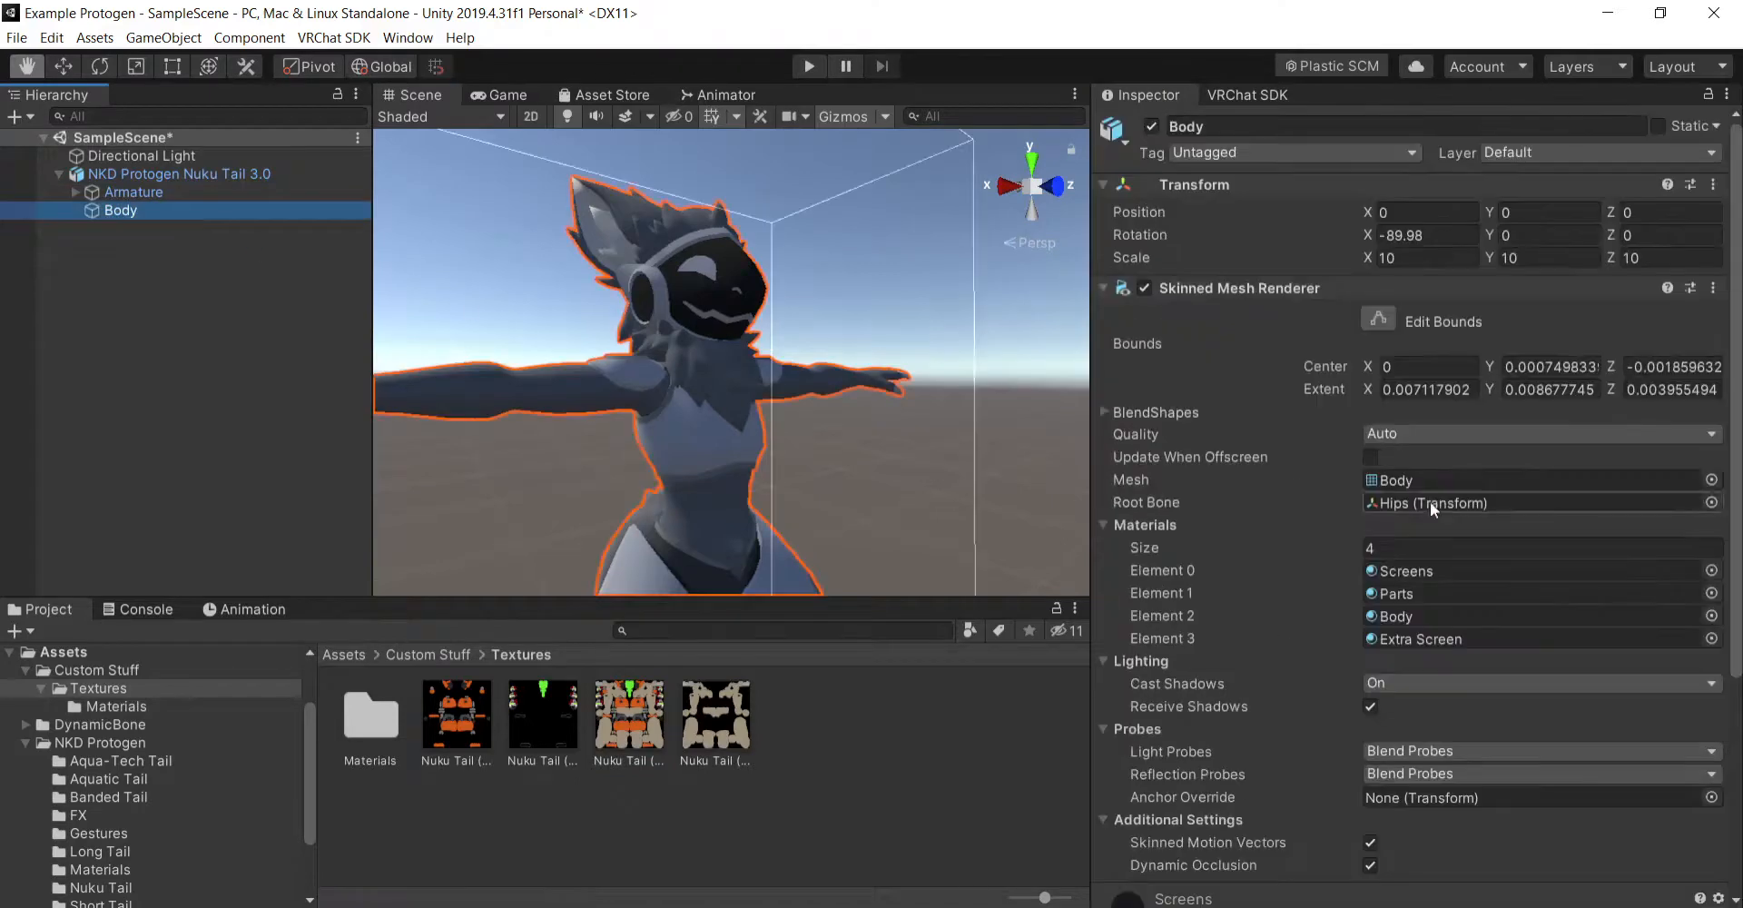
double_click(367, 715)
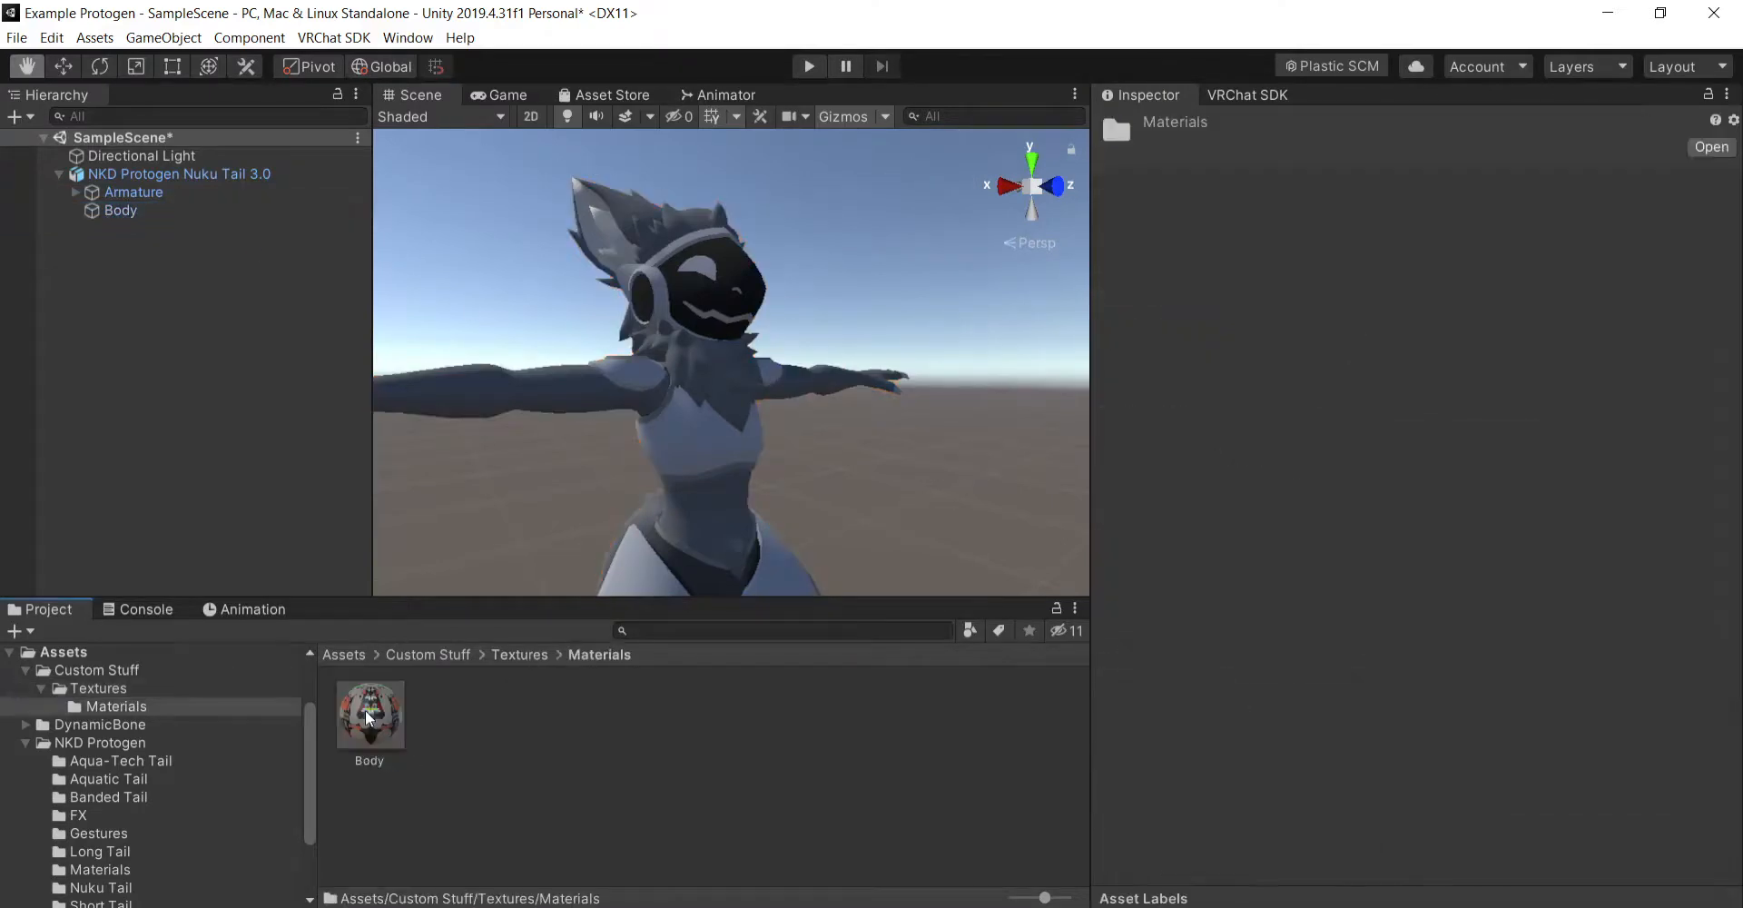
left_click(179, 210)
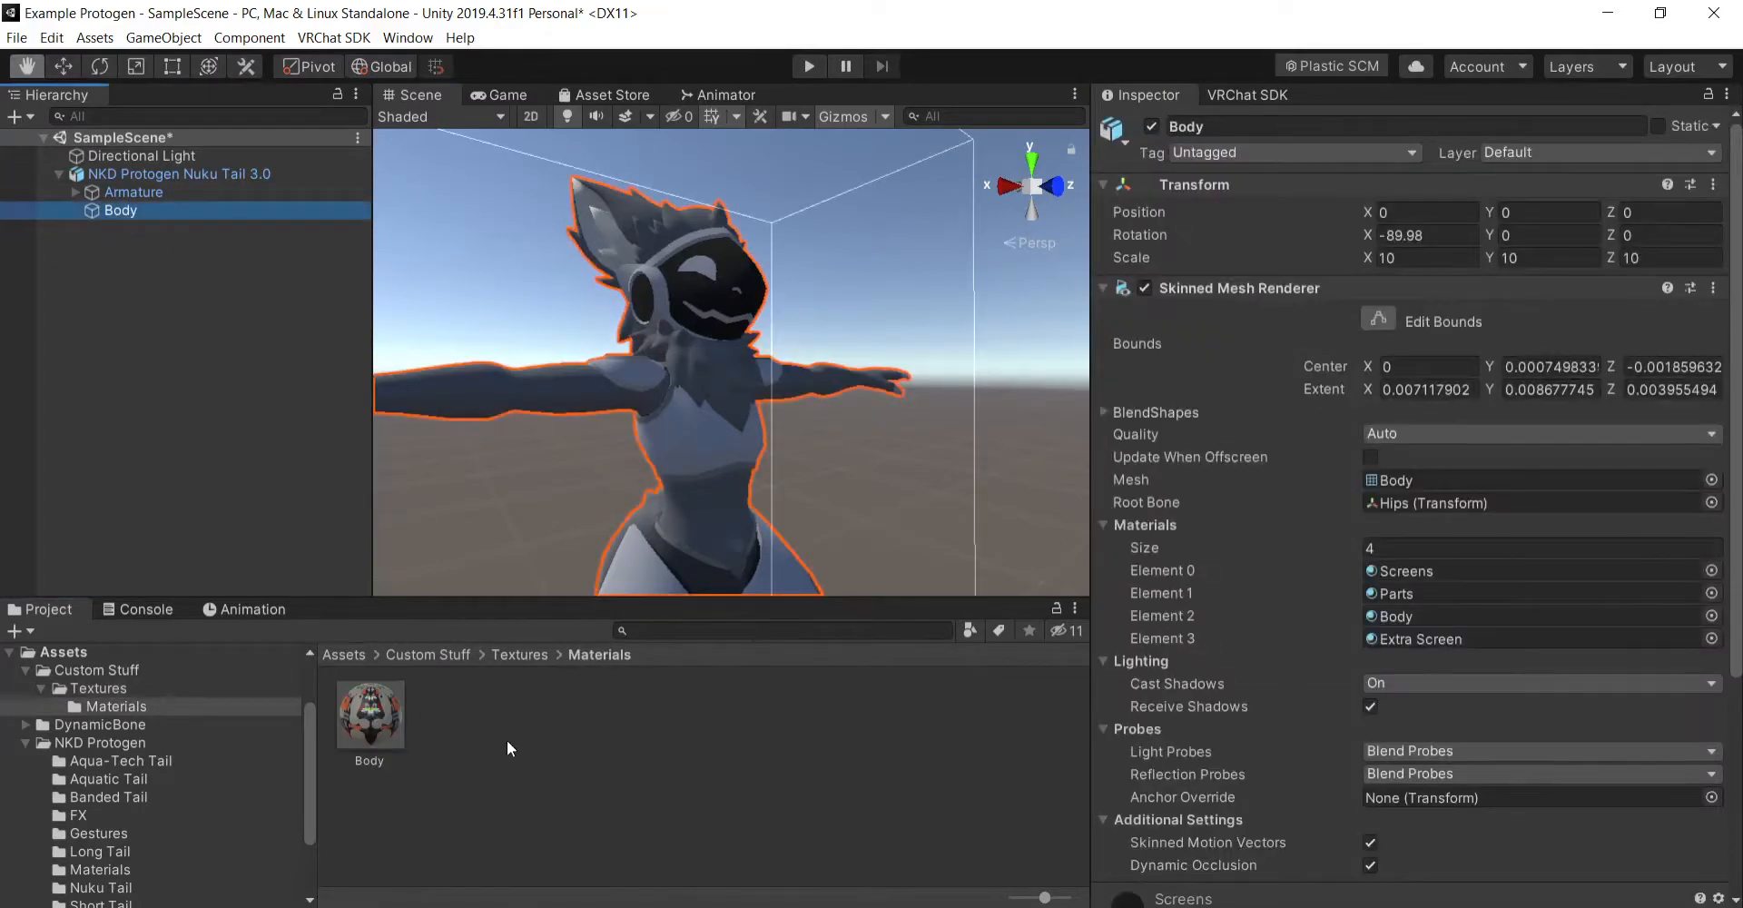
right_click(506, 748)
mouse_move(710, 253)
left_click(928, 225)
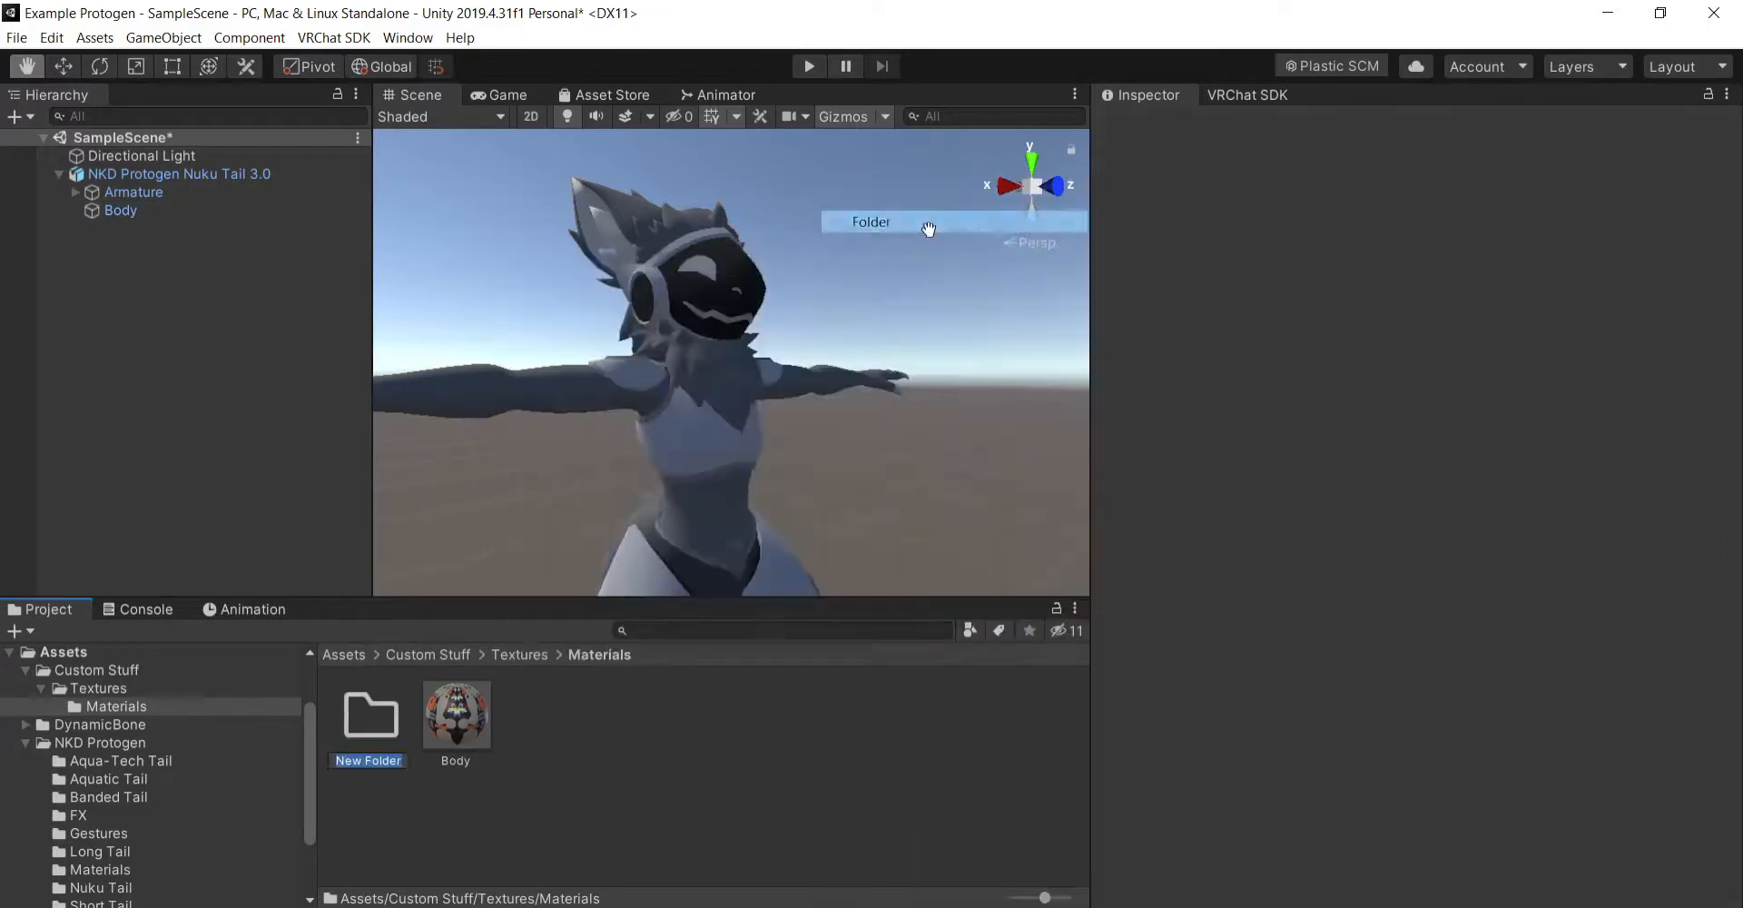
right_click(360, 723)
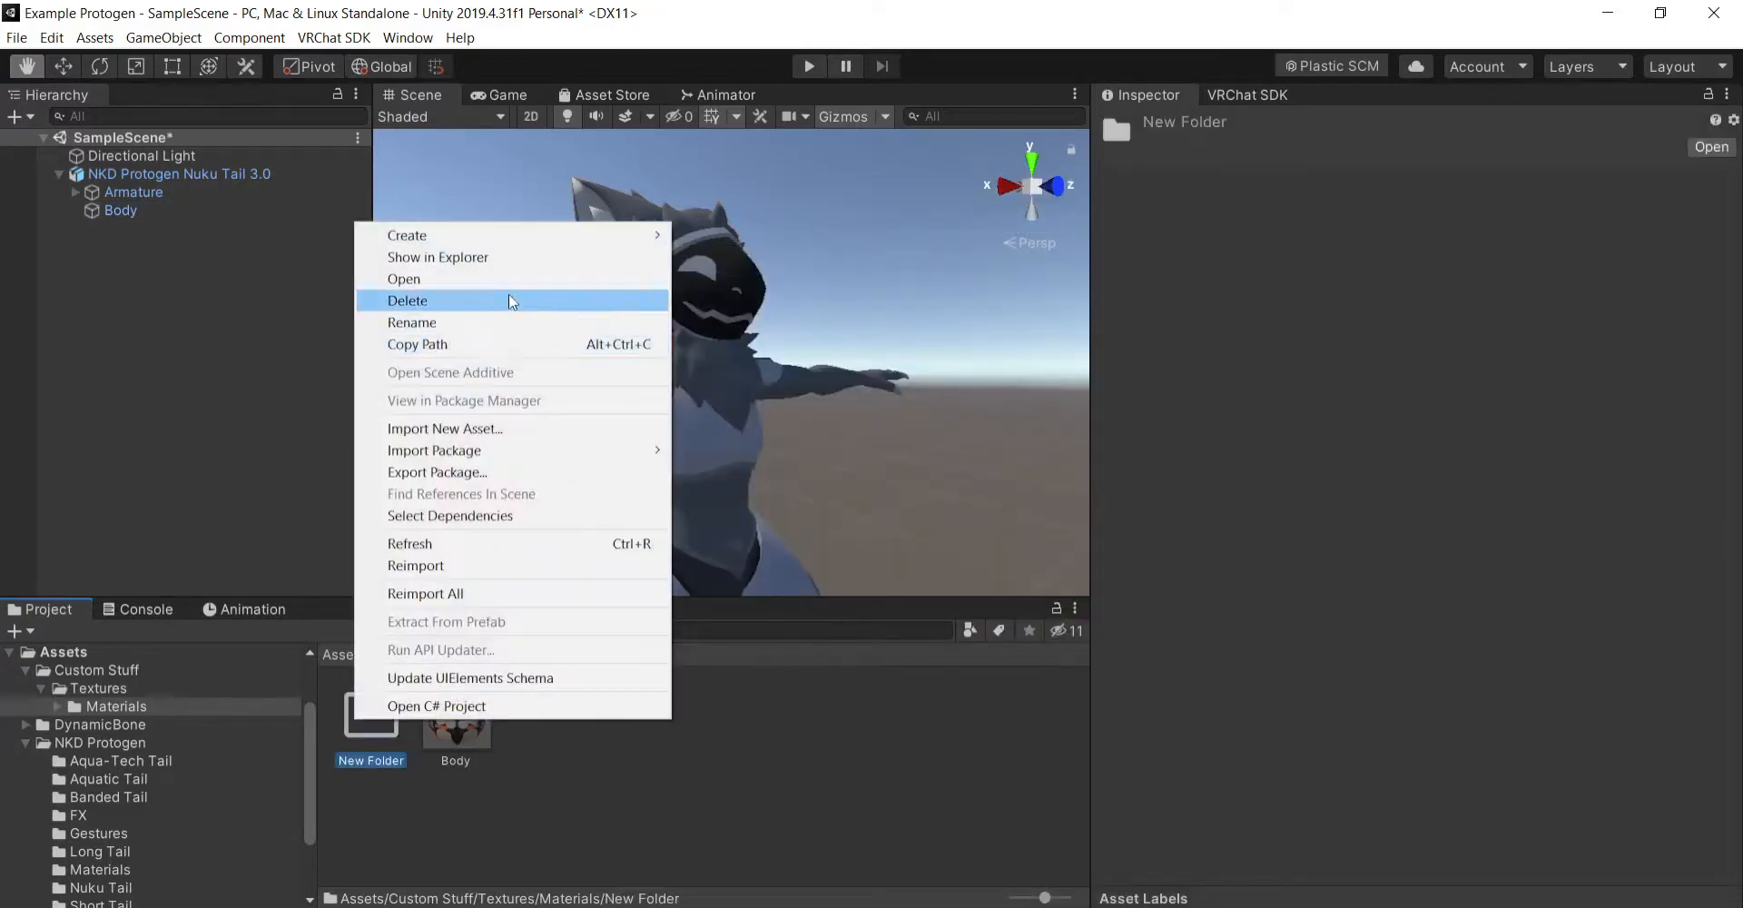
left_click(508, 301)
left_click(928, 517)
- Create a new material beside the Body material and duplicate it twice to get three blank materials
right_click(441, 722)
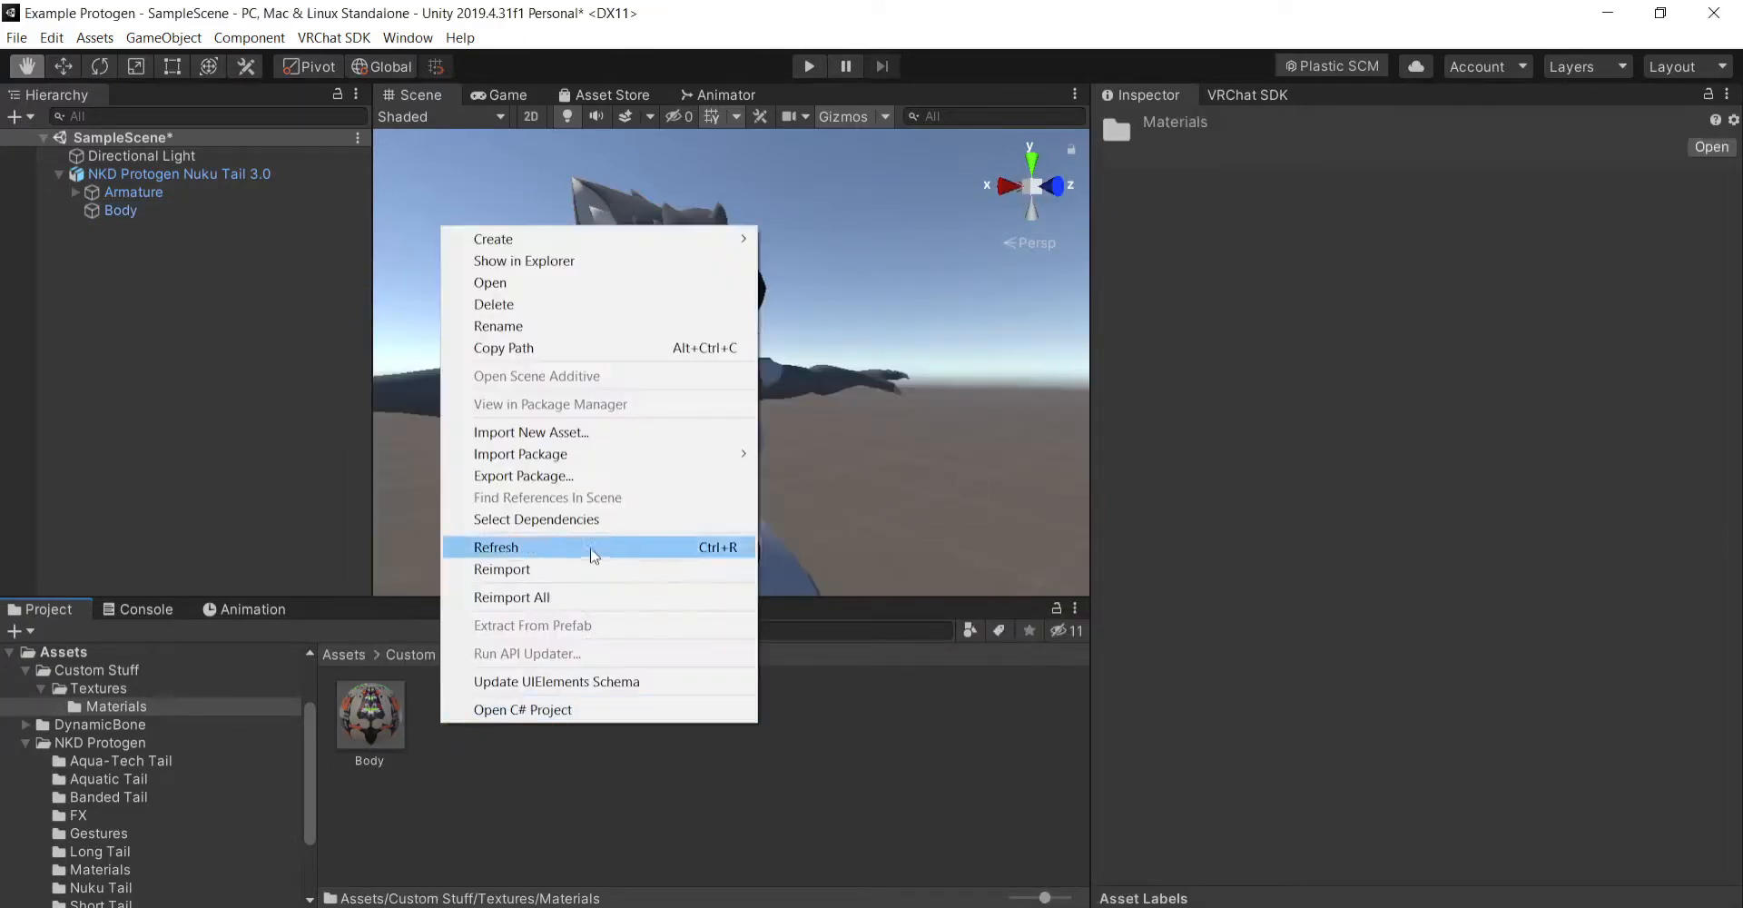
mouse_move(623, 249)
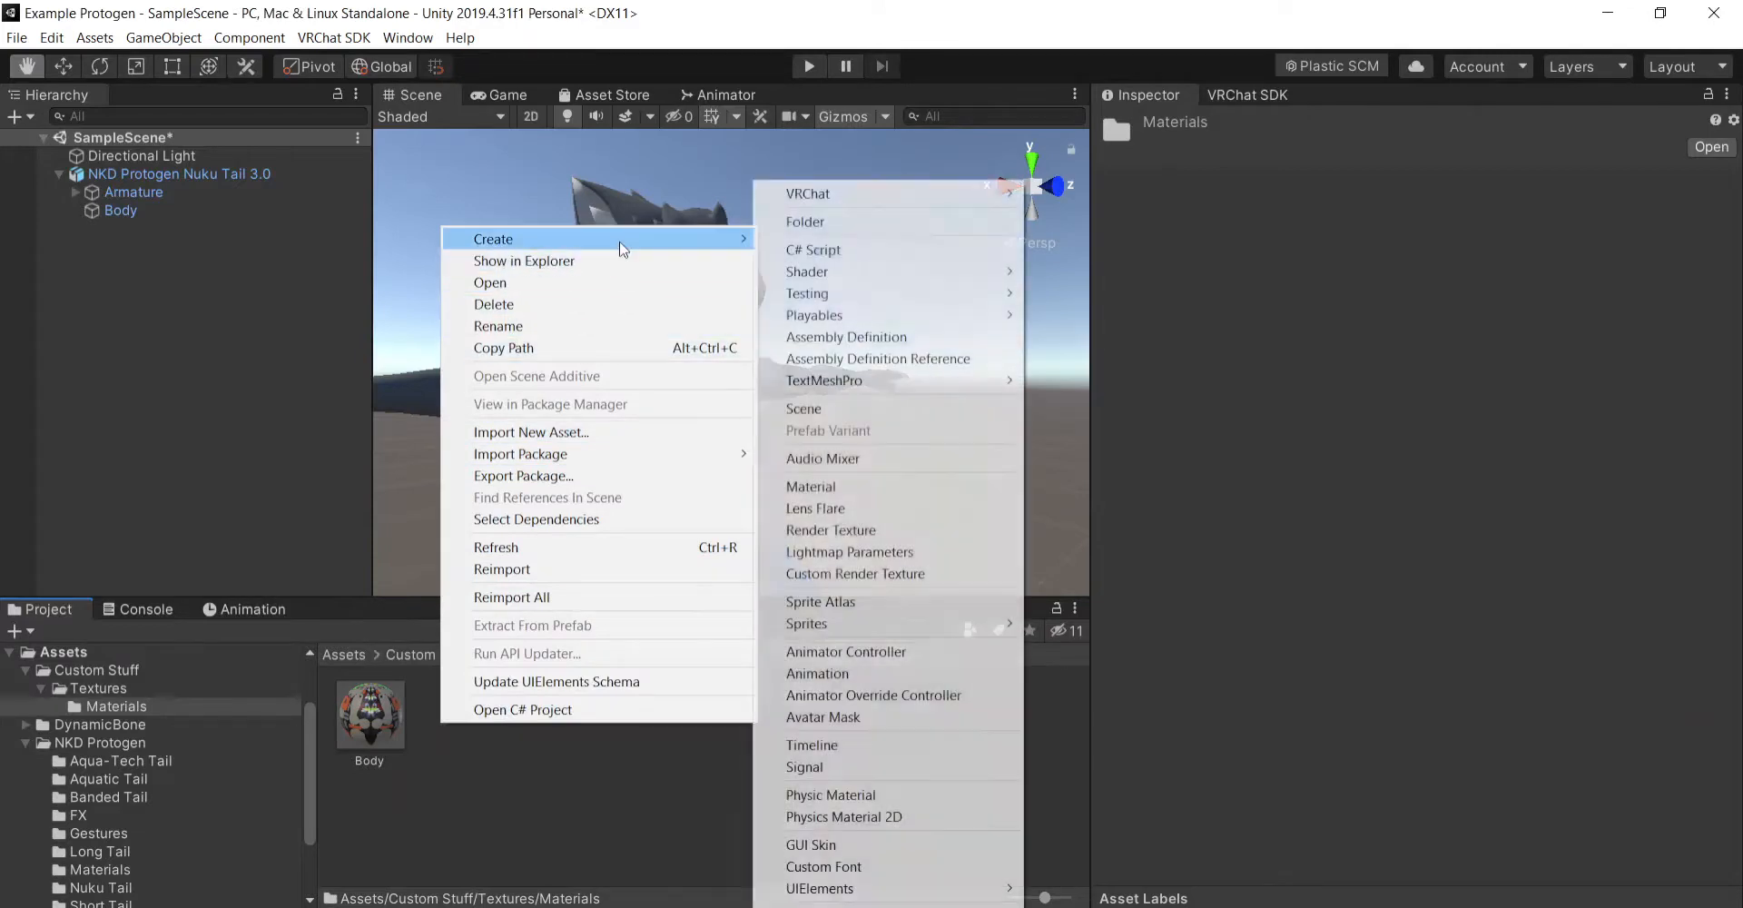
left_click(885, 487)
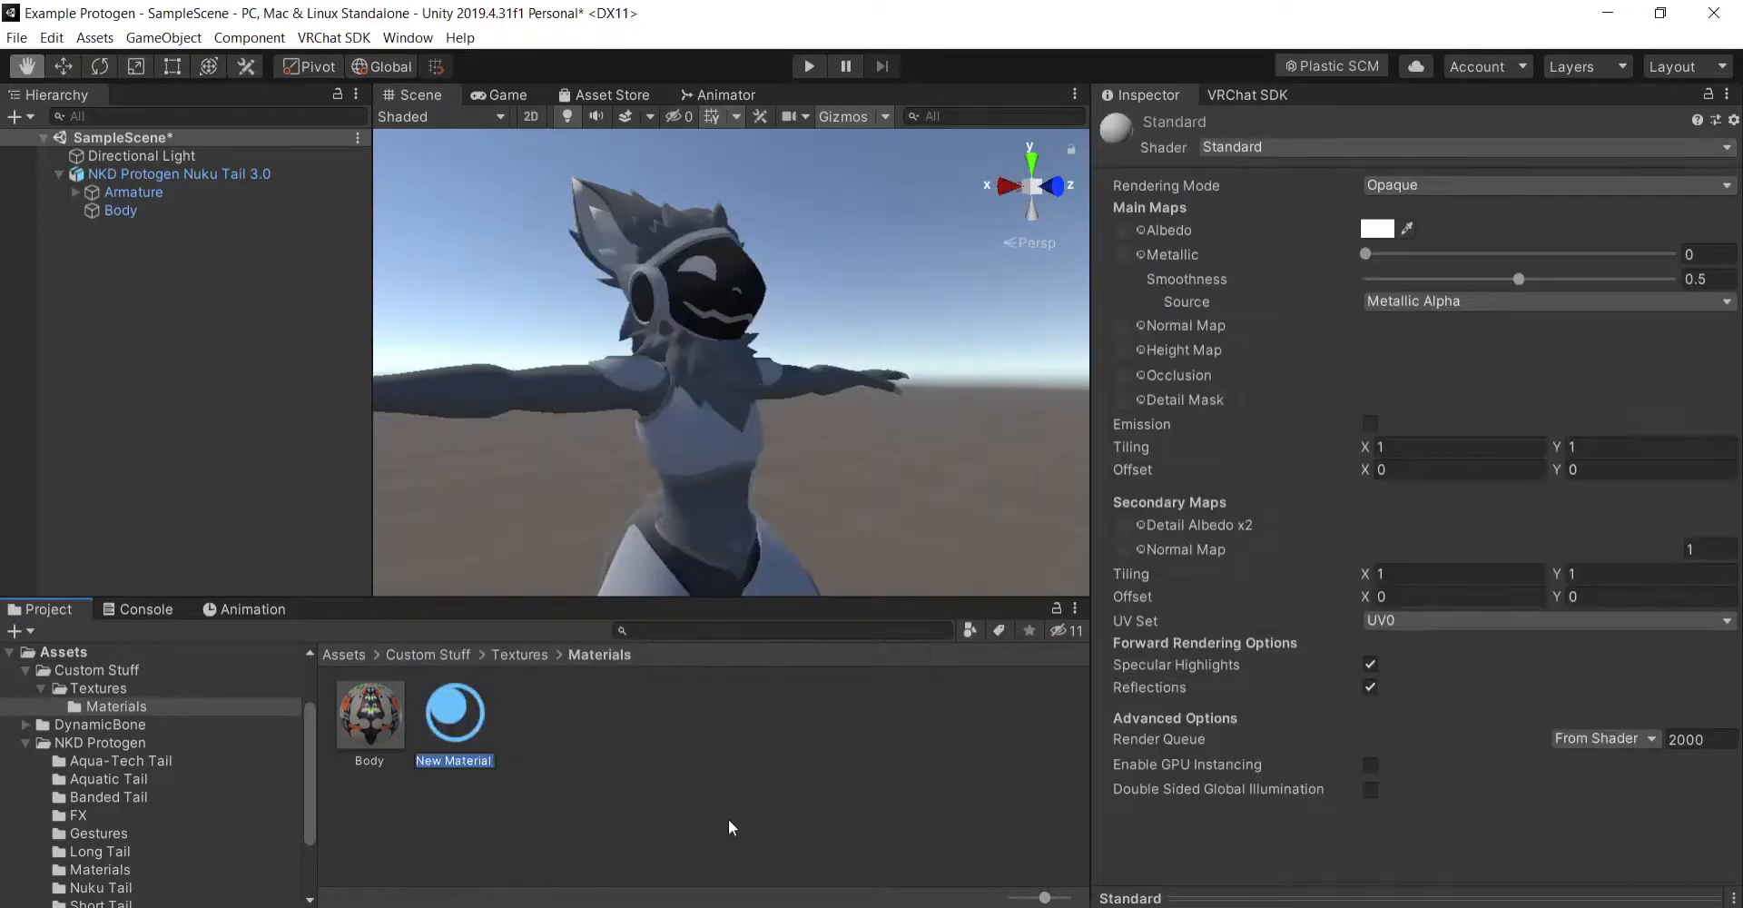
left_click(473, 706)
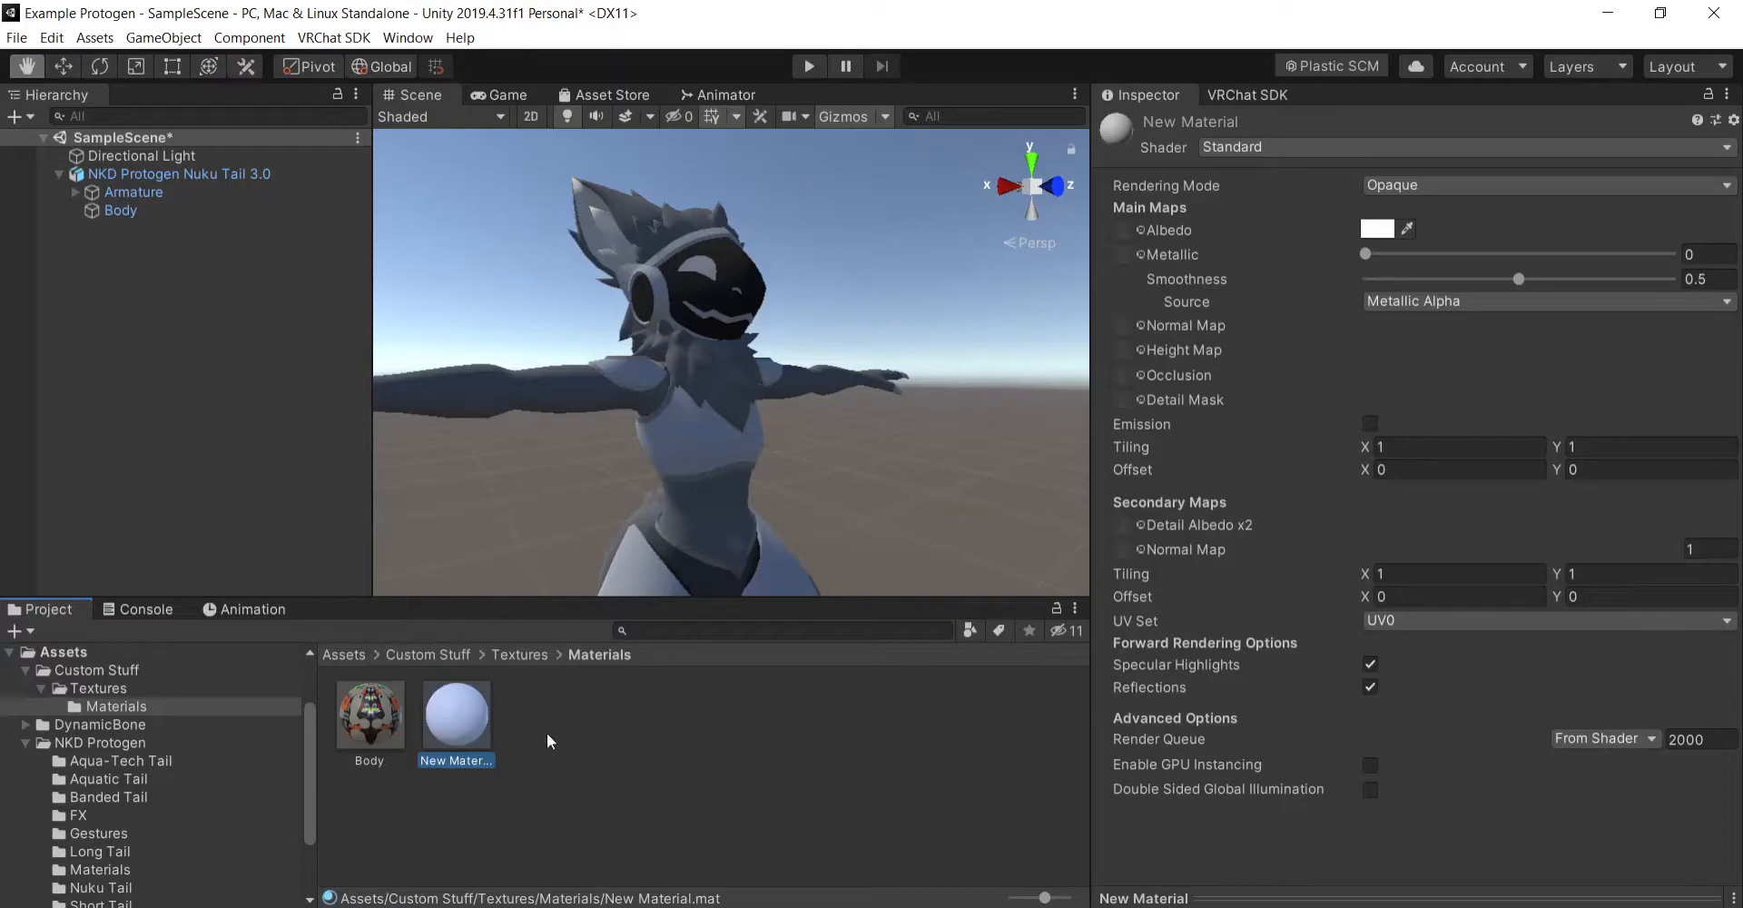
key("ctrl+d")
key("ctrl+d")
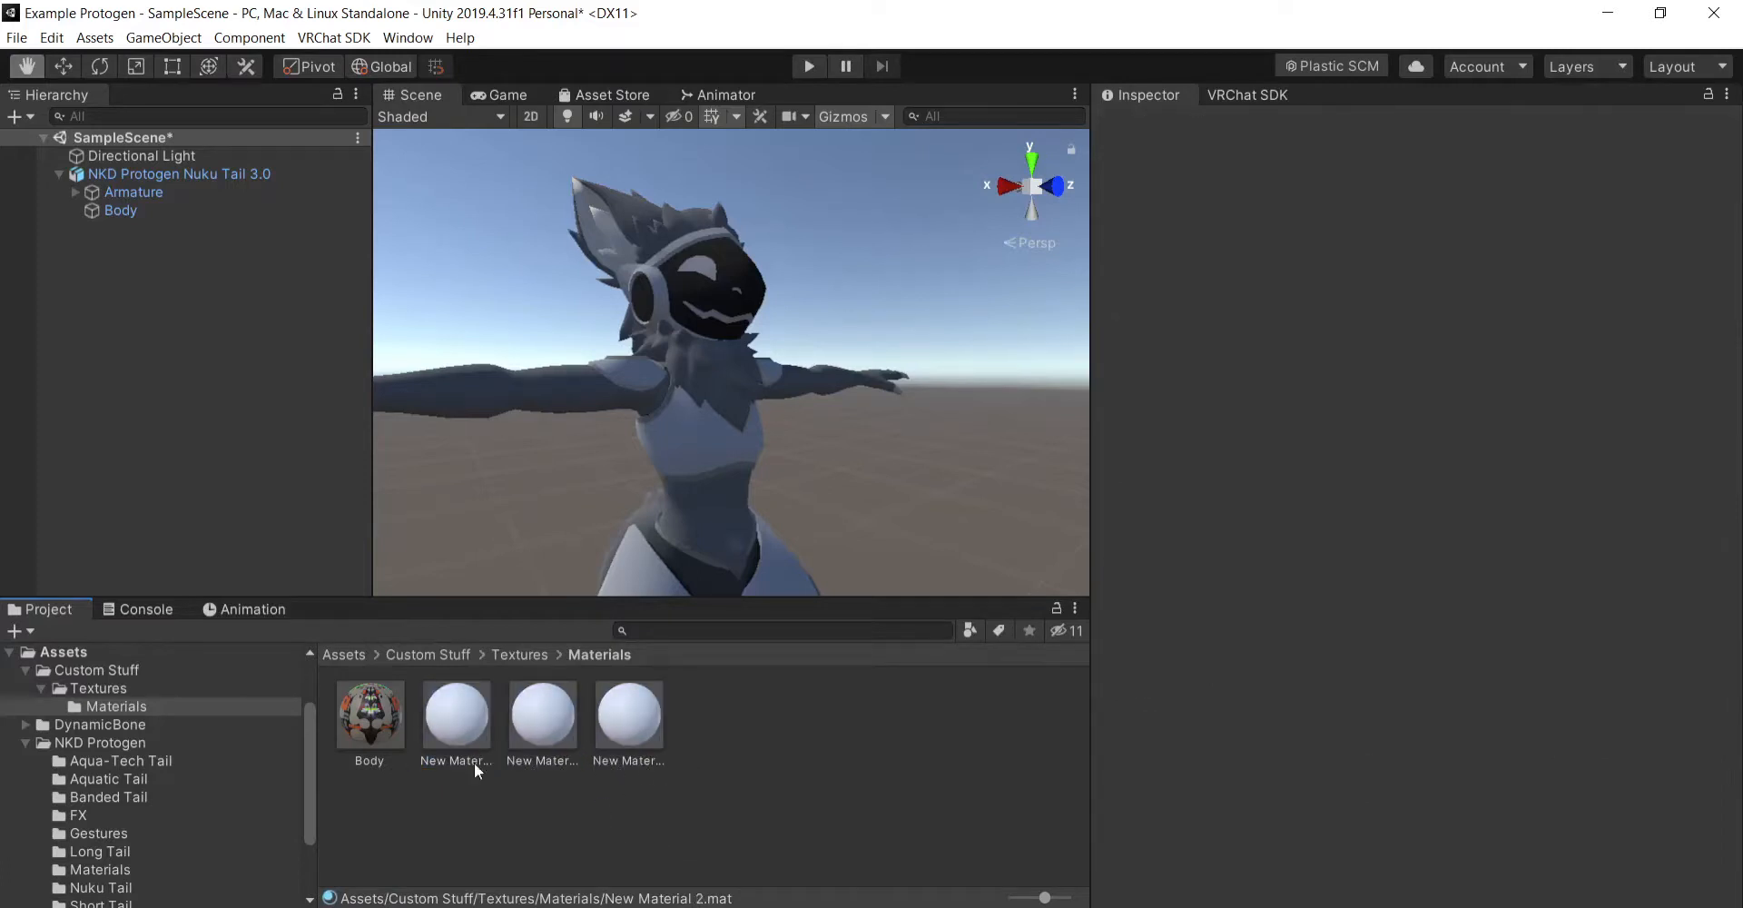
- Rename the blank material New Material 1 as Parts
left_click(467, 755)
left_click(474, 761)
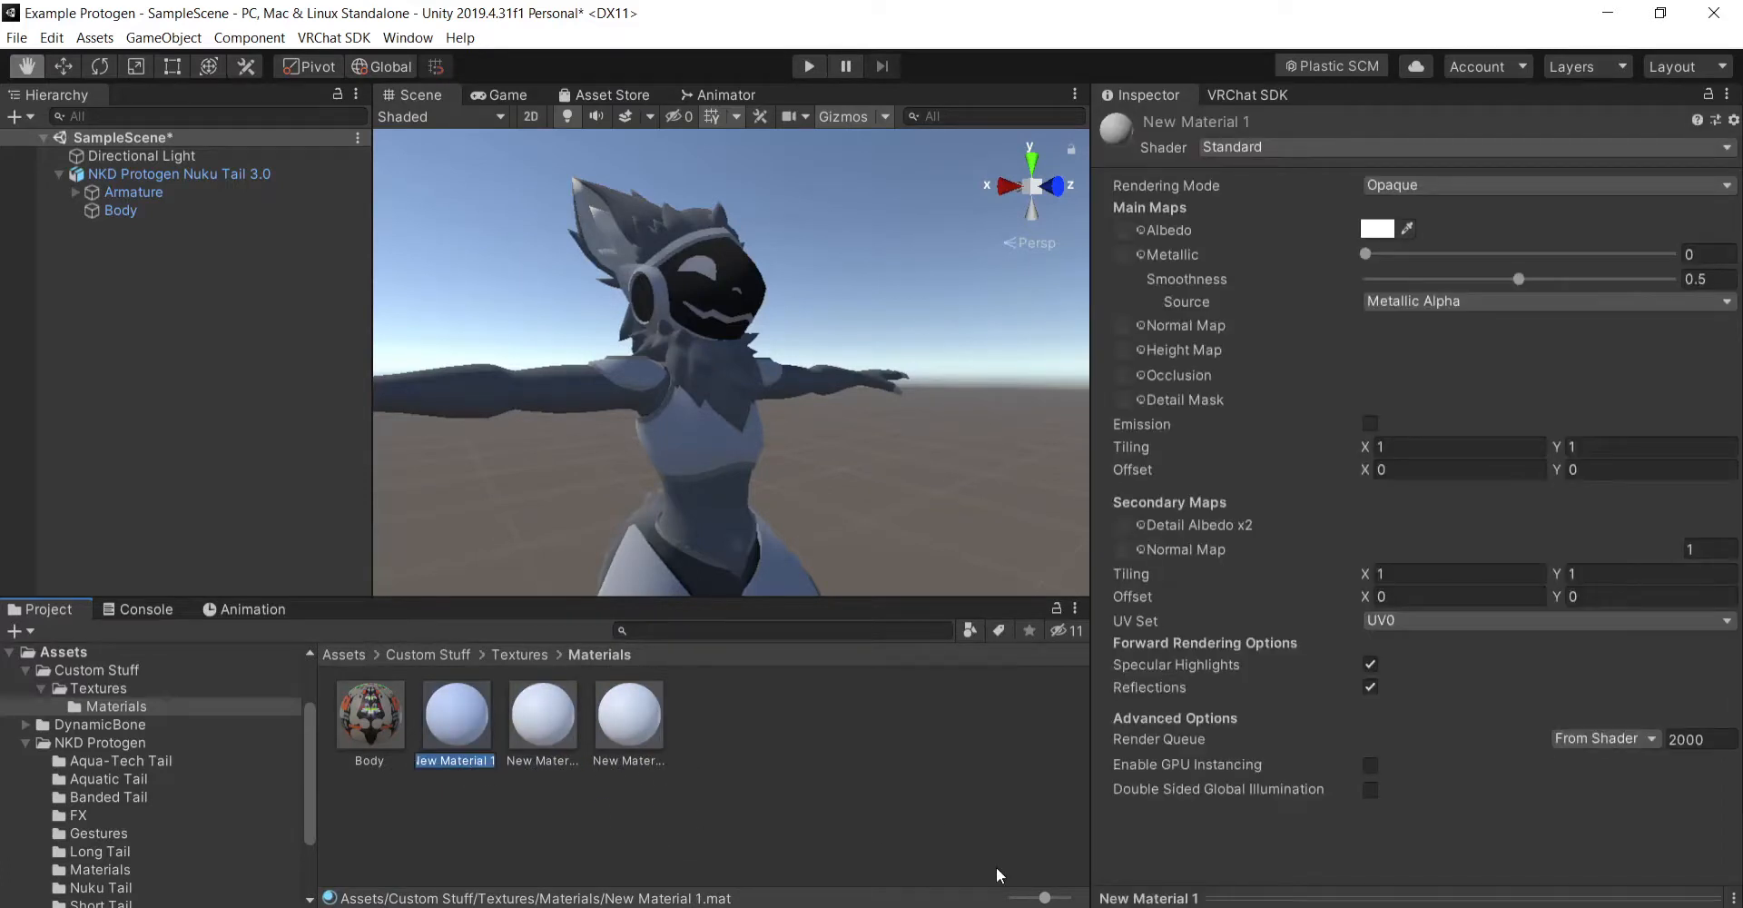
type("Parts")
key("Return")
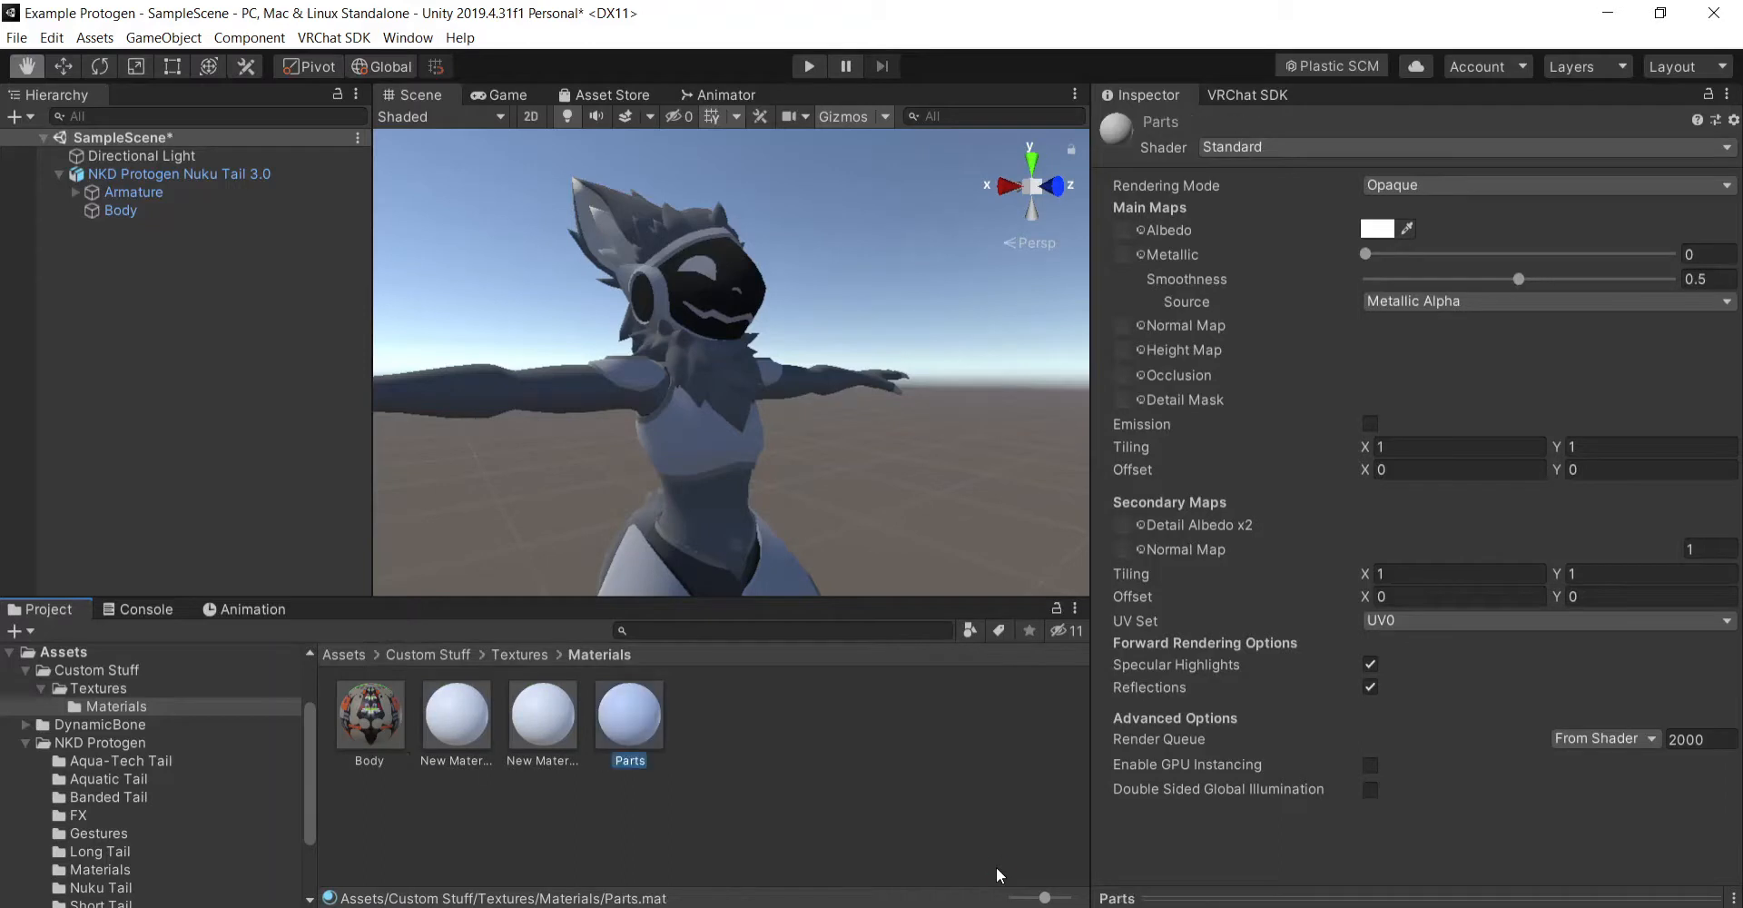
- Check the Body mesh's material slot names and rename the blank material New Material as Screens
left_click(559, 746)
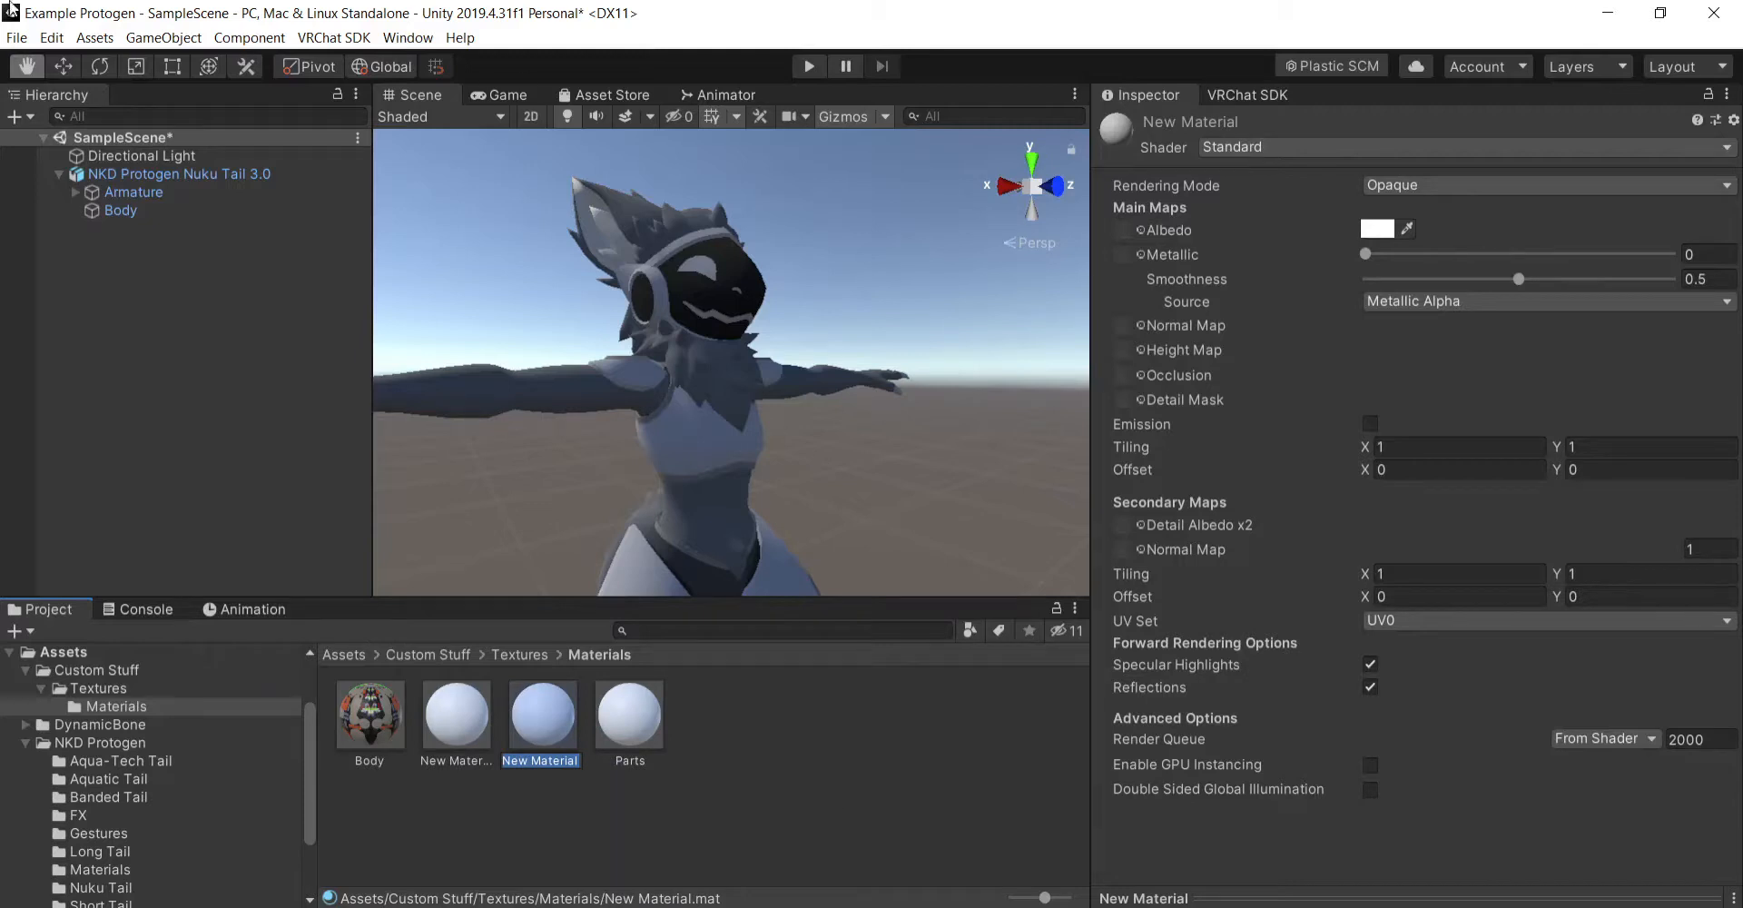
left_click(167, 207)
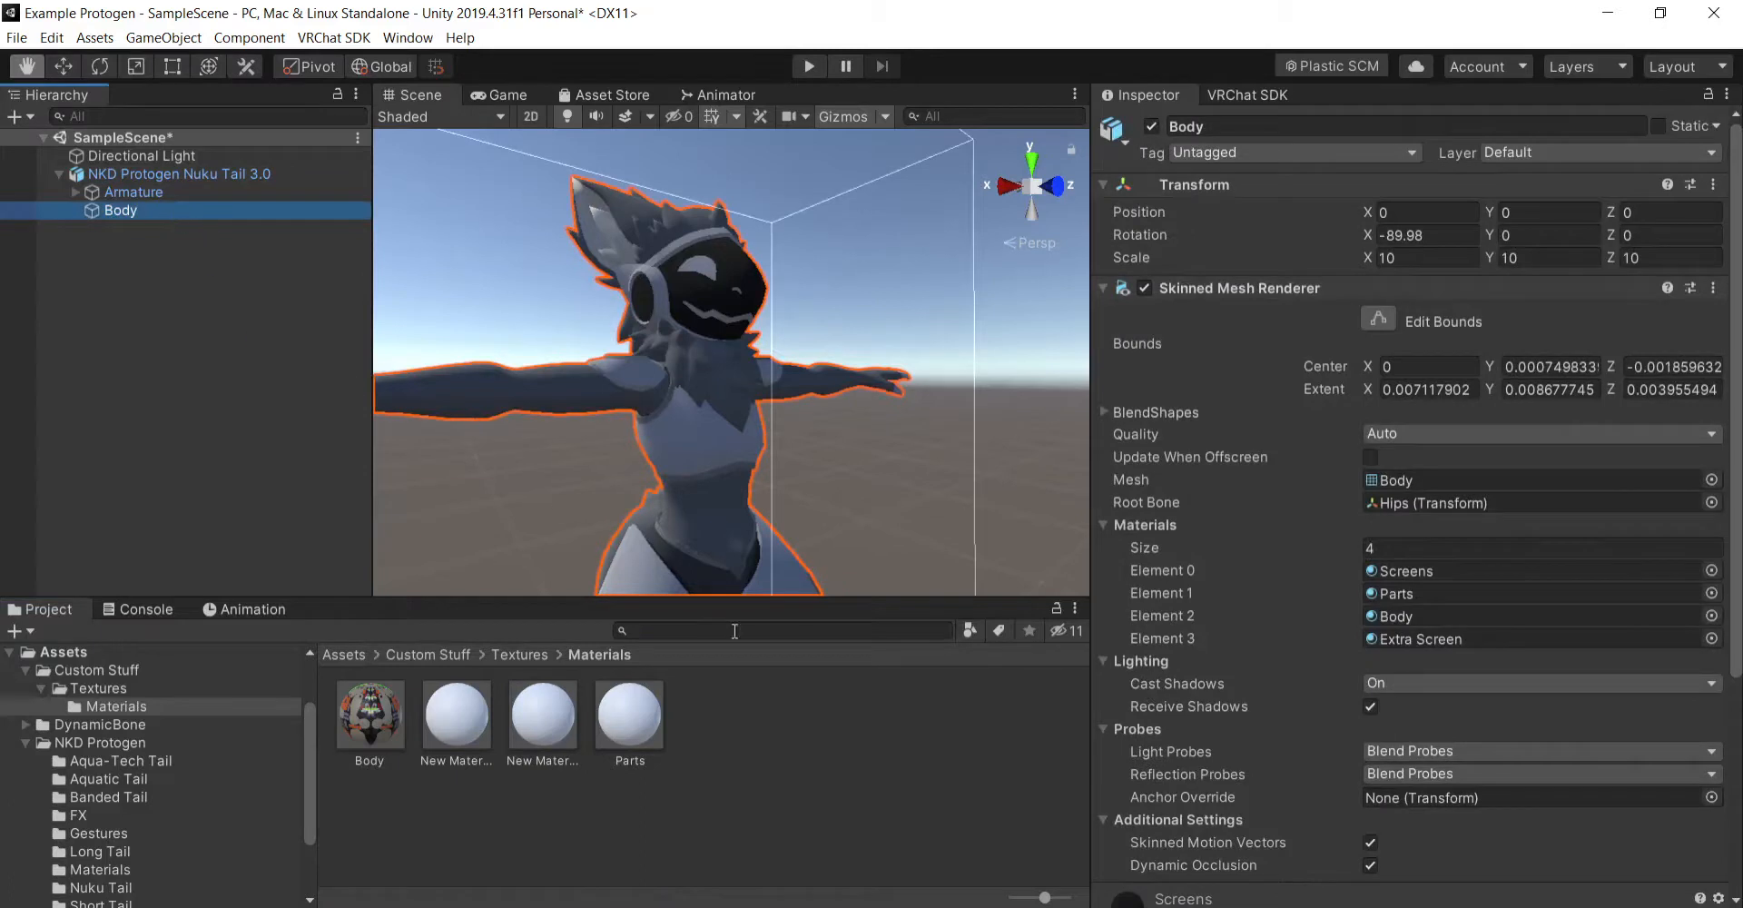
left_click(543, 726)
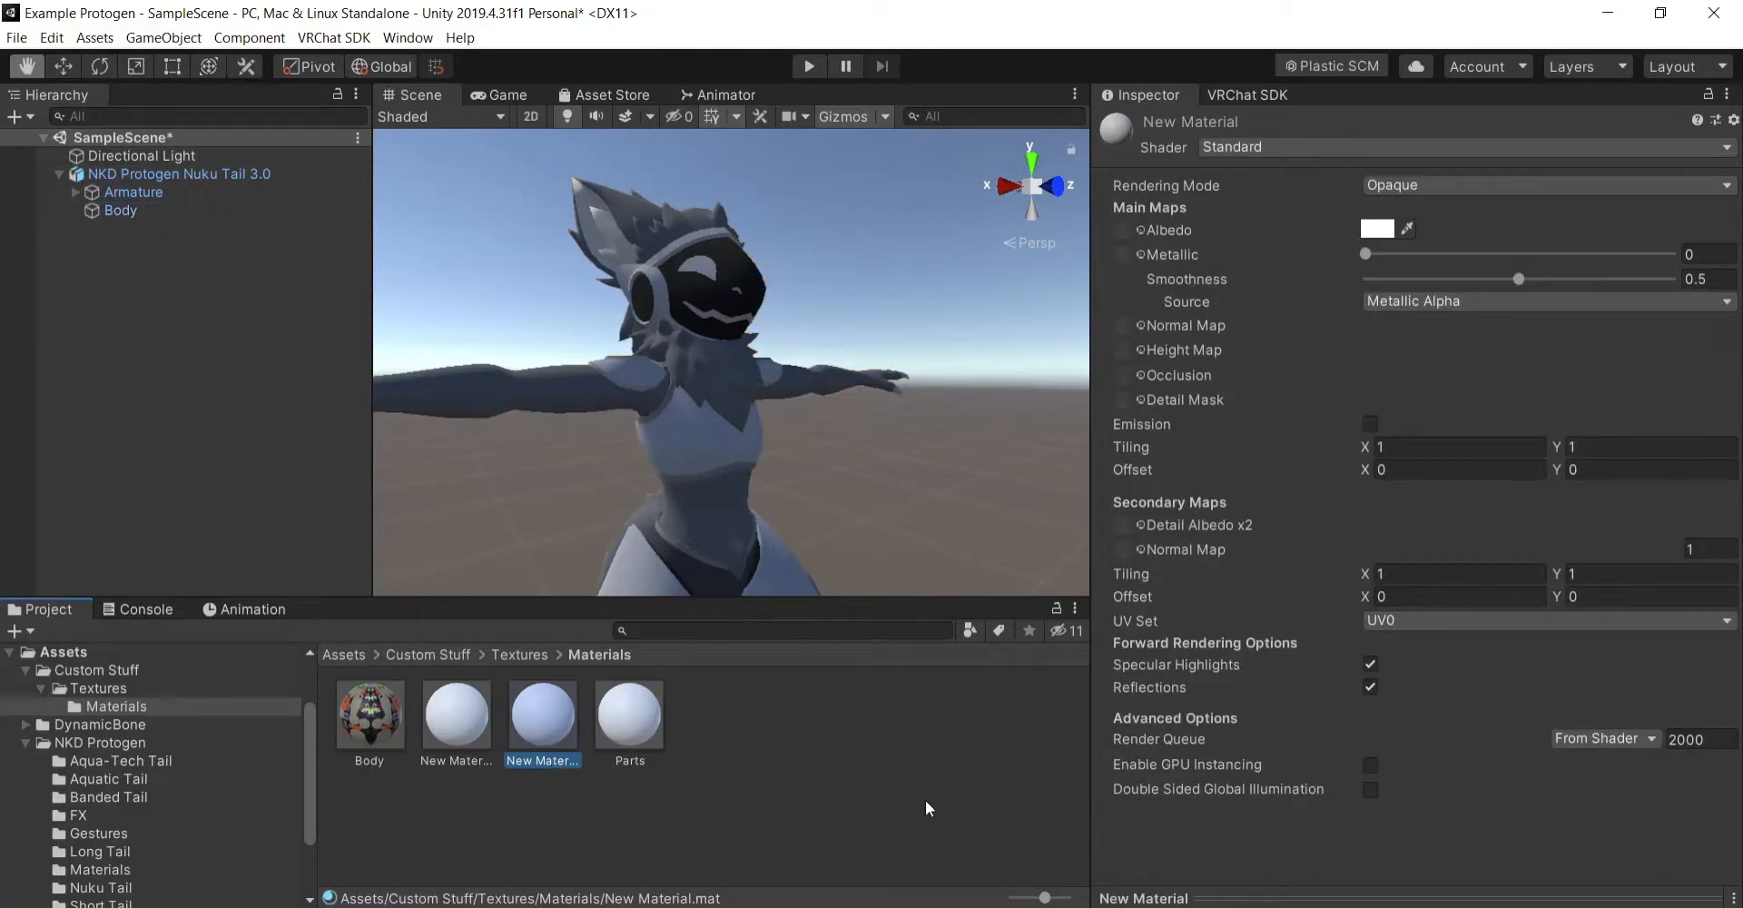
left_click(545, 764)
type("Screens")
key("Return")
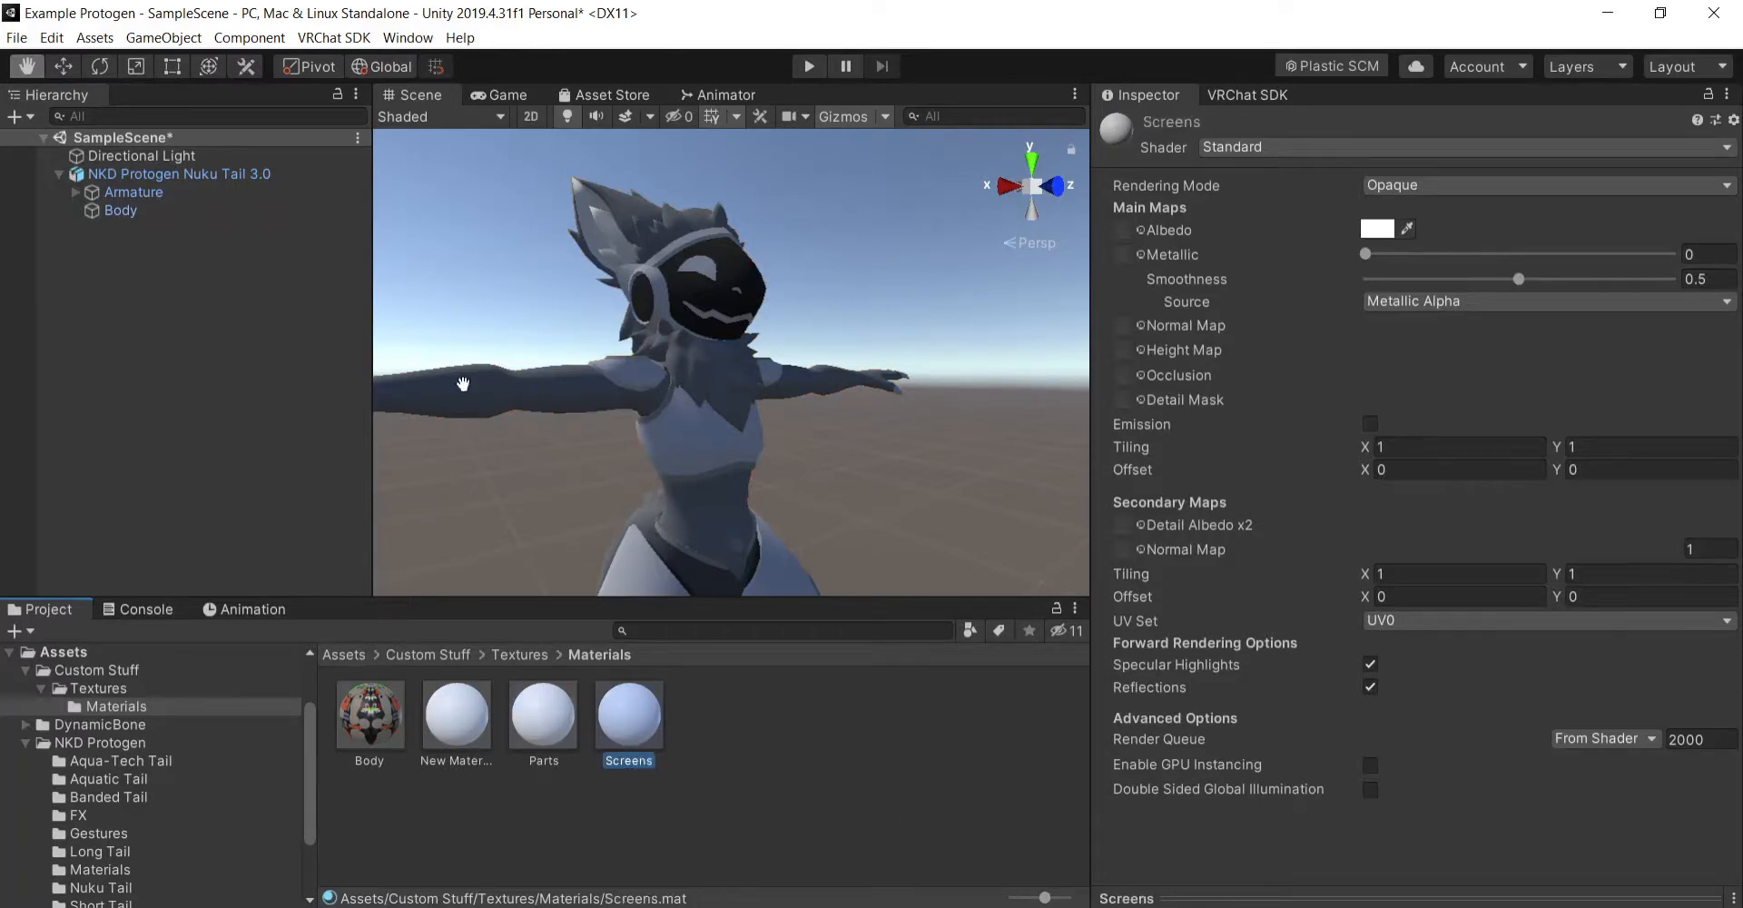
- Check the Body mesh's material slot names and rename the blank material New Material 2 as Extra Screen
left_click(201, 211)
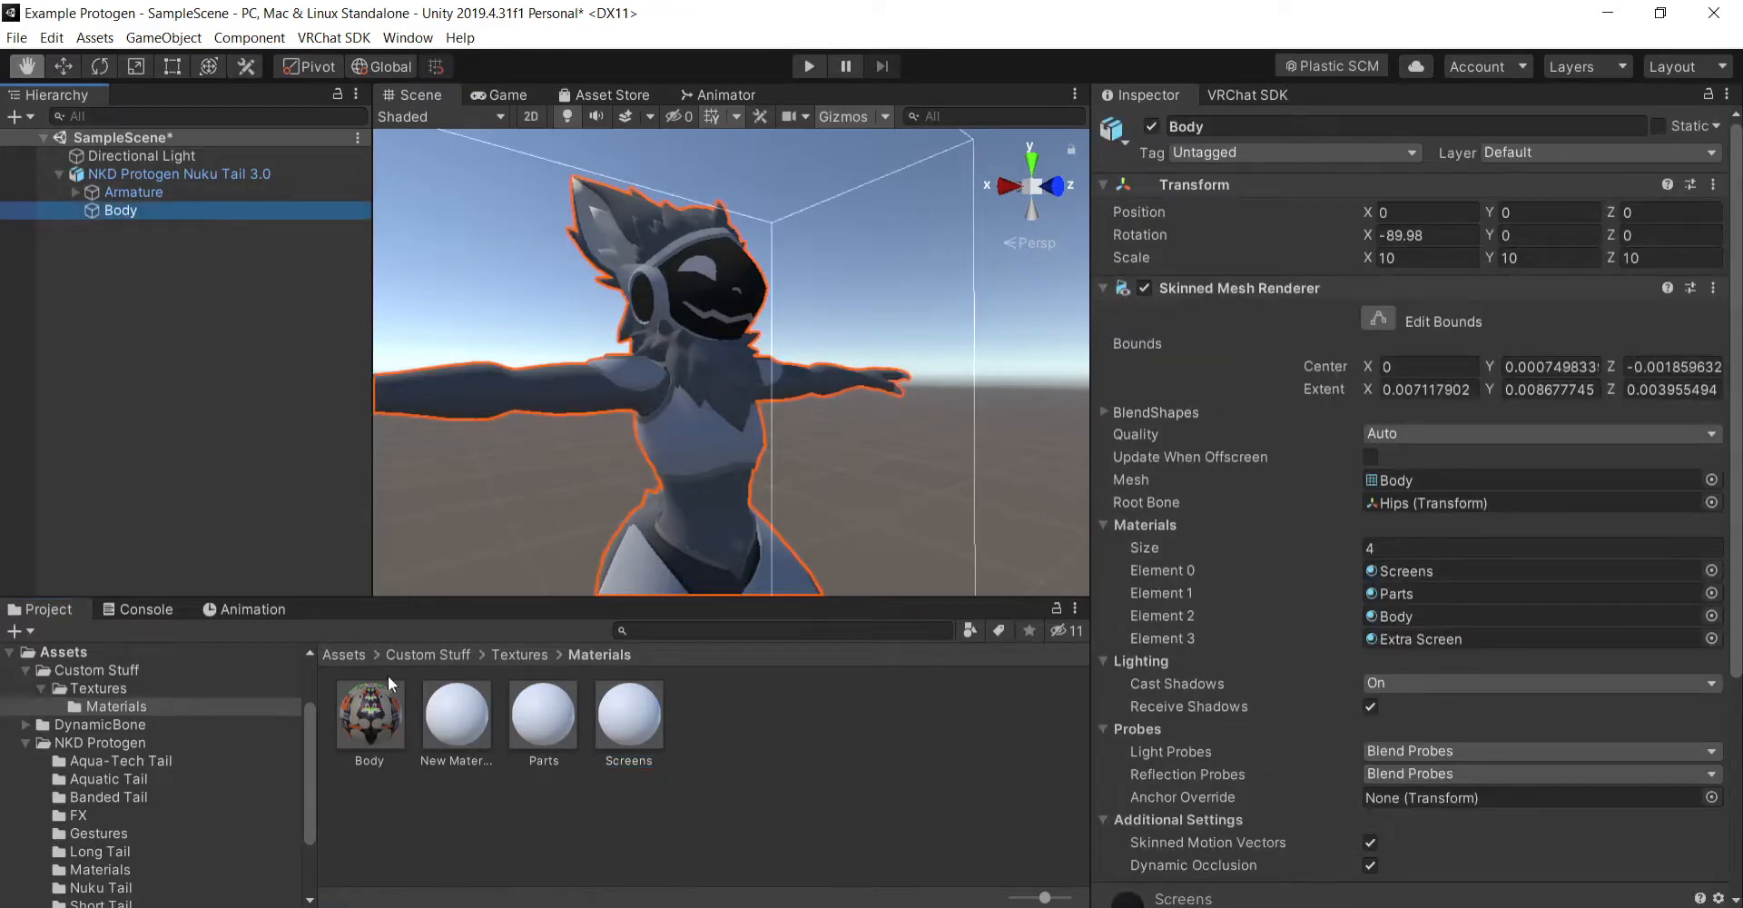
left_click(459, 727)
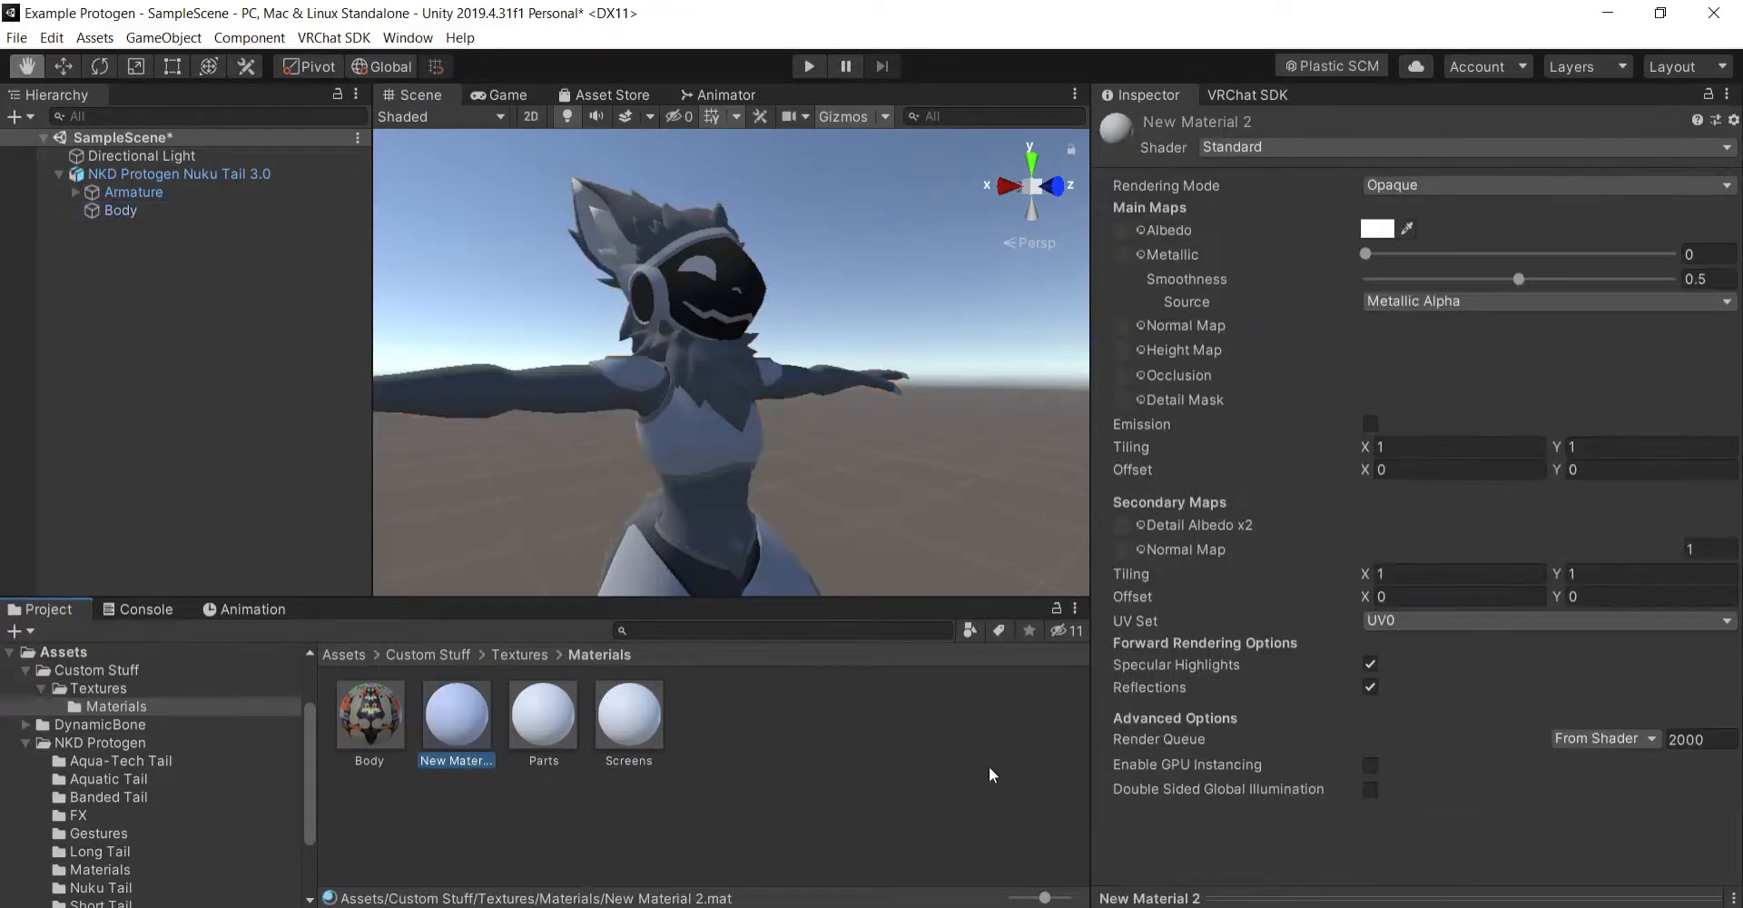
left_click(473, 757)
type("Extra Screen")
key("Return")
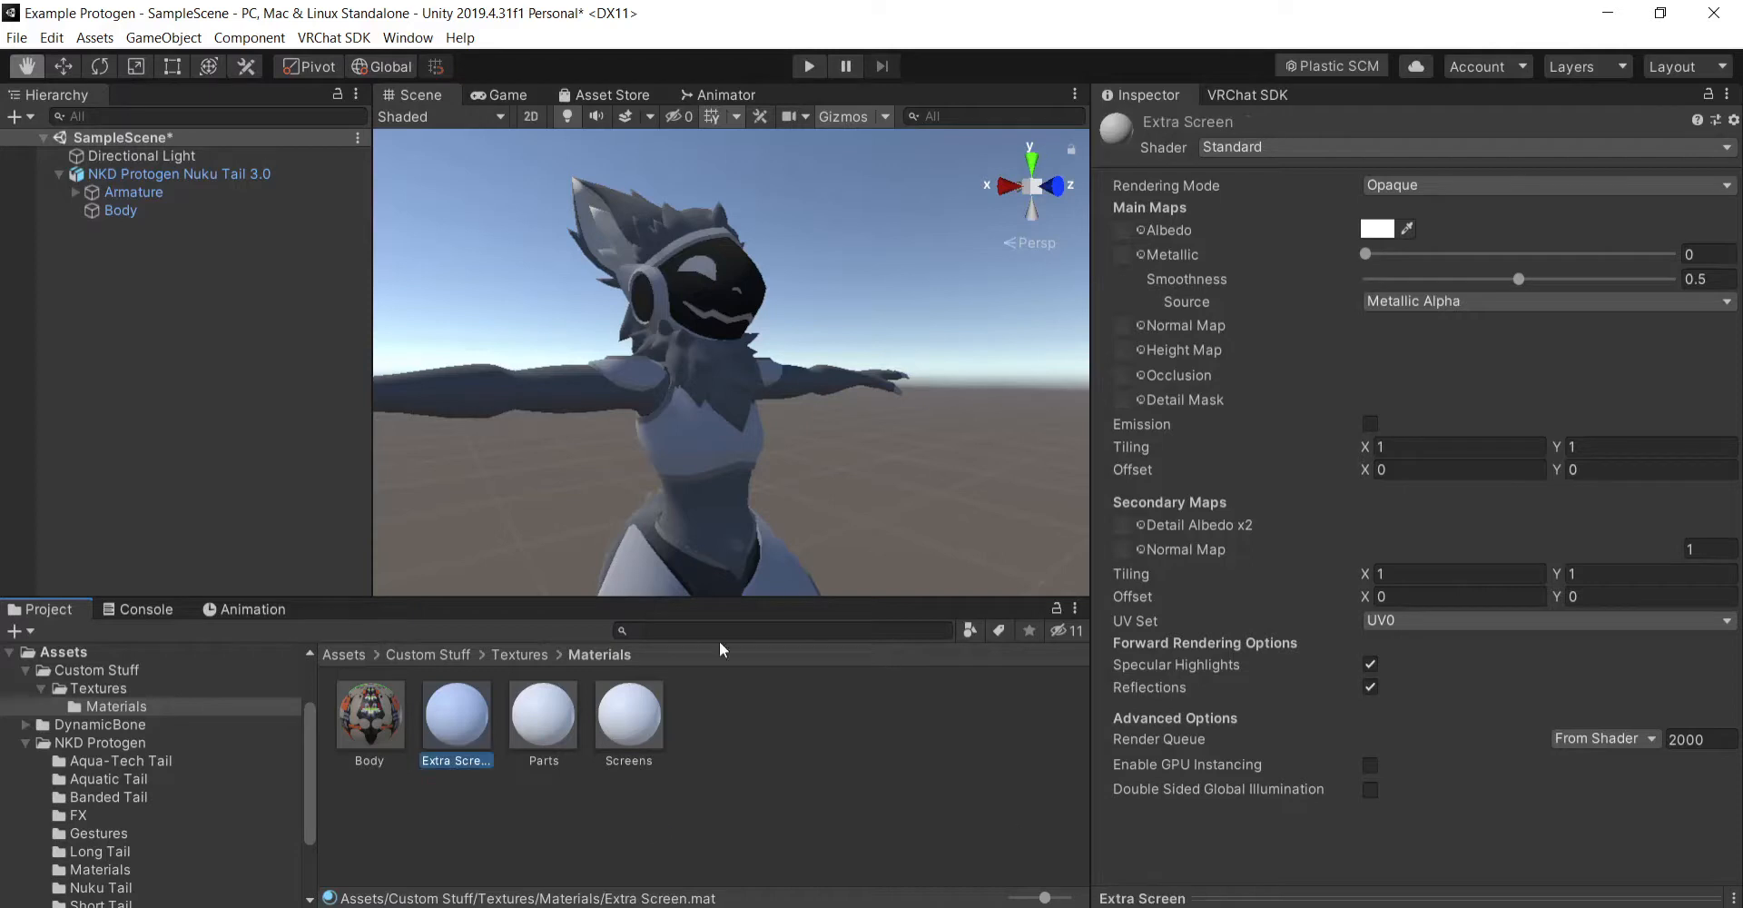
- Apply the black-and-orange Nuku Tail texture as the Parts material's albedo map
left_click(575, 712)
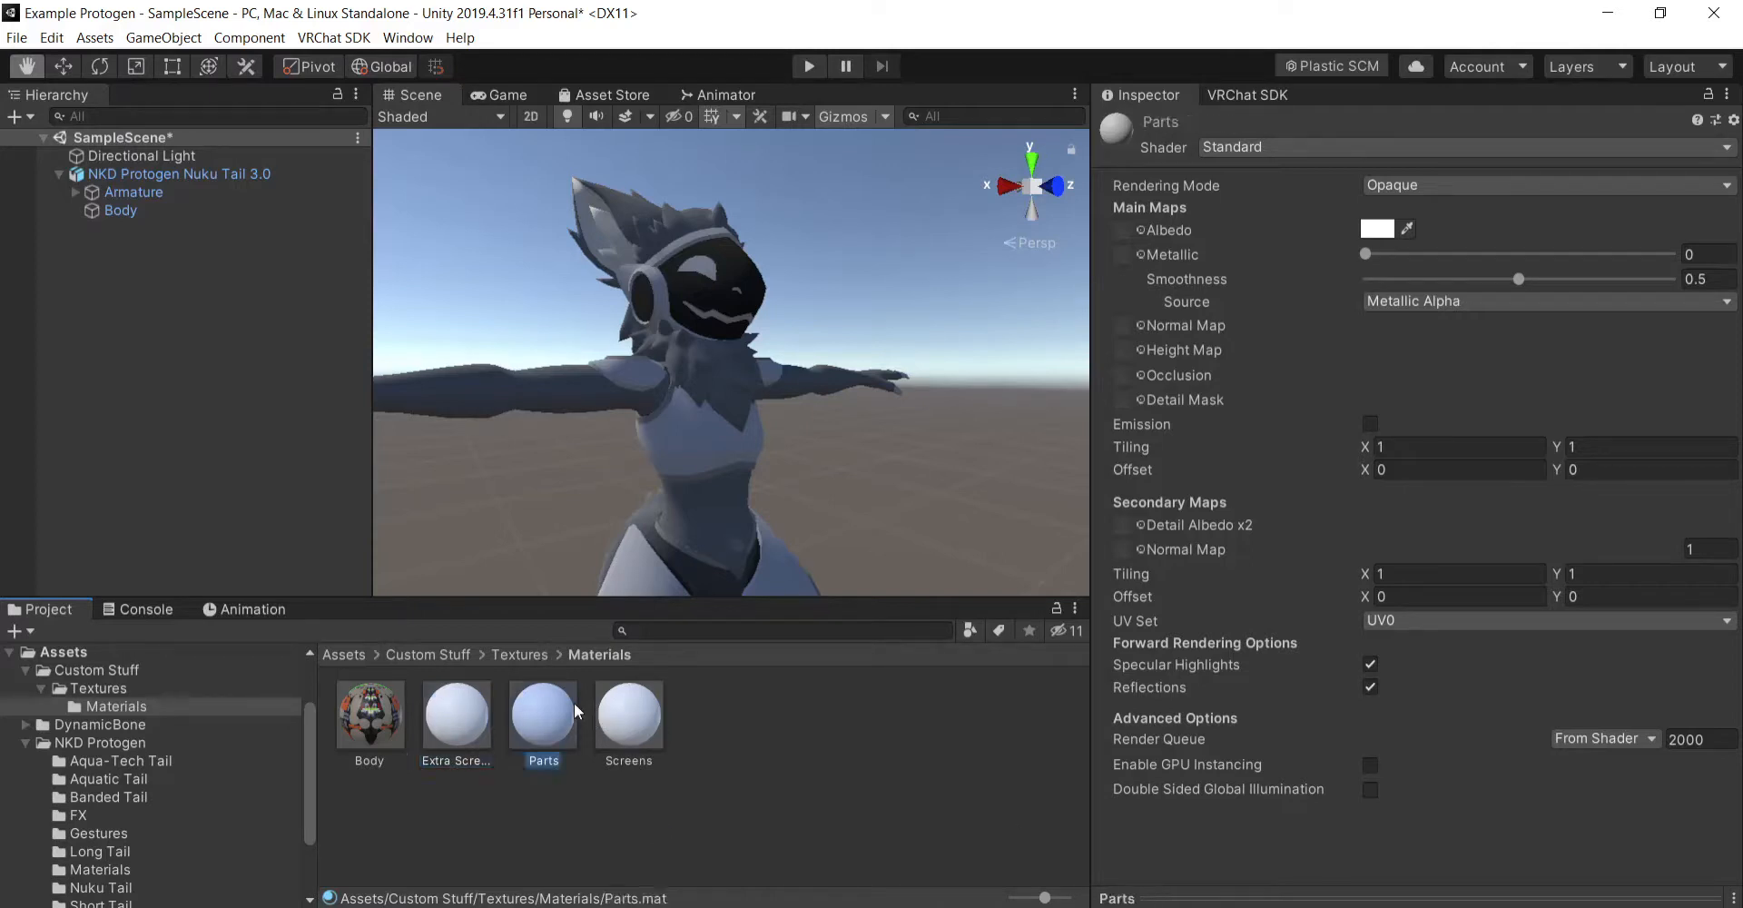
left_click(524, 654)
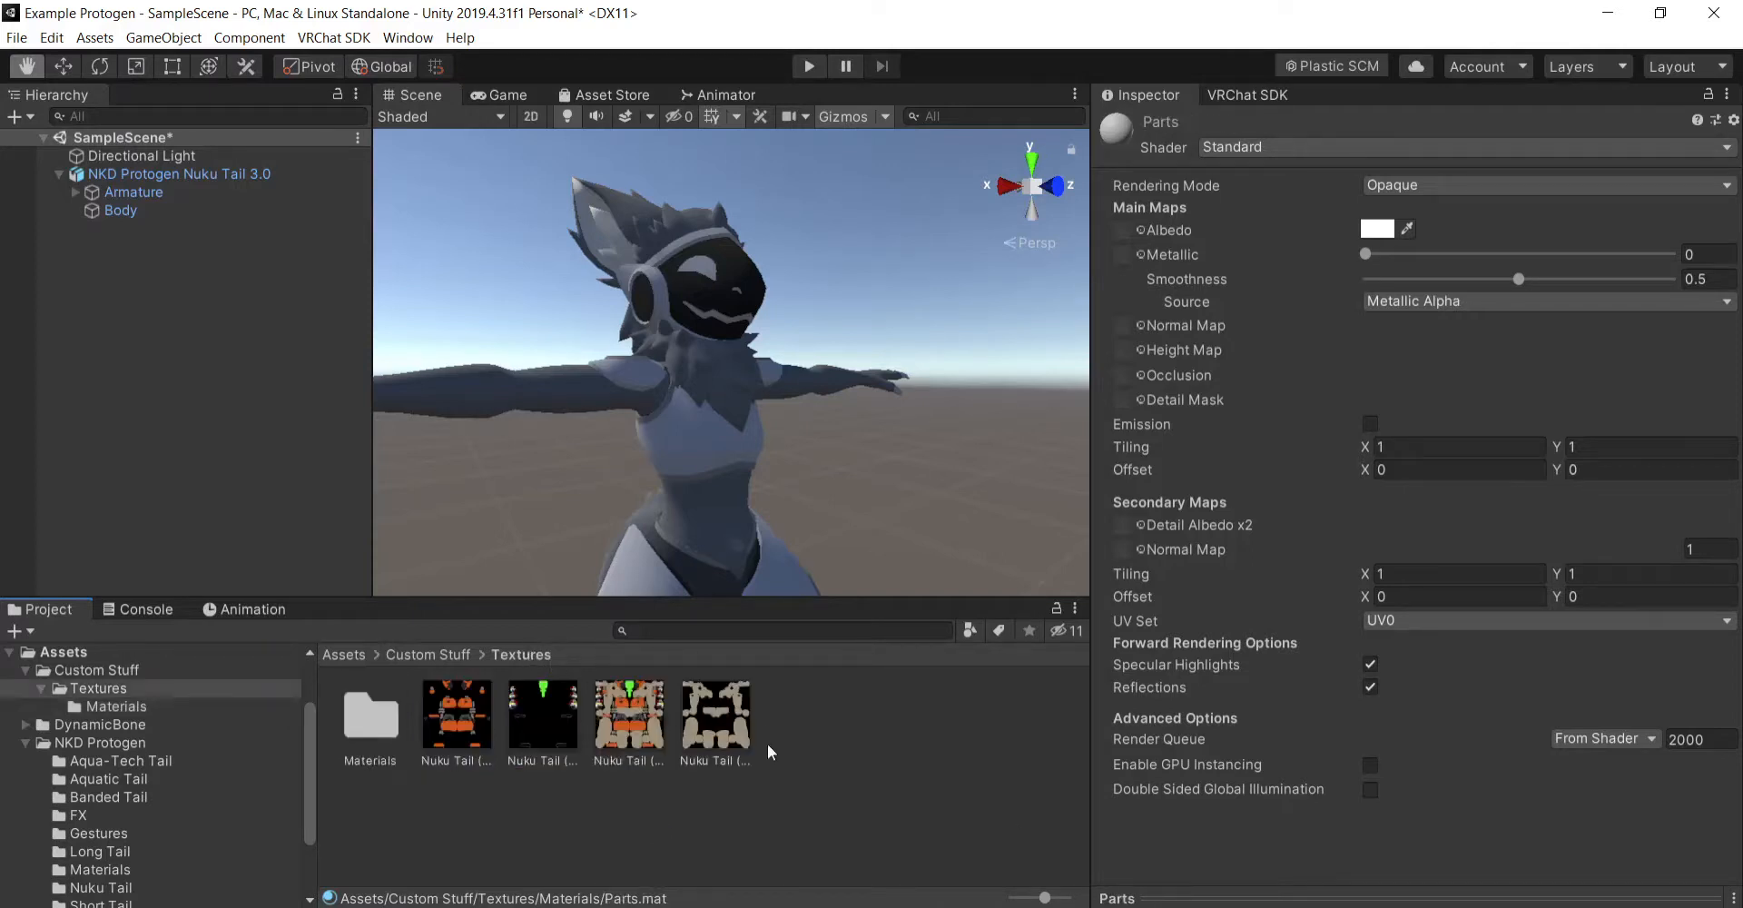
left_click_drag(448, 724, 1129, 227)
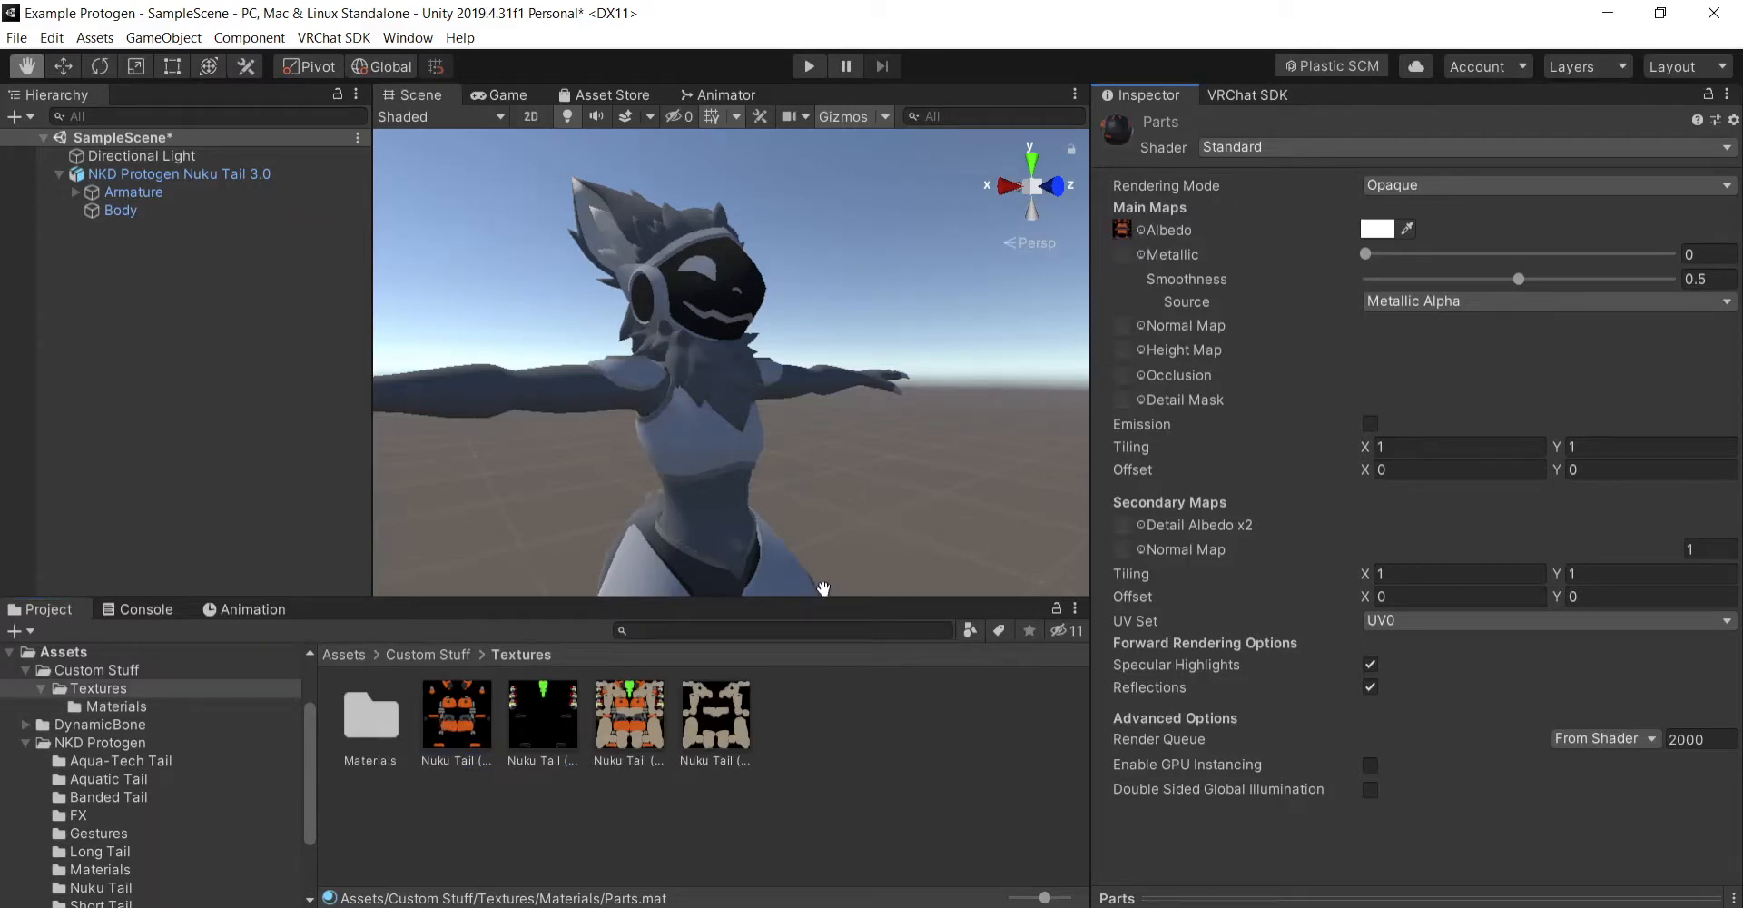
left_click_drag(454, 732, 1114, 257)
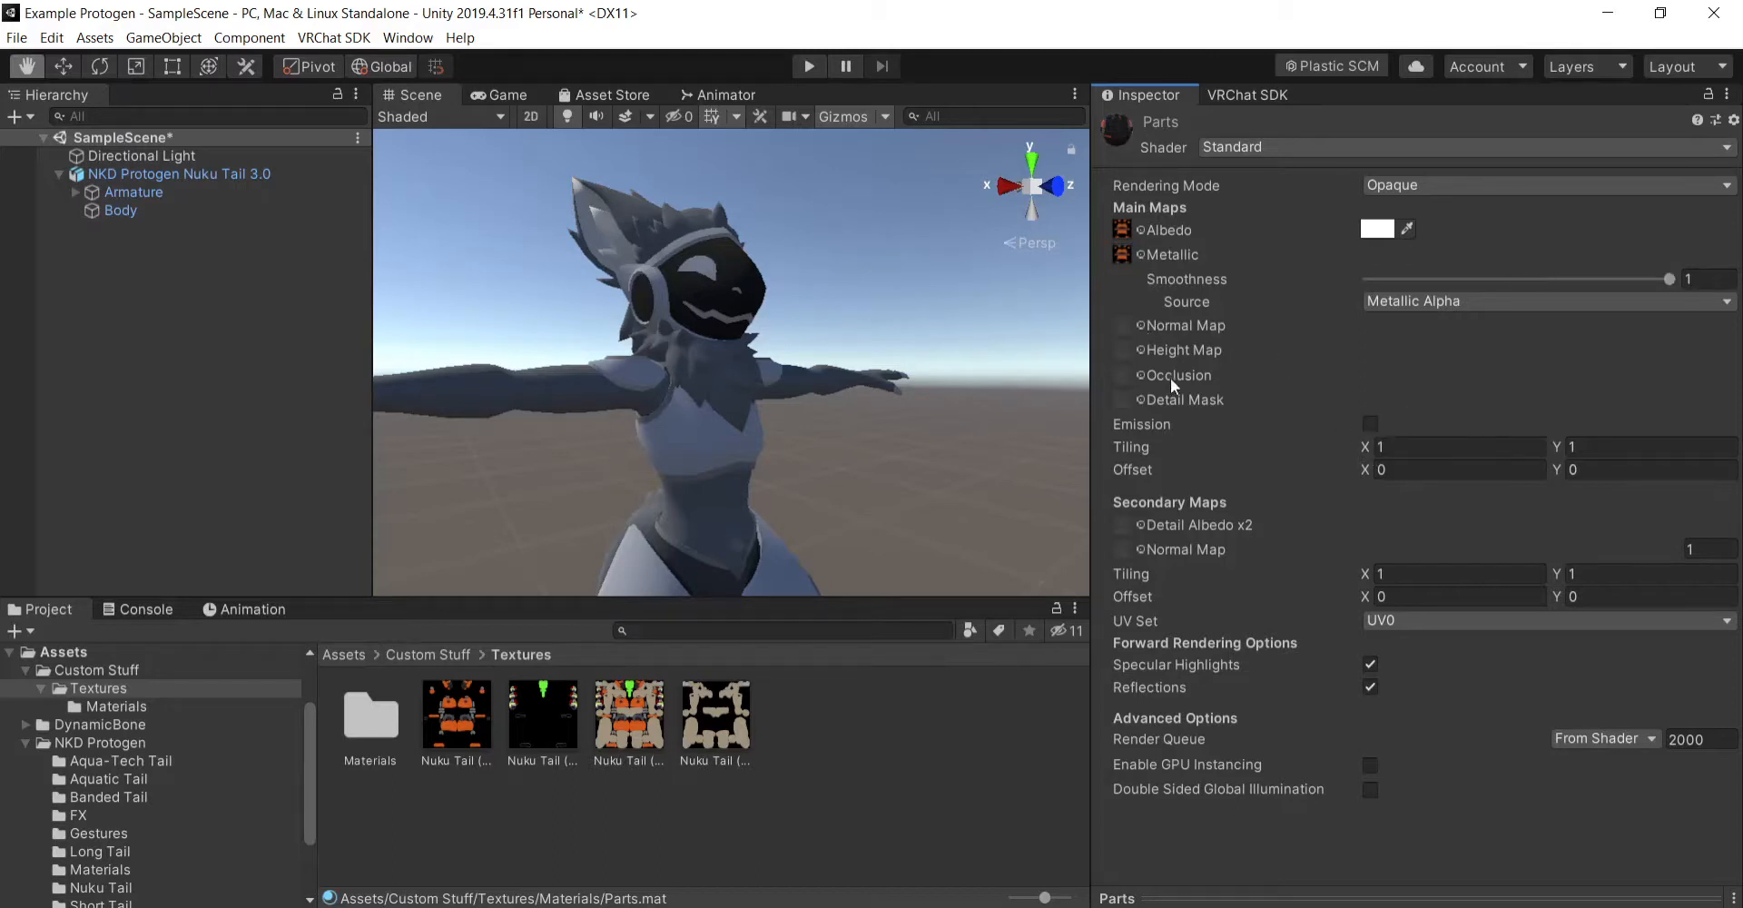
key("ctrl+z")
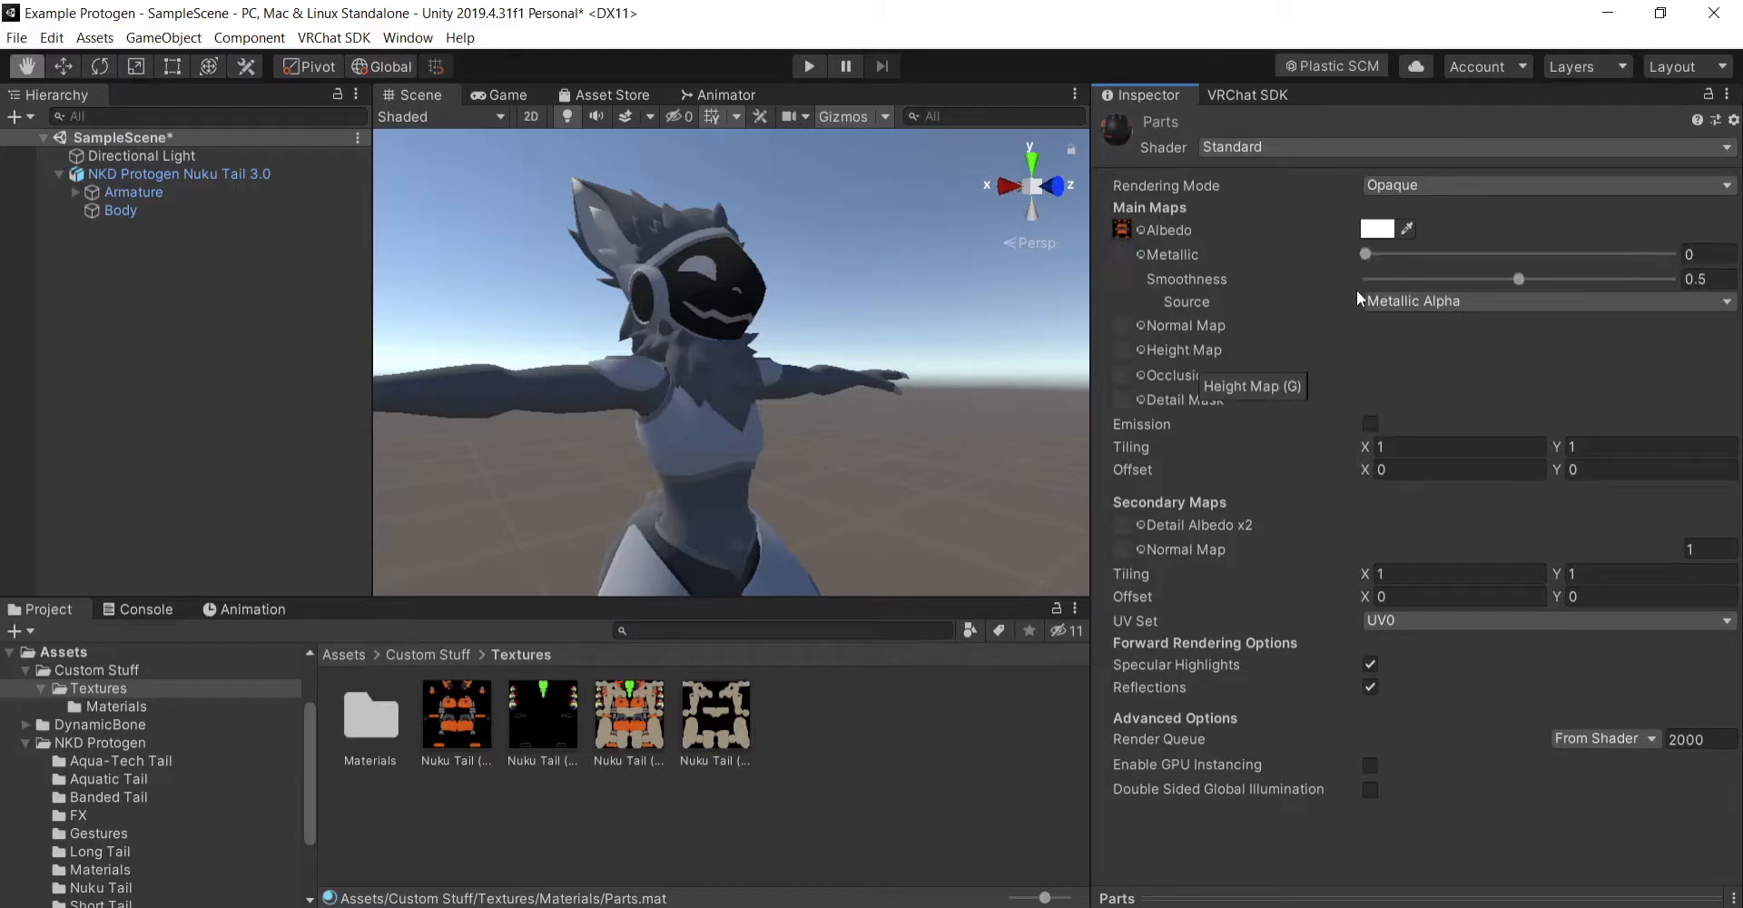
- Set the Parts material's metallic value to 0.5 and its smoothness to 0.75
left_click(1705, 254)
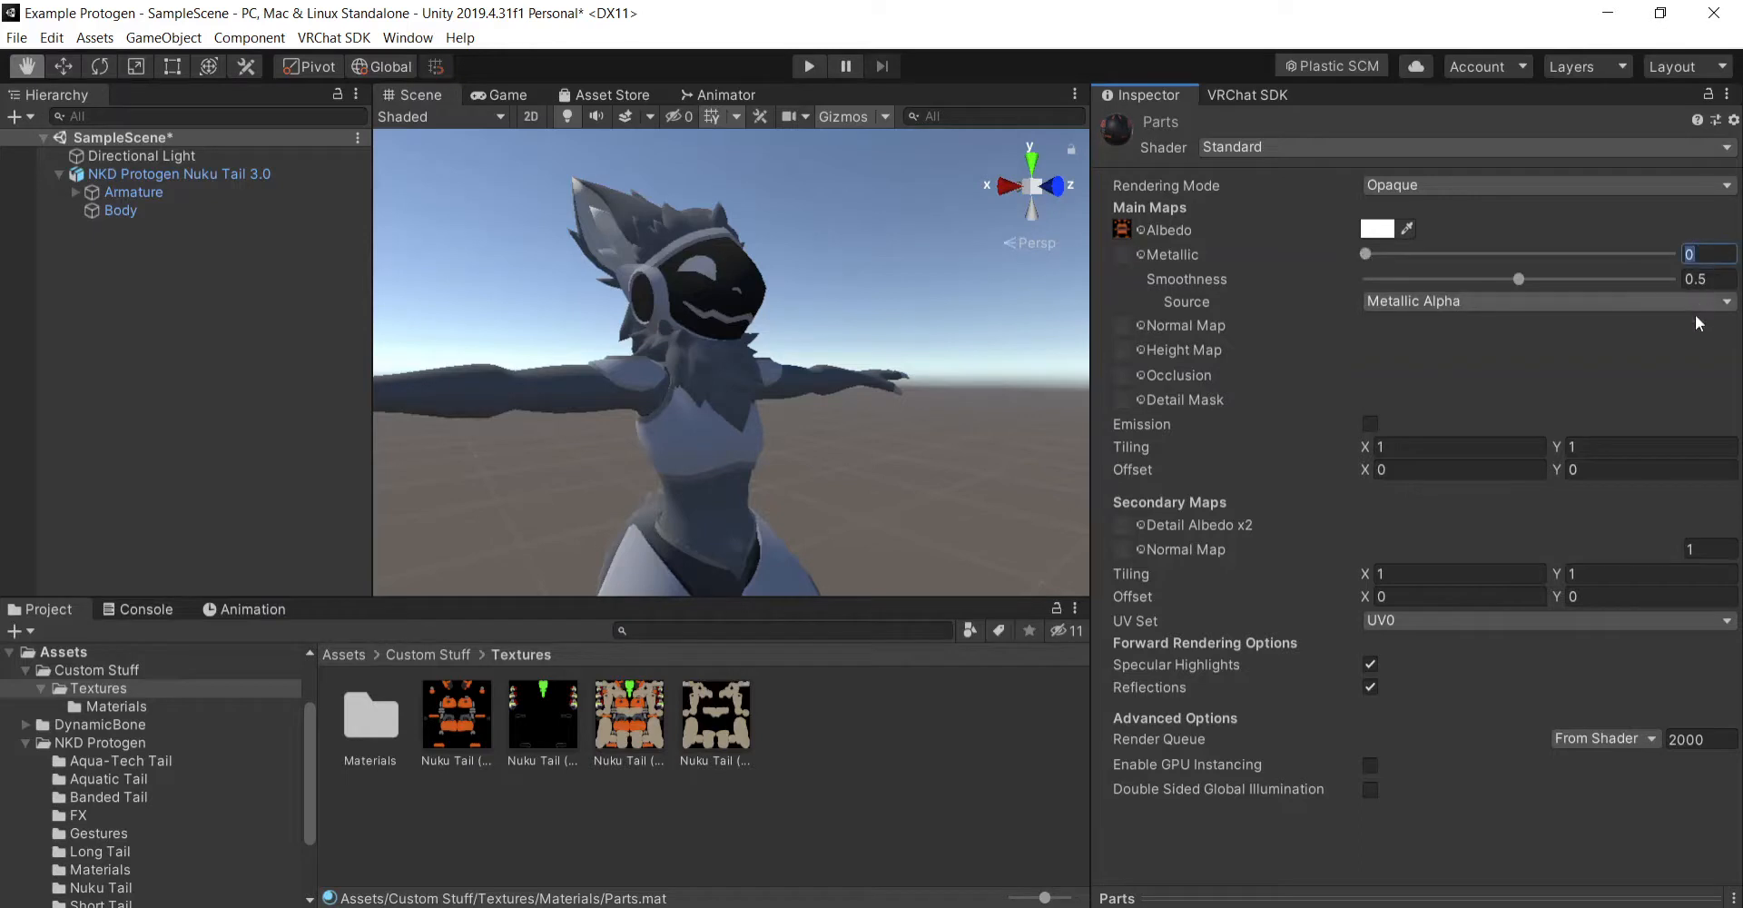
type(".5")
key("Return")
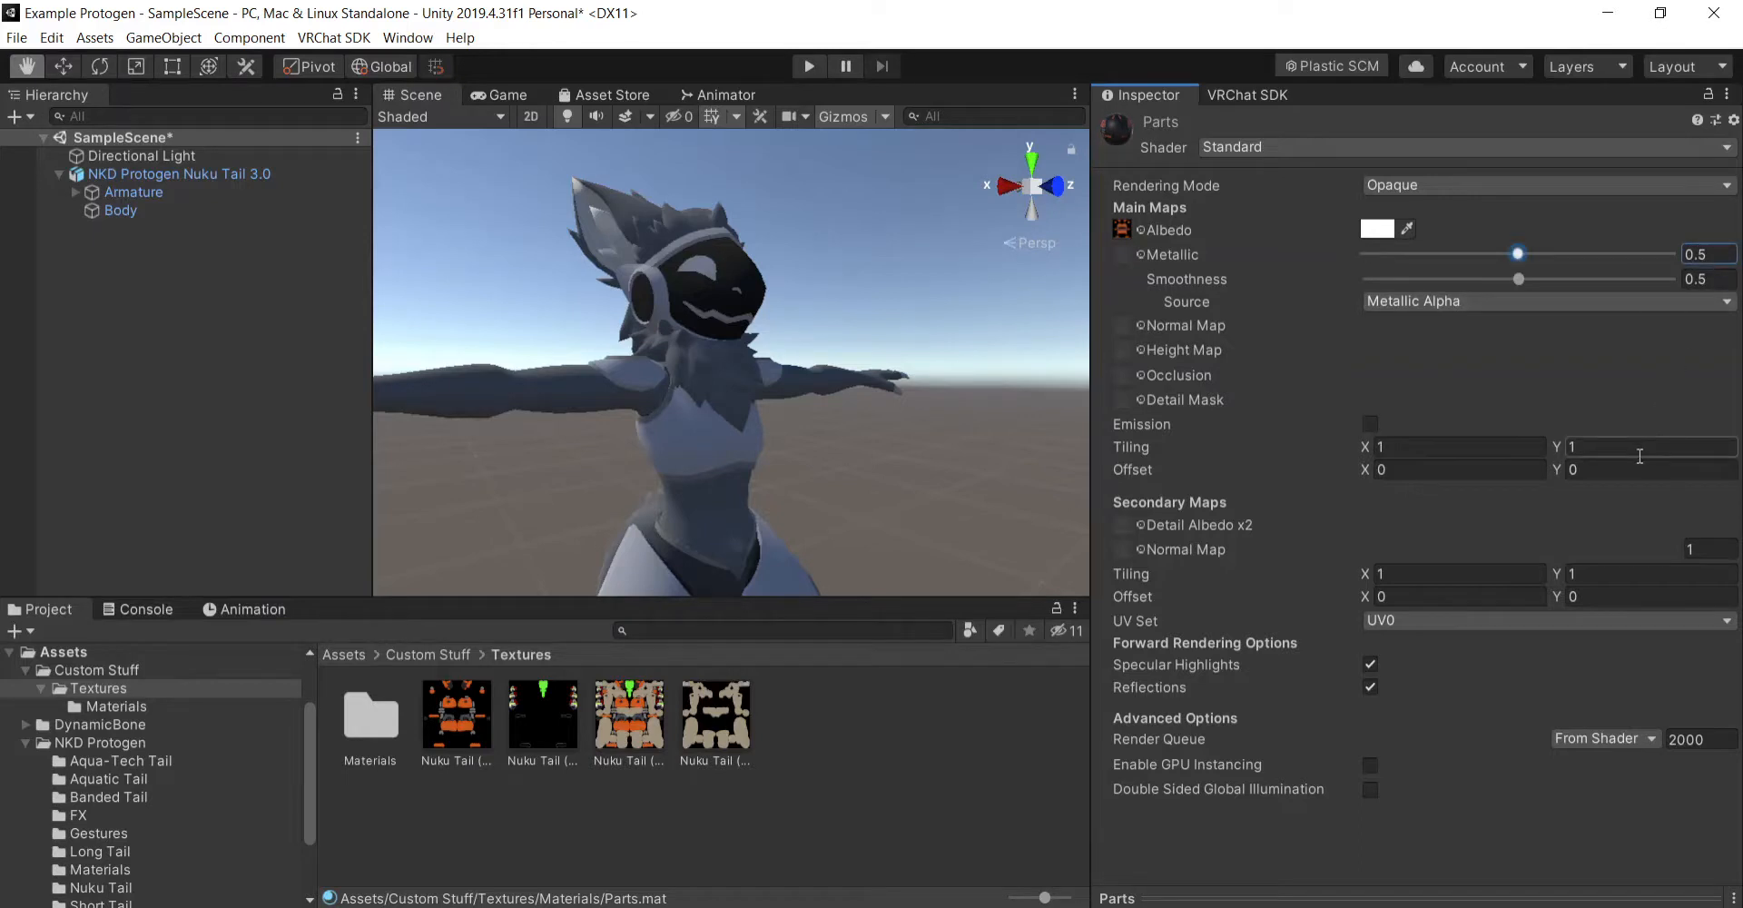
left_click(1705, 278)
type(".")
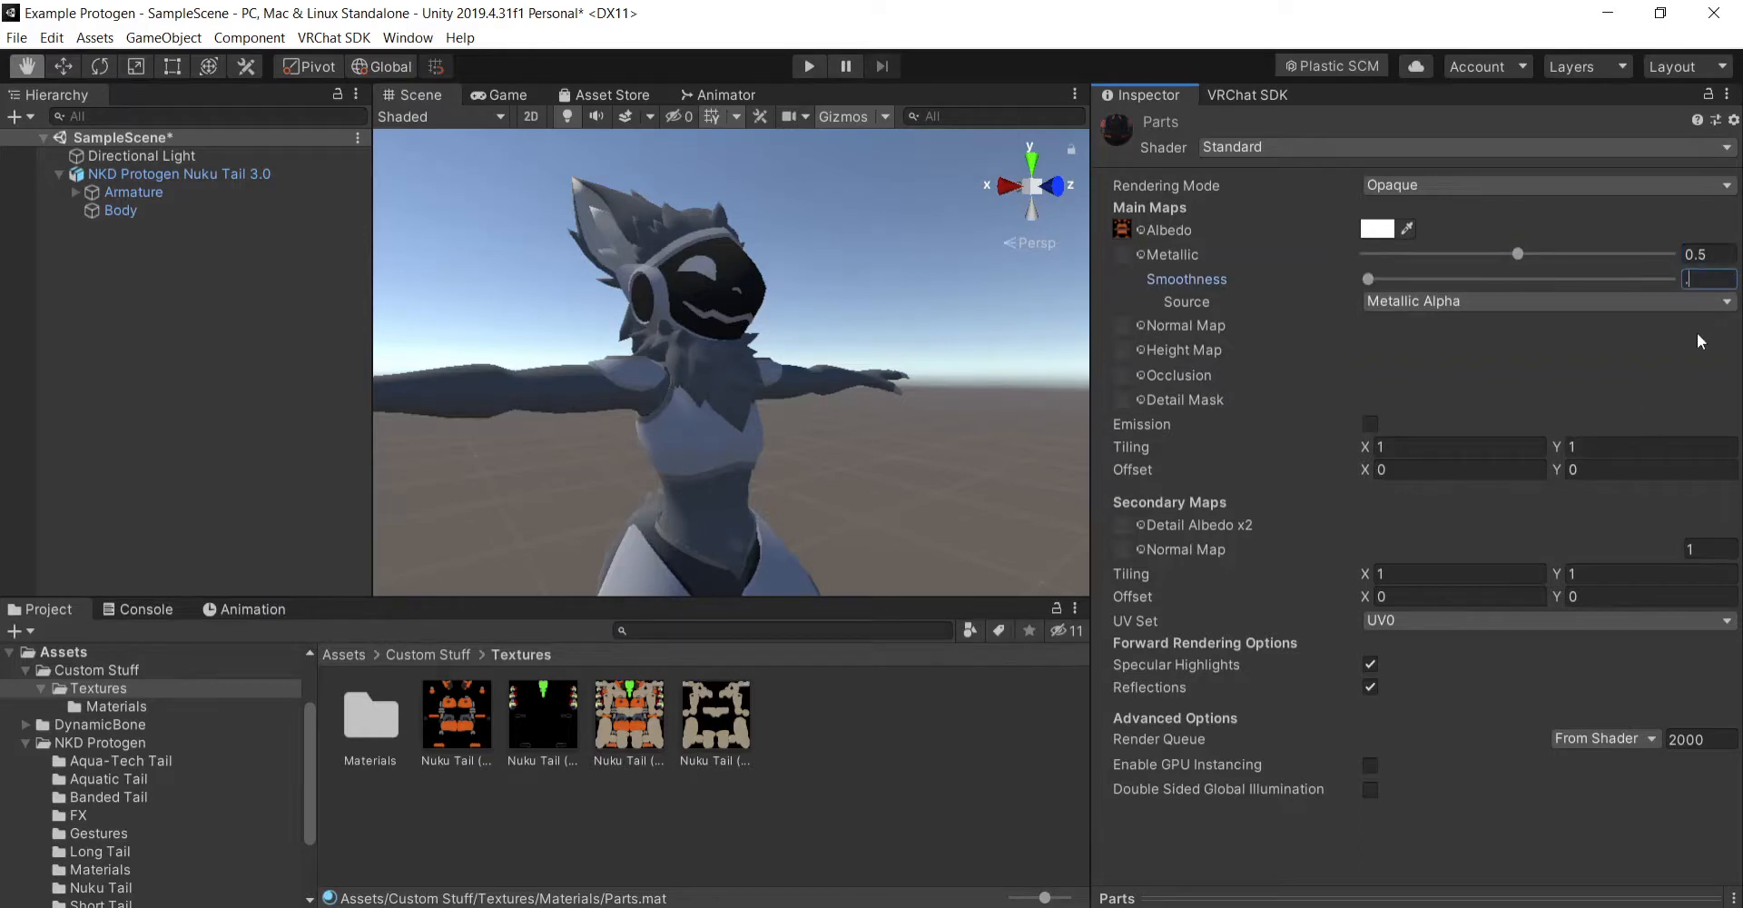
type("75")
key("Return")
- Assign the custom Body, Parts, Extra Screen and Screens materials to the matching material slots of the Body mesh
right_click_drag(984, 464, 919, 479)
double_click(373, 736)
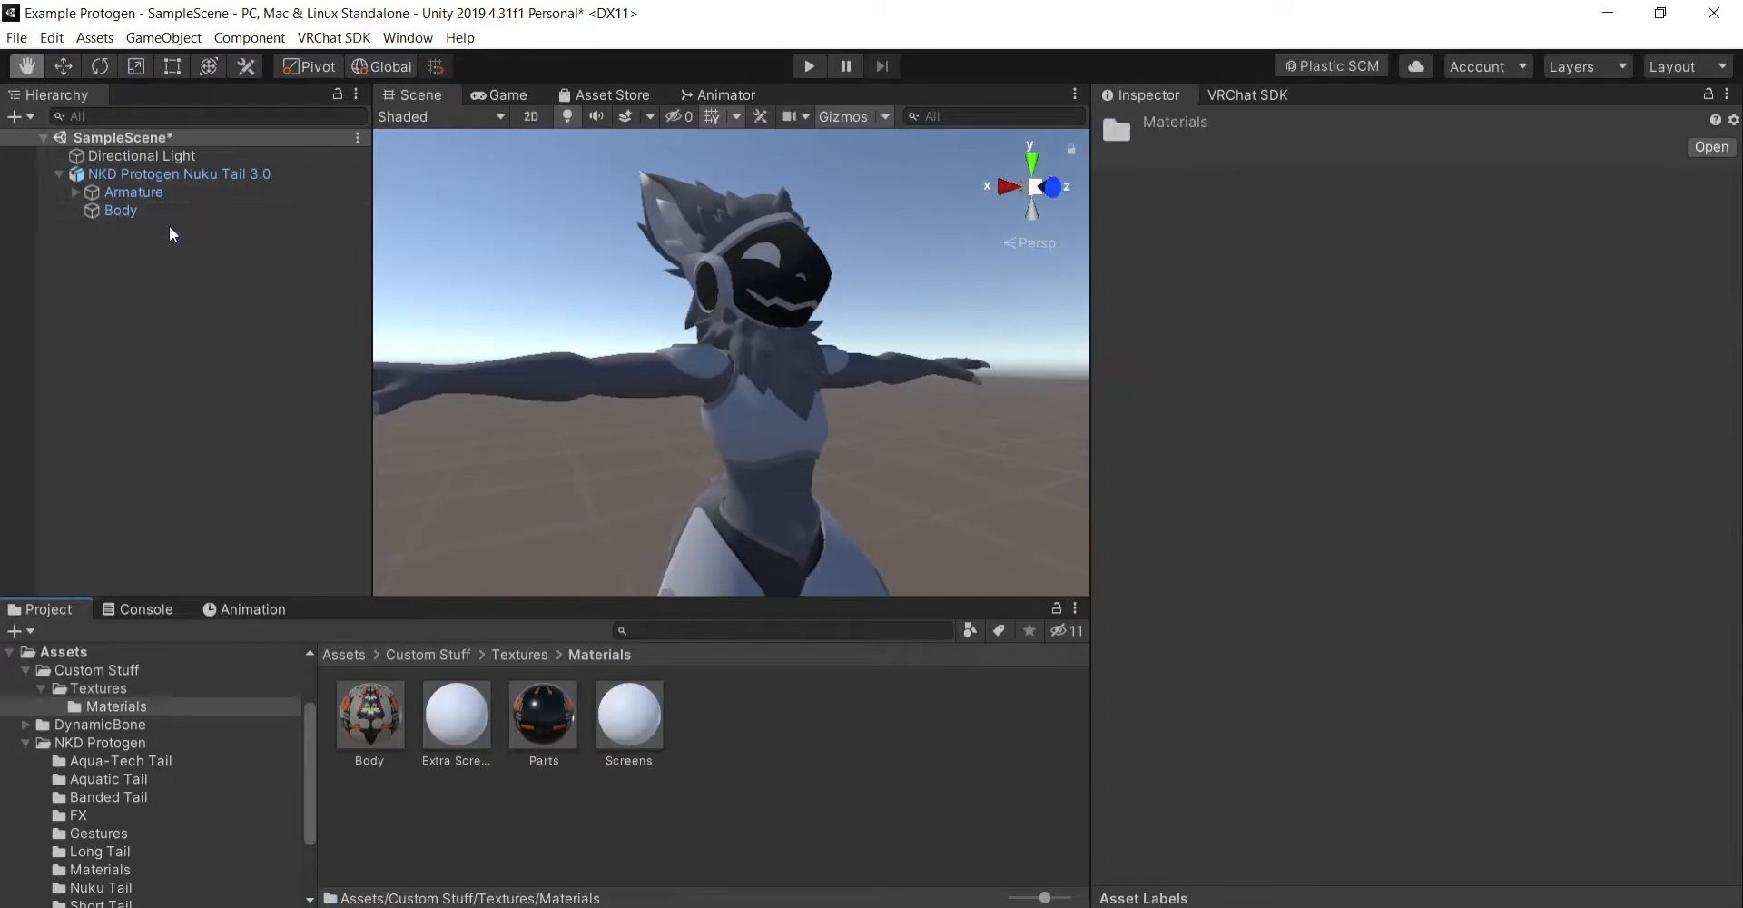
left_click(172, 210)
left_click_drag(369, 715, 1424, 614)
left_click_drag(560, 727, 1512, 595)
left_click_drag(451, 740, 1431, 636)
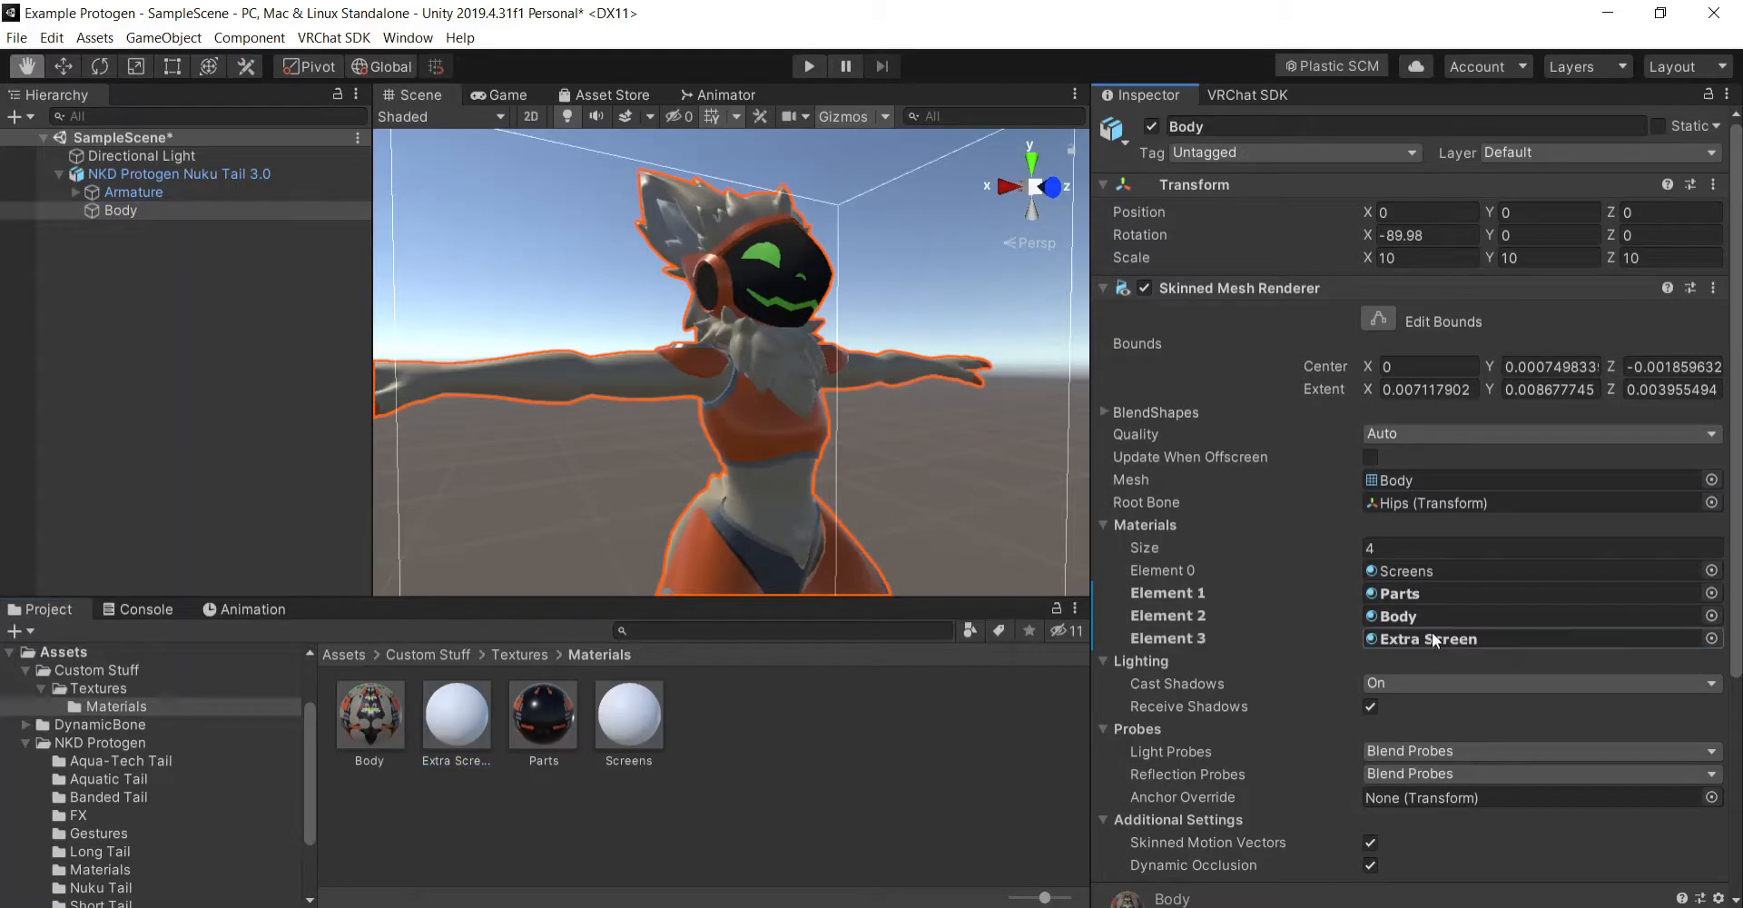
left_click_drag(601, 725, 1502, 574)
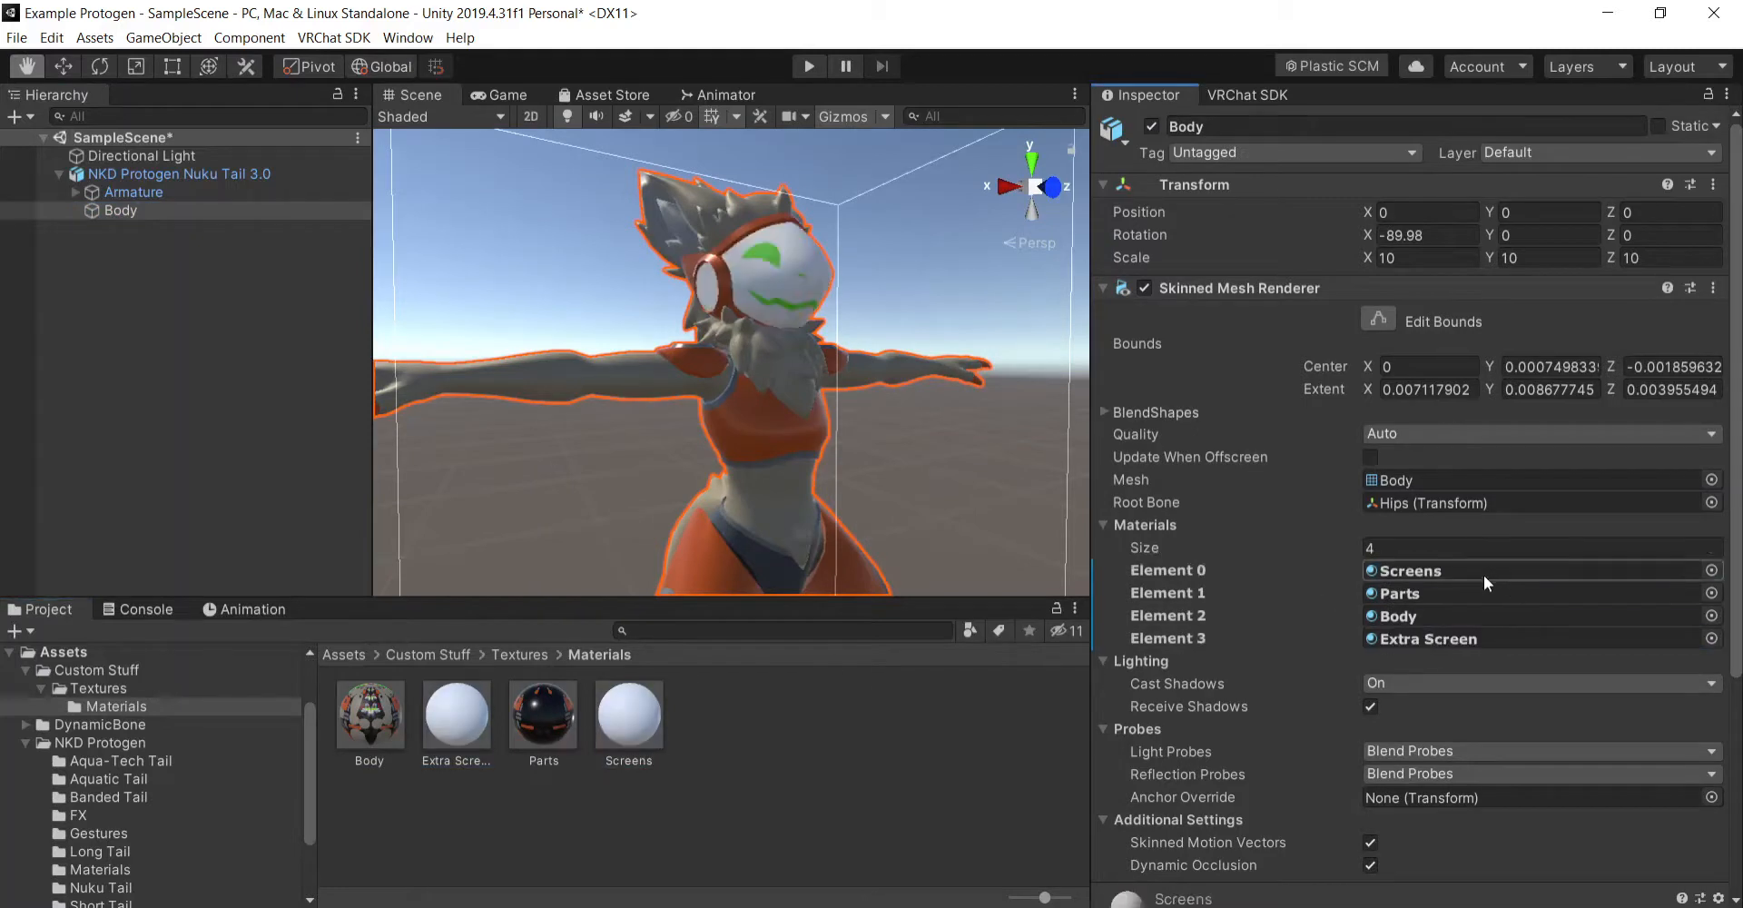
- Apply the black Nuku Tail texture with the green face markings as the Screens material's albedo map
left_click(610, 715)
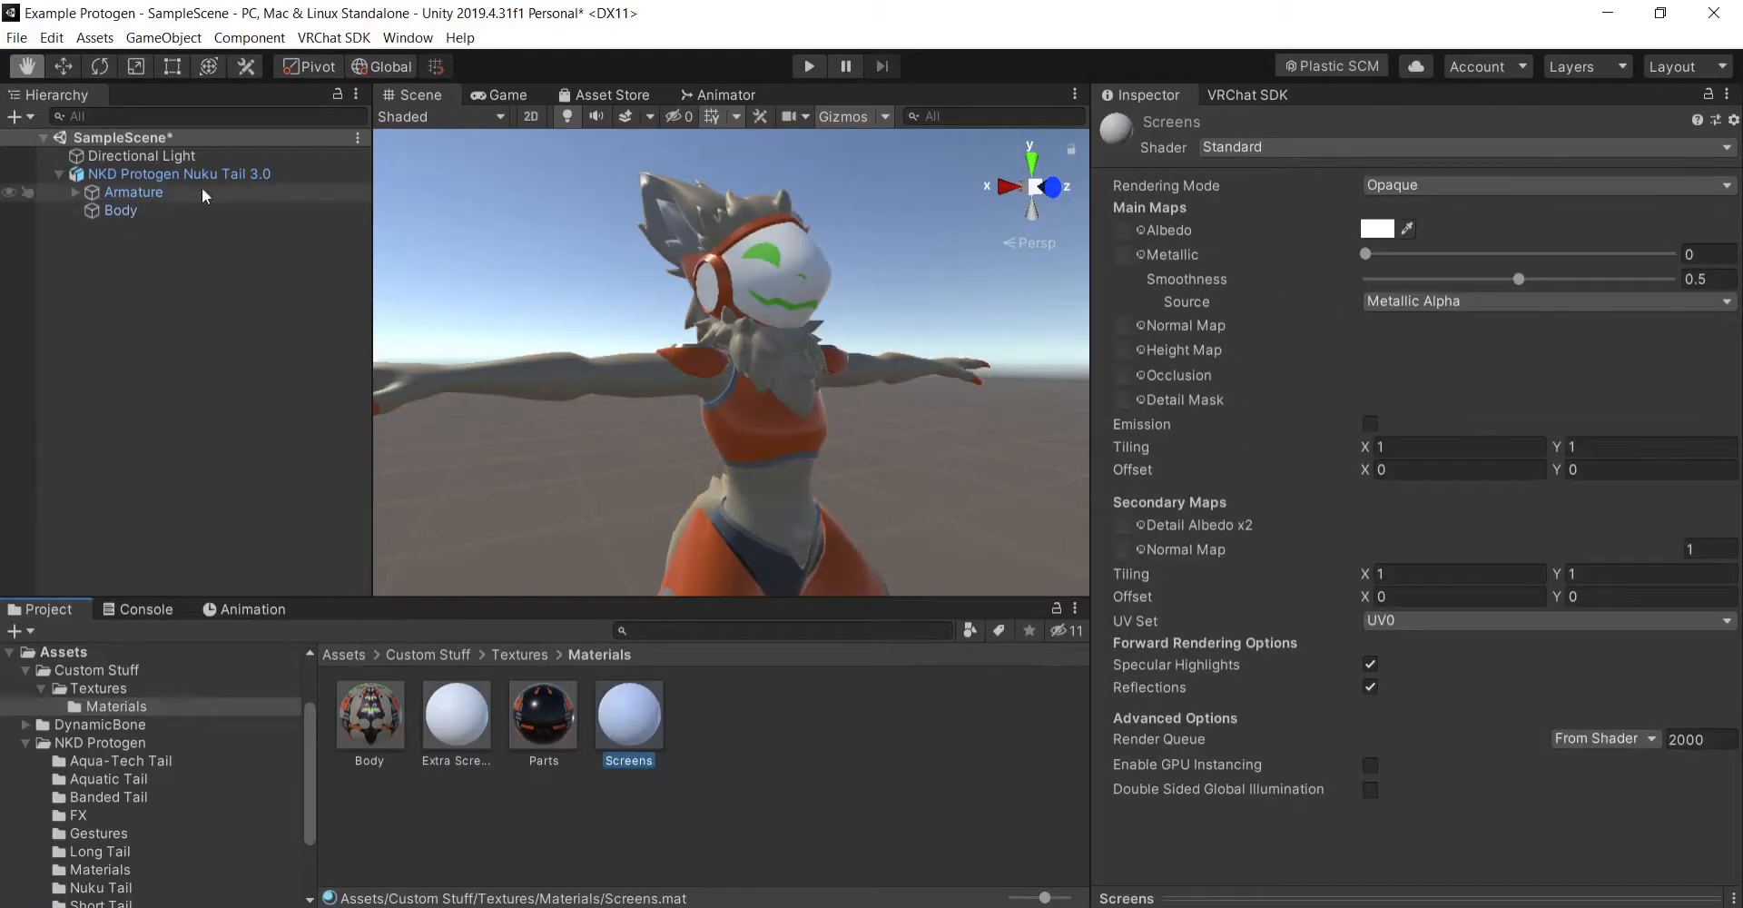
left_click(511, 654)
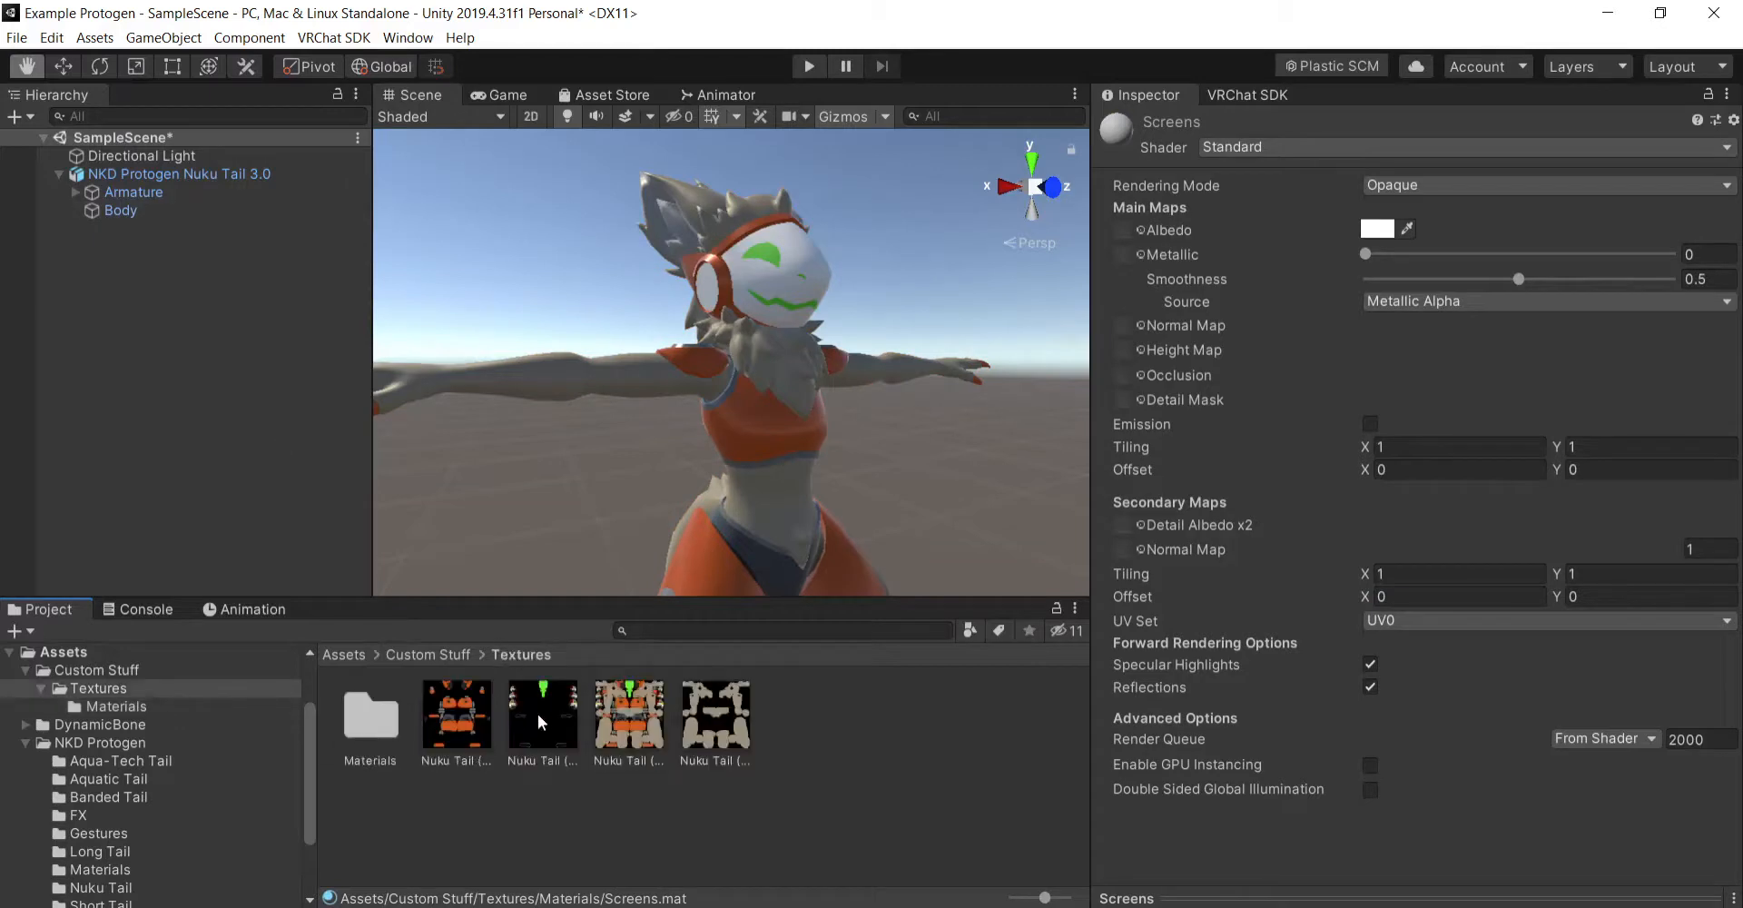
left_click_drag(543, 717, 1136, 230)
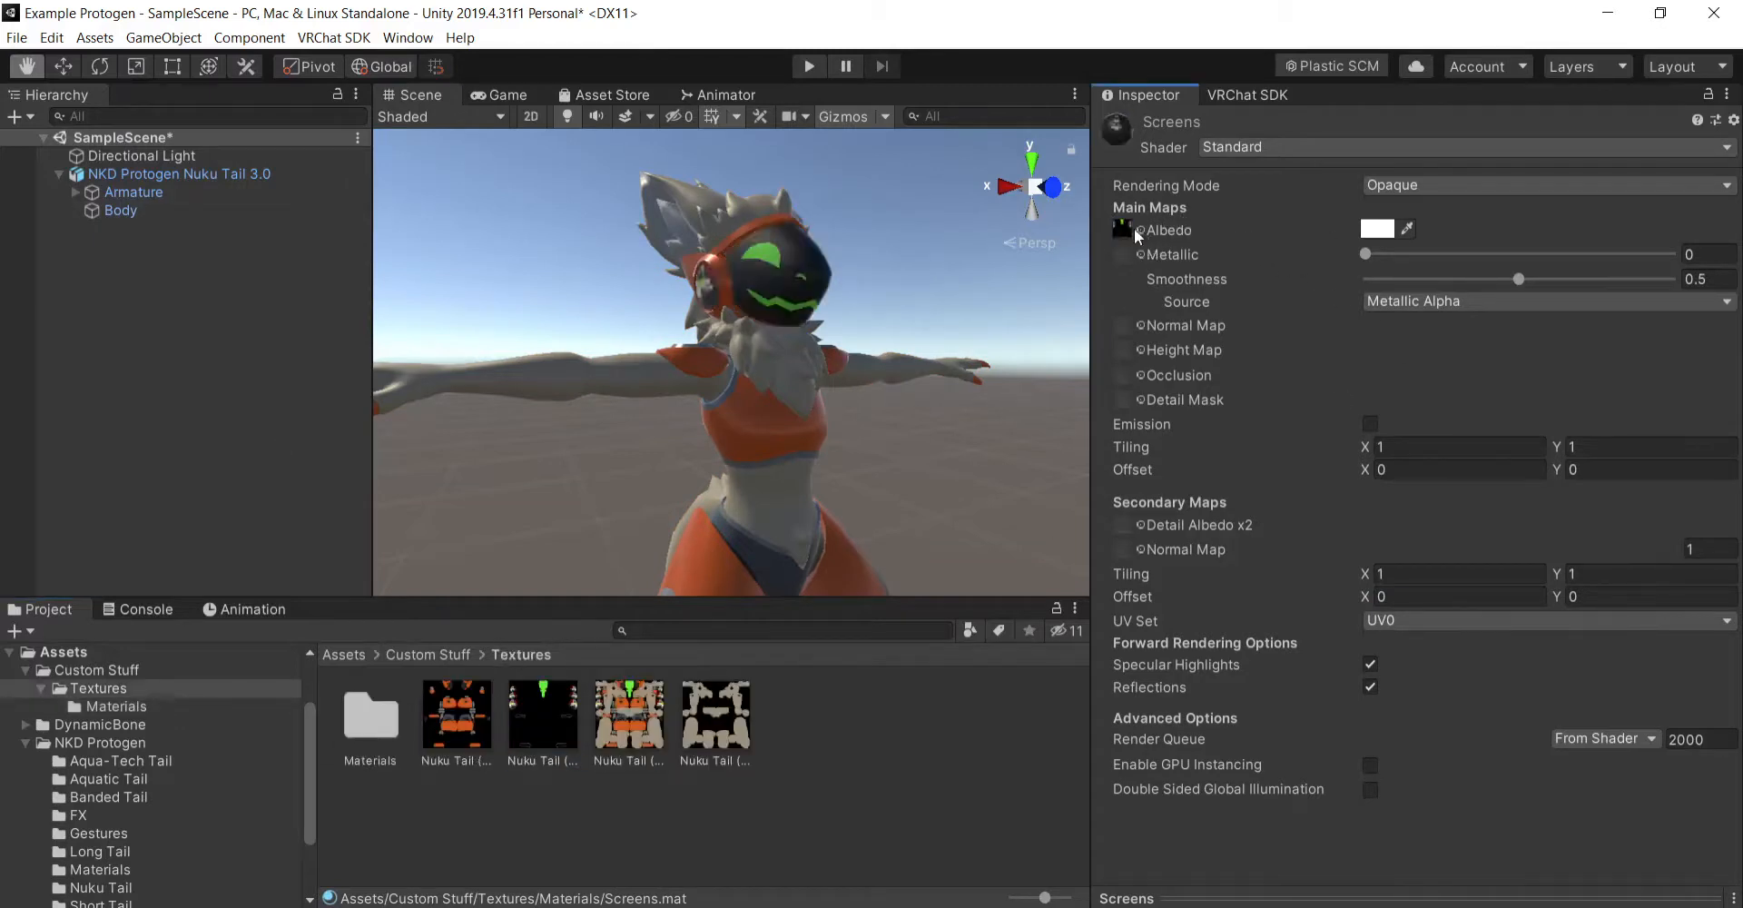
- Examine the textured avatar's visor, ear screens and shoulder screens from several angles
scroll(932, 434, "down", 4)
scroll(937, 421, "up", 4)
left_click_drag(937, 421, 743, 455)
right_click_drag(744, 455, 907, 468)
left_click_drag(907, 468, 988, 514)
right_click_drag(988, 514, 841, 472)
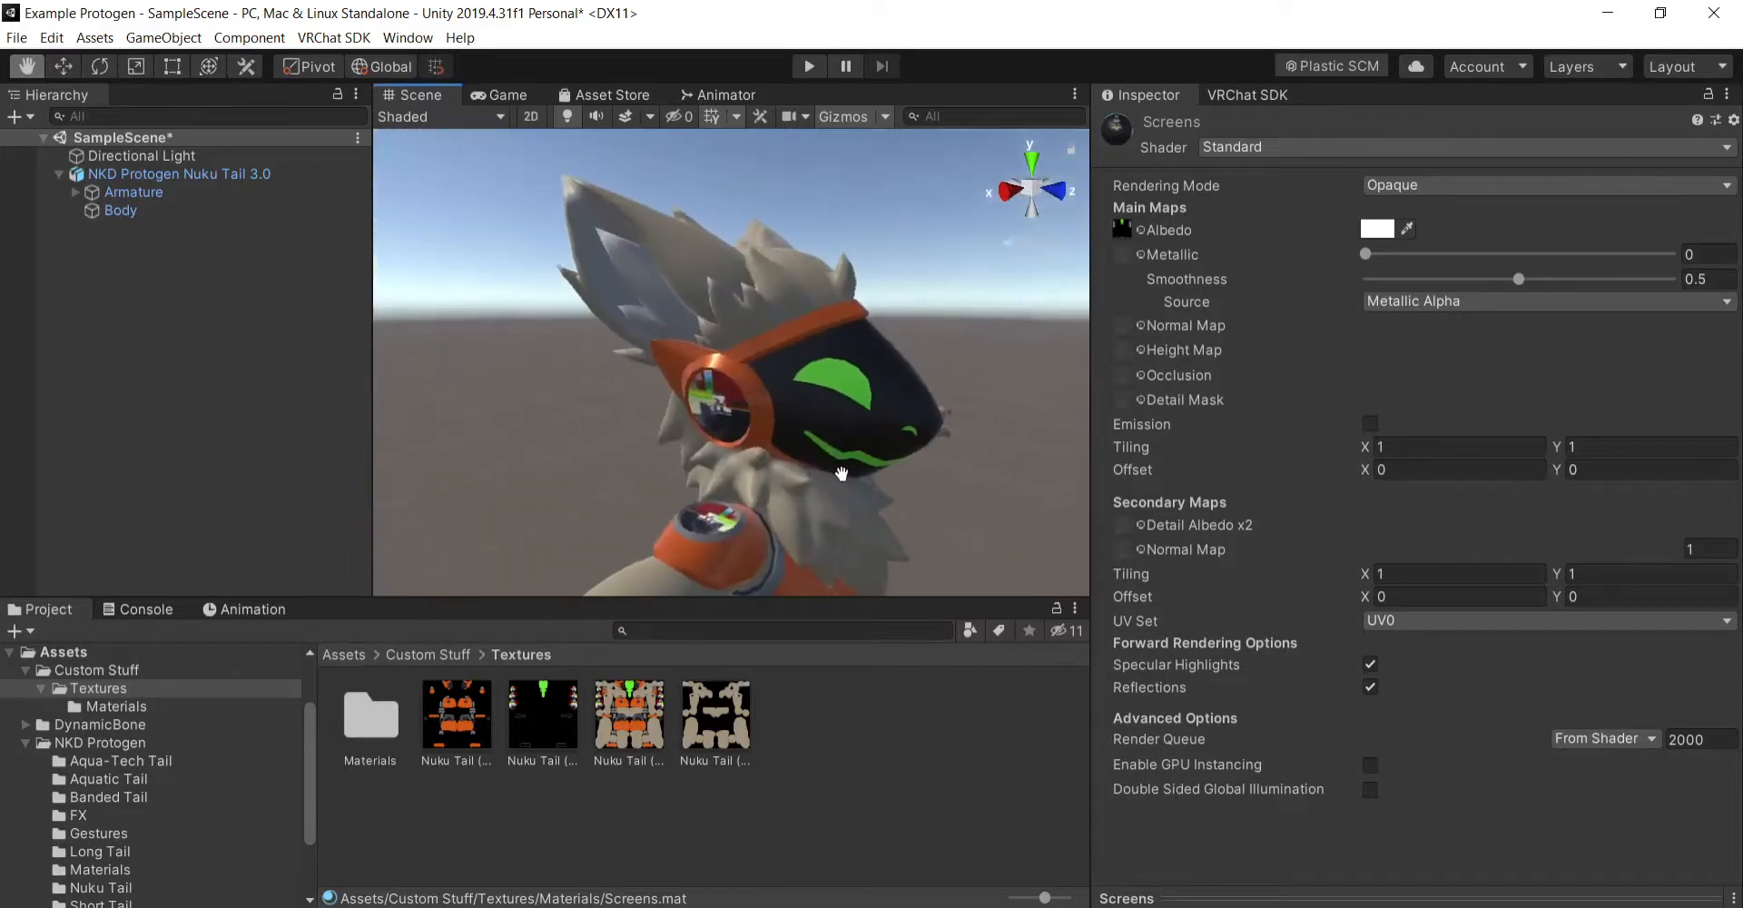
left_click_drag(841, 472, 801, 448)
right_click_drag(802, 448, 905, 498)
left_click_drag(905, 498, 860, 475)
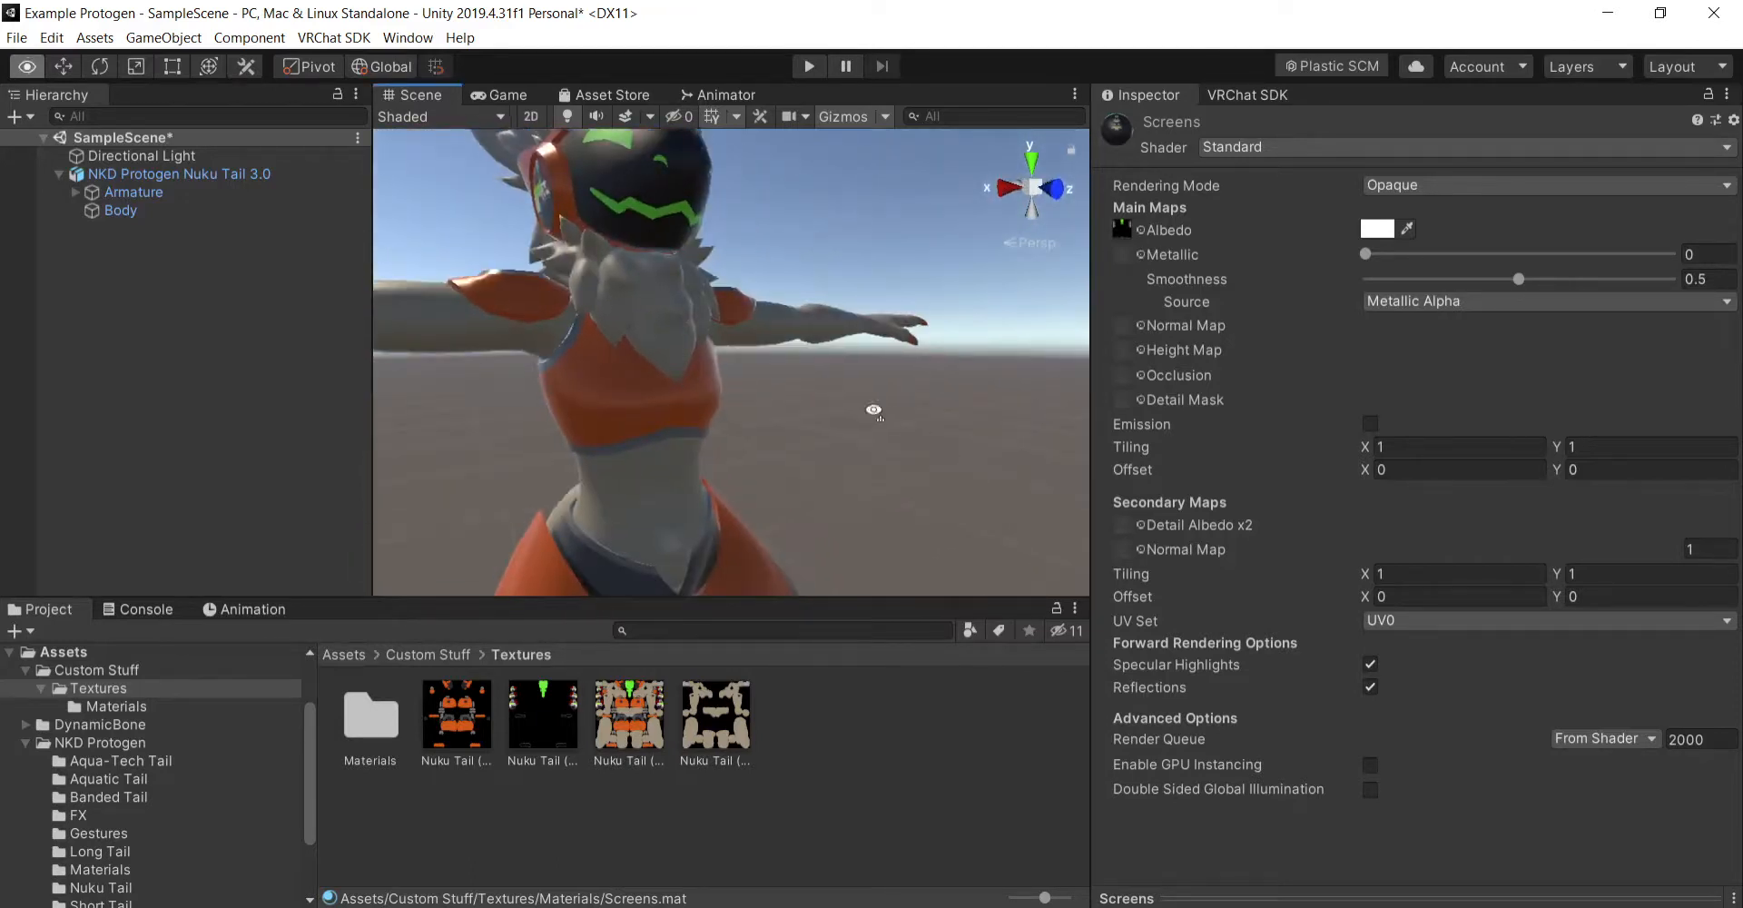
right_click_drag(872, 409, 826, 424)
left_click_drag(825, 424, 876, 478)
right_click_drag(879, 483, 918, 487)
left_click_drag(918, 487, 953, 482)
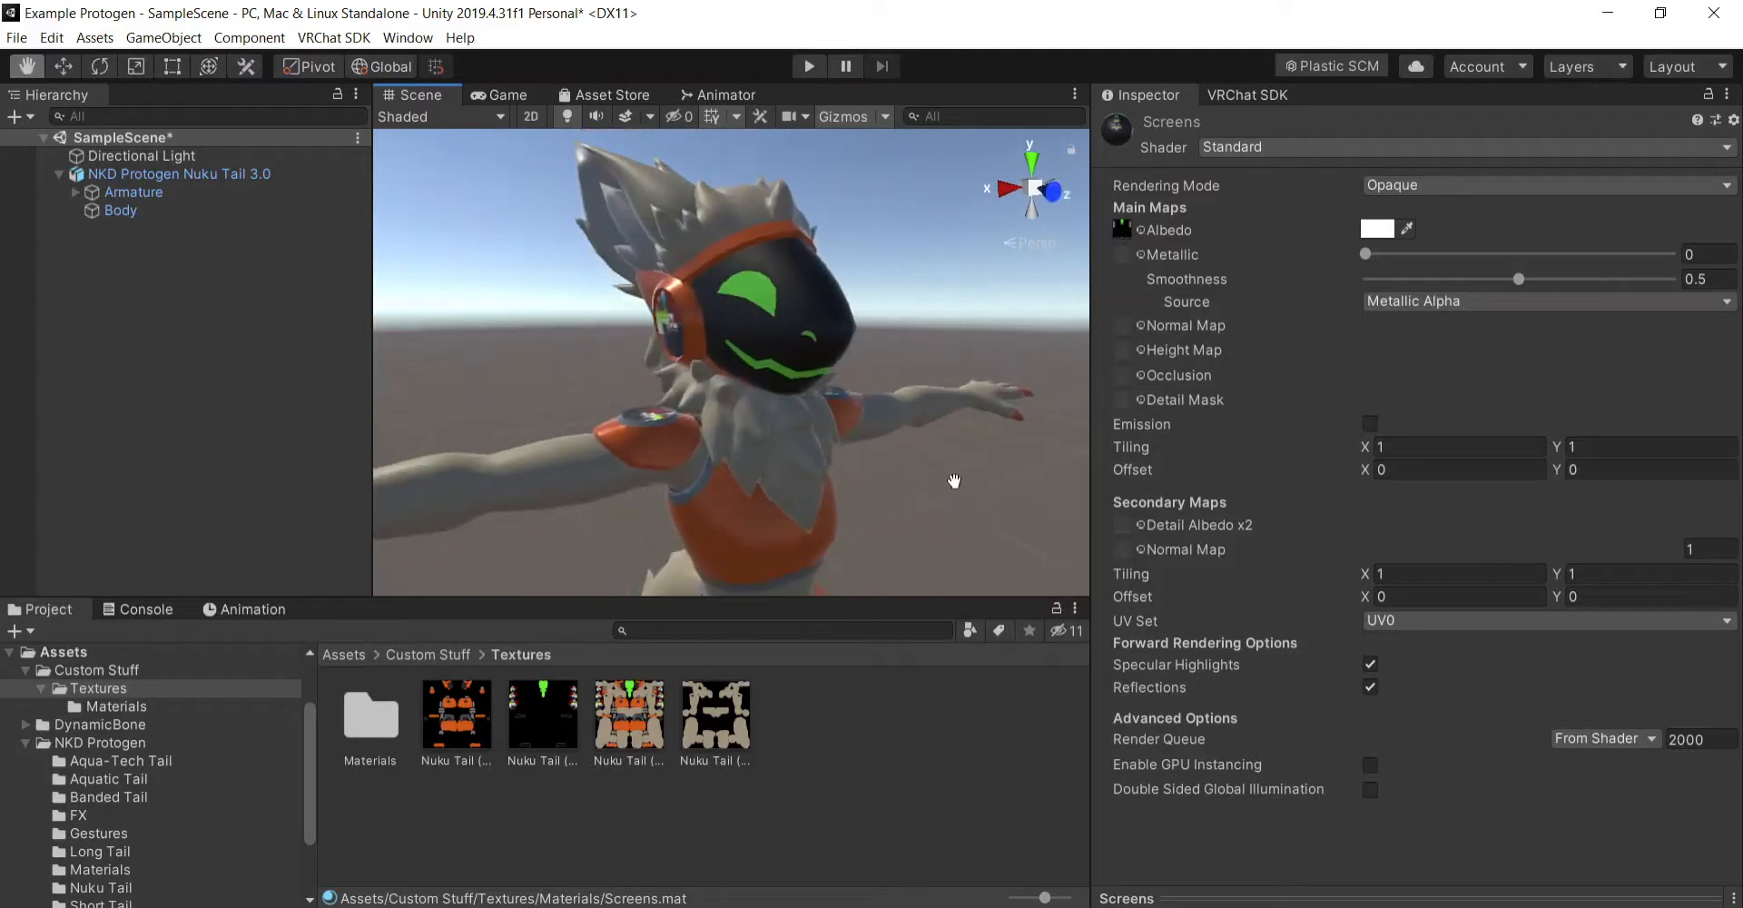
right_click_drag(940, 476, 973, 461)
left_click_drag(973, 461, 986, 437)
right_click_drag(986, 438, 909, 430)
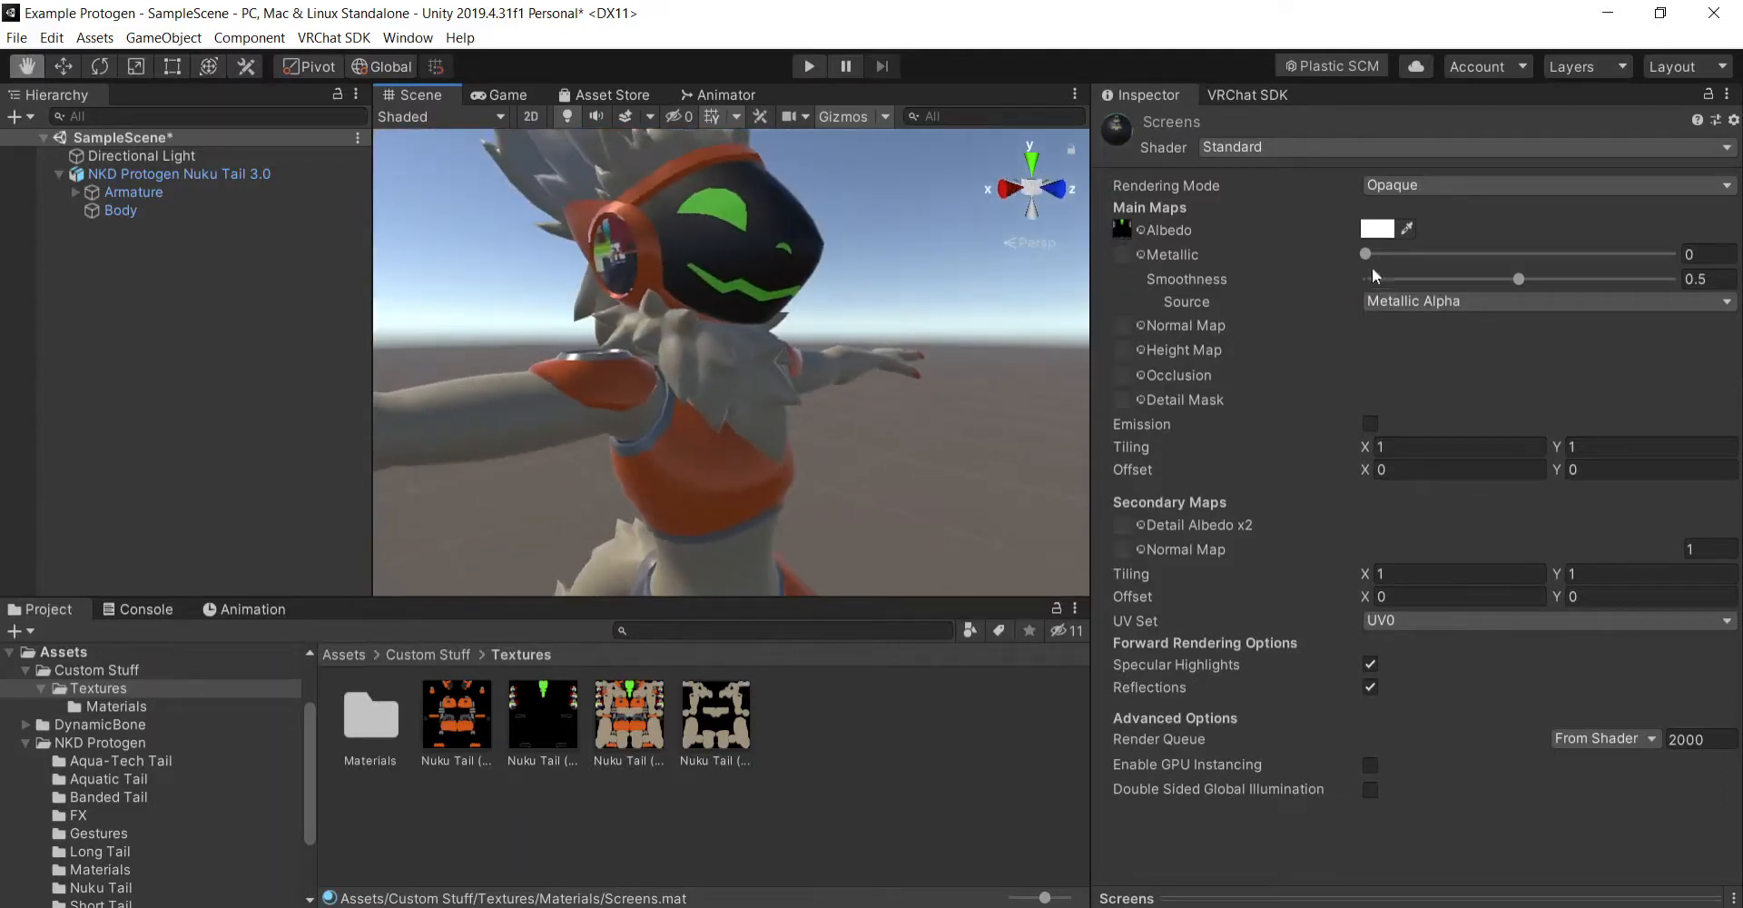
- Set the Screens material's metallic value to 0.5 and its smoothness to 0.75
mouse_move(1368, 255)
left_mouse_down()
mouse_move(1685, 261)
mouse_move(1344, 254)
mouse_move(1689, 257)
mouse_move(1358, 258)
left_mouse_up()
left_click(1719, 254)
type("0.5")
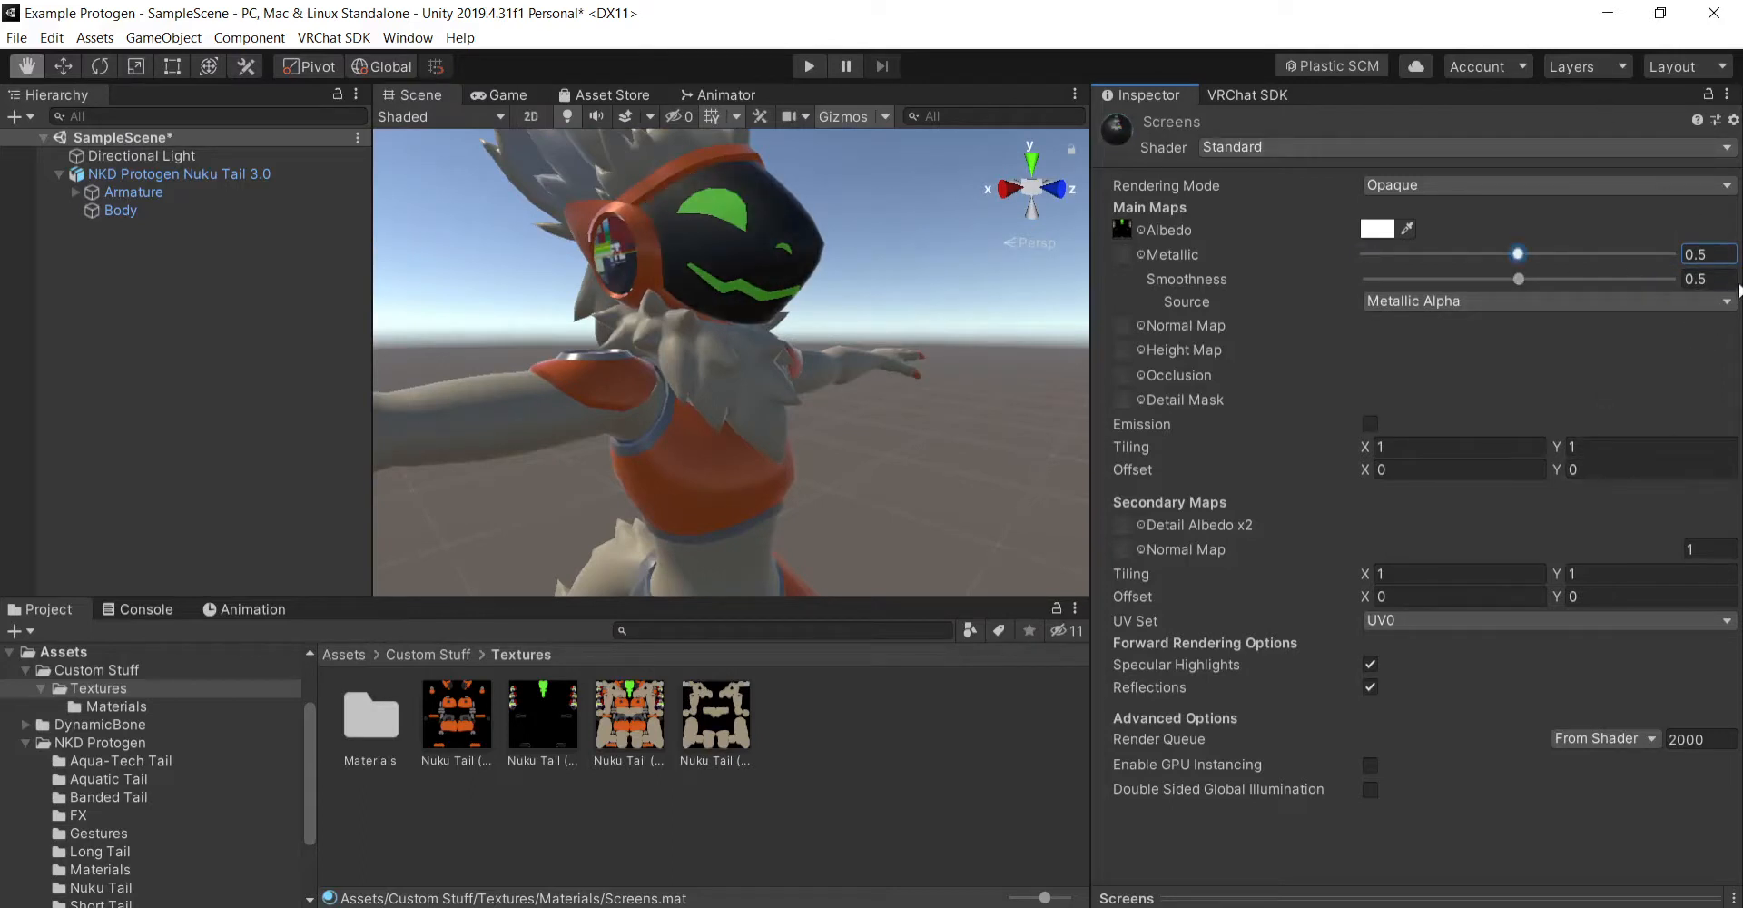
key("Tab")
type("0.75")
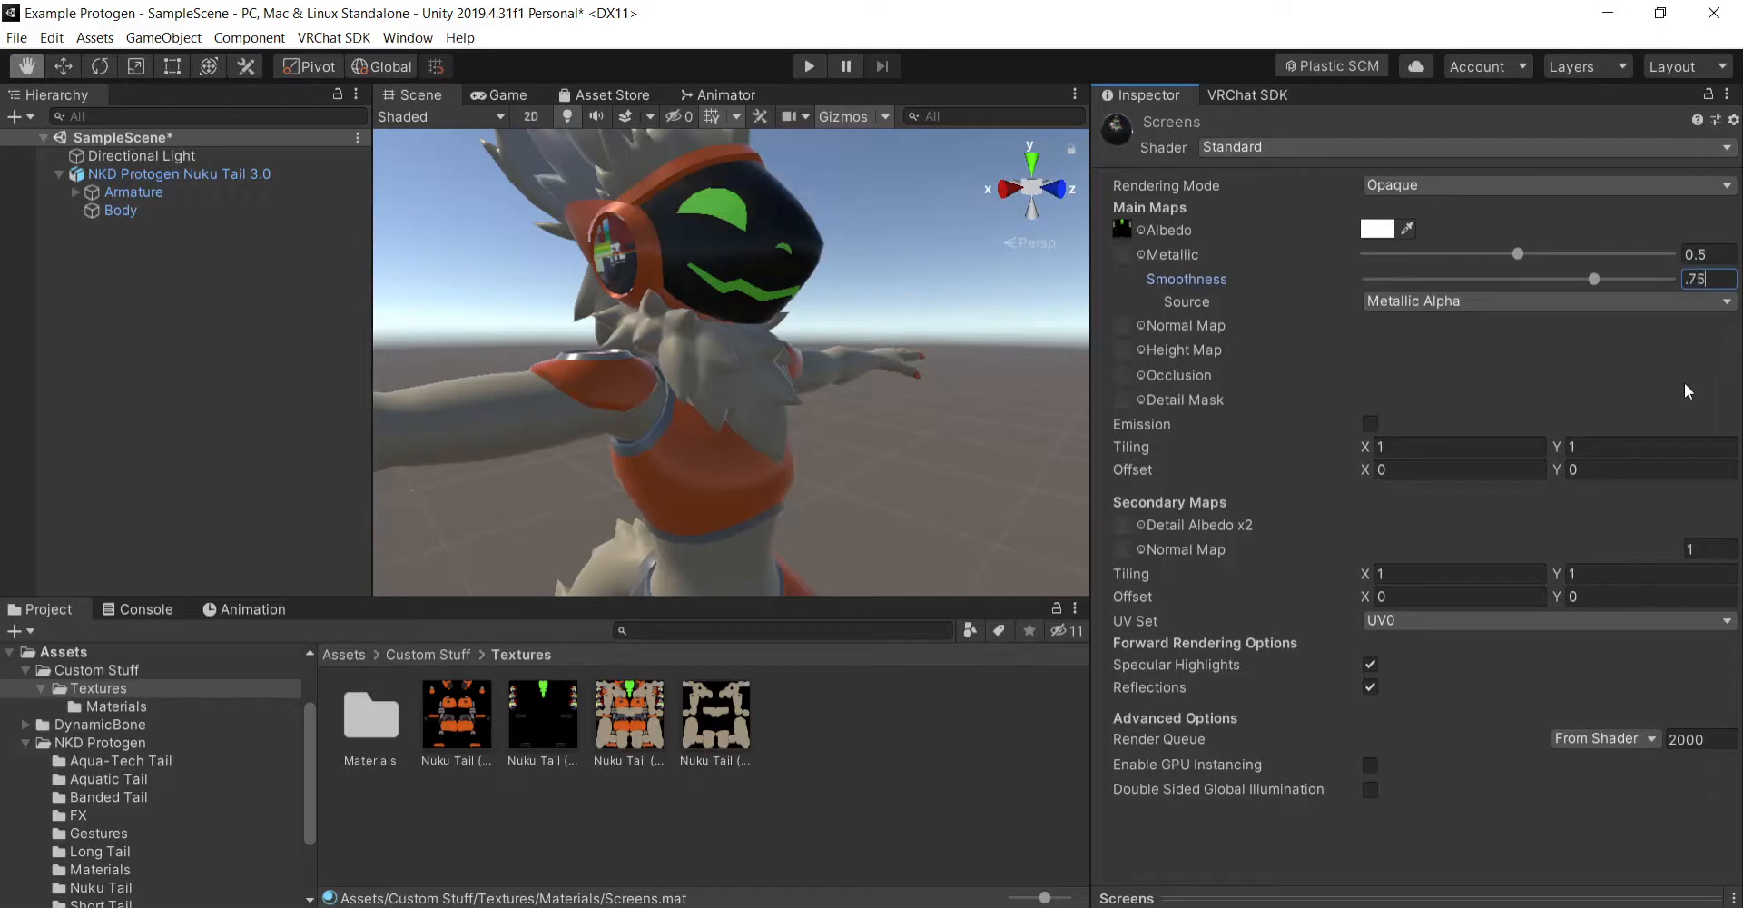
- Try enabling emission on the Screens material with the black-and-green Nuku Tail texture as its emission map
left_click(1370, 424)
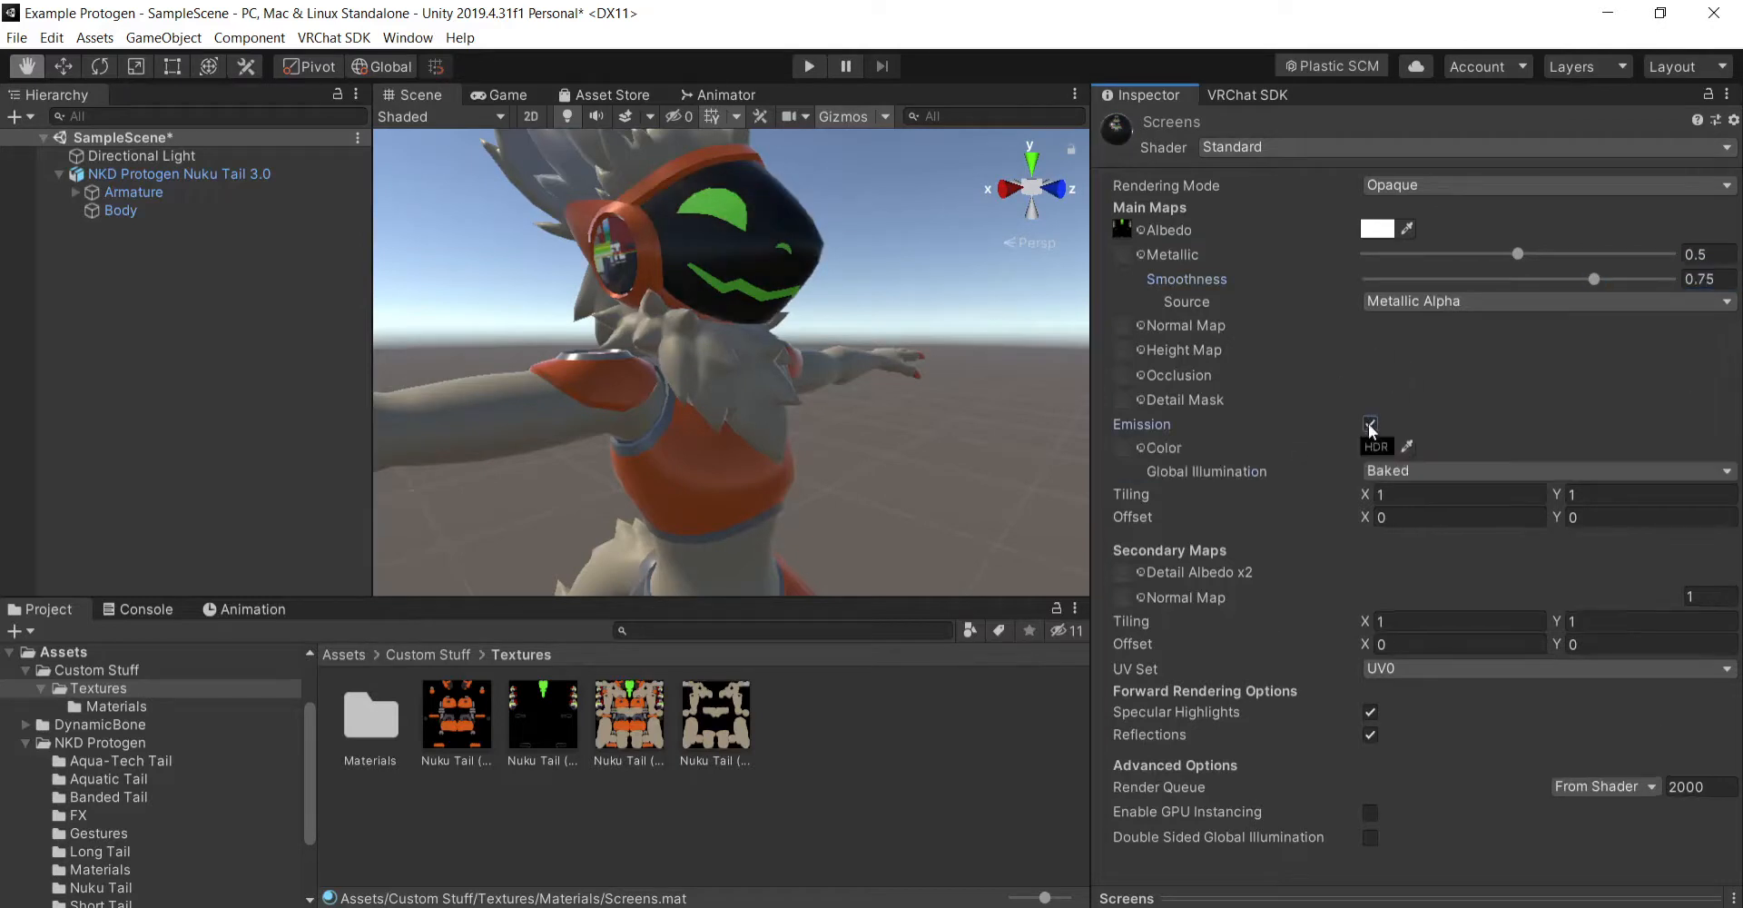
left_click_drag(543, 717, 1123, 446)
scroll(928, 489, "up", 1)
scroll(919, 499, "down", 1)
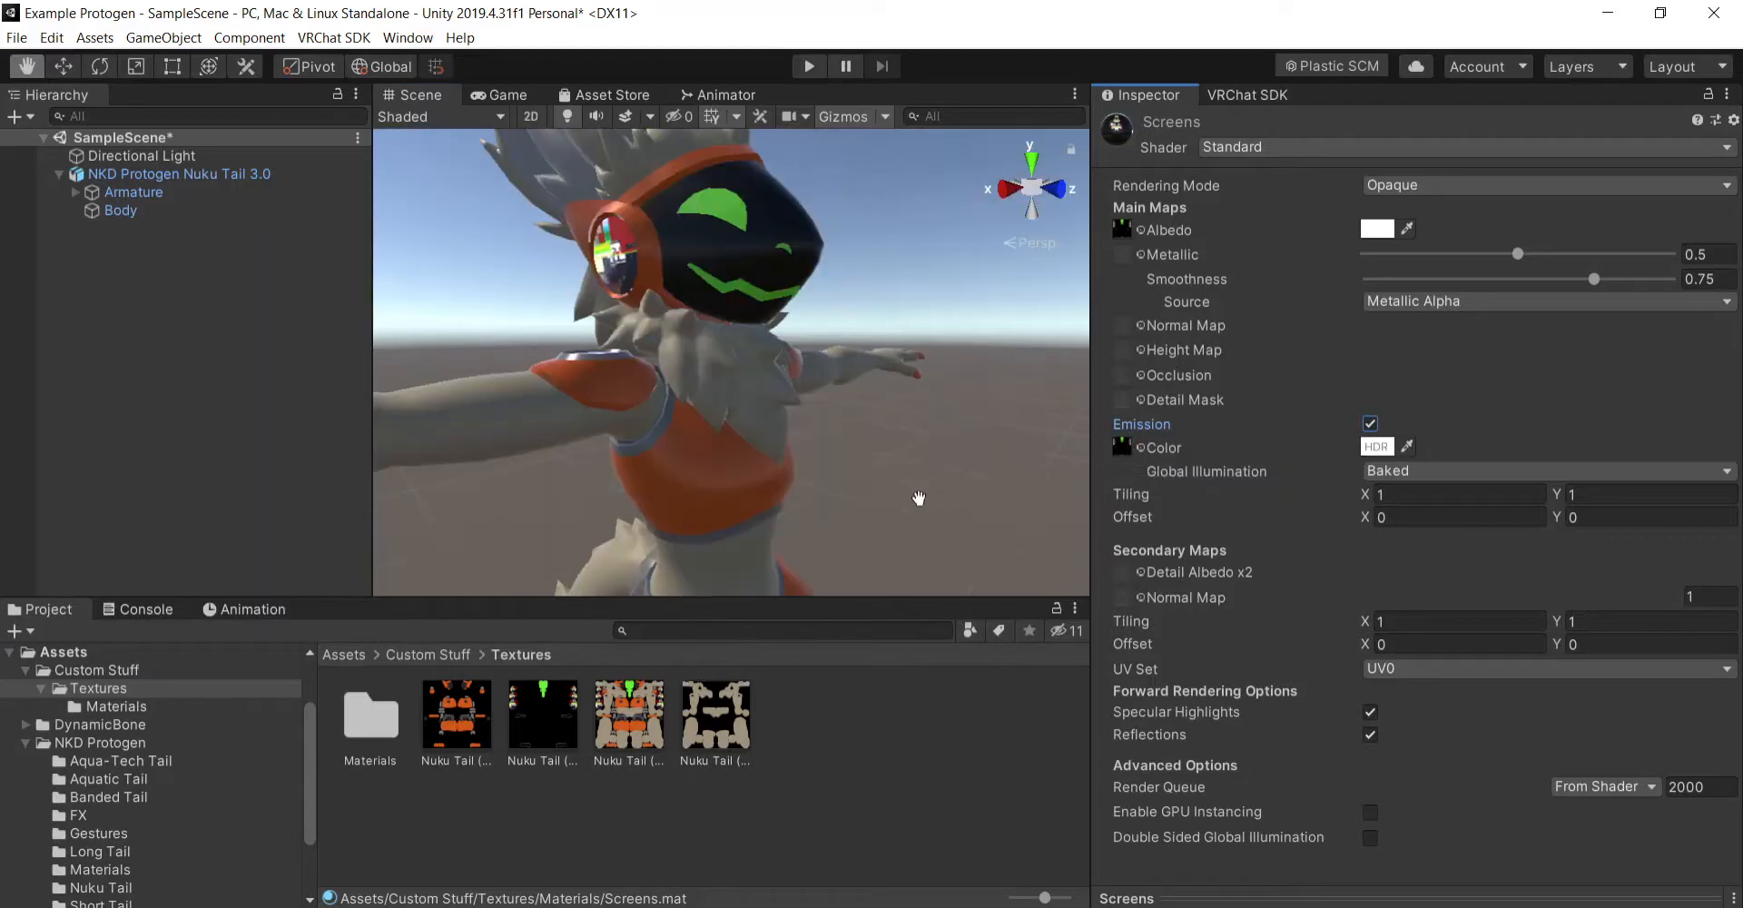
right_click_drag(918, 500, 883, 524)
left_click_drag(846, 536, 948, 520, "alt")
- Undo the Screens material's emission map, emission setting and last smoothness change
key("ctrl+z")
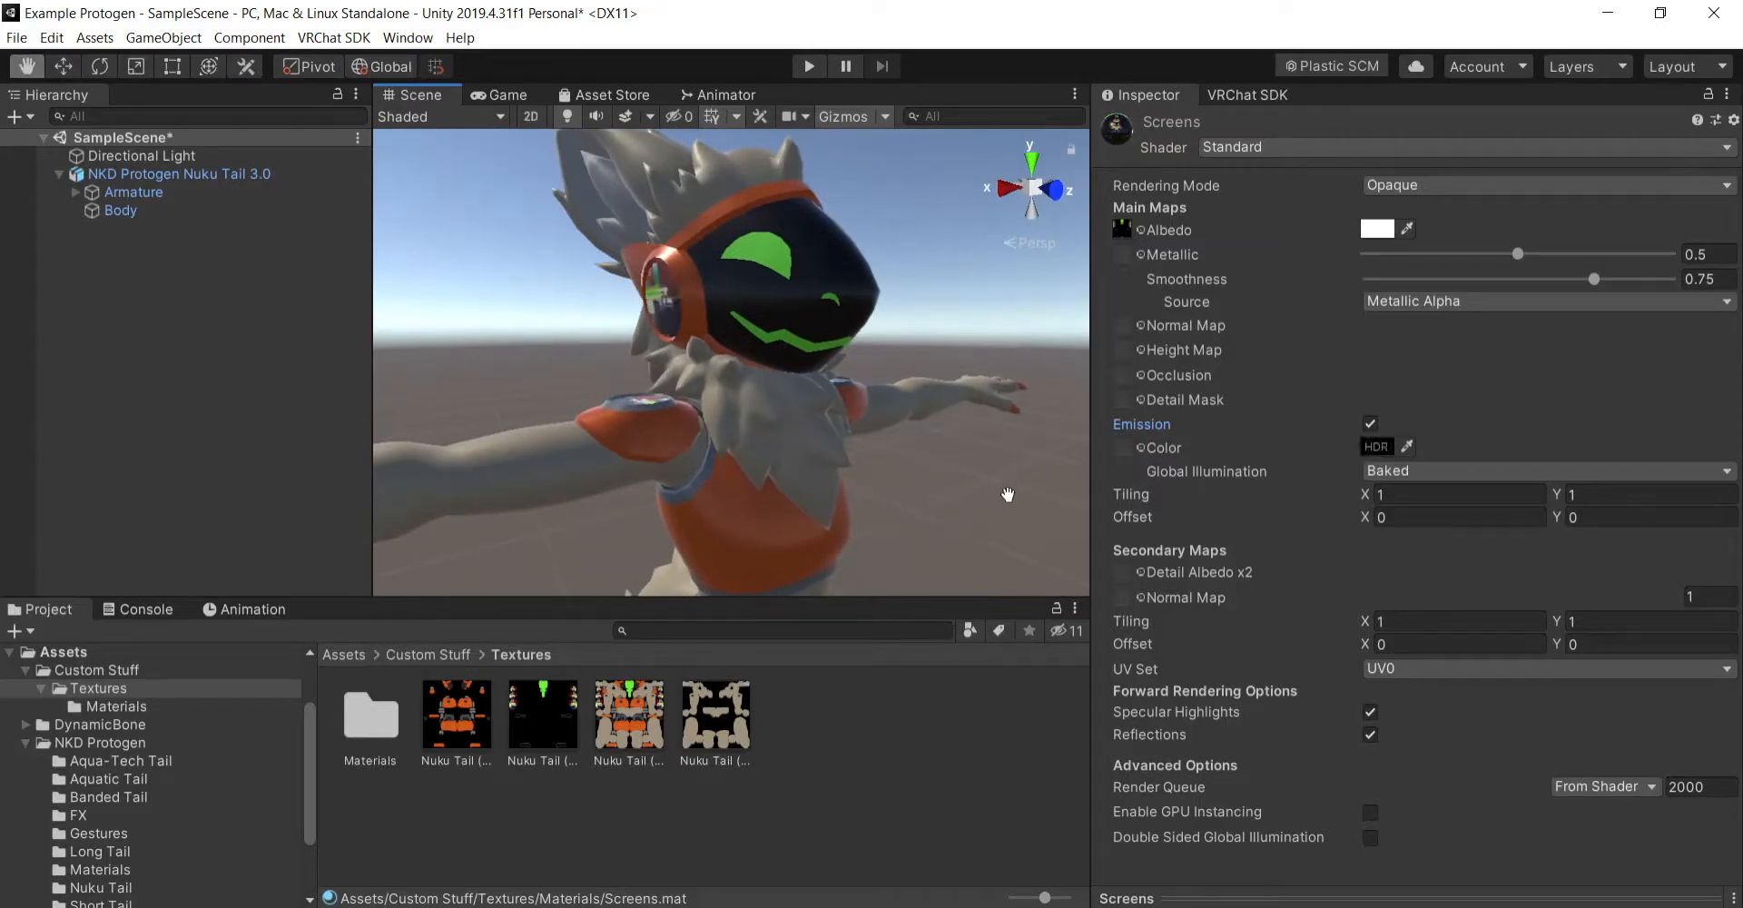
key("ctrl+z")
key("ctrl+z")
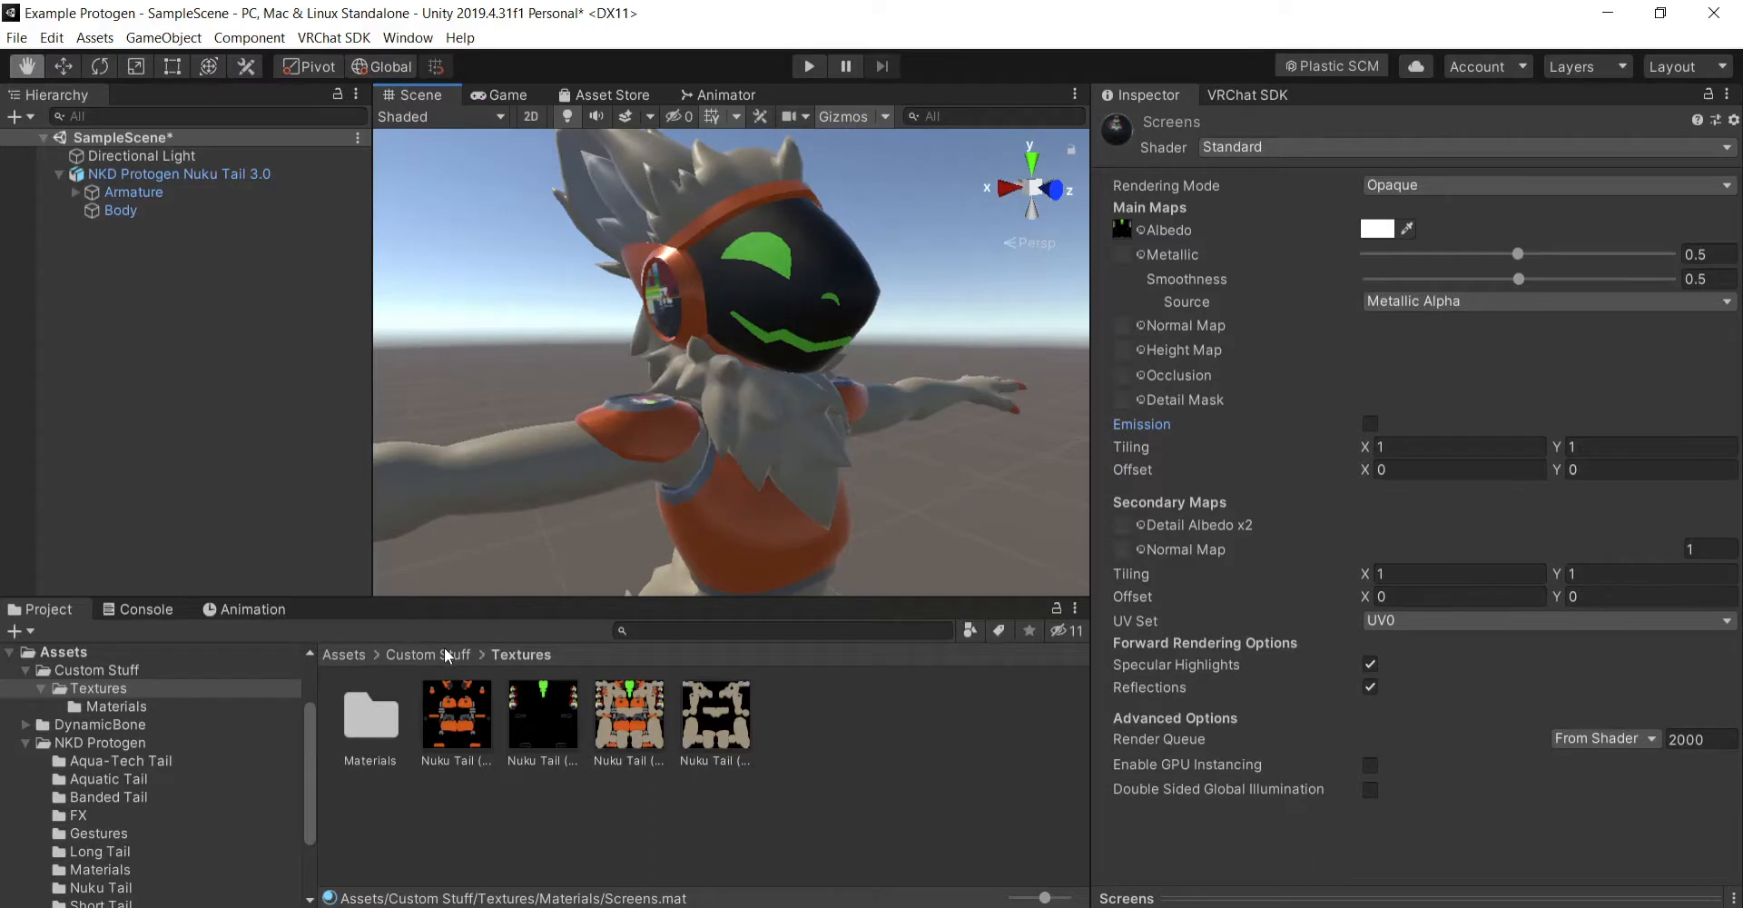
- Enable emission on the Body material and apply the black-and-green Nuku Tail texture as its emission map
double_click(372, 717)
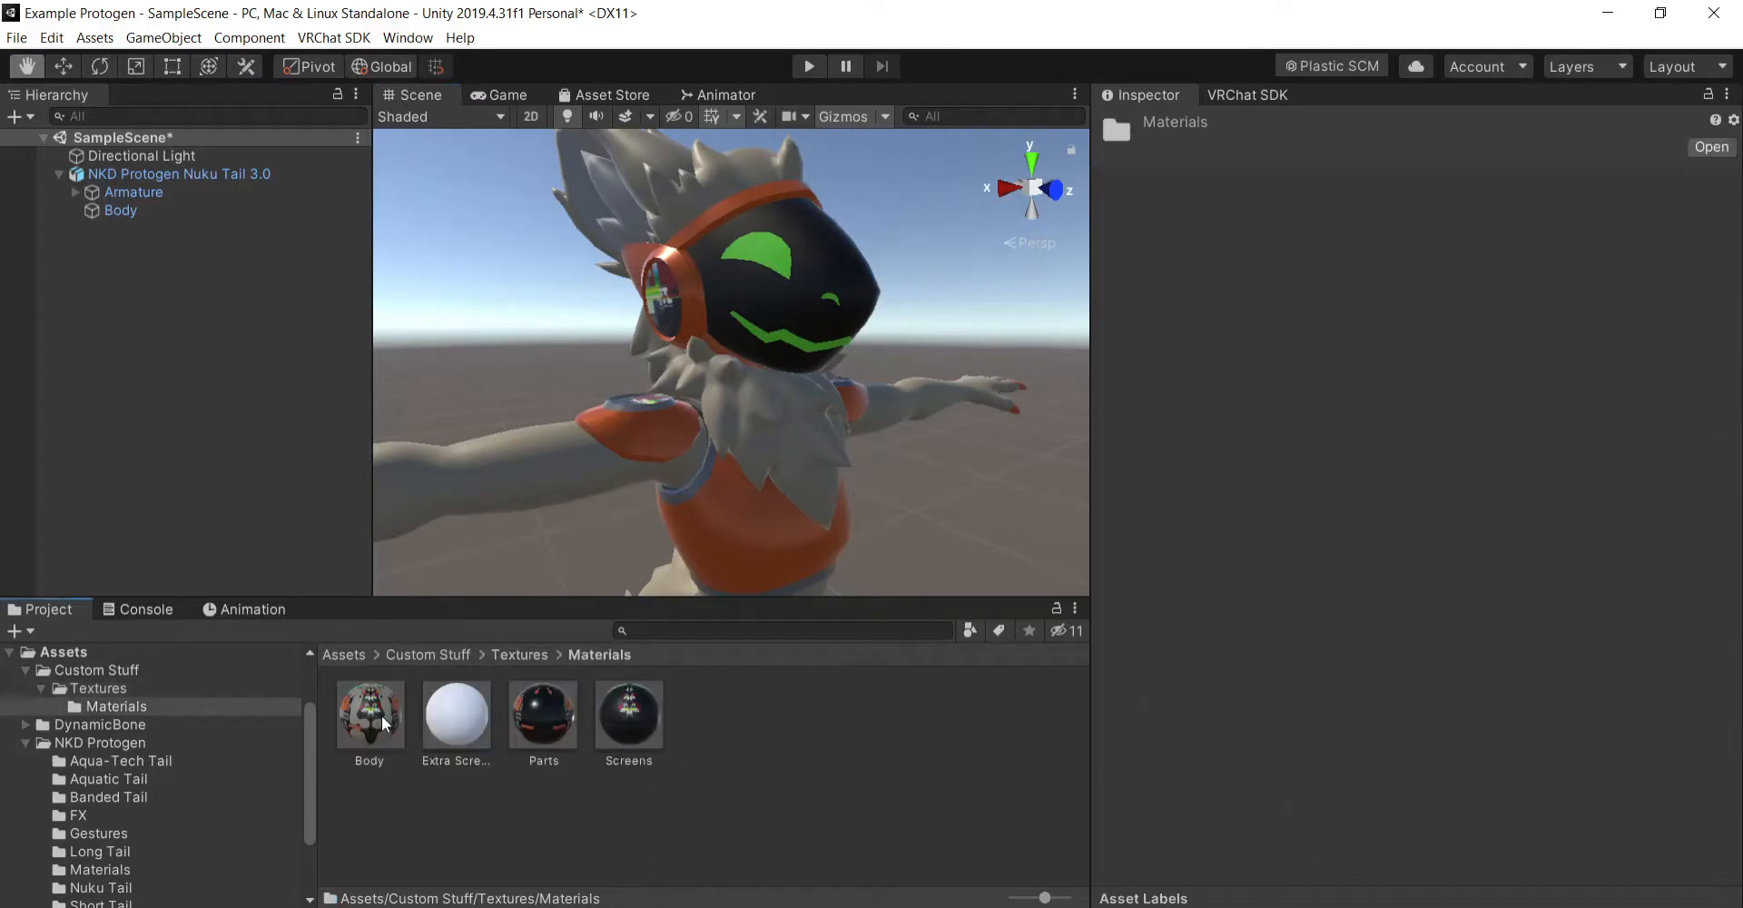
left_click(390, 723)
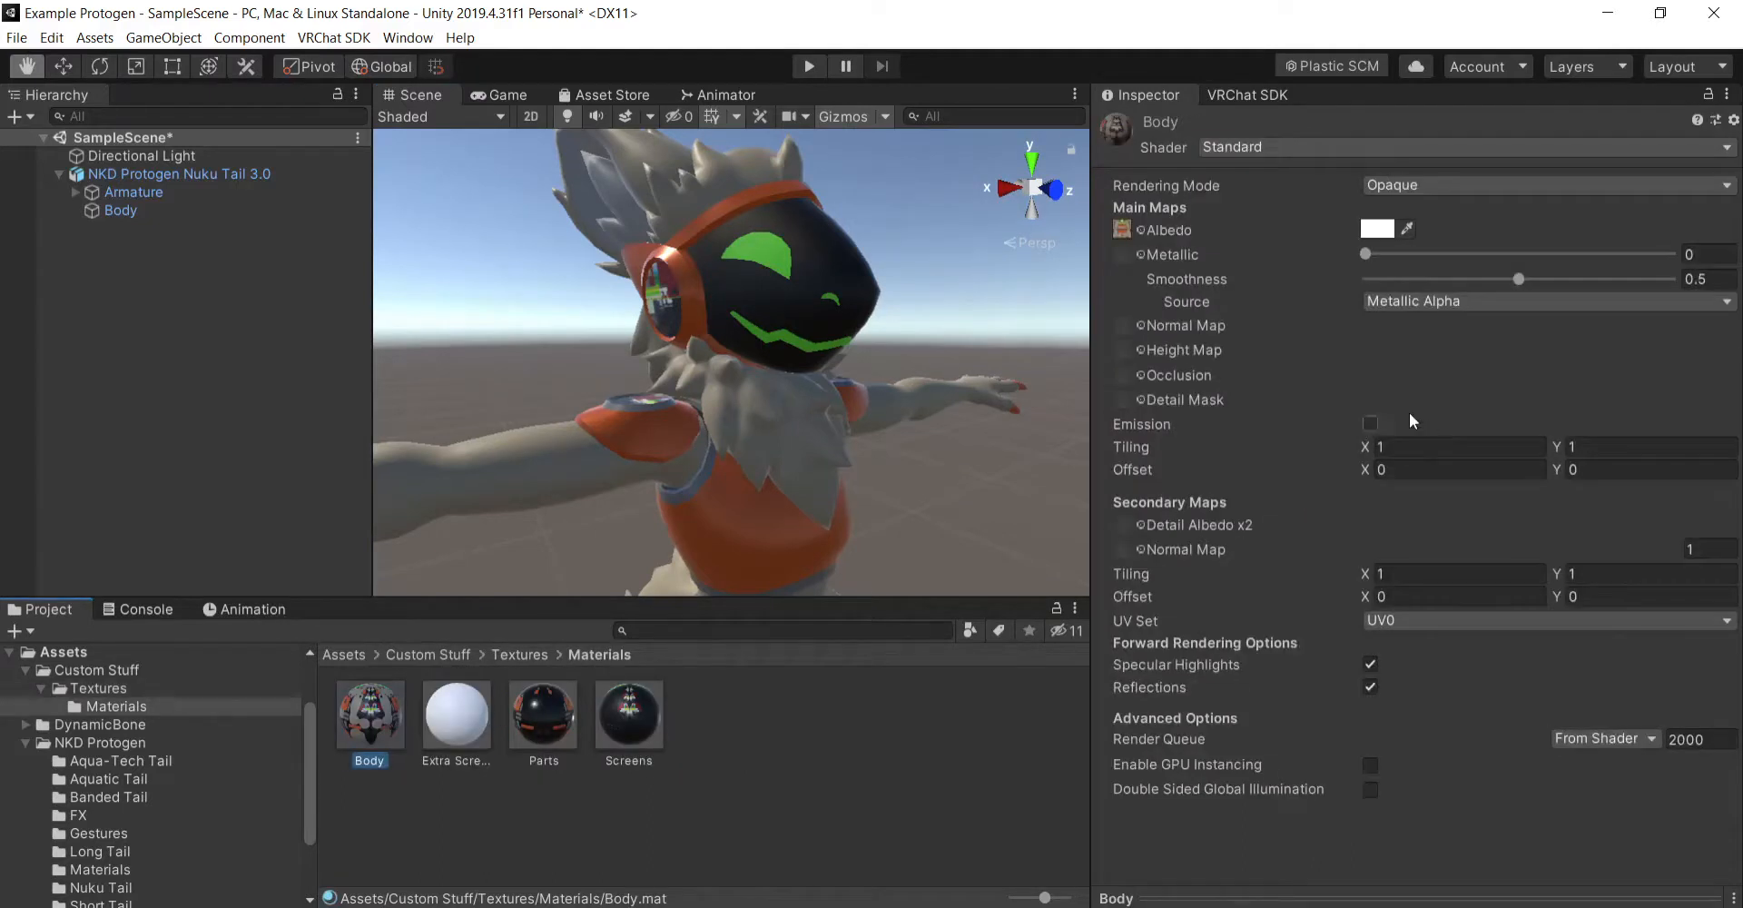
left_click(1371, 424)
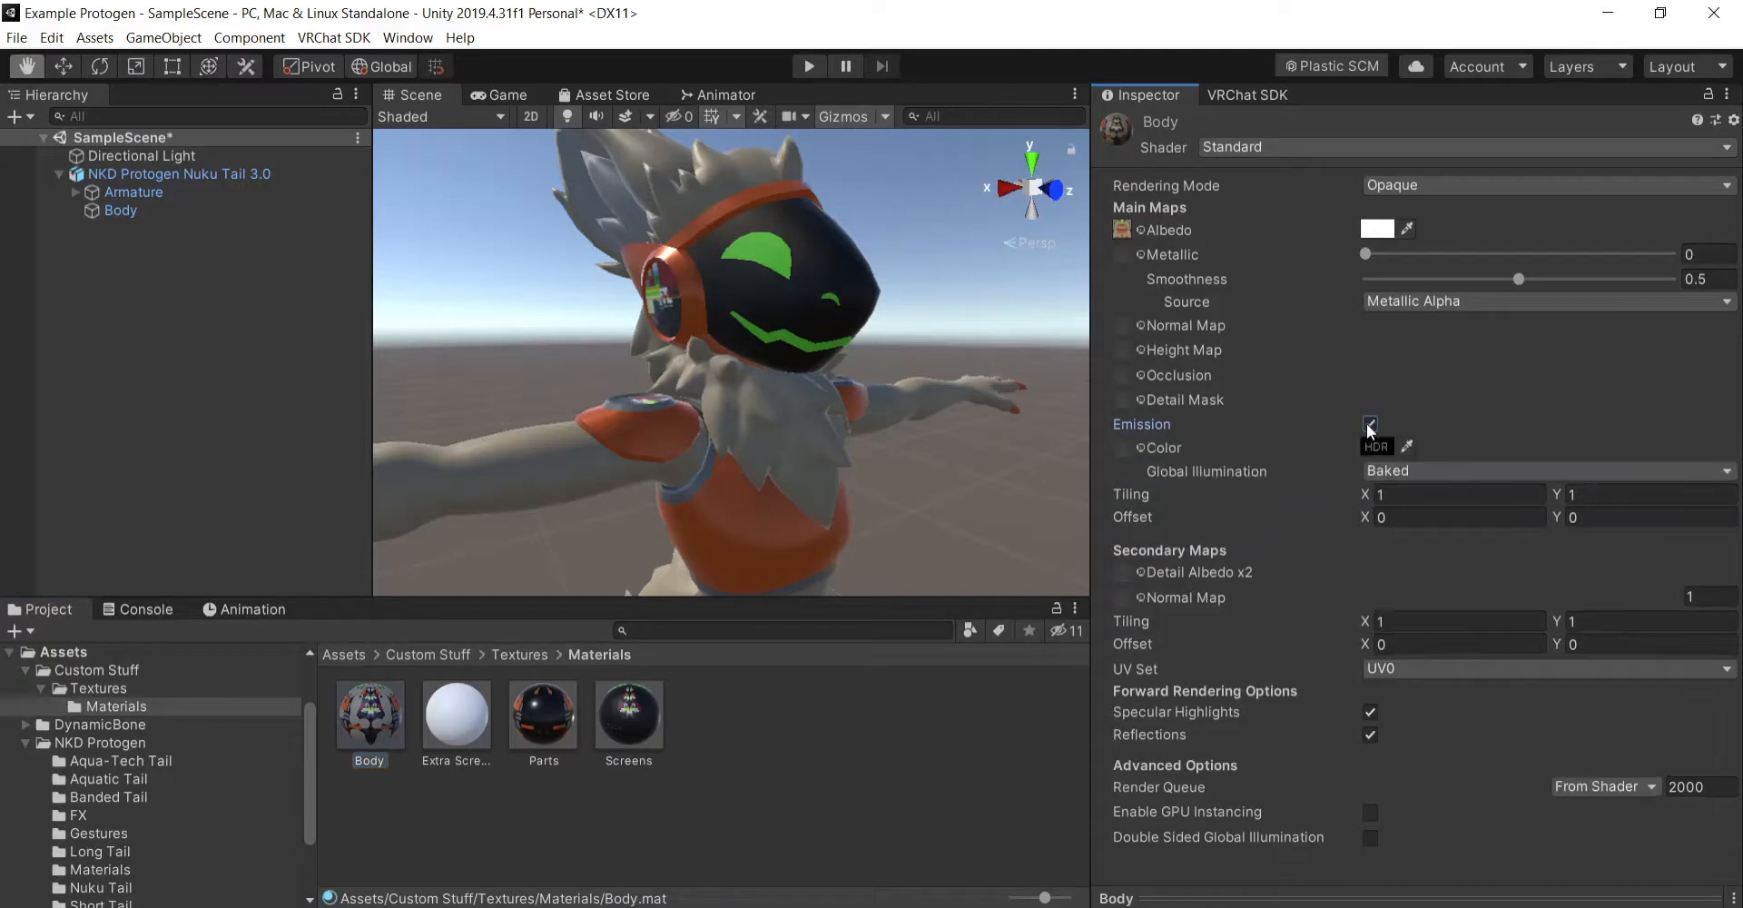
left_click(527, 656)
left_click_drag(545, 721, 1130, 445)
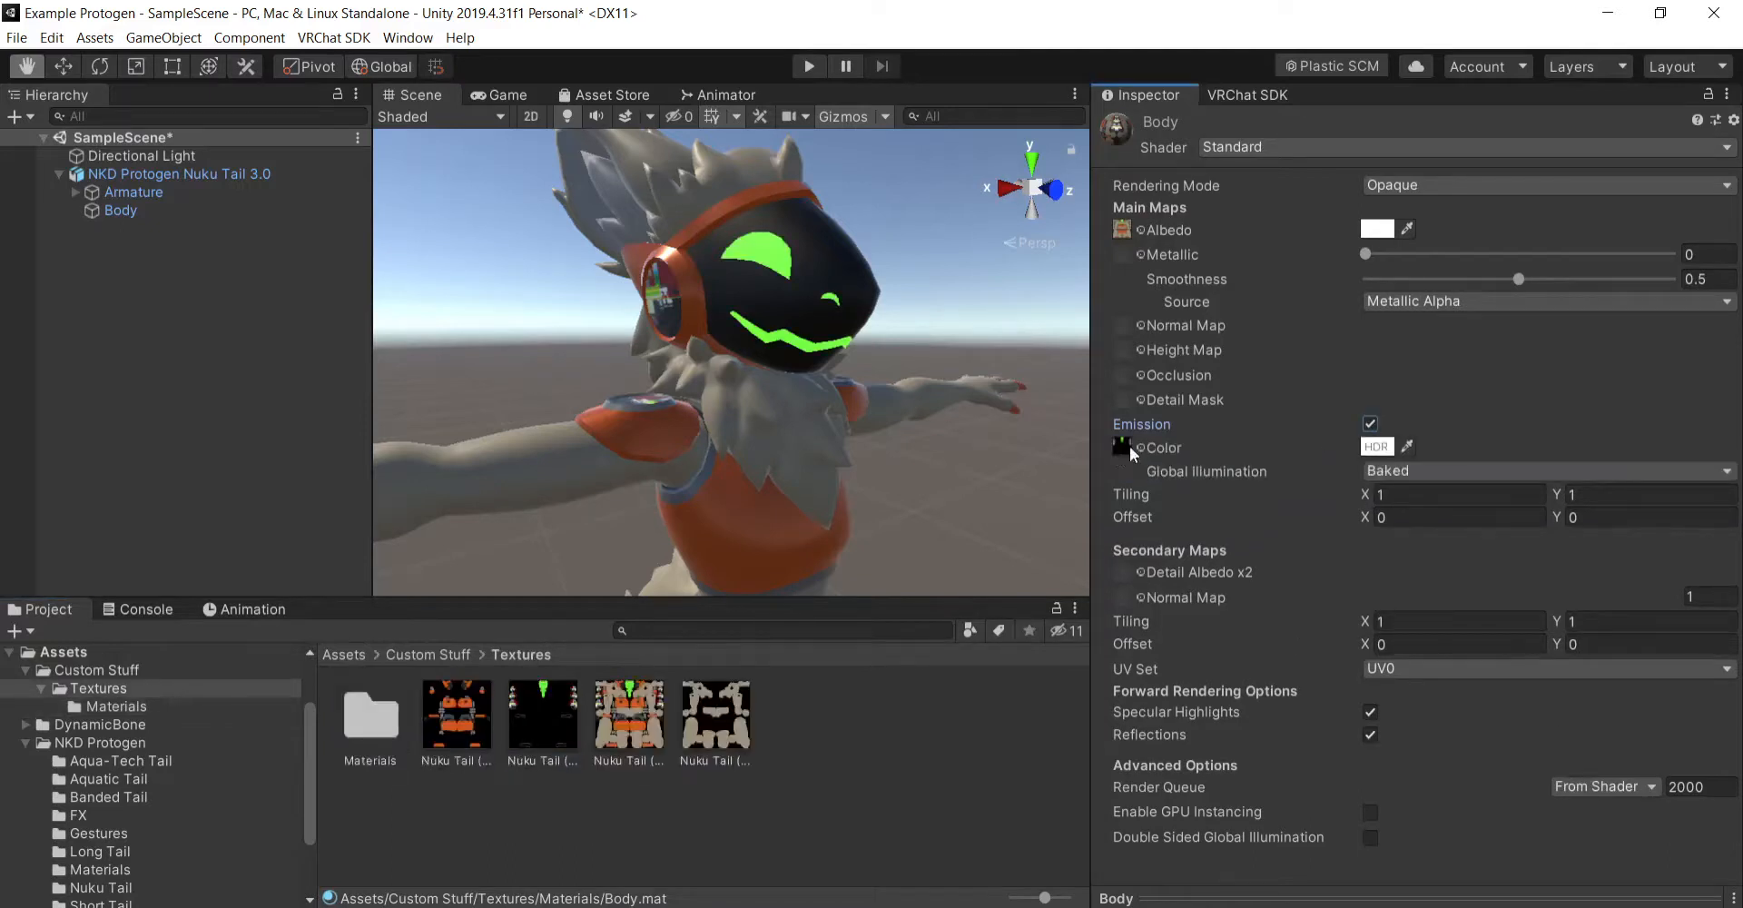
- Deactivate the Directional Light to judge the glow of the face markings, and open the Custom Stuff folder
right_click_drag(829, 523, 973, 508)
middle_click_drag(827, 506, 914, 509)
right_click_drag(915, 509, 748, 529)
right_click_drag(874, 457, 972, 348)
right_click_drag(984, 460, 899, 479)
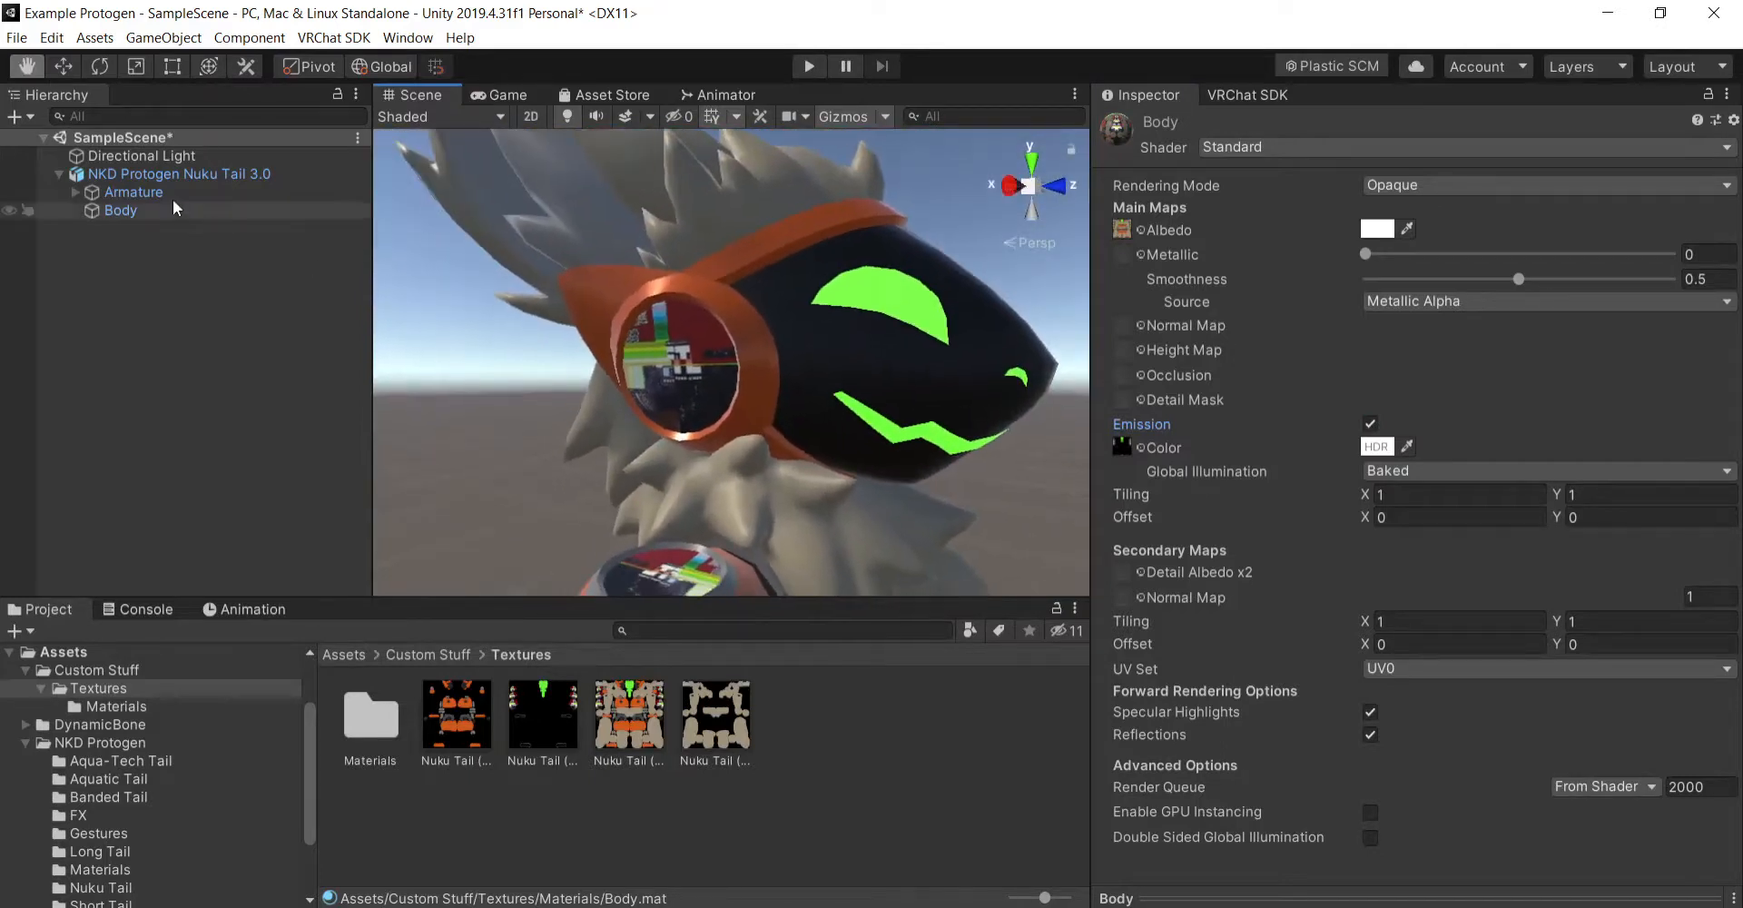
left_click(145, 156)
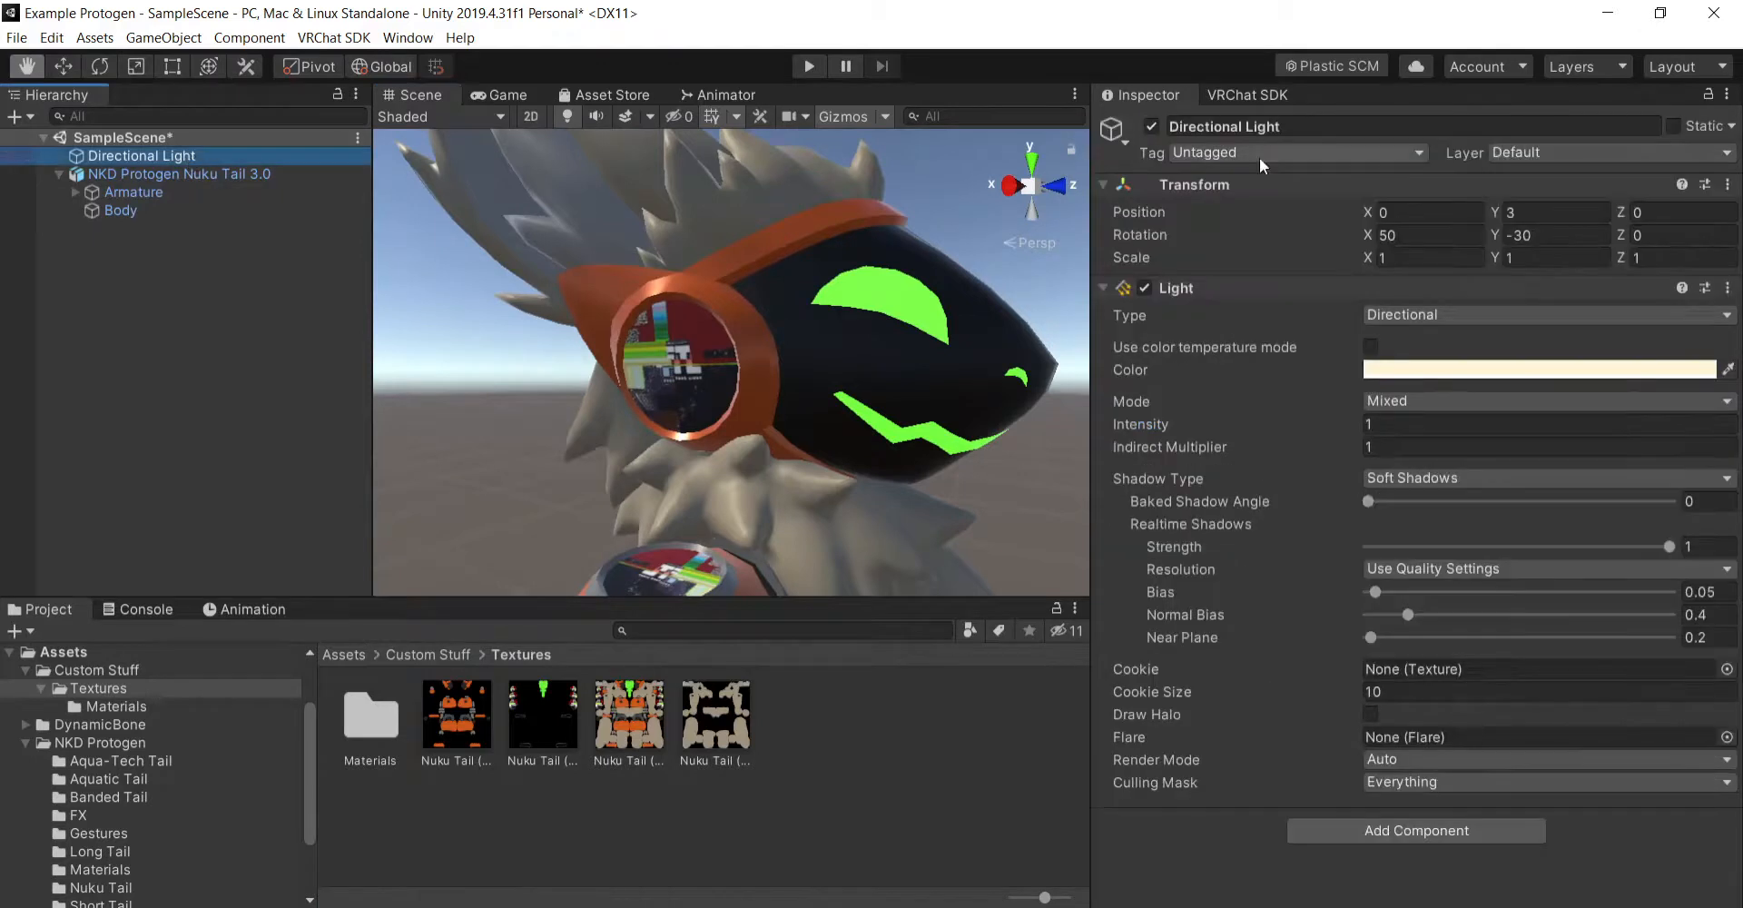
left_click(1152, 128)
right_click_drag(798, 373, 923, 322)
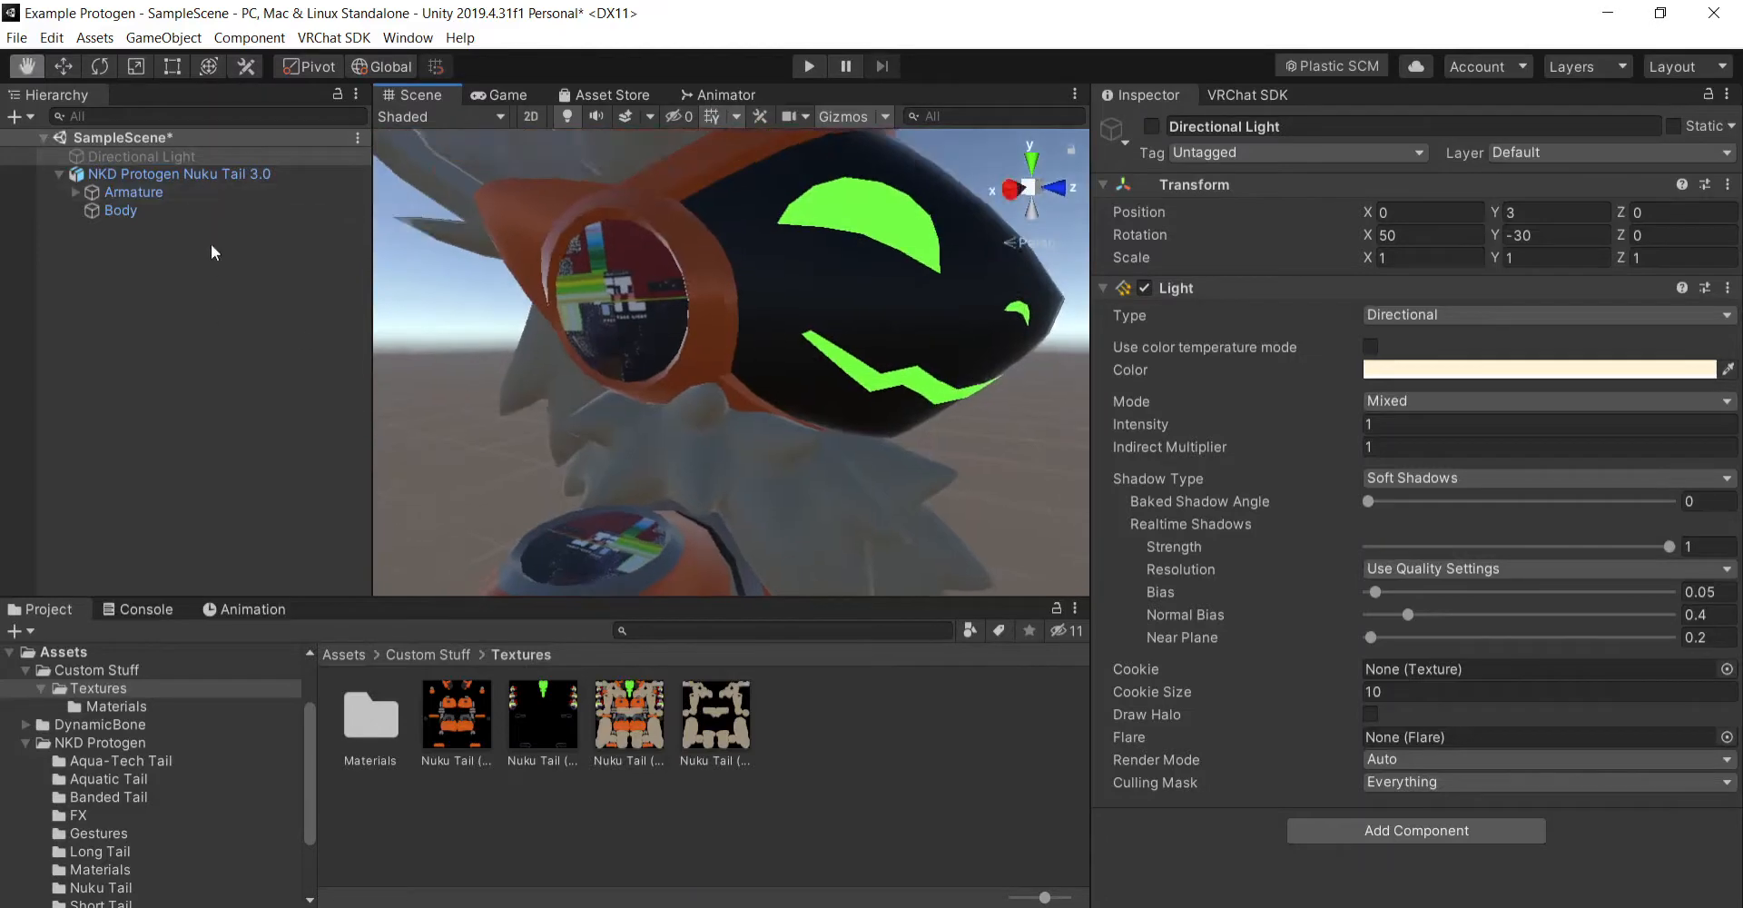
left_click(440, 654)
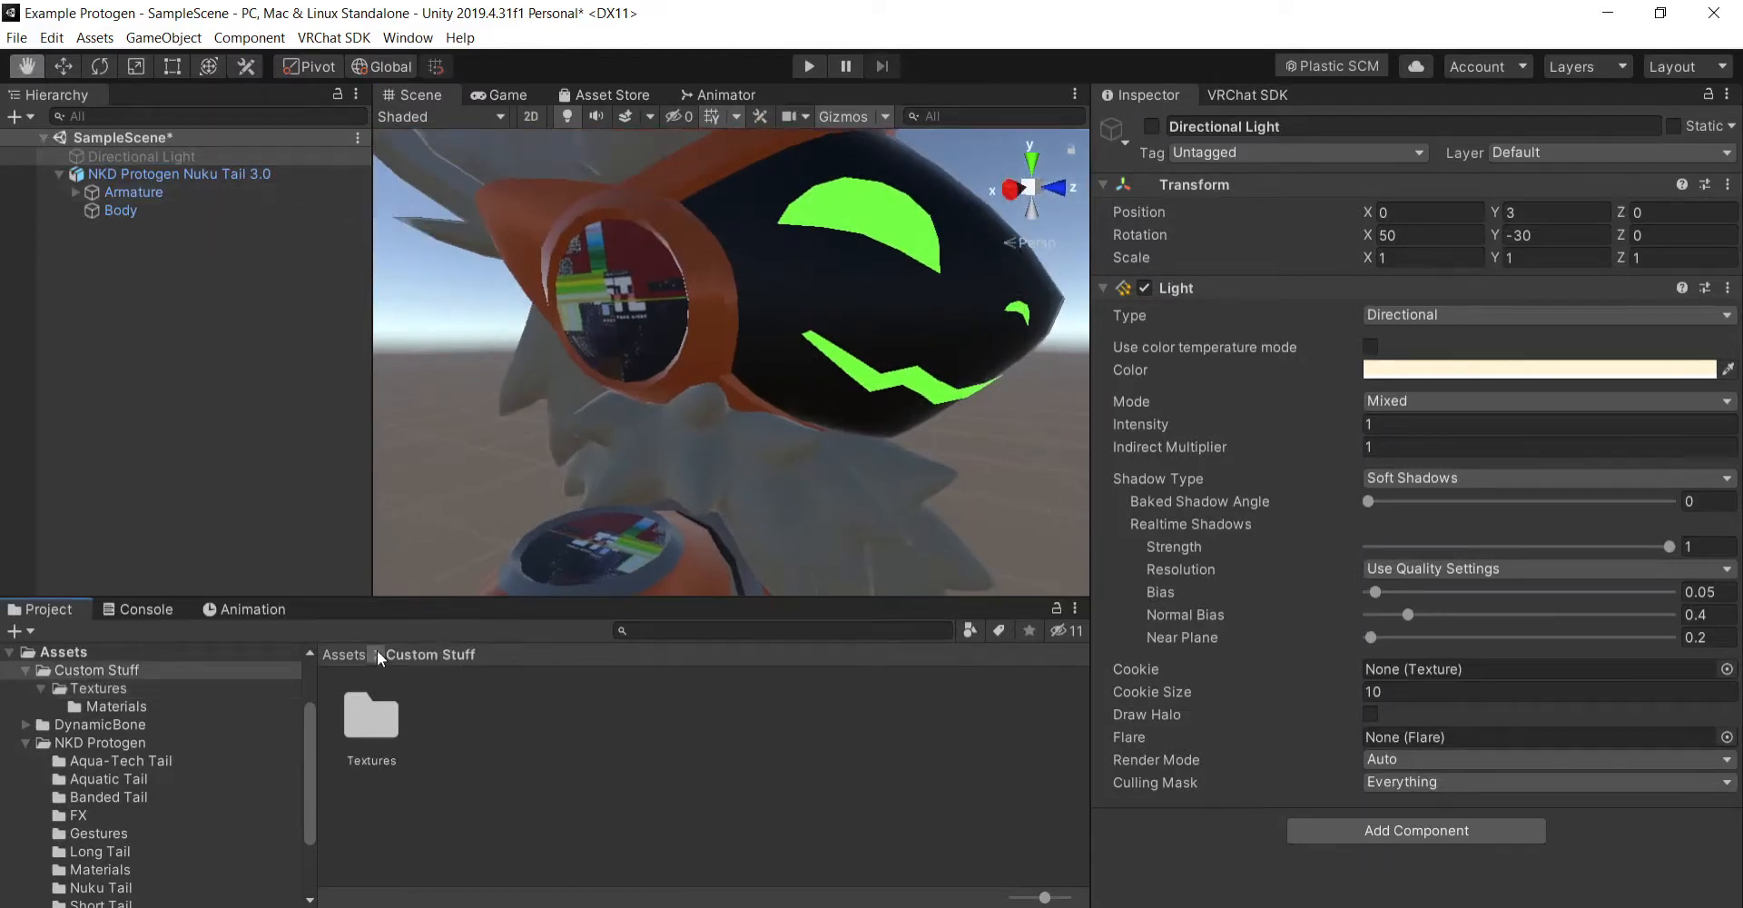
- Try enabling emission on the Parts material with the black-and-green Nuku Tail texture from the Textures folder as its emission map
left_click(393, 722)
double_click(392, 723)
left_click(196, 211)
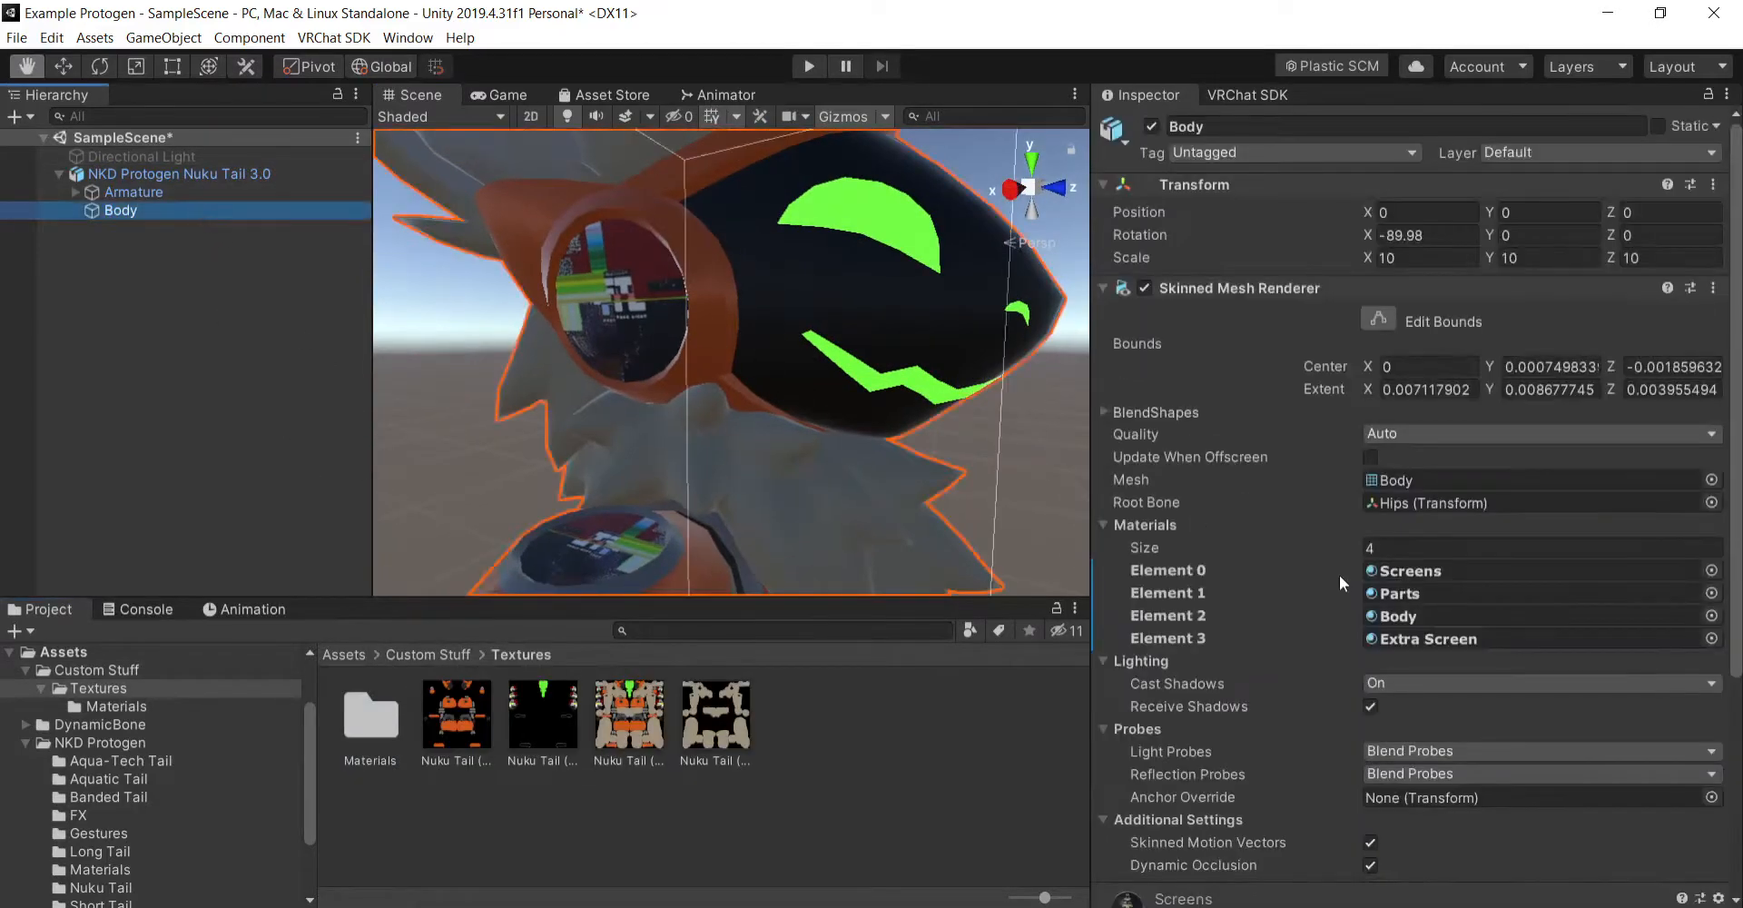
scroll(1262, 666, "down", 5)
left_click(1103, 695)
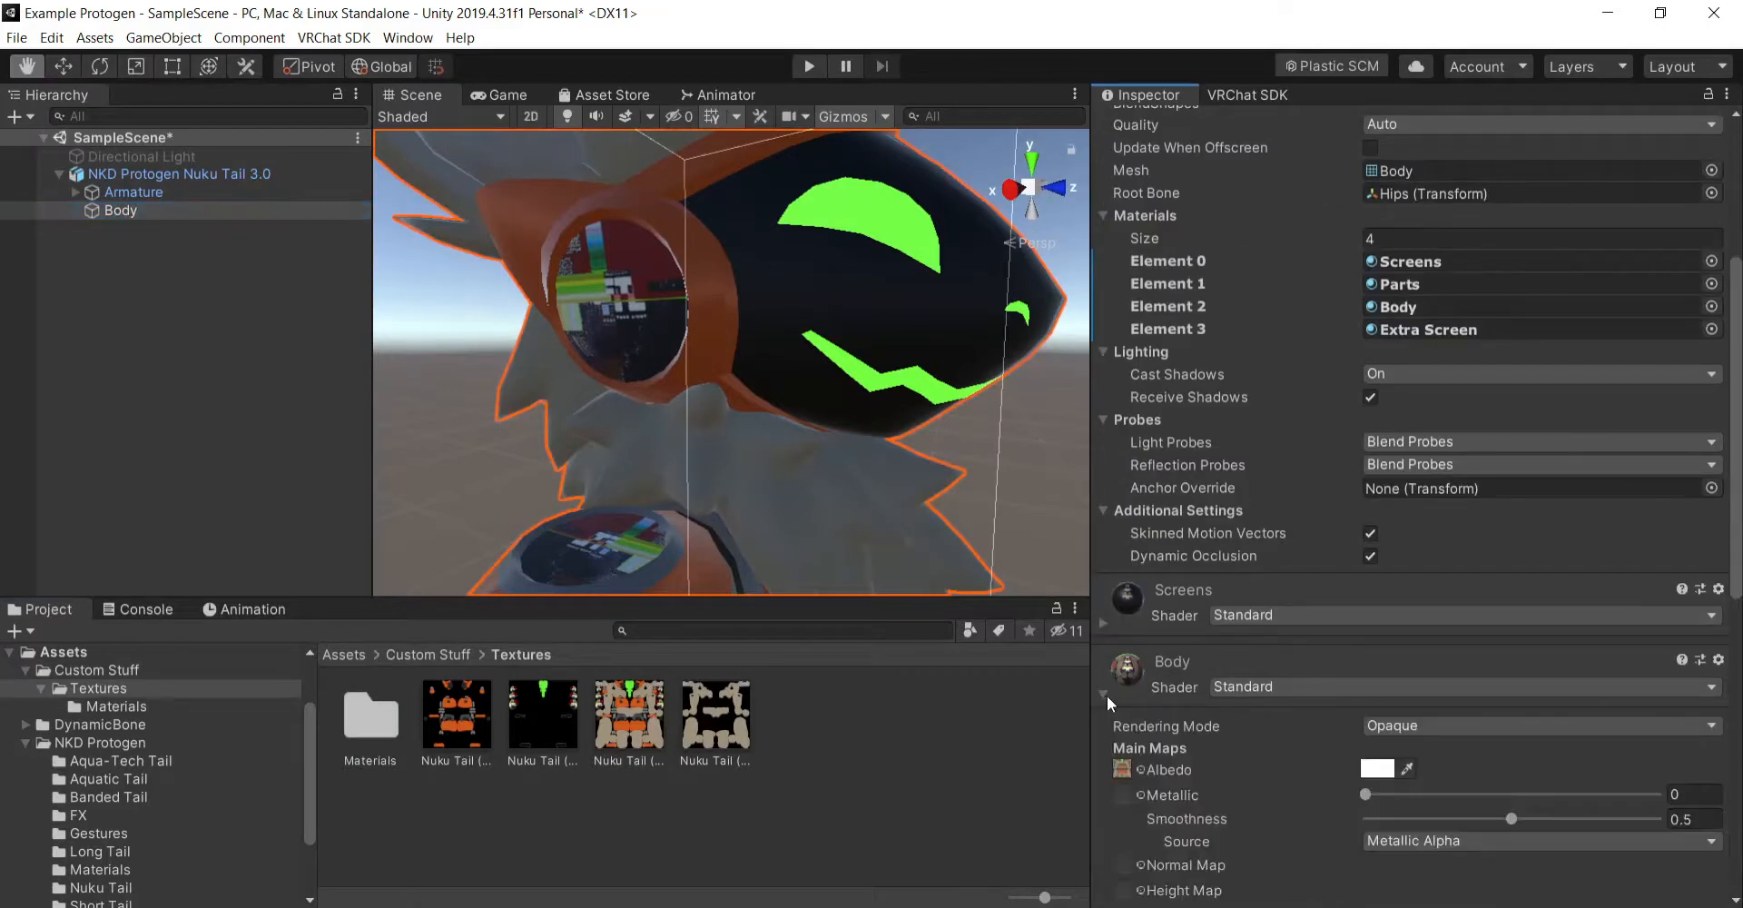
scroll(1124, 323, "down", 5)
left_click(1104, 281)
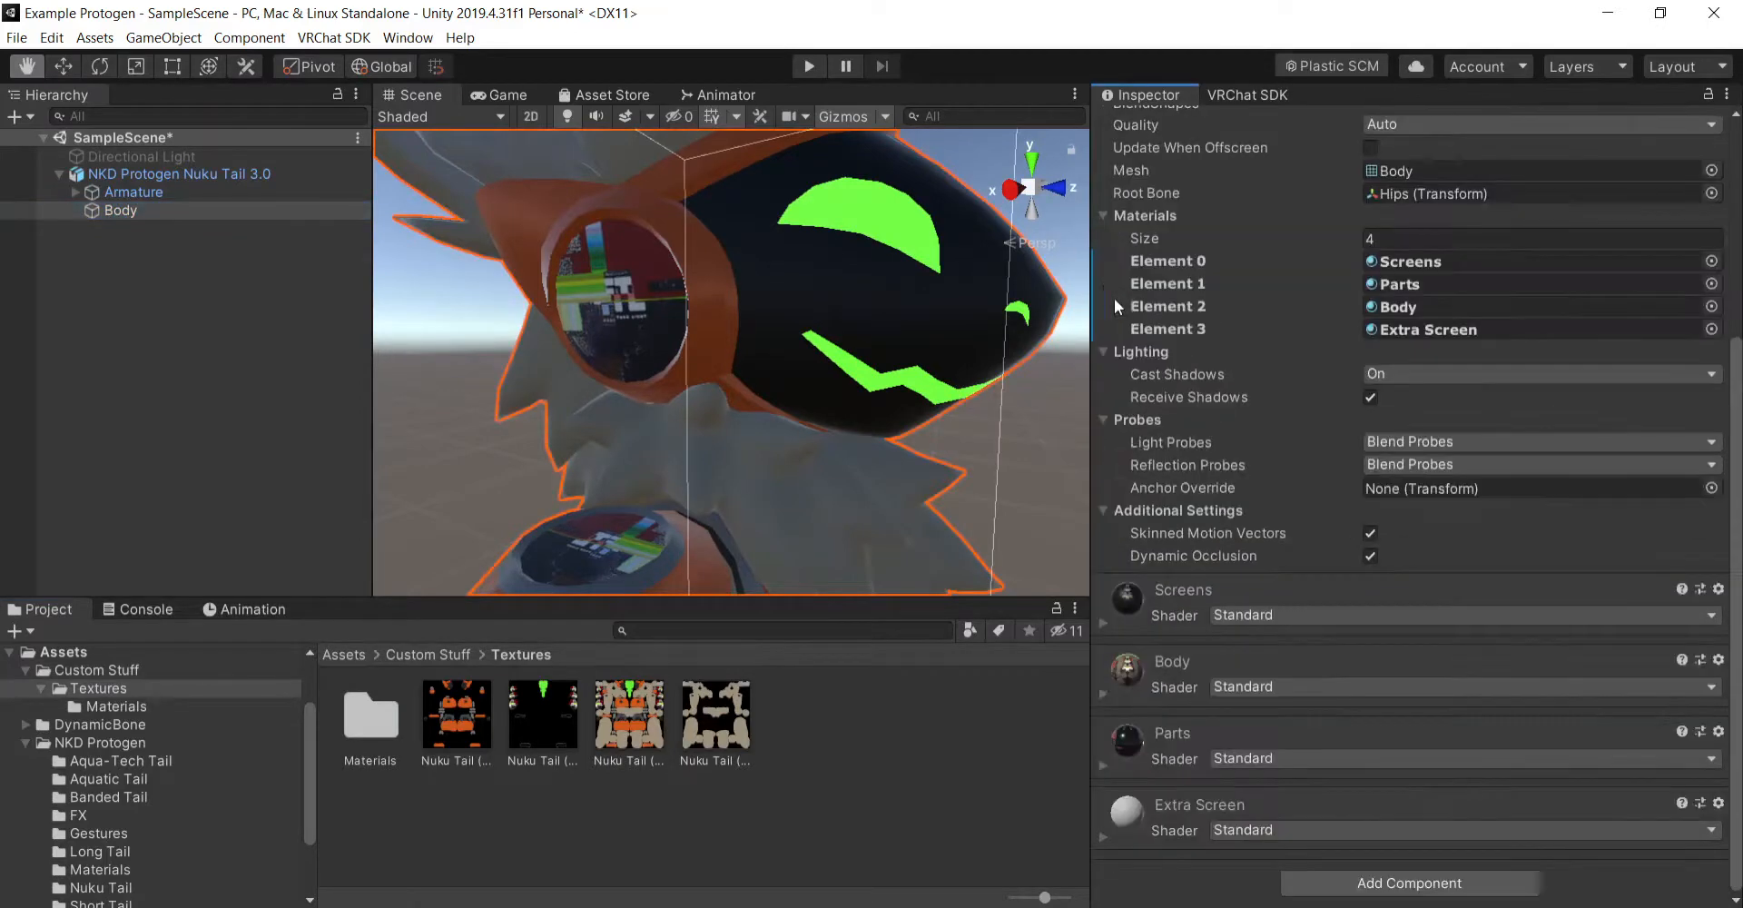
left_click(1104, 622)
left_click(1108, 620)
left_click(1103, 770)
scroll(1244, 617, "down", 10)
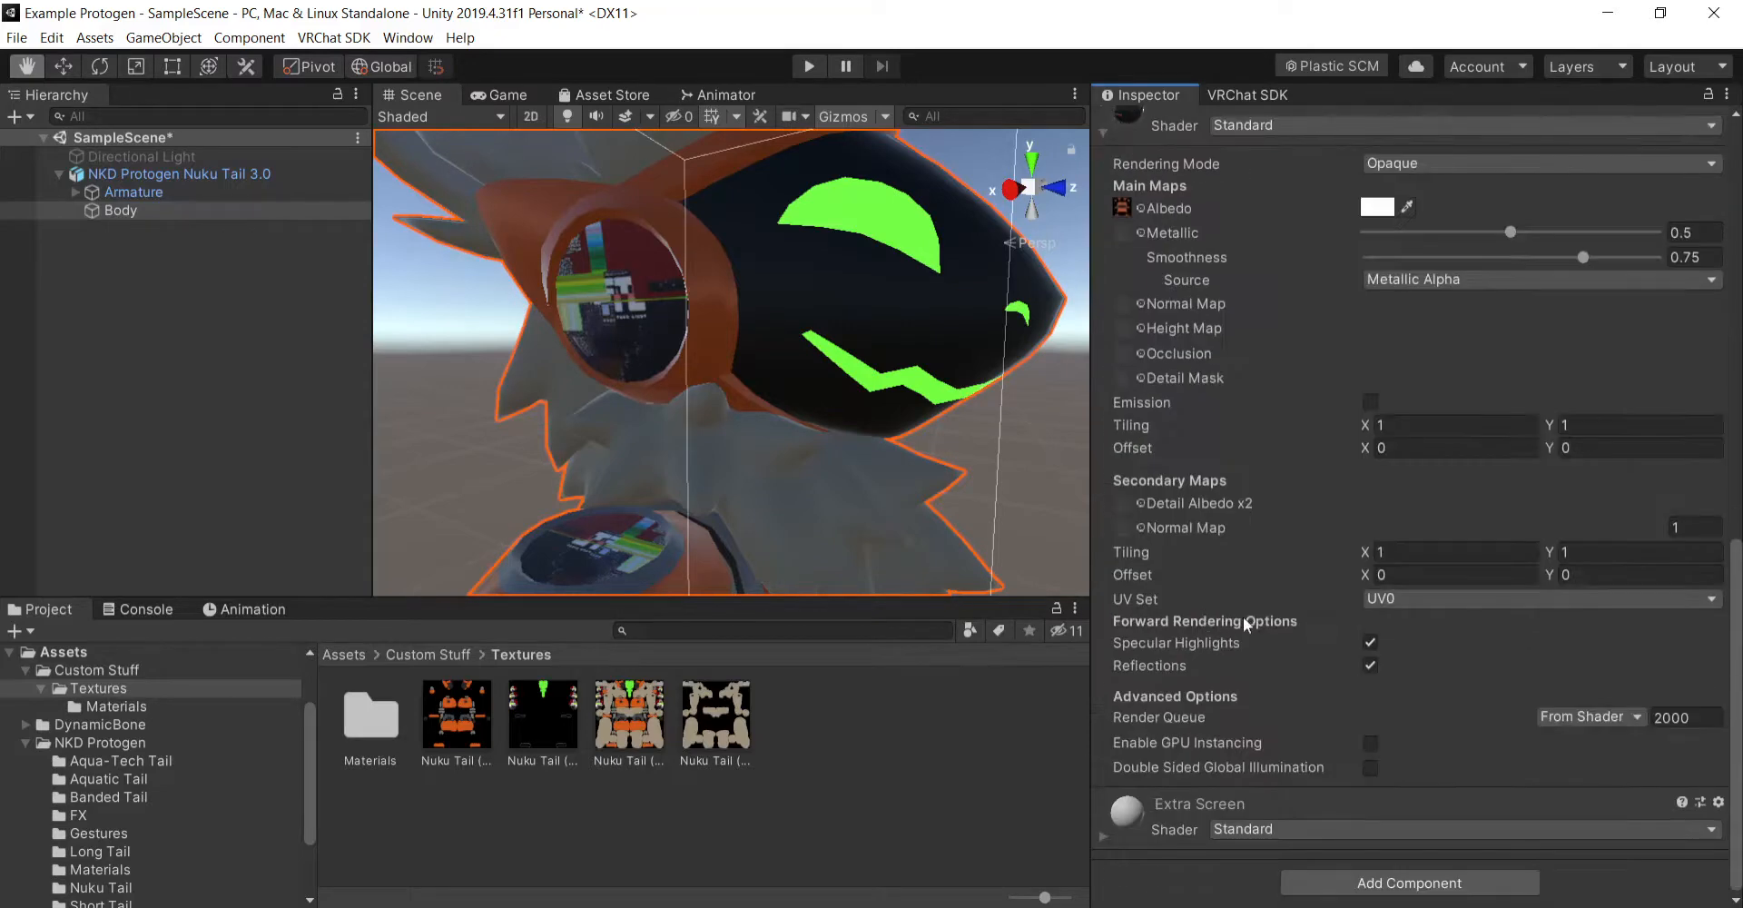
left_click(1370, 402)
left_click_drag(548, 713, 1128, 427)
- Undo the Parts material's emission map, reselect the Body mesh and turn off emission on Parts
key("ctrl+z")
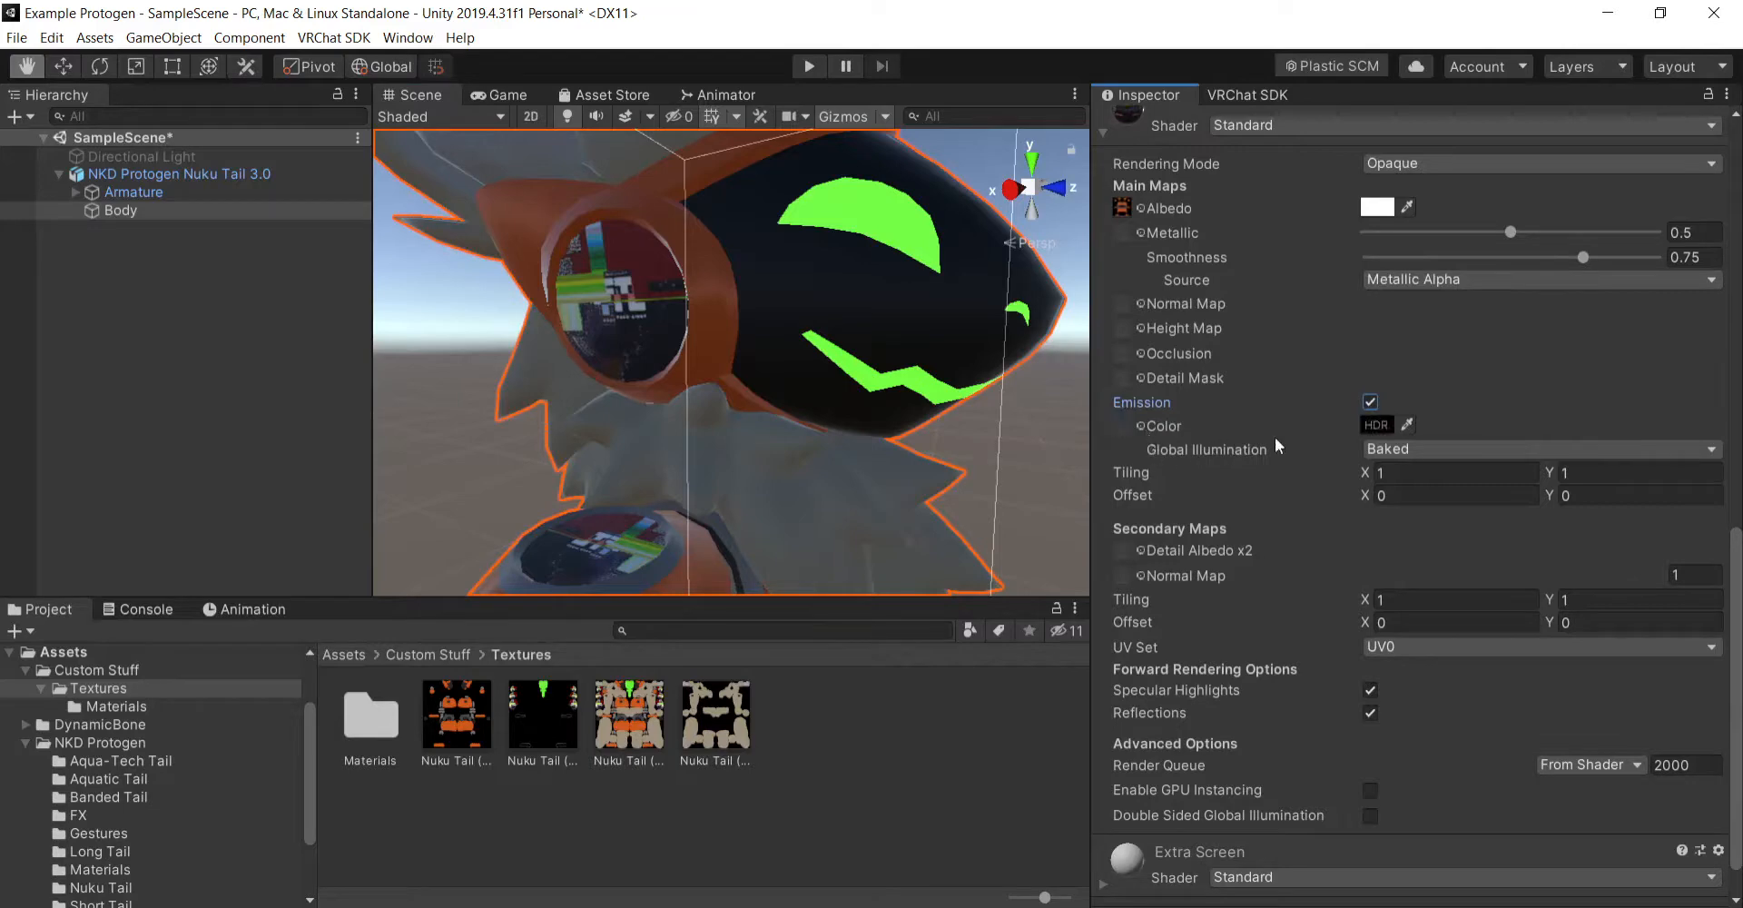
key("ctrl+z")
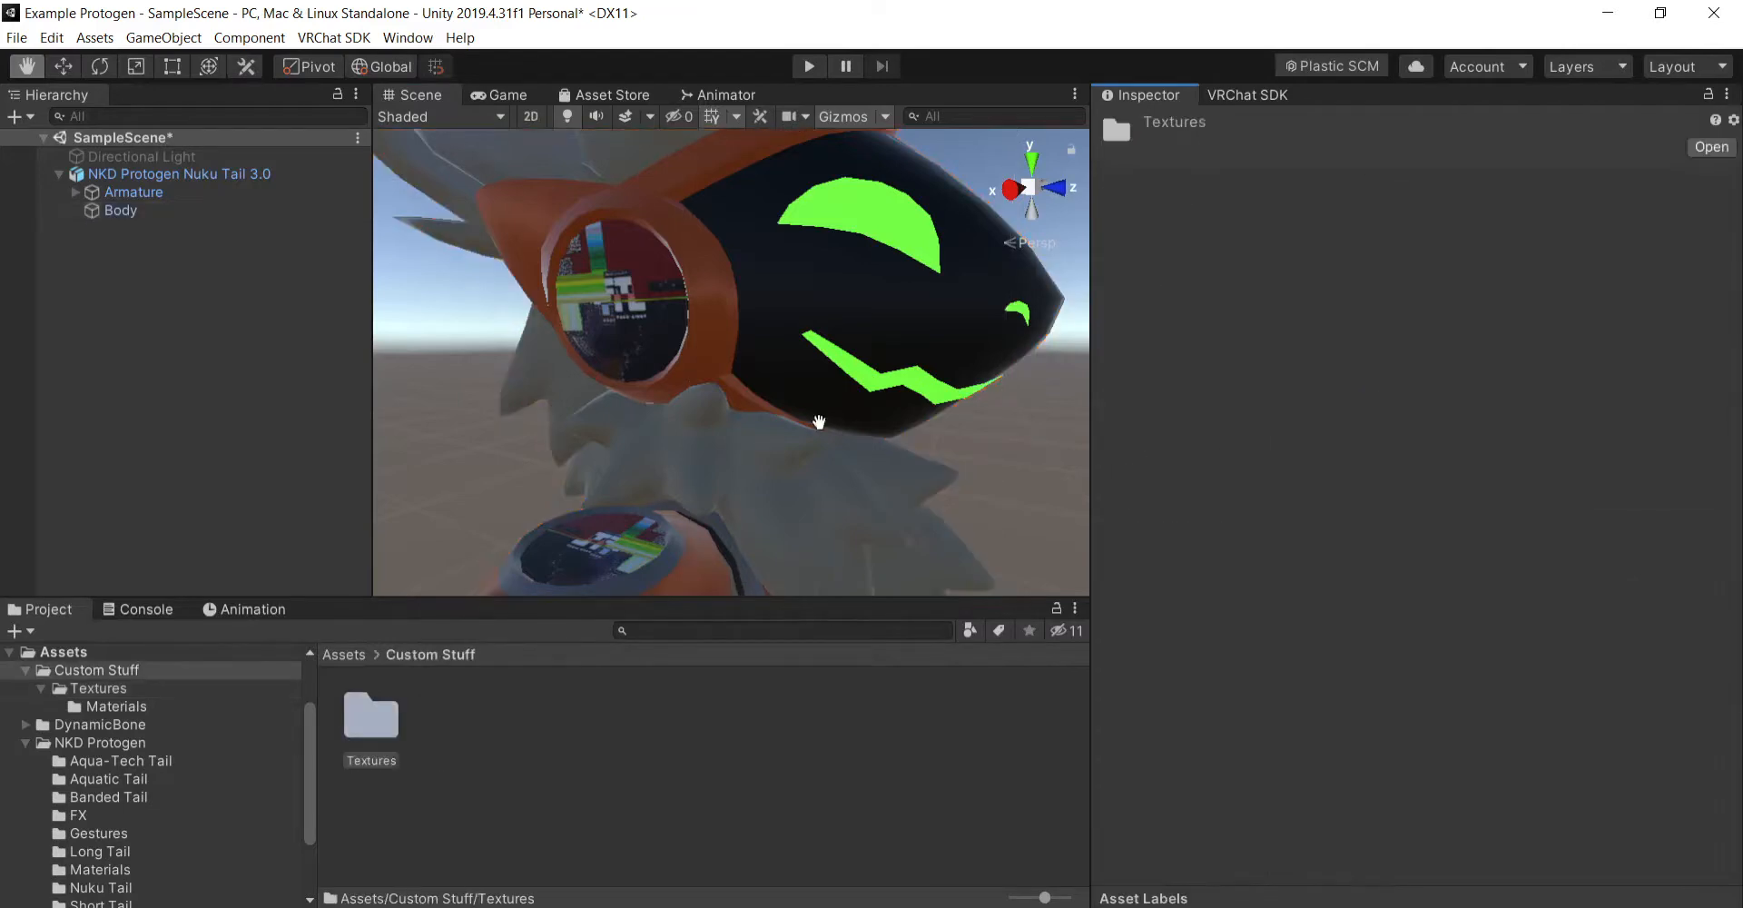
left_click(183, 210)
double_click(373, 713)
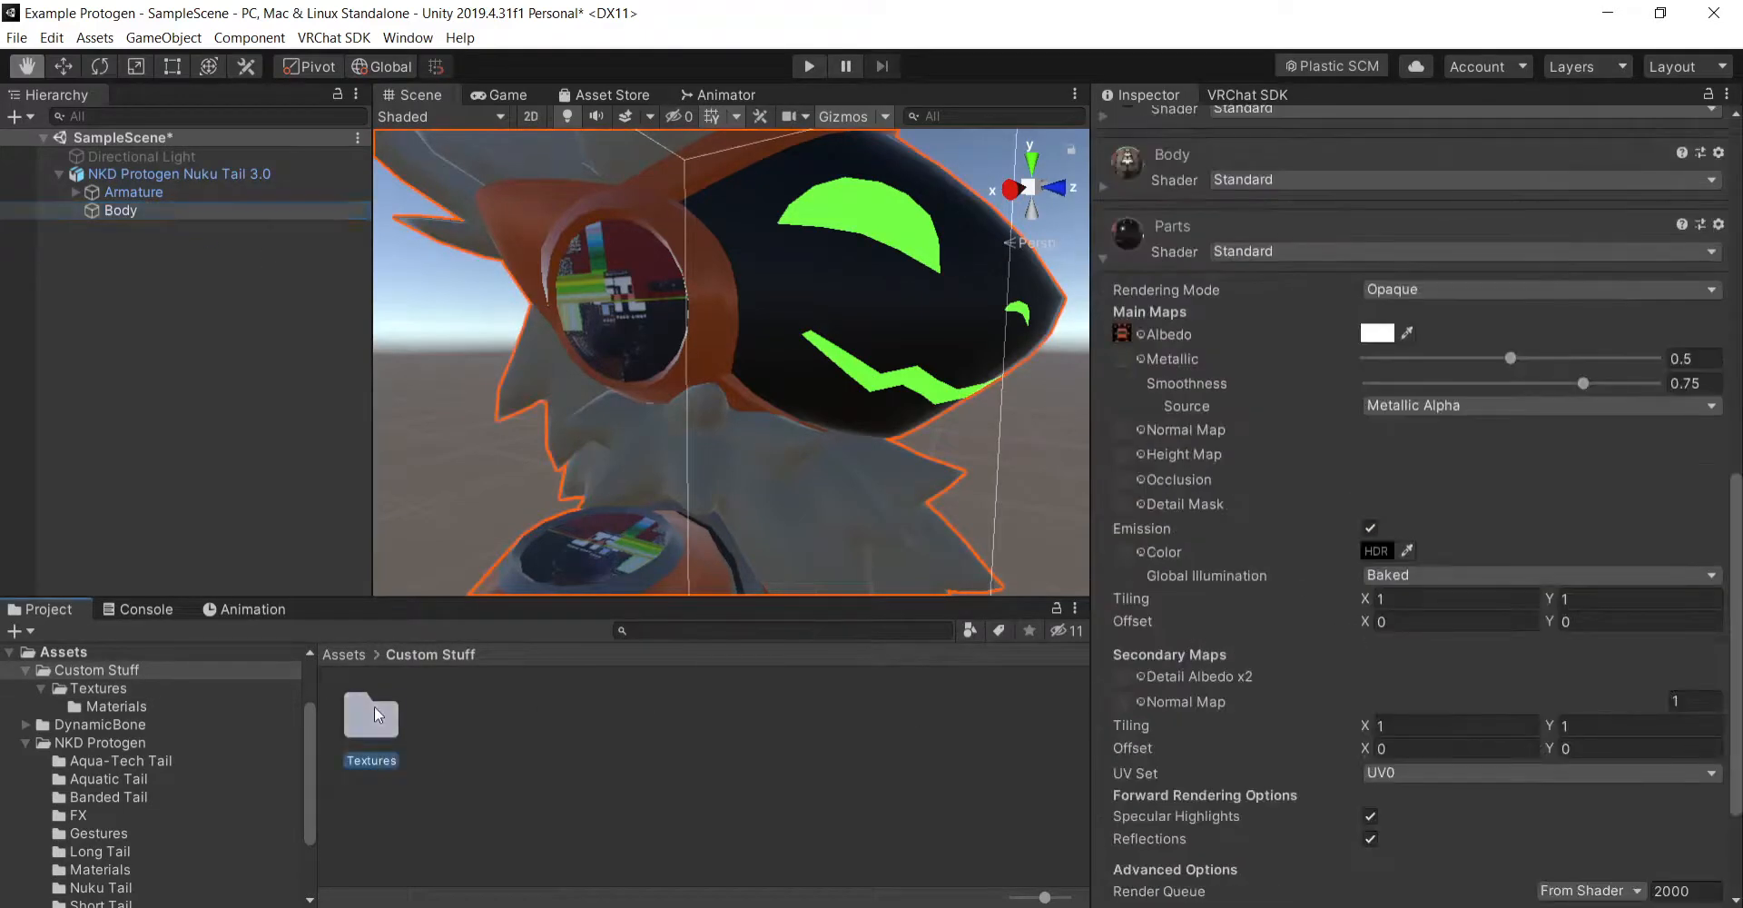
left_click(149, 210)
scroll(1355, 597, "down", 4)
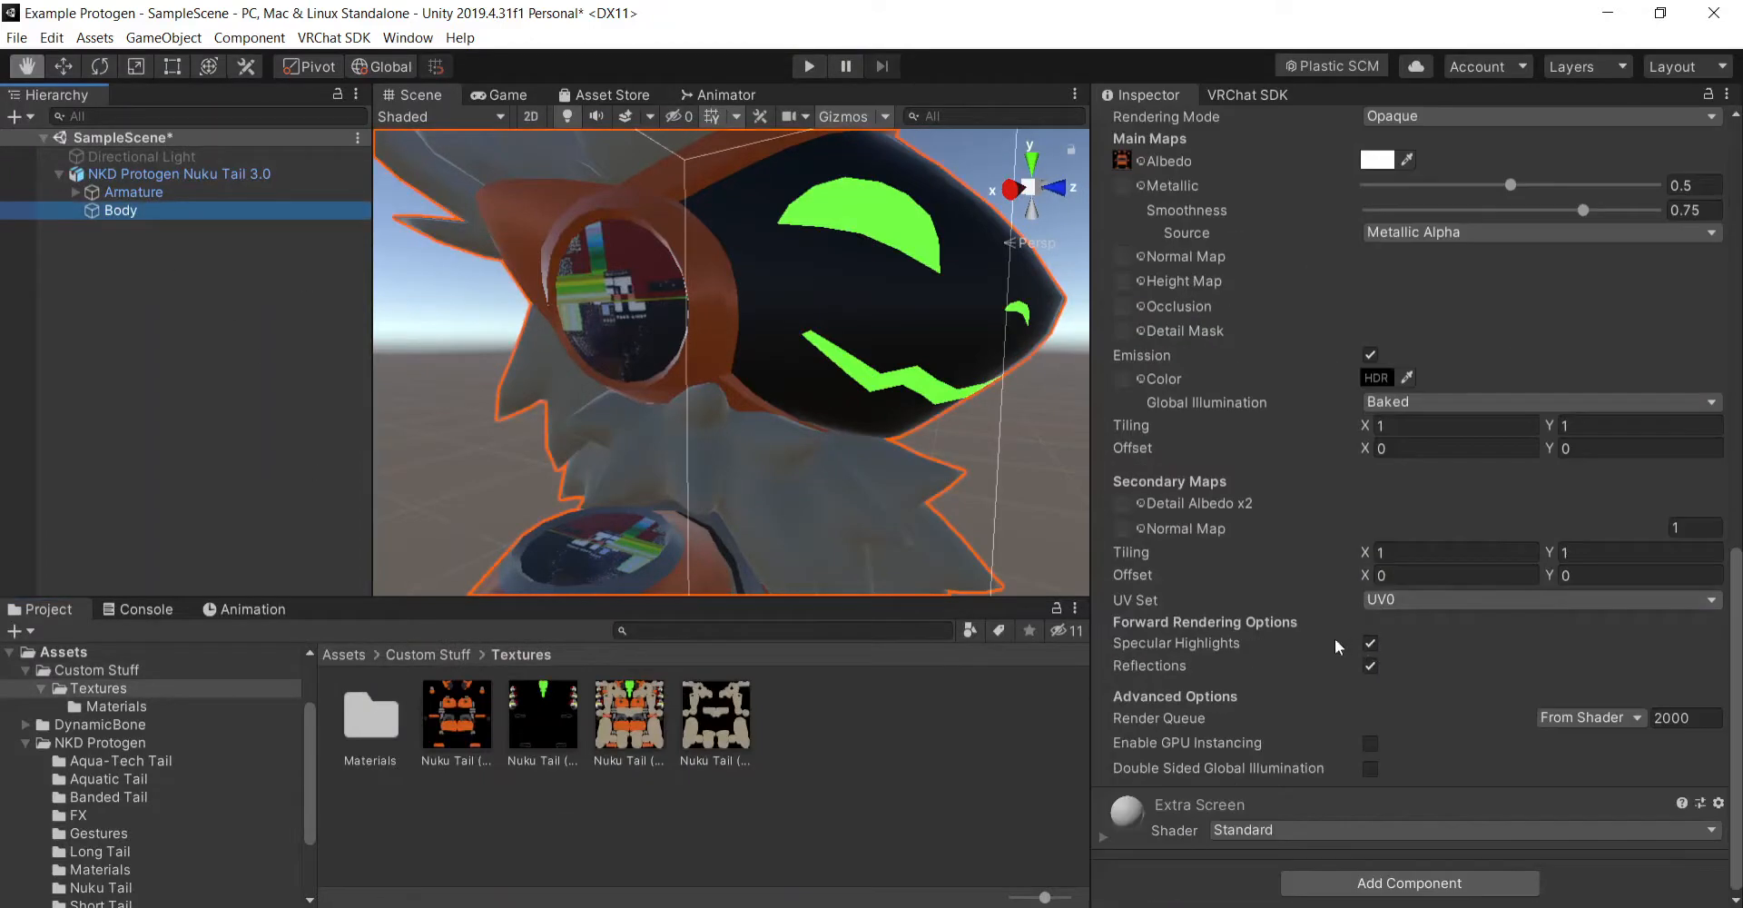
left_click(1371, 355)
scroll(1199, 387, "up", 6)
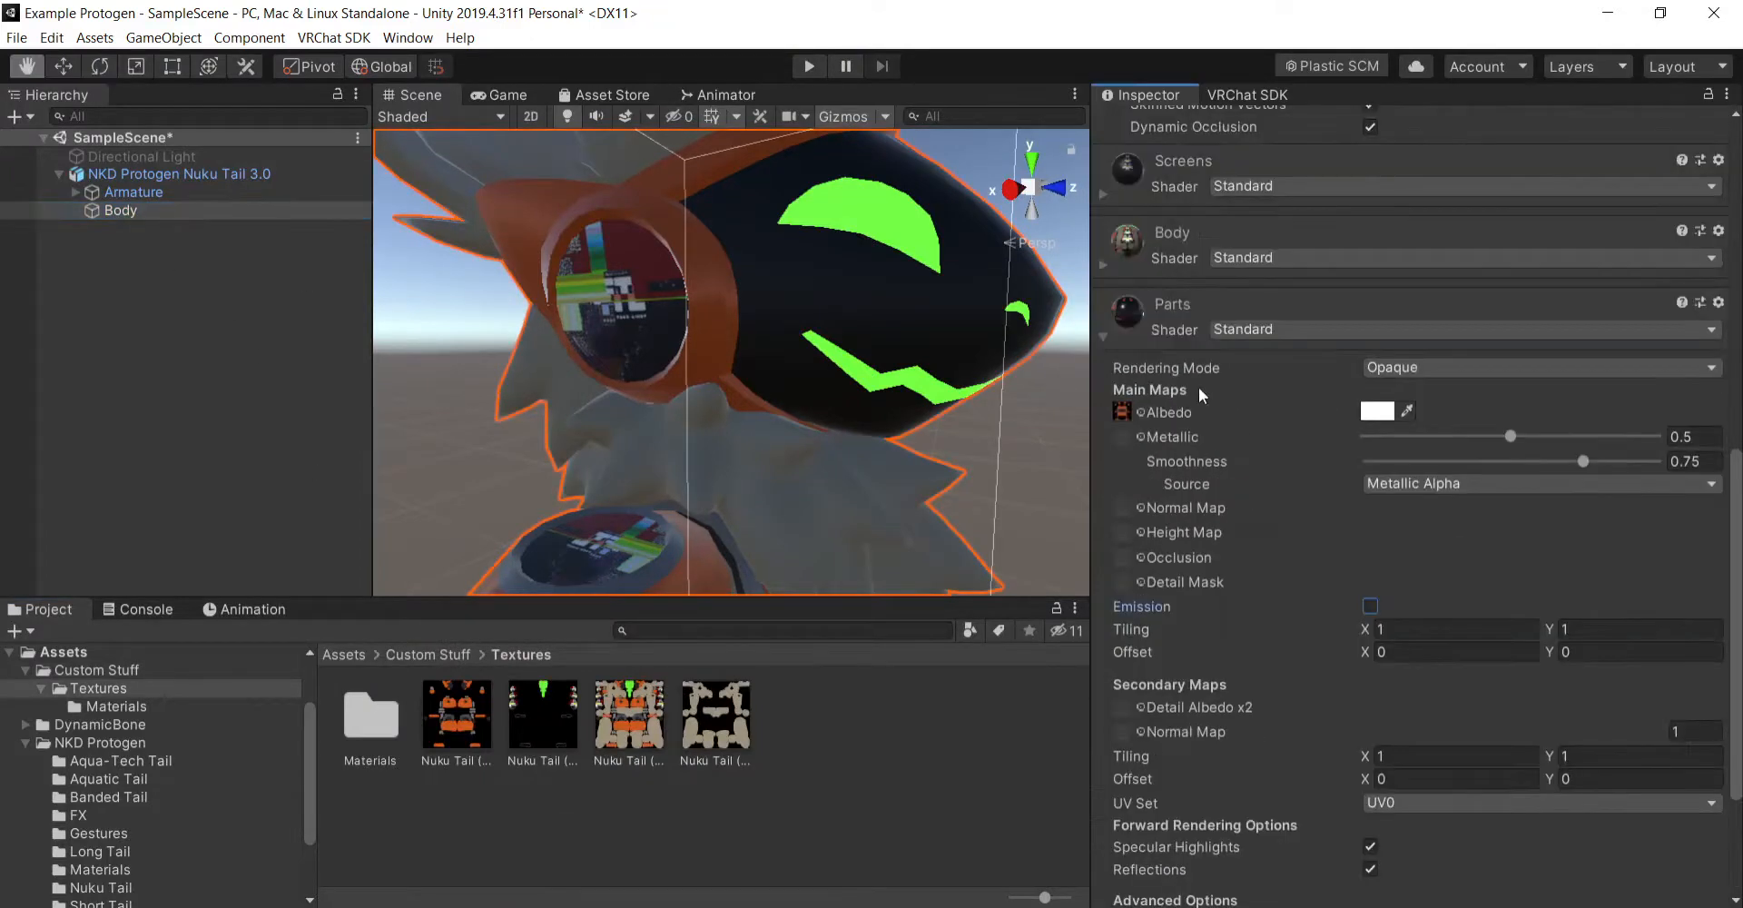
left_click(1104, 334)
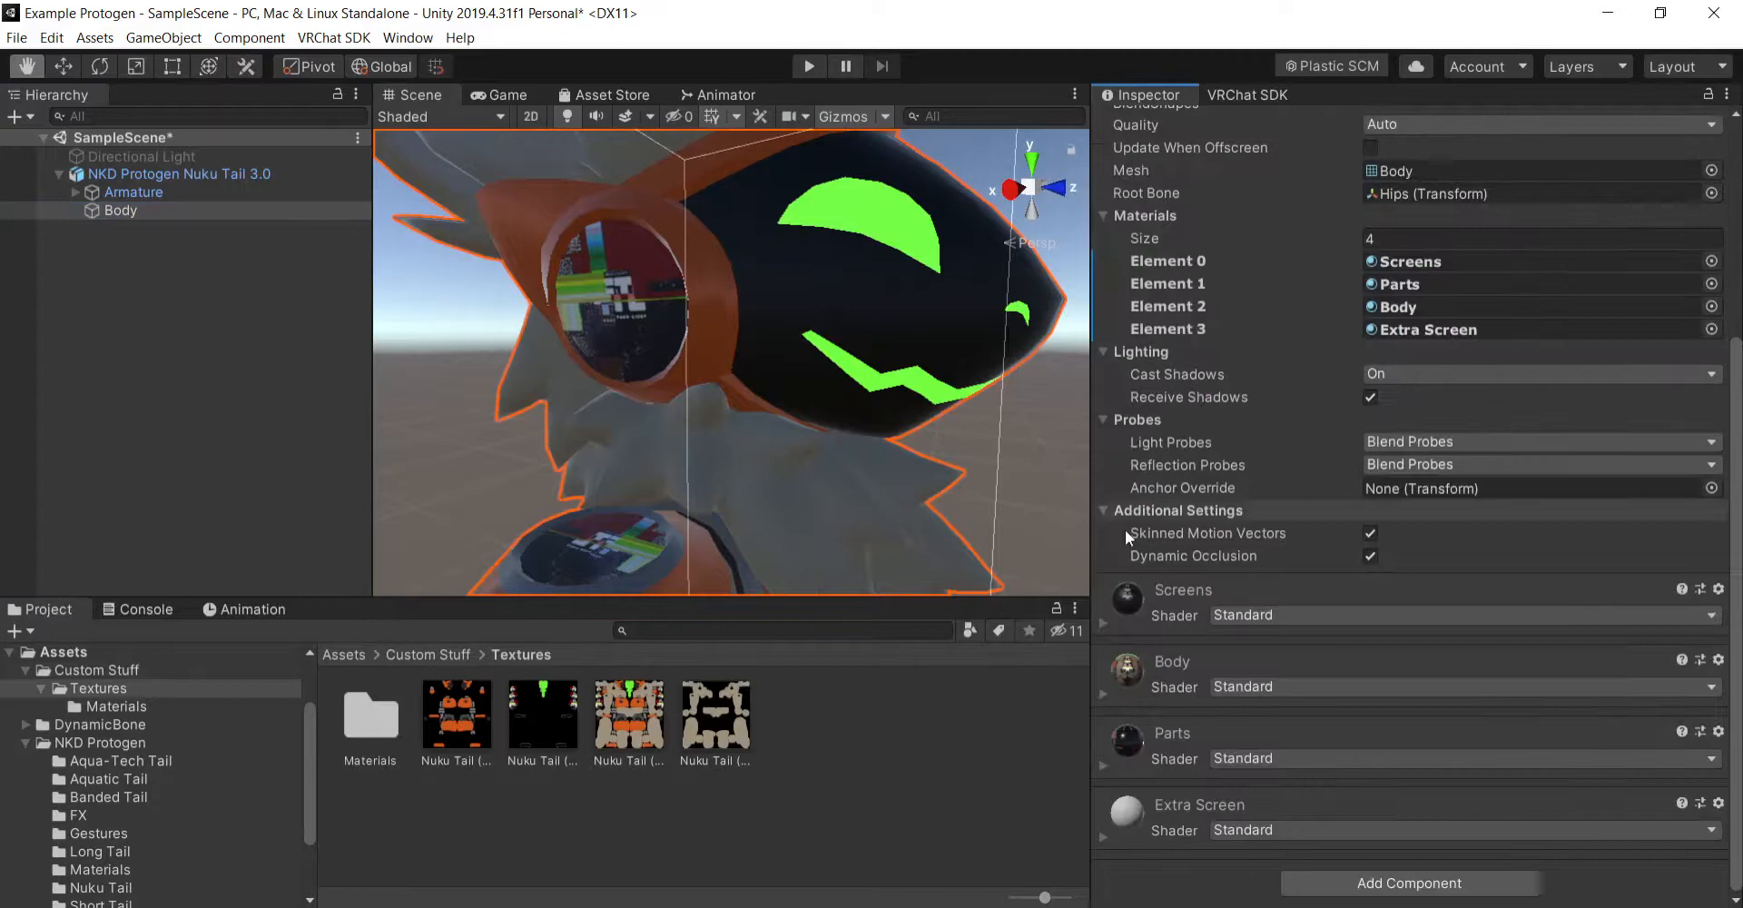
- Enable emission on the Screens material and apply the black-and-green Nuku Tail texture as its emission map
left_click(1103, 623)
scroll(1212, 603, "down", 15)
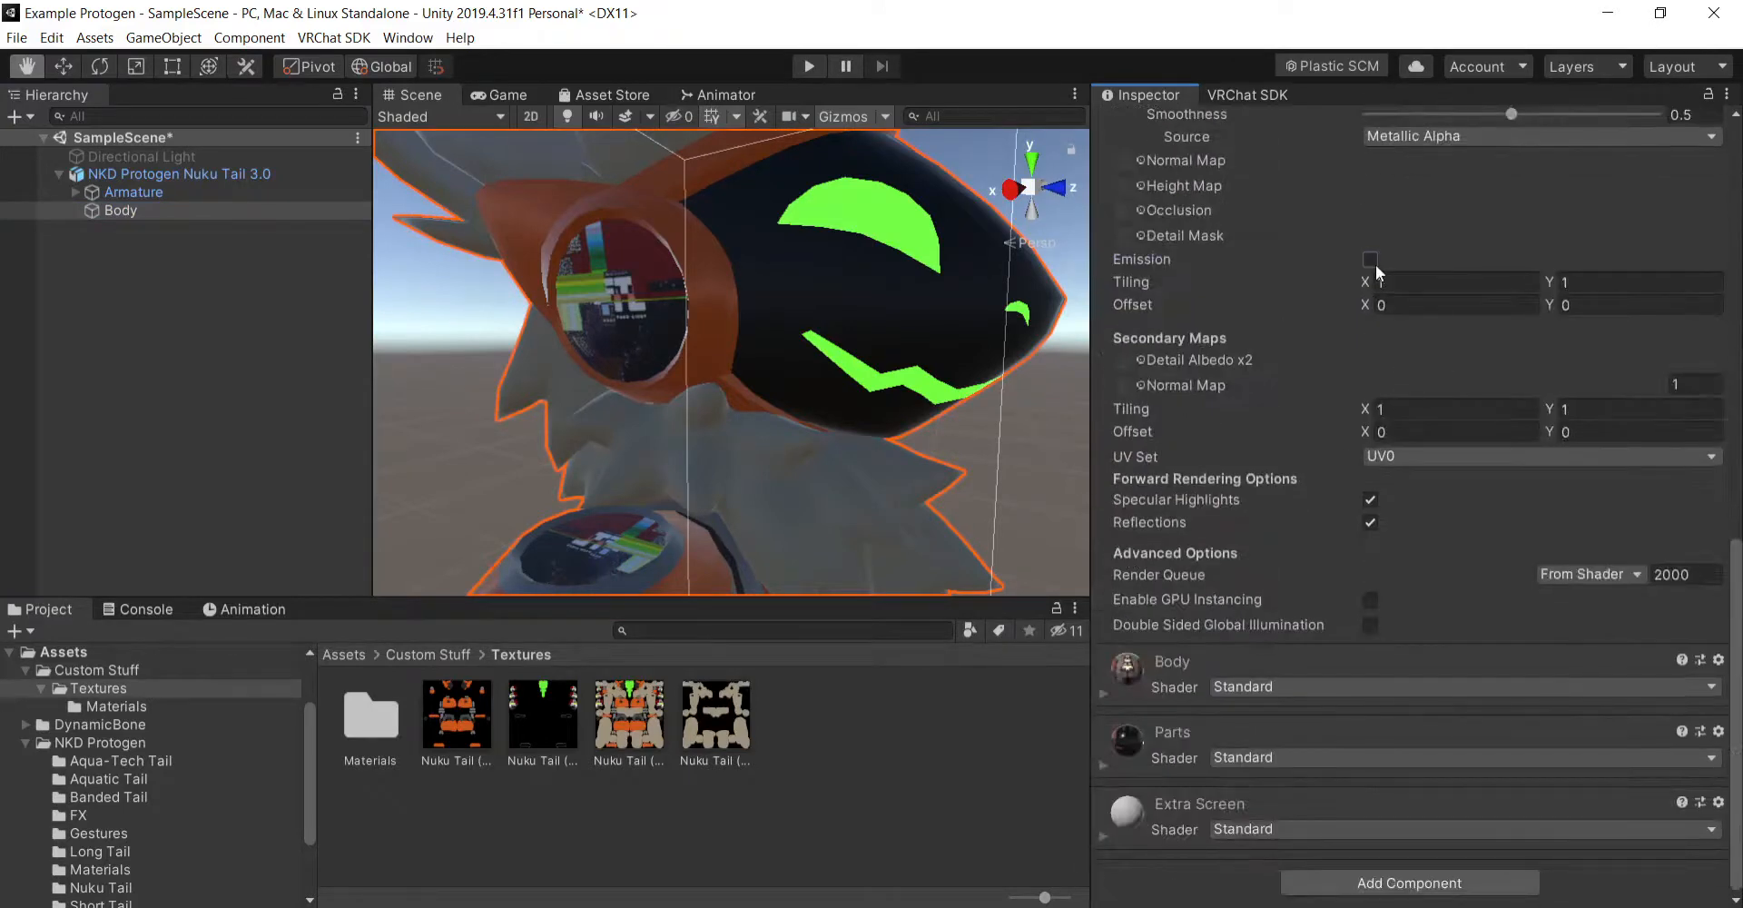
left_click(1371, 261)
left_click_drag(551, 722, 1132, 291)
scroll(1217, 435, "up", 5)
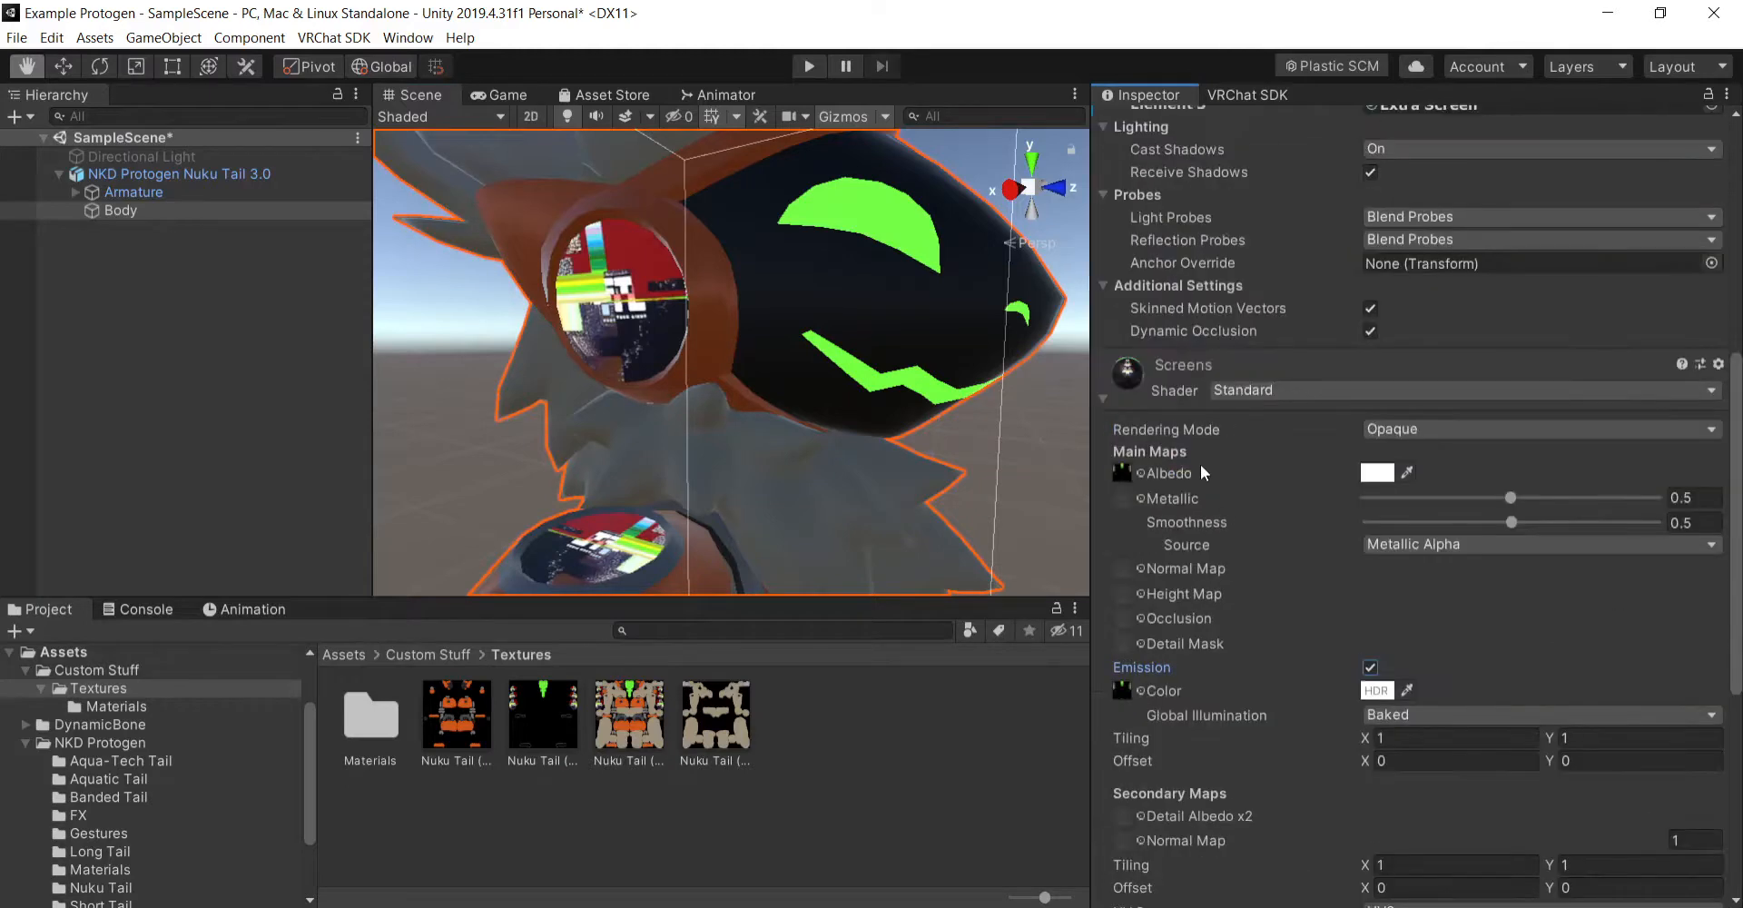
left_click(1104, 397)
- Turn the Body material's emission off and back on to compare the glow of the face markings
left_click(1103, 695)
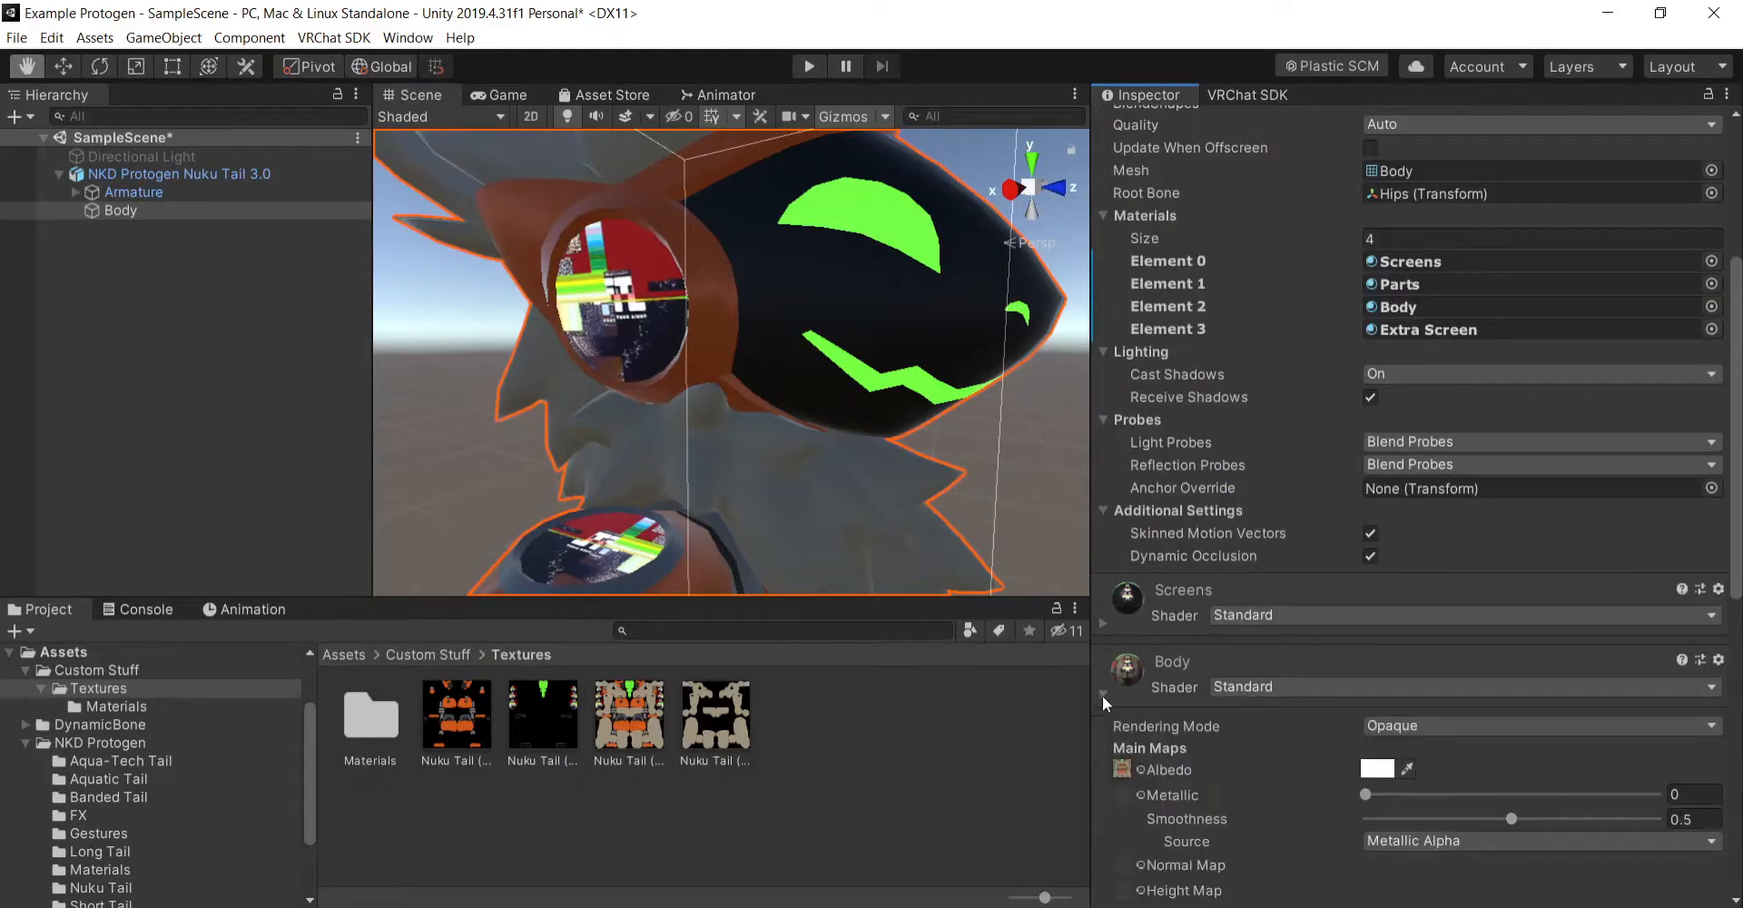
scroll(1272, 659, "down", 7)
left_click(1367, 355)
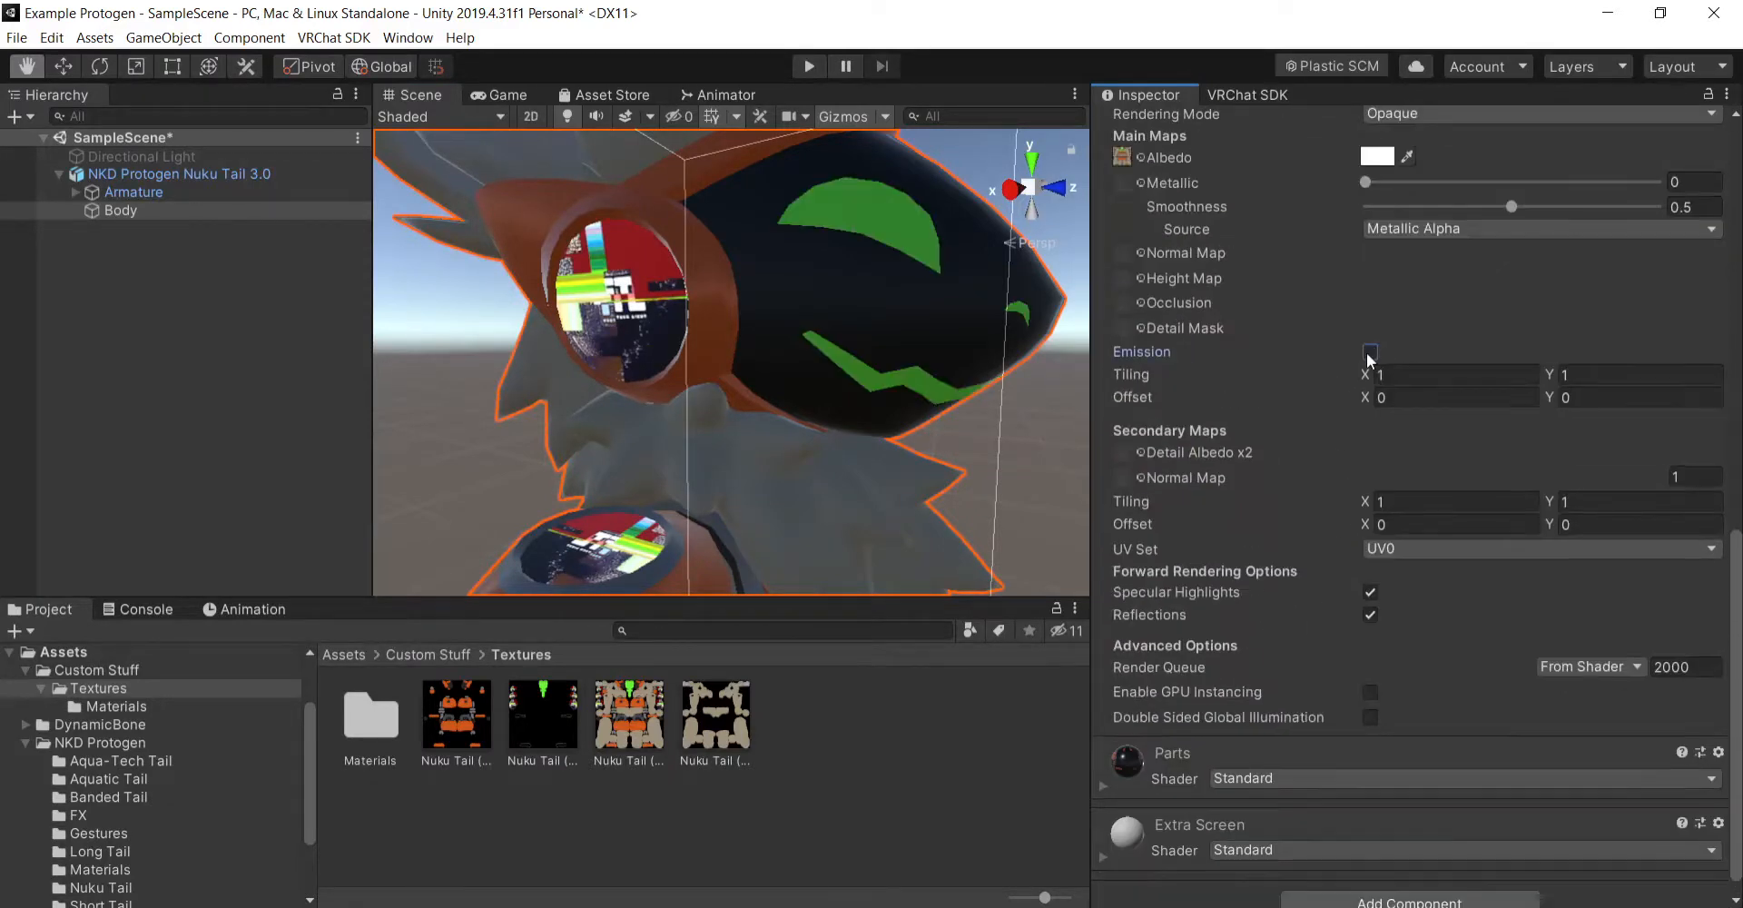
left_click(1368, 355)
scroll(1294, 607, "up", 10)
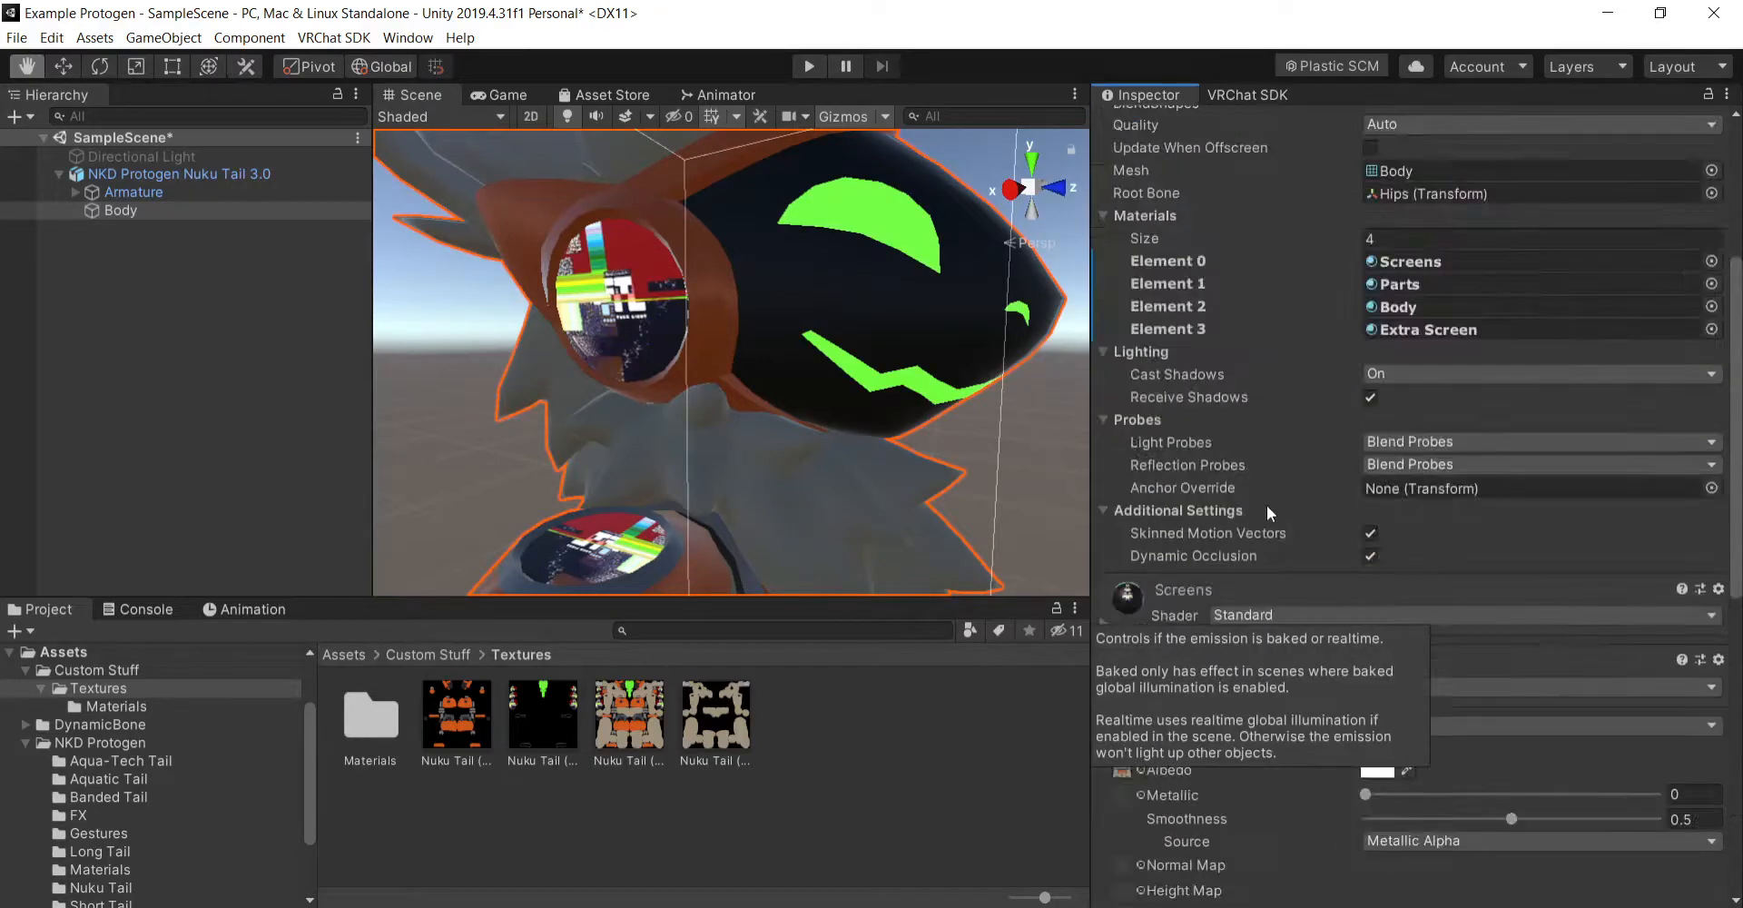
scroll(1267, 504, "down", 3)
left_click(1104, 490)
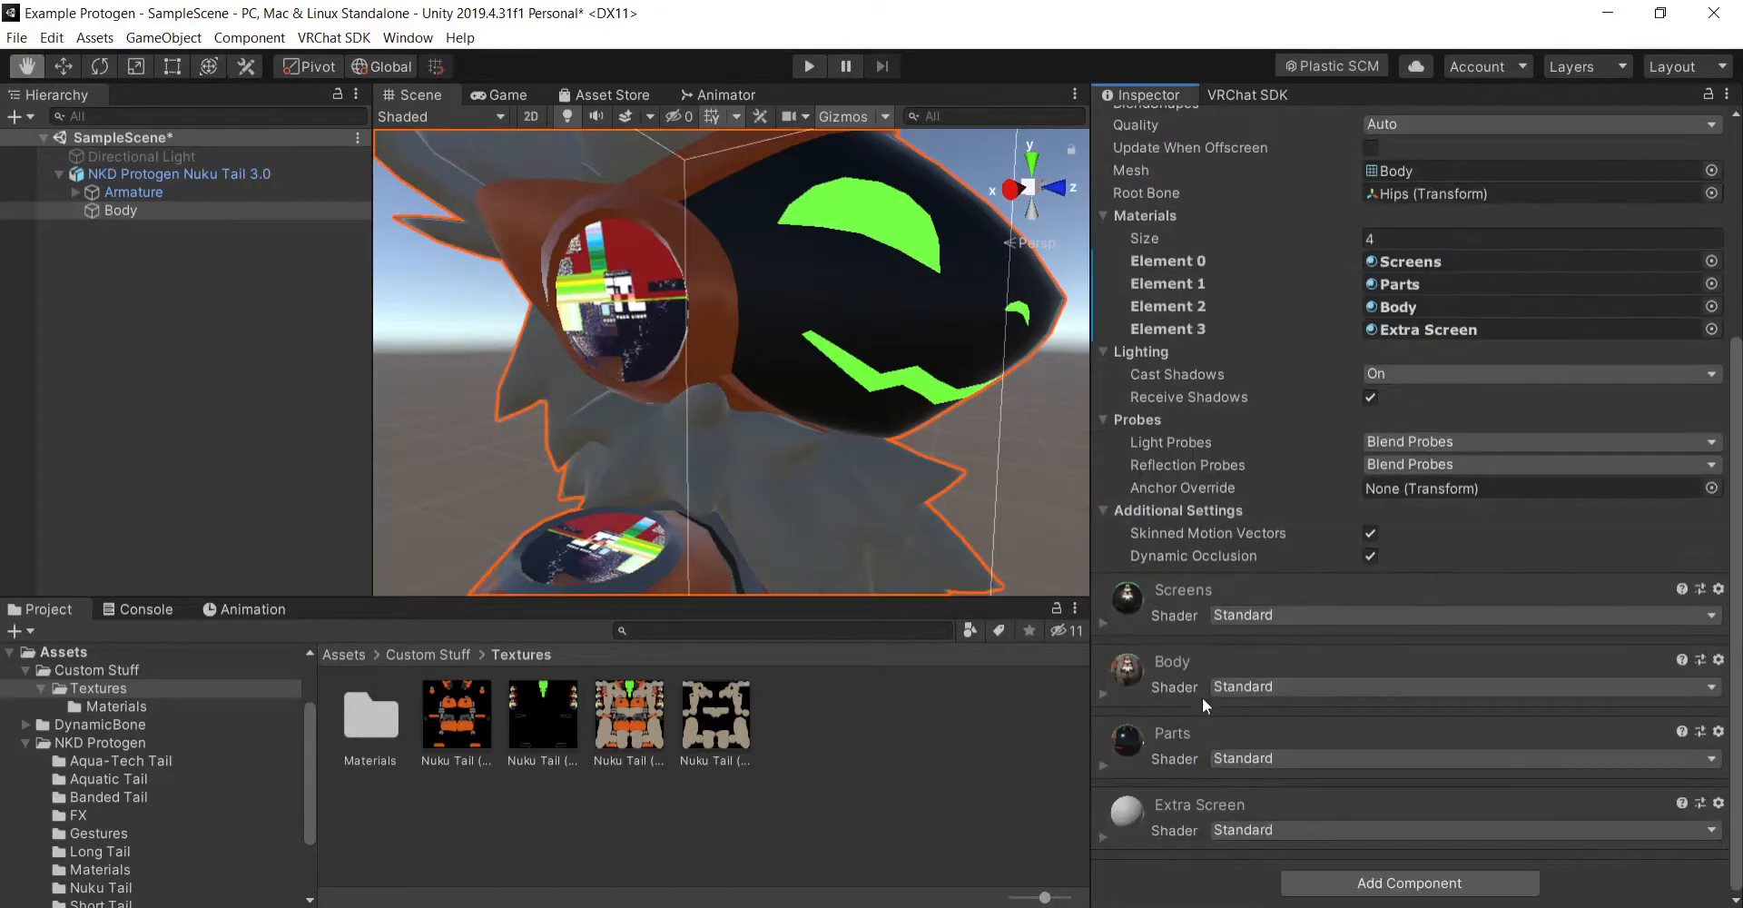
- Examine the glowing face markings and ear and shoulder screens on the model from several angles and distances
right_click_drag(872, 427, 698, 442)
scroll(631, 416, "down", 5)
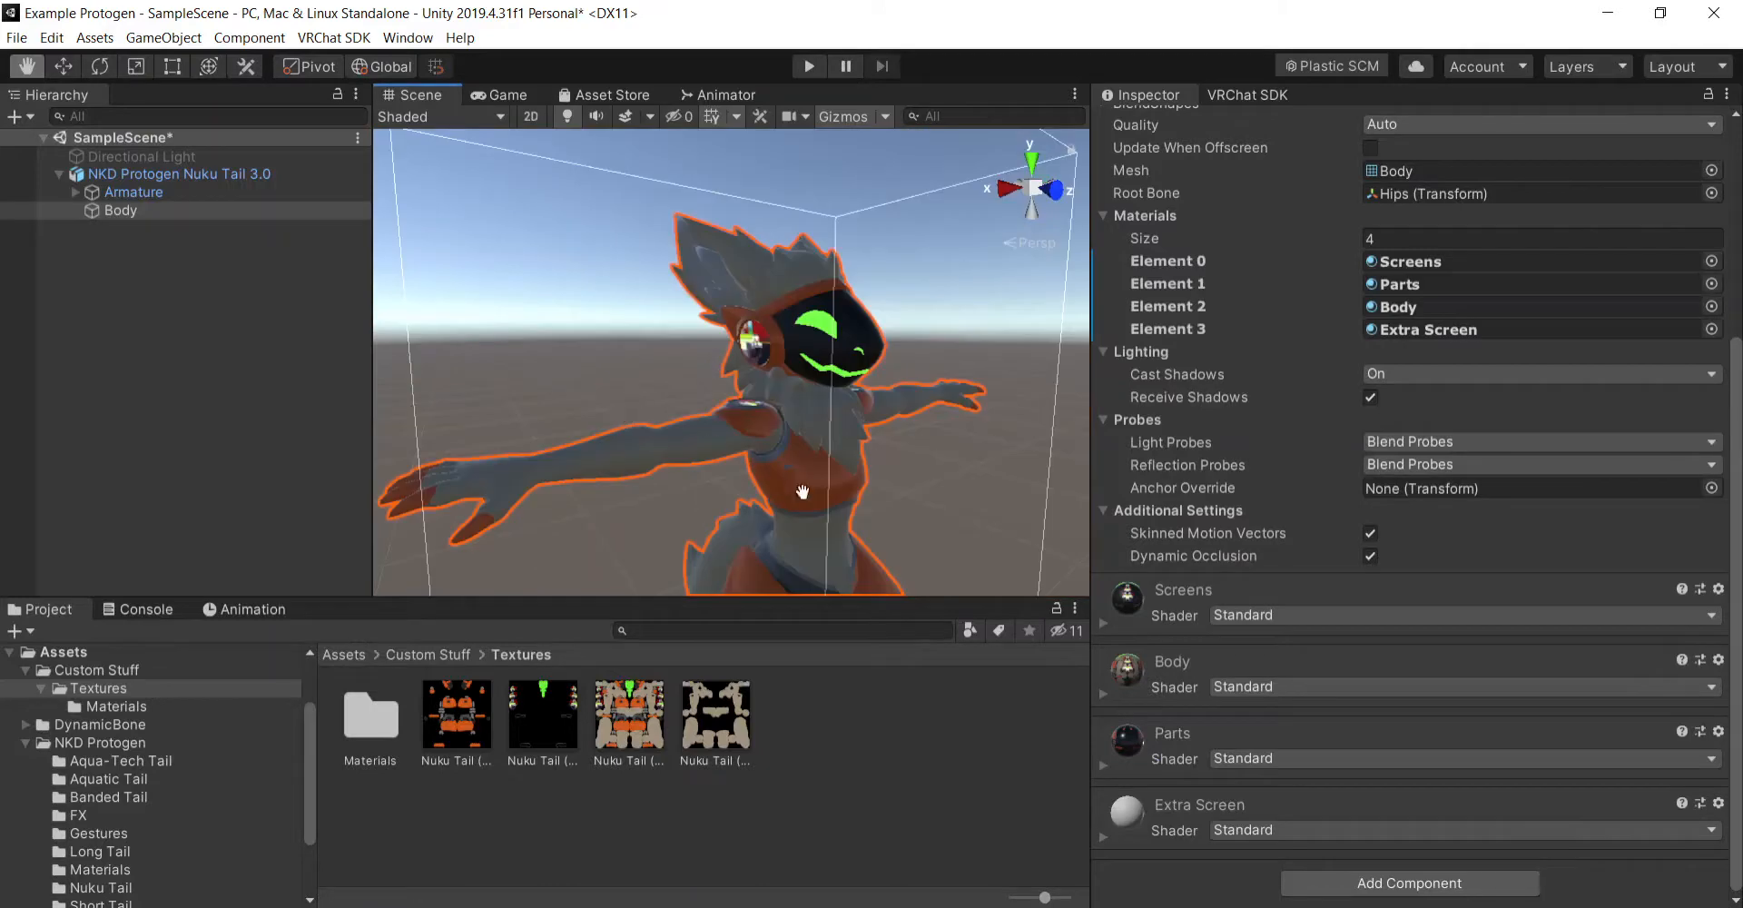
left_click_drag(858, 558, 785, 456)
scroll(876, 342, "up", 5)
left_click_drag(875, 342, 888, 420)
scroll(876, 417, "down", 5)
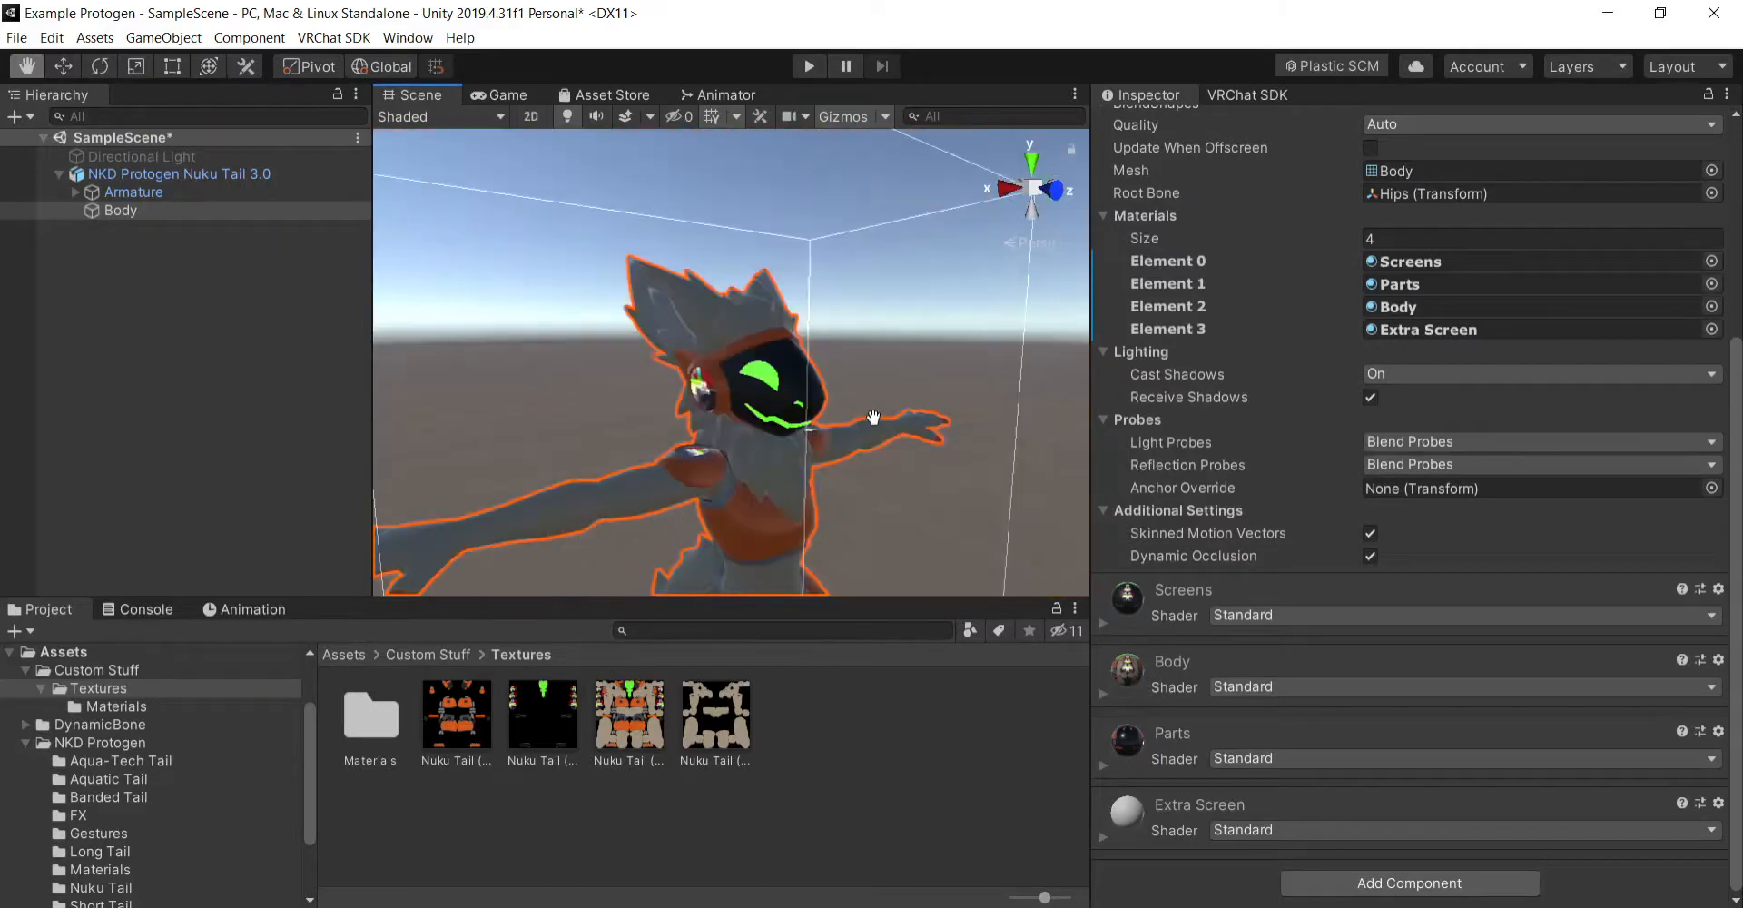
left_click_drag(926, 513, 903, 427)
right_click_drag(904, 427, 720, 390)
left_click_drag(840, 395, 678, 389)
right_click_drag(708, 397, 1005, 466)
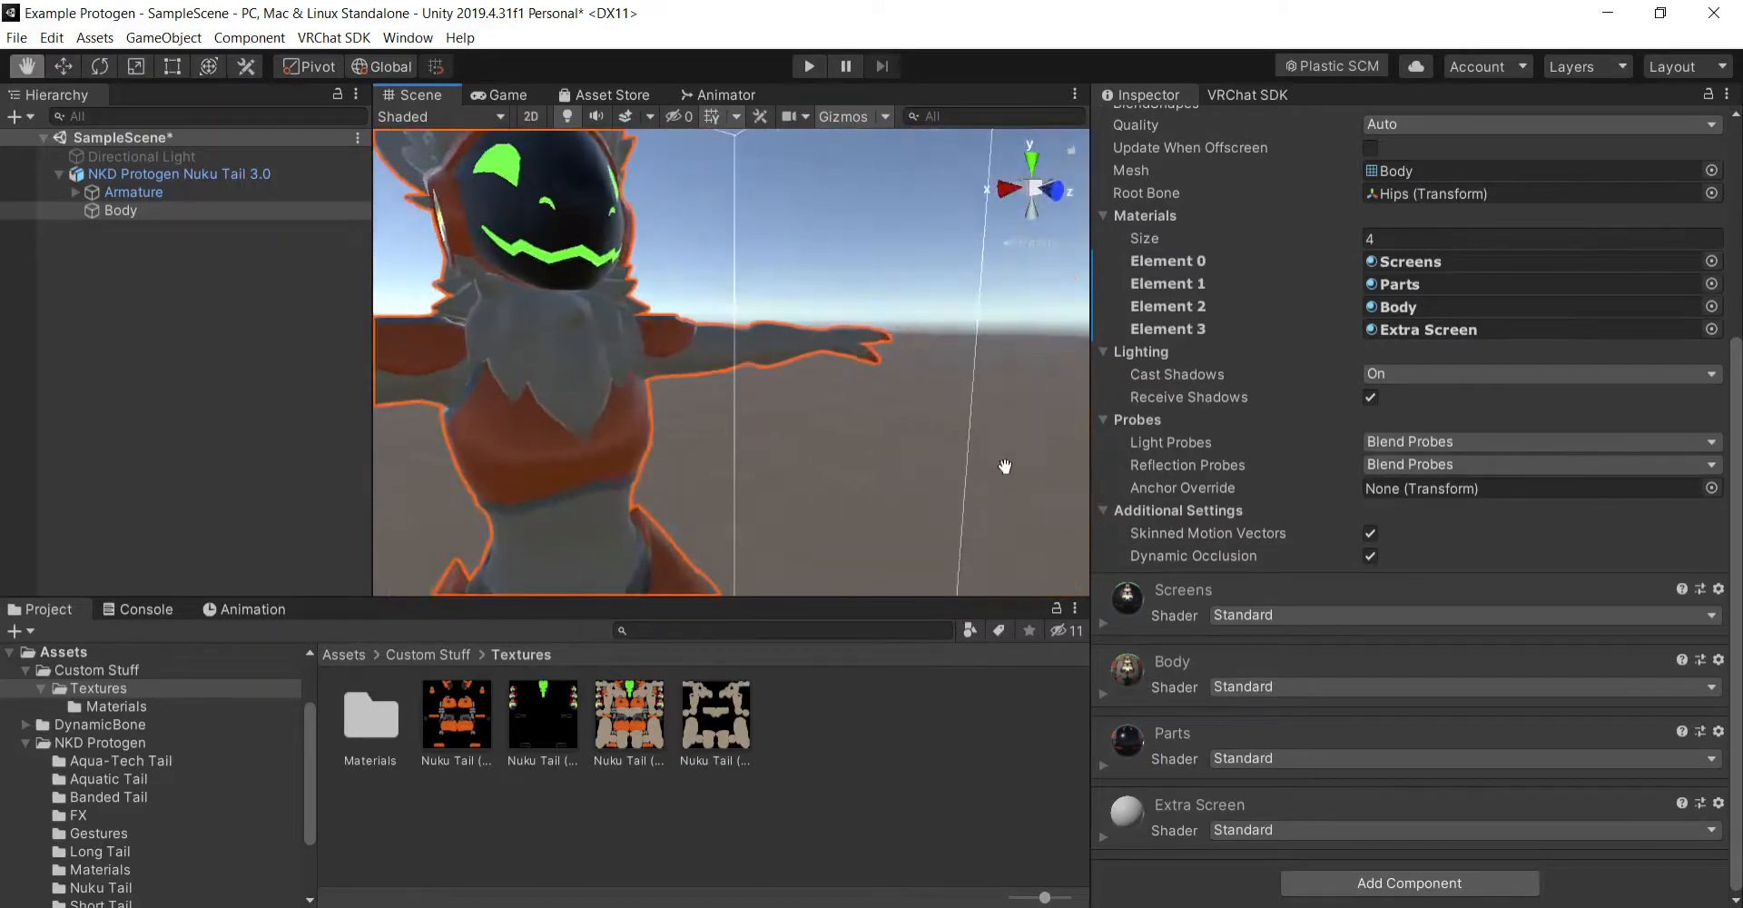
left_click_drag(927, 413, 996, 468)
right_click_drag(997, 465, 1008, 441)
left_click_drag(1008, 440, 989, 445)
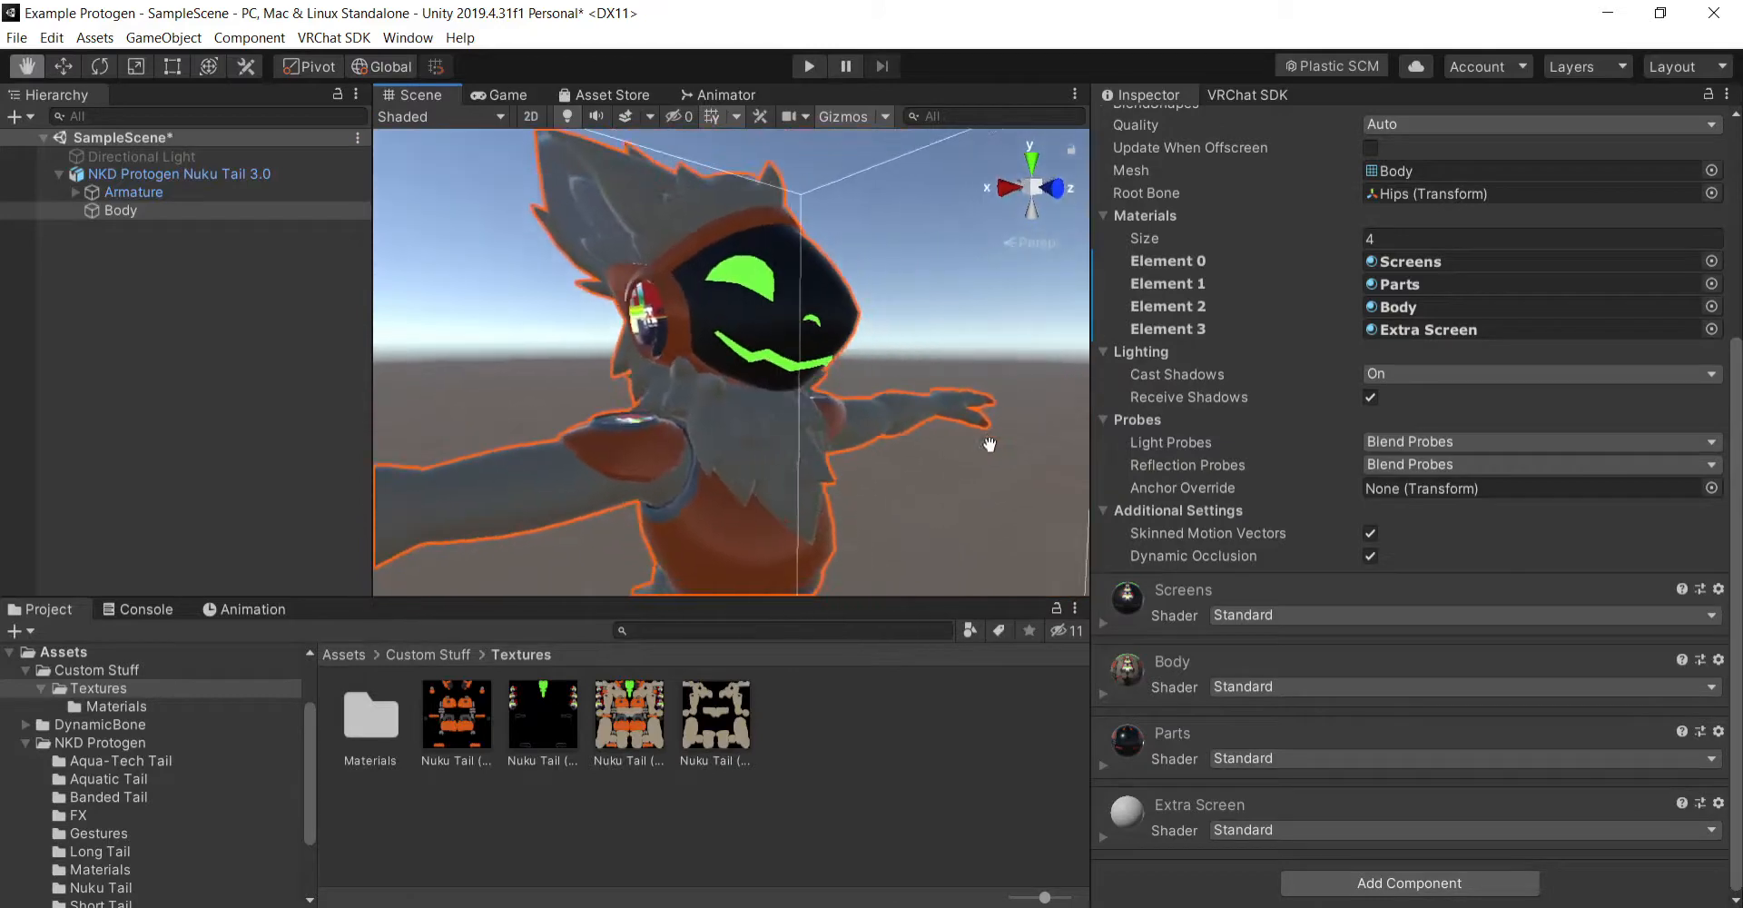
- Expand the Extra Screen material's settings and open the Textures folder inside NKD Protogen
left_click(1107, 842)
scroll(1130, 575, "down", 10)
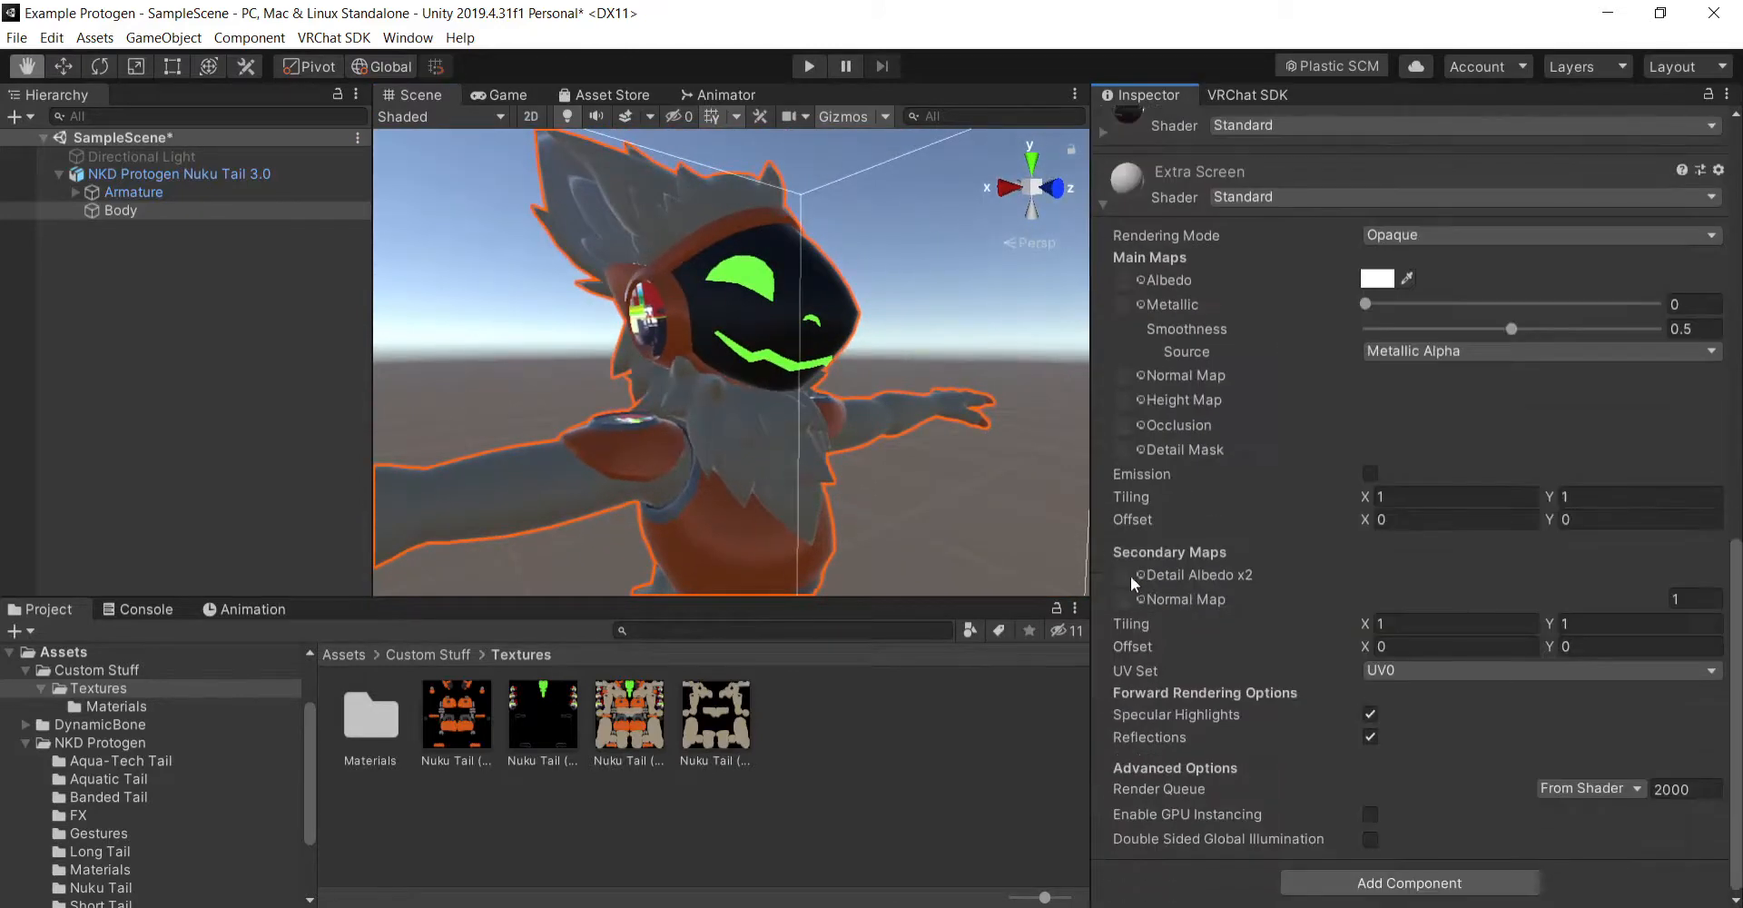
left_click(456, 653)
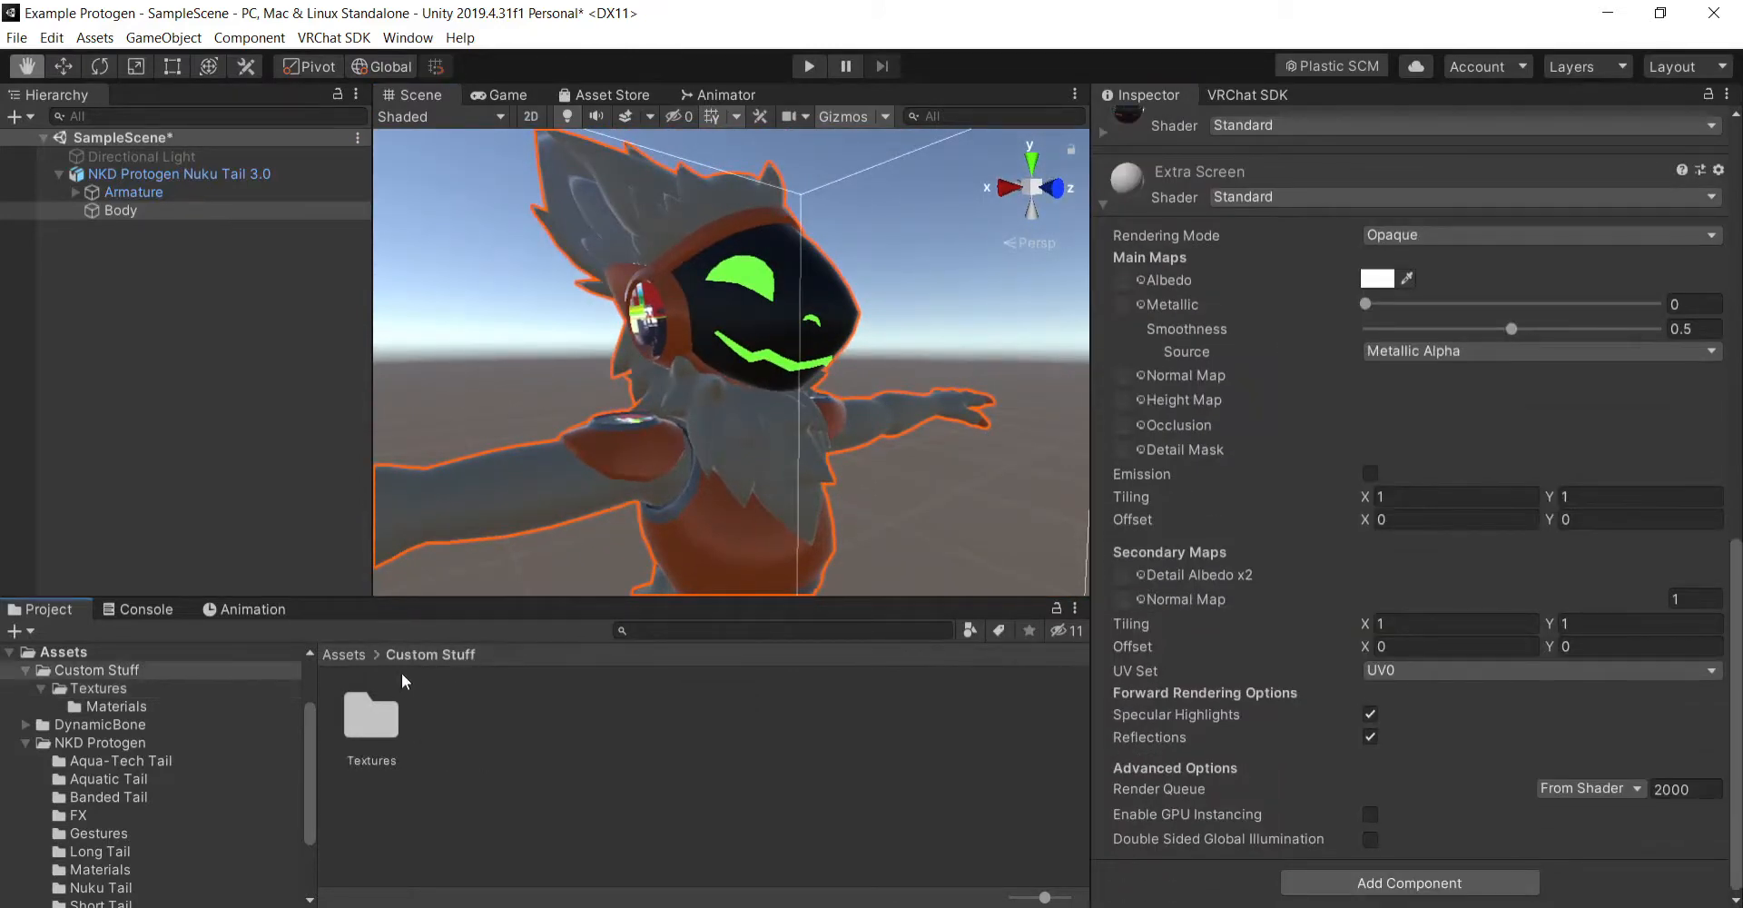
left_click(343, 656)
double_click(538, 727)
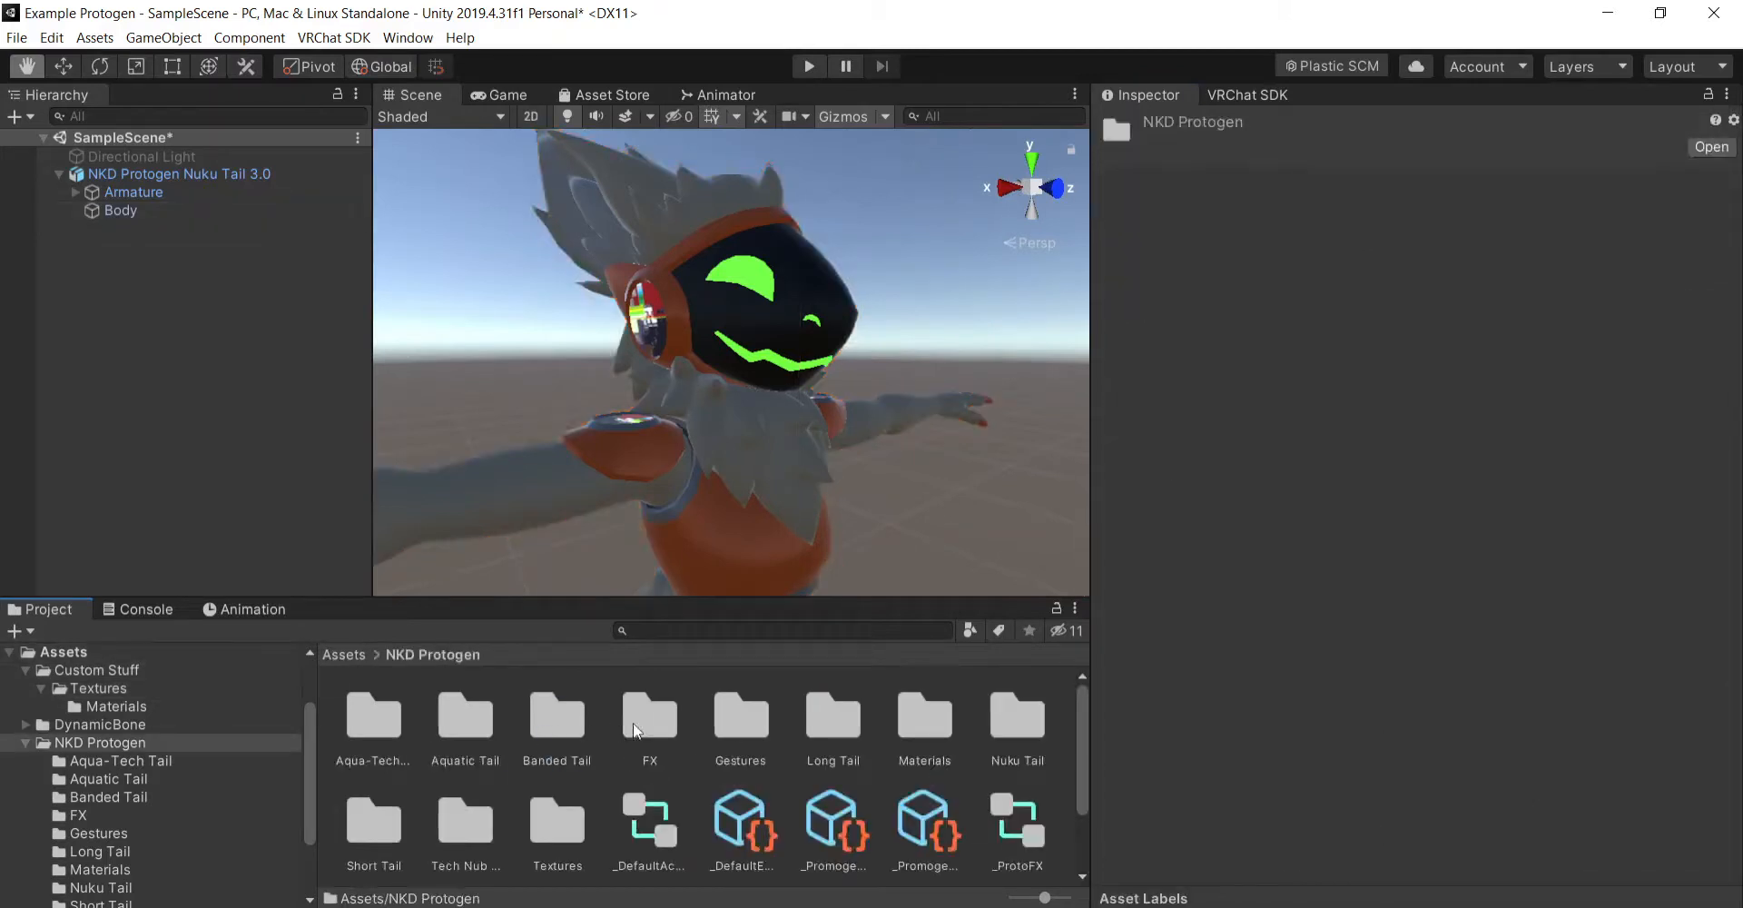
scroll(681, 745, "down", 1)
scroll(825, 768, "up", 1)
scroll(845, 745, "down", 1)
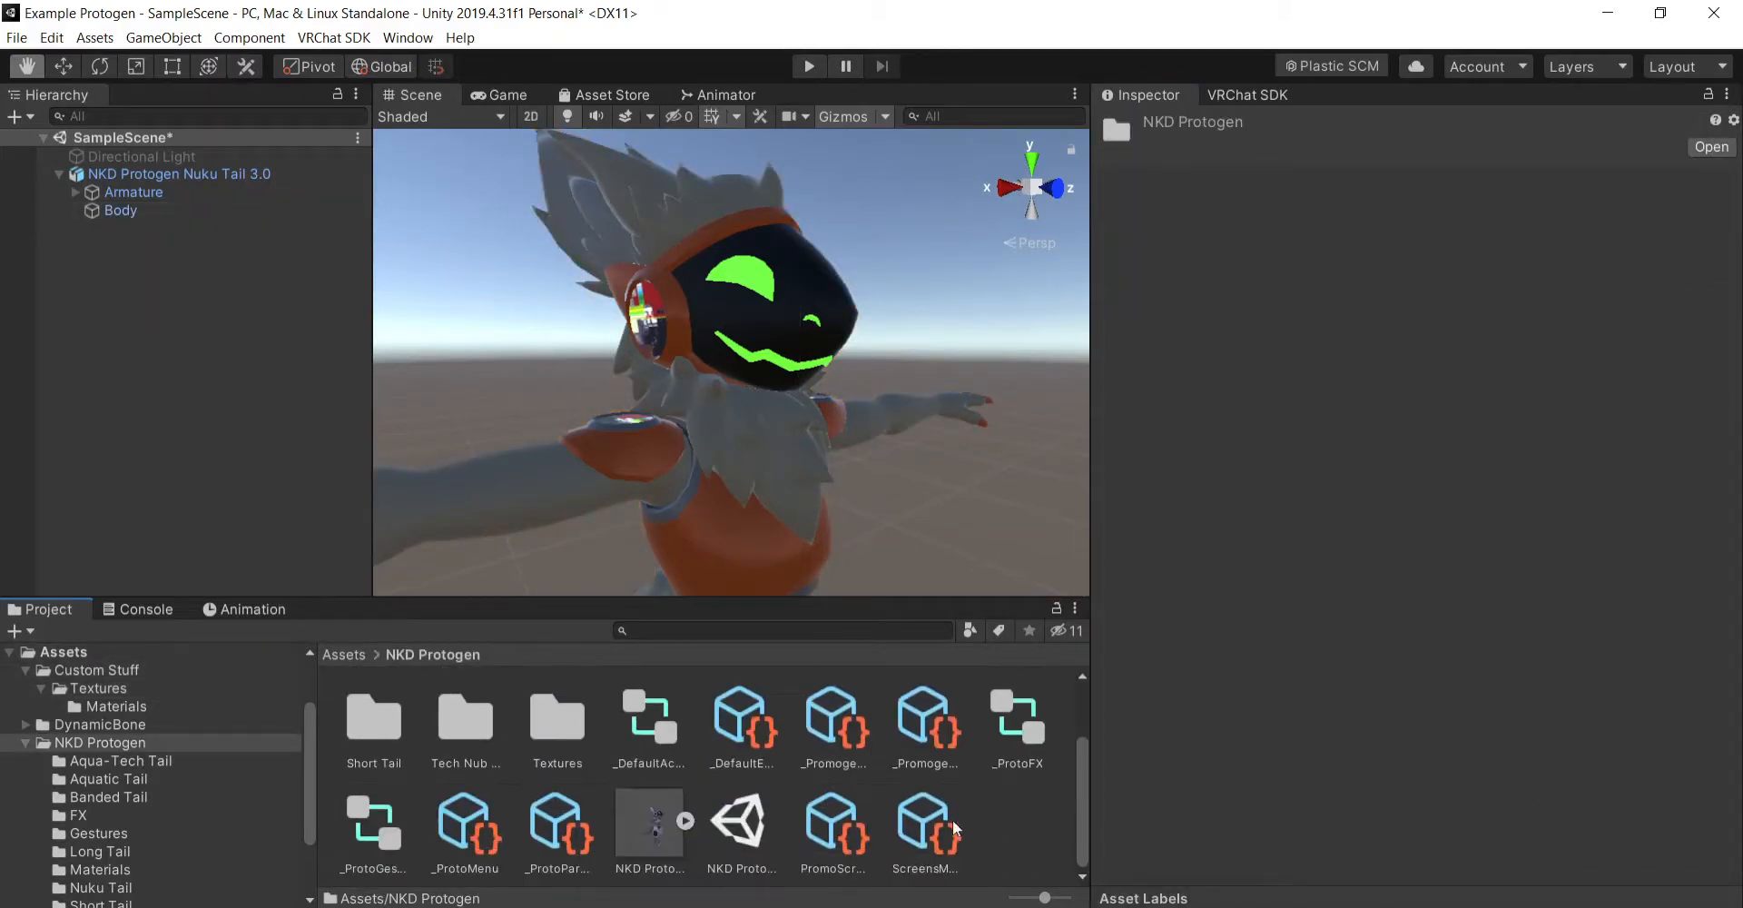
double_click(555, 722)
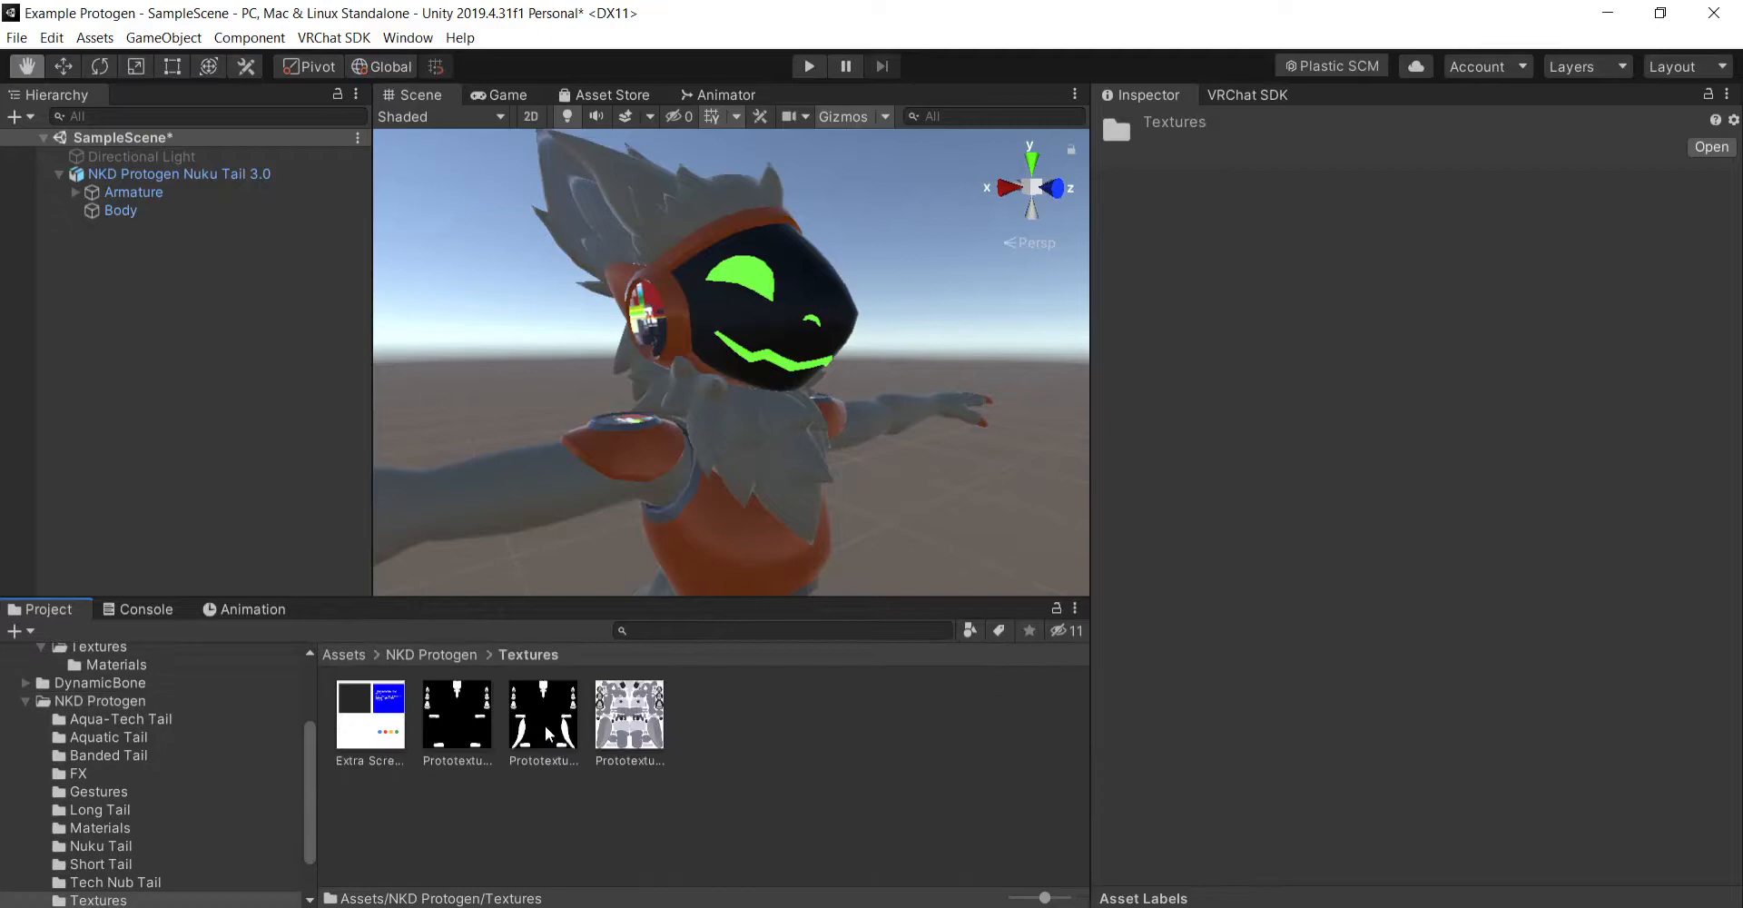
- Apply the Extra Screen texture as the Extra Screen material's albedo and set its rendering mode to Cutout
left_click(377, 714)
left_click(160, 209)
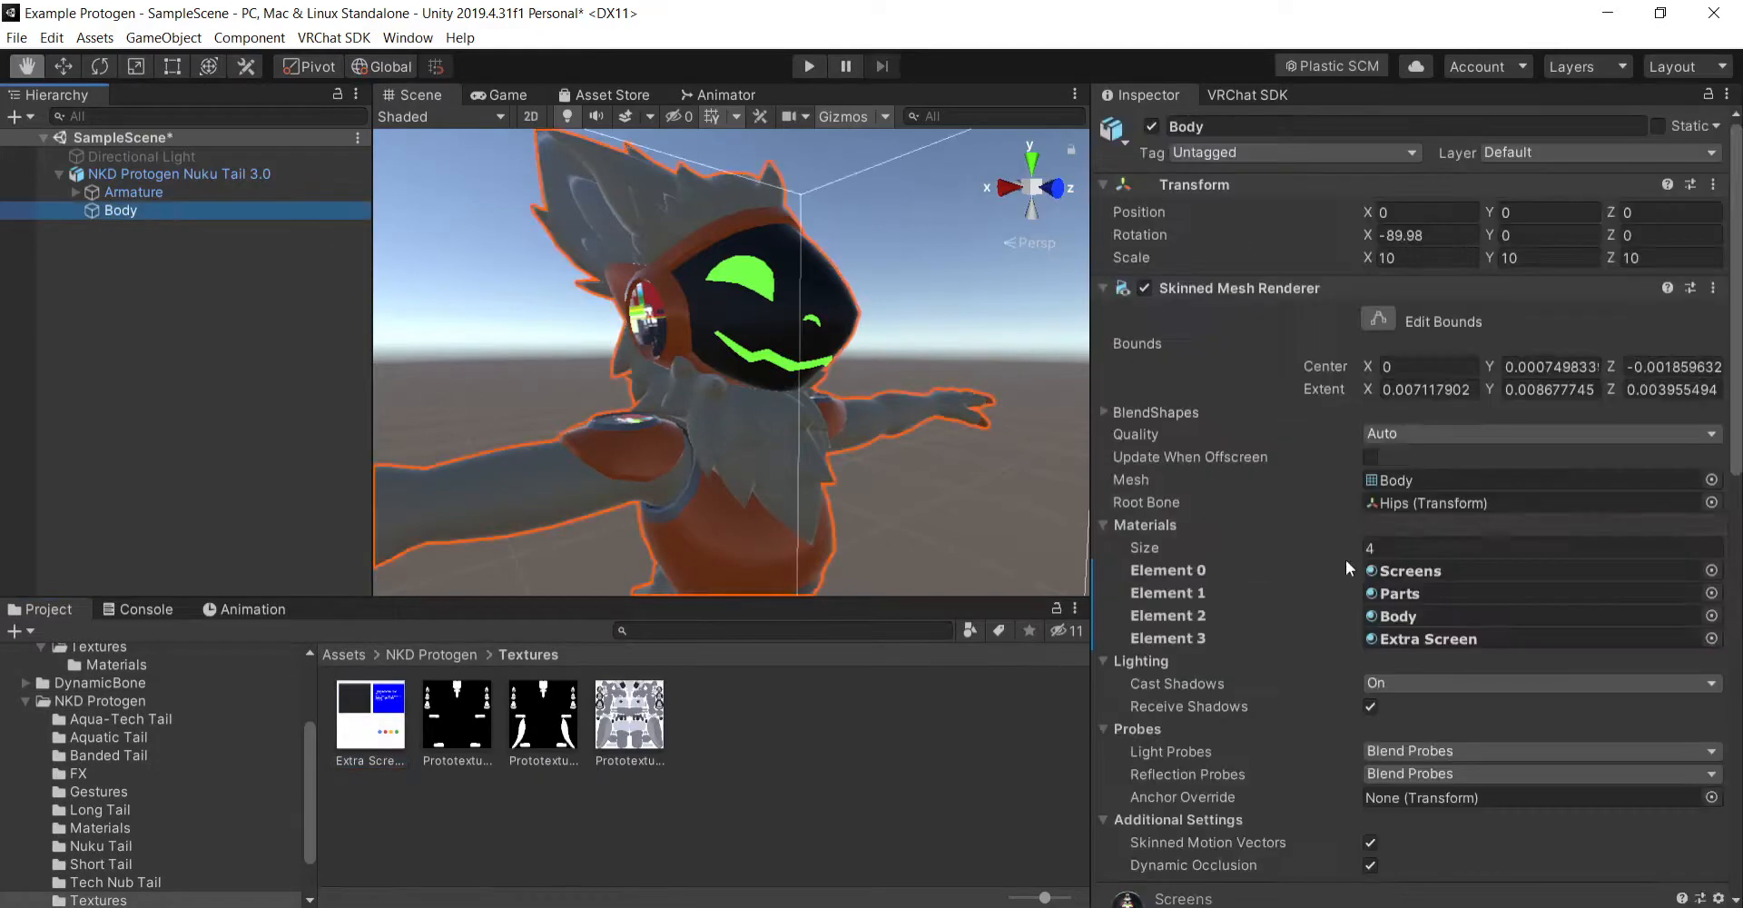
scroll(1326, 647, "down", 10)
left_click_drag(395, 716, 1123, 281)
left_click(1419, 235)
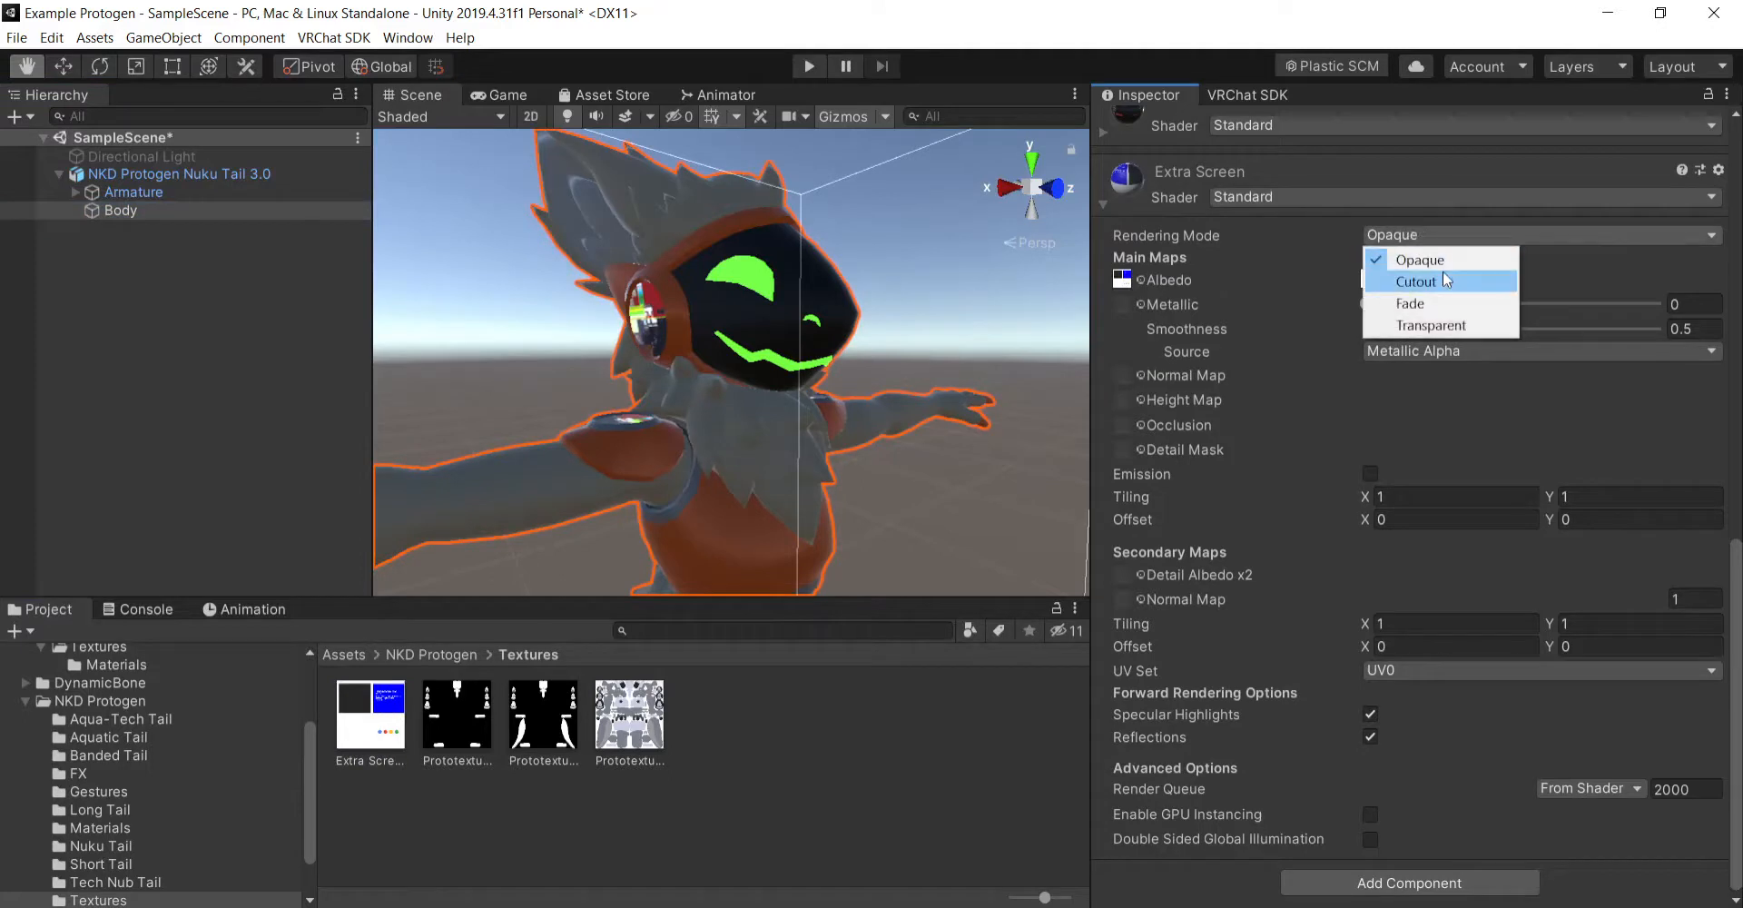
left_click(1442, 274)
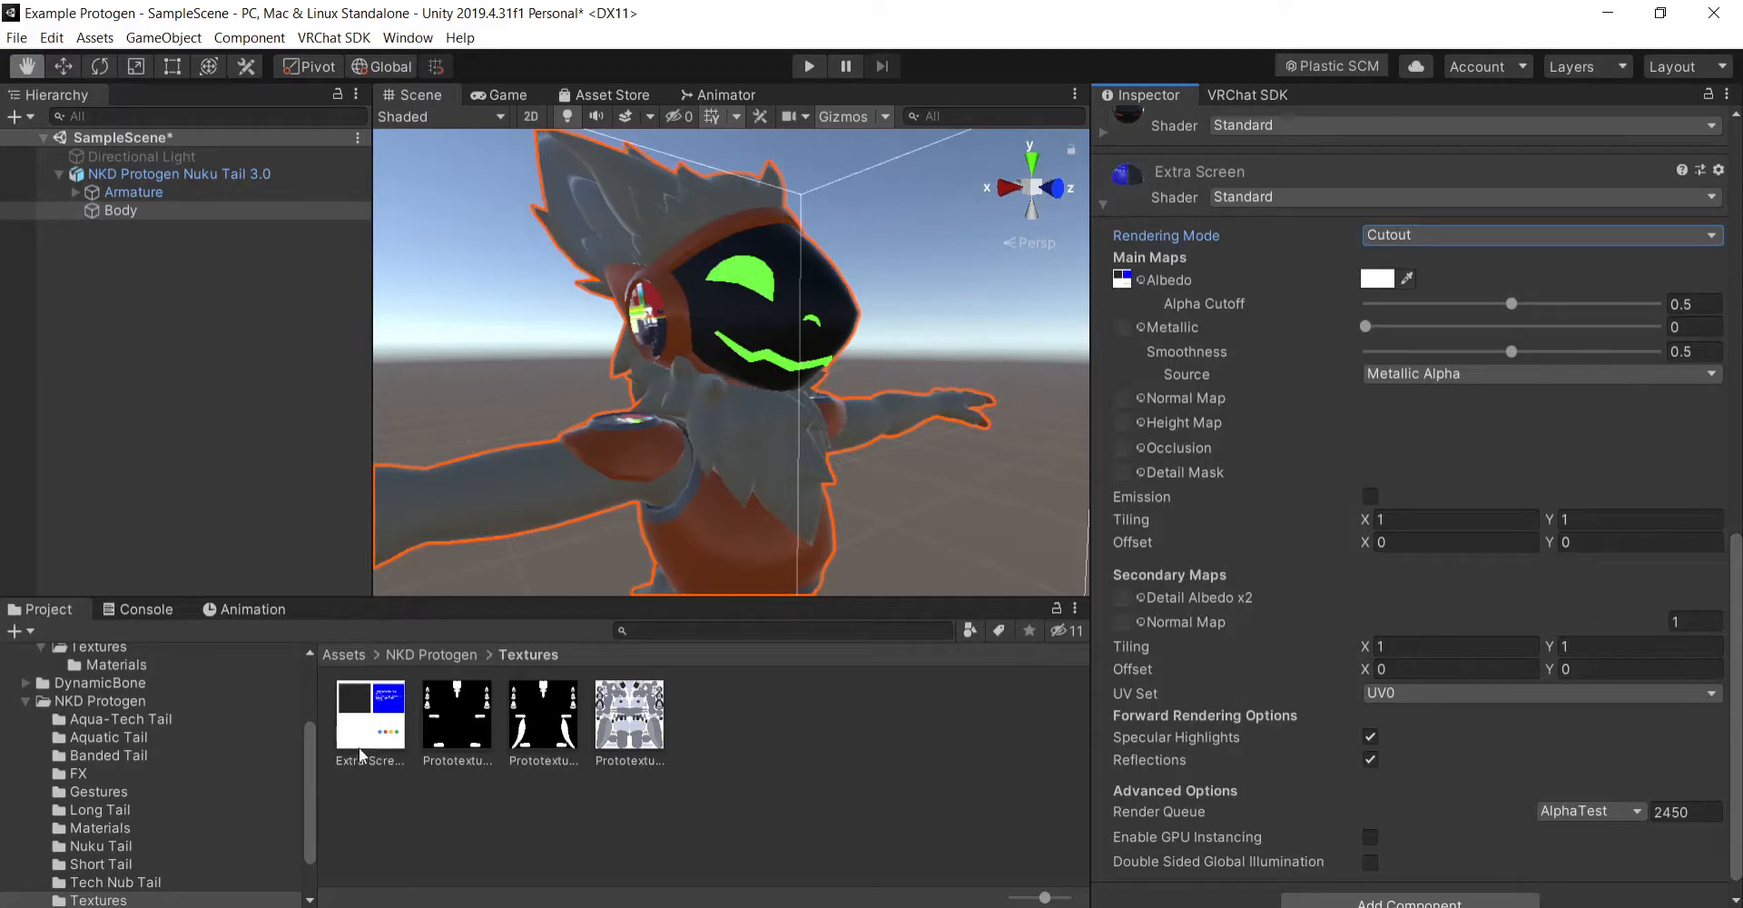
left_click(734, 771)
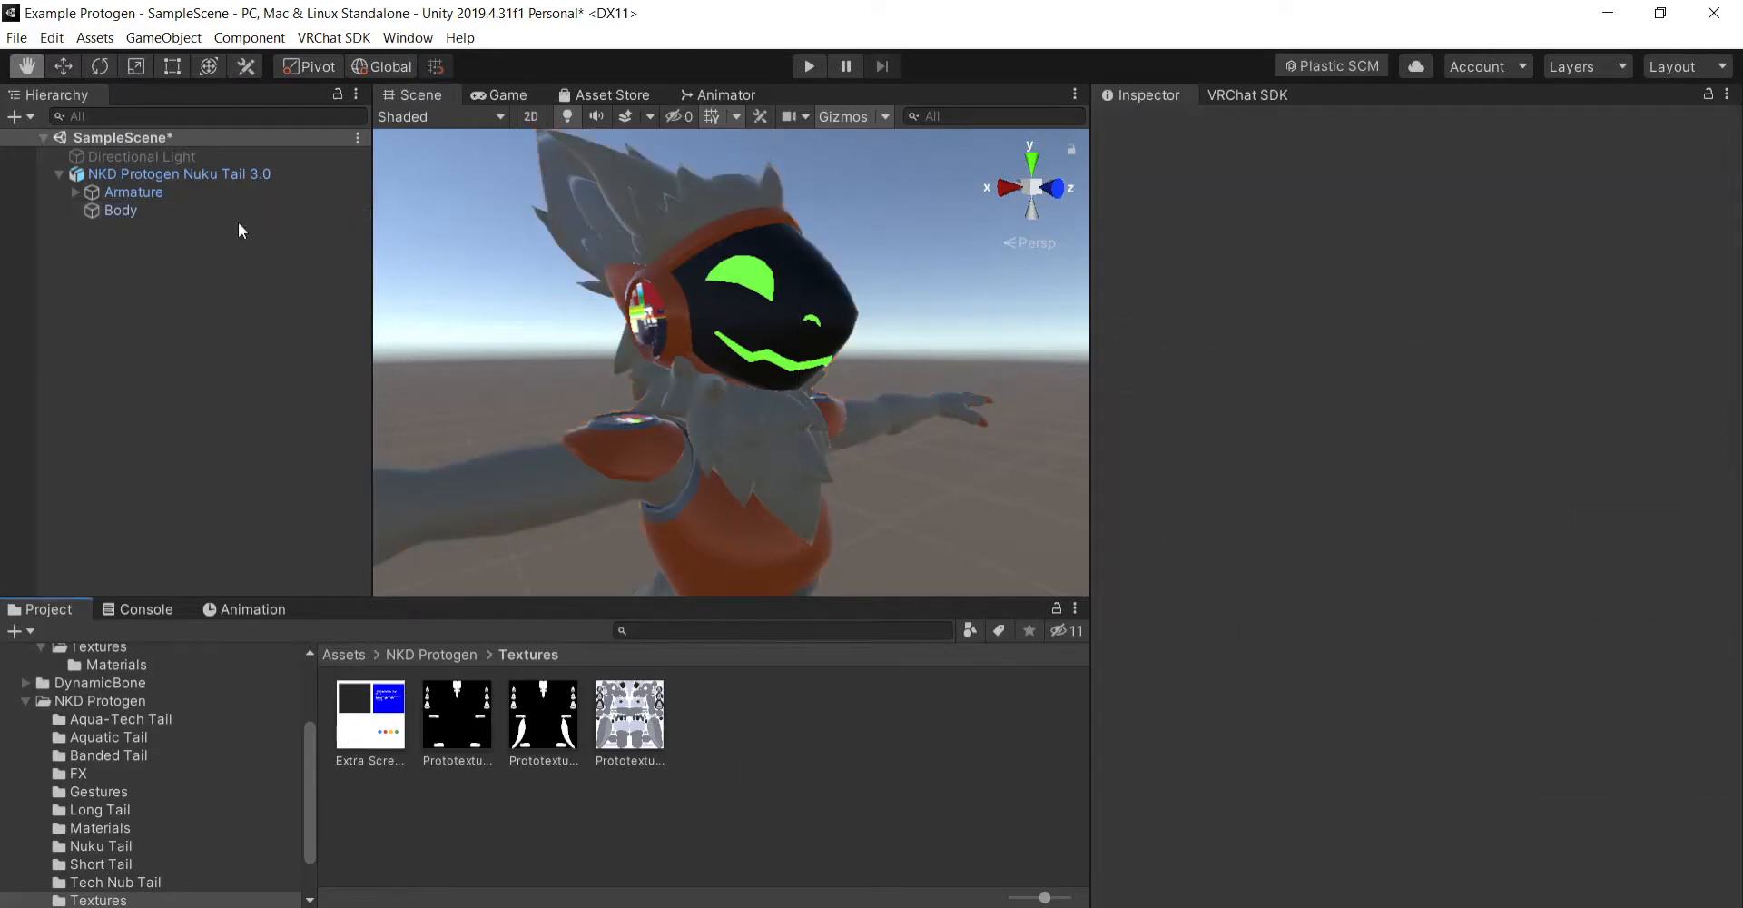
- Enable emission on the Extra Screen material with the Extra Screen texture as its emission map and a light grey swatch as its color
left_click(172, 212)
scroll(1194, 563, "down", 10)
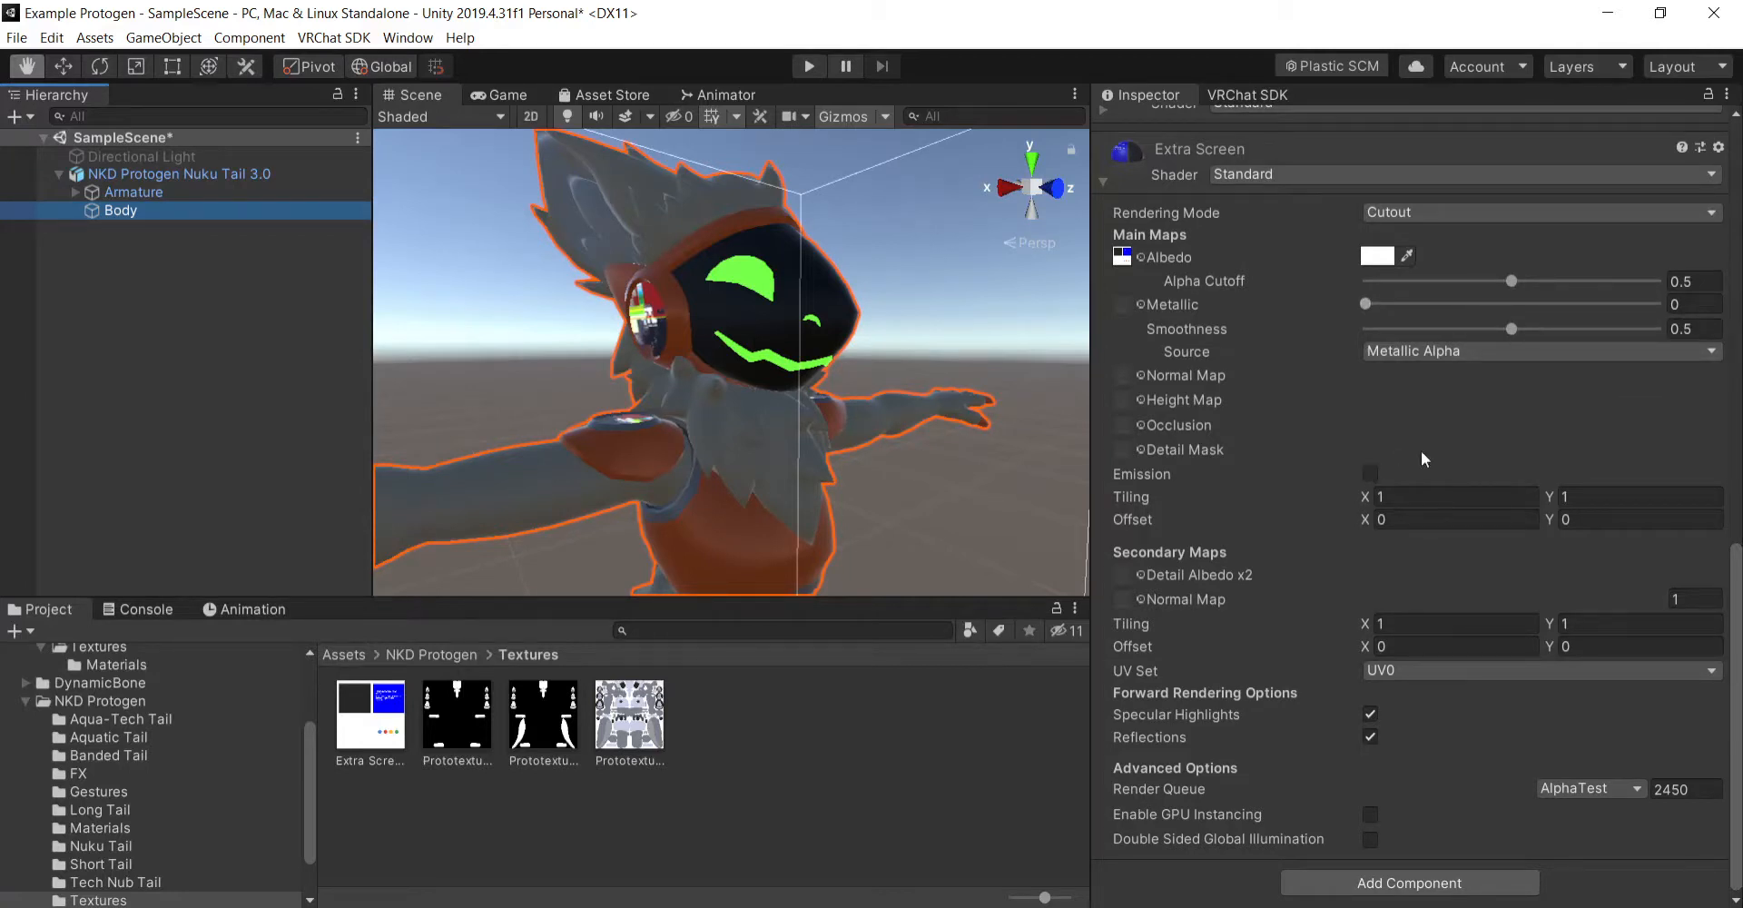
left_click(1370, 475)
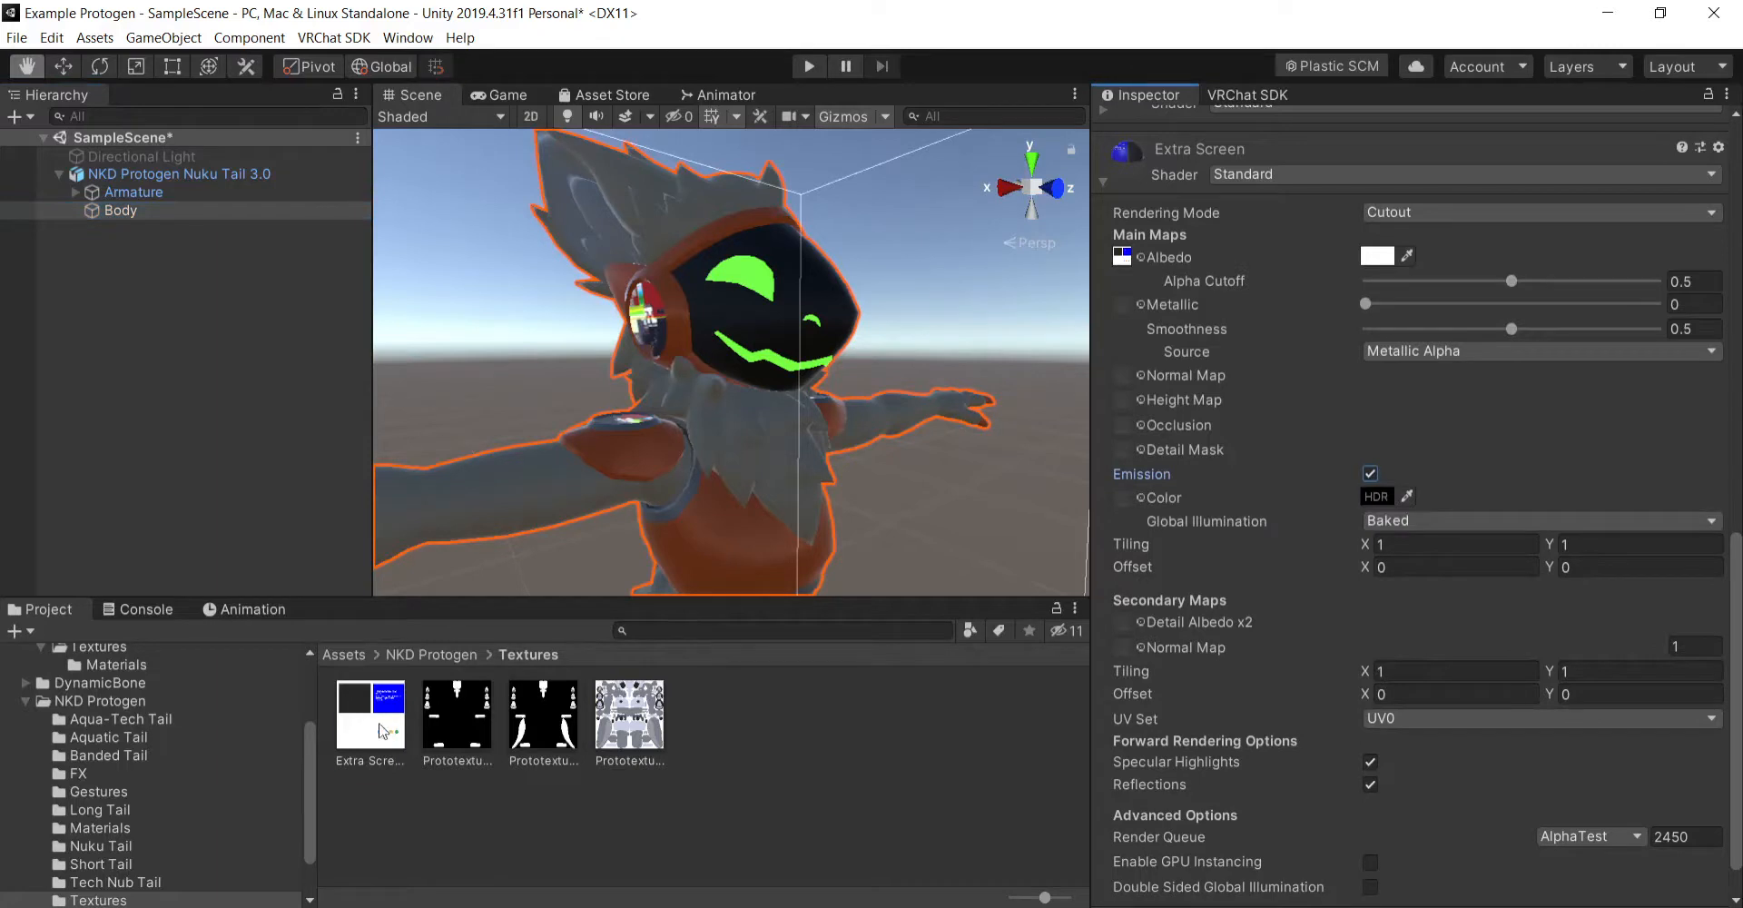
left_click_drag(1135, 503, 1135, 505)
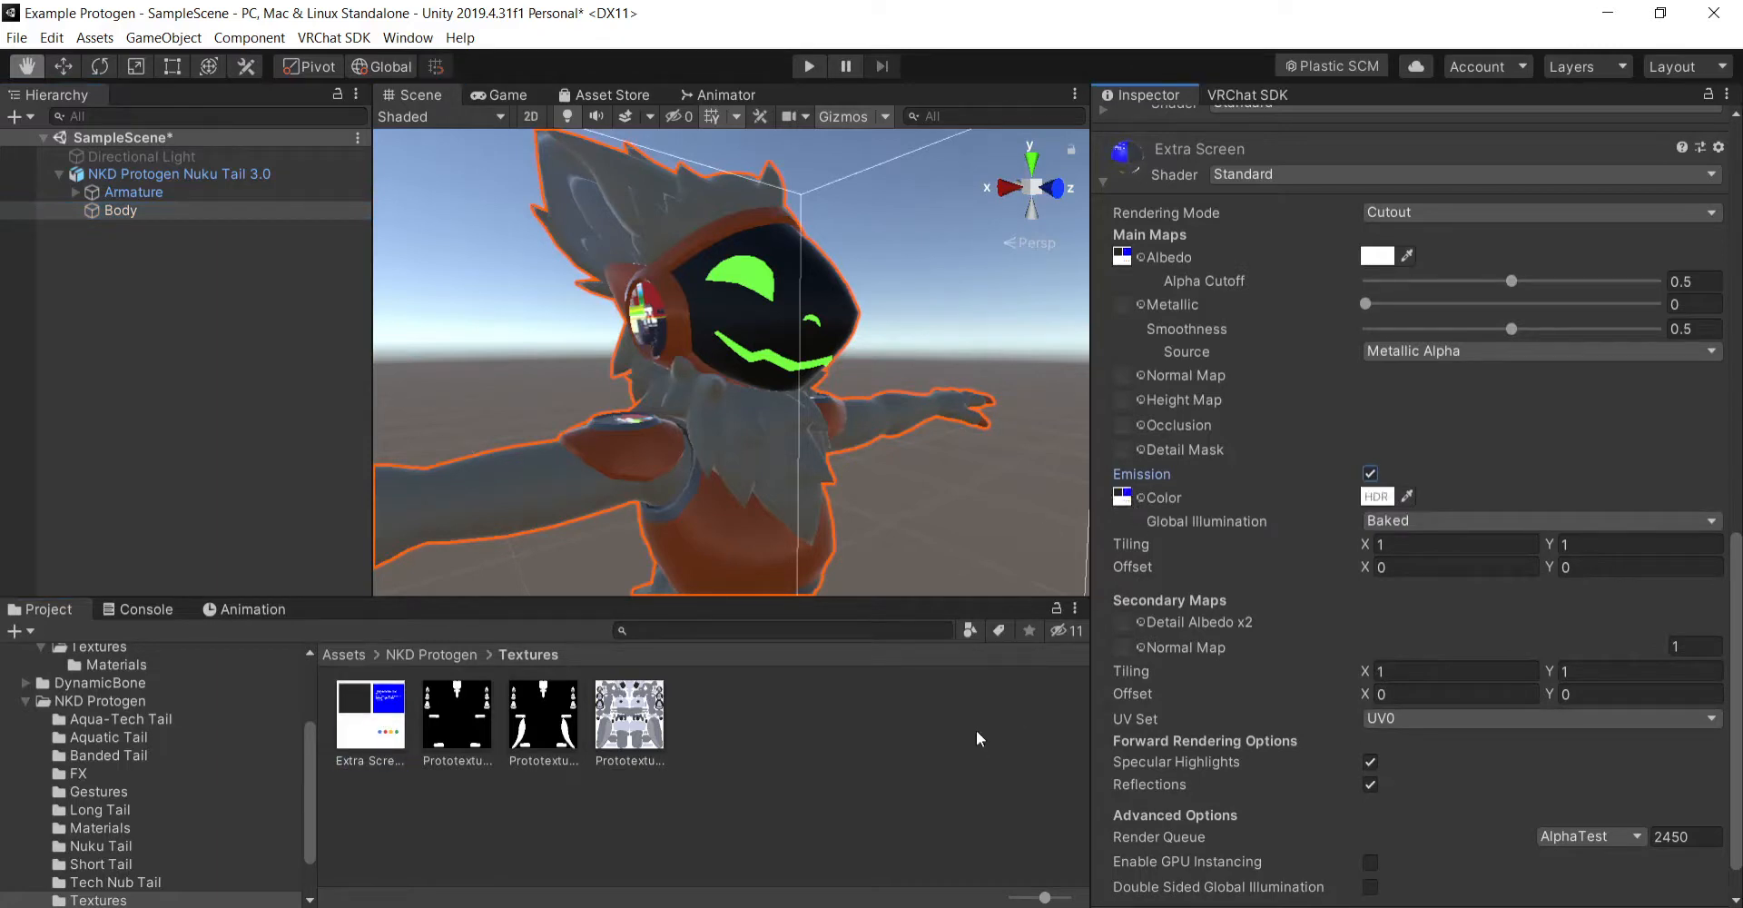
left_click(1377, 496)
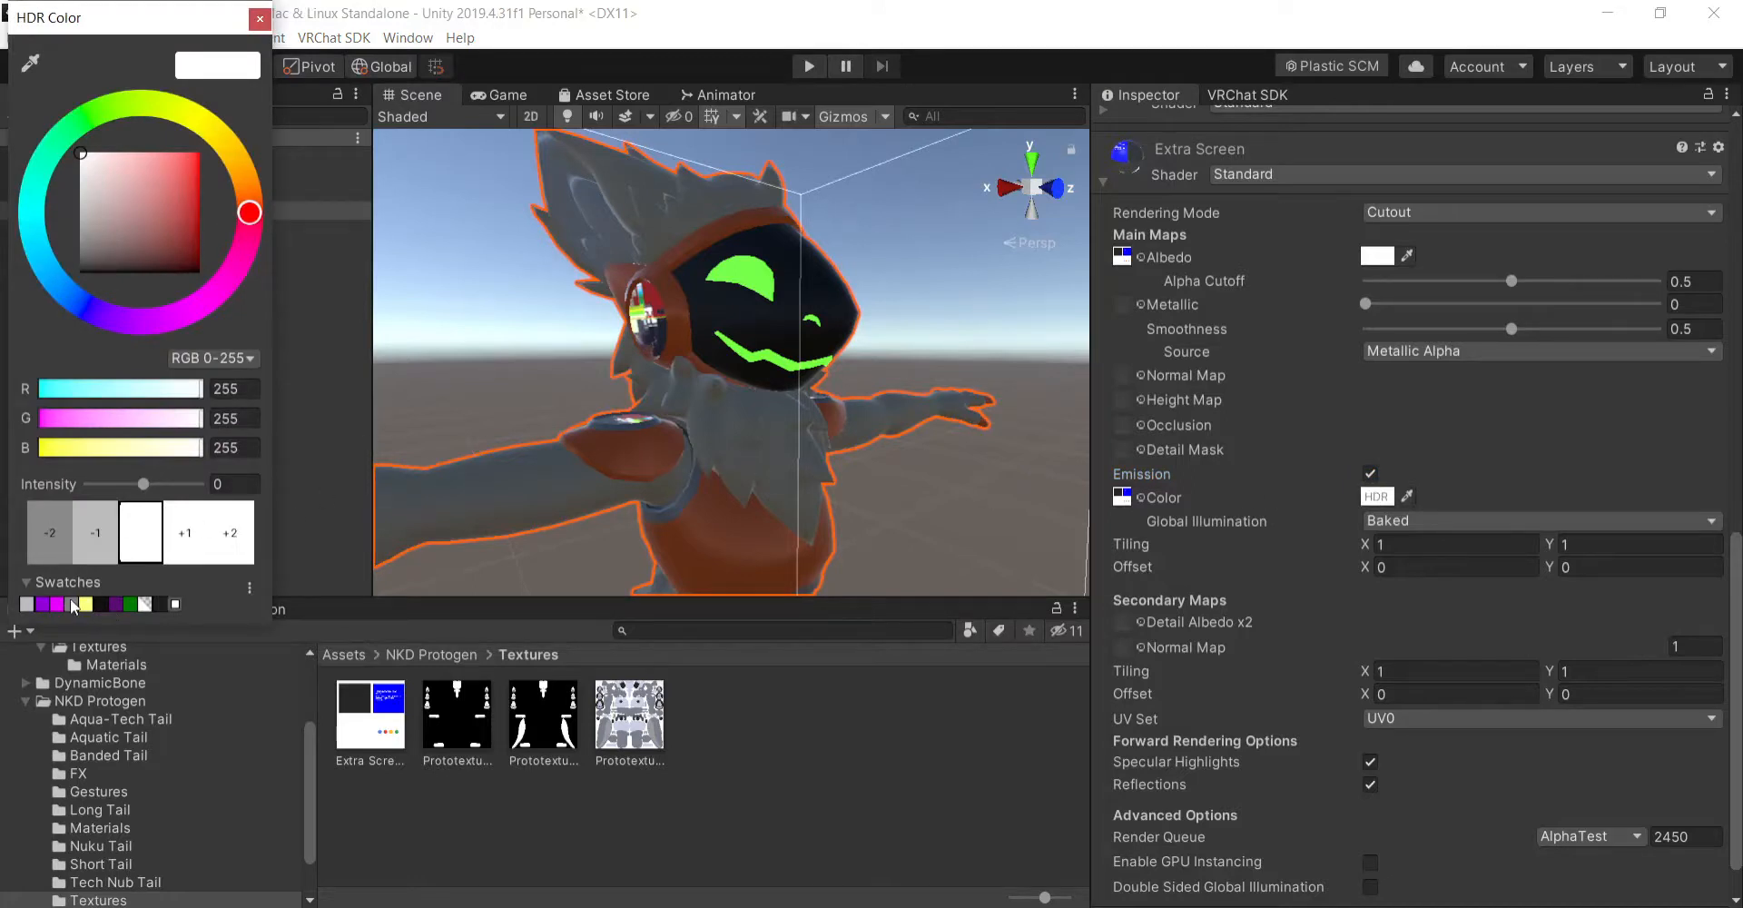
left_click(74, 607)
left_click(259, 19)
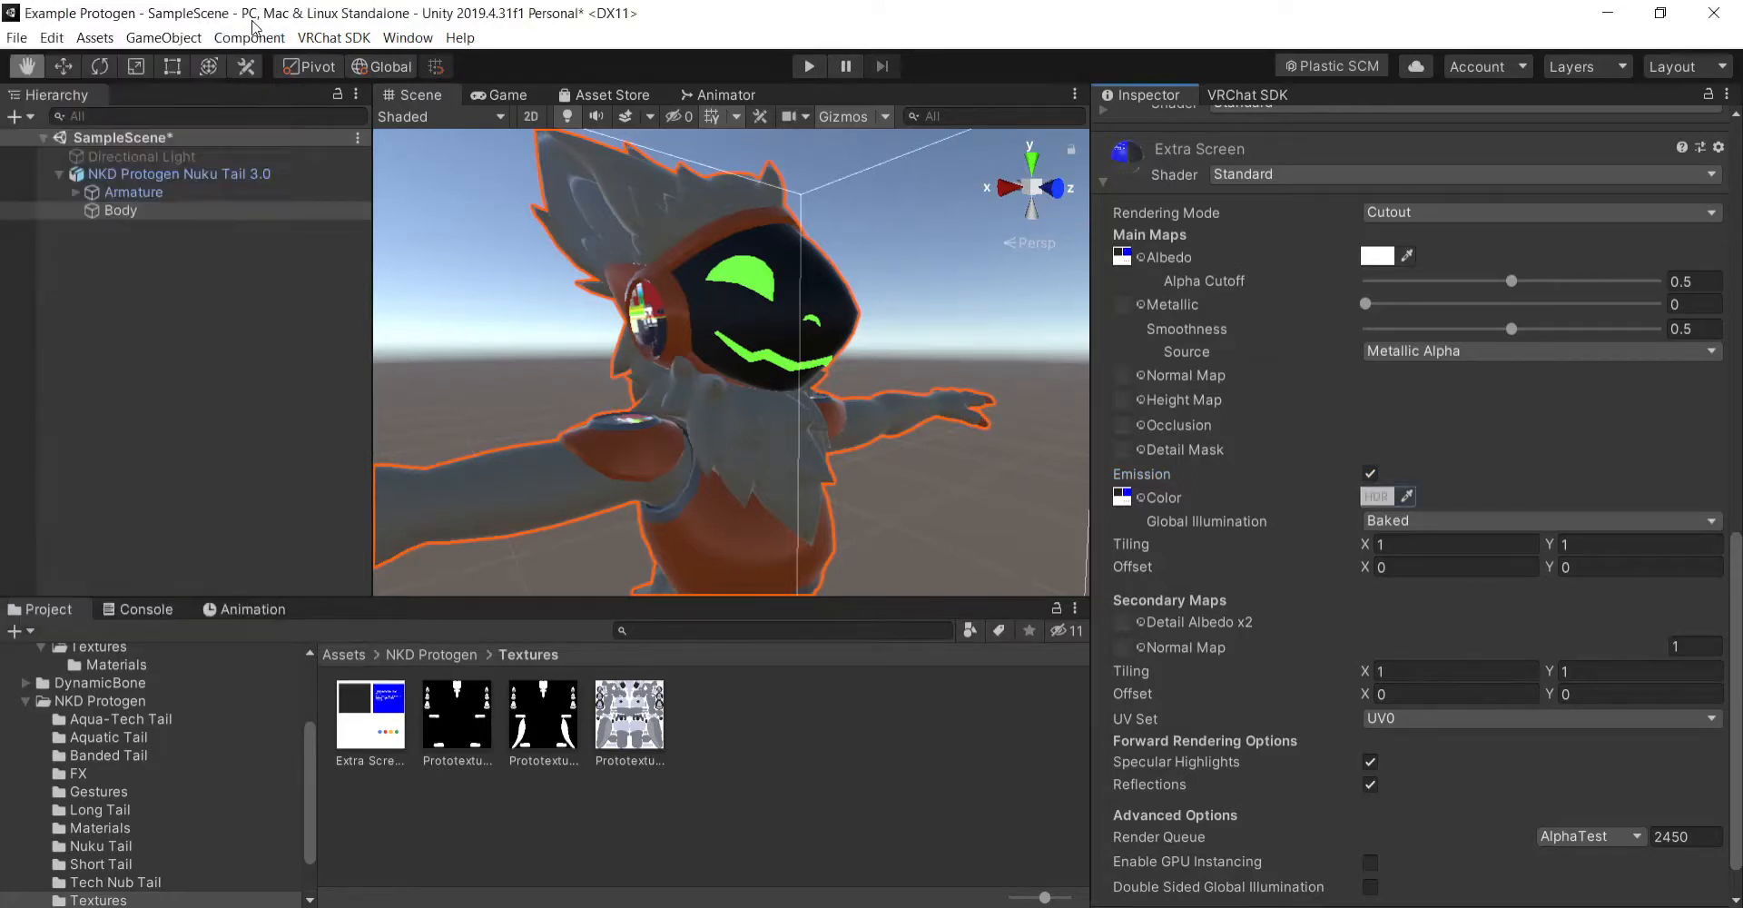
- Collapse the Extra Screen material's settings on the Body mesh and review its renderer properties and assigned materials
left_click(928, 752)
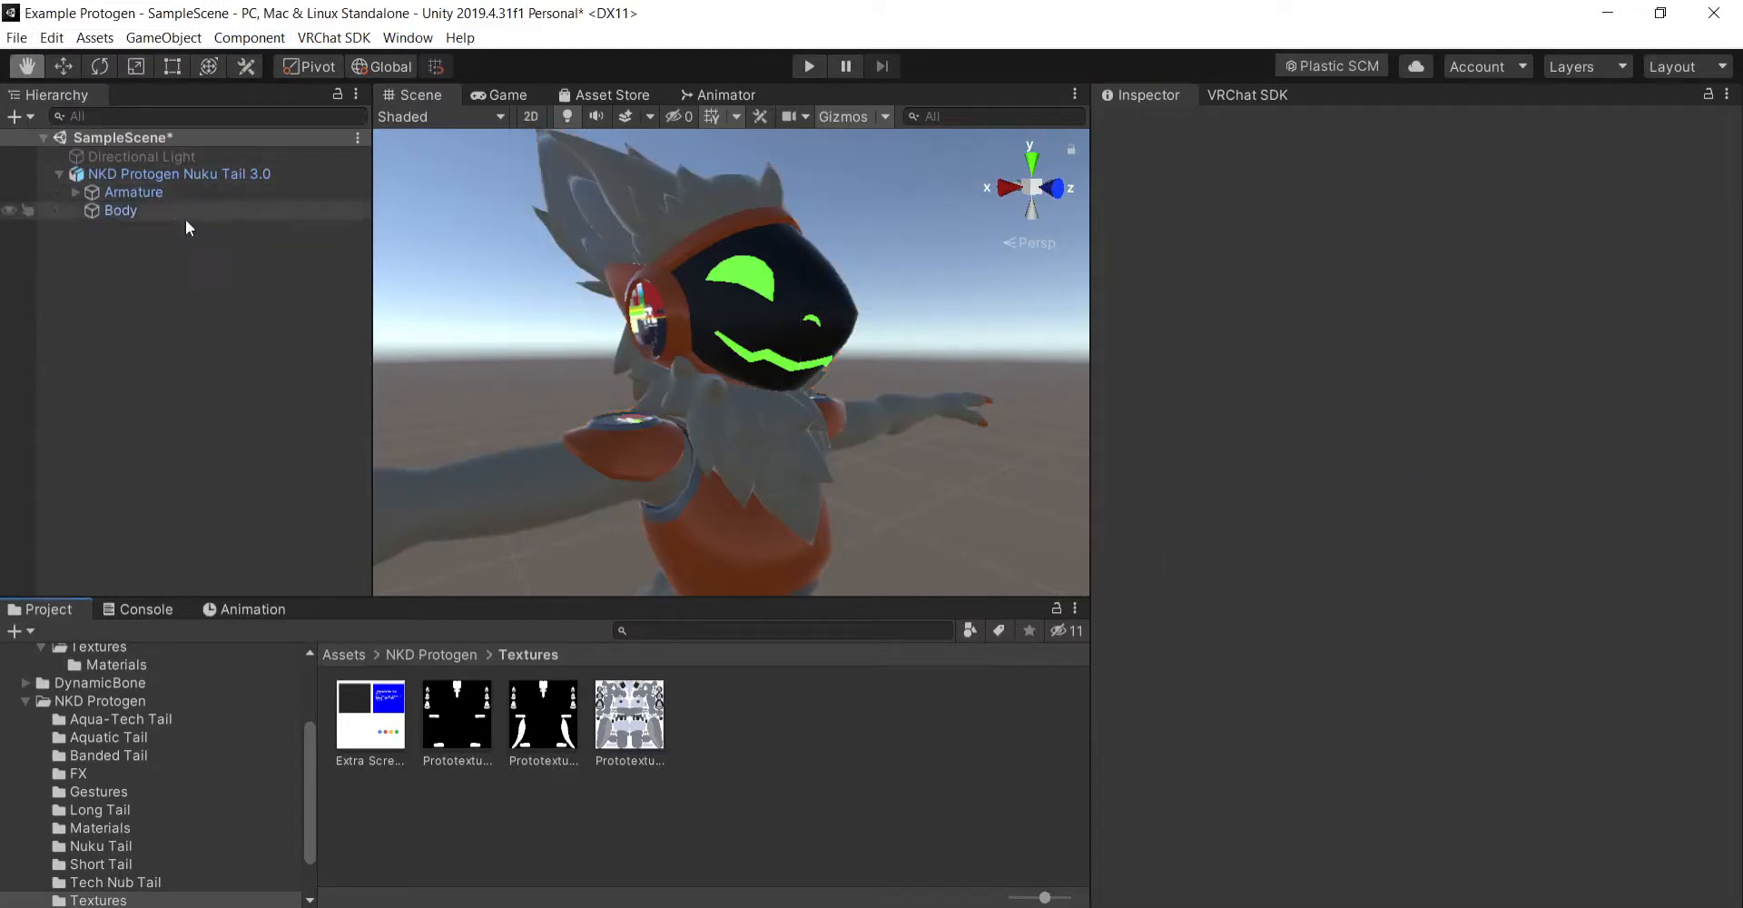
left_click(212, 173)
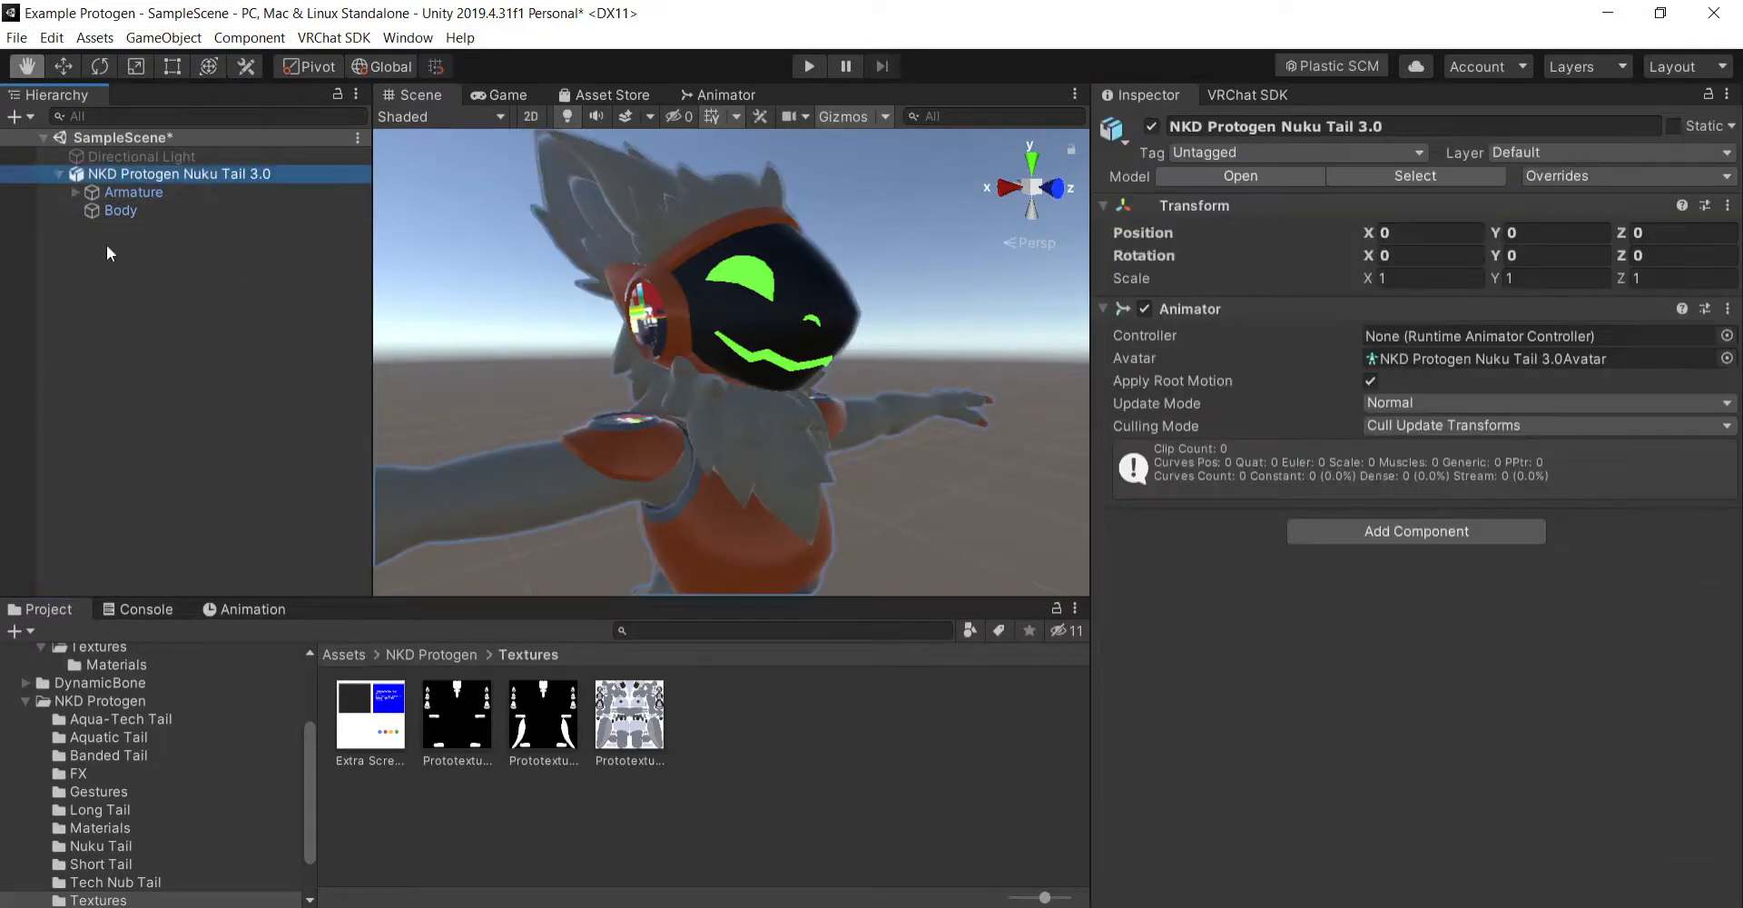
left_click(149, 208)
scroll(1244, 599, "down", 10)
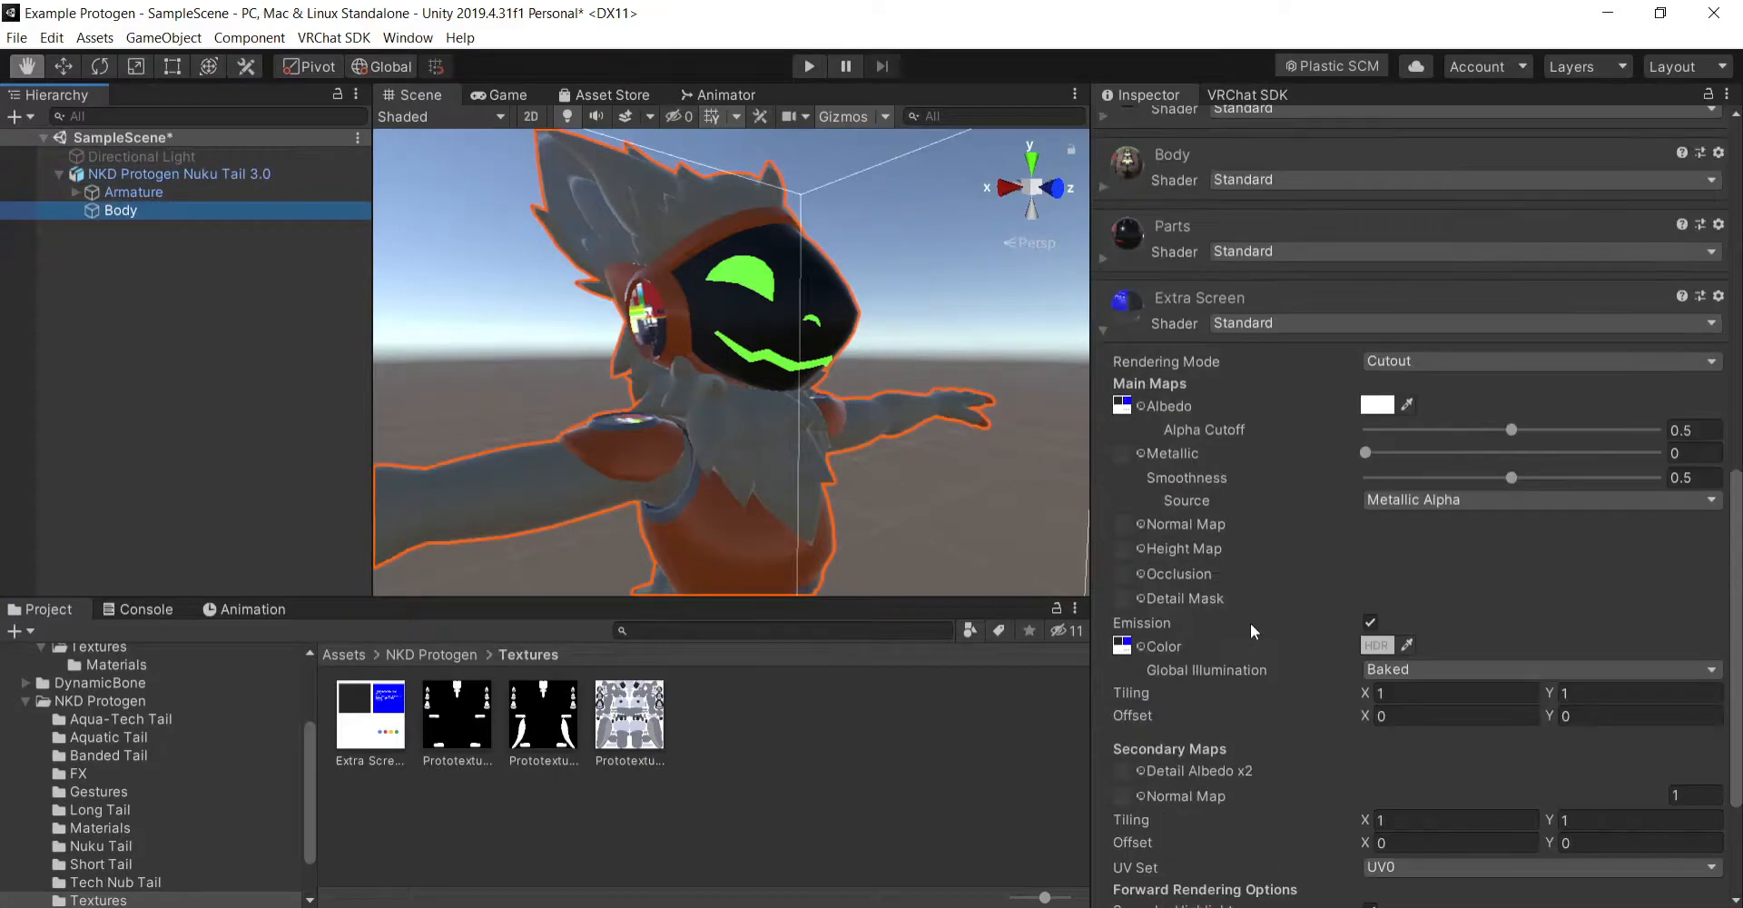
left_click(1100, 332)
scroll(1217, 545, "up", 5)
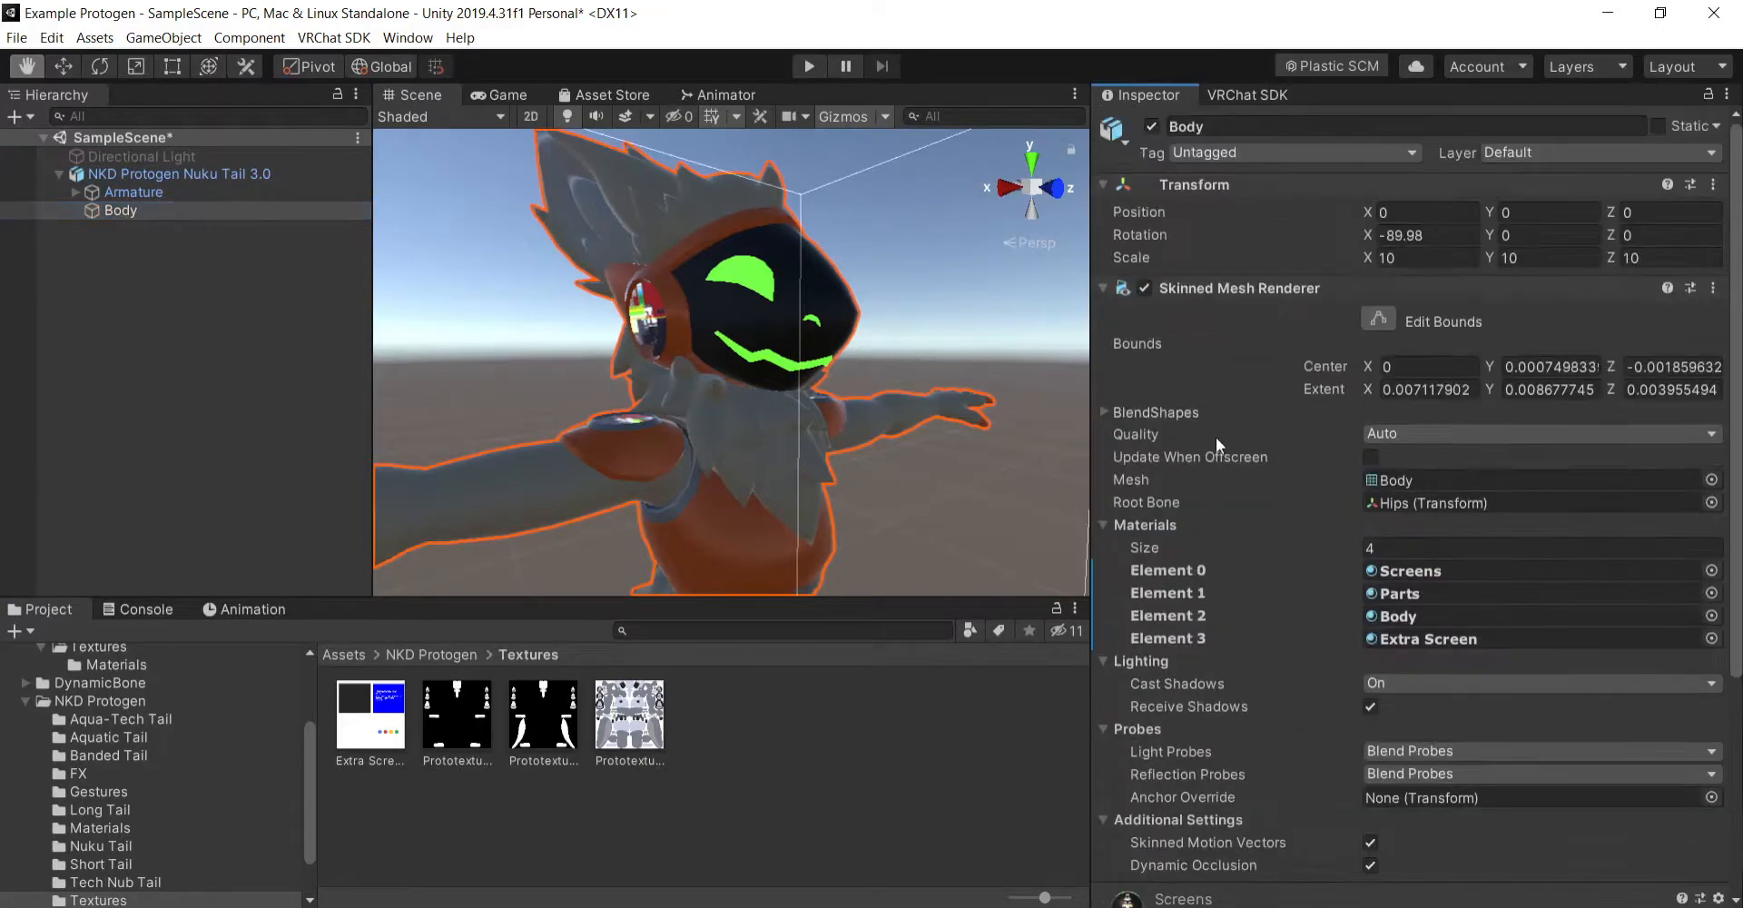
scroll(1217, 438, "down", 5)
scroll(956, 452, "down", 5)
scroll(926, 445, "up", 5)
- Enable the Directional Light object in the scene and check the lighting on the model
right_click_drag(997, 456, 945, 451)
left_click(227, 156)
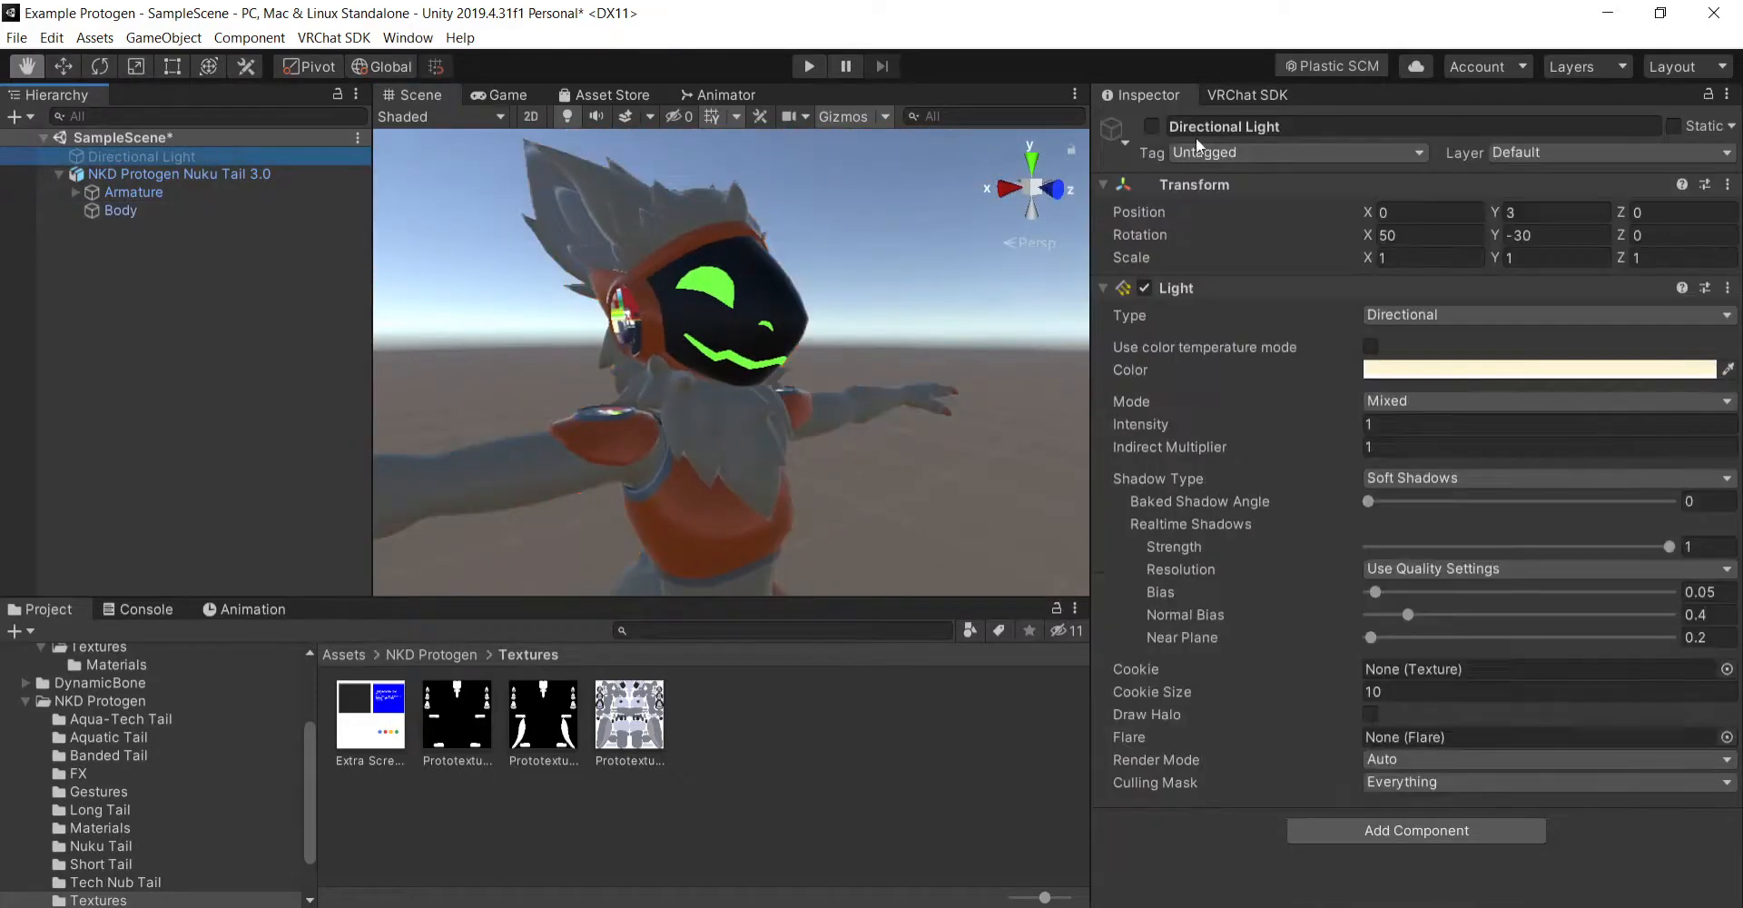
left_click(1151, 126)
left_click(207, 443)
right_click_drag(826, 422, 790, 424)
left_click_drag(790, 424, 939, 446)
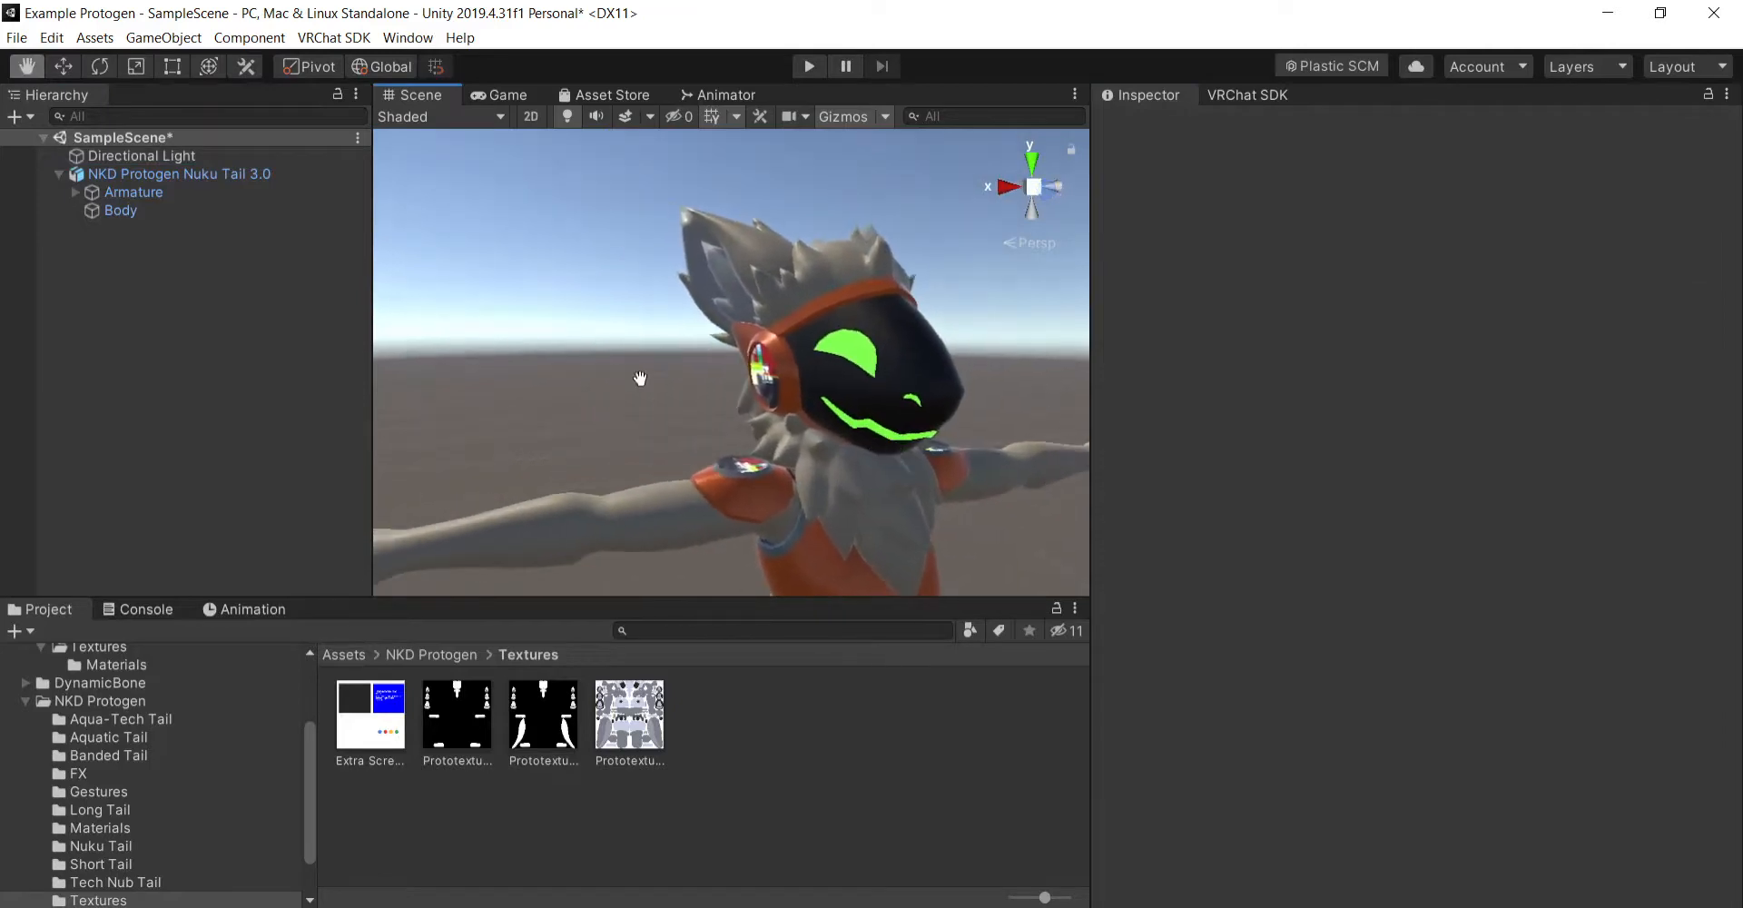
- Expand the Body material's settings on the Body mesh and set its smoothness to 0
left_click(121, 210)
scroll(1253, 612, "down", 5)
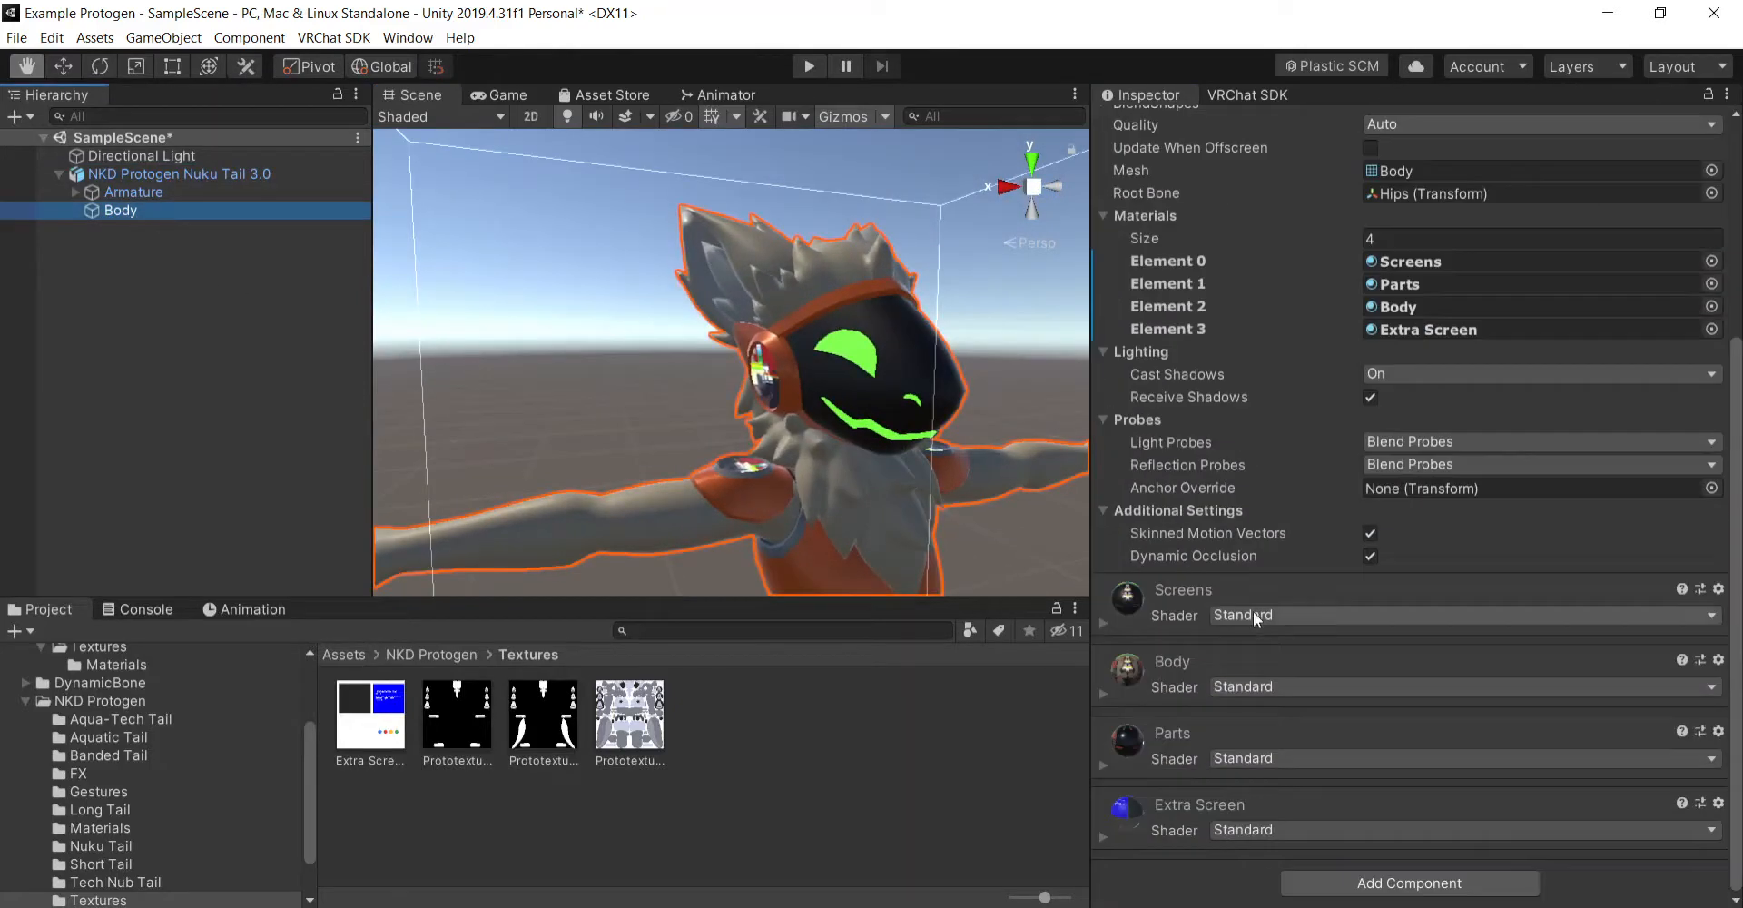
left_click(1108, 694)
scroll(1376, 580, "down", 3)
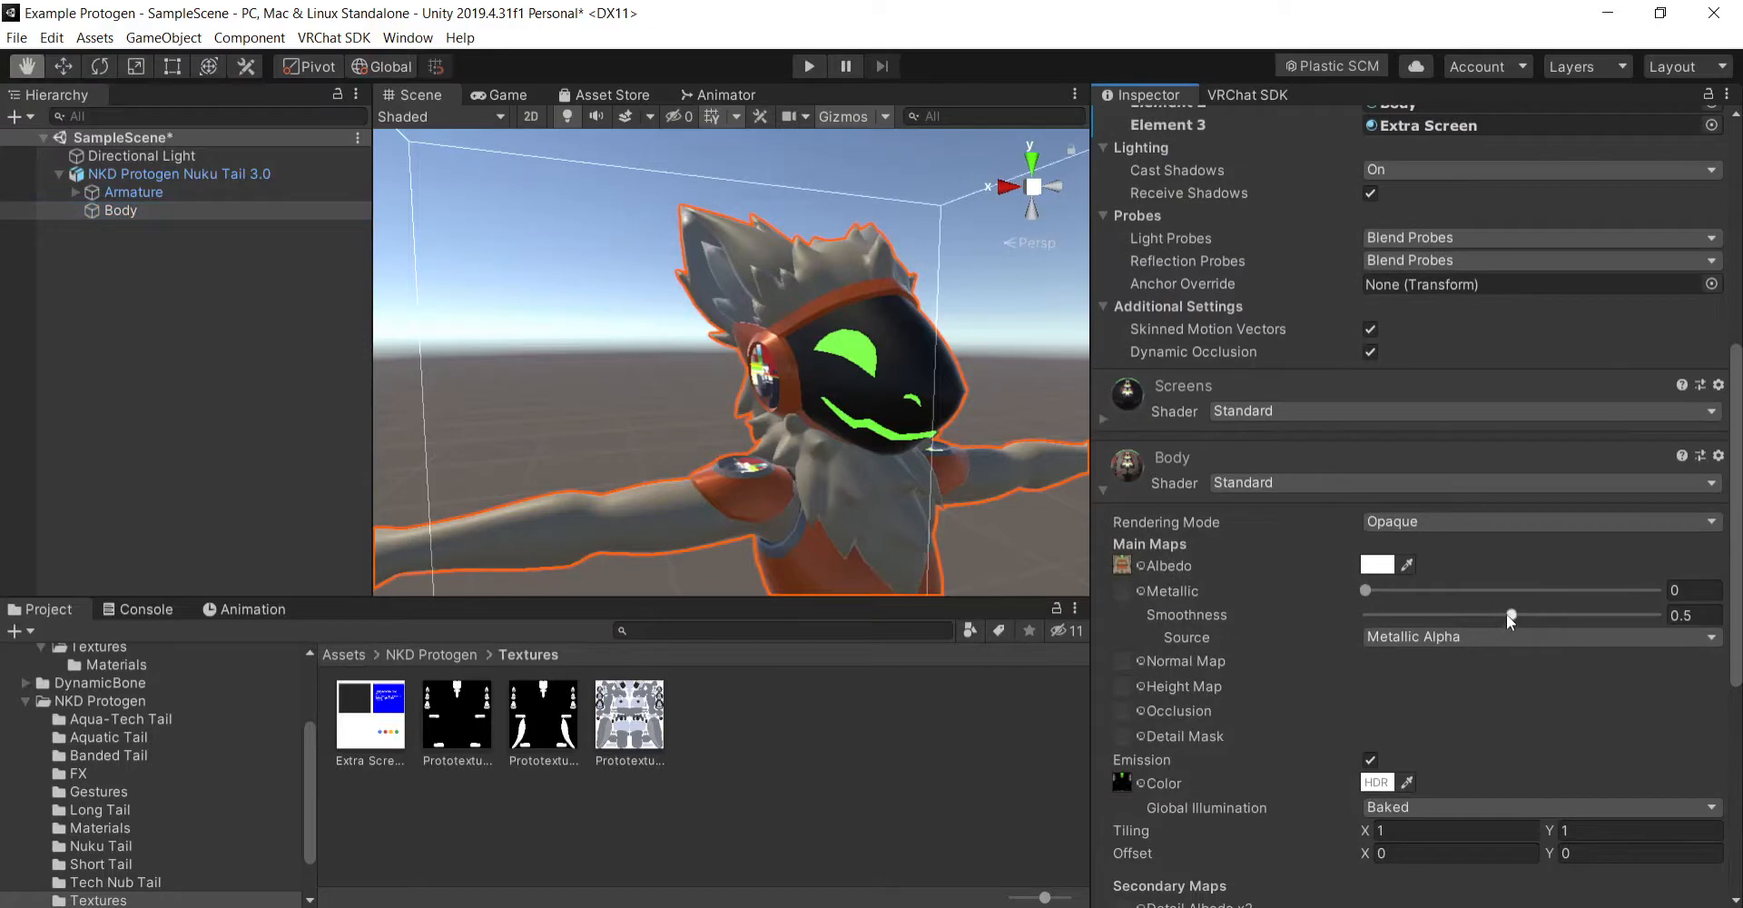
left_click_drag(1507, 614, 1244, 596)
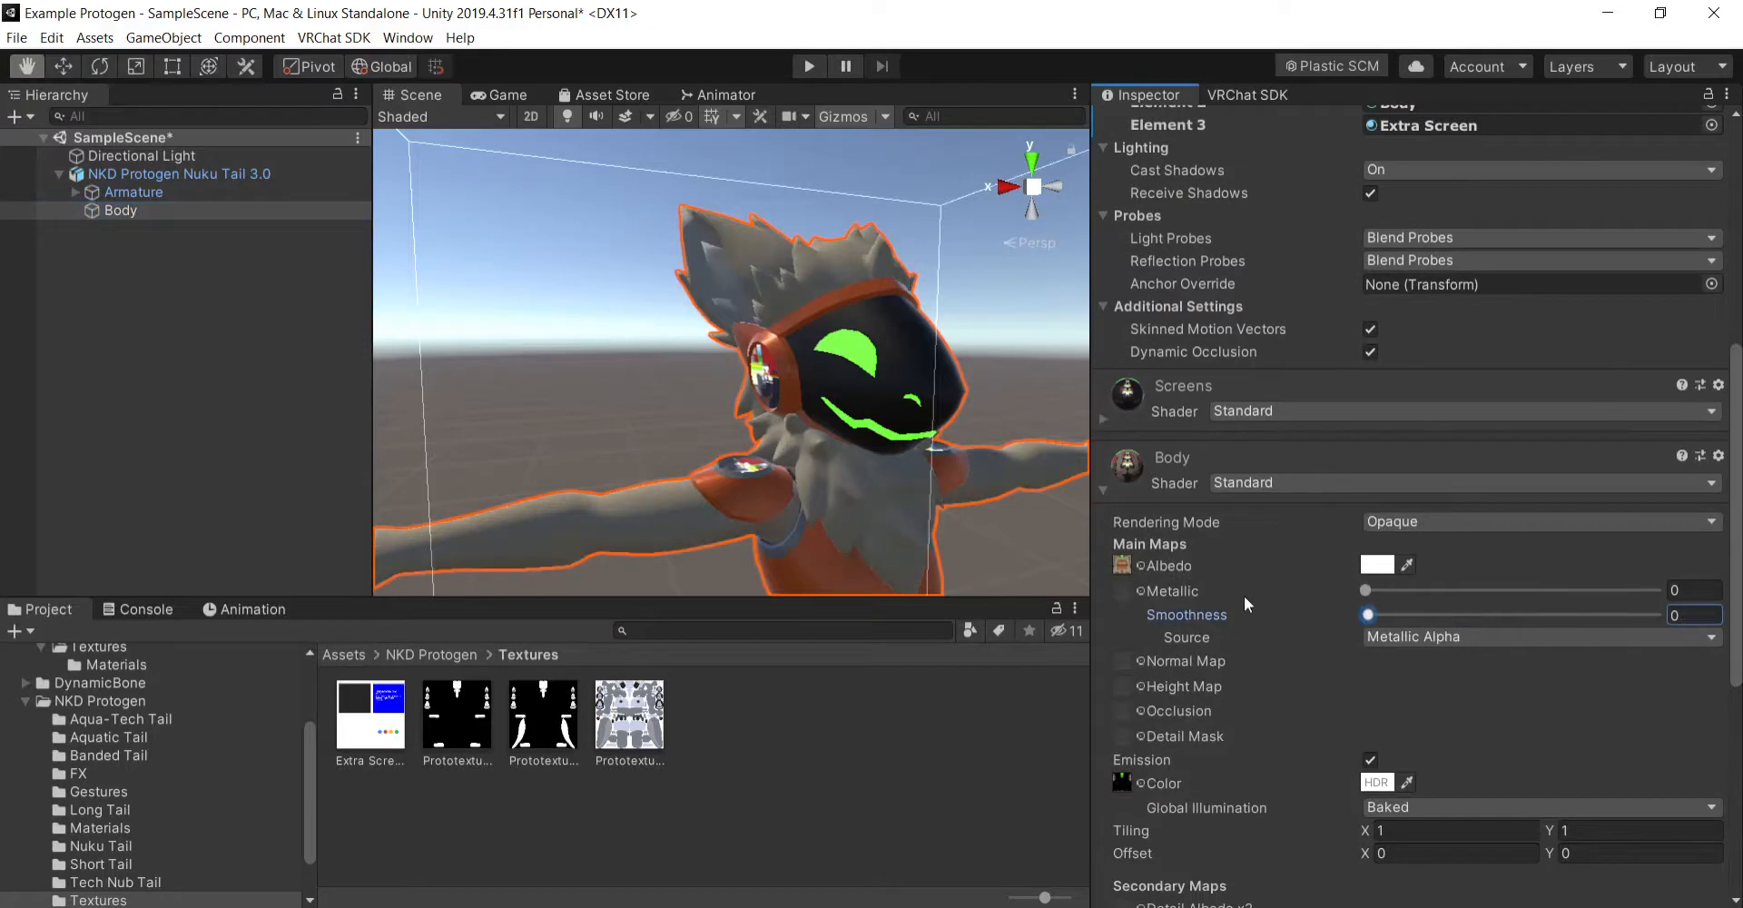
left_click(920, 760)
- Examine the lit model's fur, face visor, ear and shoulder screens and torso from several angles and distances
mouse_move(951, 512)
left_mouse_down()
mouse_move(929, 440)
mouse_move(940, 505)
left_mouse_up()
mouse_move(825, 482)
right_mouse_down()
mouse_move(906, 518)
mouse_move(854, 486)
right_mouse_up()
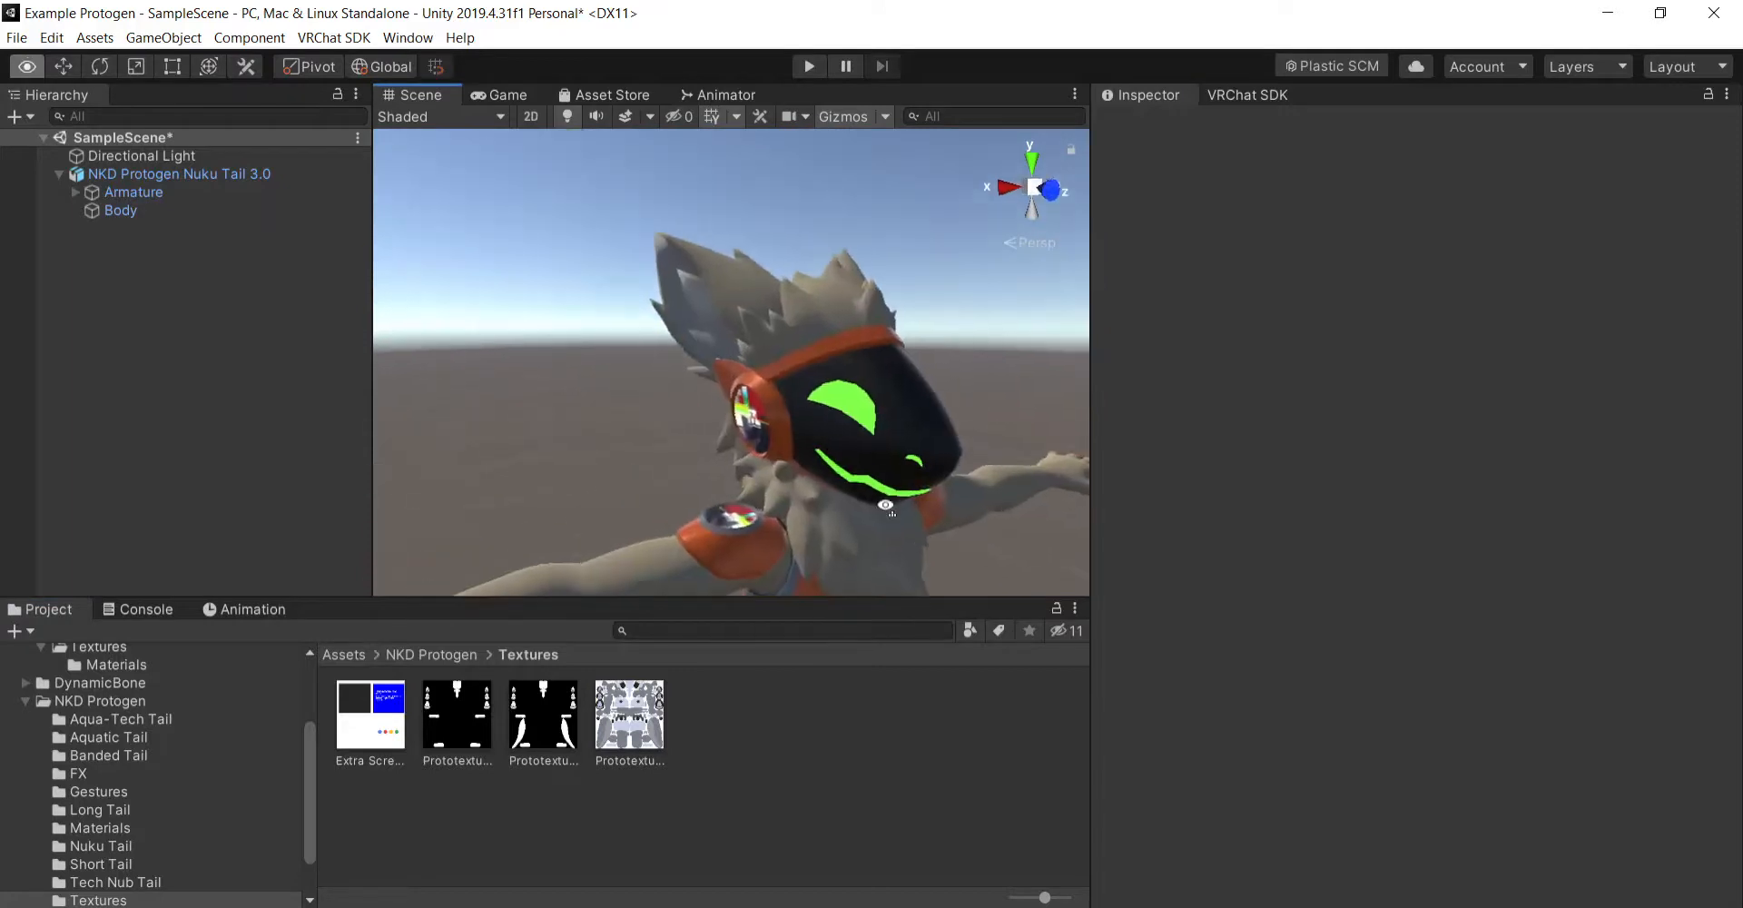
left_click_drag(949, 558, 835, 499)
right_click_drag(836, 499, 855, 516)
left_click_drag(856, 516, 921, 504)
right_click_drag(920, 504, 1074, 503)
left_click_drag(1013, 490, 985, 501)
right_click_drag(980, 501, 858, 498)
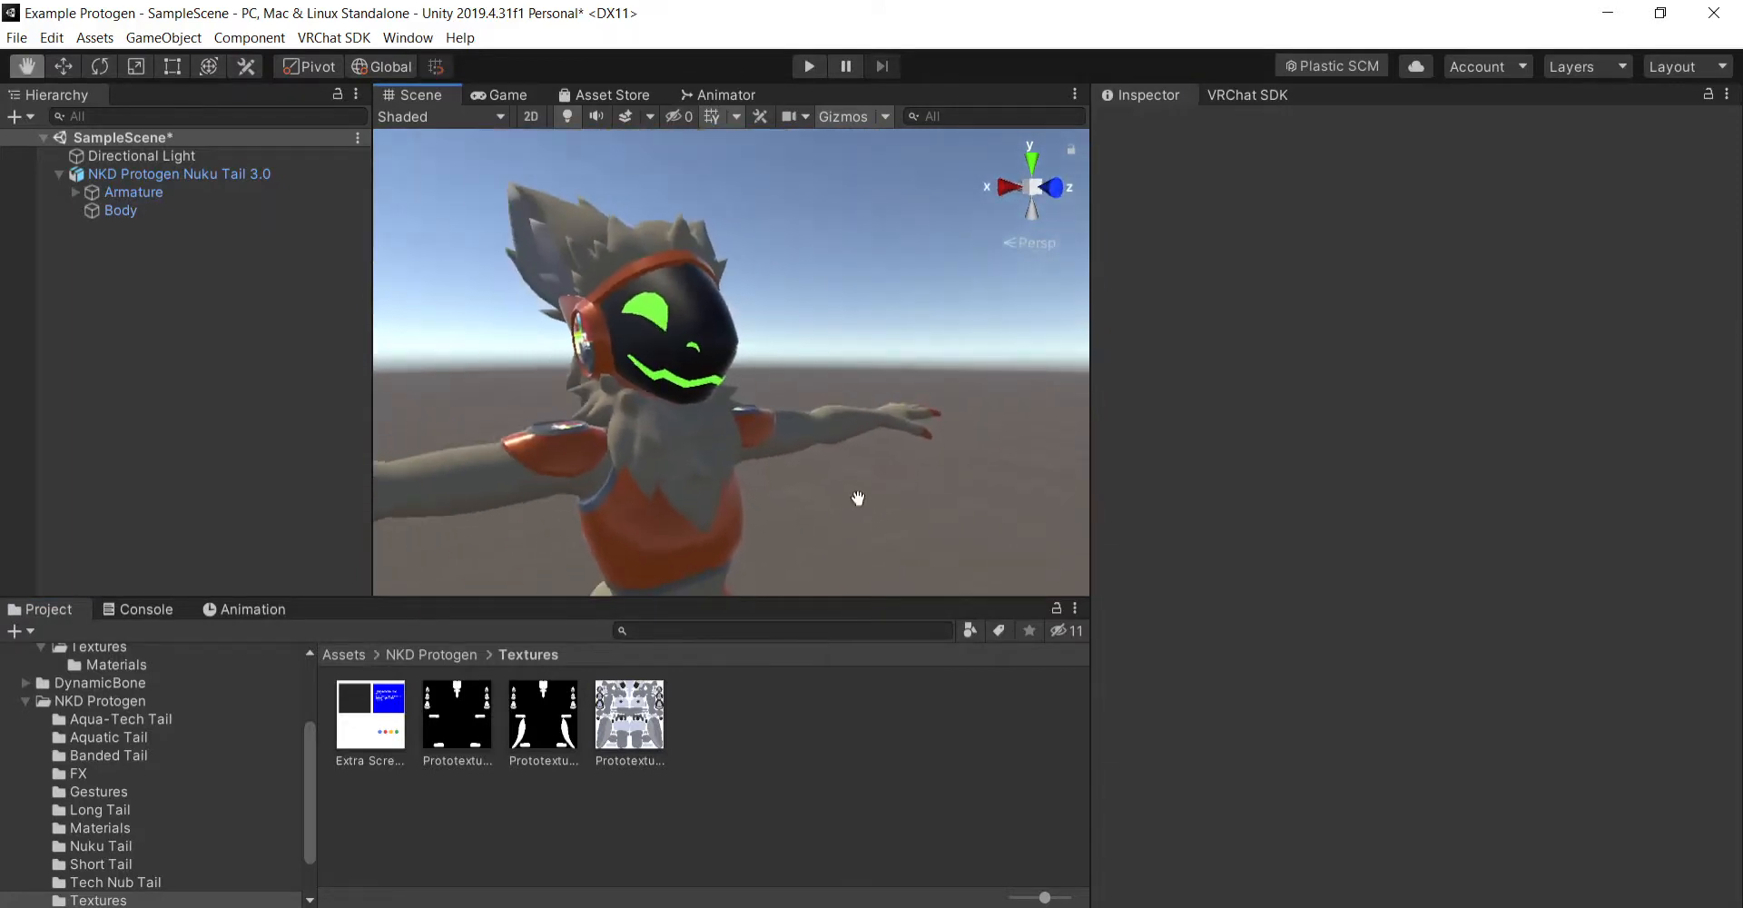
mouse_move(857, 498)
left_mouse_down()
mouse_move(915, 483)
mouse_move(882, 485)
left_mouse_up()
mouse_move(1002, 514)
right_mouse_down()
mouse_move(833, 521)
mouse_move(826, 499)
mouse_move(1044, 474)
mouse_move(1004, 494)
right_mouse_up()
mouse_move(1004, 493)
left_mouse_down()
mouse_move(1010, 515)
mouse_move(980, 490)
left_mouse_up()
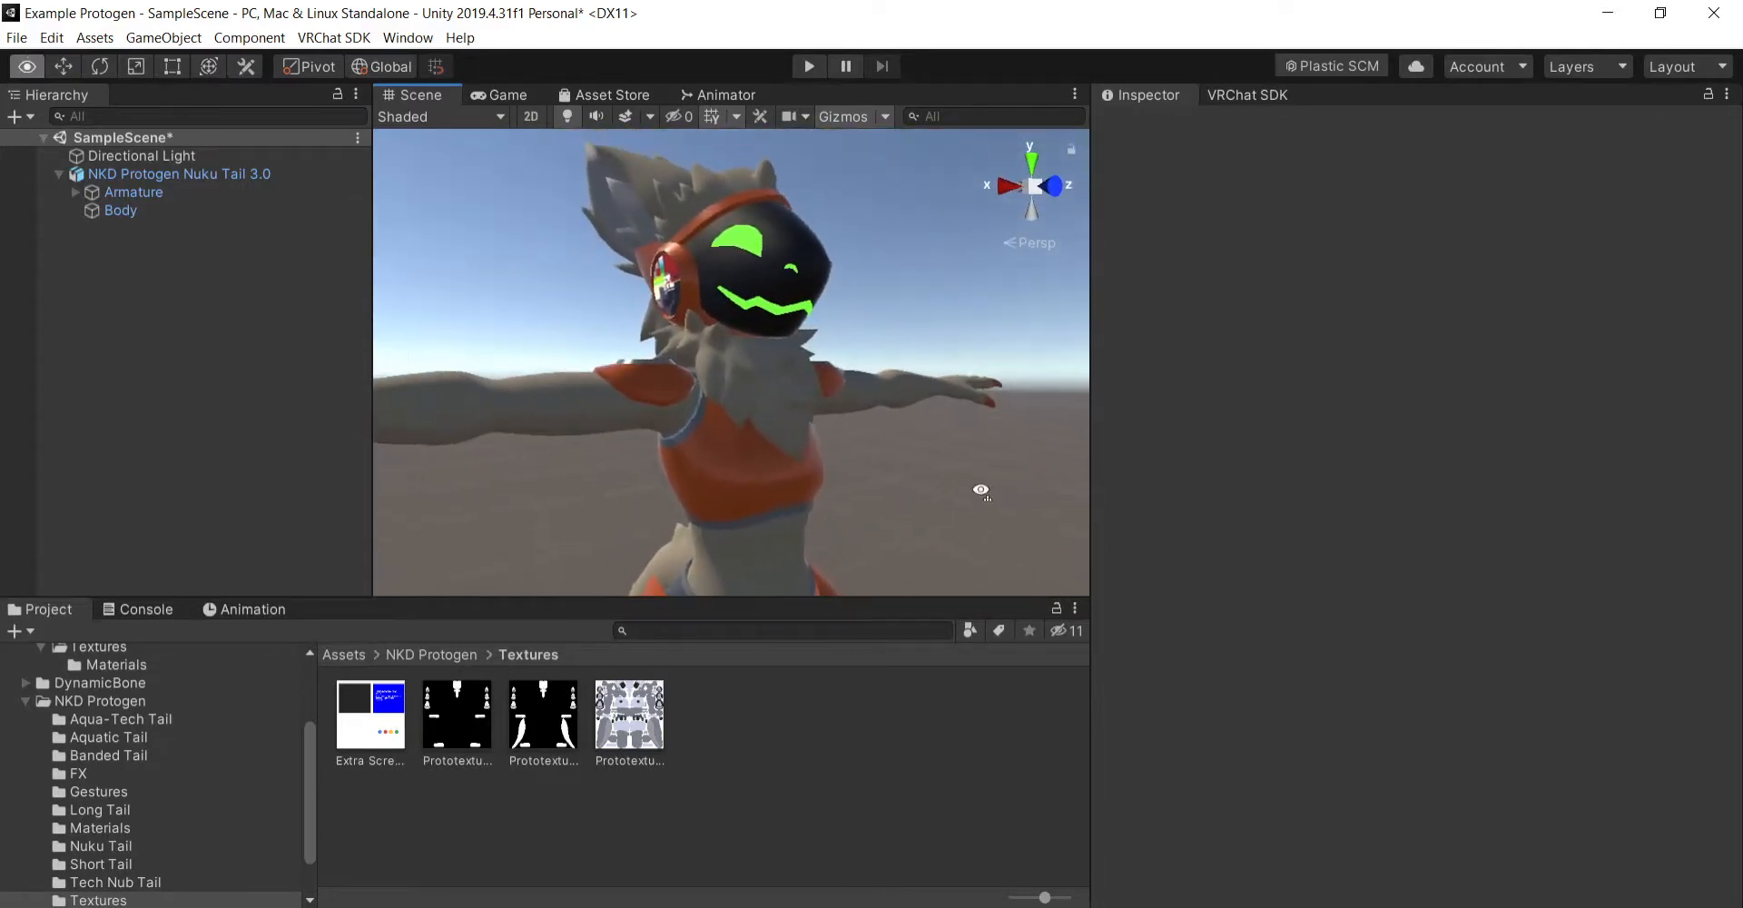
- Add a VRC Avatar Descriptor component to the NKD Protogen Nuku Tail 3.0 root object
left_click(249, 178)
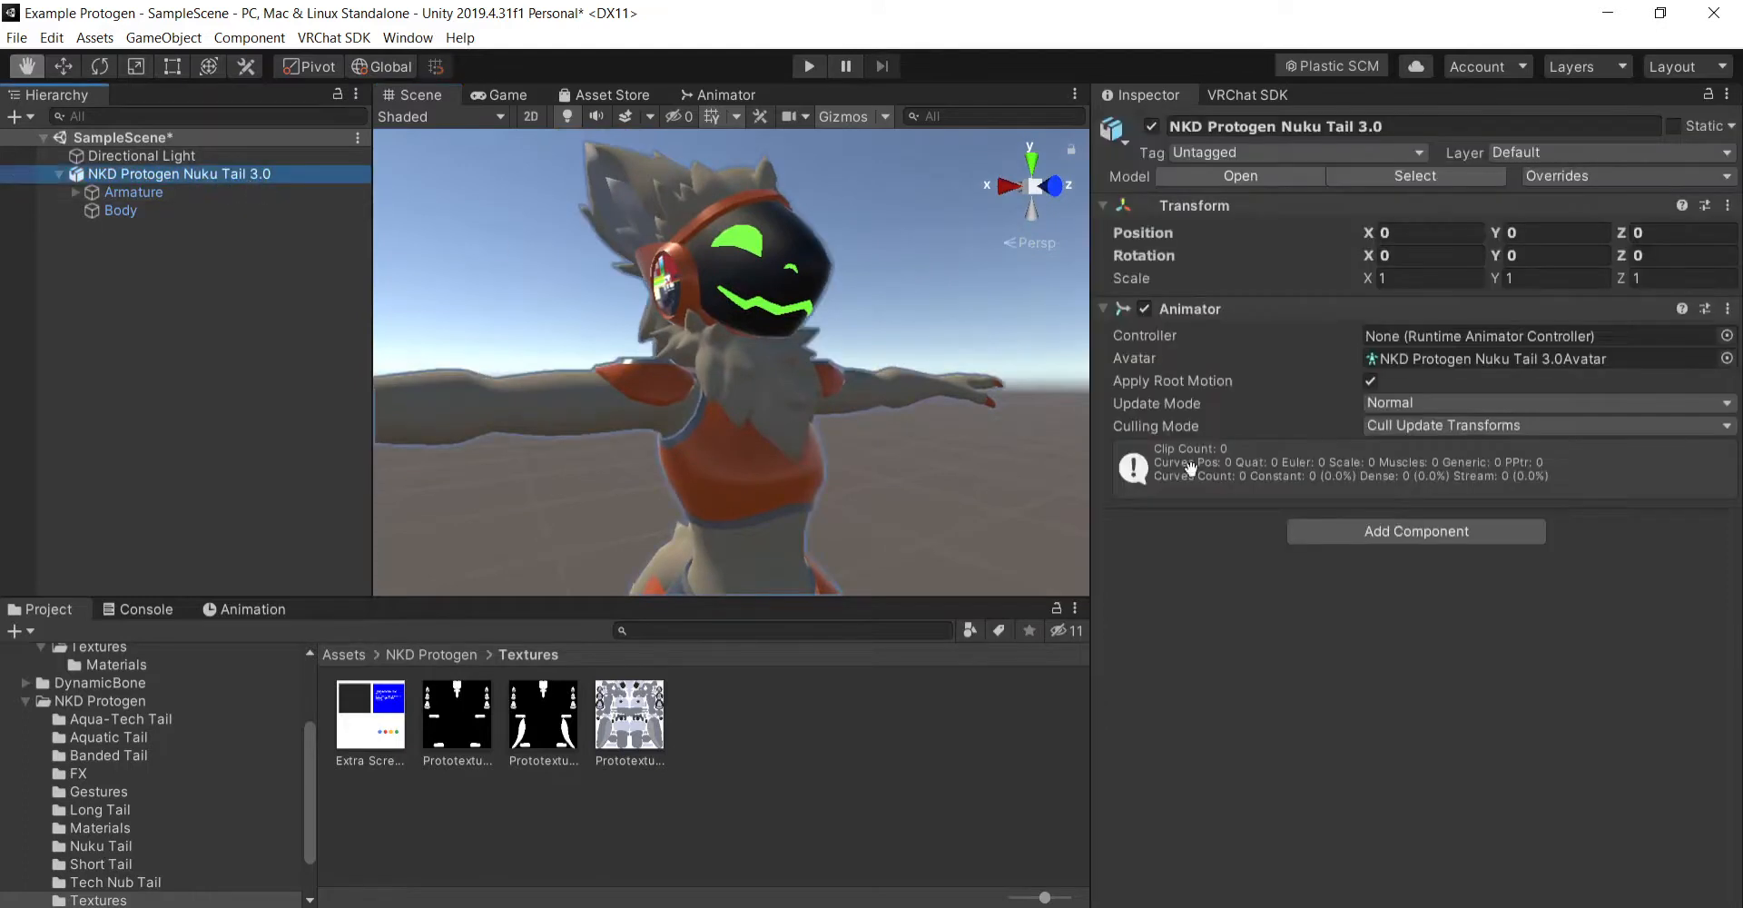
left_click(1377, 528)
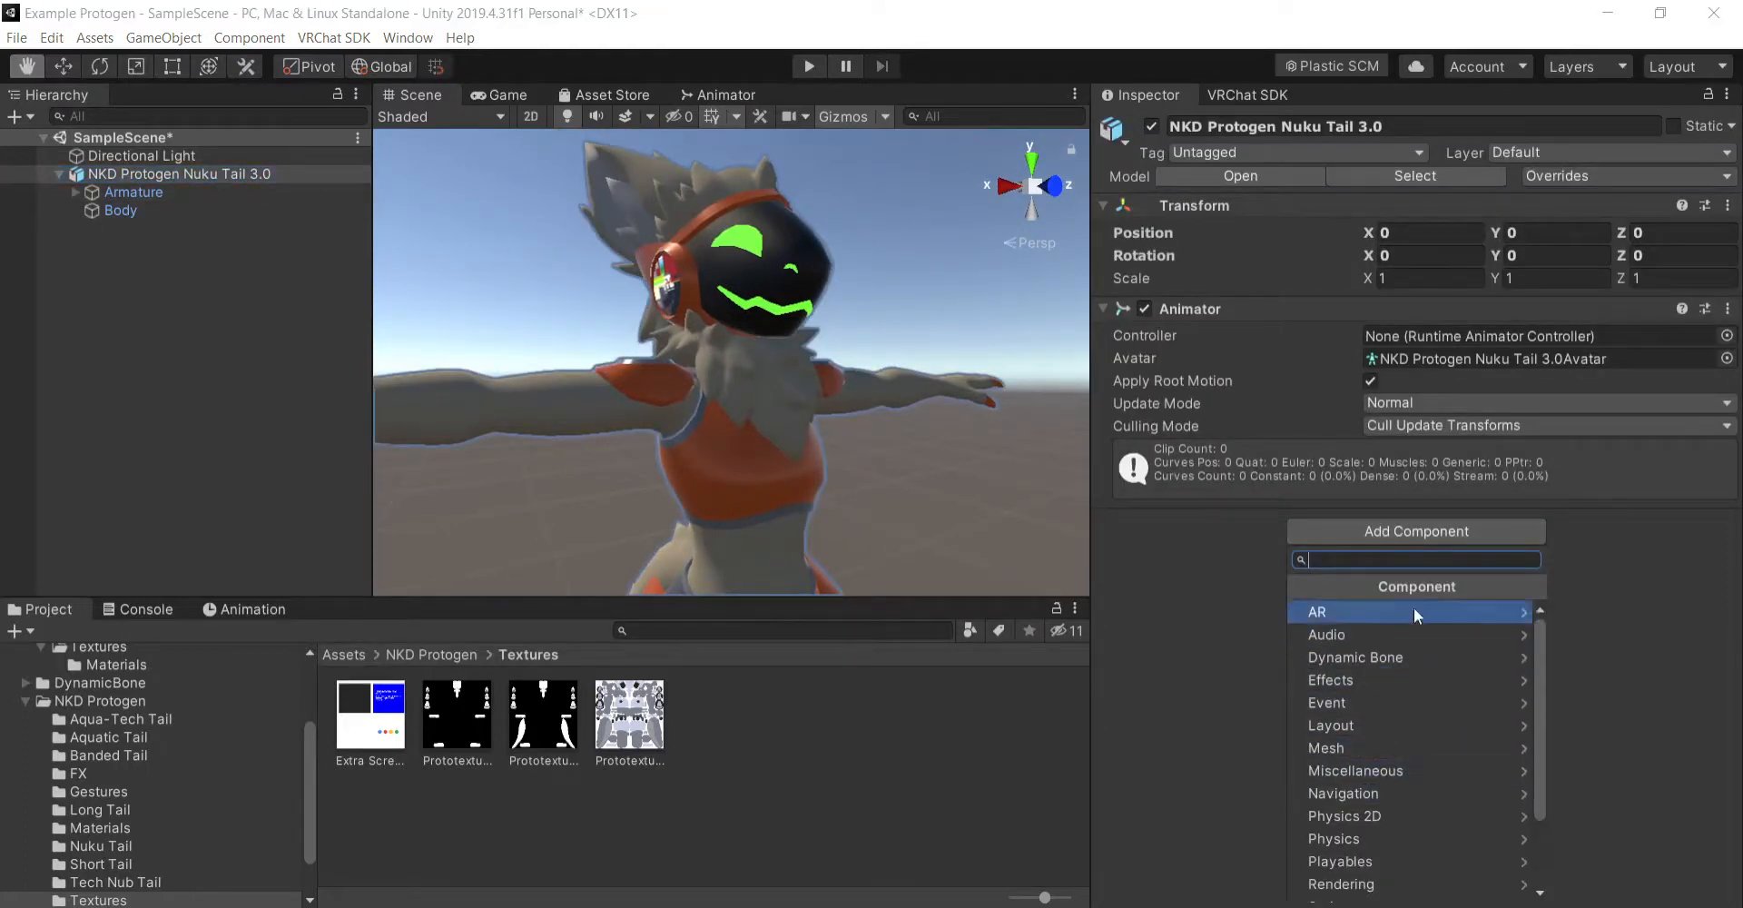
type("vrc")
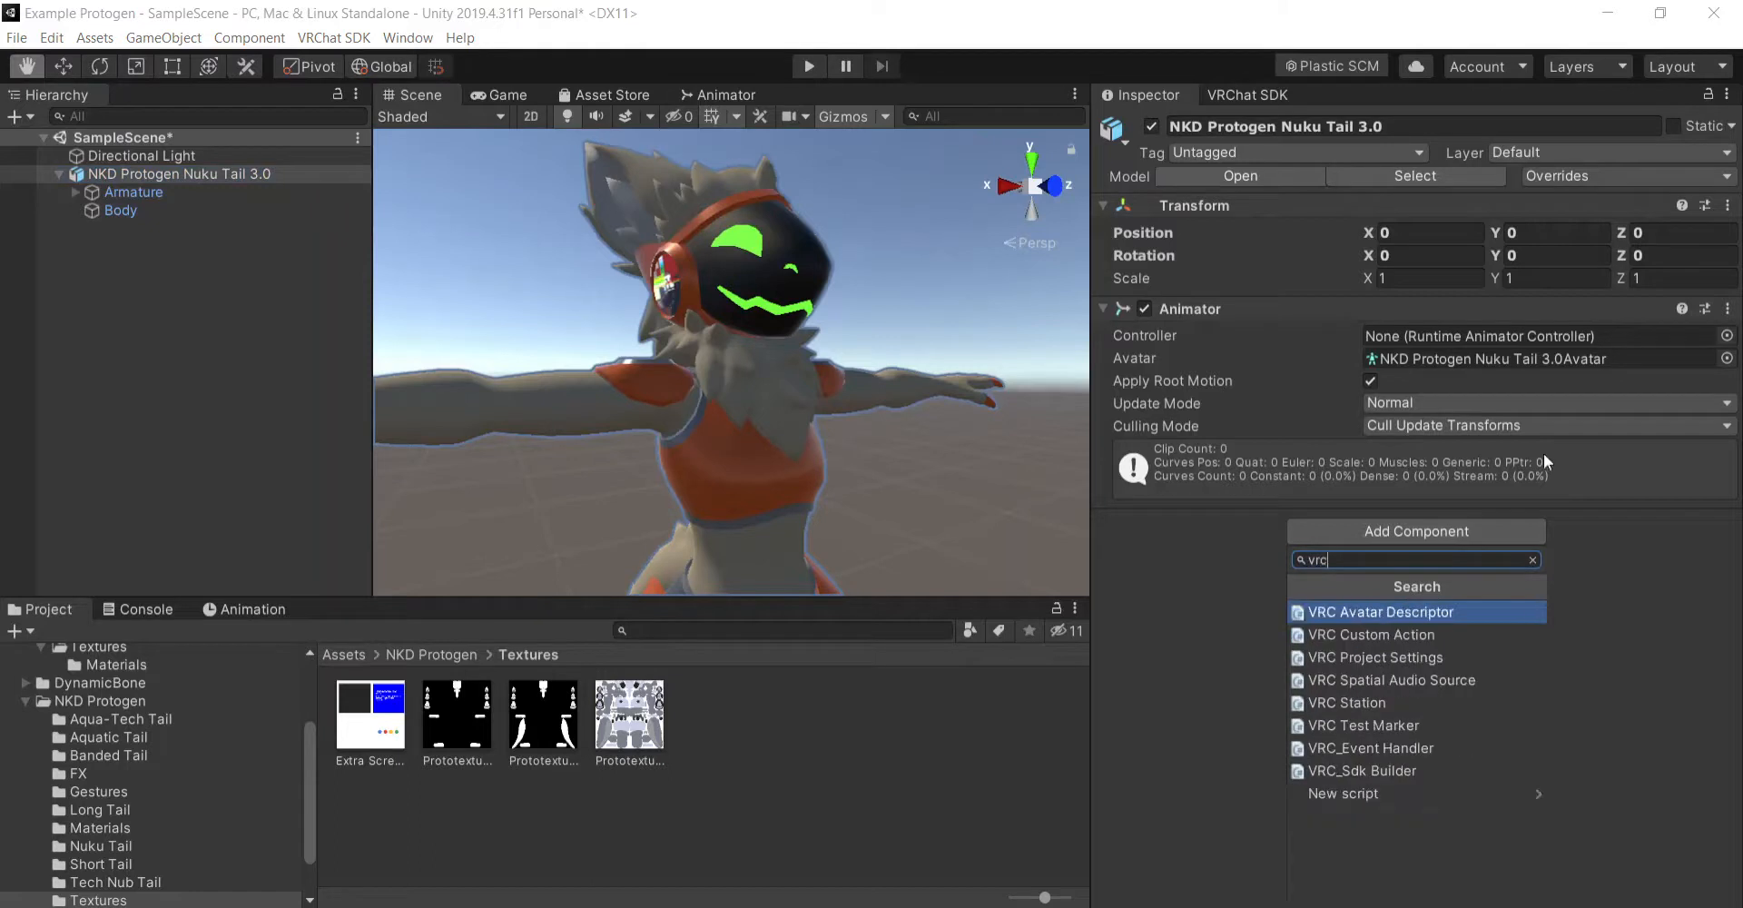
left_click(1404, 611)
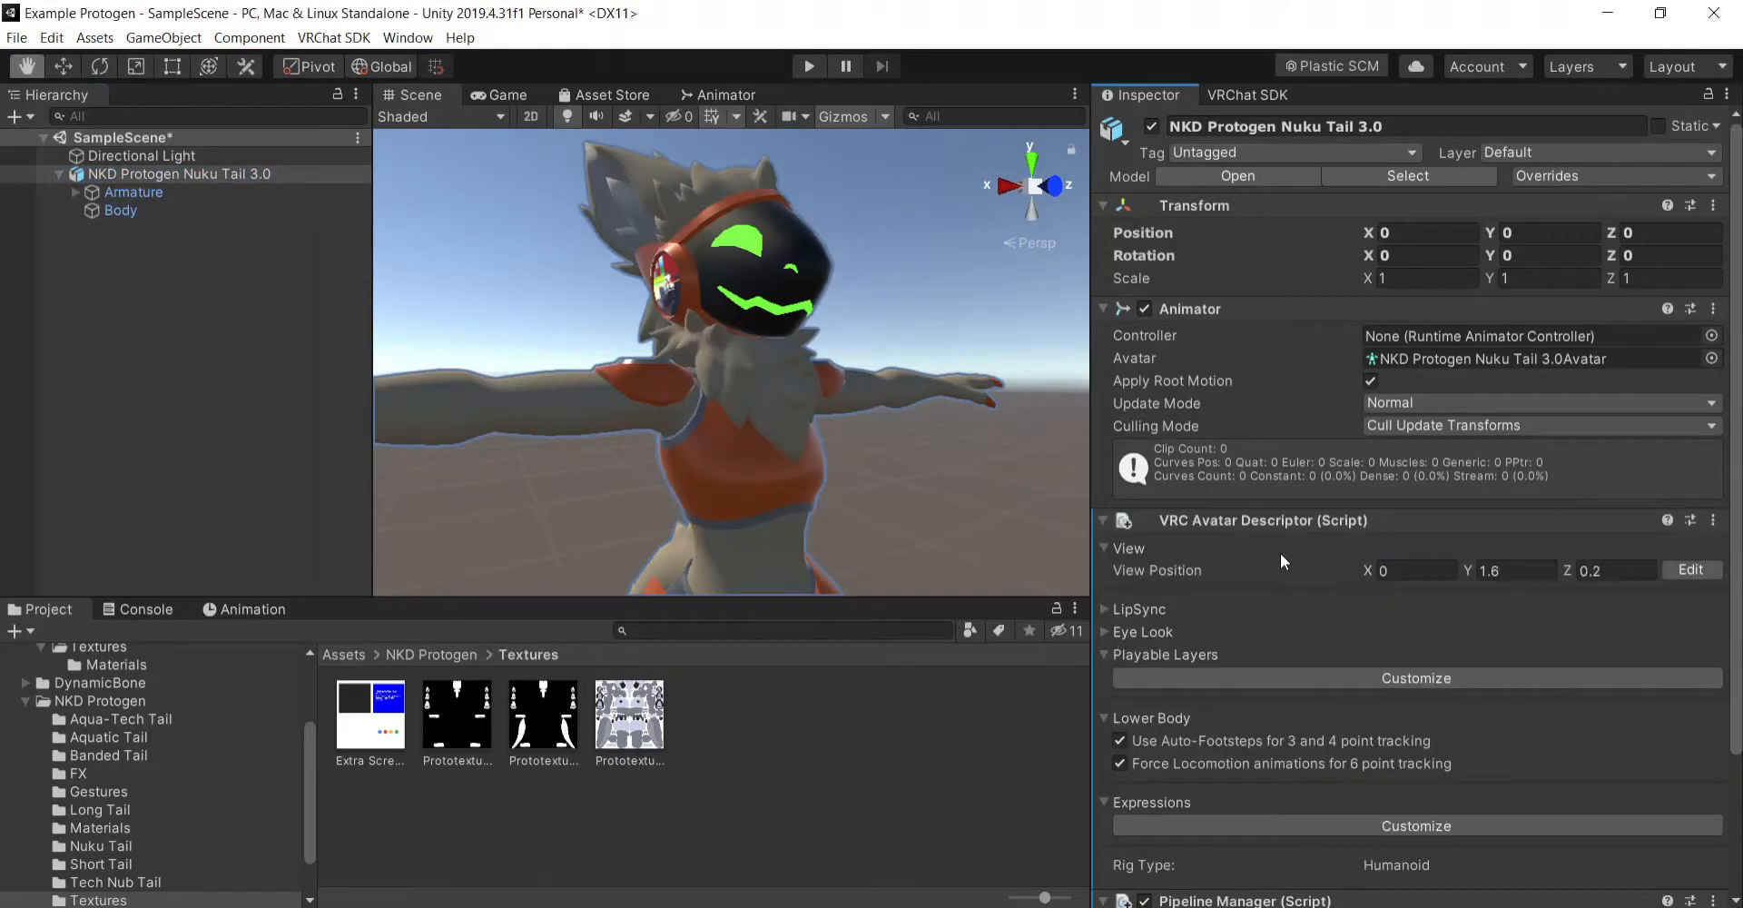
- Open the VRChat SDK Builder and auto-fix the avatar's mipmapped textures lacking Streaming Mip Maps
left_click(1253, 98)
left_click(1360, 240)
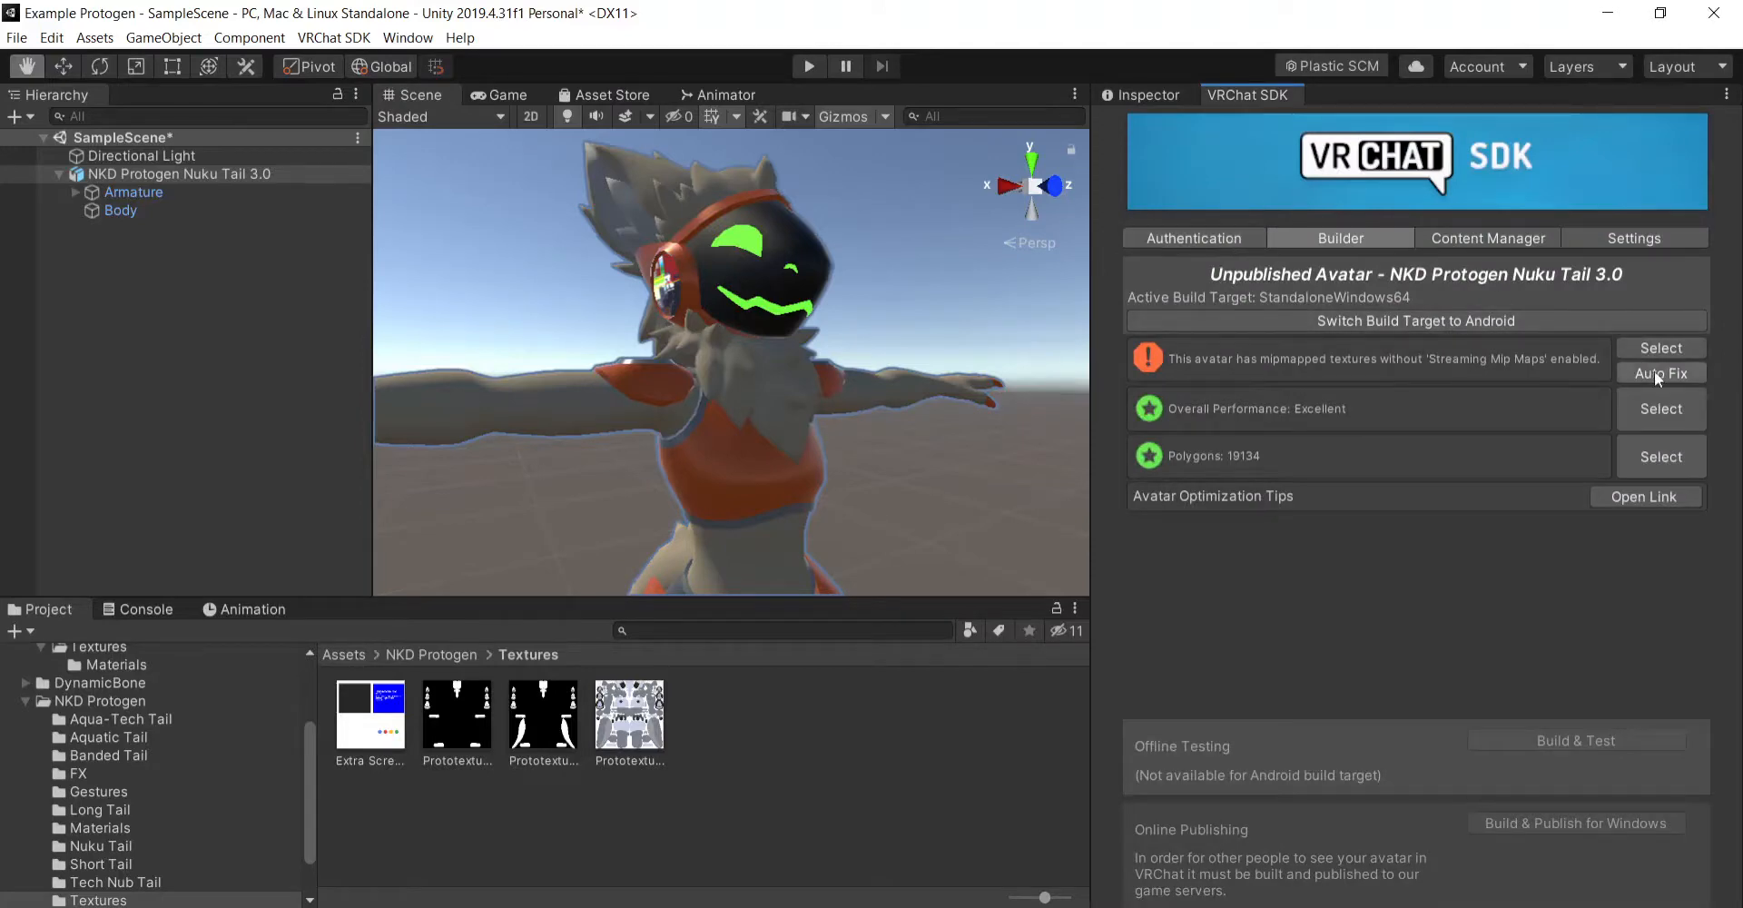
left_click(1631, 374)
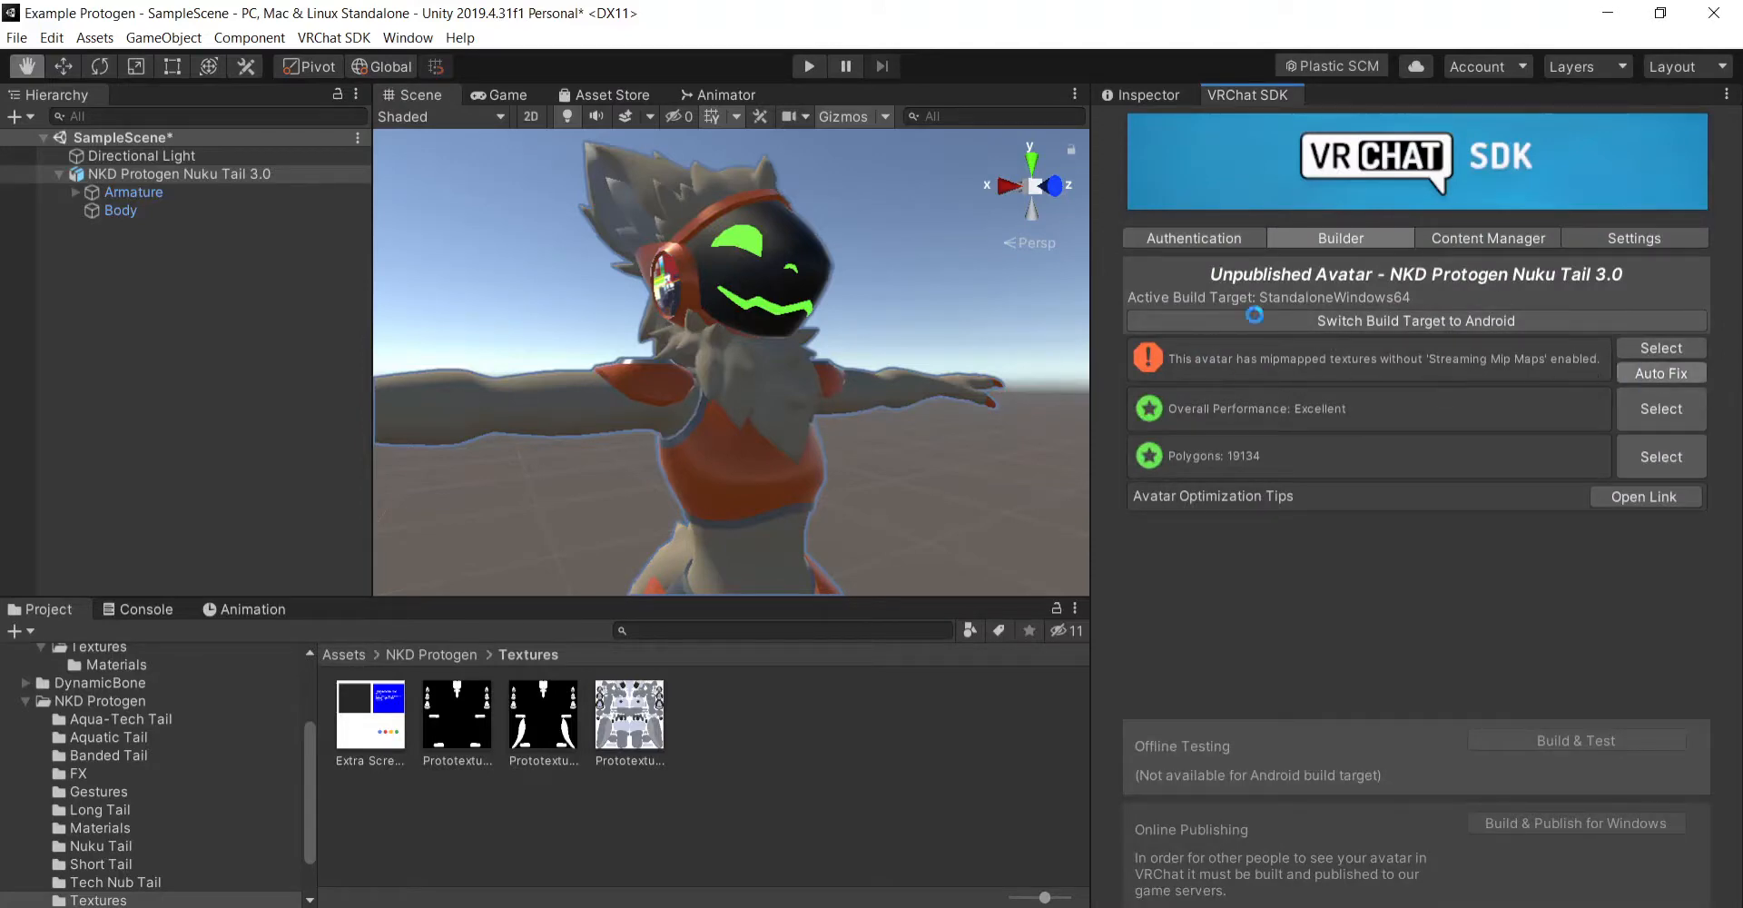
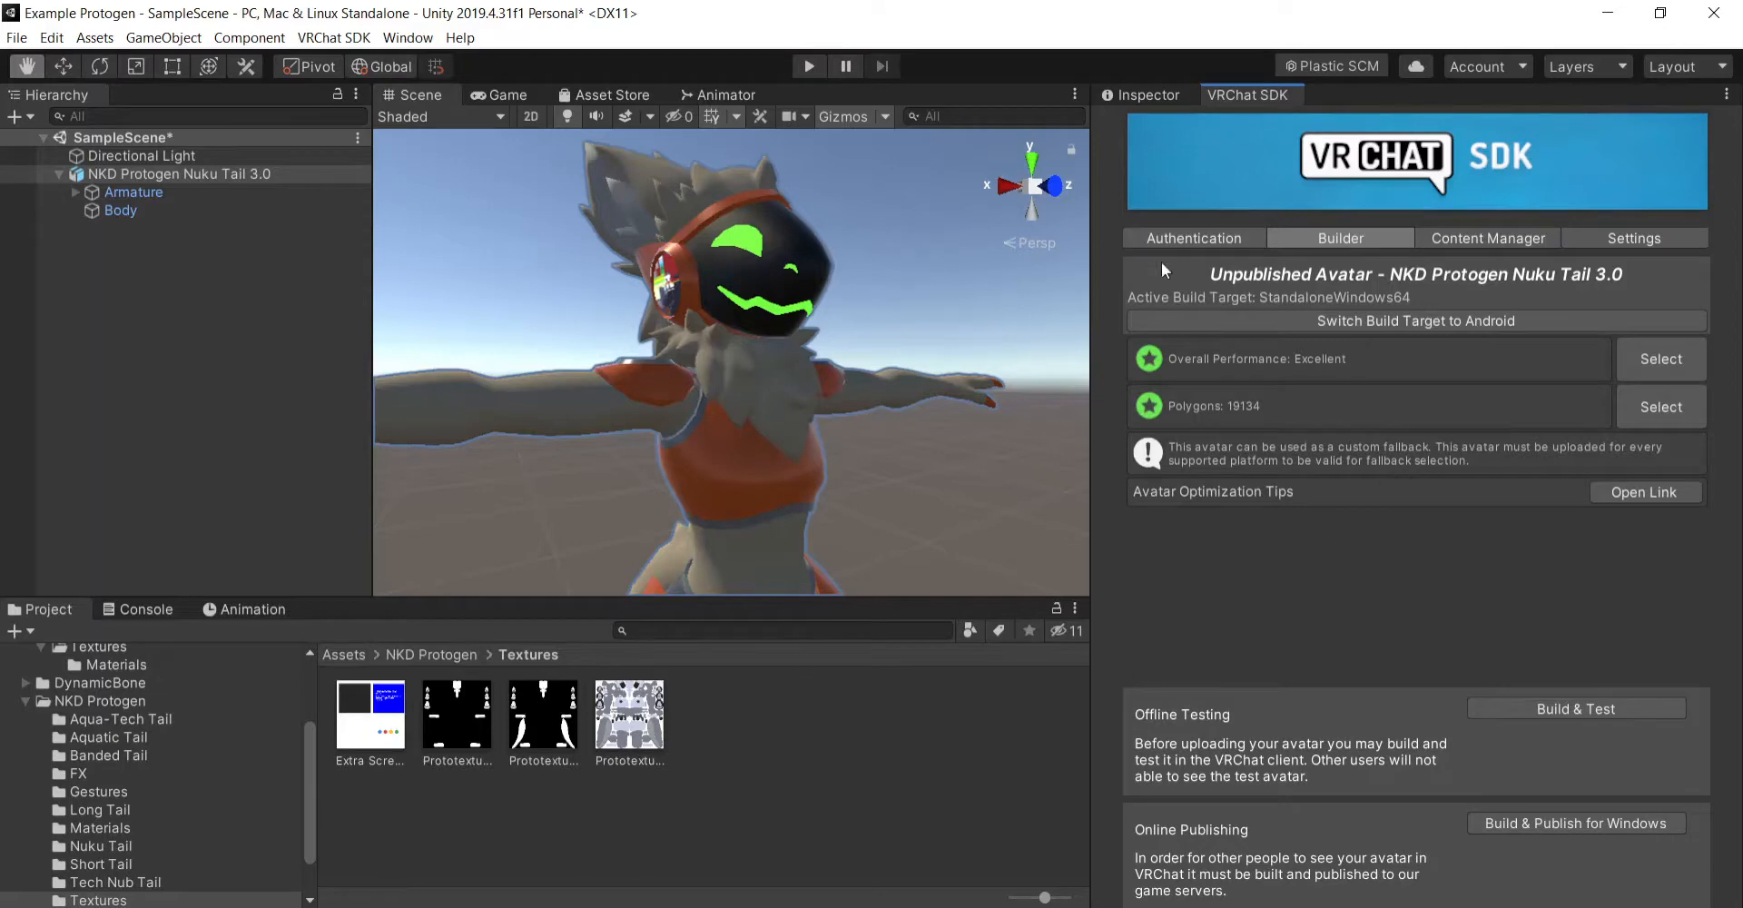
- Start editing the view position in the VRC Avatar Descriptor and lower its marker to Y 1.35
left_click(1191, 240)
left_click(1144, 93)
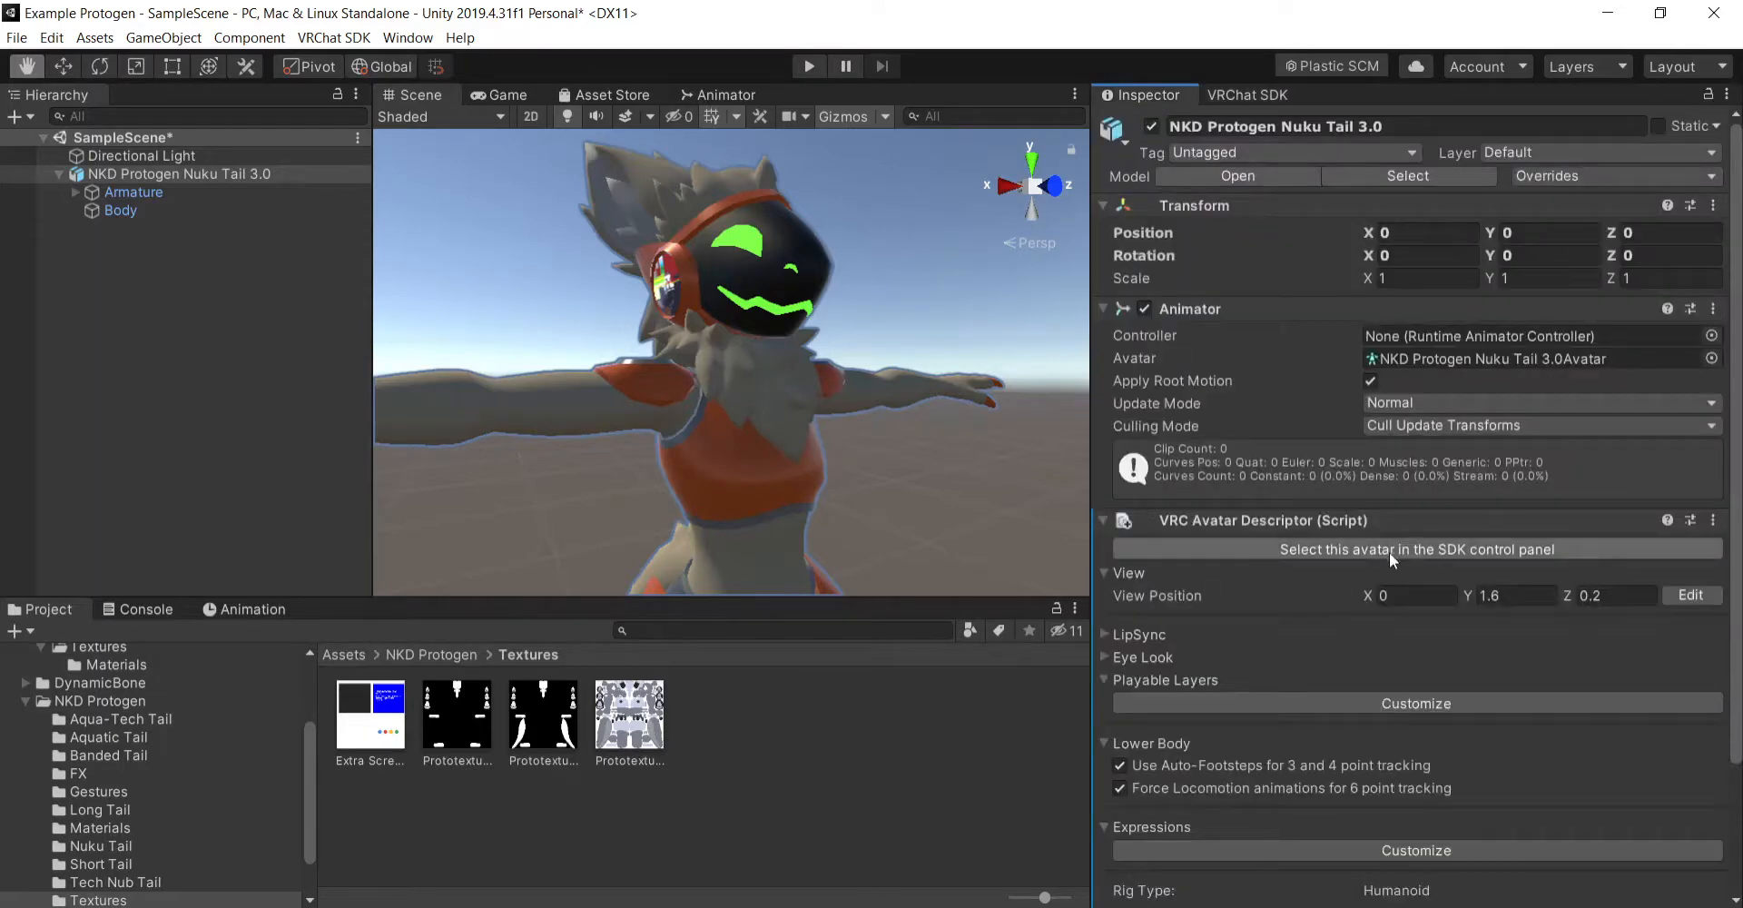
right_click_drag(1003, 482, 926, 578)
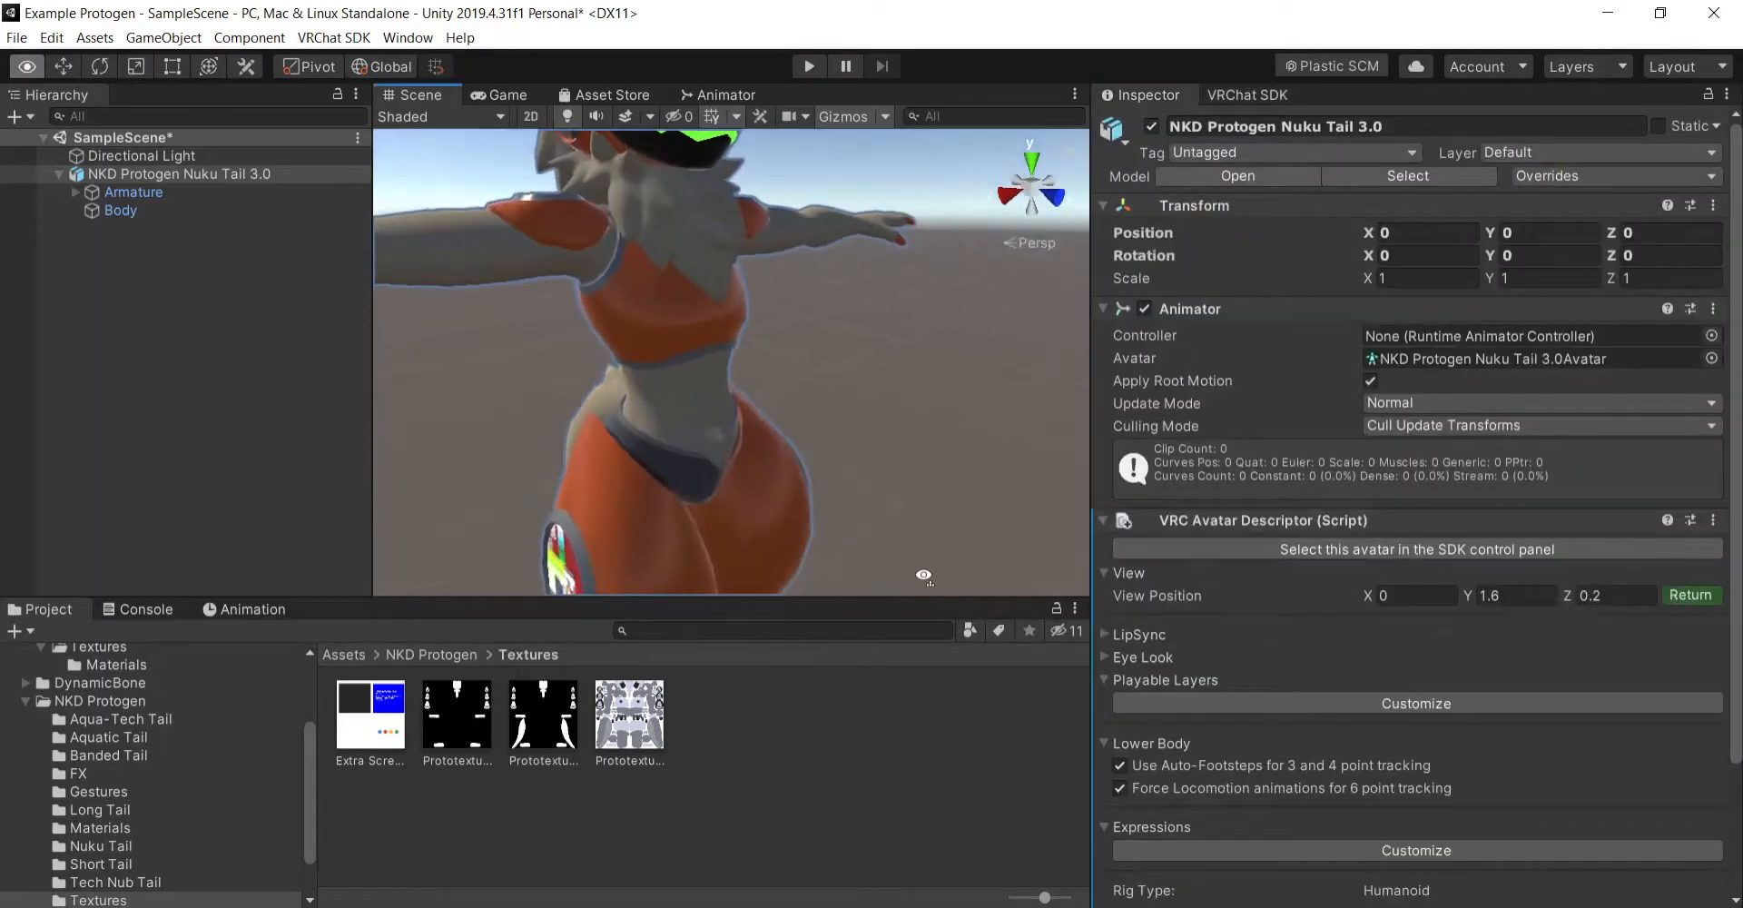
left_click_drag(926, 578, 965, 487)
scroll(965, 486, "down", 4)
right_click_drag(959, 504, 933, 410)
left_click_drag(933, 410, 880, 455)
scroll(883, 412, "up", 3)
right_click_drag(912, 471, 948, 487)
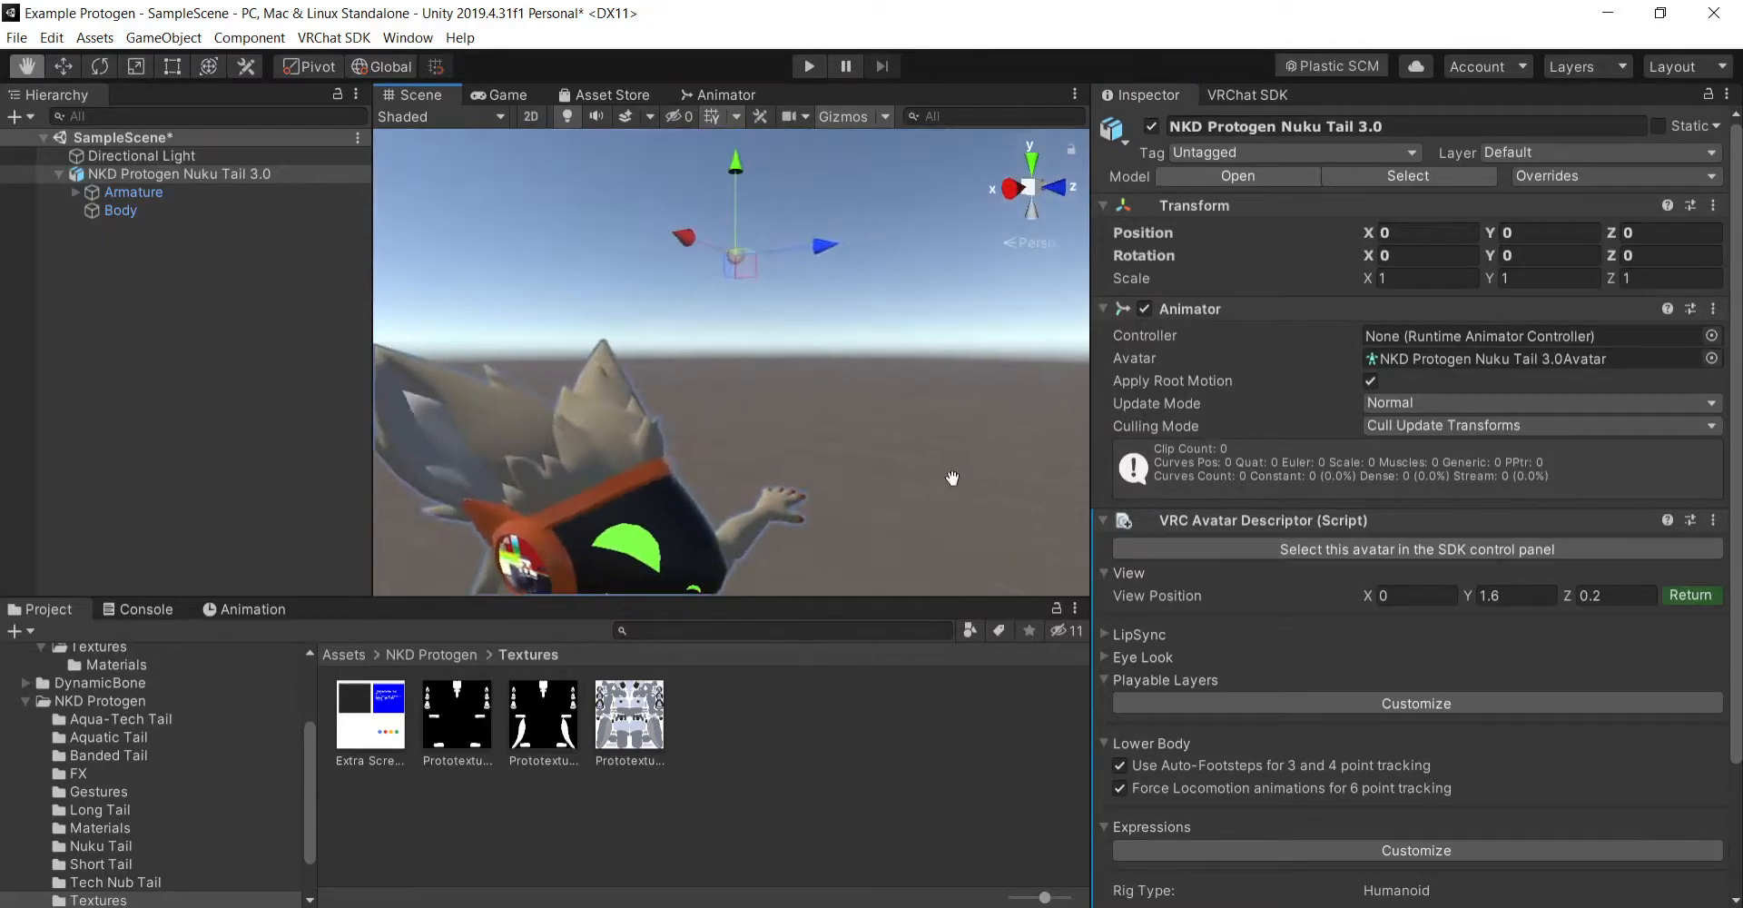
scroll(950, 473, "down", 3)
scroll(953, 470, "up", 3)
mouse_move(902, 434)
right_mouse_down()
mouse_move(1027, 413)
mouse_move(881, 405)
mouse_move(905, 424)
right_mouse_up()
scroll(906, 424, "down", 6)
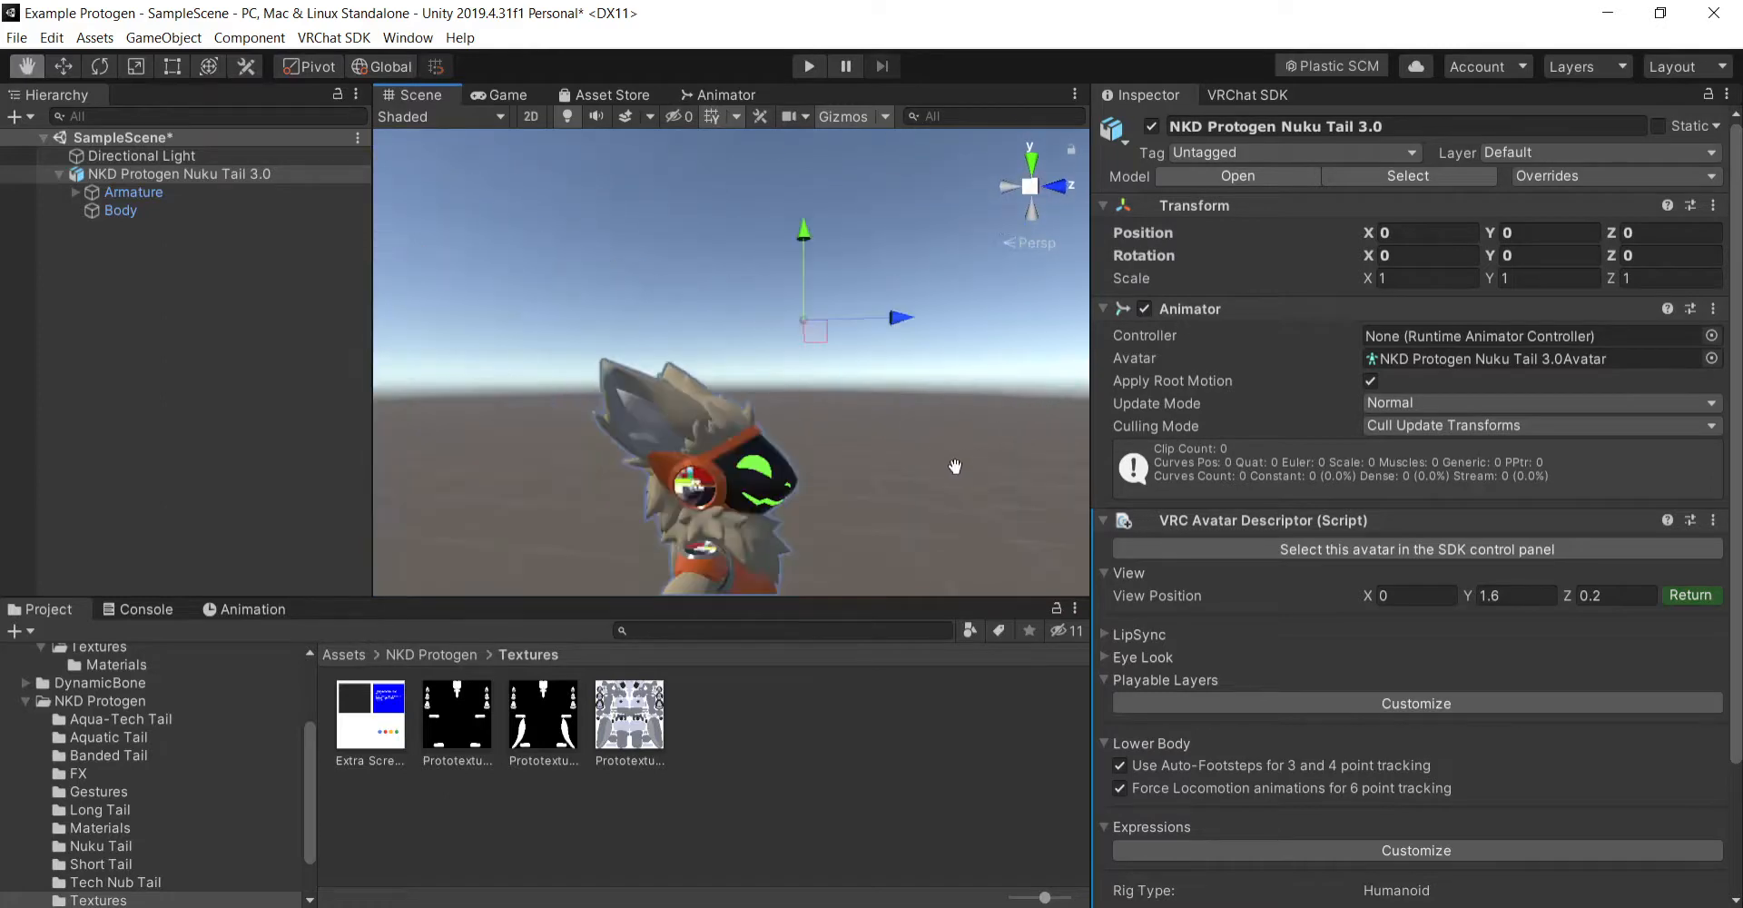
left_click_drag(956, 466, 963, 474)
left_click_drag(839, 464, 778, 454)
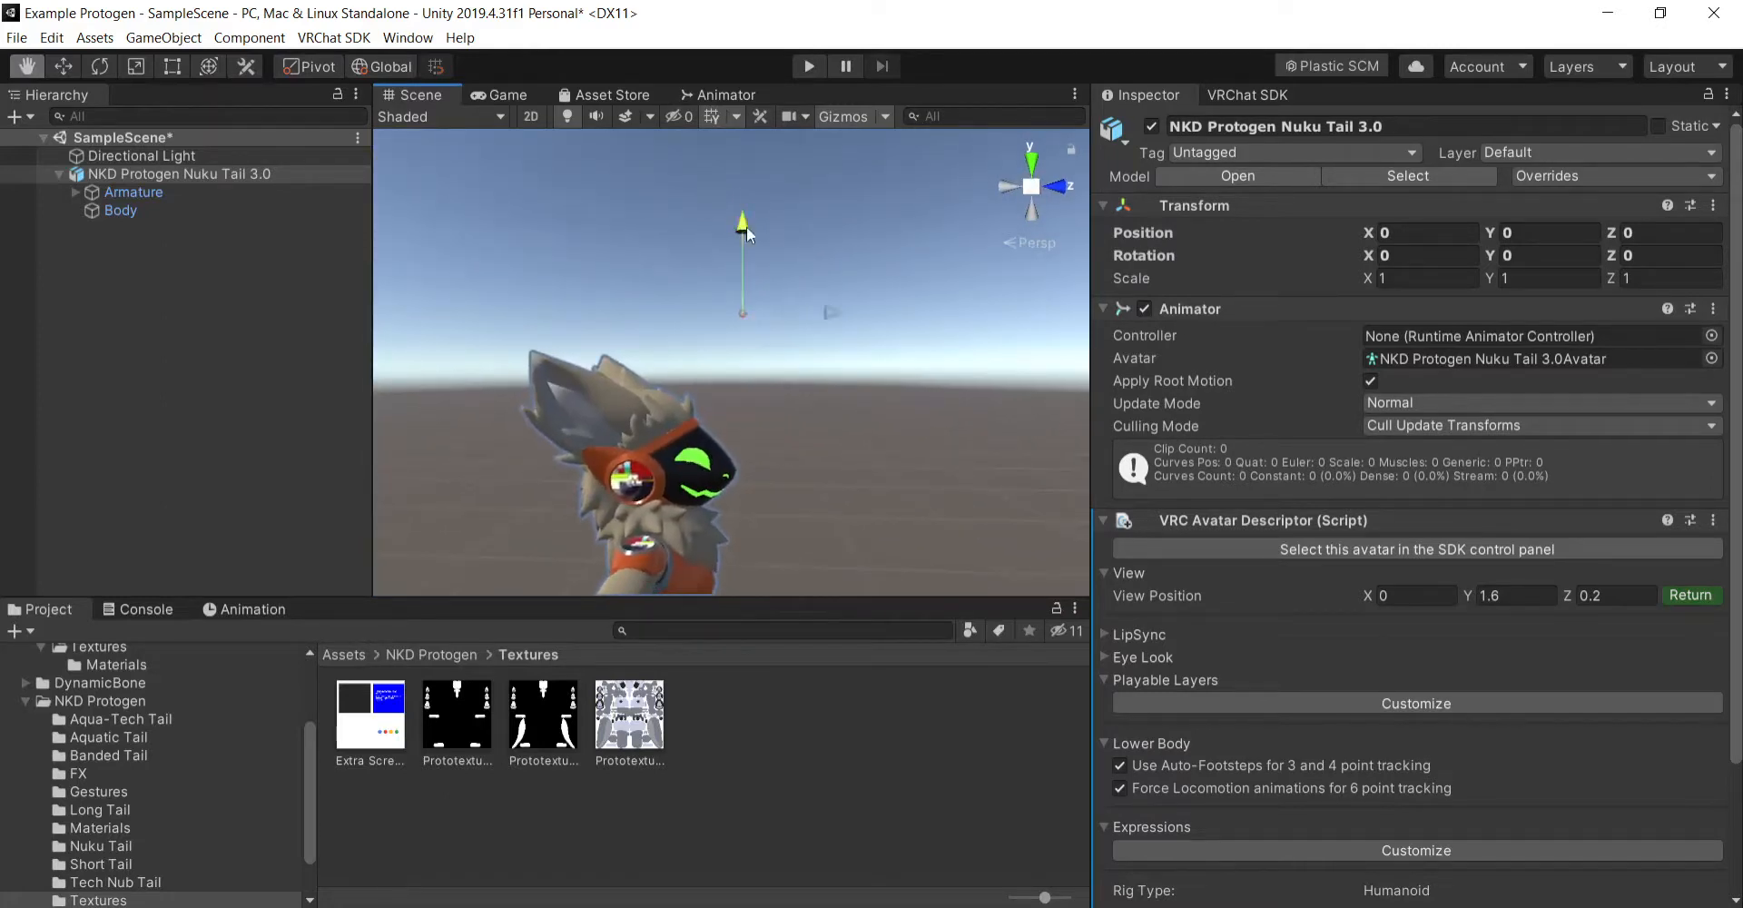
left_click_drag(746, 226, 750, 330)
- Move the view position marker to eye height and back into the face visor, at about Y 1.267 and Z 0.0856
scroll(789, 504, "up", 5)
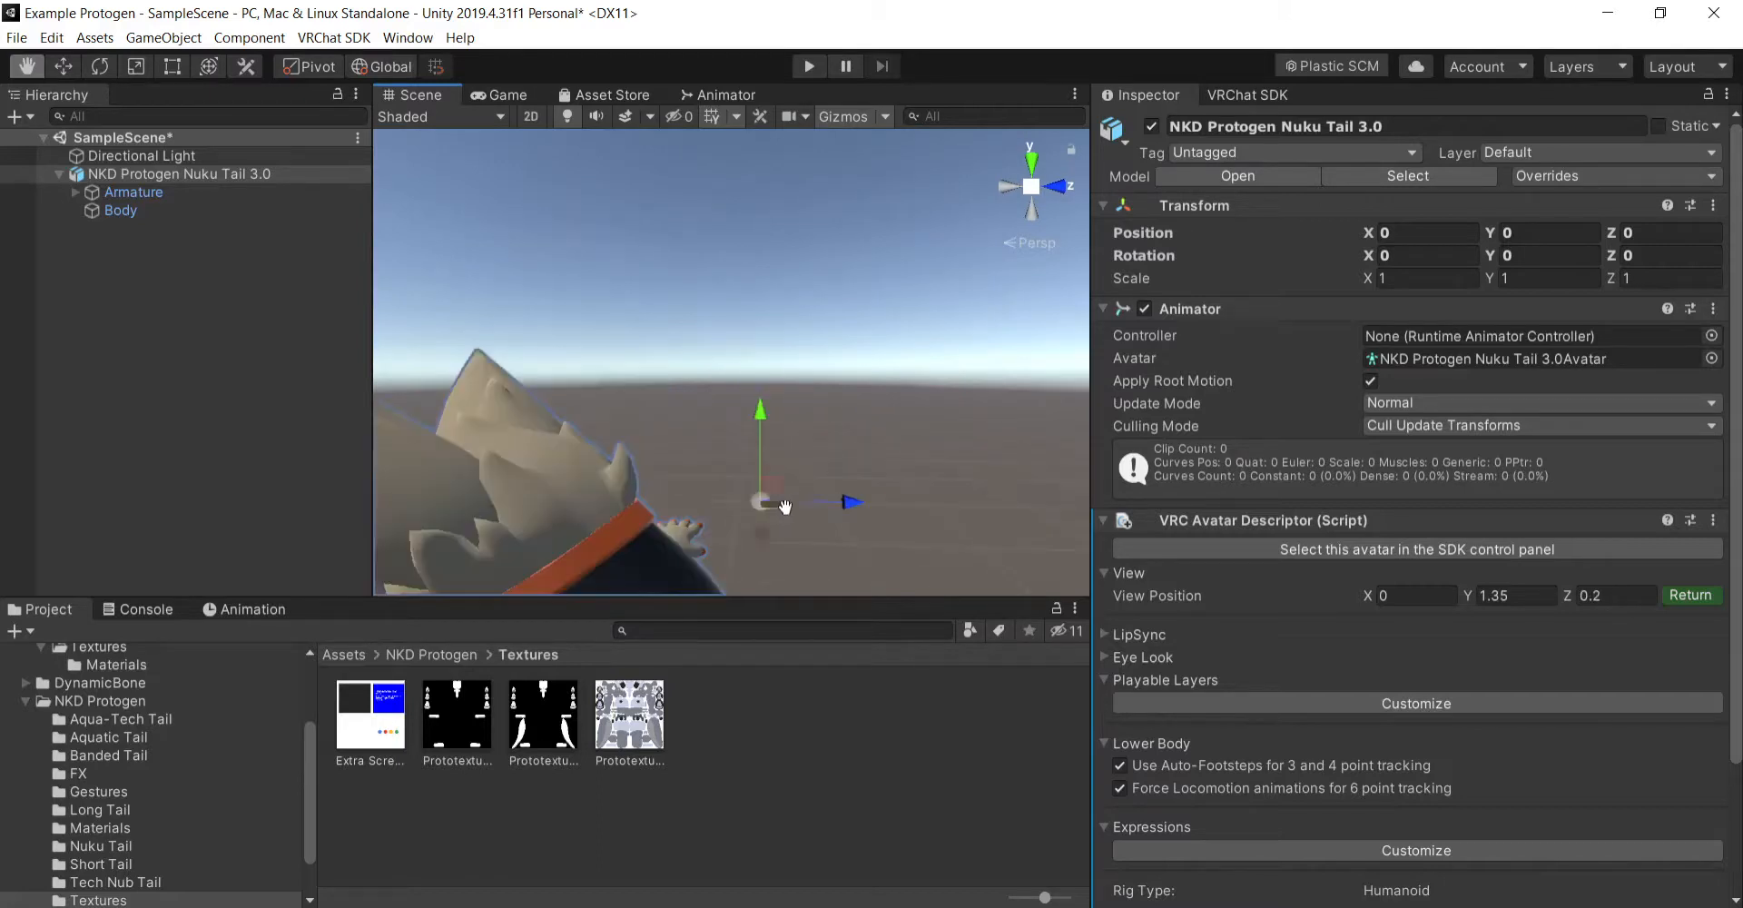
left_click_drag(953, 565, 971, 498)
left_click_drag(969, 420, 989, 526)
left_click_drag(821, 250, 818, 342)
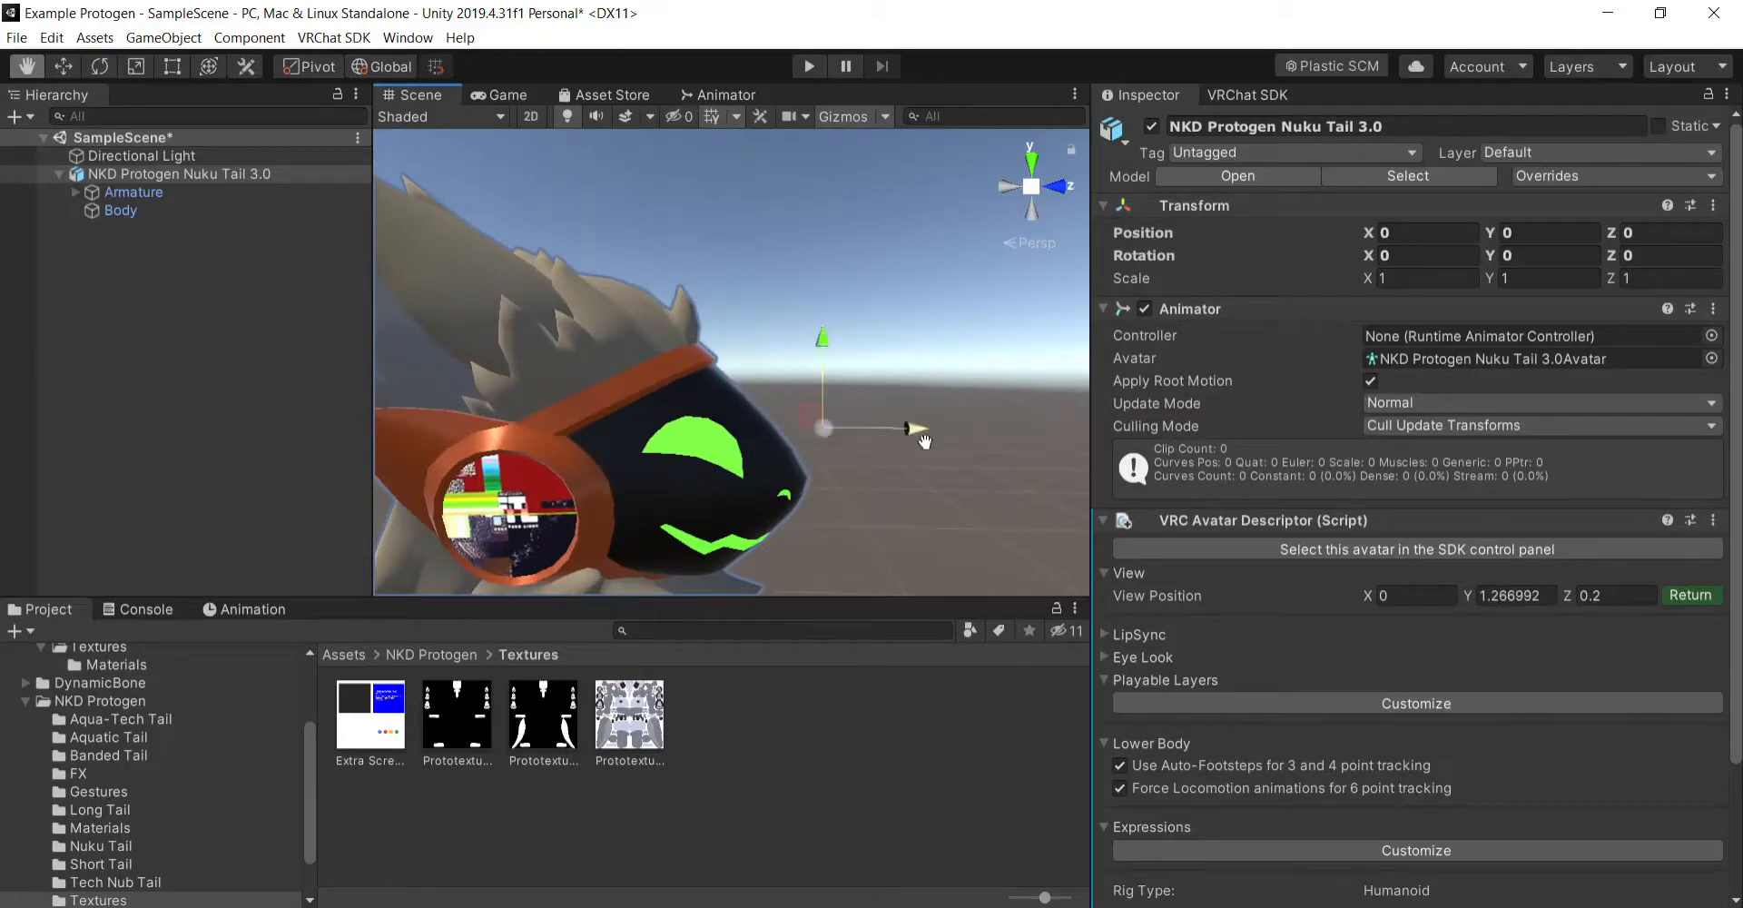
left_click_drag(922, 438, 808, 434)
- Fine-tune the view position's height to about Y 1.2559 in line with the eyes and finish editing it
left_click_drag(927, 563, 937, 482)
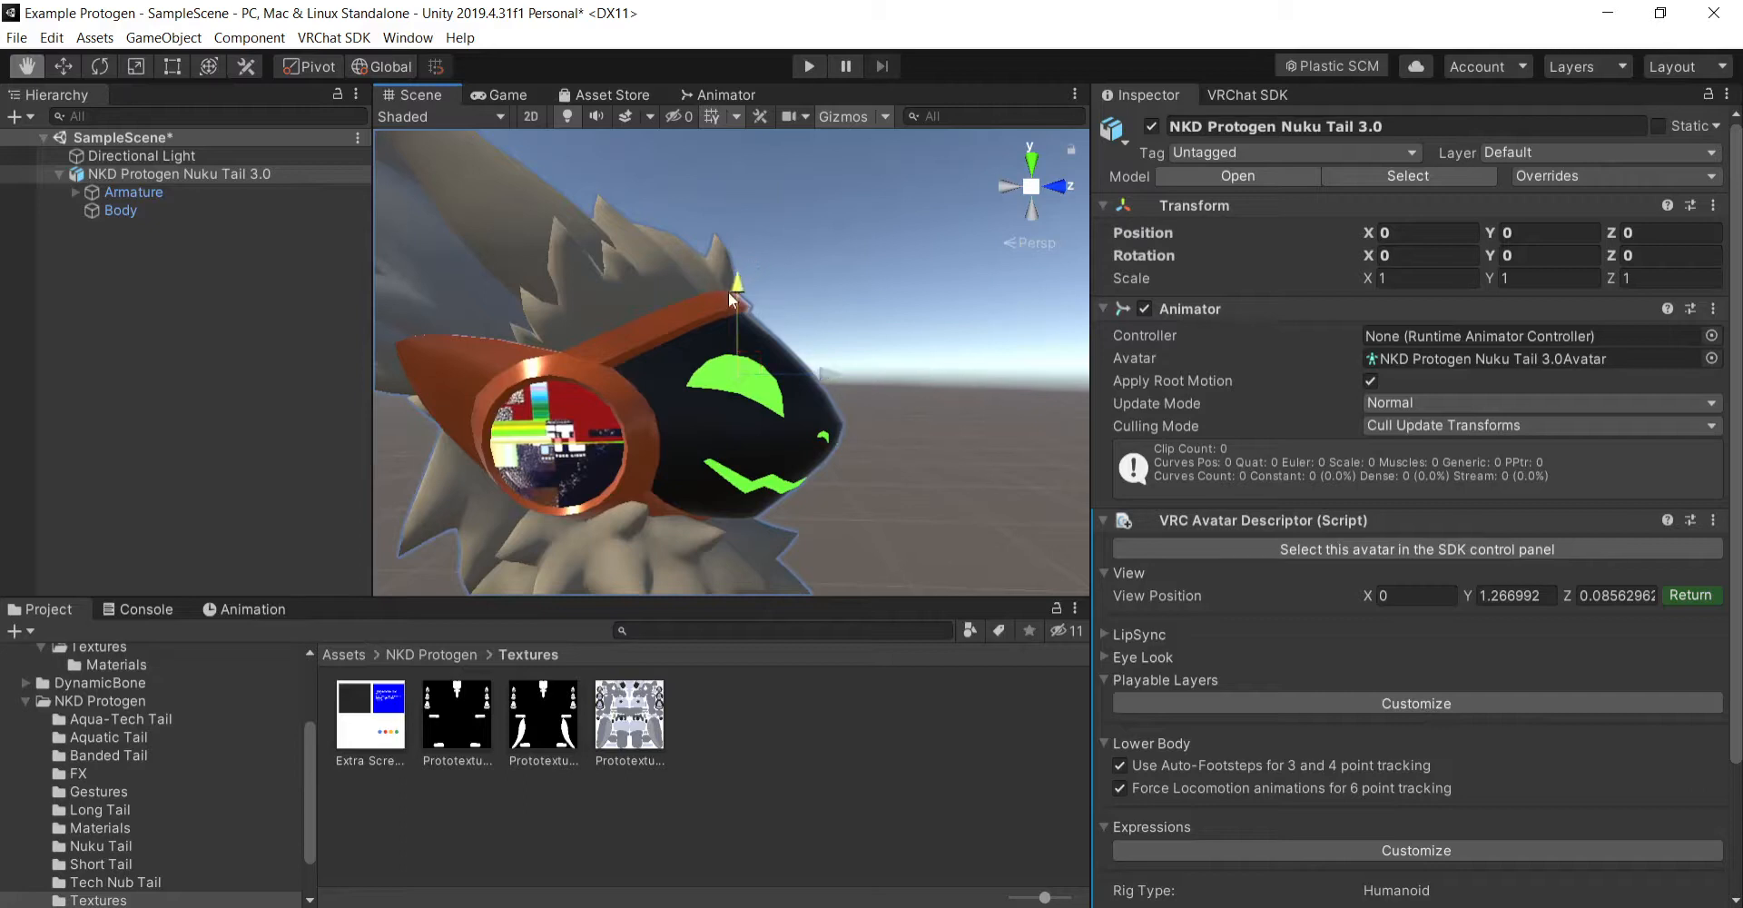
left_click_drag(728, 292, 726, 307)
left_click_drag(832, 392, 834, 394)
left_click_drag(744, 308, 743, 305)
right_click_drag(956, 447, 780, 456)
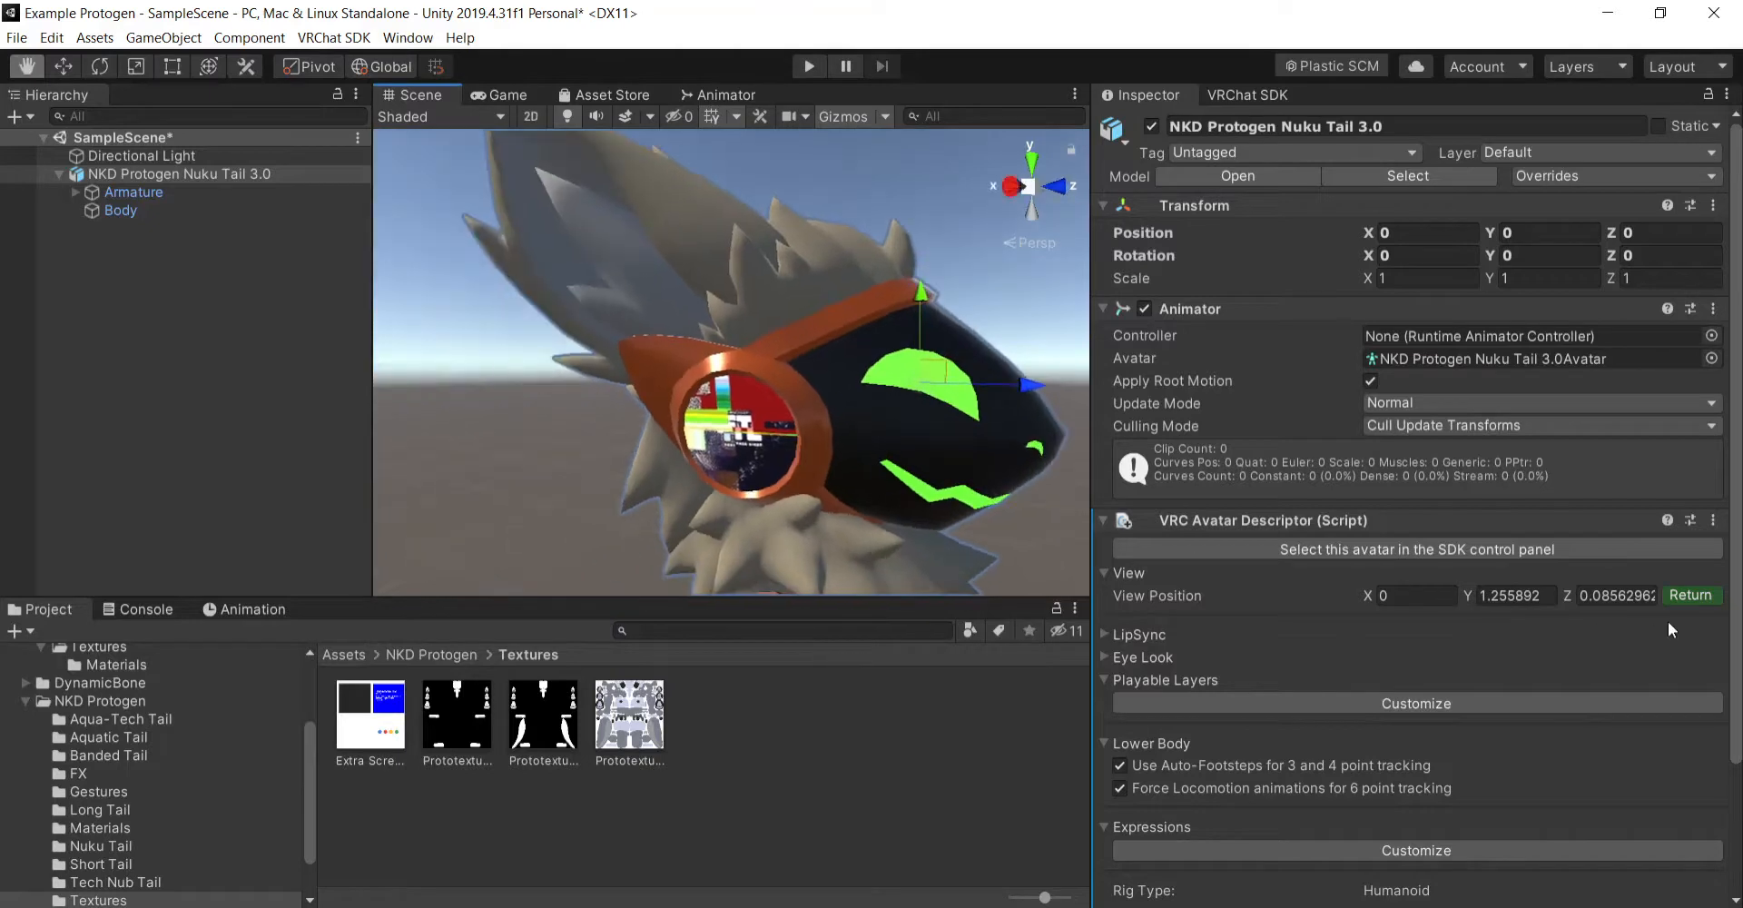
left_click(1687, 595)
right_click_drag(990, 467, 891, 520)
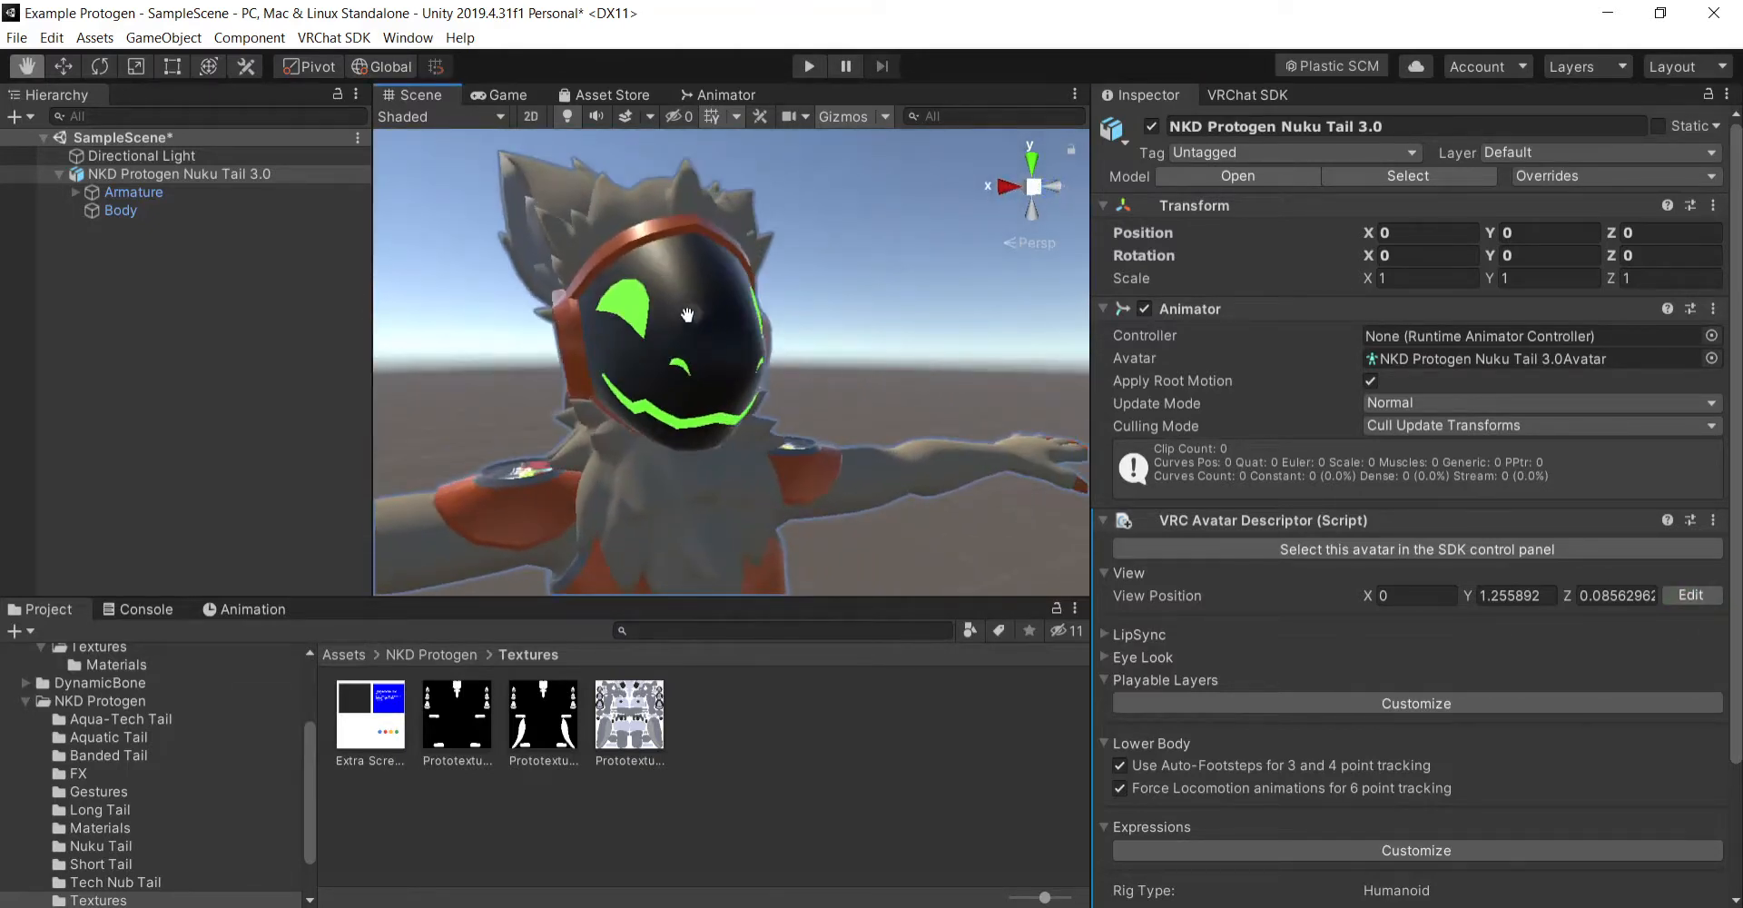
mouse_move(910, 406)
left_mouse_down()
mouse_move(889, 410)
mouse_move(931, 404)
left_mouse_up()
scroll(889, 449, "down", 5)
scroll(890, 452, "up", 5)
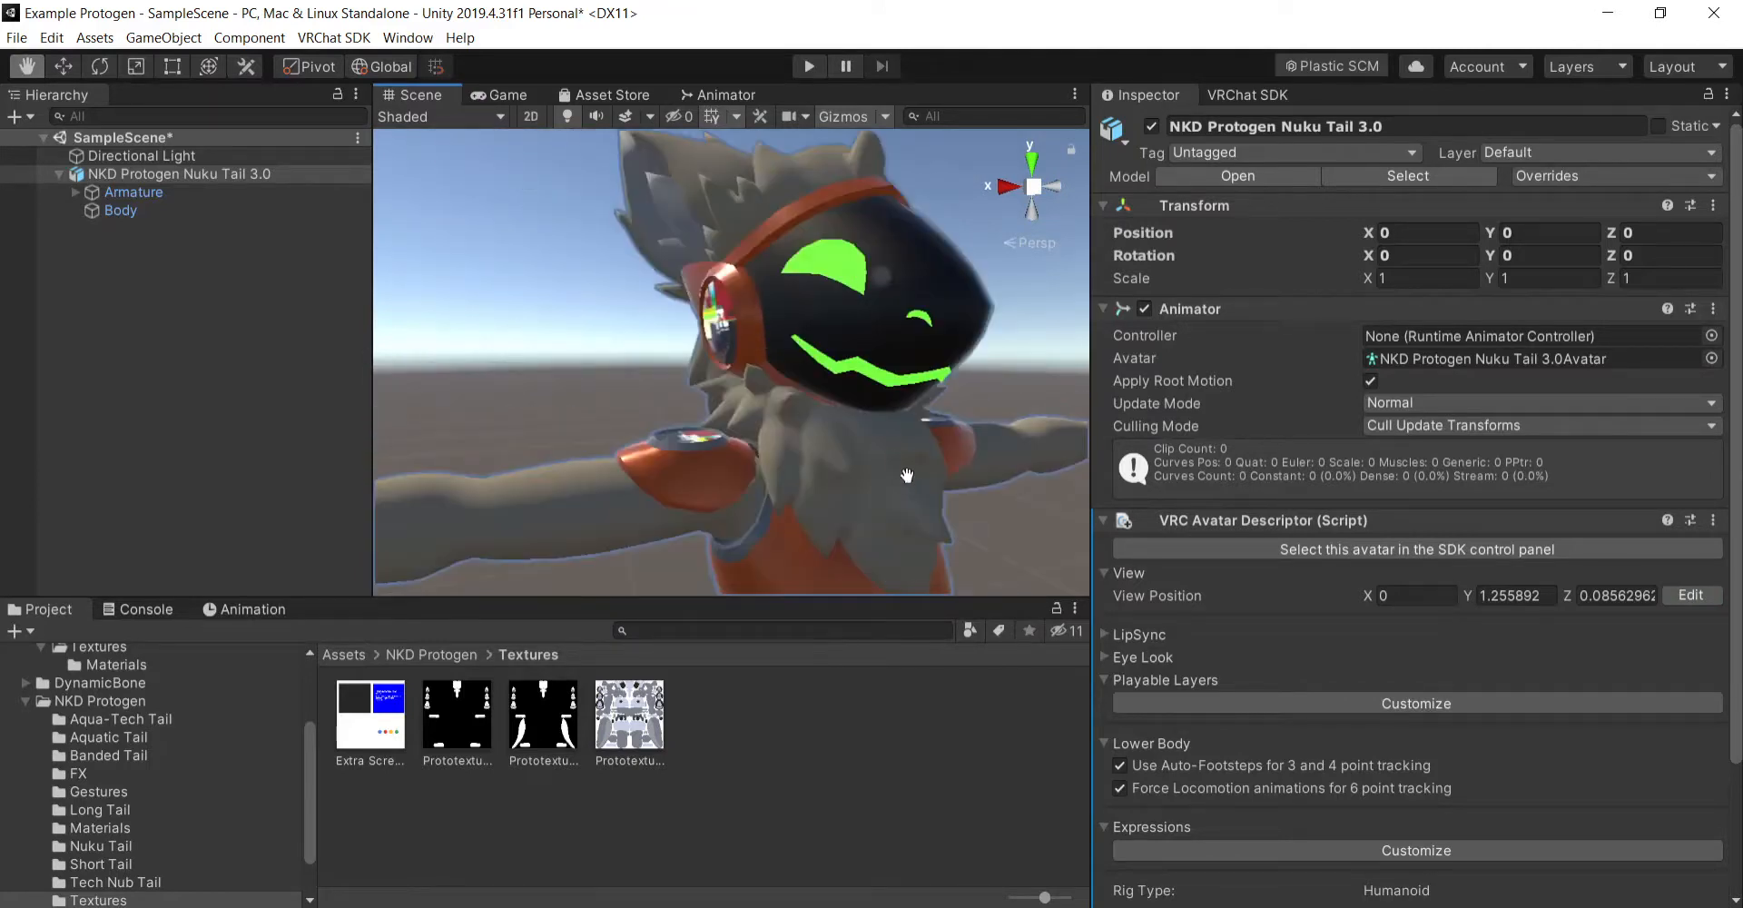
mouse_move(907, 475)
left_mouse_down("alt")
mouse_move(969, 499)
mouse_move(868, 471)
mouse_move(975, 471)
mouse_move(935, 473)
left_mouse_up("alt")
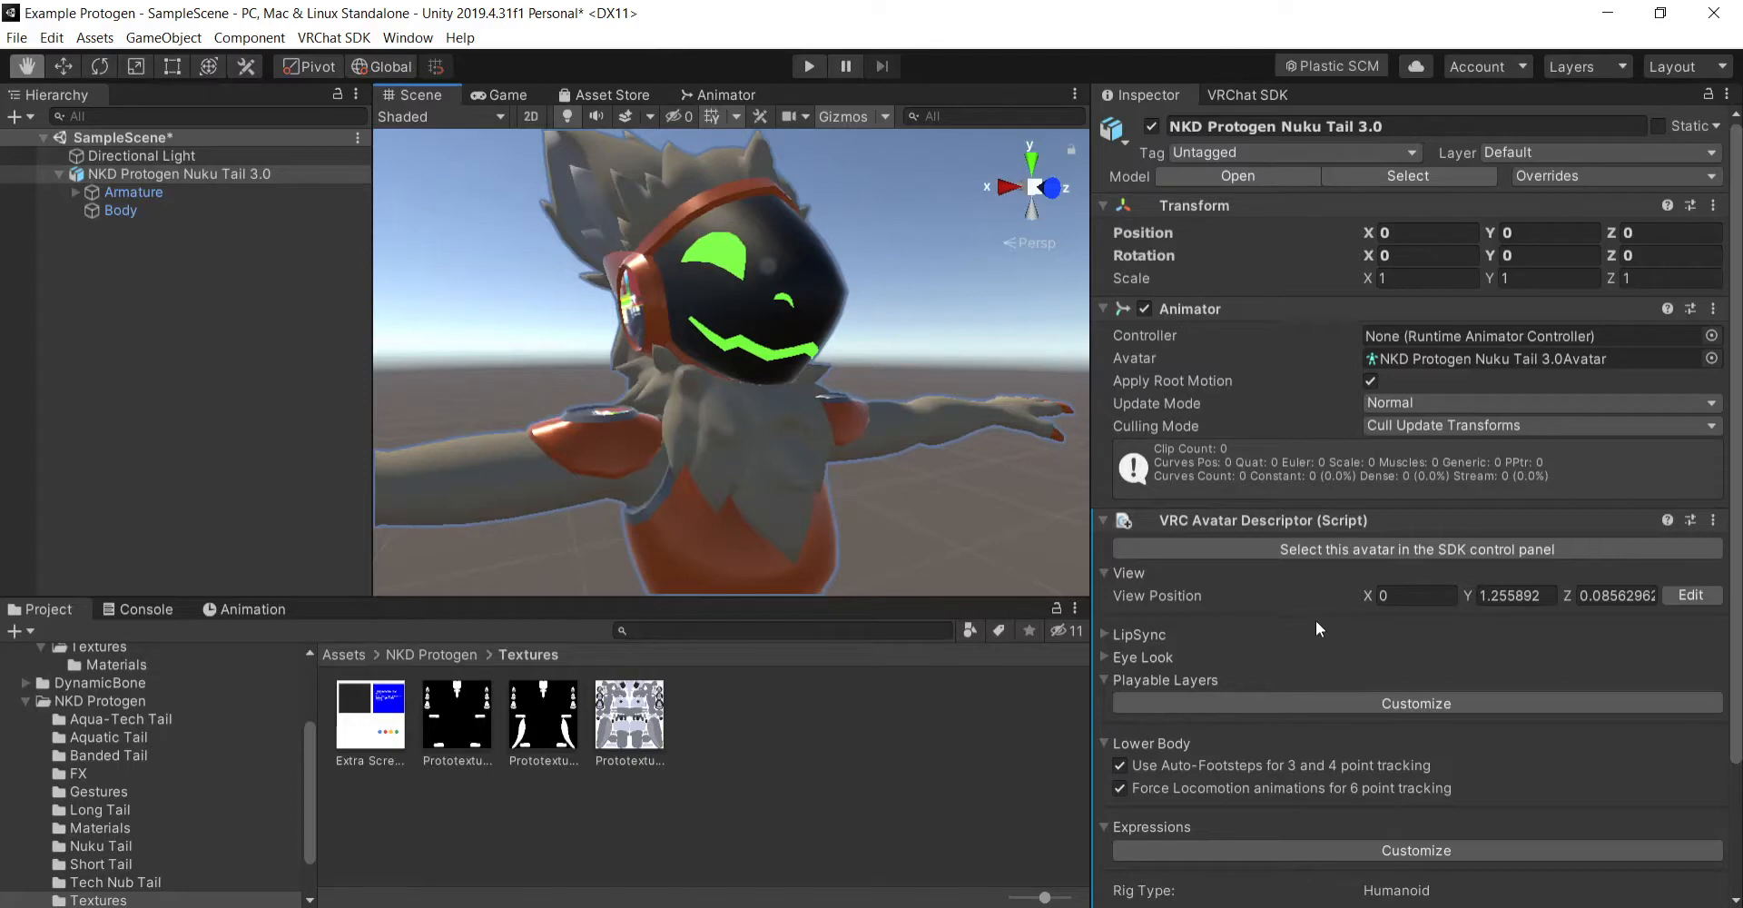
- Disable forced locomotion animations for 6 point tracking and auto-detect the avatar descriptor's LipSync settings
scroll(1315, 619, "down", 4)
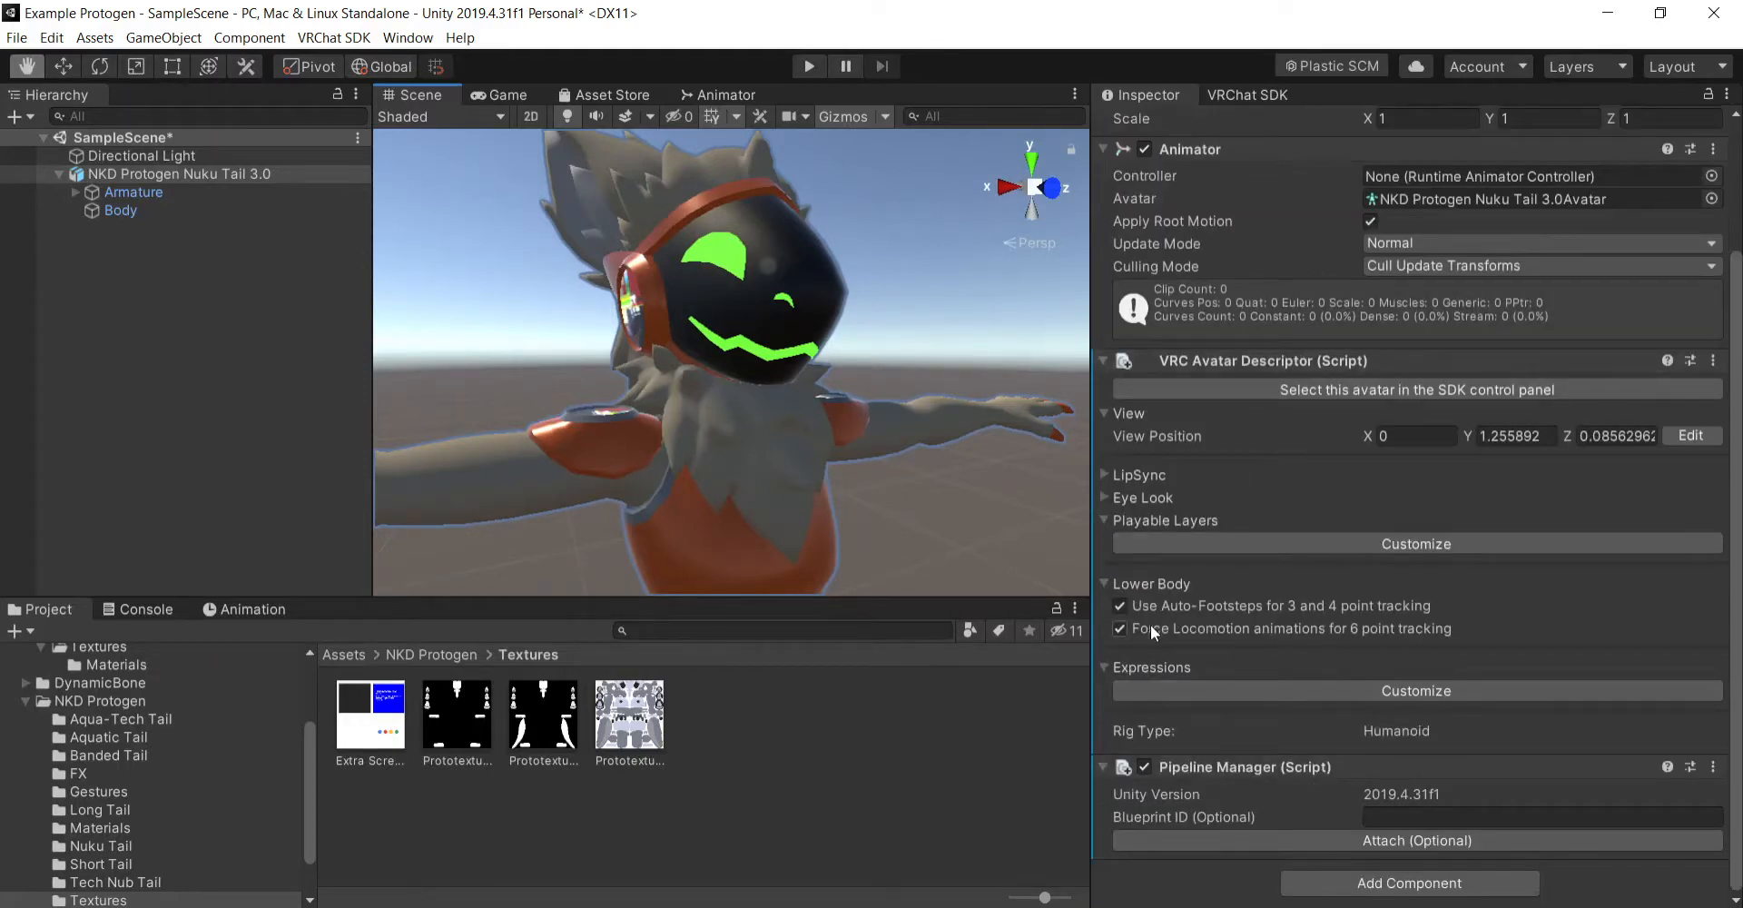
left_click(1124, 632)
left_click(1107, 411)
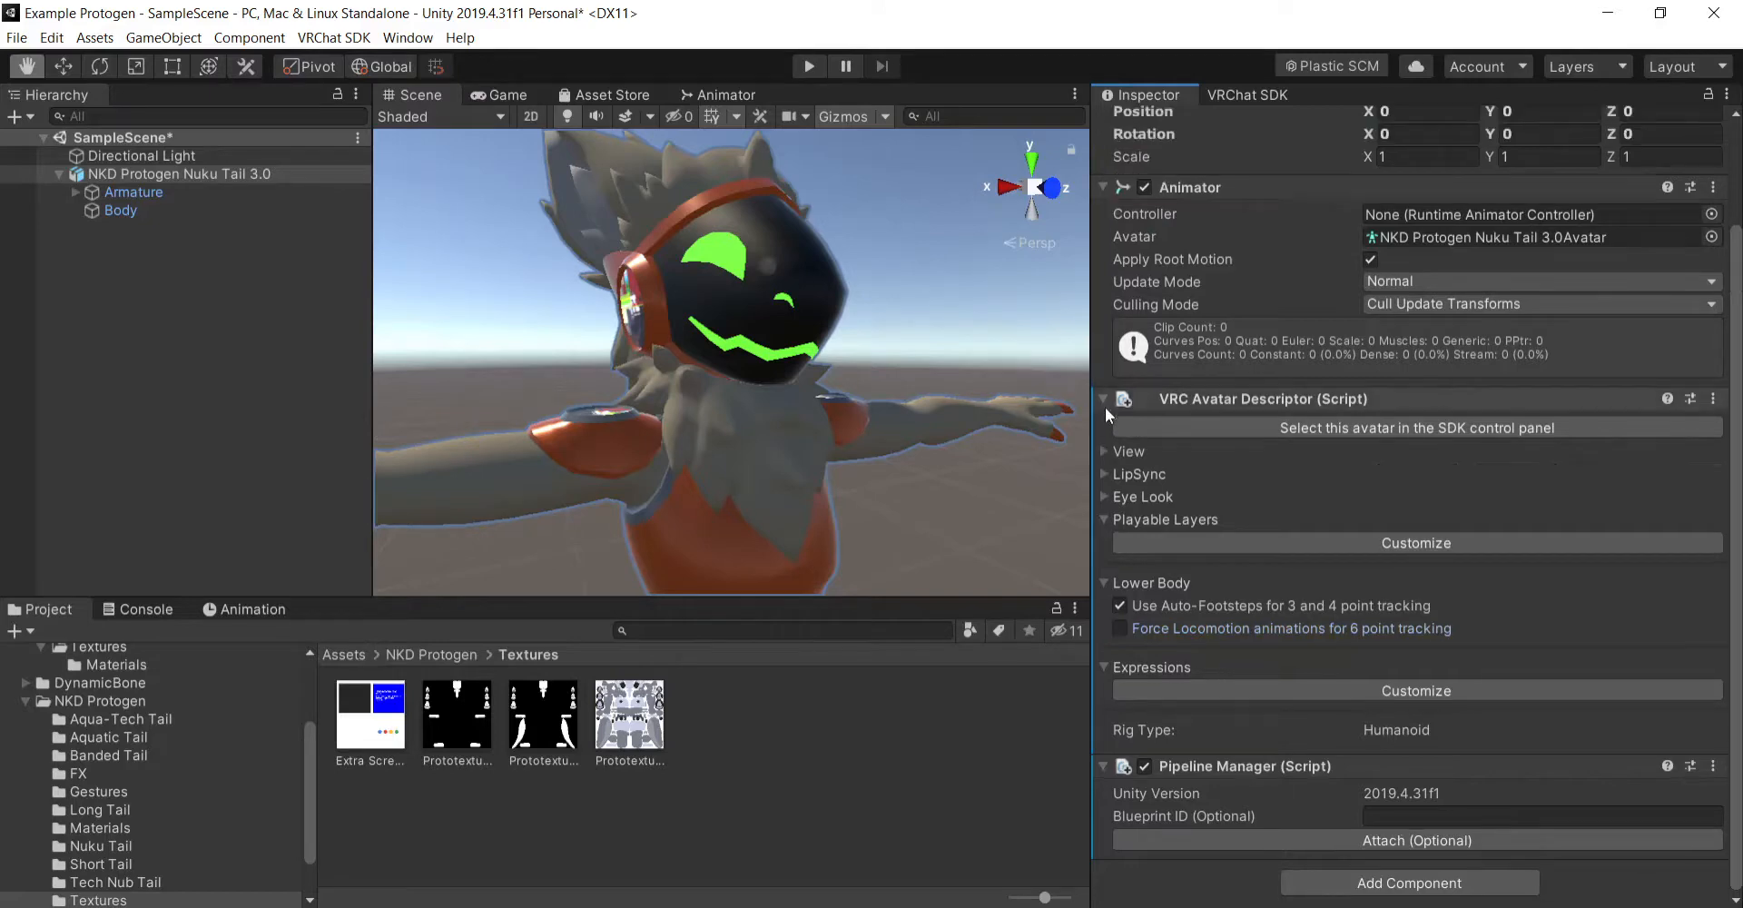
left_click(1106, 474)
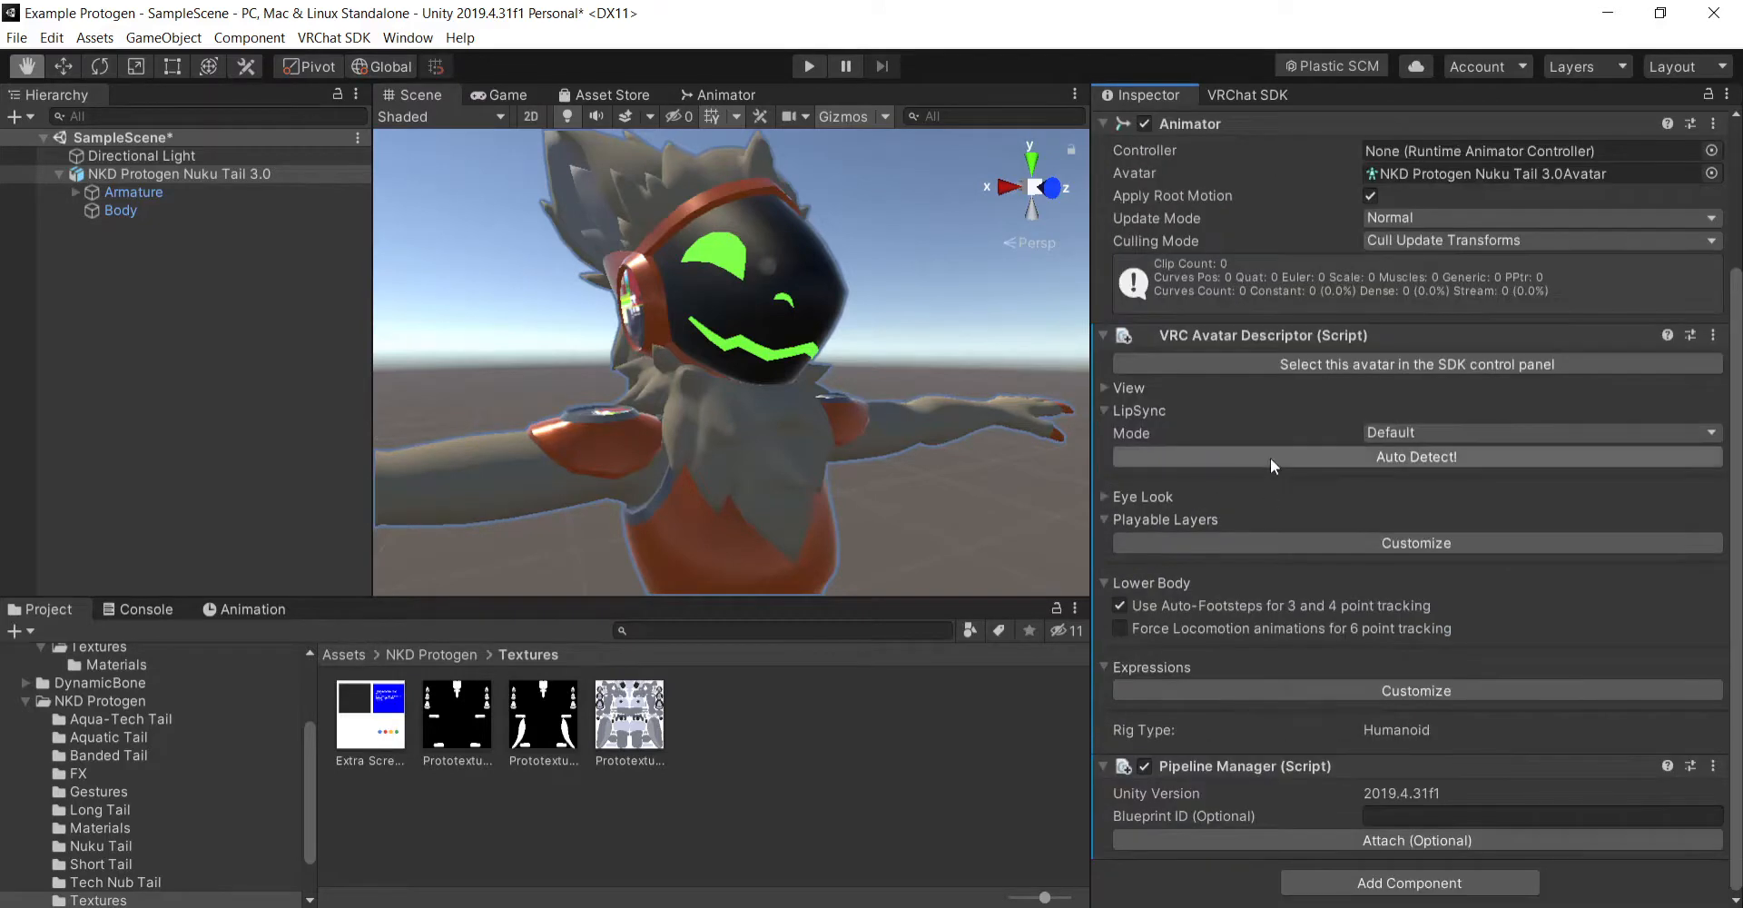
left_click(1272, 457)
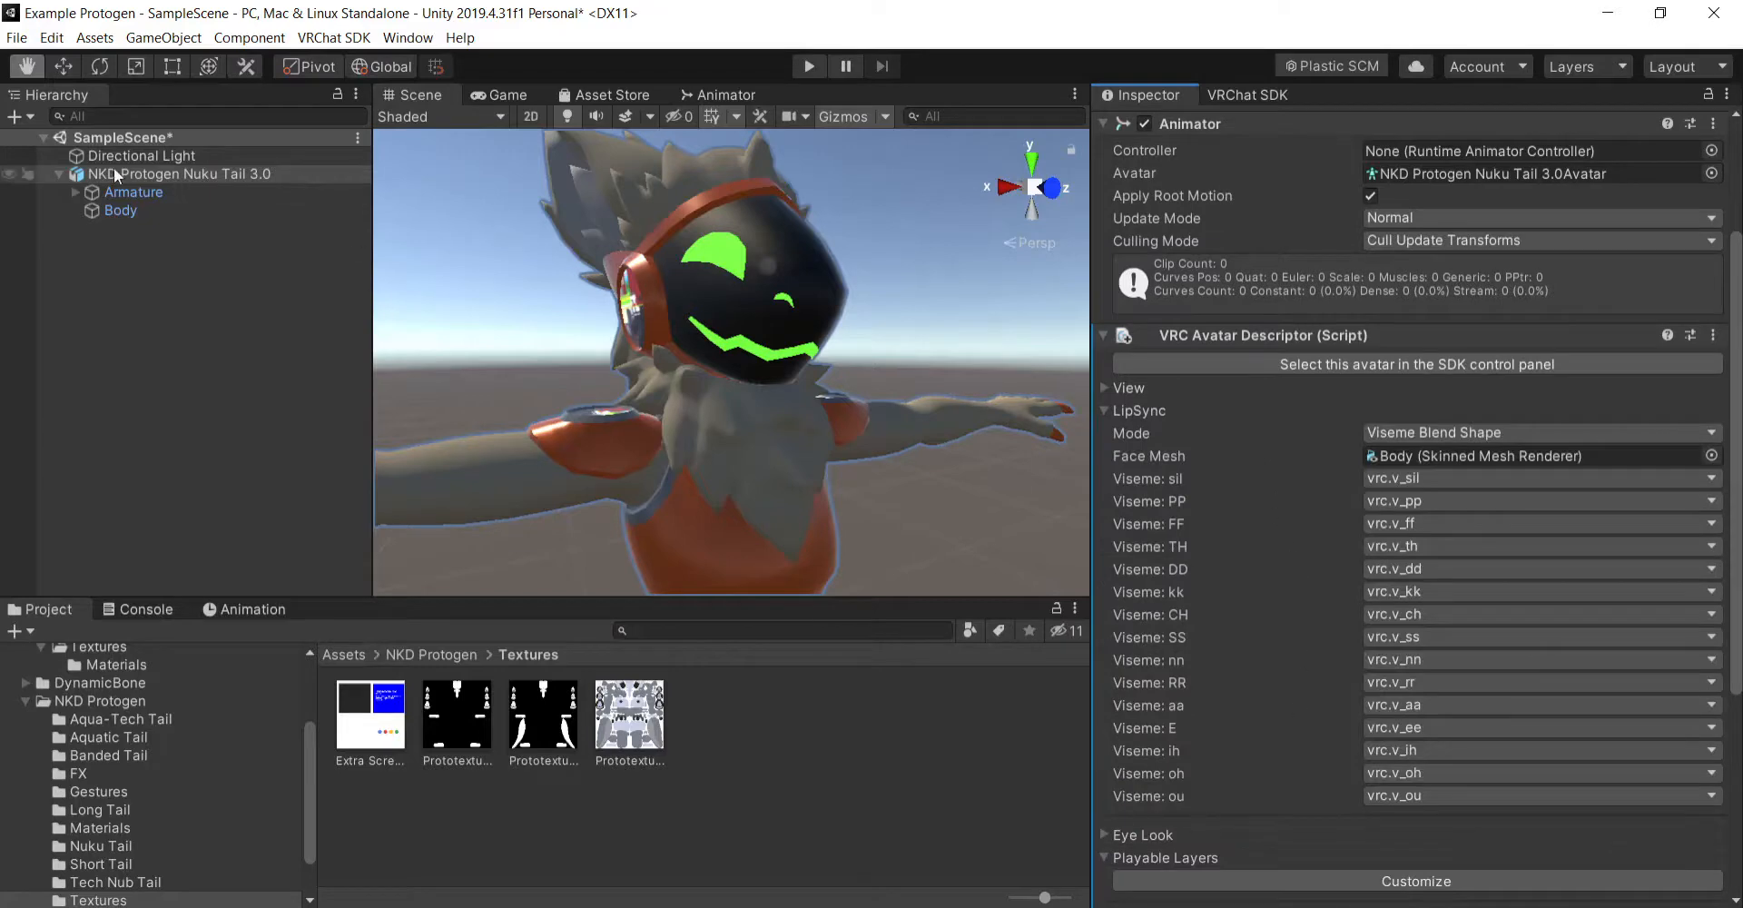
- Expand the Body mesh's BlendShapes and look through the viseme, expression, screen, face and fur options
left_click(232, 209)
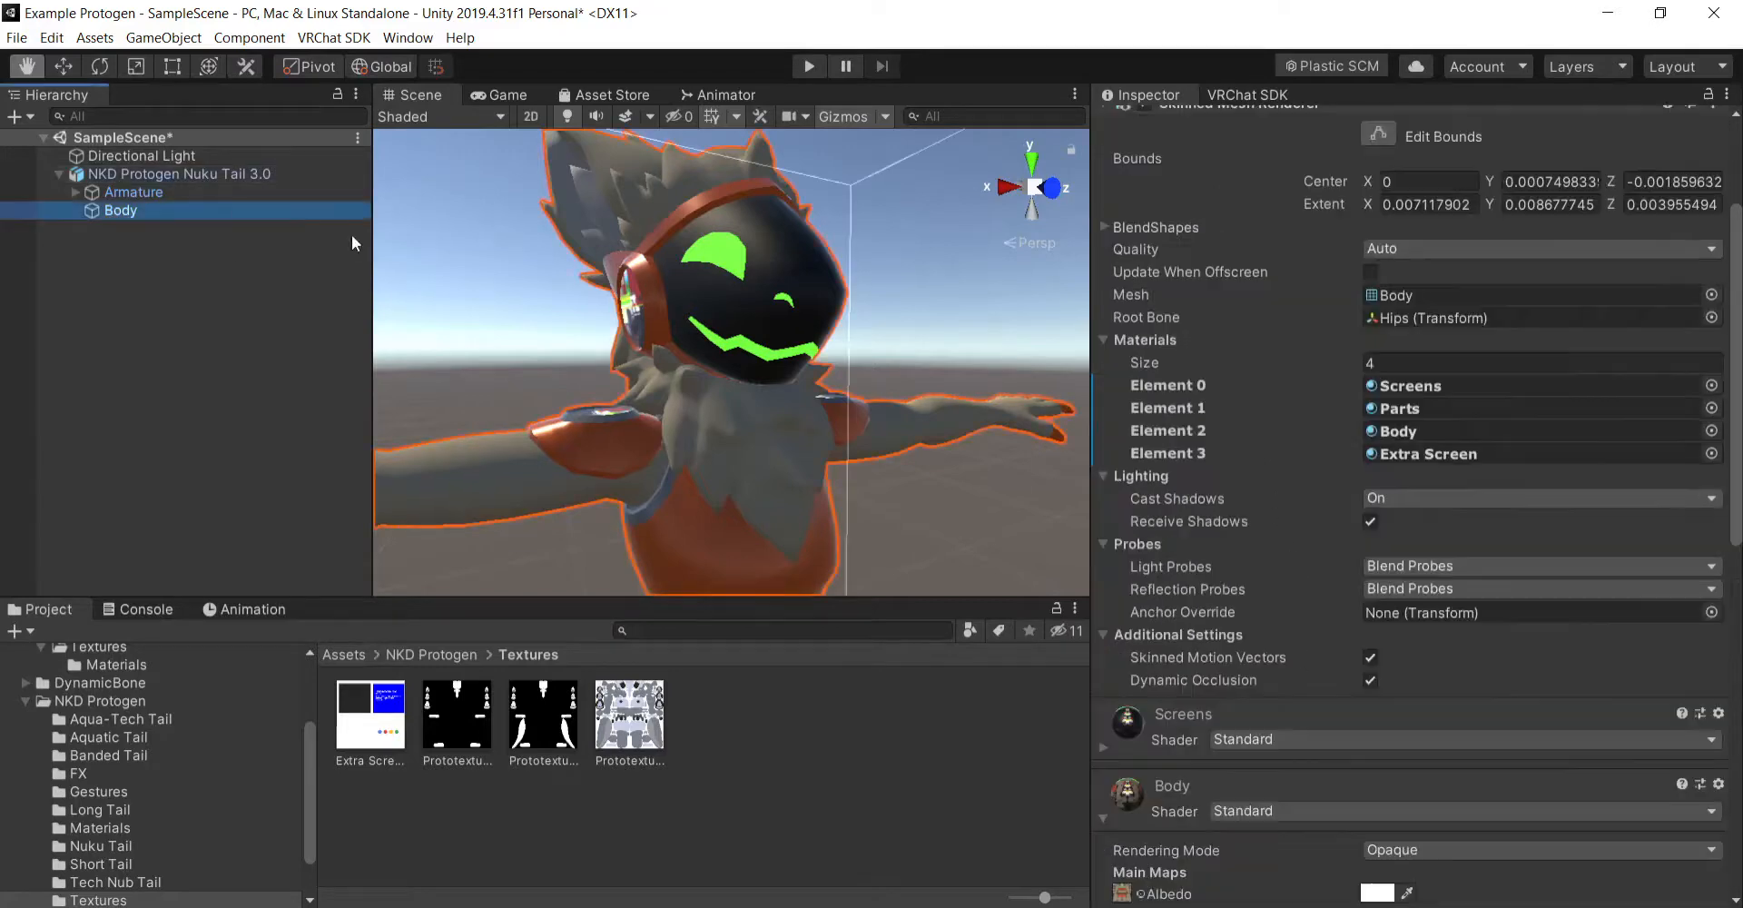
left_click(1108, 228)
scroll(1249, 520, "down", 3)
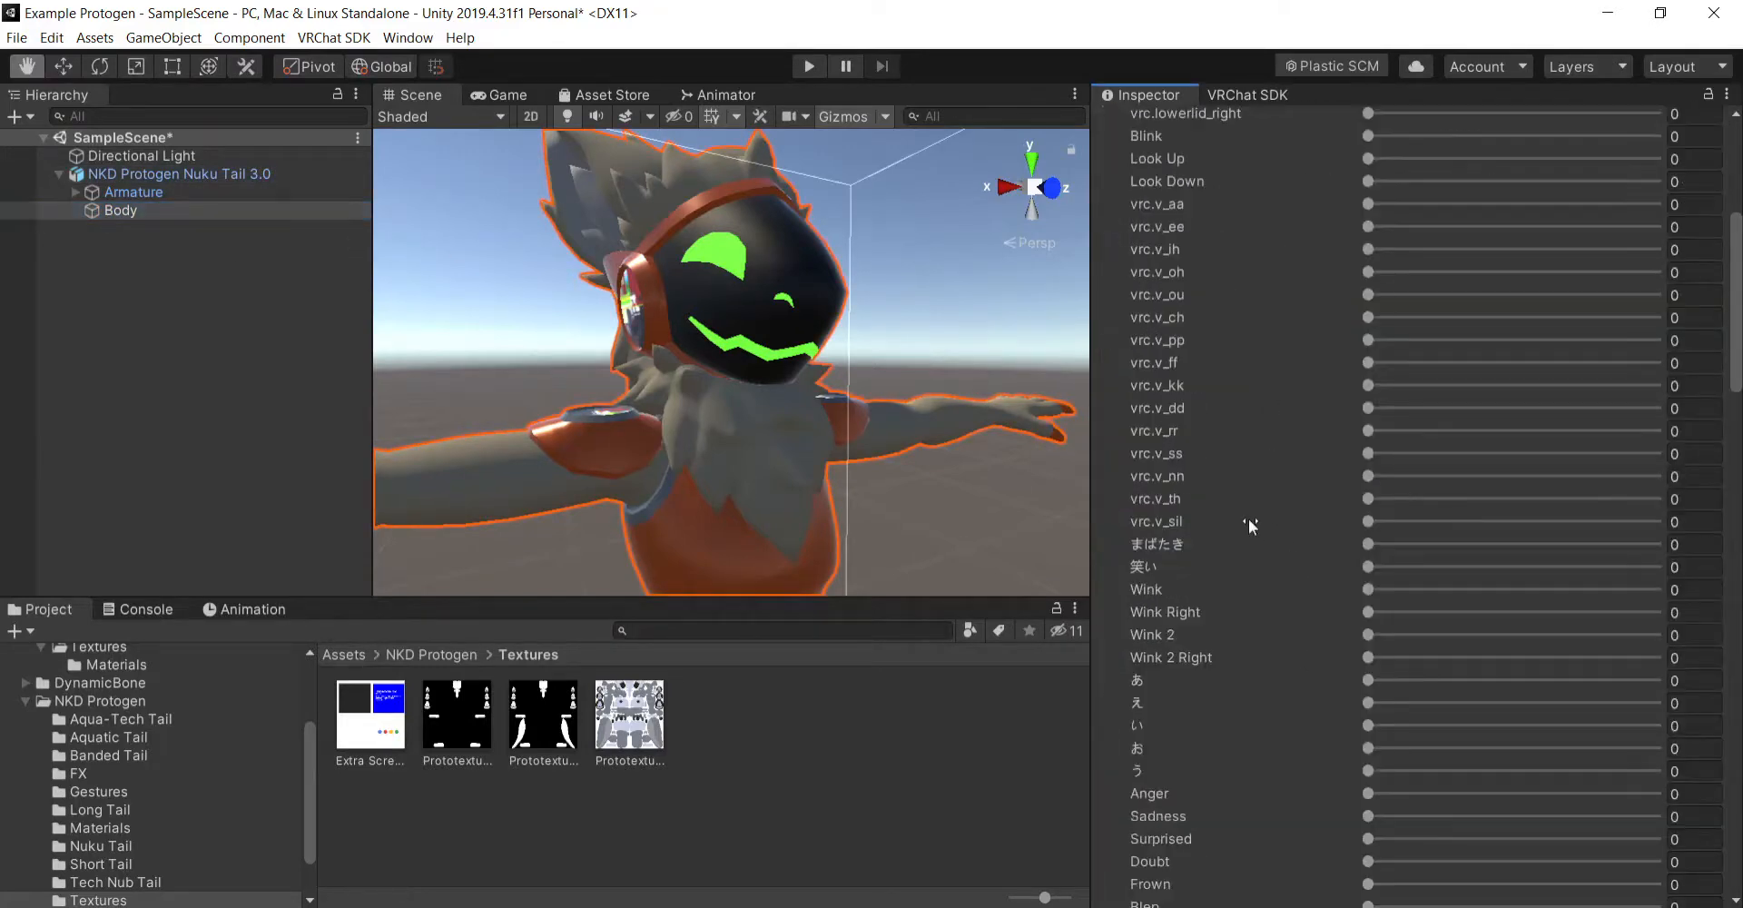
scroll(1250, 516, "up", 3)
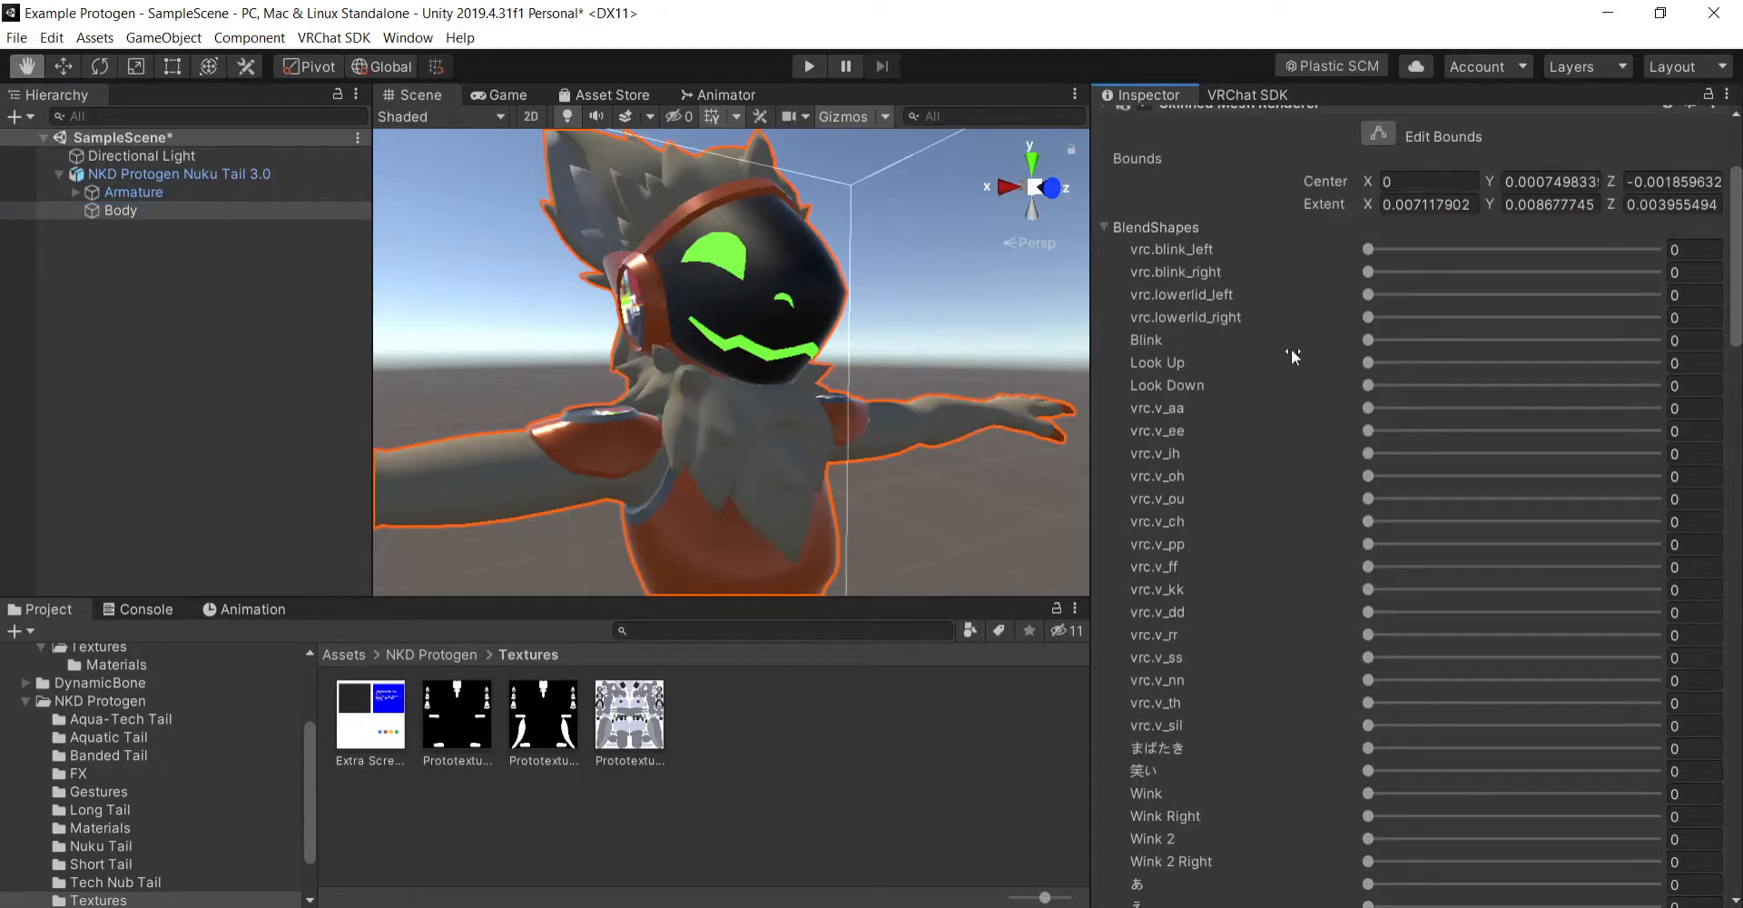
scroll(1290, 387, "down", 5)
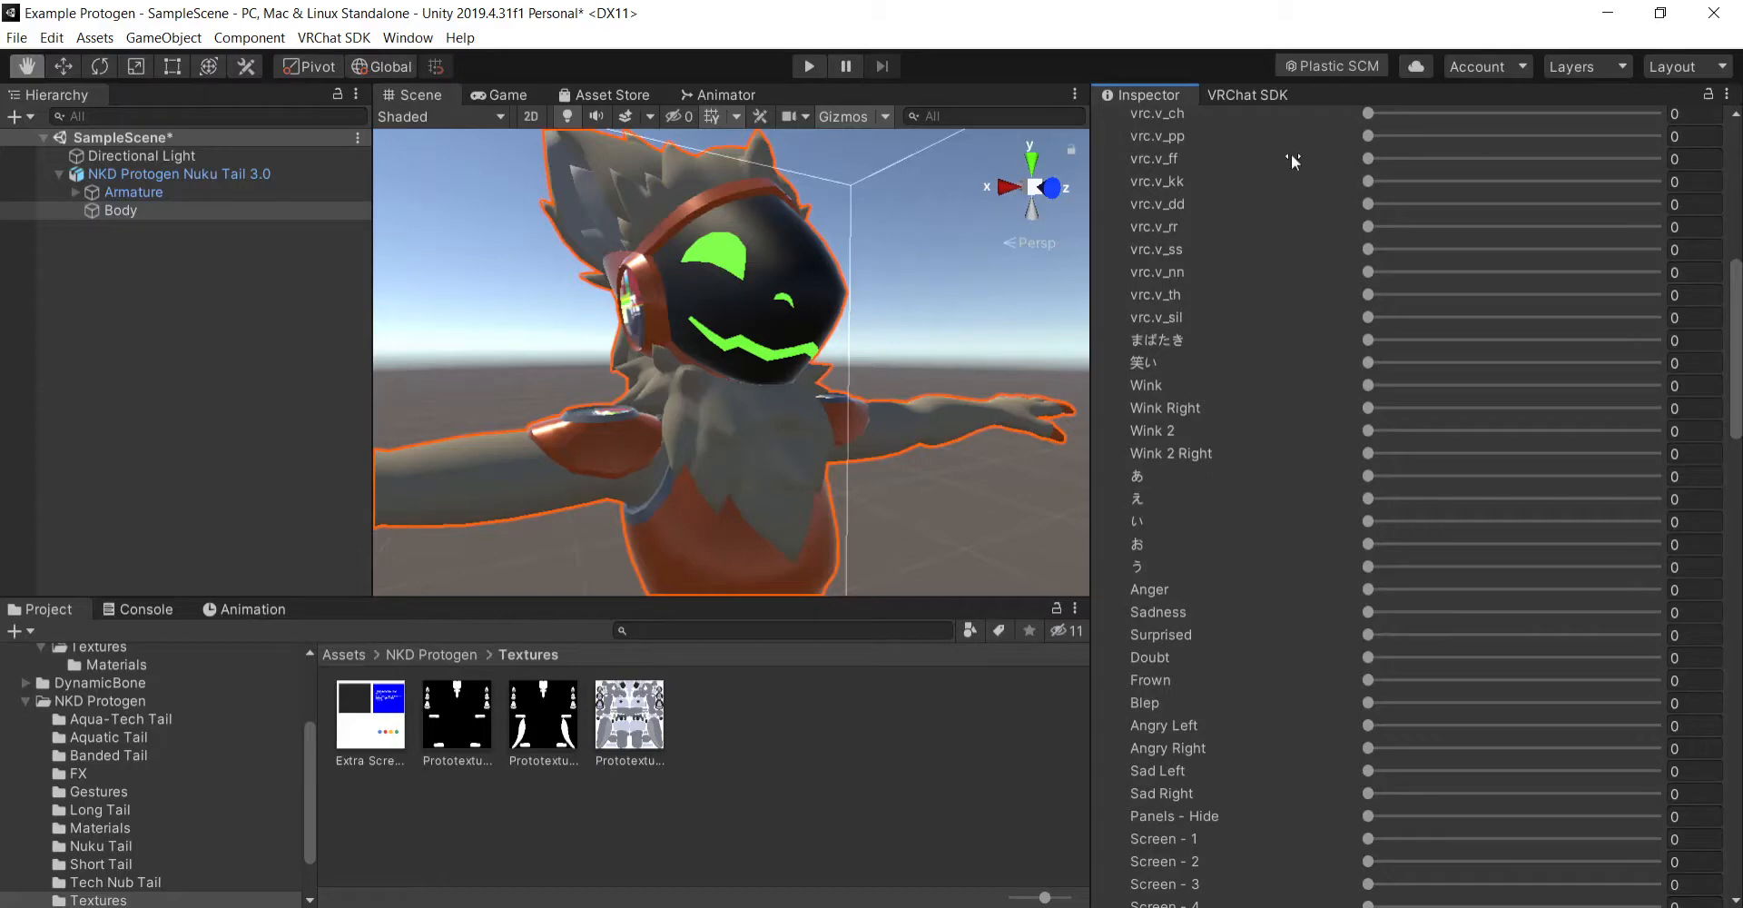
scroll(1263, 615, "down", 3)
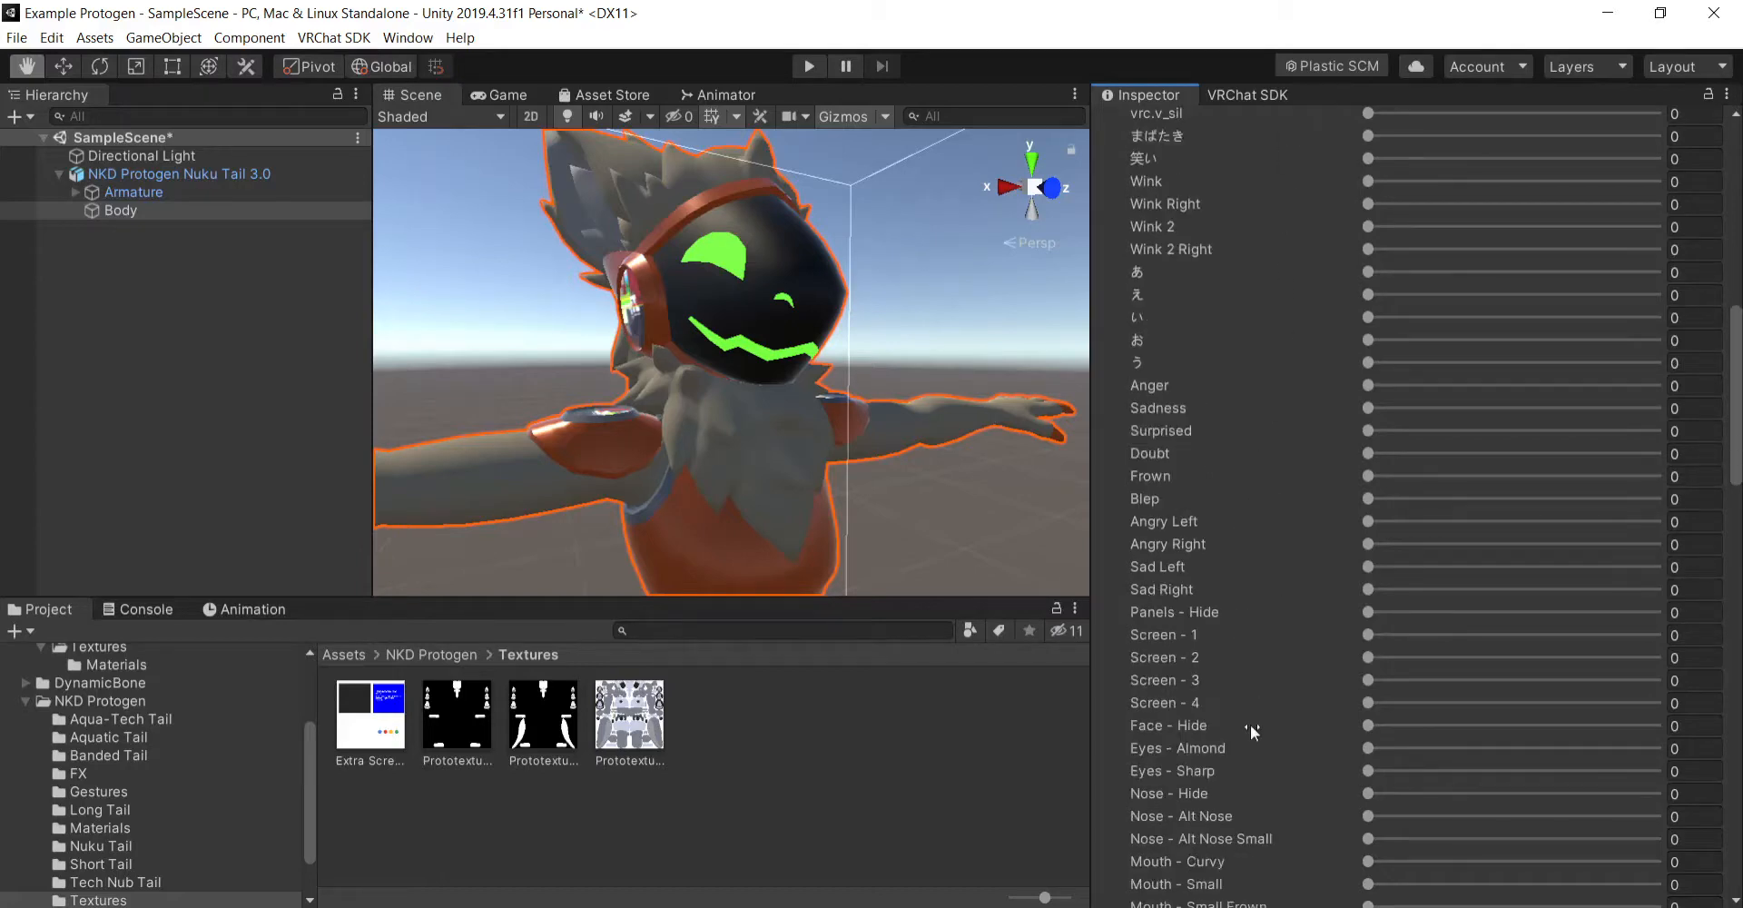
scroll(1253, 744, "down", 9)
scroll(1269, 690, "up", 6)
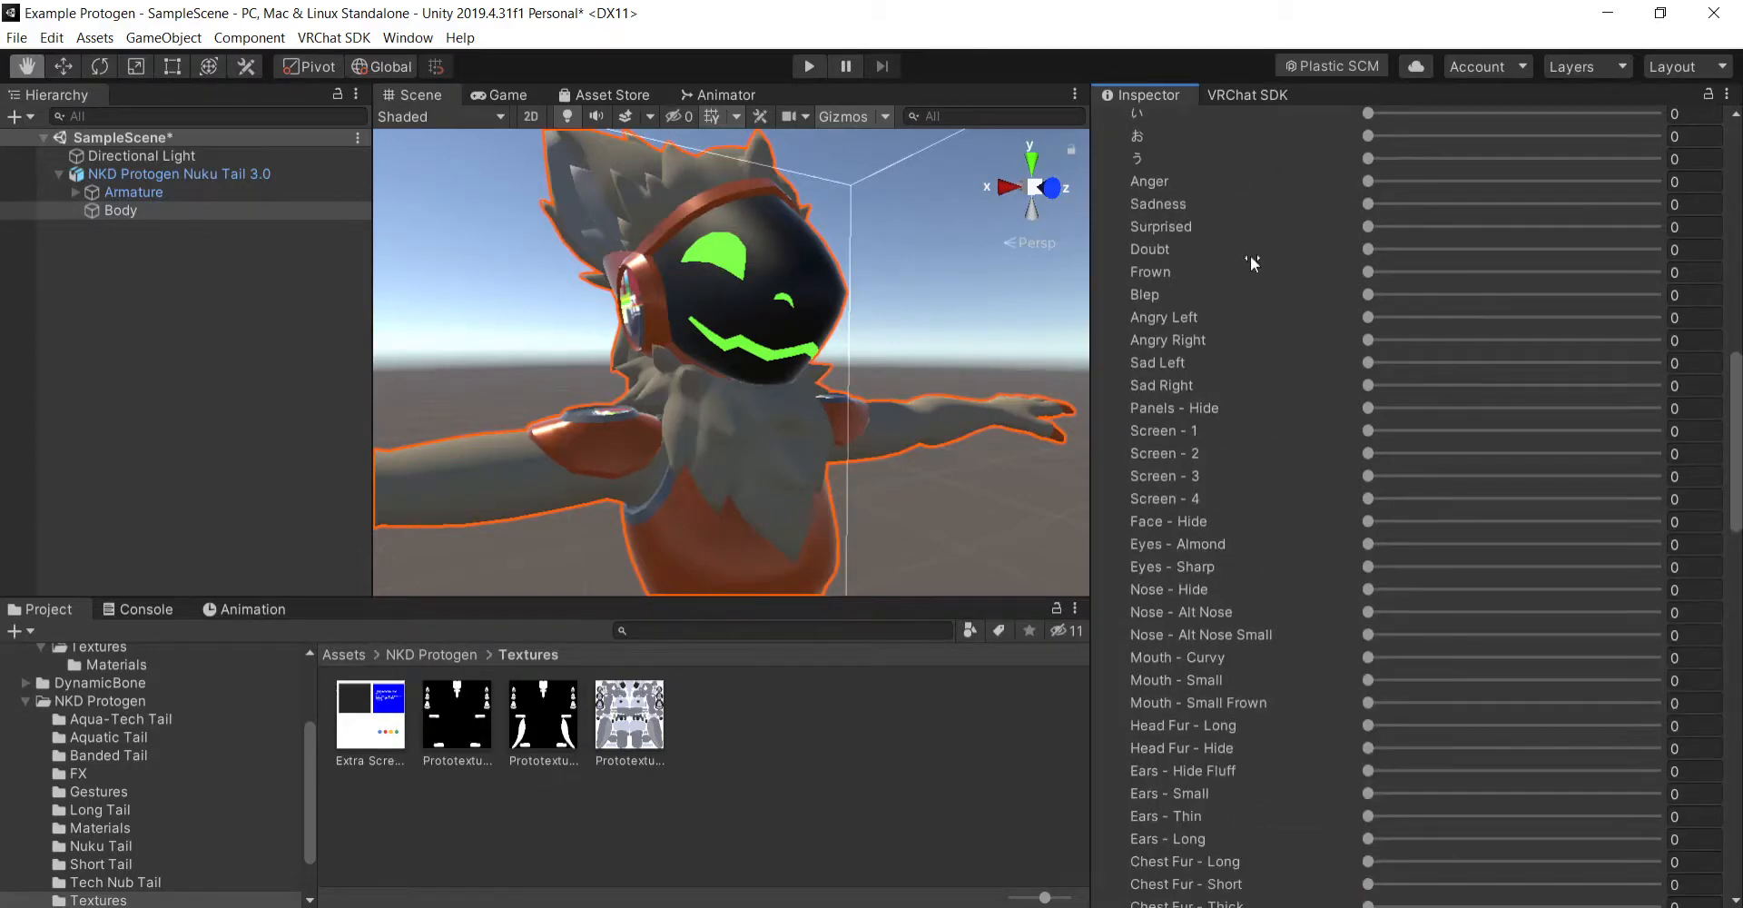
- Try the Screen - 1 and Screen - 2 blend shapes at 100 one by one, hiding the face with Face - Hide at 100
left_click_drag(1371, 183, 1707, 463)
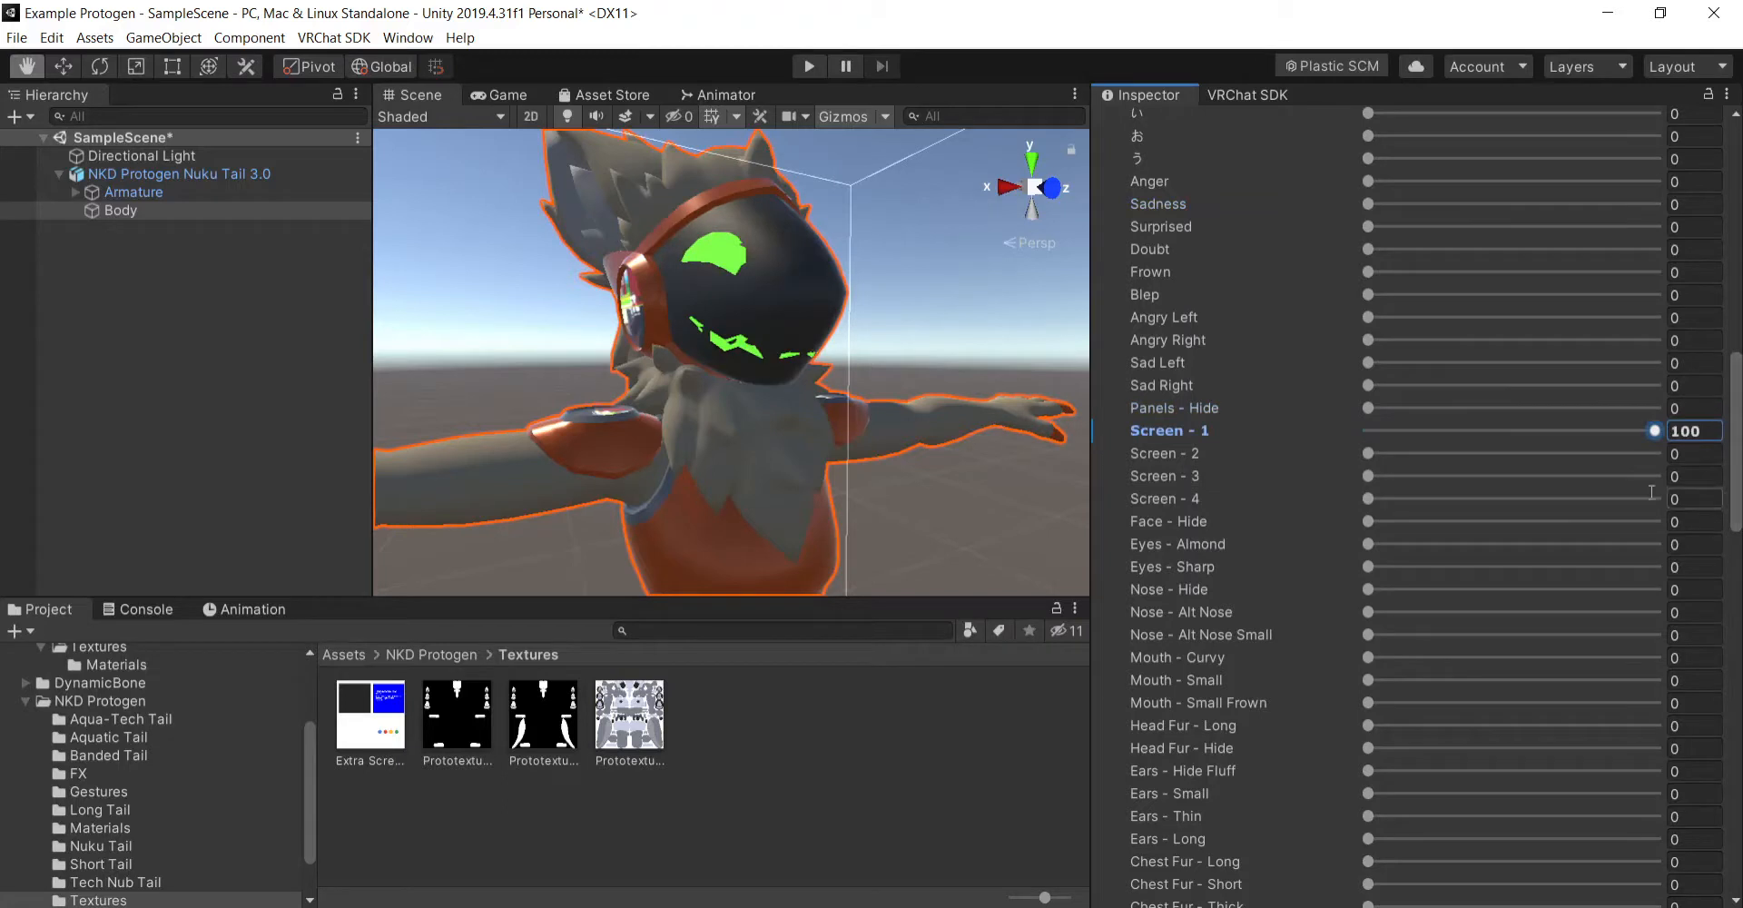
left_click(1362, 431)
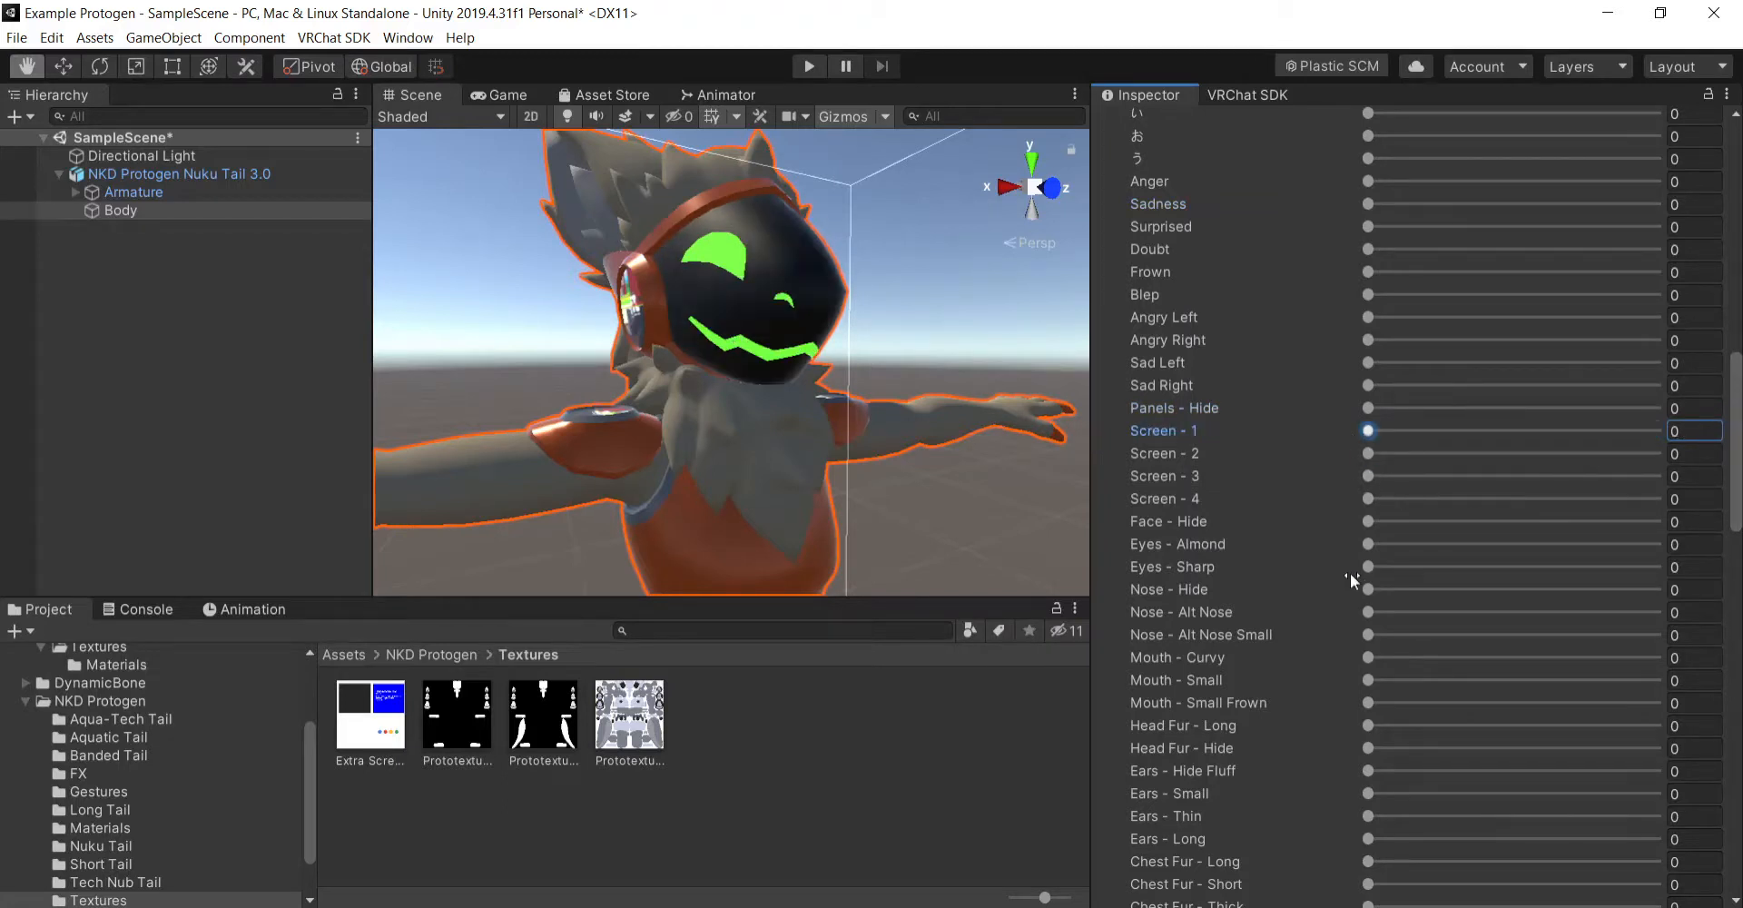
left_click_drag(1366, 526, 1696, 536)
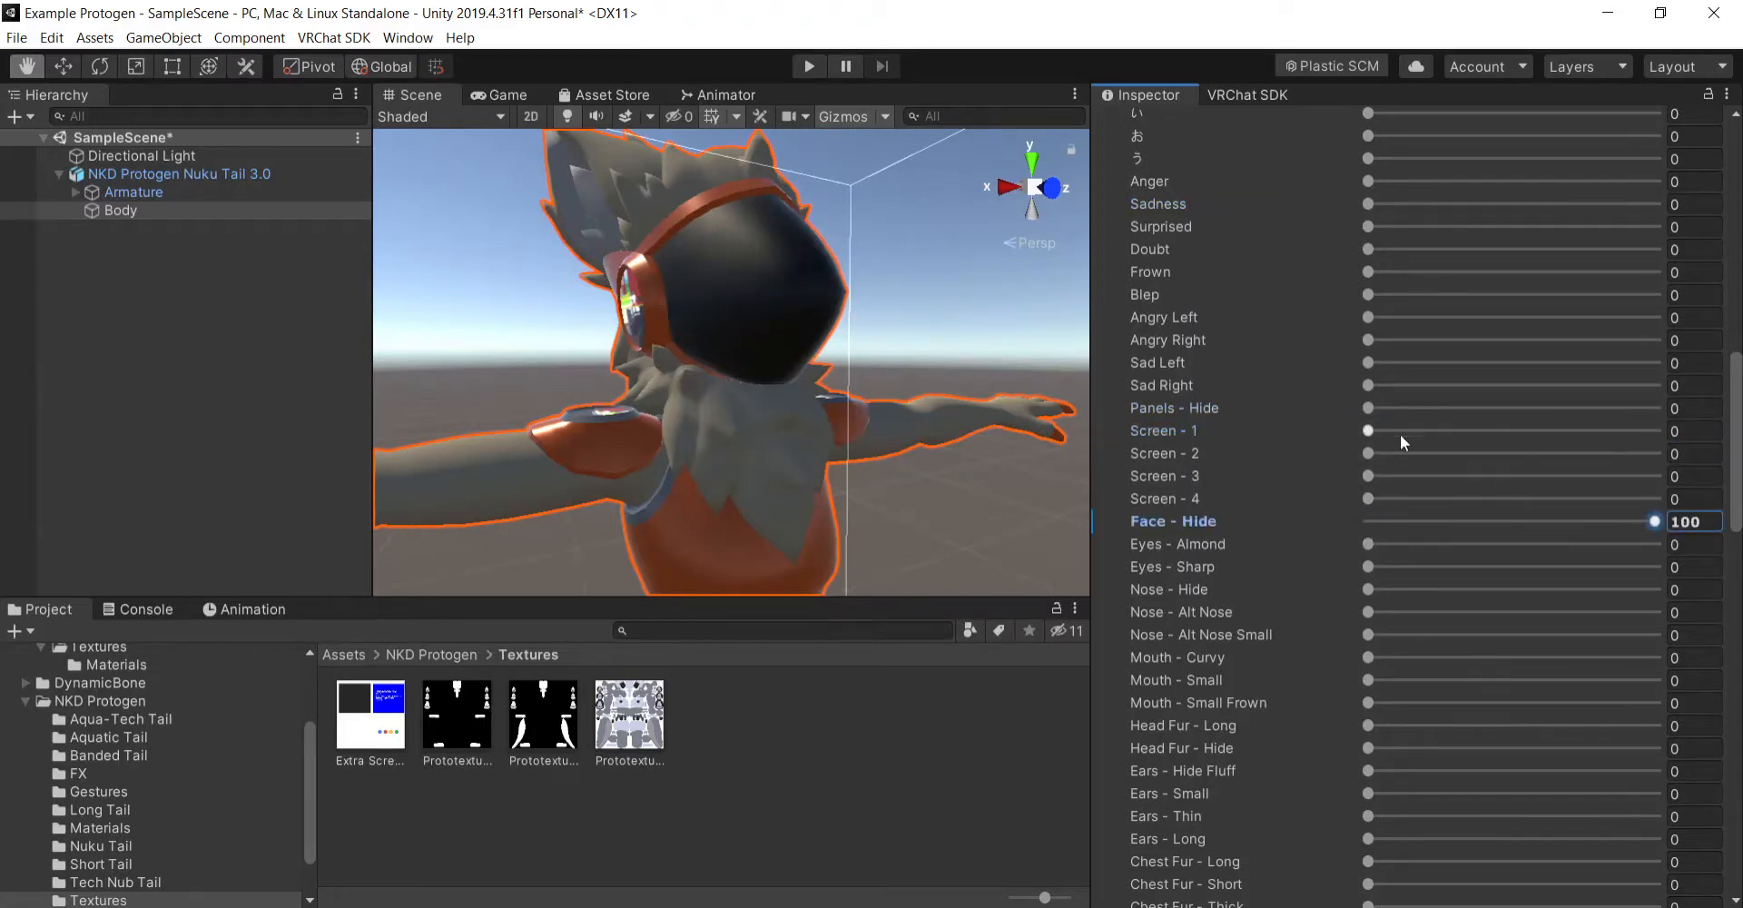
left_click_drag(1371, 429, 1718, 436)
key("ctrl+z")
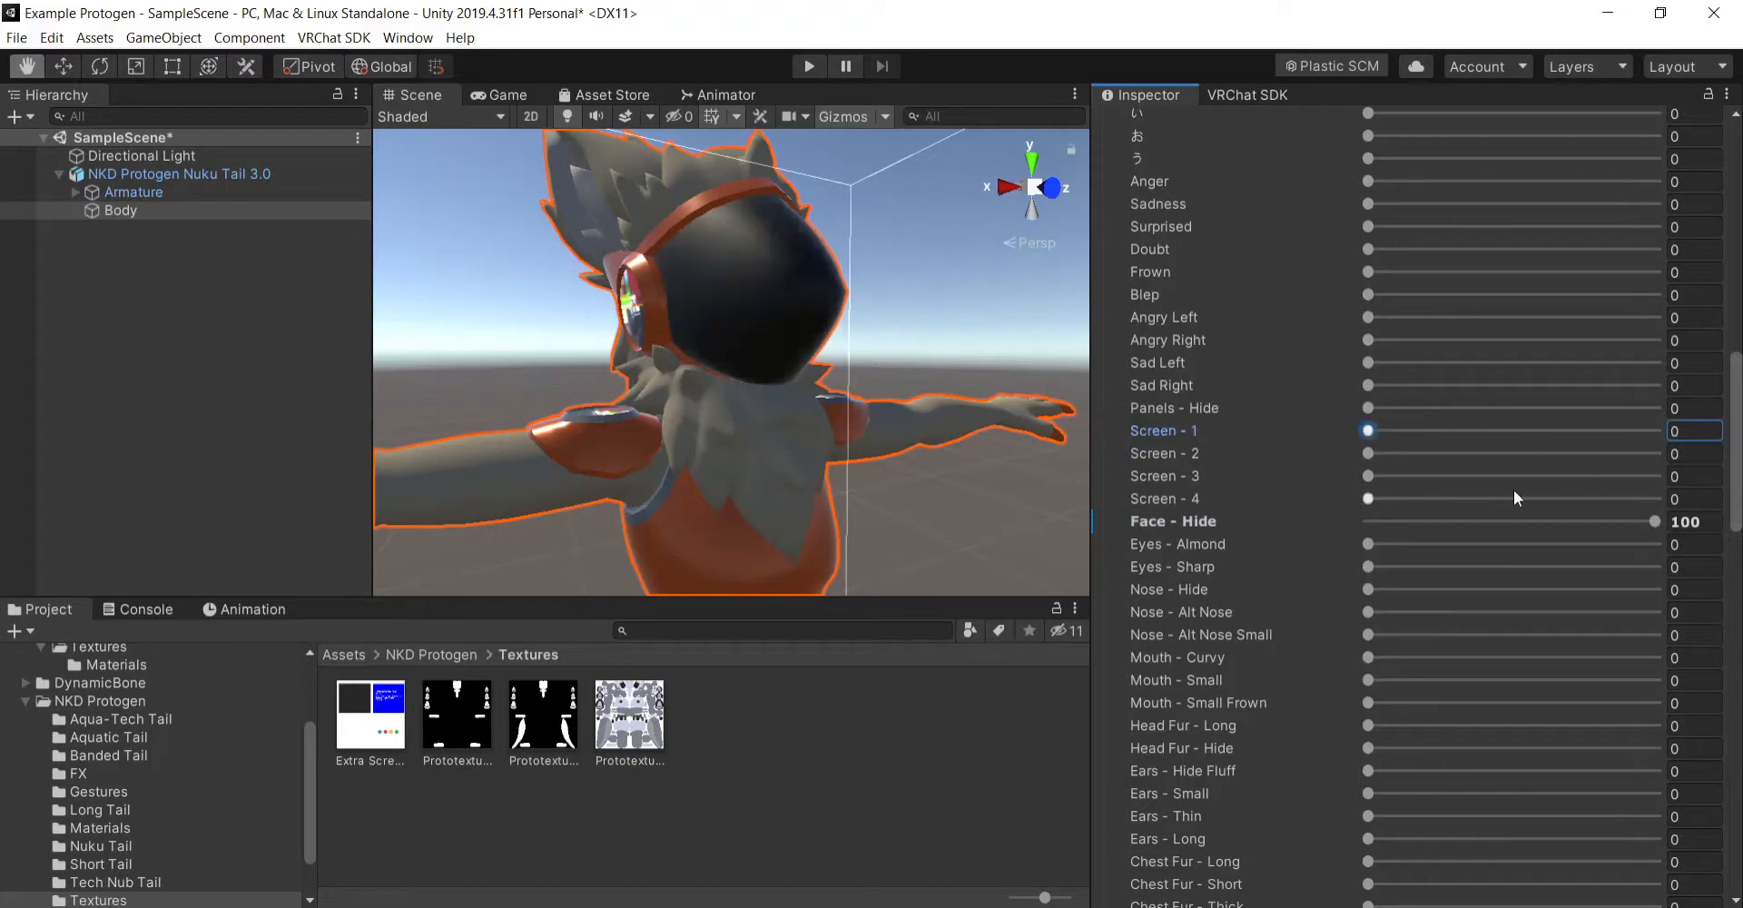
left_click_drag(1371, 454, 1670, 454)
key("ctrl+z")
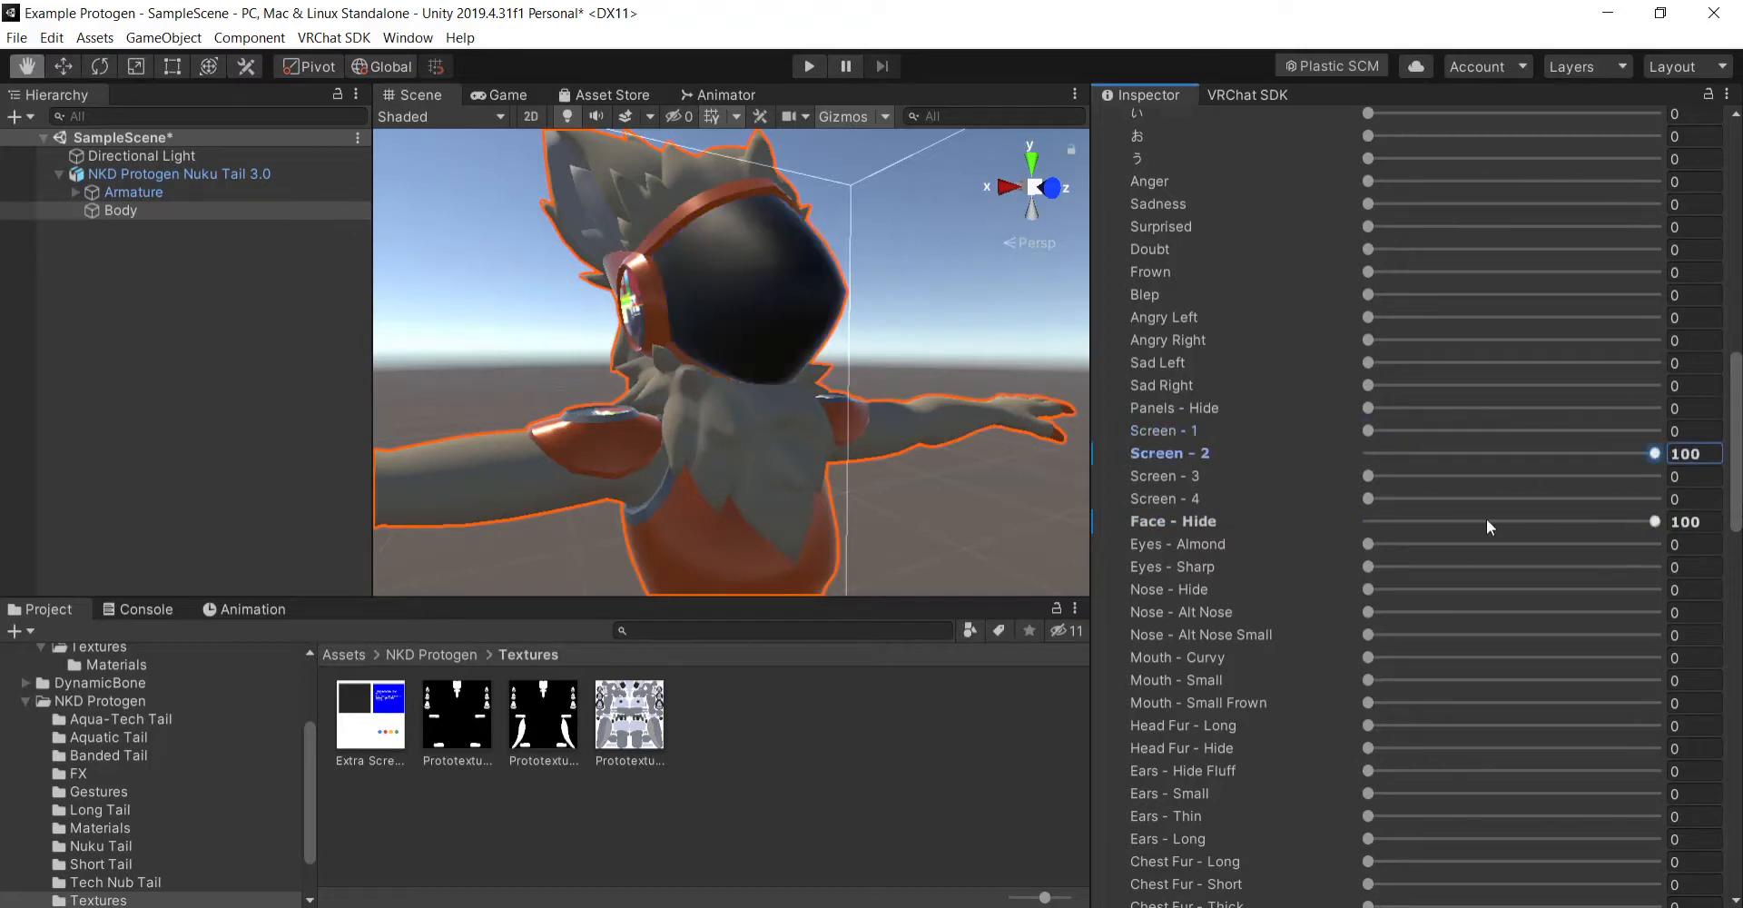
- Try the Screen - 3 blend shape at 100, examine the visor's warning symbol from several angles, and undo the change
left_click_drag(1368, 476, 1671, 476)
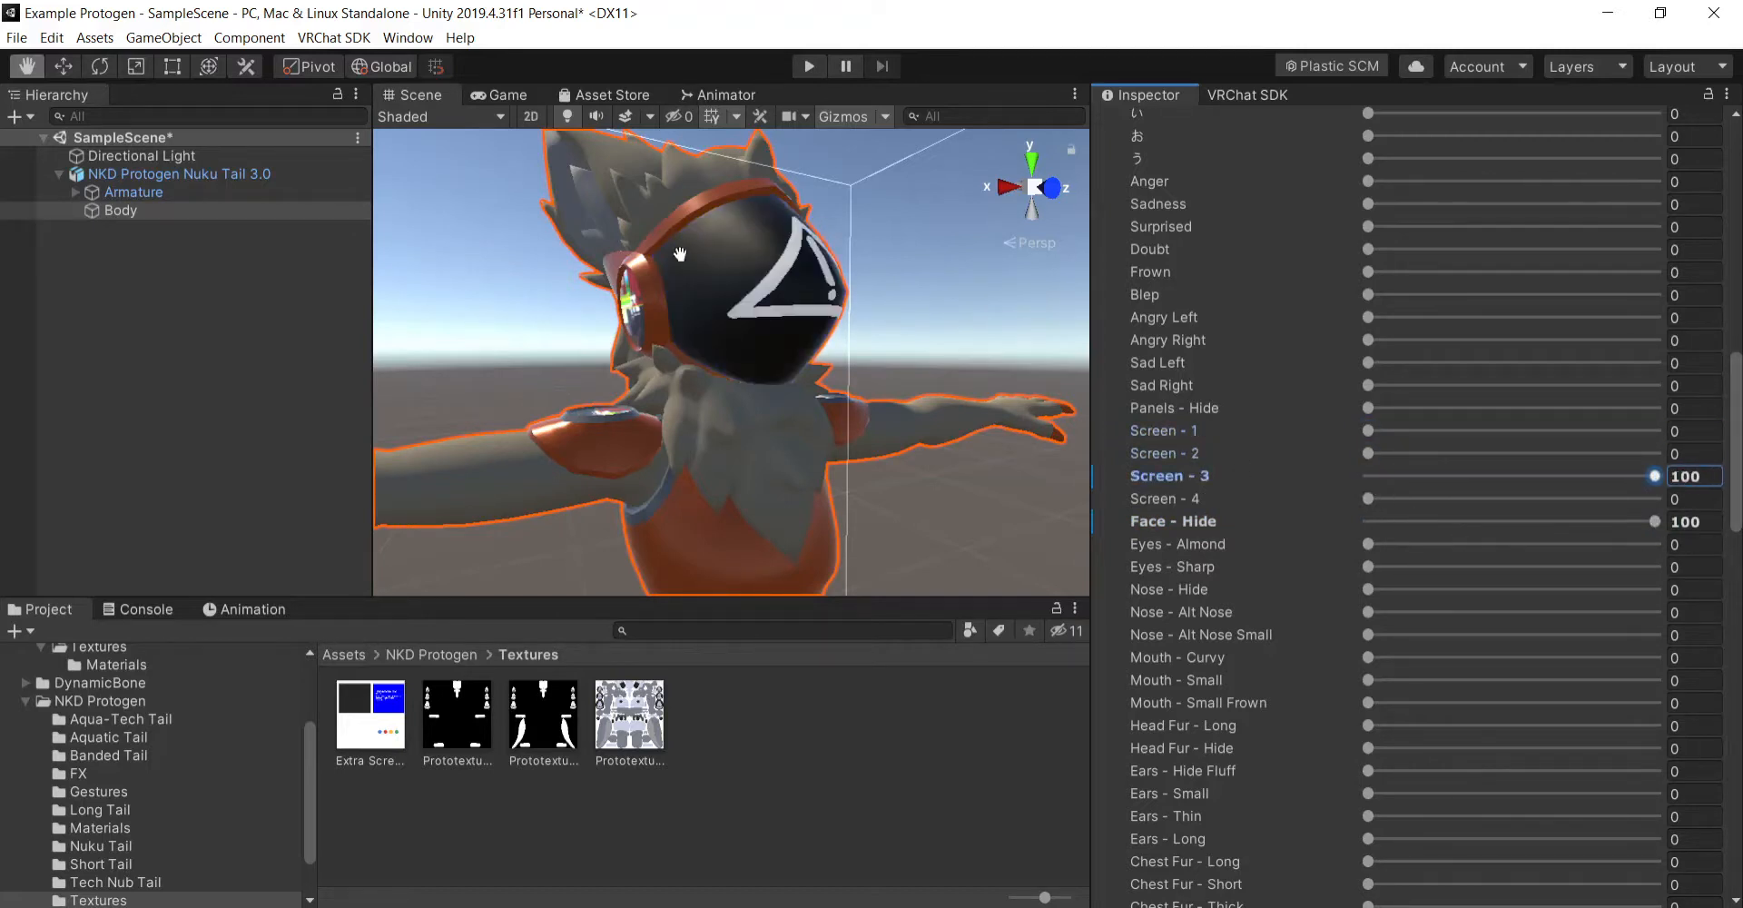
left_click_drag(954, 417, 851, 401, "alt")
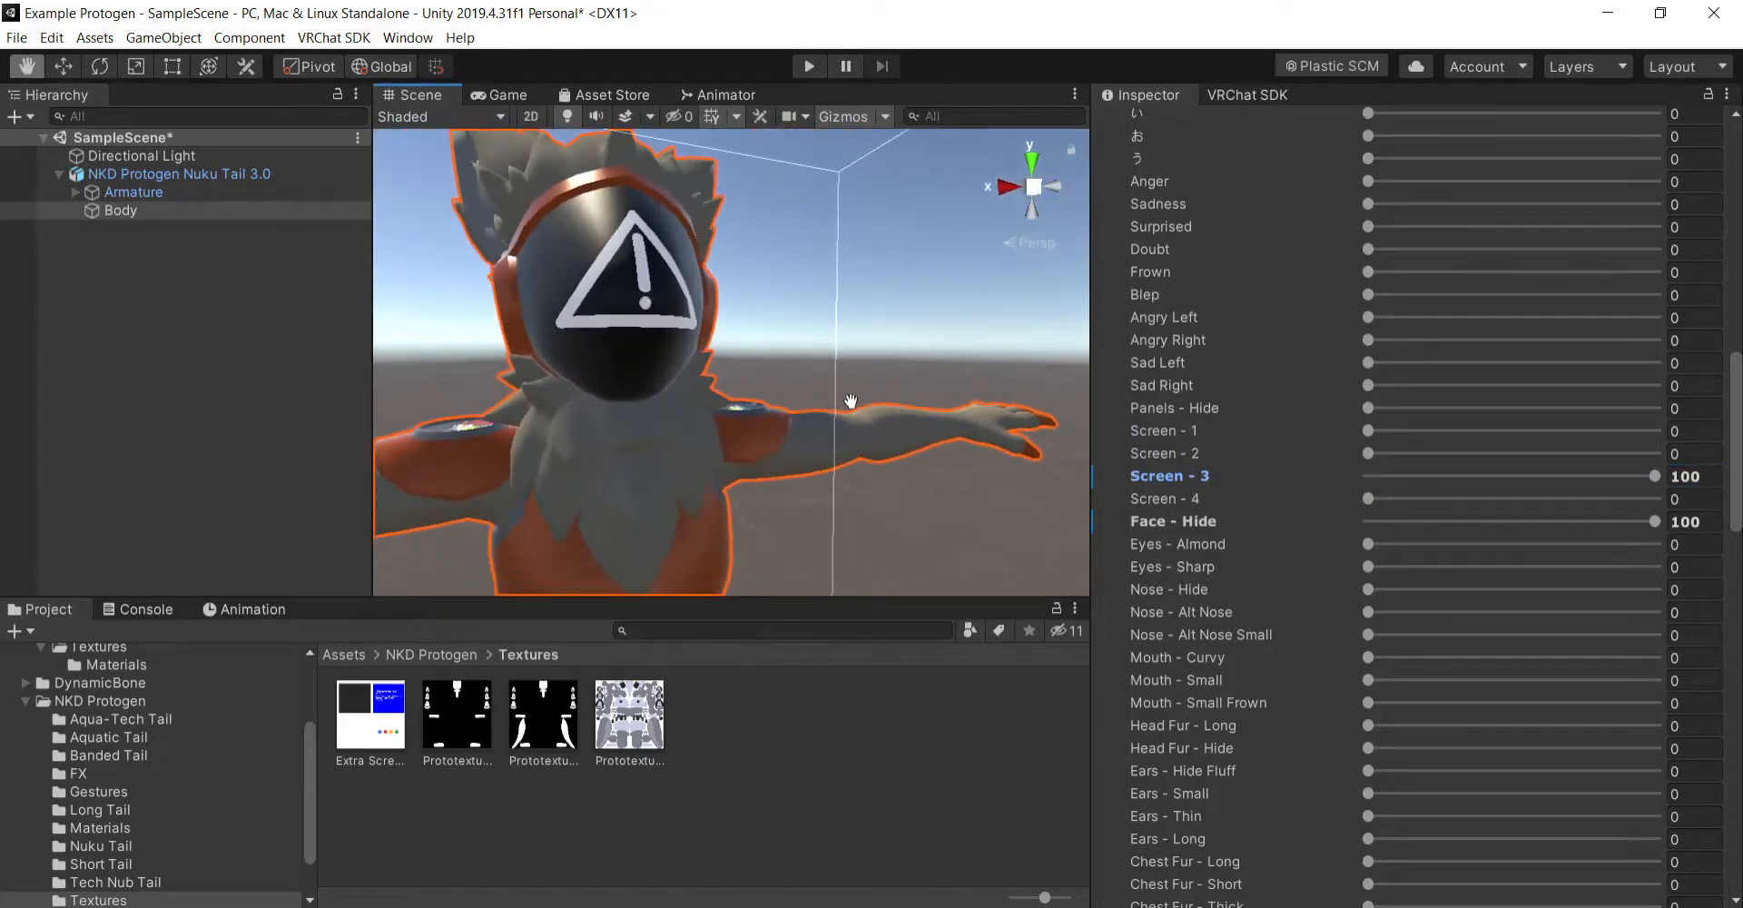
middle_click_drag(850, 400, 829, 405)
right_click_drag(842, 405, 829, 391)
middle_click_drag(835, 391, 852, 390)
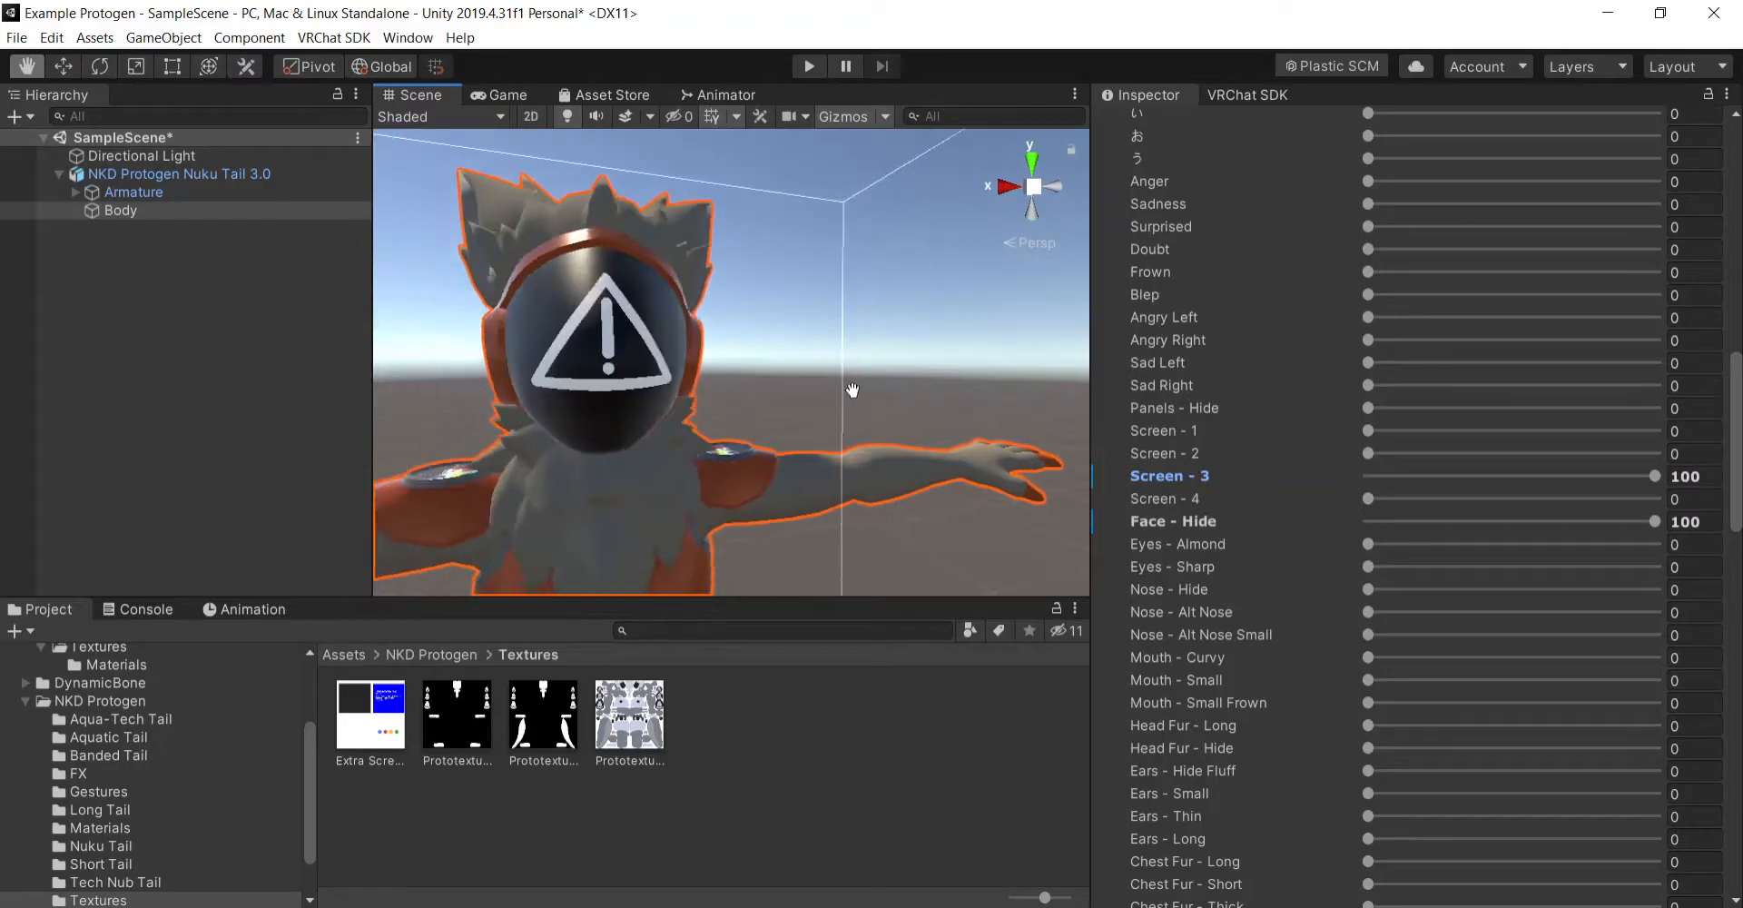
right_click_drag(853, 390, 844, 393)
middle_click_drag(845, 393, 857, 390)
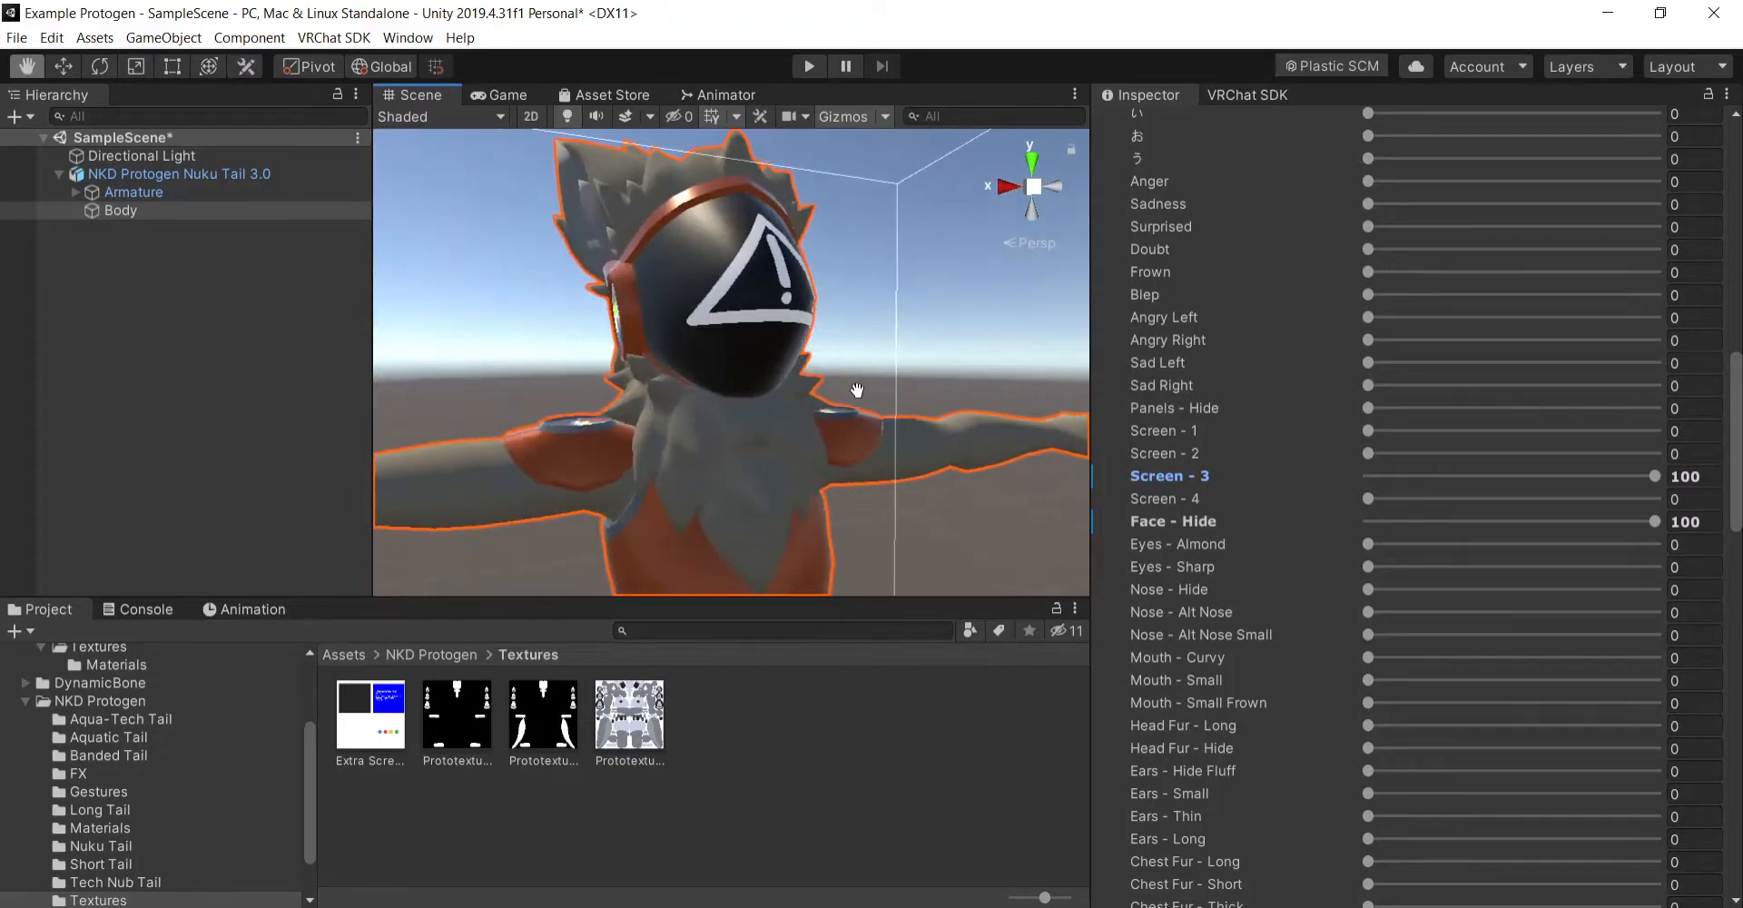
right_click_drag(858, 391, 898, 394)
key("ctrl+z")
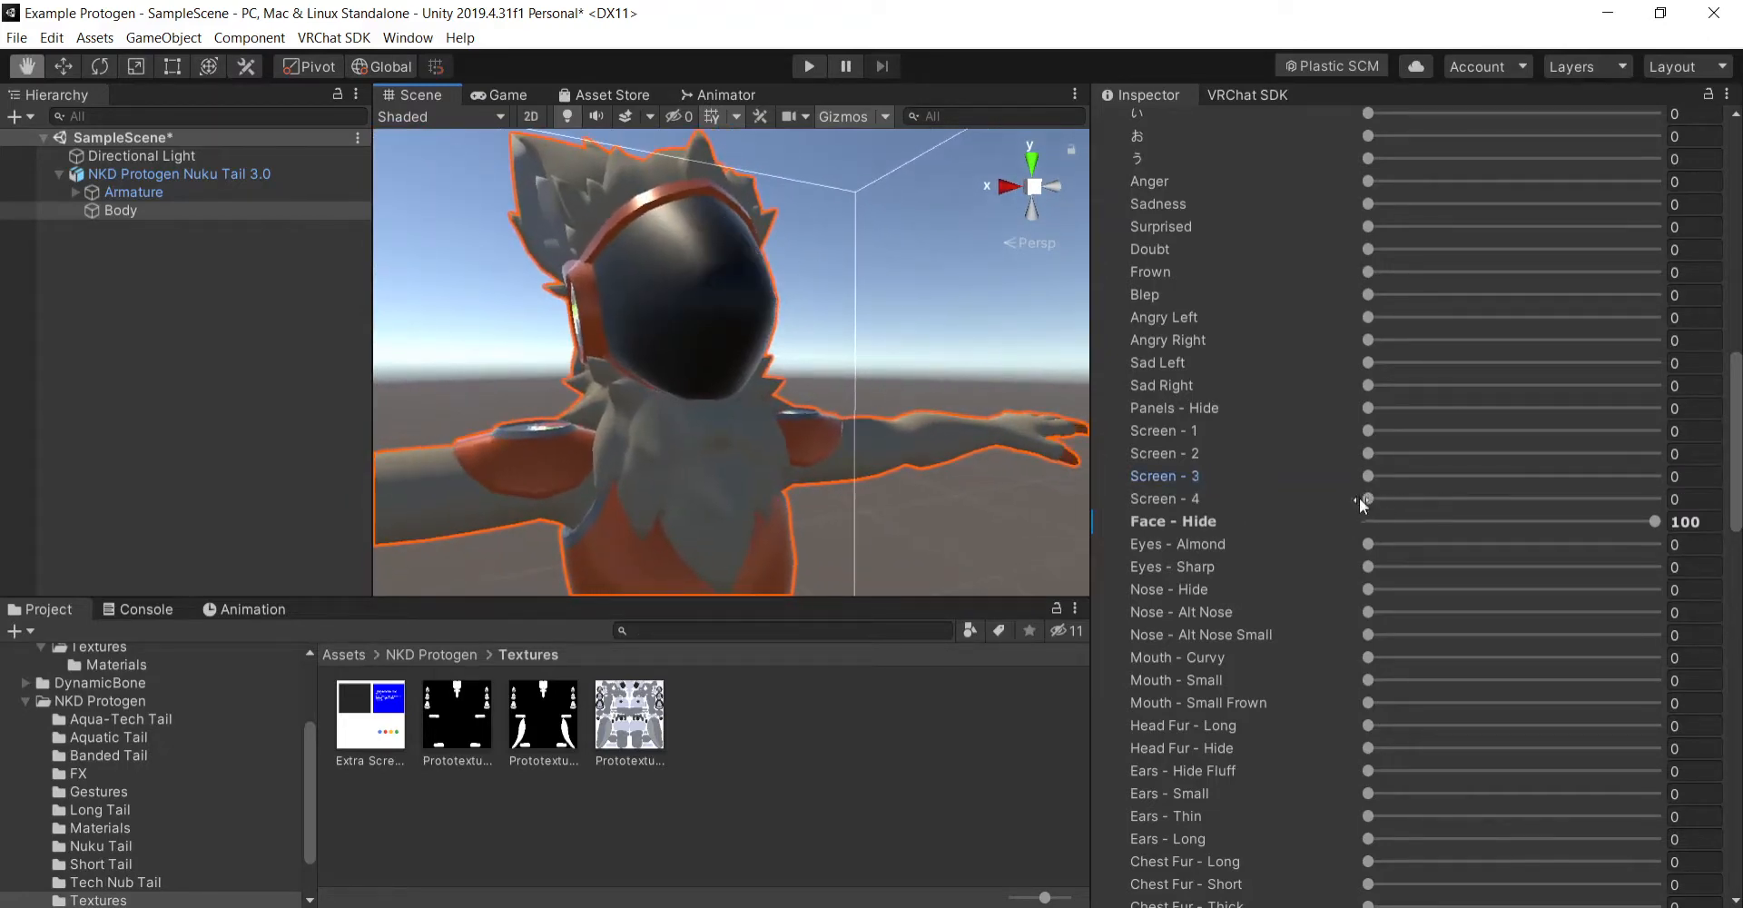
- Try the Screen - 4 blend shape at 100, and undo both it and the Face - Hide change
left_click_drag(1367, 499, 1680, 509)
key("ctrl+z")
key("ctrl+z")
- Try the Eyes - Almond and Eyes - Sharp blend shapes at 100 one at a time, undoing each
left_click_drag(1368, 544, 1680, 545)
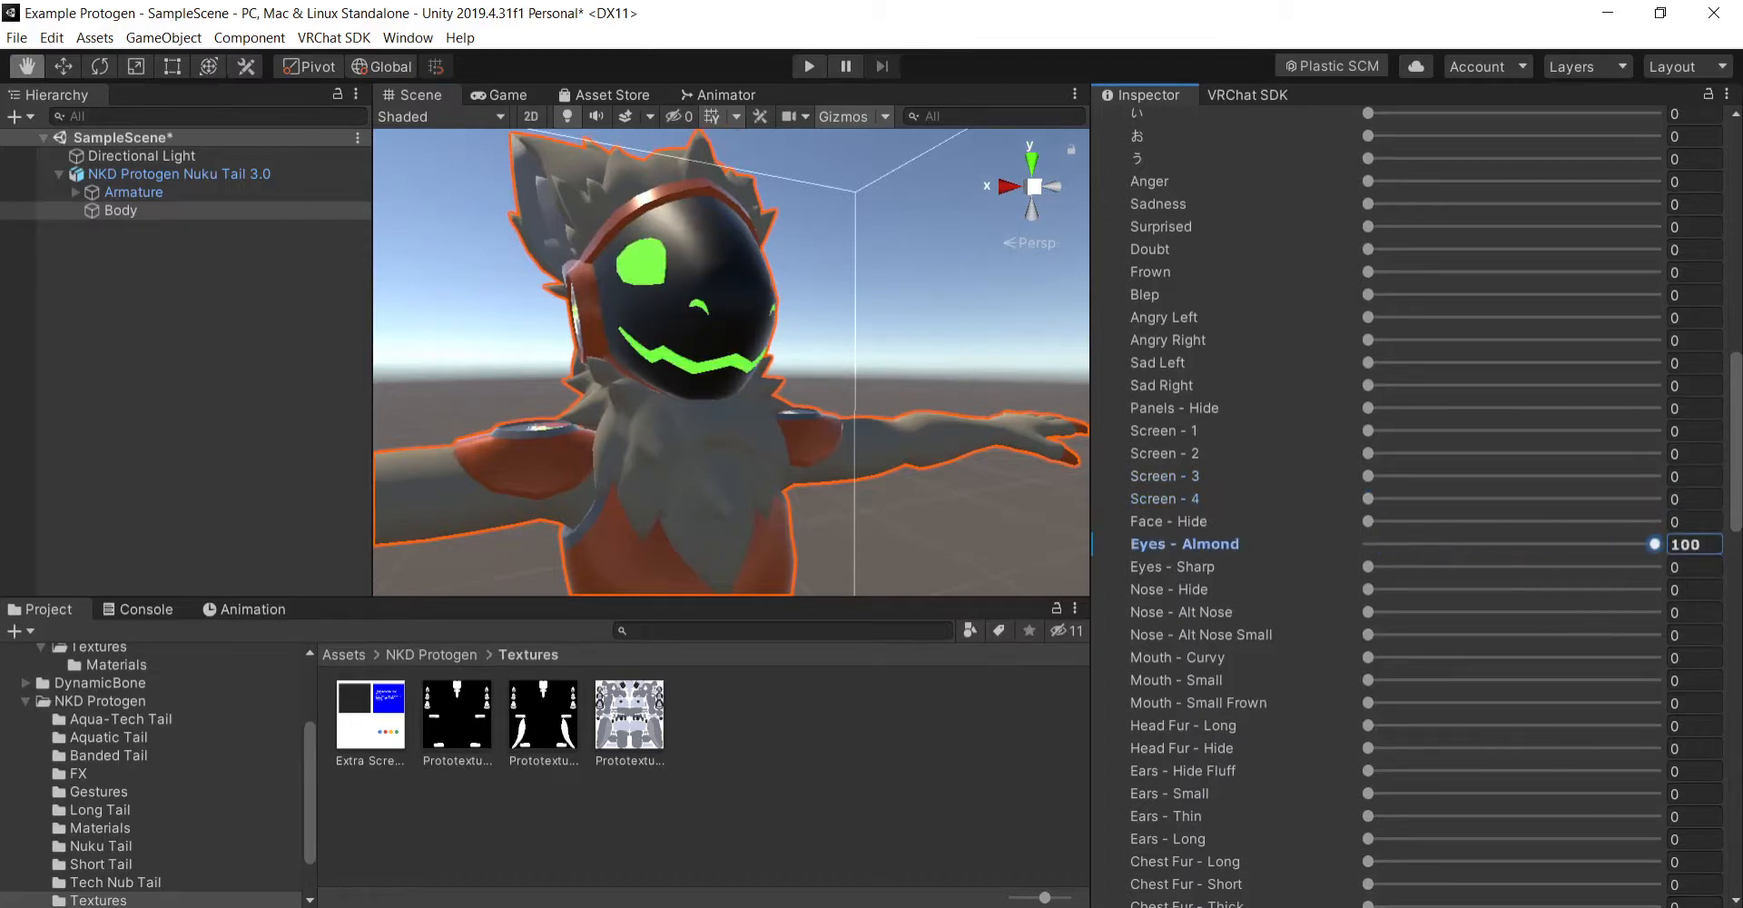
key("ctrl+z")
left_click_drag(1368, 566, 1680, 567)
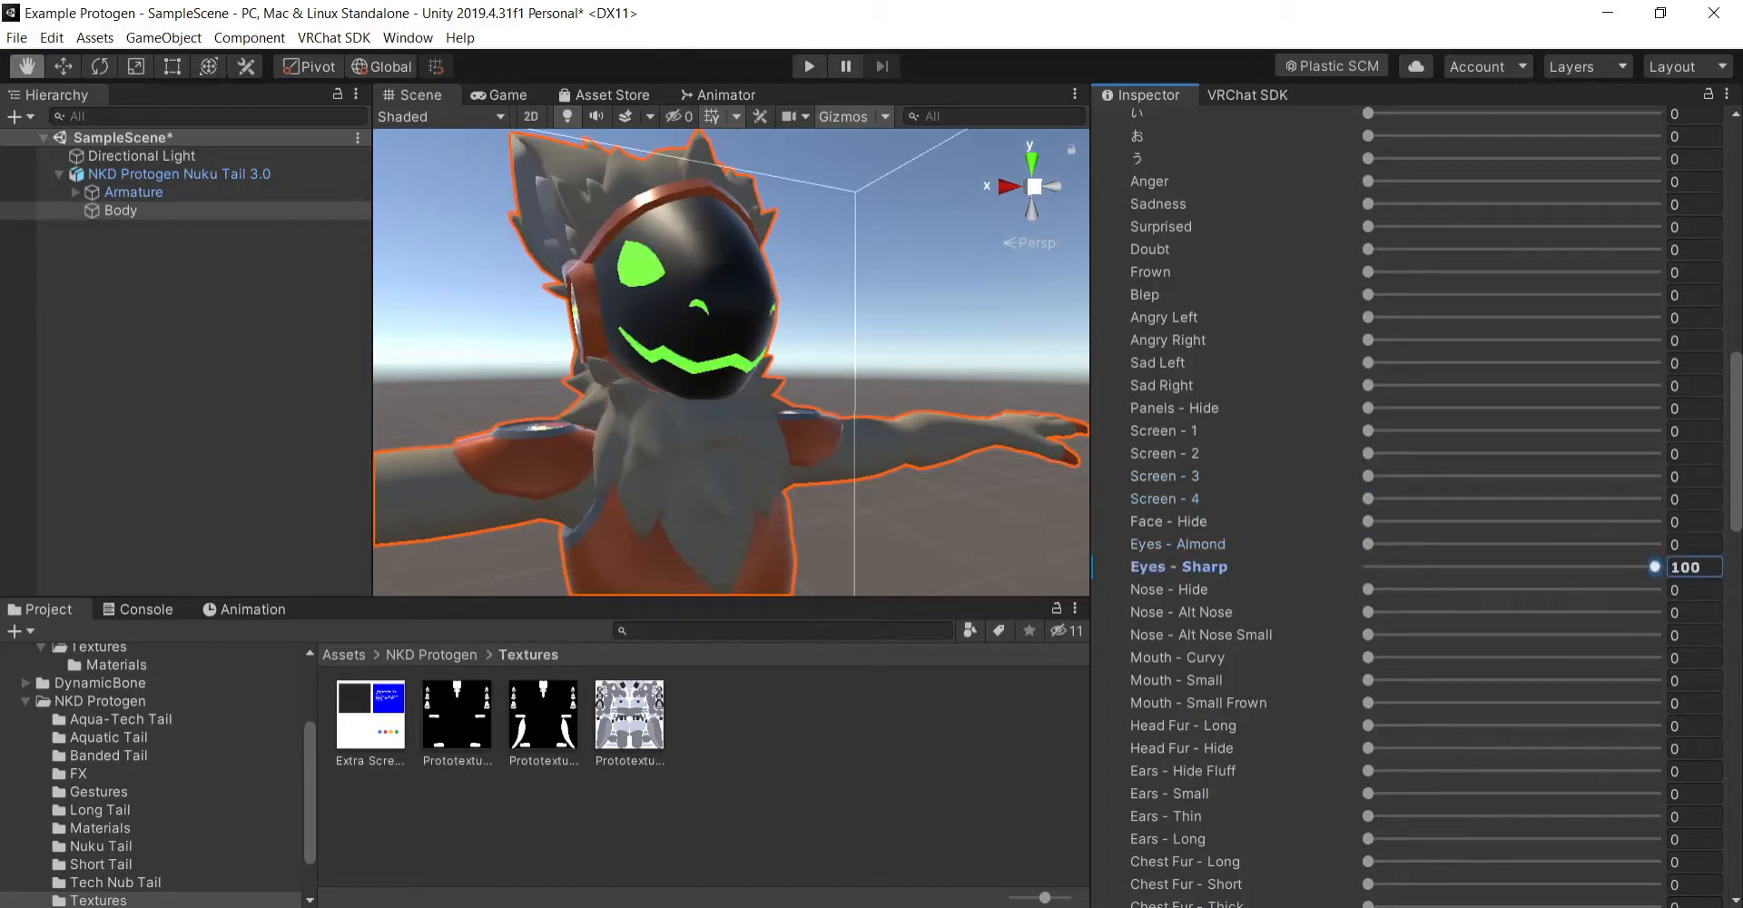
key("ctrl+z")
- Try the Nose - Hide and Nose - Alt Nose blend shapes at 100 one at a time, undoing each
left_click_drag(1373, 594, 1680, 590)
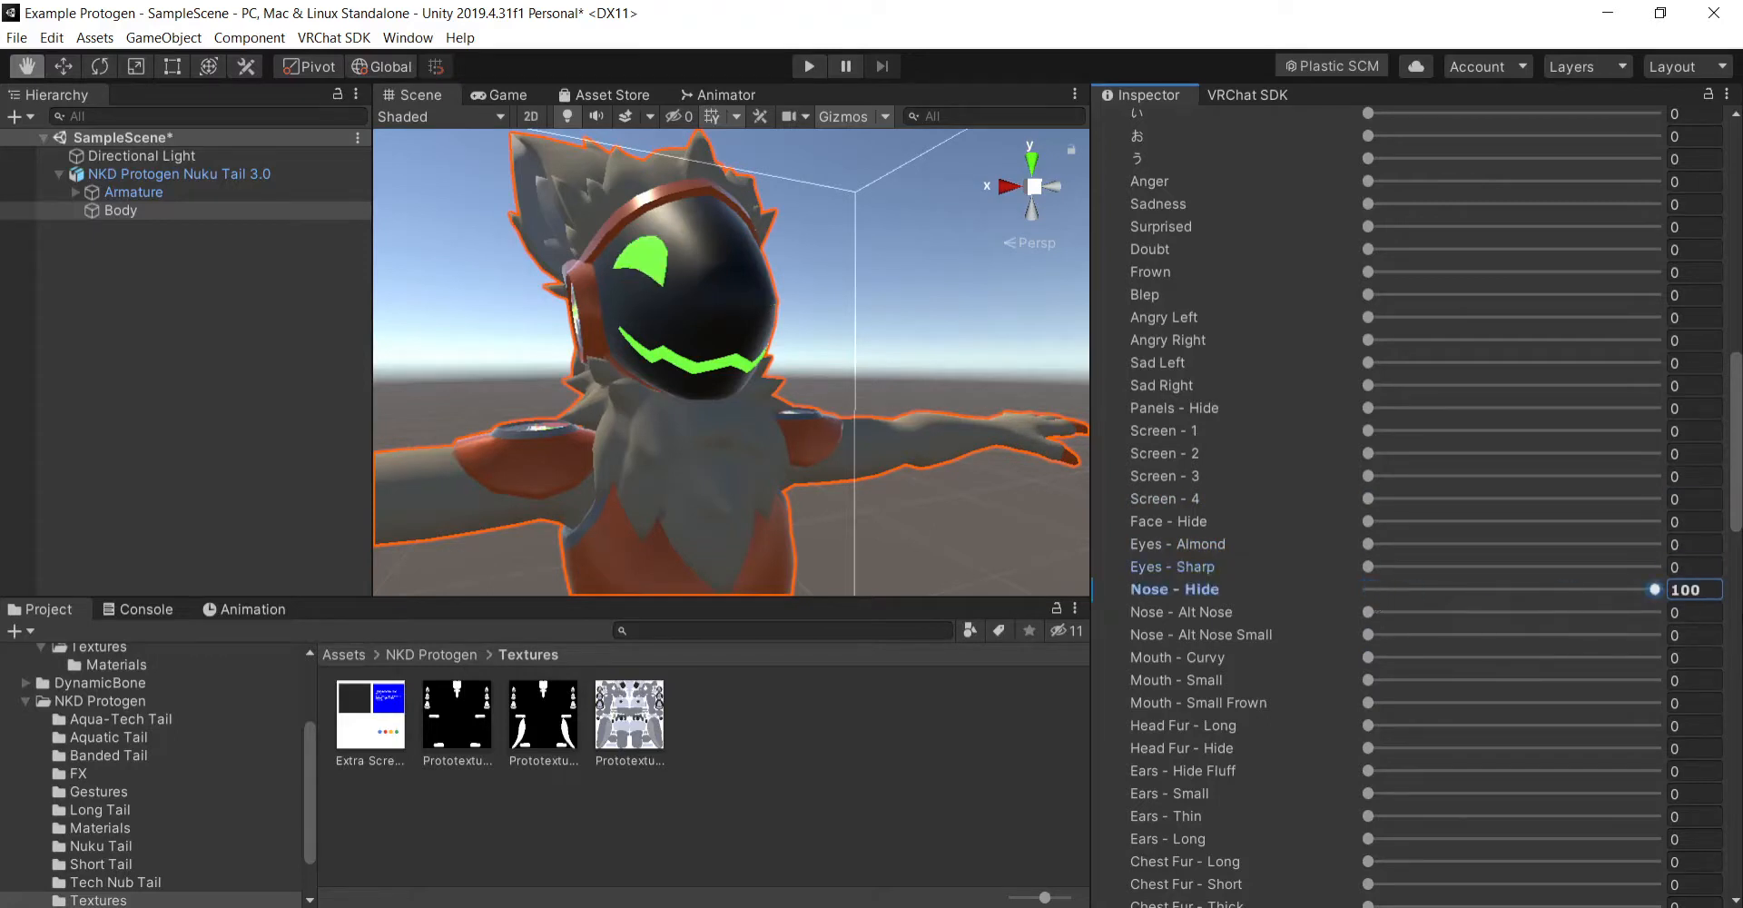
key("ctrl+z")
left_click(1368, 612)
left_click_drag(1368, 615, 1679, 613)
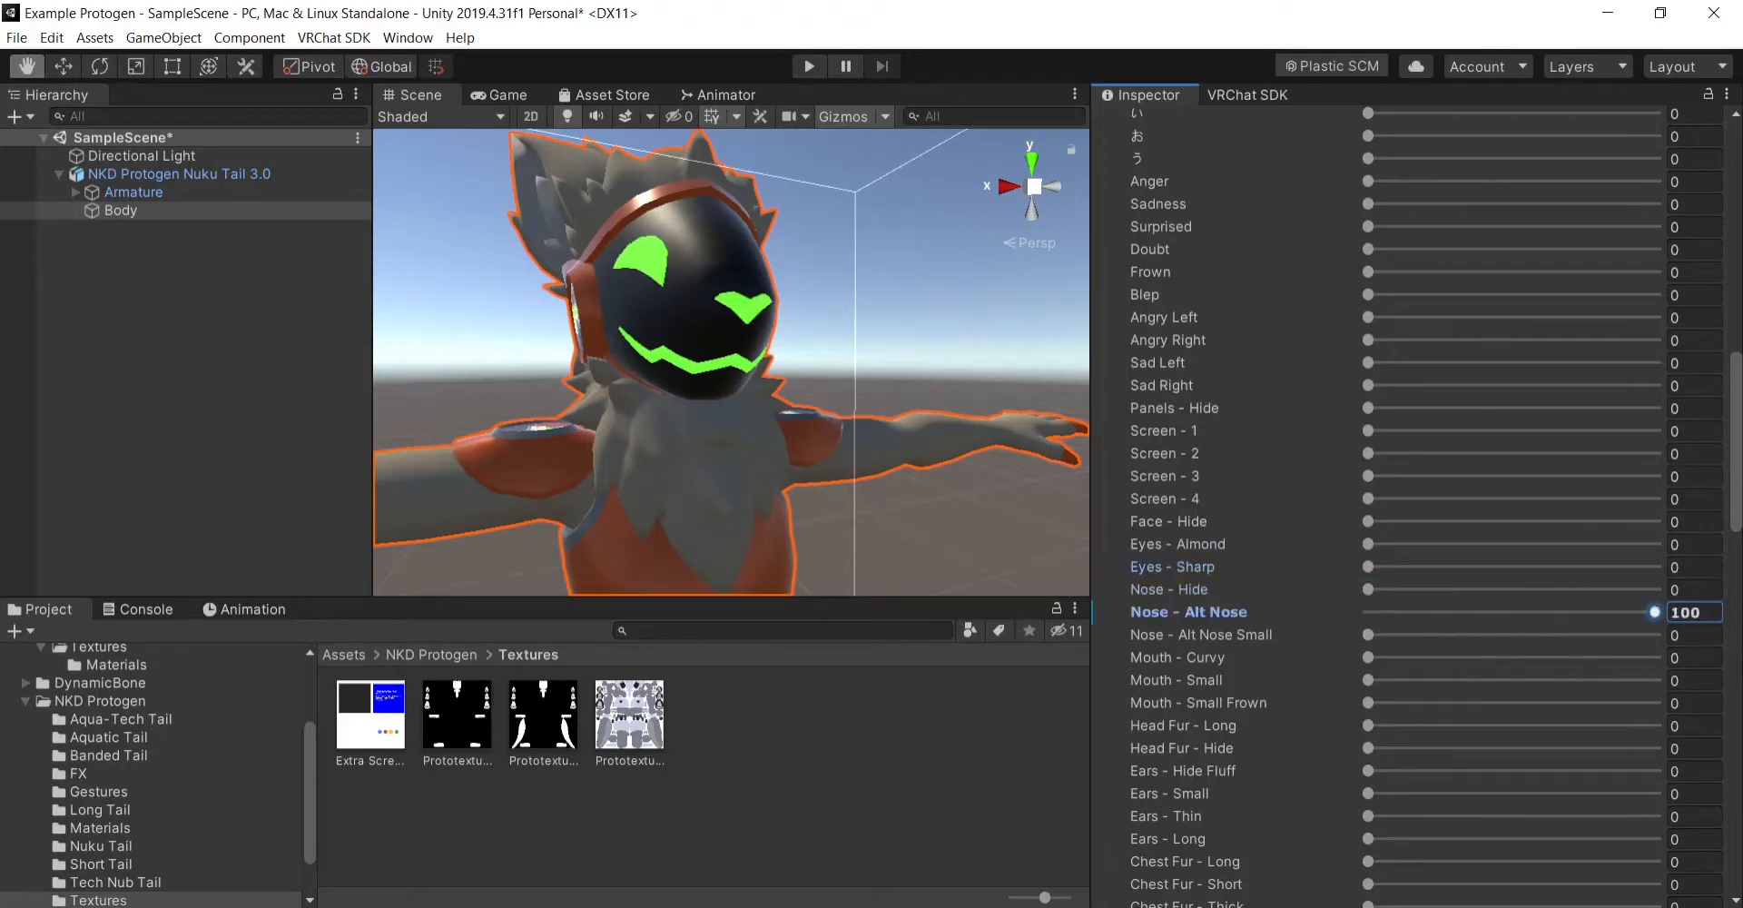
key("ctrl+z")
- Compare the Nose - Alt Nose Small and Nose - Alt Nose blend shapes at 100, and undo all of these changes
left_click_drag(1369, 634, 1671, 635)
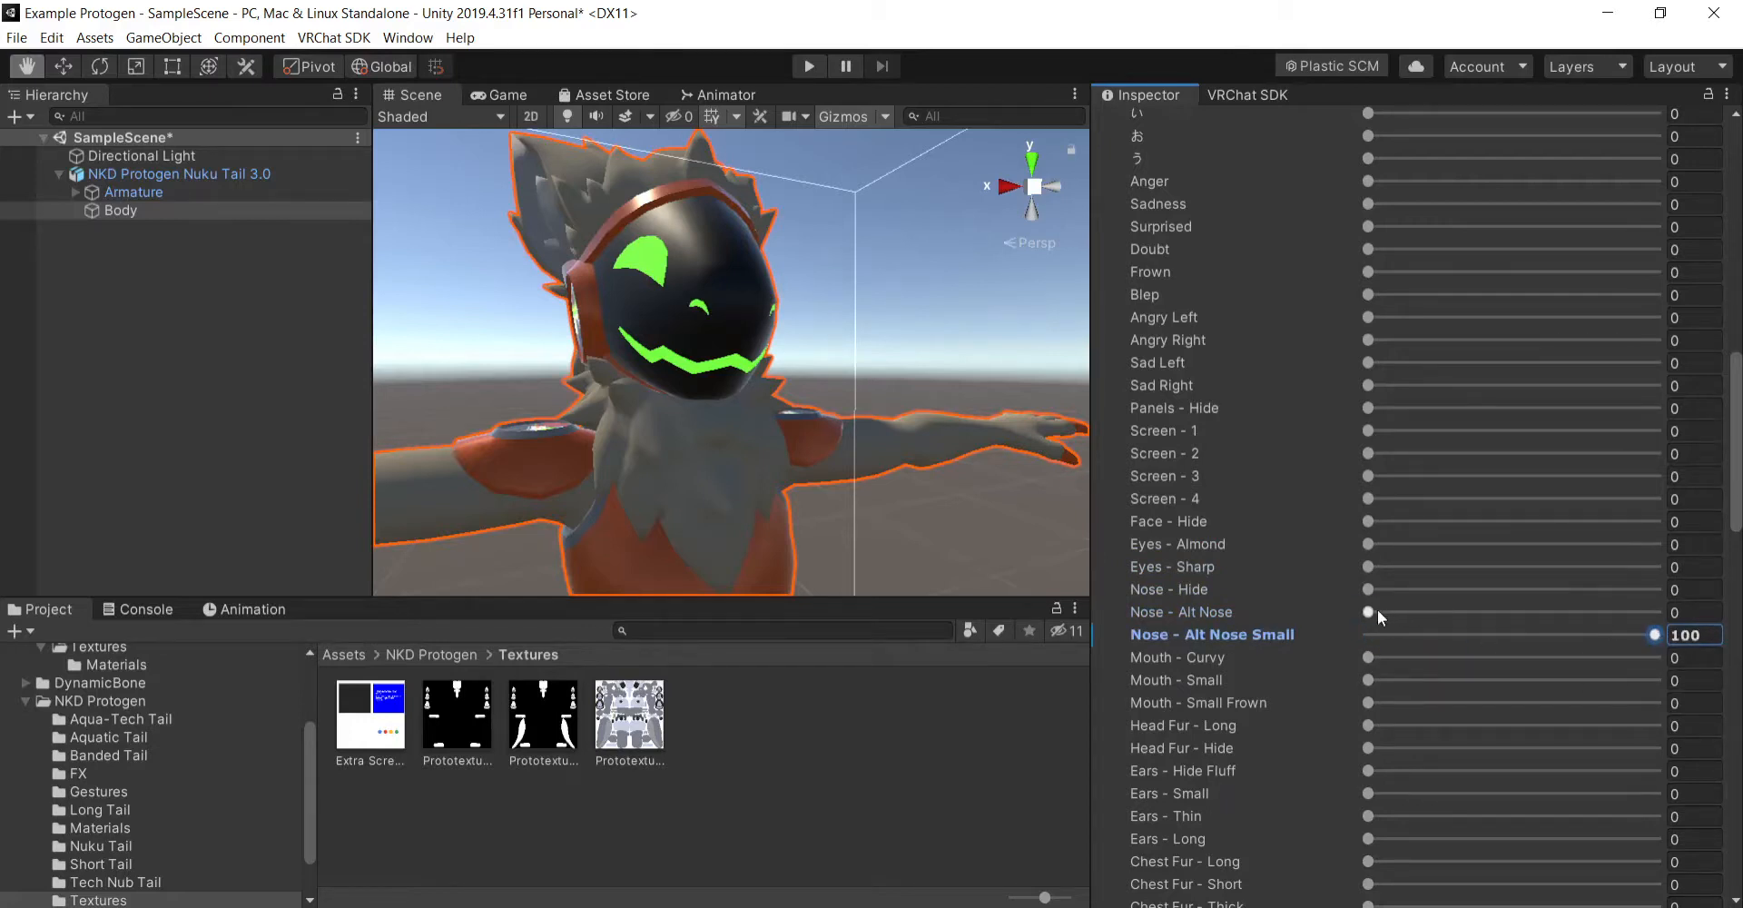
key("ctrl+z")
left_click_drag(1378, 612, 1716, 670)
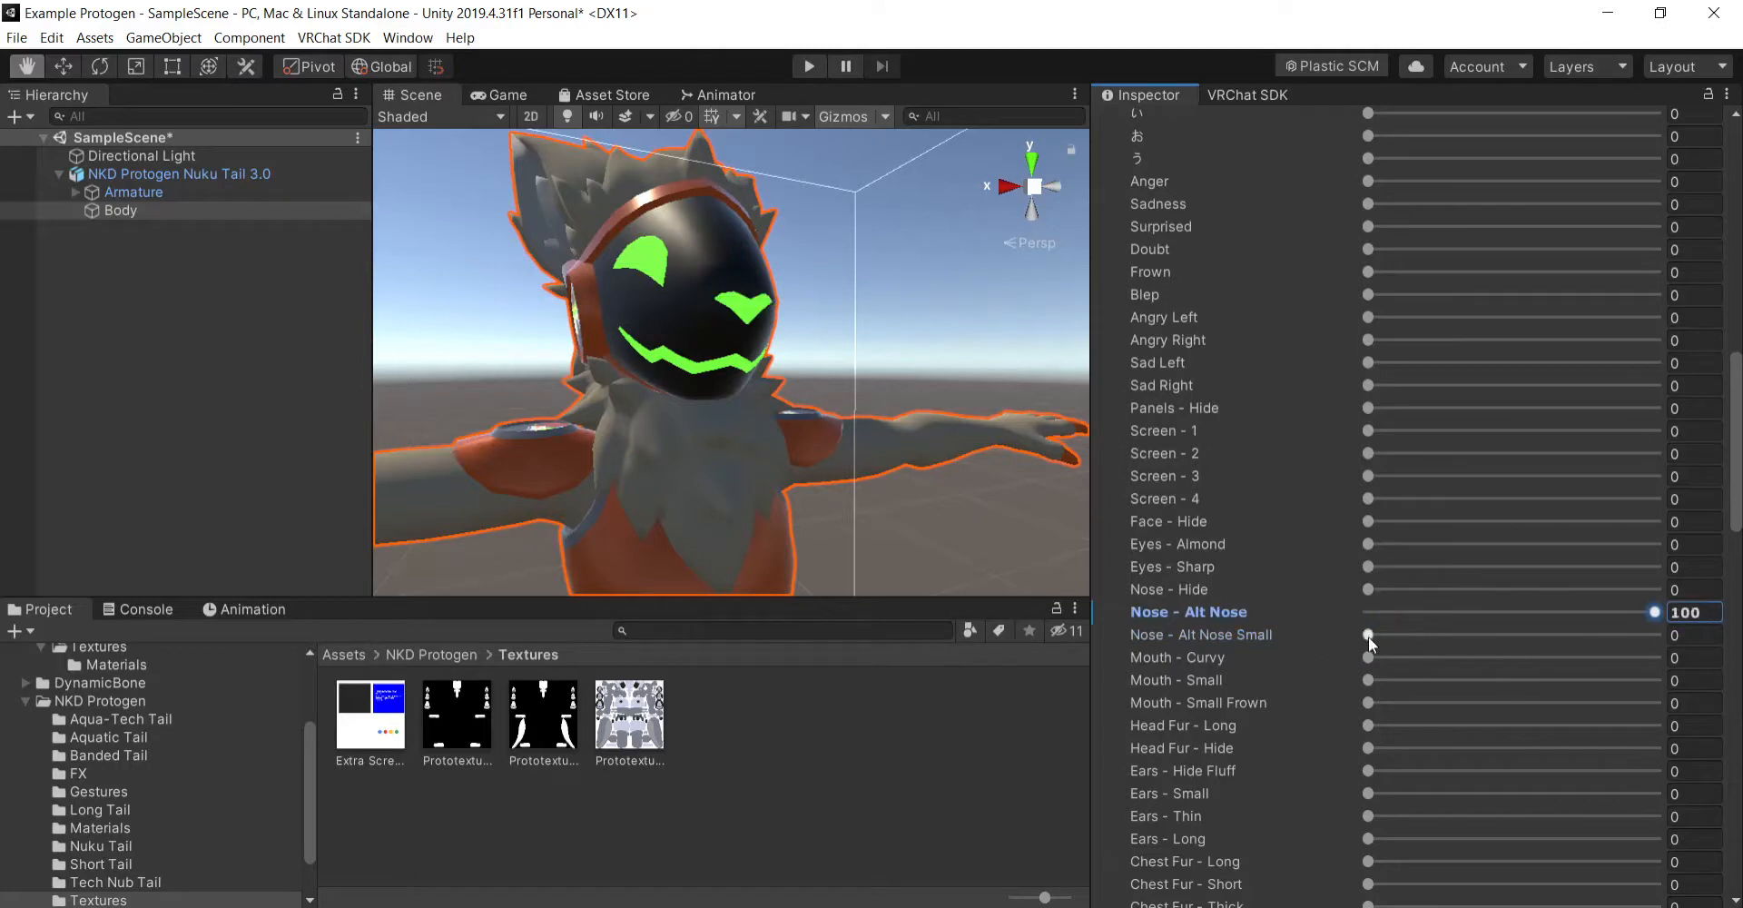
left_click_drag(1370, 637, 1707, 677)
key("ctrl+z")
key("ctrl+z")
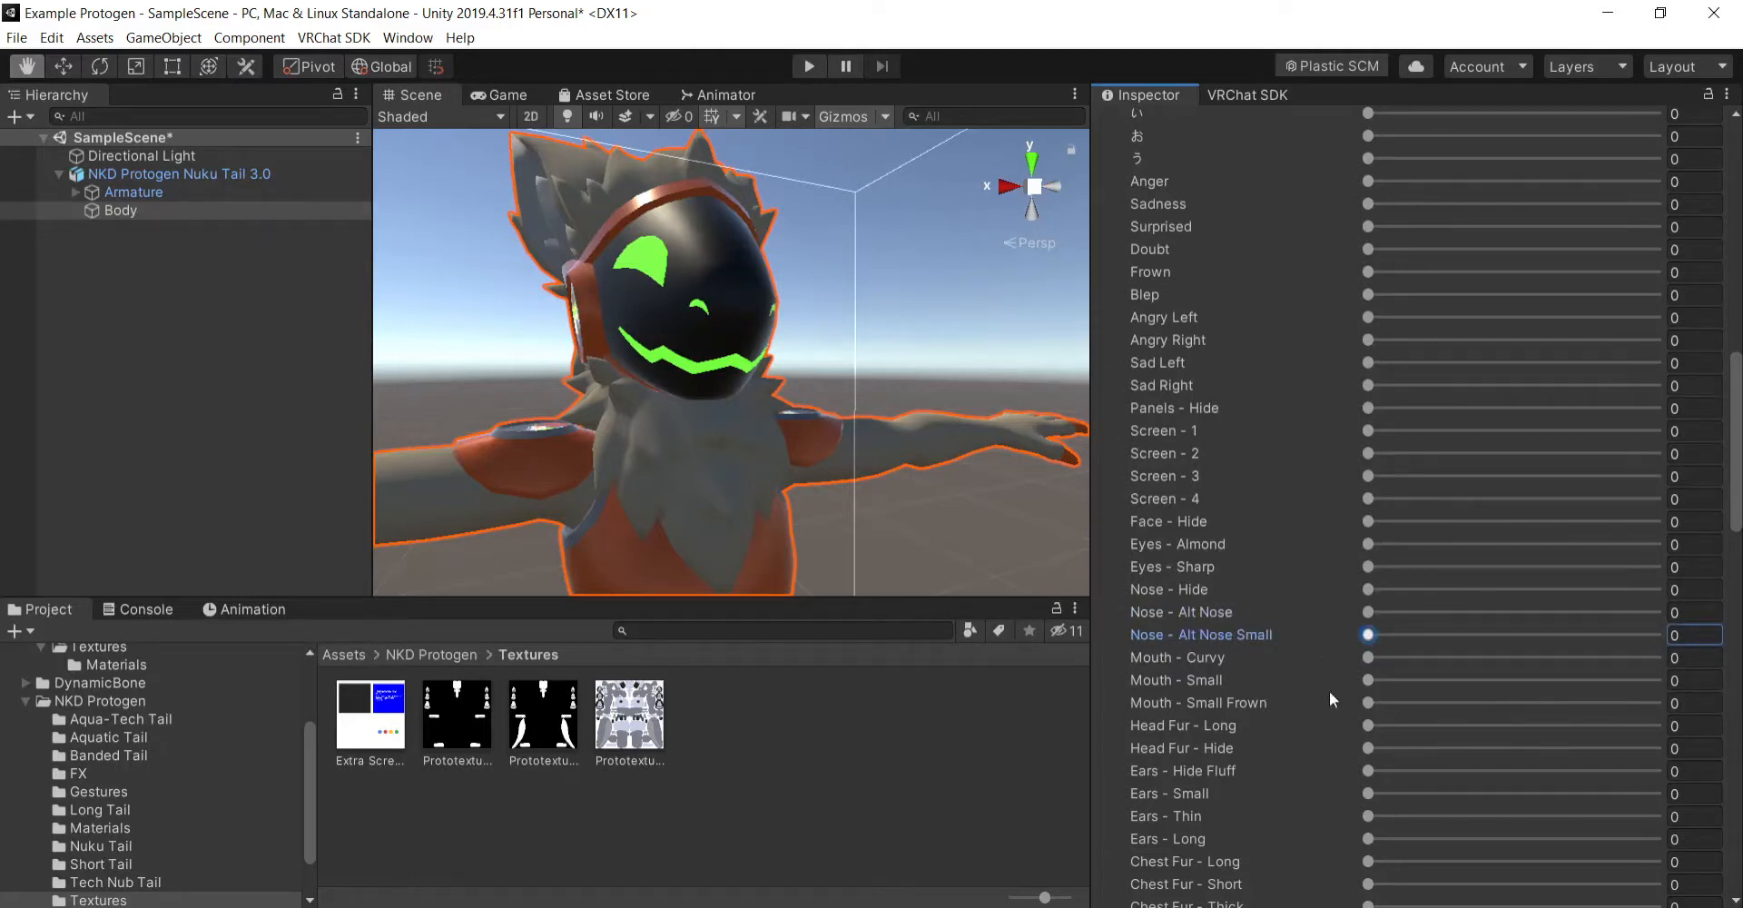
- Try the Body - Stronk Mode blend shape at 100, examine the avatar's body from several angles, and undo the change
scroll(1333, 691, "down", 3)
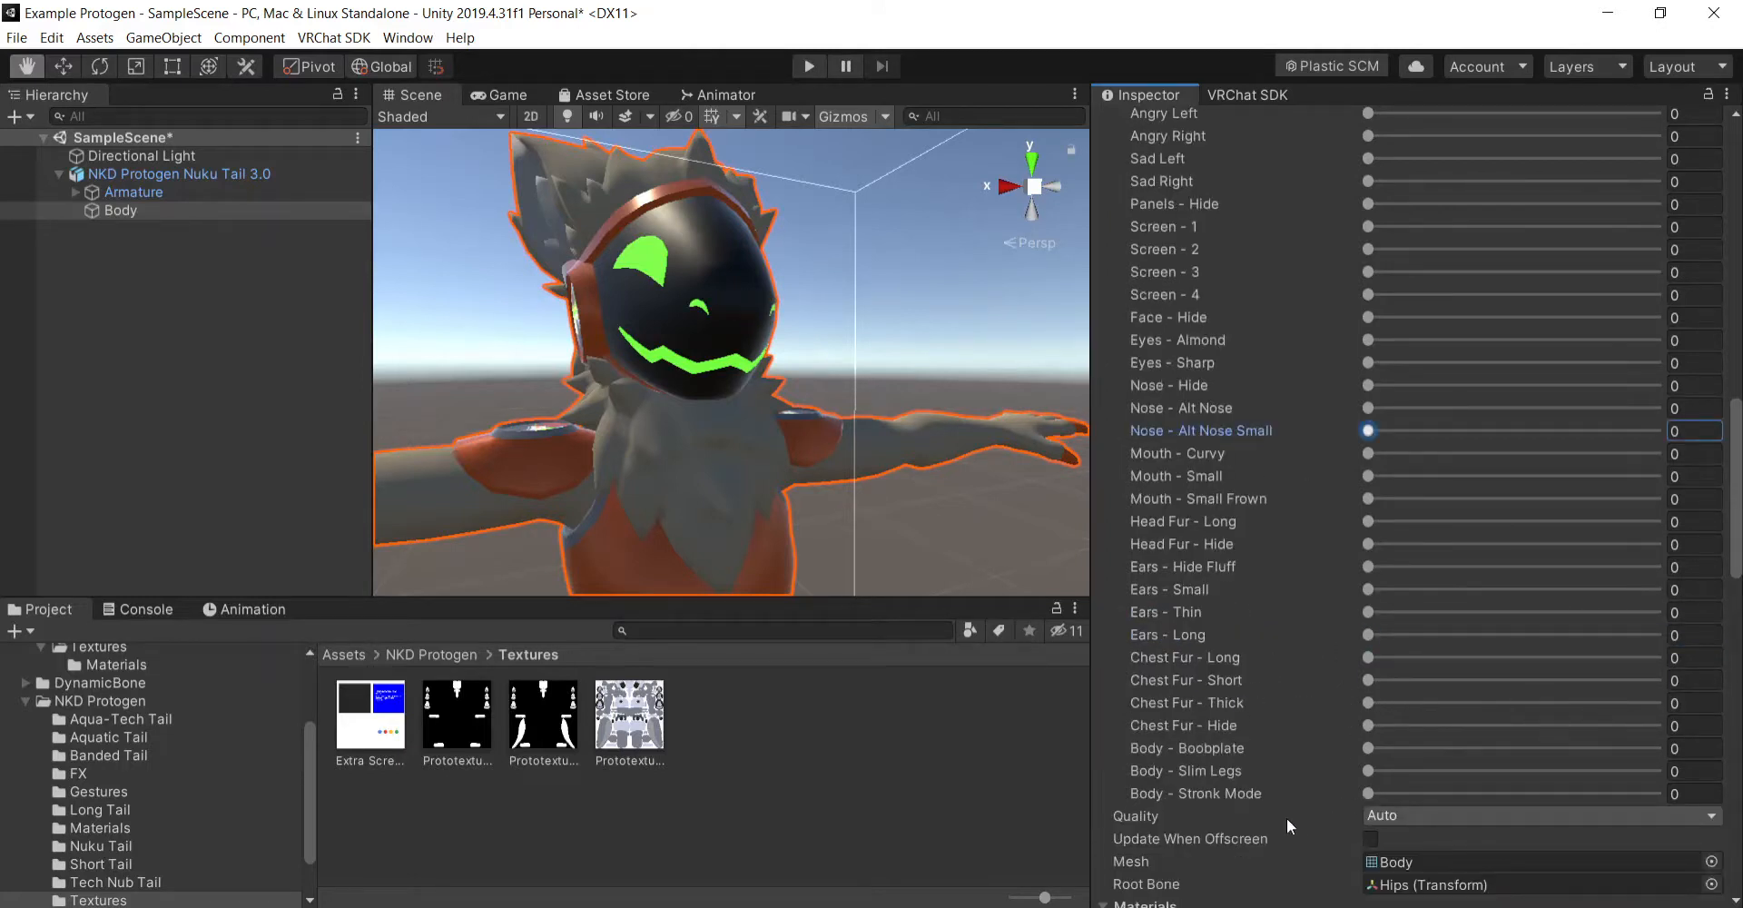
left_click_drag(1367, 793, 1675, 795)
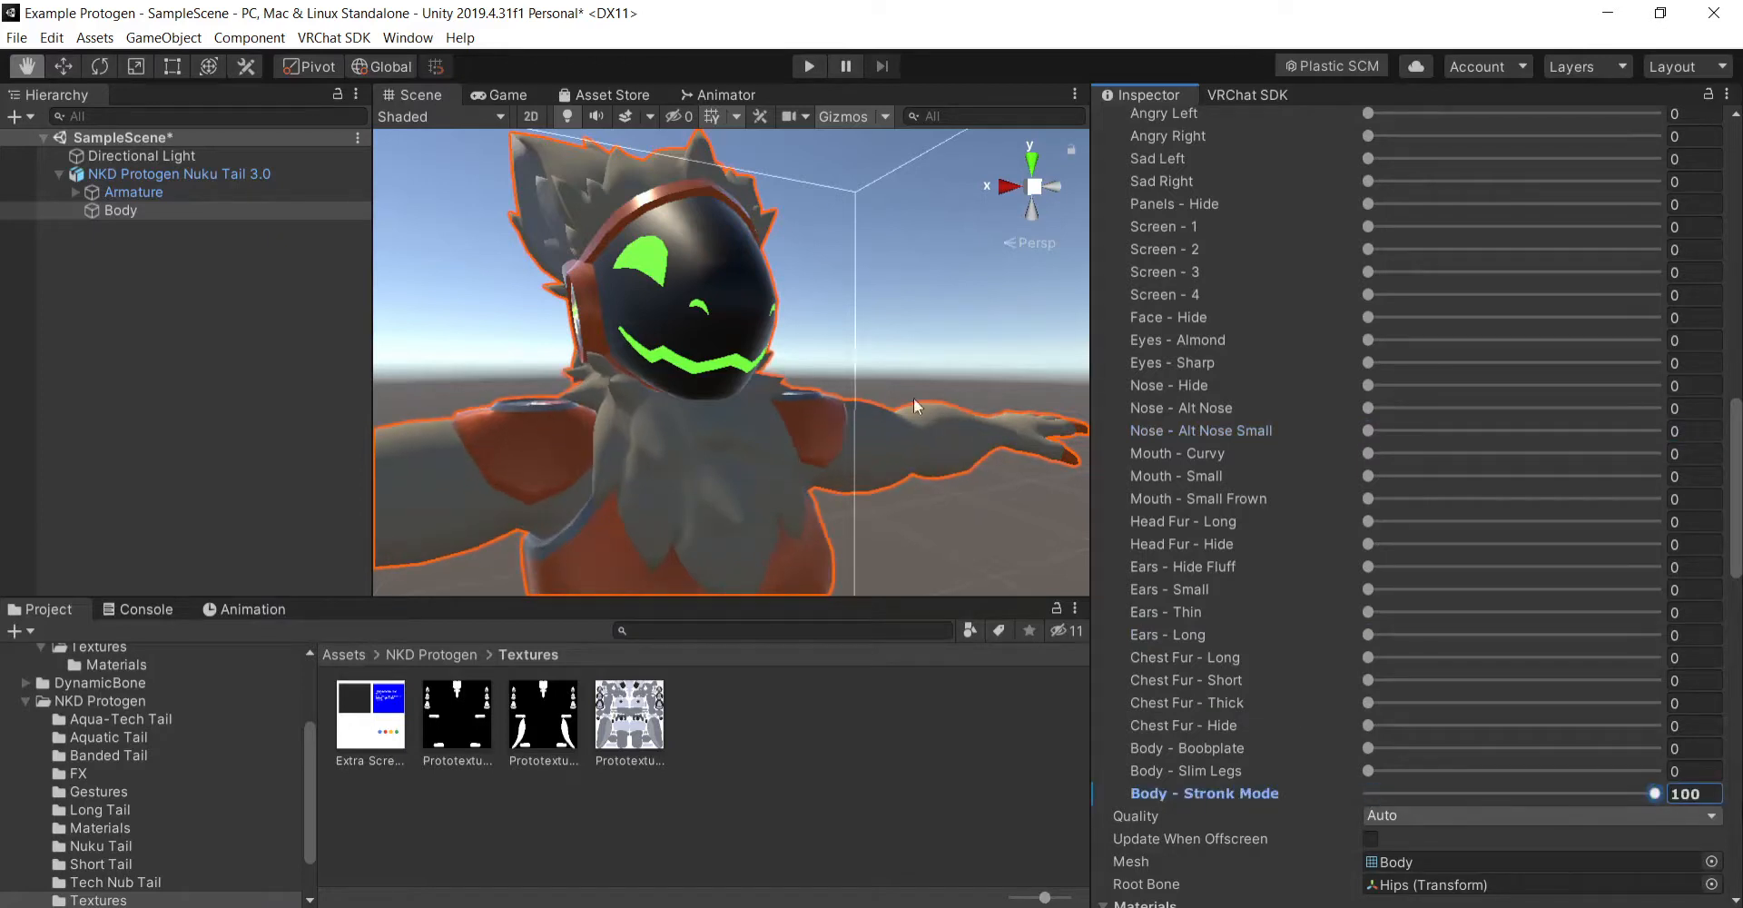
right_click_drag(914, 397, 911, 517)
scroll(918, 482, "down", 5)
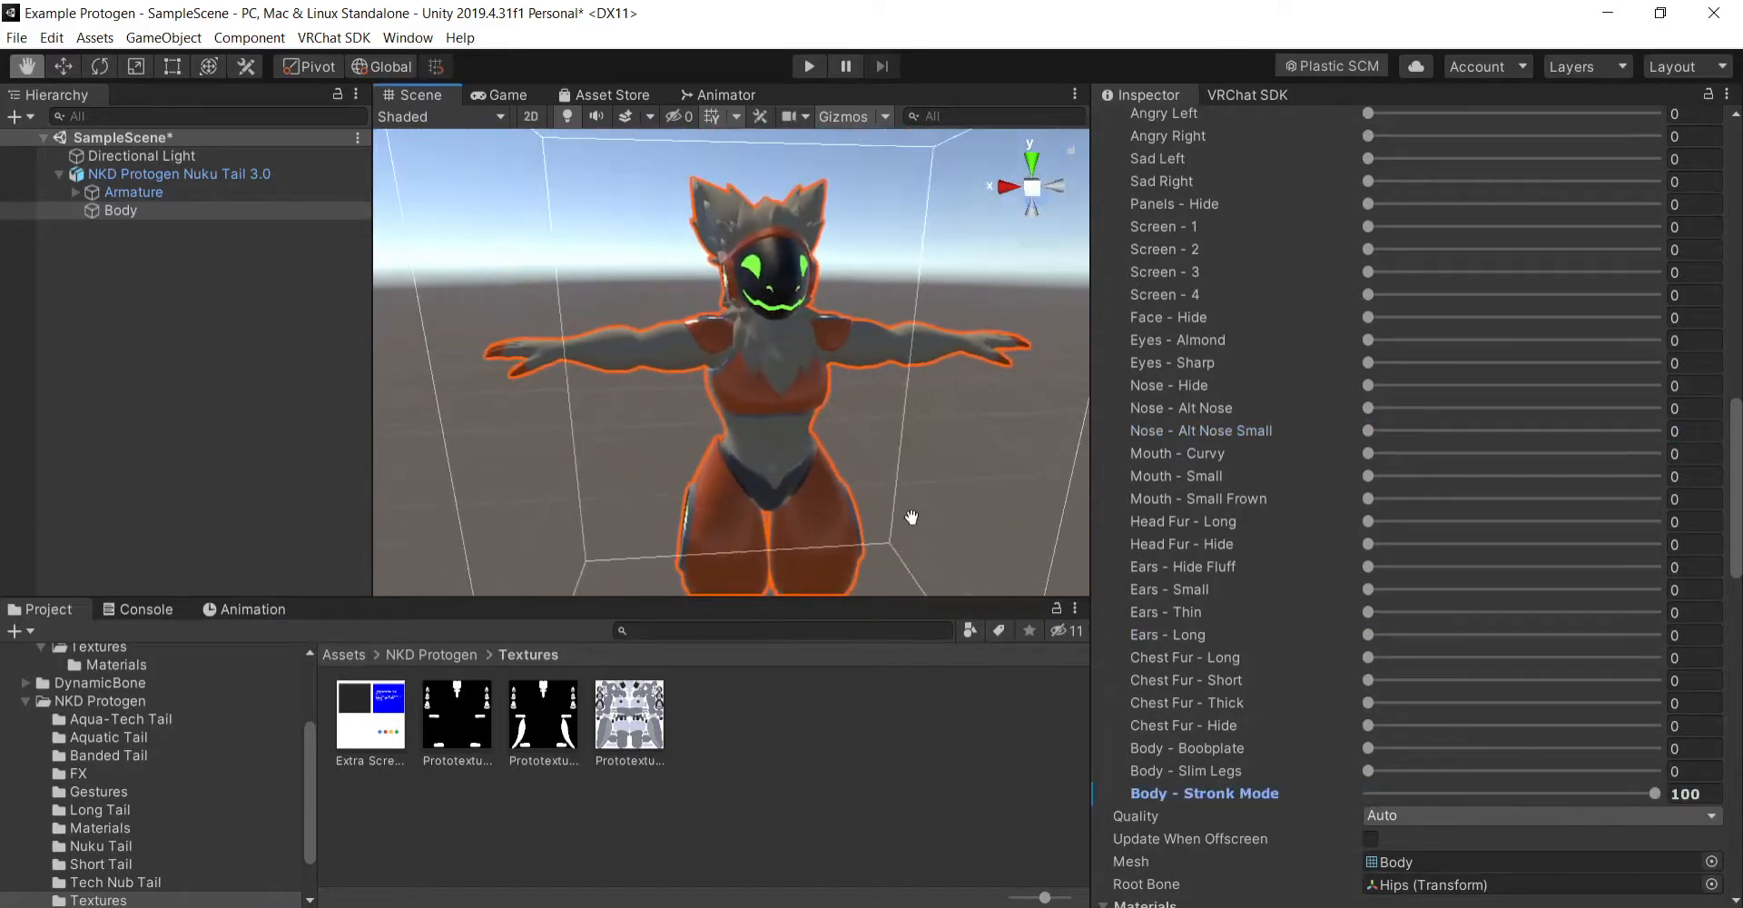
left_click_drag(912, 517, 926, 482)
right_click_drag(912, 482, 954, 428)
left_click_drag(953, 429, 977, 429)
right_click_drag(977, 429, 818, 435)
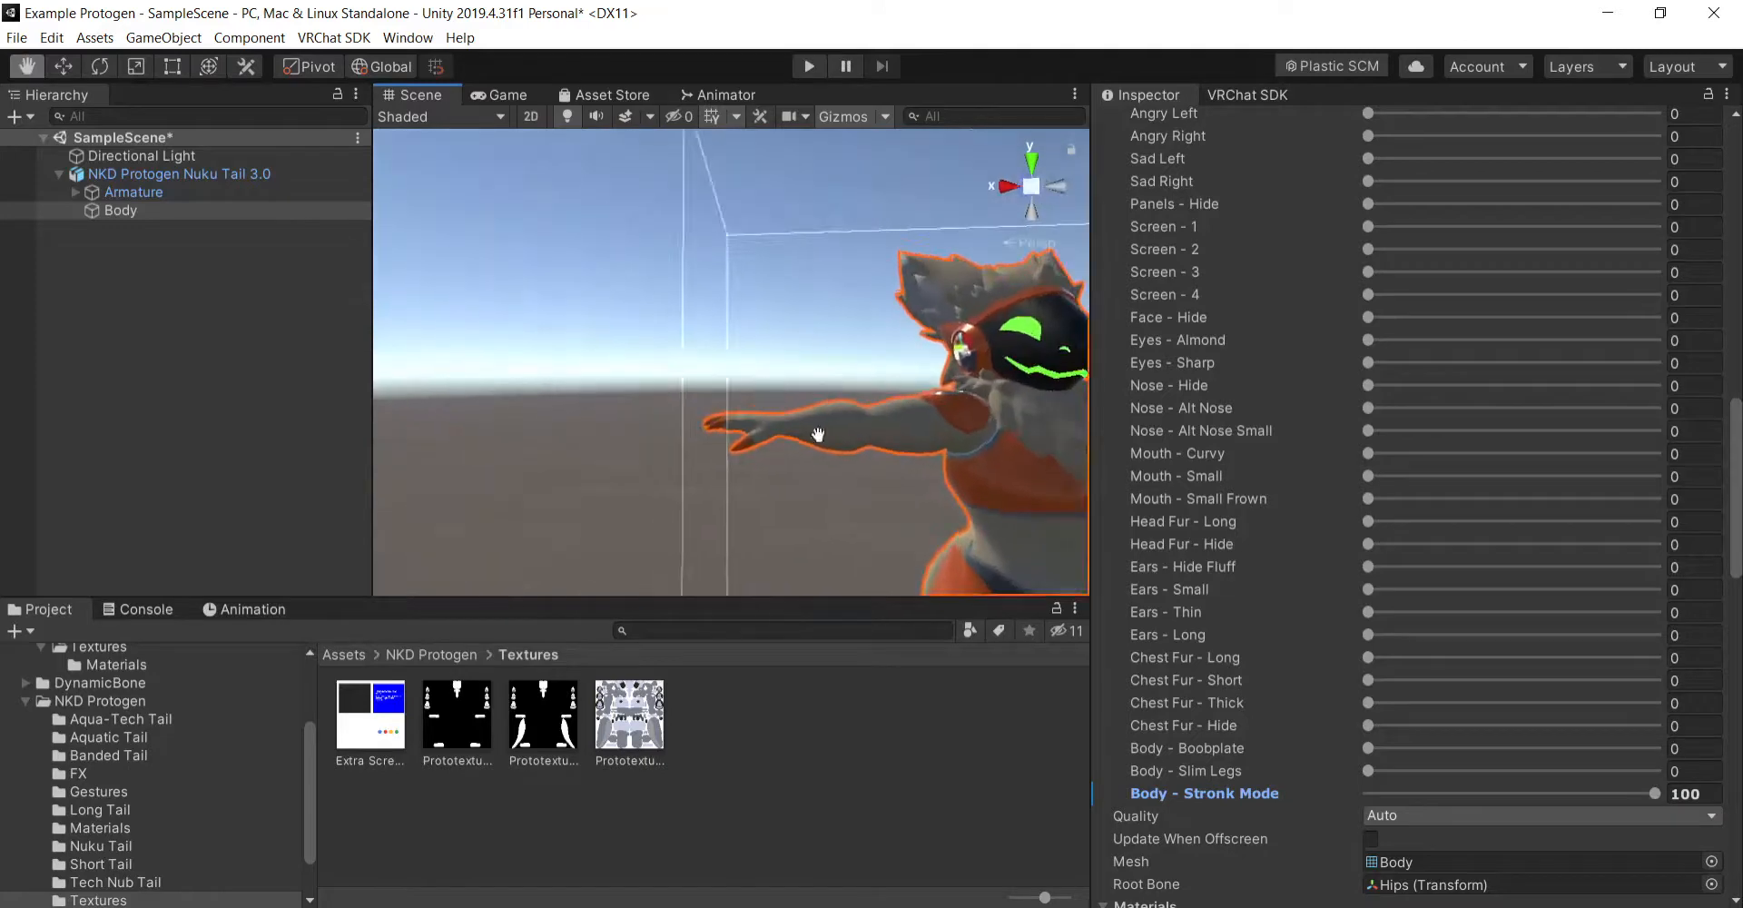
left_click_drag(922, 481, 890, 466)
right_click_drag(824, 456, 942, 514)
left_click_drag(942, 514, 948, 519)
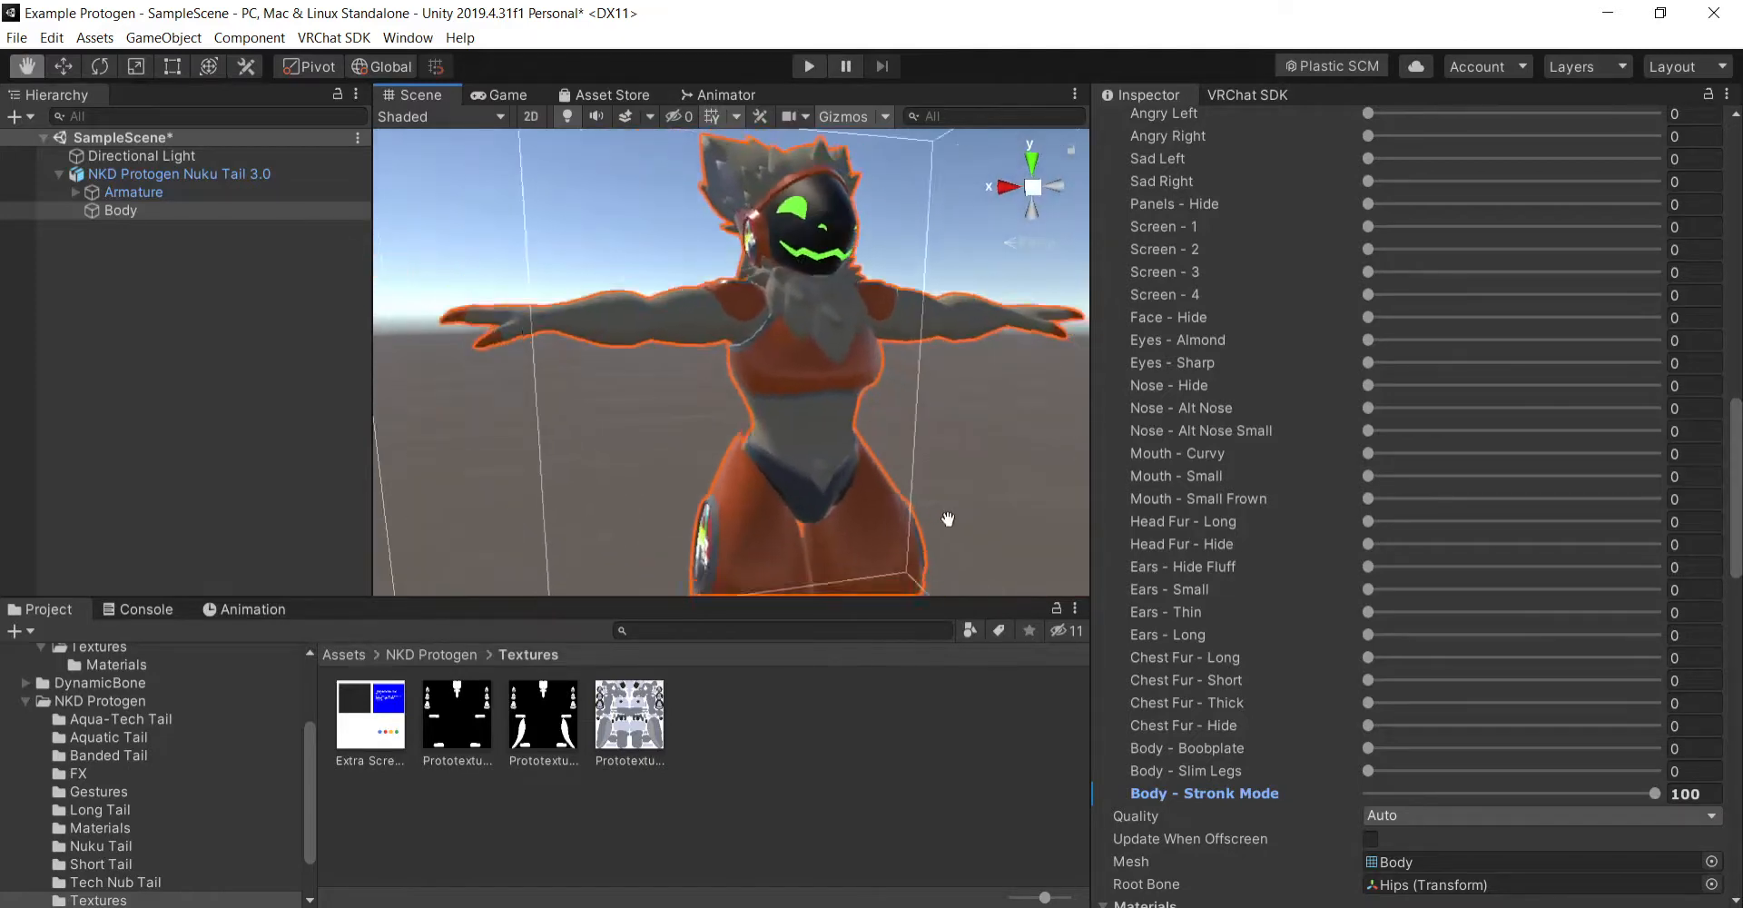
right_click_drag(948, 519, 1011, 545)
left_click_drag(828, 434, 908, 510)
mouse_move(908, 510)
right_mouse_down()
mouse_move(848, 459)
mouse_move(914, 508)
right_mouse_up()
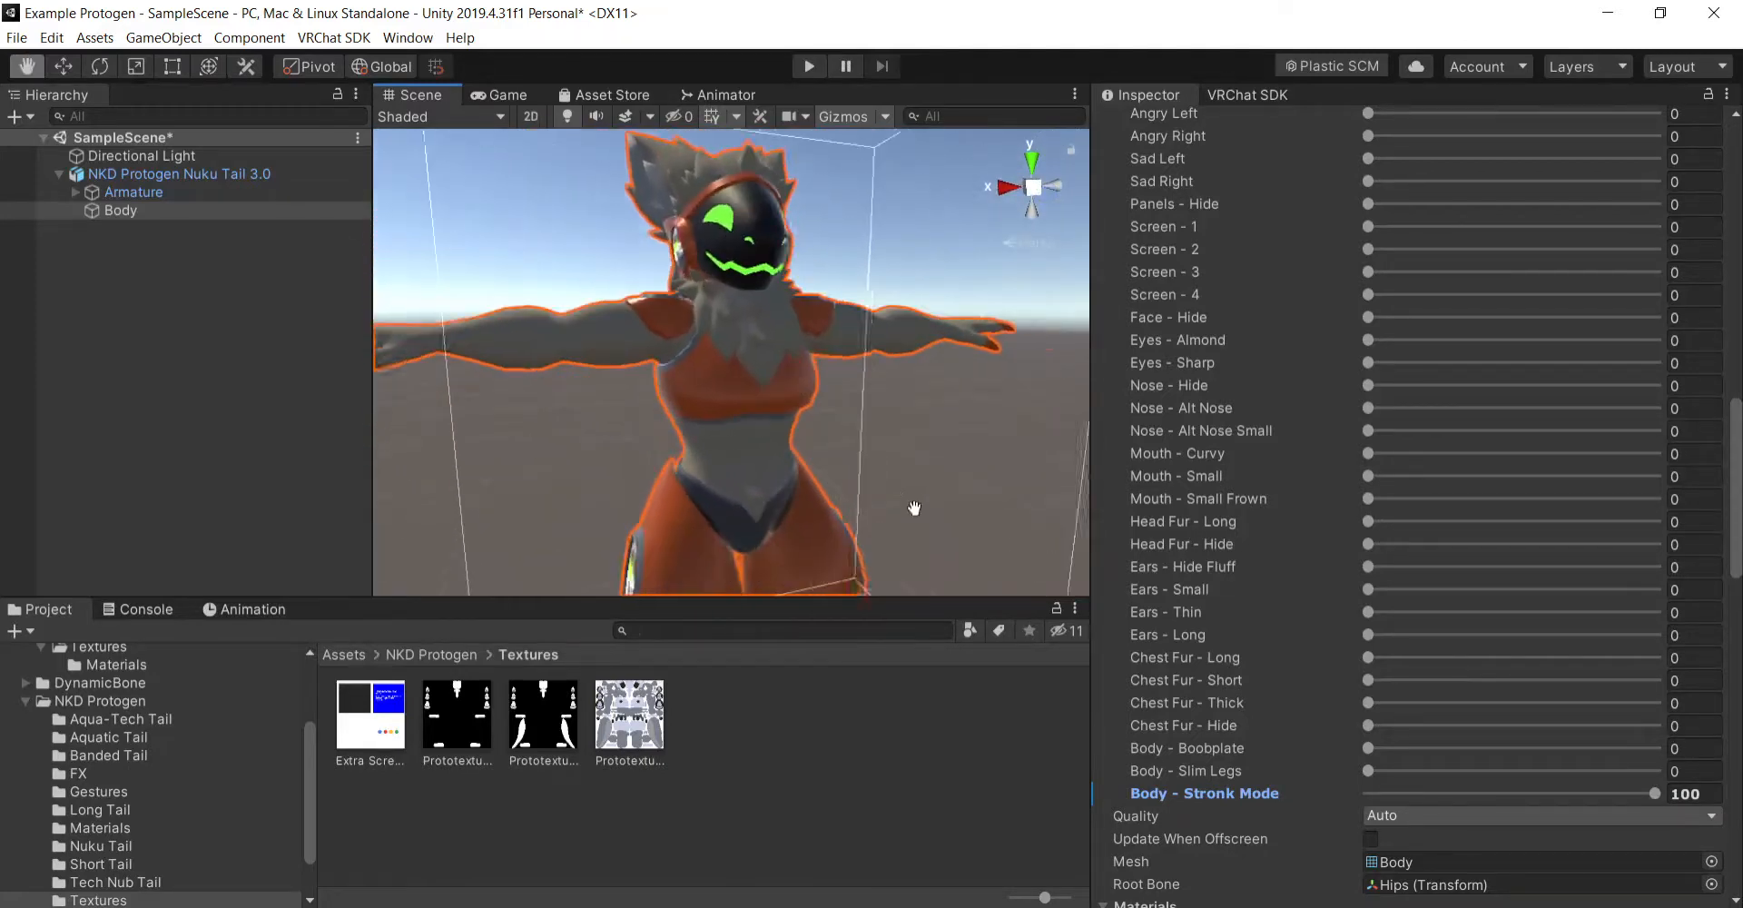
key("ctrl+z")
- Collapse the BlendShapes list, and try the Body mesh with Receive Shadows and Cast Shadows off, turning each back on
scroll(1294, 670, "up", 12)
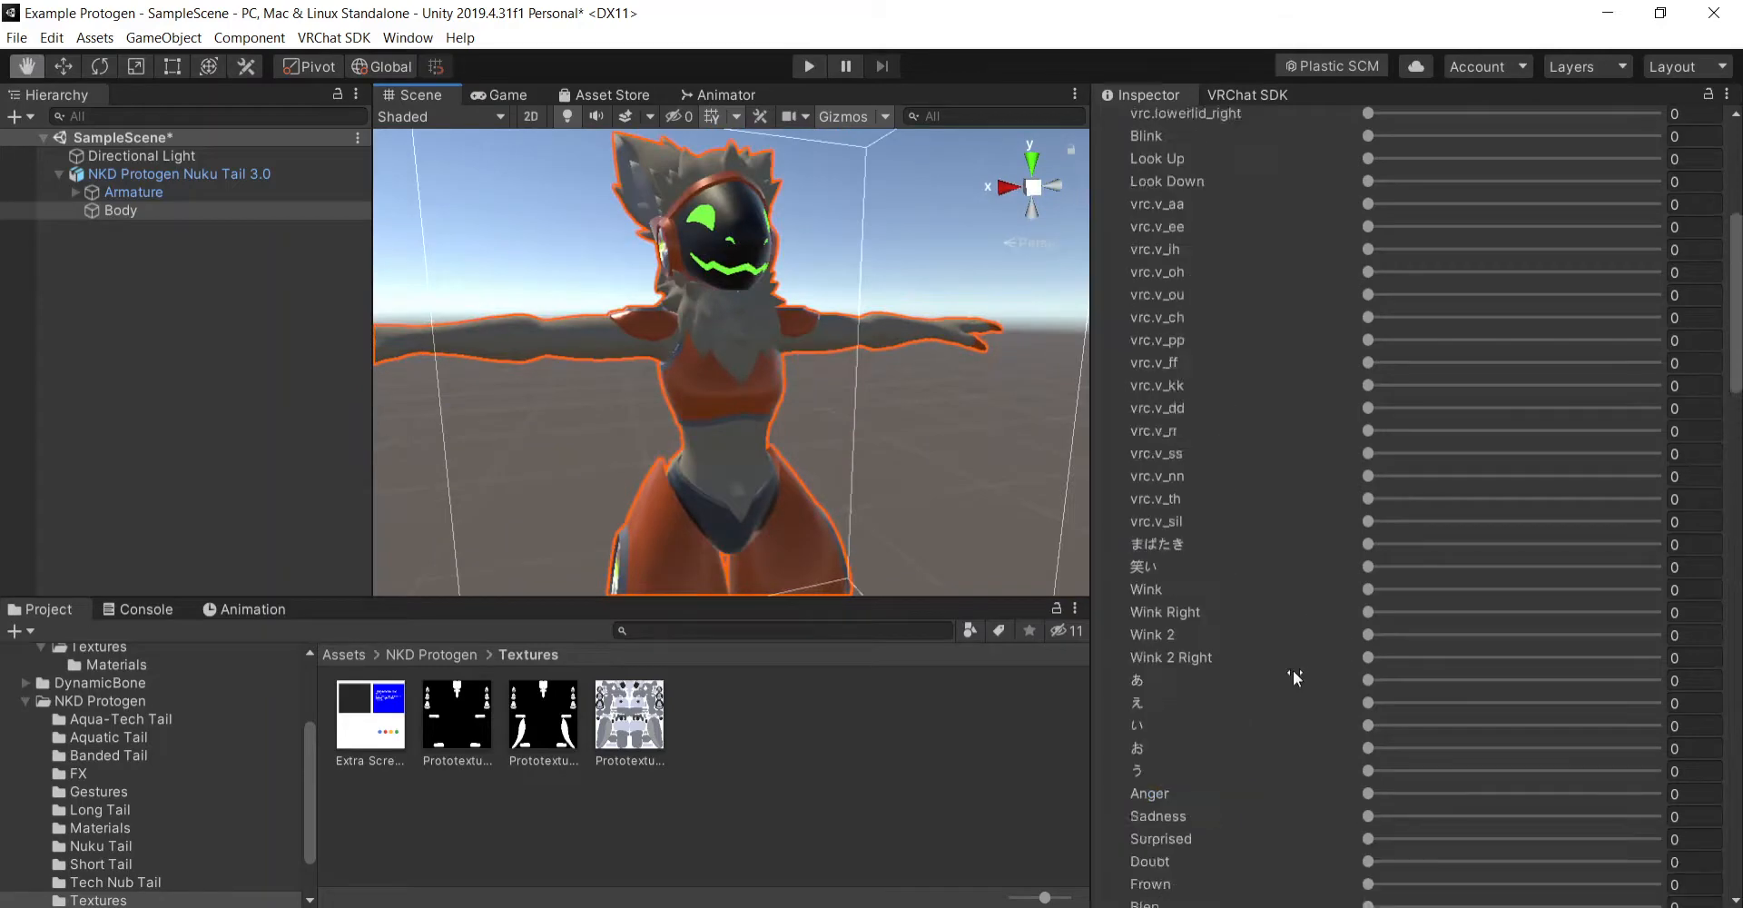
left_click(1104, 227)
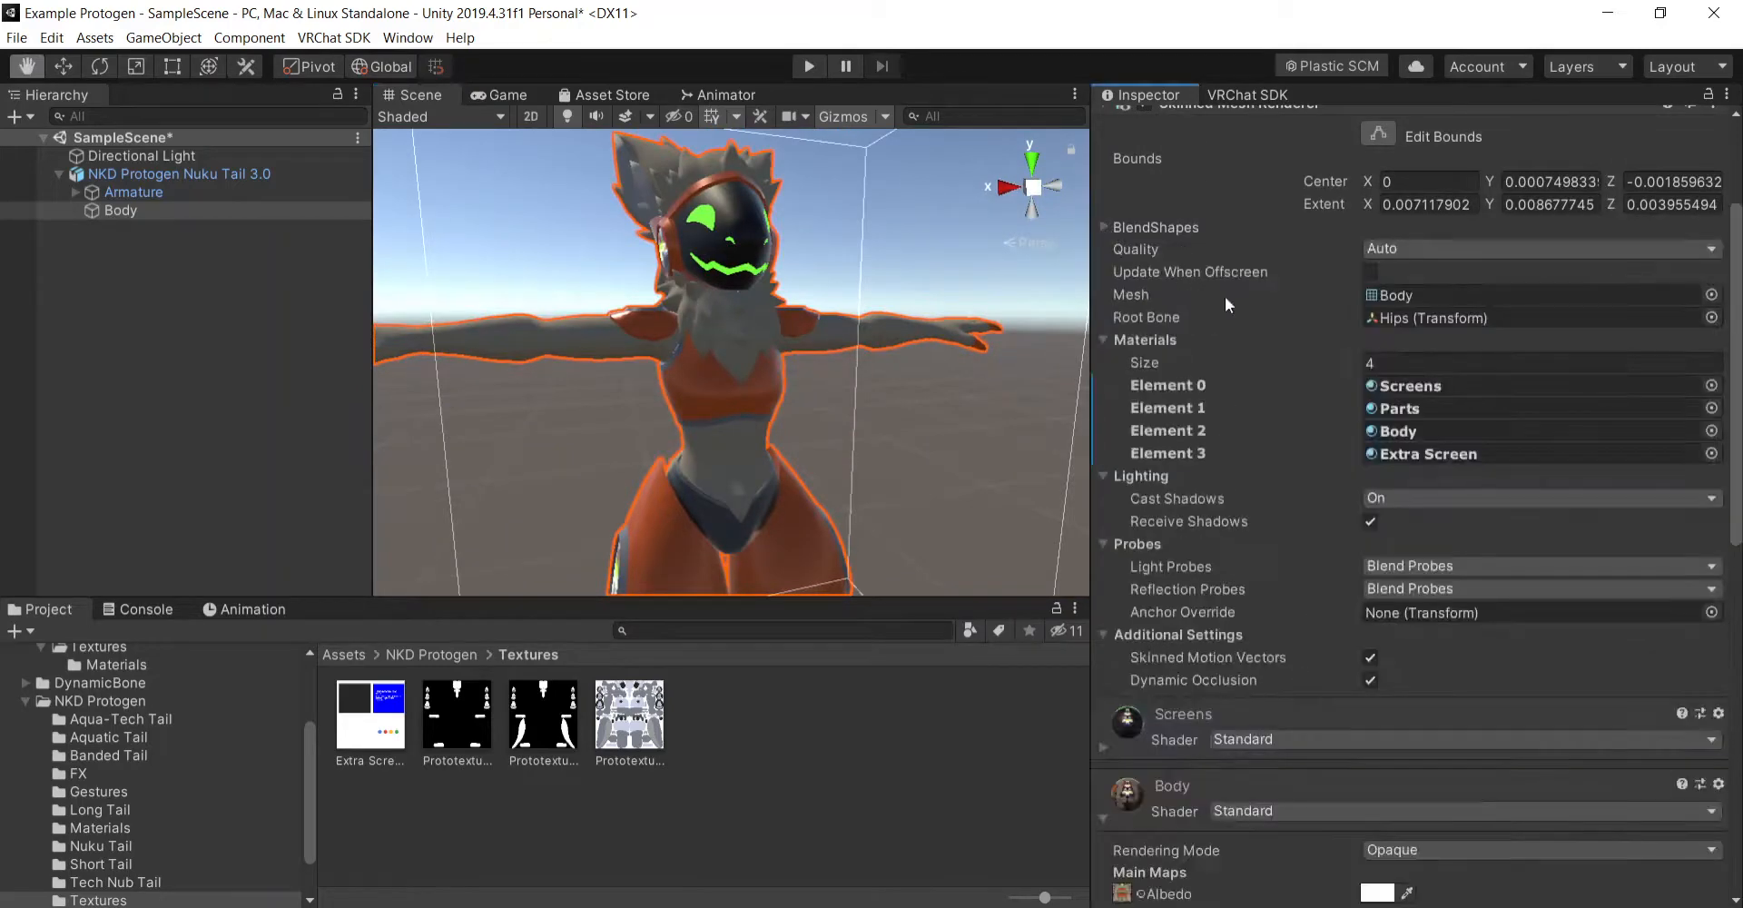
left_click(1369, 521)
left_click(1370, 522)
left_click(1442, 499)
left_click(1414, 522)
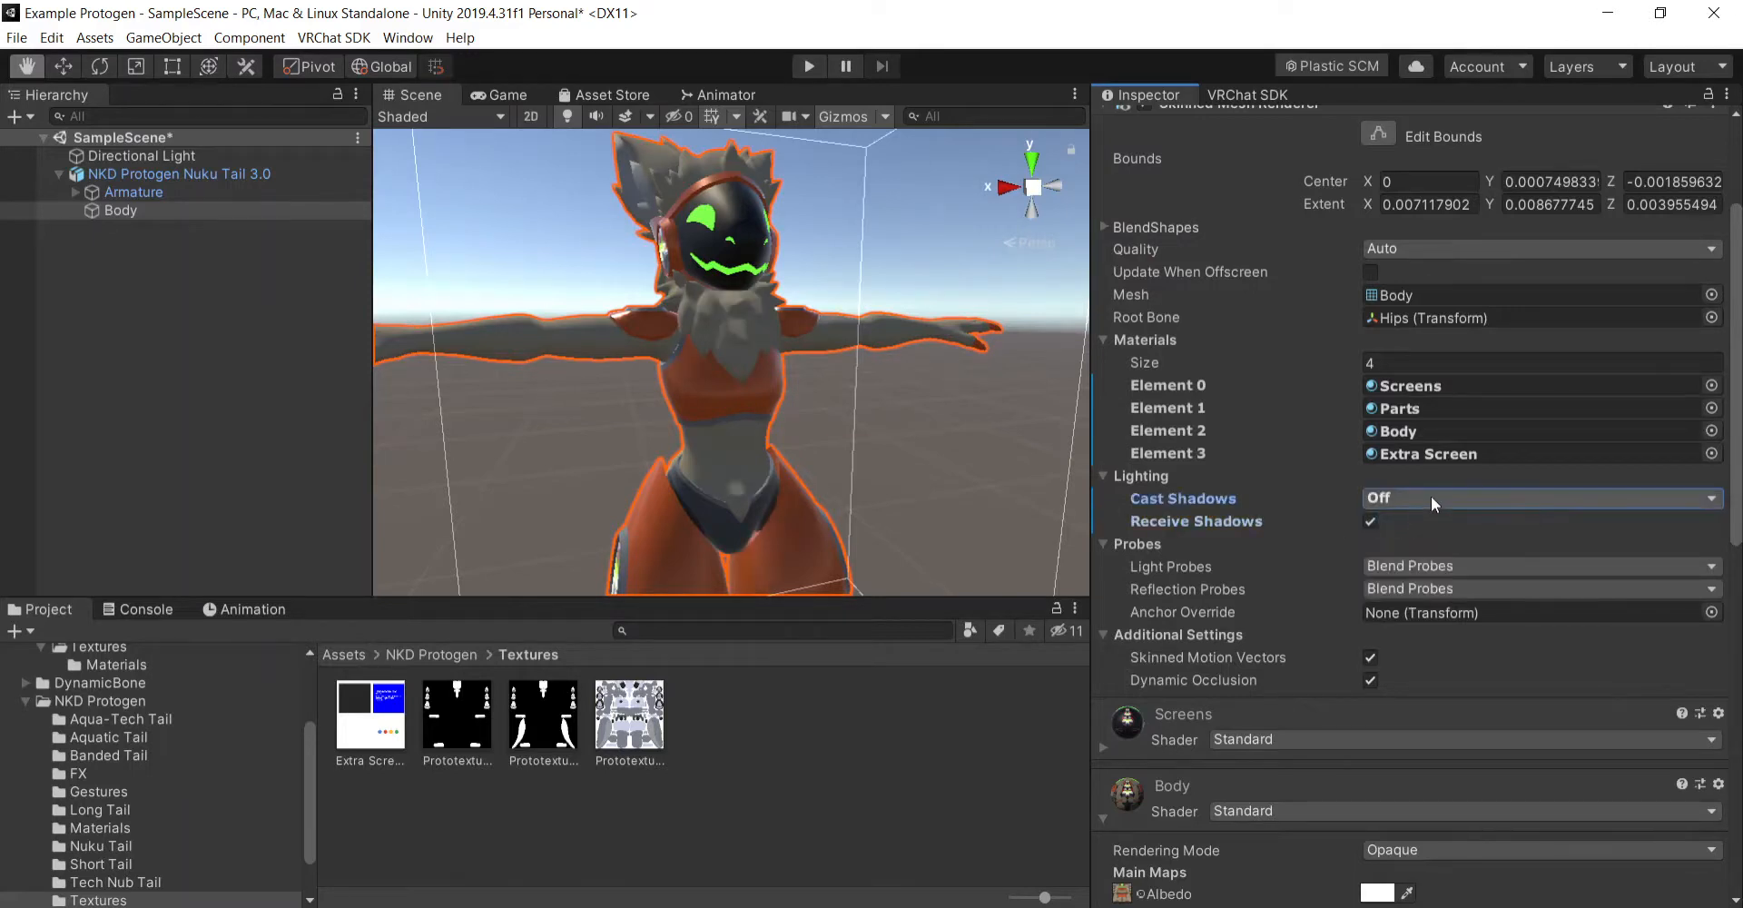
left_click(1431, 496)
left_click(1431, 541)
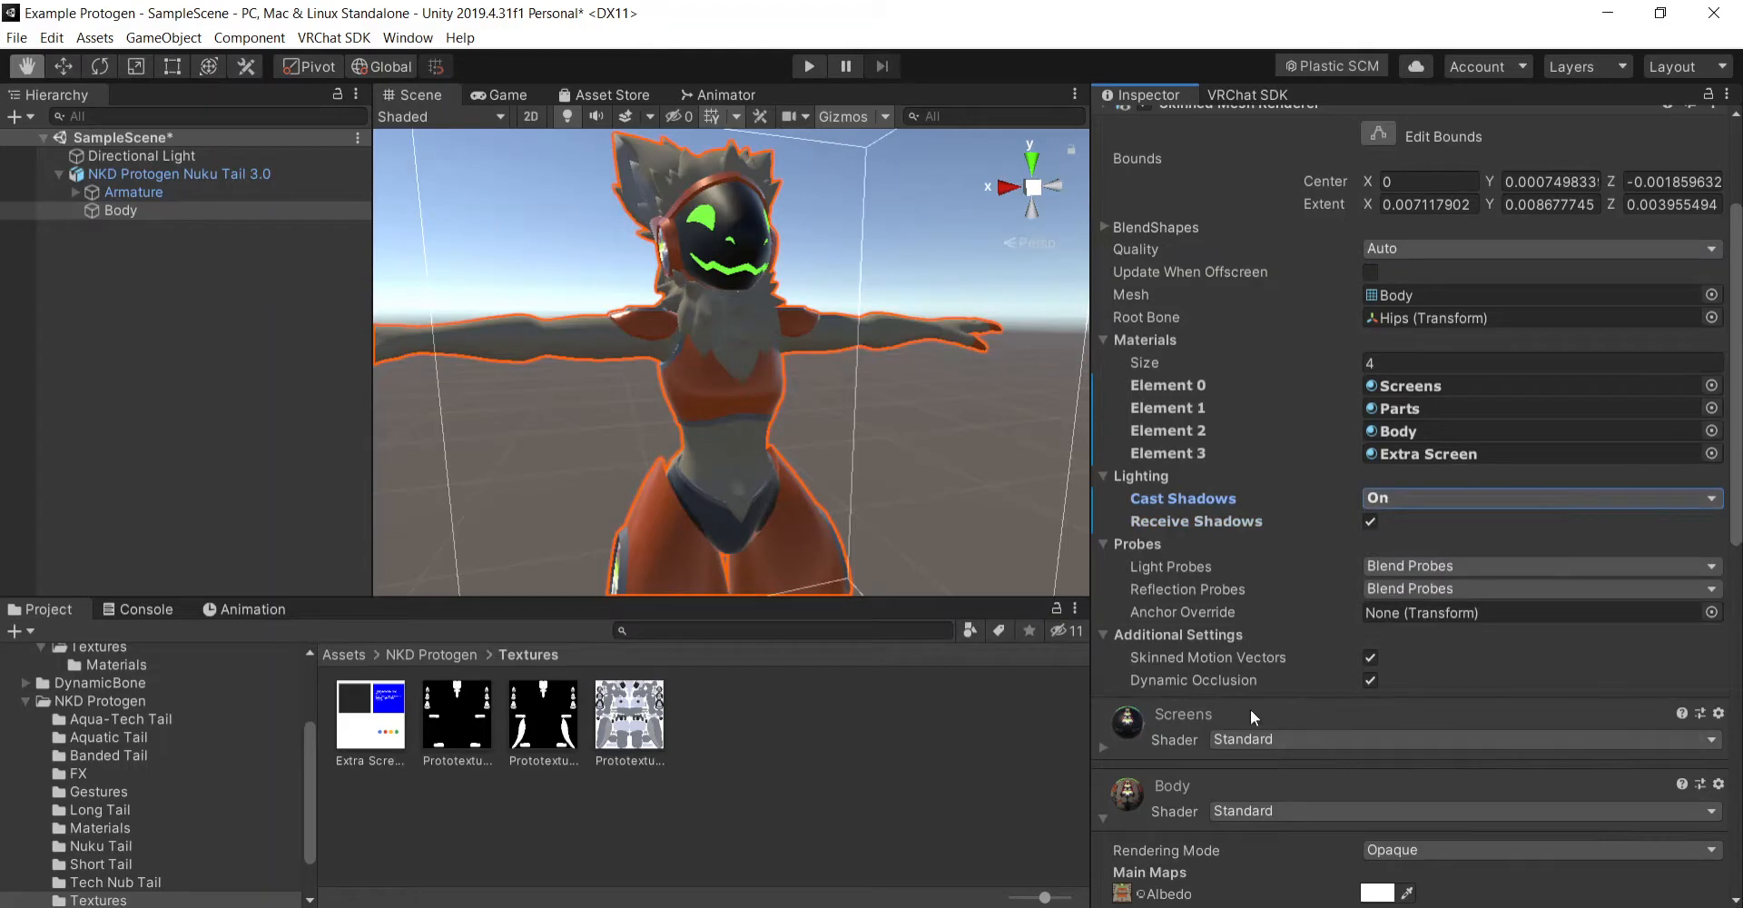
- Collapse the Body material's settings and look over the materials assigned to the mesh
left_click(1103, 819)
scroll(1255, 594, "down", 2)
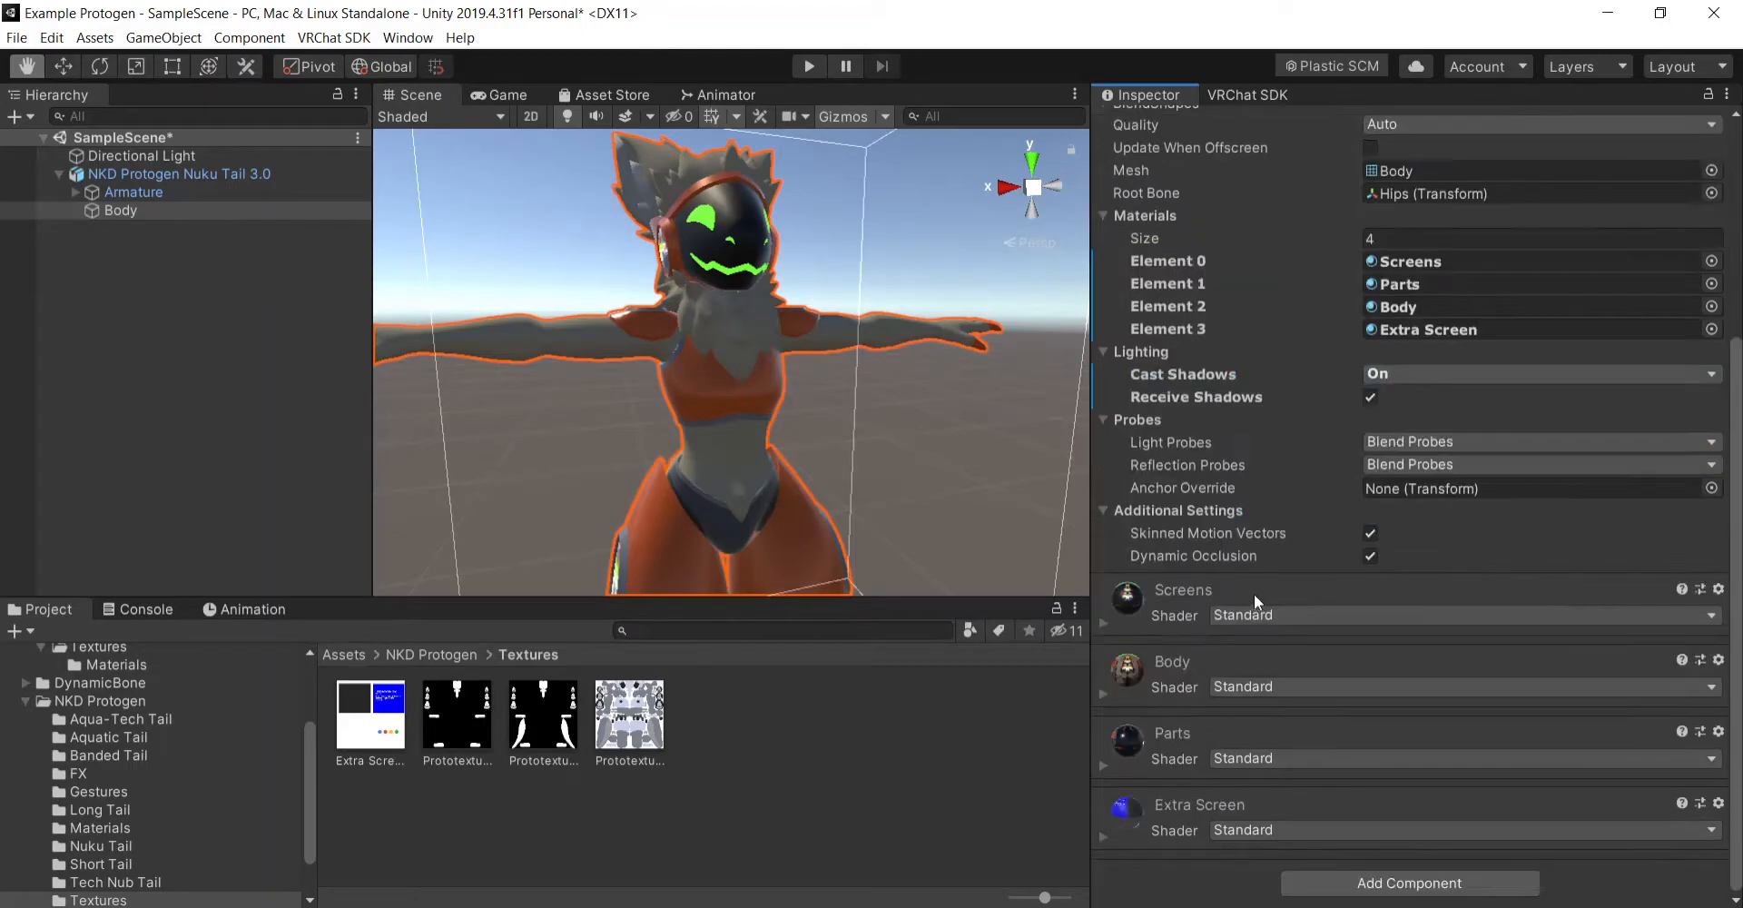
scroll(1310, 477, "up", 6)
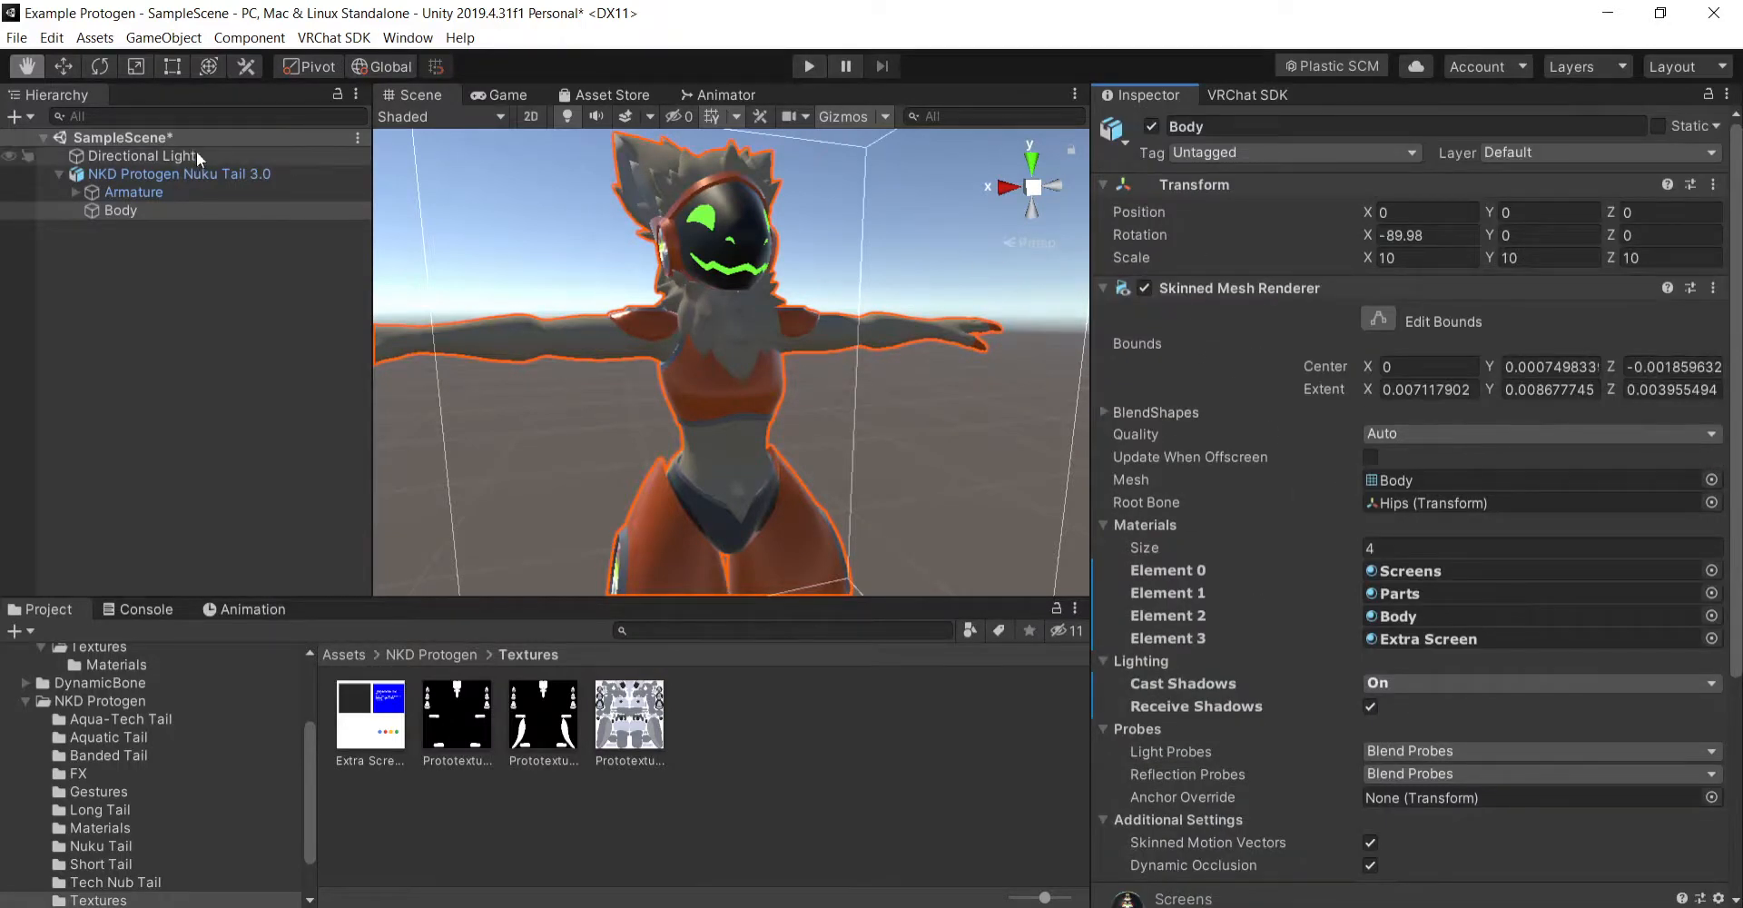
- Enable Eye Look in the NKD Protogen Nuku Tail 3.0 avatar descriptor, collapsing the LipSync section
left_click(216, 172)
scroll(1206, 592, "down", 5)
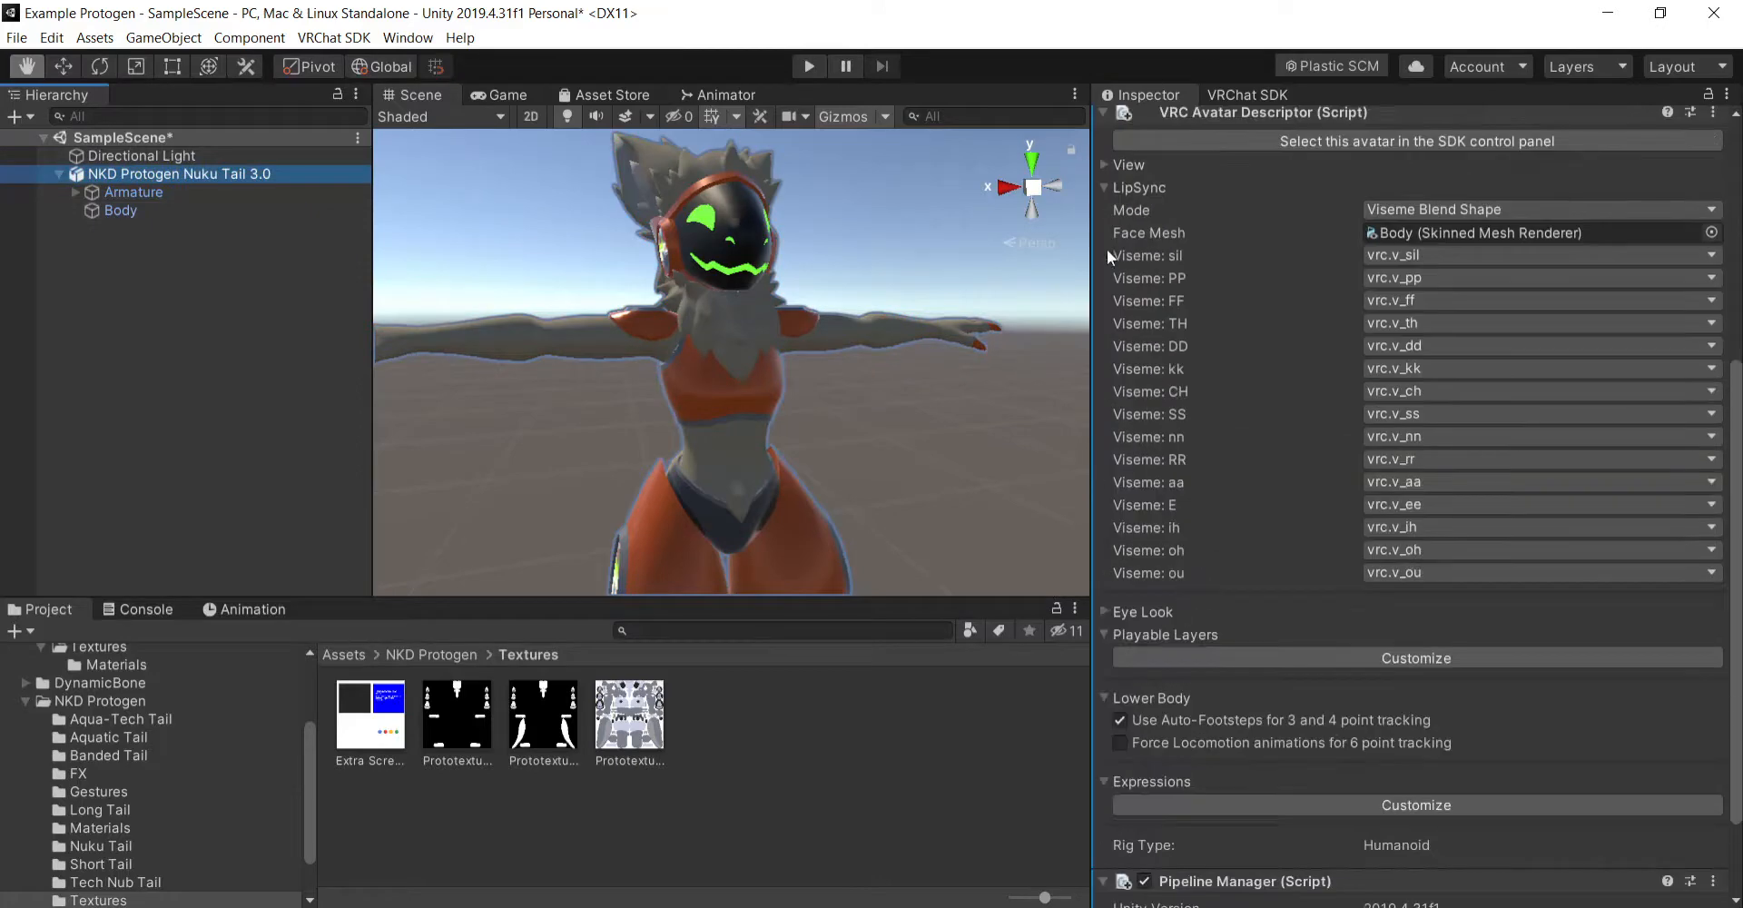
left_click(1104, 188)
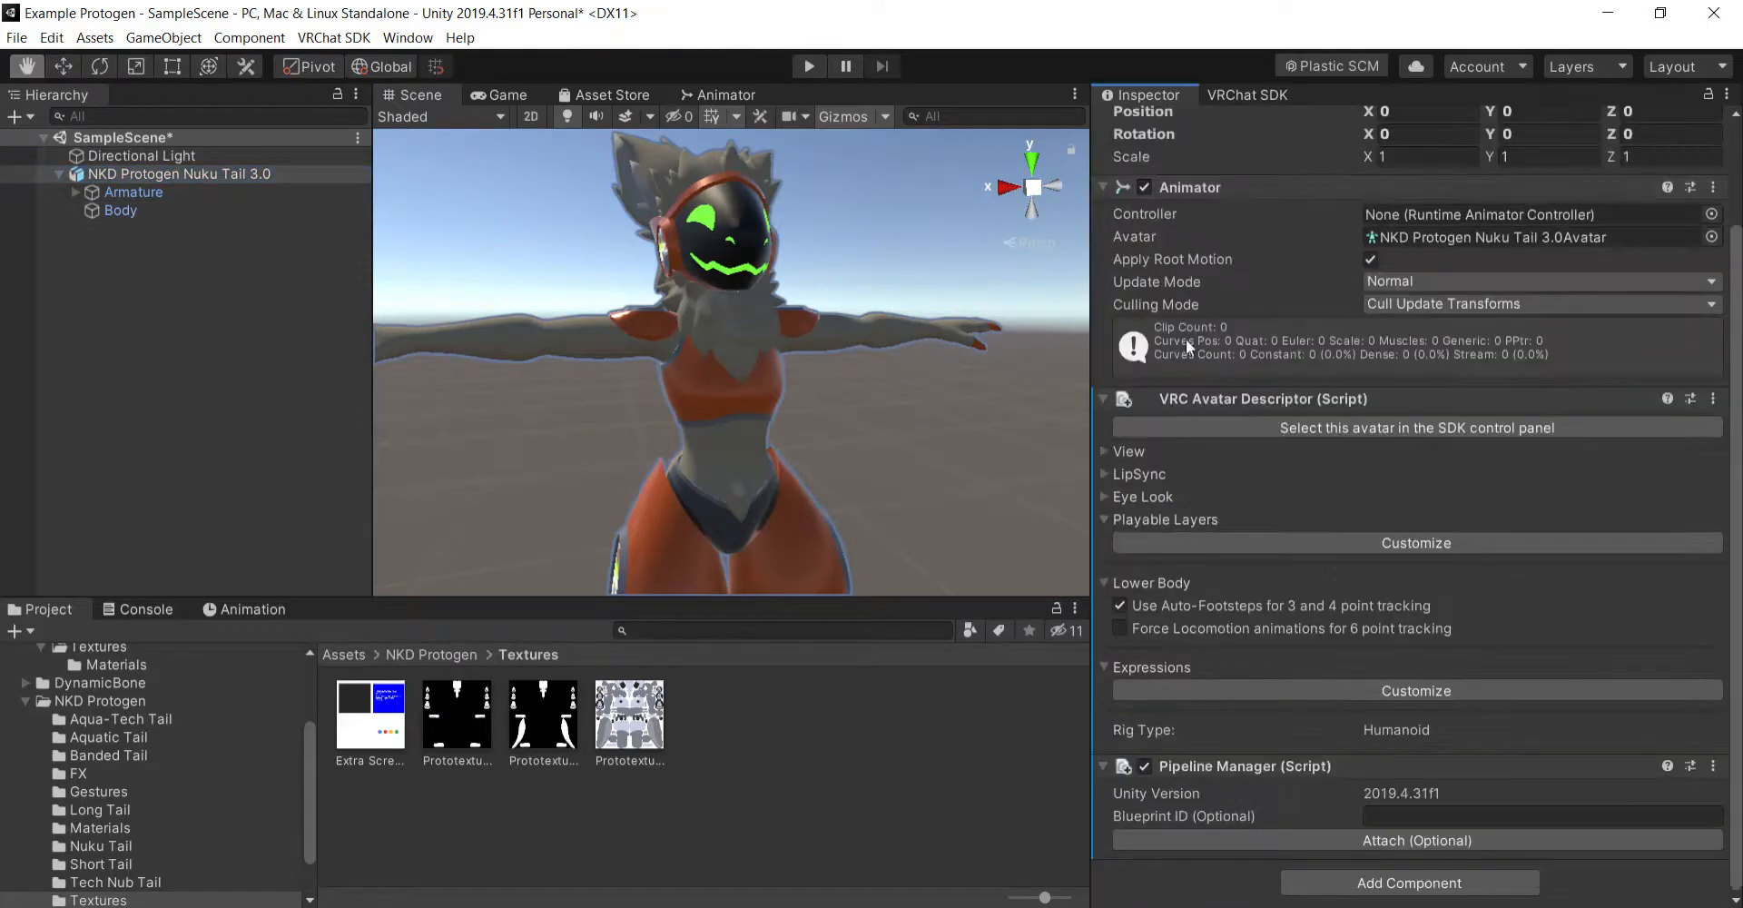
left_click(1104, 497)
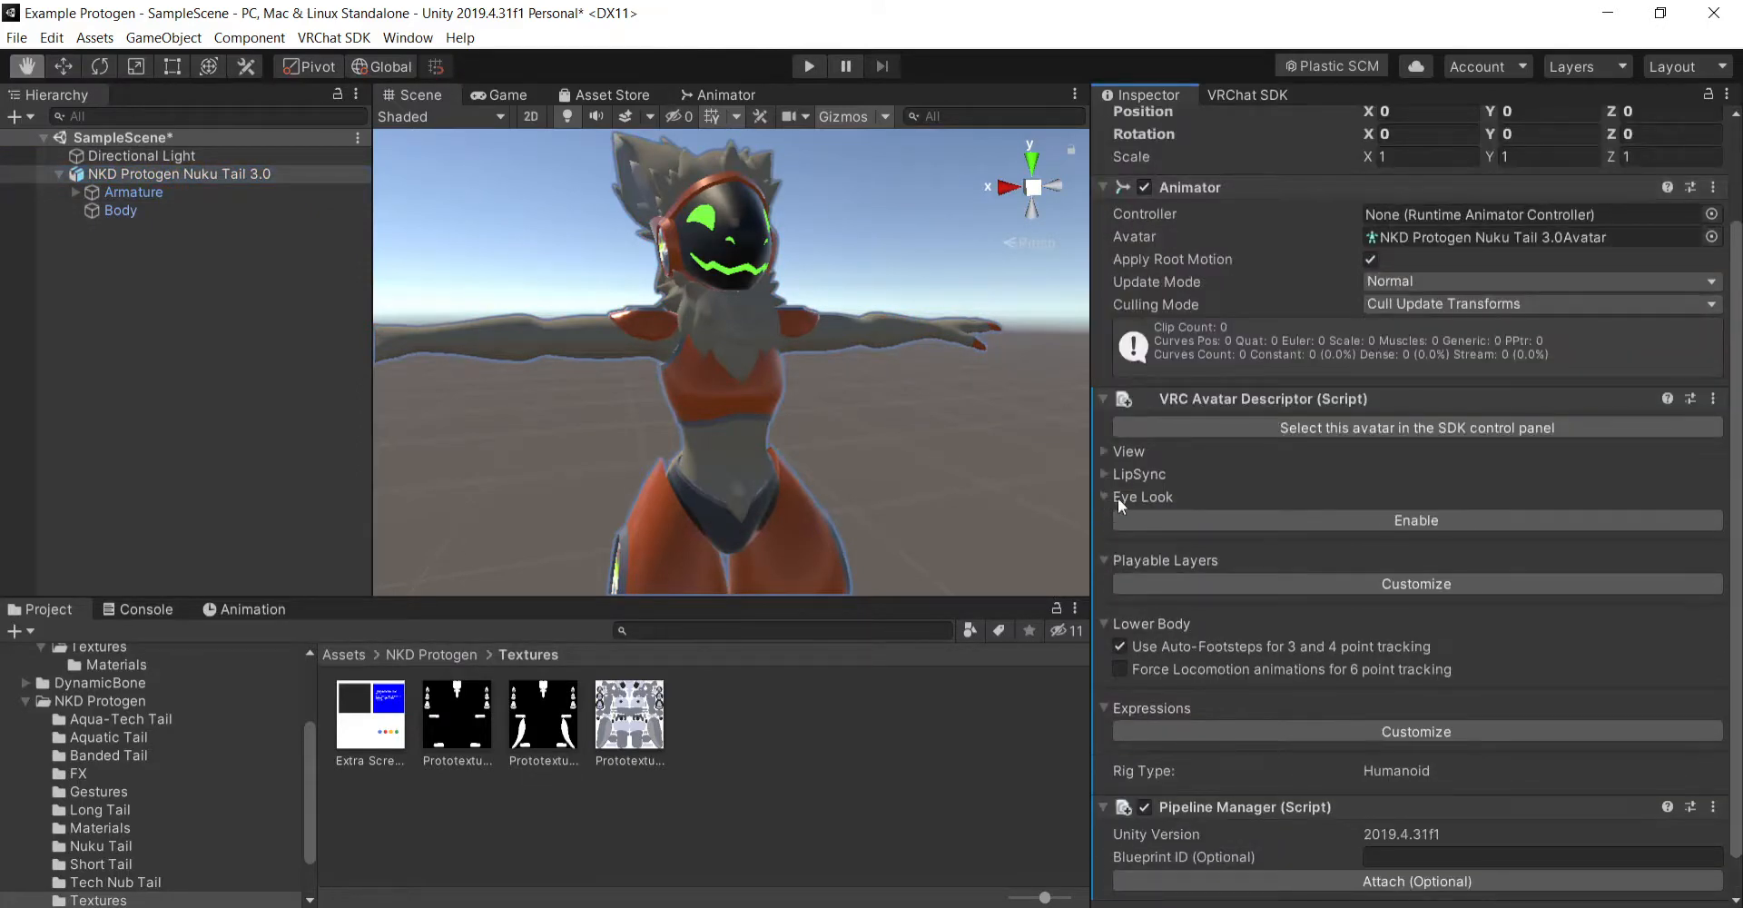
left_click(1320, 518)
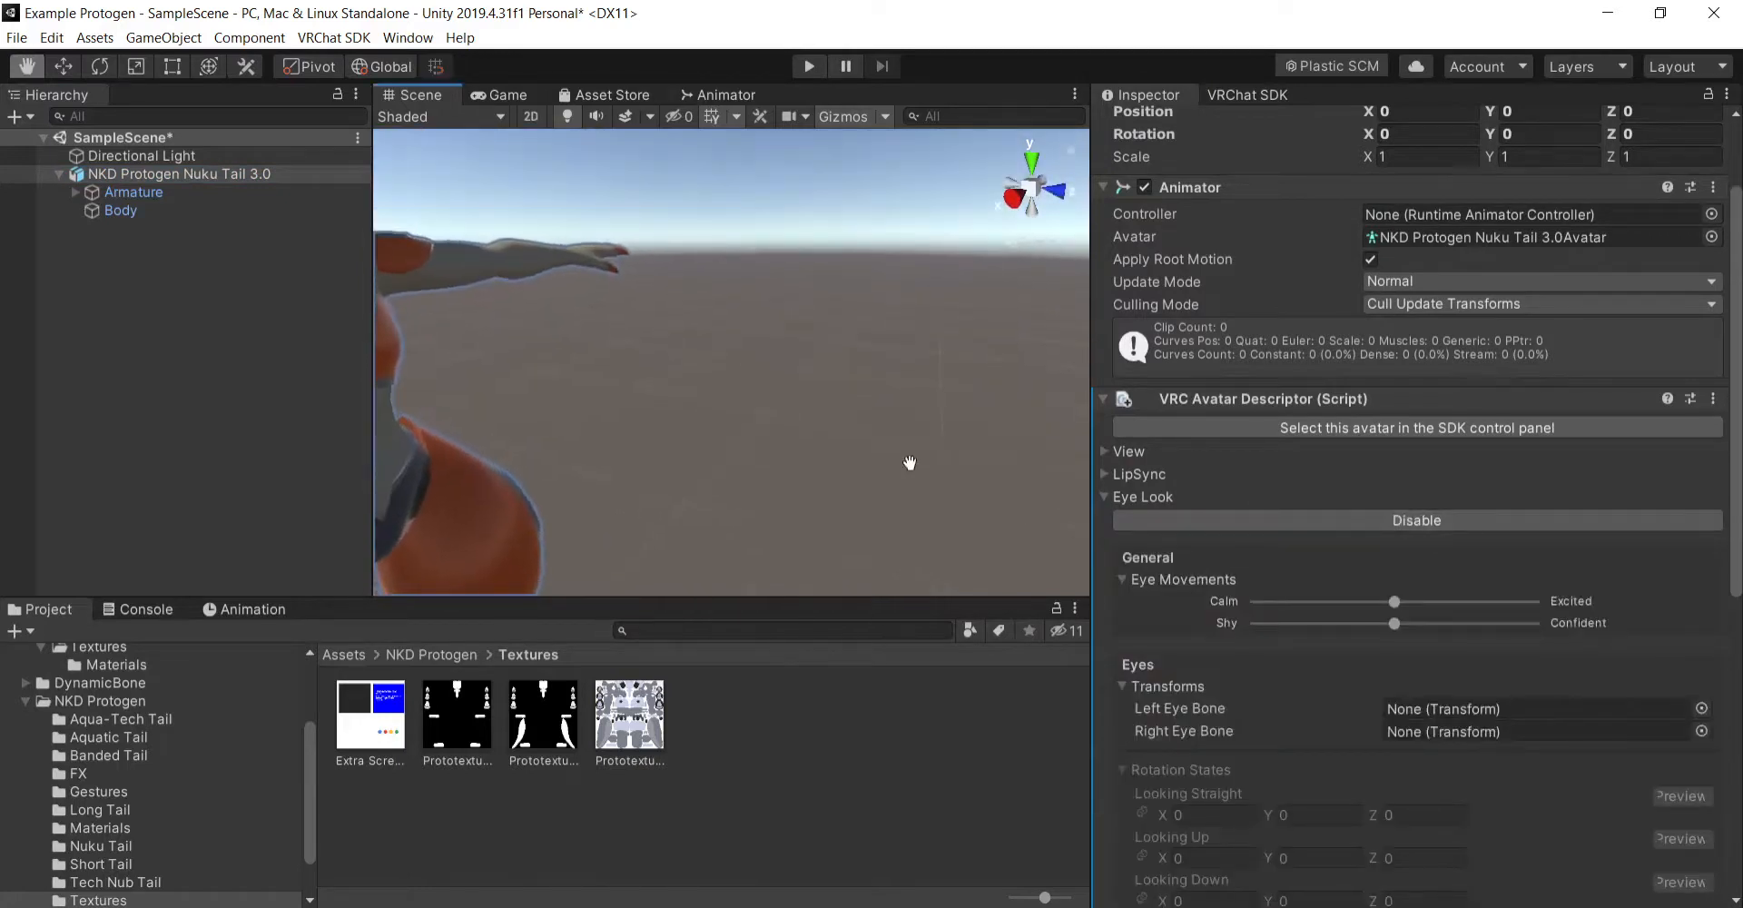
- Examine the avatar's visor and face in the scene from several angles
middle_click_drag(982, 490, 945, 478)
right_click_drag(981, 466, 821, 410)
middle_click_drag(821, 411, 776, 390)
right_click_drag(924, 396, 767, 501)
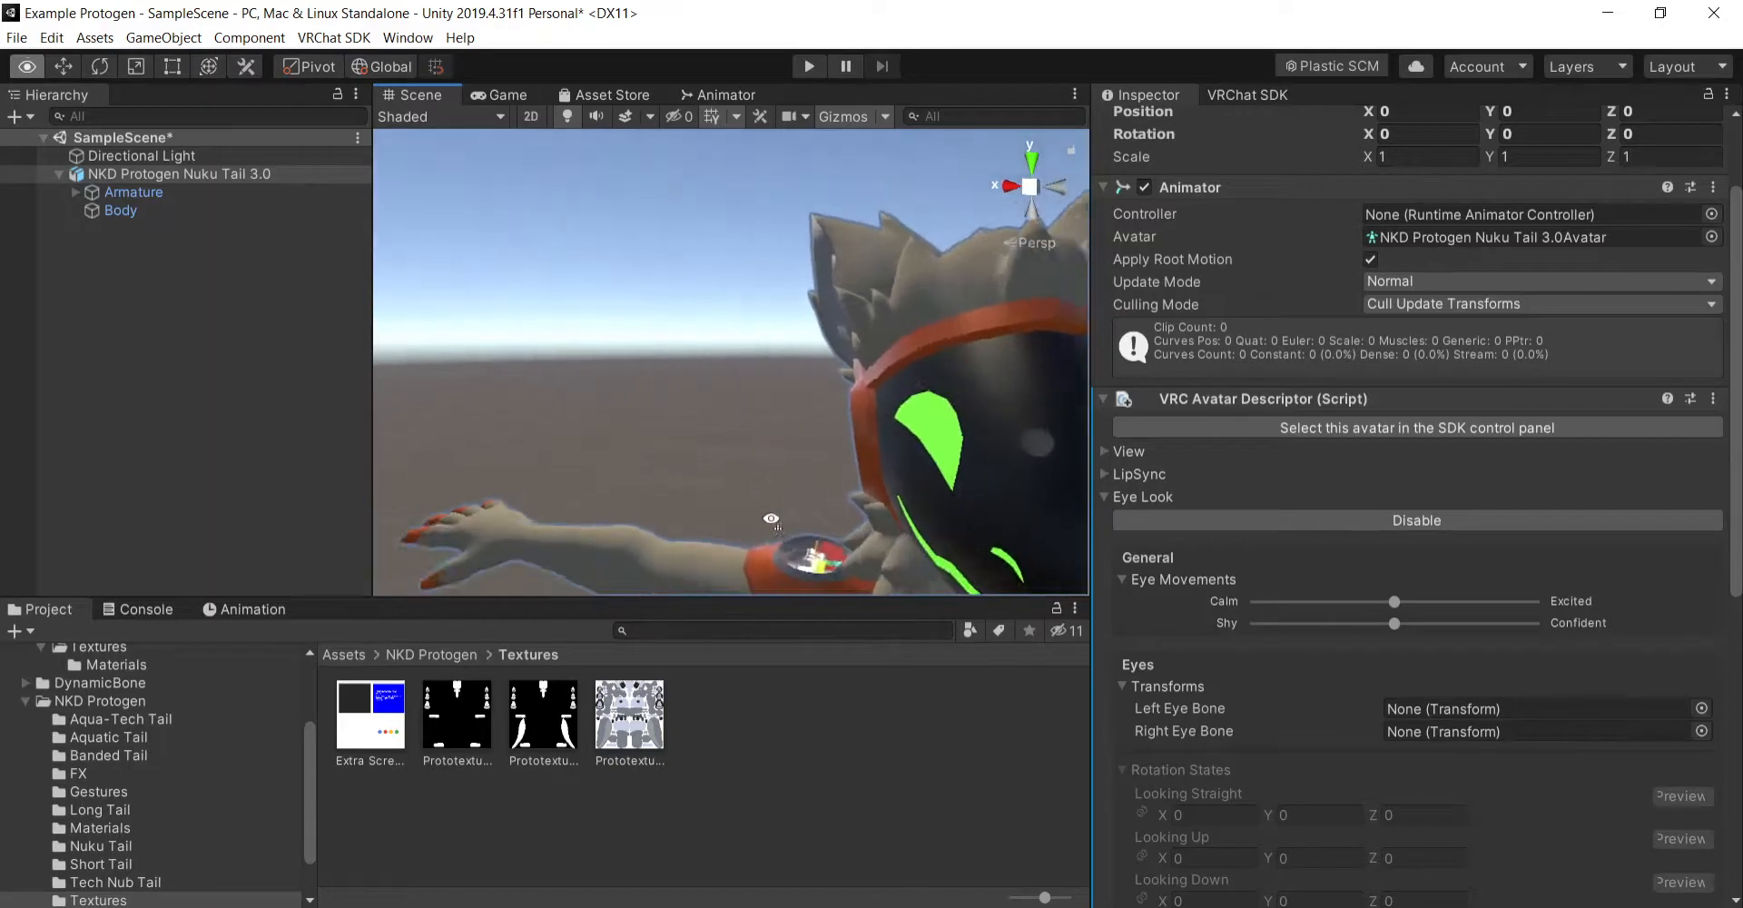
middle_click_drag(767, 501, 800, 513)
right_click_drag(800, 513, 1054, 512)
middle_click_drag(1033, 515, 994, 503)
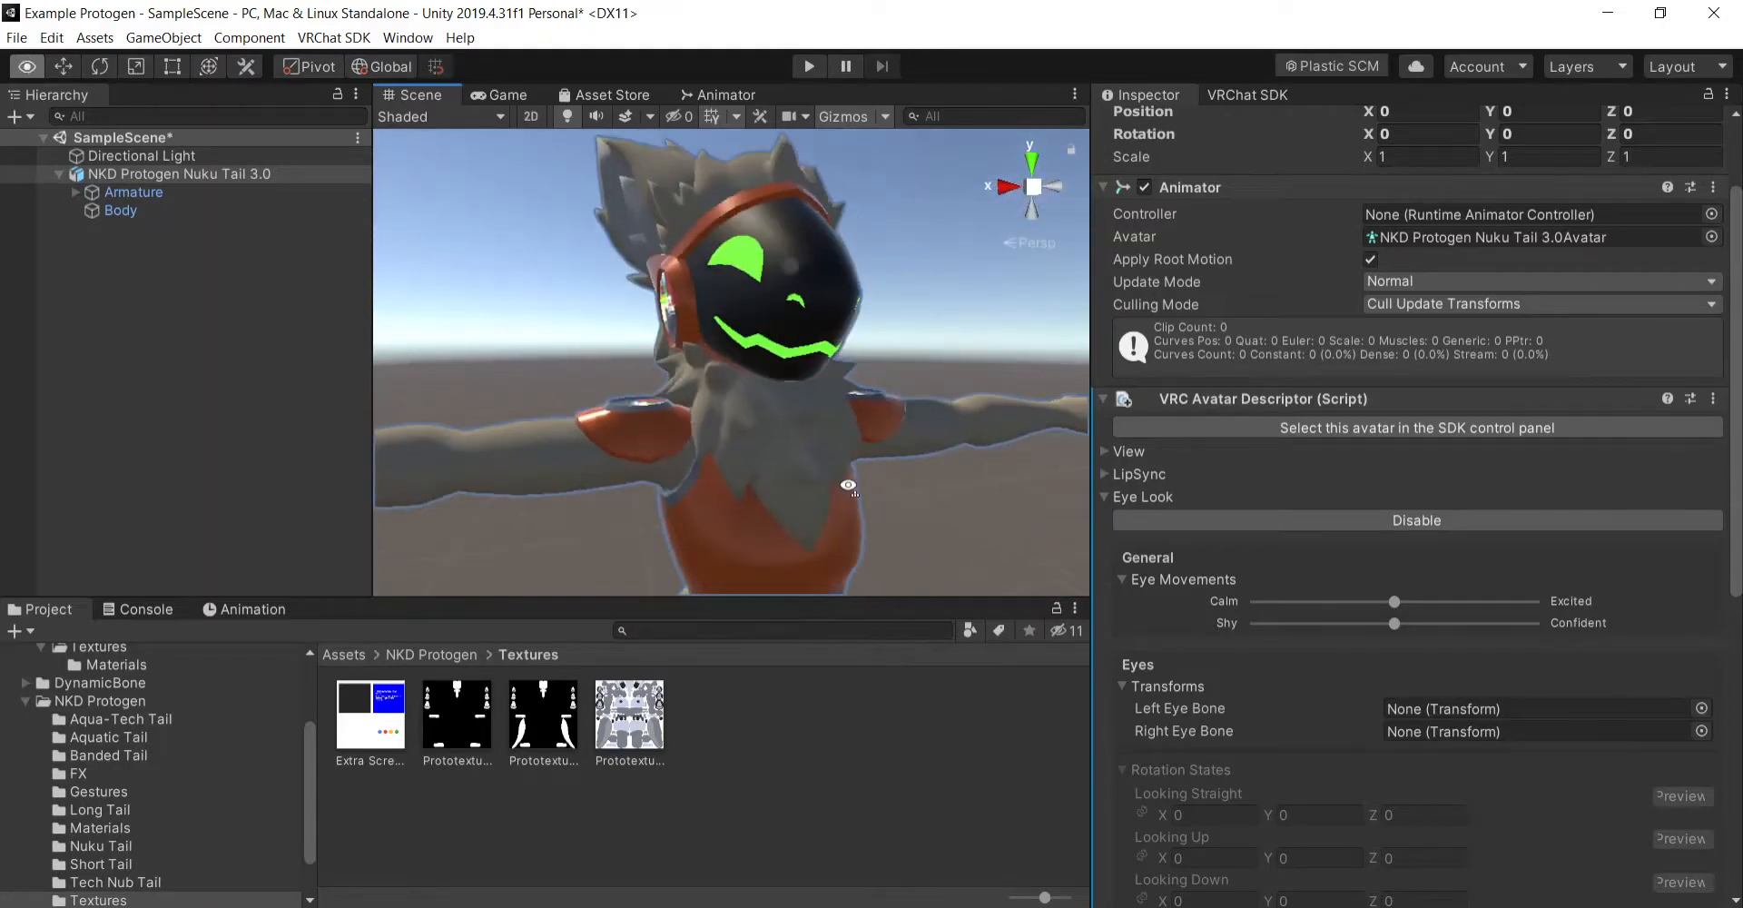
right_click_drag(849, 485, 907, 496)
middle_click_drag(907, 497, 885, 495)
right_click_drag(886, 495, 930, 480)
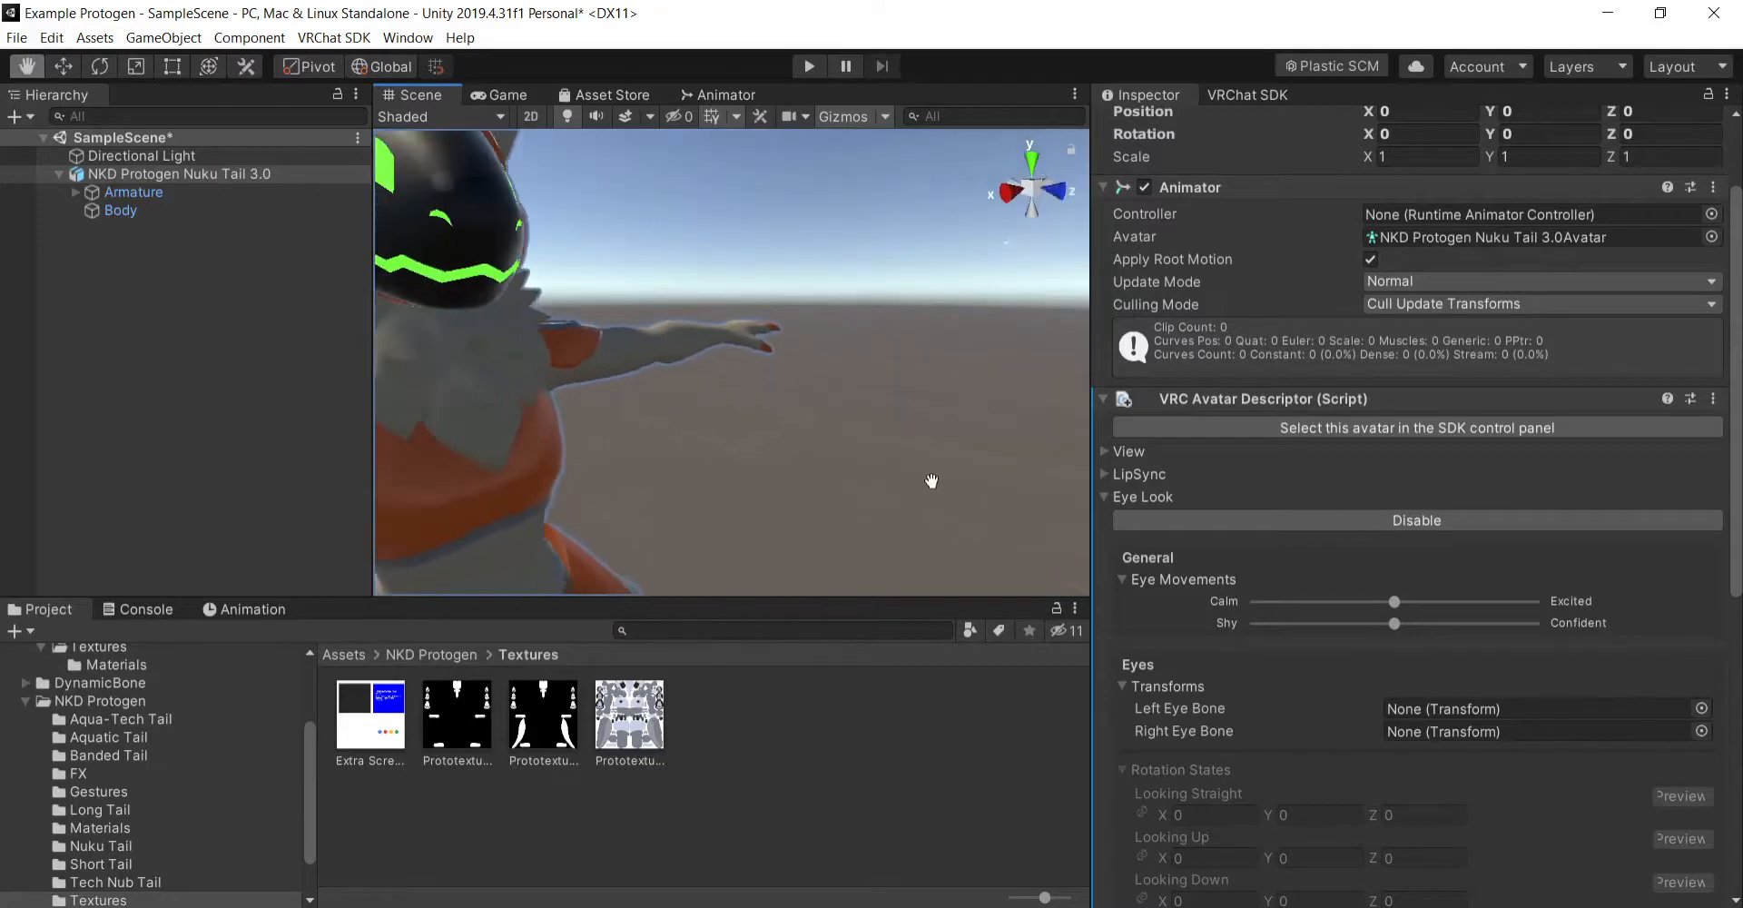
middle_click_drag(930, 480, 936, 485)
right_click_drag(936, 485, 775, 468)
middle_click_drag(775, 467, 773, 466)
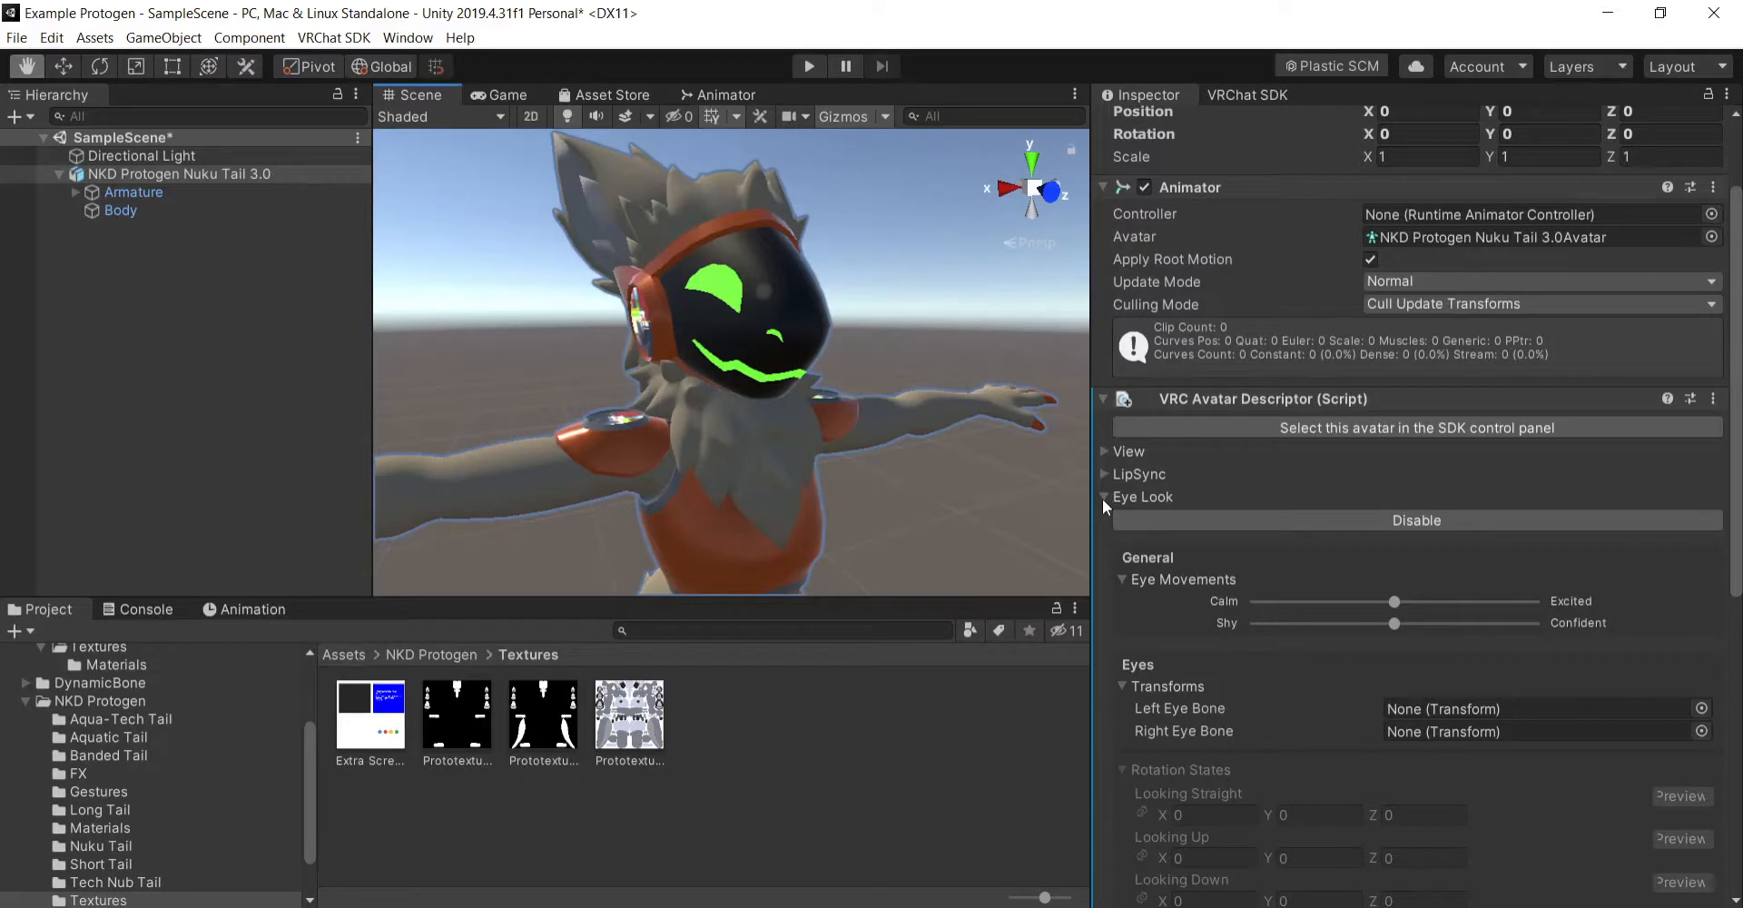
- Expand the armature down to the Head bone and inspect the LeftEye and RightEye bones
left_click(75, 191)
left_click(91, 210)
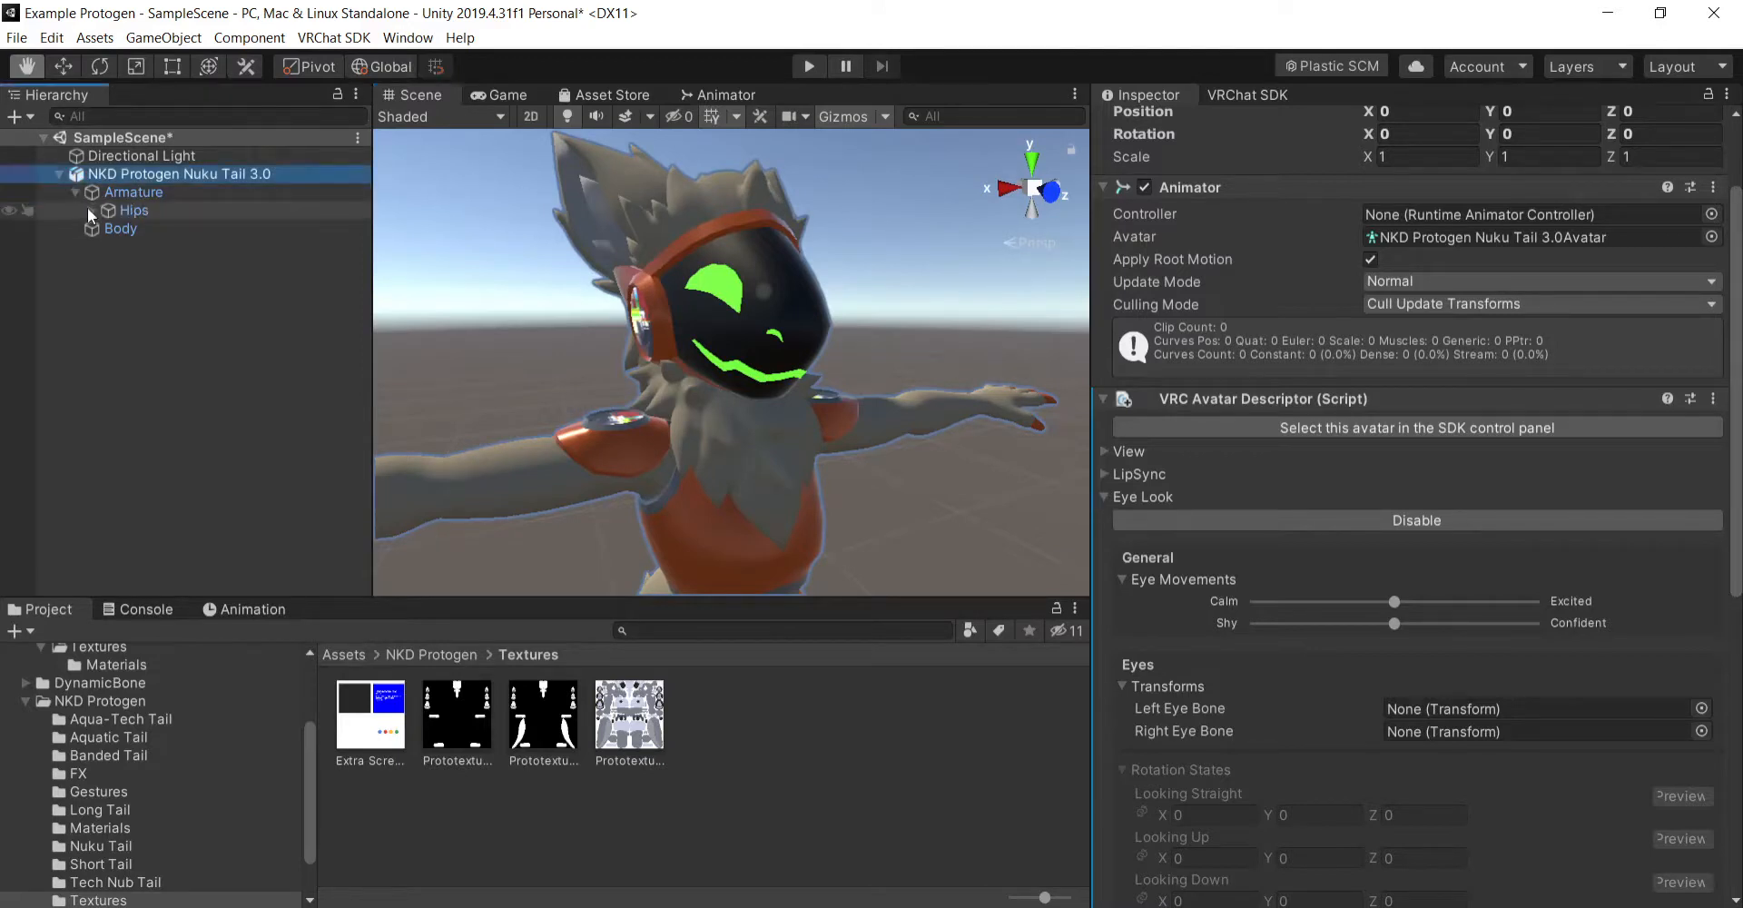
left_click(108, 265)
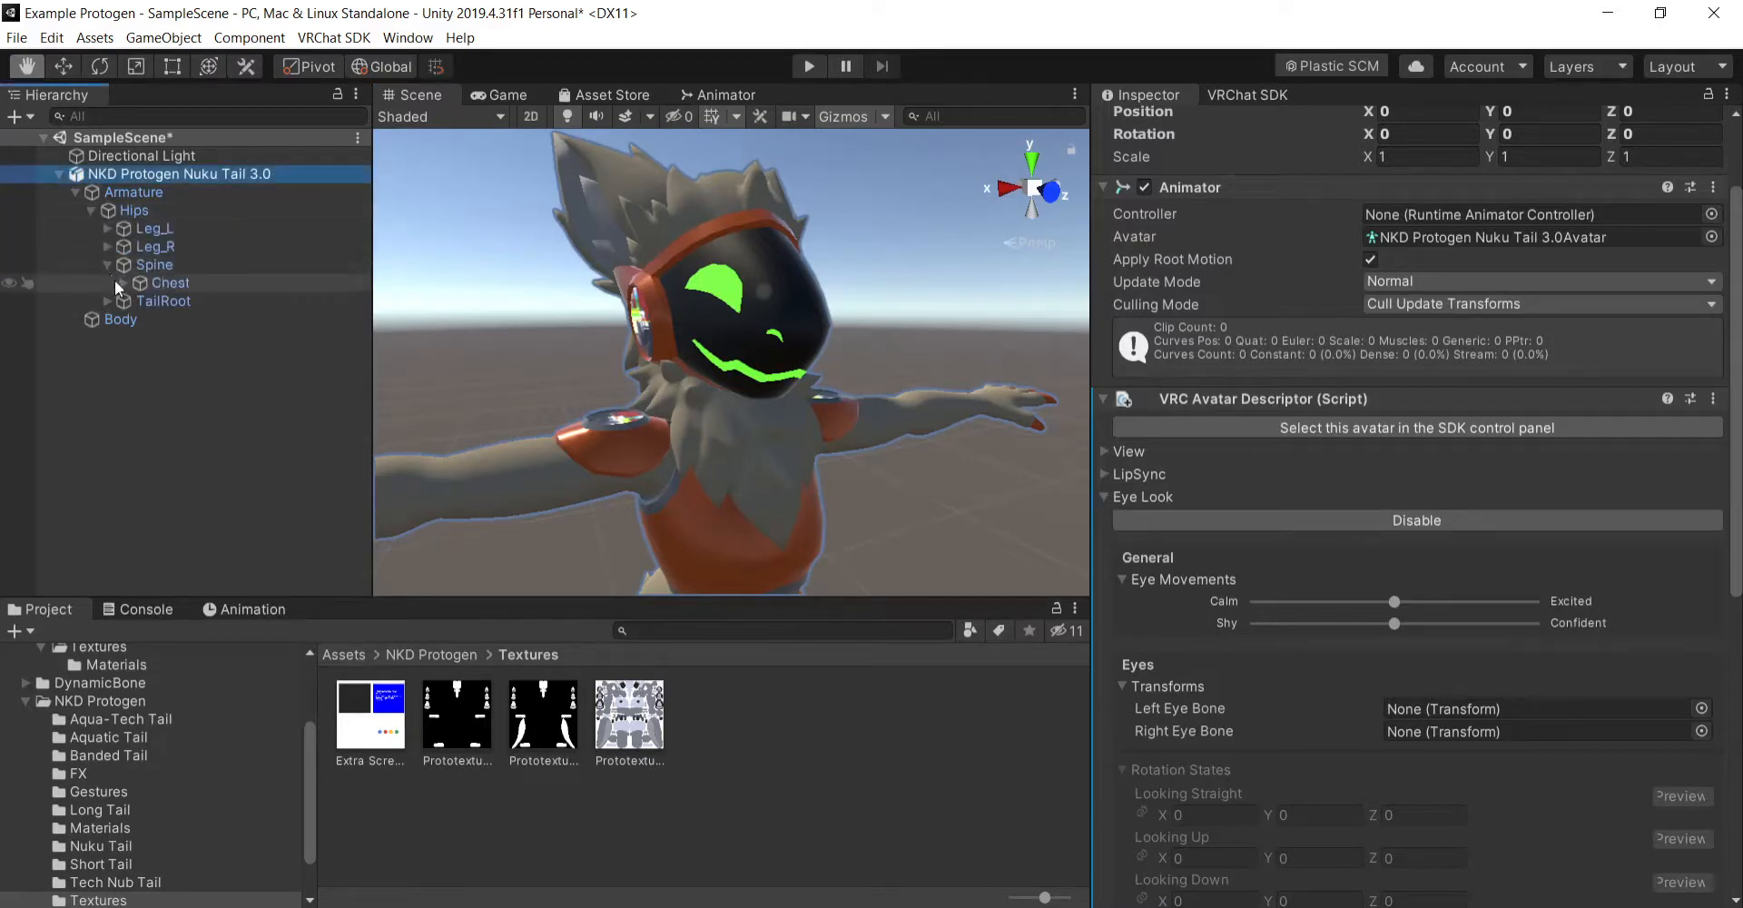
left_click(124, 282)
left_click(138, 336)
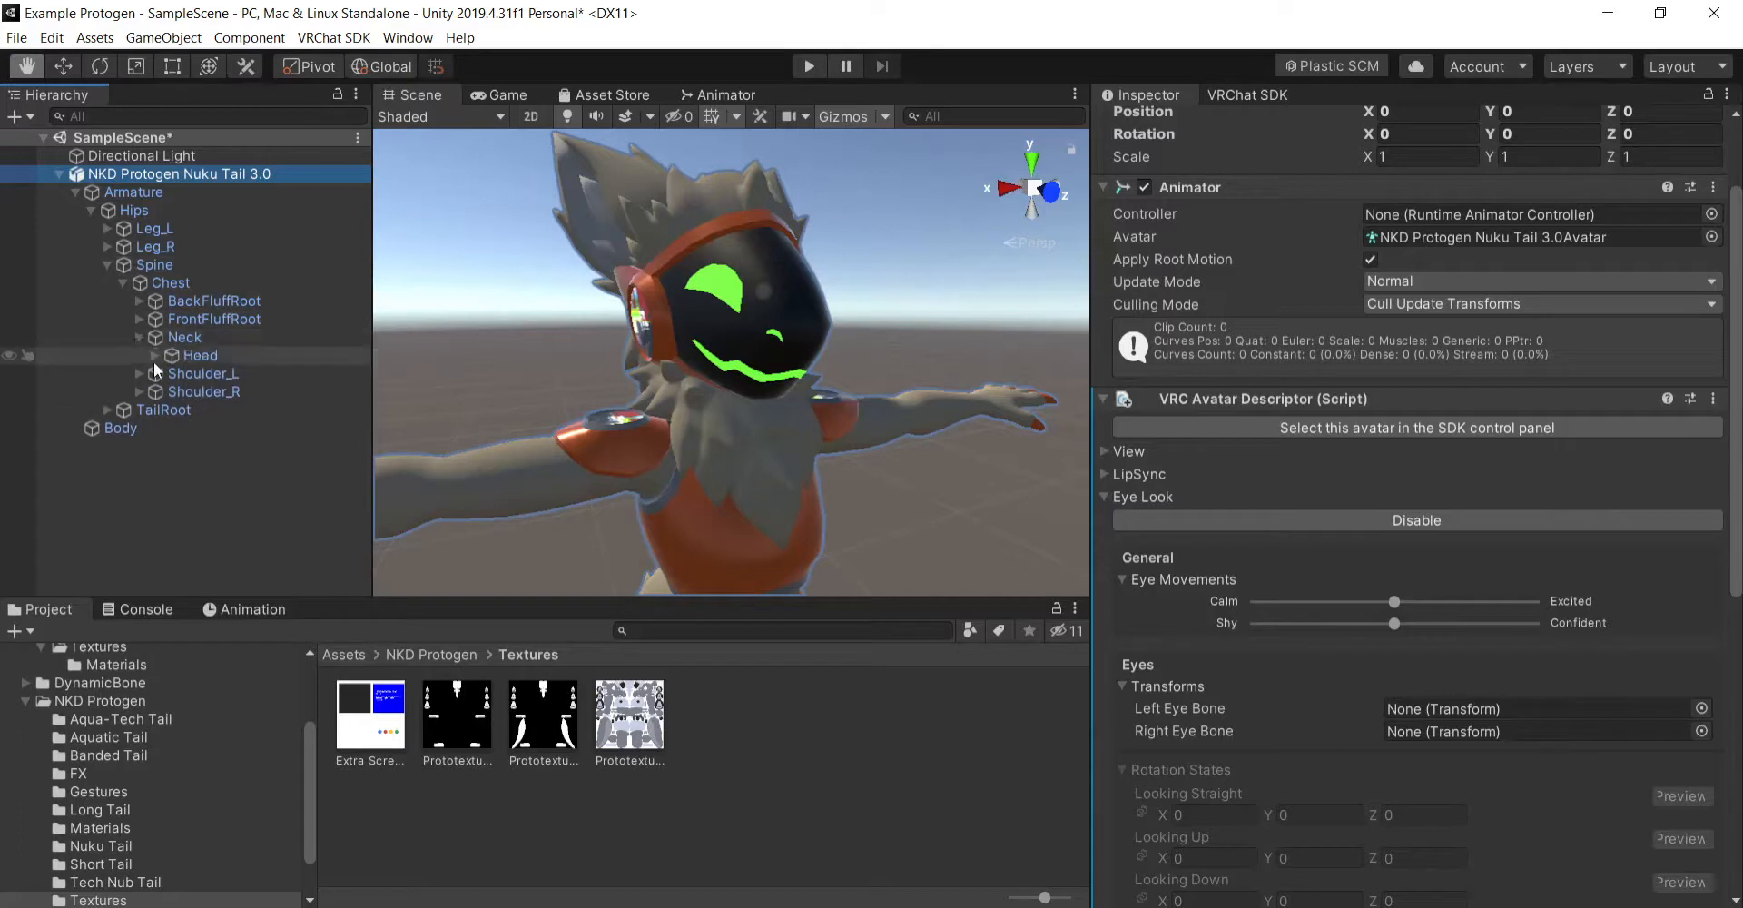
left_click(154, 357)
left_click(242, 412)
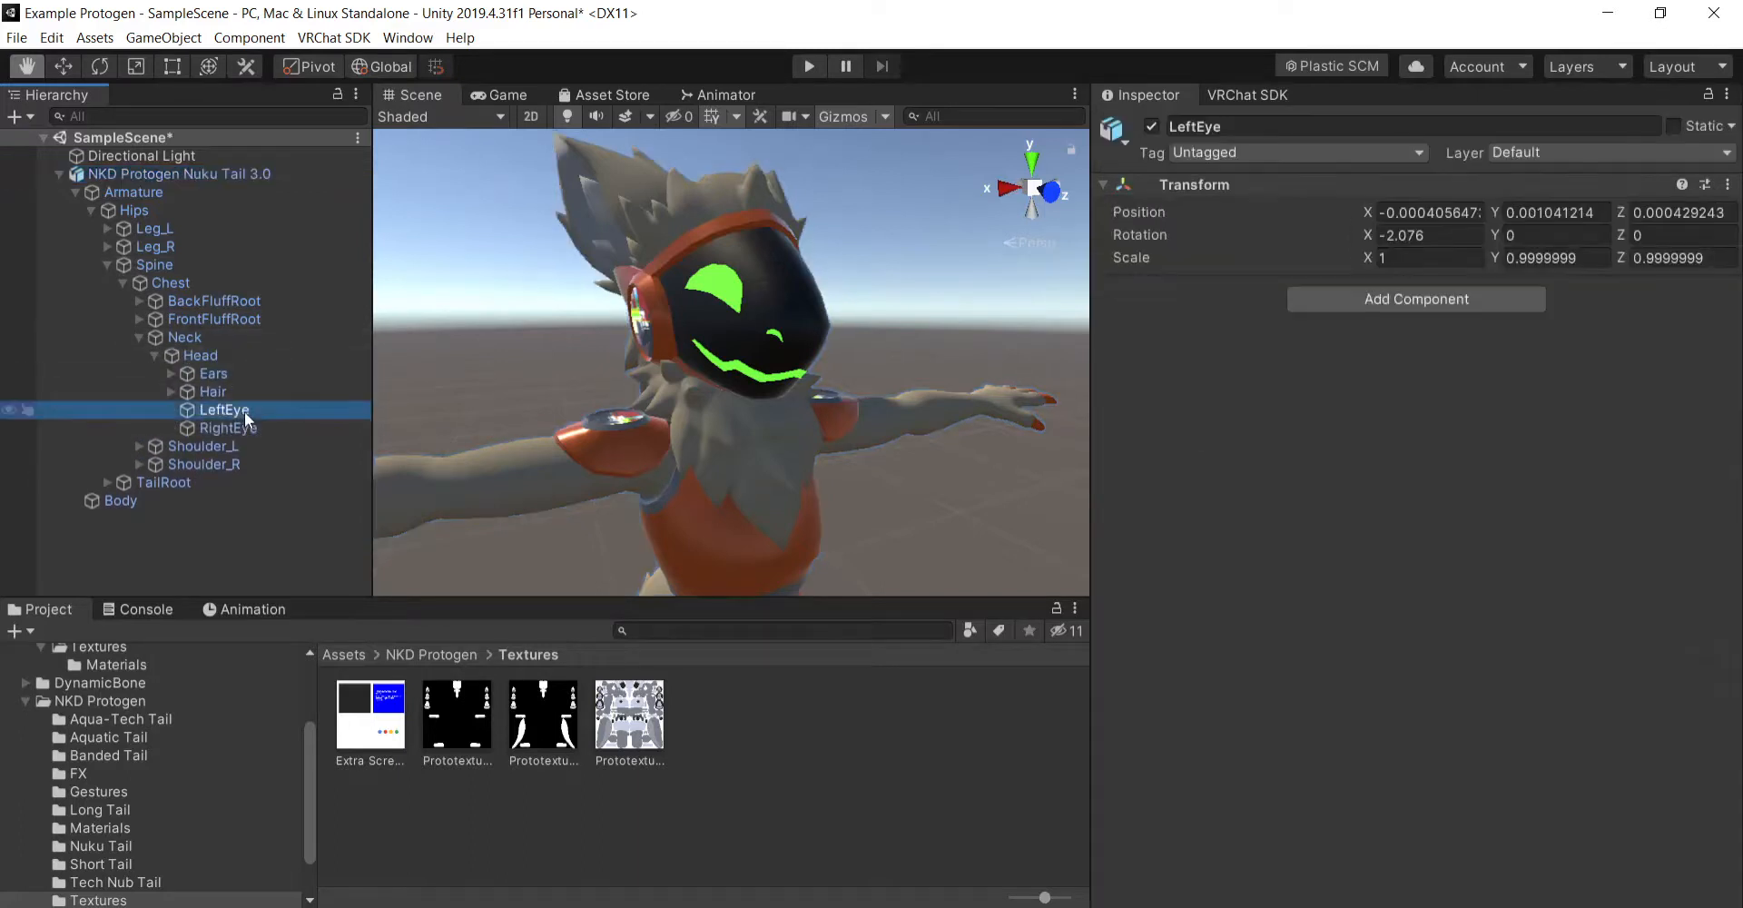
left_click(274, 429)
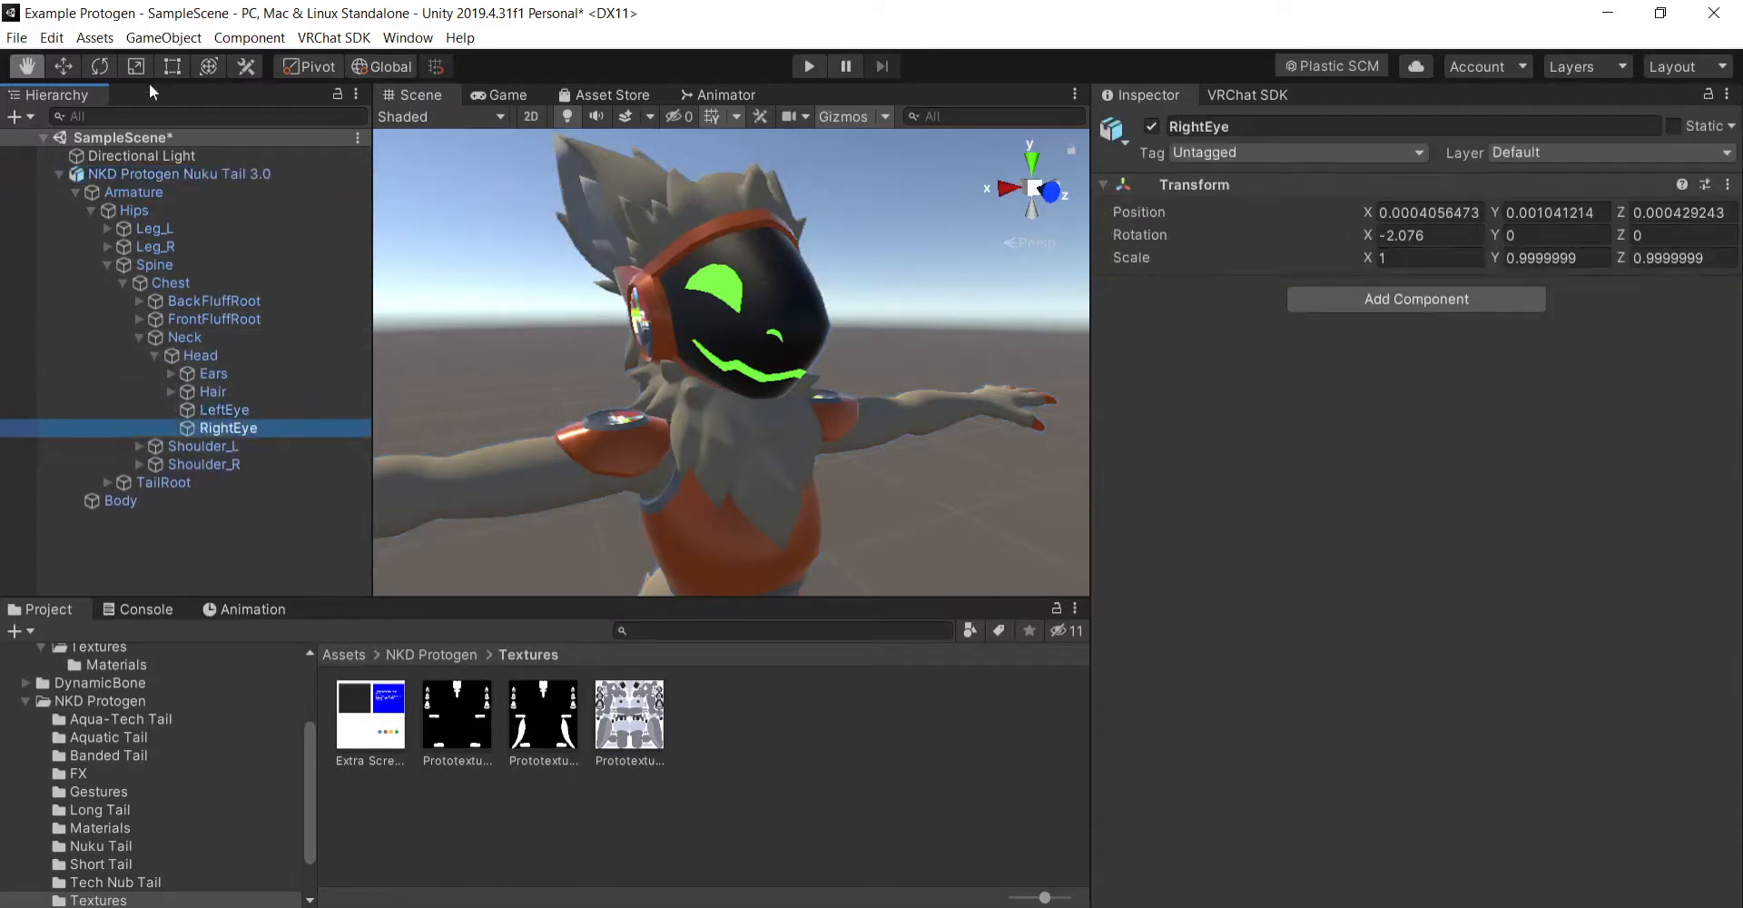
- Try rotating the RightEye bone about 15 degrees around its Y axis, and undo the rotation
left_click(101, 67)
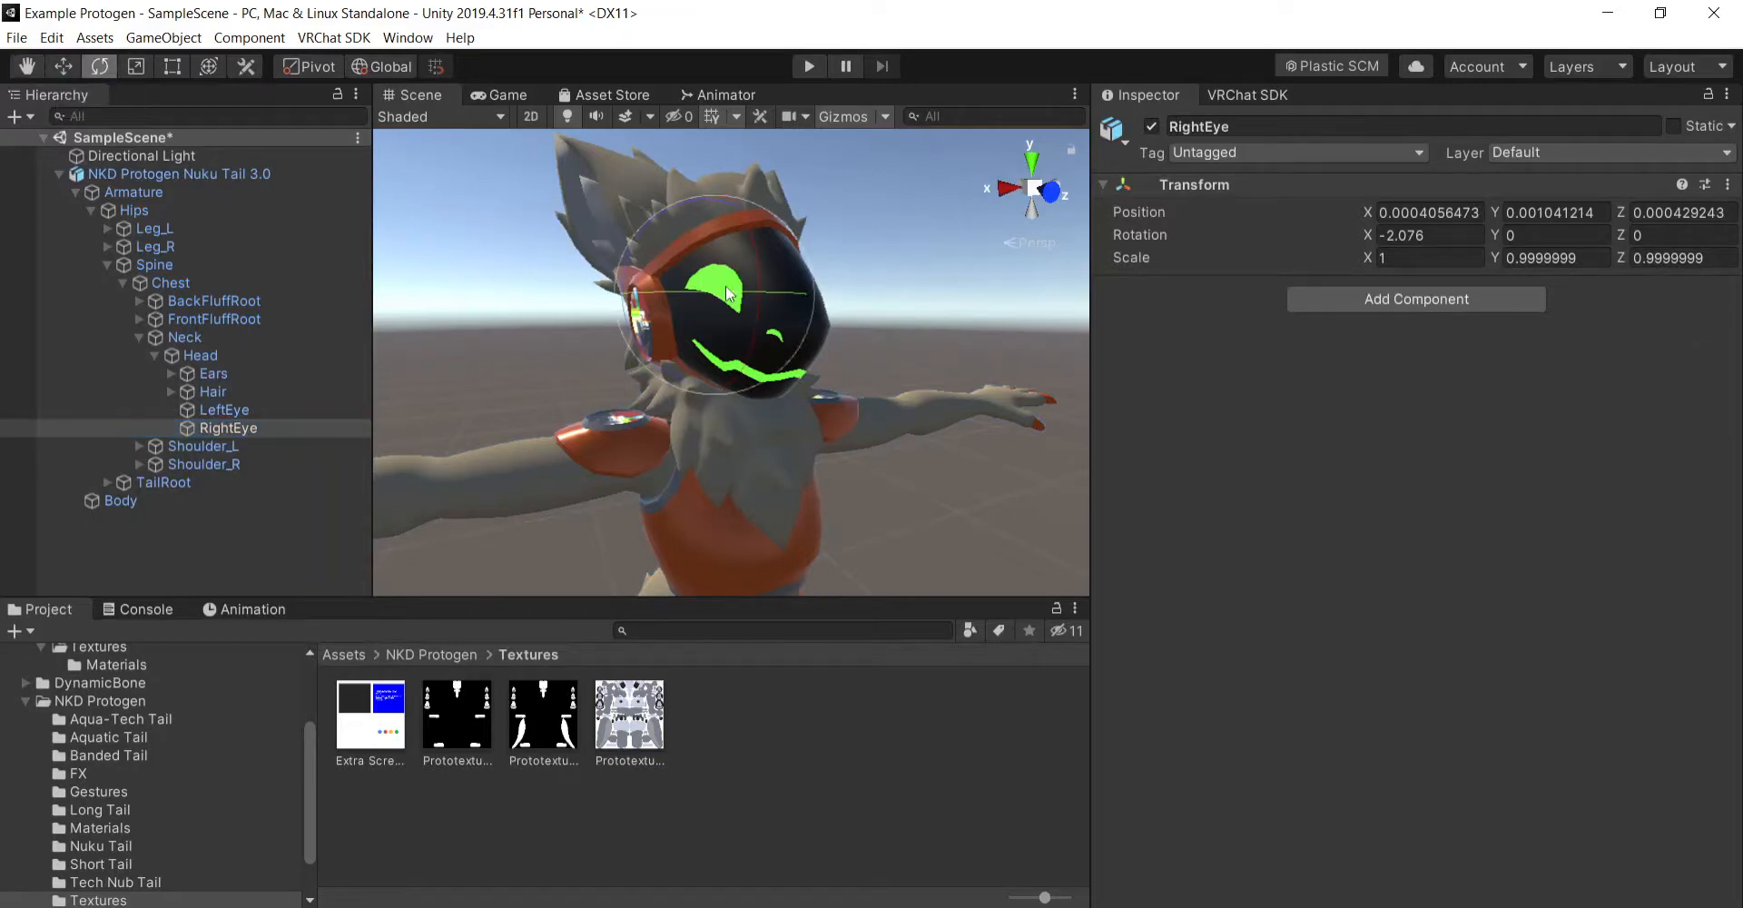
mouse_move(718, 293)
left_mouse_down()
mouse_move(503, 250)
mouse_move(699, 308)
left_mouse_up()
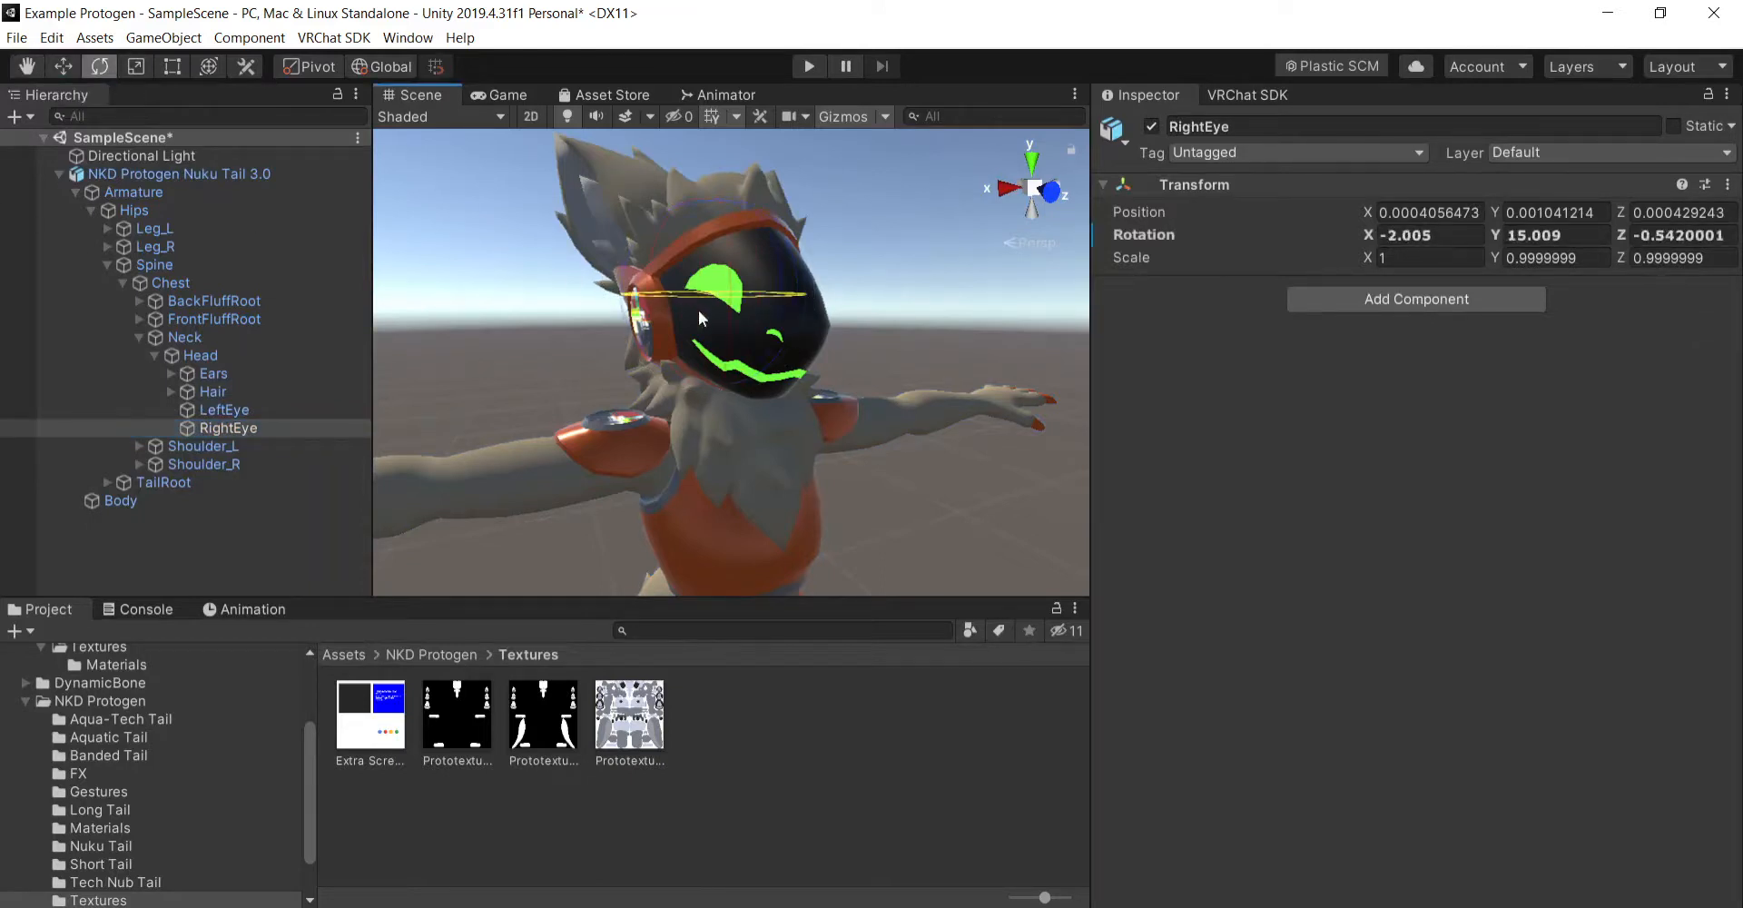
key("ctrl+z")
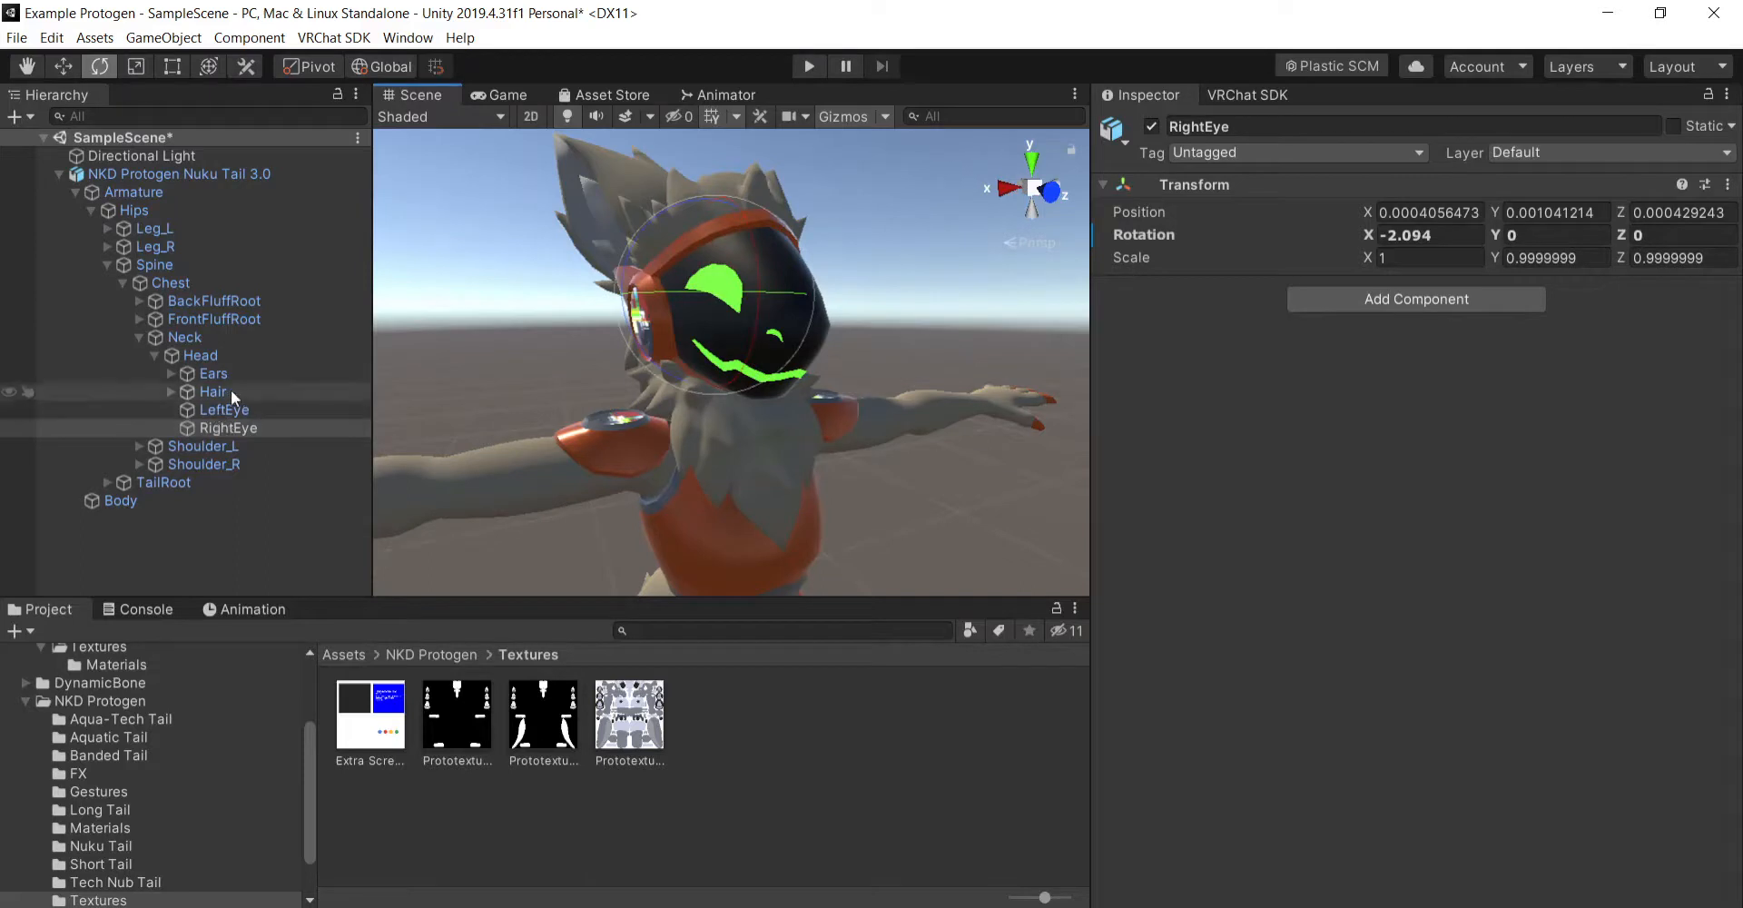
- Inspect the LeftEye bone, and collapse the Head and Neck branches of the armature
left_click(261, 411)
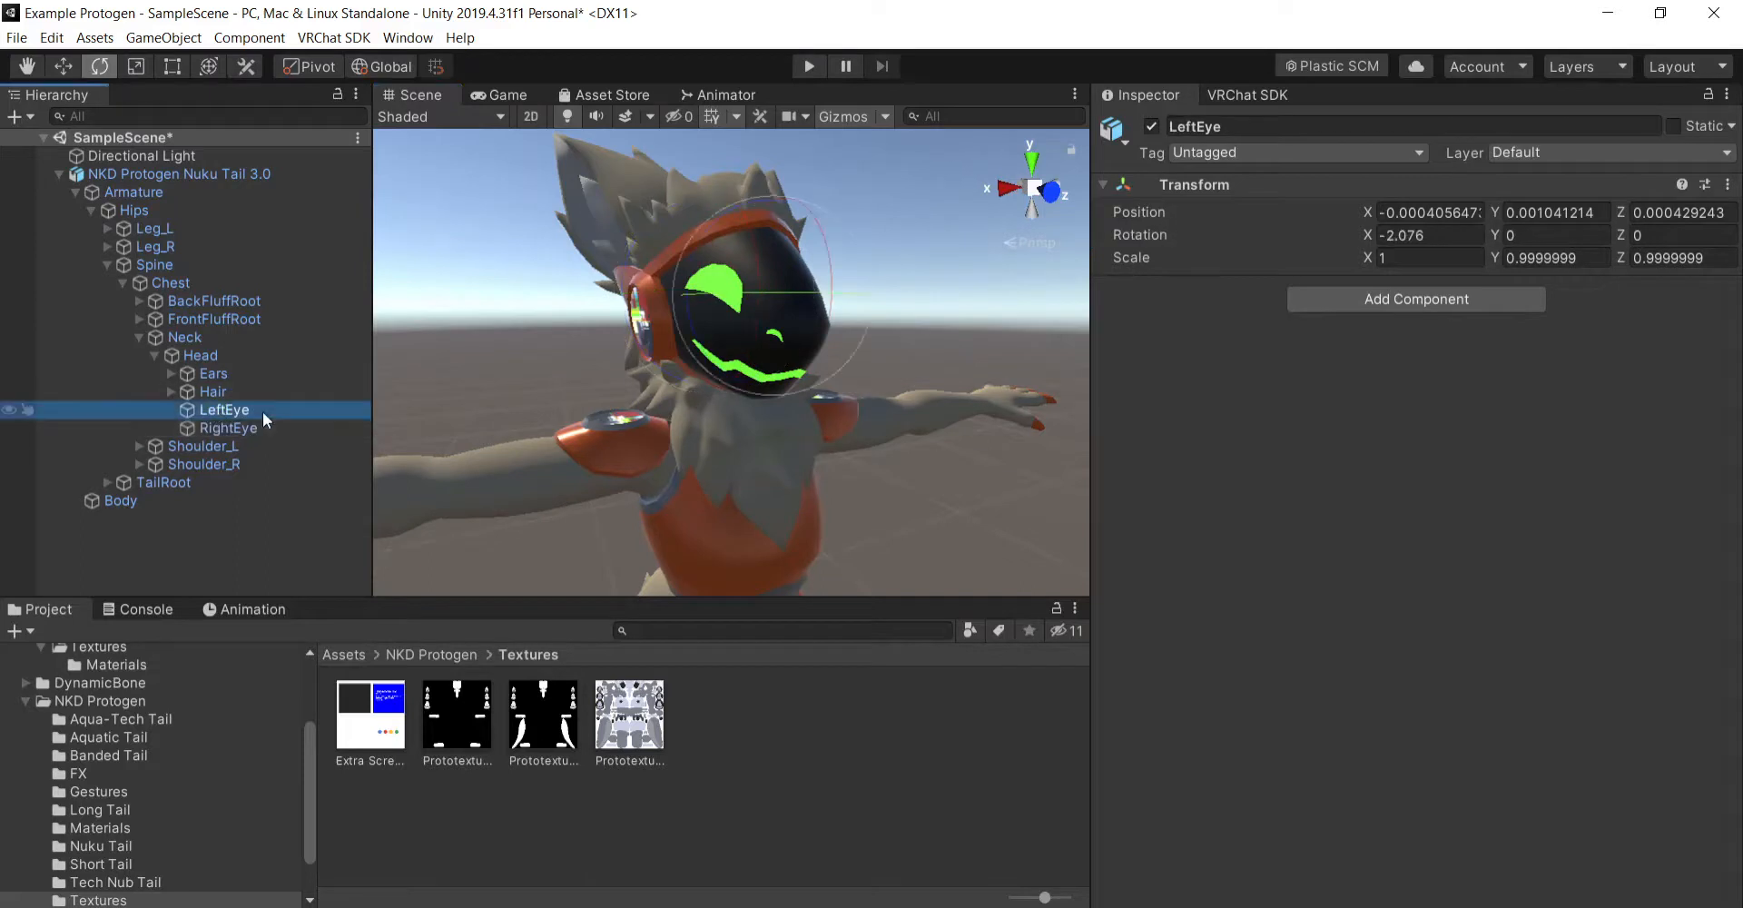
left_click(157, 355)
left_click(139, 337)
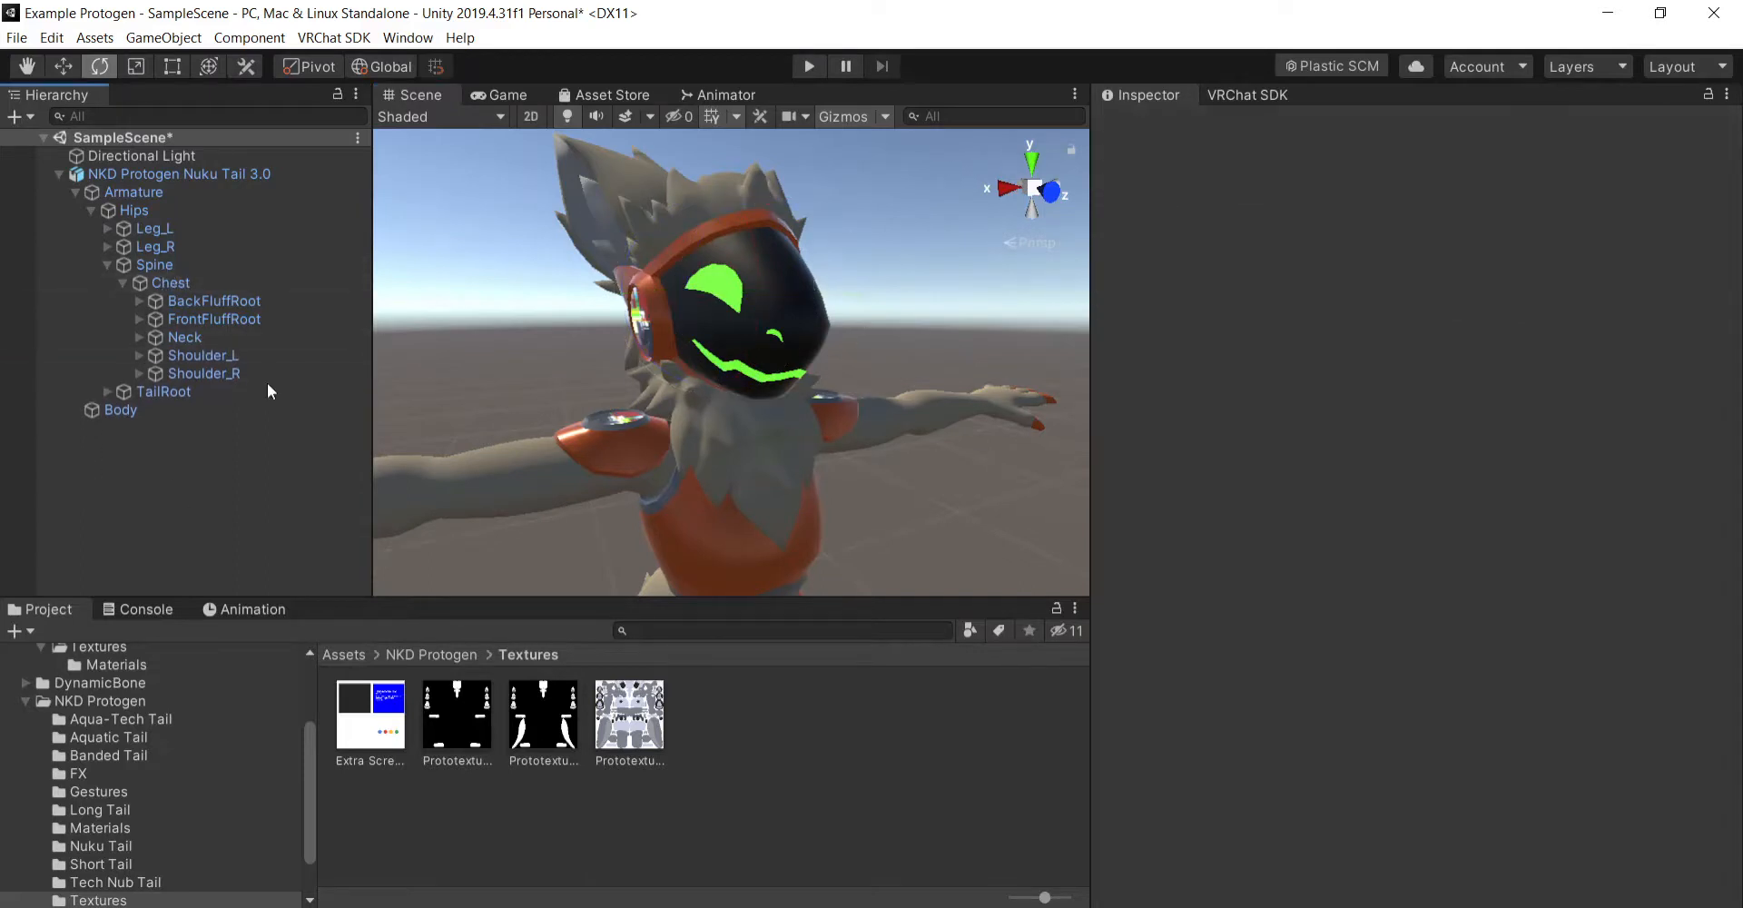
- Customize the NKD Protogen Nuku Tail 3.0 avatar descriptor's playable layers, assigning the _ProtoFX controller to the FX layer
left_click(236, 175)
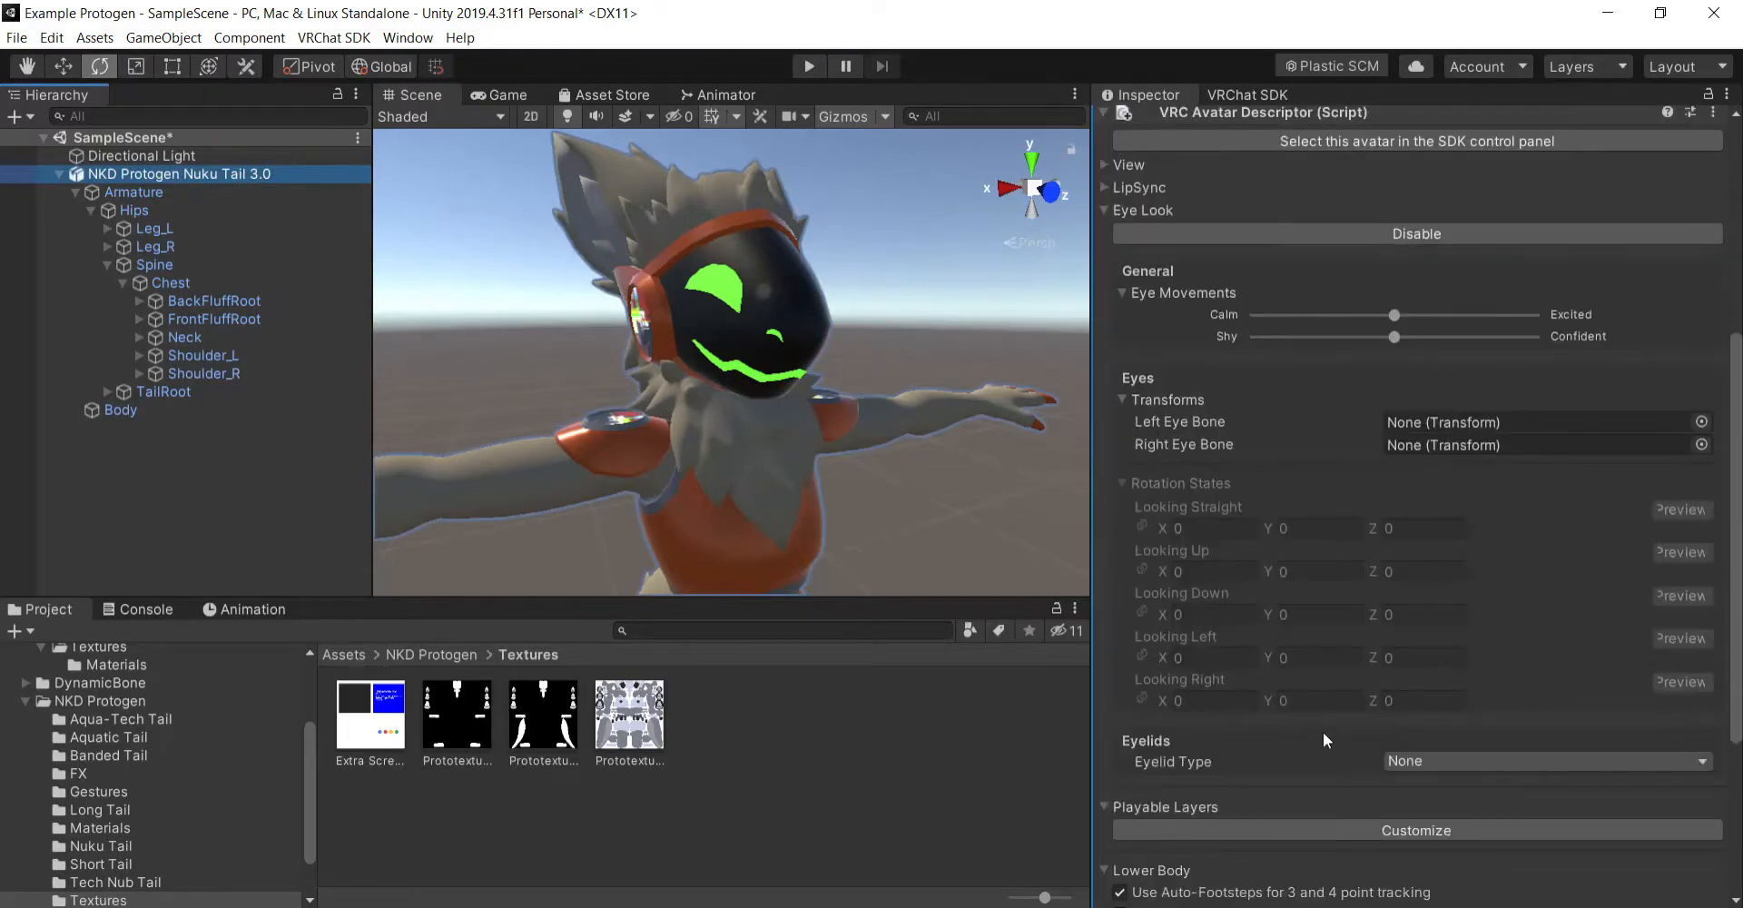
scroll(1206, 603, "up", 4)
left_click(1108, 414)
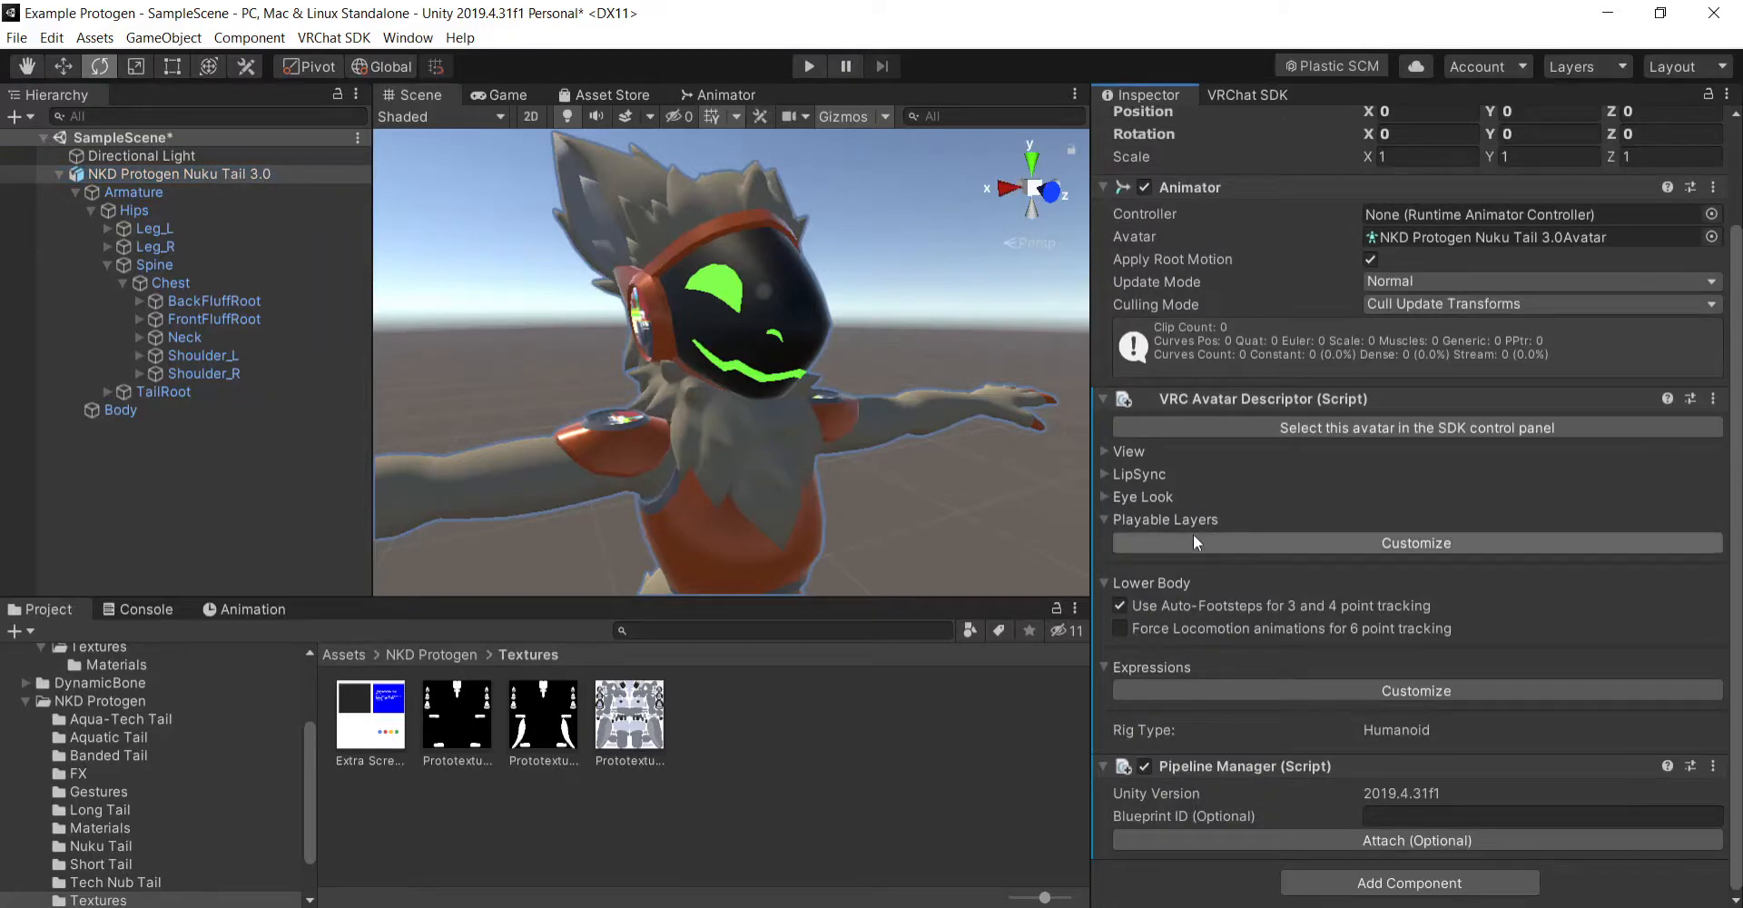
left_click(1258, 545)
scroll(1328, 472, "down", 5)
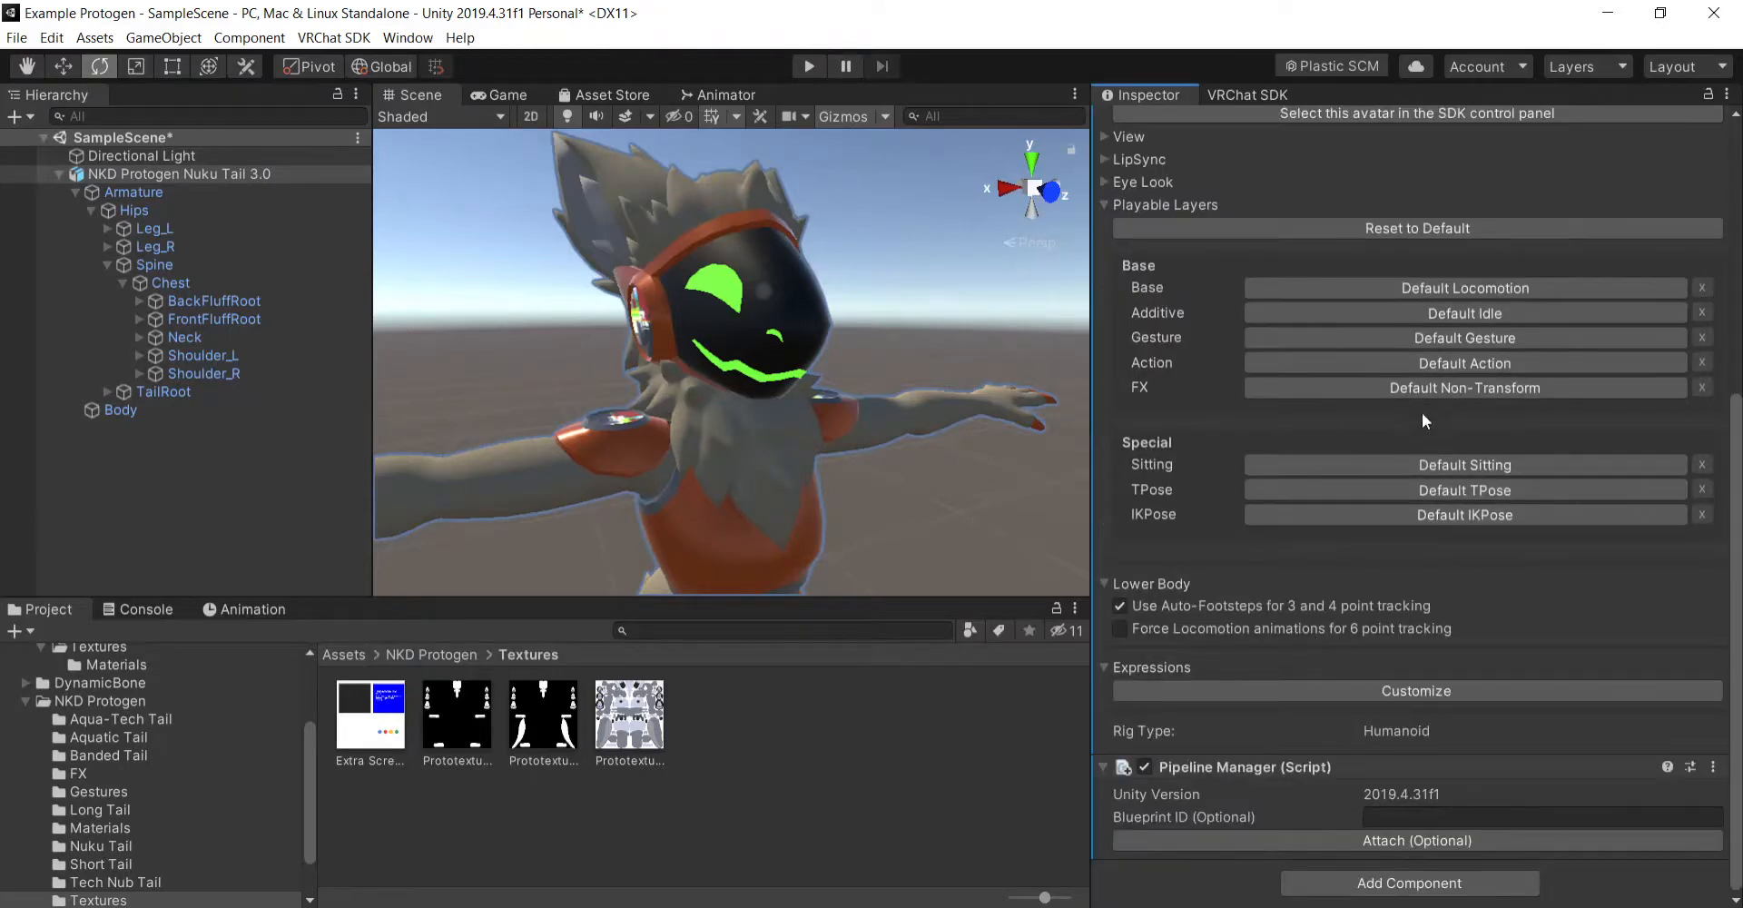
left_click(1457, 388)
left_click(1677, 389)
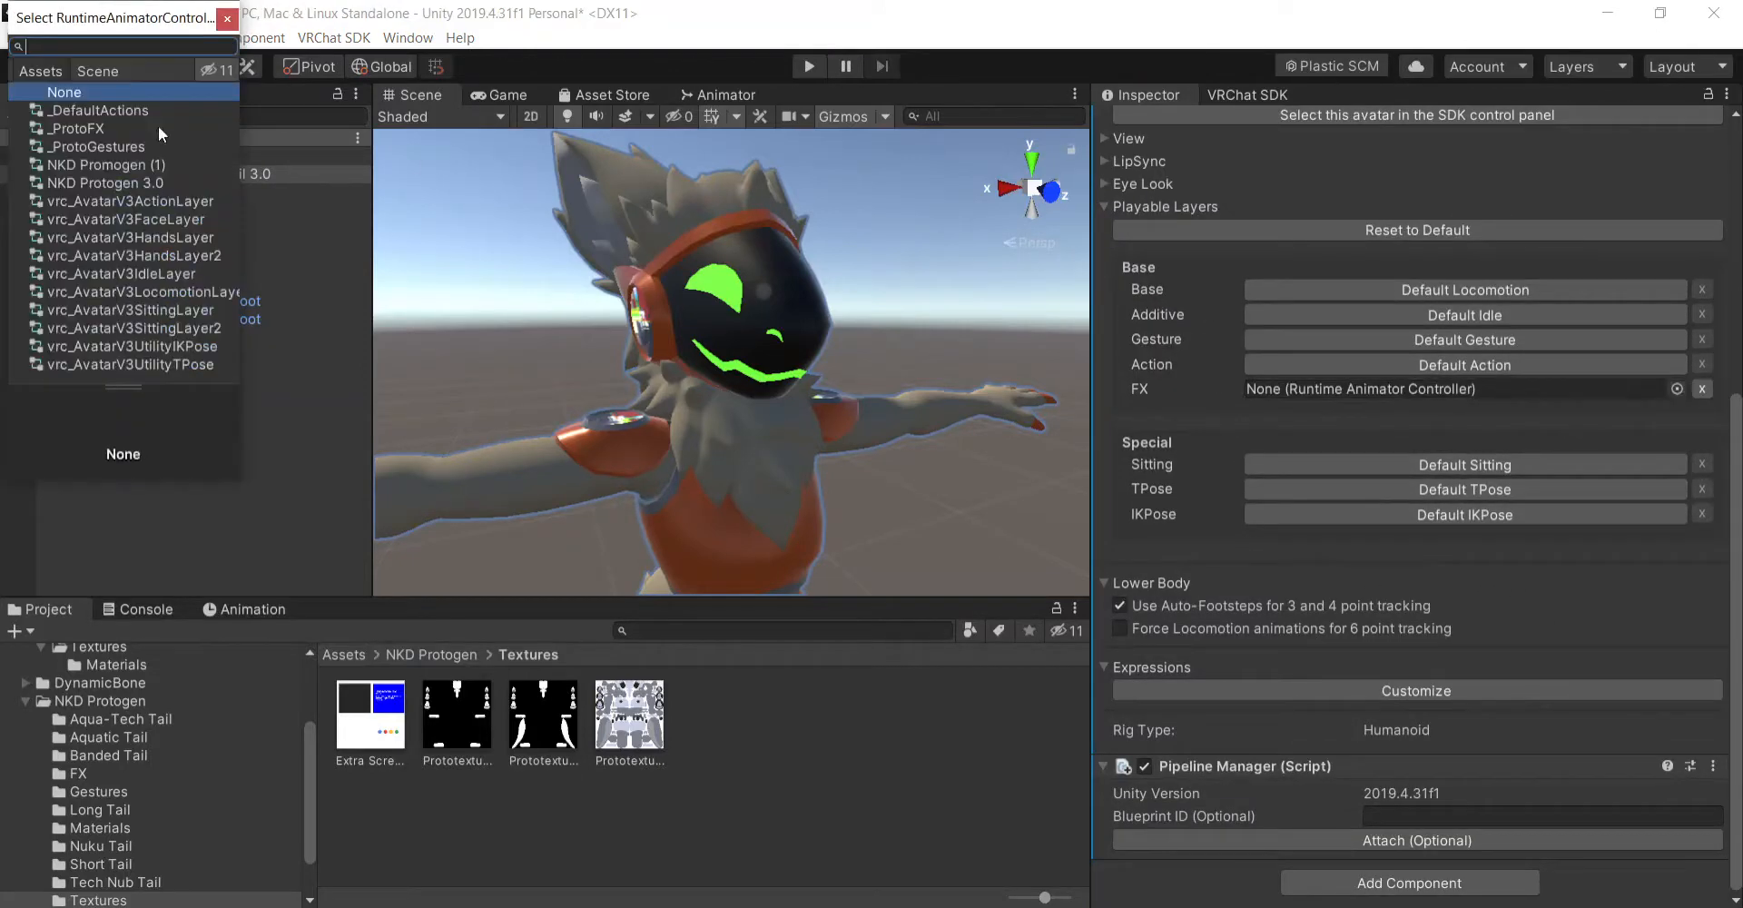
double_click(89, 123)
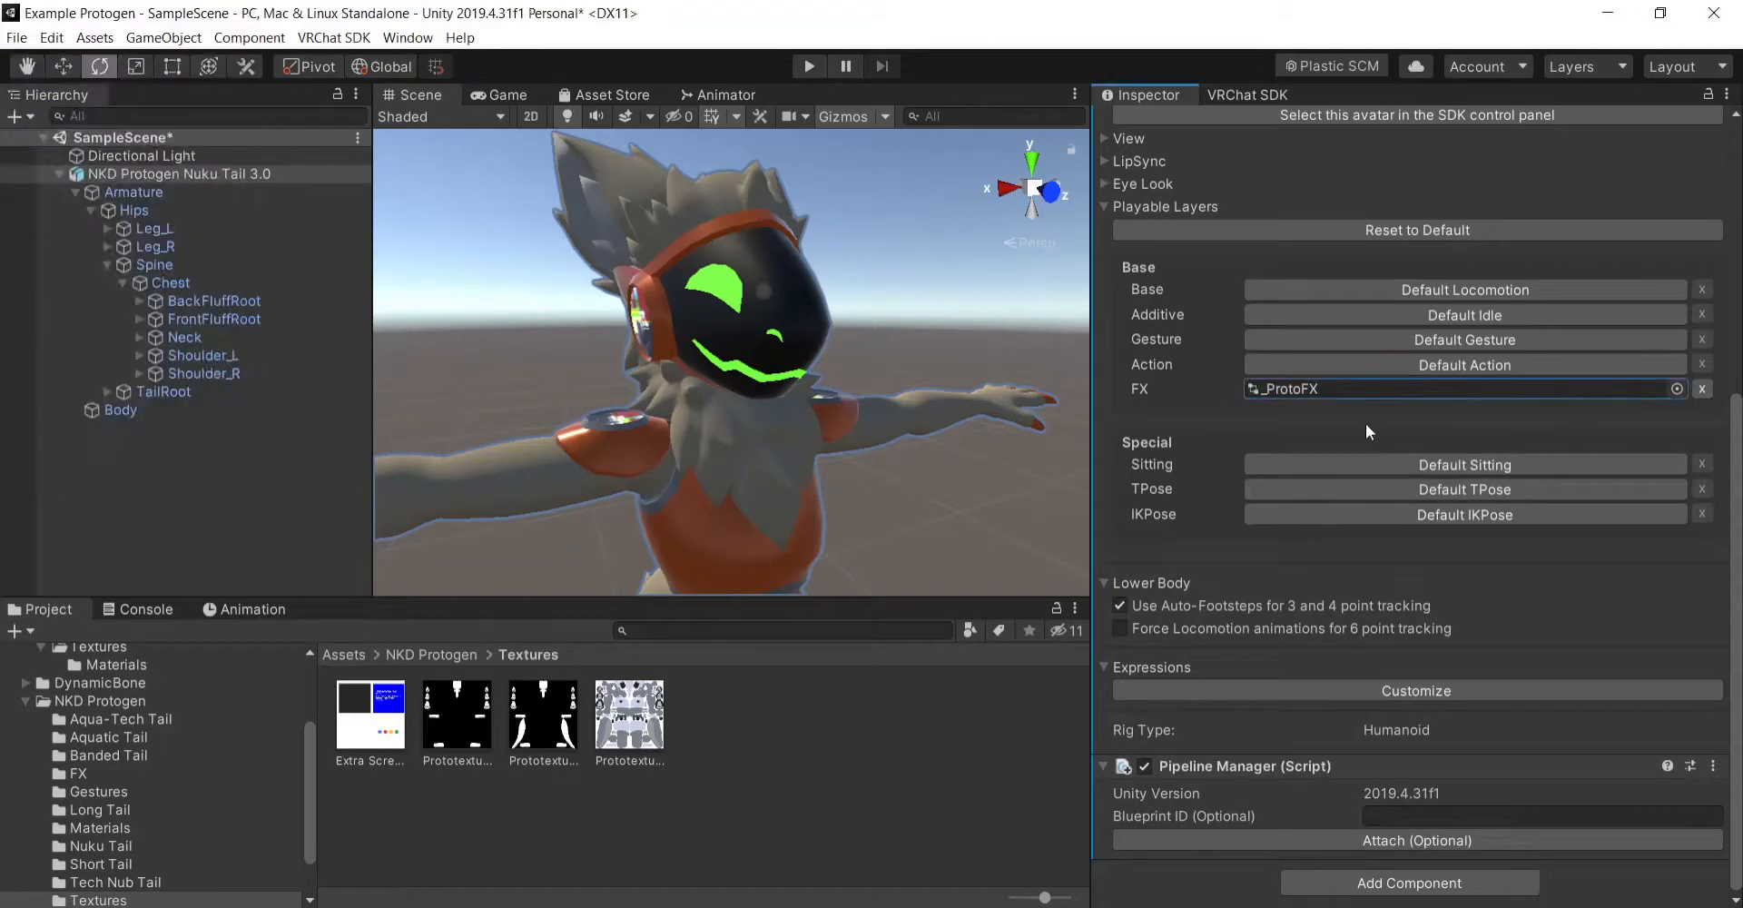
- Check the VRChat SDK builder, and set the avatar's Animator controller to _ProtoFX
left_click(1244, 91)
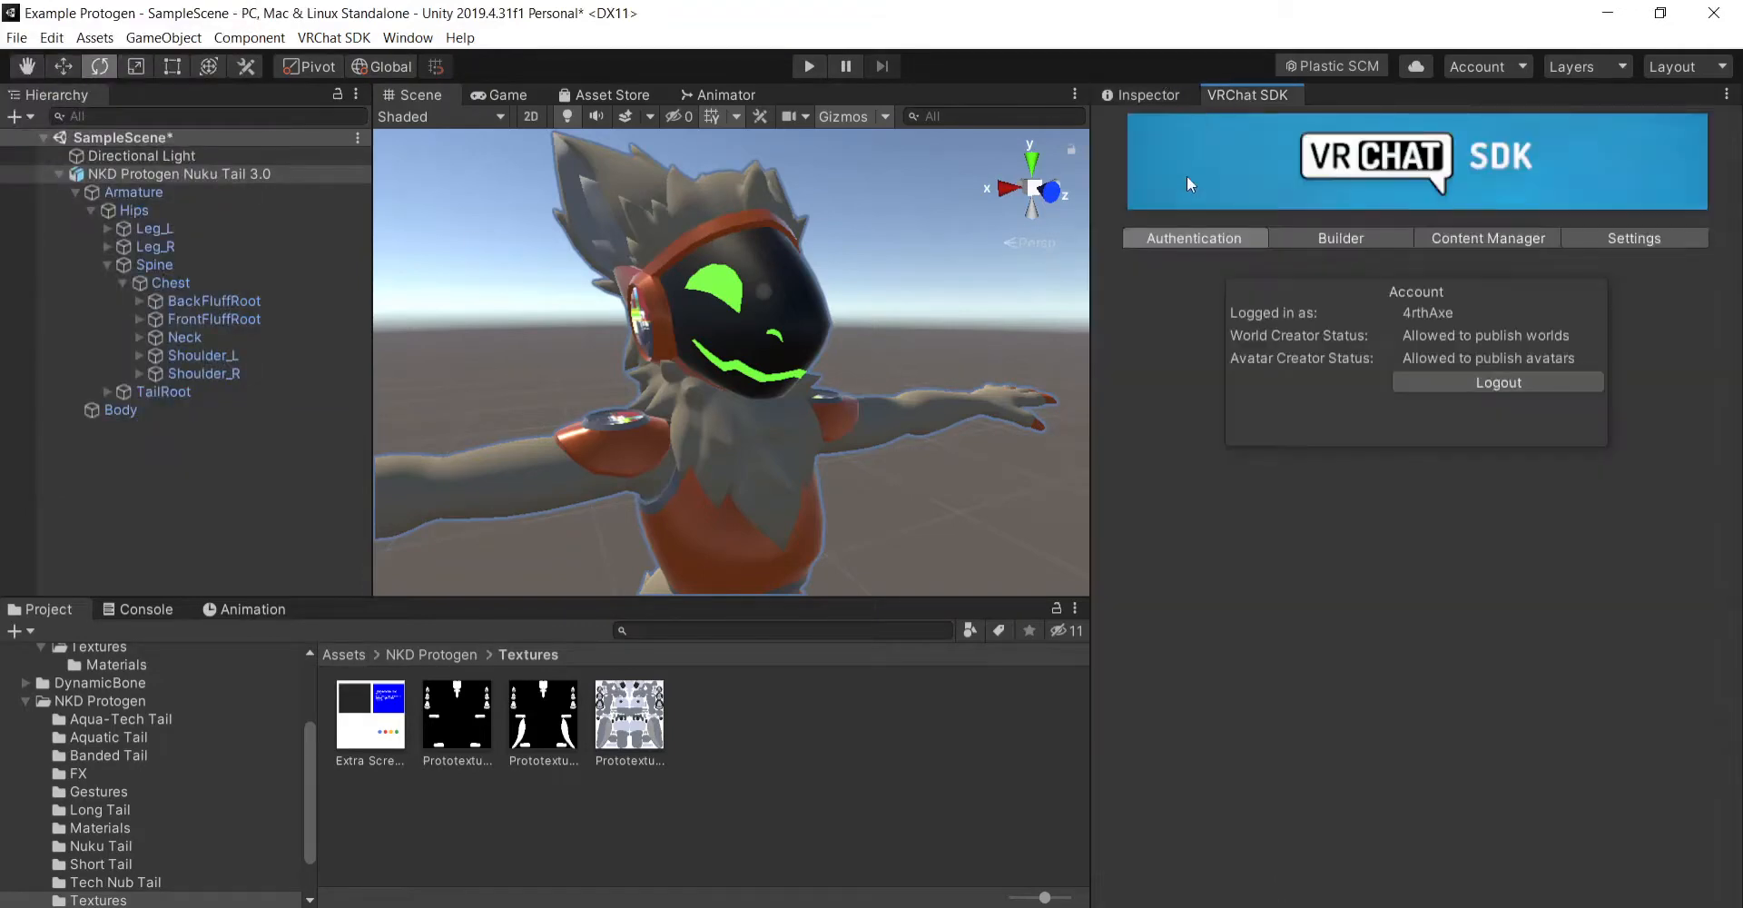
left_click(1342, 238)
left_click(1166, 96)
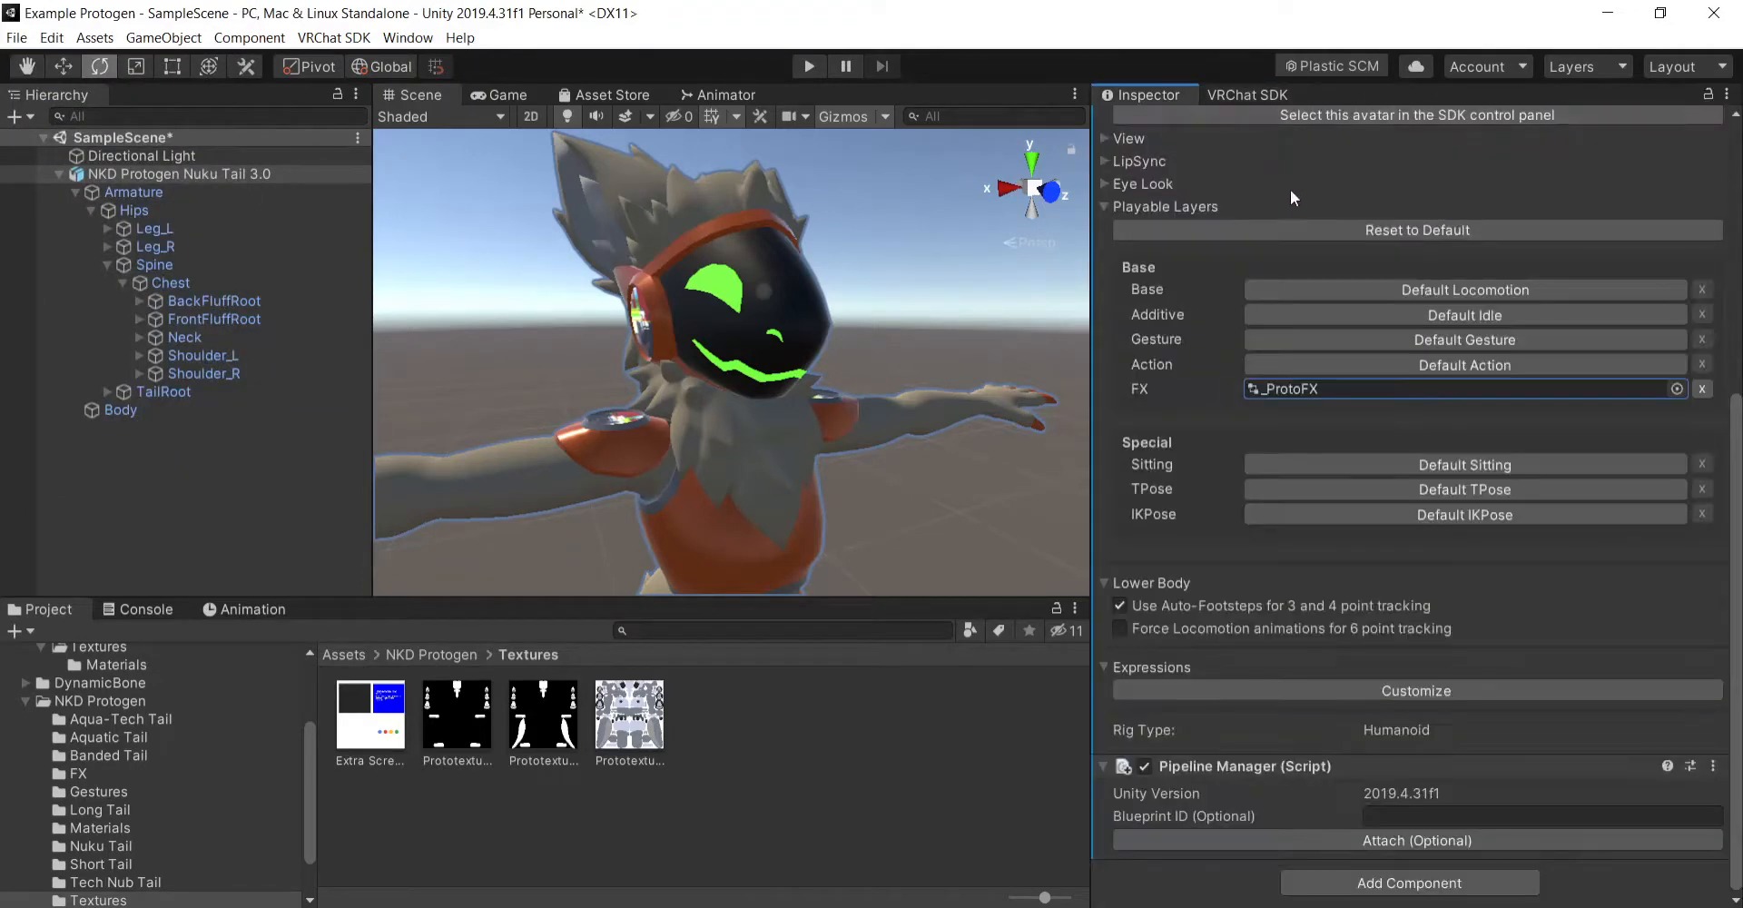
scroll(1206, 492, "up", 5)
scroll(1190, 561, "down", 8)
scroll(1197, 527, "up", 4)
scroll(1224, 499, "up", 3)
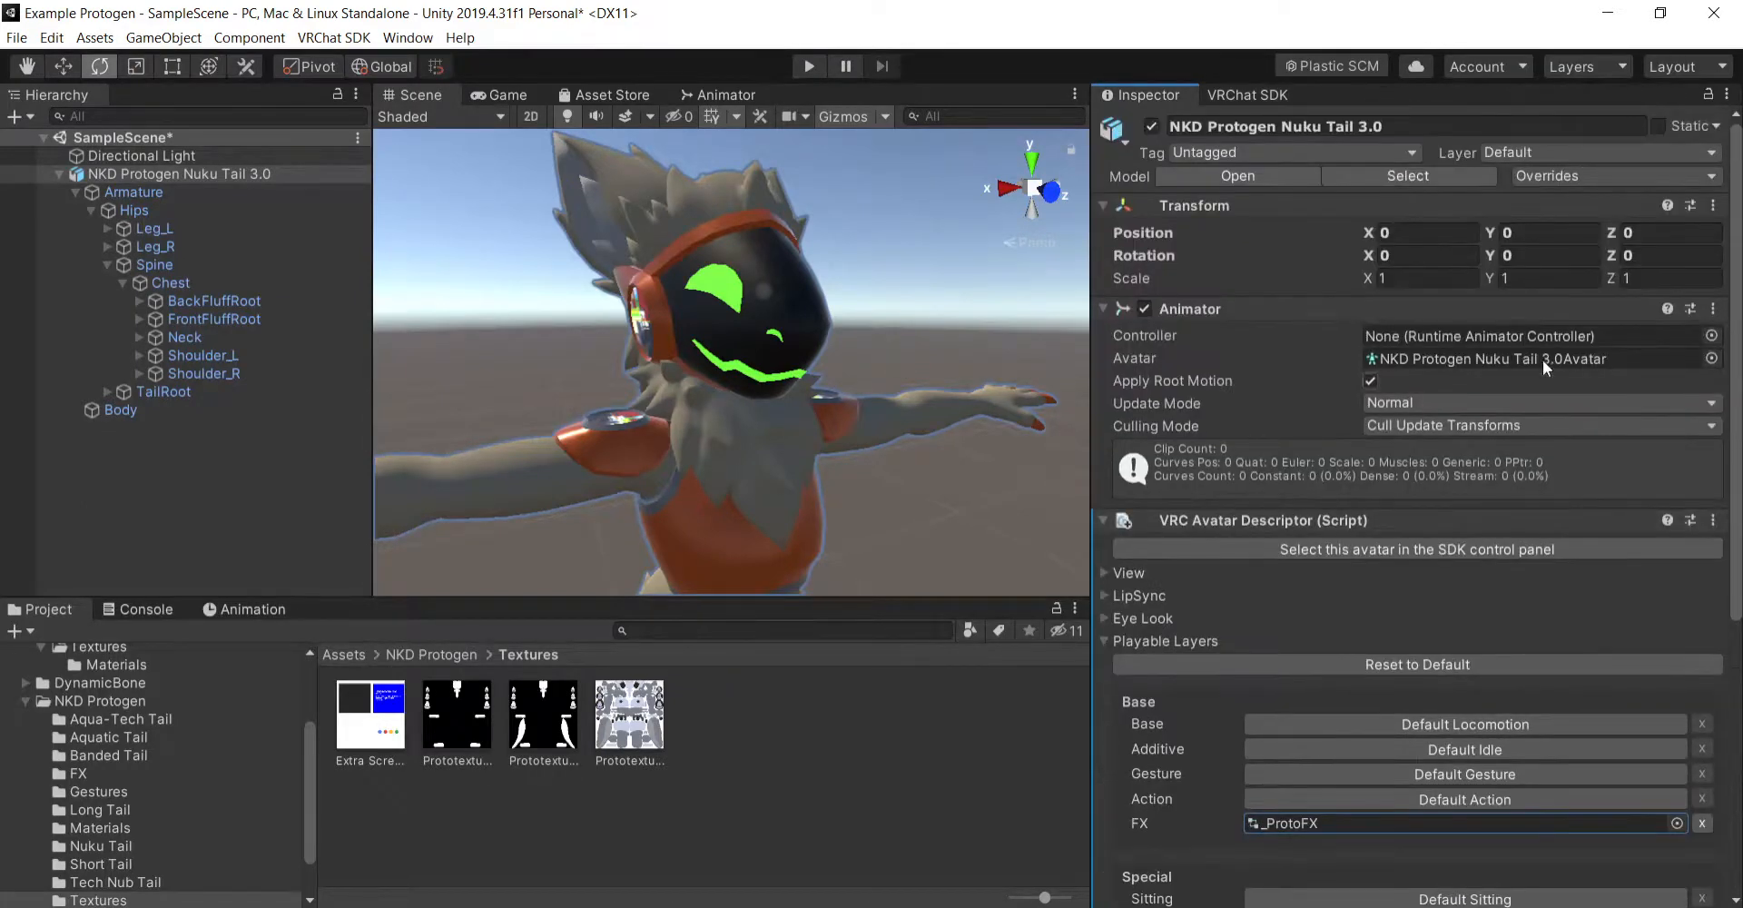
left_click(1712, 335)
double_click(78, 128)
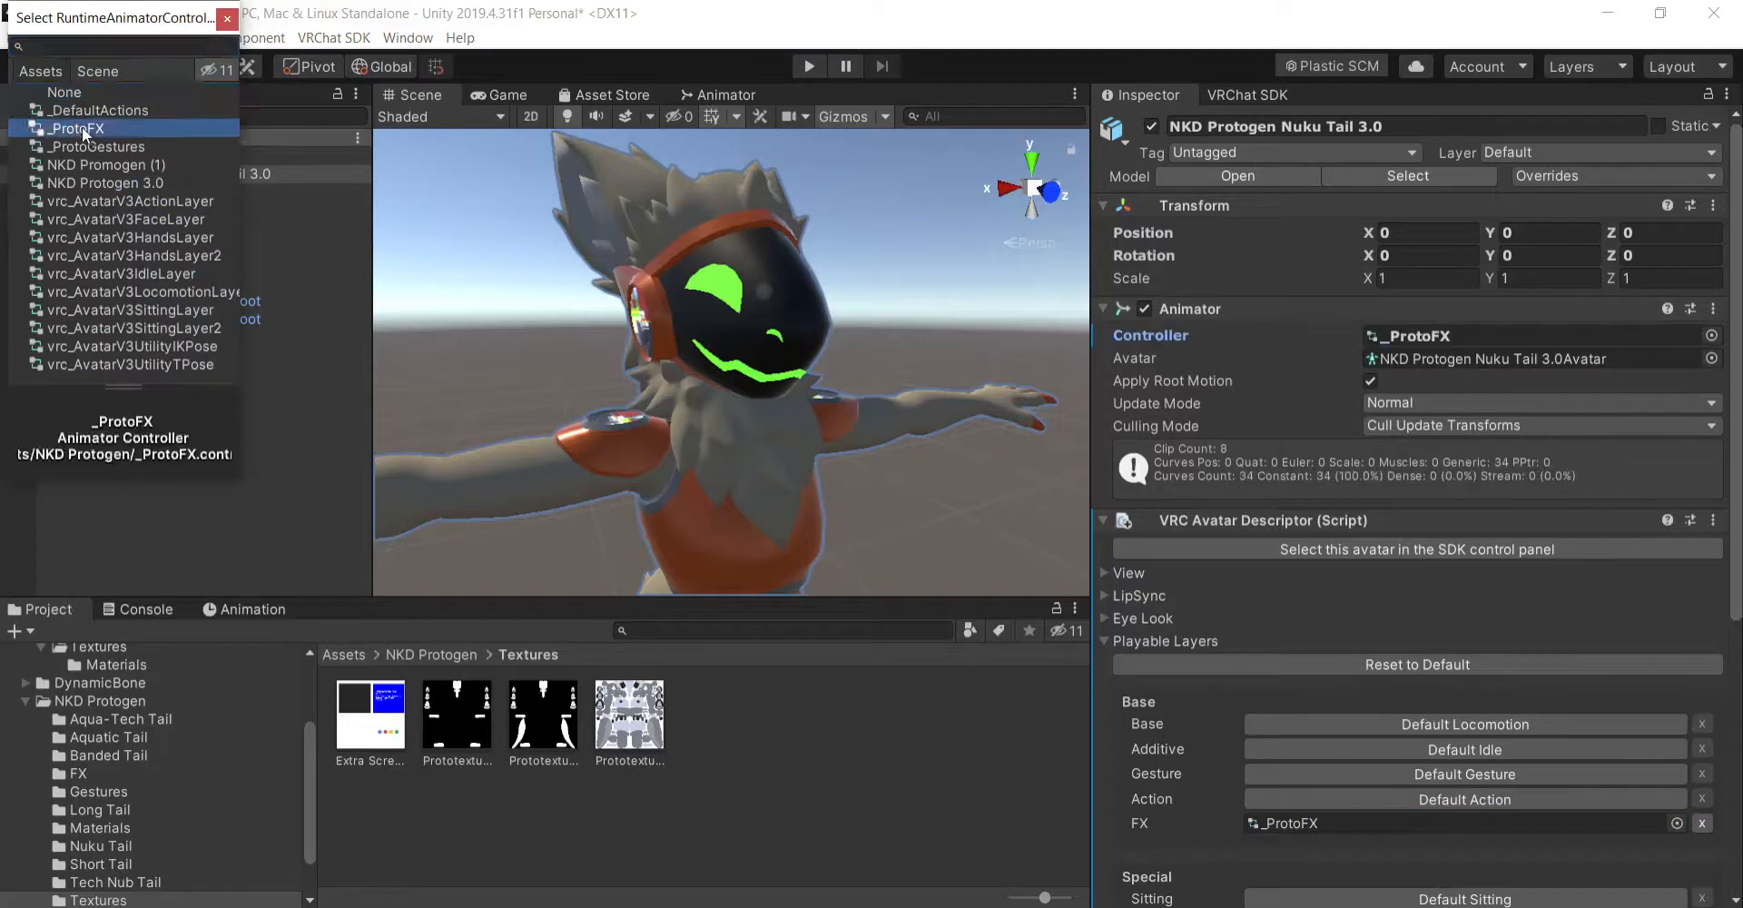
- Customize the descriptor's expressions, assigning _ProtoParams as the parameters and _ProtoMenu as the menu
scroll(1225, 626, "down", 3)
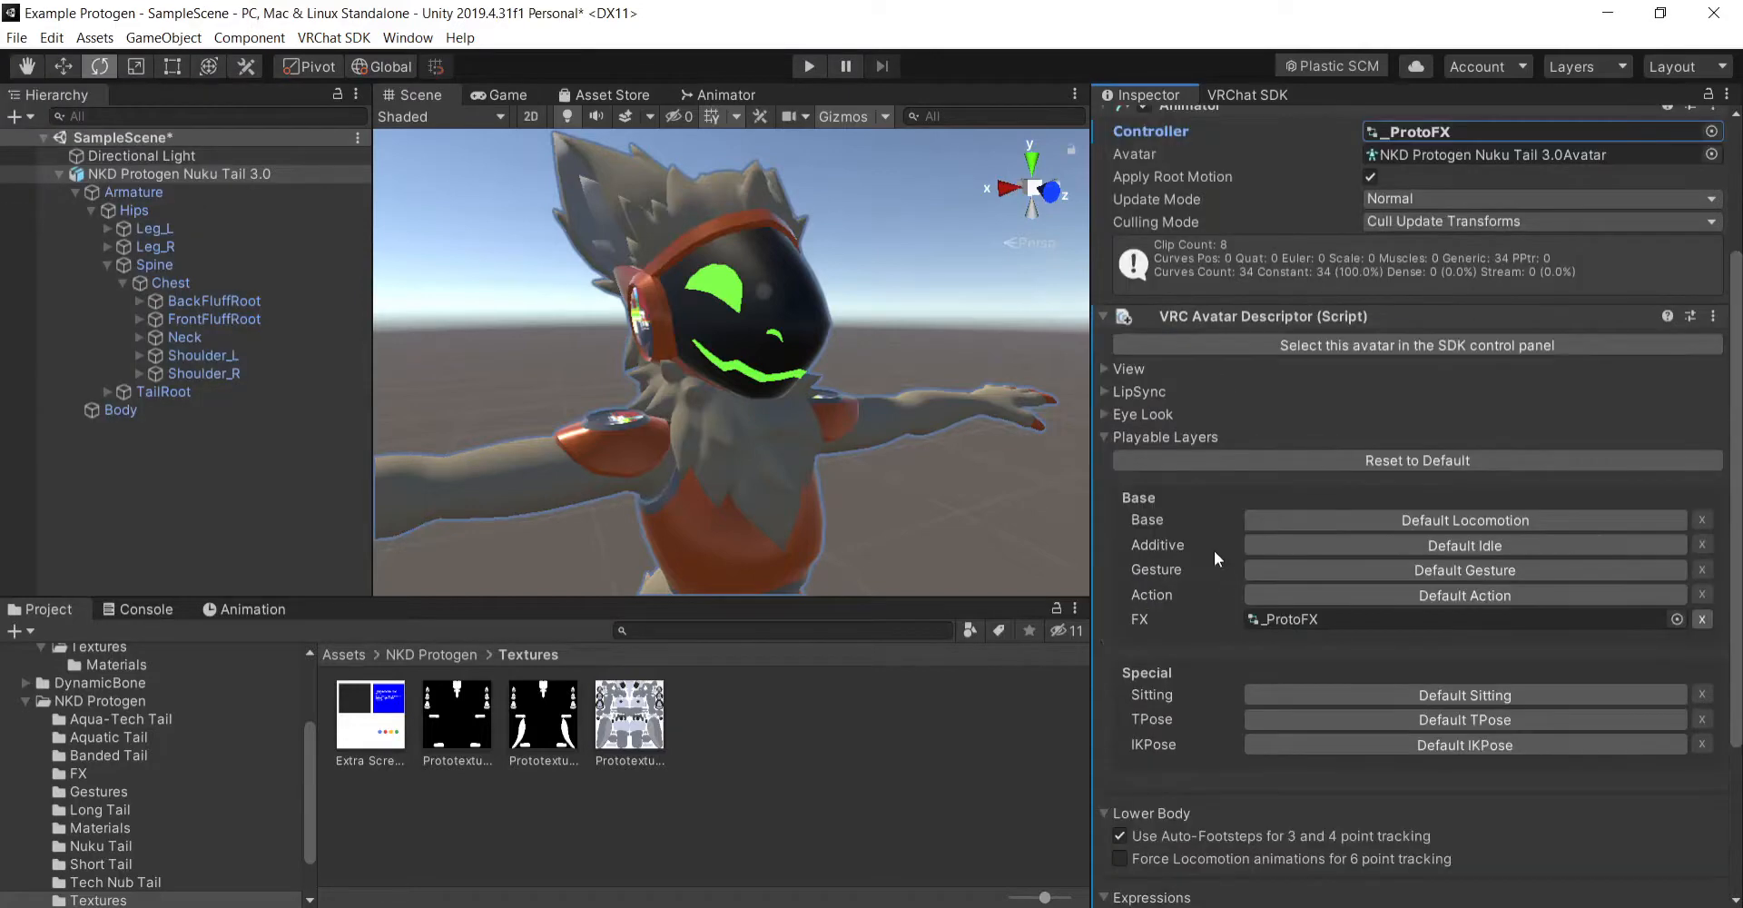
scroll(1198, 617, "down", 4)
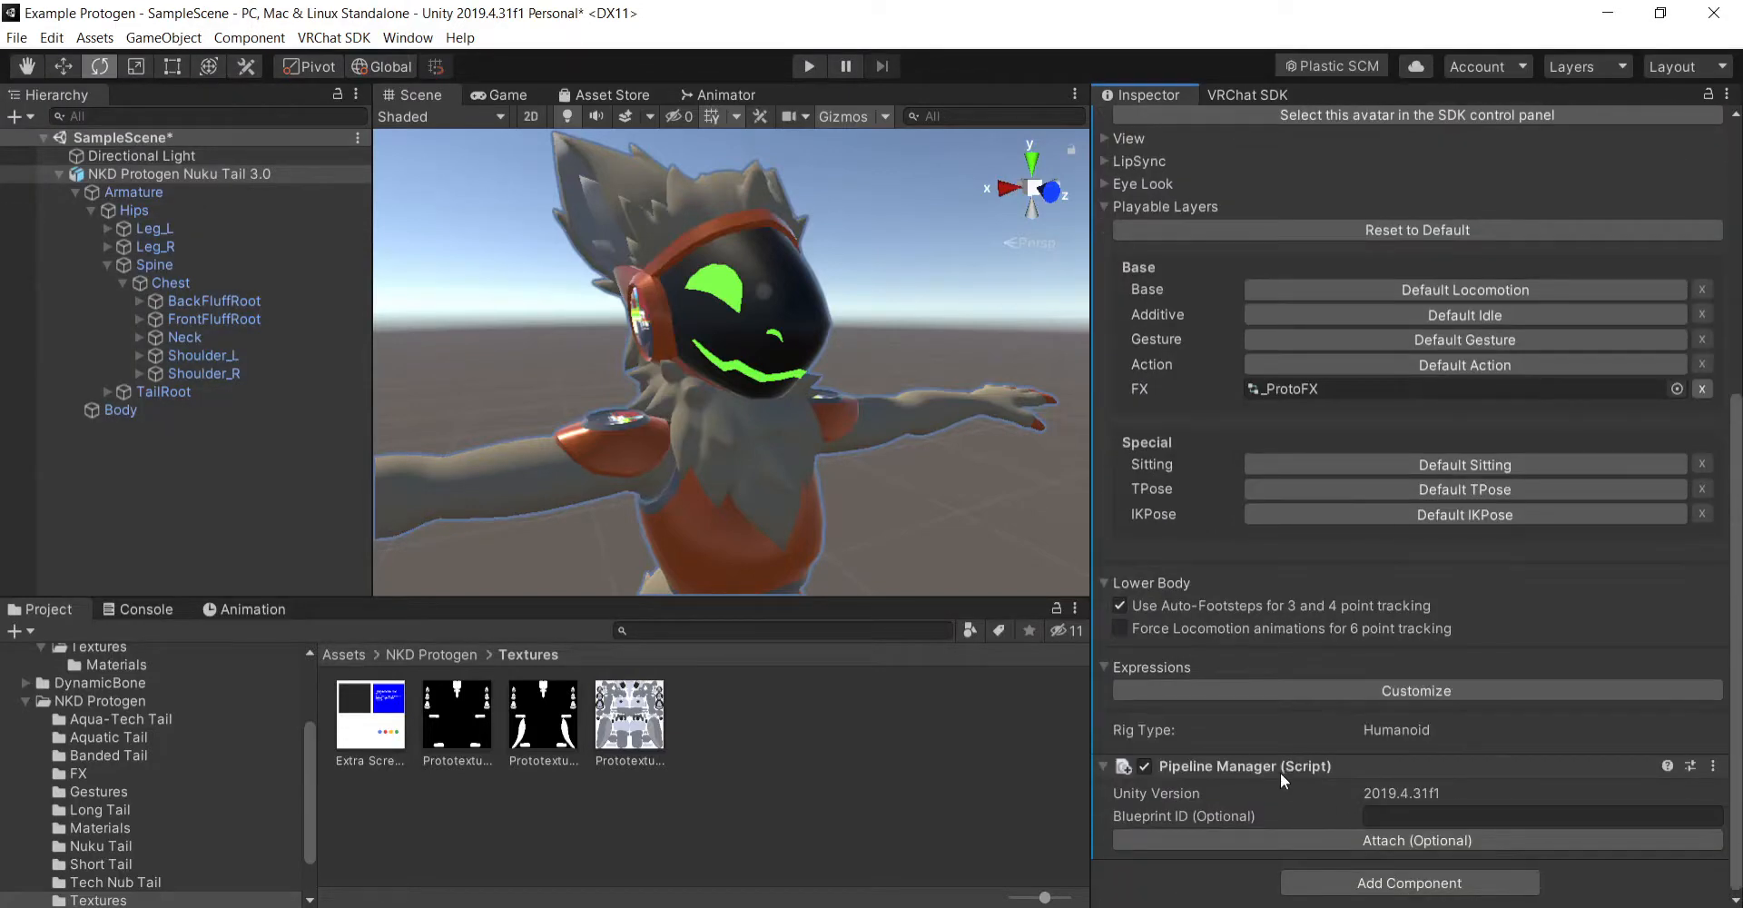
left_click(1251, 695)
scroll(1355, 580, "down", 1)
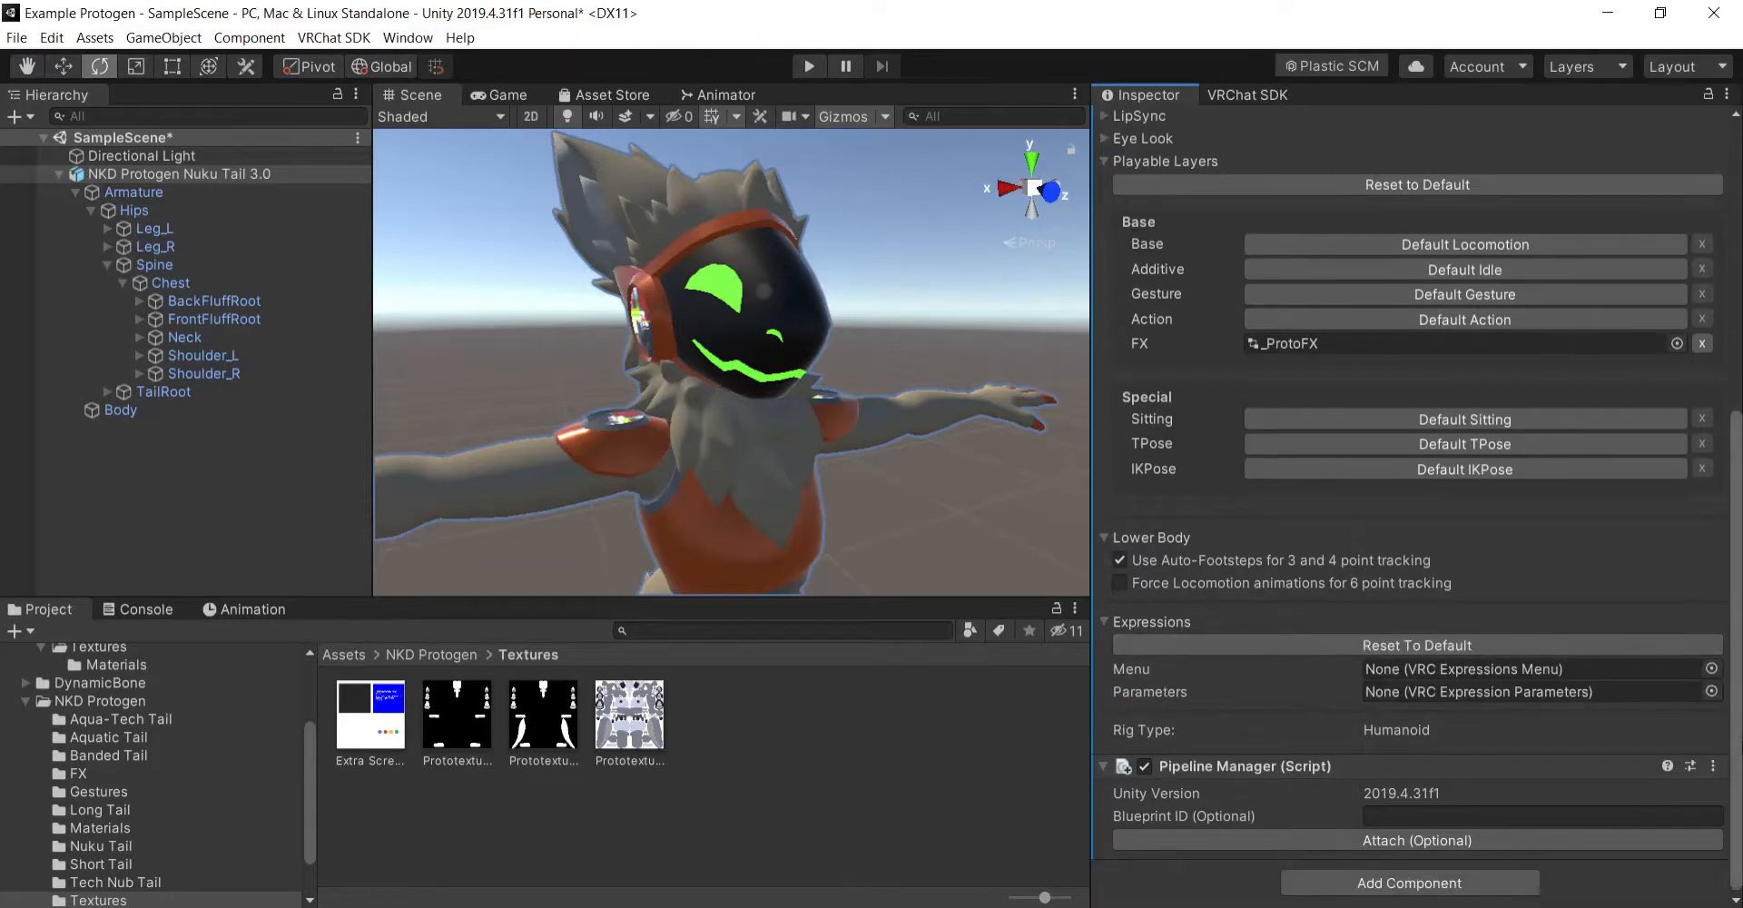
left_click(1711, 690)
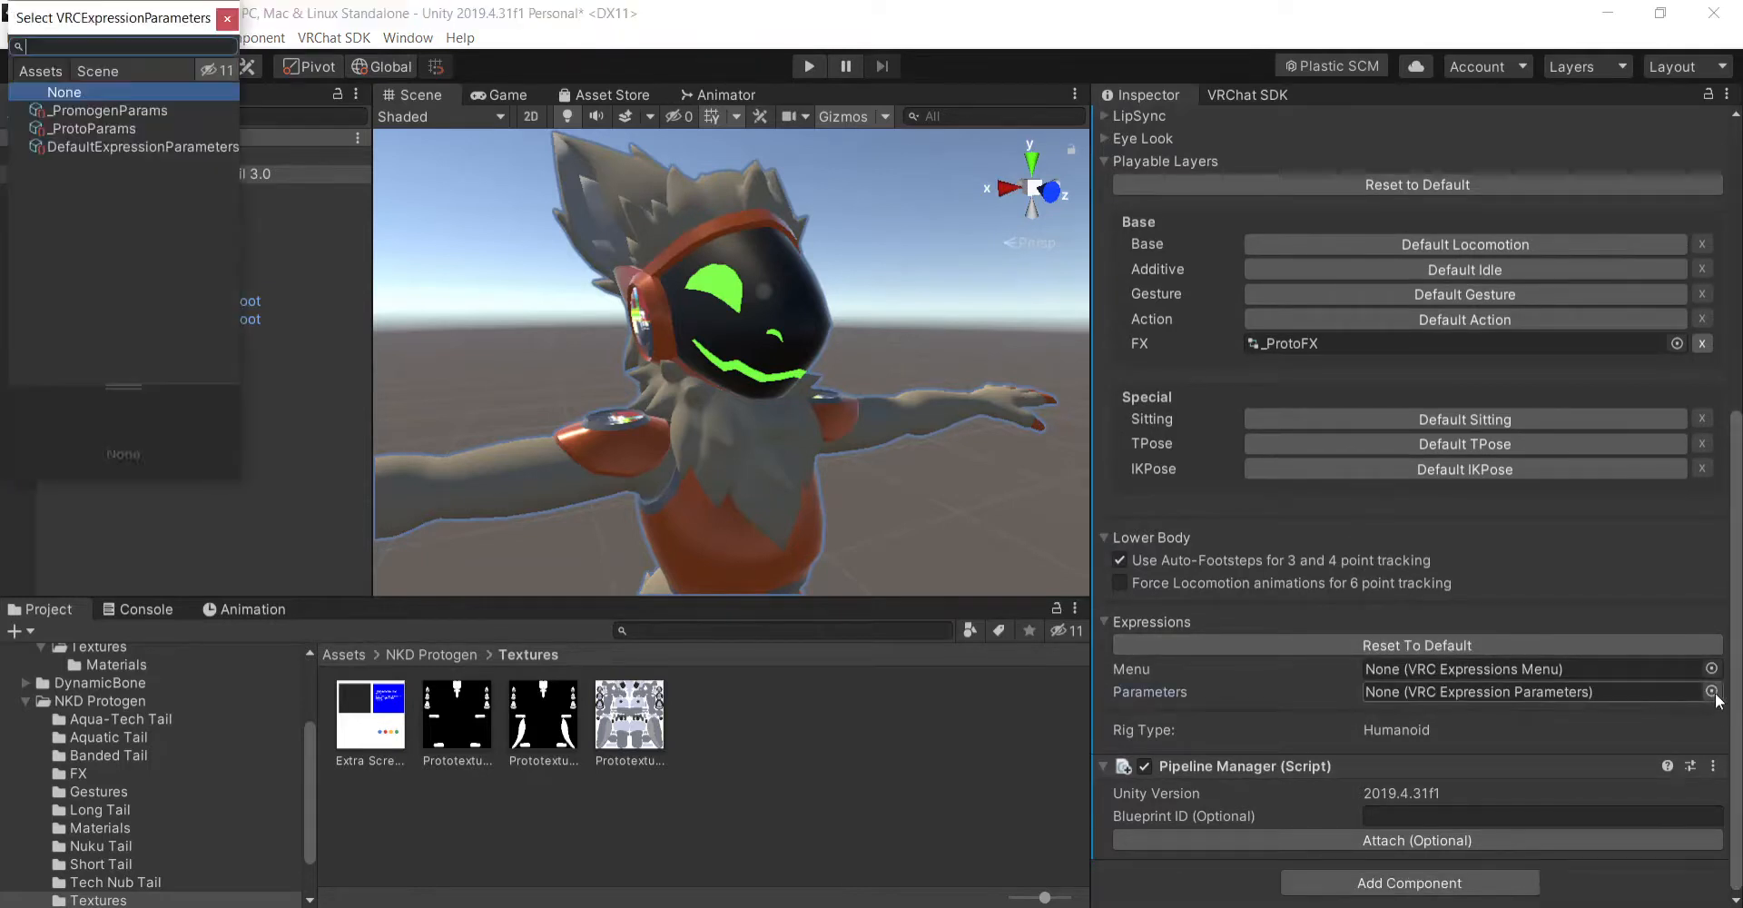
left_click(118, 128)
double_click(118, 129)
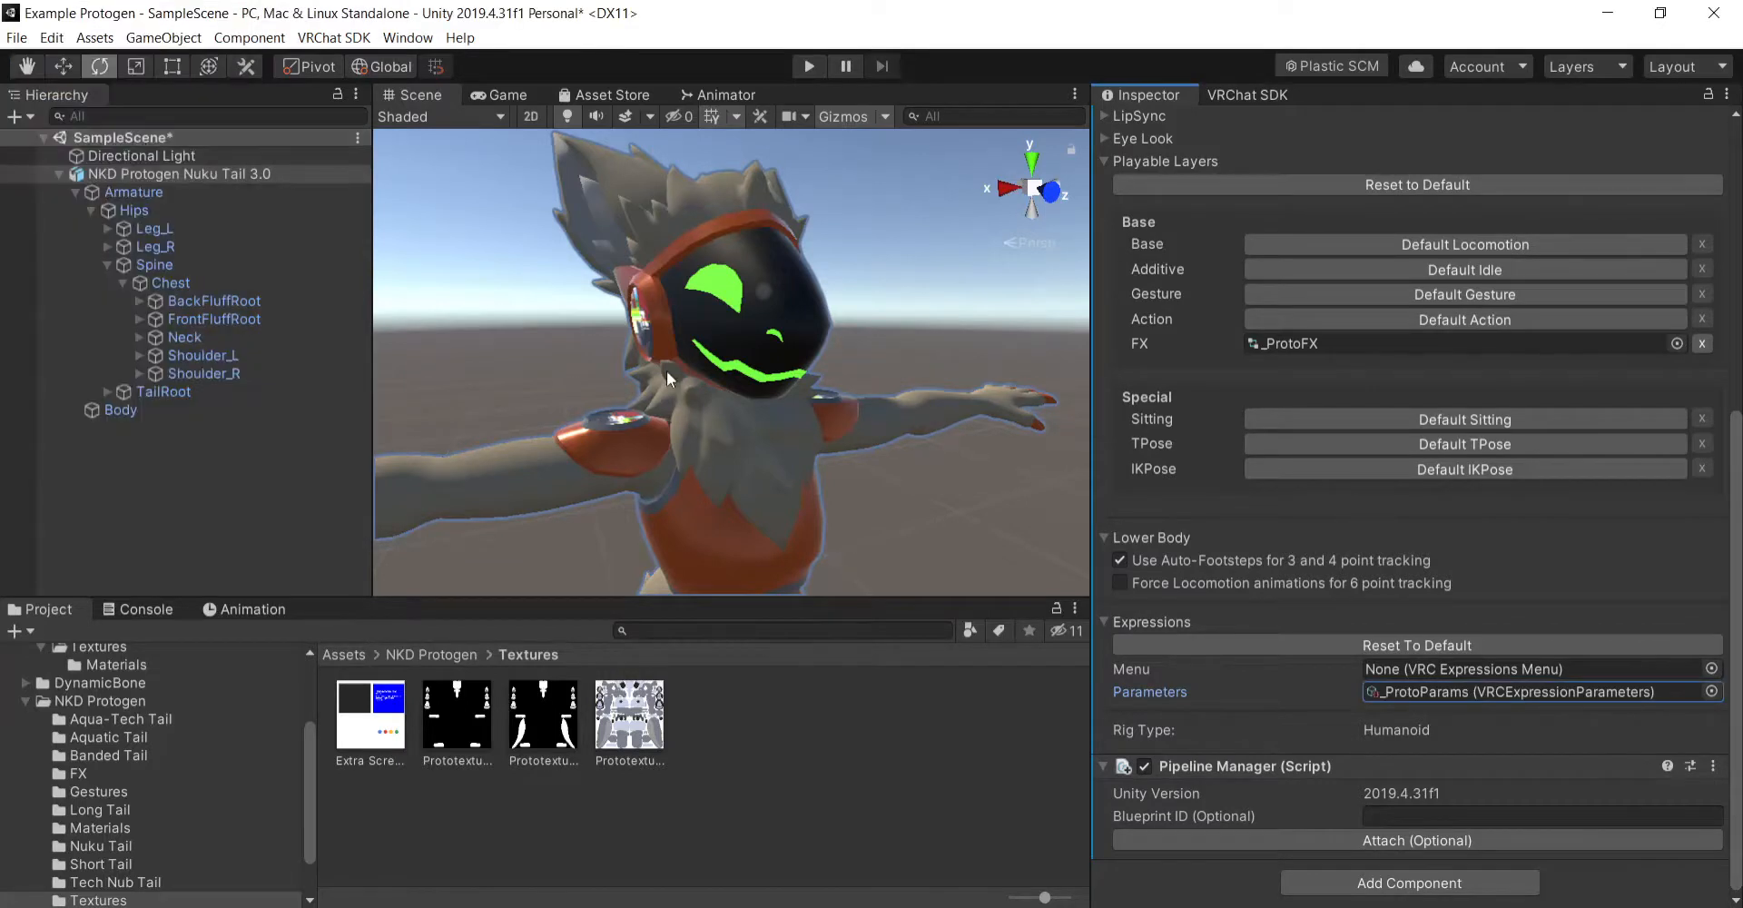
left_click(1712, 669)
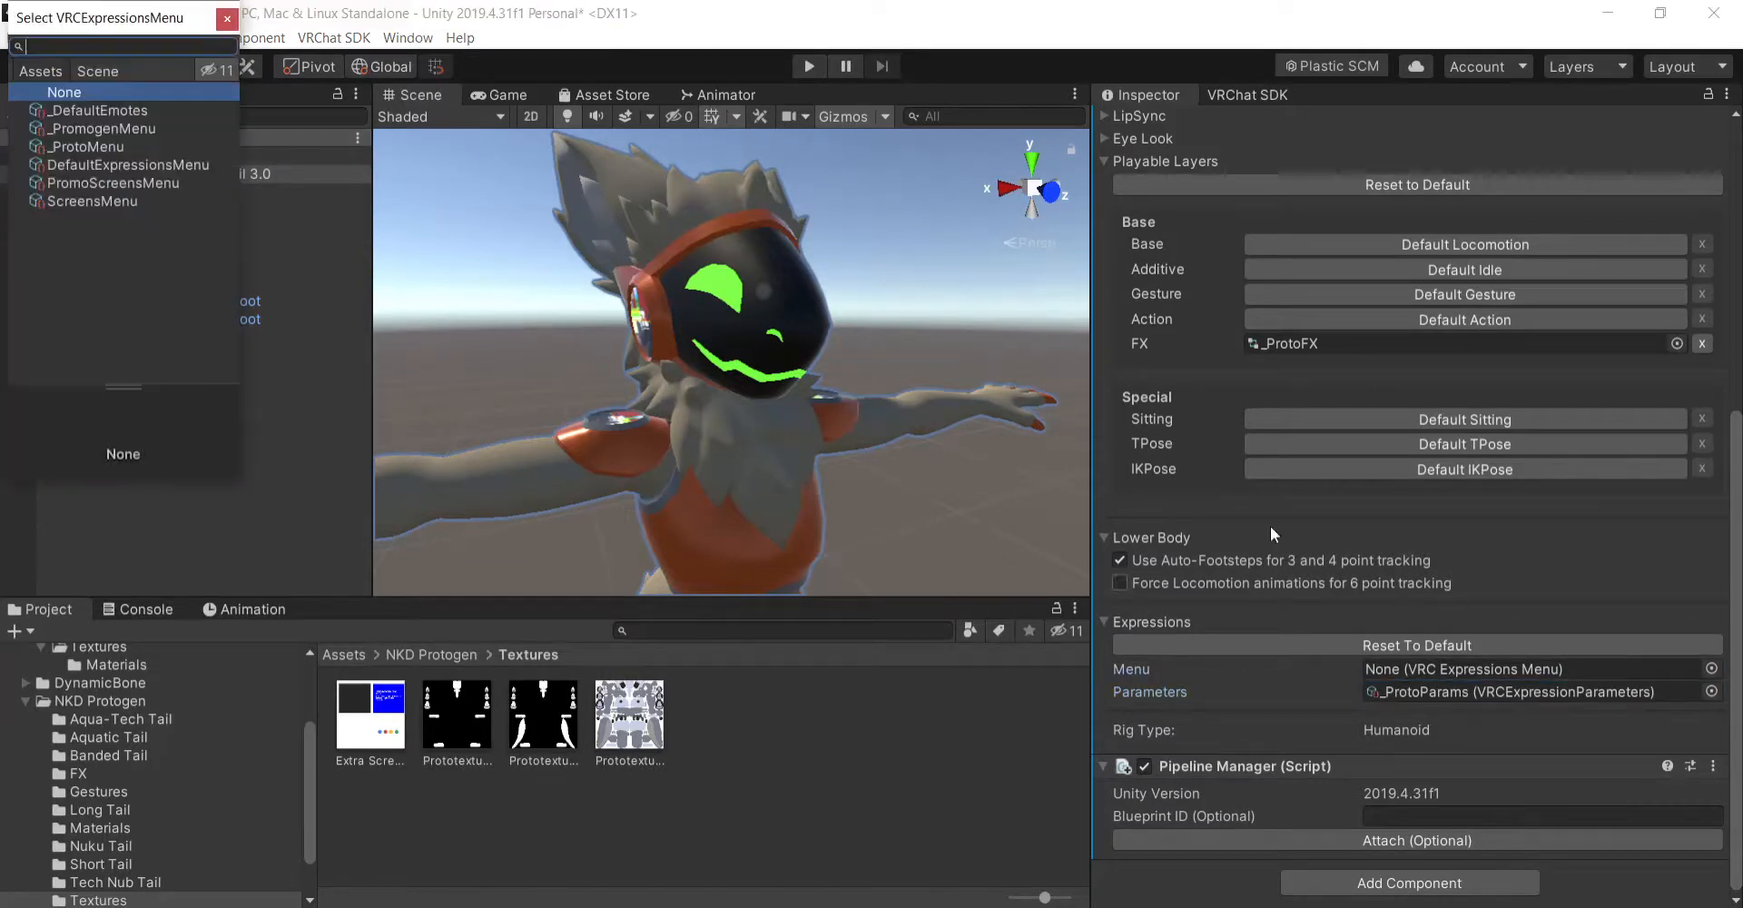
double_click(100, 147)
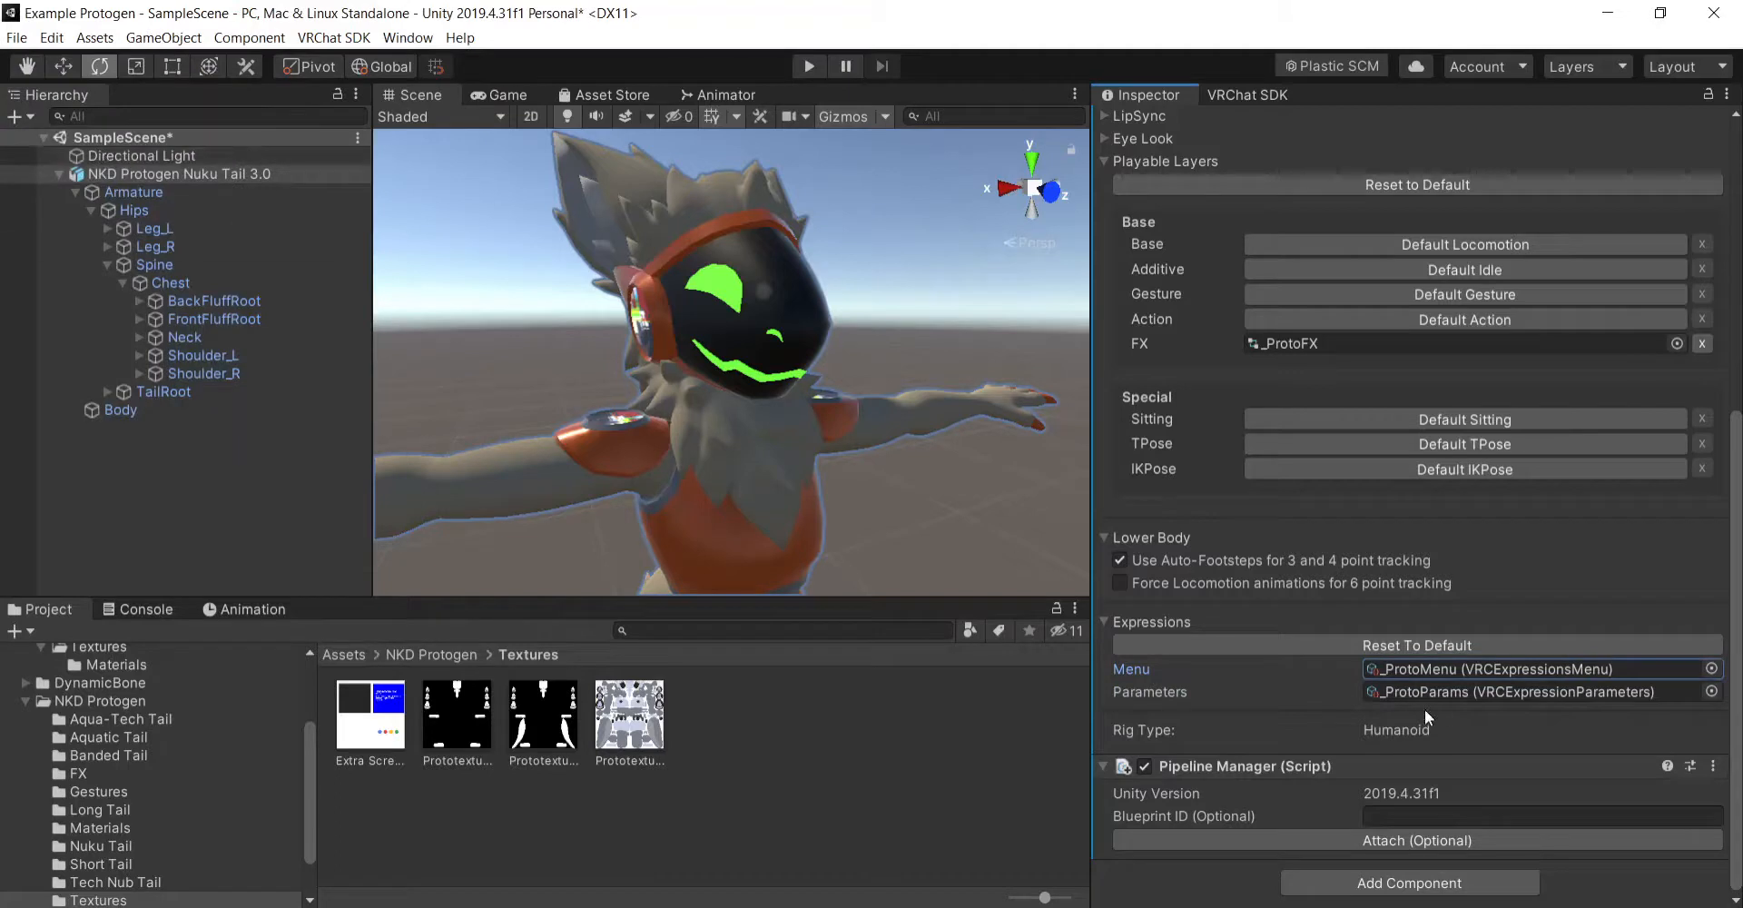
- Browse the NKD Protogen asset folder and inspect the _PromogenParams expression parameters
left_click(340, 650)
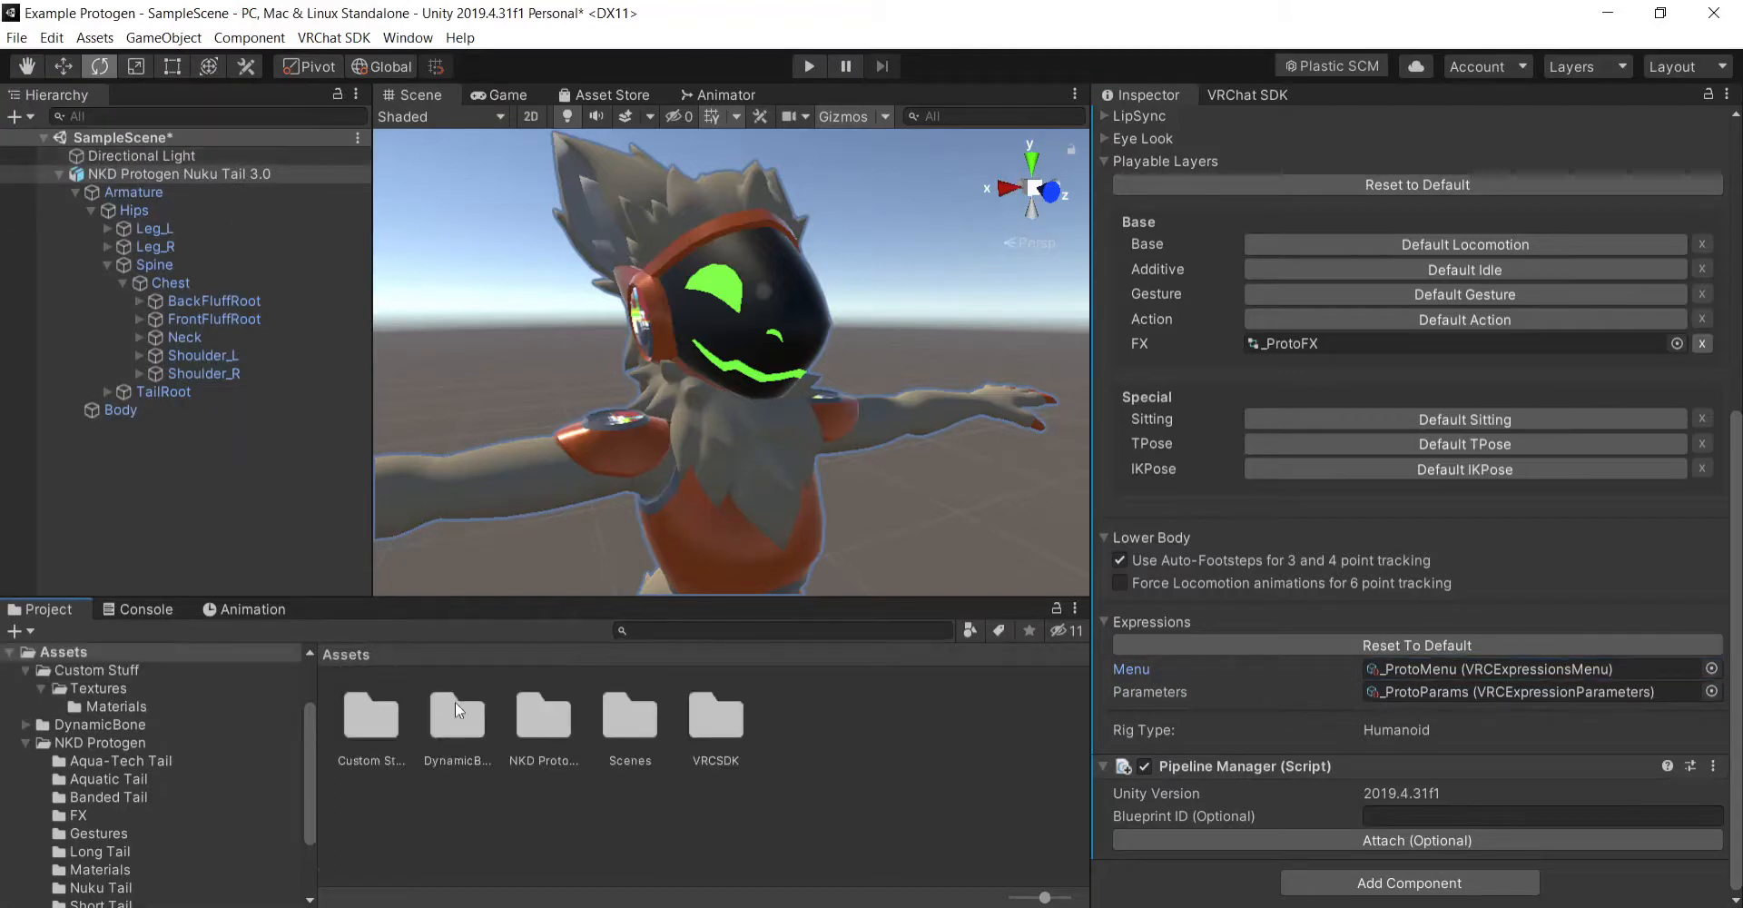
double_click(541, 725)
scroll(636, 736, "down", 1)
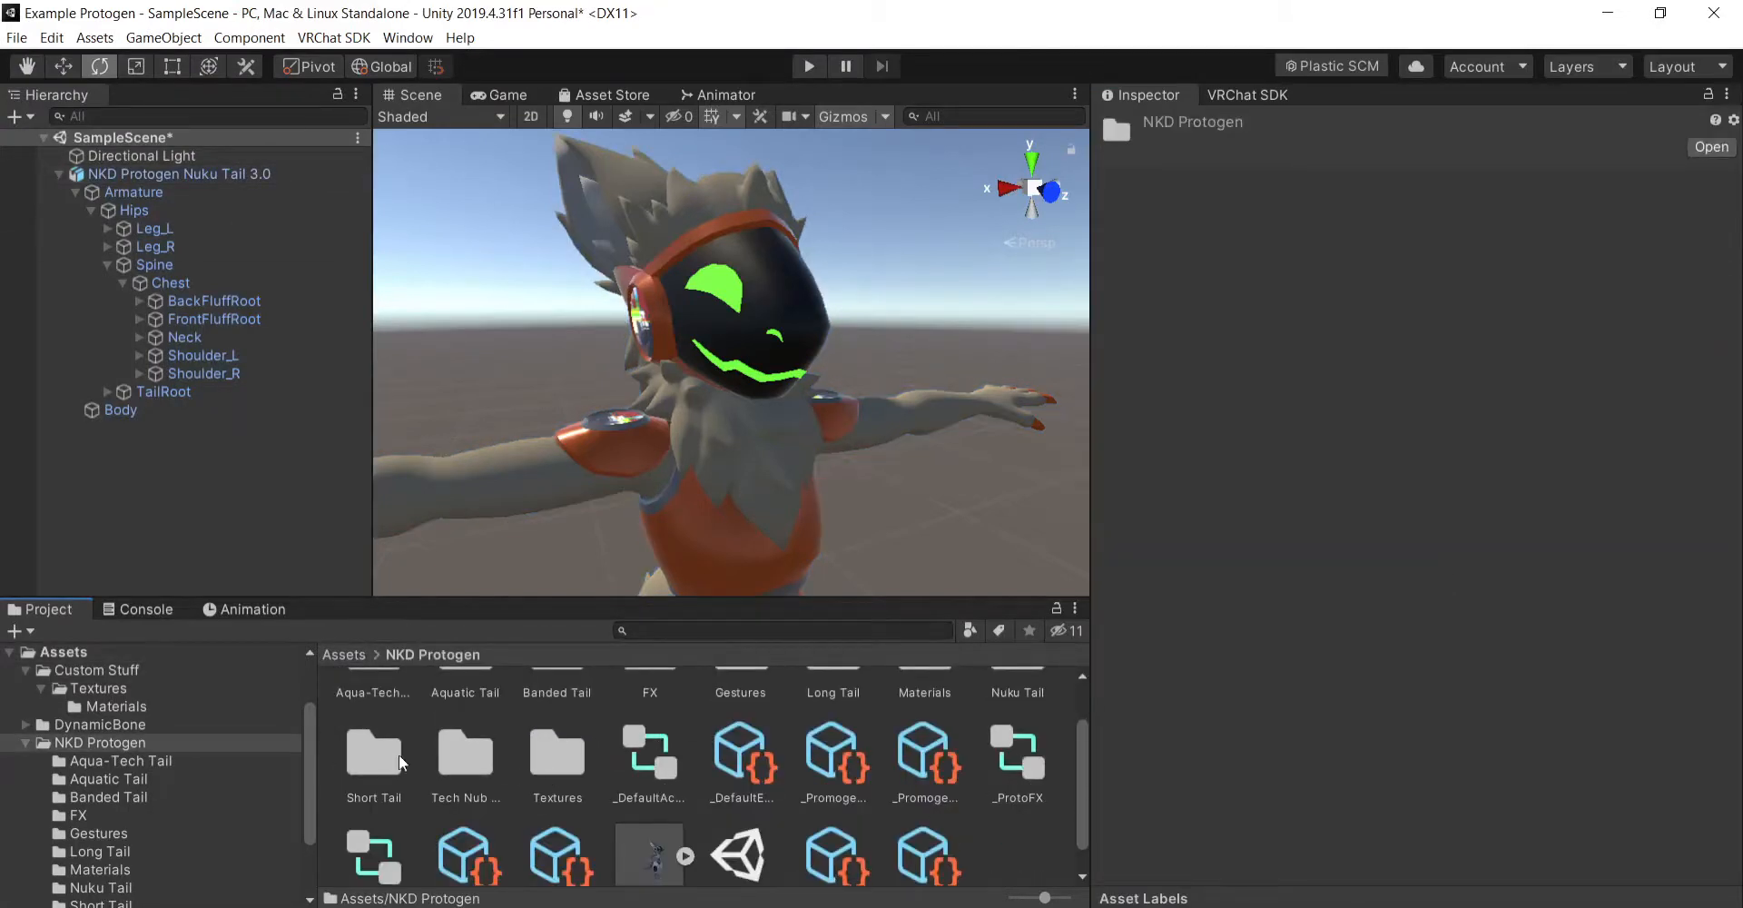
scroll(980, 734, "up", 1)
scroll(819, 748, "down", 2)
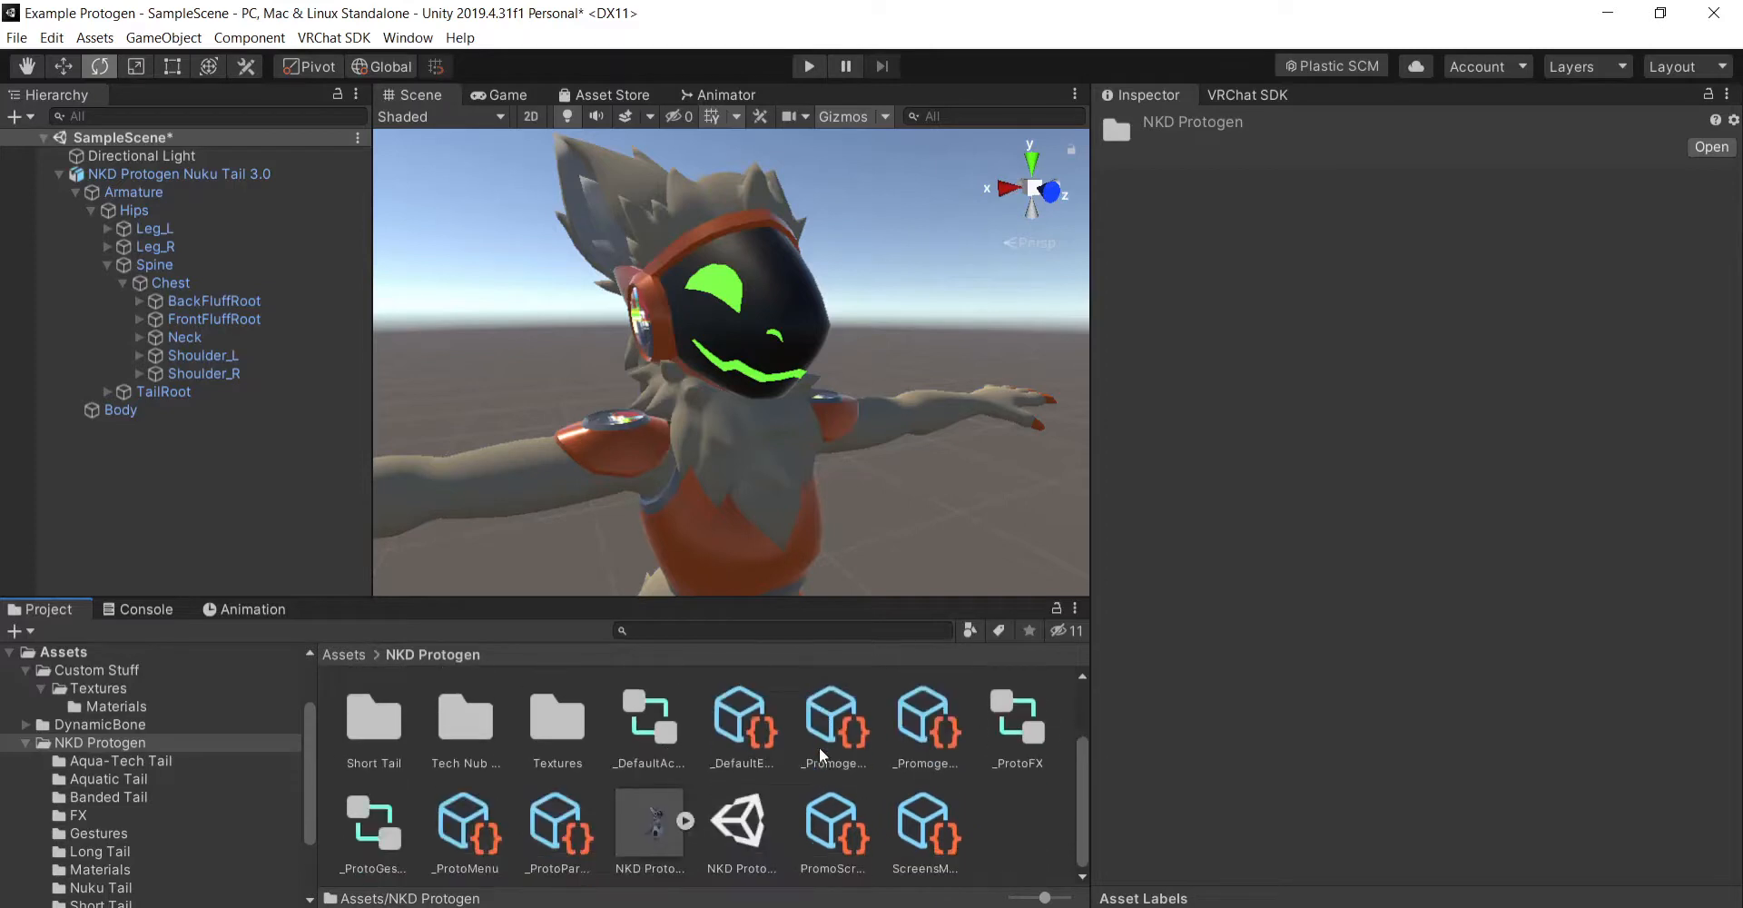
left_click(733, 744)
left_click(897, 741)
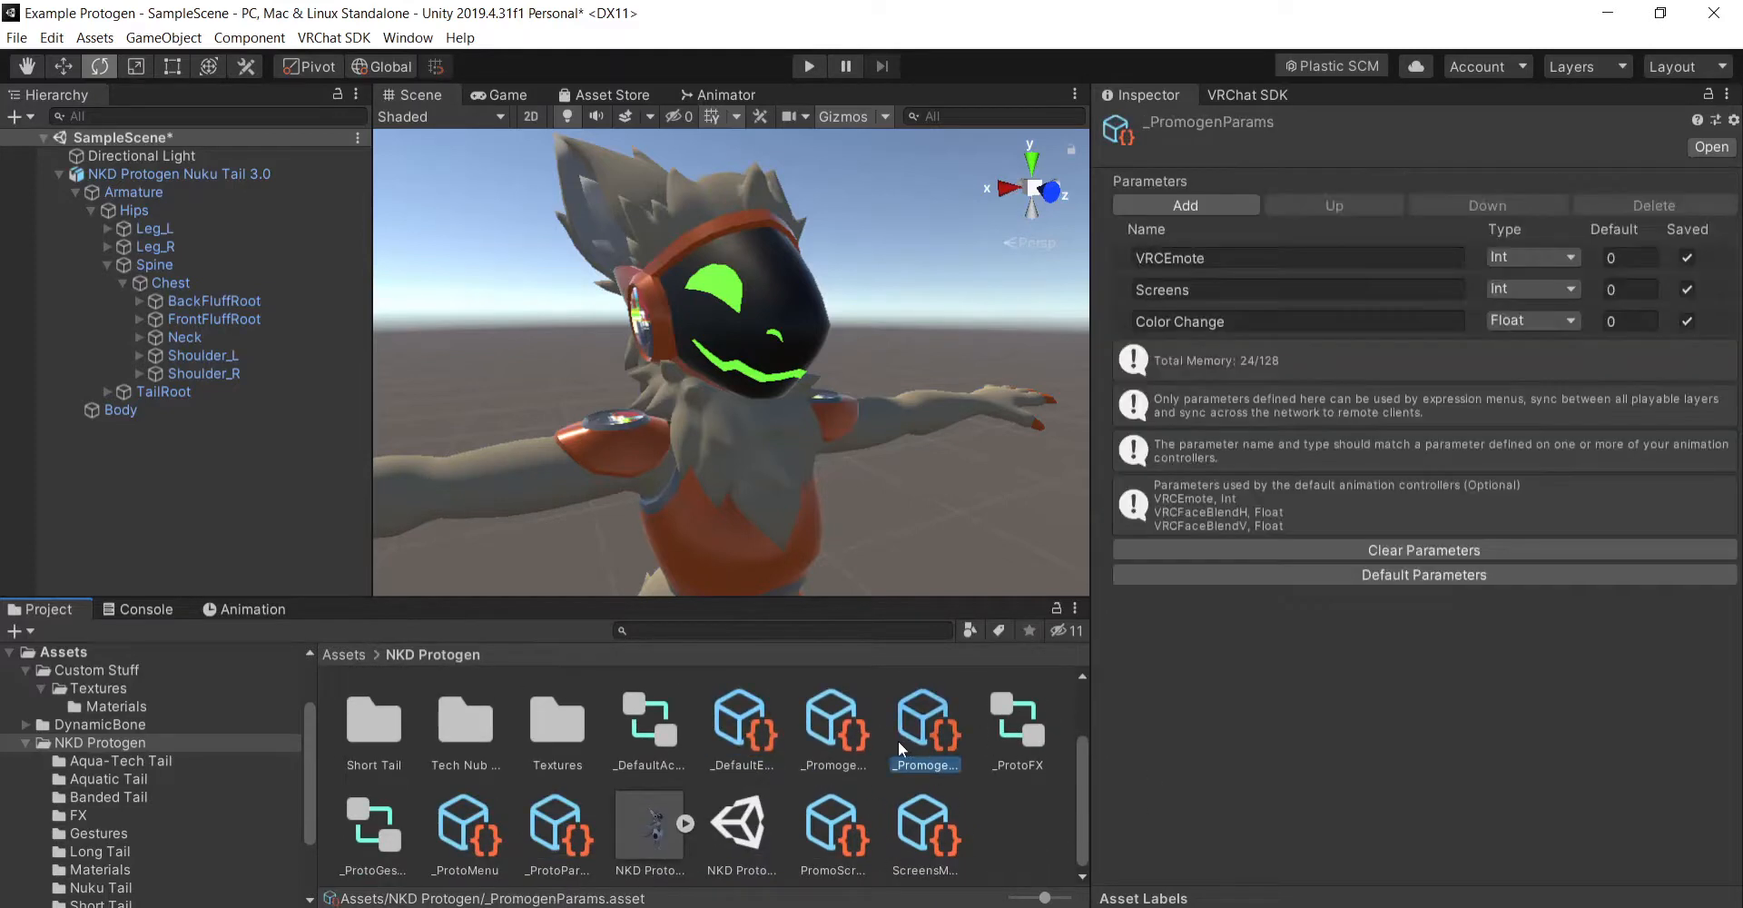
- Try creating a new VRChat expression parameters asset in the NKD Protogen folder, and cancel it
left_click(990, 812)
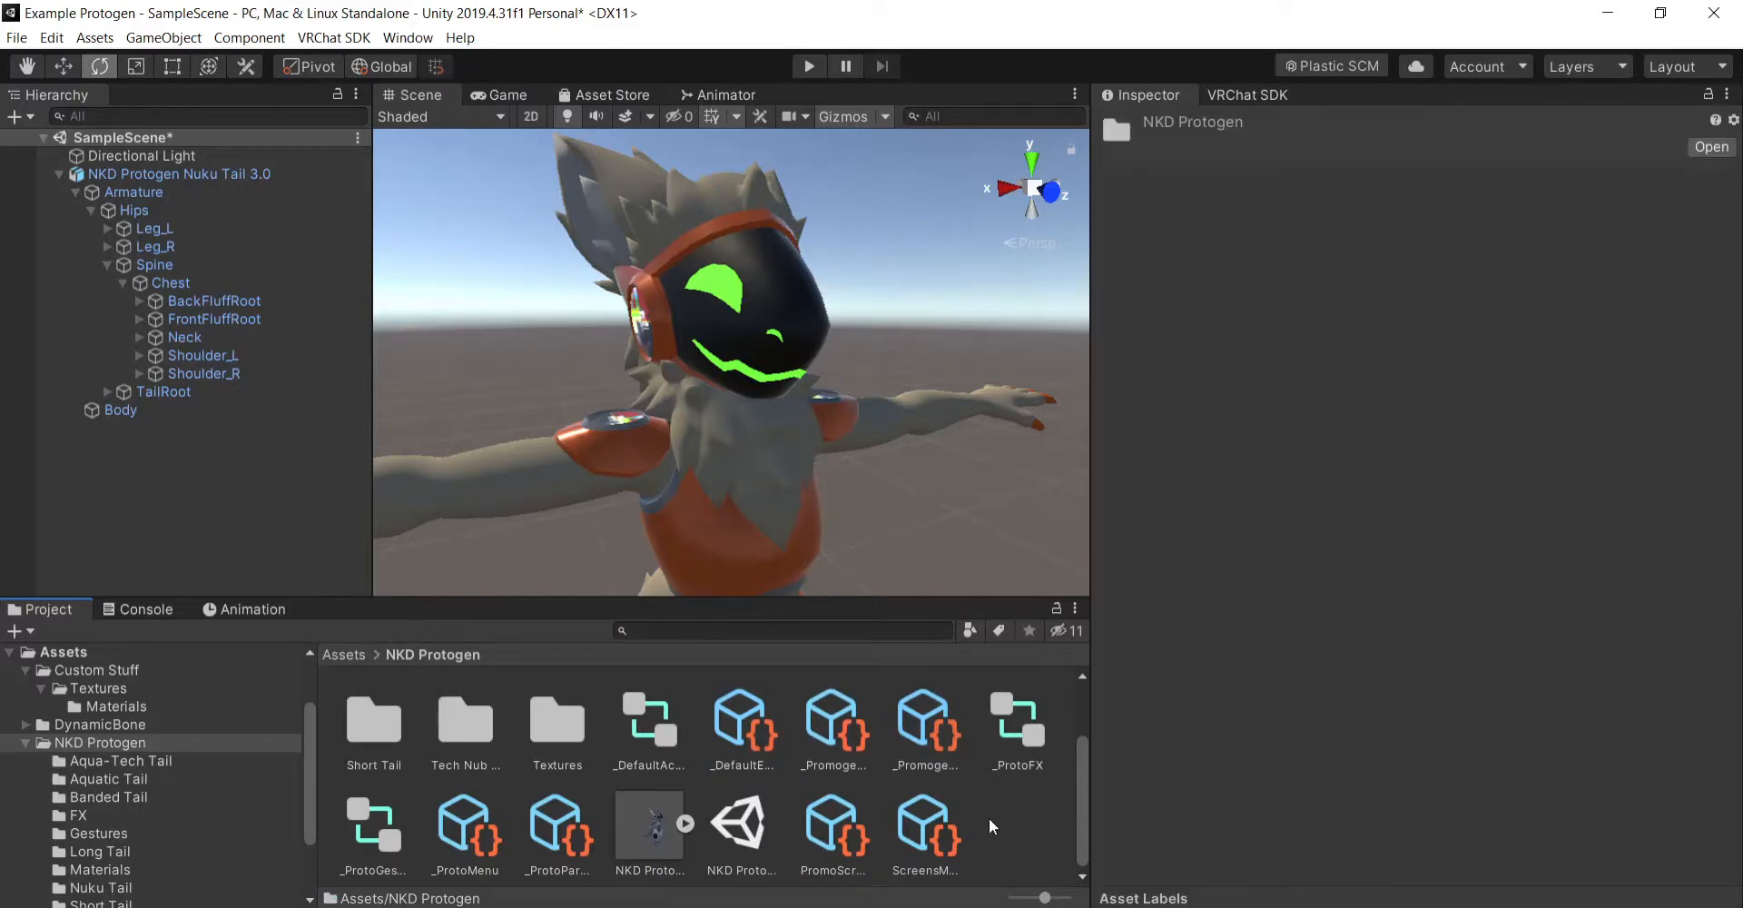
right_click(989, 819)
mouse_move(1207, 345)
mouse_move(1507, 194)
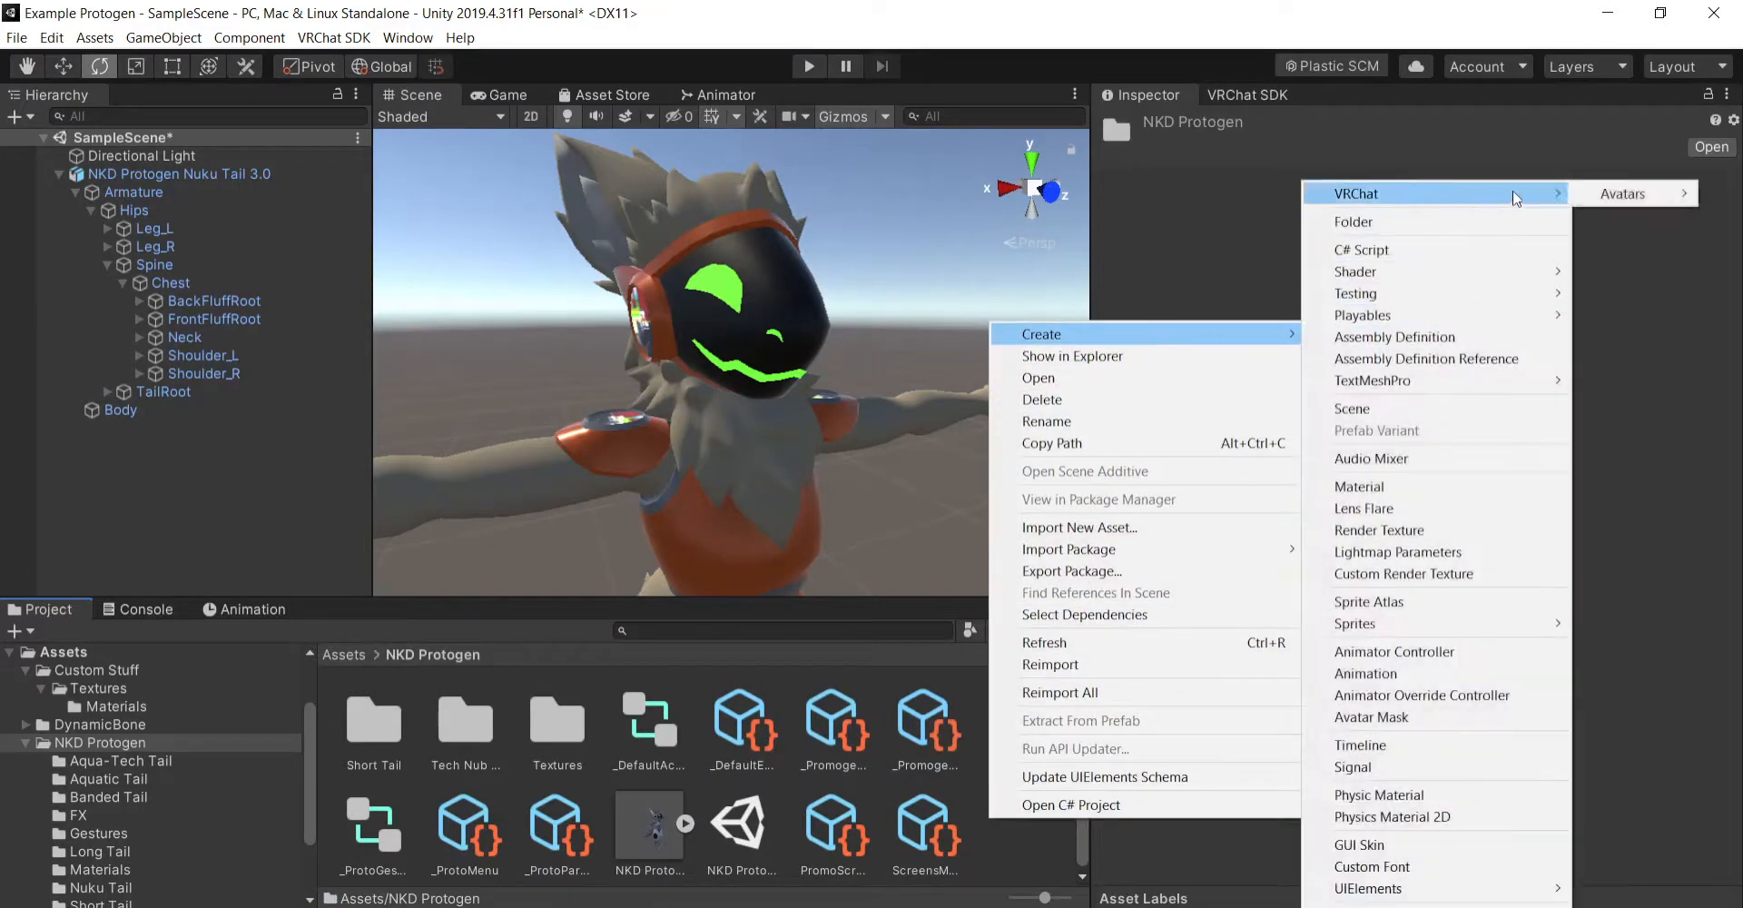
mouse_move(1637, 195)
left_click(1453, 193)
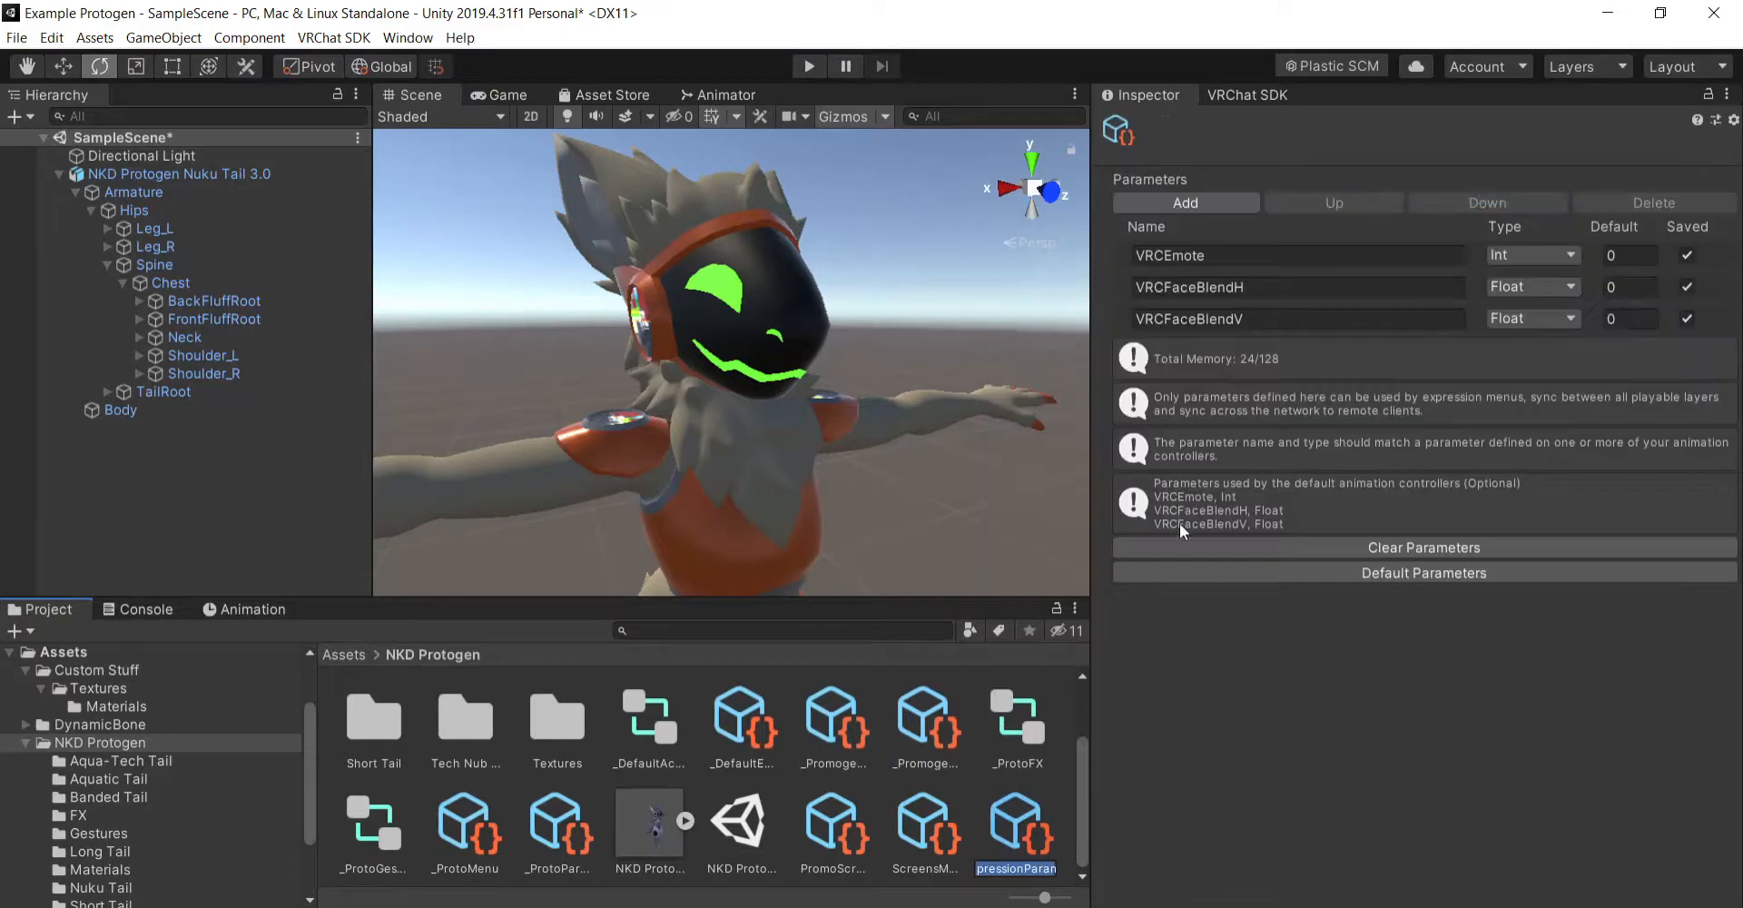
key("Escape")
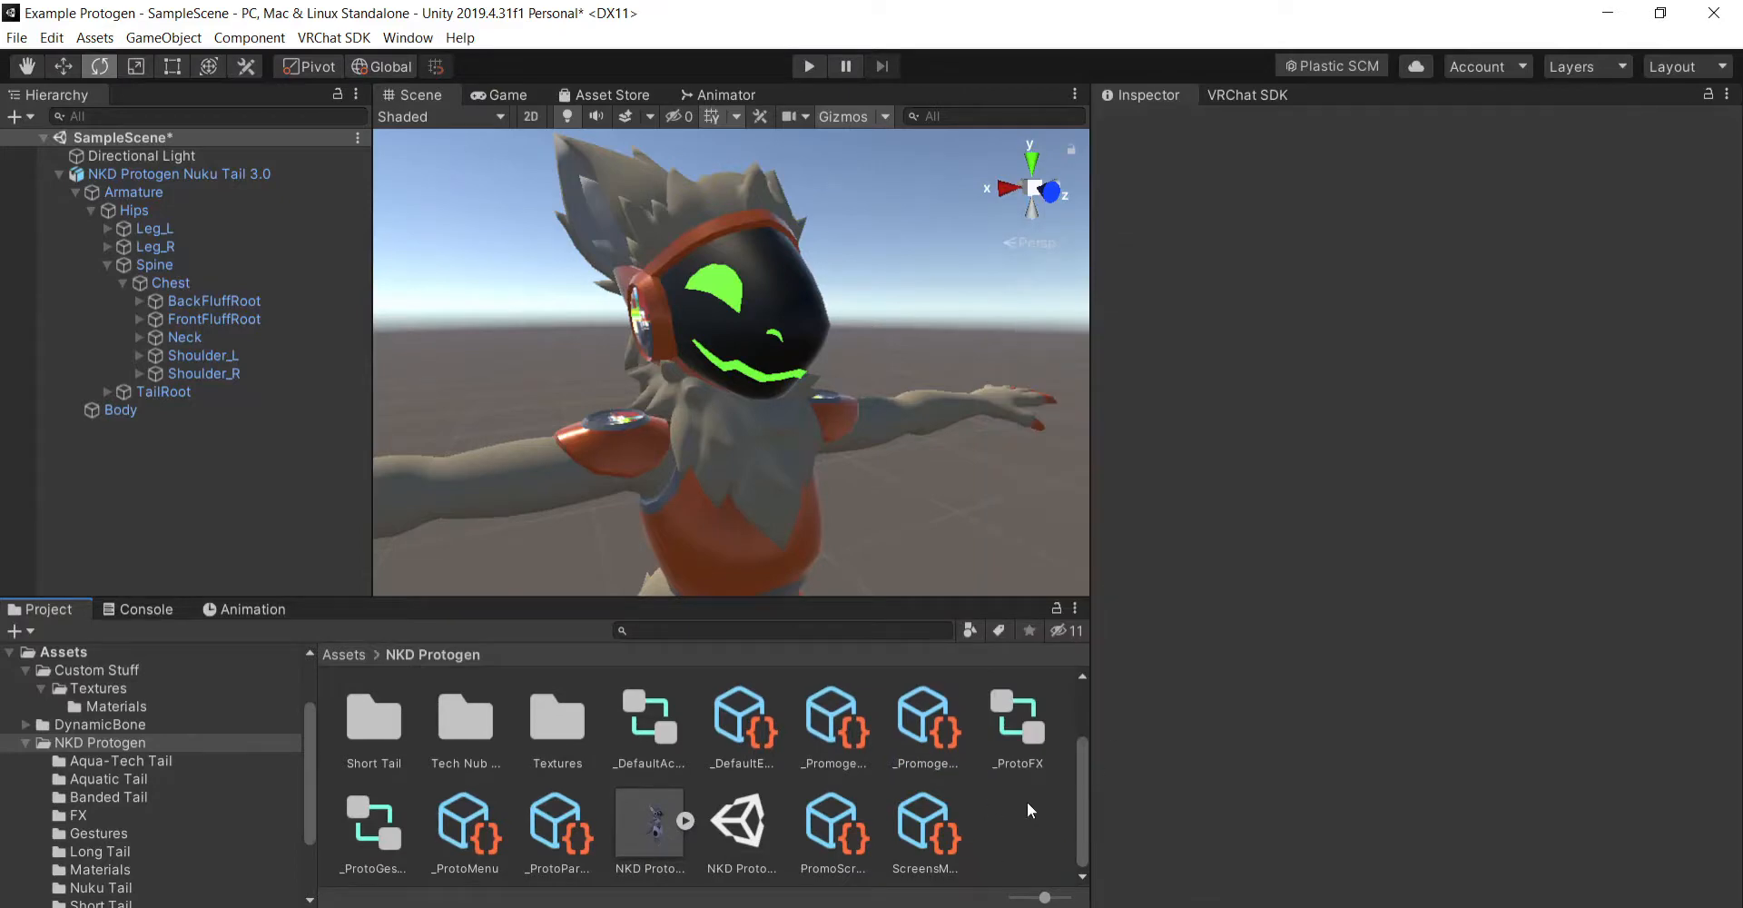
scroll(986, 458, "down", 5)
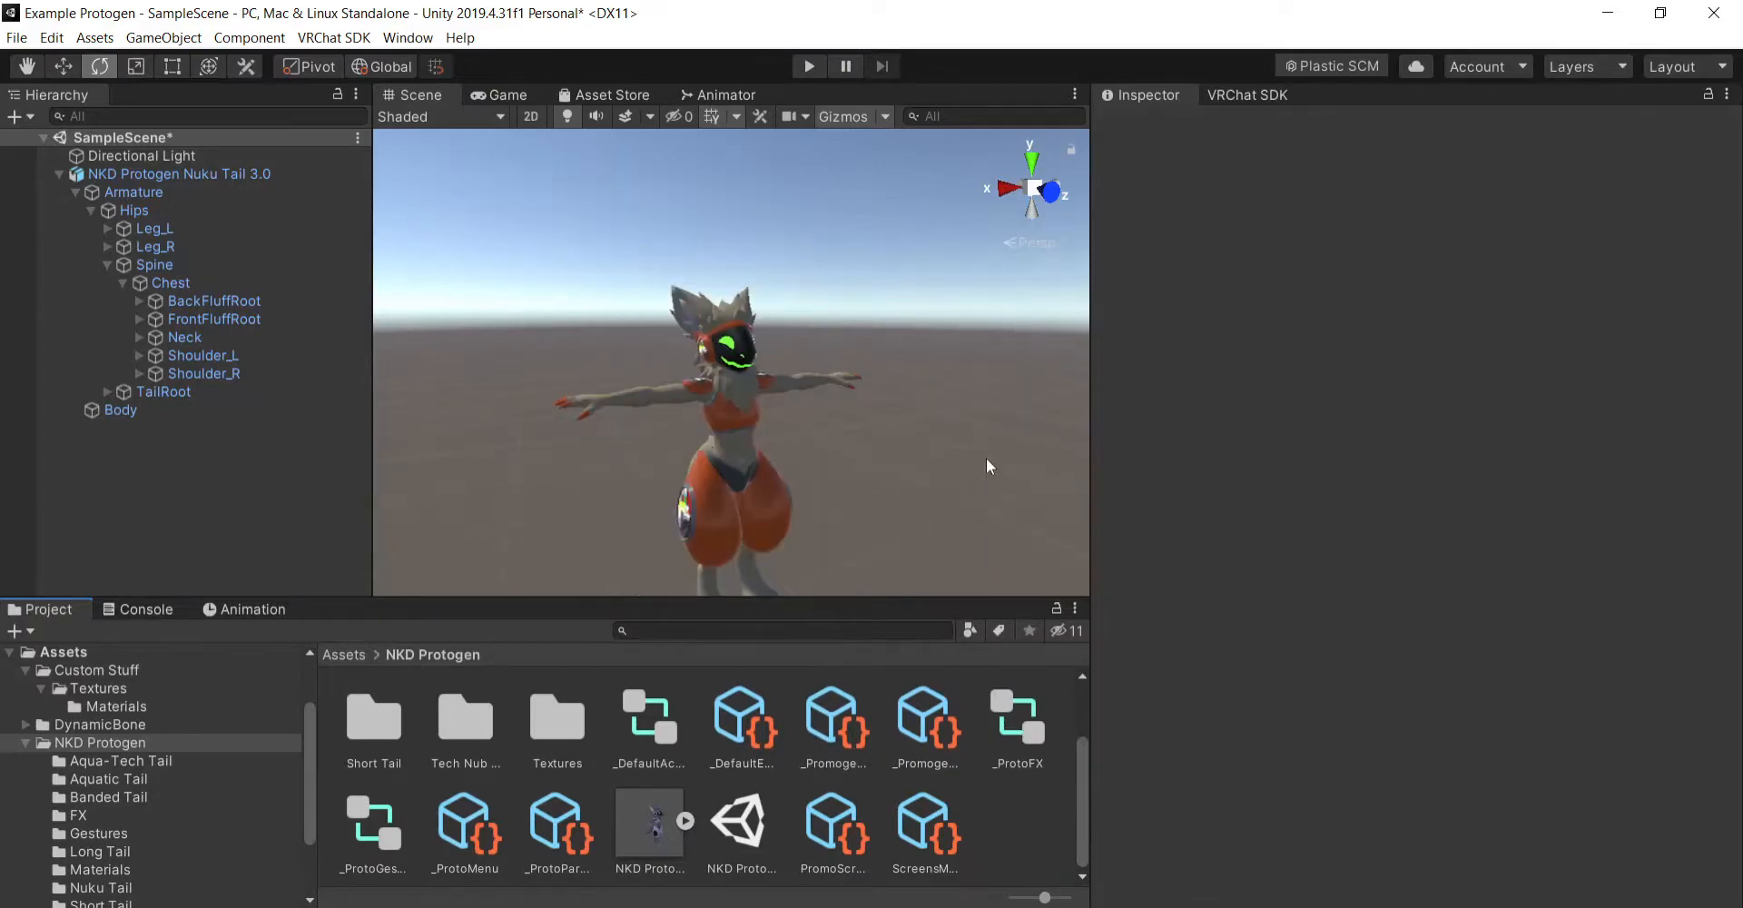
scroll(987, 458, "up", 5)
left_click(964, 511)
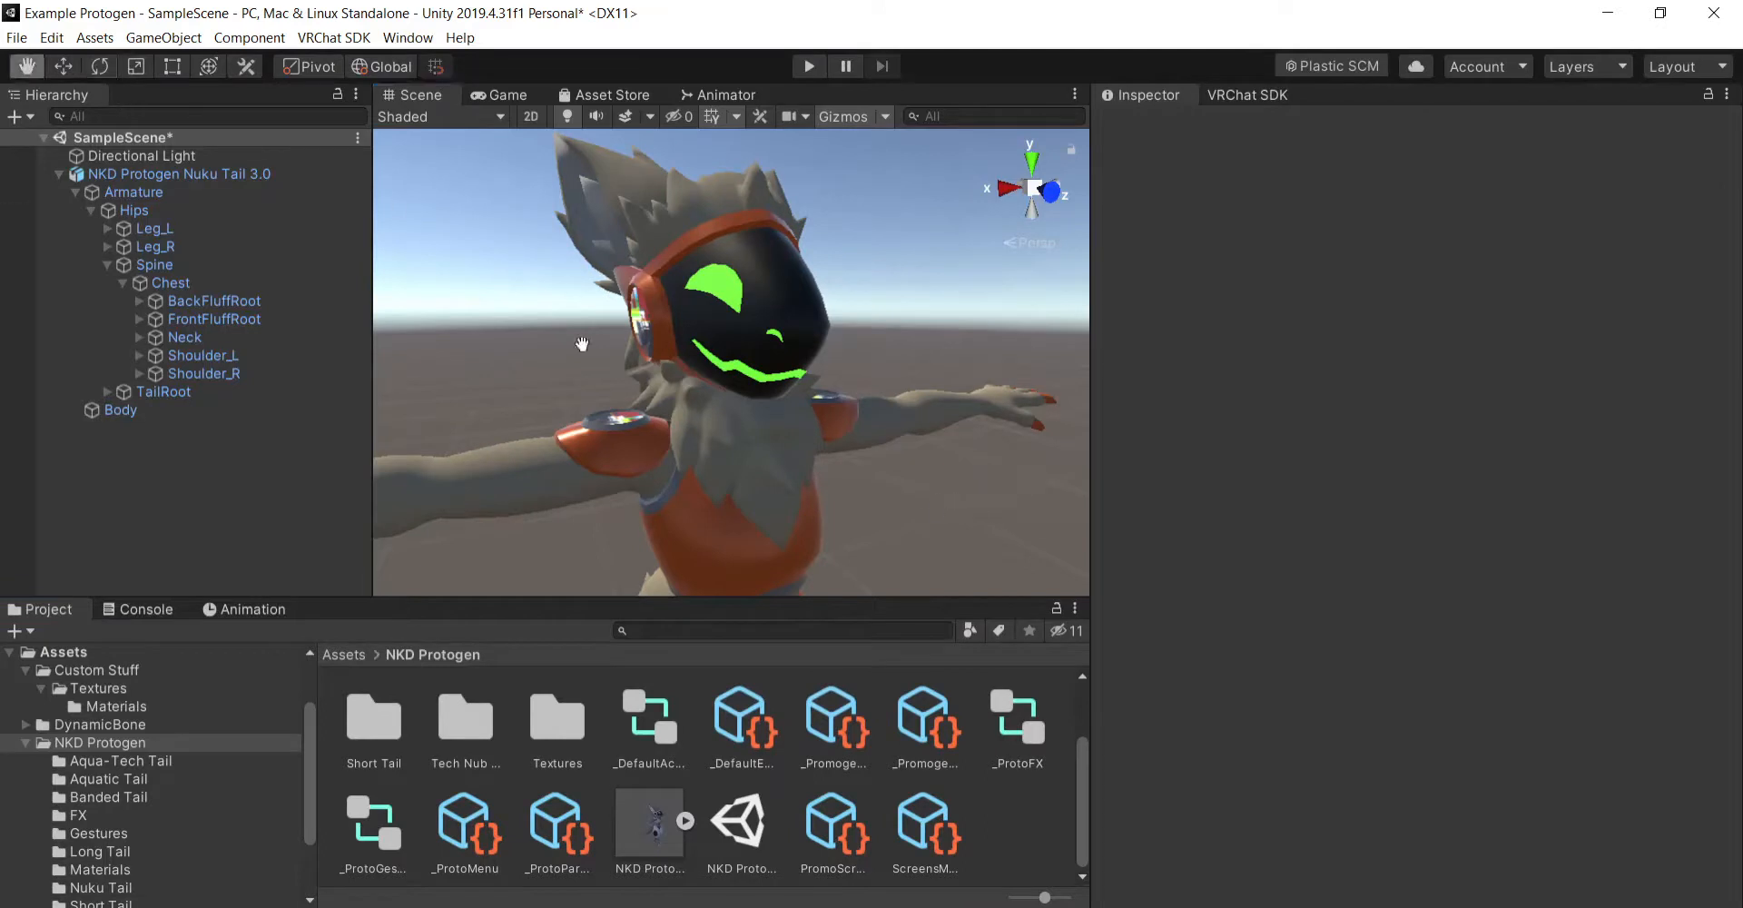
left_click_drag(921, 493, 971, 501, "alt")
scroll(974, 500, "down", 5)
scroll(974, 501, "up", 5)
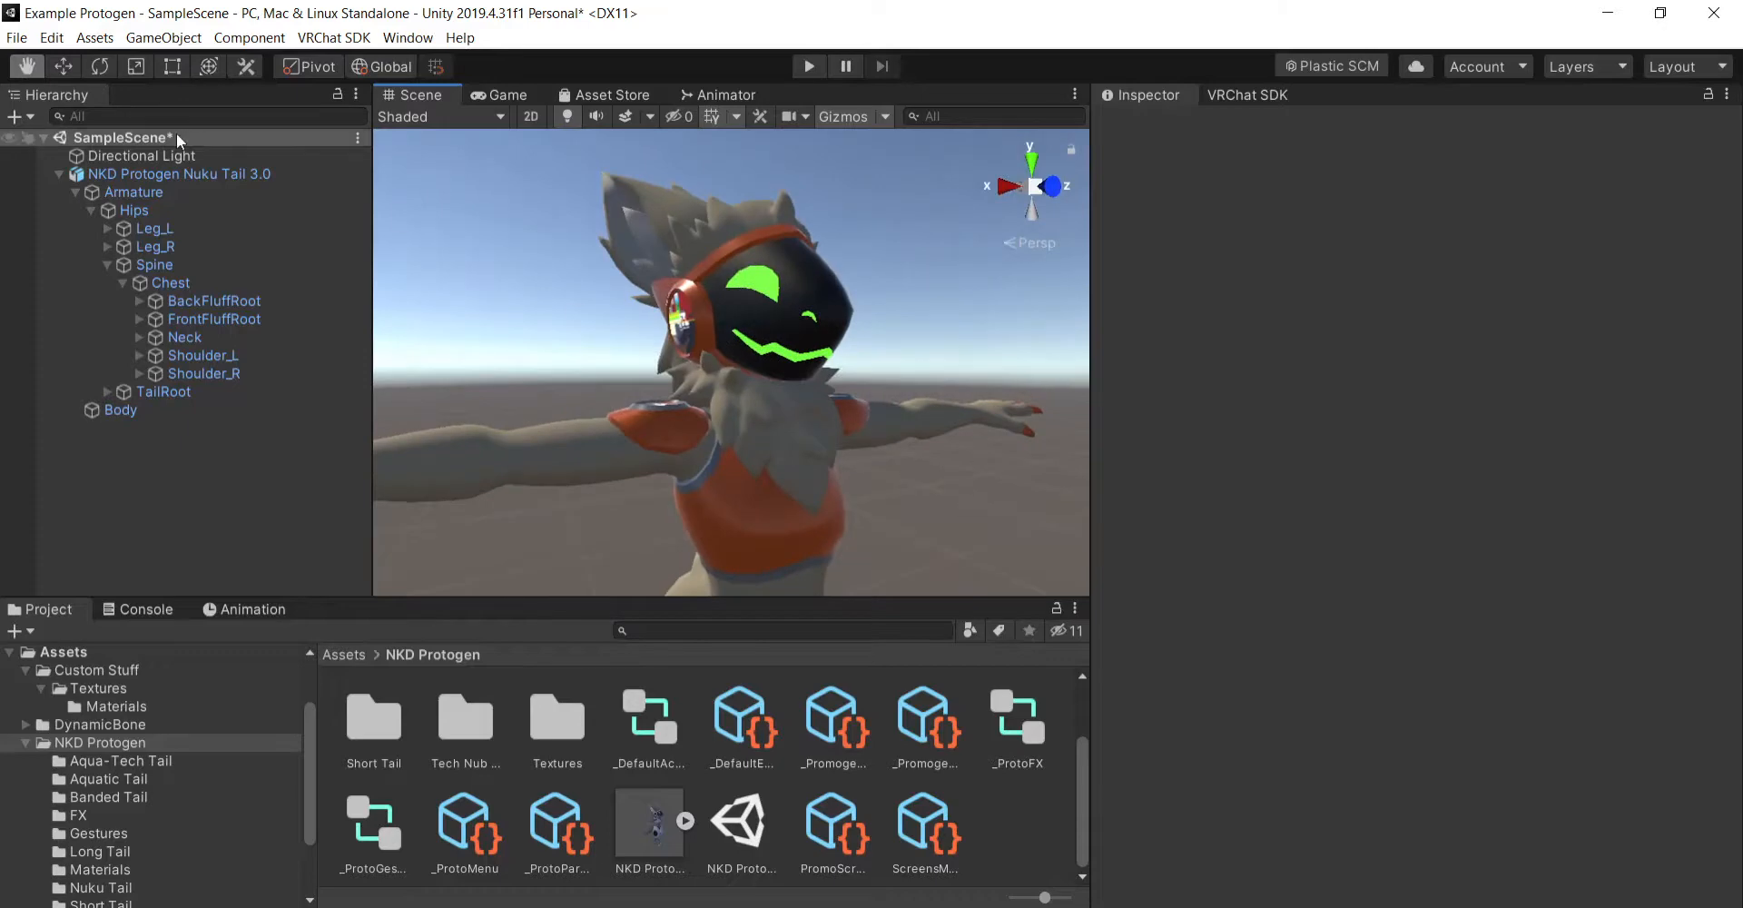
- Review the avatar descriptor's layers and expressions, and publish the avatar for Windows through the VRChat SDK builder, leaving play mode at the end
left_click(213, 173)
scroll(1339, 591, "down", 5)
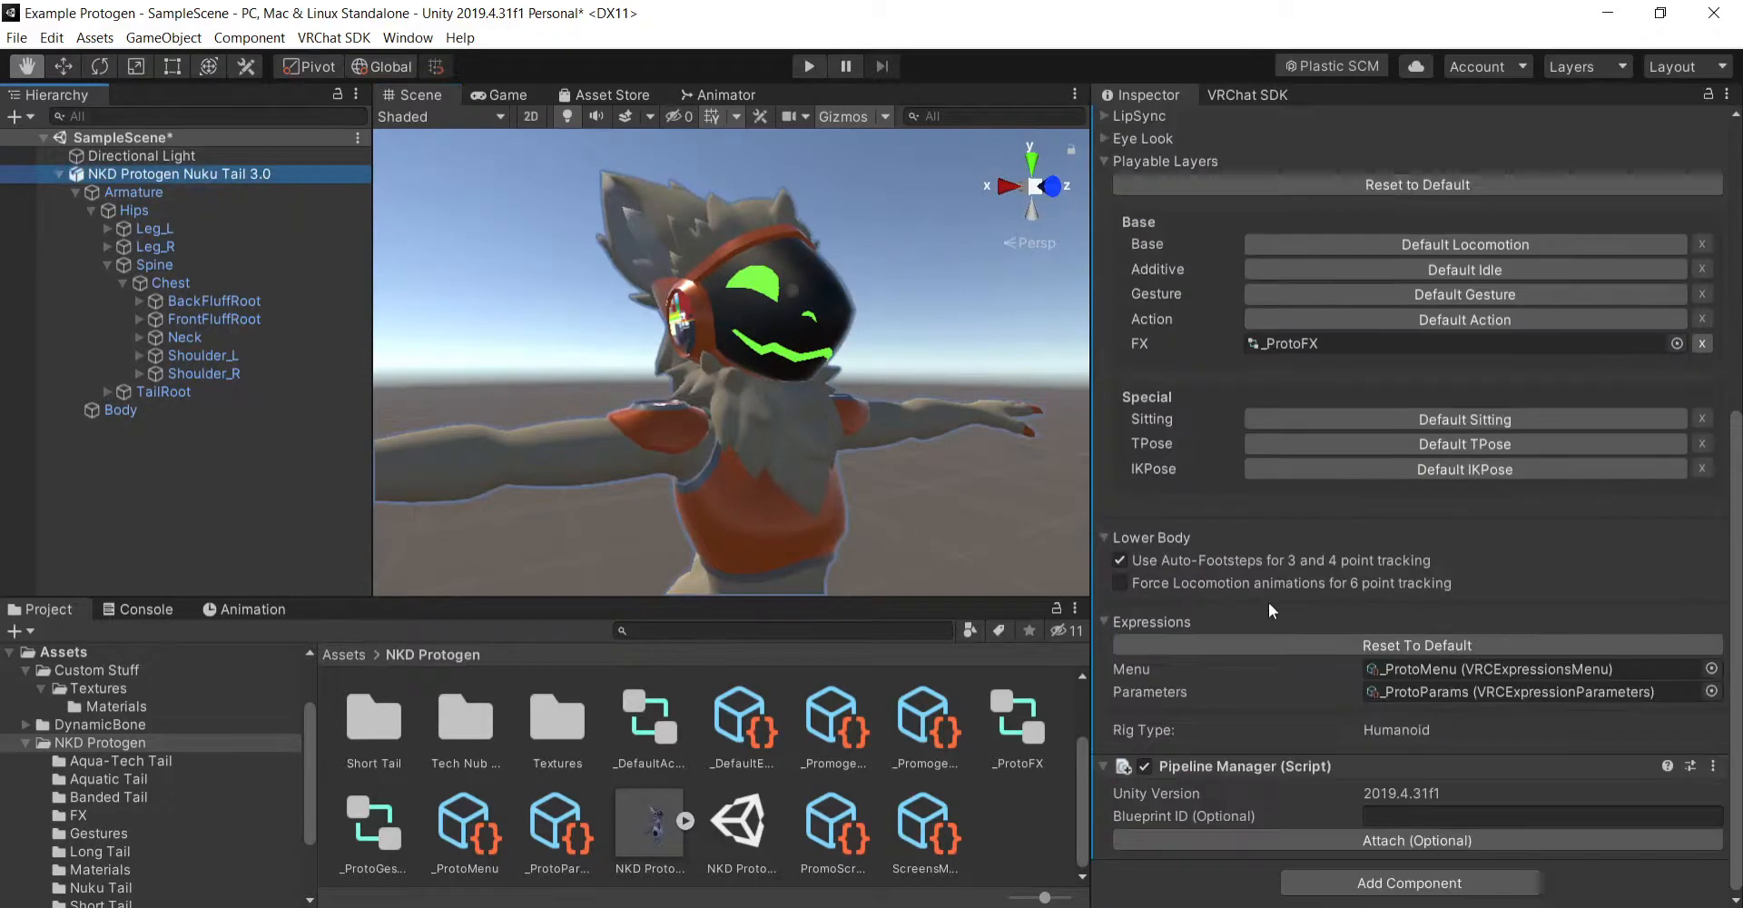
scroll(1242, 569, "up", 5)
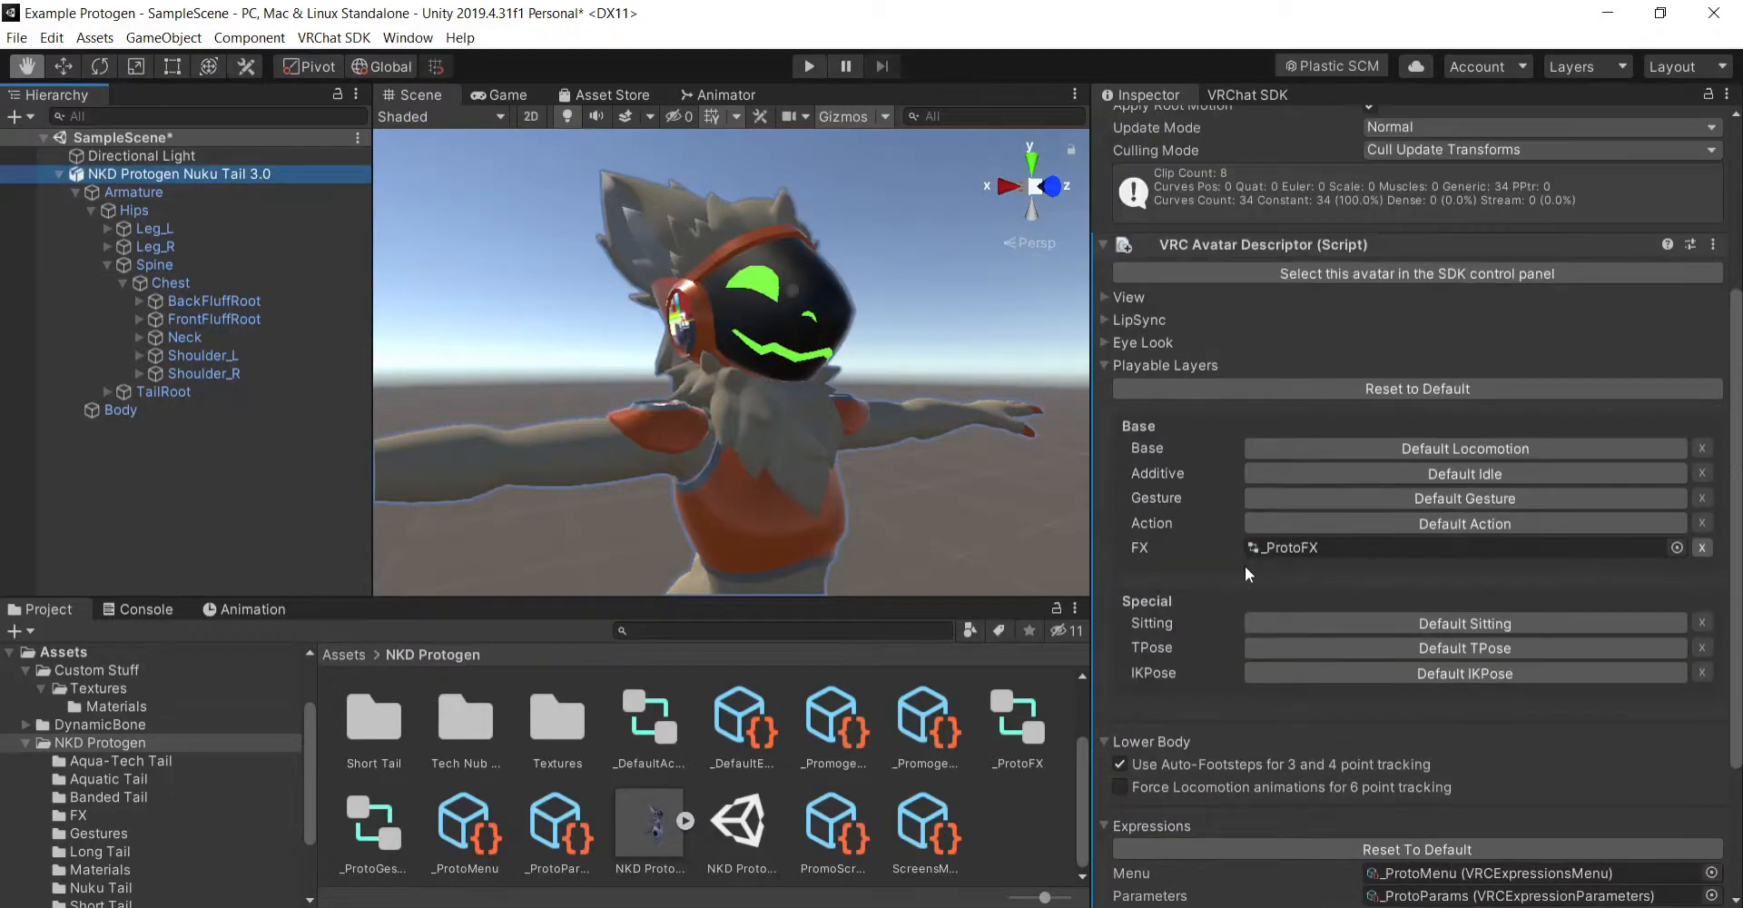
left_click(1240, 551)
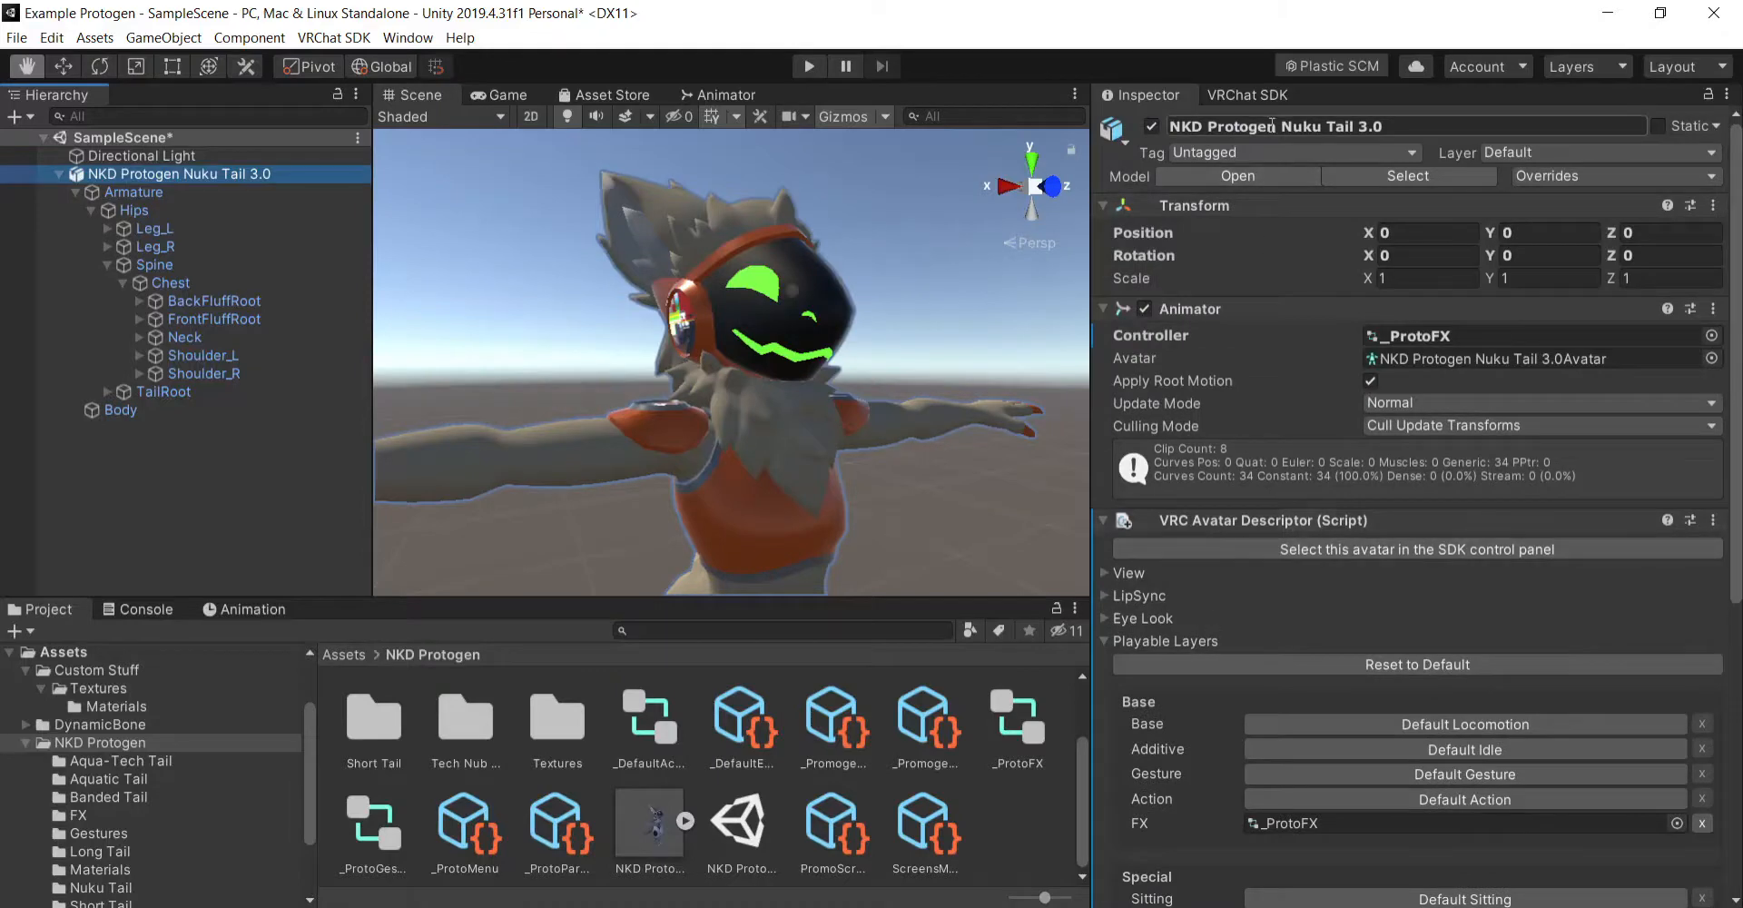
left_click(1266, 94)
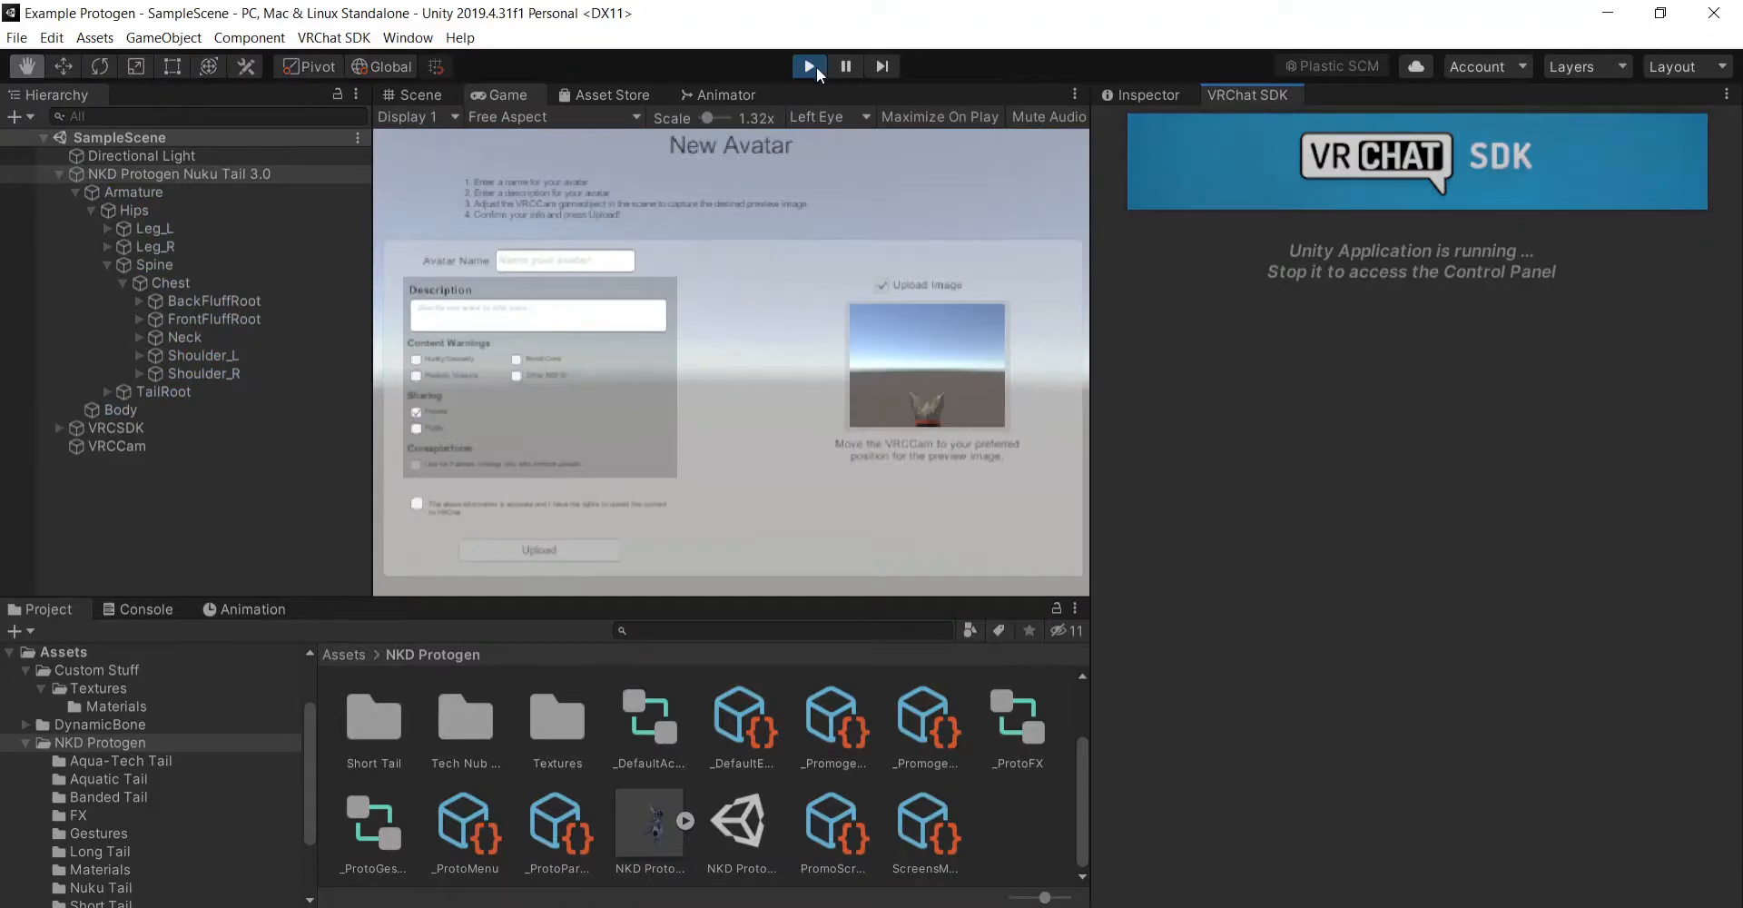
left_click(810, 66)
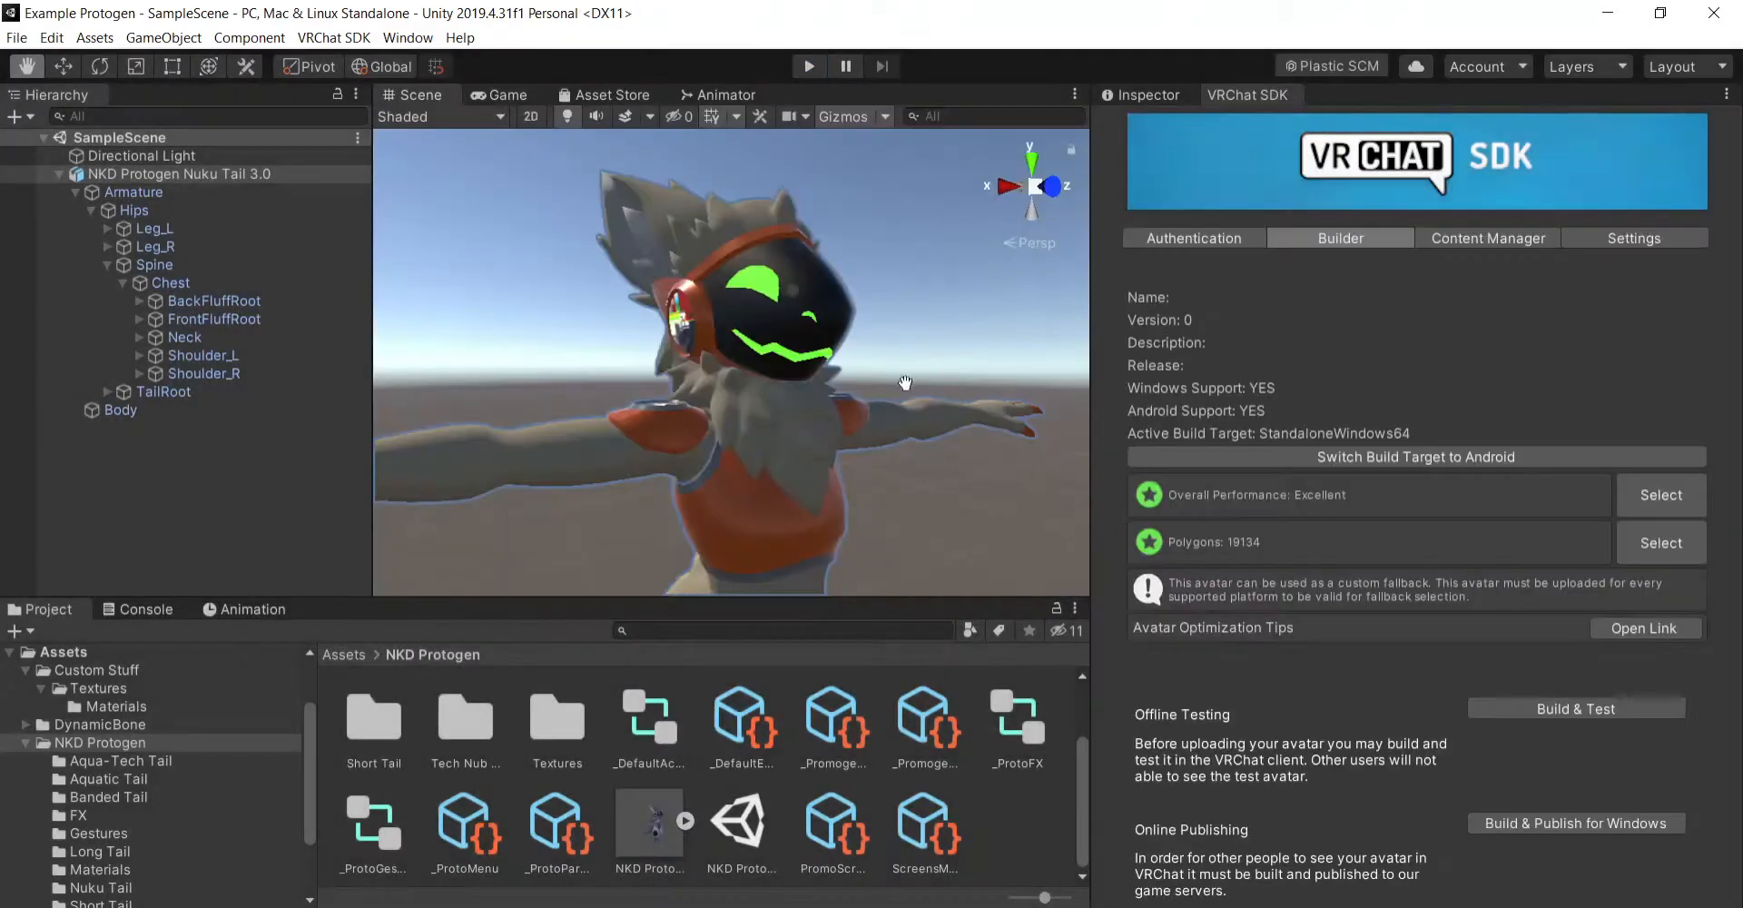
- Inspect the published avatar's components, and collapse the Spine and Armature branches with nothing left selected
right_click_drag(959, 419, 962, 513)
left_click(1171, 98)
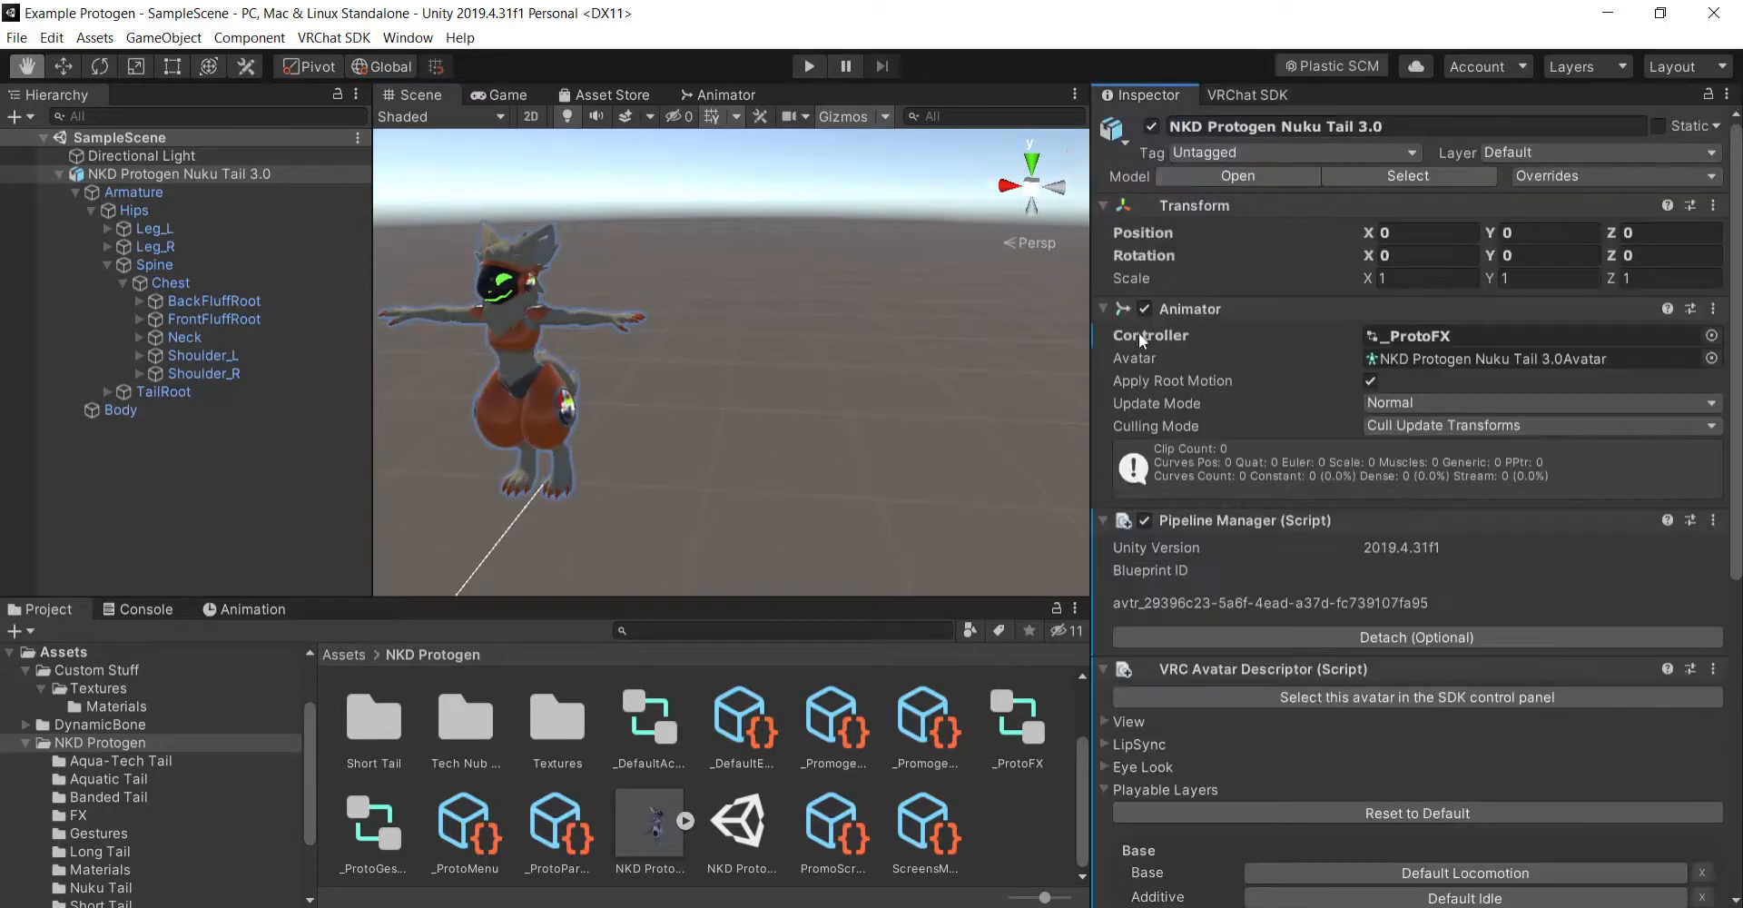
left_click(105, 265)
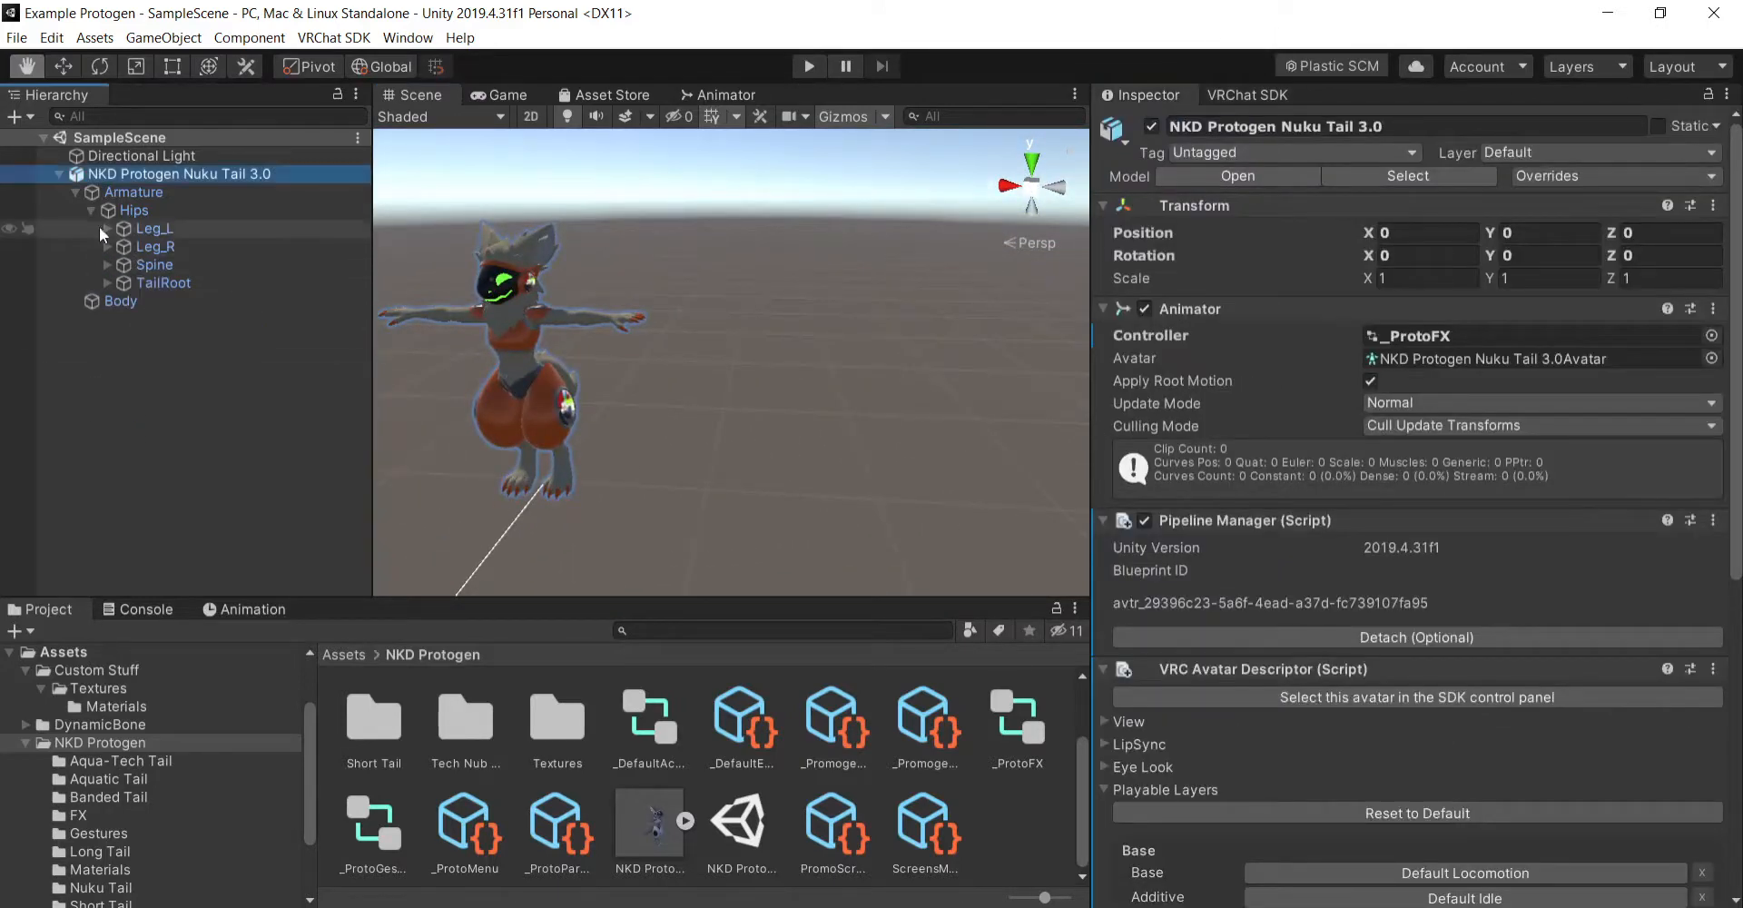
left_click(74, 192)
left_click(188, 302)
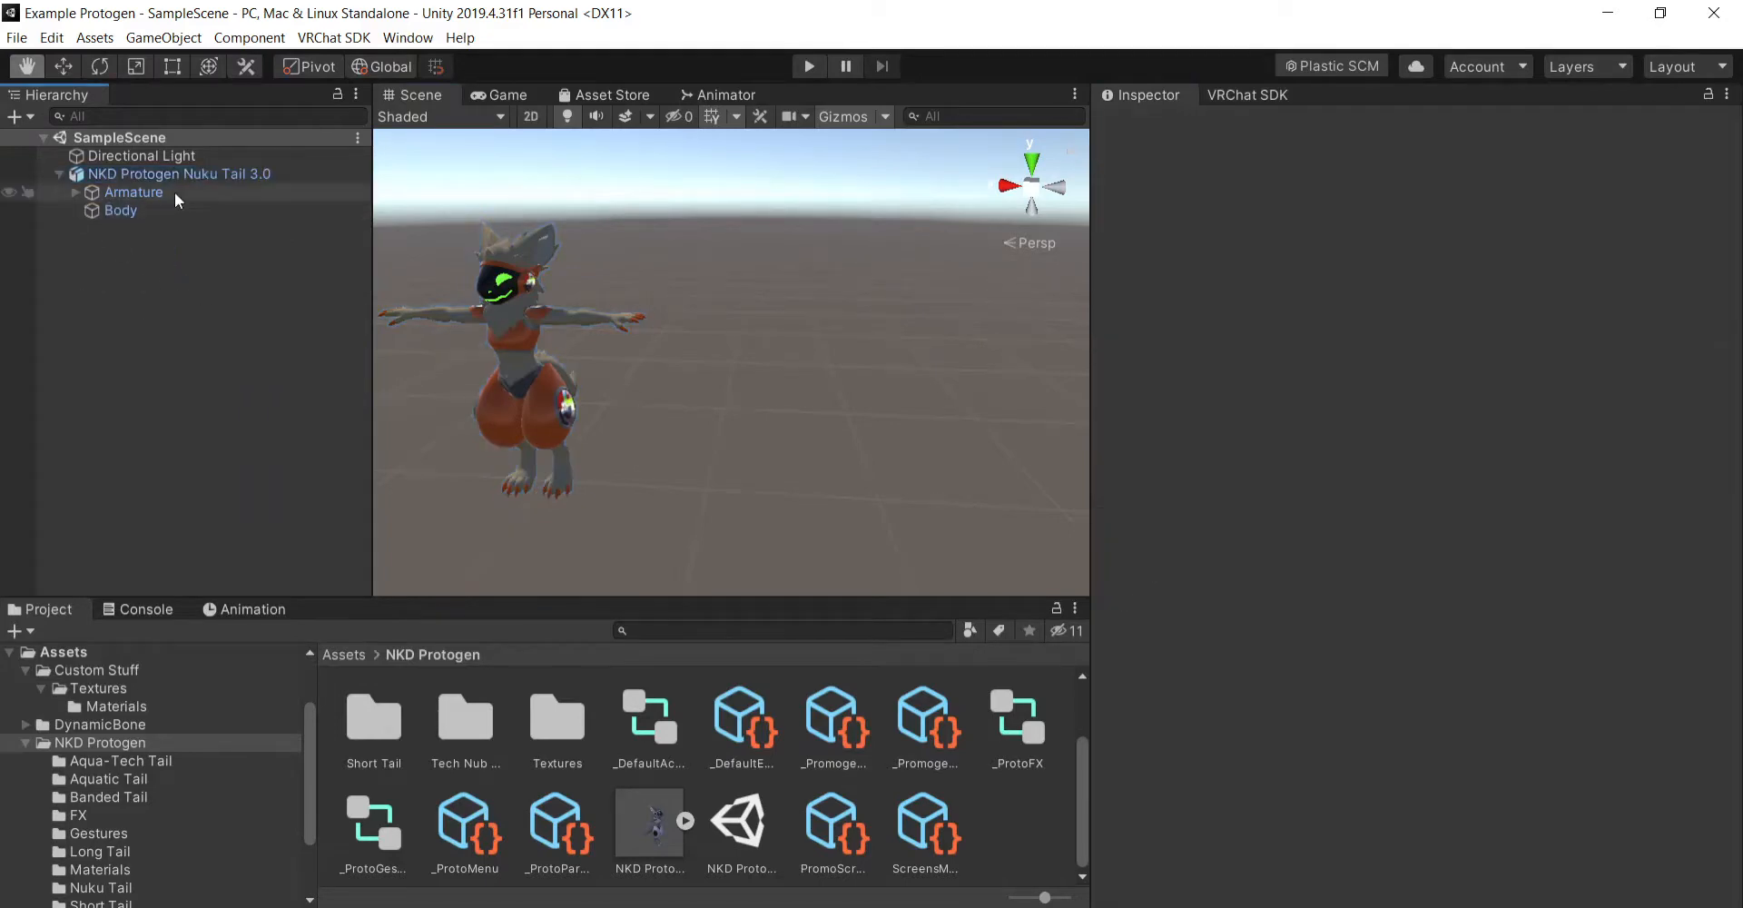
- Duplicate the NKD Protogen Nuku Tail 3.0 avatar in the scene and rename the copy Thumbnail
left_click(131, 174)
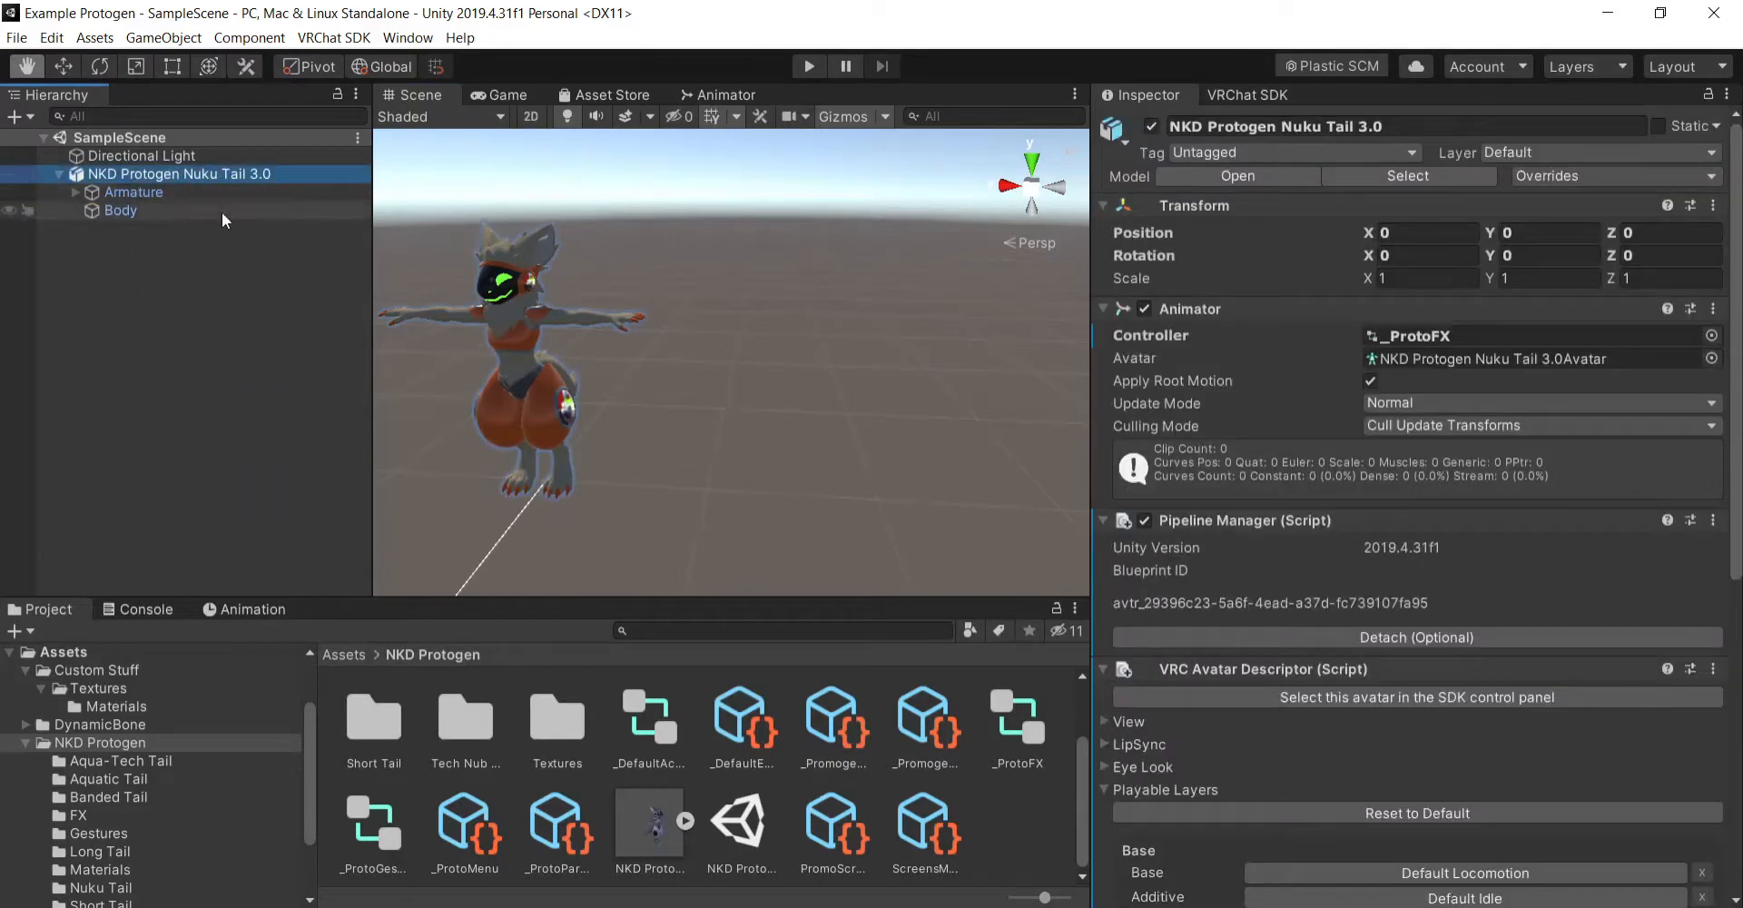
key("ctrl+d")
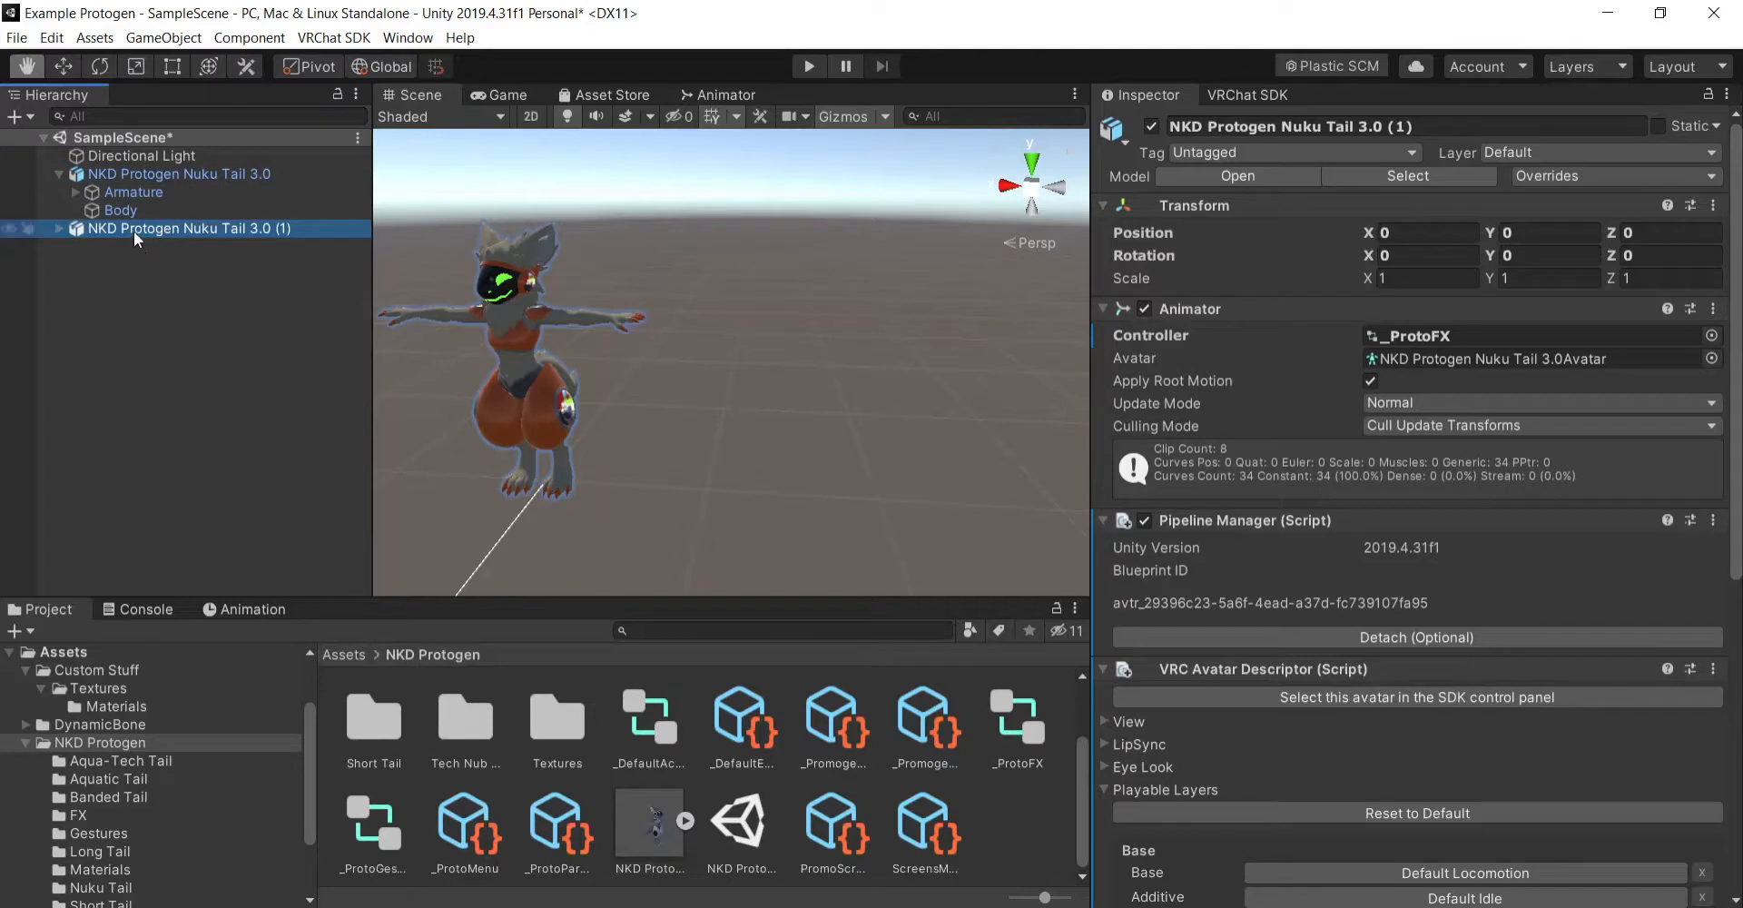
left_click(1472, 126)
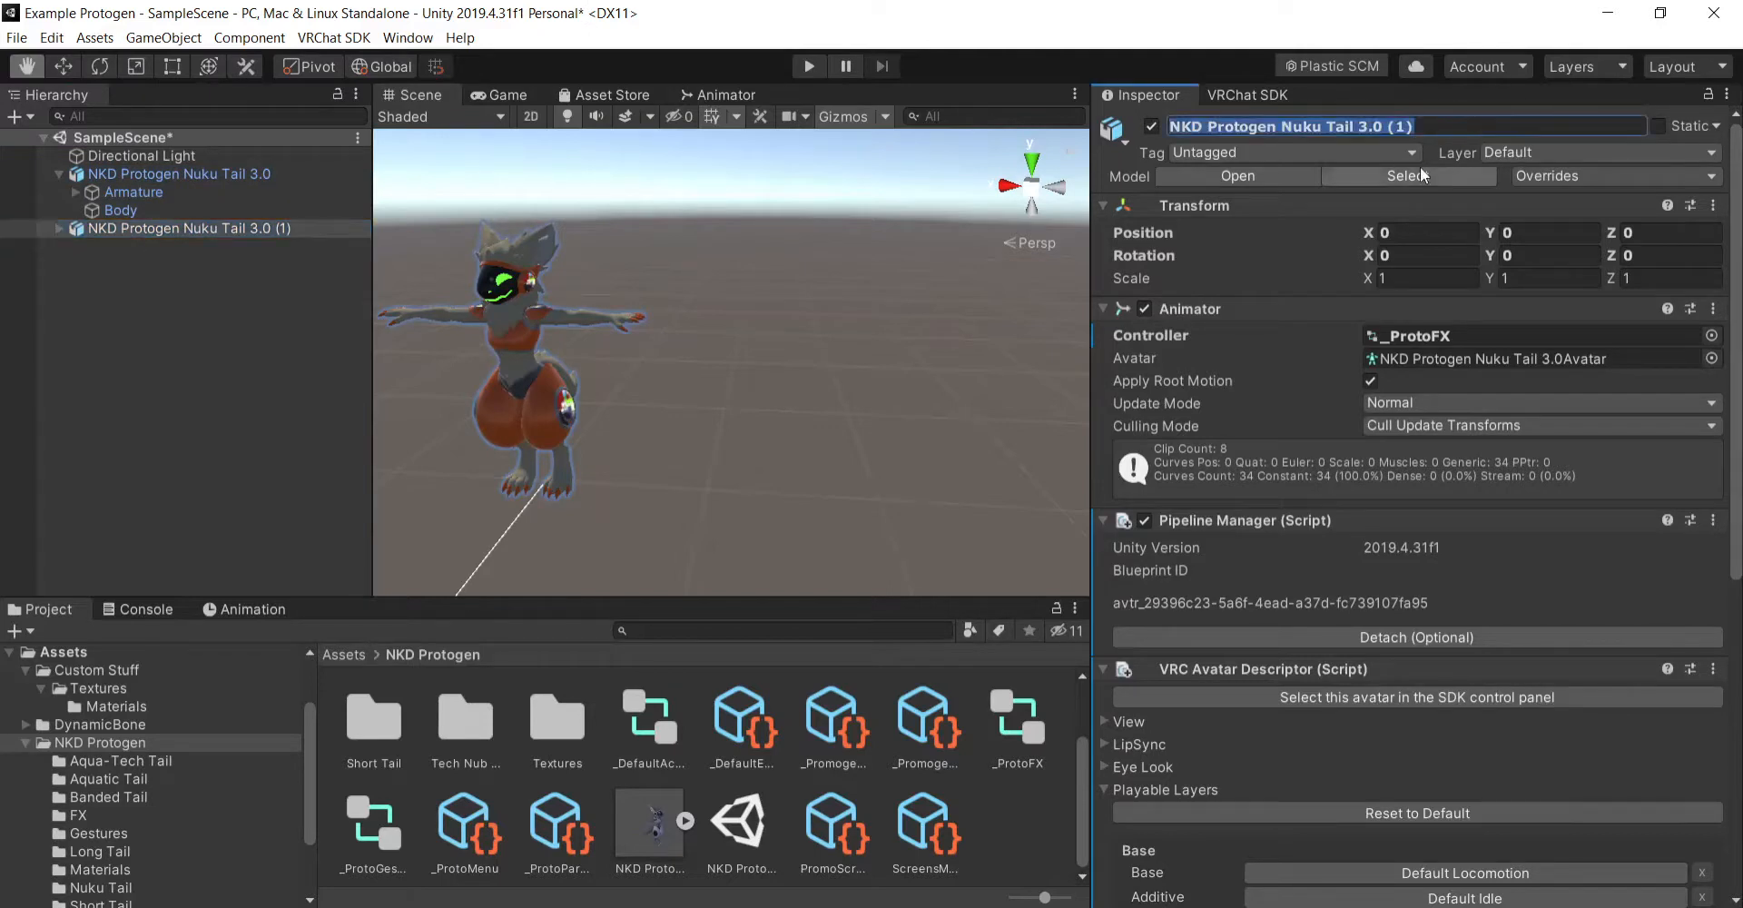
type("Thumbnail")
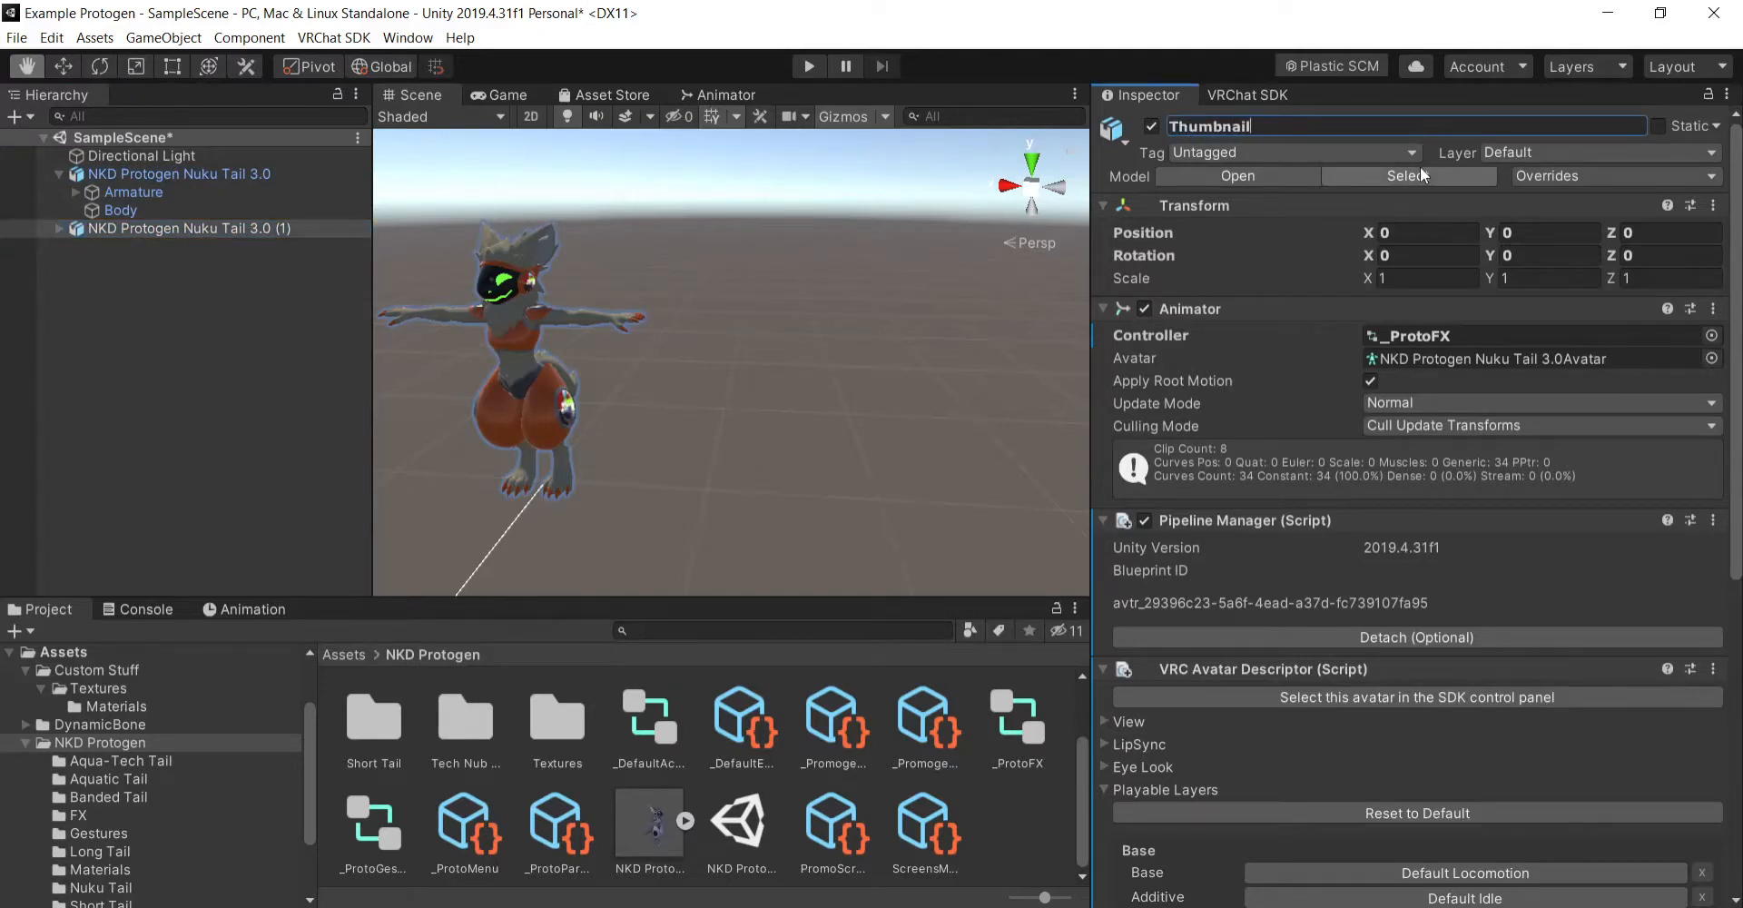
key("Return")
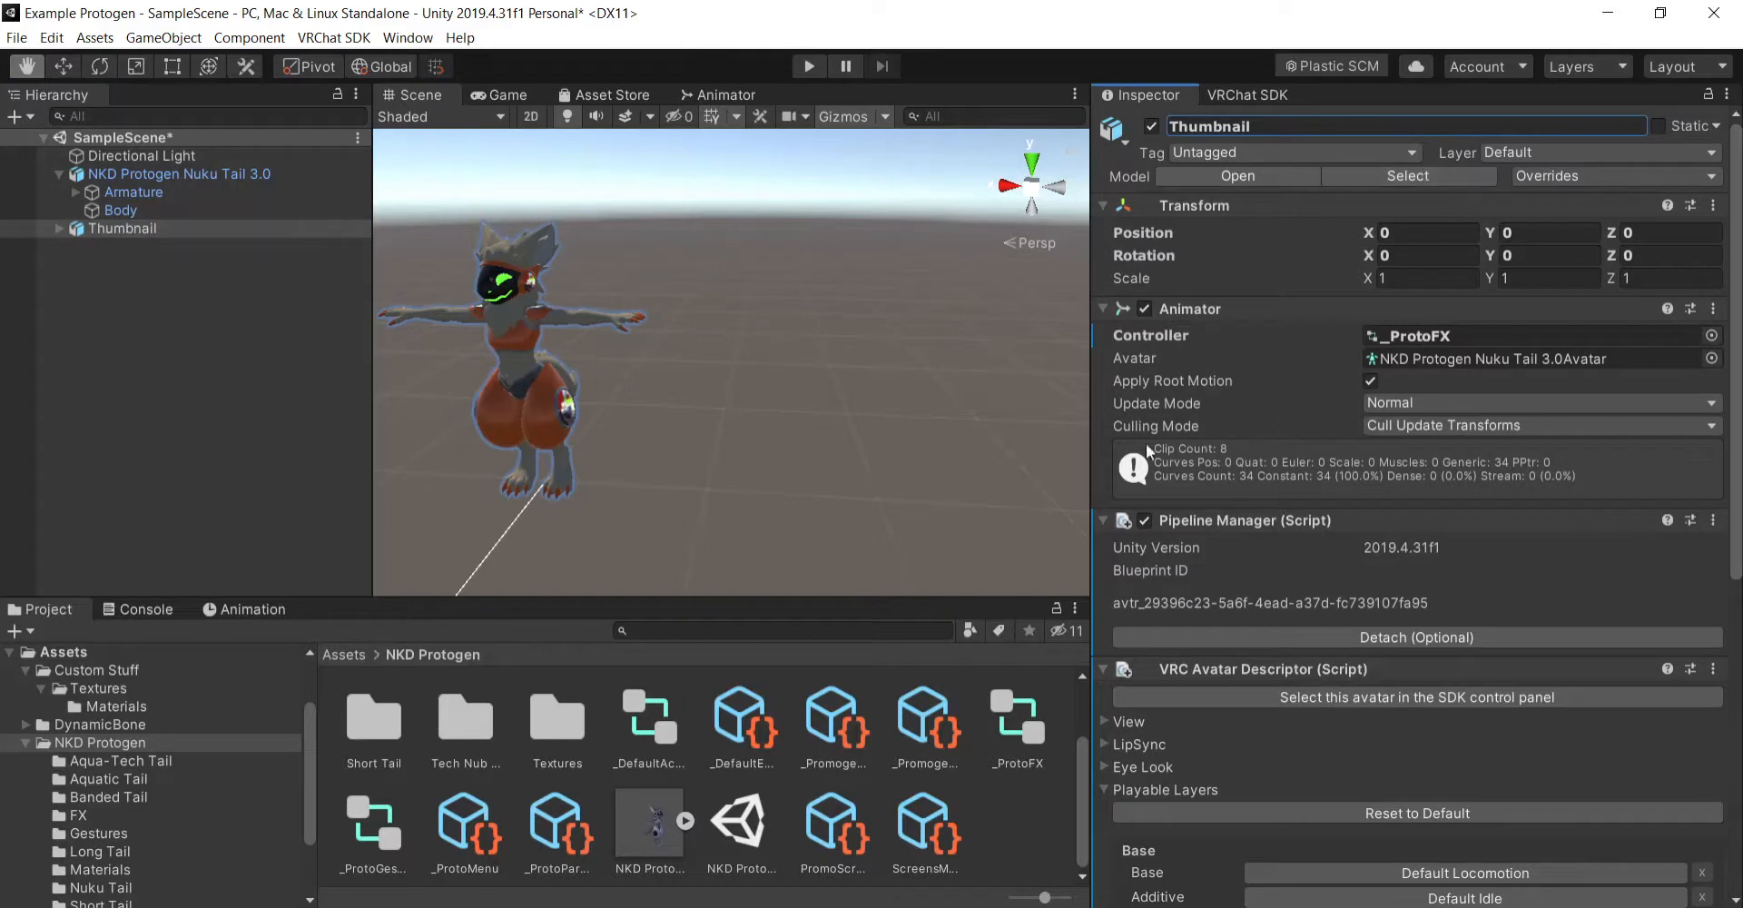
- Remove the VRC Avatar Descriptor and Pipeline Manager components from the Thumbnail copy and disable its Animator
left_click(1714, 521)
left_click(1602, 592)
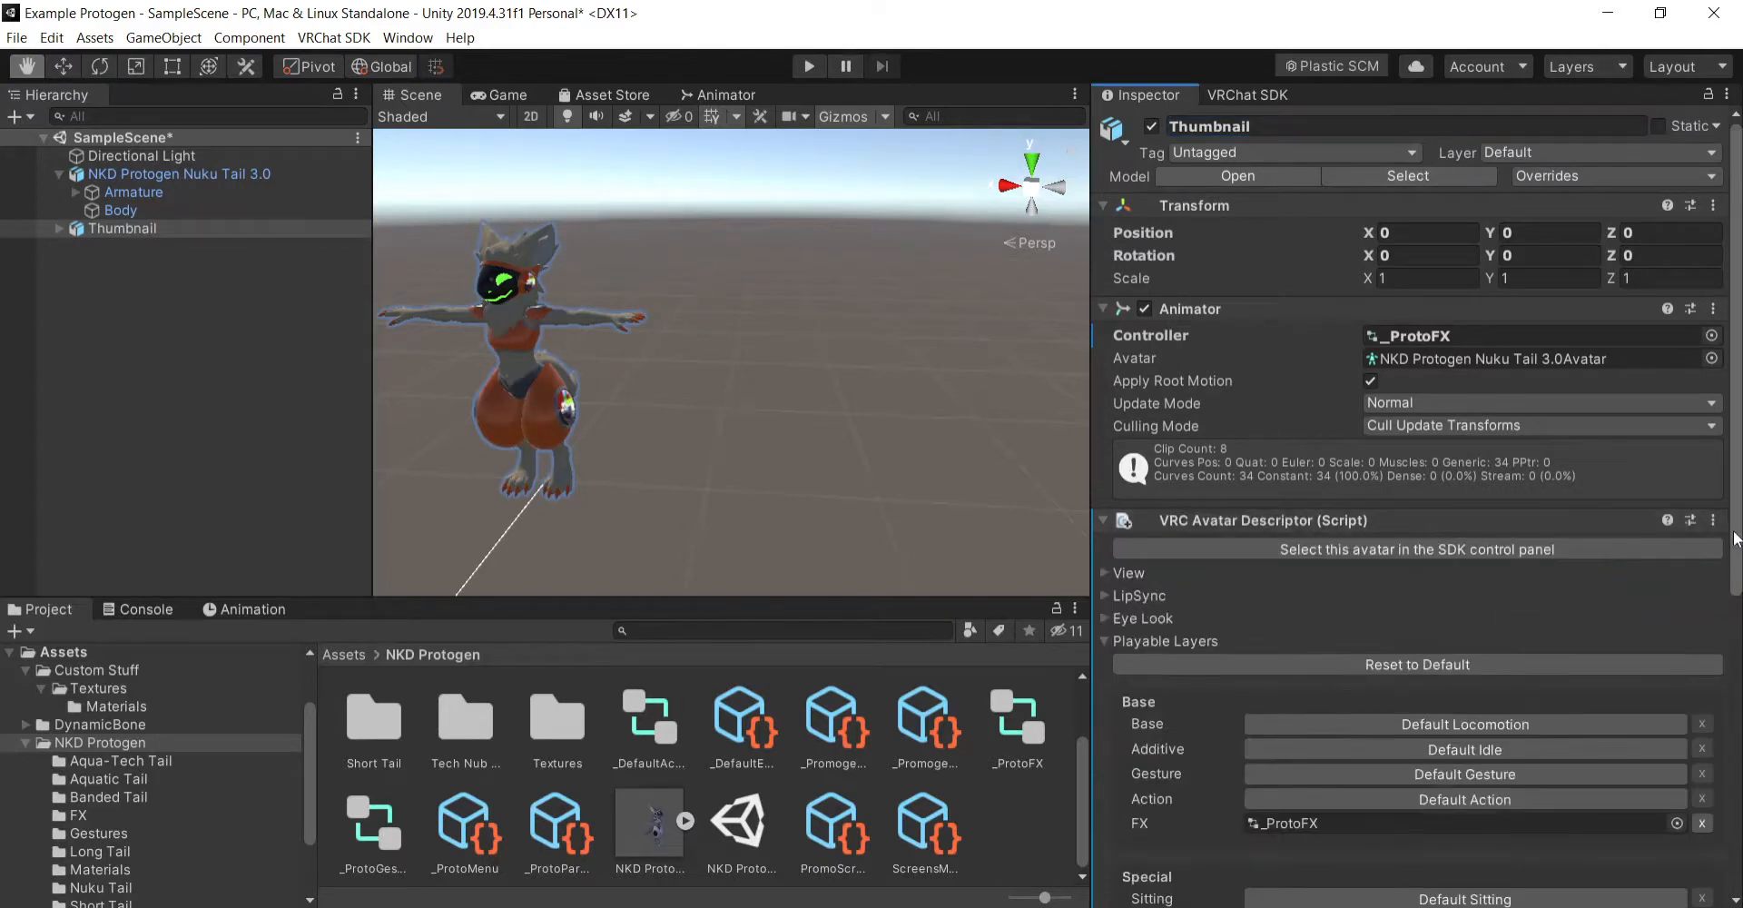
left_click(1713, 521)
left_click(1634, 590)
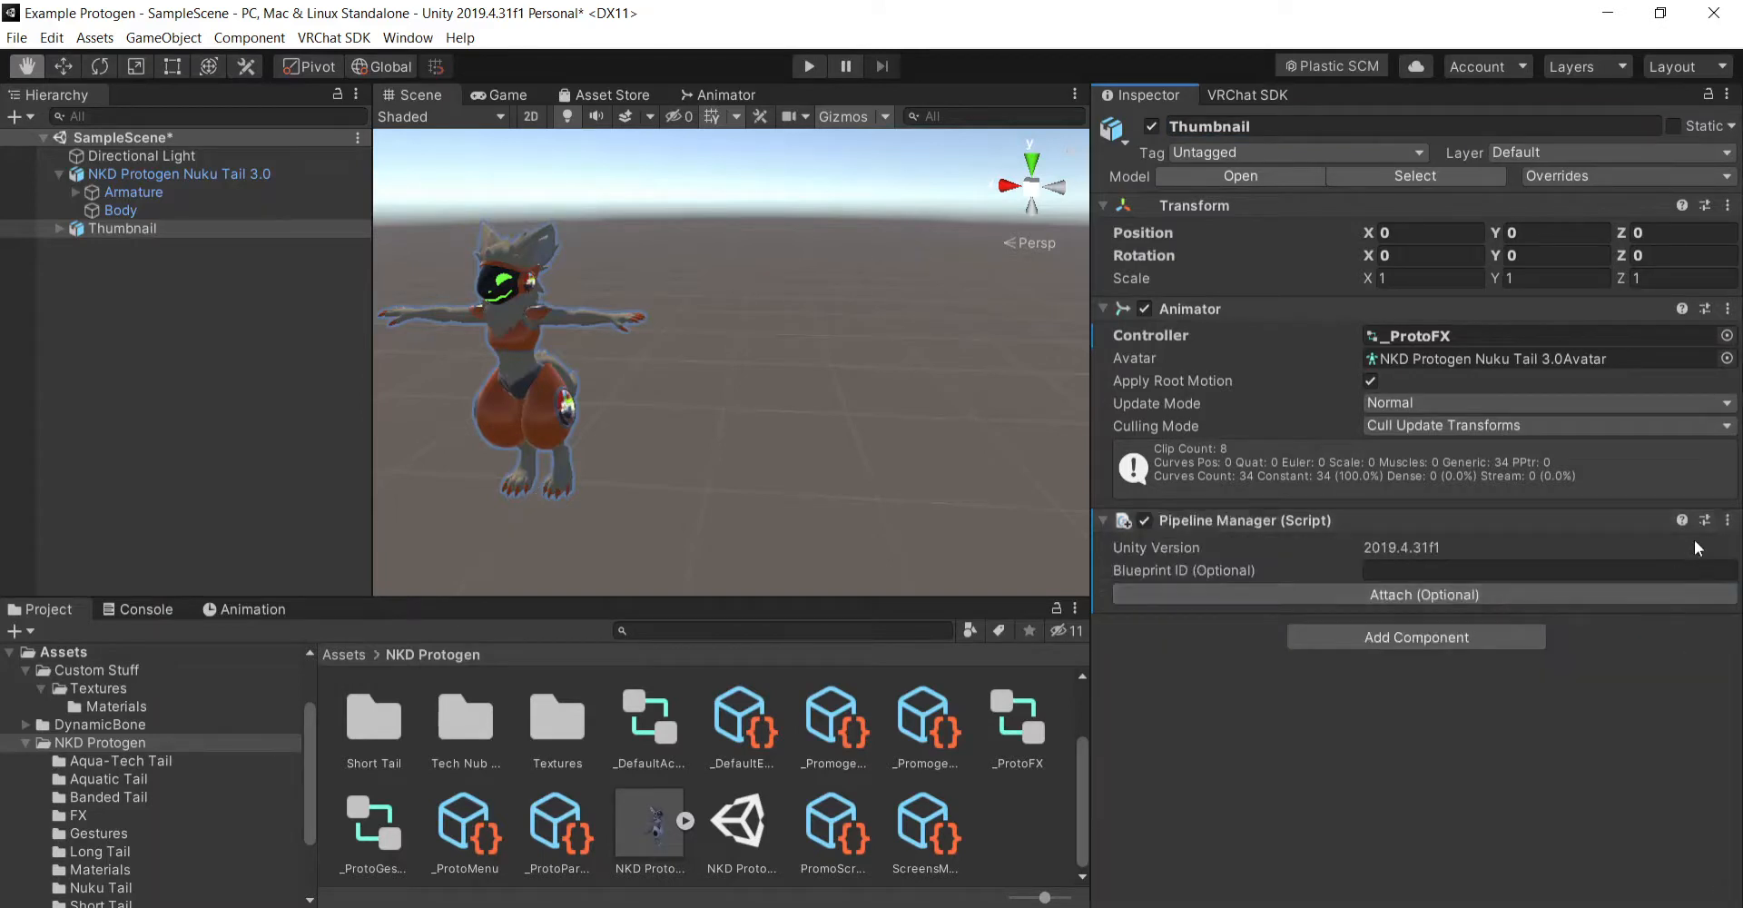
left_click(1727, 521)
left_click(1598, 592)
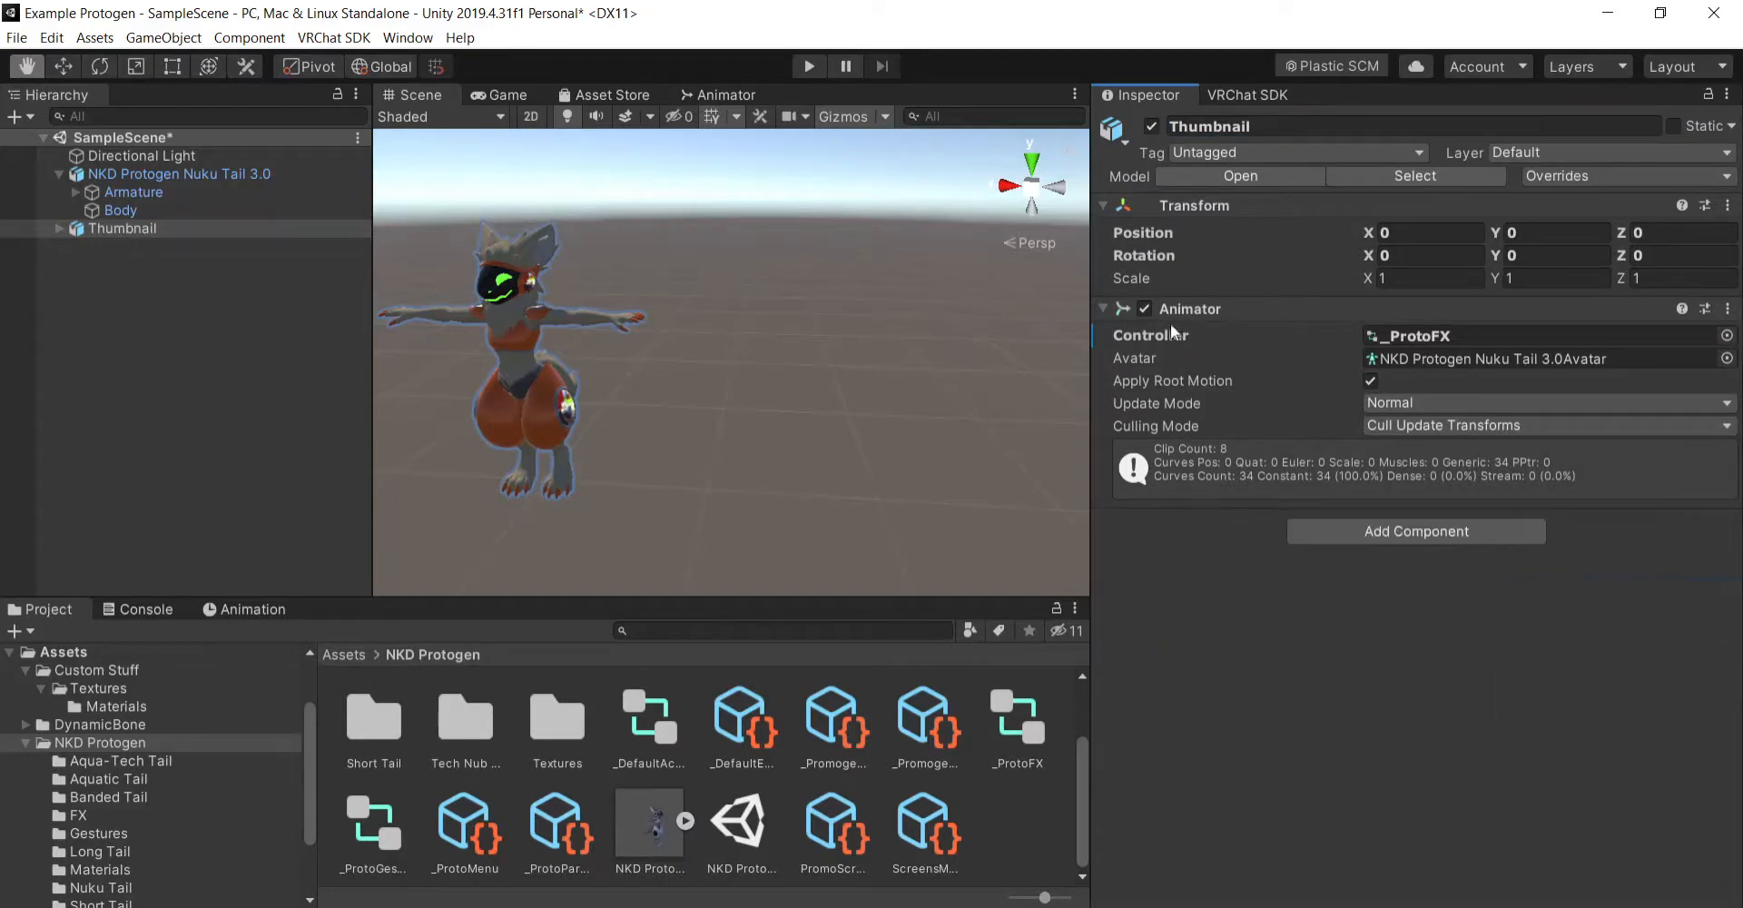
left_click(1145, 309)
left_click(1104, 309)
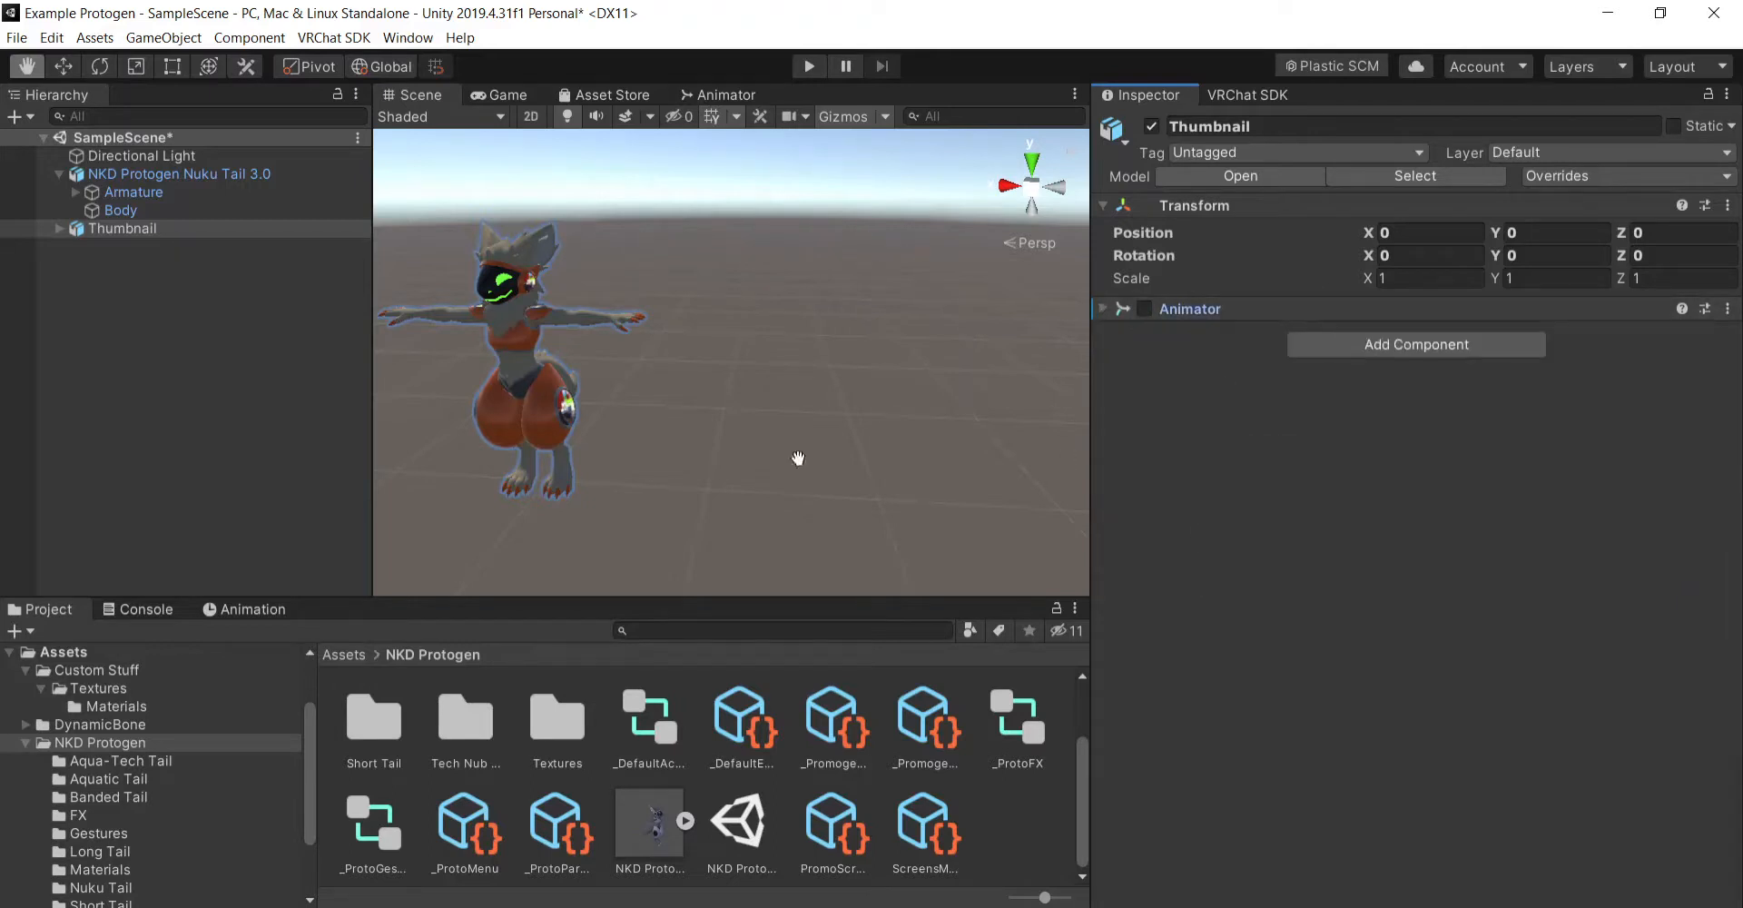
- Move the Thumbnail copy along the X axis to position X -4, away from the original avatar, and deselect it
left_click(64, 66)
left_click_drag(467, 472, 970, 508)
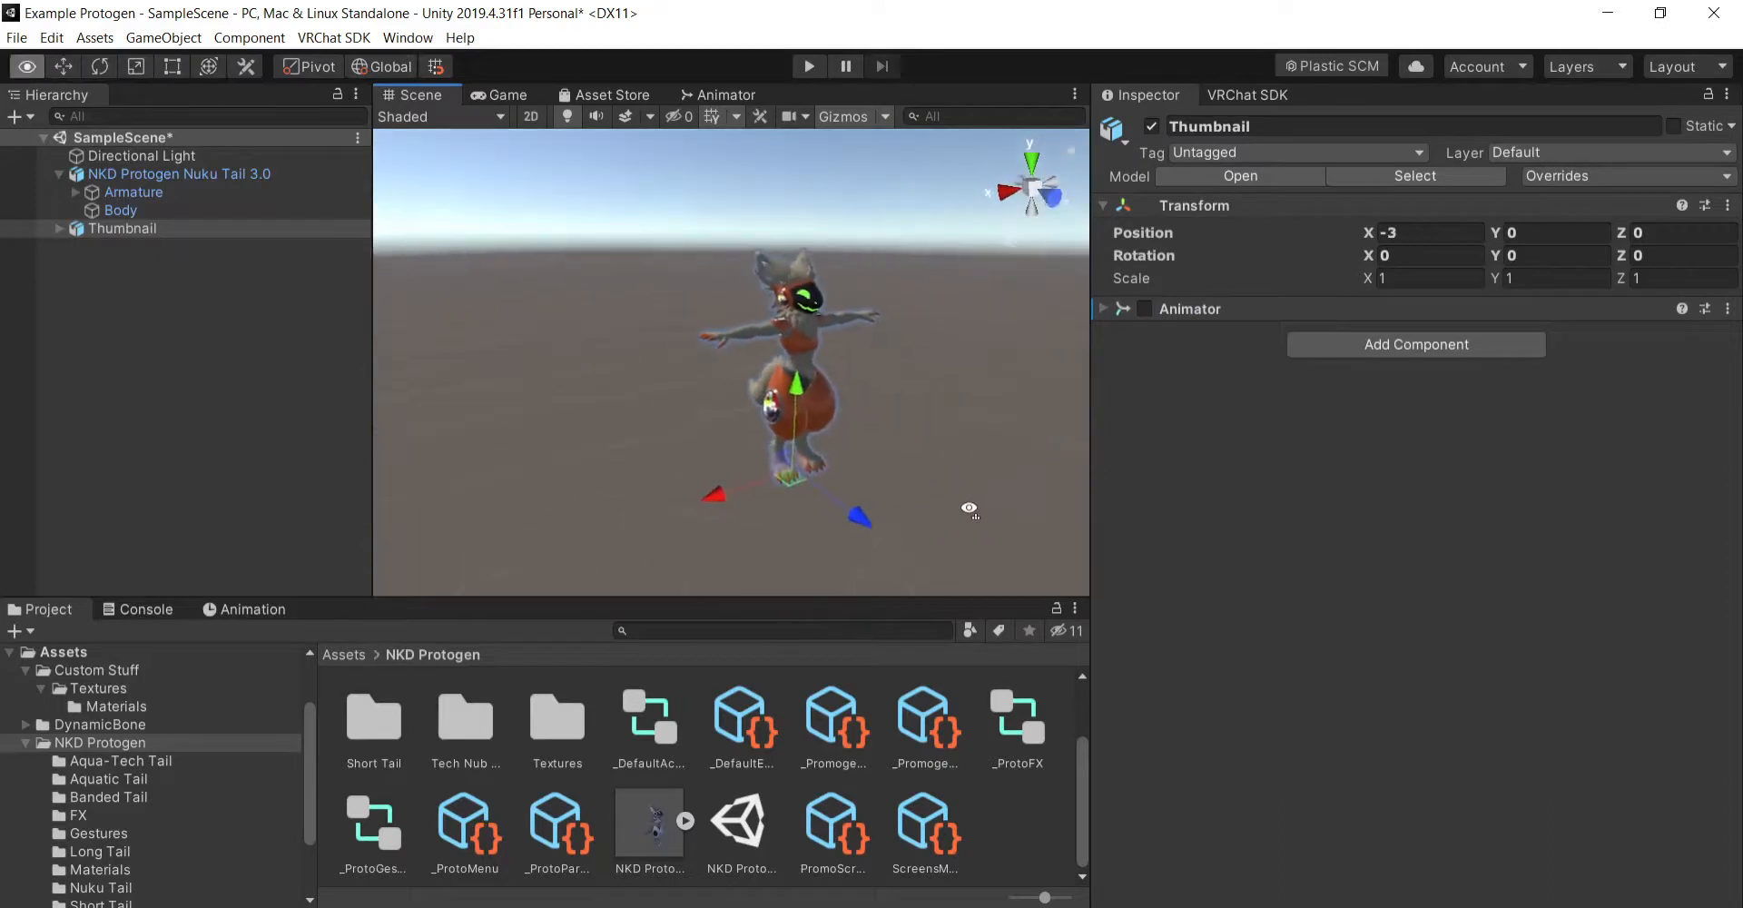
right_click_drag(969, 509, 799, 508)
left_click(27, 66)
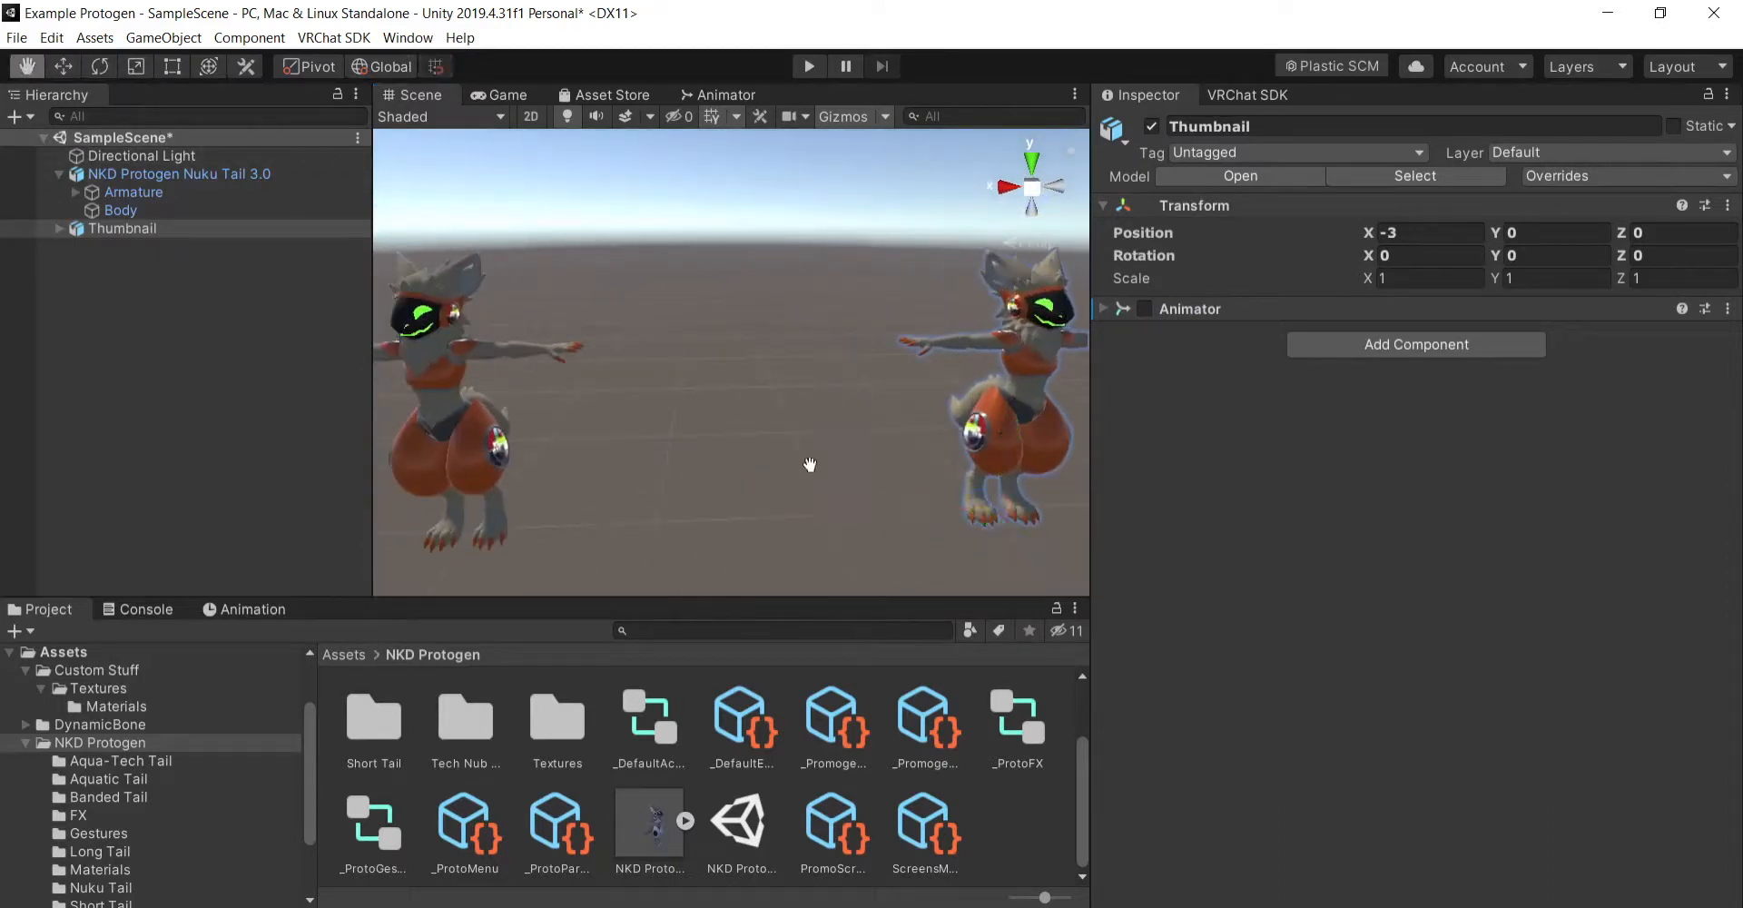
left_click_drag(810, 465, 545, 412)
right_click_drag(885, 434, 786, 427)
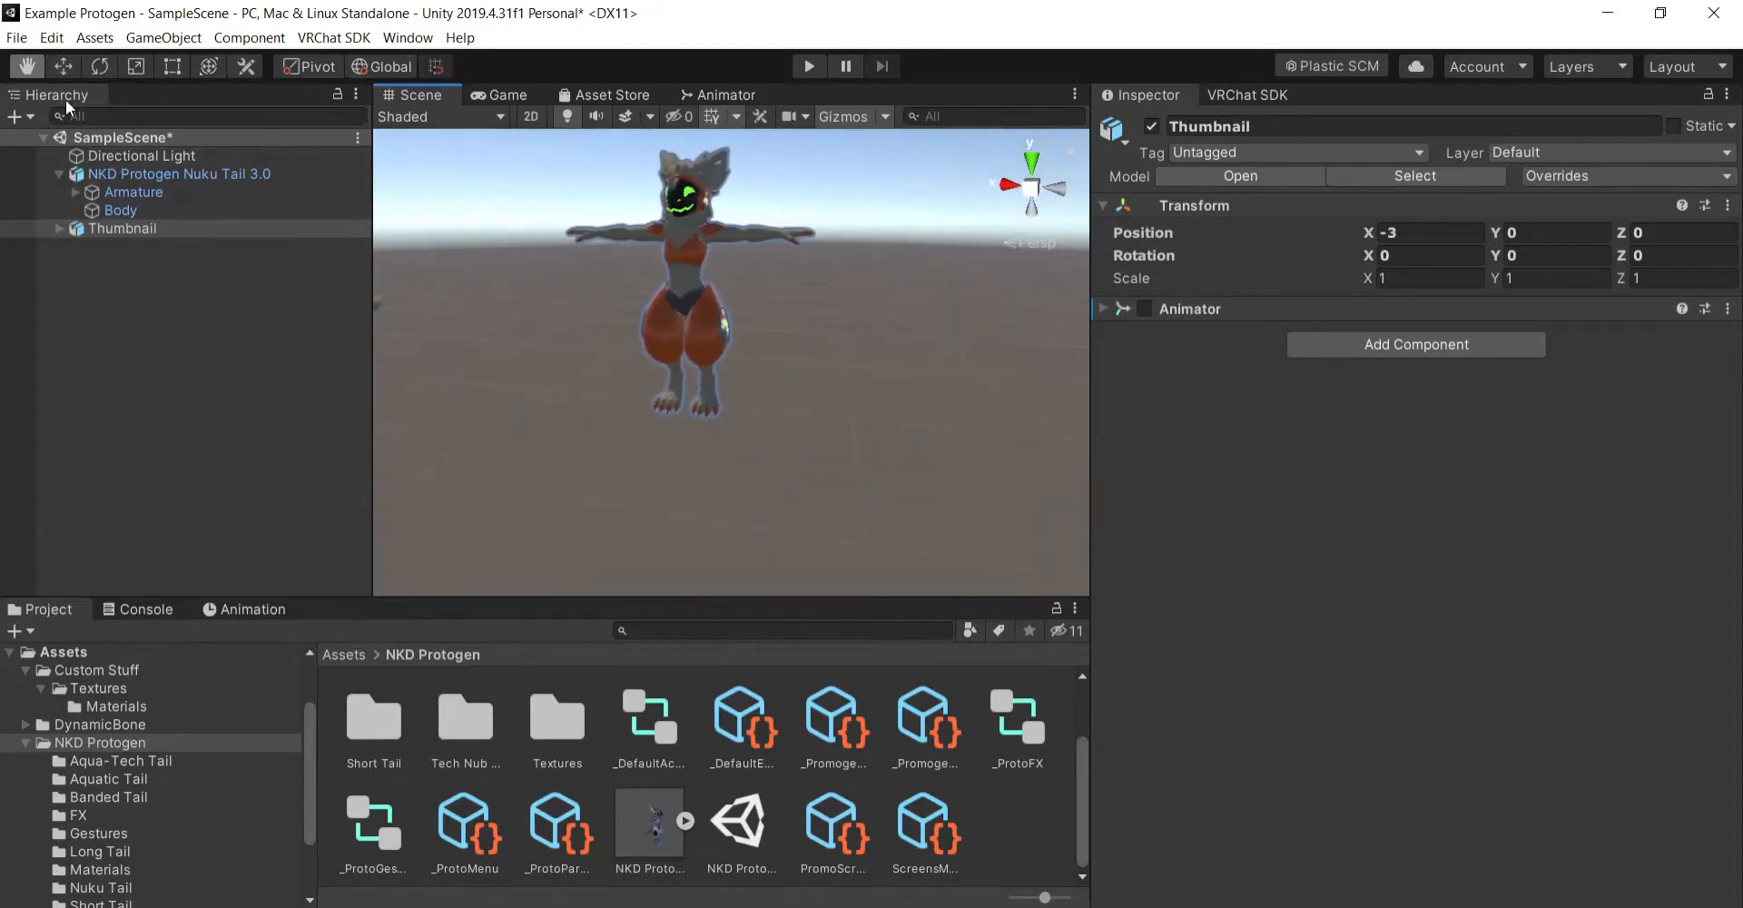
key("w")
left_click_drag(617, 396, 754, 428)
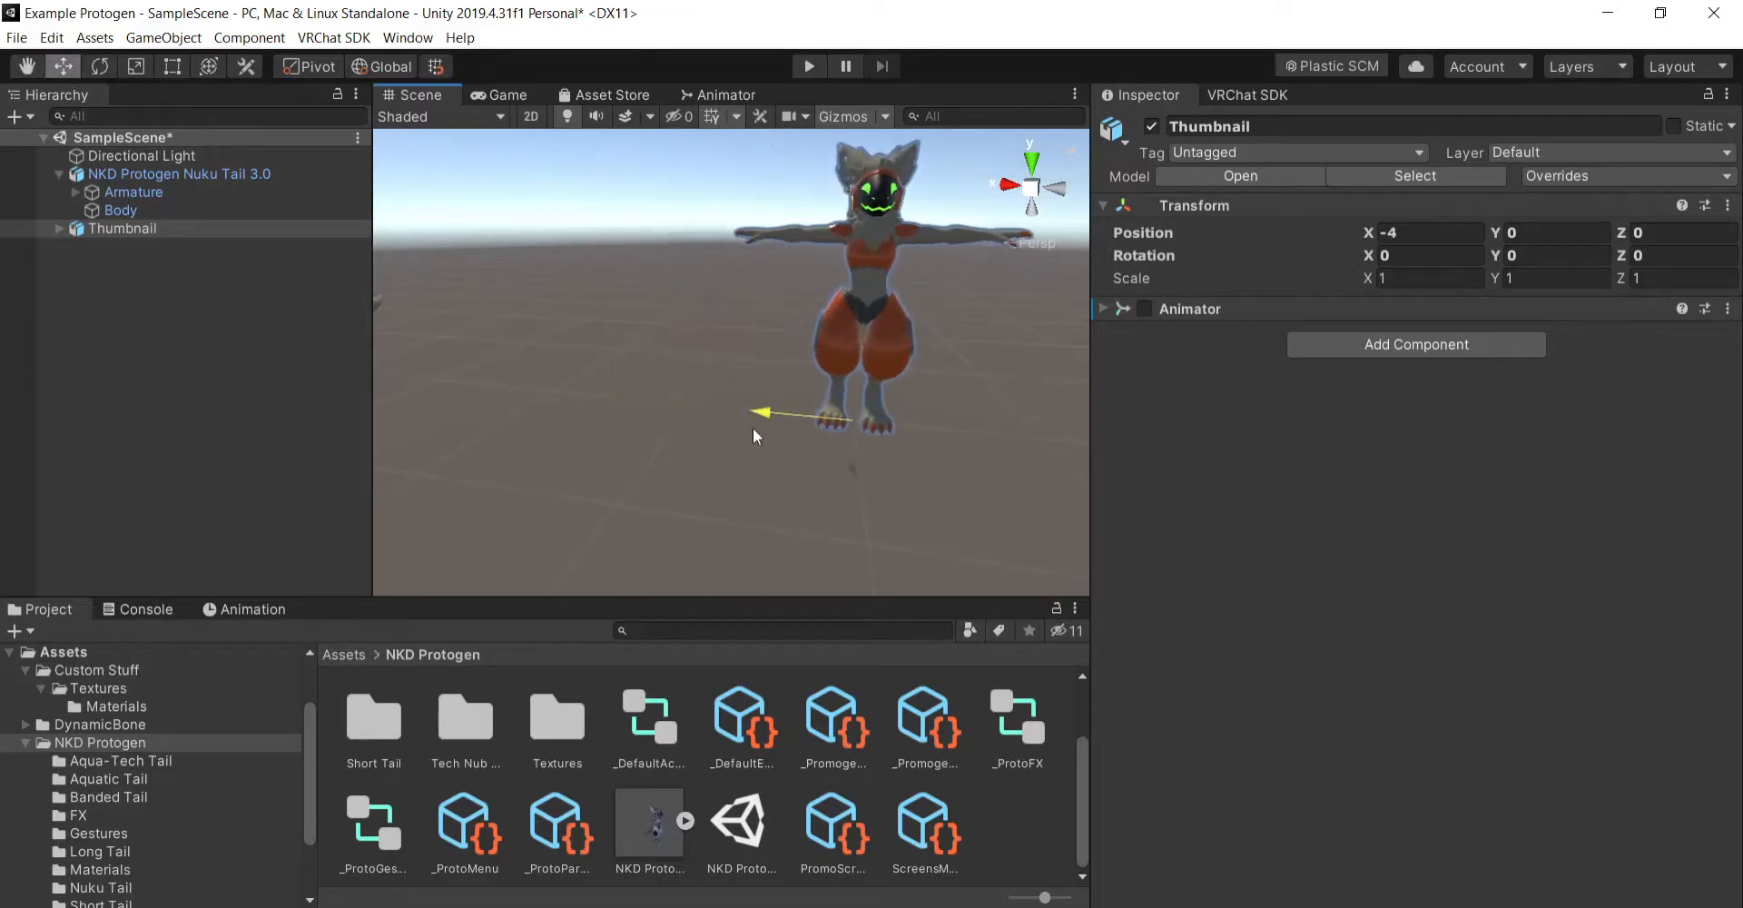
right_click_drag(765, 455, 934, 492)
left_click(829, 419)
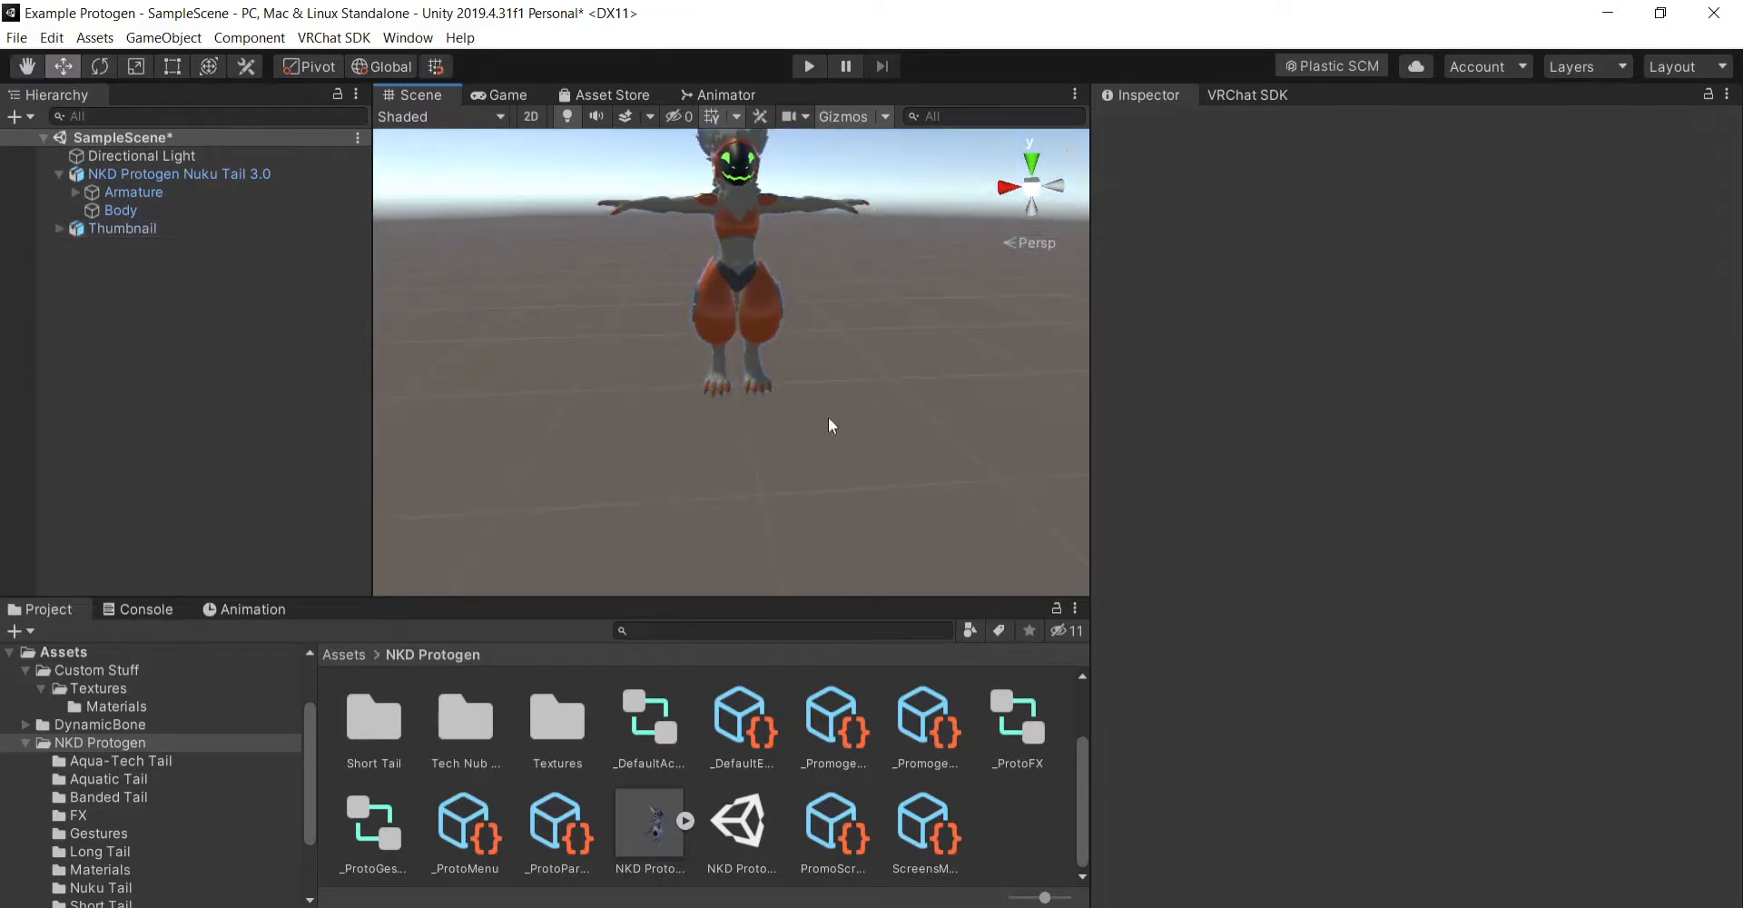
- Examine the Thumbnail avatar in the scene from the front, both close up and from farther away
left_click(30, 70)
scroll(807, 326, "up", 3)
left_click_drag(808, 326, 830, 405)
scroll(846, 395, "up", 3)
right_click_drag(902, 462, 945, 401)
scroll(946, 431, "down", 5)
scroll(944, 434, "up", 5)
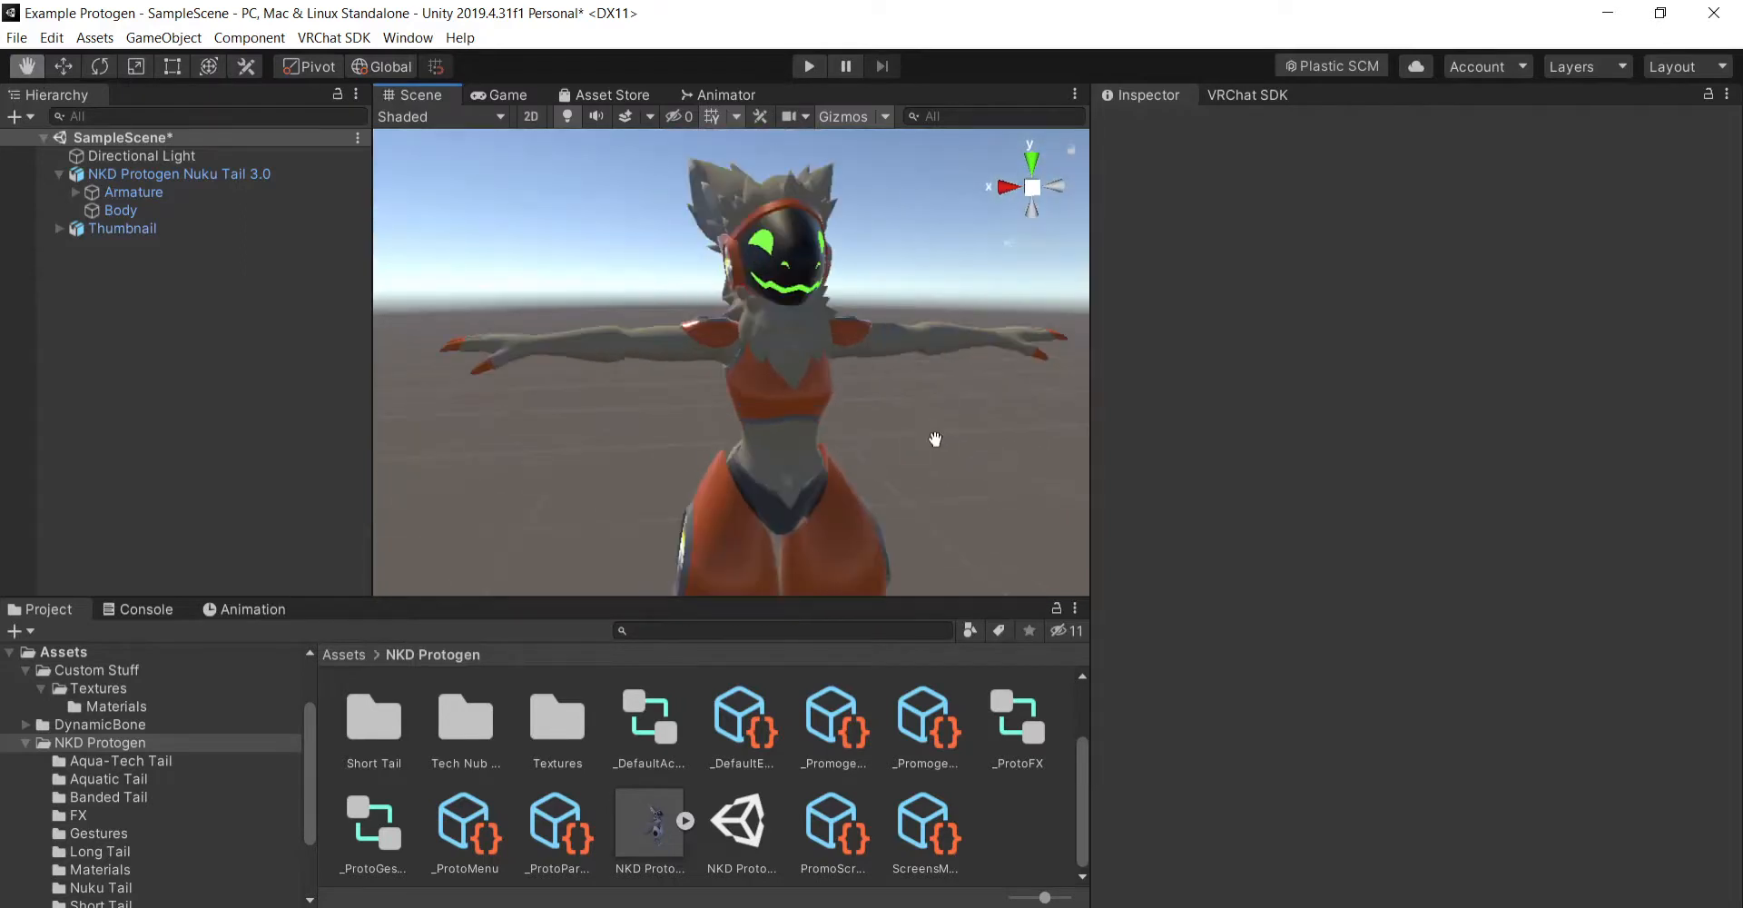
scroll(934, 440, "down", 8)
left_click_drag(935, 440, 396, 385, "alt")
left_click_drag(560, 424, 1153, 487, "alt")
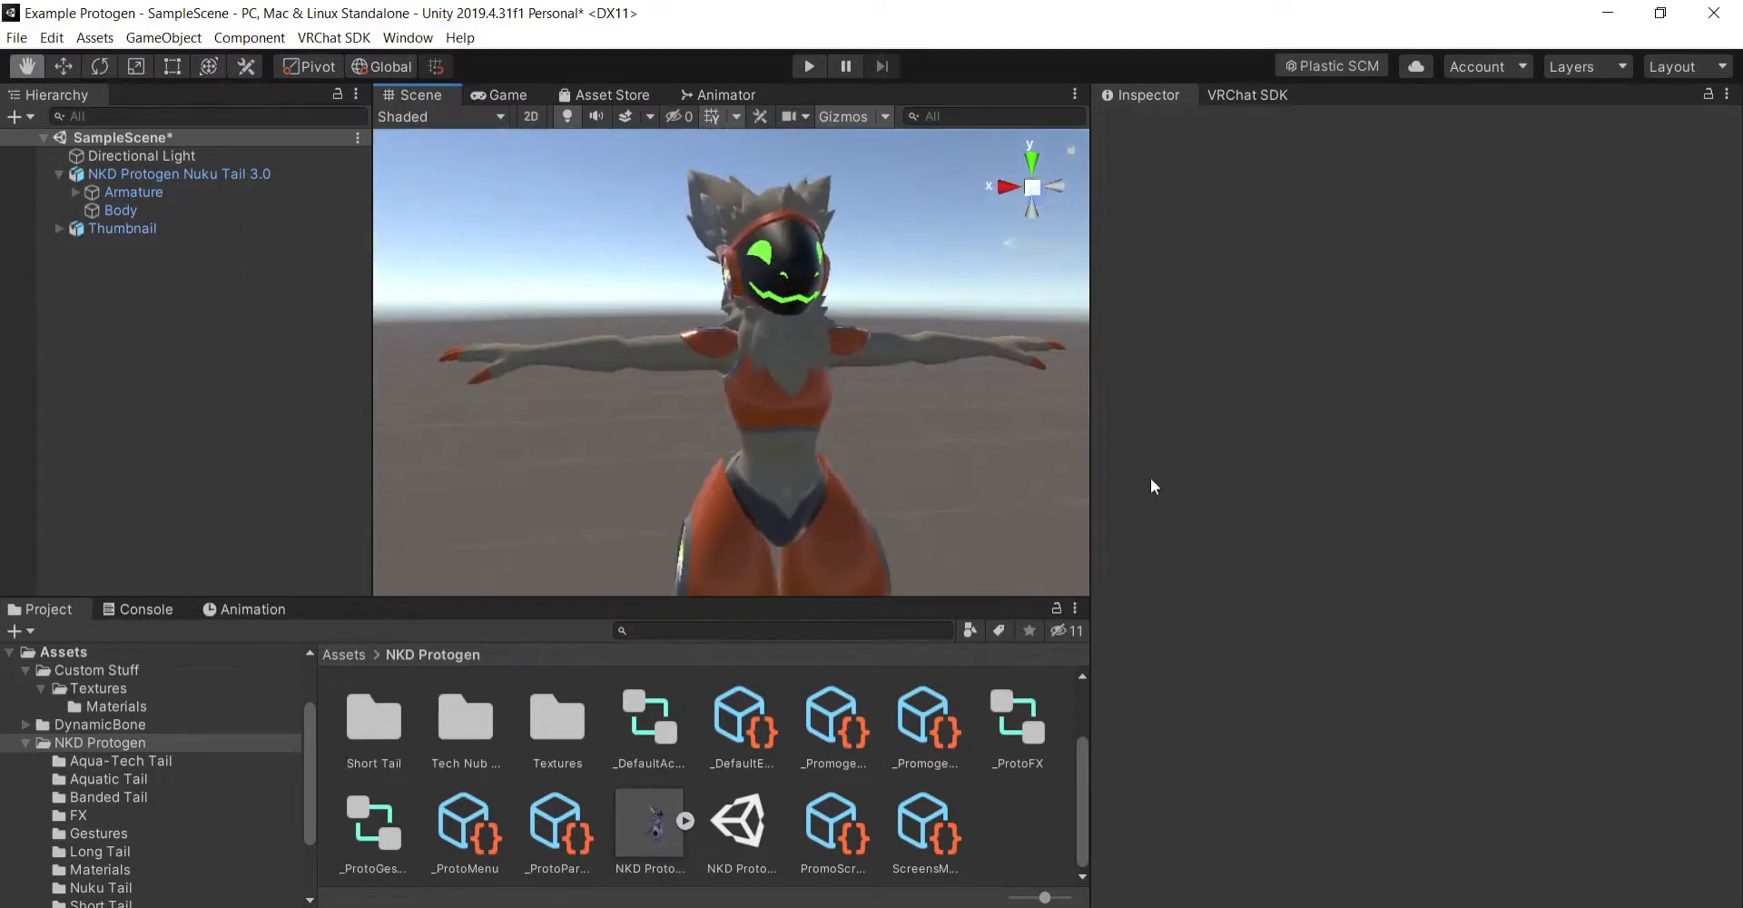
left_click_drag(951, 475, 979, 510, "alt")
scroll(998, 498, "down", 3)
left_click_drag(918, 419, 900, 453)
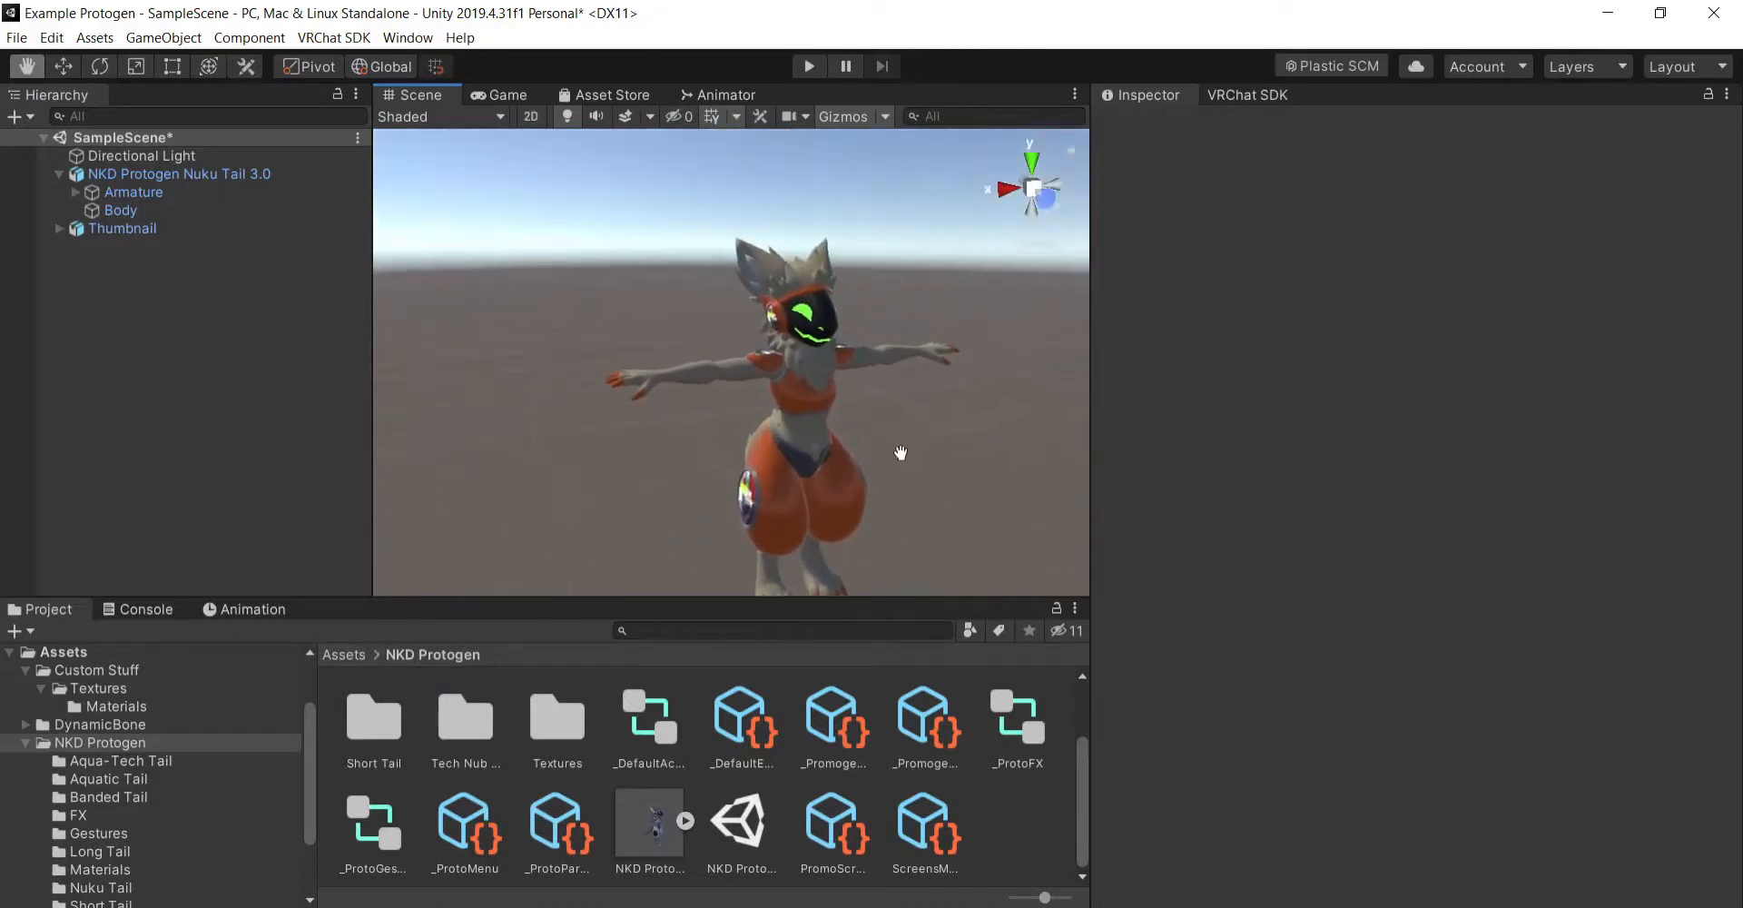
- Add a 3D cube to the scene and set its position to 0 on all three axes
right_click(152, 253)
mouse_move(279, 471)
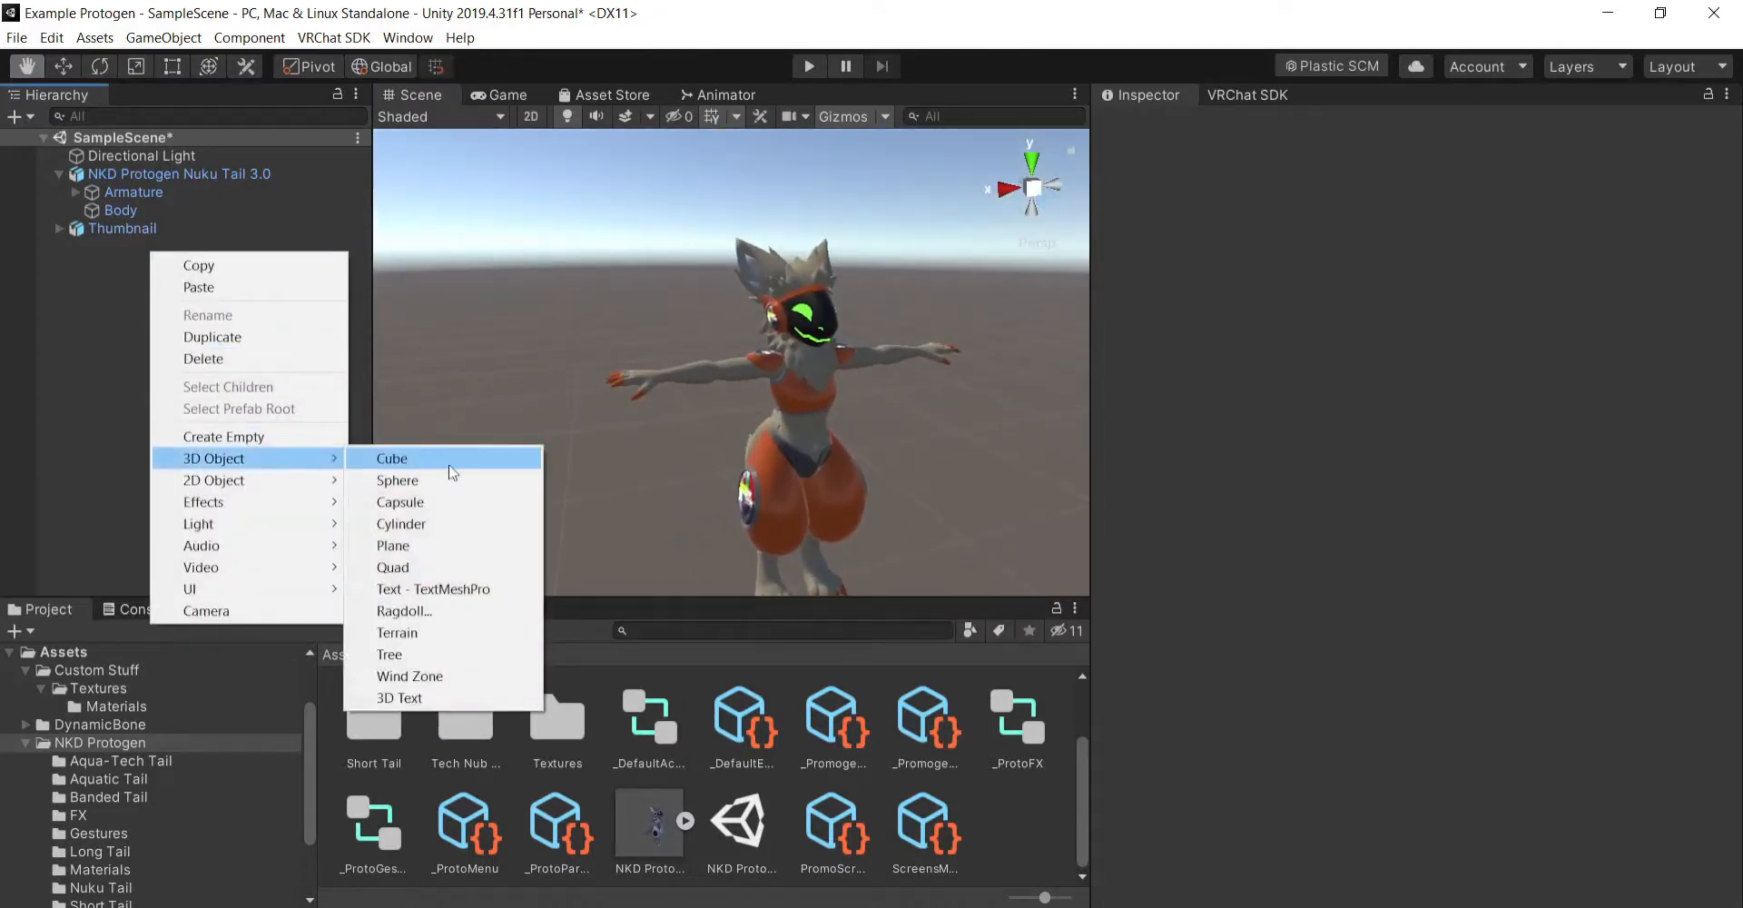
left_click(451, 461)
left_click(1461, 215)
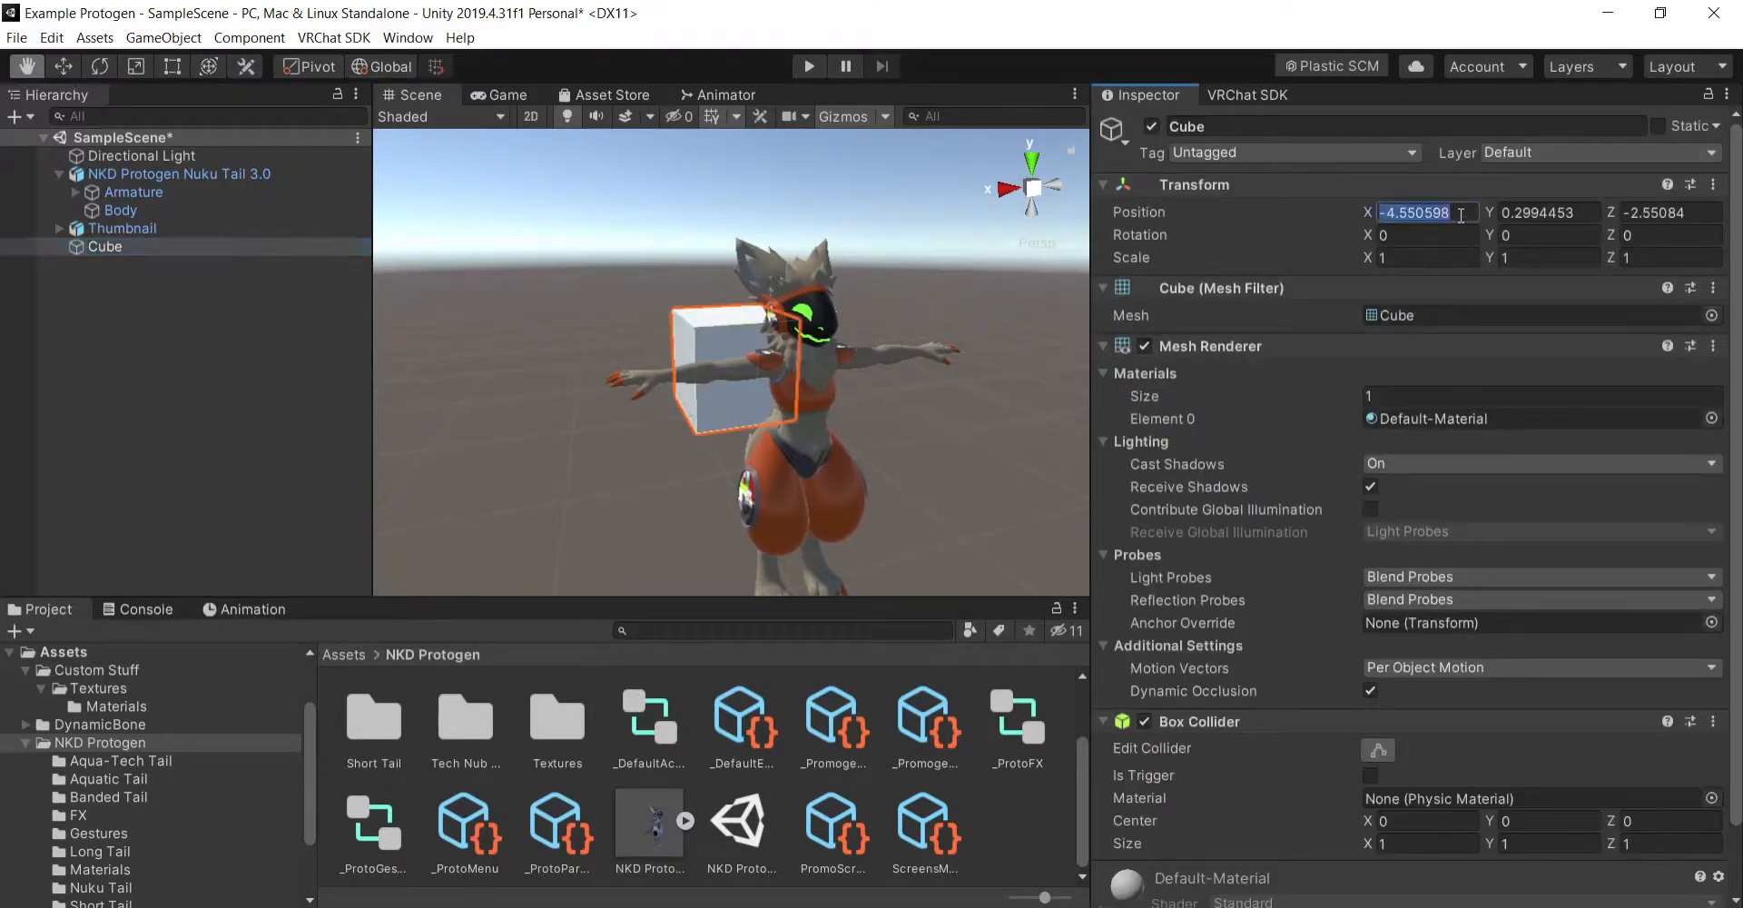
type("0")
key("Tab")
type("0")
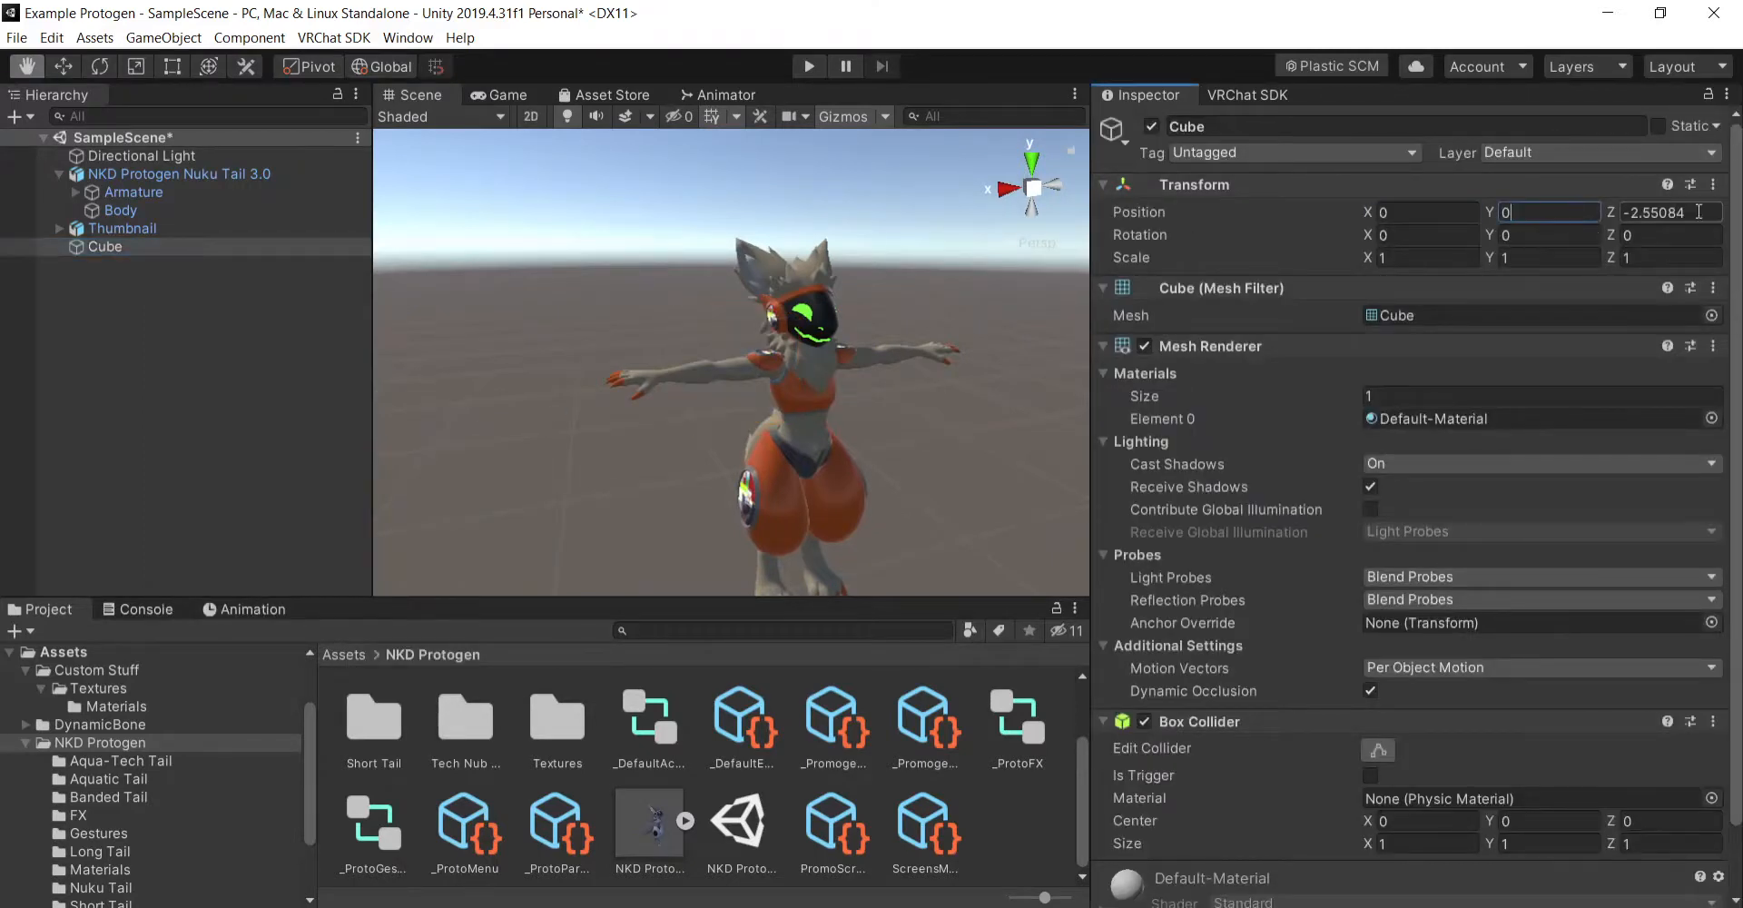
- Set the cube's X position to -4 to match the Thumbnail avatar's position
left_click(122, 228)
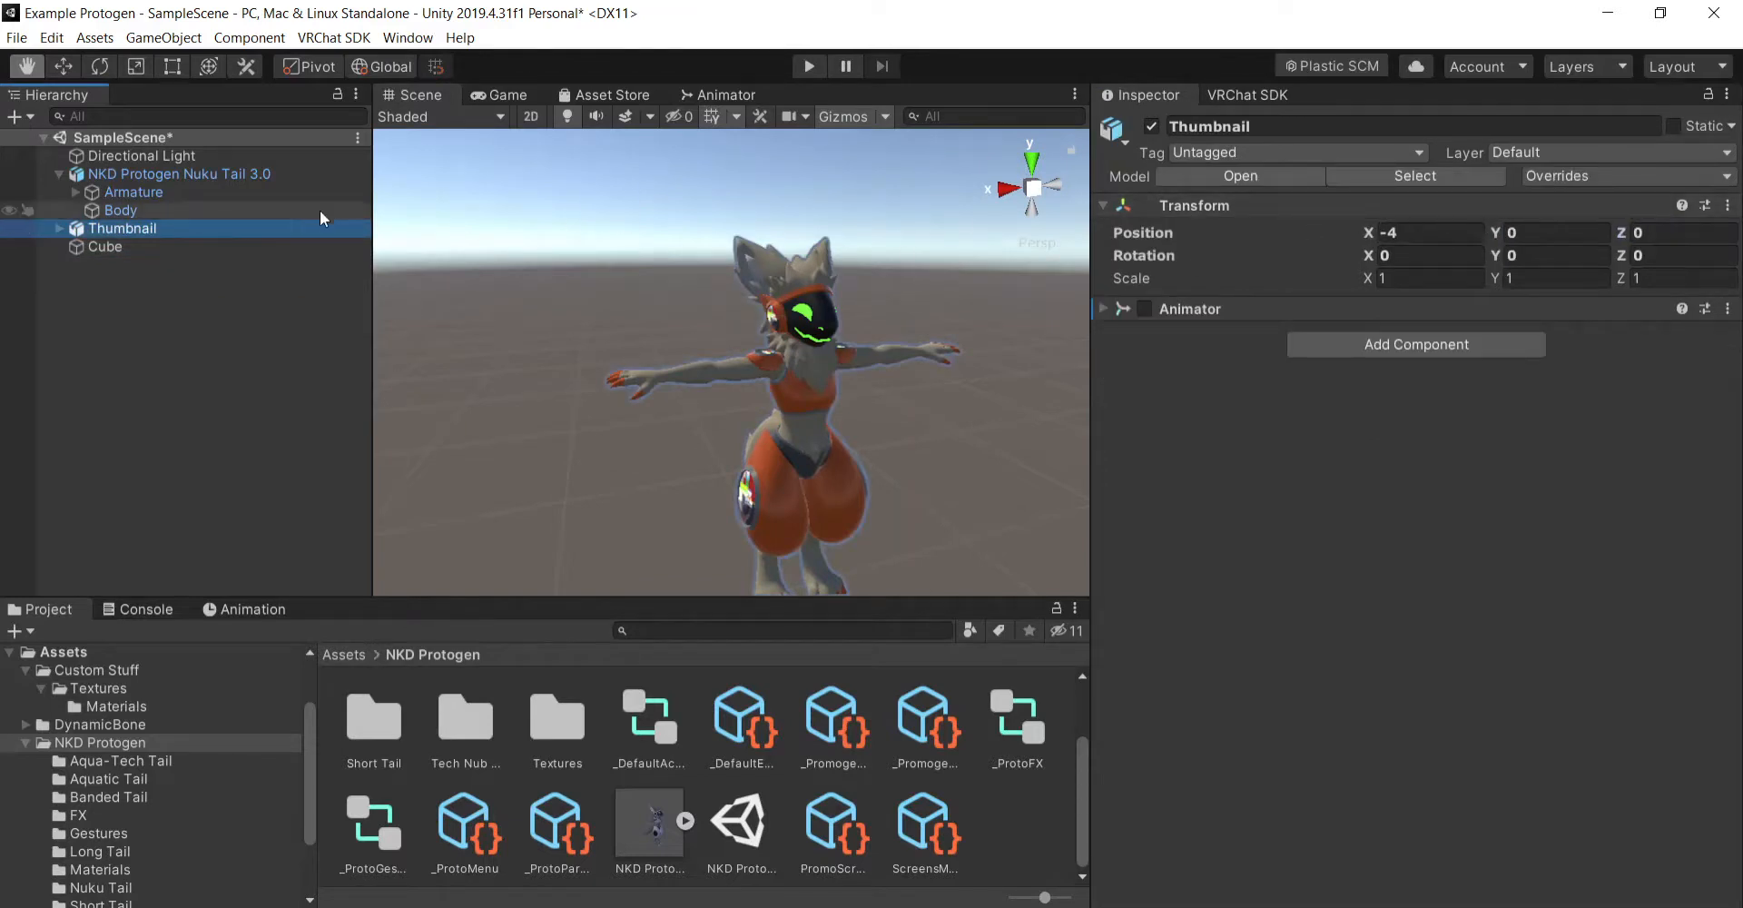
left_click(293, 246)
left_click(1444, 214)
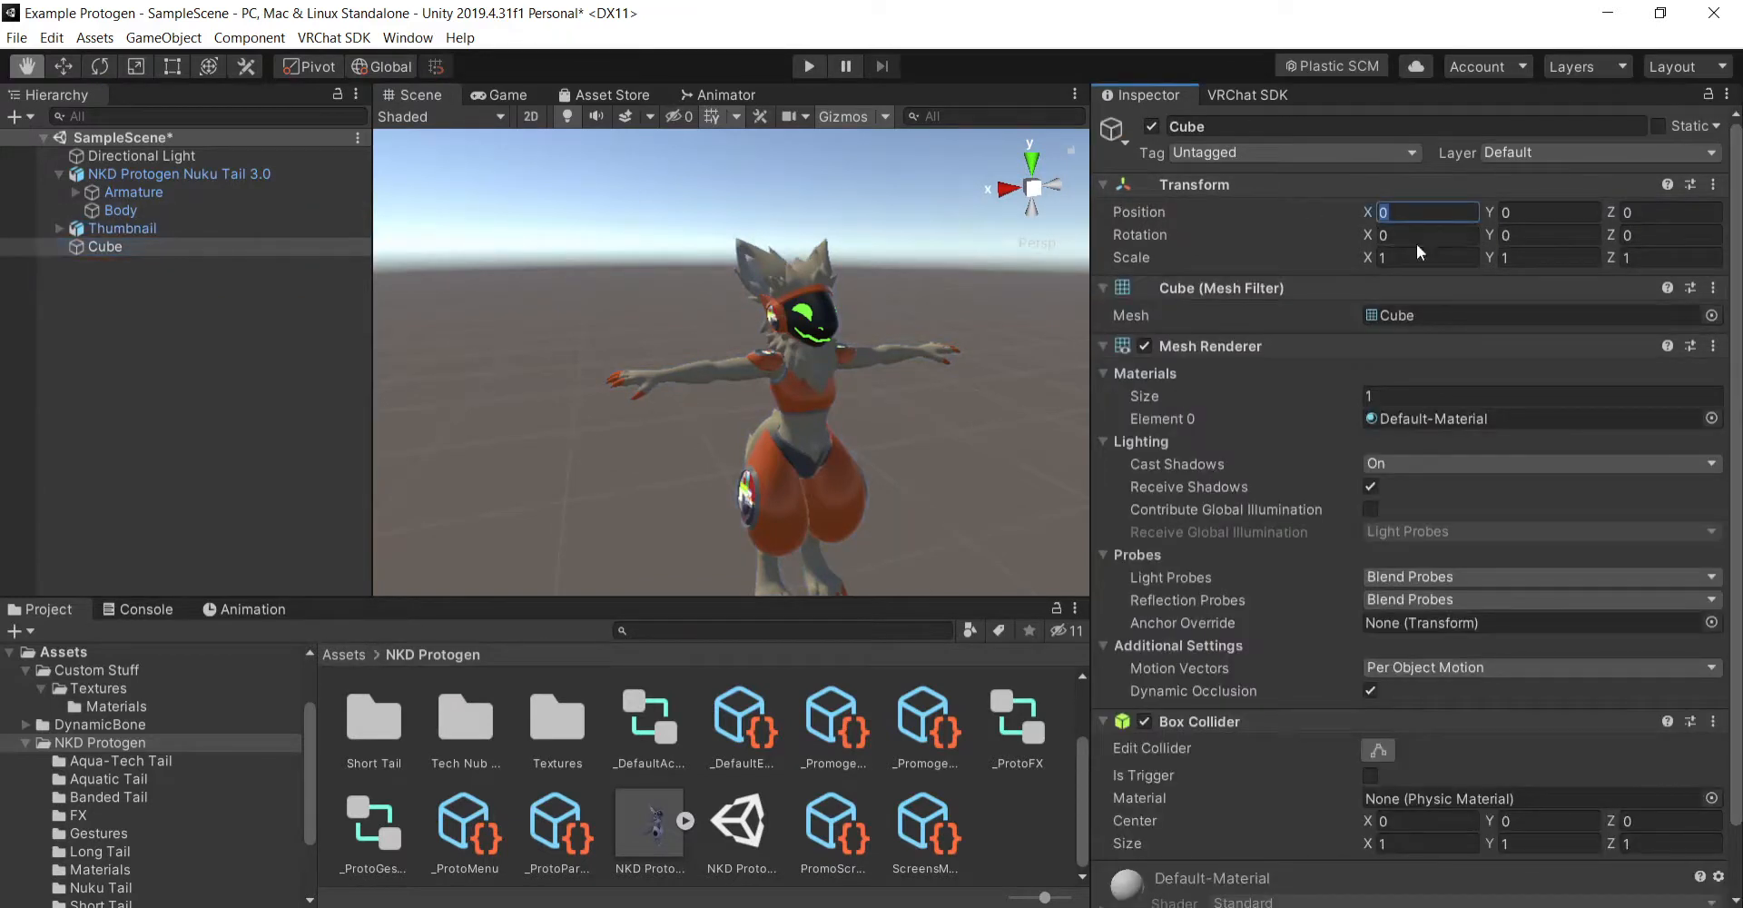
type("-4")
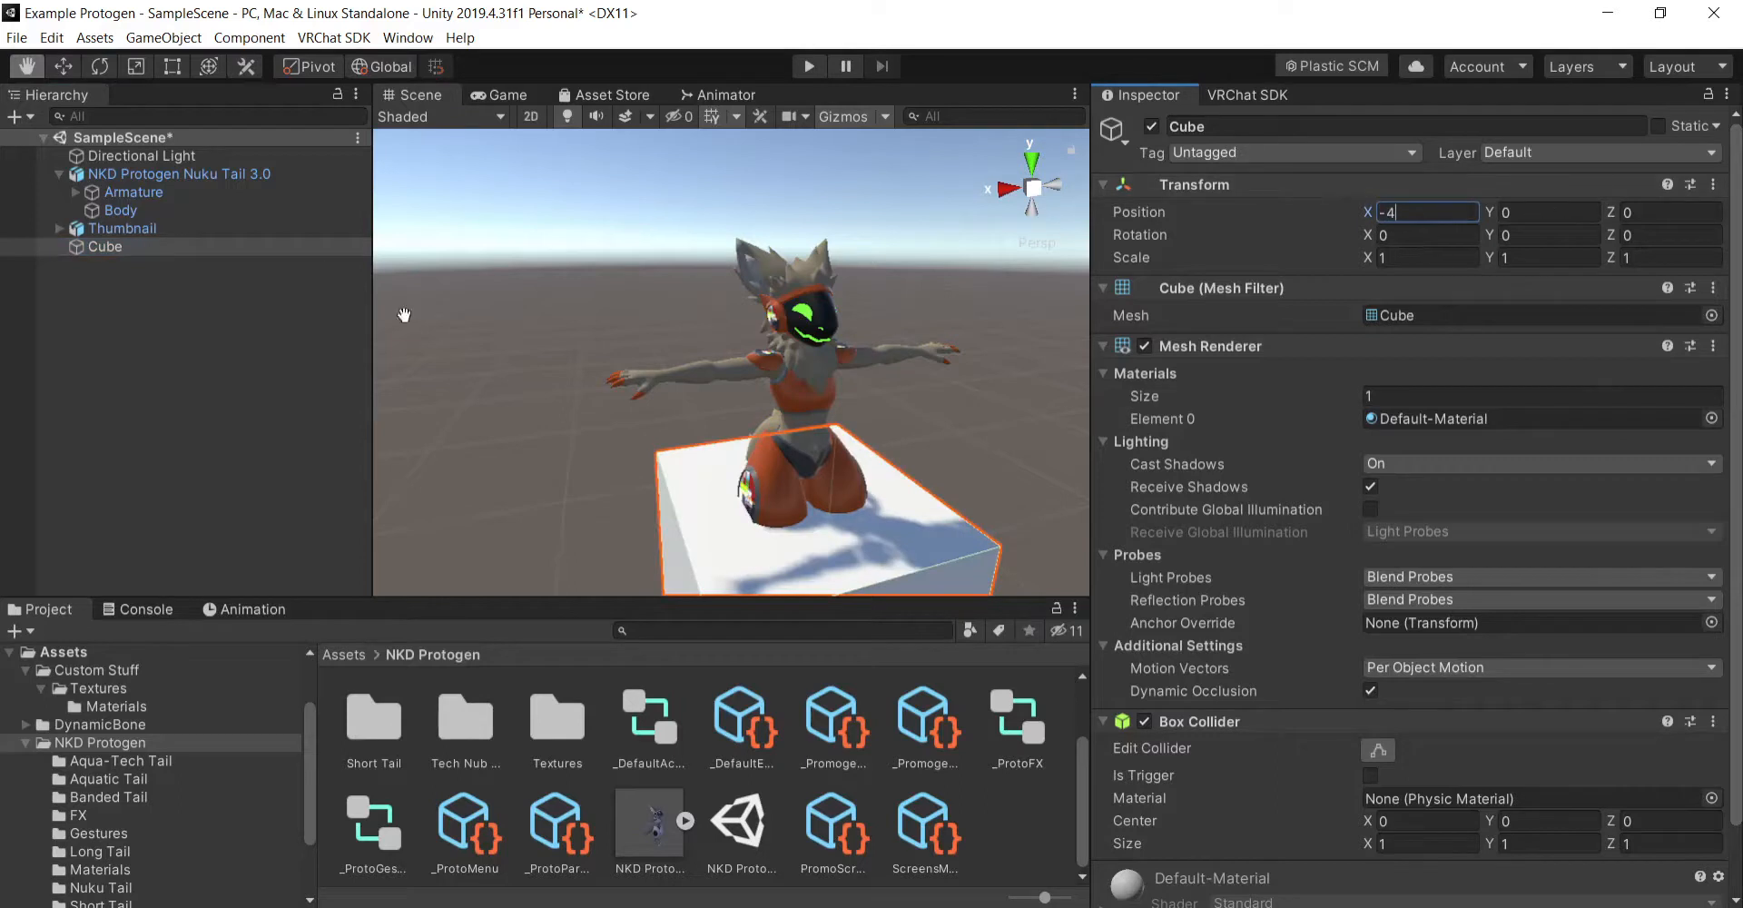
- Move the cube behind the Thumbnail avatar along the Z axis to position Z -2
left_click(73, 60)
right_click_drag(777, 370, 805, 498)
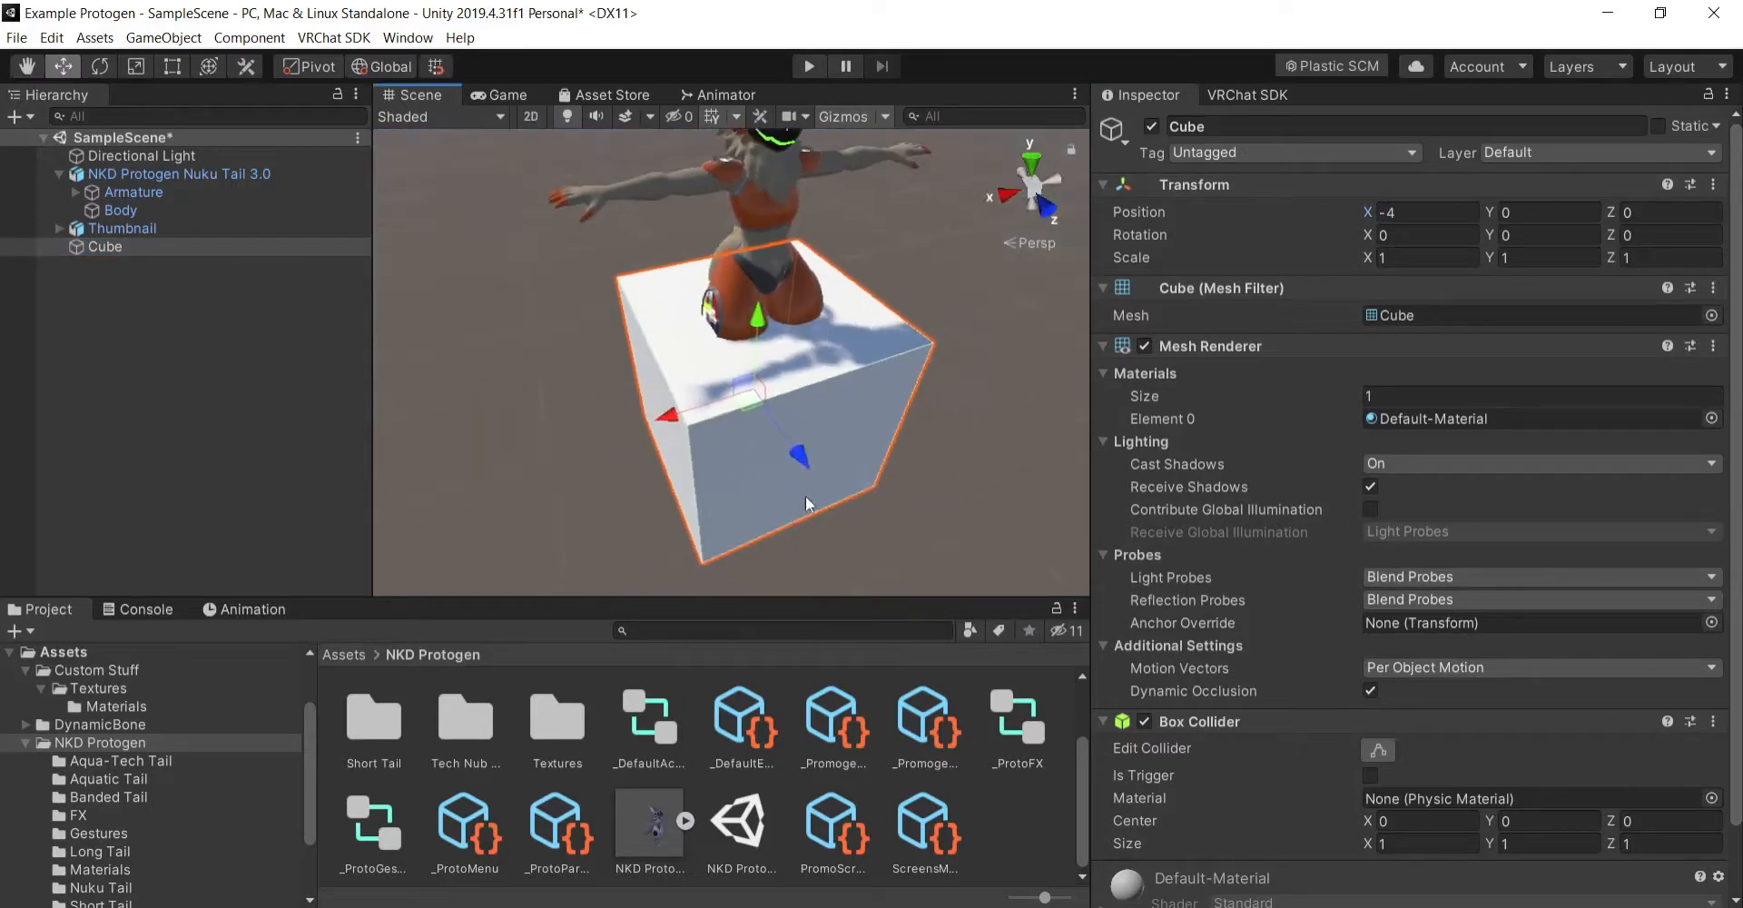
left_click_drag(804, 453, 682, 279)
right_click_drag(1026, 392, 980, 313)
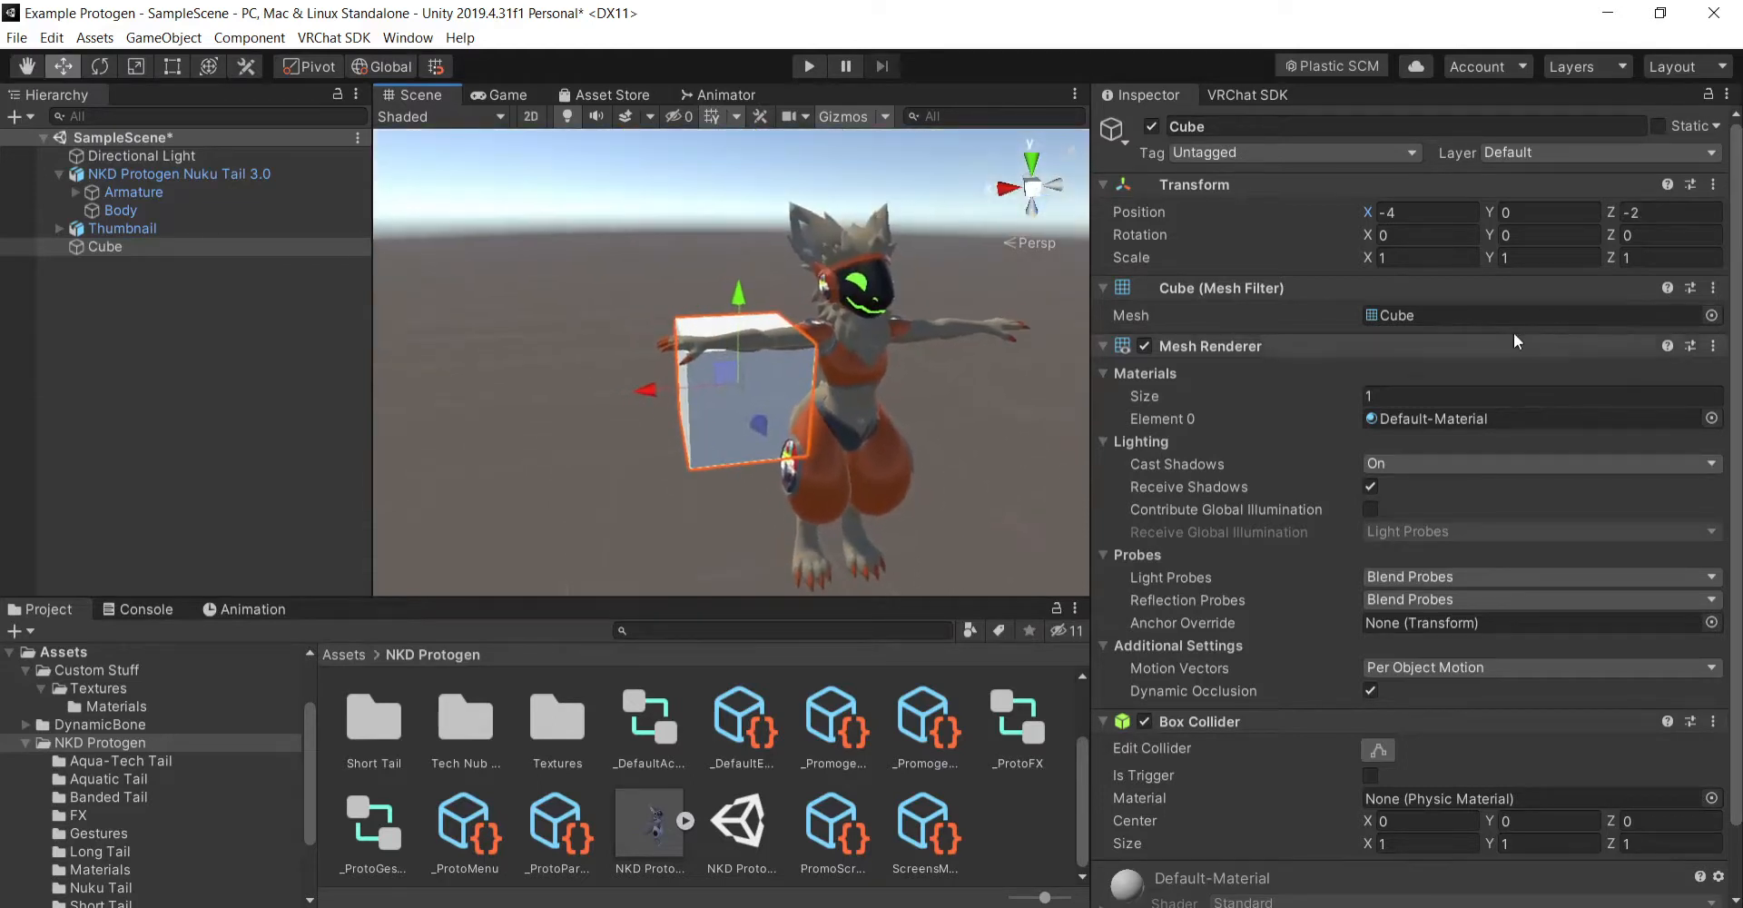
- Scale the cube into a thin backdrop panel of X 10, Y 10 and Z 0.01
left_click(1441, 257)
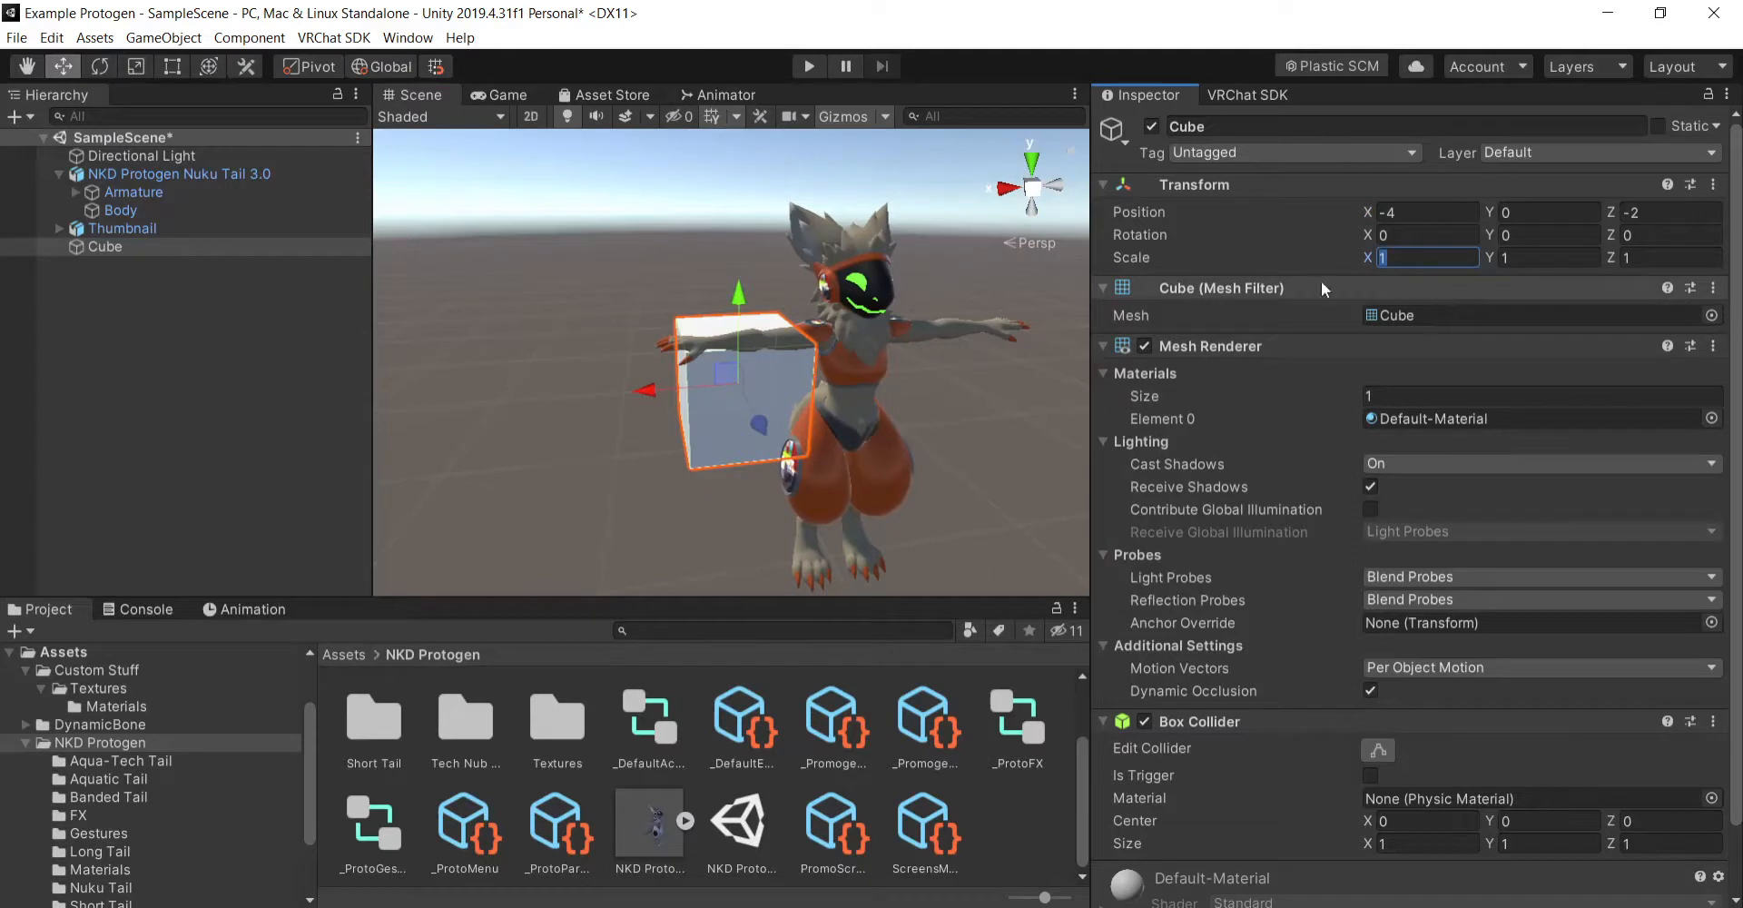
right_click_drag(808, 427, 897, 440)
left_click(1679, 260)
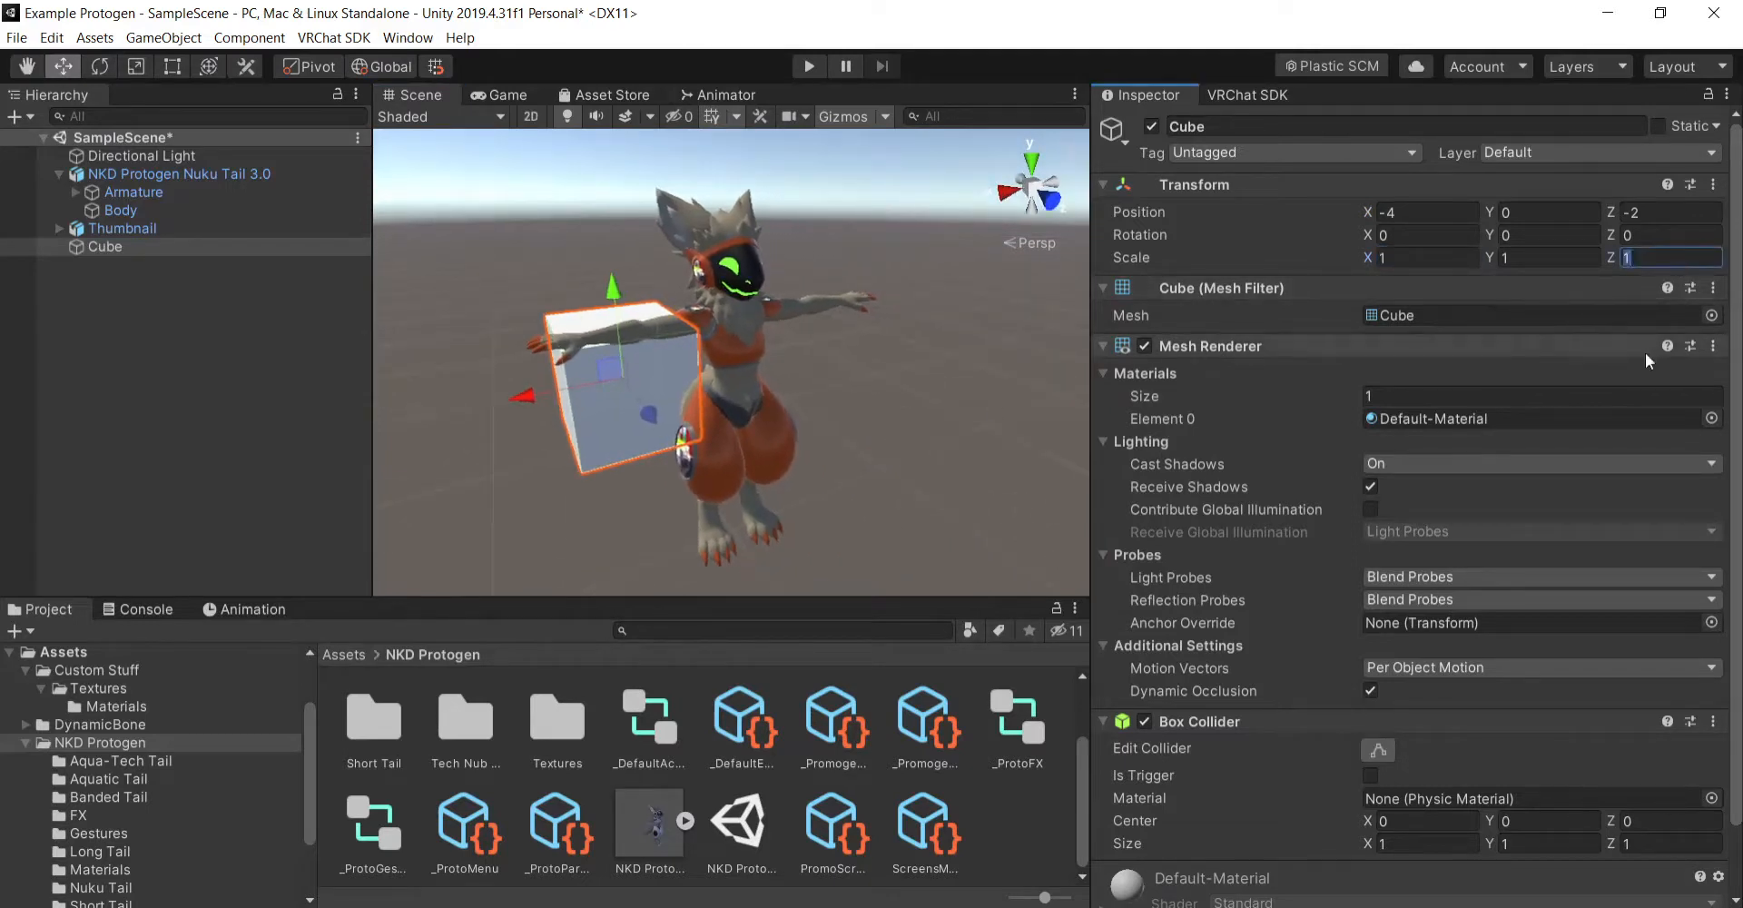
type("0.01")
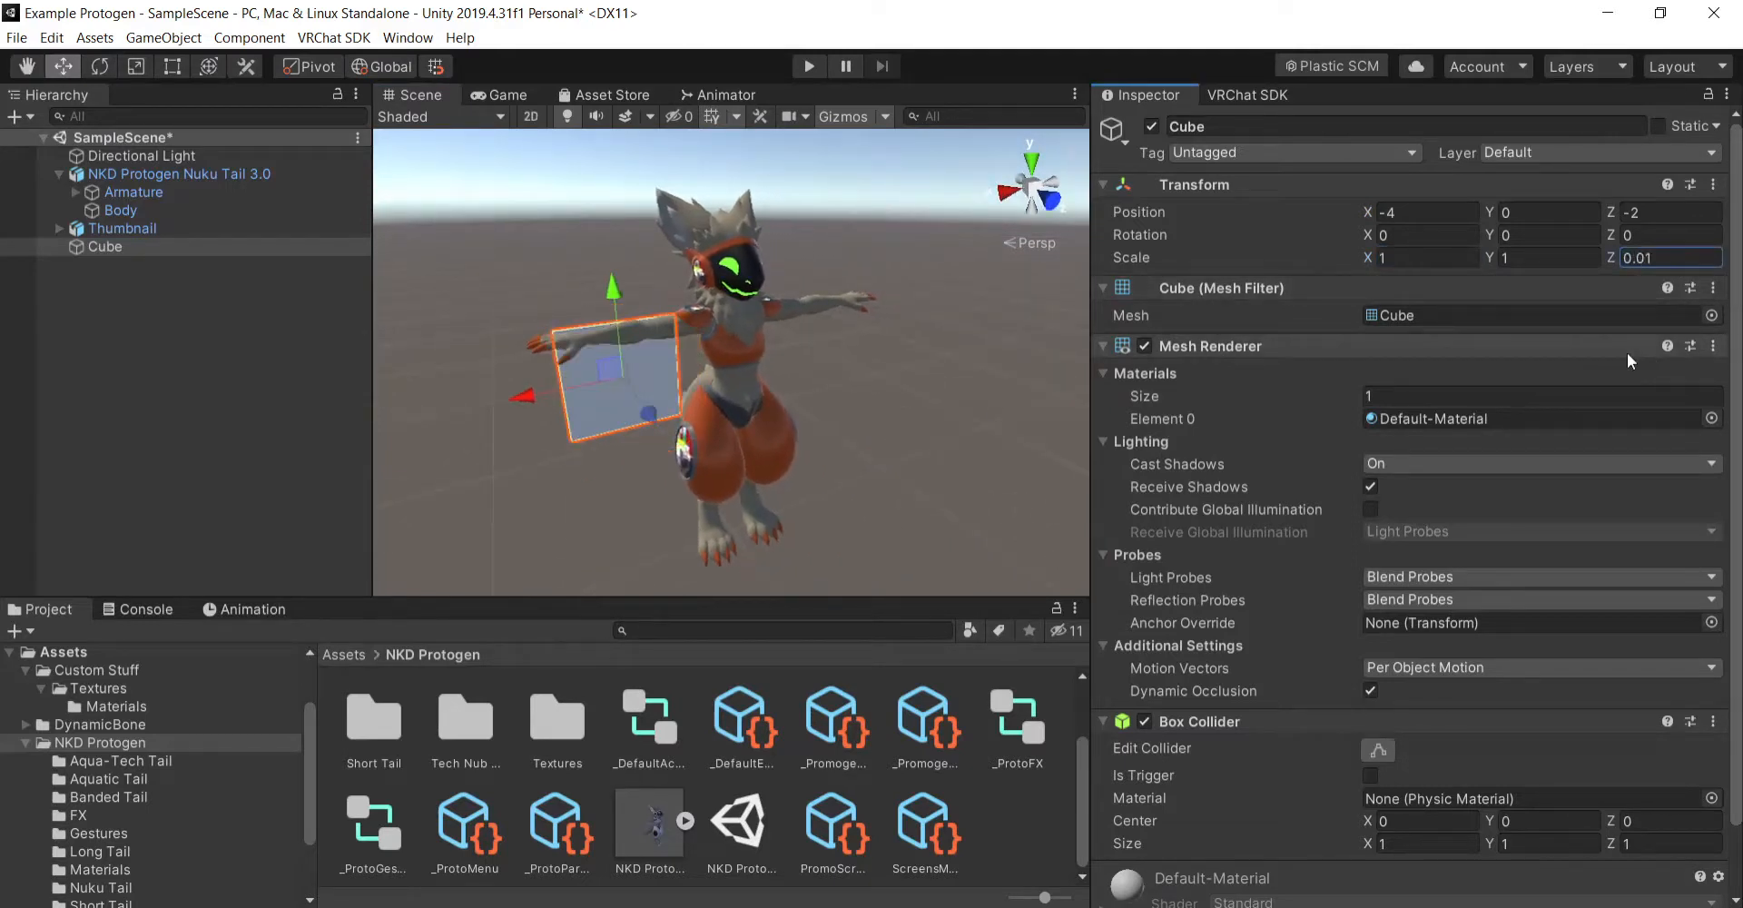
left_click(1436, 257)
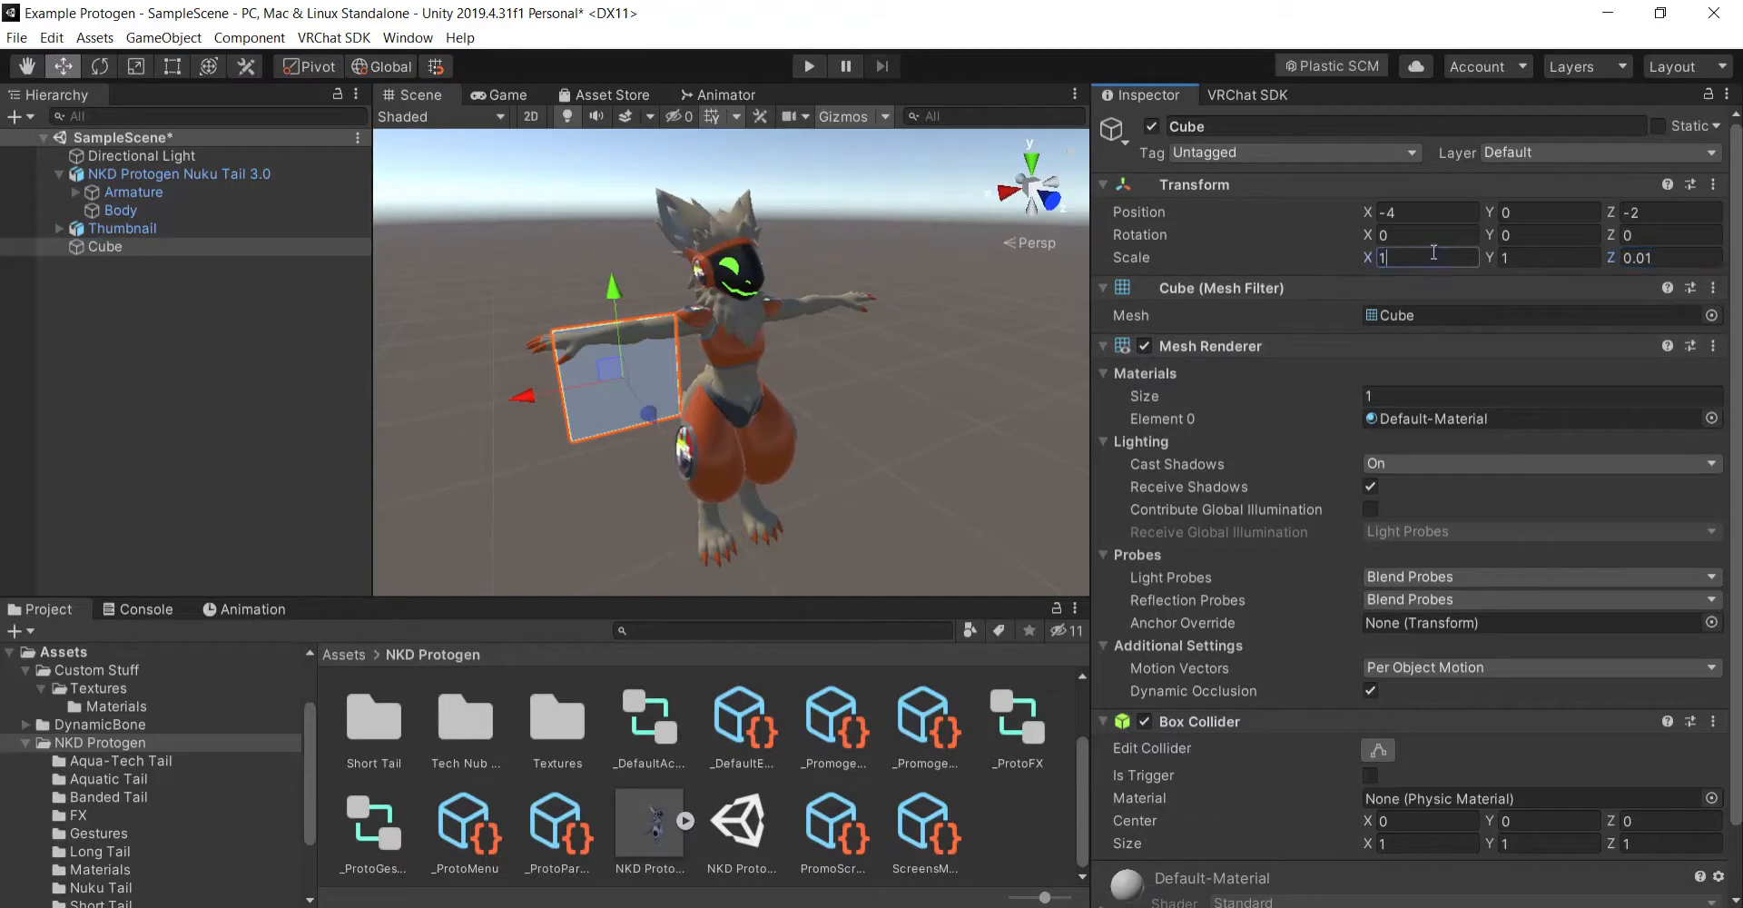
type("0")
key("Tab")
type("10")
key("Return")
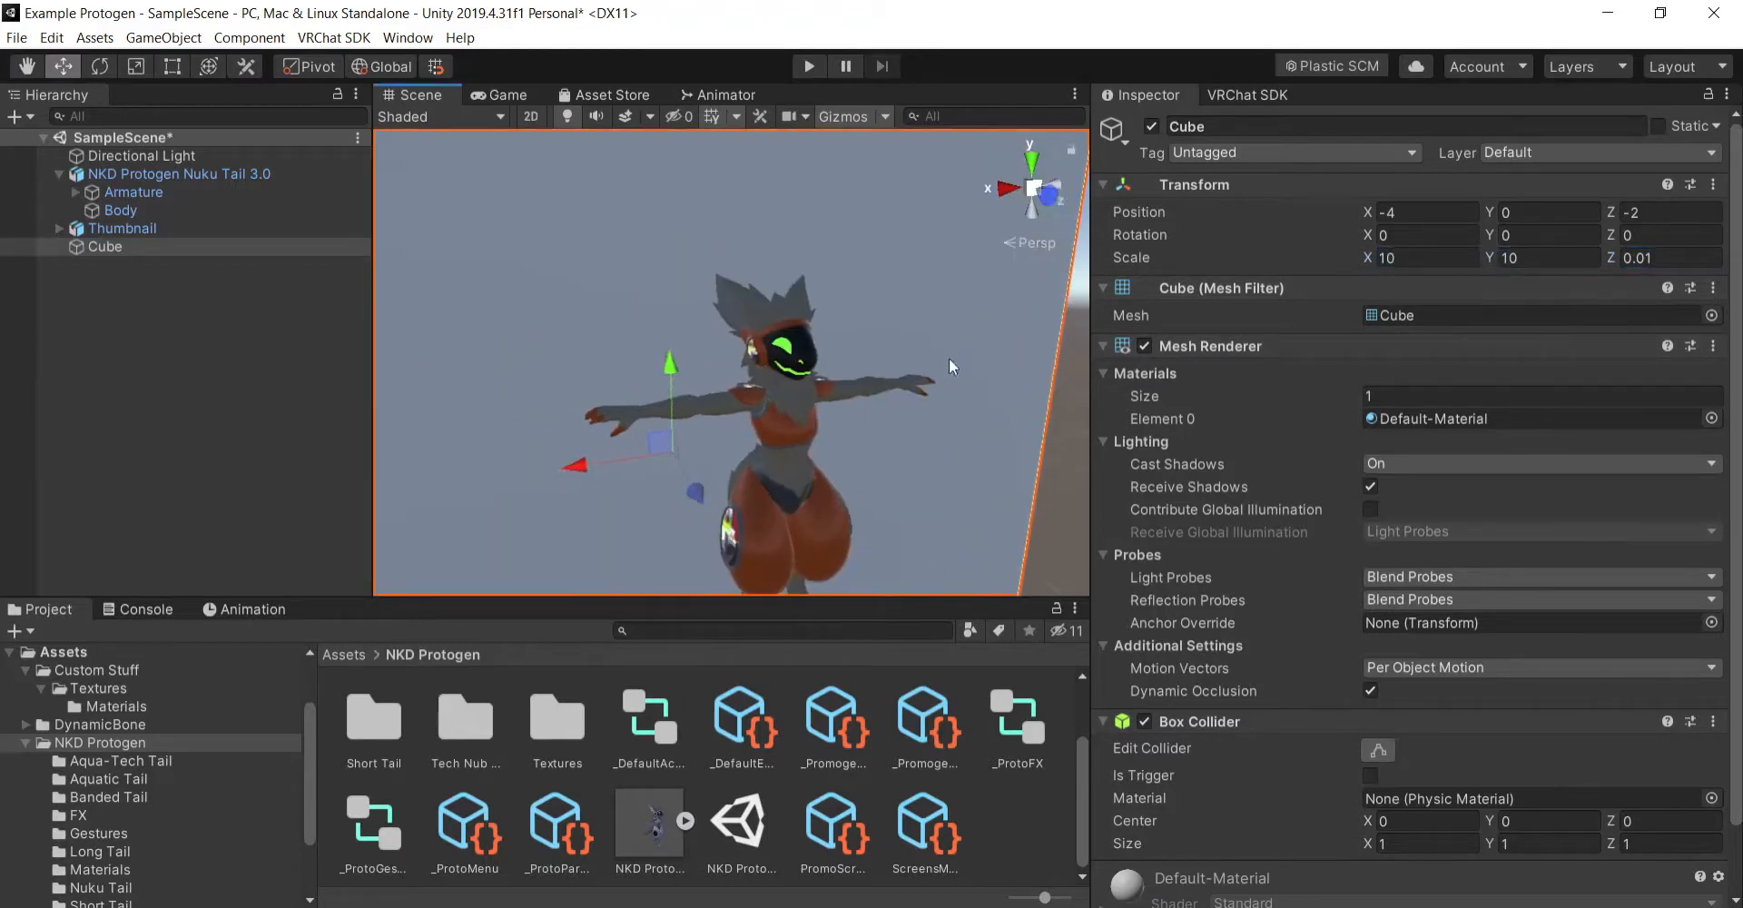
- Raise the backdrop cube to position Y 1.25 and frame the Thumbnail avatar in front of it
left_click_drag(672, 365, 668, 254)
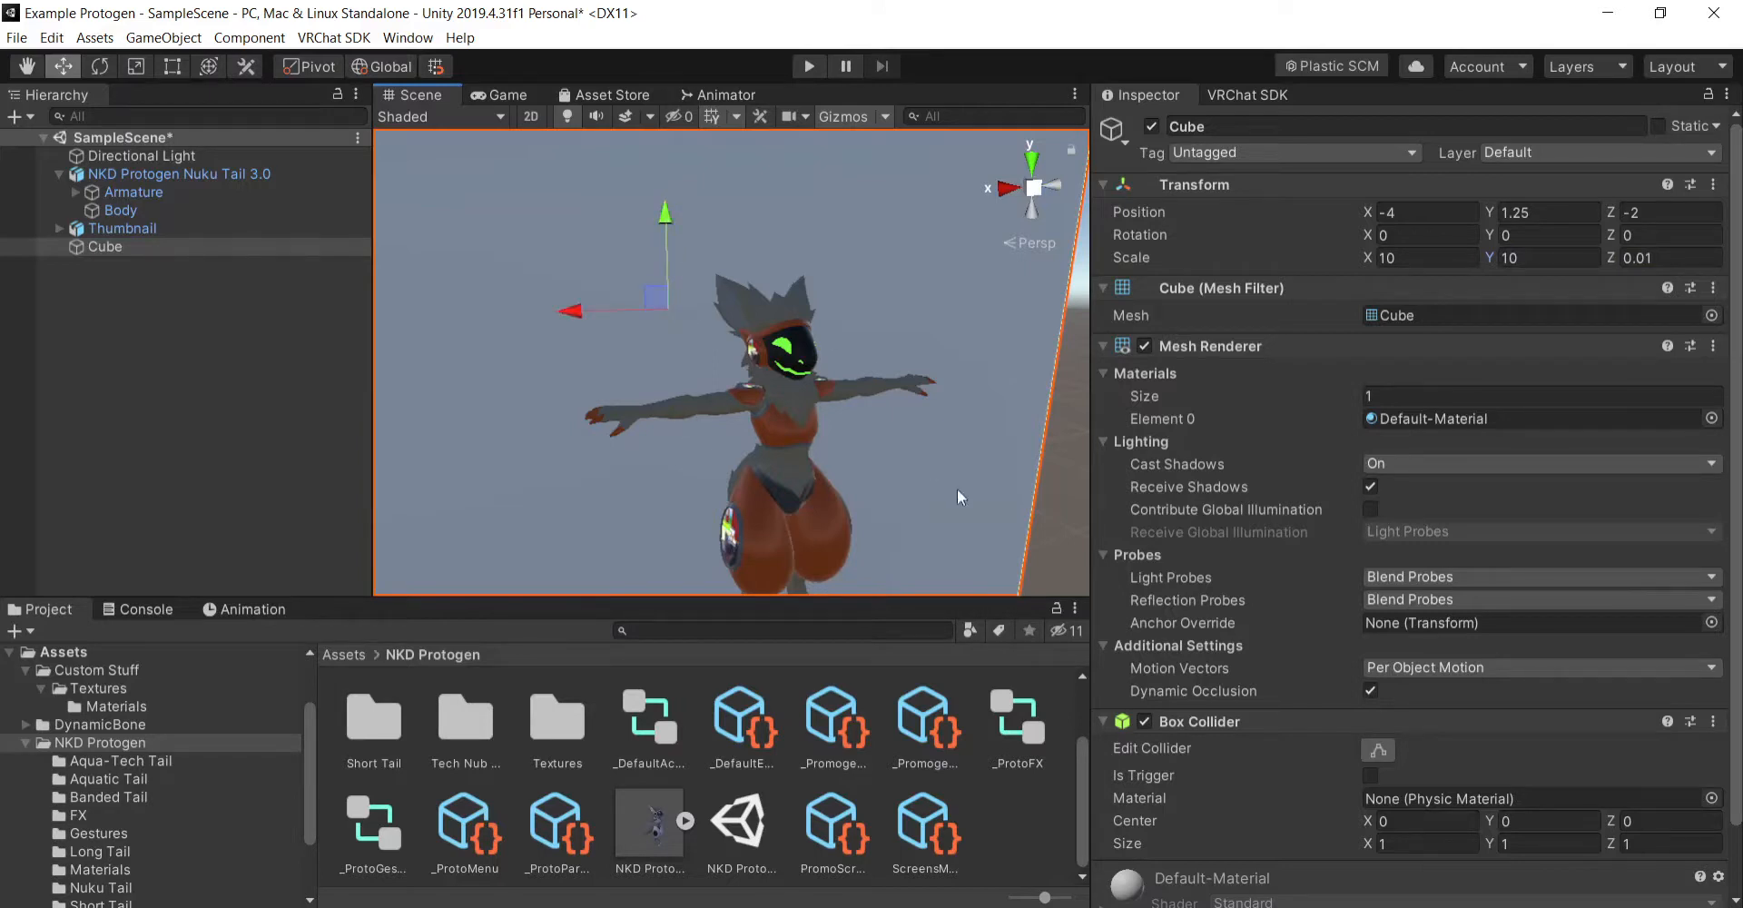
right_click_drag(957, 488, 926, 449)
left_click(29, 68)
left_click_drag(945, 479, 920, 409)
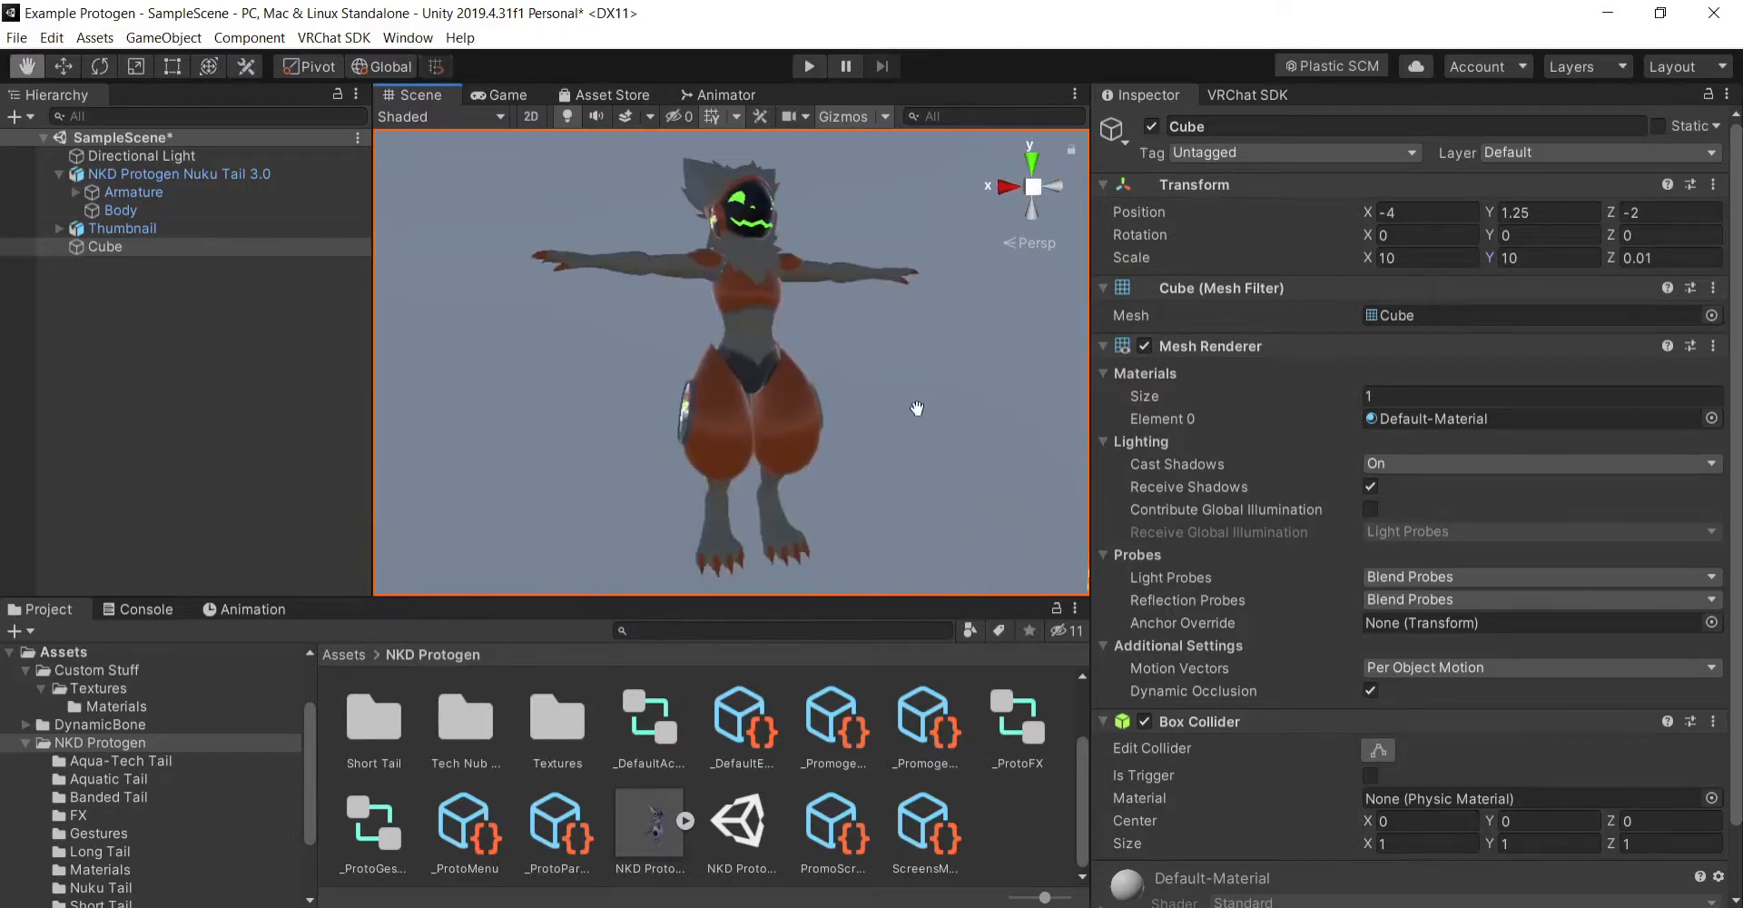
scroll(921, 410, "down", 3)
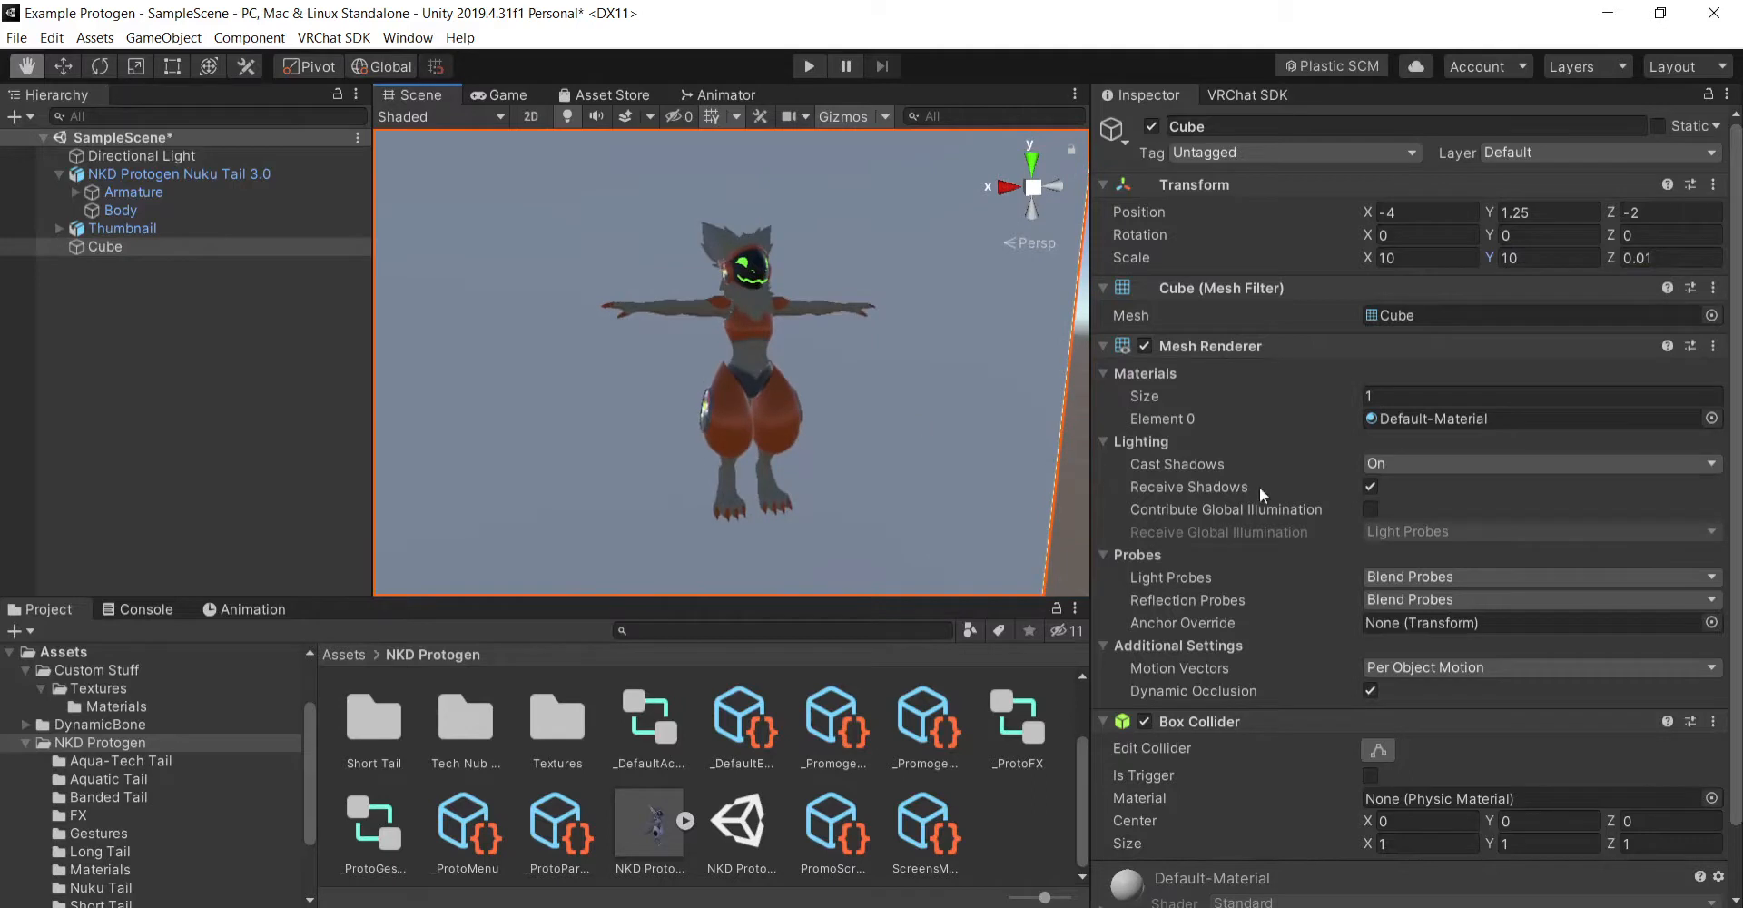
- Turn off Cast Shadows in the backdrop cube's Mesh Renderer
scroll(1216, 672, "down", 2)
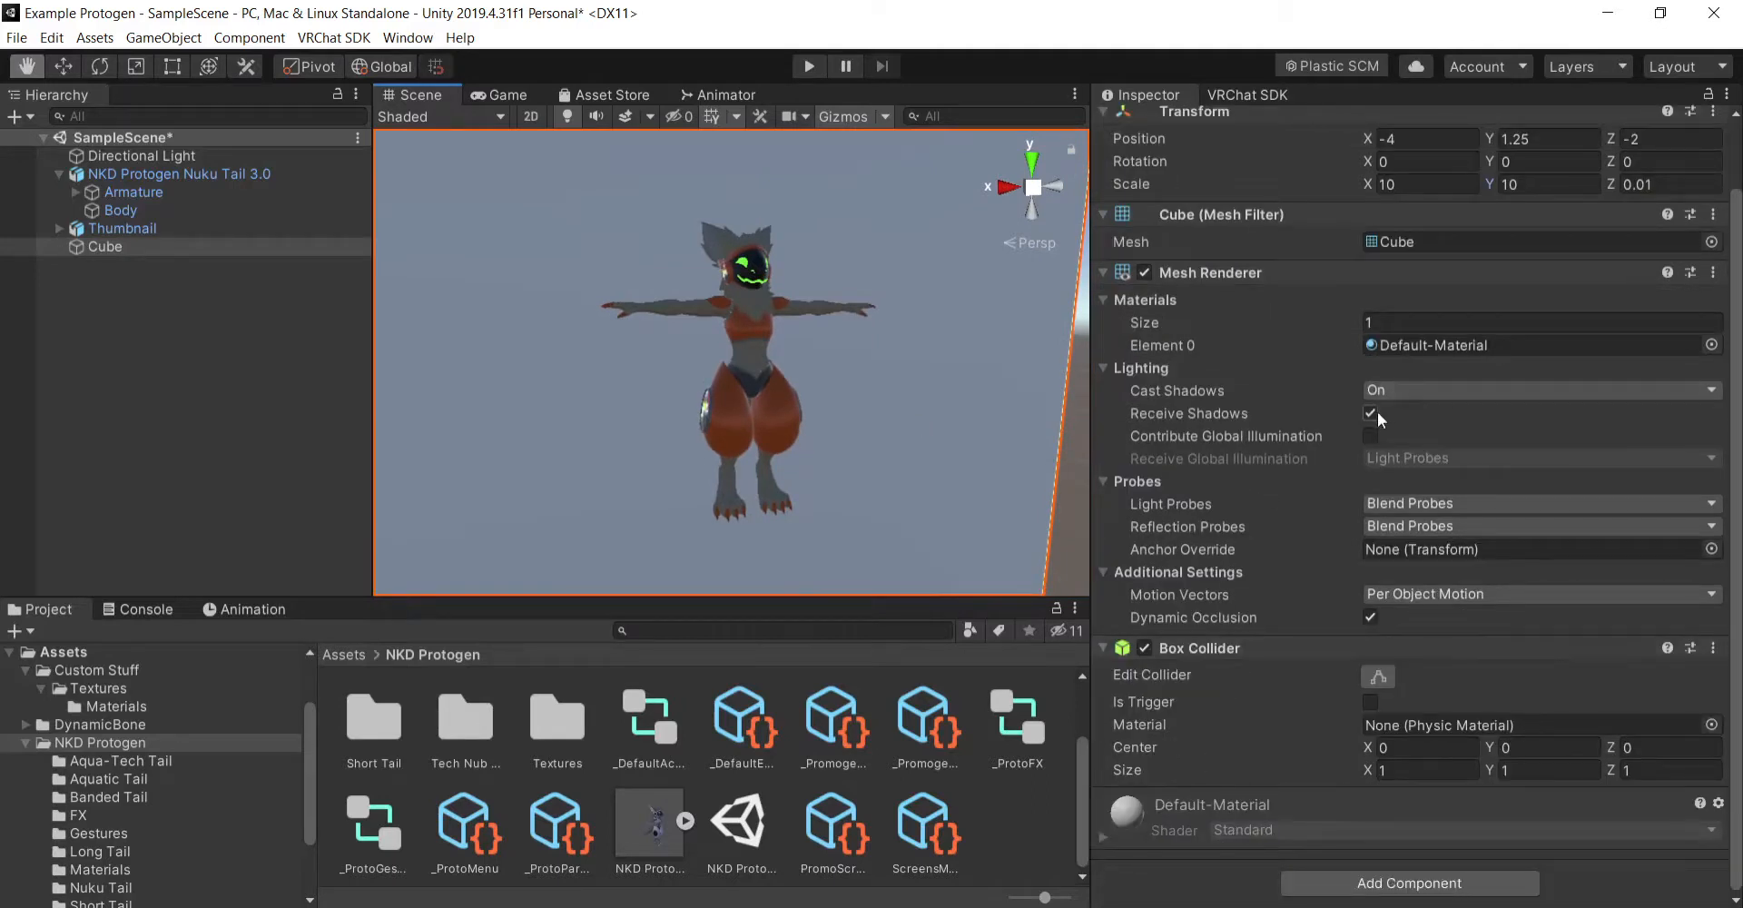
left_click(1384, 387)
left_click(1405, 409)
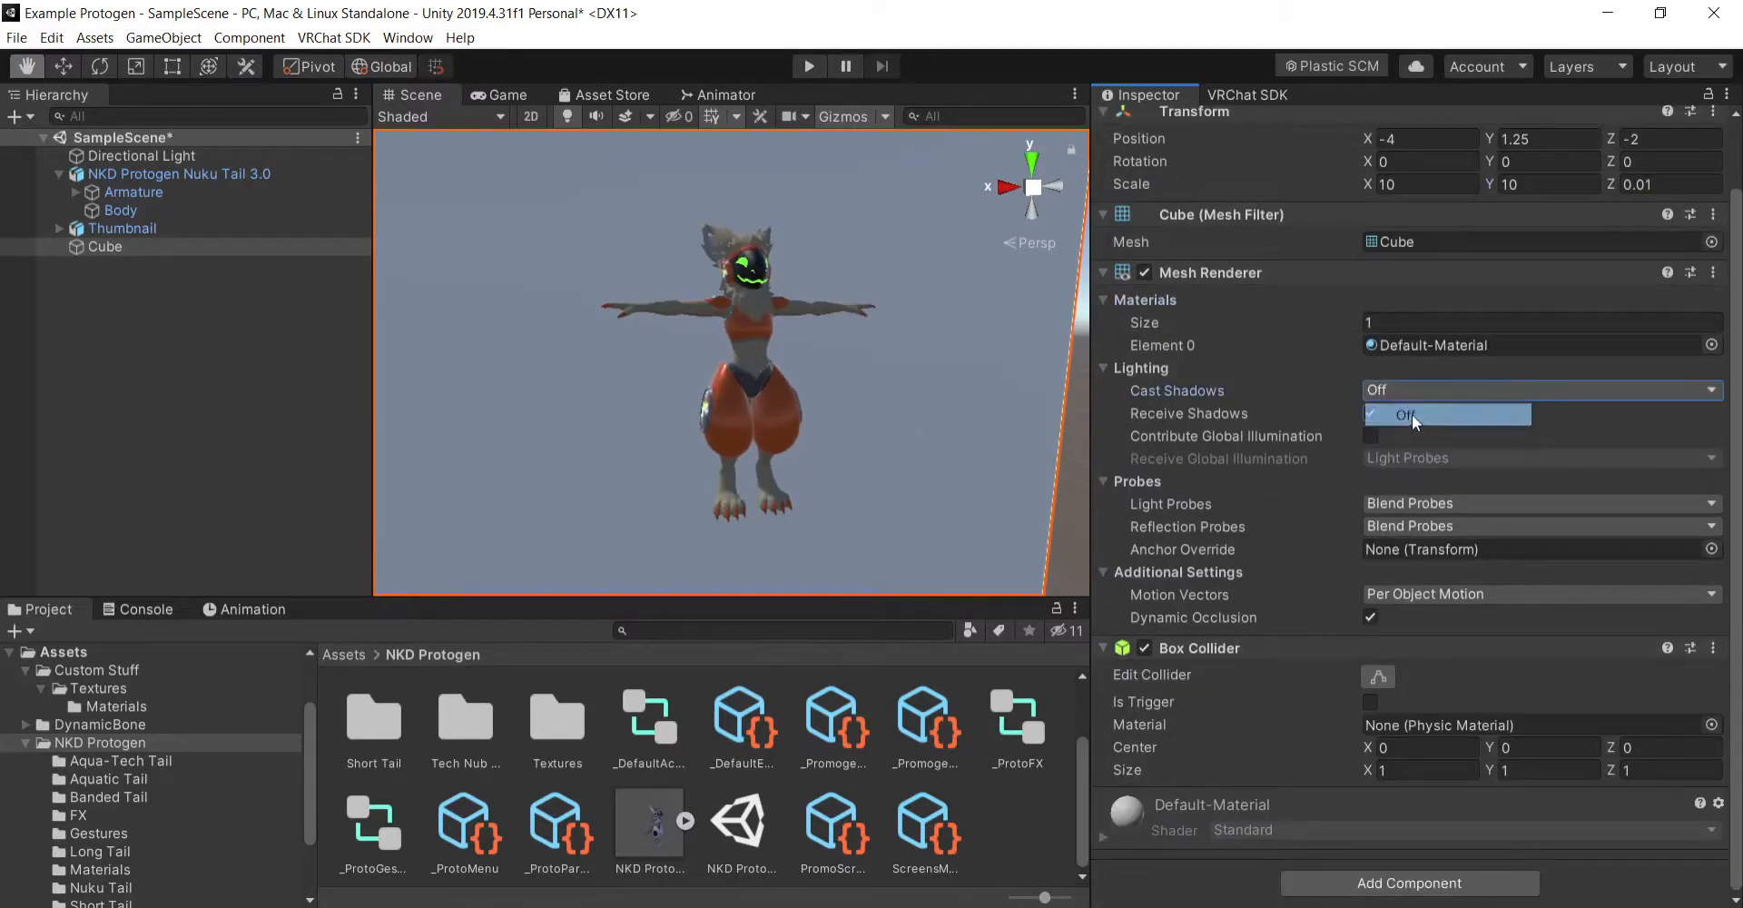
- Turn off Receive Shadows for the backdrop cube, comparing the lighting by undoing and redoing the shadow changes
left_click(1371, 413)
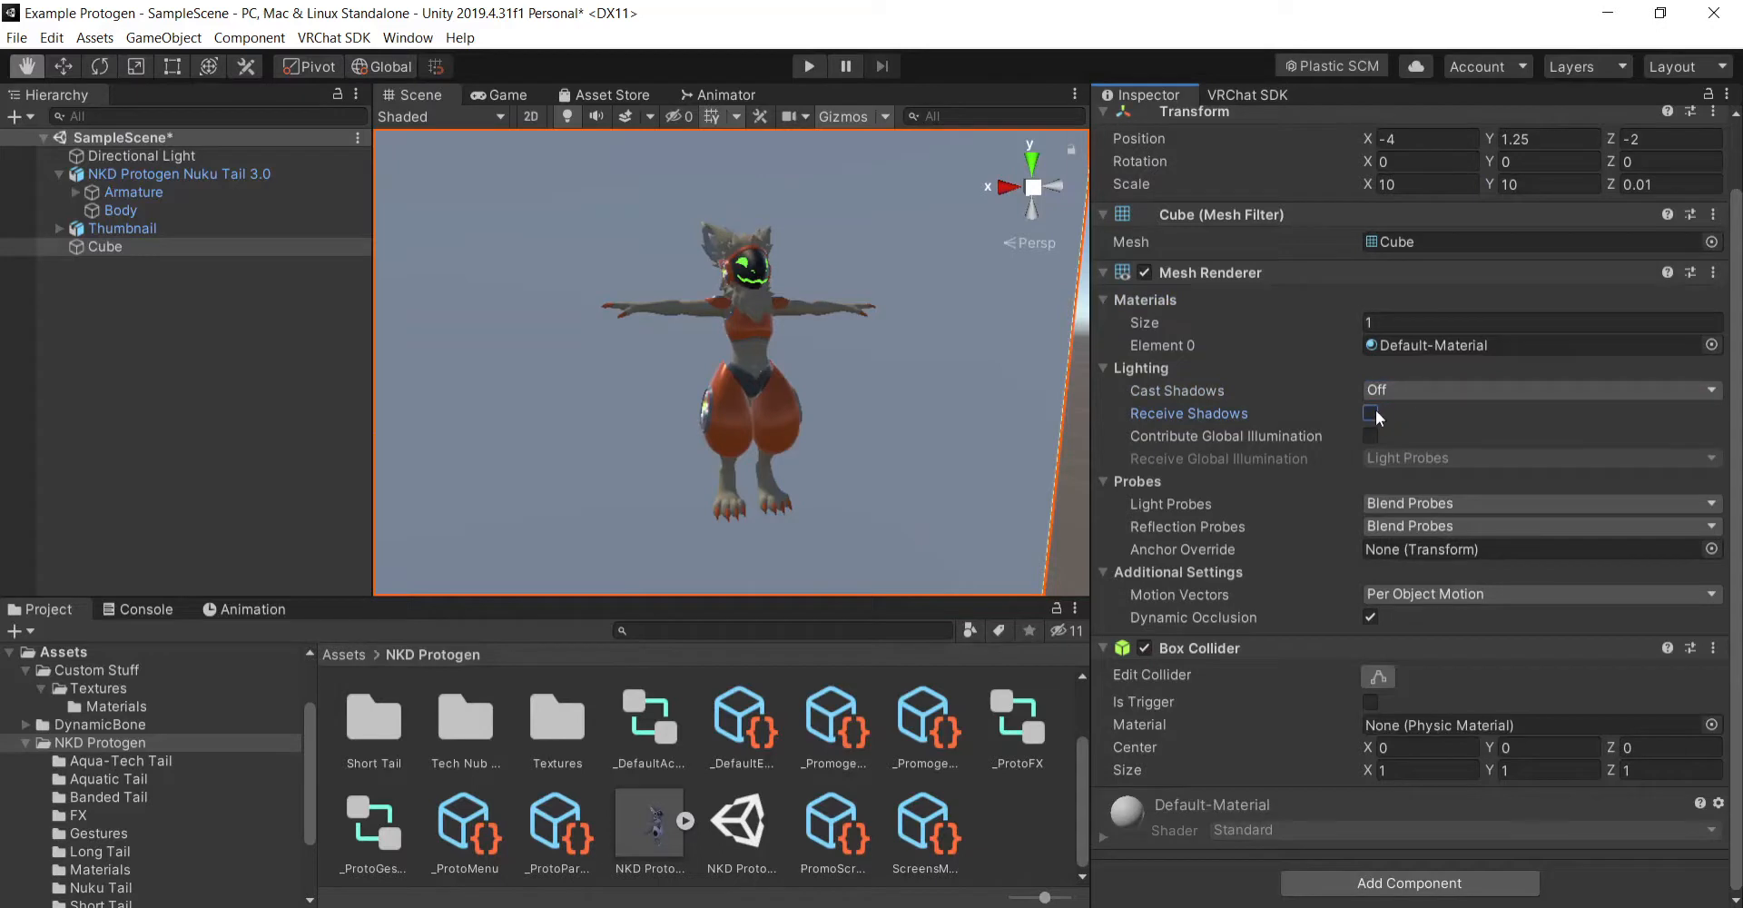
key("ctrl+z")
key("ctrl+z")
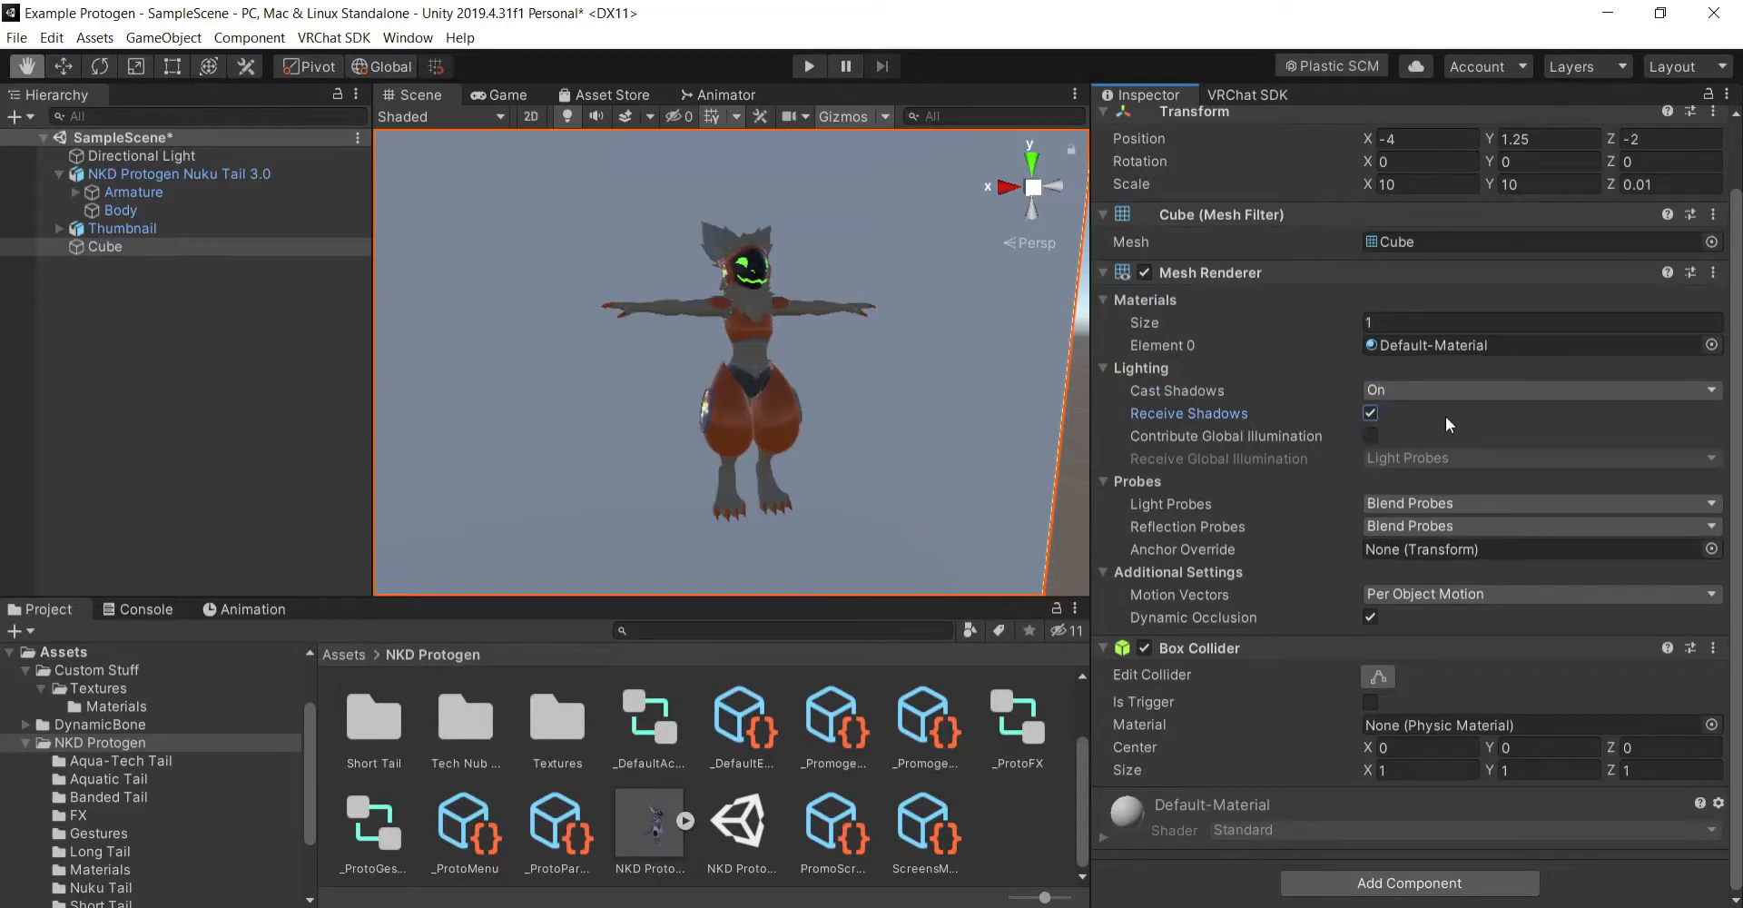
key("ctrl+y")
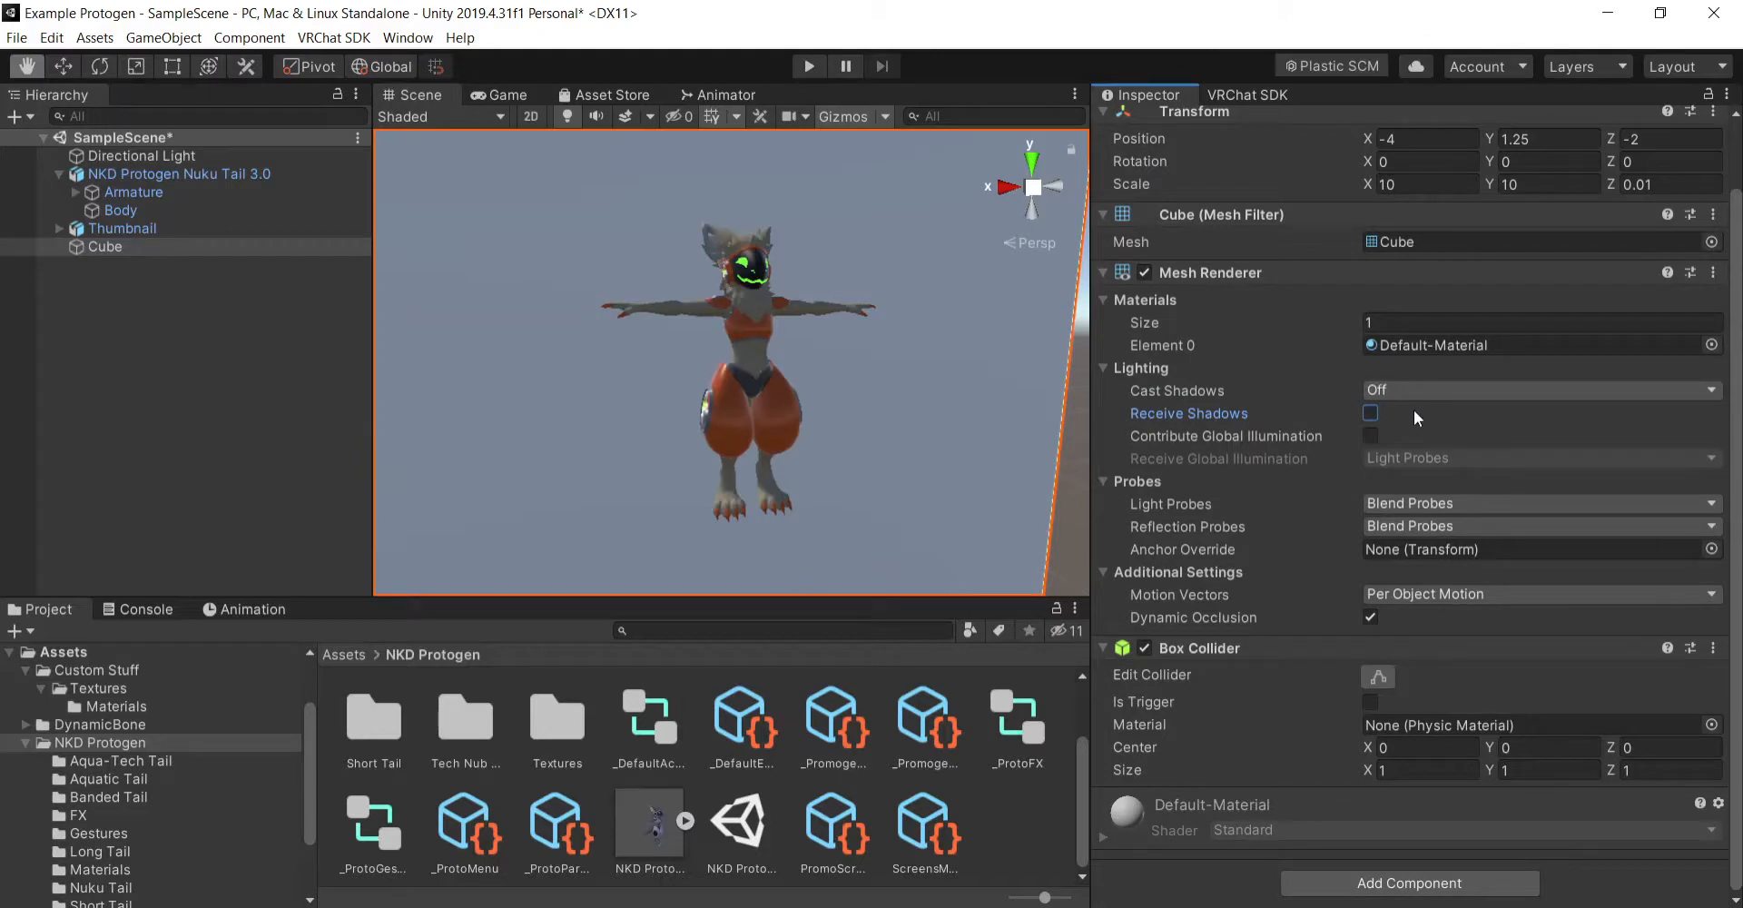
- Parent the backdrop cube to the Thumbnail object and rotate Thumbnail 90 degrees about the Y axis
left_click_drag(941, 443, 488, 359, "alt")
left_click_drag(106, 247, 118, 228)
left_click(132, 232)
key("e")
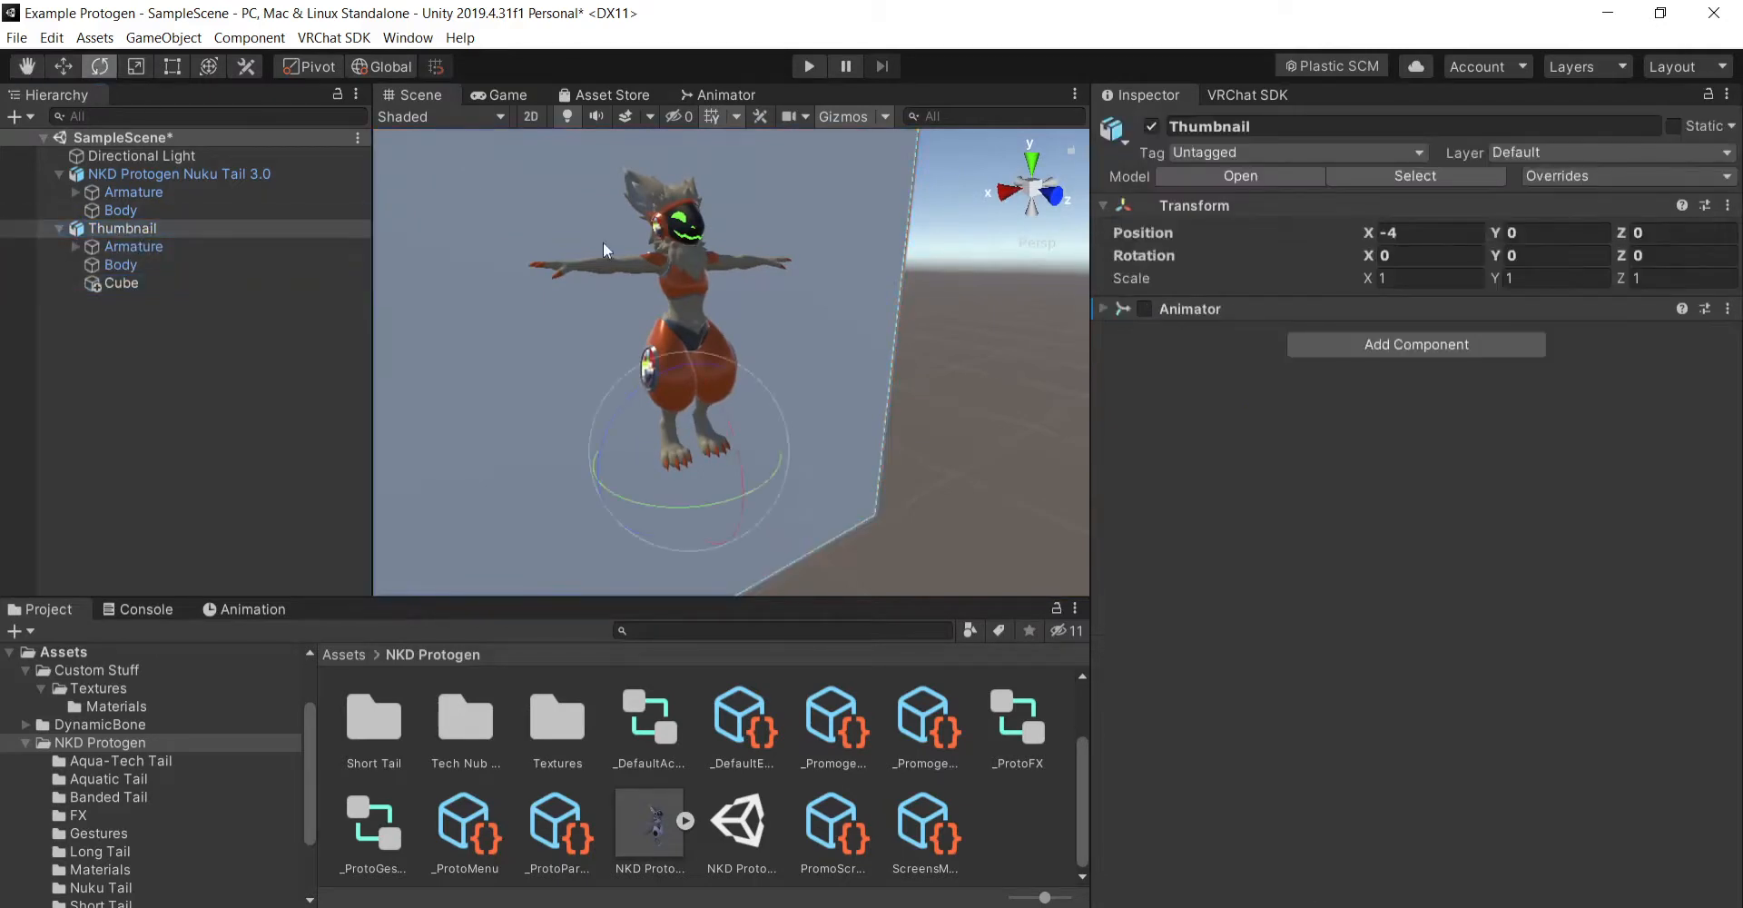
left_click_drag(766, 472, 591, 492)
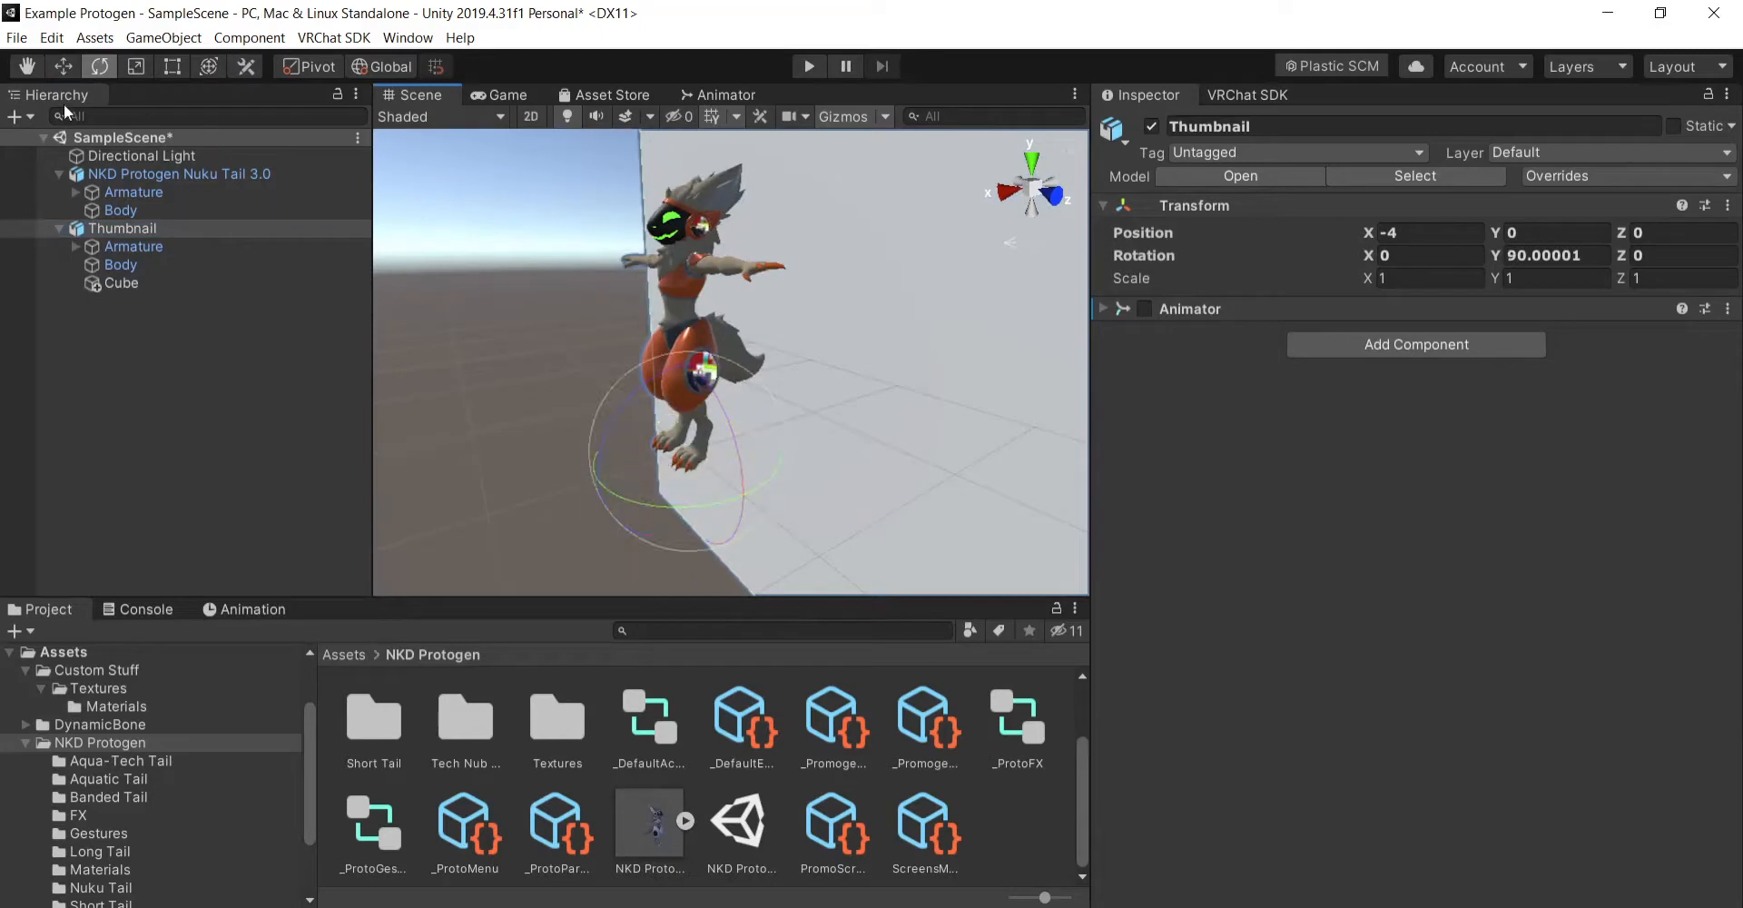
- Examine the rotated Thumbnail avatar and its backdrop from several angles and distances
left_click(35, 70)
right_click_drag(744, 428, 1082, 401)
key("a")
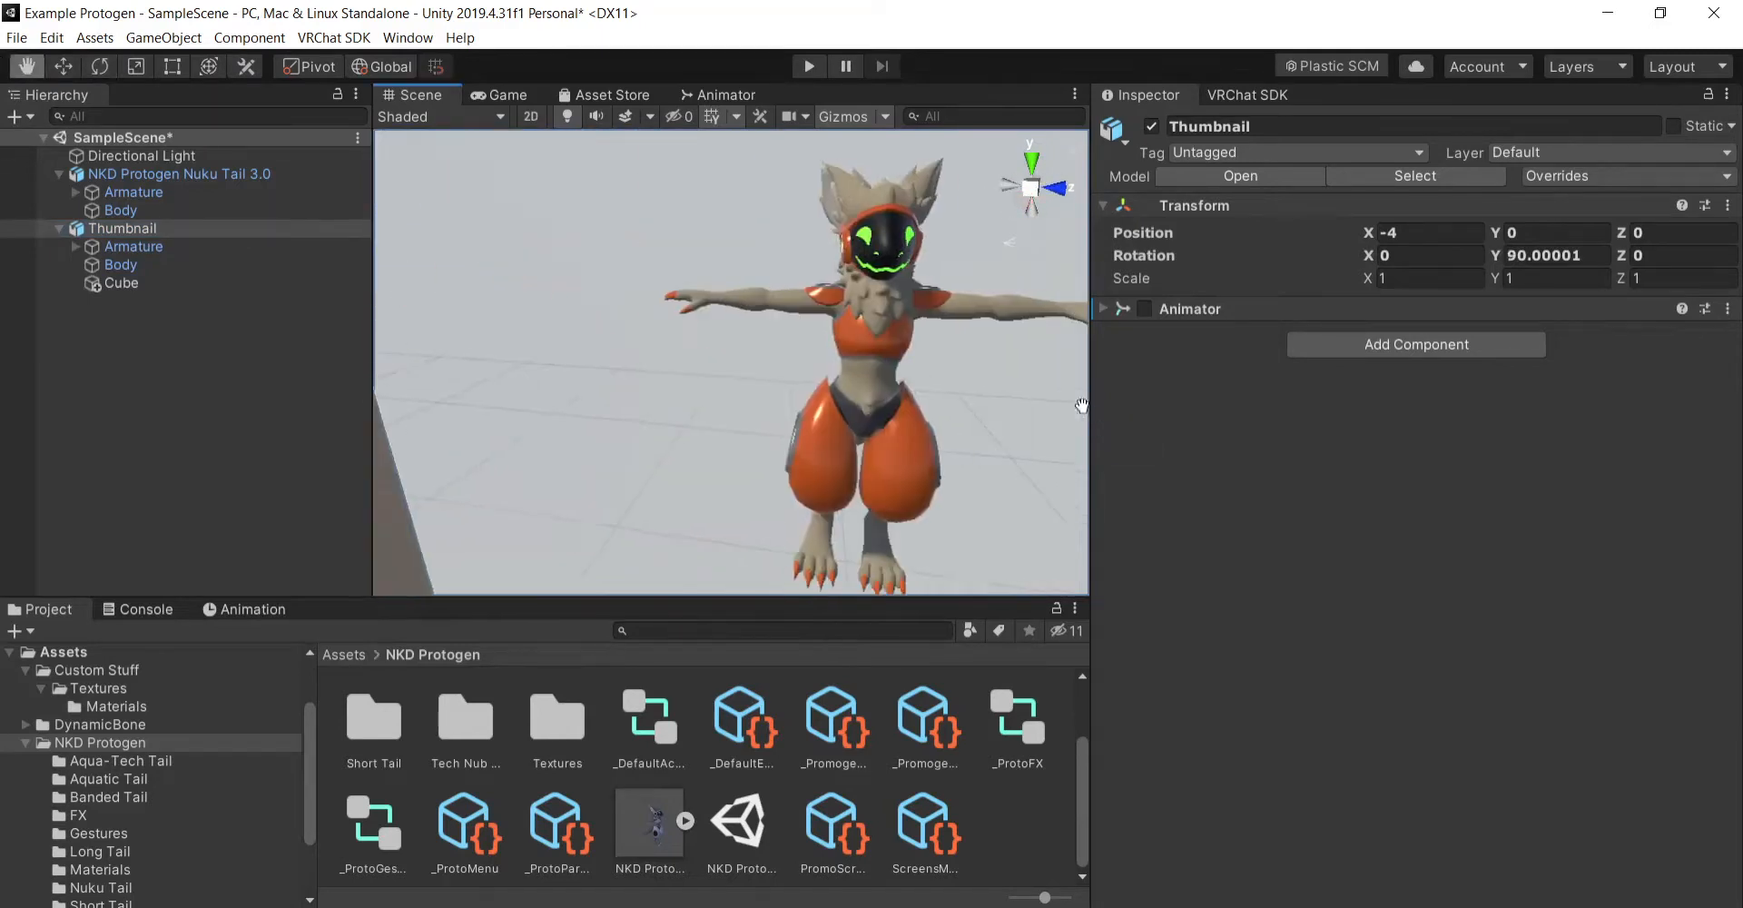
right_click_drag(758, 395, 880, 413)
scroll(939, 397, "up", 3)
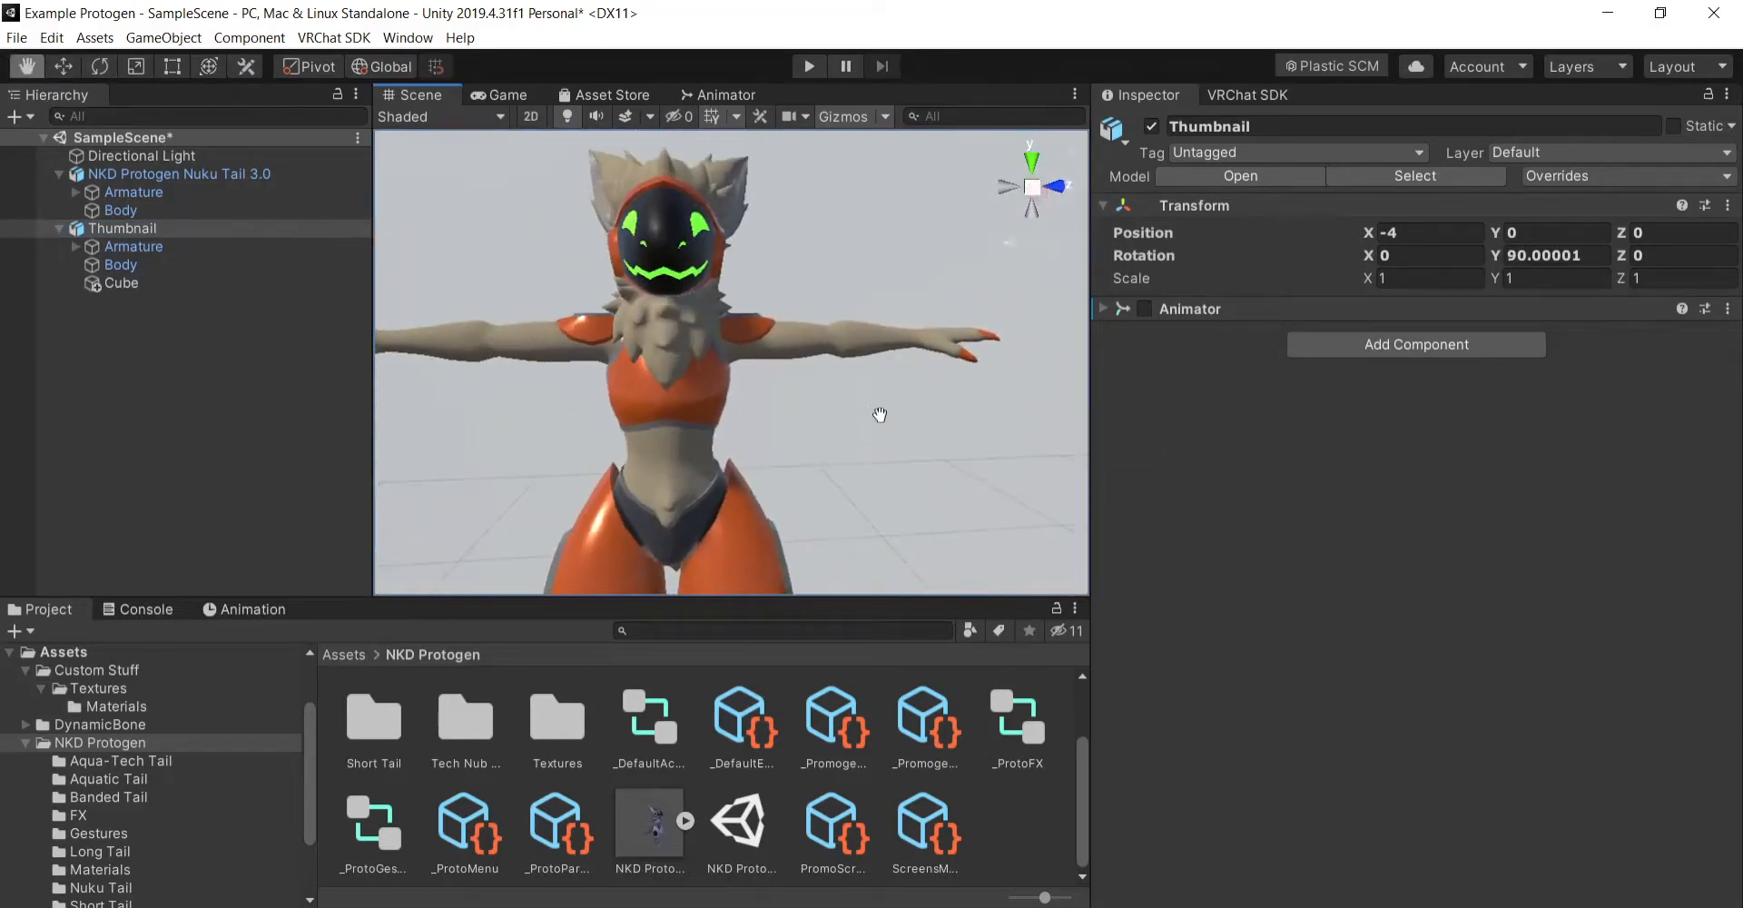
scroll(893, 400, "up", 2)
left_click_drag(880, 413, 911, 475)
scroll(901, 416, "down", 6)
scroll(910, 433, "down", 3)
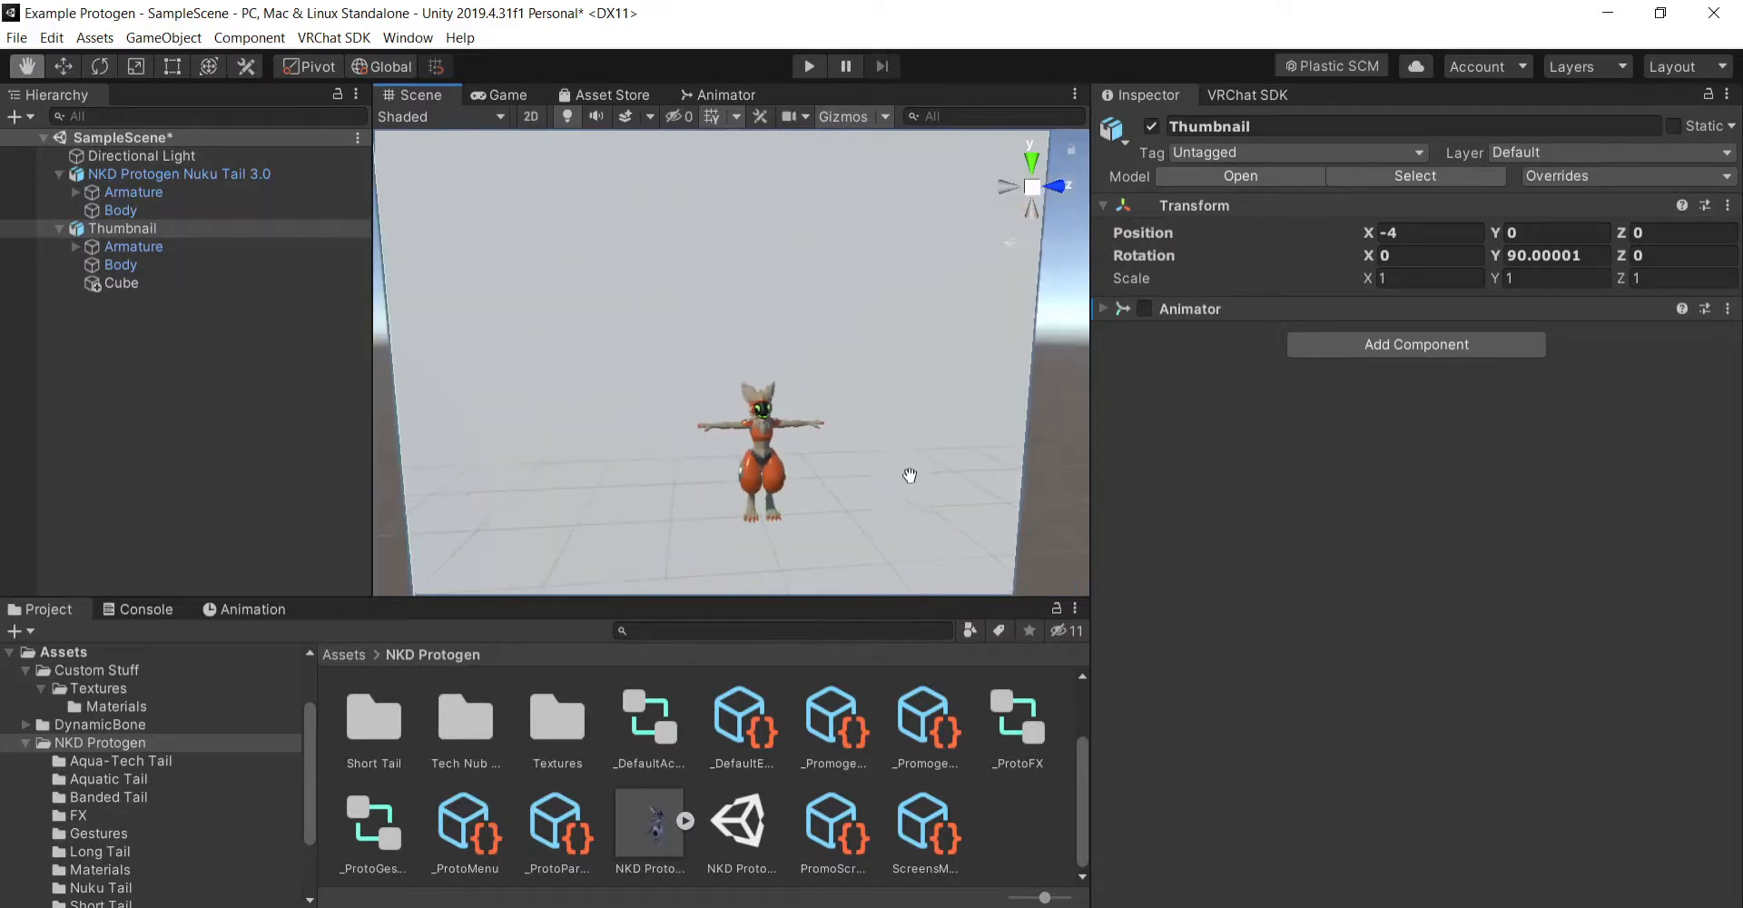
right_click_drag(853, 402, 931, 511)
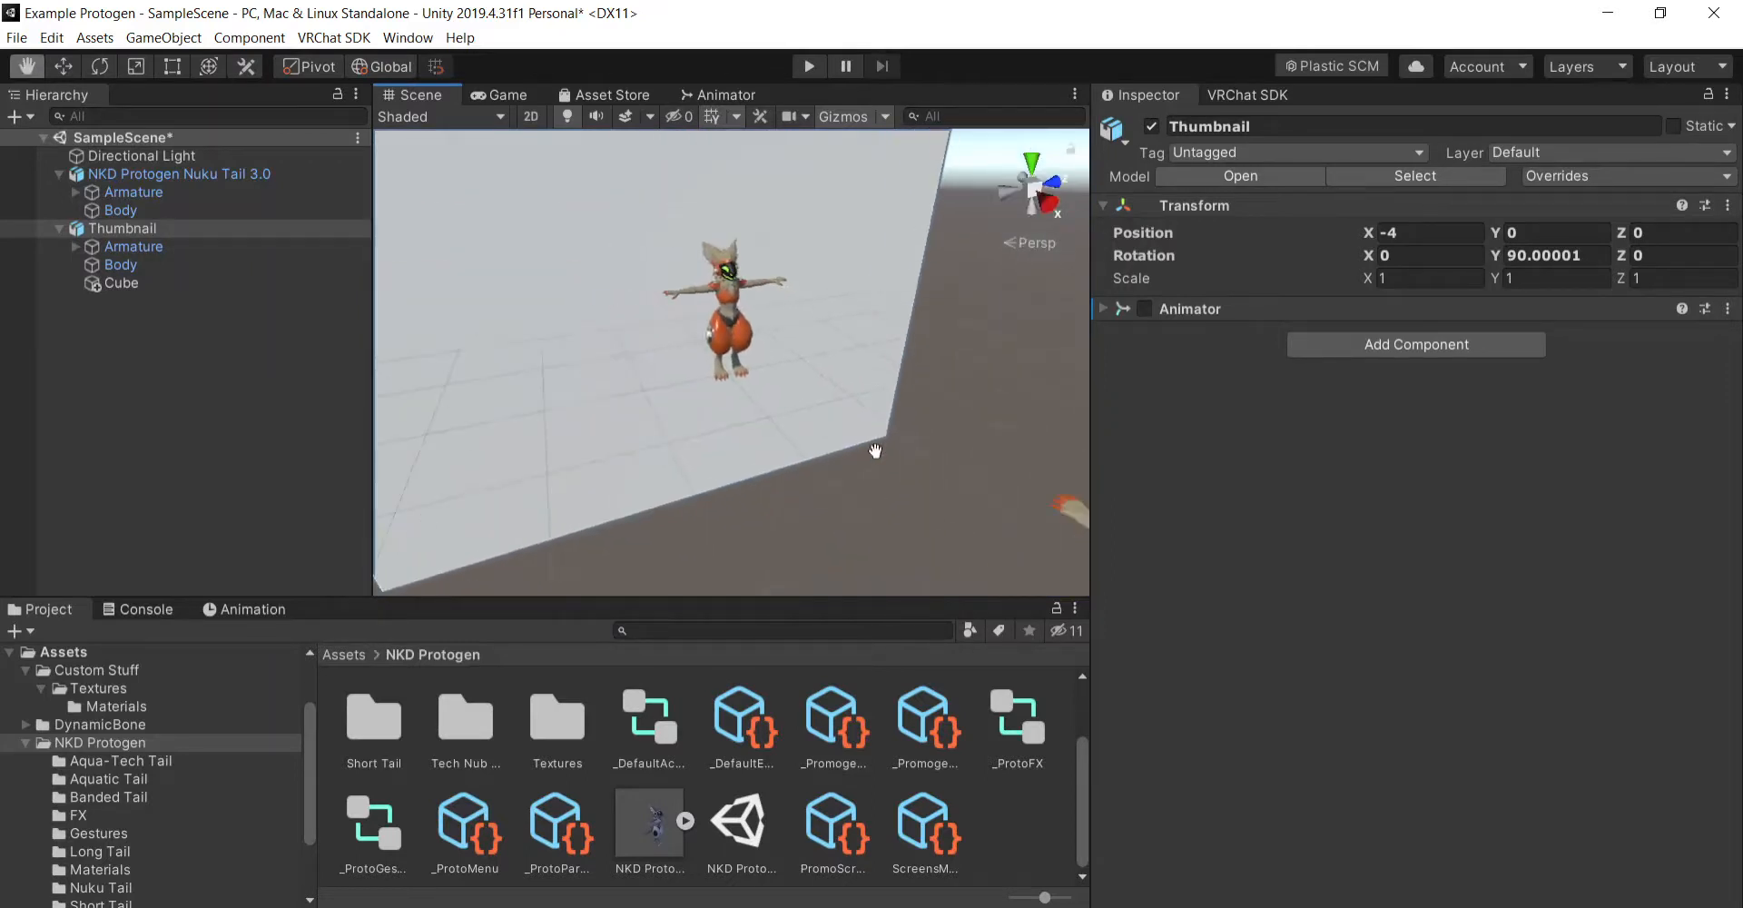
right_click_drag(907, 454, 872, 418)
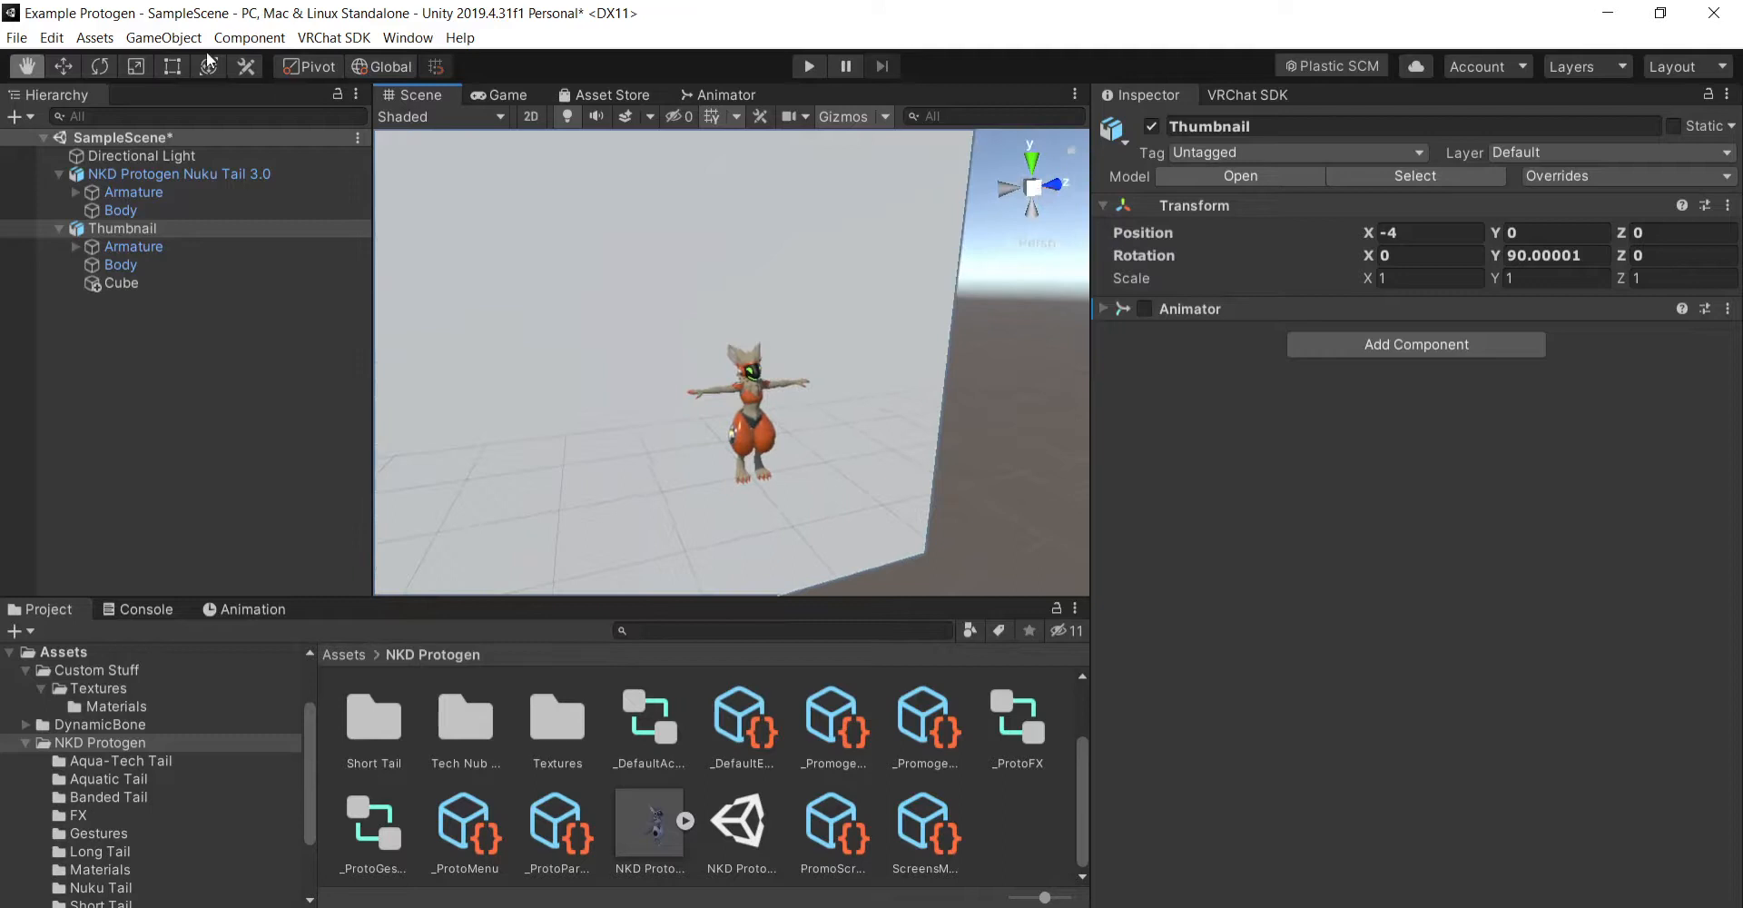
- Raise the Thumbnail object with its backdrop along the Y axis to position Y 4
left_click(64, 65)
left_click_drag(751, 392, 716, 107)
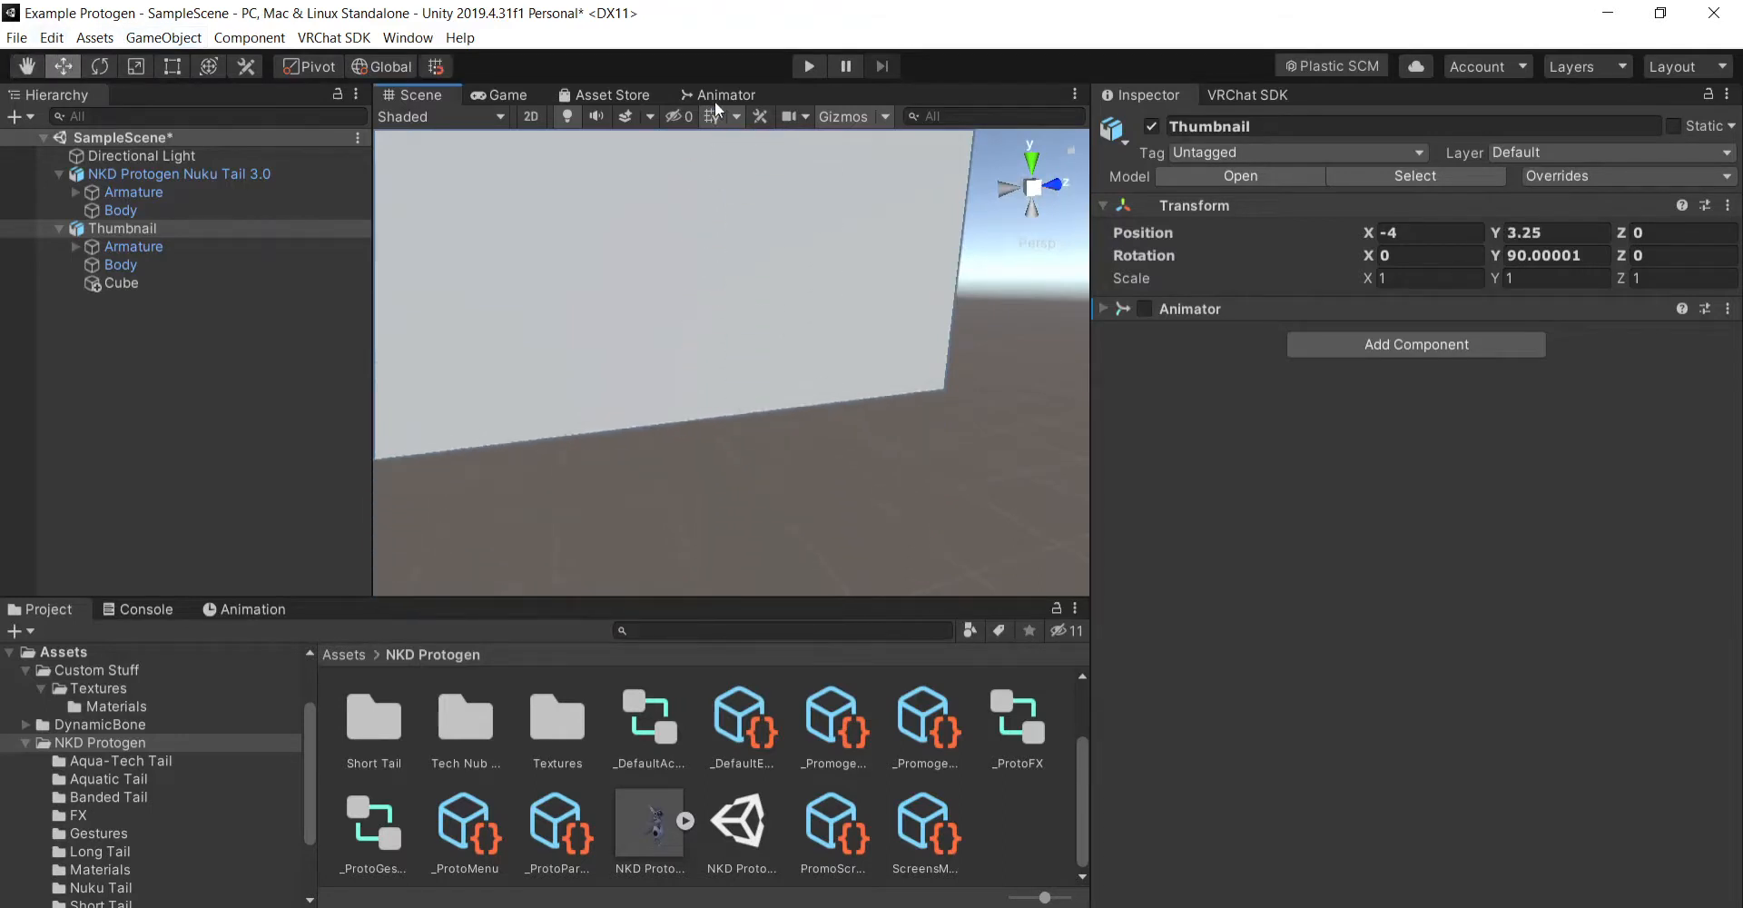
right_click_drag(873, 402, 847, 292)
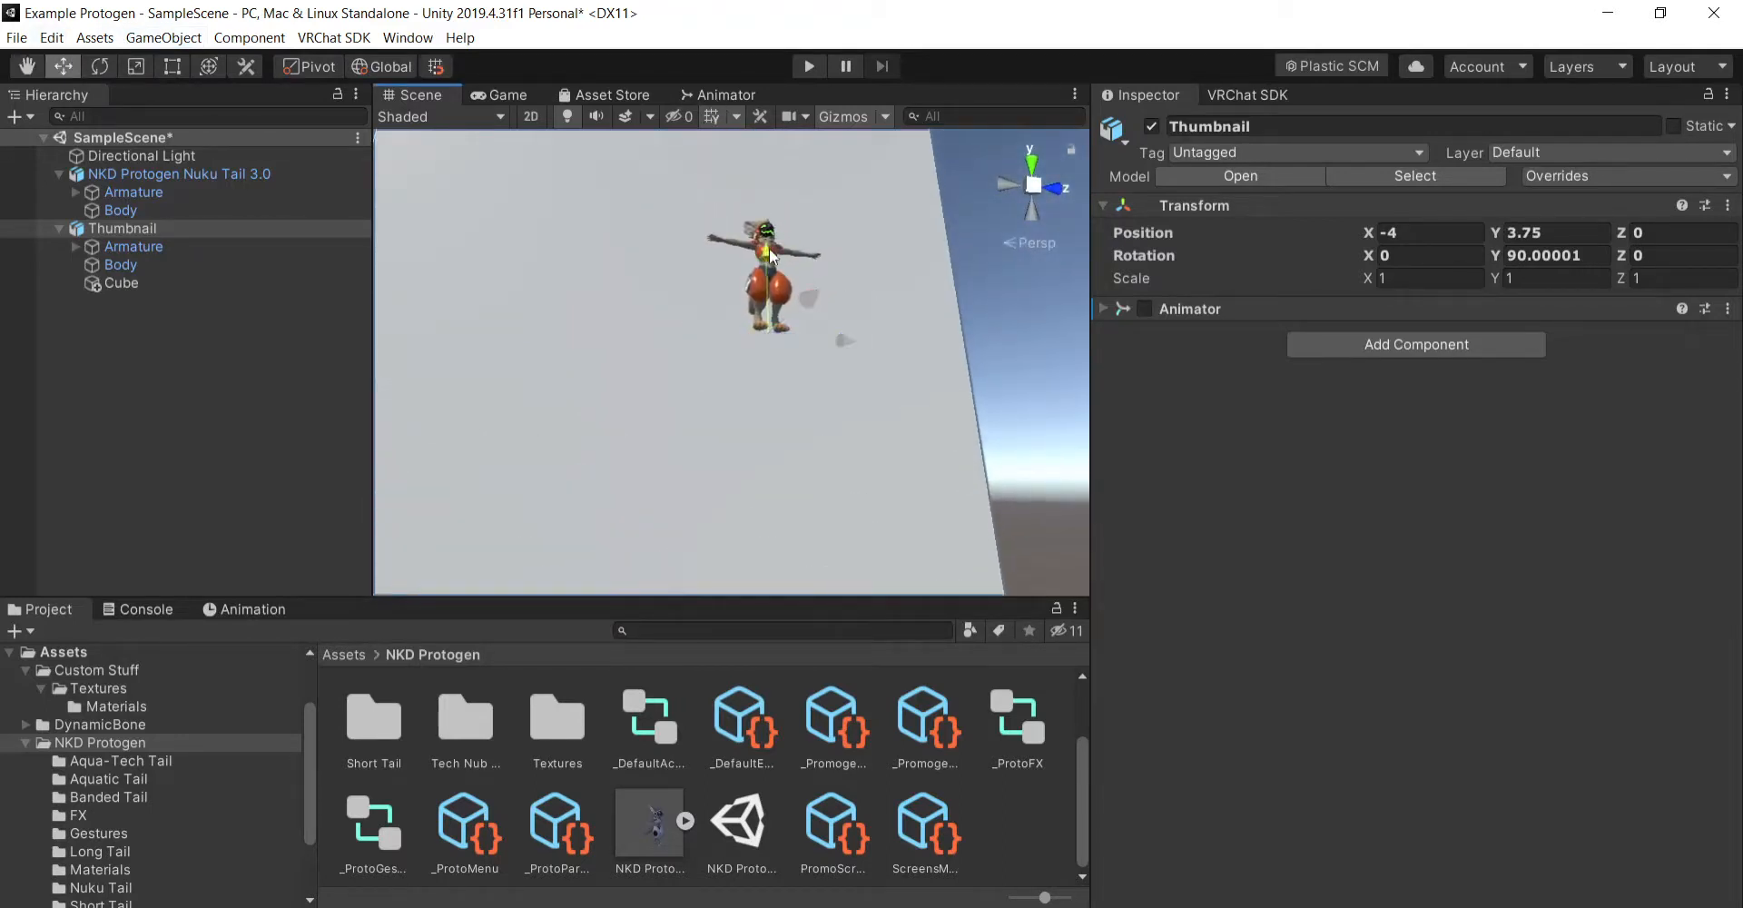
left_click_drag(770, 256, 773, 238)
- Inspect the lighting on the raised Thumbnail avatar close up and from a distance
left_click(22, 65)
right_click_drag(727, 368, 763, 470)
left_click_drag(848, 218, 851, 430)
scroll(858, 408, "up", 10)
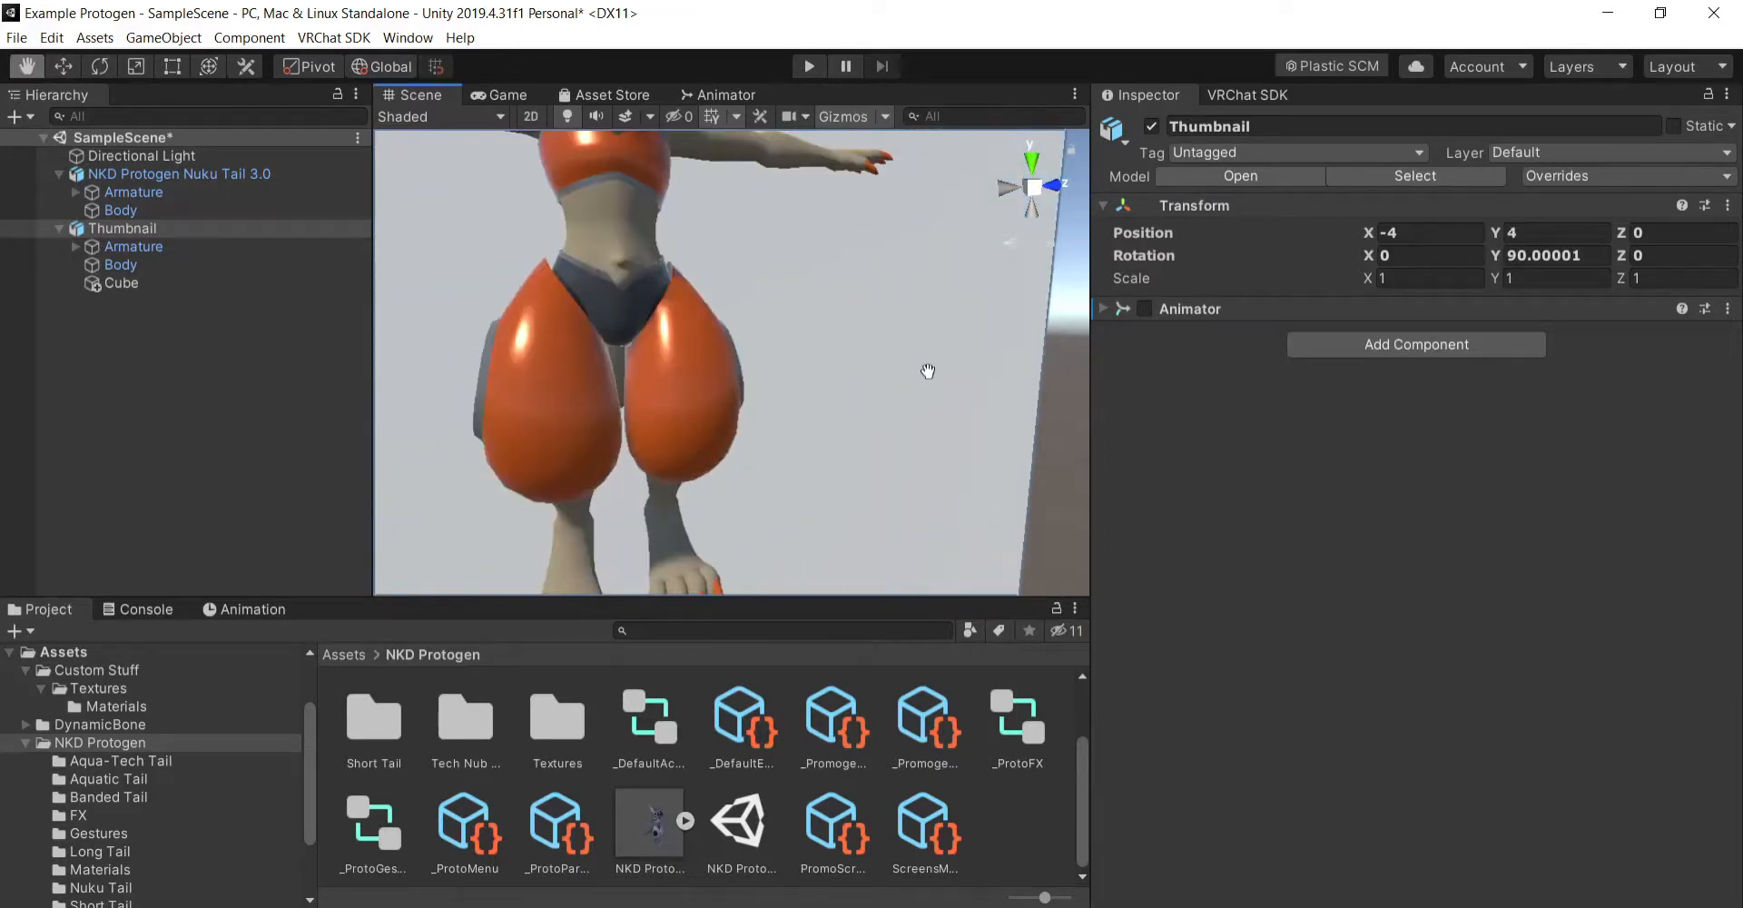
right_click_drag(927, 369, 899, 386)
left_click_drag(940, 394, 952, 437)
scroll(971, 443, "down", 8)
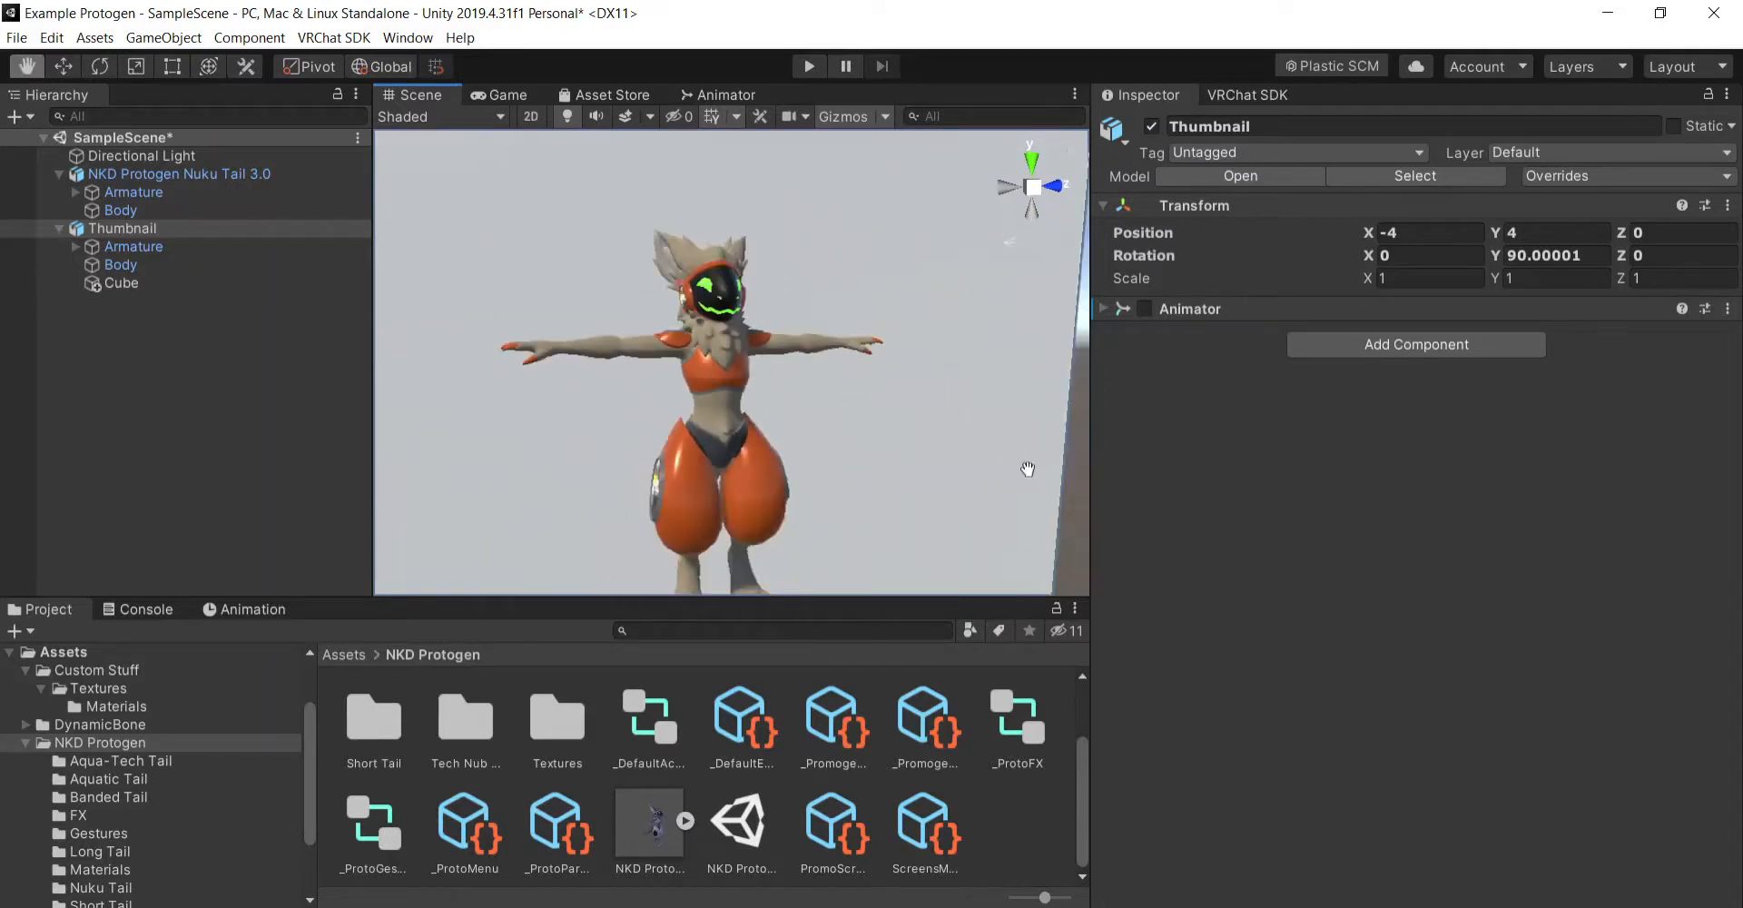
right_click_drag(1000, 465, 972, 478)
scroll(972, 478, "up", 6)
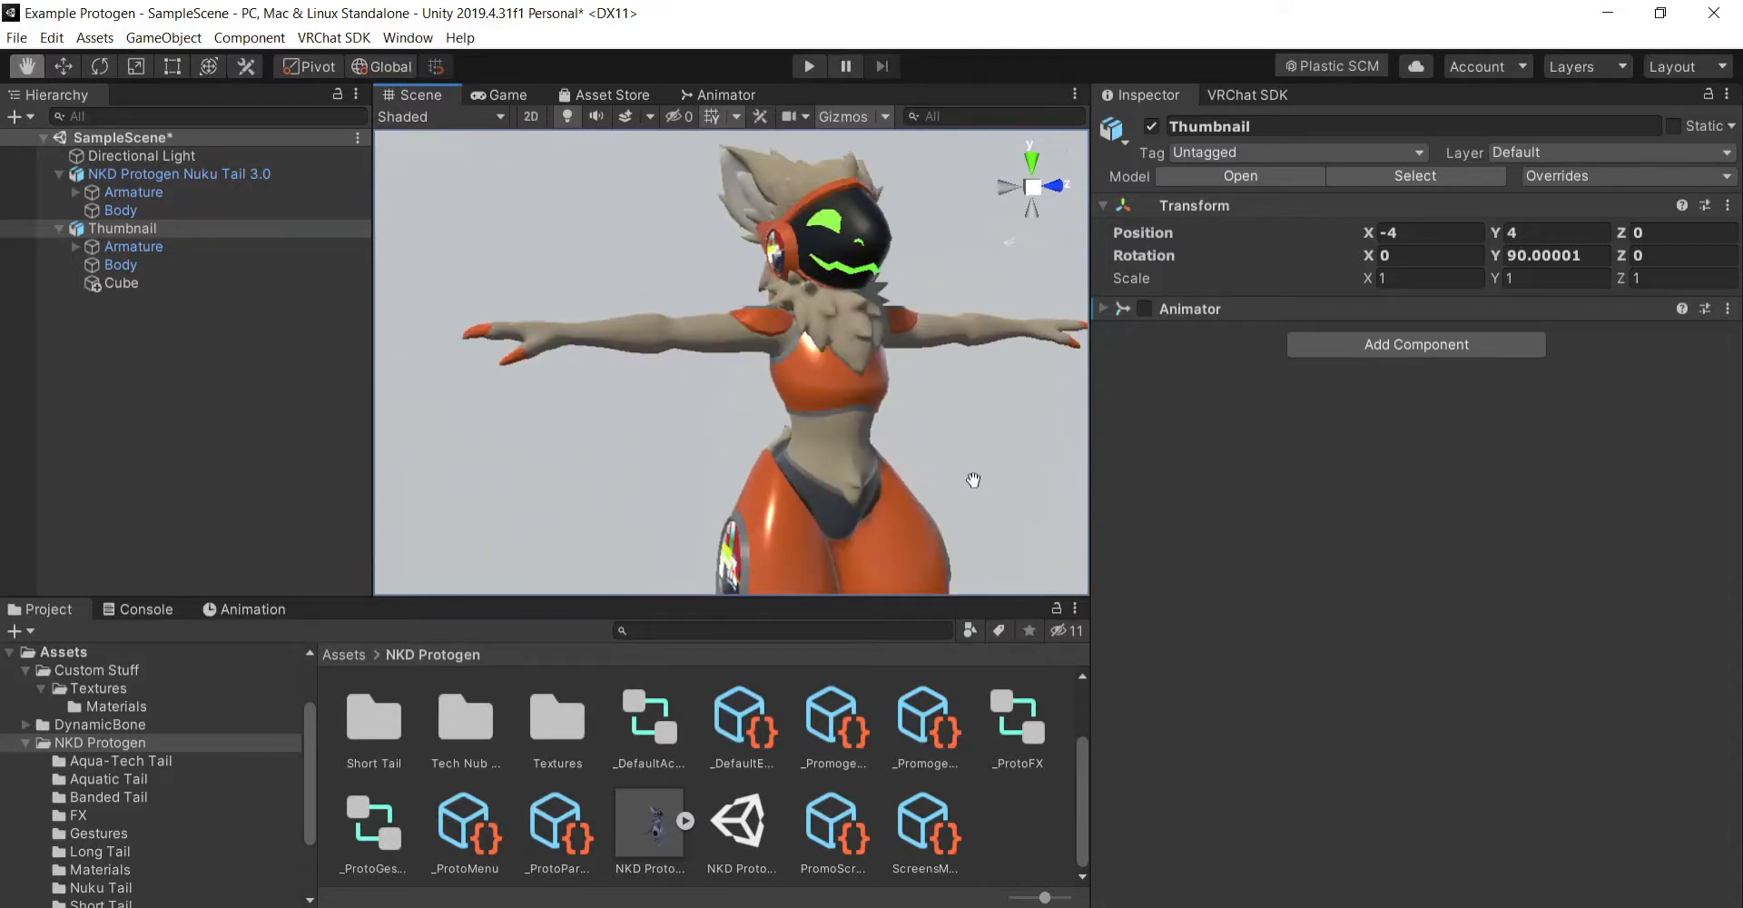
scroll(971, 478, "down", 6)
- Open the project's root Assets folder and check the backdrop cube's properties
left_click(1053, 851)
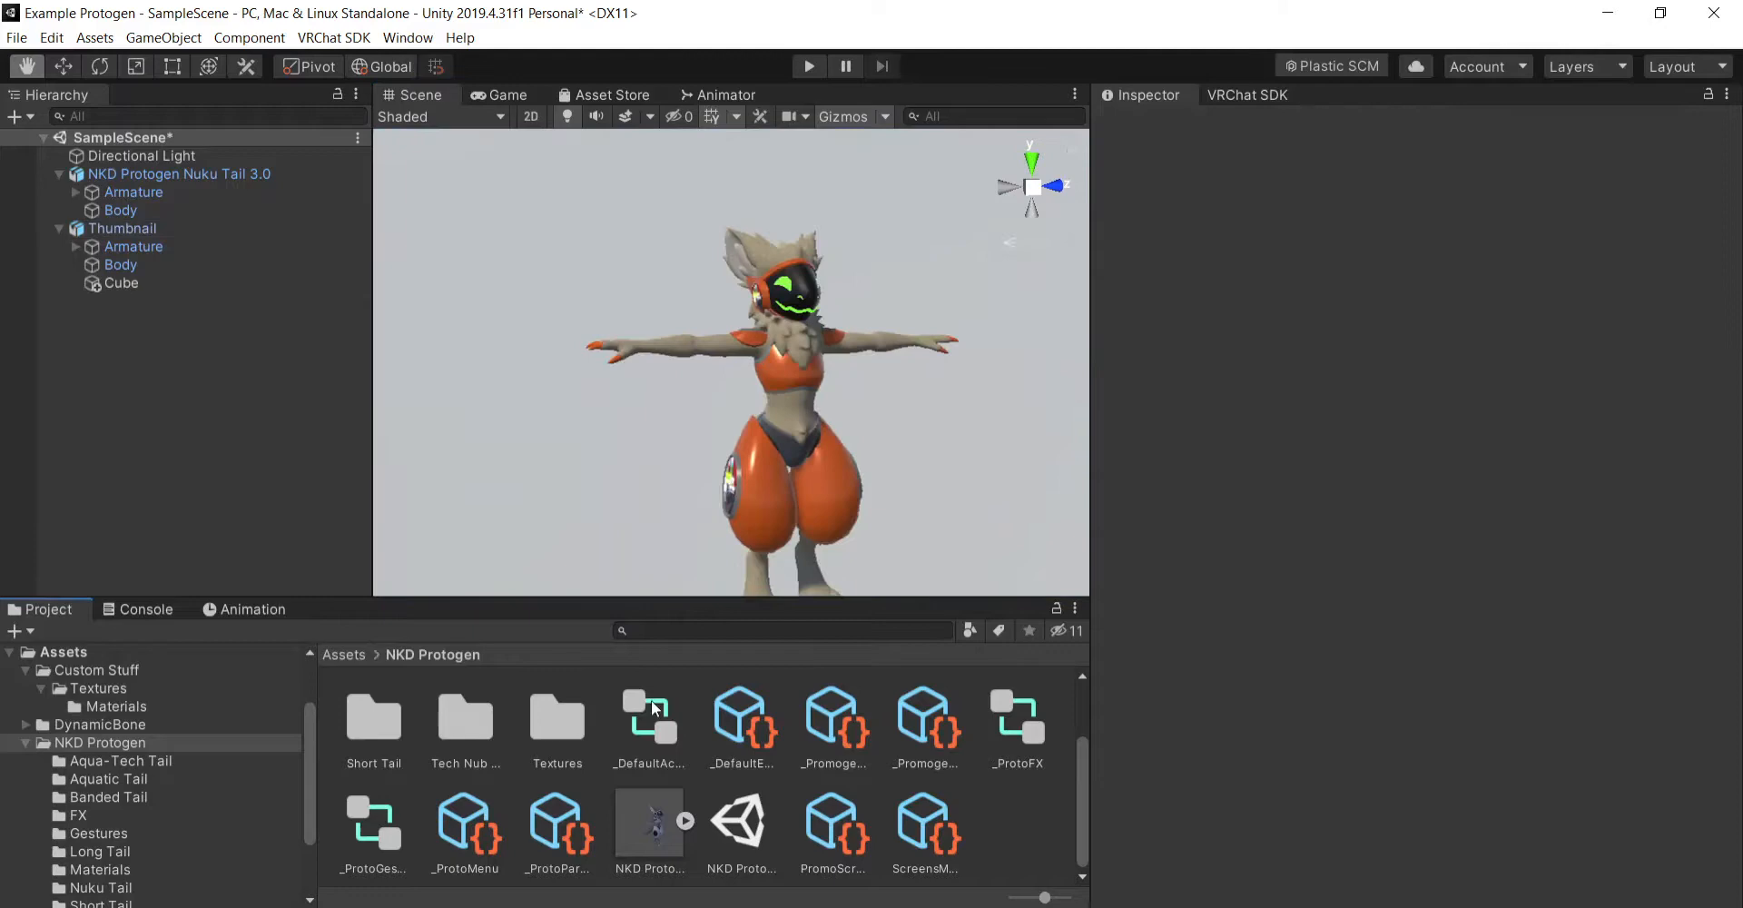
left_click(345, 655)
left_click(208, 281)
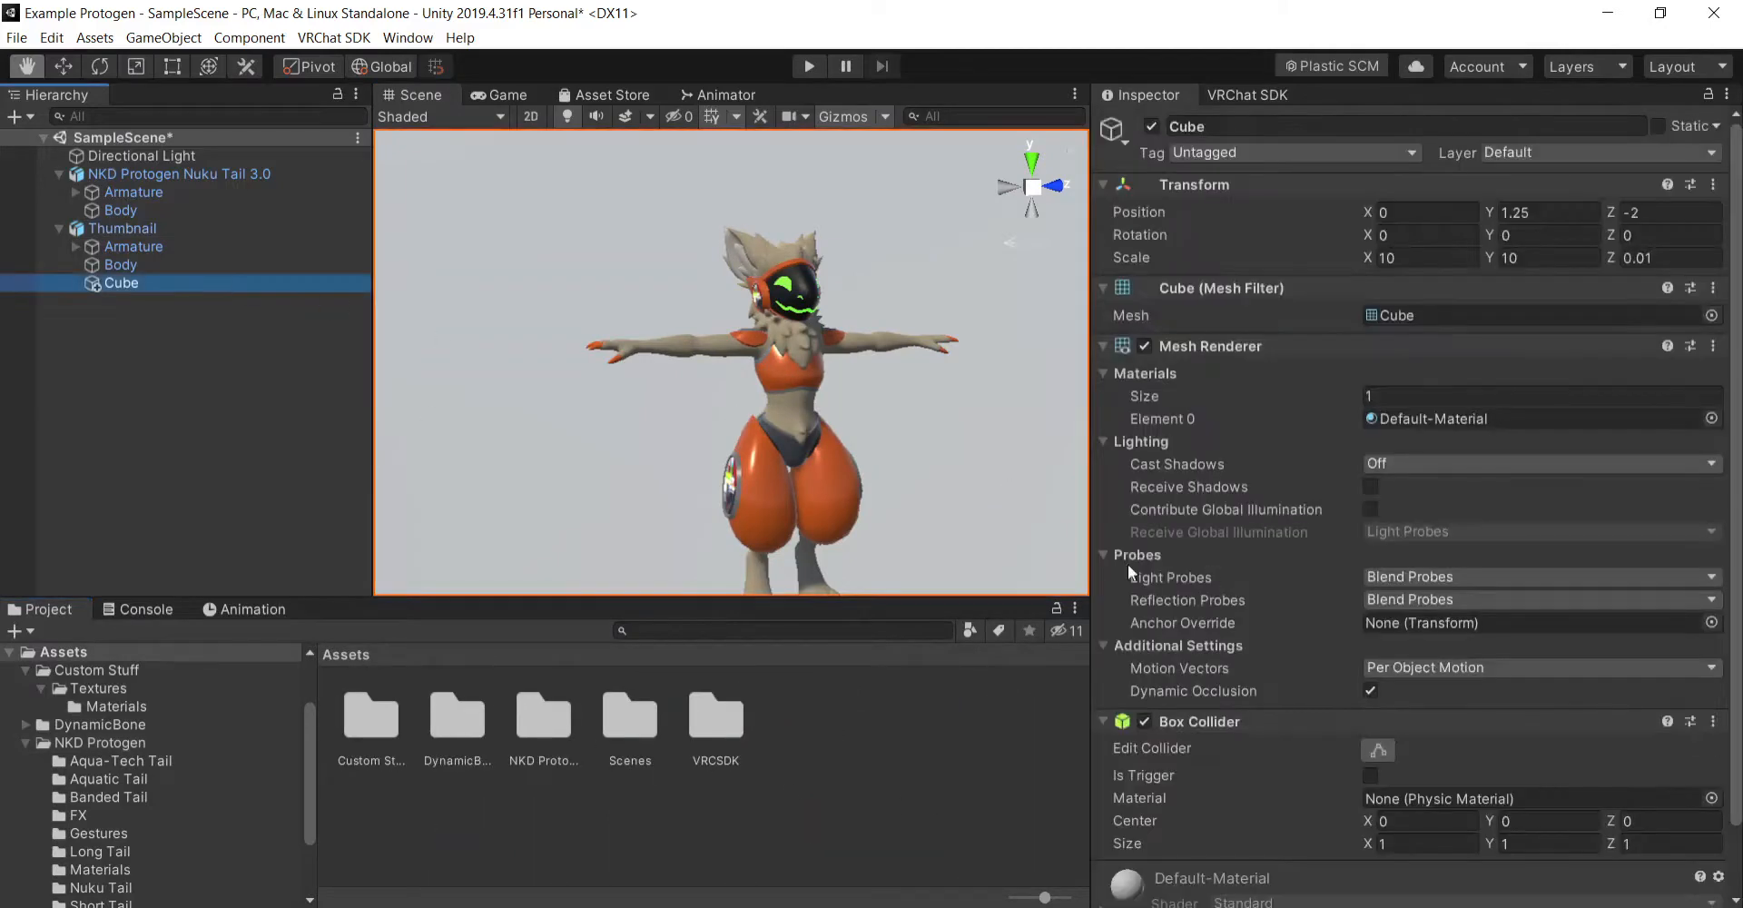
left_click(988, 879)
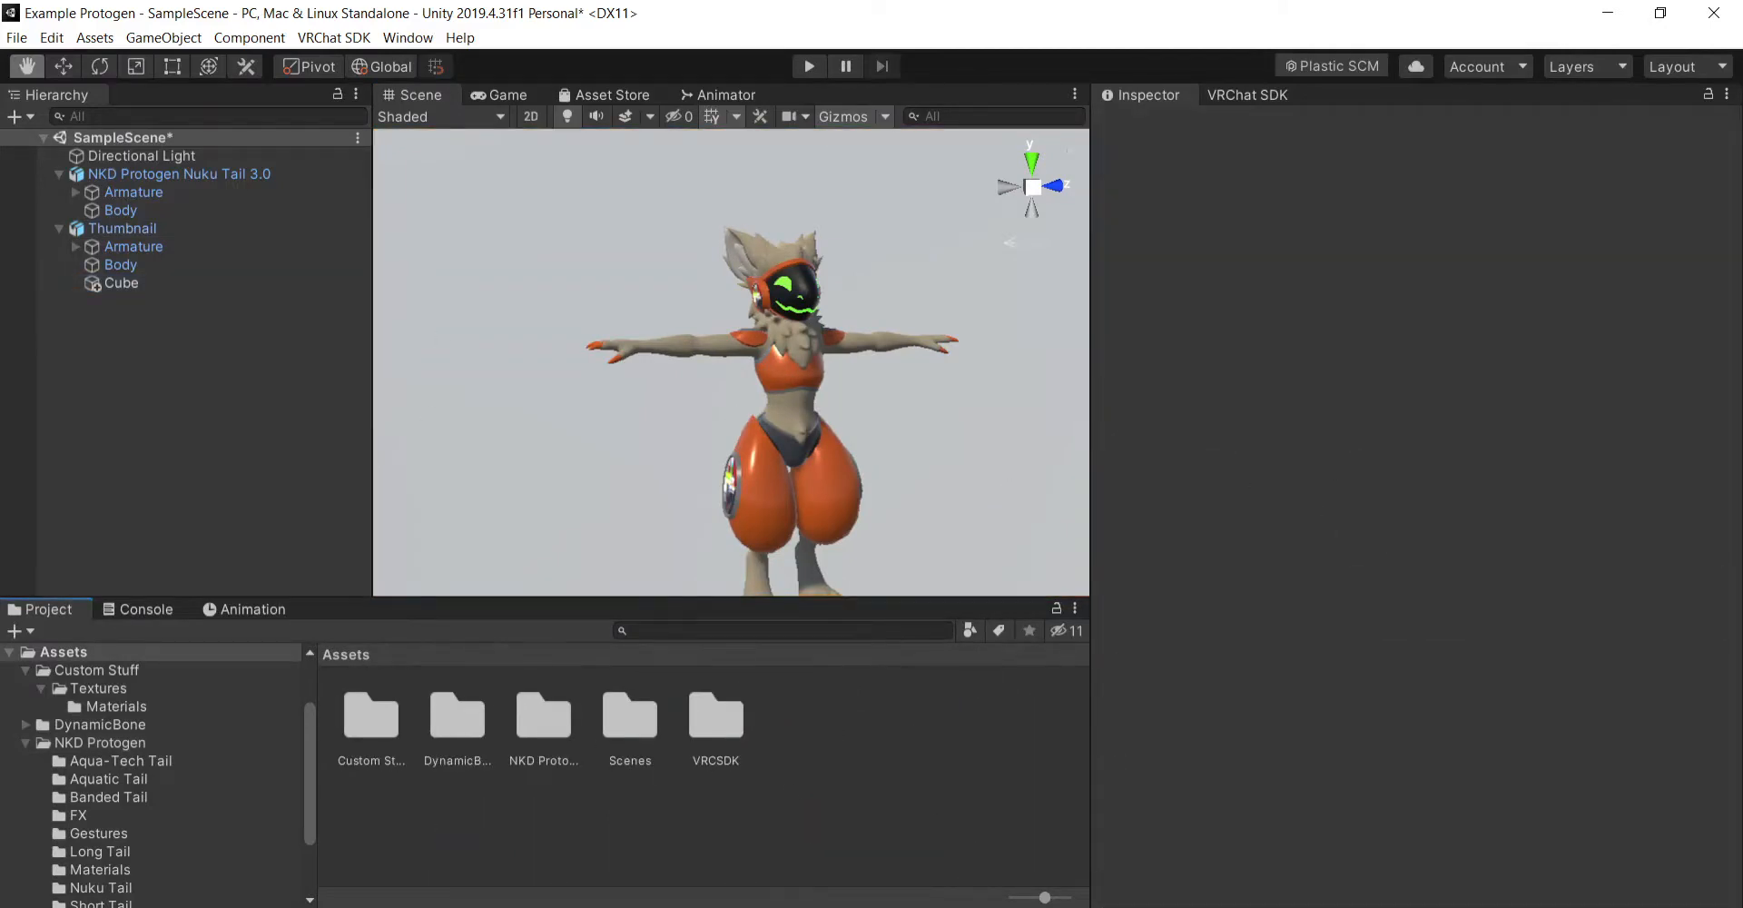
- Switch to File Explorer and import the 4rthMoment image from Desktop > Story Making > Tursik into the Unity Assets folder
key("alt+Tab")
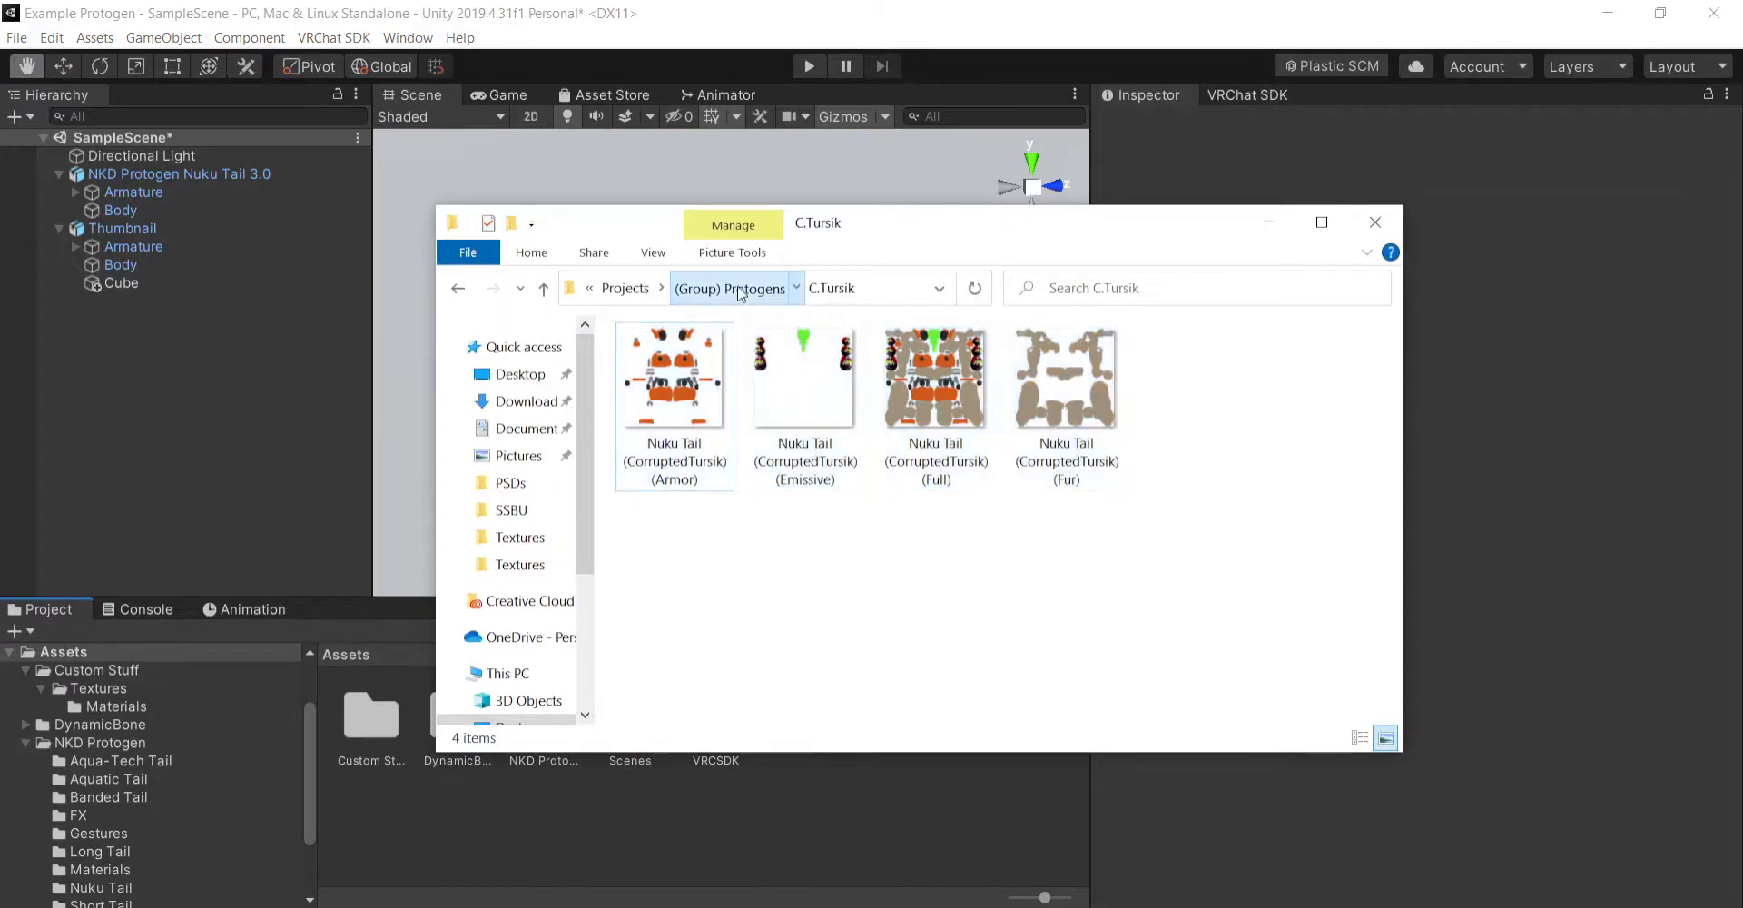
left_click(729, 288)
left_click(635, 296)
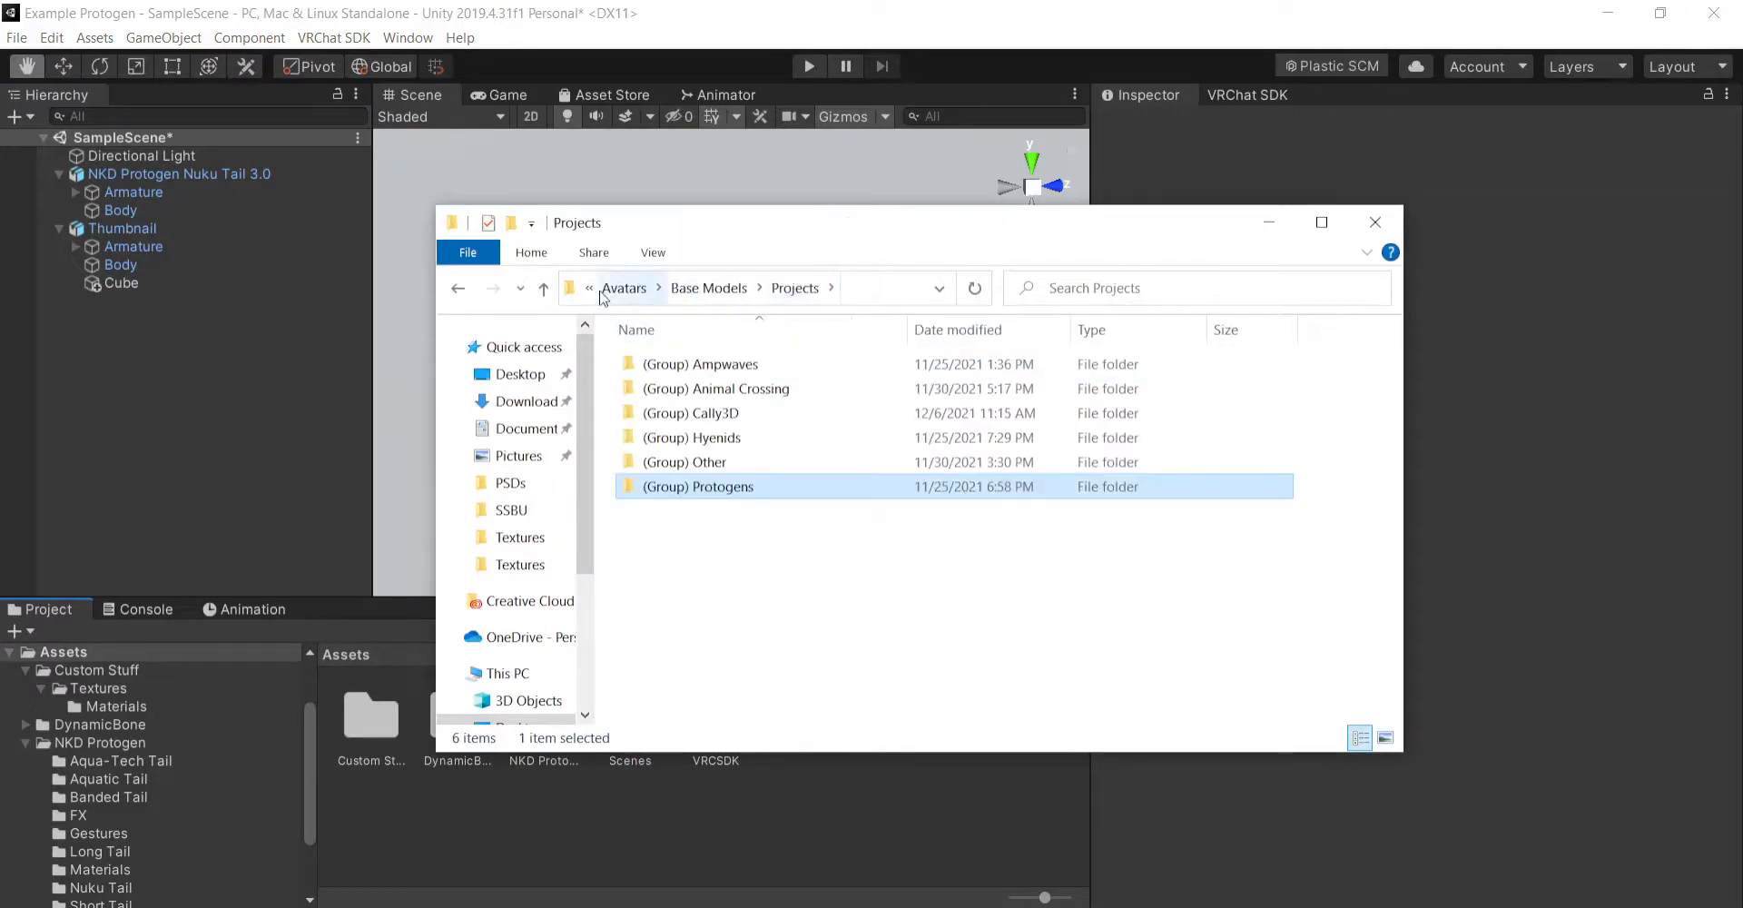
left_click(635, 296)
left_click(634, 296)
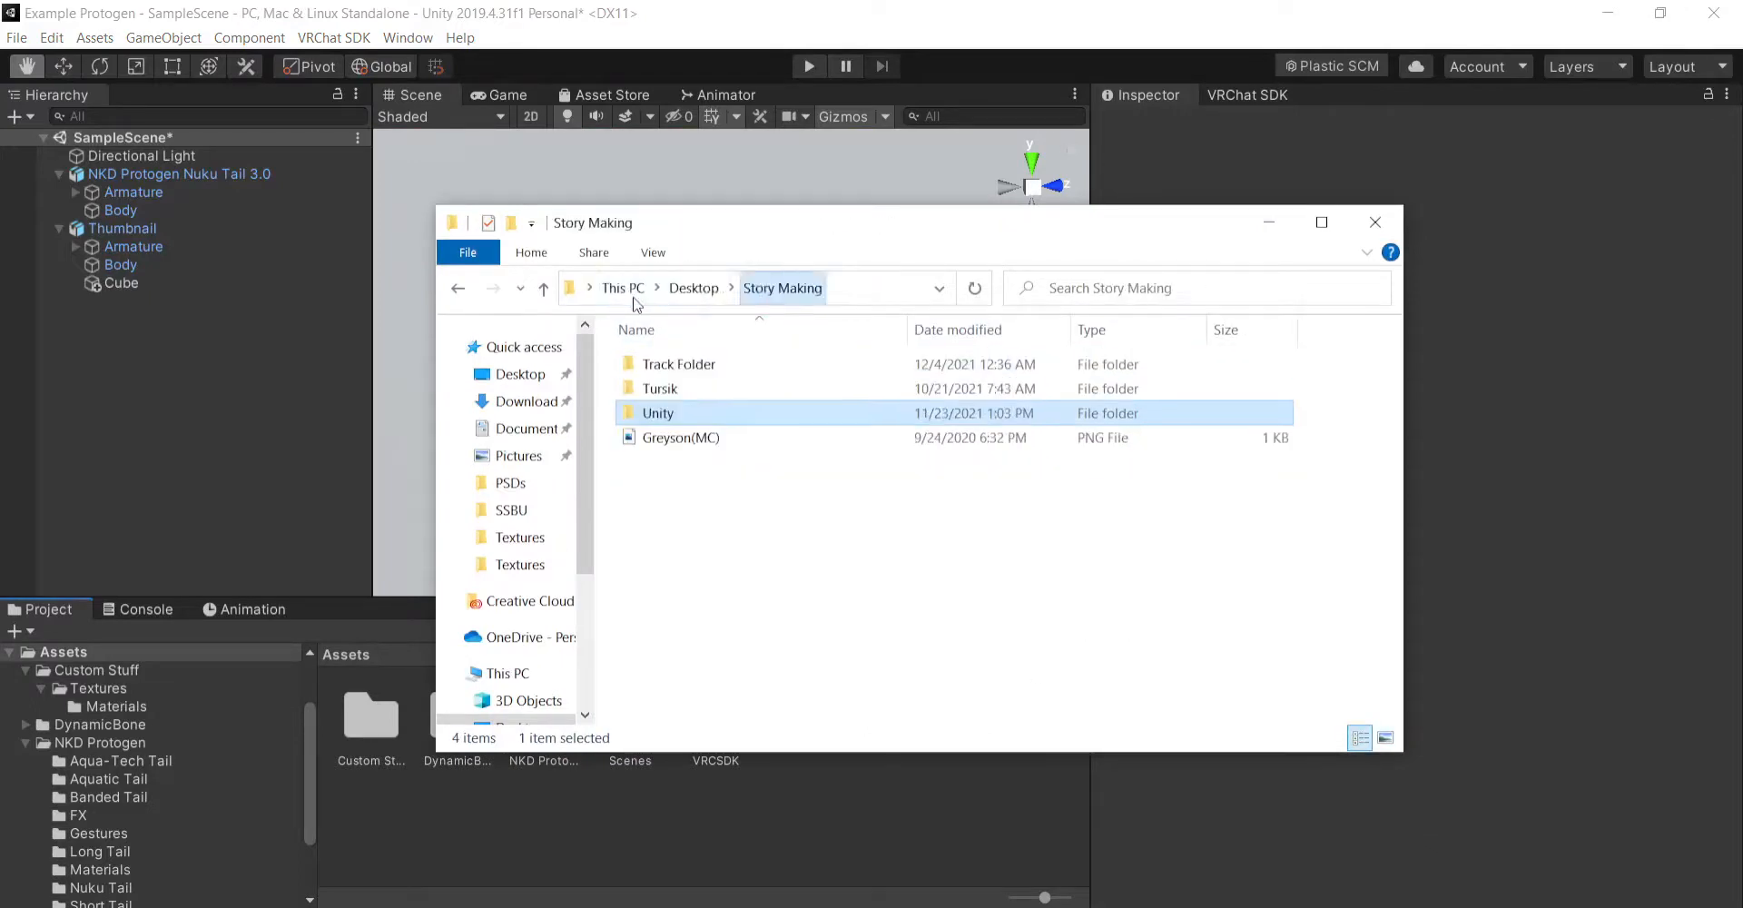
double_click(739, 388)
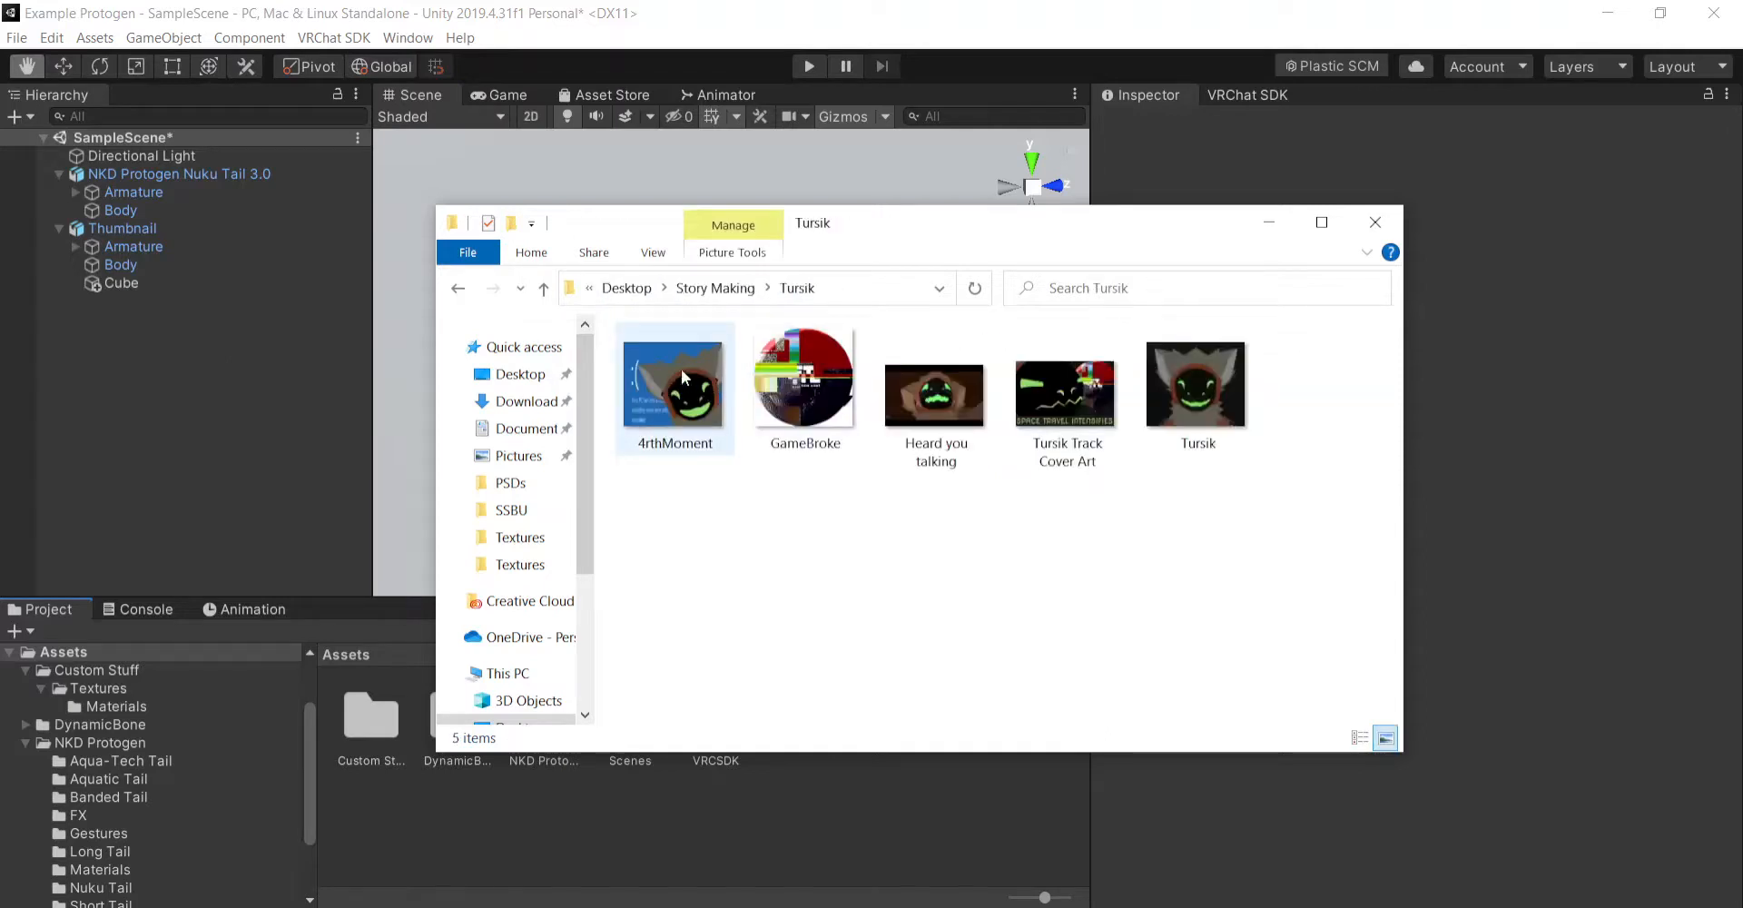
left_click_drag(681, 369, 698, 417)
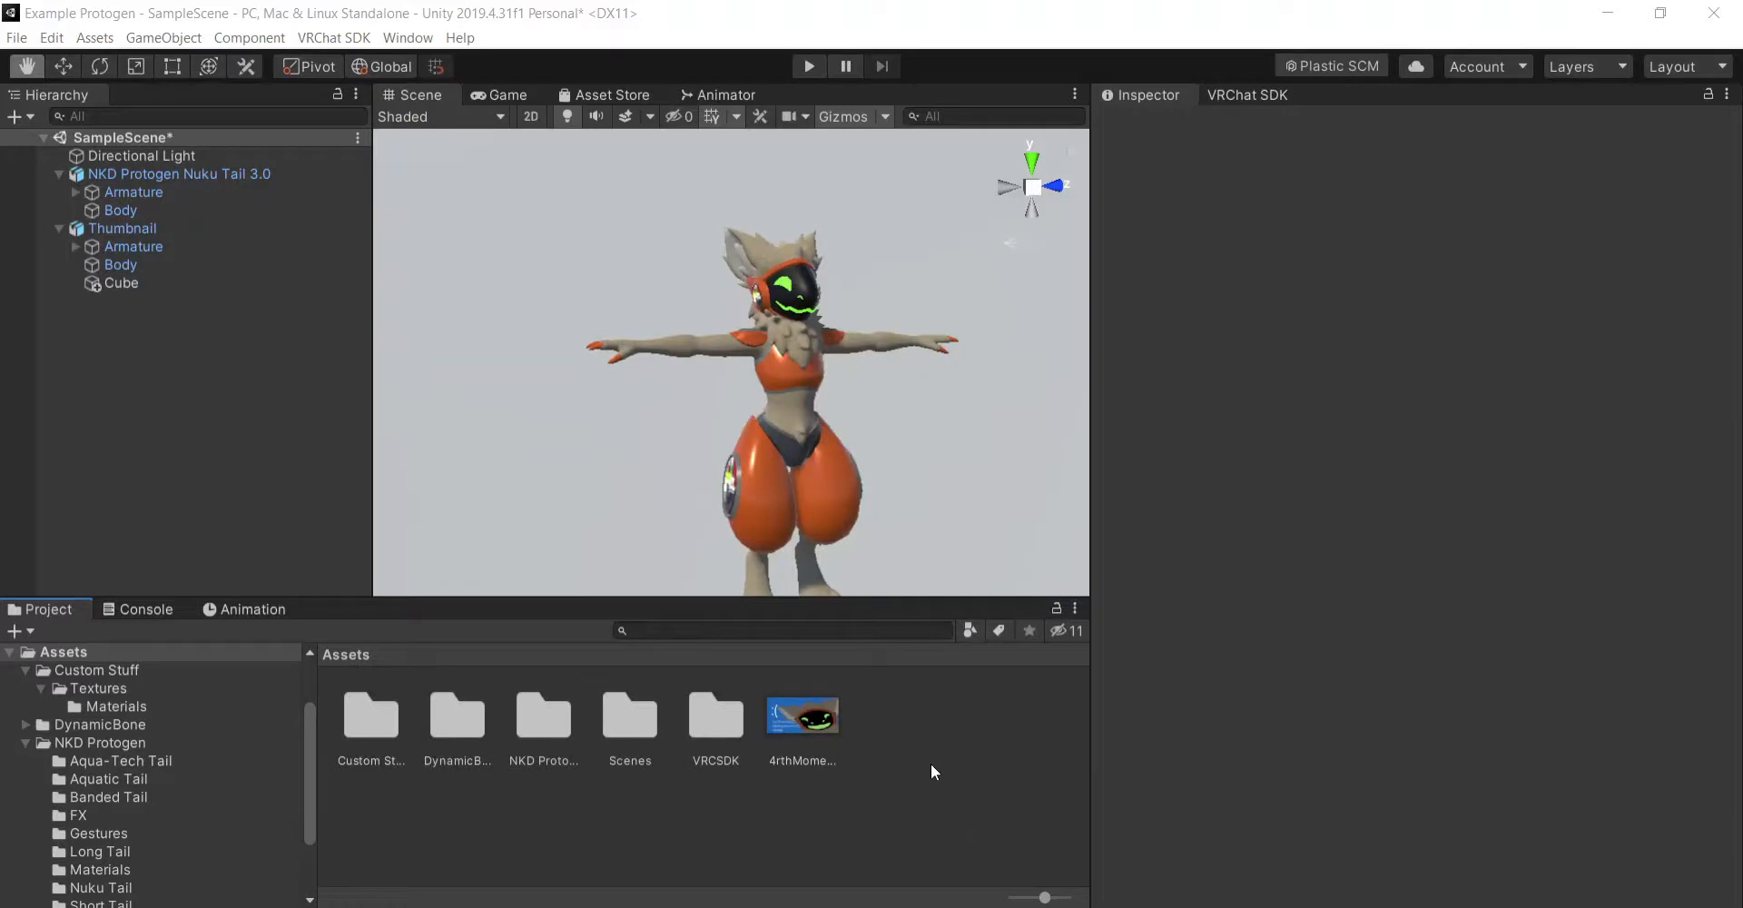
- Apply the 4rthMoment image to the backdrop cube, check it behind the avatar, and undo the material assignment
left_click_drag(811, 717, 565, 402)
scroll(985, 475, "down", 5)
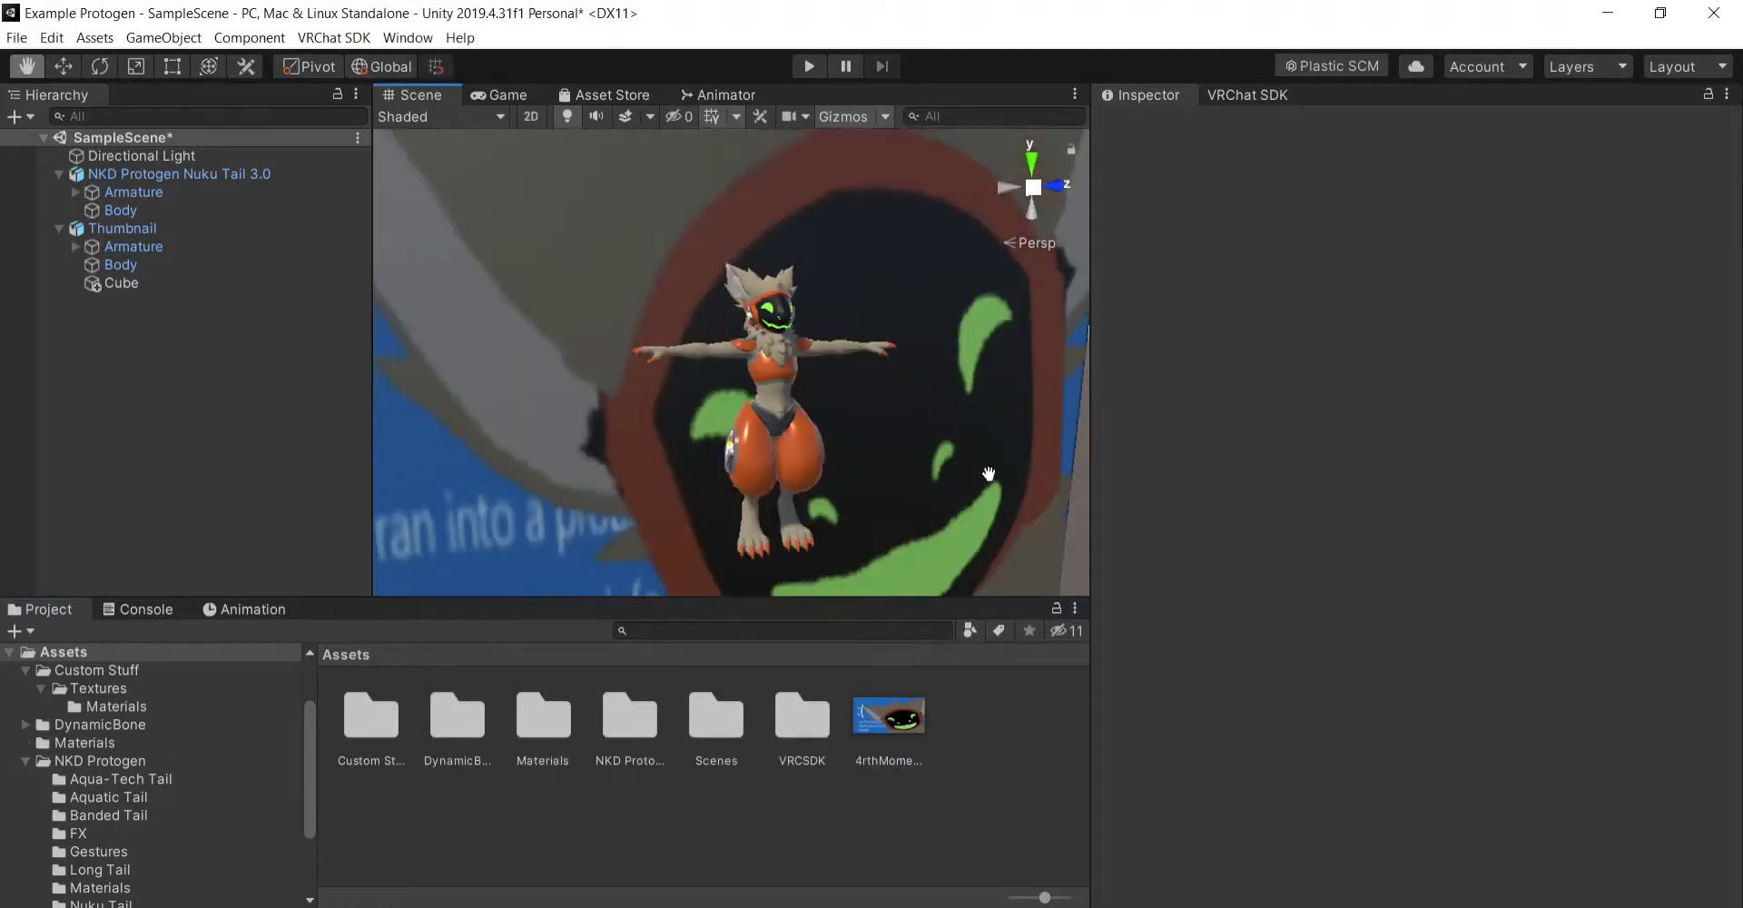
scroll(983, 466, "down", 6)
scroll(1024, 477, "up", 4)
right_click_drag(1024, 478, 973, 491)
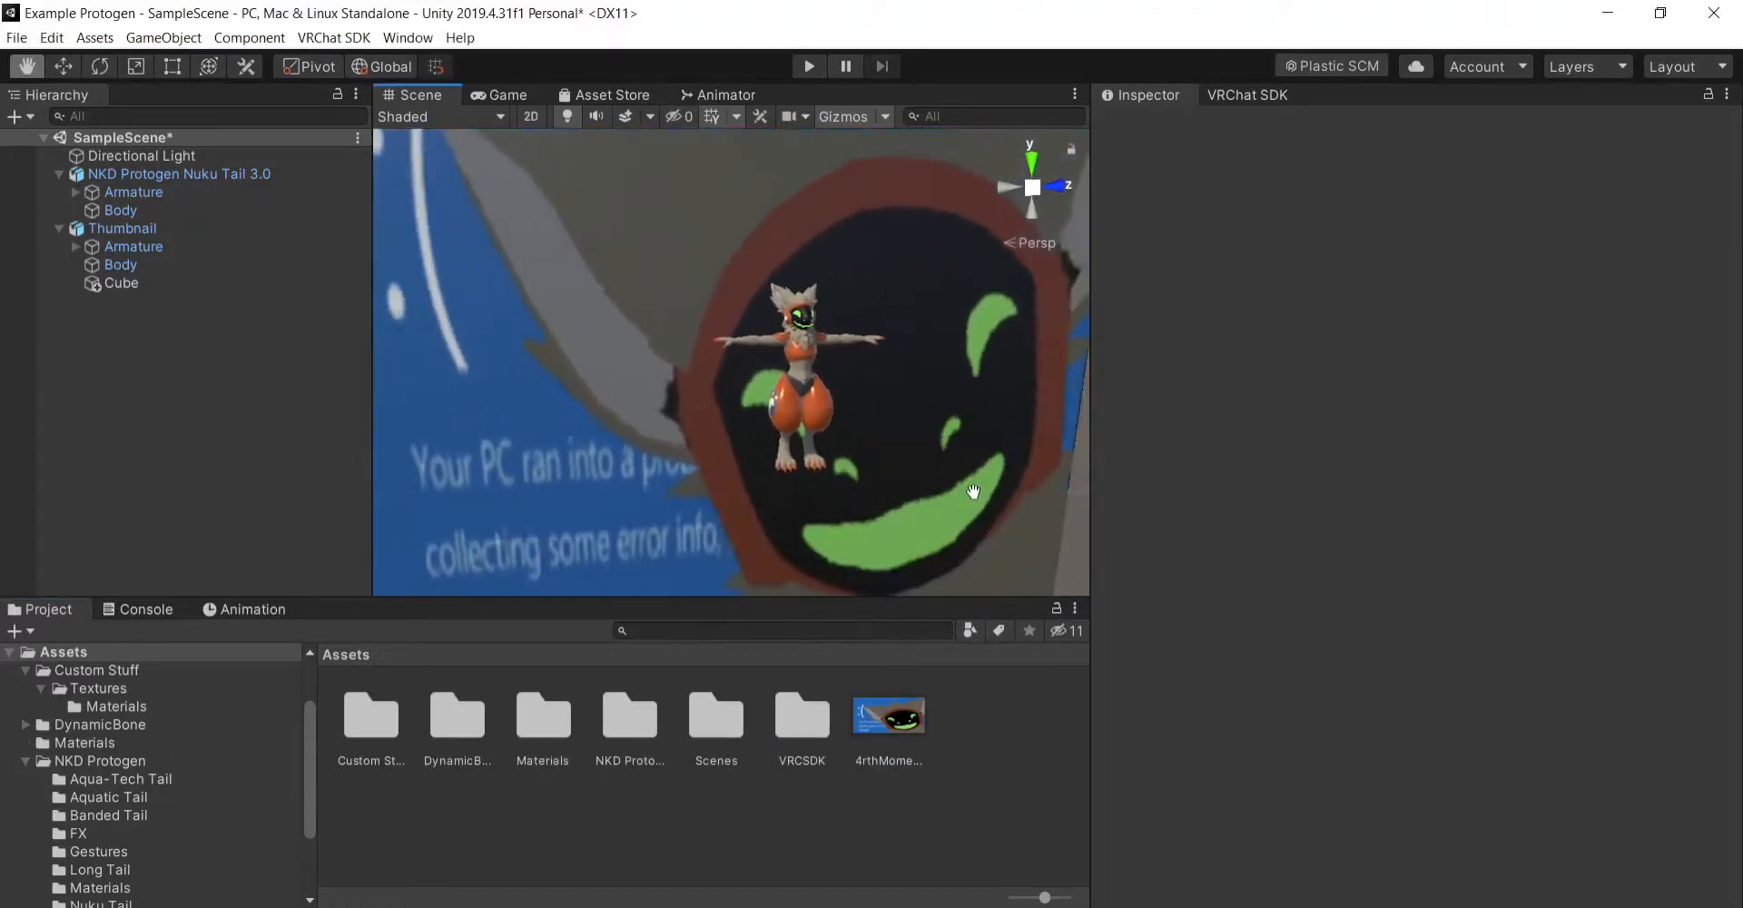
scroll(972, 490, "up", 4)
scroll(967, 477, "down", 3)
scroll(976, 472, "up", 3)
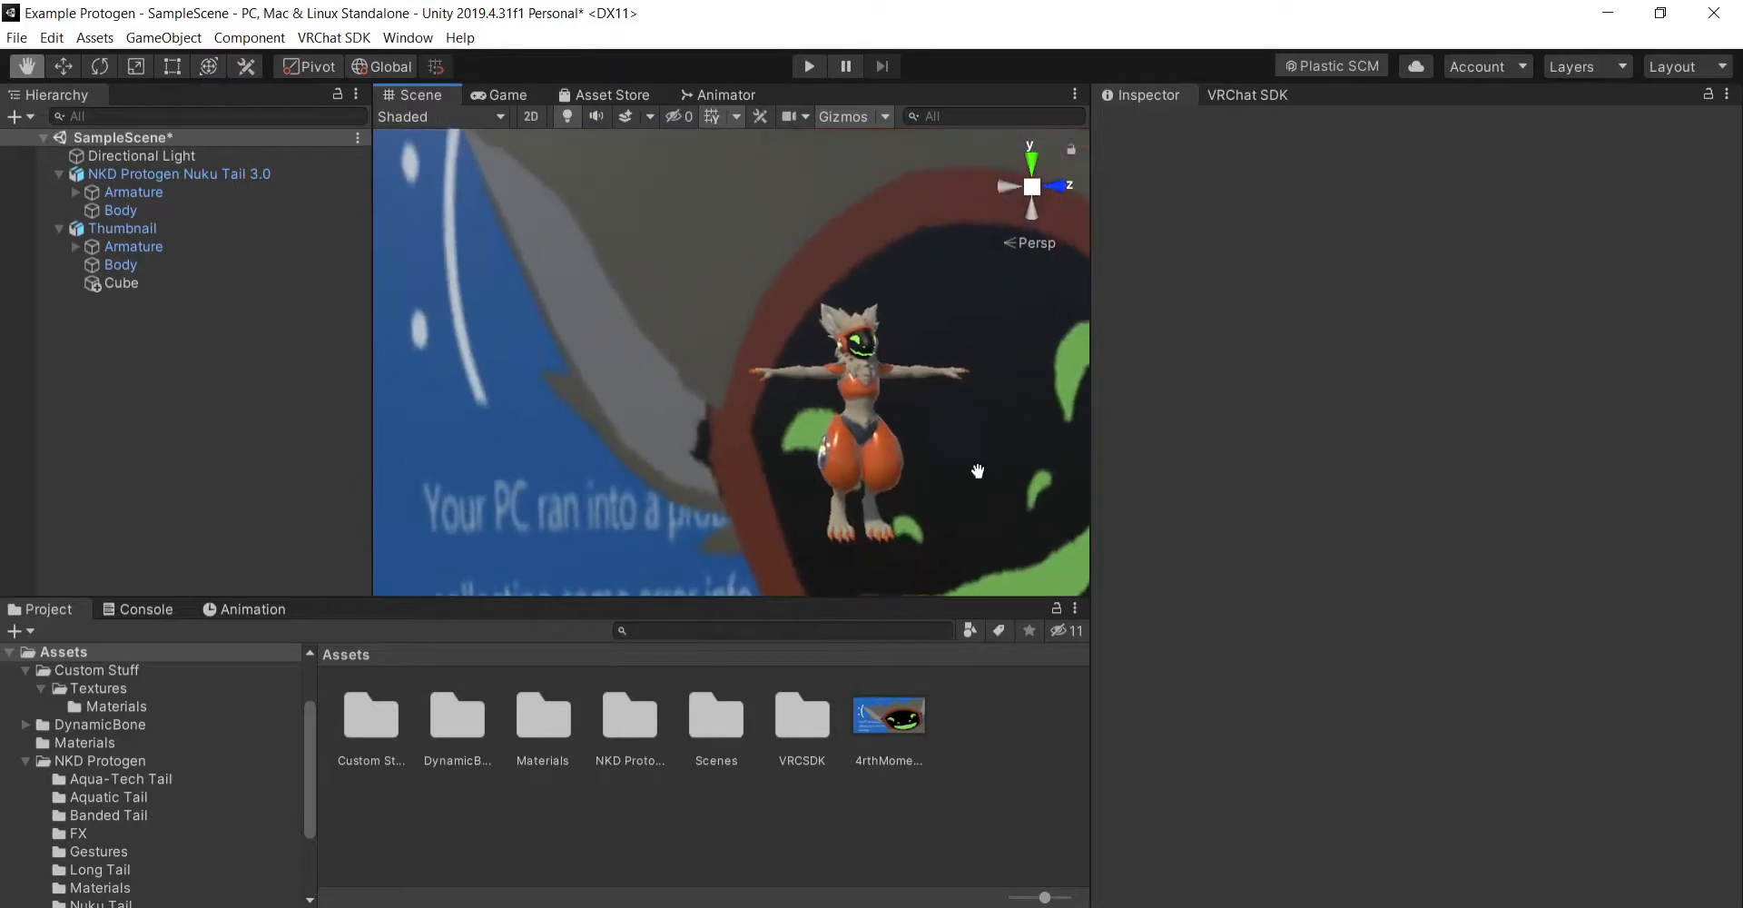
middle_click_drag(1012, 542, 981, 448)
right_click_drag(932, 448, 963, 479)
left_click(179, 284)
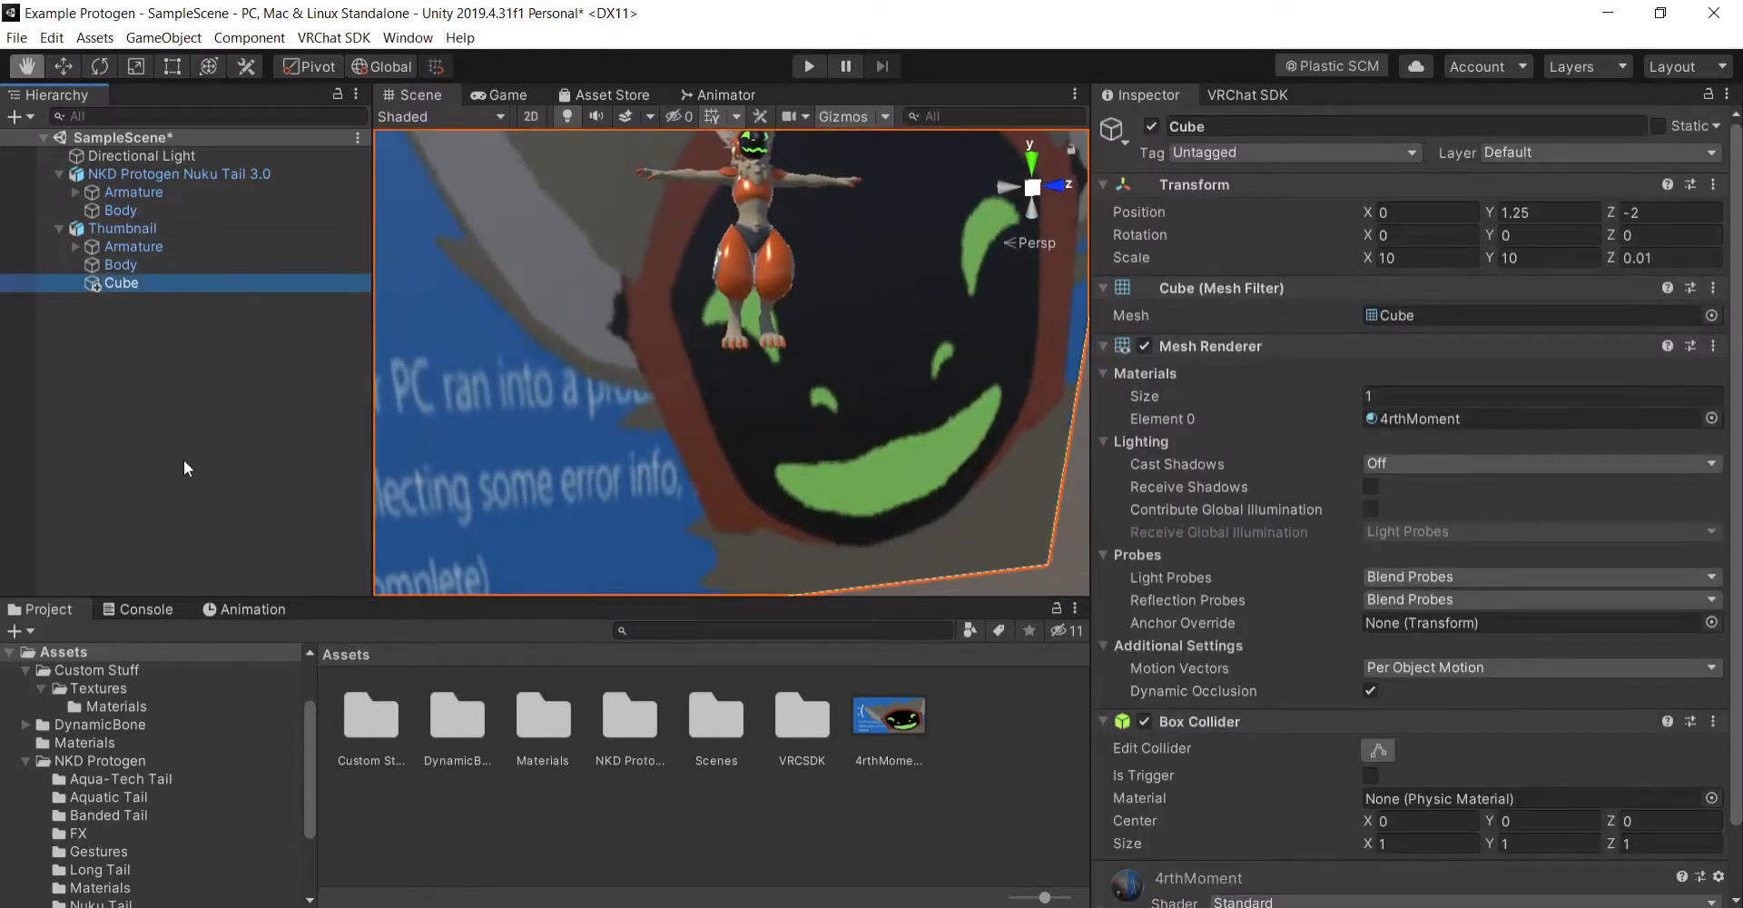
left_click(285, 492)
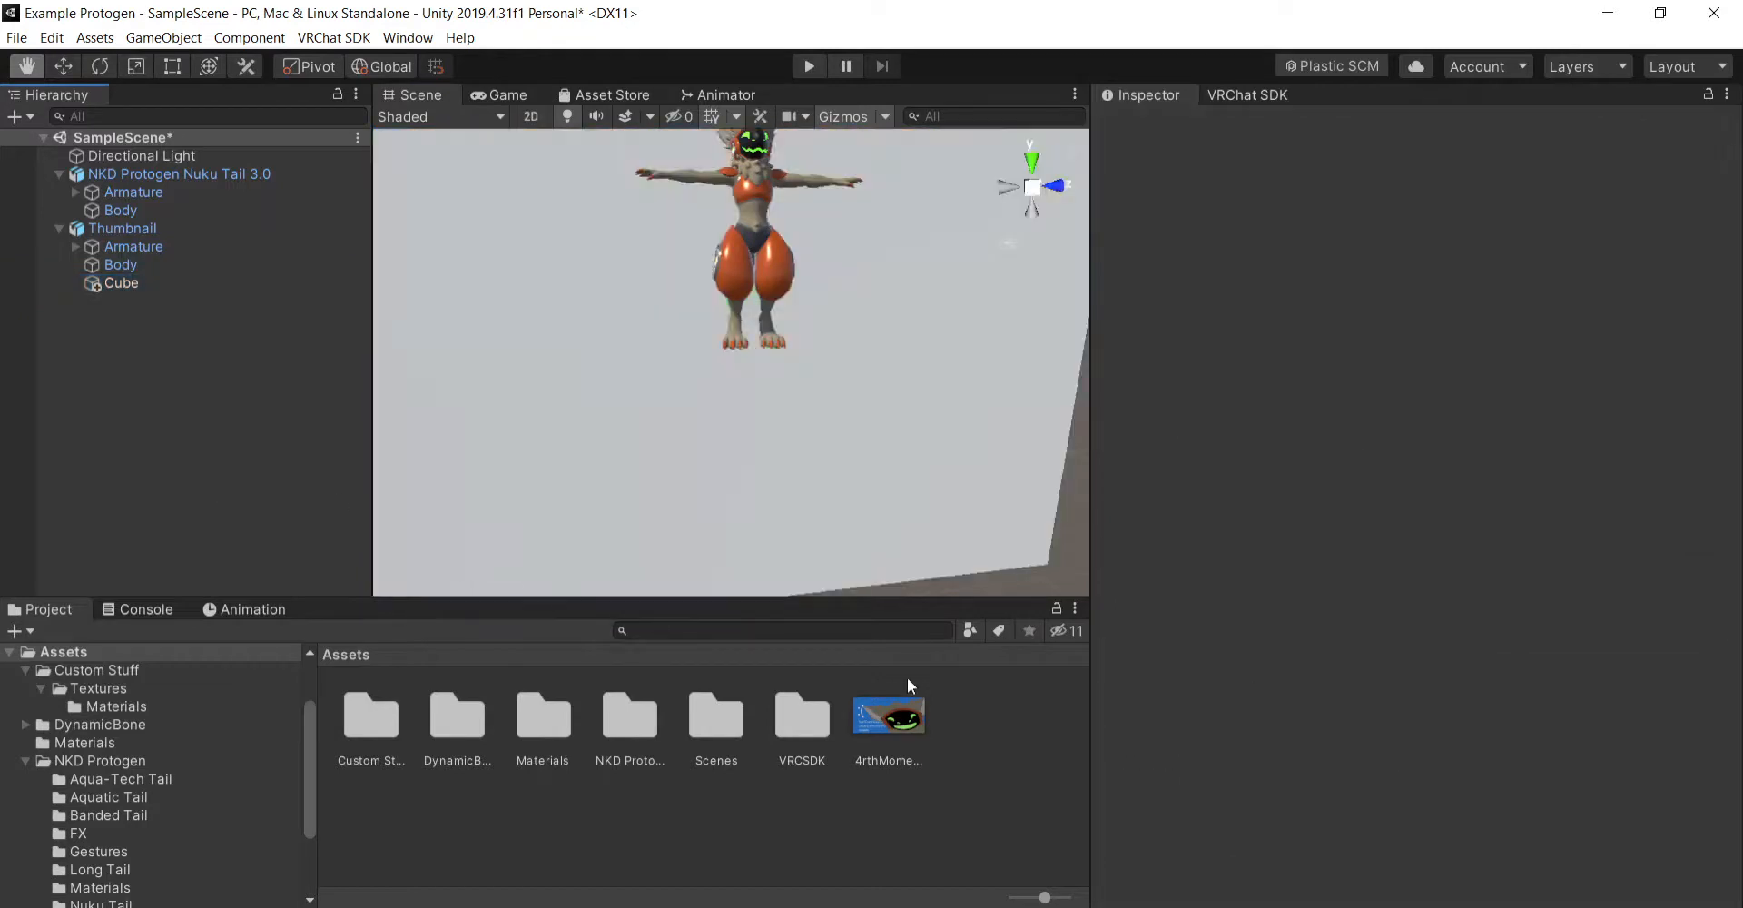
- Duplicate the backdrop cube and scale the copy to X 5, Y 5 and Z 0.02
left_click(153, 280)
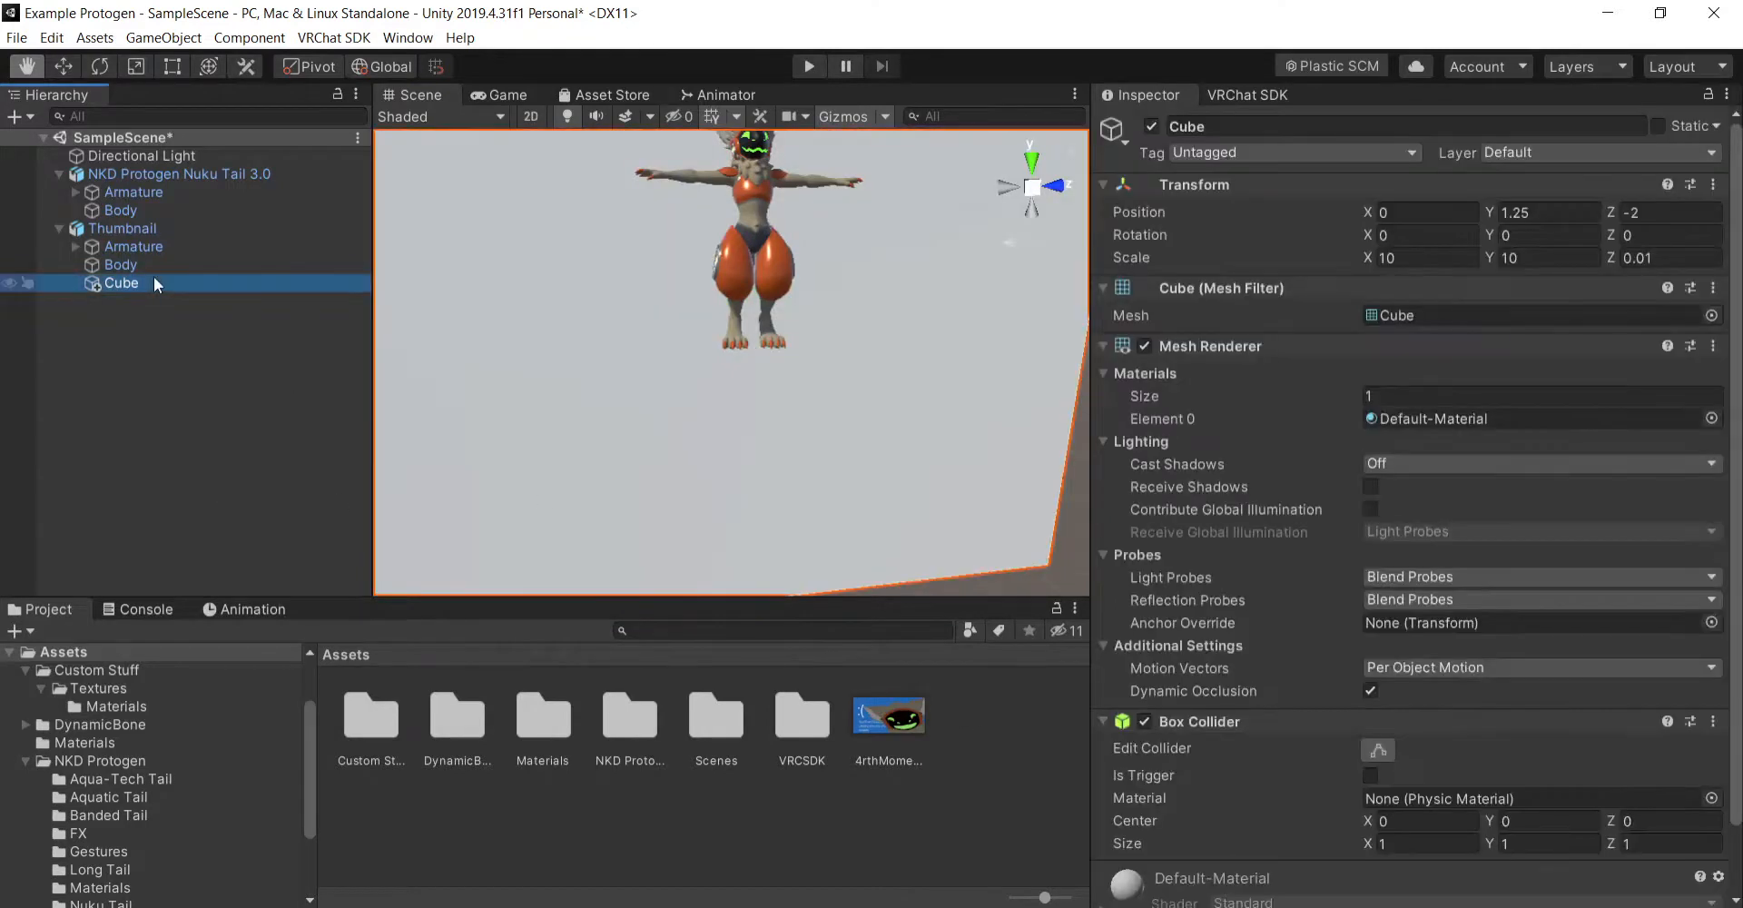
key("ctrl+d")
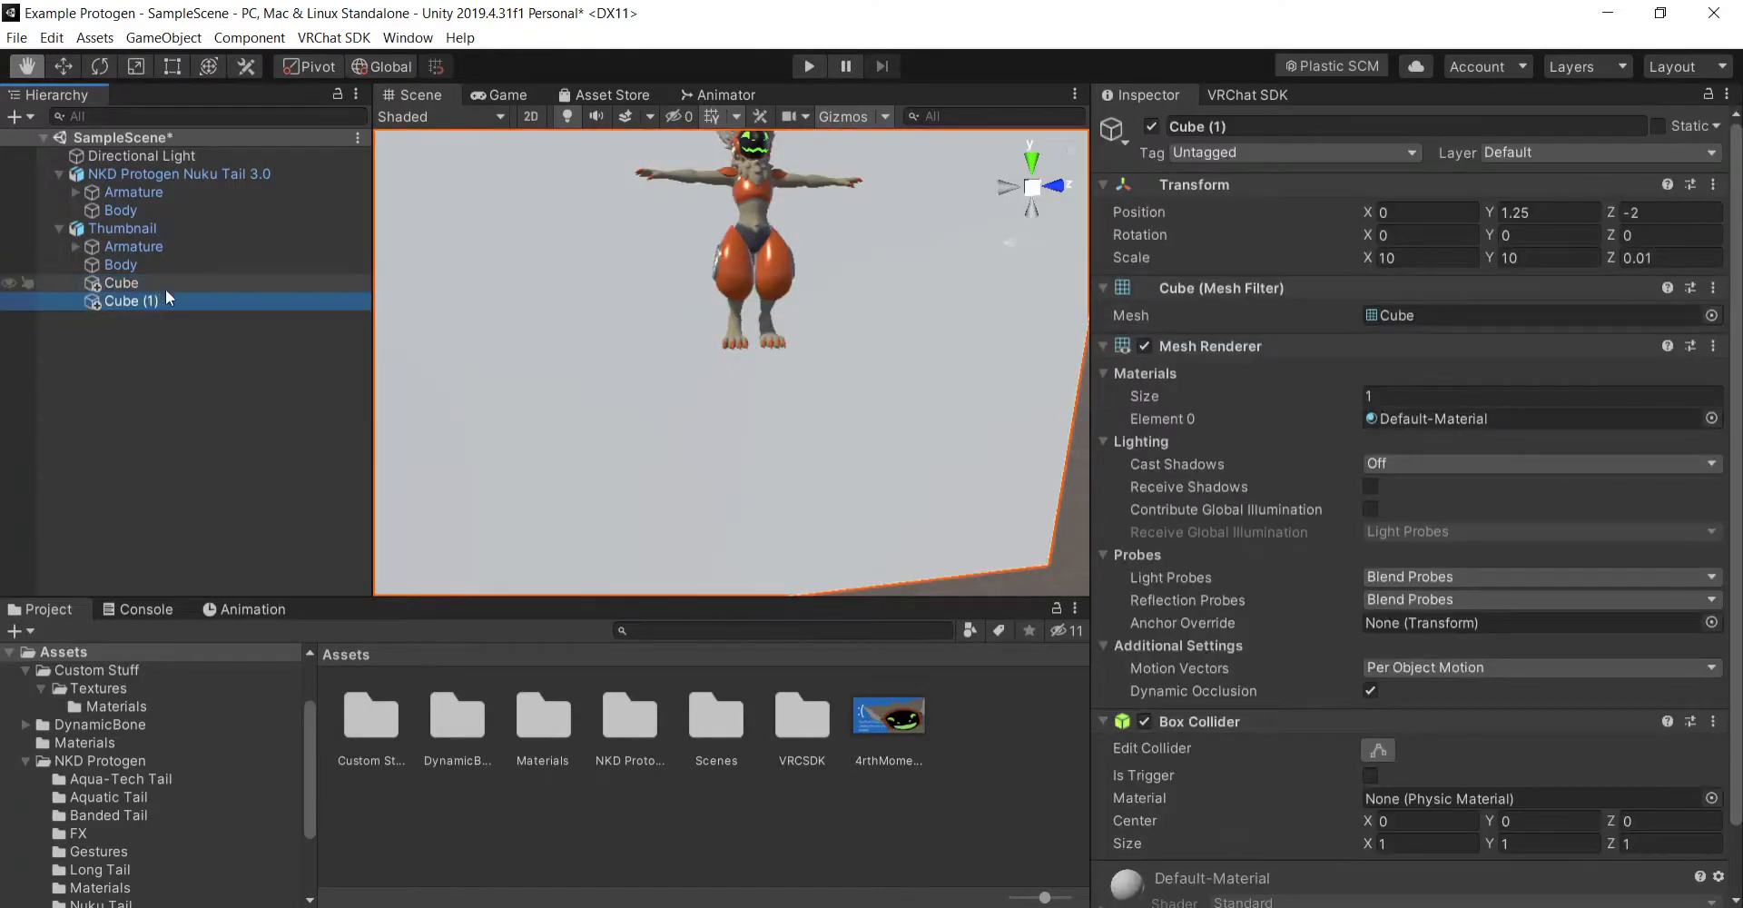
left_click(1473, 257)
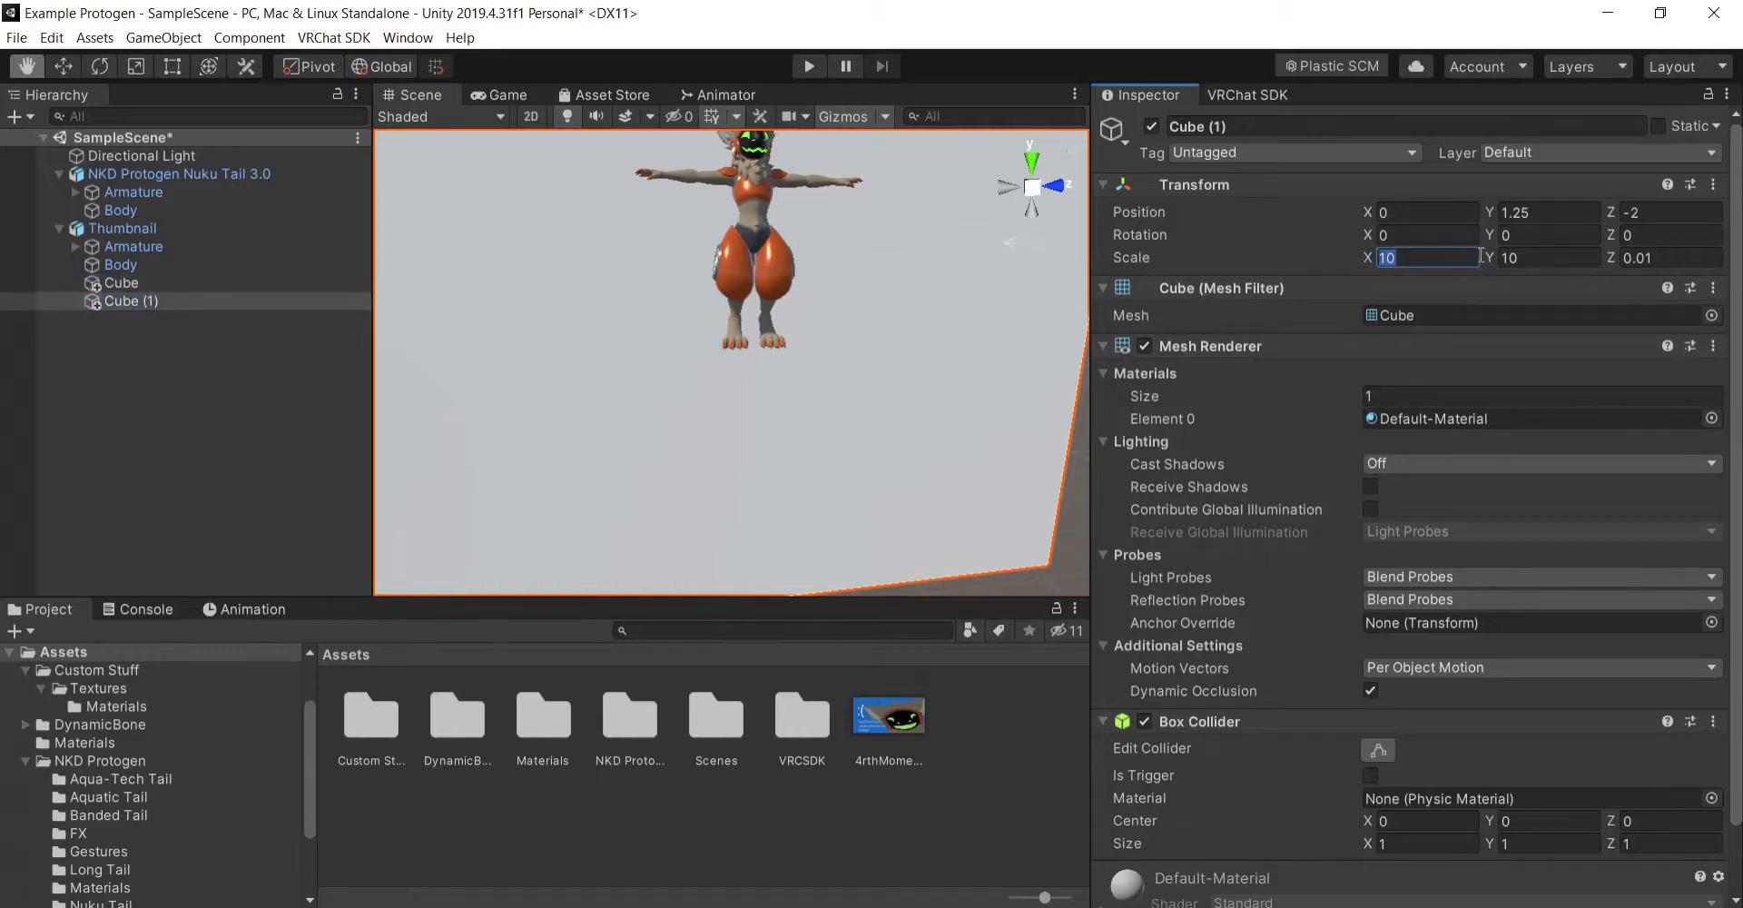
type("5")
key("Tab")
type("5")
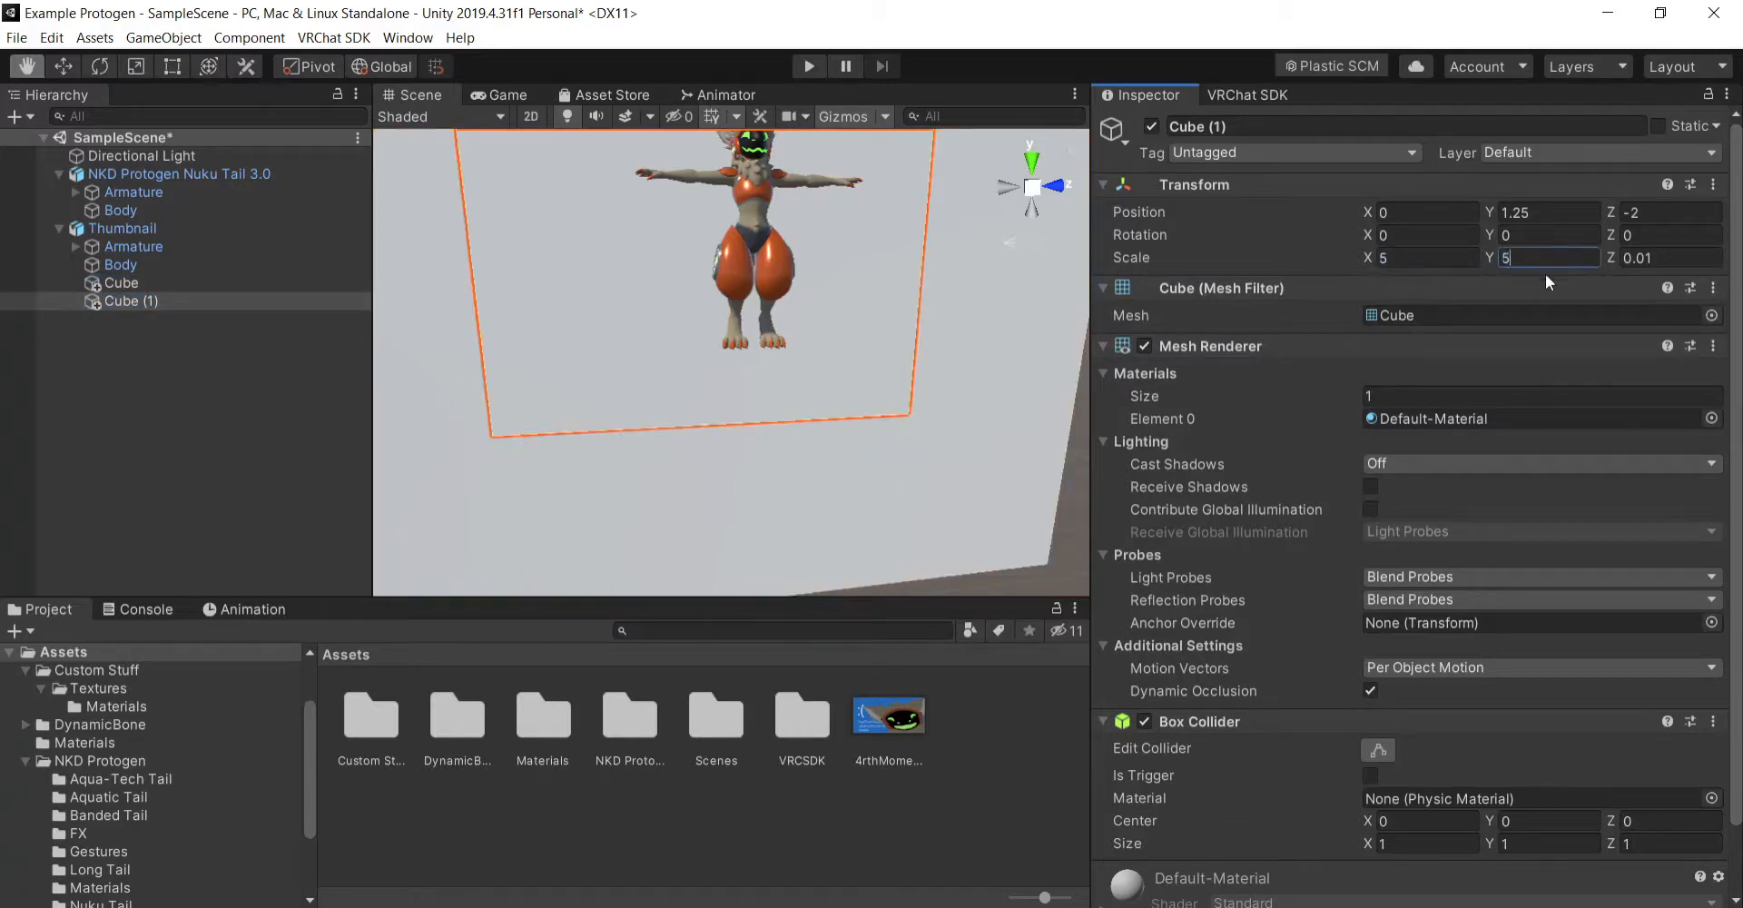
left_click(1666, 255)
type(".02")
key("Return")
- Move the new Materials folder into Custom Stuff and apply its 4rthMoment material to the duplicated cube
left_click_drag(552, 724, 368, 711)
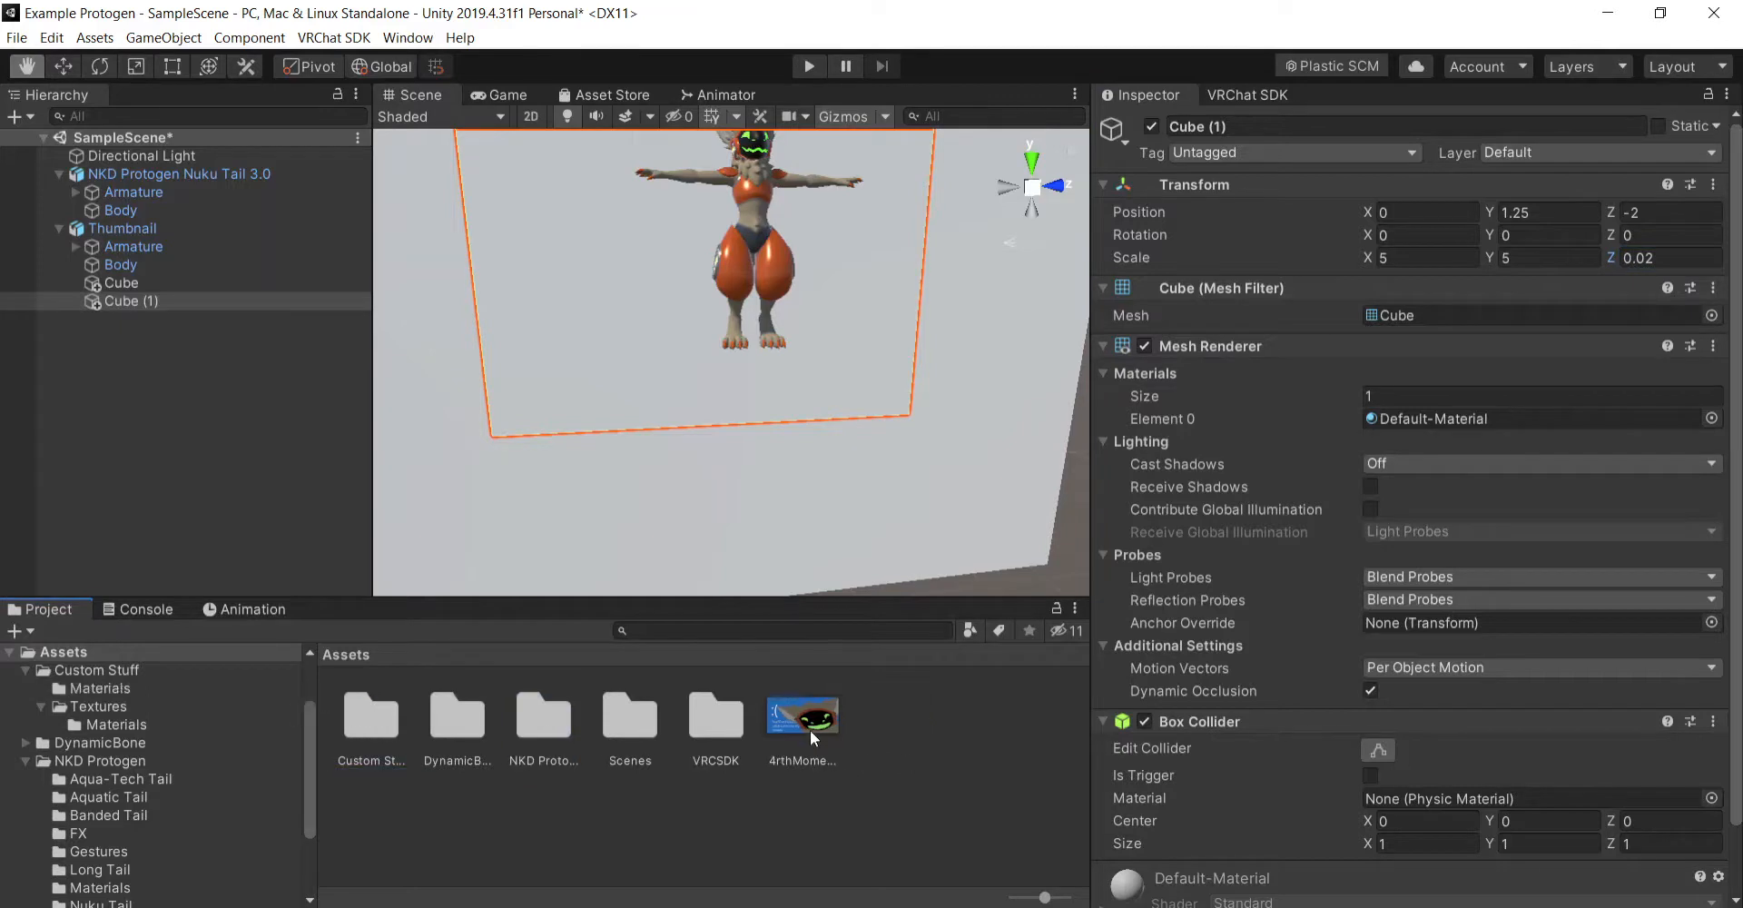
double_click(370, 710)
double_click(387, 714)
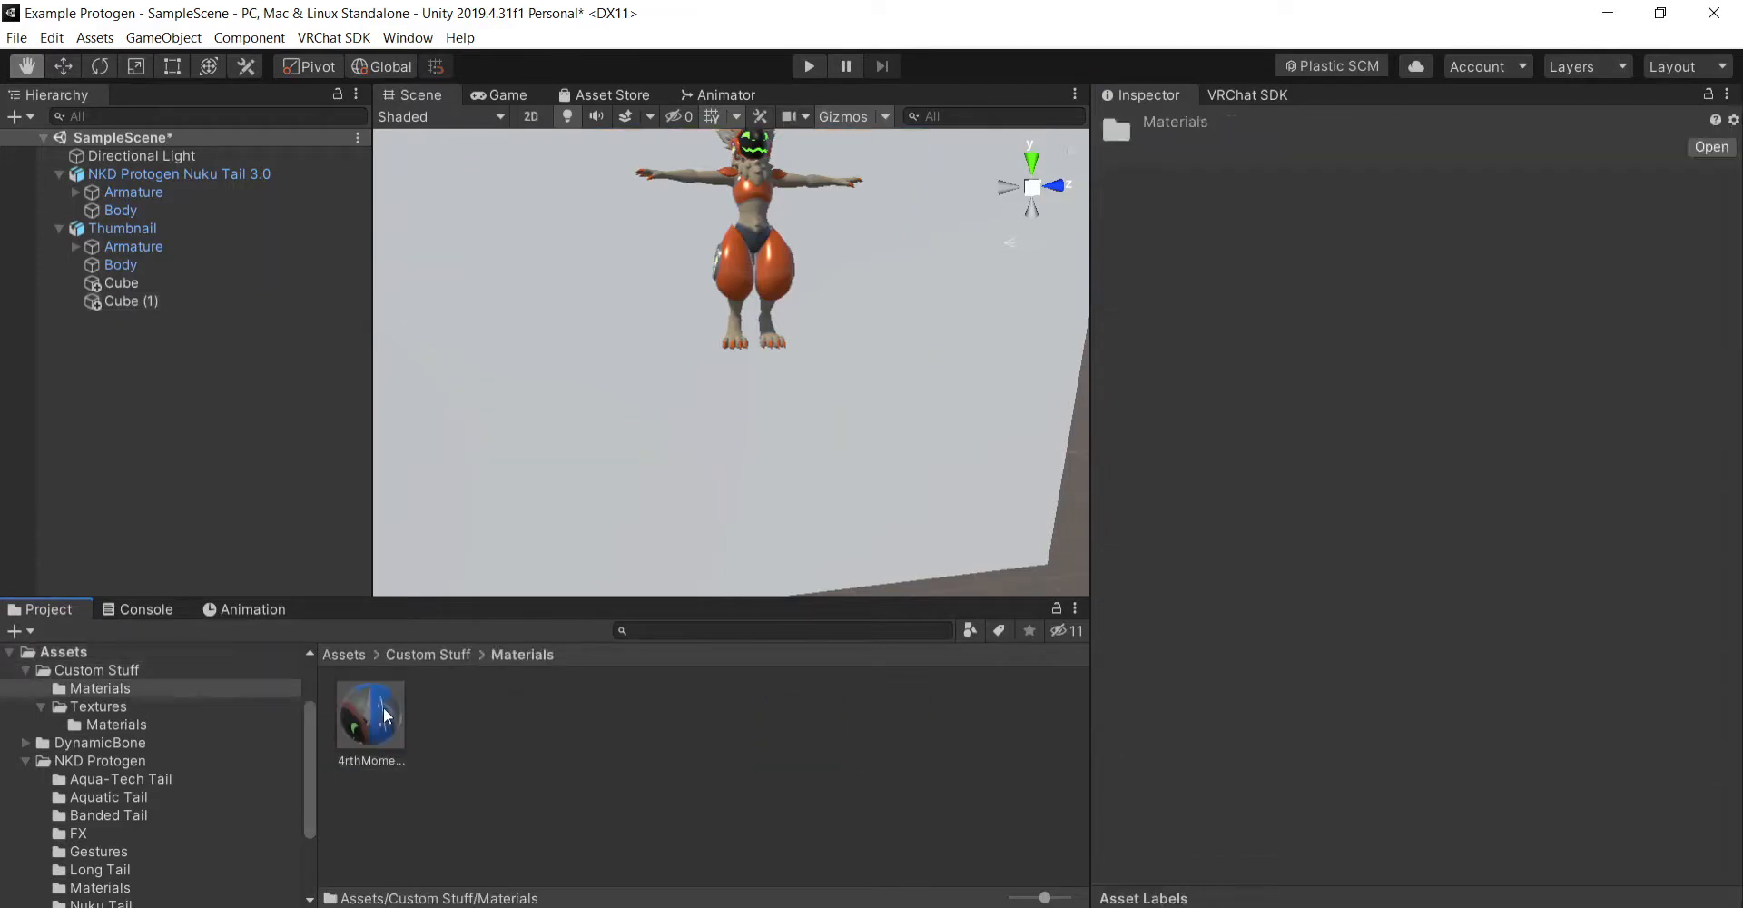
left_click_drag(383, 716, 181, 303)
scroll(973, 436, "up", 3)
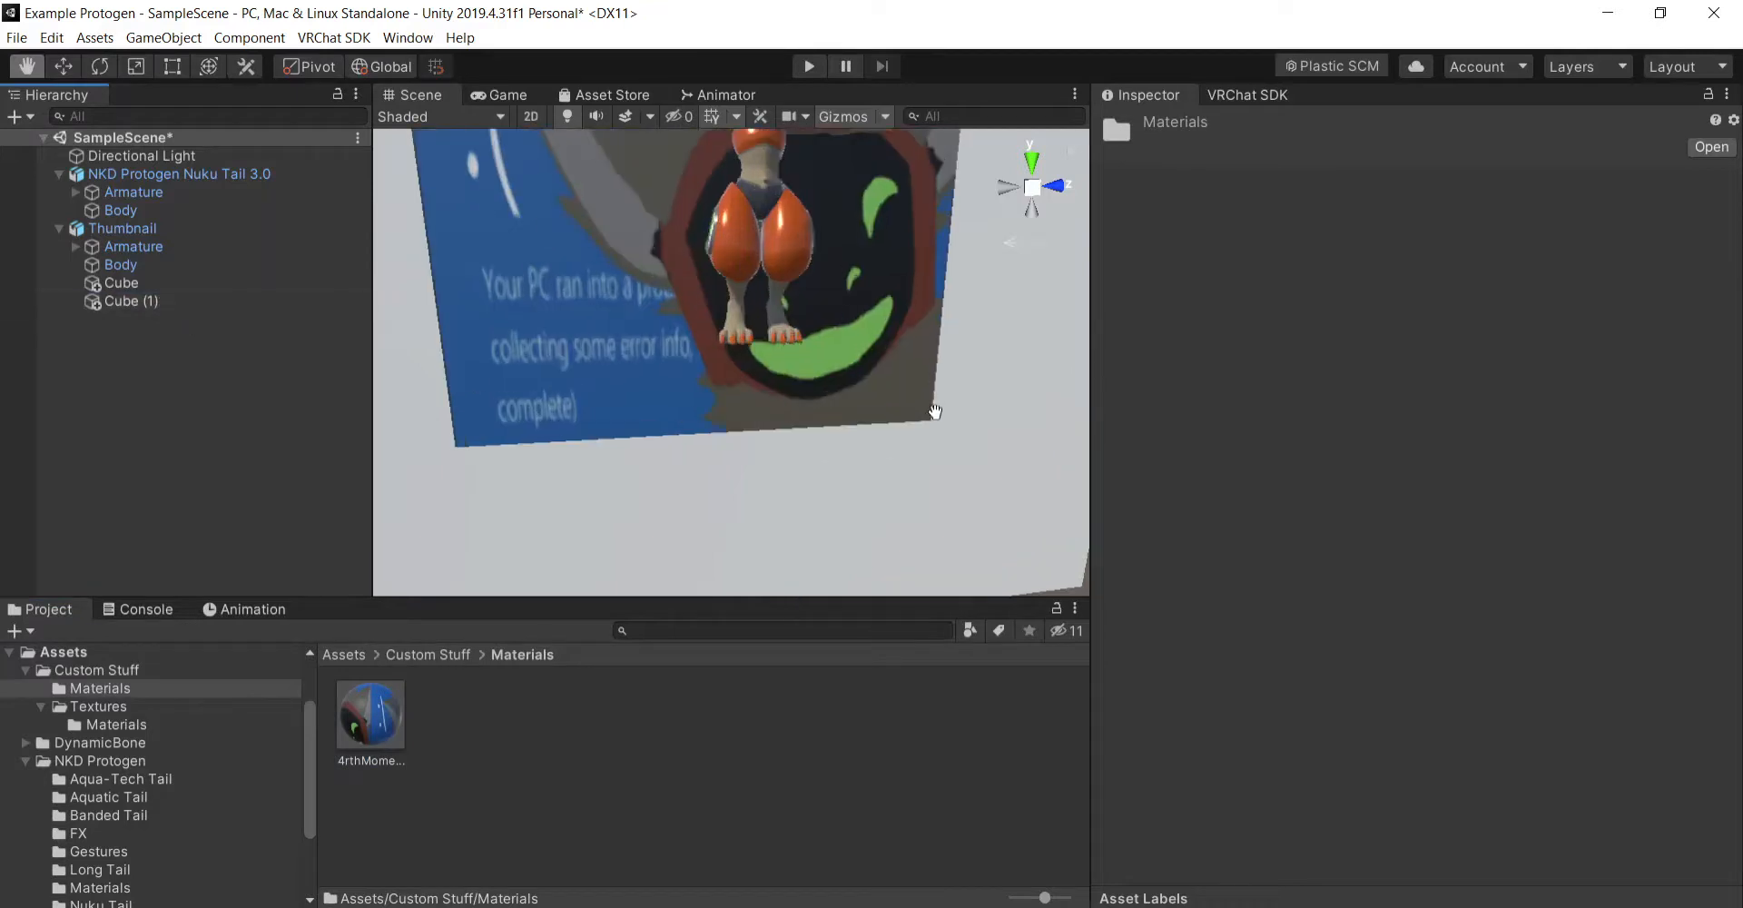
- Examine the image-textured backdrop behind the avatar from several angles and distances
right_click_drag(935, 413, 918, 299)
left_click_drag(918, 300, 937, 362)
right_click_drag(938, 362, 930, 487)
left_click_drag(941, 465, 919, 421)
right_click_drag(919, 420, 989, 332)
left_click_drag(926, 340, 1017, 400)
right_click_drag(1017, 399, 799, 409)
left_click_drag(799, 409, 827, 401)
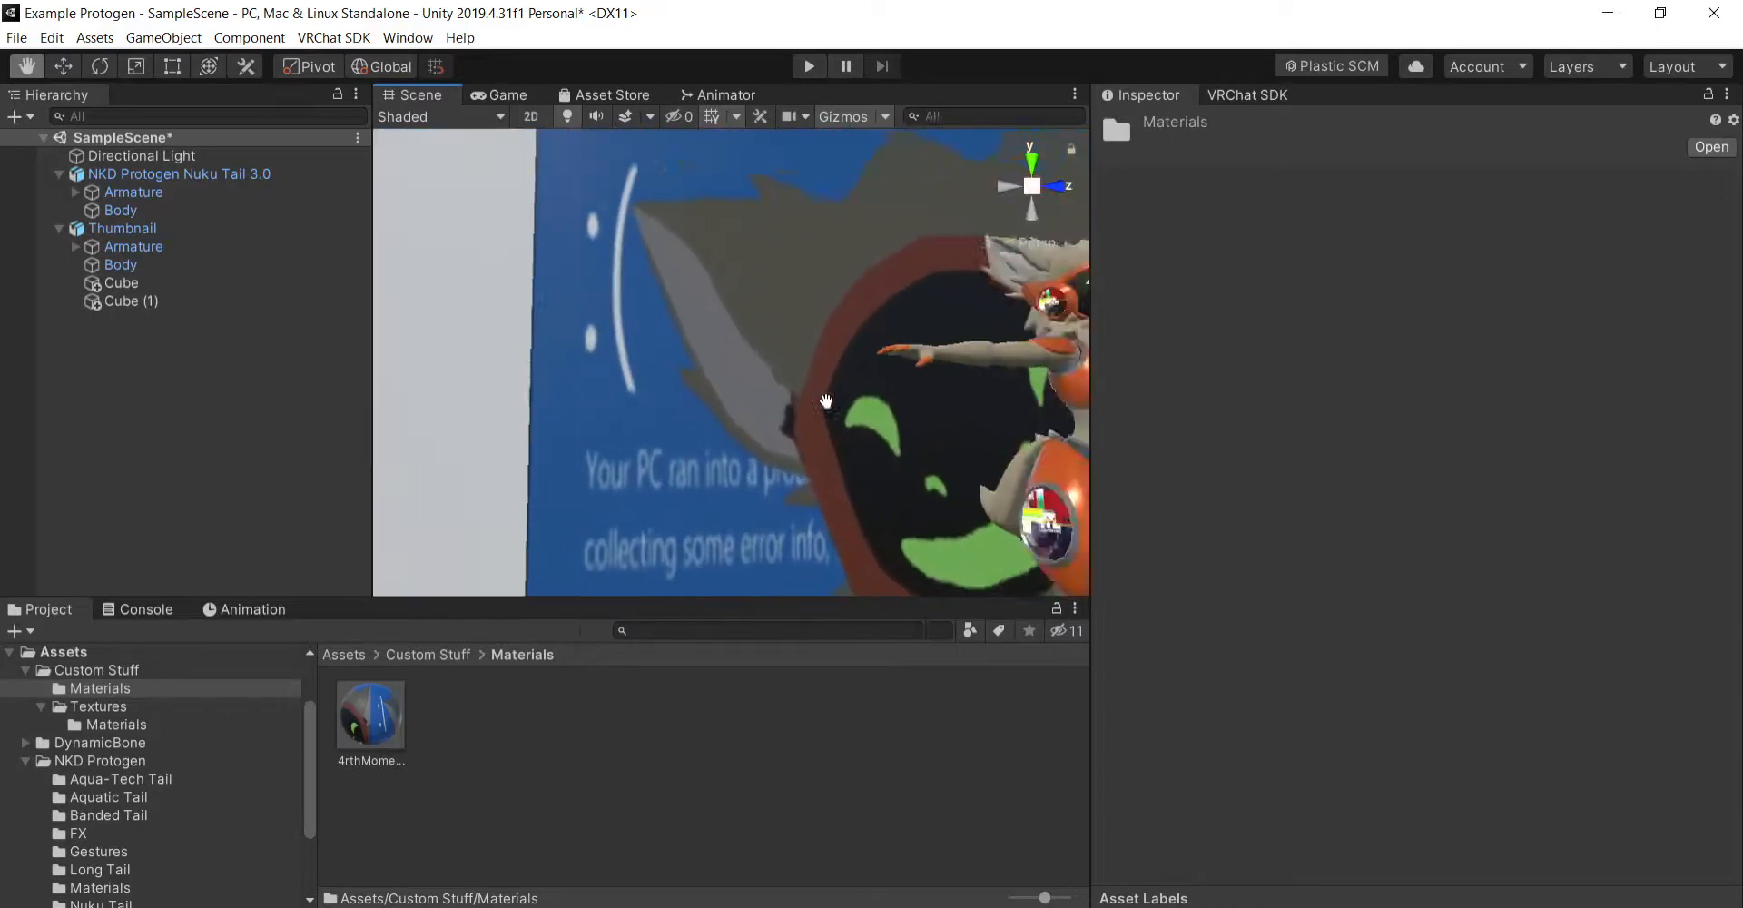
right_click_drag(826, 401, 903, 427)
left_click_drag(902, 428, 925, 433)
scroll(962, 422, "down", 3)
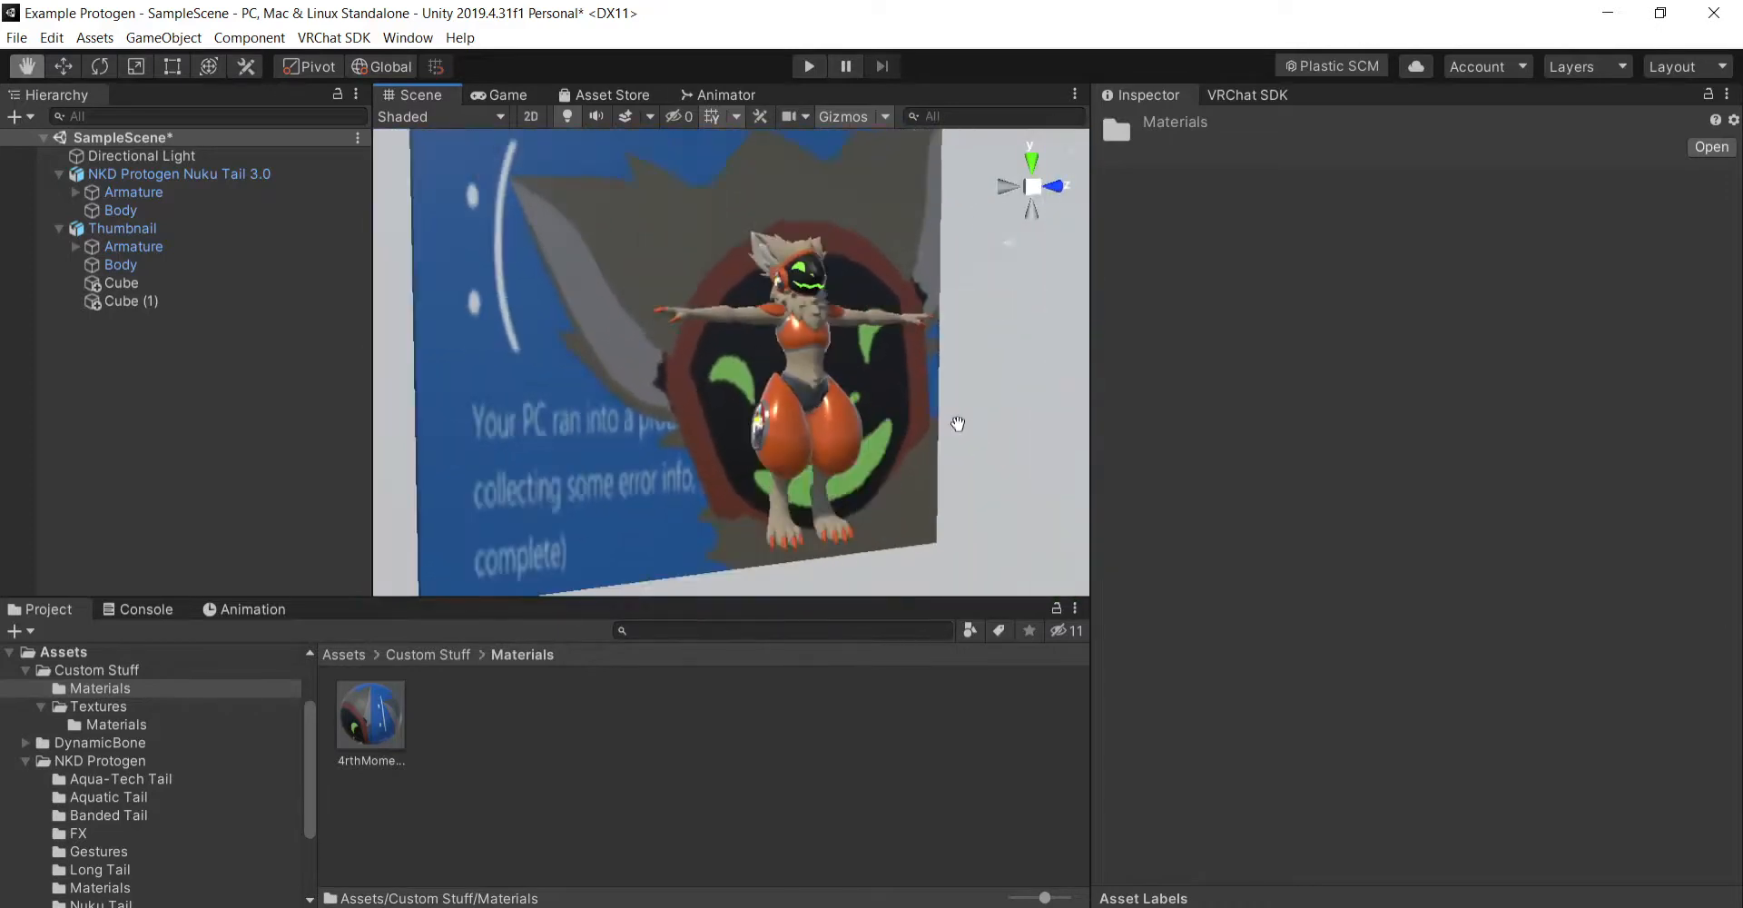
- Try to move both backdrop cubes together, undo the move, and clear the selection
left_click(192, 283)
left_click(194, 302, "ctrl")
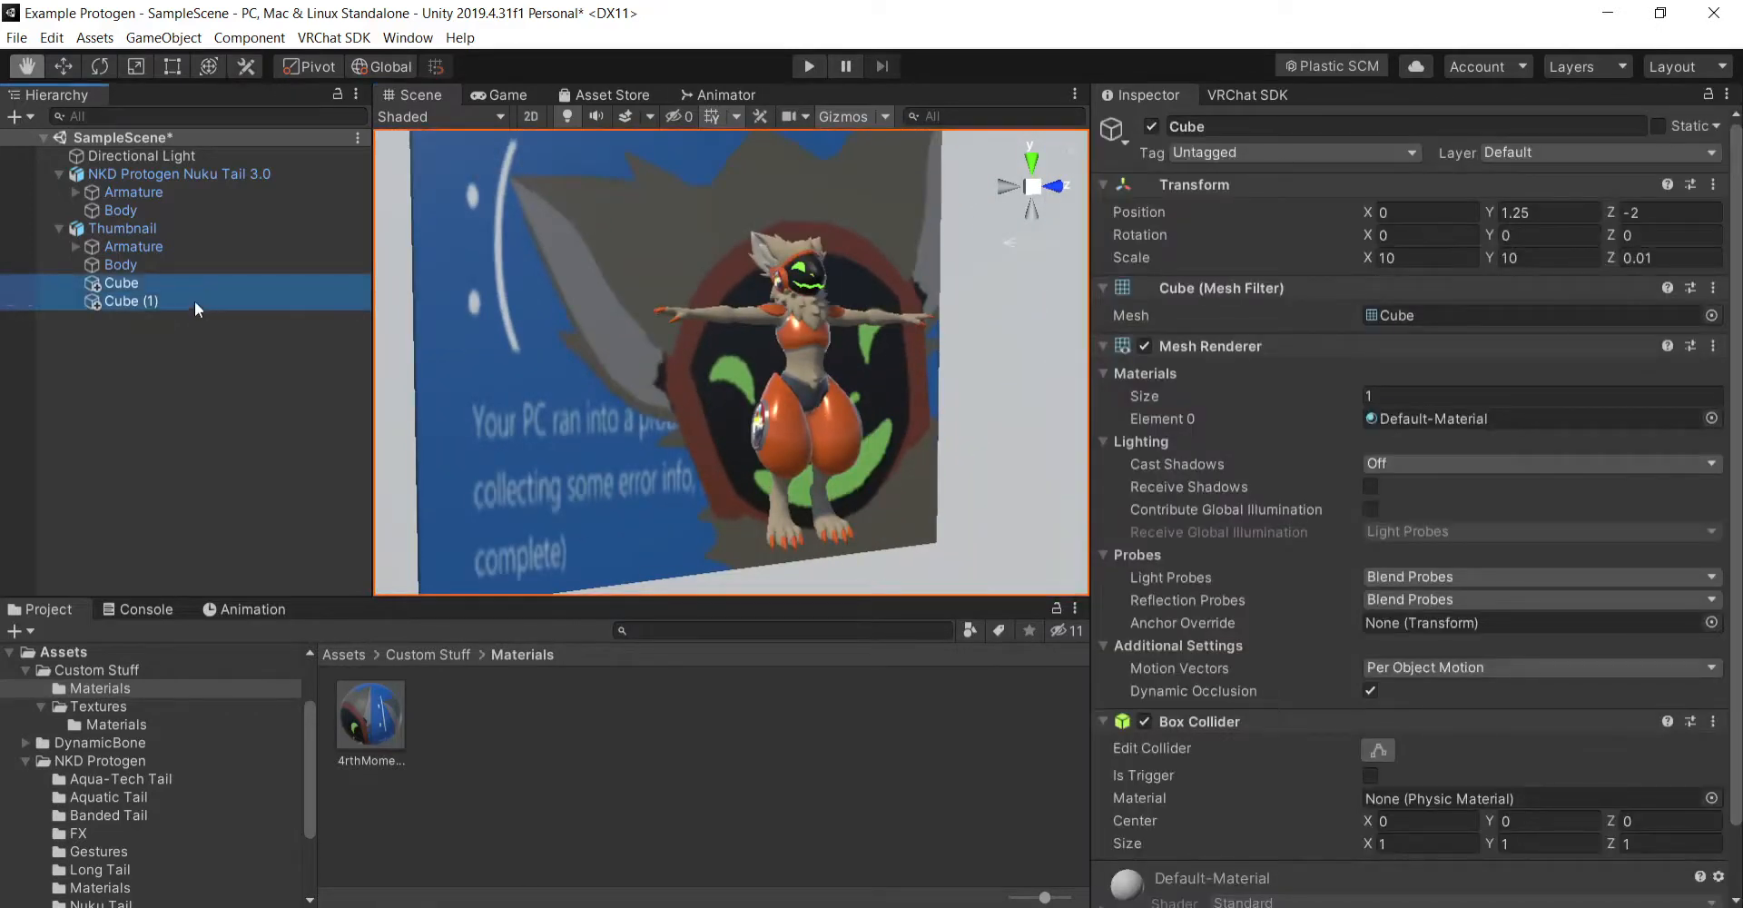
left_click(73, 71)
left_click_drag(721, 302, 701, 274)
key("ctrl+z")
right_click_drag(872, 382, 990, 460)
left_click(27, 66)
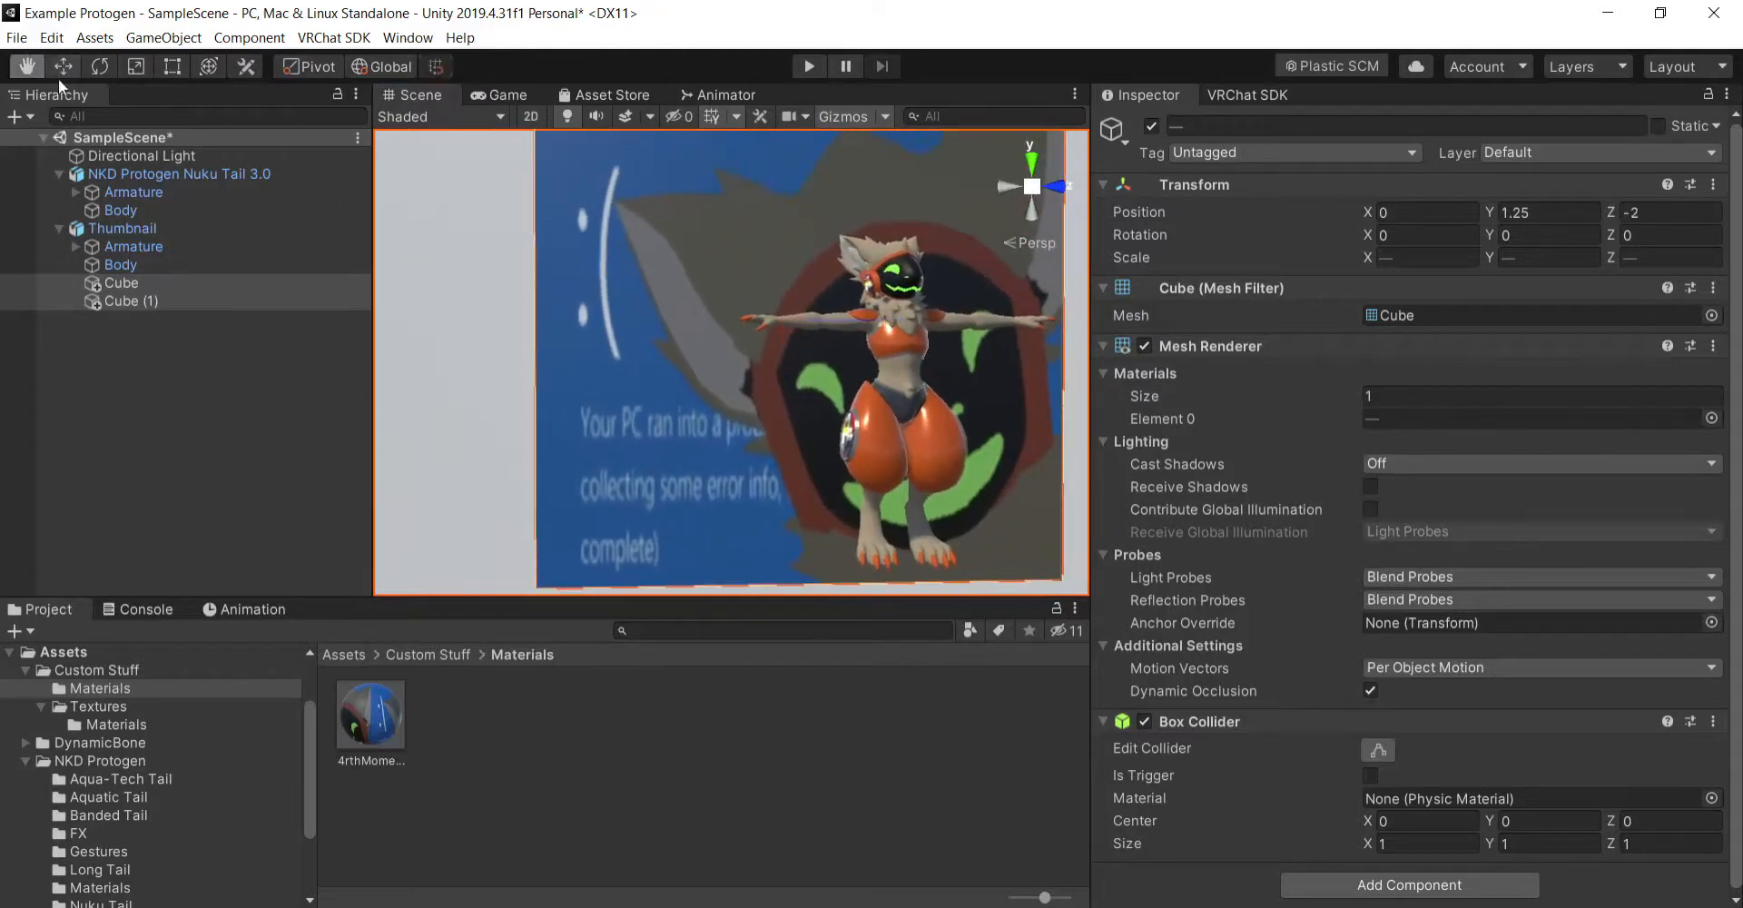
left_click_drag(904, 409, 864, 398)
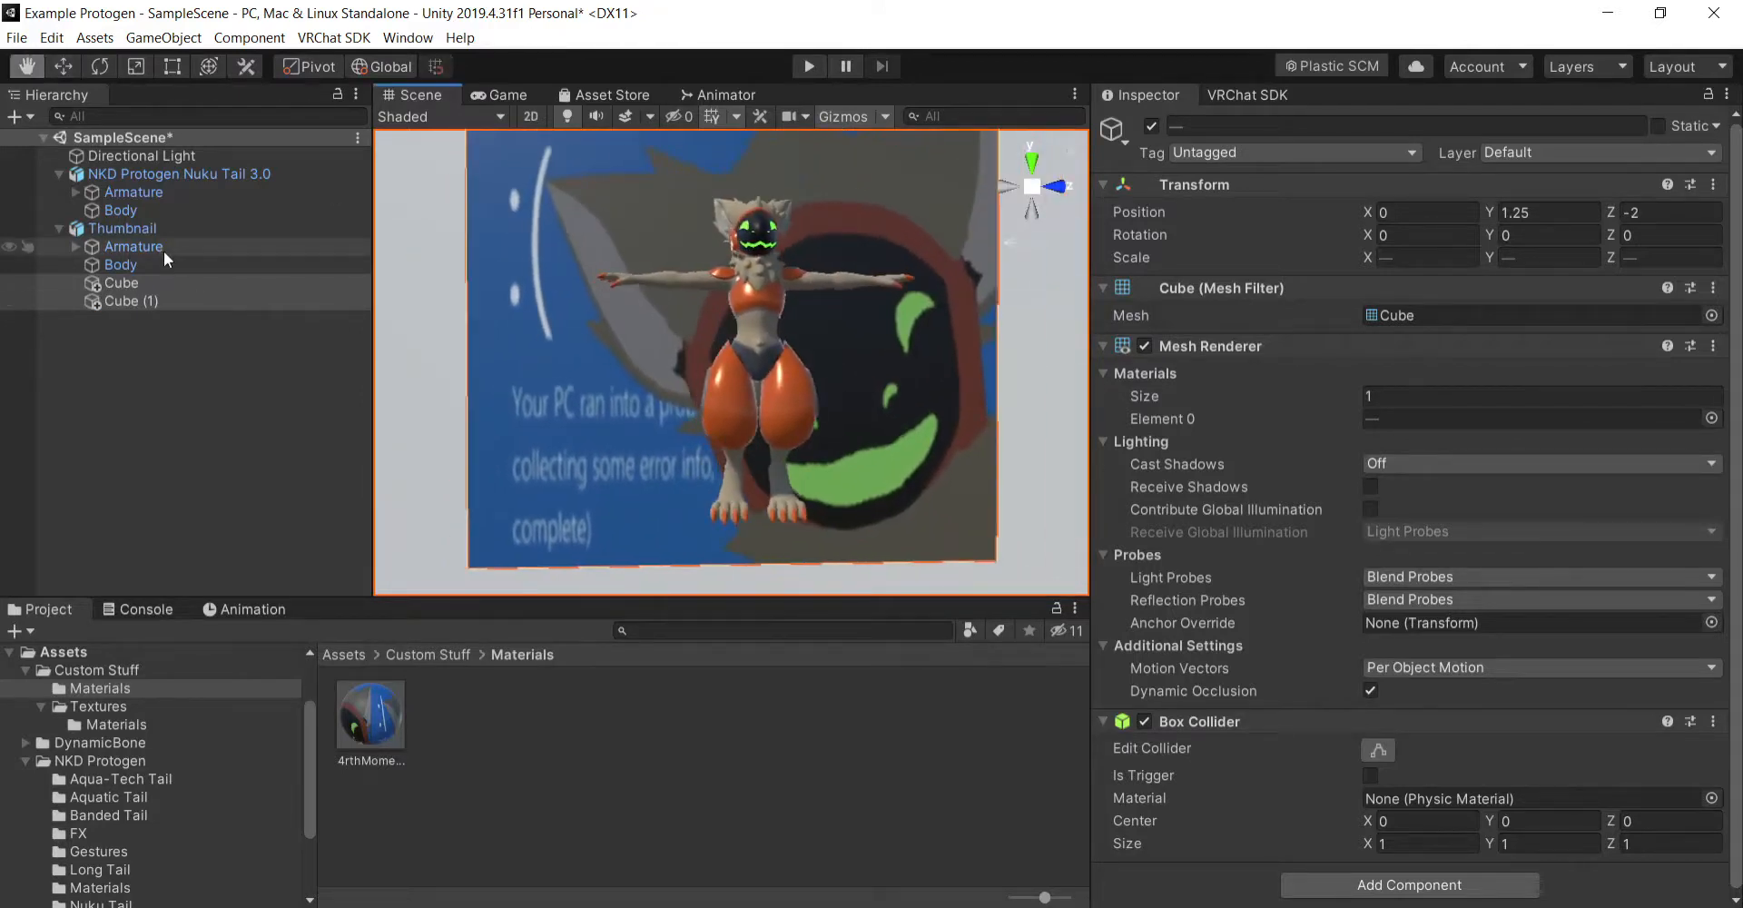
left_click(178, 229)
left_click(226, 428)
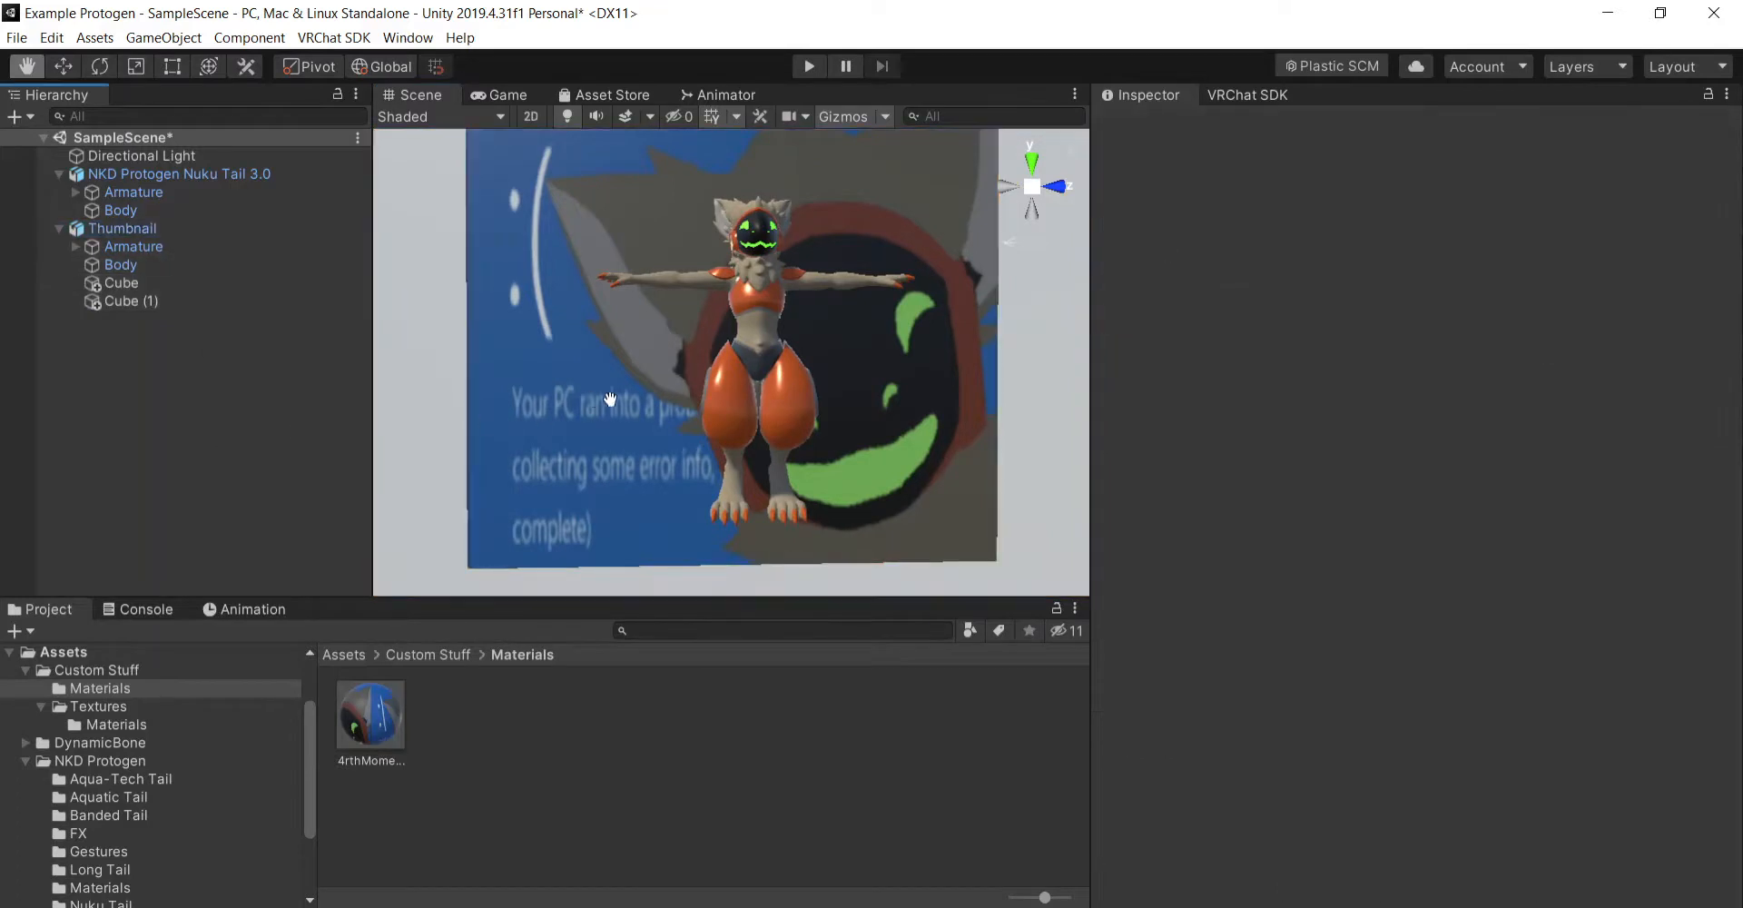
- Expand the Thumbnail avatar's Armature through Hips, Spine and Chest, and focus on the Shoulder_L bone
key("a")
right_click_drag(610, 400, 812, 406)
key("w")
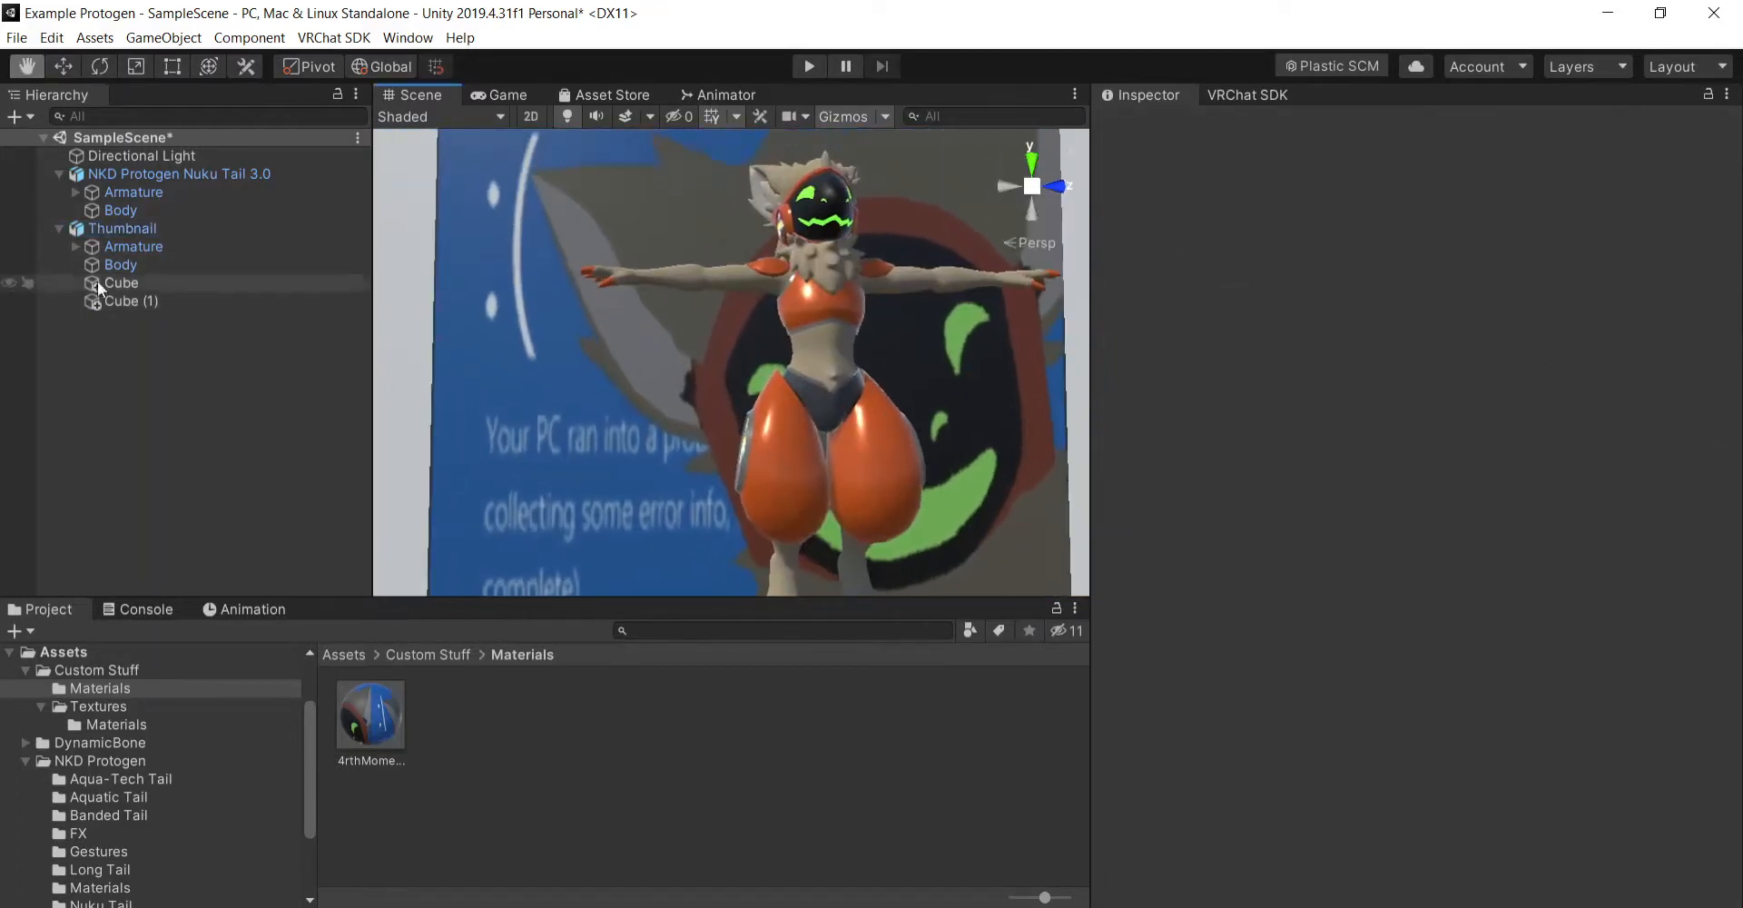
left_click(77, 248)
left_click(92, 265)
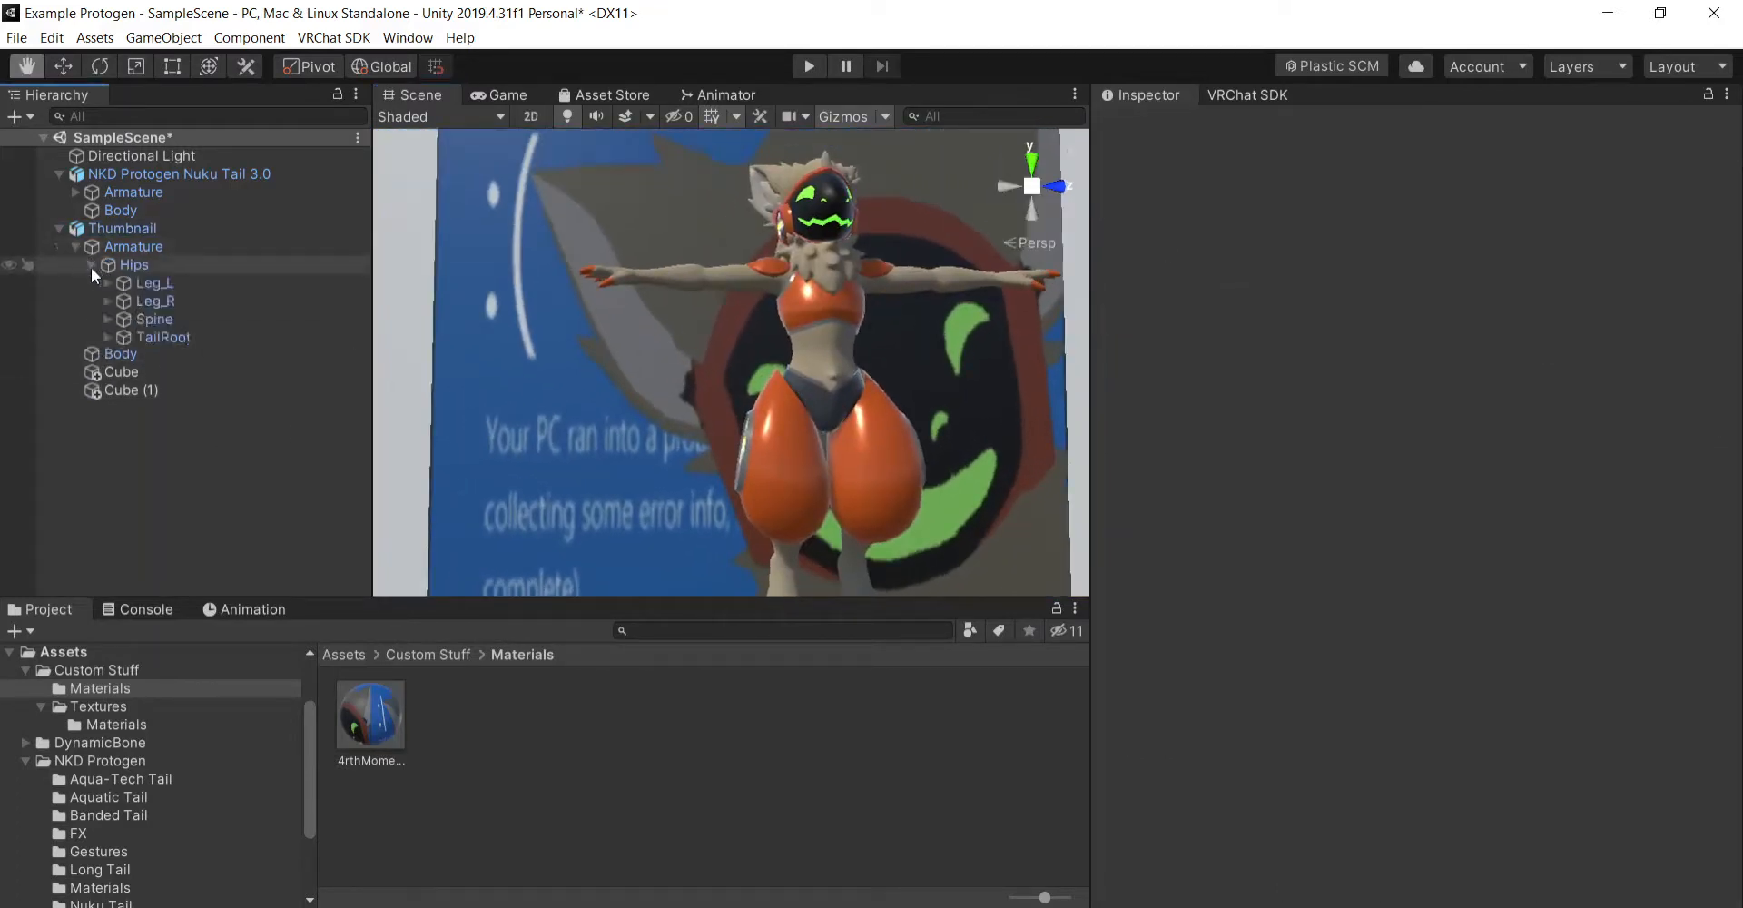
left_click(107, 317)
left_click(131, 341)
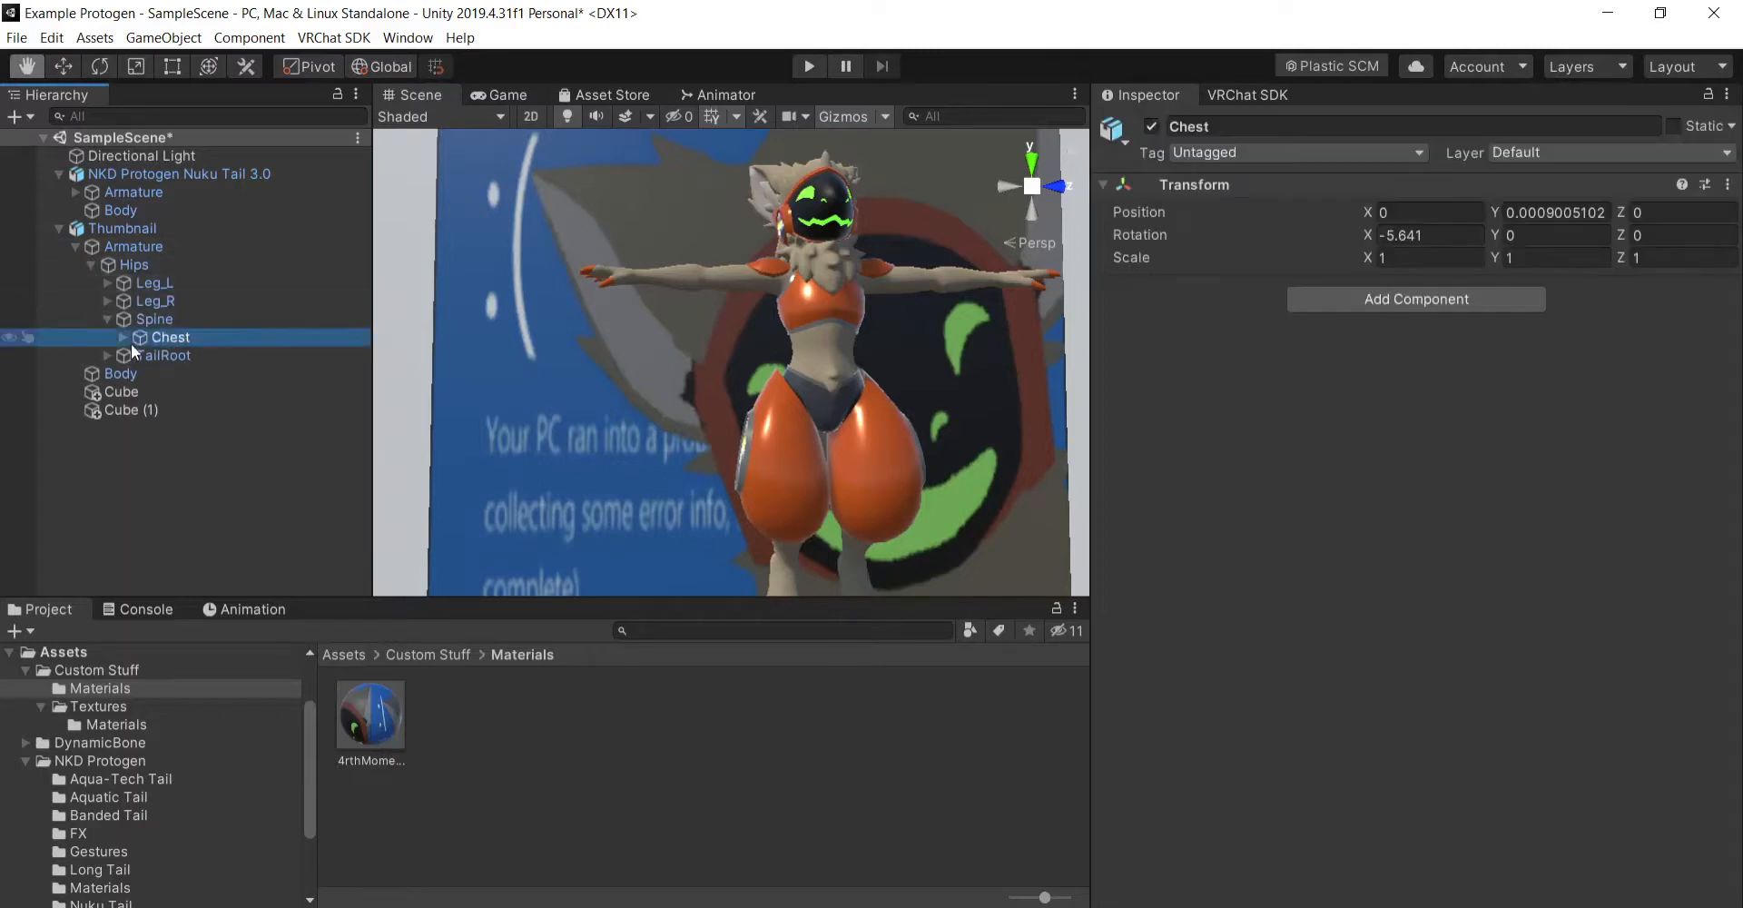
left_click(122, 338)
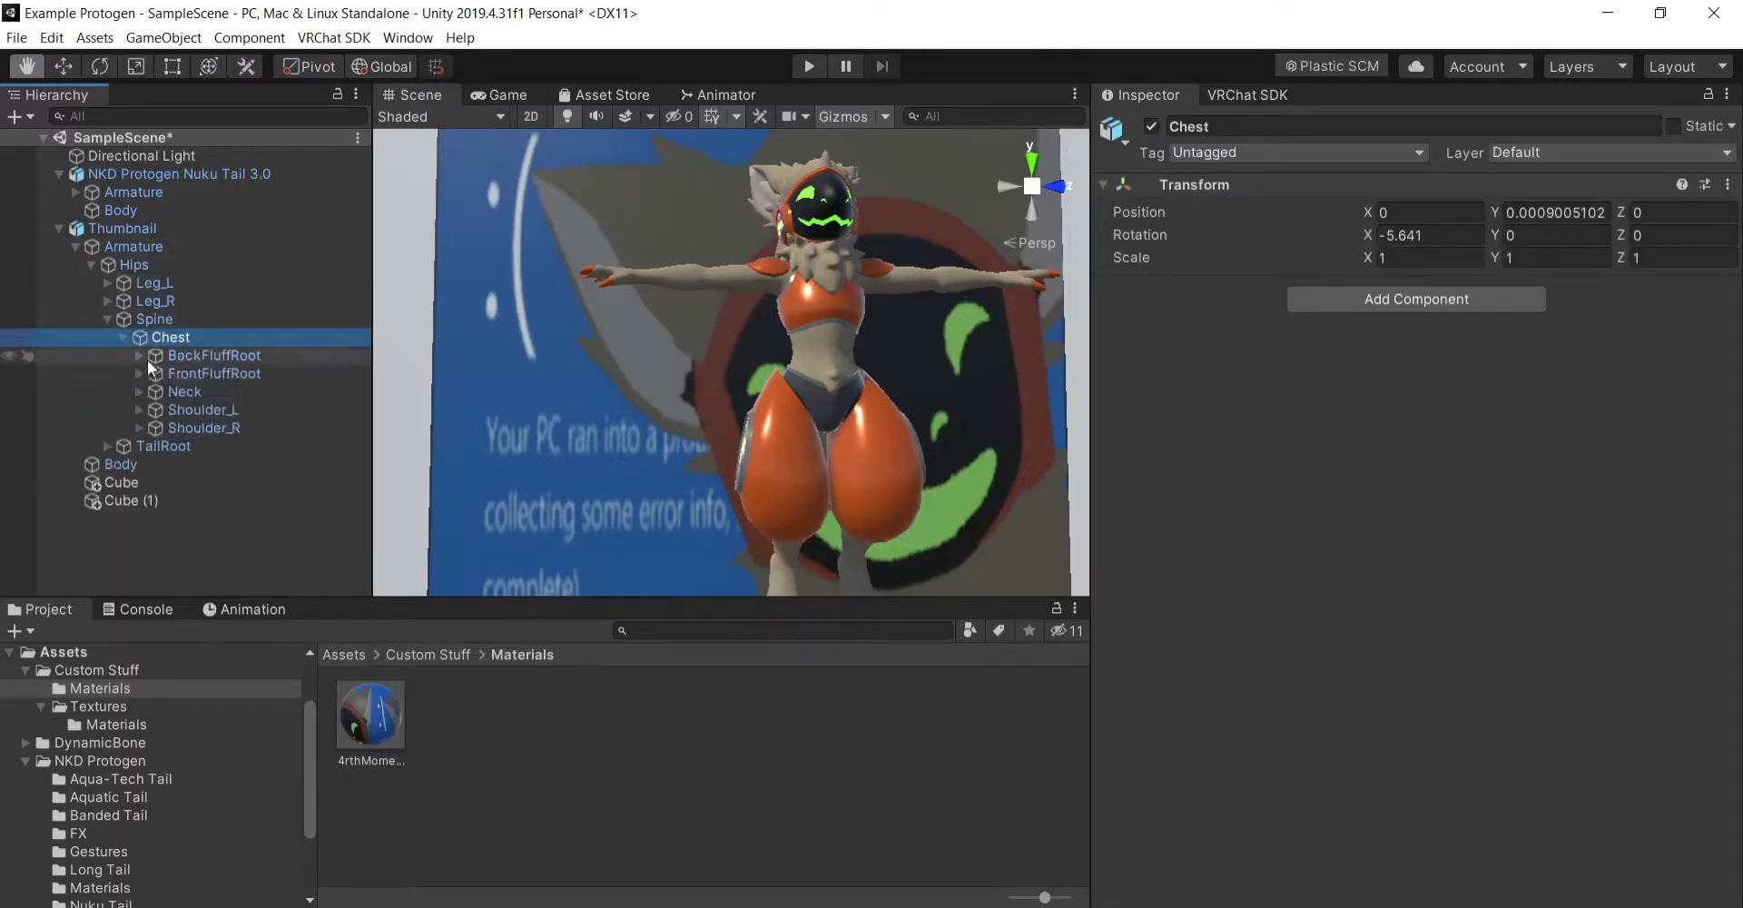
left_click(220, 414)
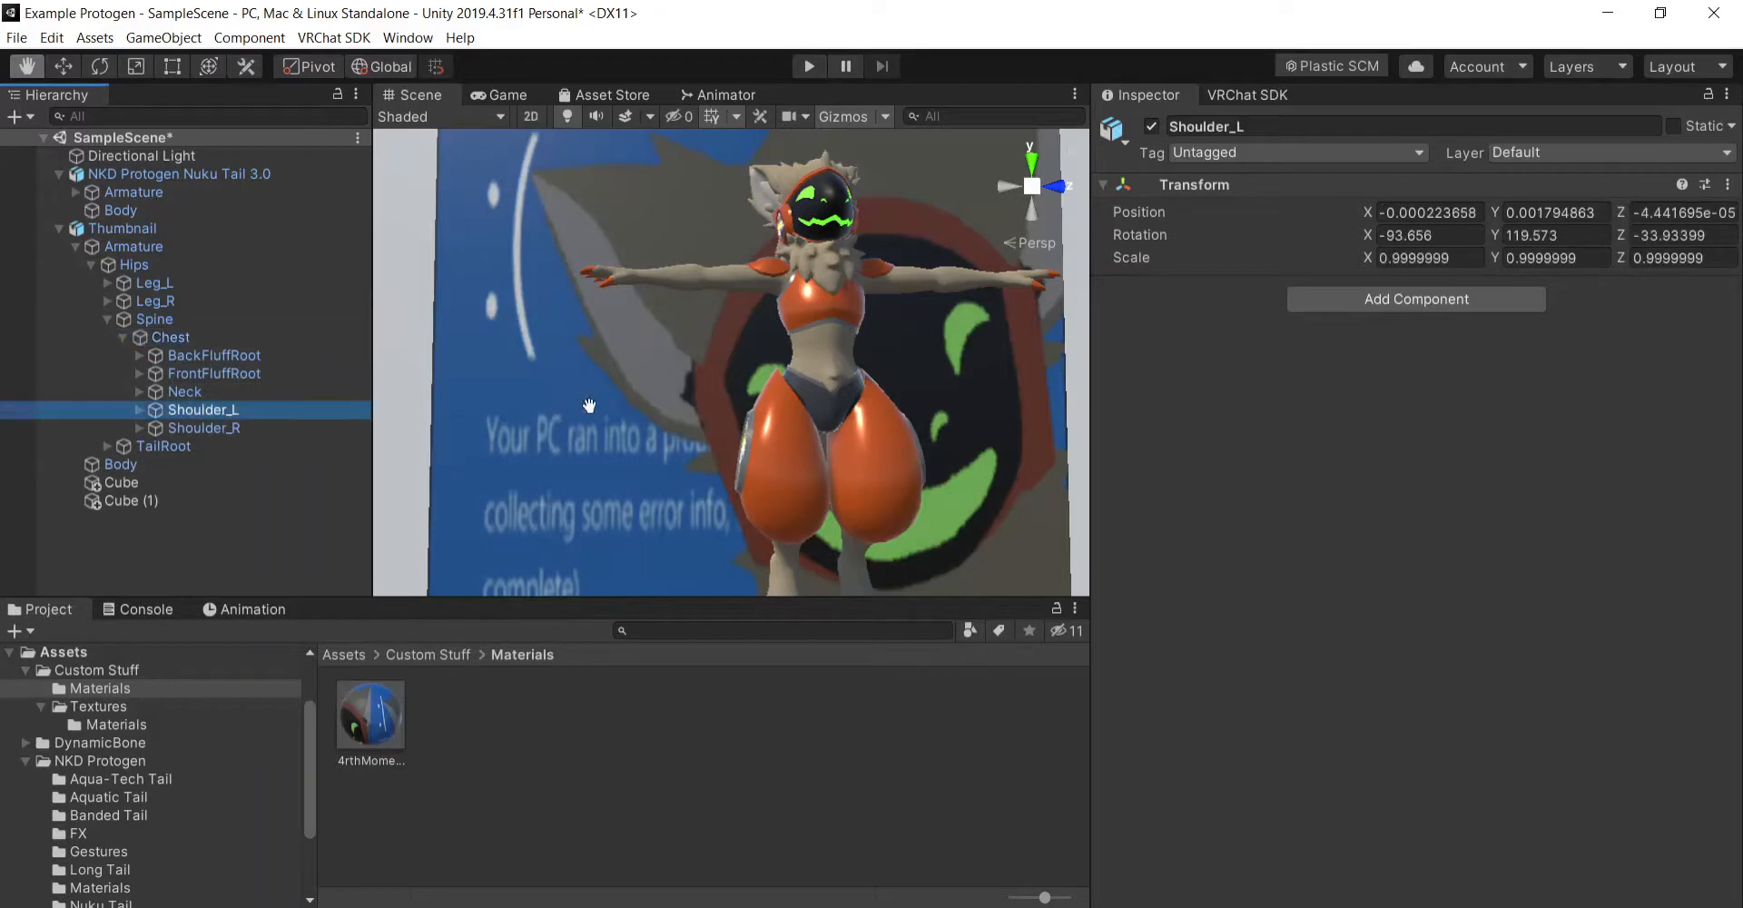
key("f")
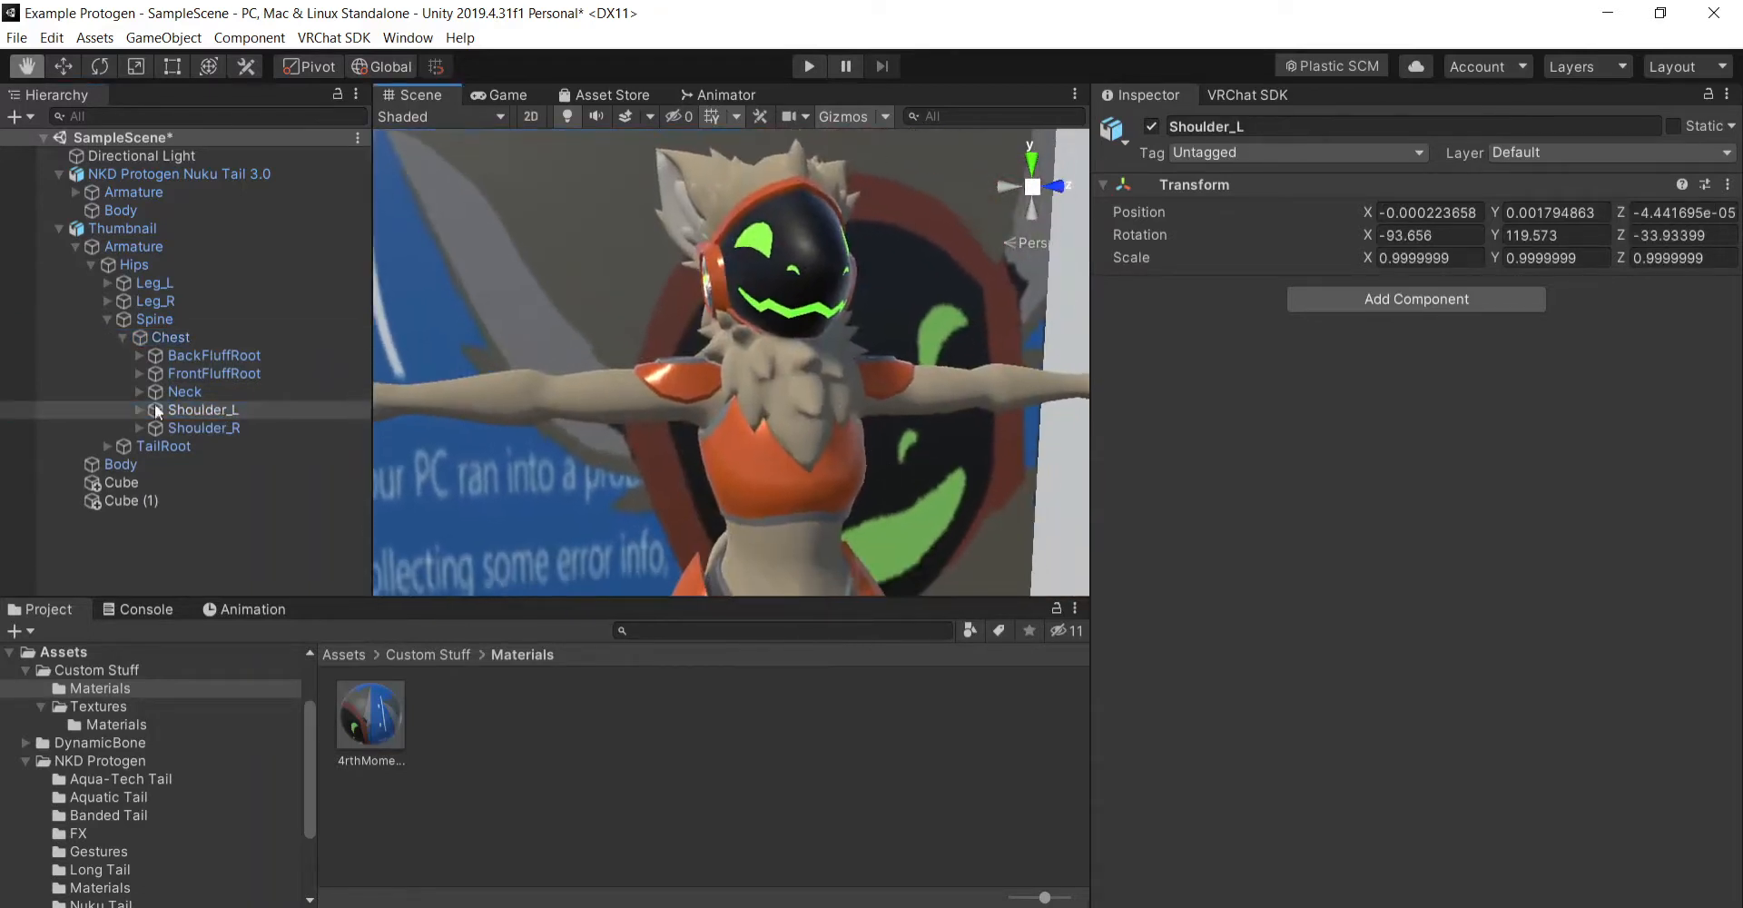
- Rotate the Thumbnail avatar's Shoulder_L bone to about X -94.2, Y 107.1, Z -20.5 and expand its child bones
left_click(99, 67)
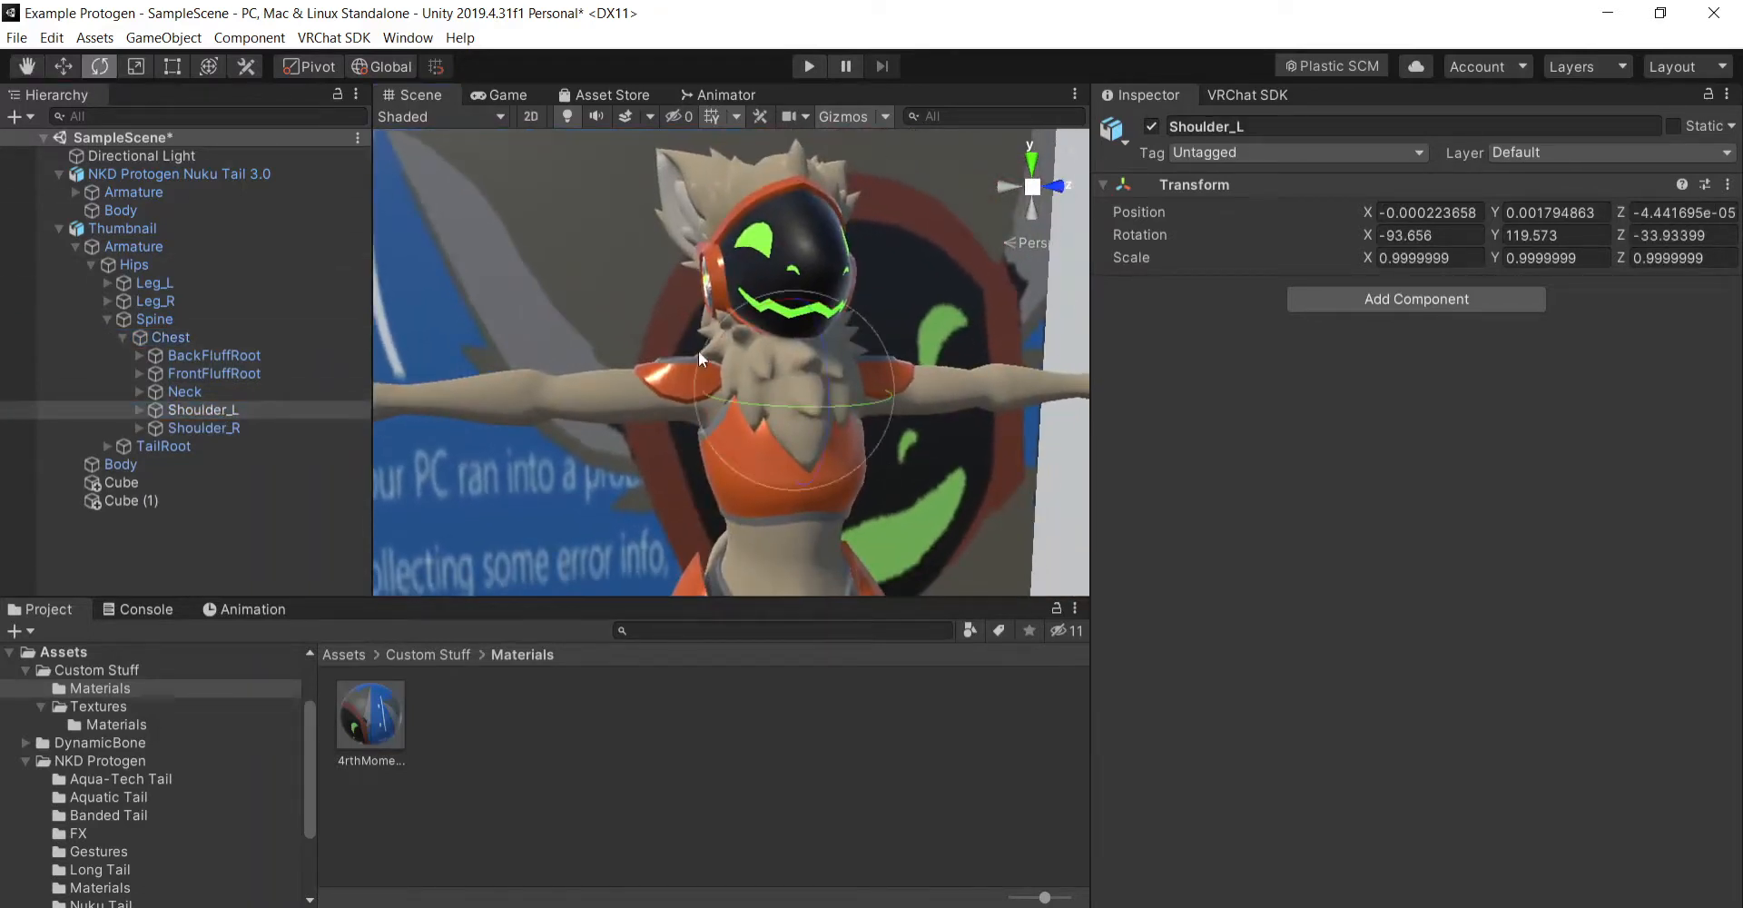
mouse_move(699, 350)
left_mouse_down()
mouse_move(770, 282)
mouse_move(651, 318)
mouse_move(697, 352)
left_mouse_up()
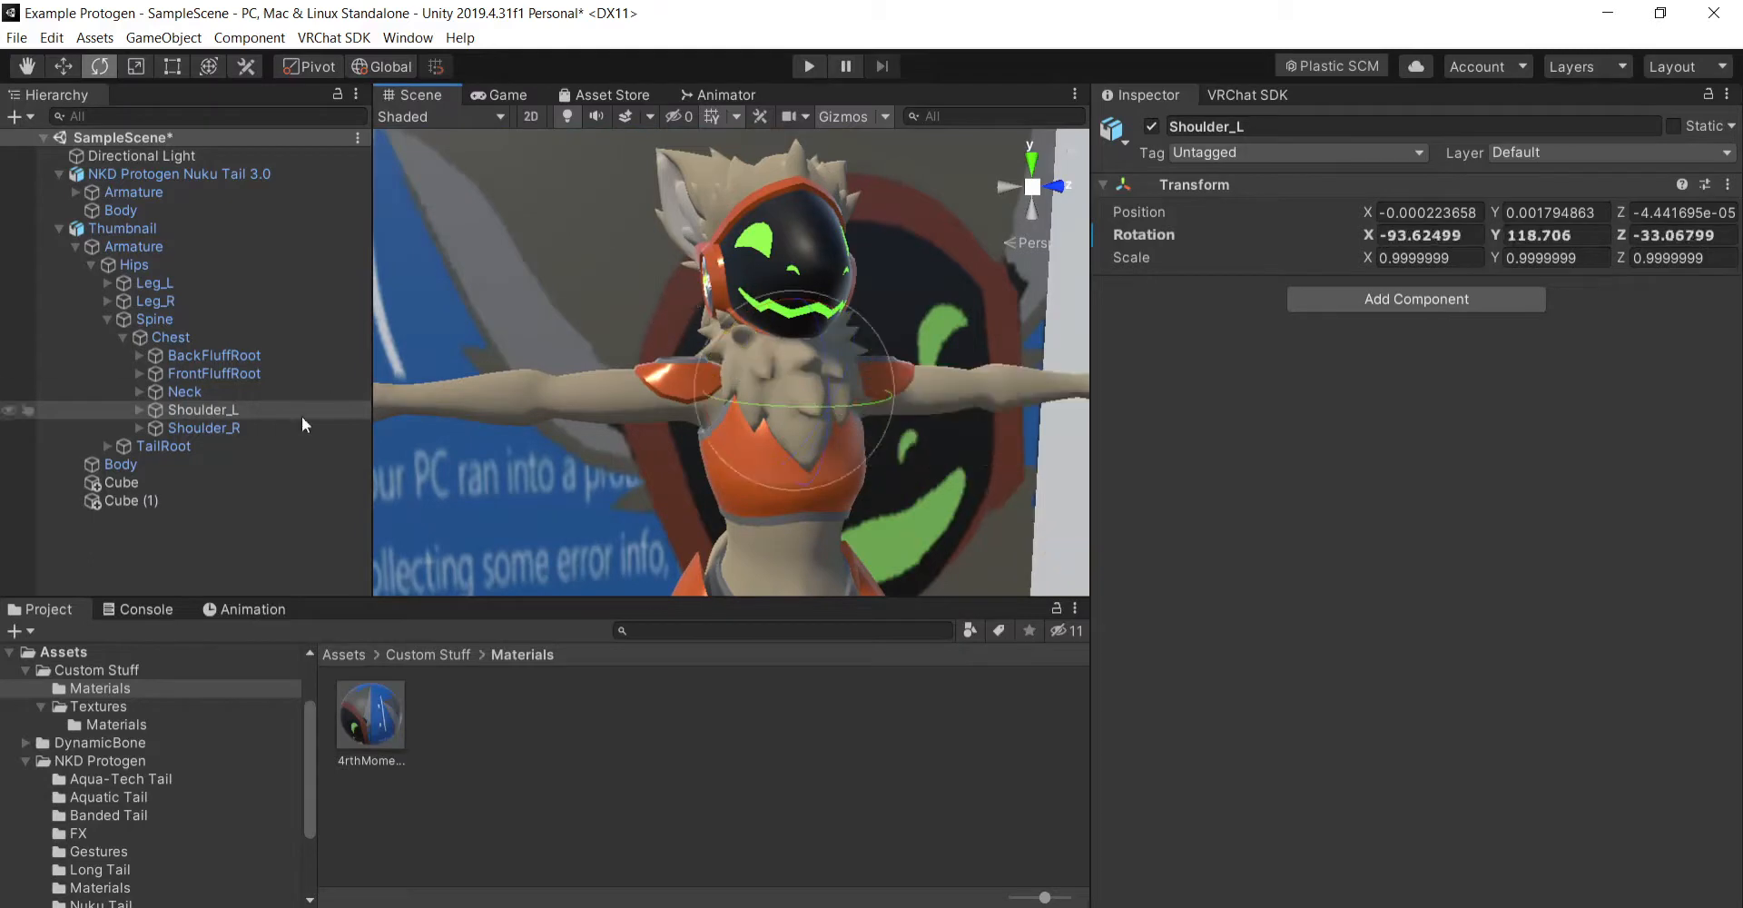
left_click(140, 411)
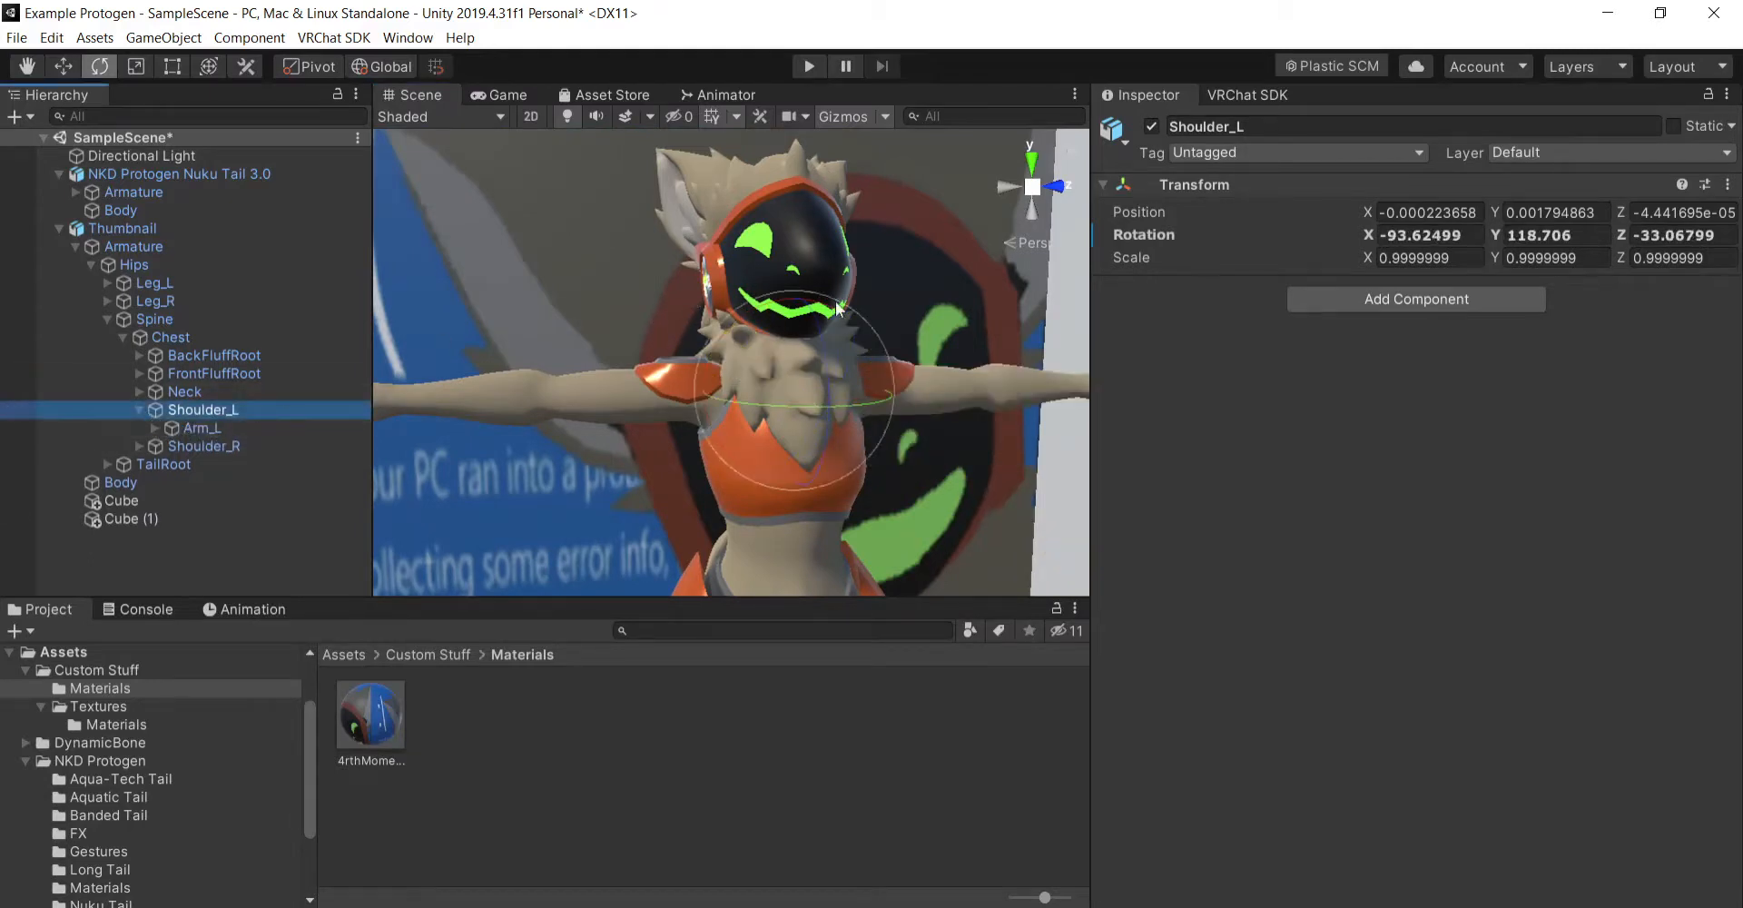
left_click_drag(735, 319, 871, 302)
- Try lowering the left arm by rotating Arm_L, check it from the side, and undo the rotation
left_click(249, 424)
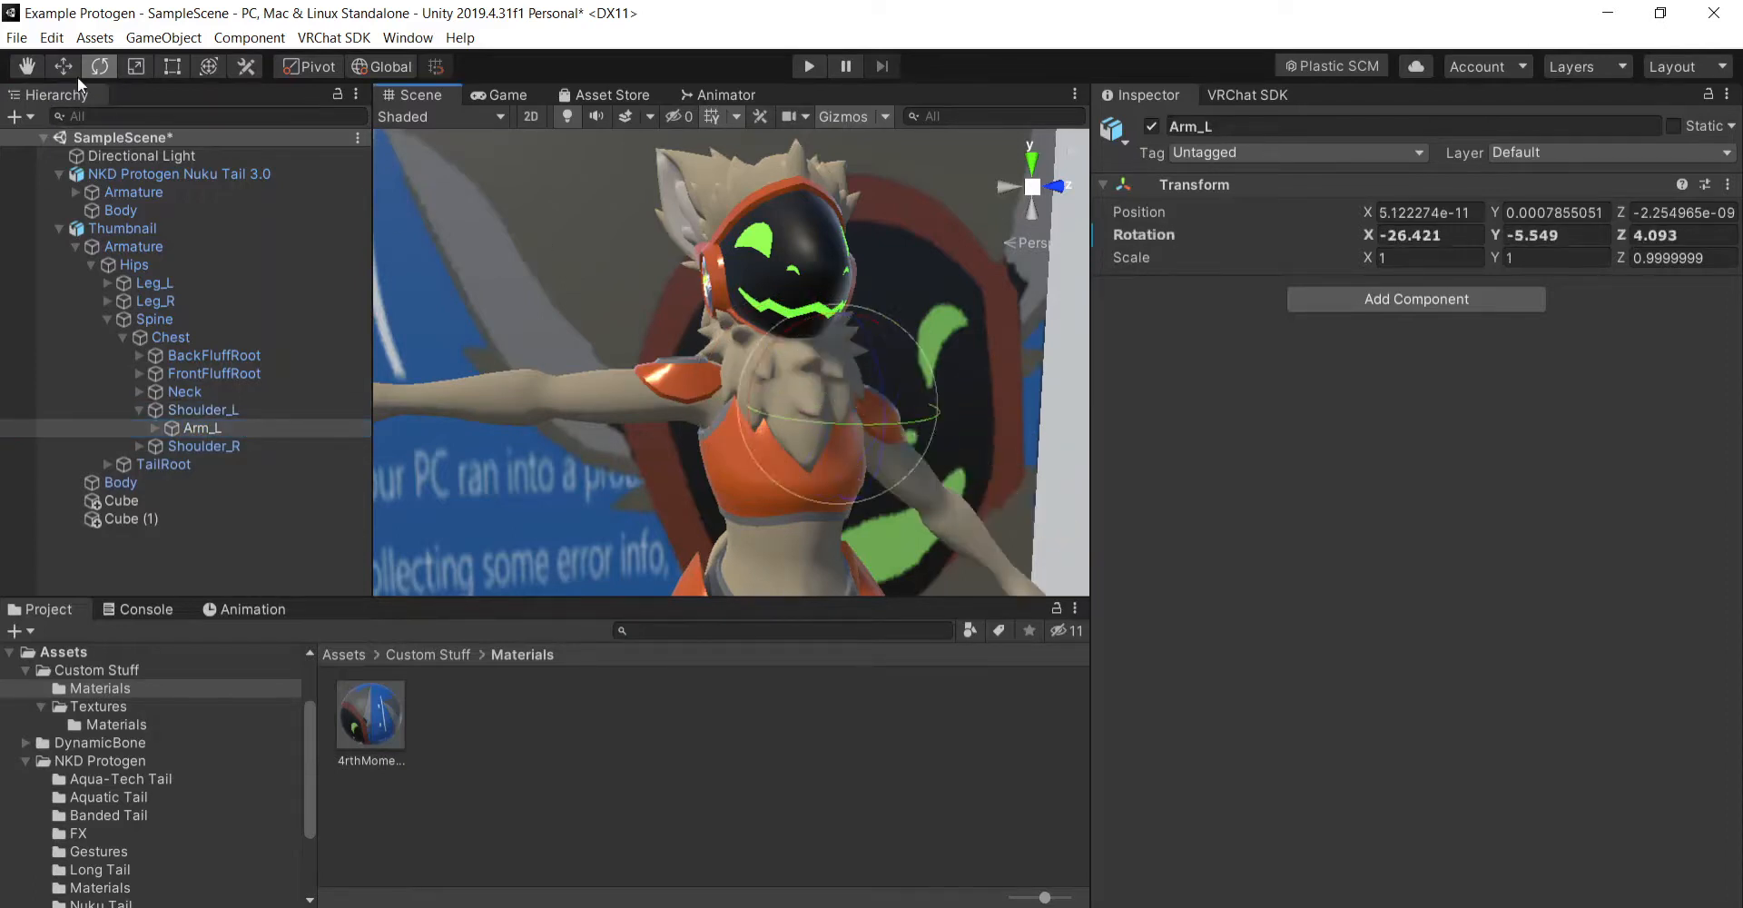
left_click(41, 71)
left_click_drag(490, 313, 656, 319)
left_click_drag(854, 318, 650, 352)
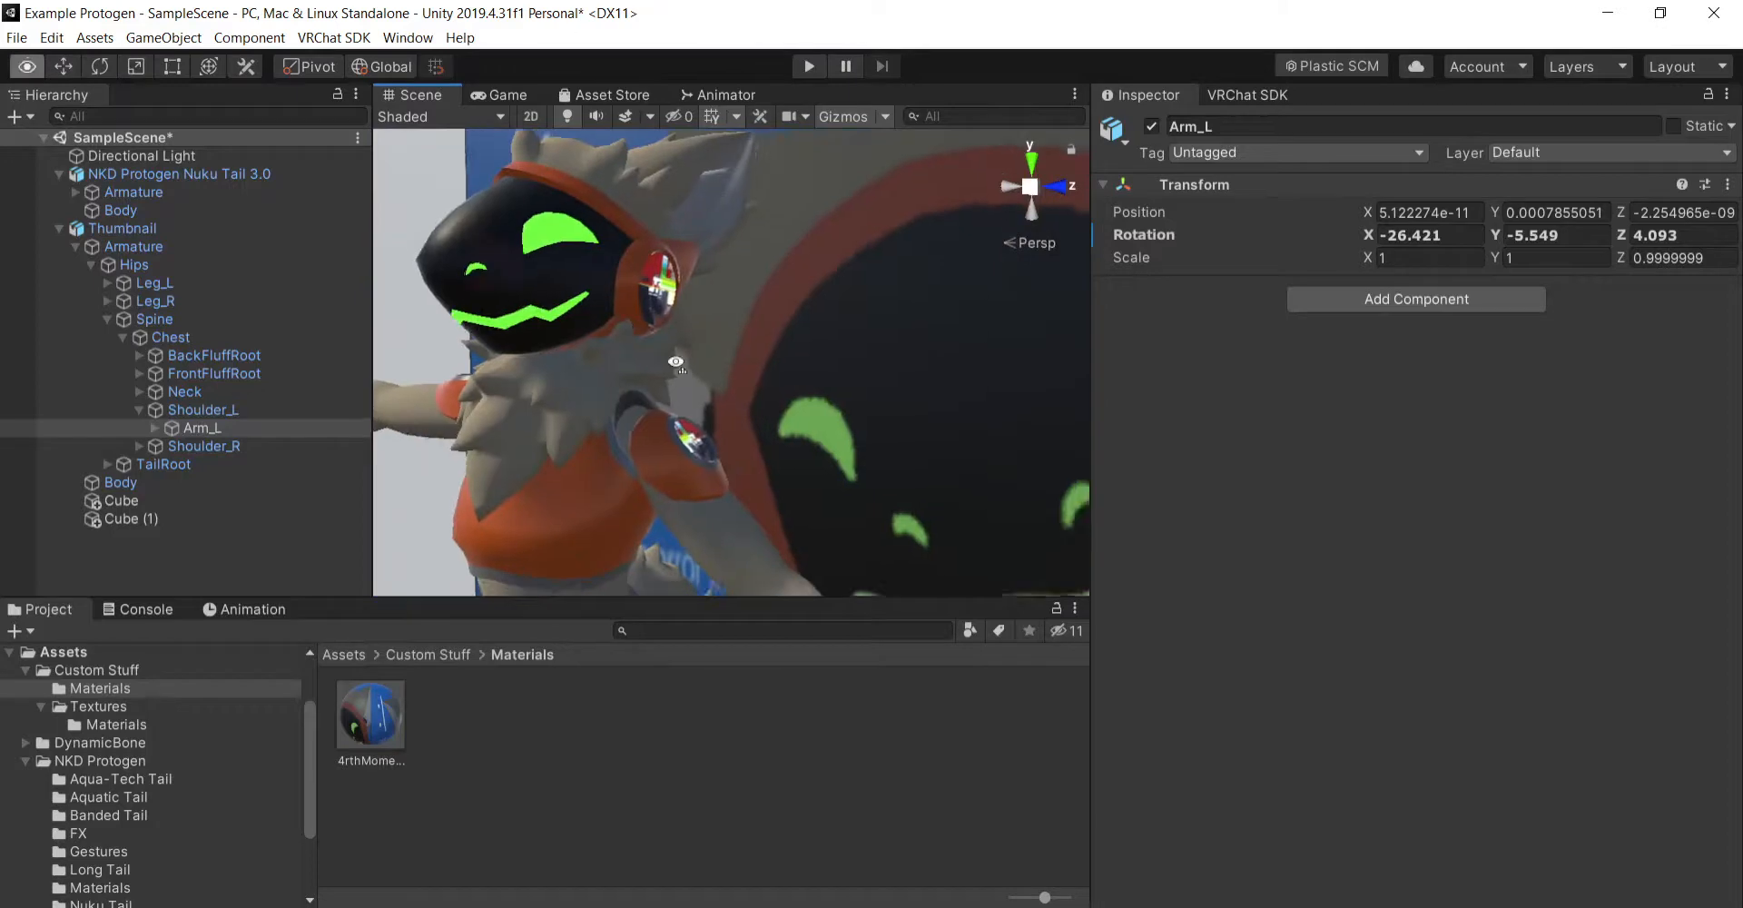
left_click_drag(890, 504, 823, 442)
key("ctrl+z")
key("ctrl+z")
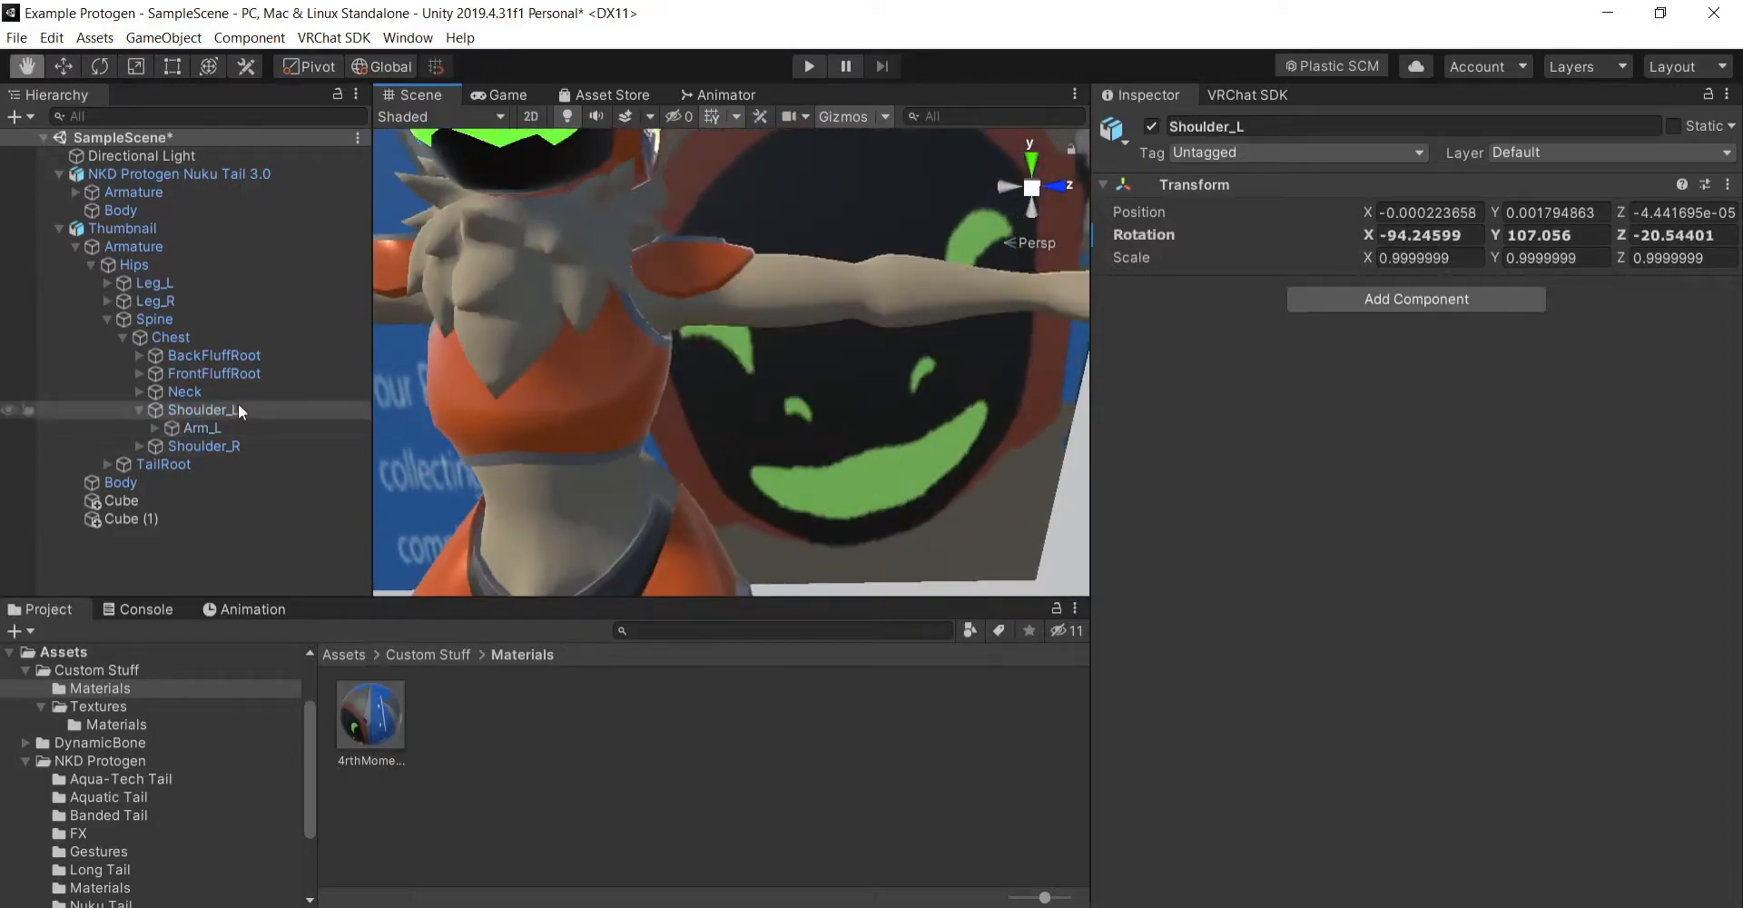
- Lower the left arm by rotating Arm_L to about X -26.4, Y -5, Z 3.8, and select its Elbow_L bone
left_click(95, 71)
left_click_drag(630, 227, 737, 296)
left_click(260, 432)
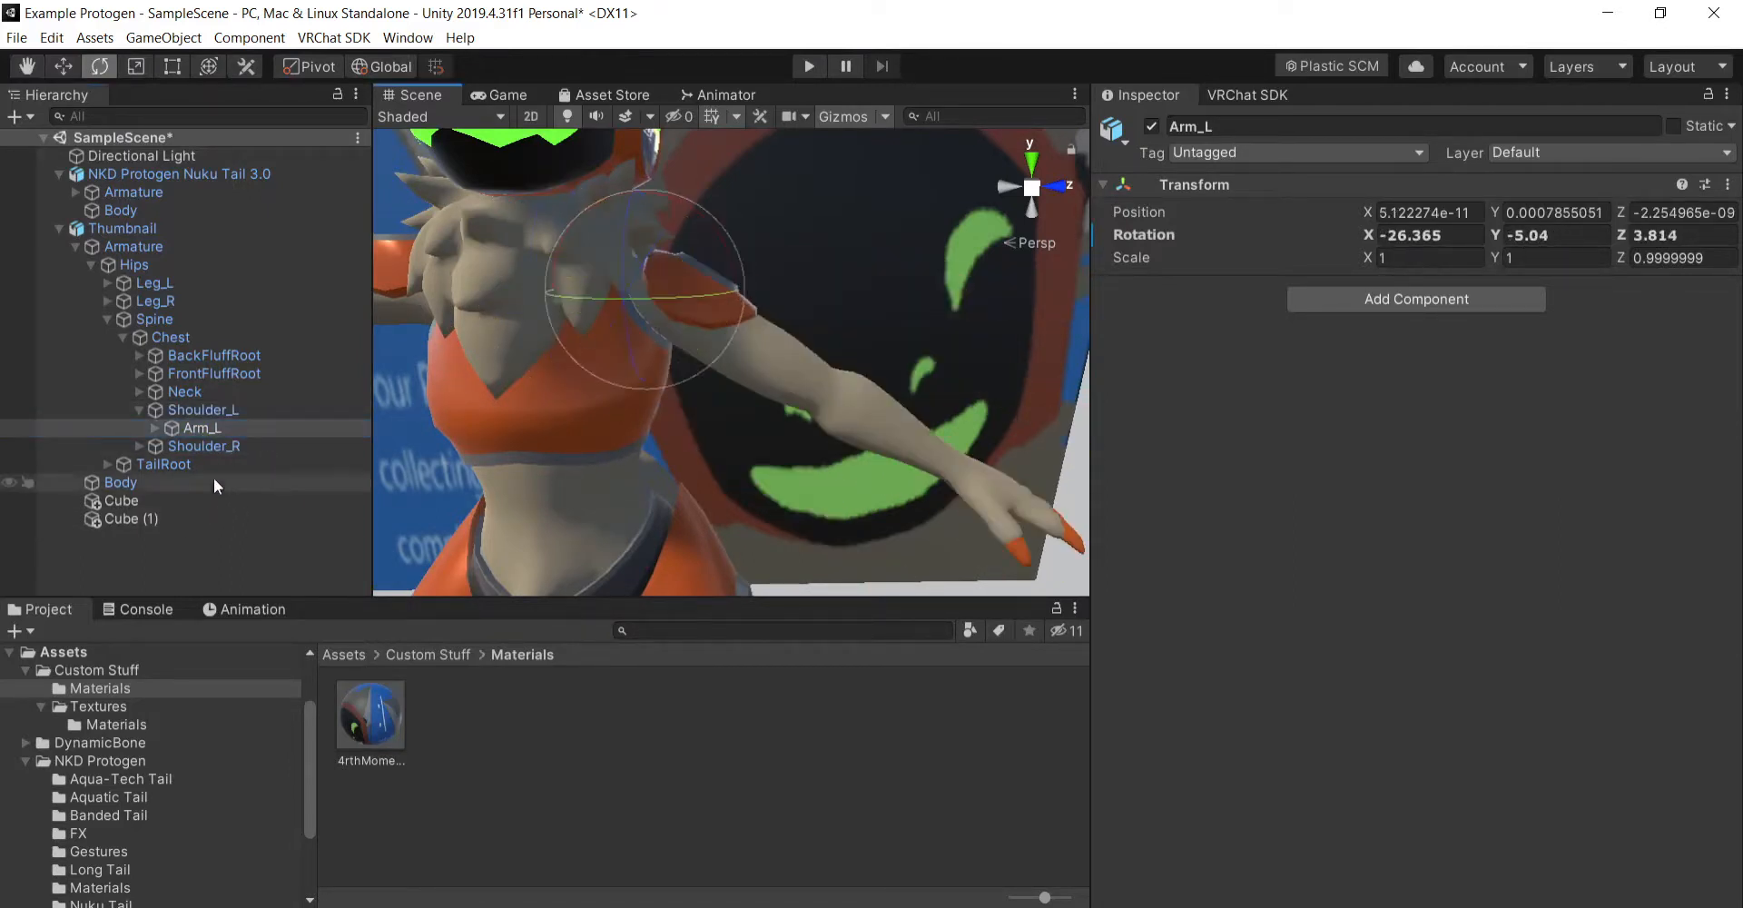
left_click(151, 416)
left_click(155, 428)
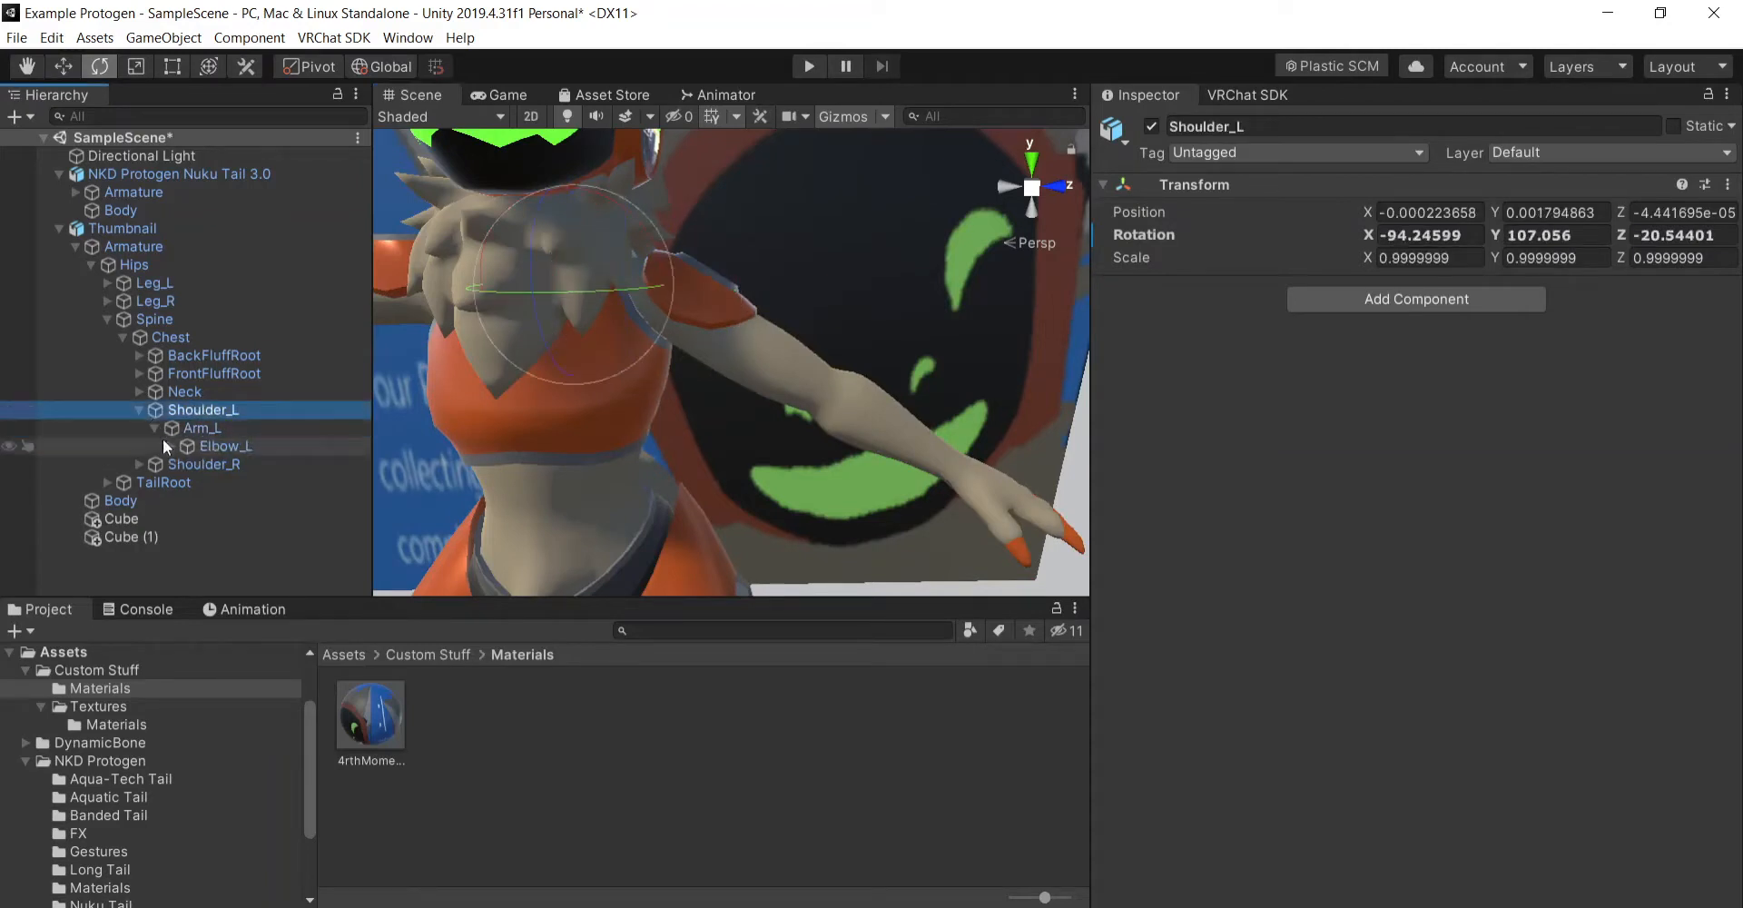
left_click(316, 446)
- Try bending the left forearm toward the hip with several Elbow_L rotations, and undo them
left_click_drag(883, 439, 580, 405)
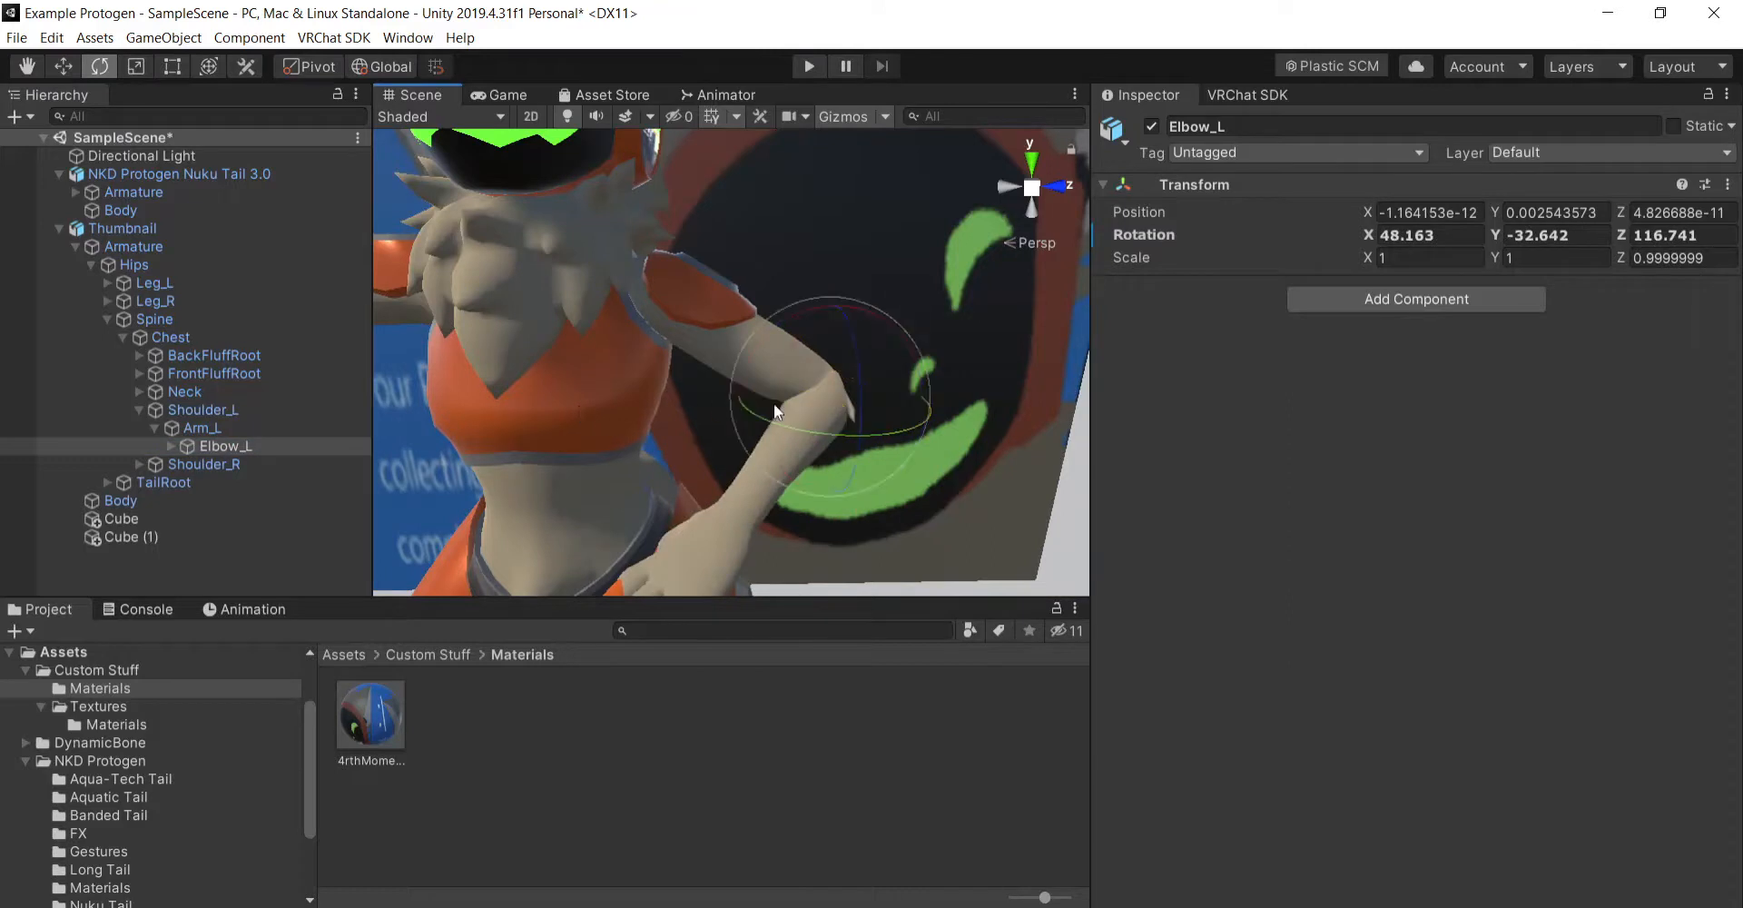
left_click_drag(746, 362, 839, 298)
left_click_drag(858, 410, 892, 242)
key("ctrl+z")
key("ctrl+z")
key("ctrl+z")
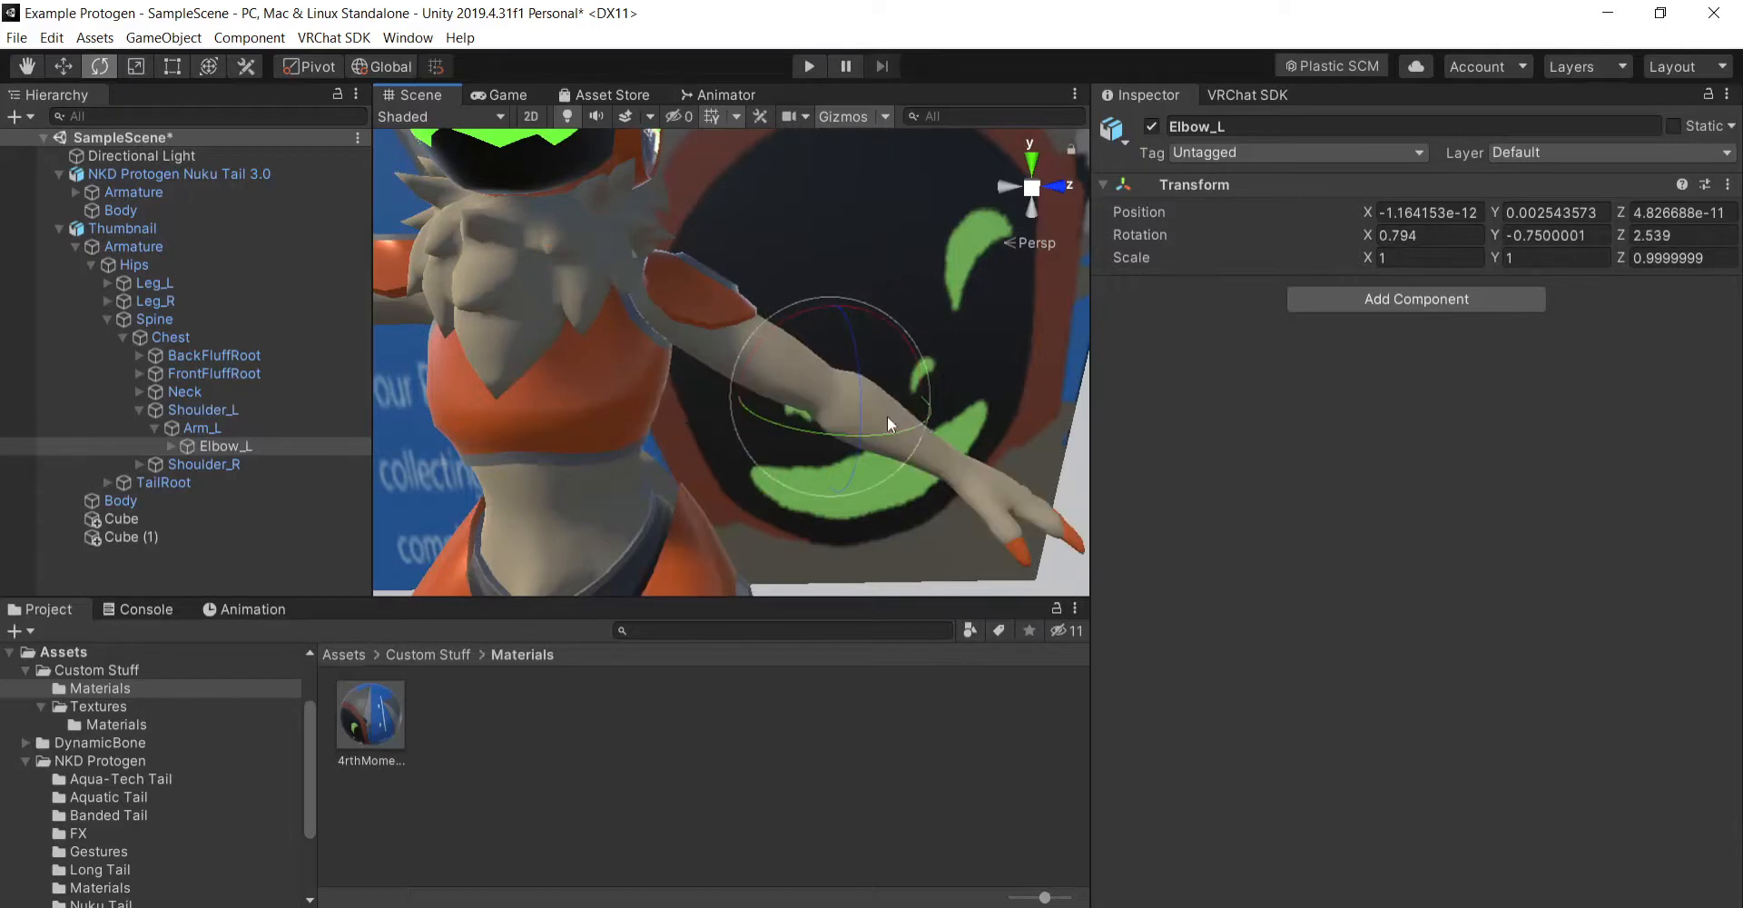
- Raise the left hand into a wave by rotating Elbow_L to about X -2.6, Y 69.7, Z 129.9
left_click_drag(863, 413, 859, 181)
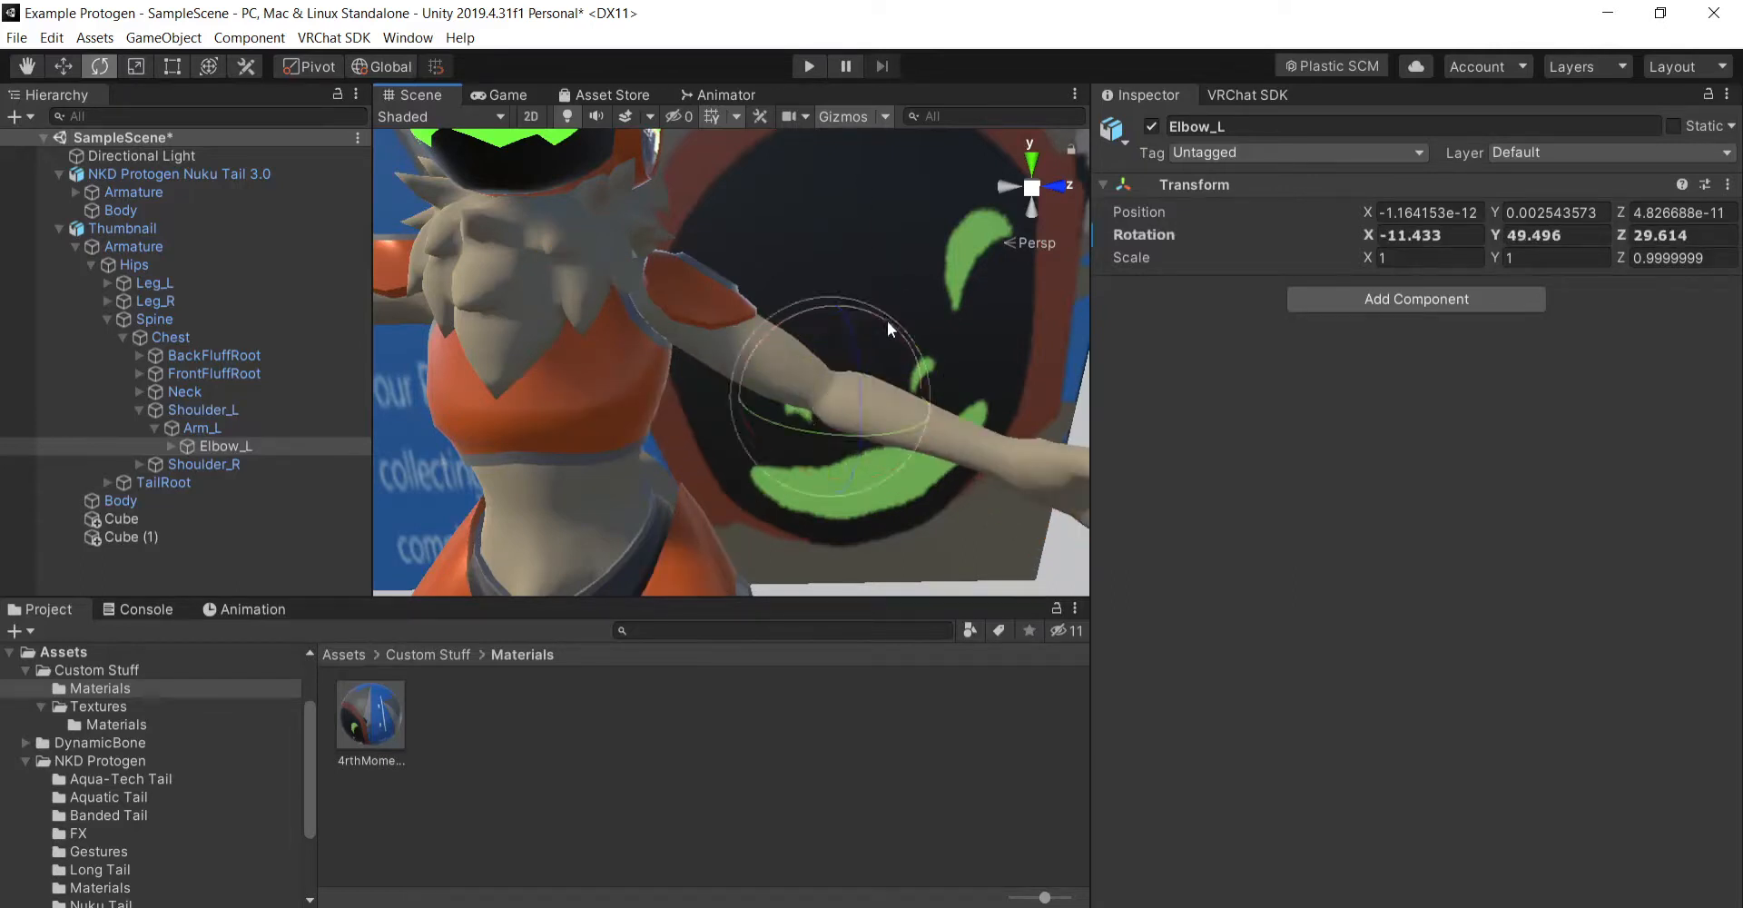
left_click_drag(882, 319, 634, 328)
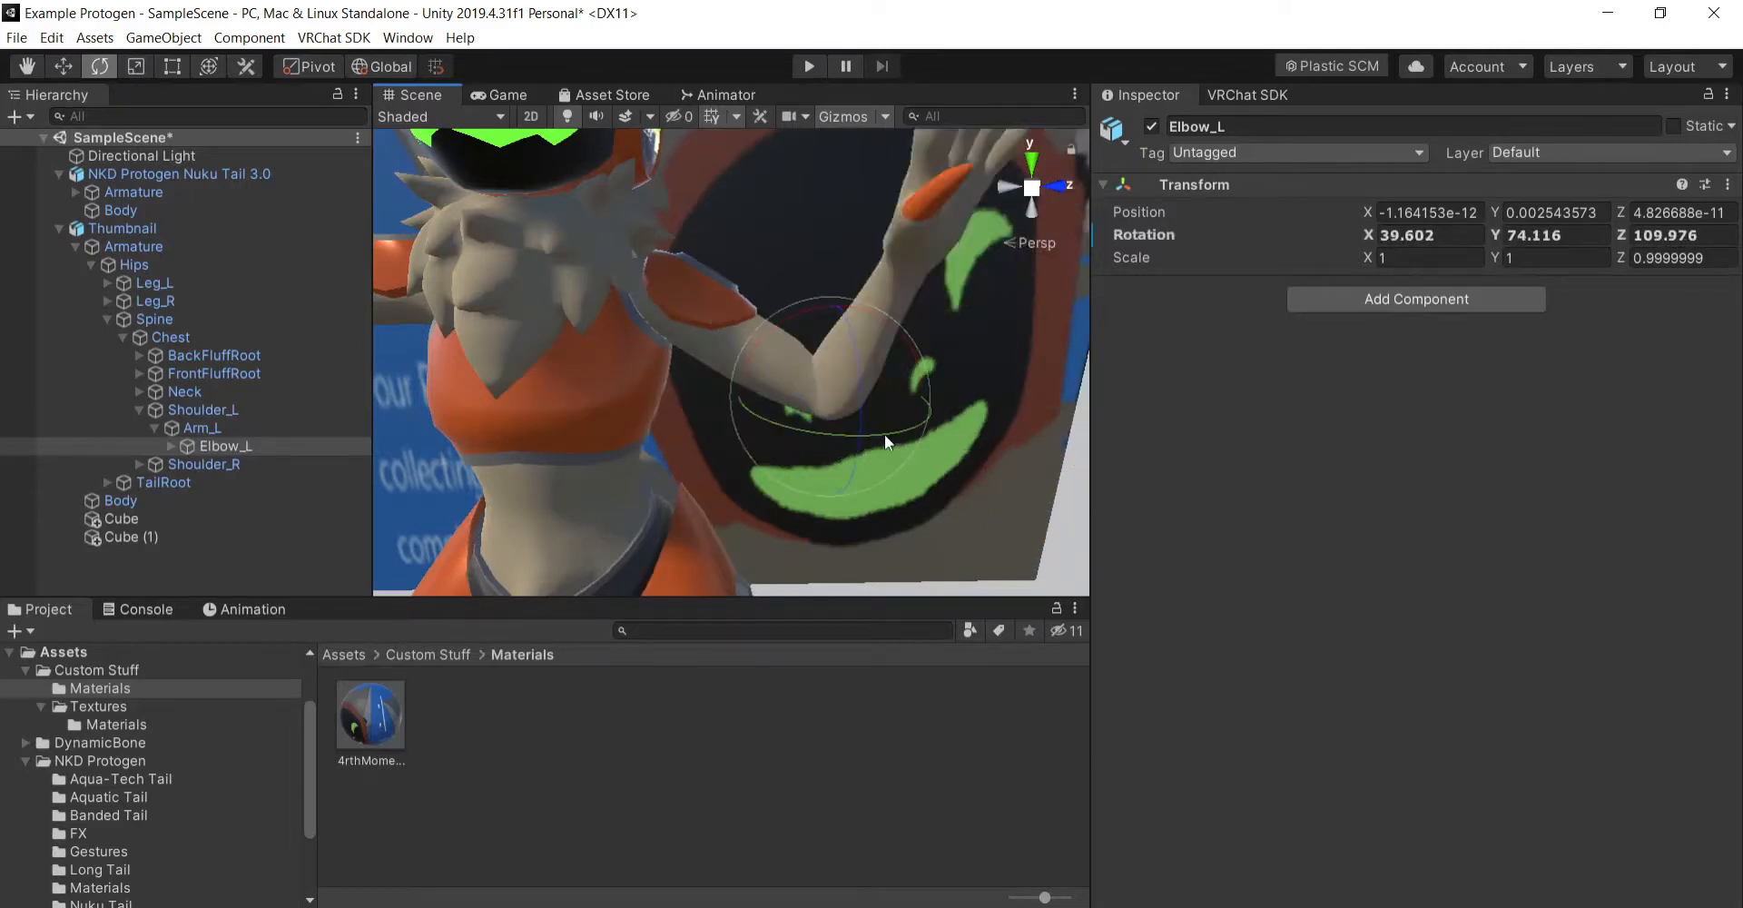
left_click_drag(895, 441, 778, 336)
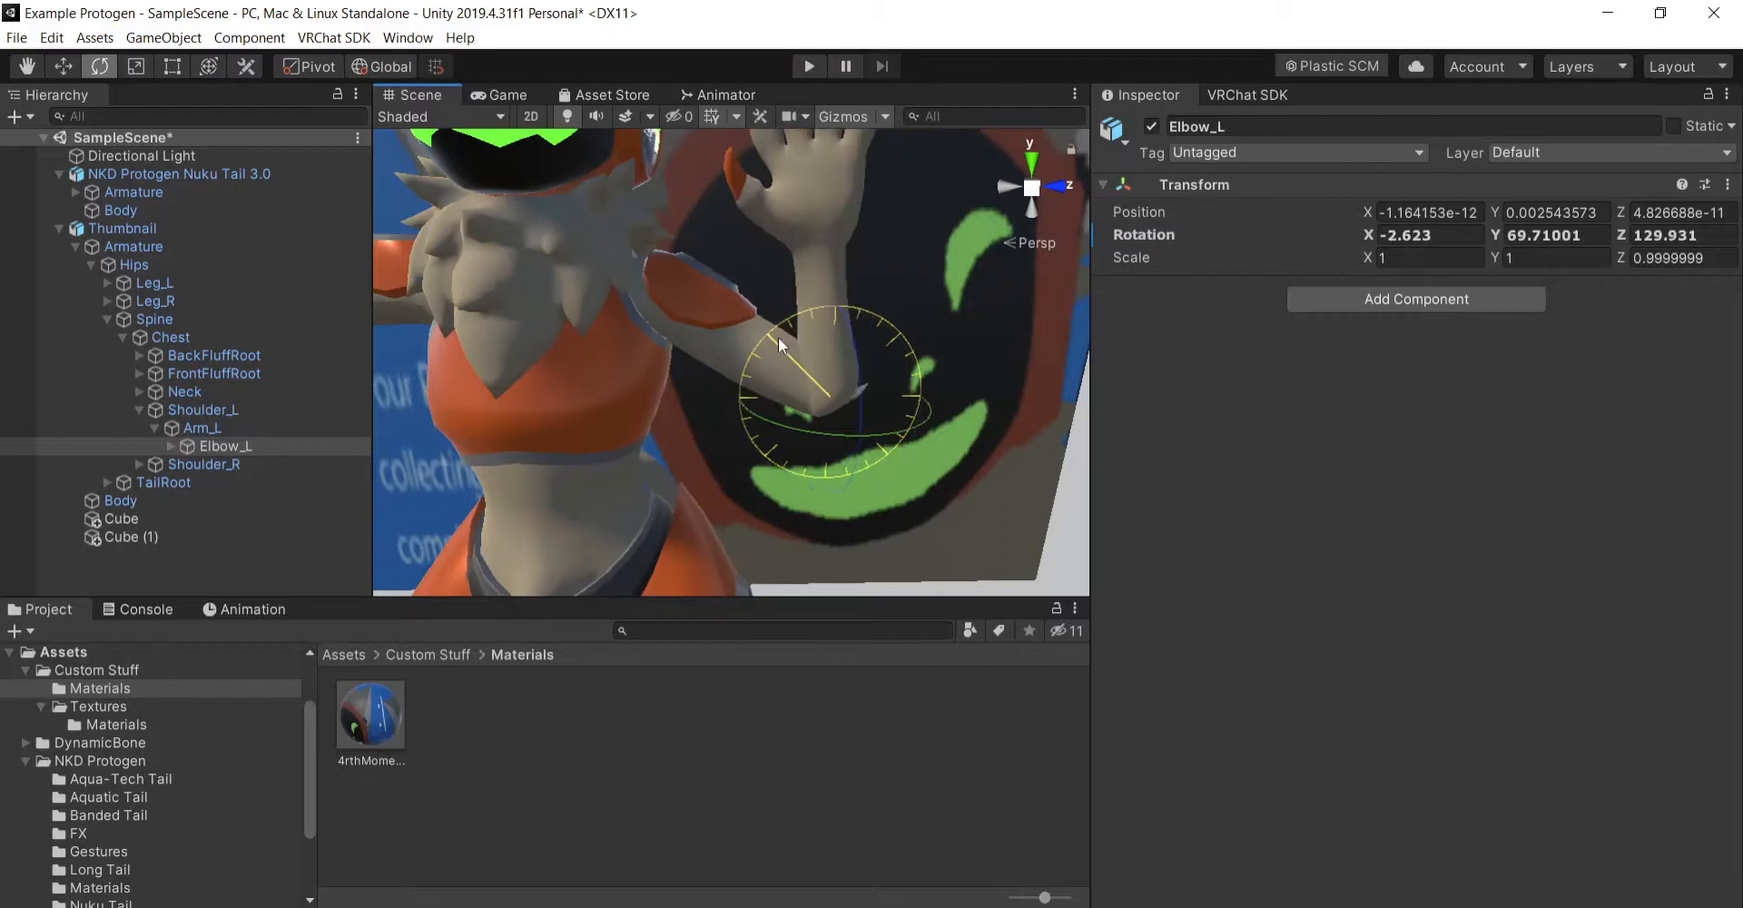
left_click_drag(858, 442, 733, 378, "alt")
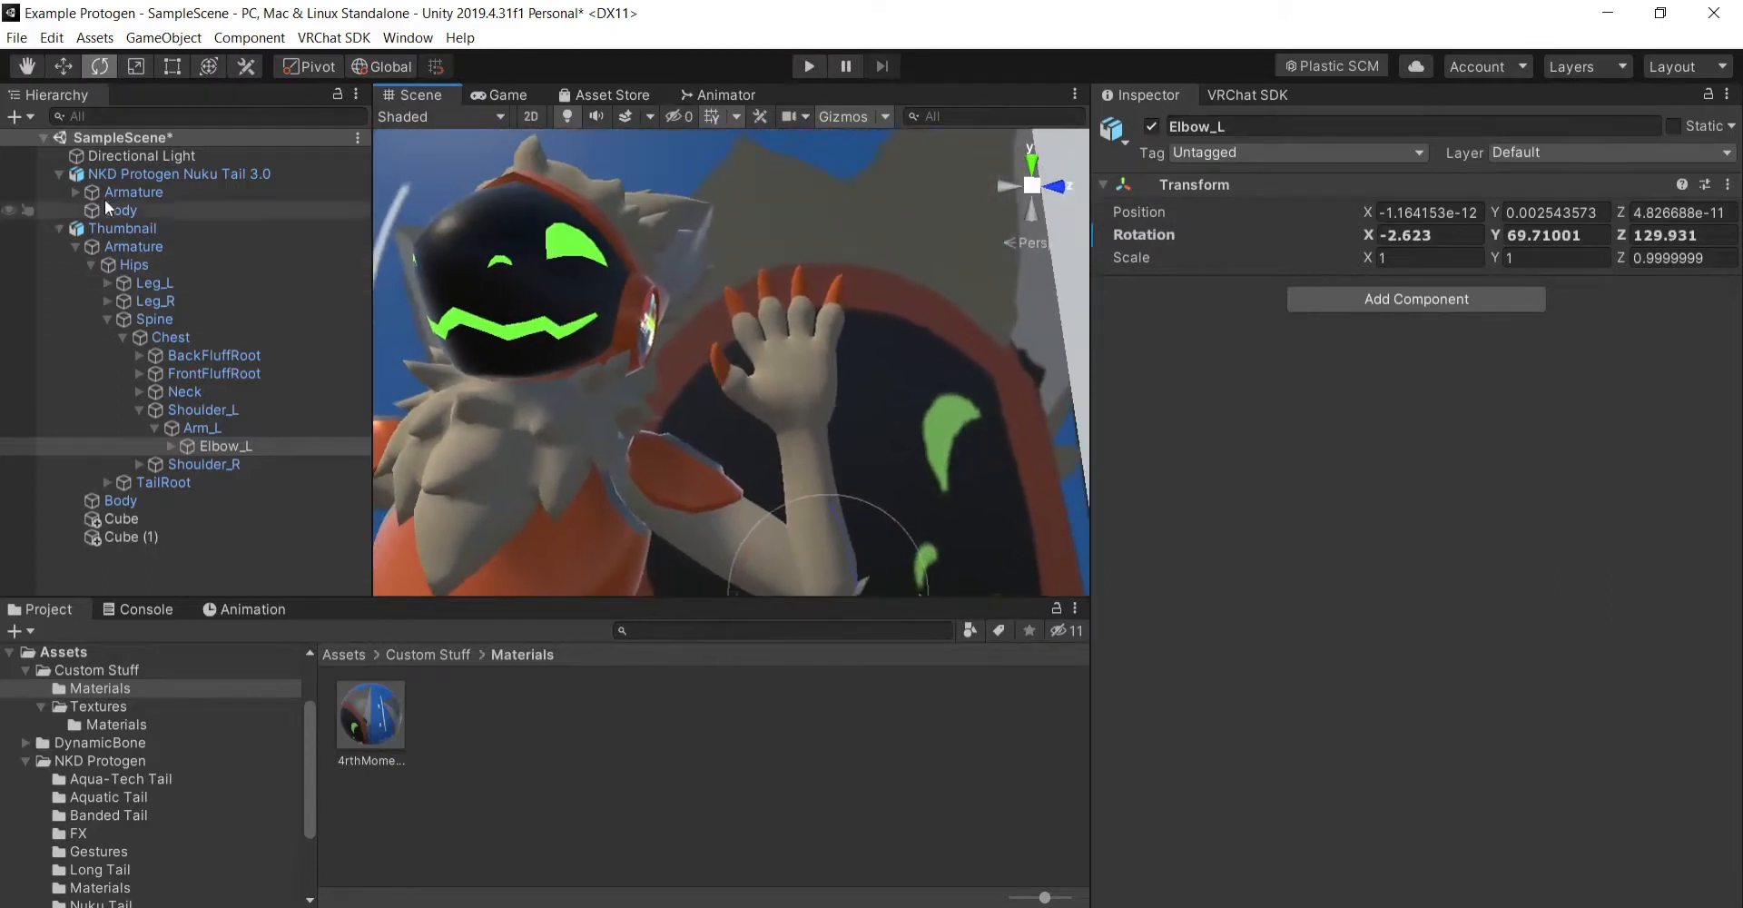
- Examine the avatar's raised left arm and overall pose against the backdrop from several angles
left_click(49, 70)
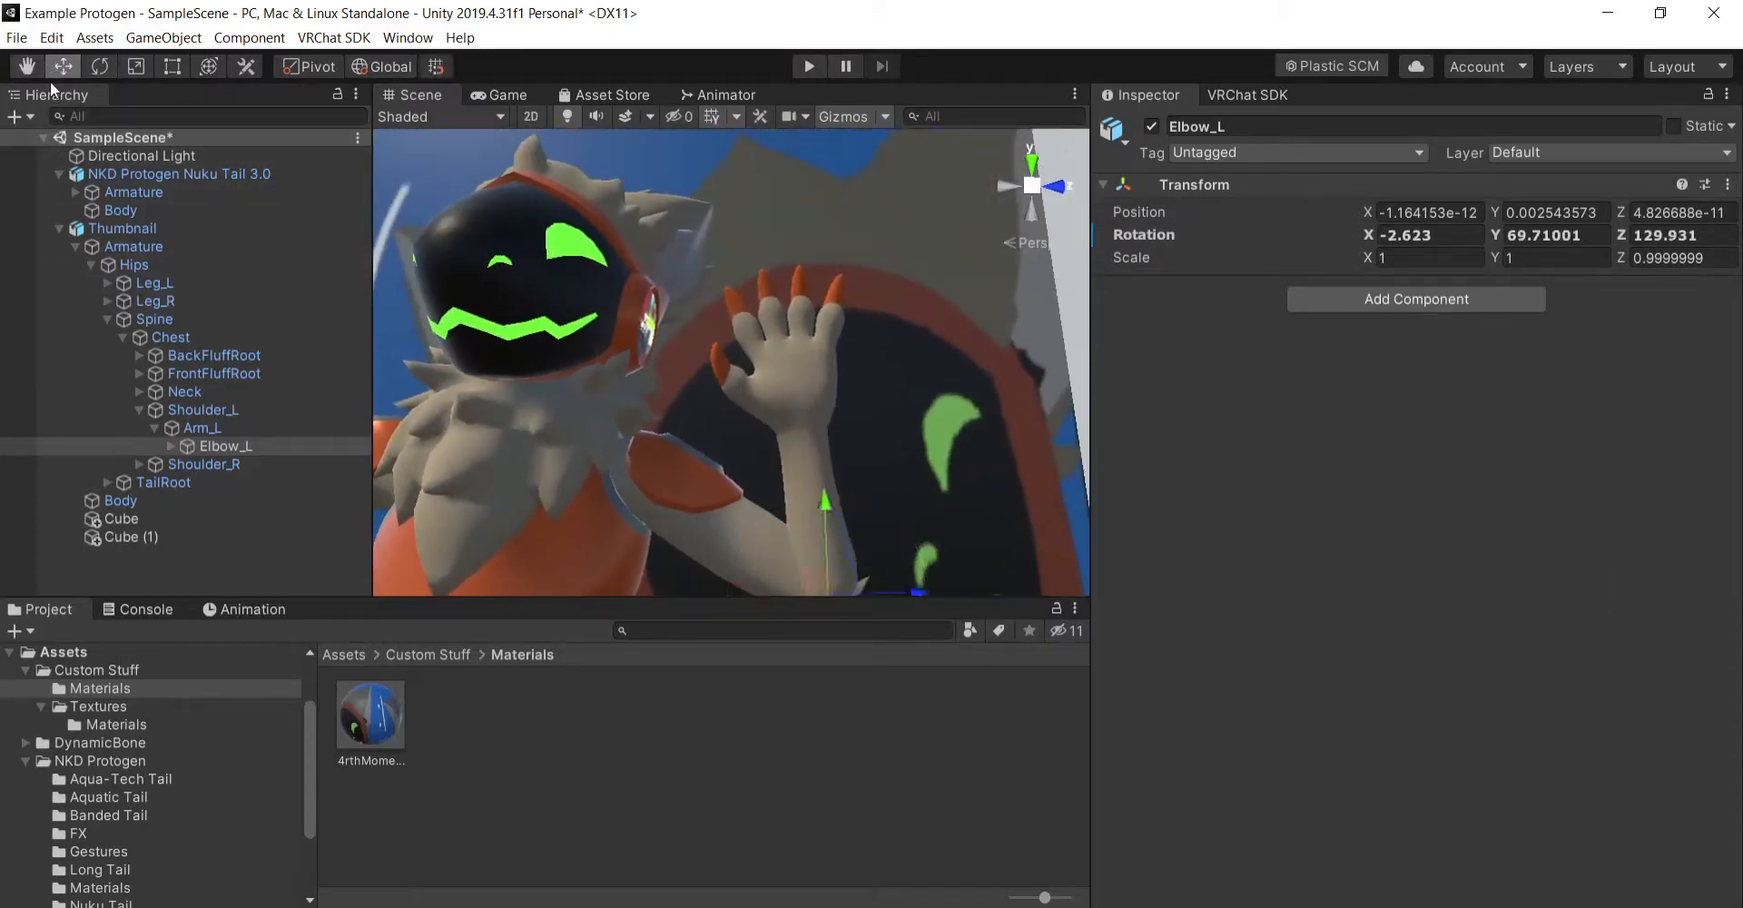
left_click(22, 71)
right_click_drag(543, 295, 669, 428)
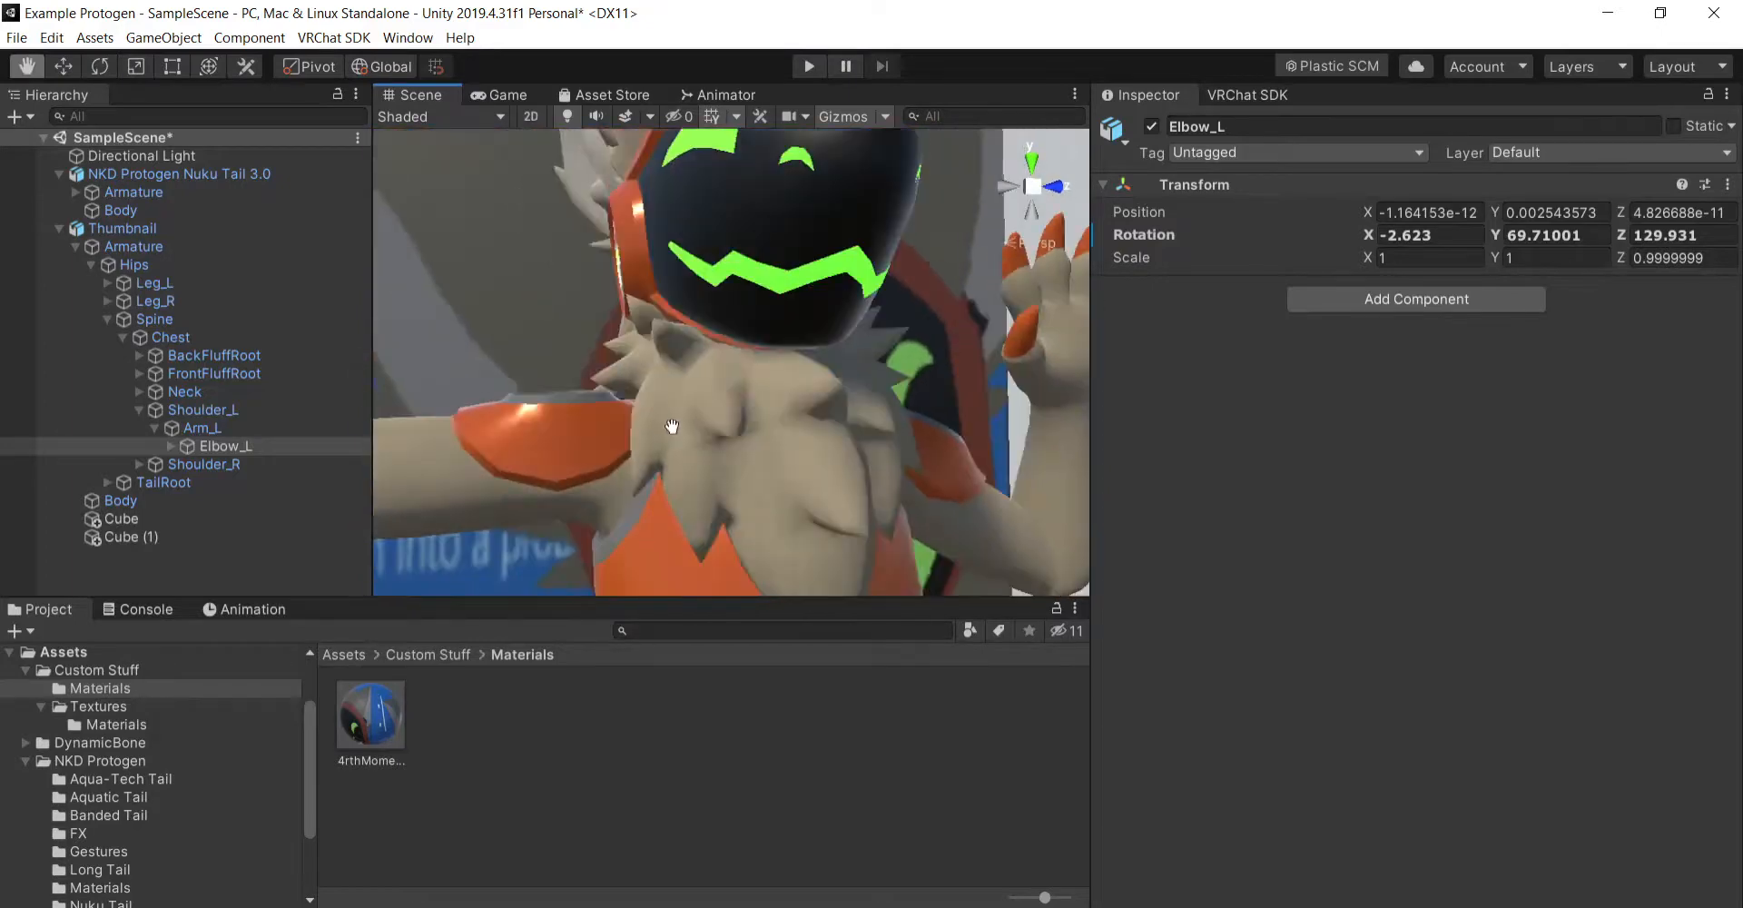
left_click_drag(669, 428, 669, 413)
right_click_drag(697, 400, 631, 446)
scroll(669, 459, "down", 5)
scroll(763, 427, "up", 3)
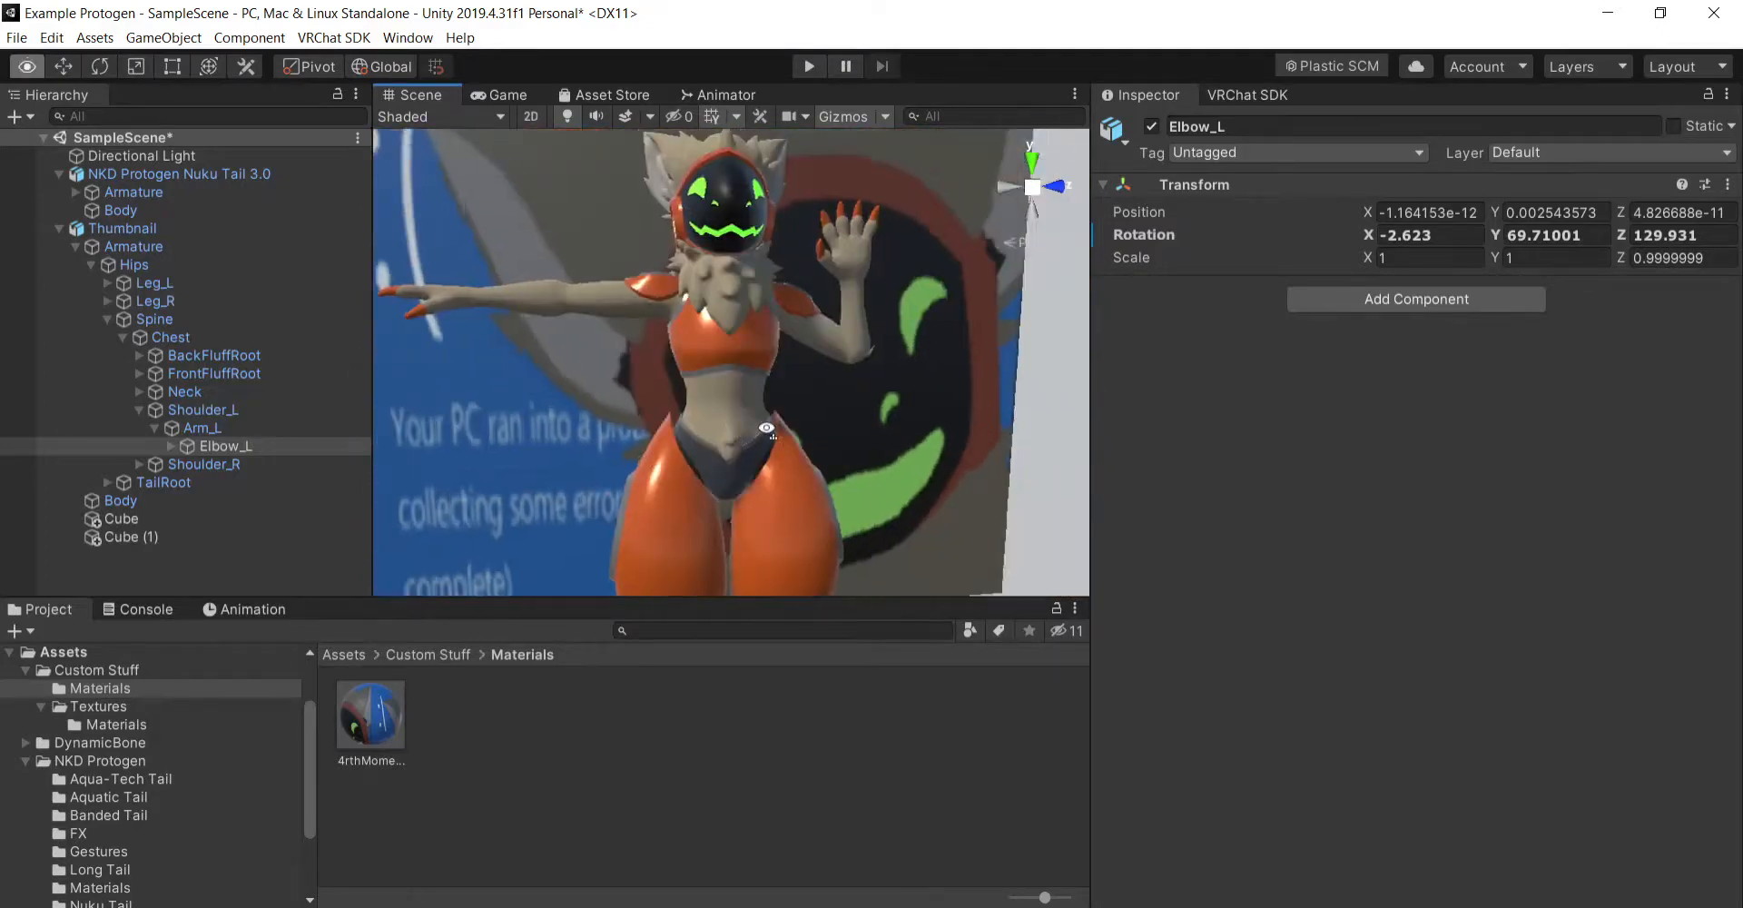
right_click_drag(766, 426, 805, 382)
left_click_drag(806, 382, 848, 394)
right_click_drag(848, 394, 616, 406)
left_click_drag(615, 406, 611, 394)
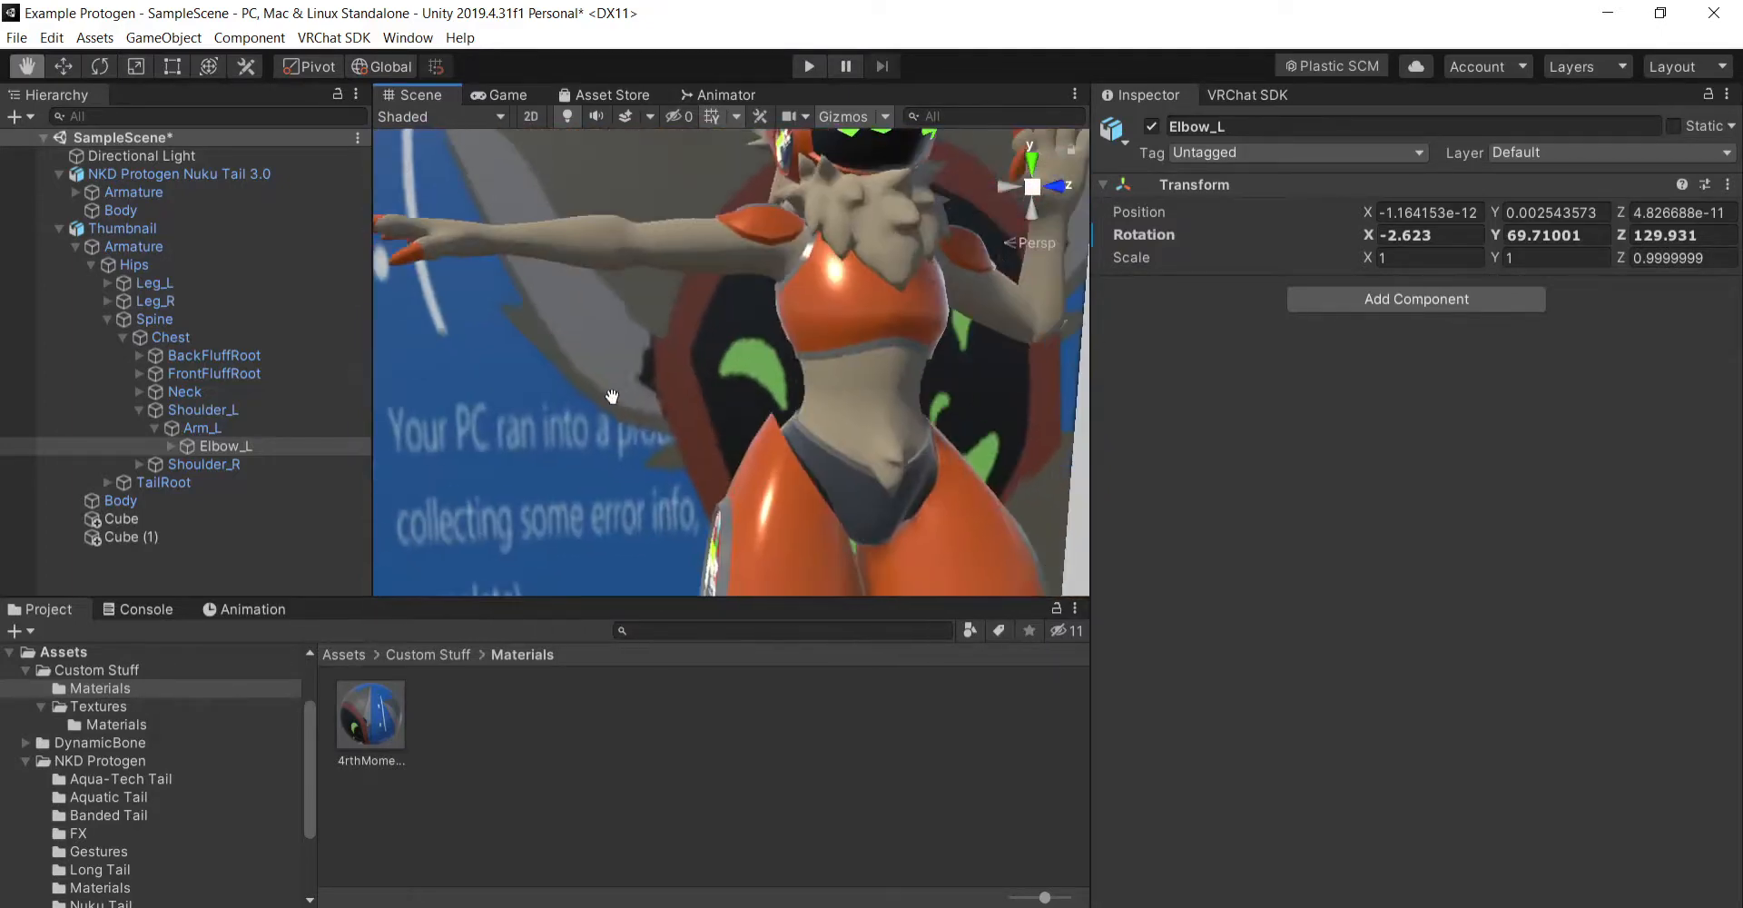
right_click_drag(844, 400, 747, 408)
left_click_drag(747, 409, 751, 422)
right_click_drag(751, 422, 785, 424)
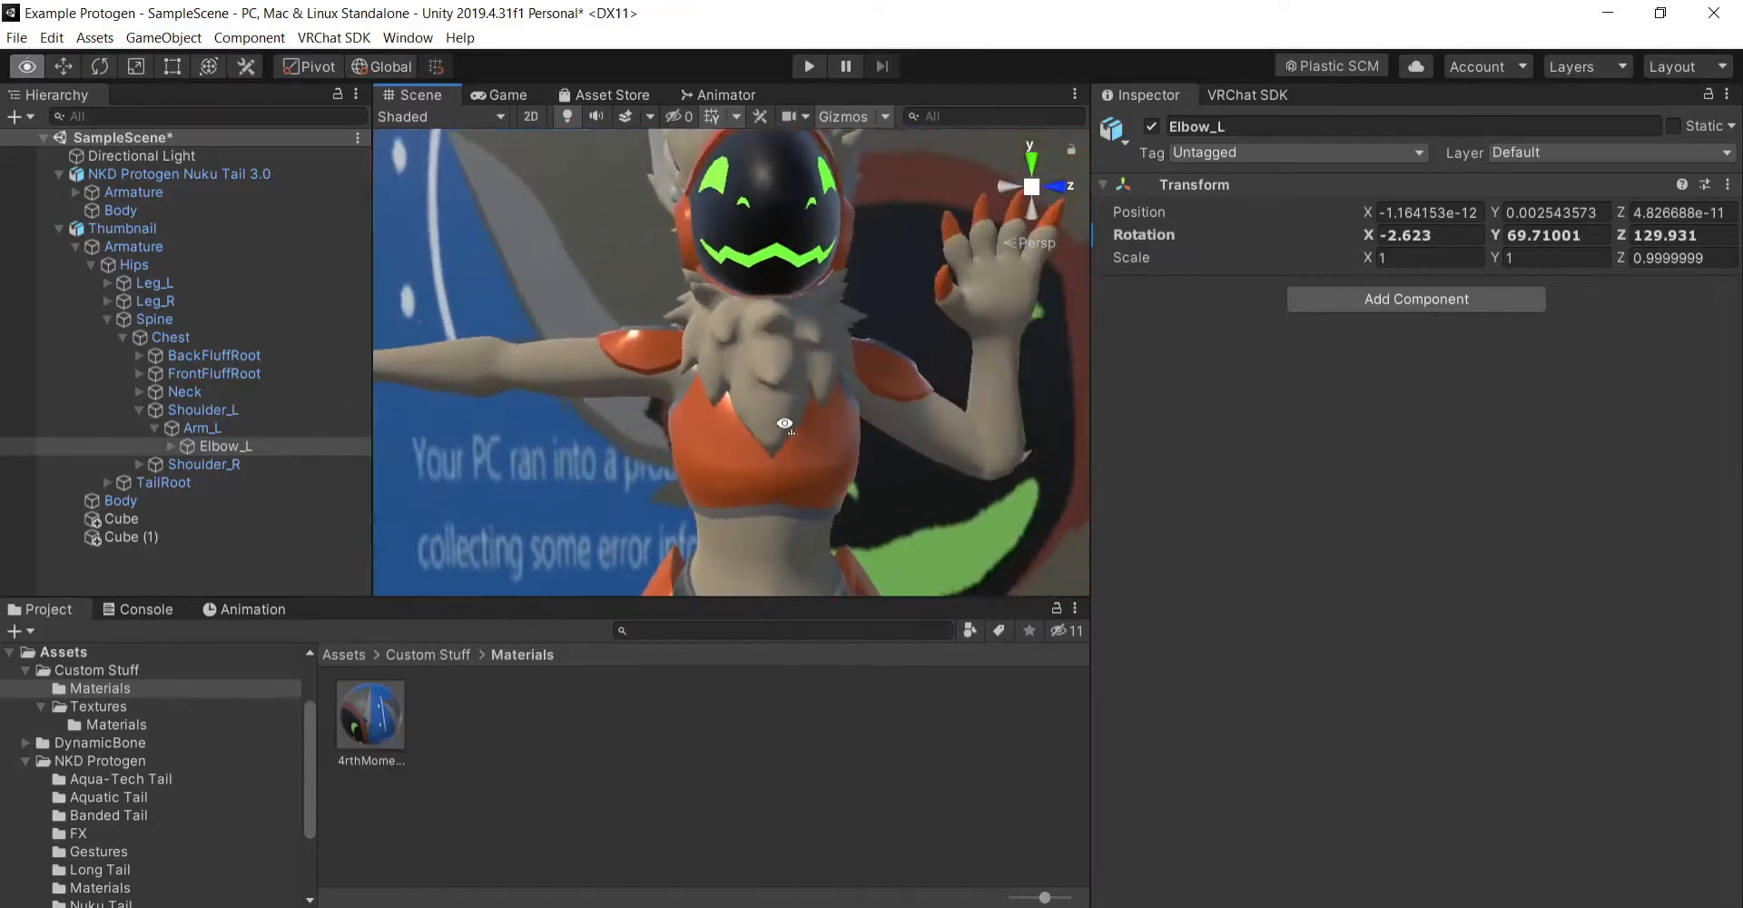
- Lower the right arm by rotating the Arm_R bone under Shoulder_R to about X -41.4, Y 7.2, Z -5
left_click(211, 464)
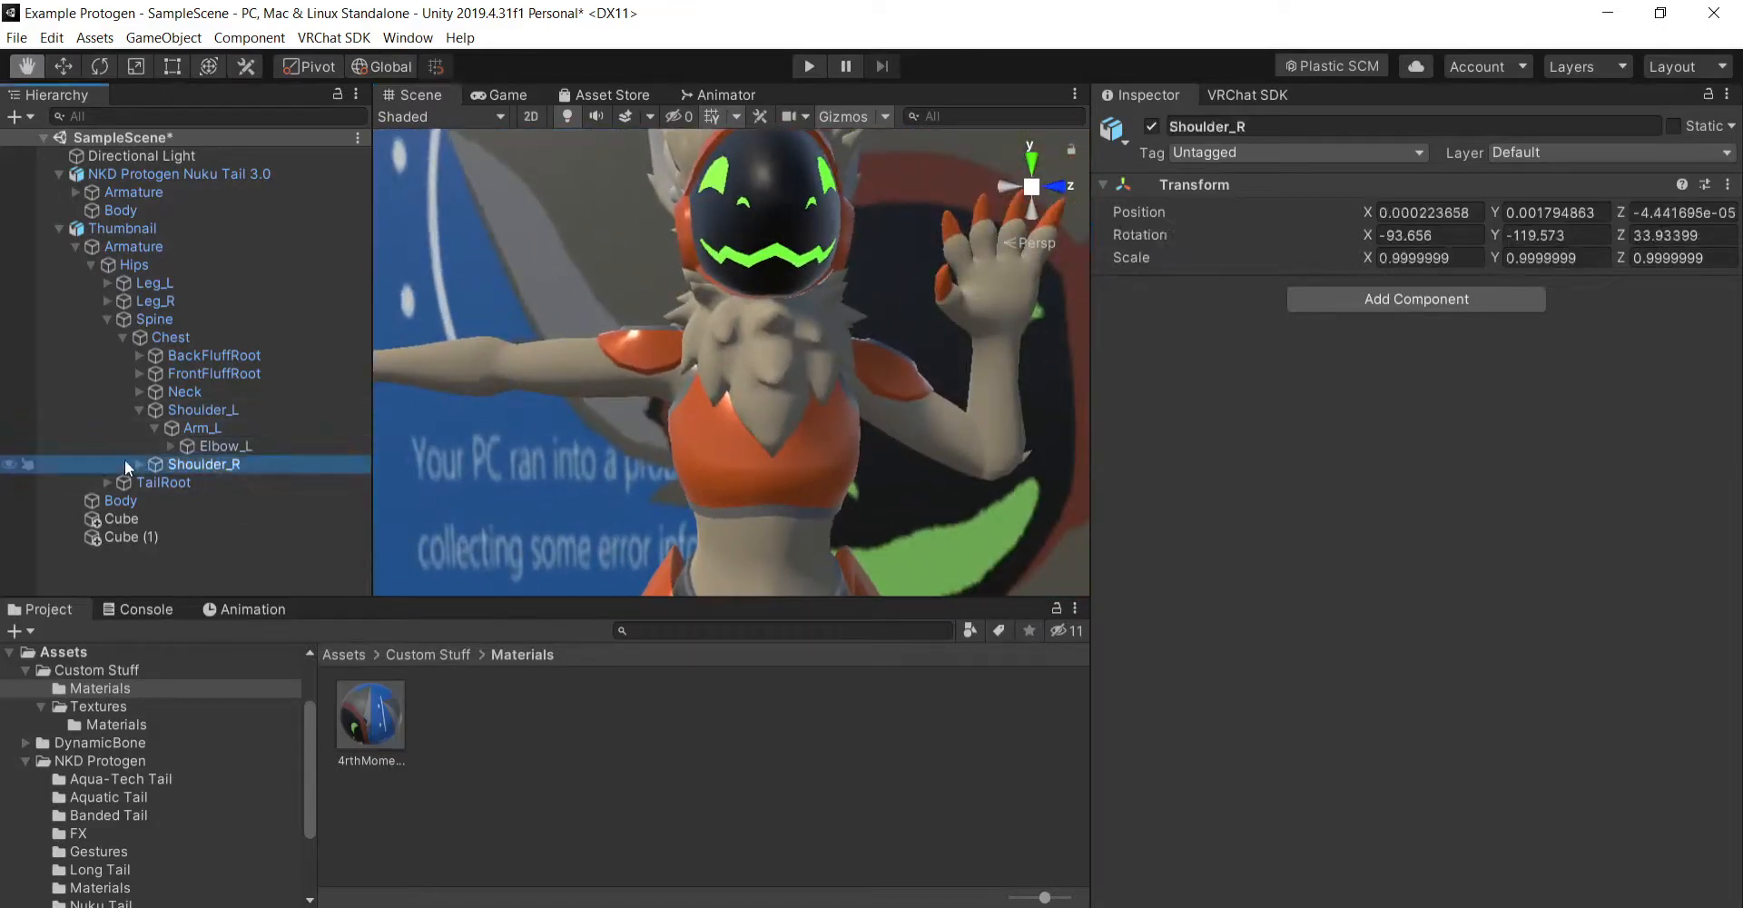
left_click(140, 464)
left_click(201, 482)
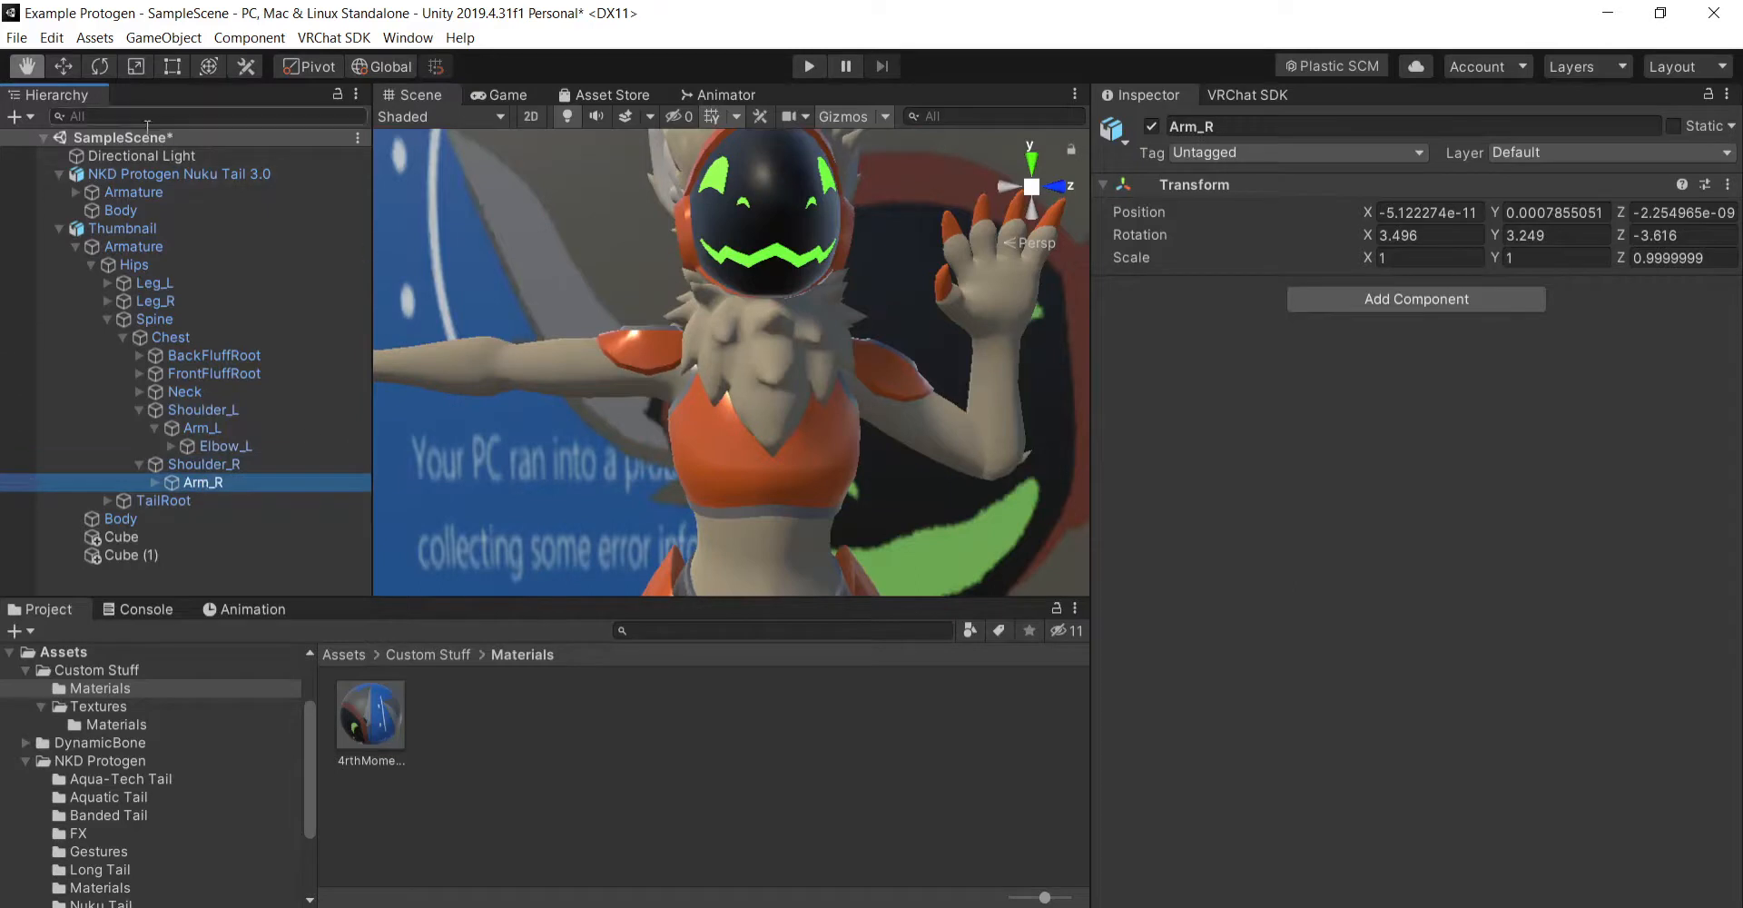
left_click(99, 67)
left_click_drag(632, 296, 572, 343)
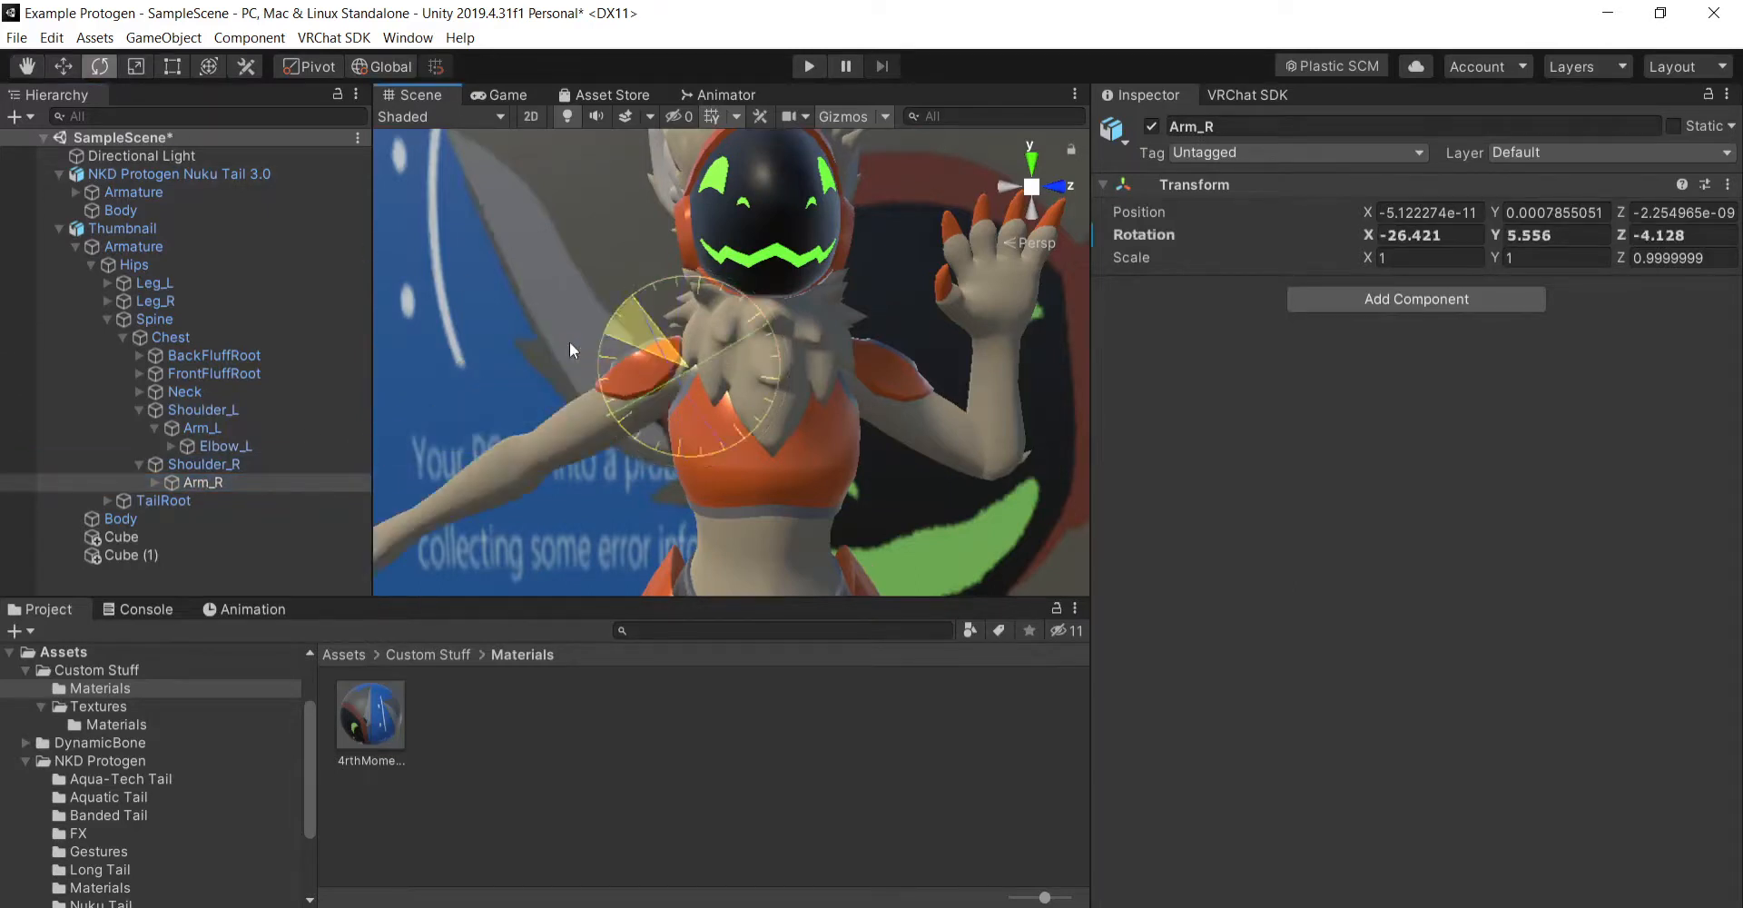
left_click_drag(651, 293, 570, 332)
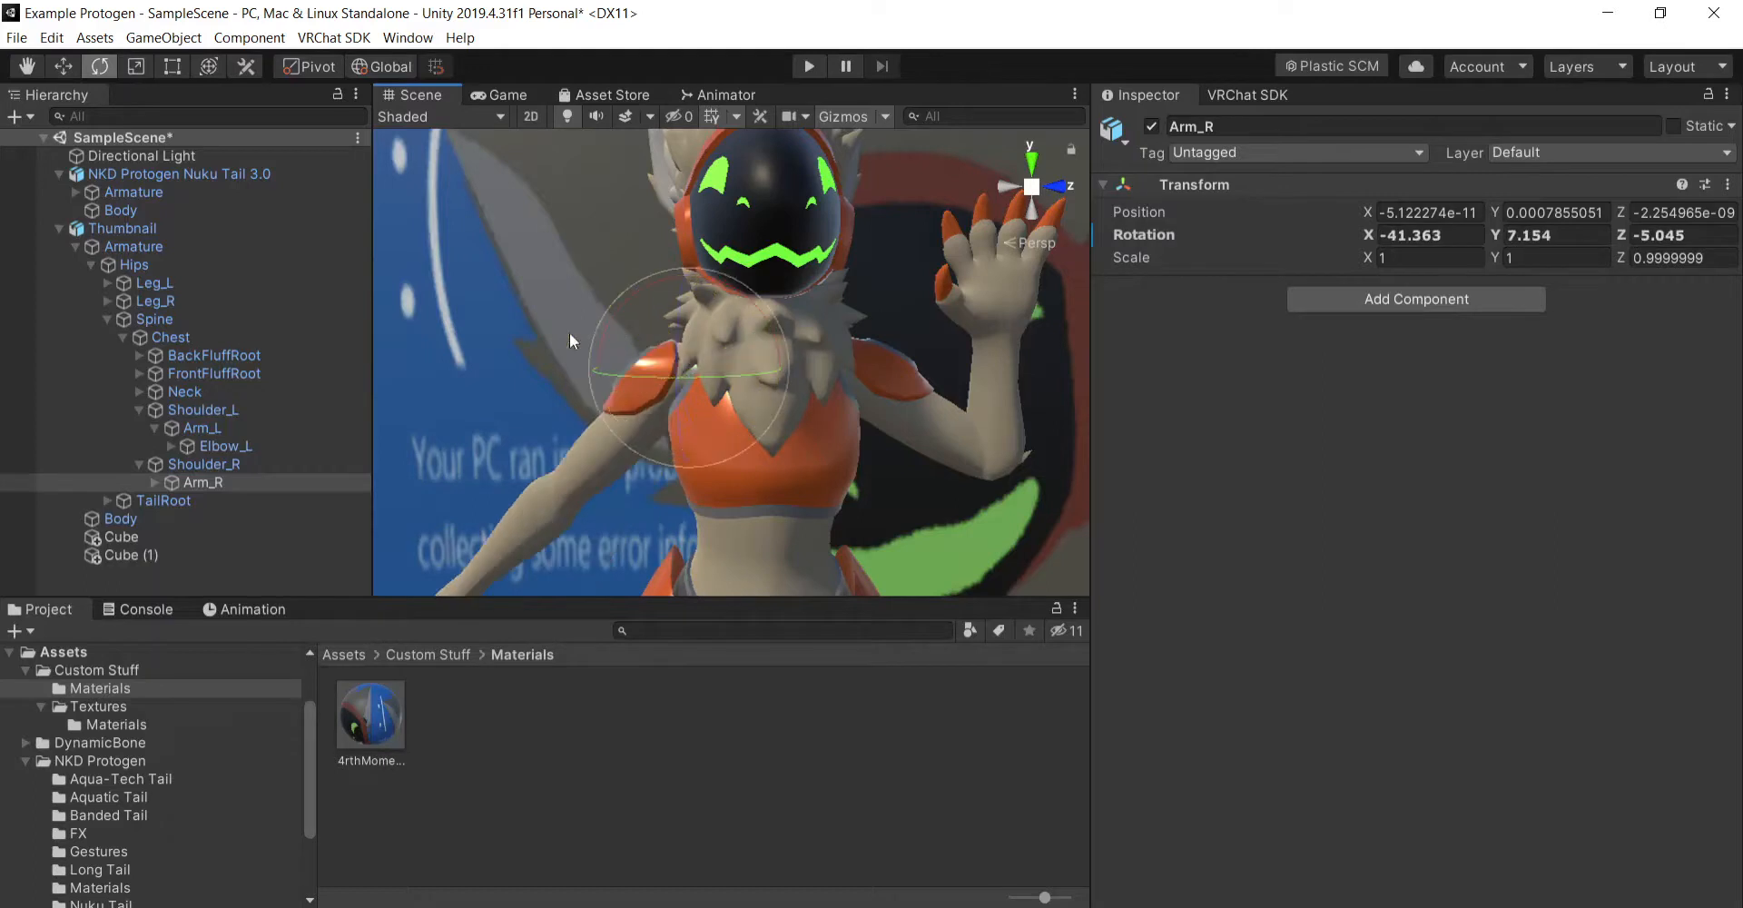
- Rotate Shoulder_R to about X -78.1, Y -81.7, Z -5 and lower Arm_R to about X -71, Y 15.7, Z -12.5
left_click(264, 465)
left_click_drag(679, 305, 766, 298)
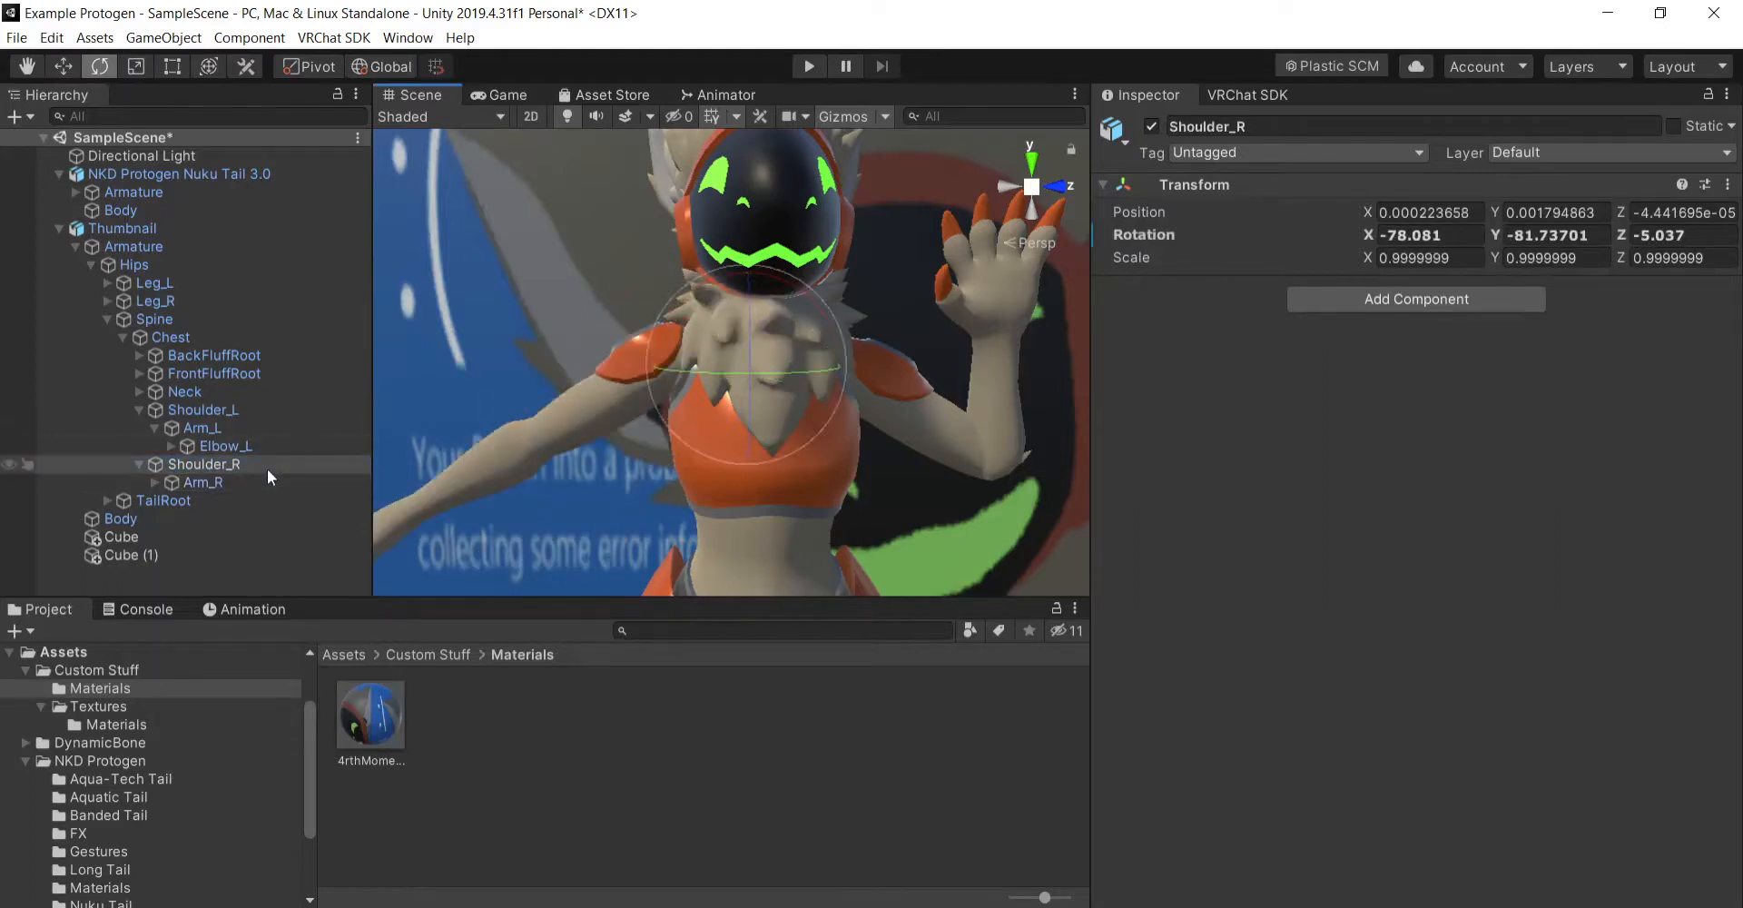
left_click(264, 480)
left_click_drag(627, 281, 572, 301)
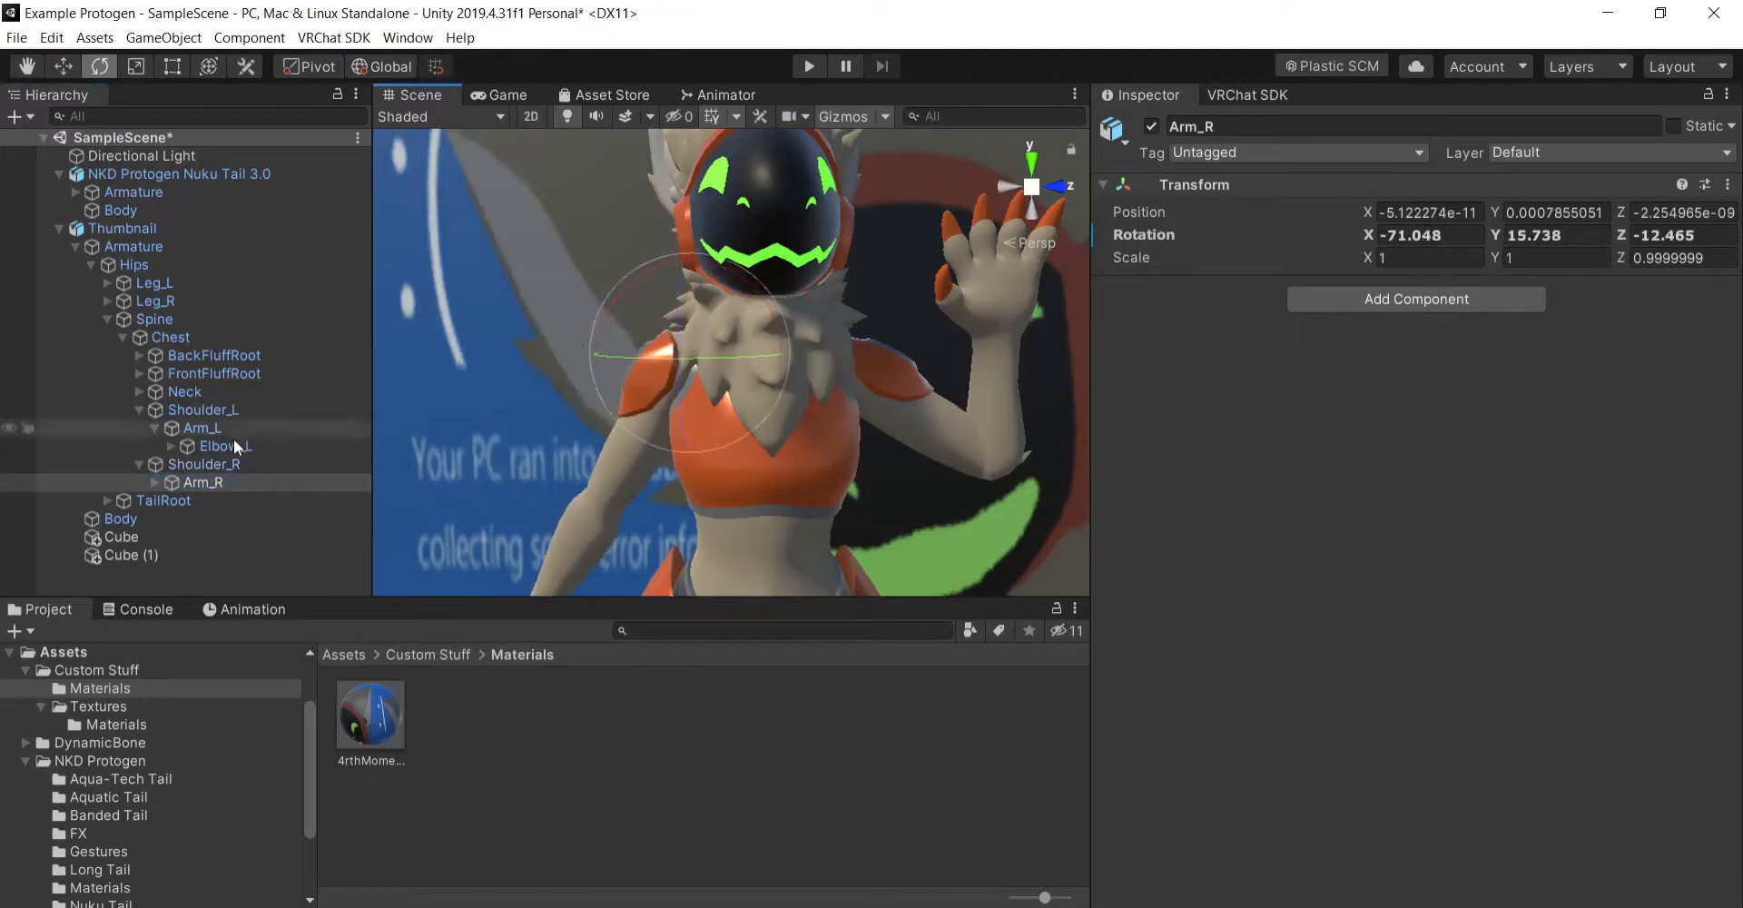
- Bend Elbow_R to about X -14.2, Y 0.9, Z -2.8 and rotate Arm_R to about X -84.5, Y 53.4, Z -49.6
left_click(149, 482)
left_click(277, 497)
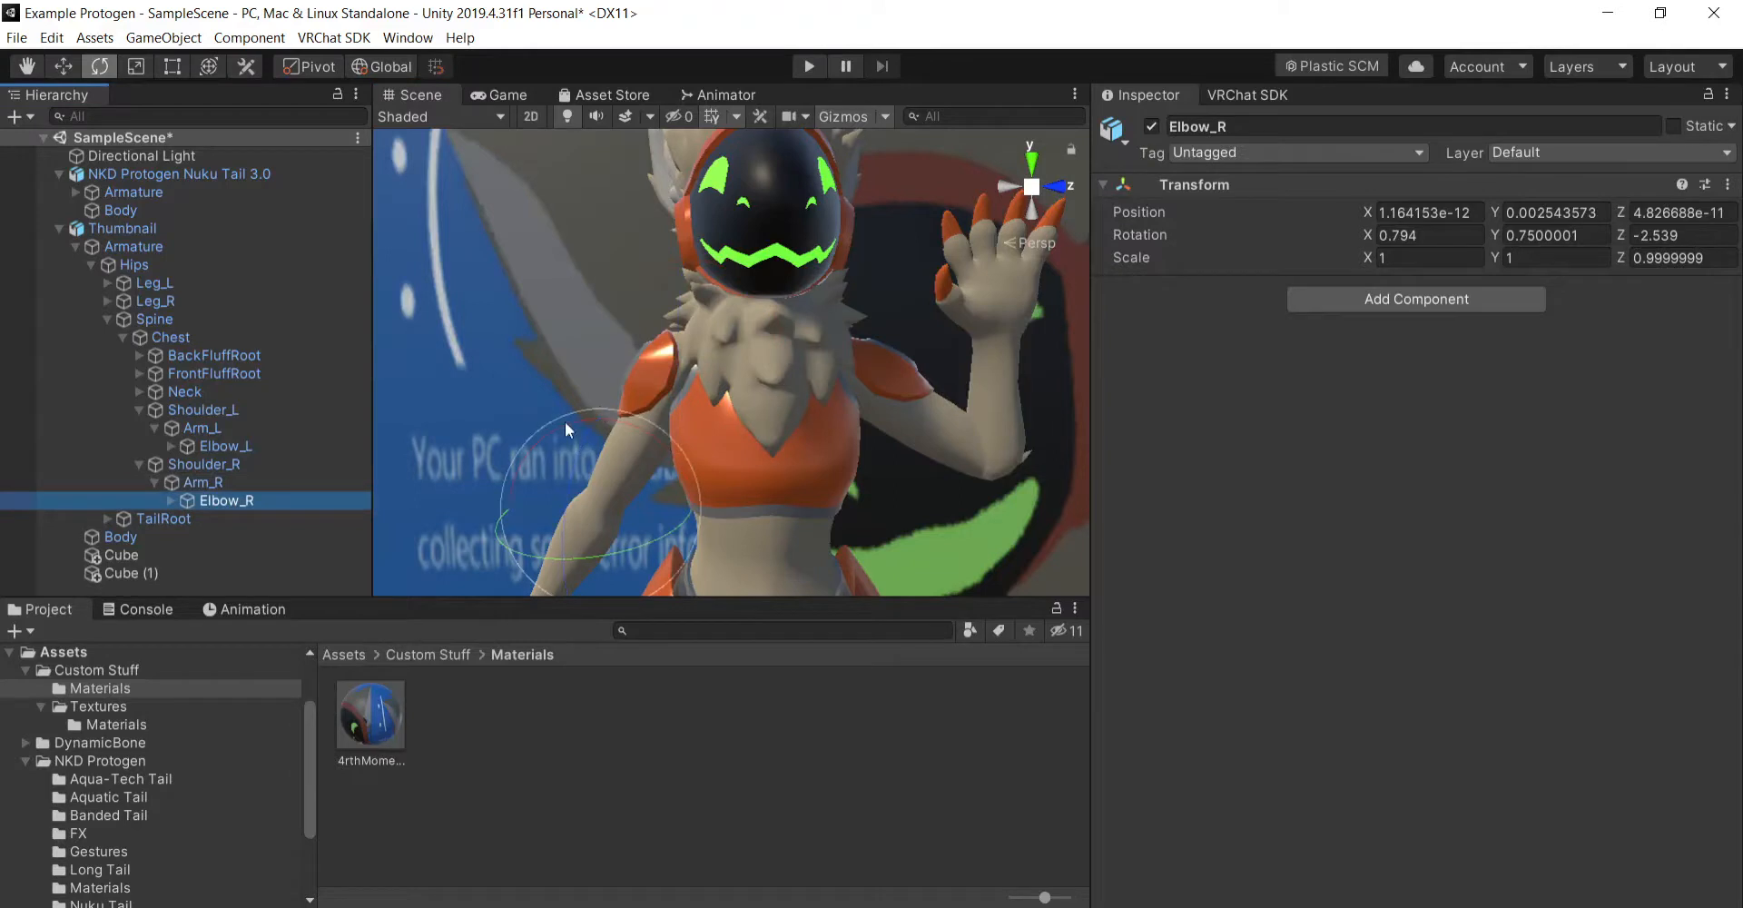
left_click_drag(569, 428, 515, 443)
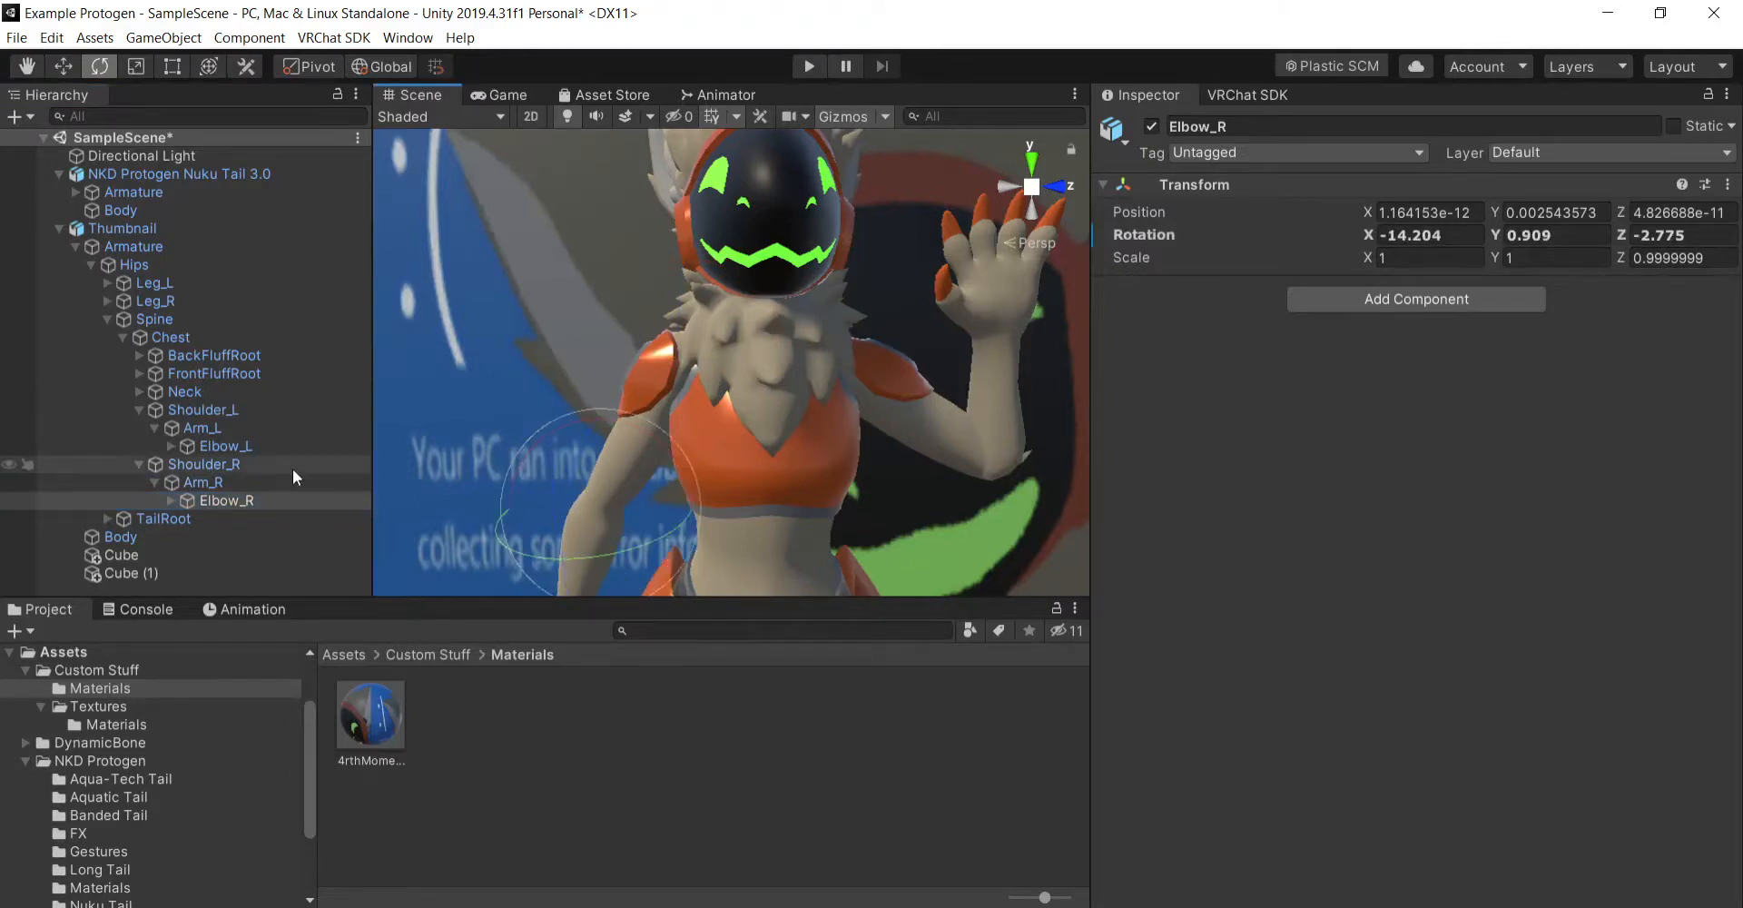
left_click(268, 483)
left_click_drag(619, 305, 597, 351)
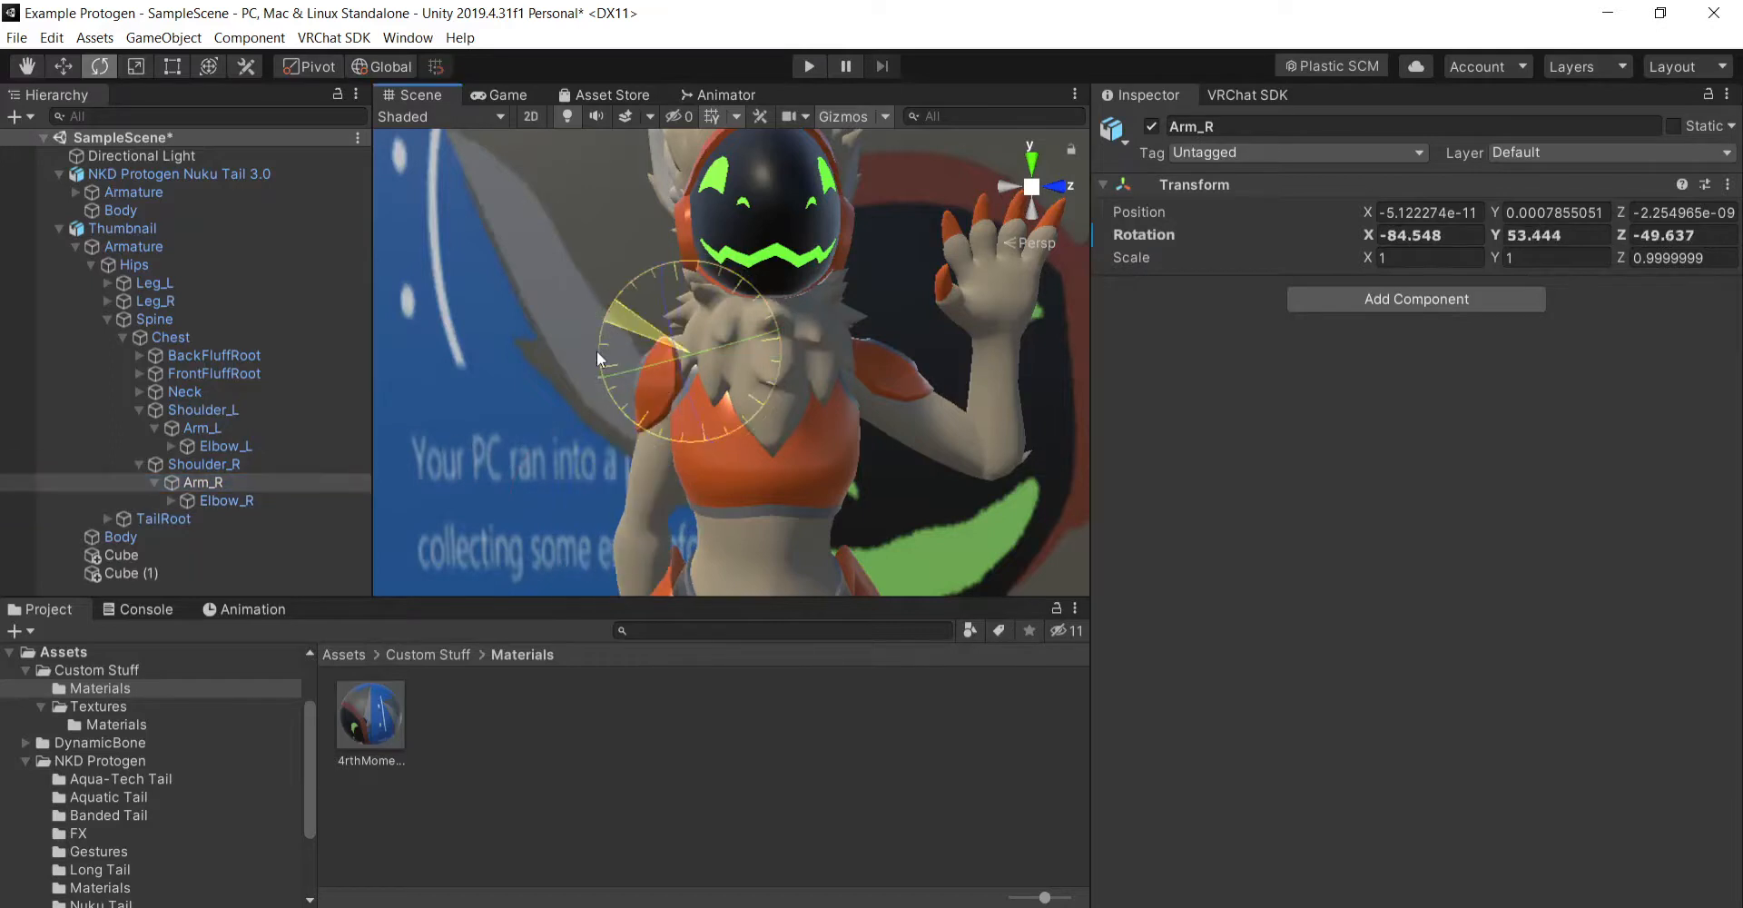
- Examine the waving avatar's finished pose against the backdrop, and the original avatar standing apart from it
scroll(824, 411, "down", 5)
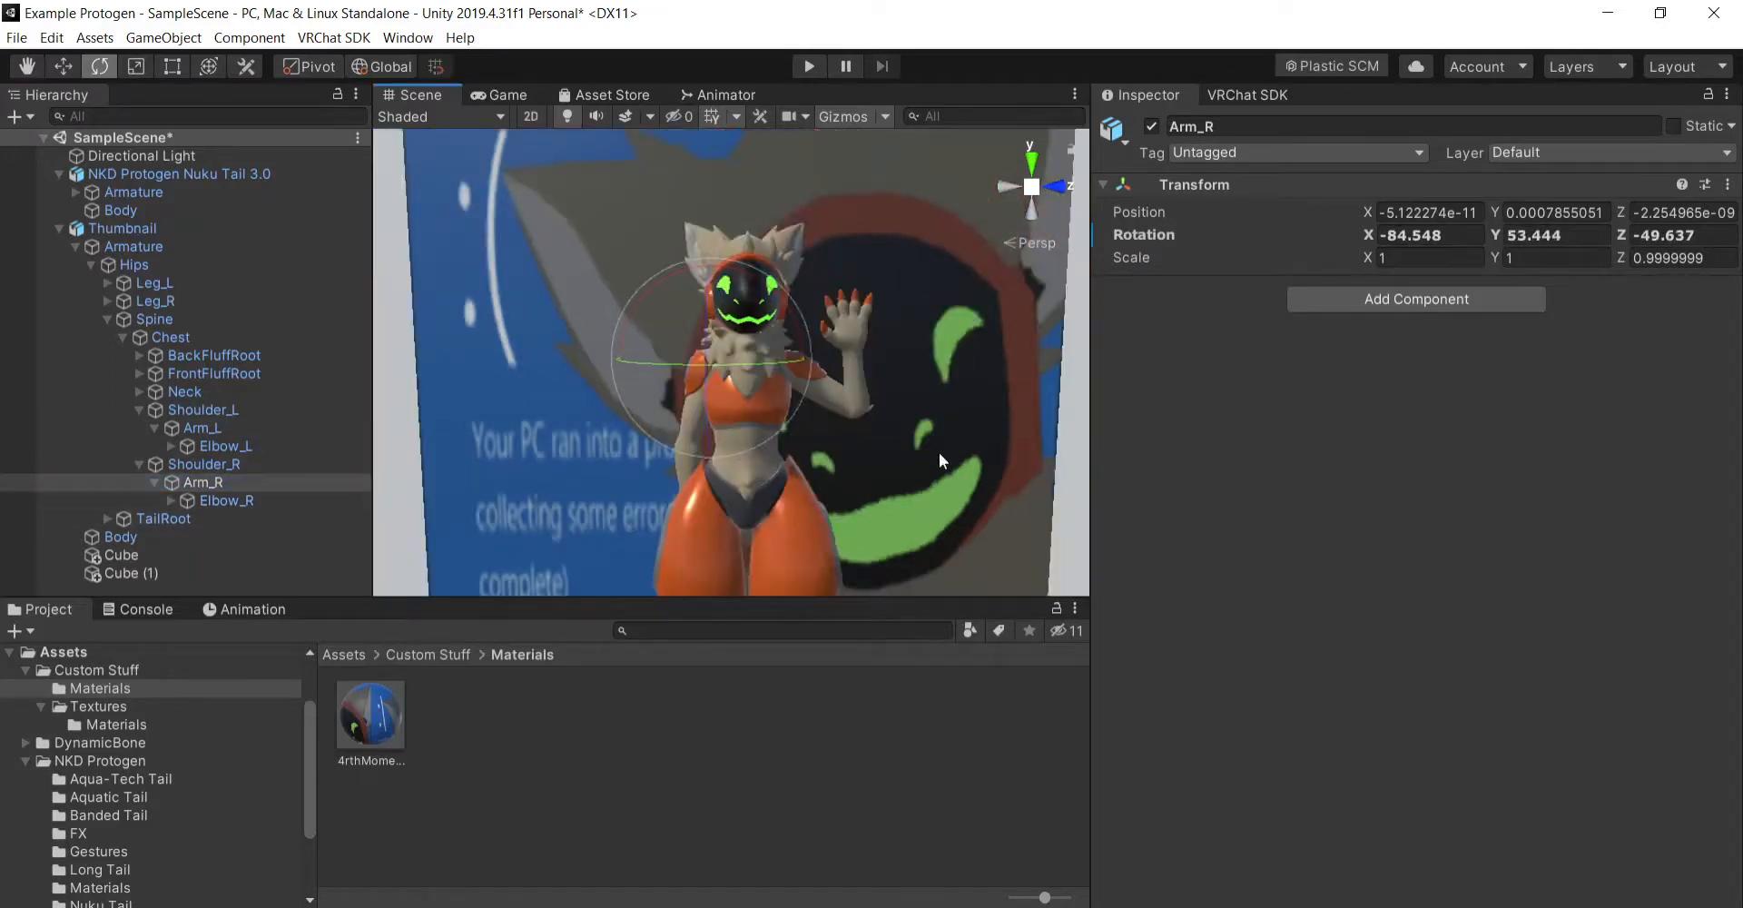
left_click(27, 66)
left_click_drag(903, 377, 845, 392)
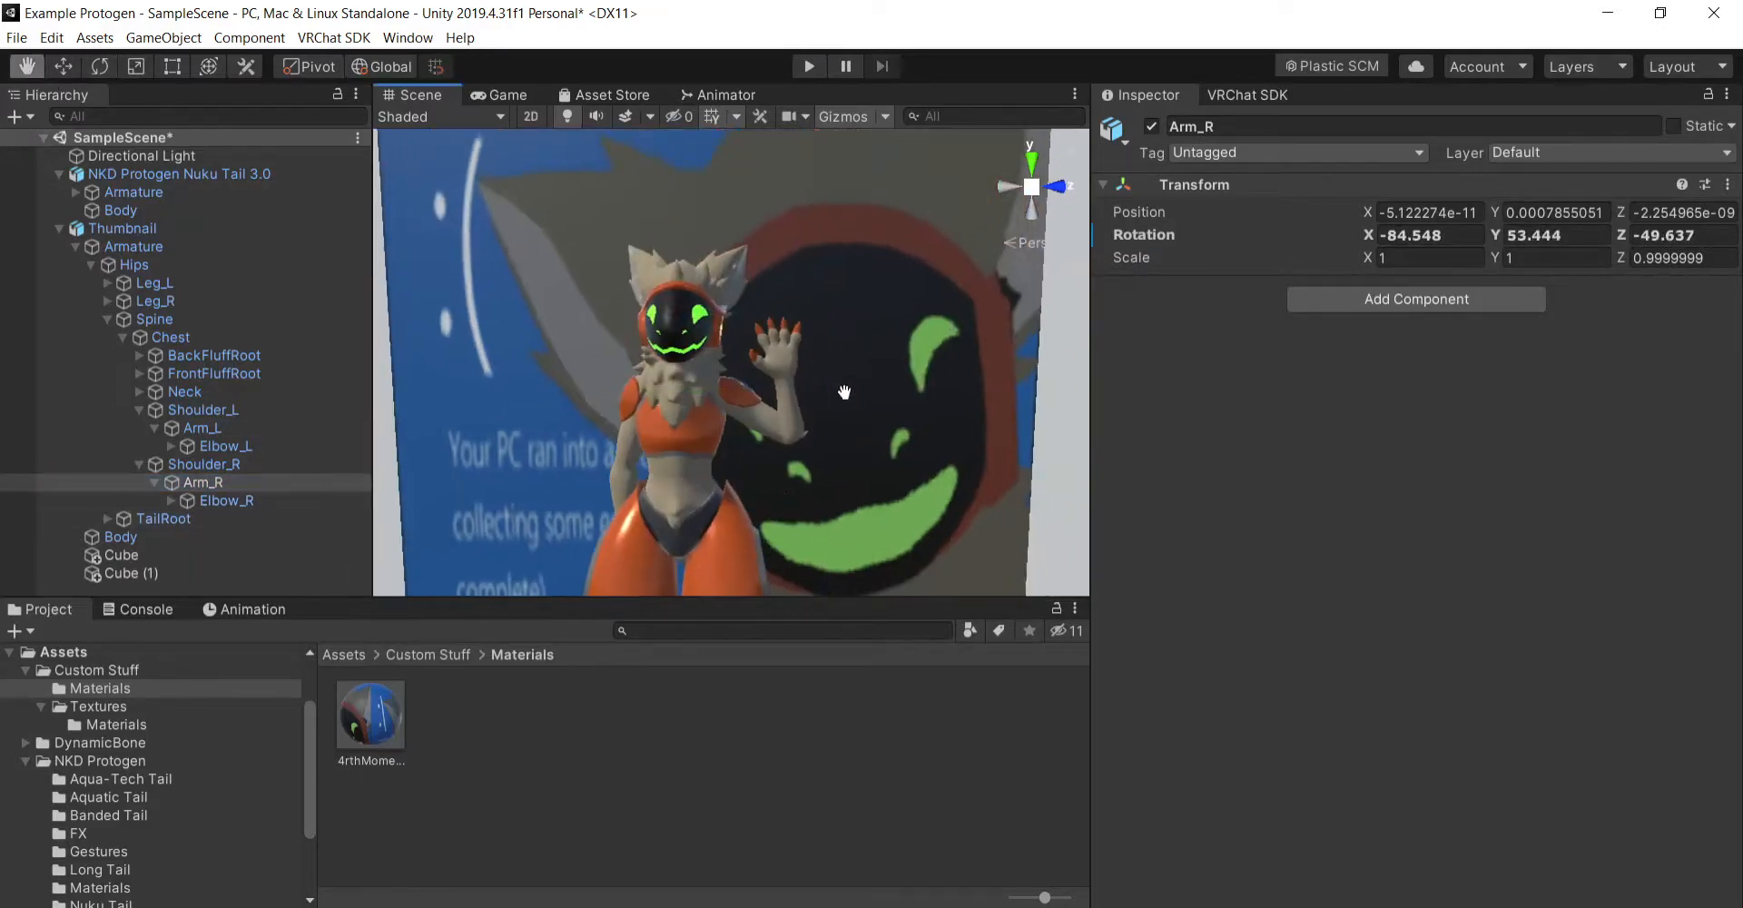
scroll(845, 392, "up", 6)
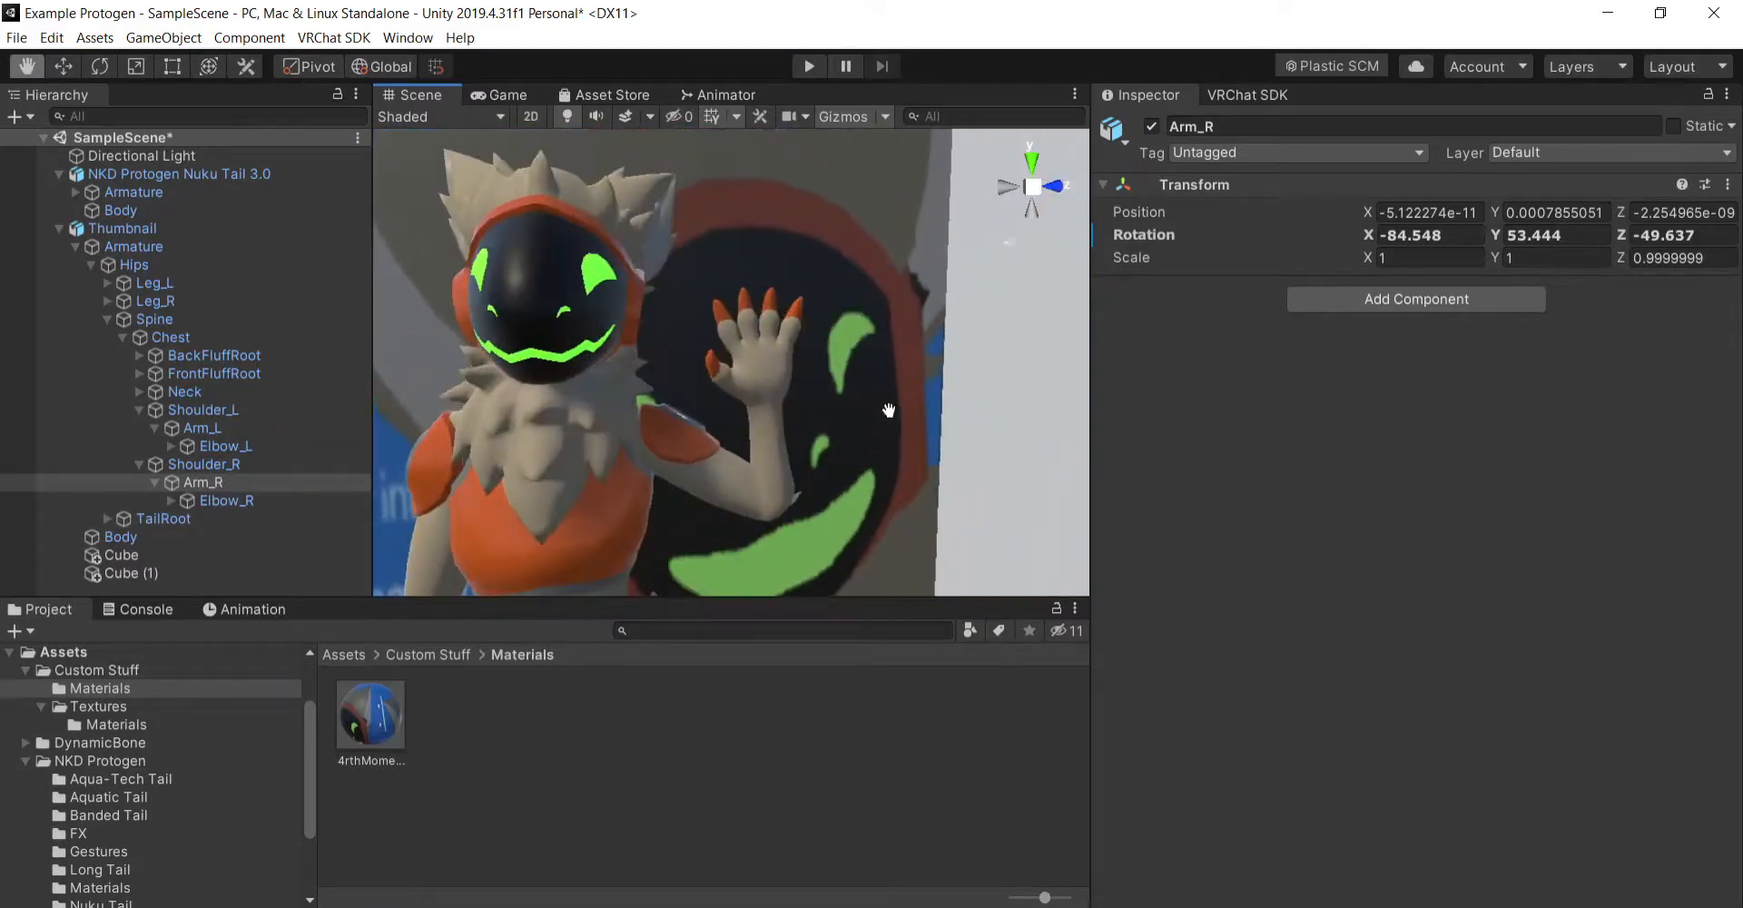
right_click_drag(889, 410, 803, 444)
scroll(825, 448, "down", 6)
right_click_drag(934, 455, 458, 454)
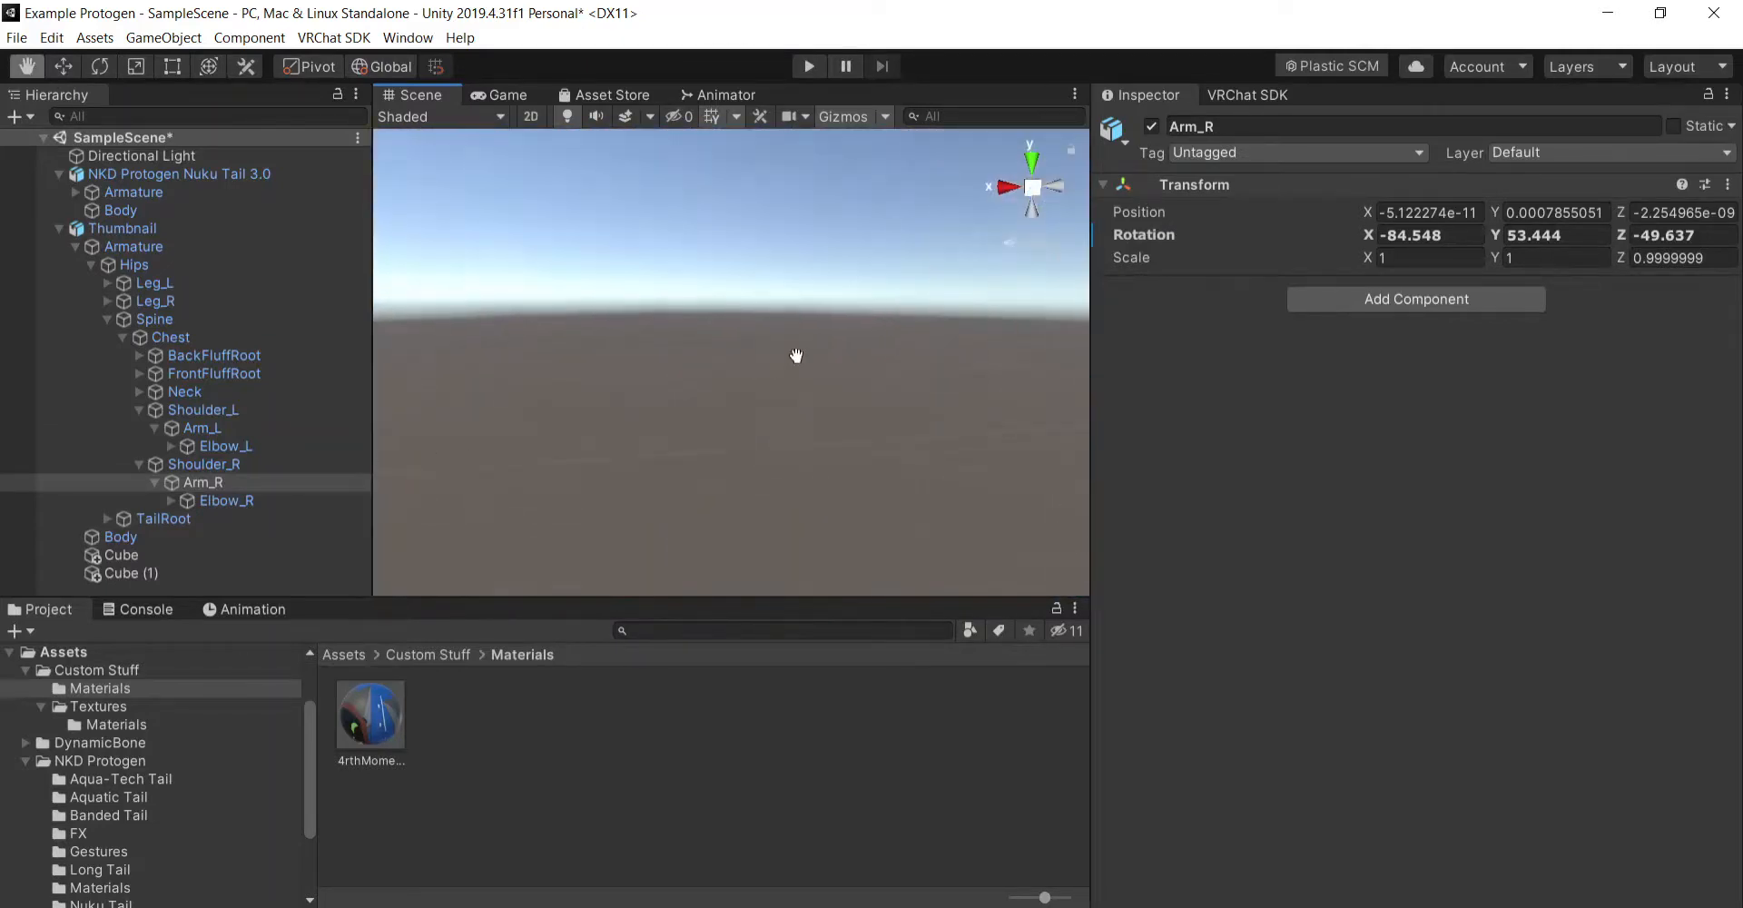
left_click_drag(863, 477, 826, 436)
left_click_drag(951, 467, 862, 428)
scroll(862, 428, "up", 4)
right_click_drag(862, 429, 934, 487)
mouse_move(935, 486)
left_mouse_down()
mouse_move(892, 468)
mouse_move(918, 474)
left_mouse_up()
- Collapse the Thumbnail object's hierarchy and start Build & Publish for Windows for the avatar
left_click(51, 230)
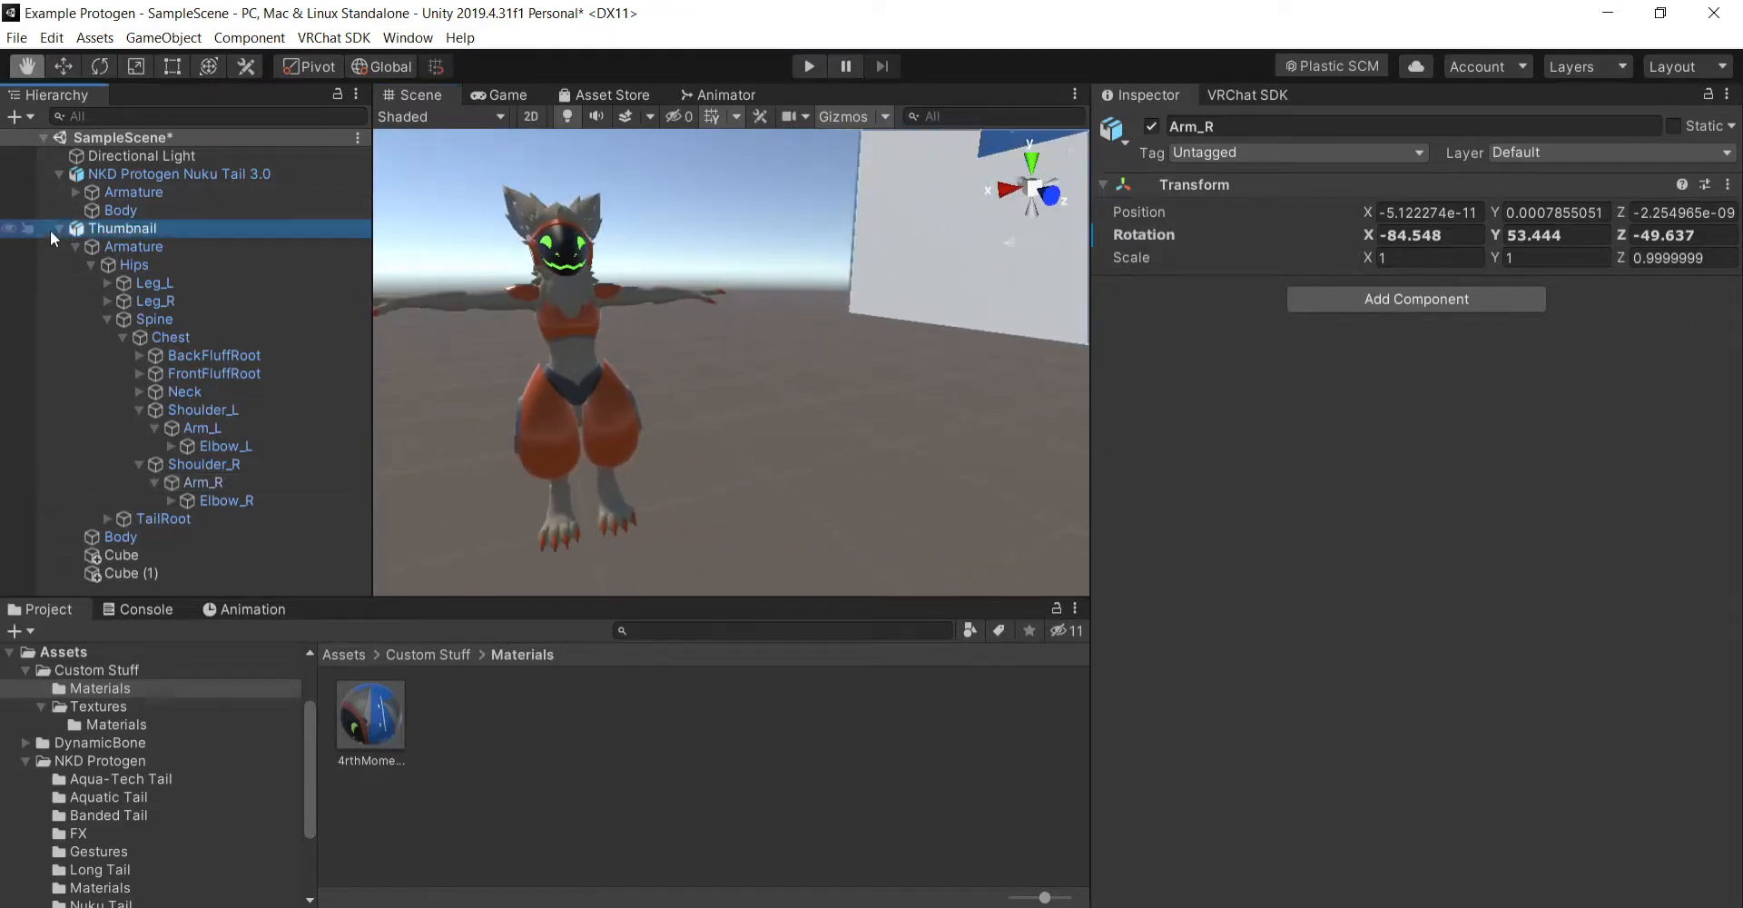
left_click(58, 228)
left_click(1232, 96)
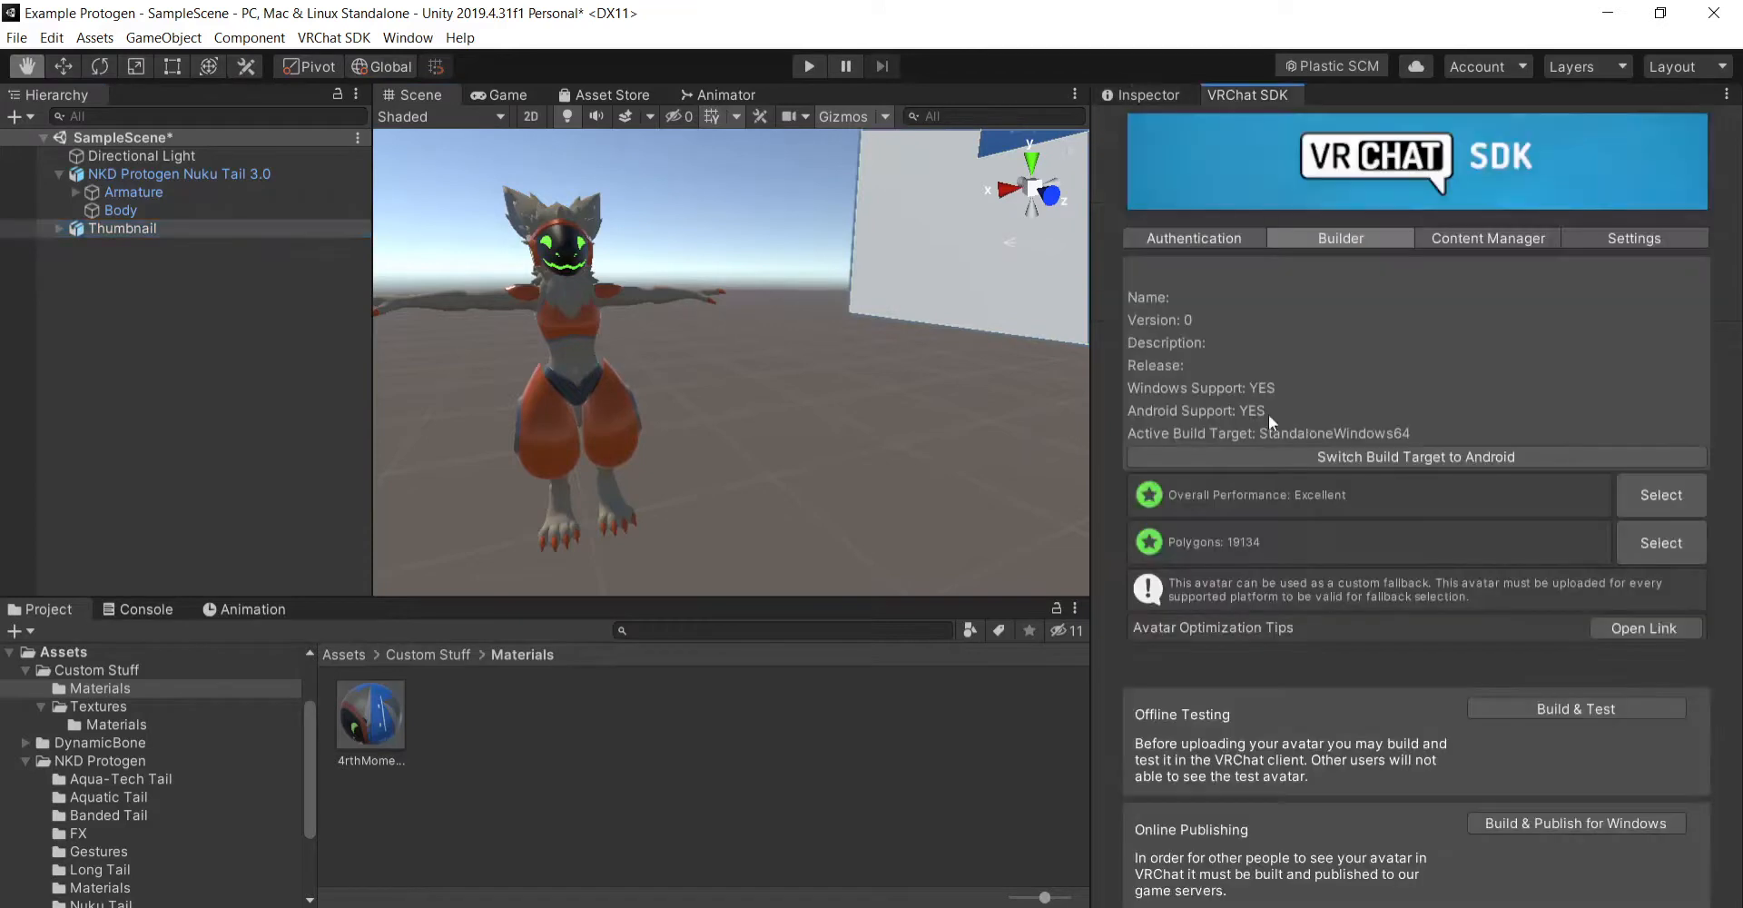
left_click(1534, 819)
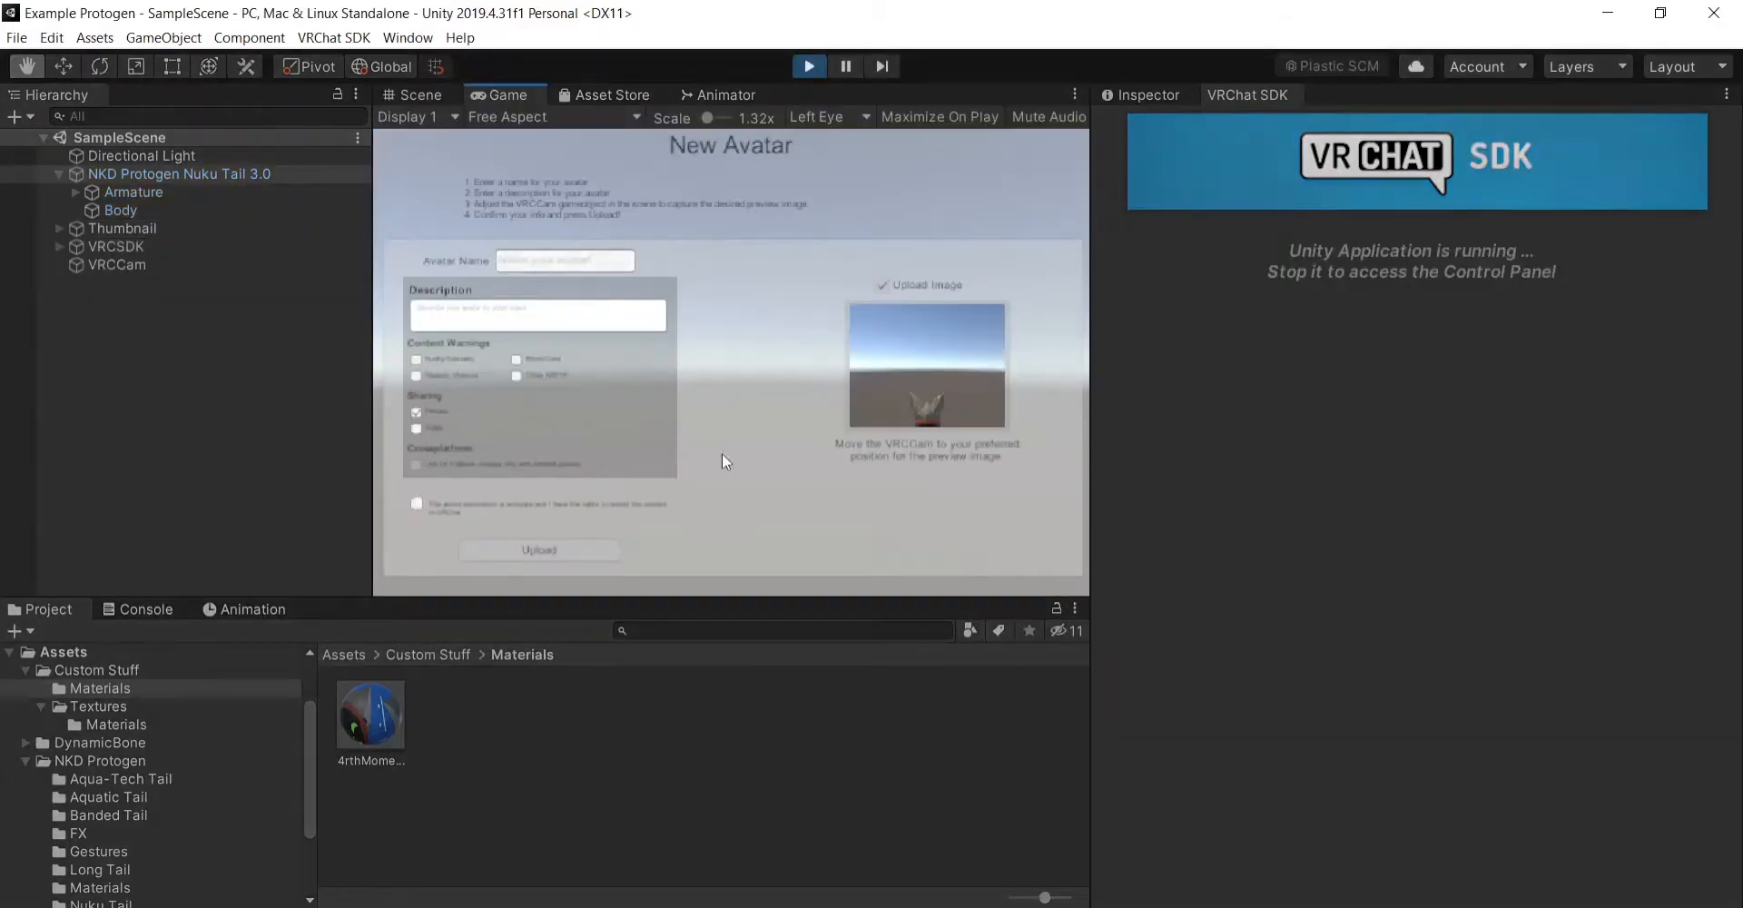
- Name the new avatar Bob and confirm that the information is accurate and the upload rights are held
type("Bob")
left_click(416, 427)
left_click(417, 505)
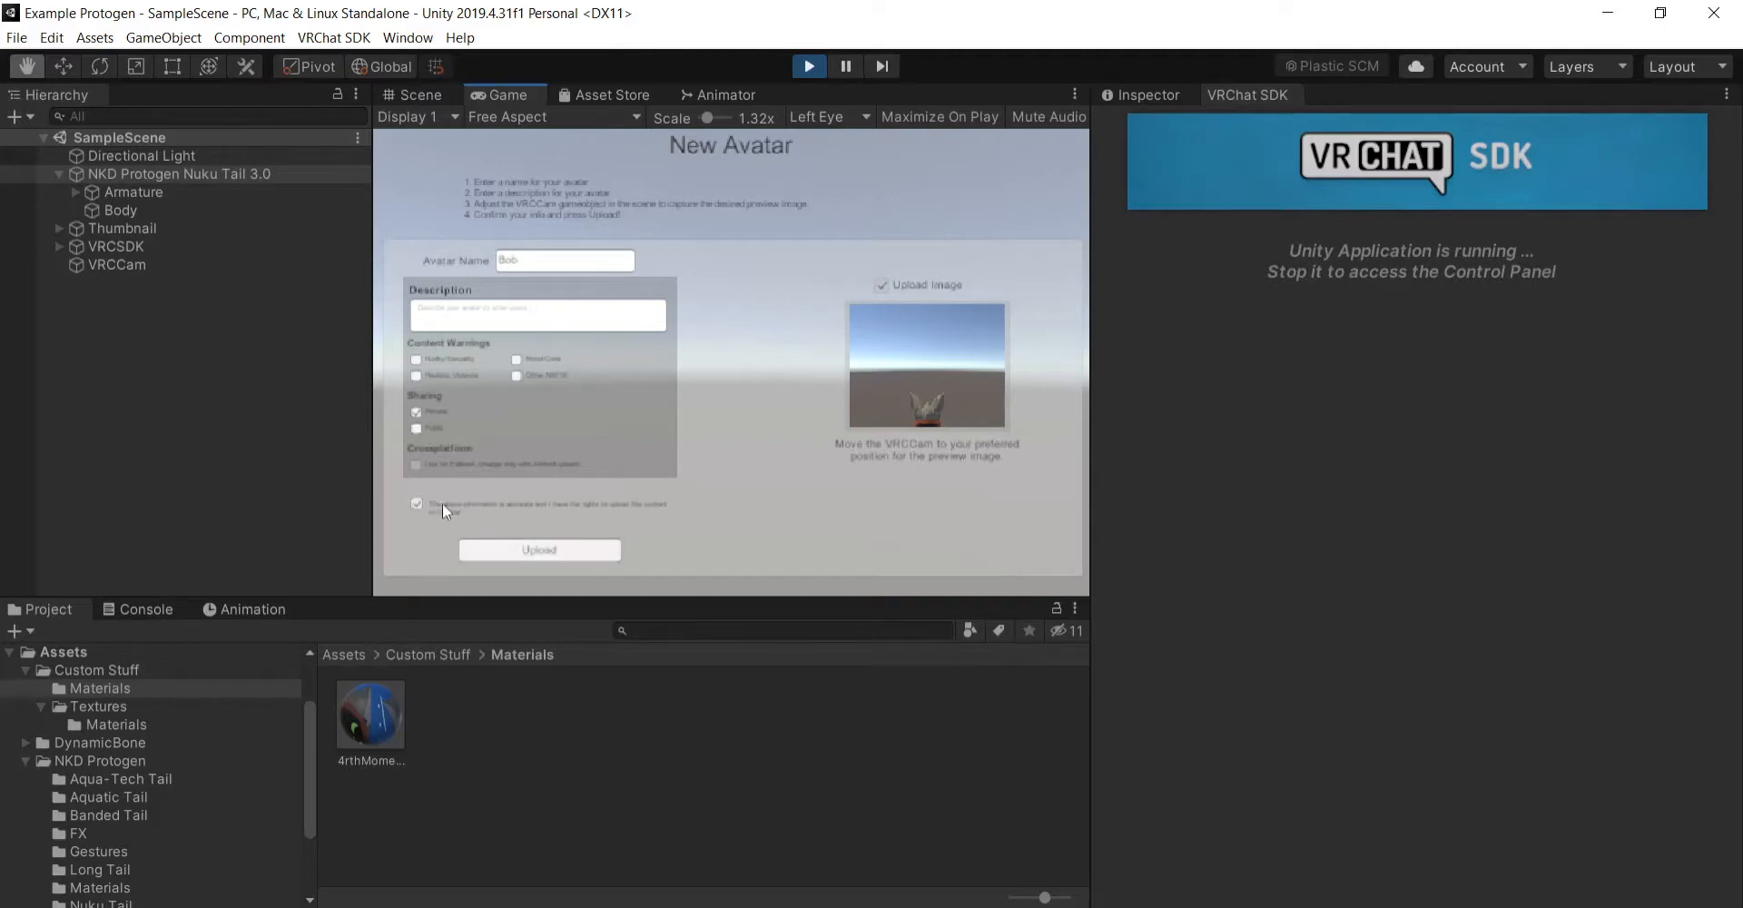
- Select VRCCam in the running scene and rotate it to Y 270 so it faces the backdrop
left_click(412, 100)
right_click_drag(647, 332, 905, 342)
left_click_drag(768, 353, 828, 340)
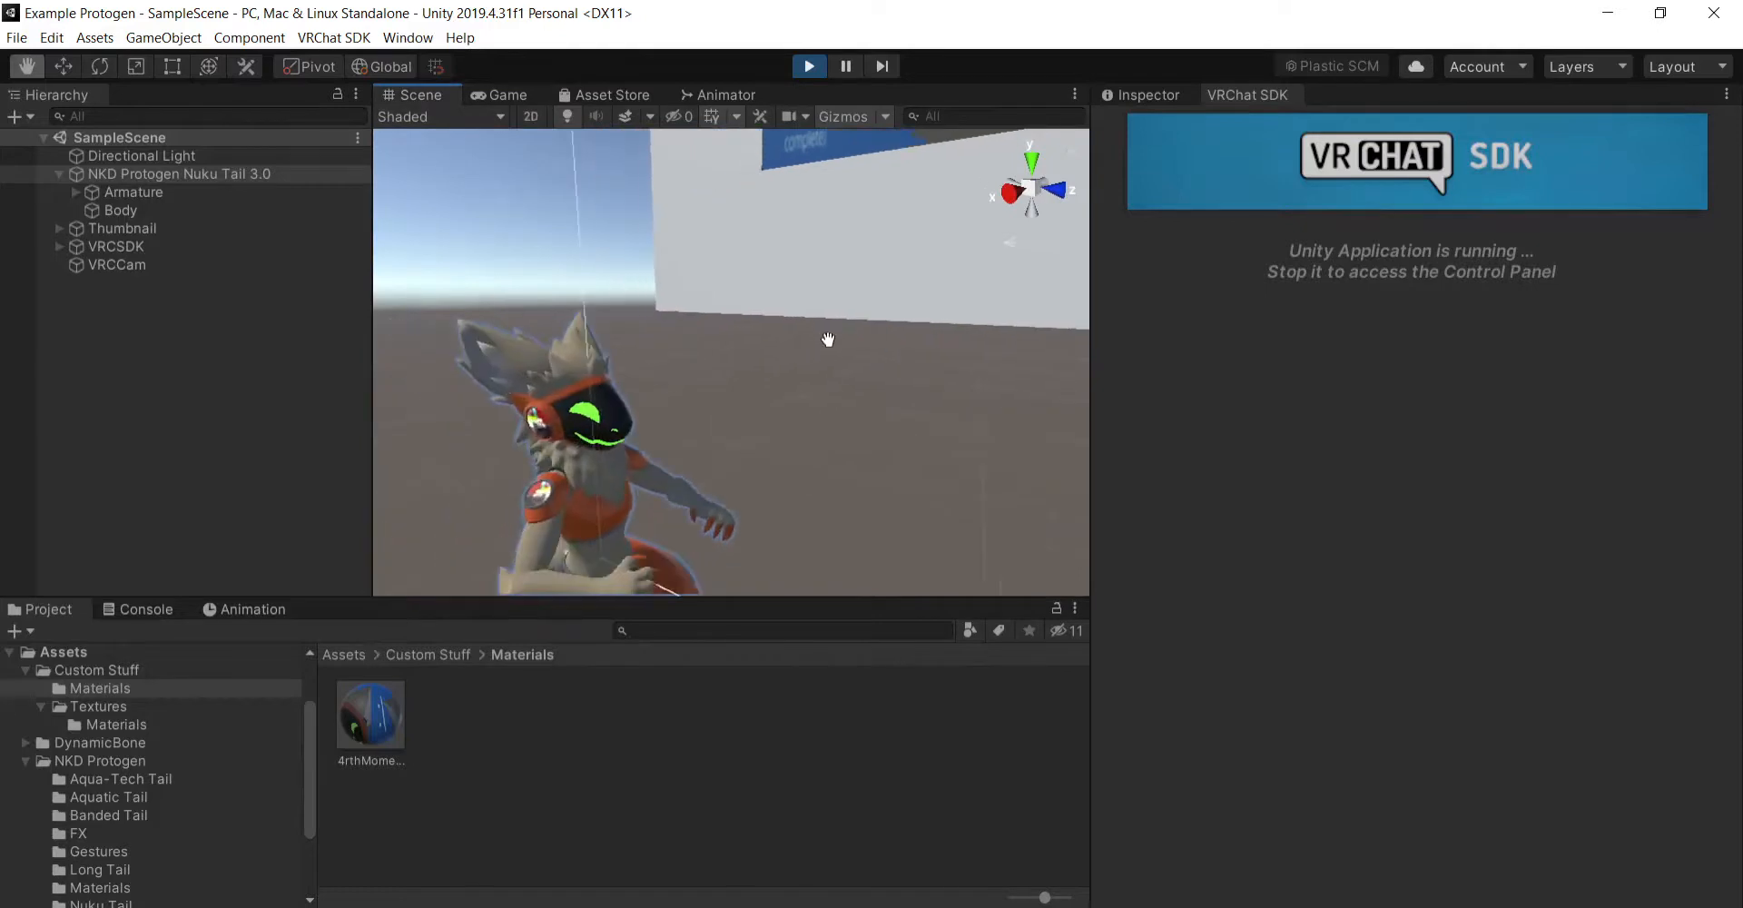
scroll(829, 340, "down", 4)
left_click(1130, 96)
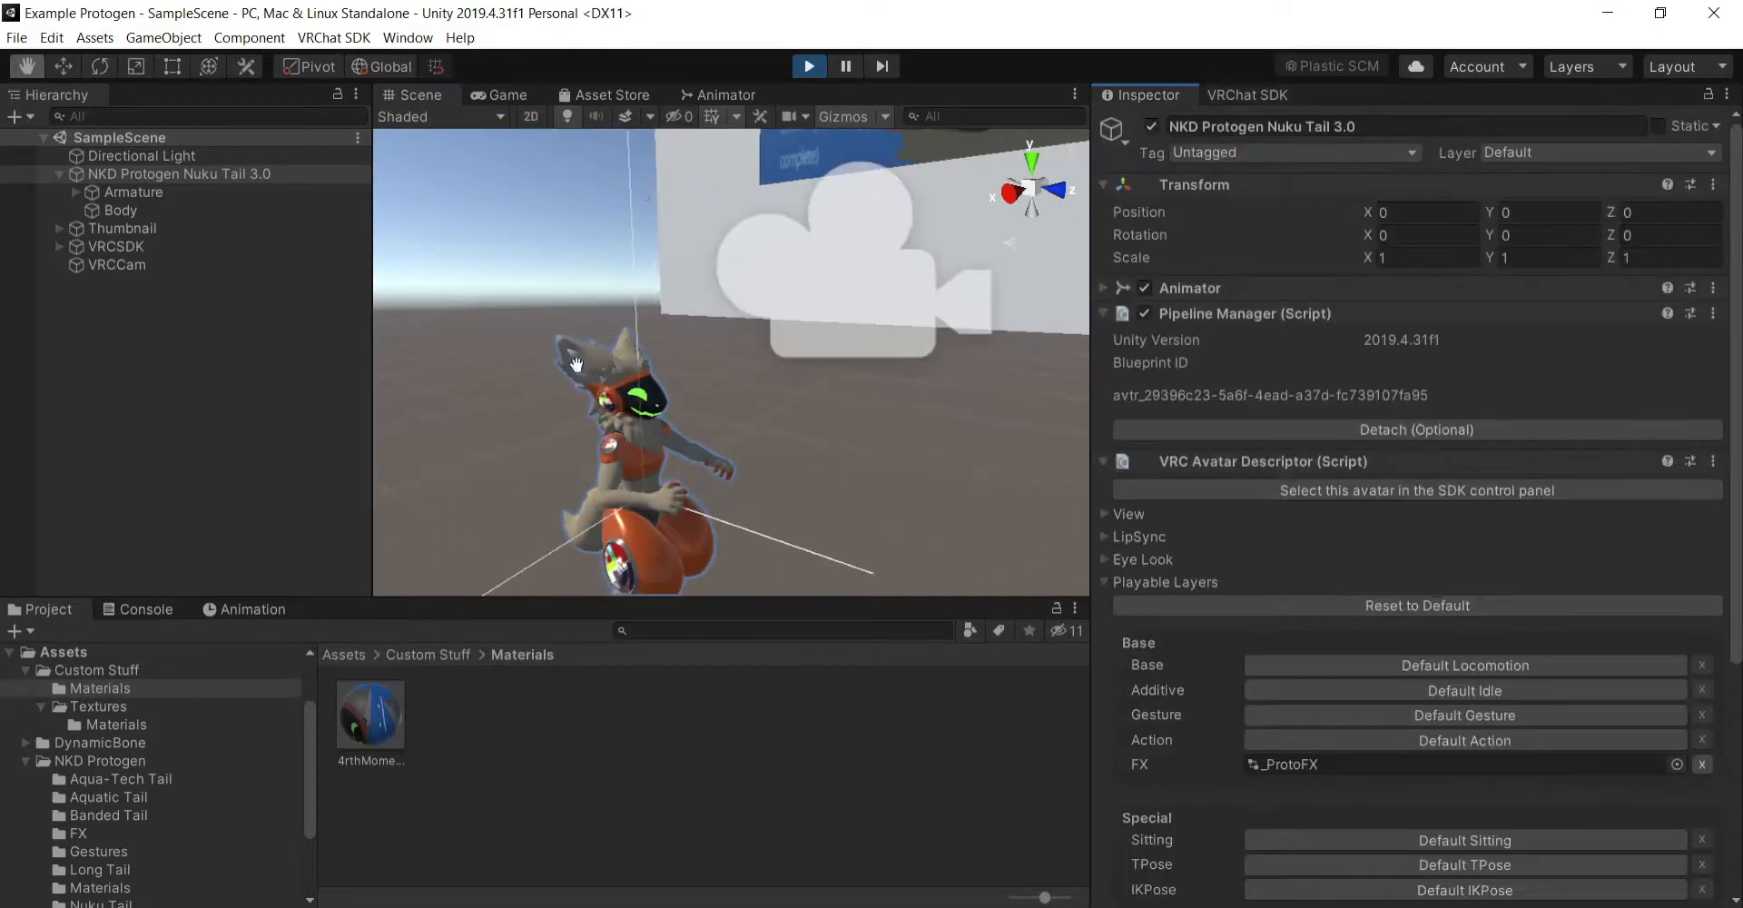
left_click(182, 264)
right_click_drag(653, 363, 790, 300)
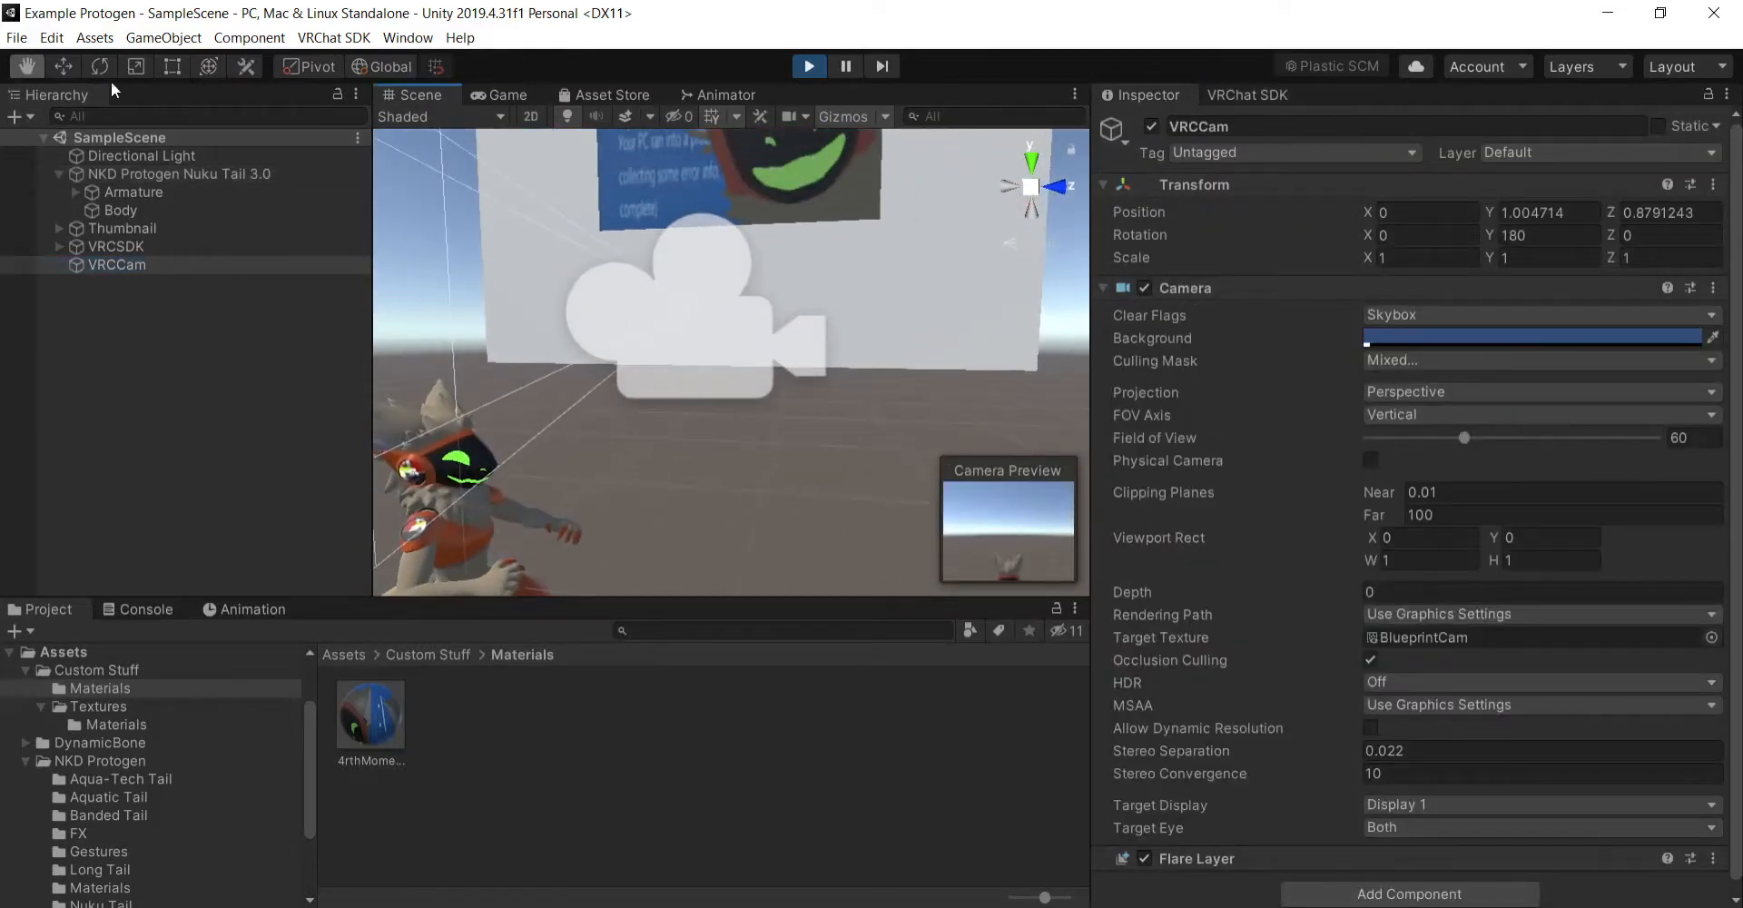
key("e")
left_click_drag(759, 295, 622, 283, "ctrl")
- Set VRCCam's Z position and Y position to 0
left_click(27, 66)
scroll(761, 259, "down", 4)
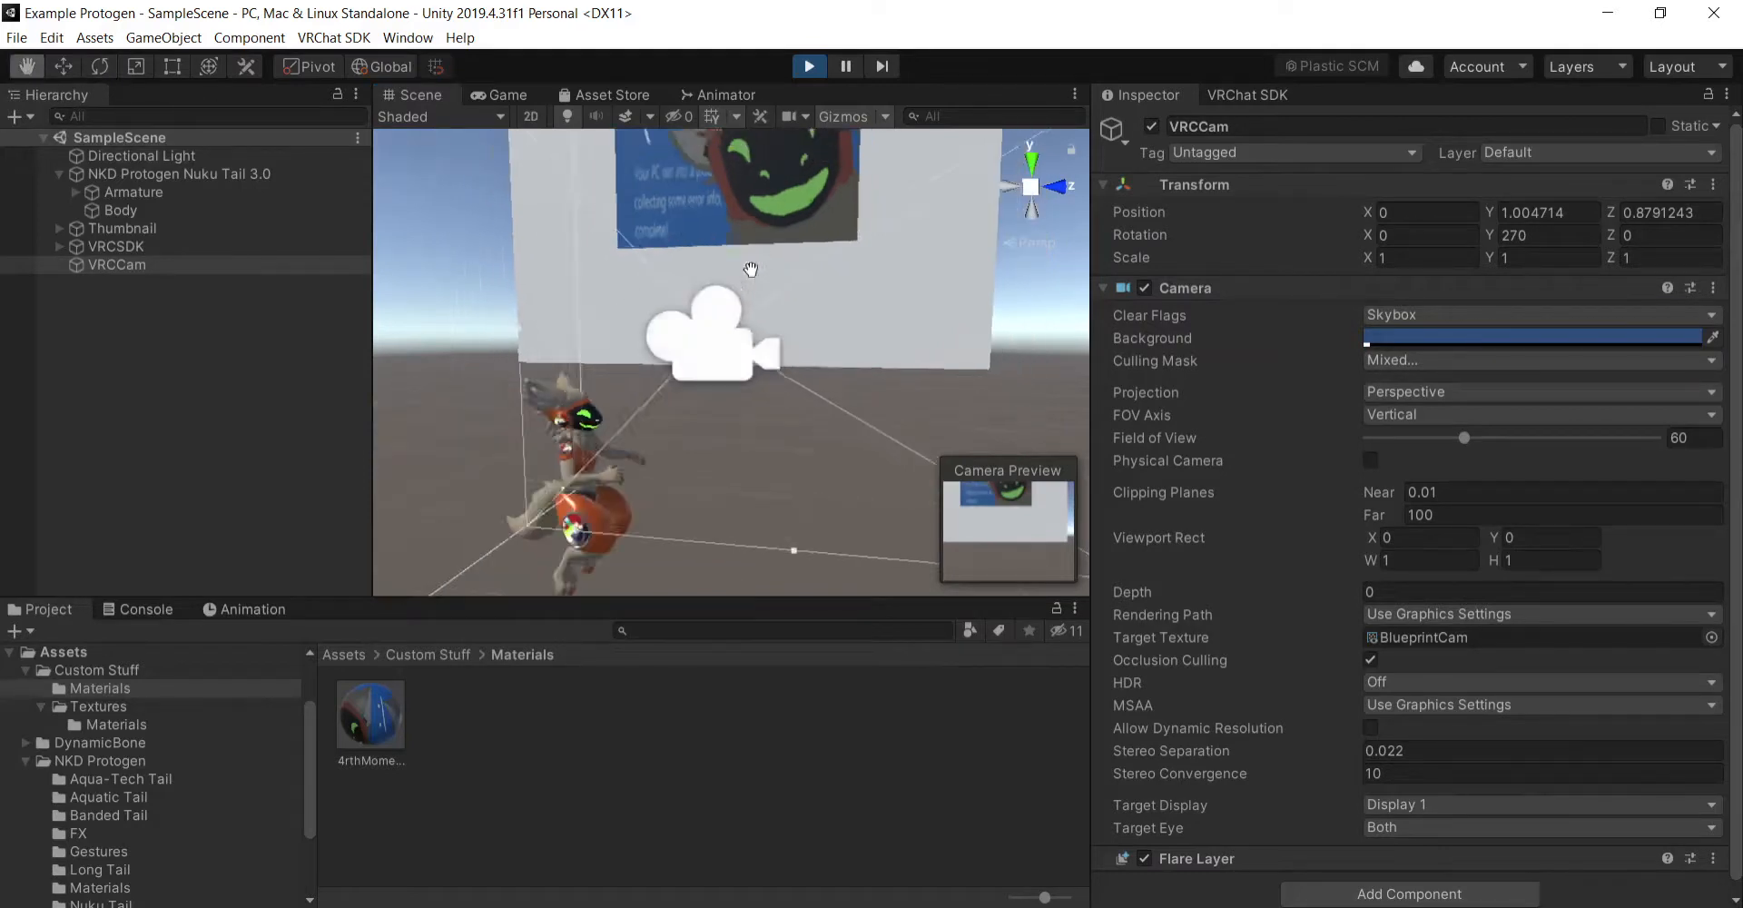
scroll(825, 319, "up", 2)
left_click_drag(826, 320, 849, 308)
right_click_drag(847, 311, 816, 365)
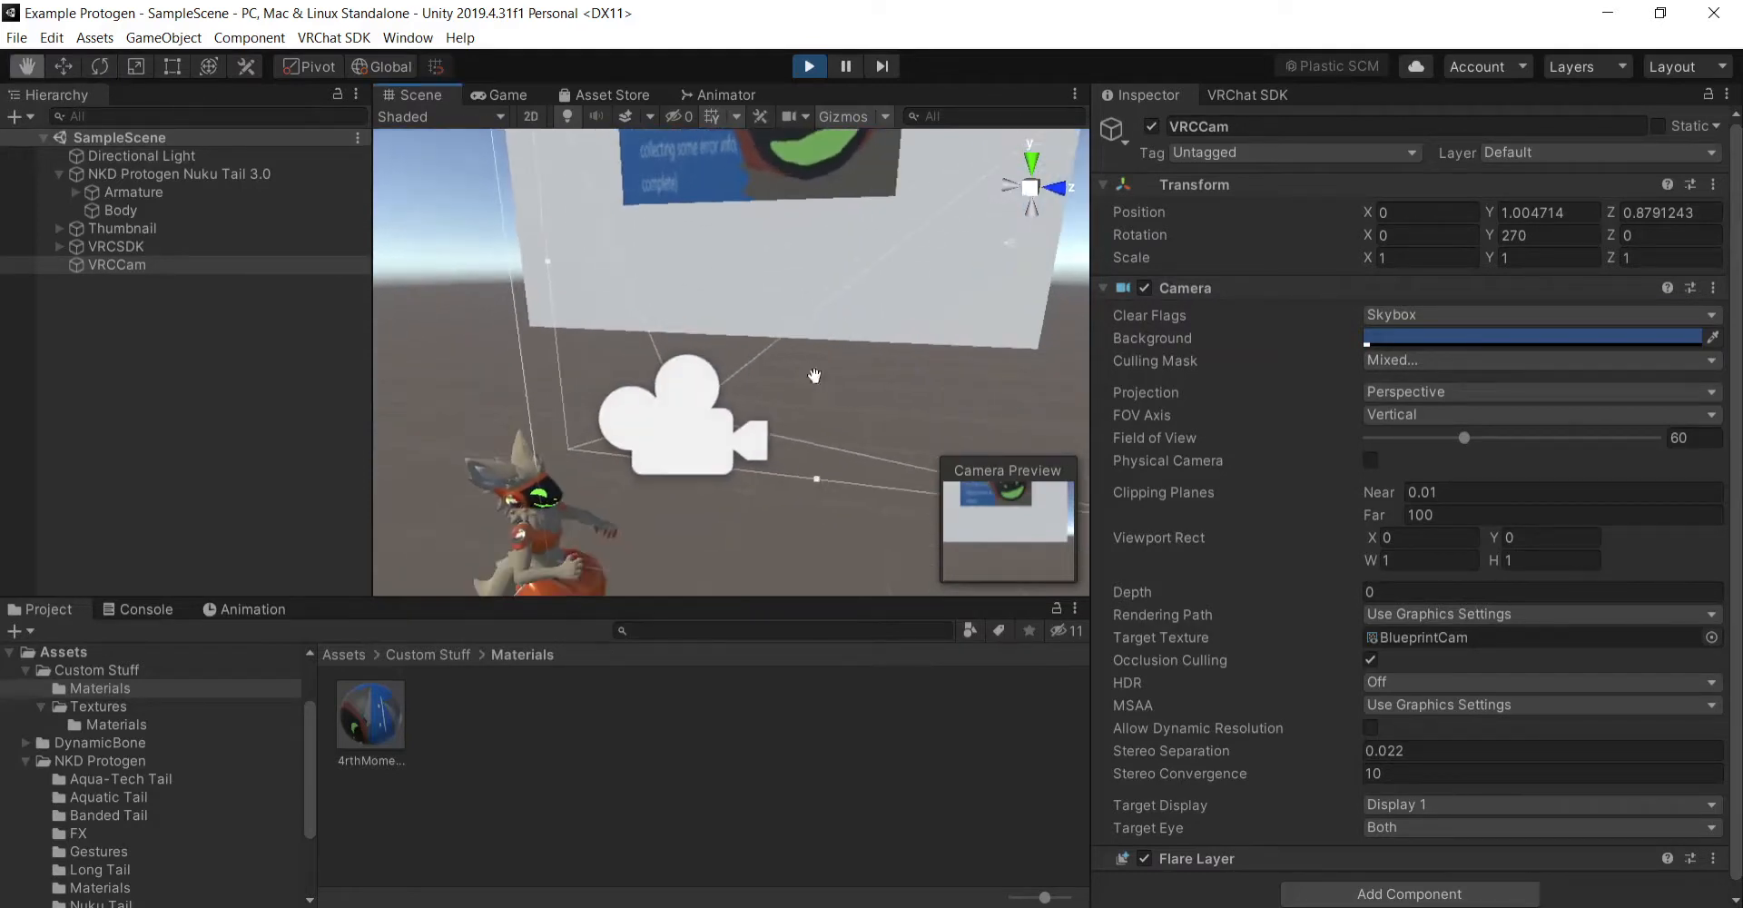
left_click(67, 69)
left_click_drag(752, 419, 635, 388, "ctrl")
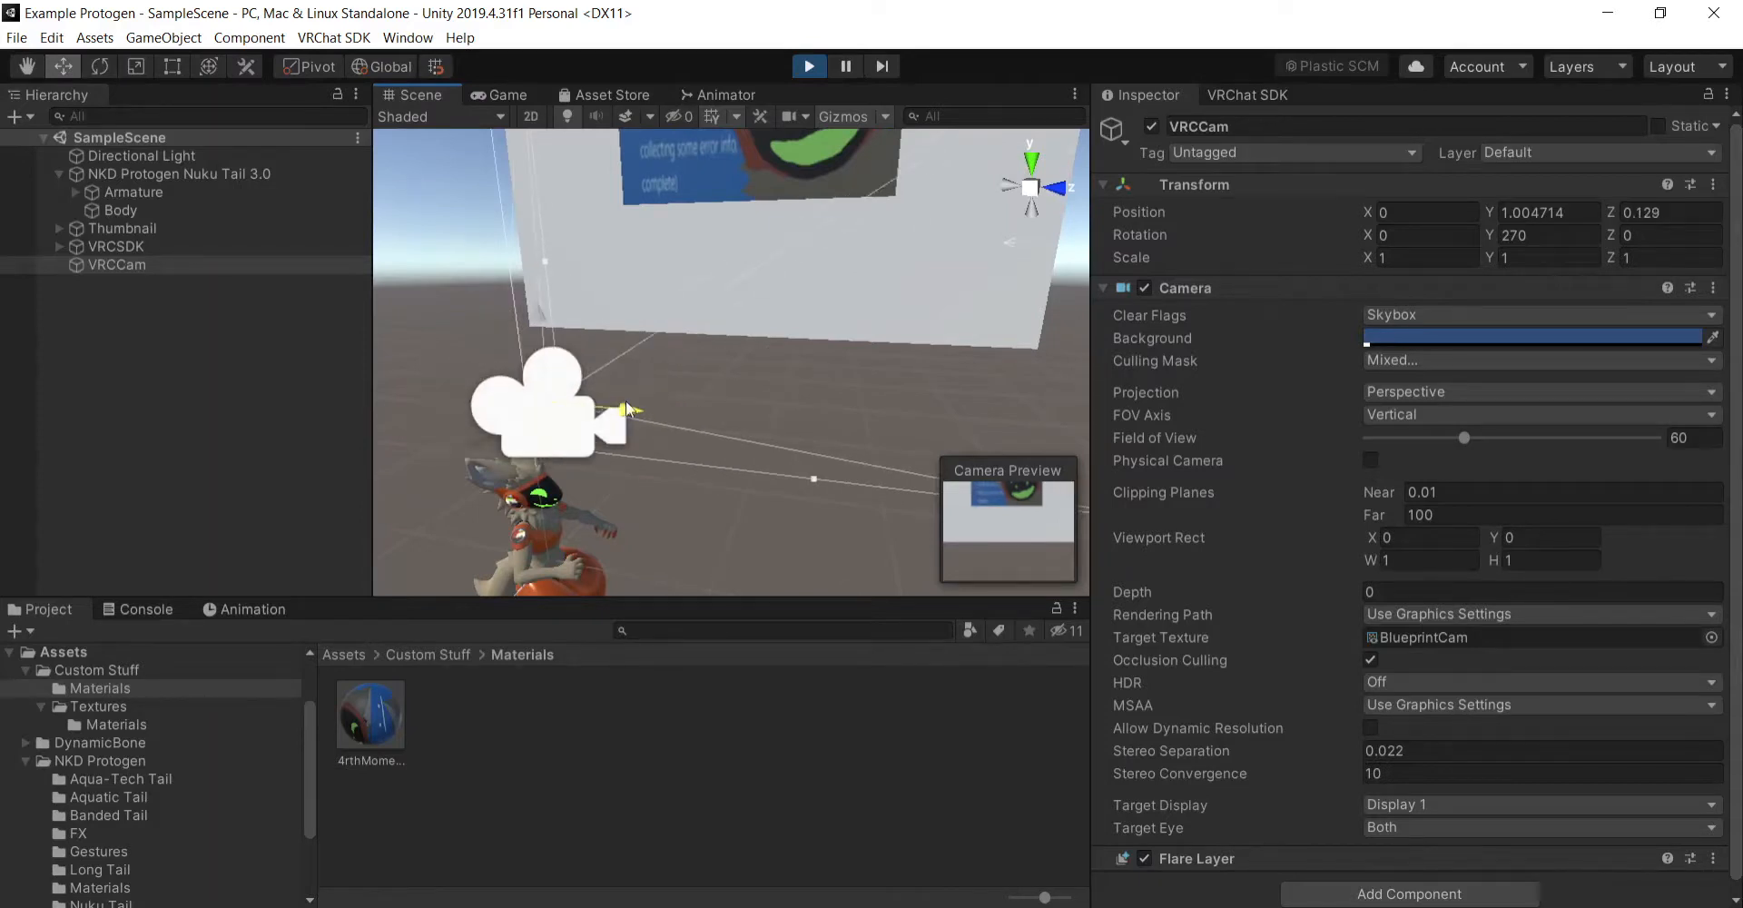
left_click(1689, 211)
type("0")
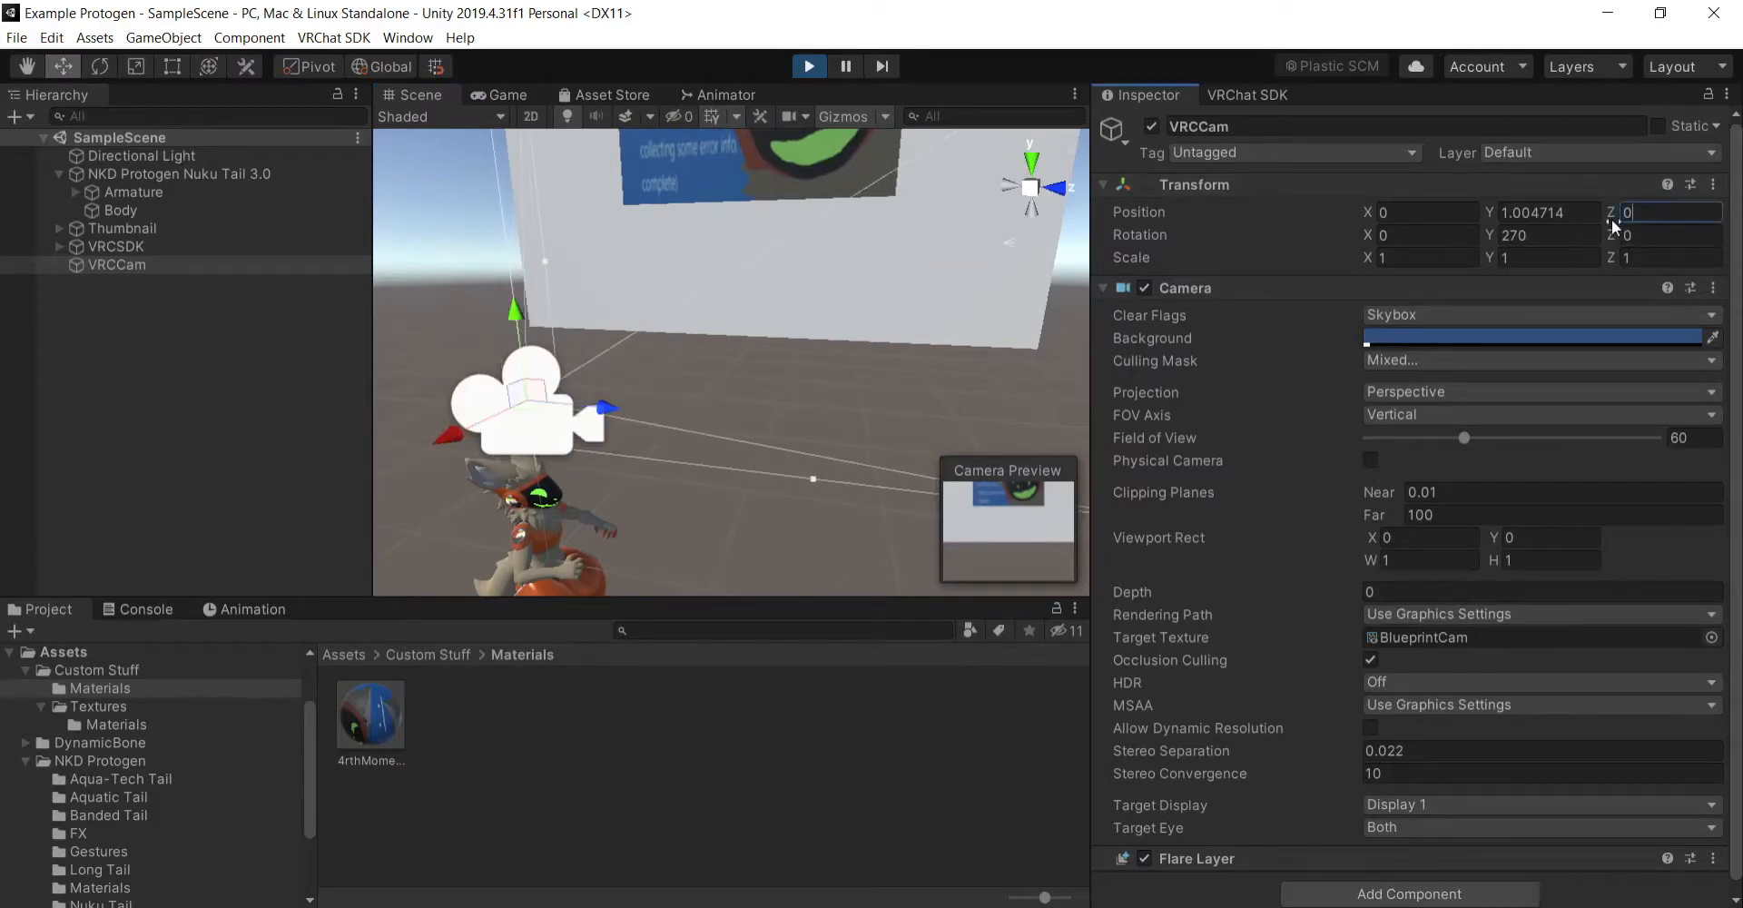
left_click(1548, 212)
type("0")
- Move VRCCam up and toward the posed thumbnail avatar, to position X -2.5, Y 5
right_click_drag(817, 349, 836, 410)
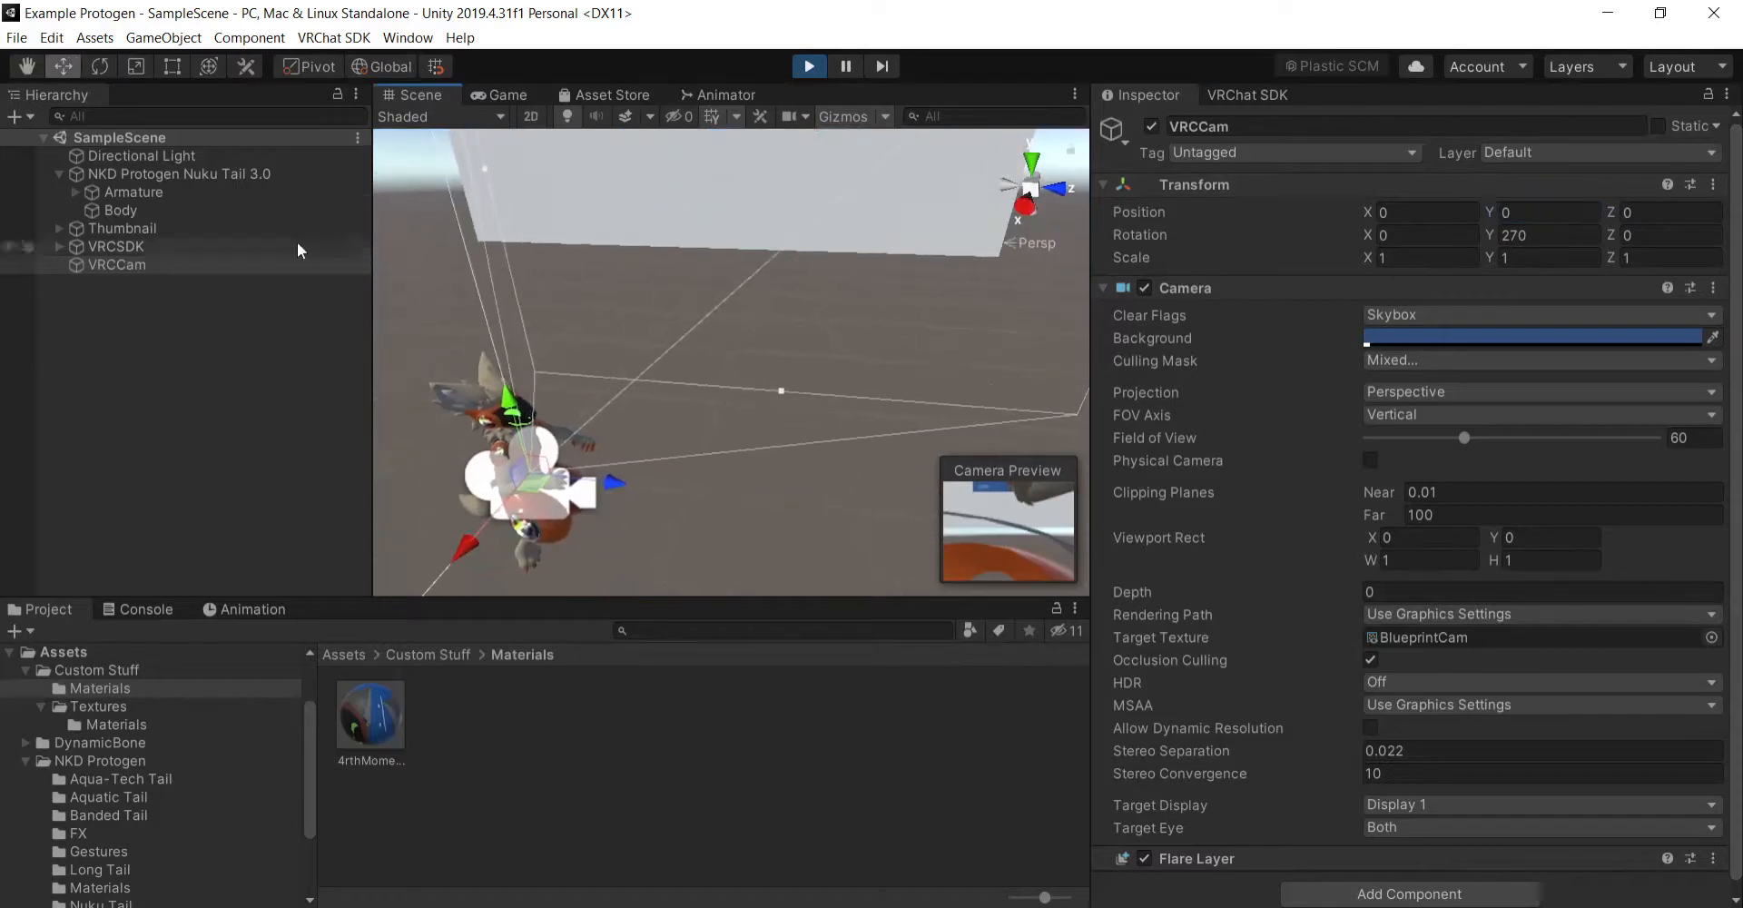
left_click_drag(510, 420, 457, 207)
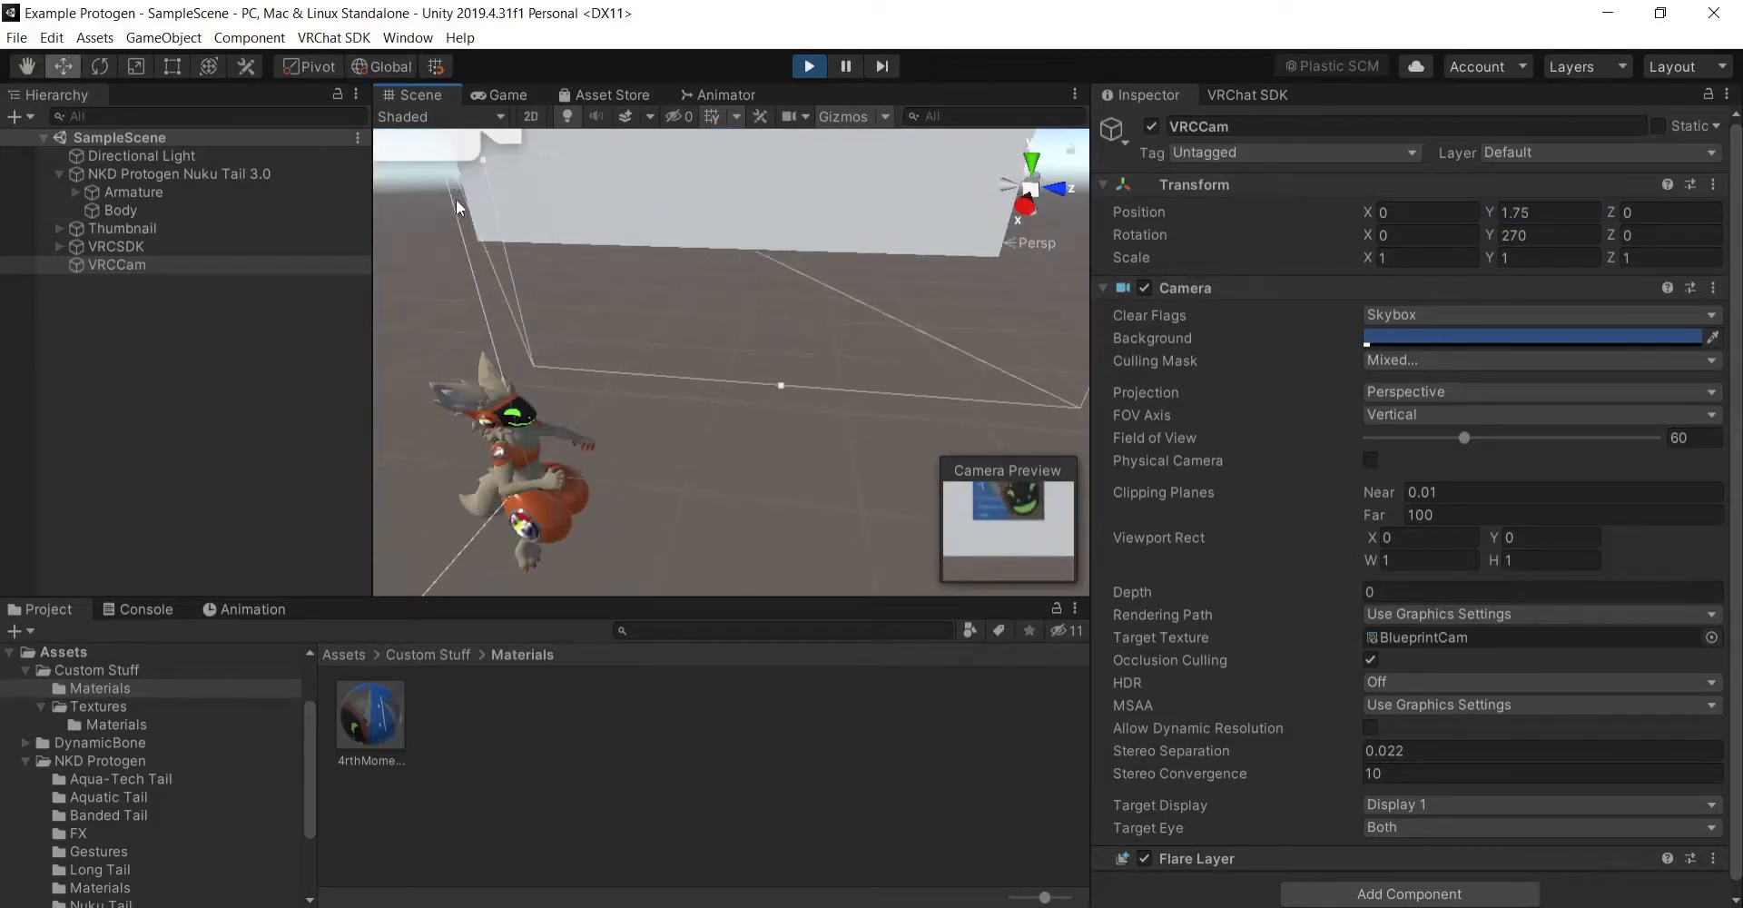
key("f")
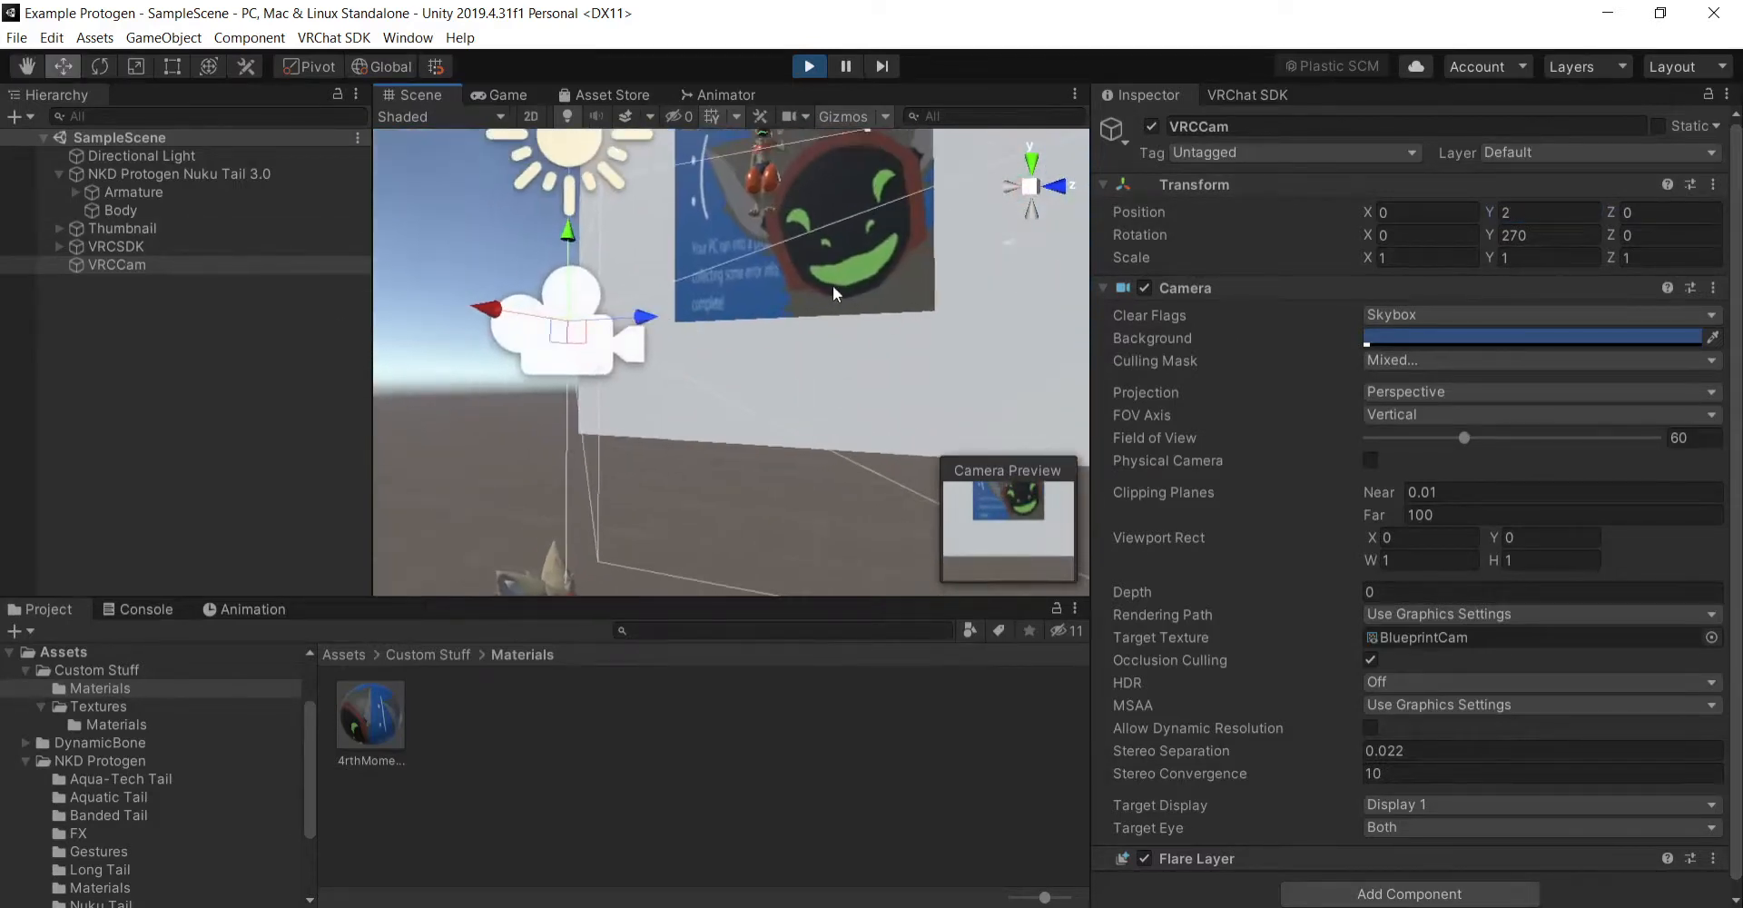
left_click(35, 68)
right_click_drag(817, 332, 917, 372)
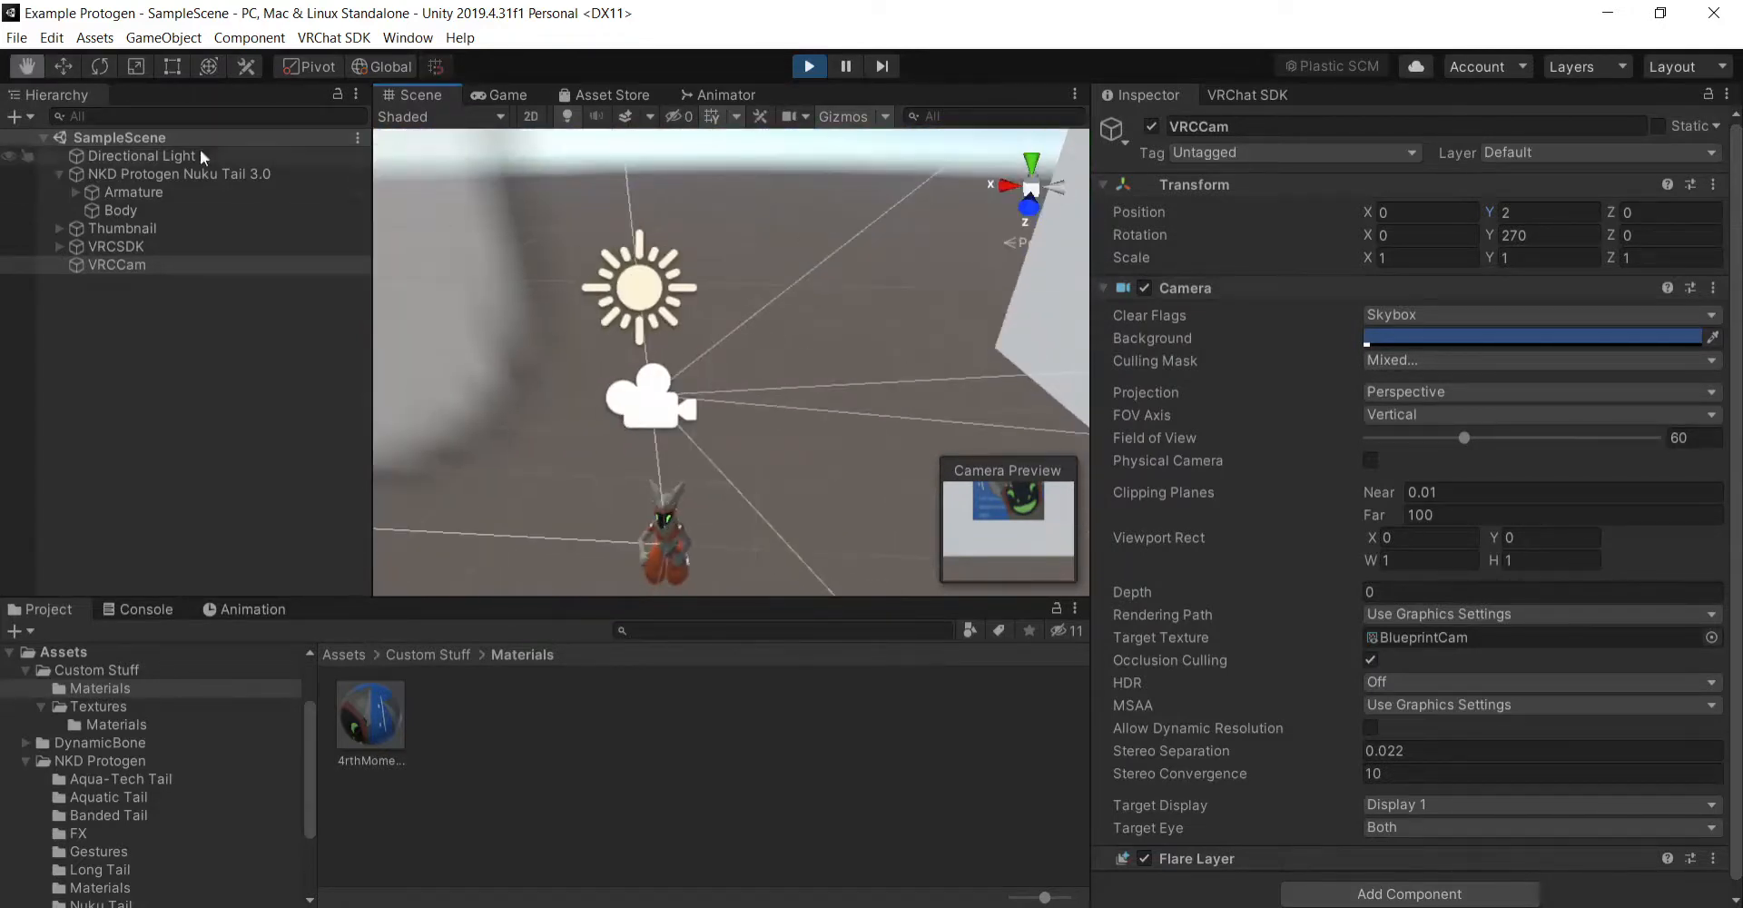
left_click(75, 64)
left_click_drag(570, 388, 839, 407)
left_click_drag(964, 334, 1046, 87)
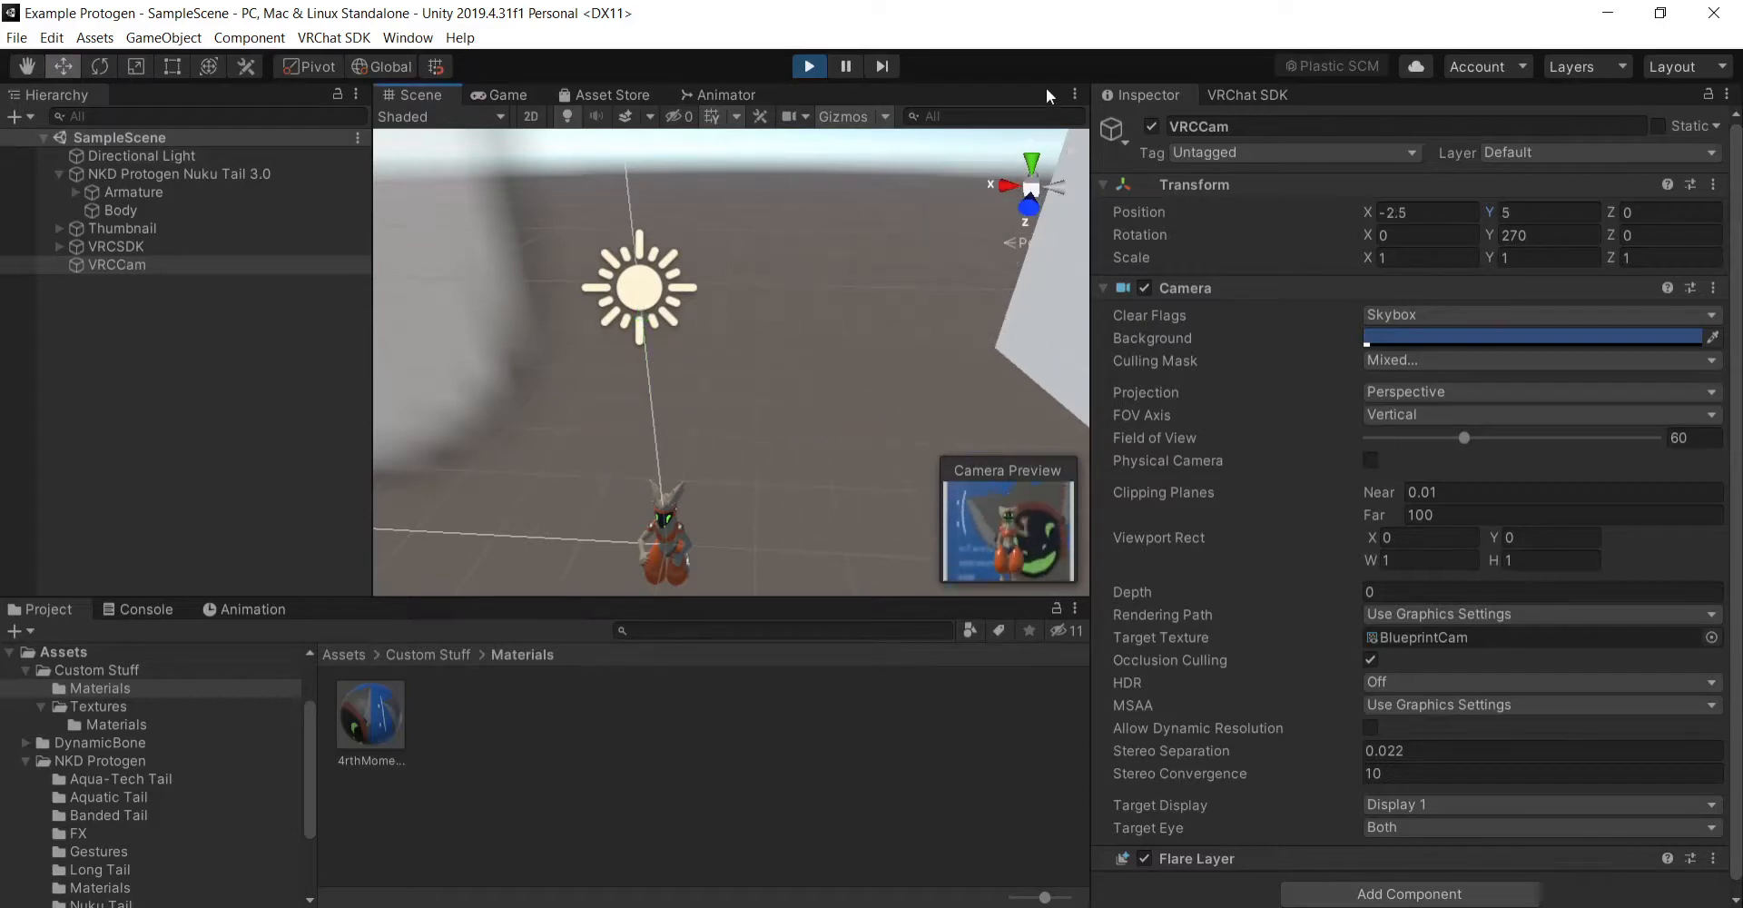
- Bring VRCCam closer to the posed avatar's upper body, to position X -3.25, Y 5.25
right_click_drag(676, 304, 872, 227)
left_click(25, 73)
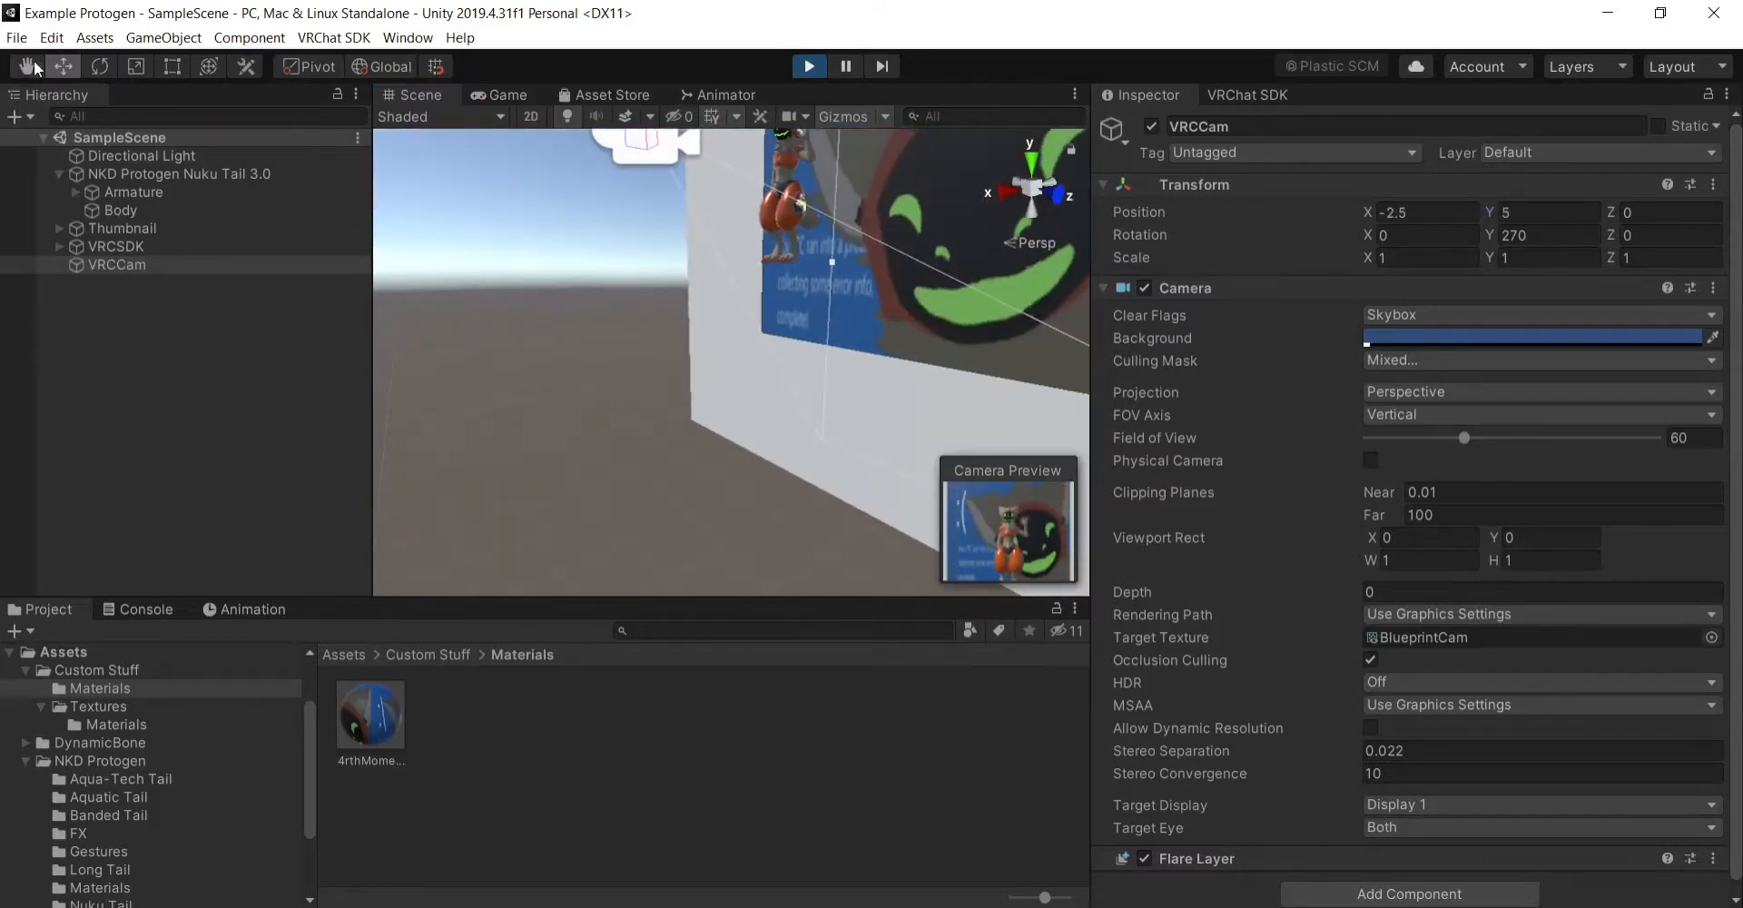
left_click_drag(788, 236, 787, 300)
scroll(799, 305, "up", 4)
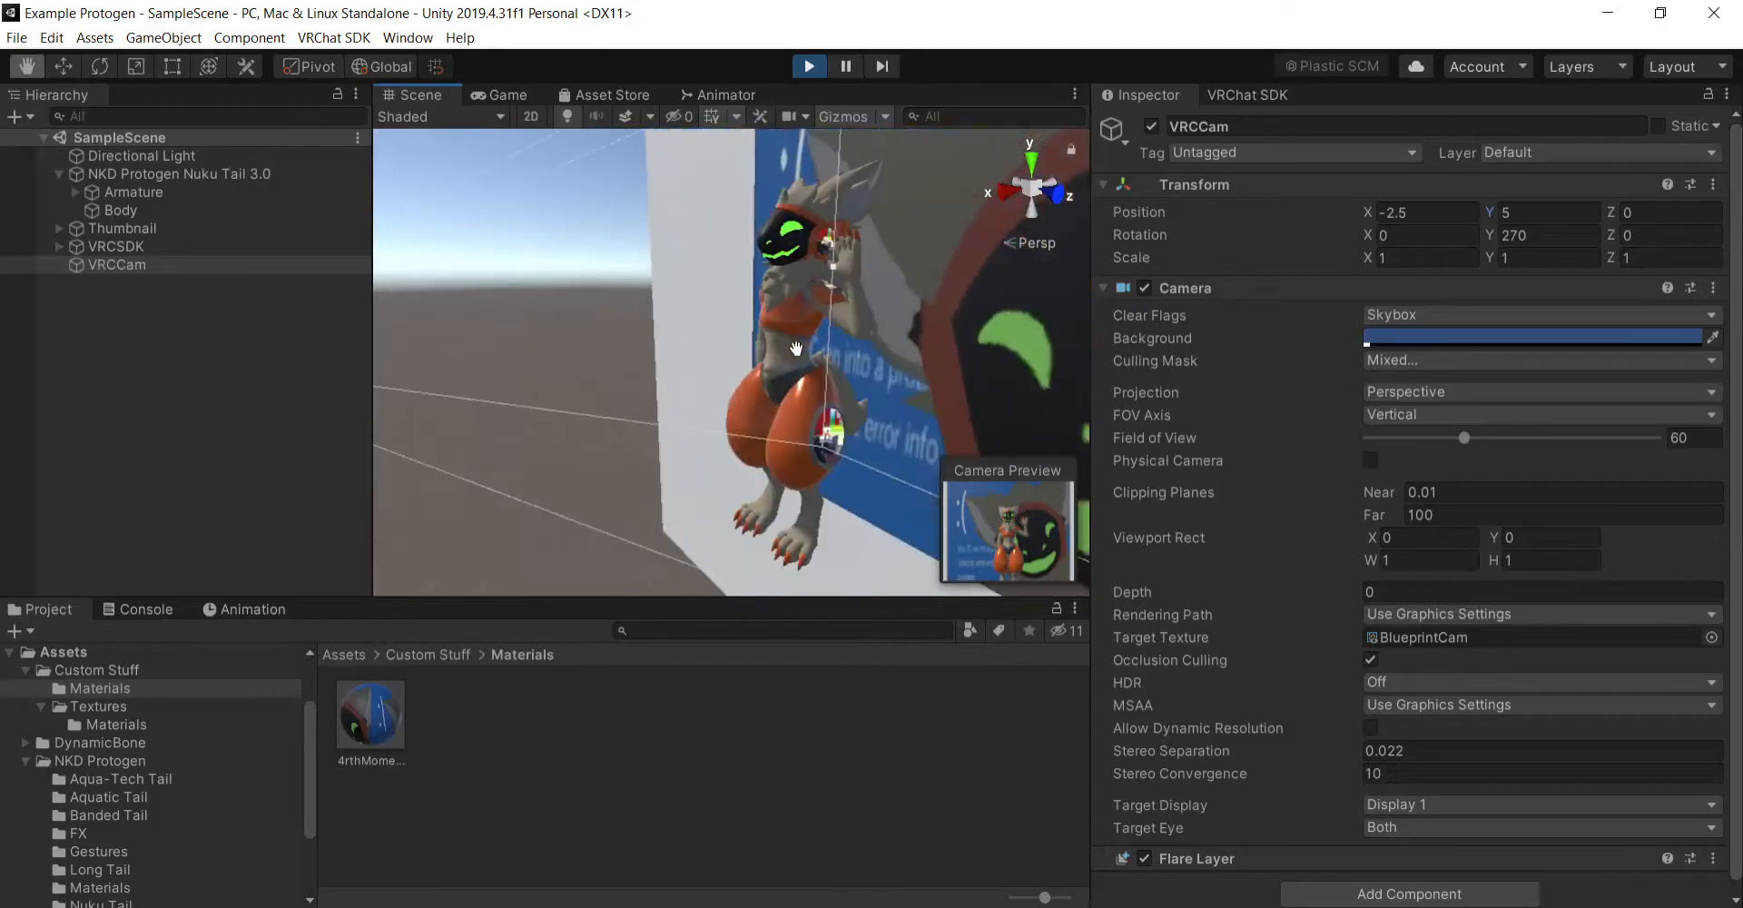
left_click_drag(481, 368, 681, 374)
right_click_drag(525, 370, 771, 327)
left_click(62, 75)
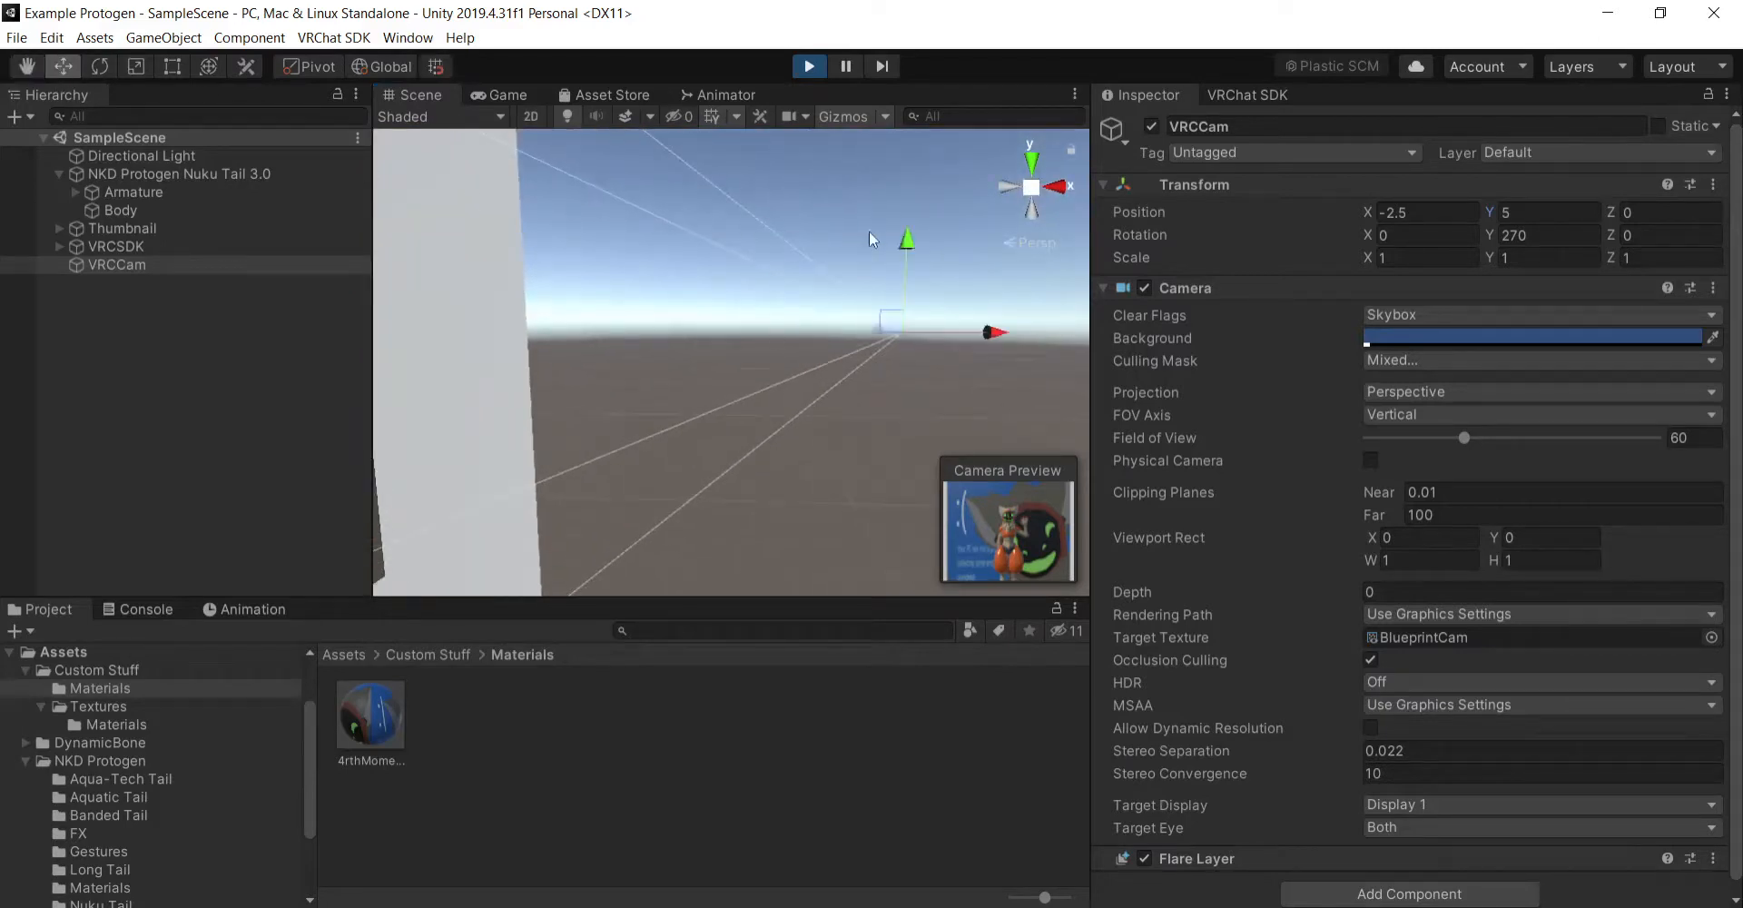
left_click_drag(917, 223, 481, 173)
right_click_drag(734, 286, 641, 223)
left_click_drag(677, 249, 681, 215)
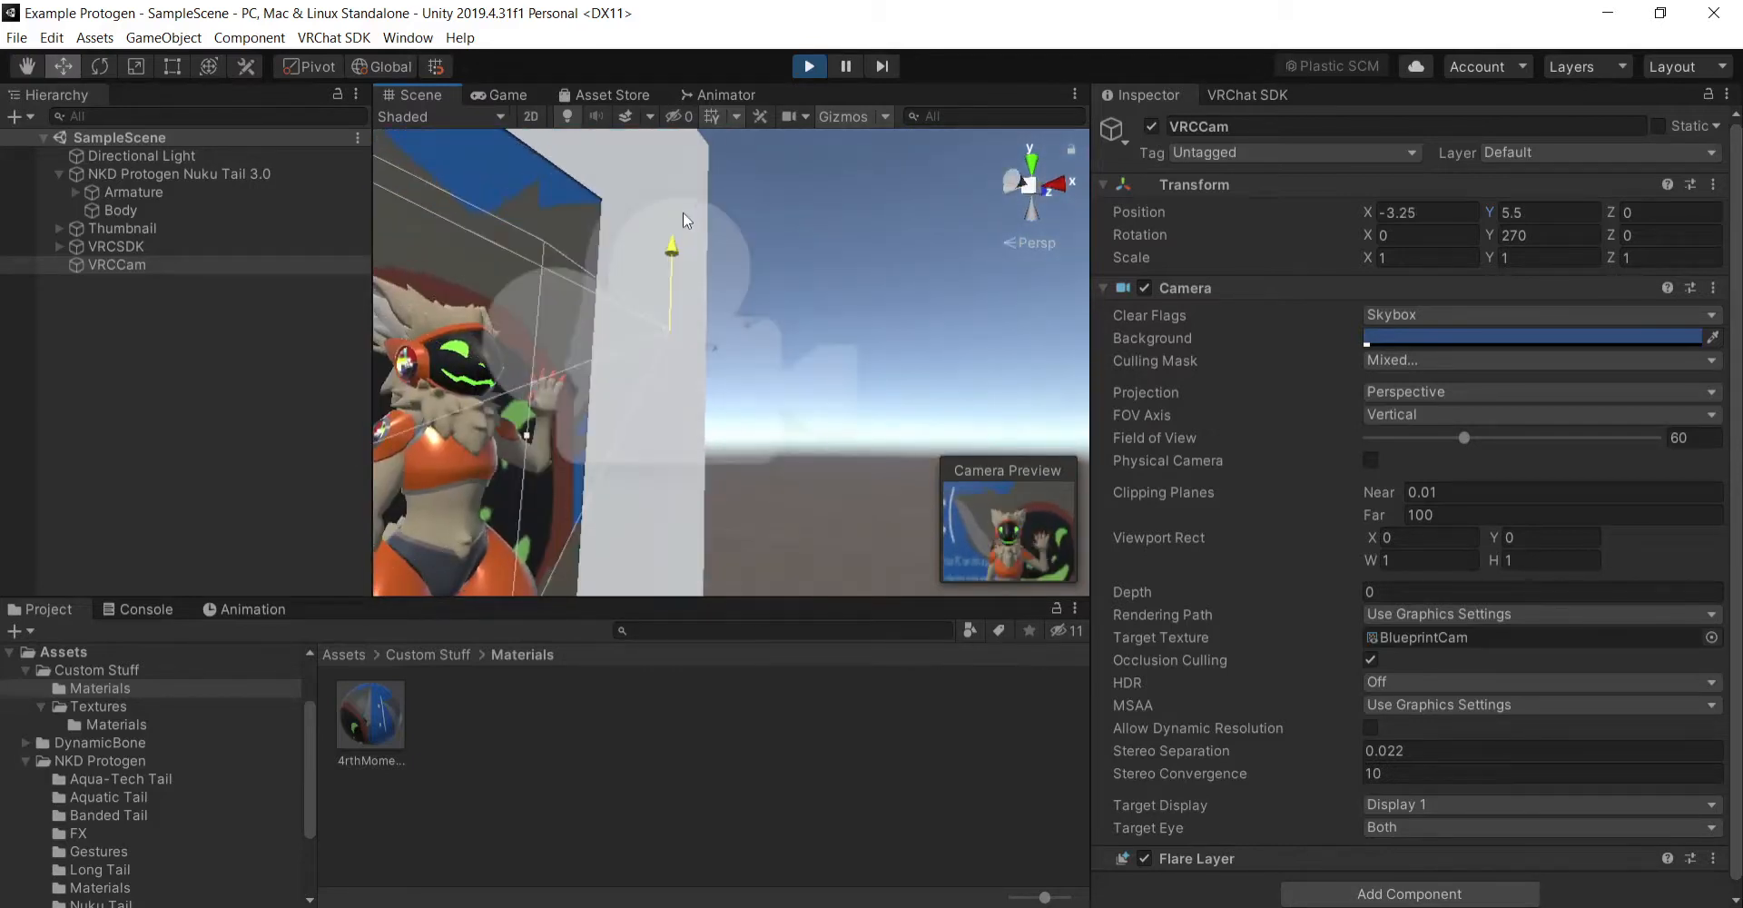
- Tilt VRCCam down to X 15 and shift it to position X -3.431, Y 5.309 to frame the waving avatar
left_click(106, 67)
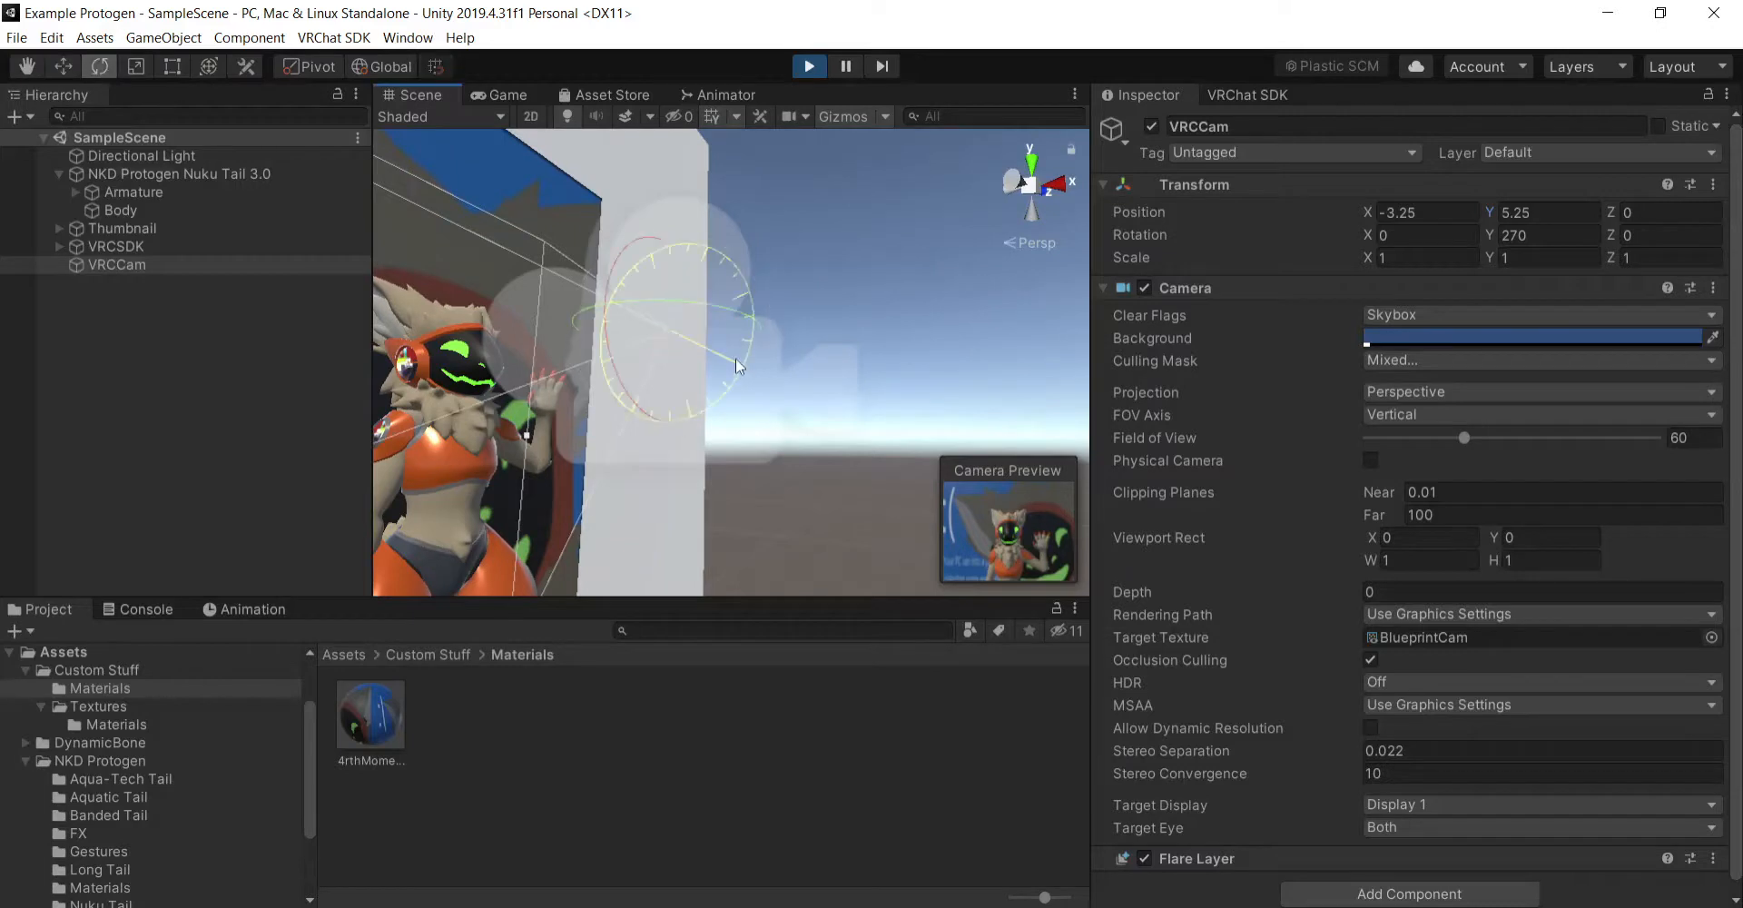
left_click_drag(735, 358, 699, 302)
left_click(64, 66)
left_click_drag(610, 258, 612, 237)
- Examine the New Avatar form in the scene and the preview image framed by VRCCam
left_click(28, 70)
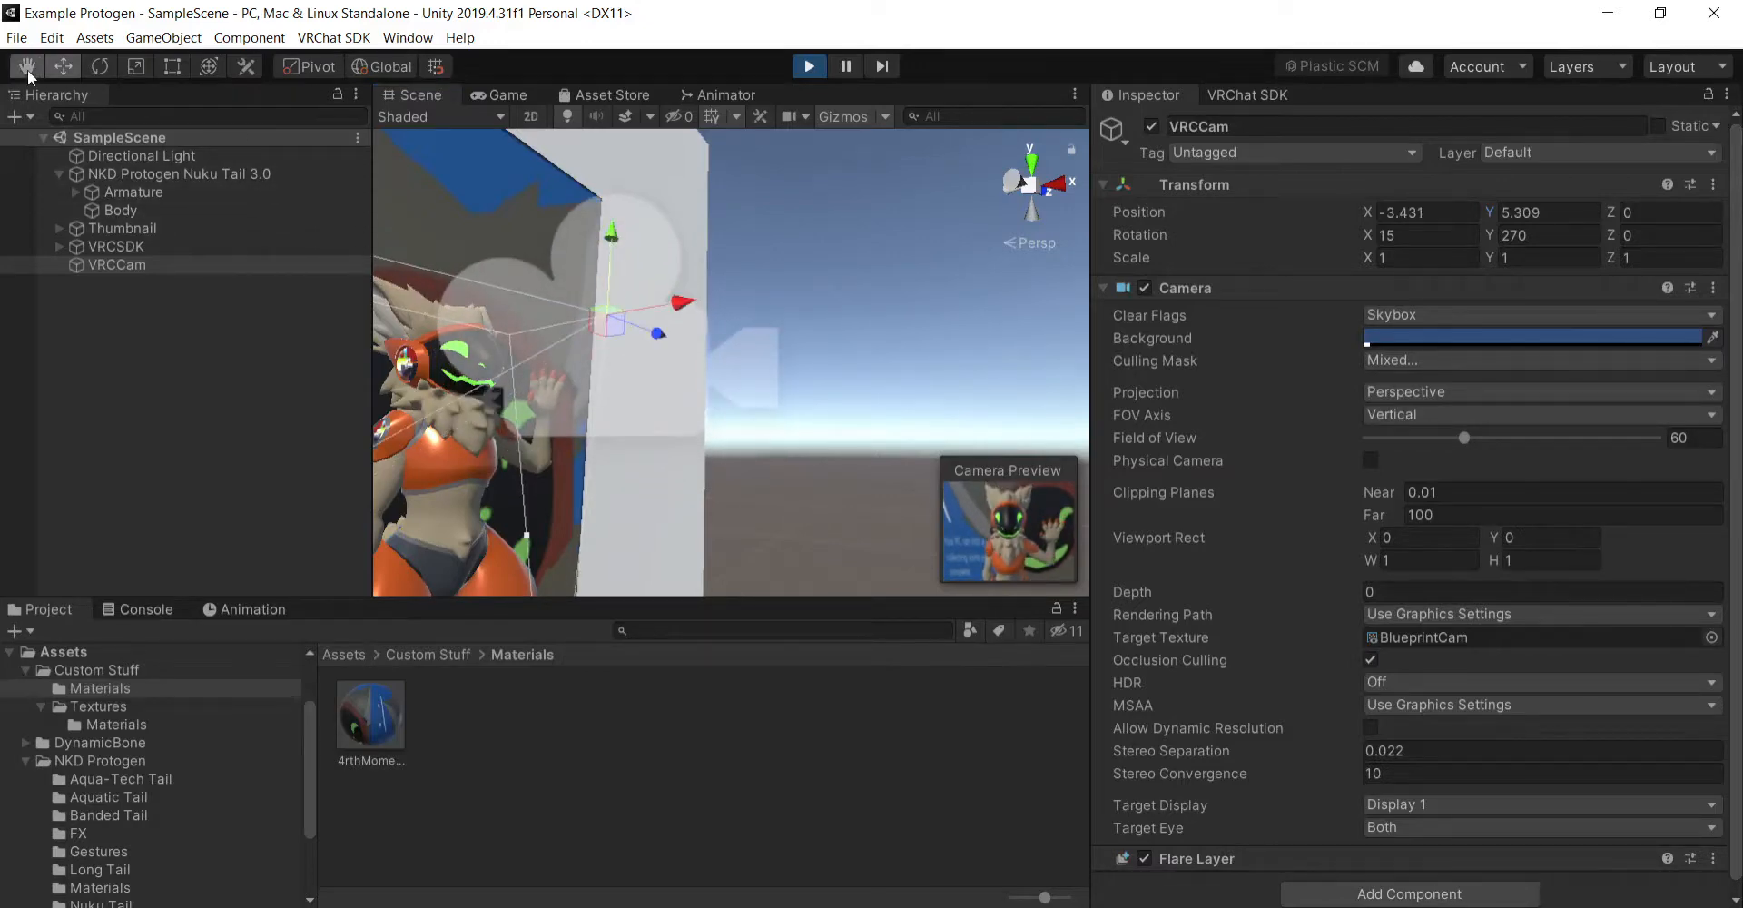
right_click_drag(841, 319, 544, 434)
left_click_drag(744, 435, 601, 437)
right_click_drag(690, 435, 472, 422)
left_click_drag(563, 418, 777, 379)
scroll(731, 366, "down", 8)
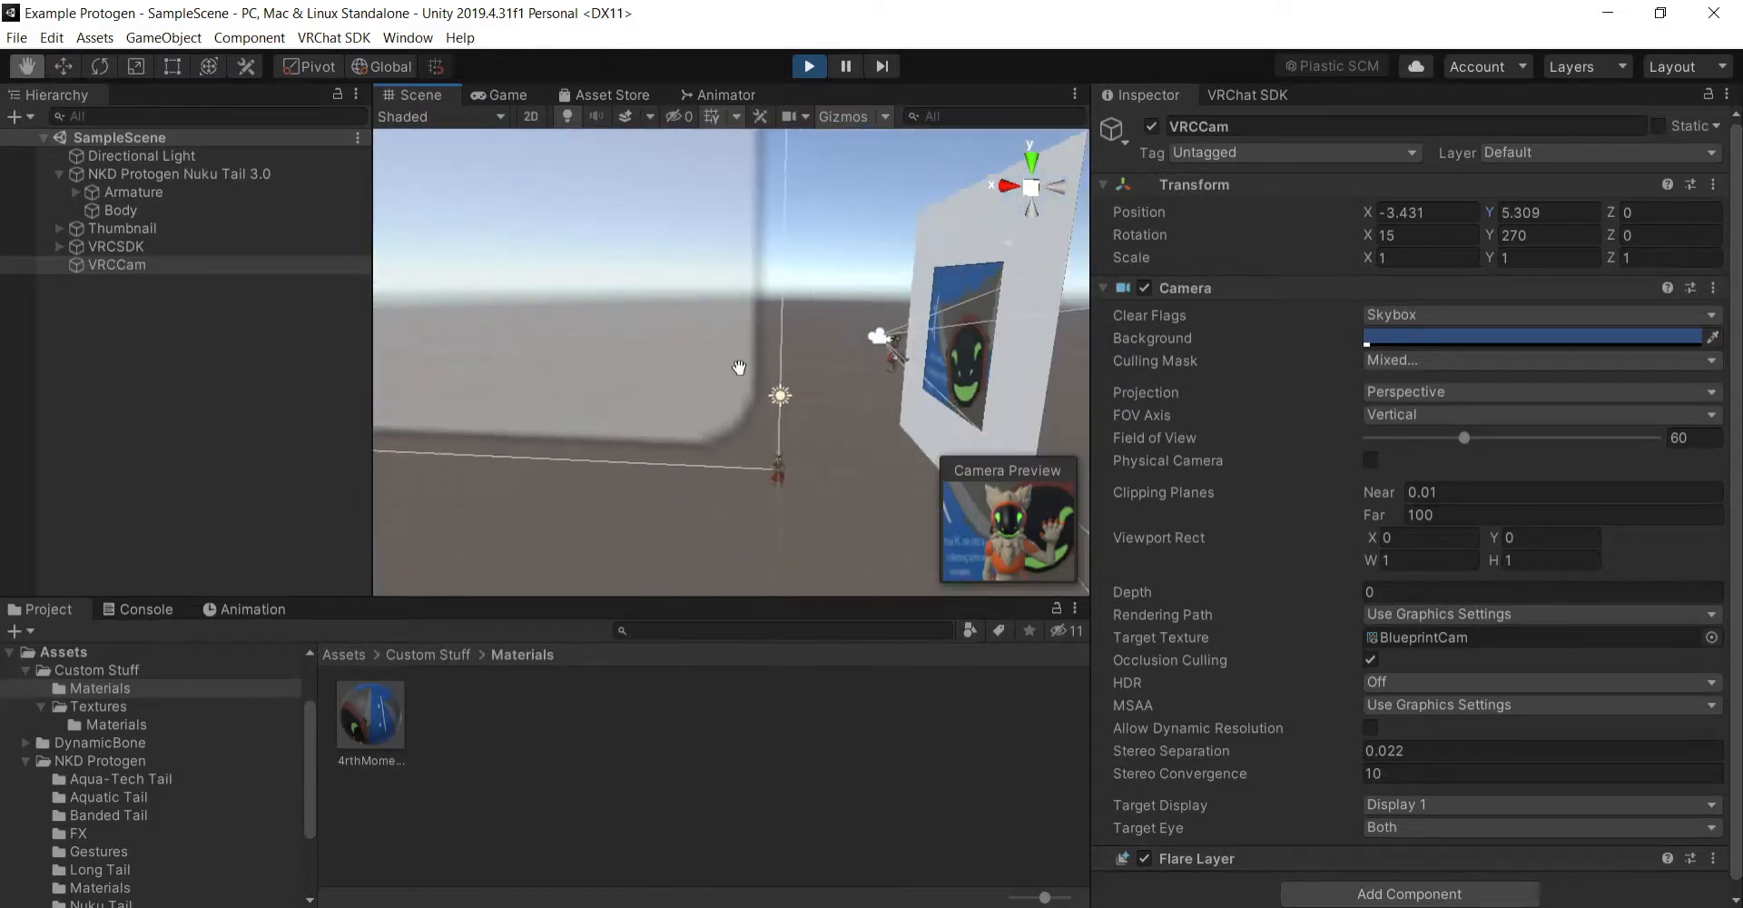
left_click_drag(591, 378, 979, 550)
scroll(697, 417, "down", 10)
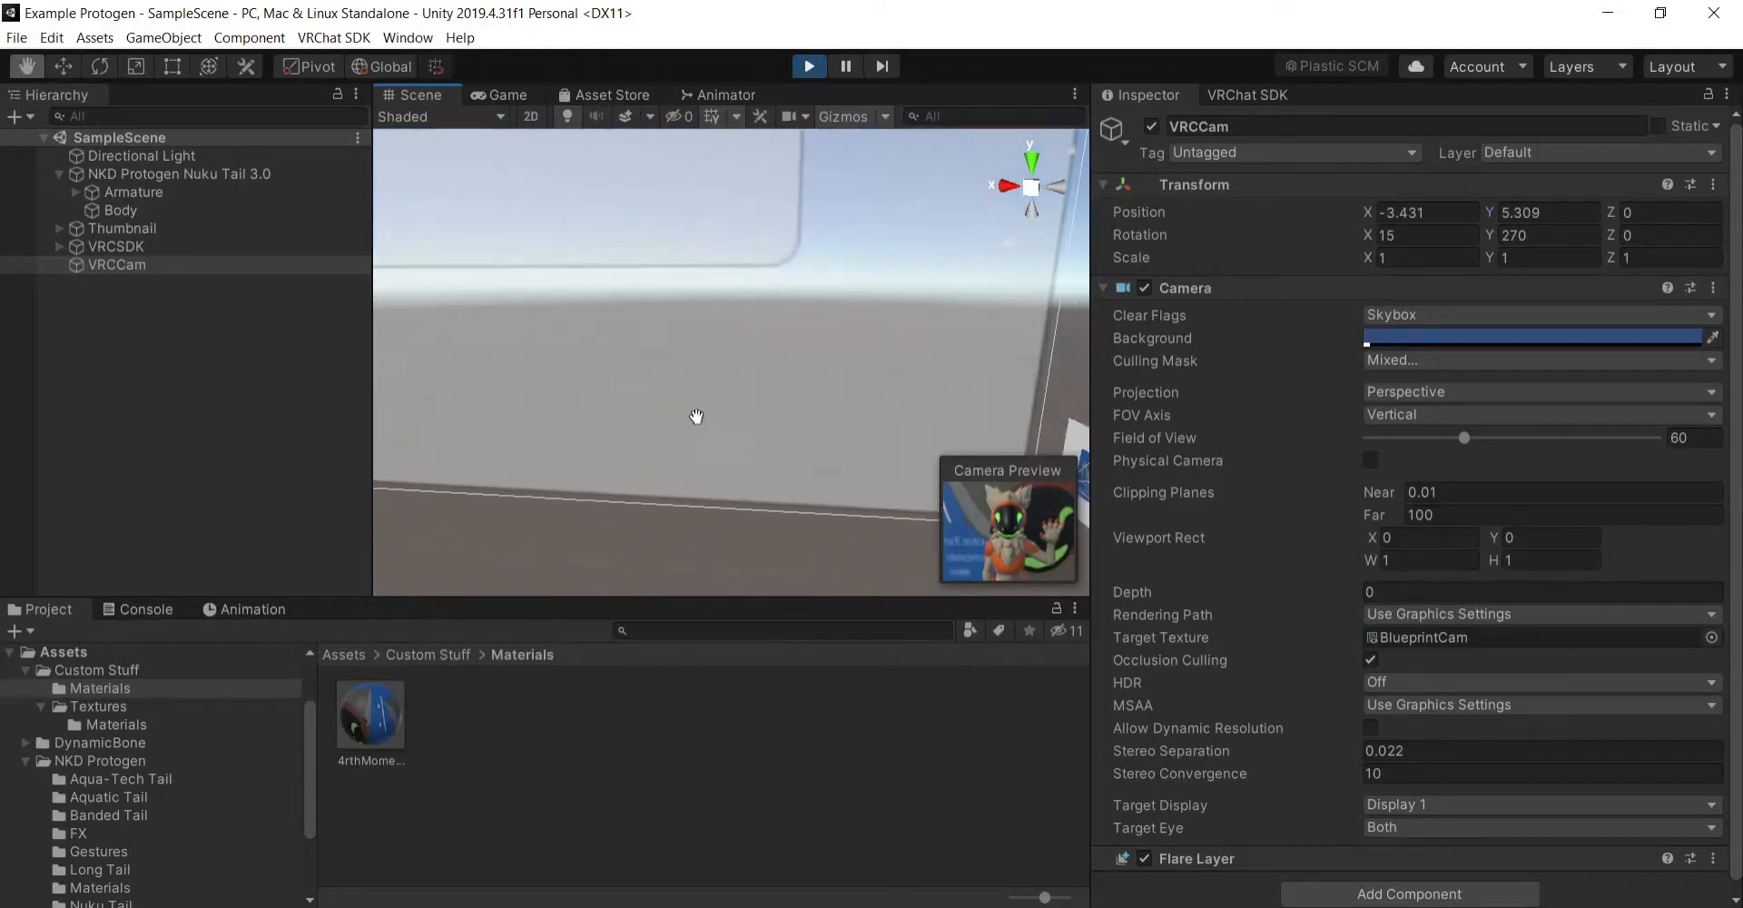
left_click_drag(581, 355, 884, 526)
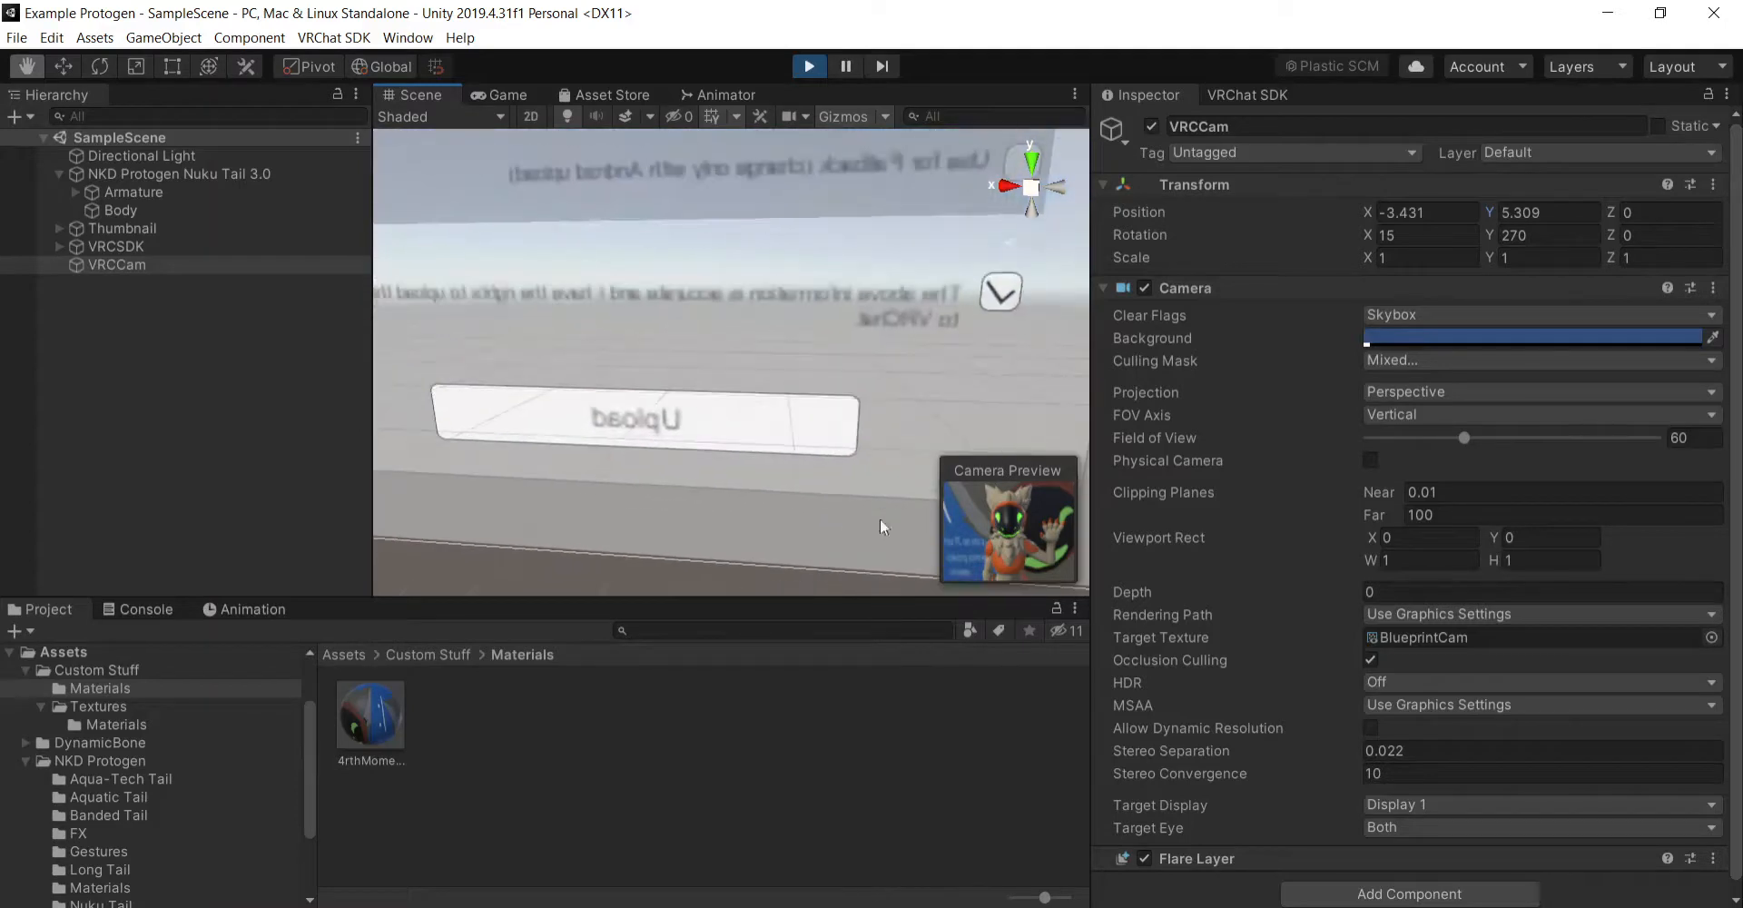
left_click_drag(587, 468, 648, 509)
right_click_drag(797, 482, 409, 452)
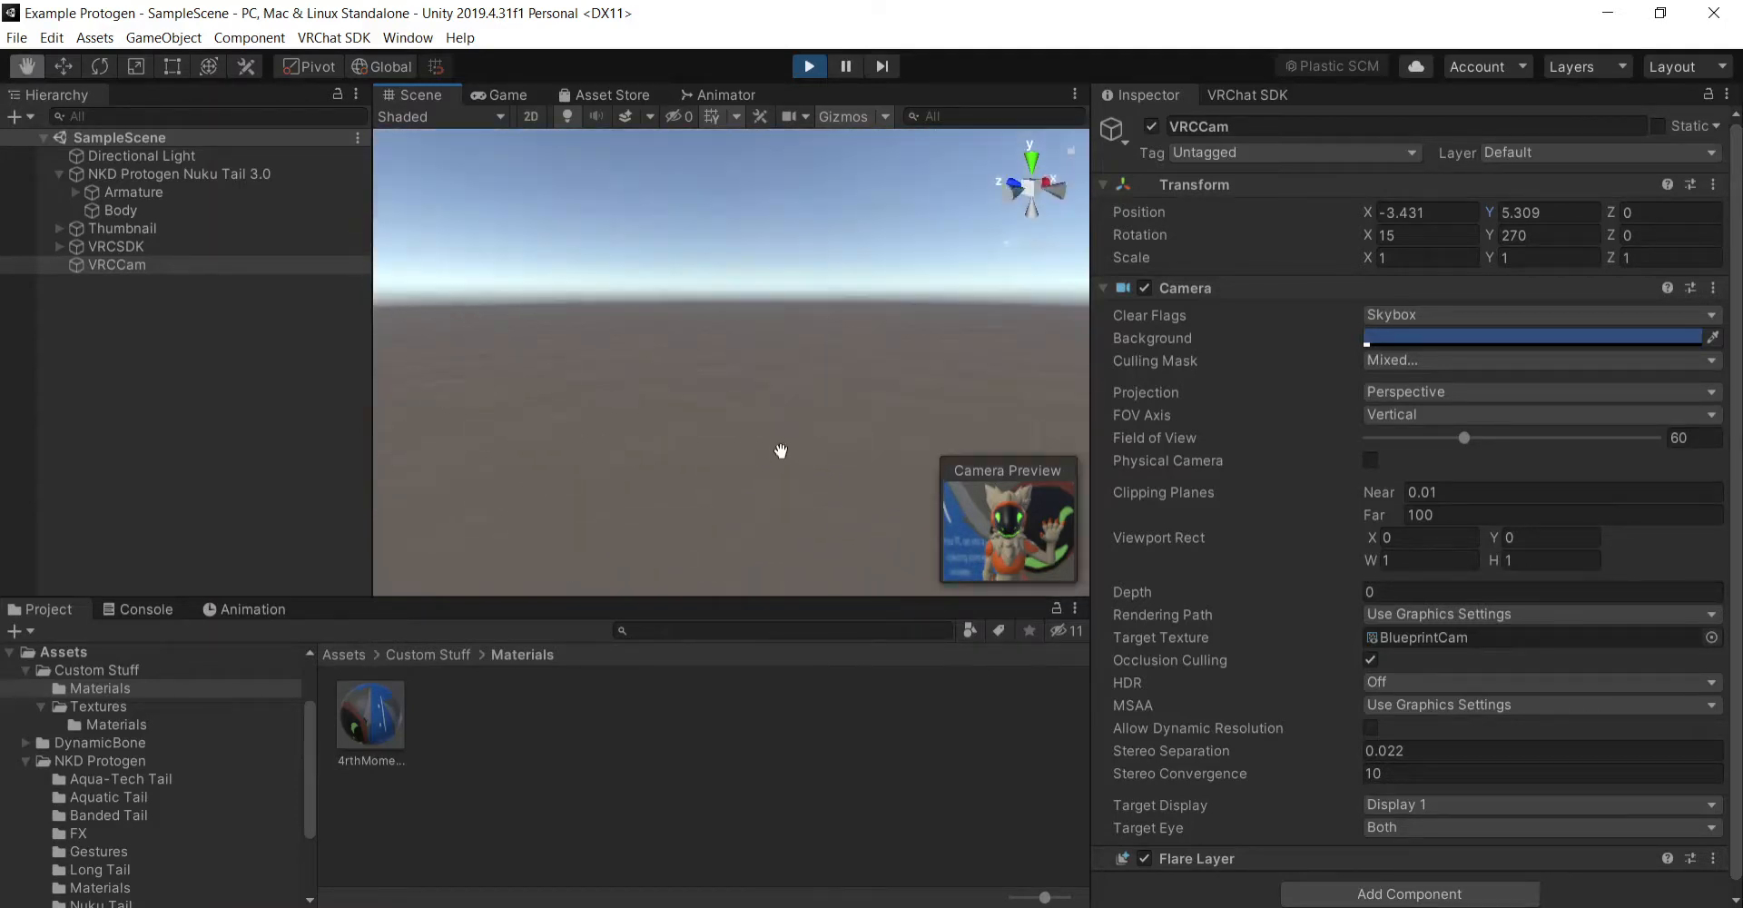
scroll(781, 445, "down", 4)
left_click_drag(1027, 422, 454, 445)
scroll(954, 315, "down", 3)
right_click_drag(953, 318, 736, 320)
left_click_drag(736, 321, 736, 544)
right_click_drag(735, 545, 871, 436)
left_click_drag(735, 393, 1044, 349)
right_click_drag(1044, 350, 1065, 408)
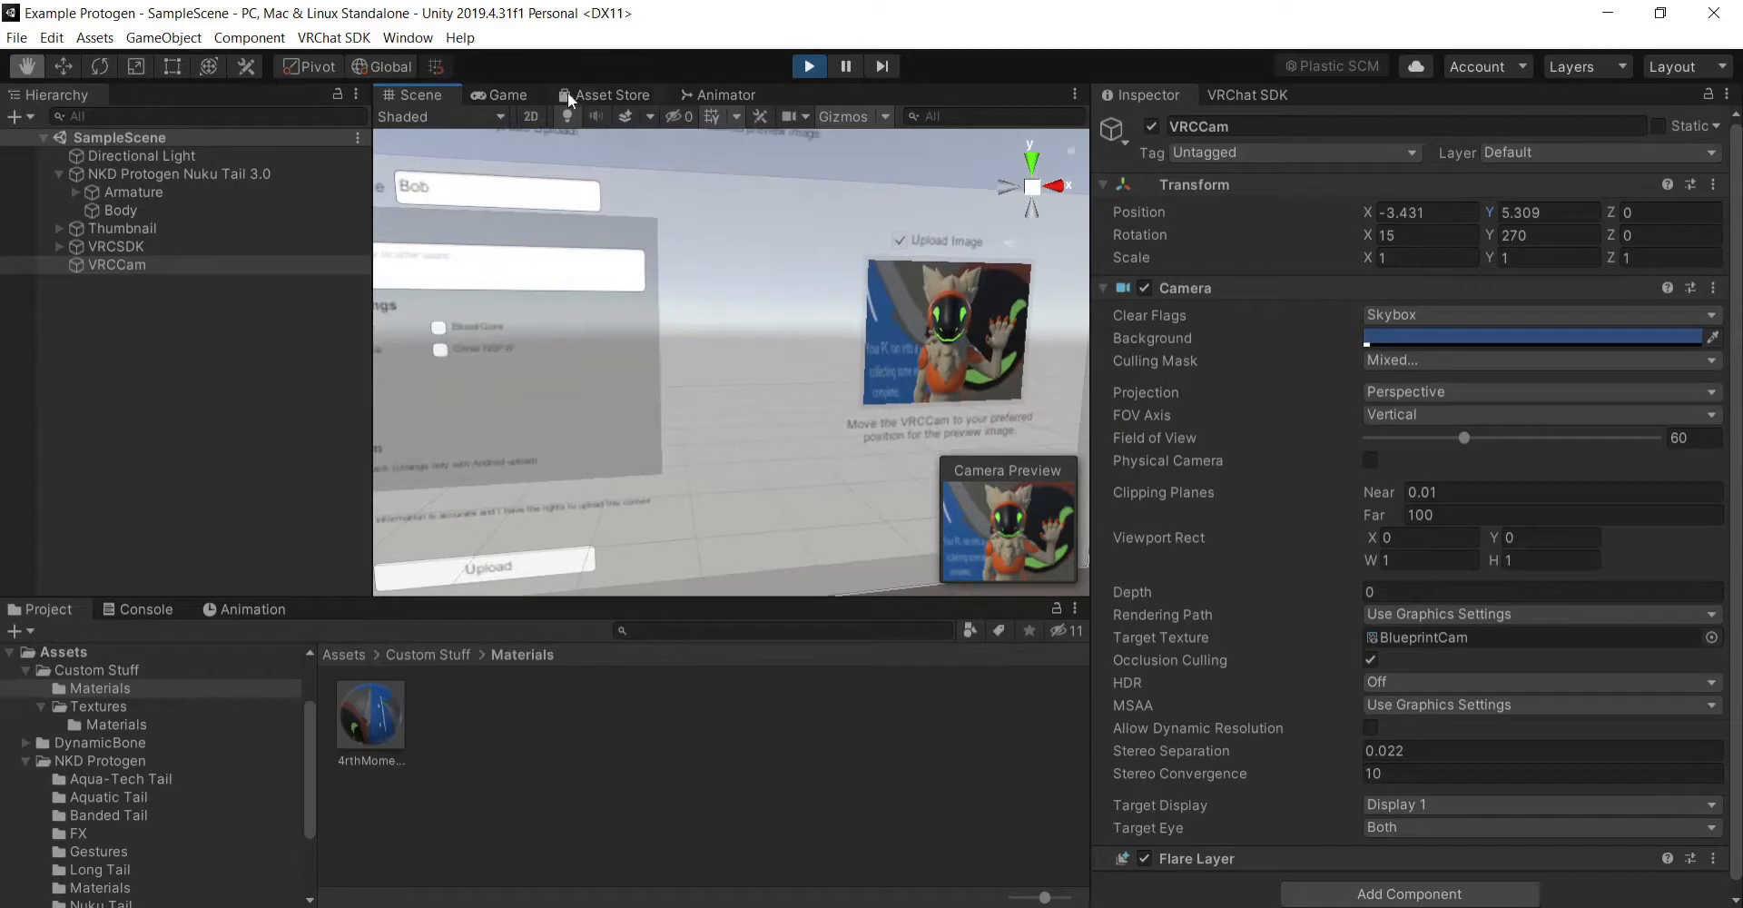
- Return to the New Avatar form and upload the avatar with its thumbnail
left_click(507, 96)
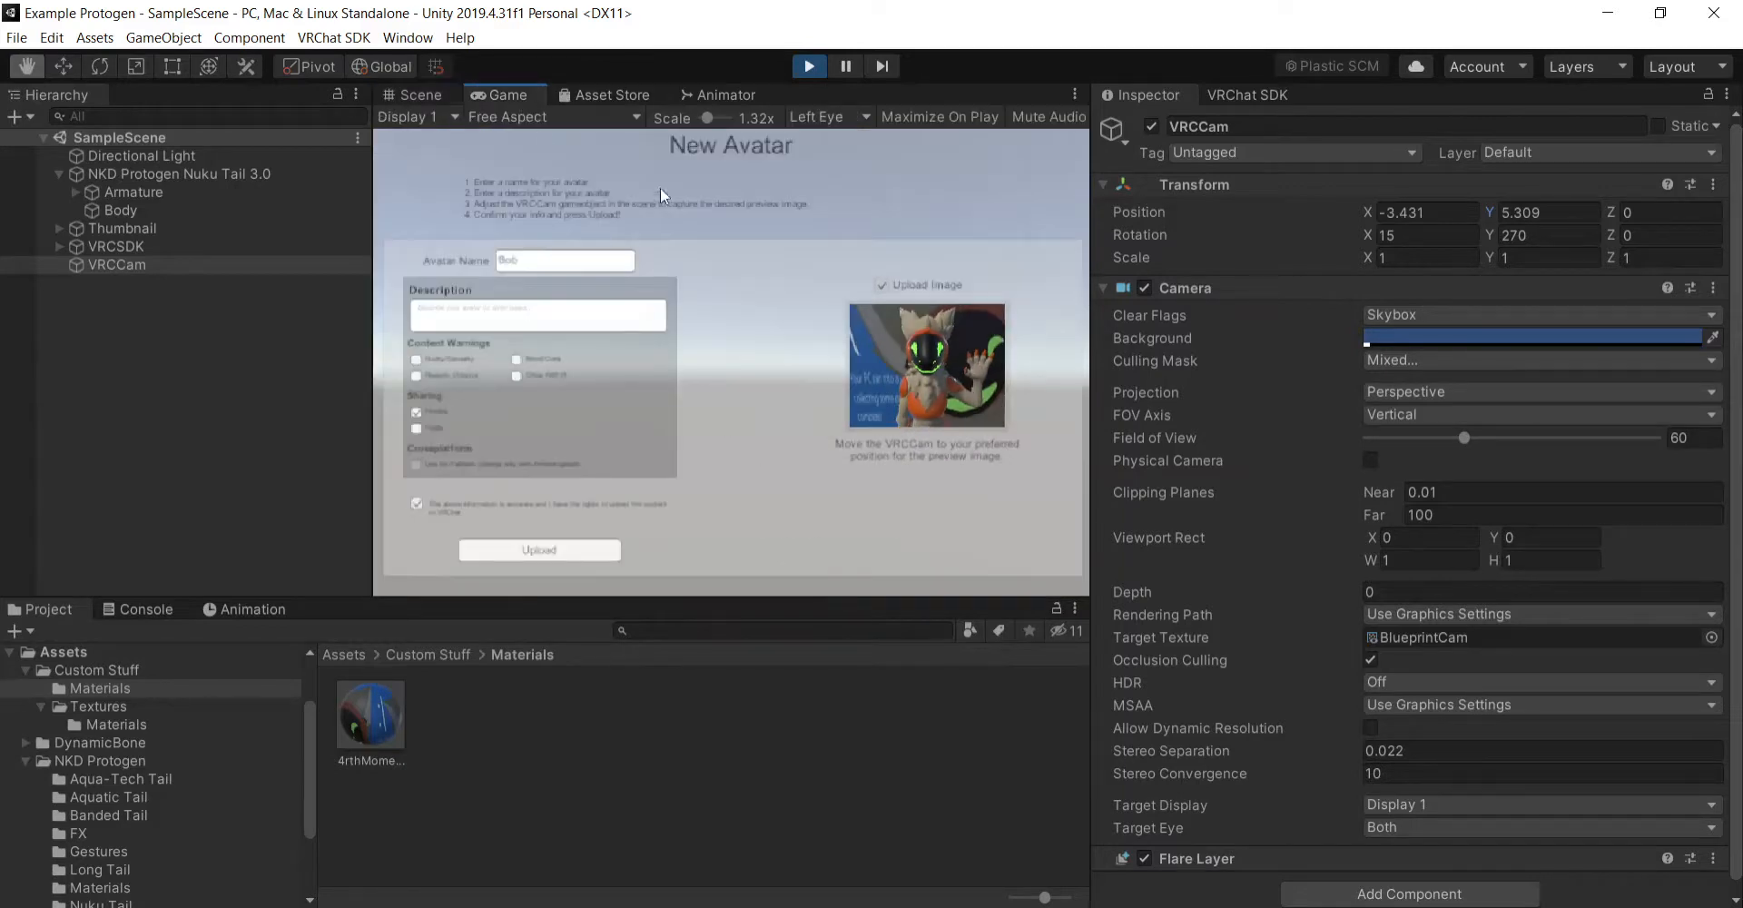
left_click(576, 550)
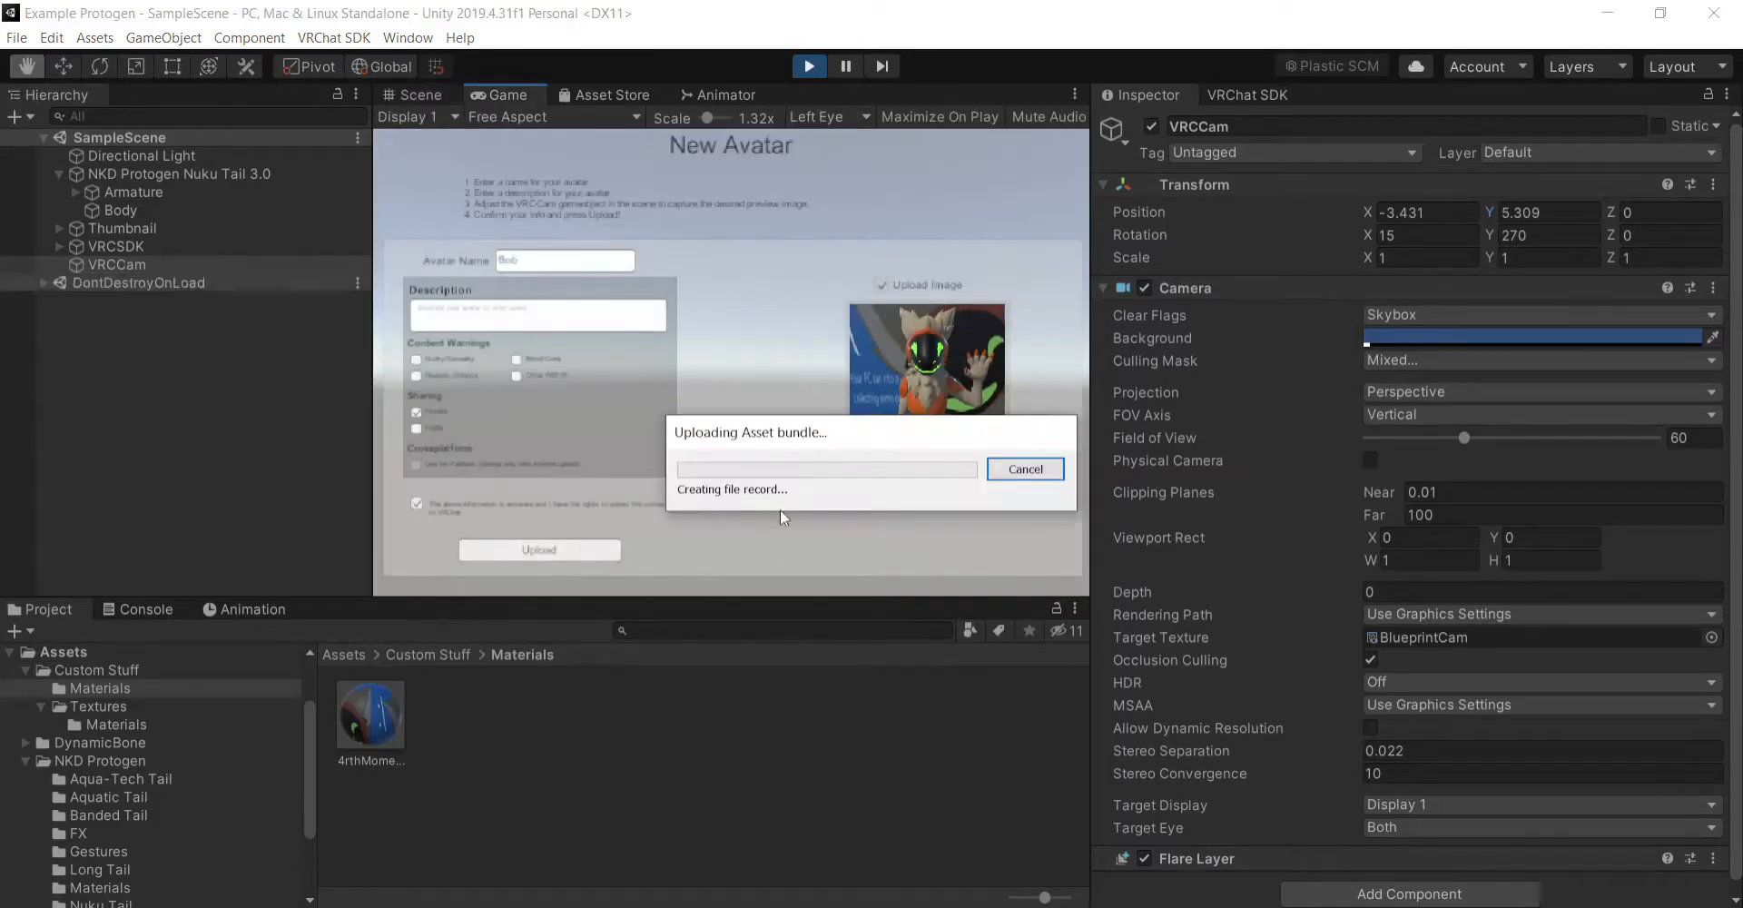
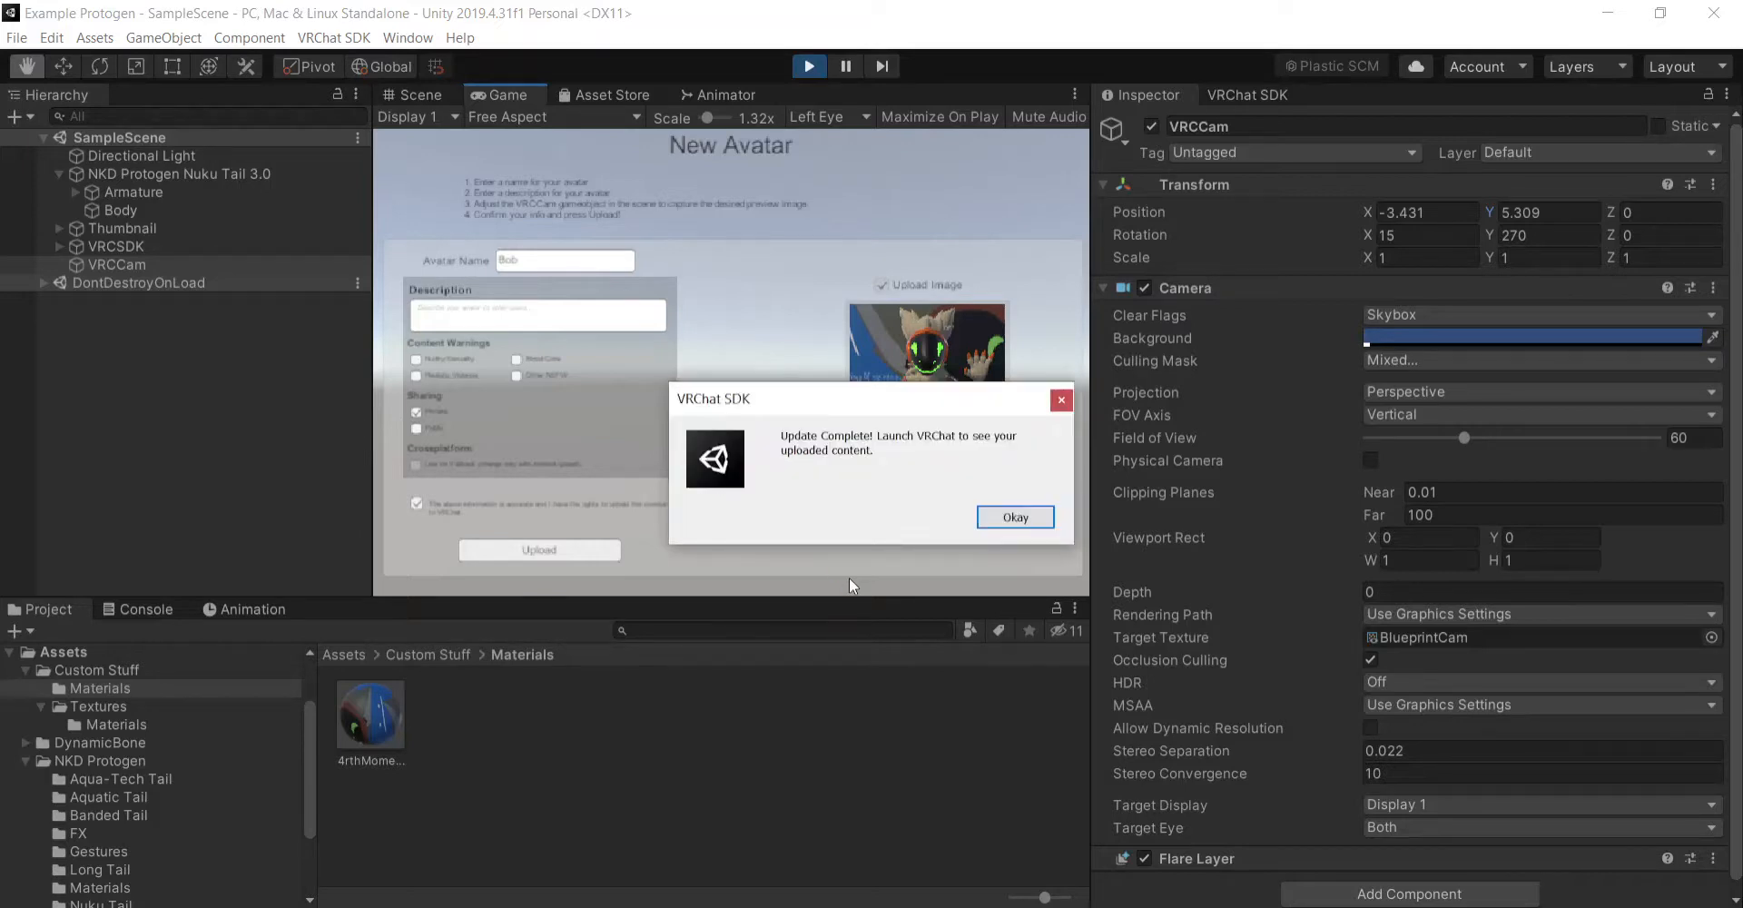
- Dismiss the upload completion message and focus the scene view on the front of the NKD Protogen Nuku Tail 3.0 avatar
left_click(1022, 523)
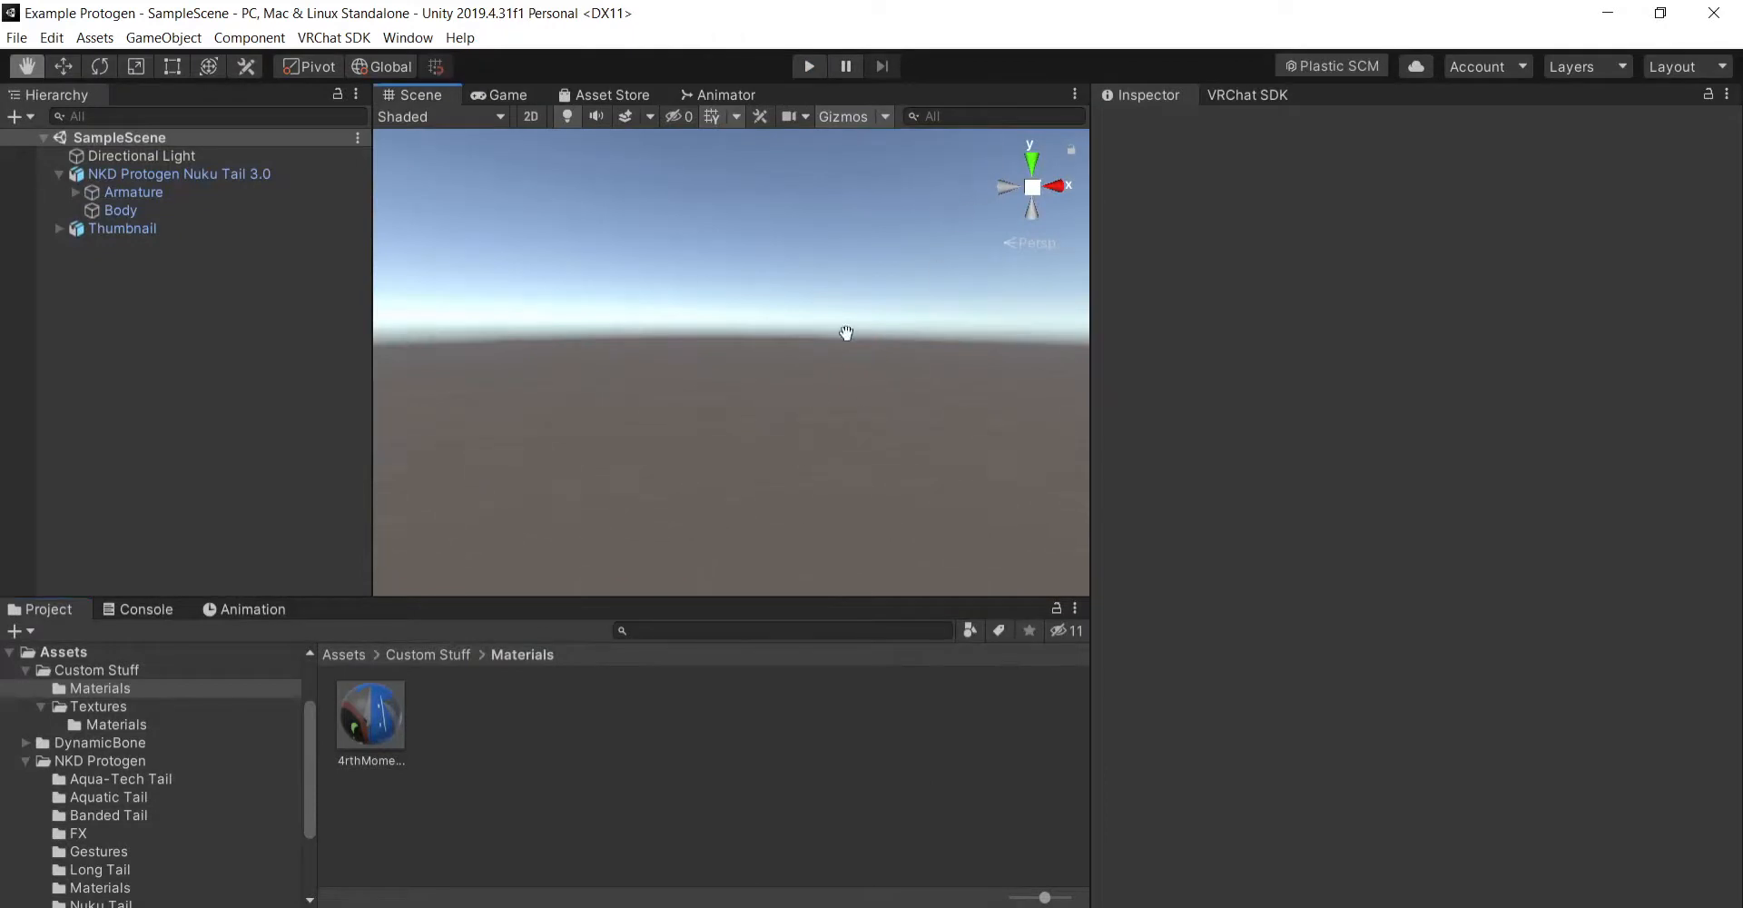
left_click(198, 173)
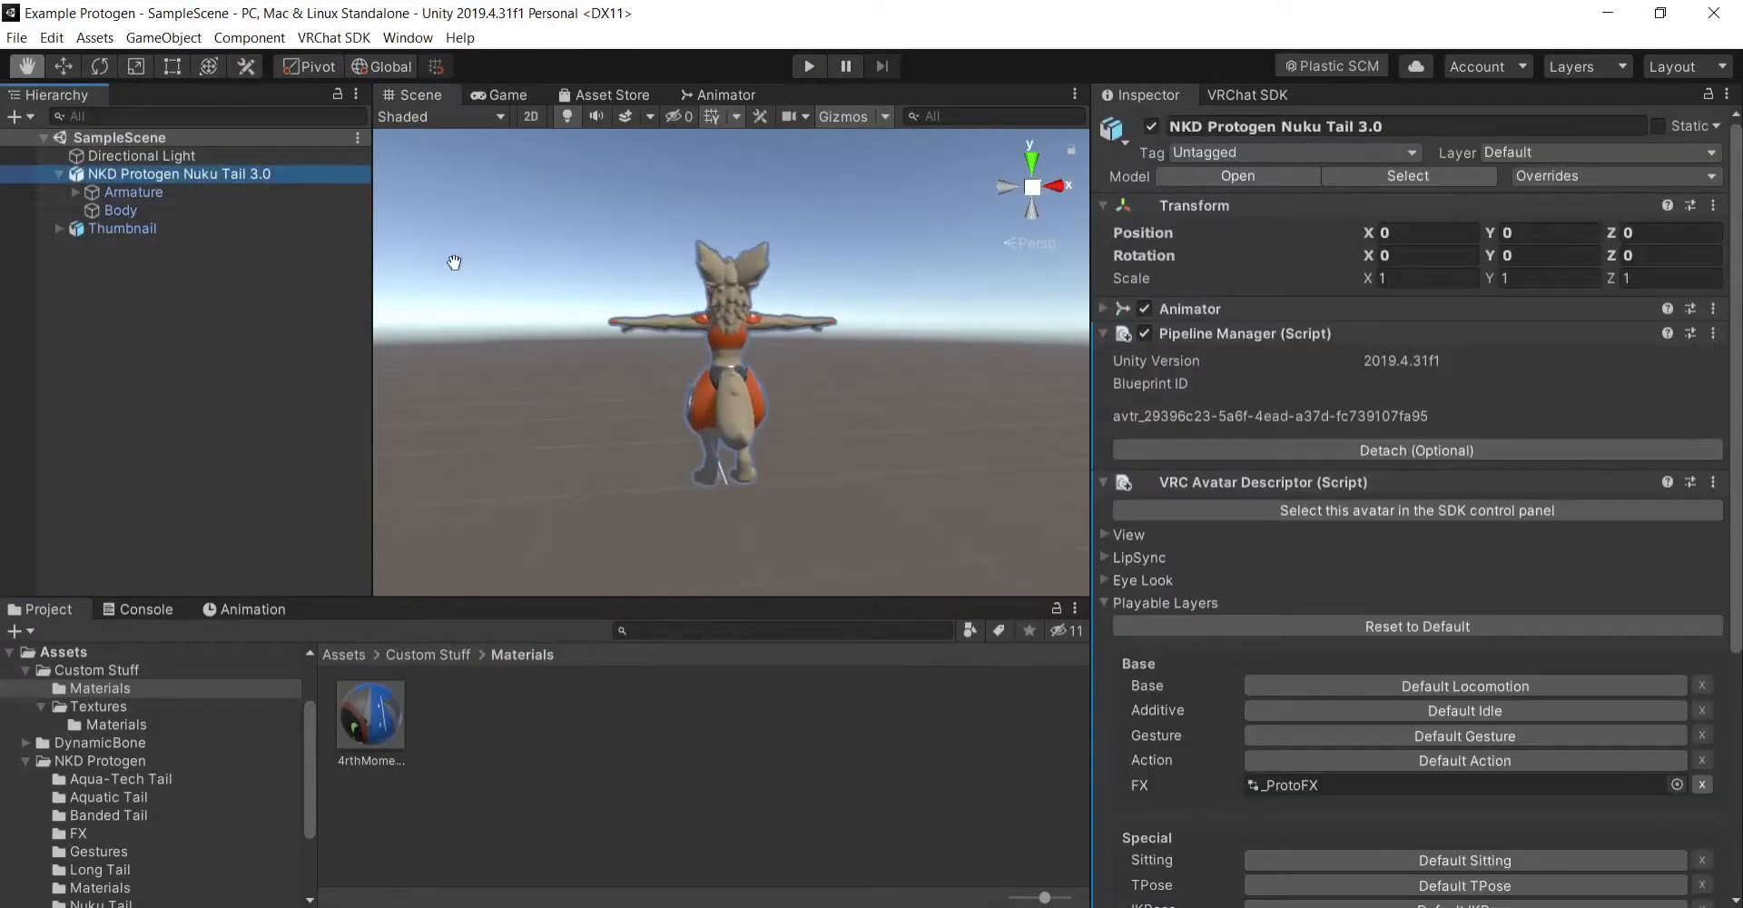
right_click_drag(597, 338, 924, 436)
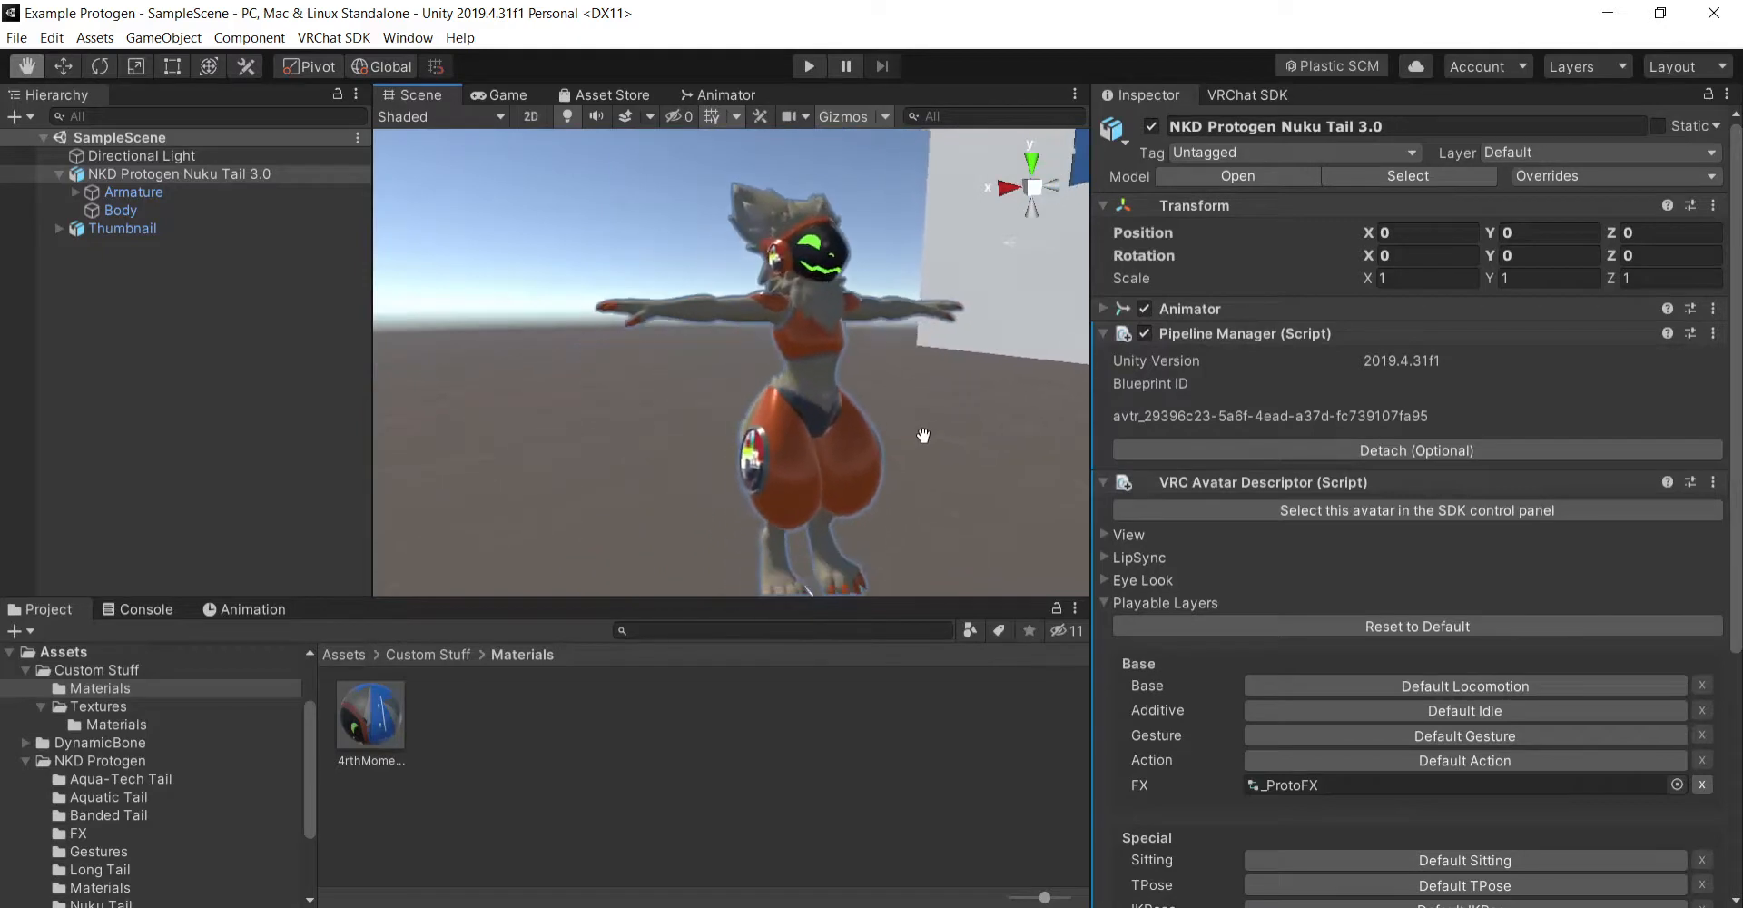
key("f")
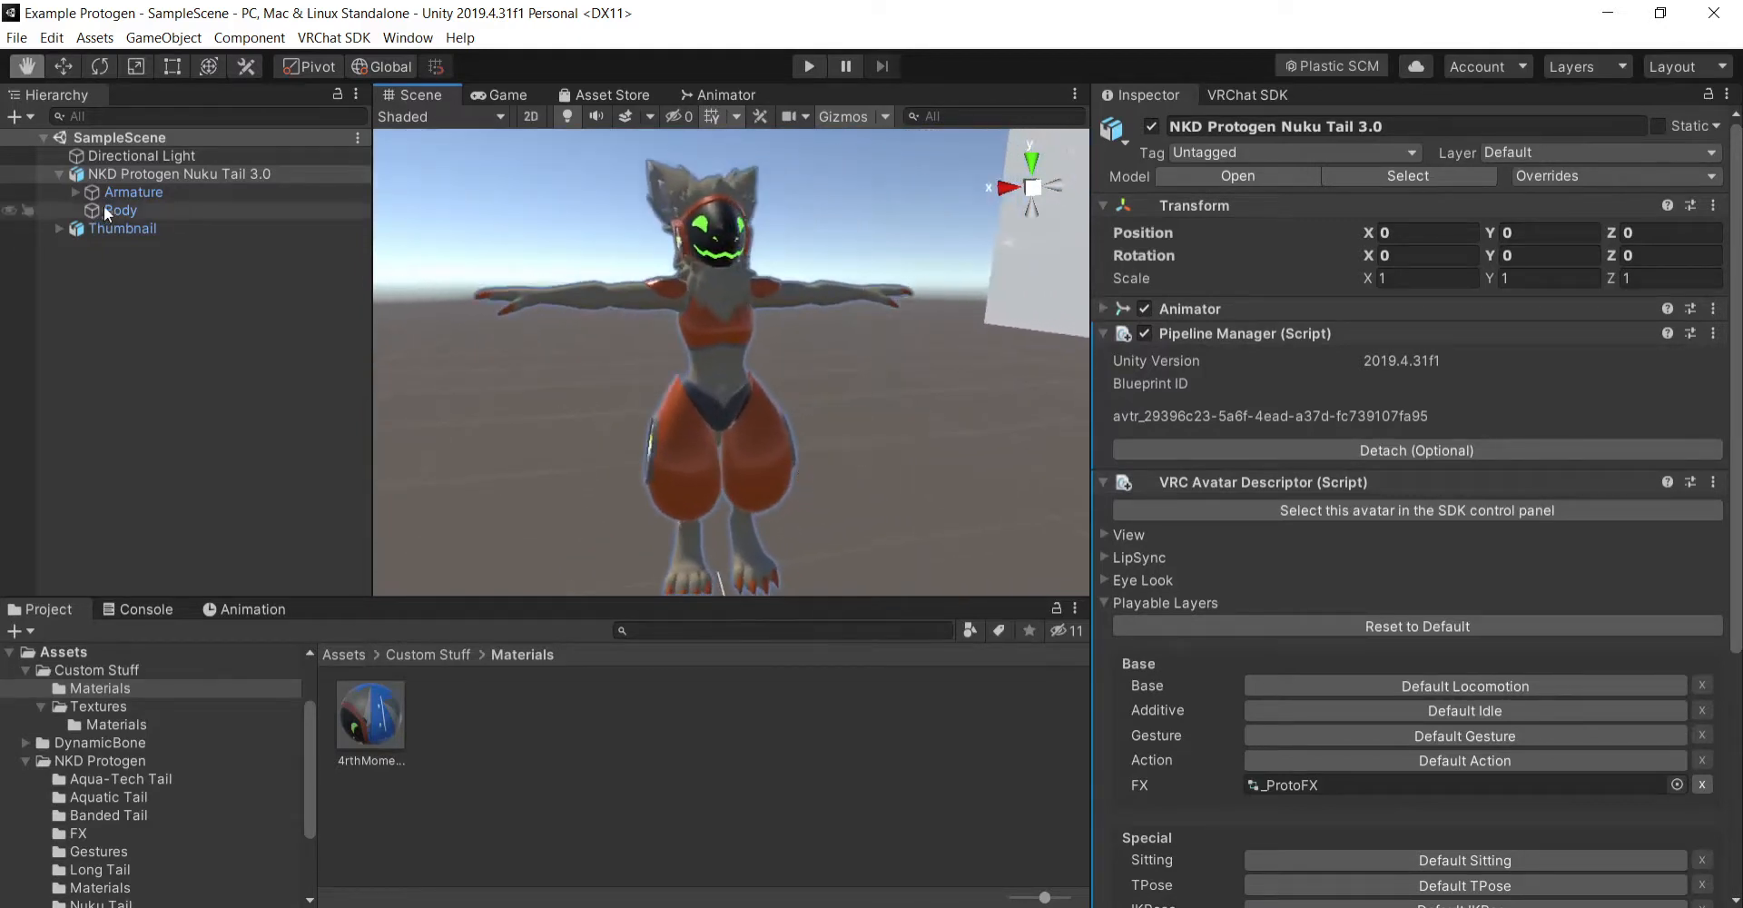
- Deactivate the Thumbnail object in the scene
left_click(155, 227)
key("alt+shift+a")
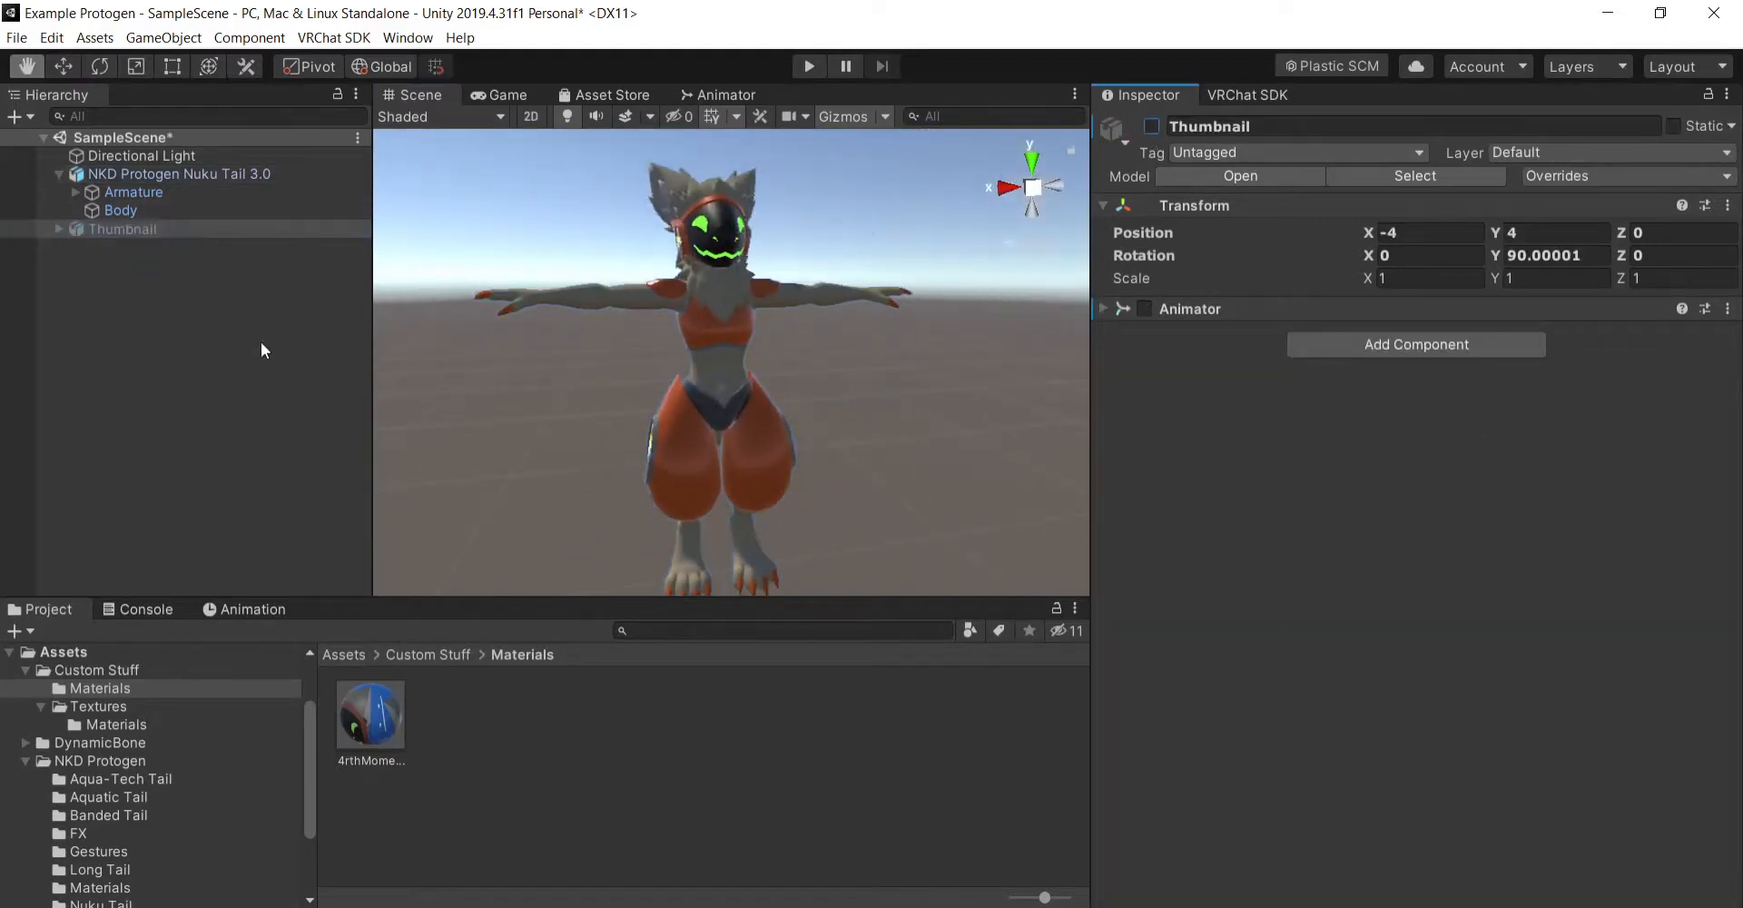
left_click(260, 342)
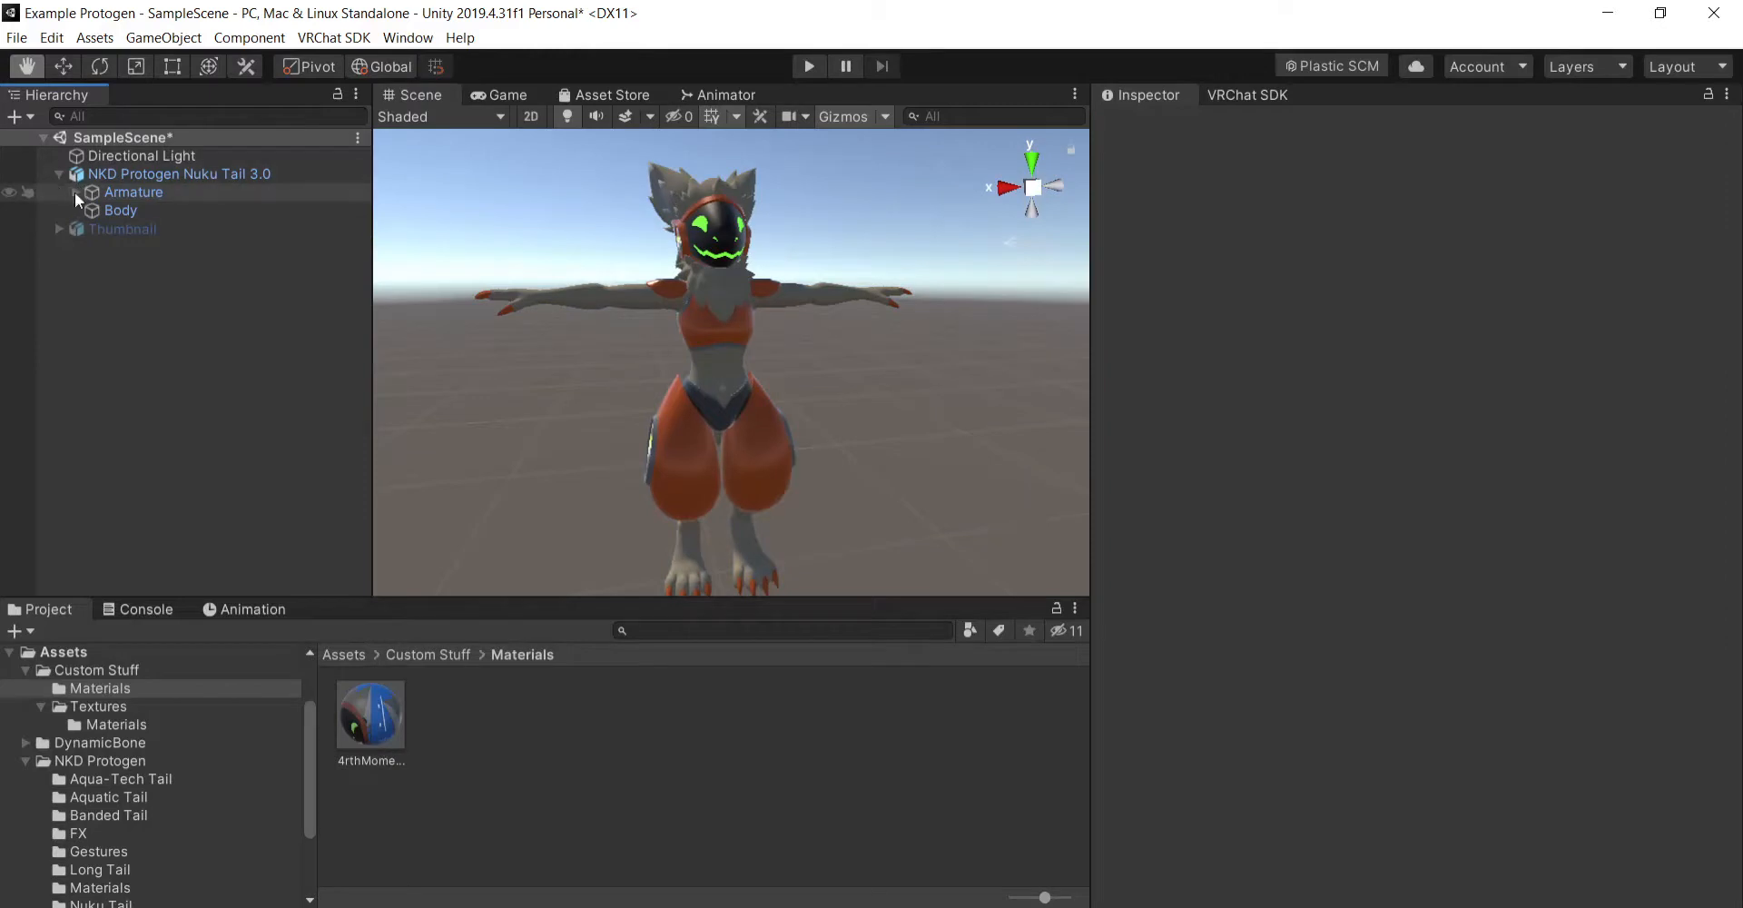
- Expand the avatar's armature down to the ear bones and TailRoot, and return the project browser to the Assets folder
left_click(74, 193)
left_click(91, 210)
left_click(108, 264)
left_click(122, 283)
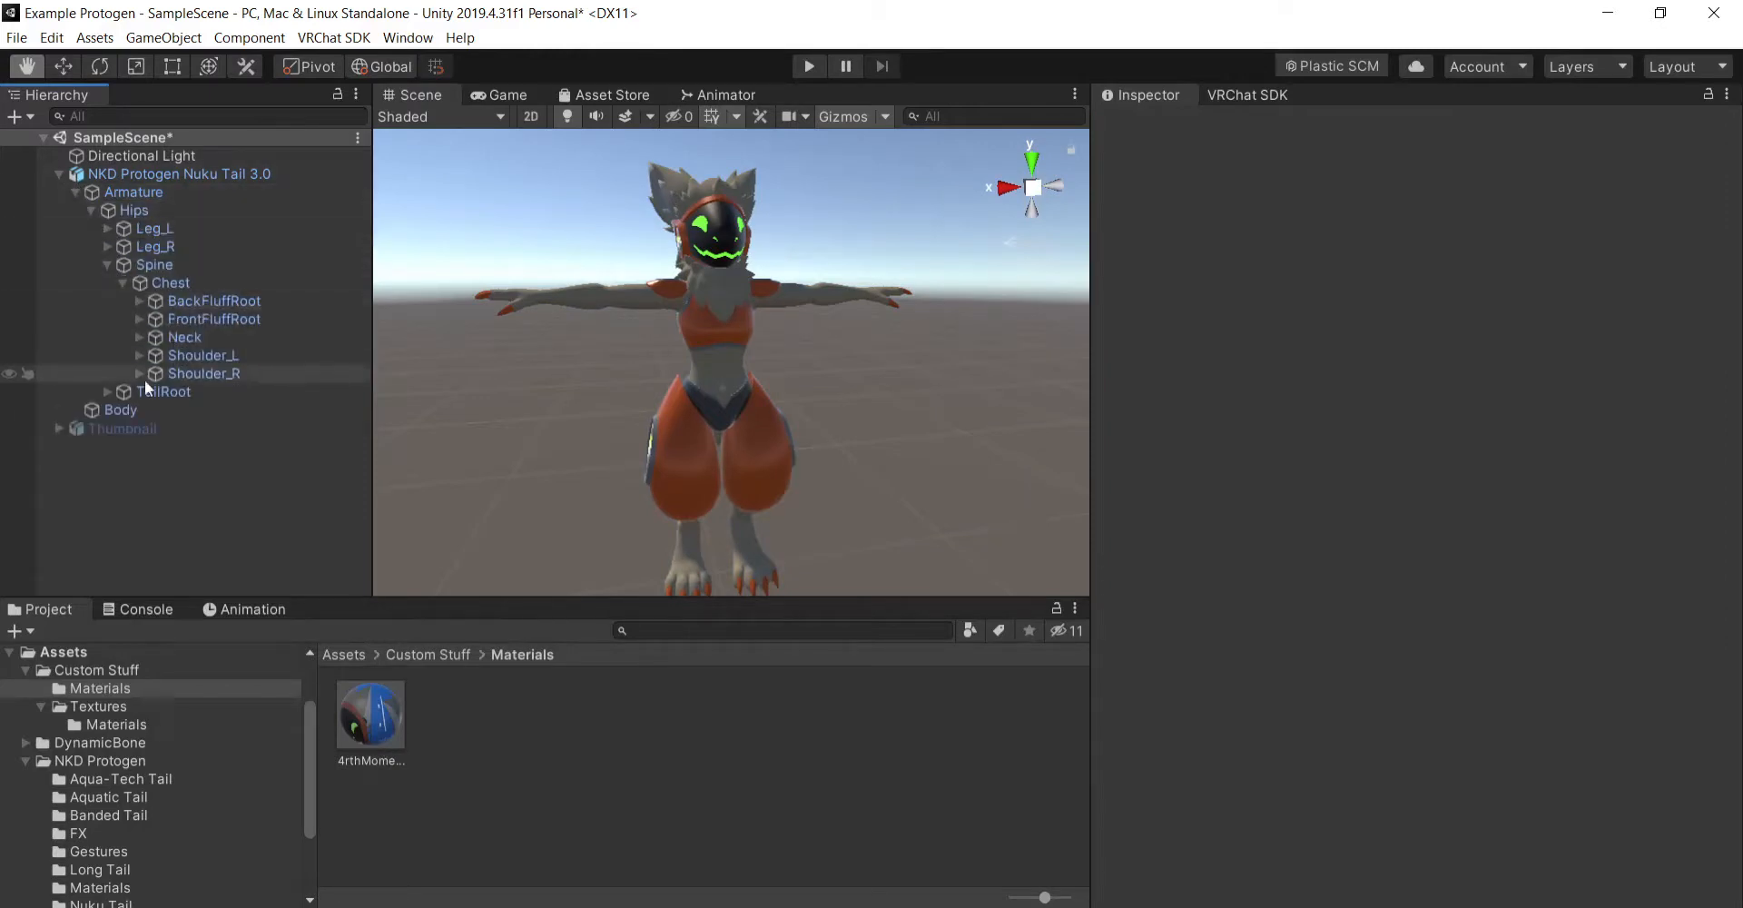
left_click(437, 661)
left_click(337, 660)
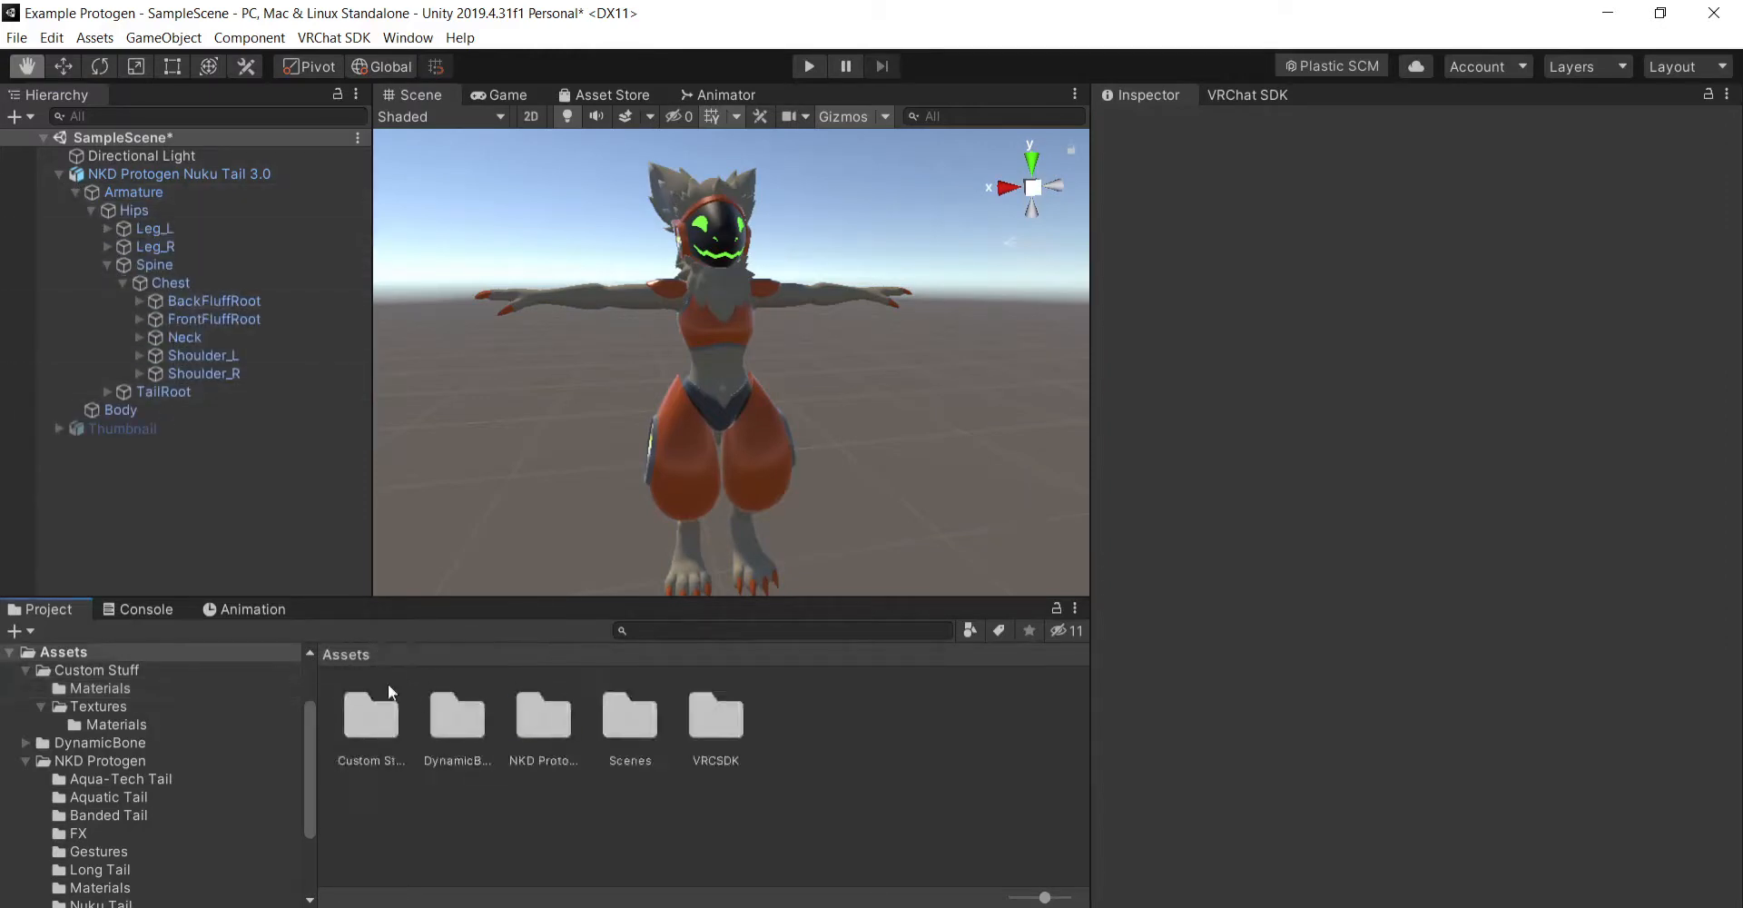
left_click(151, 356)
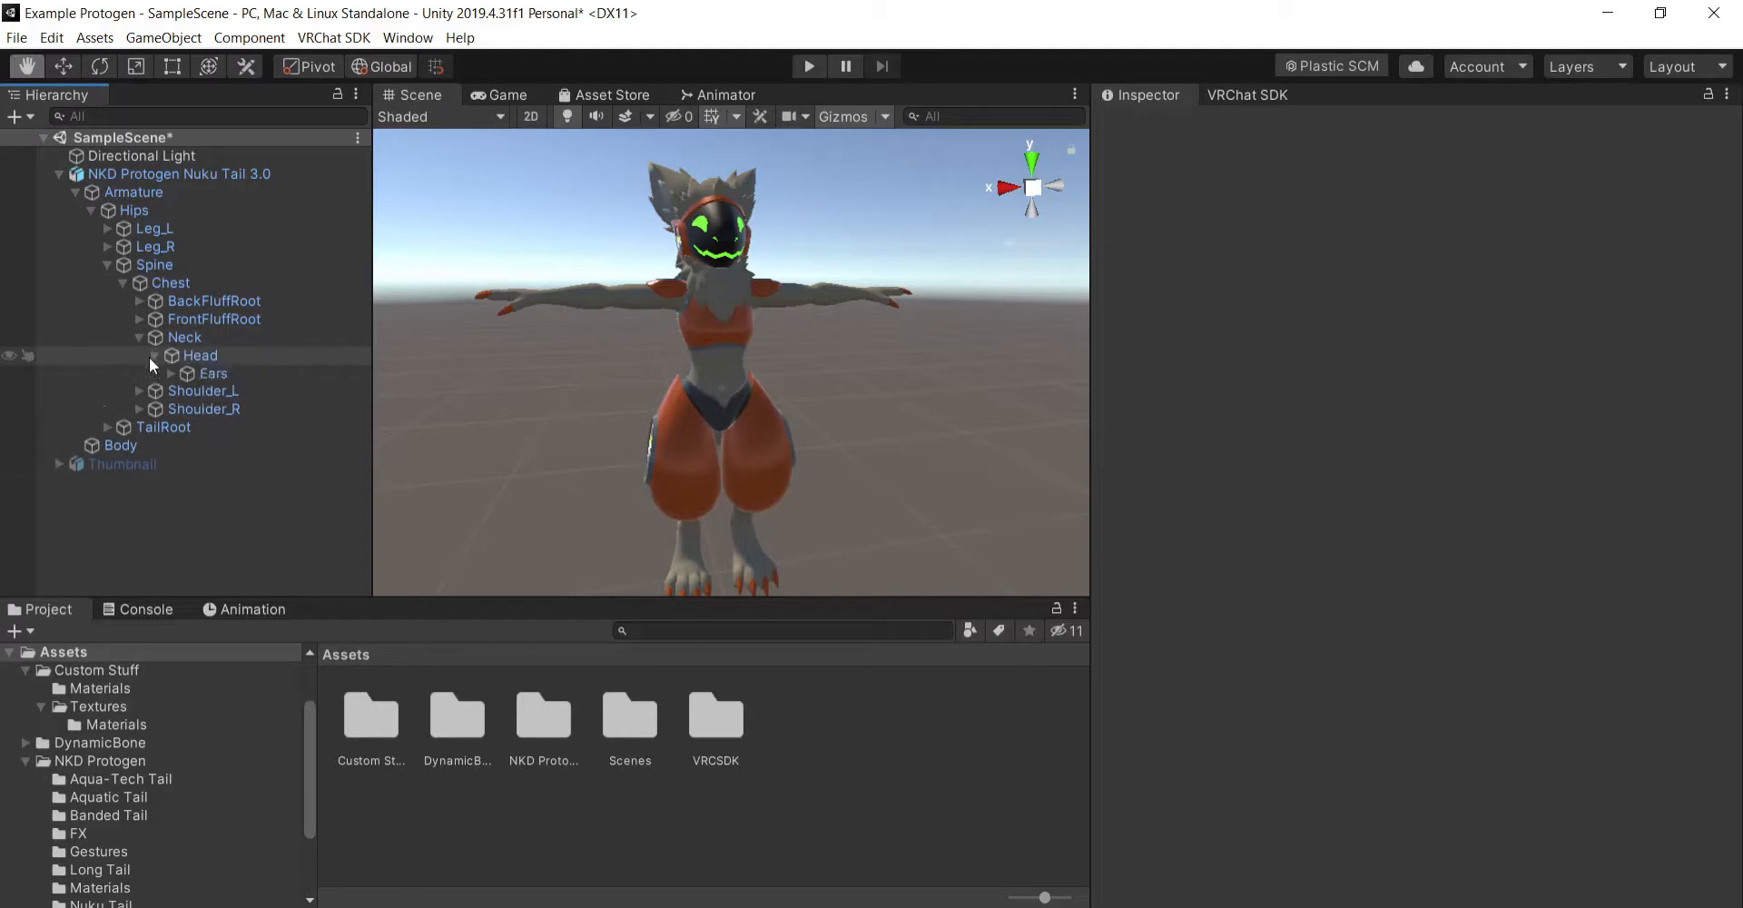
left_click(166, 378)
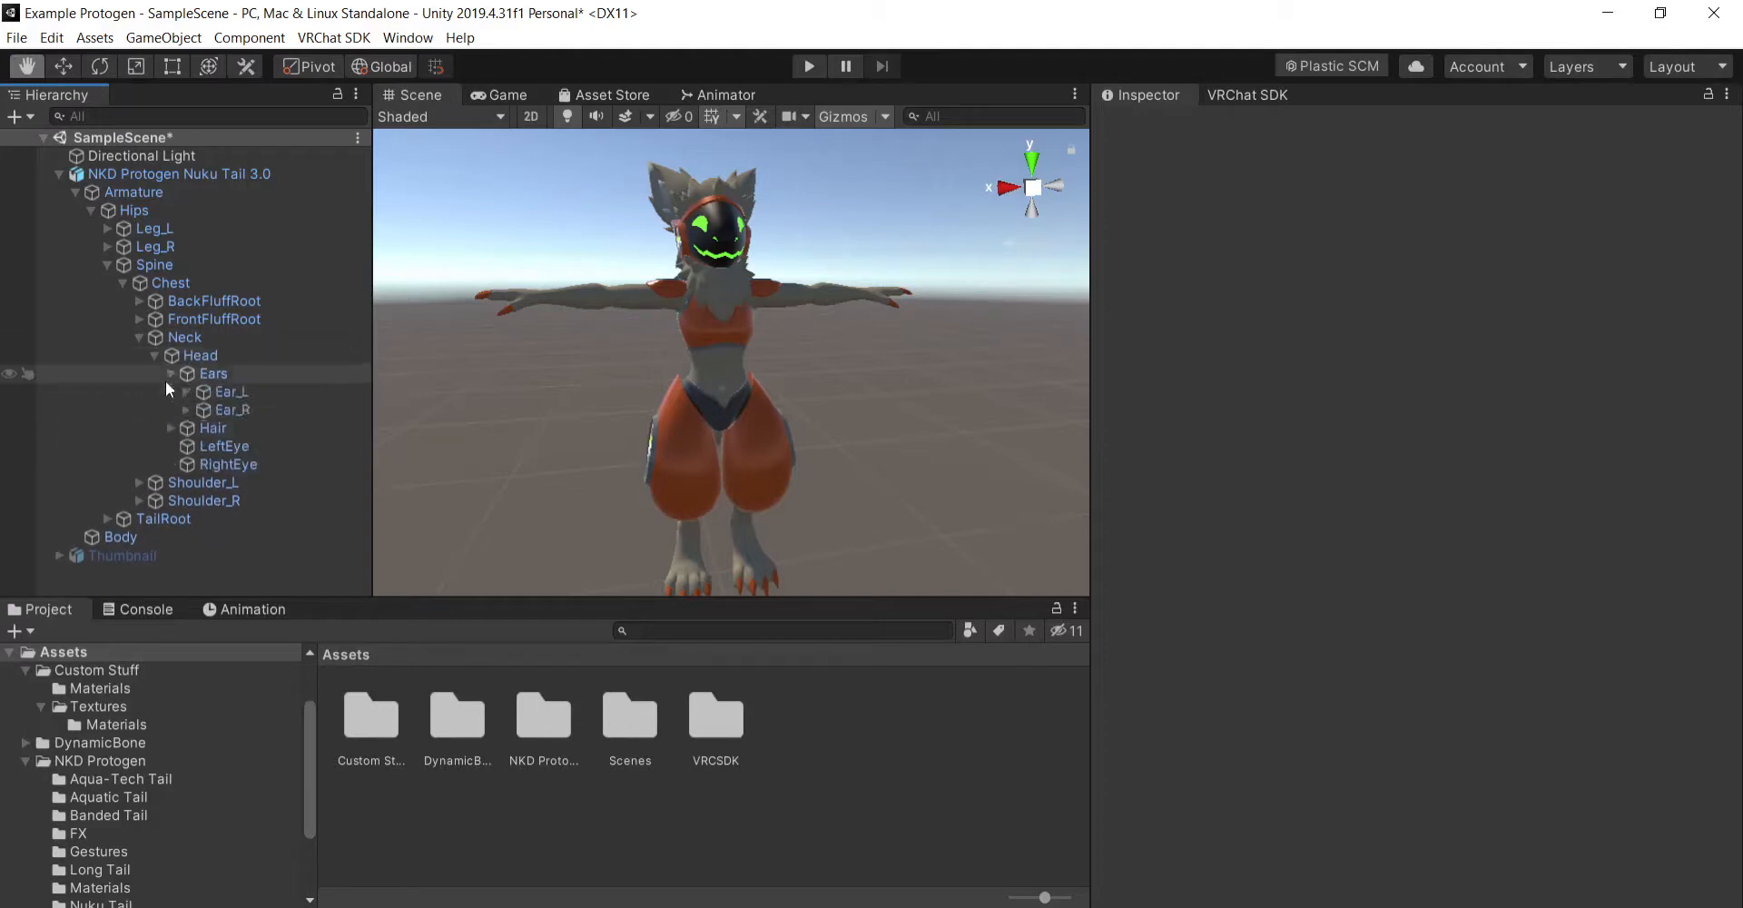
left_click(107, 522)
- Examine the tail from the side and check the pivot of the TailRoot bone with the Rotate tool
right_click_drag(617, 435, 1026, 413)
left_click(71, 72)
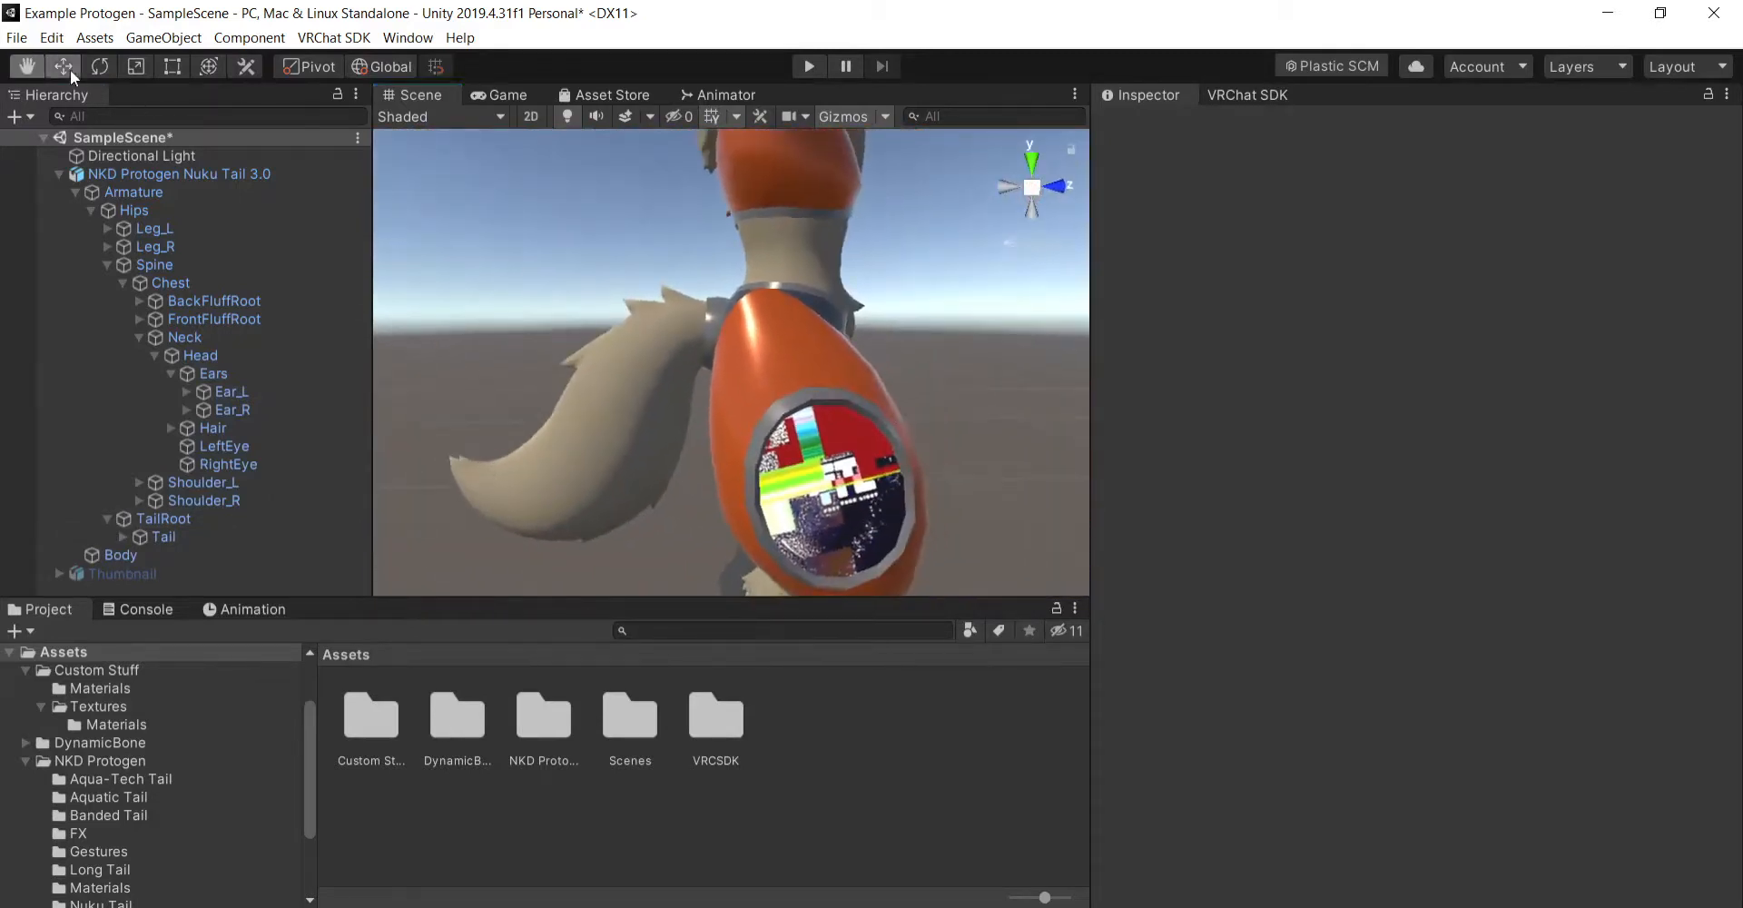
left_click(96, 69)
left_click(268, 502)
left_click(269, 509)
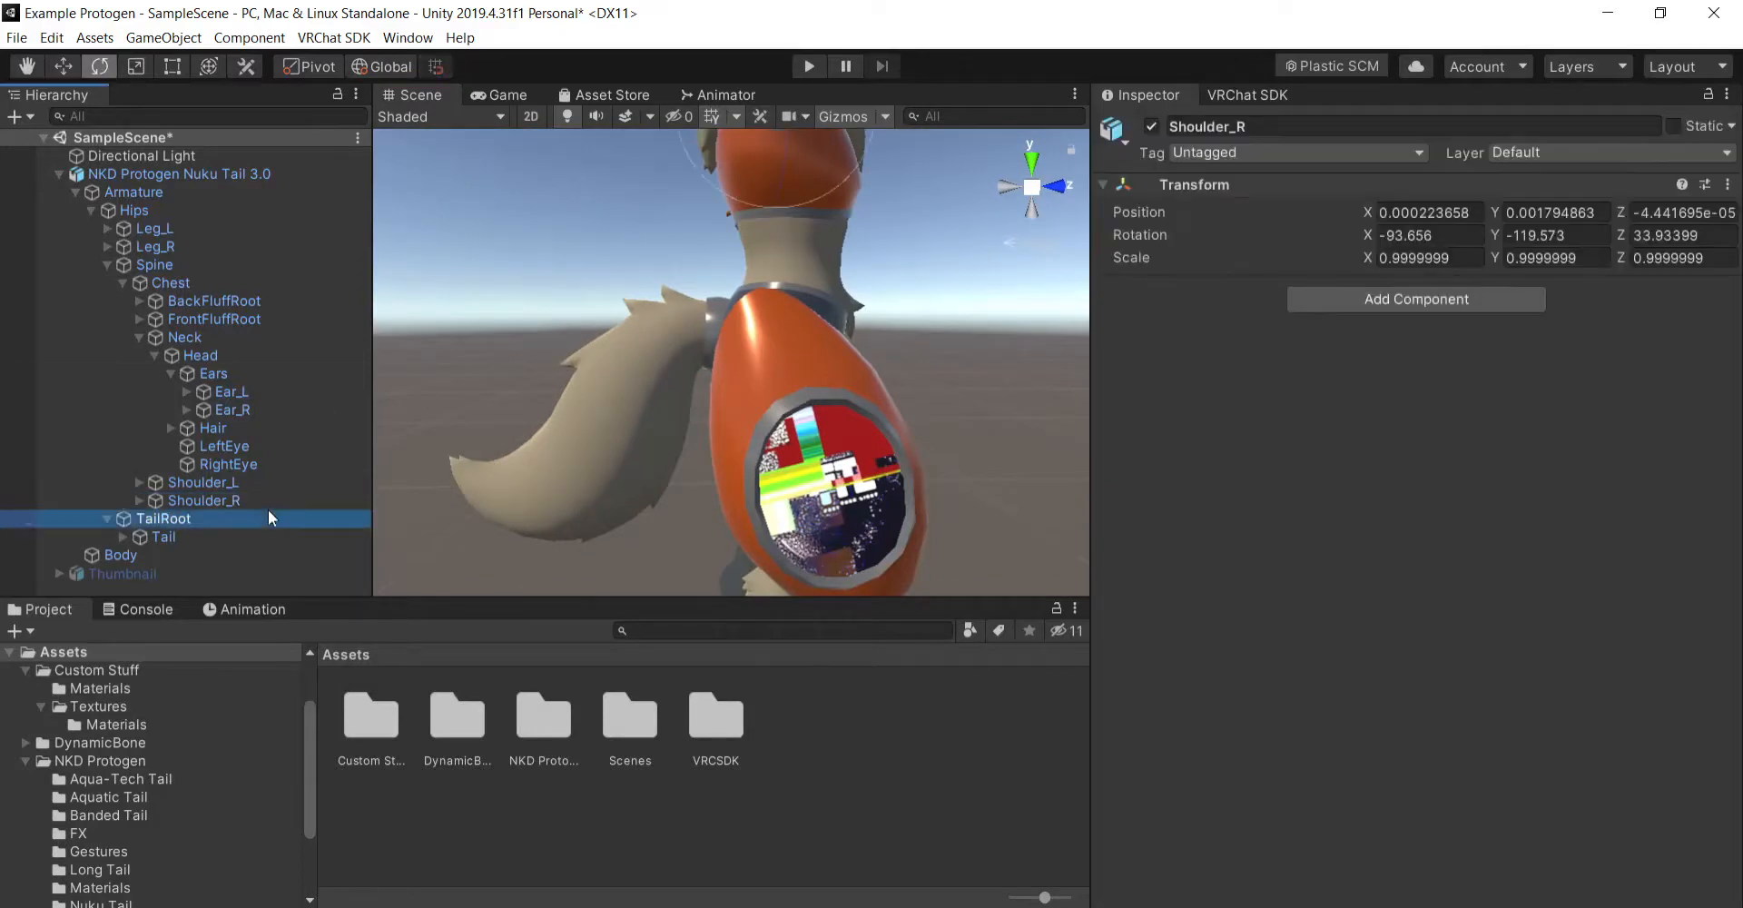
right_click_drag(676, 494, 753, 499)
left_click(56, 138)
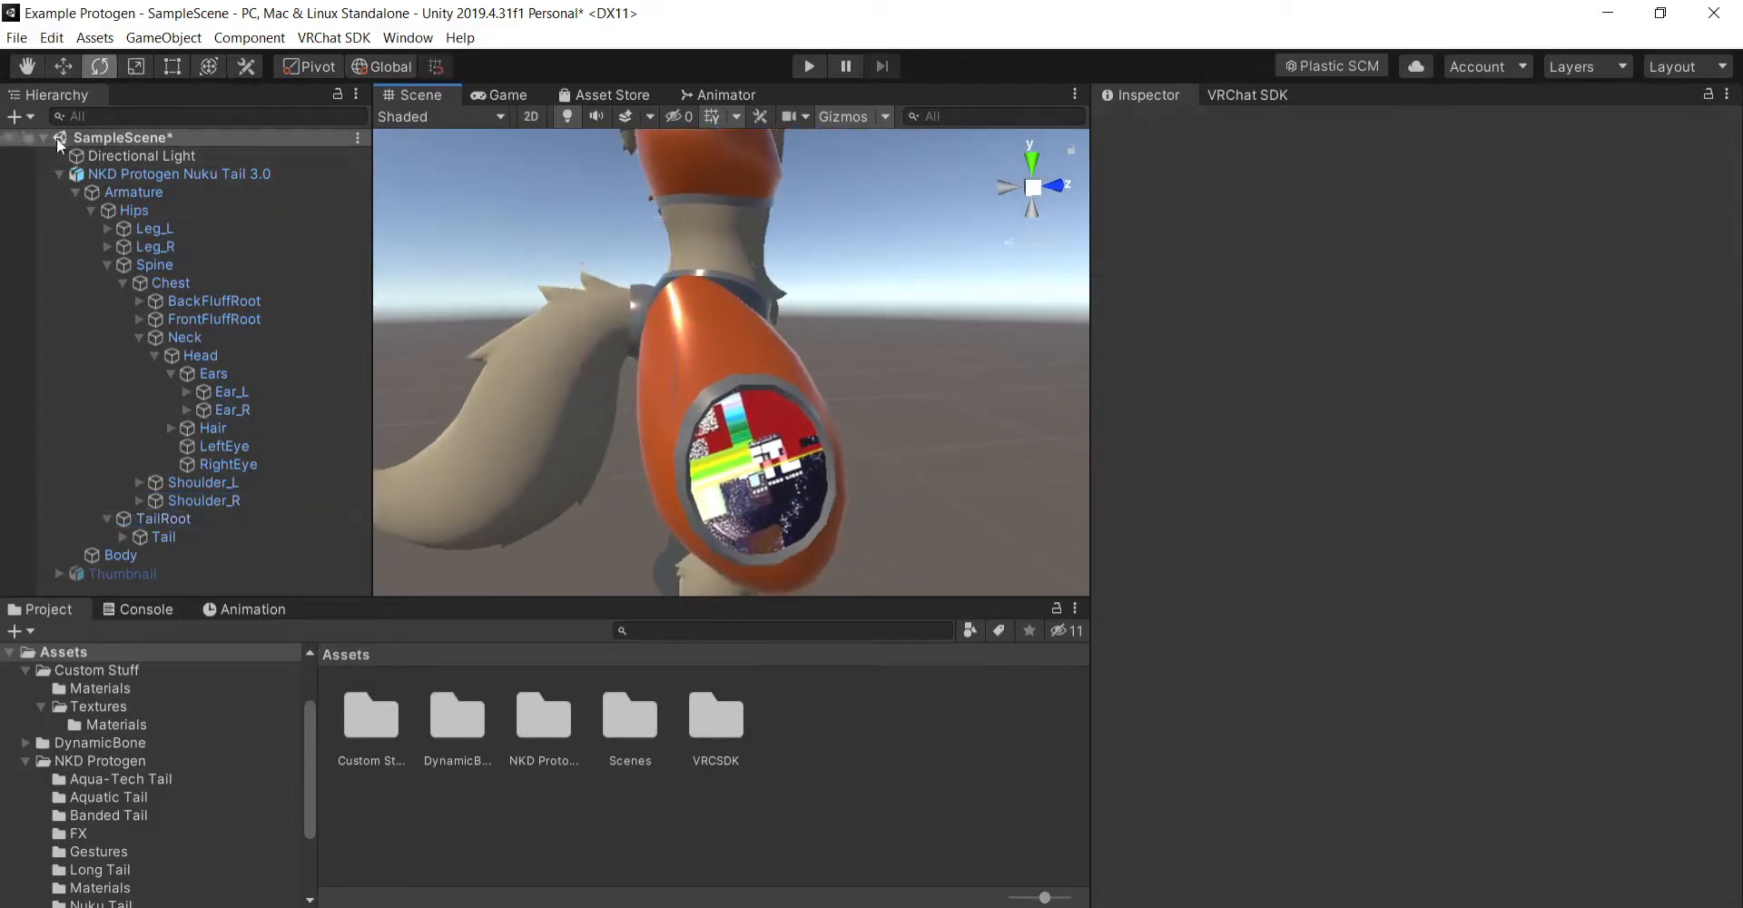
left_click(31, 69)
left_click_drag(646, 405, 783, 366)
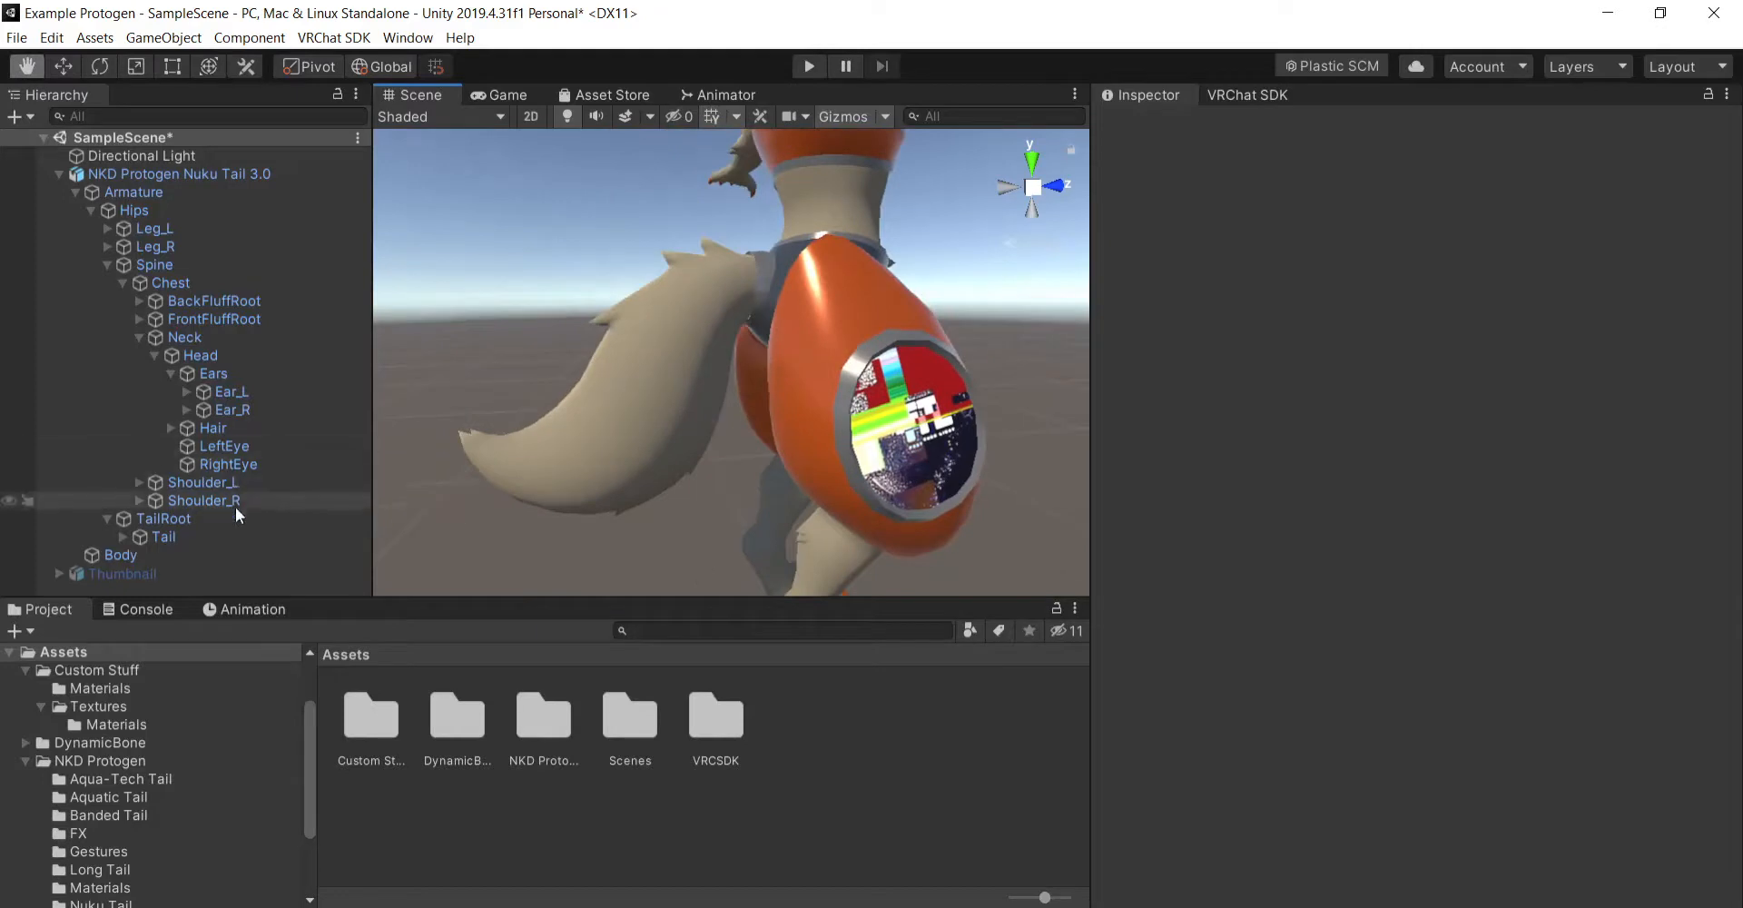
left_click(188, 519)
key("e")
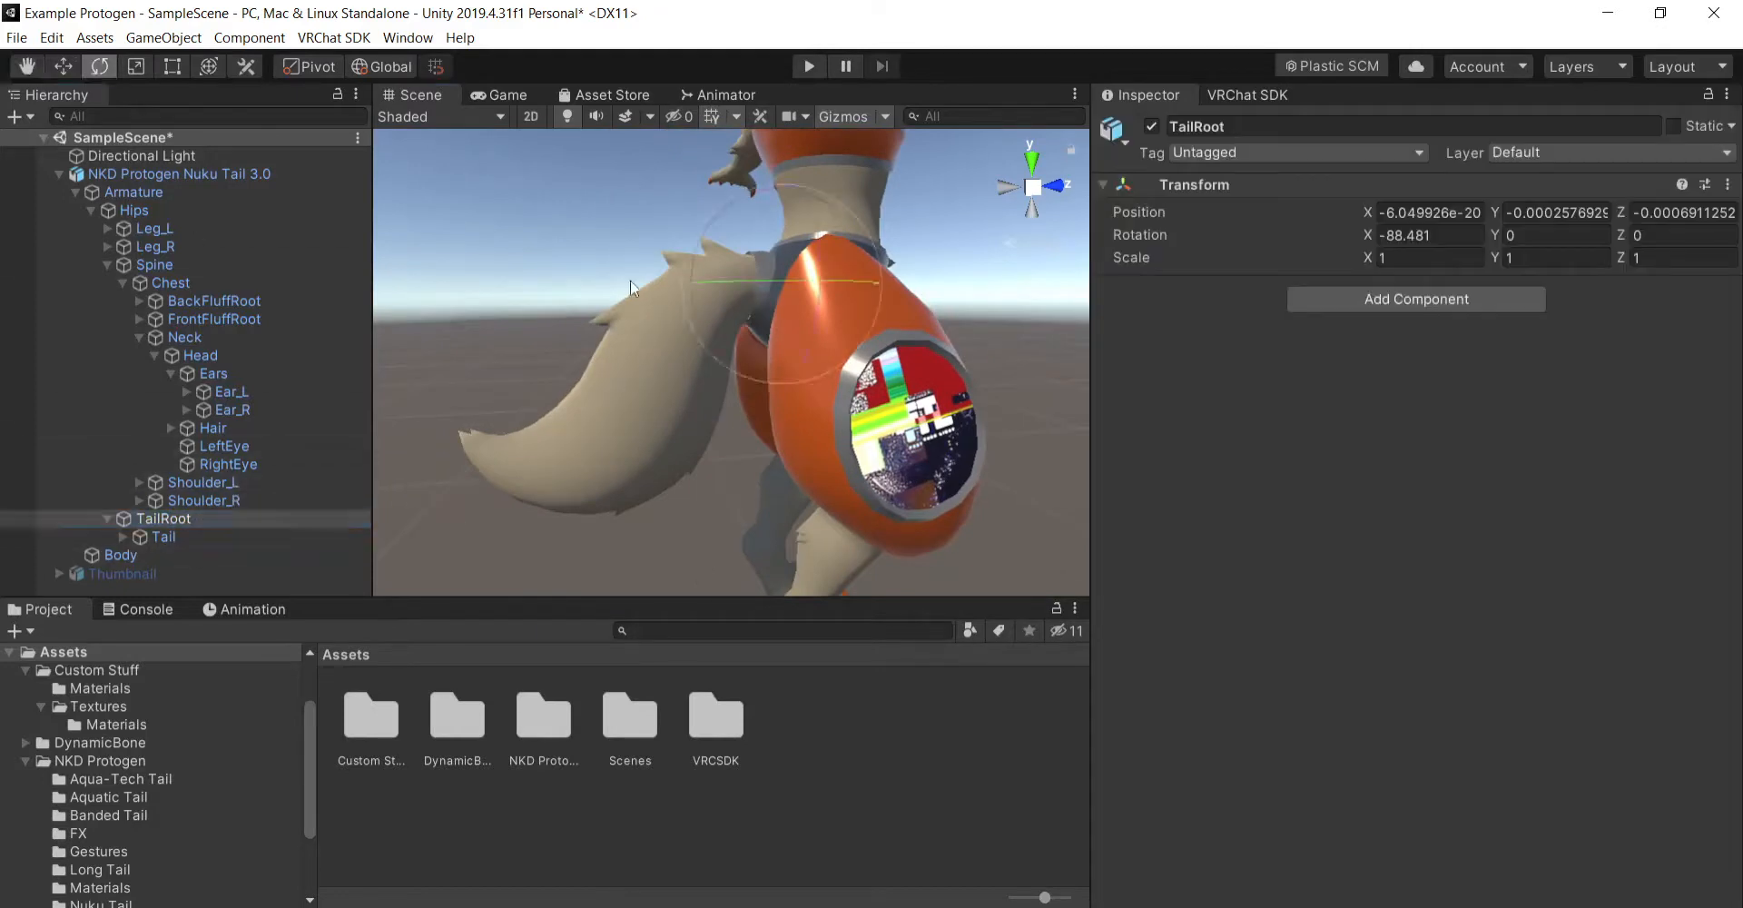
left_click_drag(715, 243, 599, 183)
- Add a Dynamic Bone component to the Tail bone under TailRoot
left_click(209, 537)
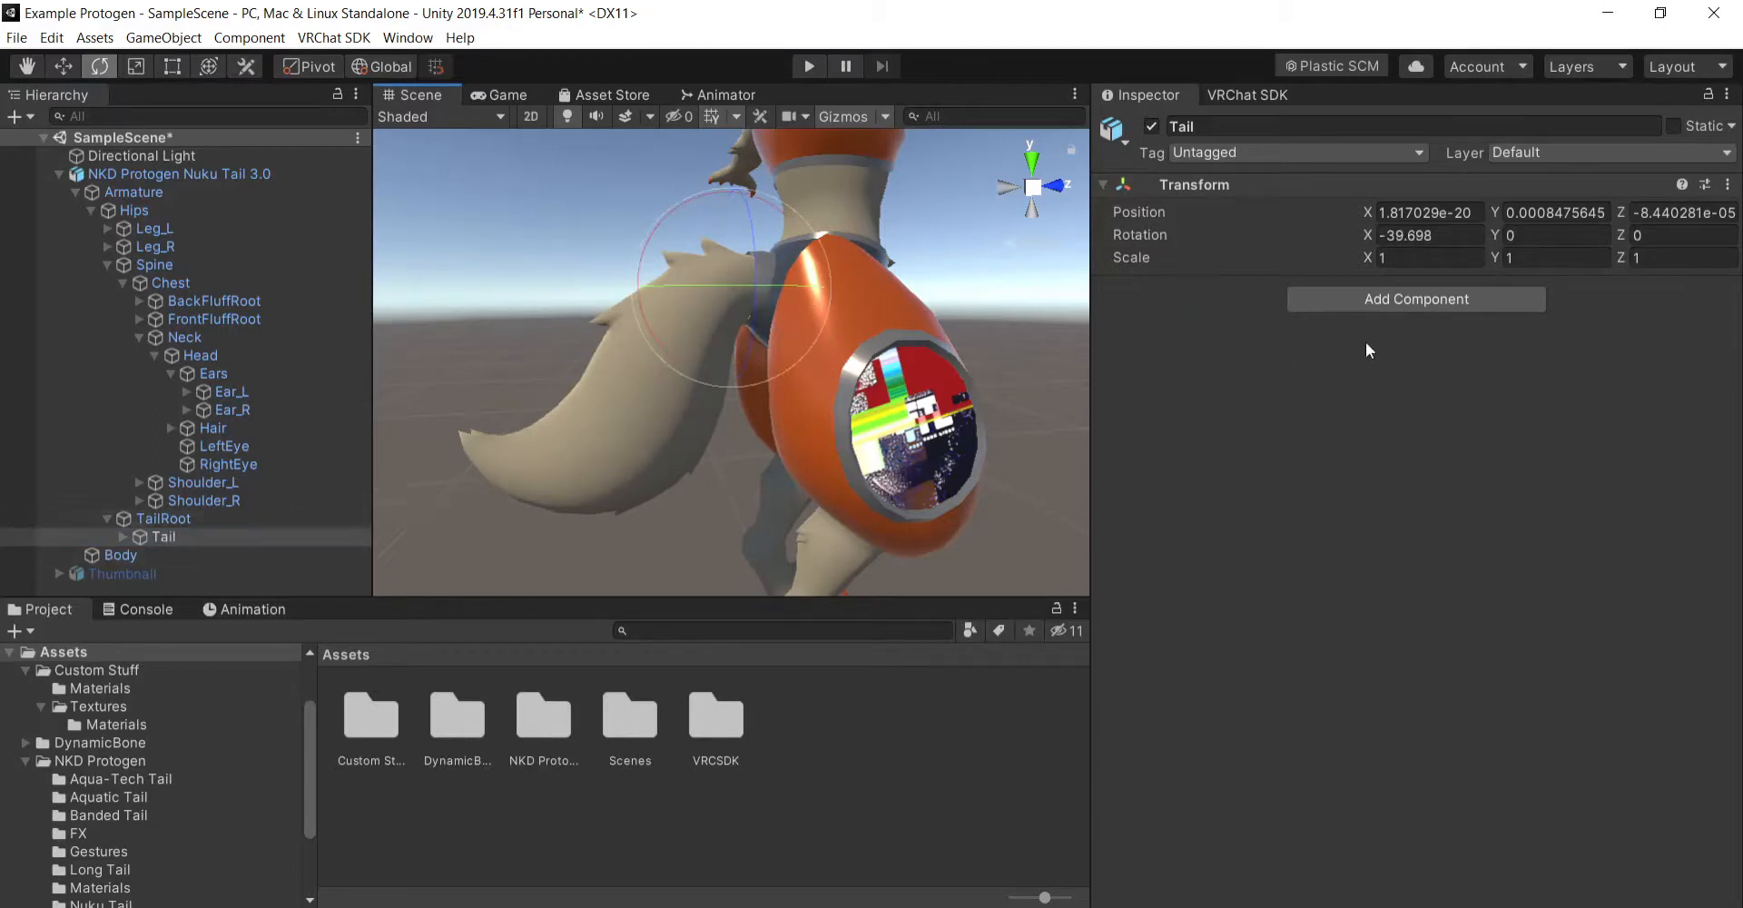
left_click(1400, 296)
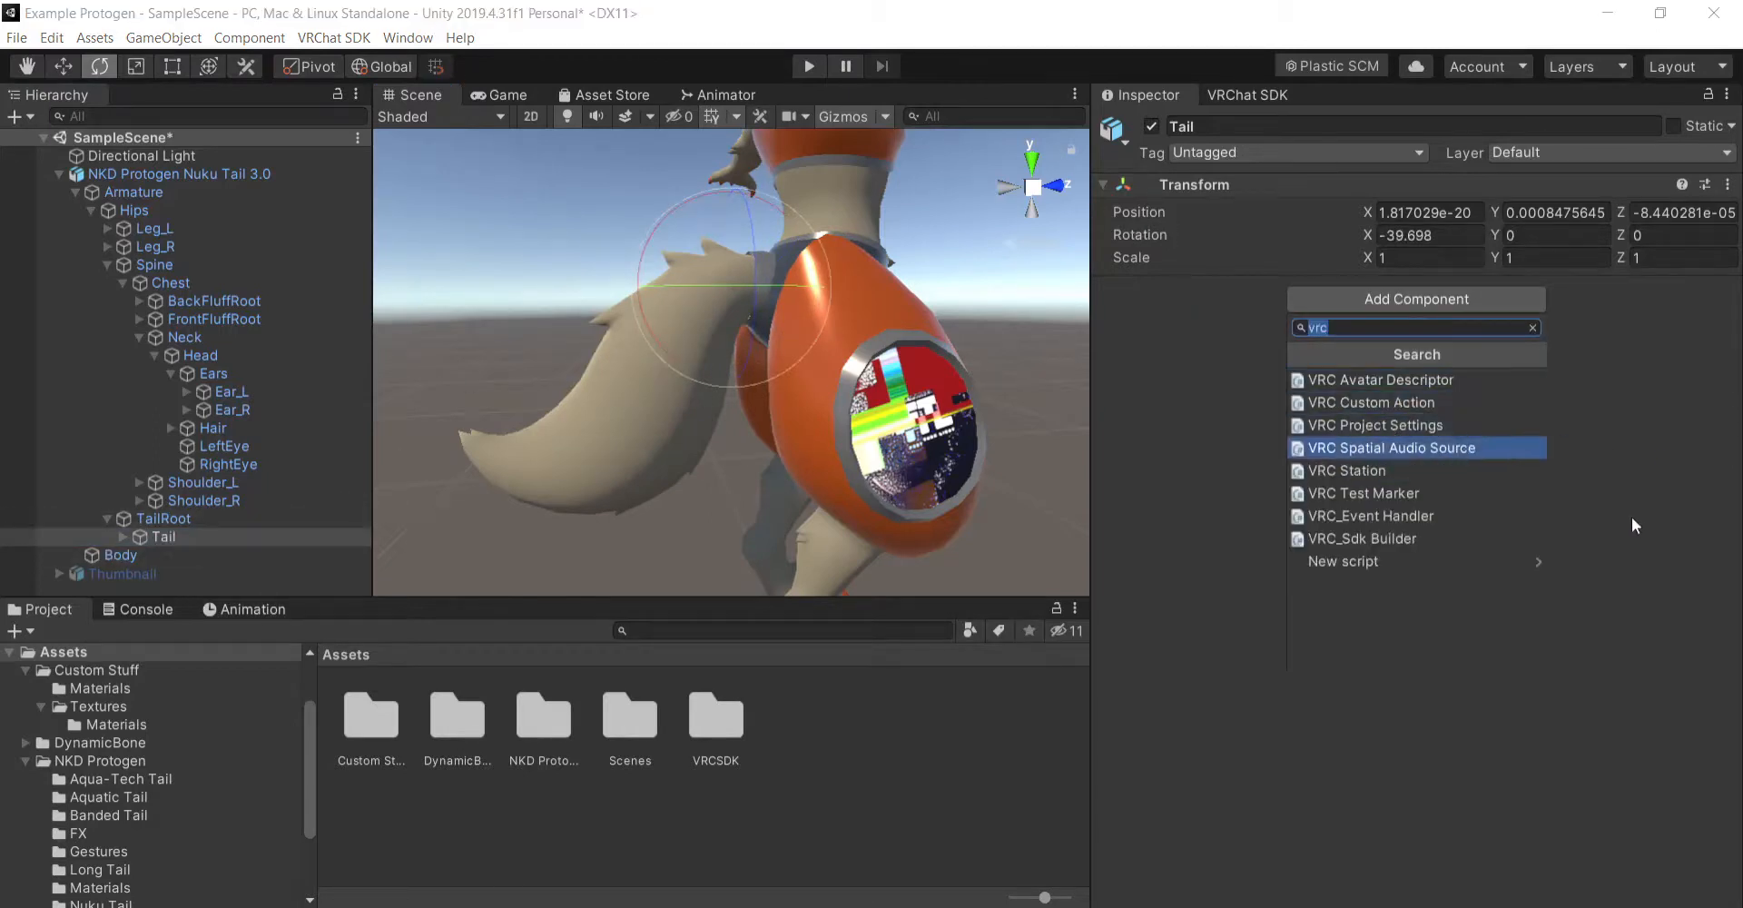
type("Dyn")
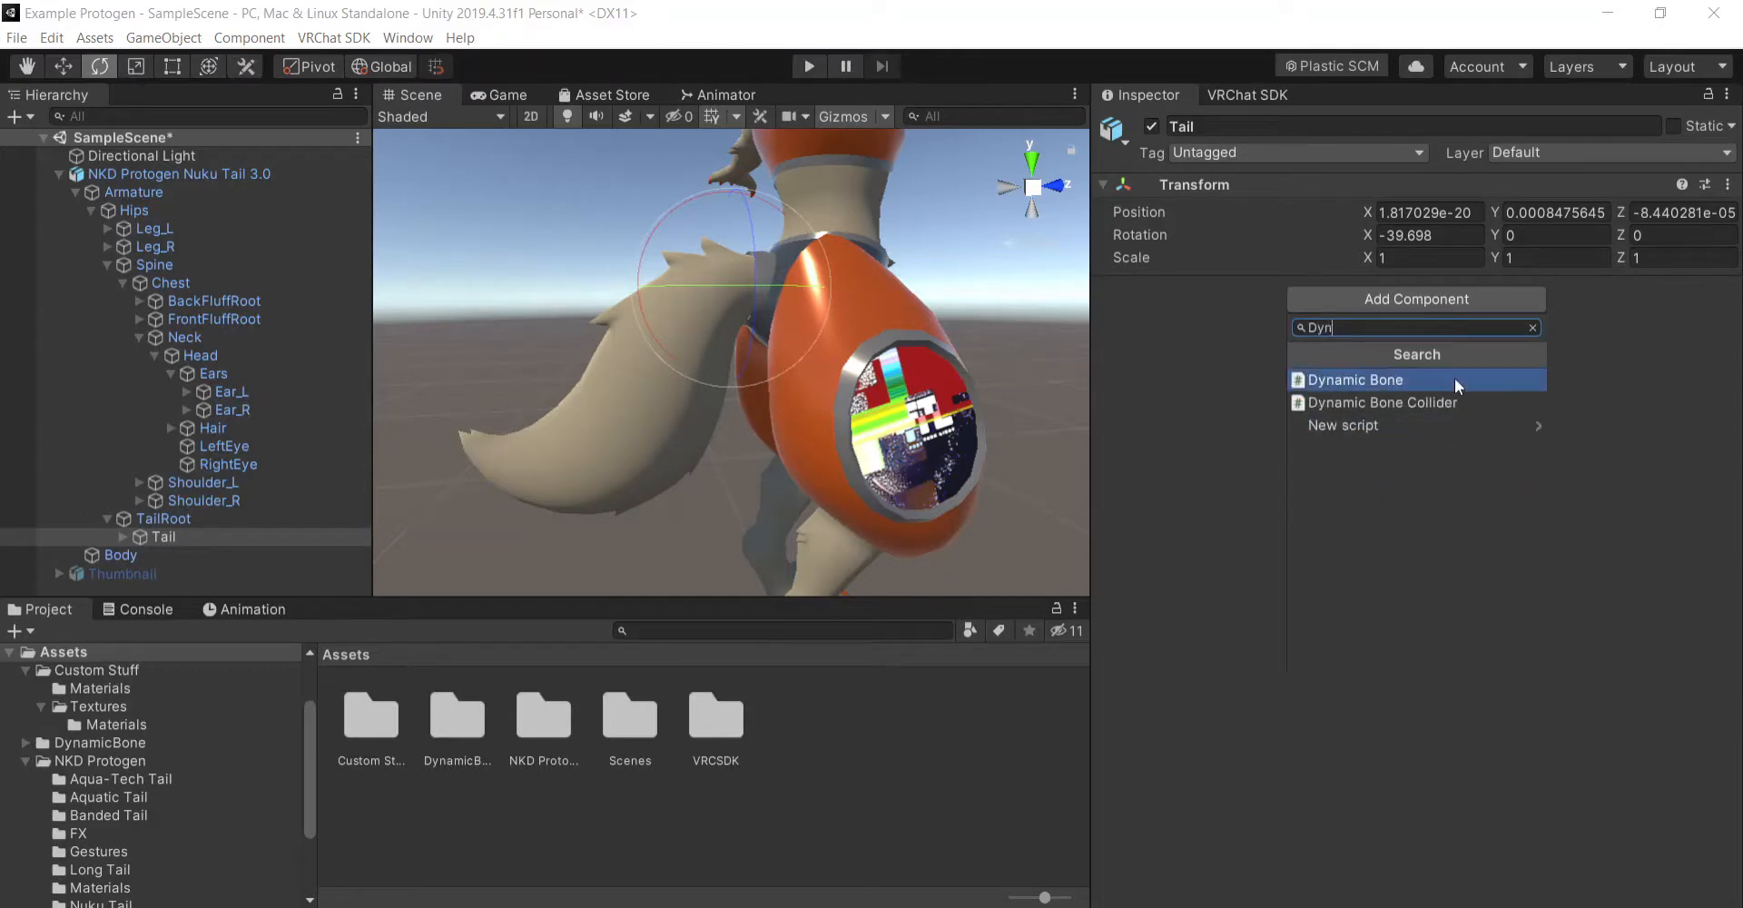
left_click(1453, 379)
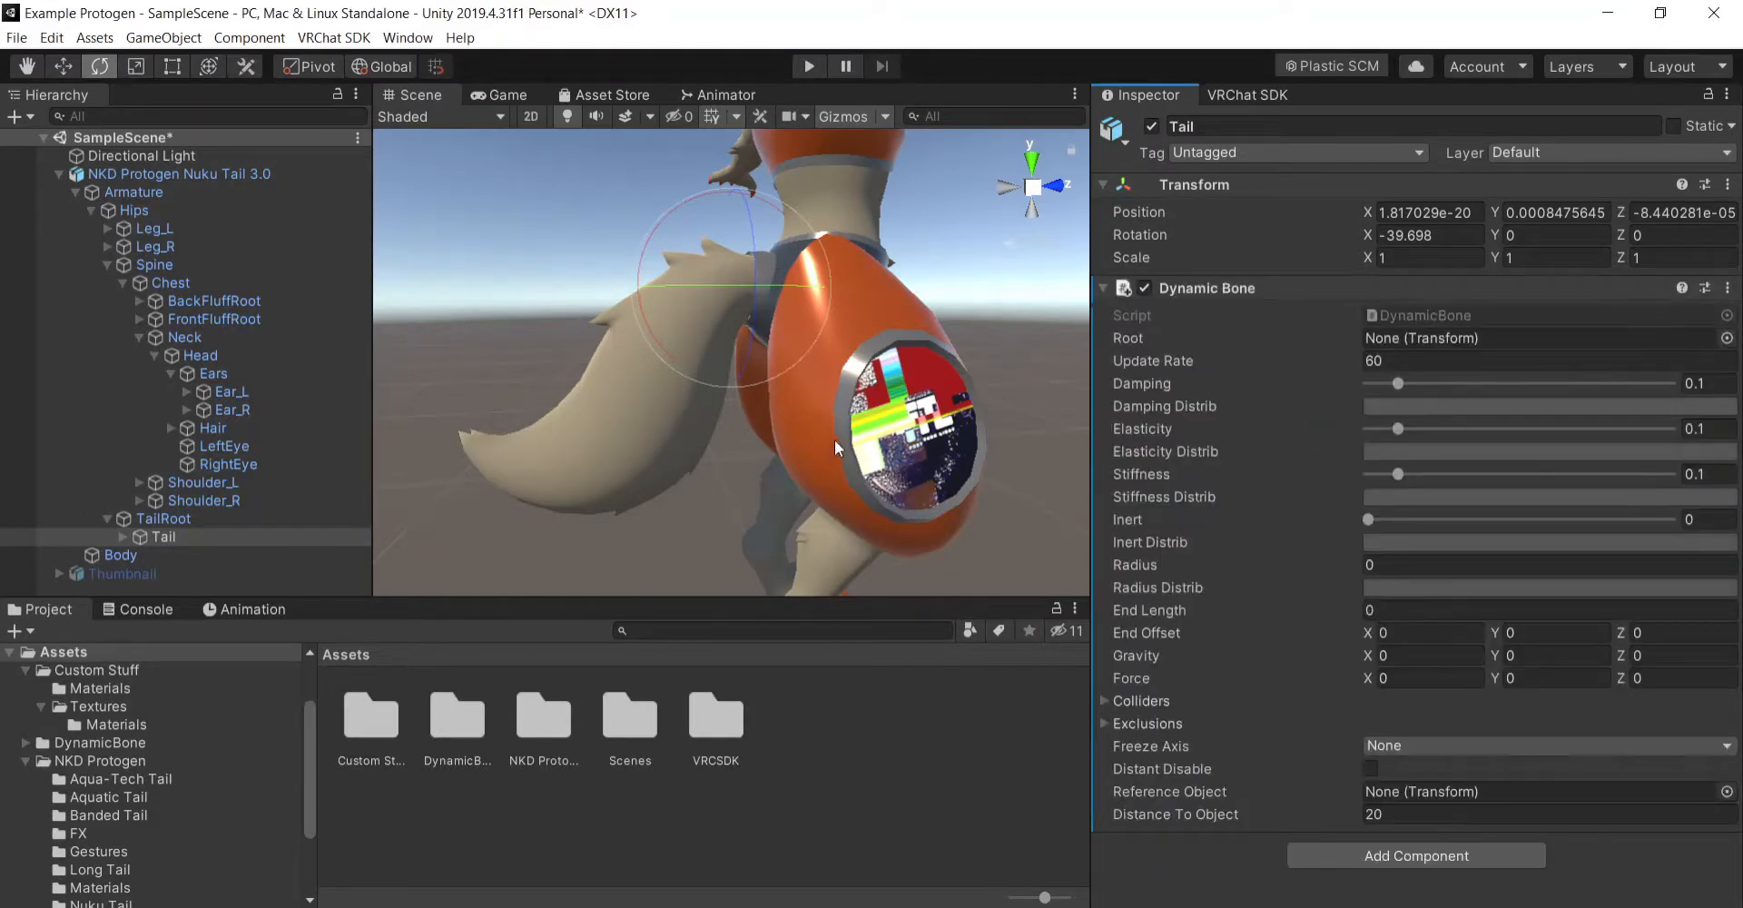
- Examine the tail up close, along with the Tail bone's Dynamic Bone settings and its child bone Tail.001
scroll(880, 377, "up", 5)
scroll(873, 379, "down", 5)
left_click(526, 300)
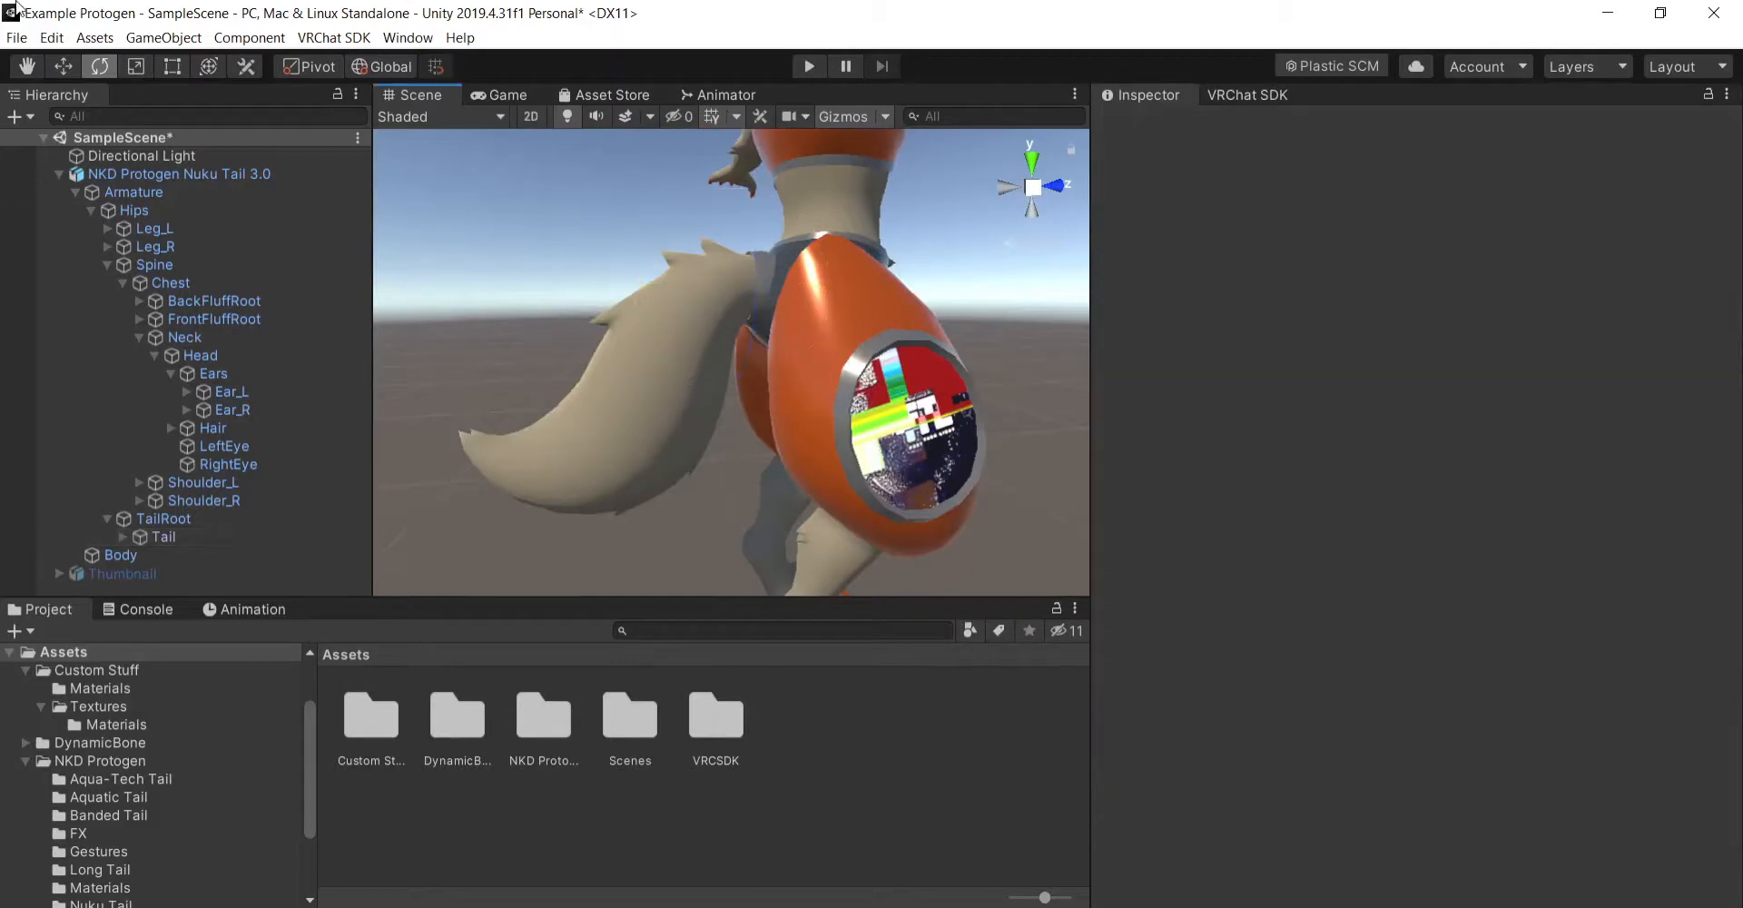
left_click(18, 66)
left_click_drag(775, 280, 766, 355)
scroll(871, 371, "up", 5)
mouse_move(880, 372)
right_mouse_down()
mouse_move(485, 383)
mouse_move(662, 389)
mouse_move(945, 363)
mouse_move(899, 406)
mouse_move(872, 390)
right_mouse_up()
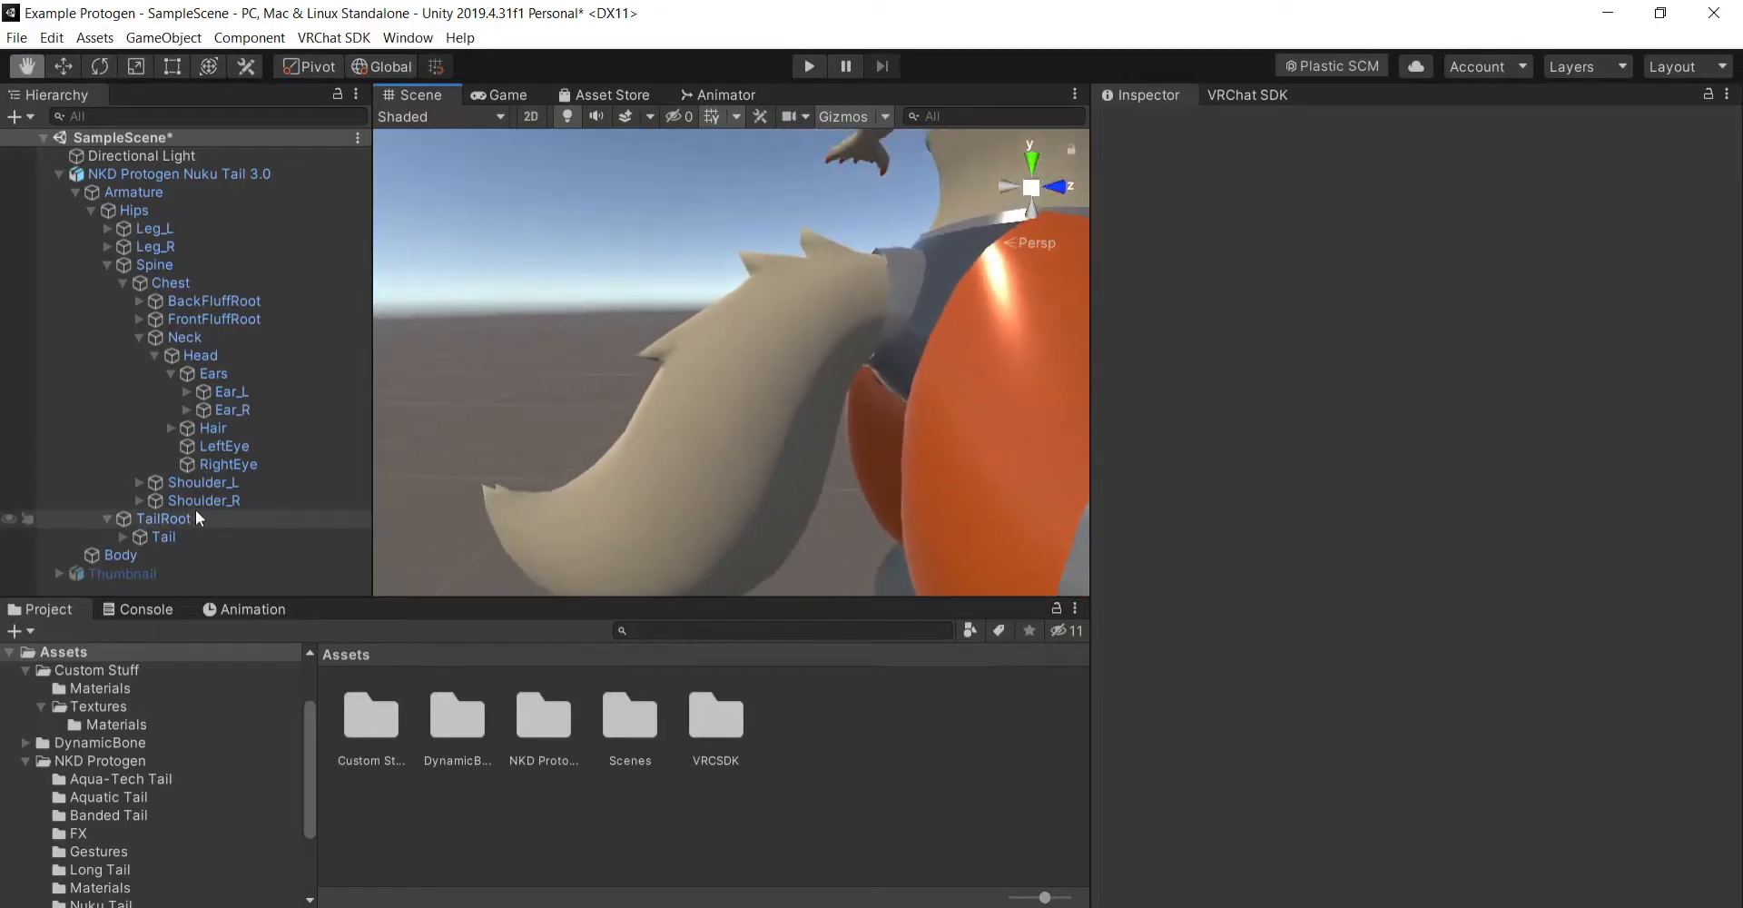
left_click(191, 536)
left_click(1355, 291)
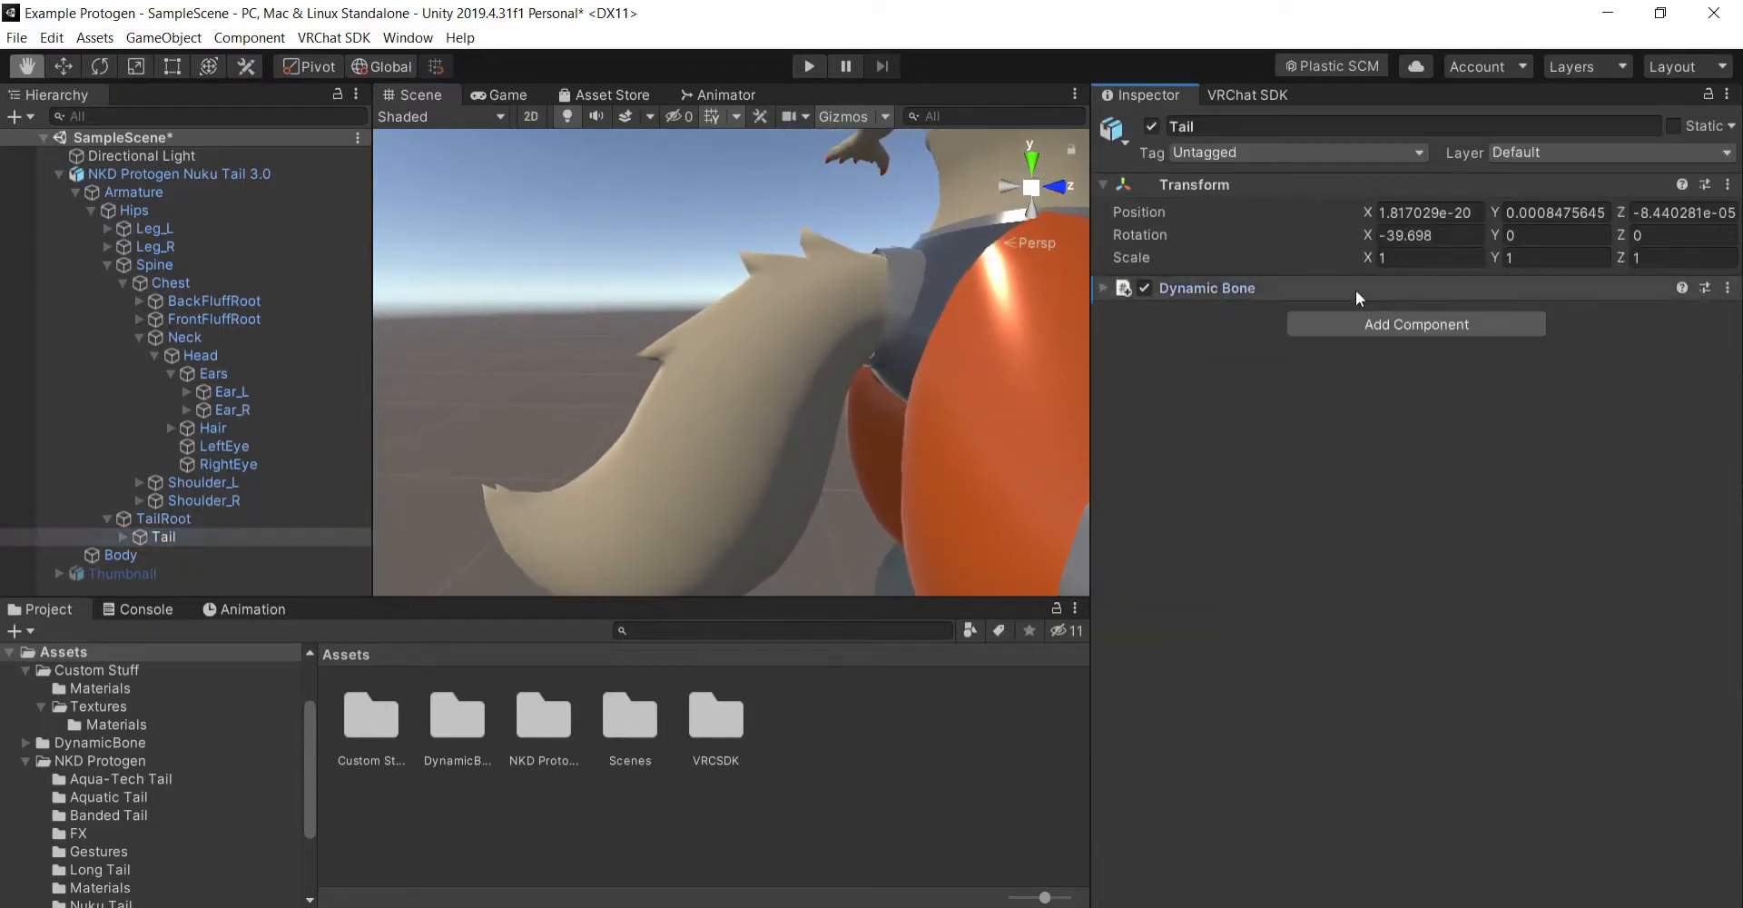
left_click(1328, 287)
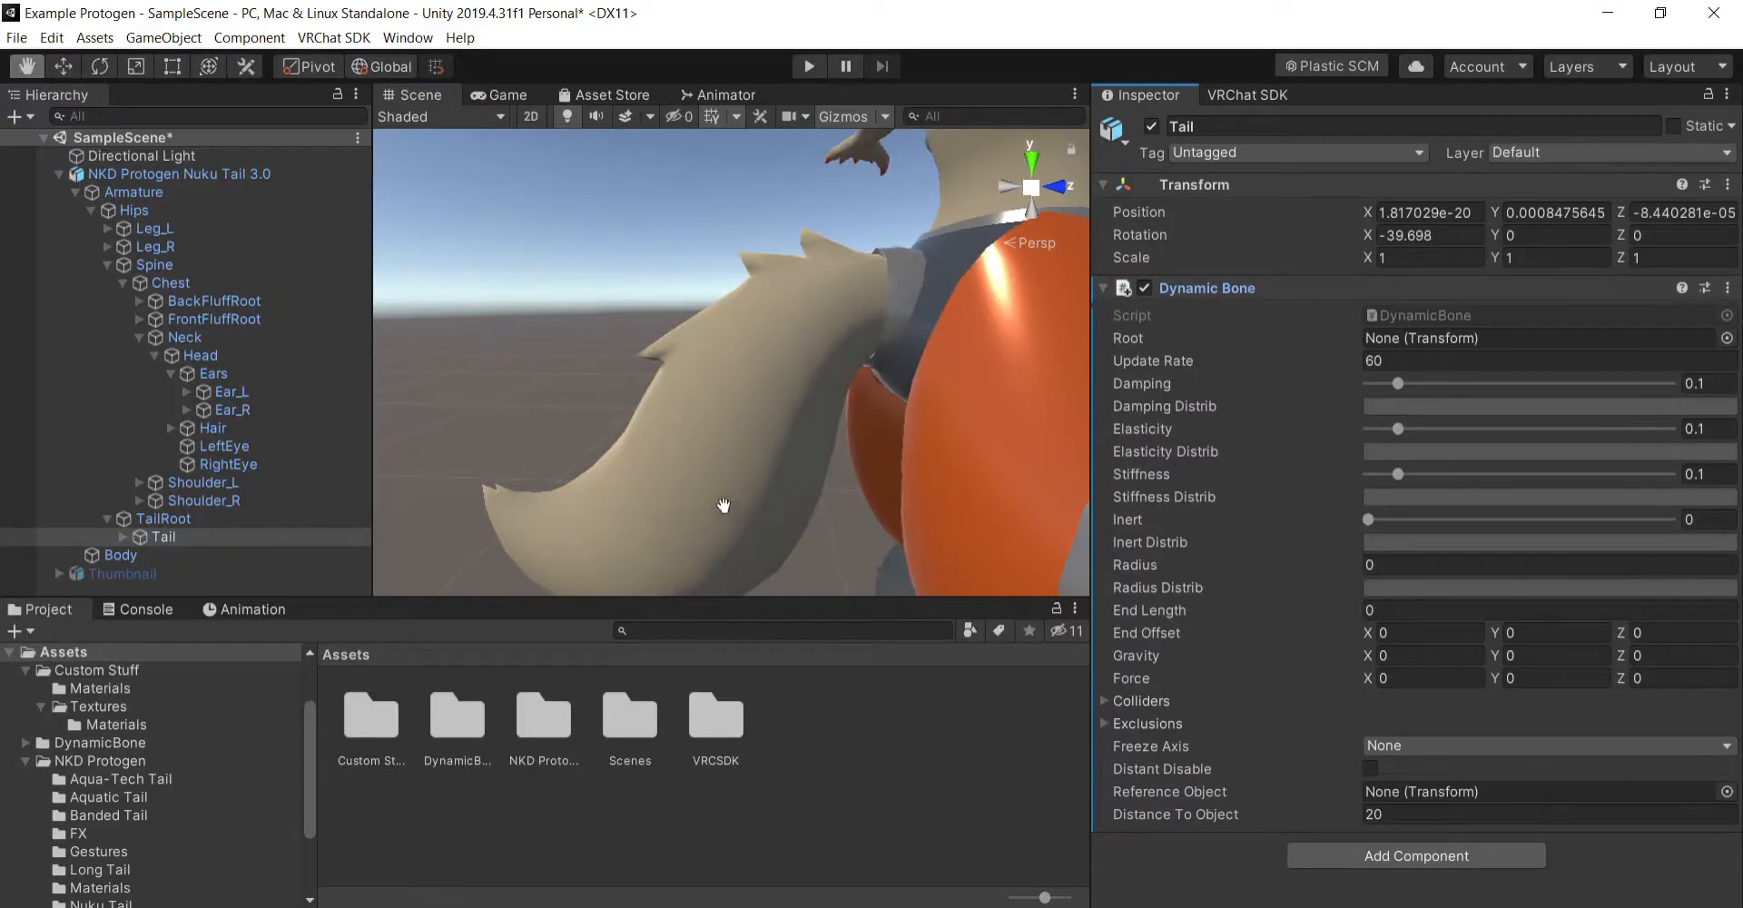
left_click(121, 537)
left_click(205, 553)
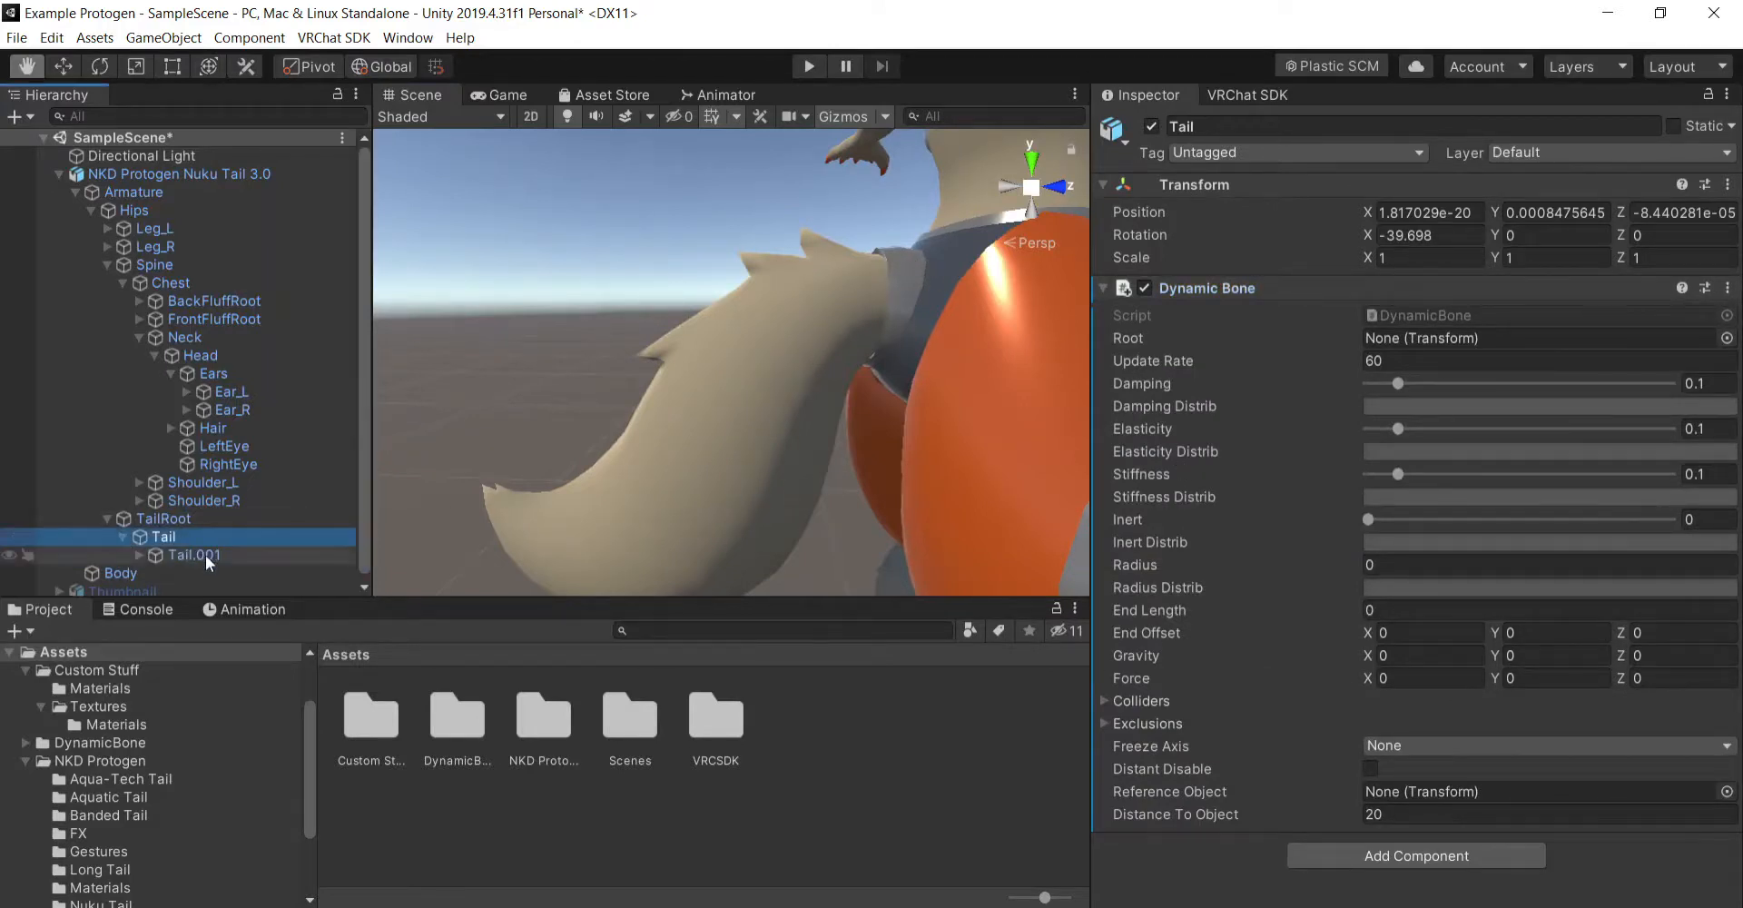
left_click(123, 537)
left_click(164, 537)
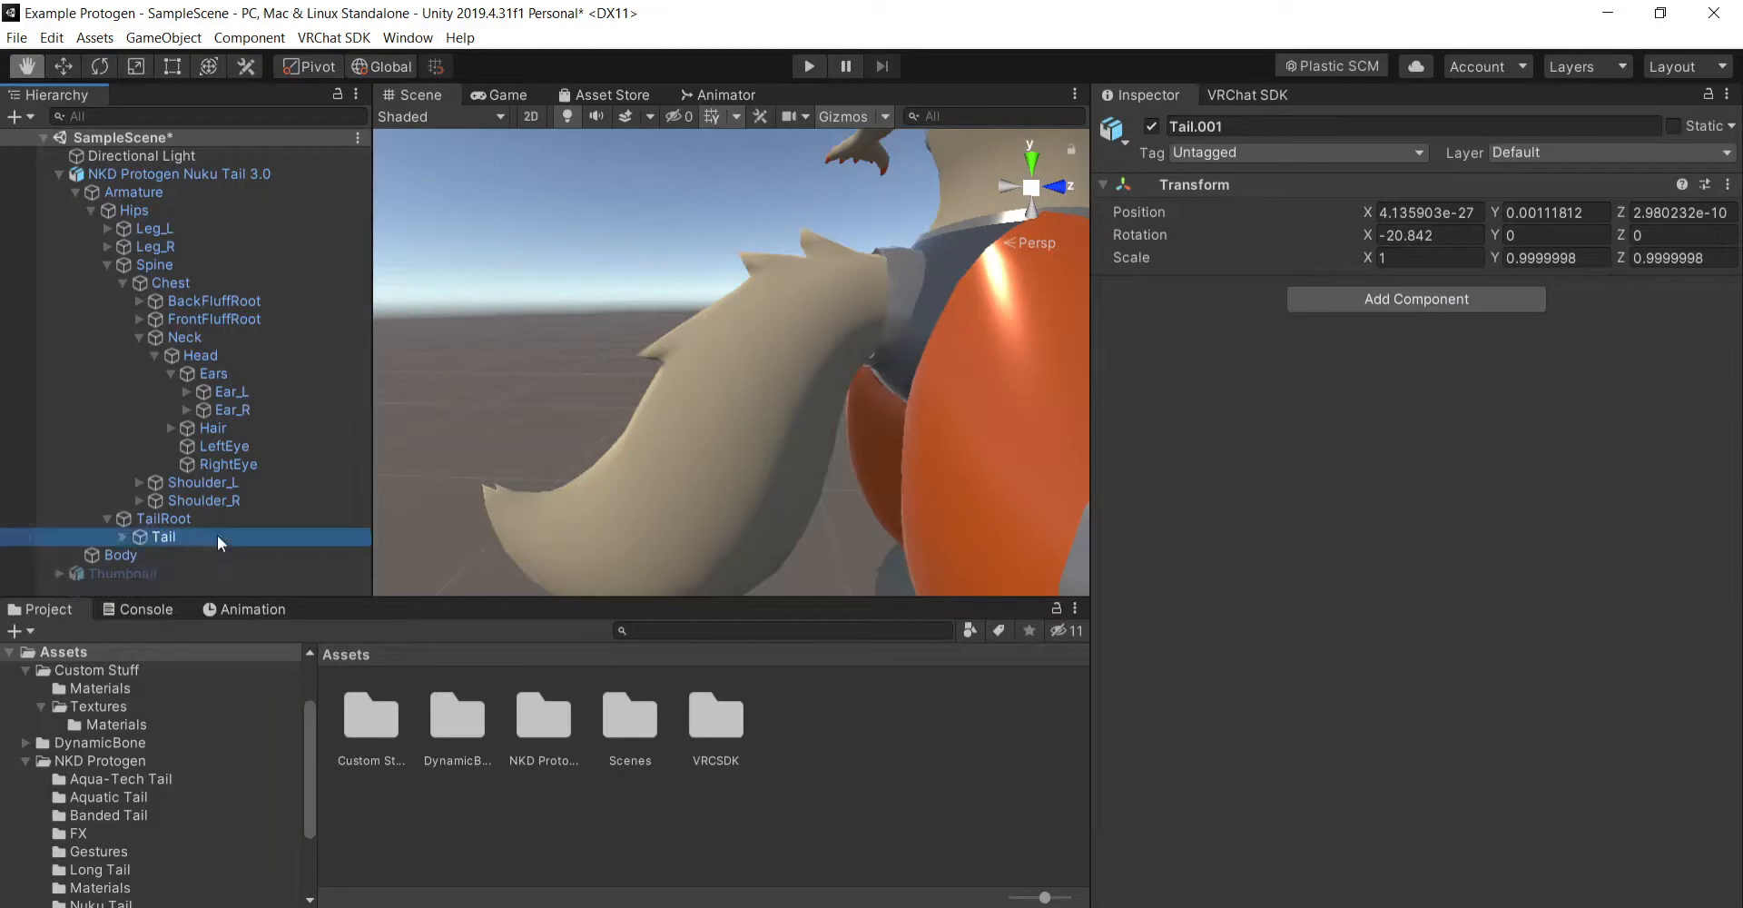
- Set the Radius of the Tail bone's Dynamic Bone to 0.1 and inspect the tail on the whole avatar
mouse_move(956, 531)
left_mouse_down("alt")
mouse_move(1011, 506)
mouse_move(944, 513)
left_mouse_up("alt")
left_click(1385, 564)
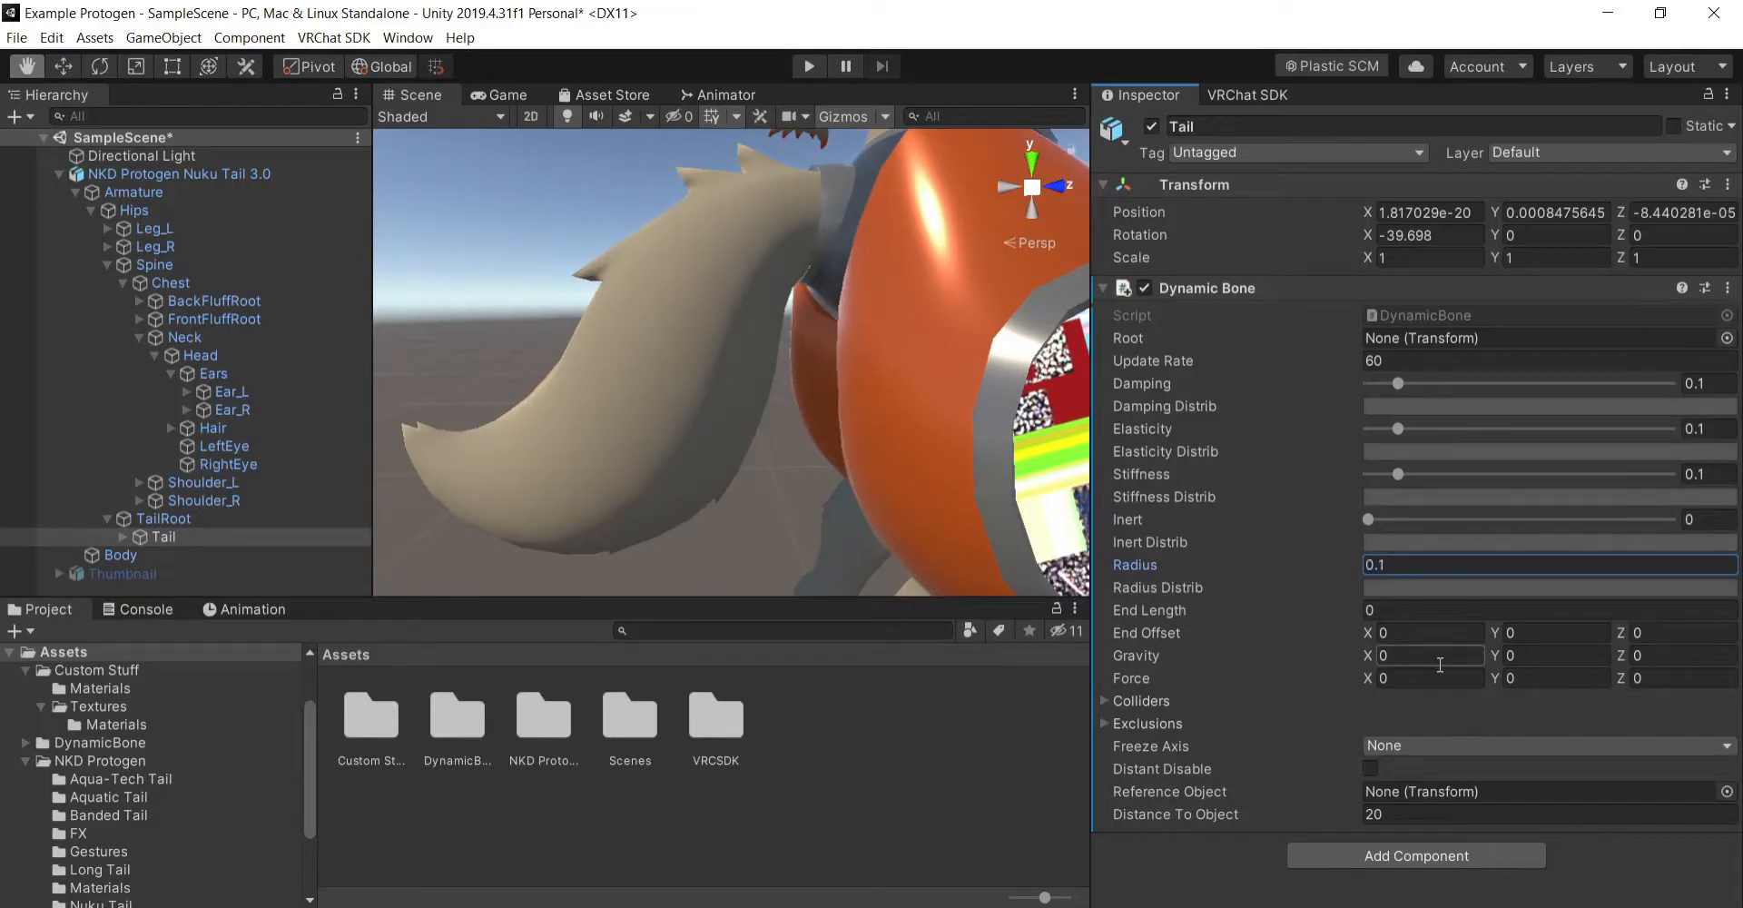
scroll(883, 451, "down", 8)
scroll(883, 451, "up", 2)
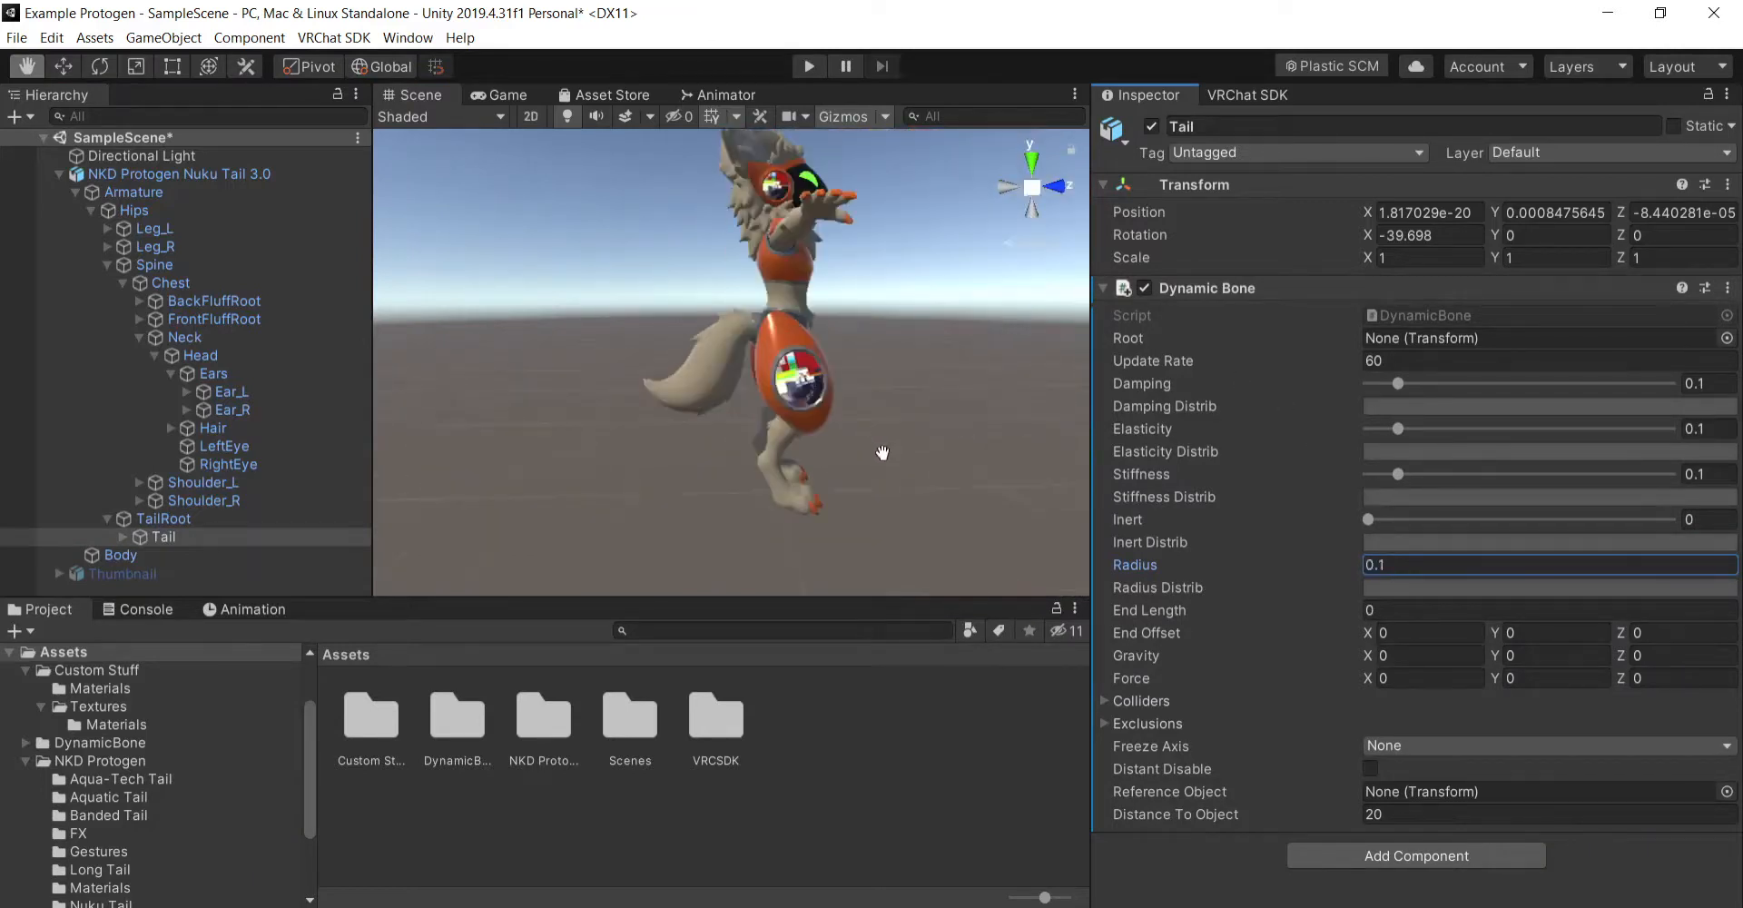
scroll(883, 451, "up", 5)
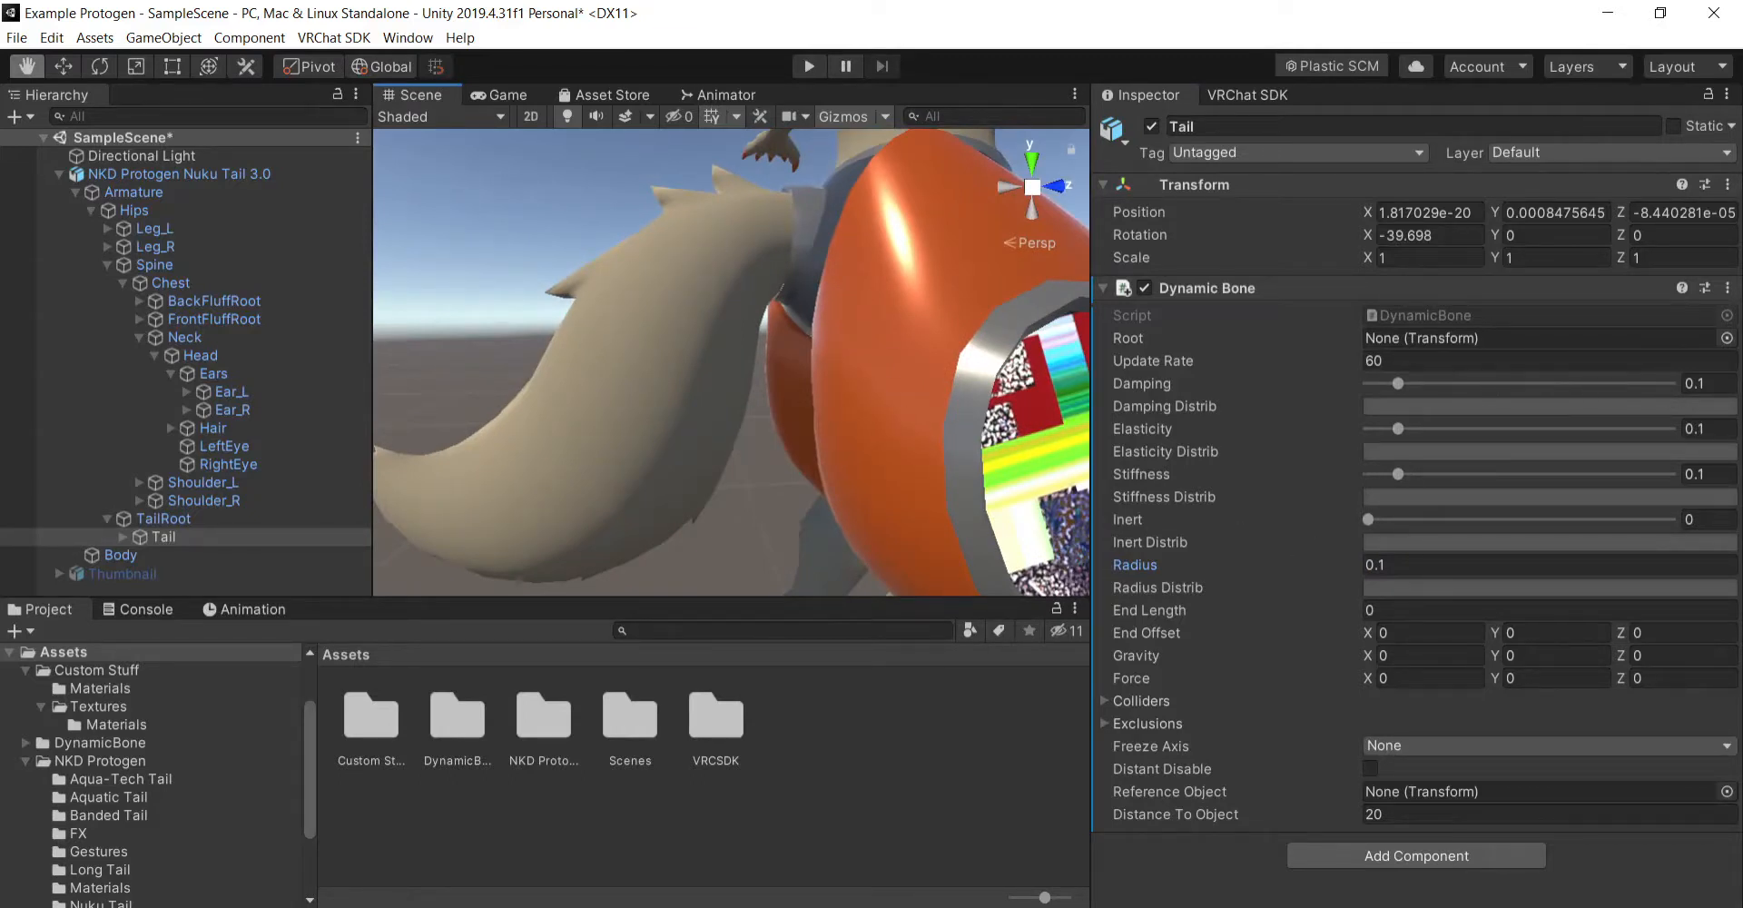
- Set the Damping of the Tail bone's Dynamic Bone to 0.4
left_click(1730, 385)
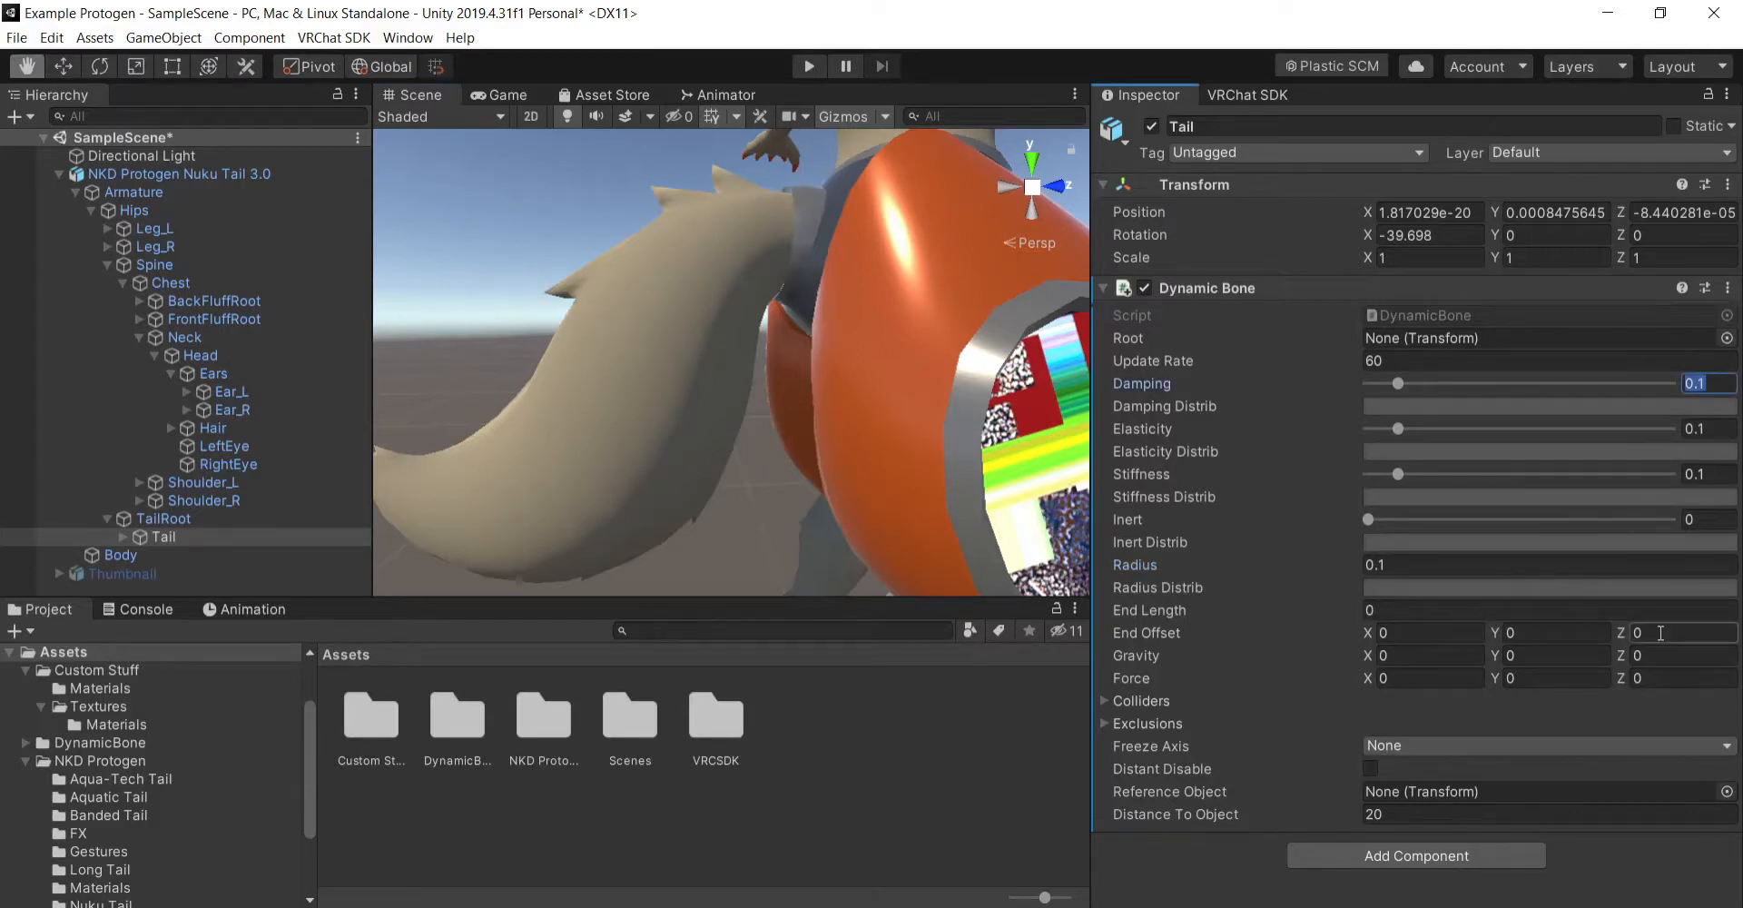
type("0")
type("4")
key("Tab")
left_click(1711, 384)
key("alt+Tab")
left_click(1728, 786)
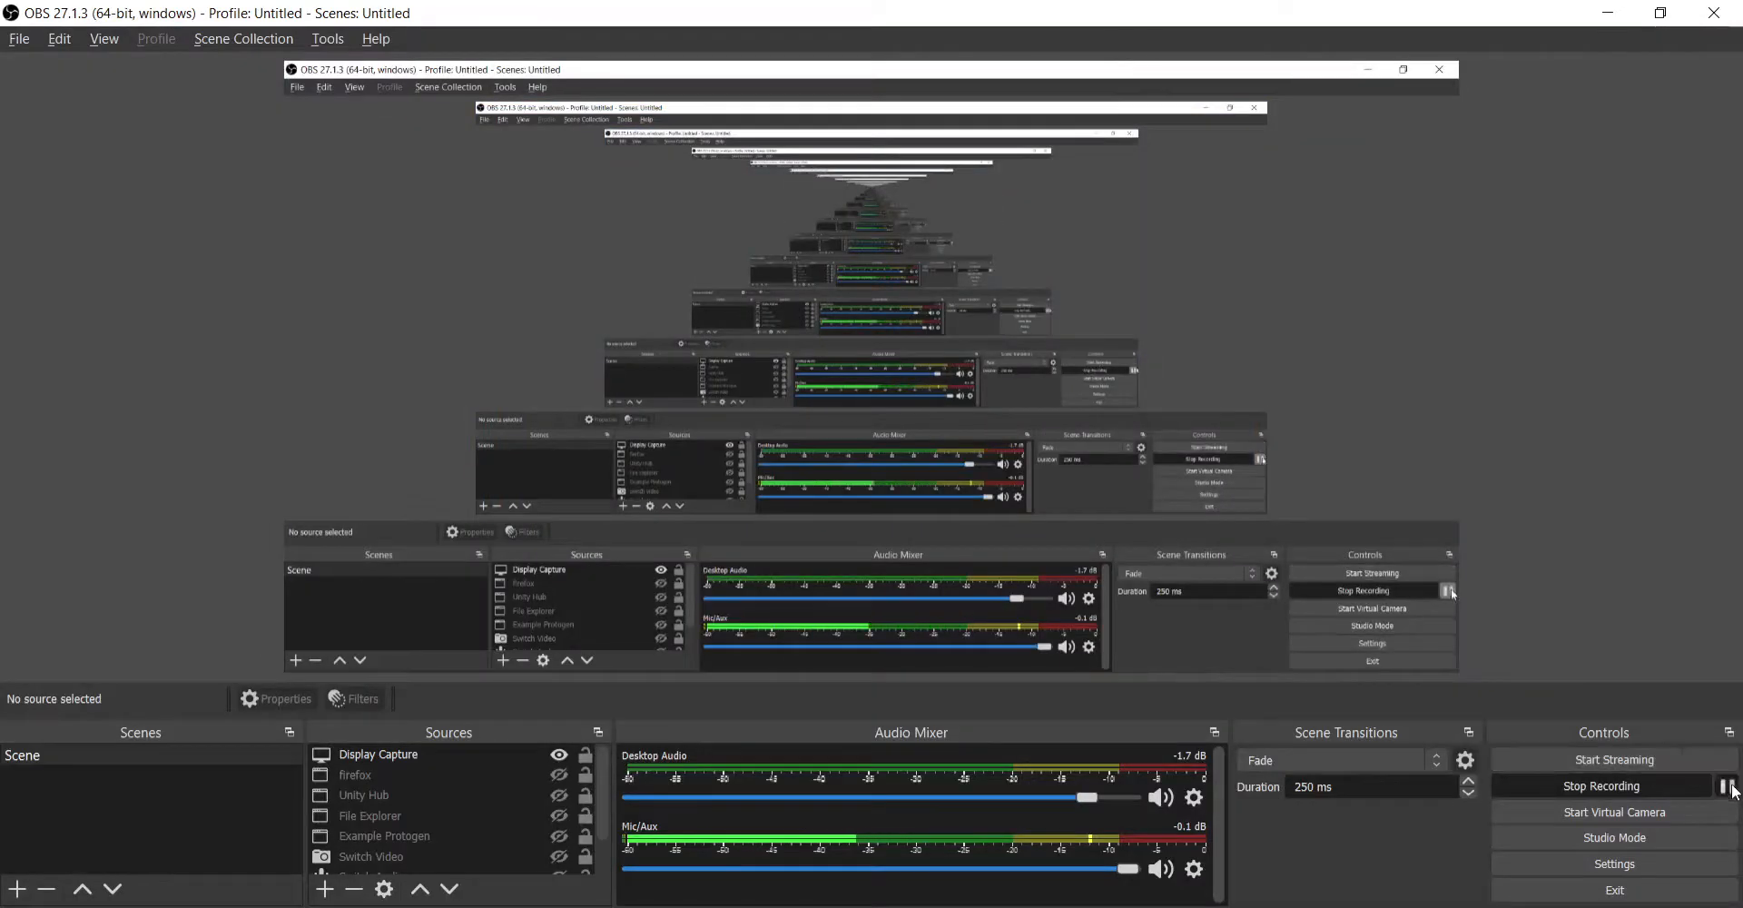
left_click(862, 852)
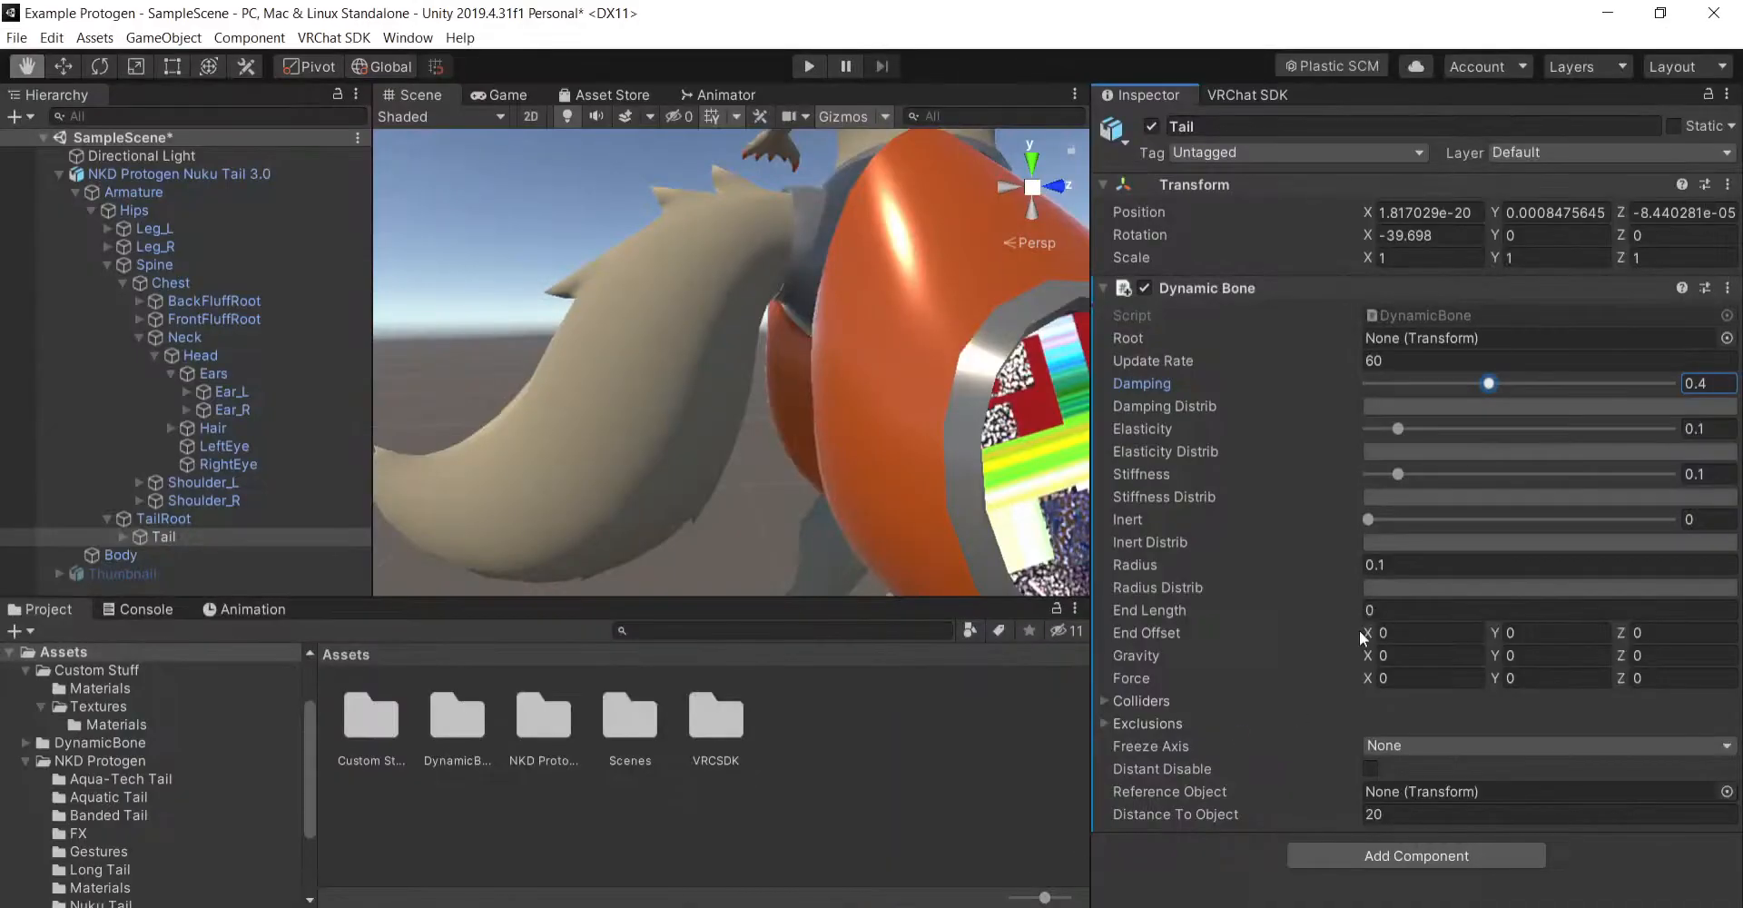
- Set the Tail bone's Dynamic Bone Elasticity to 0.05 and its Inert to 0.1
left_click(1707, 429)
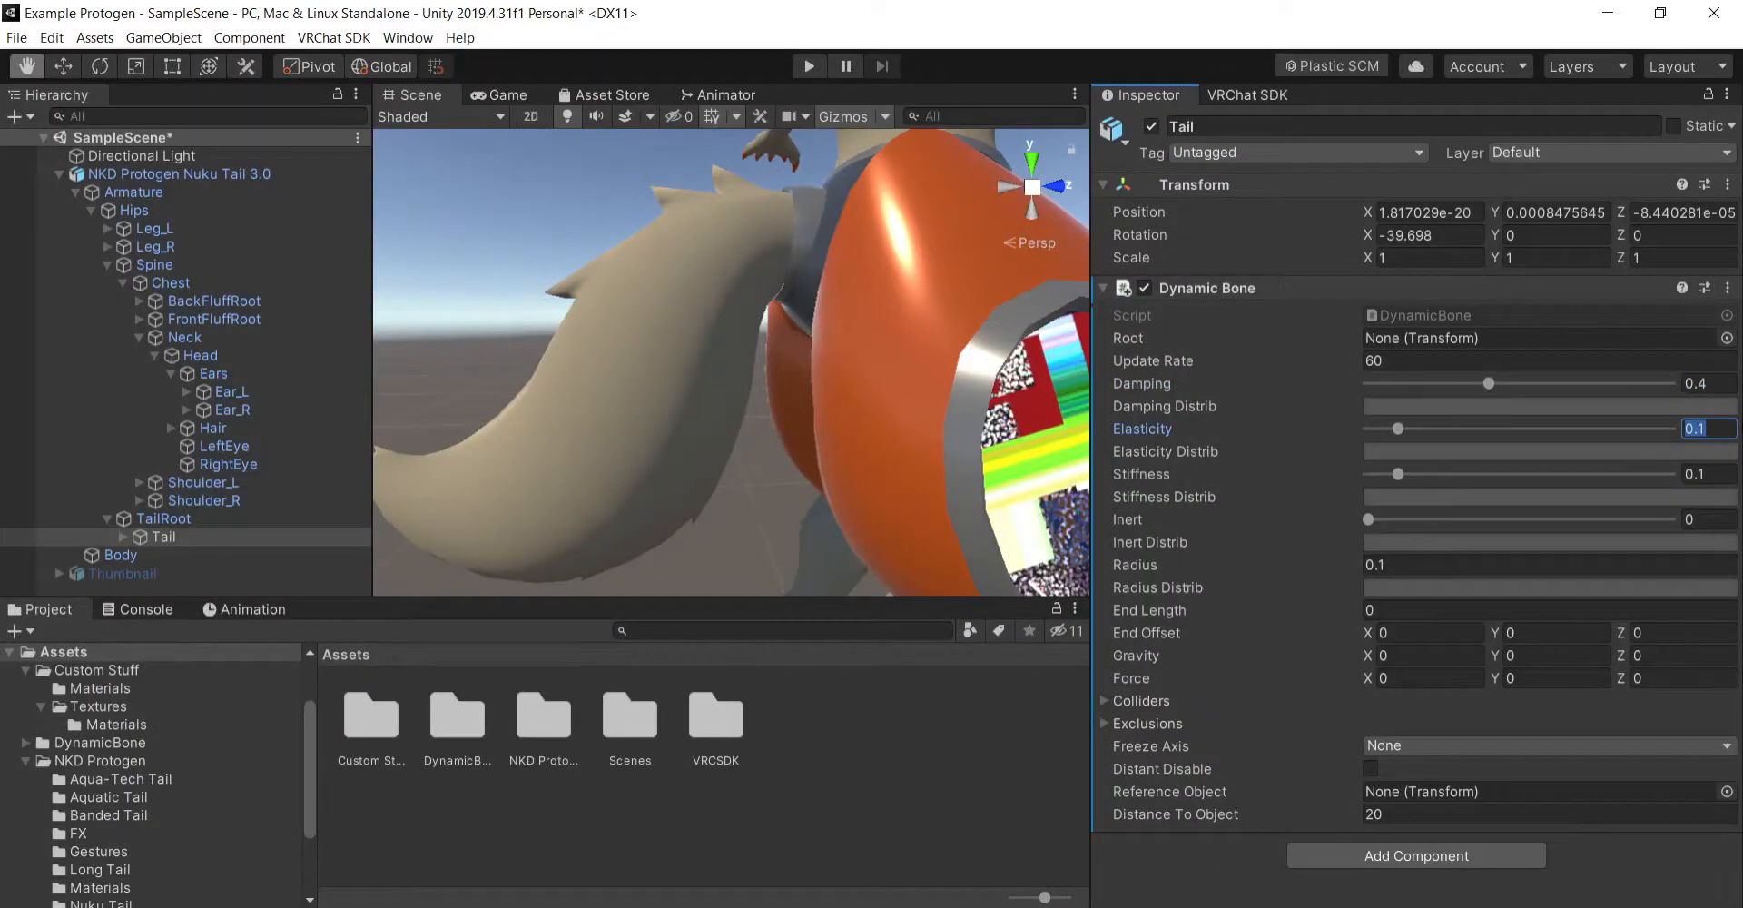
type(".05")
key("Return")
key("Tab")
key("Return")
key("Tab")
type(".1")
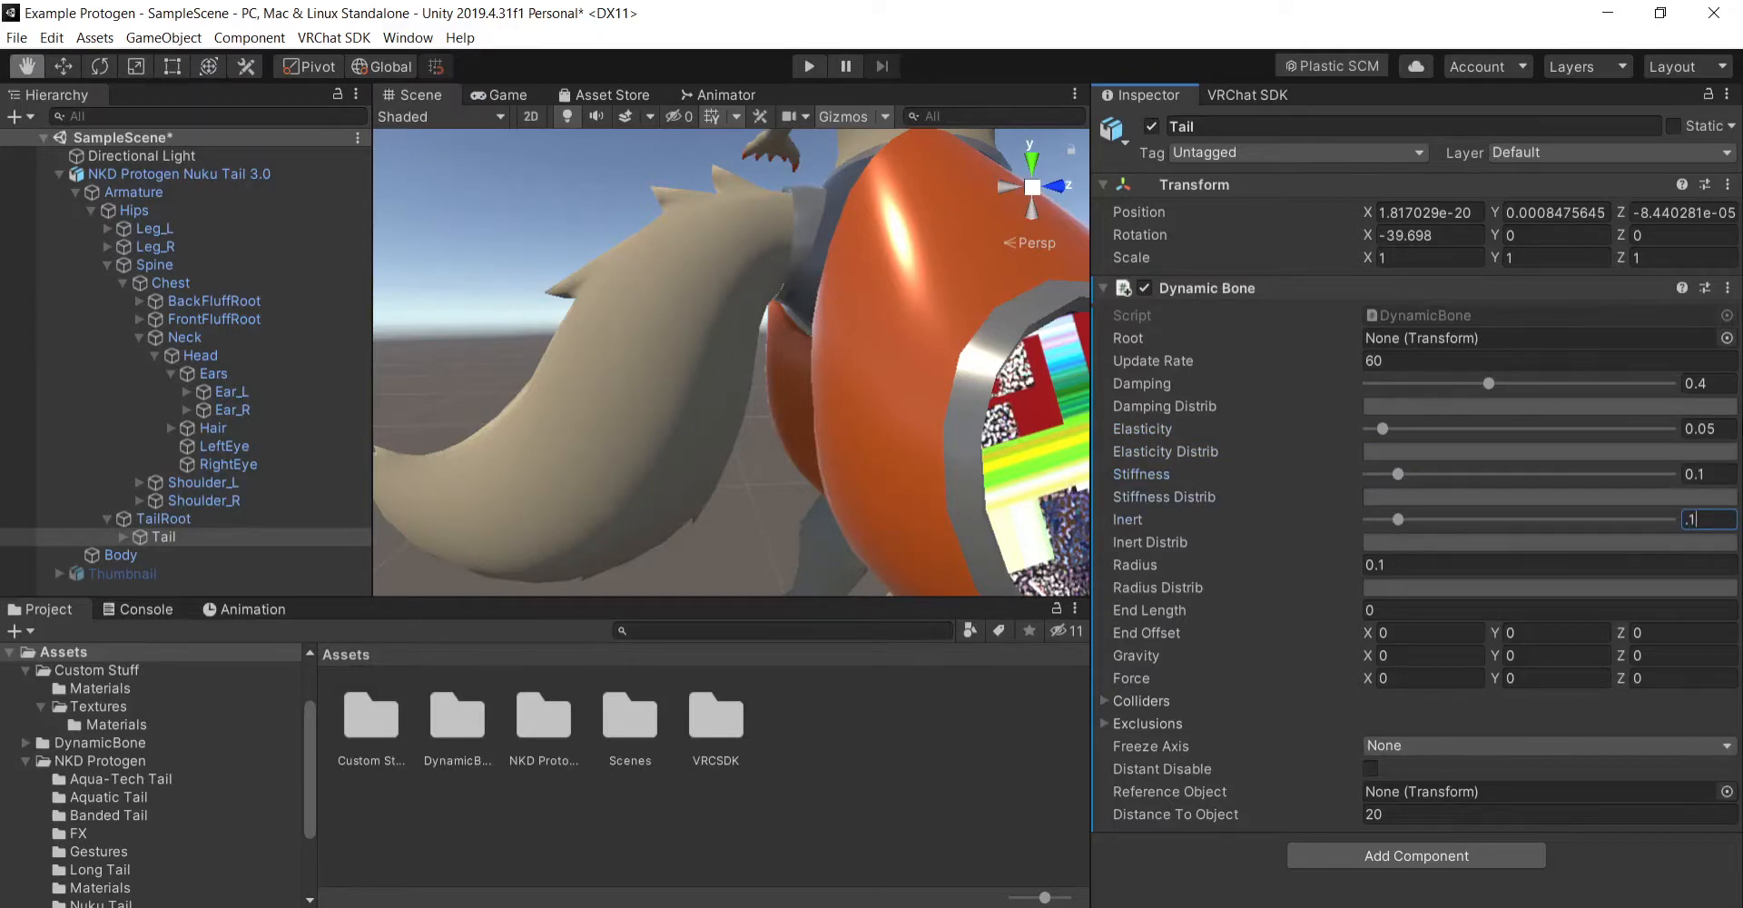
key("Return")
- Set the Radius of the Tail bone's Dynamic Bone to 0
left_click(1457, 561)
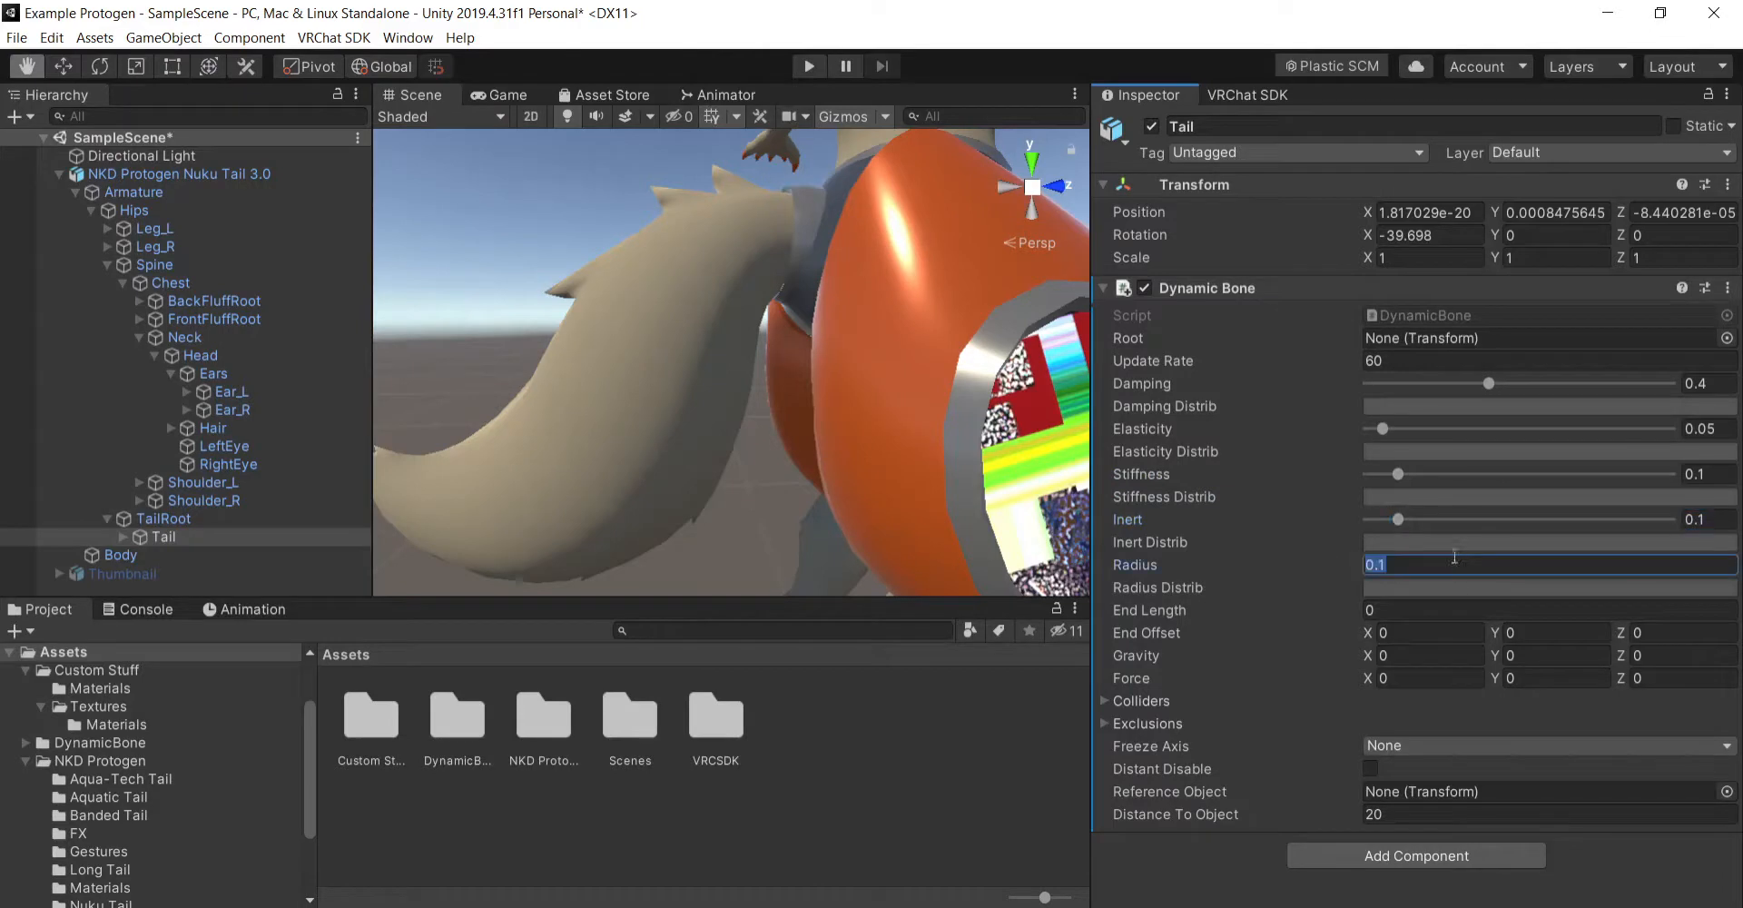
left_click(984, 729)
left_click(220, 536)
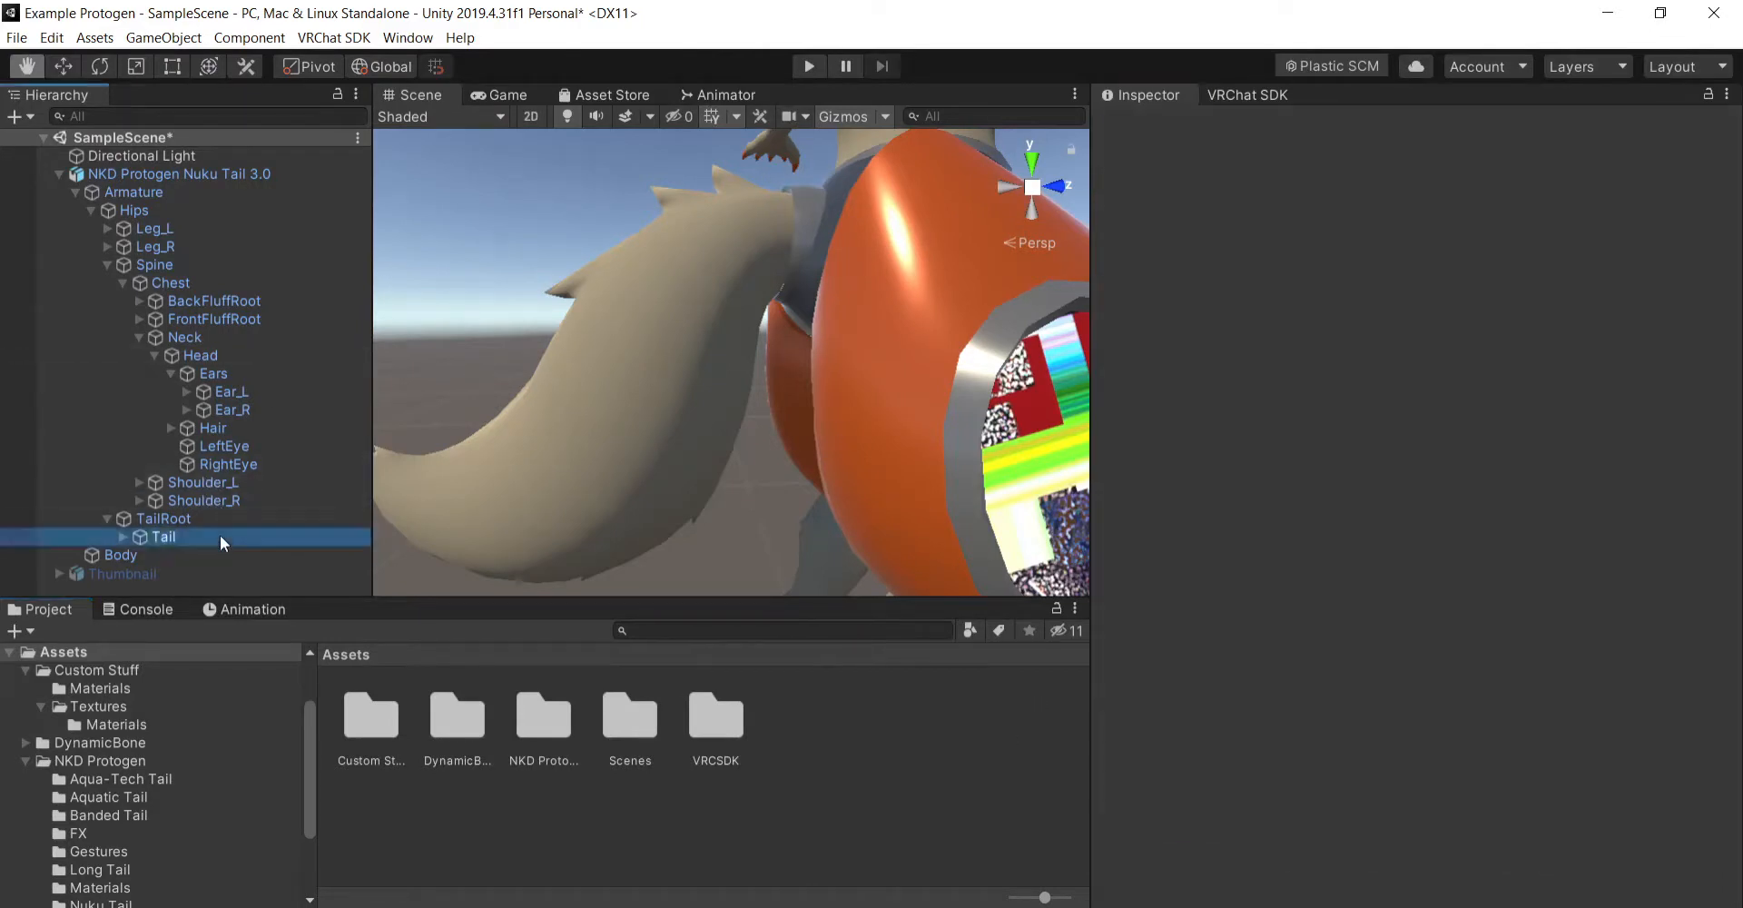
- Check the Colliders and Exclusions settings of the Tail bone's Dynamic Bone
left_click(1139, 725)
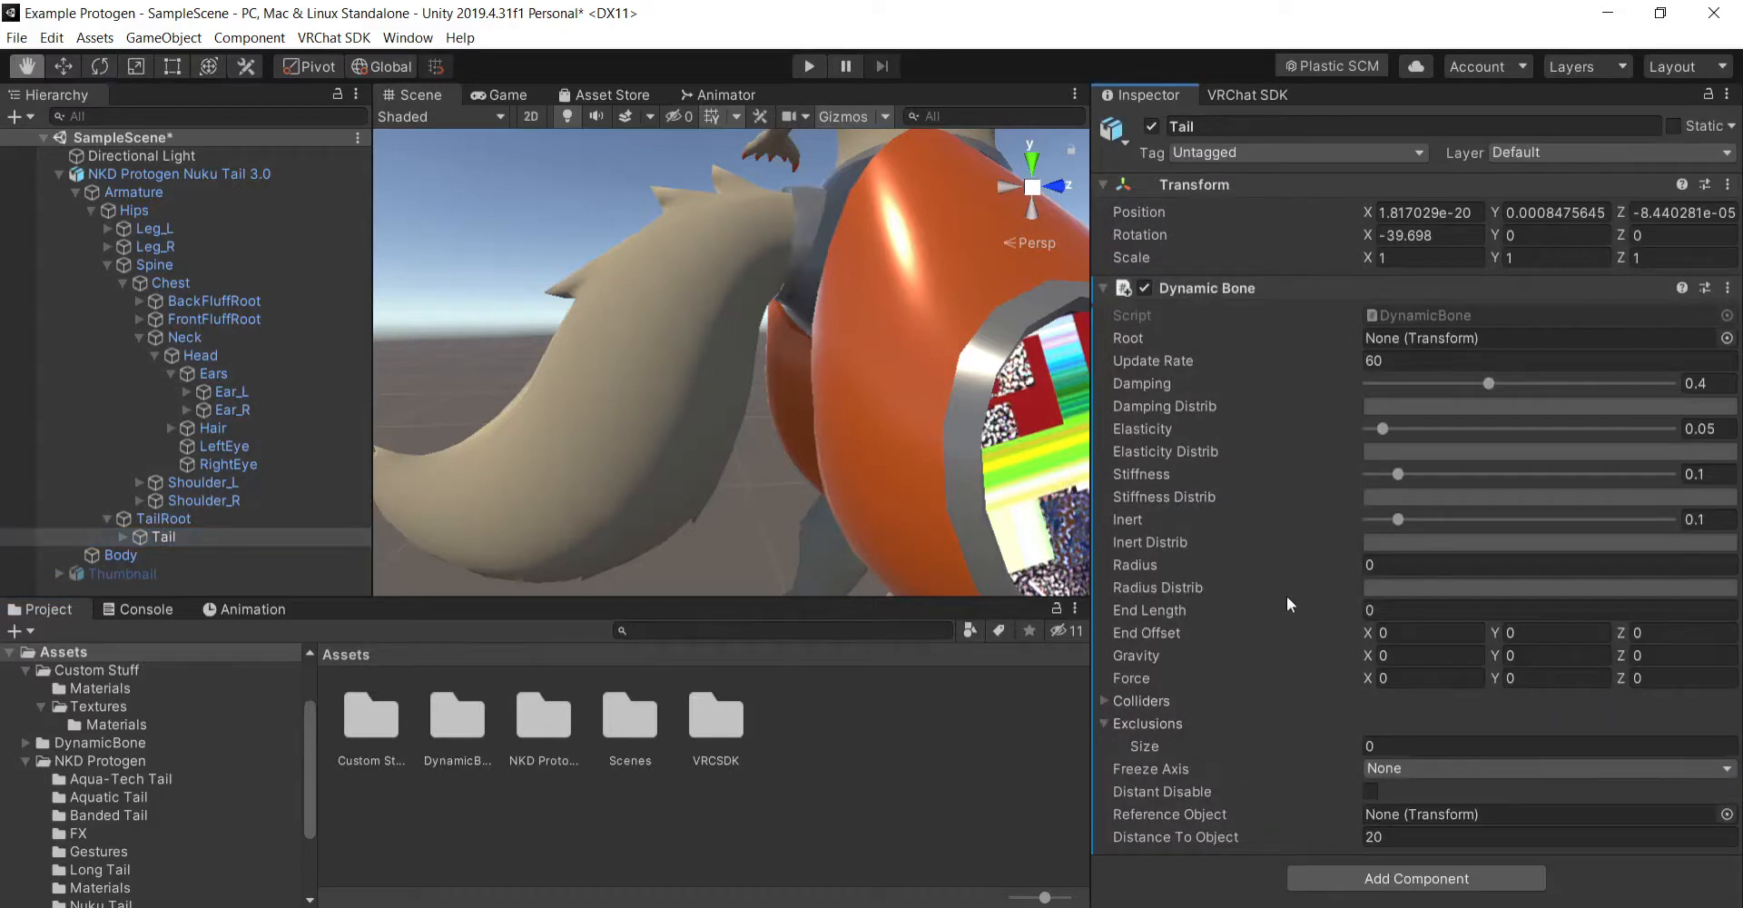
left_click(1137, 702)
left_click(1146, 703)
left_click(1154, 723)
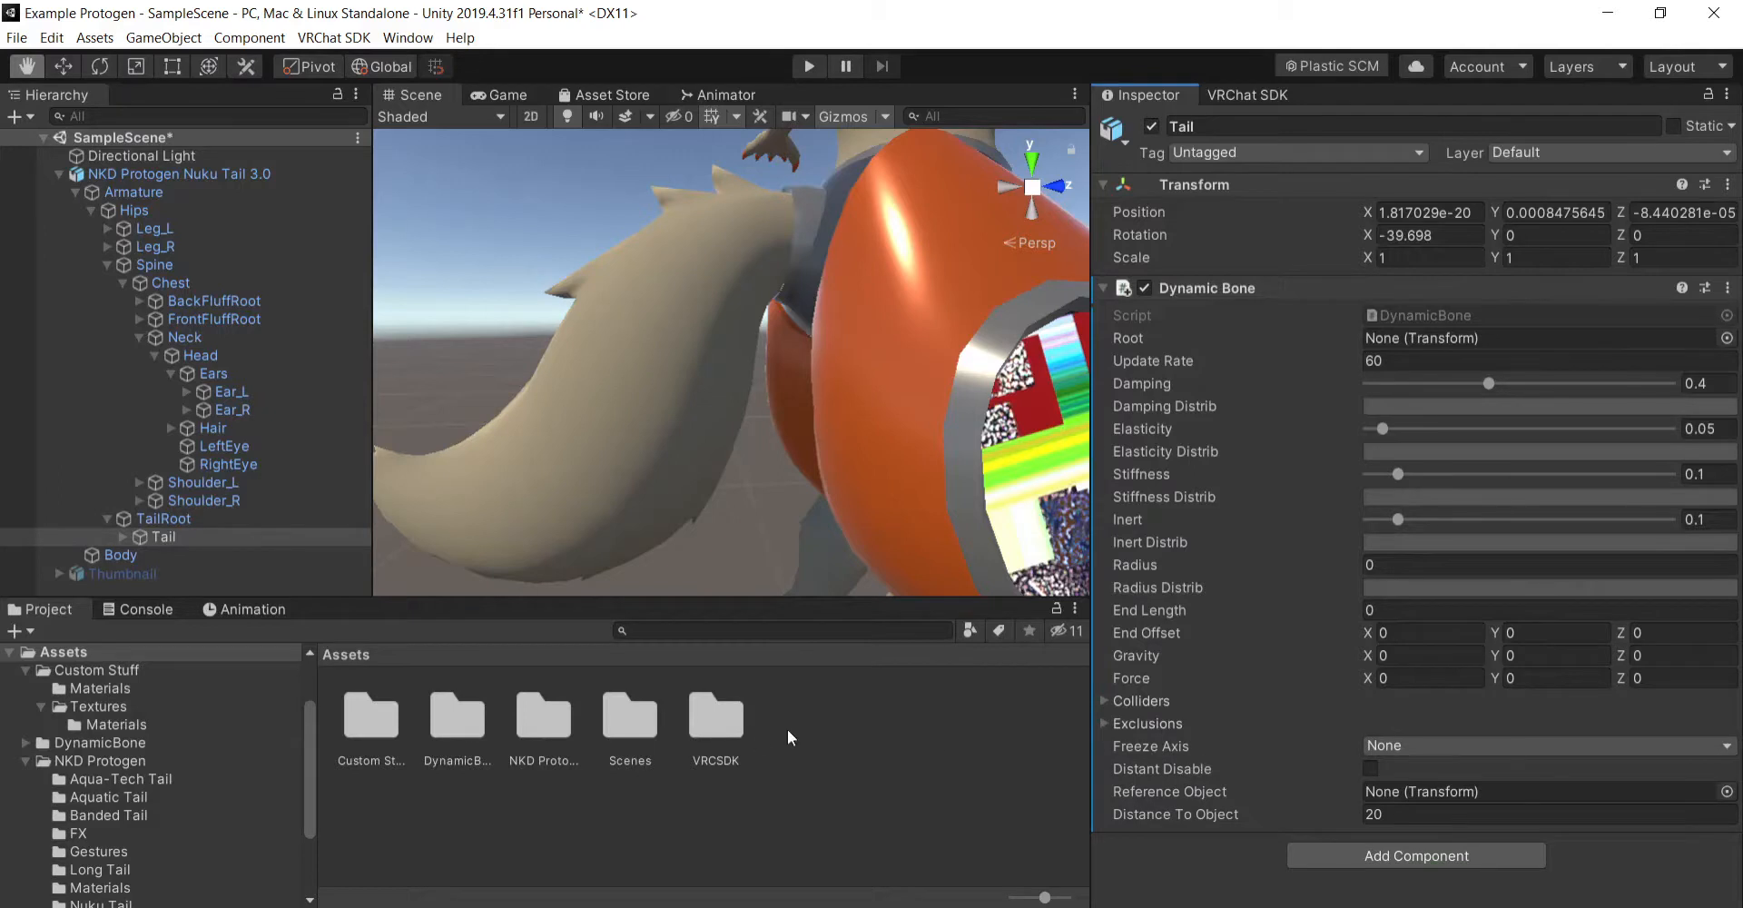
left_click(979, 721)
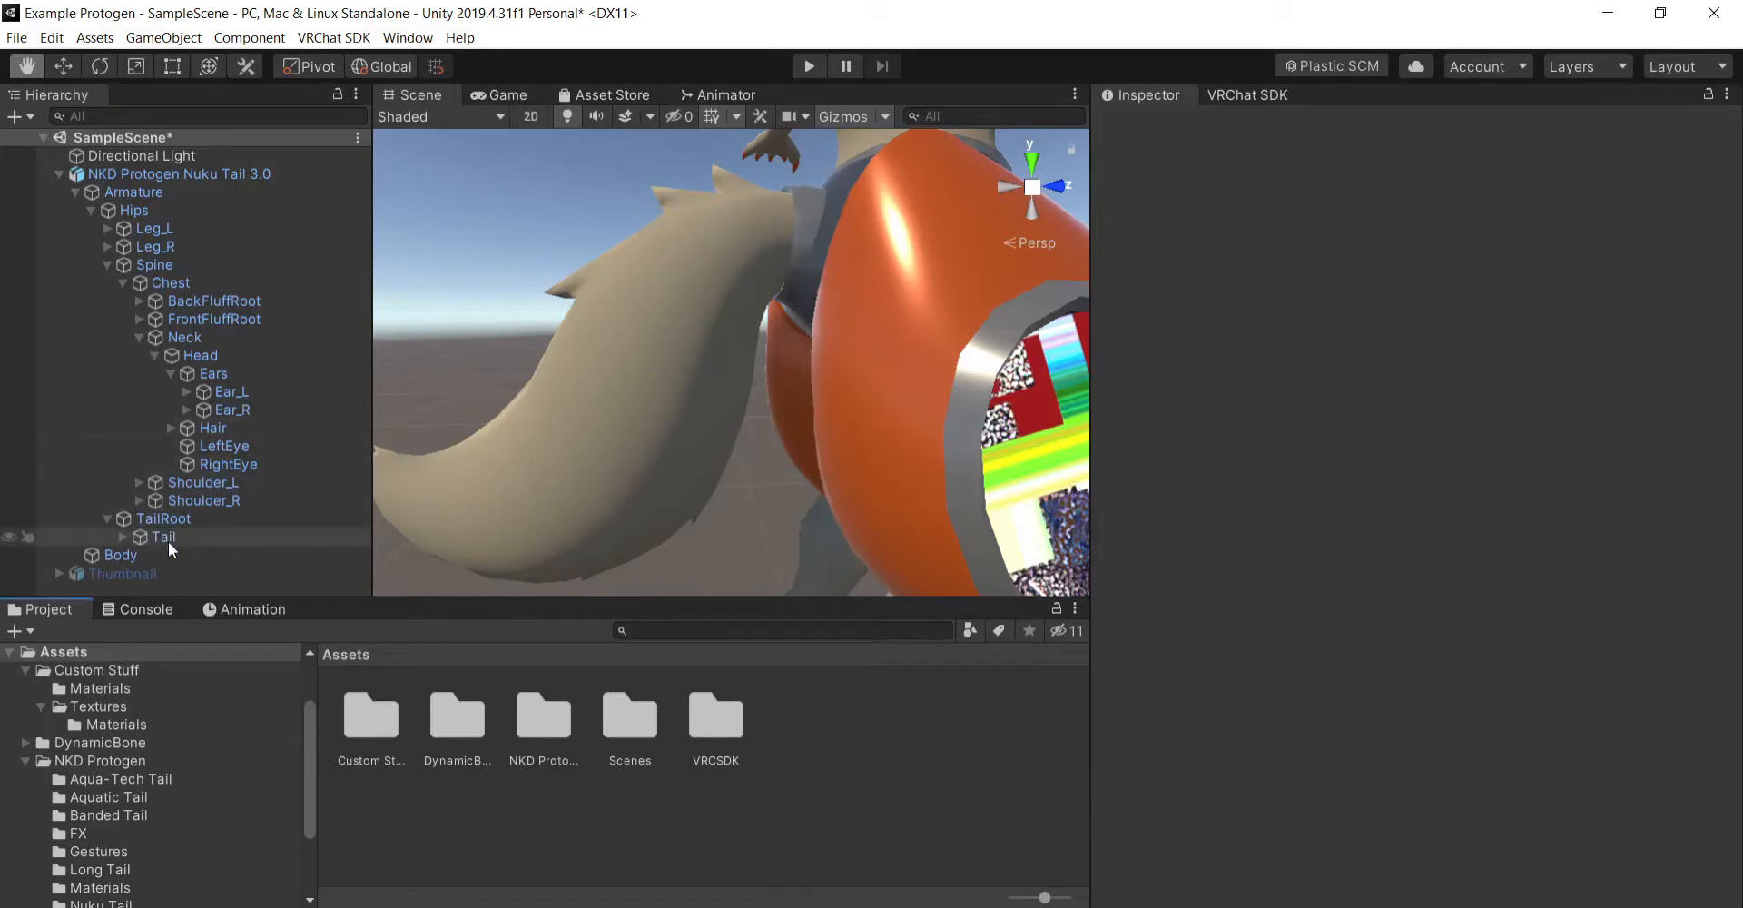
left_click(218, 535)
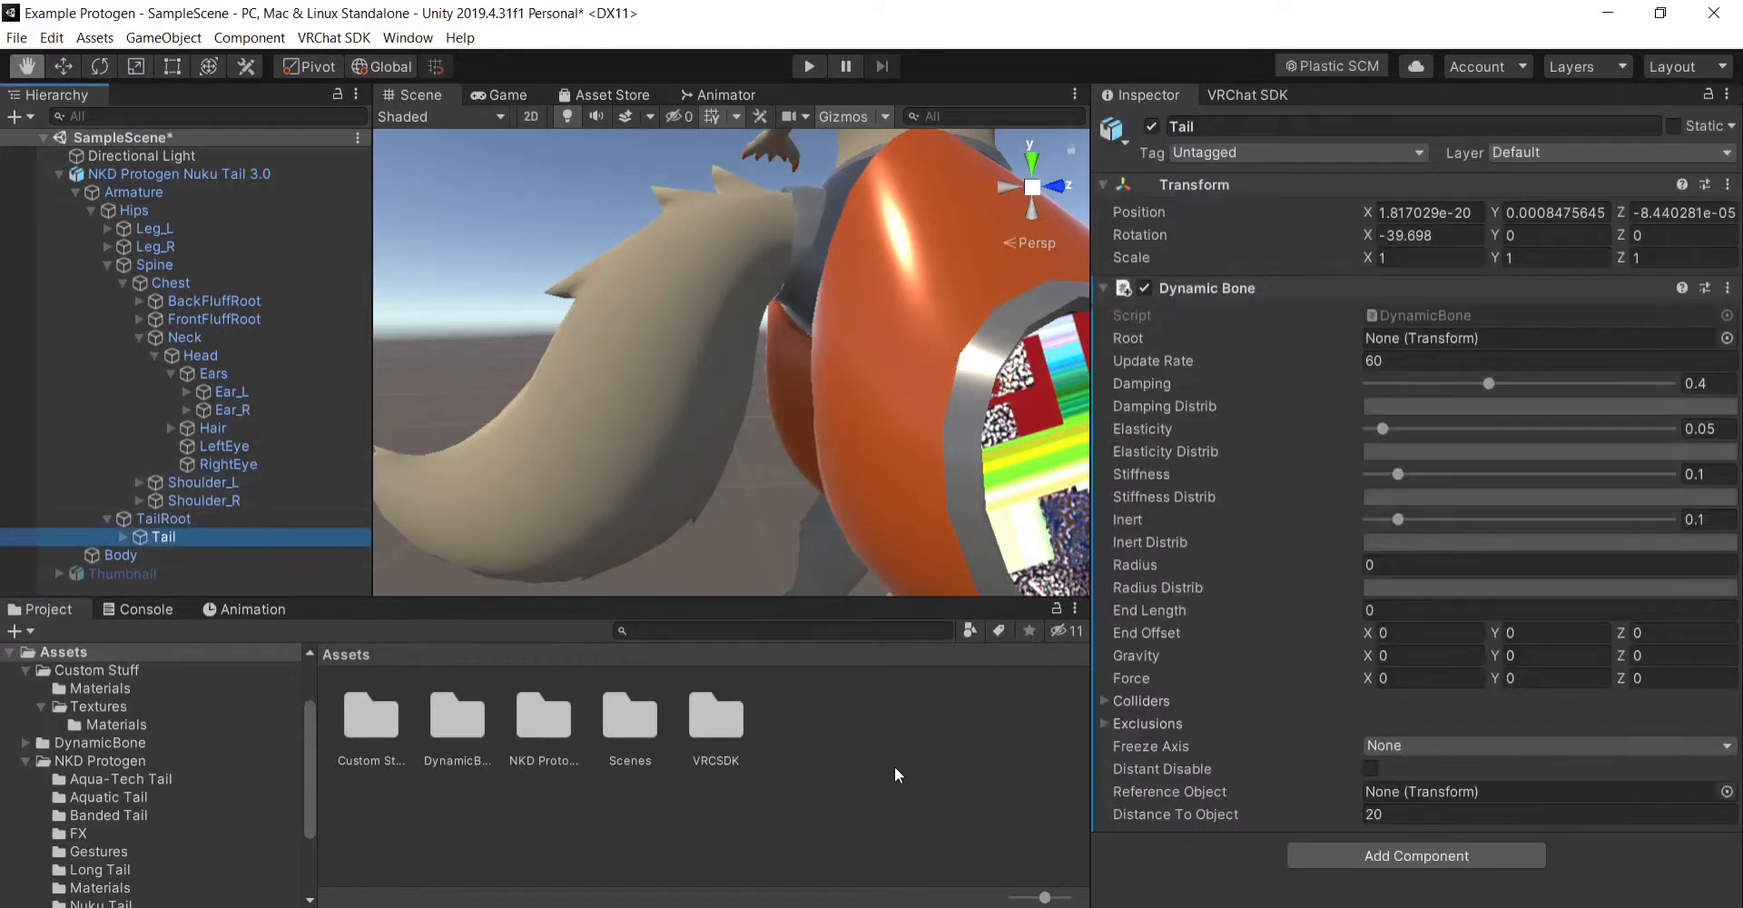
left_click(895, 766)
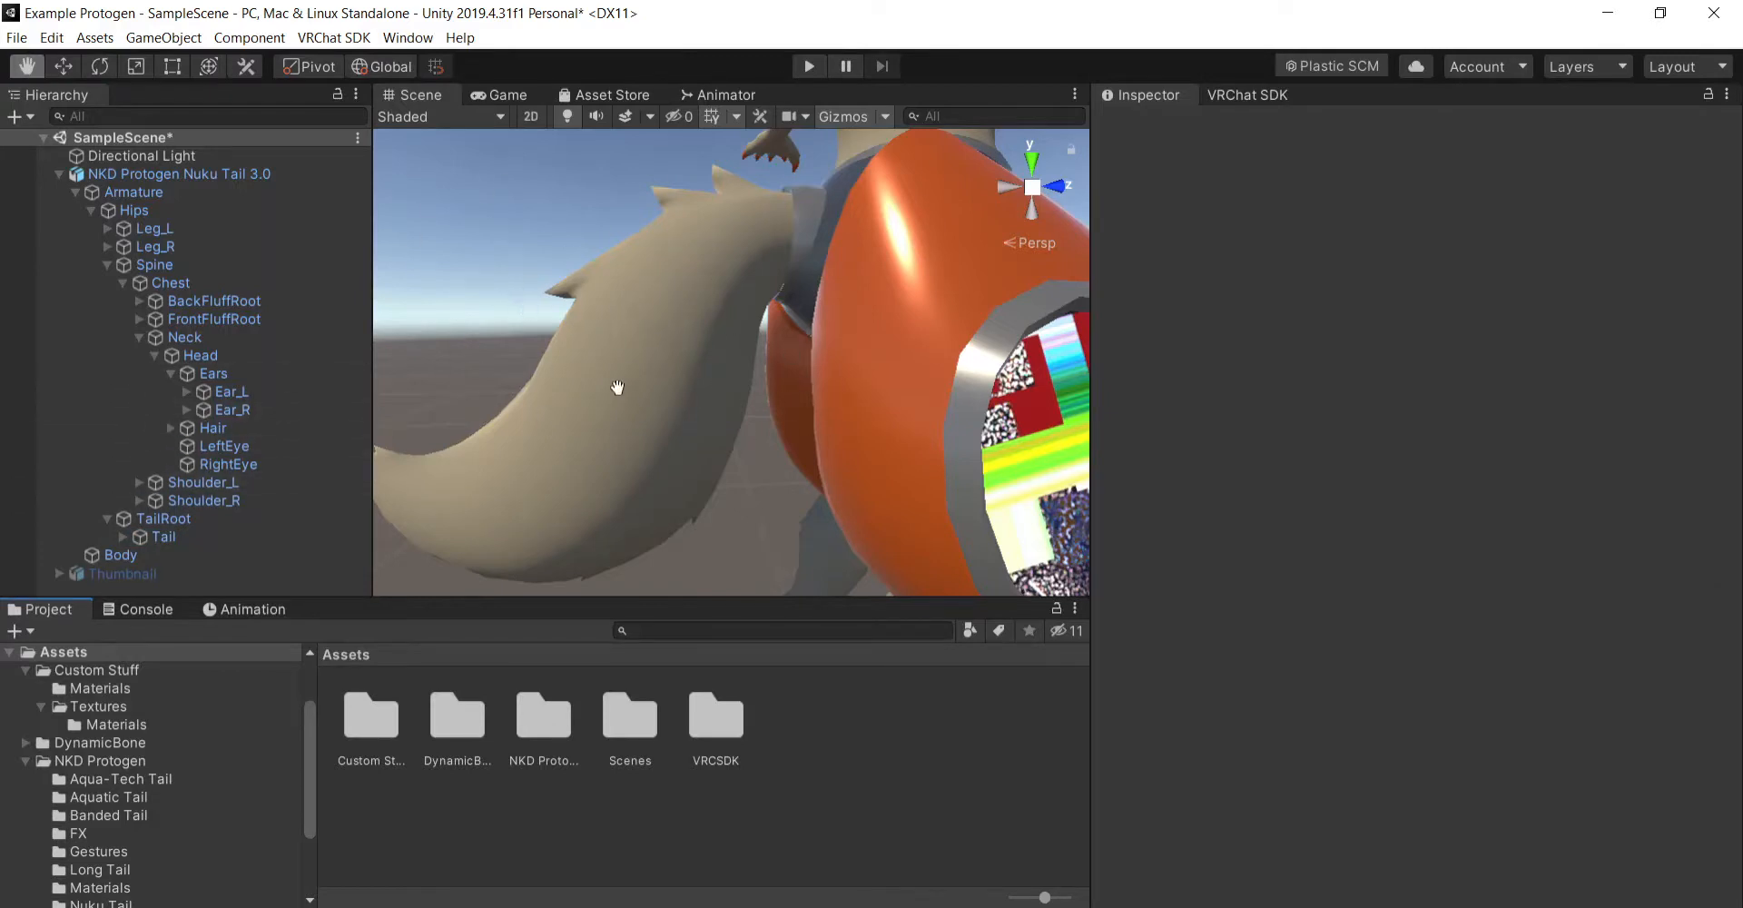
- Add a Dynamic Bone component to the Ear_L bone
left_click(256, 391)
left_click(1399, 297)
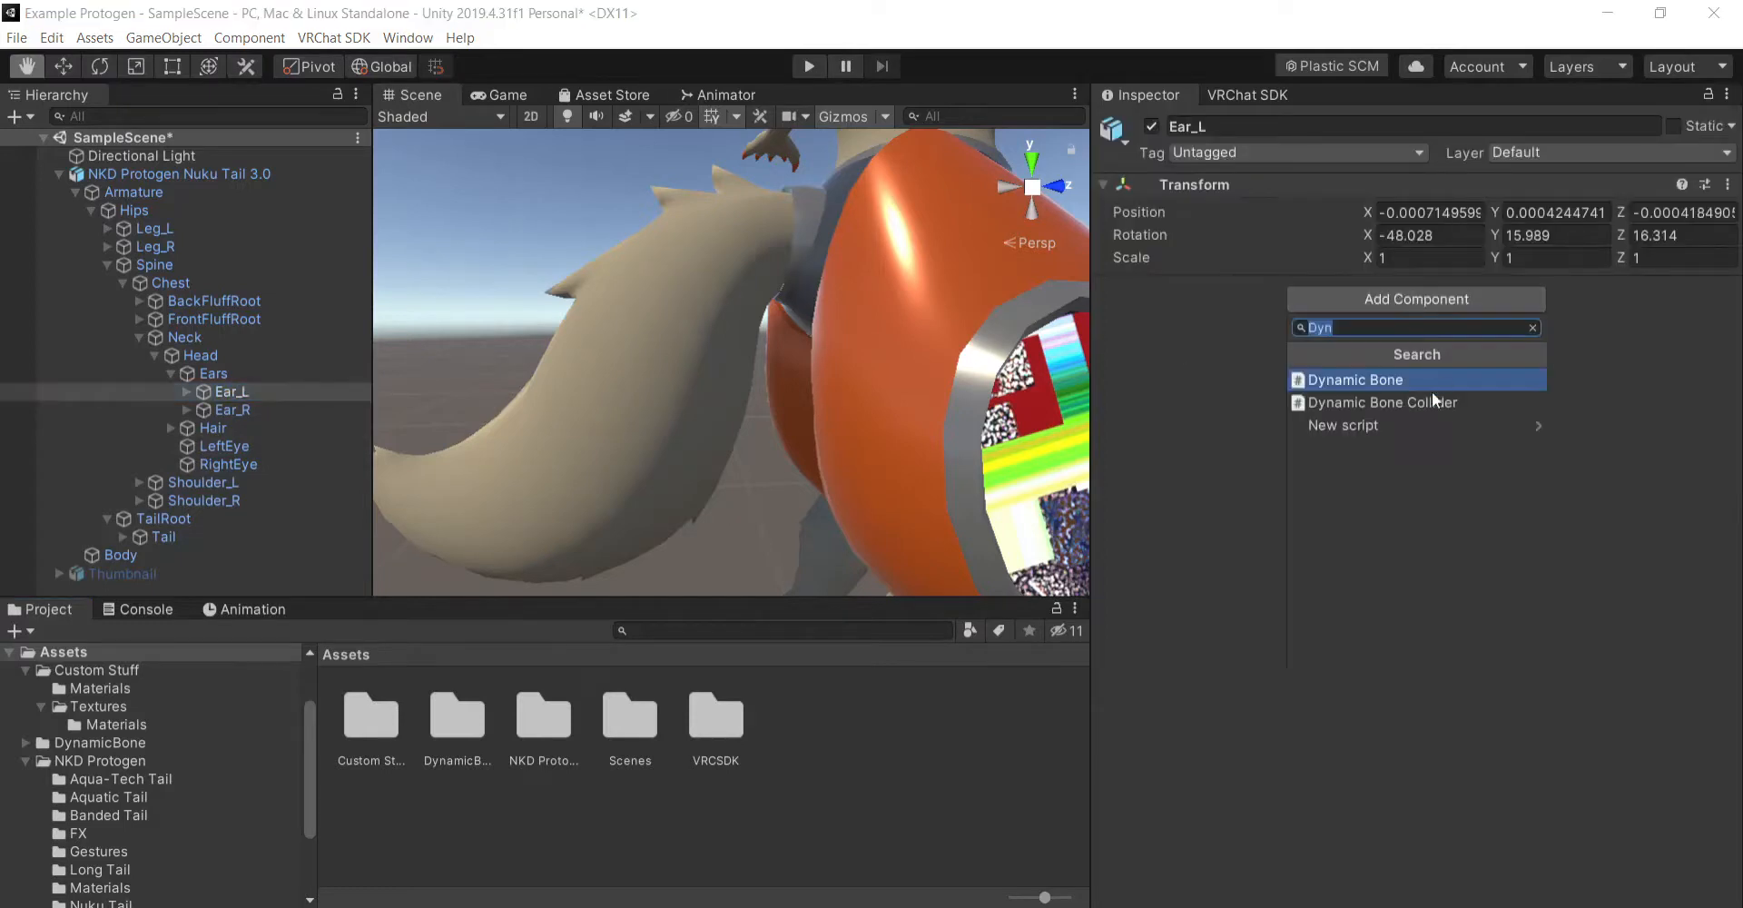
left_click(1408, 382)
- Set Ear_L's Dynamic Bone to Damping 0.3, Elasticity 0.2, Stiffness 0.6 and Inert 0.1
left_click(1723, 387)
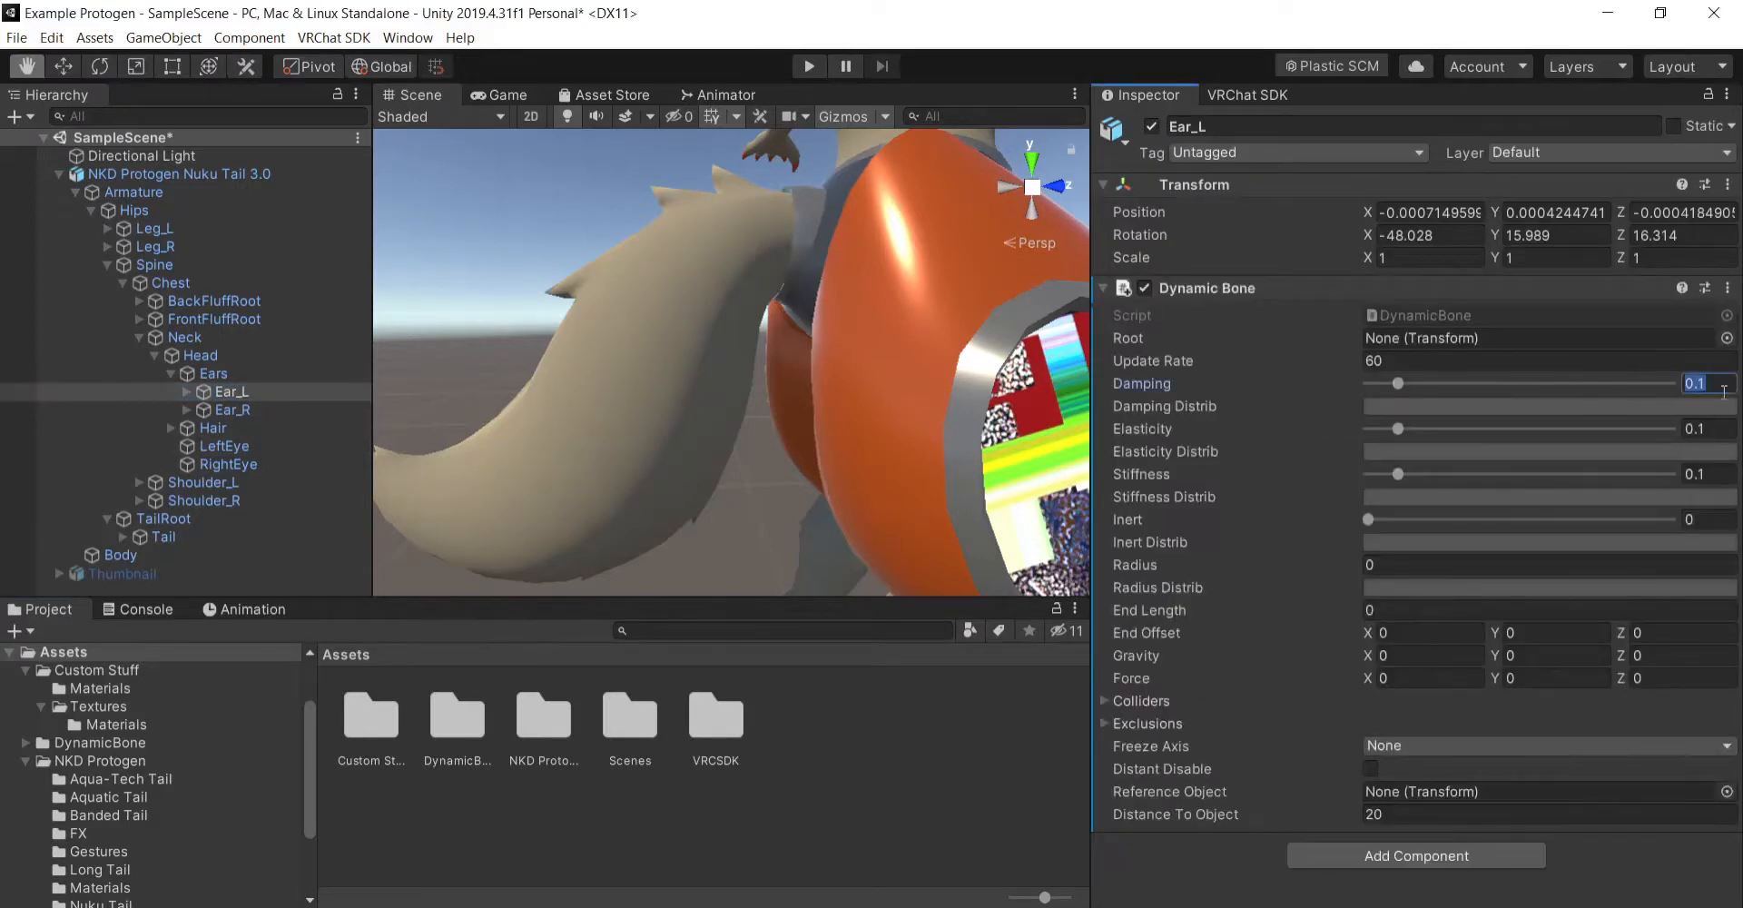
type(".3")
key("Return")
left_click(1683, 421)
type(".2")
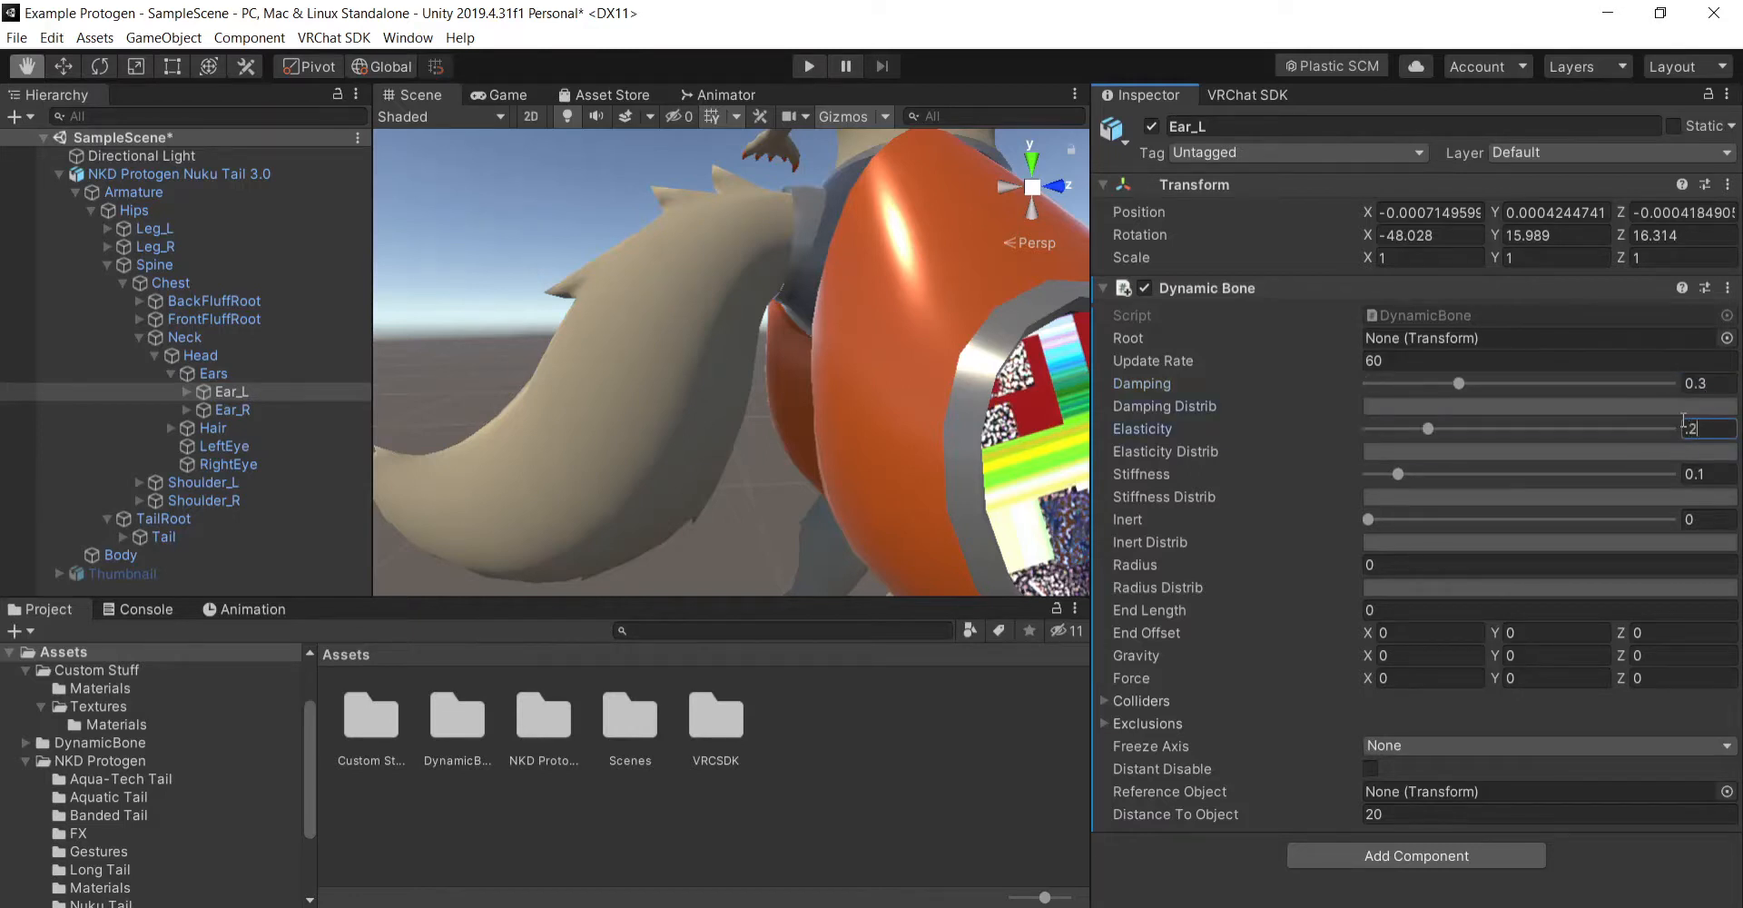
key("Tab")
type(".6")
key("Tab")
type(".1")
key("Return")
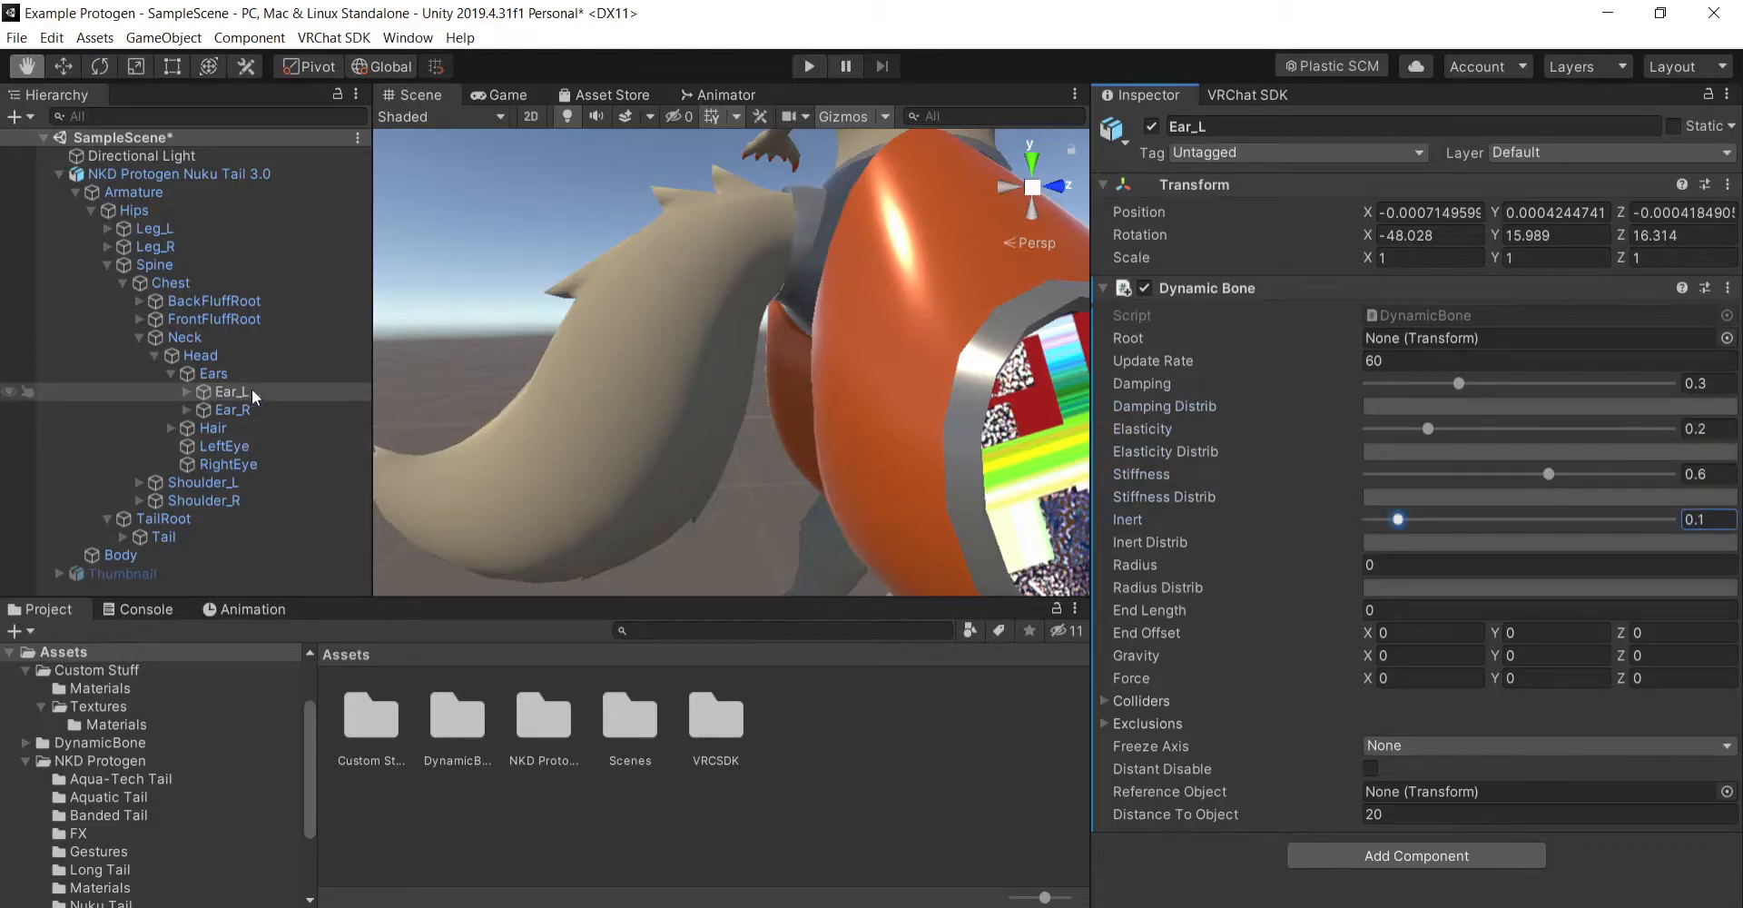
- Assign Ear_L as the Root of its own Dynamic Bone and TailRoot as the Root of the Tail bone's Dynamic Bone
left_click_drag(239, 392, 1441, 332)
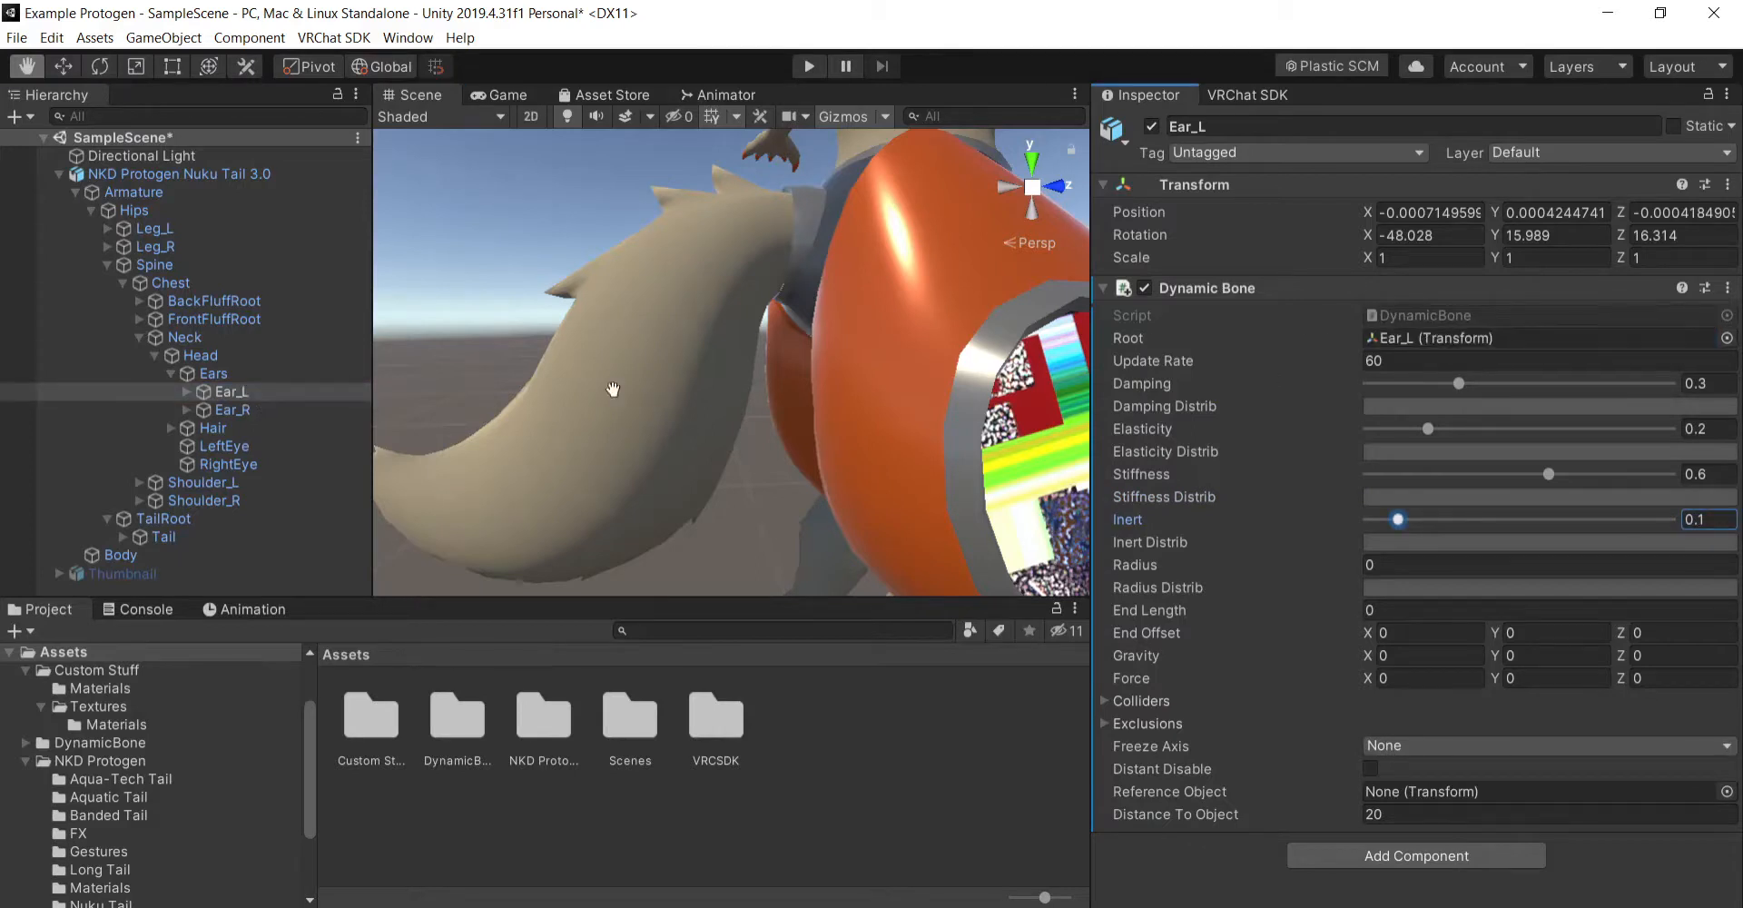
left_click(191, 537)
left_click_drag(195, 534, 1420, 339)
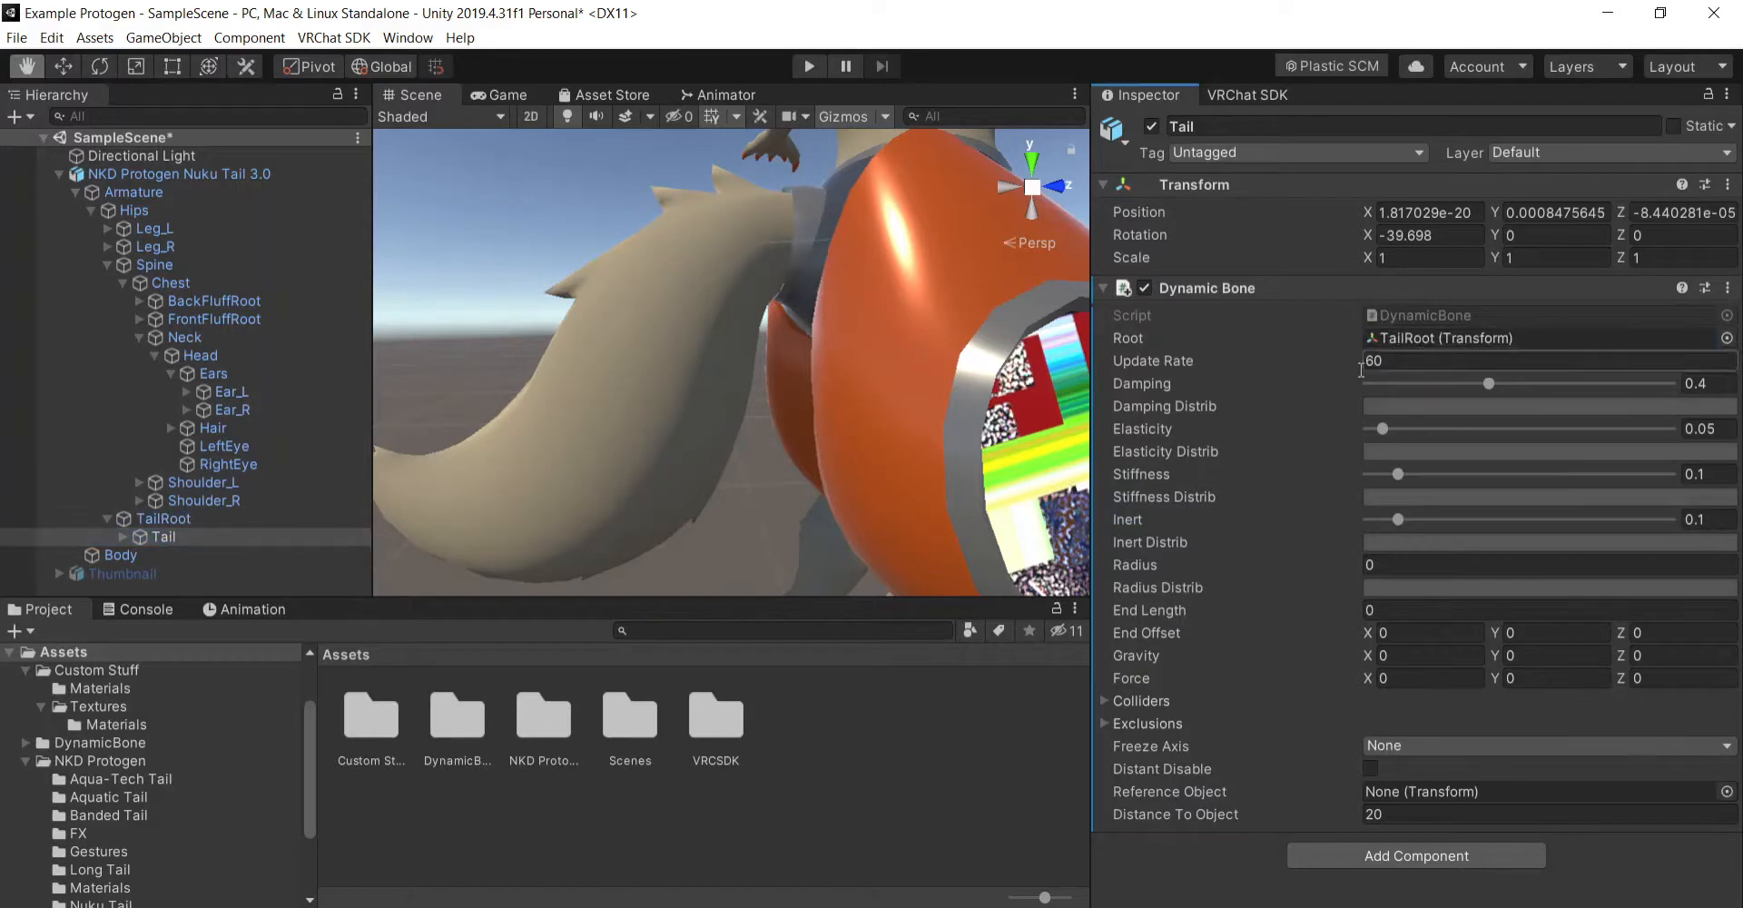
scroll(859, 458, "down", 3)
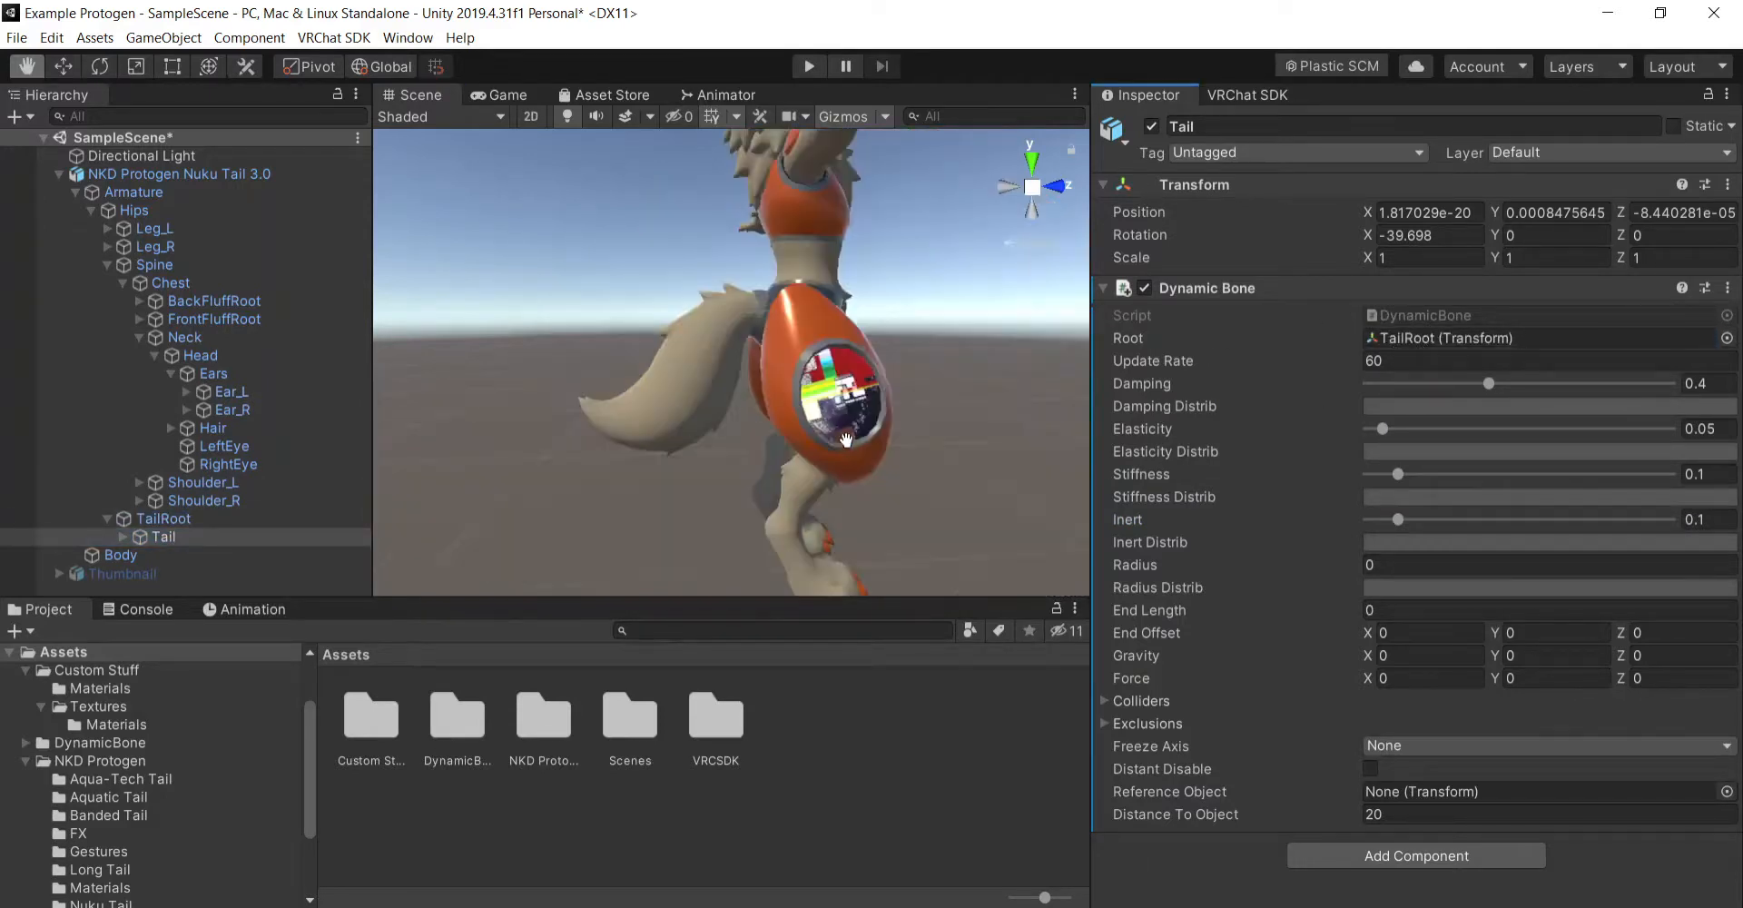
scroll(848, 437, "up", 3)
mouse_move(850, 415)
middle_mouse_down()
mouse_move(852, 436)
mouse_move(867, 430)
middle_mouse_up()
scroll(851, 426, "down", 3)
scroll(851, 427, "up", 3)
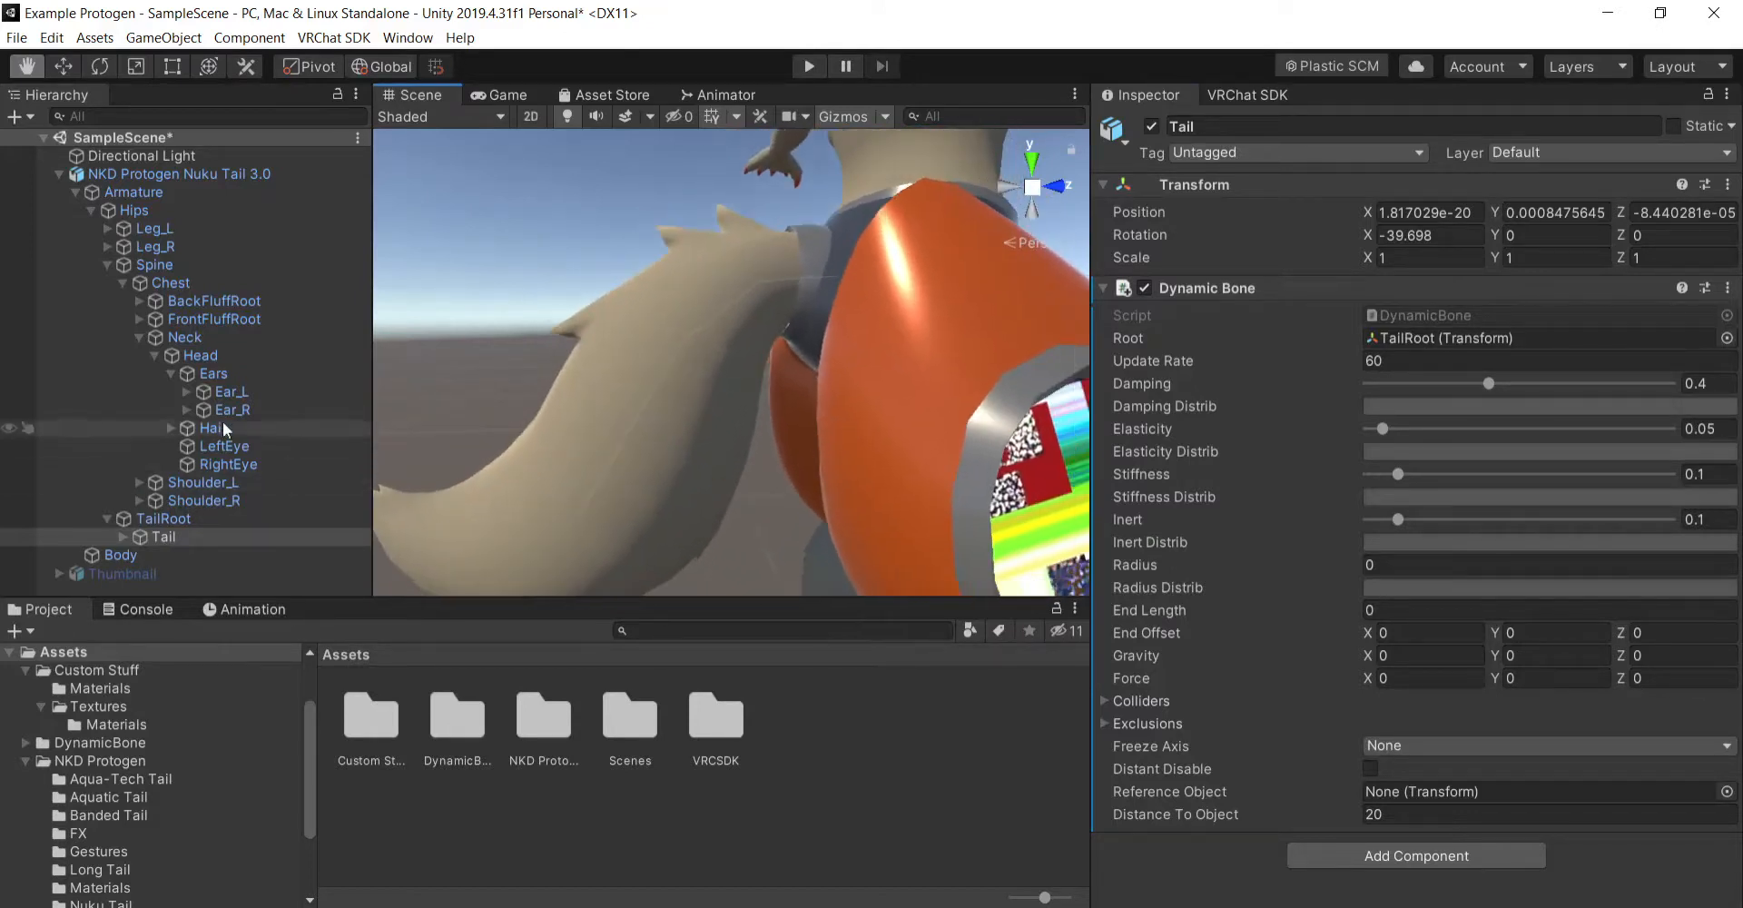
- Add a Dynamic Bone component to the Ear_R bone
left_click(247, 394)
left_click(265, 415)
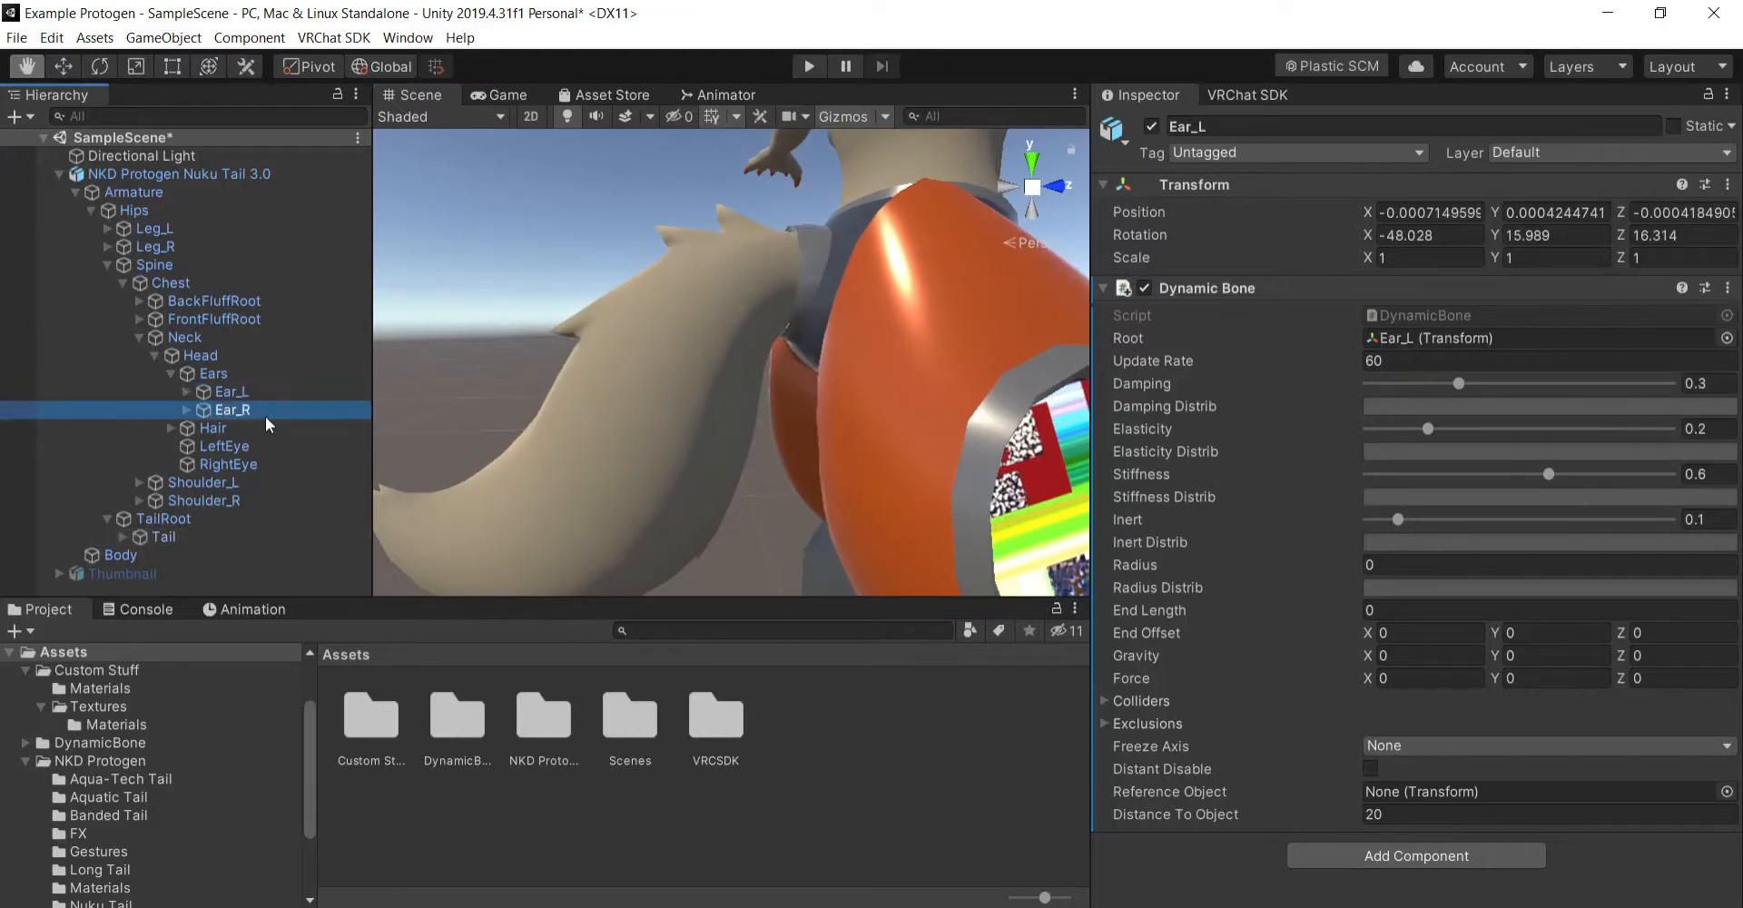
left_click(1449, 300)
type("dyn")
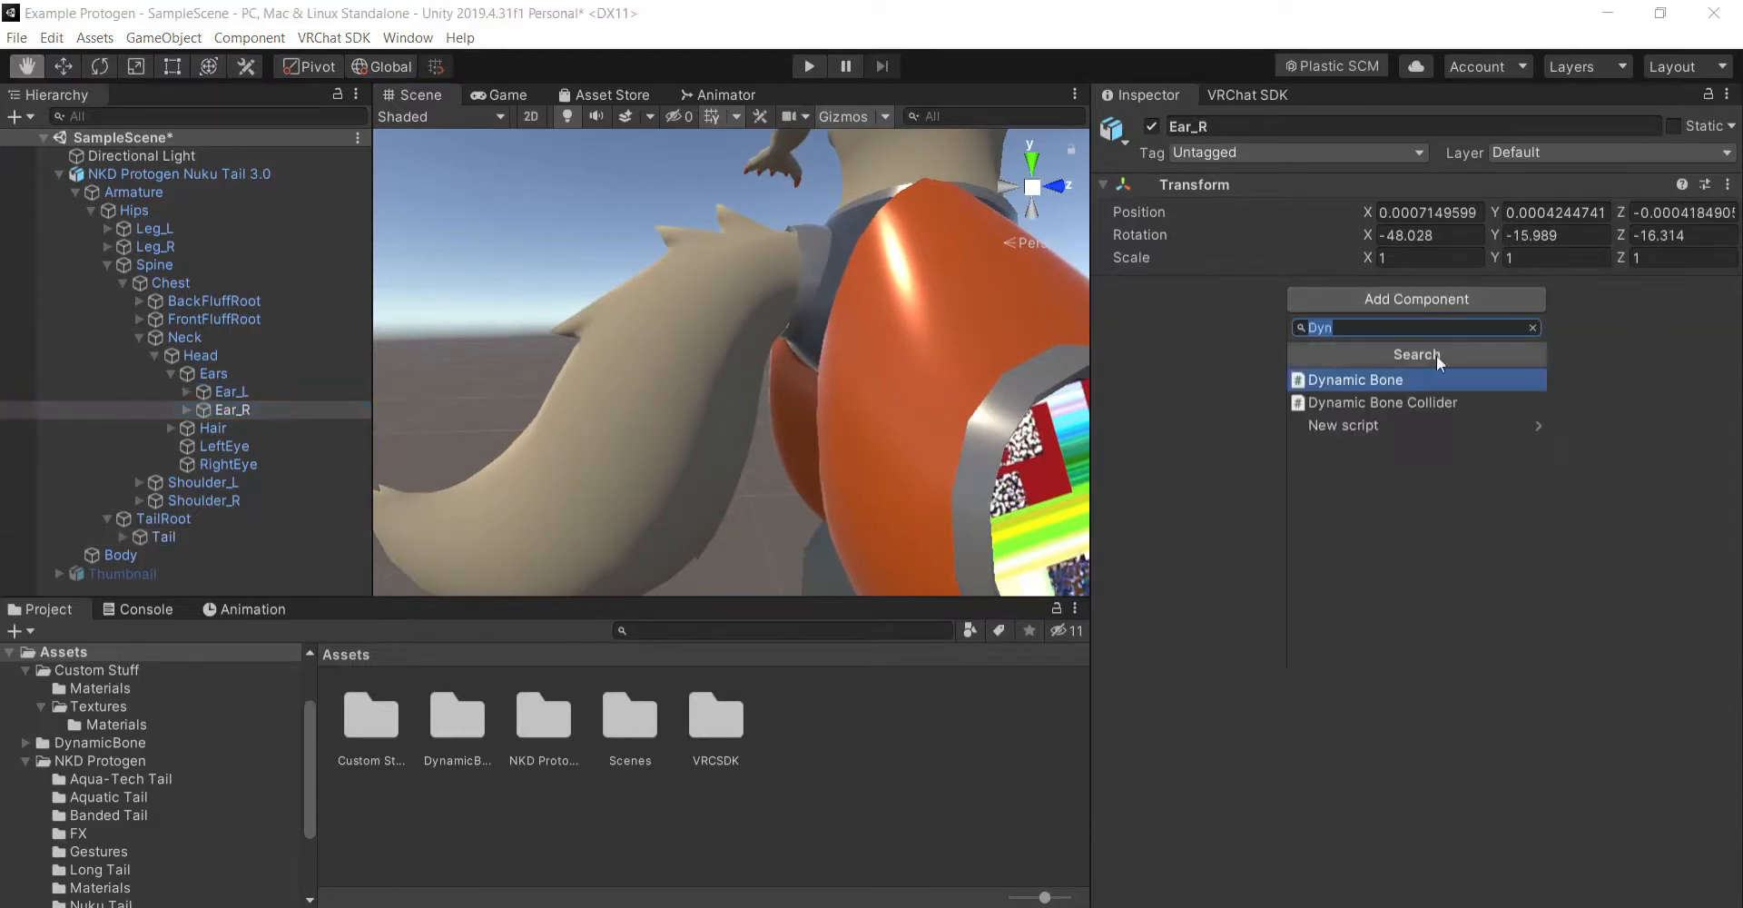
left_click(1374, 370)
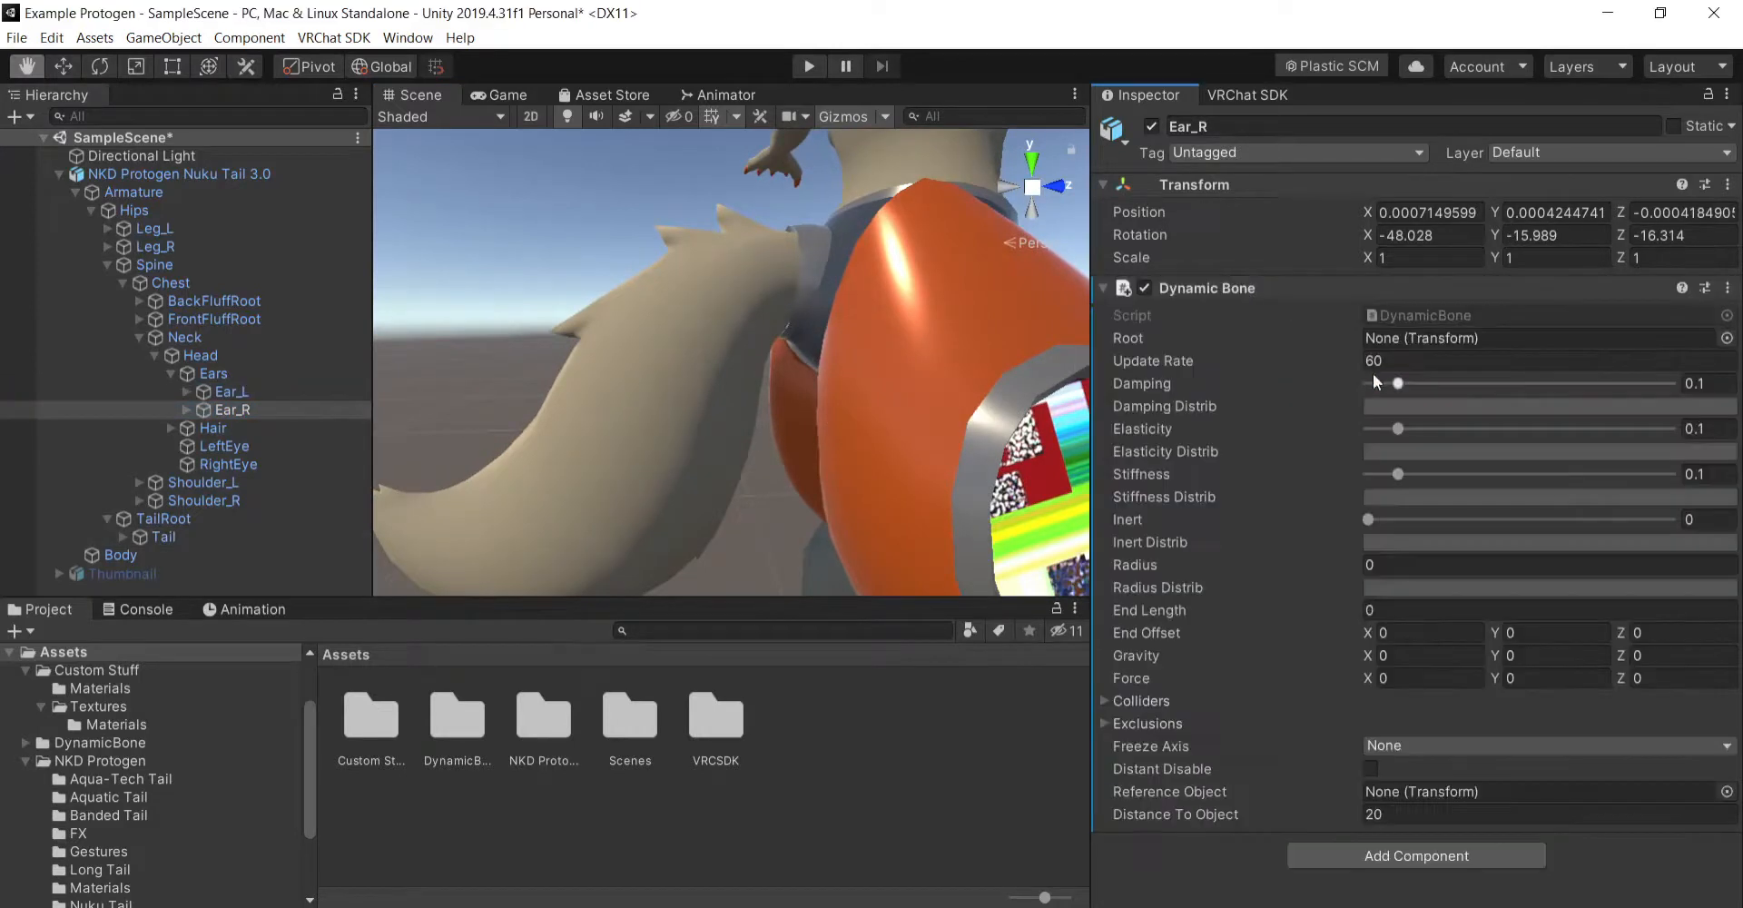
- Copy Ear_L's Dynamic Bone values onto Ear_R's Dynamic Bone and set its Root to Ear_R
left_click(304, 396)
right_click(1297, 288)
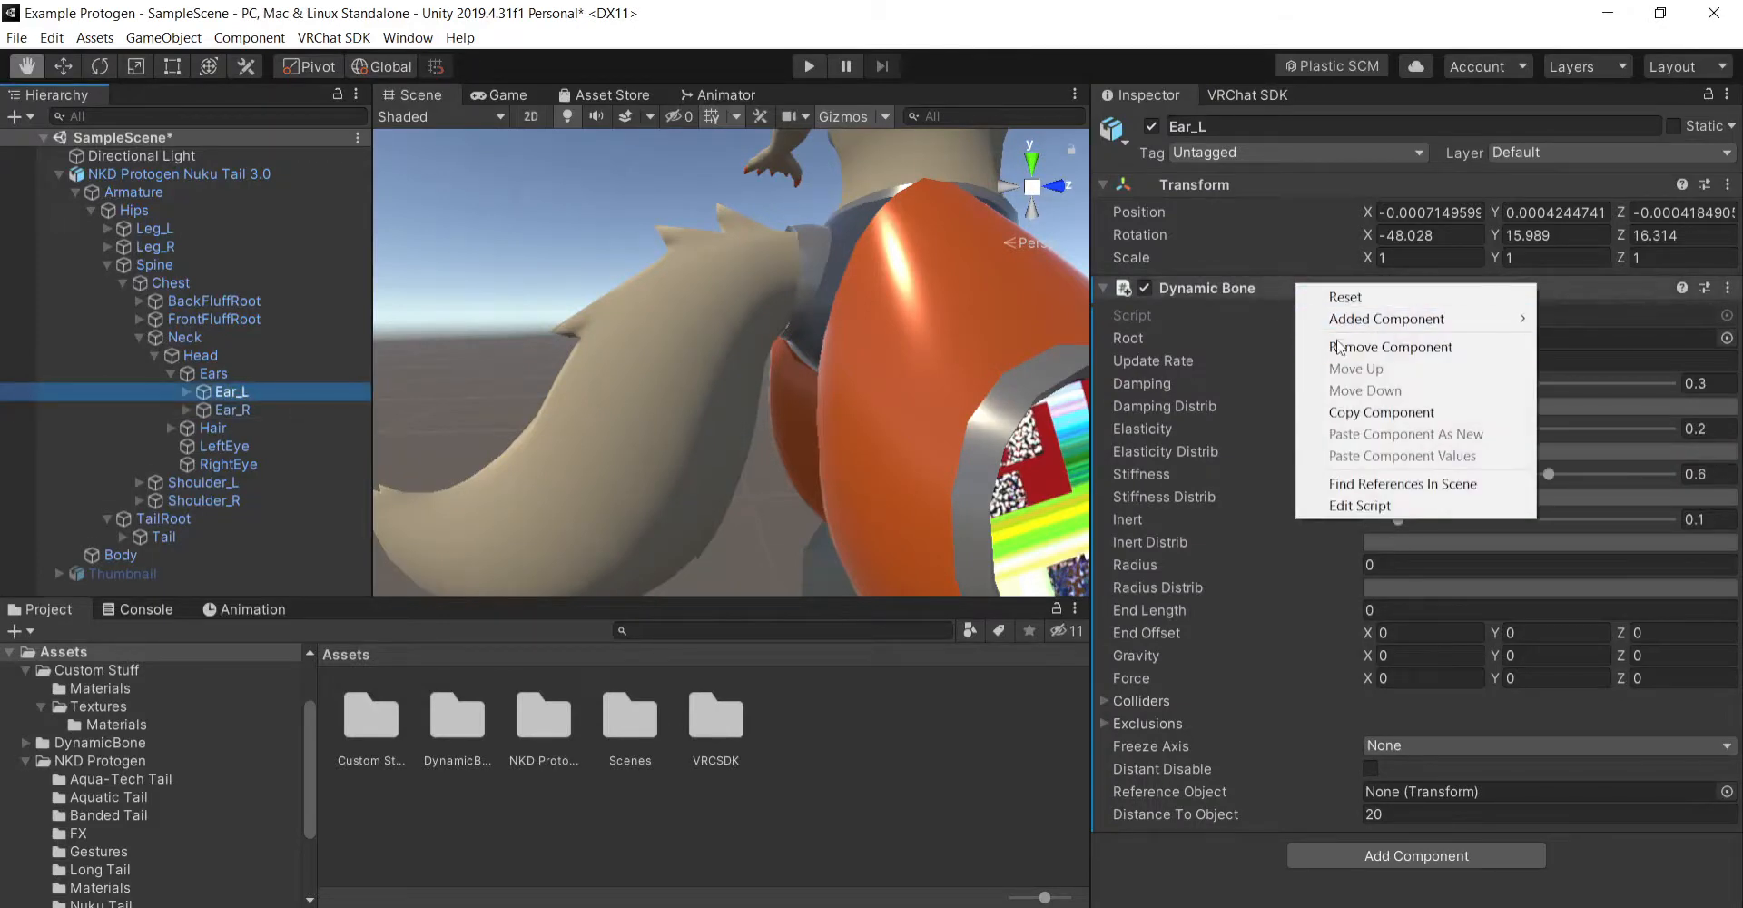
left_click(1359, 413)
left_click(273, 409)
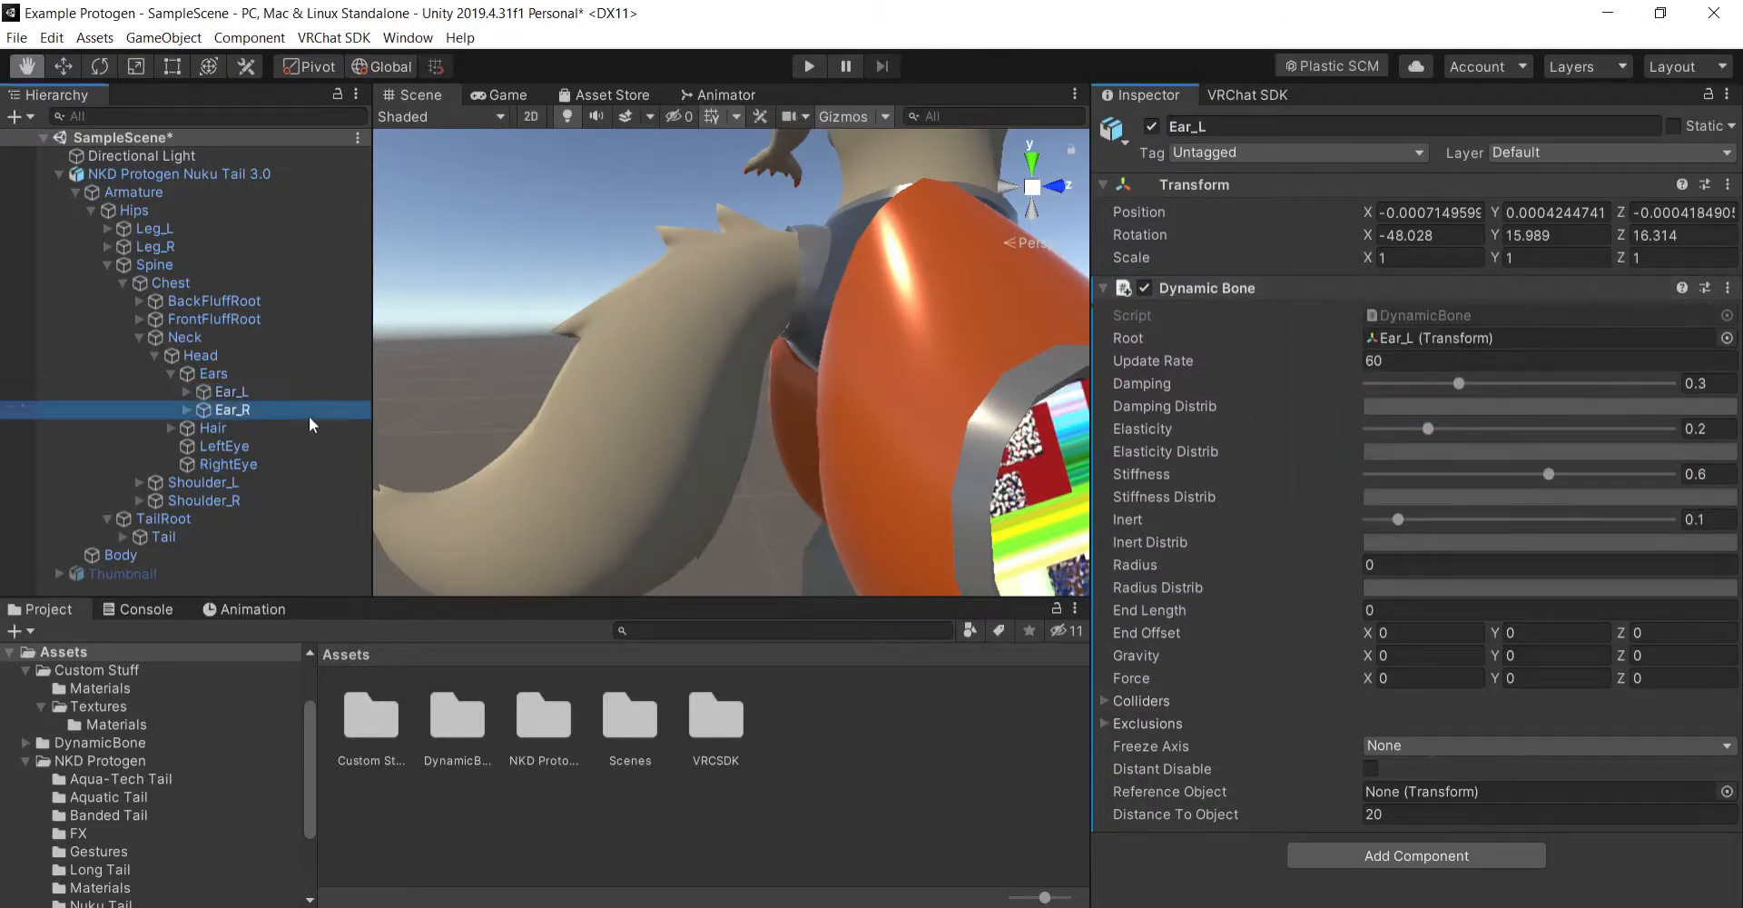
right_click(1329, 296)
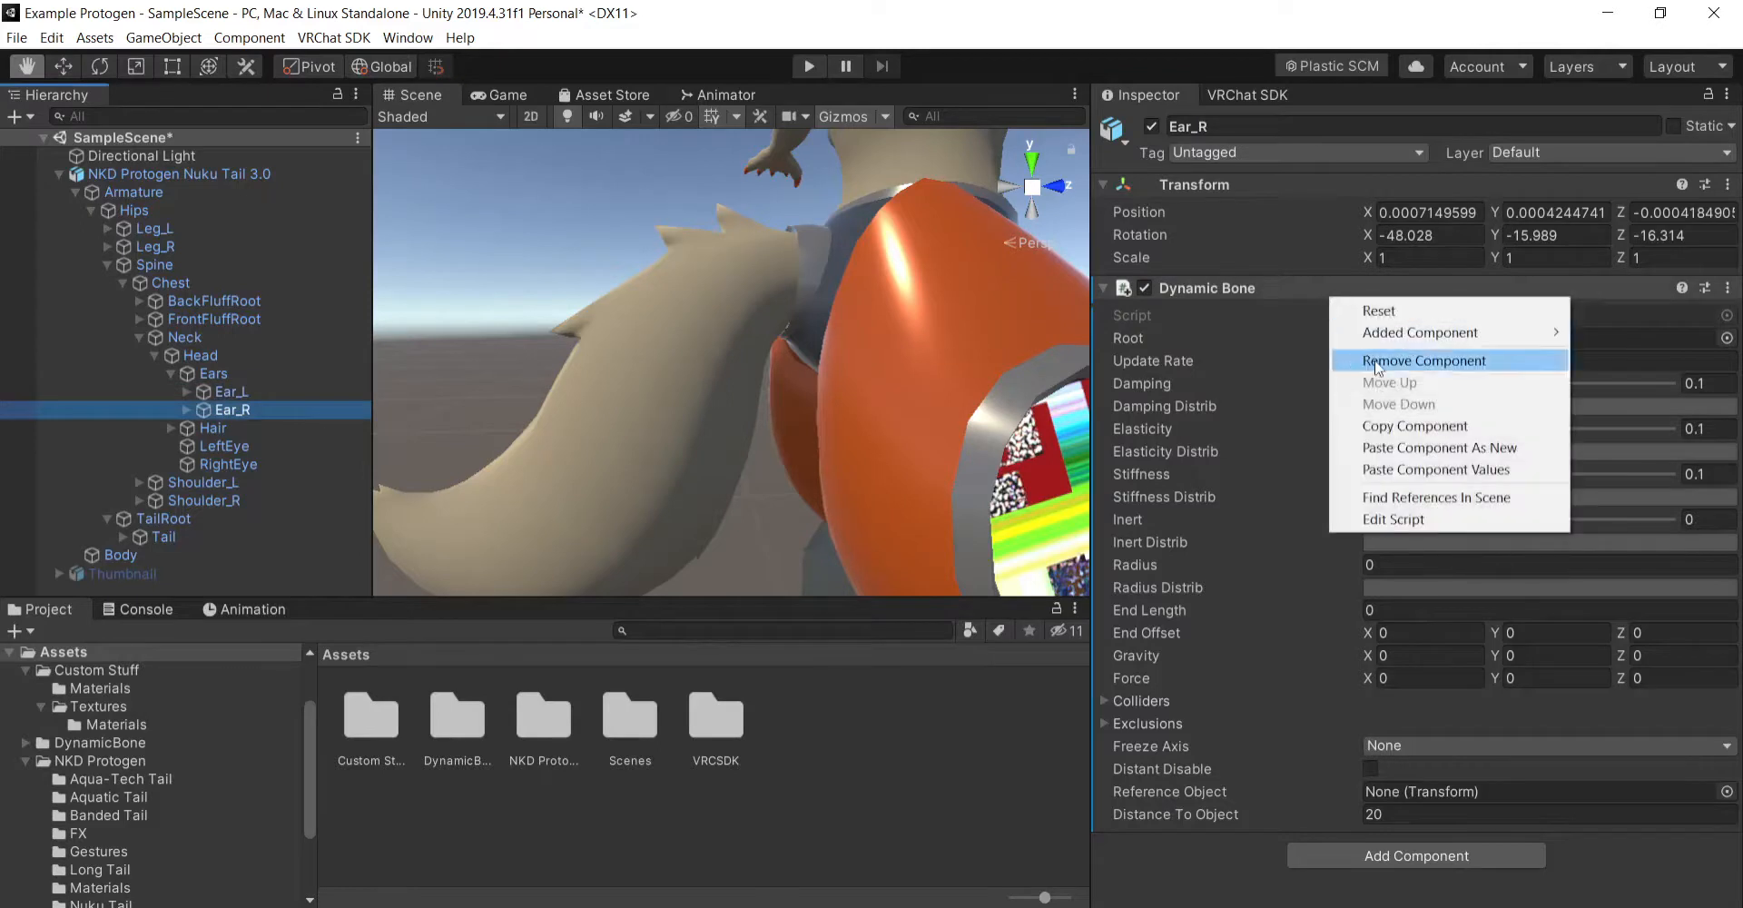
left_click(1391, 466)
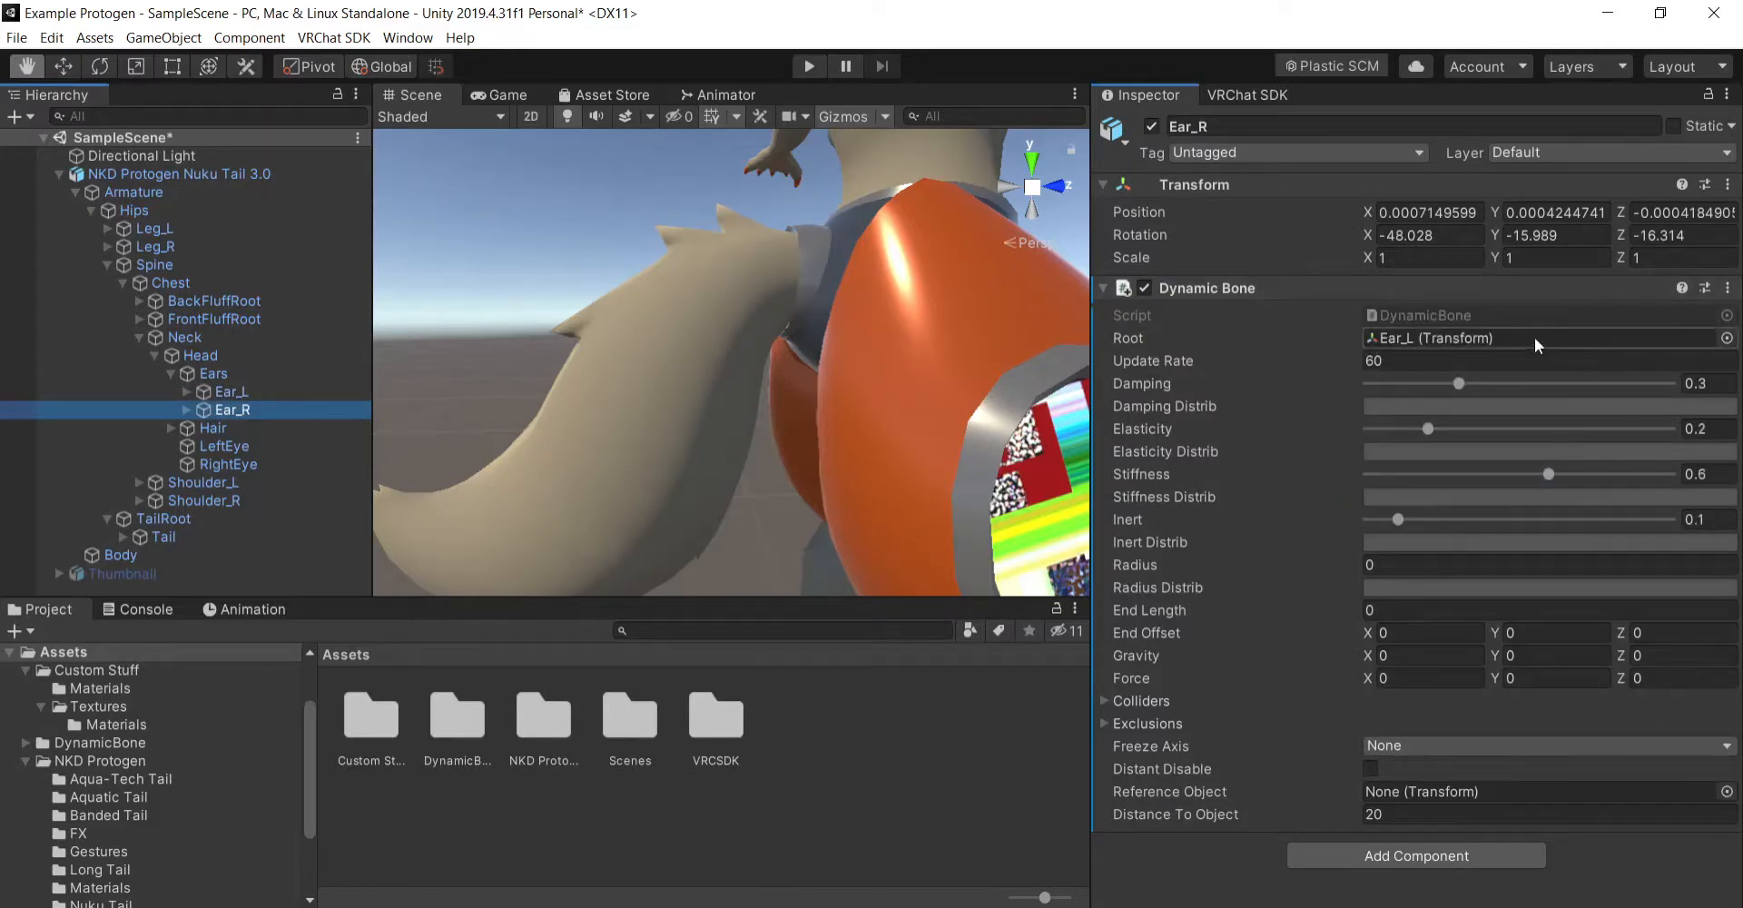
left_click_drag(229, 413, 1438, 338)
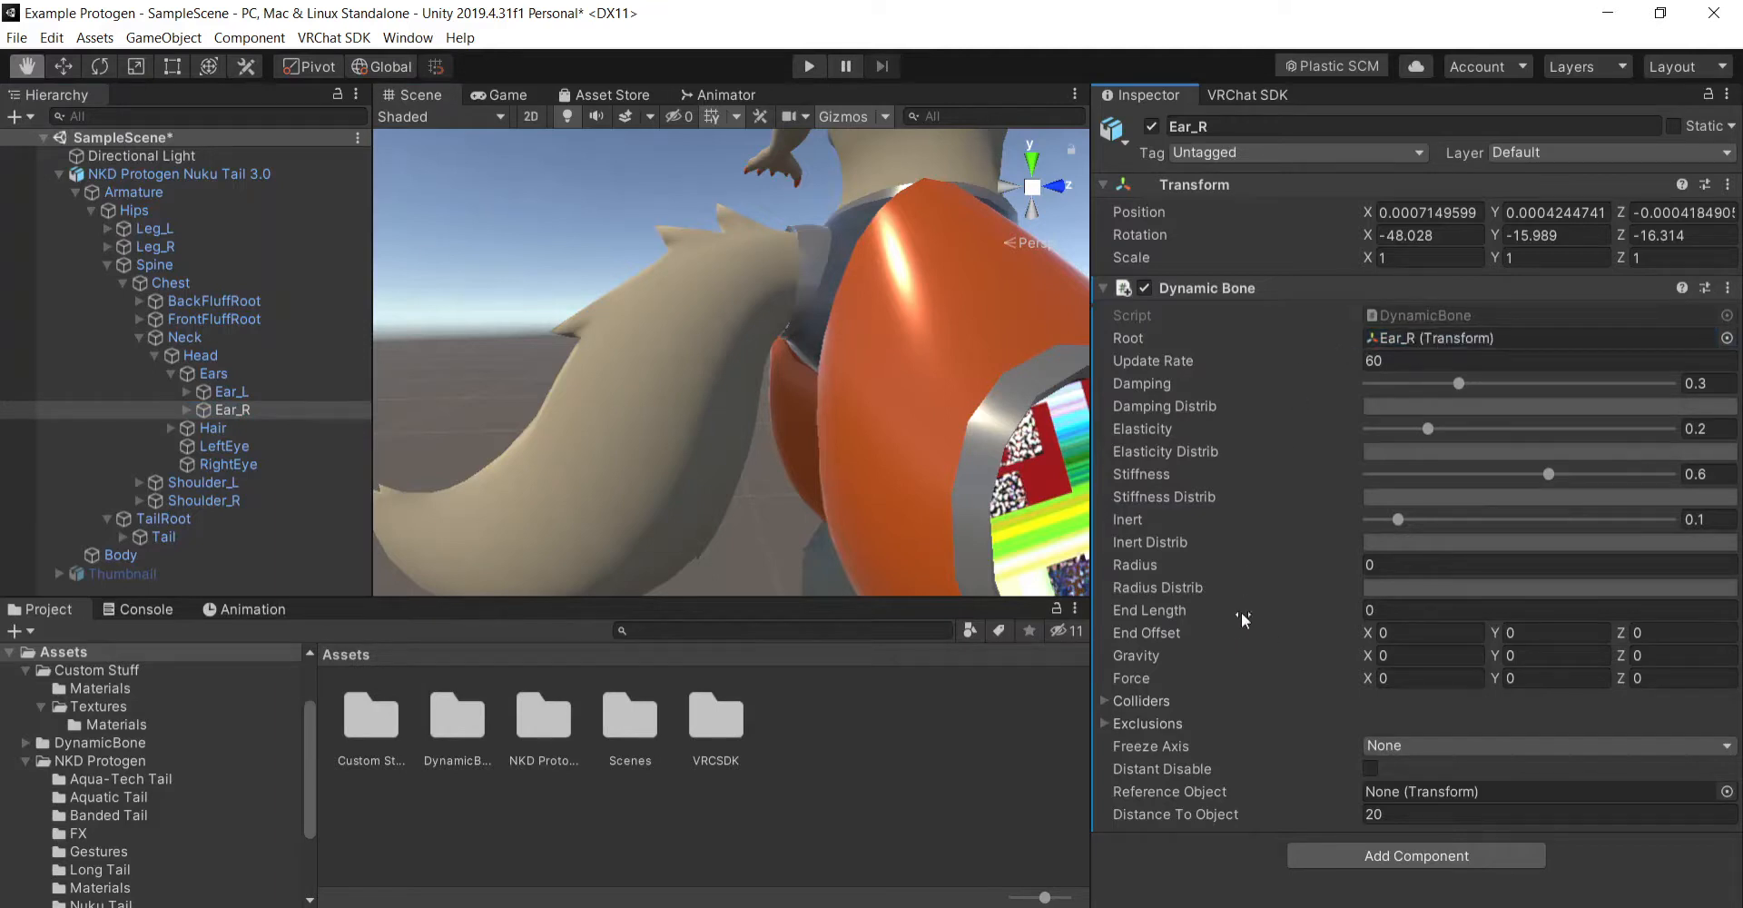
- Examine the avatar's head, torso and tail from several angles in the scene
scroll(899, 422, "down", 5)
right_click_drag(937, 389, 958, 478)
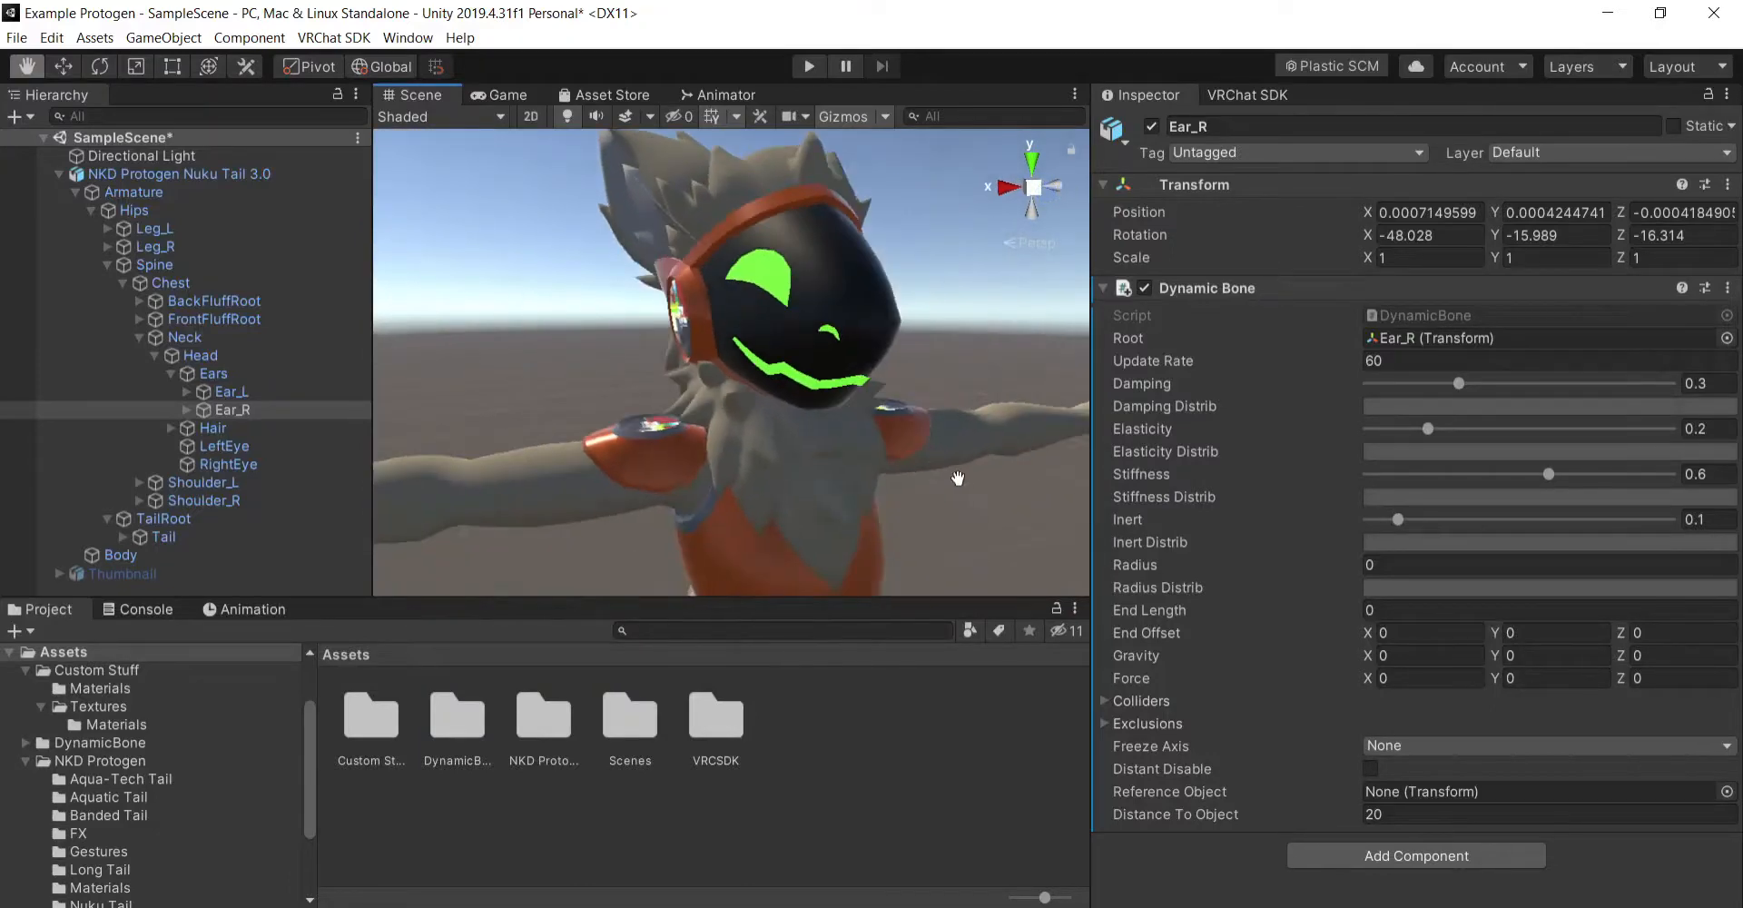
scroll(959, 491, "down", 5)
scroll(959, 494, "up", 5)
right_click_drag(735, 506, 1084, 456)
left_click(1016, 186)
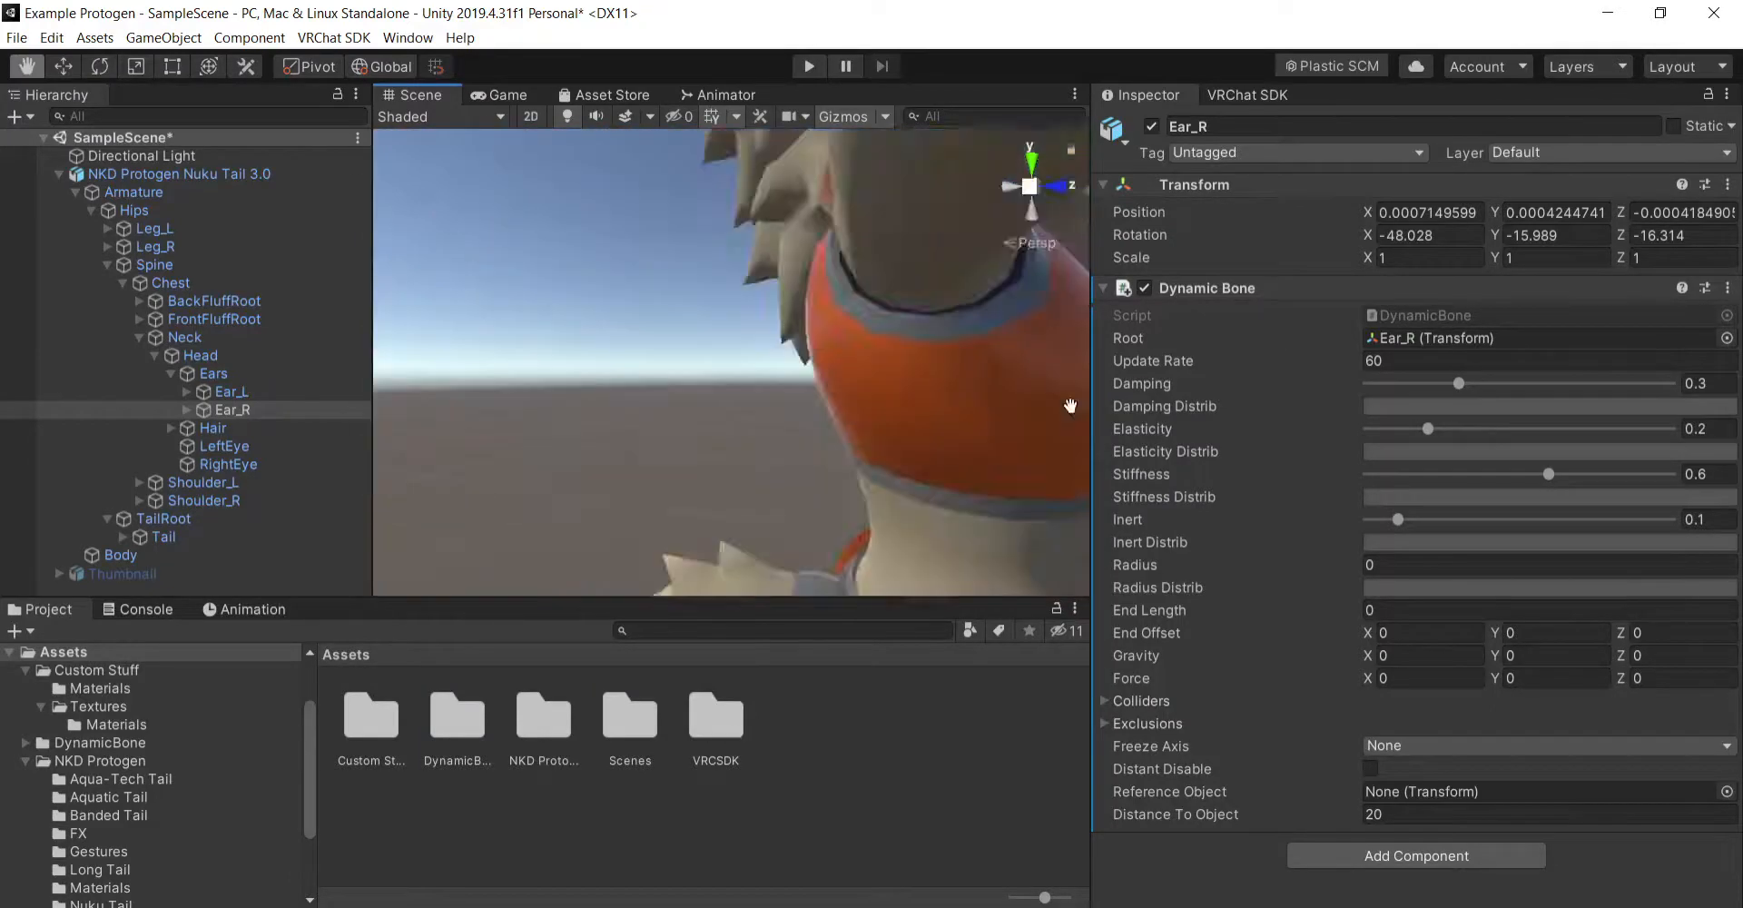
right_click_drag(751, 430, 996, 343)
scroll(908, 444, "down", 3)
scroll(903, 442, "up", 4)
scroll(901, 441, "down", 4)
scroll(996, 342, "down", 2)
right_click_drag(910, 415, 945, 427)
- Set the Radius of the Tail bone's Dynamic Bone to 0.0005
left_click(163, 537)
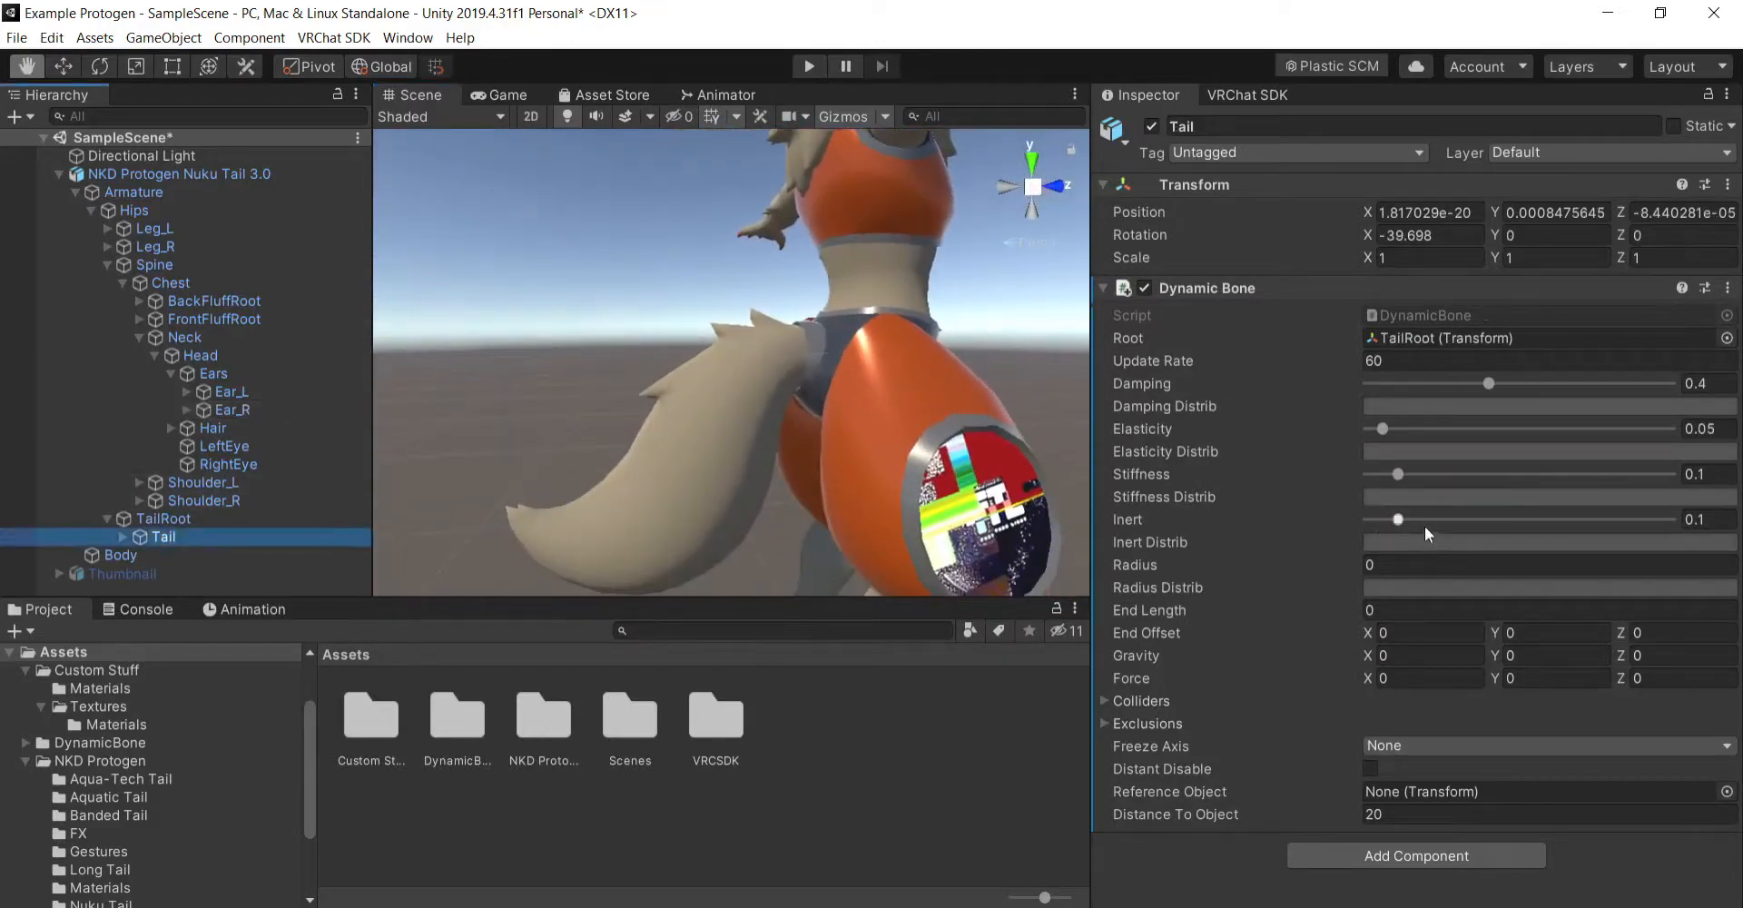
left_click(1431, 565)
type(".")
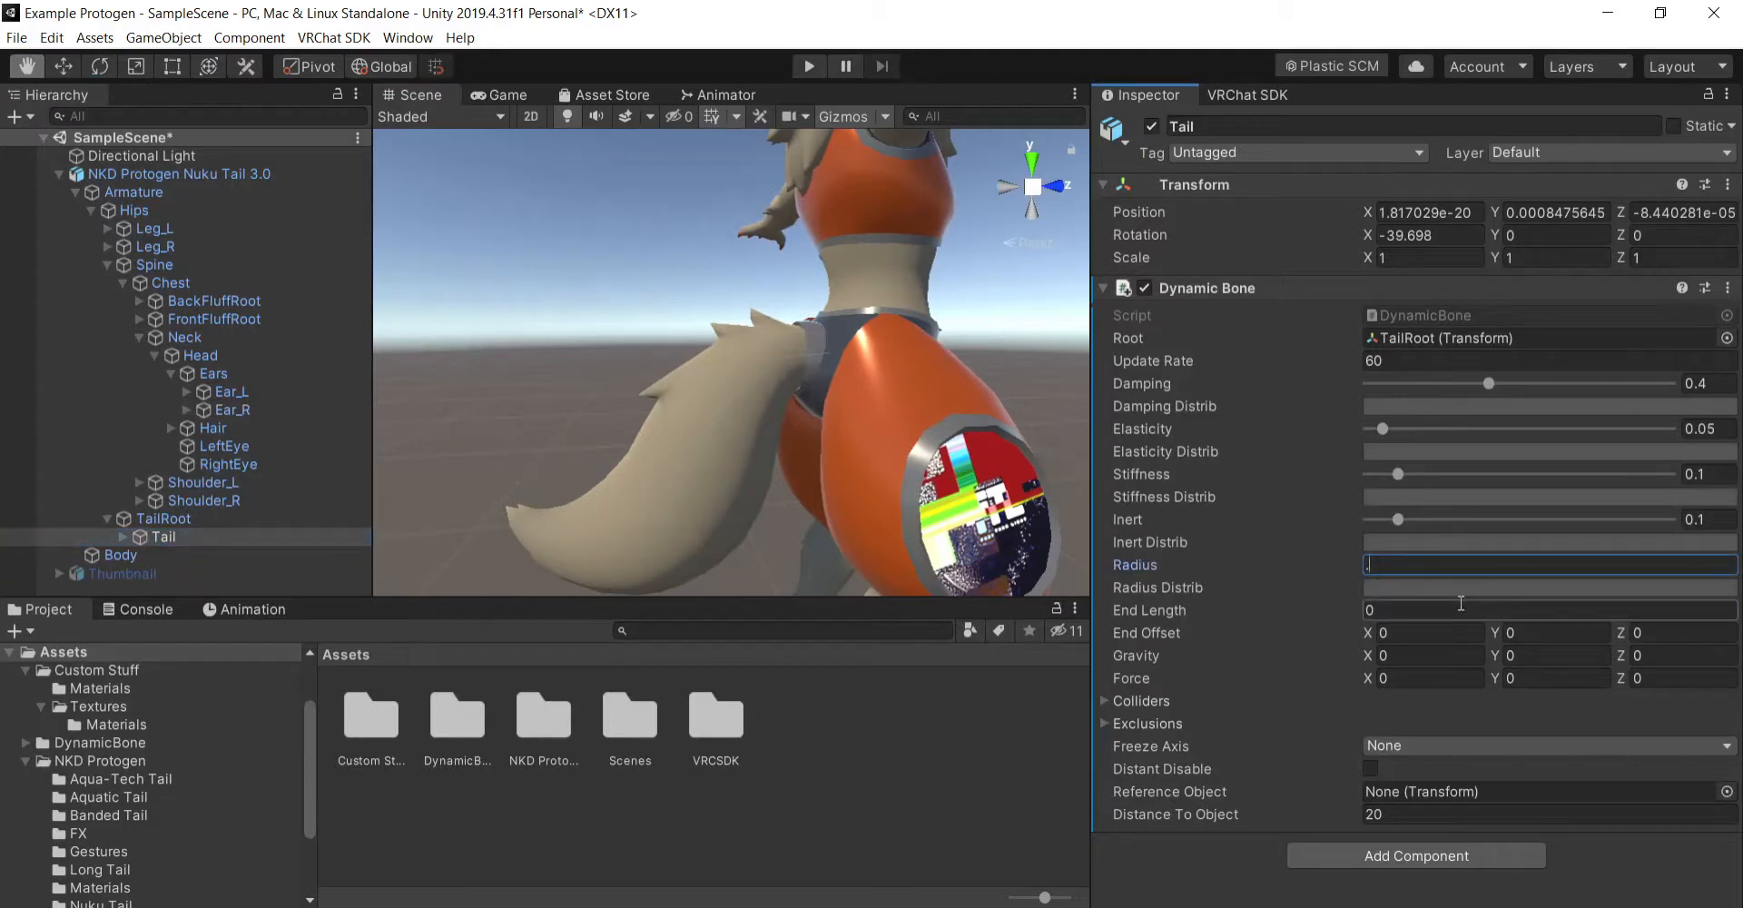
type("1")
key("BackSpace")
type("001")
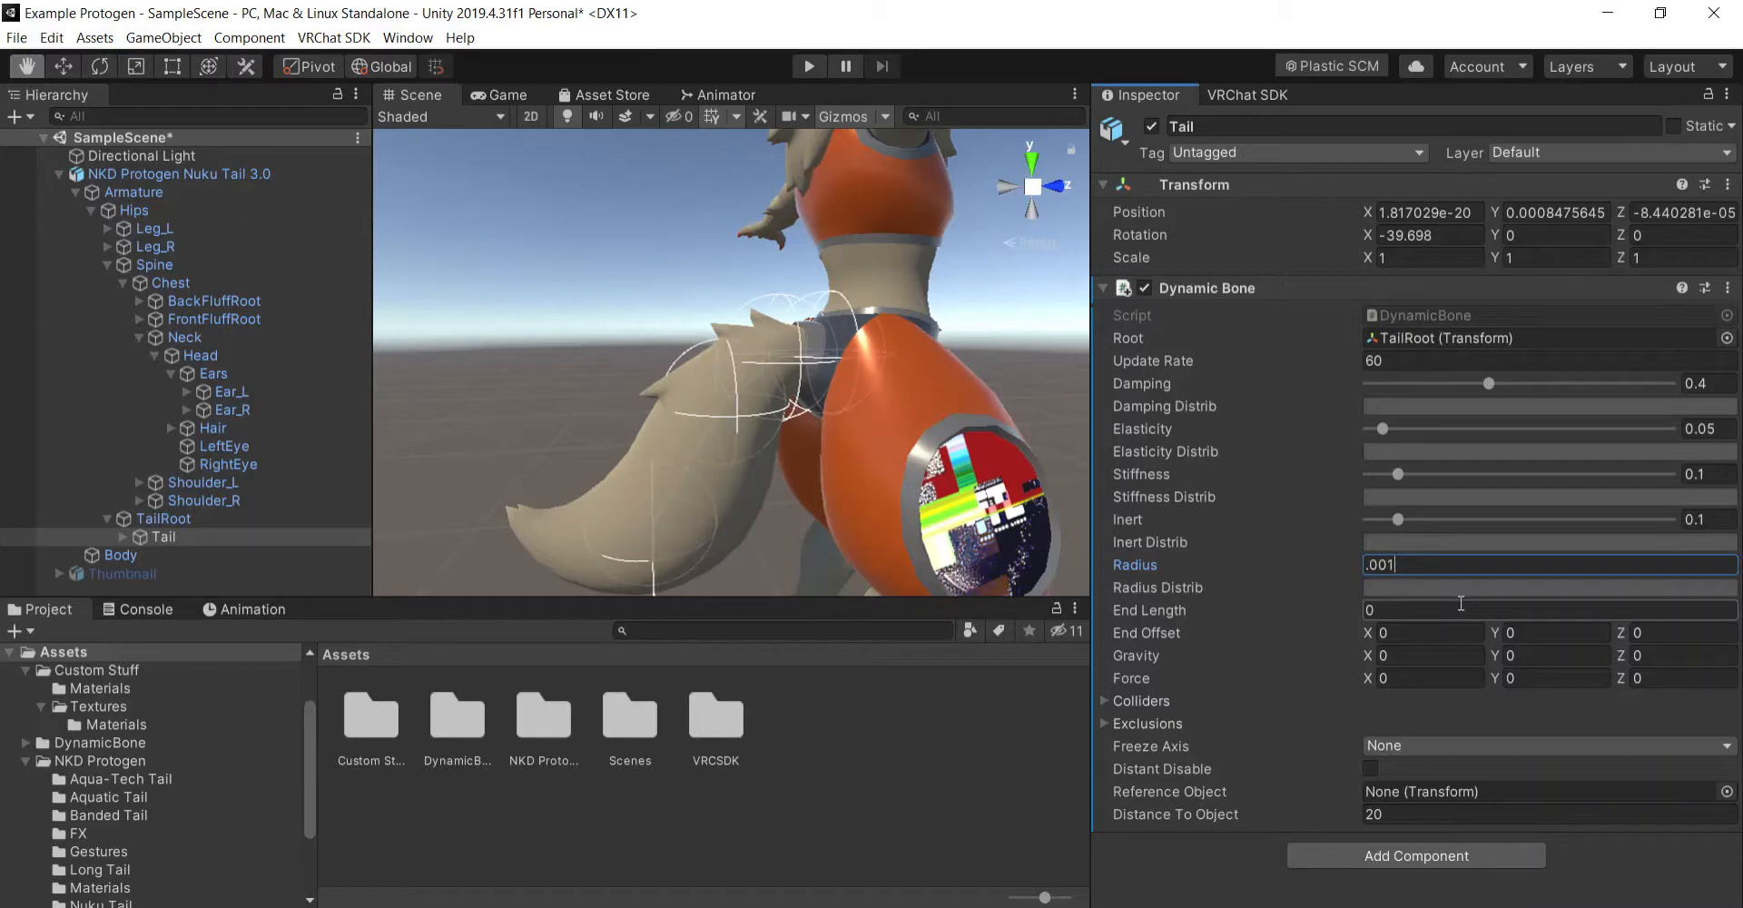
key("BackSpace")
key("BackSpace")
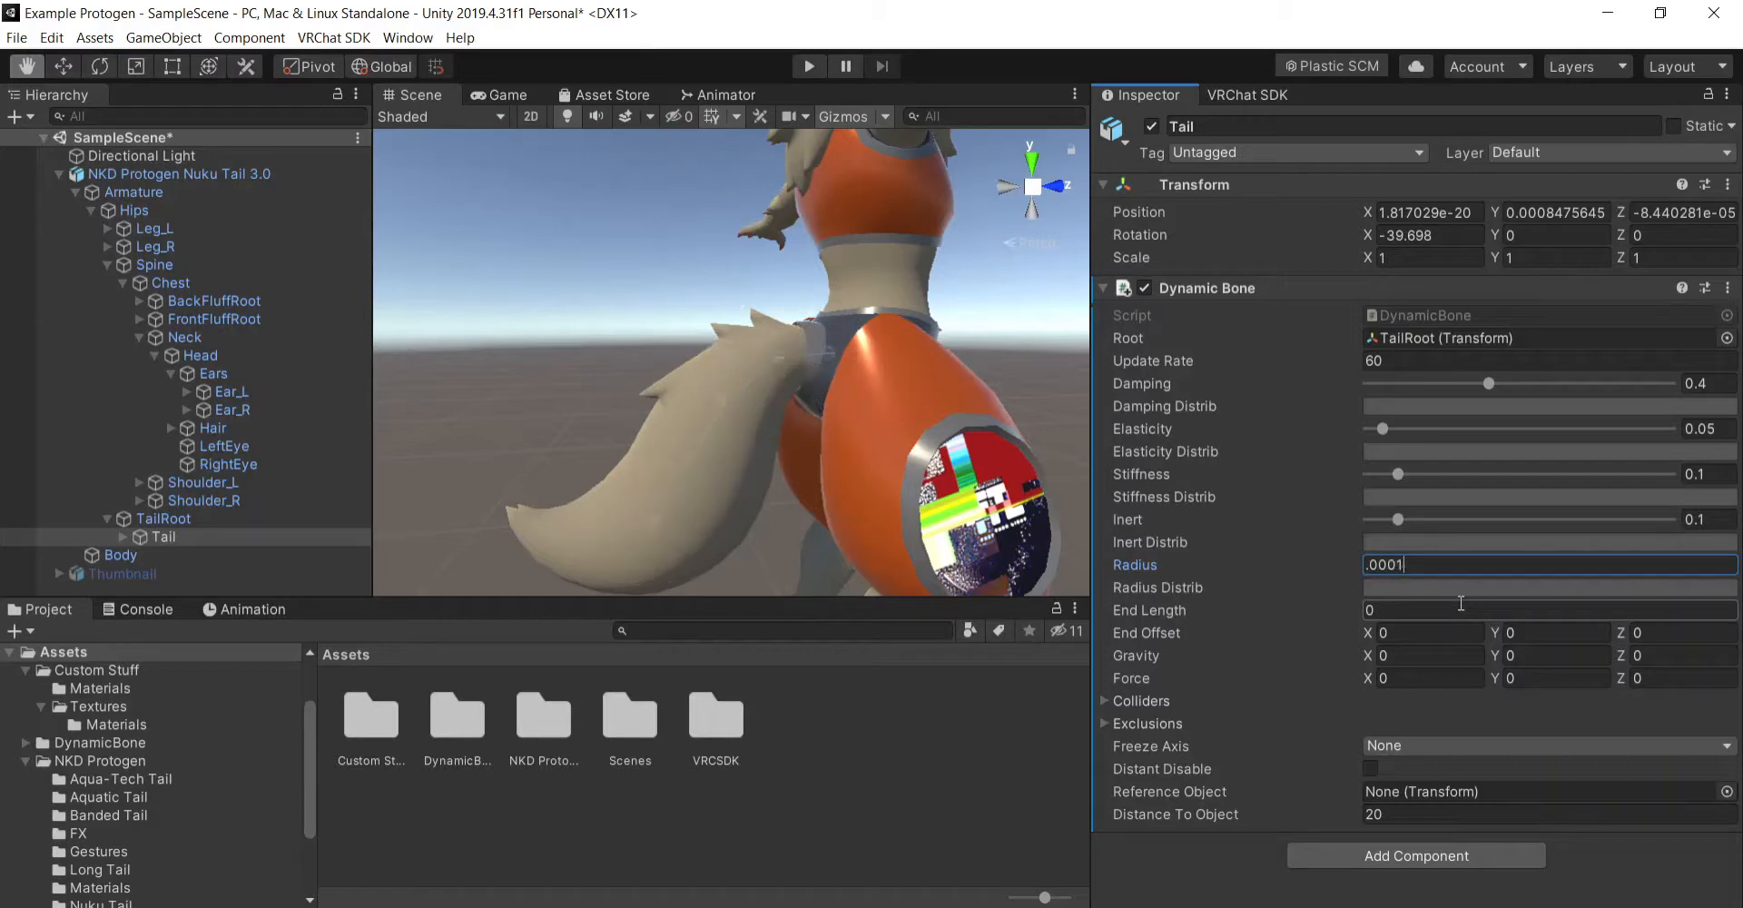
type("005")
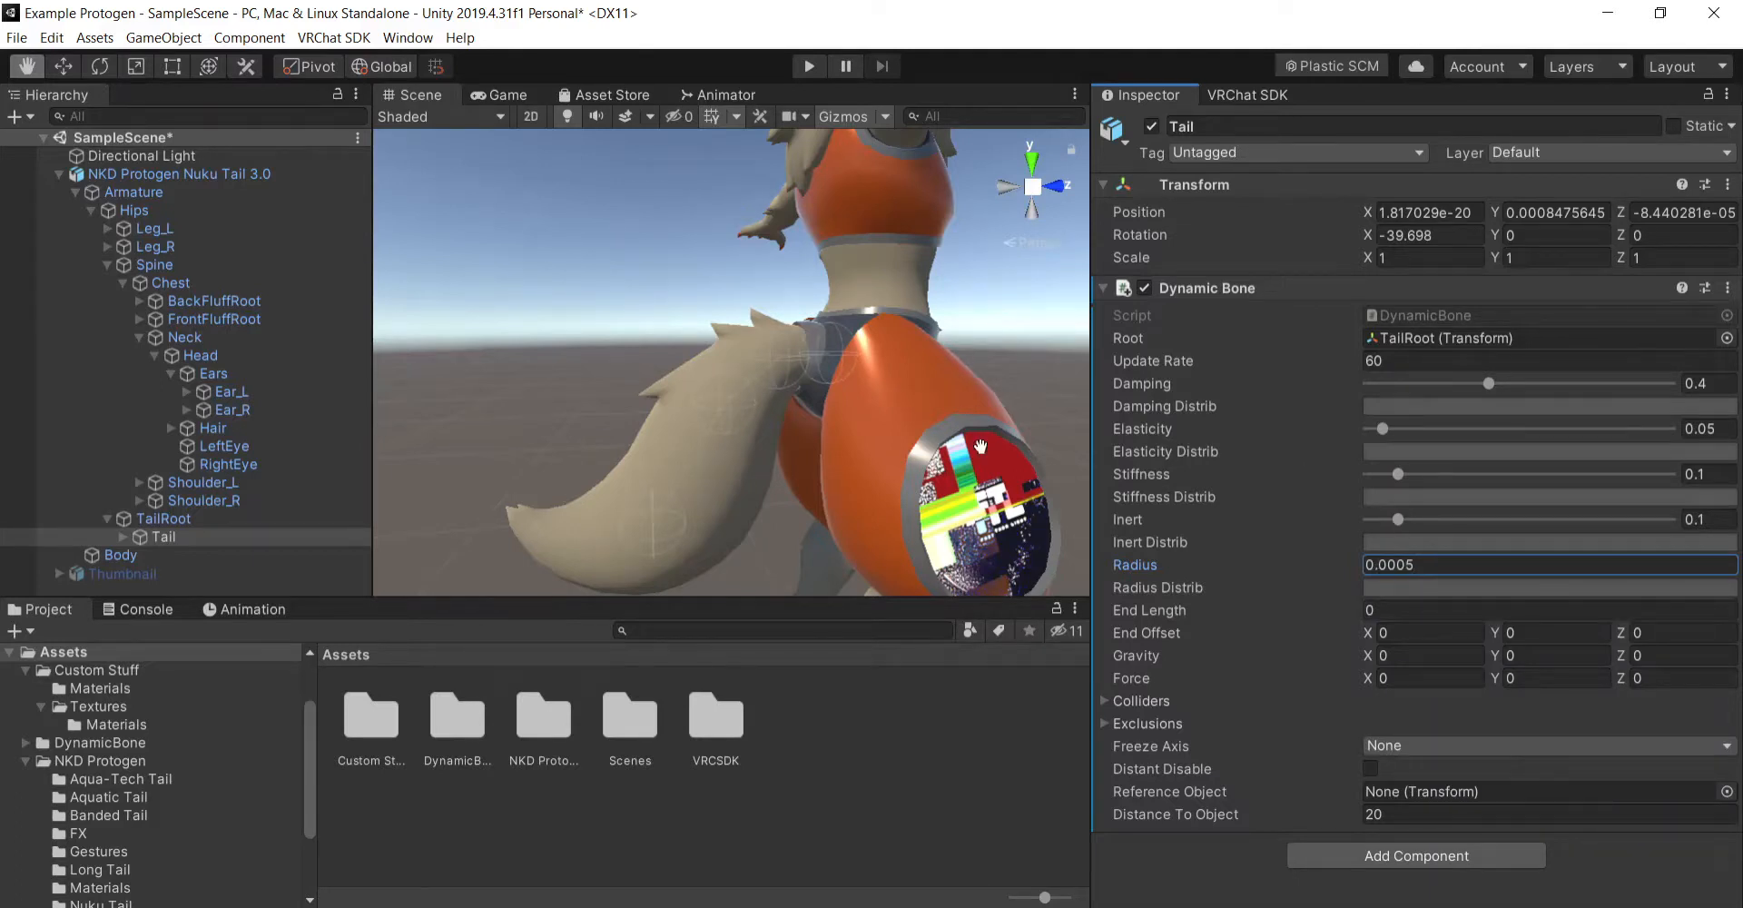
- Set the Radius of the Ear_L bone's Dynamic Bone to 0.0005
mouse_move(977, 446)
right_mouse_down()
mouse_move(875, 444)
mouse_move(860, 371)
mouse_move(769, 401)
mouse_move(845, 481)
mouse_move(984, 516)
mouse_move(681, 417)
mouse_move(766, 482)
mouse_move(964, 465)
right_mouse_up()
key("d")
left_click(232, 391)
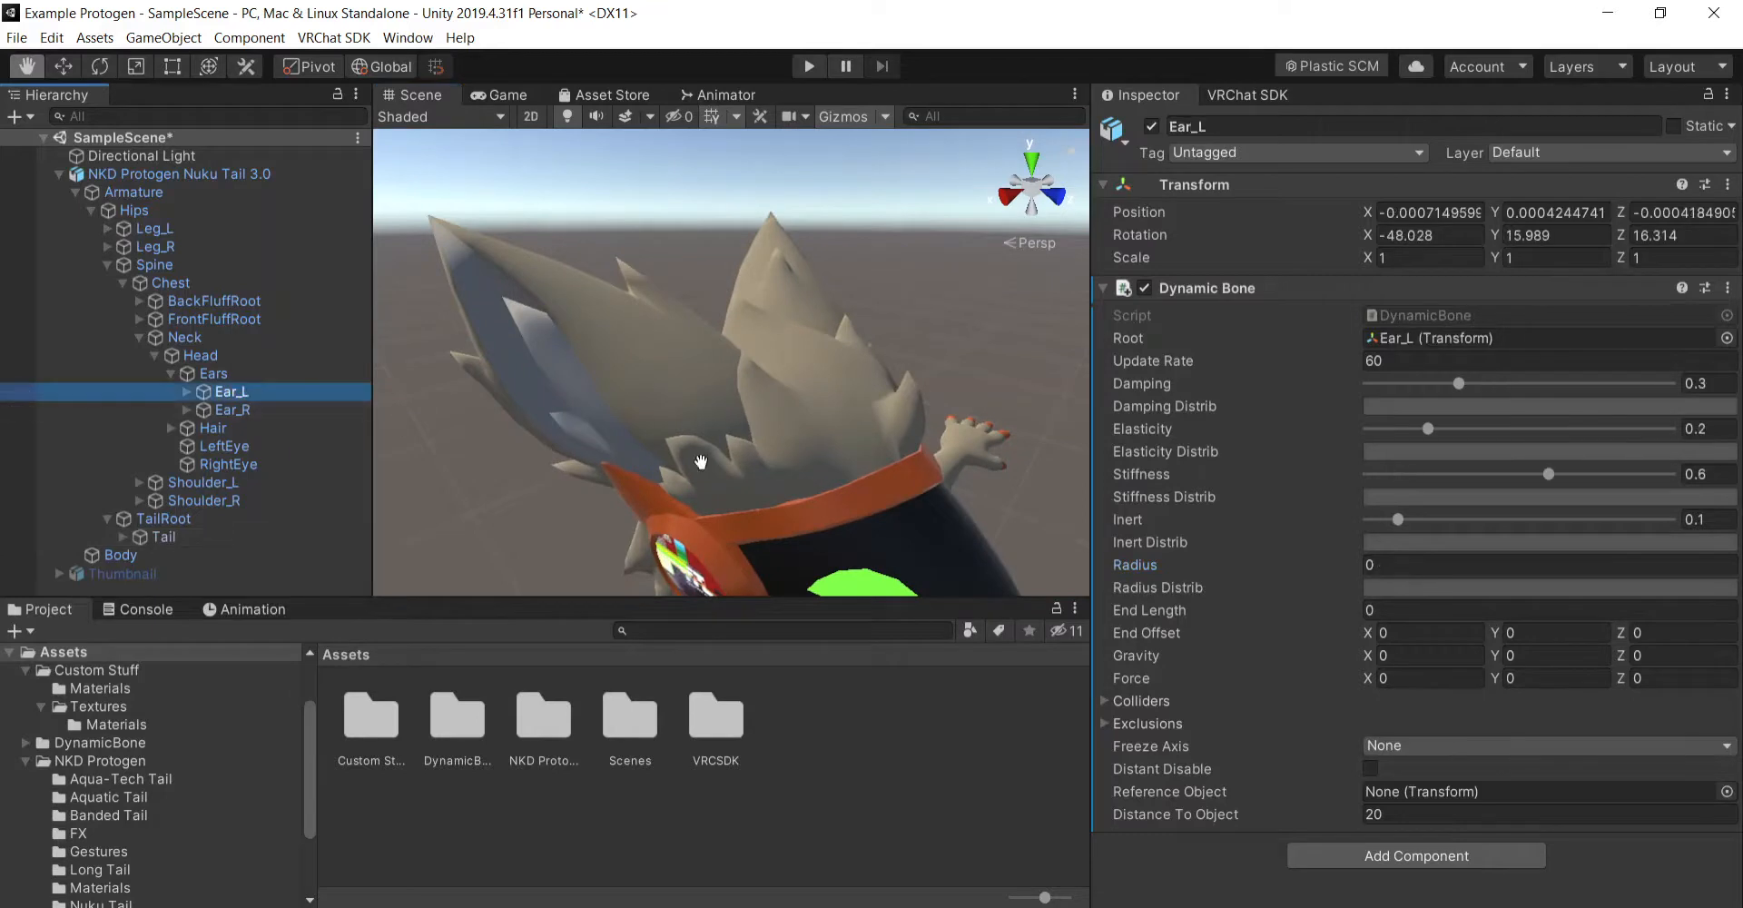
left_click(1452, 565)
type(".00")
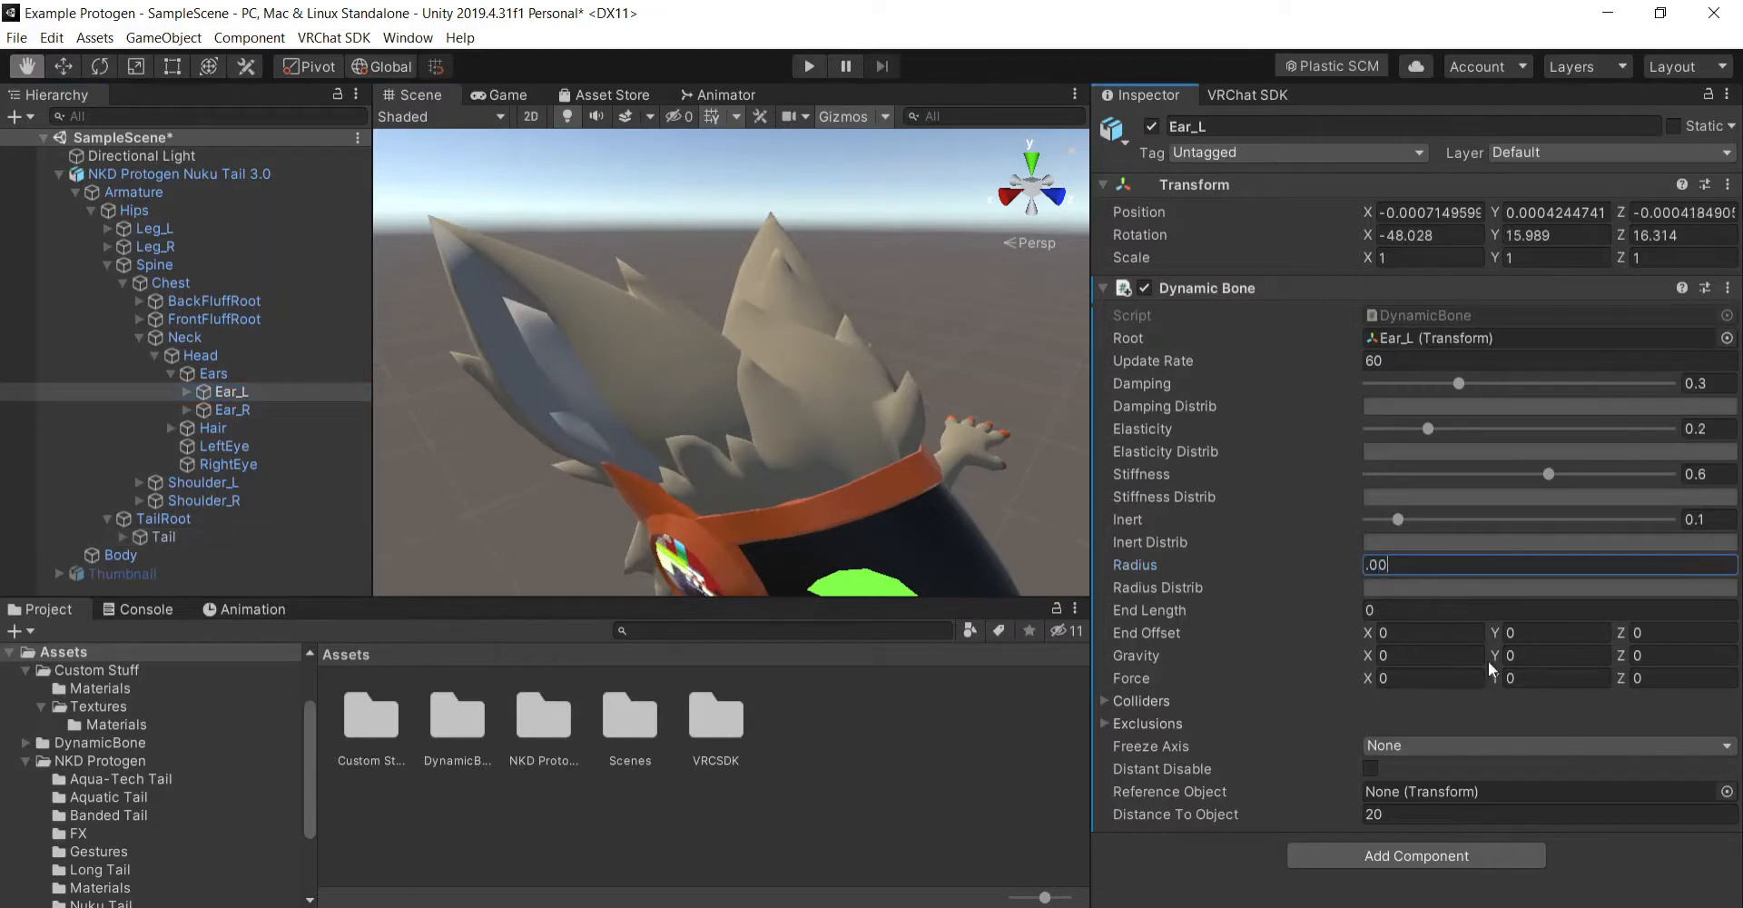
type("1")
key("BackSpace")
type("05")
key("Return")
- Set the Radius of the Ear_R bone's Dynamic Bone to 0.0005
left_click(233, 409)
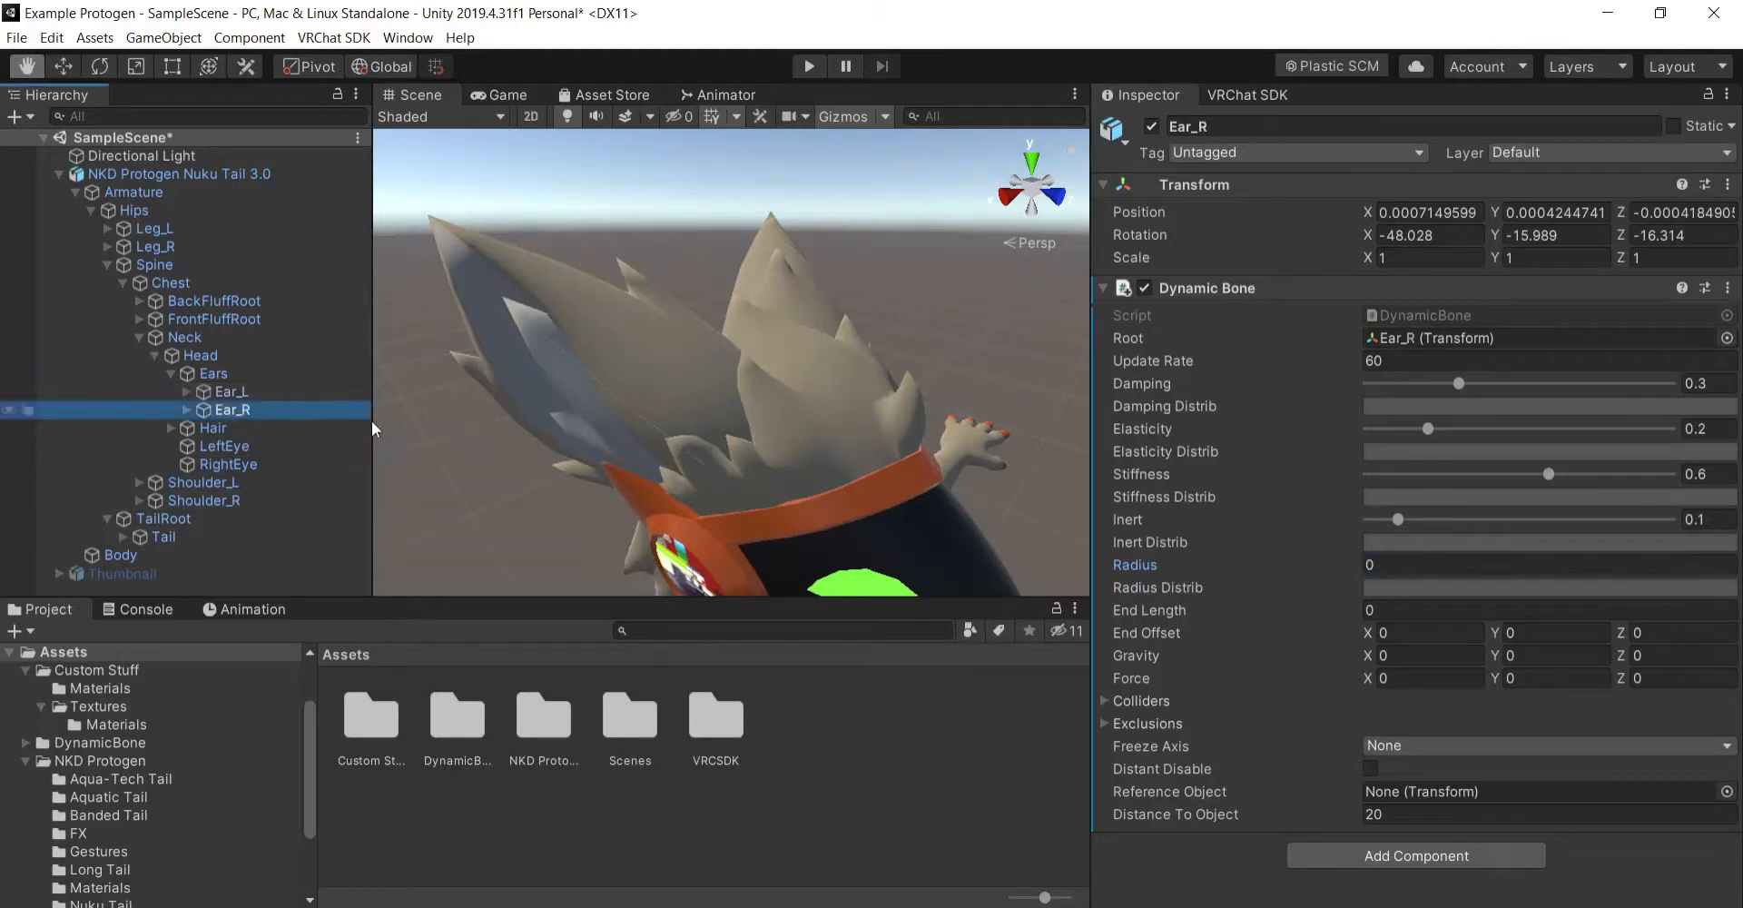
left_click(1431, 569)
type(".00045")
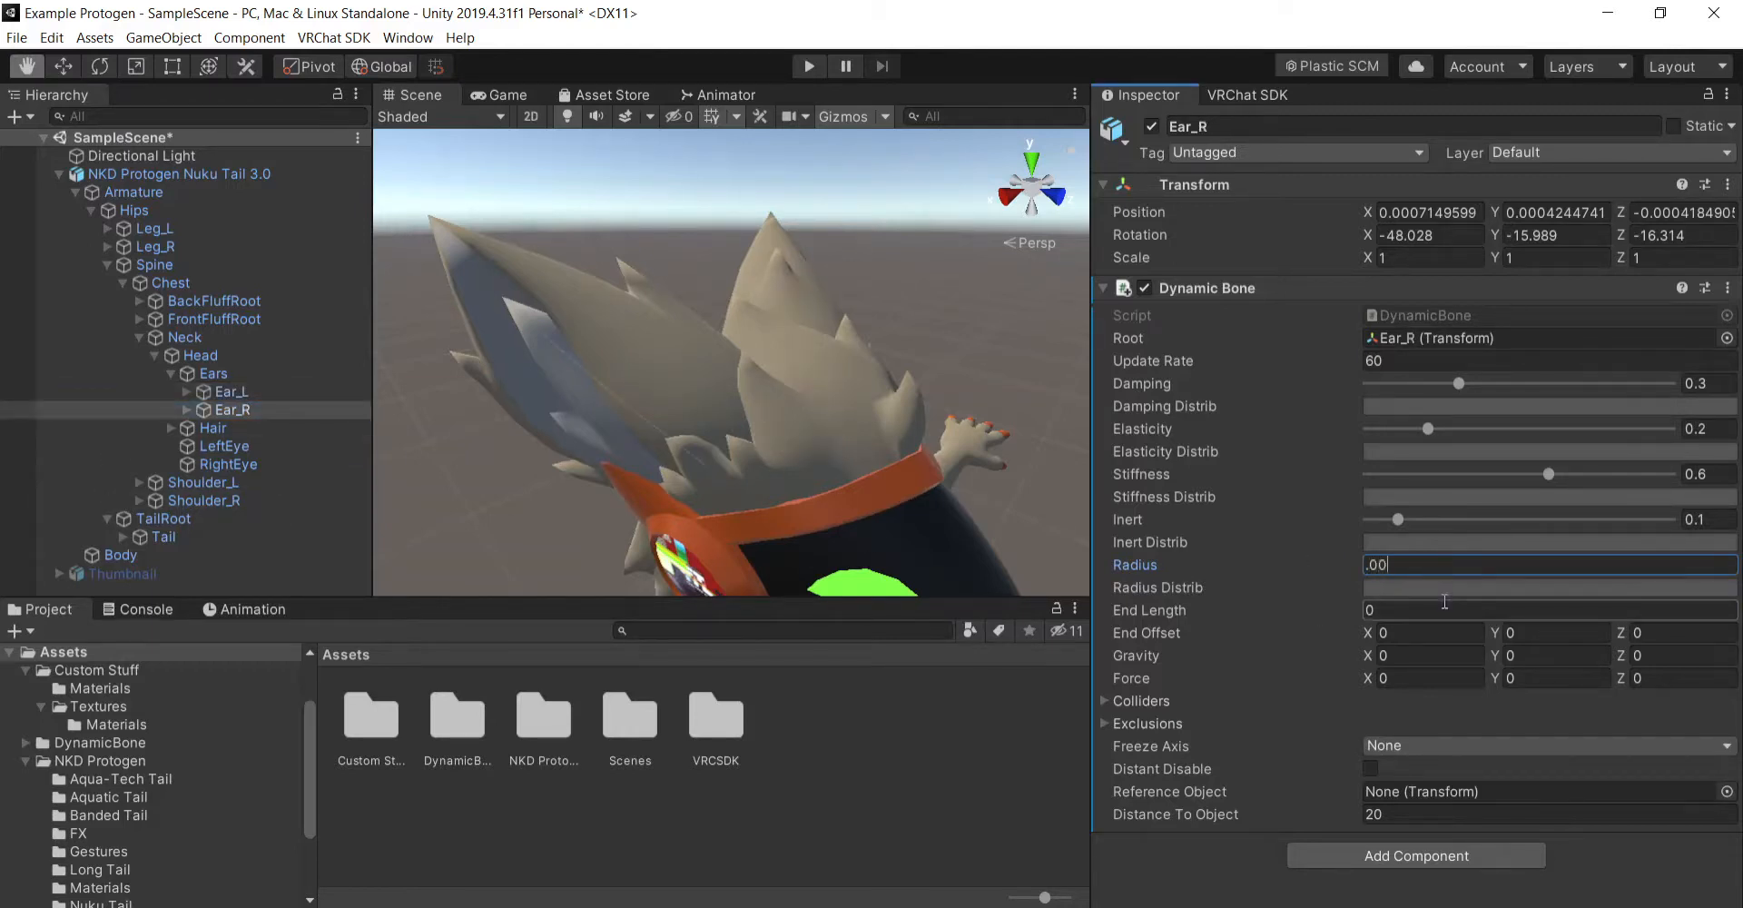
key("BackSpace")
key("BackSpace")
type("5")
key("Return")
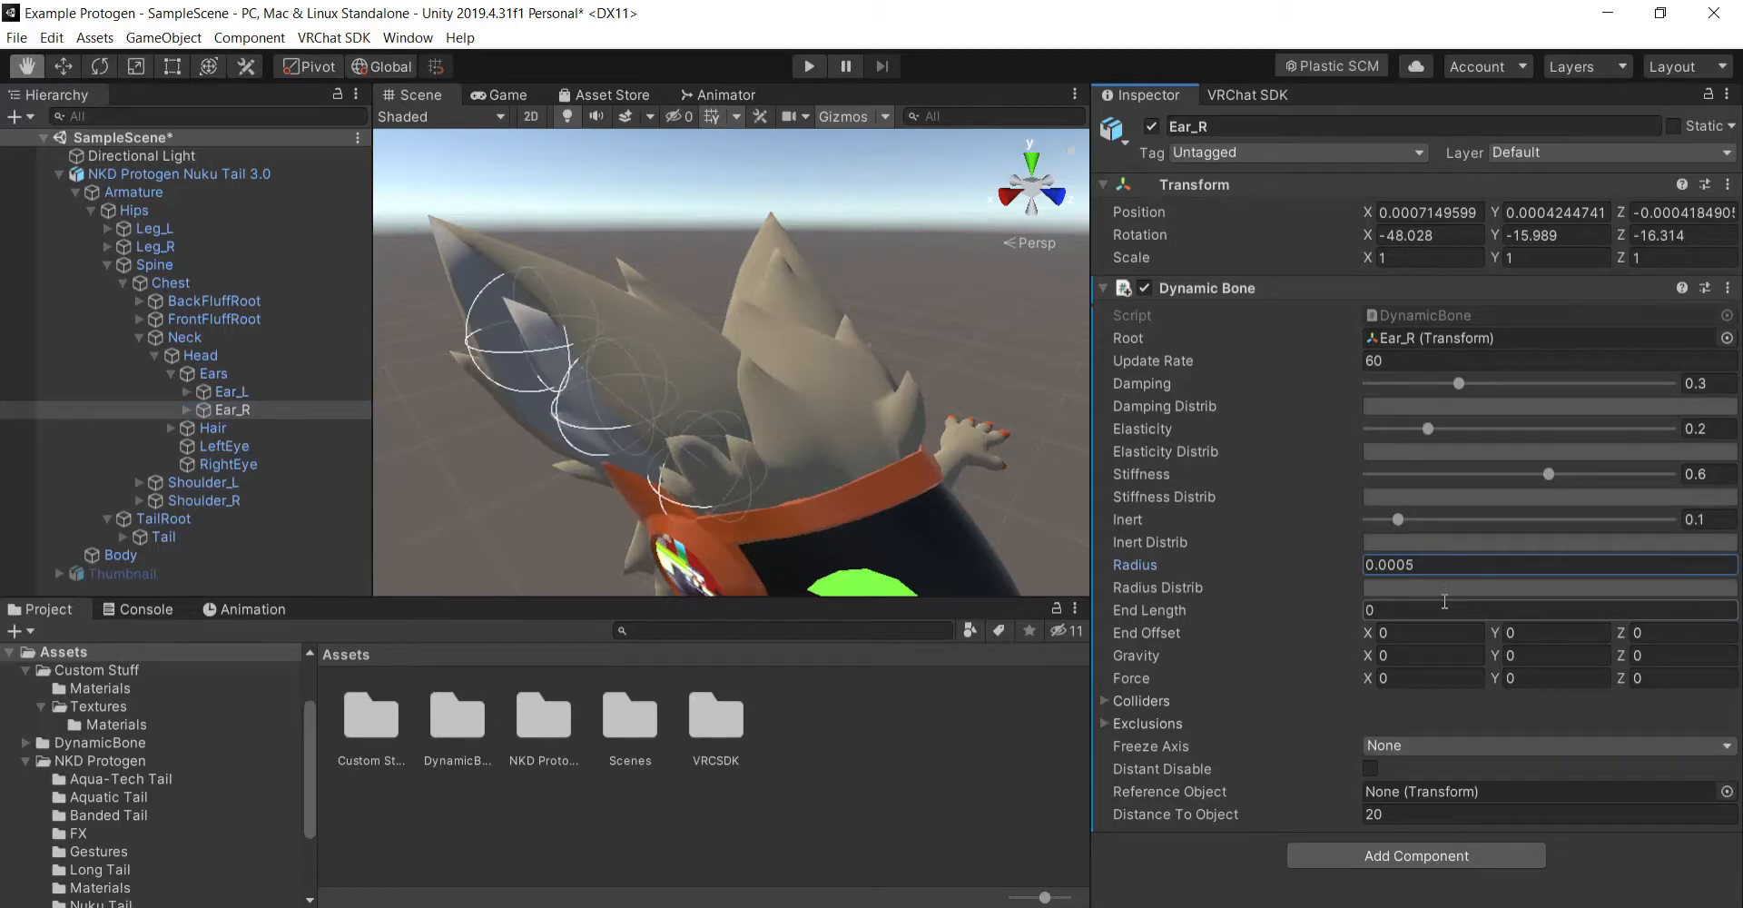
left_click(266, 394)
left_click(292, 412)
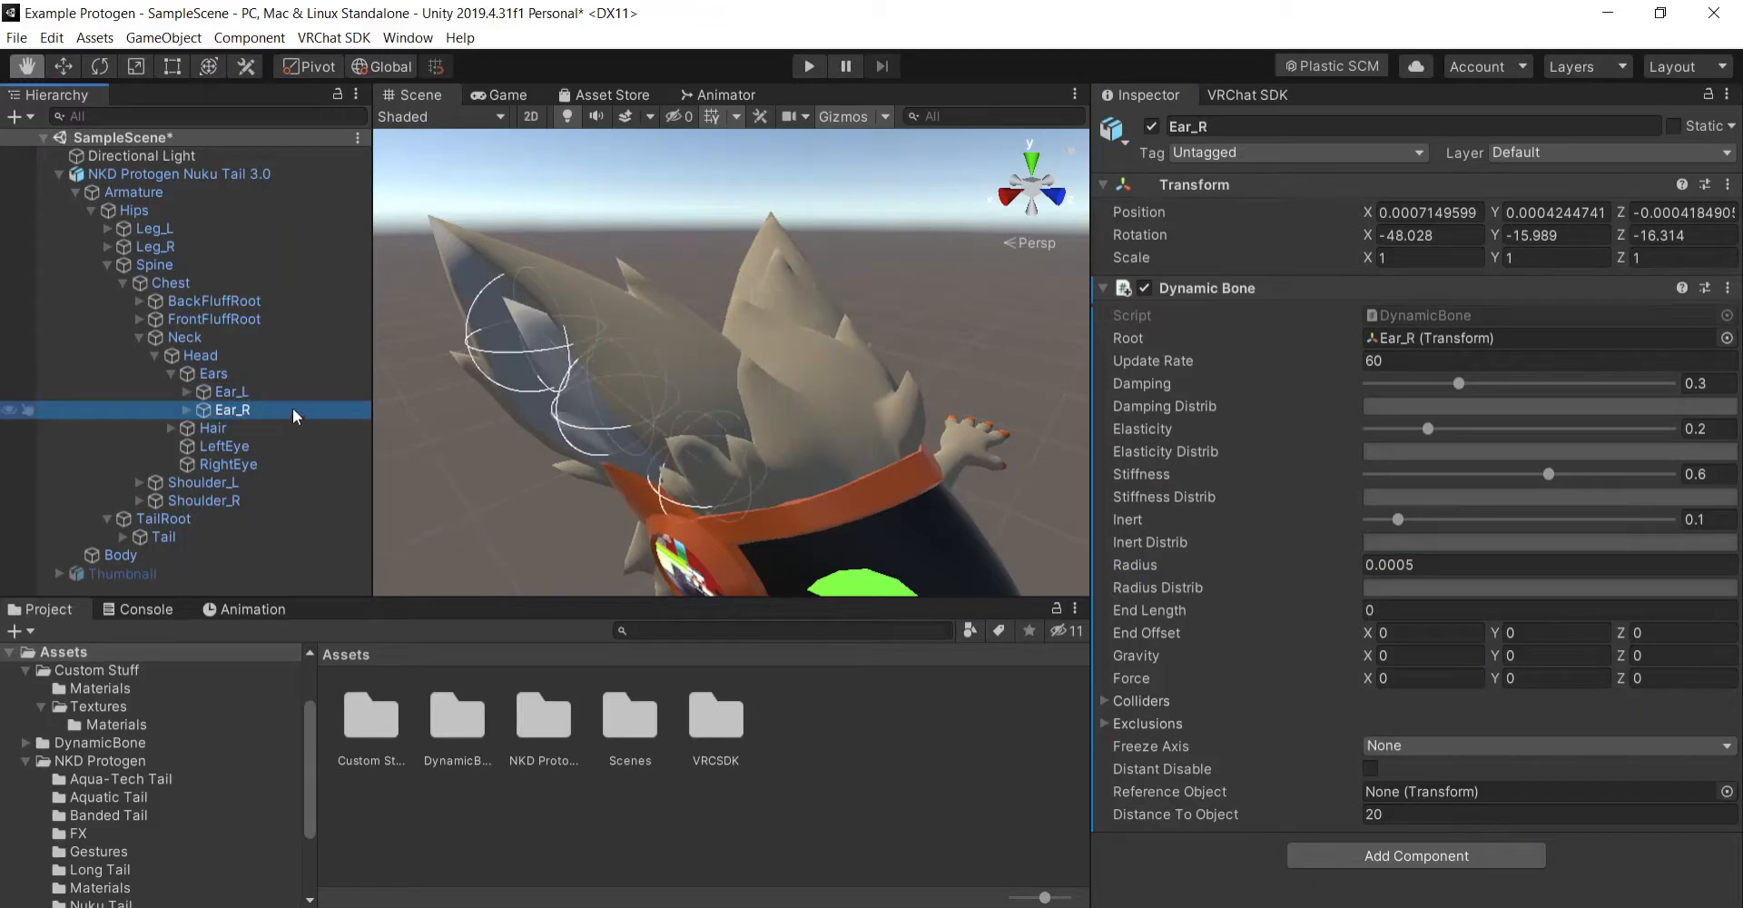
left_click(297, 387)
- Add a Dynamic Bone Collider component to the Wrist_R bone of the avatar's right arm
mouse_move(854, 393)
left_mouse_down("alt")
mouse_move(761, 410)
mouse_move(820, 420)
mouse_move(829, 448)
mouse_move(751, 429)
mouse_move(771, 363)
mouse_move(615, 412)
mouse_move(717, 433)
mouse_move(825, 428)
mouse_move(724, 393)
mouse_move(970, 406)
mouse_move(766, 417)
mouse_move(816, 457)
mouse_move(835, 402)
left_mouse_up("alt")
mouse_move(799, 460)
right_mouse_down()
mouse_move(856, 452)
mouse_move(815, 456)
right_mouse_up()
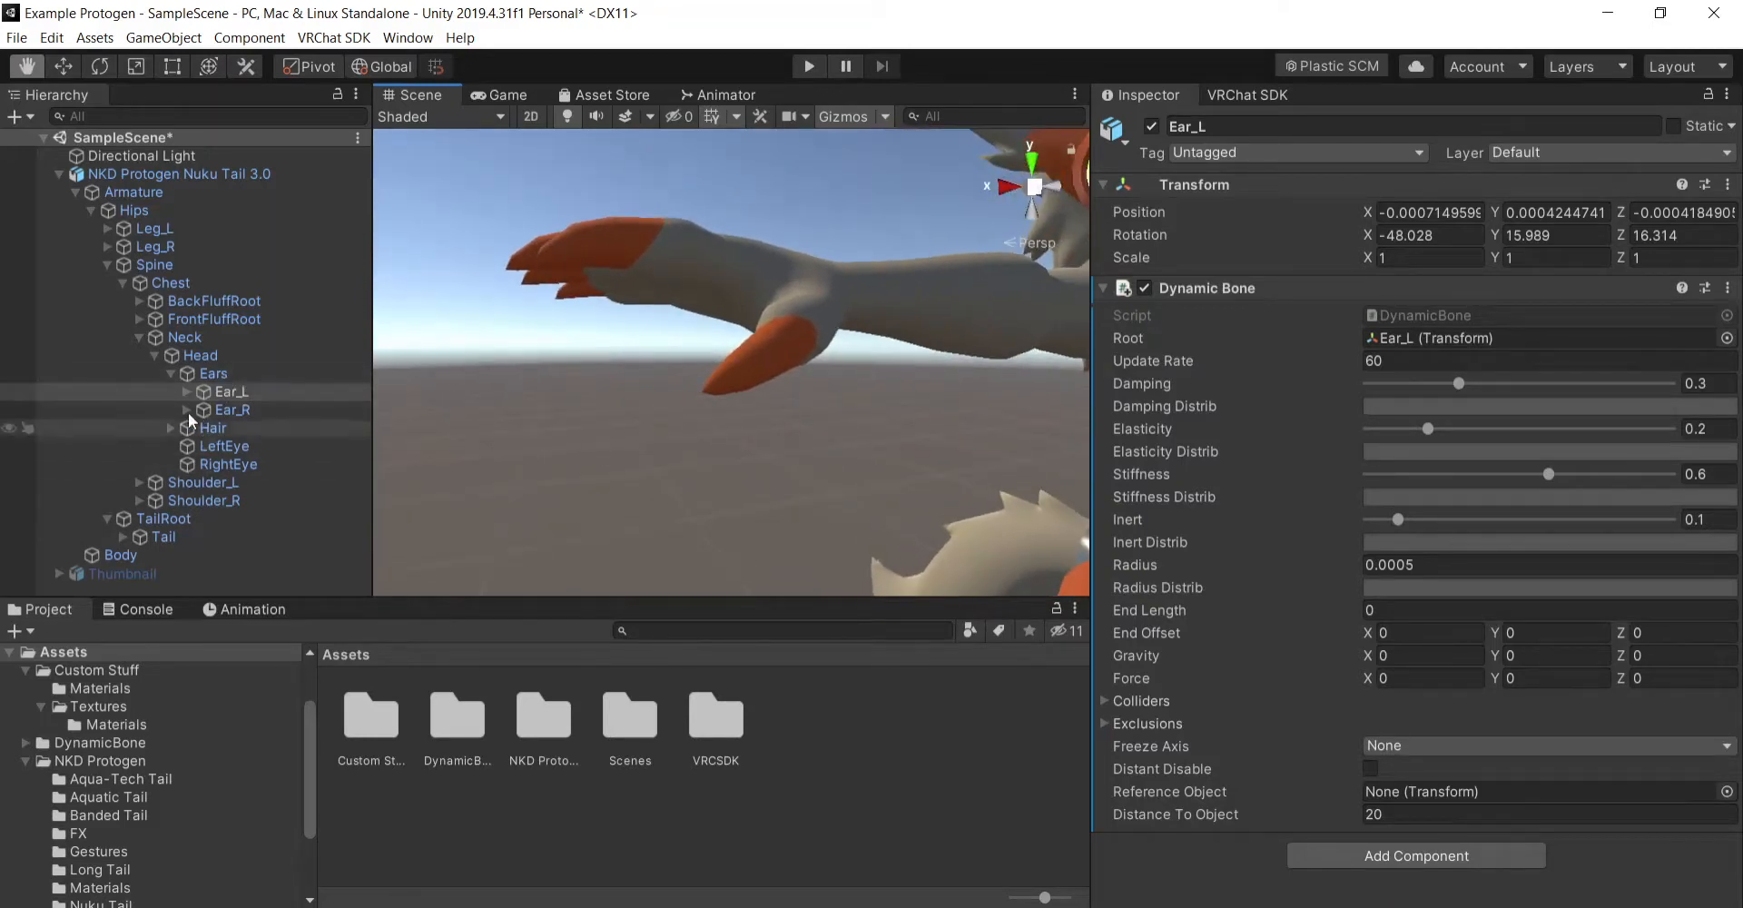
left_click(138, 337)
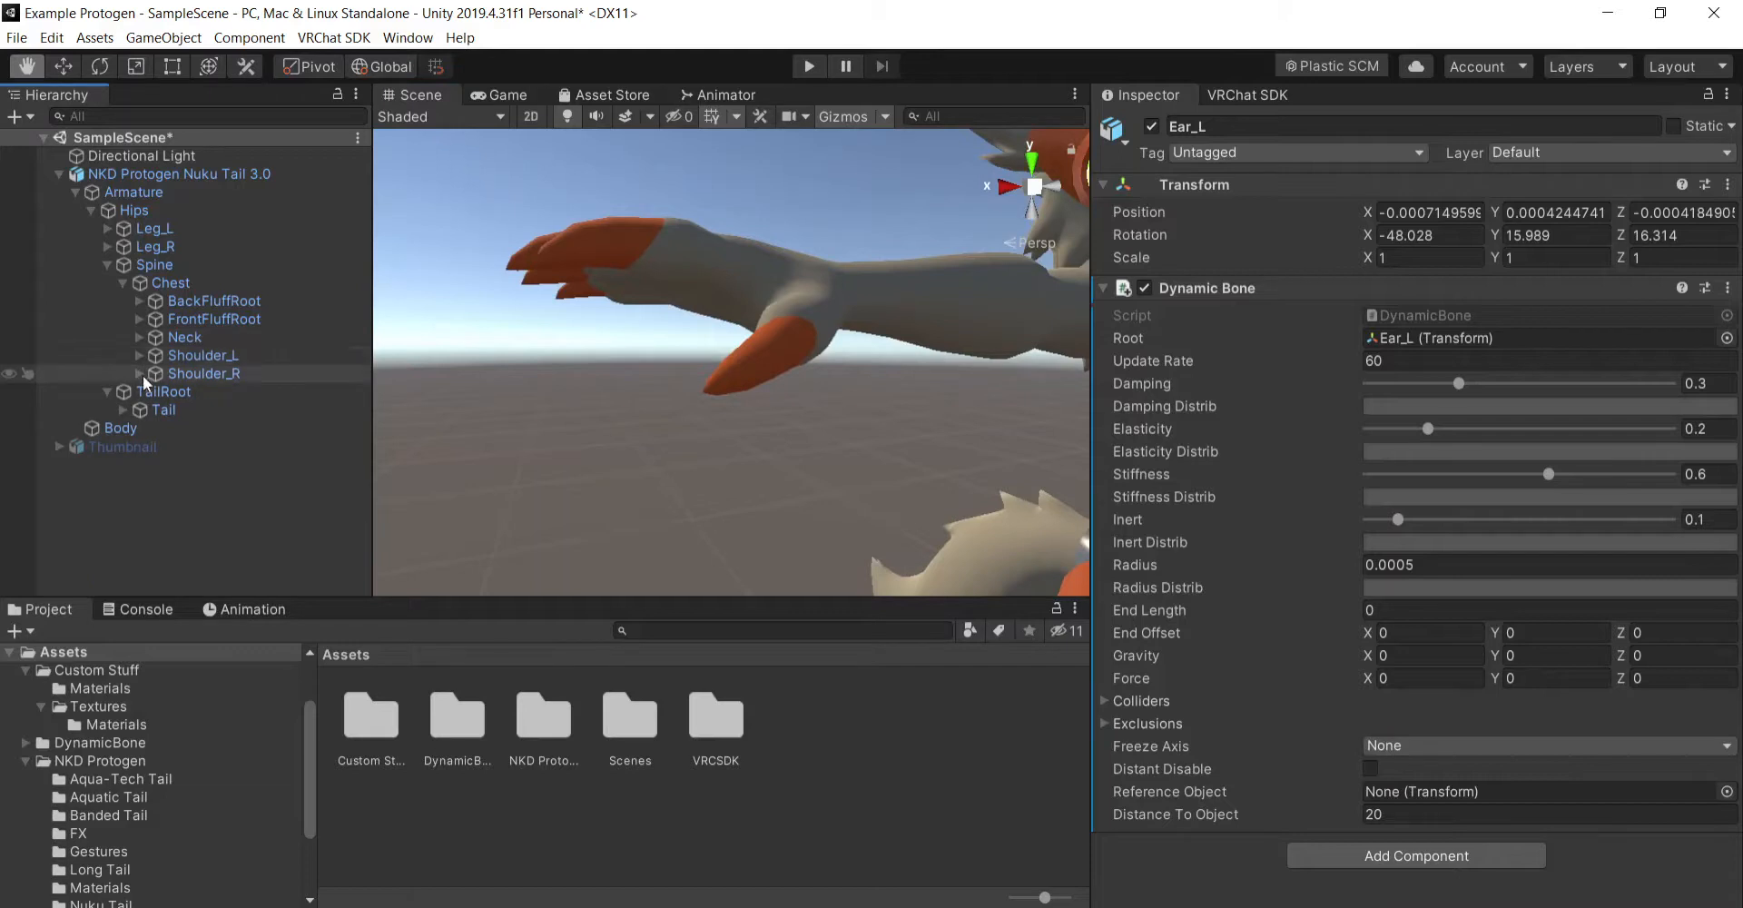
left_click(139, 373)
left_click(155, 391)
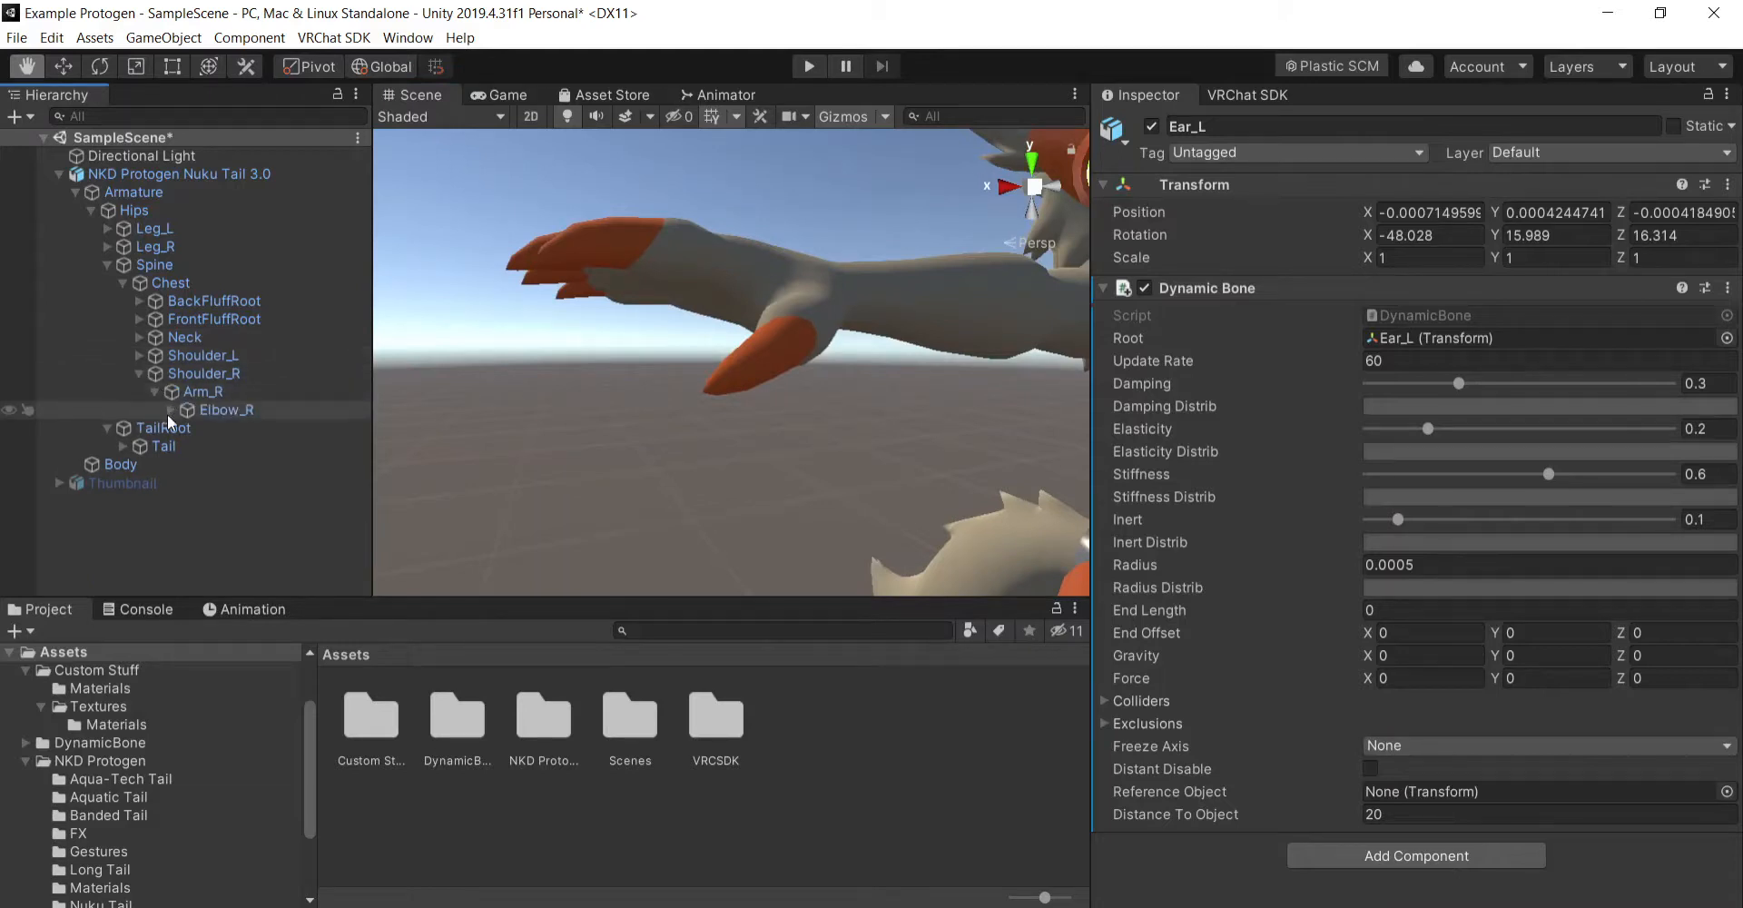
left_click(170, 409)
left_click(187, 427)
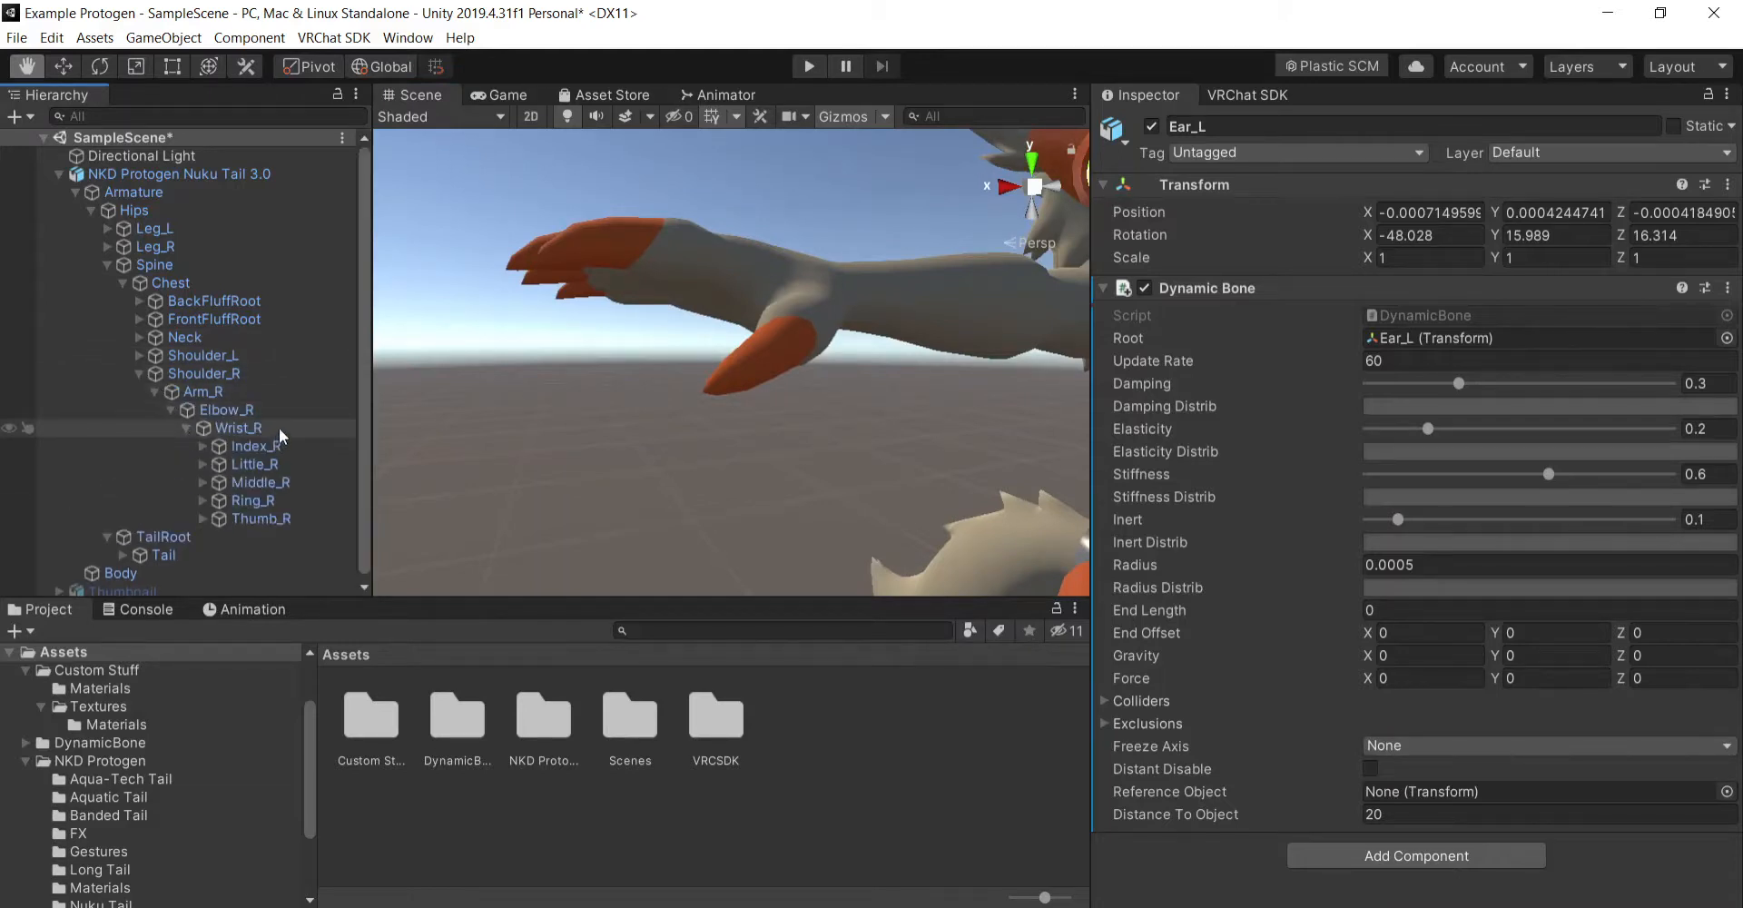
left_click(280, 428)
key("f")
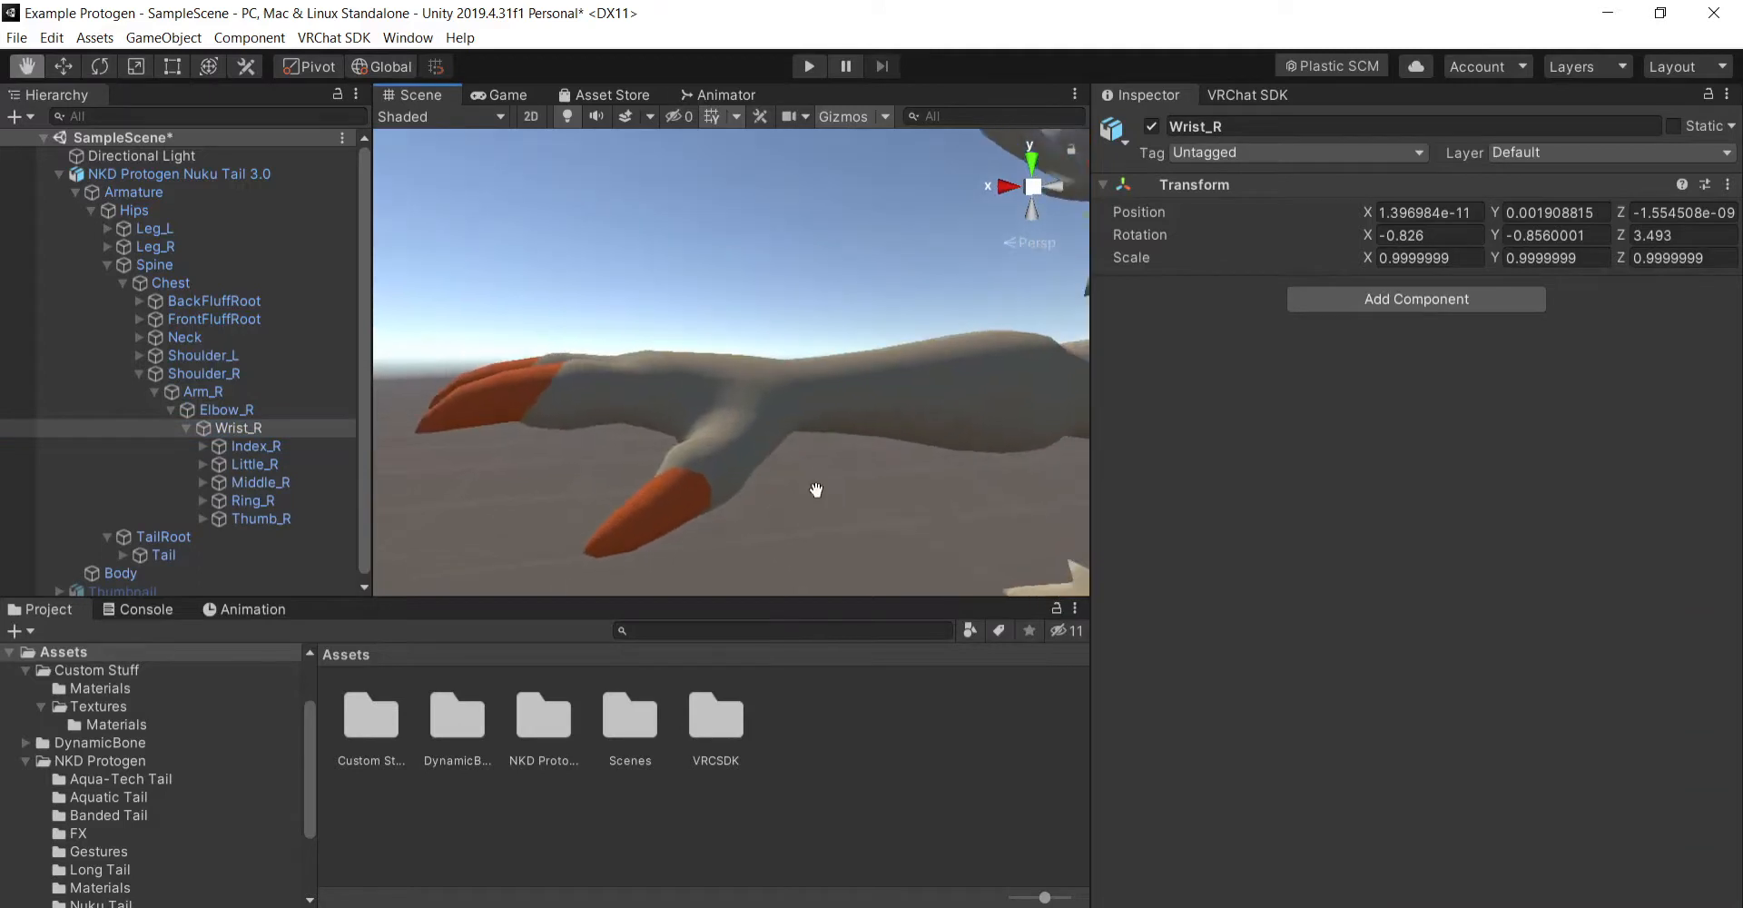
left_click(1398, 302)
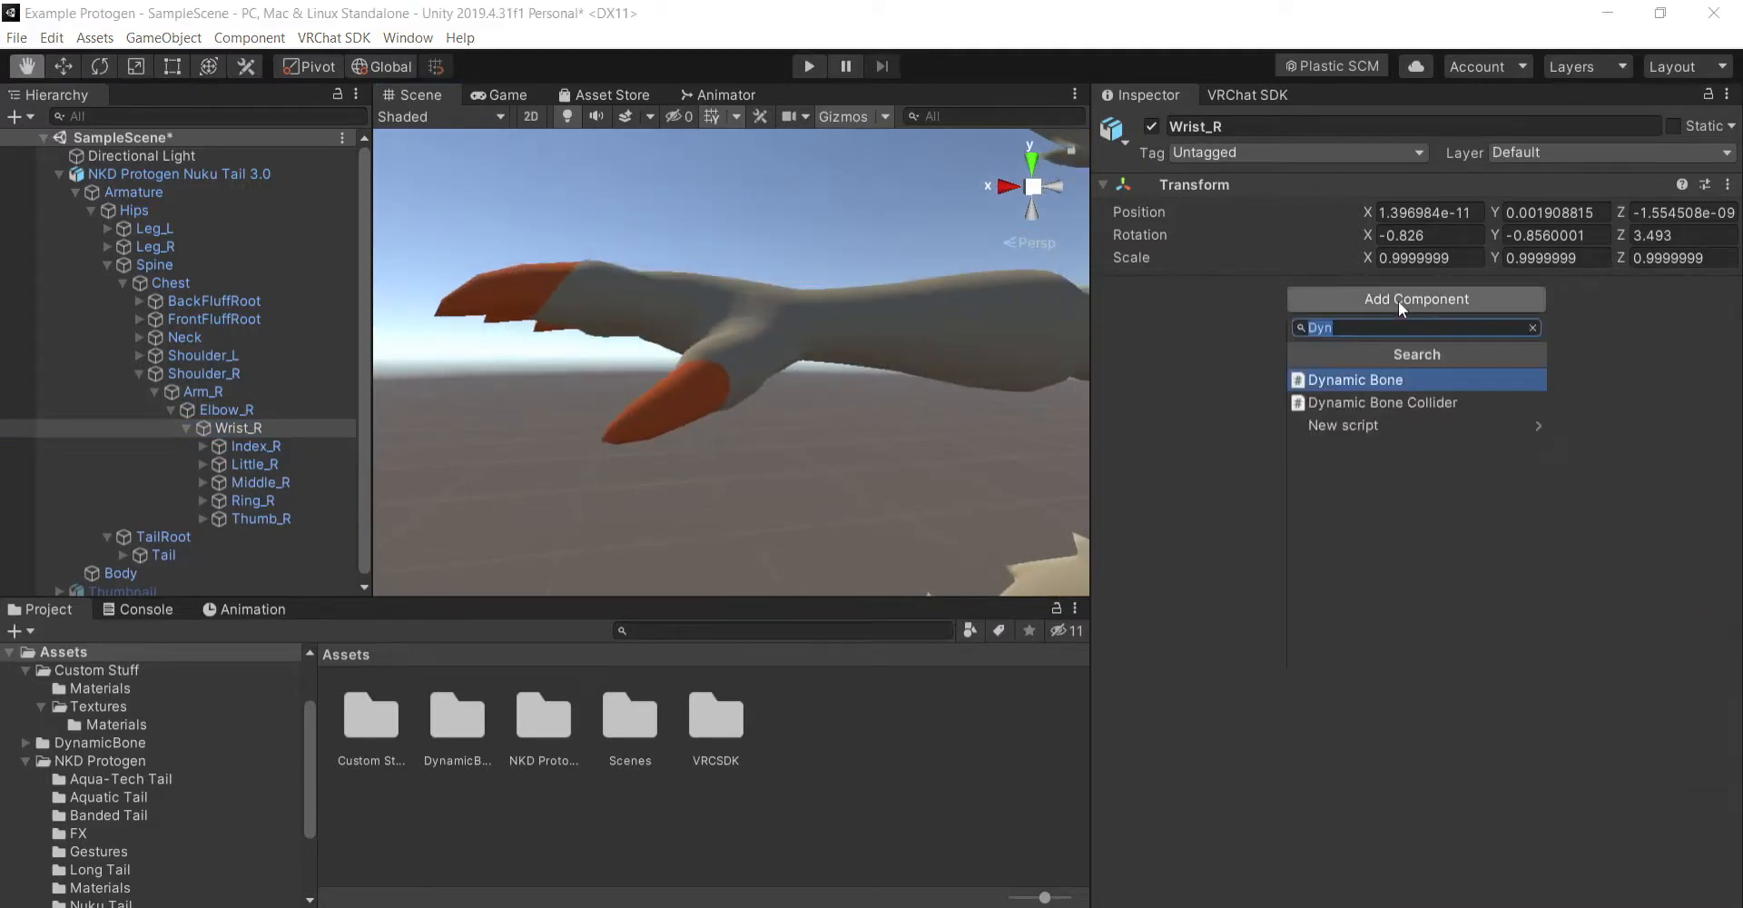
left_click(1398, 402)
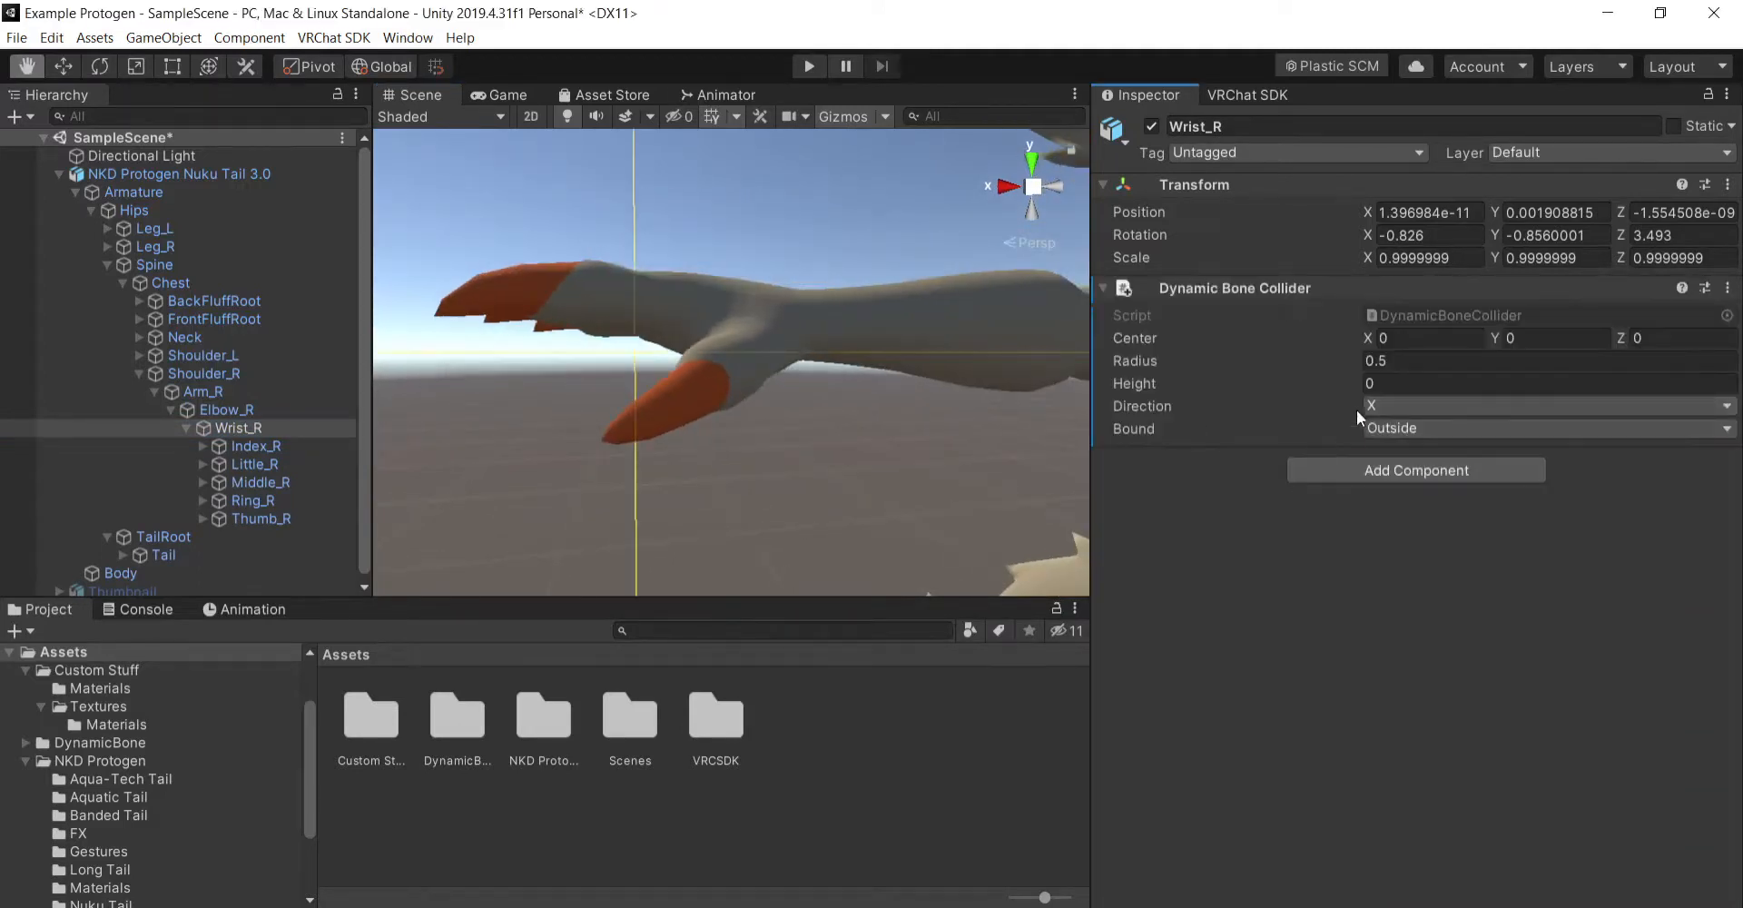
- Set the Radius of the Wrist_R bone's Dynamic Bone Collider to 0.0003
scroll(724, 446, "down", 5)
scroll(724, 446, "down", 3)
scroll(790, 452, "up", 10)
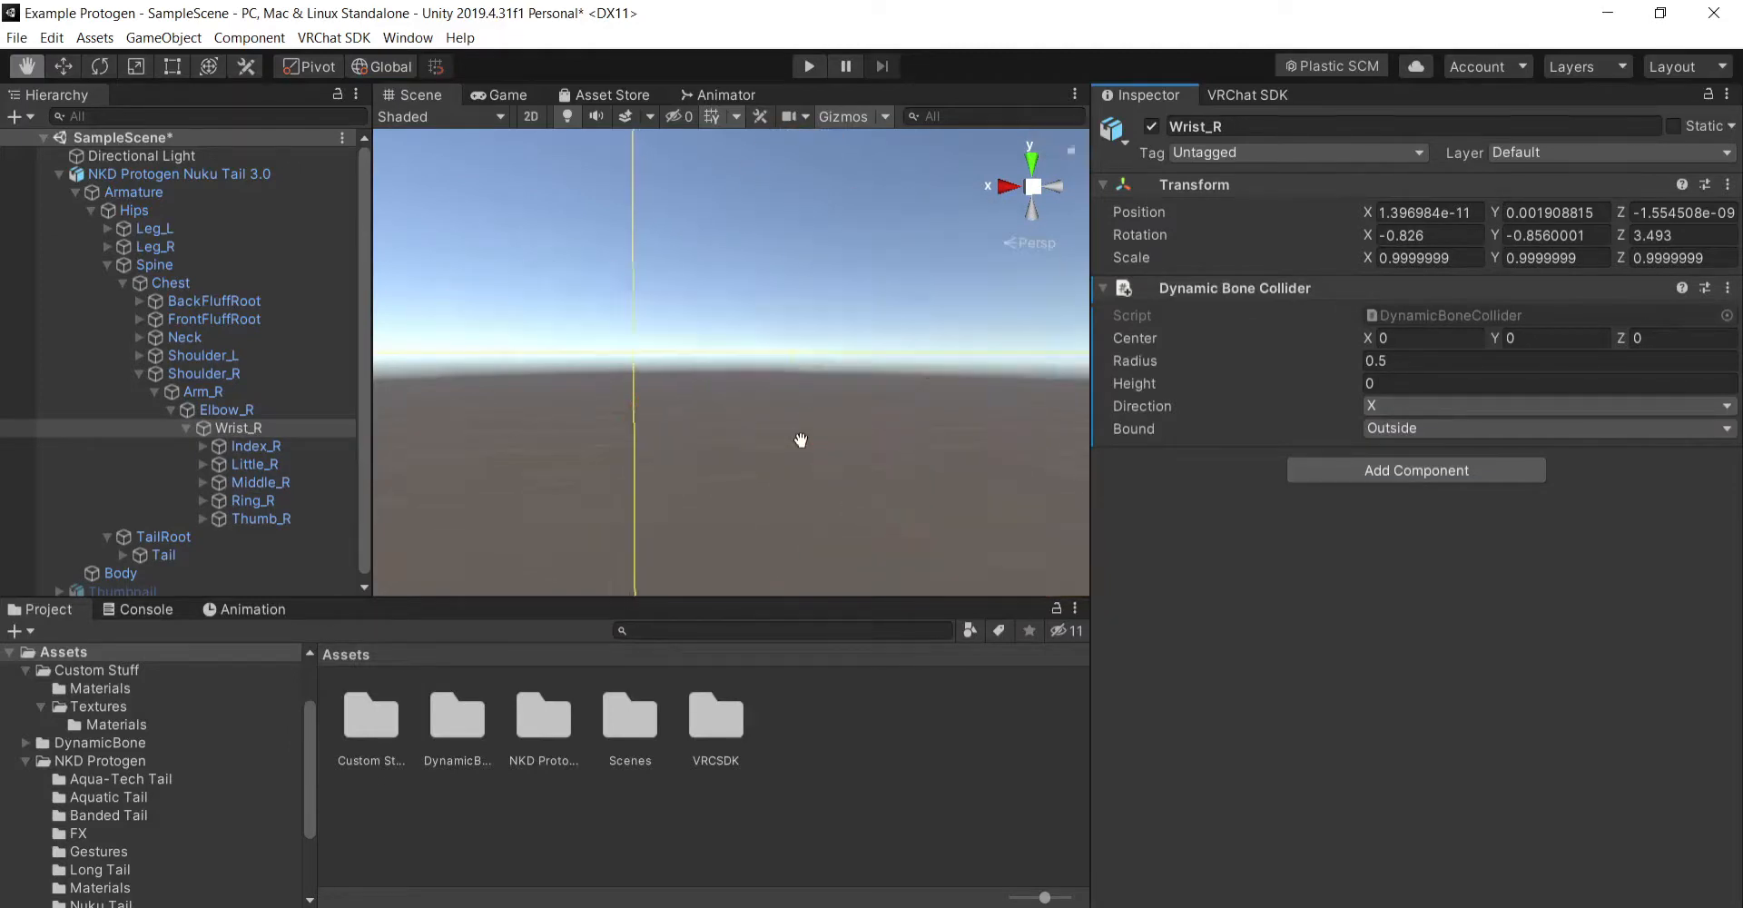
left_click(1495, 360)
type(".00")
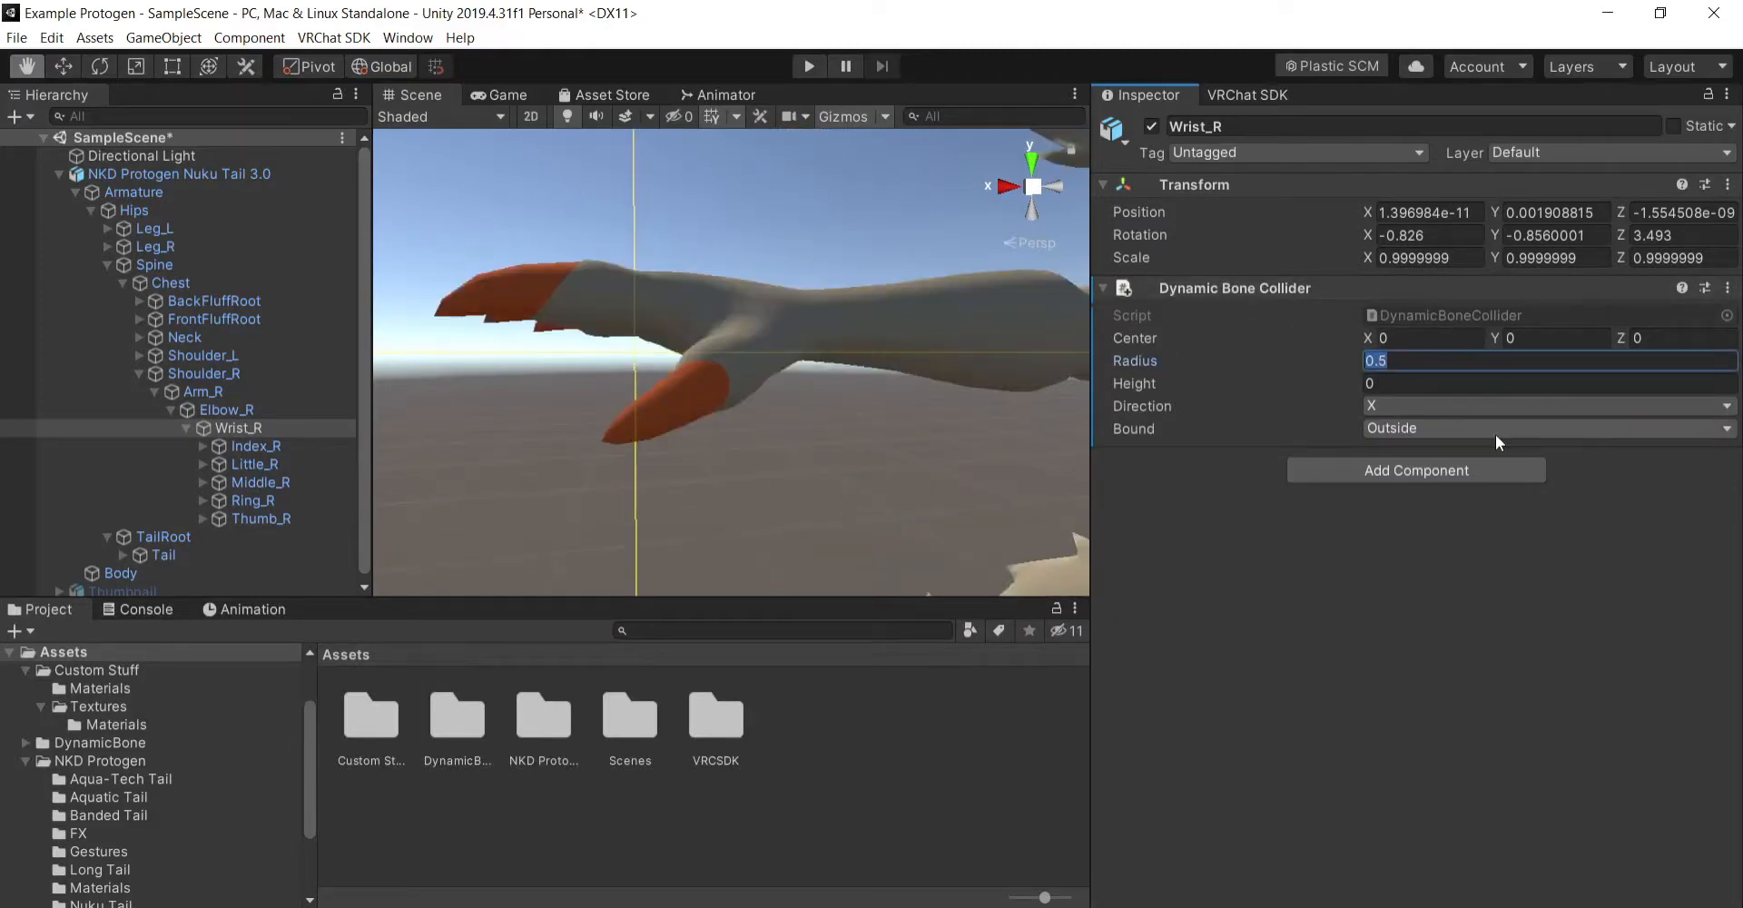
type("5")
key("BackSpace")
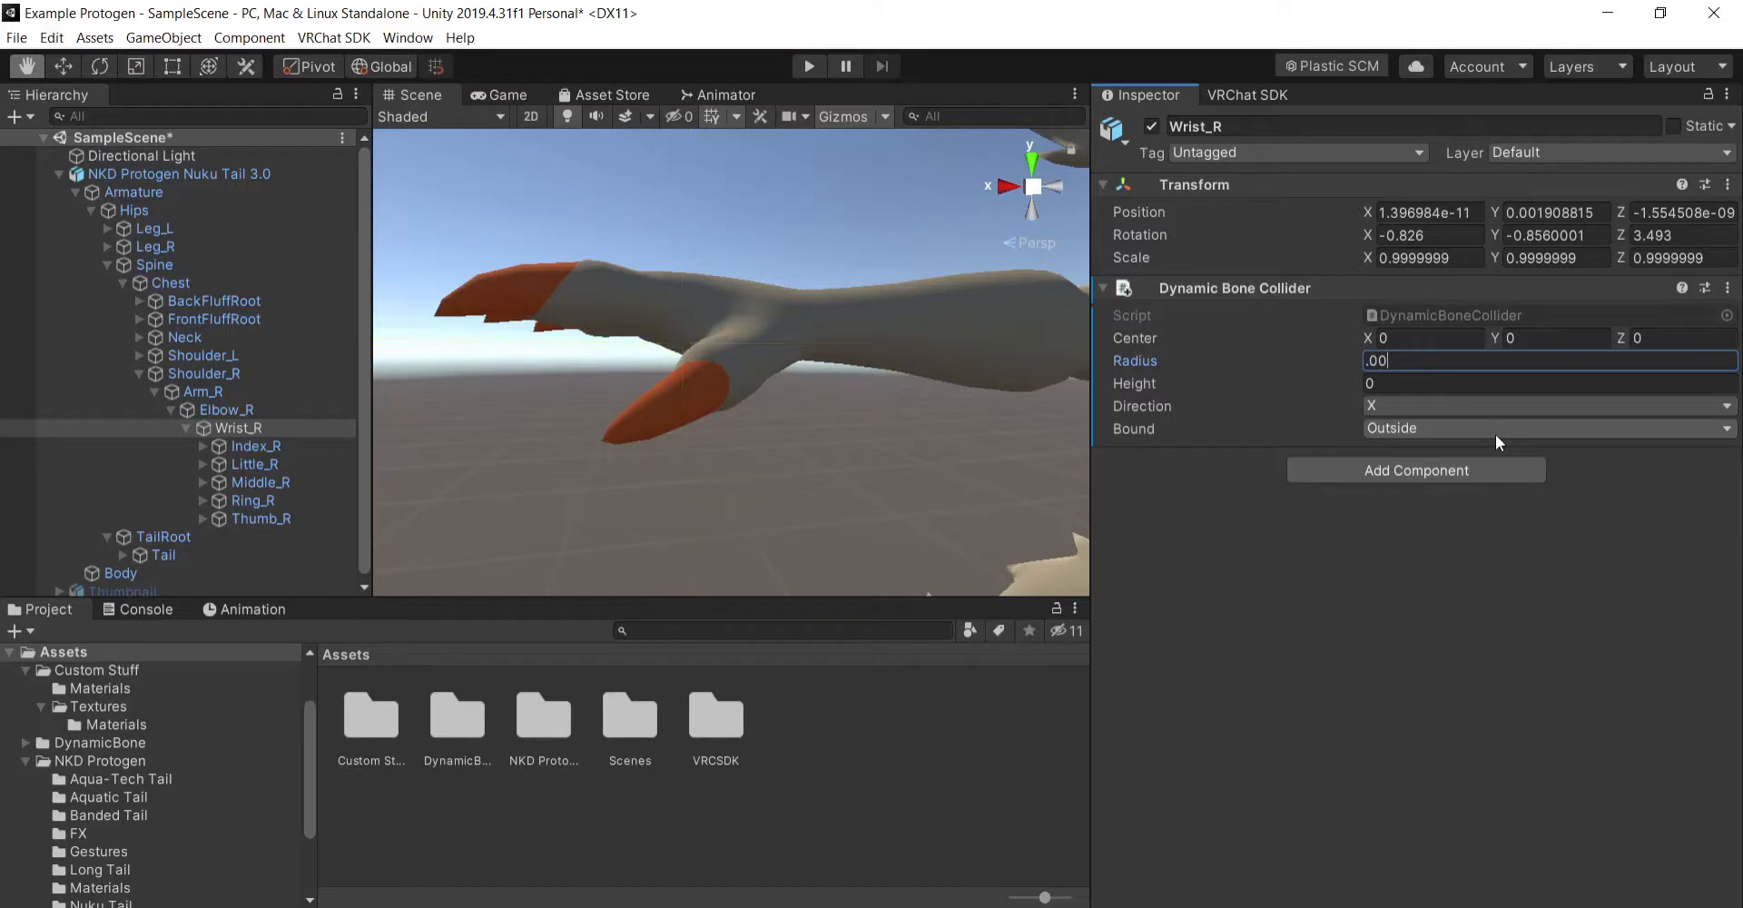
type("05")
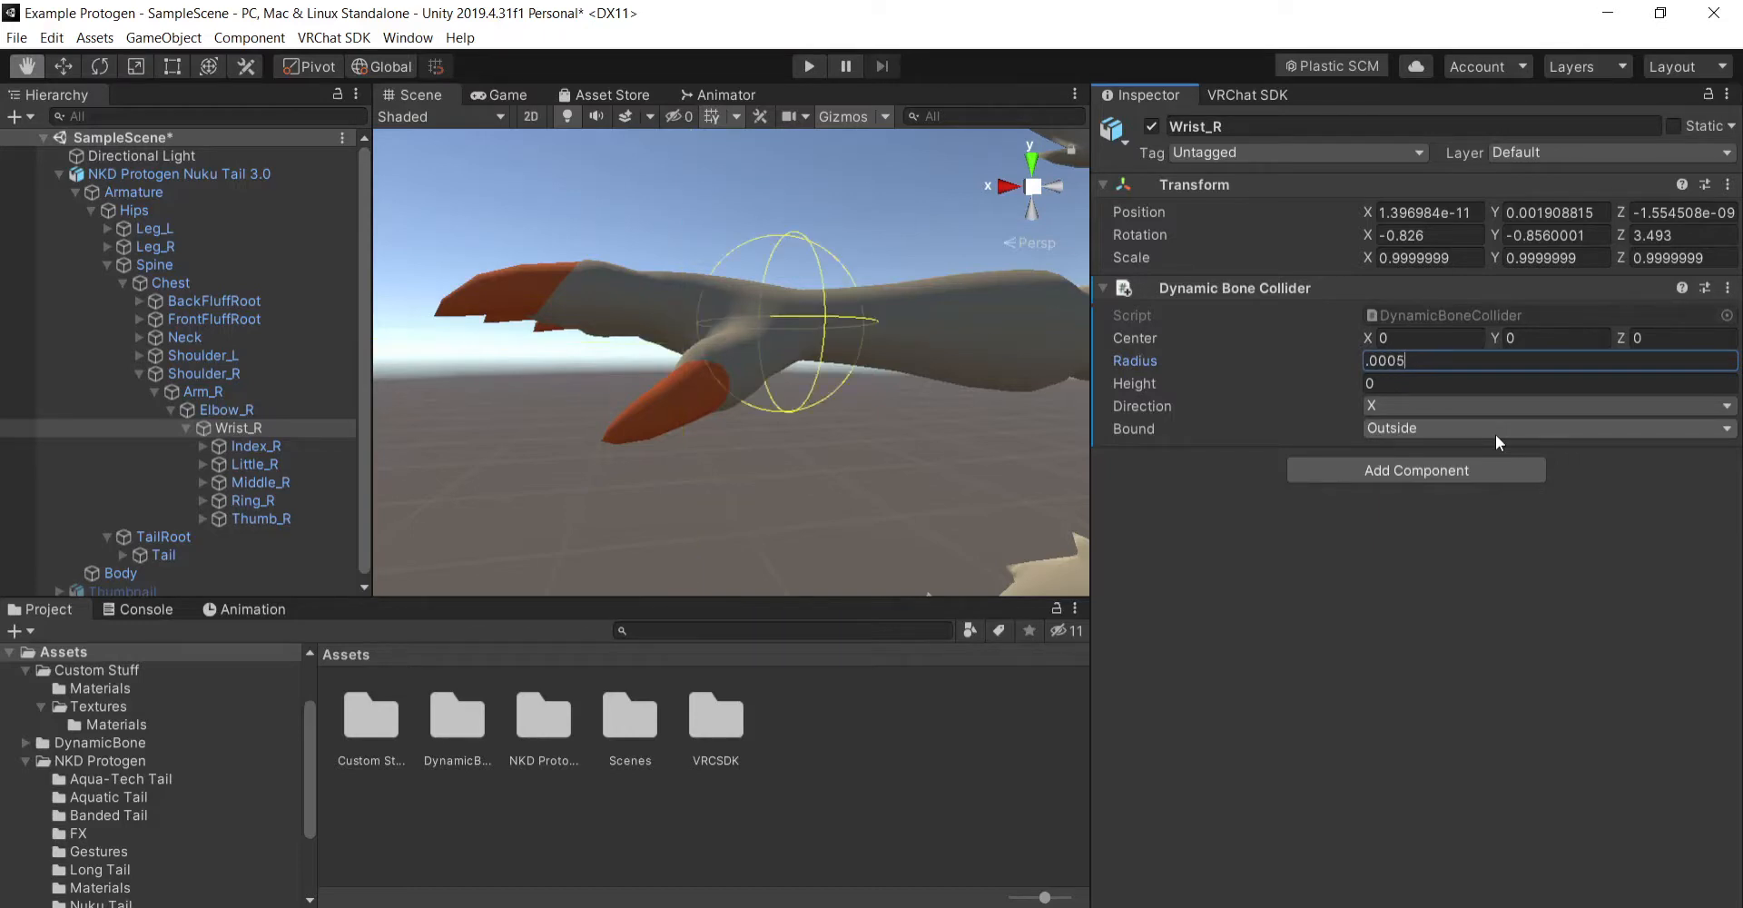
key("BackSpace")
type("2")
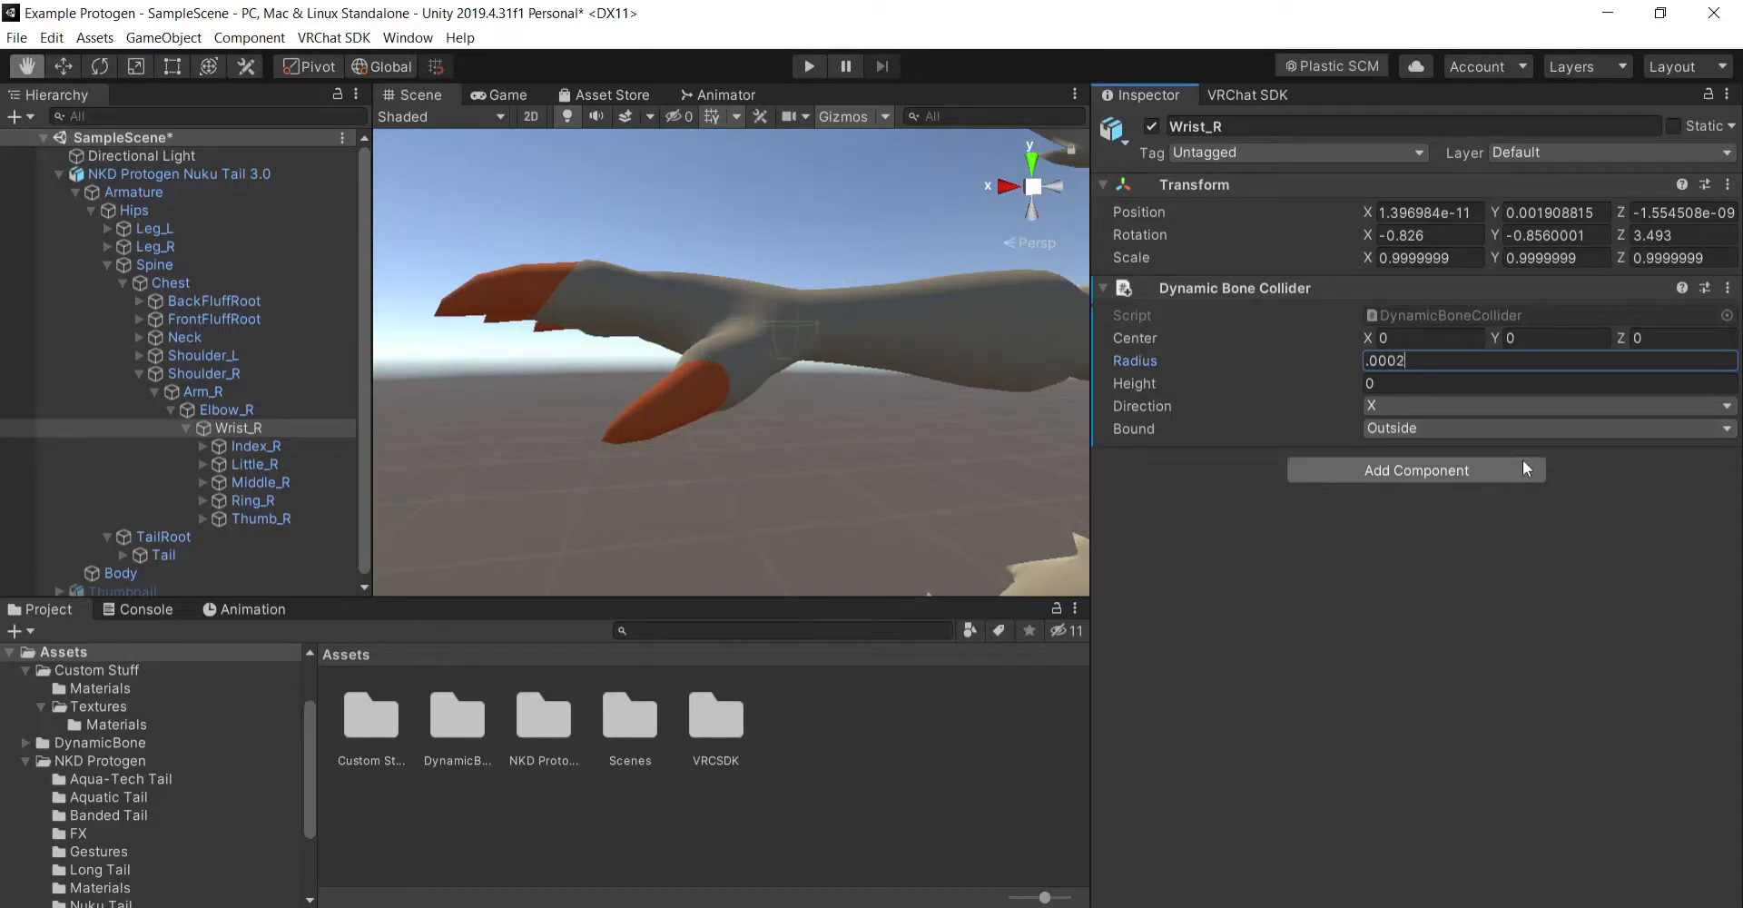
key("BackSpace")
type("3")
key("Return")
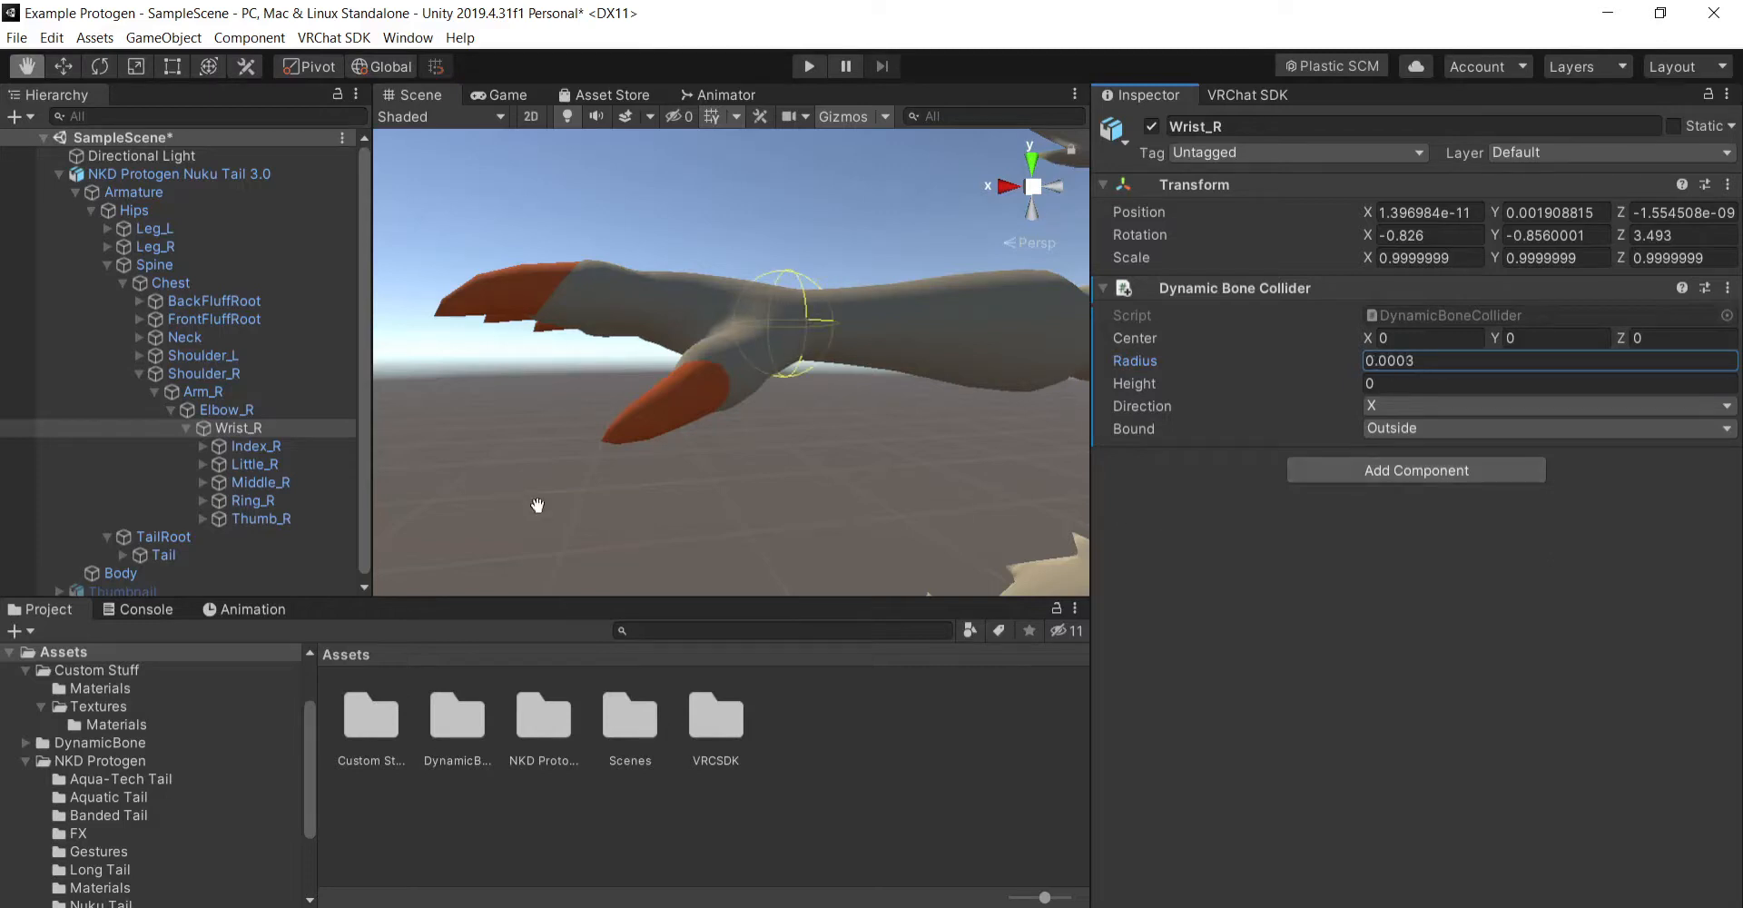
- Add a Dynamic Bone Collider component to the Index_R finger bone
left_click(290, 444)
left_click_drag(659, 441, 981, 518, "alt")
middle_click_drag(951, 502, 751, 459)
left_click_drag(751, 459, 706, 451, "alt")
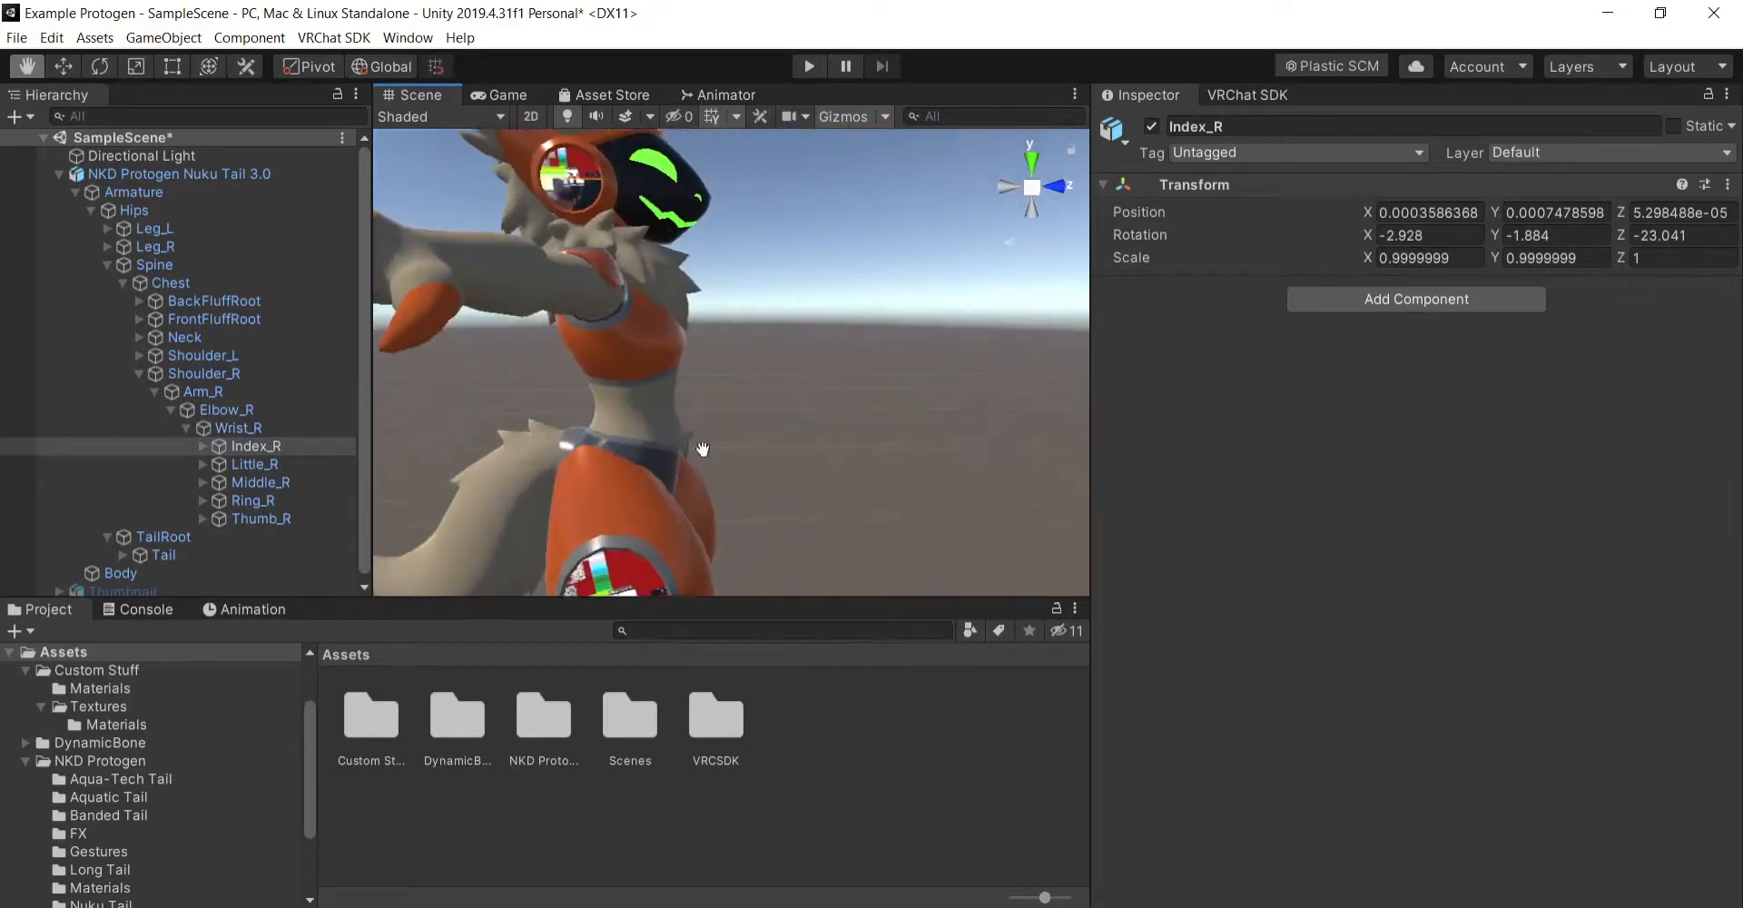
middle_click_drag(705, 452, 727, 452)
left_click_drag(727, 451, 802, 472, "alt")
middle_click_drag(801, 471, 882, 459)
left_click_drag(883, 459, 807, 496, "alt")
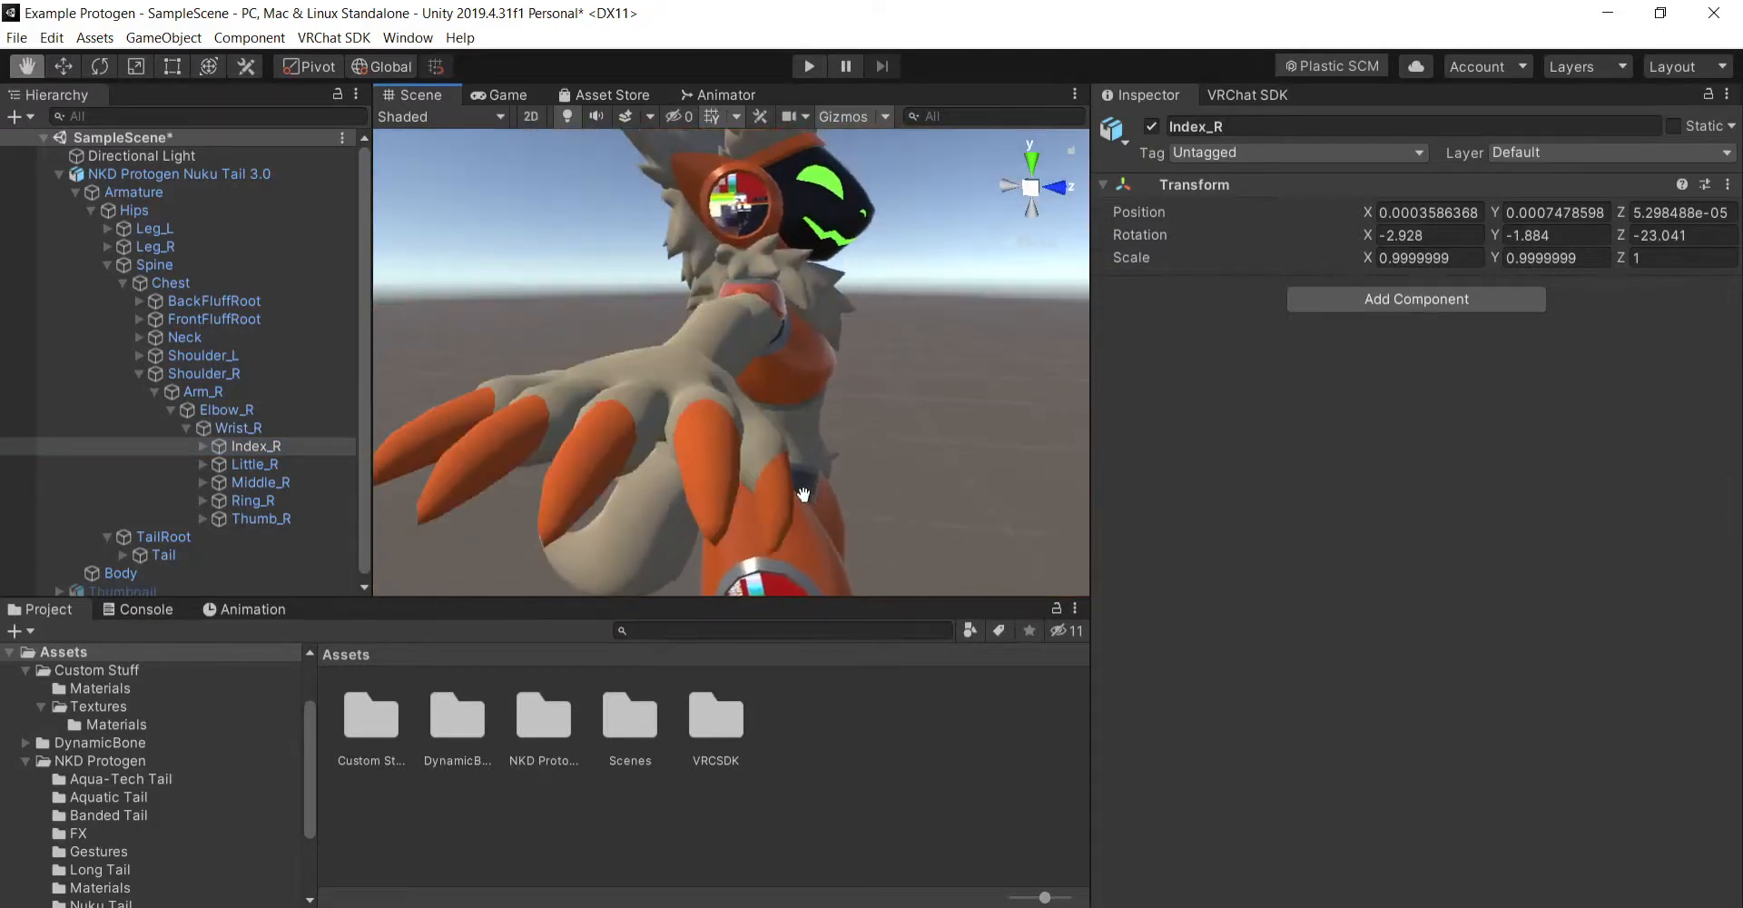
middle_click_drag(806, 496, 946, 482)
left_click_drag(946, 482, 906, 489, "alt")
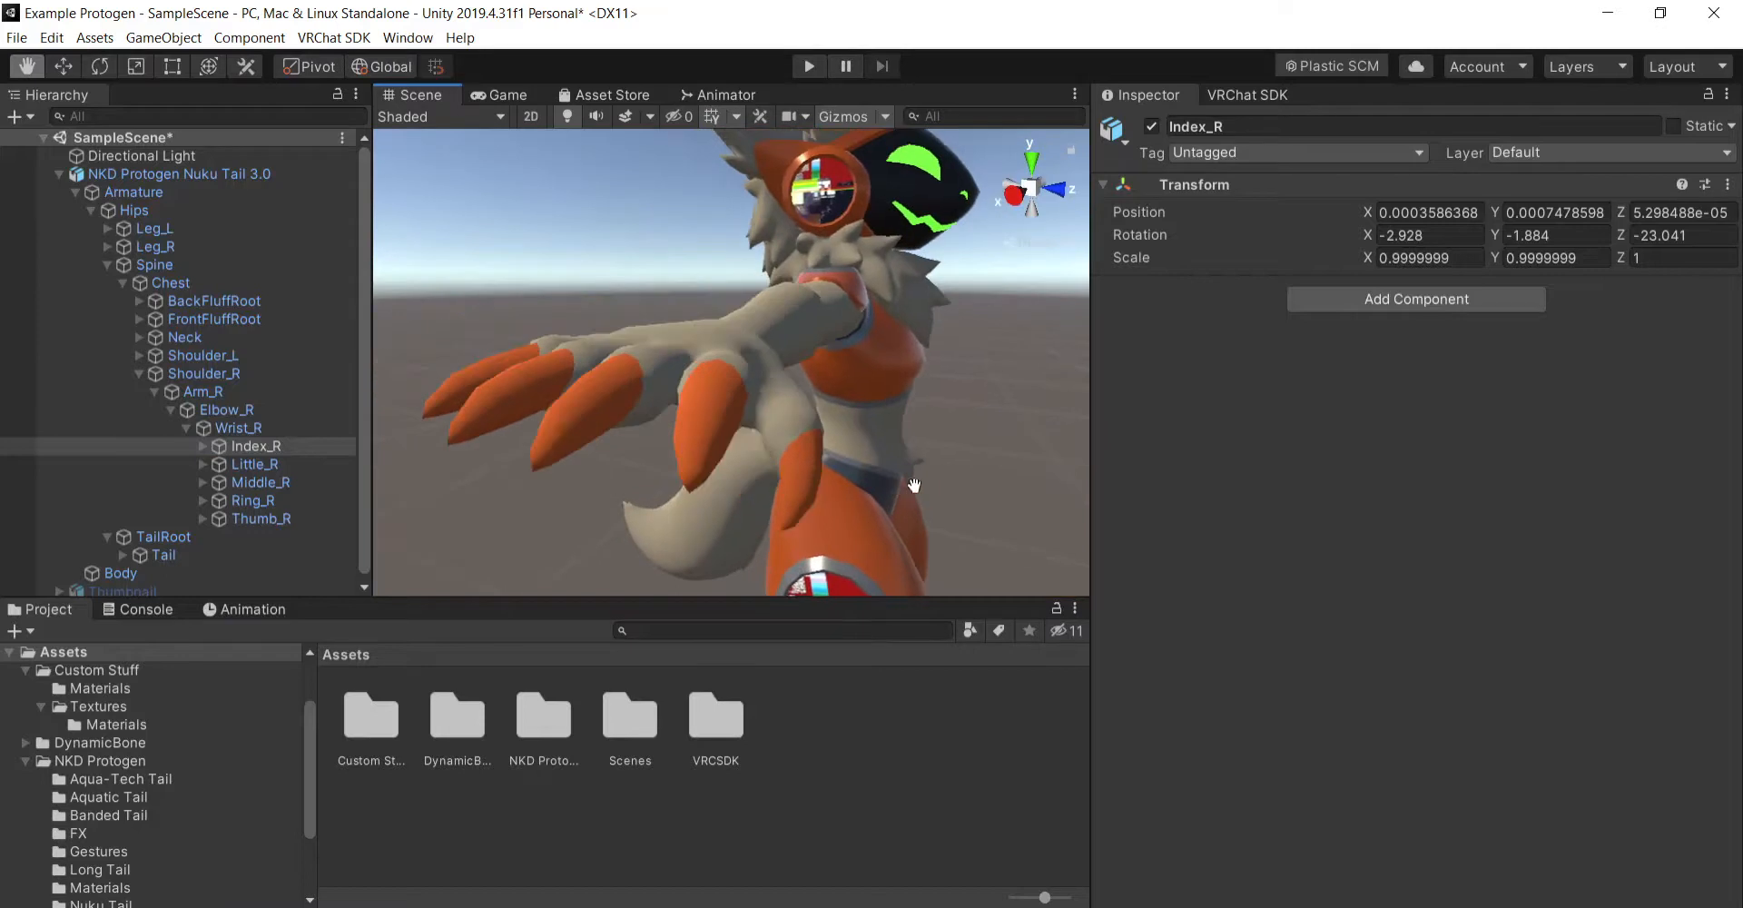
left_click(1381, 305)
left_click(1380, 398)
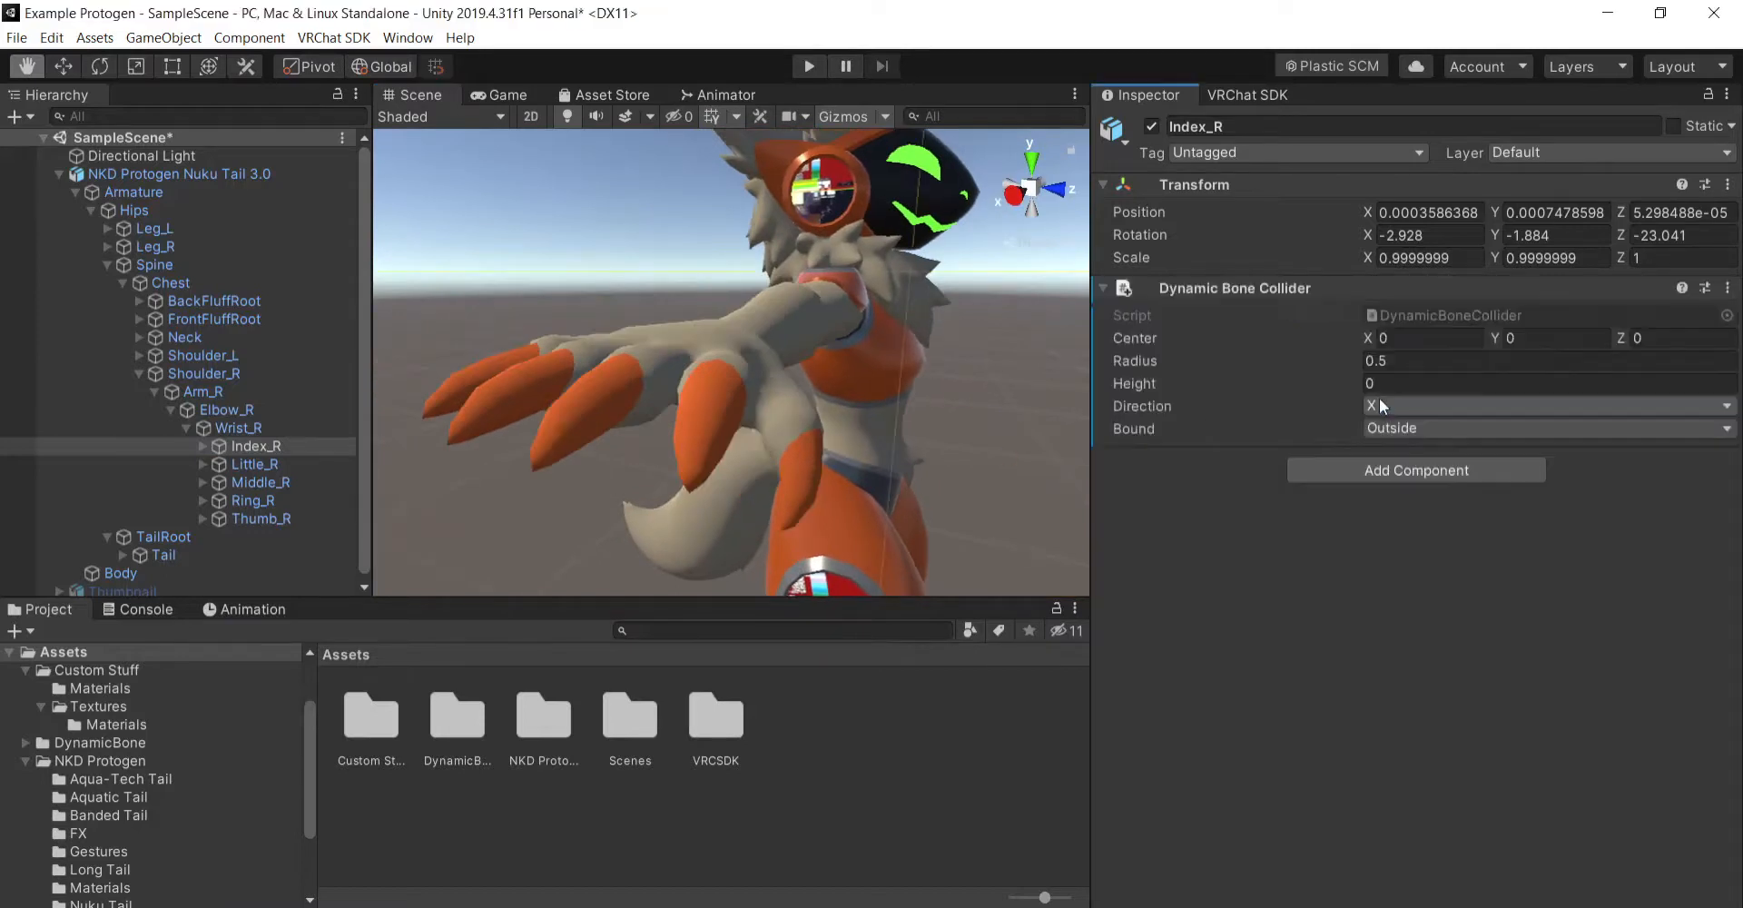
- Set the Radius of the Index_R bone's Dynamic Bone Collider to 0.0002
left_click(196, 448)
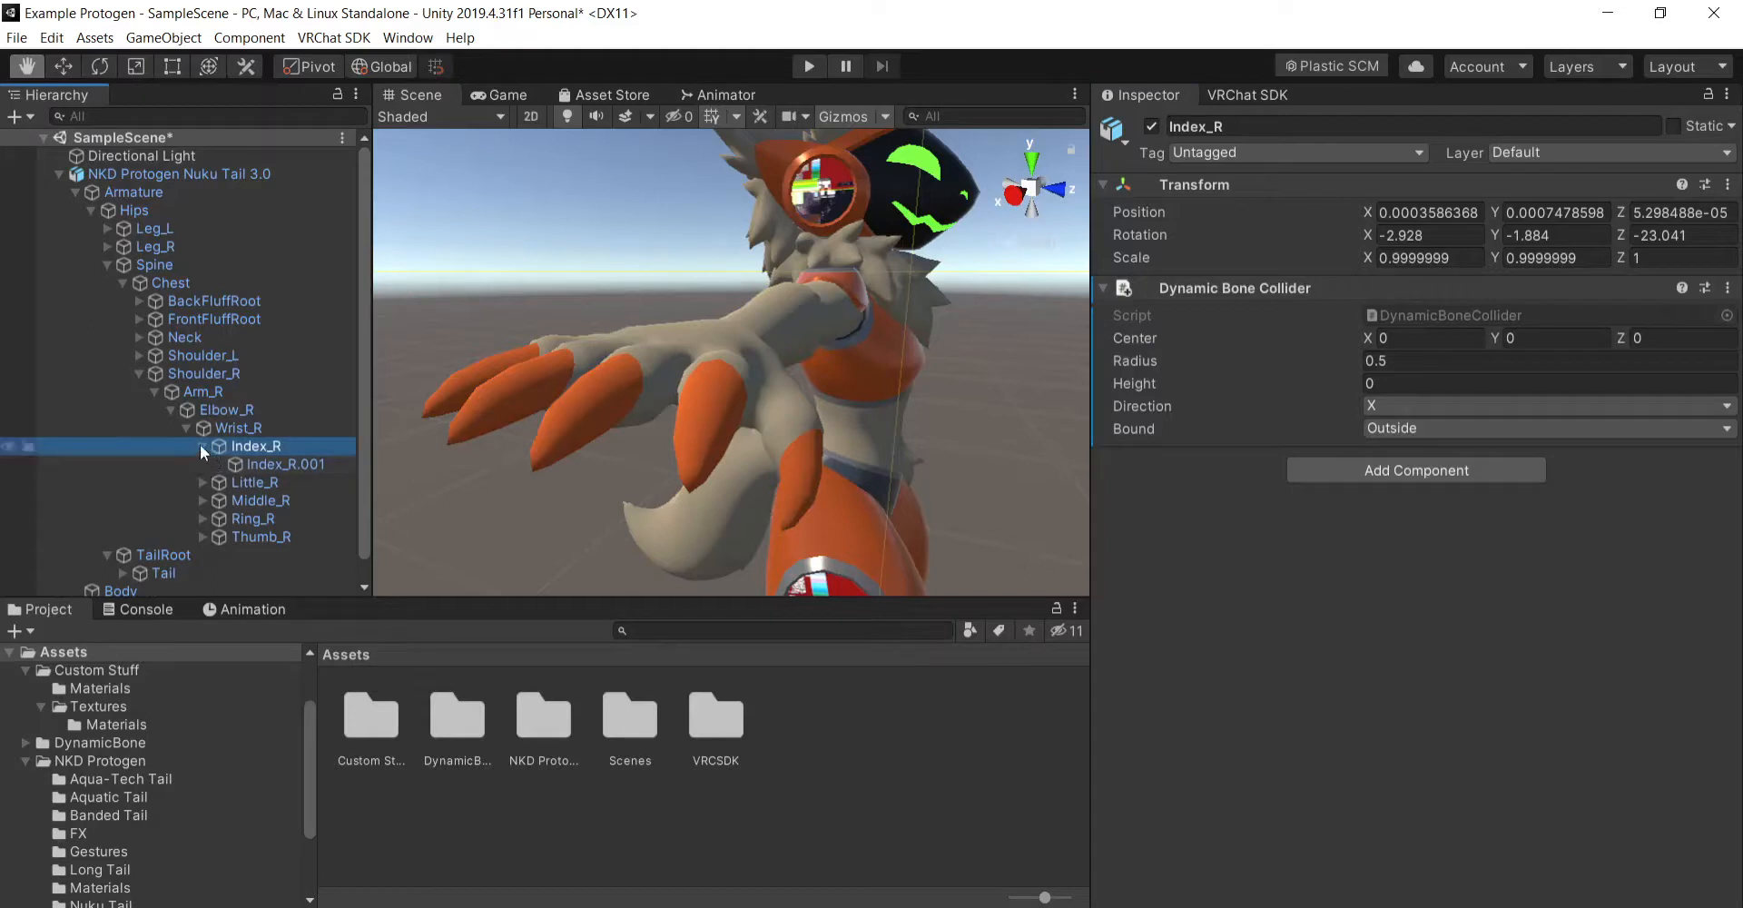
left_click(201, 446)
left_click(1437, 361)
type(".0005")
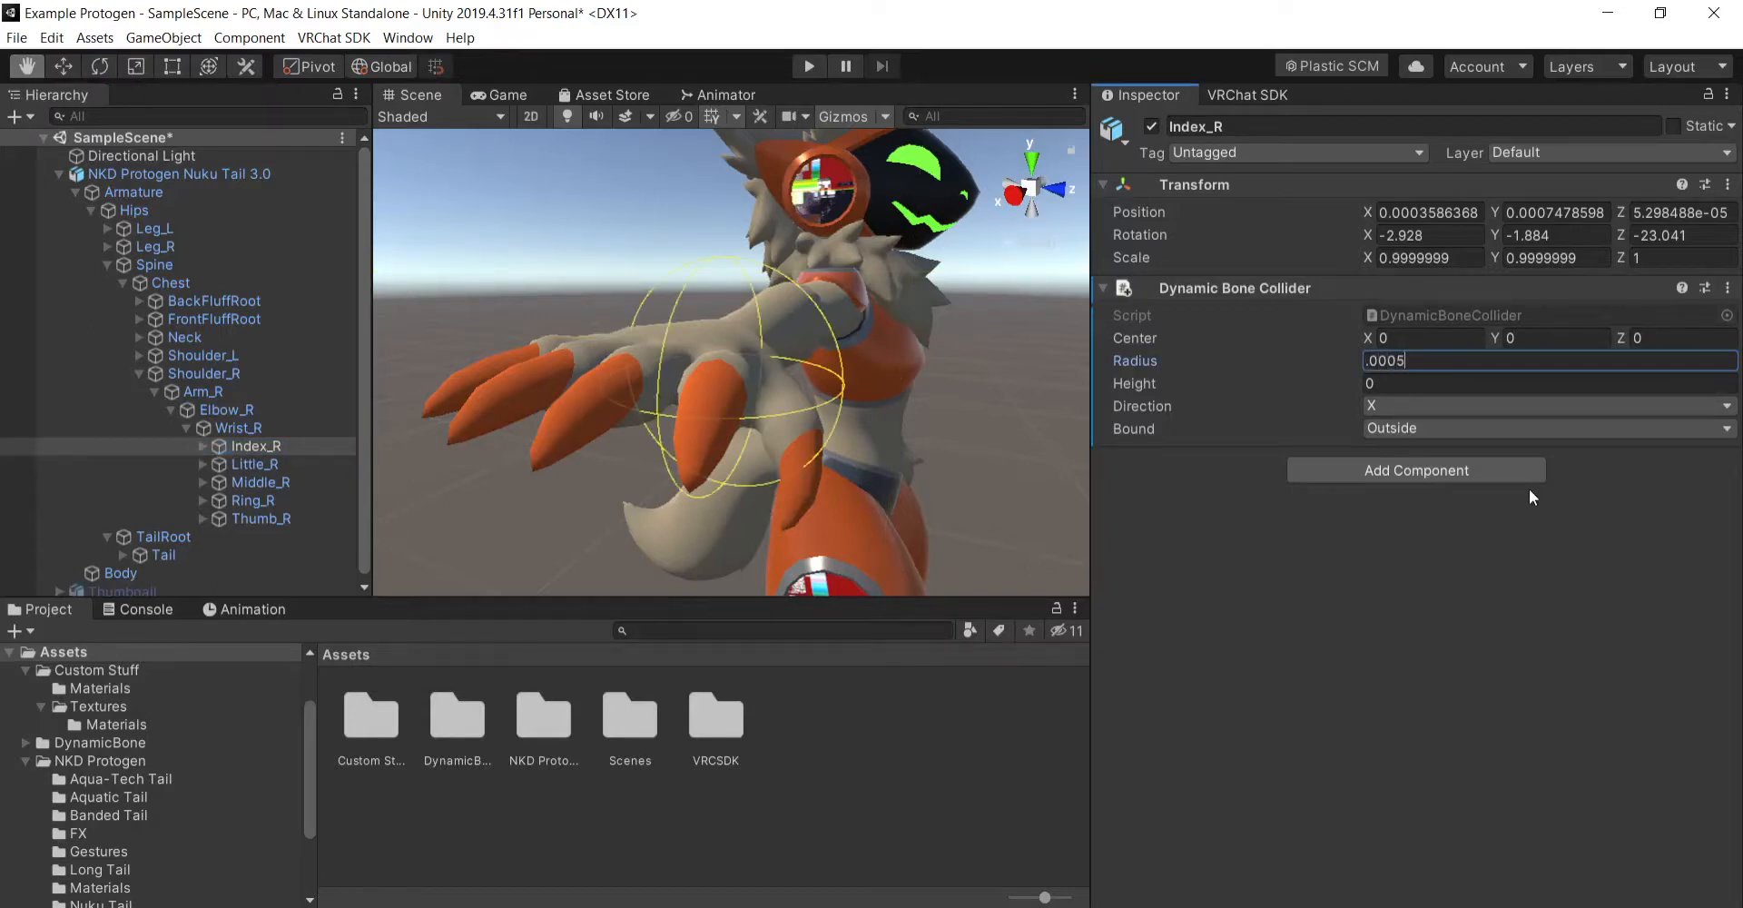
key("BackSpace")
type("02")
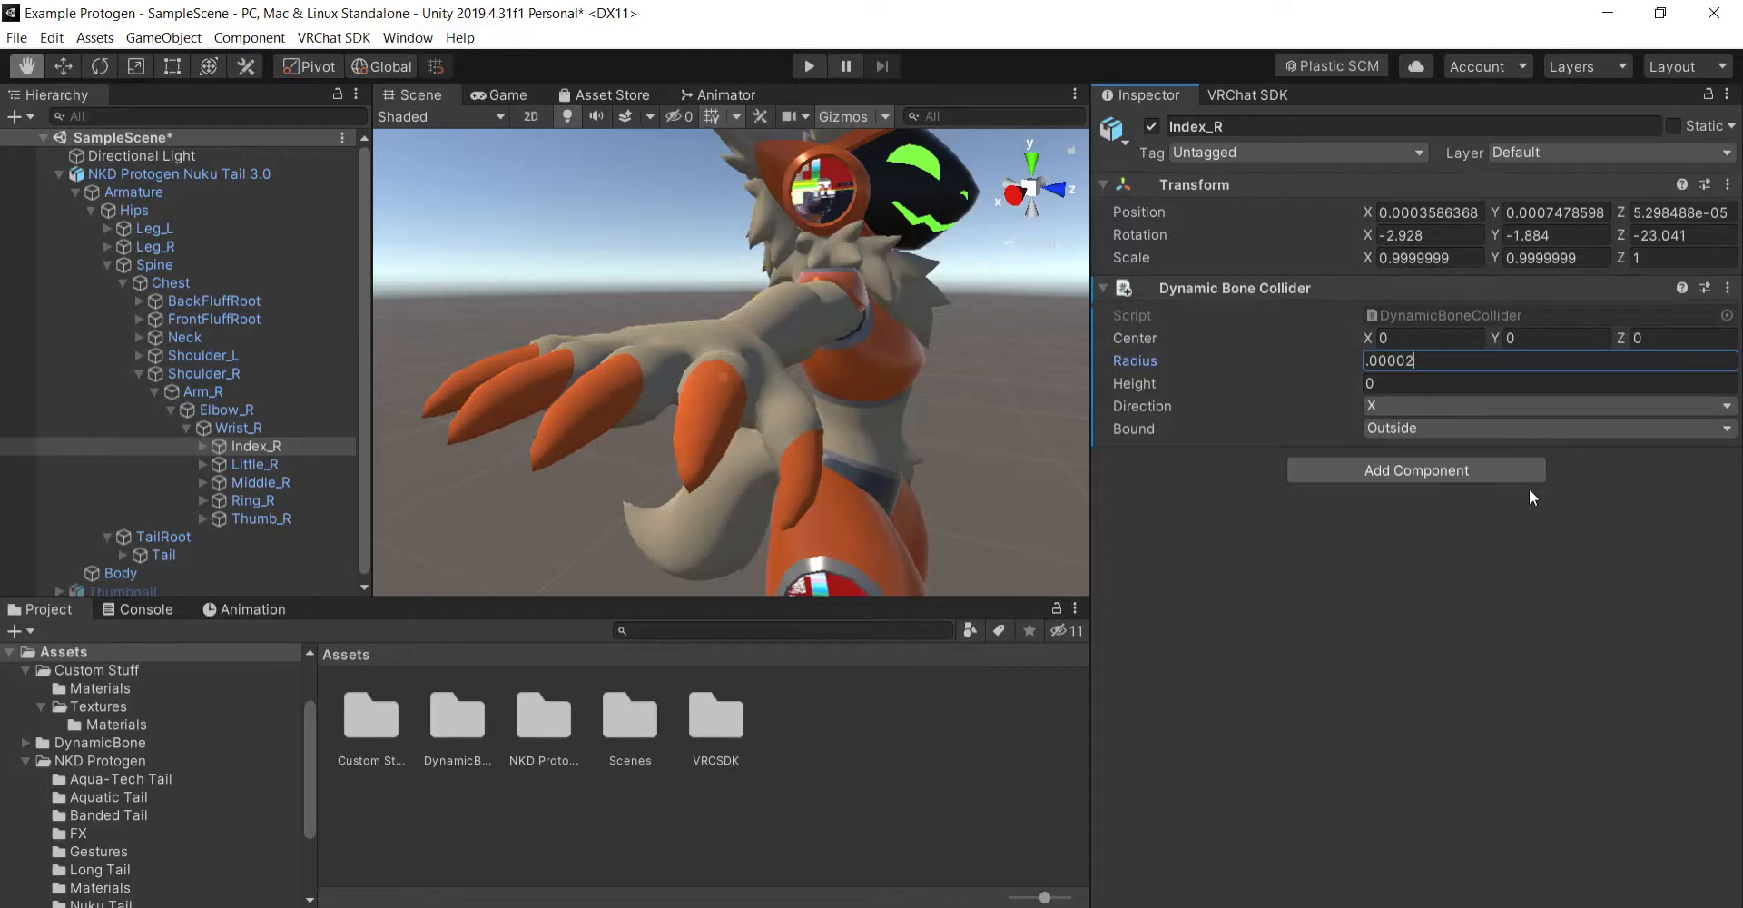
key("BackSpace")
key("BackSpace")
type("2")
- Set the Height of the Index_R bone's Dynamic Bone Collider to 0.045
right_click_drag(831, 427, 720, 483)
middle_click_drag(720, 482, 837, 493)
right_click_drag(837, 493, 809, 475)
middle_click_drag(809, 475, 833, 474)
right_click_drag(866, 489, 931, 496)
middle_click_drag(907, 509, 904, 509)
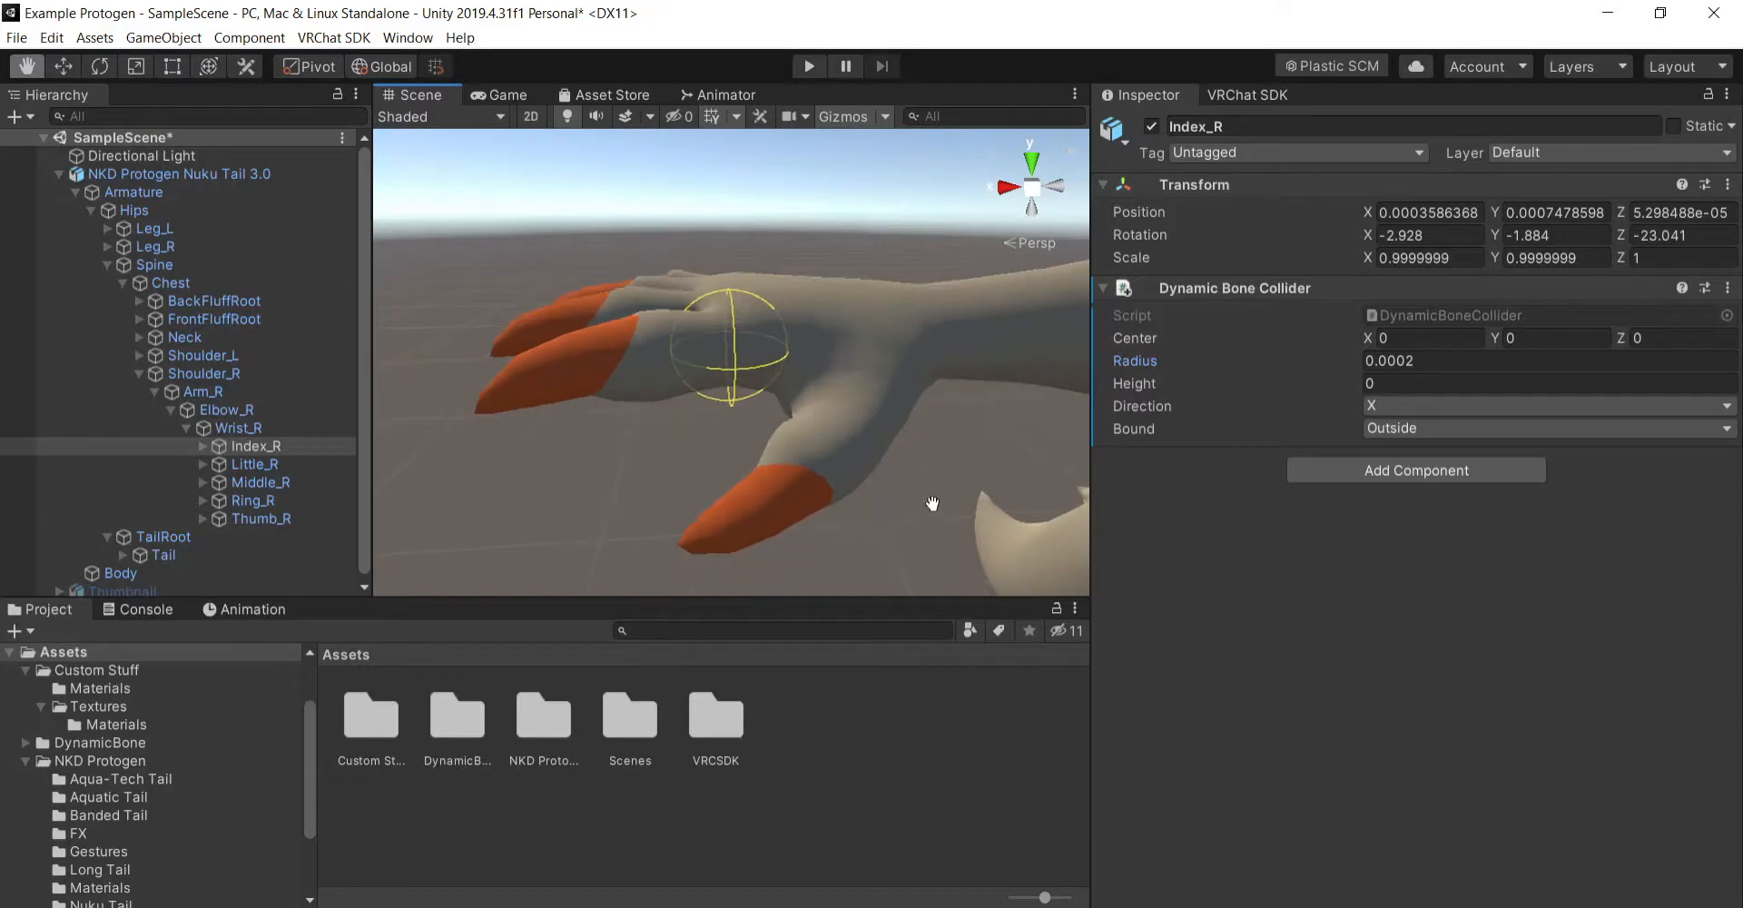
left_click(1419, 382)
type(".1")
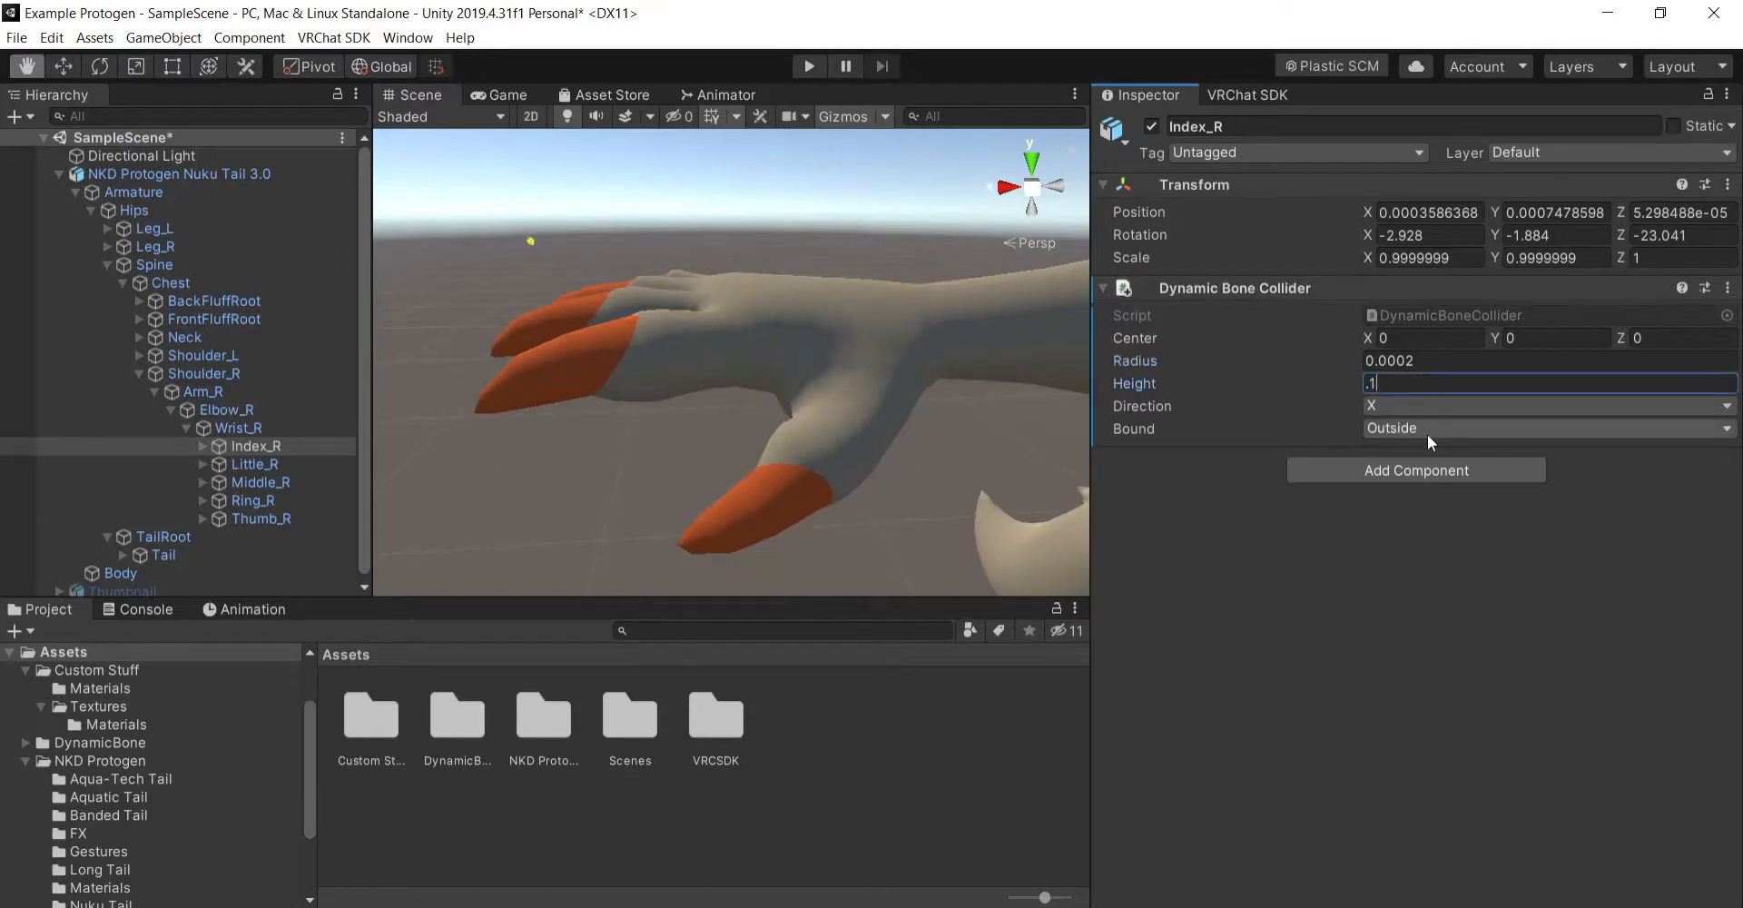
key("BackSpace")
type("00")
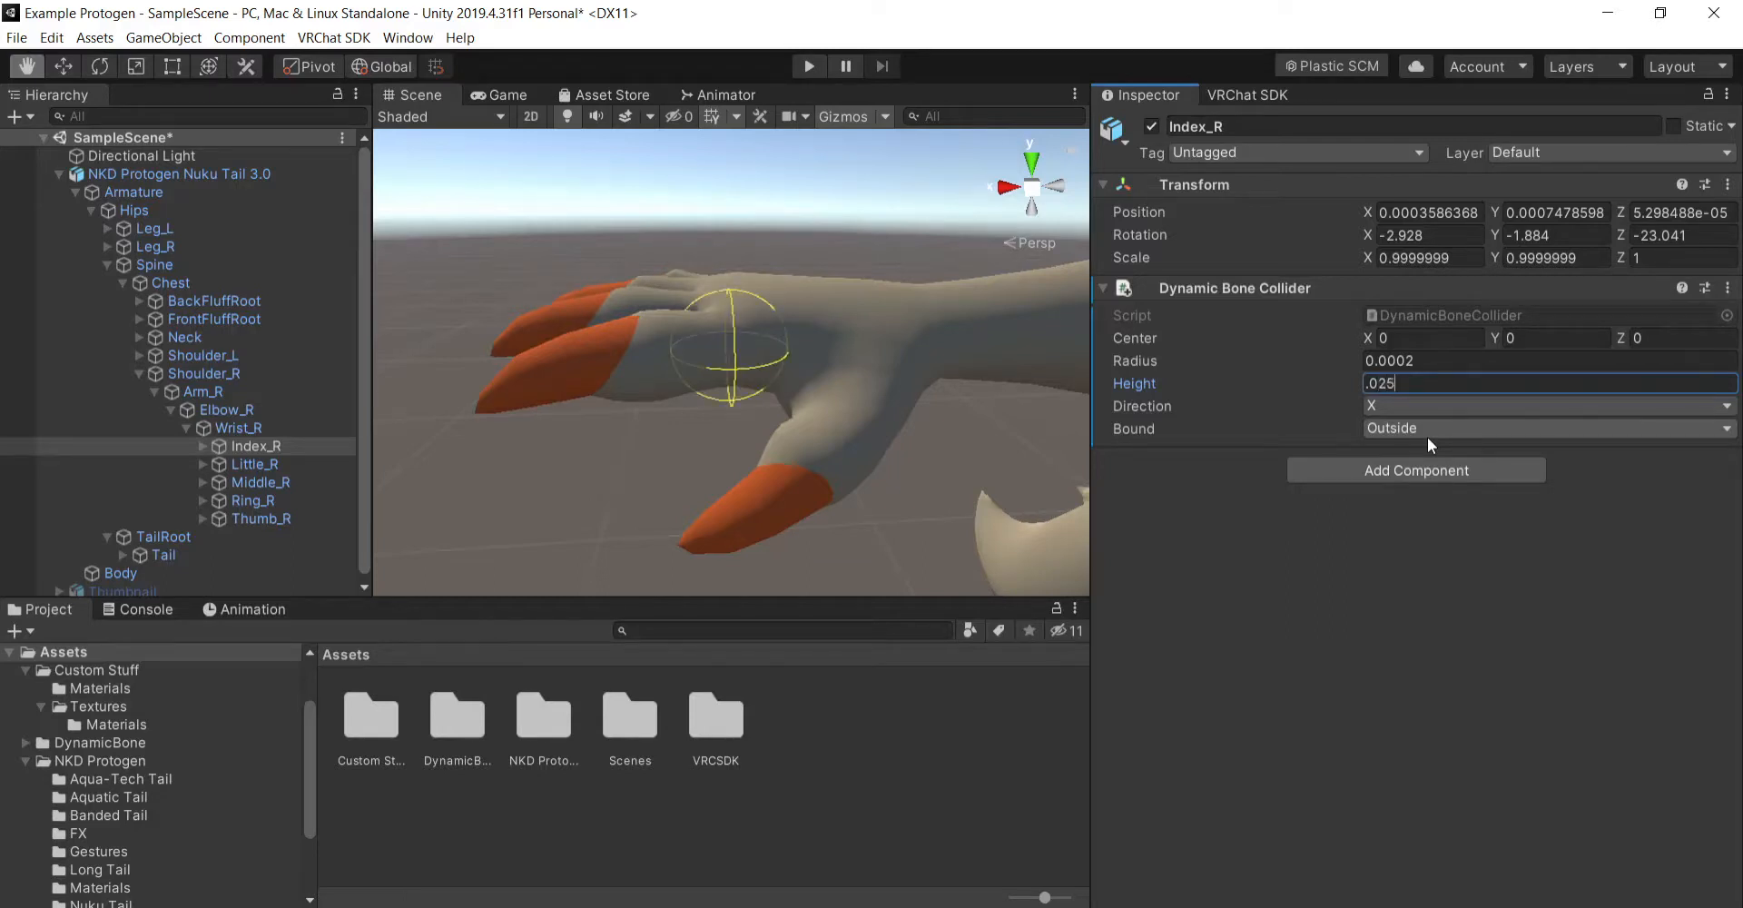
key("BackSpace")
key("BackSpace")
key("BackSpace")
type("45")
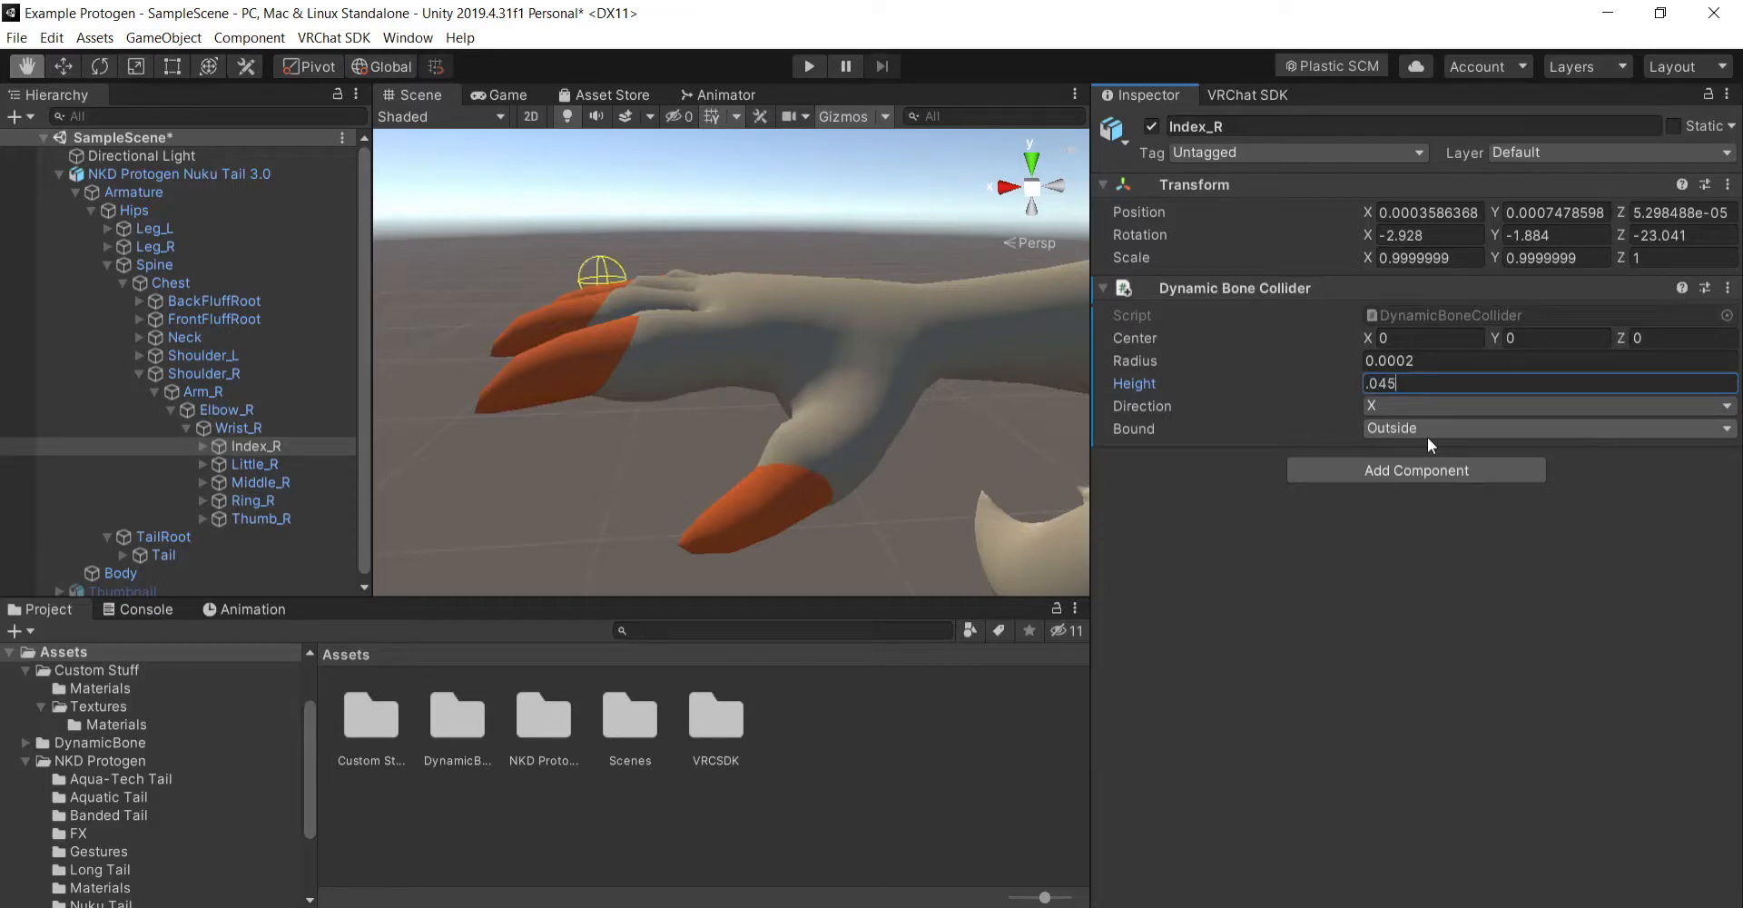
- Try the different Direction axes for the Index_R collider and set it to Y
scroll(700, 405, "down", 8)
left_click_drag(700, 405, 892, 433, "alt")
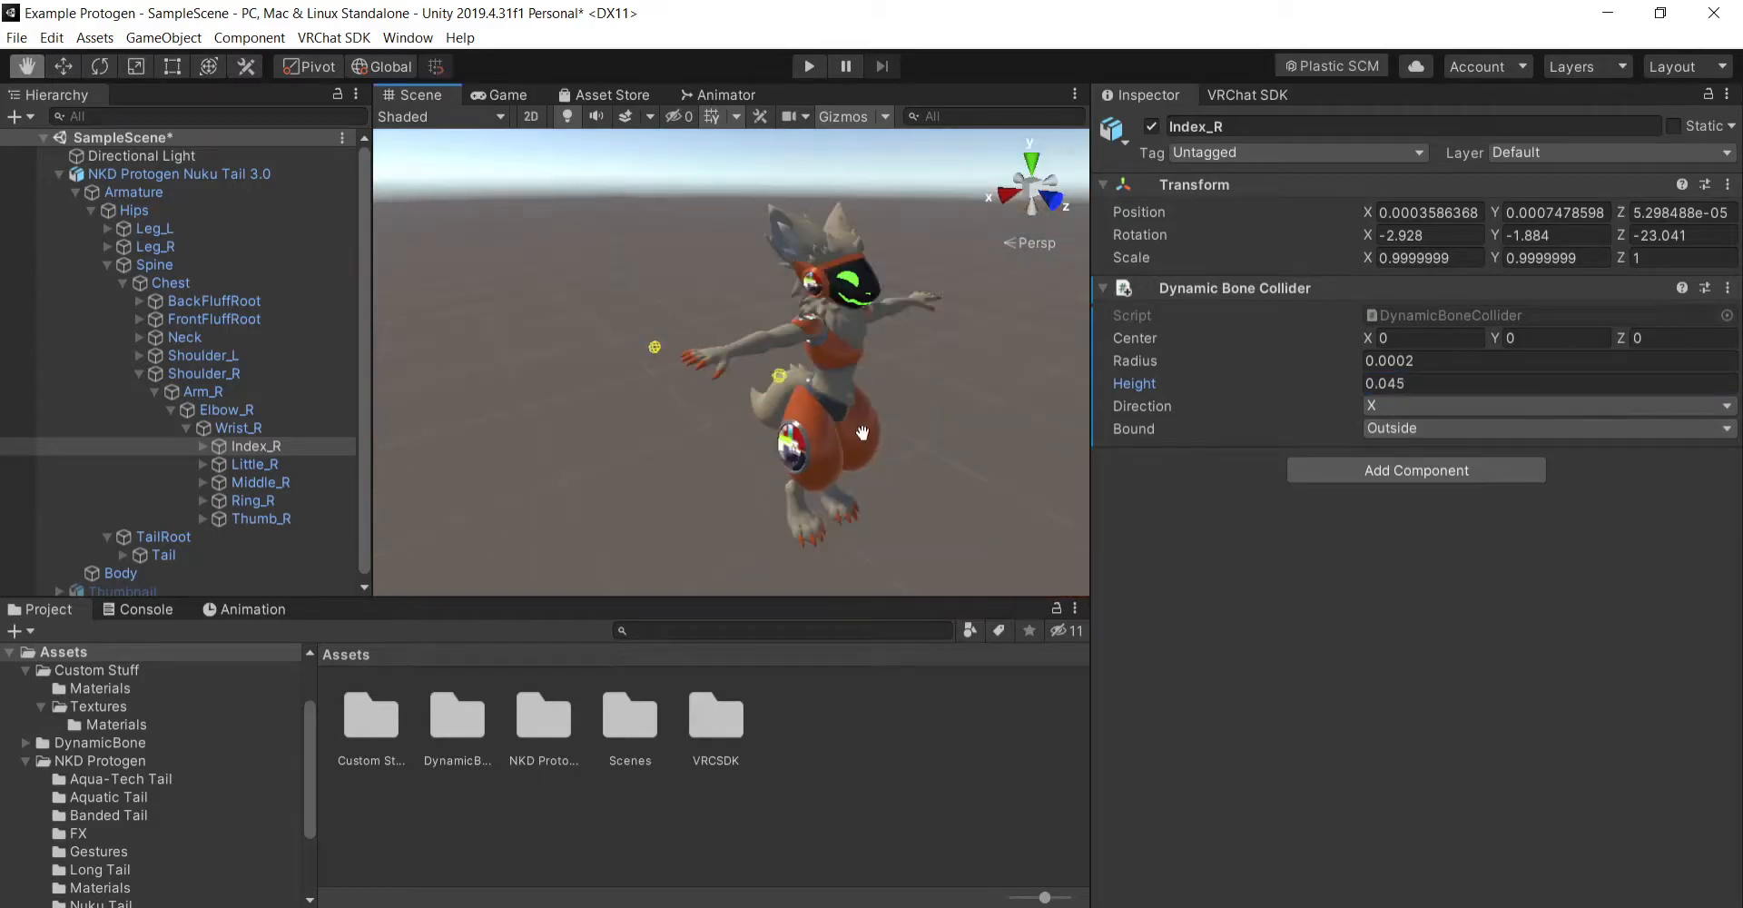
scroll(863, 433, "up", 6)
scroll(853, 430, "down", 4)
scroll(851, 427, "up", 4)
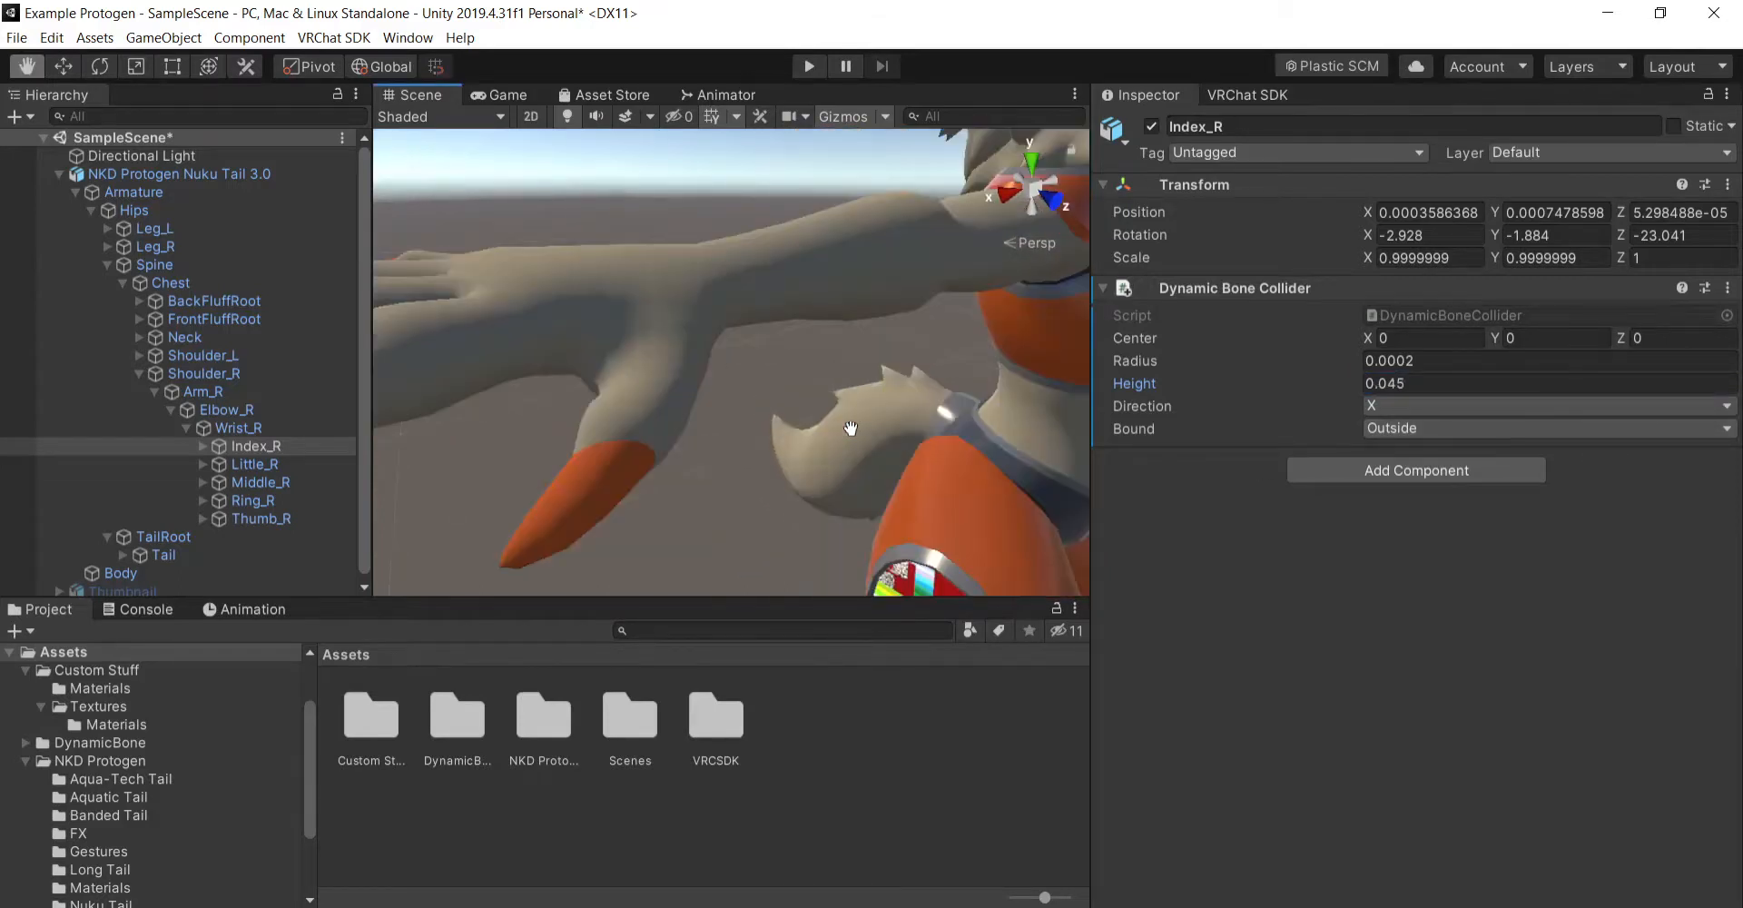
left_click_drag(851, 427, 732, 412, "alt")
left_click(1489, 406)
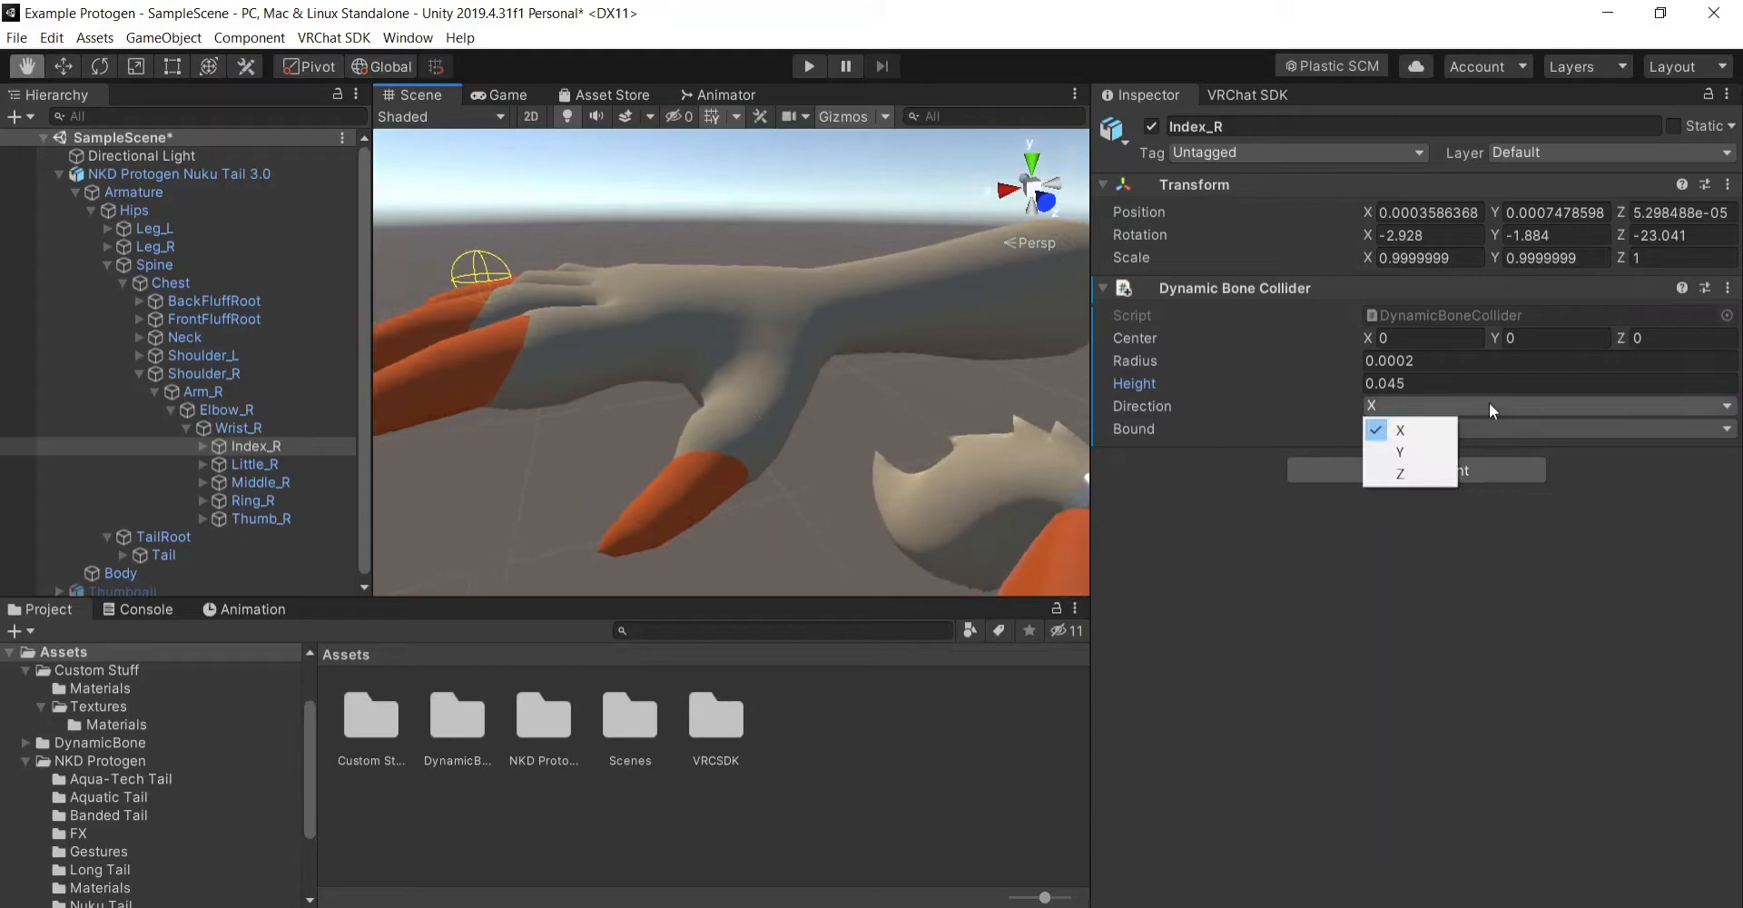
left_click(1417, 454)
left_click(1434, 406)
left_click(1382, 474)
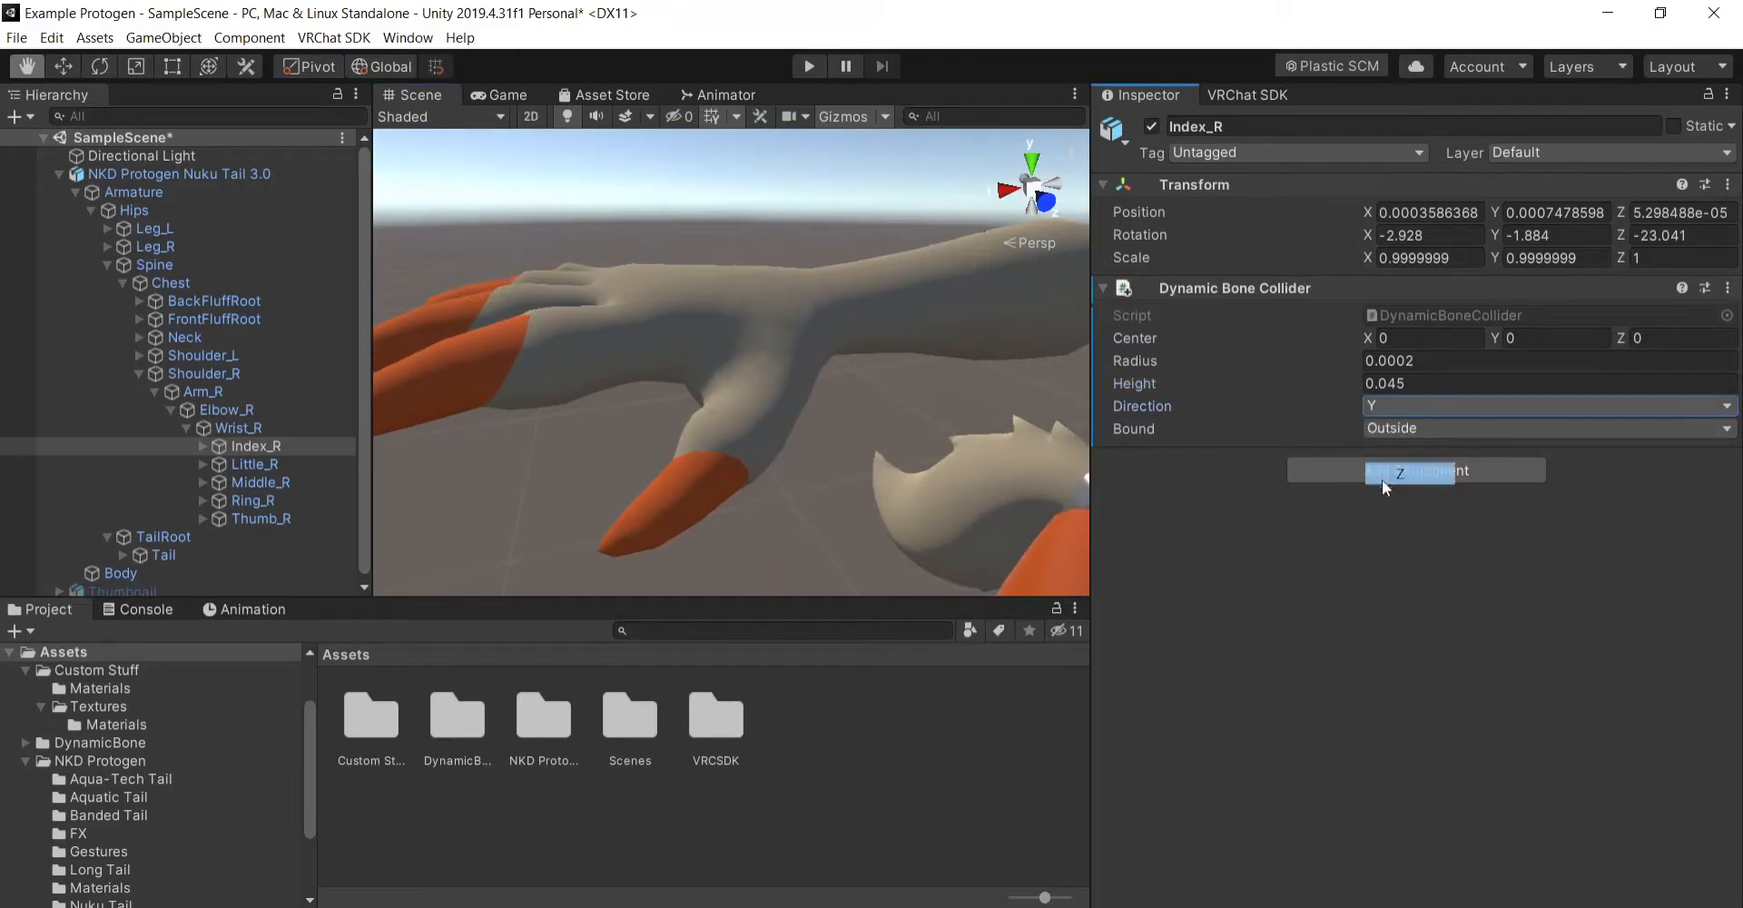
left_click(1431, 406)
left_click(1425, 436)
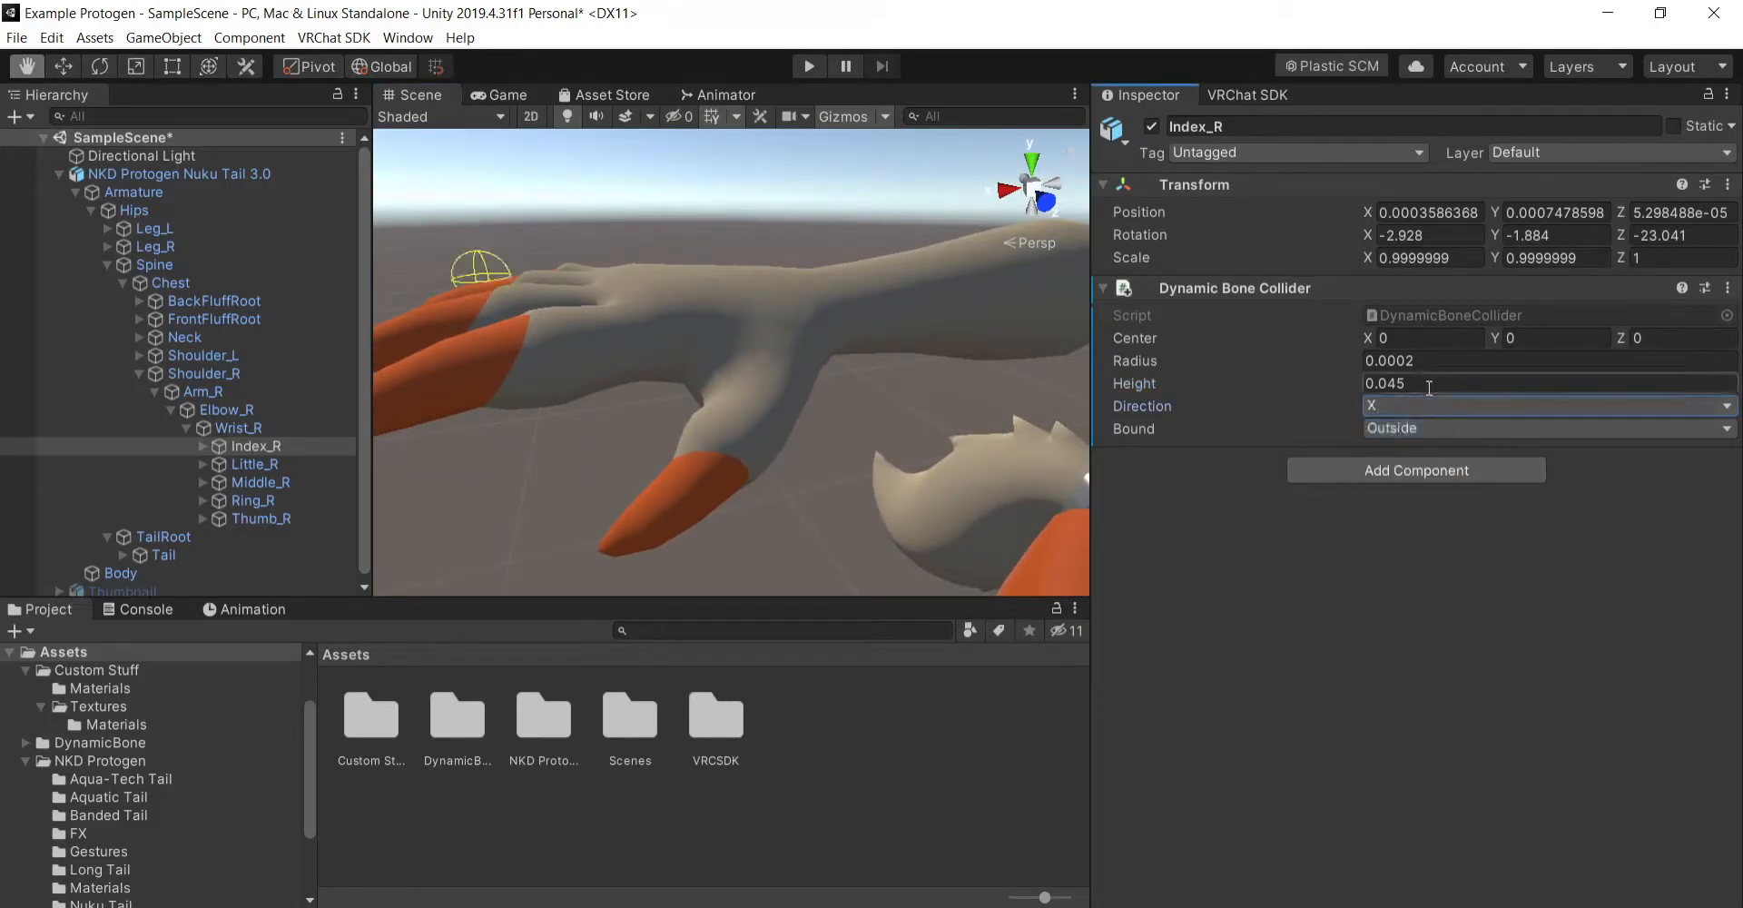
left_click(1424, 406)
left_click(1417, 452)
left_click_drag(908, 391, 958, 377, "alt")
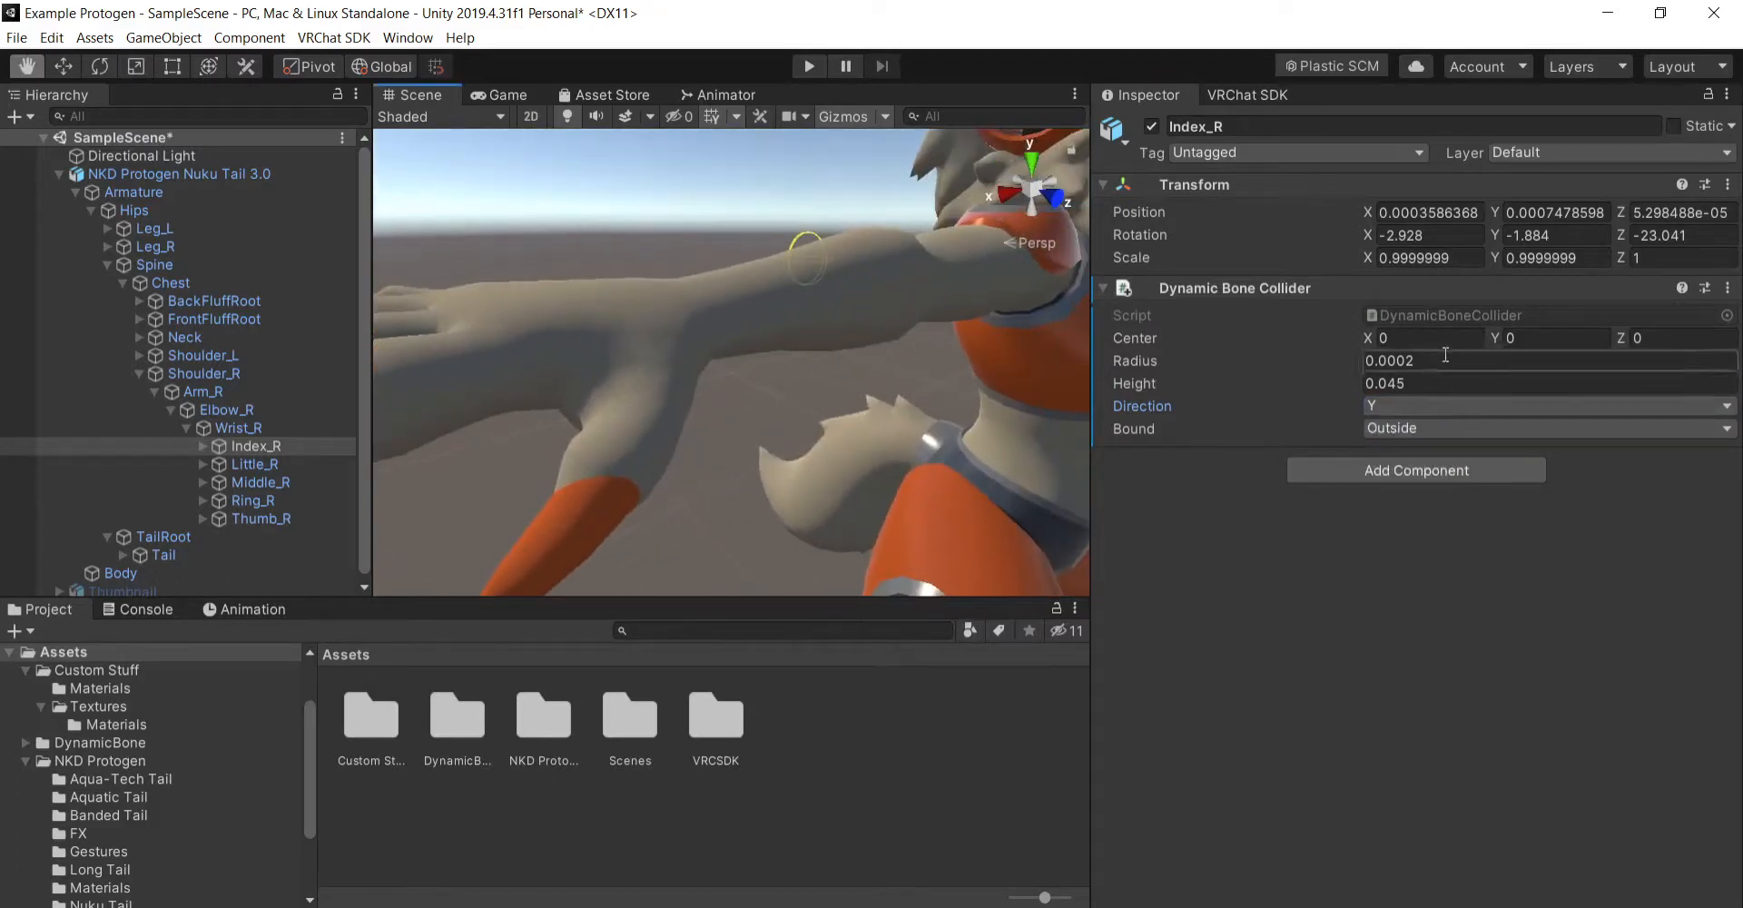
- Set the Height of the Index_R bone's Dynamic Bone Collider to 0.04
left_click(1433, 385)
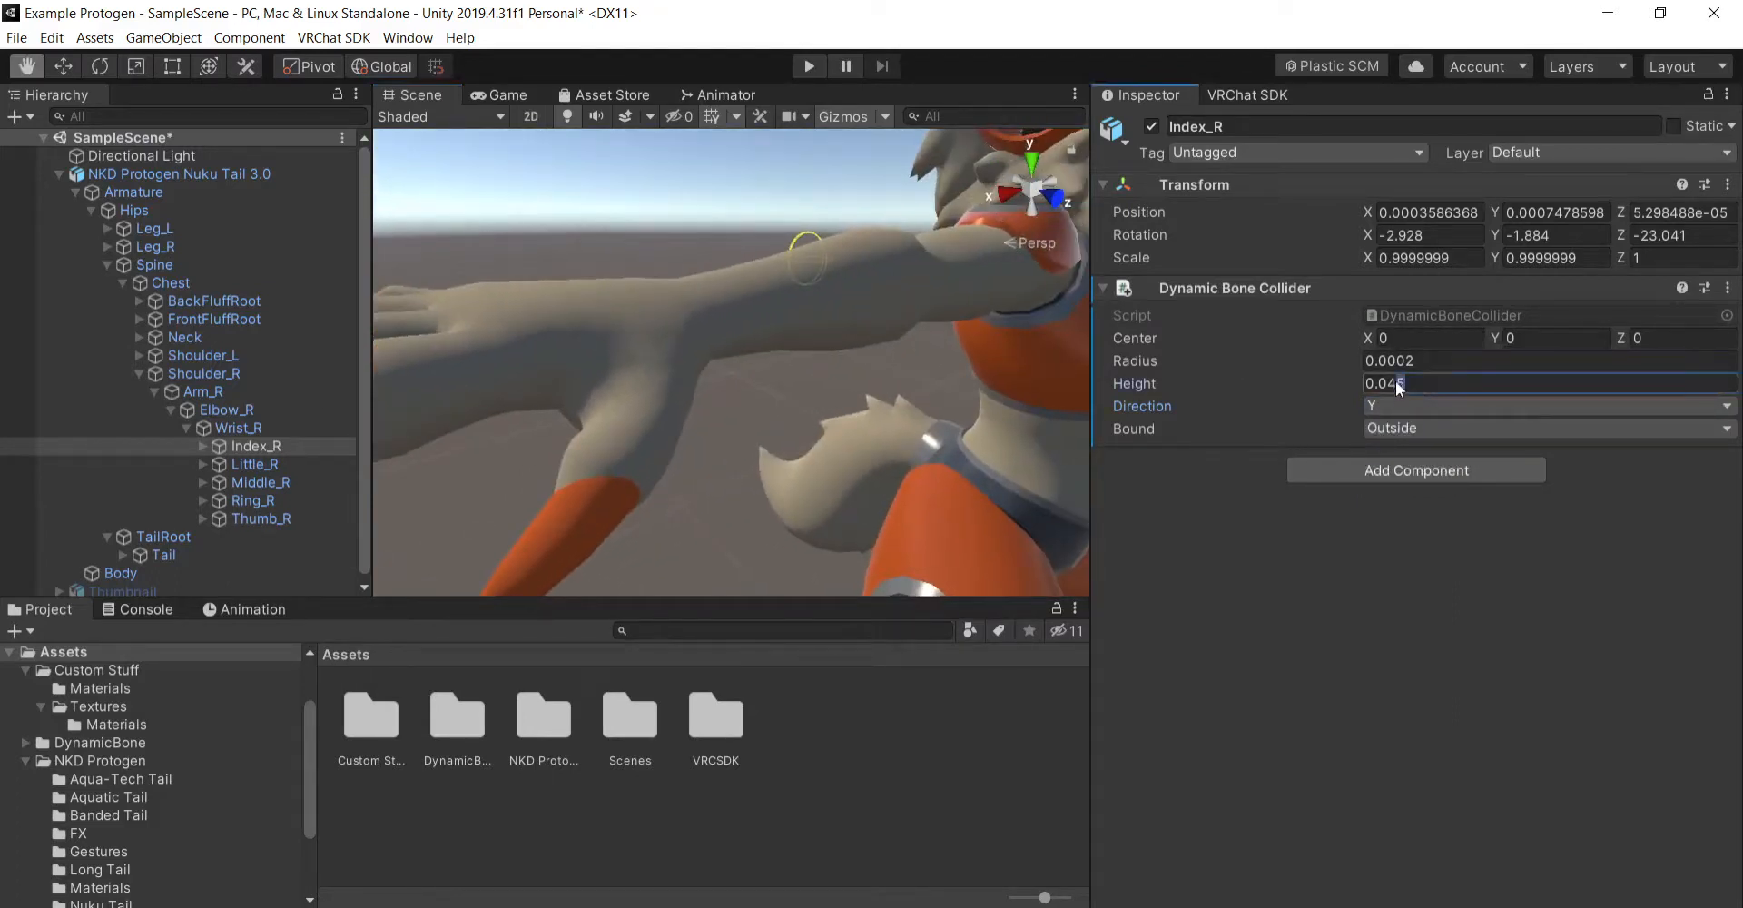
left_click_drag(1396, 381, 1387, 381)
type("4")
- Set the Height of the Index_R bone's Dynamic Bone Collider to 0.0408
left_click_drag(708, 361, 724, 364, "alt")
right_click_drag(723, 364, 583, 391)
left_click(1512, 387)
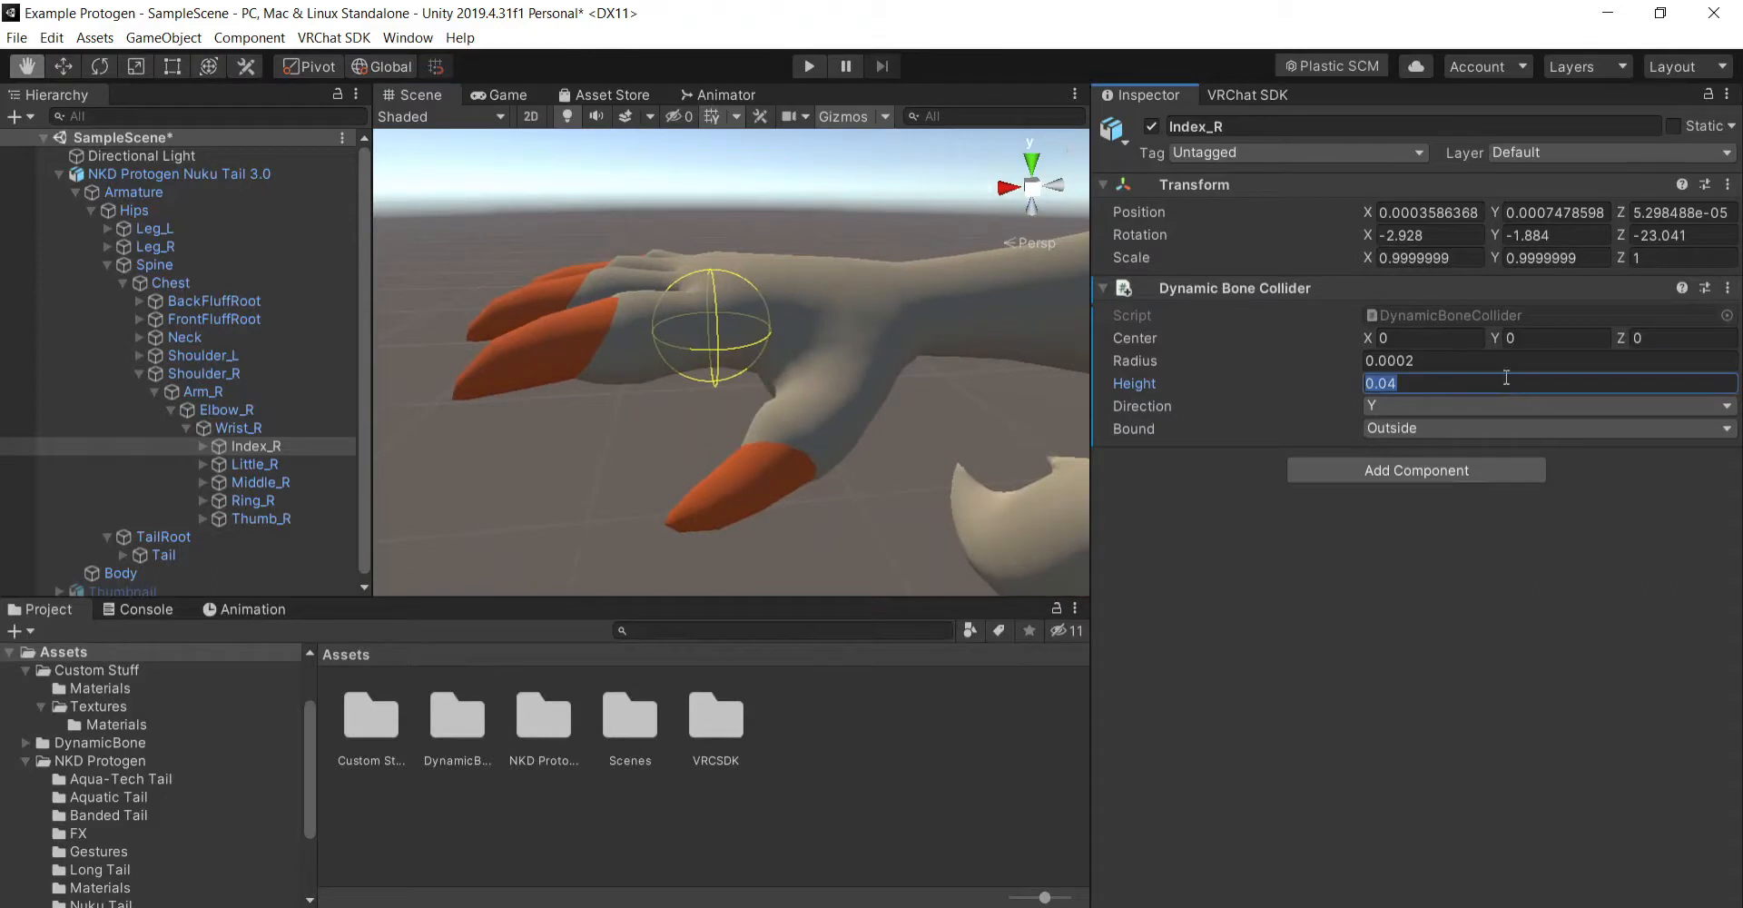
type("0.045")
key("BackSpace")
type("5")
key("BackSpace")
type("1")
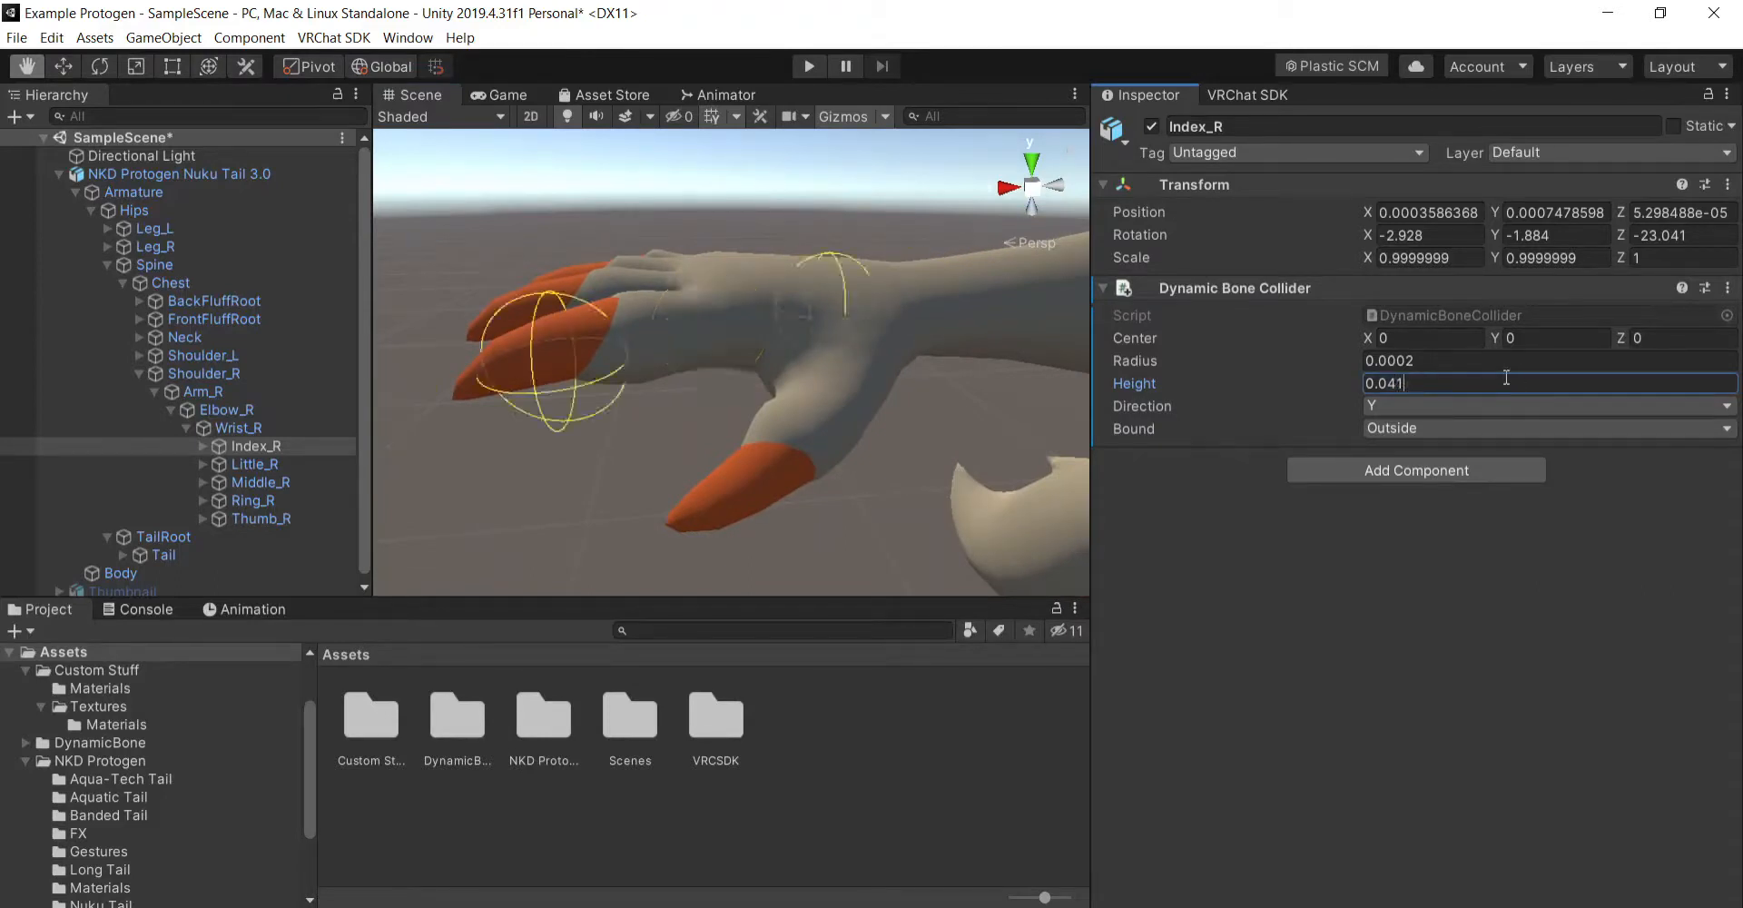
key("BackSpace")
type("01")
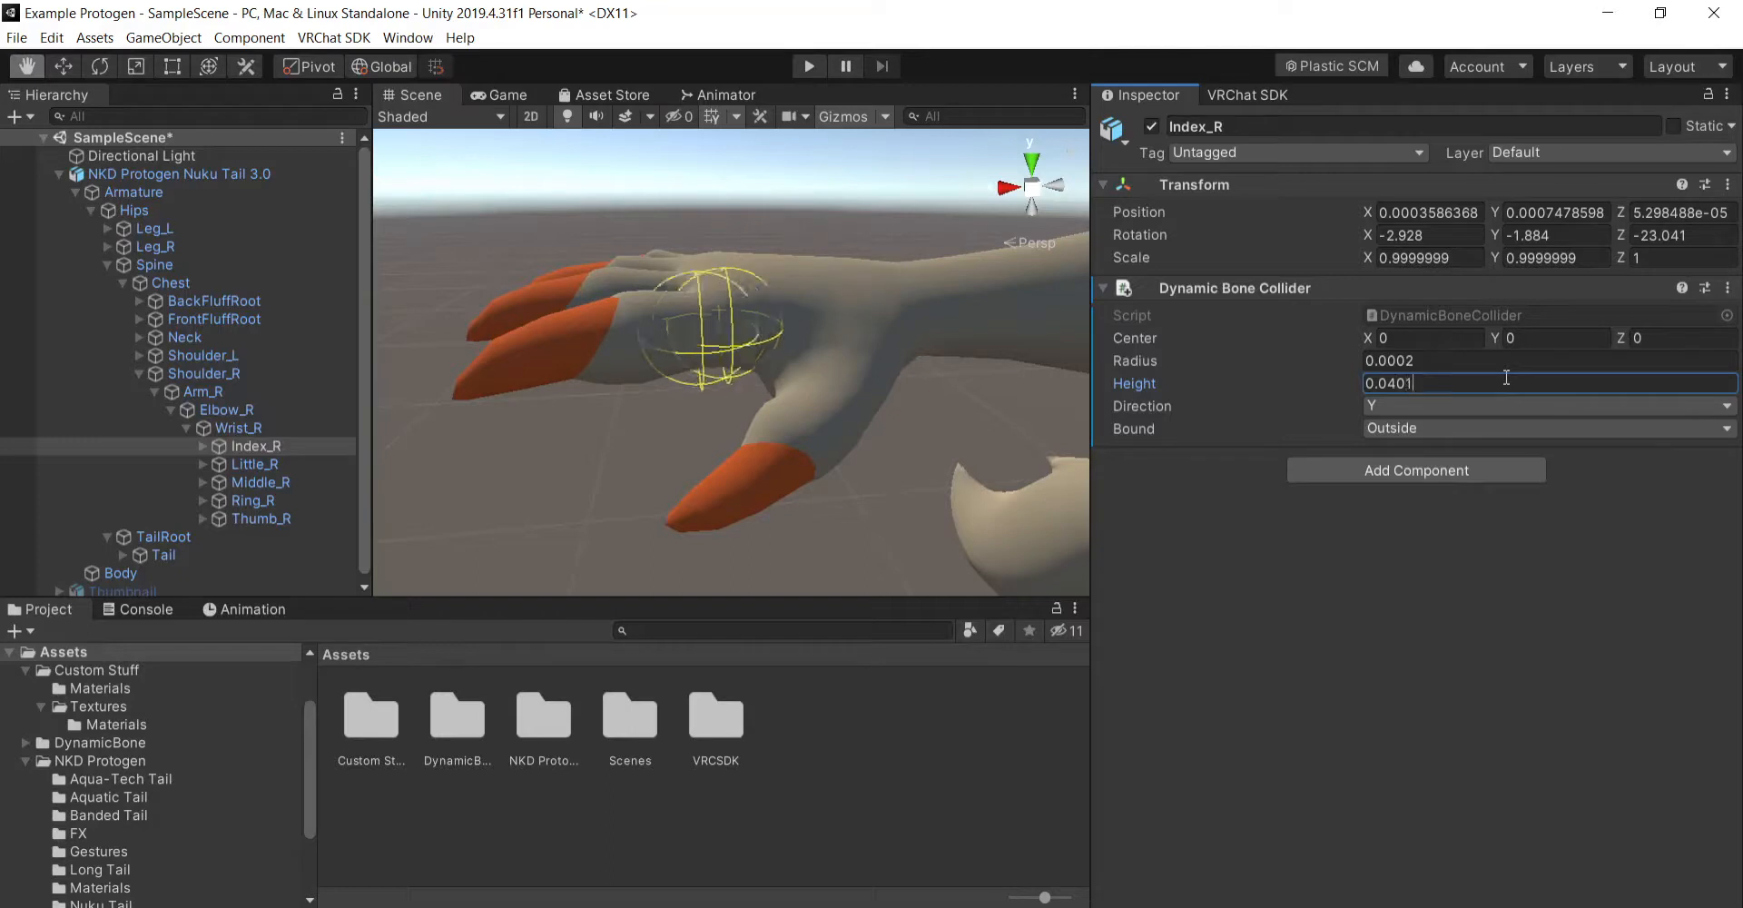
key("BackSpace")
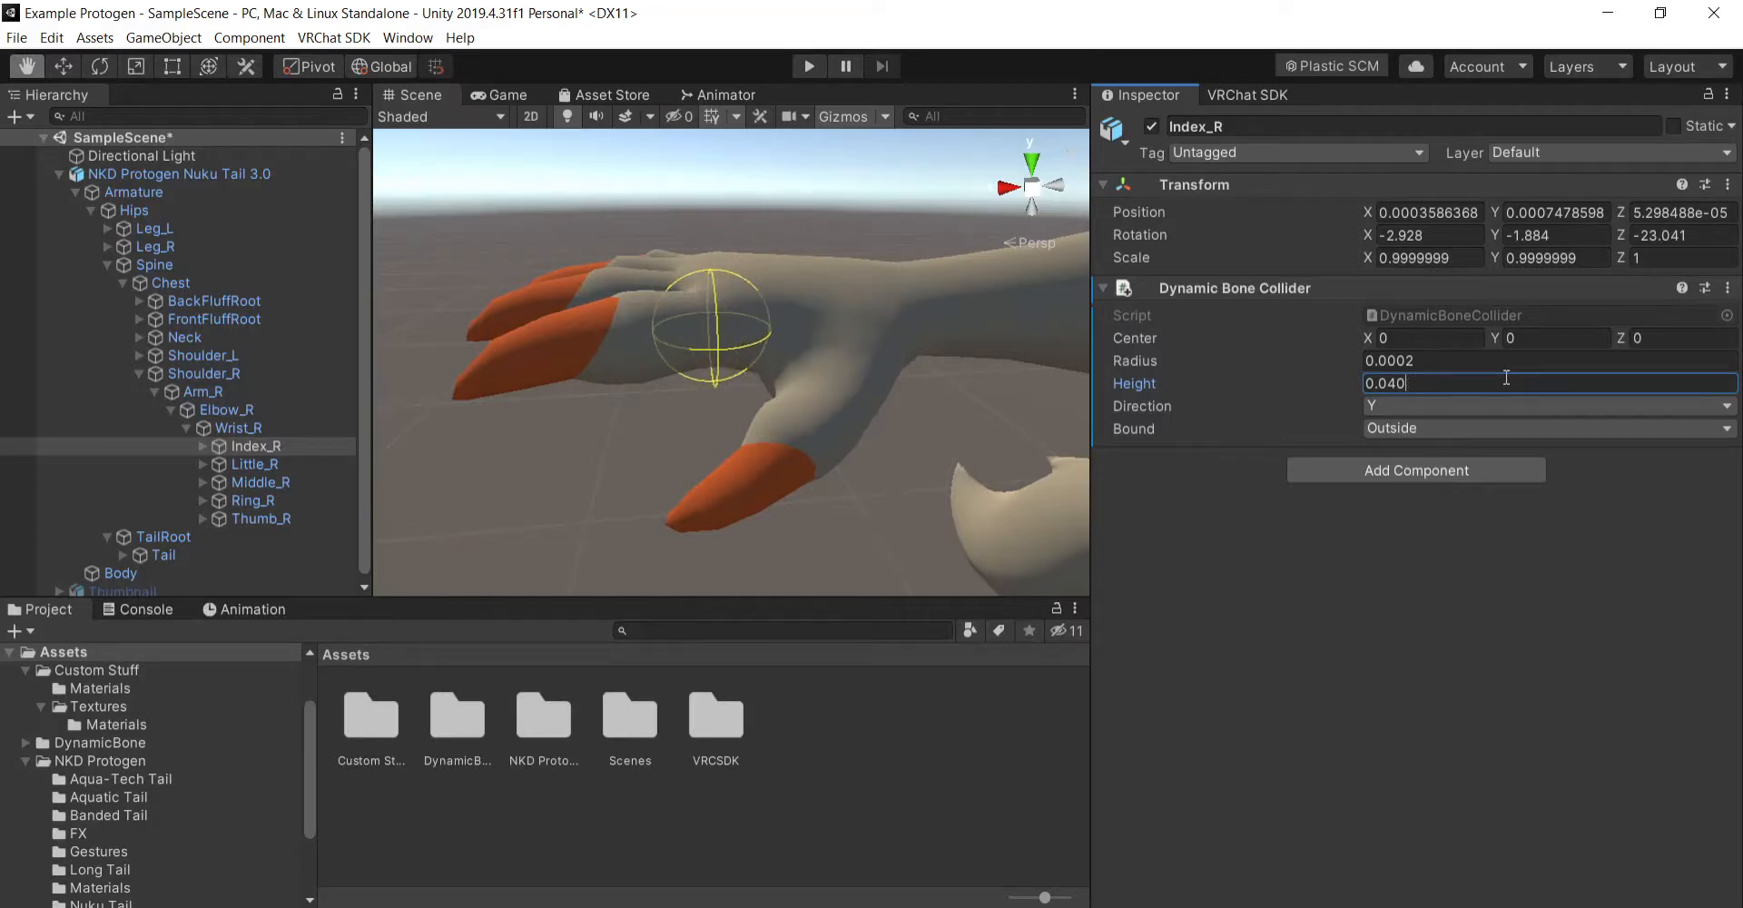
type("8")
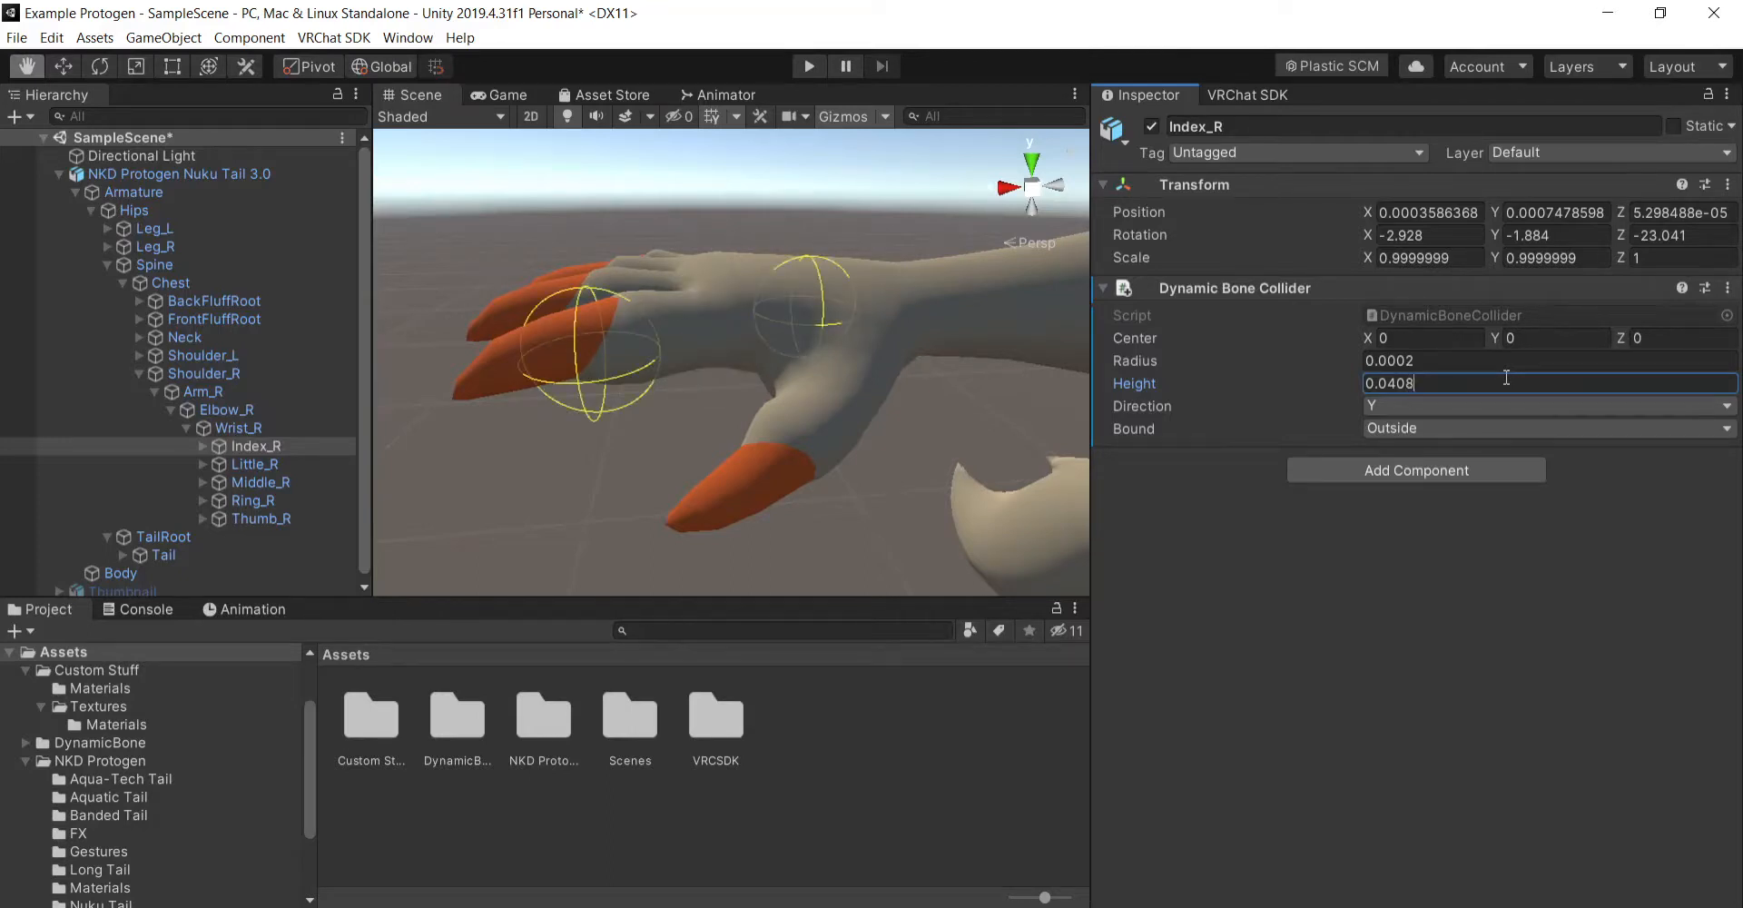
- Try a Radius of 0.0001 and a Height of 0.001 on the Index_R collider, and undo both changes
left_click(1413, 361)
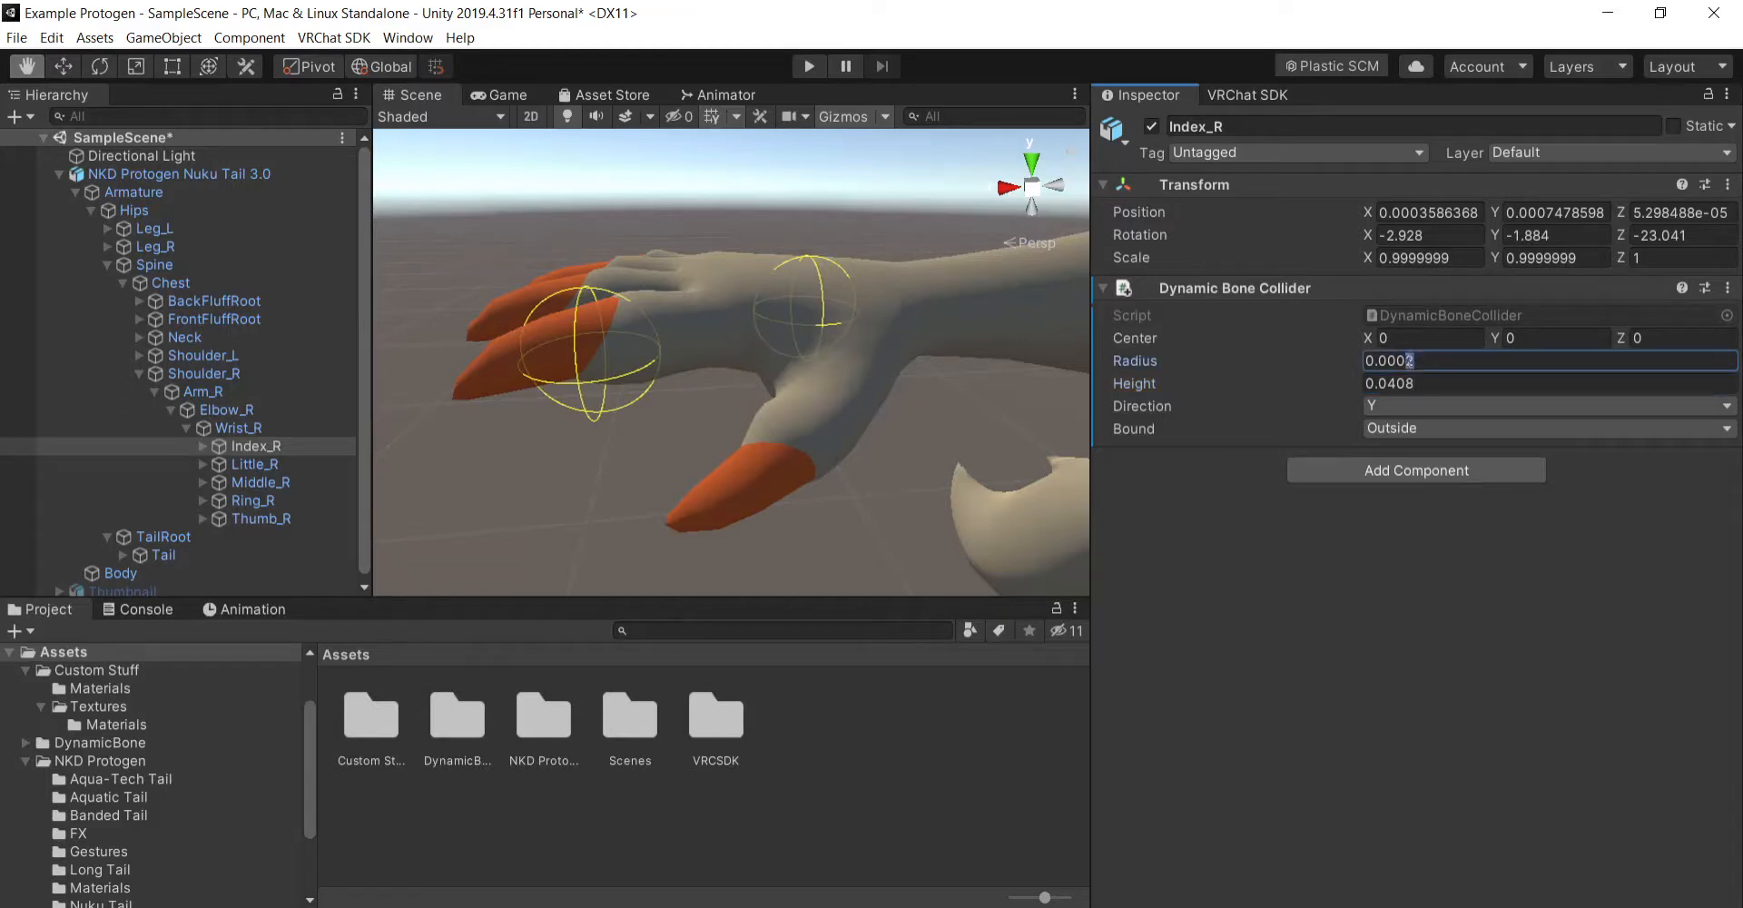
type("1")
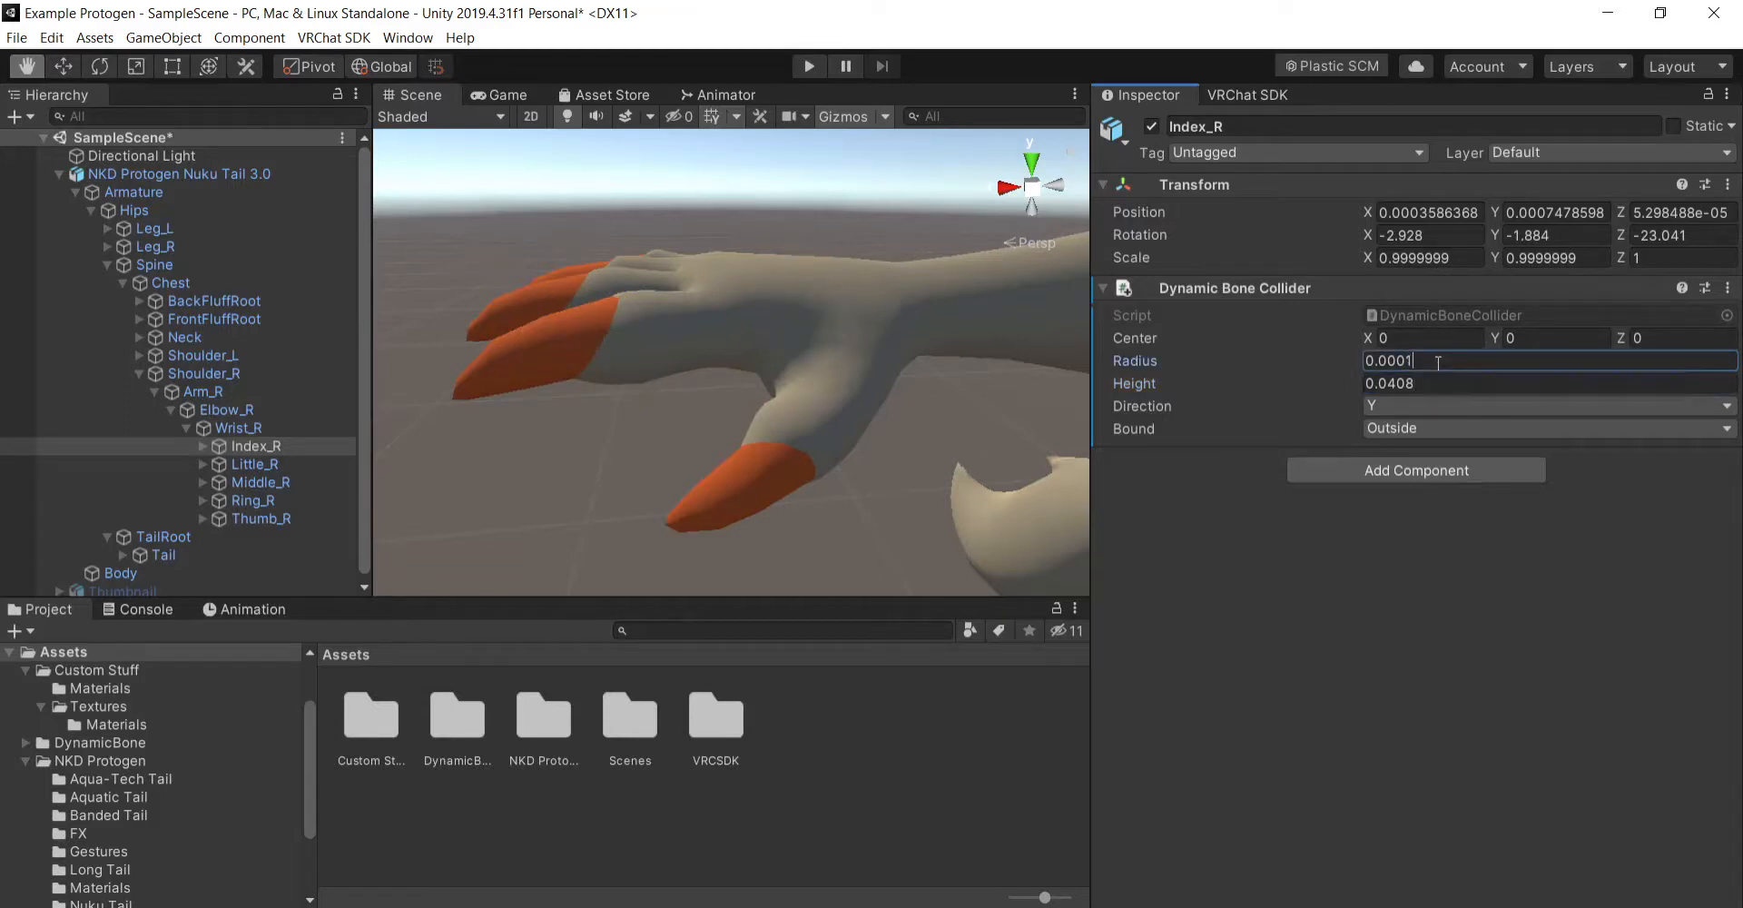
type("2")
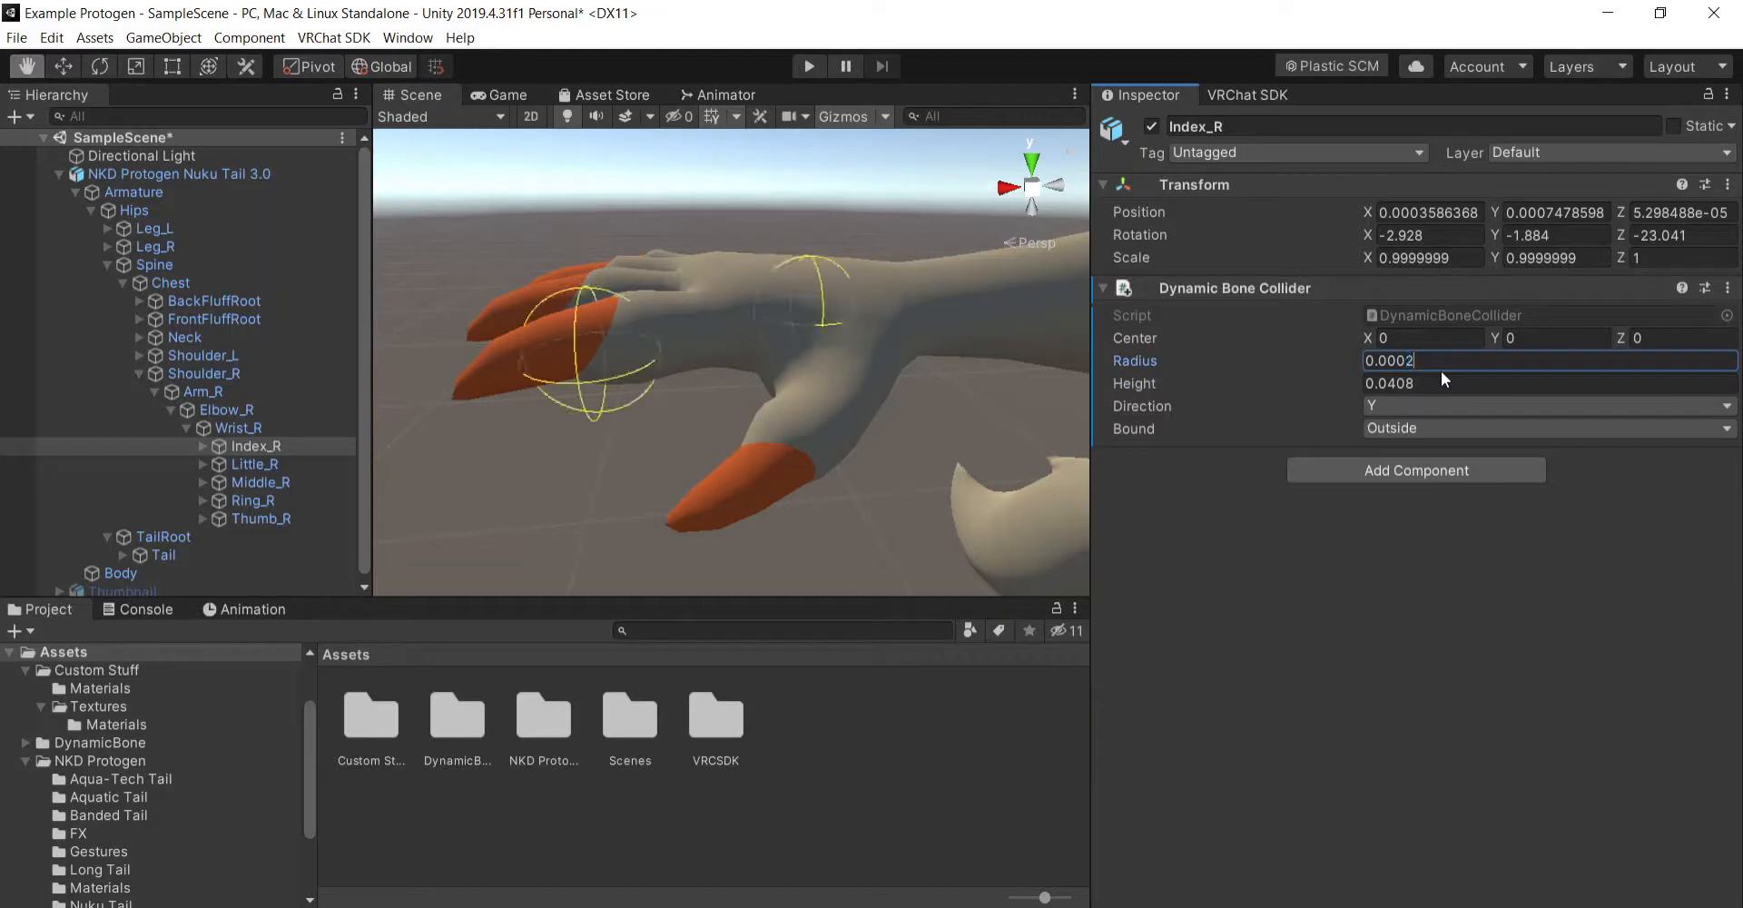
mouse_move(1416, 383)
left_mouse_down()
mouse_move(1389, 385)
mouse_move(1446, 359)
mouse_move(1409, 358)
left_mouse_up()
type("011")
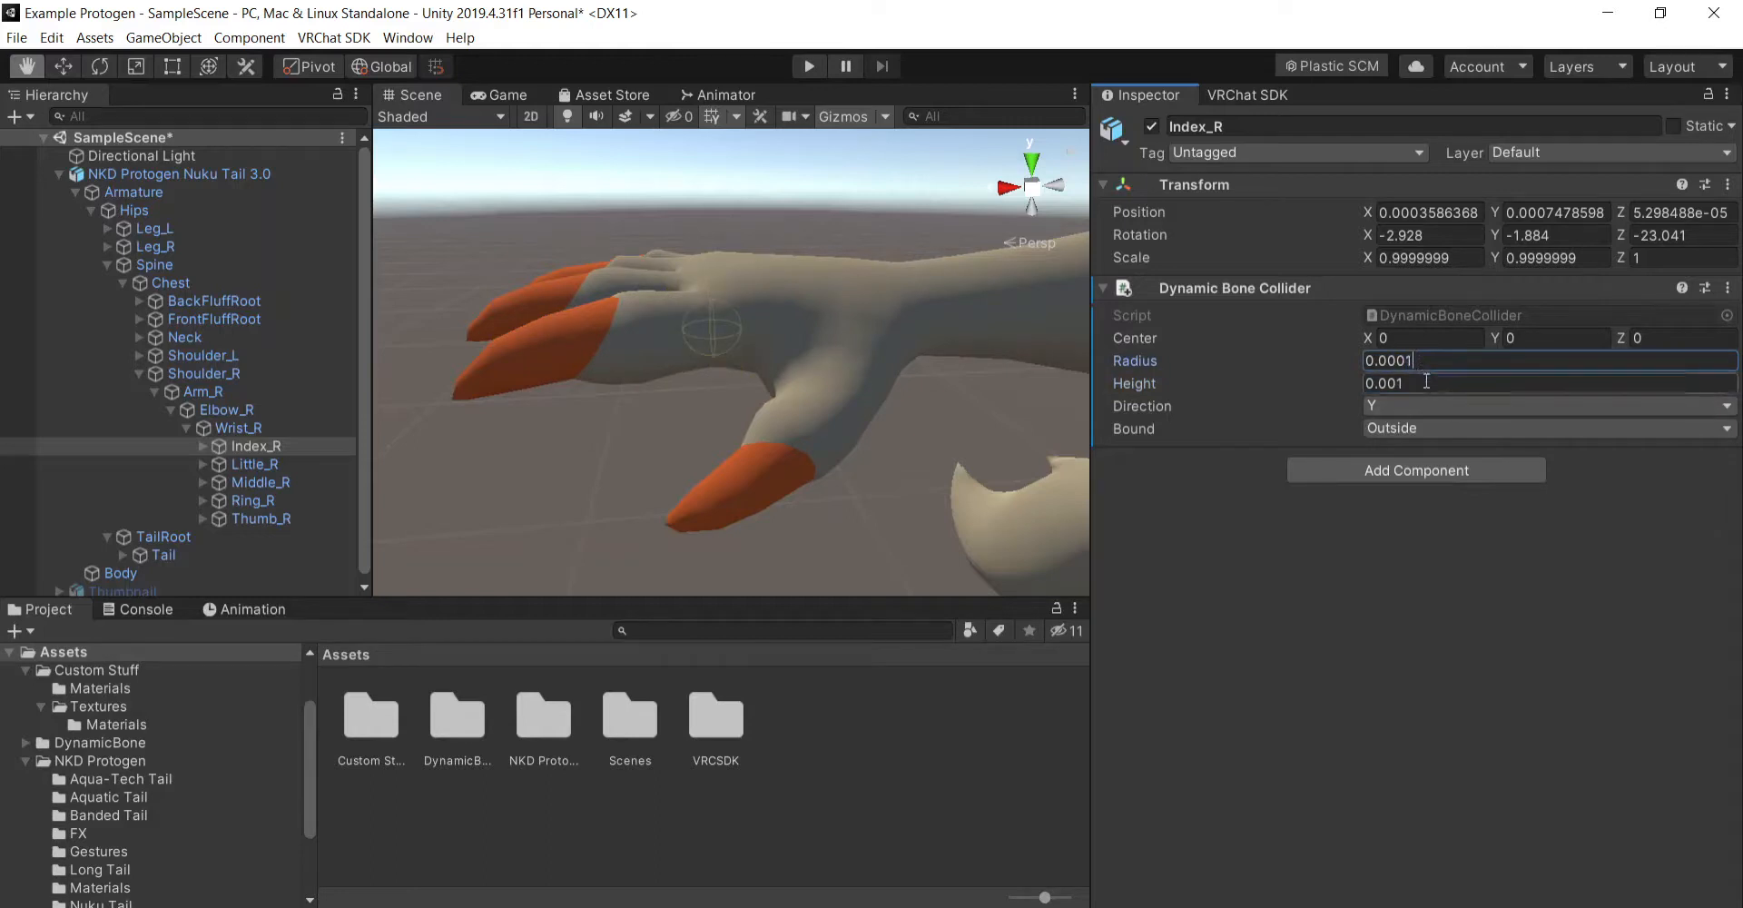
key("ctrl+z")
key("ctrl+z")
- Set the Radius of the Index_R bone's Dynamic Bone Collider to 0.00015
right_click_drag(623, 416, 844, 394)
left_click_drag(658, 299, 796, 404)
right_click_drag(797, 404, 953, 402)
left_click_drag(953, 402, 915, 455)
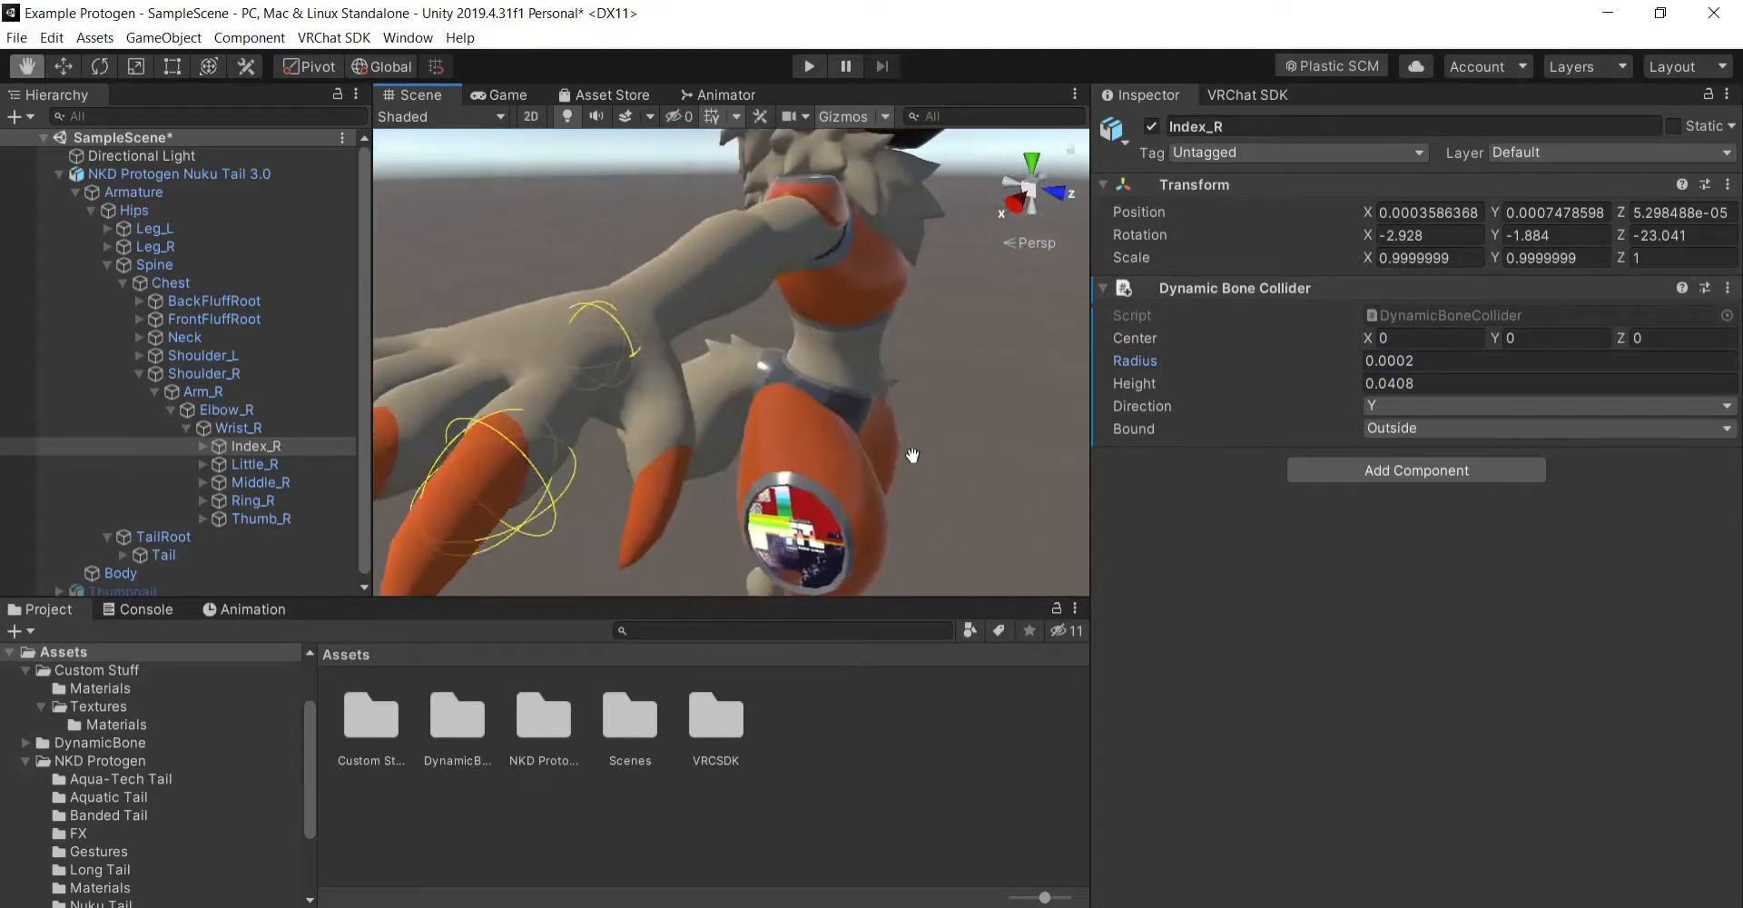
right_click_drag(1041, 450, 728, 439)
left_click_drag(1017, 454, 904, 480)
right_click_drag(934, 458, 754, 428)
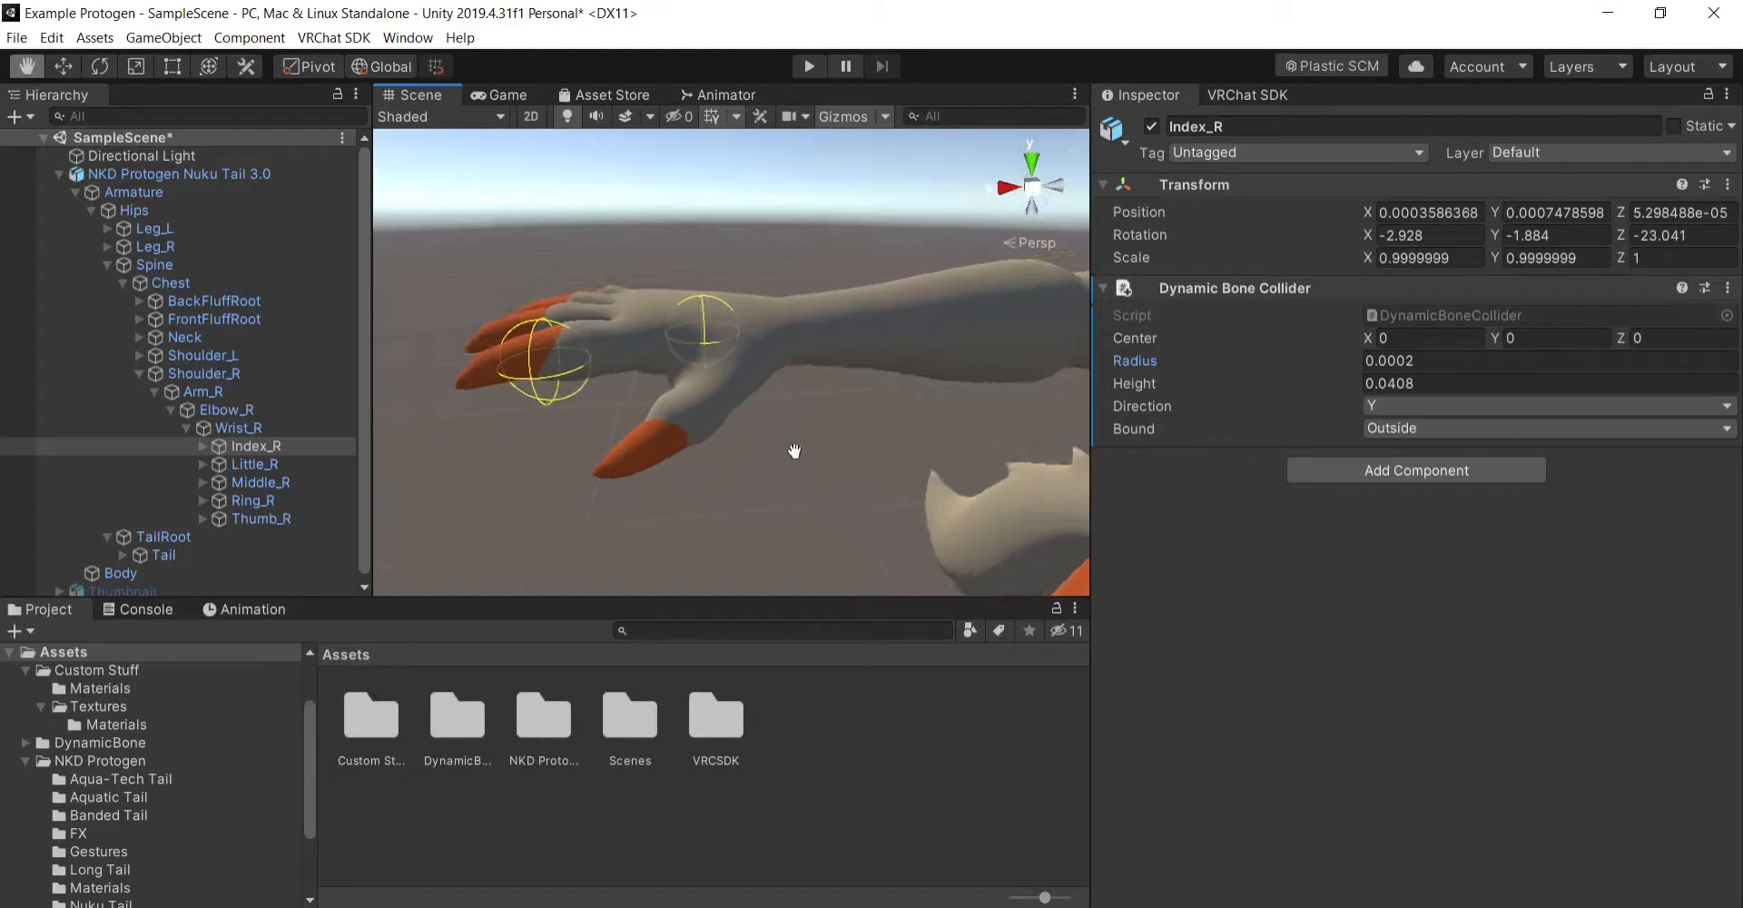
left_click_drag(794, 453, 794, 444)
right_click_drag(793, 444, 818, 377)
left_click_drag(817, 377, 837, 363)
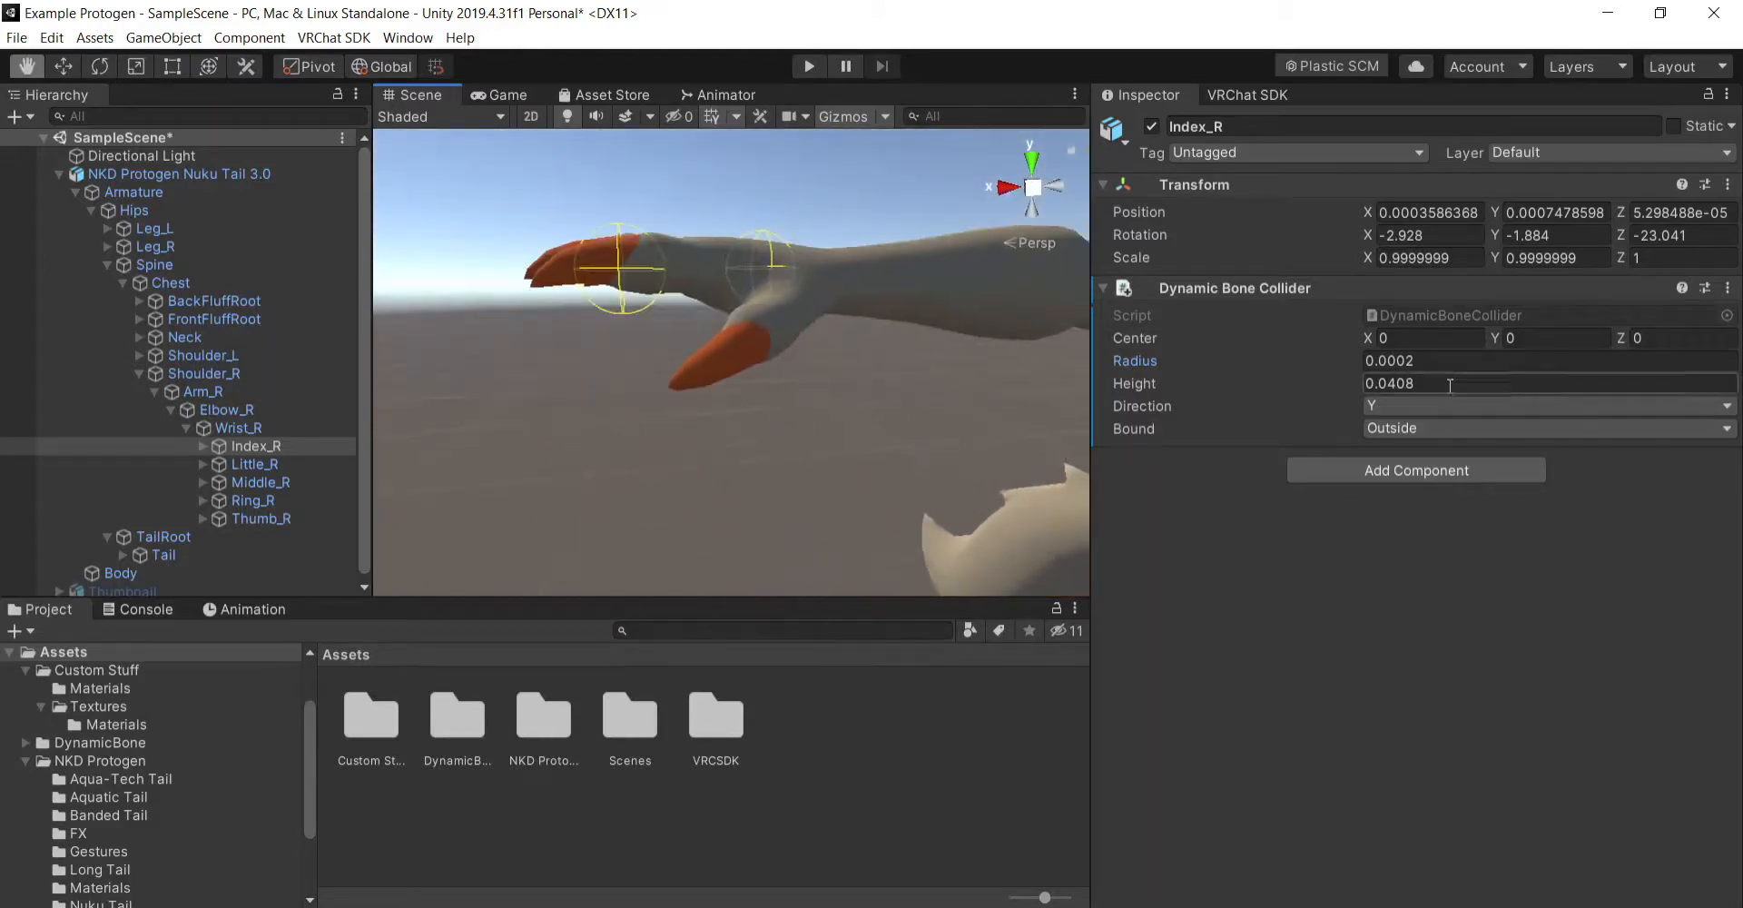
left_click_drag(1417, 360, 1406, 361)
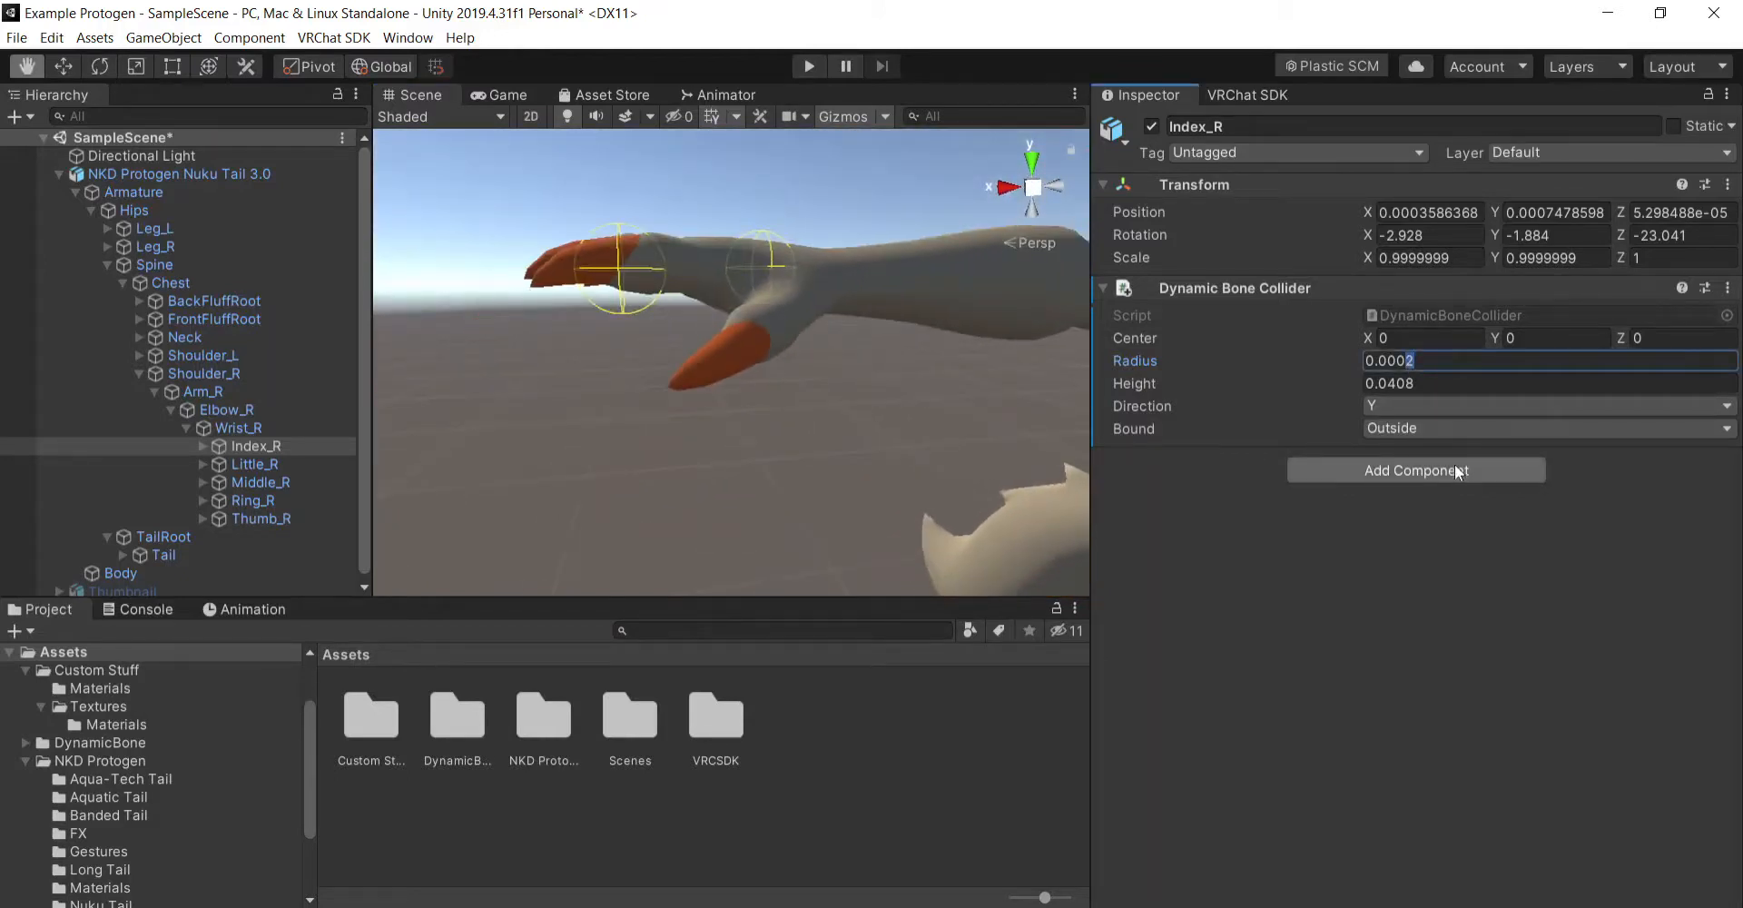
type("15")
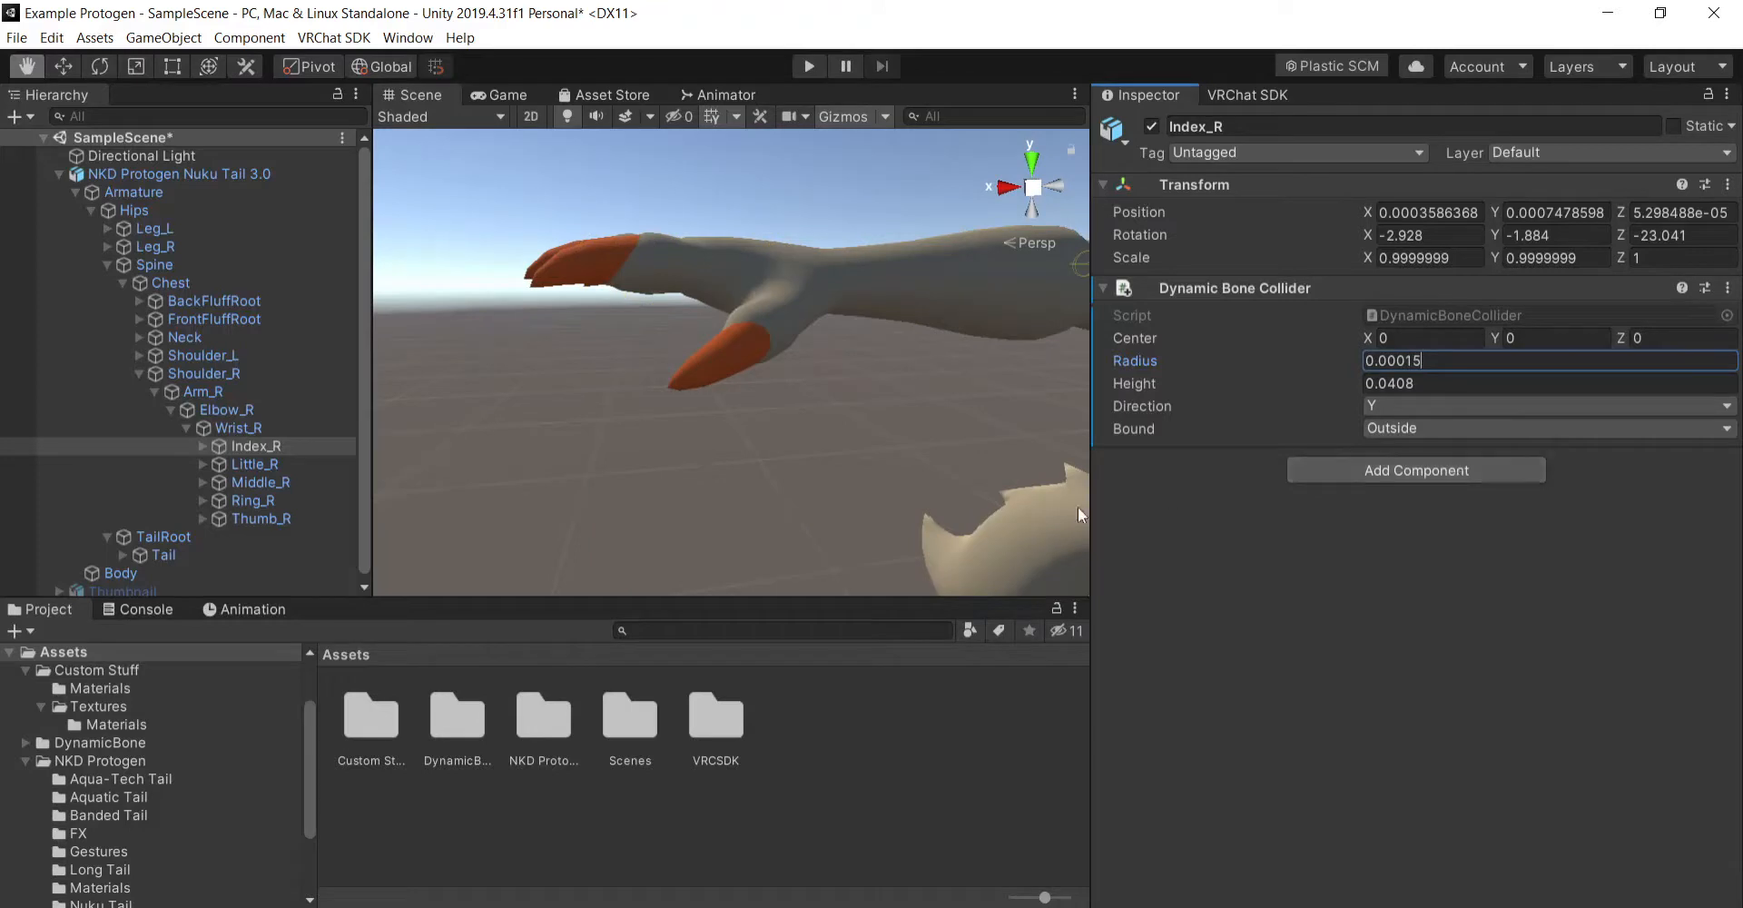
- Try shorter Heights for the Index_R bone's Dynamic Bone Collider and set it to 0.0305
scroll(820, 496, "down", 7)
scroll(831, 460, "up", 3)
scroll(899, 464, "up", 4)
right_click_drag(901, 466, 1117, 455)
left_click_drag(1433, 385, 1408, 383)
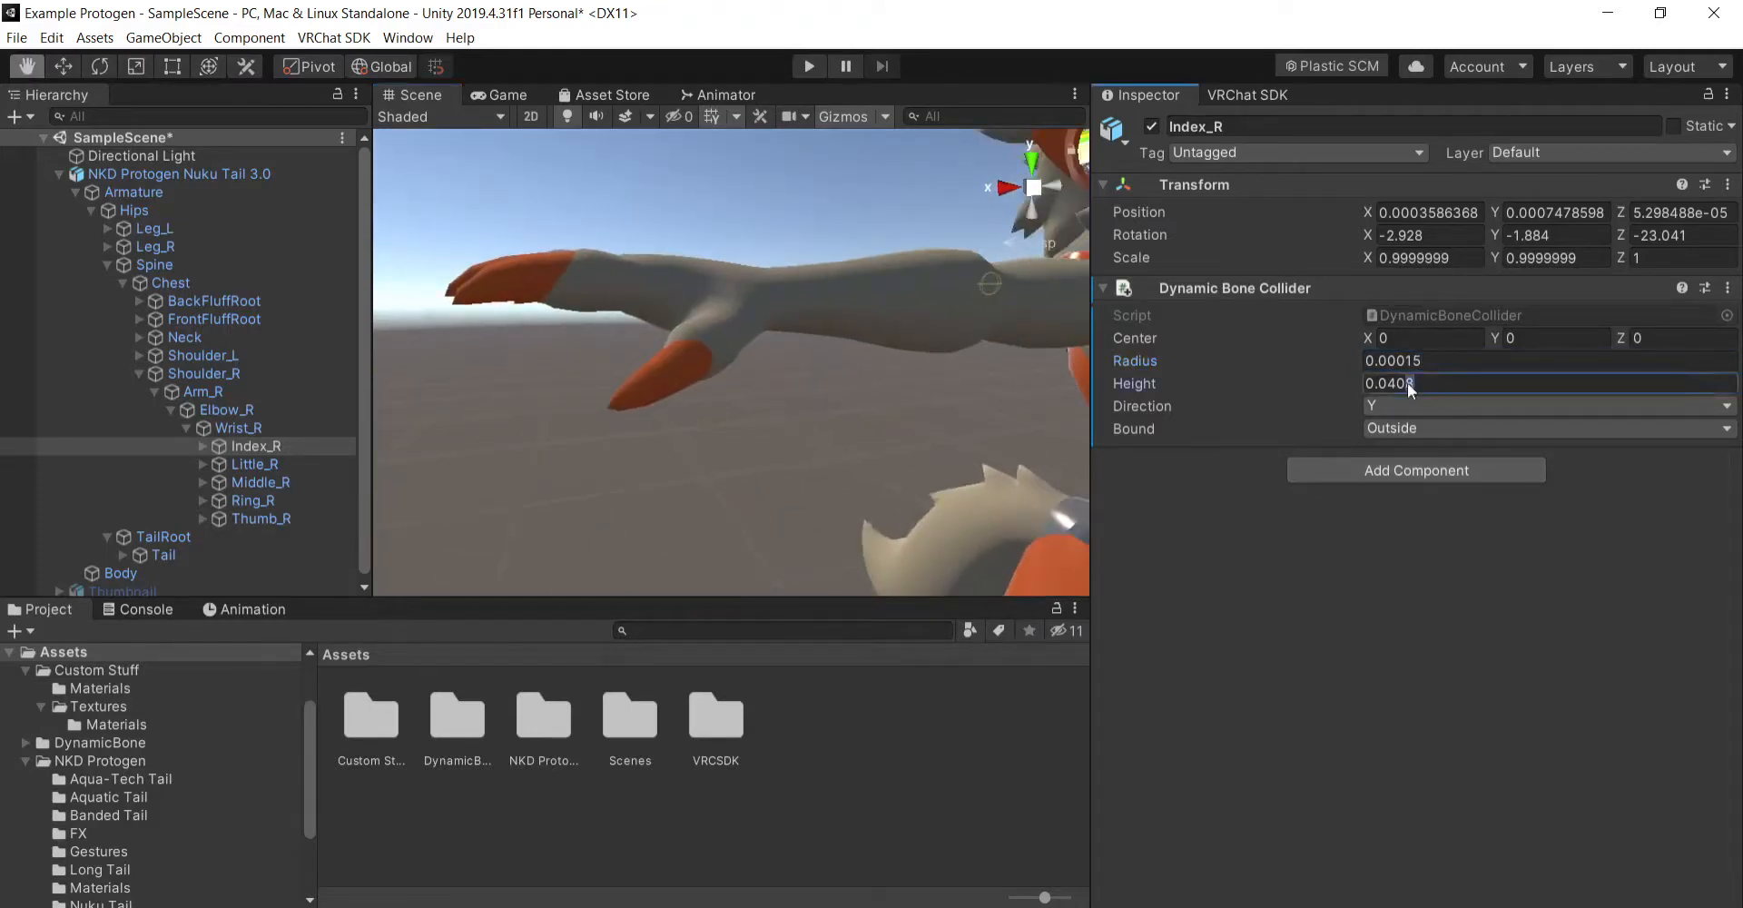
key("BackSpace")
key("BackSpace")
type("2")
key("BackSpace")
type("35")
key("BackSpace")
type("2")
key("BackSpace")
type("1")
key("BackSpace")
type("05")
- Fine-tune the Height of the Index_R bone's Dynamic Bone Collider to 0.0307
scroll(822, 317, "up", 1)
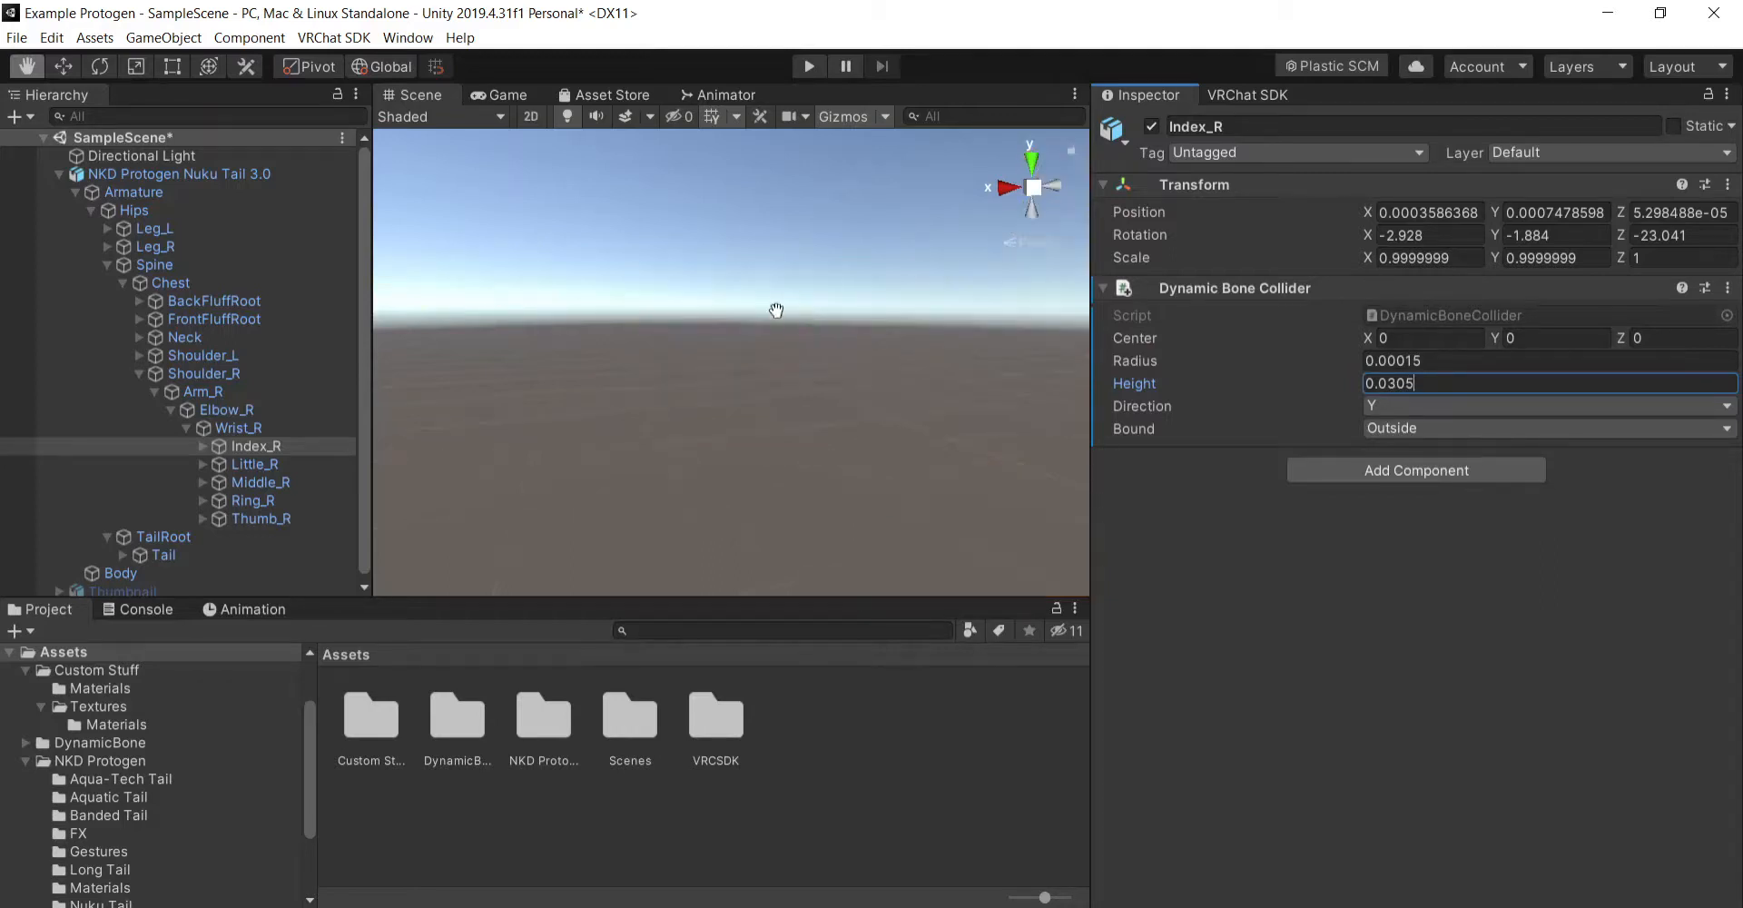
scroll(775, 309, "down", 1)
middle_click_drag(774, 309, 784, 344)
left_click_drag(784, 344, 676, 463, "alt")
right_click_drag(677, 463, 603, 482)
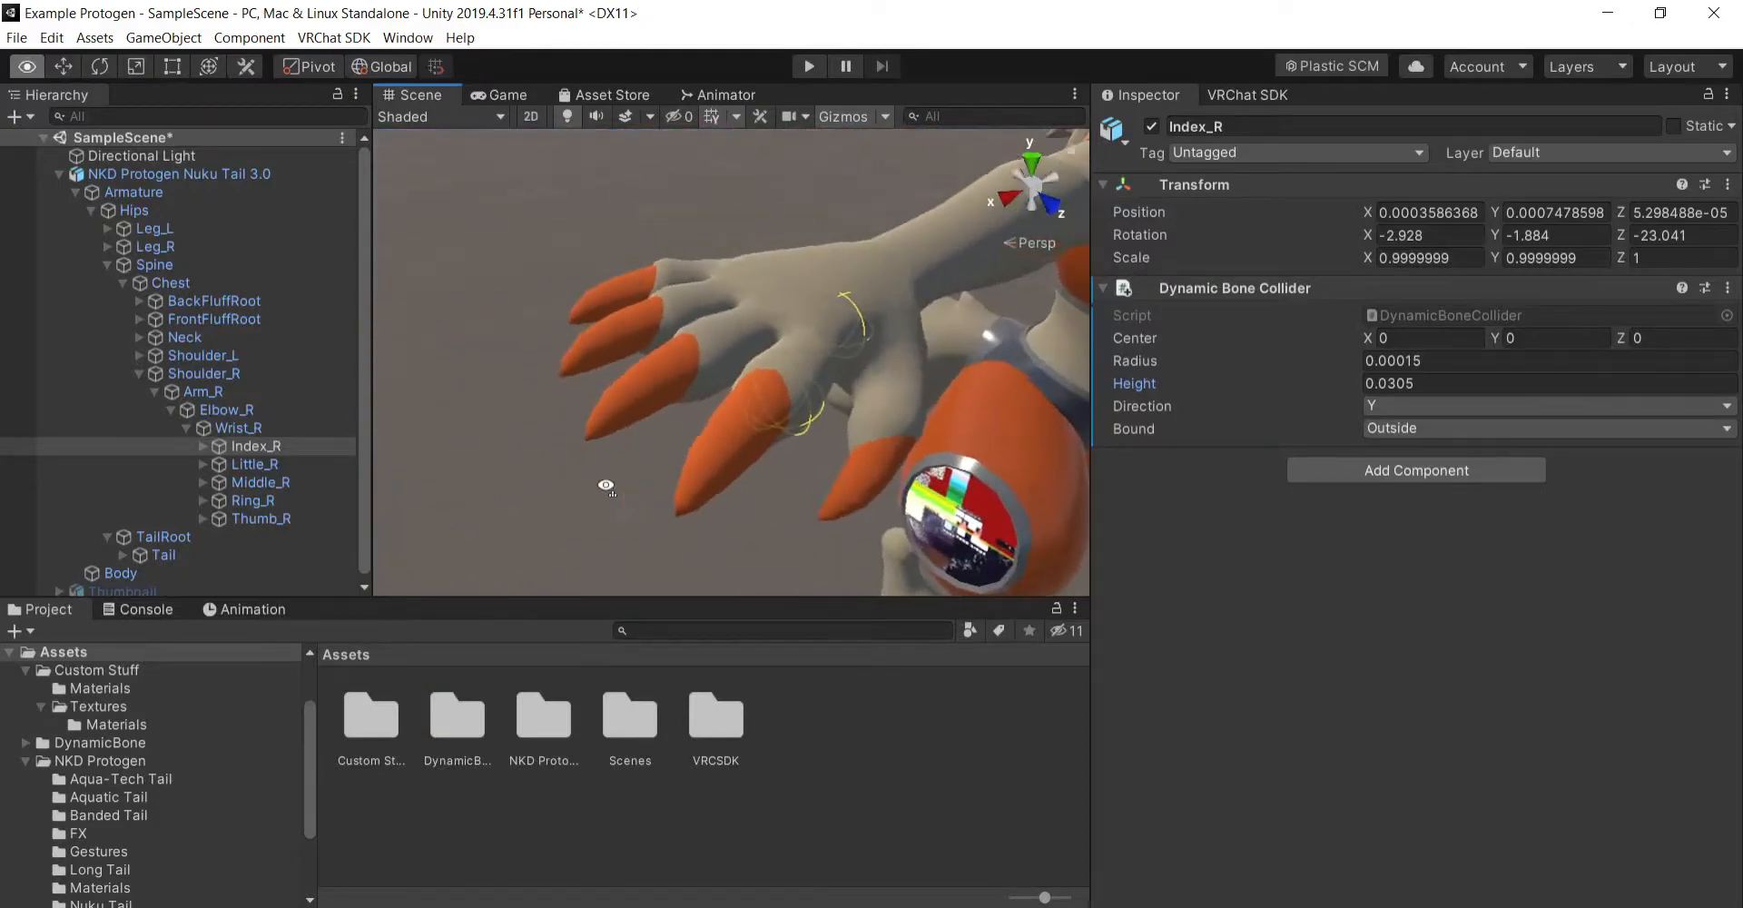
middle_click_drag(919, 502, 911, 498)
right_click_drag(911, 499, 863, 459)
middle_click_drag(863, 458, 846, 446)
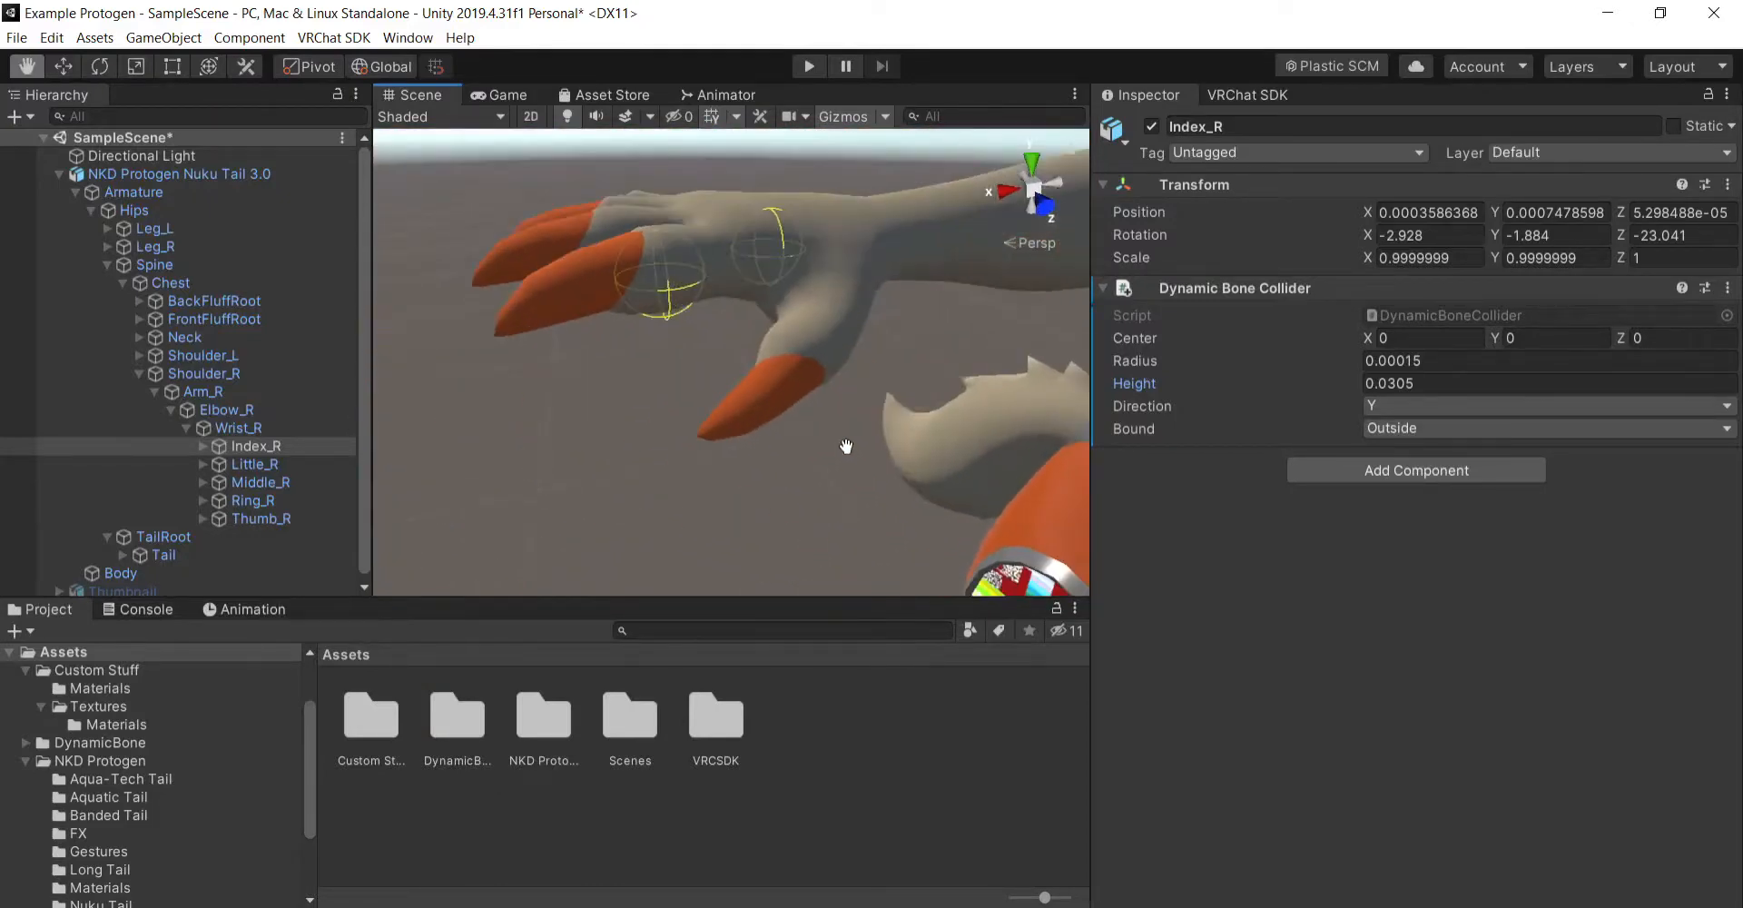
left_click(1432, 384)
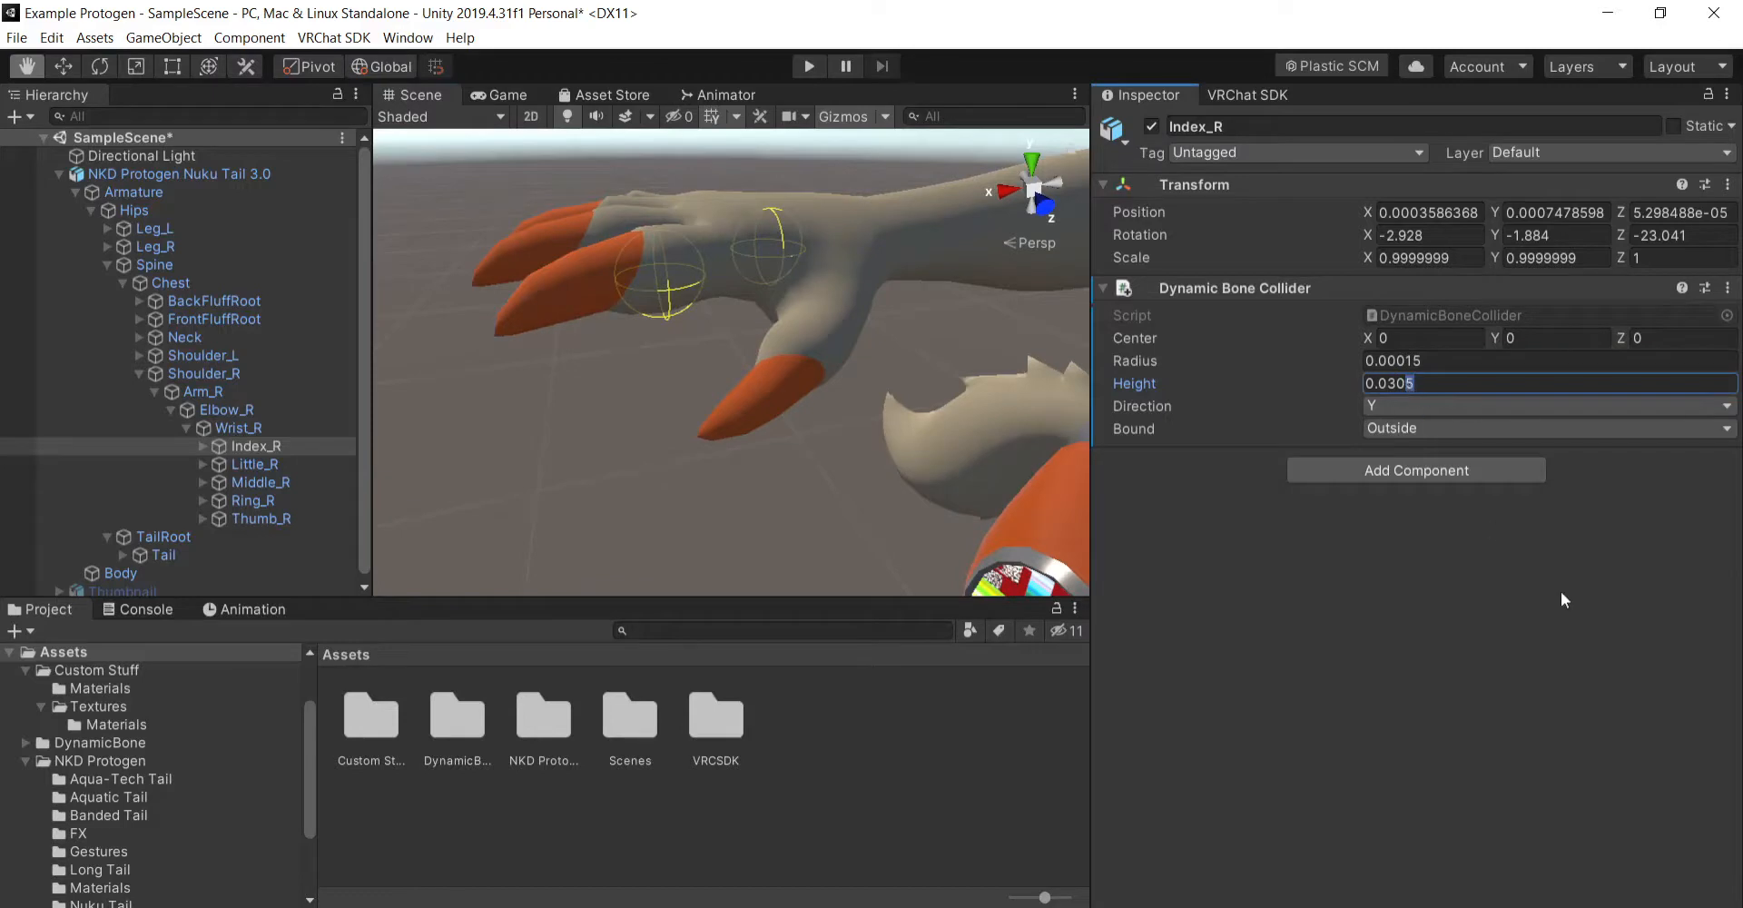
type("6")
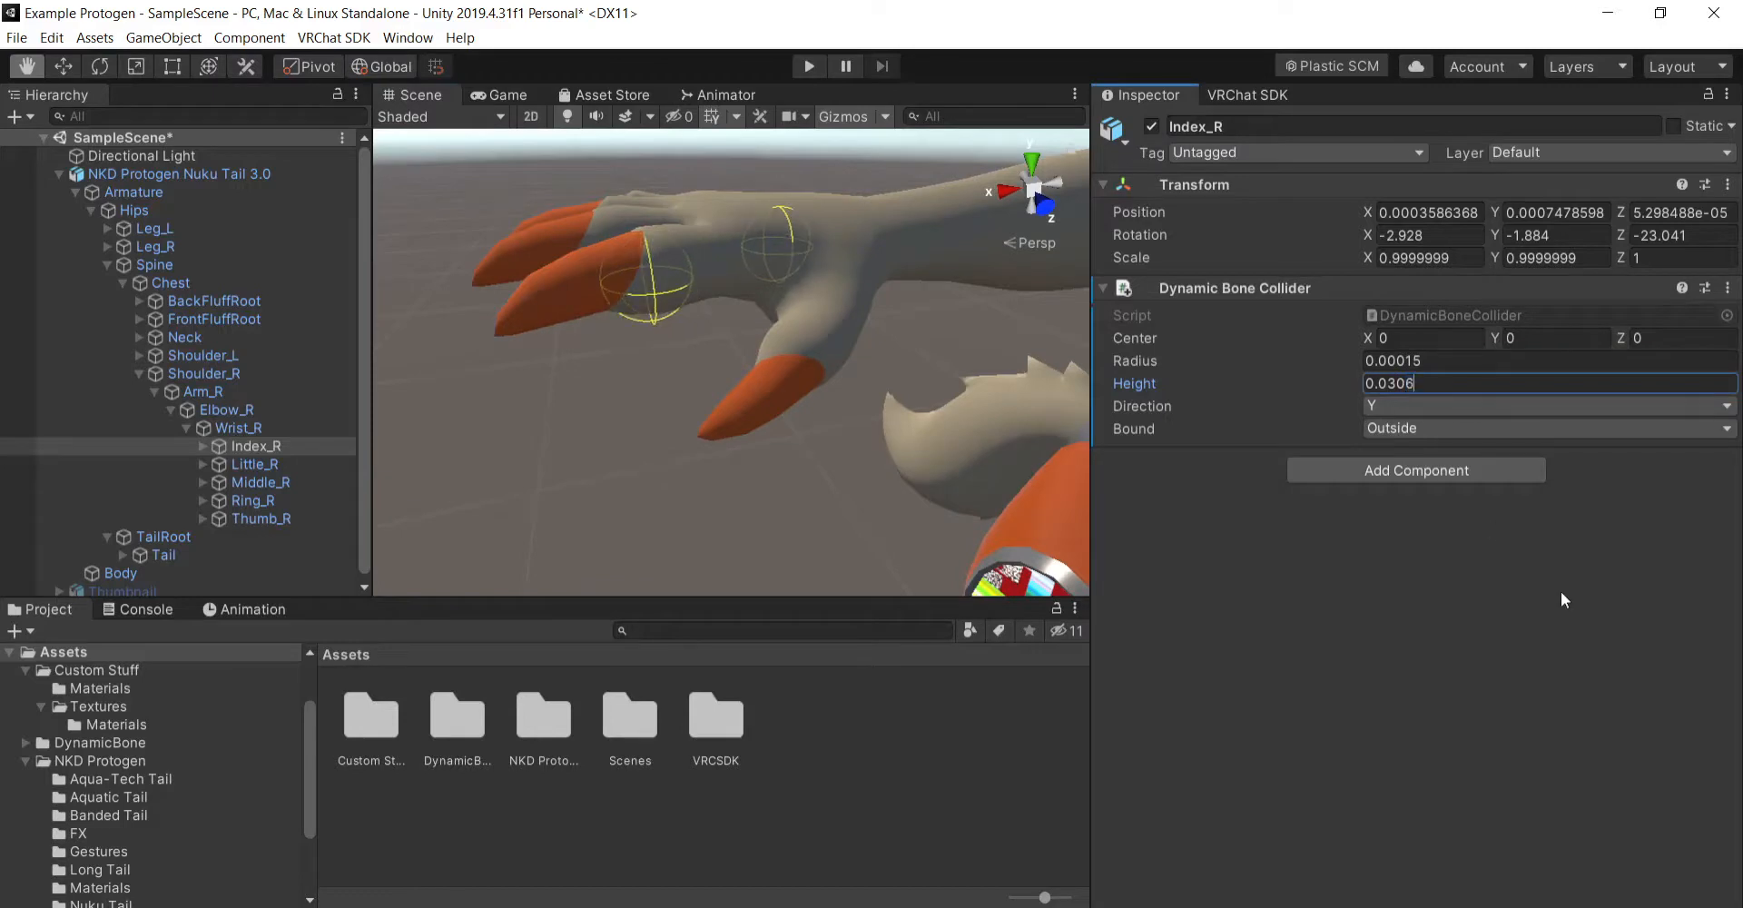
key("BackSpace")
type("7")
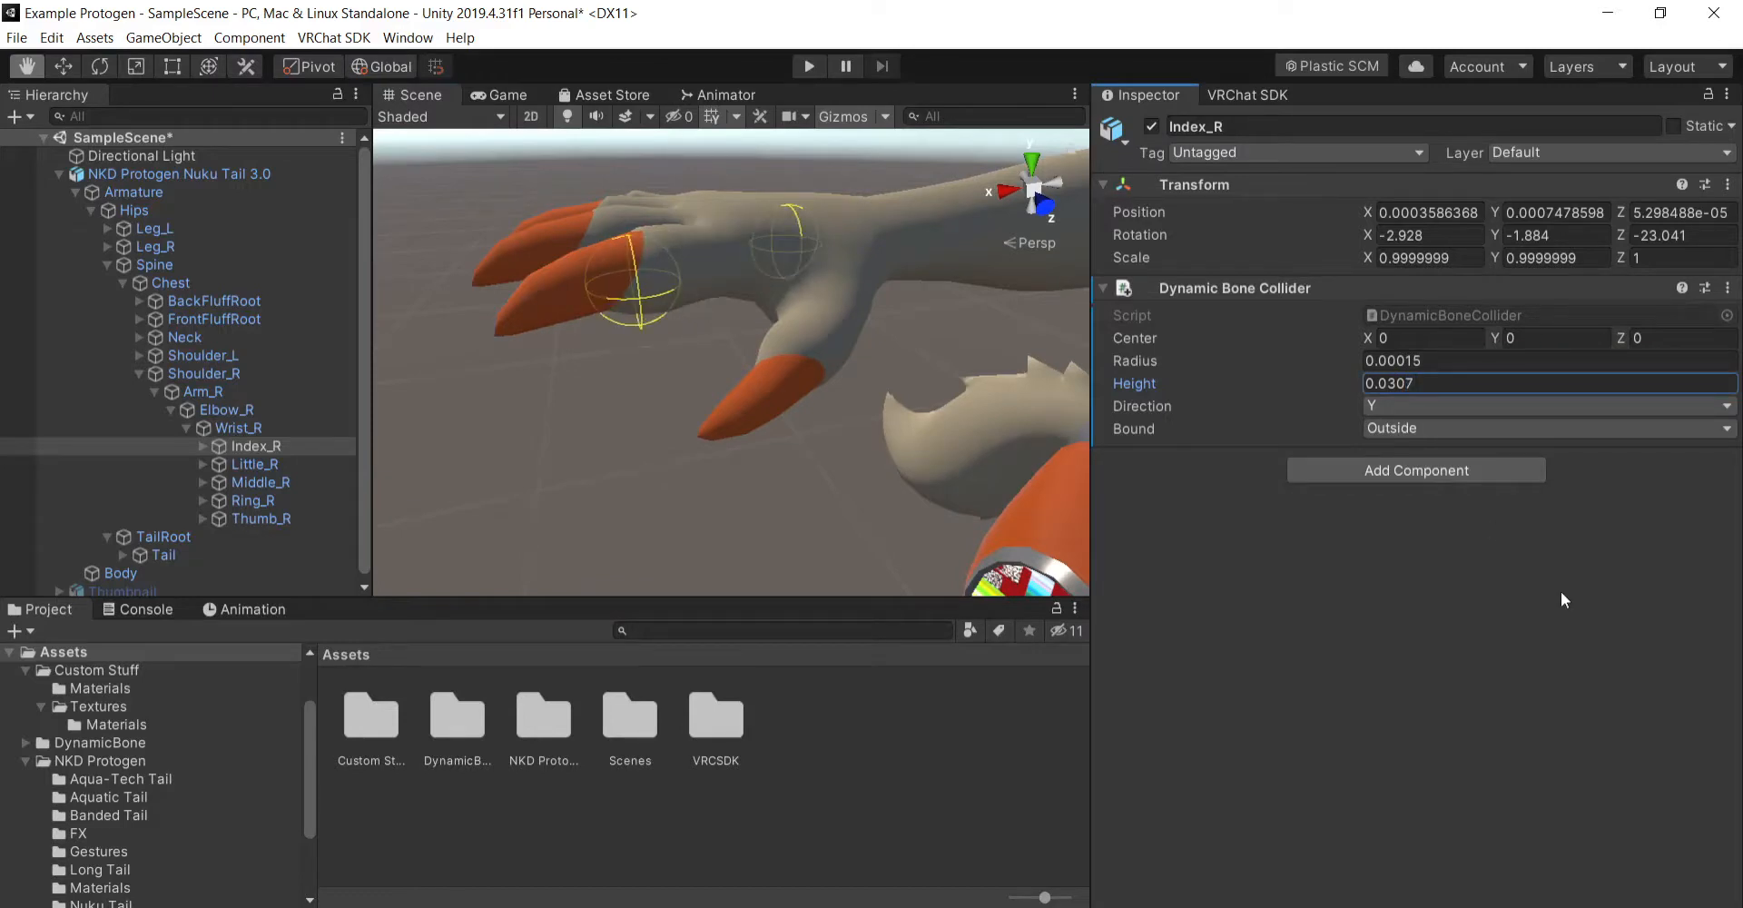
- Select the Wrist_R bone, examine the wrist and index colliders from several angles, and bring the avatar's left hand into view
middle_click_drag(836, 342, 793, 398)
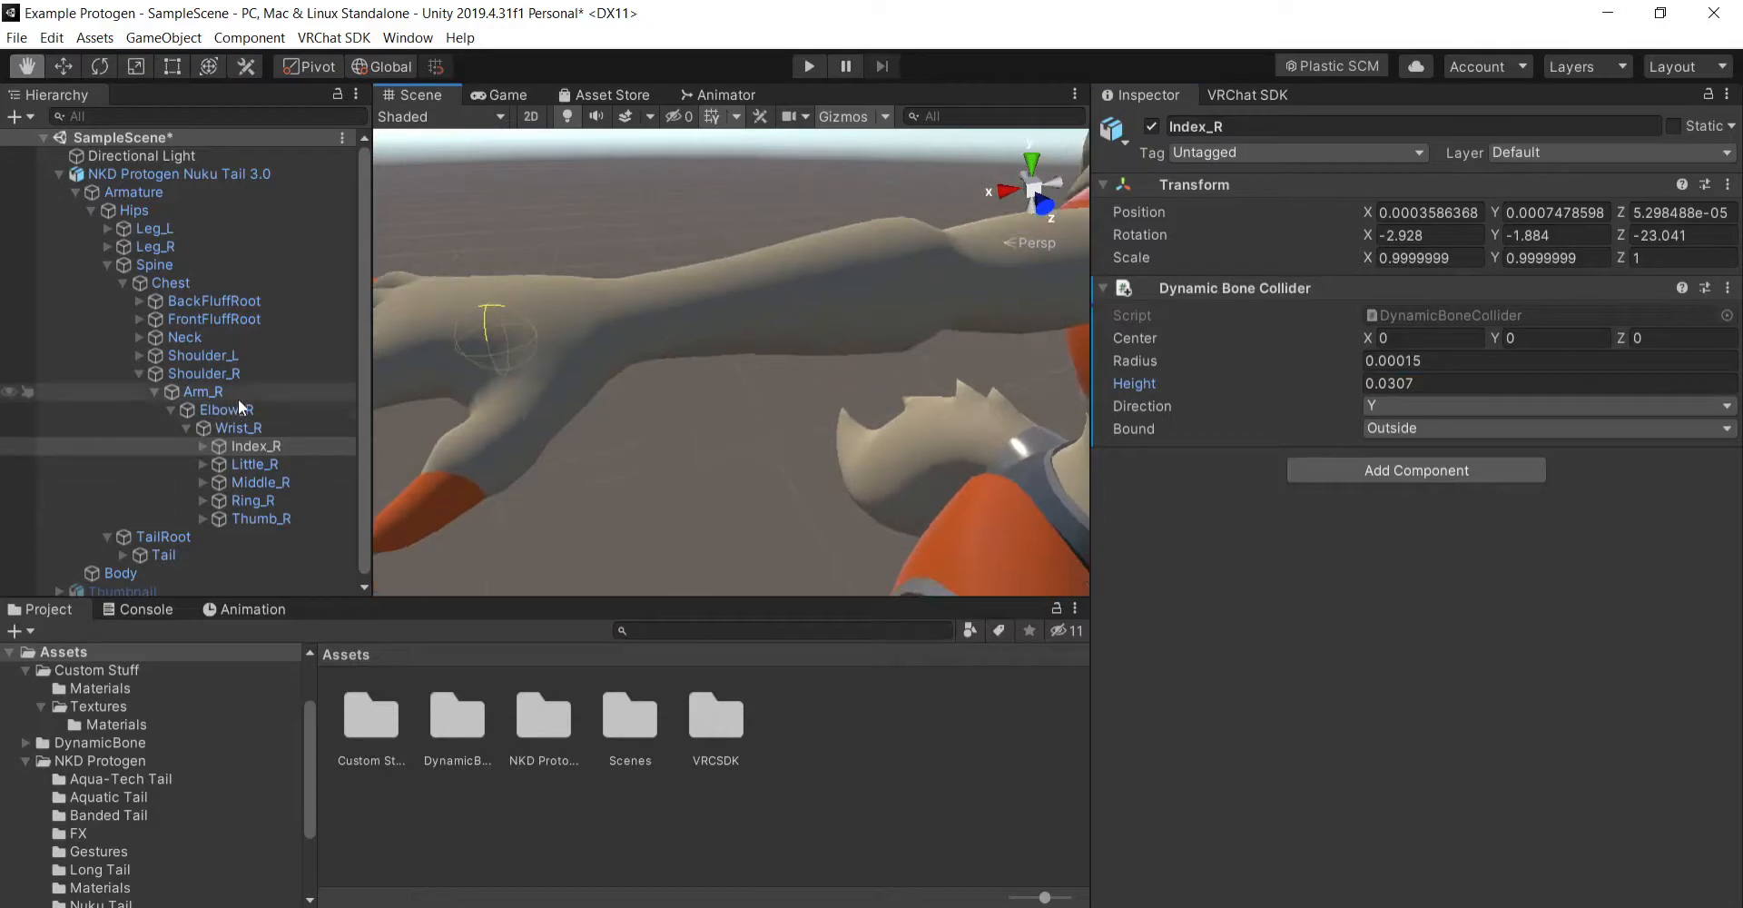
left_click(276, 427)
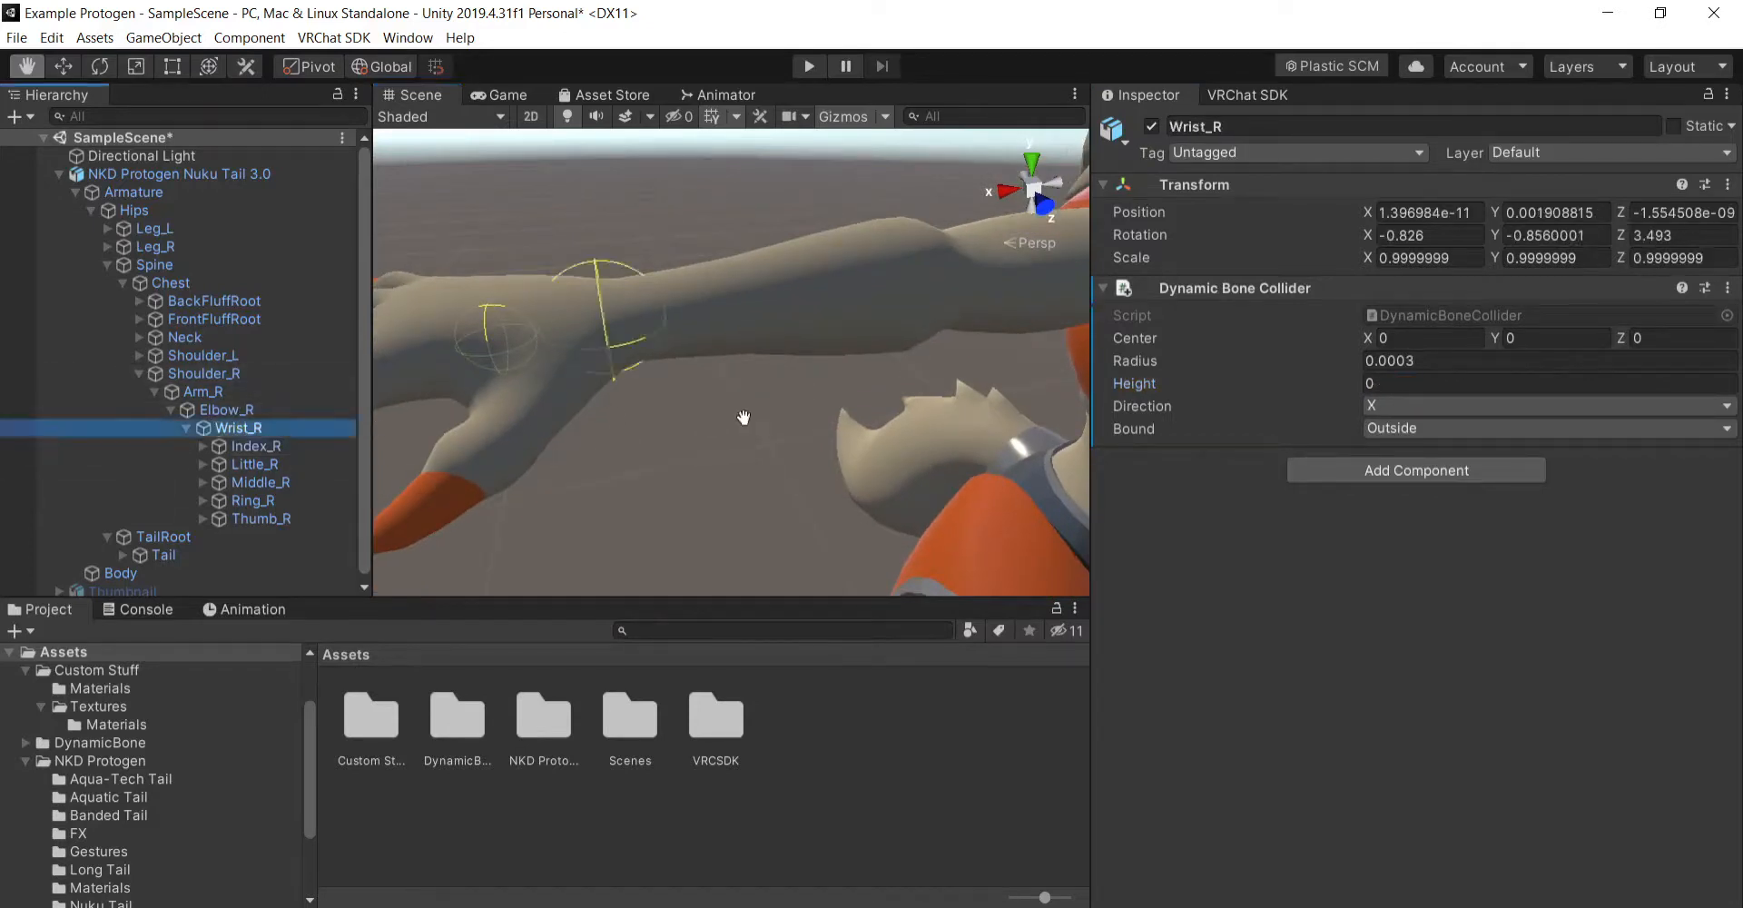
right_click_drag(739, 417, 681, 424)
middle_click_drag(681, 424, 732, 444)
right_click_drag(732, 444, 860, 467)
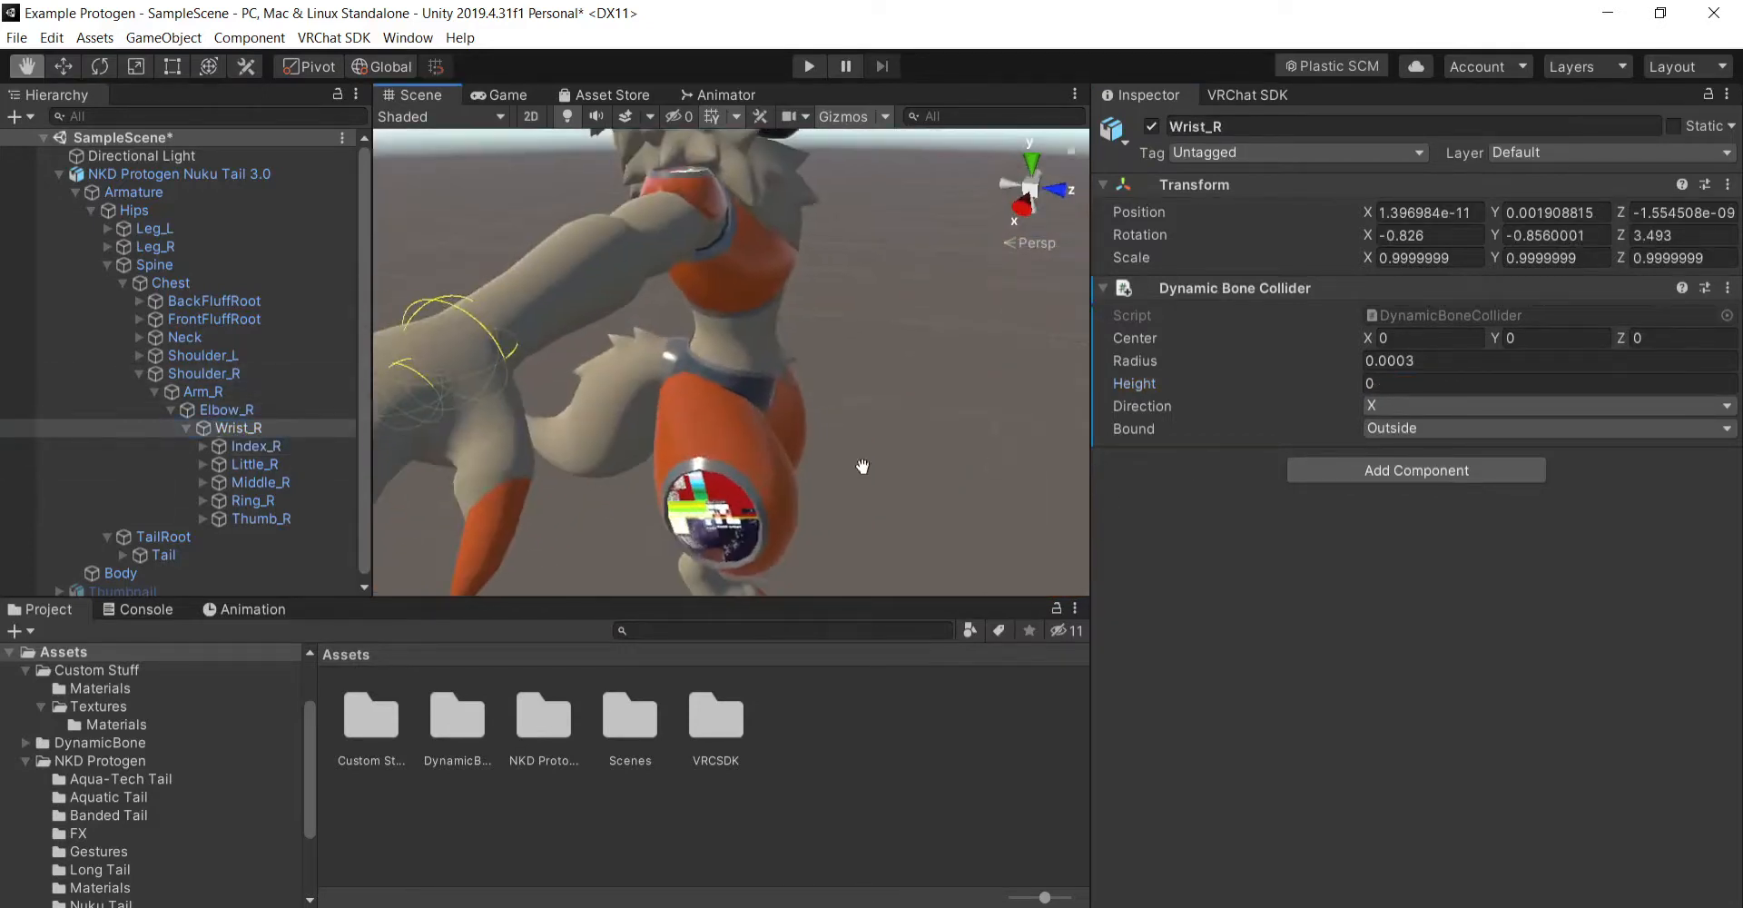
middle_click_drag(727, 461, 865, 495)
right_click_drag(763, 486, 875, 479)
middle_click_drag(875, 478, 969, 432)
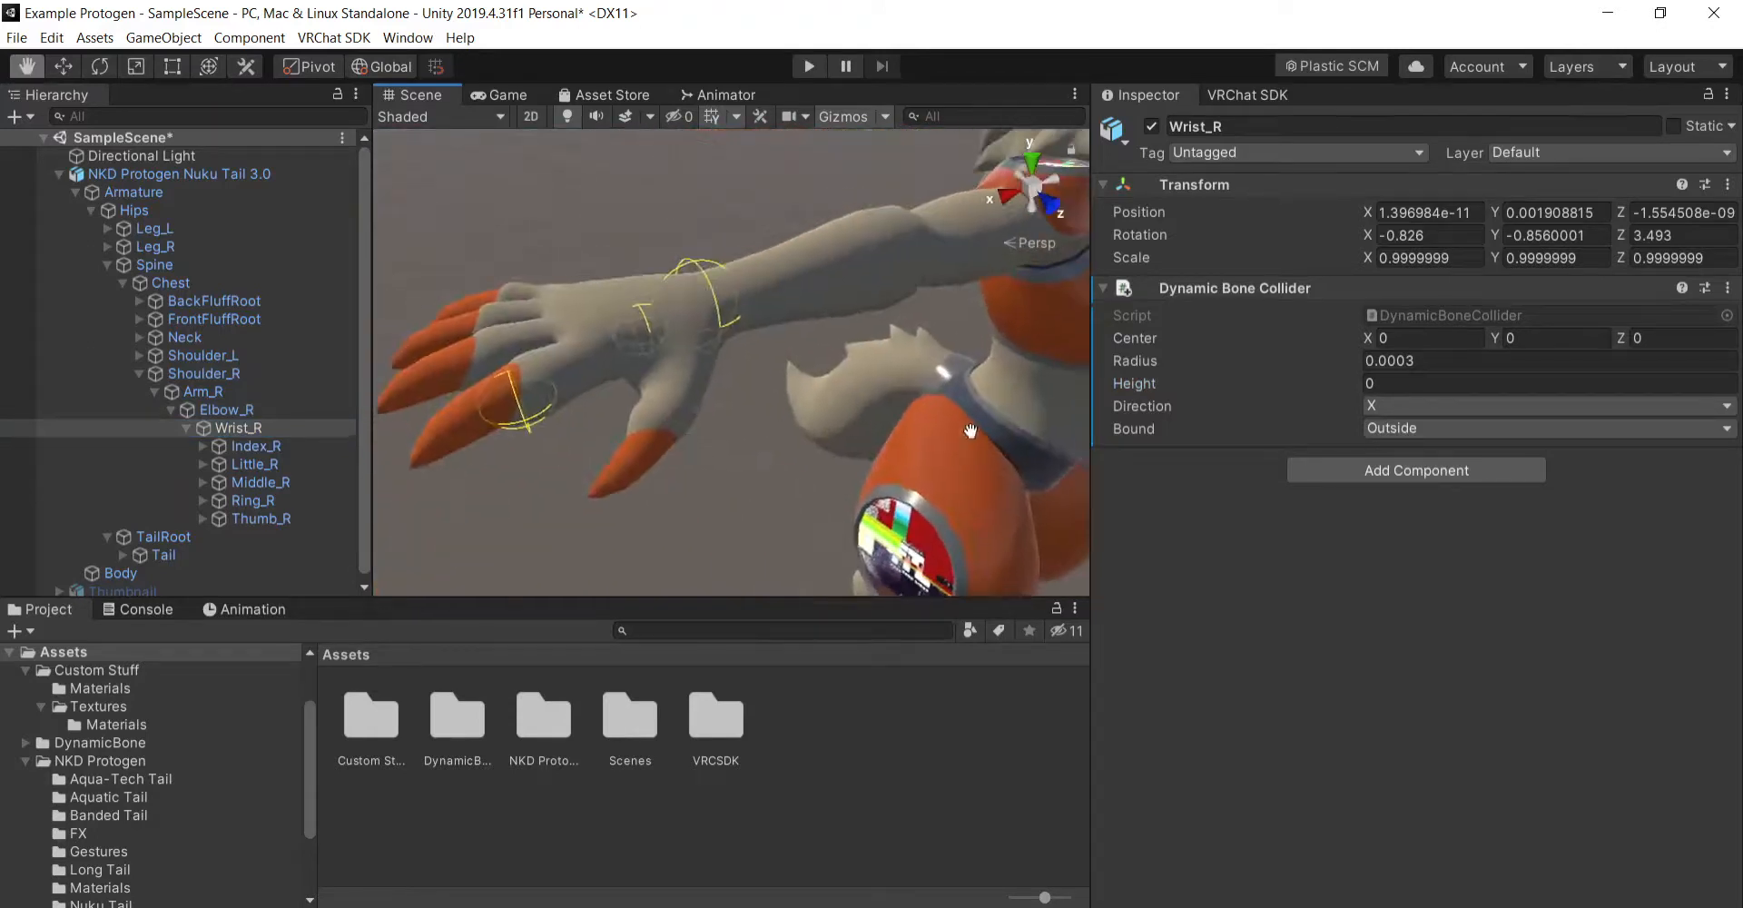
right_click_drag(969, 432, 790, 445)
middle_click_drag(790, 445, 911, 448)
right_click_drag(911, 448, 949, 437)
middle_click_drag(949, 437, 792, 429)
right_click_drag(792, 429, 911, 385)
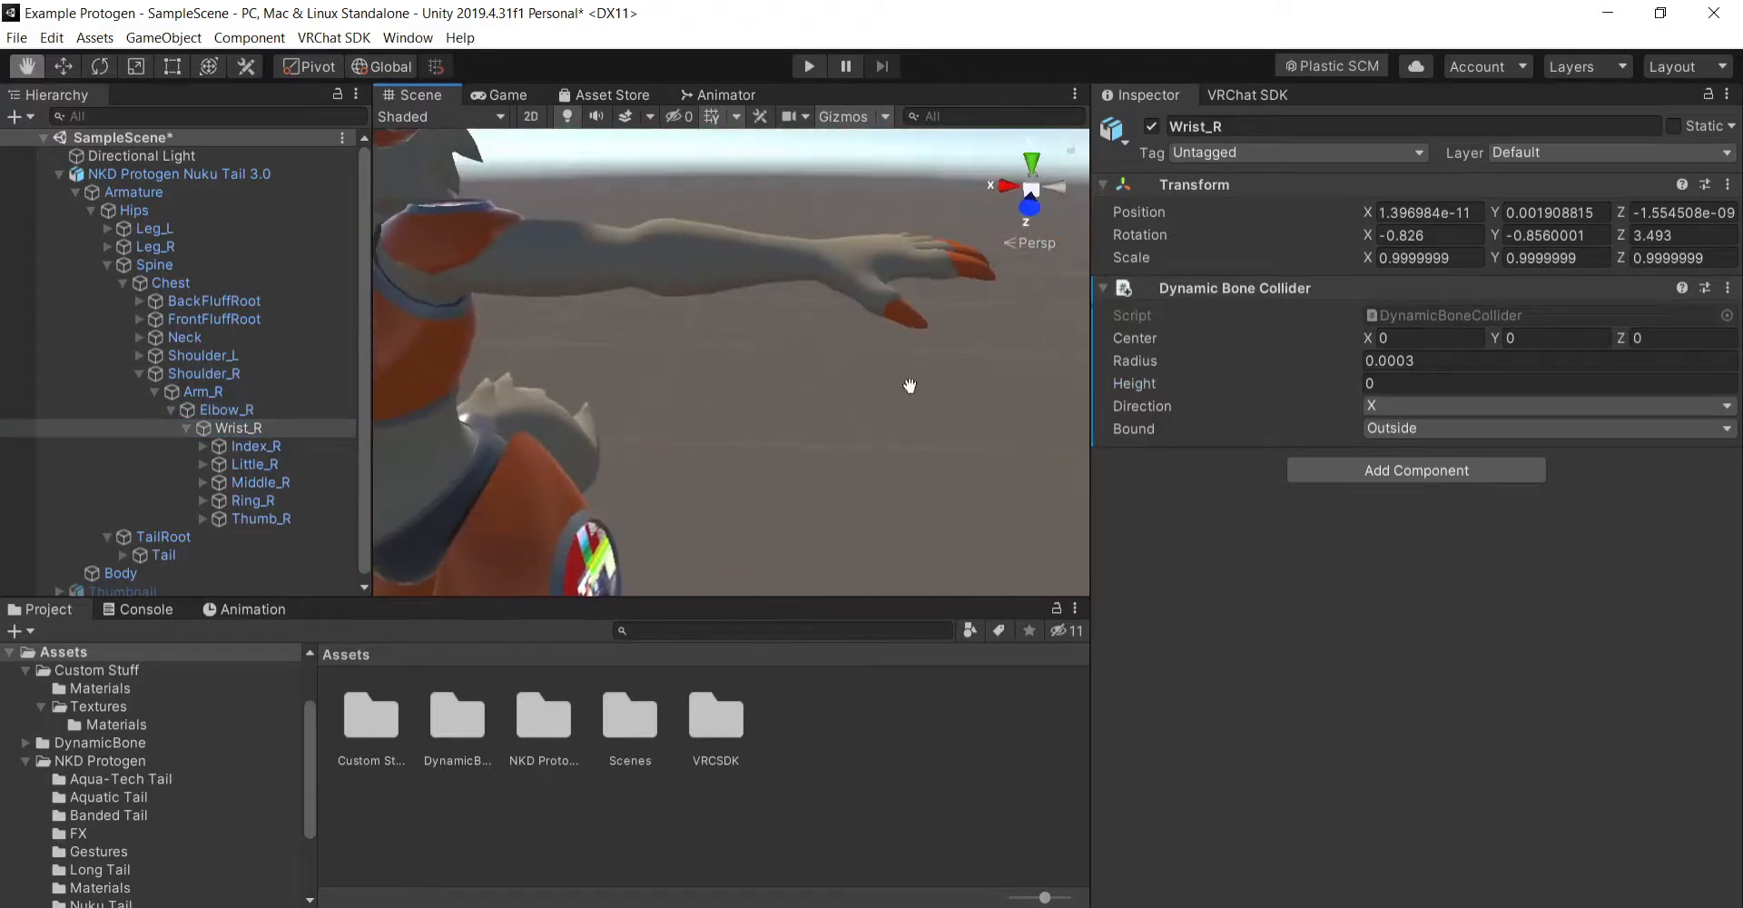
right_click_drag(790, 398, 690, 479)
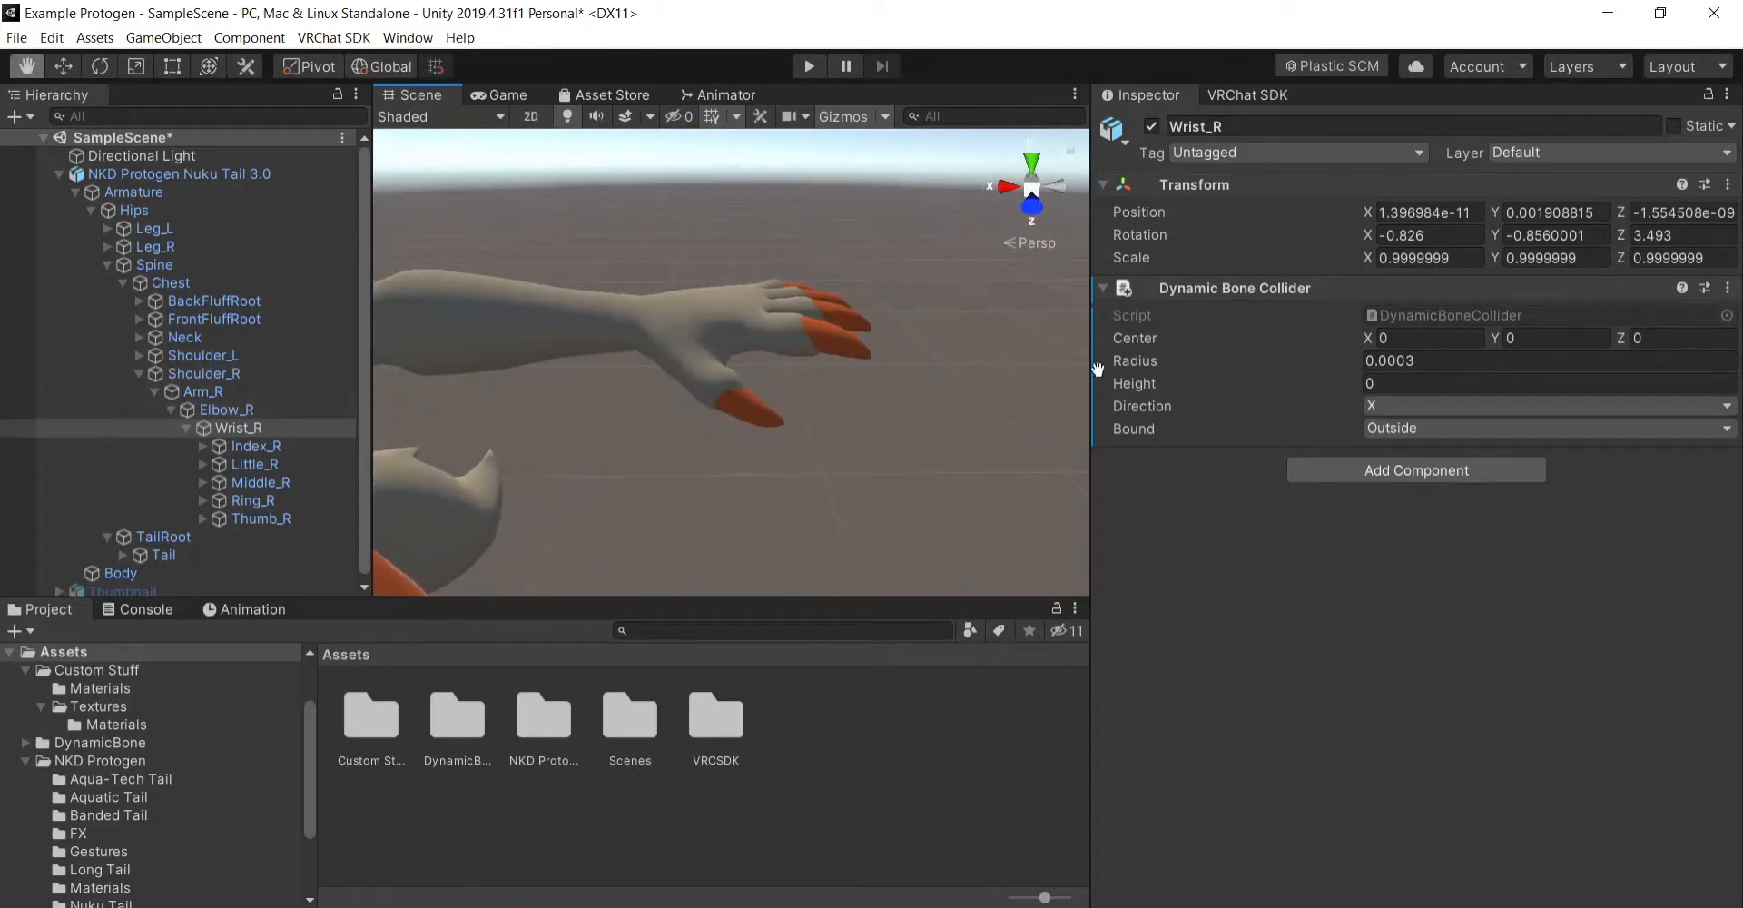
- Copy the Dynamic Bone Collider component of Wrist_R and select the Wrist_L bone inside the left arm's hierarchy
right_click(1282, 288)
left_click(1351, 422)
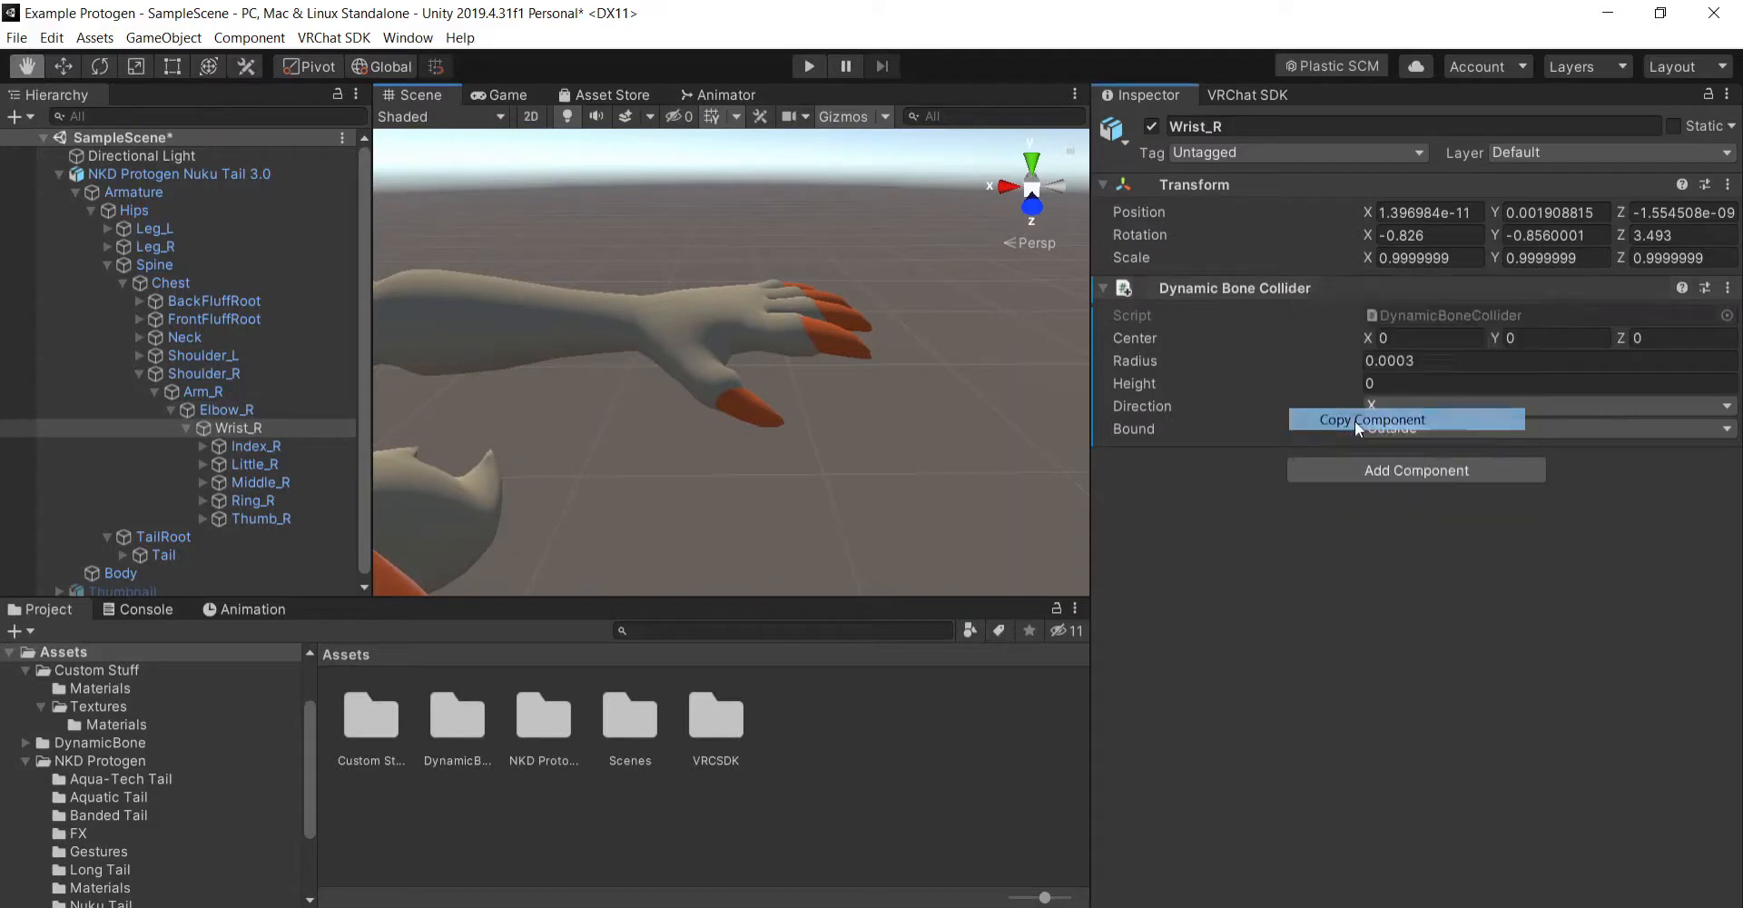
left_click(140, 356)
left_click(155, 373)
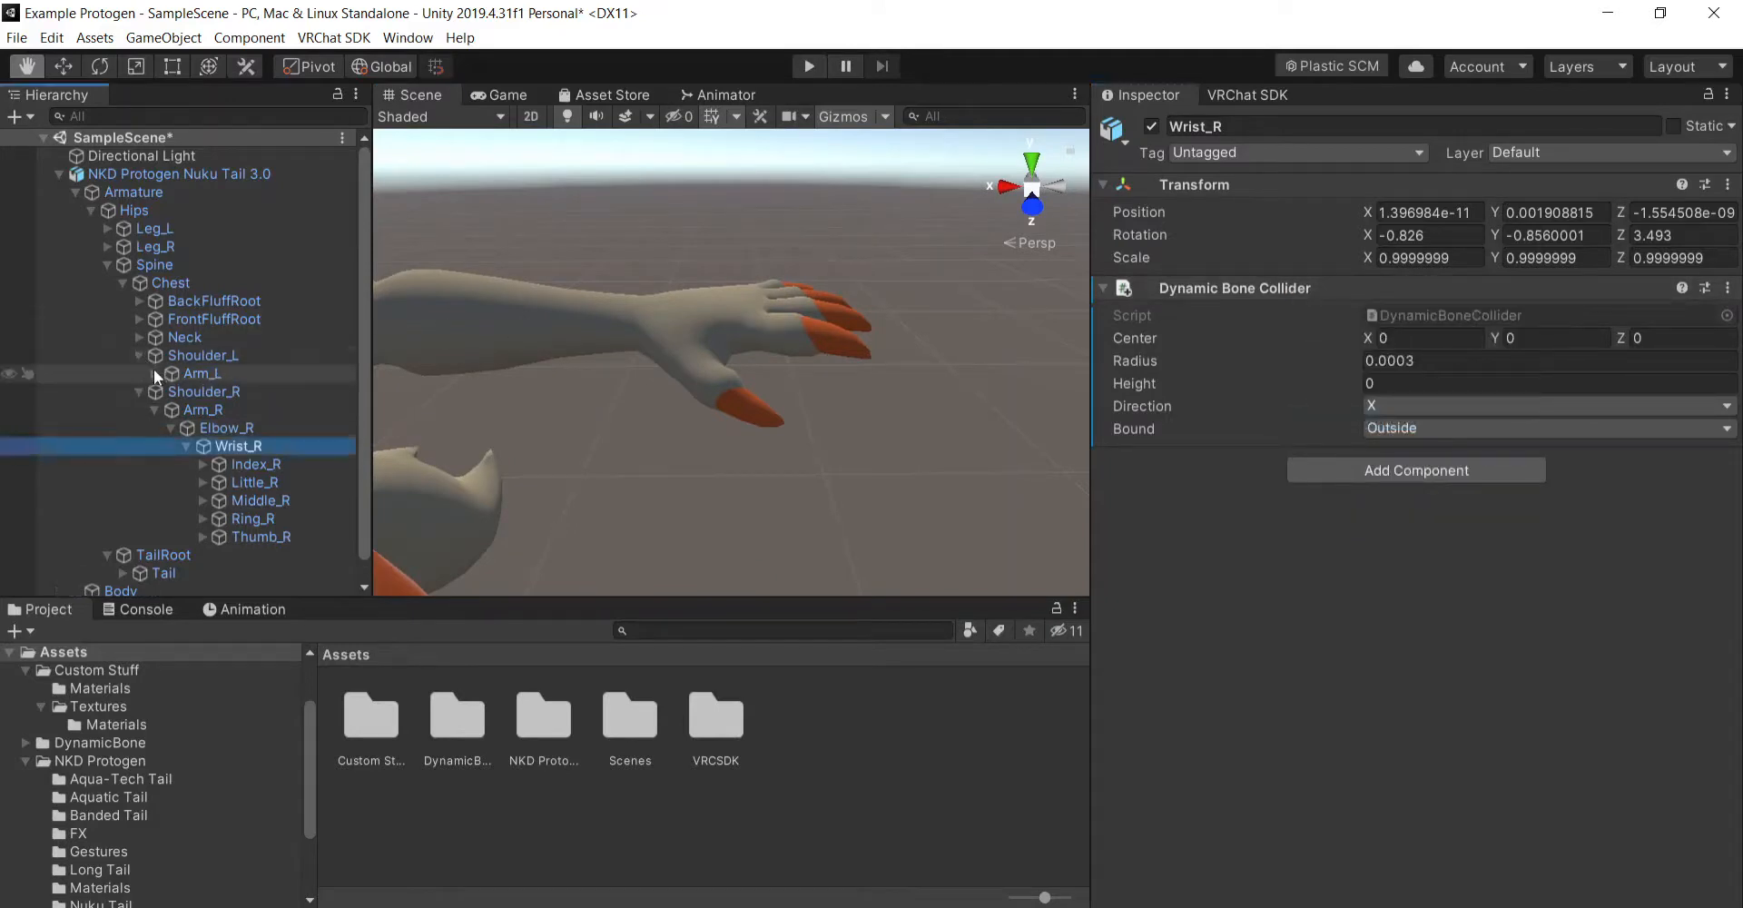
left_click(172, 391)
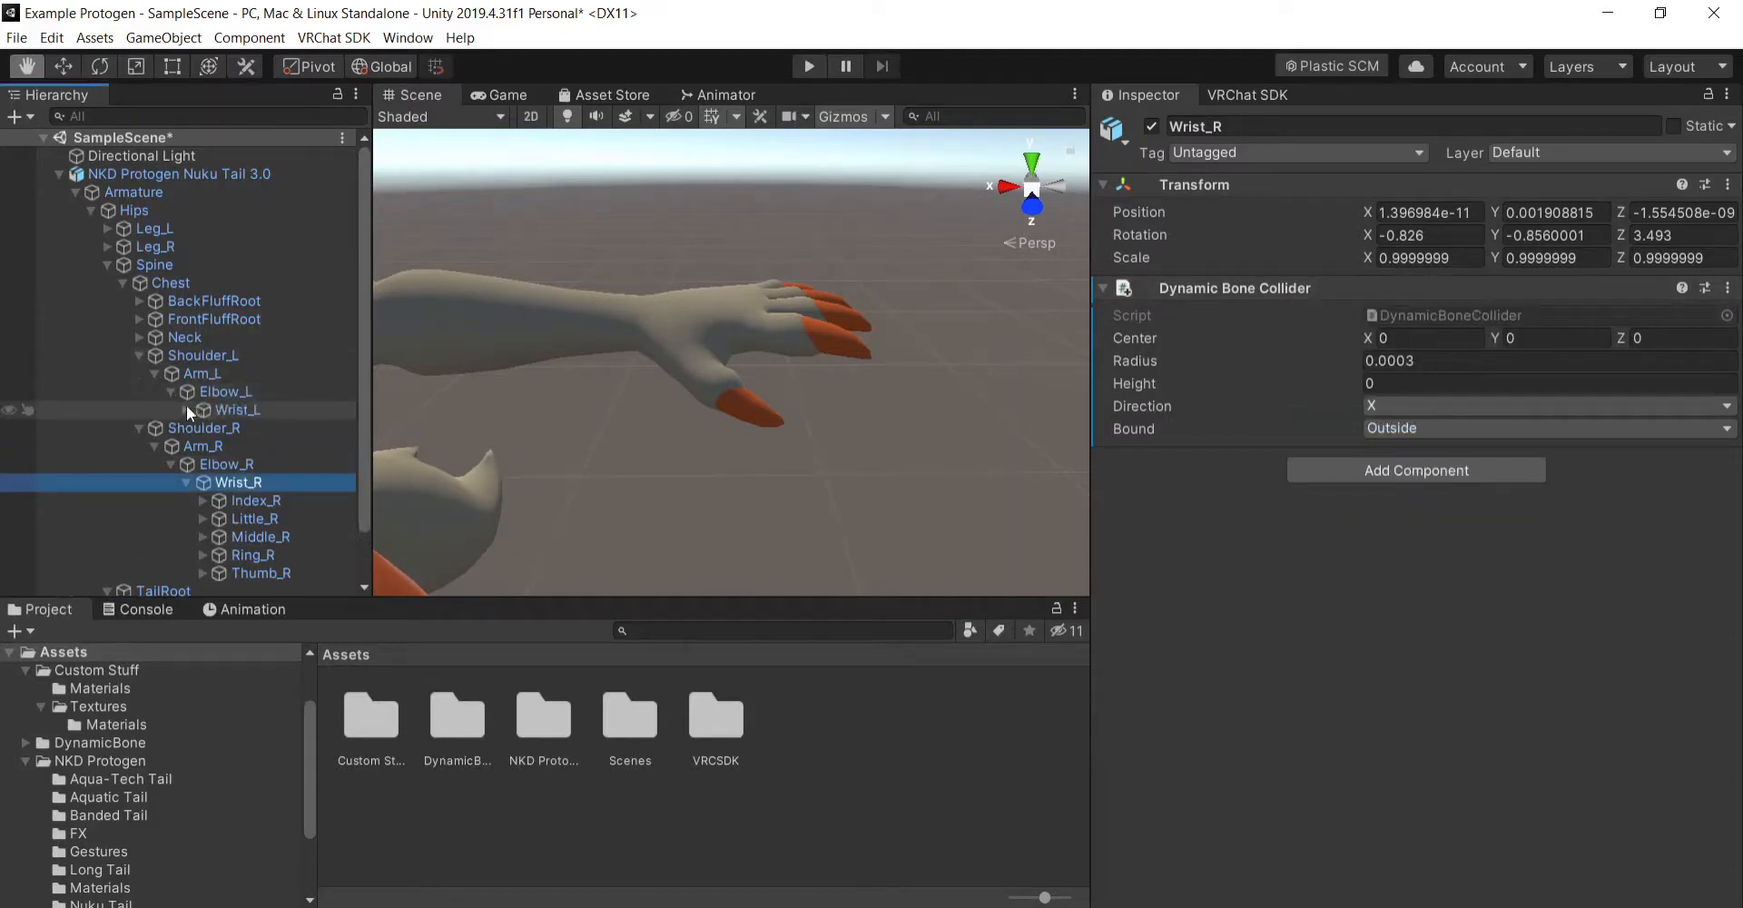
left_click(188, 410)
left_click(287, 407)
scroll(286, 403, "down", 3)
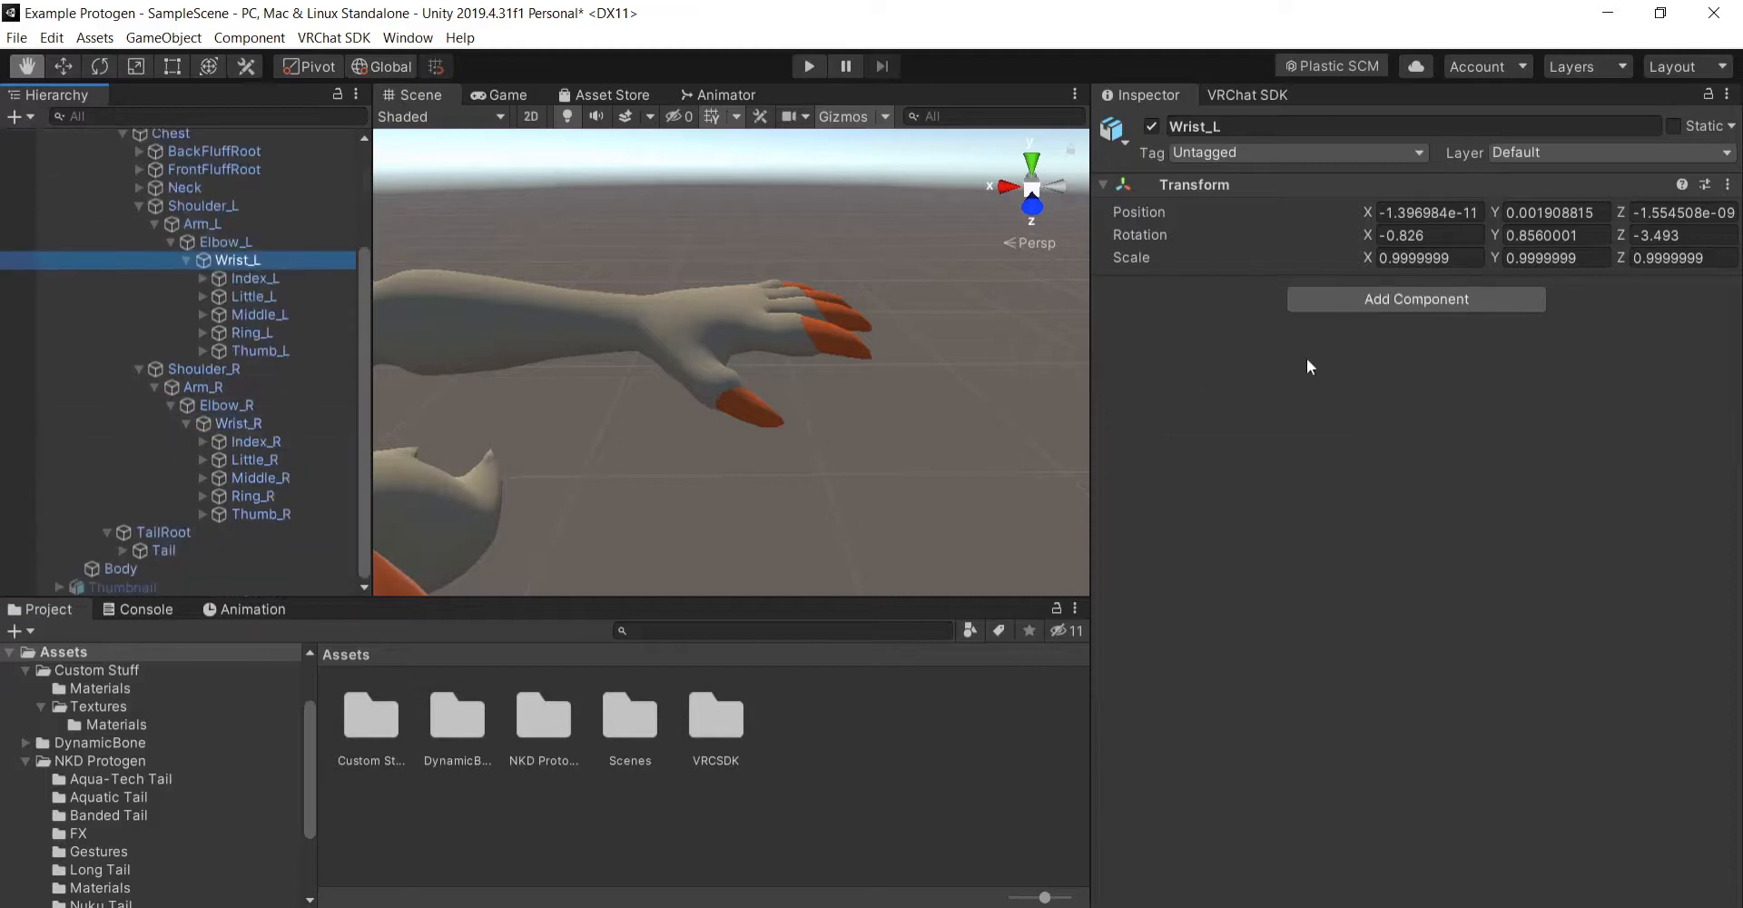
- Add a Dynamic Bone Collider to Wrist_L and paste the component values copied from Wrist_R into it
left_click(1402, 302)
left_click(1395, 406)
right_click(1315, 291)
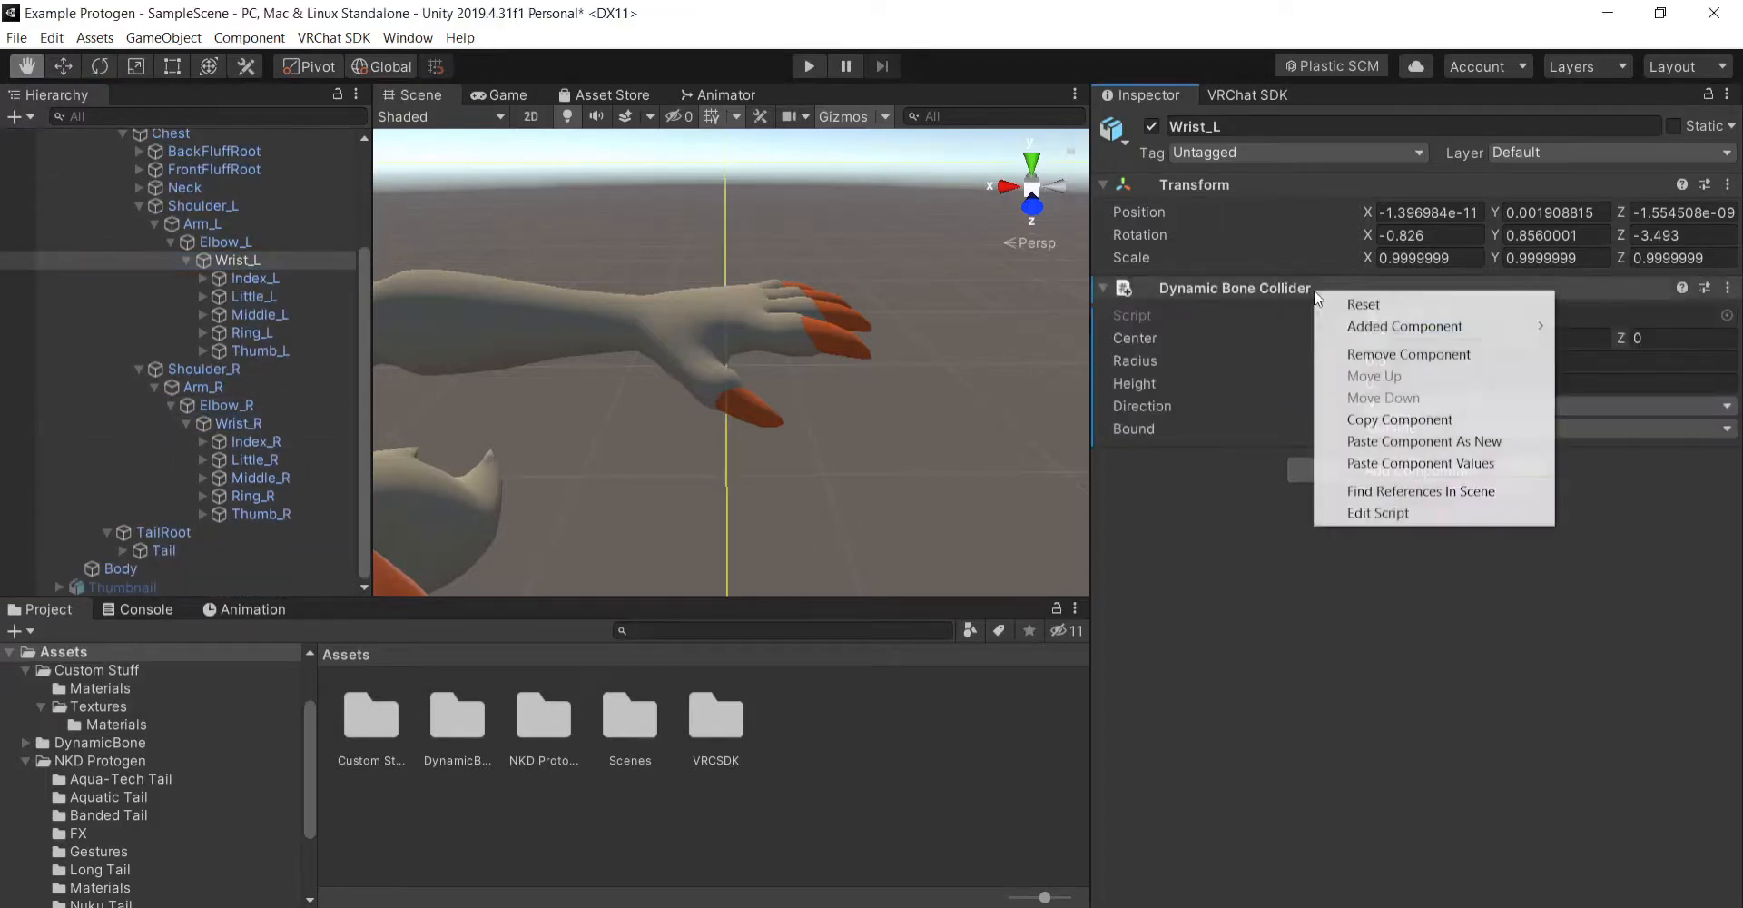
left_click(1389, 463)
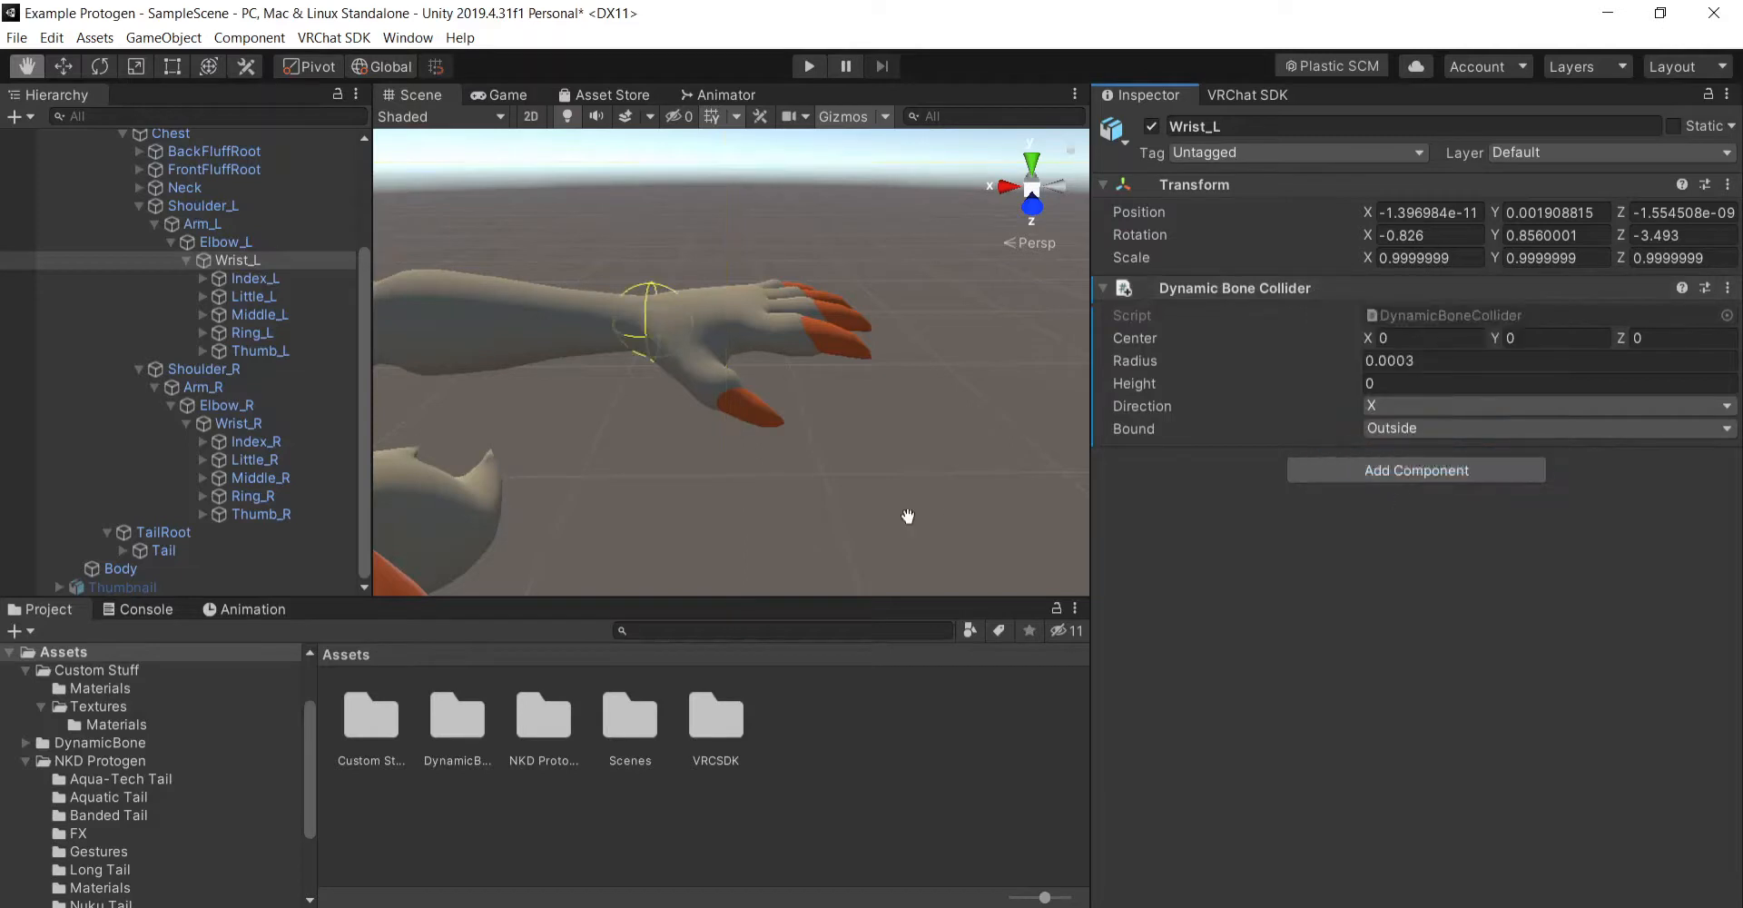
- Copy the Dynamic Bone Collider component from the Index_R bone
left_click(287, 444)
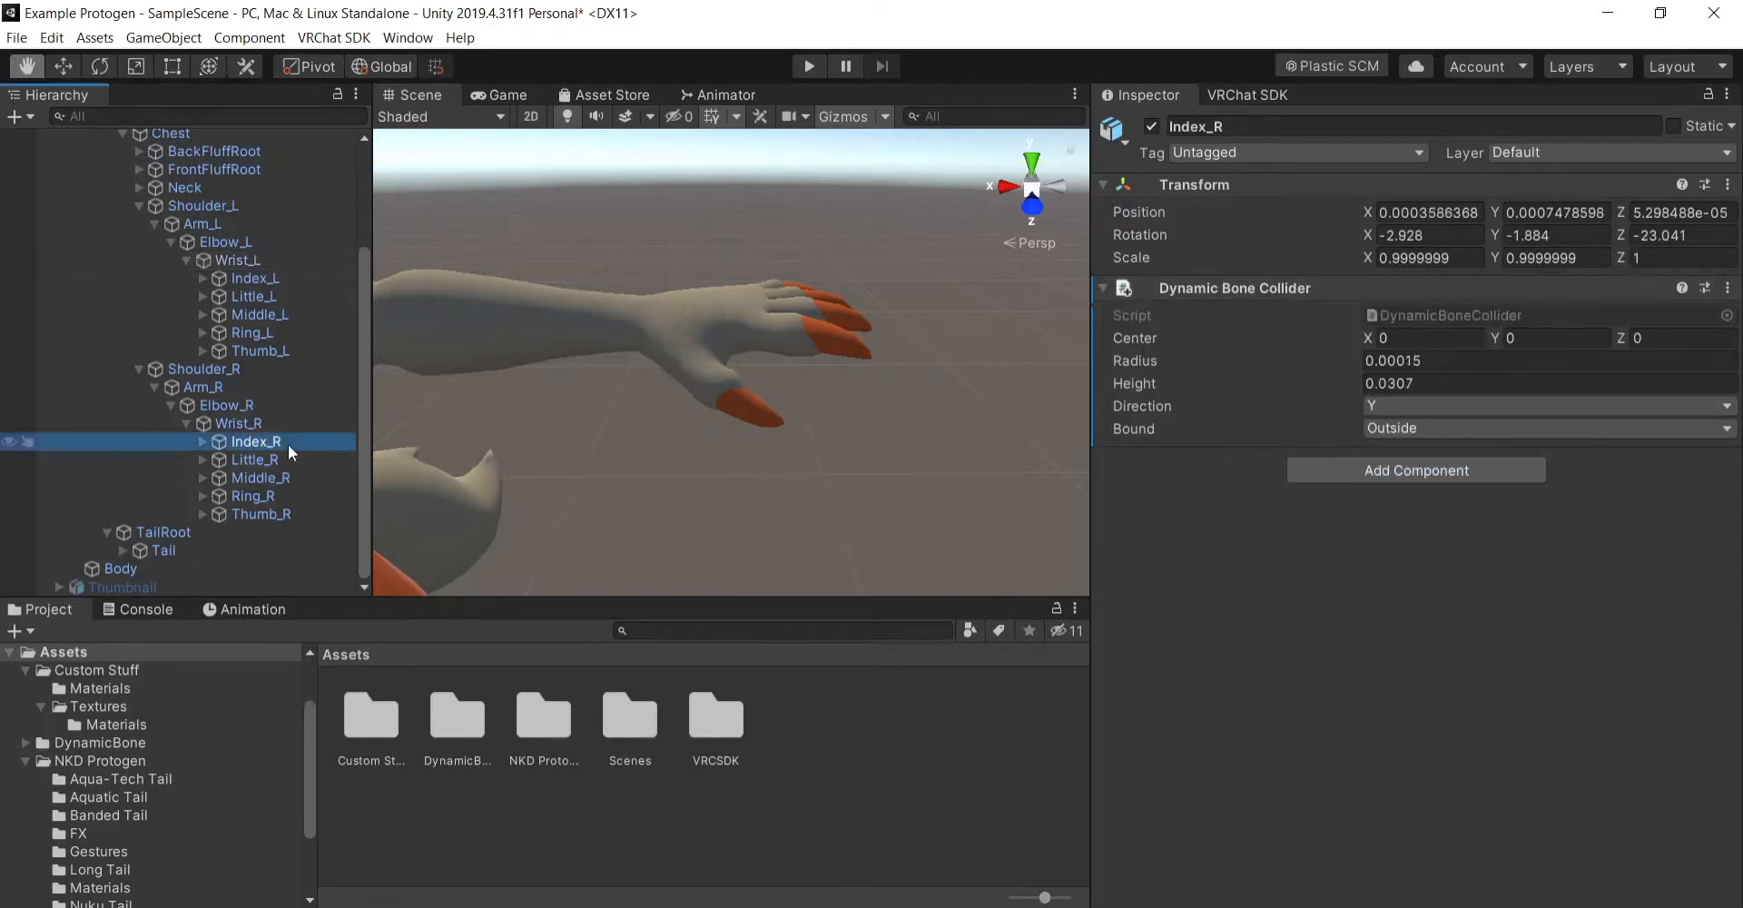
right_click(1251, 285)
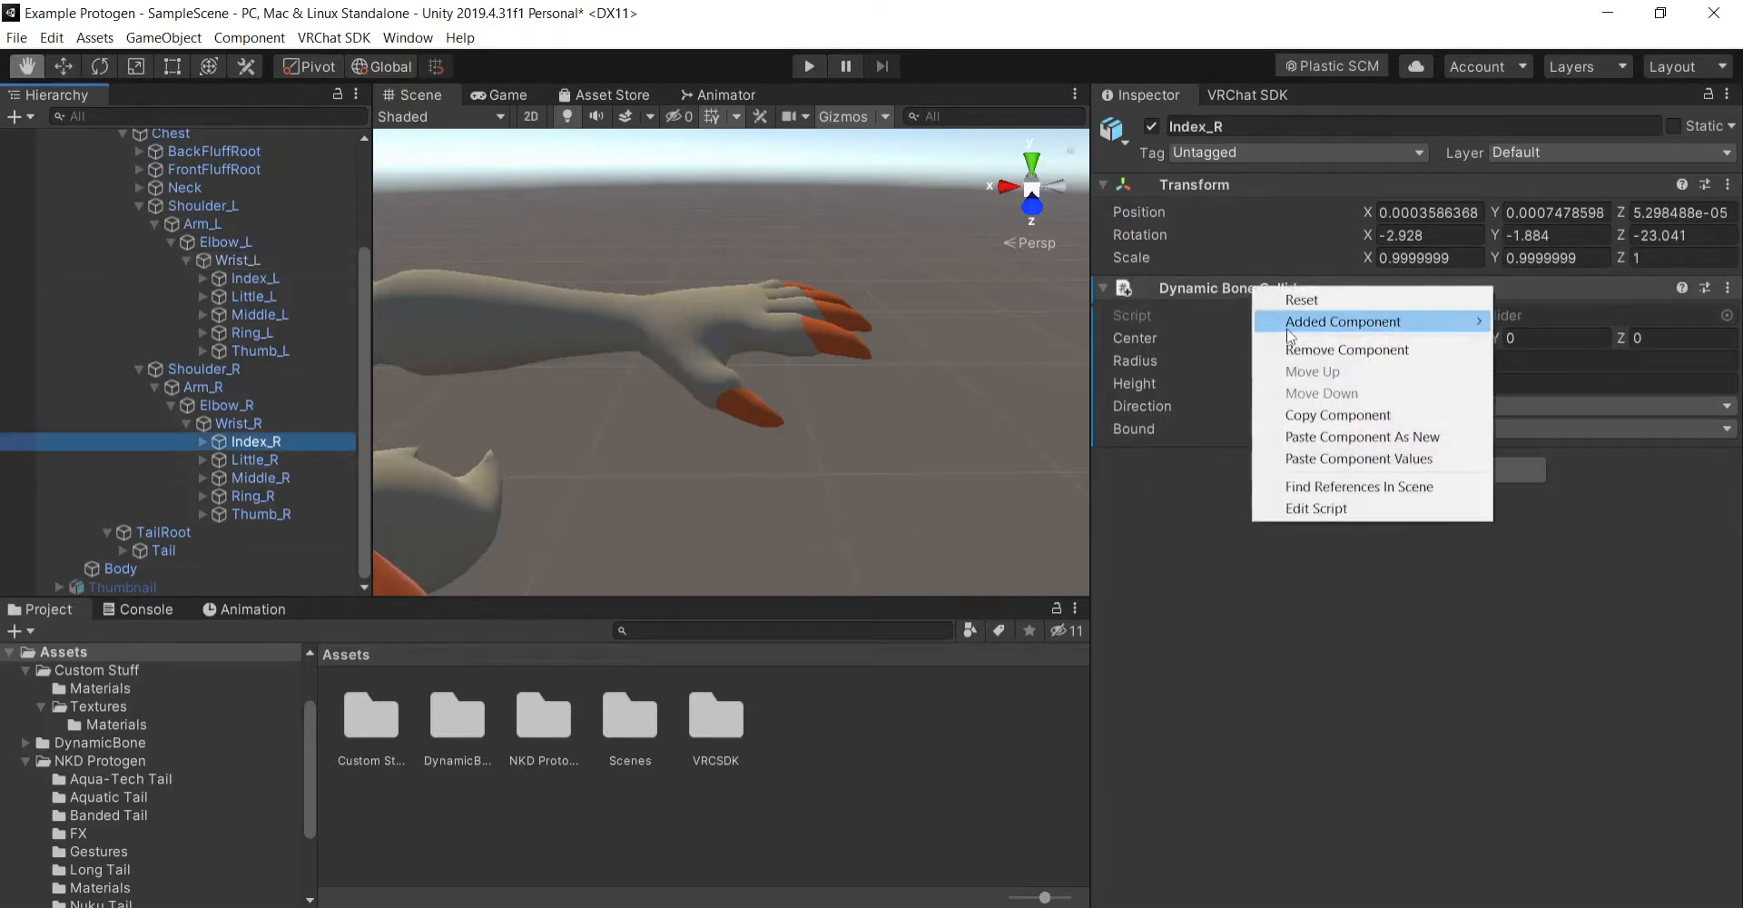
left_click(1307, 419)
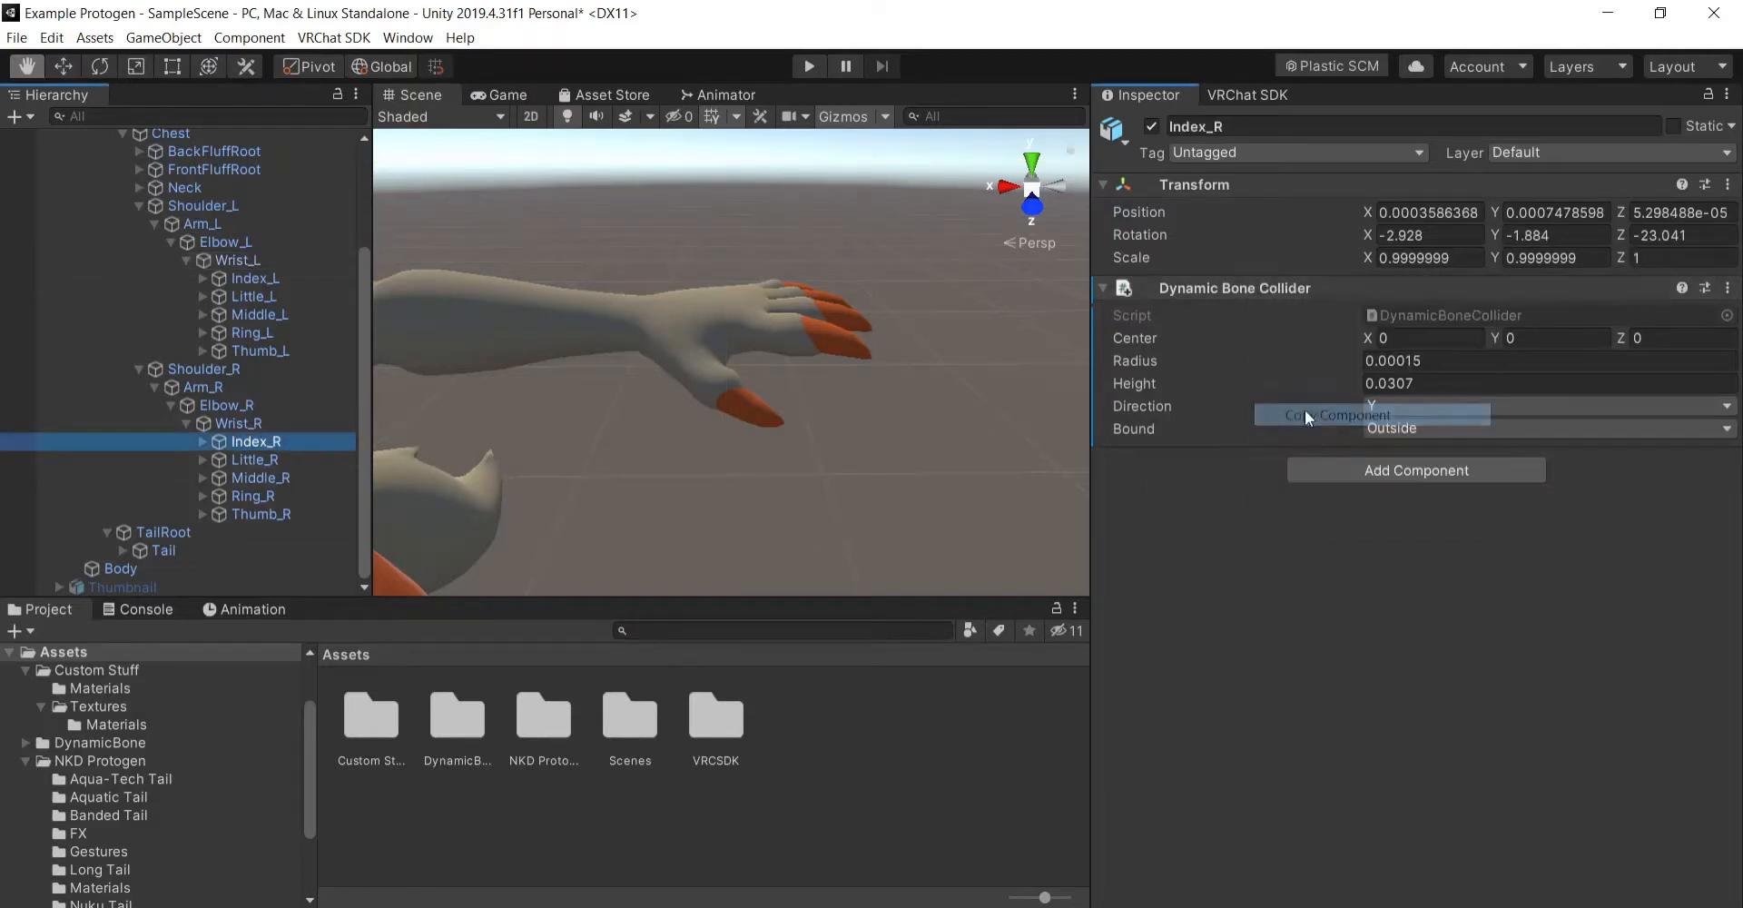
- Add a Dynamic Bone Collider to the Index_L bone and paste the component values copied from Index_R into it
left_click(276, 277)
left_click(1326, 304)
type("dyn")
left_click(1371, 397)
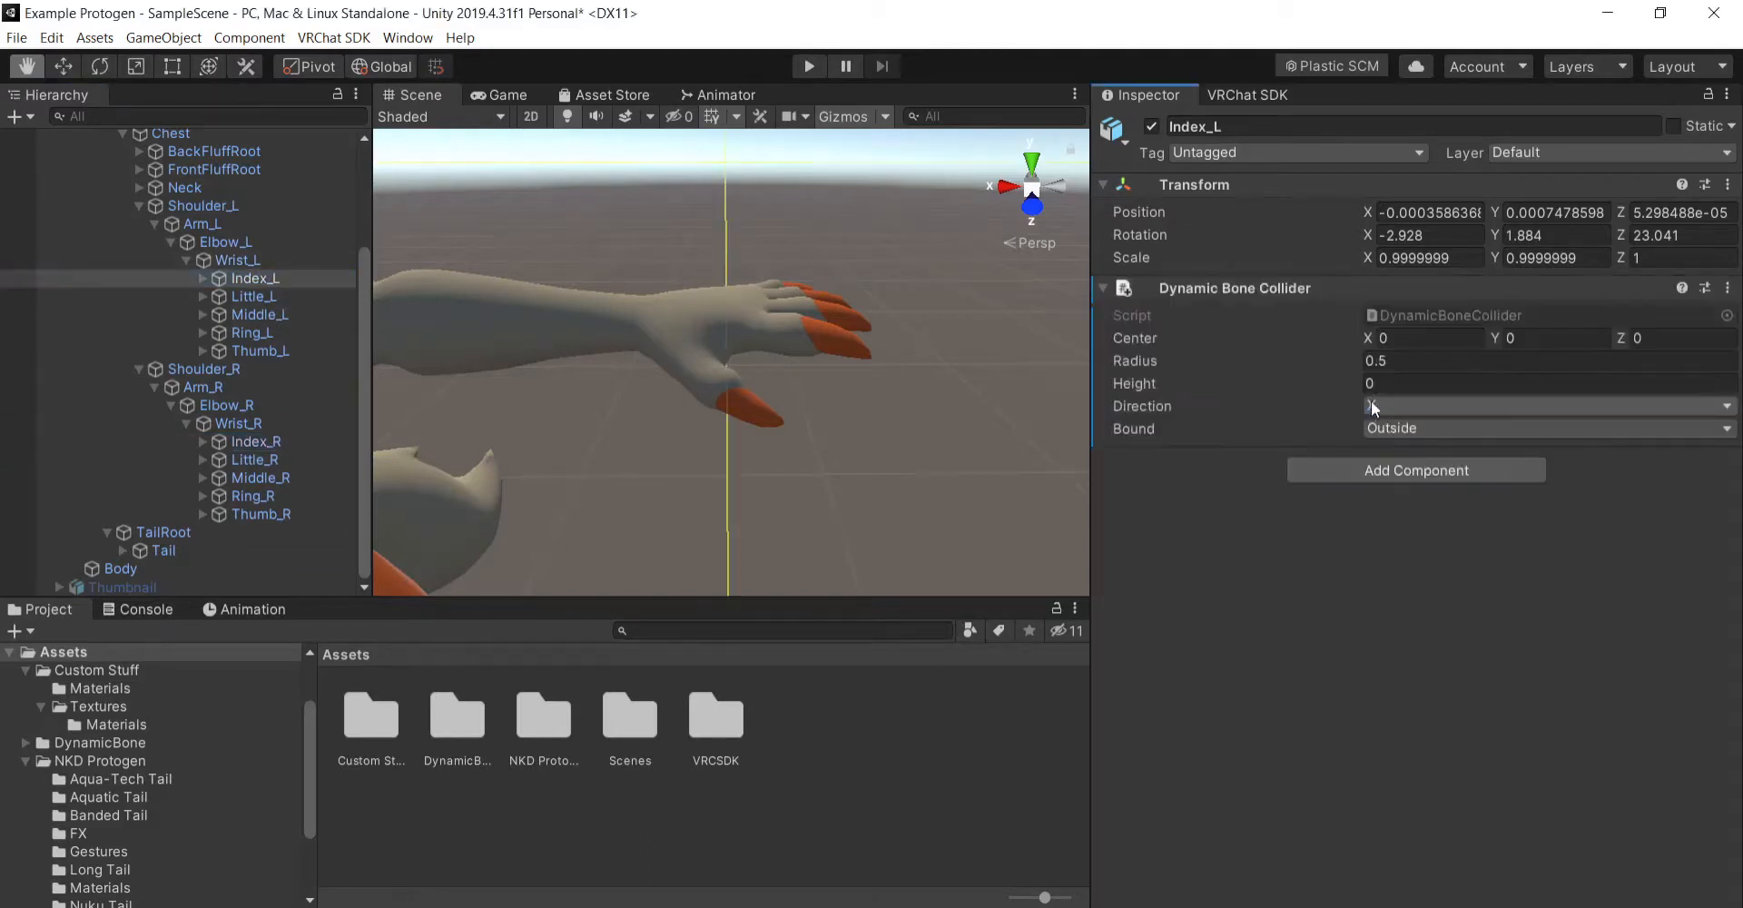
right_click(1262, 289)
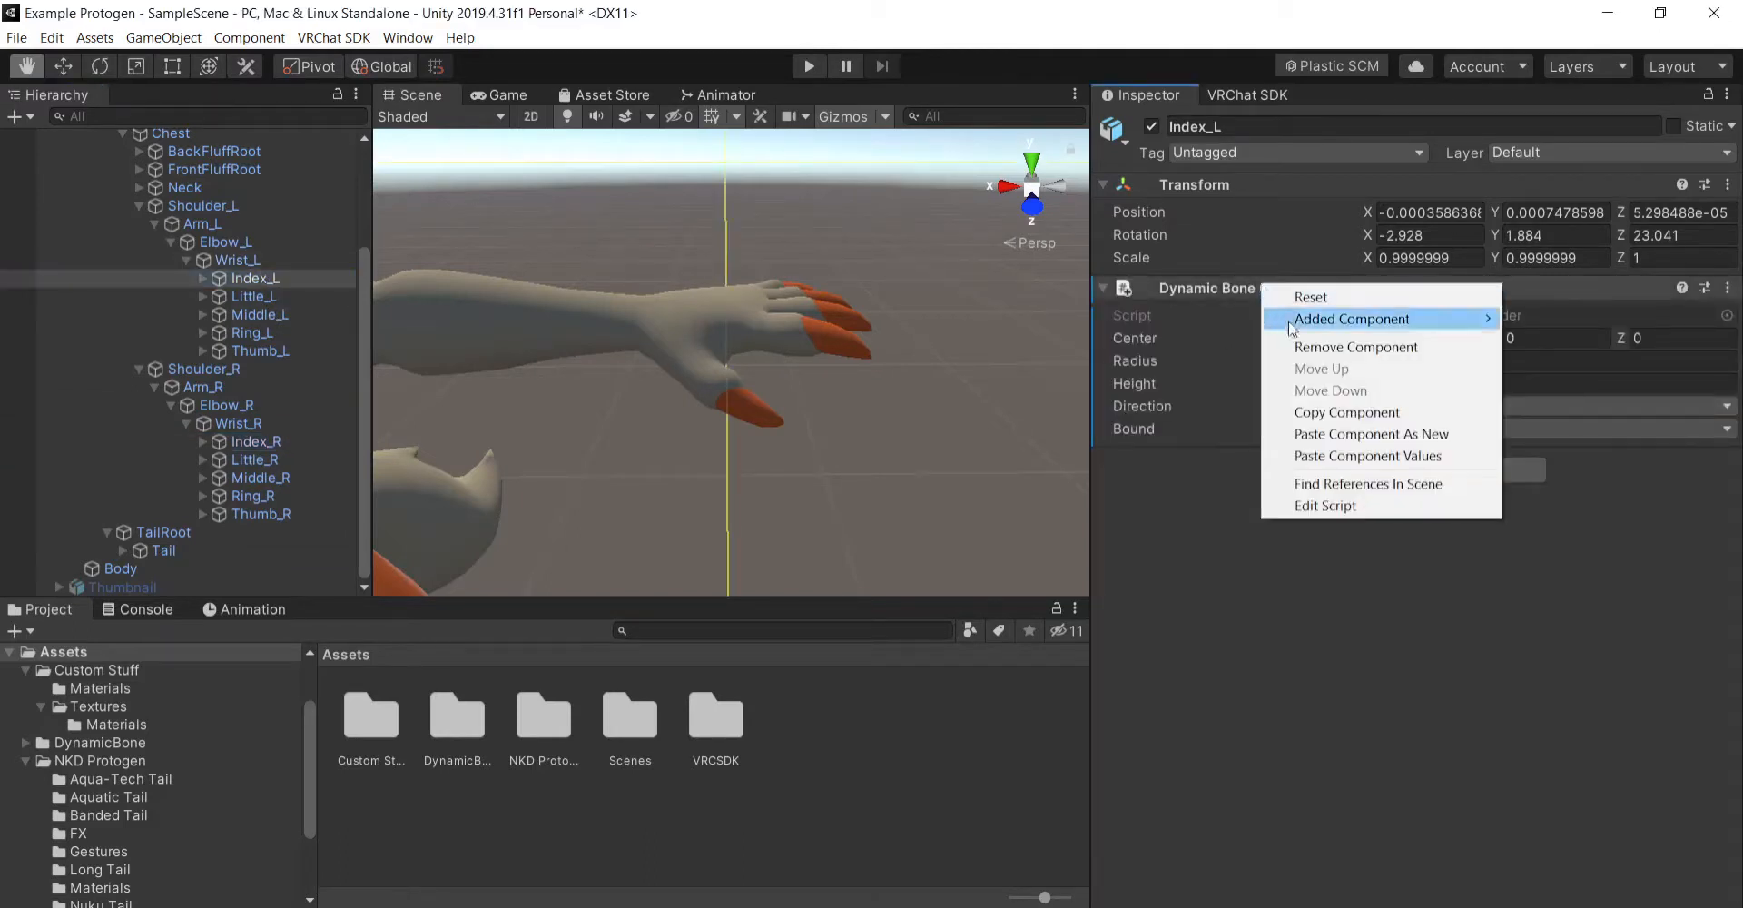
left_click(1344, 455)
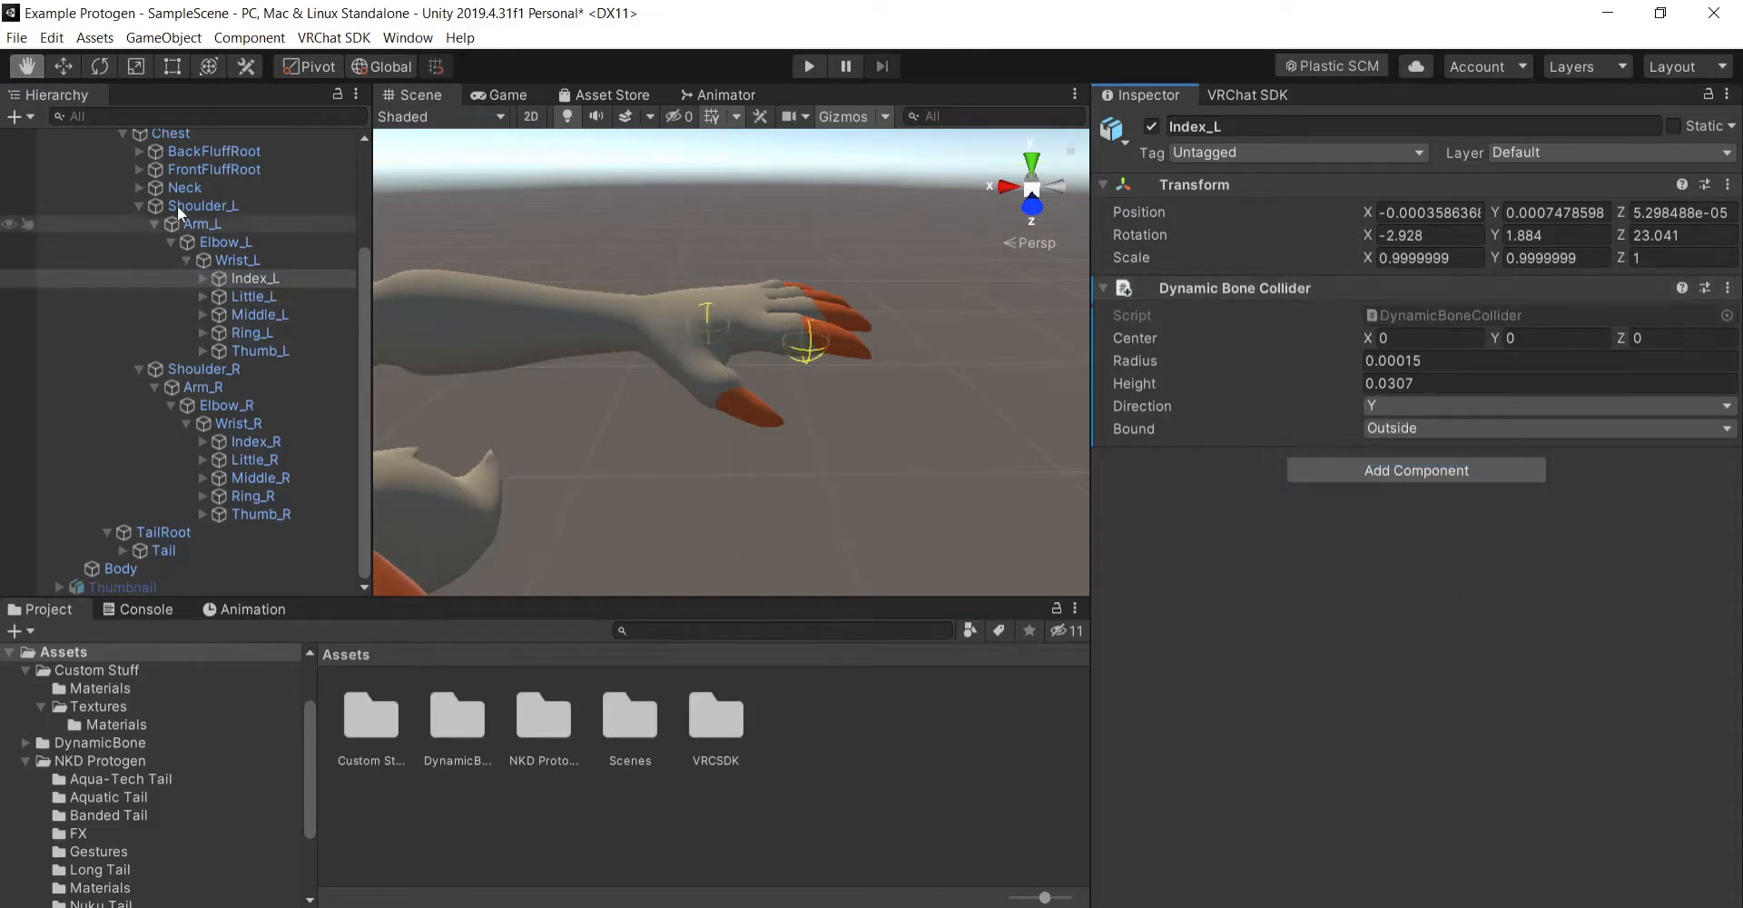
- Collapse the avatar's bone hierarchy back to Armature and Body, clear the selection, and bring the whole upper body into view
left_click(139, 205)
left_click(138, 369)
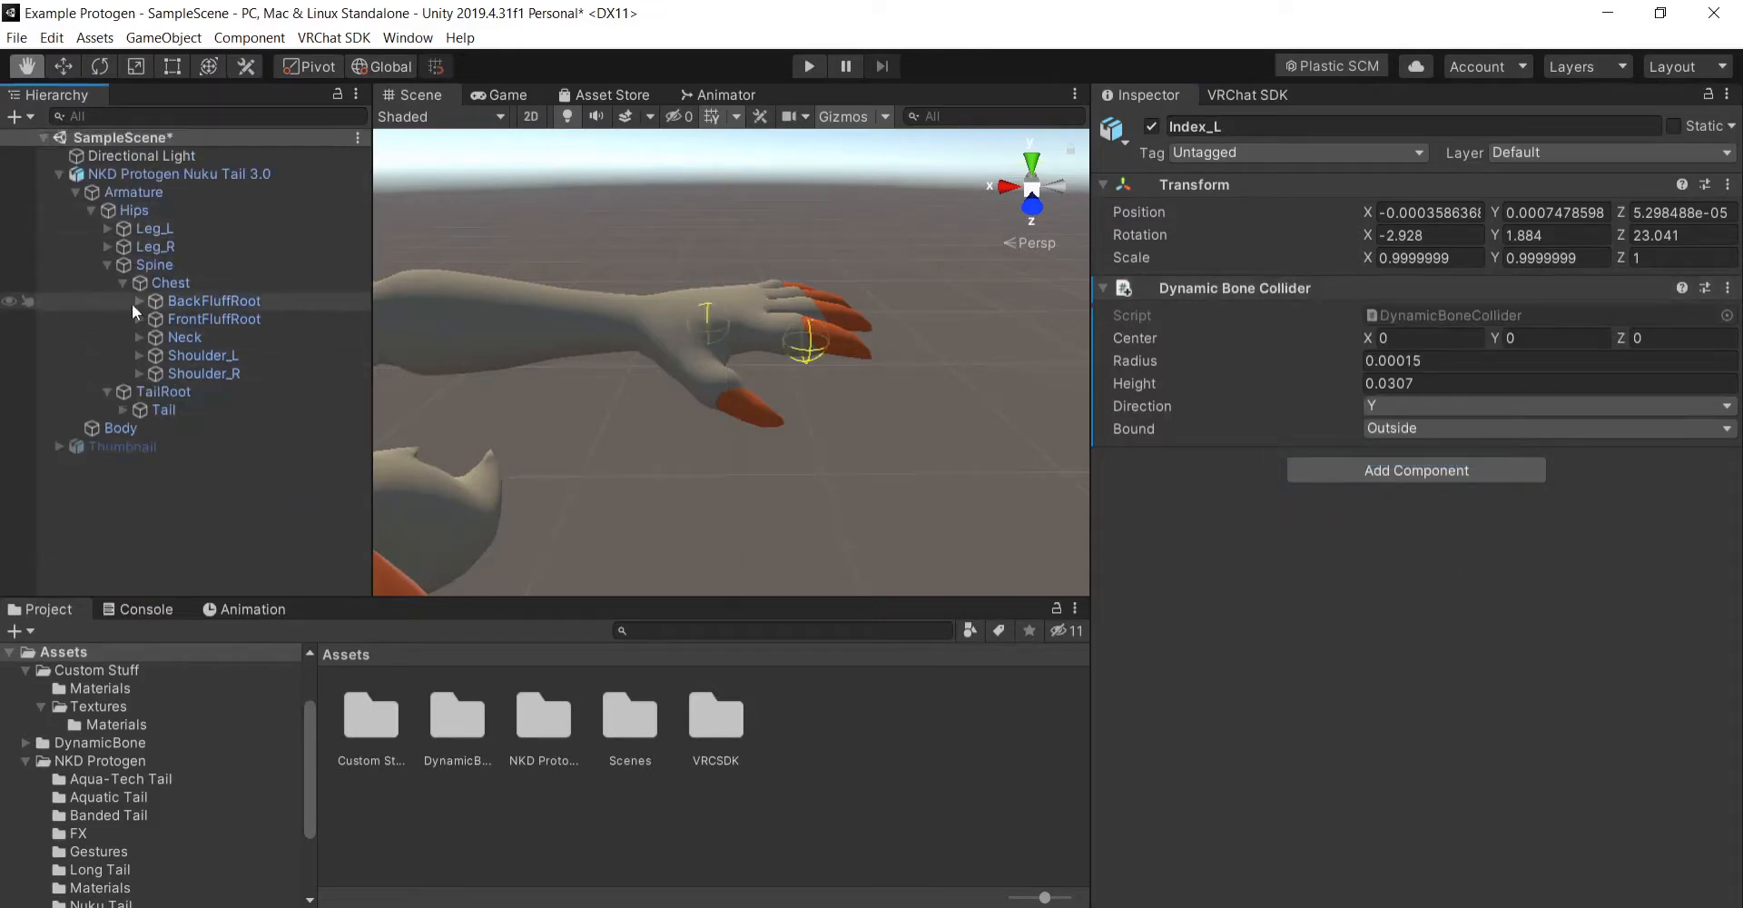
left_click(121, 283)
left_click(107, 265)
left_click(107, 282)
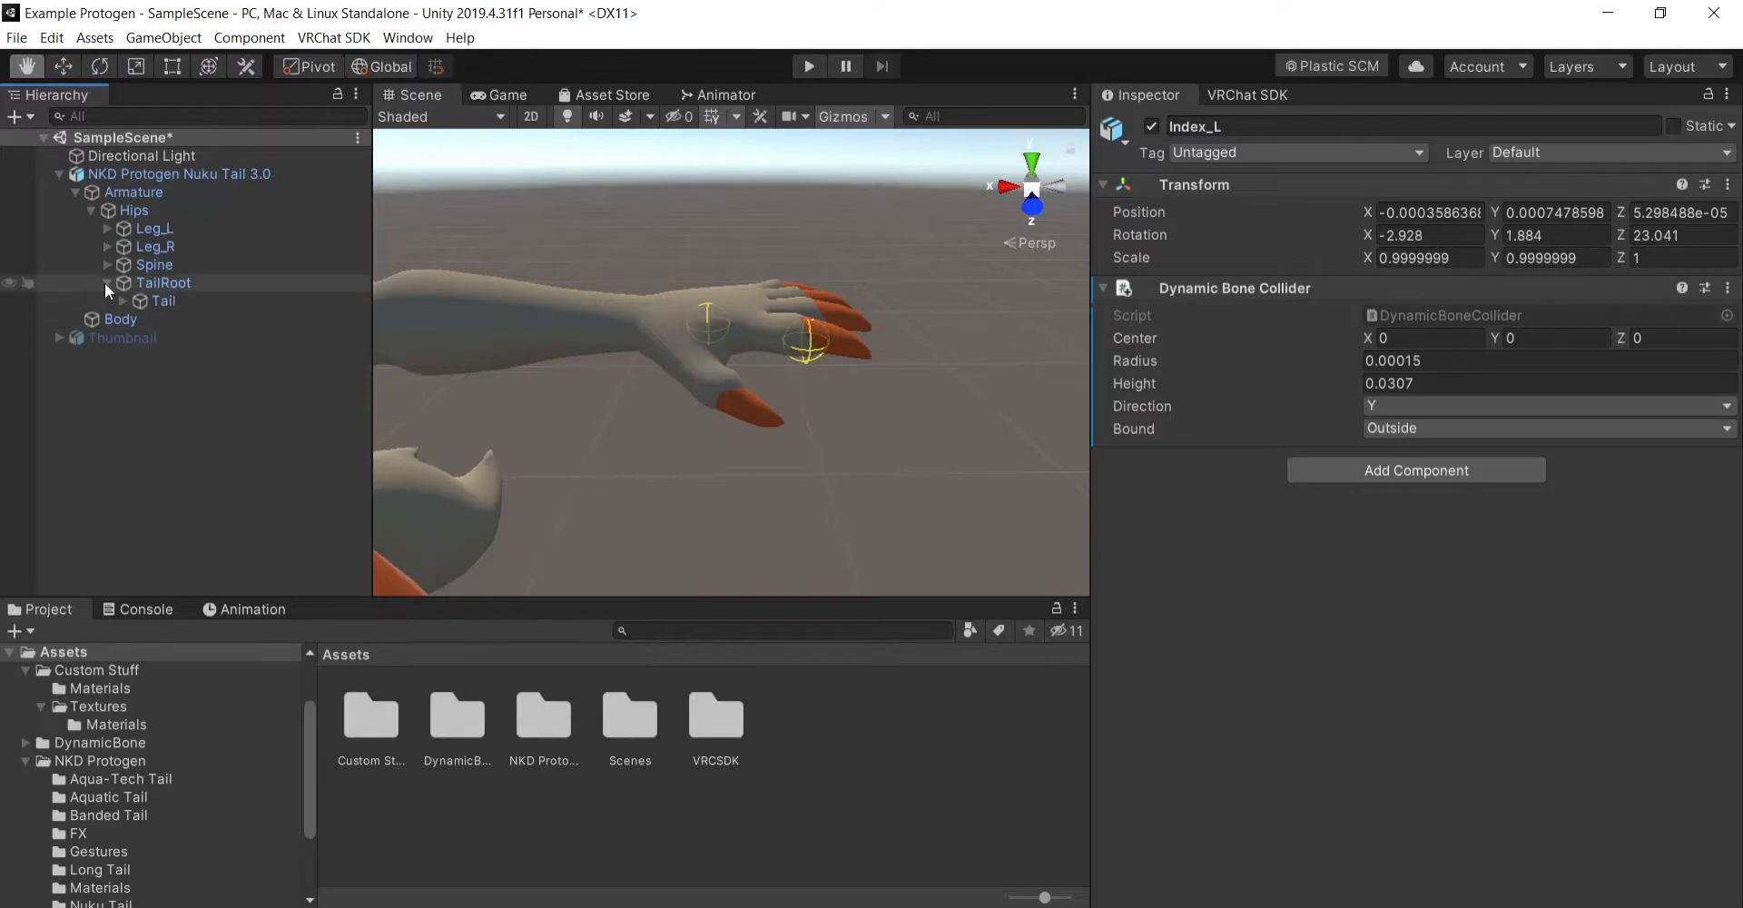
left_click(91, 209)
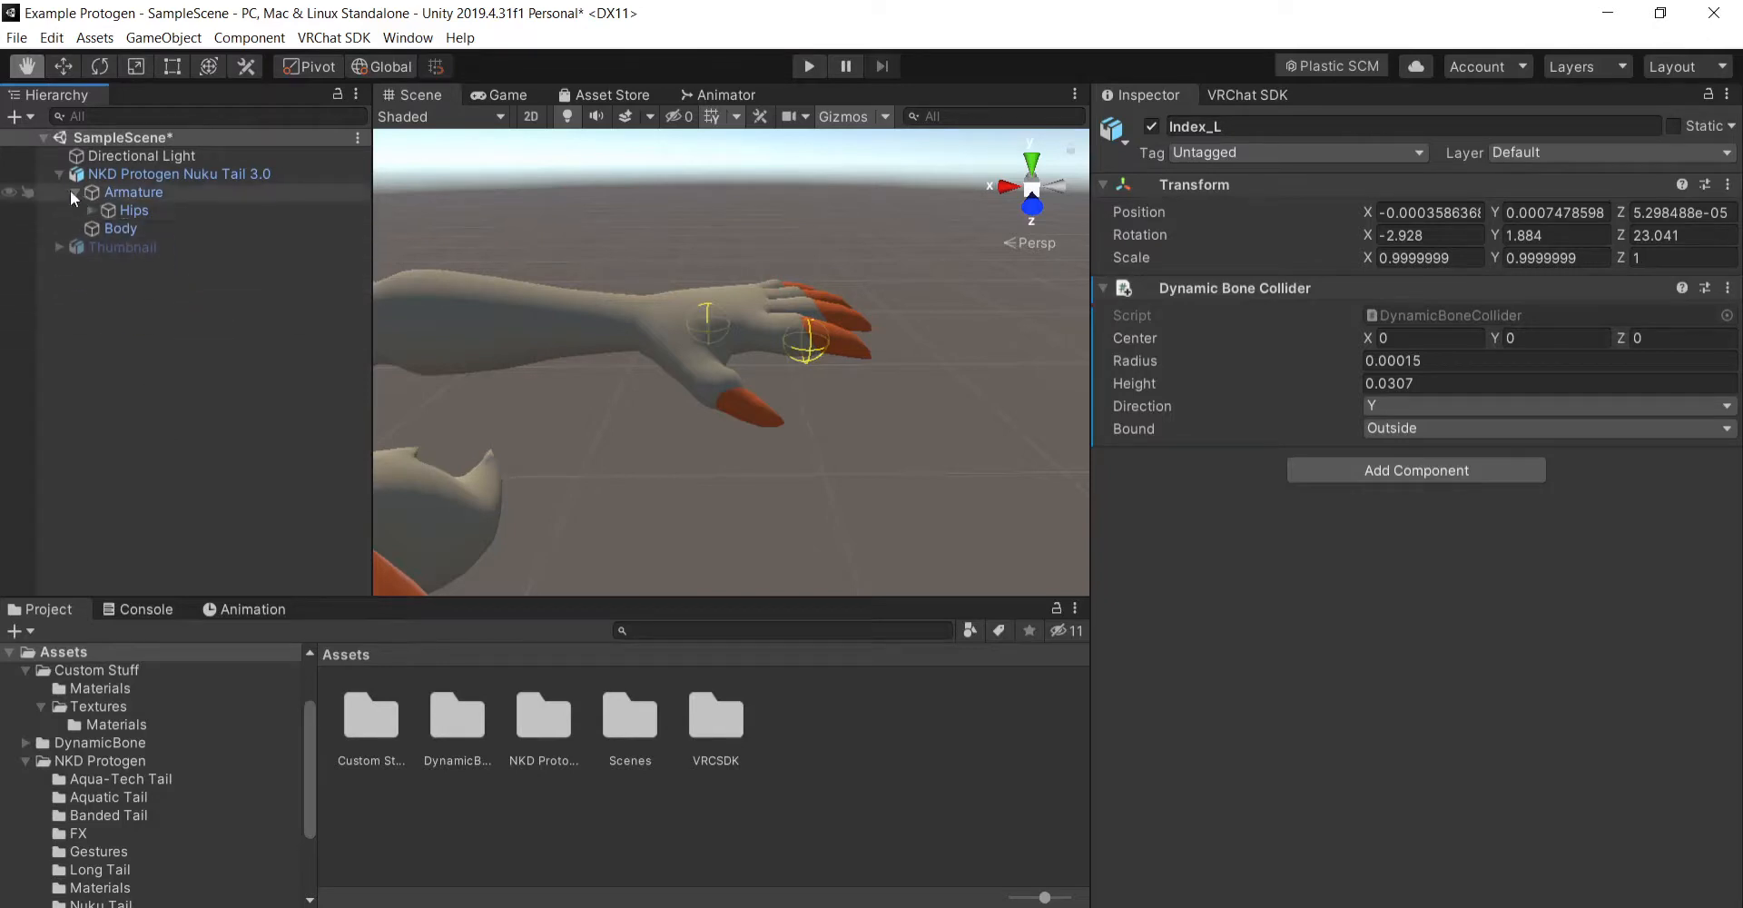
left_click(75, 192)
left_click(198, 357)
left_click_drag(654, 452, 873, 450)
mouse_move(741, 451)
left_mouse_down("alt")
mouse_move(913, 445)
mouse_move(725, 440)
left_mouse_up("alt")
left_click_drag(875, 471, 963, 442, "alt")
- Create a folder named Animations inside the Custom Stuff folder and open it
double_click(374, 714)
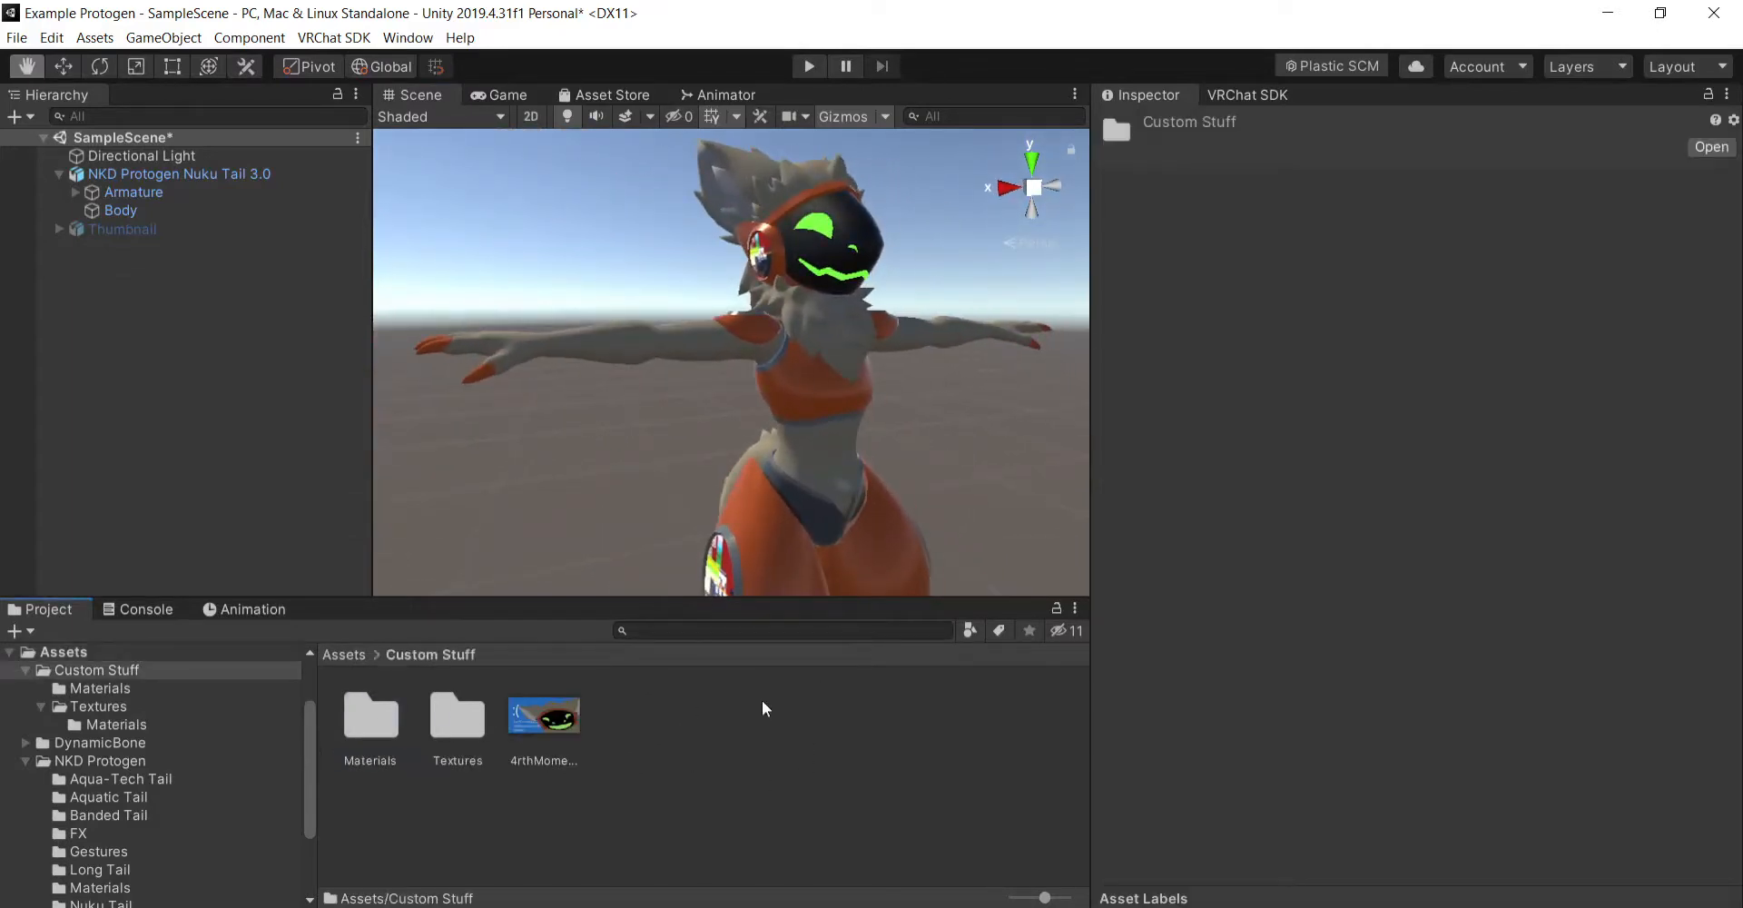
right_click(761, 700)
mouse_move(985, 225)
left_click(1186, 223)
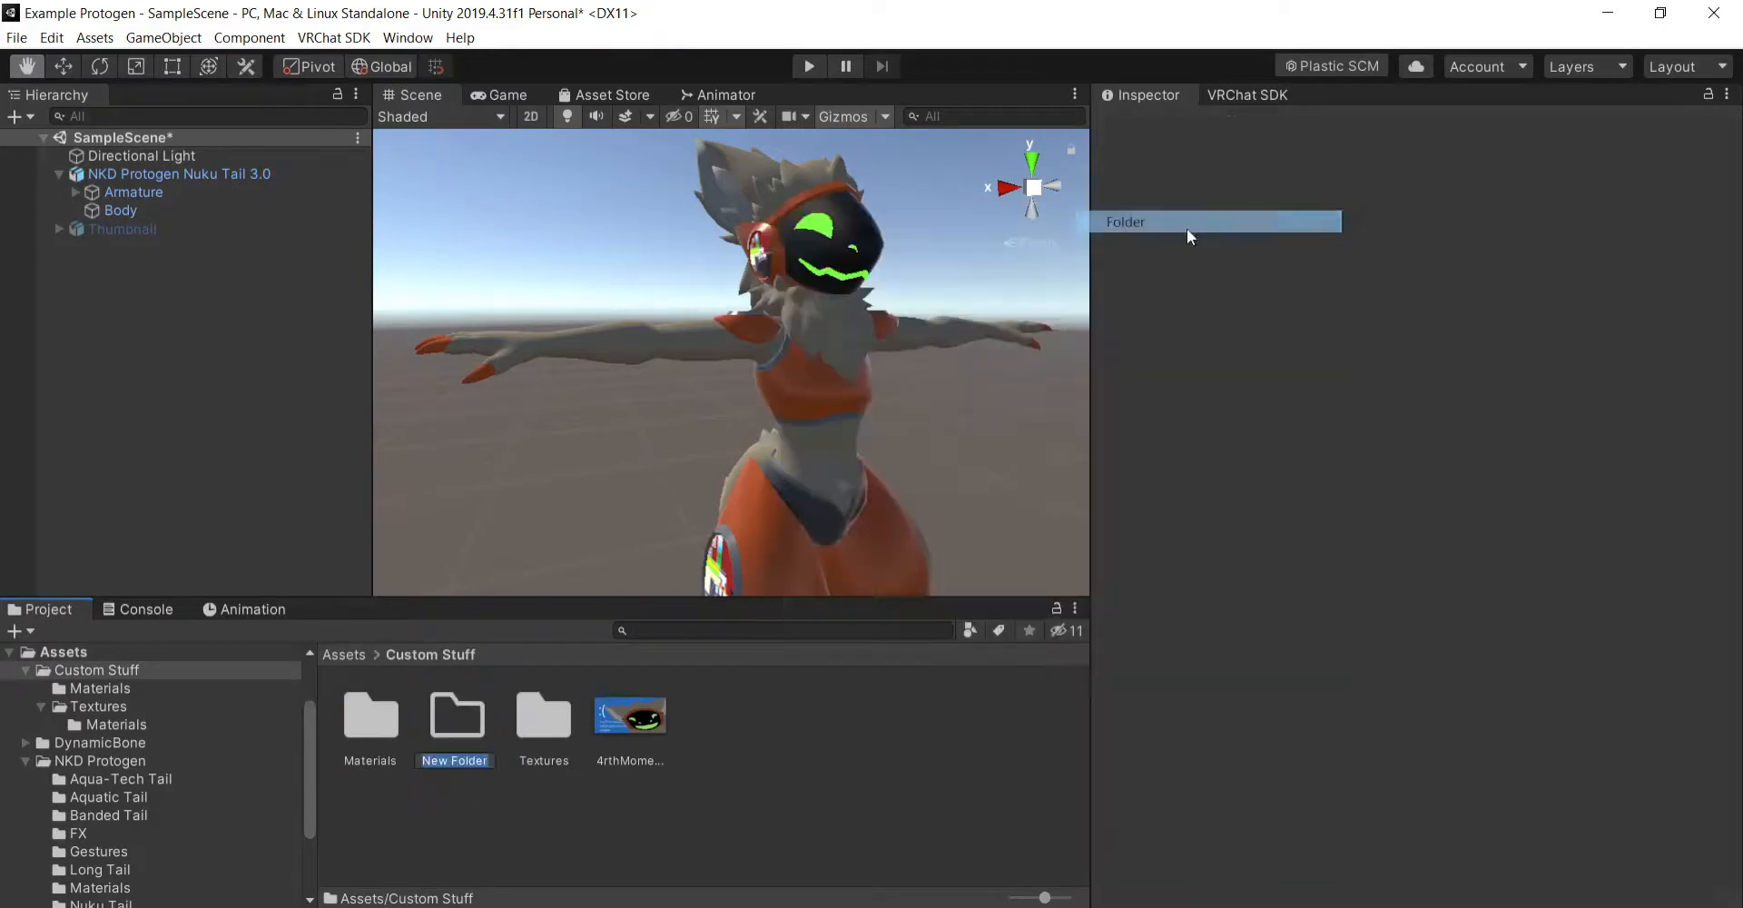
type("Anima")
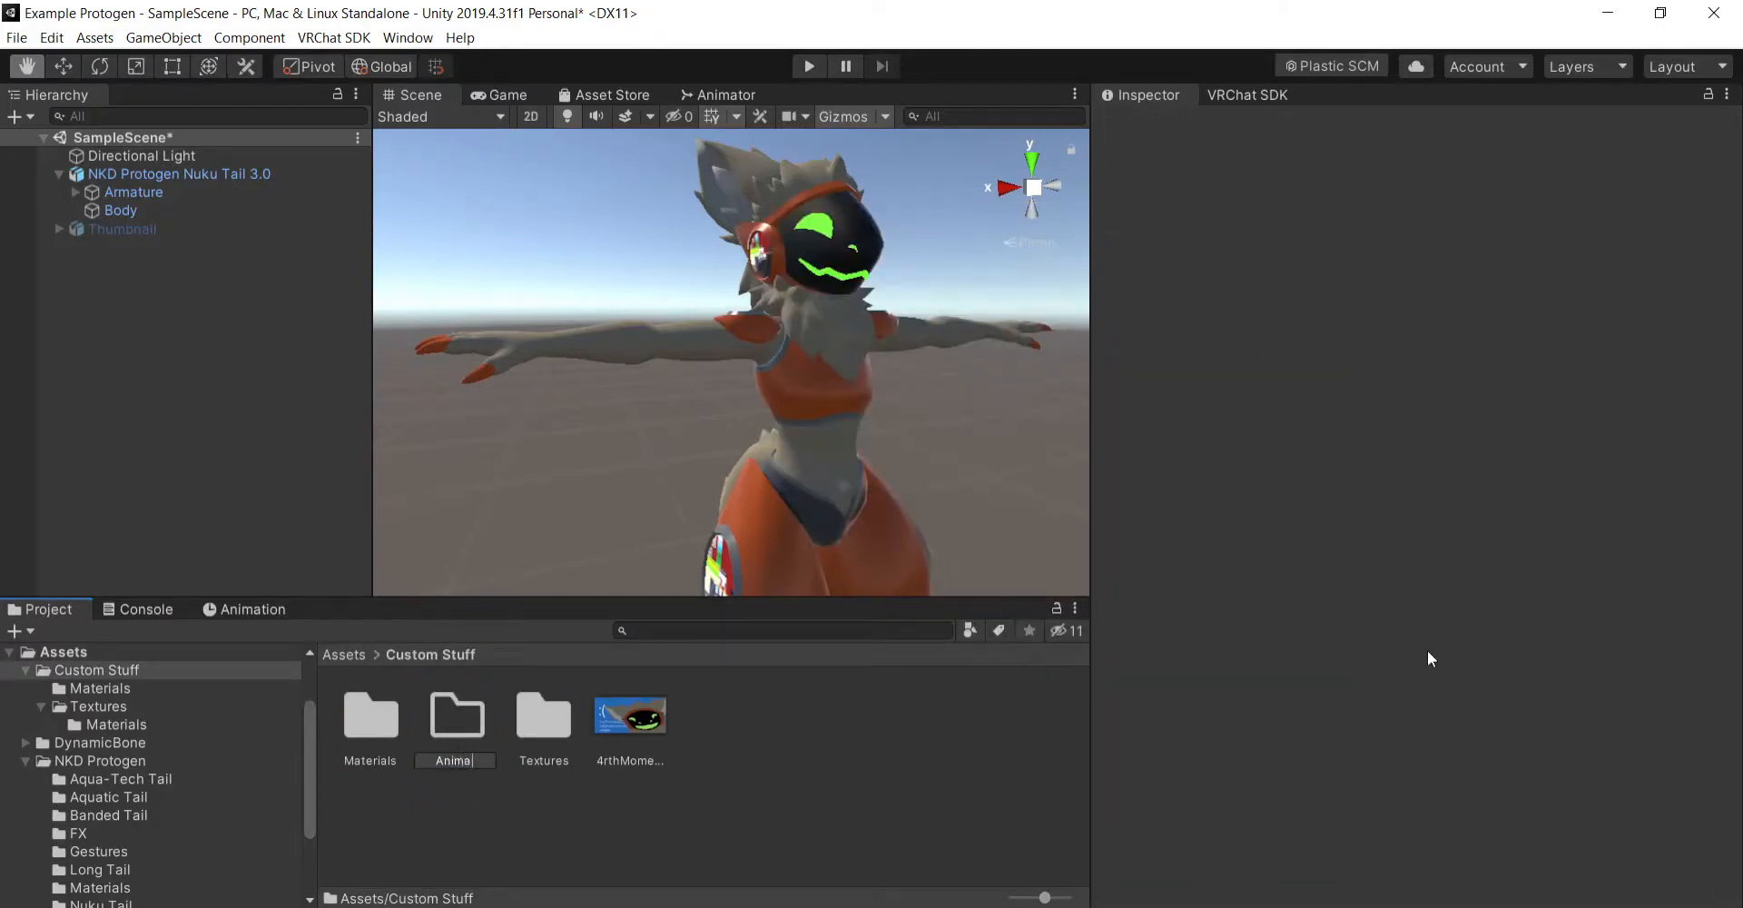
type("tions")
key("Return")
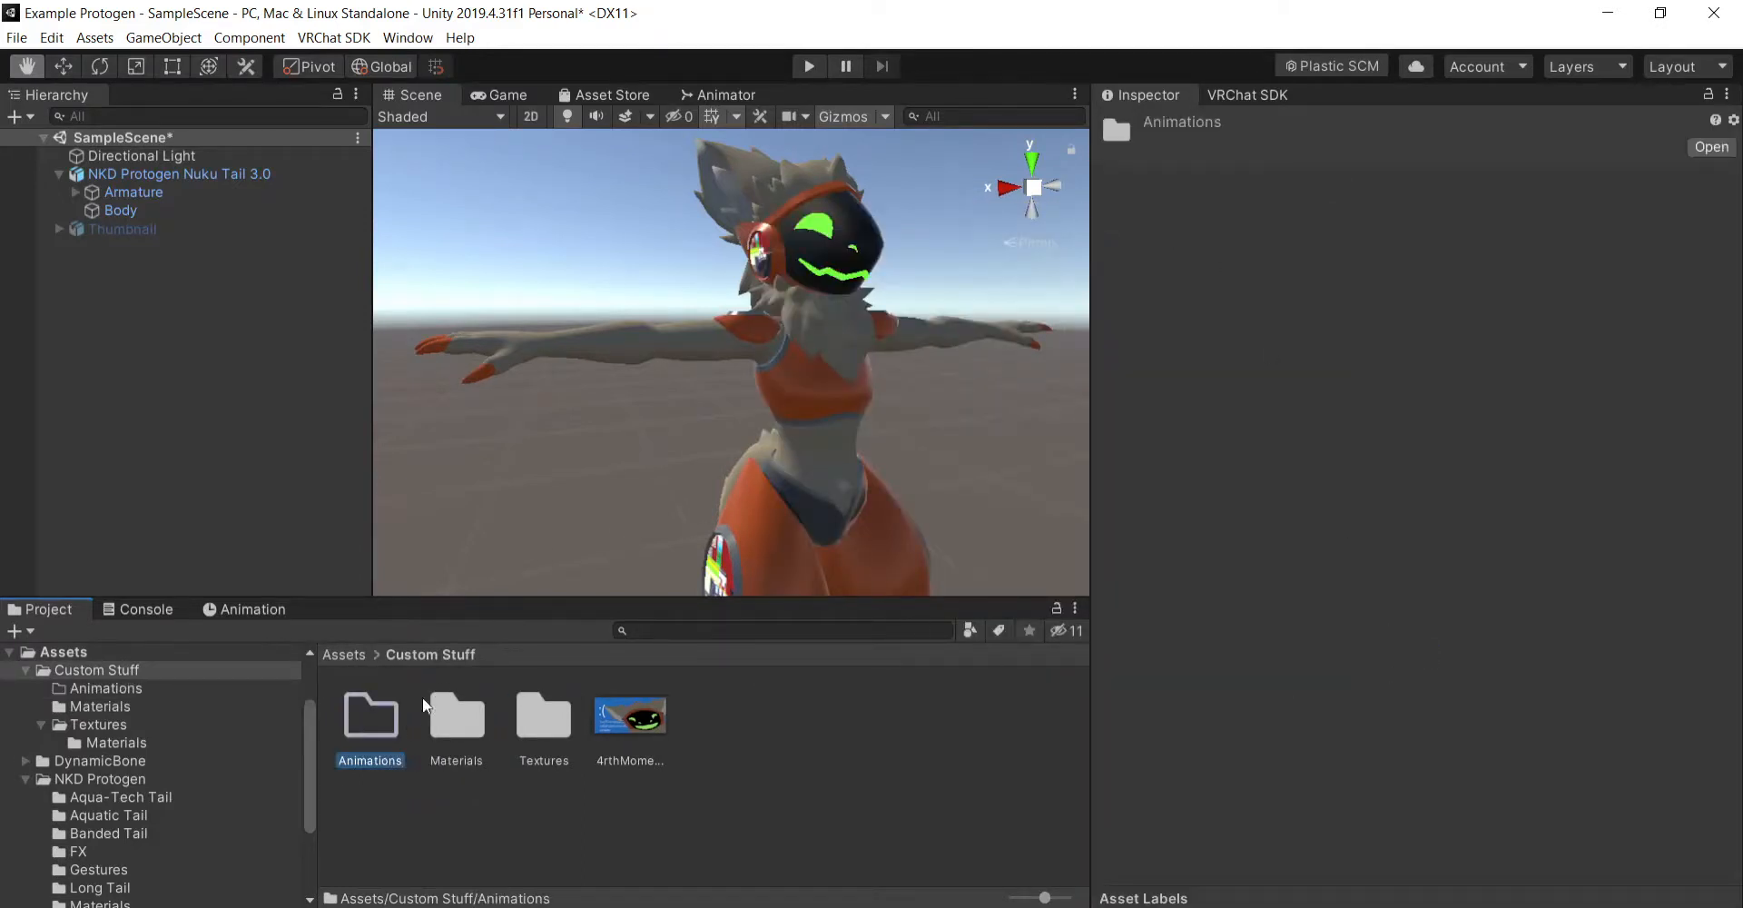
double_click(381, 727)
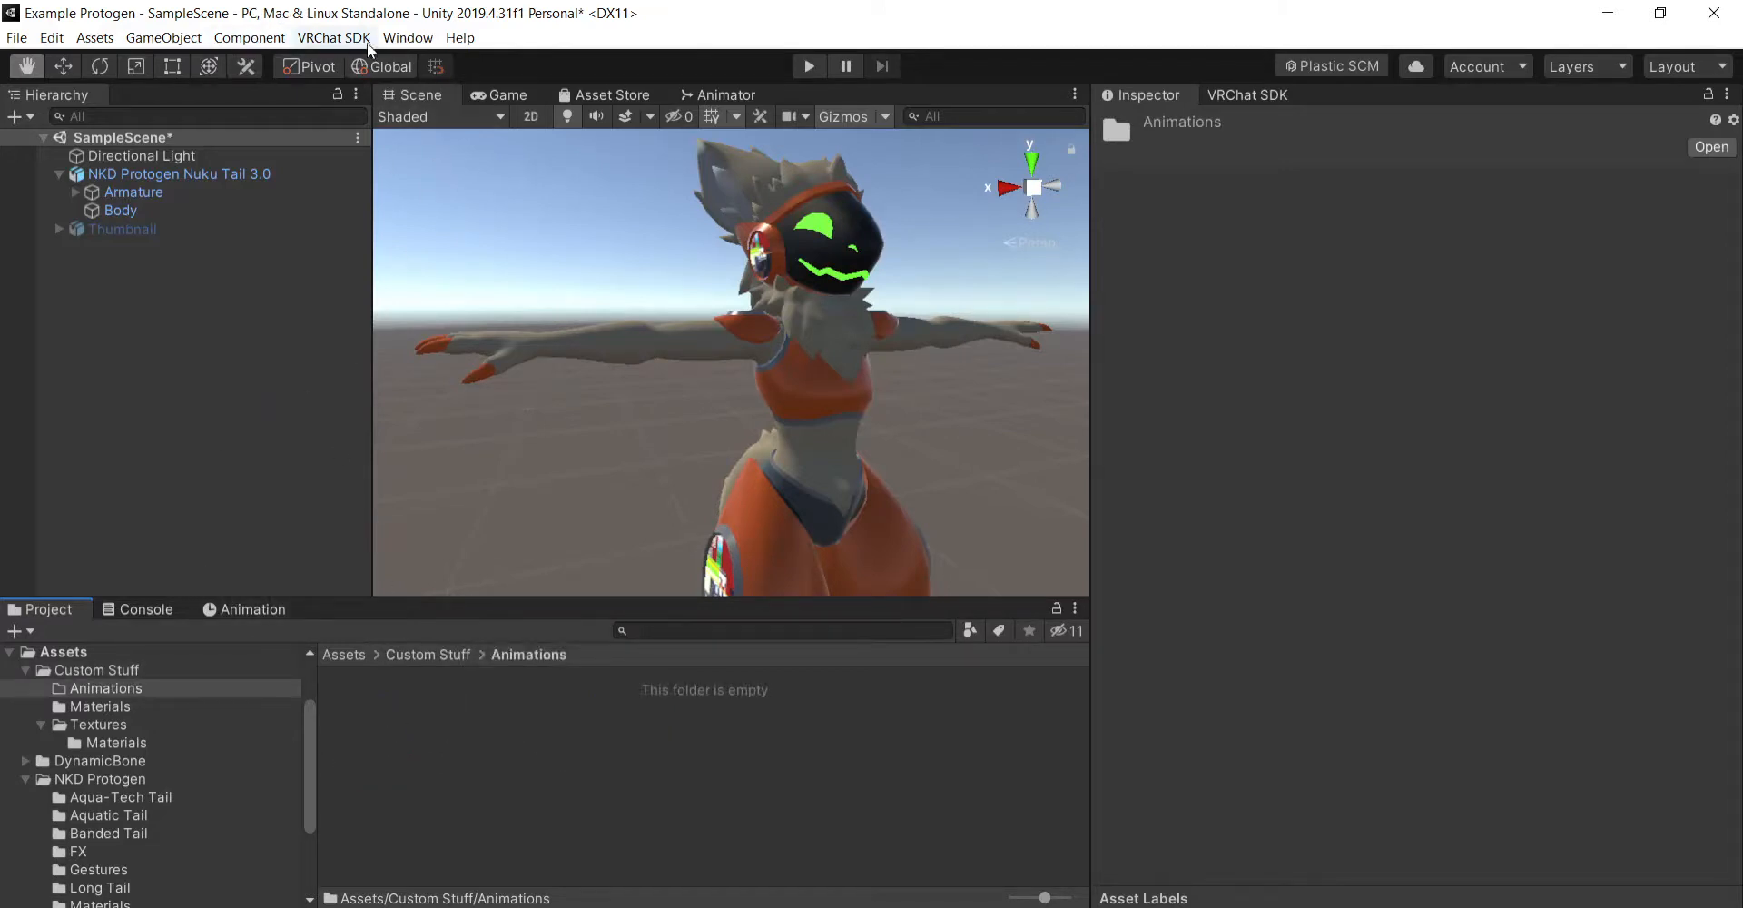
- Look up where the Animation and Animator windows are opened, and view both windows alongside the Project and Scene views
left_click(422, 40)
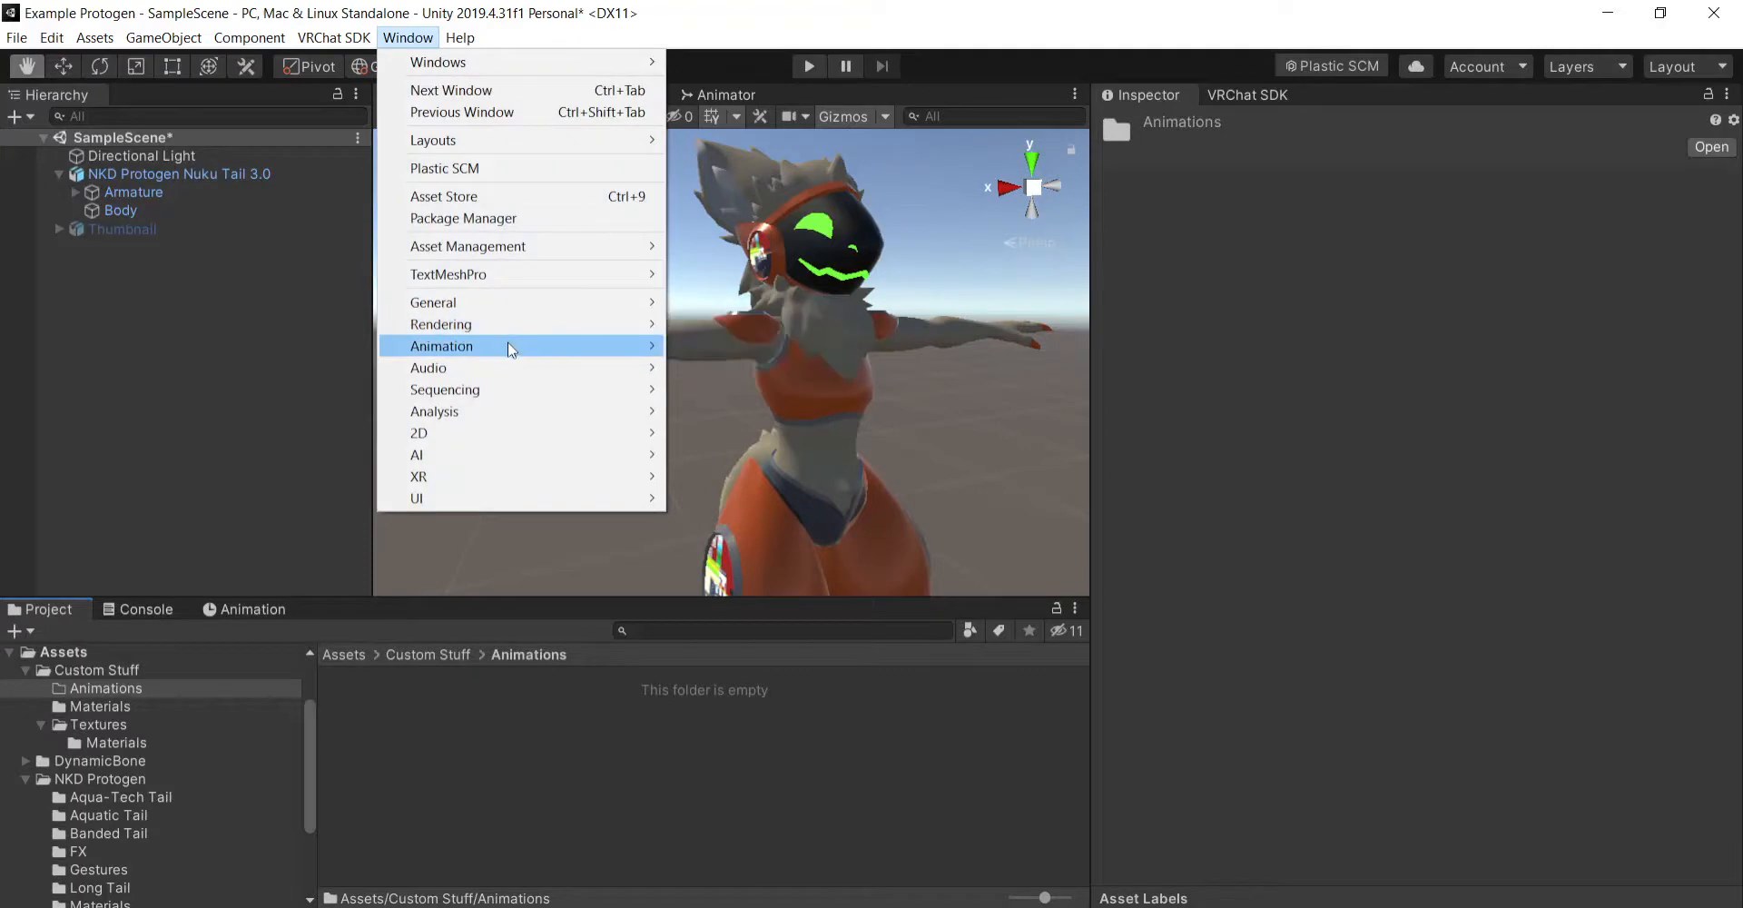
mouse_move(510, 348)
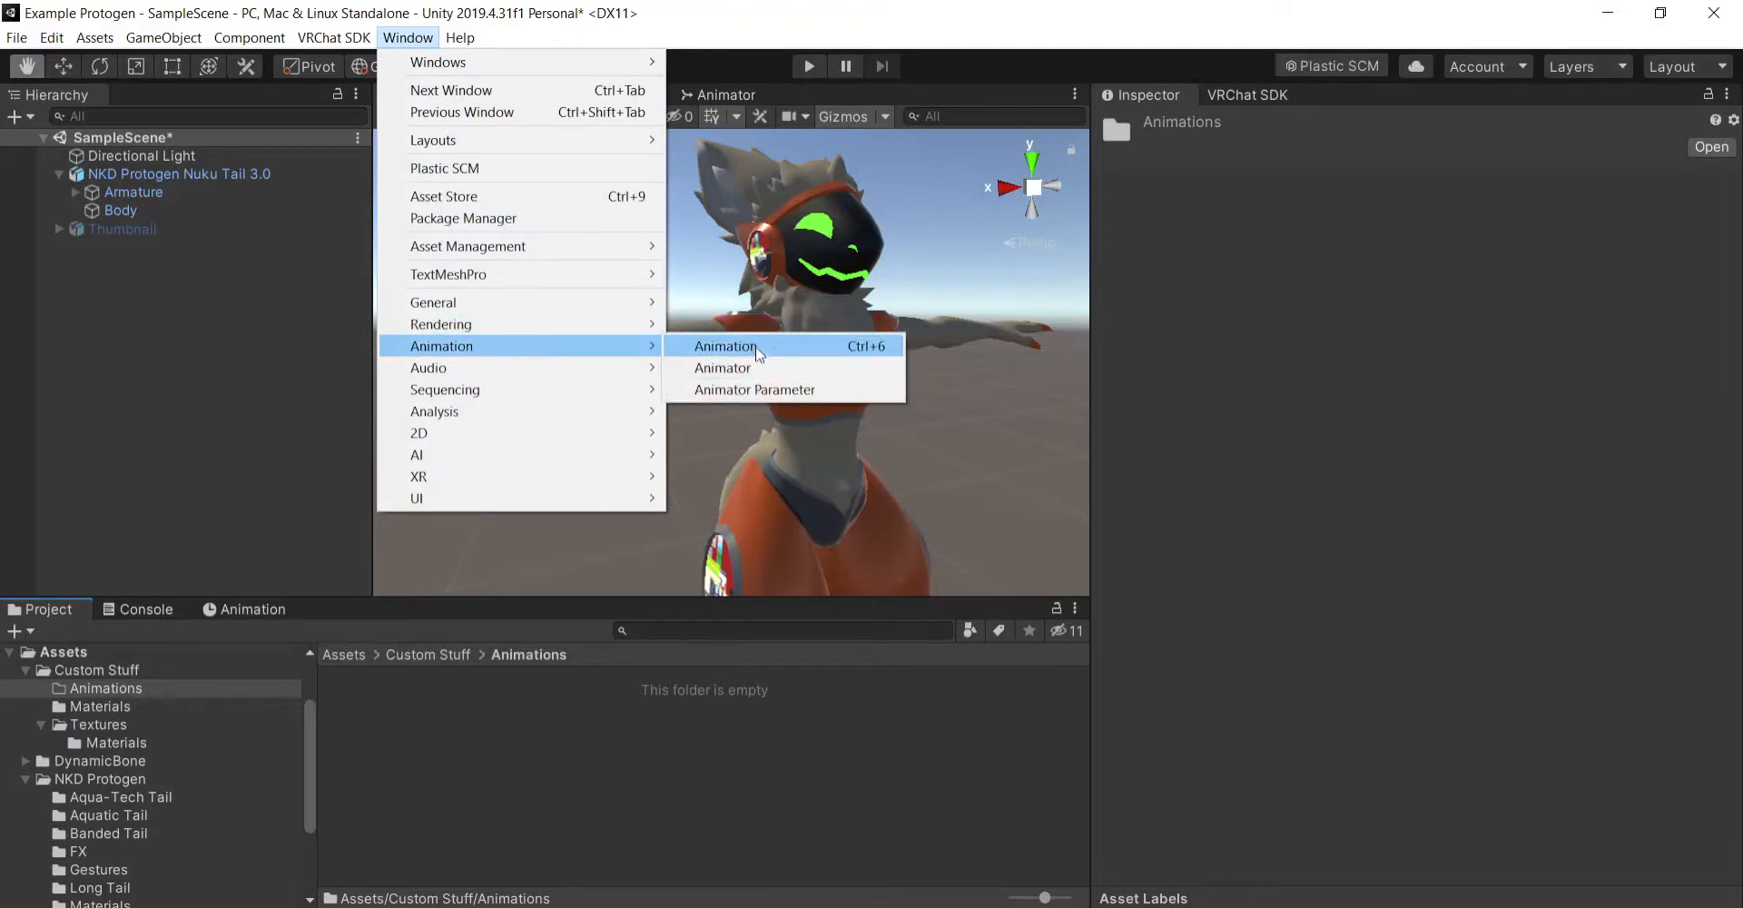
left_click(642, 732)
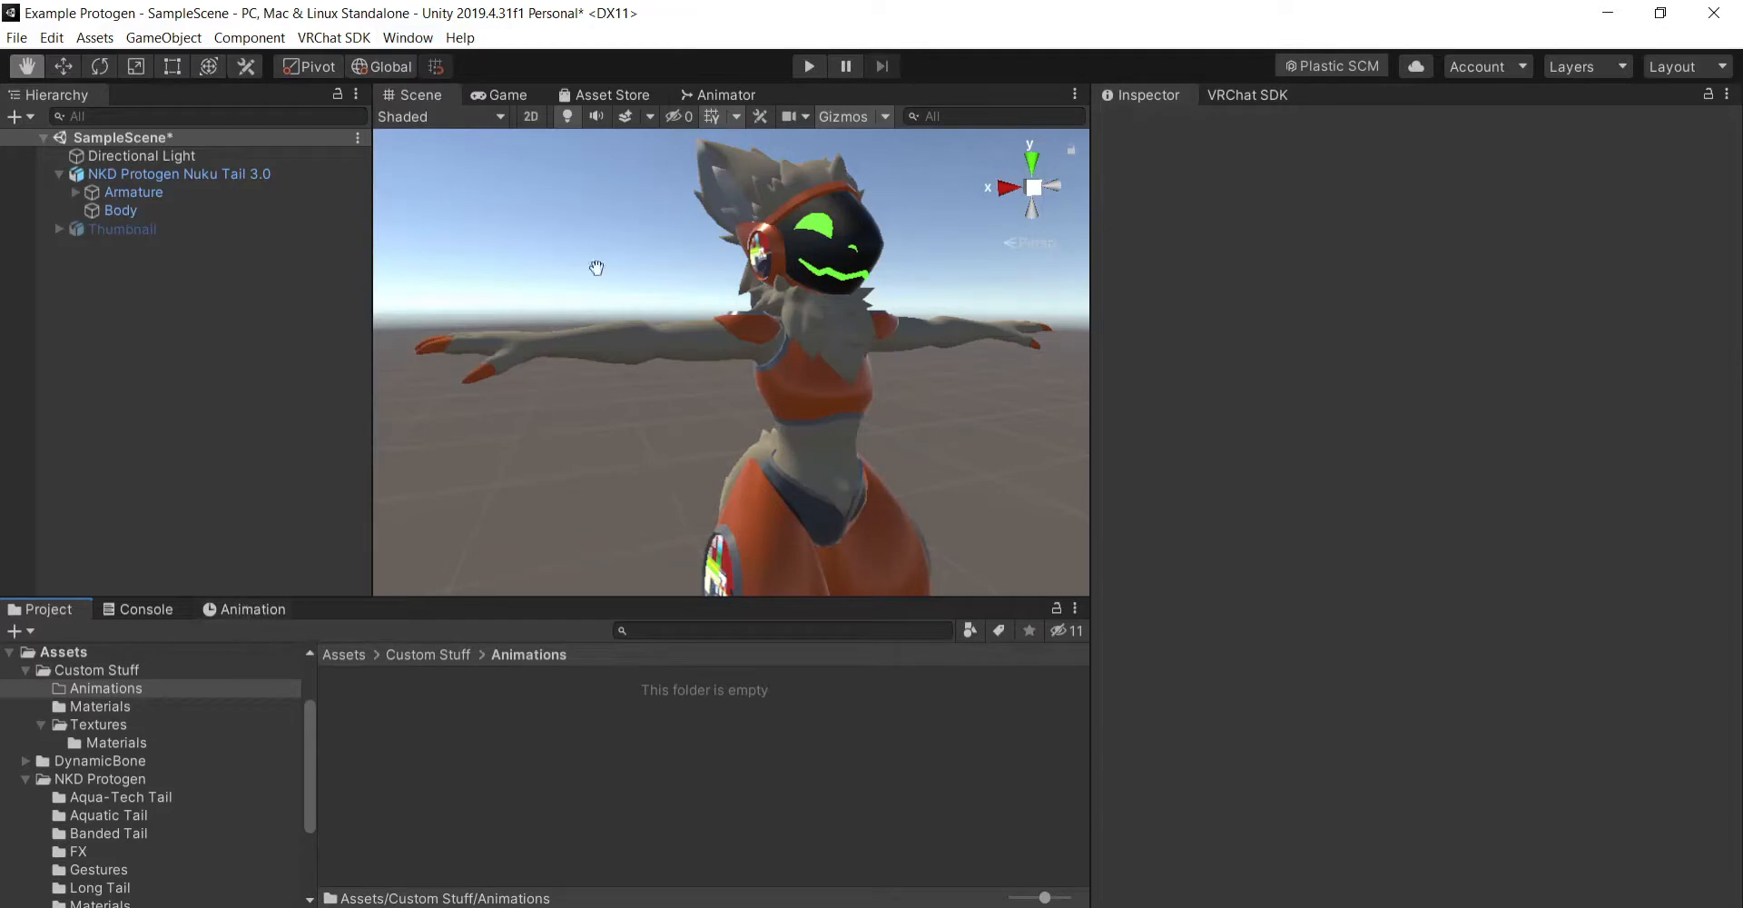
left_click(720, 95)
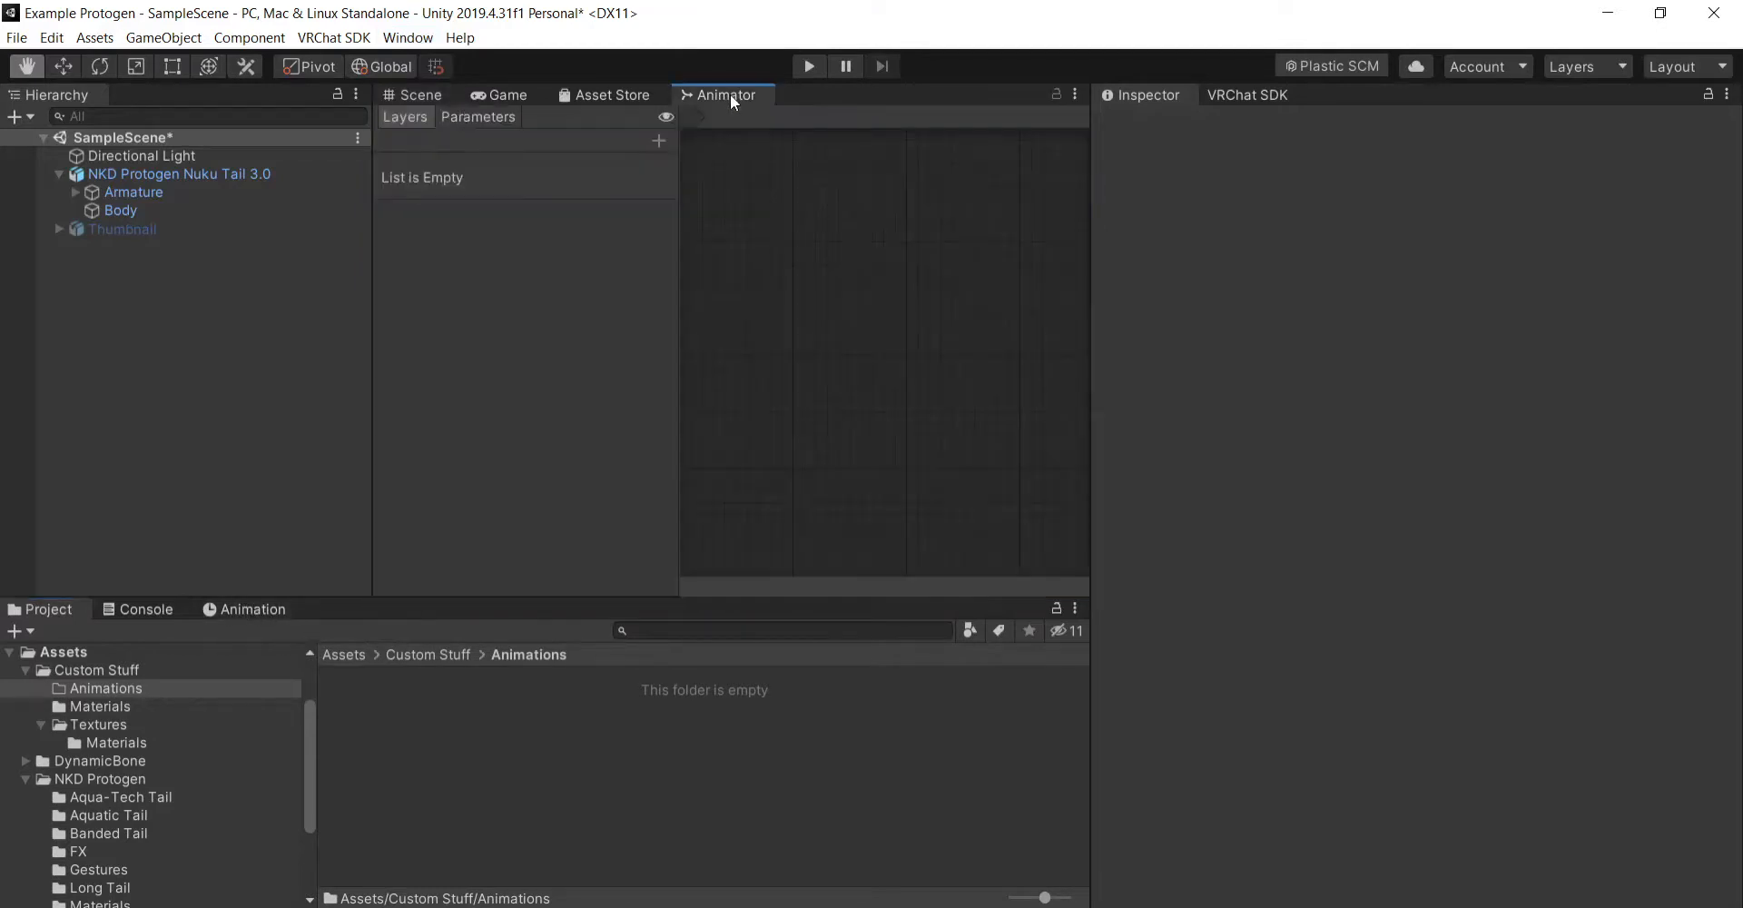
left_click(252, 609)
left_click(415, 94)
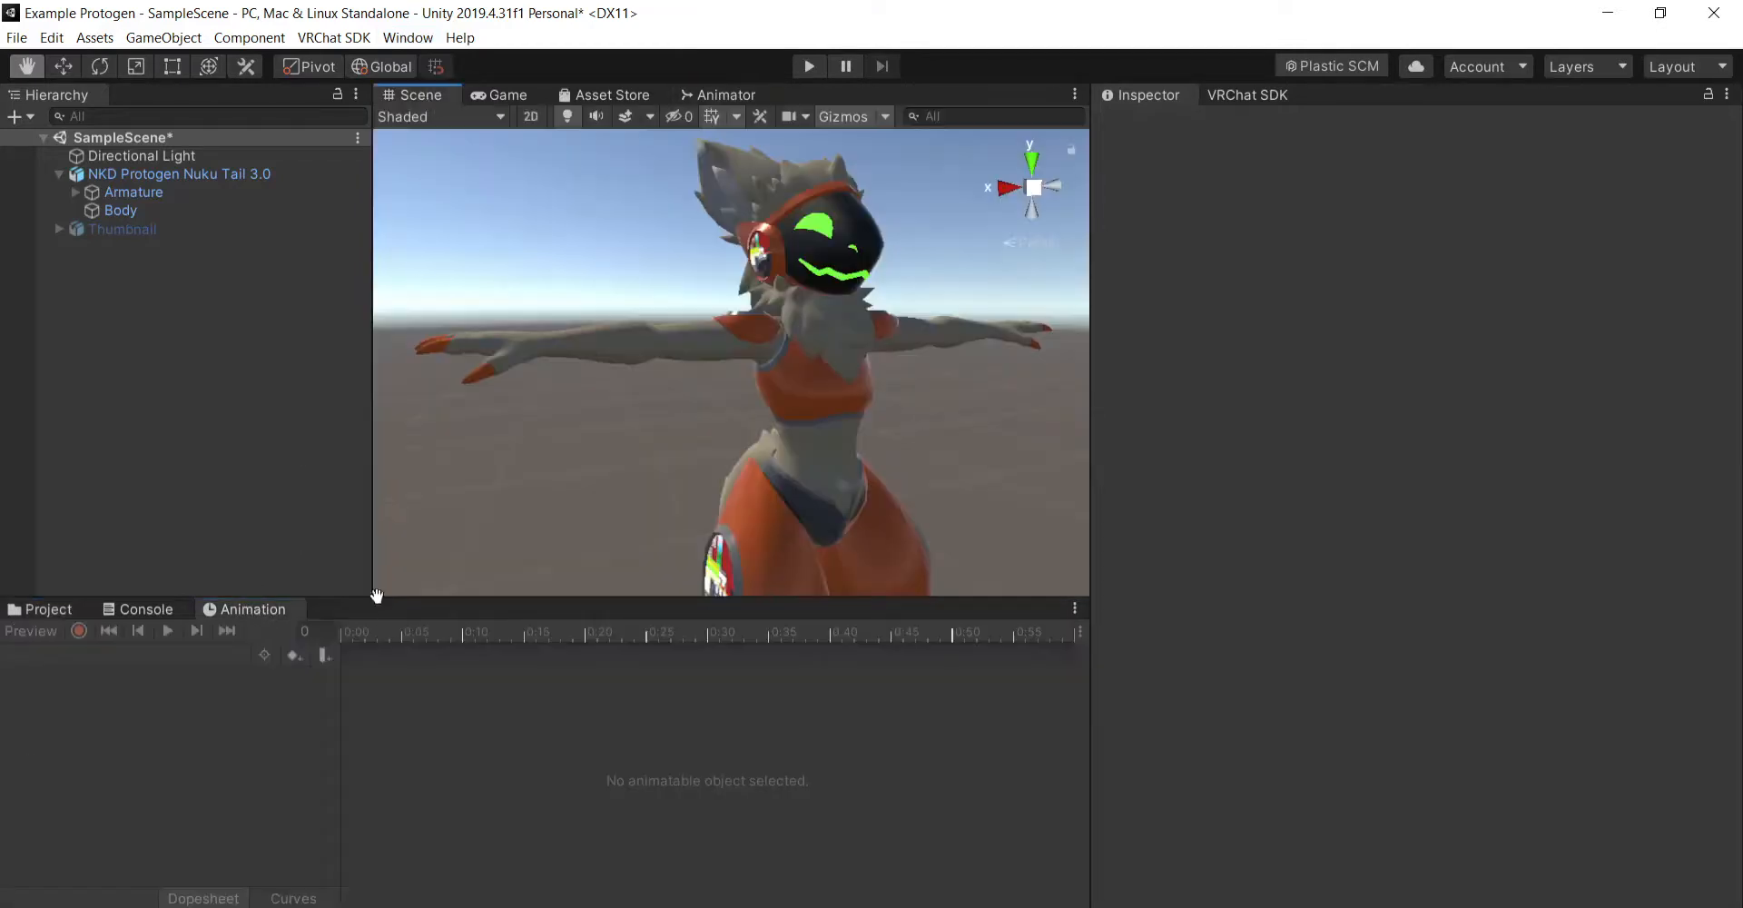
left_click(69, 606)
left_click(253, 609)
left_click(66, 611)
left_click(701, 94)
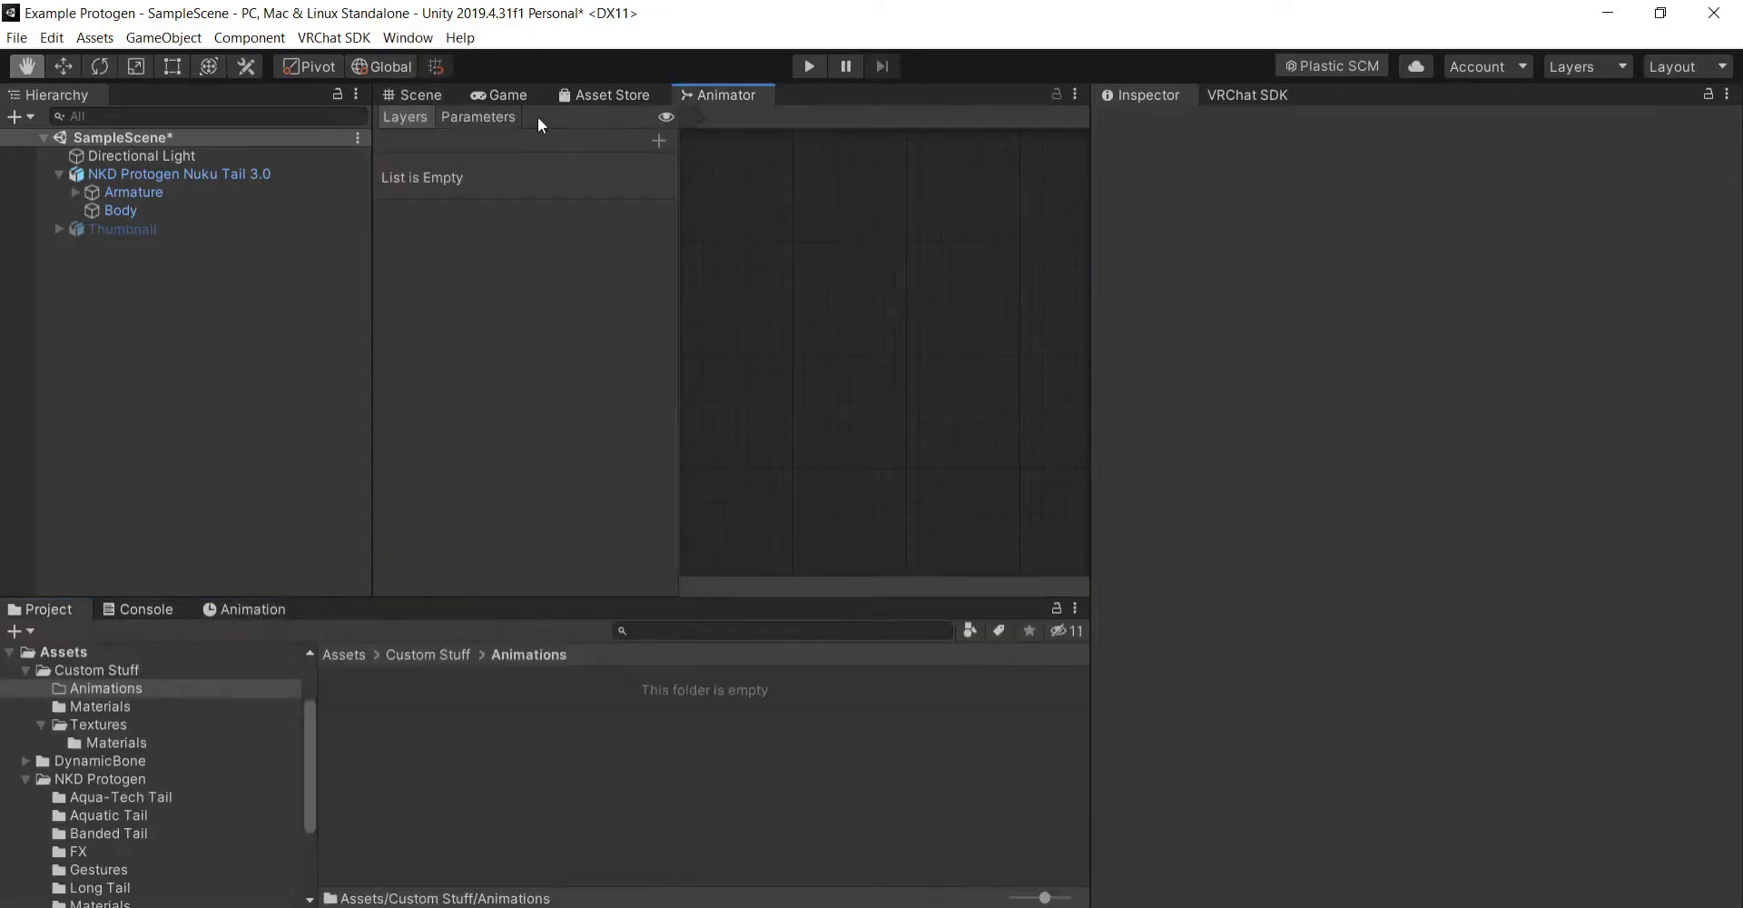
left_click(411, 95)
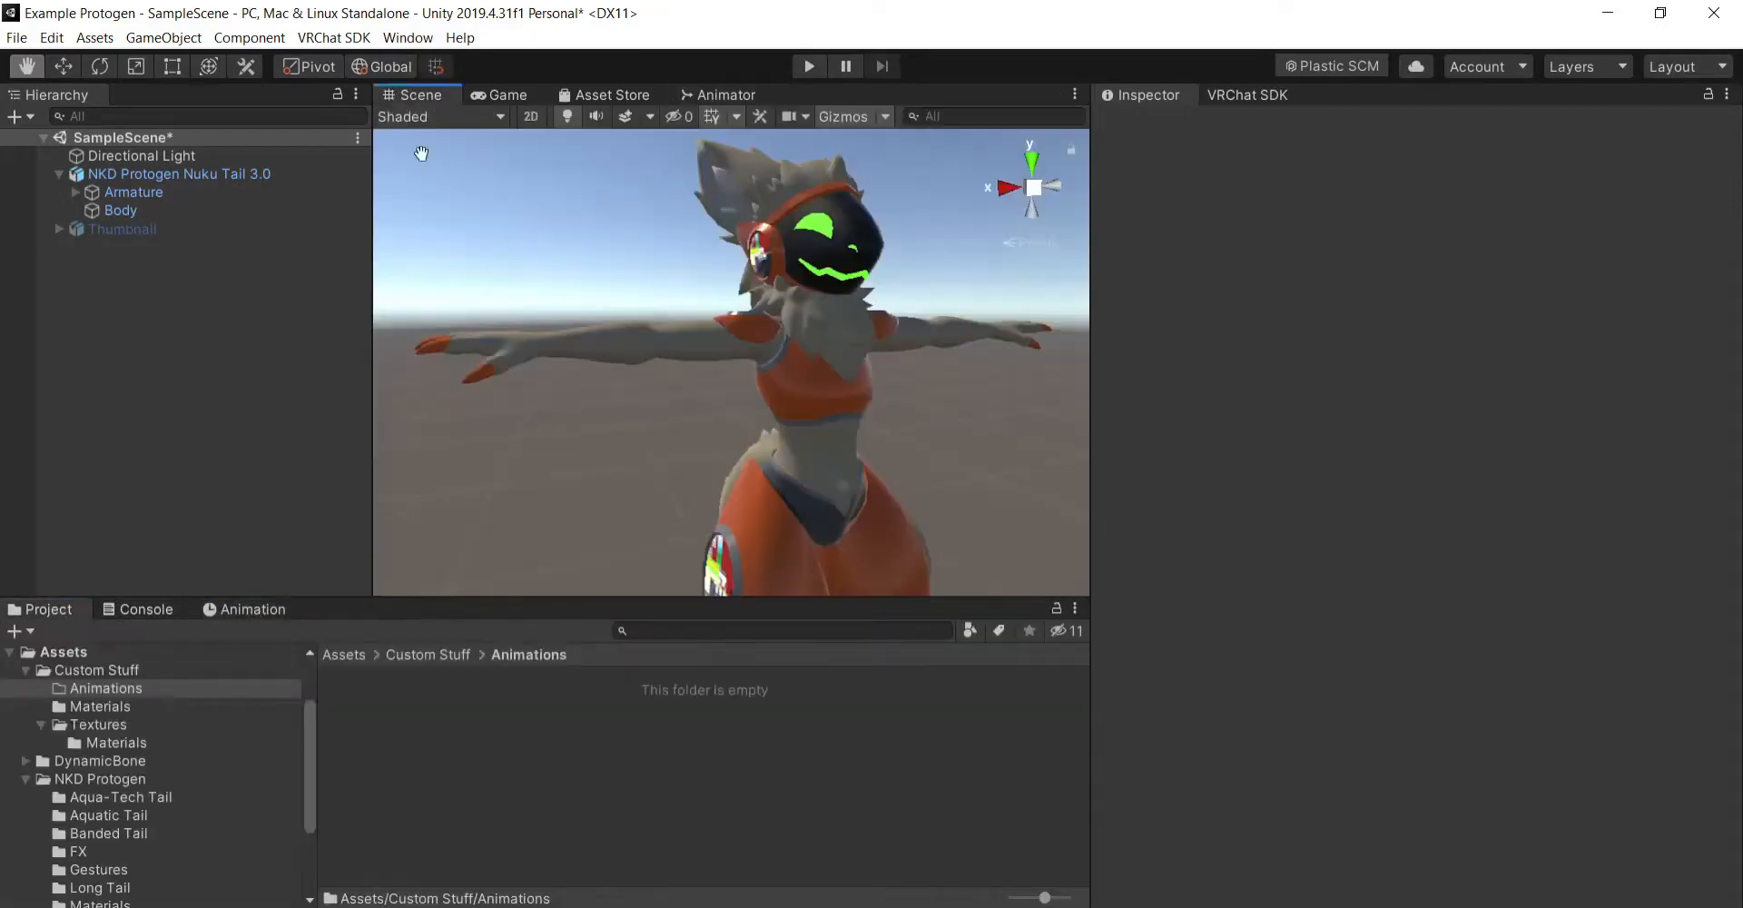
- Select the NKD Protogen Nuku Tail 3.0 avatar and examine its existing animation clips and the controller in its Animator component
left_click(203, 173)
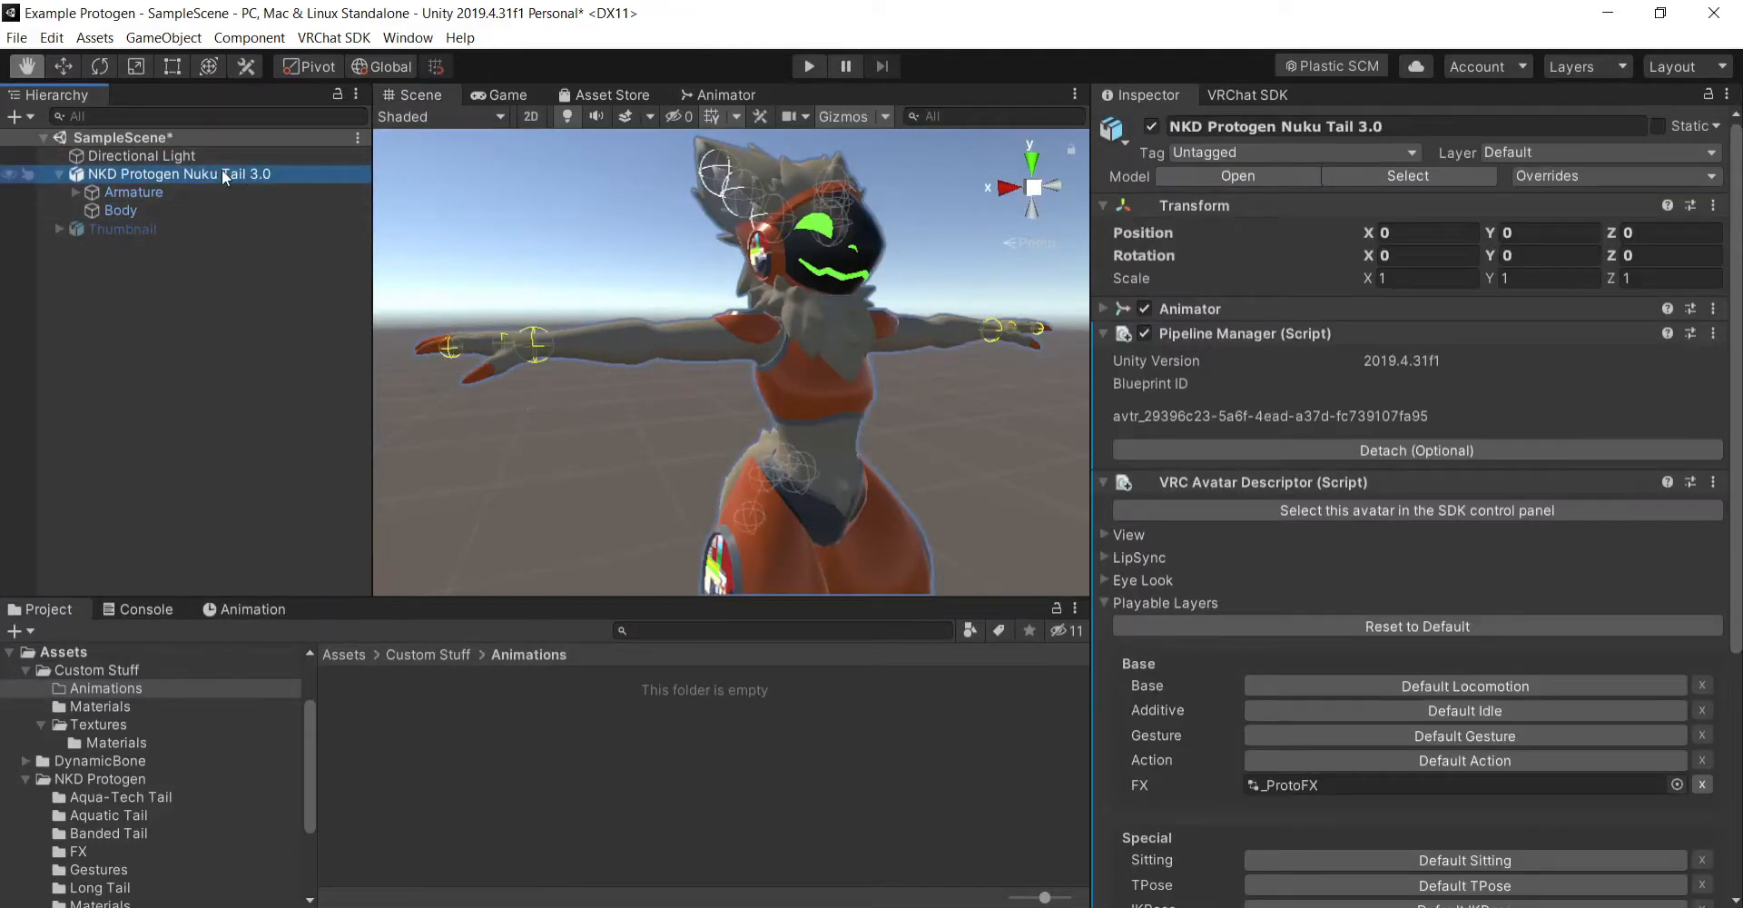
left_click(237, 610)
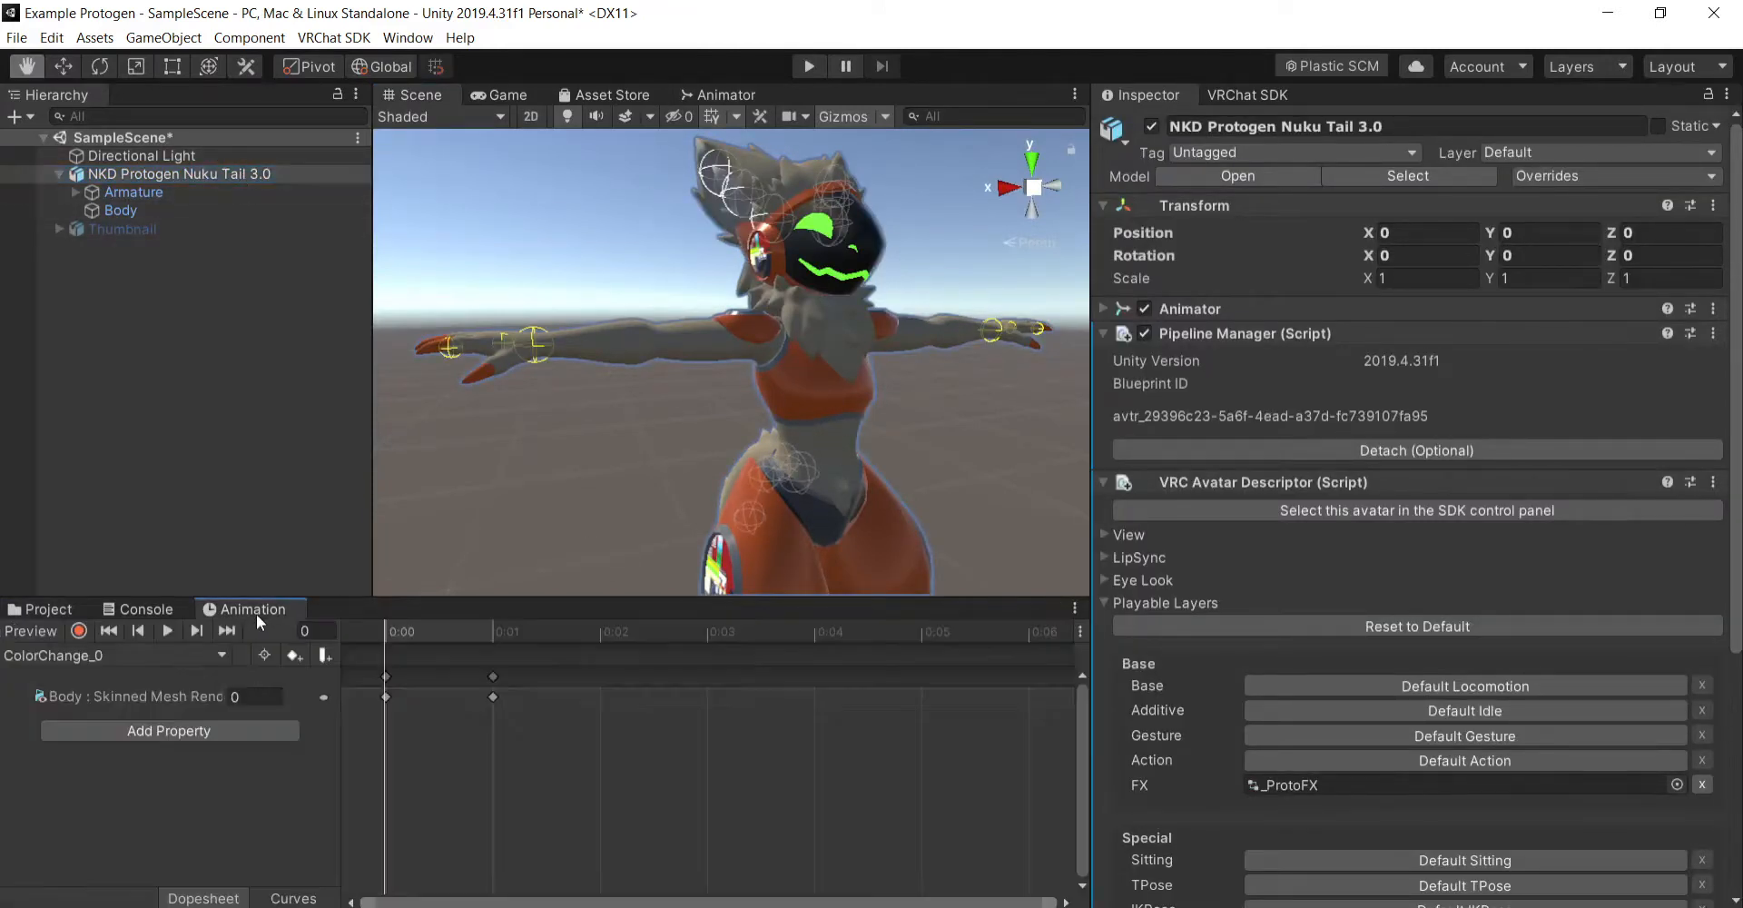
left_click(215, 656)
left_click(184, 372)
left_click(58, 609)
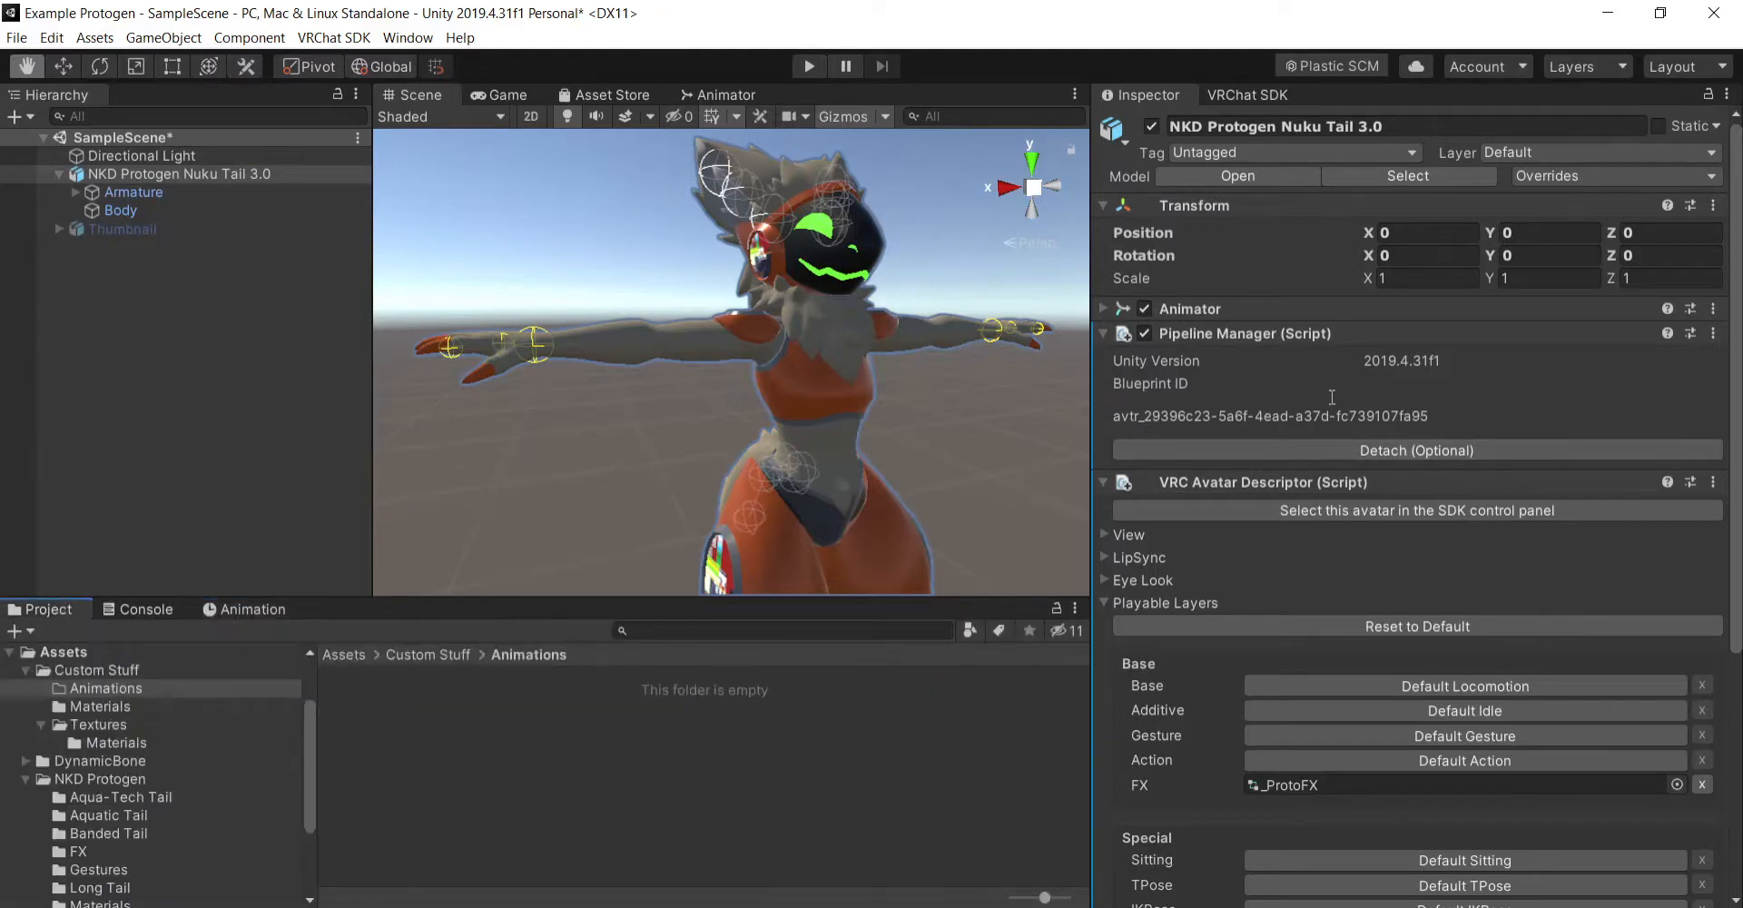
left_click(1103, 311)
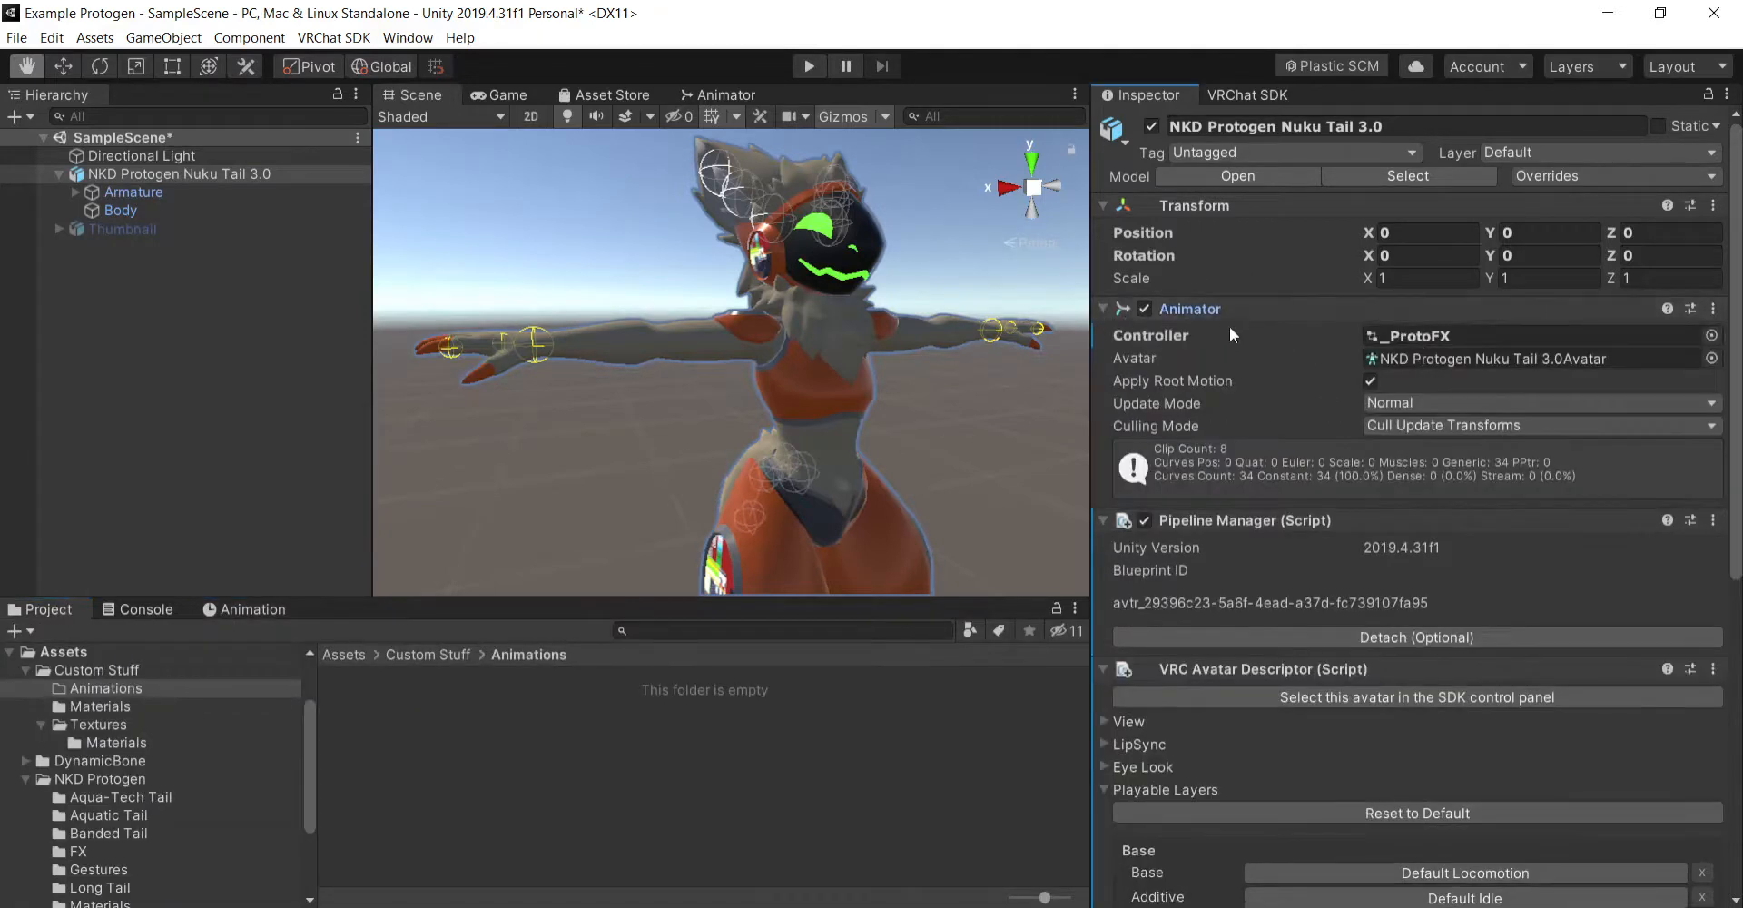
- Create a new animation clip for the avatar named "Strechy On" in the Custom Stuff/Animations folder
left_click(274, 614)
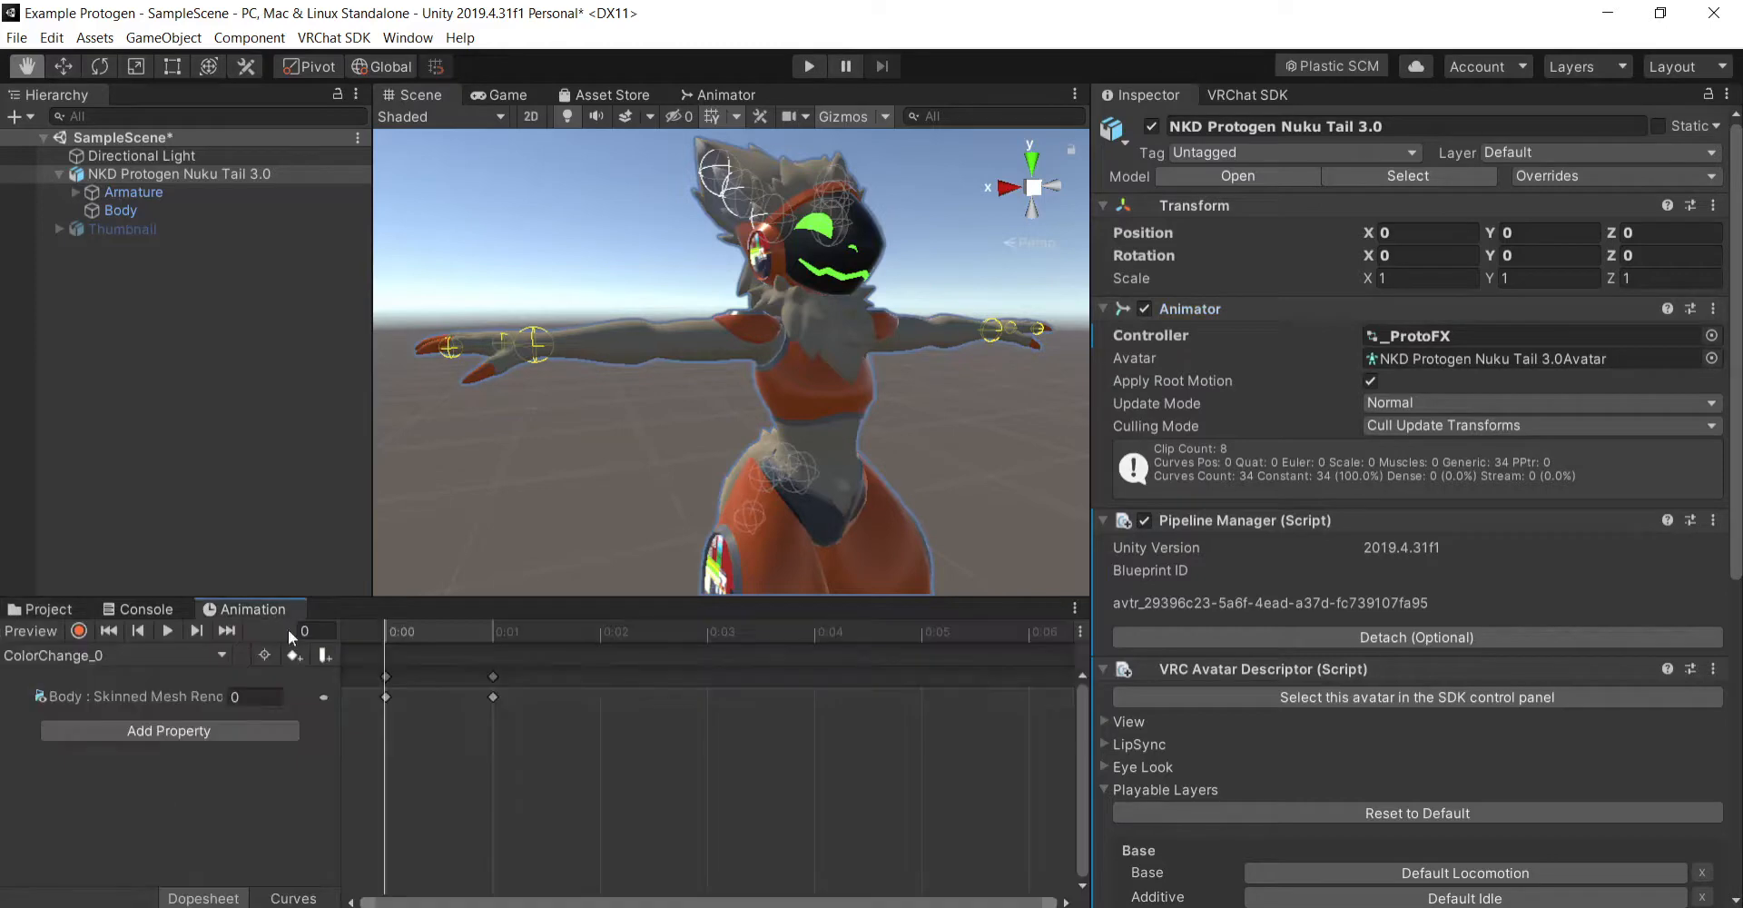
left_click(216, 658)
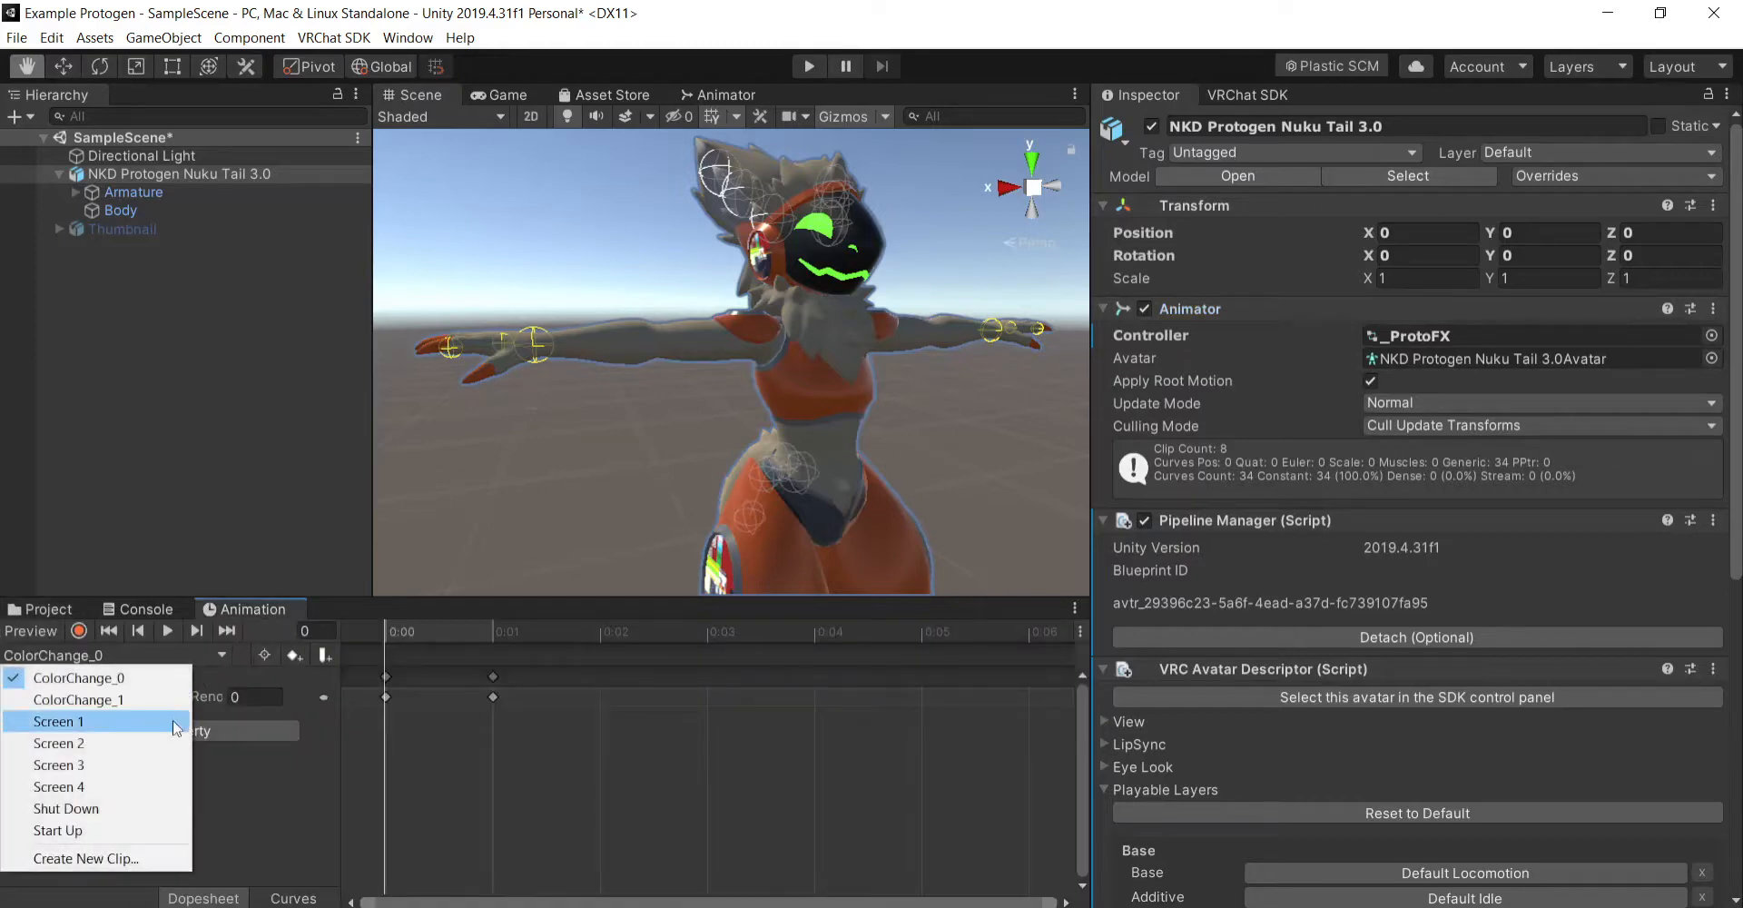
left_click(143, 858)
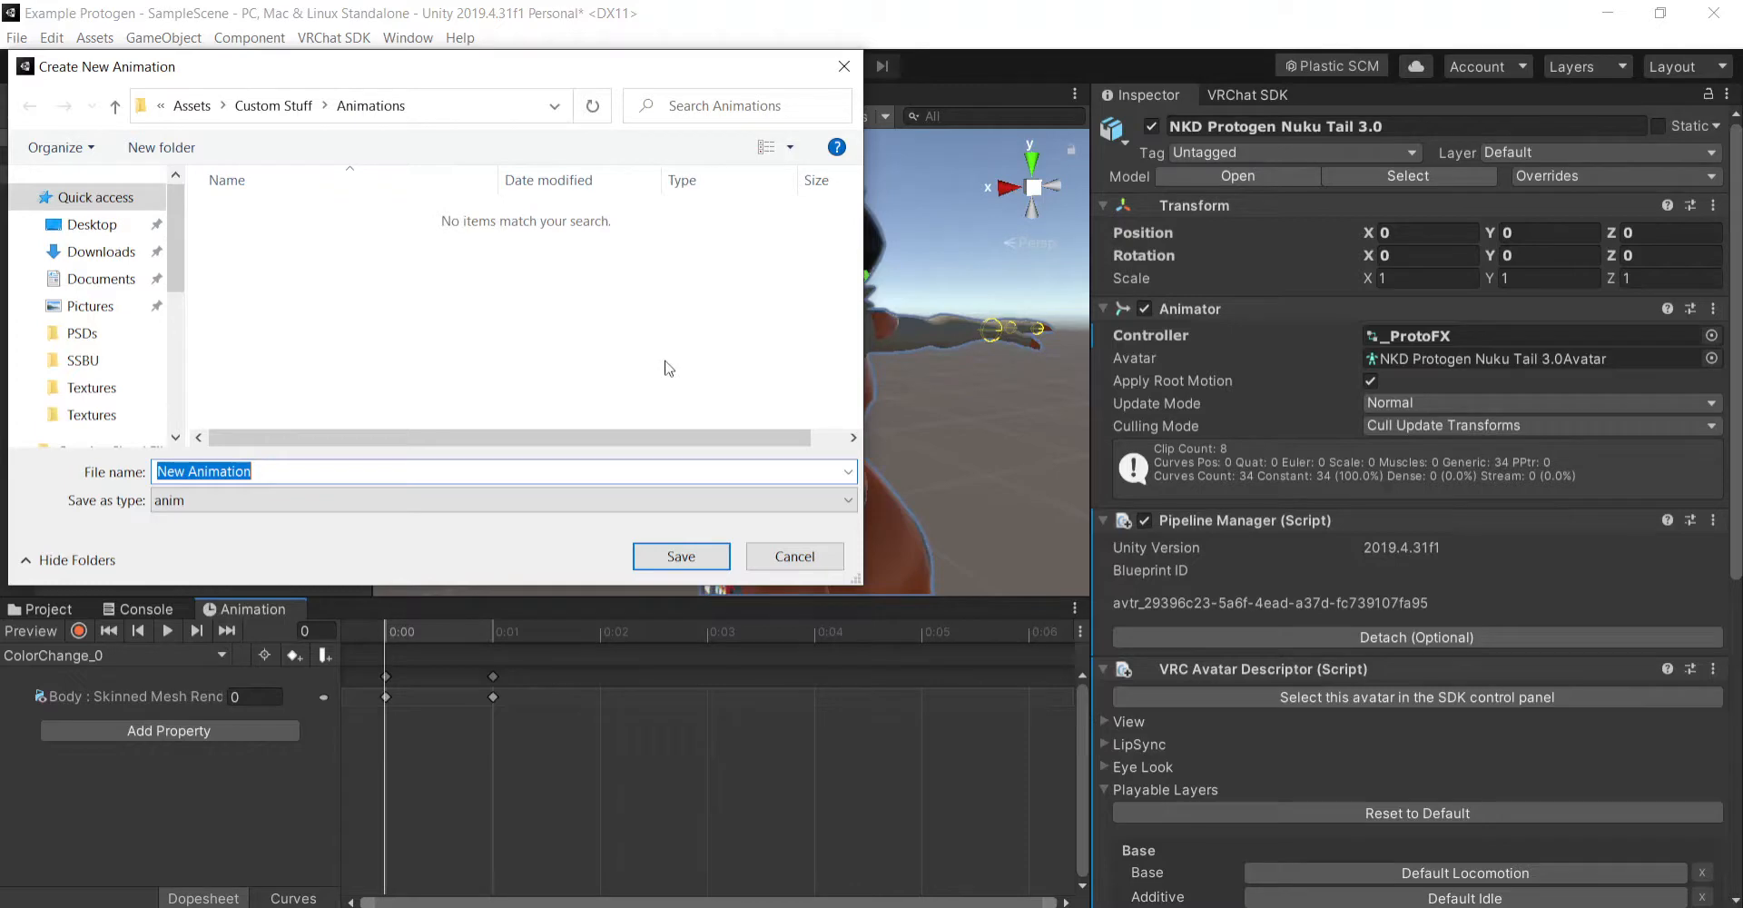
type("Strec")
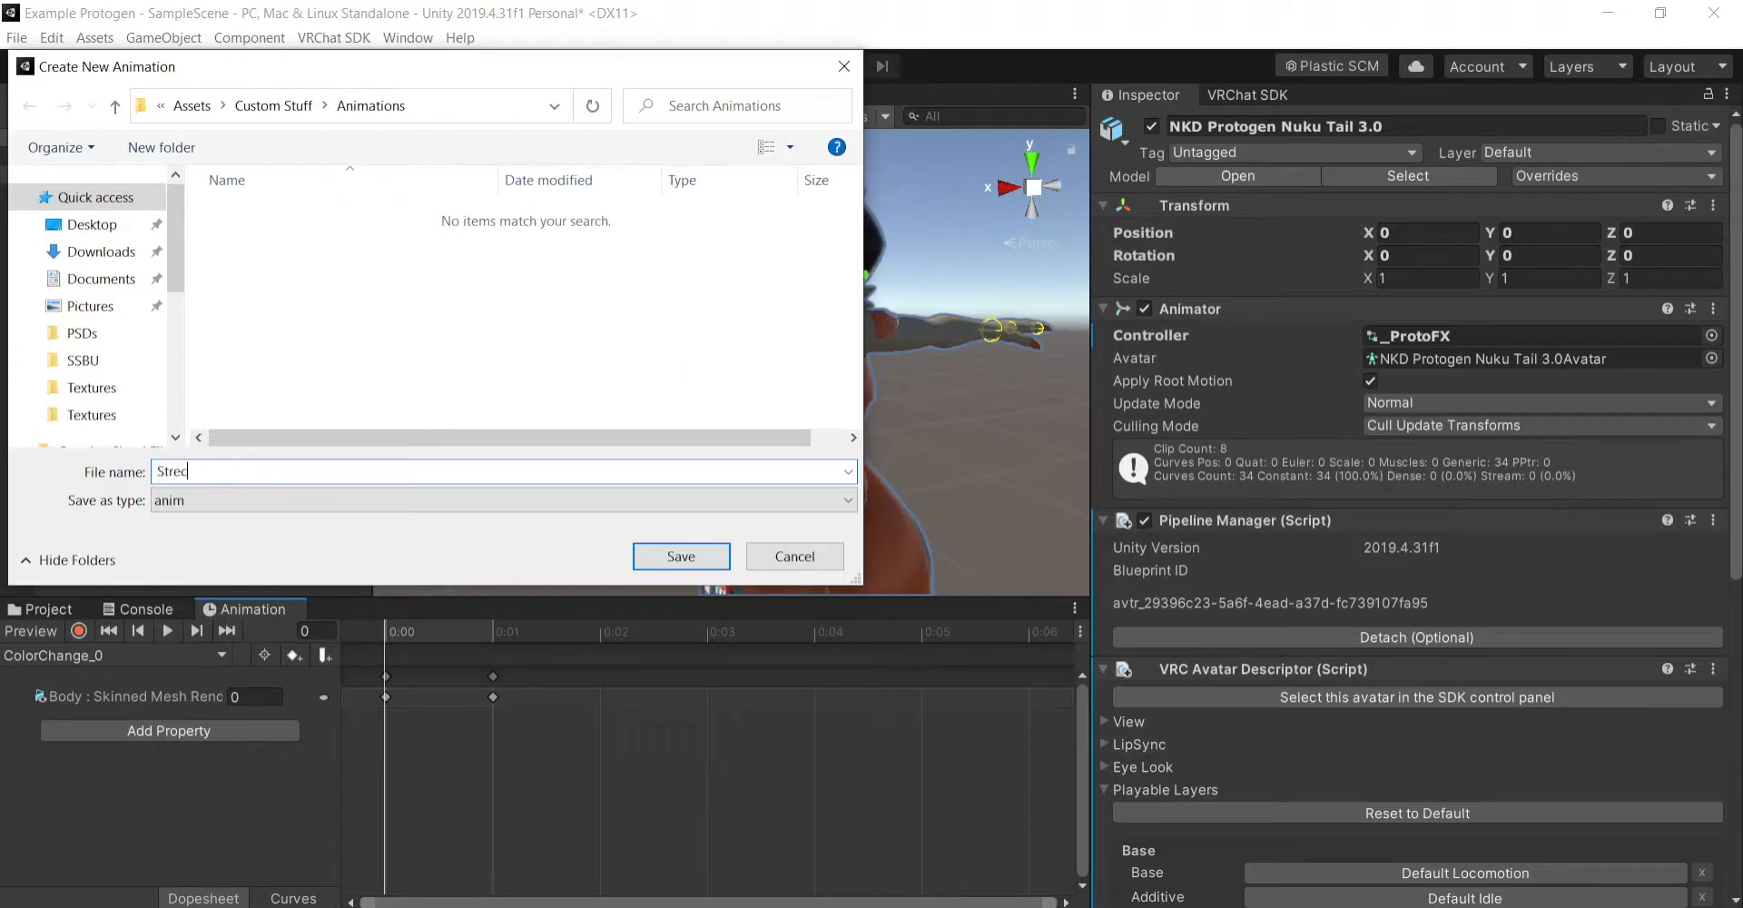
type("hy On")
key("Return")
- Scale the Hips bone under the Armature uniformly to 4 on X, Y and Z, then clear the selection
scroll(790, 391, "down", 2)
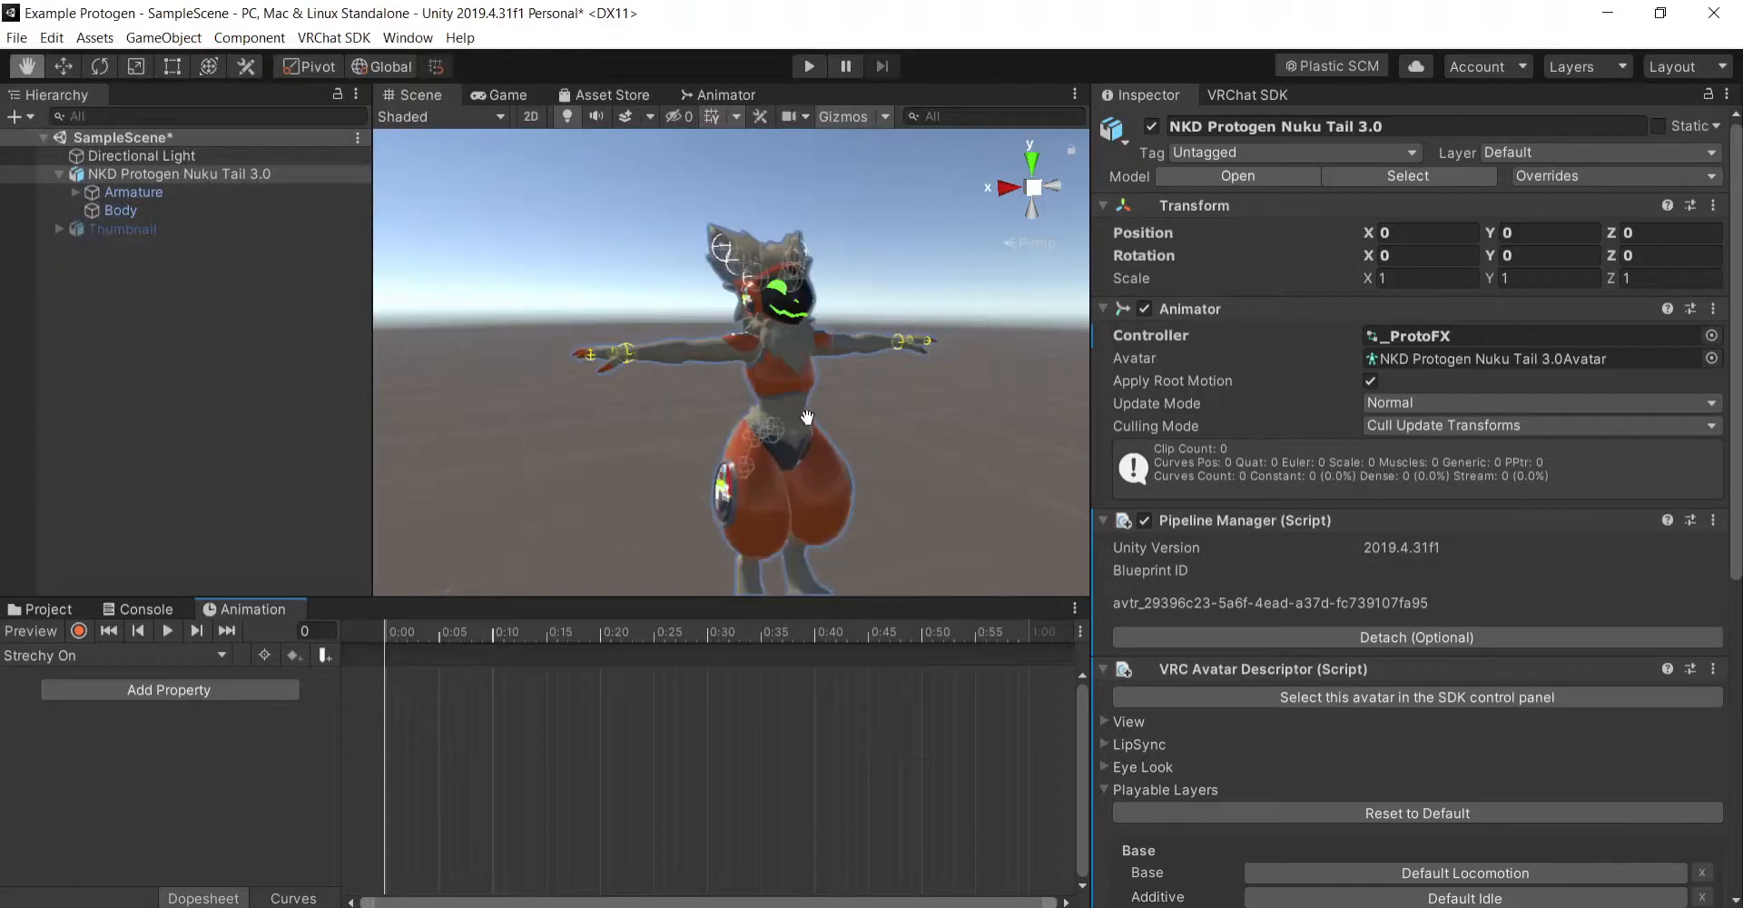
scroll(952, 450, "down", 2)
left_click(76, 192)
left_click(182, 210)
left_click_drag(978, 425, 555, 188, "alt")
left_click(135, 67)
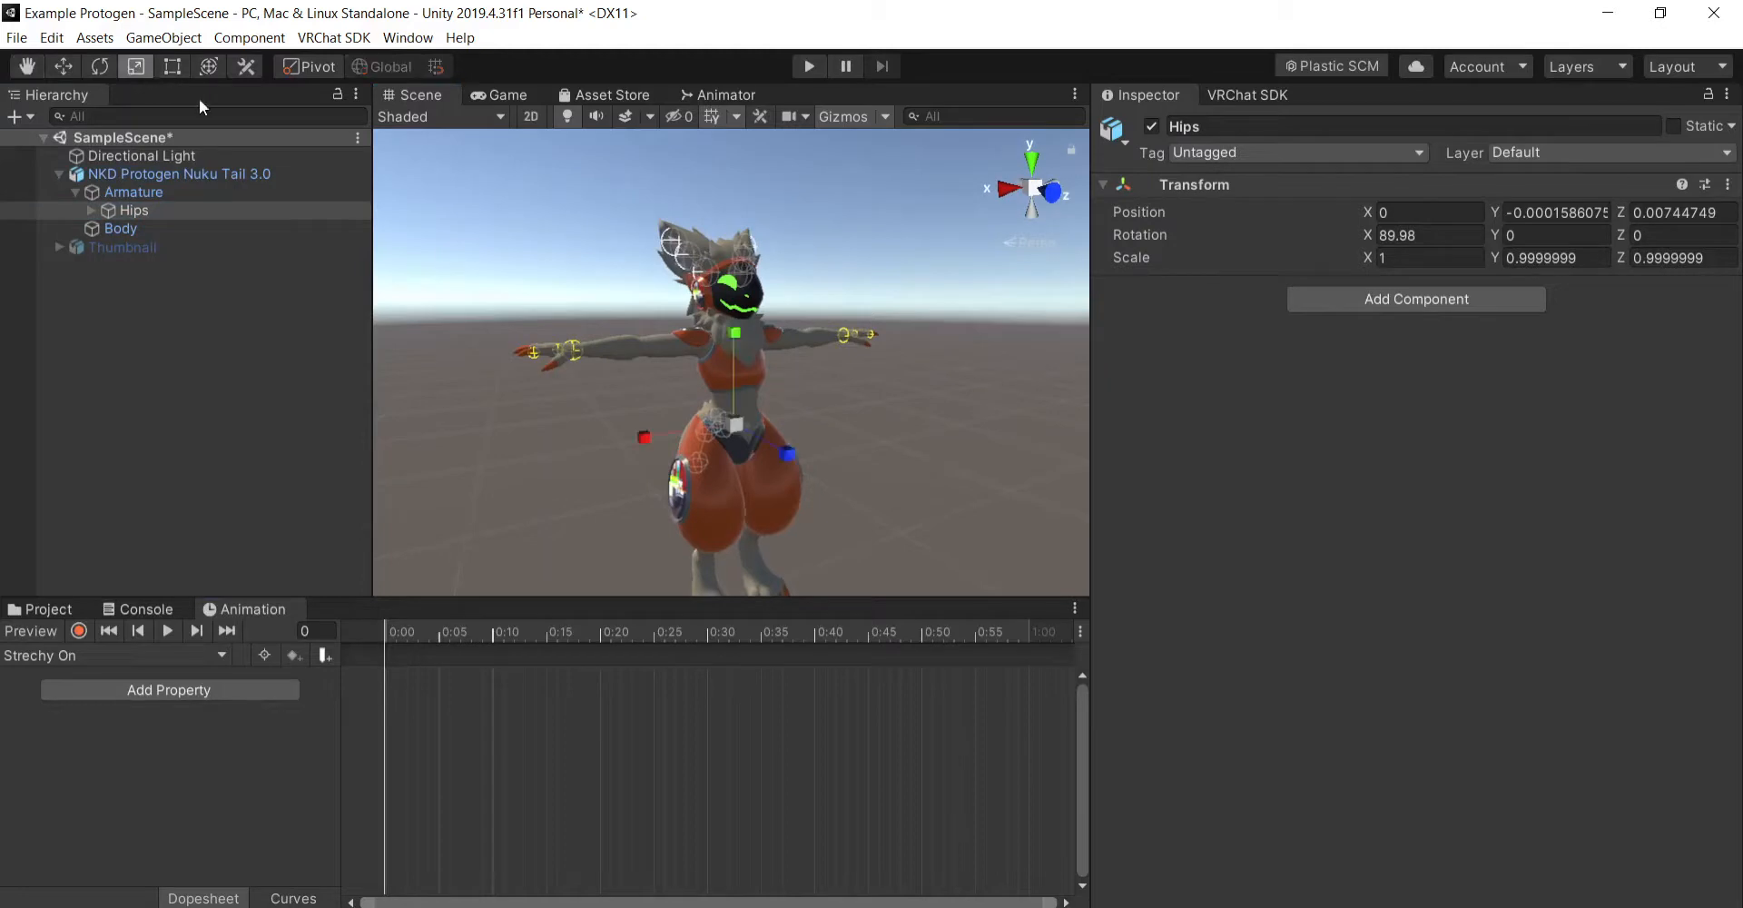
left_click_drag(761, 437, 1071, 445)
right_click_drag(991, 434, 991, 459)
scroll(992, 460, "down", 14)
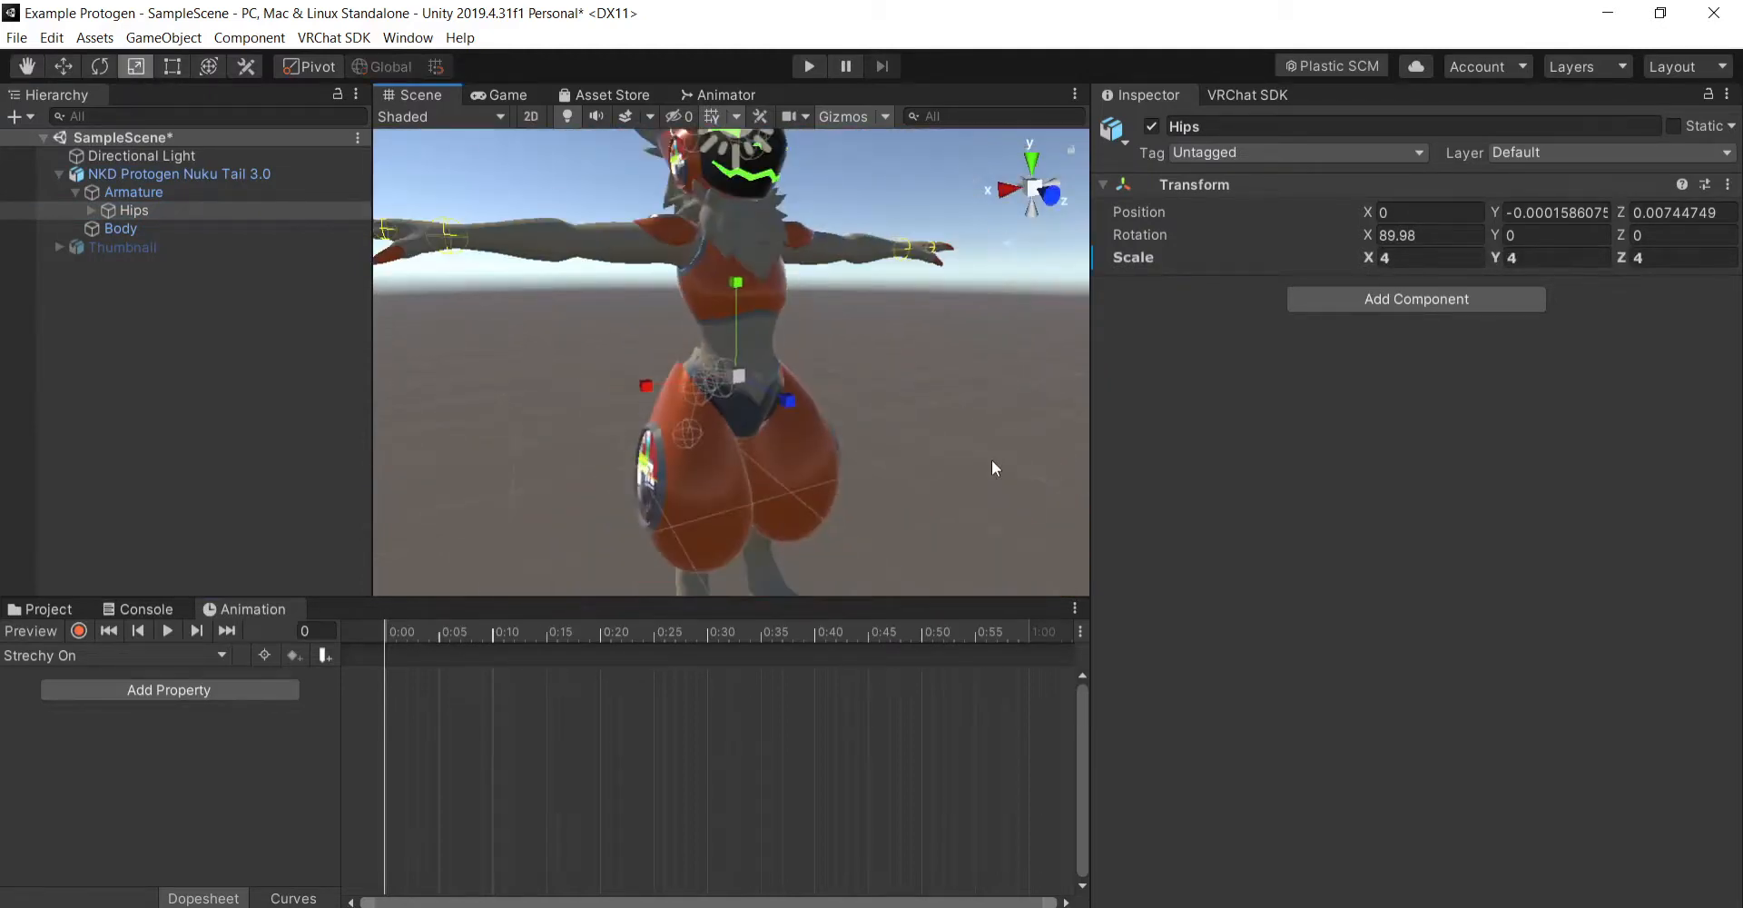
scroll(990, 408, "up", 9)
scroll(989, 405, "up", 2)
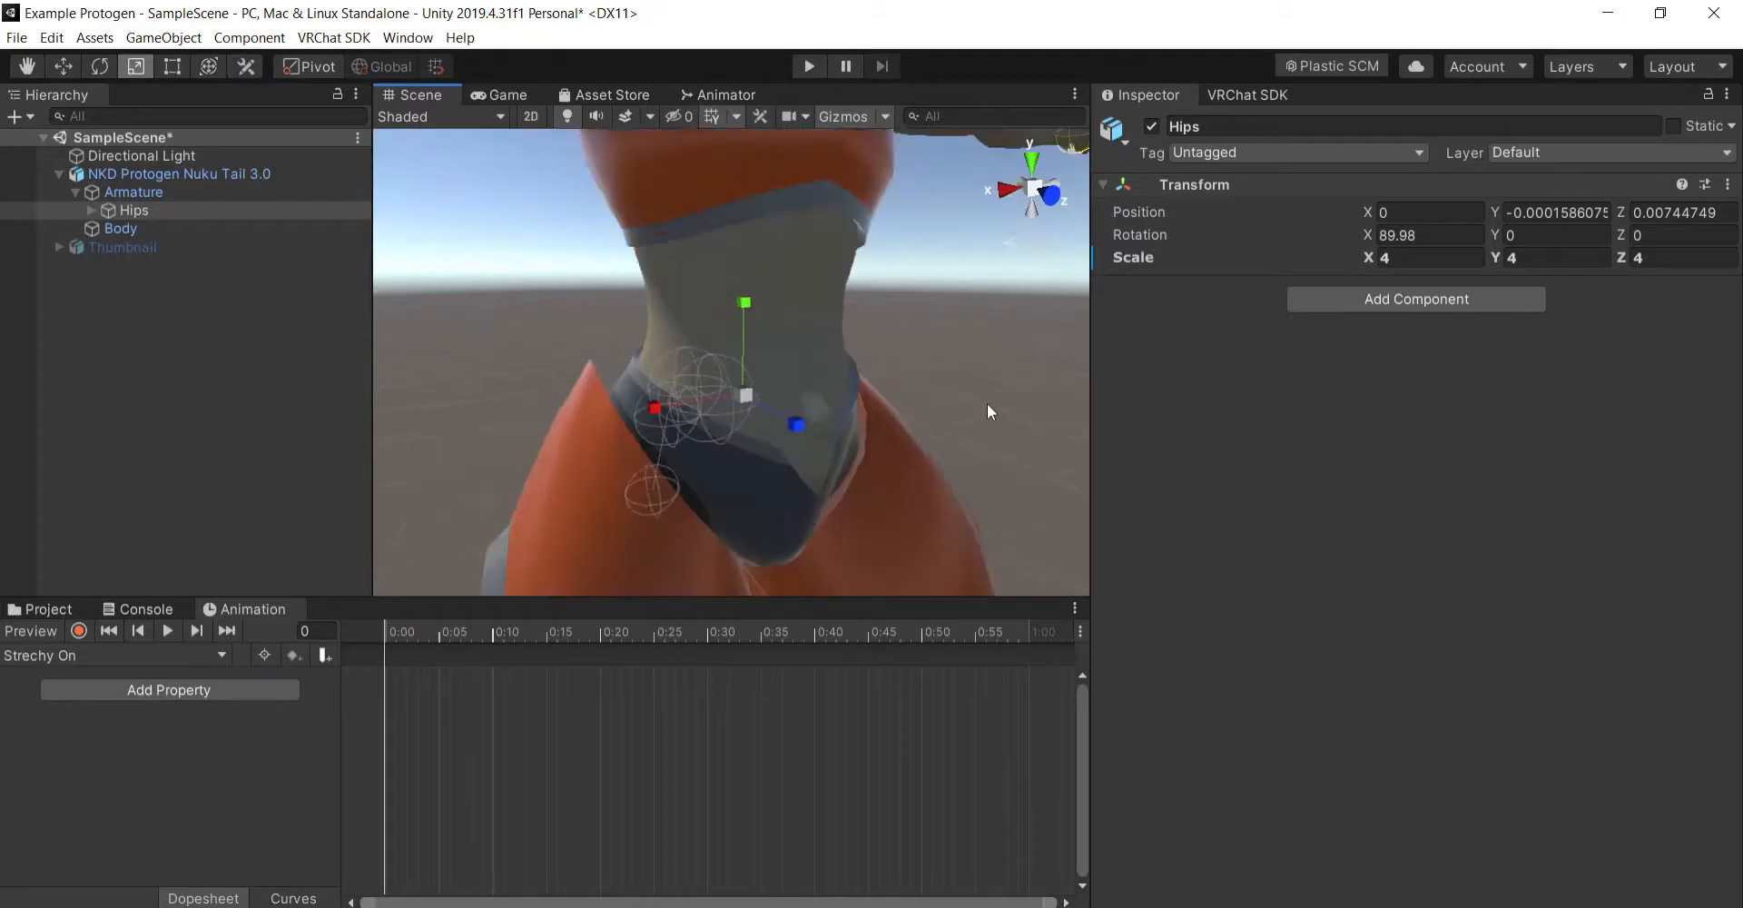
left_click(158, 370)
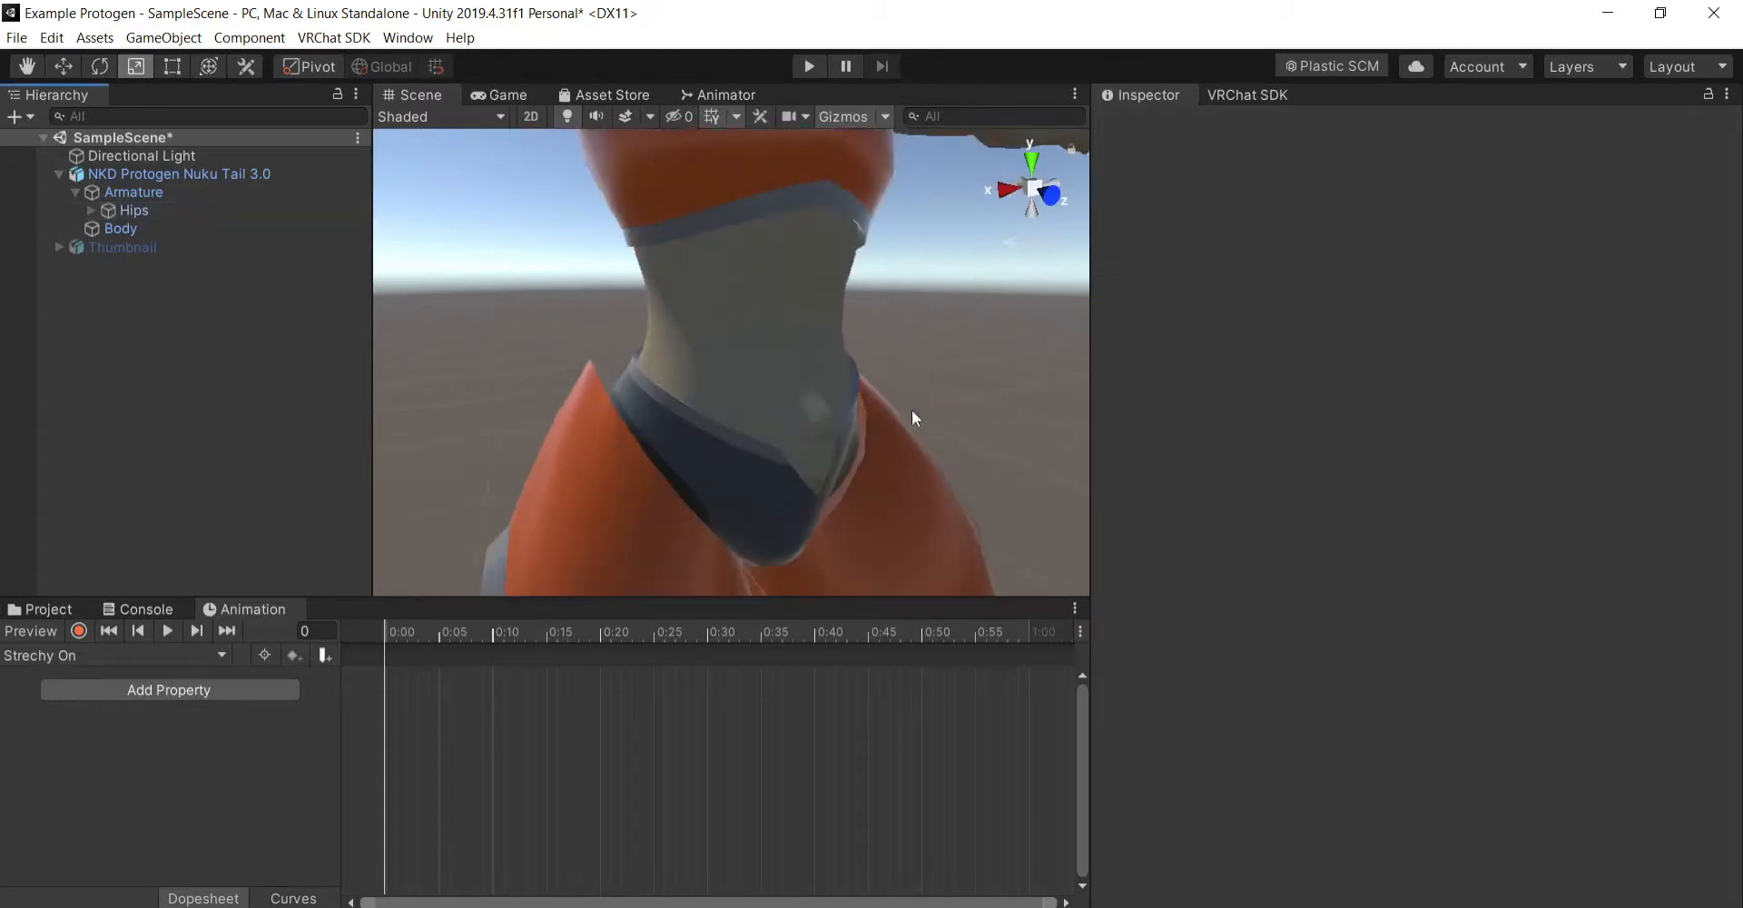
- Inspect the avatar's root object and its Body mesh, viewing the scaled model in the scene
scroll(743, 329, "down", 10)
left_click(532, 241)
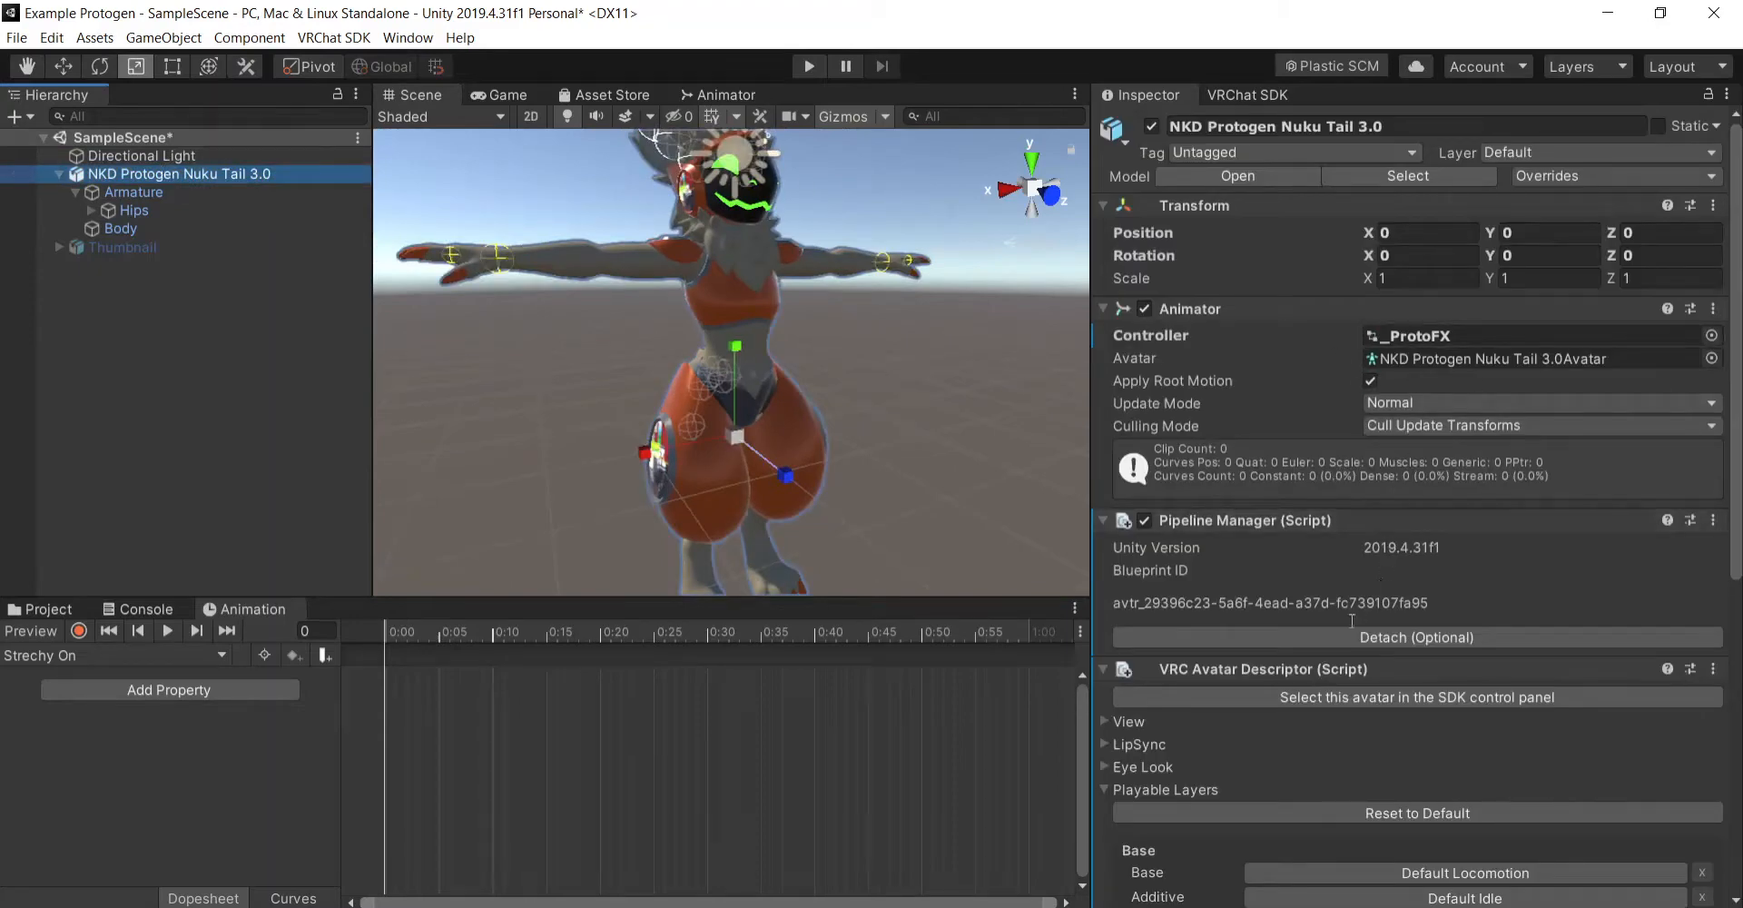
scroll(1319, 699, "down", 8)
scroll(1273, 682, "up", 8)
left_click(226, 247)
left_click(215, 228)
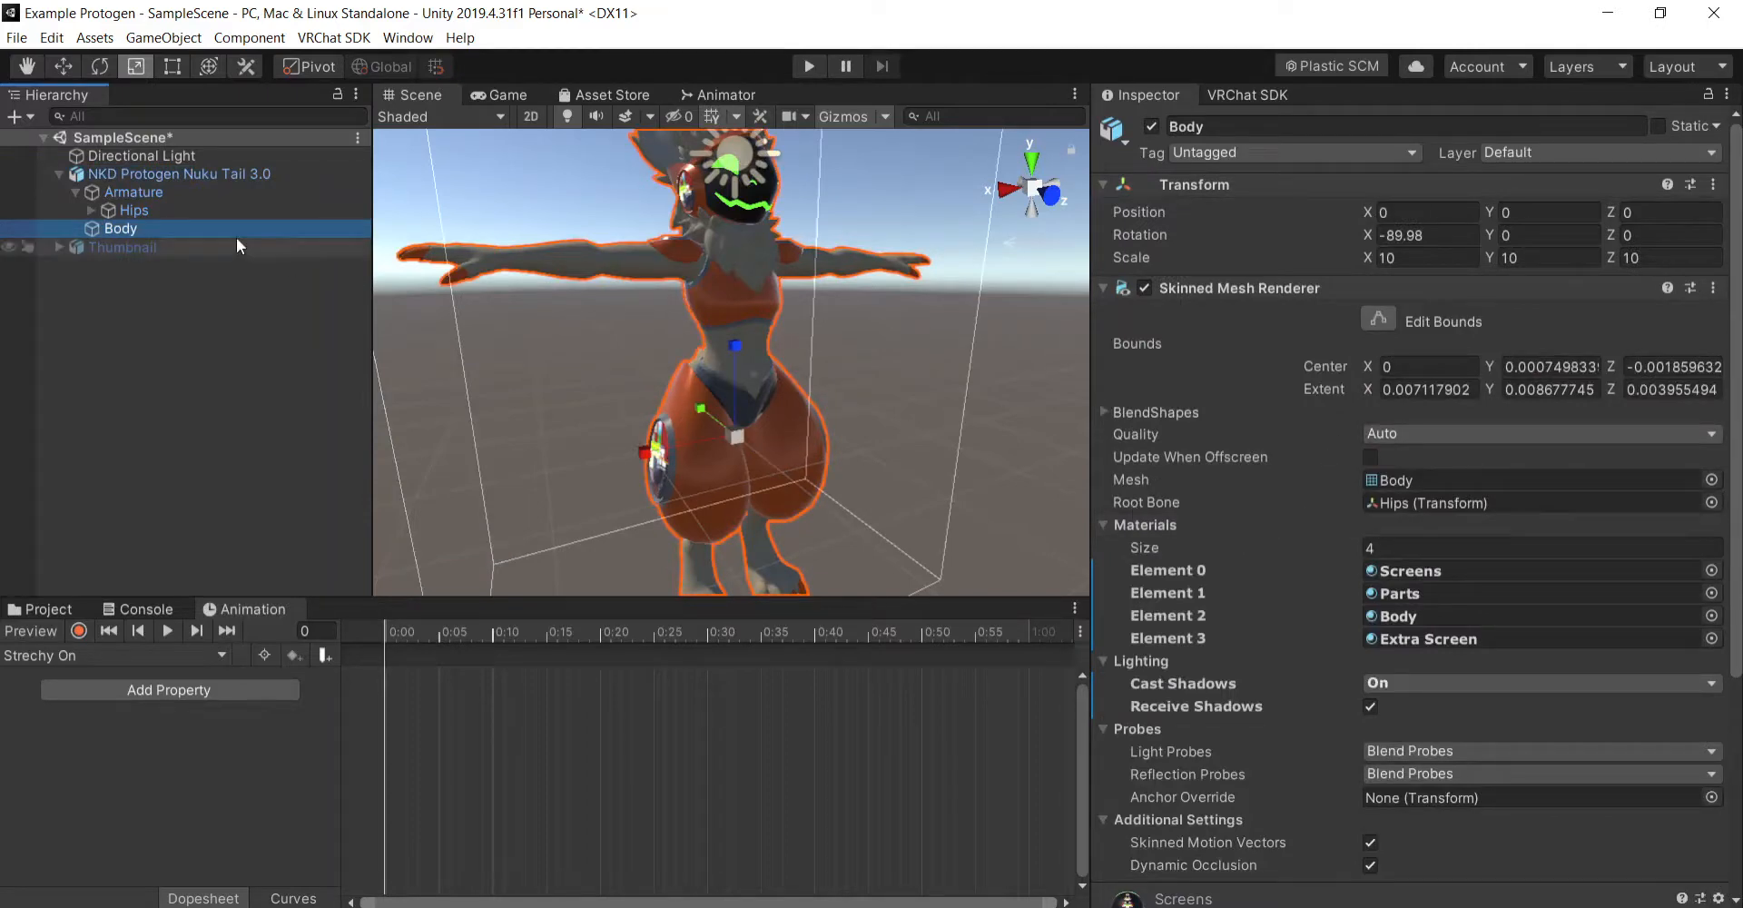
left_click(252, 171)
scroll(879, 307, "up", 6)
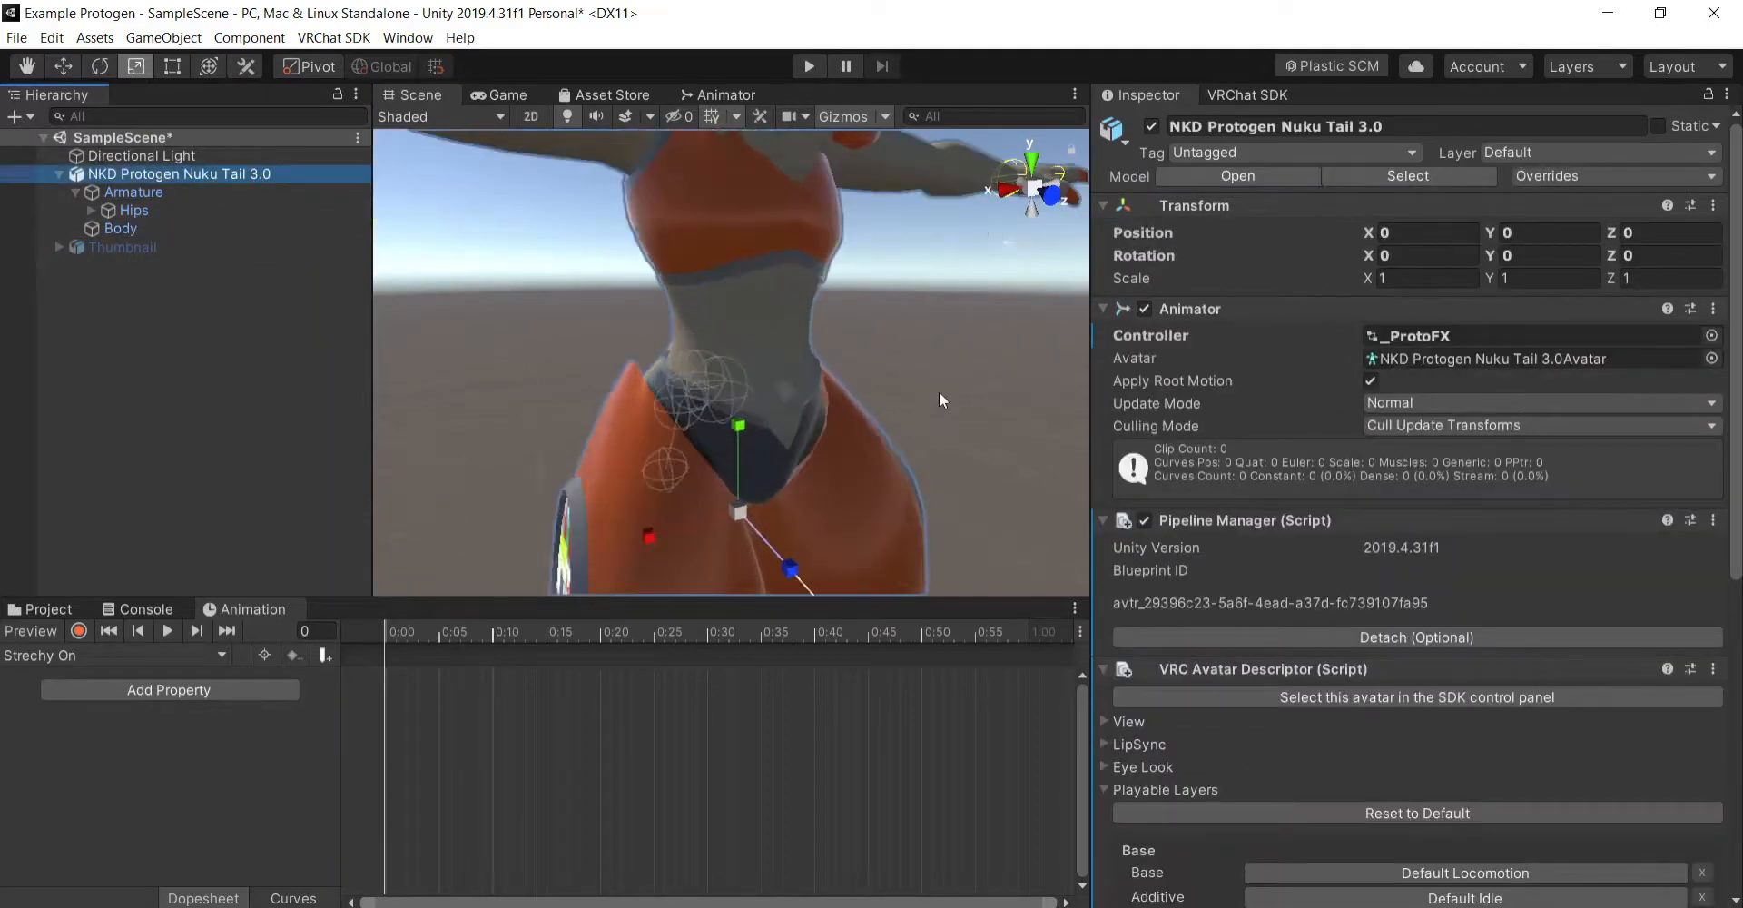
- Undo the Hips bone's scaling, then frame the avatar in the scene and clear the selection
left_click(73, 193)
left_click(75, 192)
key("ctrl+z")
key("ctrl+z")
key("f")
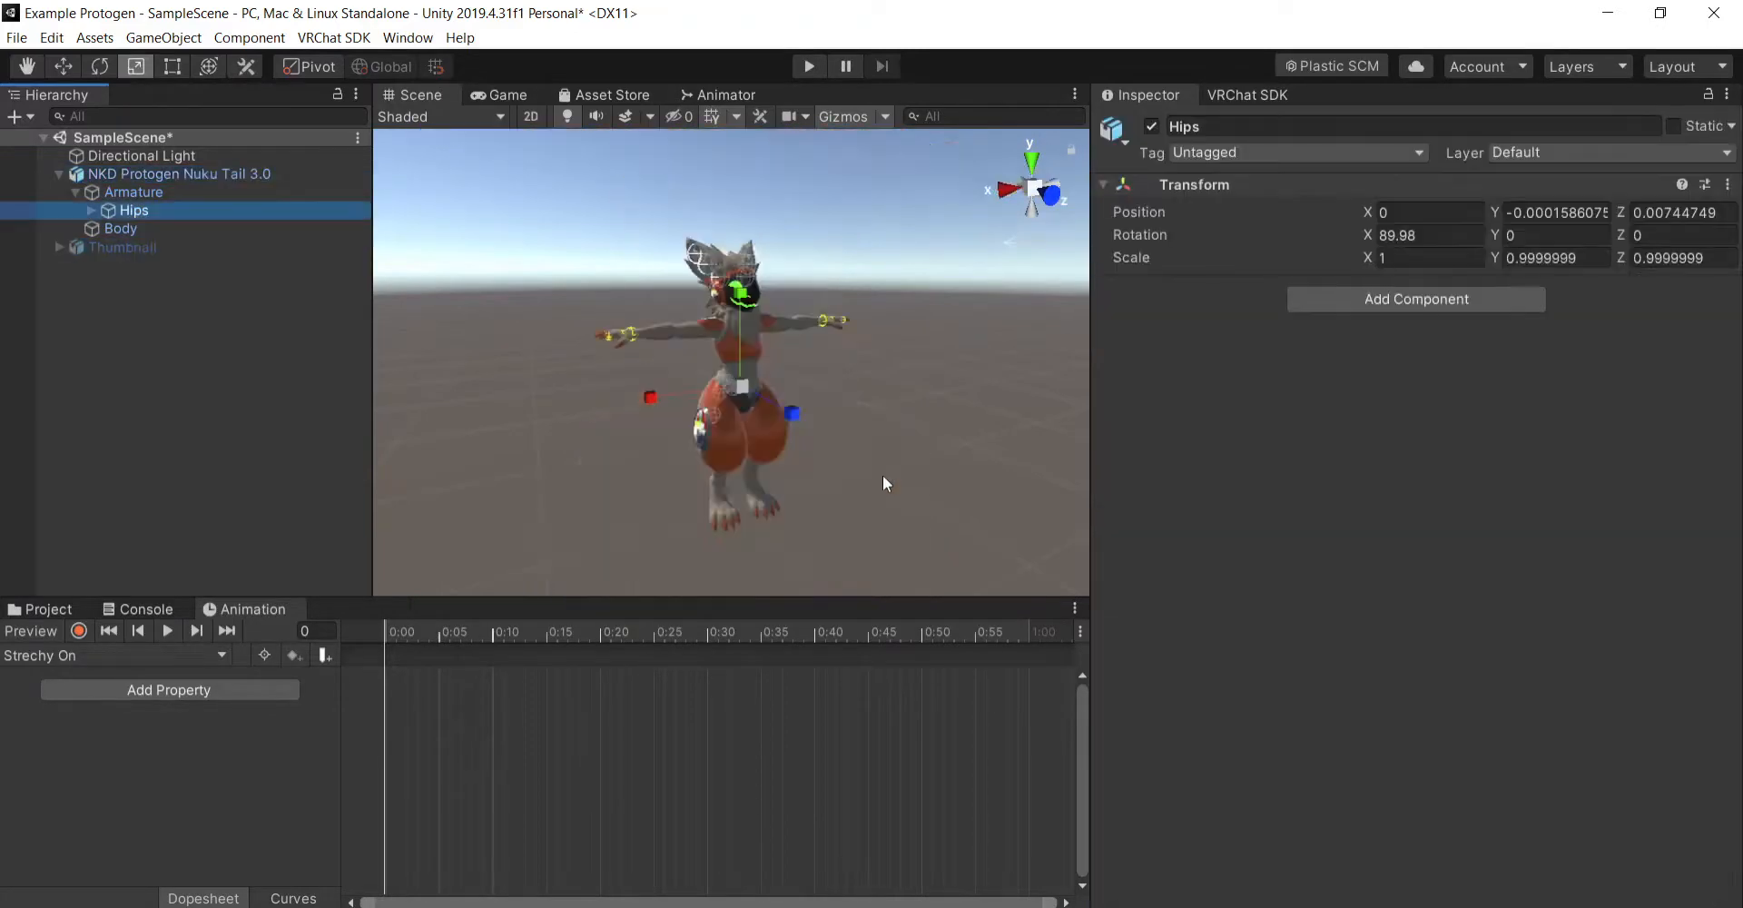
scroll(808, 450, "up", 10)
scroll(826, 445, "down", 8)
left_click(917, 416)
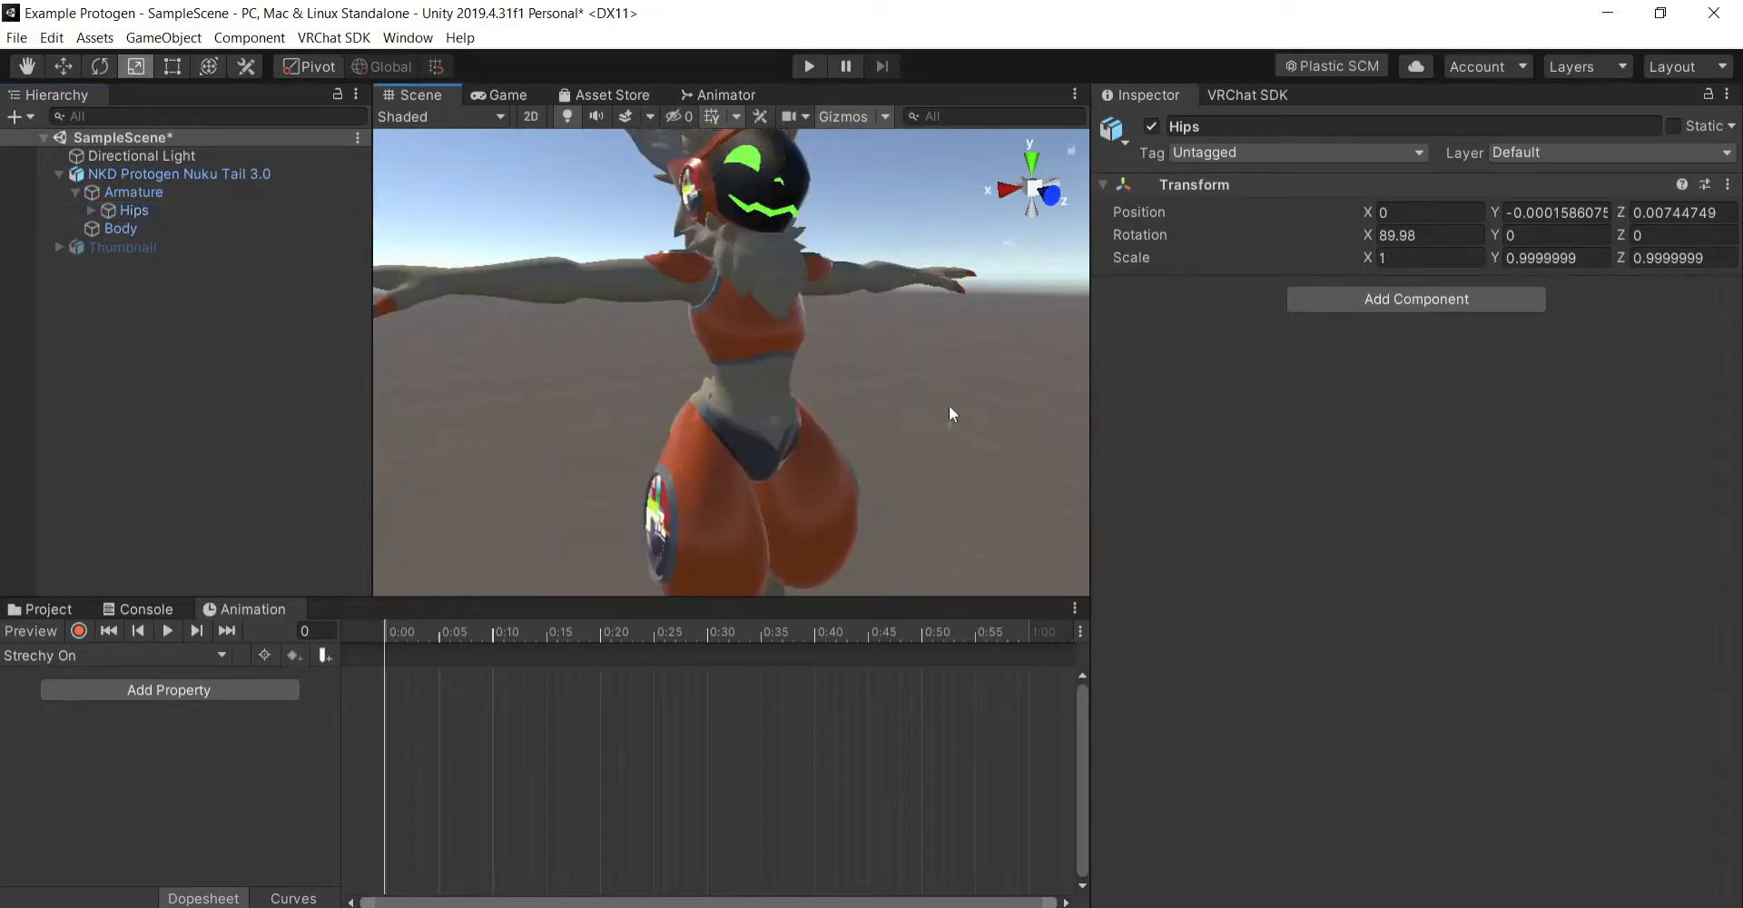
- Record a uniform Hips bone scale of 4 on X, Y and Z in the Strechy On clip, then stop recording and previewing
left_click(28, 67)
scroll(920, 328, "down", 5)
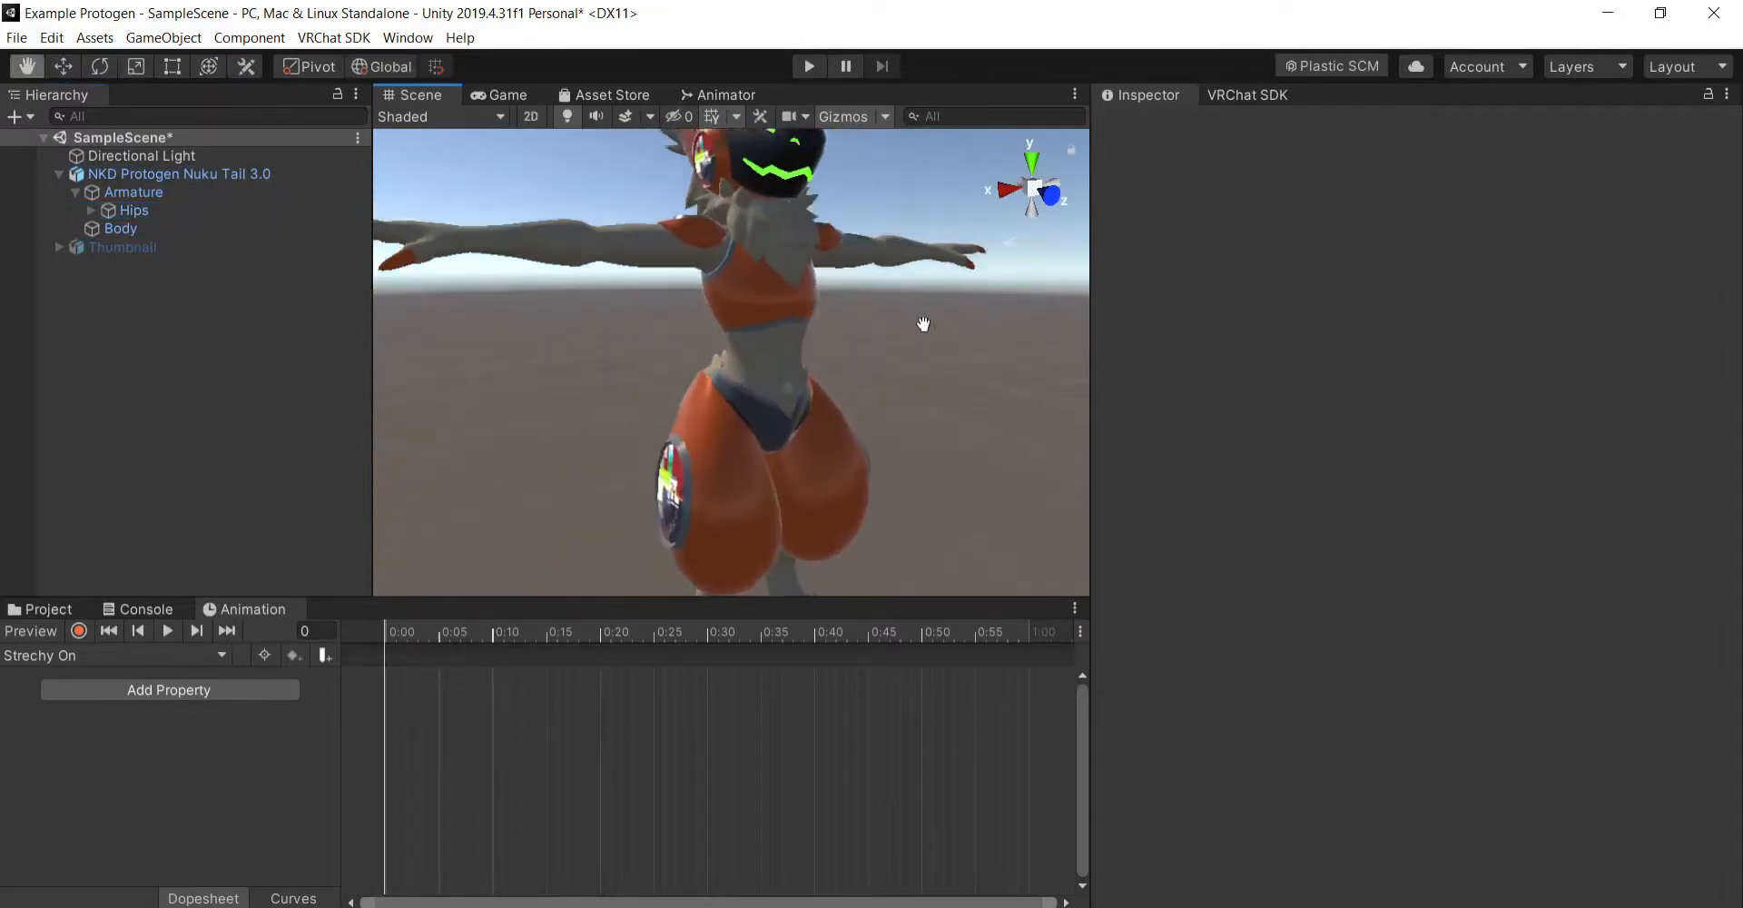
right_click_drag(975, 410, 965, 417)
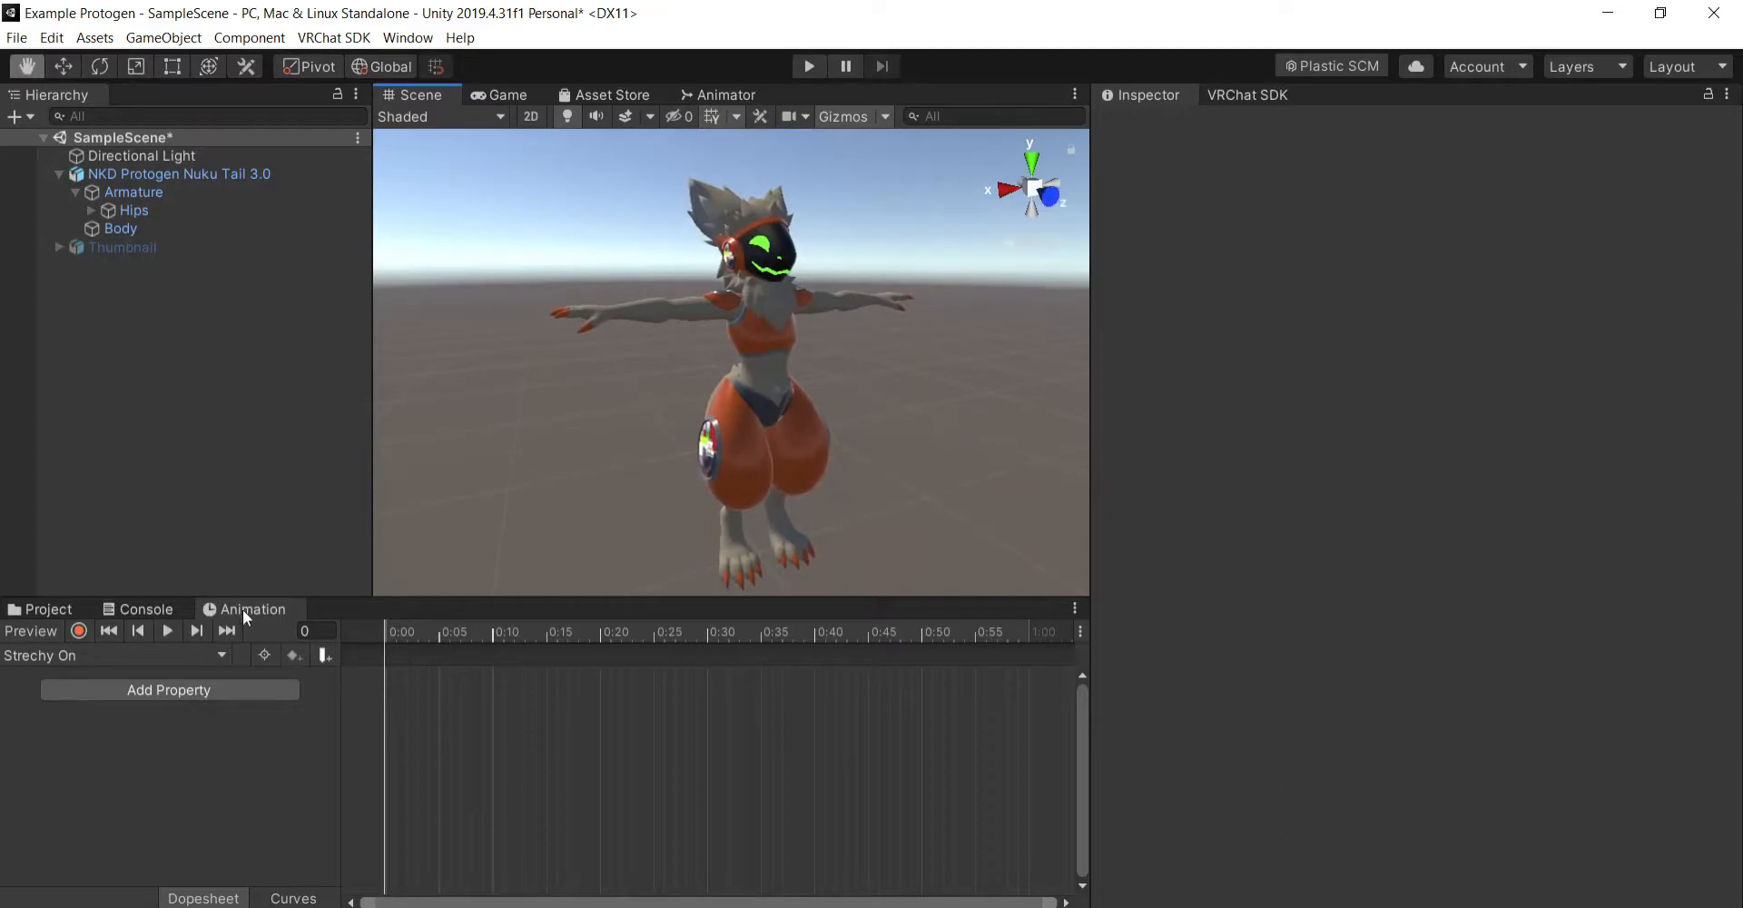
left_click(79, 631)
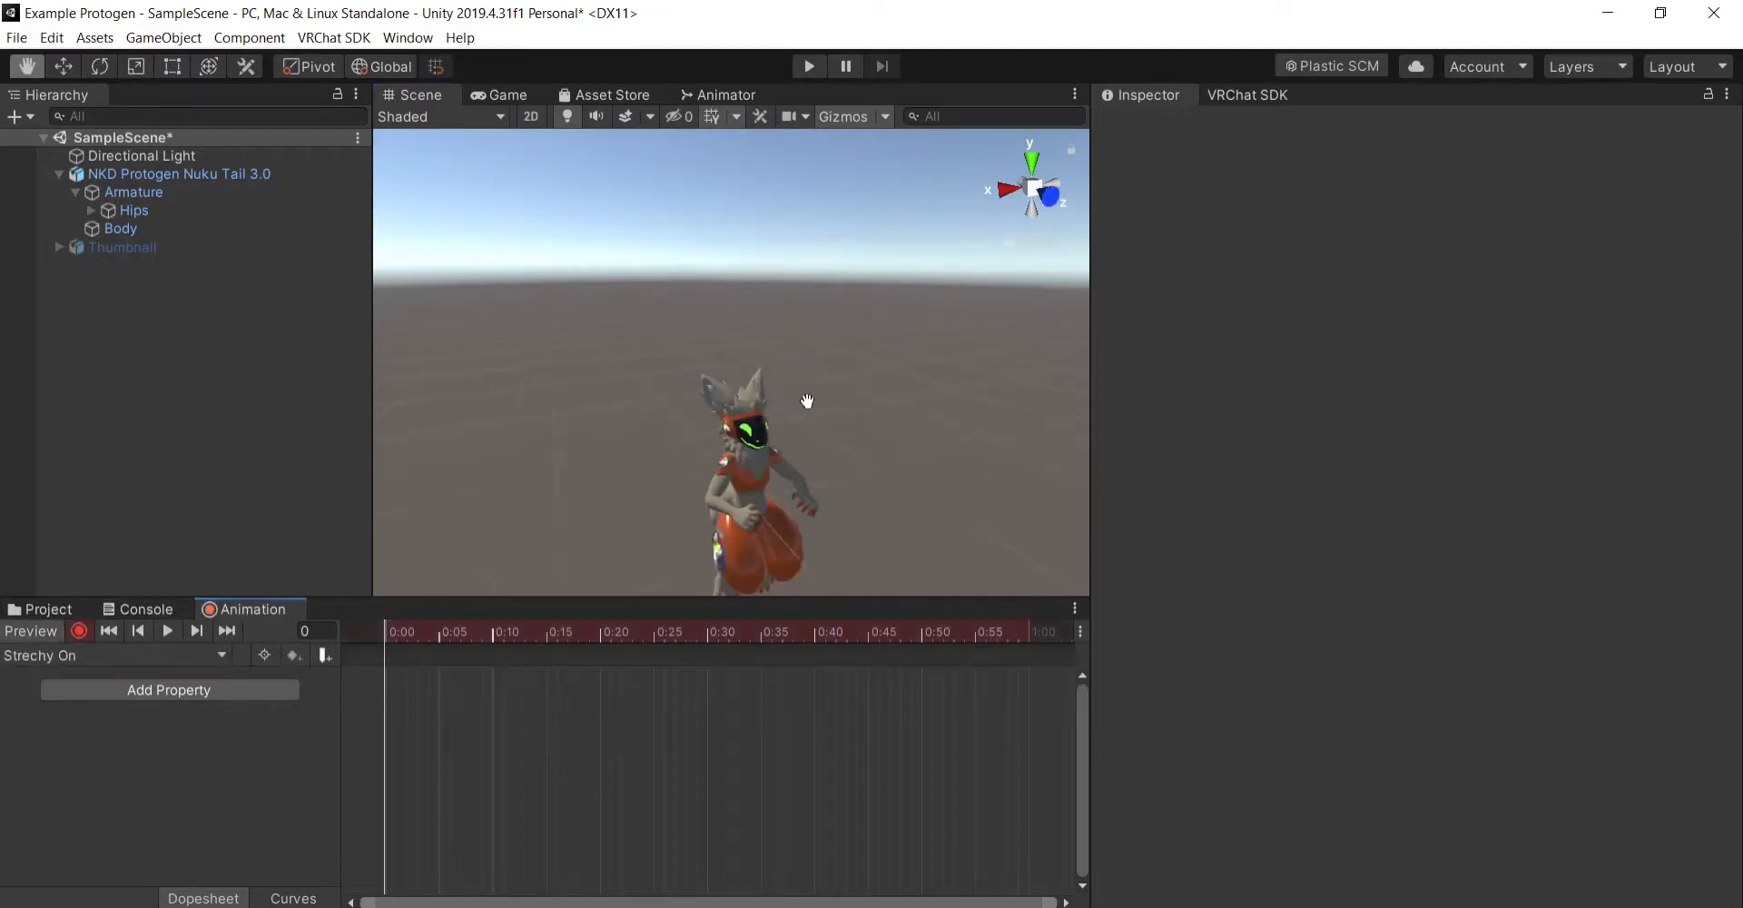
left_click_drag(921, 488, 943, 366)
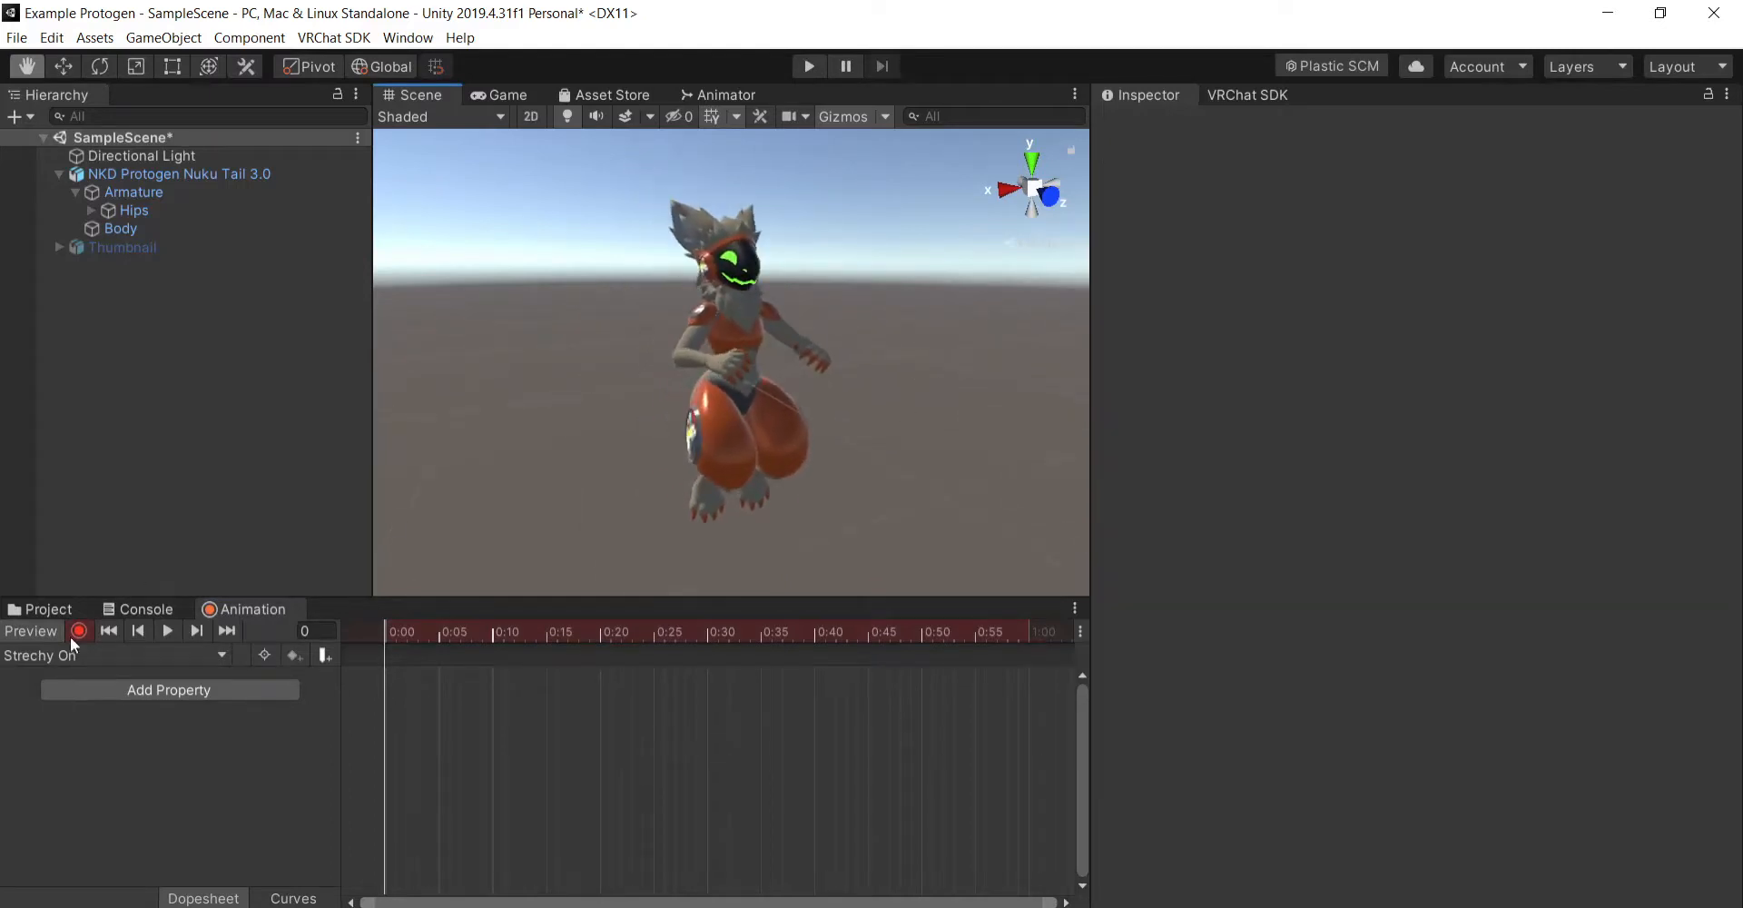
left_click(146, 211)
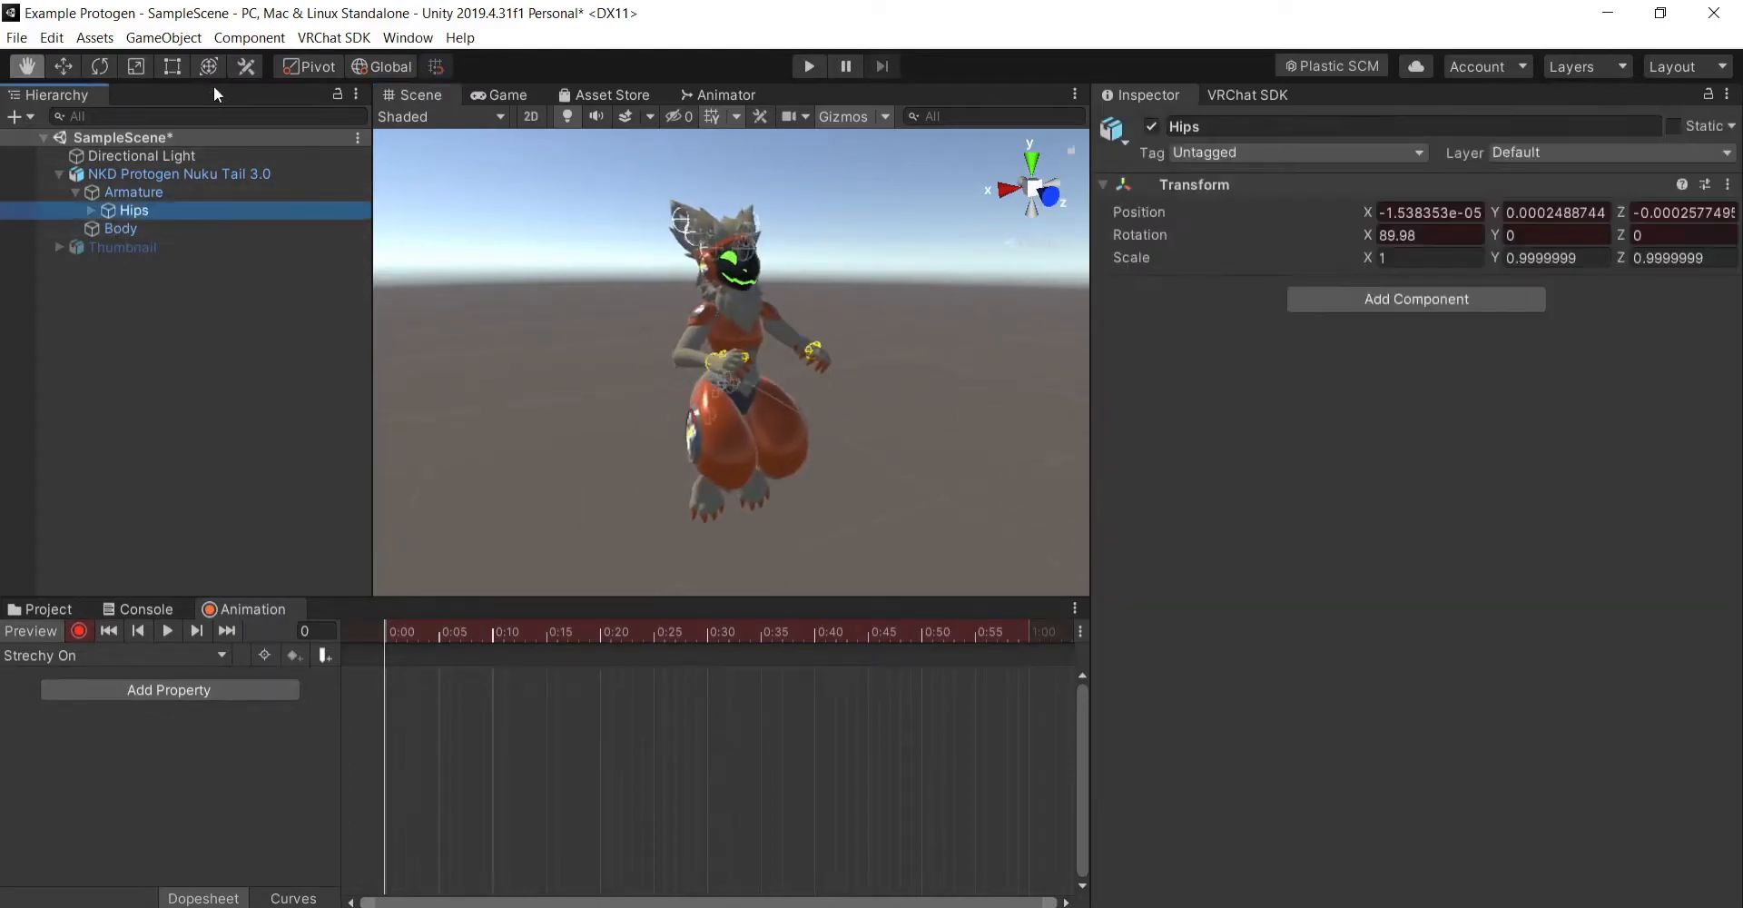
left_click(135, 67)
left_click_drag(735, 385, 1070, 456)
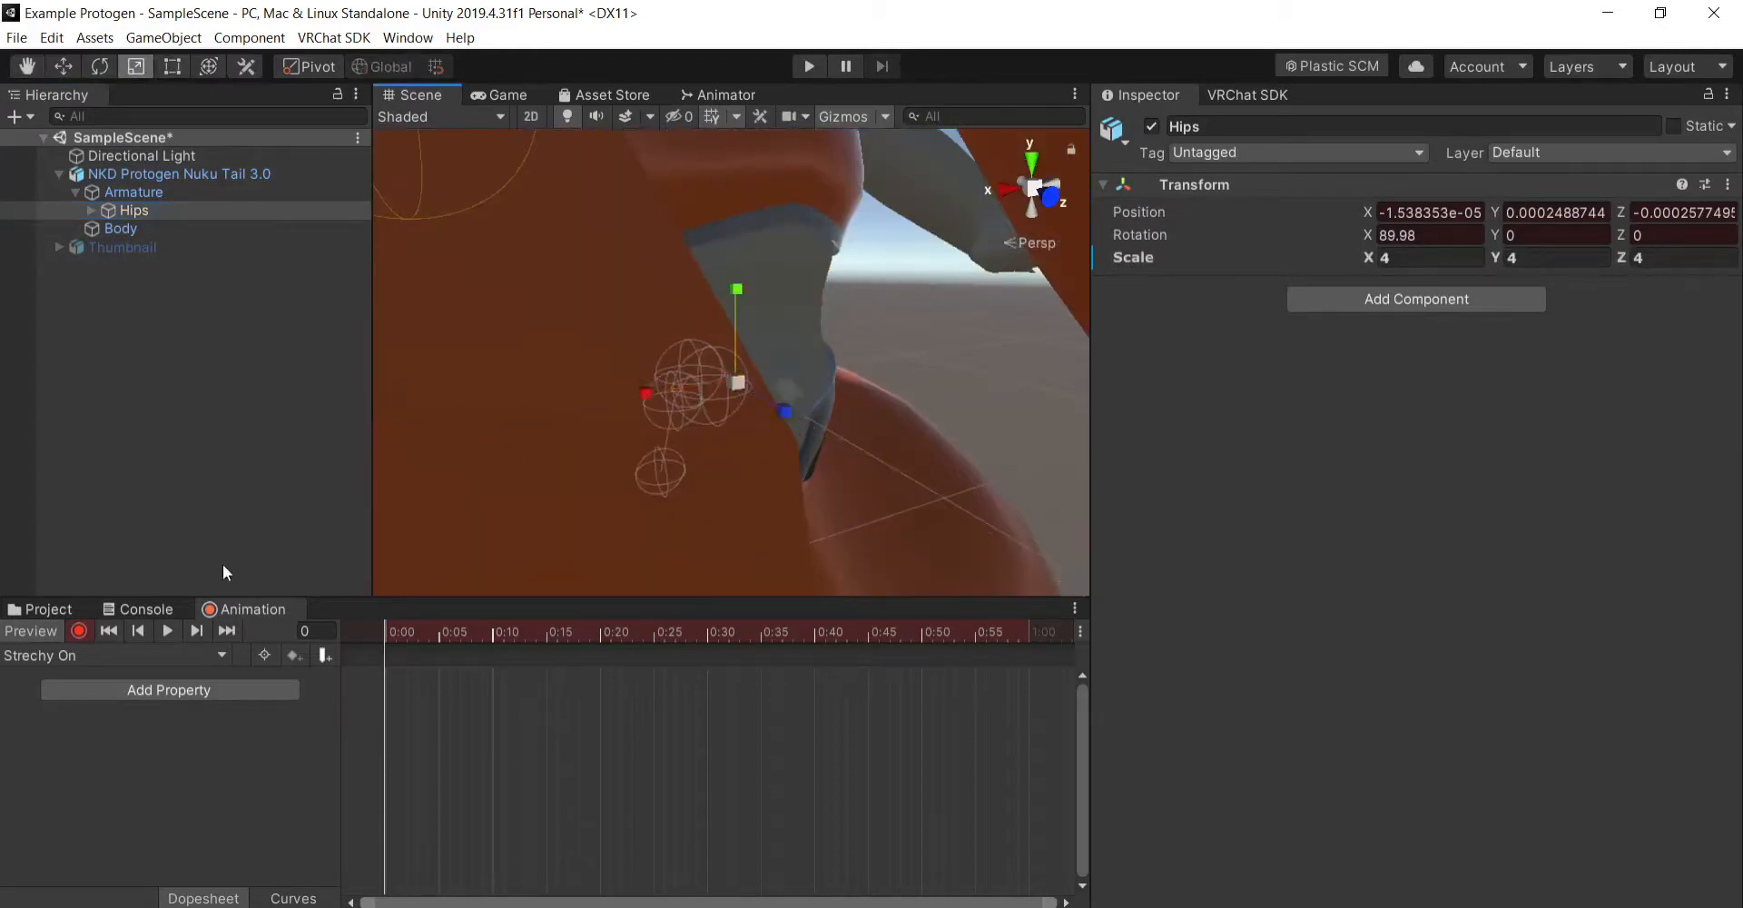
left_click(80, 630)
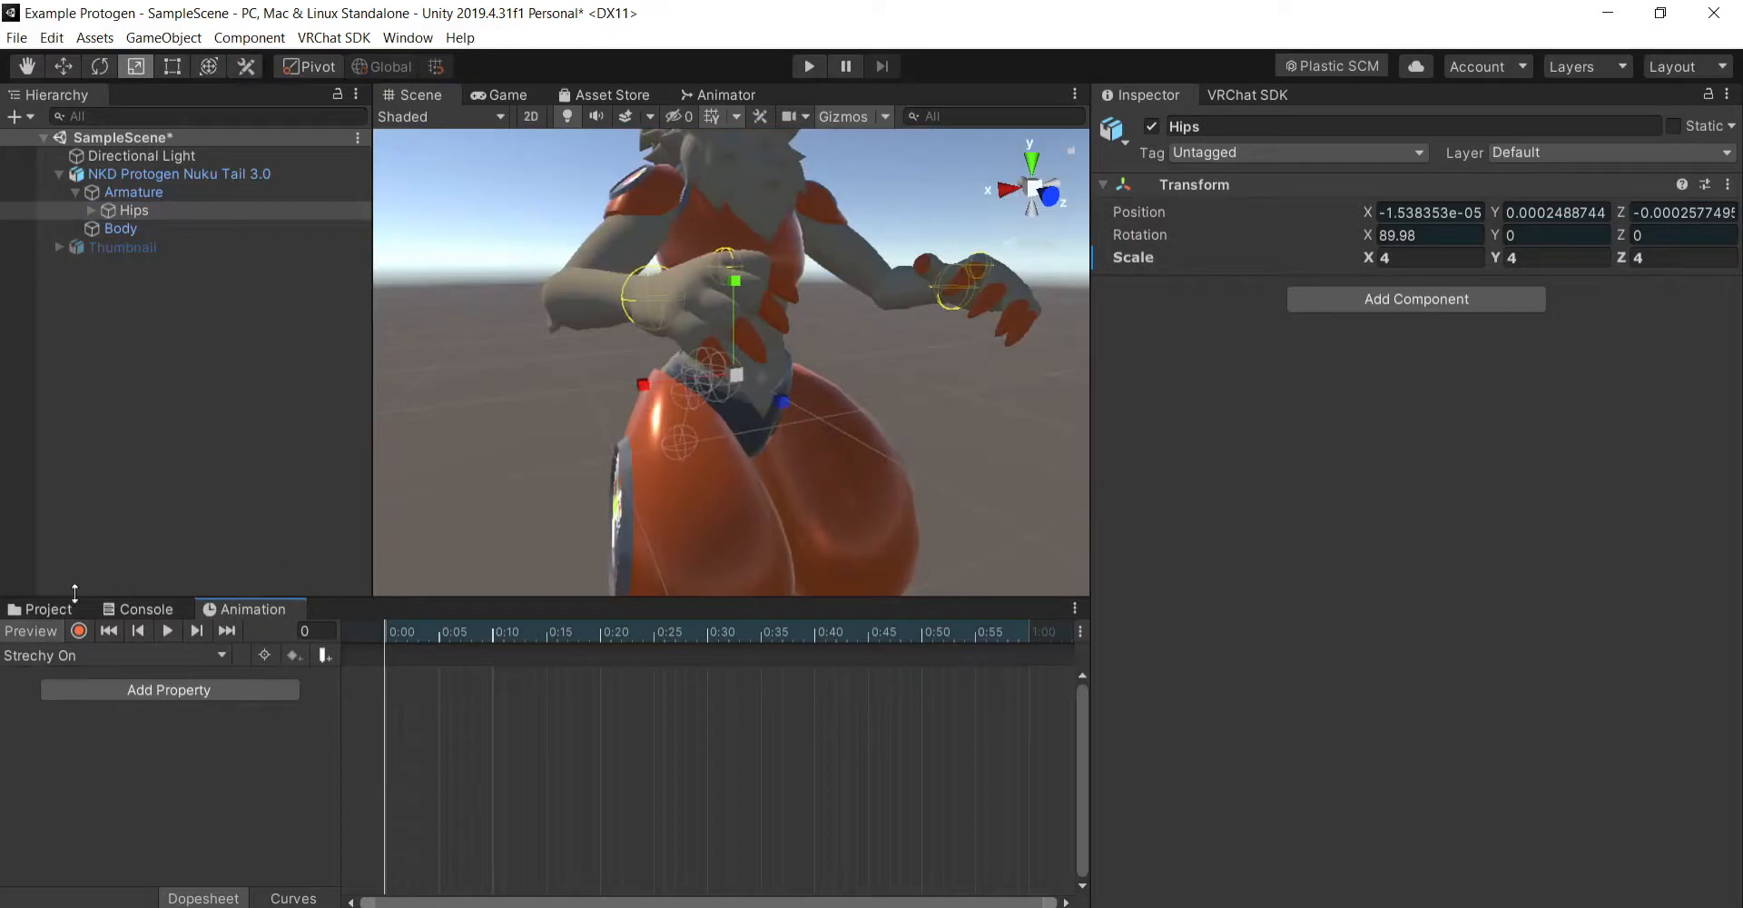
left_click(30, 630)
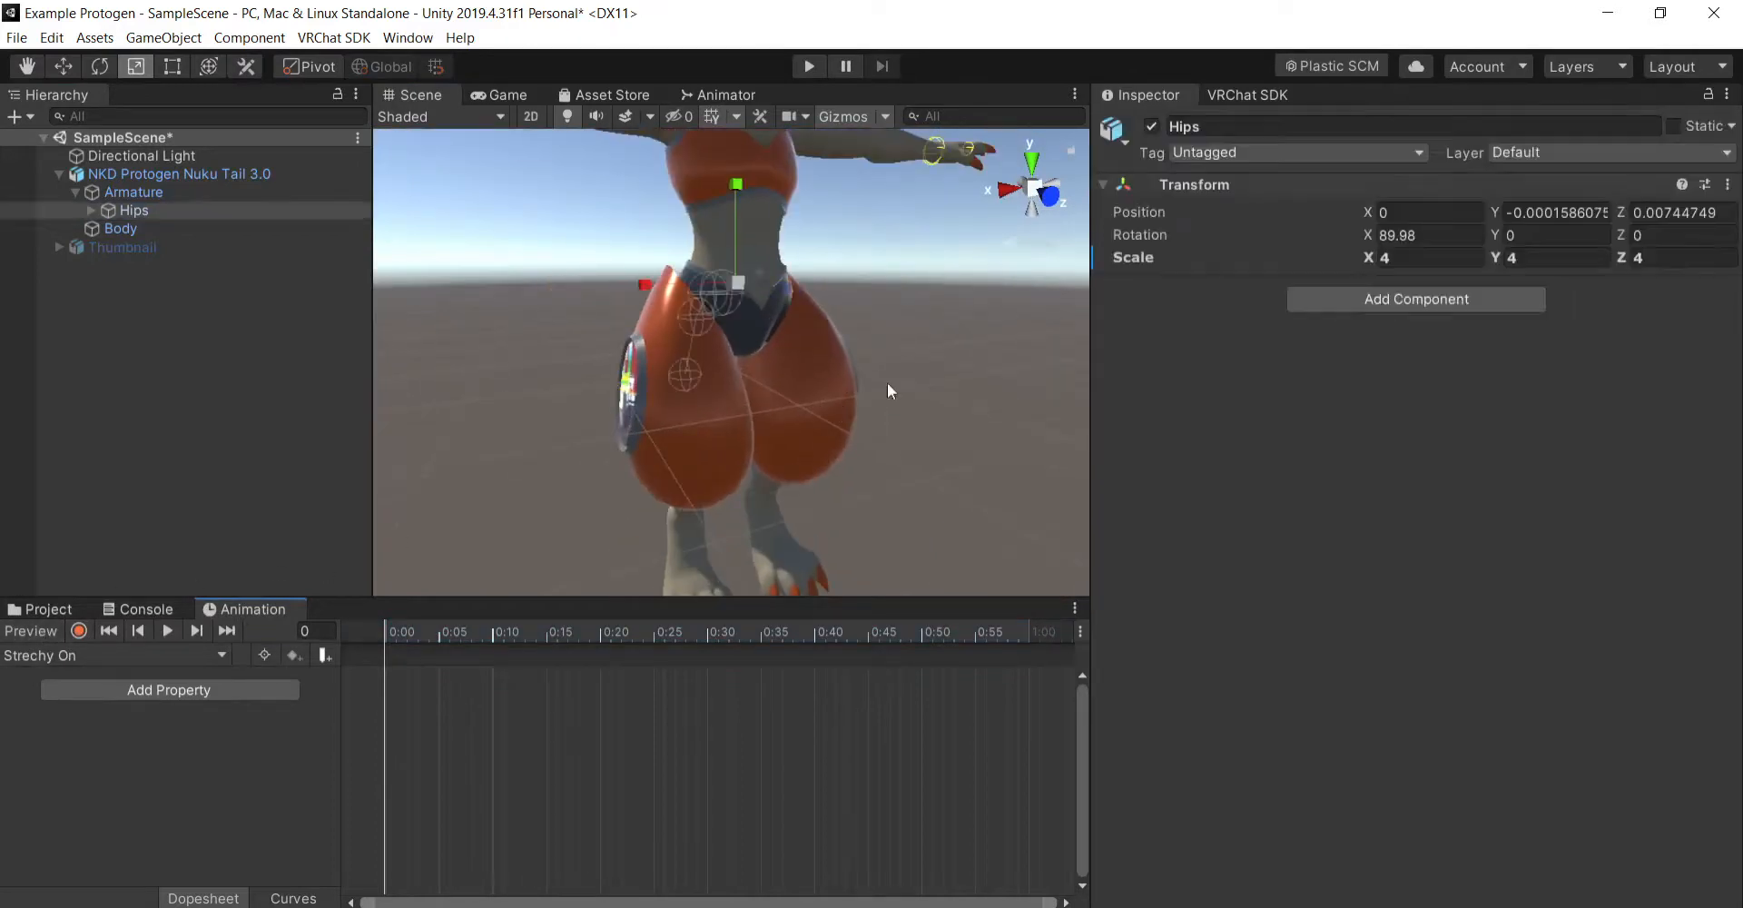
- Undo the last changes and delete the Strechy On clip from the Custom Stuff/Animations folder
key("ctrl+z")
key("ctrl+z")
key("ctrl+z")
key("ctrl+z")
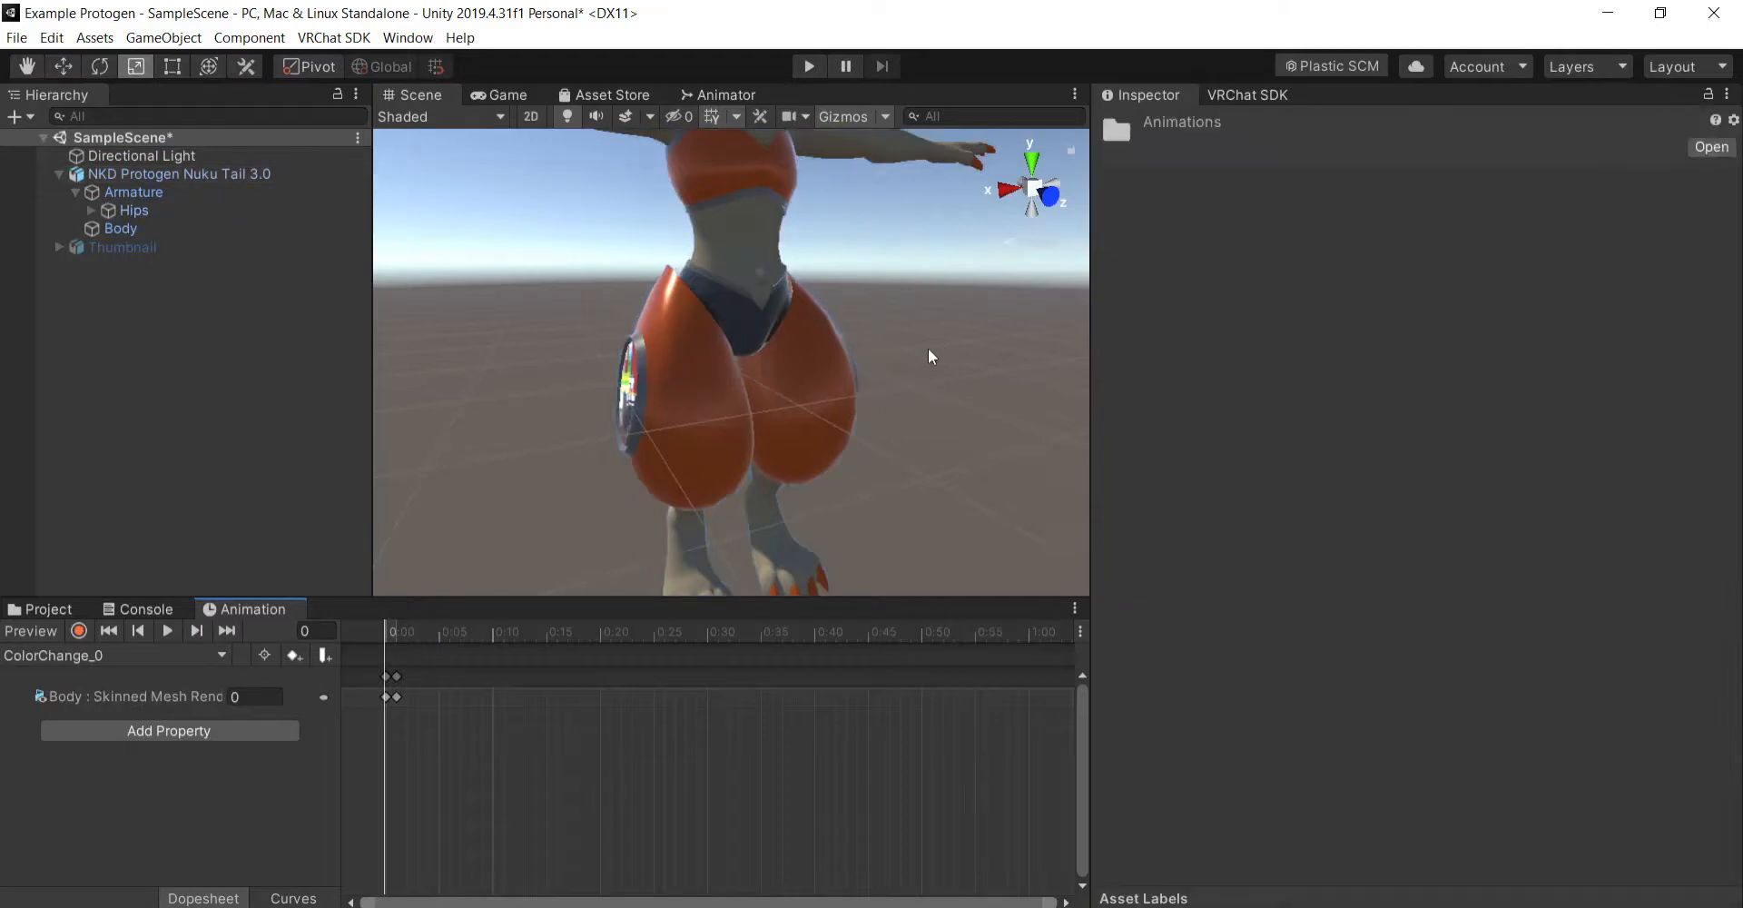
left_click(47, 609)
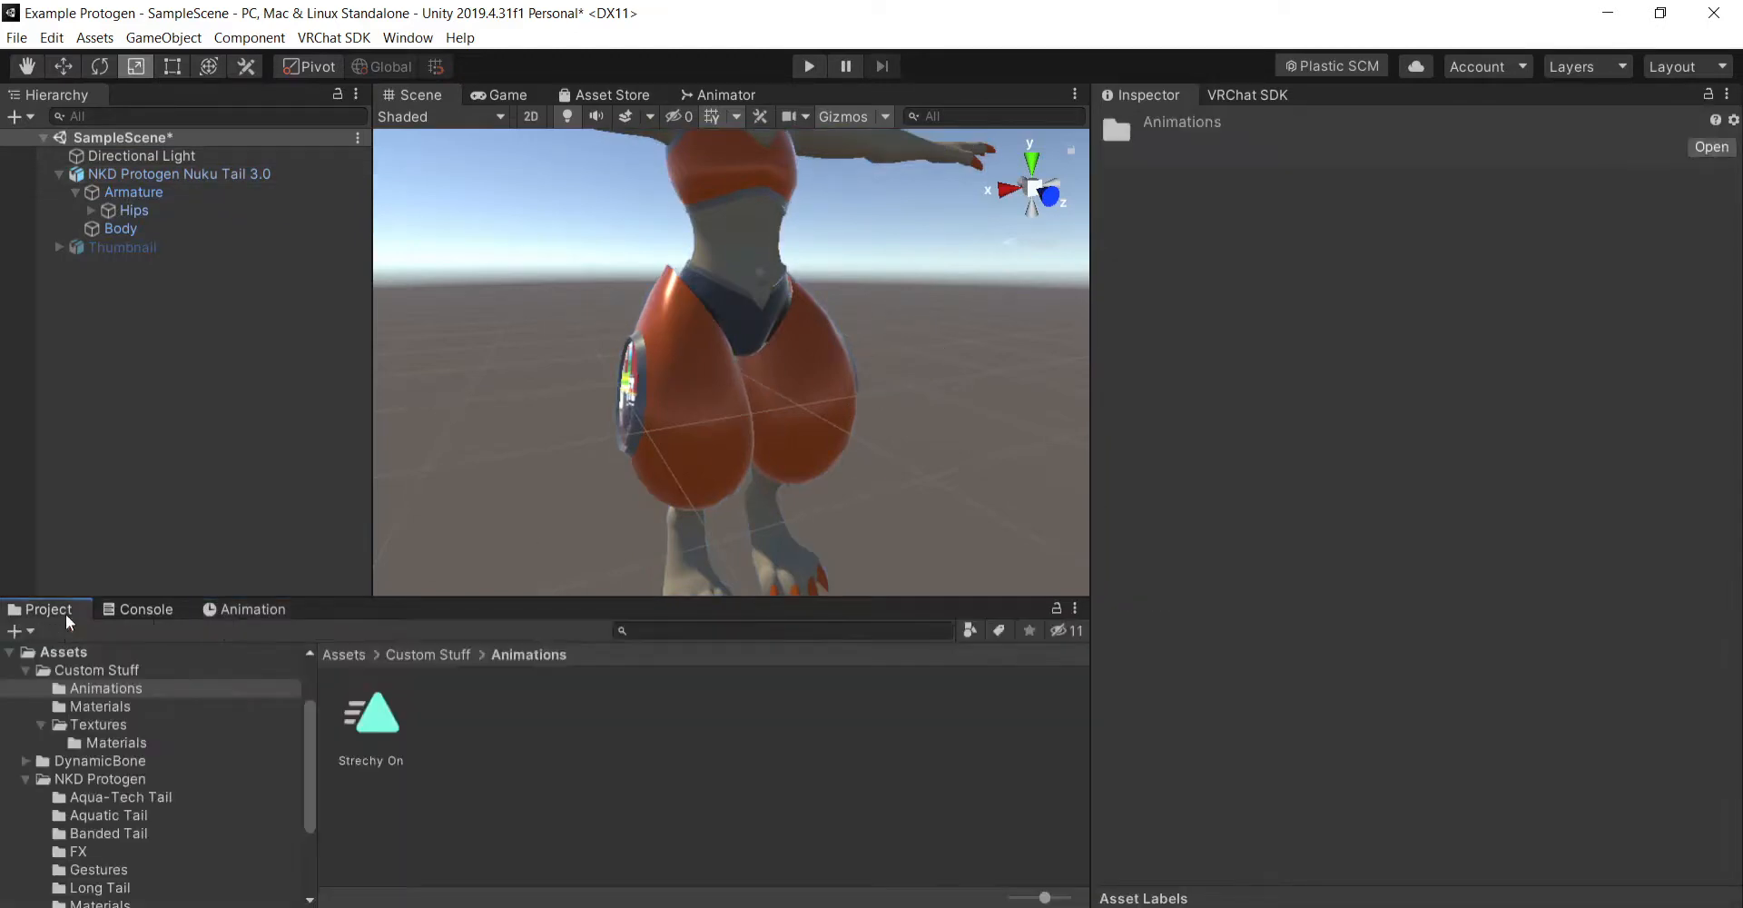
right_click(390, 734)
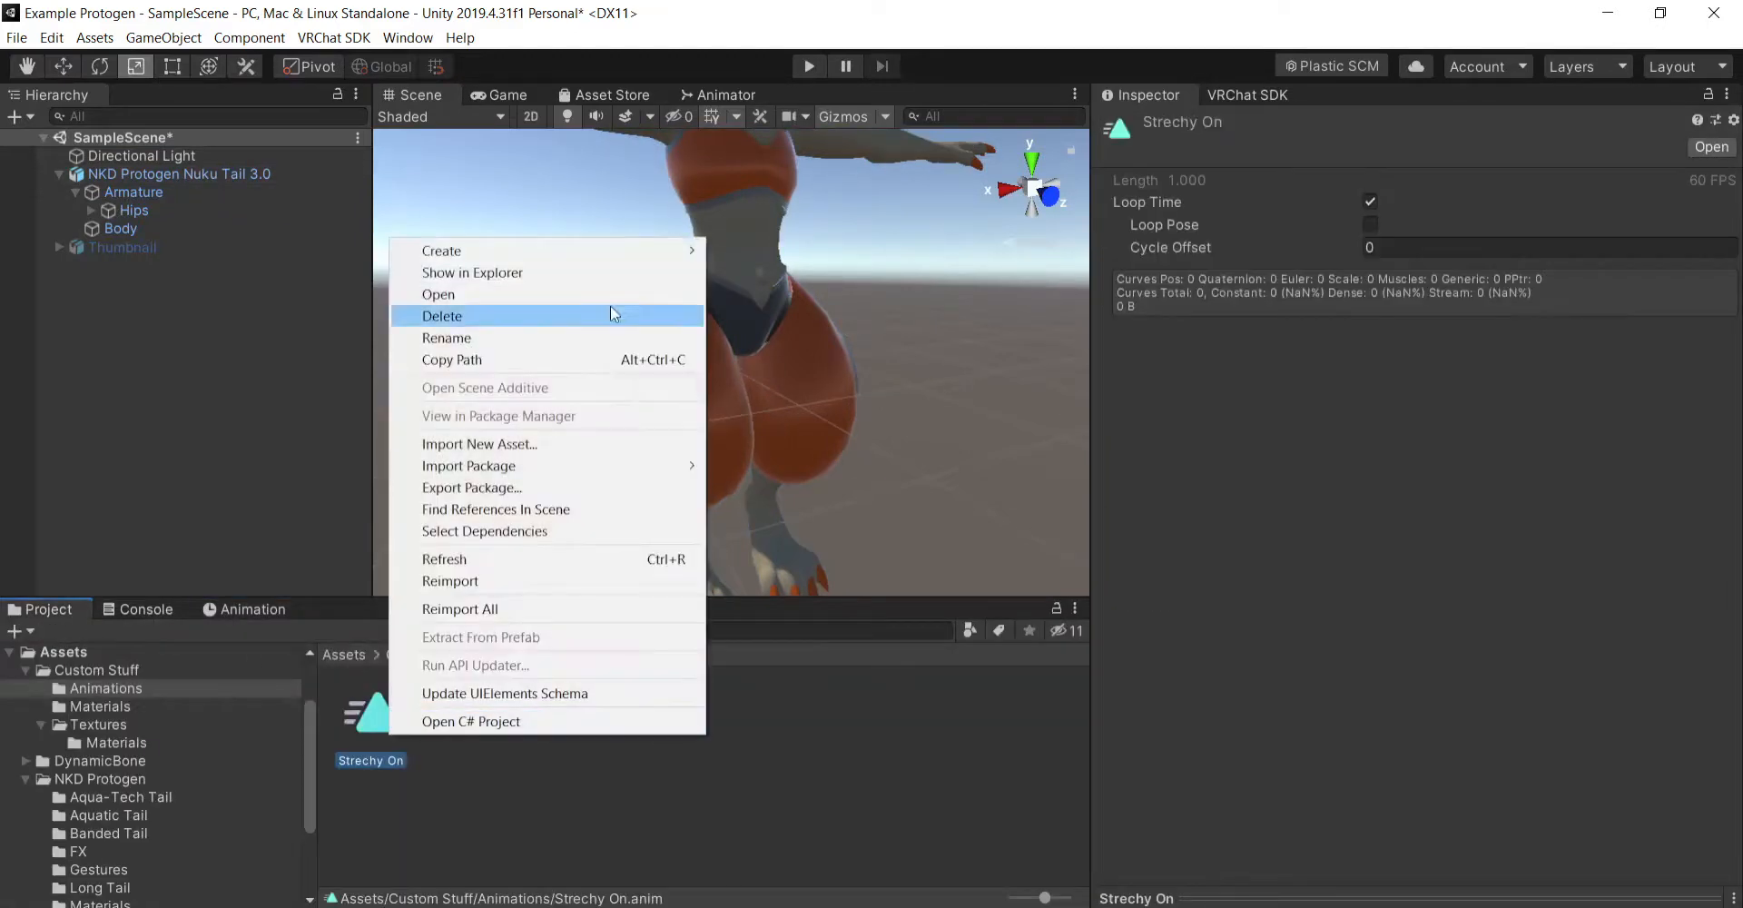
left_click(576, 316)
left_click(940, 516)
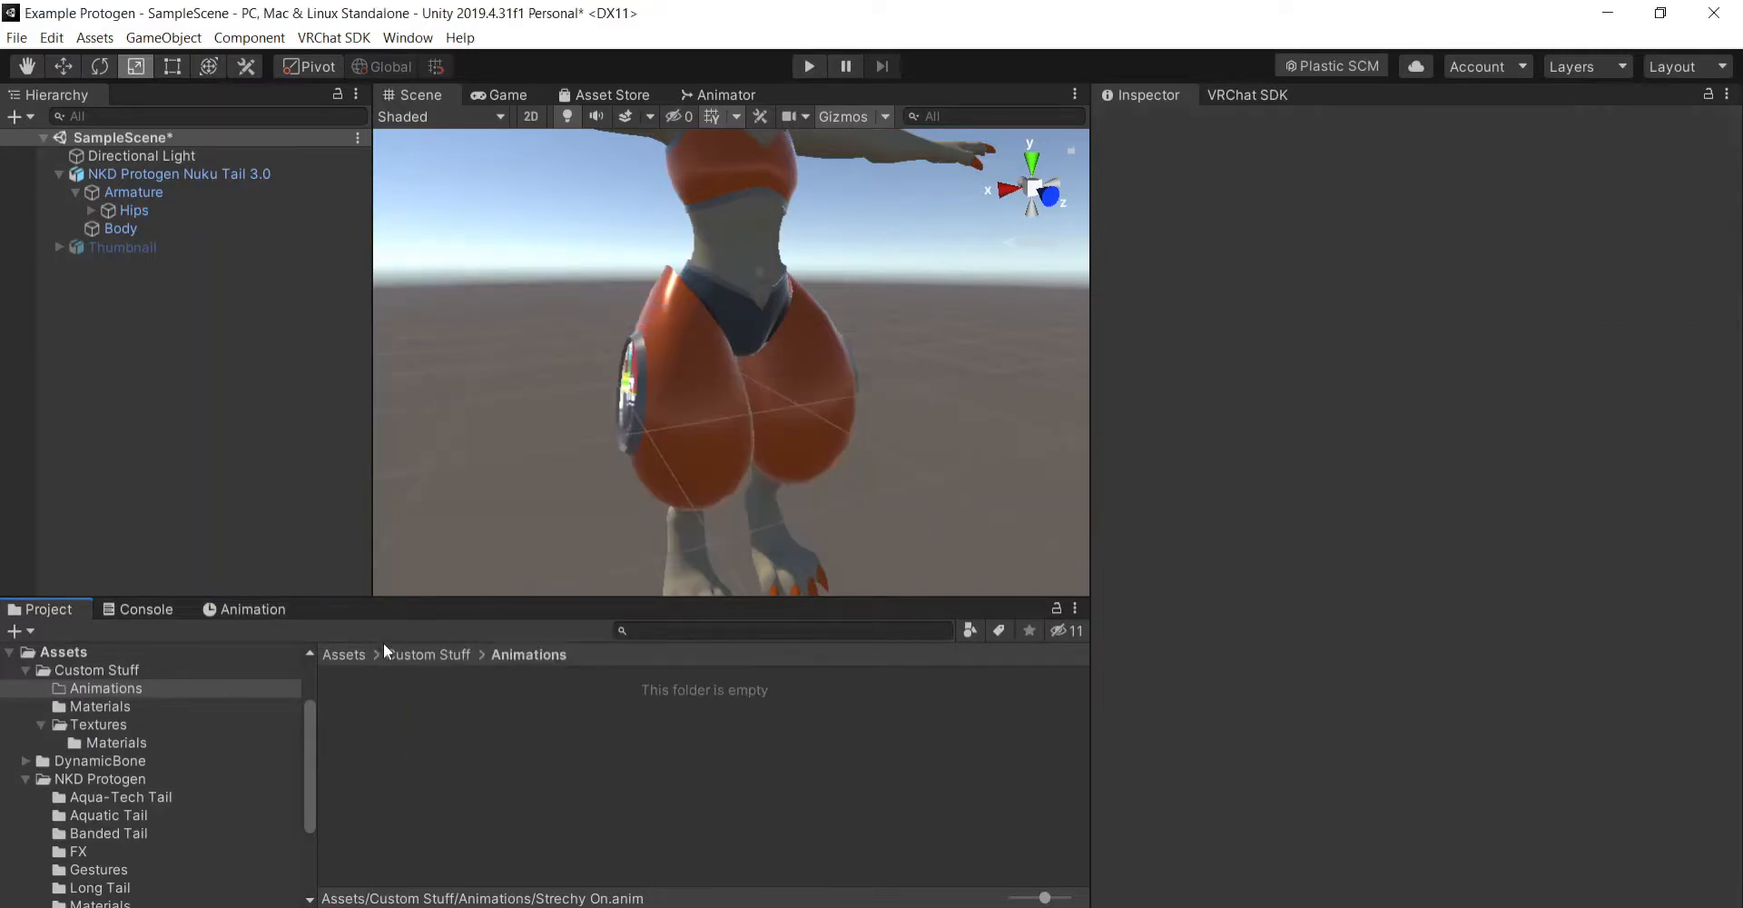
- Select the Hips bone and try to undo its enlarged scale by stepping back through the edit history
left_click(221, 609)
scroll(880, 277, "up", 2)
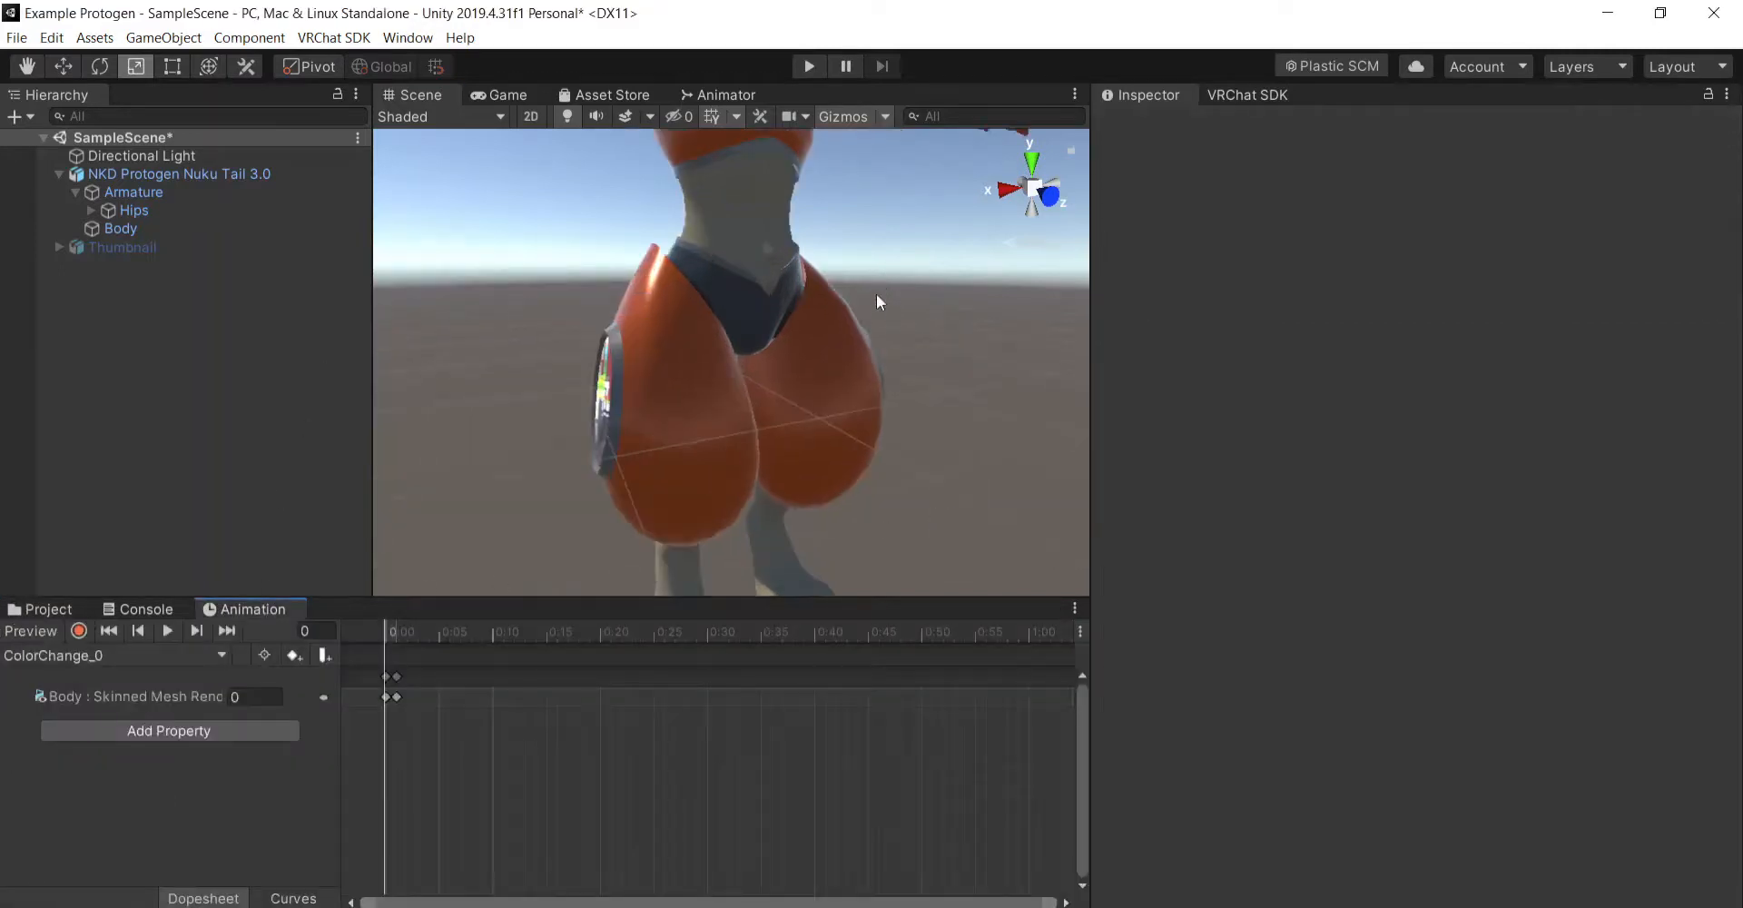
left_click(26, 66)
left_click_drag(871, 257, 887, 393)
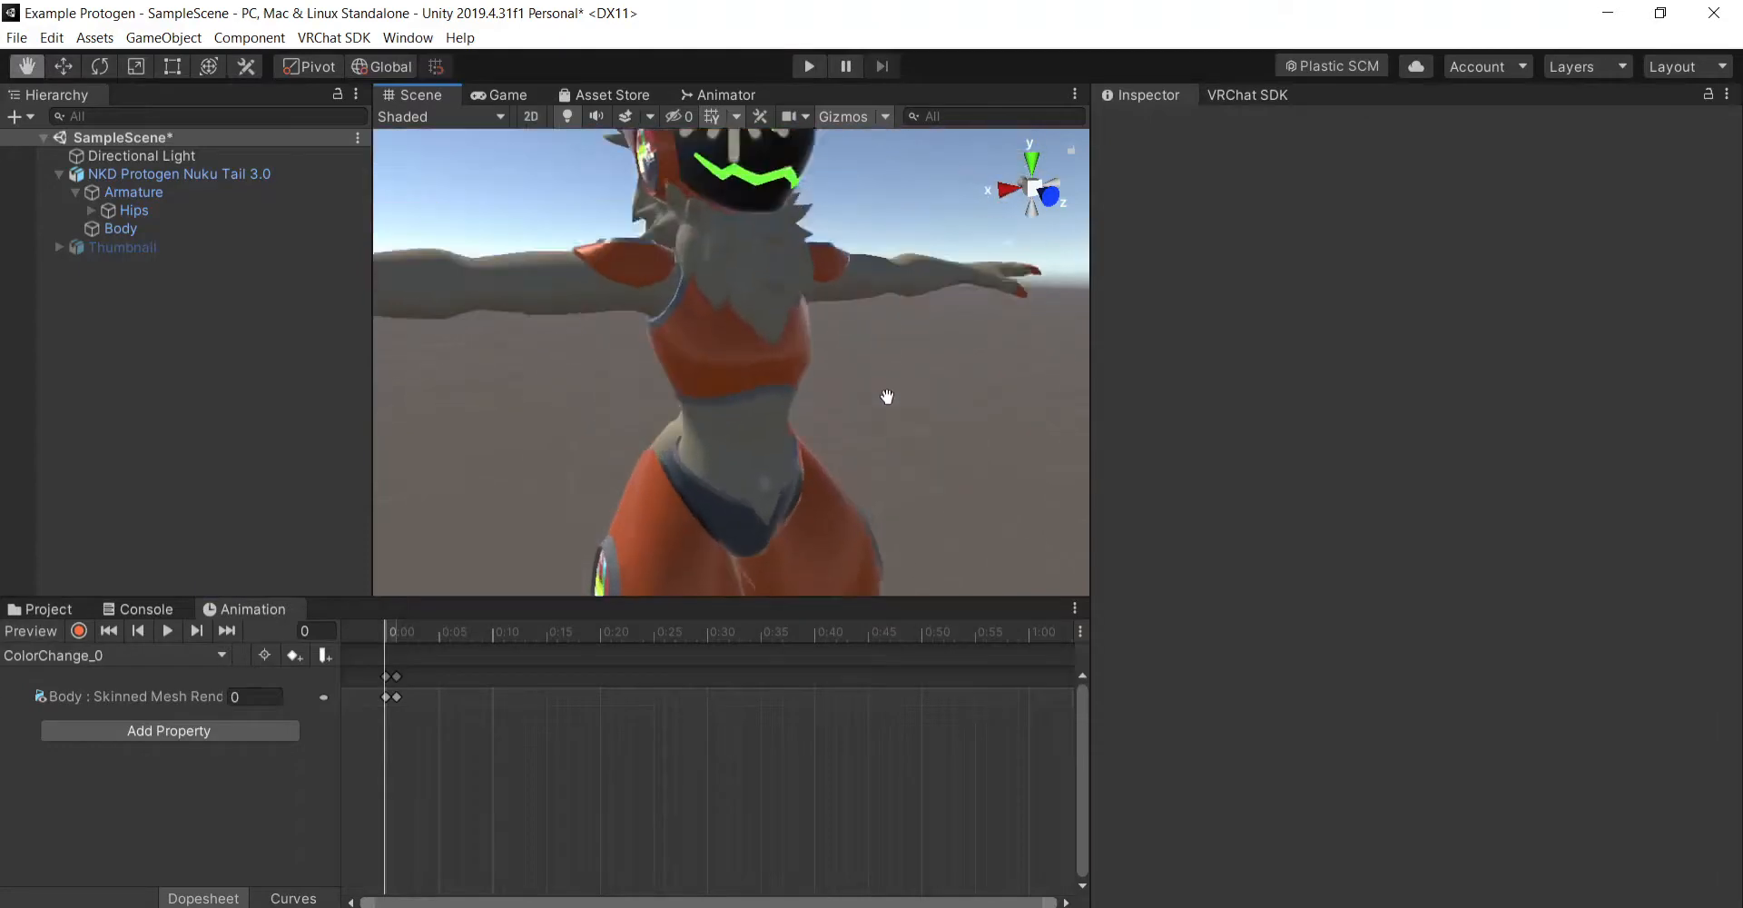
left_click(238, 173)
left_click(253, 211)
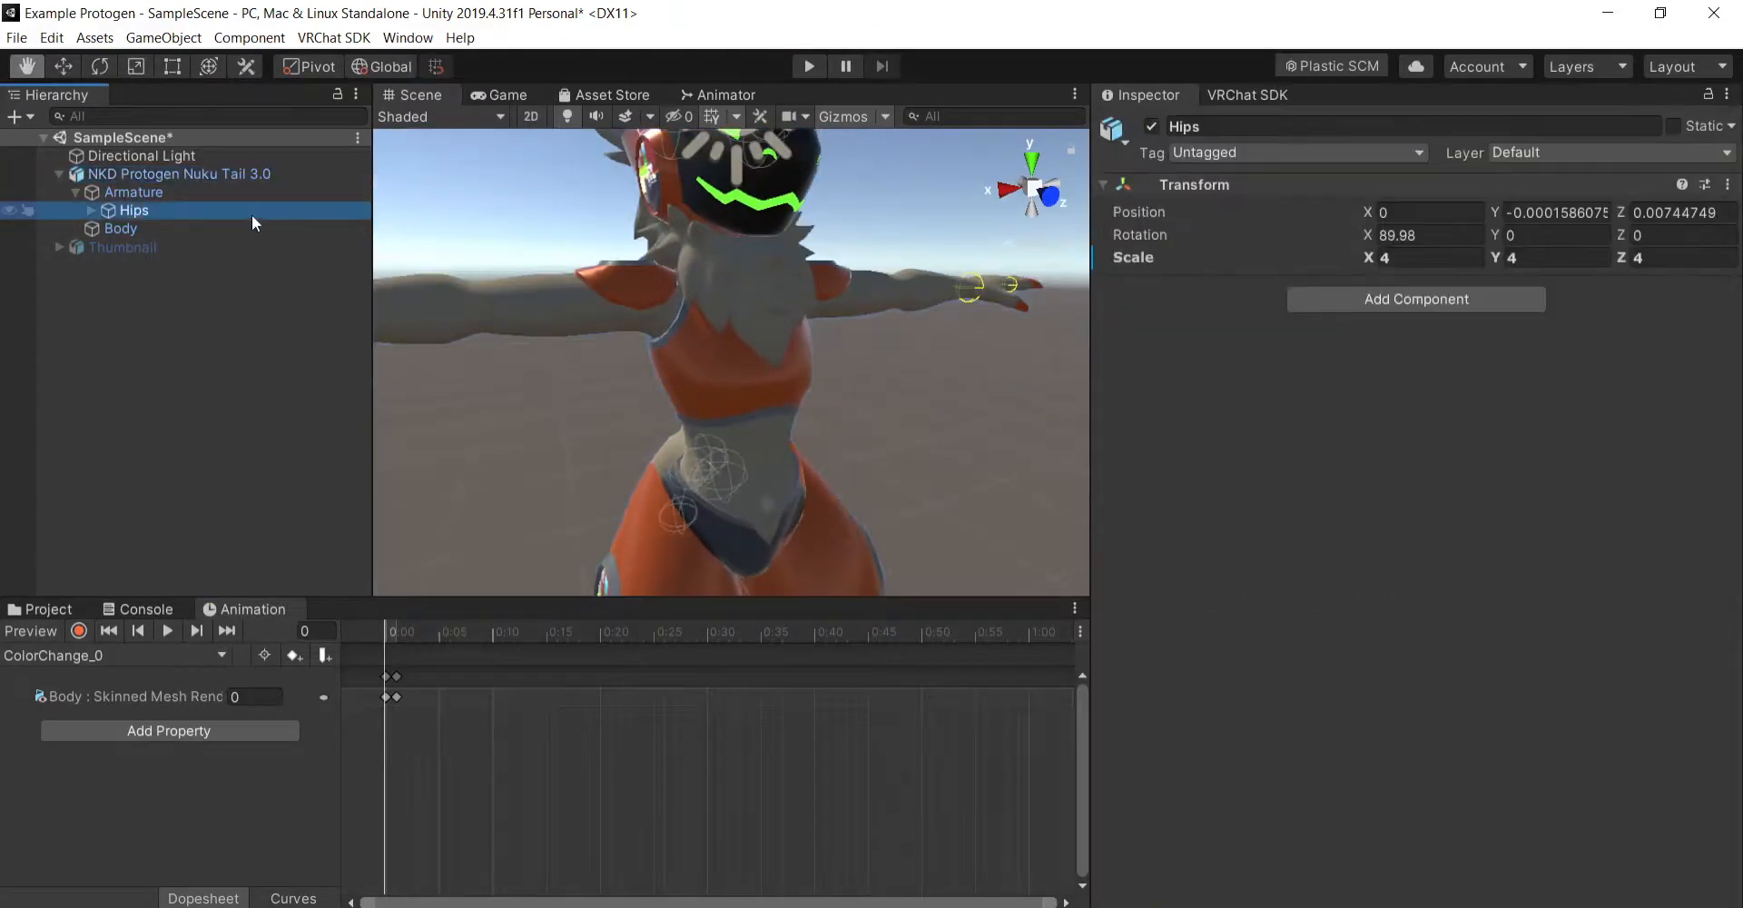
key("ctrl+z")
key("ctrl+z")
key("ctrl+z")
key("ctrl+z")
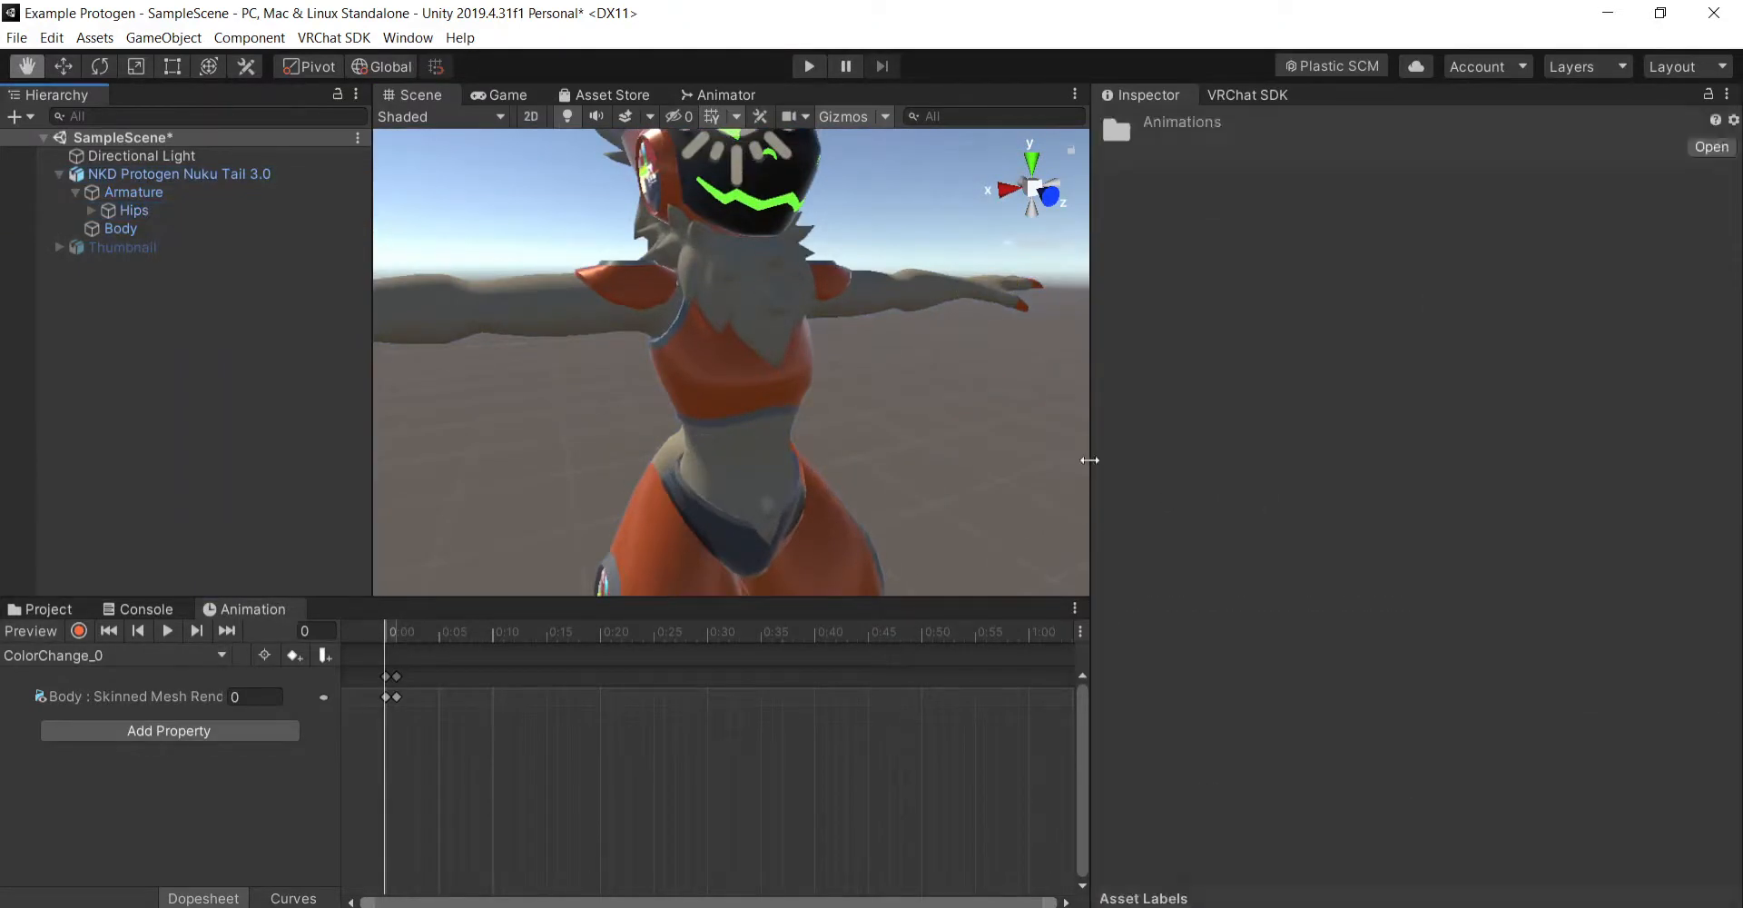
key("ctrl+z")
key("ctrl+z")
key("ctrl+z")
key("ctrl+z")
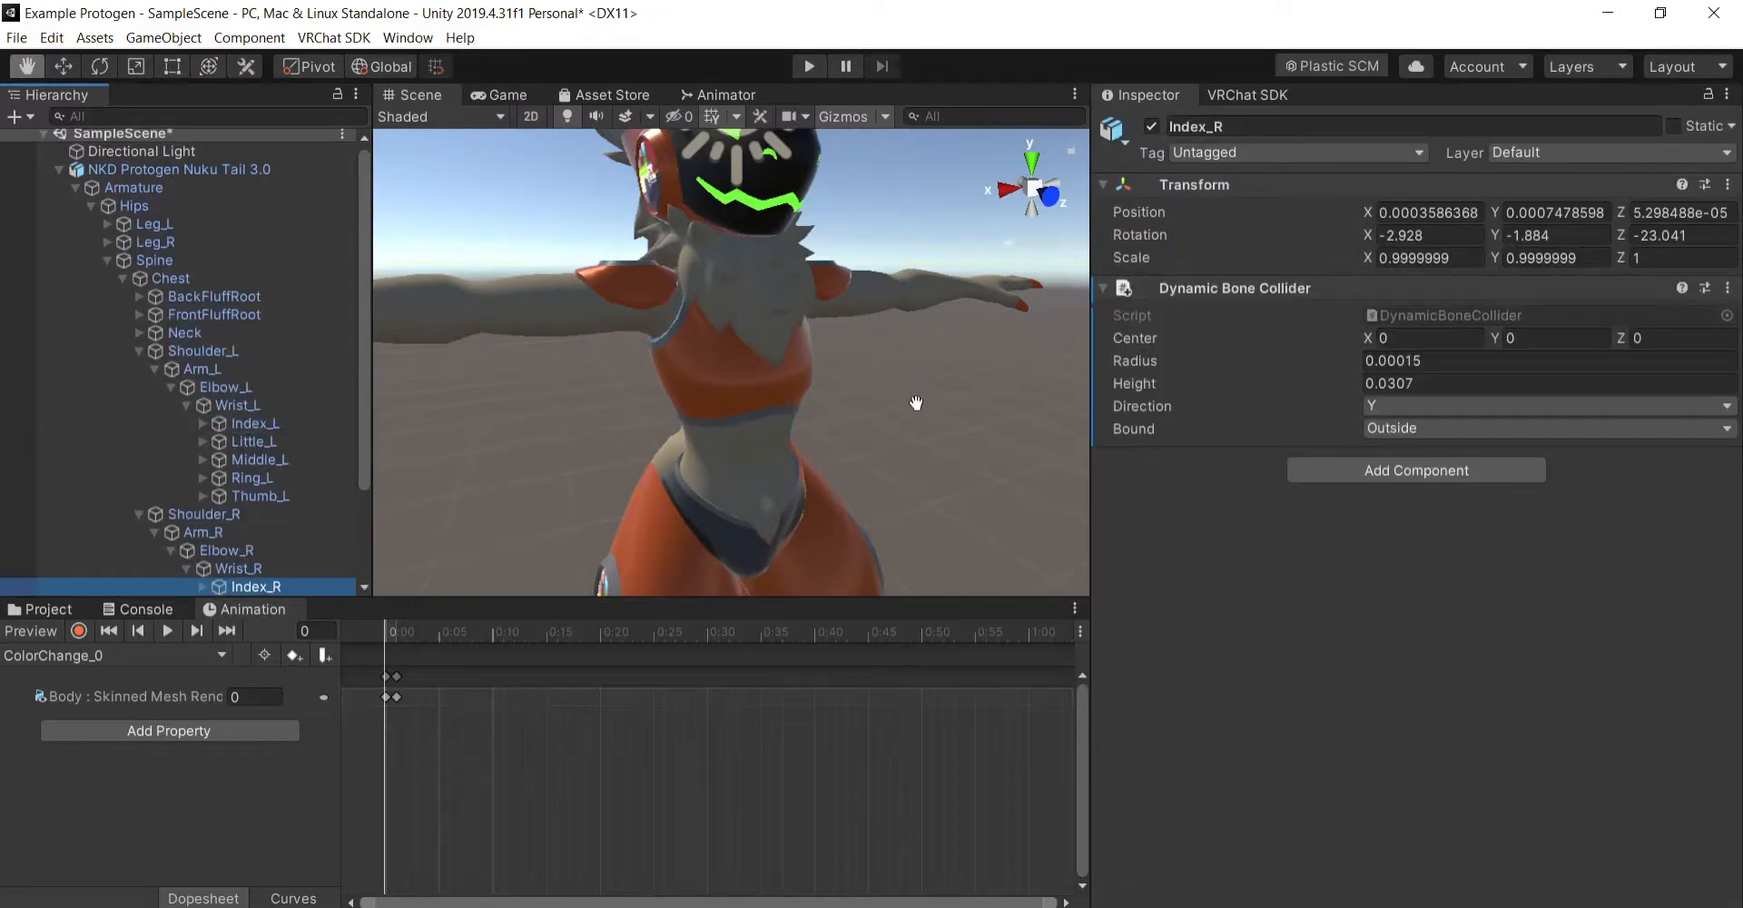
key("ctrl+z")
key("ctrl+z")
key("ctrl+z")
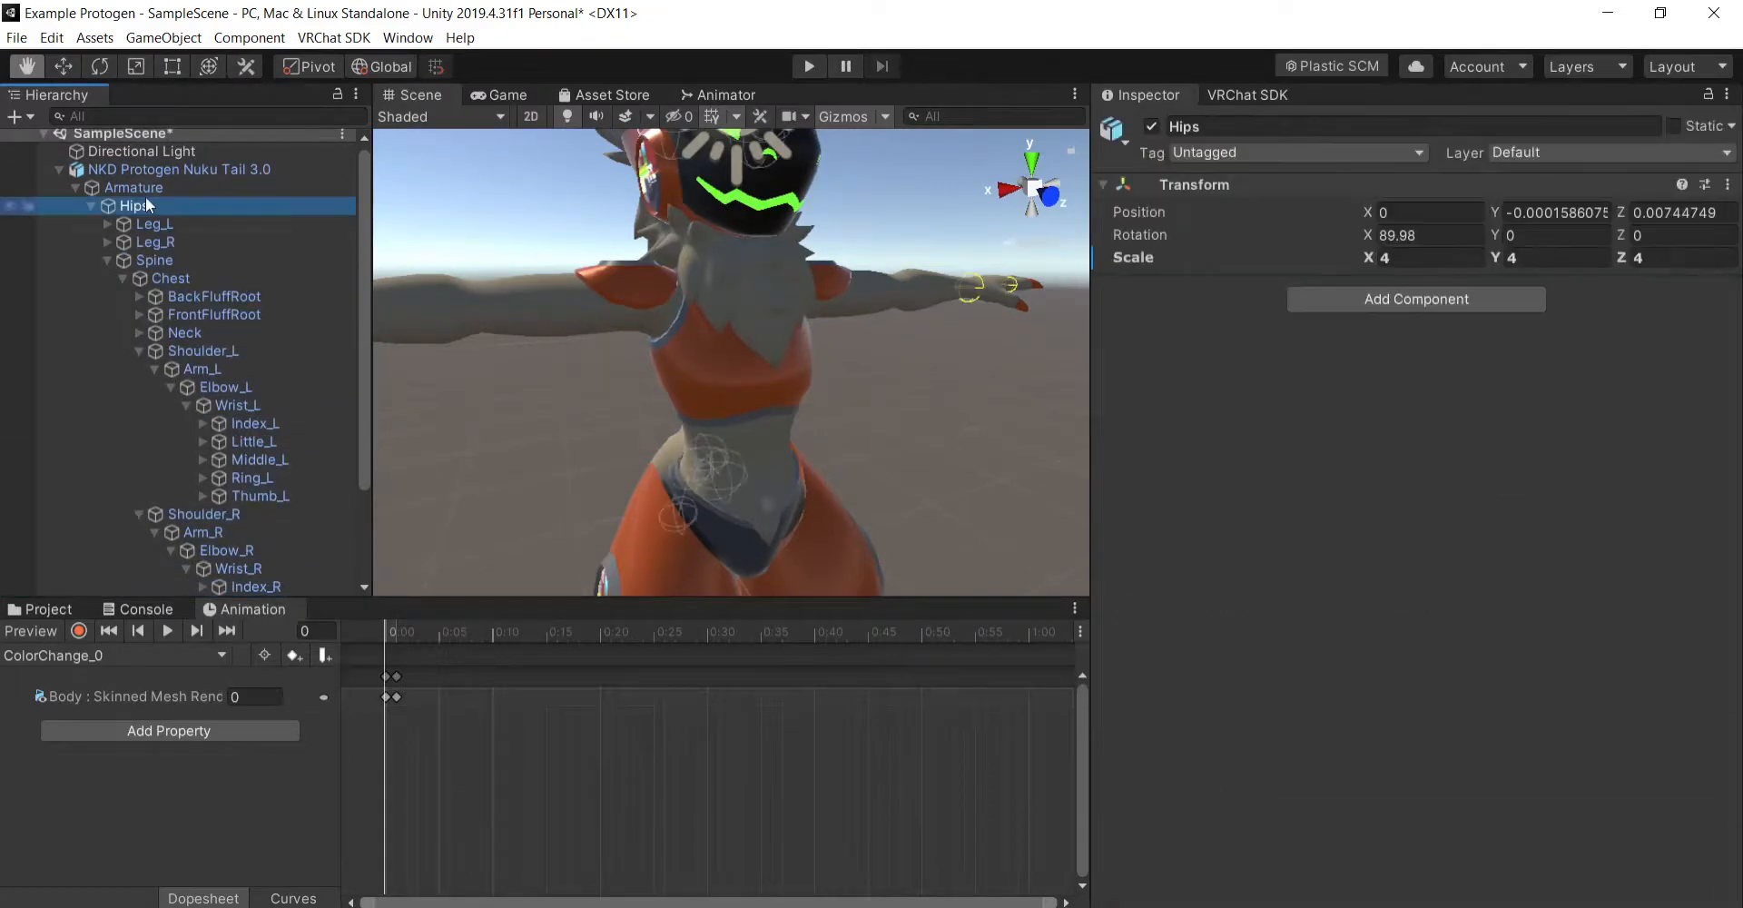
- Set the Hips bone's scale to 1 on X, Y and Z and check the avatar in the scene
left_click(91, 205)
left_click(1430, 257)
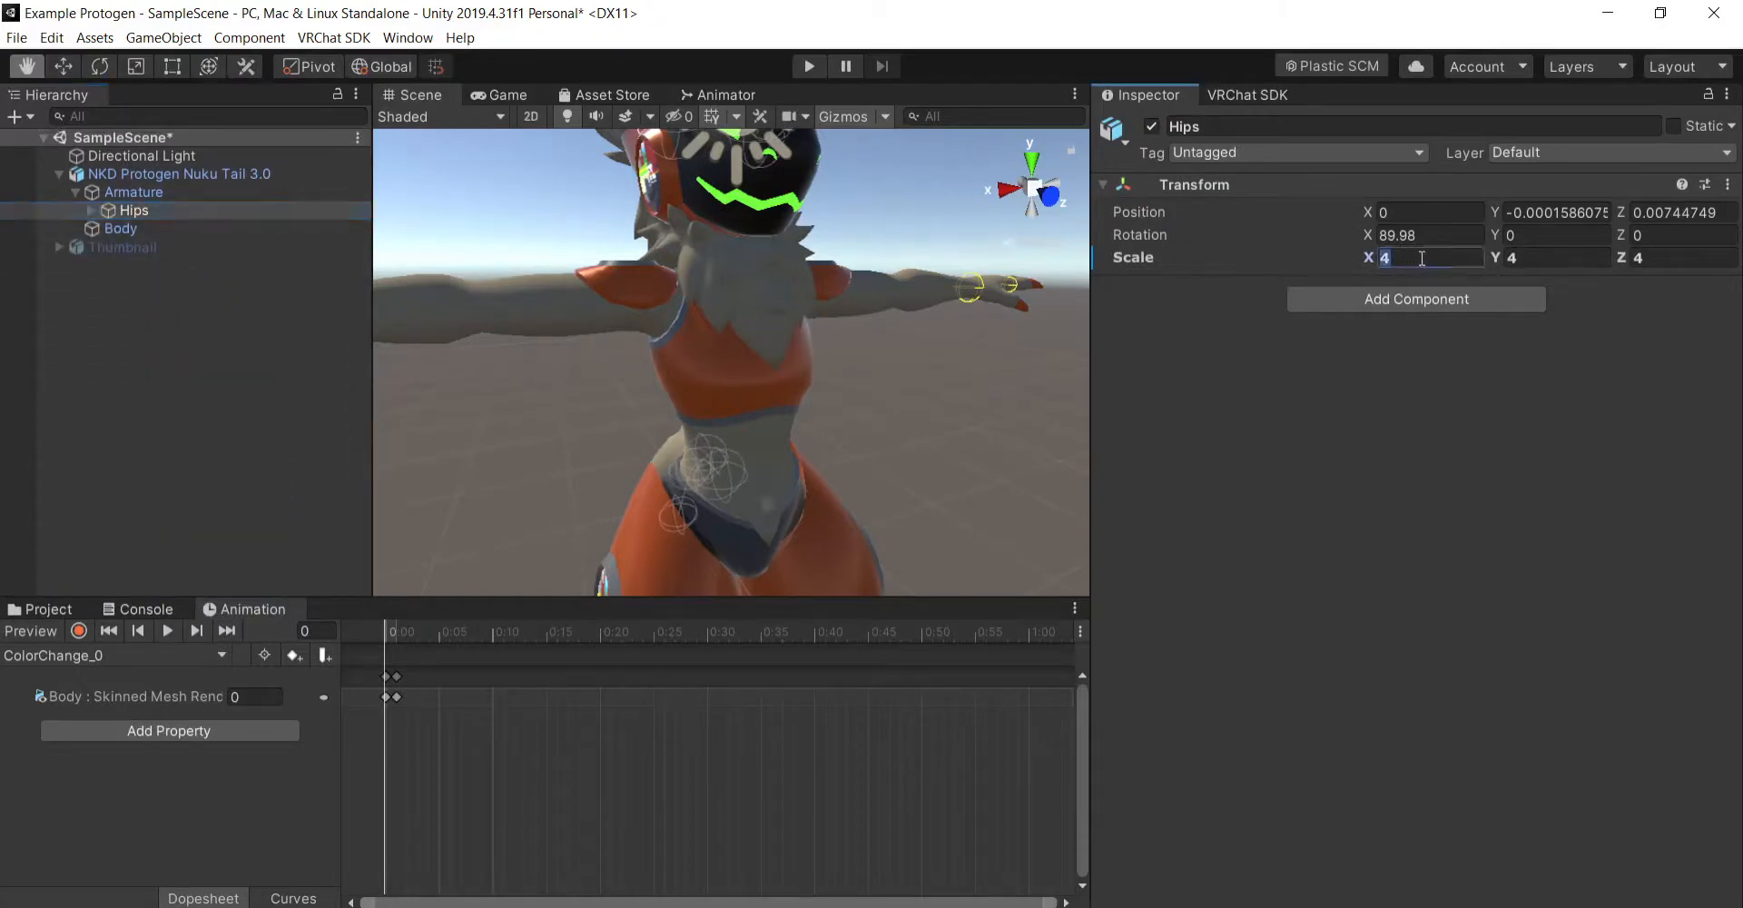
type("1")
left_click(1568, 257)
type("1")
left_click(1689, 257)
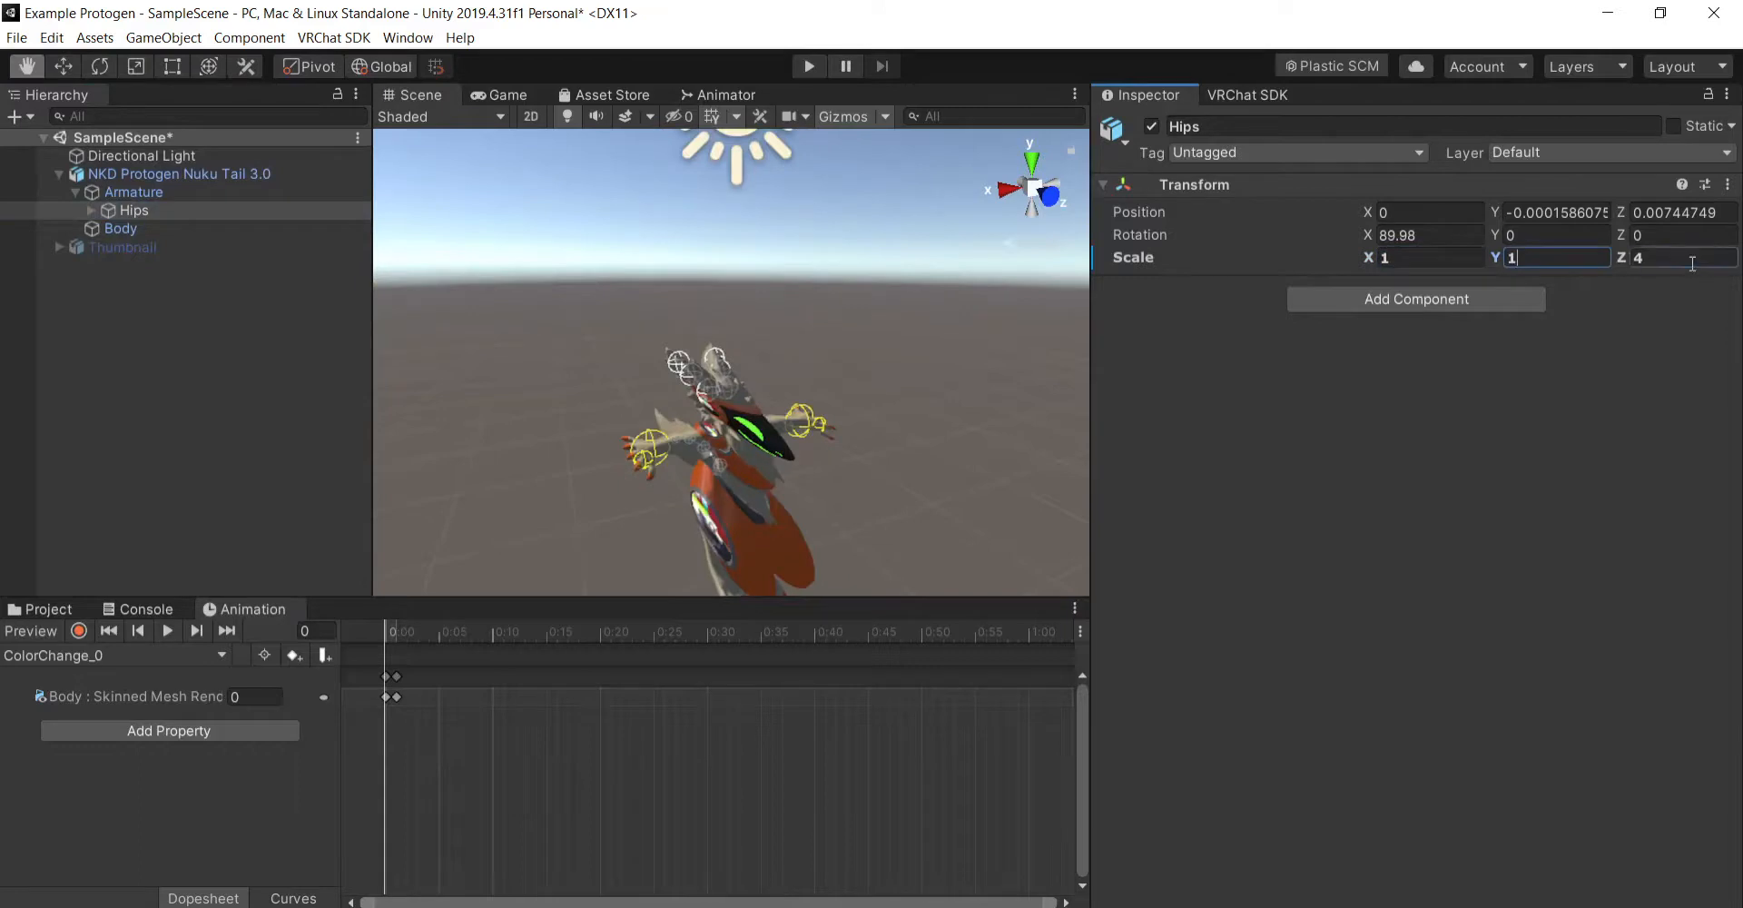
type("1")
scroll(993, 480, "up", 3)
left_click_drag(1002, 490, 1012, 381)
scroll(1010, 390, "down", 3)
scroll(973, 434, "down", 2)
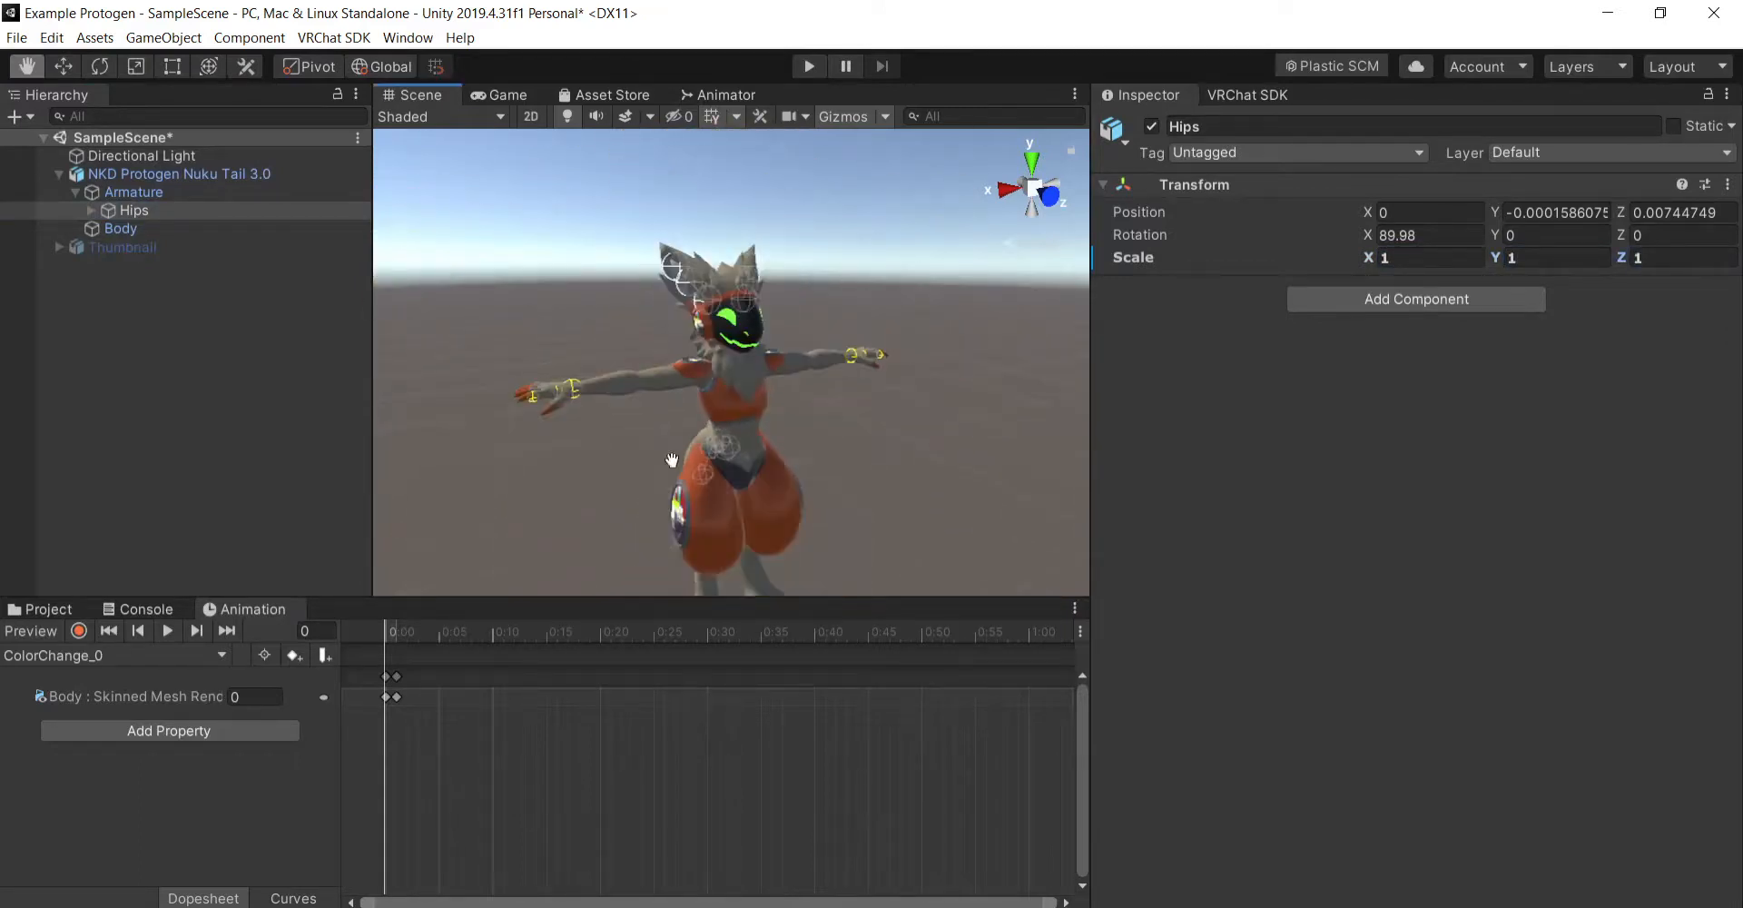
- Create a new animation clip for the NKD Protogen Nuku Tail 3.0 avatar named "Shader Change" in the Custom Stuff/Animations folder
left_click(66, 609)
left_click(218, 173)
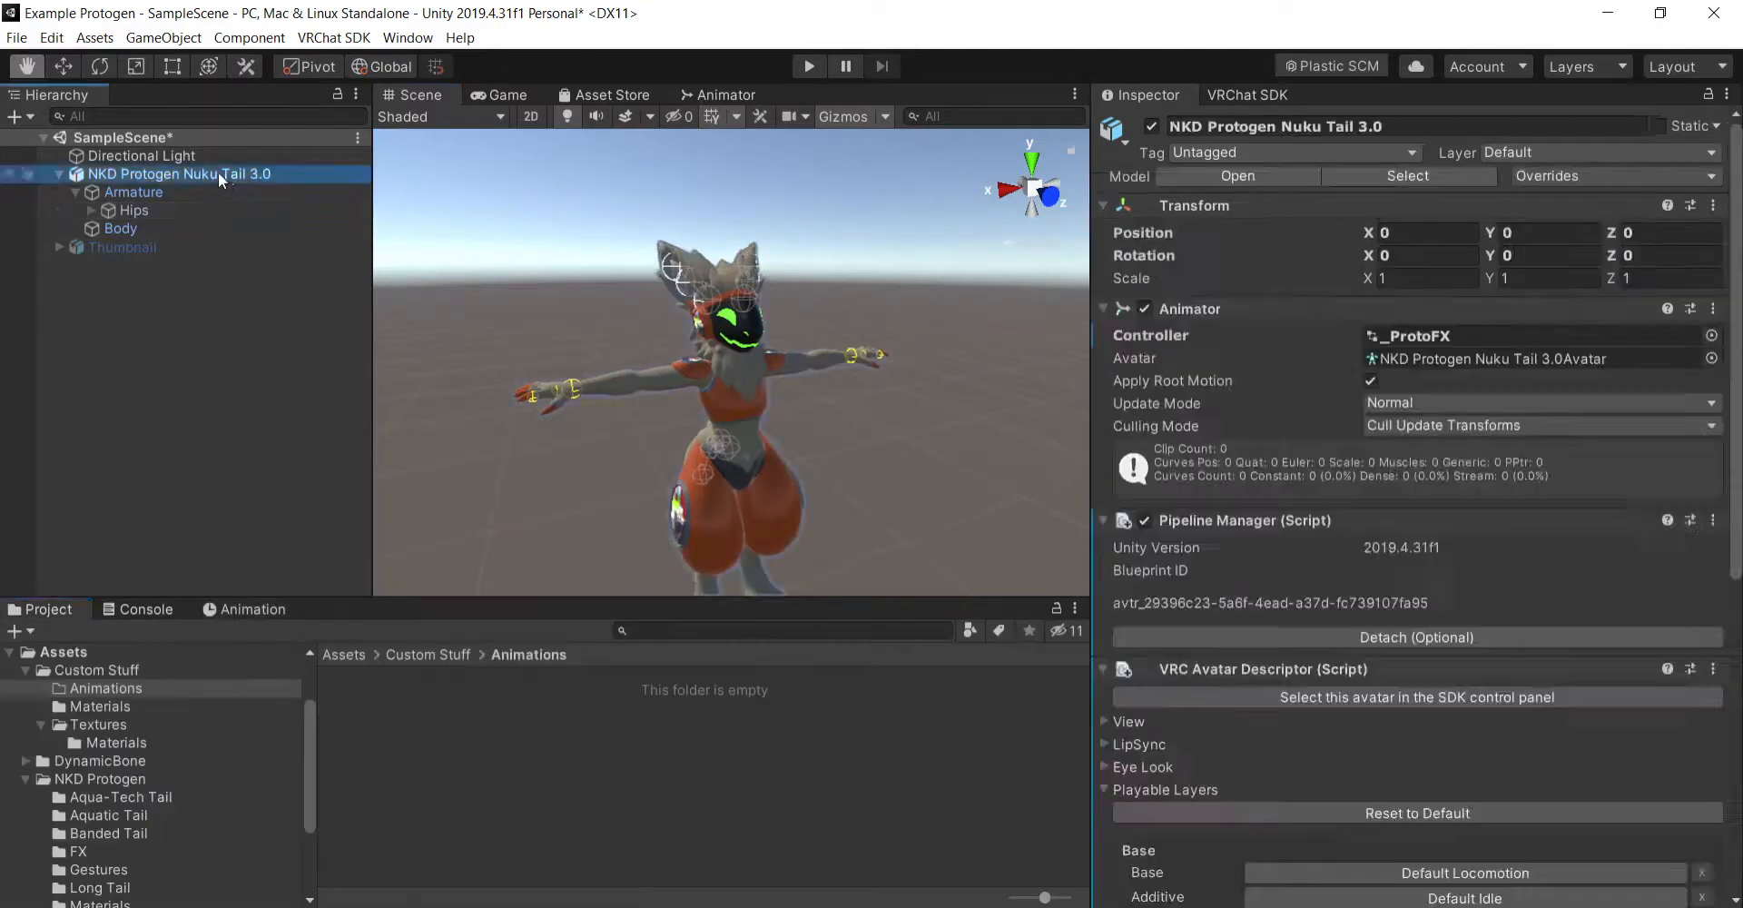
left_click(72, 192)
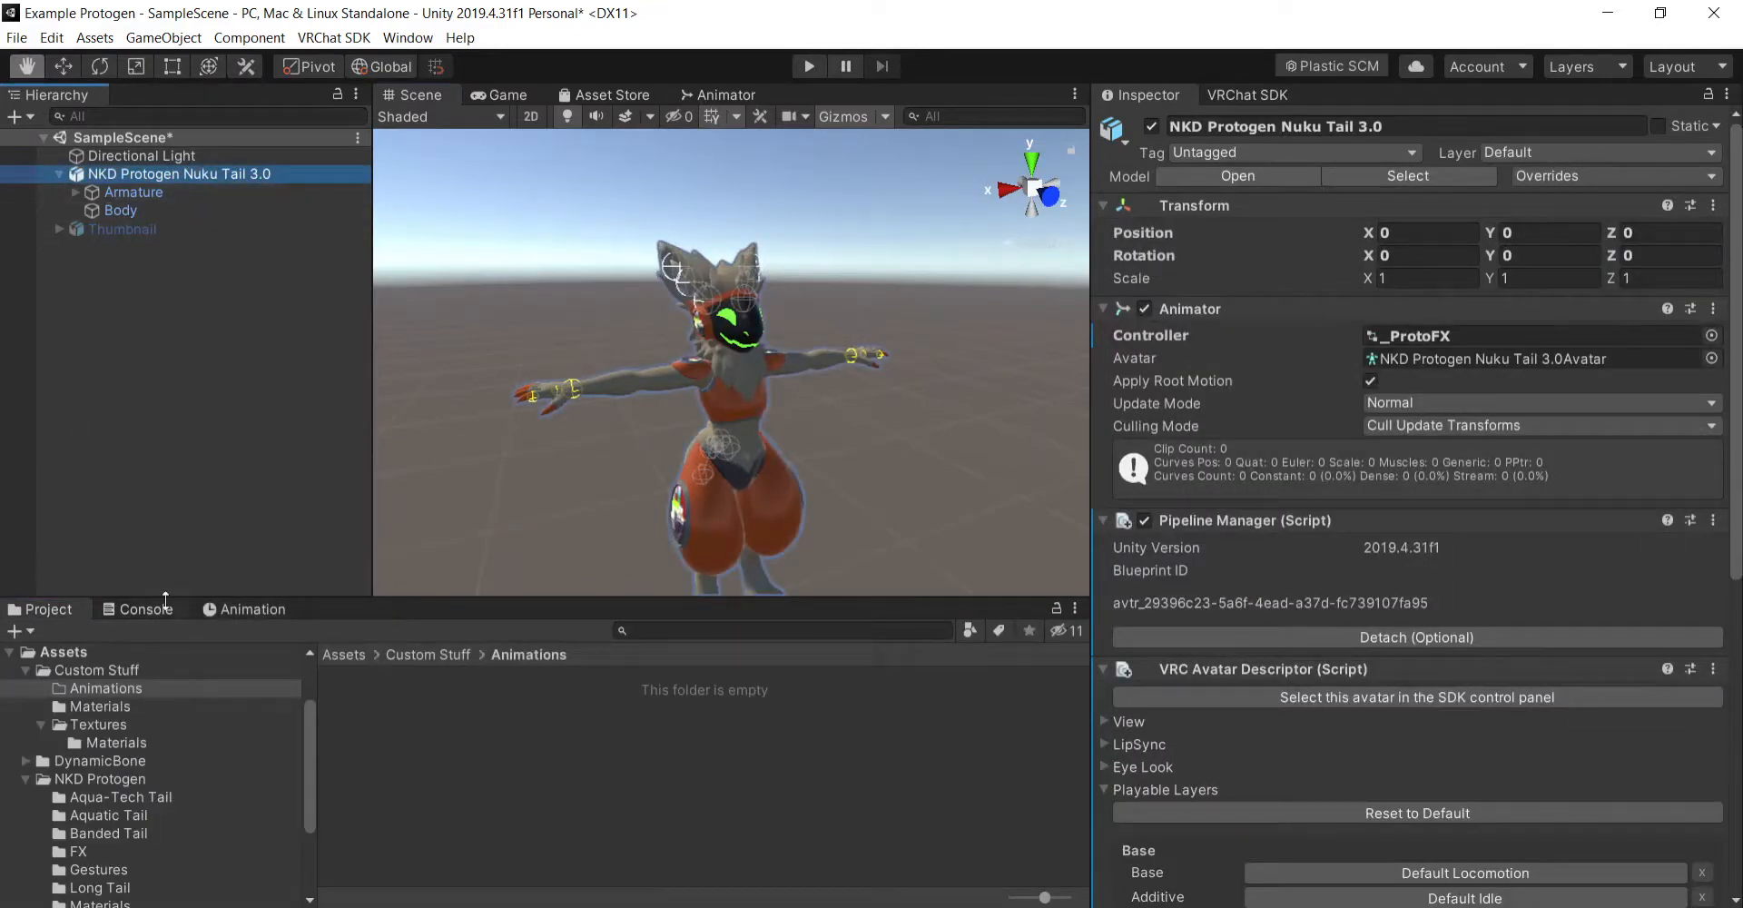
left_click(264, 614)
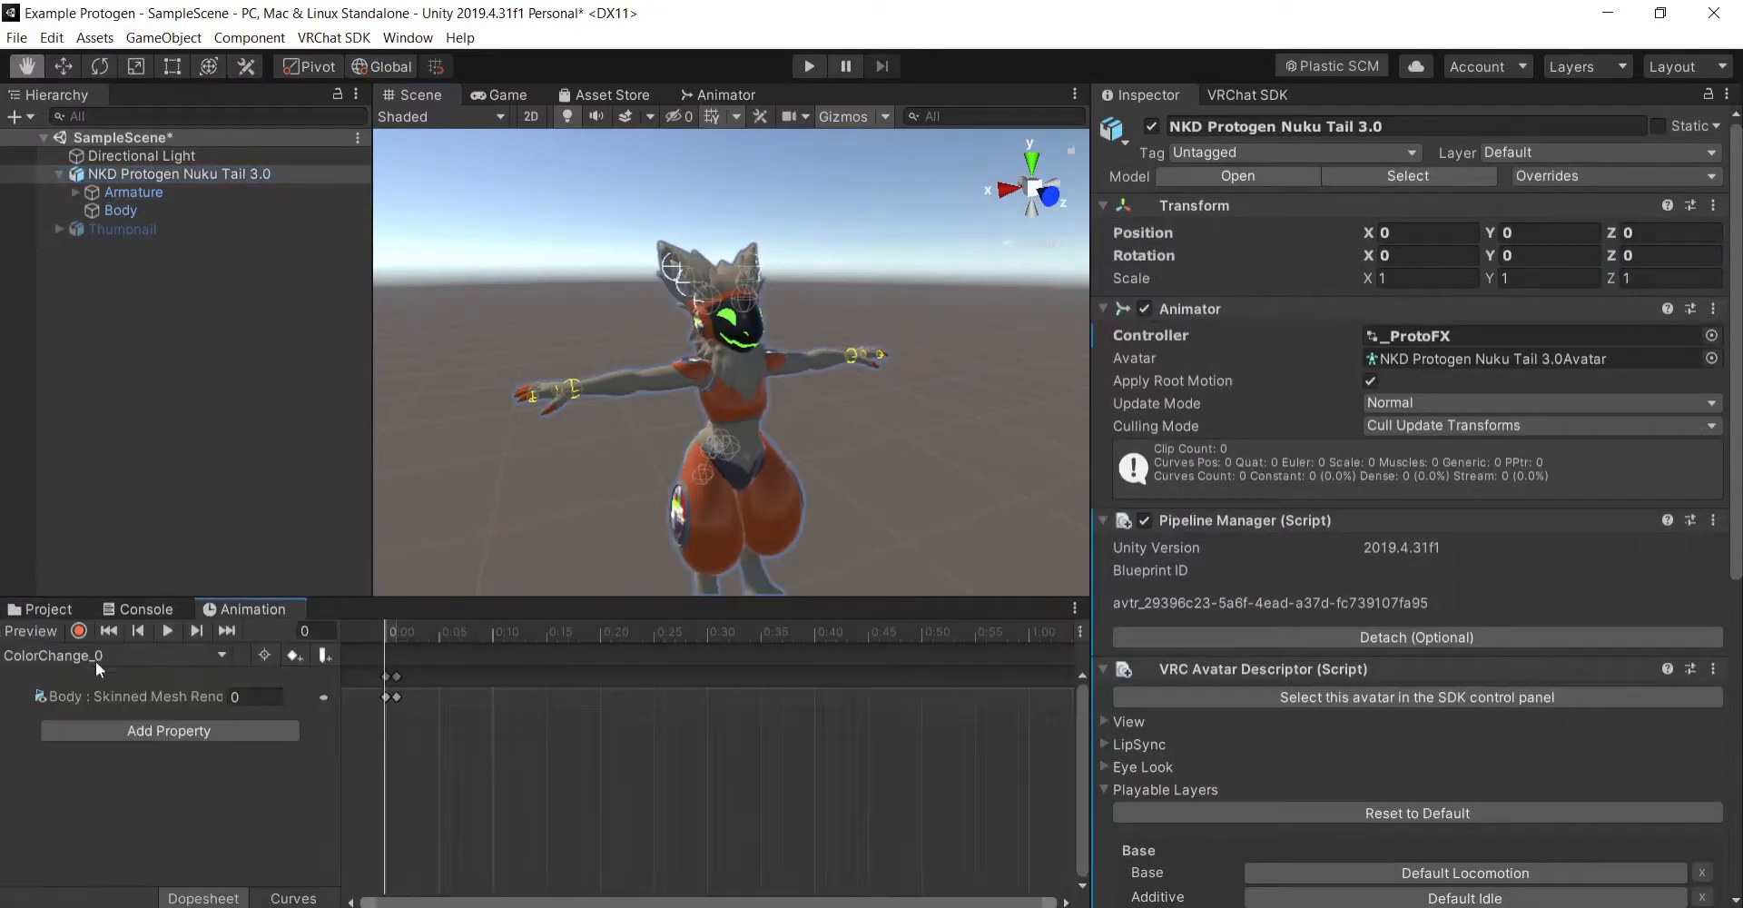
left_click(175, 656)
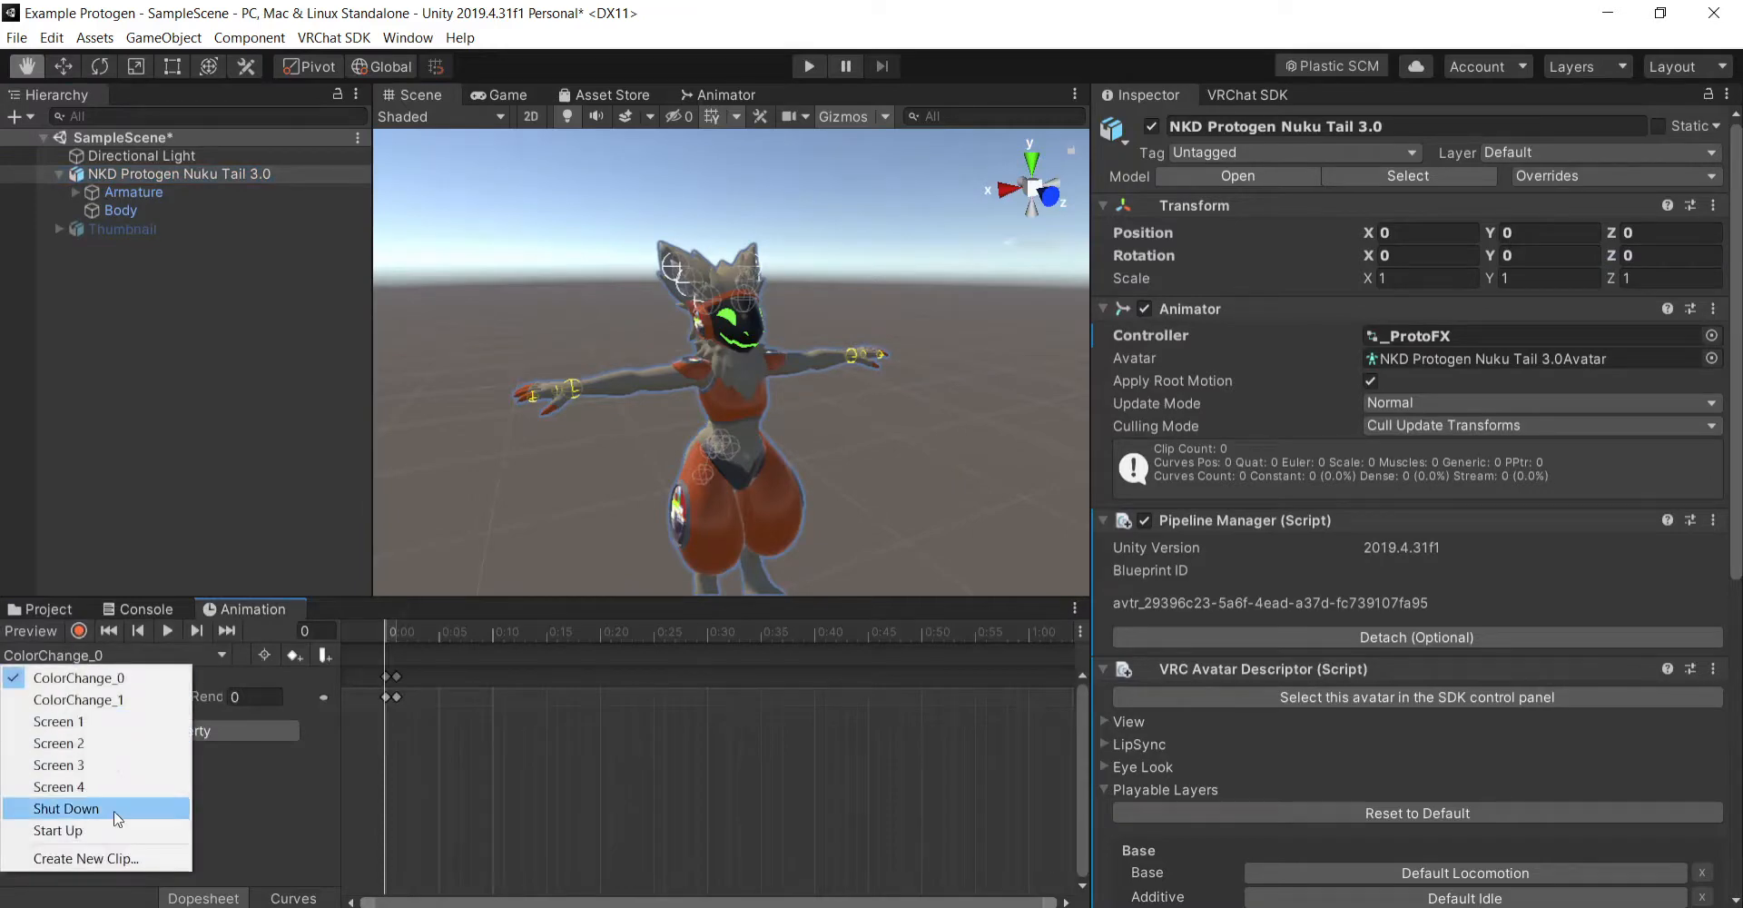
left_click(123, 859)
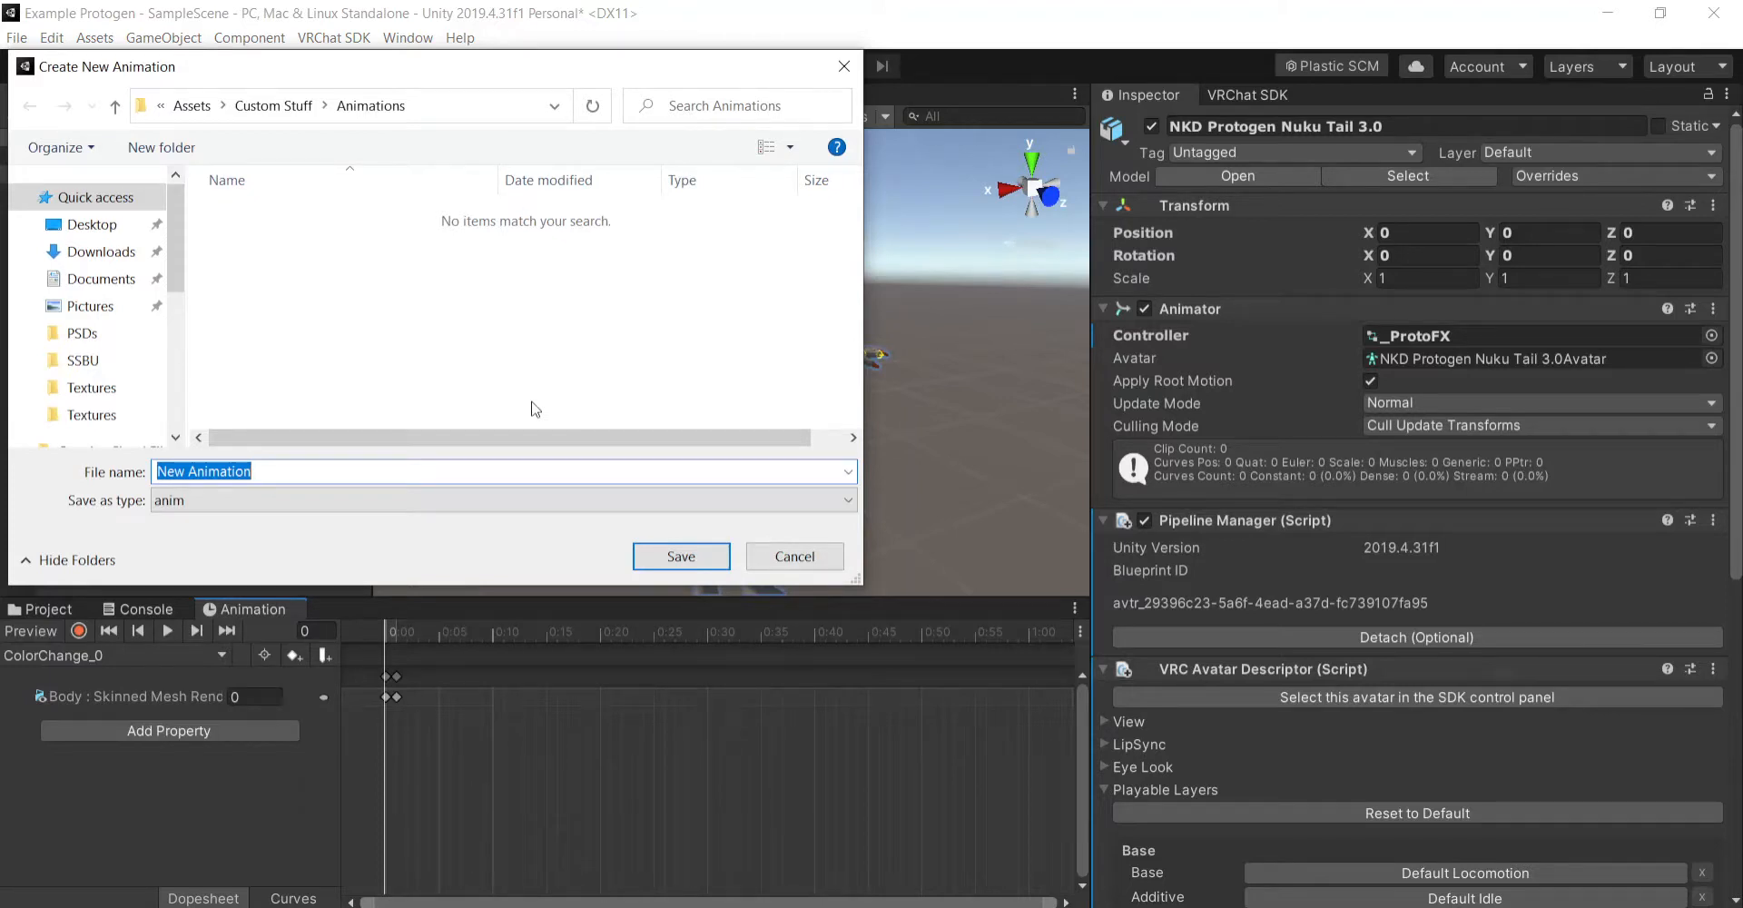
type("Shader Change")
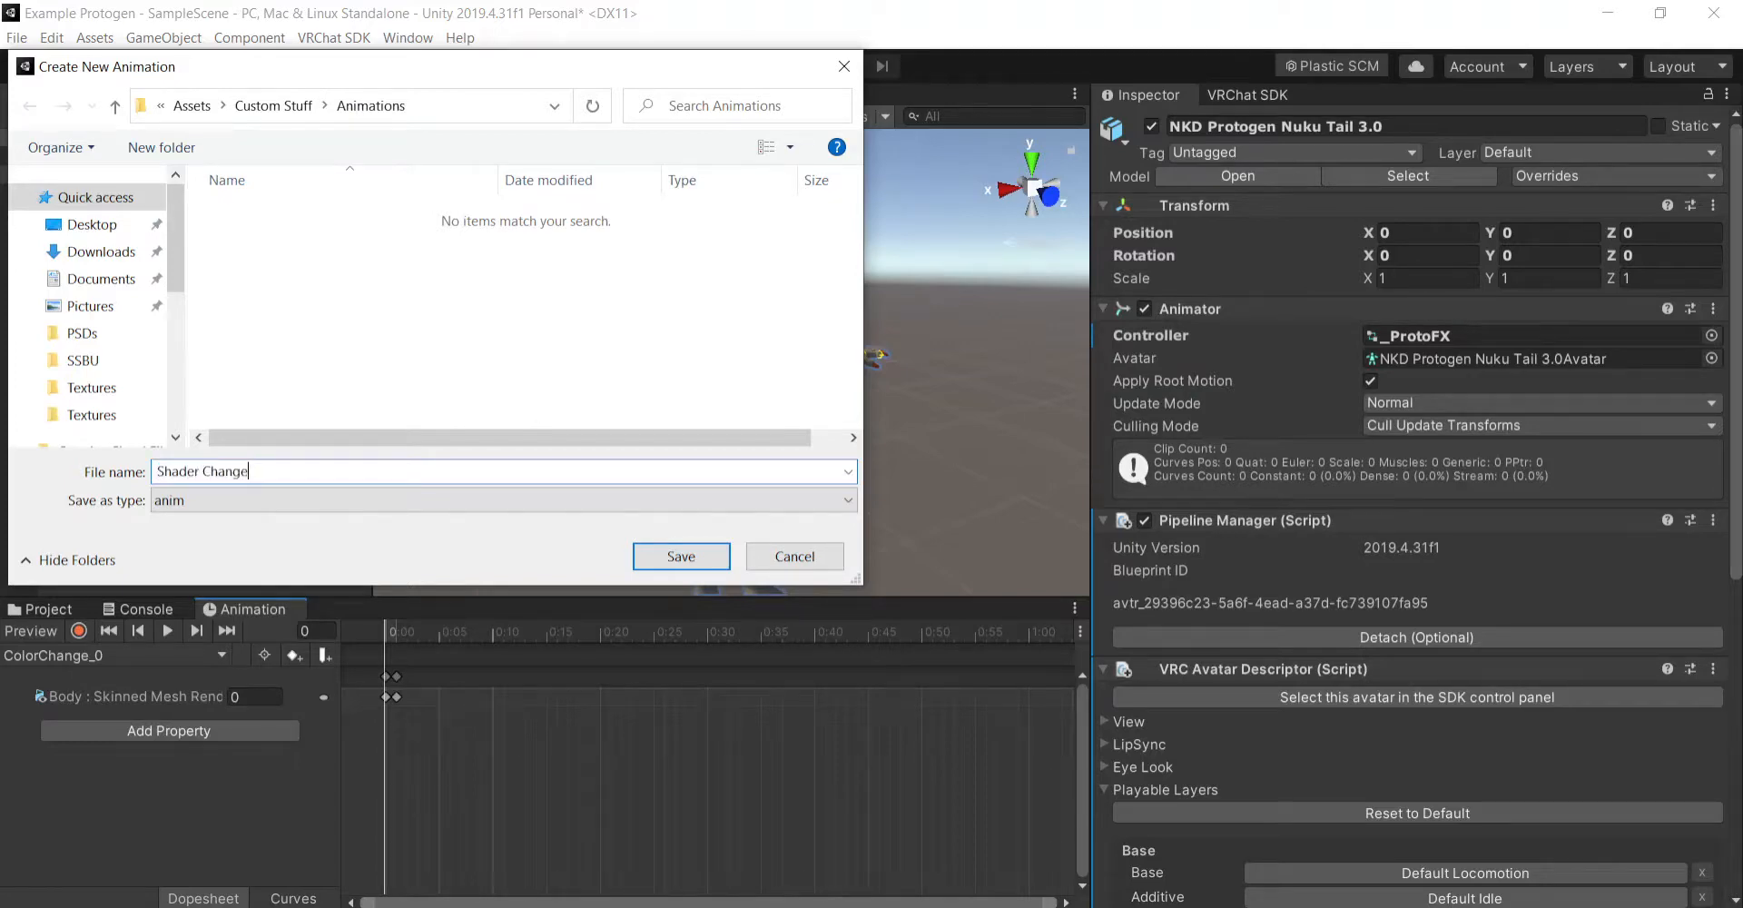
key("Return")
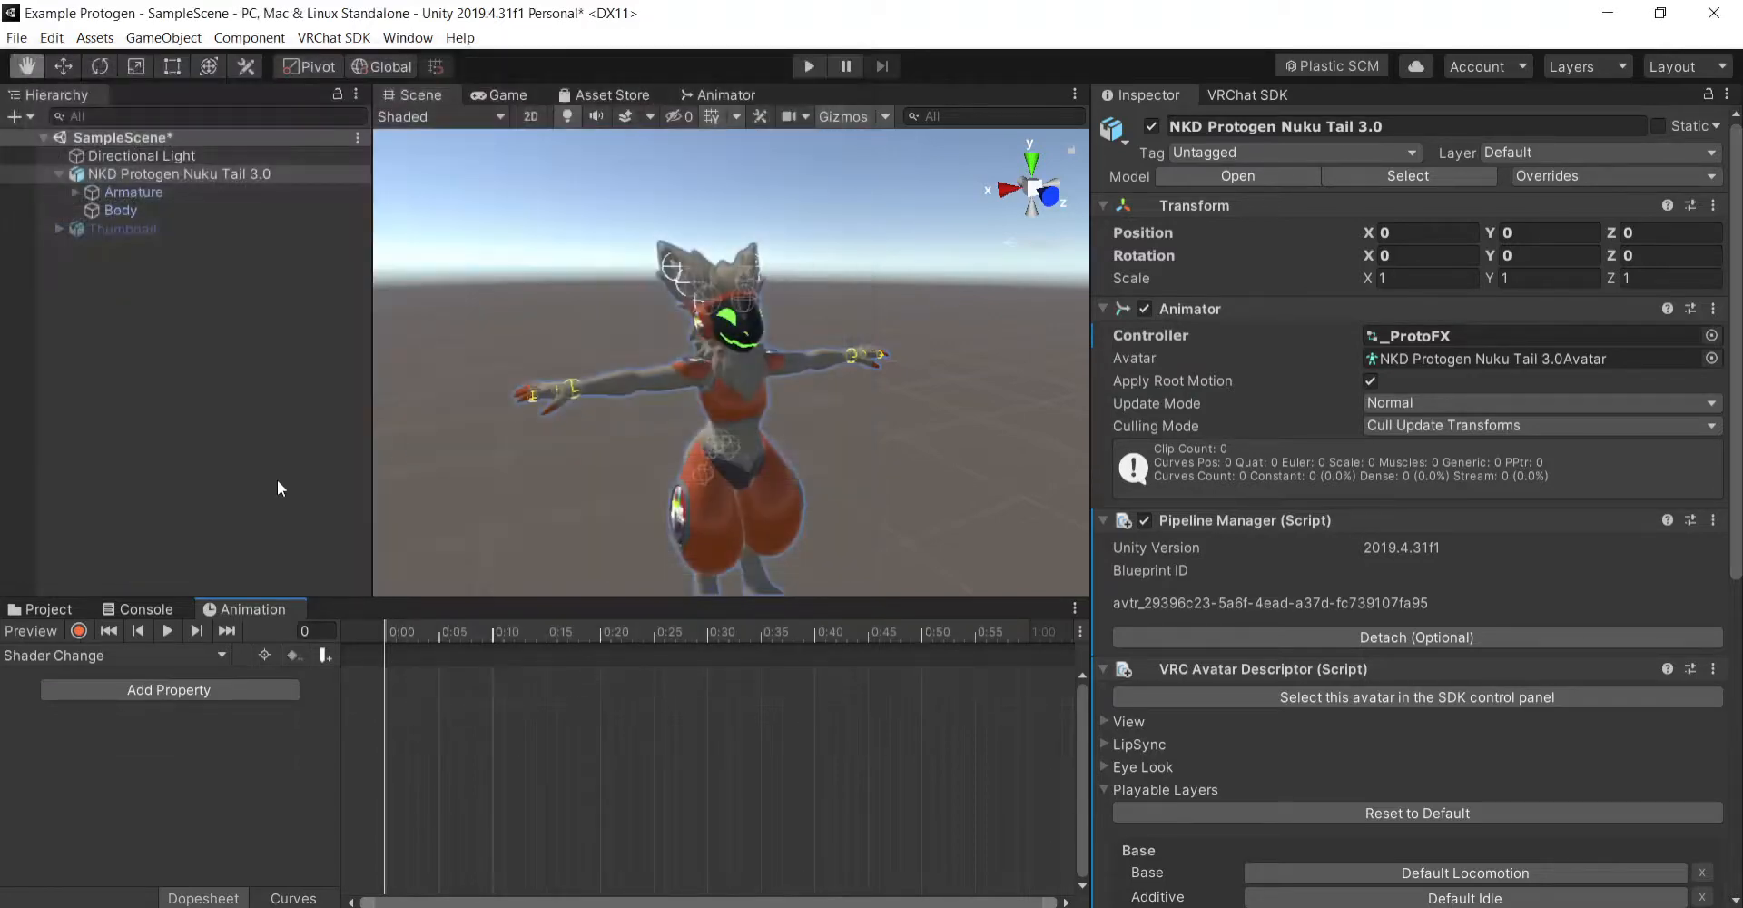
- Start recording the Shader Change clip and expand the Screens material settings on the avatar's Body mesh
left_click(79, 631)
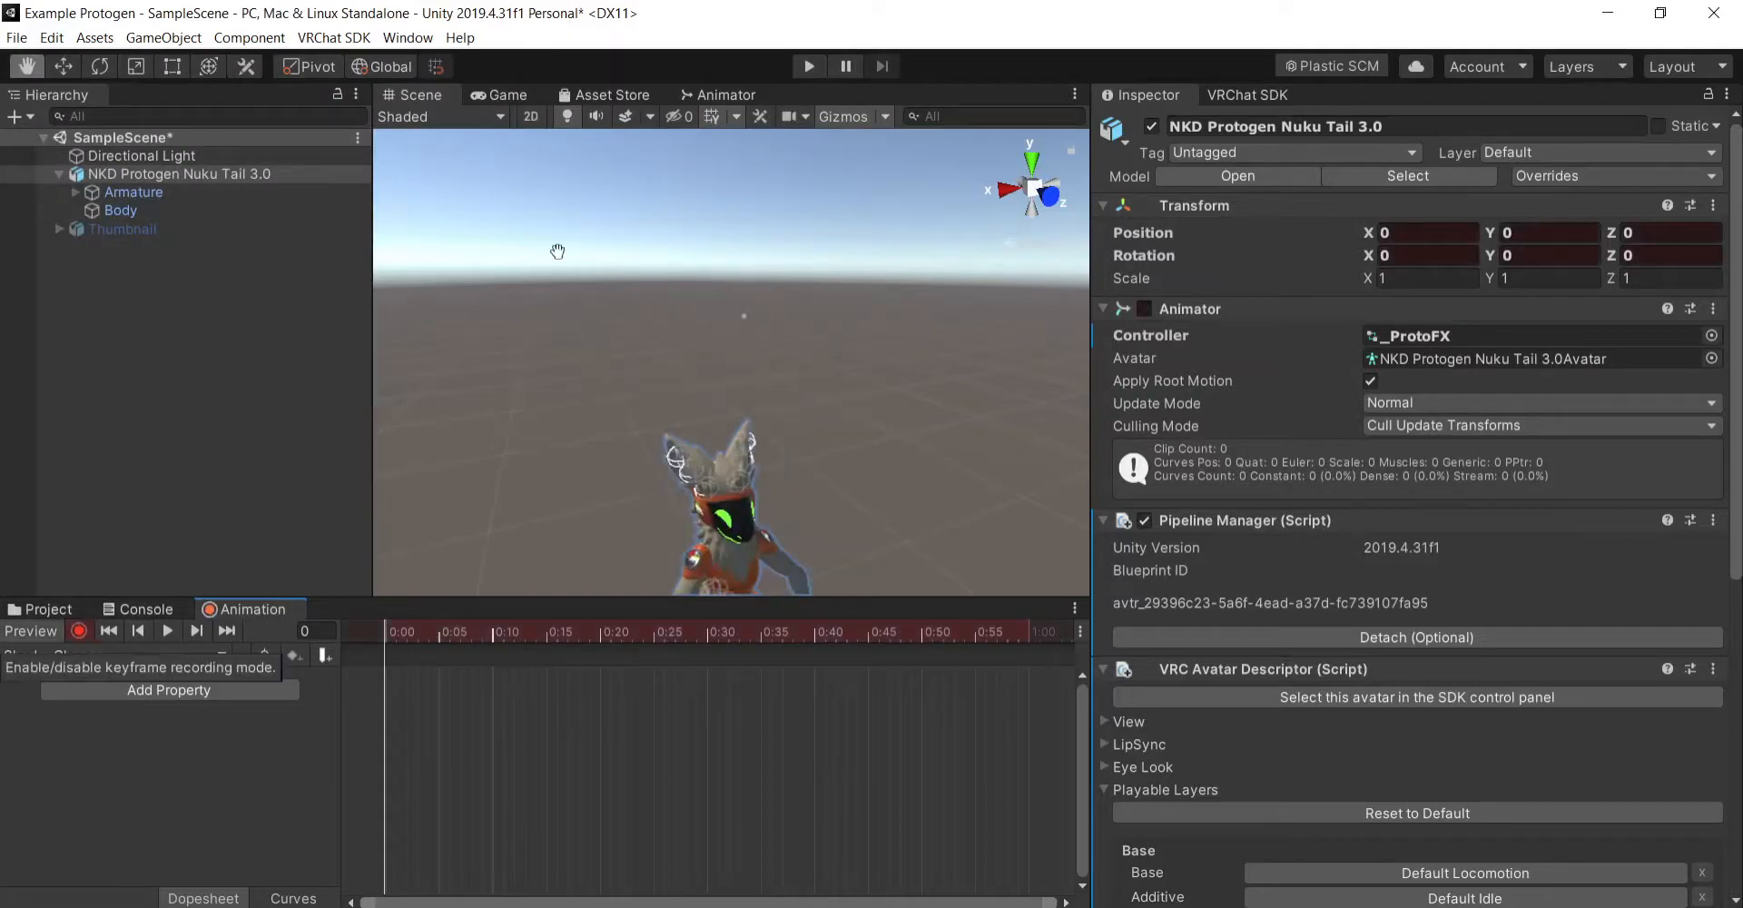
scroll(864, 269, "up", 5)
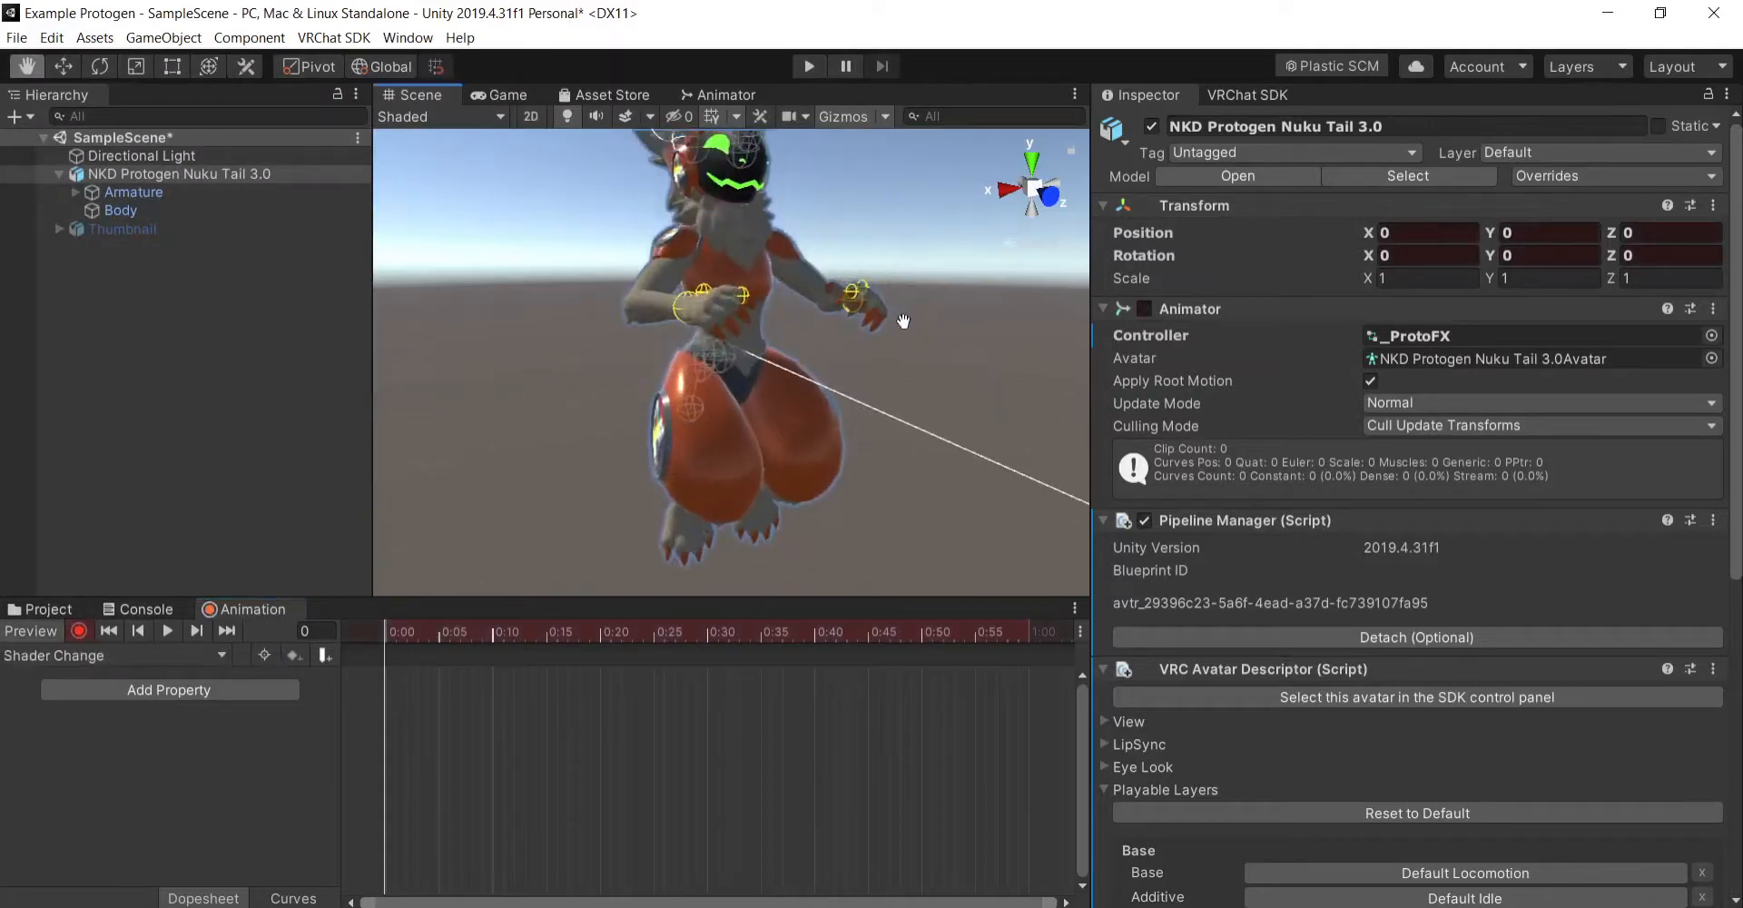
left_click(151, 212)
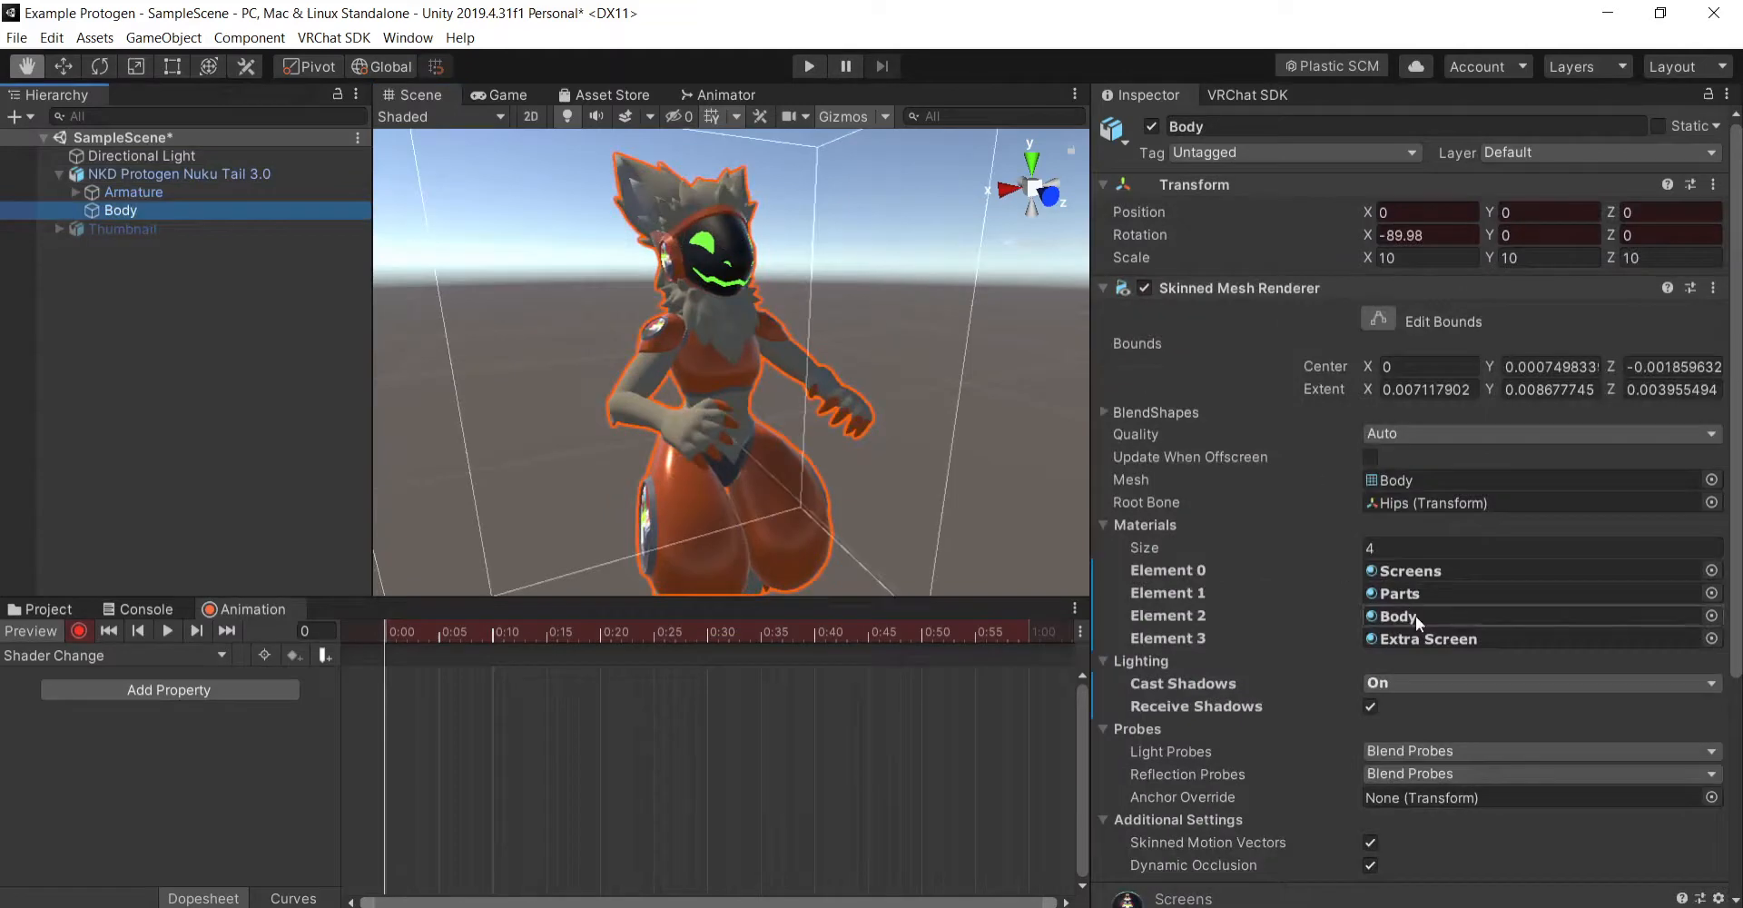
scroll(1284, 636, "down", 4)
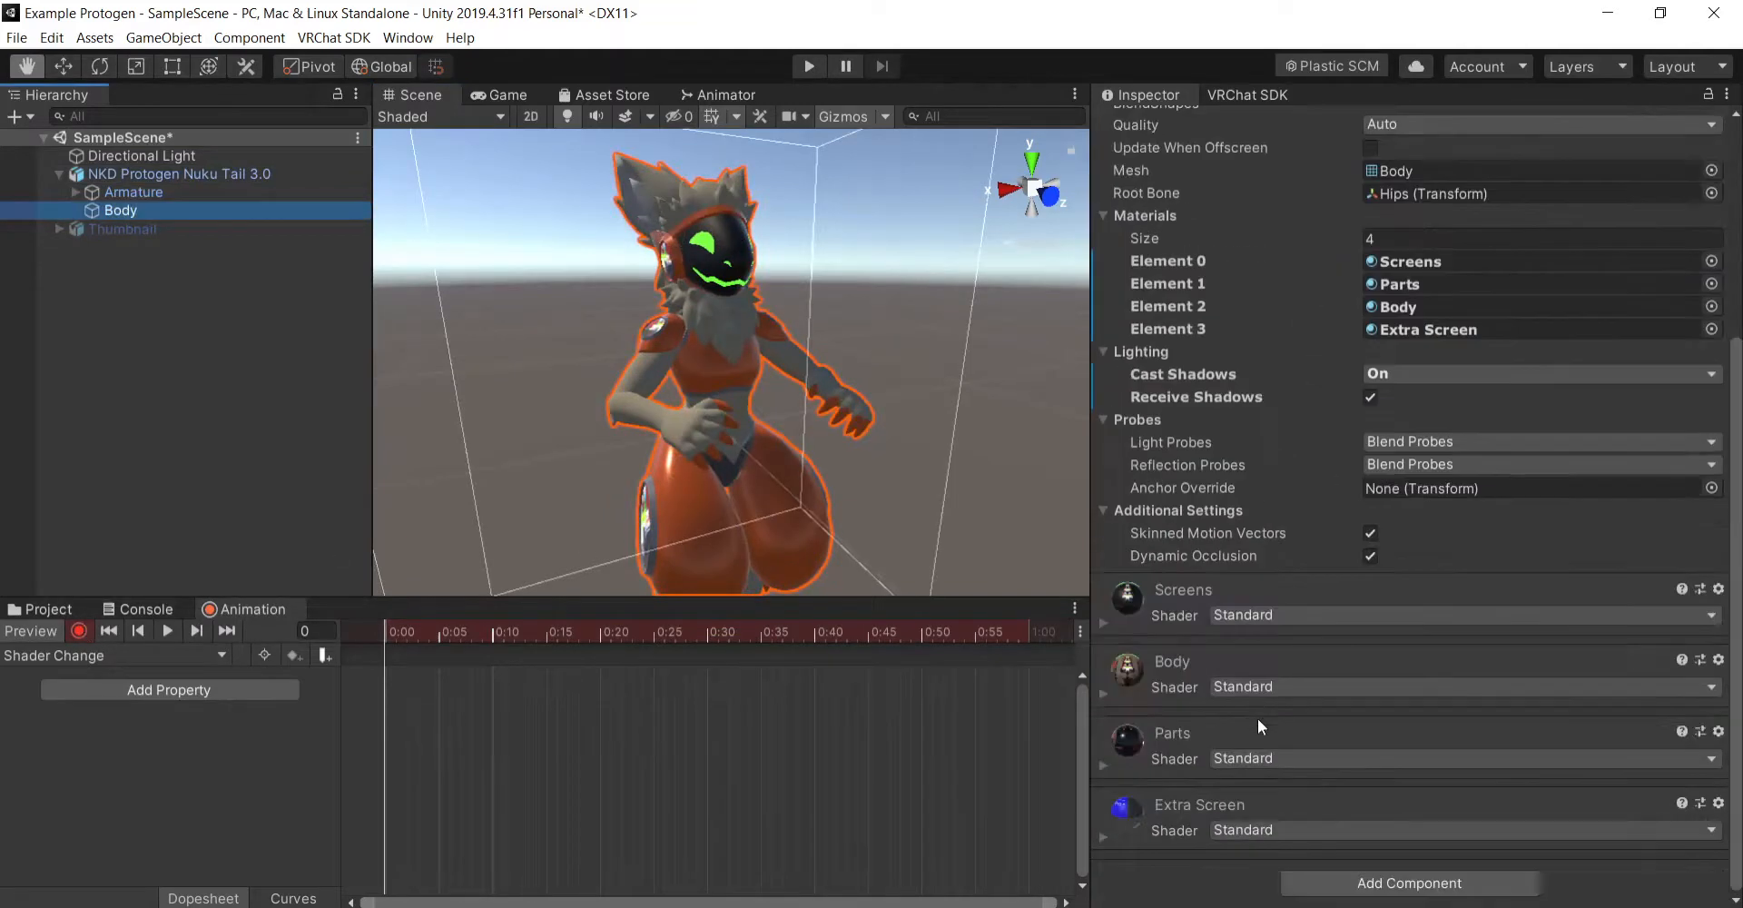
left_click(1103, 625)
scroll(1141, 563, "down", 3)
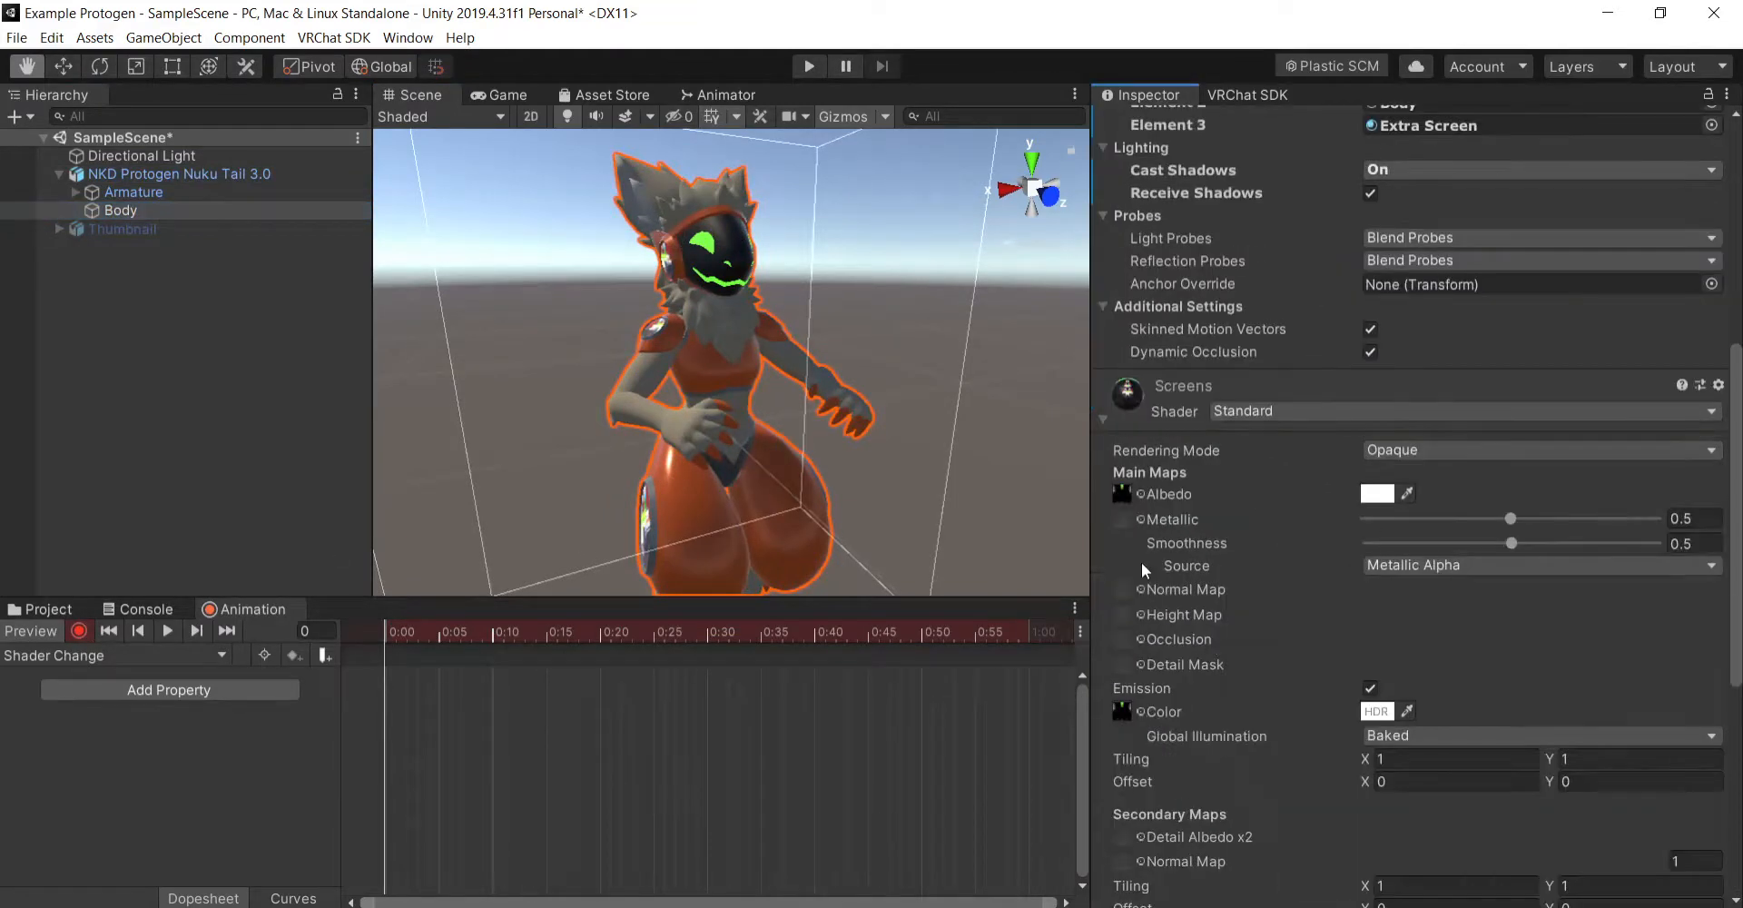
left_click(1141, 493)
scroll(95, 288, "down", 5)
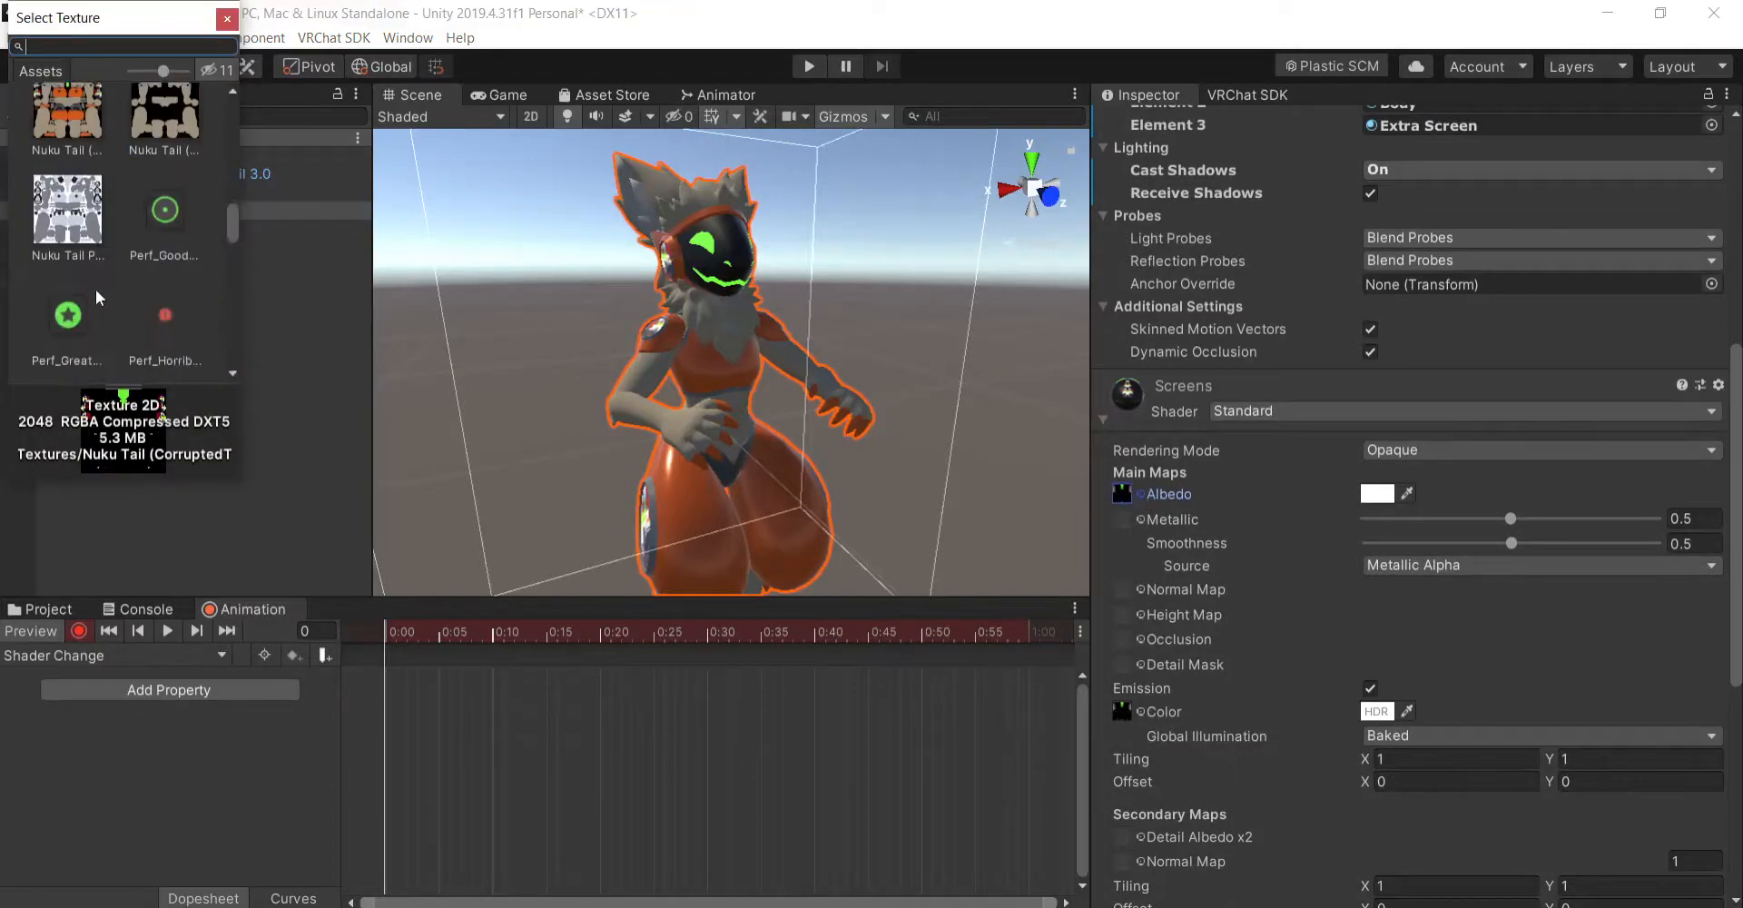
scroll(140, 278, "down", 5)
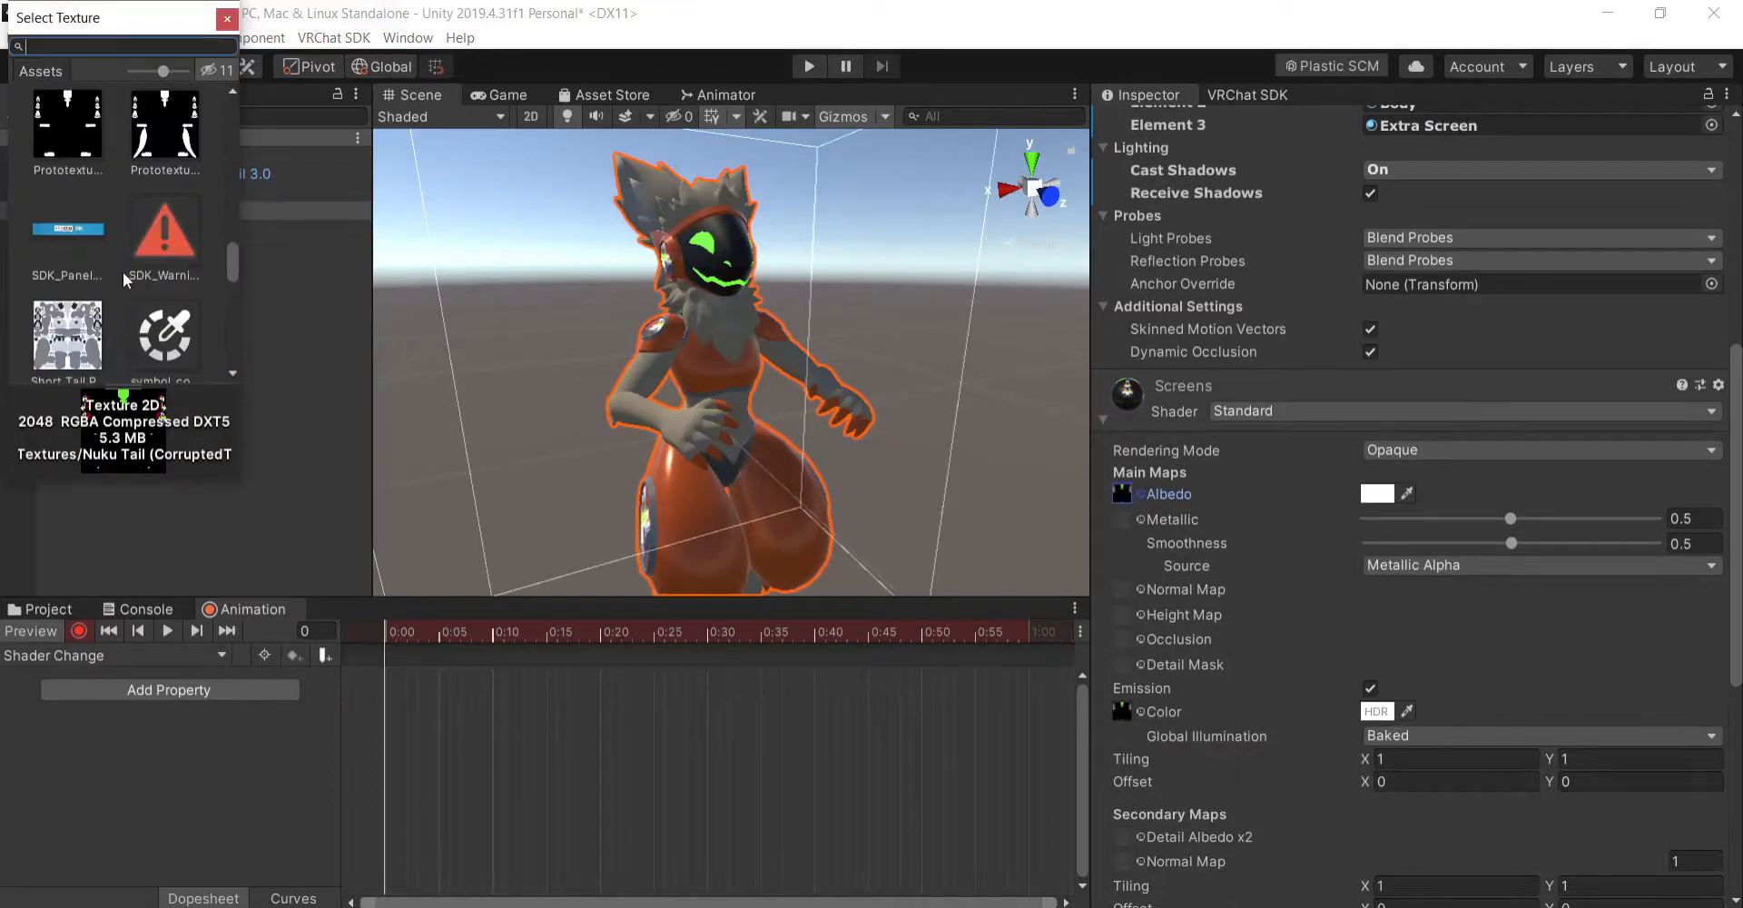
left_click(227, 19)
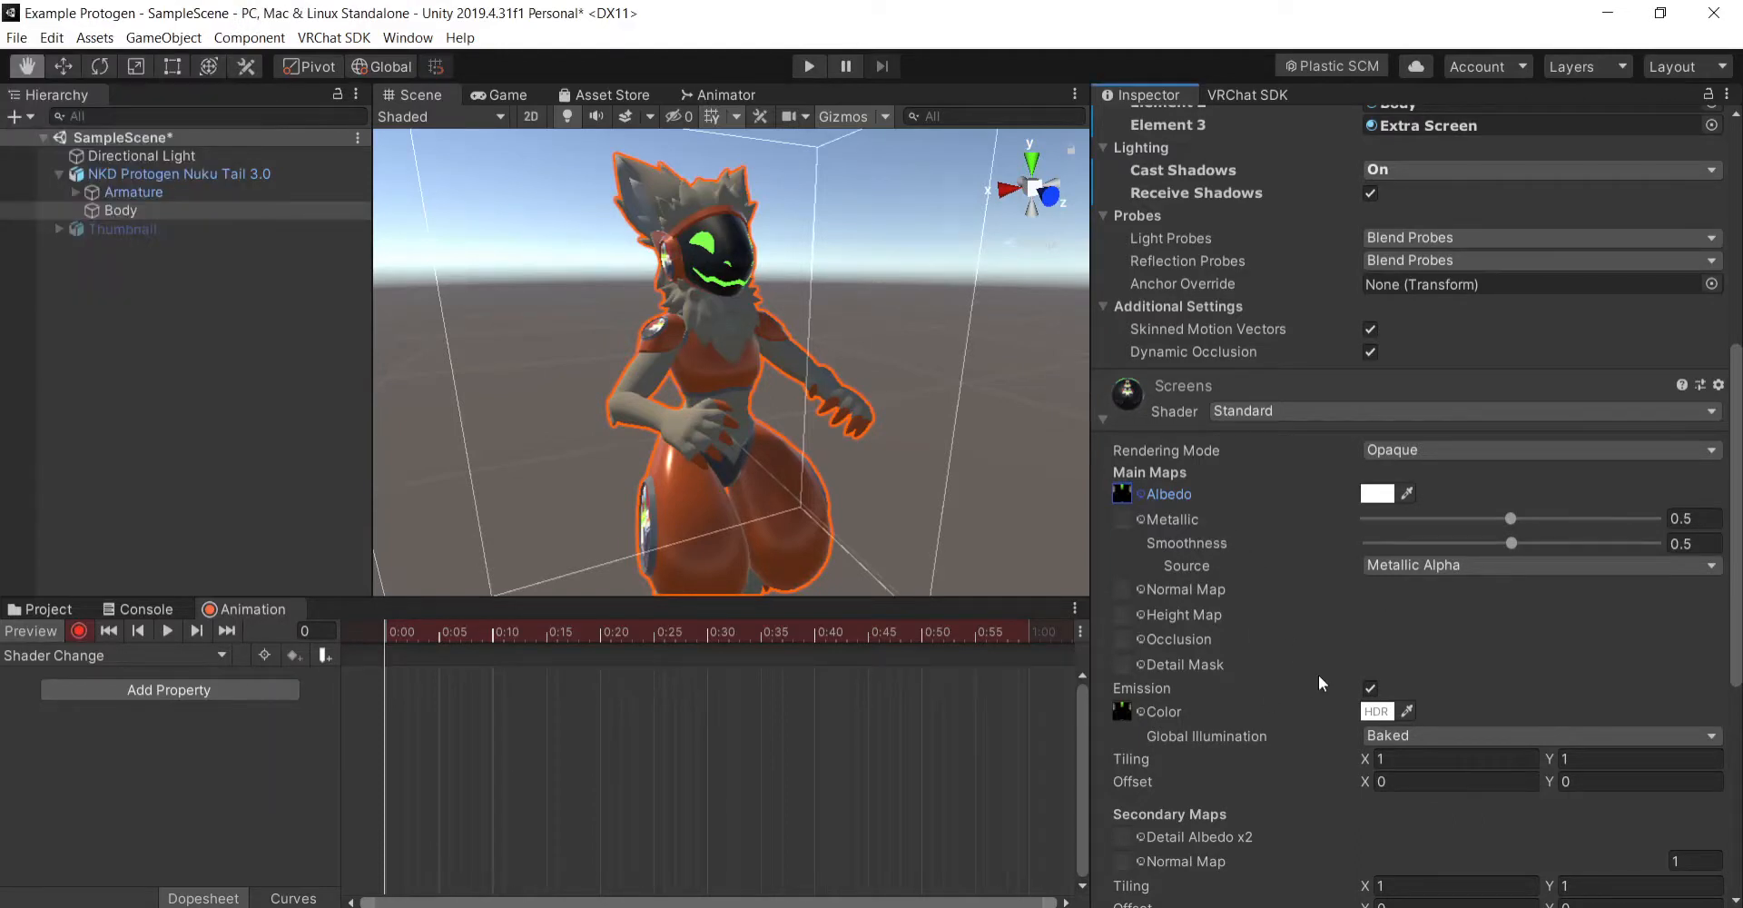
- Key the Screens material's emission color as white (255, 255, 255) at frame 0 of the Shader Change clip and stop recording
left_click(1377, 711)
mouse_move(161, 241)
left_mouse_down()
mouse_move(113, 259)
mouse_move(25, 363)
mouse_move(1, 110)
left_mouse_up()
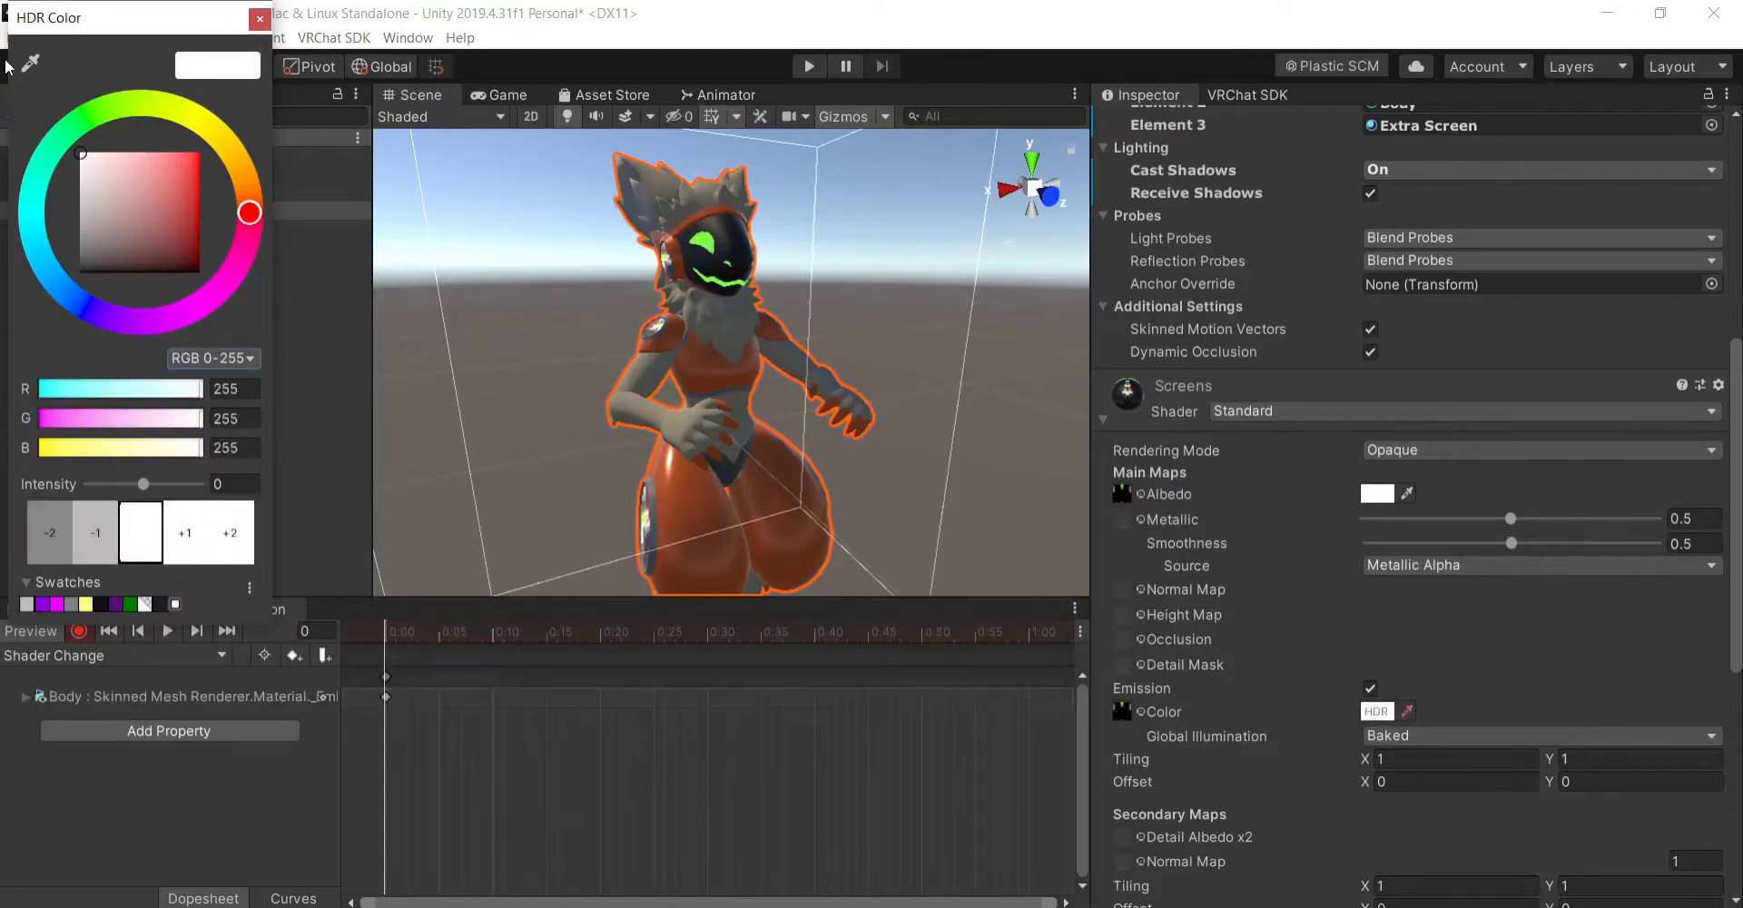
left_click(261, 19)
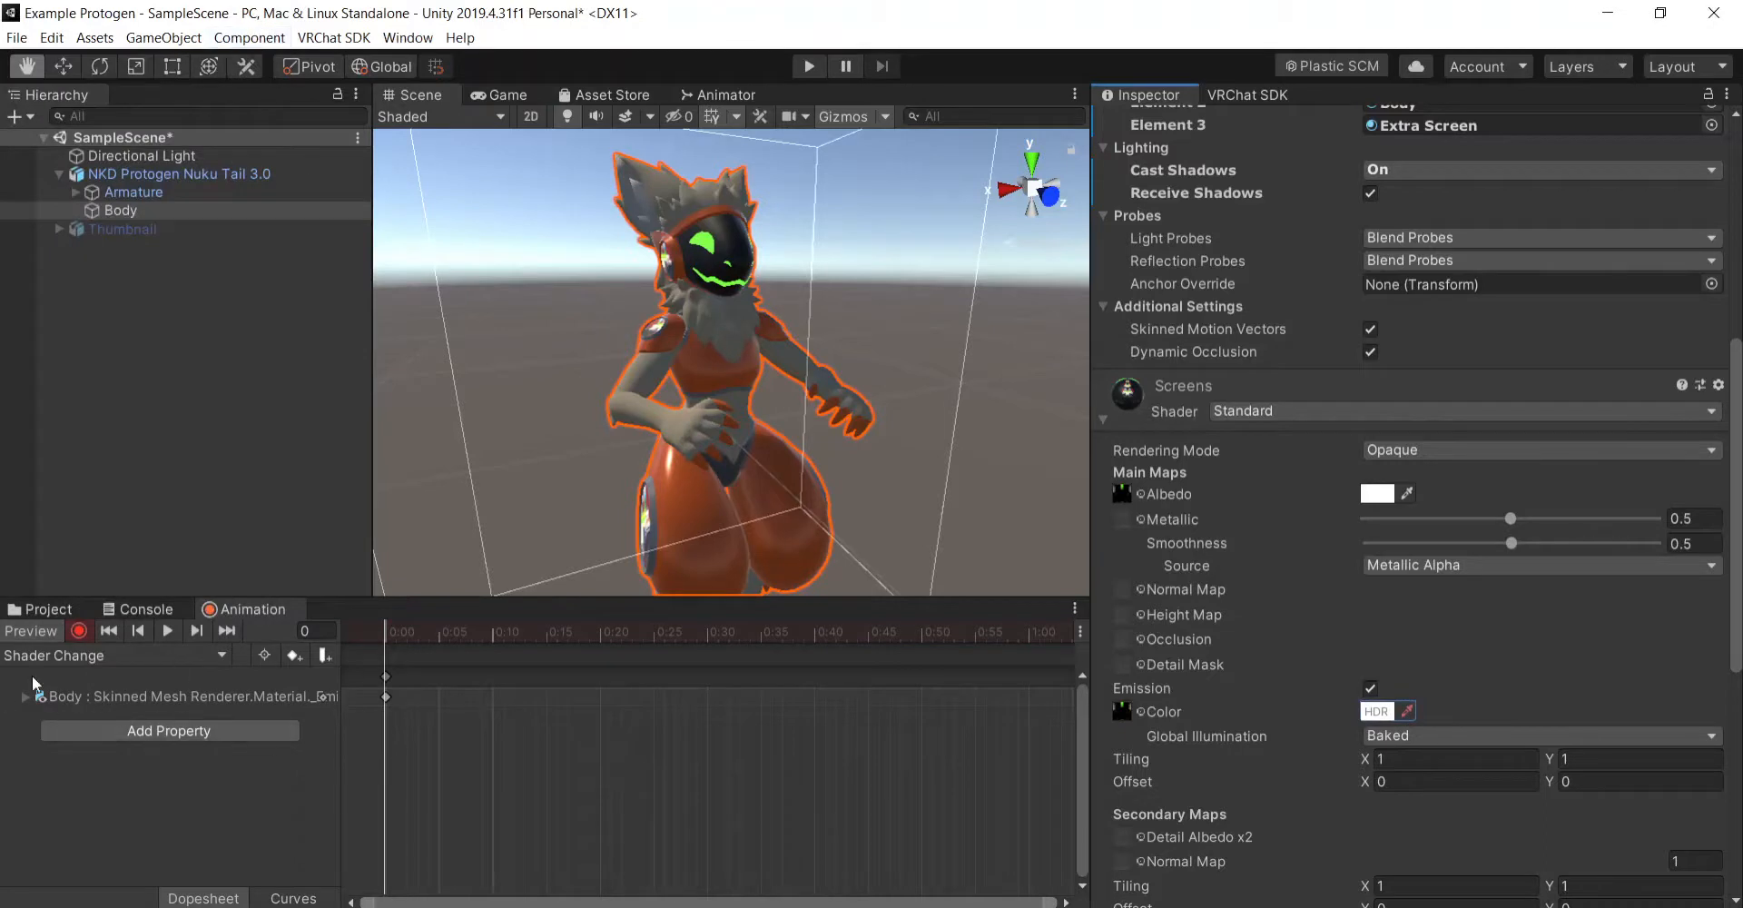
left_click(26, 697)
left_click(26, 698)
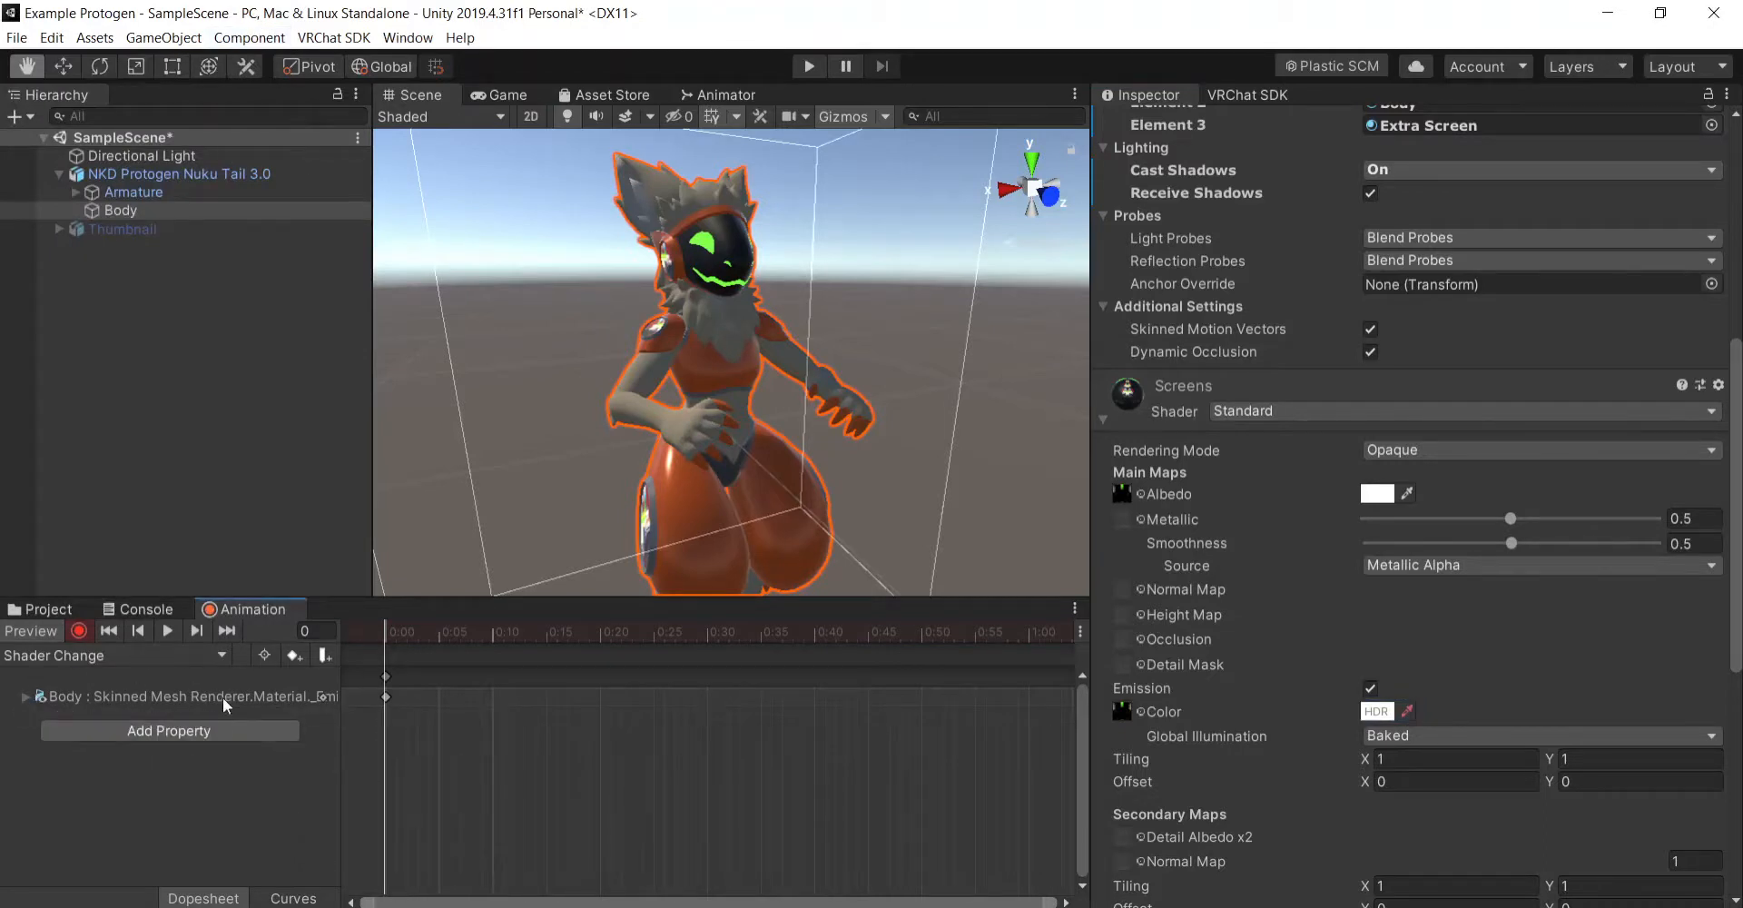
left_click(79, 631)
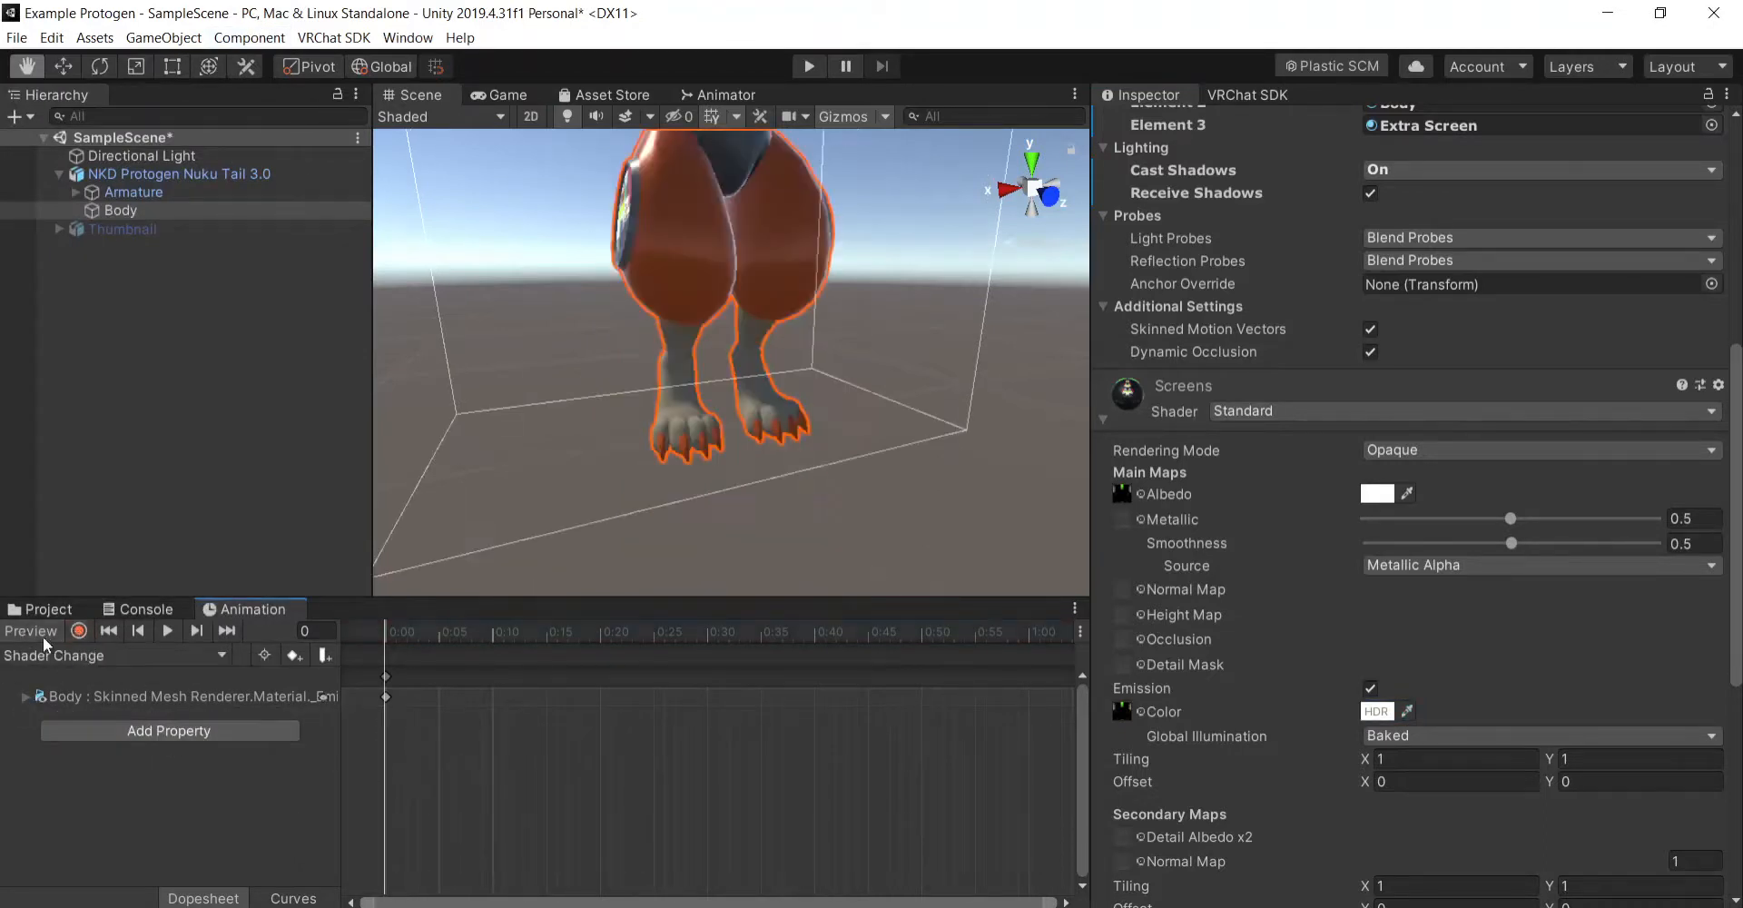
- Try adding the Armature's Is Active property to the Shader Change clip and undo the addition
left_click(198, 739)
left_click(313, 733)
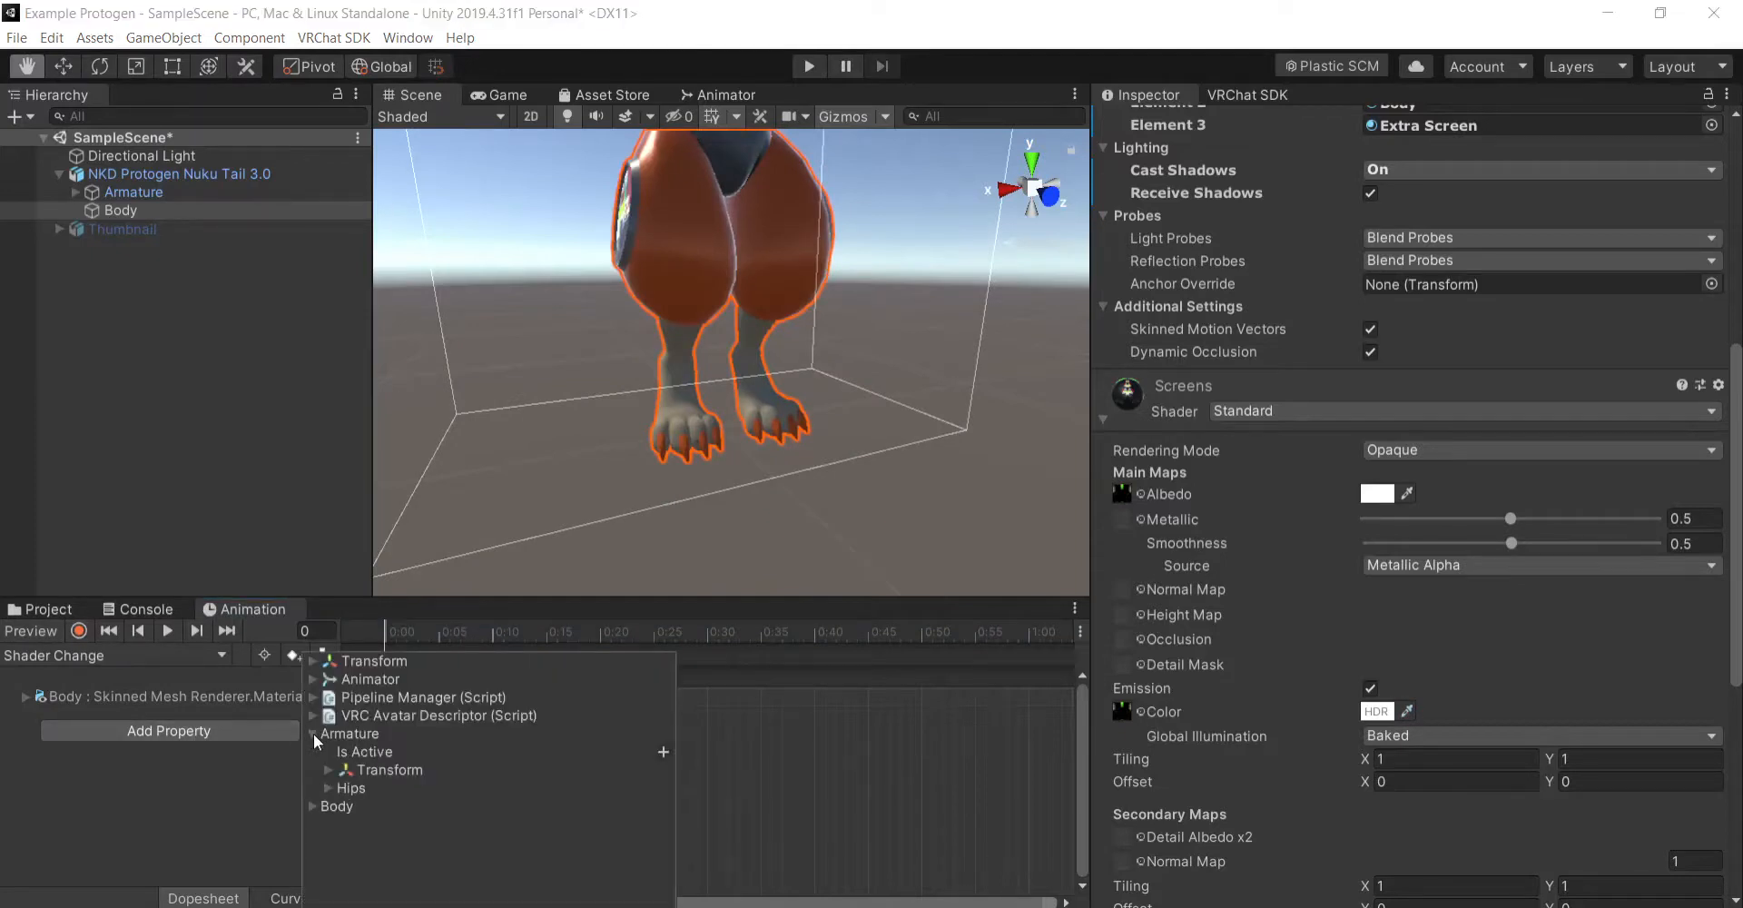
left_click(328, 788)
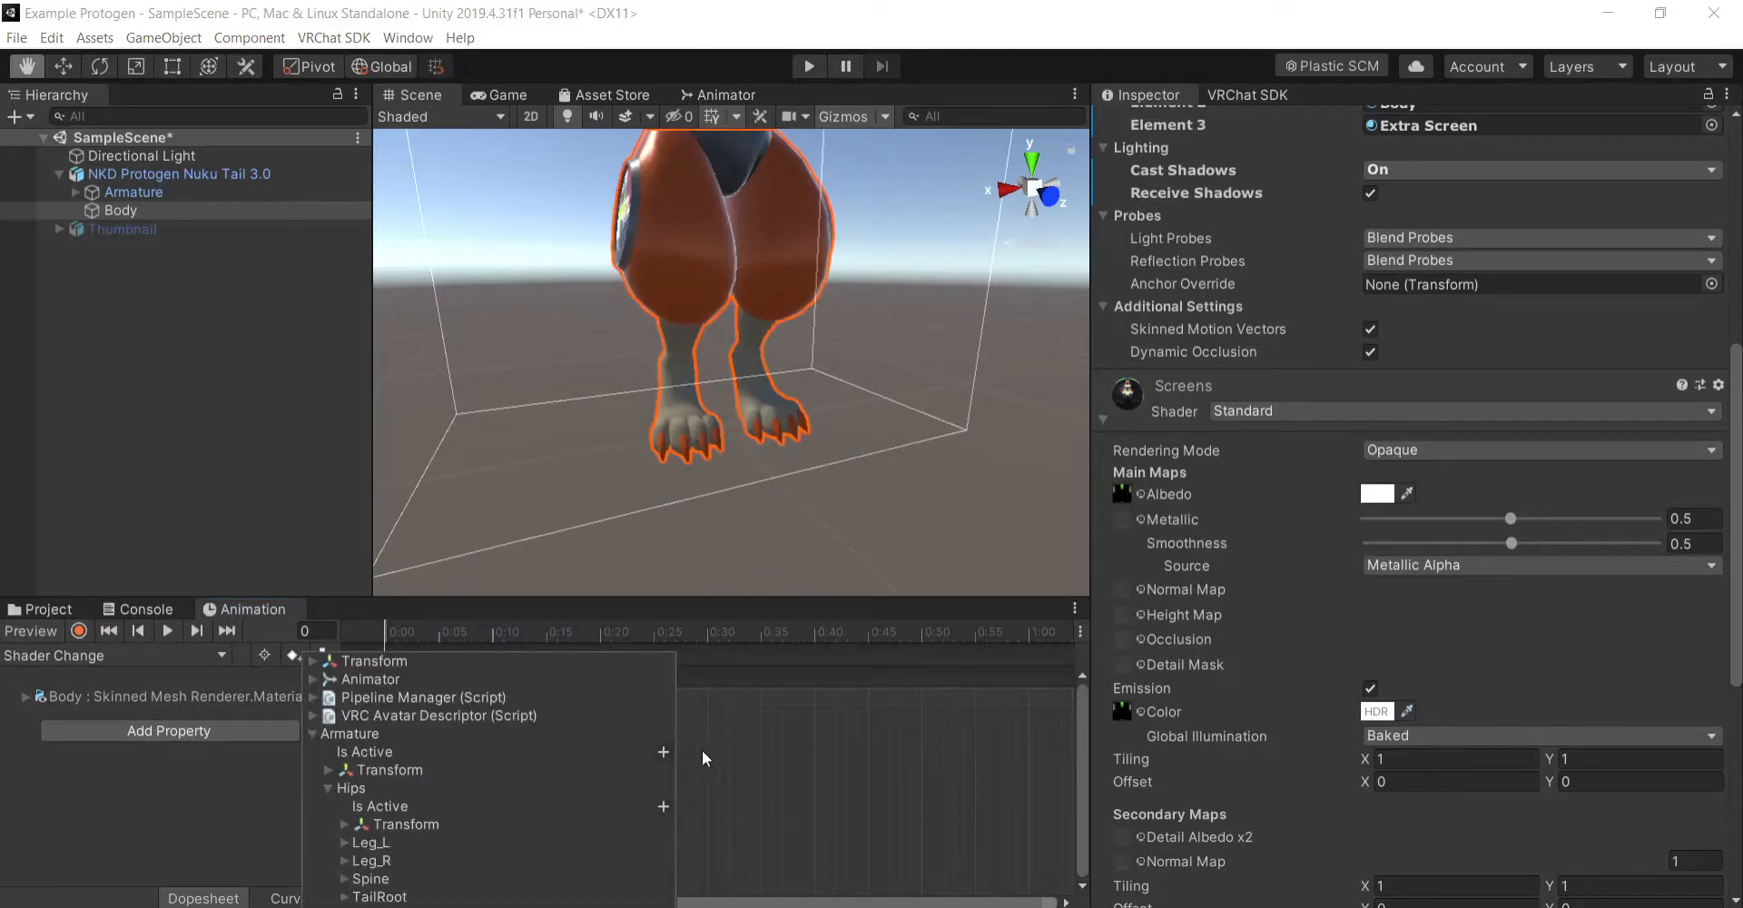
left_click(664, 753)
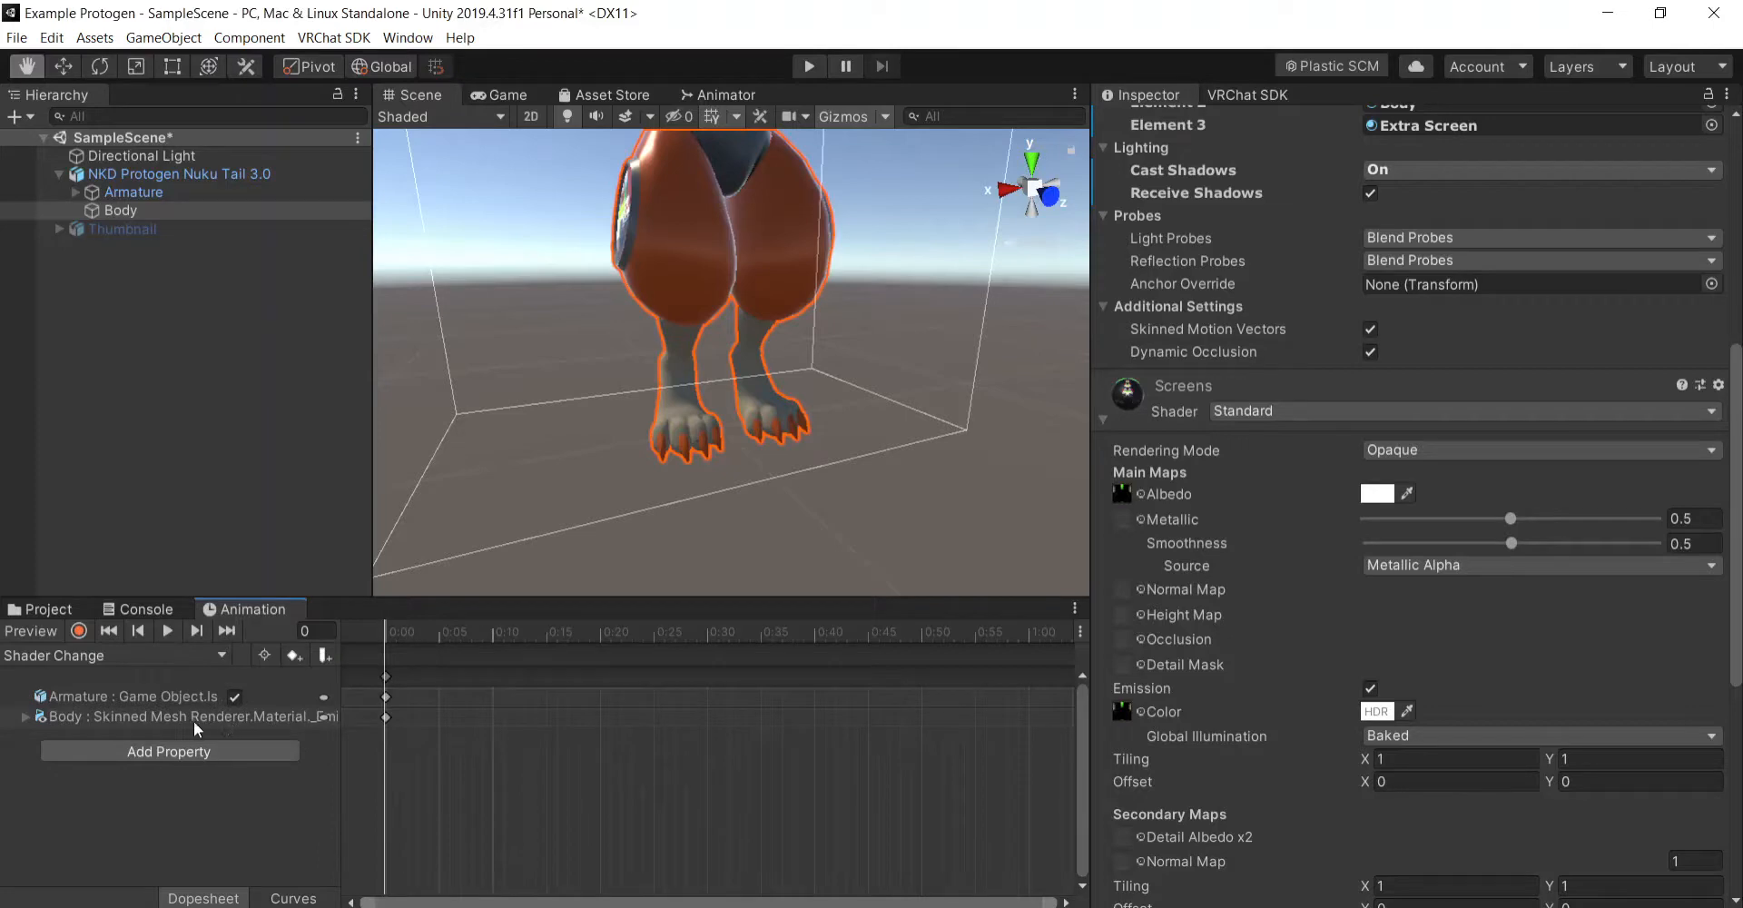
key("ctrl+z")
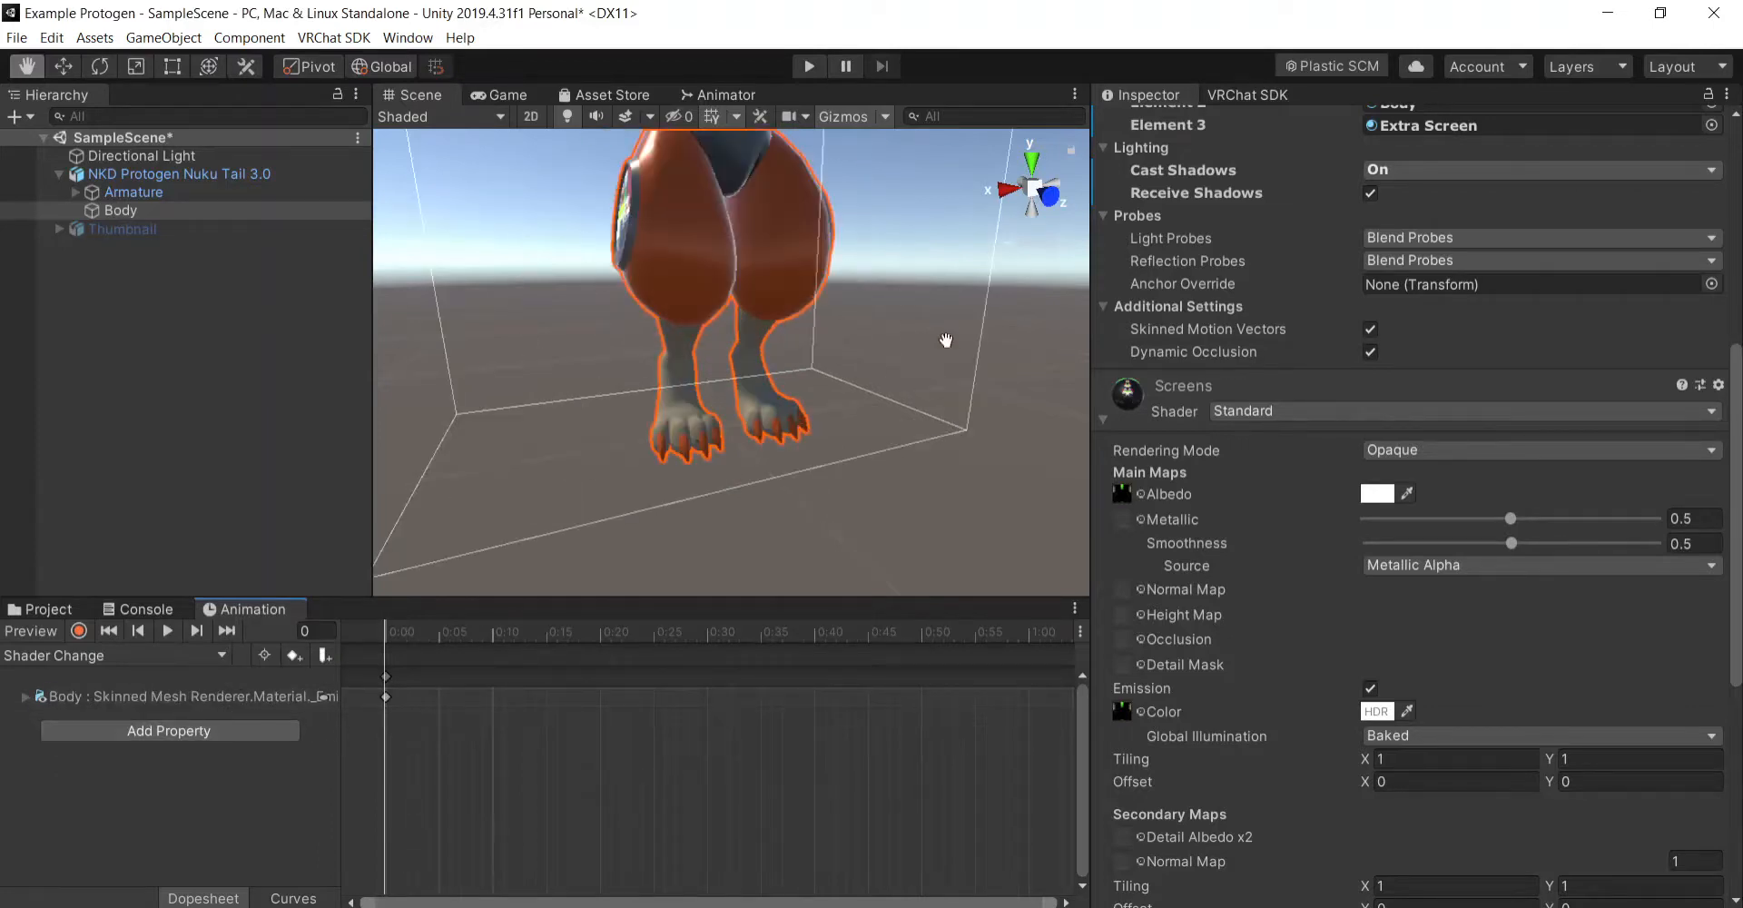
- Create a second animation clip named "Shader Default" in the Custom Stuff/Animations folder
left_click_drag(937, 329, 972, 478)
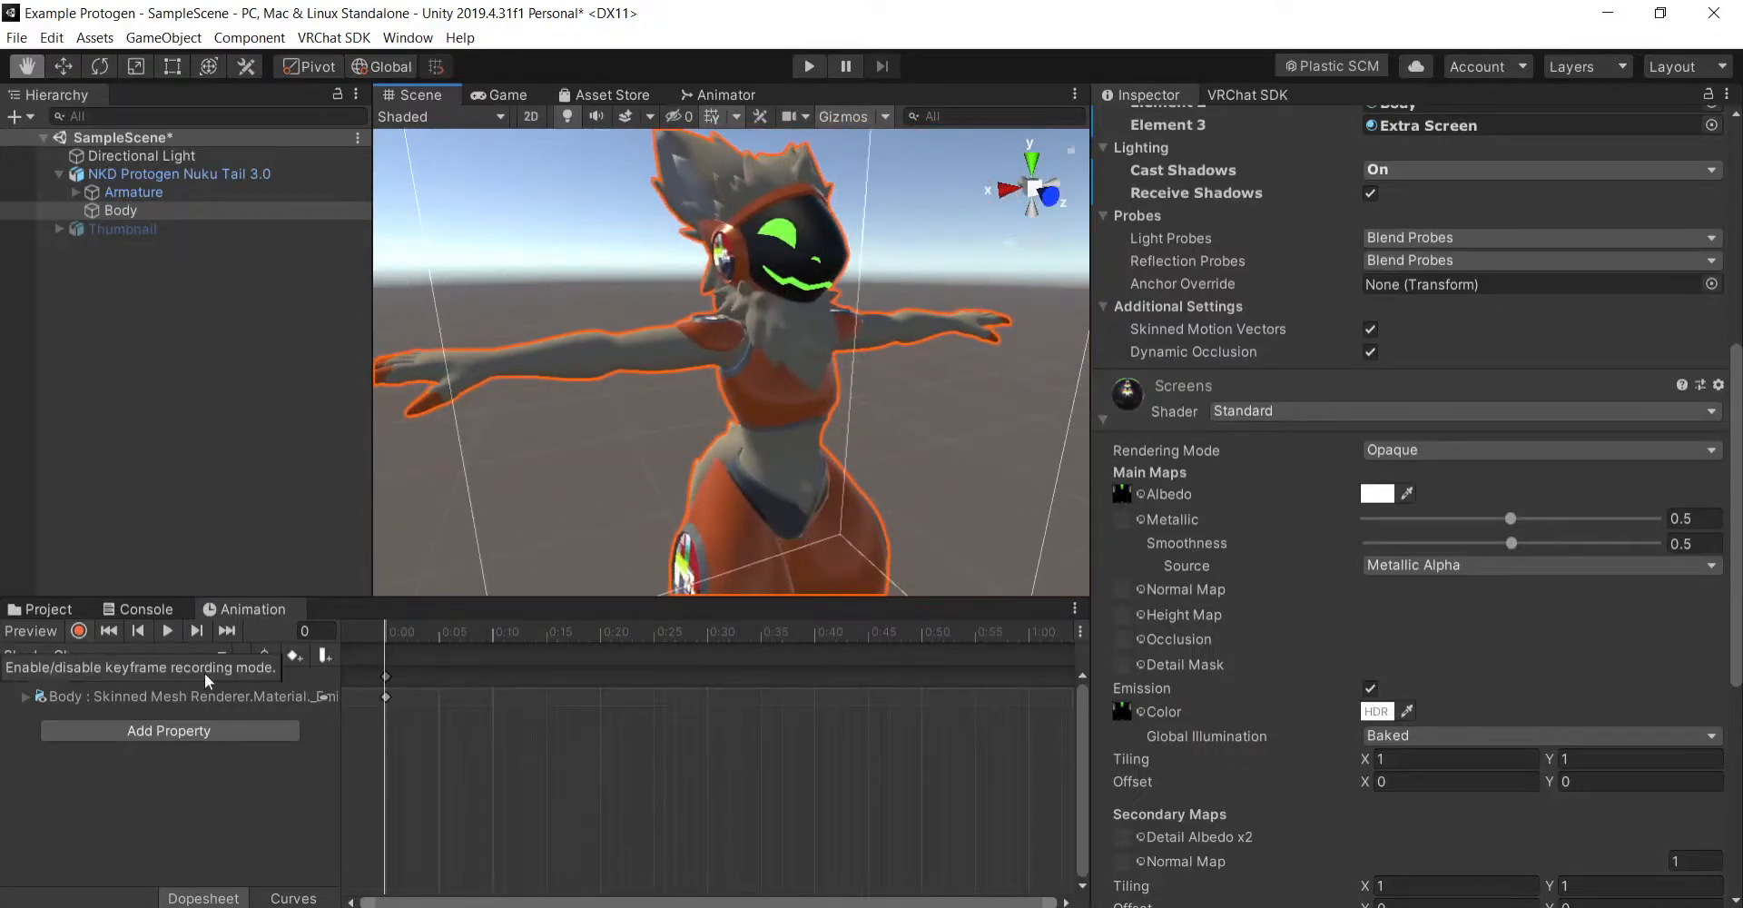
left_click(91, 814)
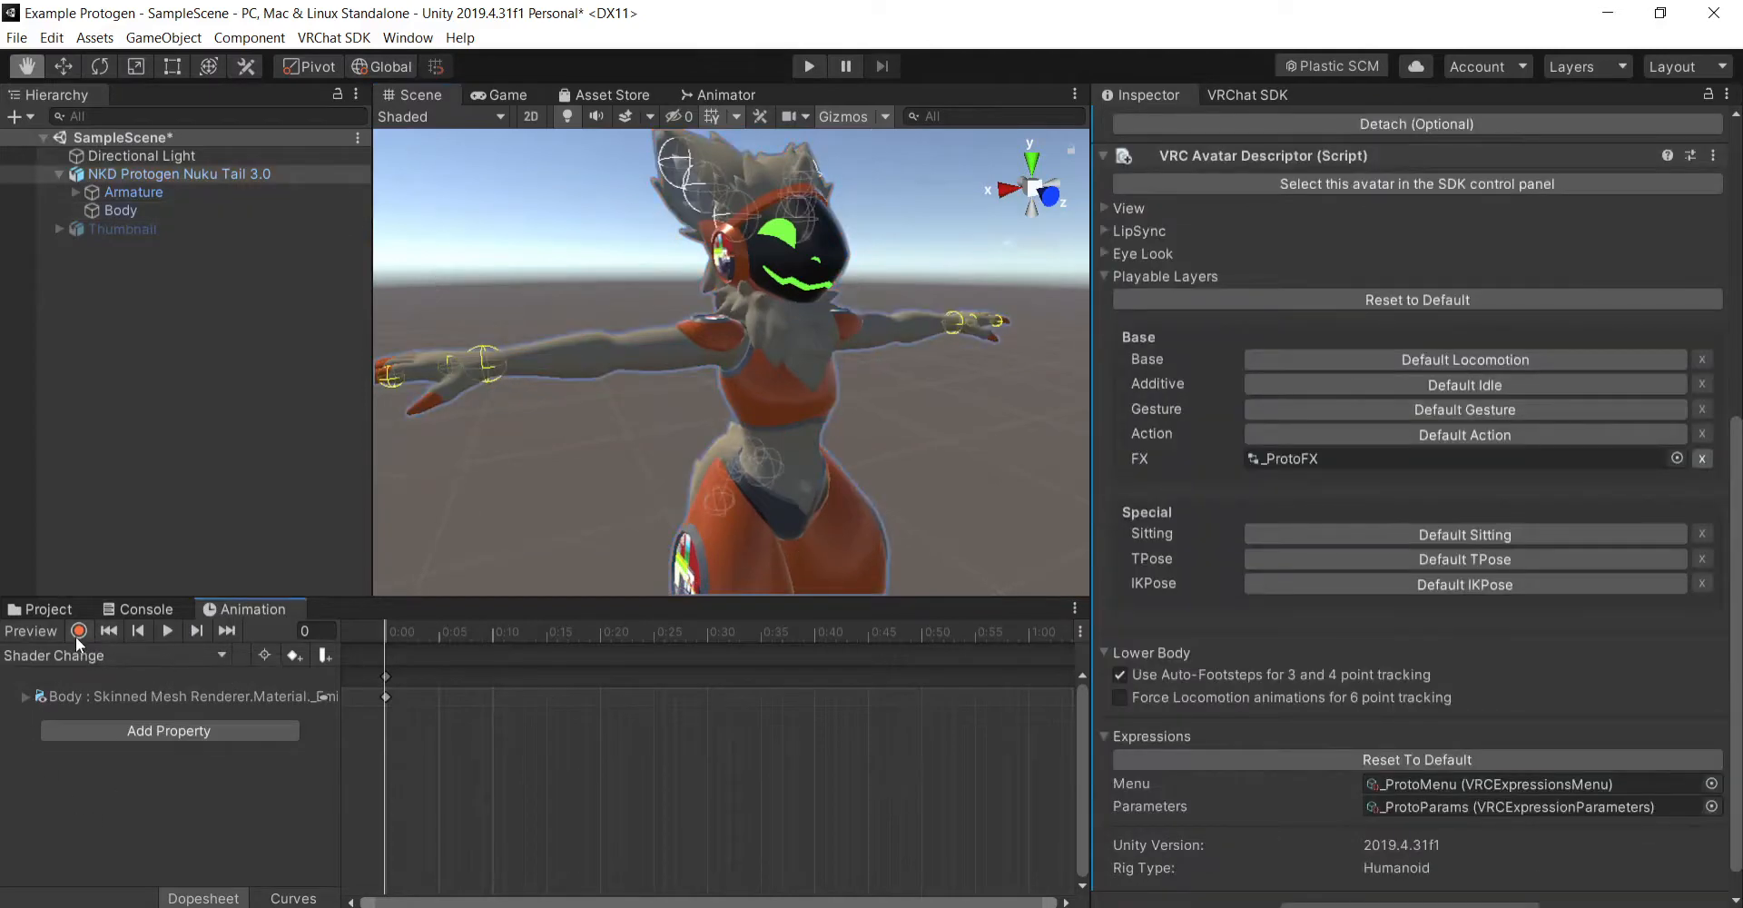
left_click(136, 697)
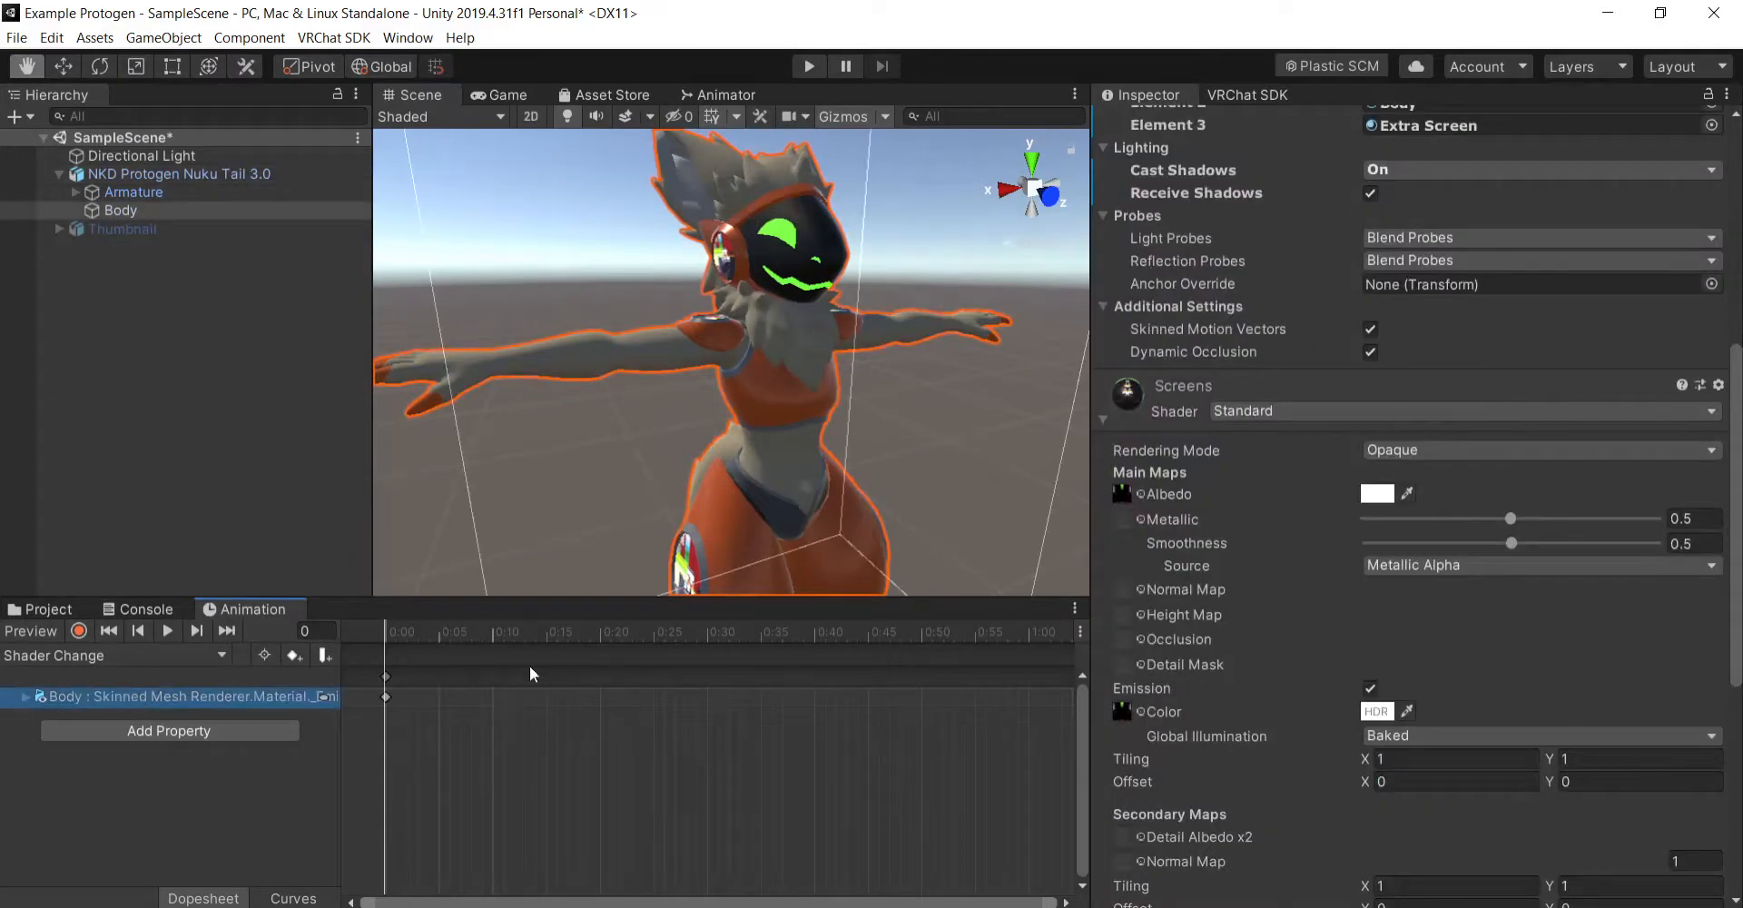
left_click(161, 655)
left_click(102, 880)
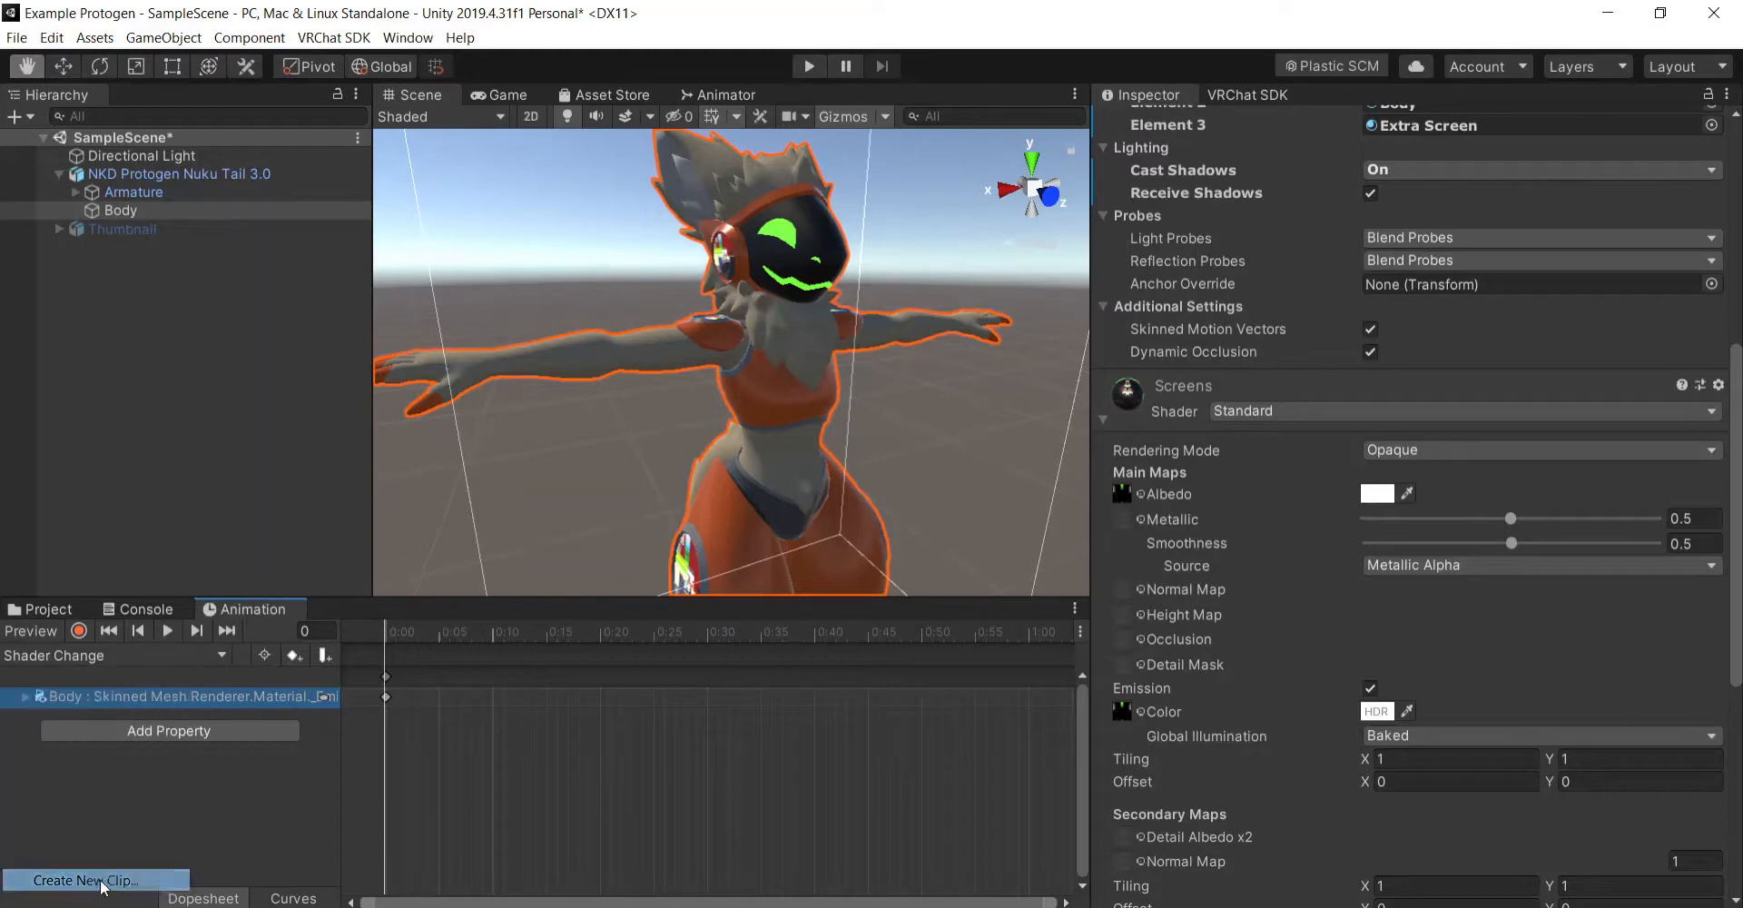
type("Shade")
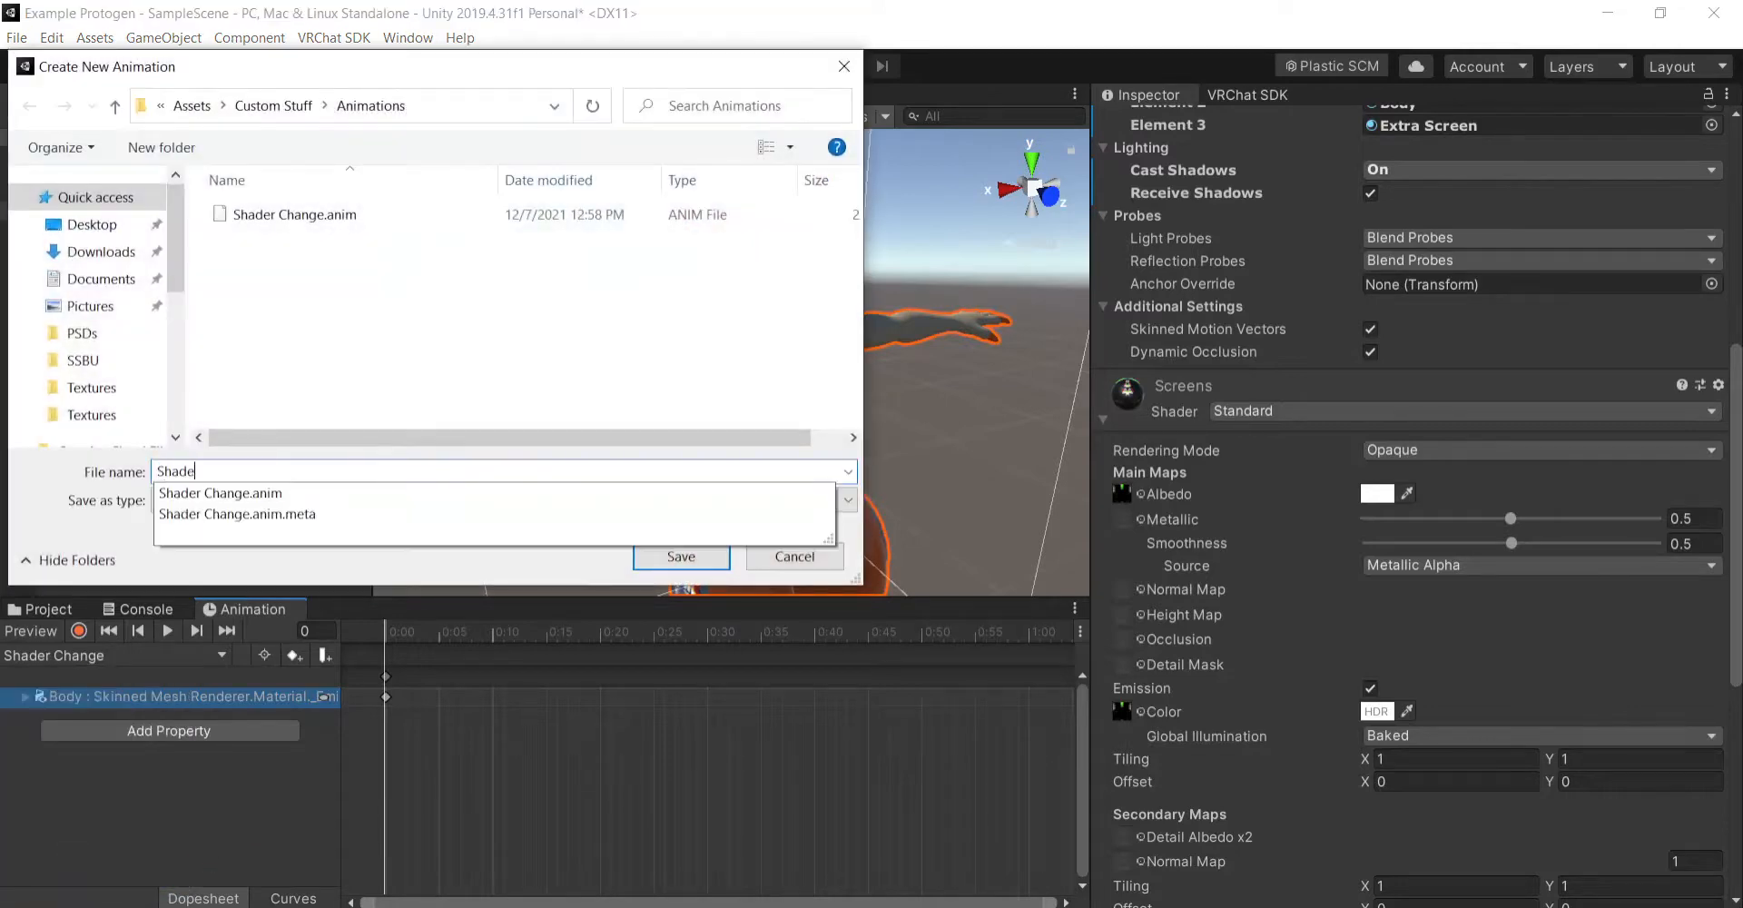
type("r Def")
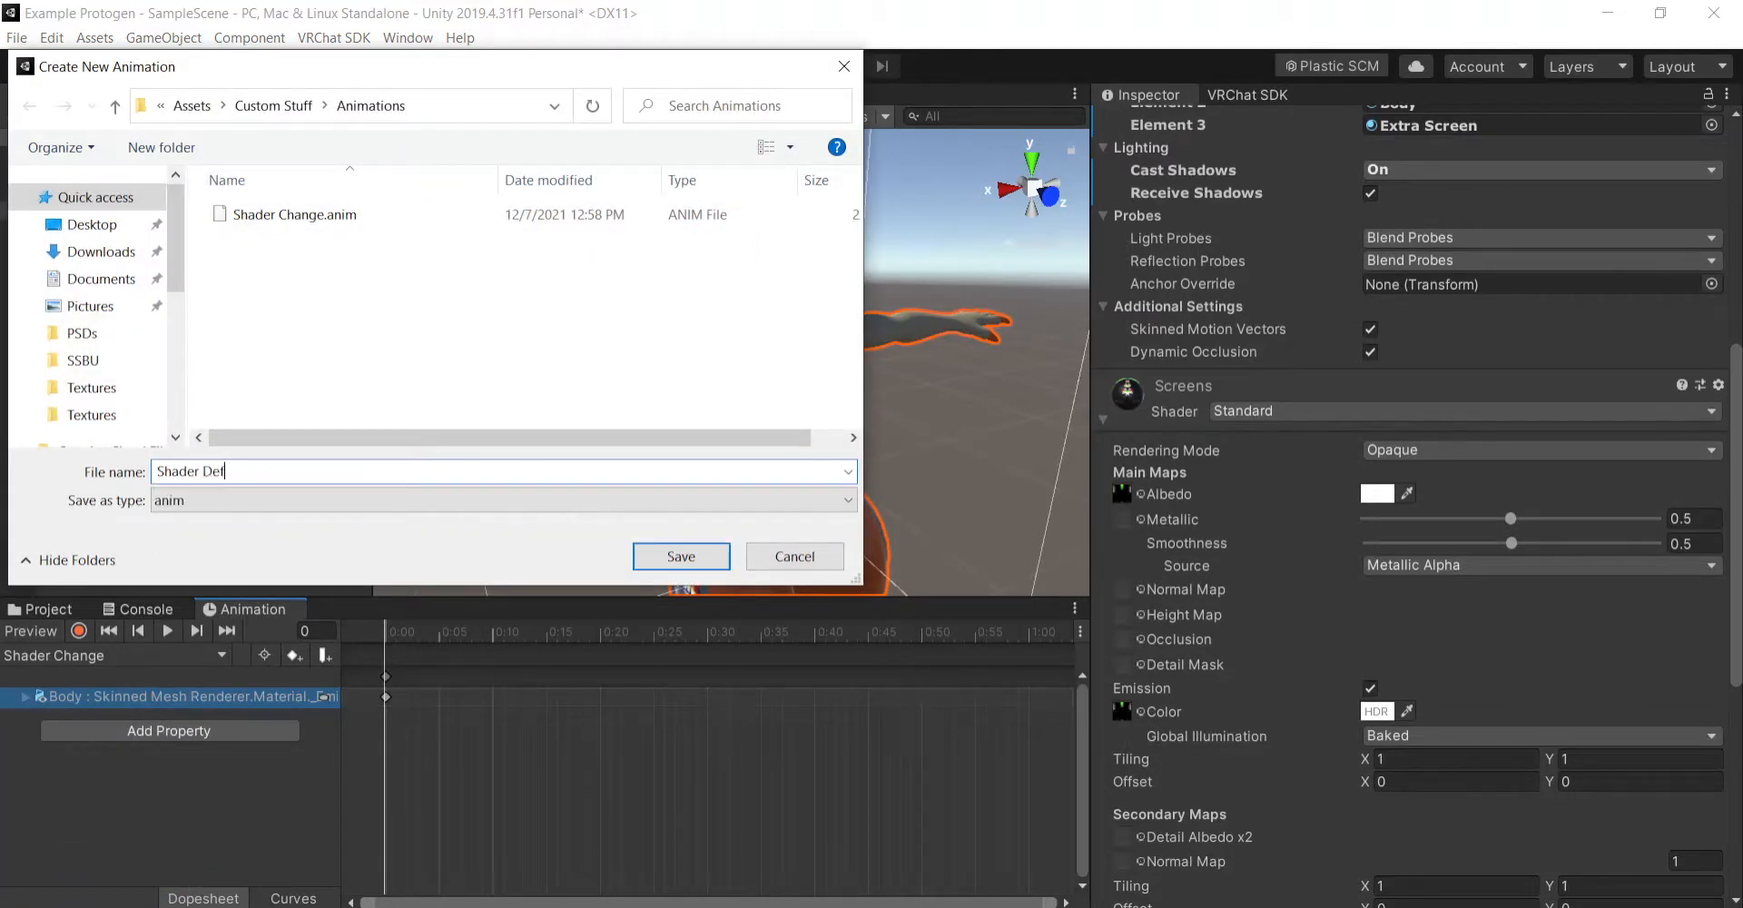
type("ault")
key("Return")
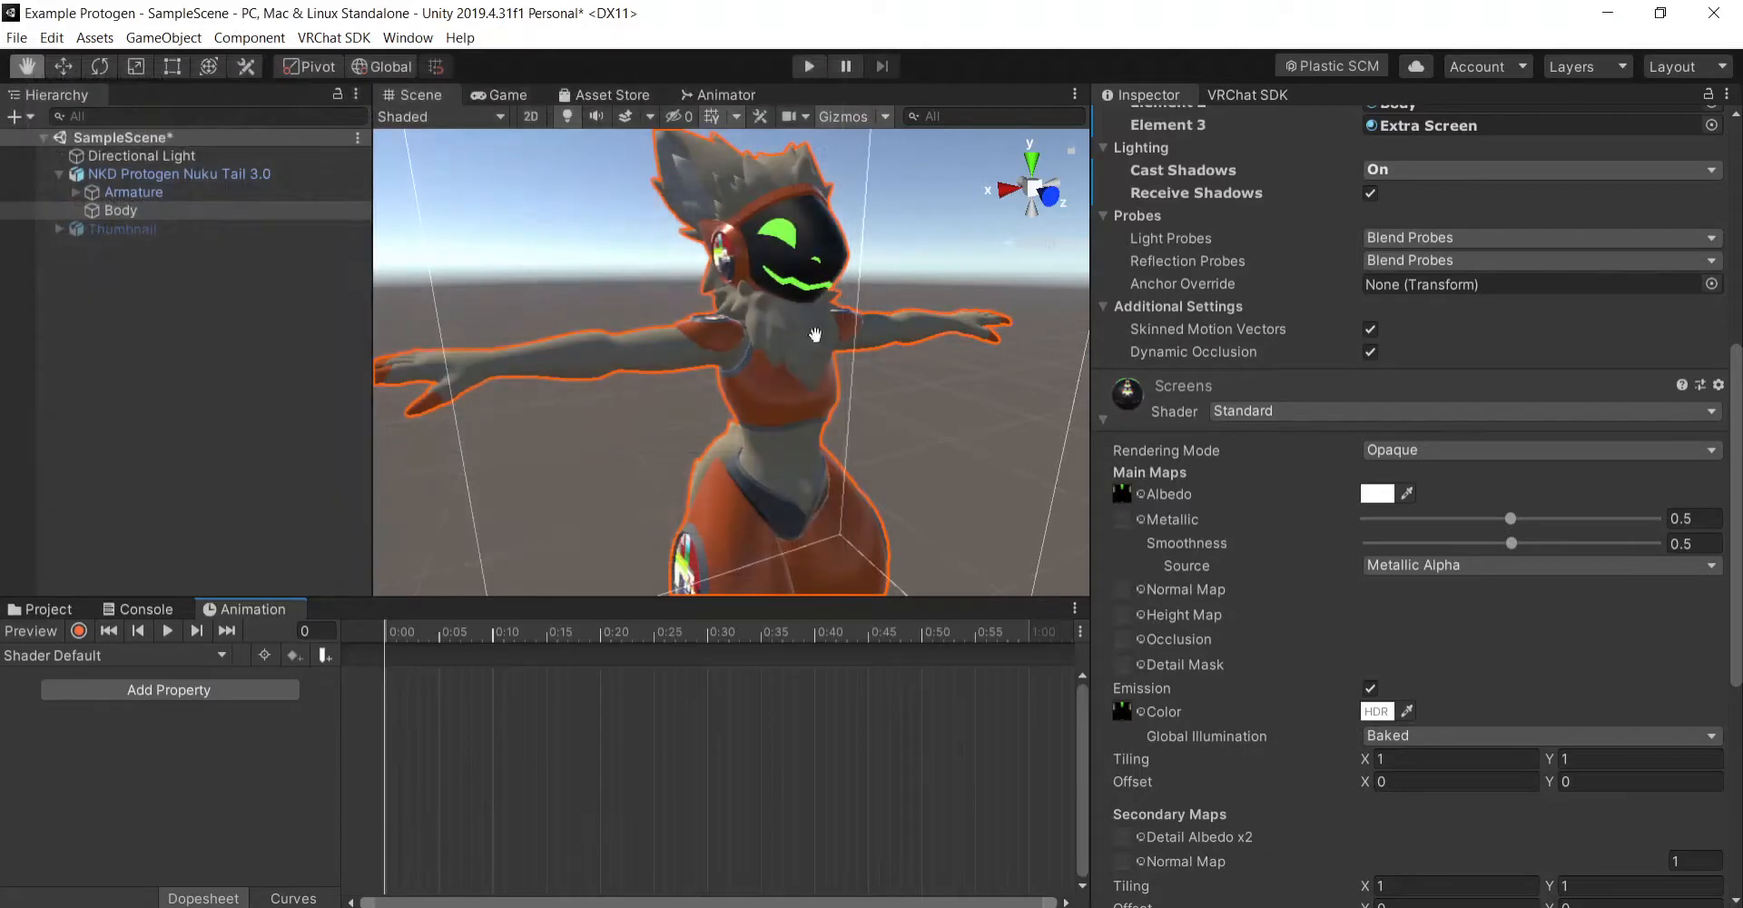
- Try to record the Screens material's white emission color in the Shader Default clip
left_click(79, 631)
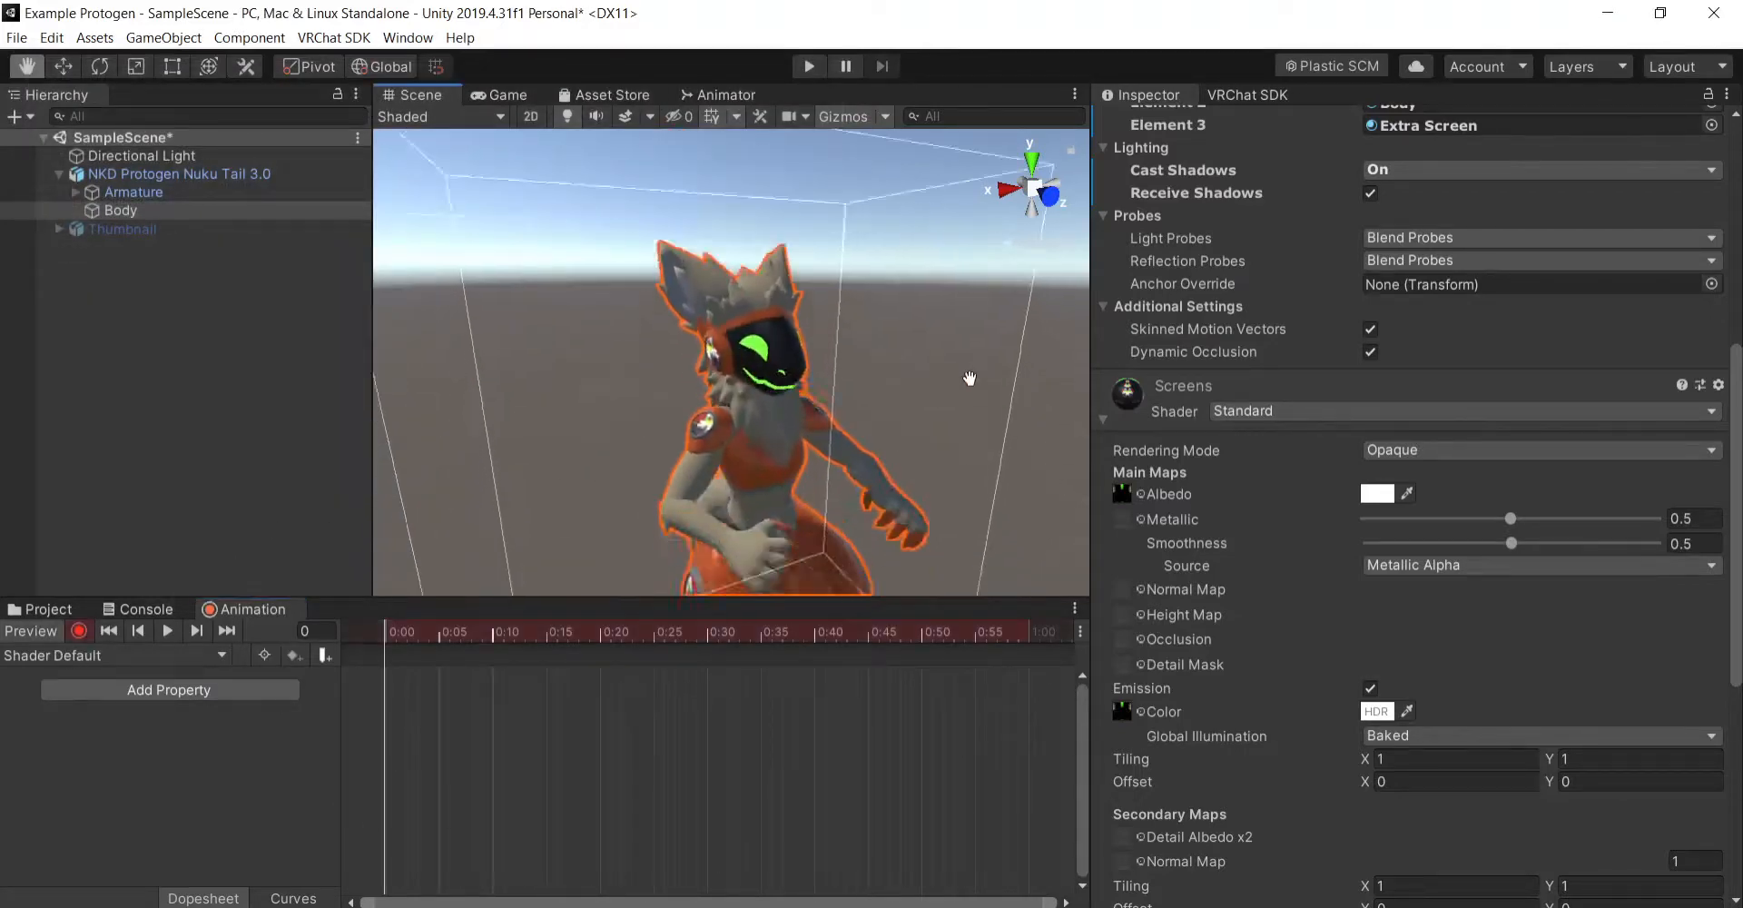
left_click(1377, 710)
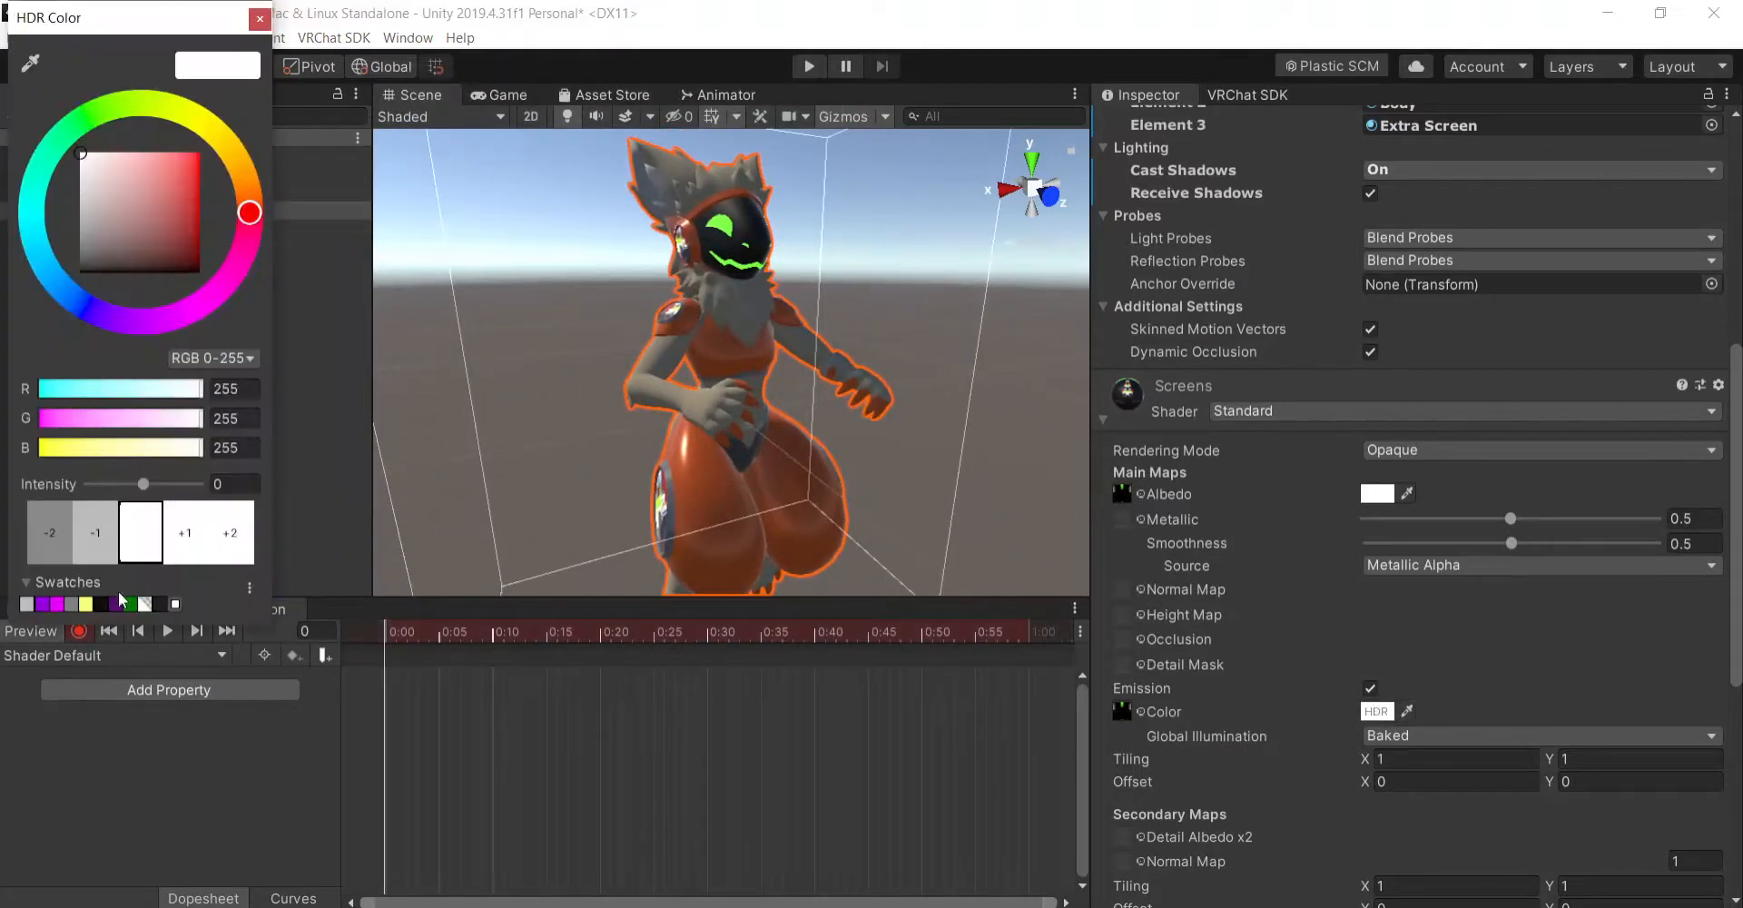
left_click(260, 18)
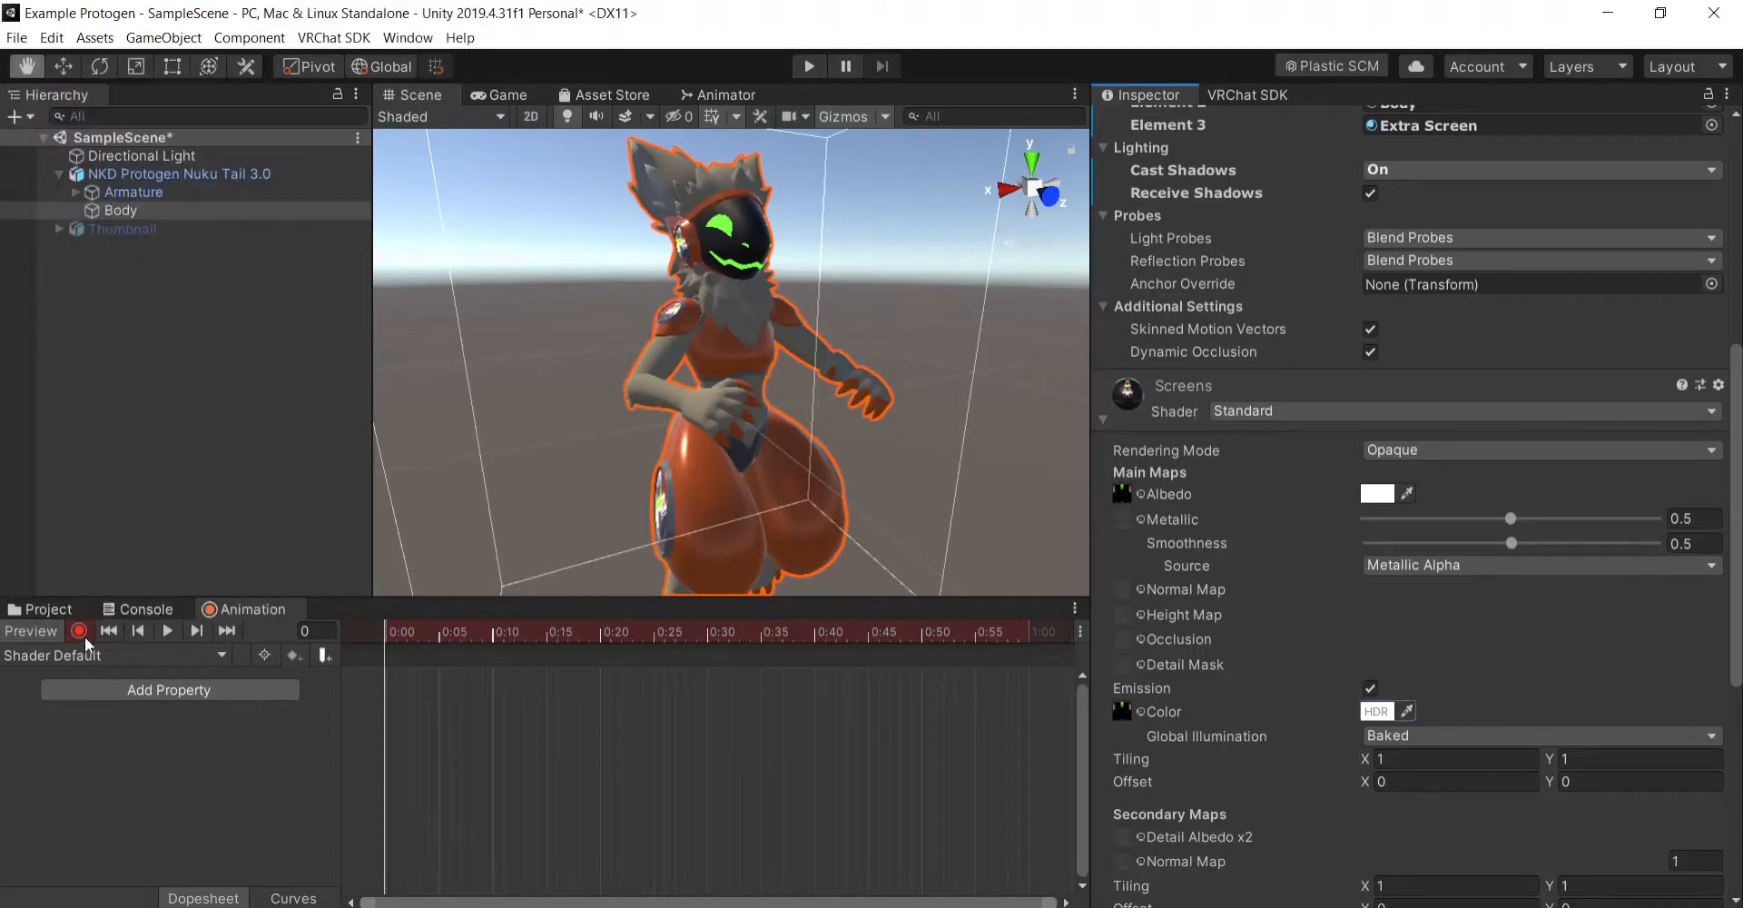
left_click(82, 634)
left_click(27, 636)
middle_click_drag(769, 317, 775, 436)
scroll(805, 394, "up", 5)
middle_click_drag(885, 357, 884, 408)
scroll(849, 423, "down", 6)
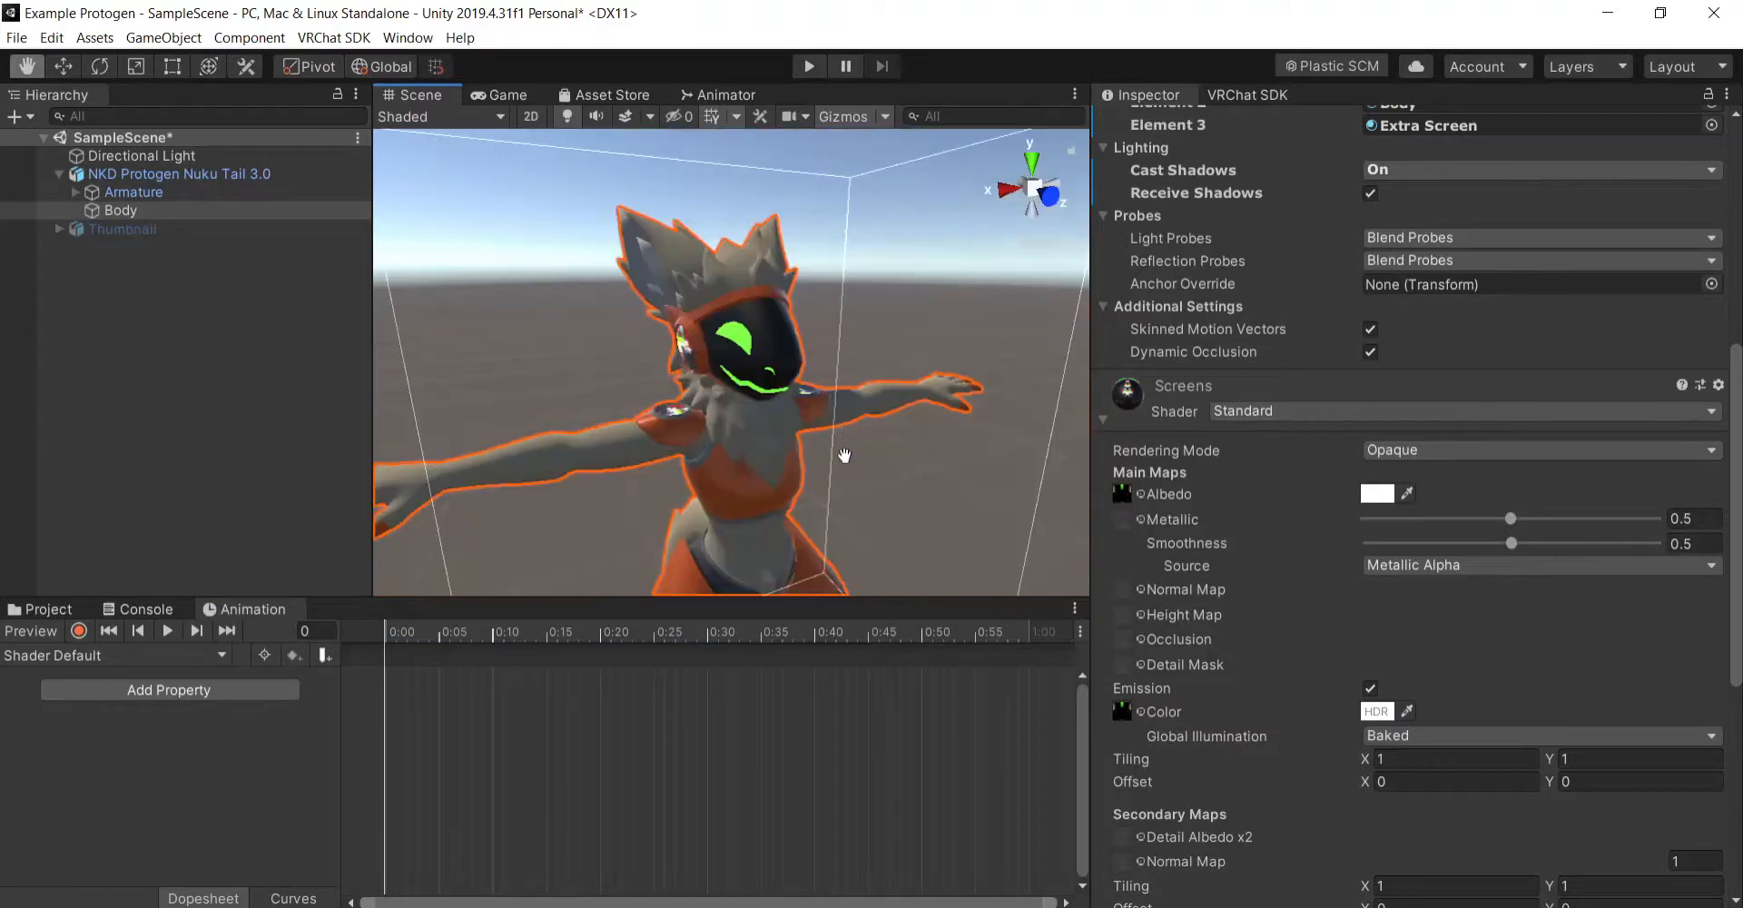
middle_click_drag(845, 472, 850, 446)
right_click_drag(889, 505, 914, 471)
middle_click_drag(915, 471, 903, 437)
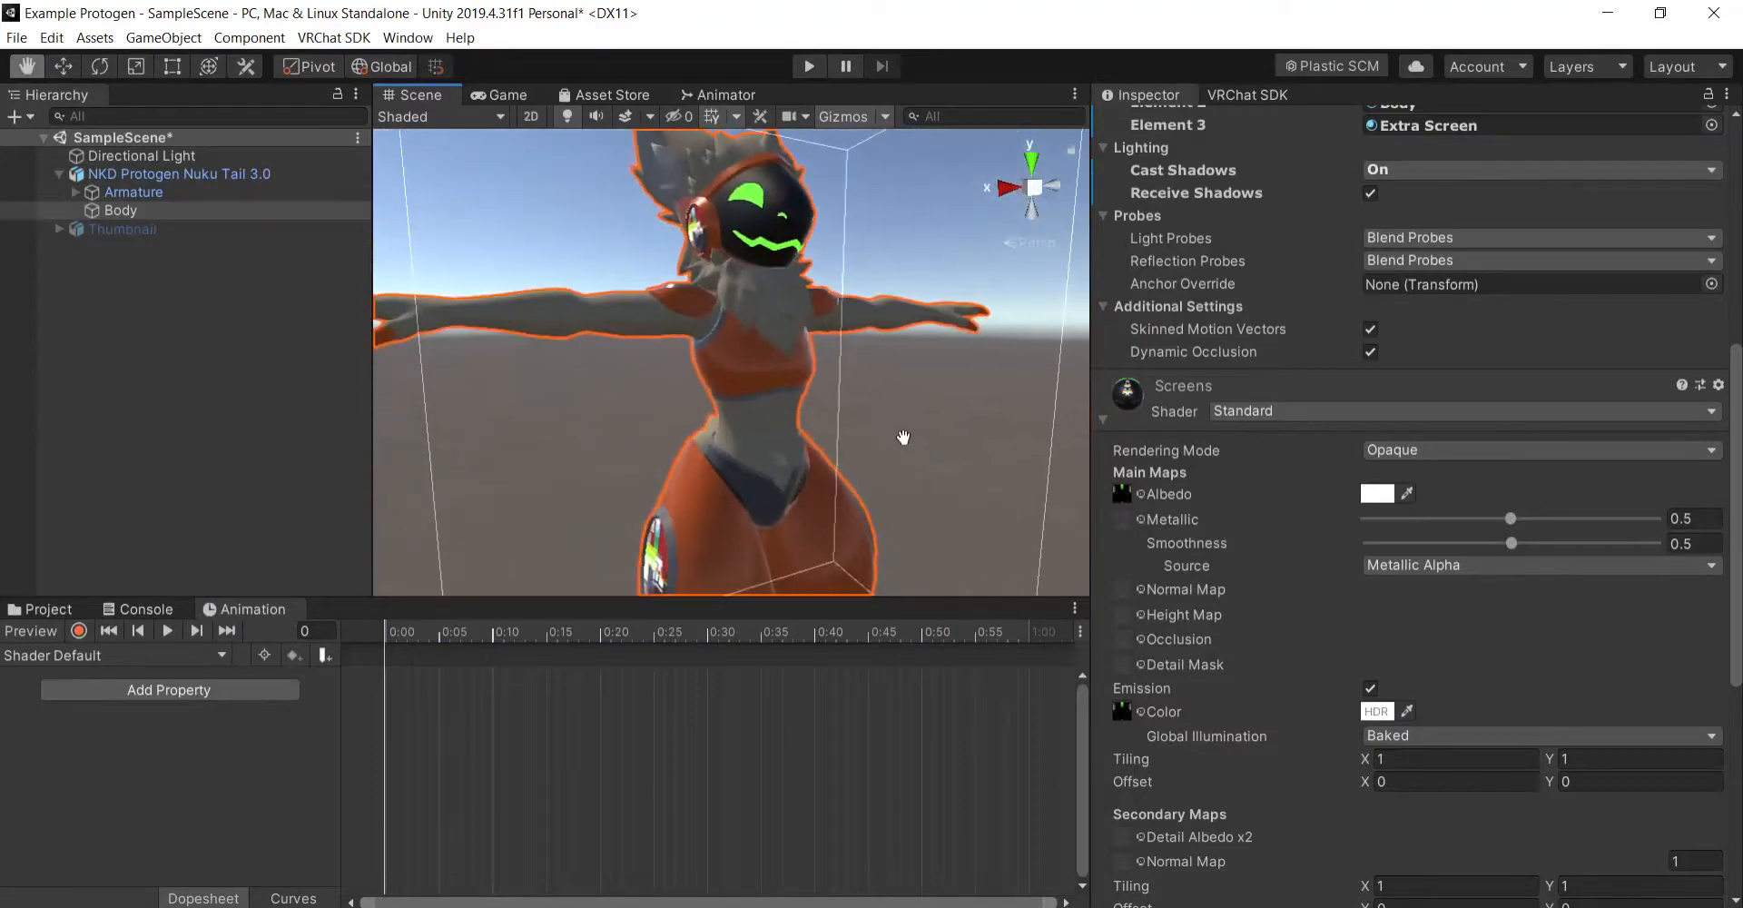
- Record the Screens material's emission color in the Shader Change clip as green with R 0, G 255, B 0 and intensity -2
left_click(165, 667)
left_click(177, 806)
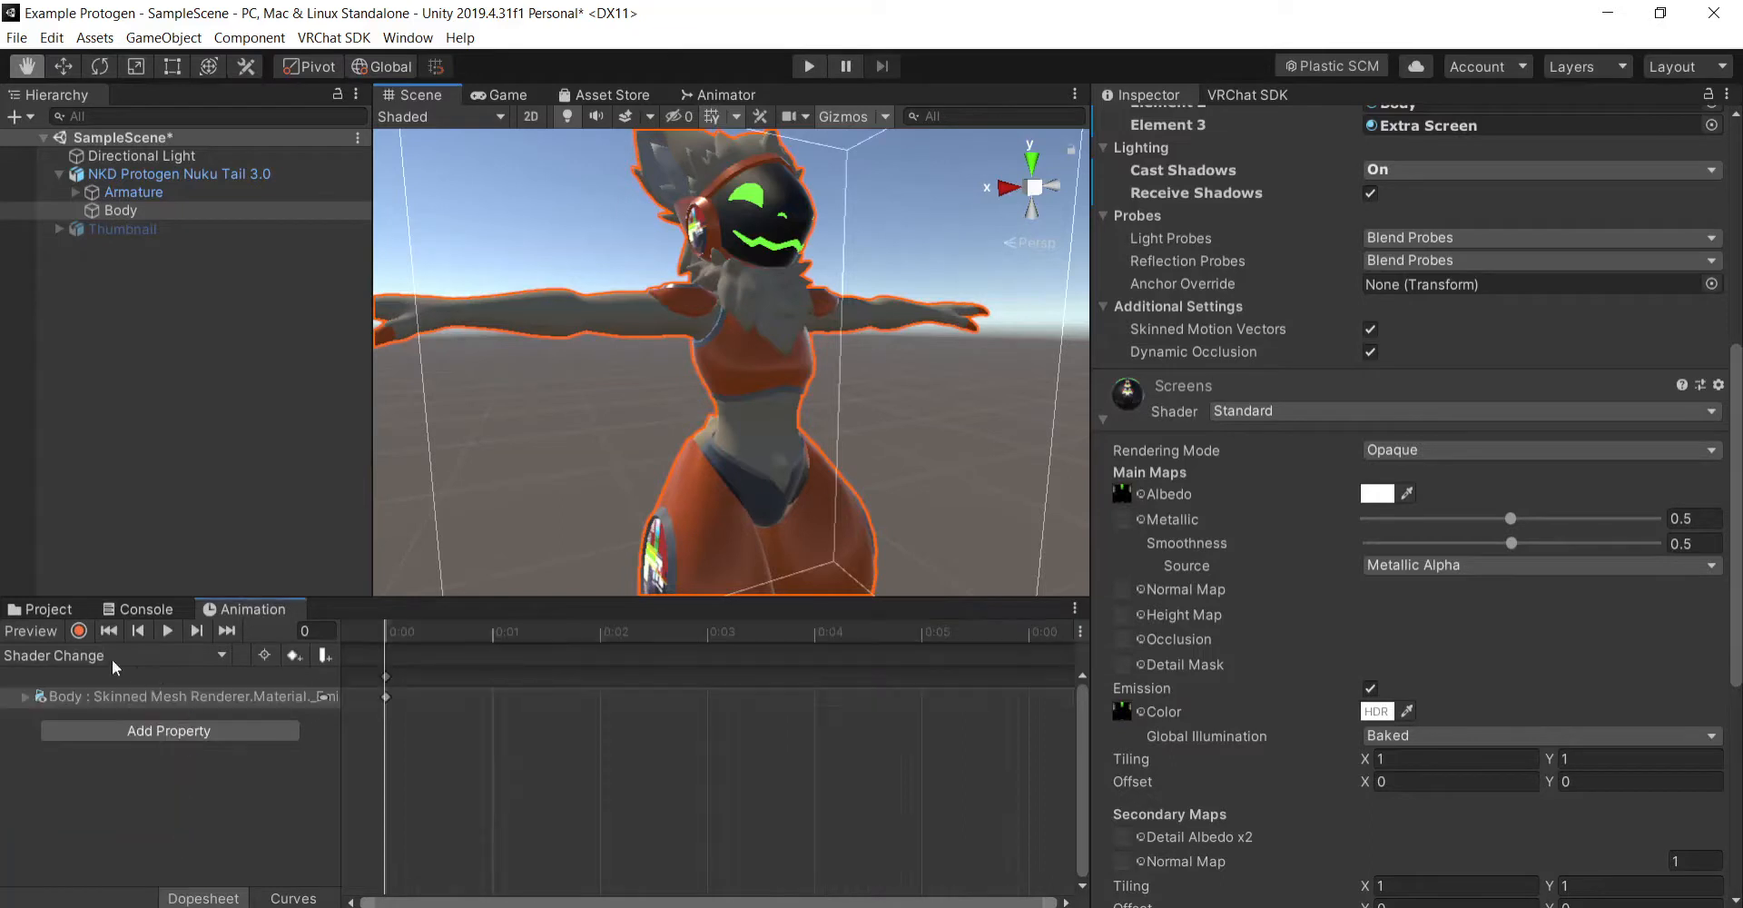
left_click(79, 631)
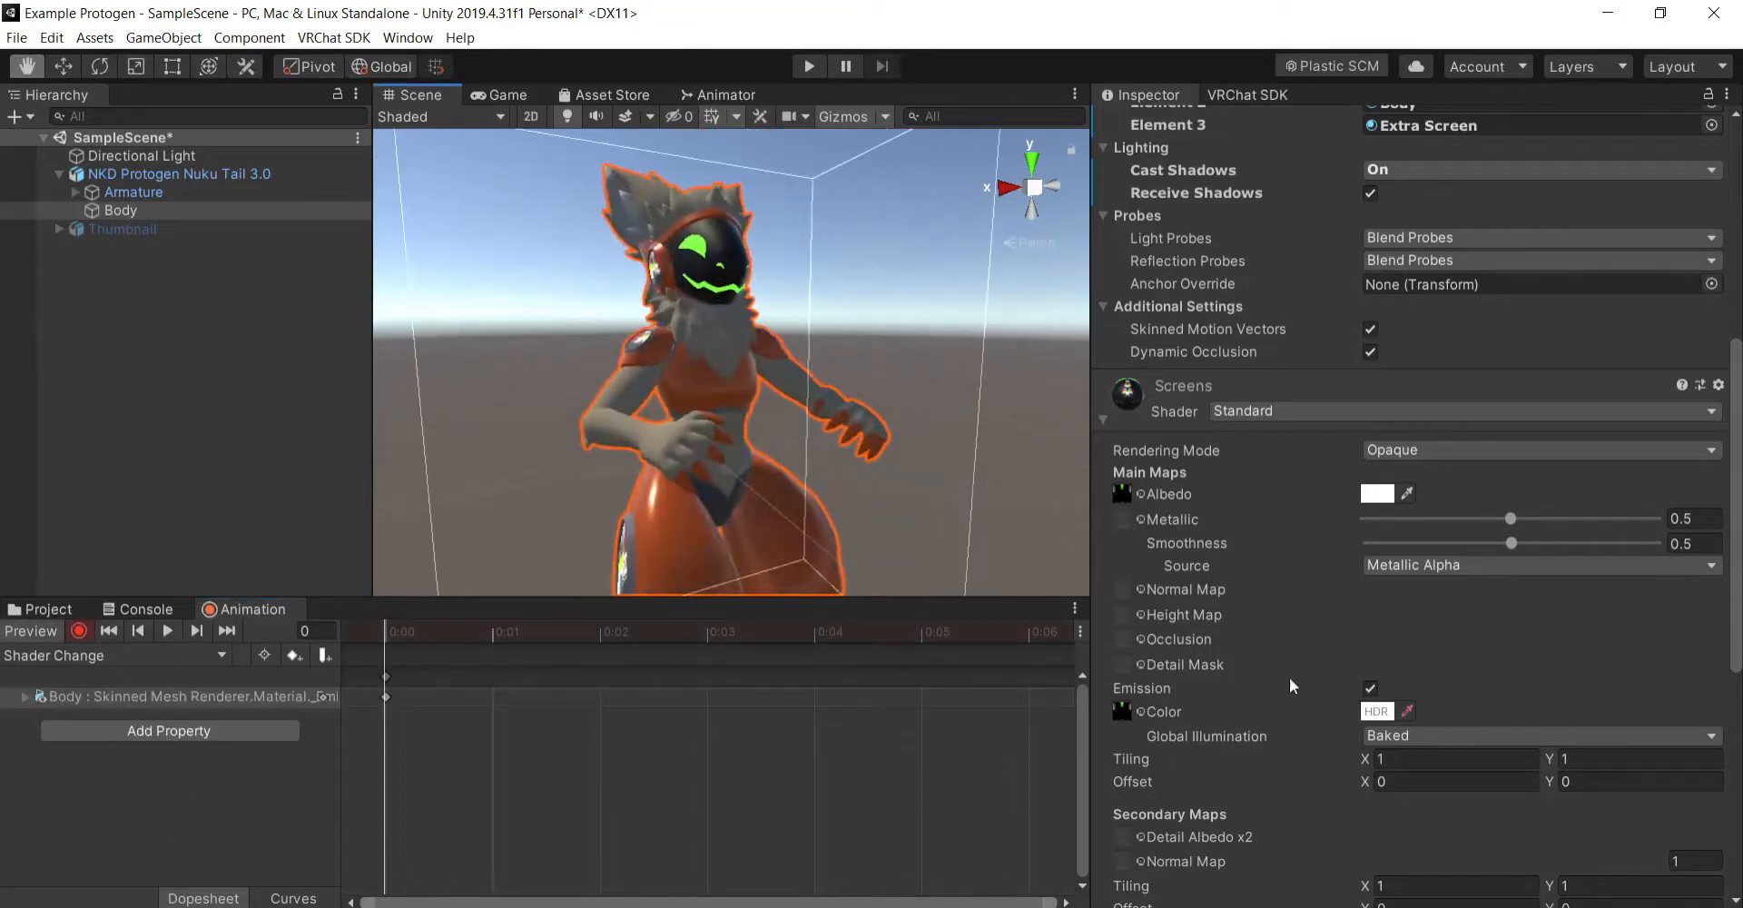
left_click(1368, 713)
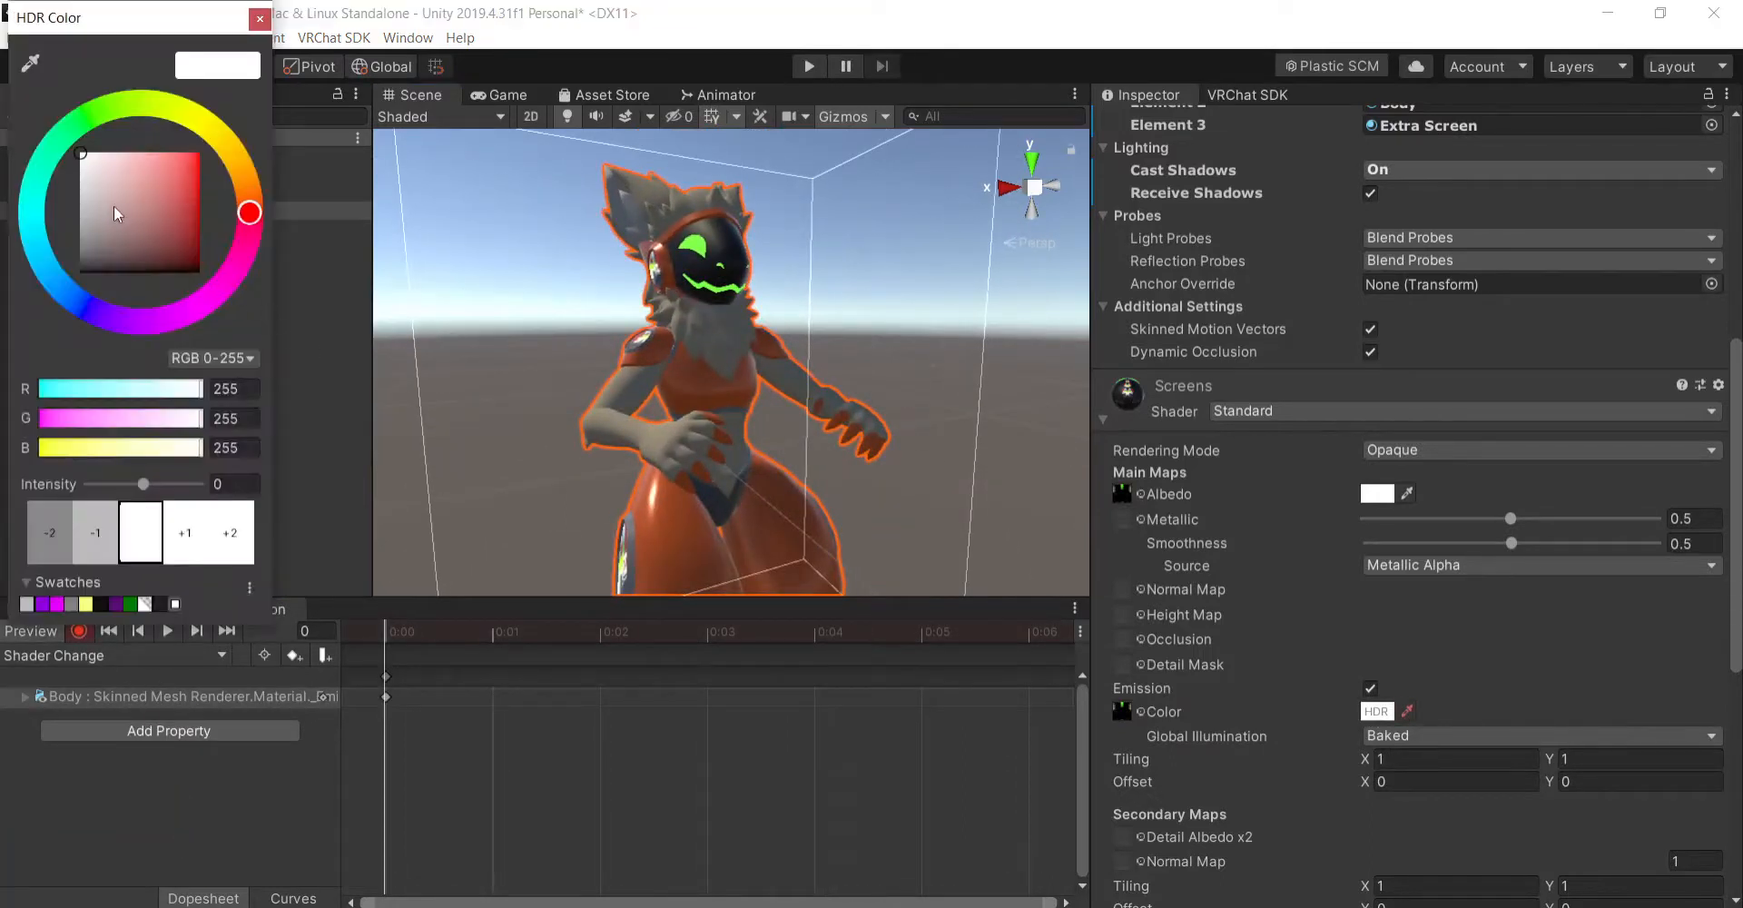
left_click_drag(101, 201, 44, 128)
left_click(82, 119)
left_click_drag(109, 160, 295, 90)
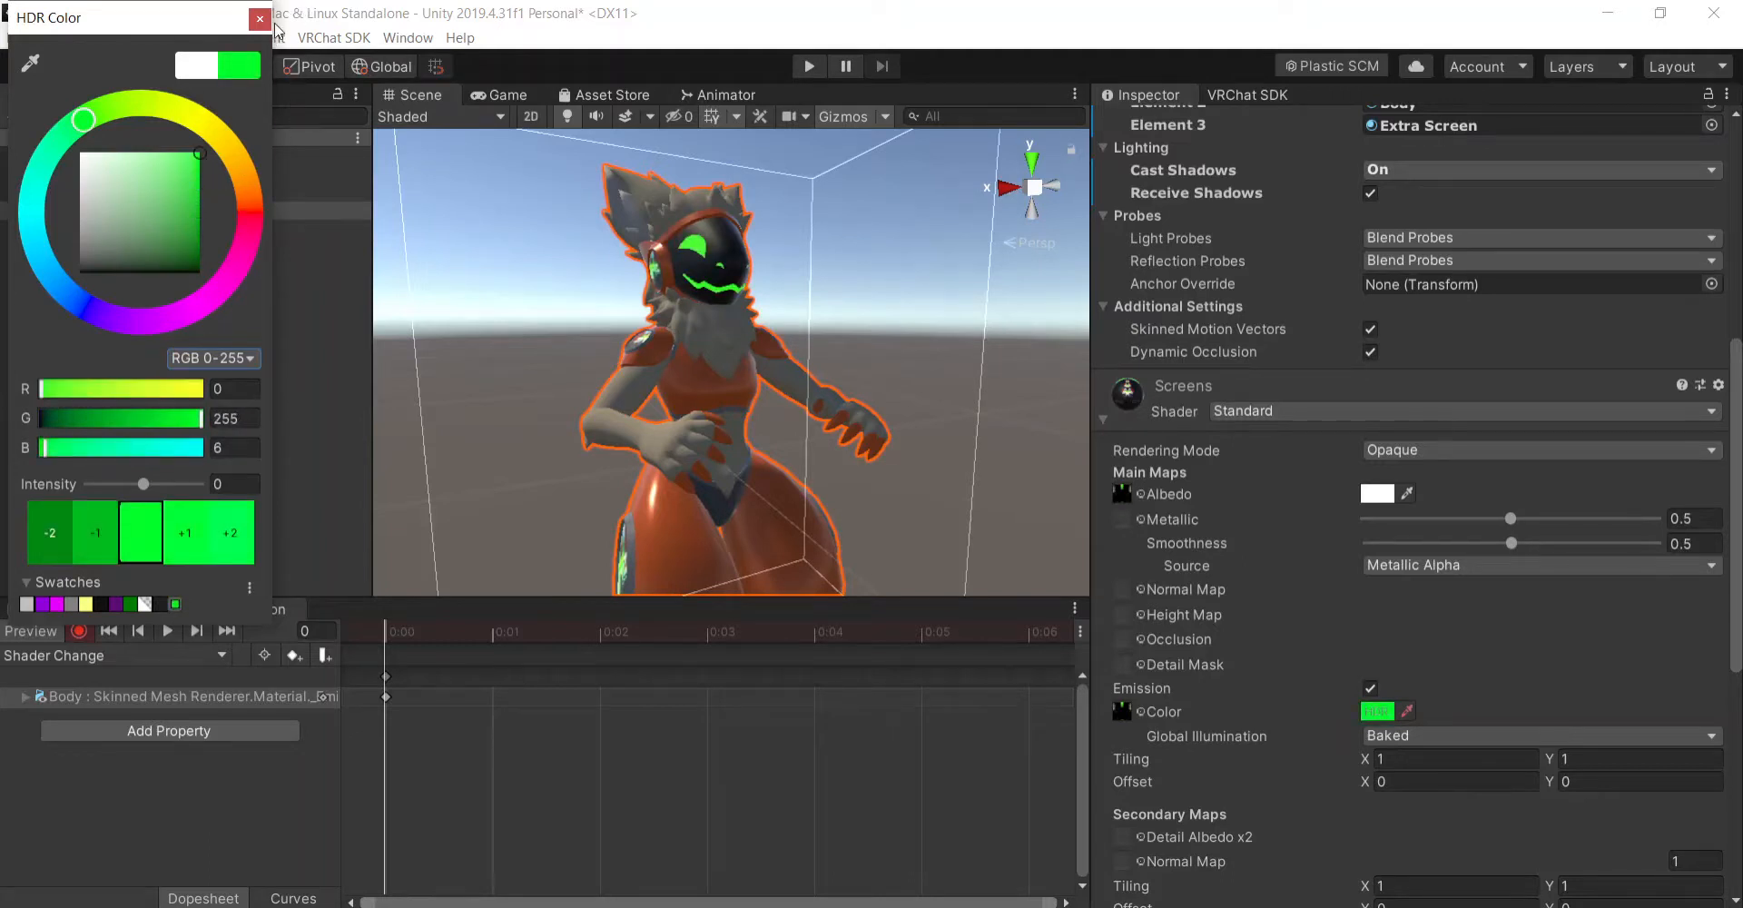
left_click_drag(25, 447, 3, 444)
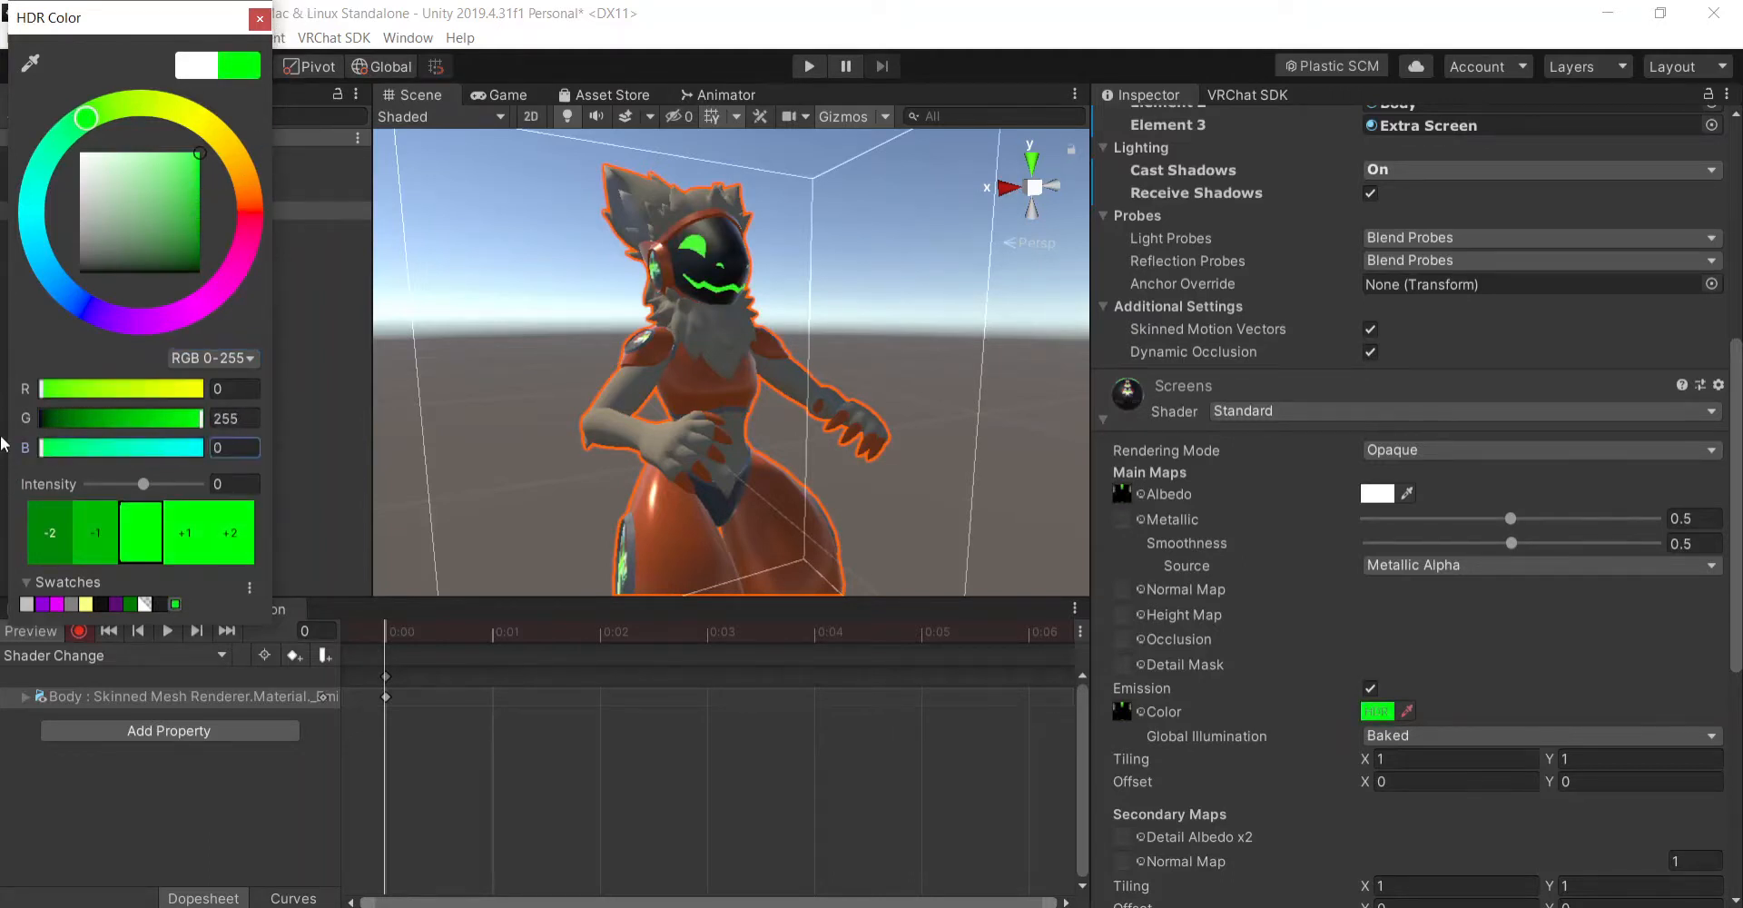
left_click(51, 532)
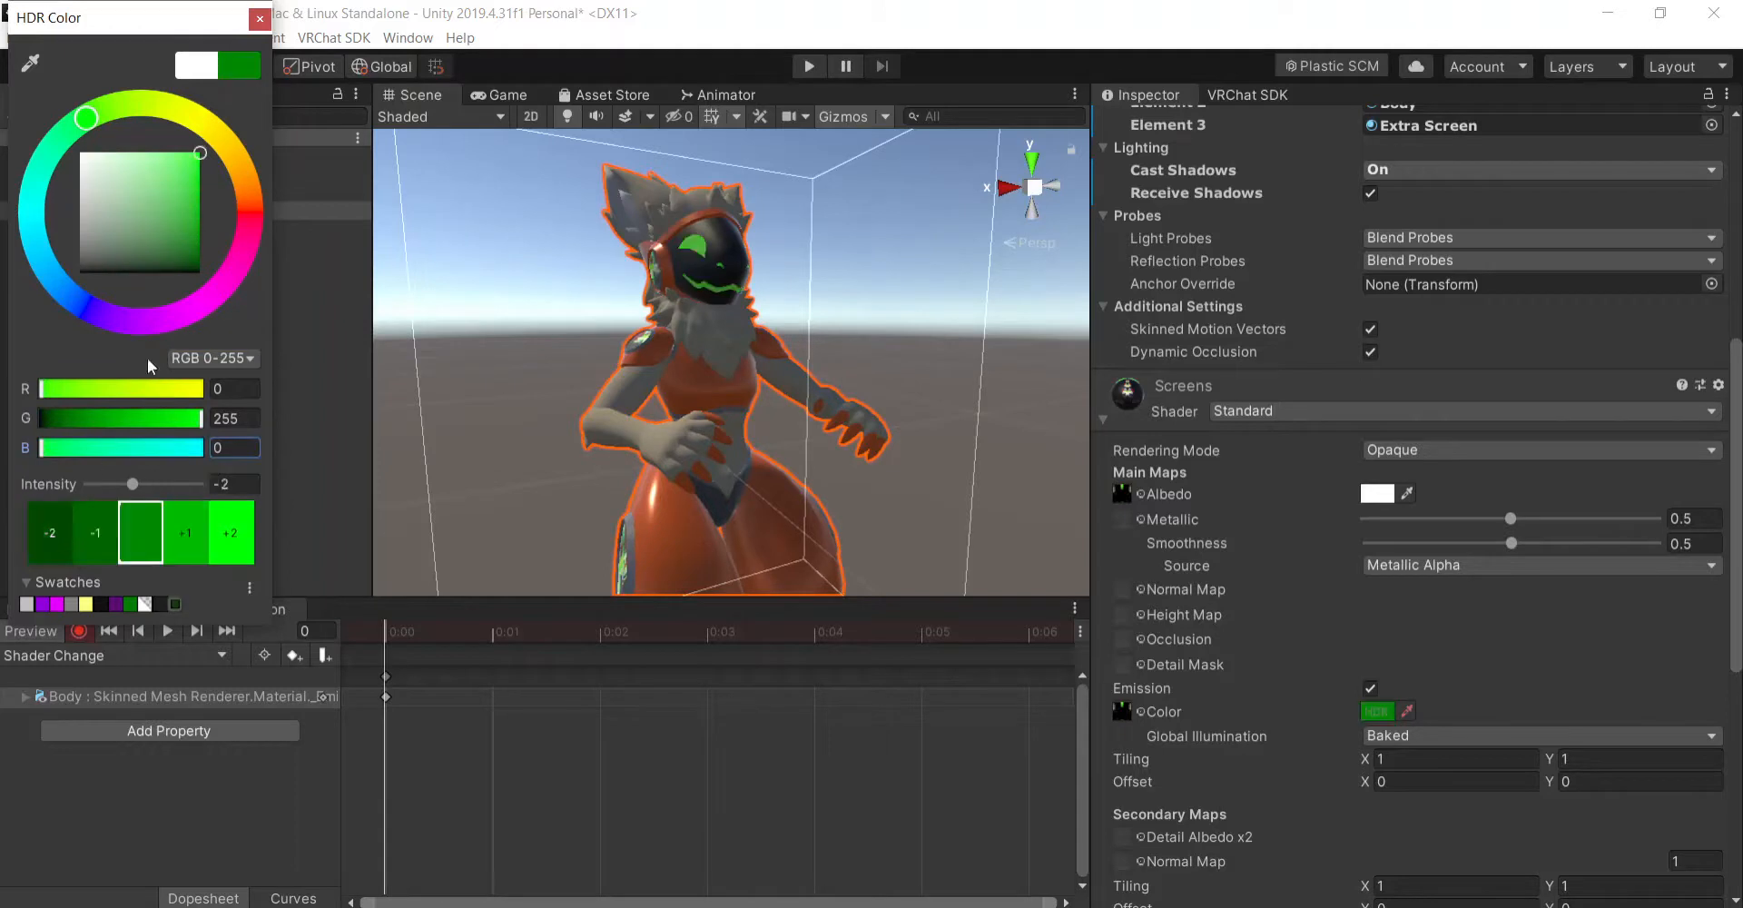
left_click(260, 20)
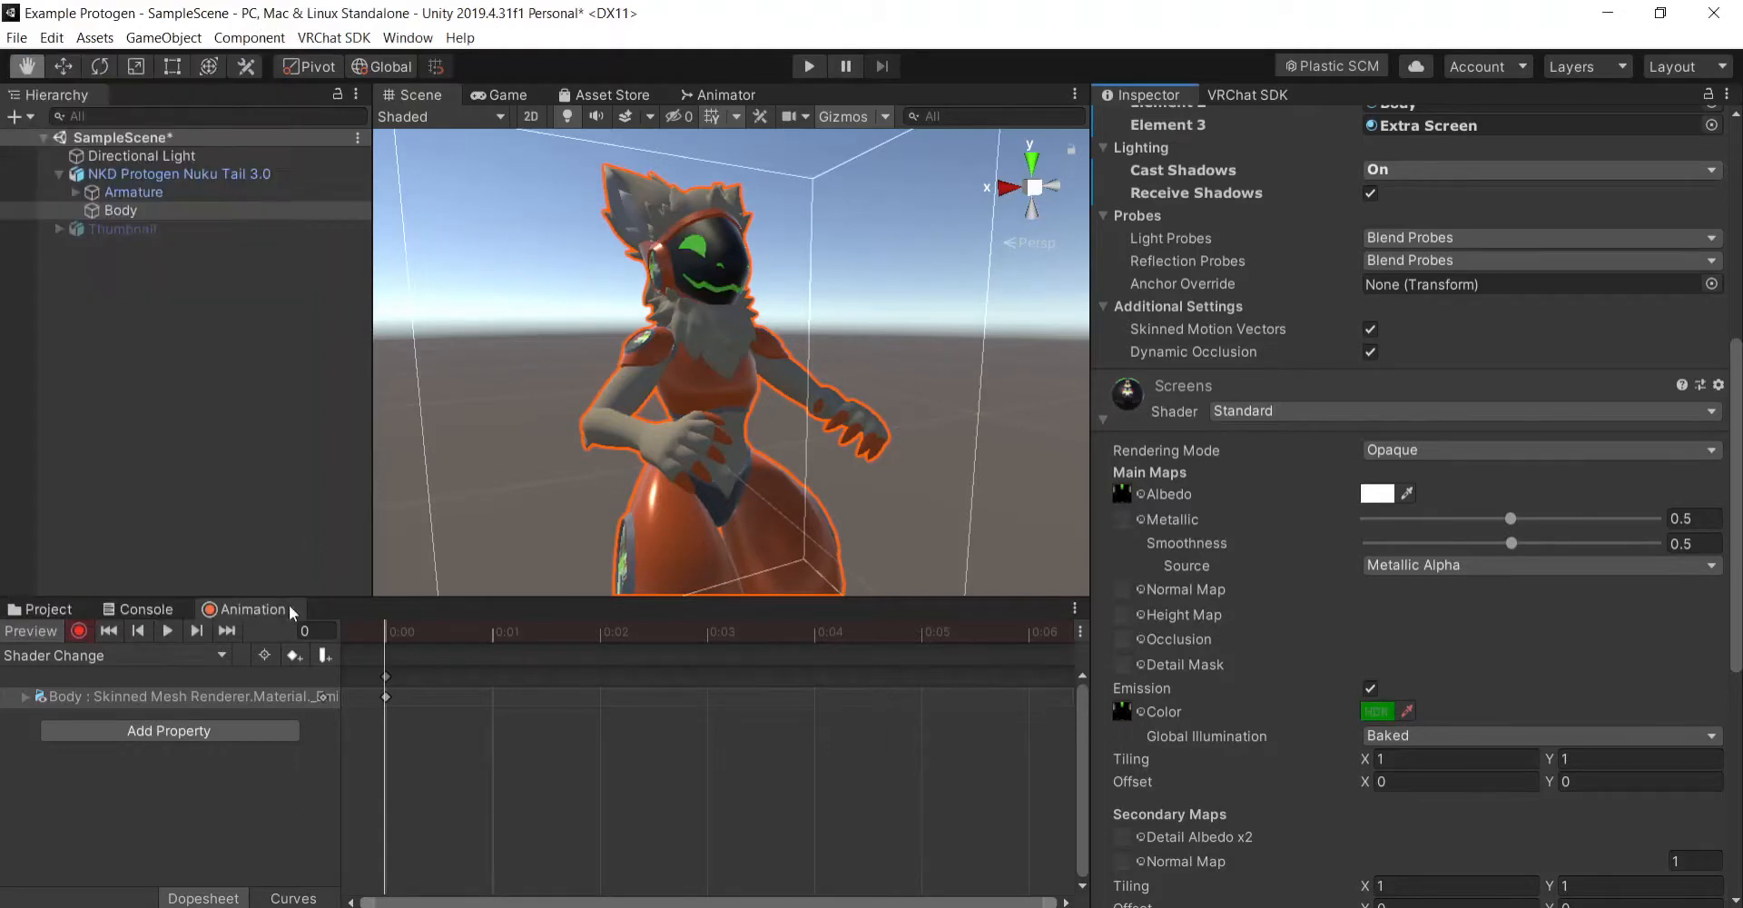
- Record the Screens material's emission color in the Shader Default clip as white with R, G, B 255 and intensity 0
left_click(192, 656)
left_click(113, 827)
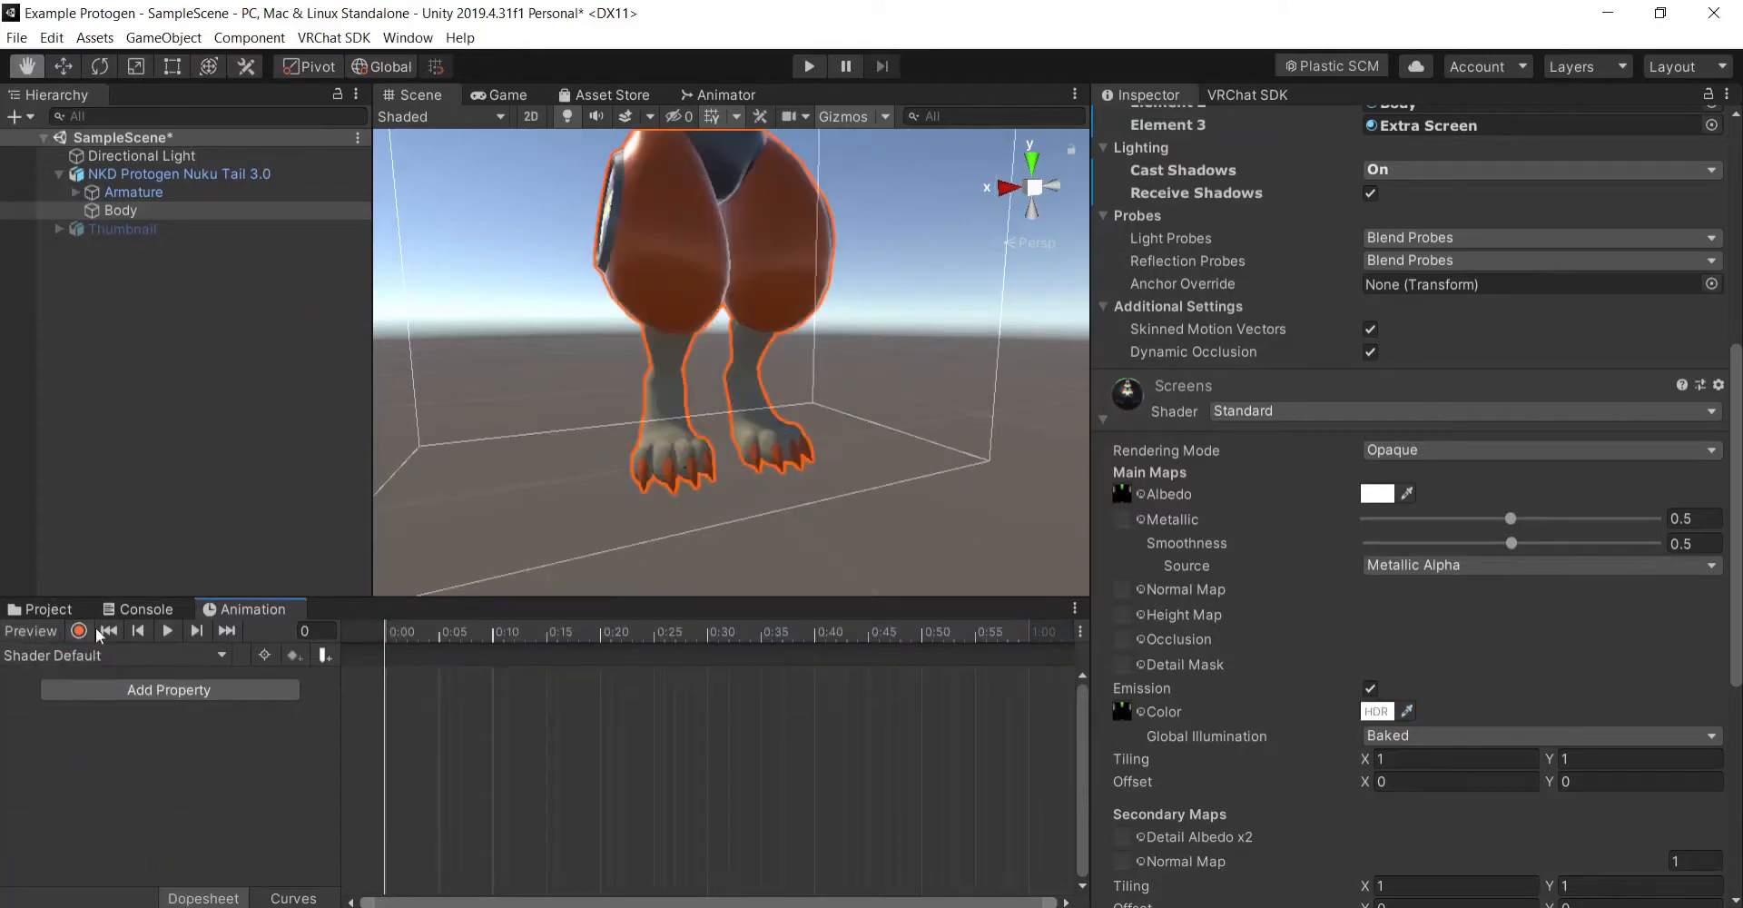
left_click(79, 630)
left_click(1376, 711)
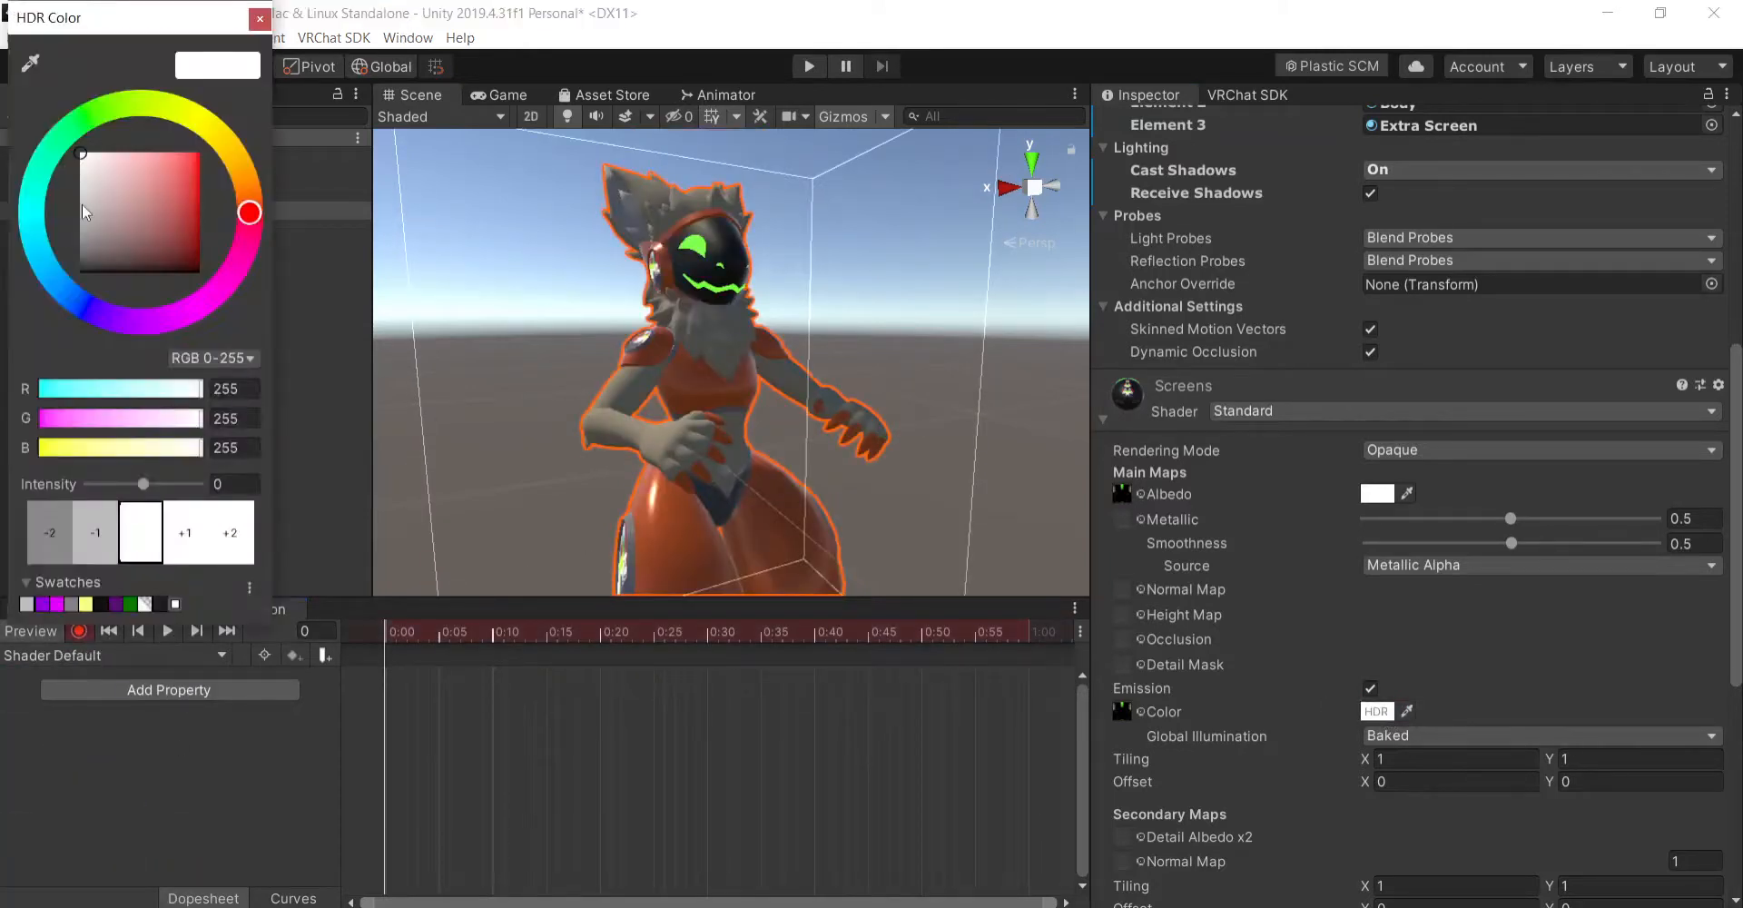
left_click(85, 211)
left_click(260, 20)
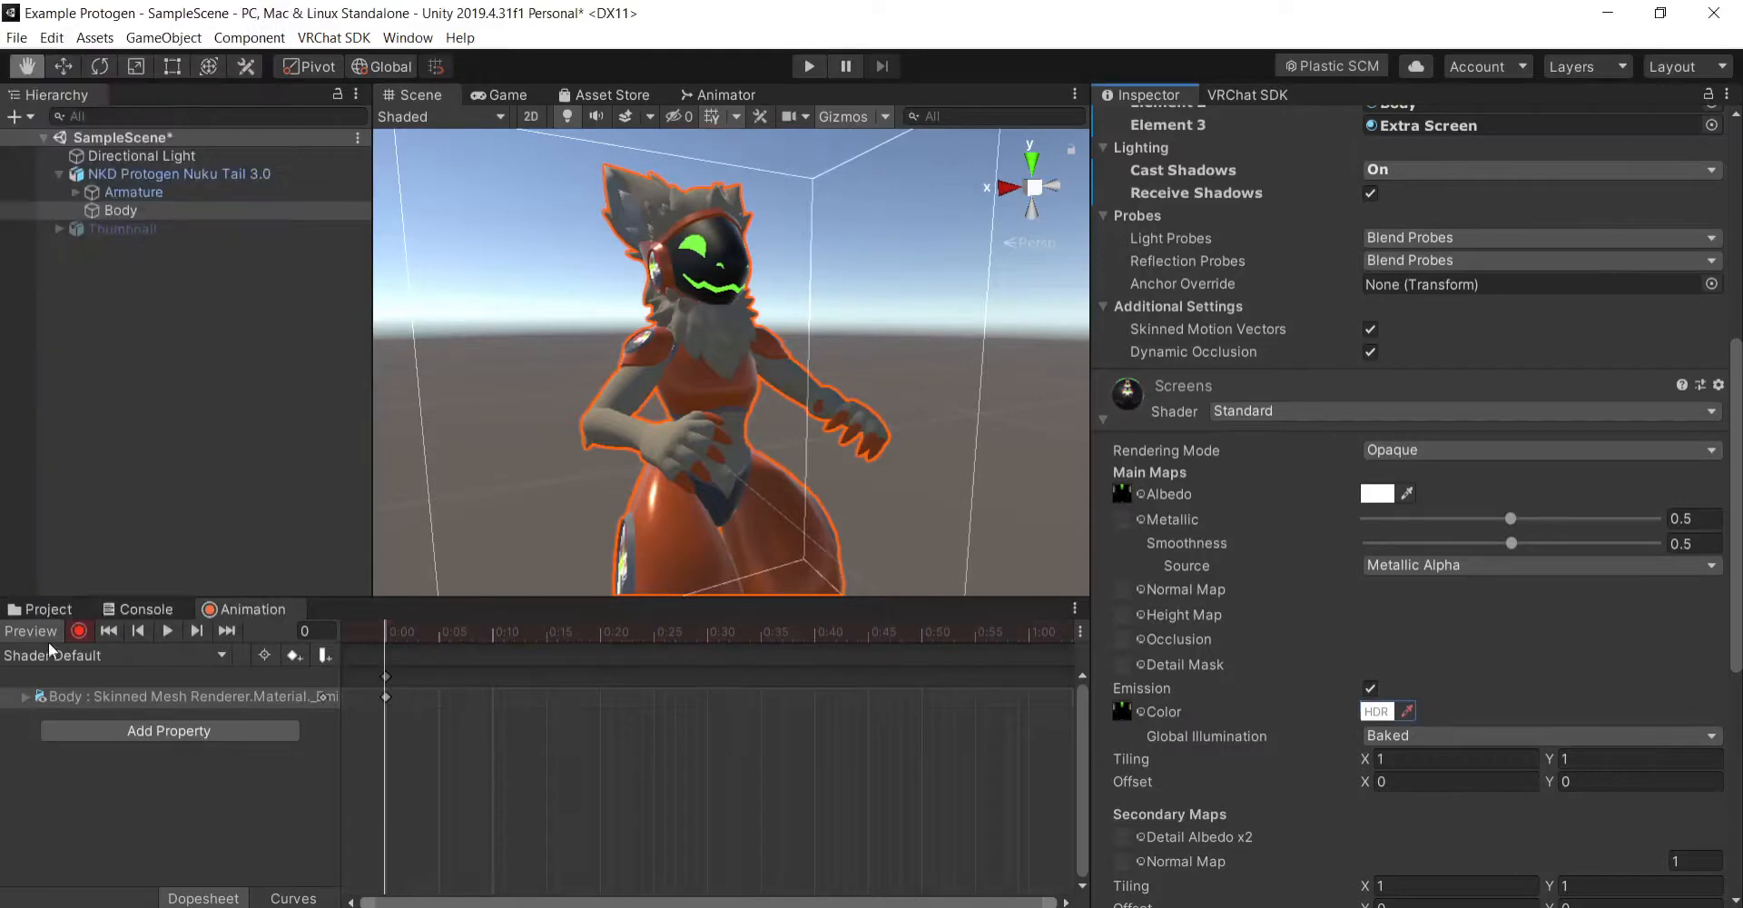
left_click(74, 635)
left_click(51, 637)
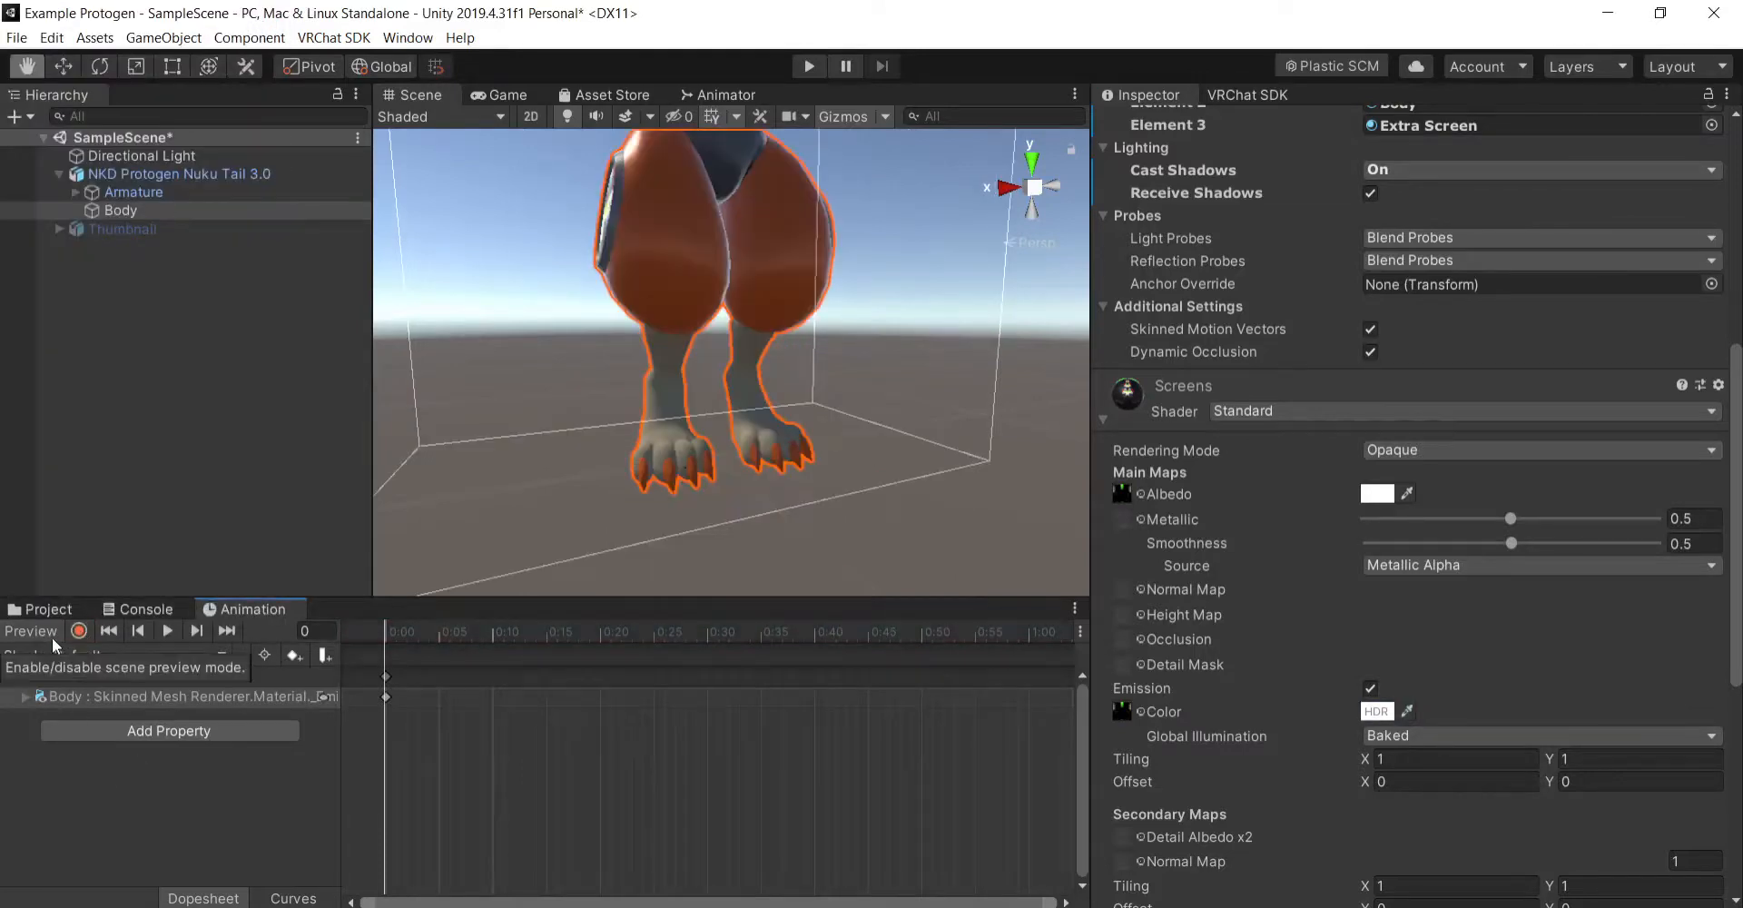
- Toggle the Shader Default clip's scene preview on and off to check the avatar's screen color
left_click(45, 634)
left_click(51, 634)
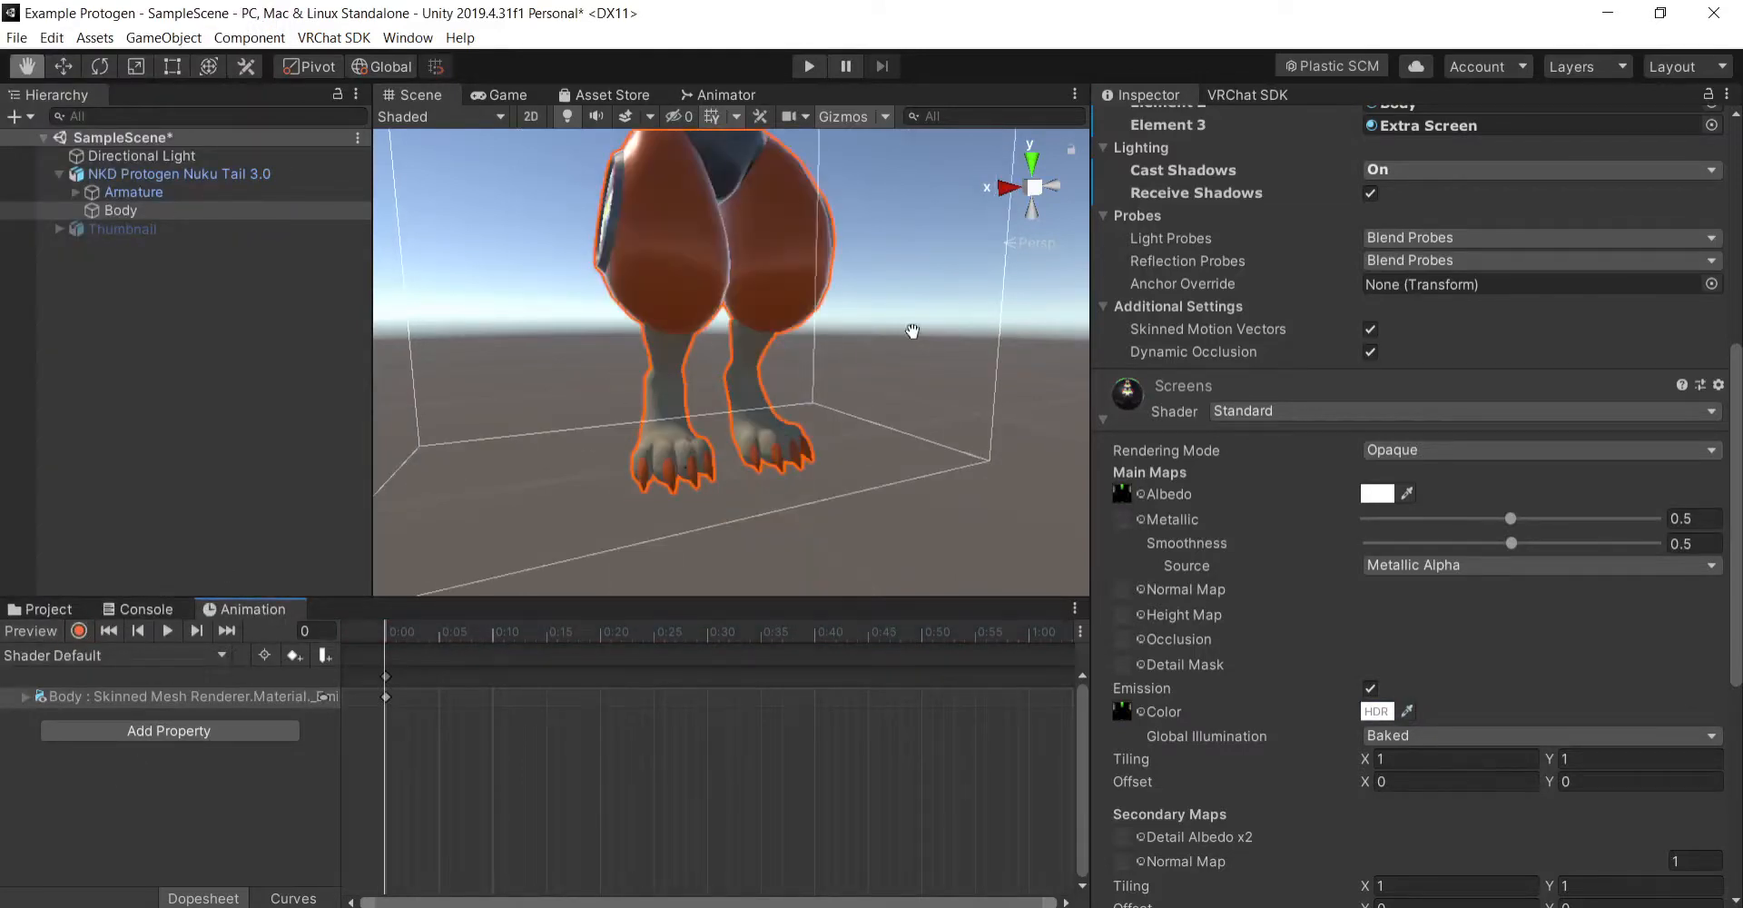
left_click_drag(914, 331, 885, 350)
left_click(26, 631)
left_click(27, 633)
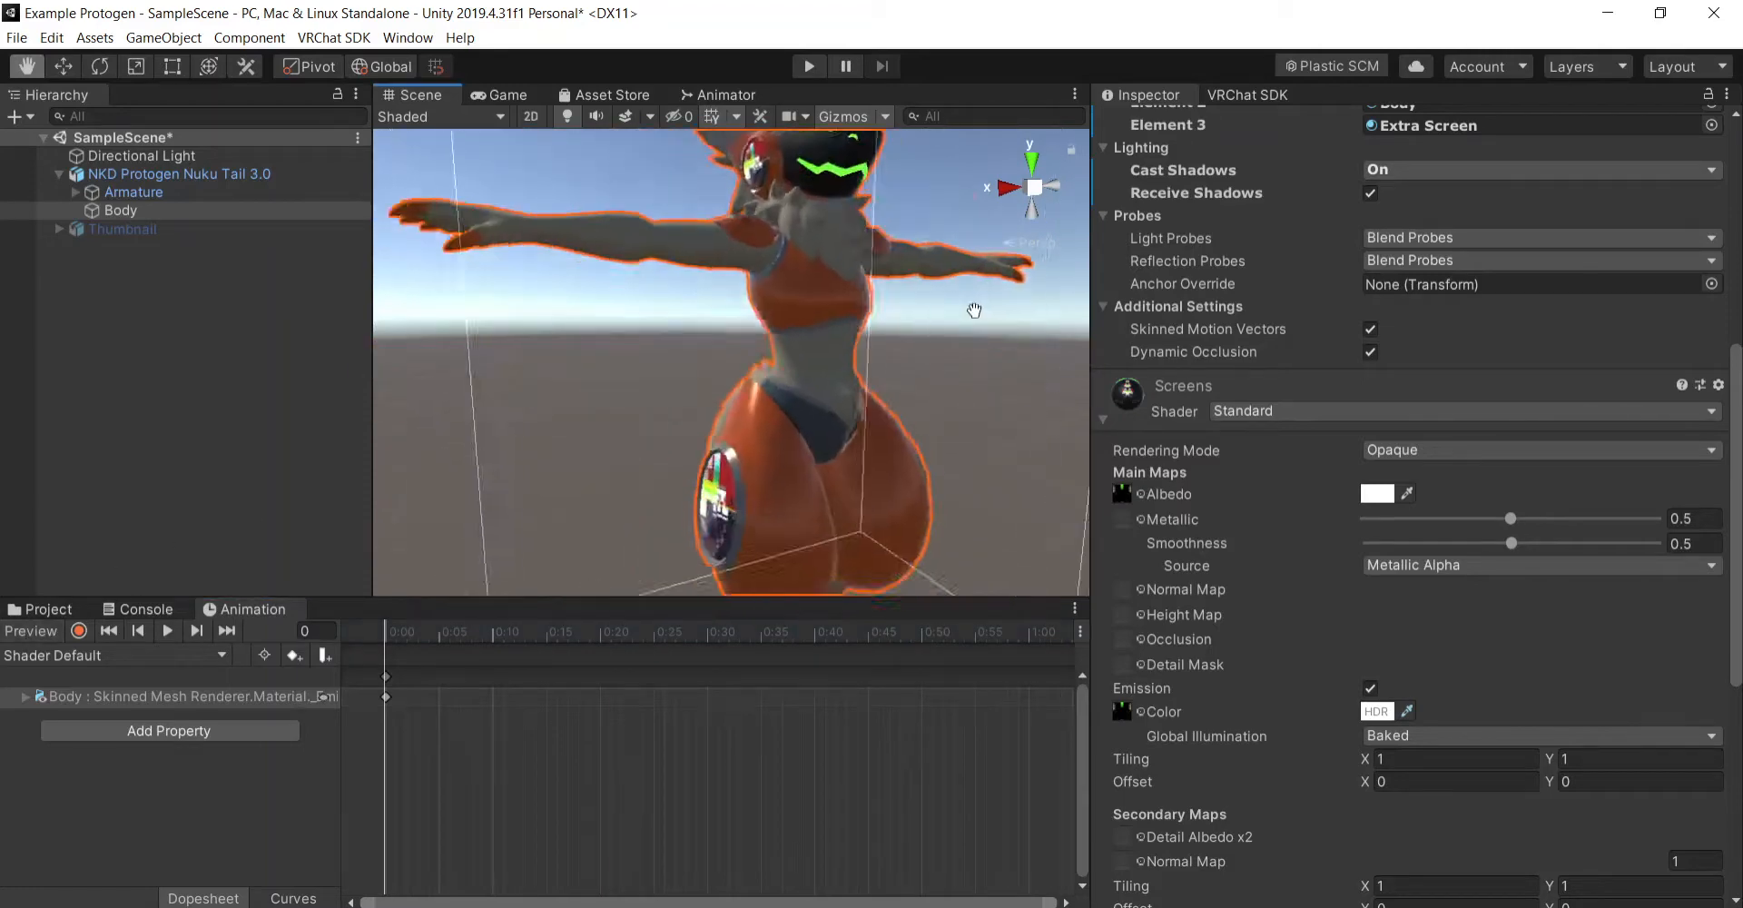
- Collapse the Screens material settings and open the avatar's FX playable layer controller, _ProtoFX, for editing
left_click(1105, 418)
scroll(1140, 372, "up", 6)
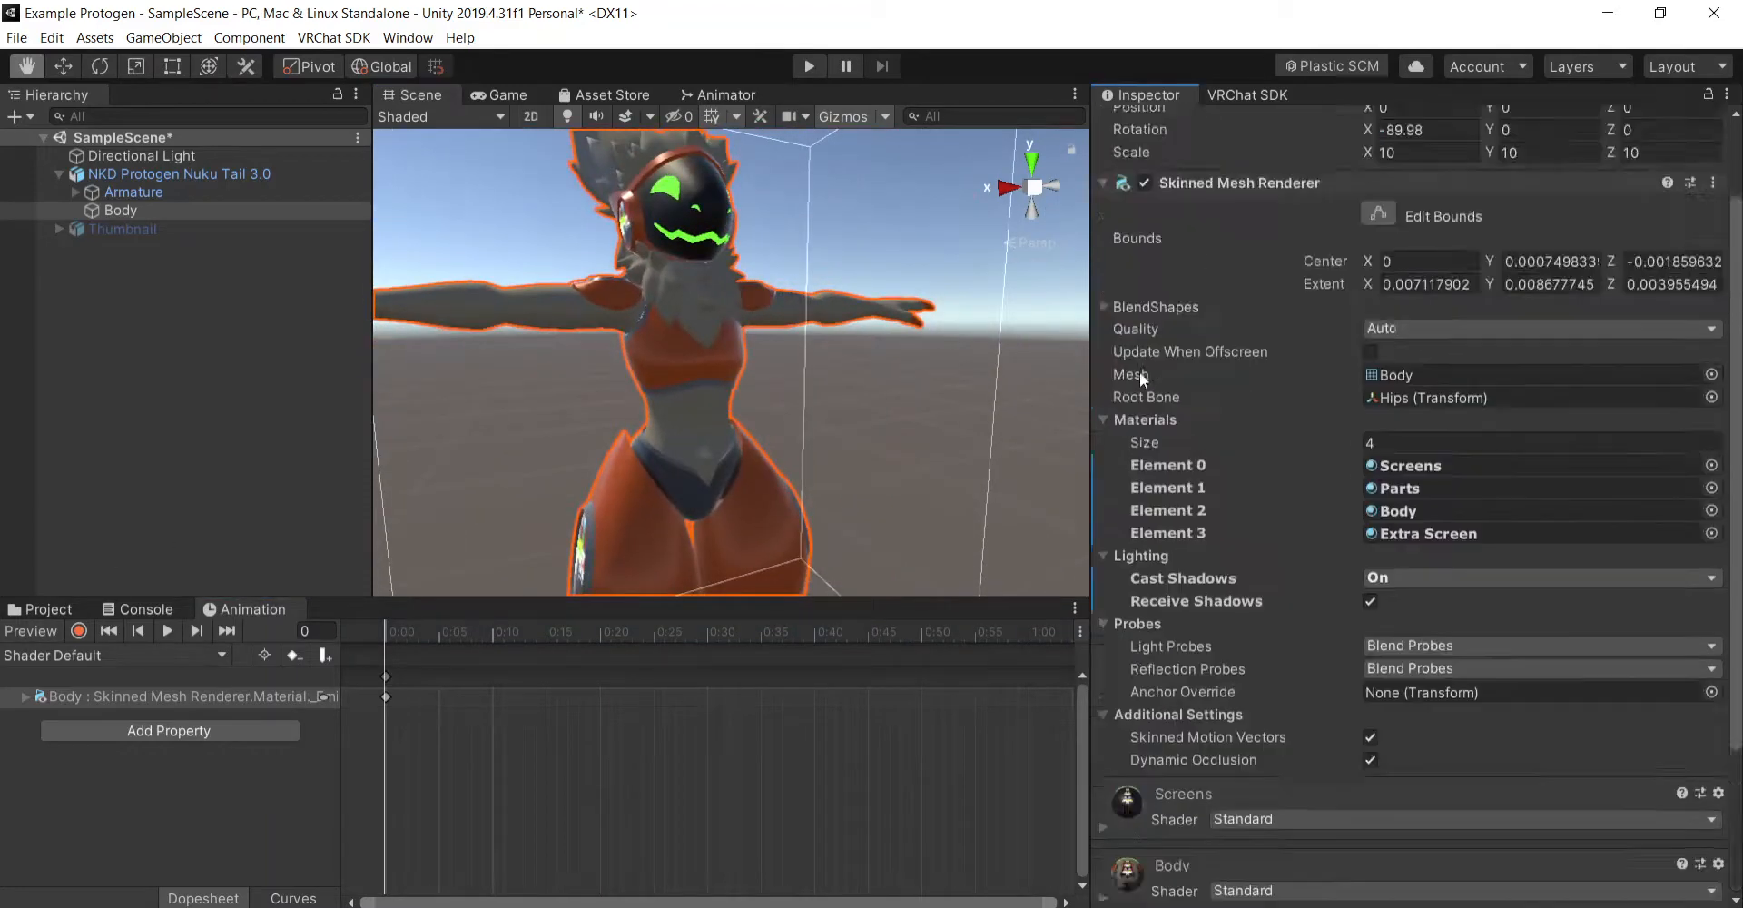
left_click(132, 172)
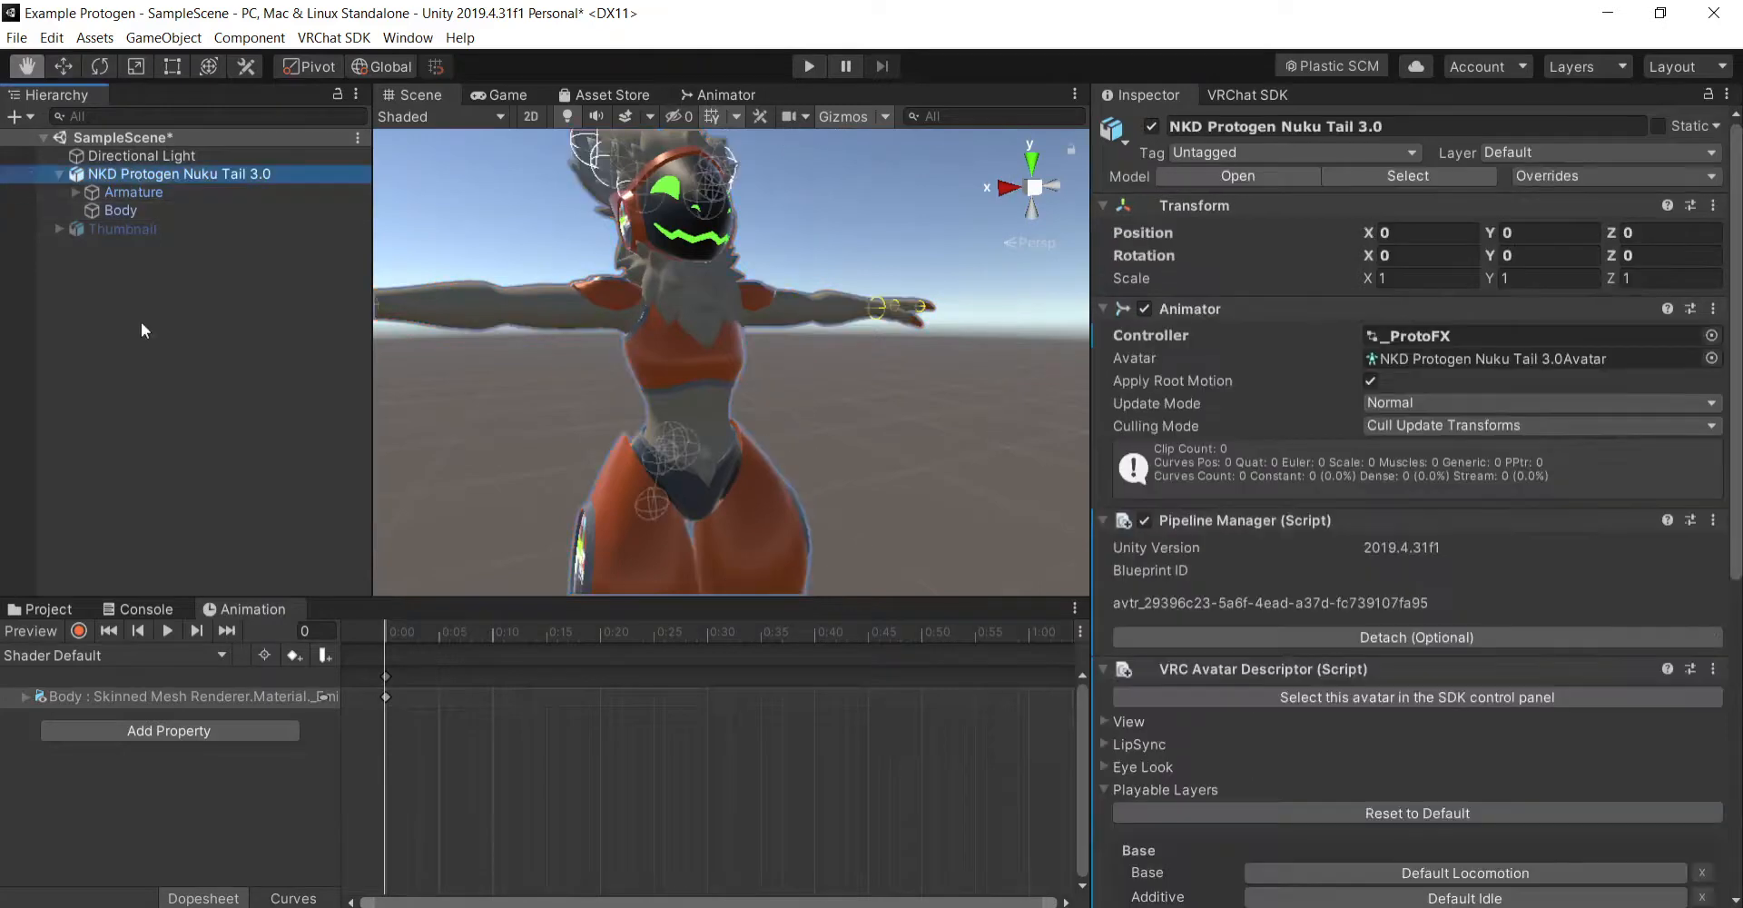
left_click(62, 614)
left_click(748, 765)
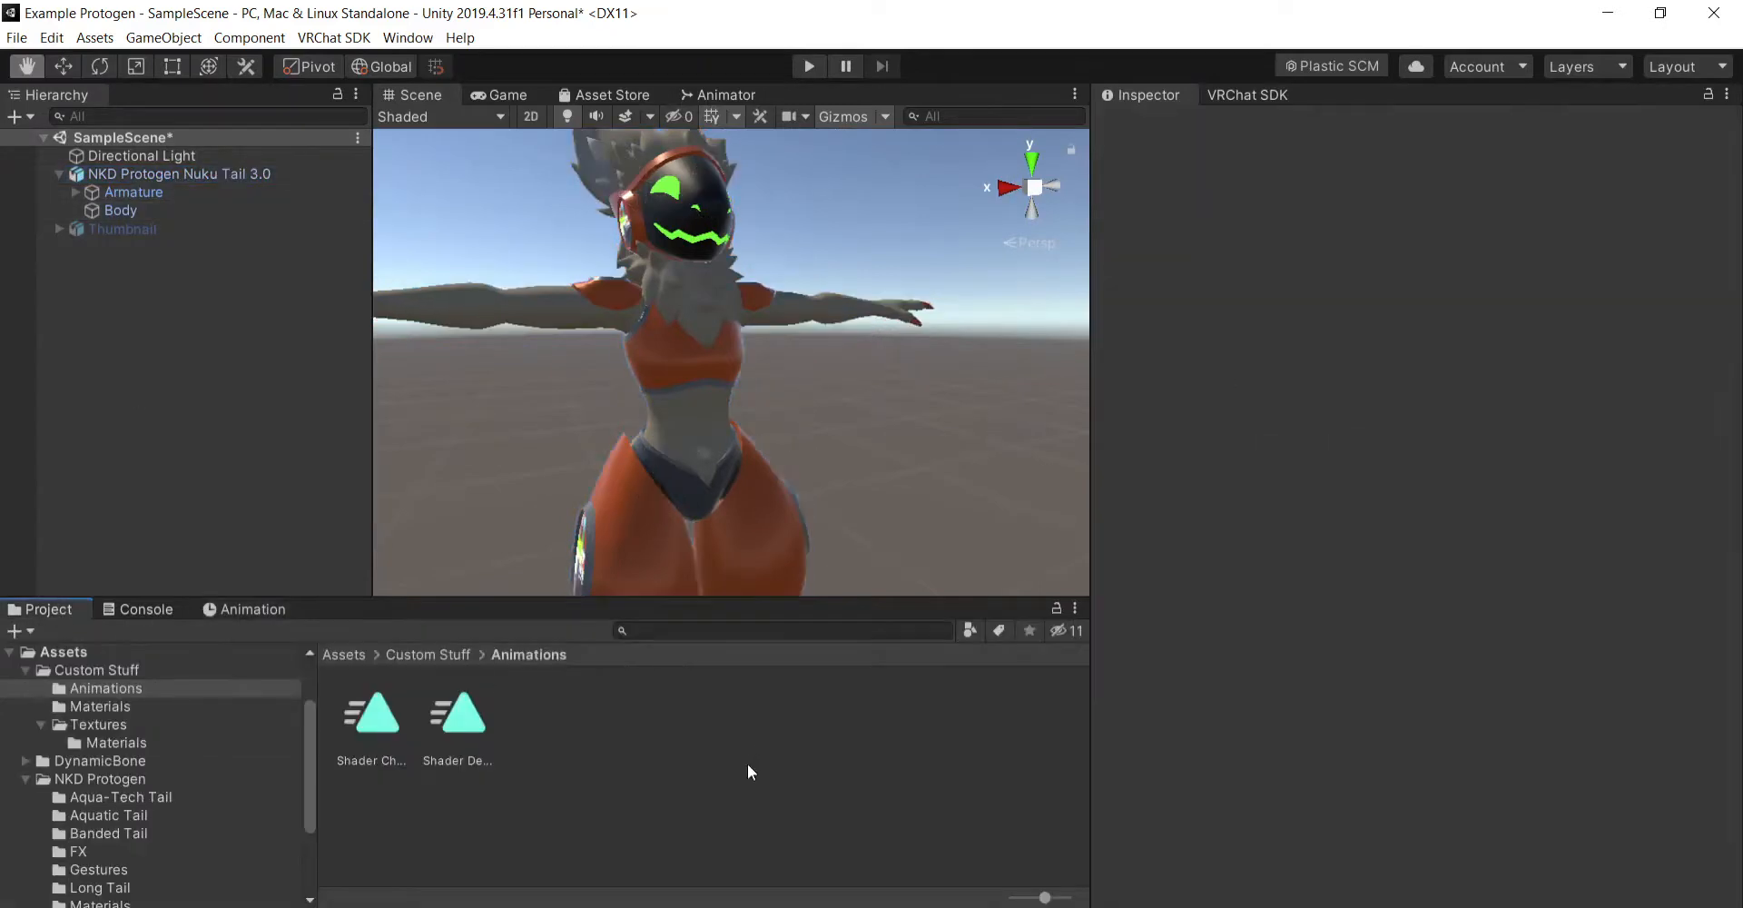
left_click(244, 172)
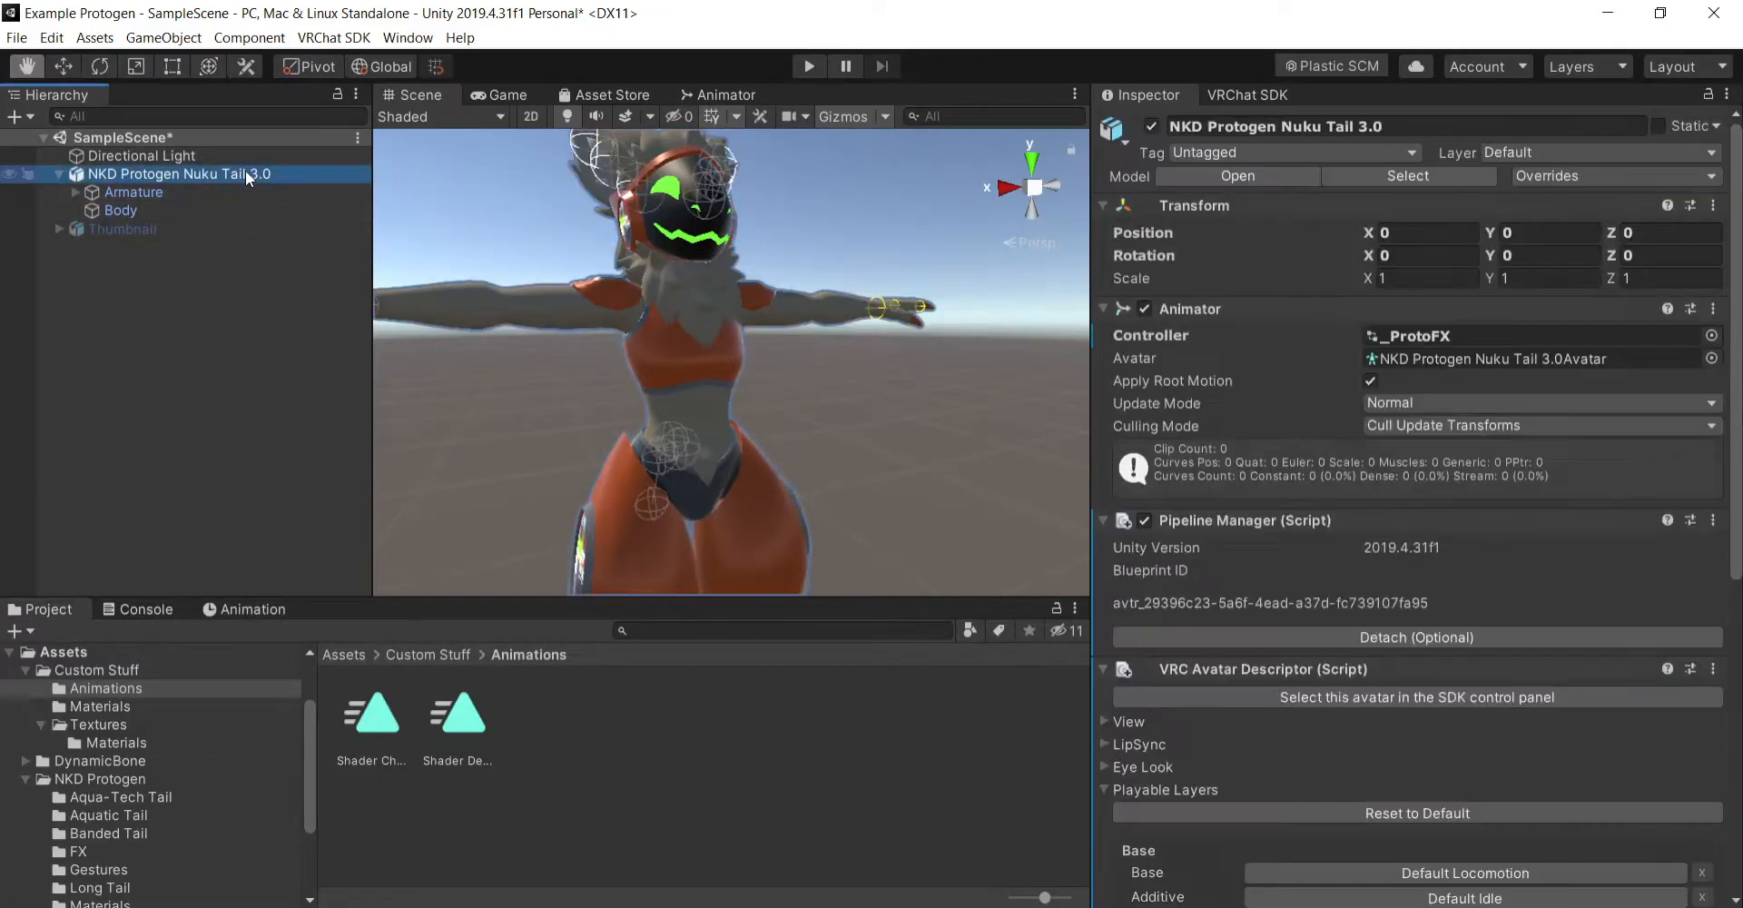
scroll(1318, 625, "down", 10)
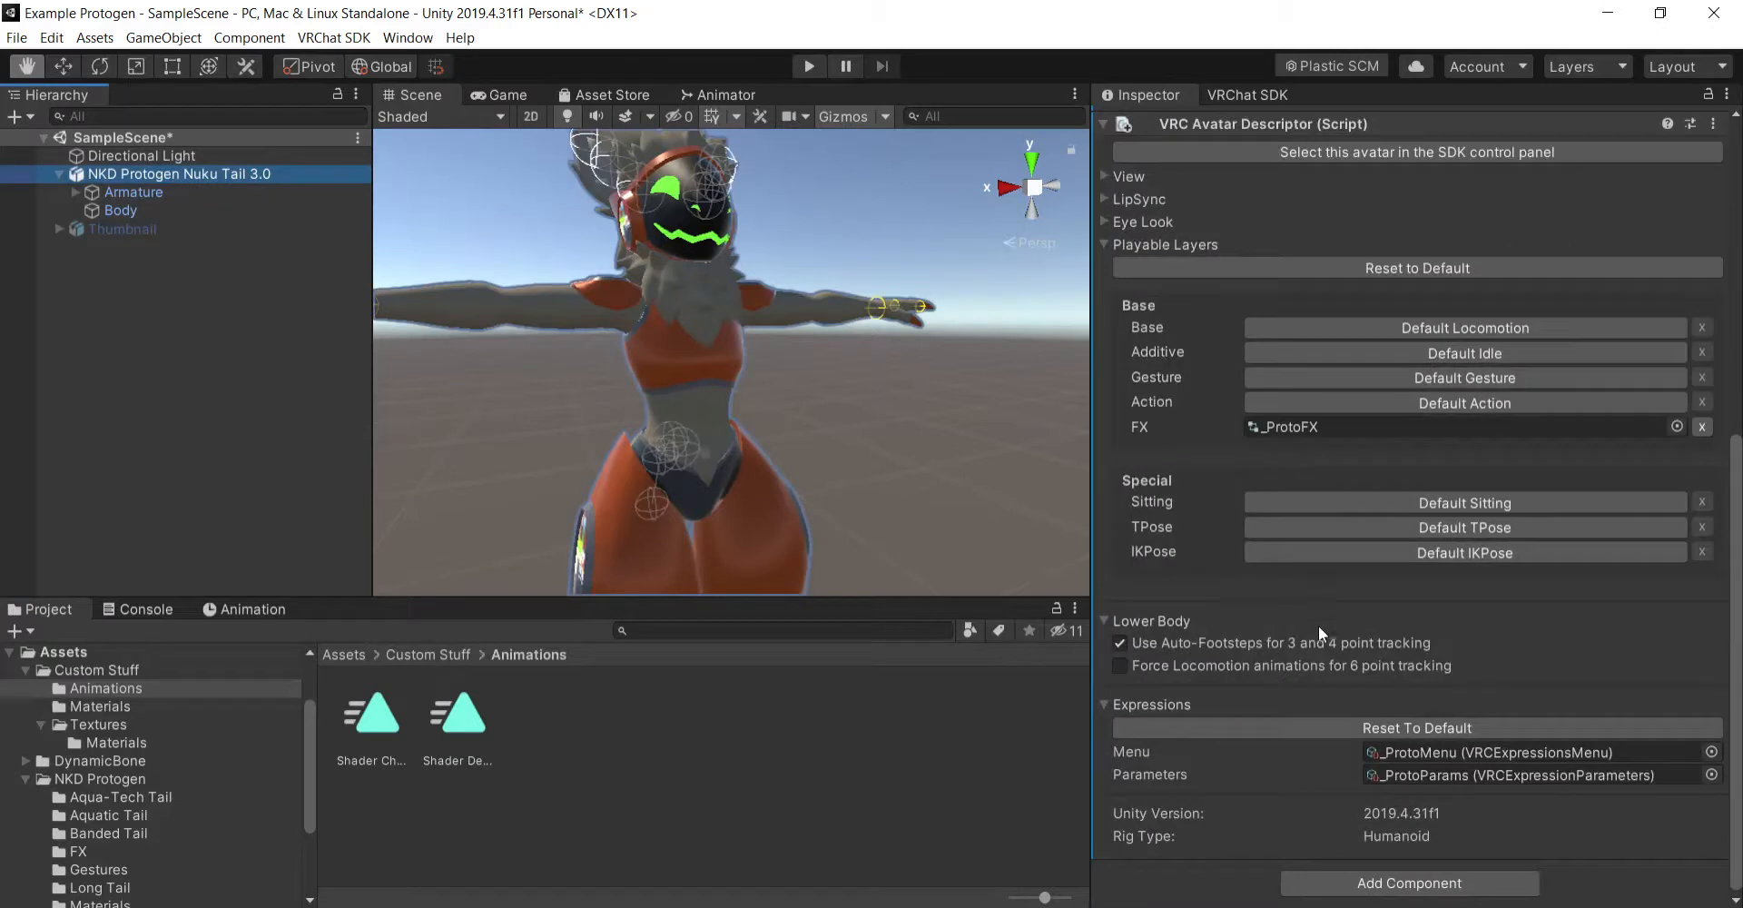
double_click(1399, 427)
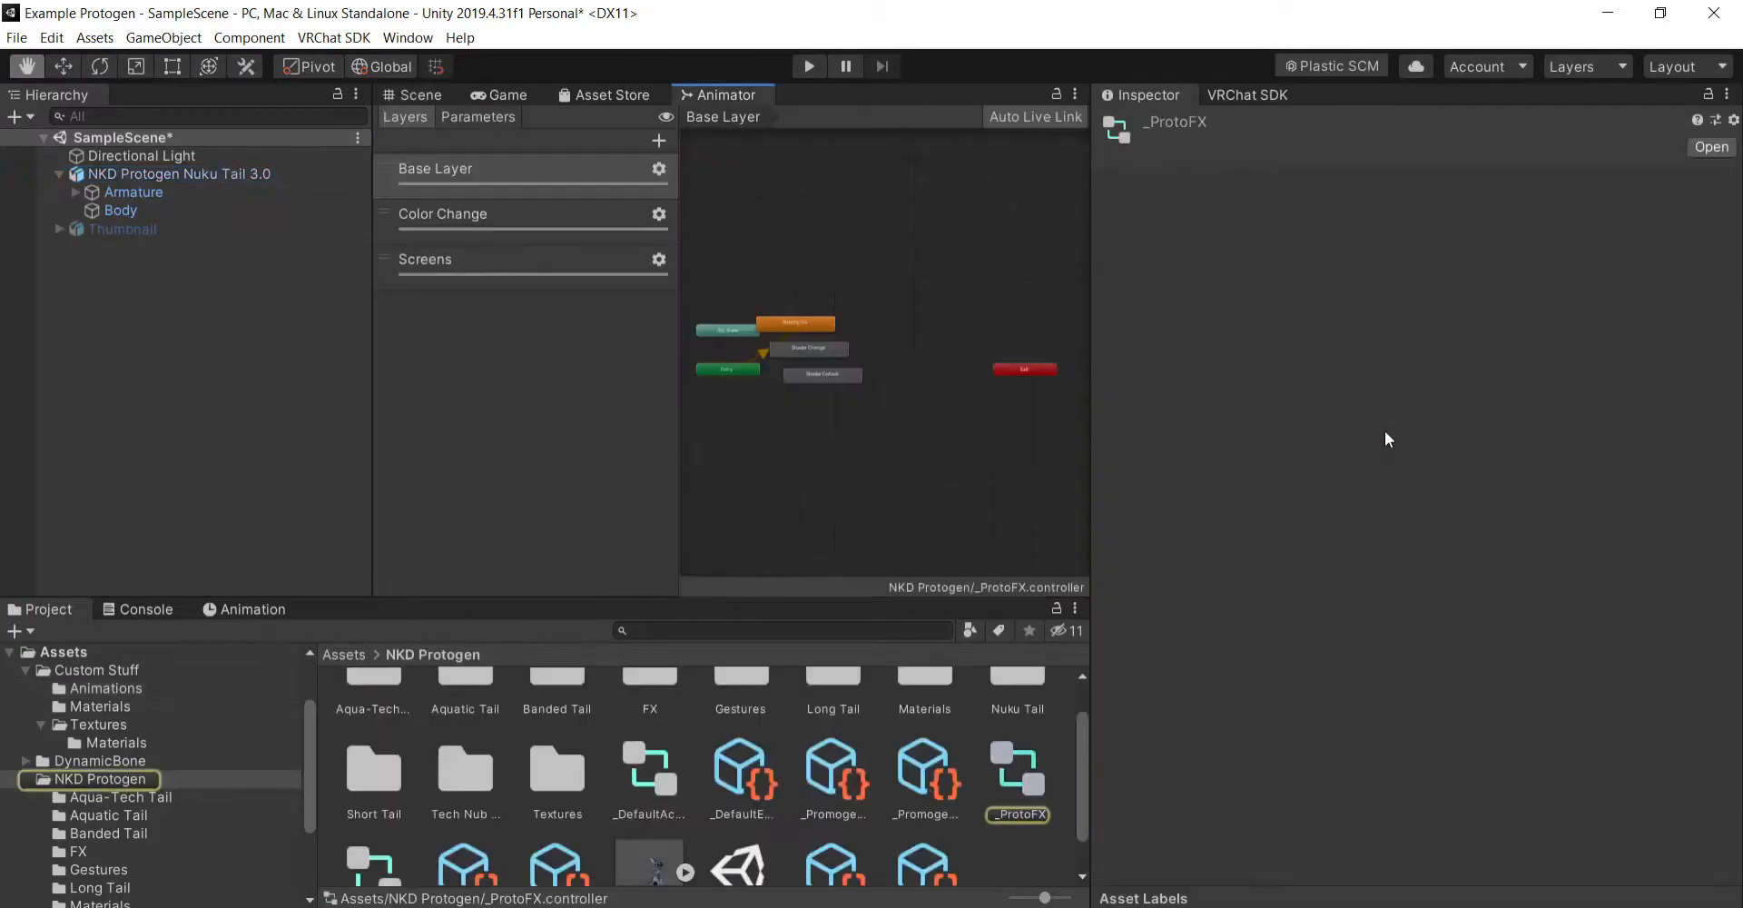
- Add a new Bool parameter to the _ProtoFX controller
left_click(478, 118)
left_click(654, 142)
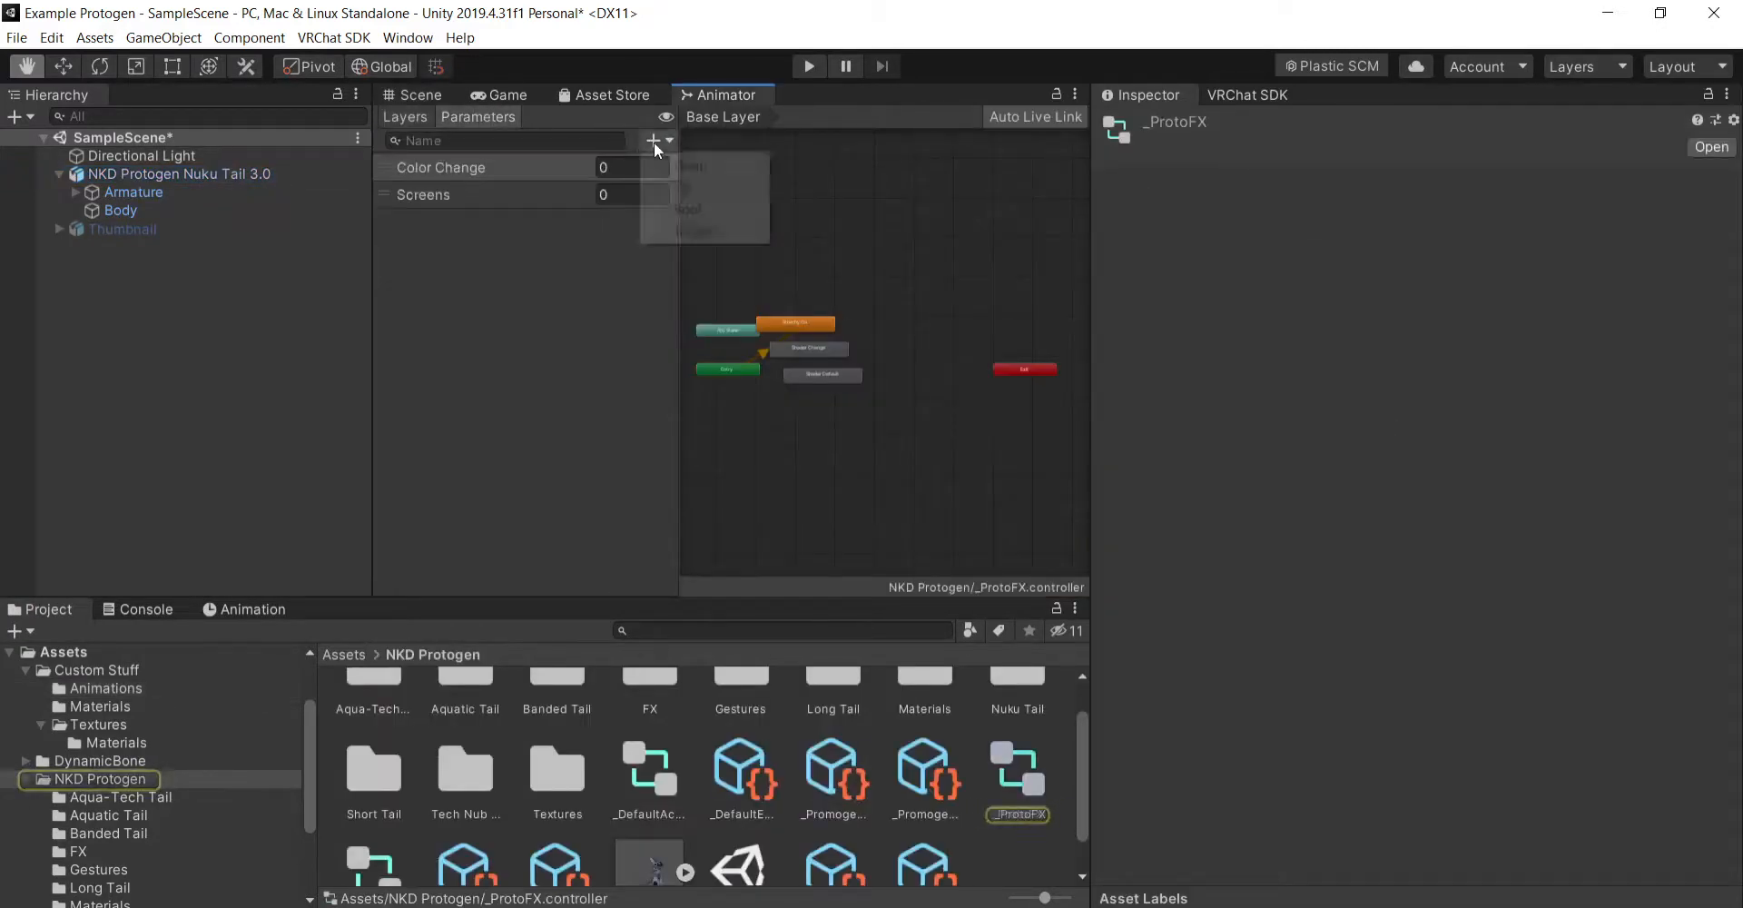
left_click(690, 207)
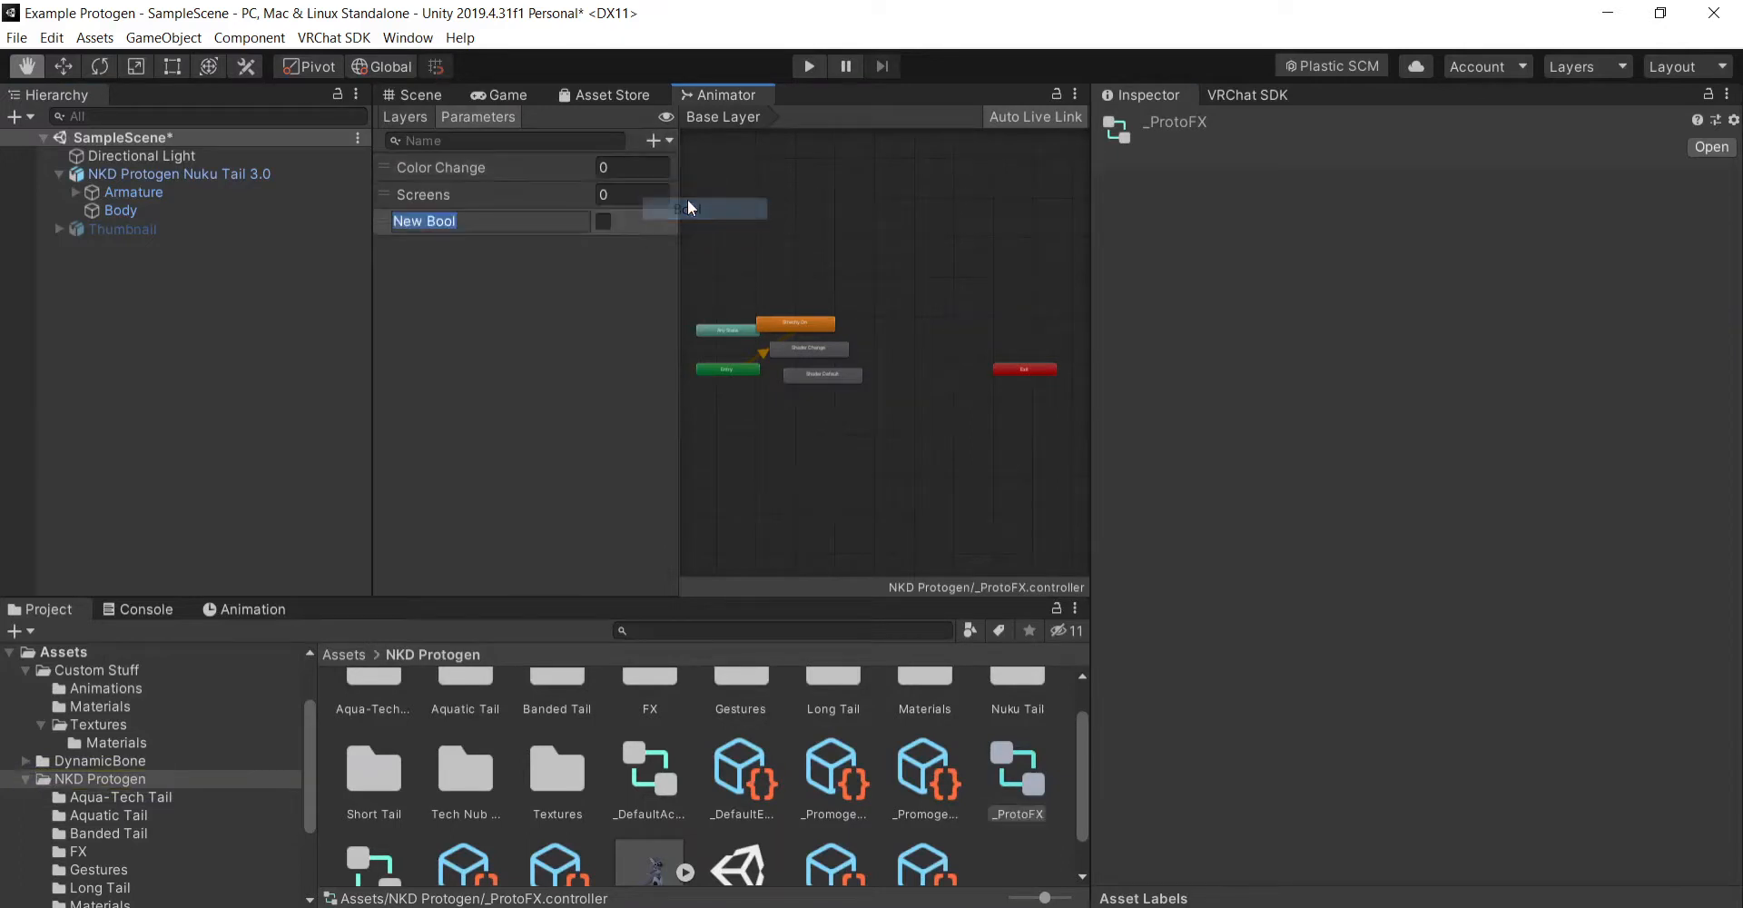
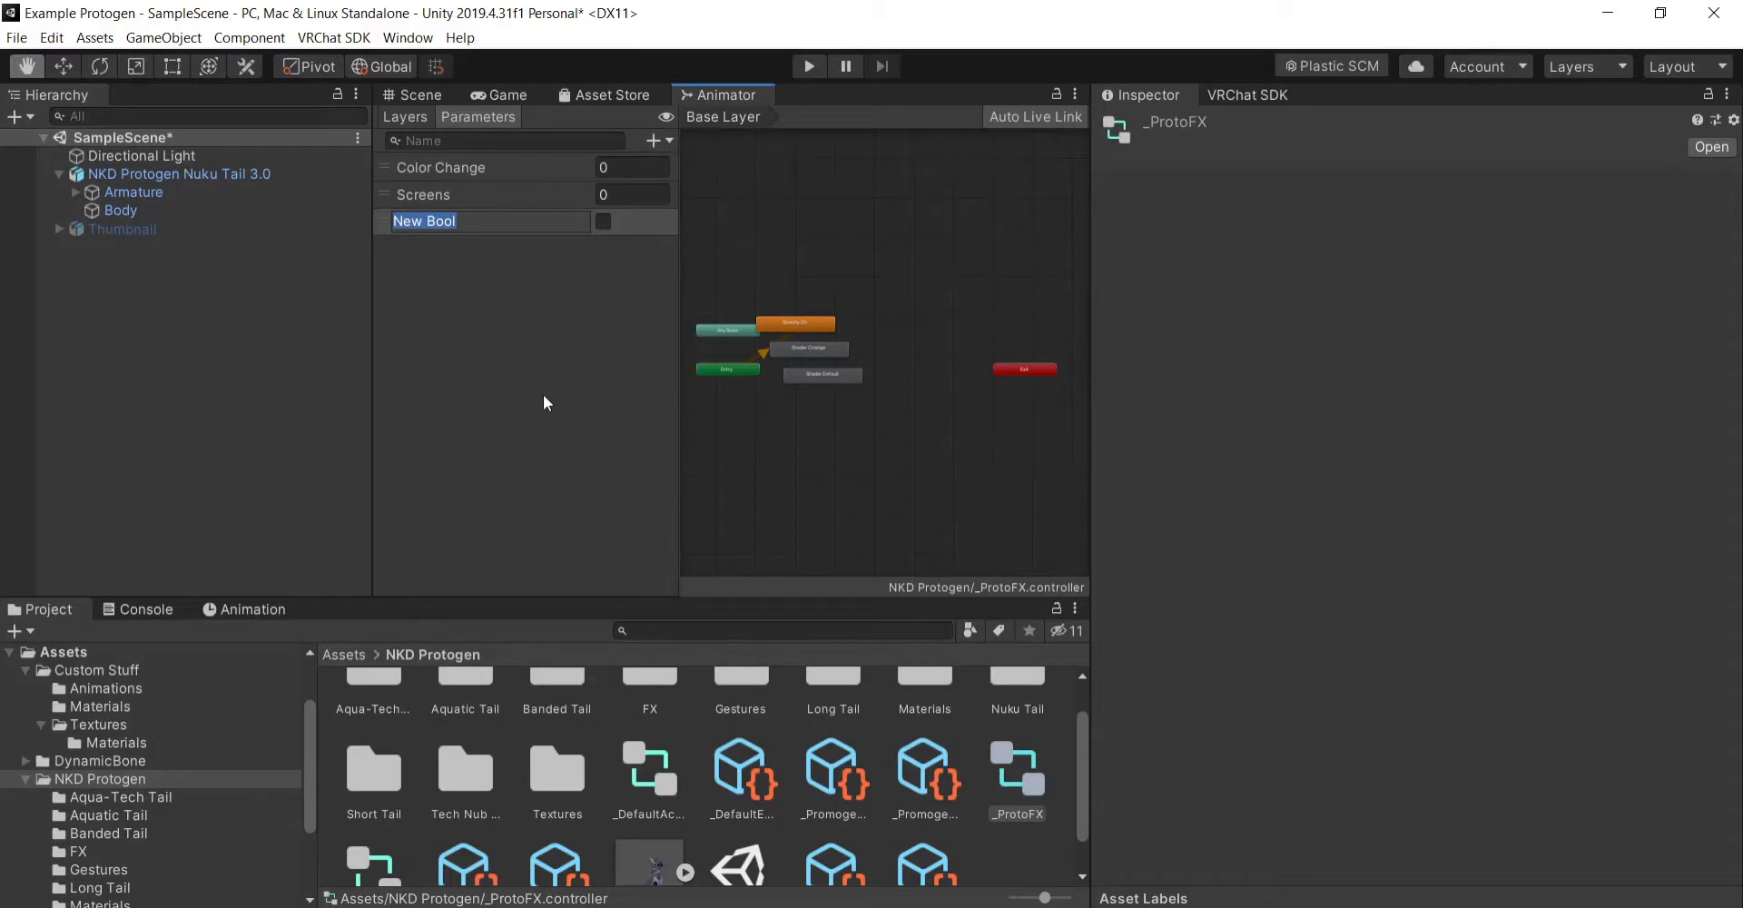
- Name the new Bool parameter Shader Change
type("Shader Change")
key("Return")
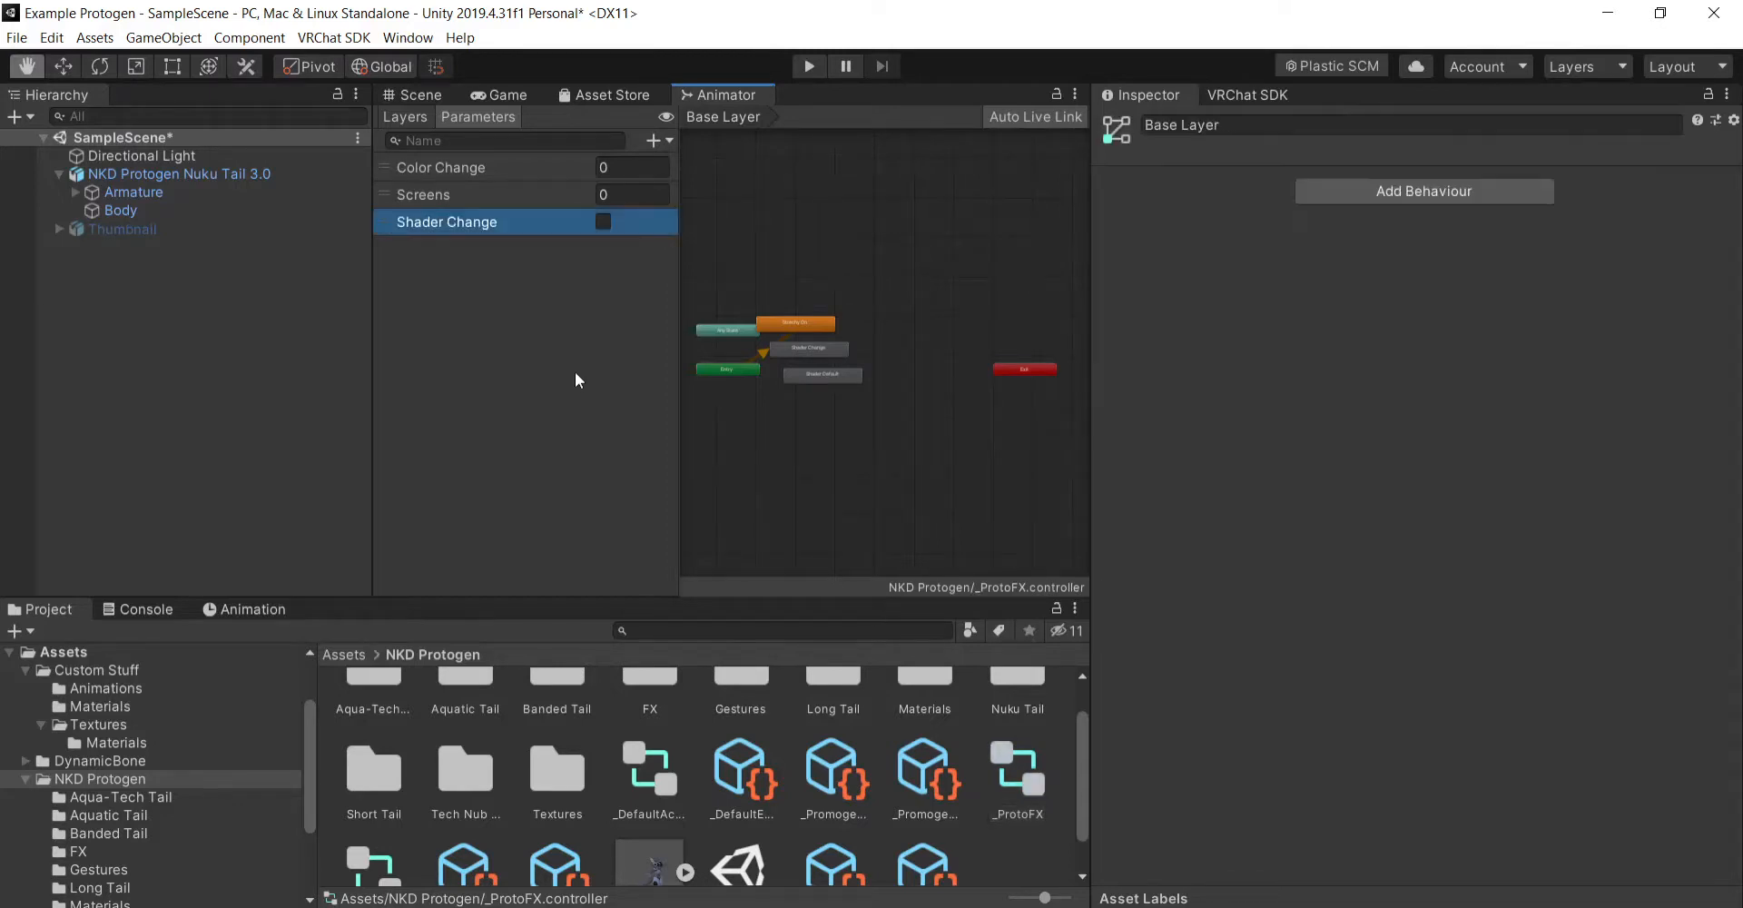
- Add an animator layer named Shader Change to the controller and set its weight to 1
left_click(402, 119)
left_click(661, 139)
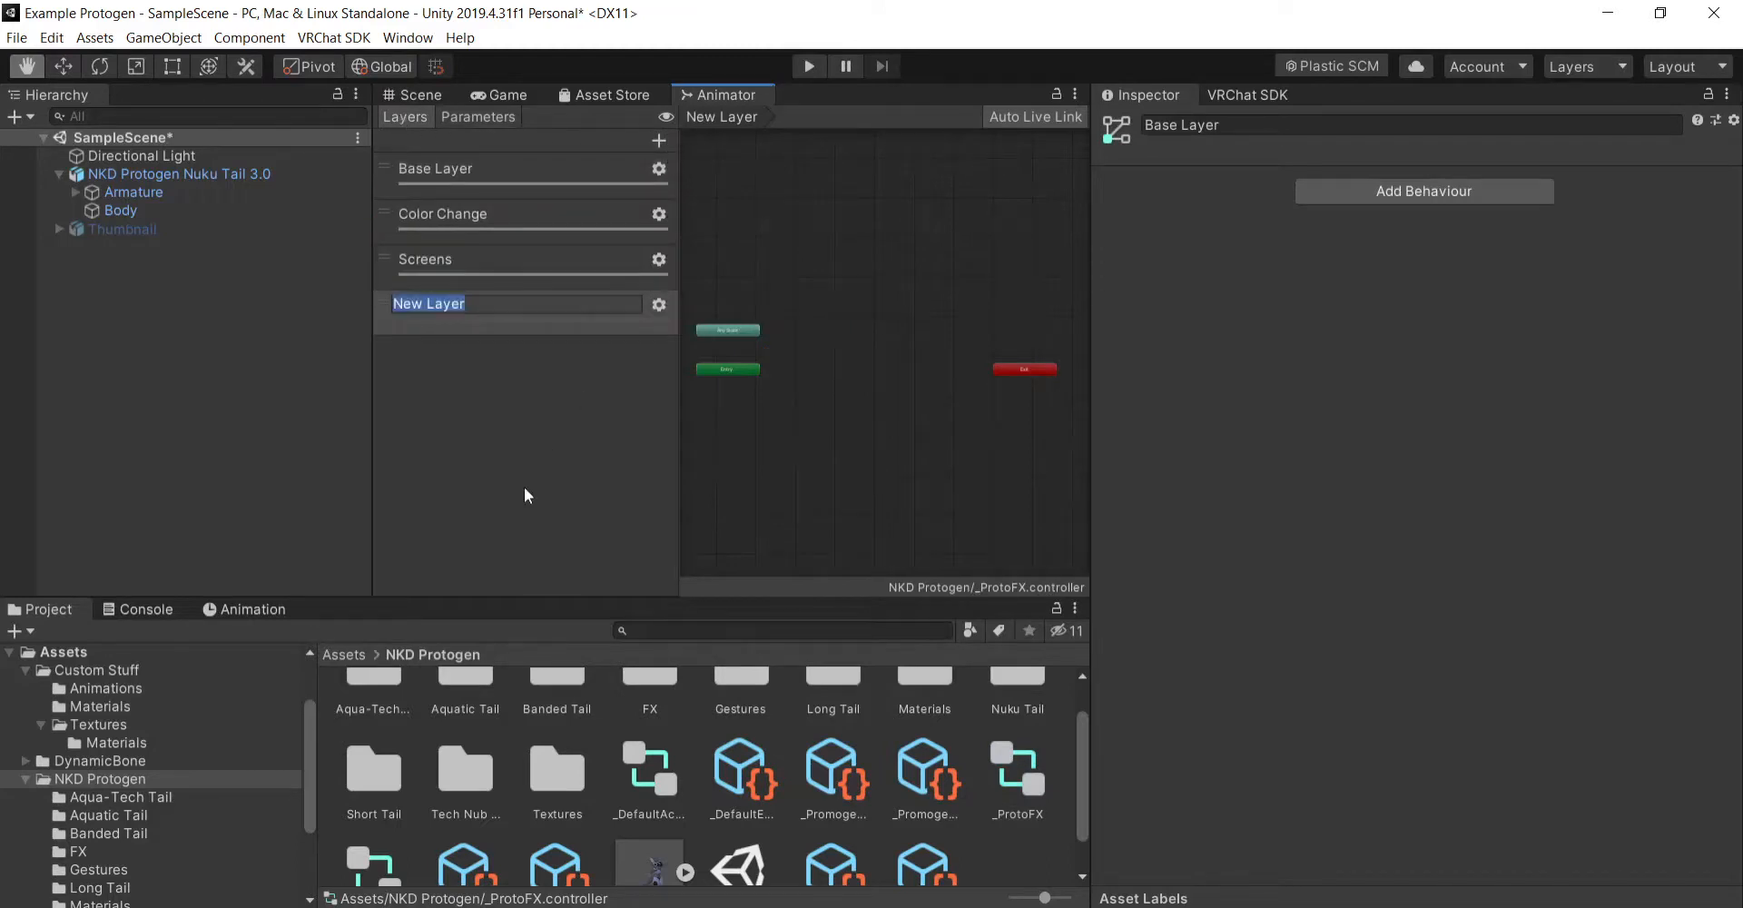
type("Shader c")
type("hange")
key("Return")
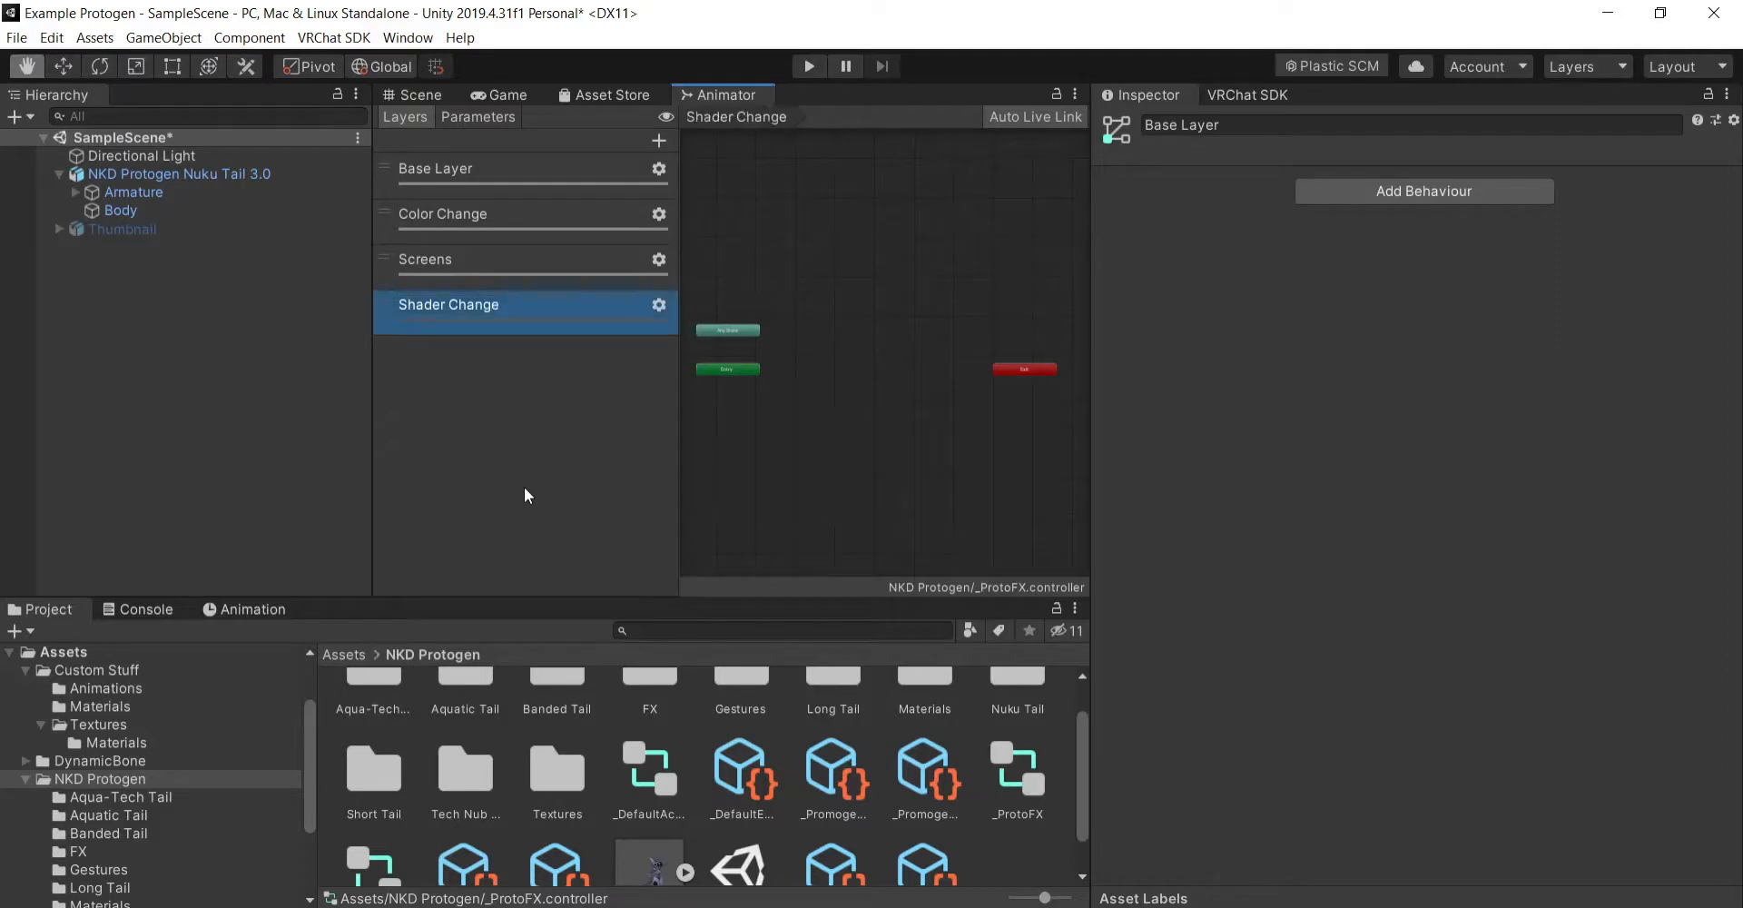
left_click(659, 304)
left_click_drag(817, 311, 999, 322)
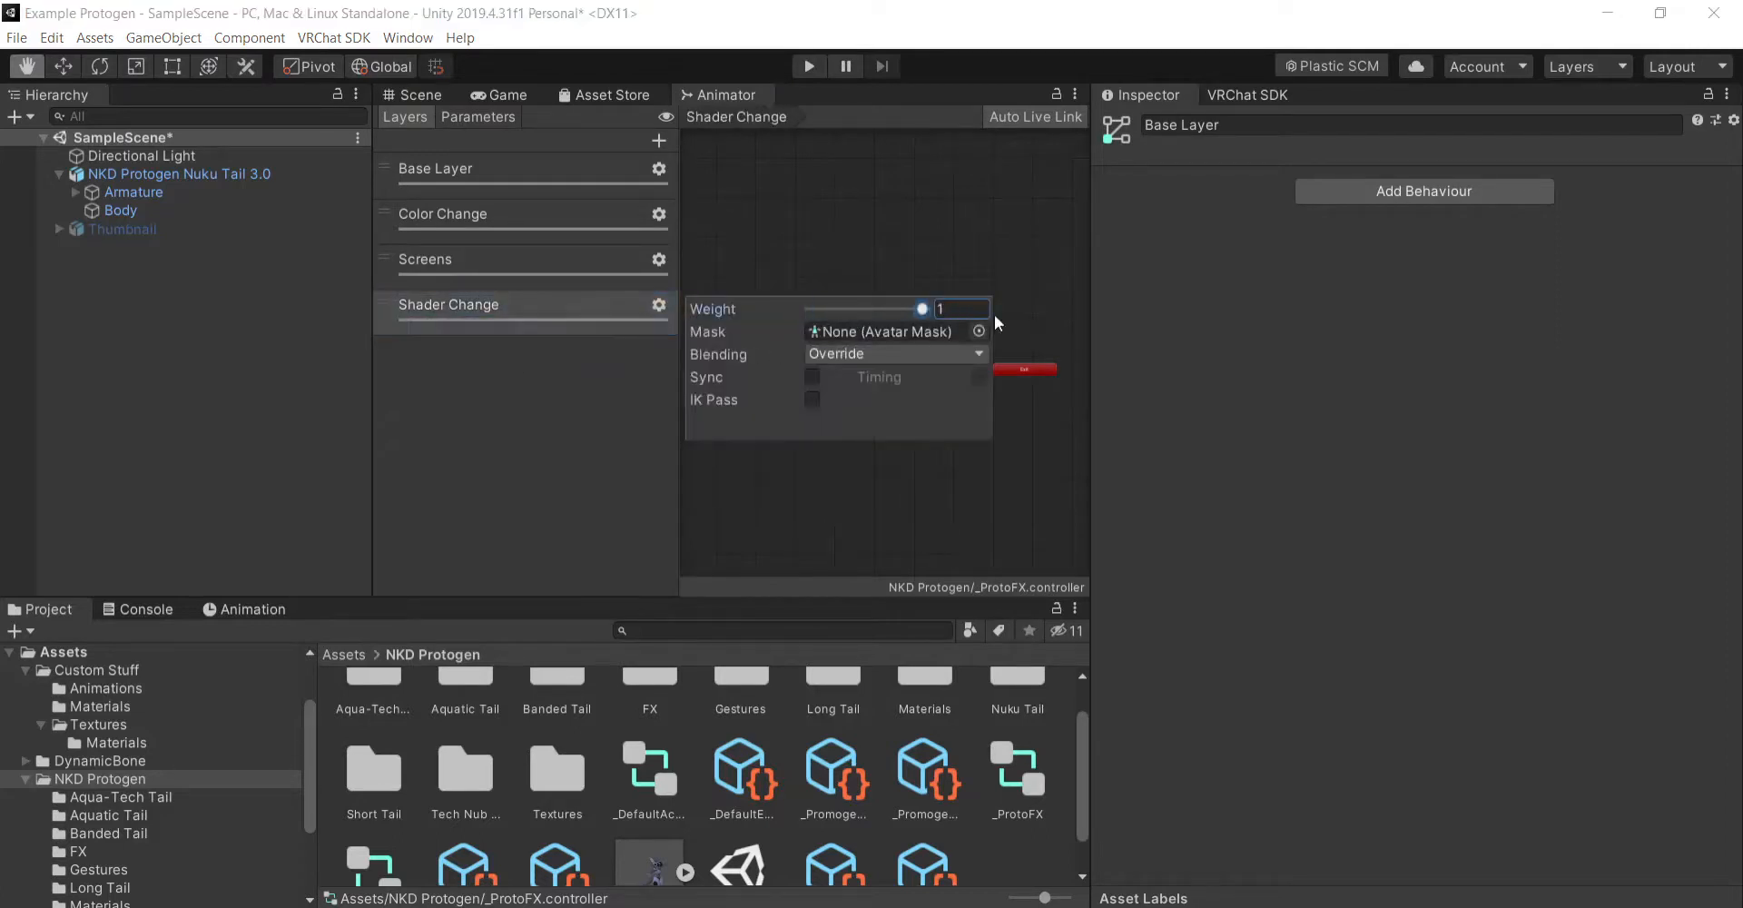
left_click(470, 543)
- Create an empty state beside the Entry node in the Shader Change layer
scroll(770, 379, "up", 7)
scroll(766, 341, "up", 4)
scroll(1005, 376, "down", 5)
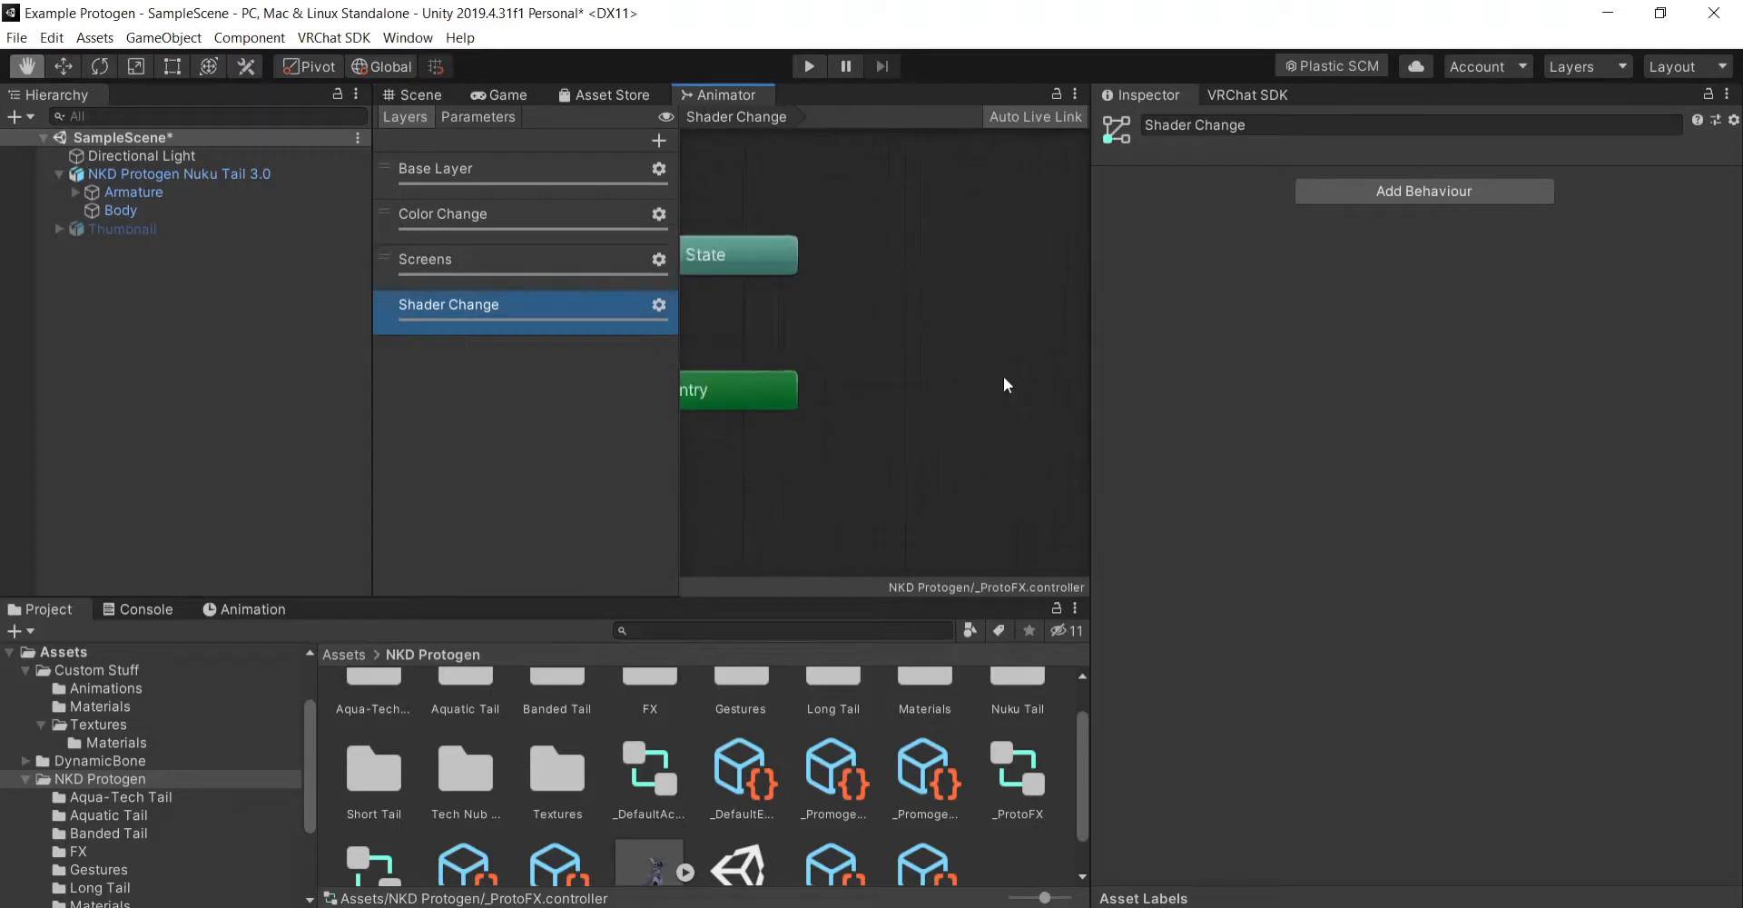
scroll(739, 360, "down", 5)
scroll(845, 371, "up", 3)
scroll(863, 366, "up", 3)
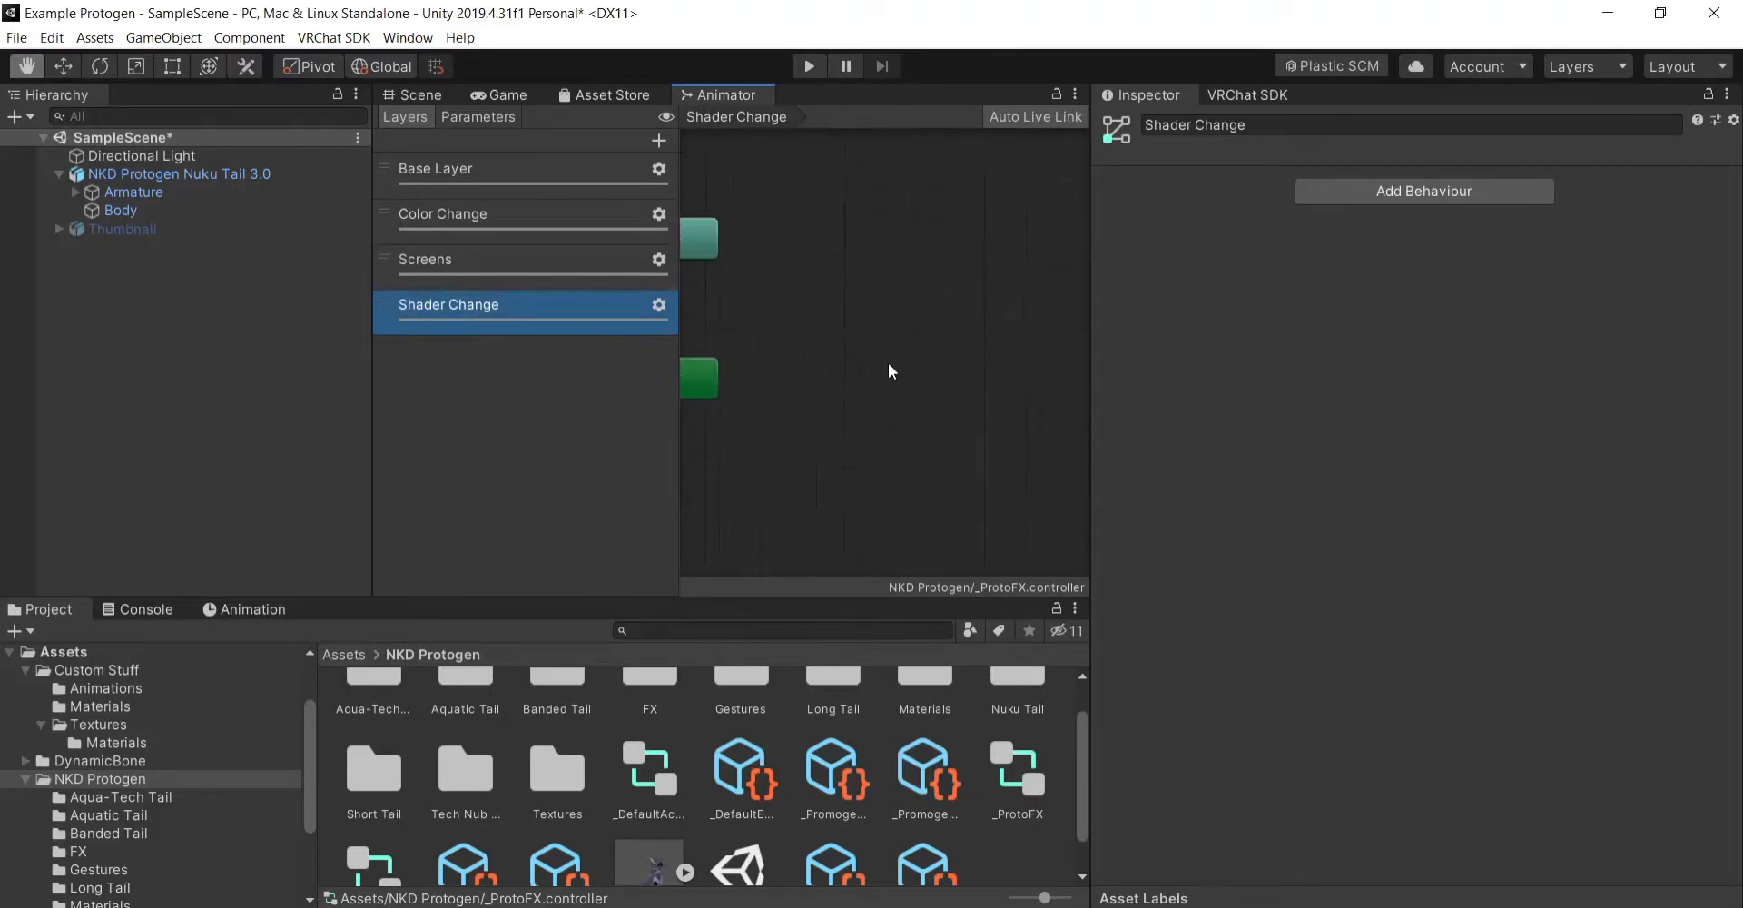
scroll(899, 365, "down", 3)
scroll(890, 366, "up", 3)
scroll(854, 356, "down", 1)
scroll(844, 361, "down", 2)
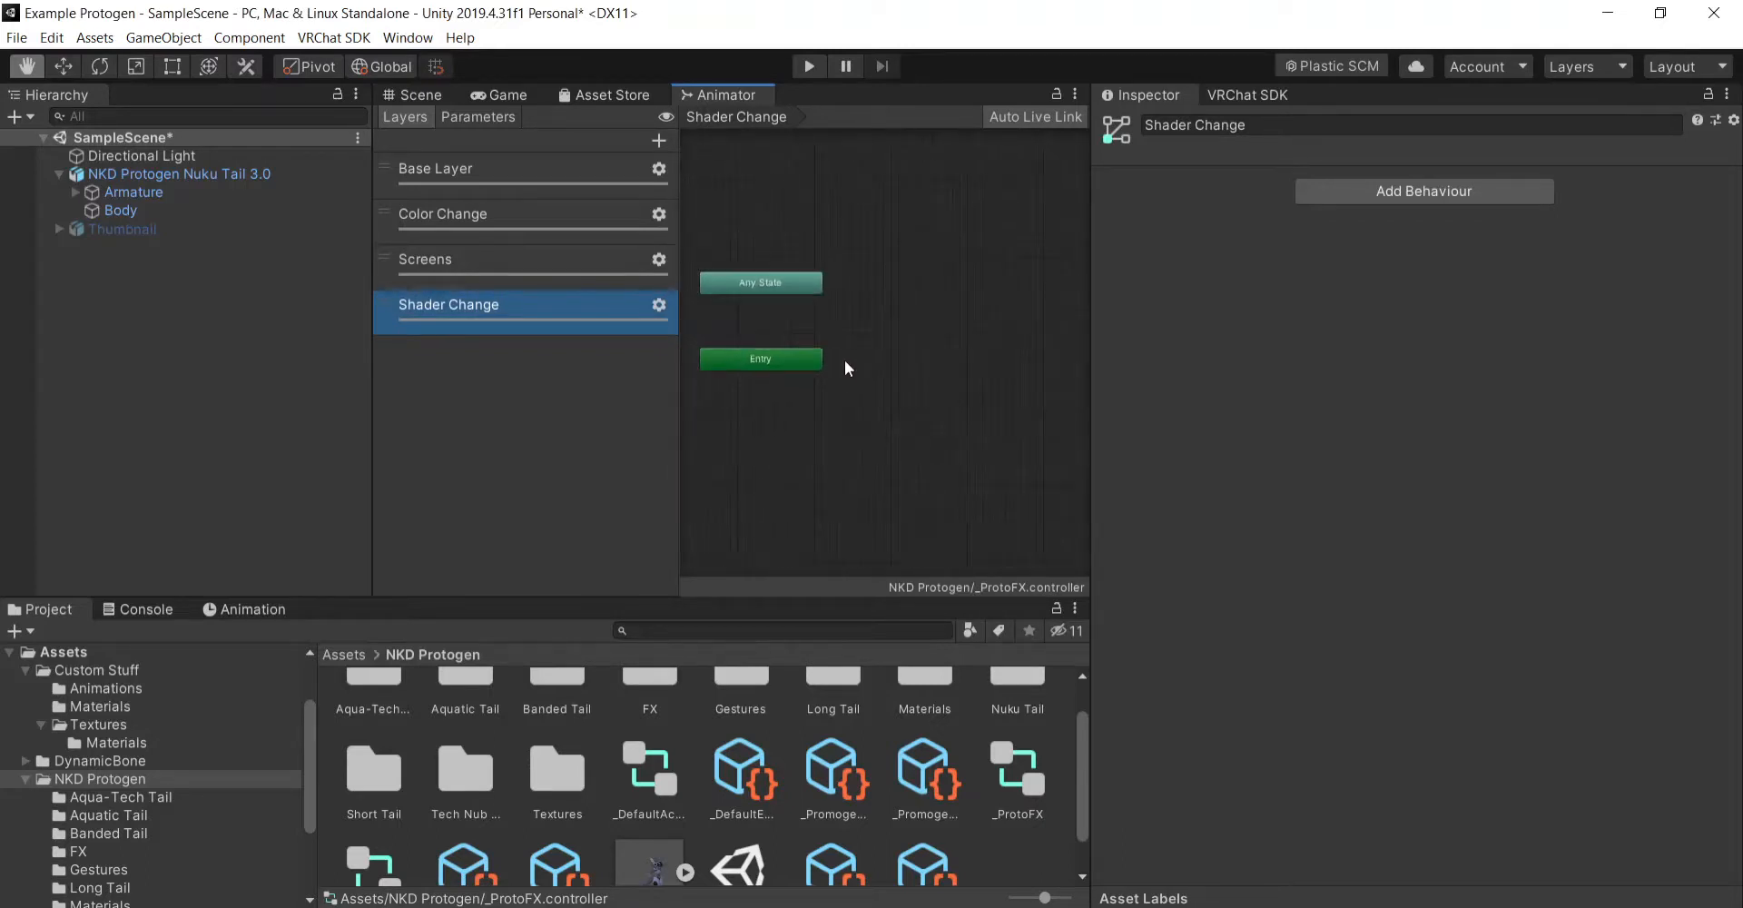
right_click(859, 352)
mouse_move(1040, 368)
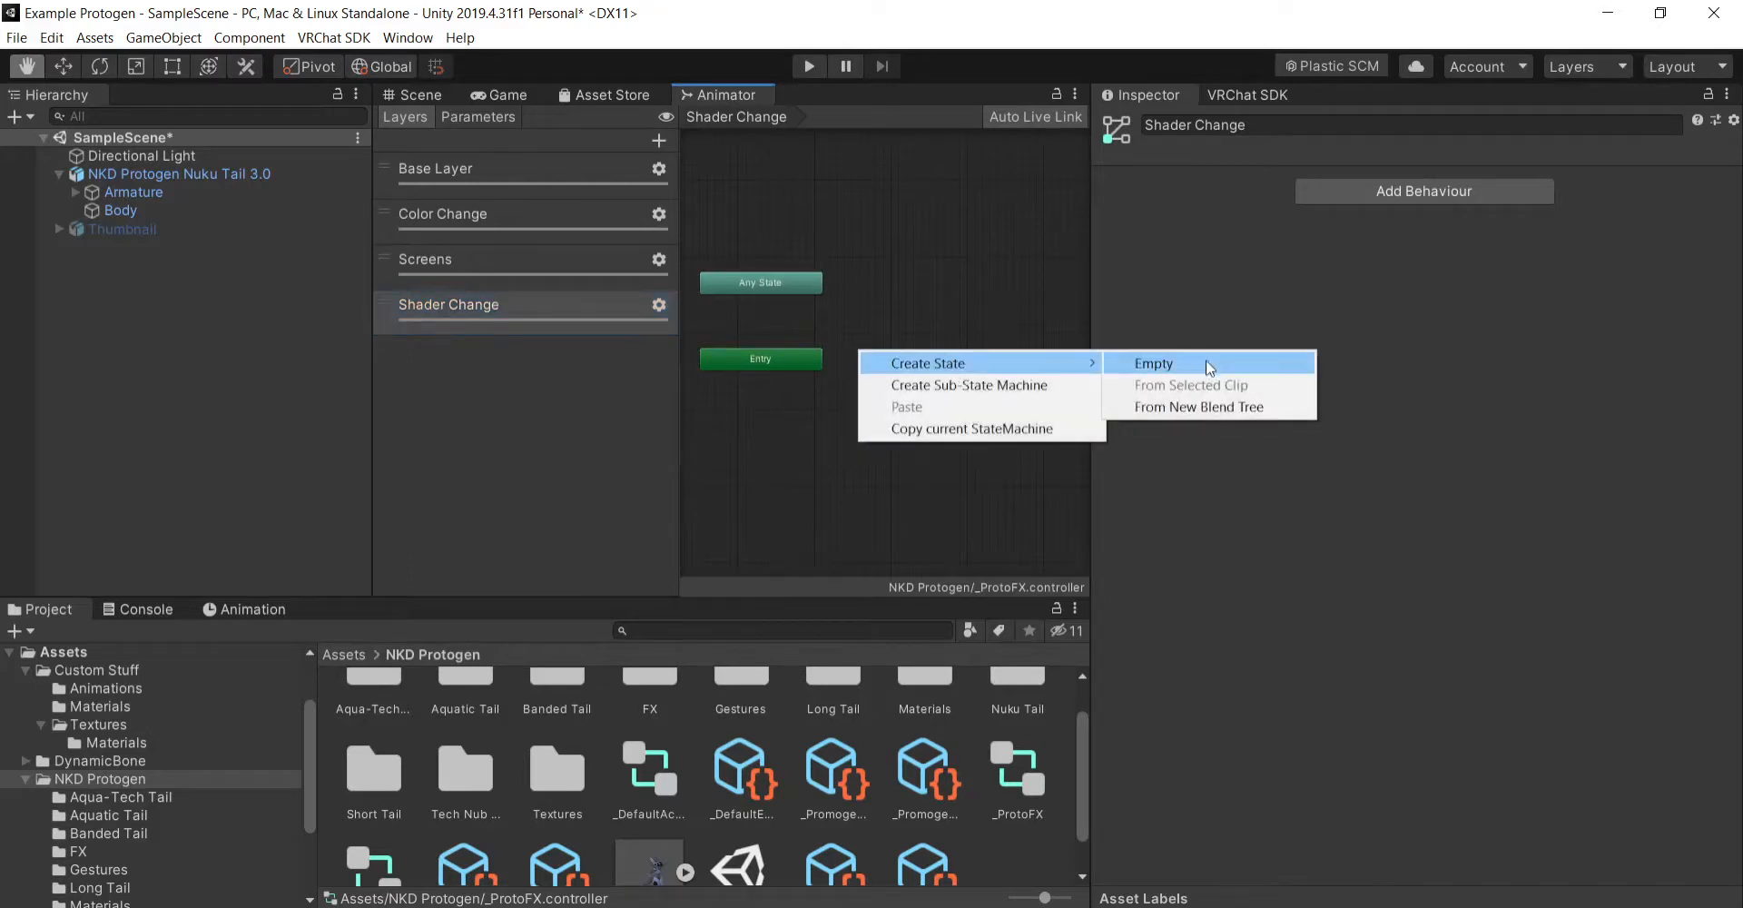
left_click(1153, 363)
left_click(917, 356)
left_click_drag(916, 356, 913, 360)
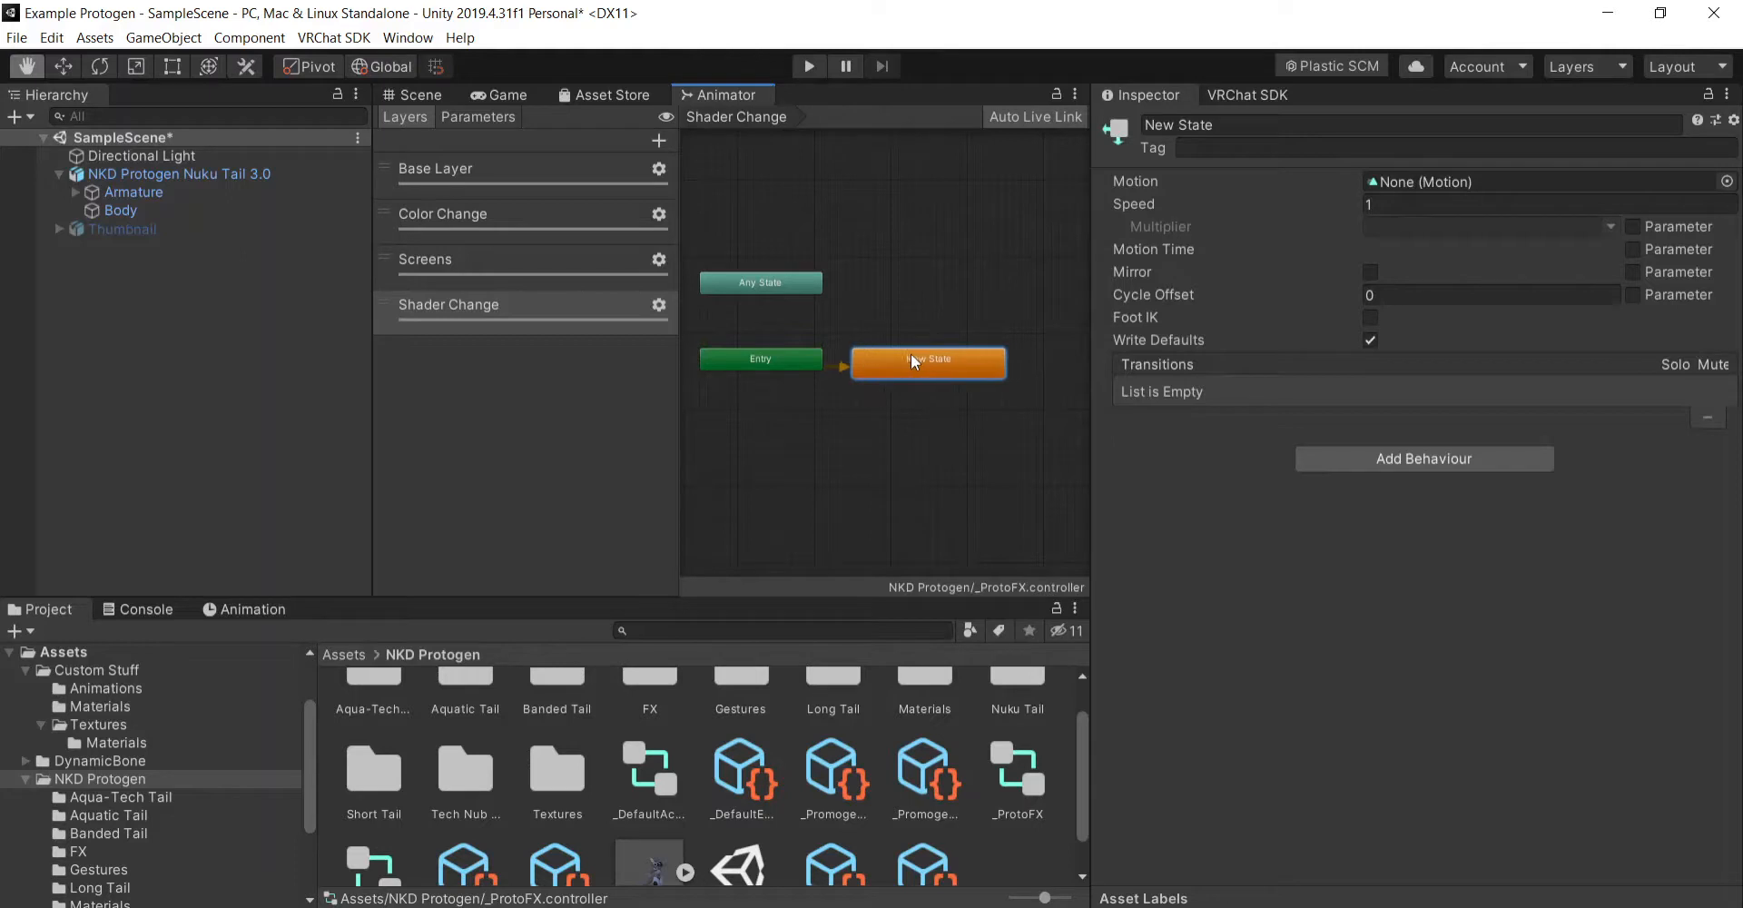
- Rename the new state Shader Default and assign the Shader Default clip as its motion
left_click(1282, 127)
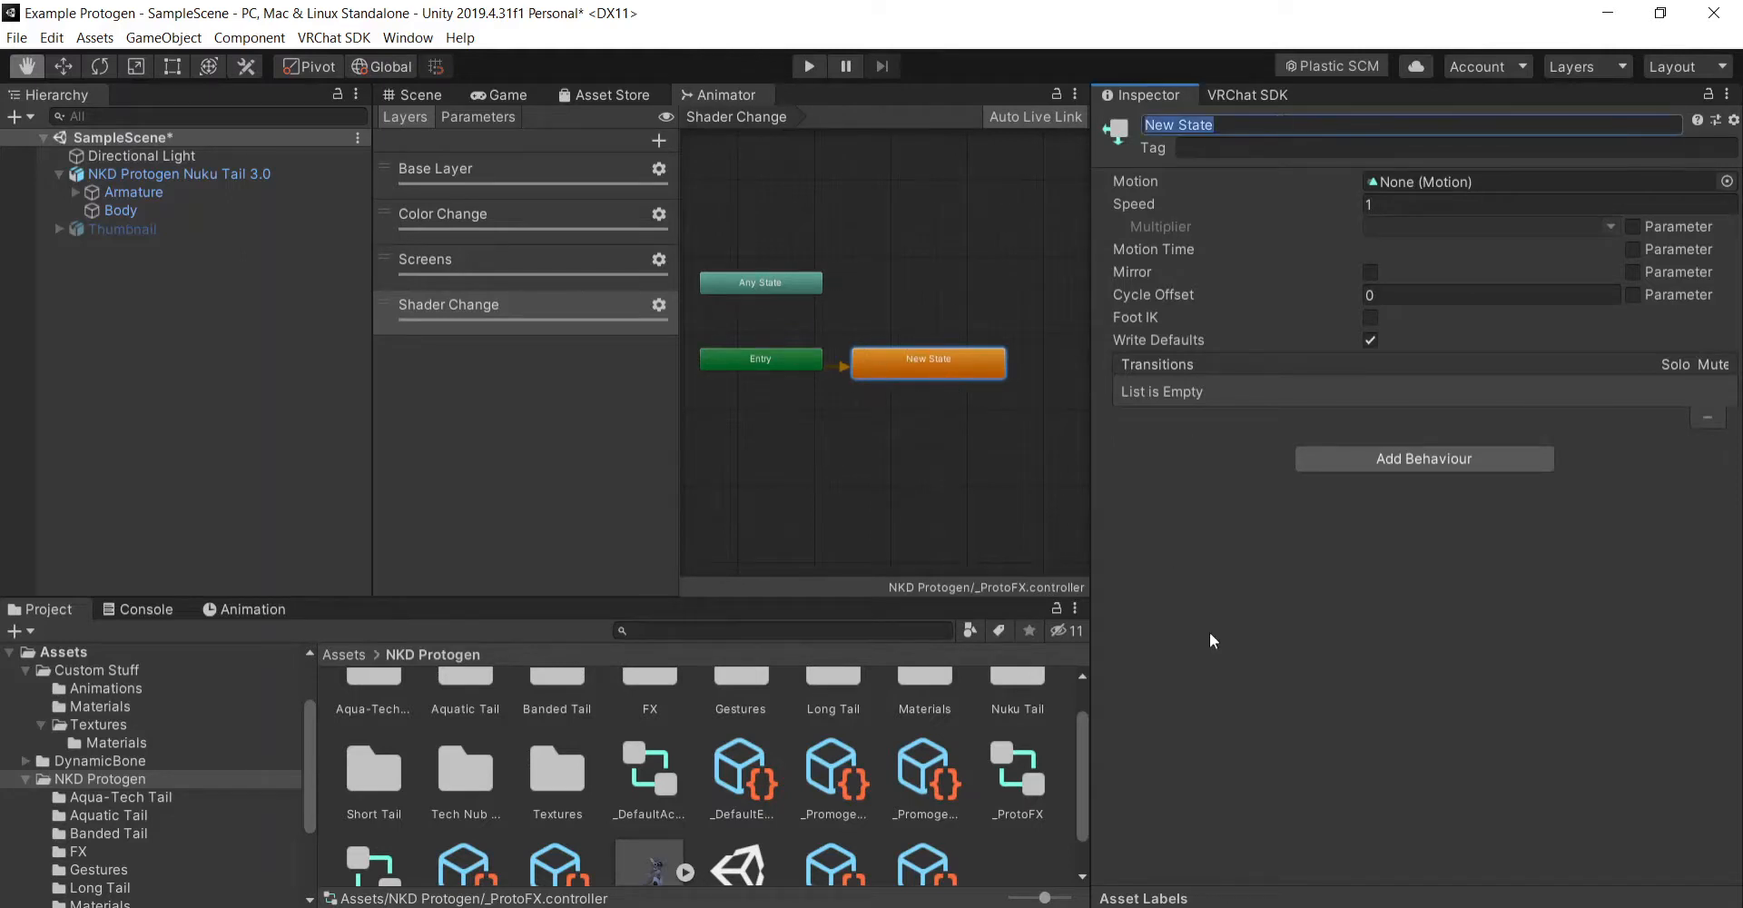
type("Shader Defaul")
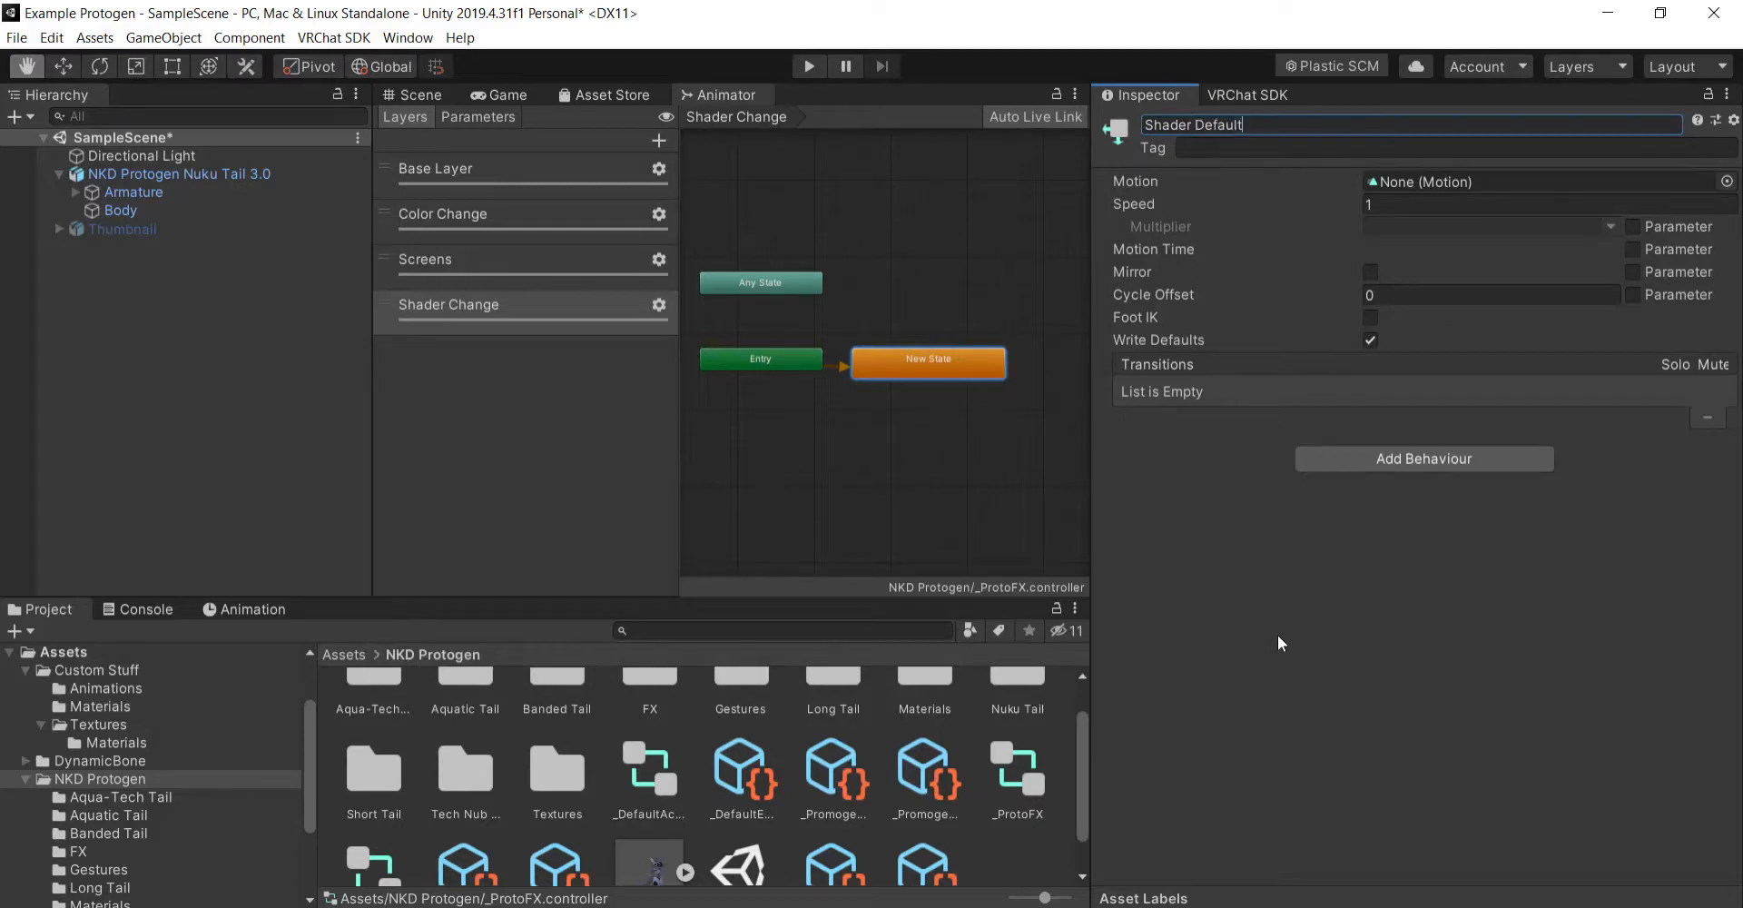
type("t")
key("Return")
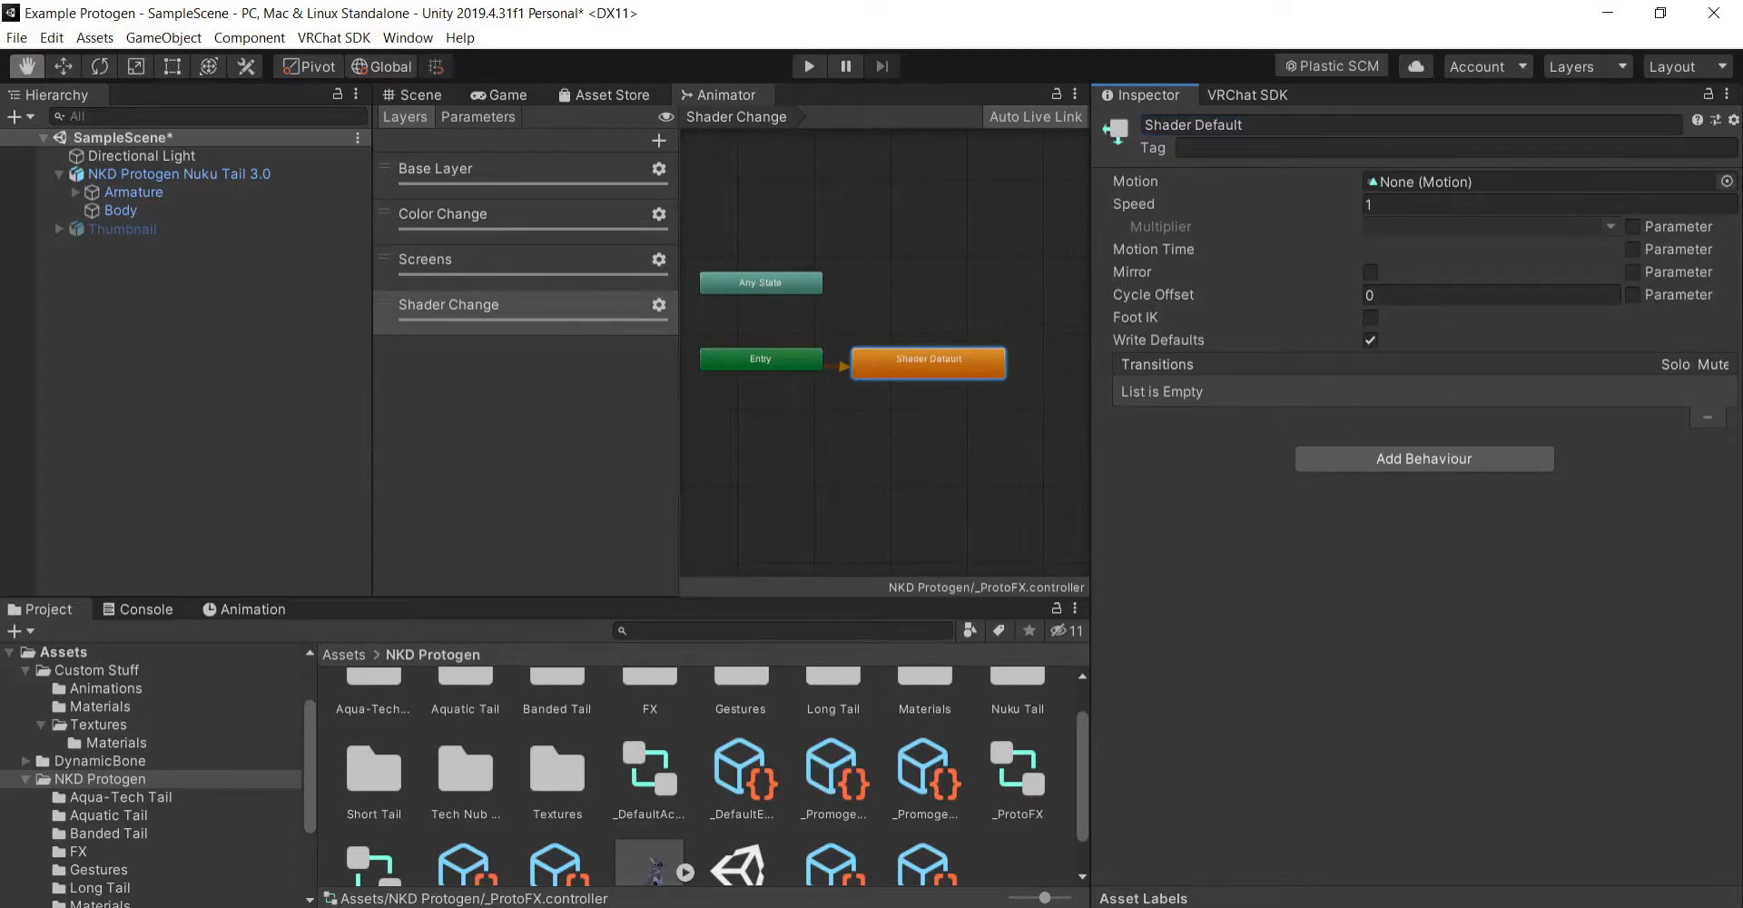
left_click(1727, 180)
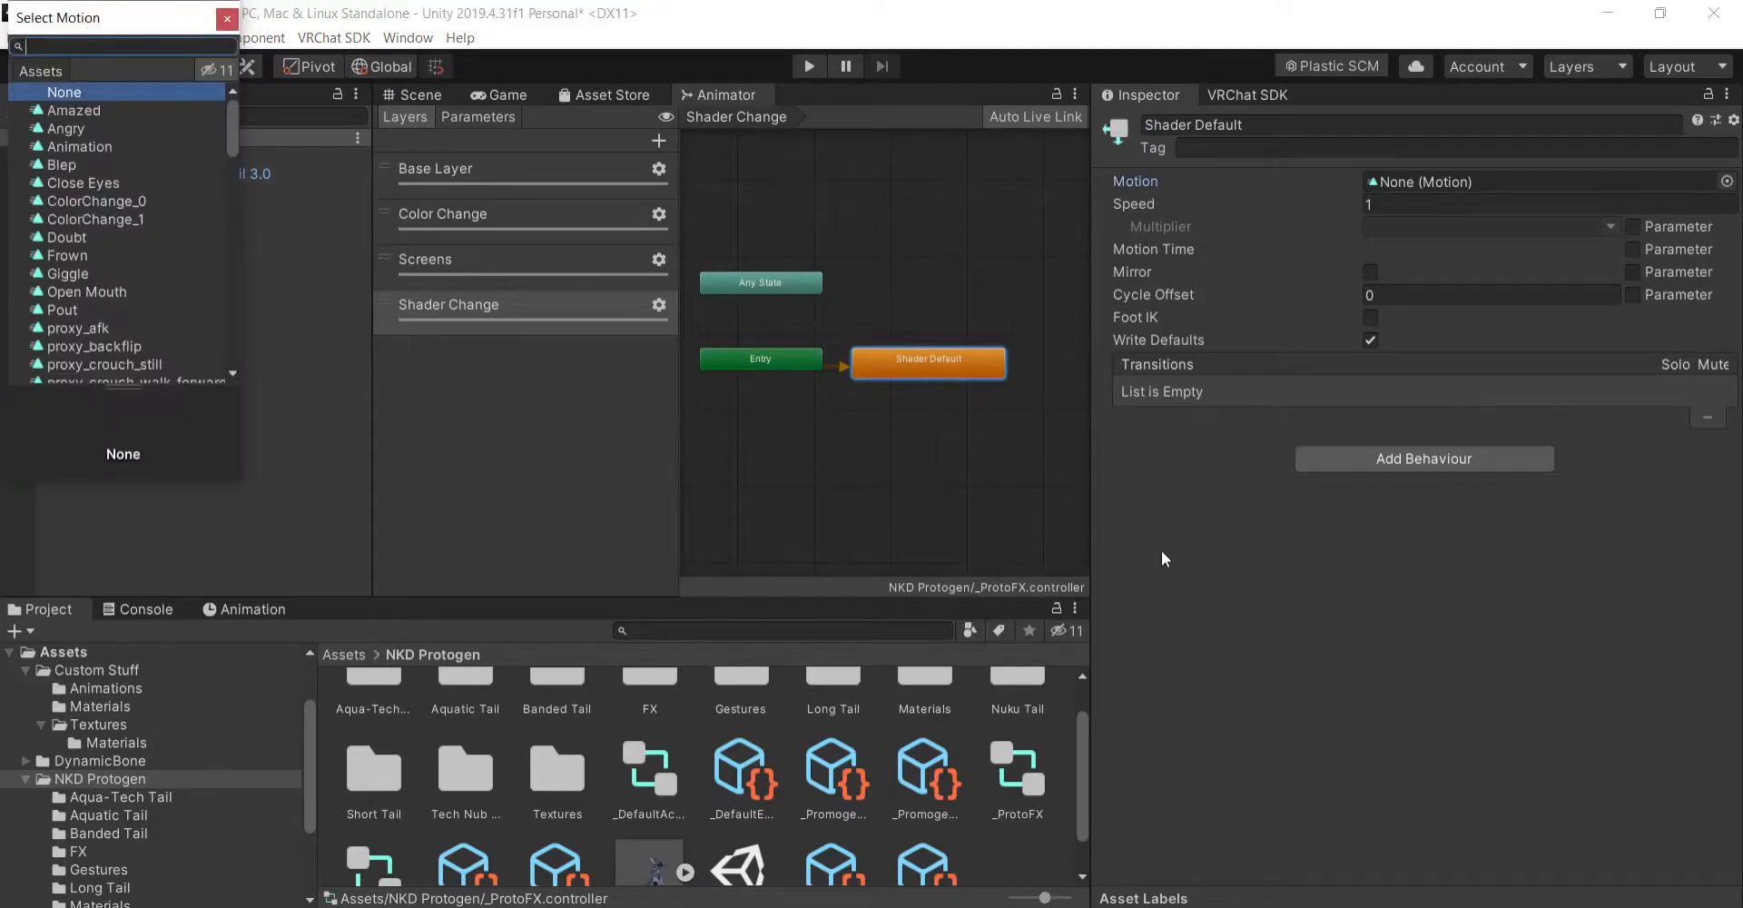
type("shad")
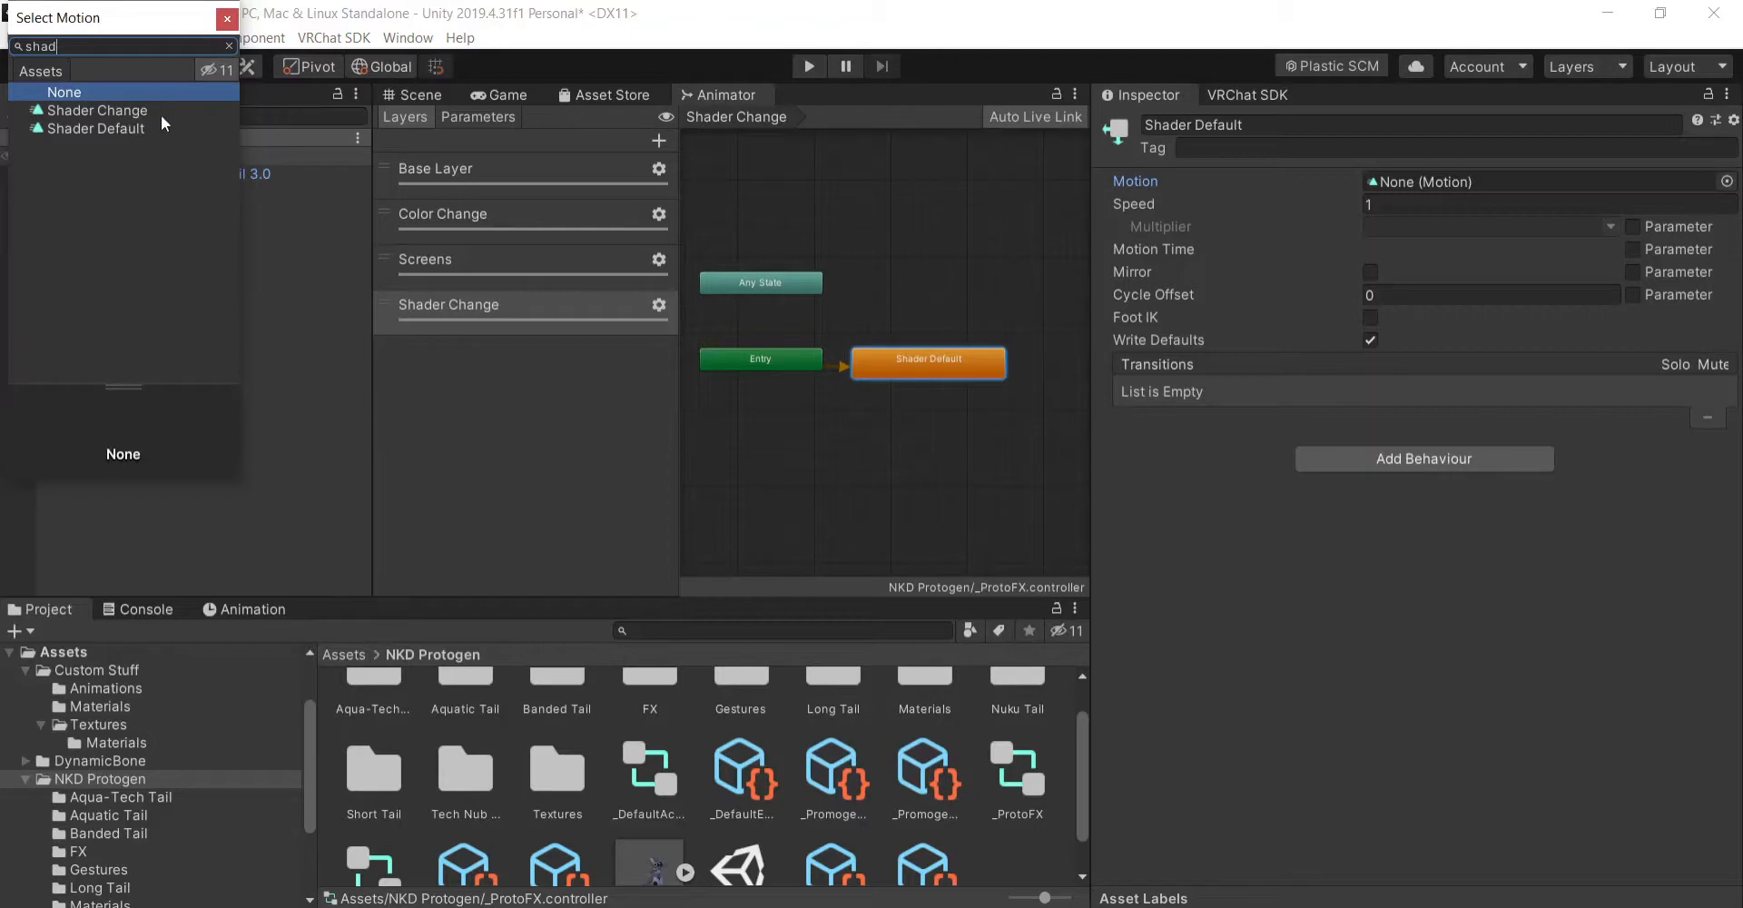
double_click(140, 129)
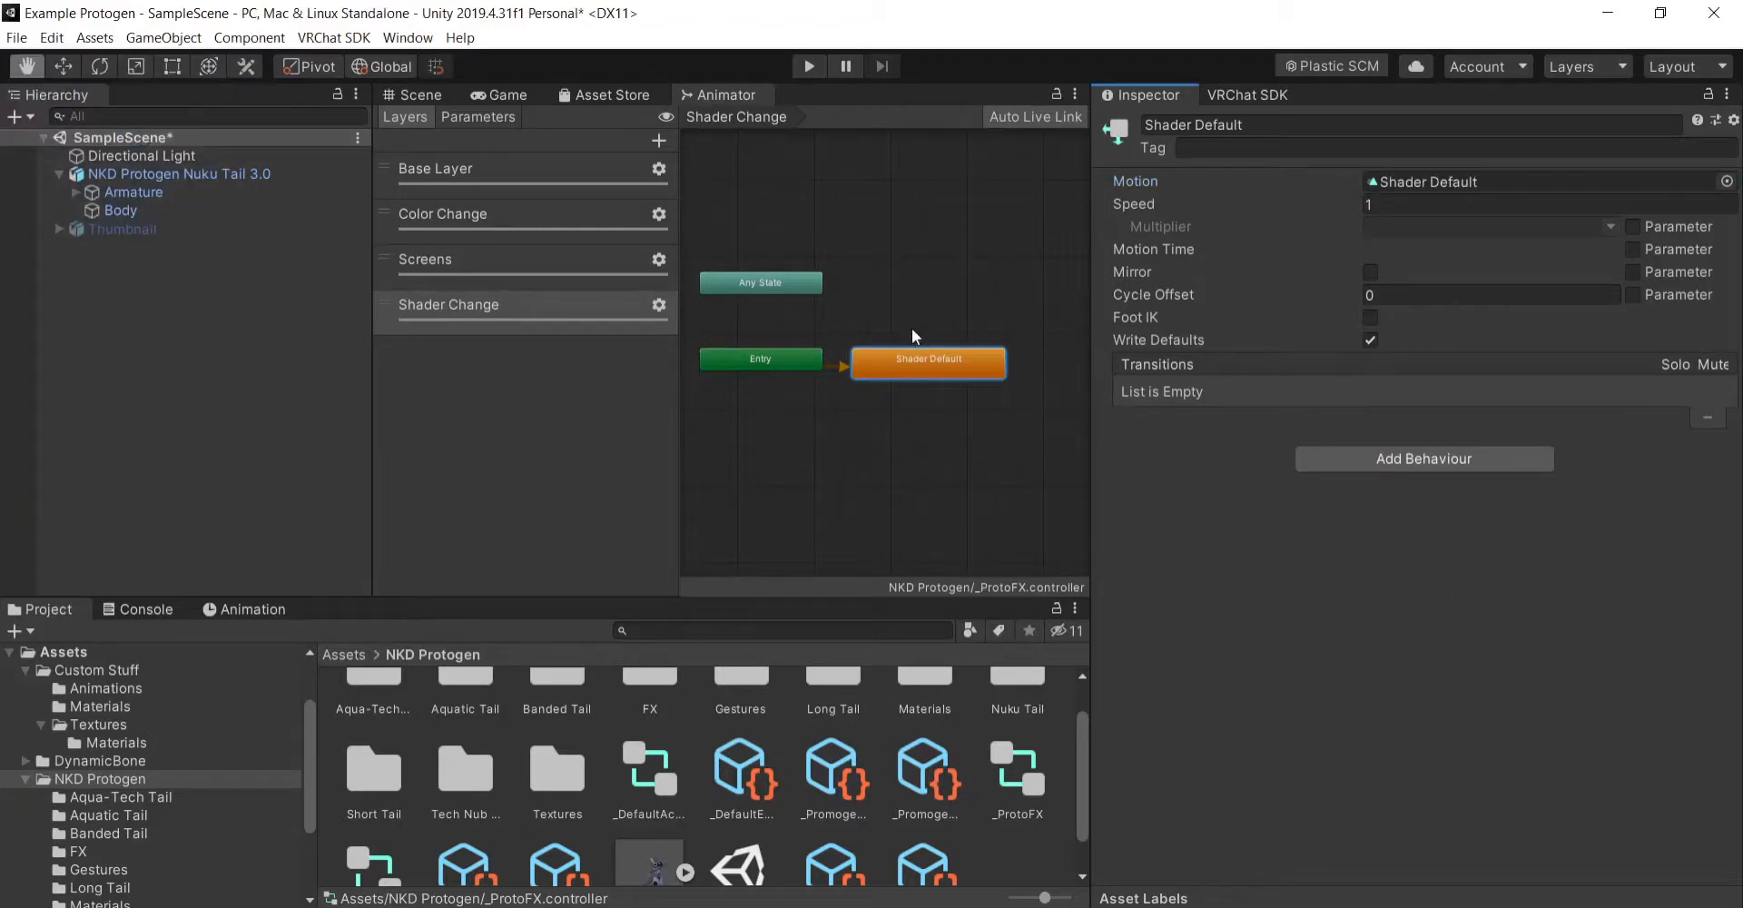
- Create a second empty state in the Shader Change layer and place it beside the Shader Default state
right_click(857, 270)
mouse_move(912, 278)
left_click(1162, 282)
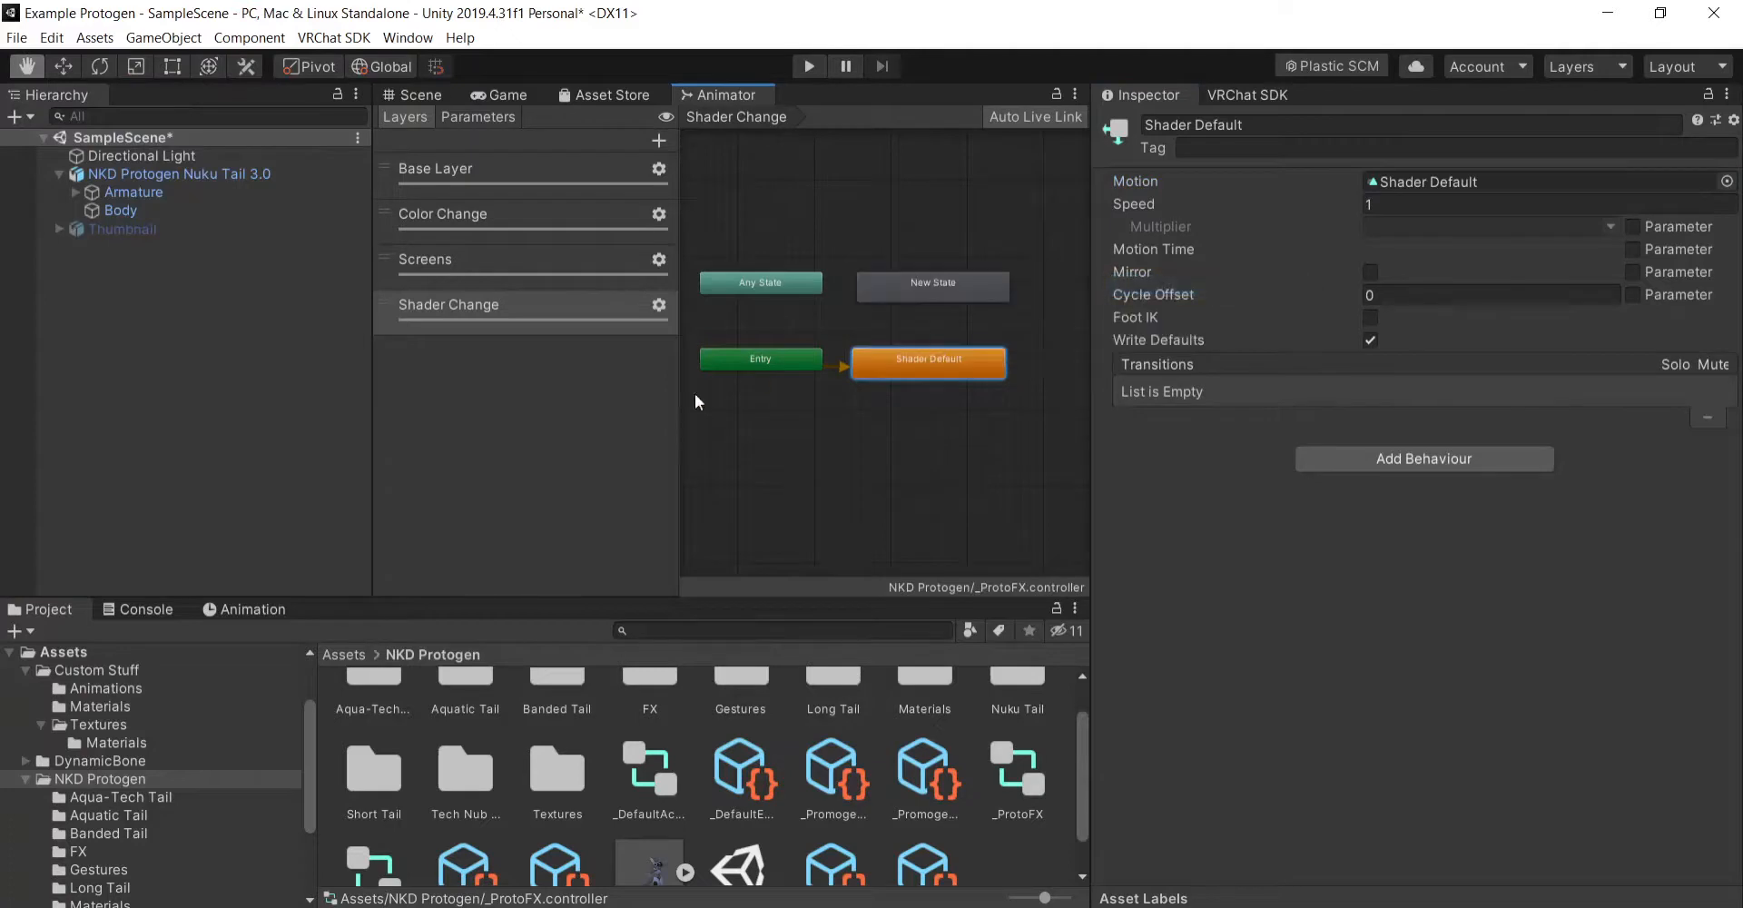
scroll(694, 403, "up", 2)
left_click_drag(814, 271, 1016, 381)
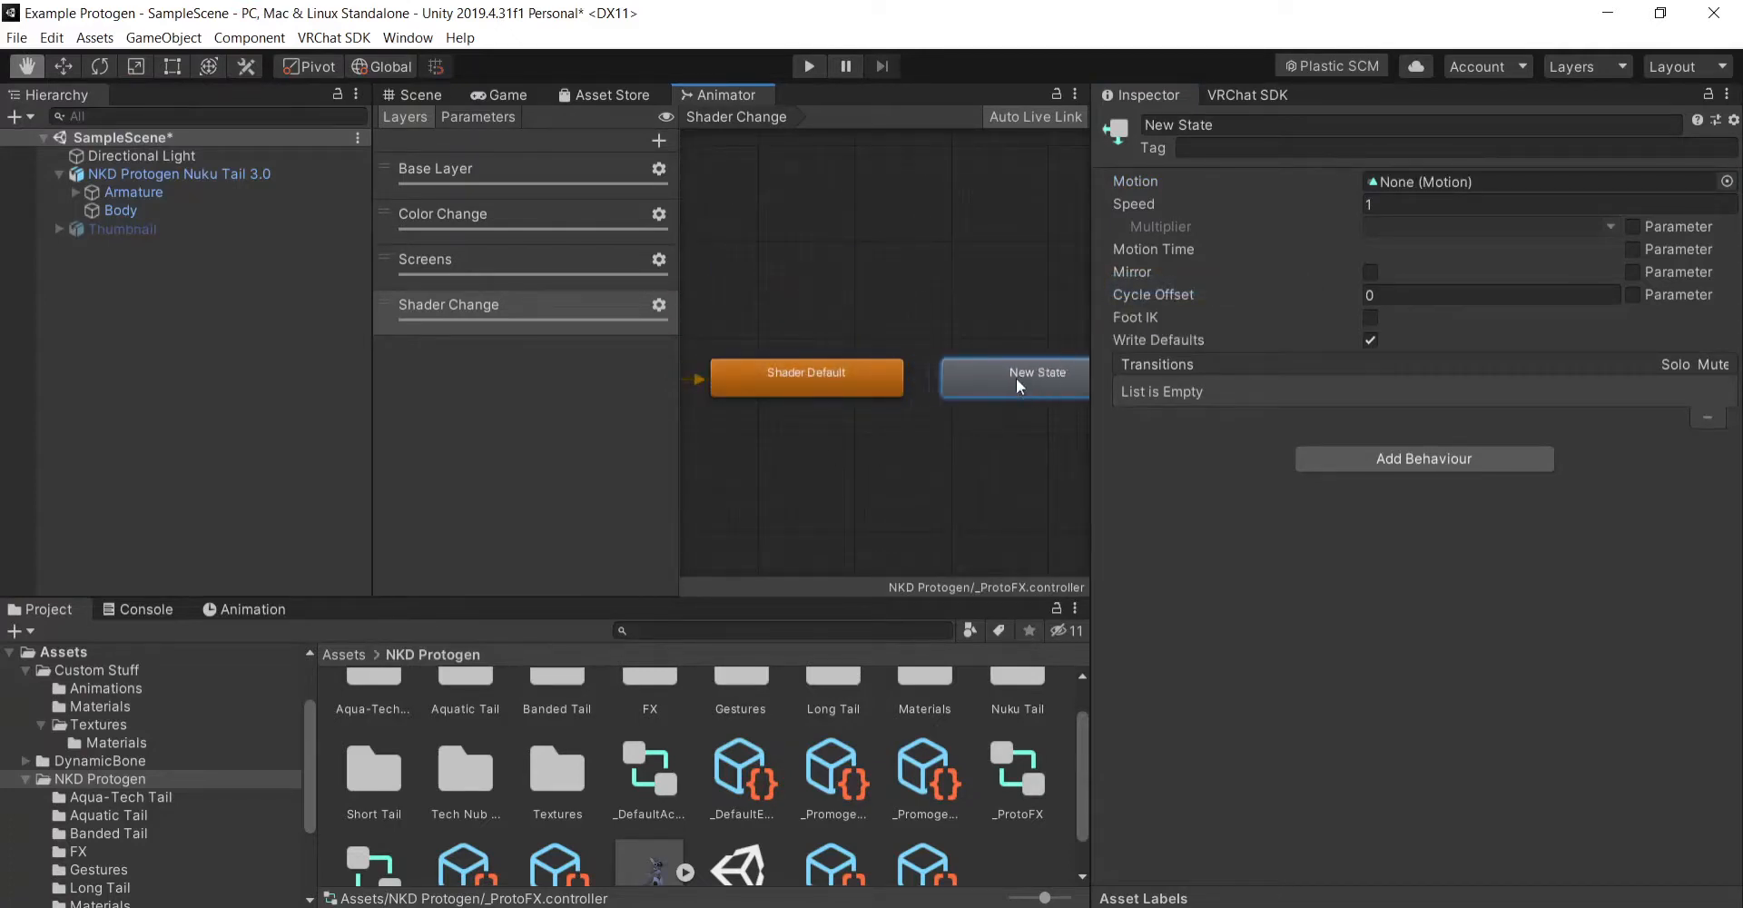
- Rename the second state Shader Change and assign the Shader Change clip as its motion
left_click(1180, 124)
type("C")
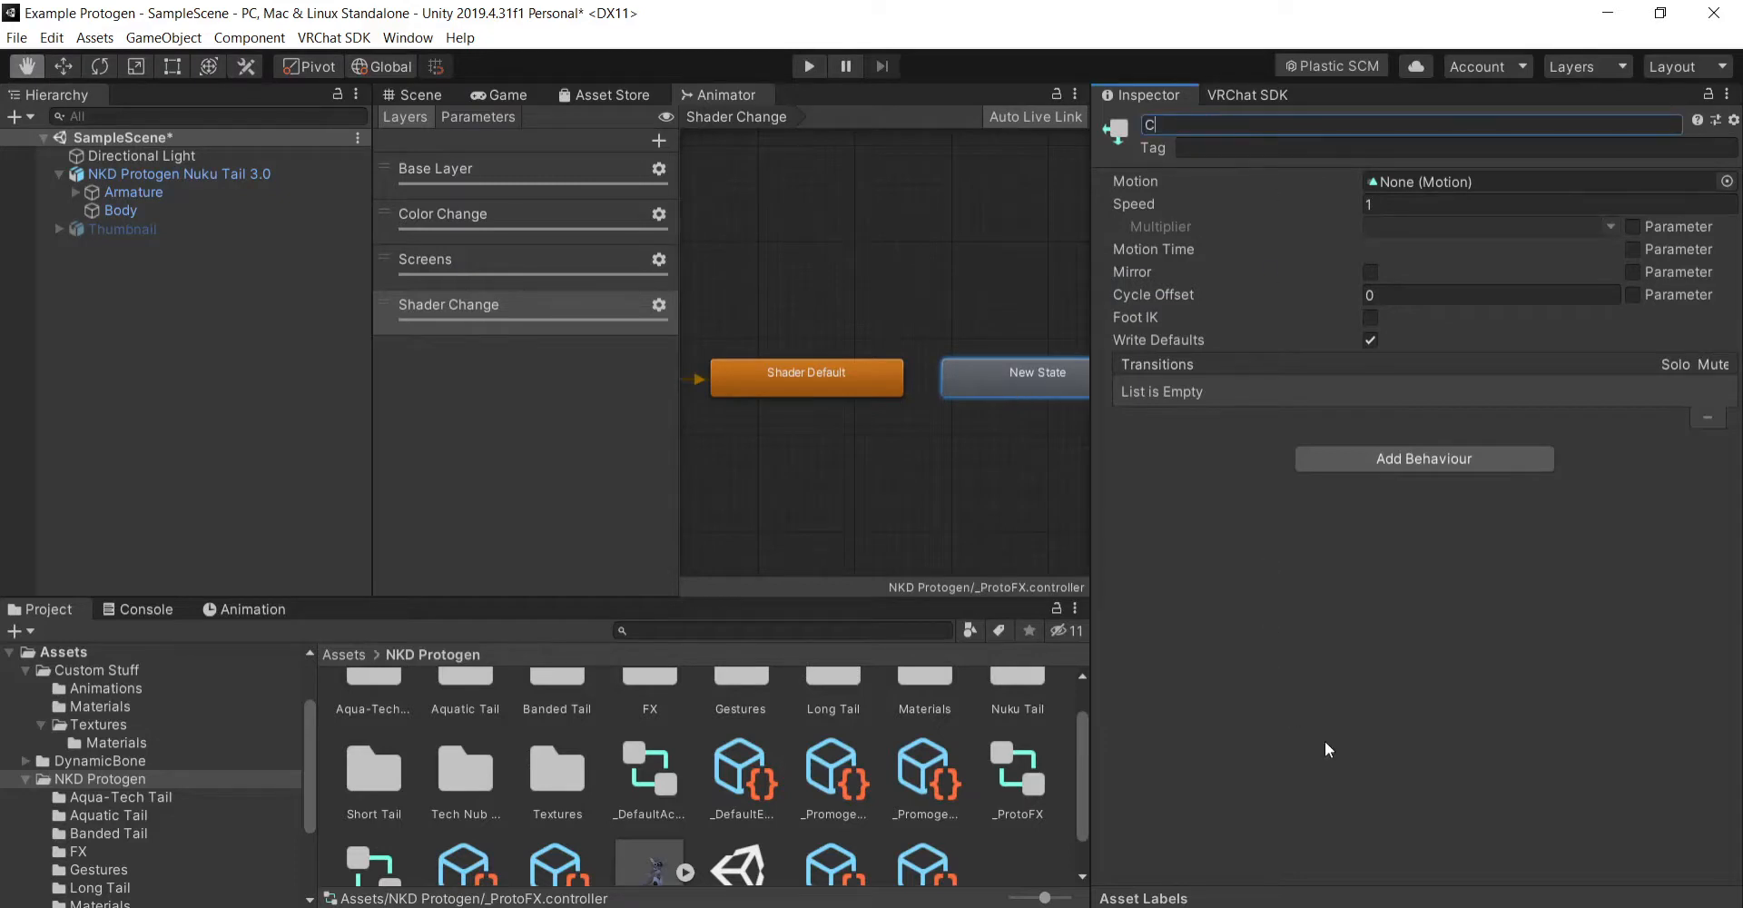
key("BackSpace")
type("Shader Change")
key("Return")
left_click(1727, 181)
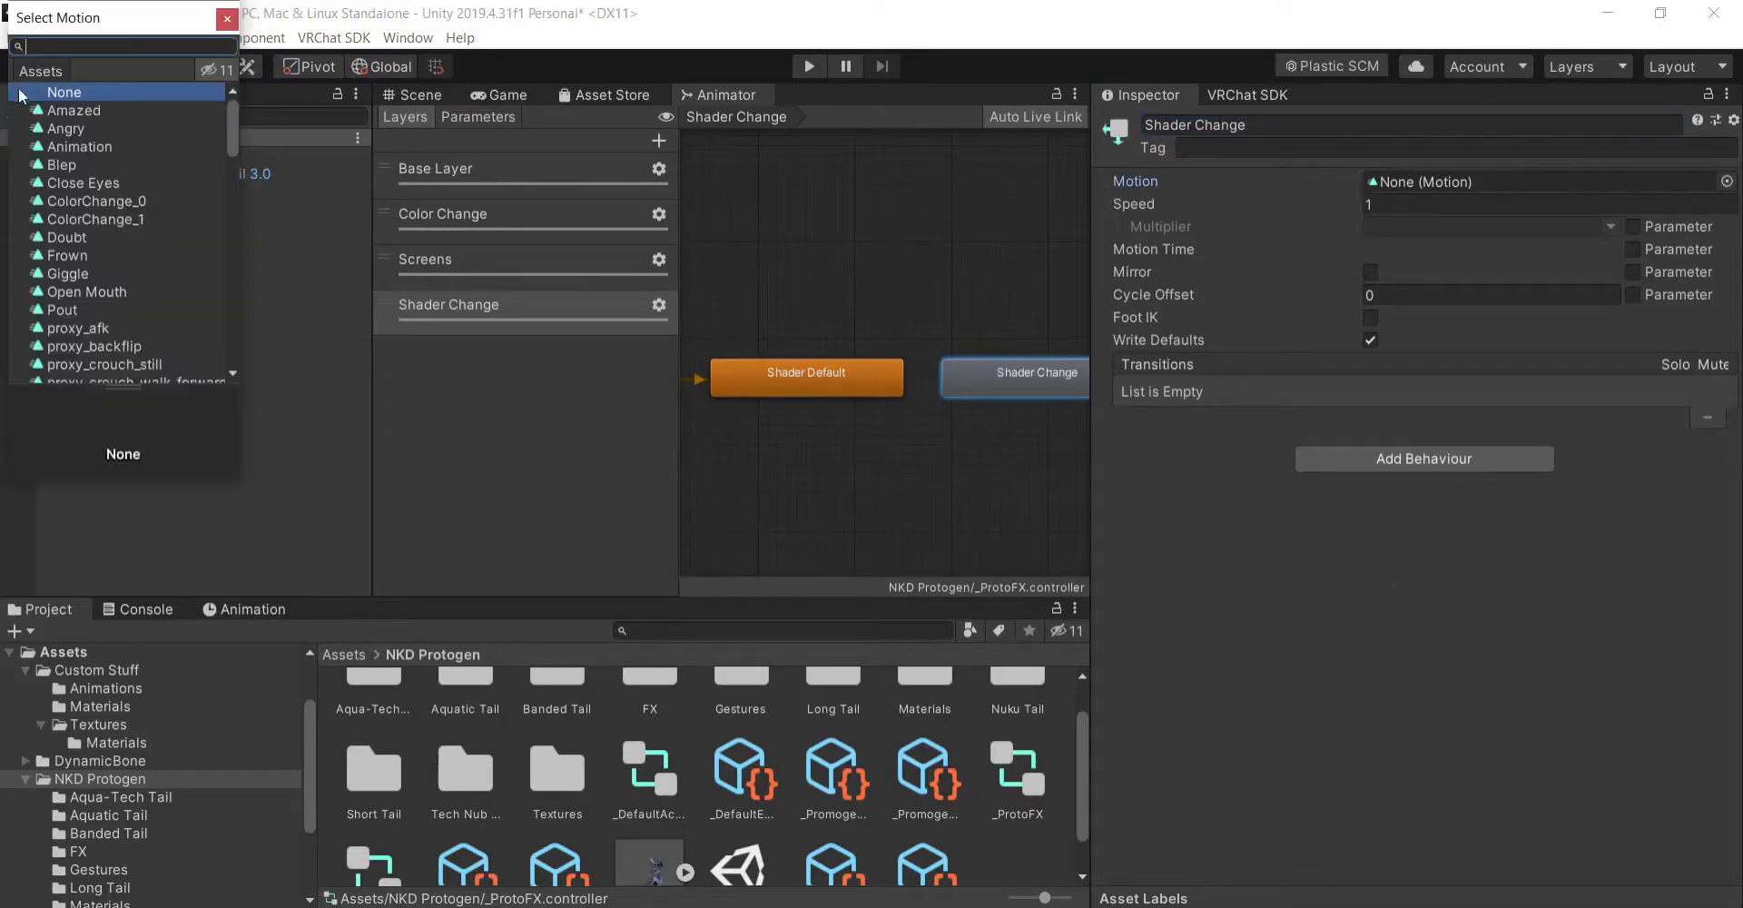
type("shade")
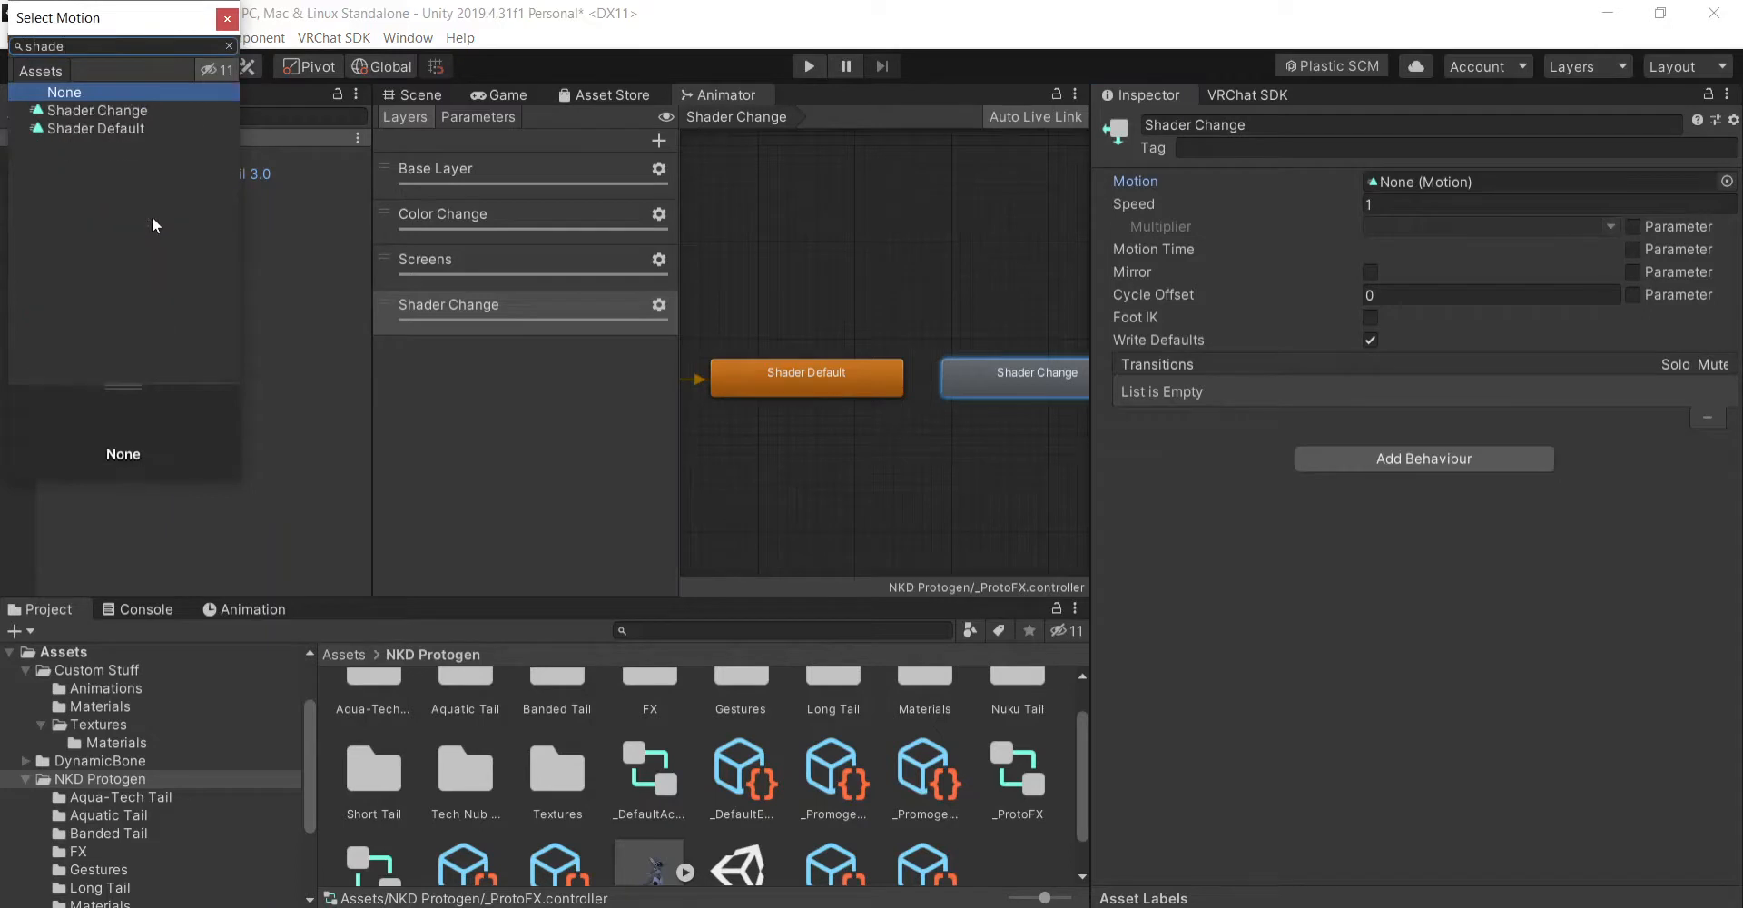
type("r")
double_click(119, 111)
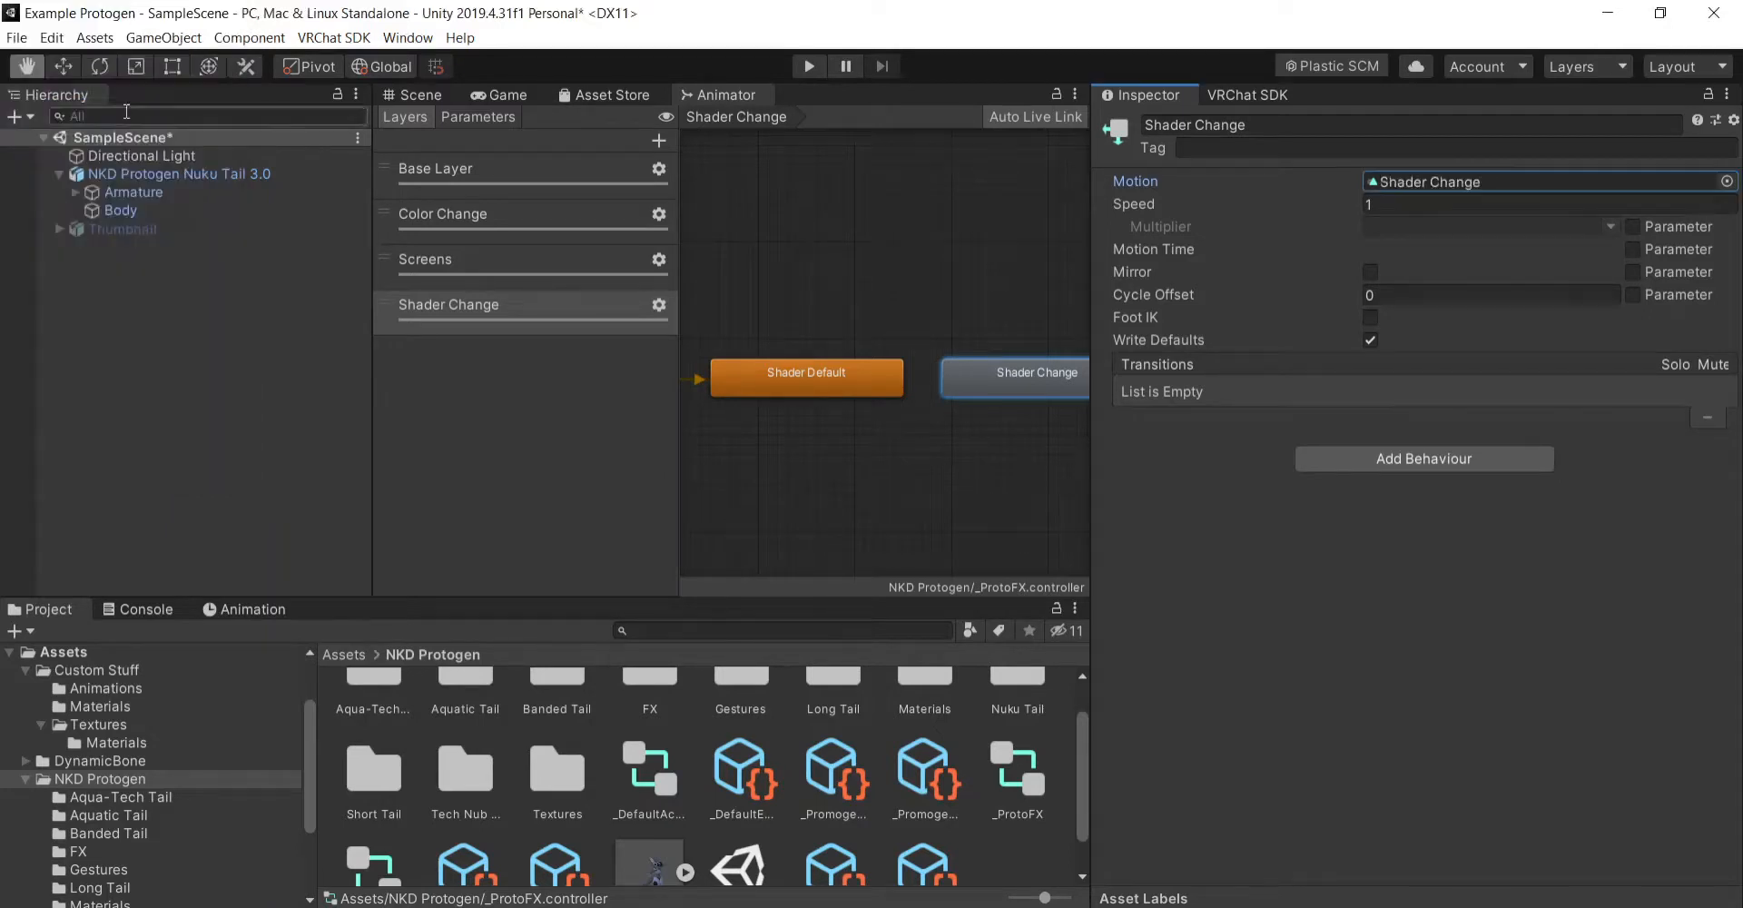
- Make transitions in both directions between the Shader Default and Shader Change states
right_click(888, 373)
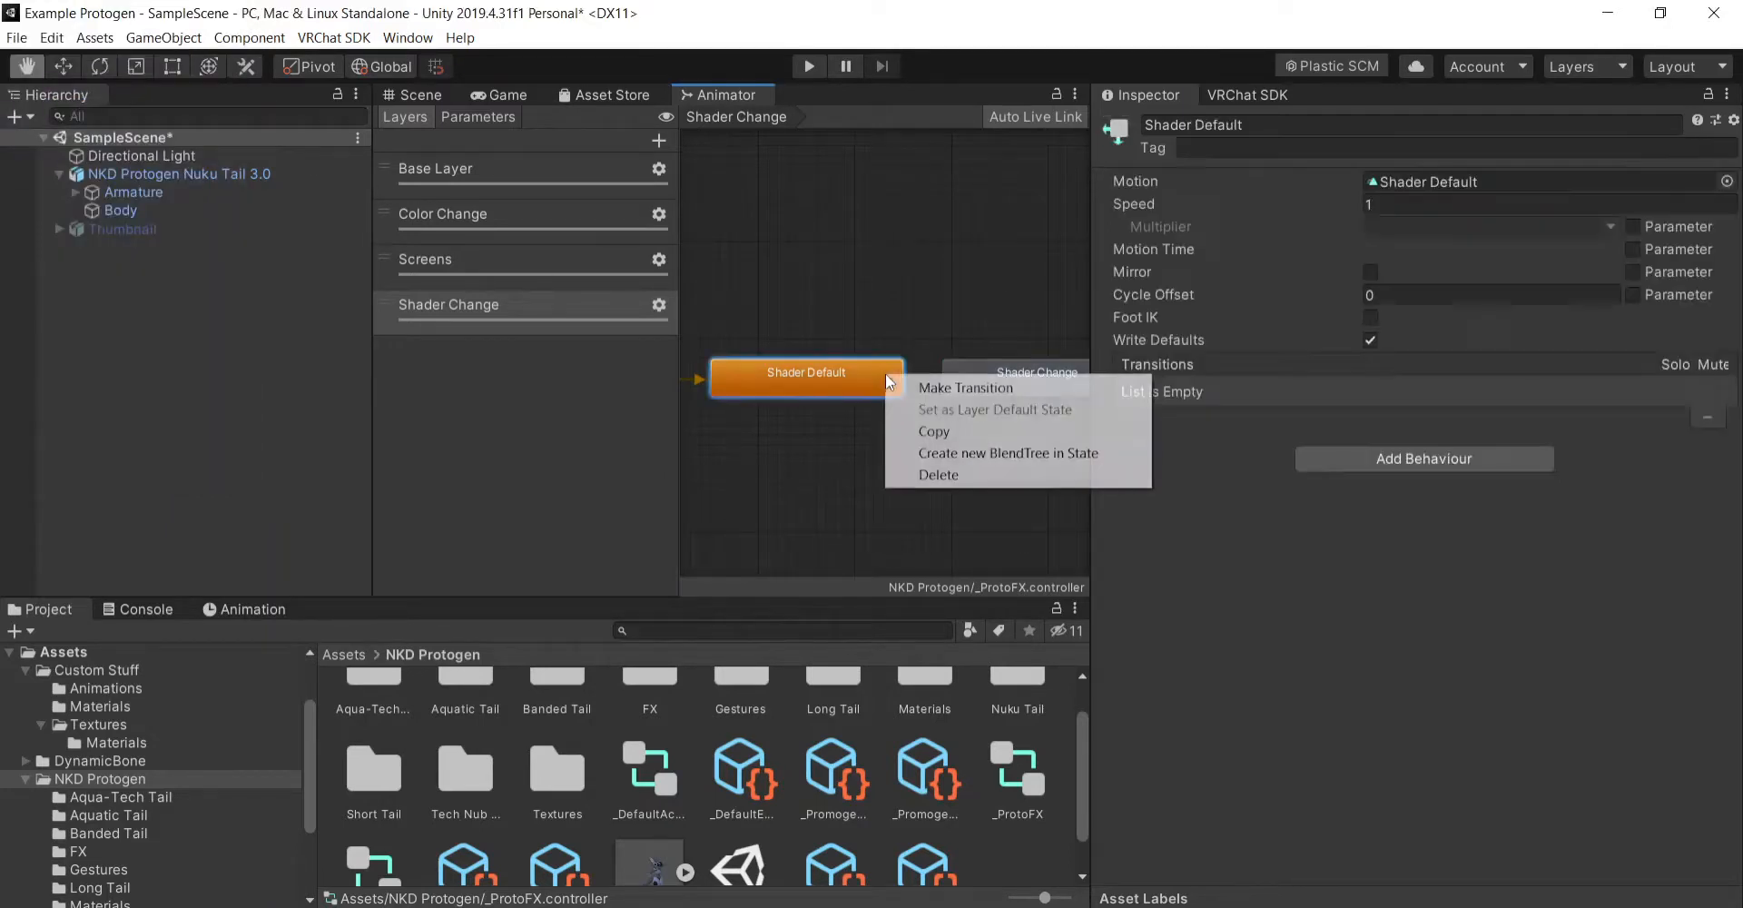
left_click(974, 389)
left_click(972, 383)
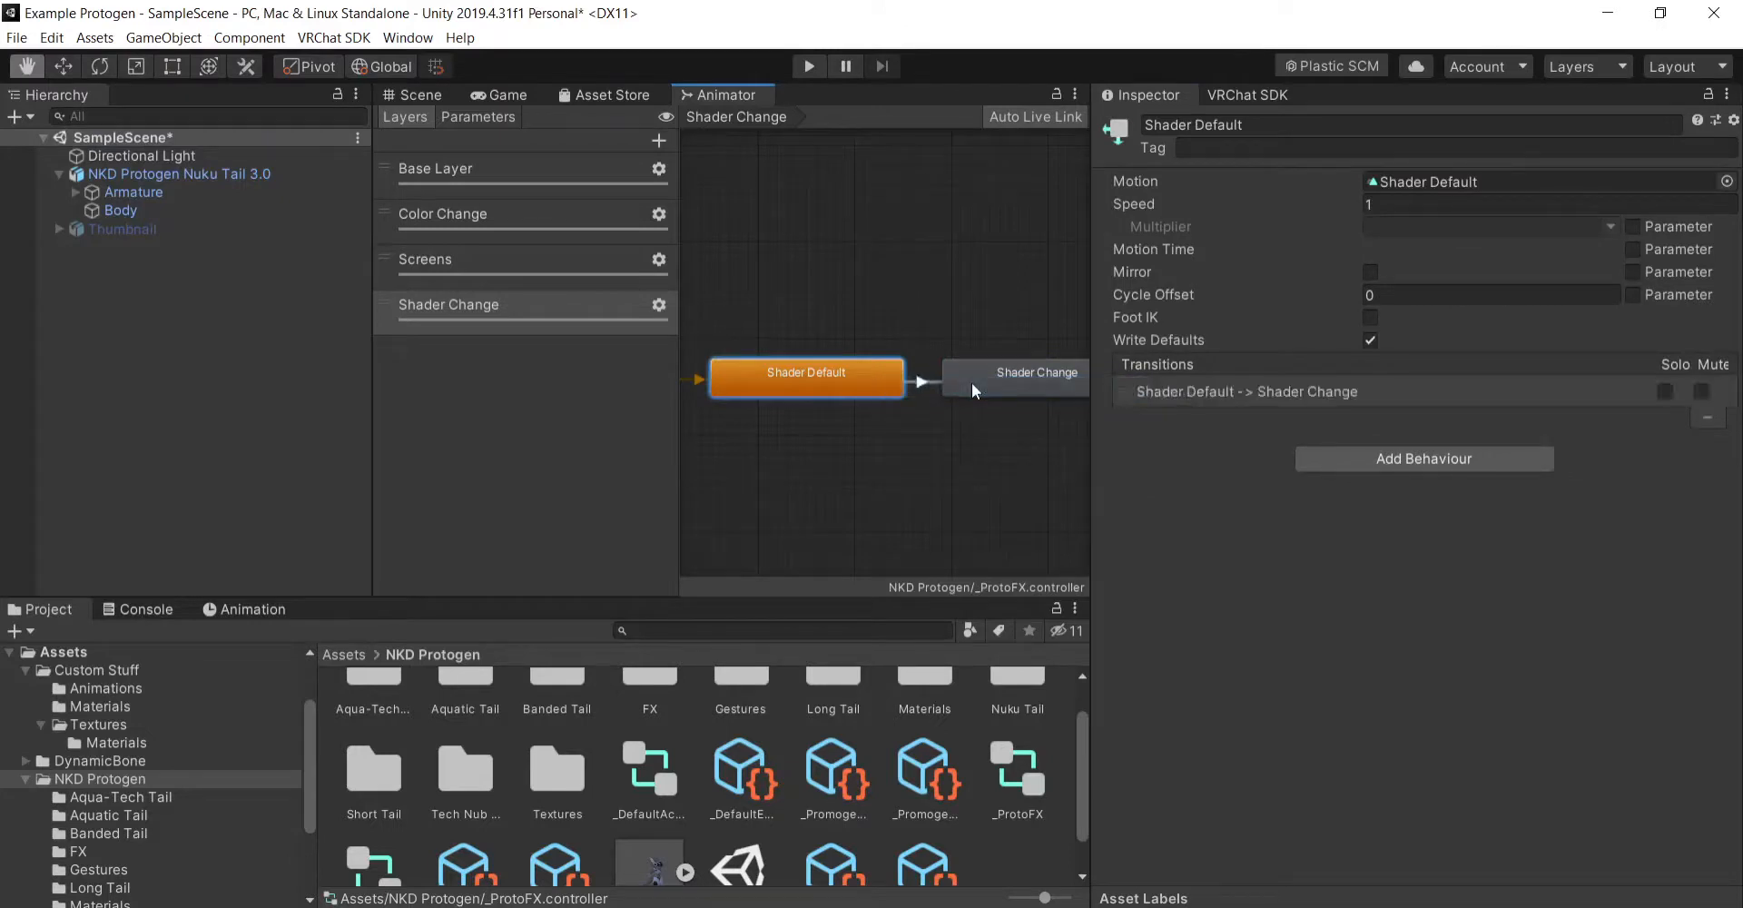
right_click(968, 367)
left_click(1003, 376)
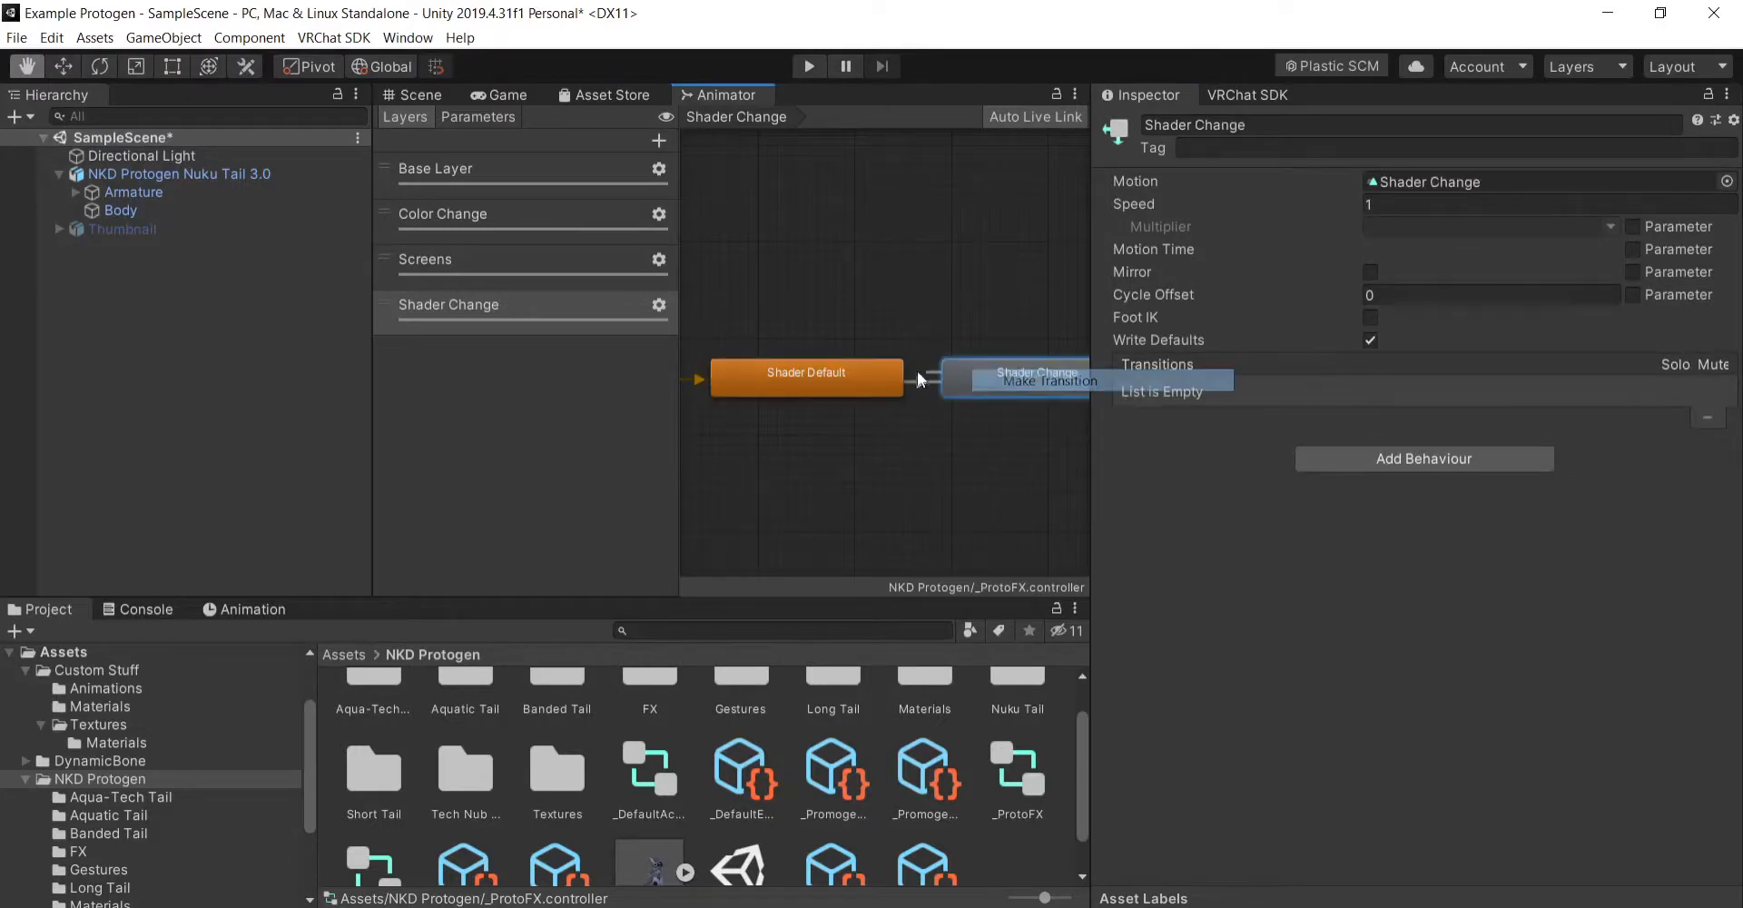
left_click(858, 369)
- Set the exit time of the Shader Default to Shader Change transition to 0 and turn off Has Exit Time
left_click(923, 385)
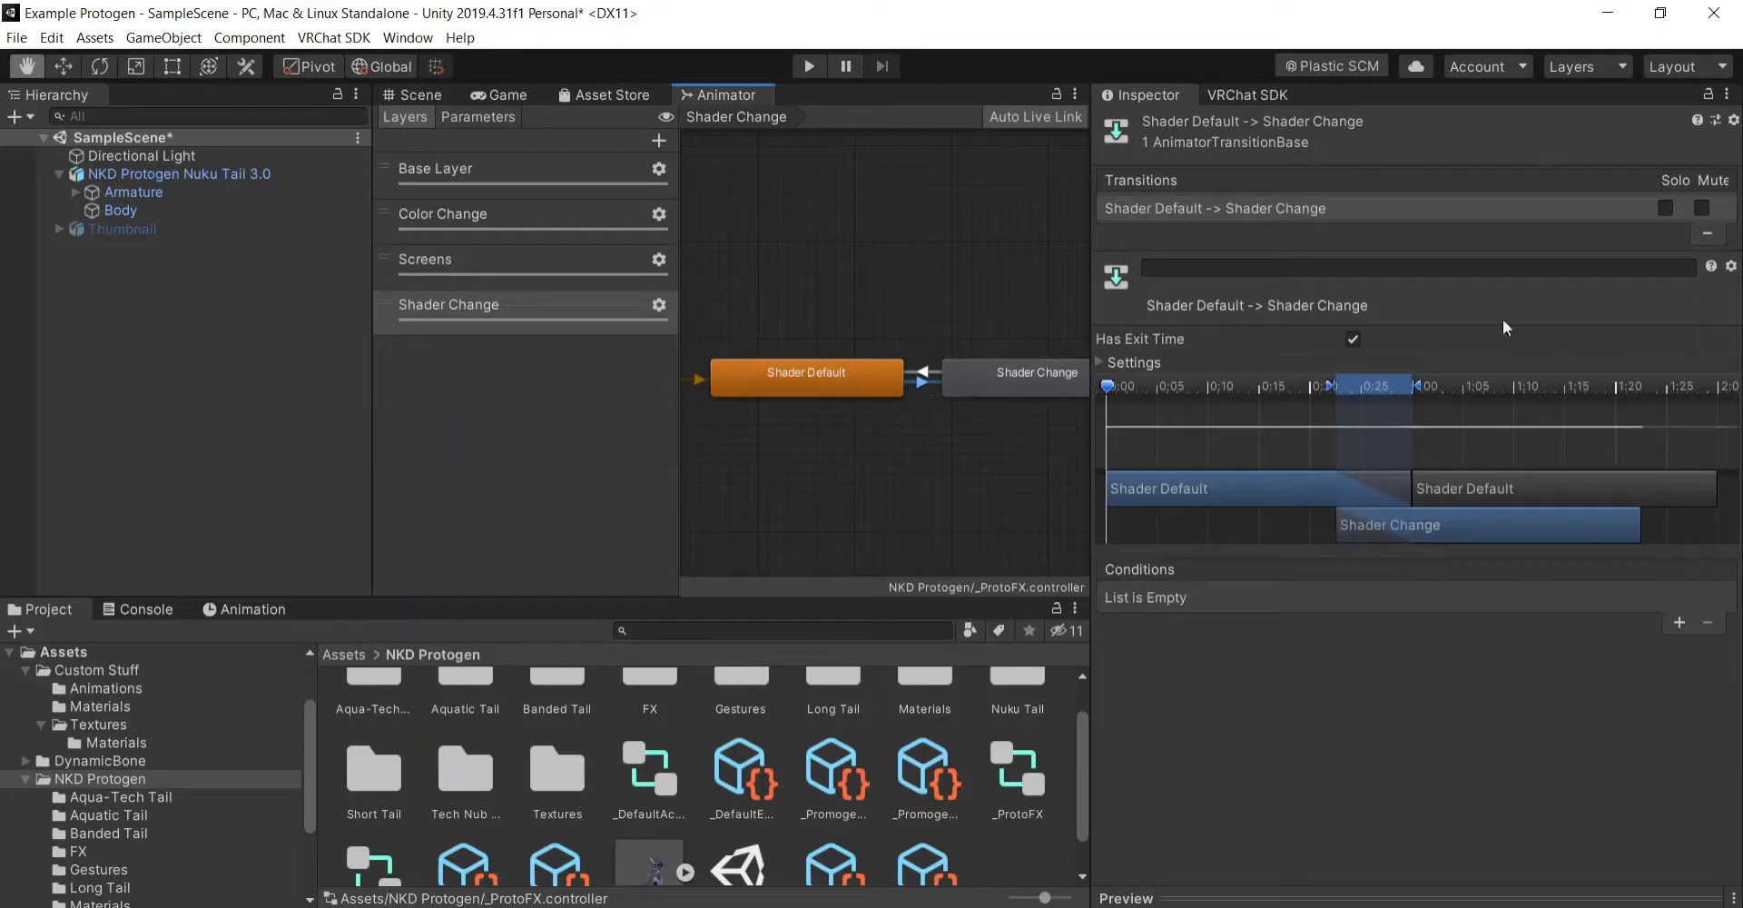
left_click(1135, 362)
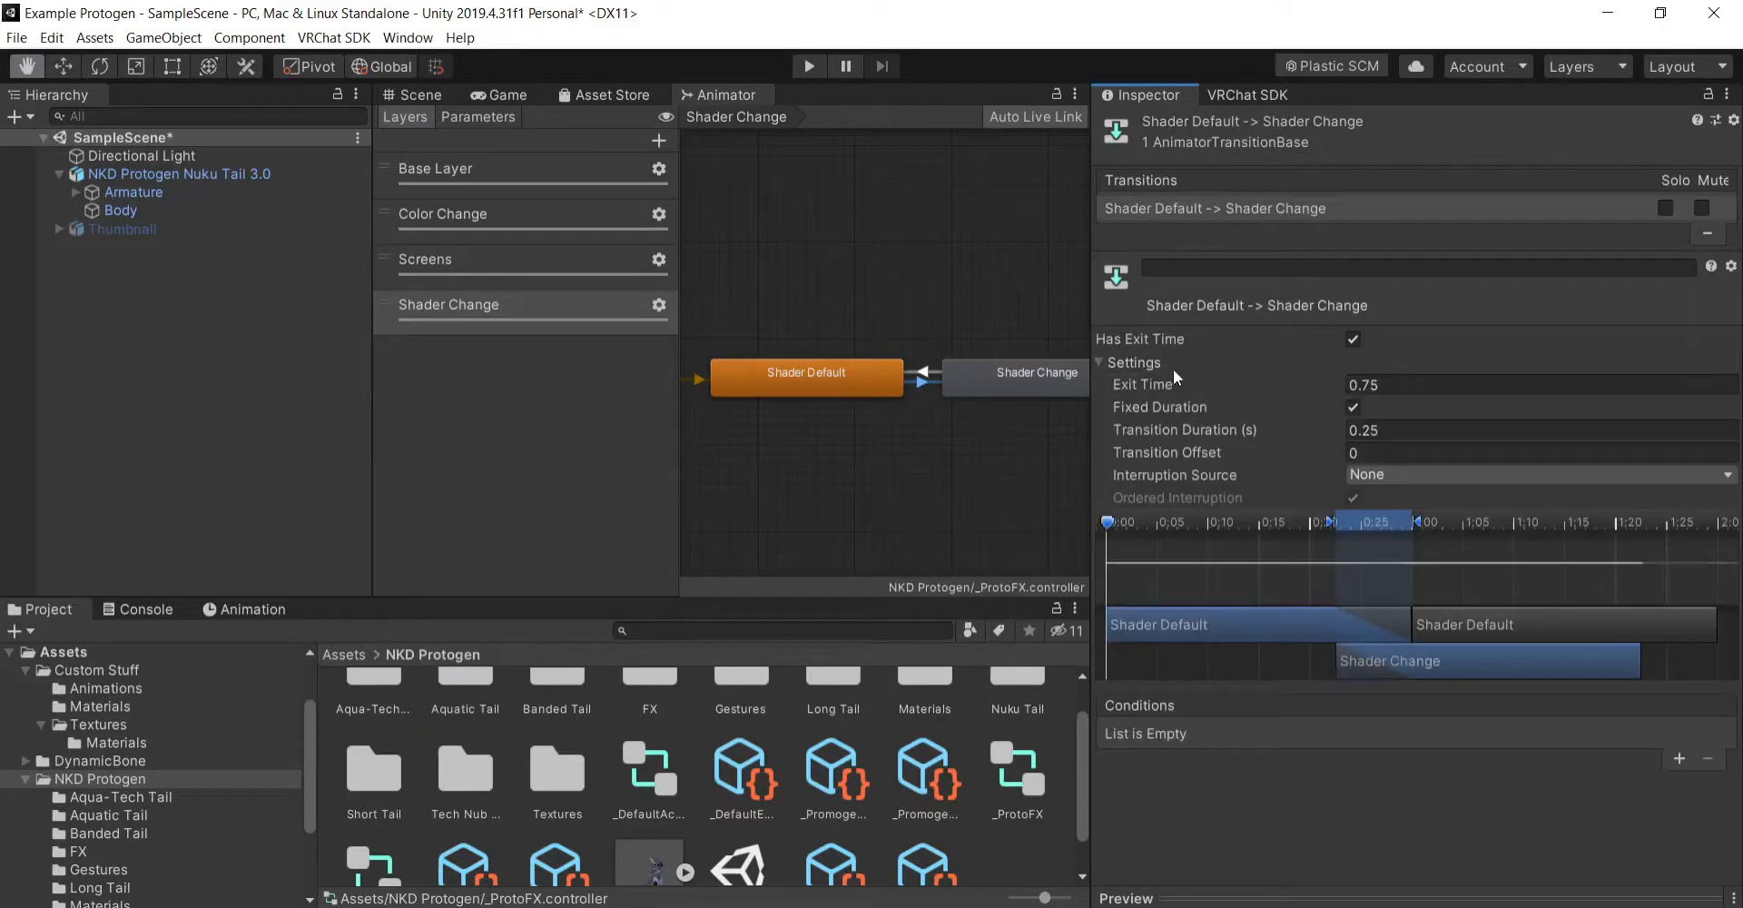
left_click(1423, 380)
type("0")
left_click(1353, 338)
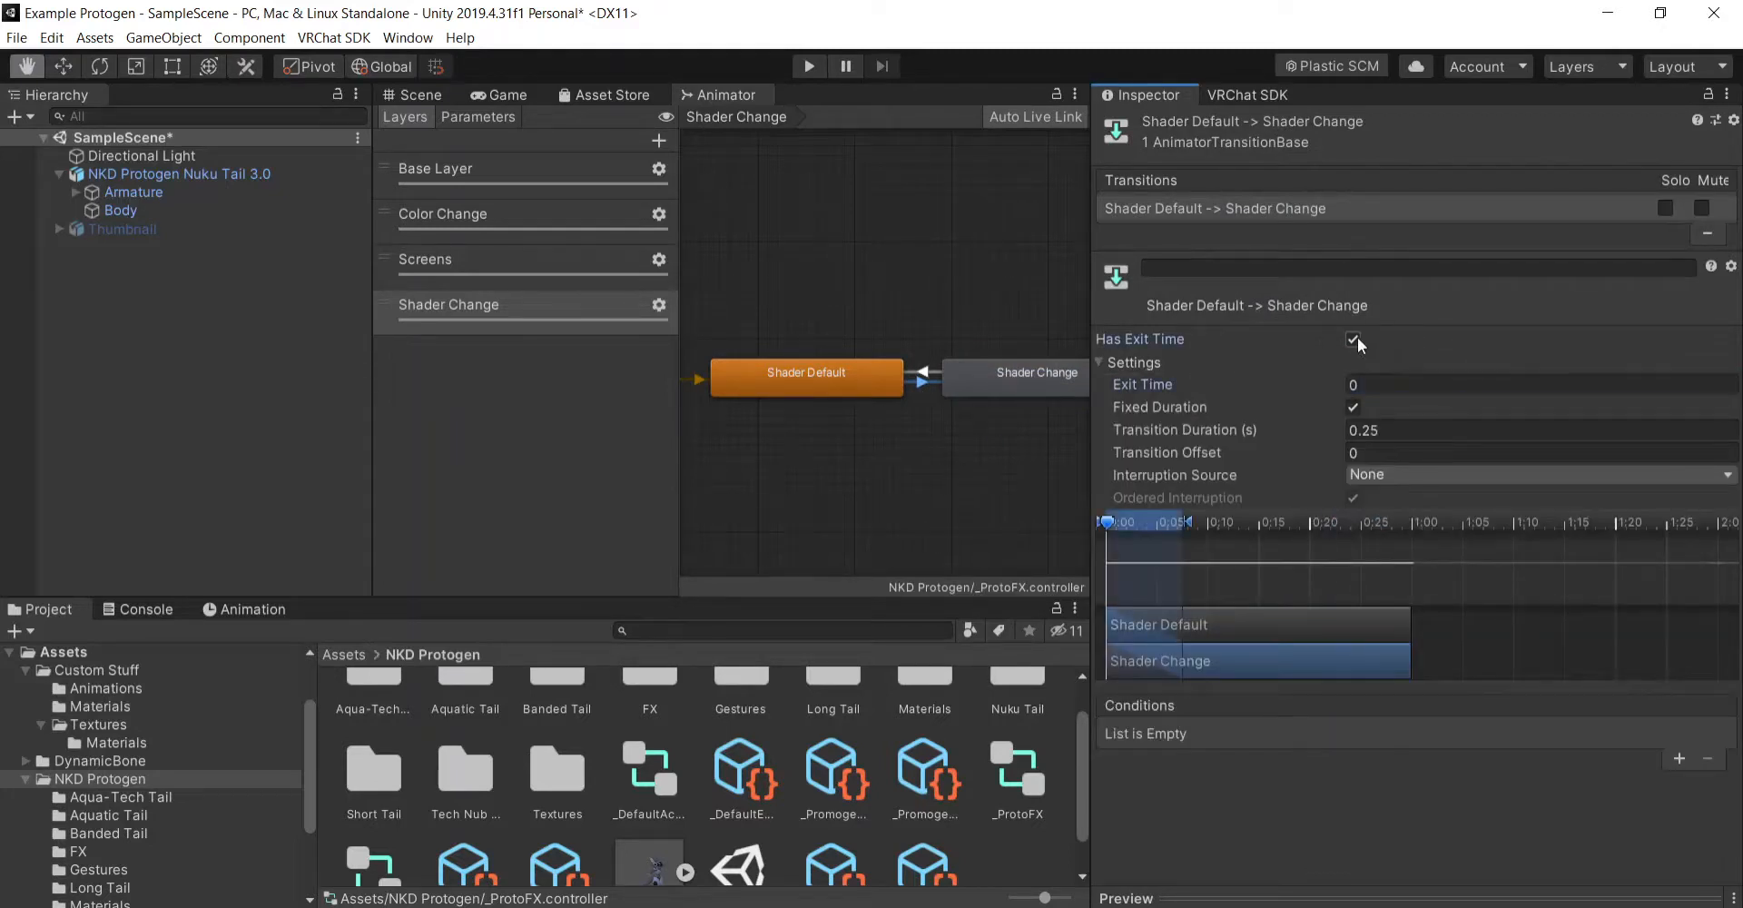
- Add a condition to the Shader Default to Shader Change transition requiring the Shader Change parameter to be true
left_click(1677, 756)
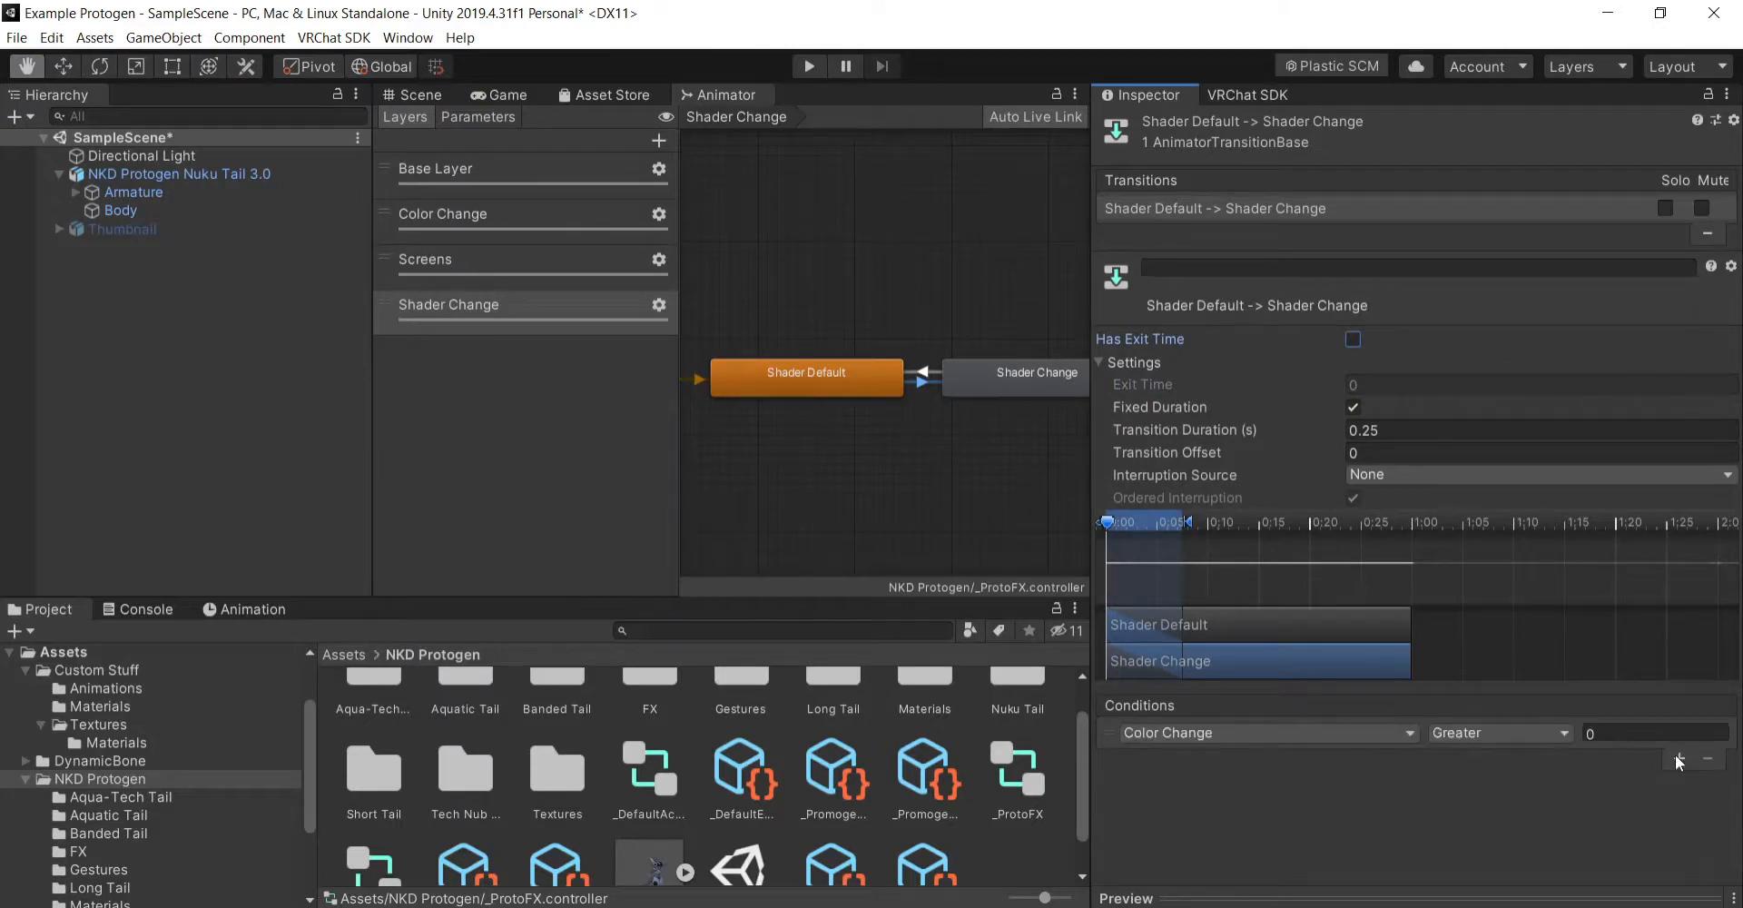
left_click(1249, 734)
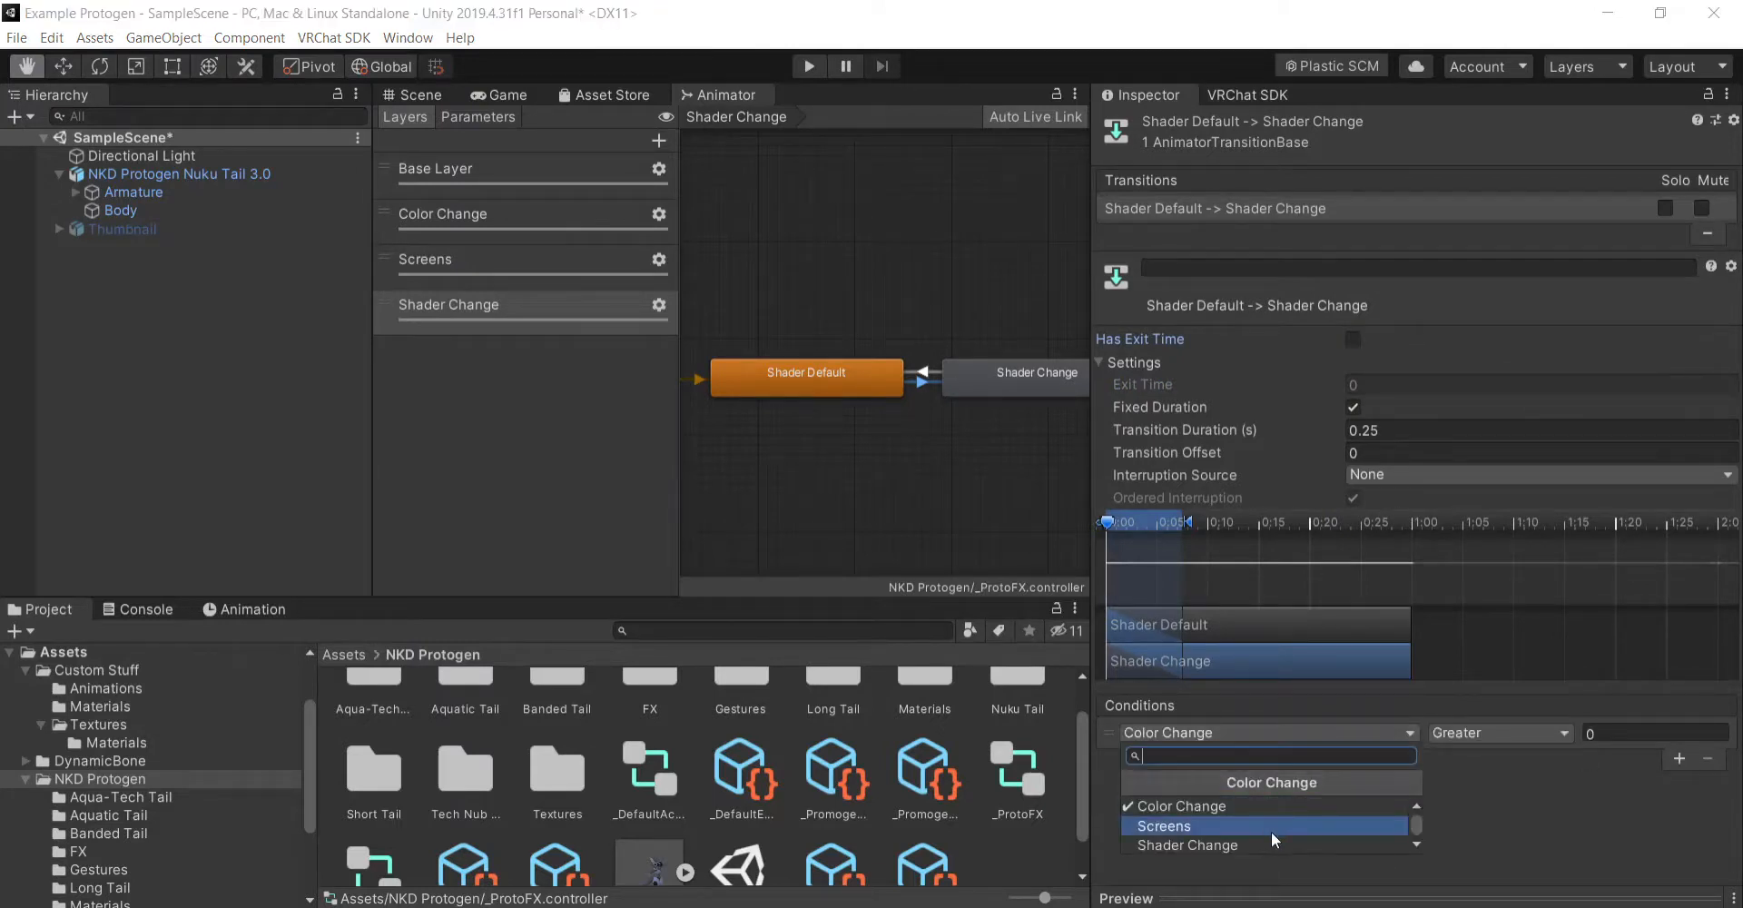
left_click(1273, 842)
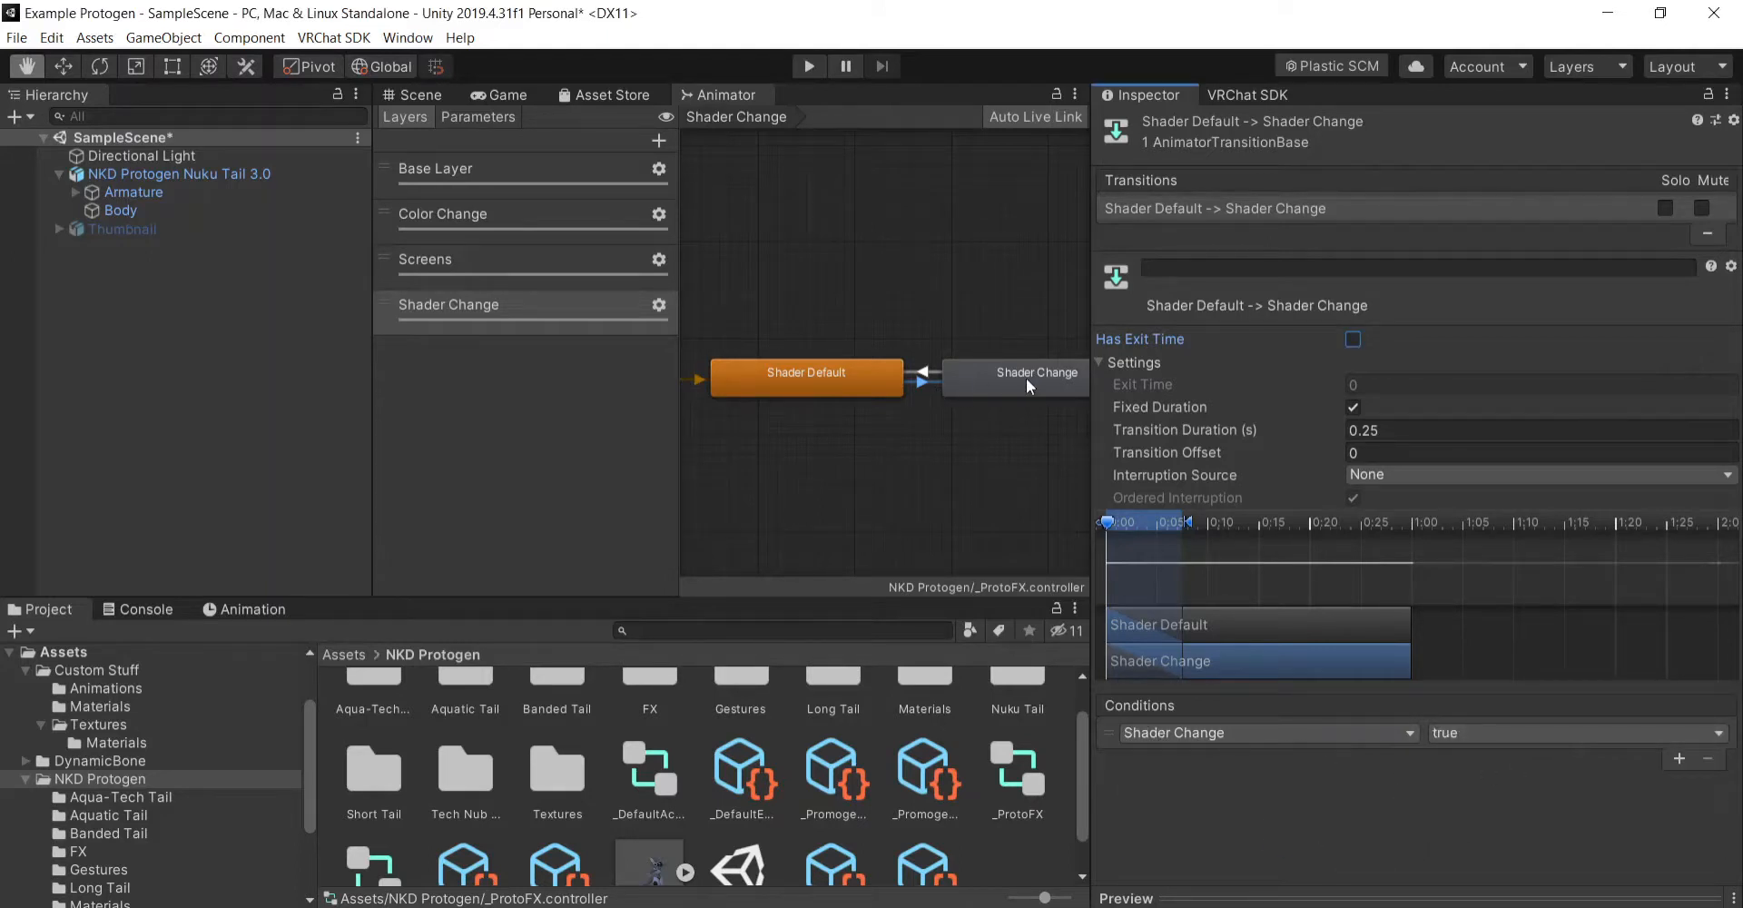
- Give the Shader Change to Shader Default transition an exit time of 0 with Has Exit Time off, and a Shader Change false condition
left_click(924, 373)
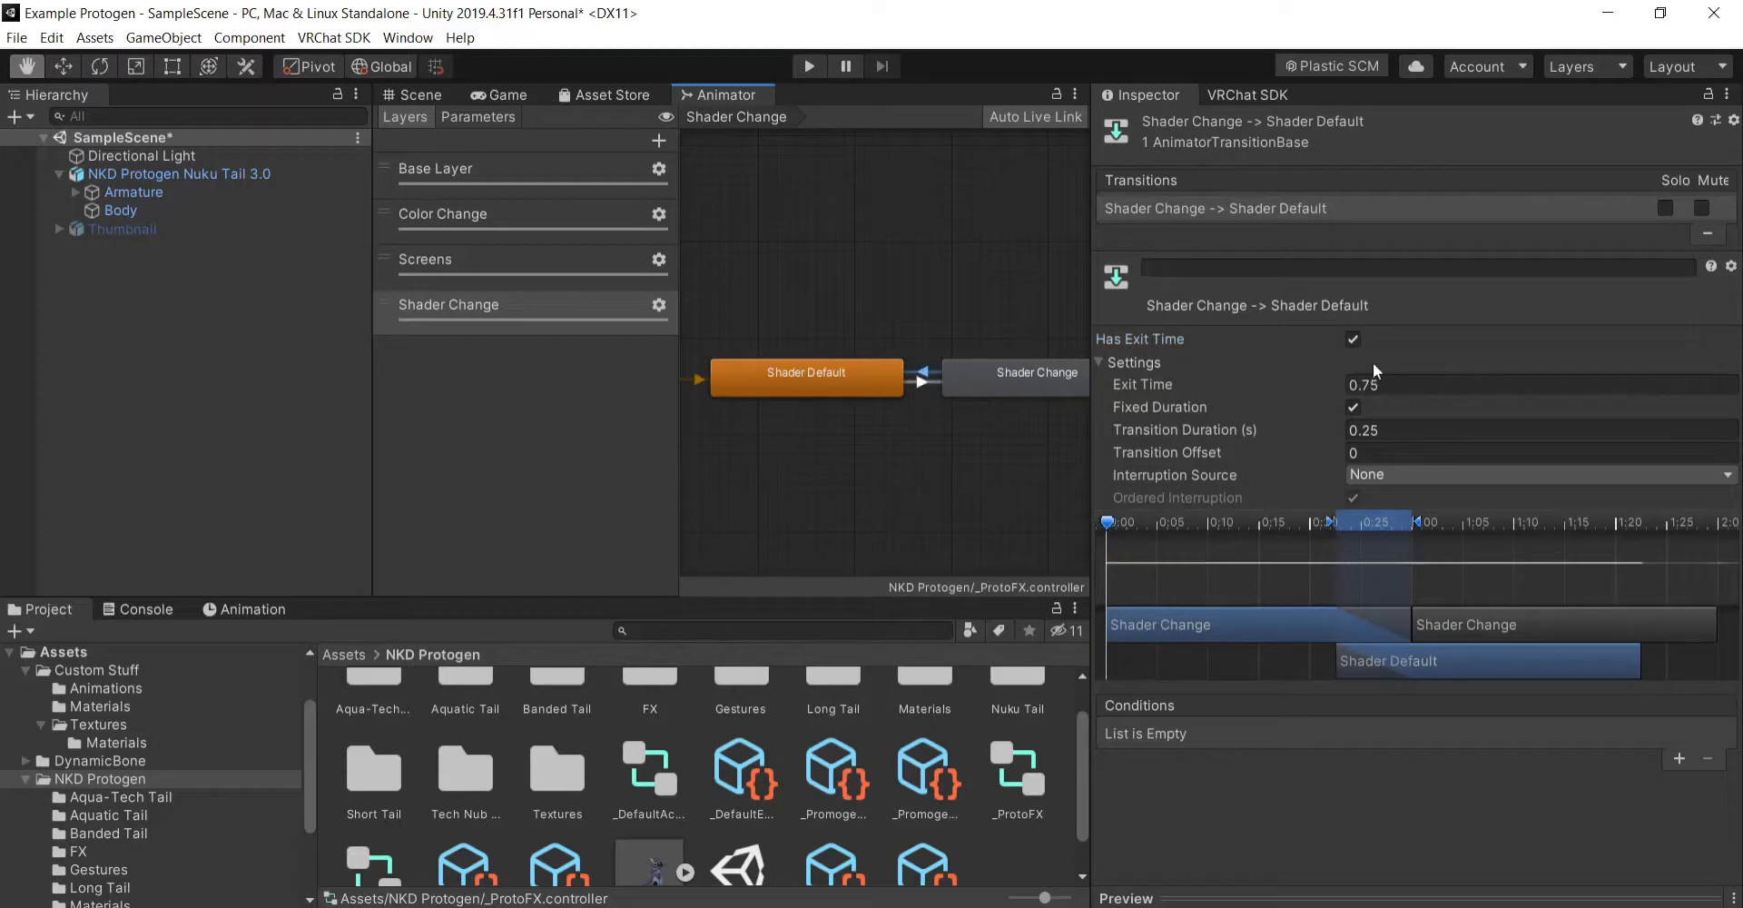
left_click(1353, 341)
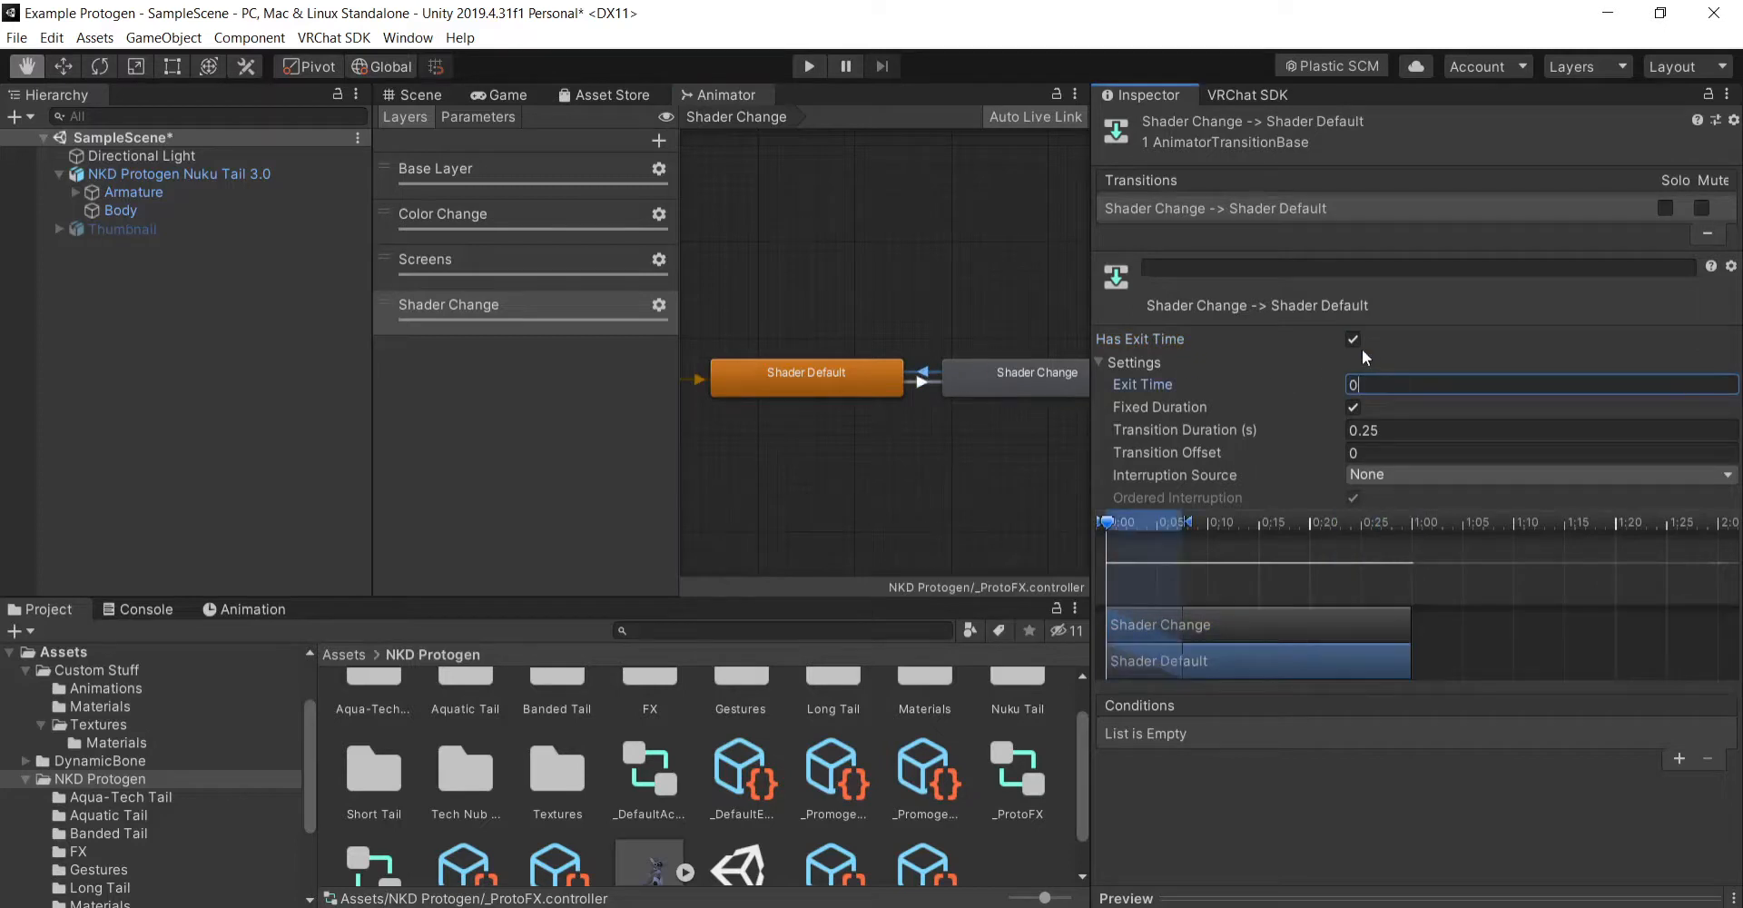
left_click(1679, 759)
left_click(1335, 731)
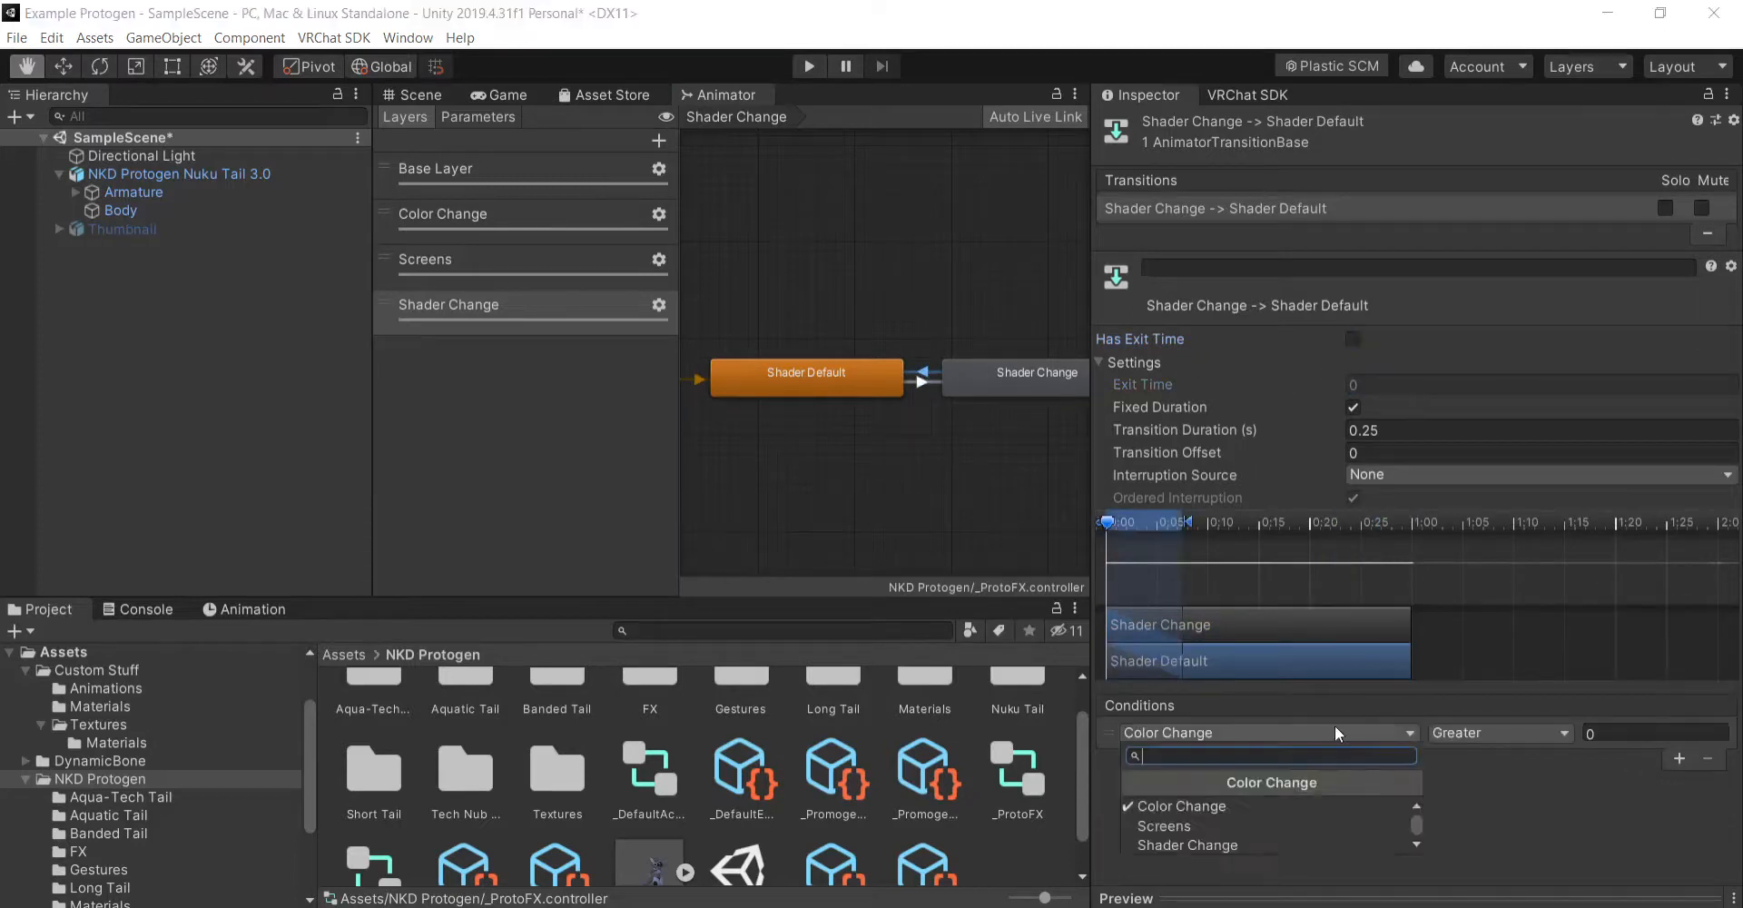
left_click(1270, 844)
left_click(1516, 736)
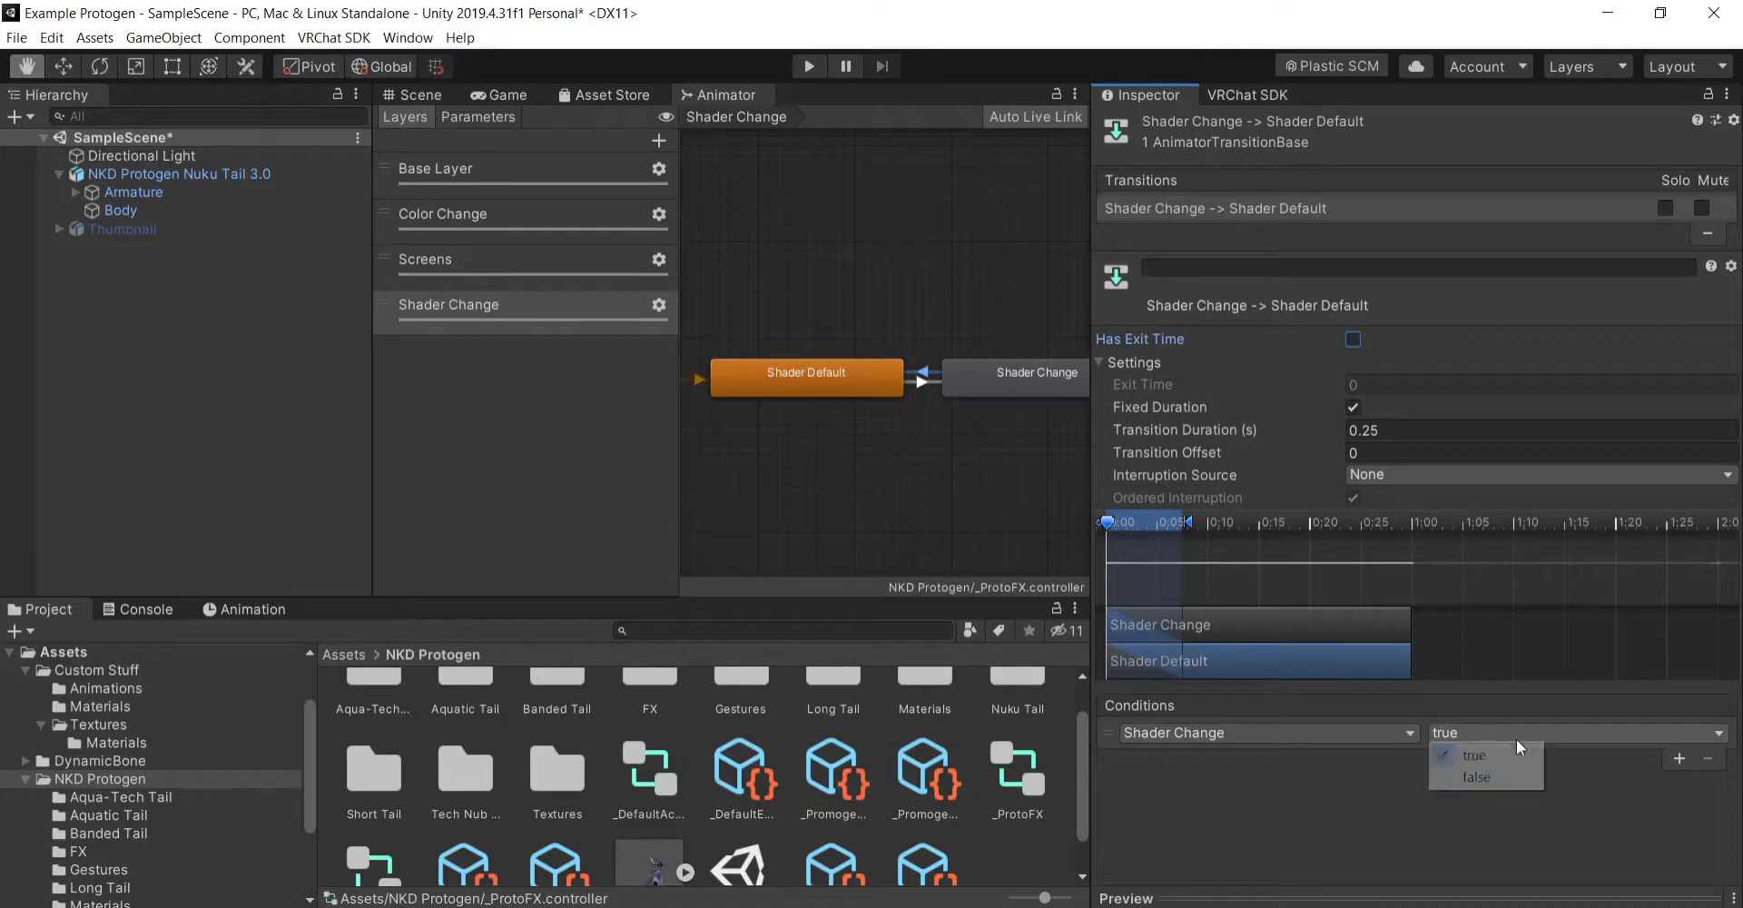
left_click(1491, 786)
scroll(922, 452, "down", 3)
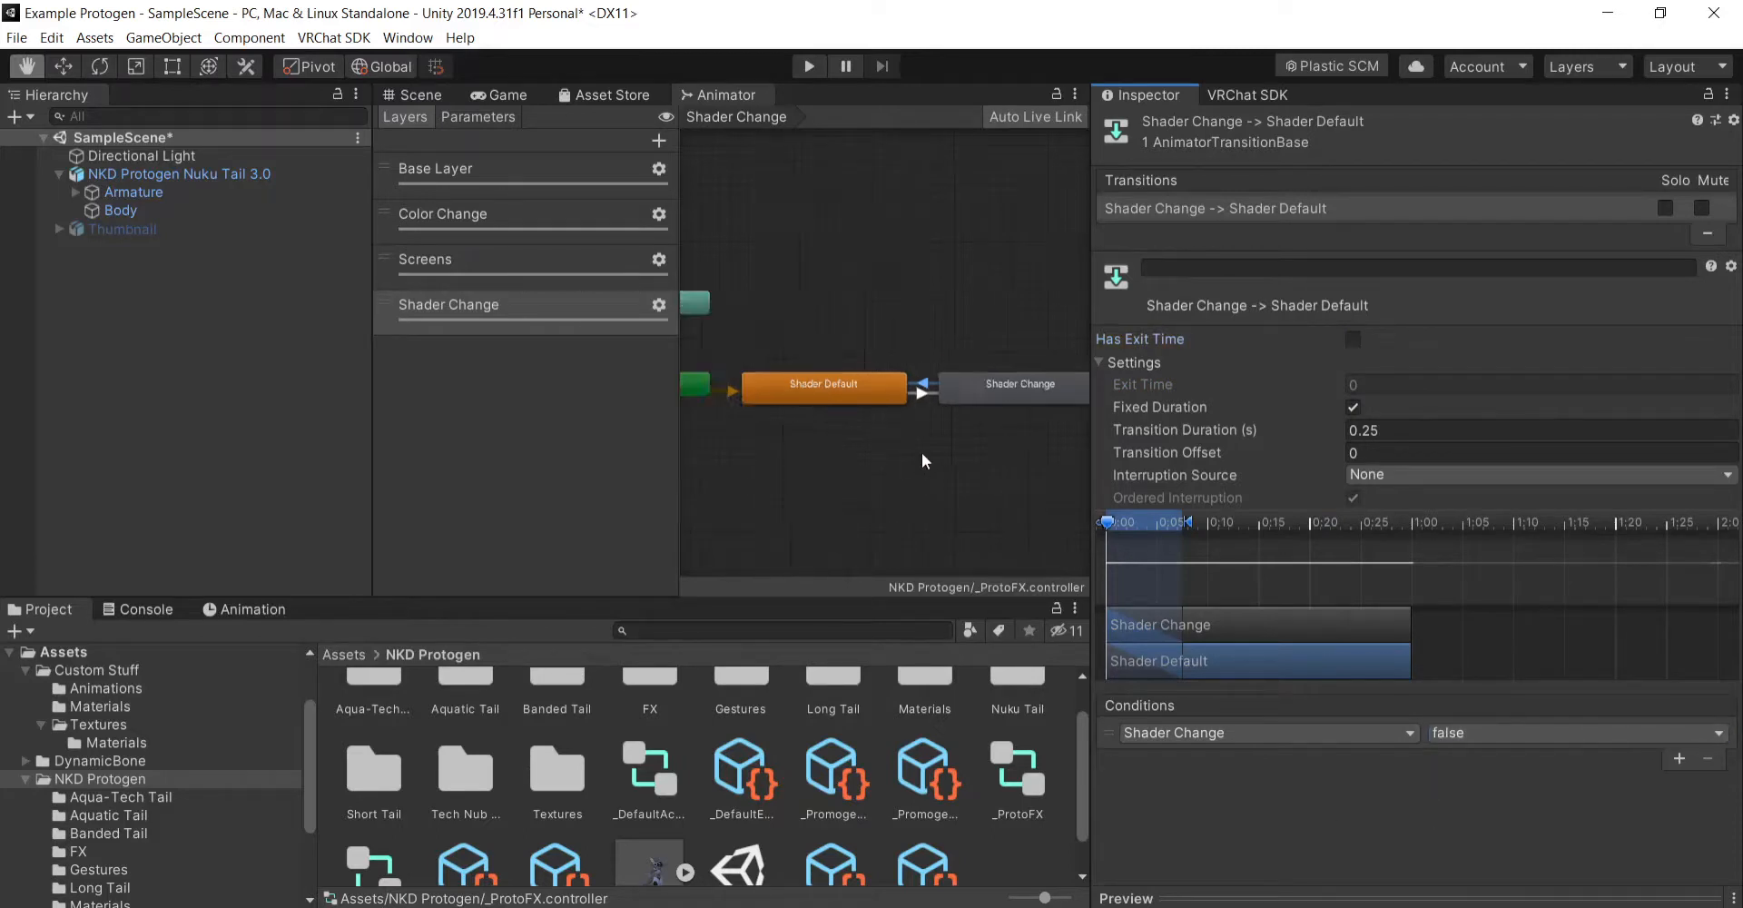
scroll(899, 445, "up", 4)
scroll(861, 448, "down", 4)
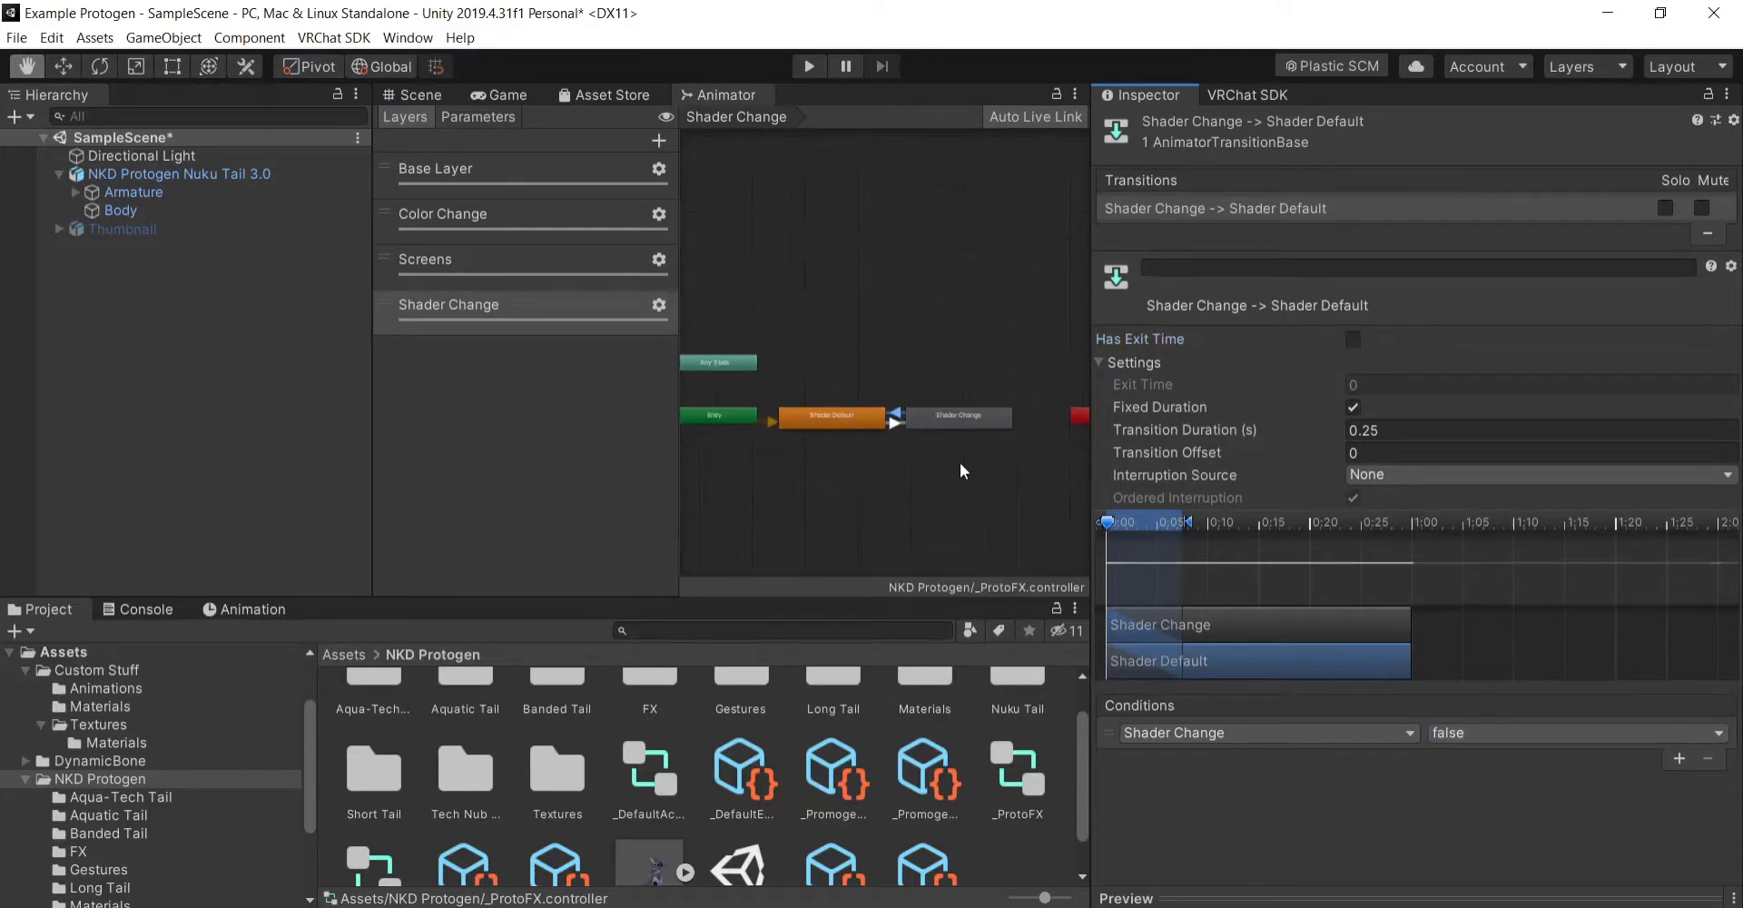
scroll(959, 460, "up", 4)
scroll(781, 429, "down", 4)
scroll(941, 434, "up", 4)
scroll(954, 454, "down", 4)
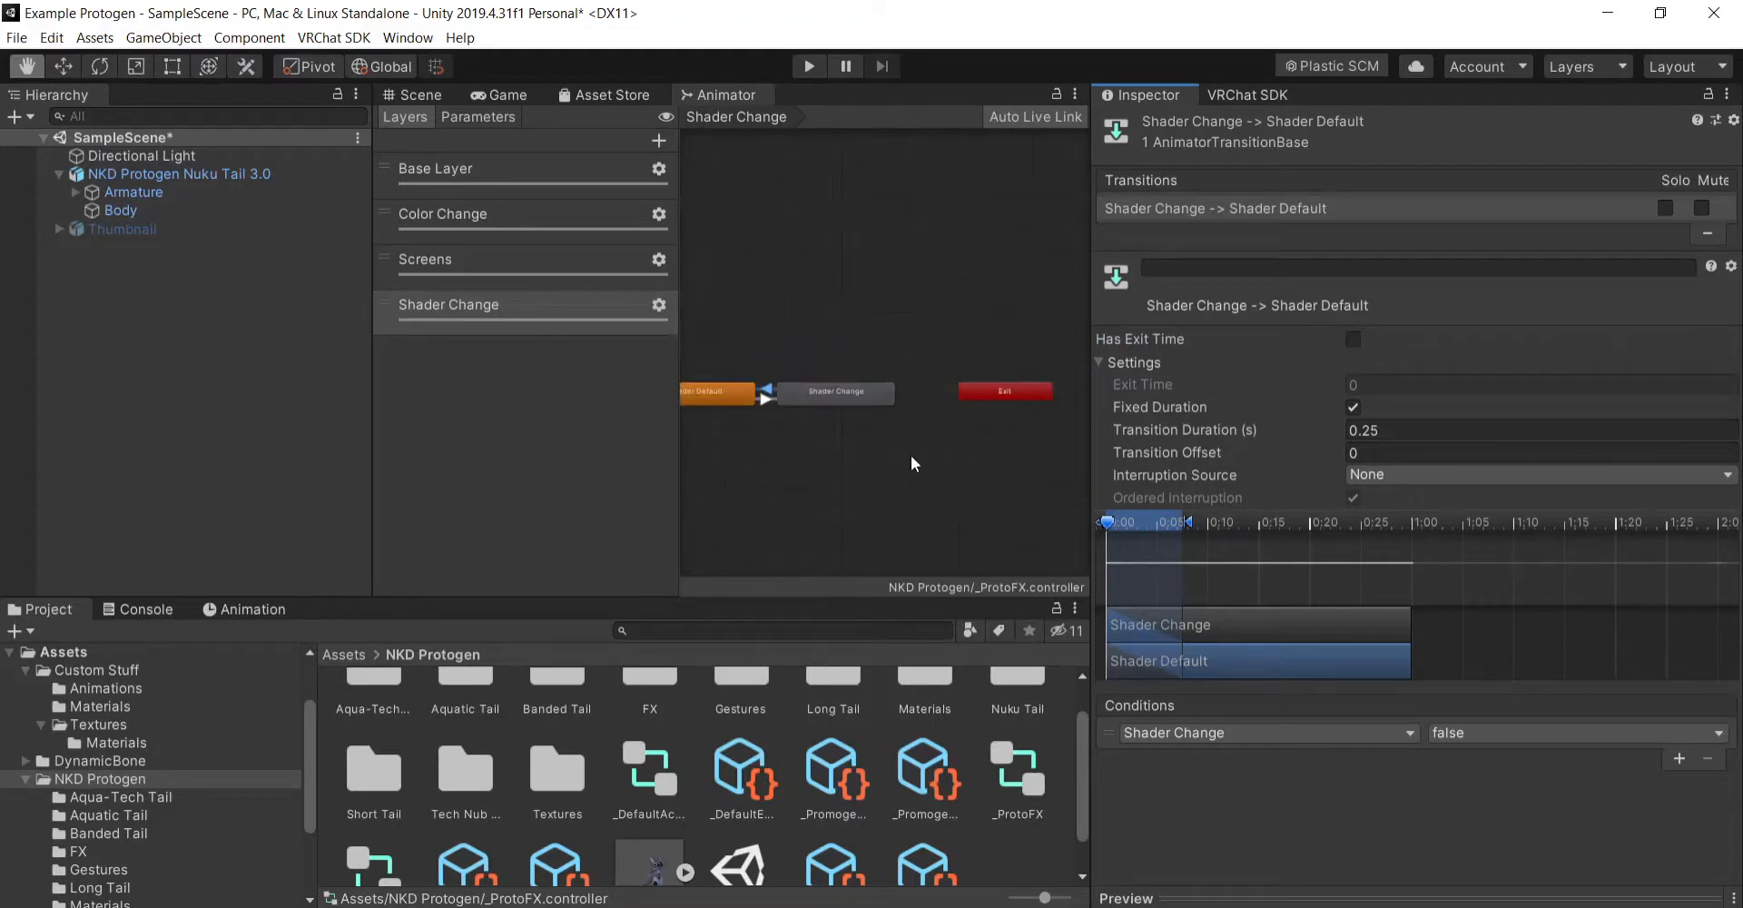
scroll(847, 434, "up", 5)
scroll(913, 452, "down", 2)
scroll(911, 450, "down", 1)
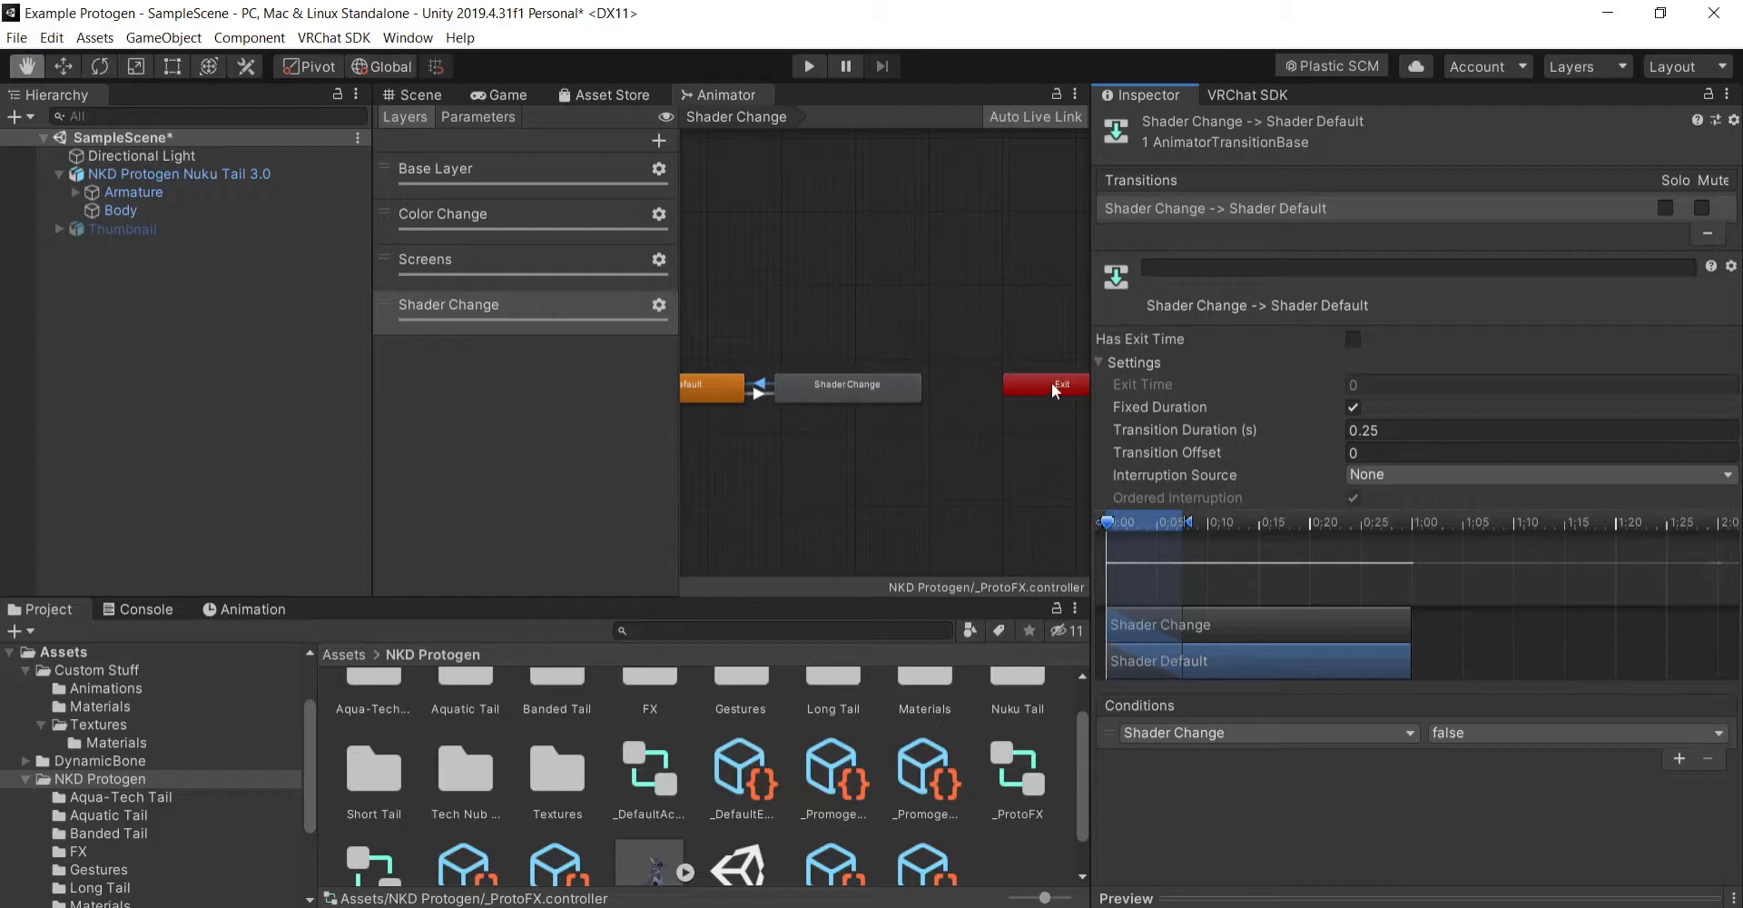
scroll(997, 444, "down", 3)
scroll(810, 407, "up", 4)
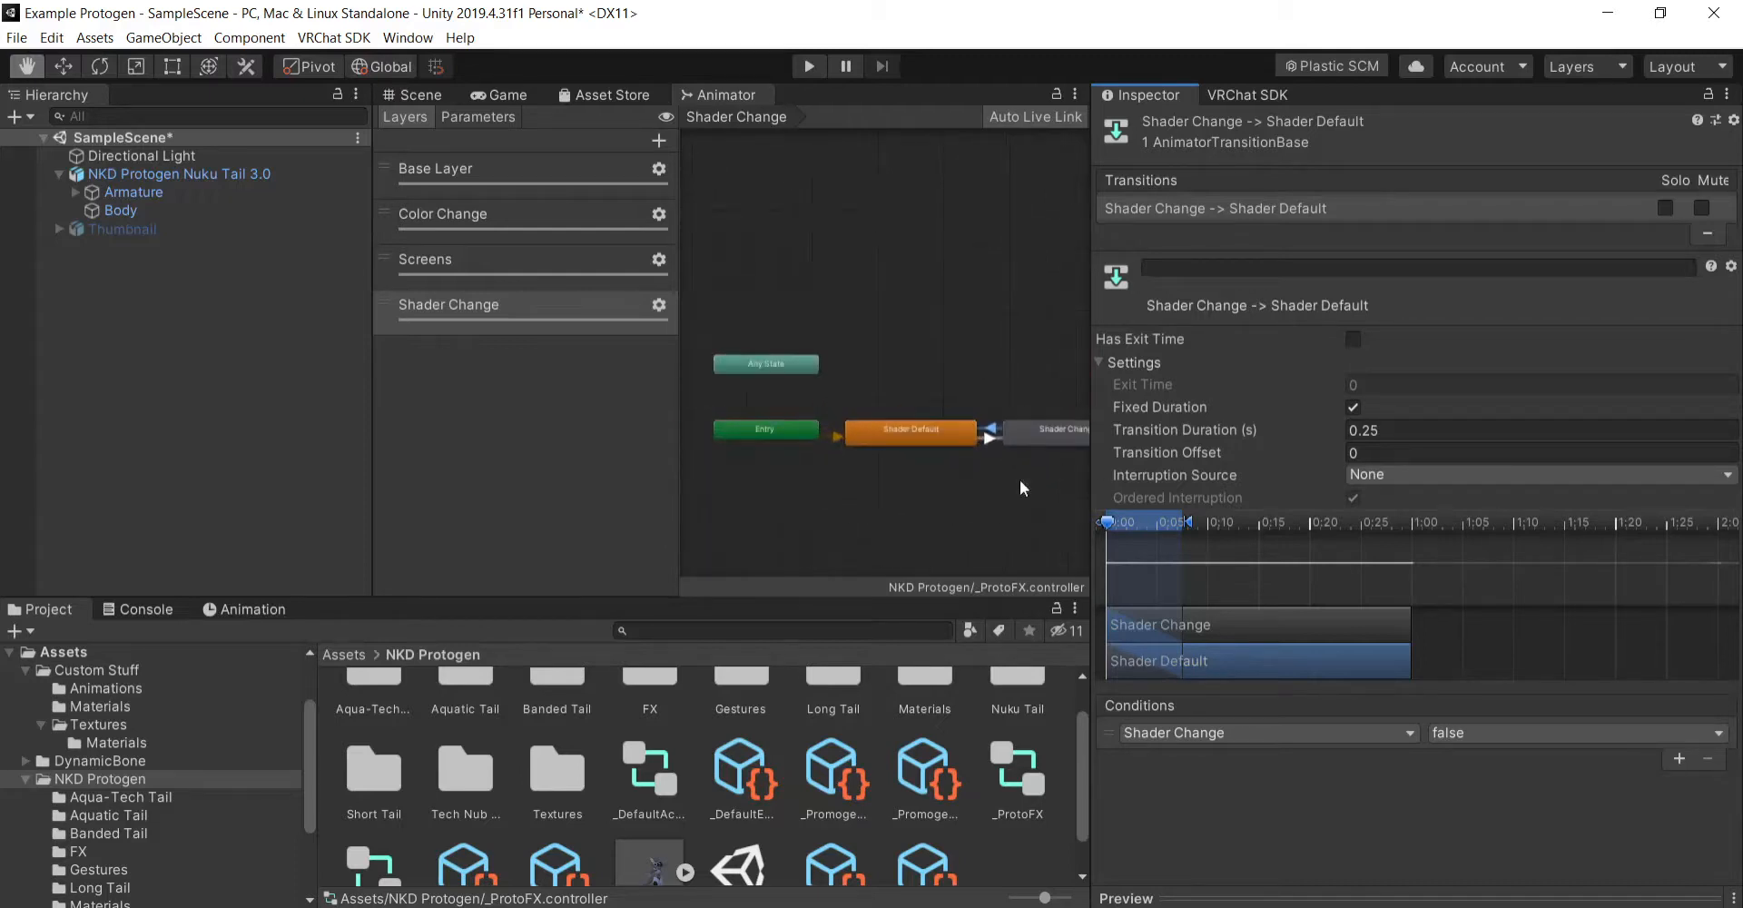
scroll(990, 373, "down", 2)
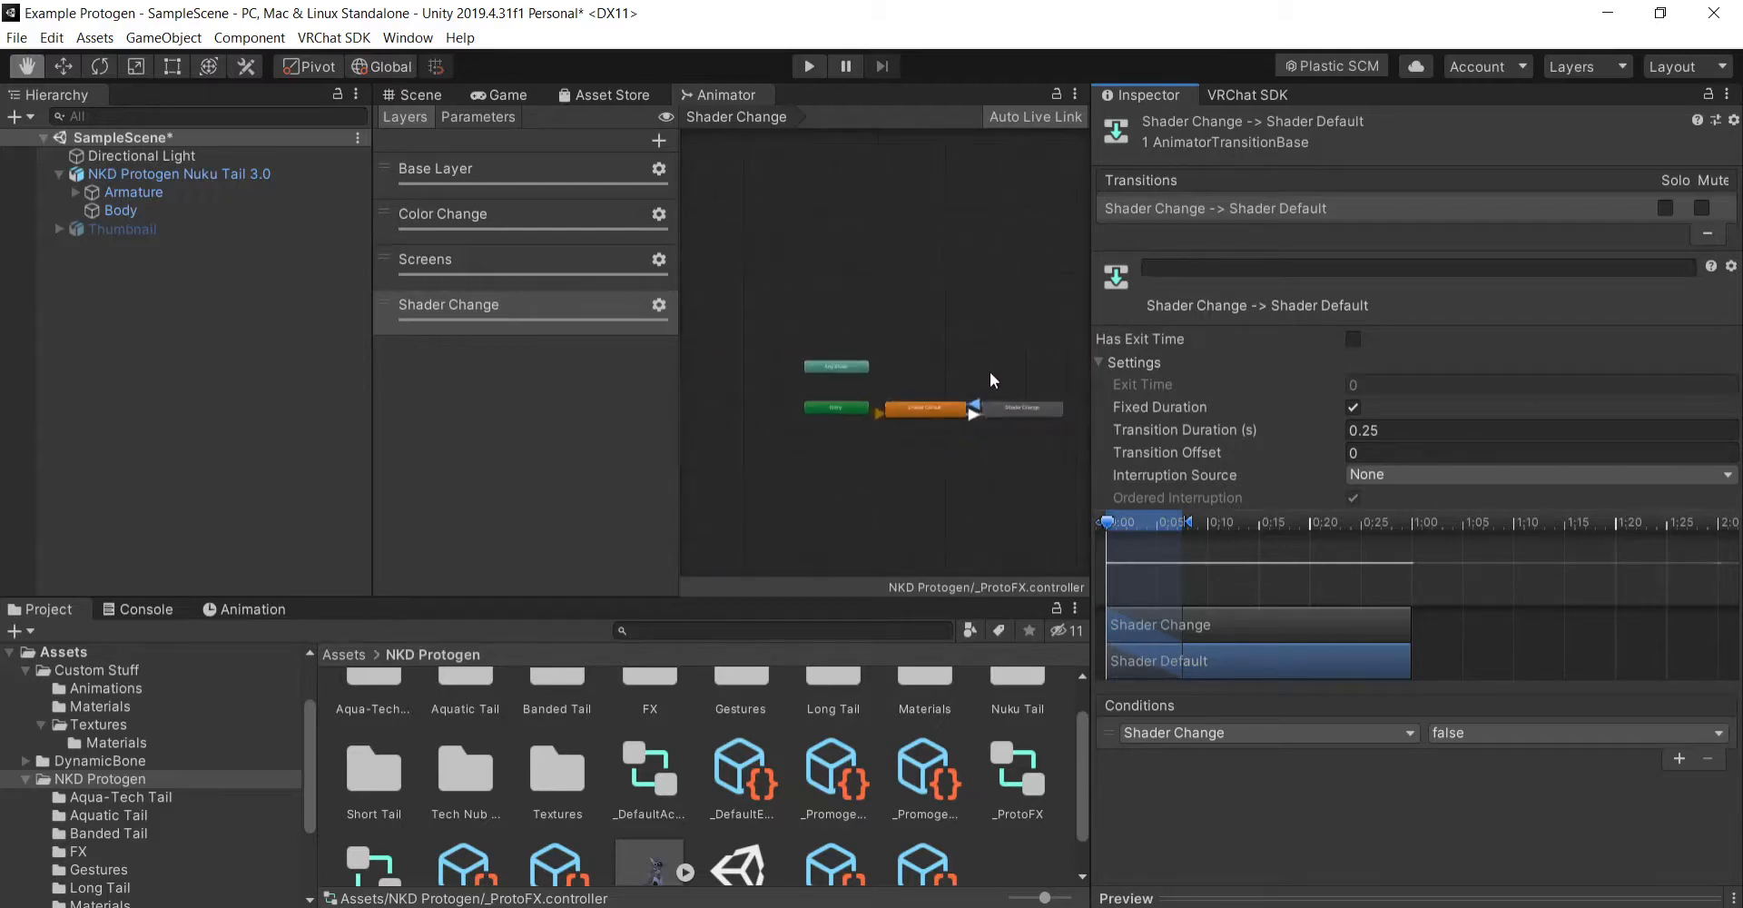
- Move the Shader Change state above Shader Default and delete the transitions between the two states
scroll(1015, 404, "up", 3)
left_click_drag(1027, 434, 863, 373)
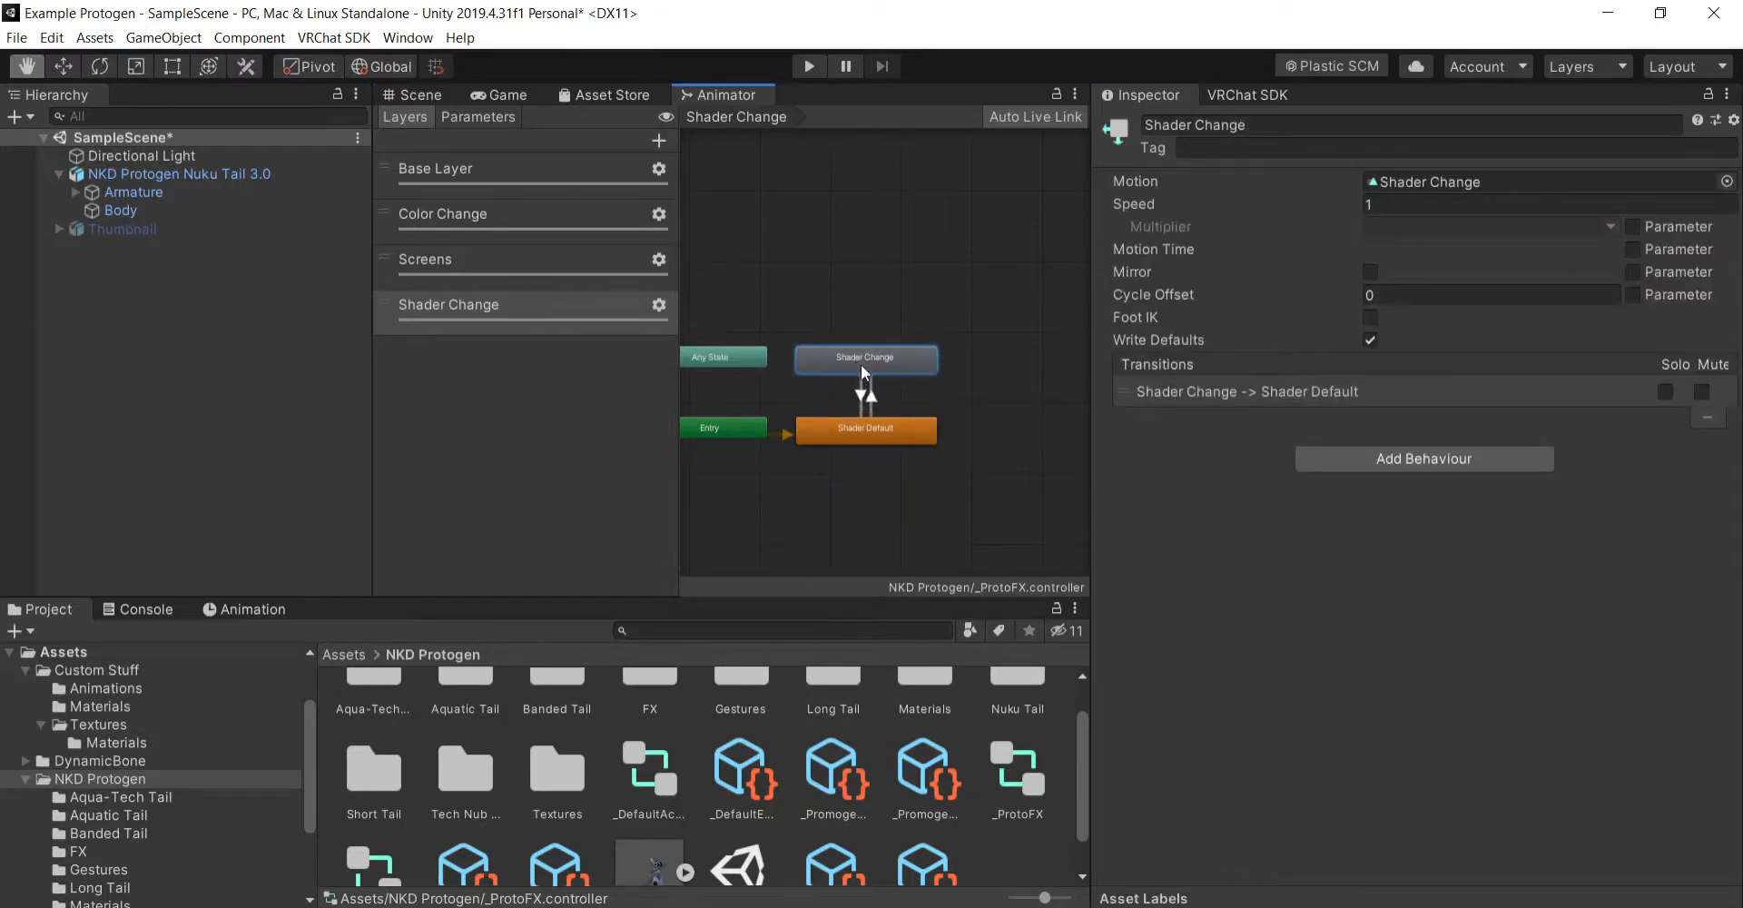
scroll(795, 402, "up", 3)
scroll(994, 395, "down", 2)
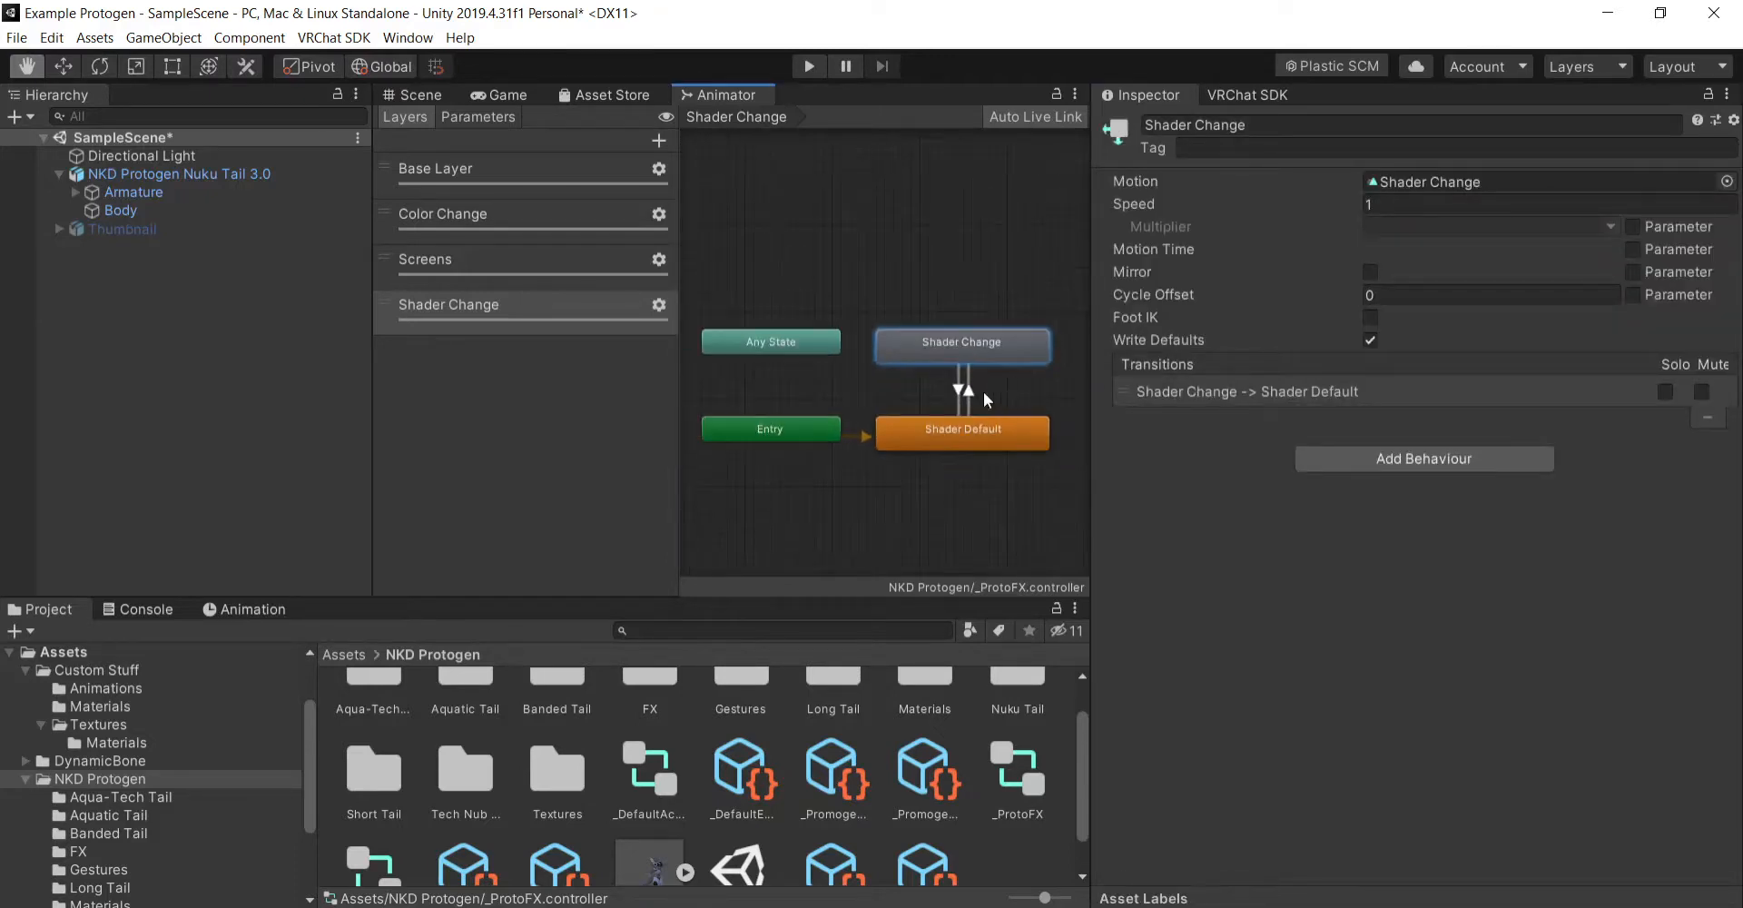
left_click(968, 389)
key("Delete")
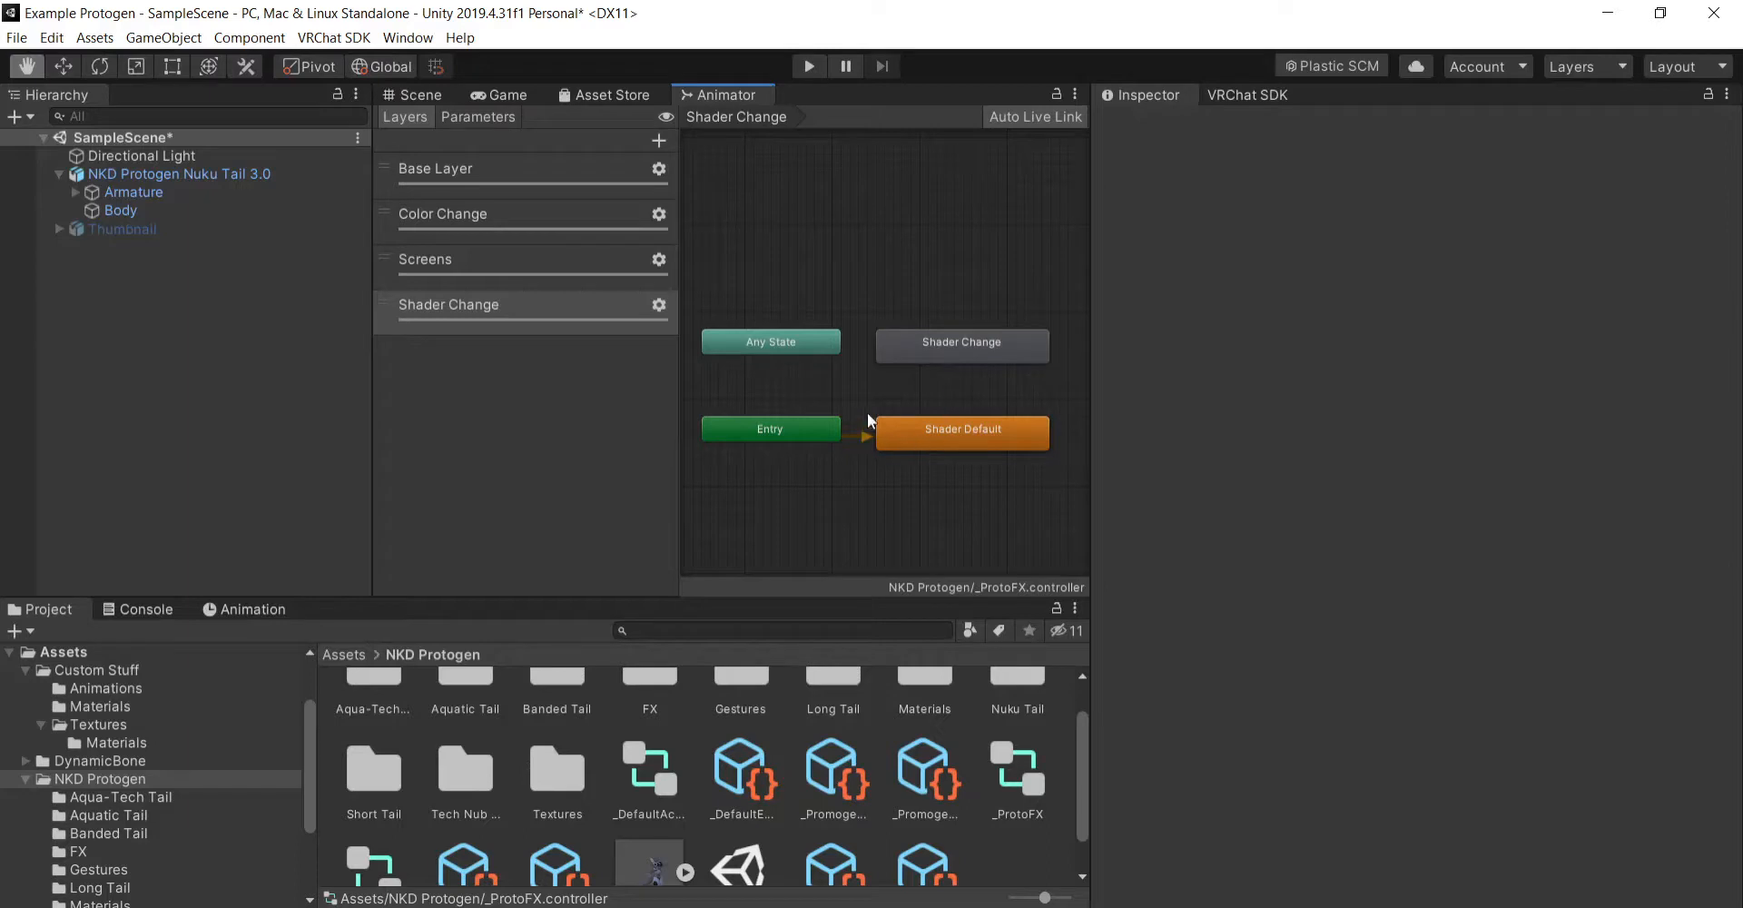
- Make transitions from Any State to Shader Default and from Any State to Shader Change
left_click(808, 347)
right_click(803, 343)
left_click(865, 360)
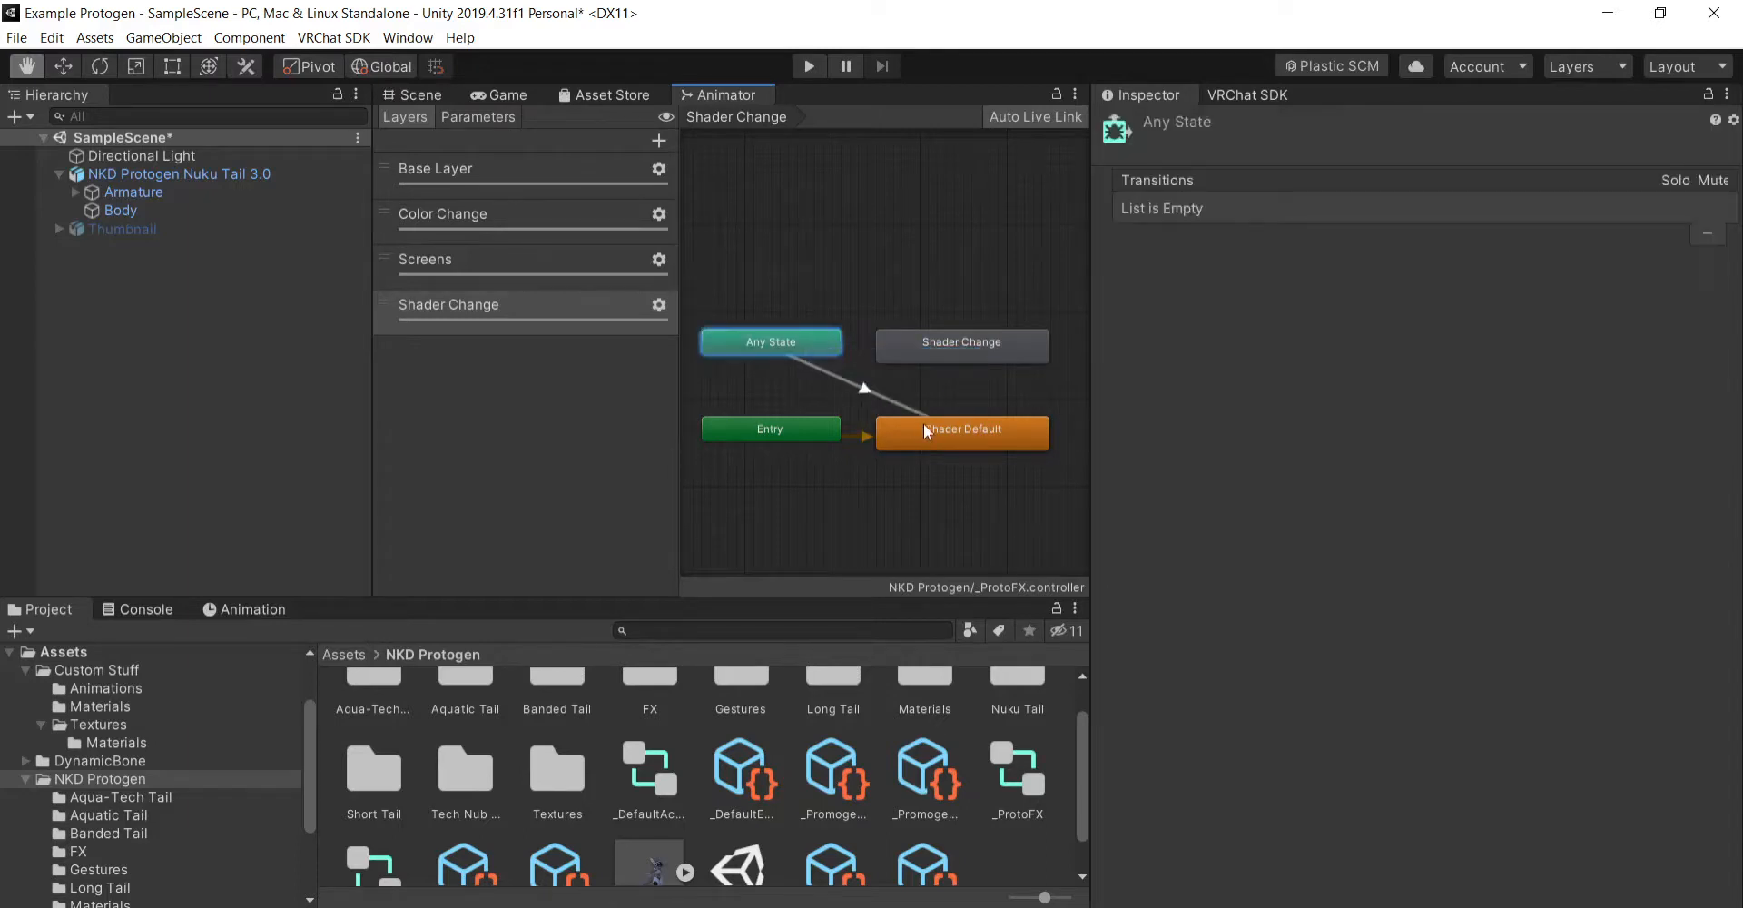
left_click(923, 423)
right_click(808, 345)
left_click(859, 367)
left_click(944, 343)
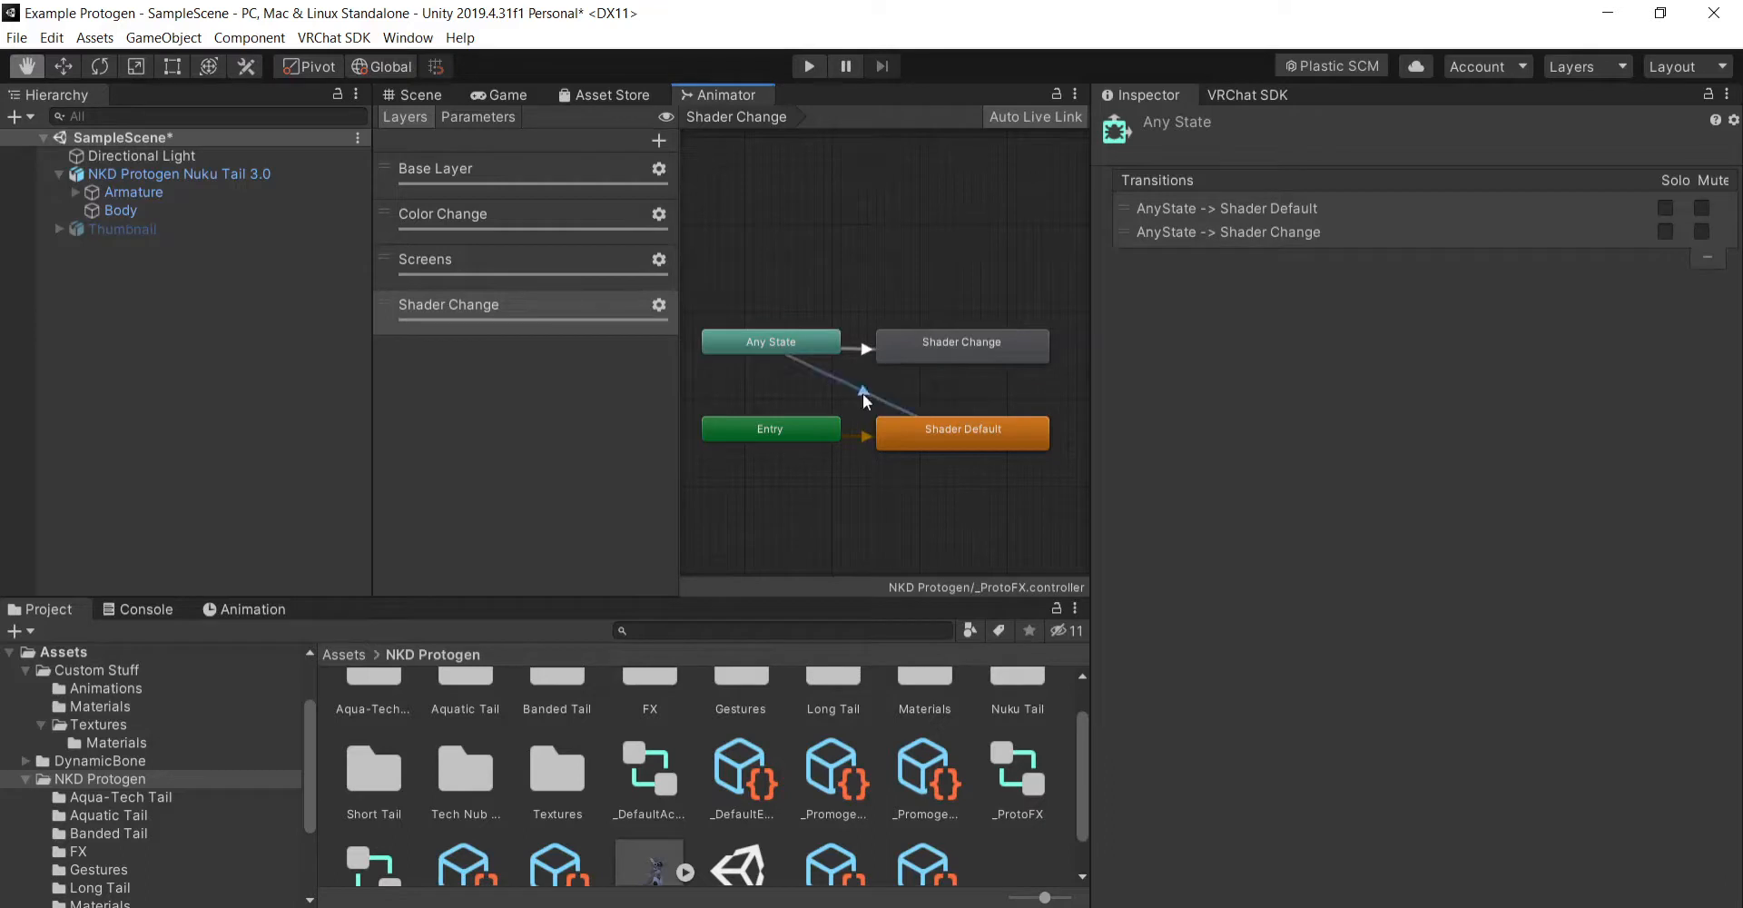
- Set the exit time of the Any State to Shader Default transition to 0 and leave Has Exit Time off
left_click(862, 394)
left_click(1353, 338)
left_click(1421, 384)
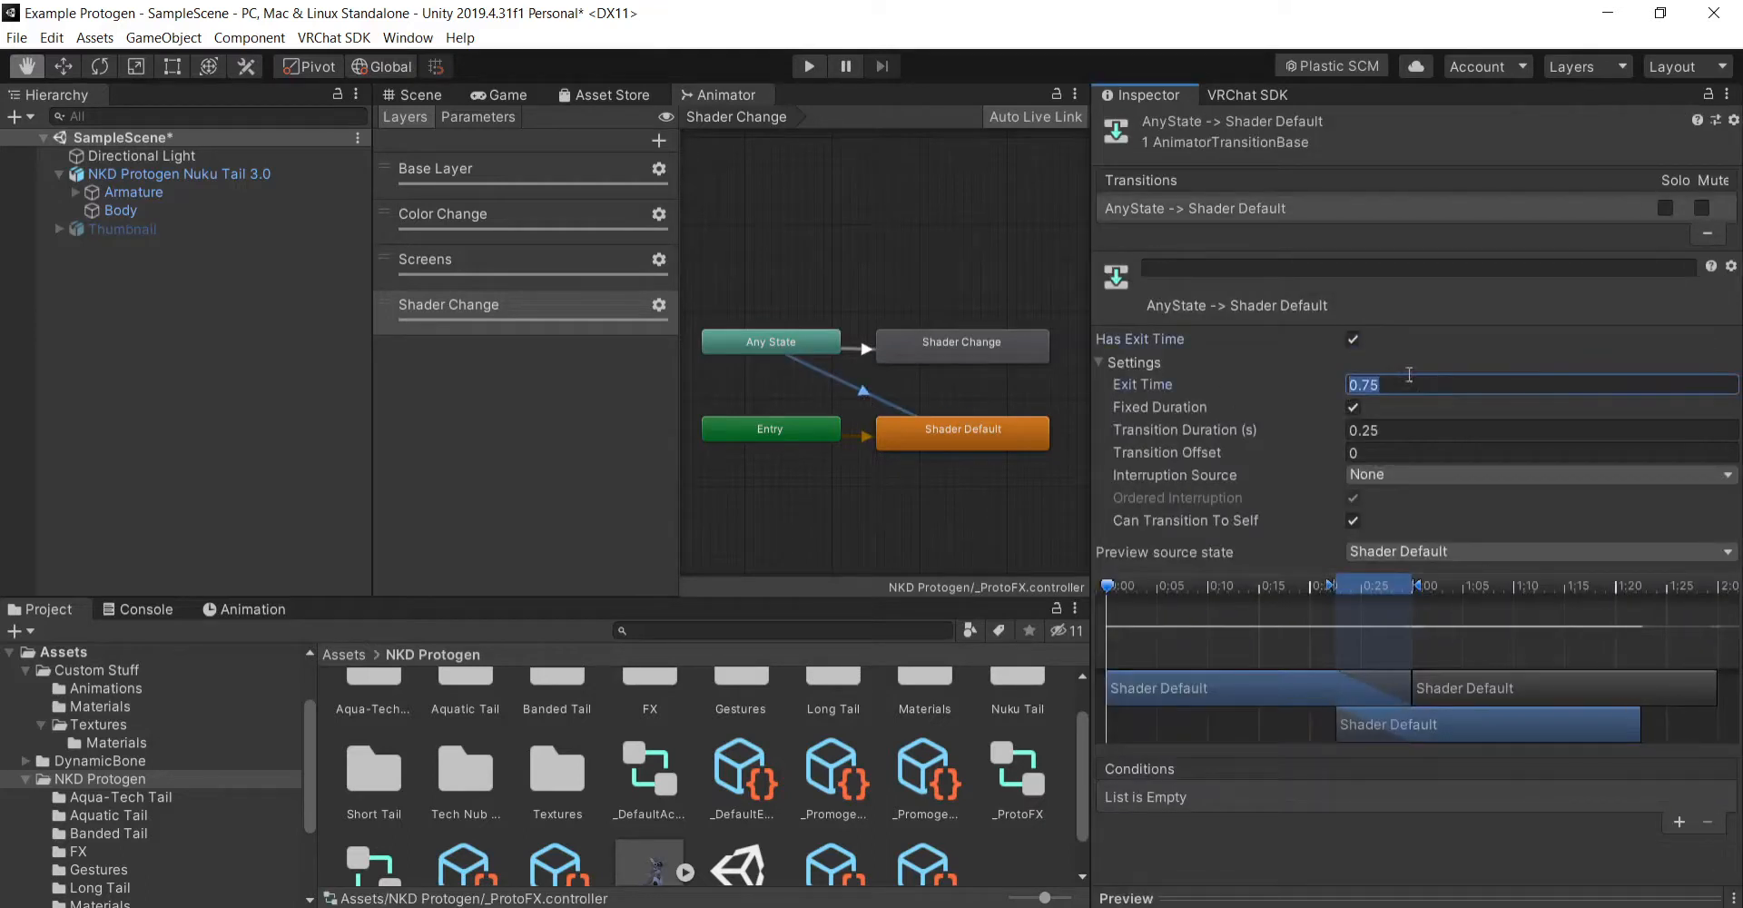
type("0")
left_click(1354, 339)
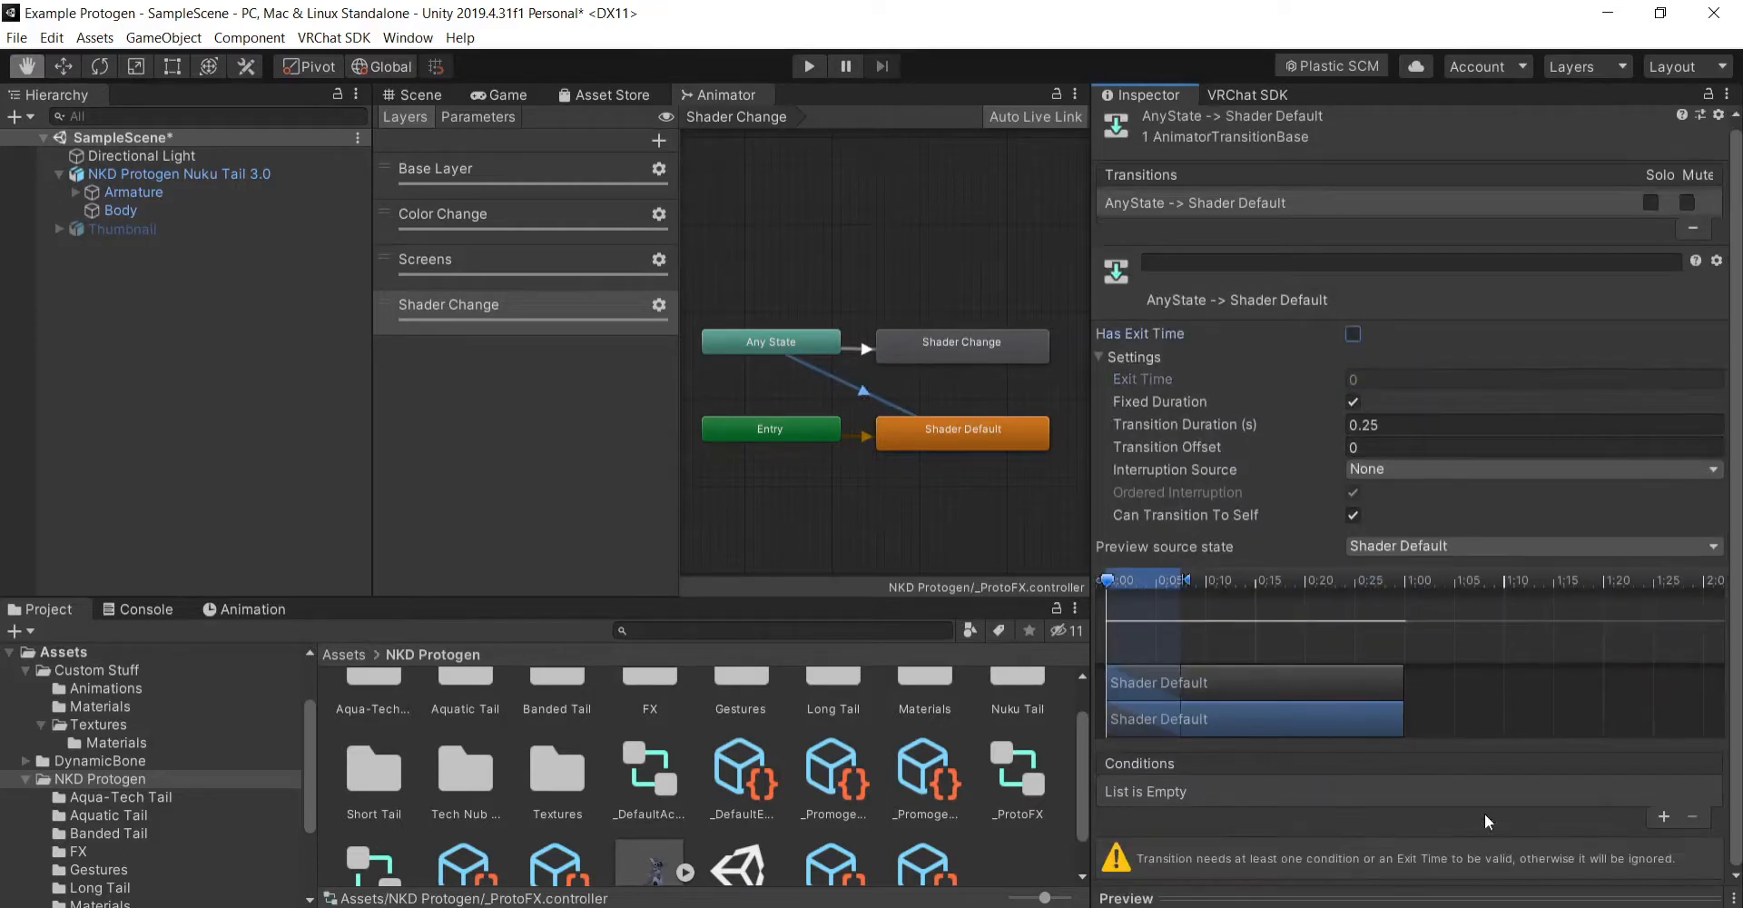
- Add a condition to the Any State to Shader Default transition requiring the Shader Change parameter to be false
left_click(1665, 815)
left_click(1301, 795)
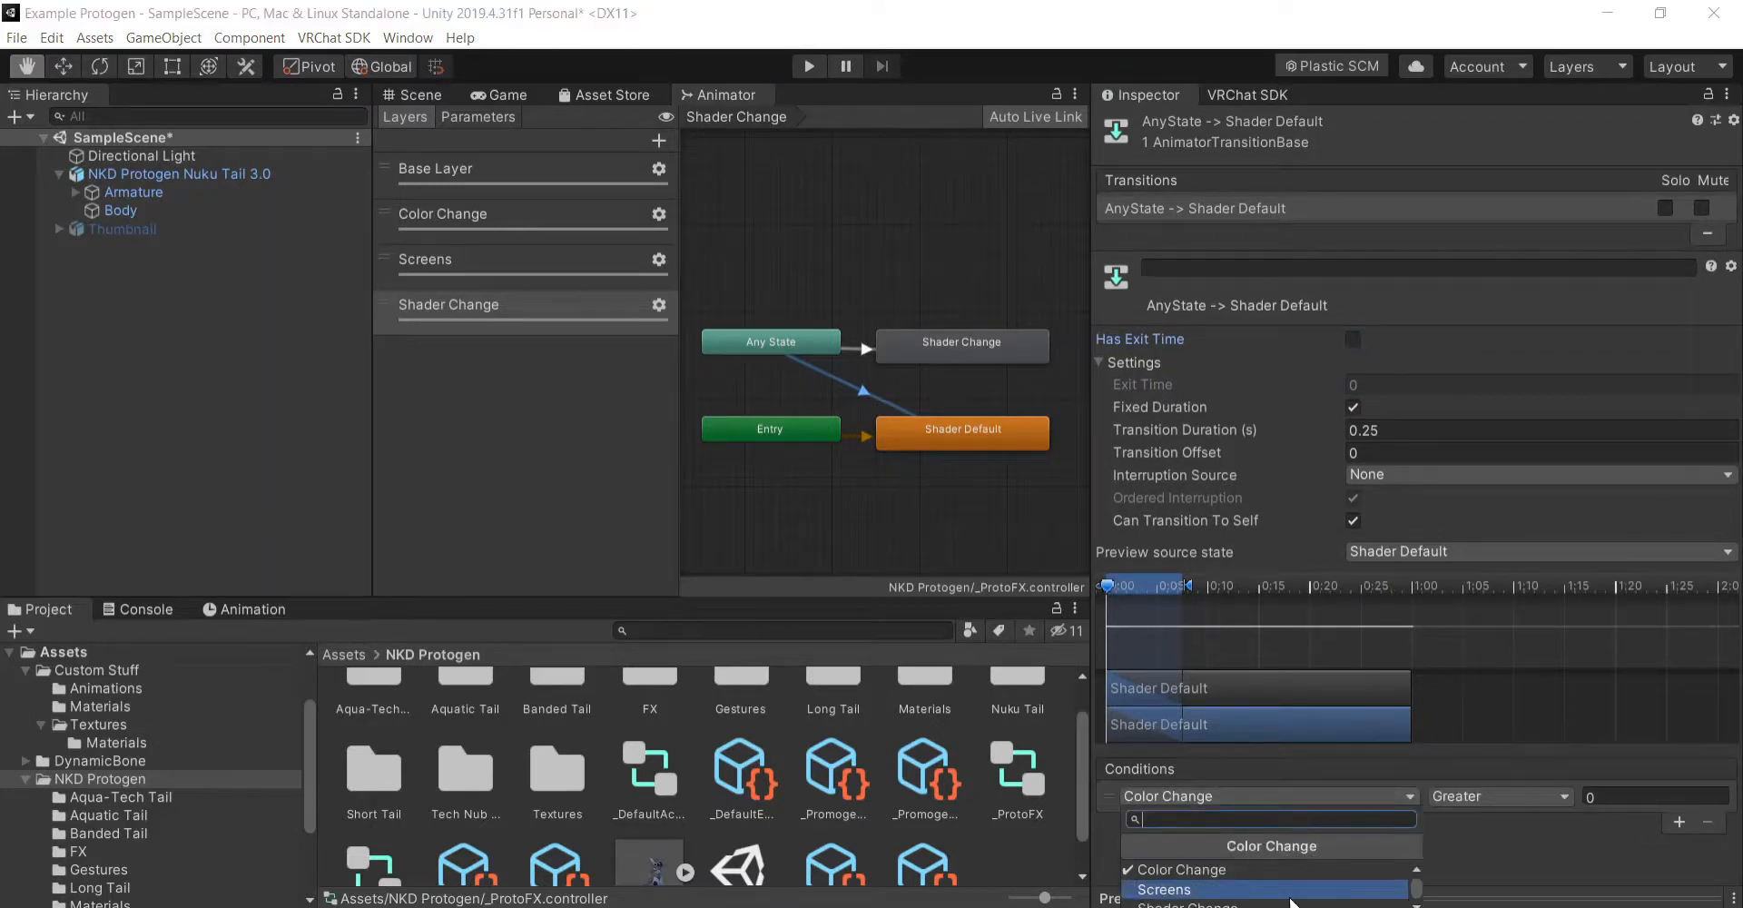
left_click(1290, 904)
left_click(1522, 792)
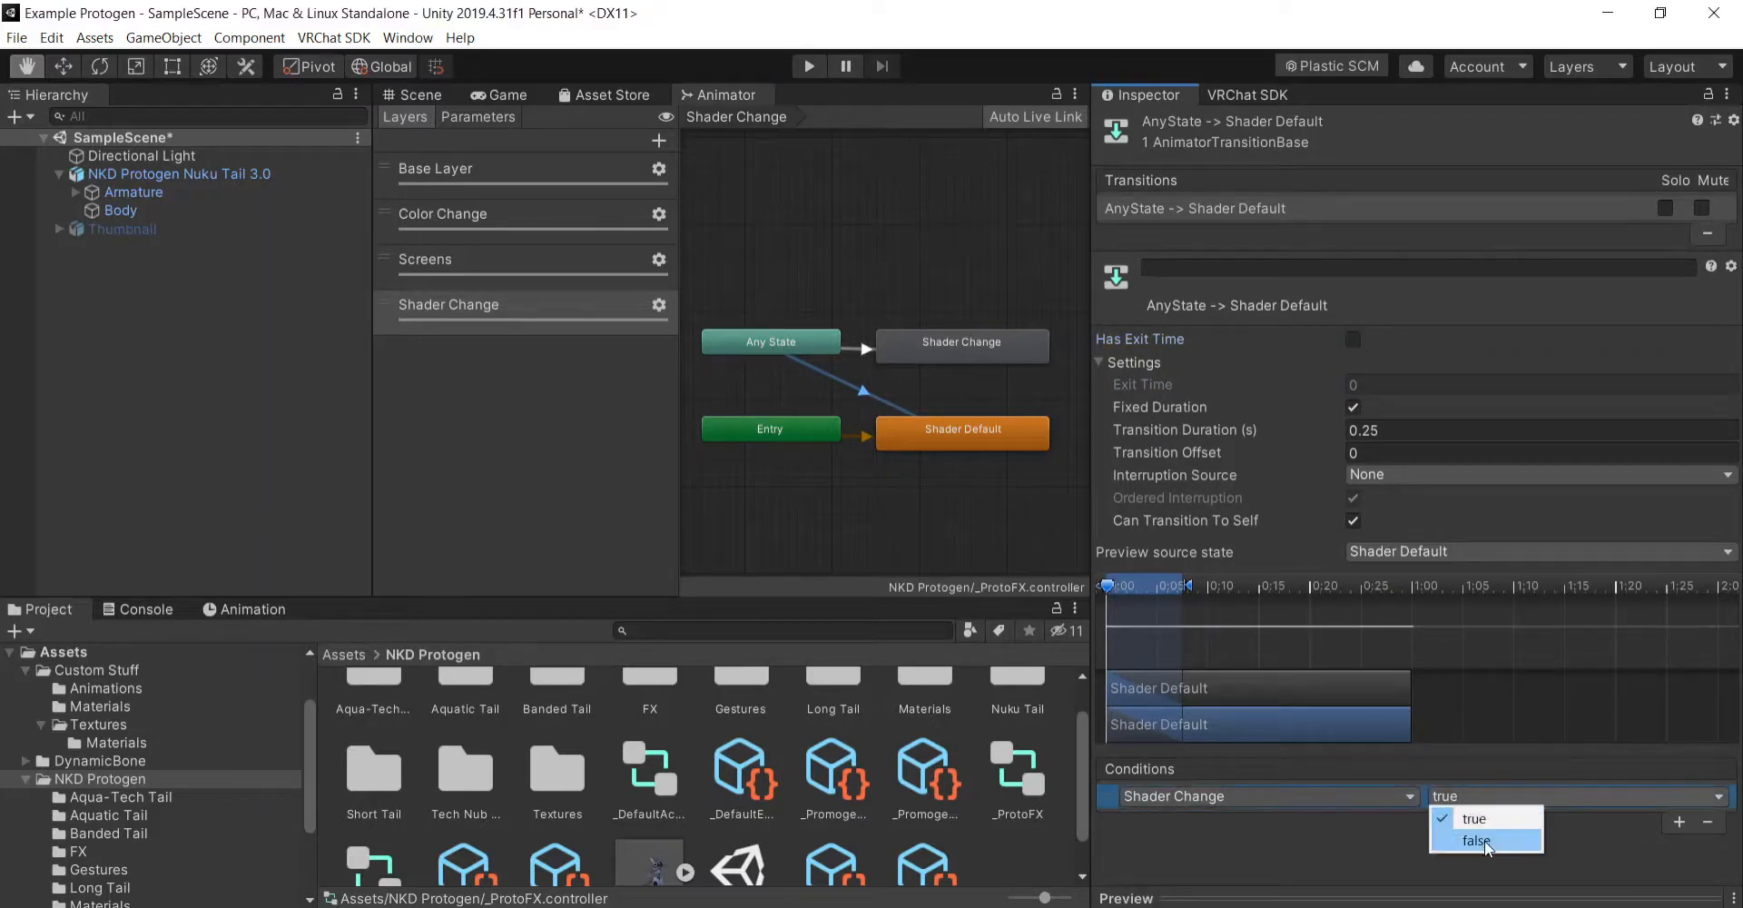
left_click(1484, 839)
- Set the exit time of the Any State to Shader Change transition to 0 and leave Has Exit Time off
left_click(855, 349)
left_click(1353, 340)
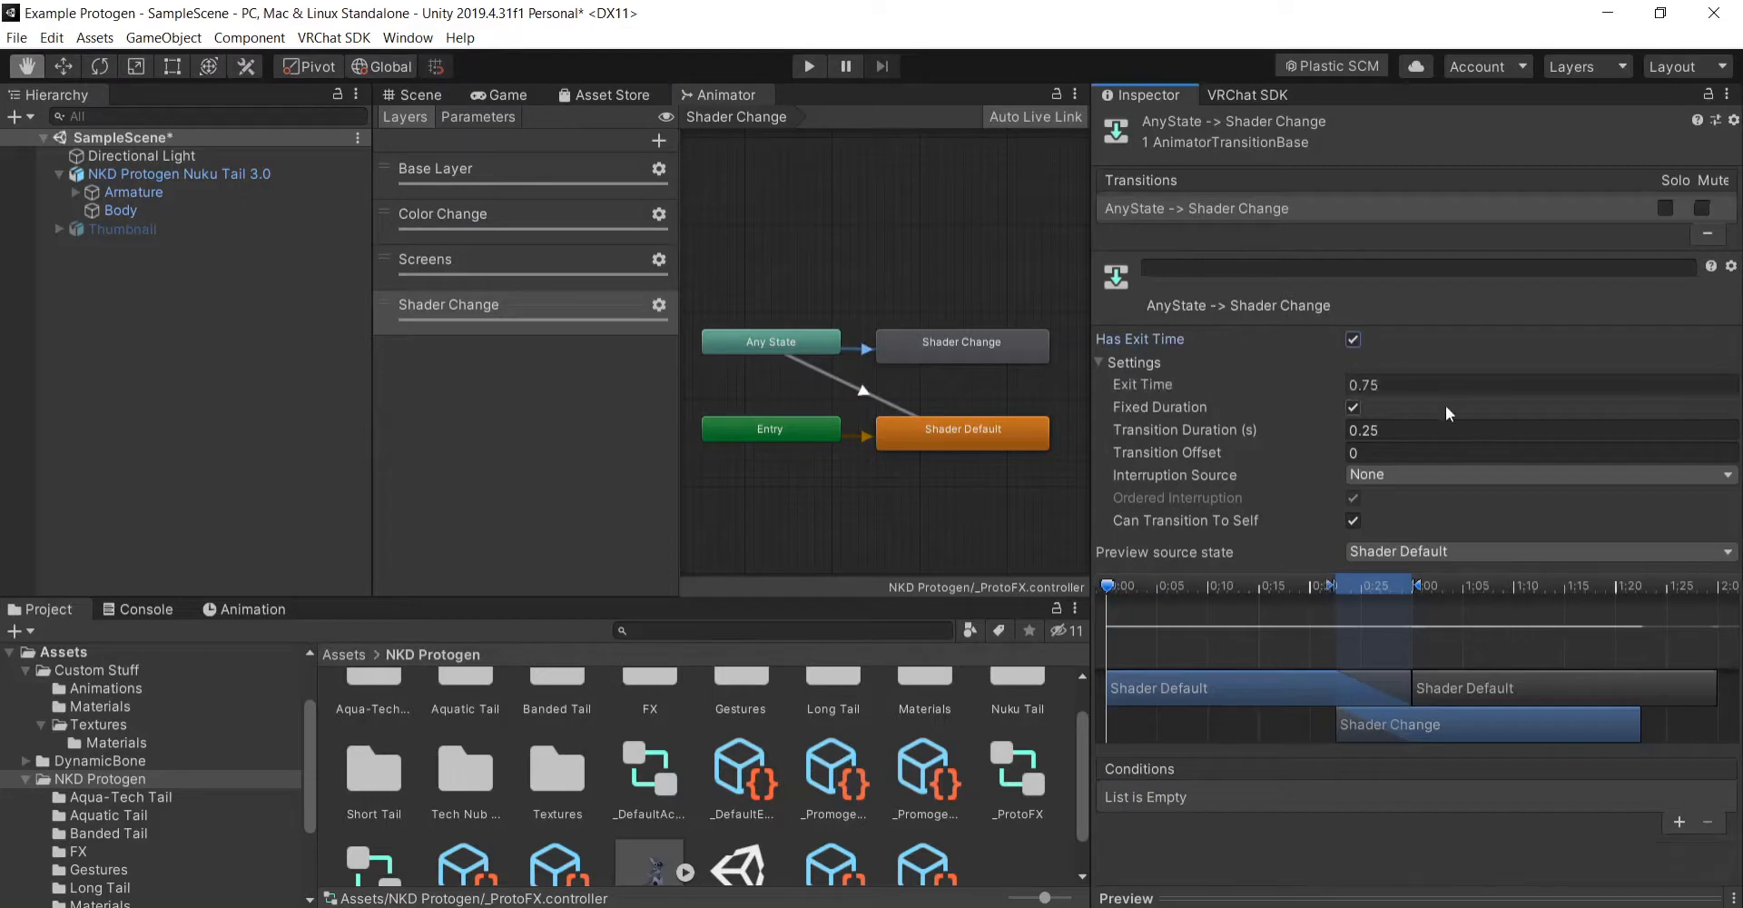
left_click(1429, 385)
left_click(1353, 340)
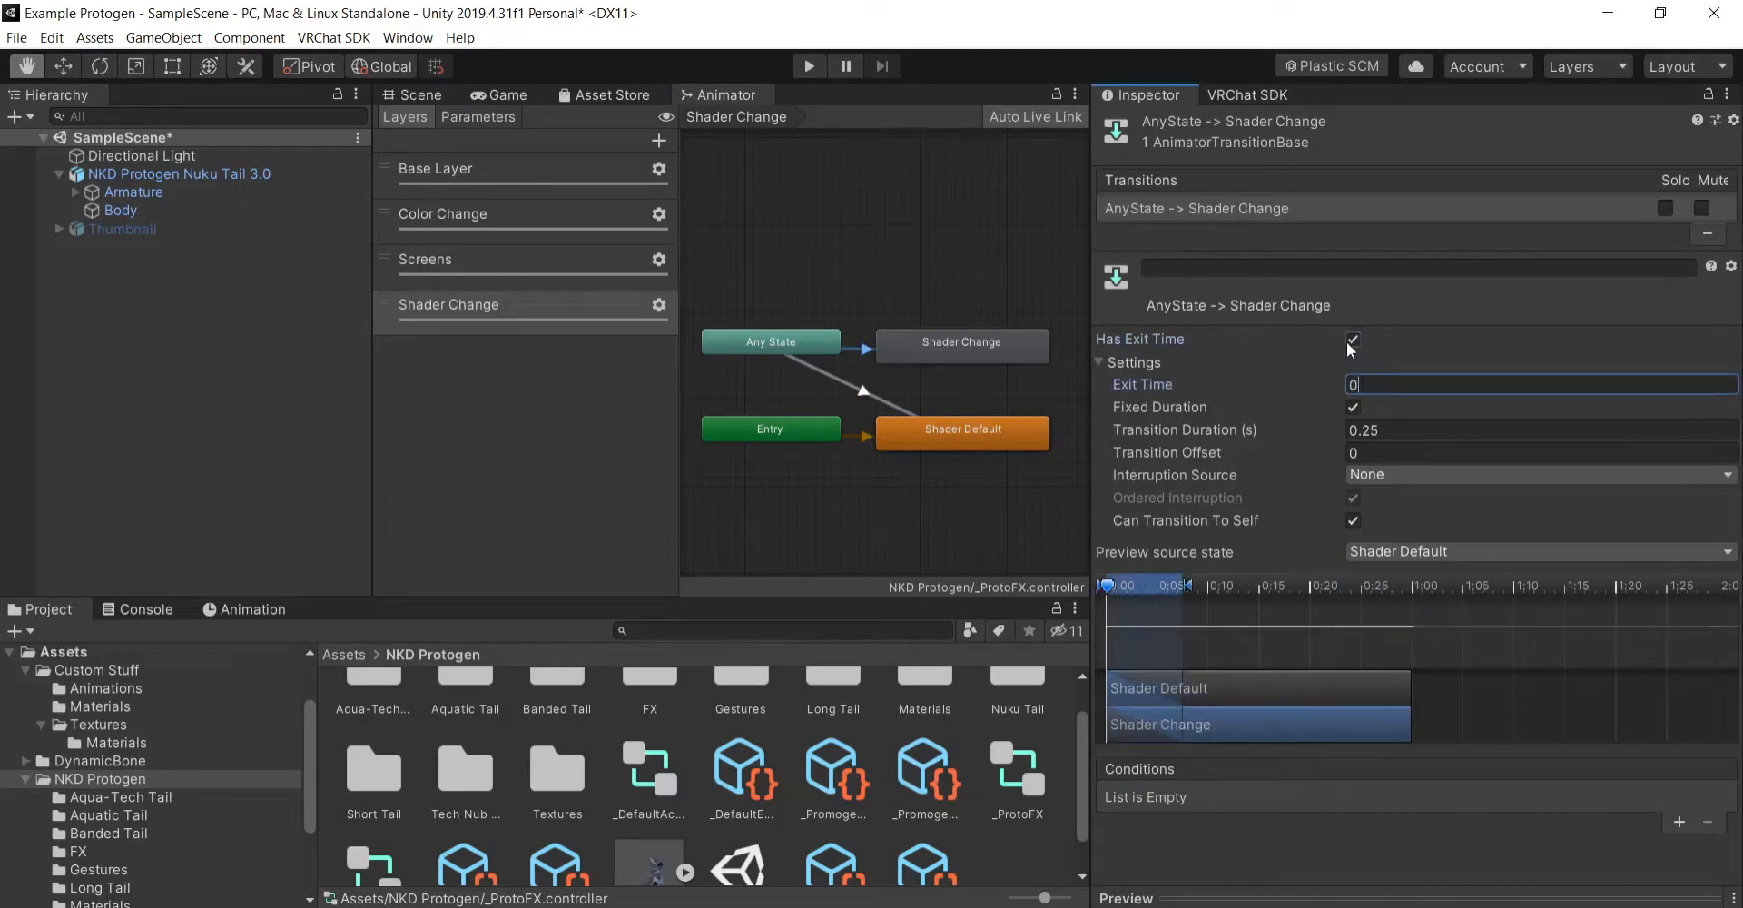
- Add a Shader Change true condition to the Any State to Shader Change transition and check both Any State transitions
left_click(1663, 822)
left_click(1306, 798)
left_click(1294, 894)
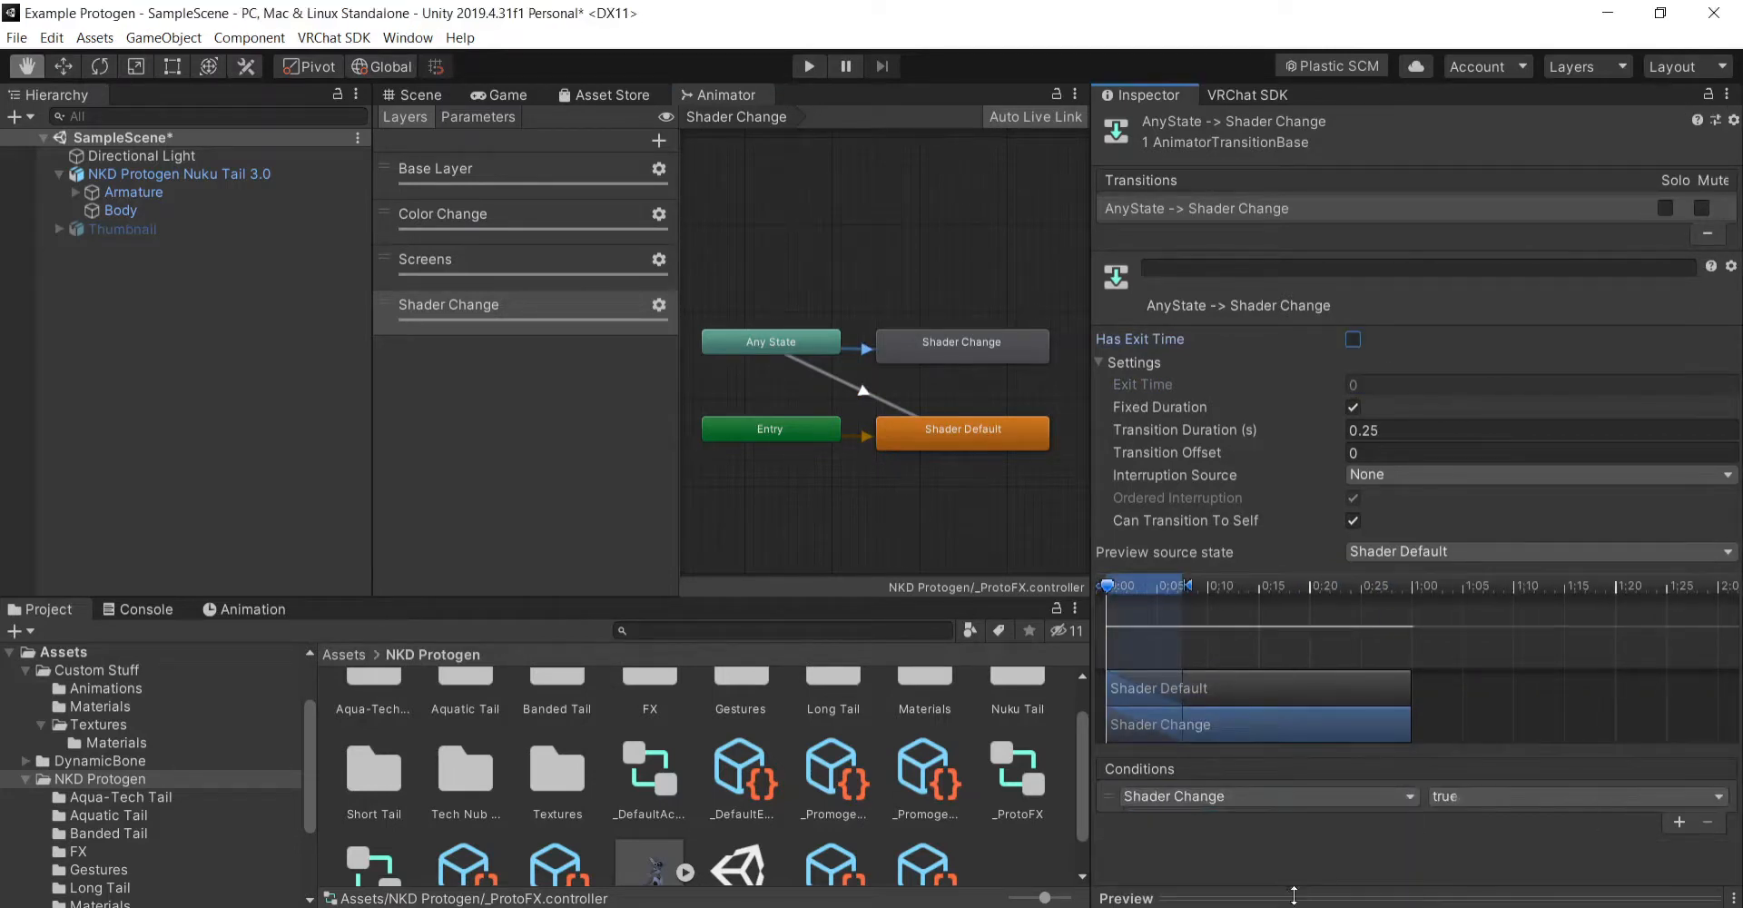
left_click(864, 391)
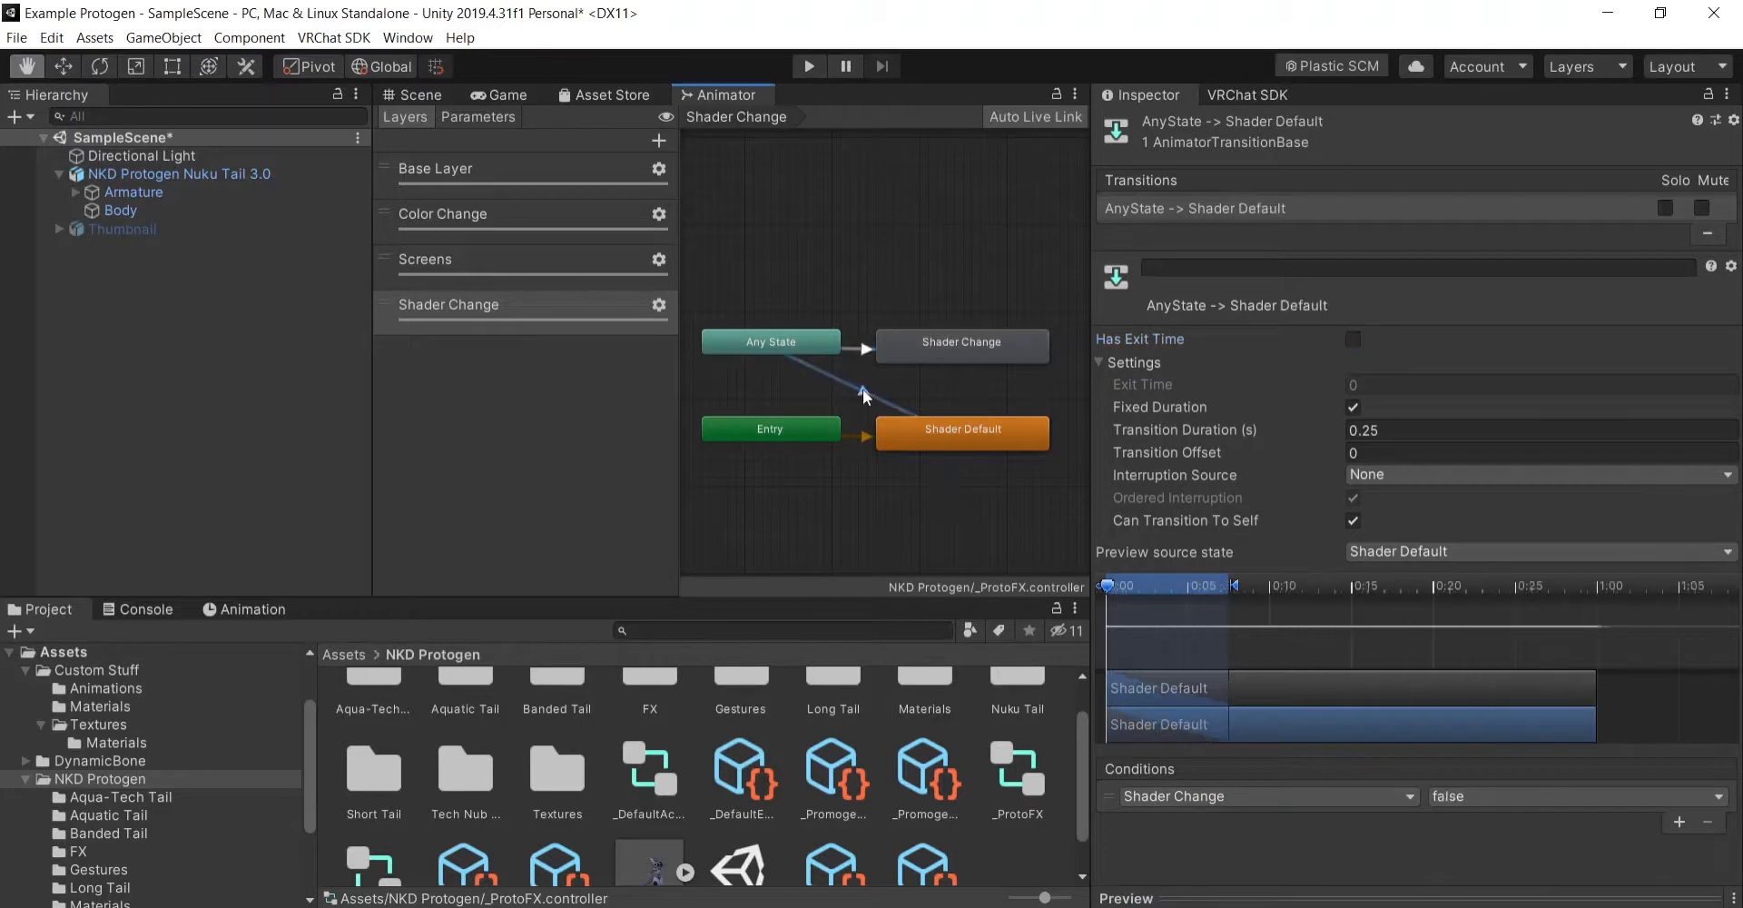
left_click(861, 350)
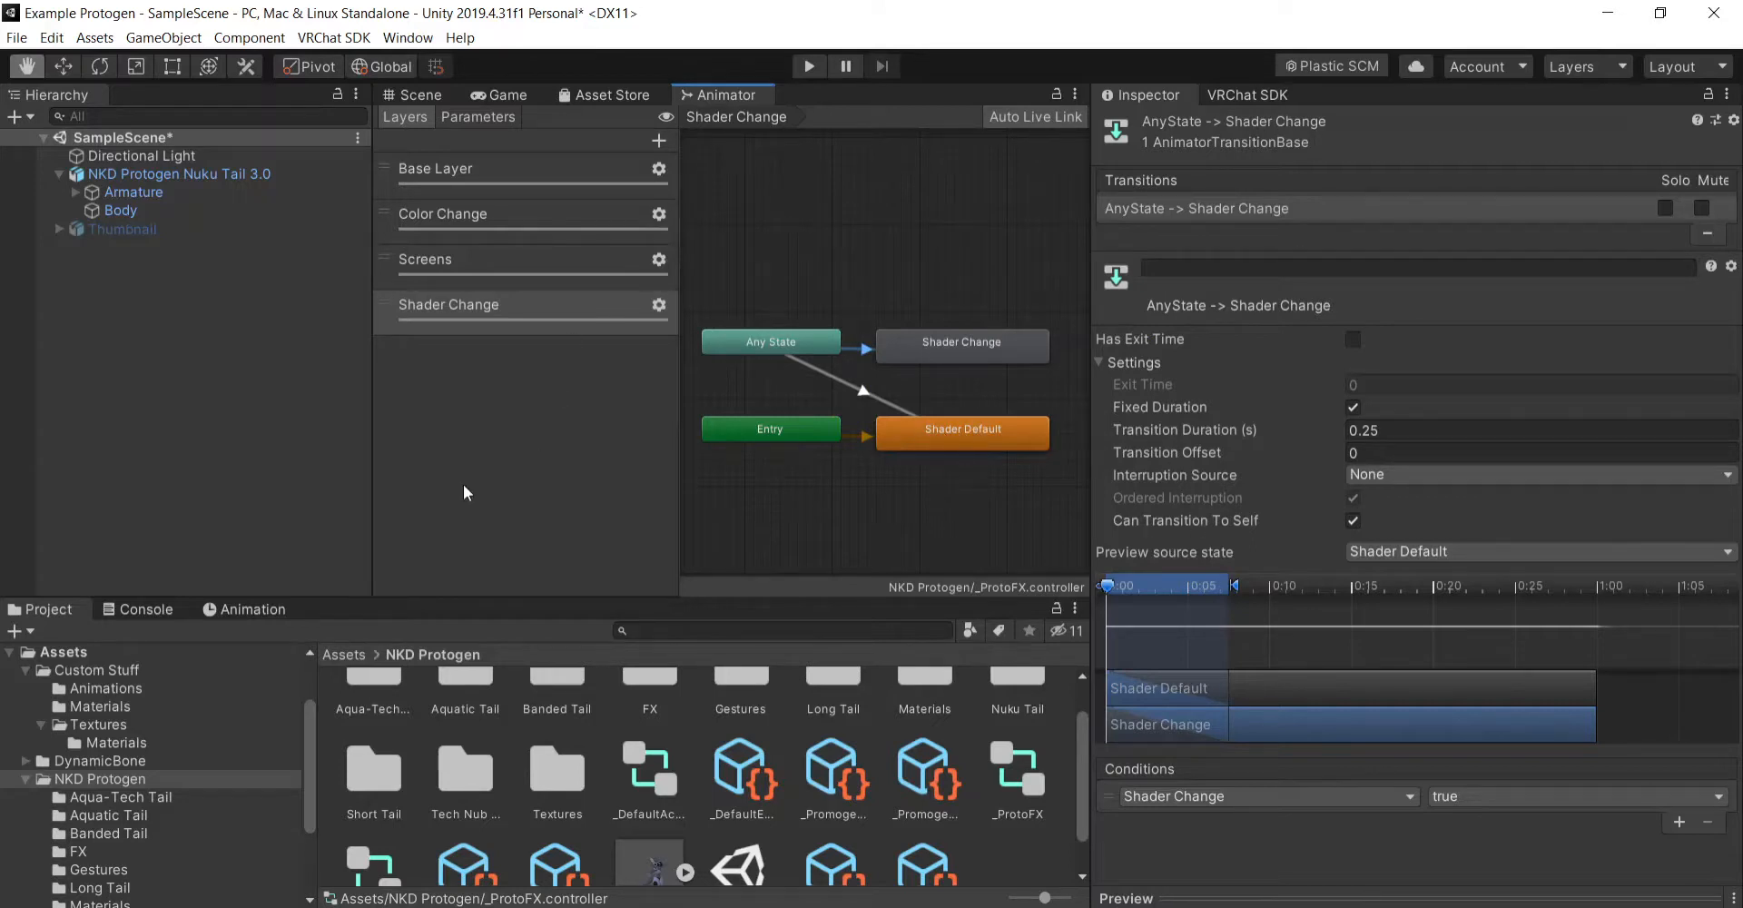
left_click(489, 351)
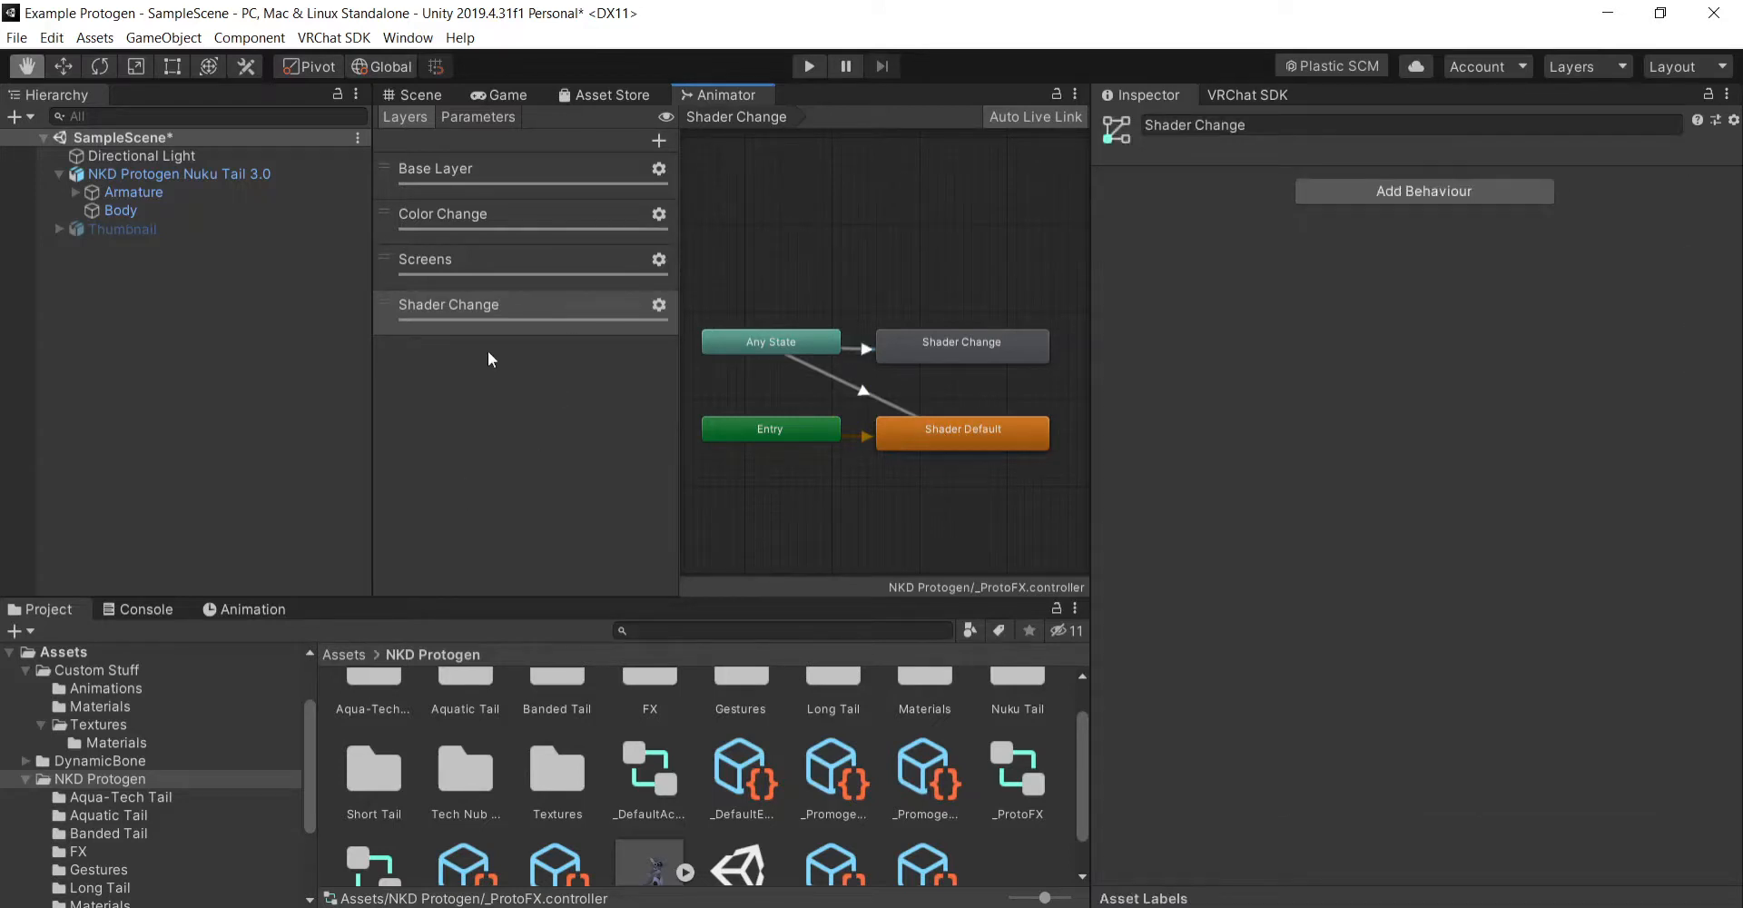
- Open the _ProtoParams expression parameters from the NKD Protogen Nuku Tail 3.0 avatar descriptor and add a parameter
left_click(433, 90)
left_click(241, 174)
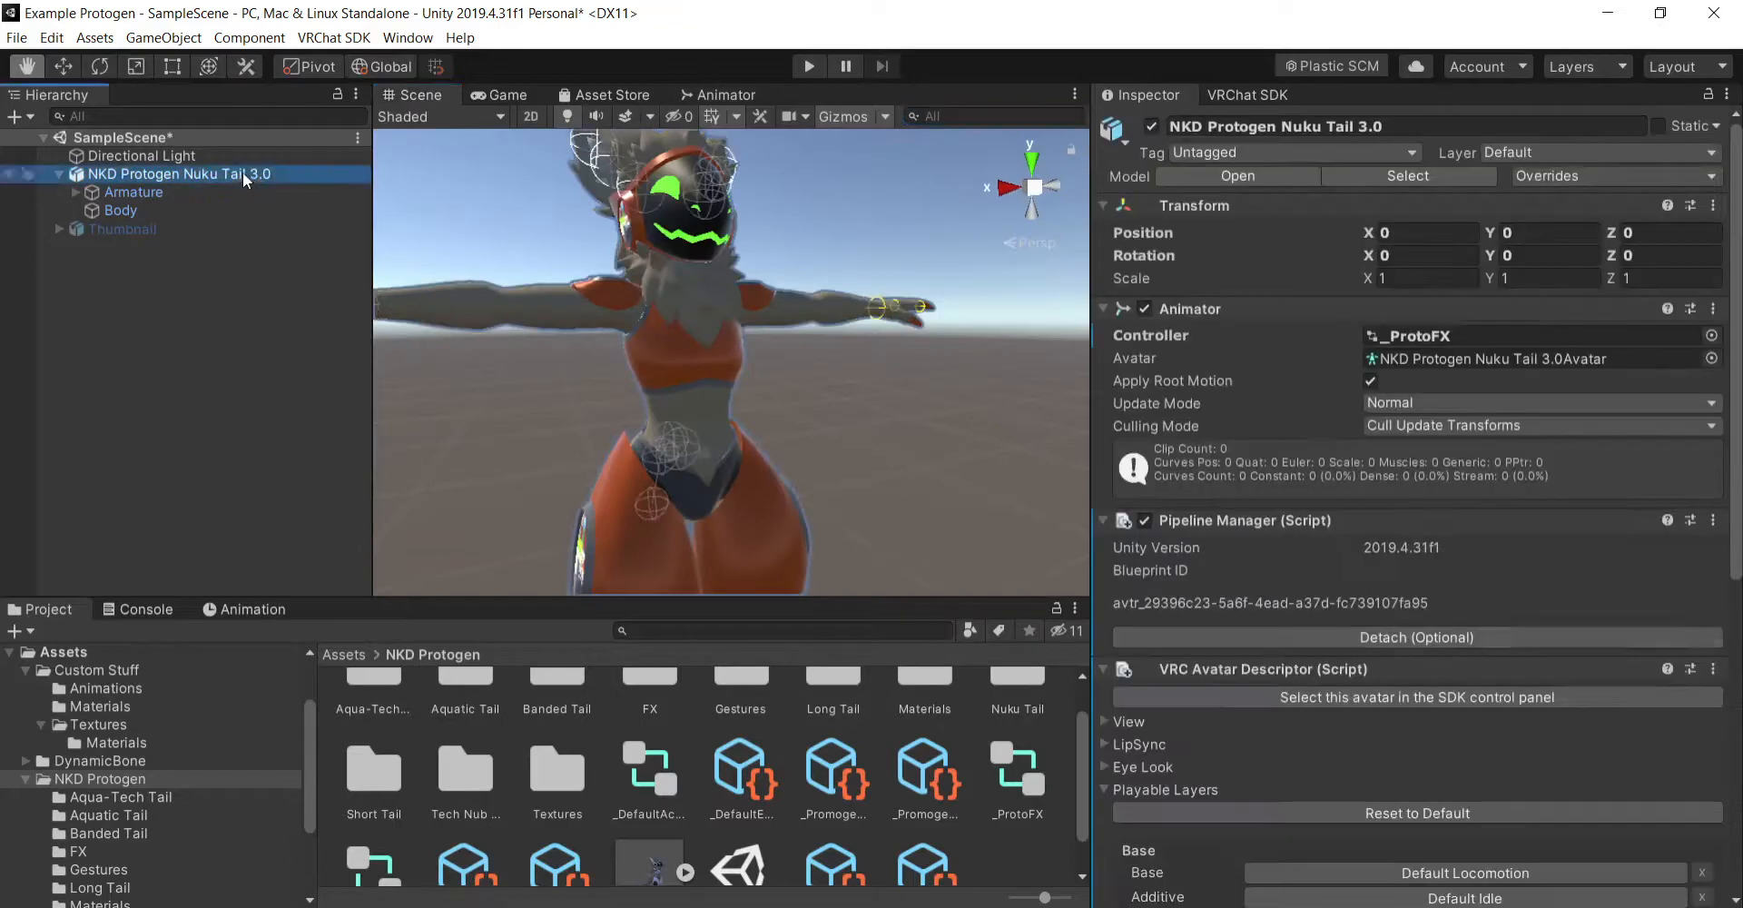
scroll(1407, 545, "down", 10)
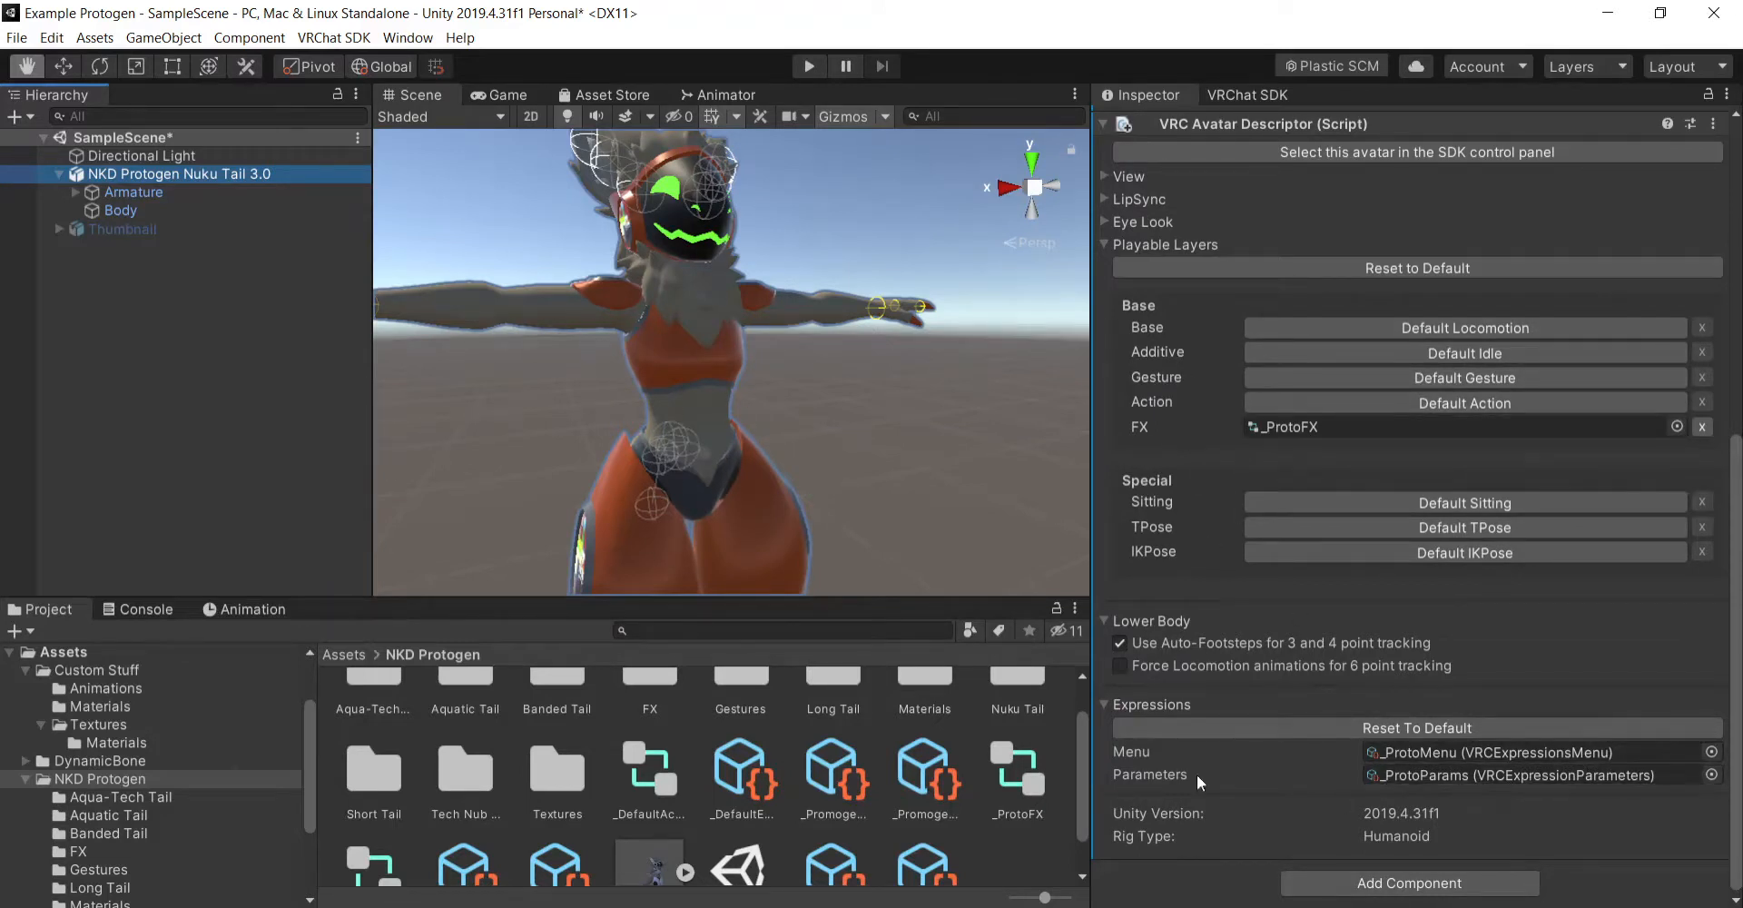
double_click(1522, 777)
left_click(1215, 200)
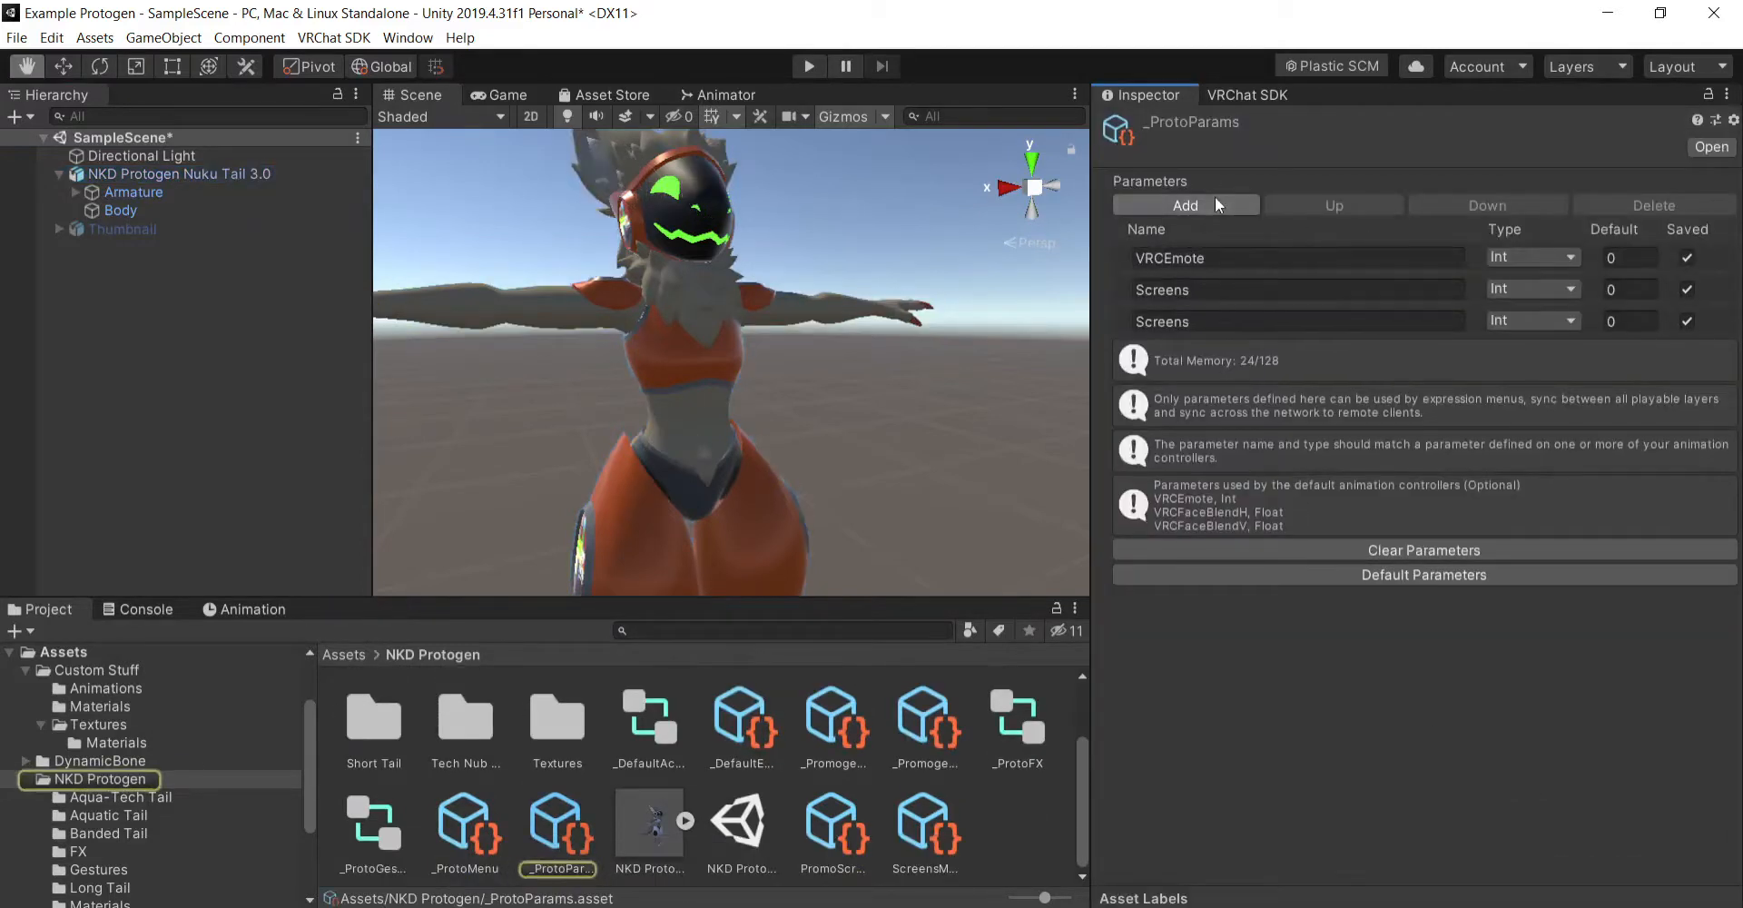
- Set the added expression parameter's type to Bool and name it Shader Change
left_click(1503, 321)
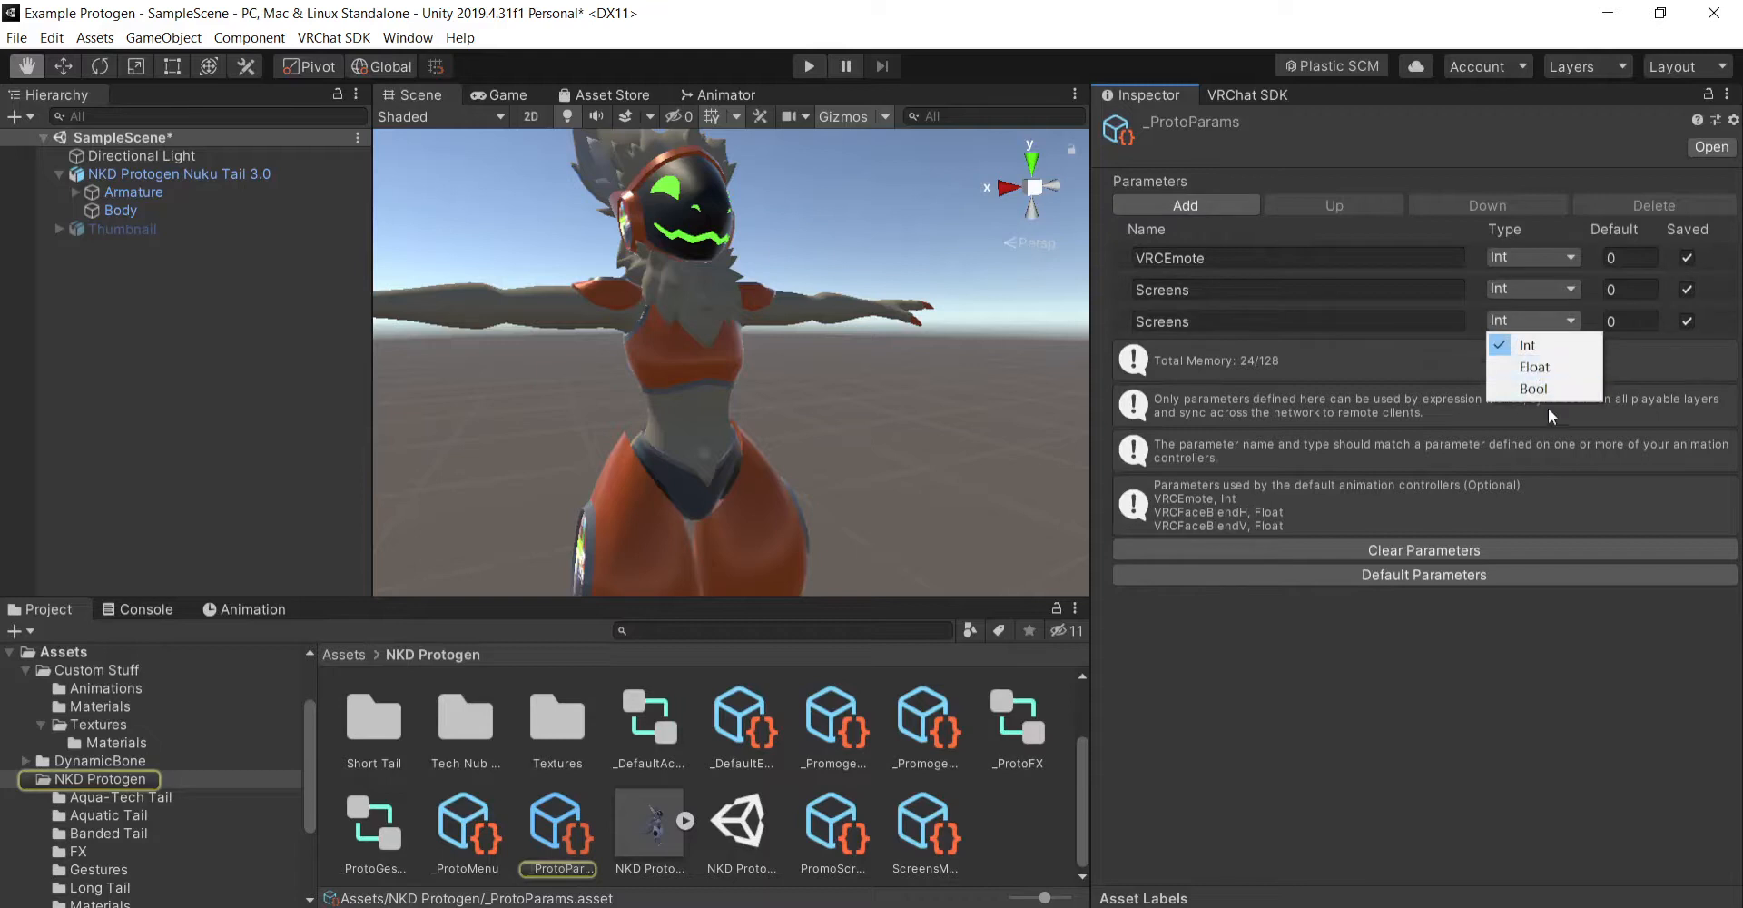
left_click(1535, 388)
left_click(1331, 319)
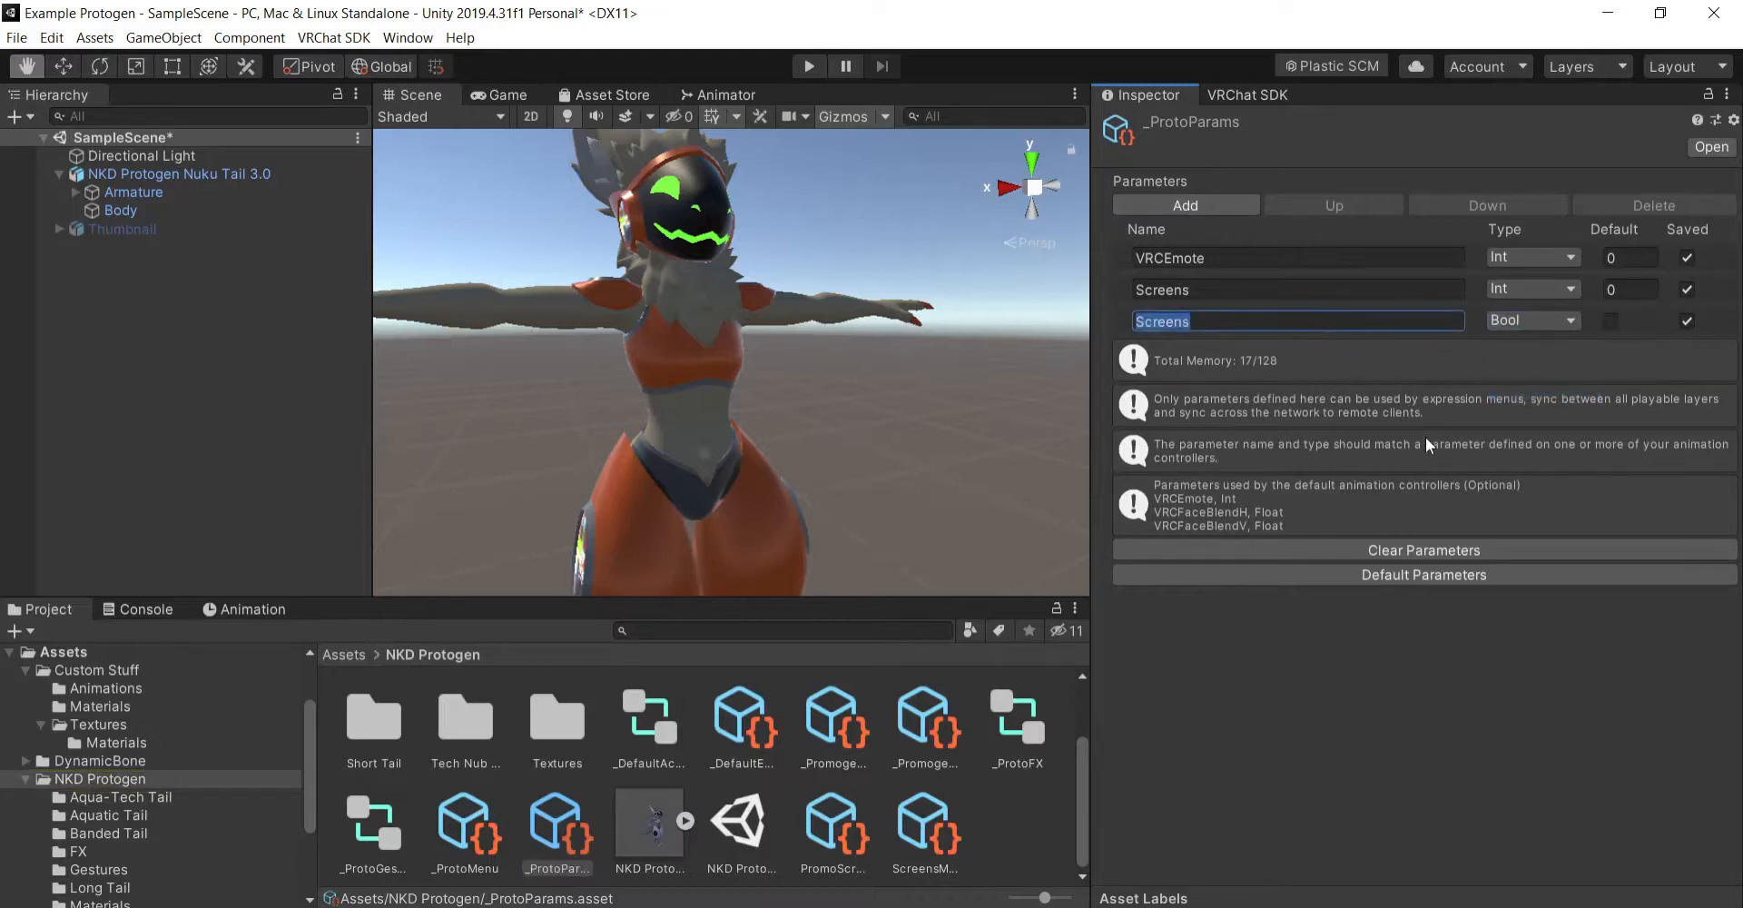
type("Shader Change")
- Open the _ProtoMenu expressions menu from the avatar descriptor and add a new control
left_click(228, 173)
scroll(1311, 536, "down", 10)
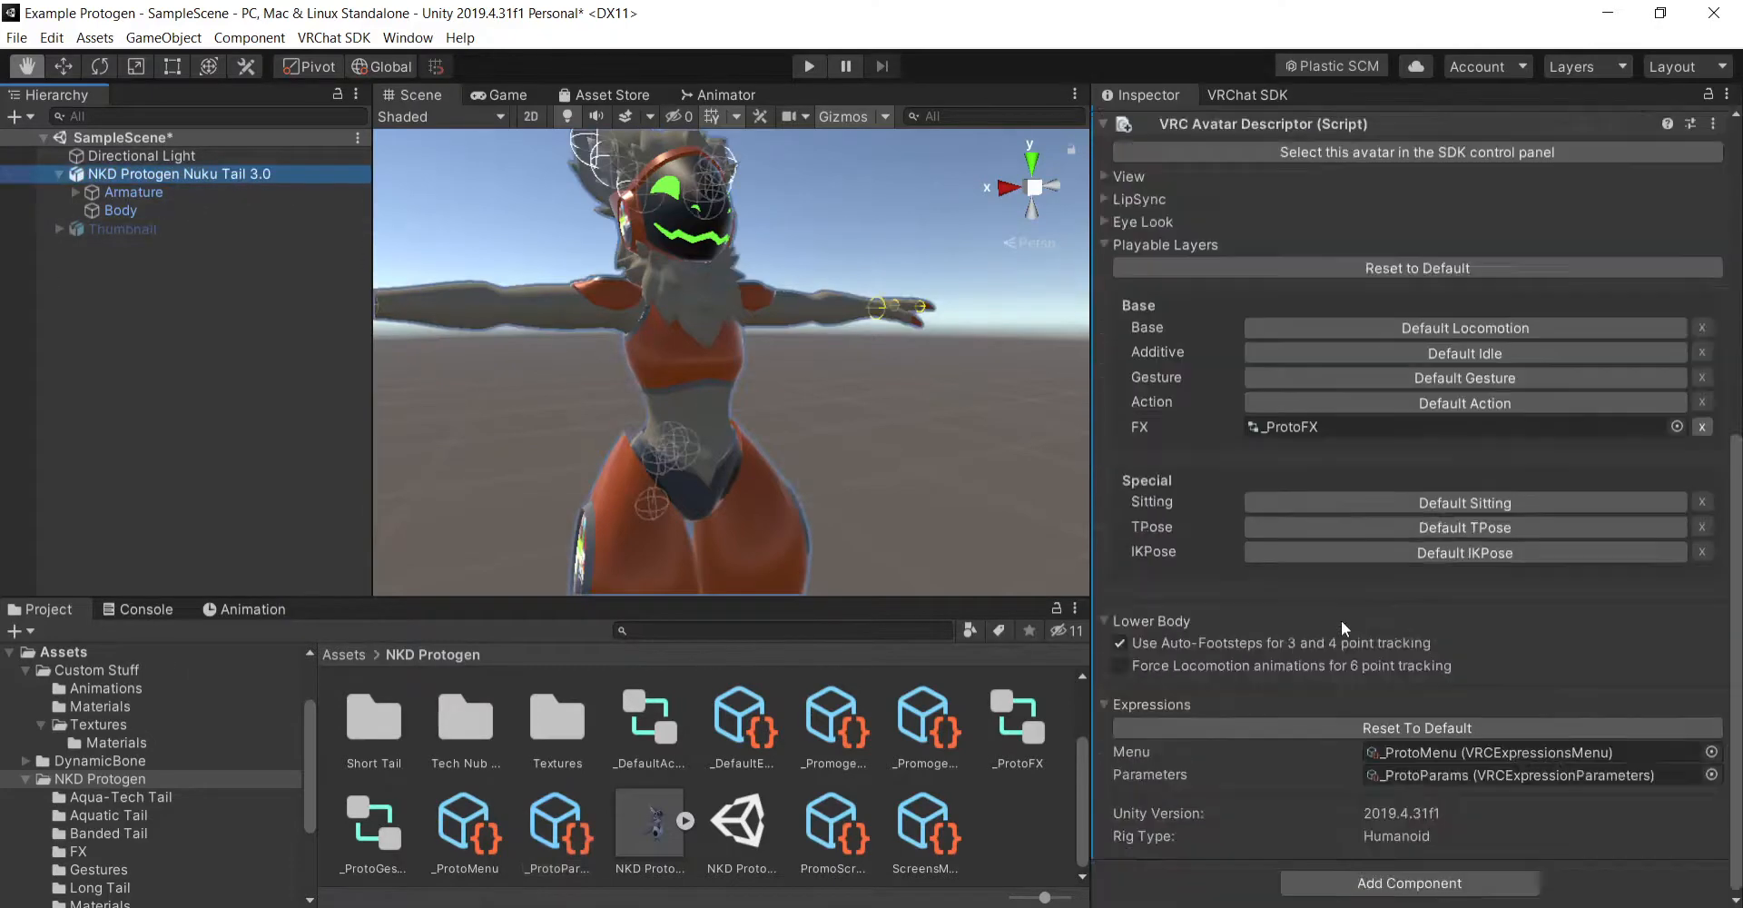
double_click(1478, 756)
left_click(1260, 283)
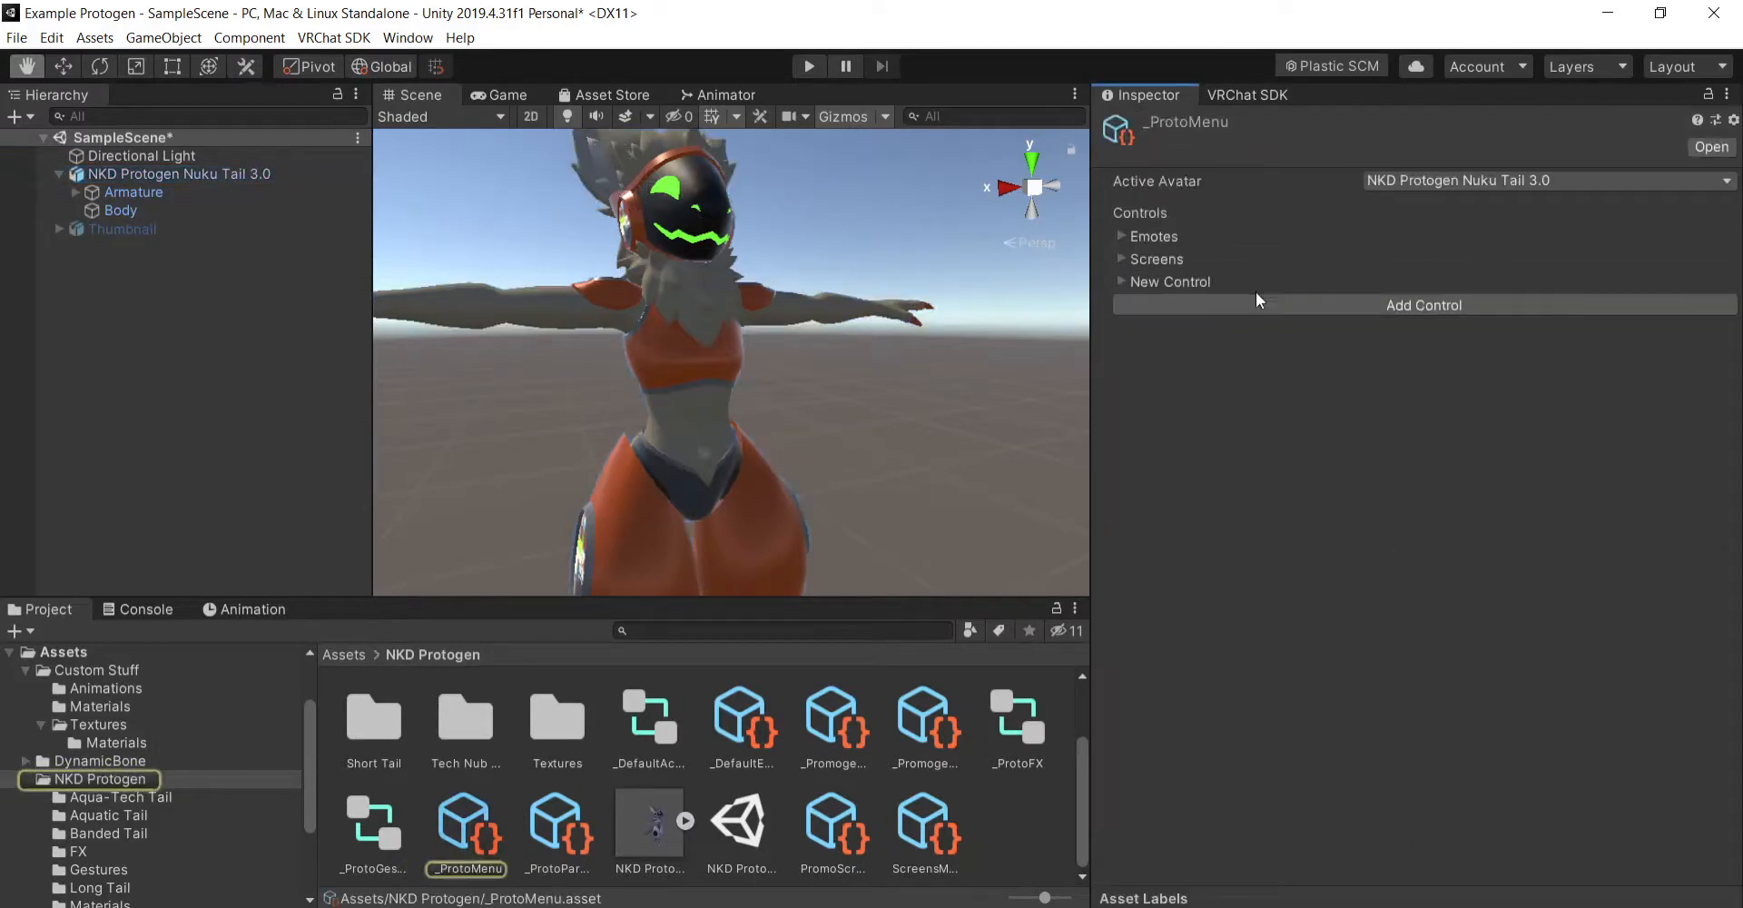
- Expand the new _ProtoMenu control and name it Shader Change
left_click(1124, 281)
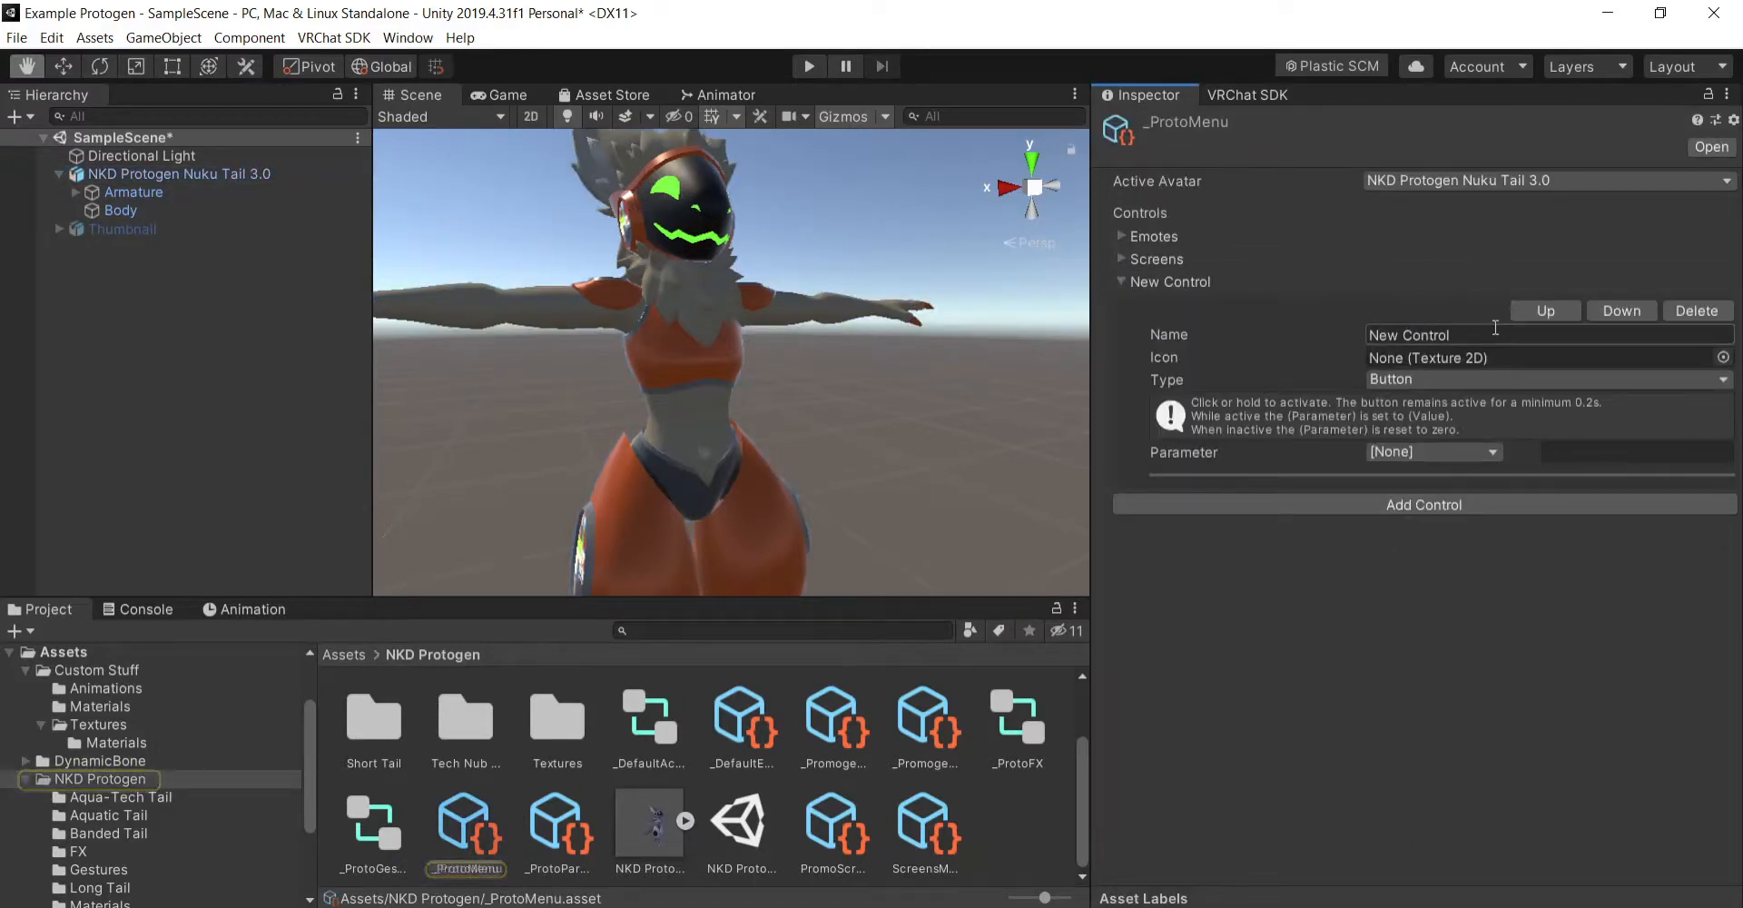
left_click(1453, 335)
type("S")
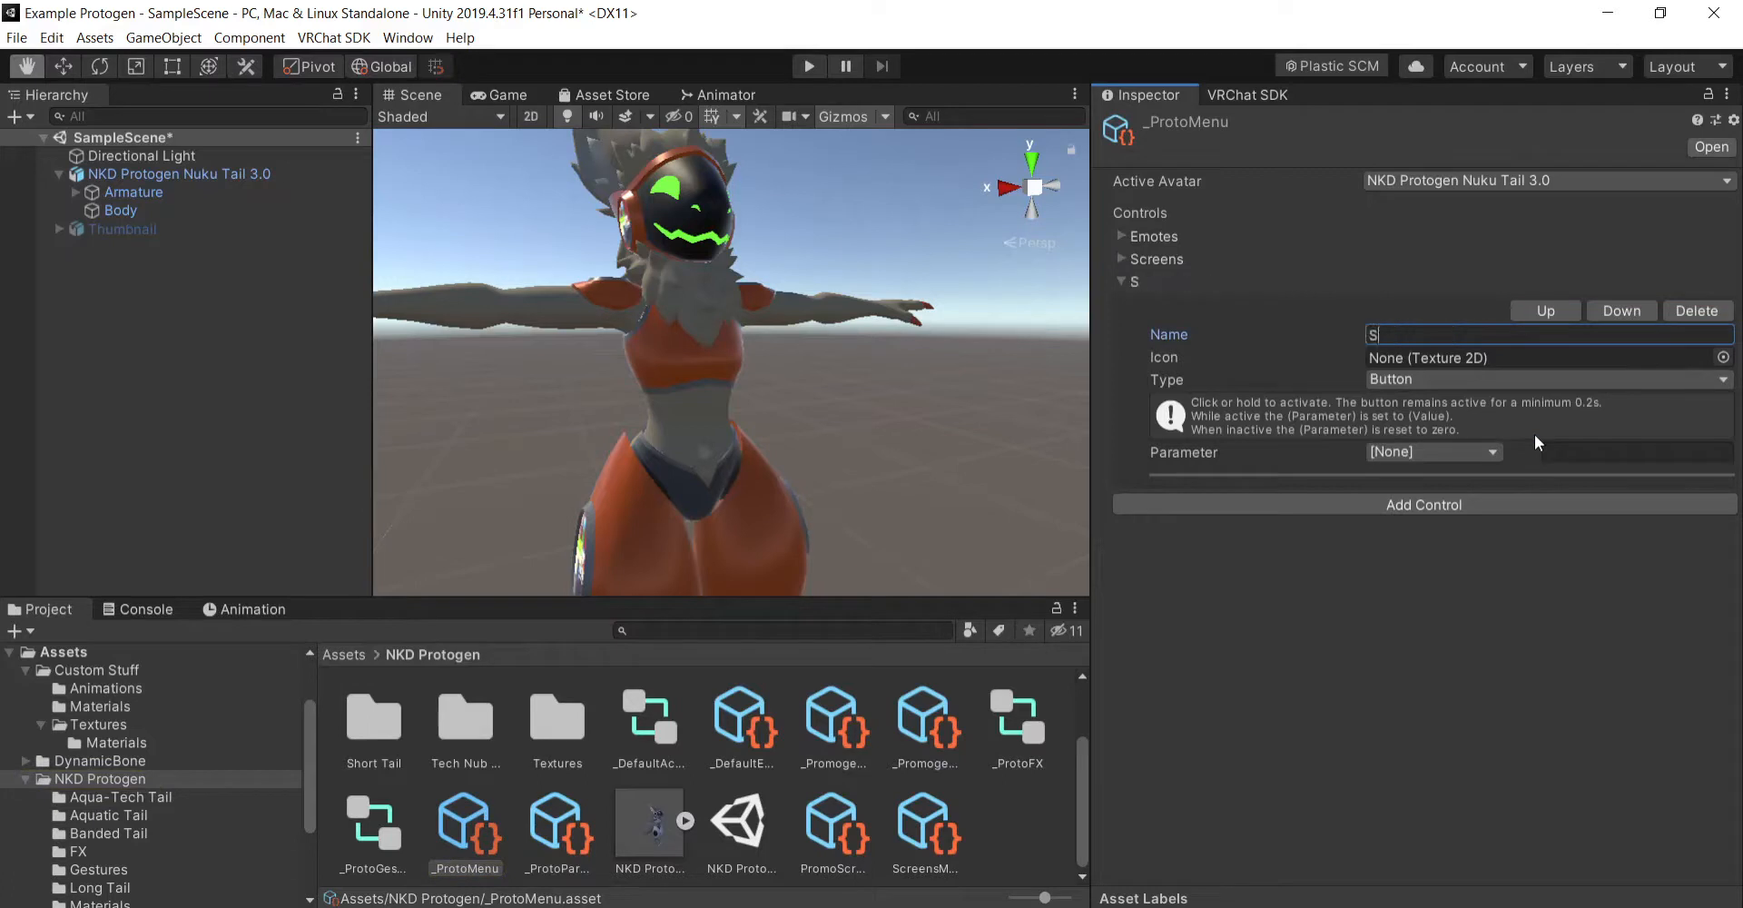
type("hader Change")
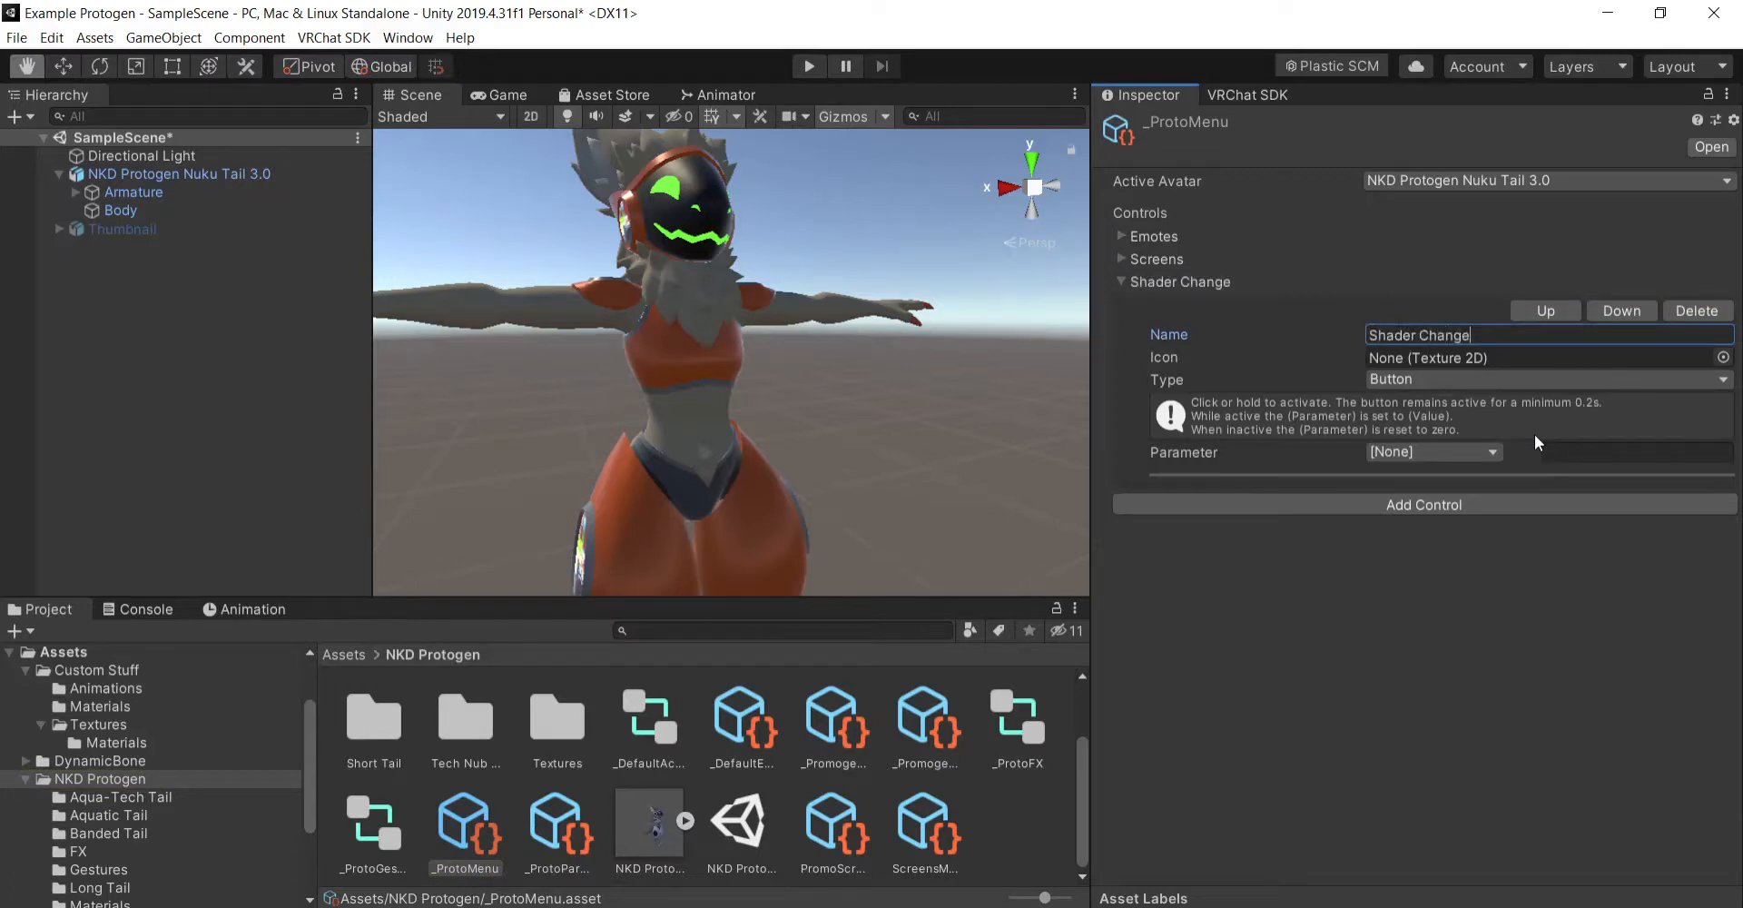
- Make the Shader Change menu control a Toggle driven by the Shader Change Bool parameter
left_click(1491, 379)
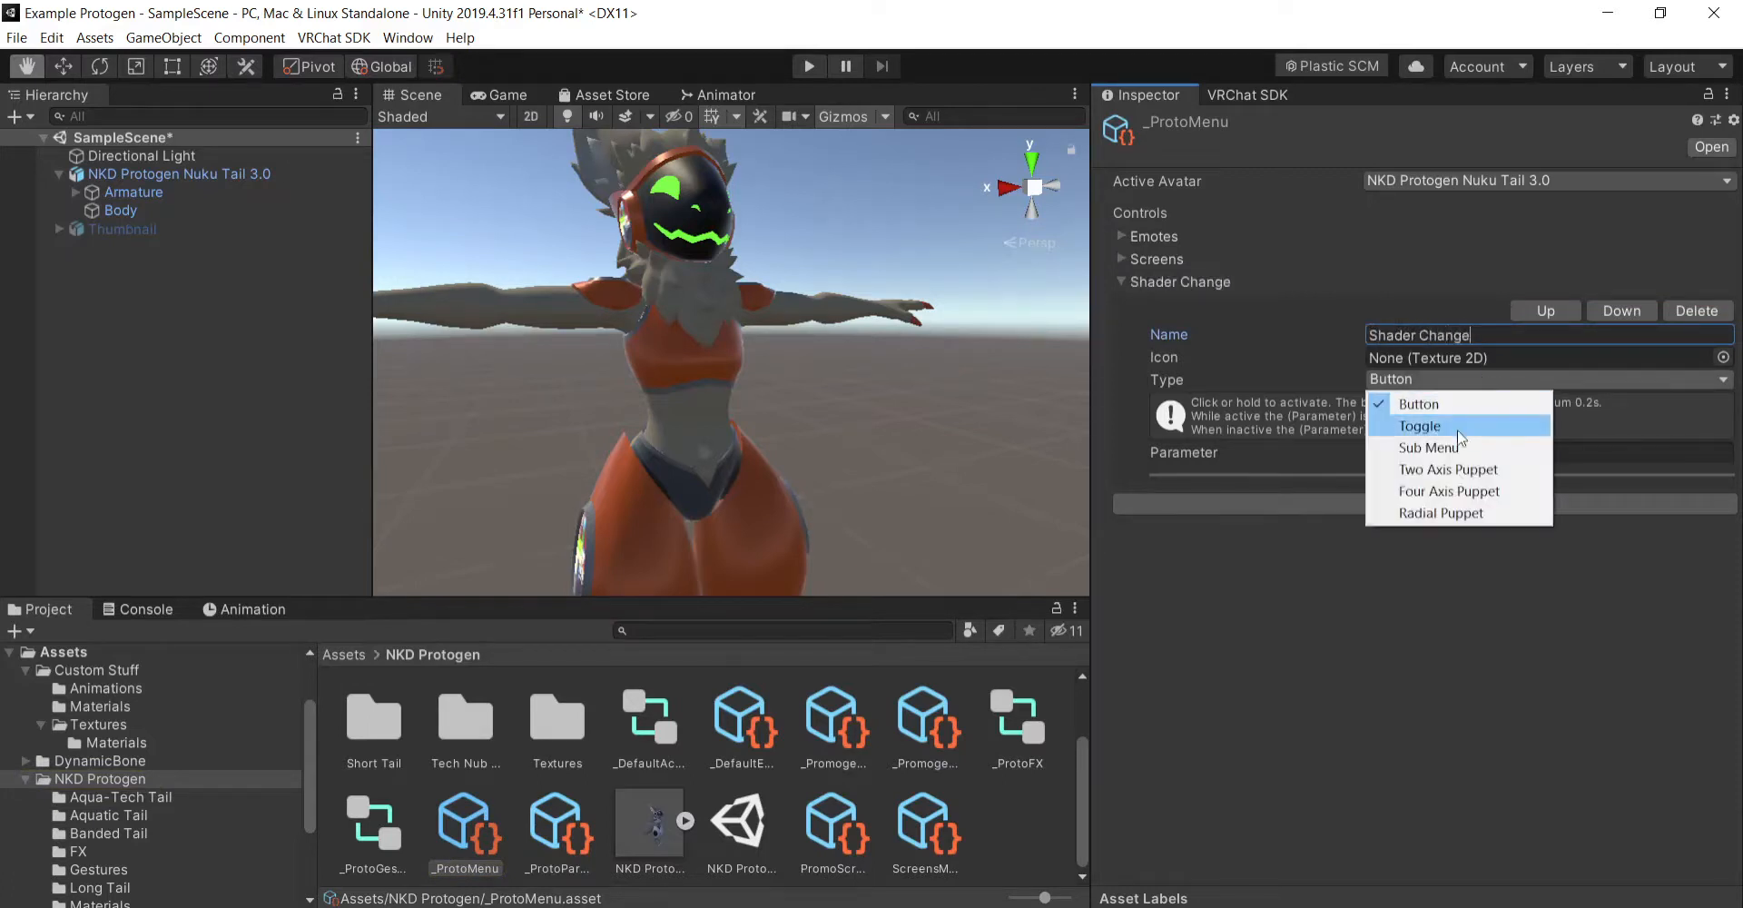
left_click(1498, 419)
left_click(1471, 452)
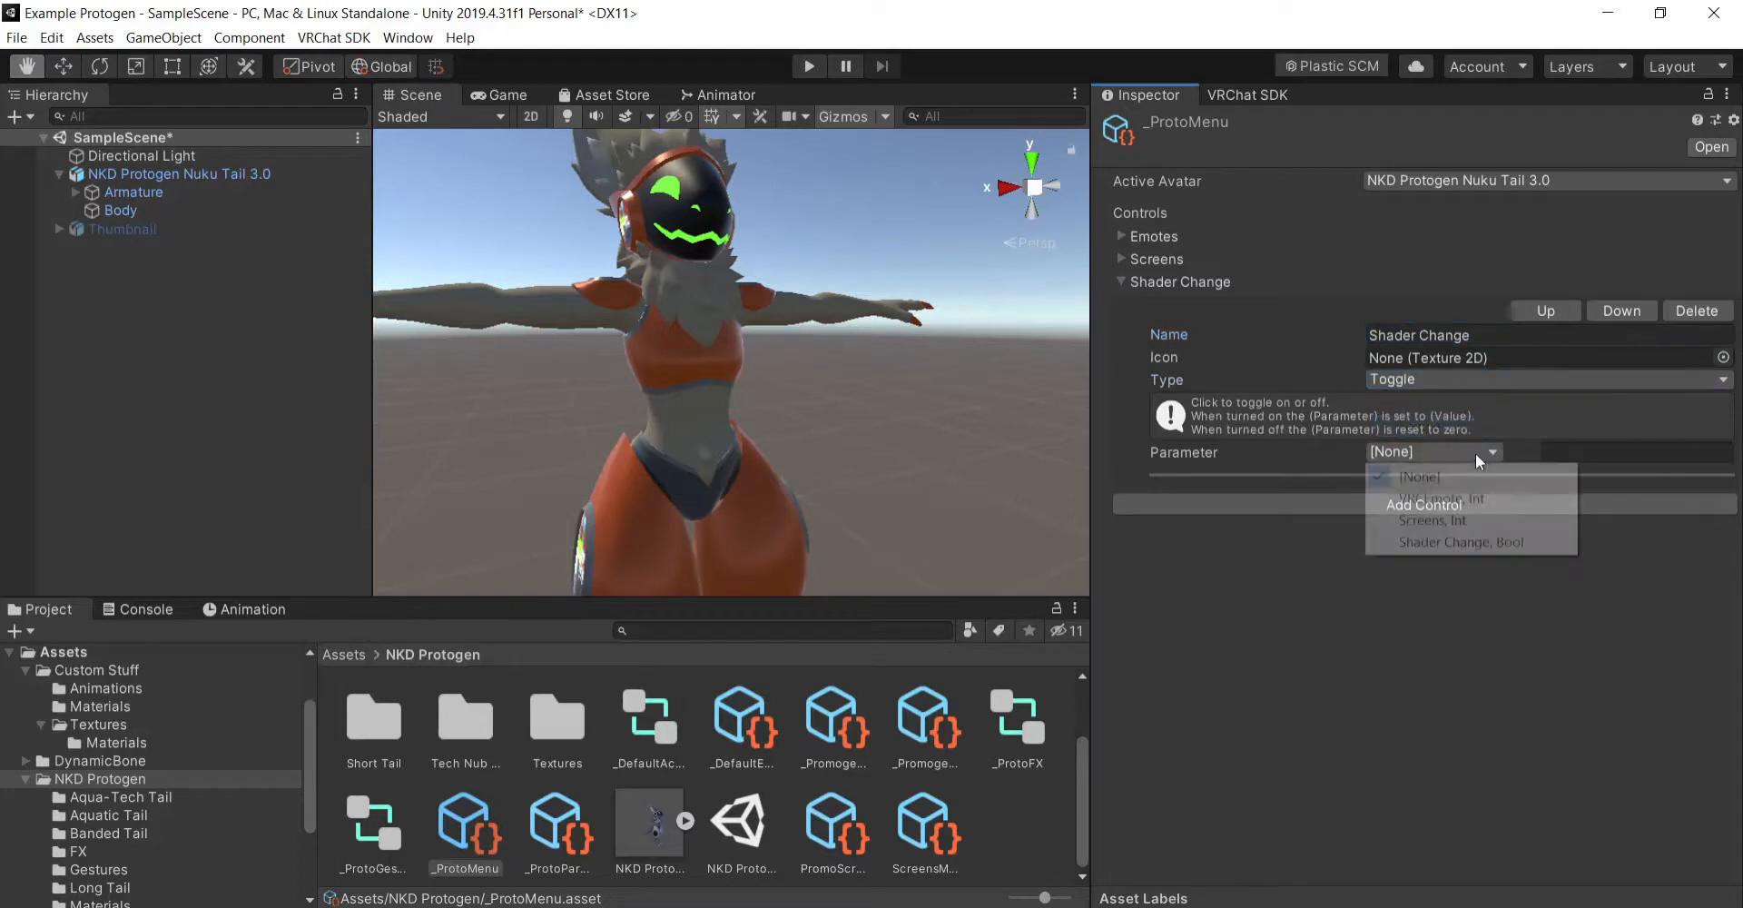
left_click(1442, 542)
left_click(1410, 454)
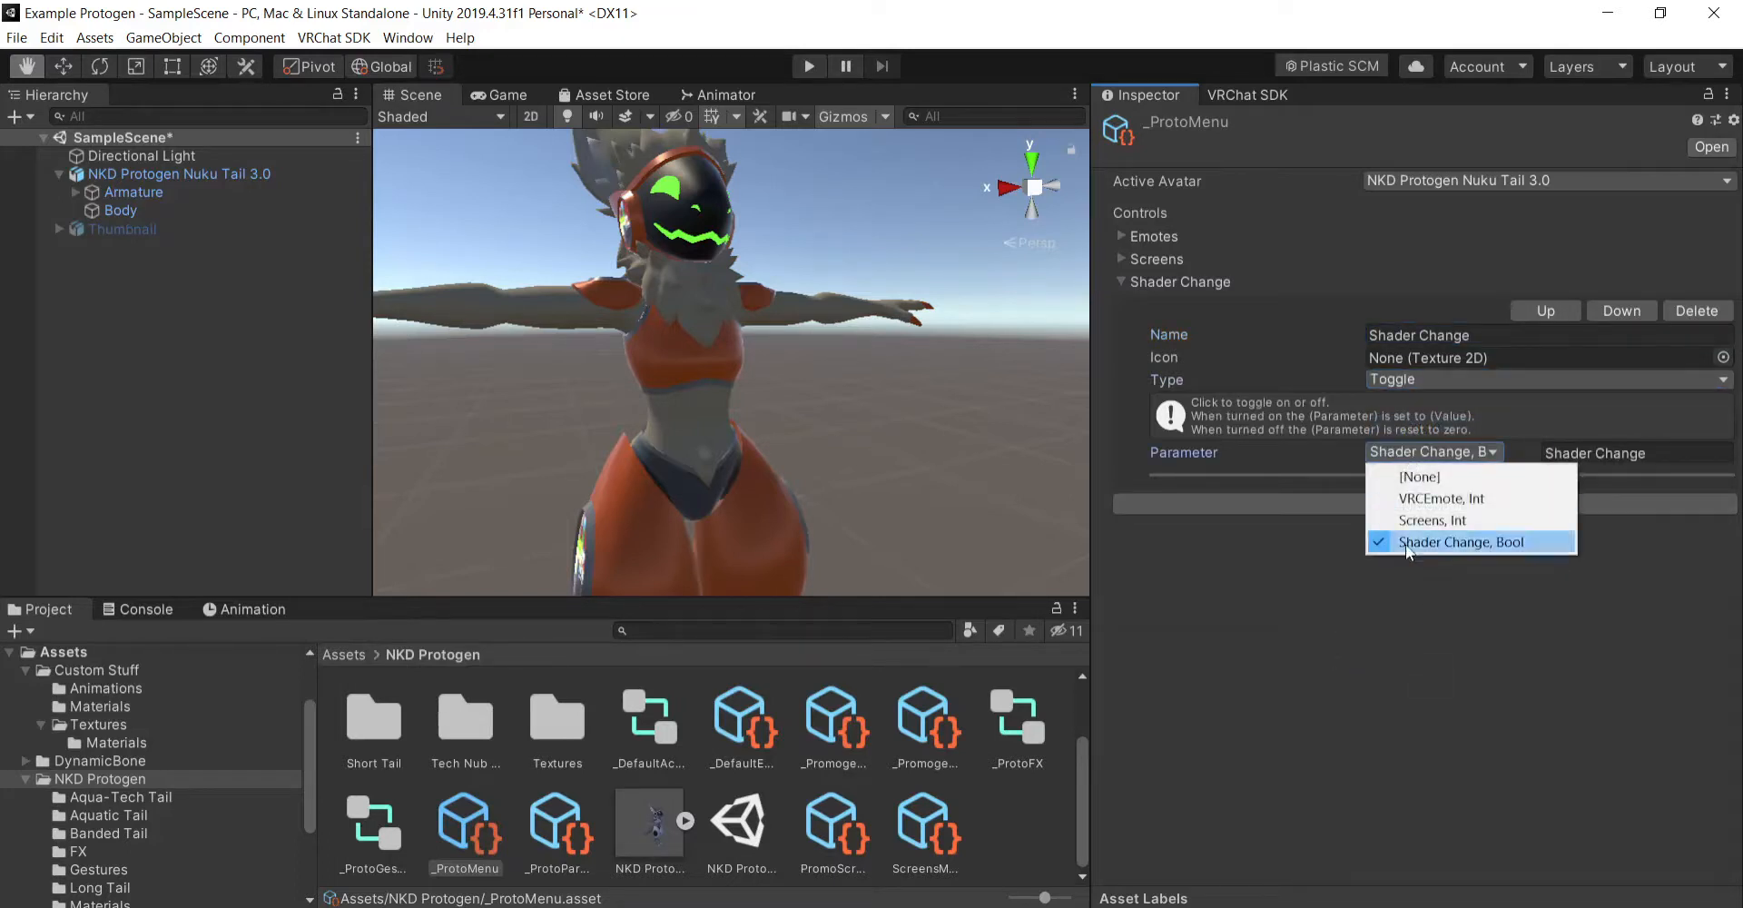
left_click(1438, 545)
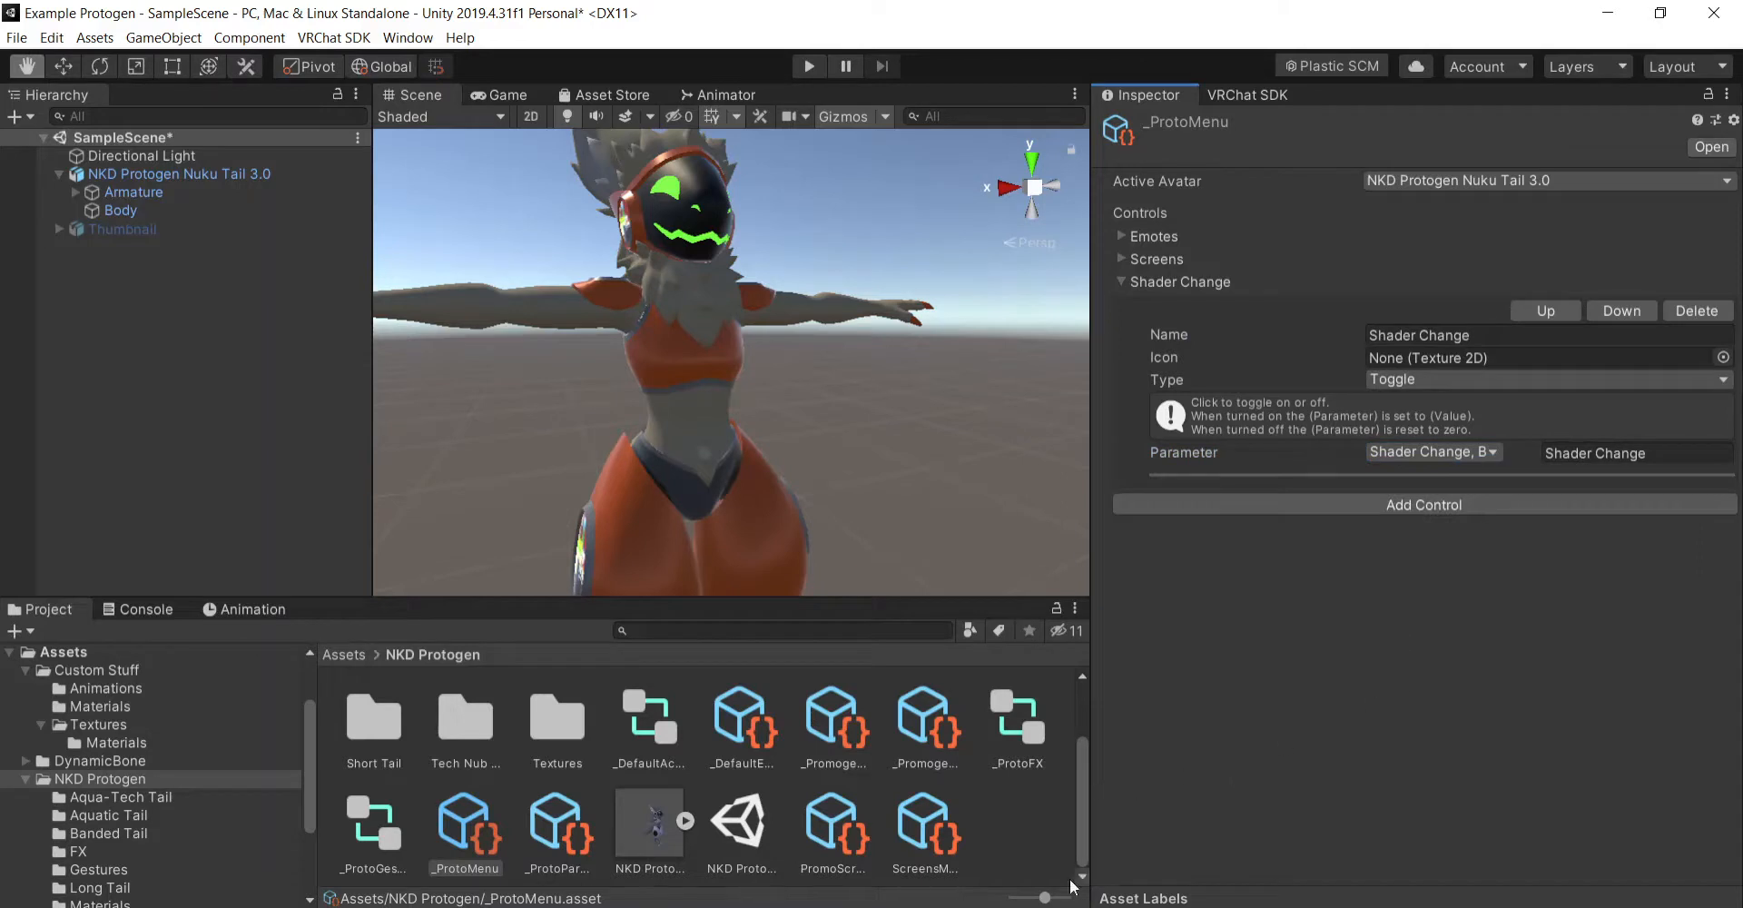
- Create a new folder named Menu inside the Custom Stuff assets folder
left_click(336, 655)
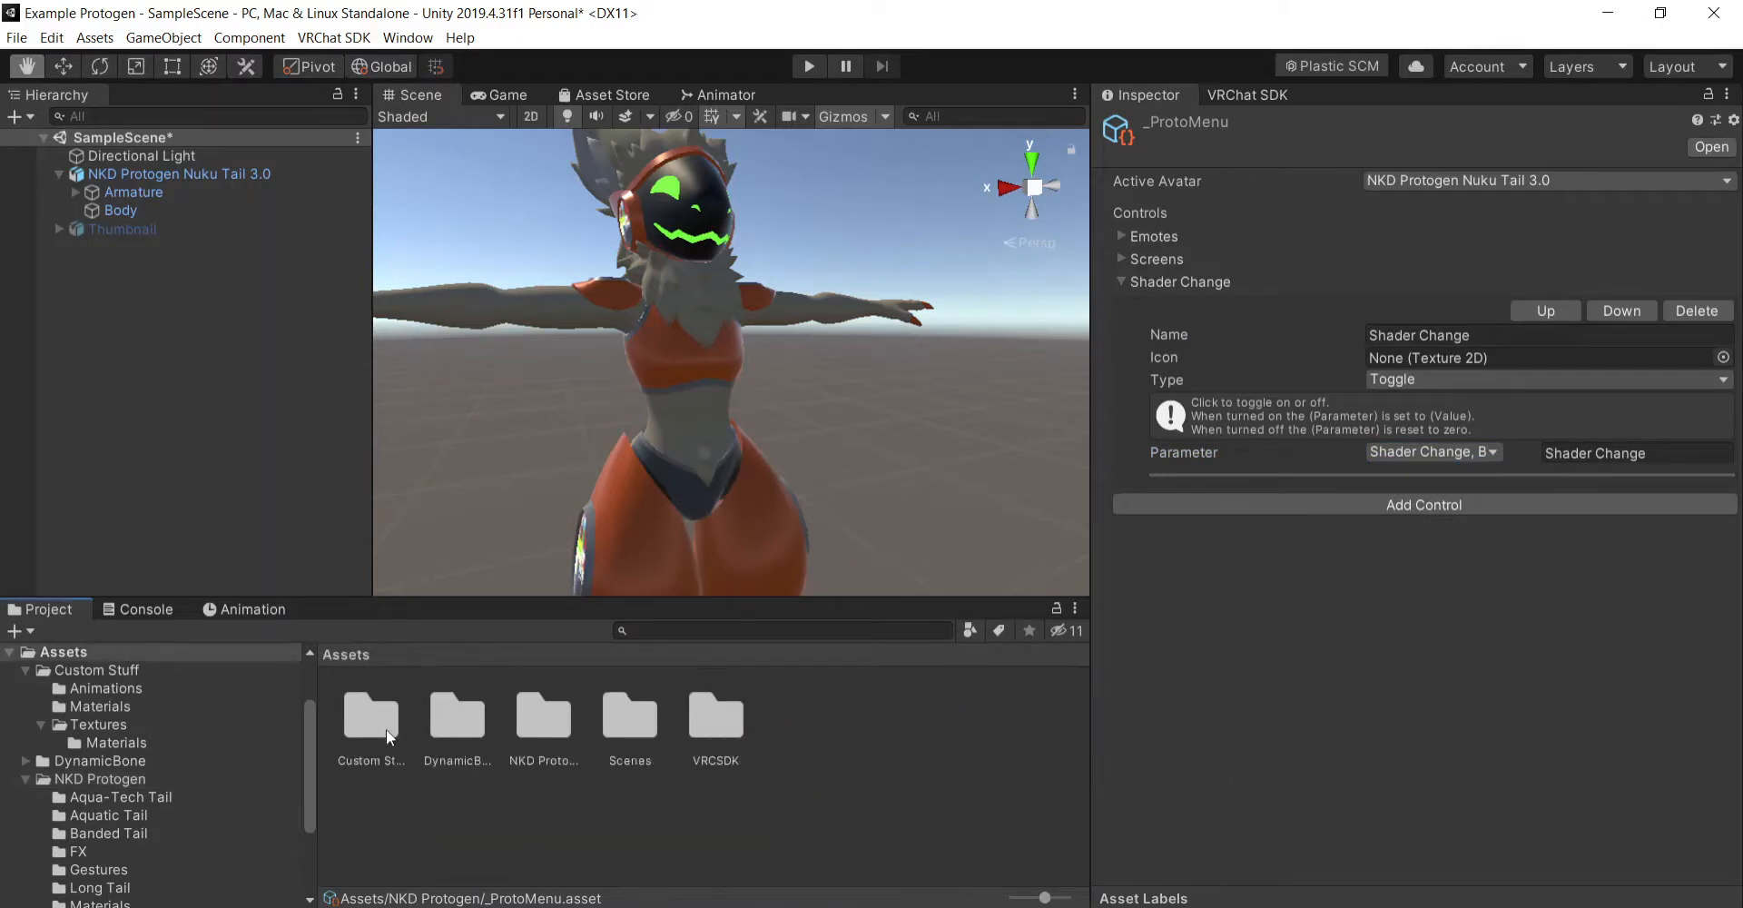
double_click(385, 728)
right_click(734, 748)
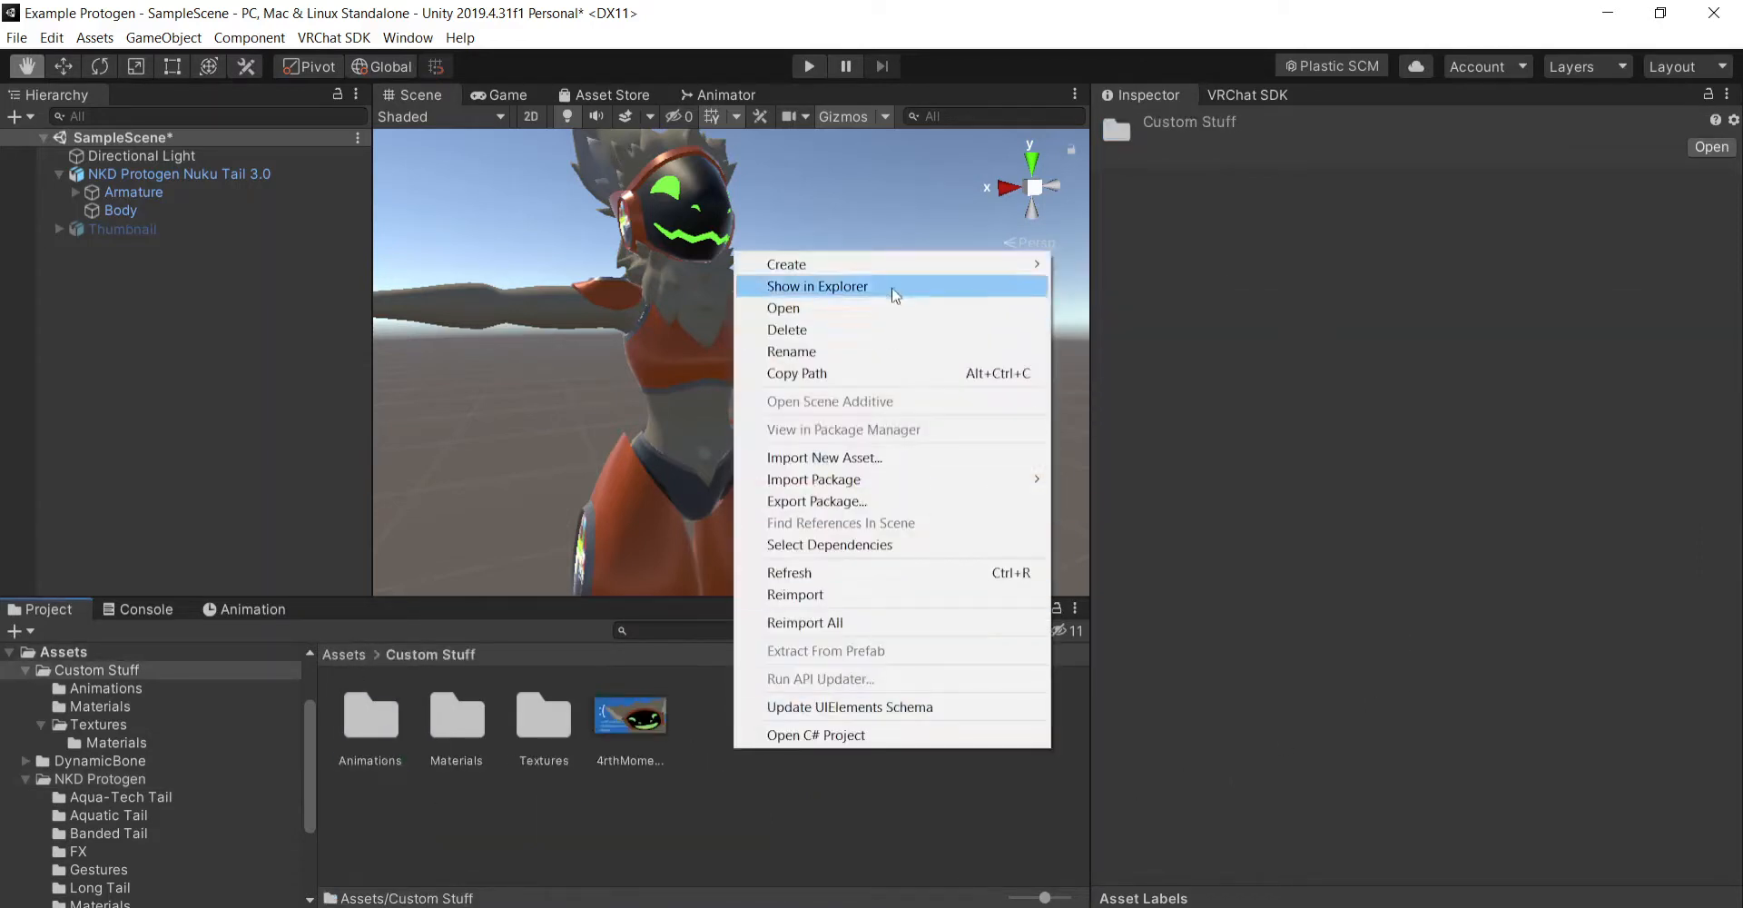
mouse_move(908, 264)
left_click(1267, 222)
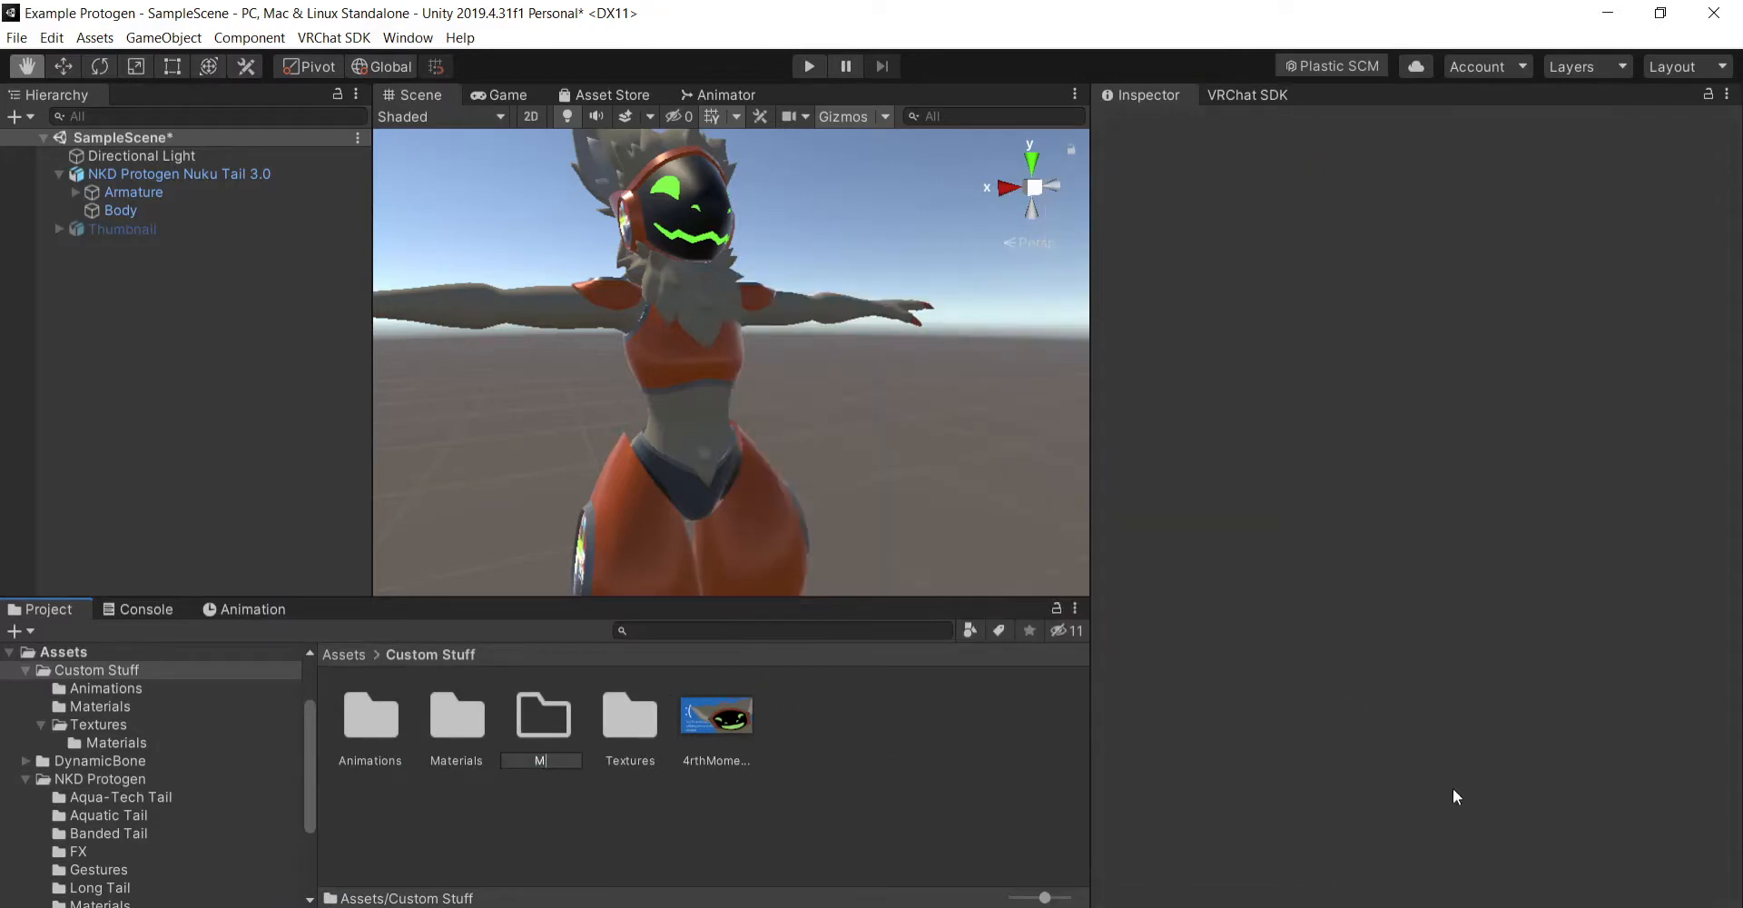
key("Return")
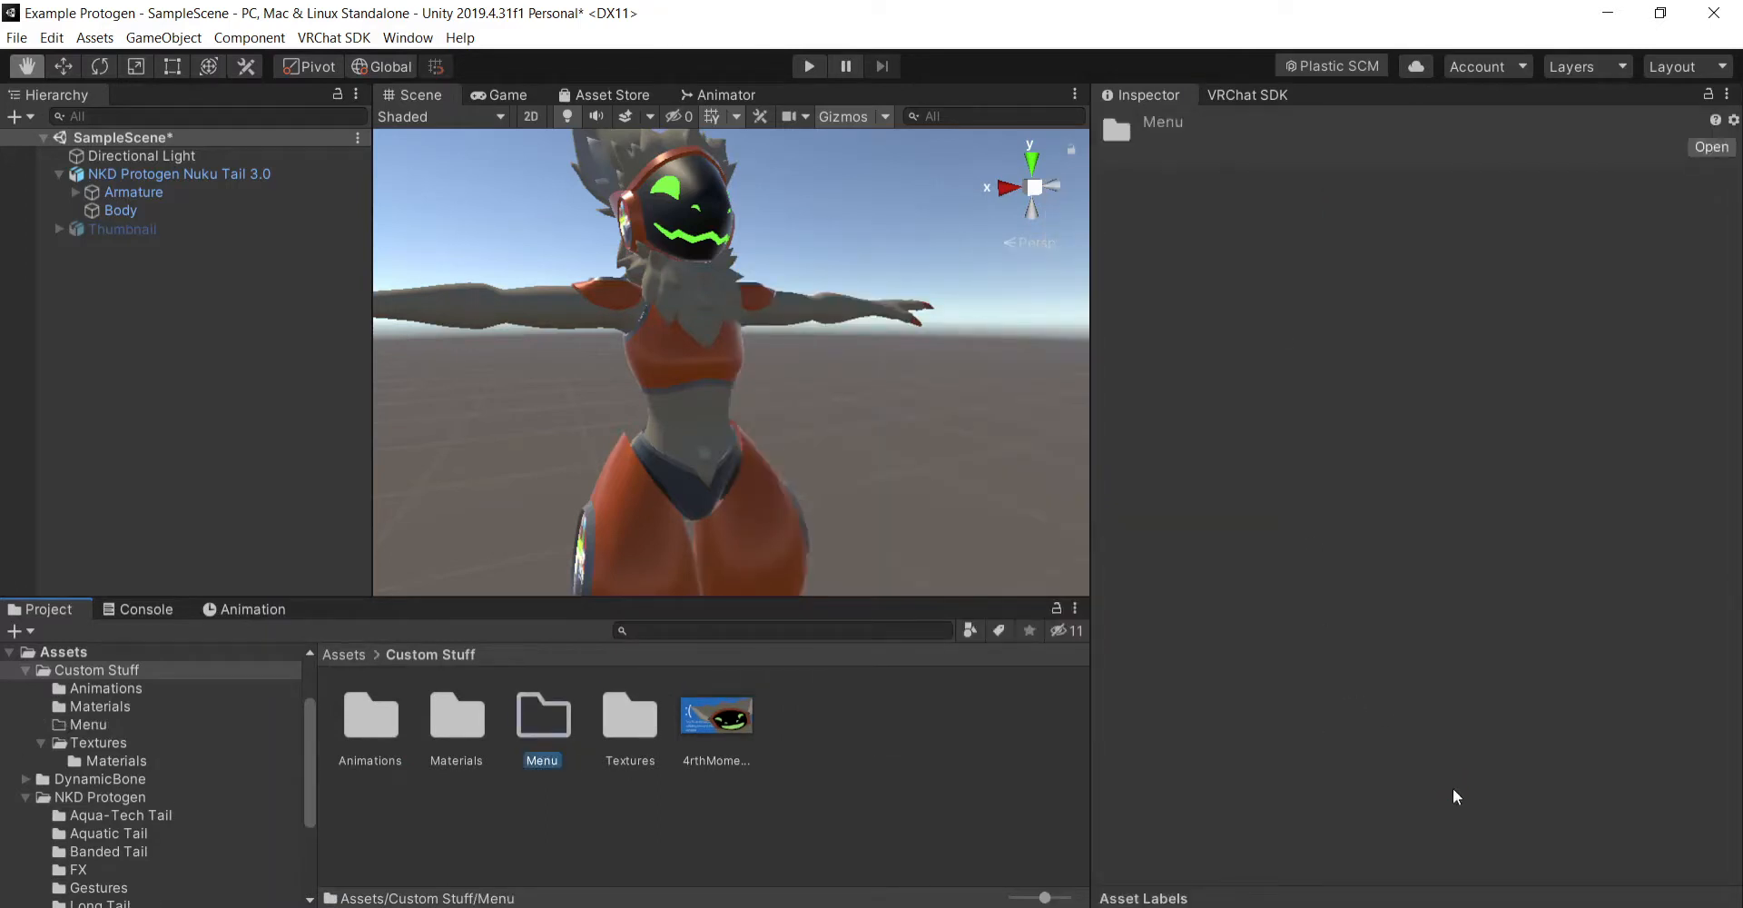
- Create a VRChat Expressions Menu asset named Toggleables in the Menu folder
double_click(546, 727)
right_click(549, 725)
mouse_move(826, 245)
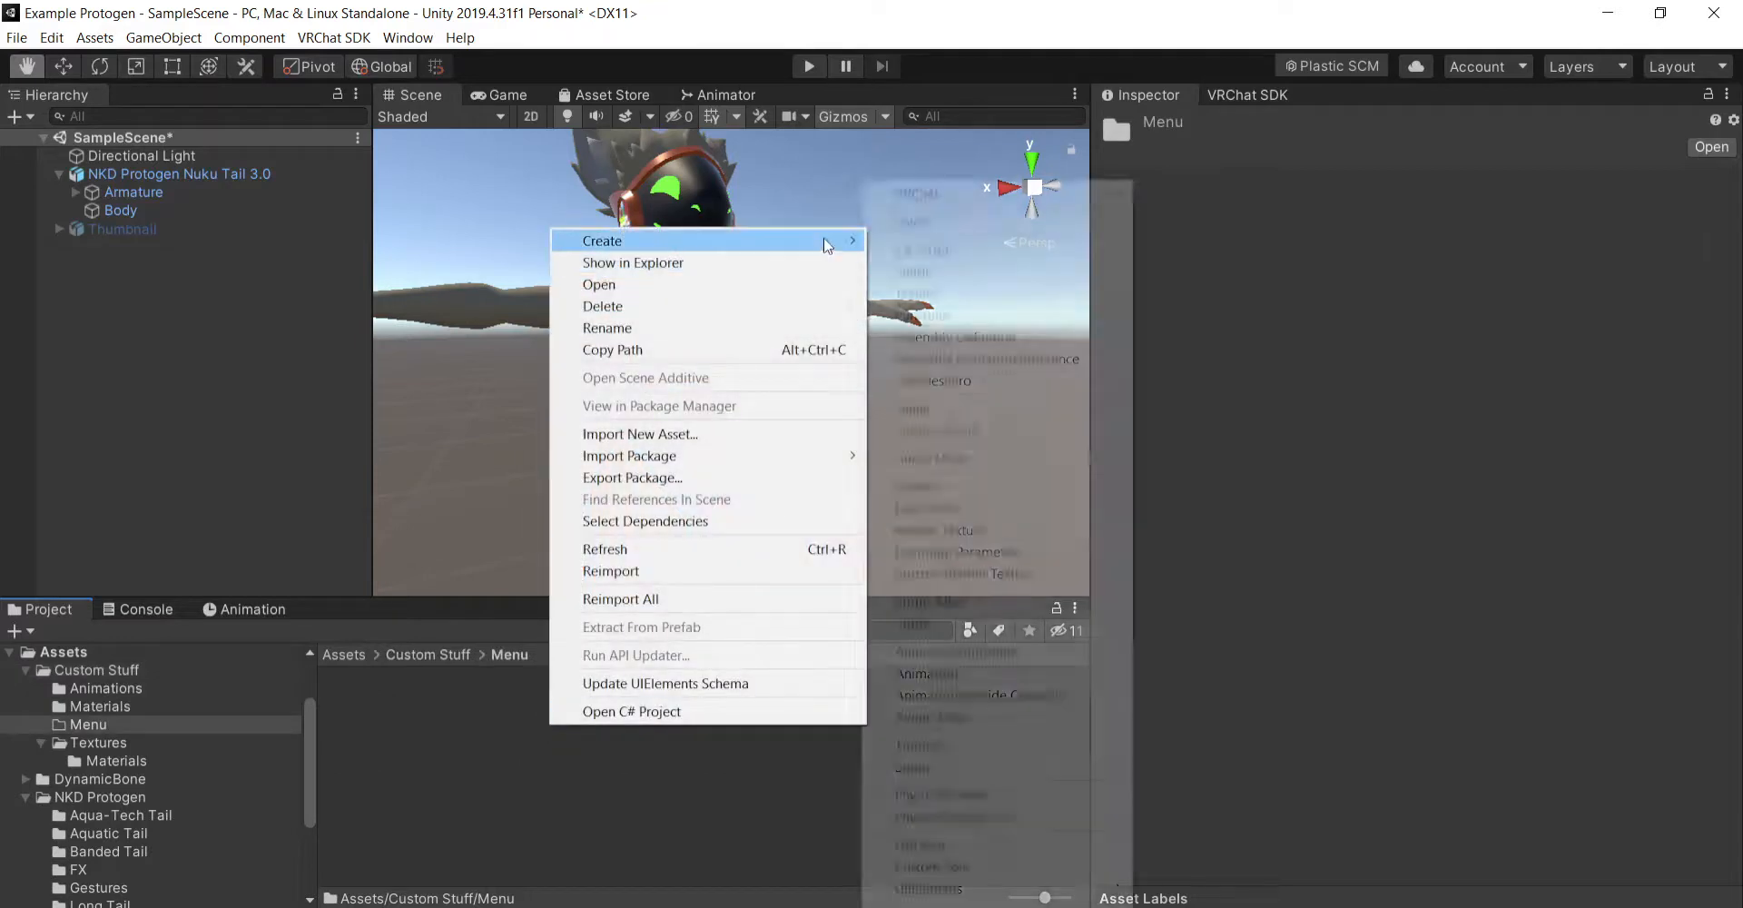
mouse_move(1045, 193)
mouse_move(1196, 192)
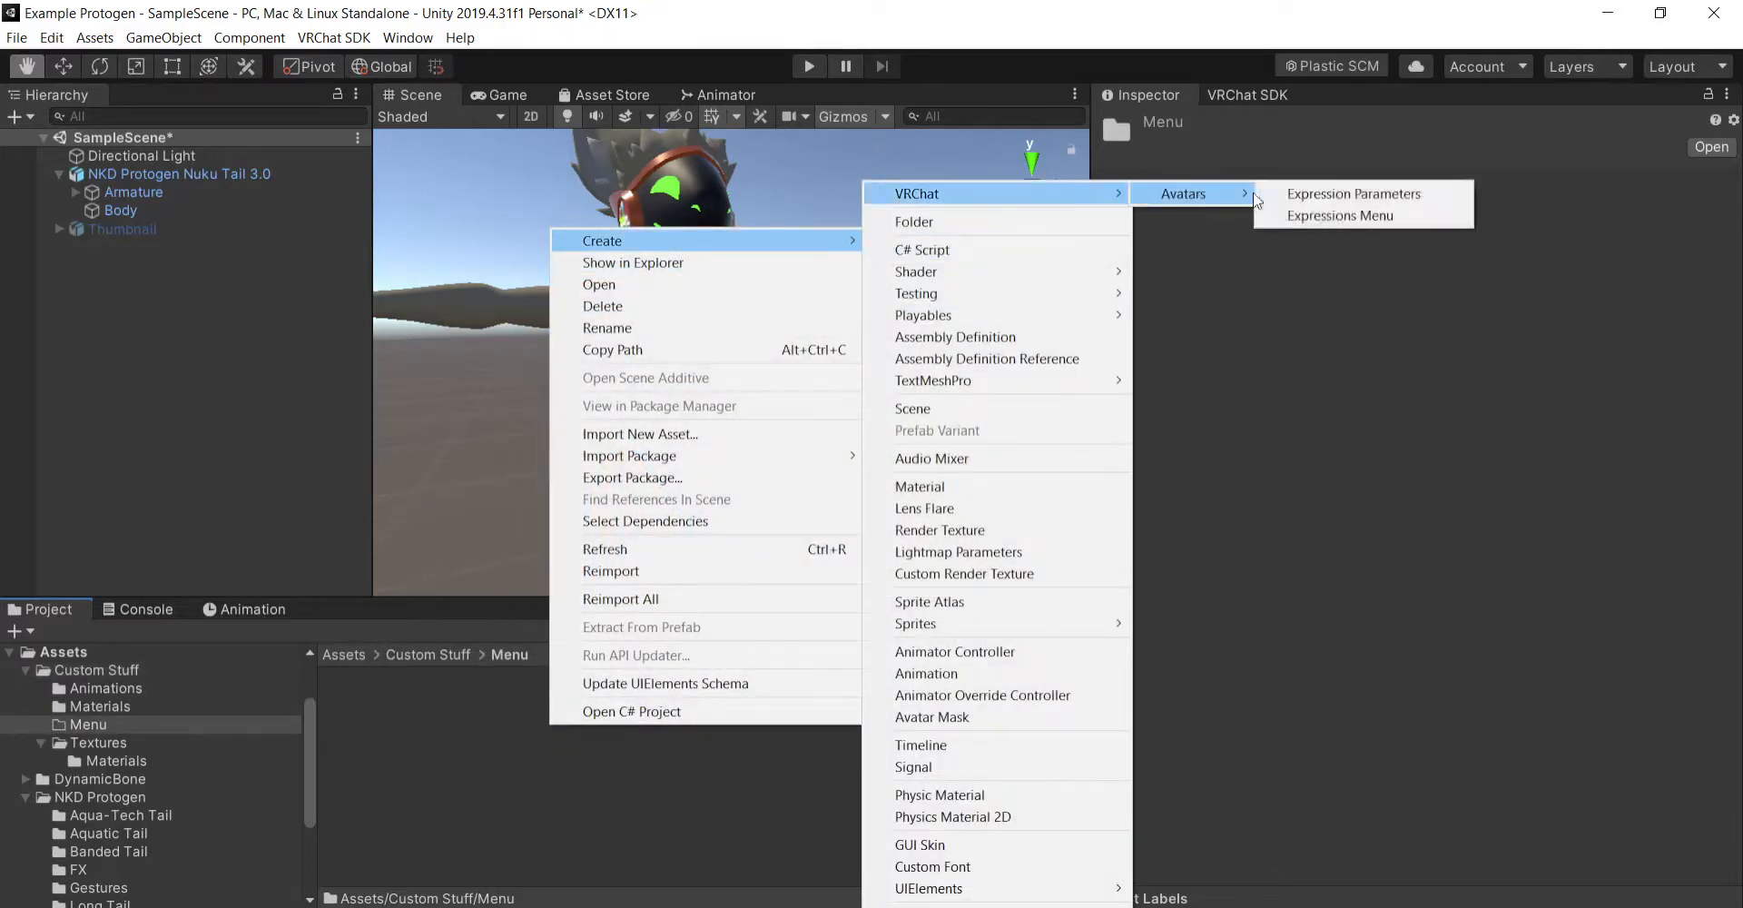
left_click(1327, 216)
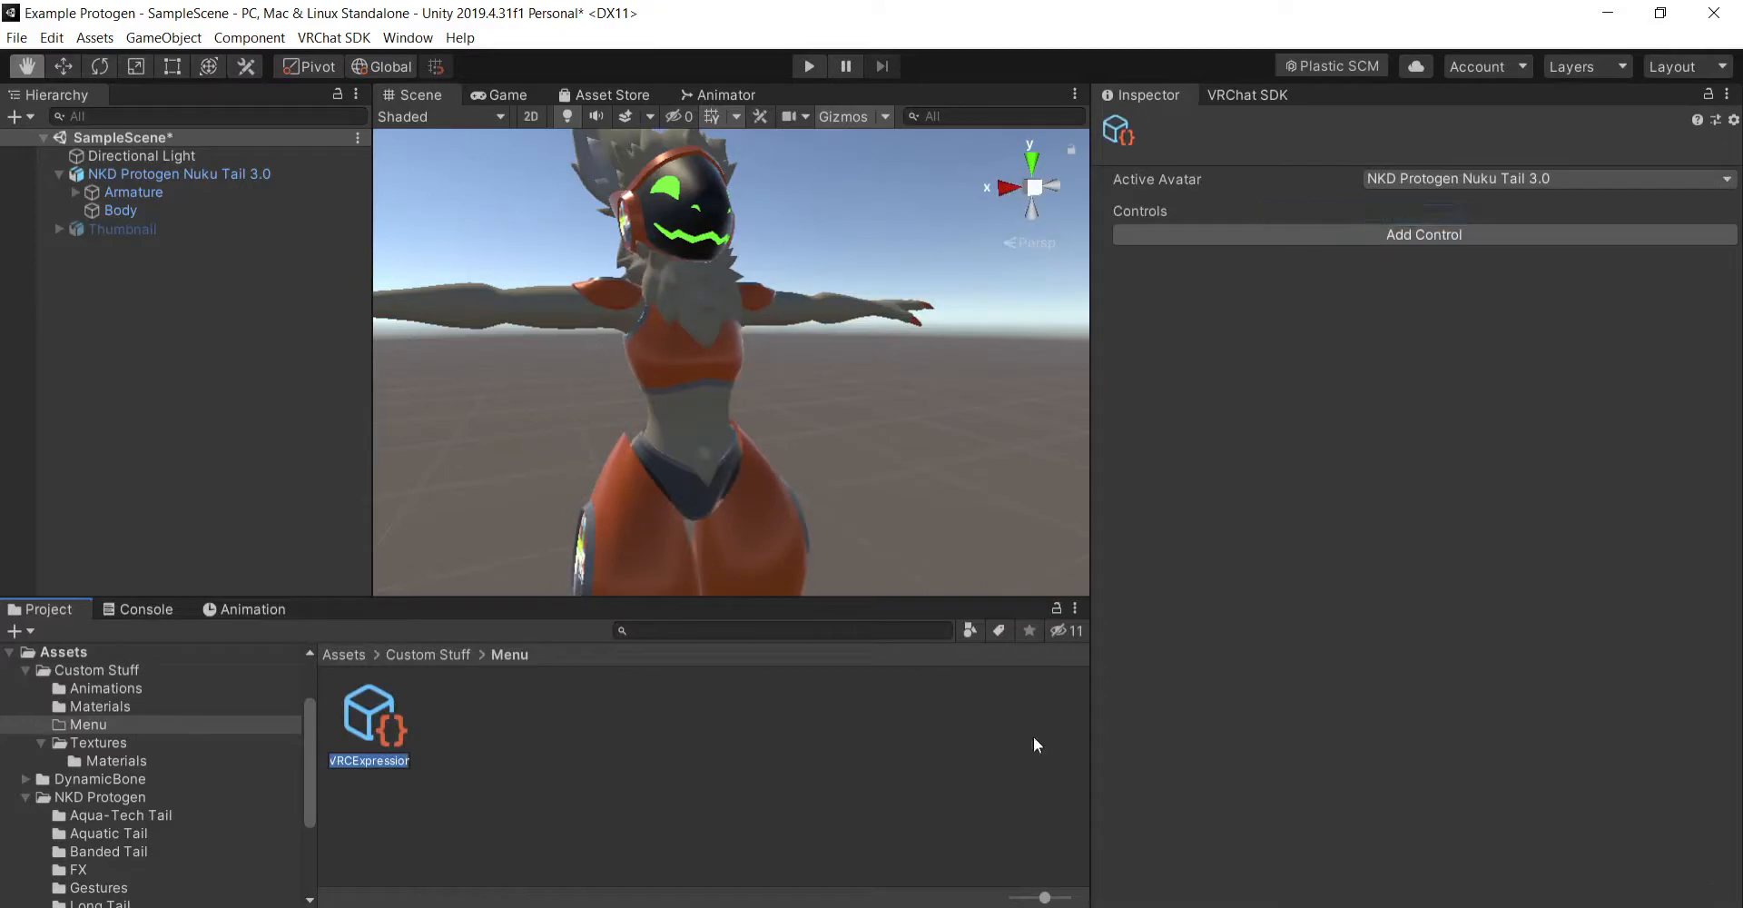
type("Toggleables")
key("Return")
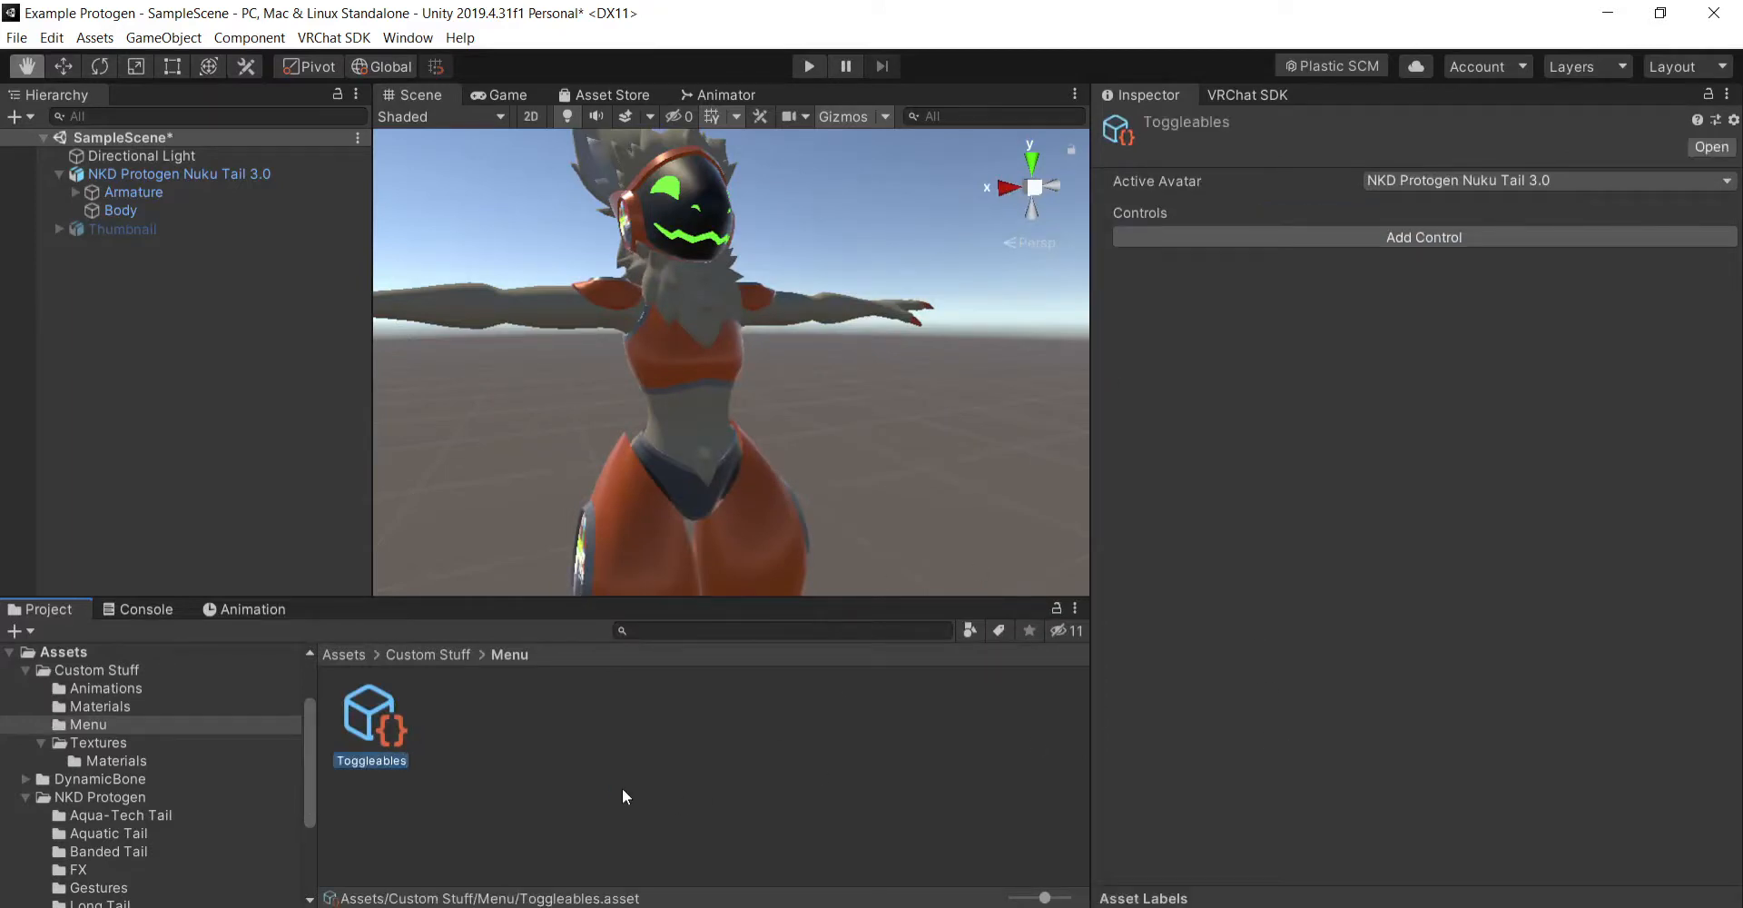
- Open _ProtoMenu from the avatar descriptor and add a new control of type Sub Menu
left_click(284, 173)
scroll(1487, 550, "down", 10)
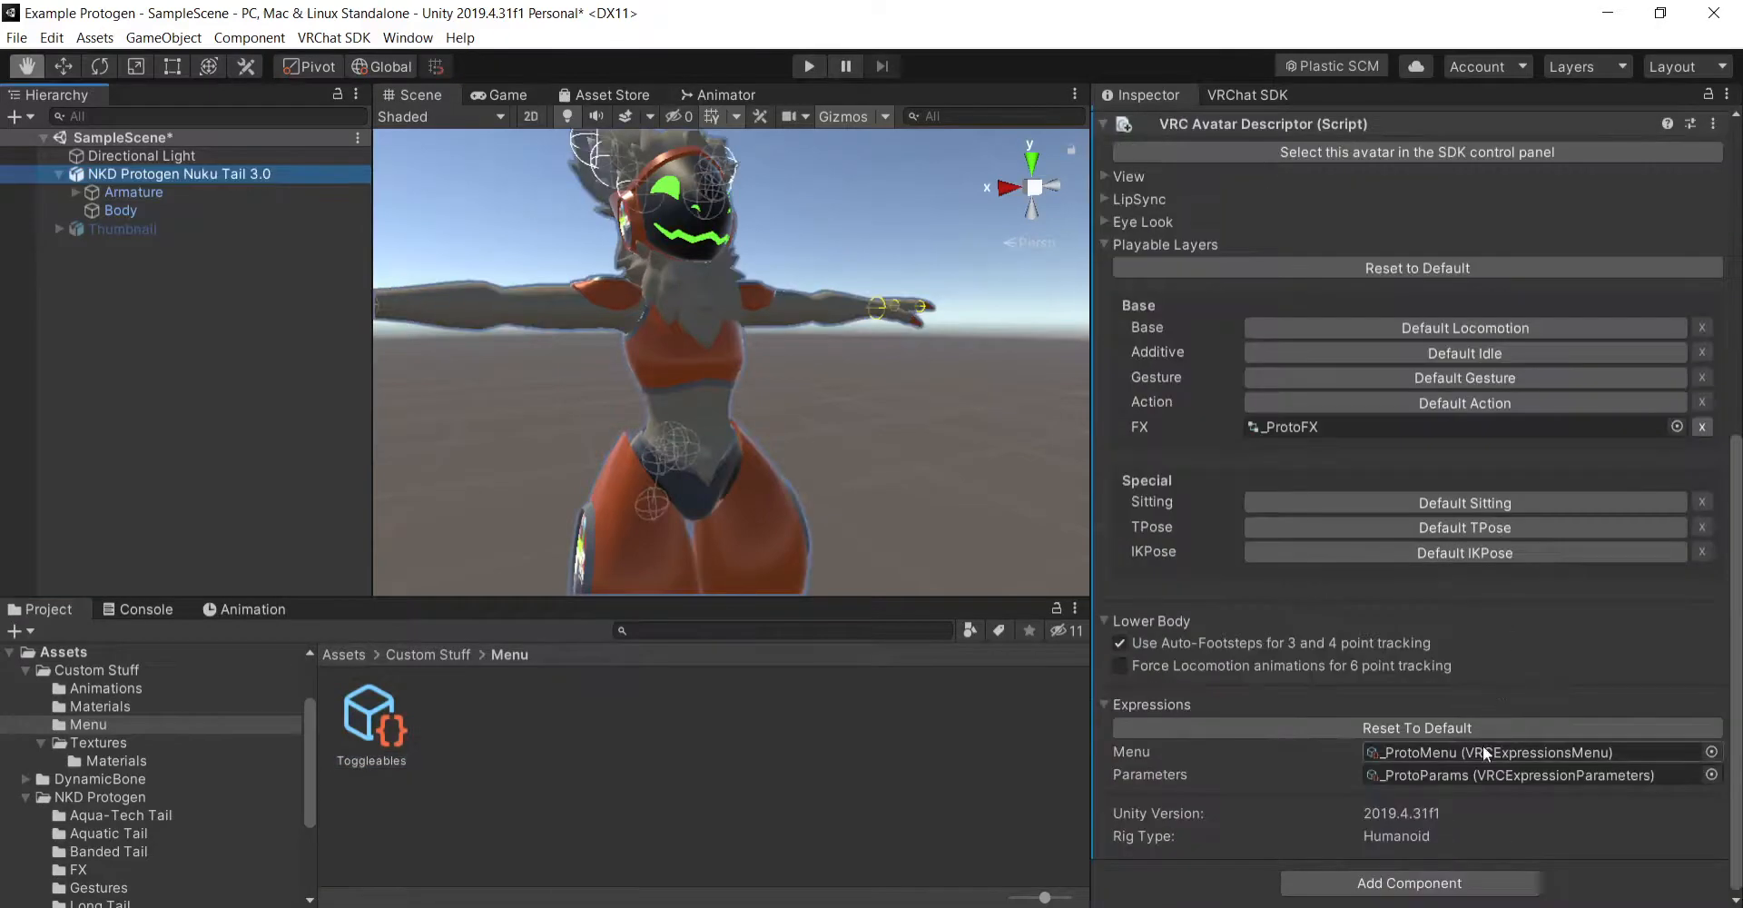
double_click(1485, 753)
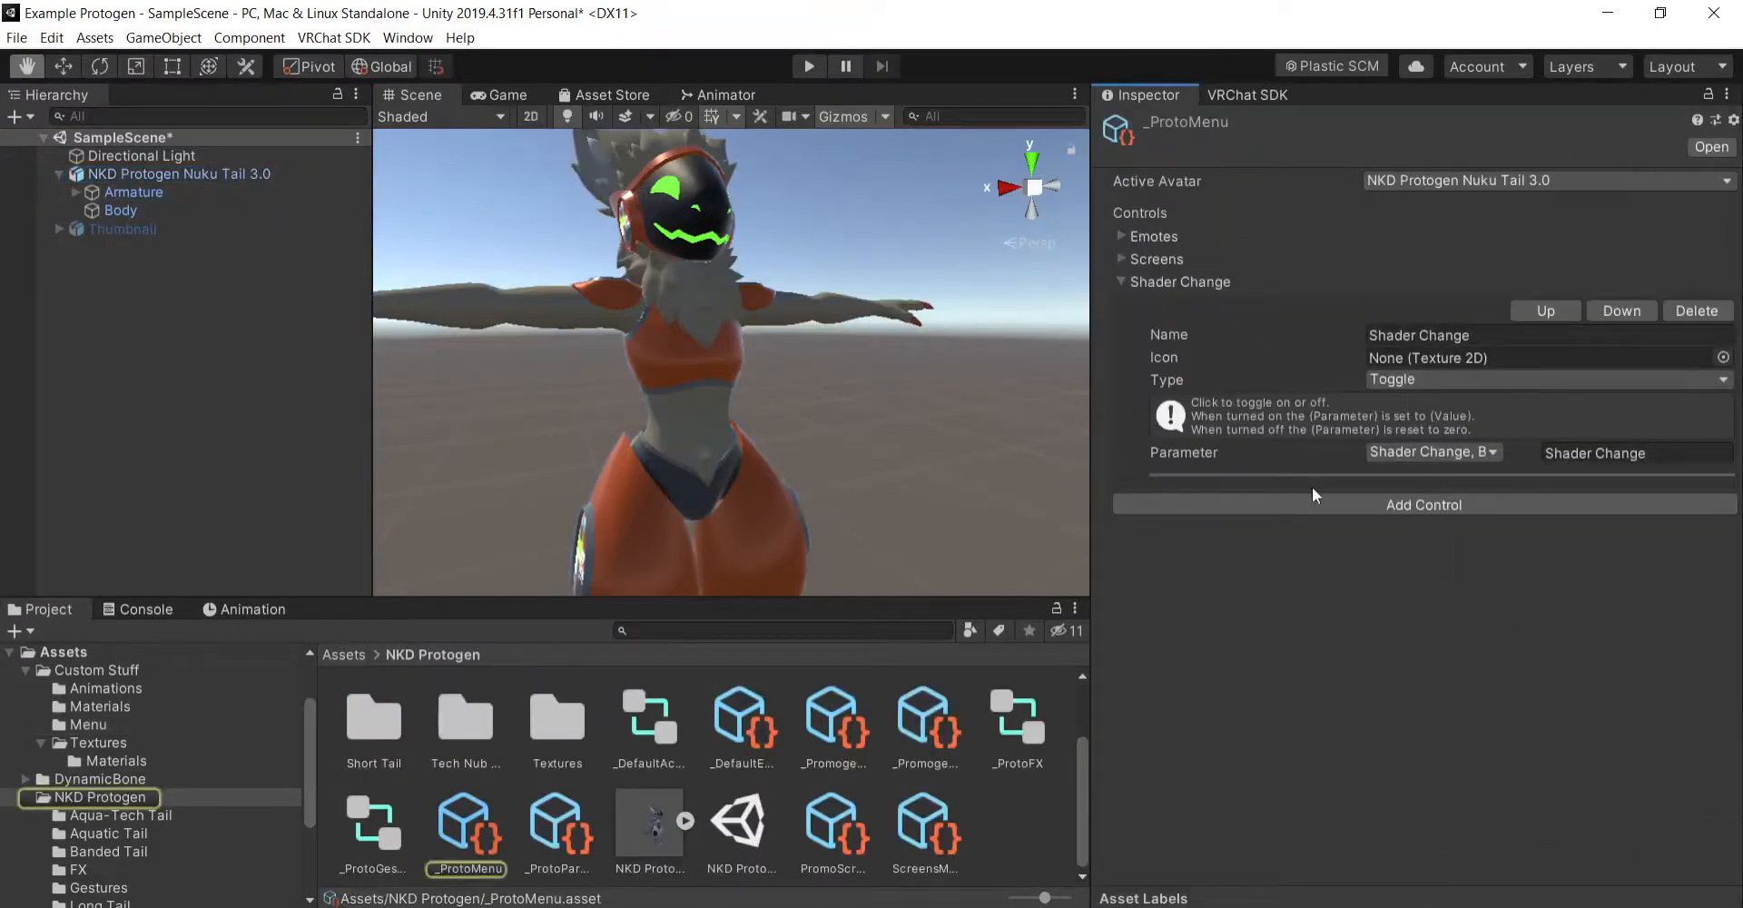
left_click(1328, 505)
left_click(1124, 504)
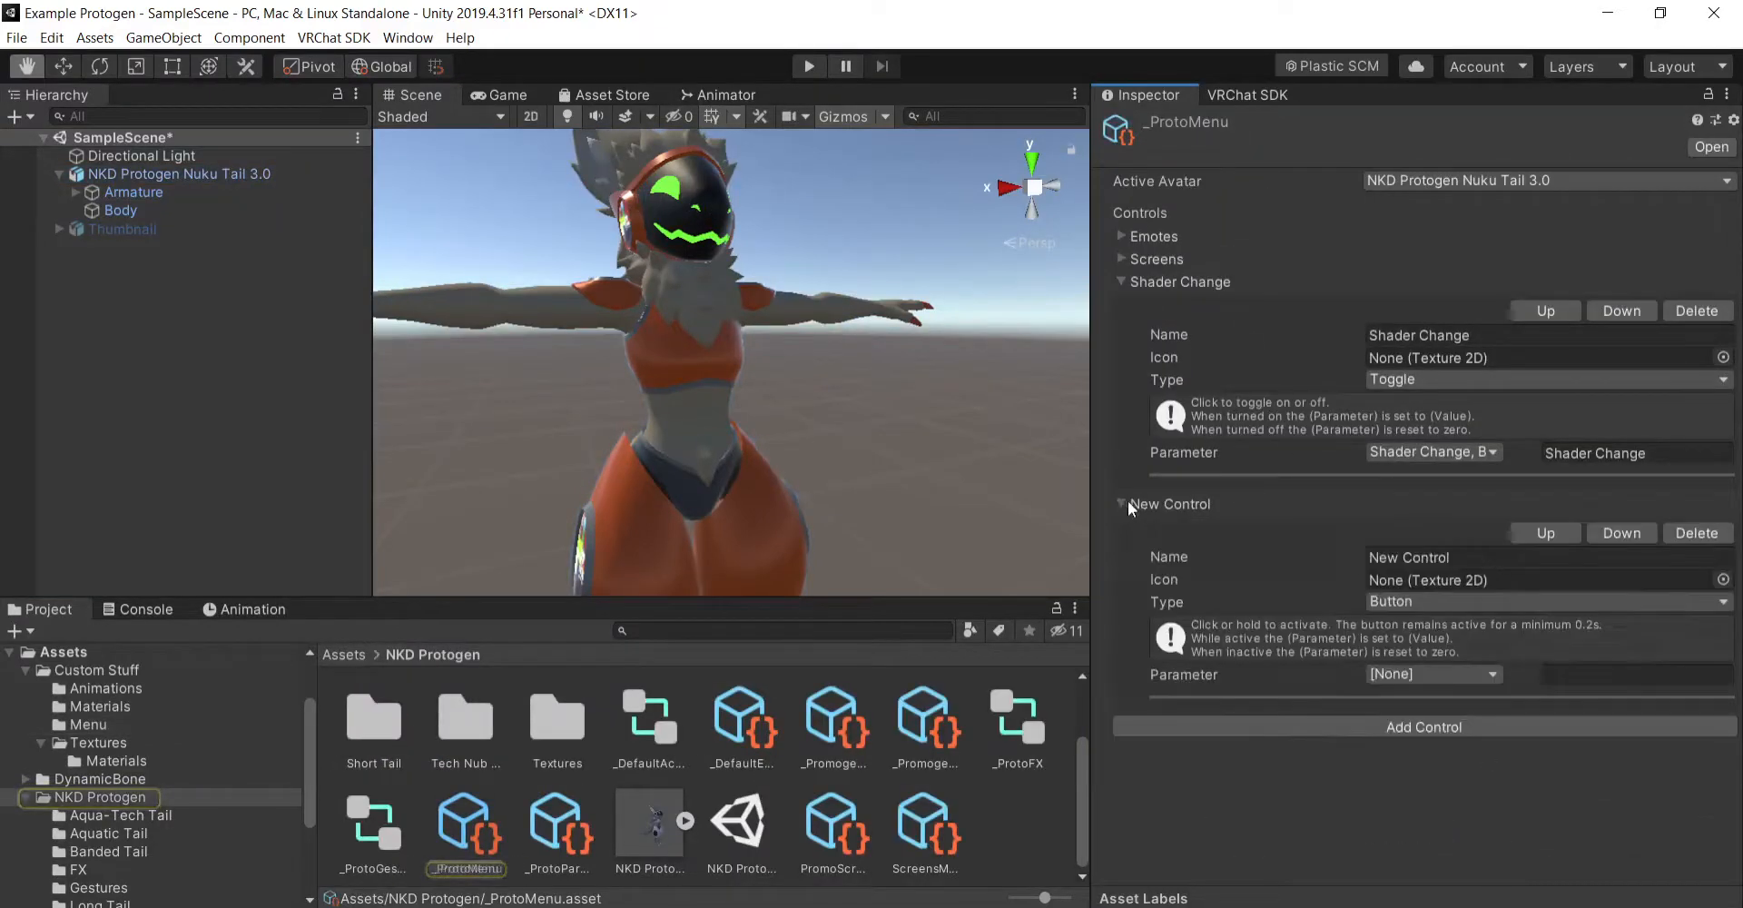
left_click(1500, 603)
left_click(1443, 671)
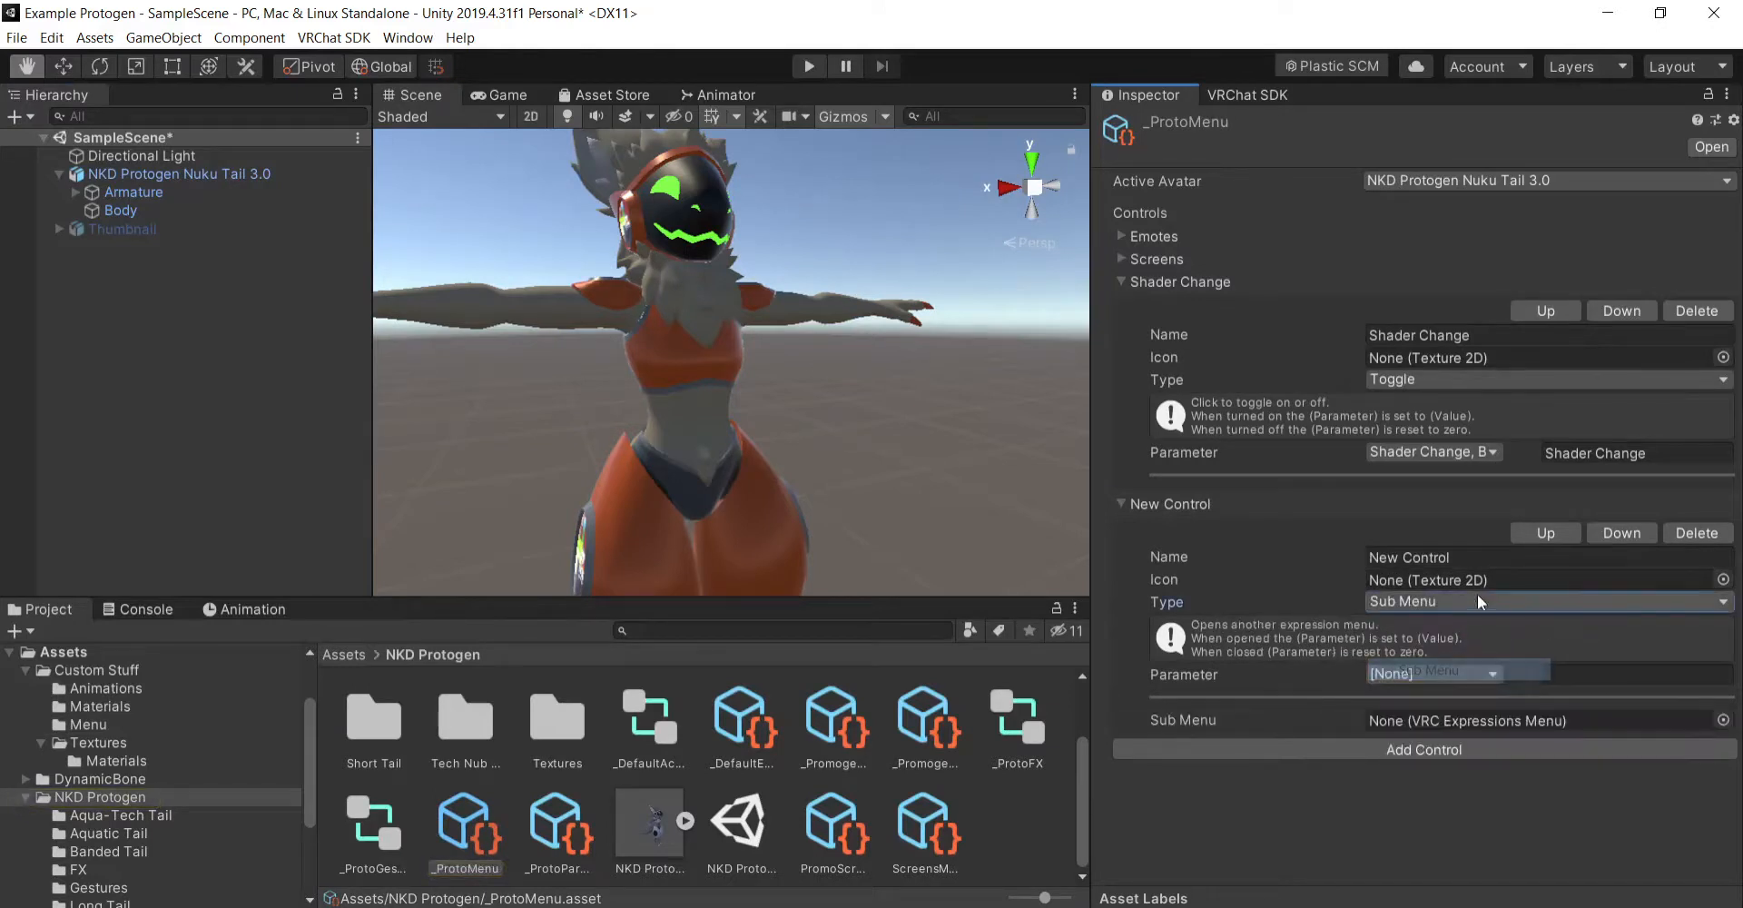
- Name the new _ProtoMenu control Toggleables and assign the Toggleables expressions menu as its sub menu
left_click(1482, 556)
type("Togg")
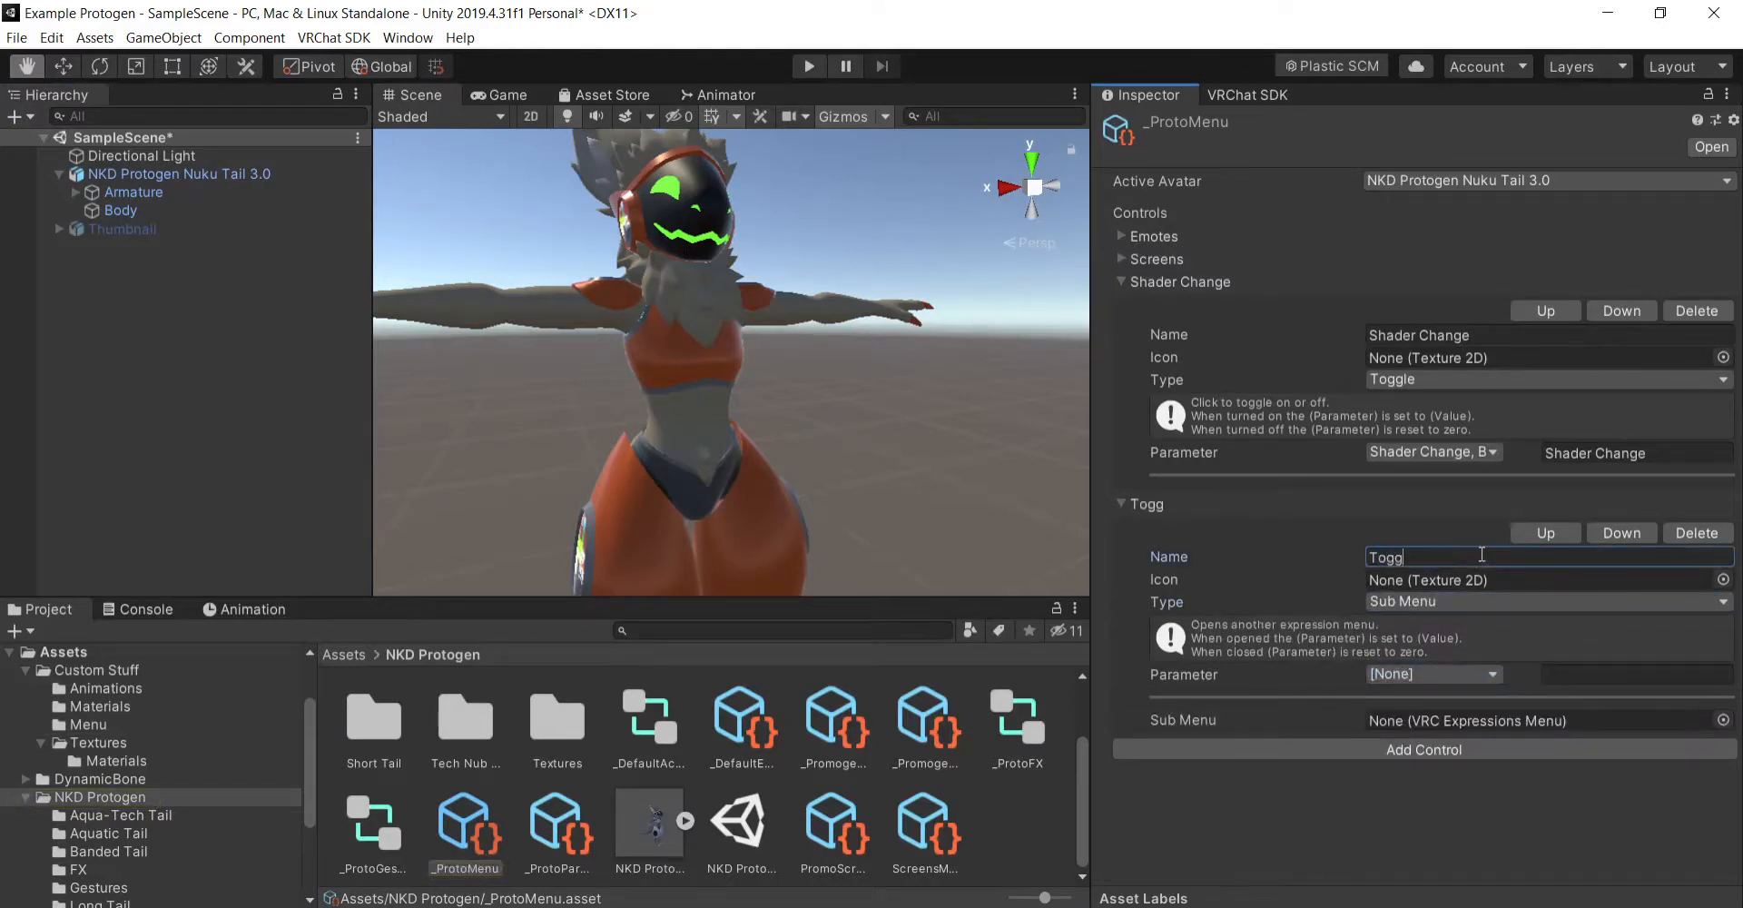
type("leables")
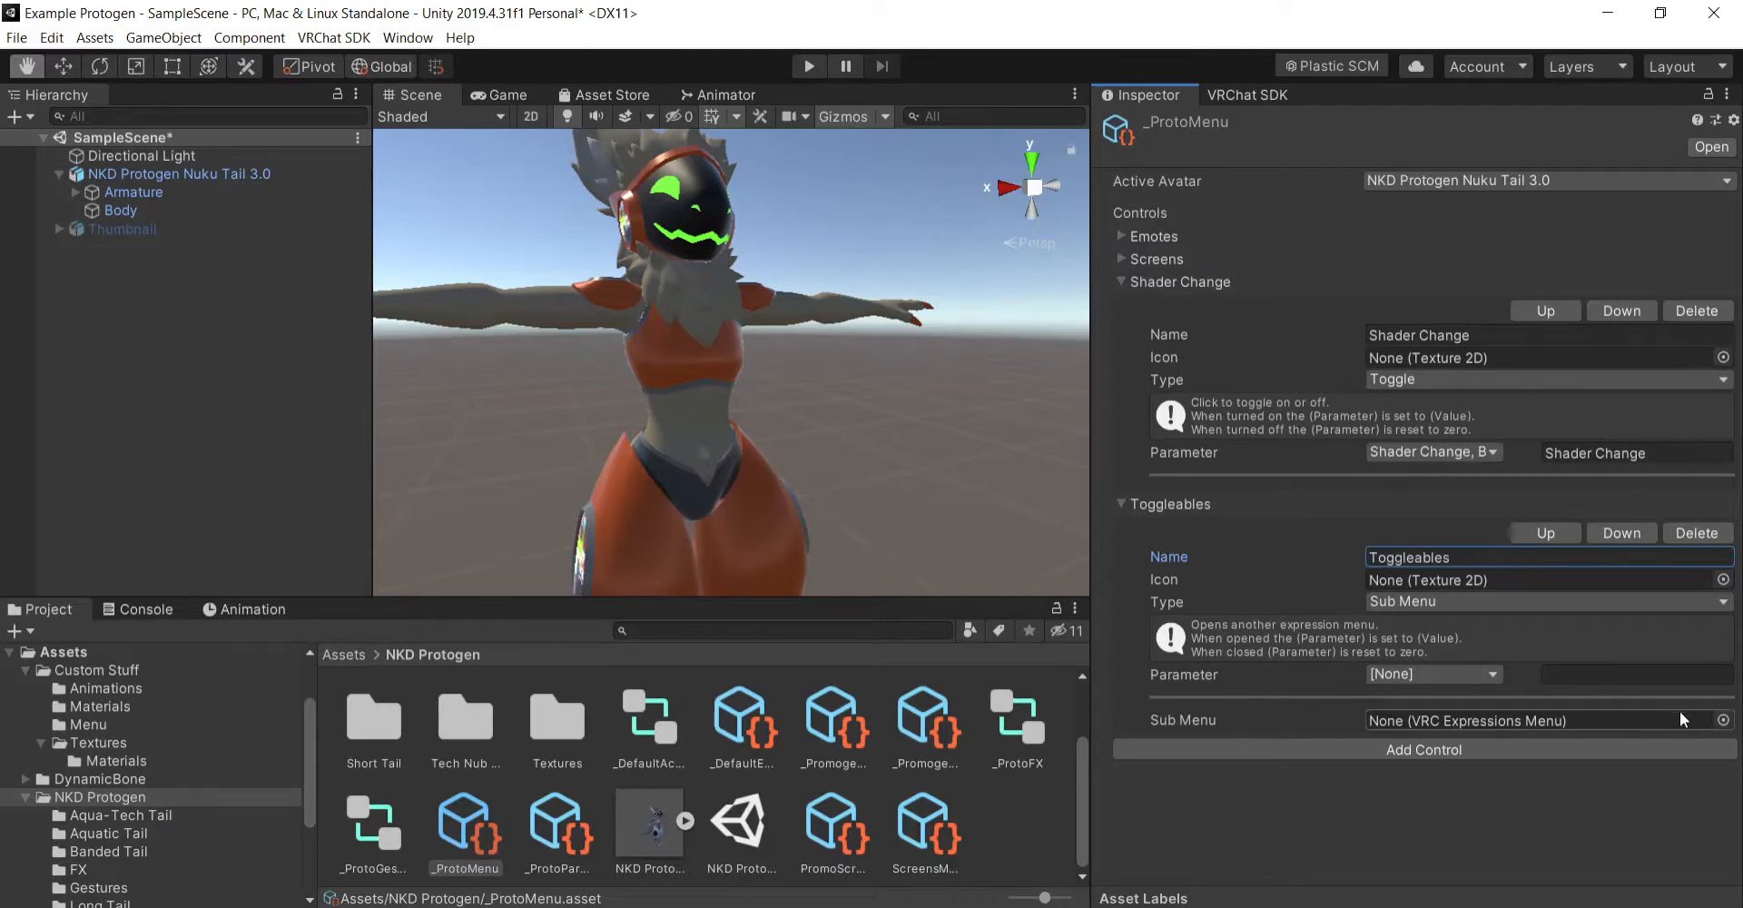
left_click(1723, 720)
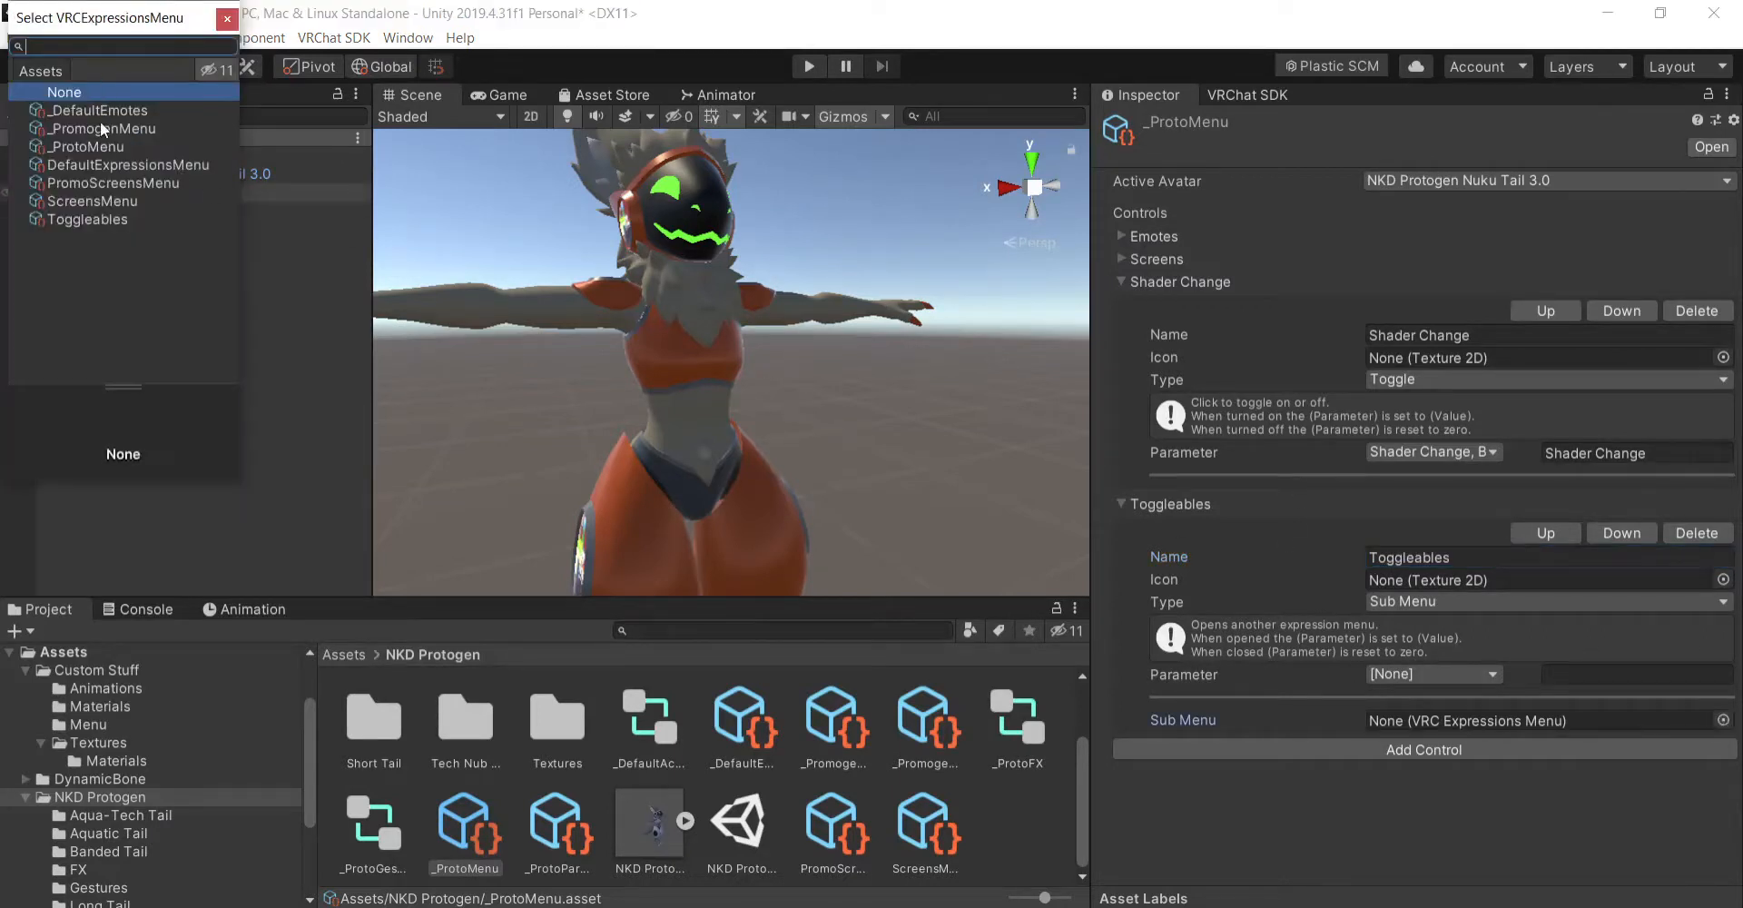
double_click(106, 220)
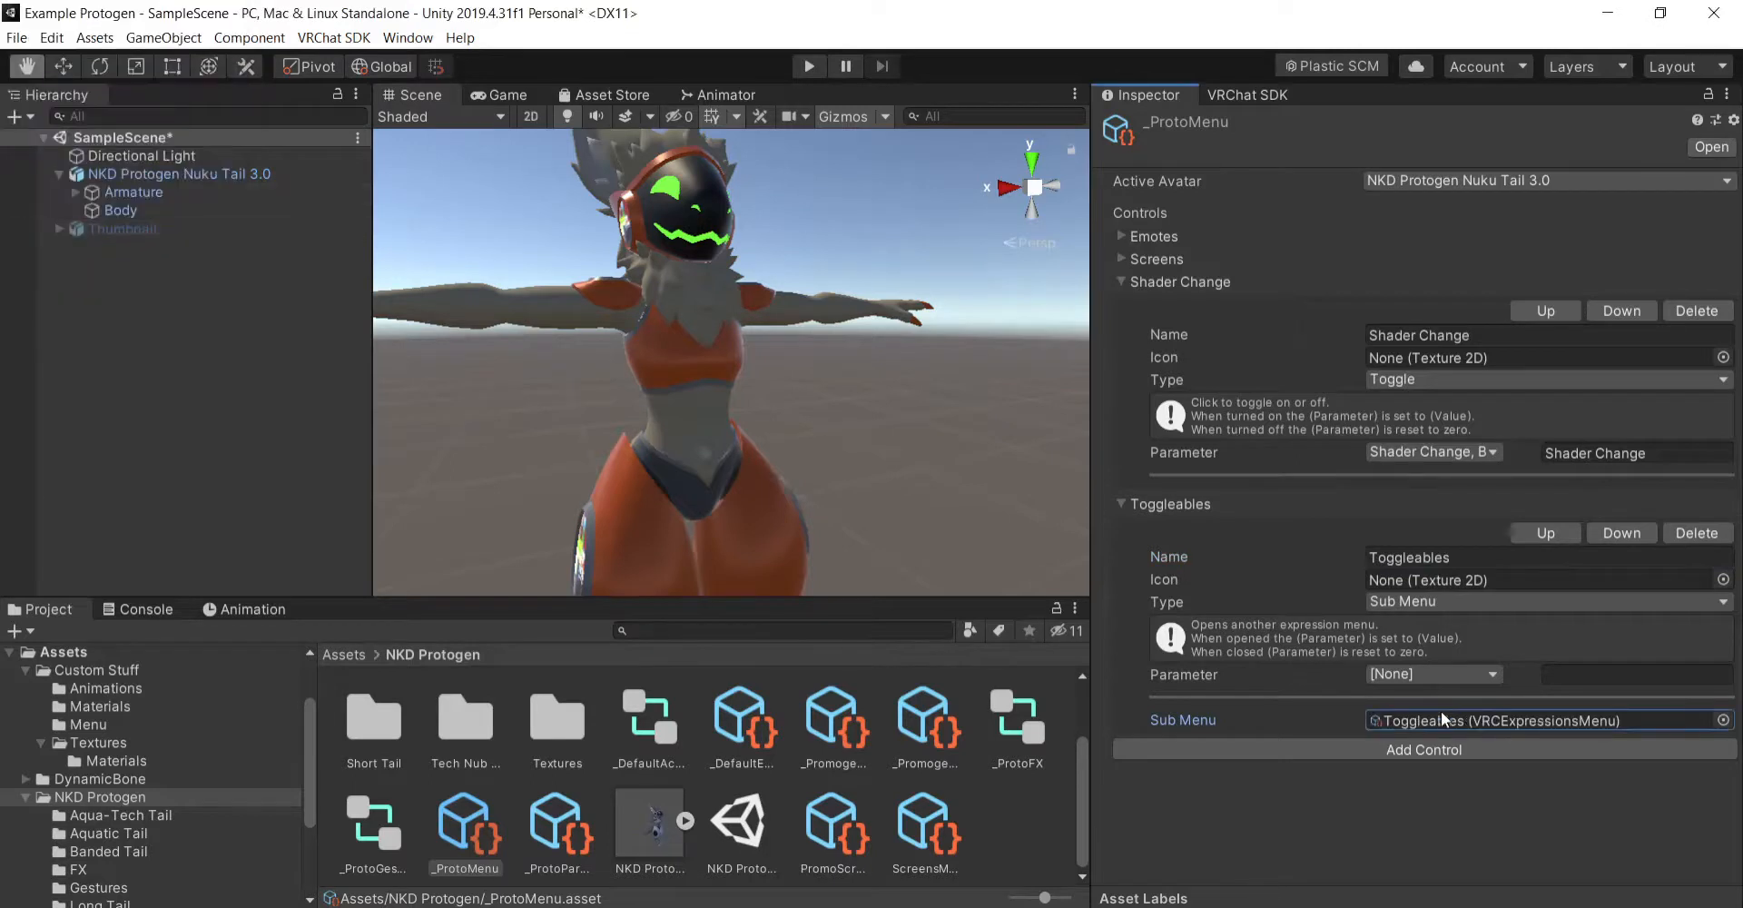
- Open the Toggleables expressions menu and add a control named Shader Change
double_click(1464, 720)
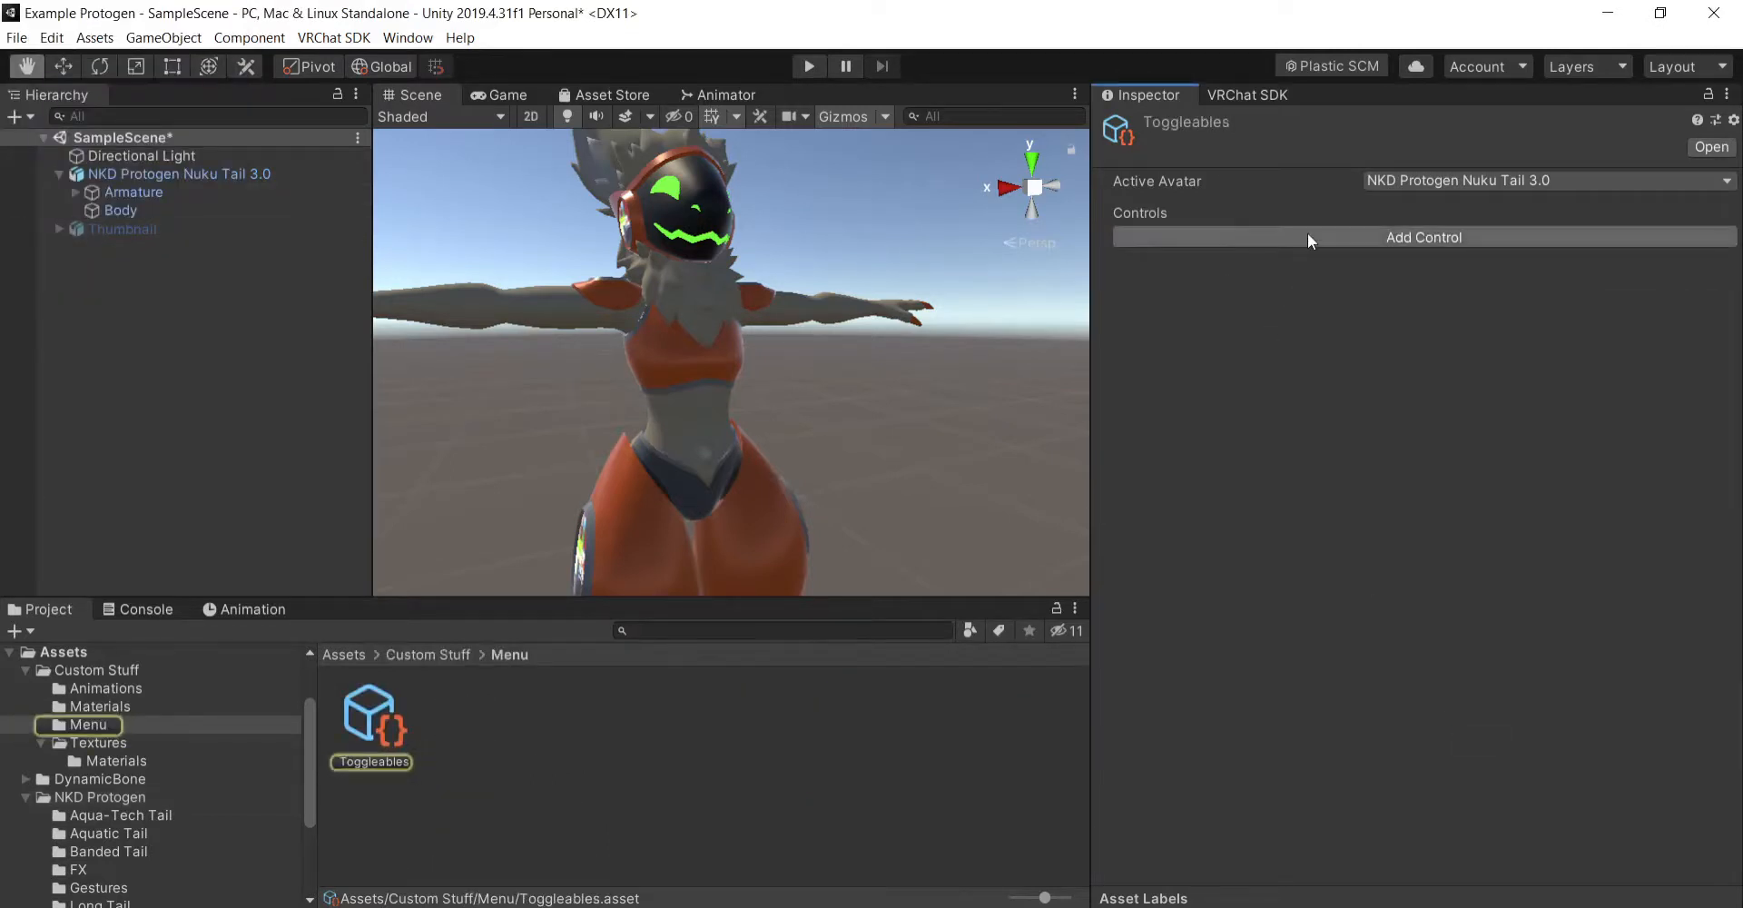
left_click(1307, 235)
left_click(1122, 236)
left_click(1417, 289)
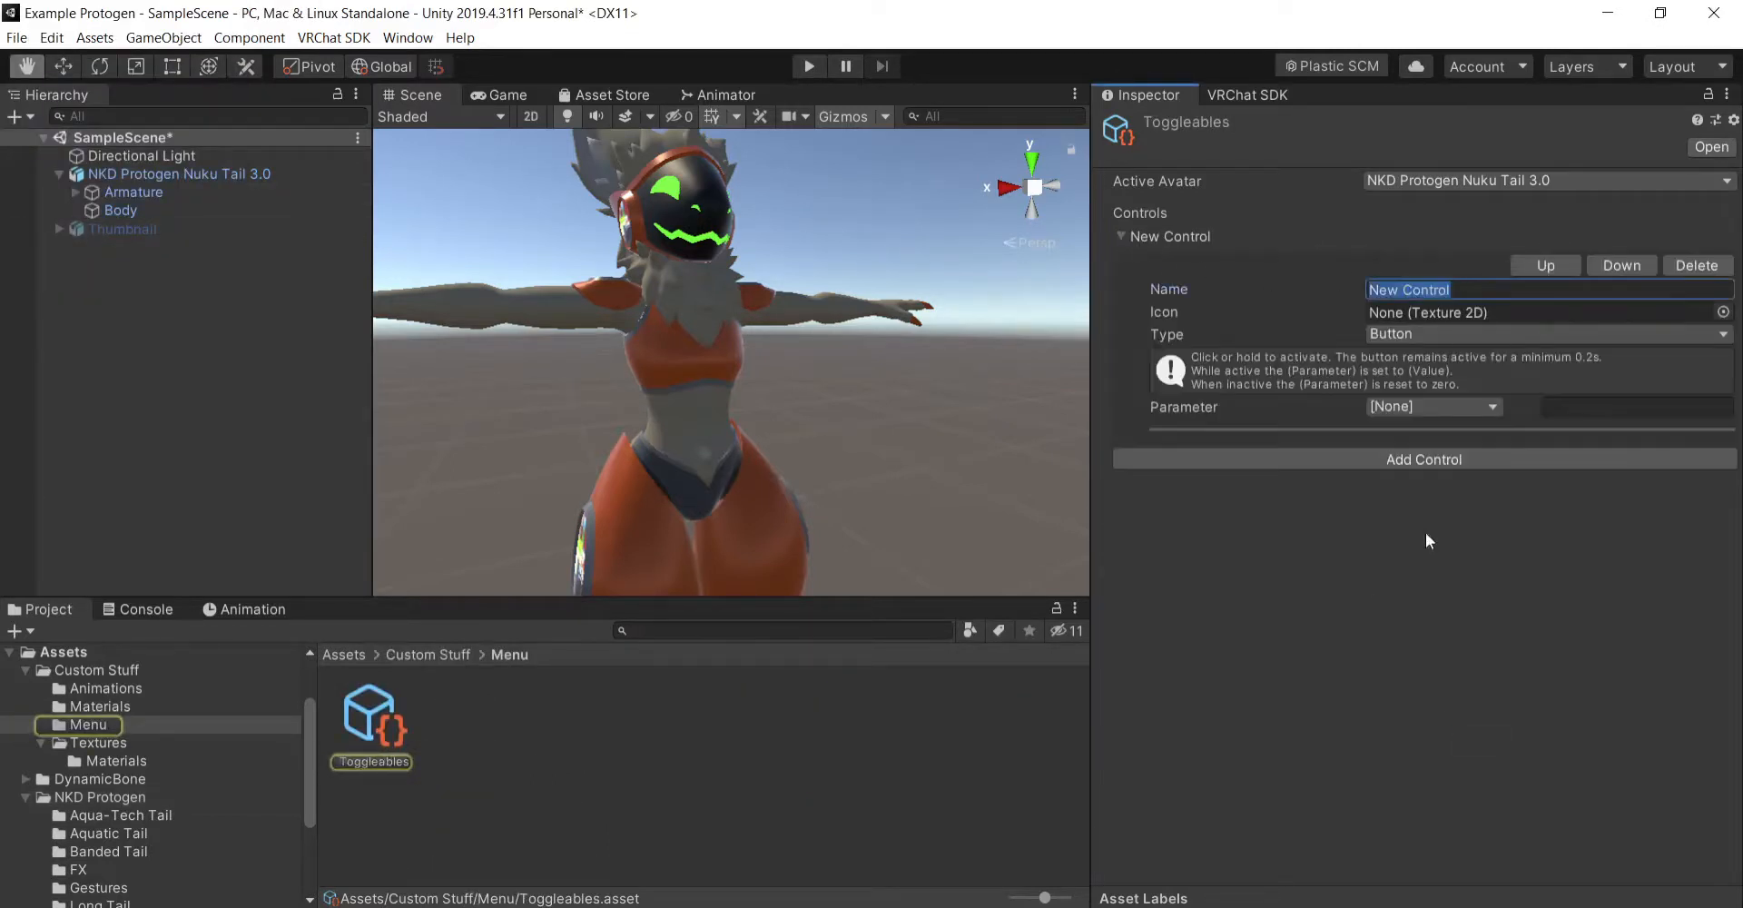
type("Shader C")
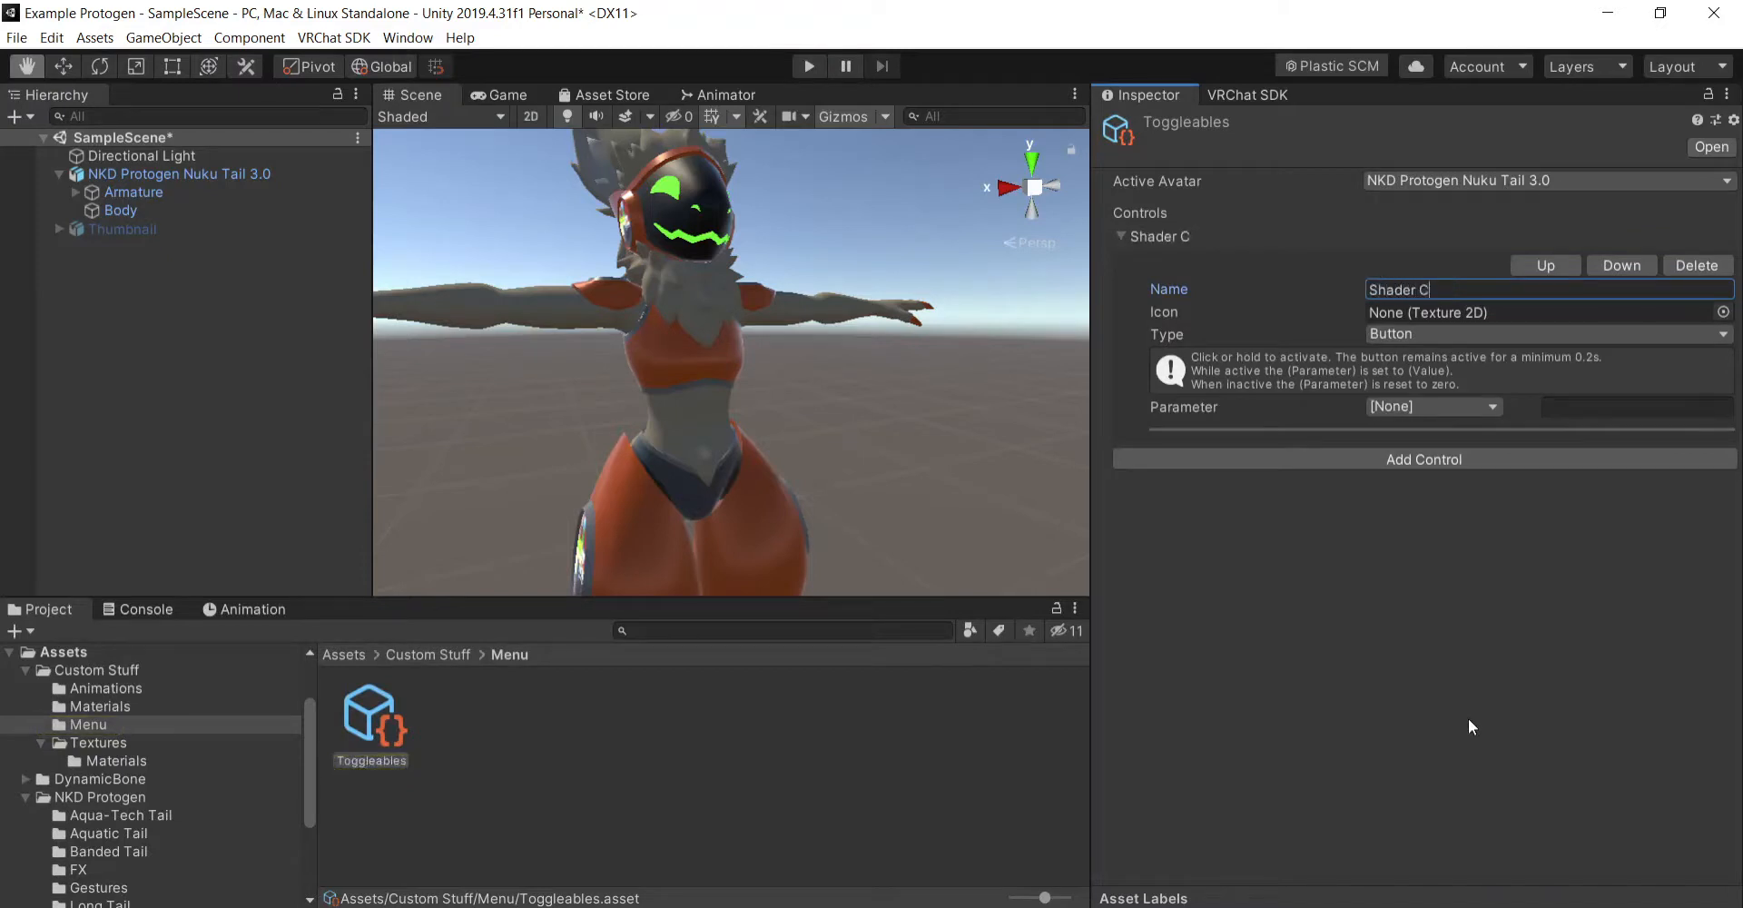
type("hange")
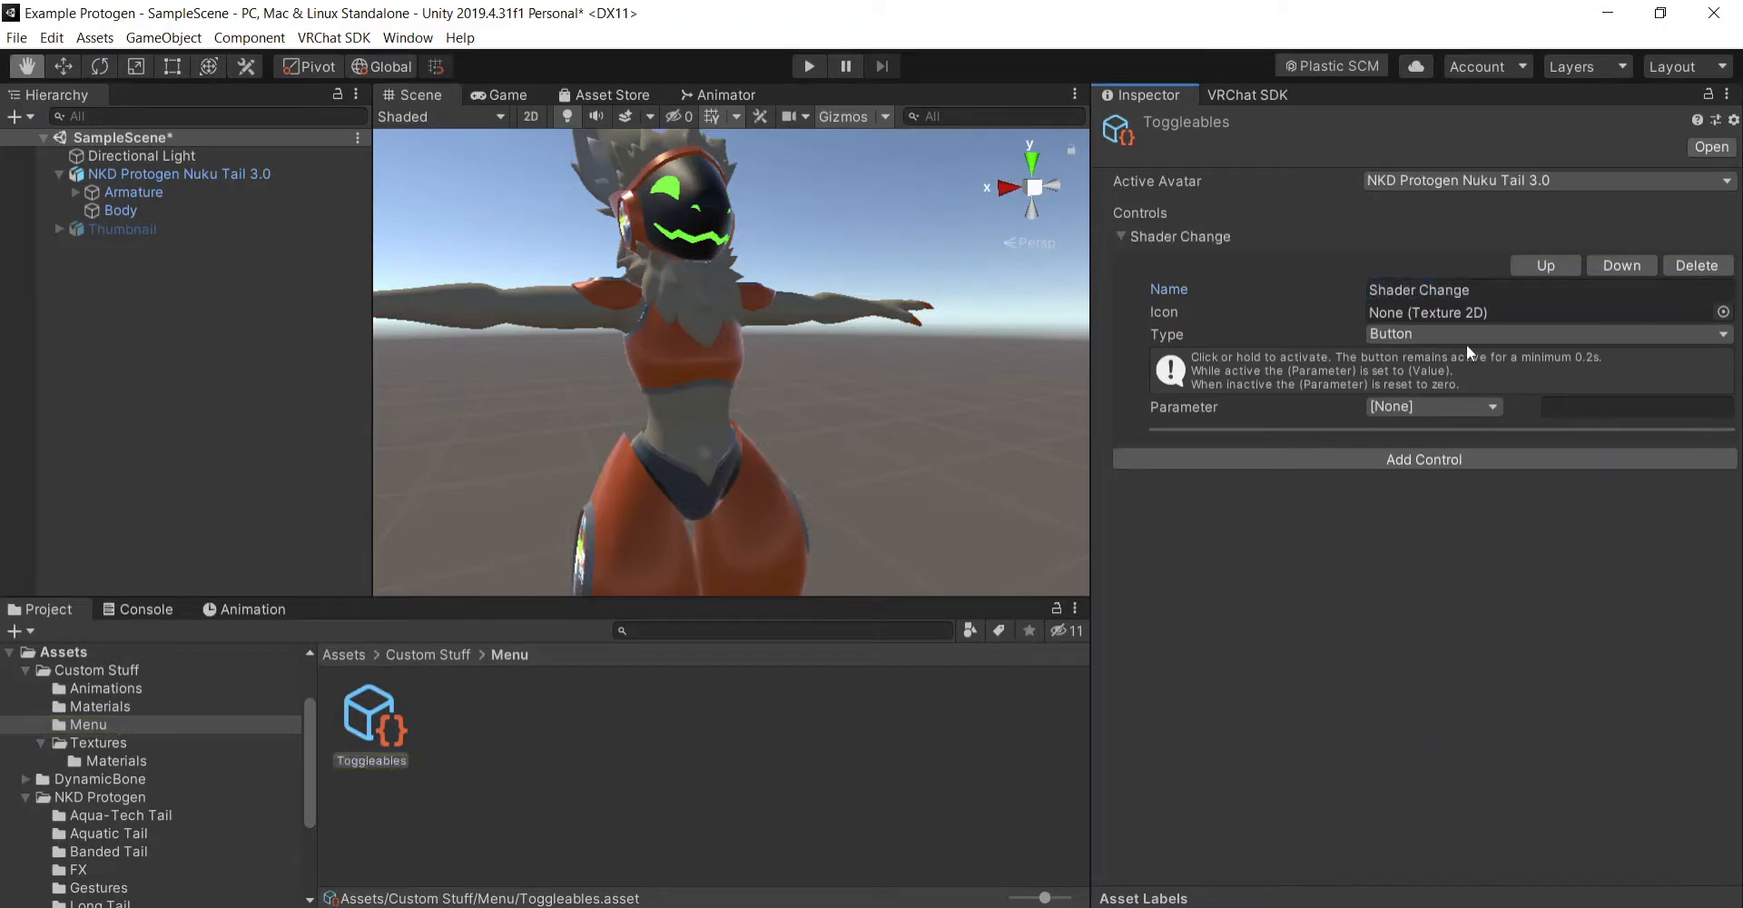
- Make the Shader Change control in Toggleables a Toggle driven by the Shader Change Bool parameter
left_click(1467, 336)
left_click(1428, 382)
left_click(1433, 406)
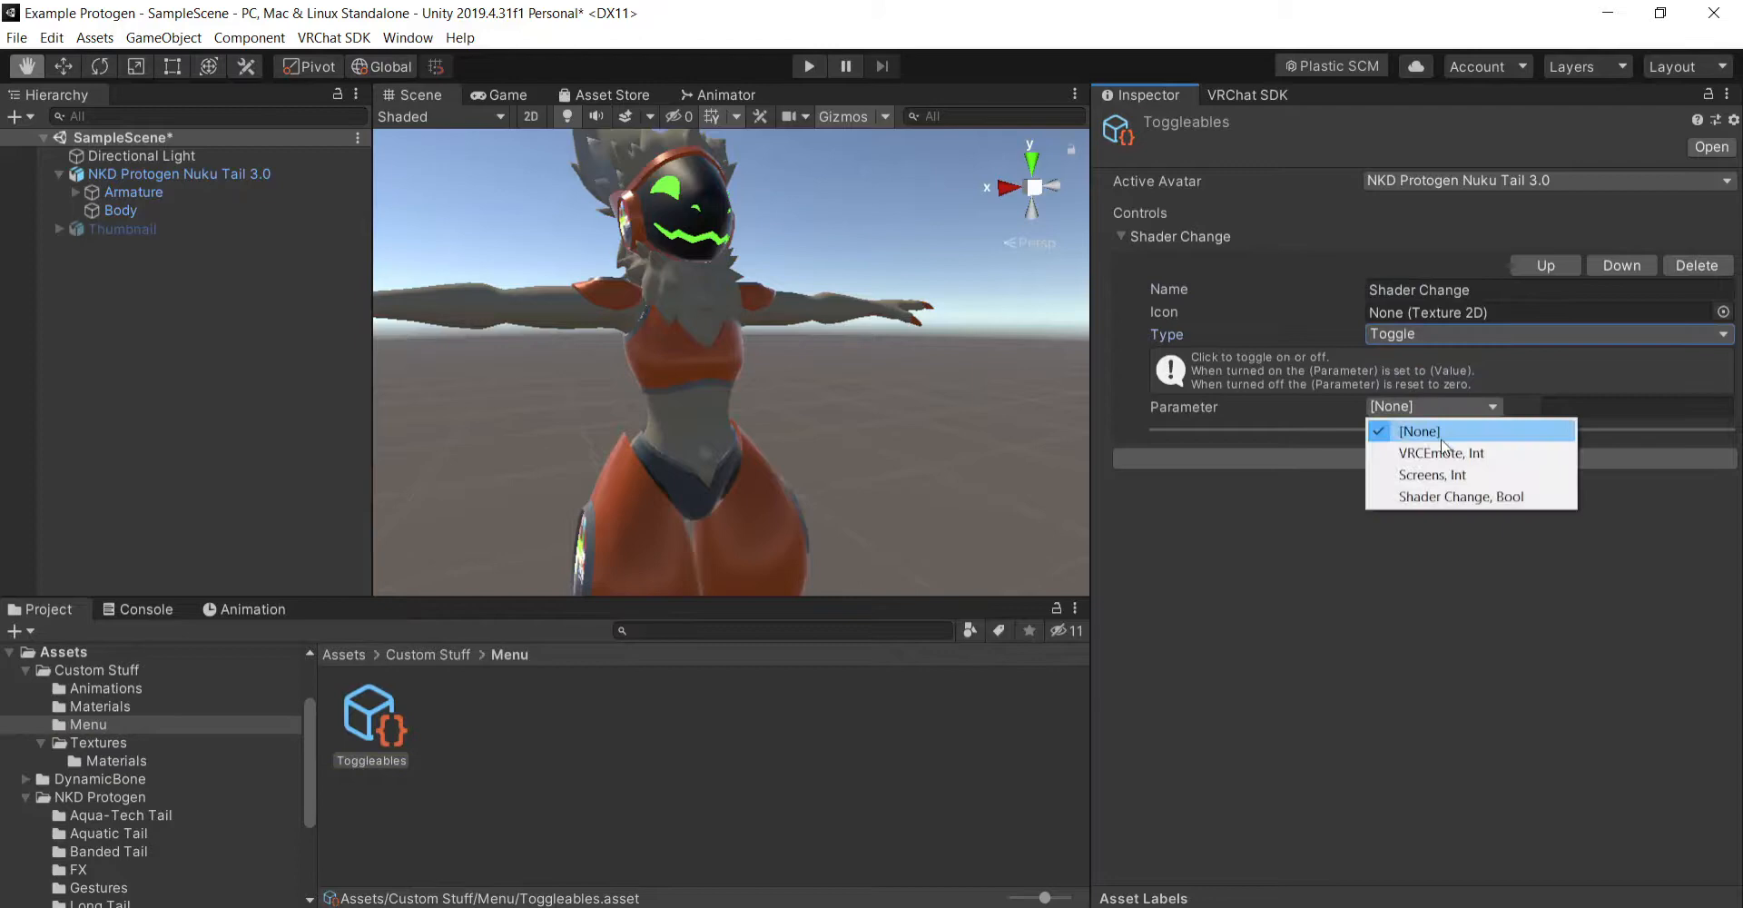
left_click(1446, 496)
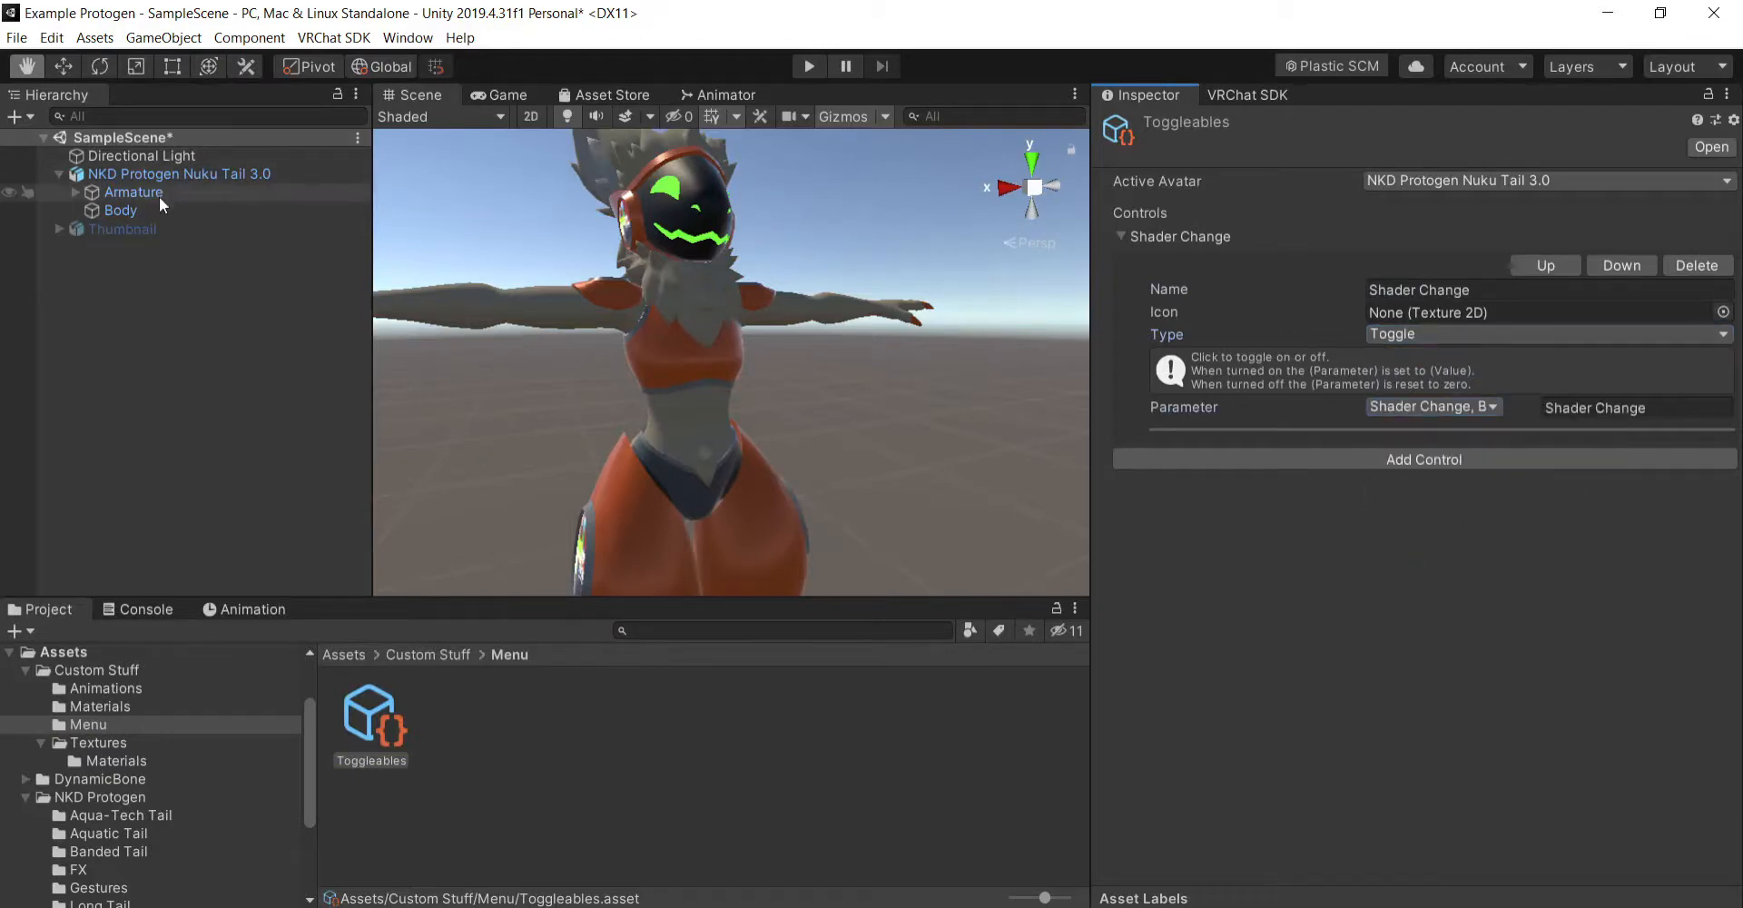
- Reopen _ProtoMenu from the avatar descriptor and delete its top-level Shader Change control
left_click(182, 175)
double_click(1475, 751)
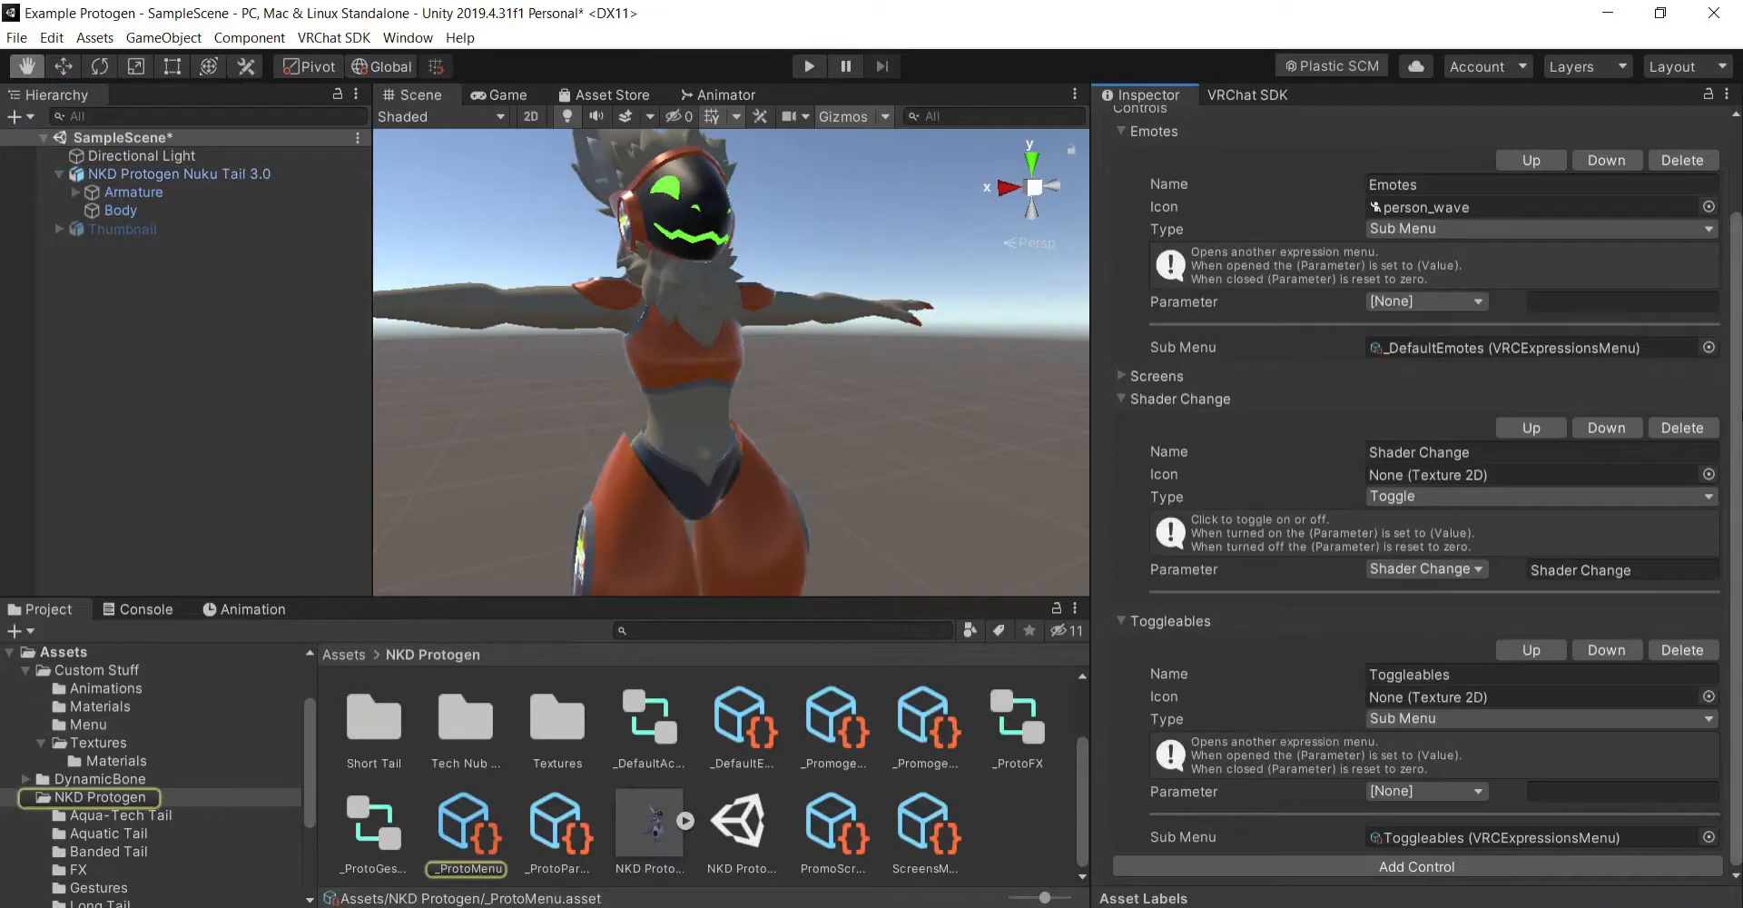
left_click(1705, 429)
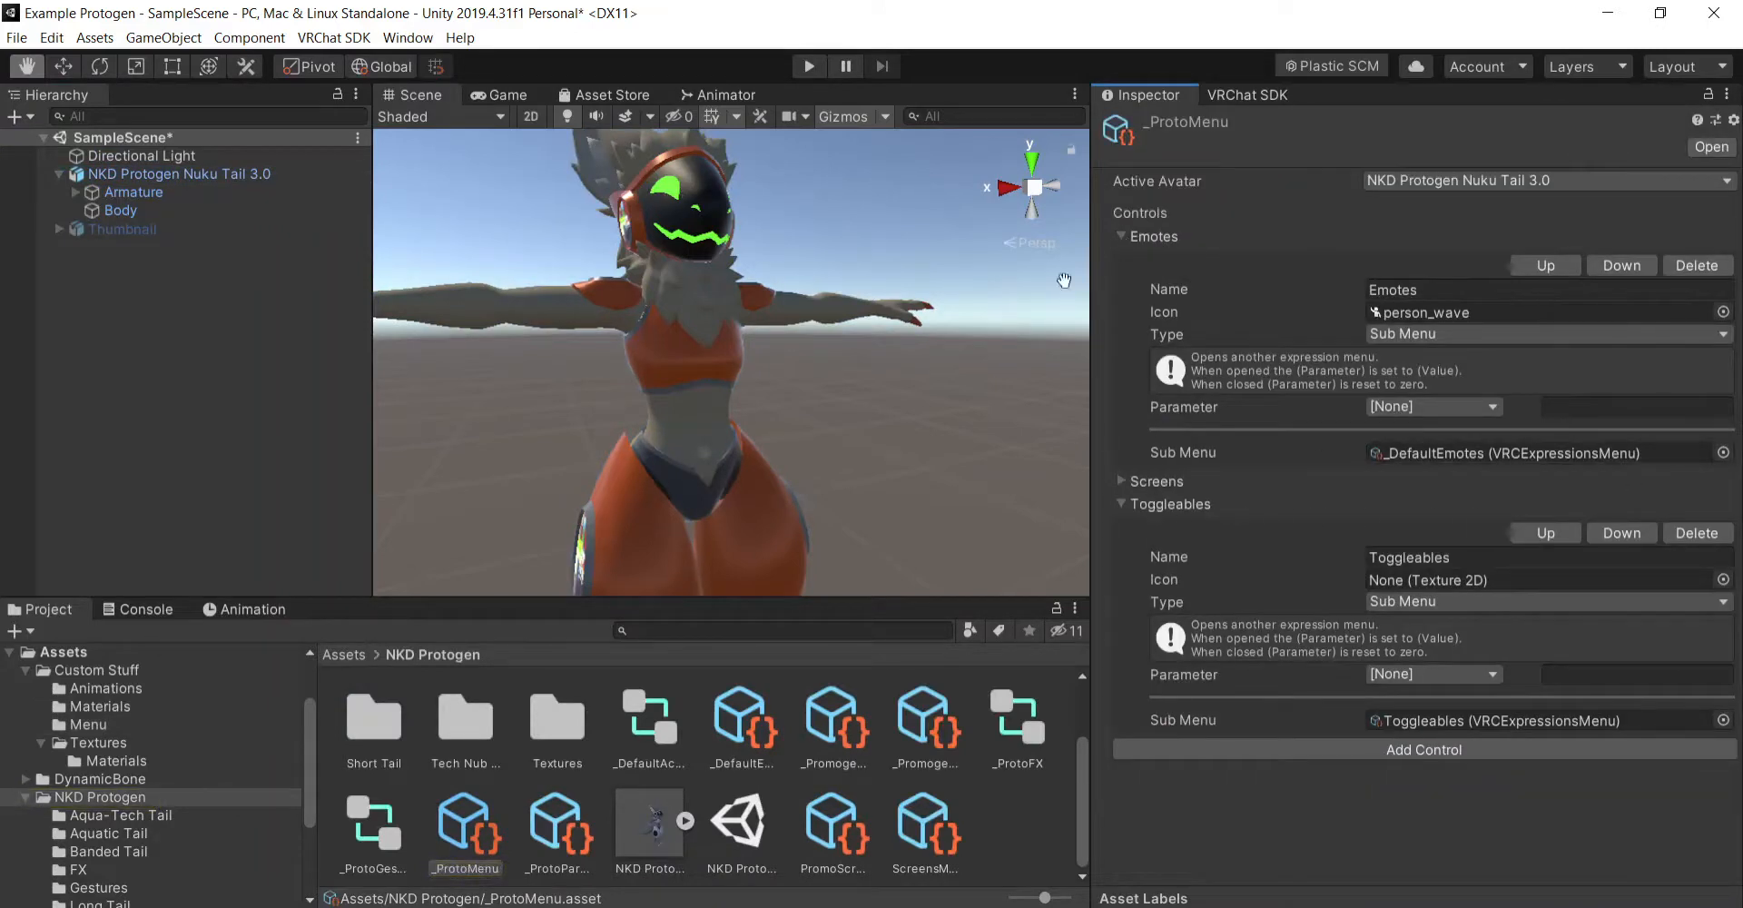
- Start Build & Publish for Windows for the NKD Protogen Nuku Tail 3.0 avatar from the VRChat SDK builder
left_click(209, 173)
scroll(1393, 563, "down", 10)
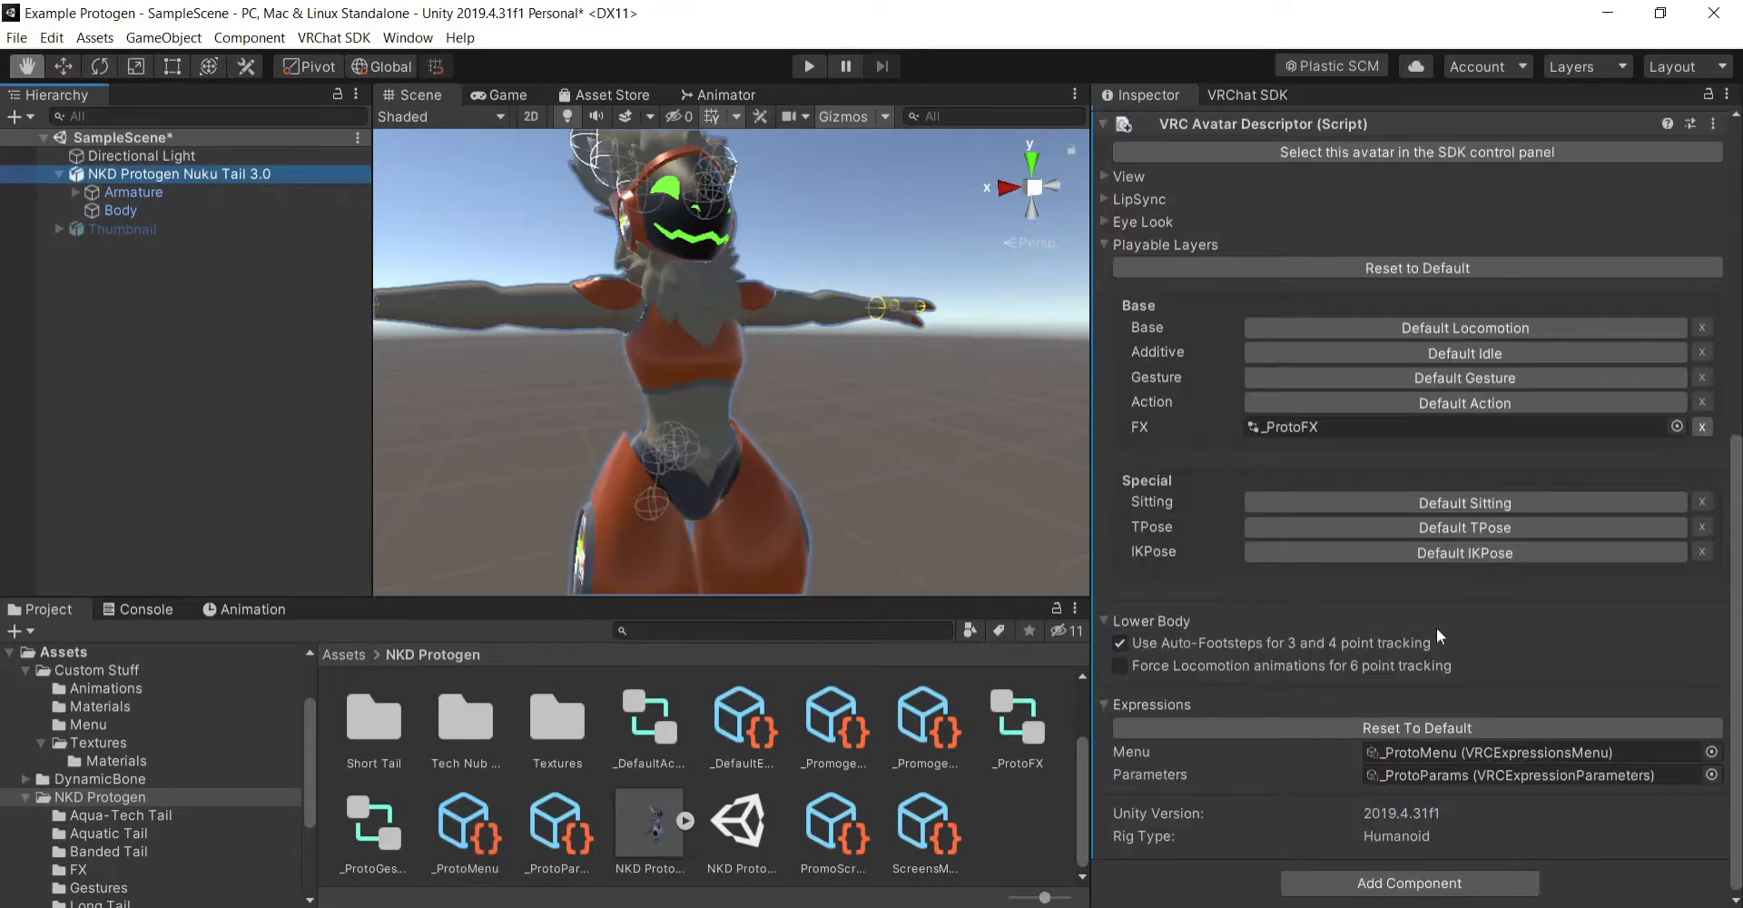
scroll(1326, 291, "up", 10)
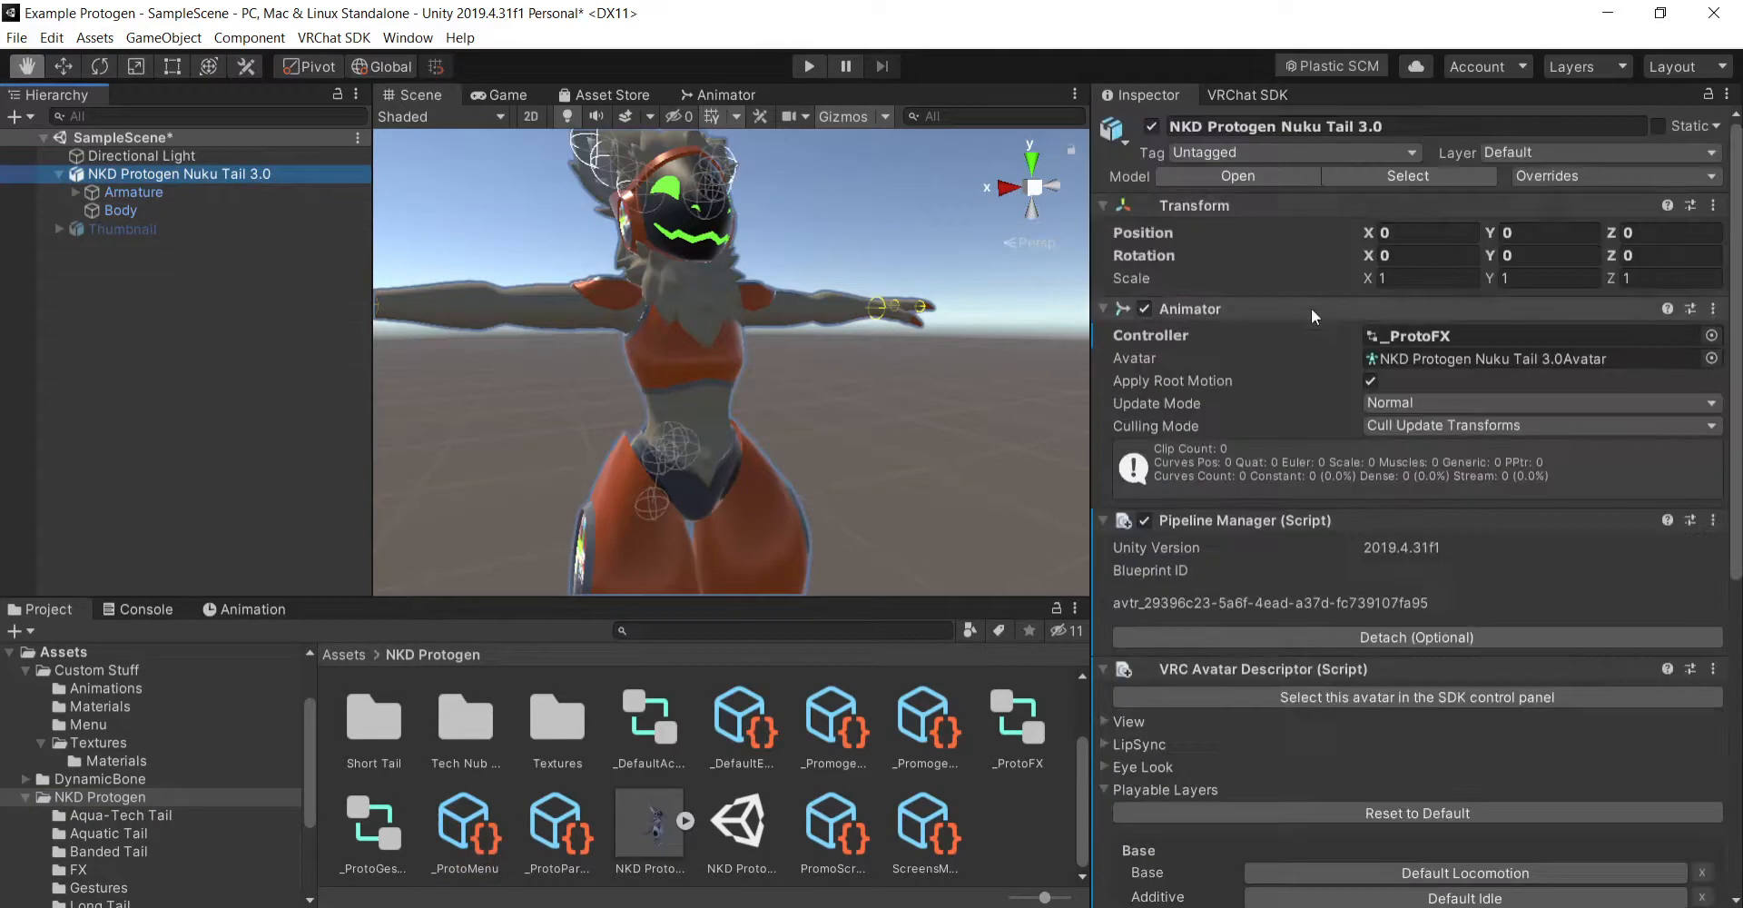
left_click(1250, 100)
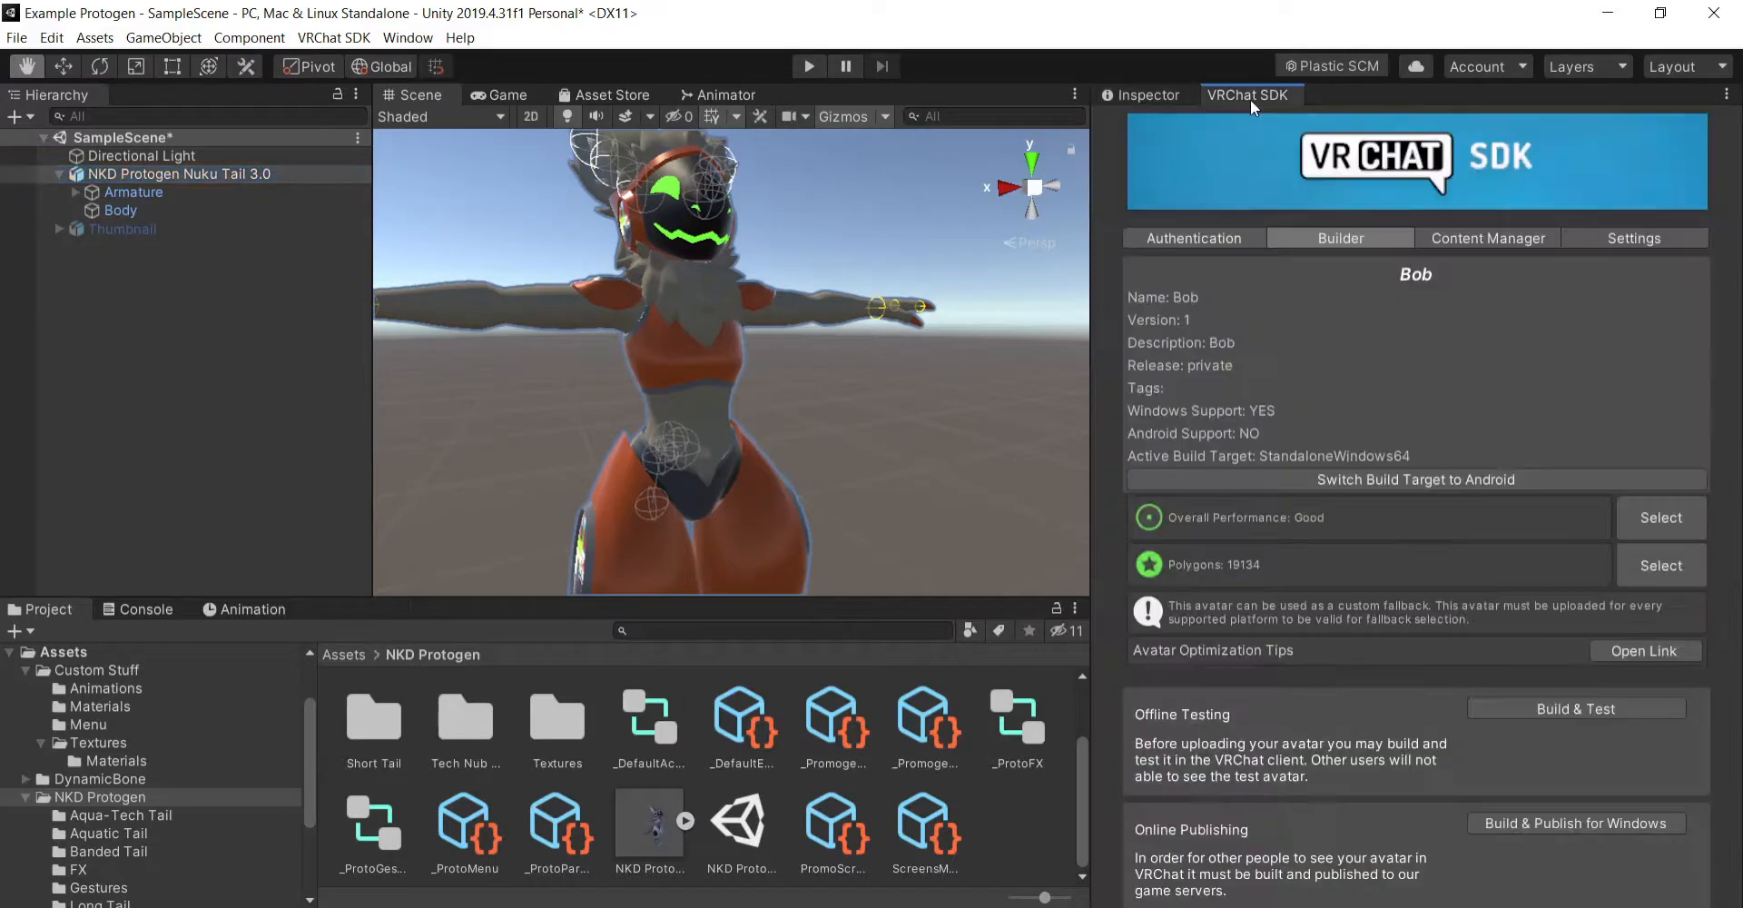
left_click(1547, 831)
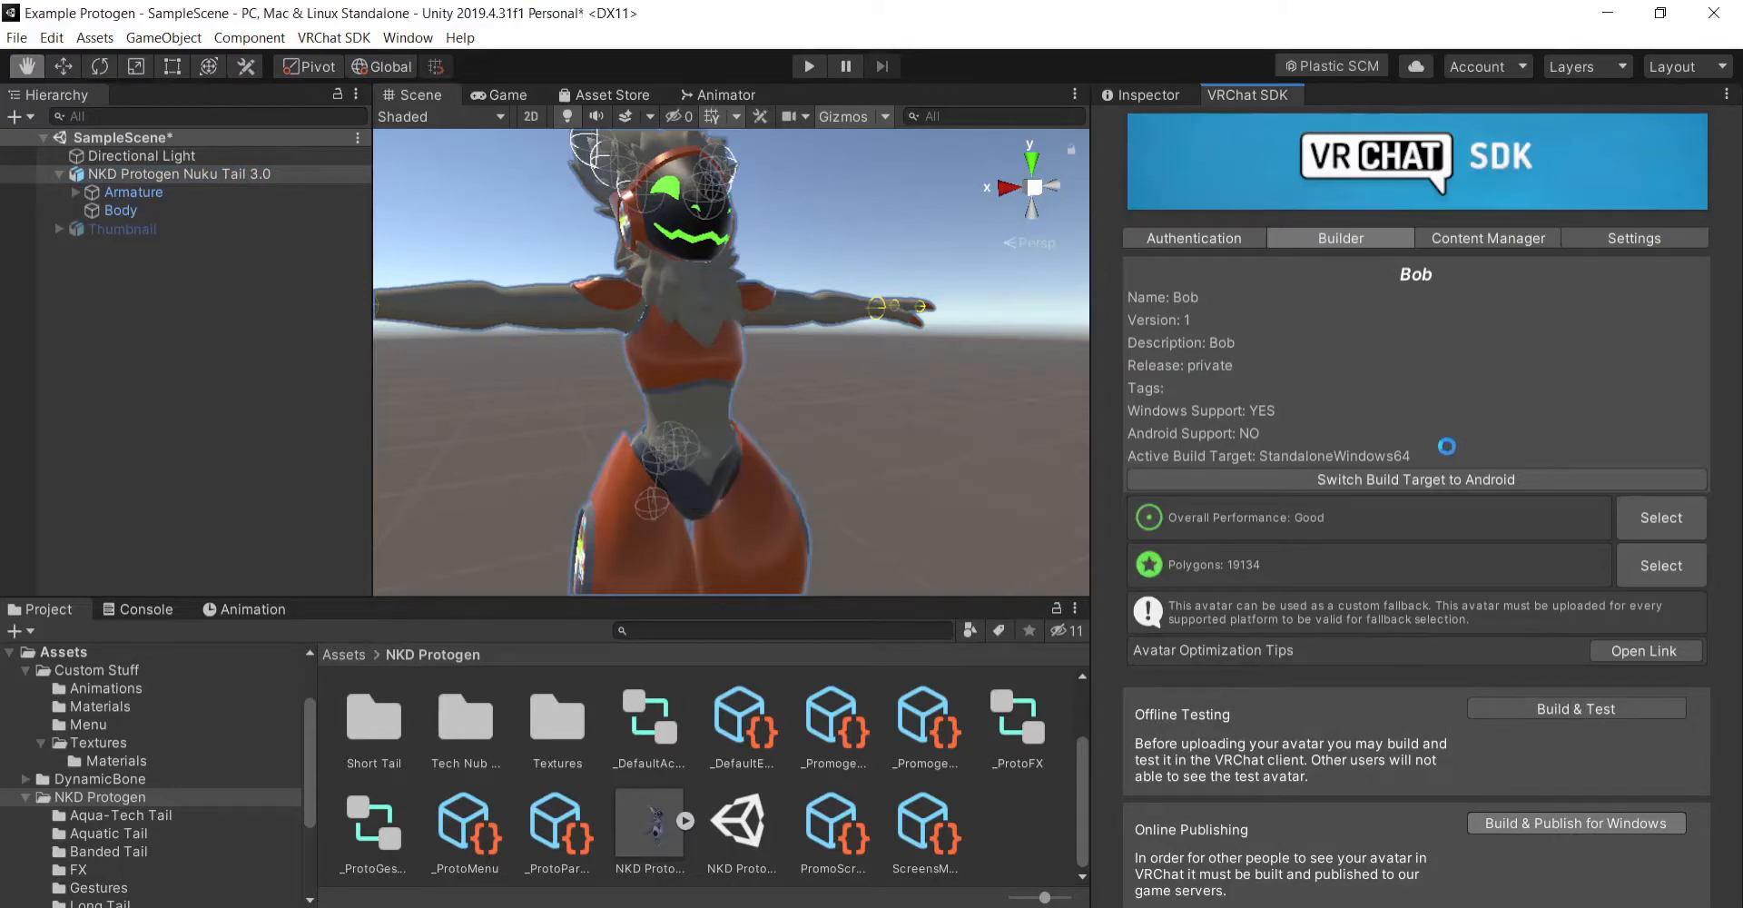
left_click(1621, 706)
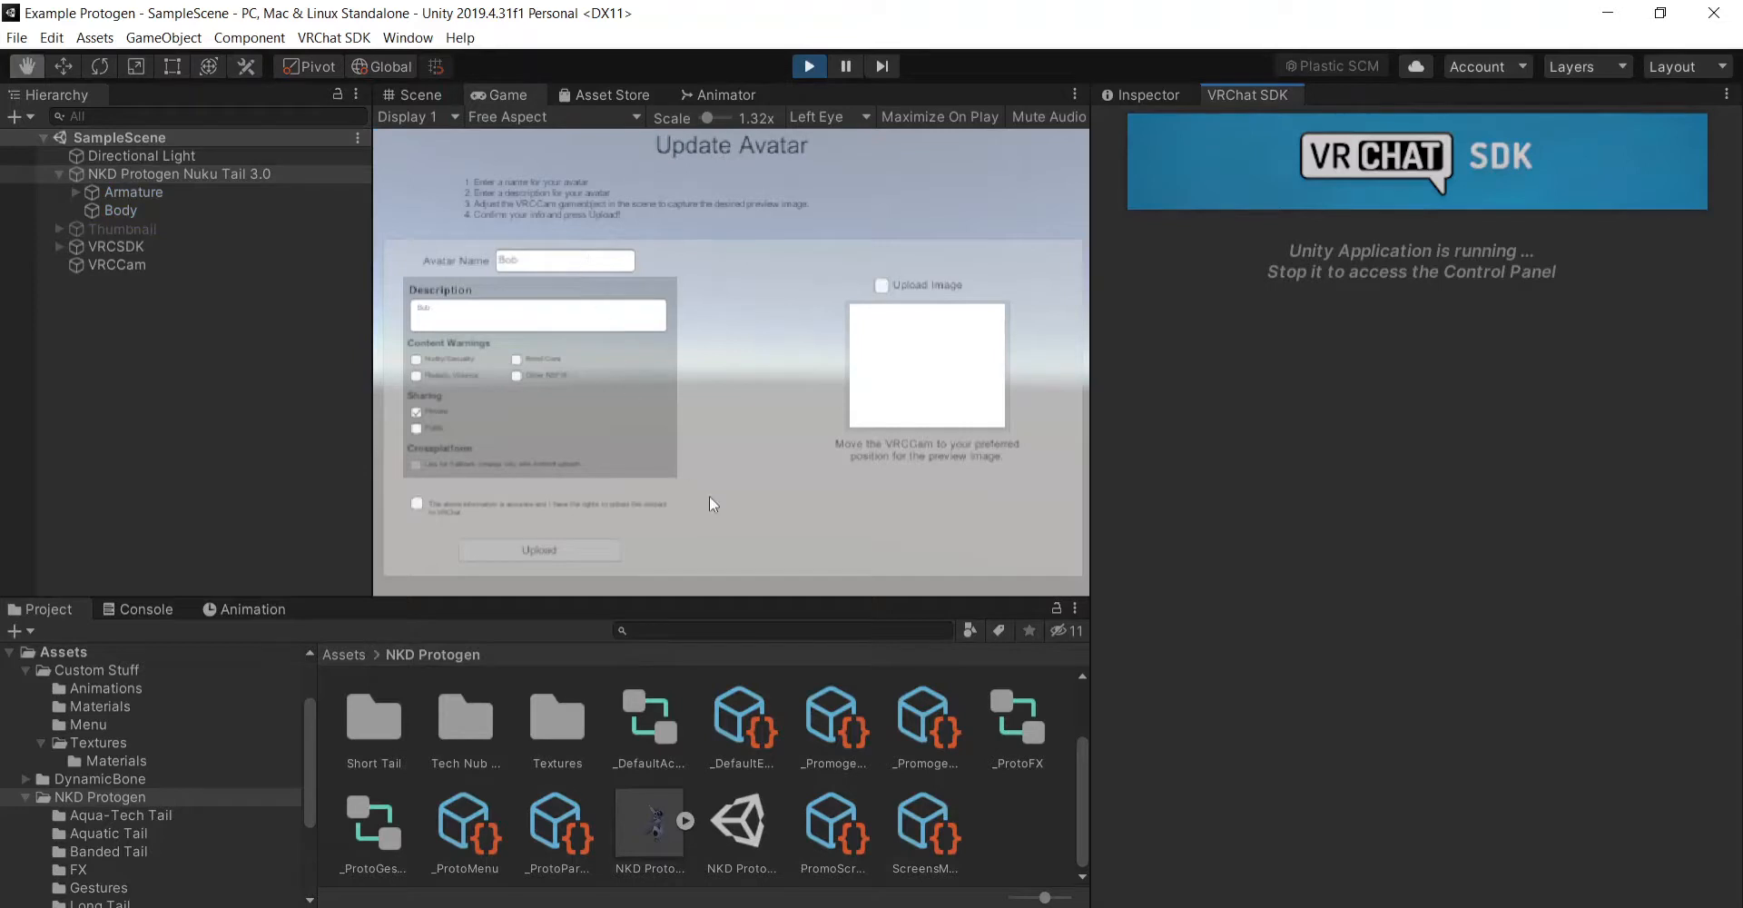
- Accept the content rights statement, upload the avatar update and dismiss the completion dialog
left_click(417, 503)
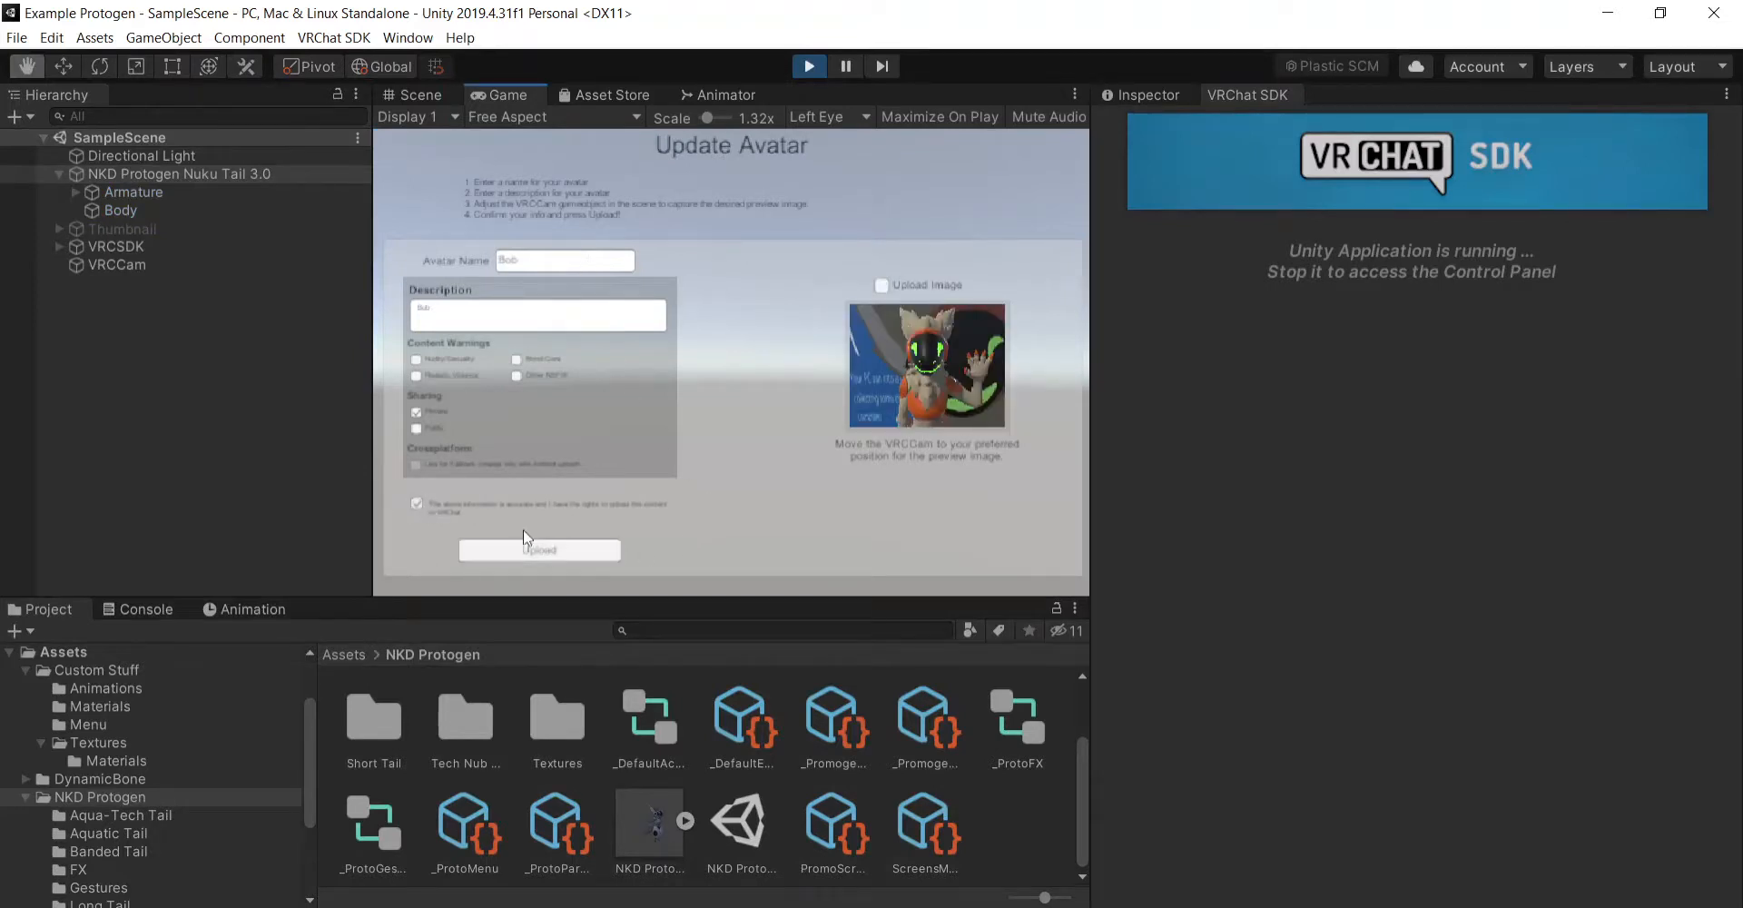
left_click(536, 547)
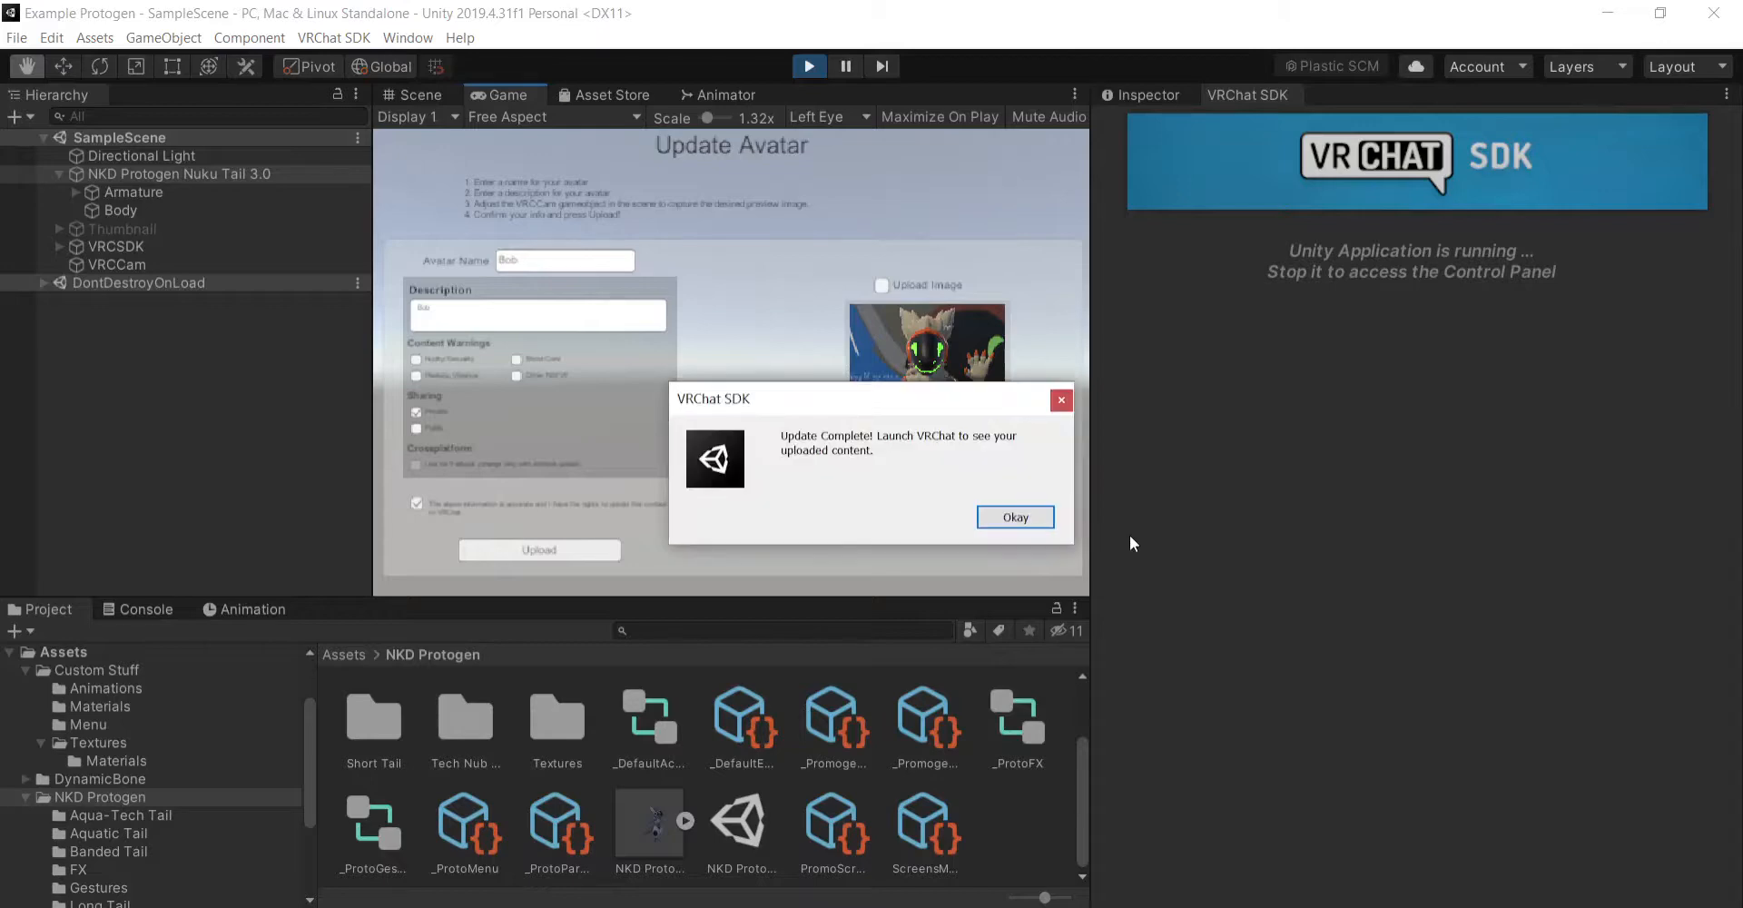
left_click(1016, 517)
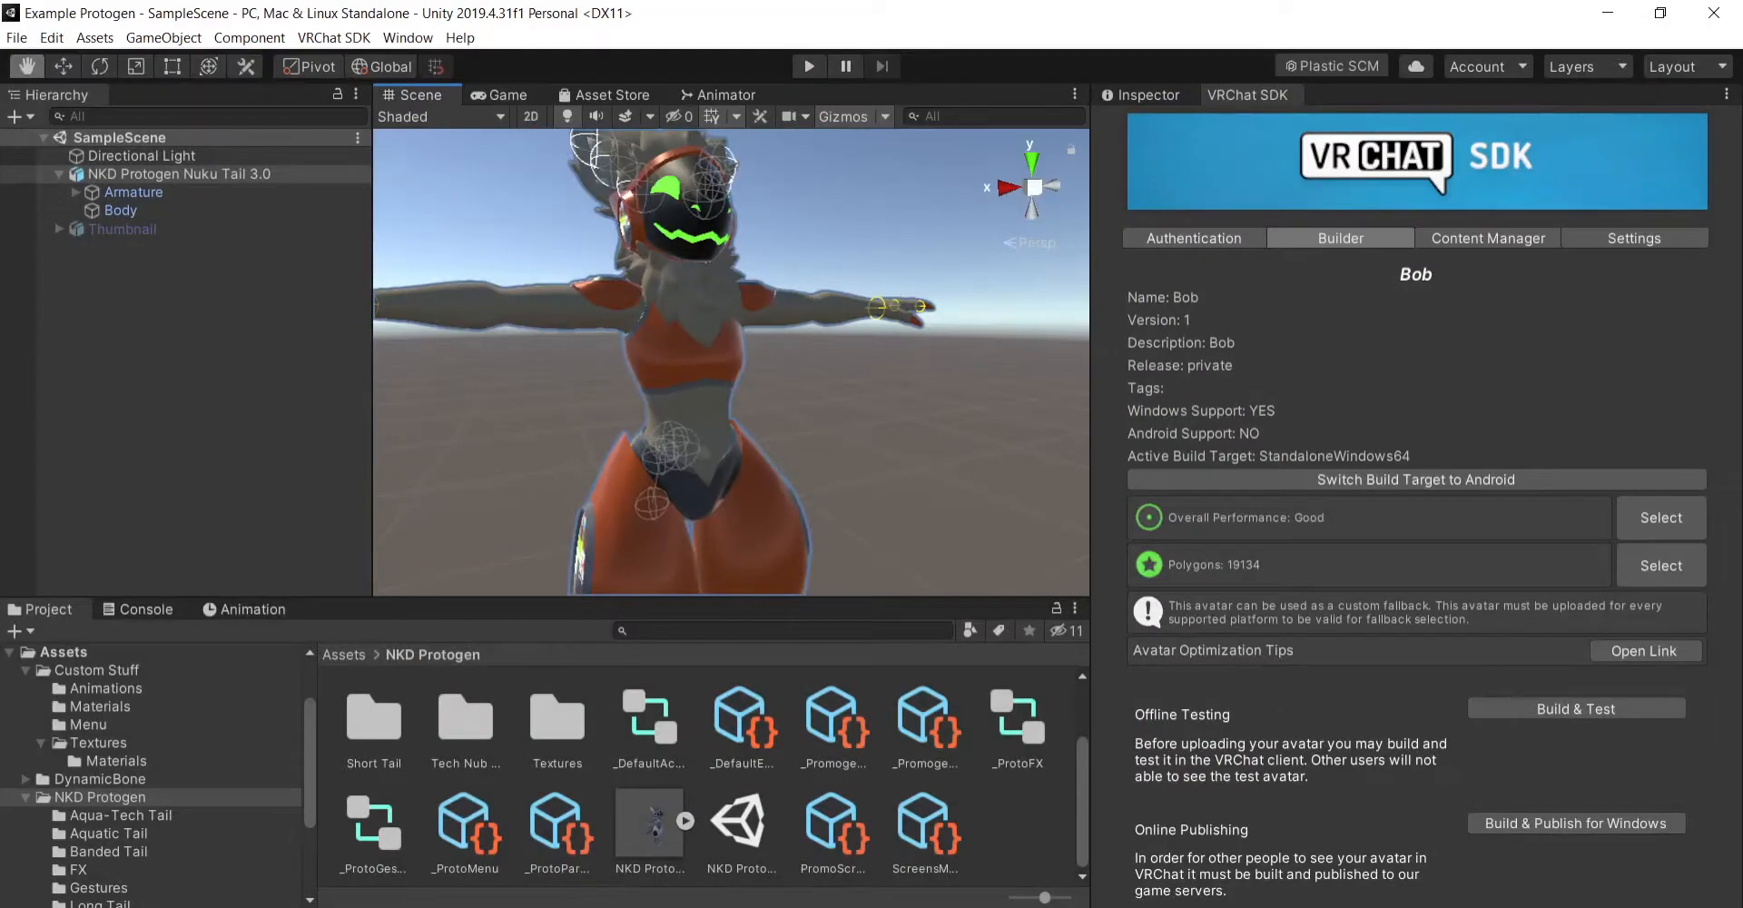
- Switch to Unity Hub and show the Example Protogen project's folder in File Explorer
key("alt+Tab")
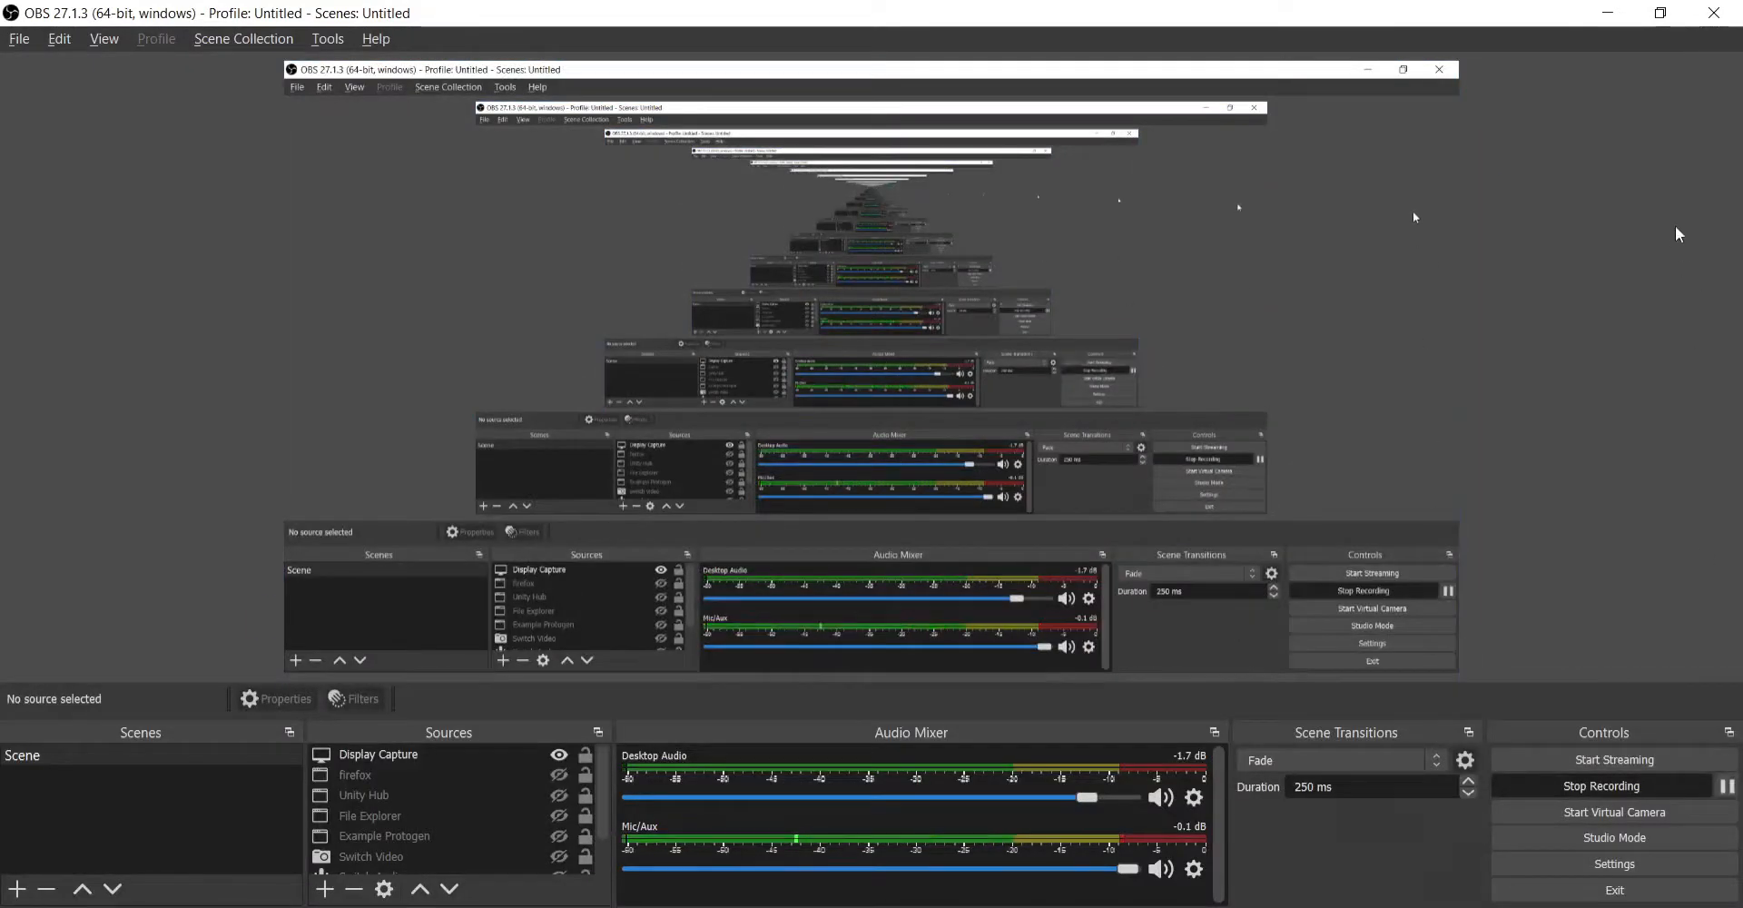
left_click(1608, 13)
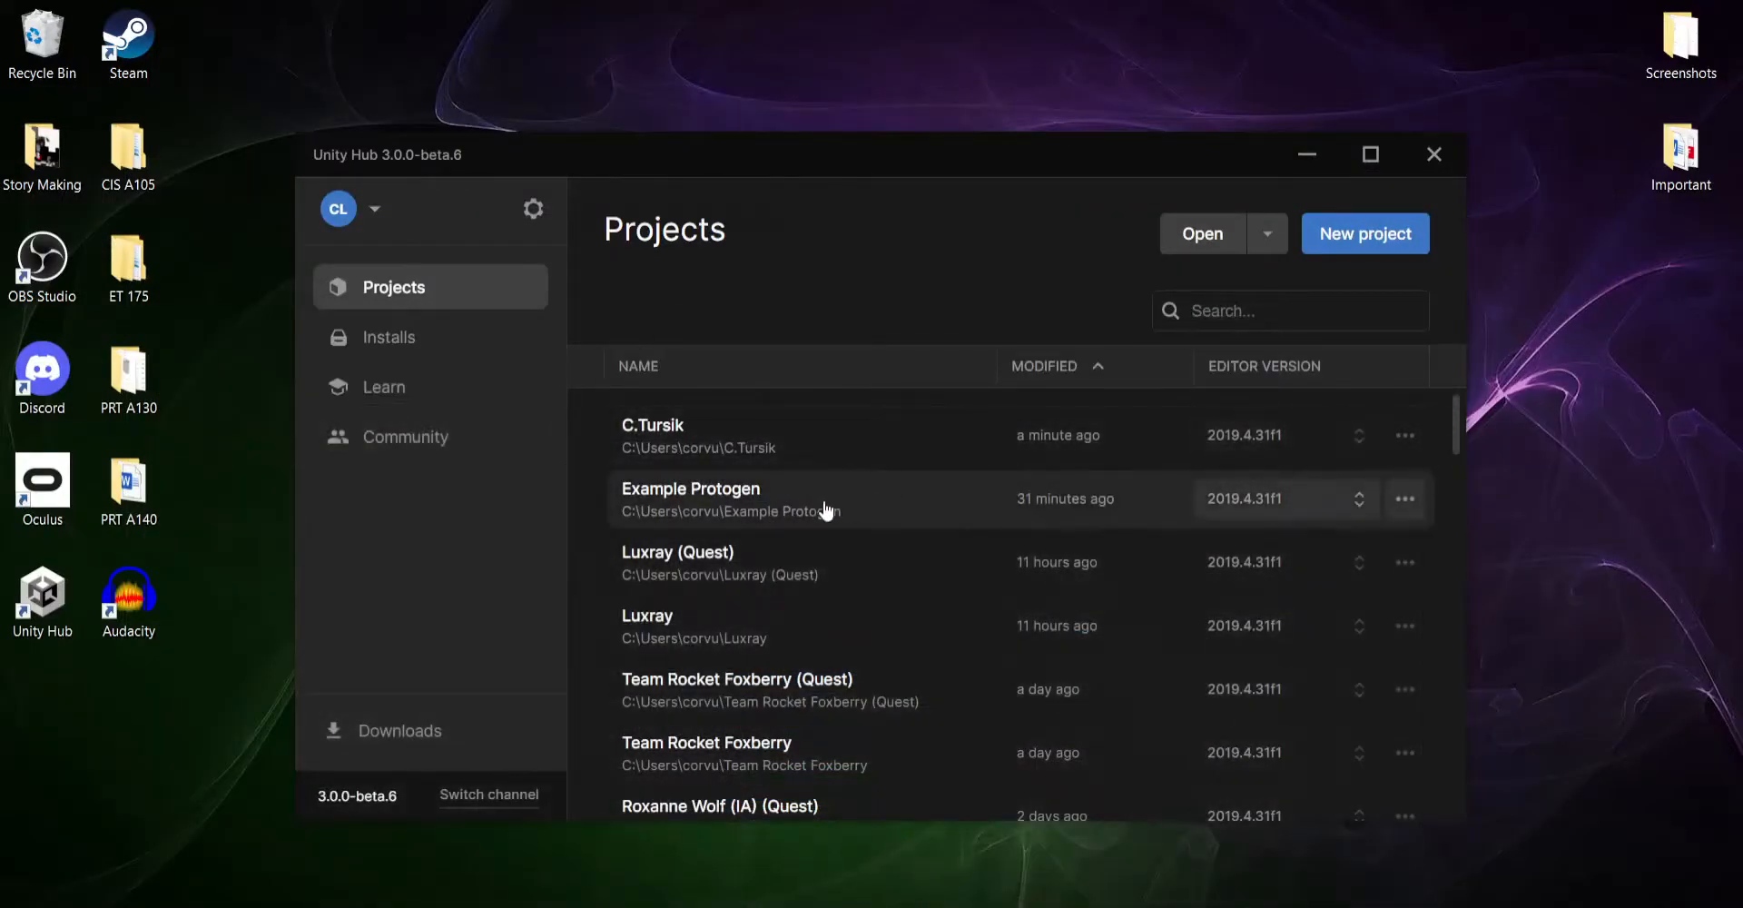
left_click(1407, 501)
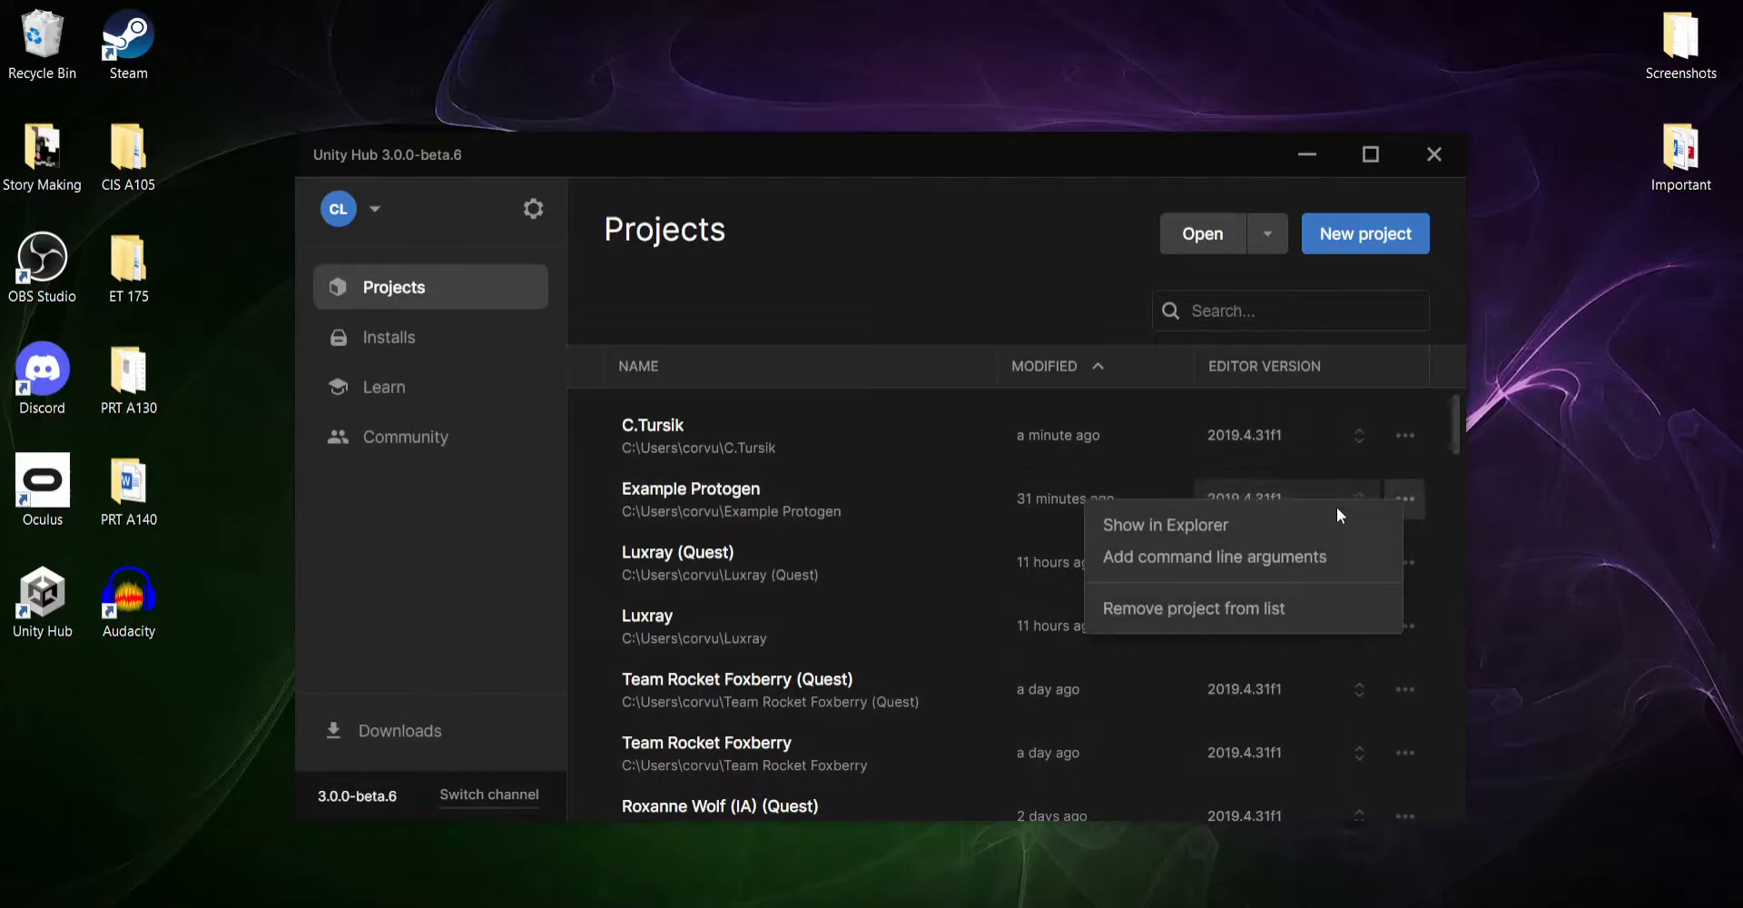
left_click(1217, 527)
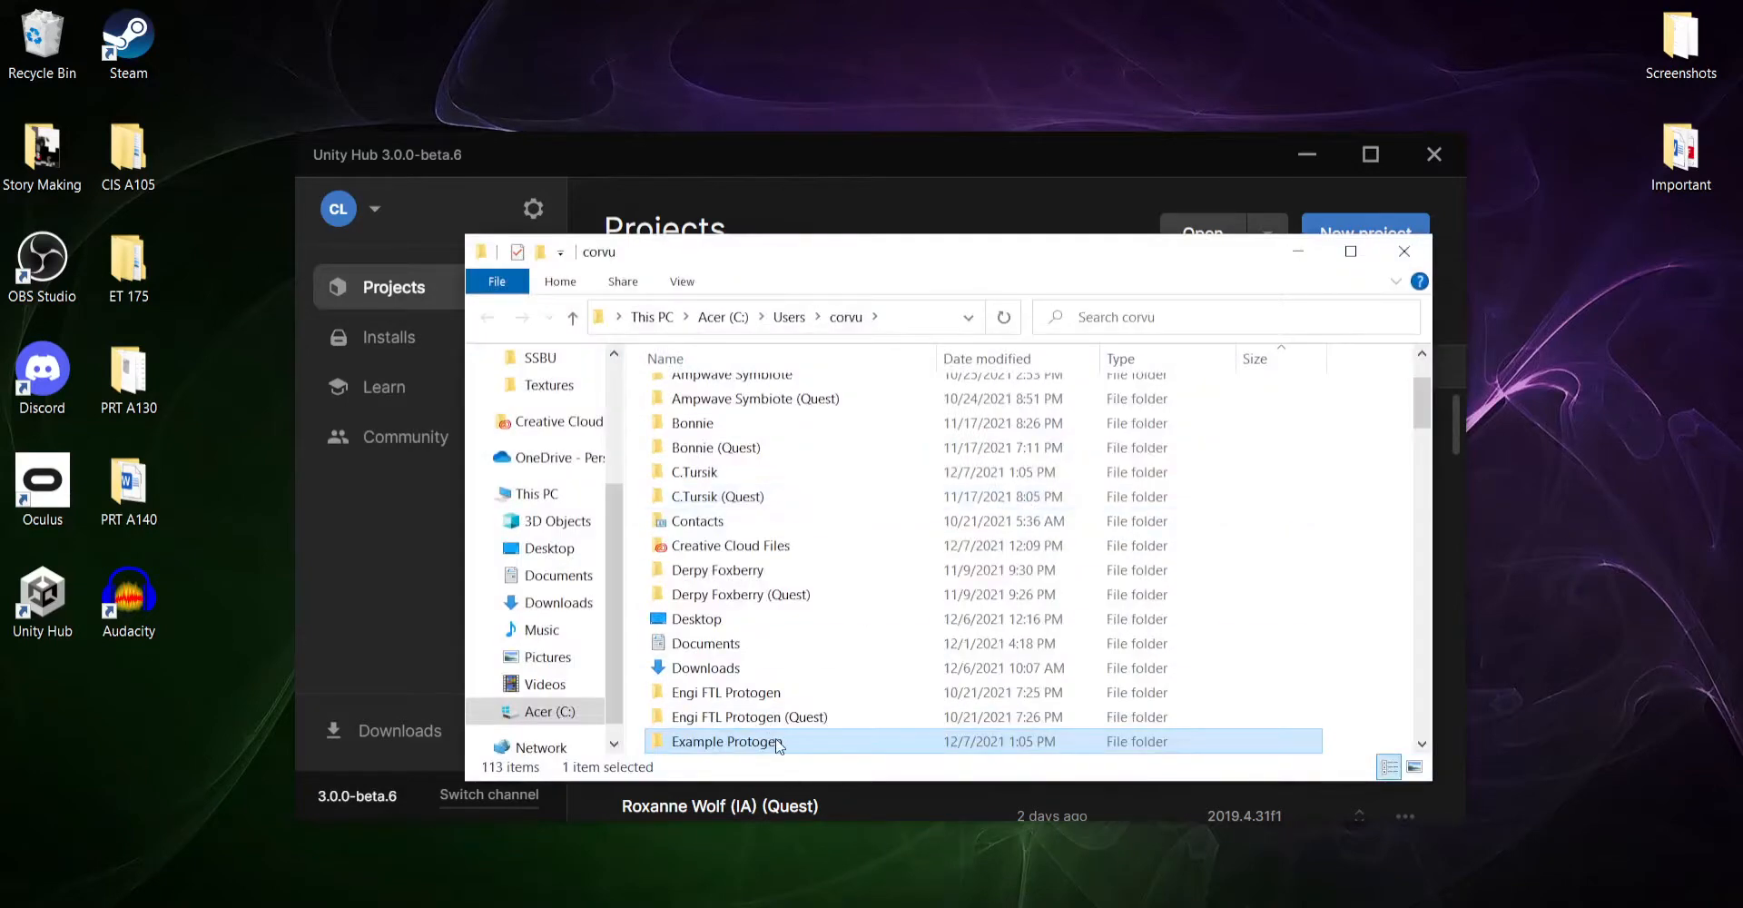
- Duplicate the Example Protogen project folder within the same directory and minimise the File Explorer window
right_click(776, 743)
left_click(858, 601)
right_click(1357, 733)
left_click(1405, 560)
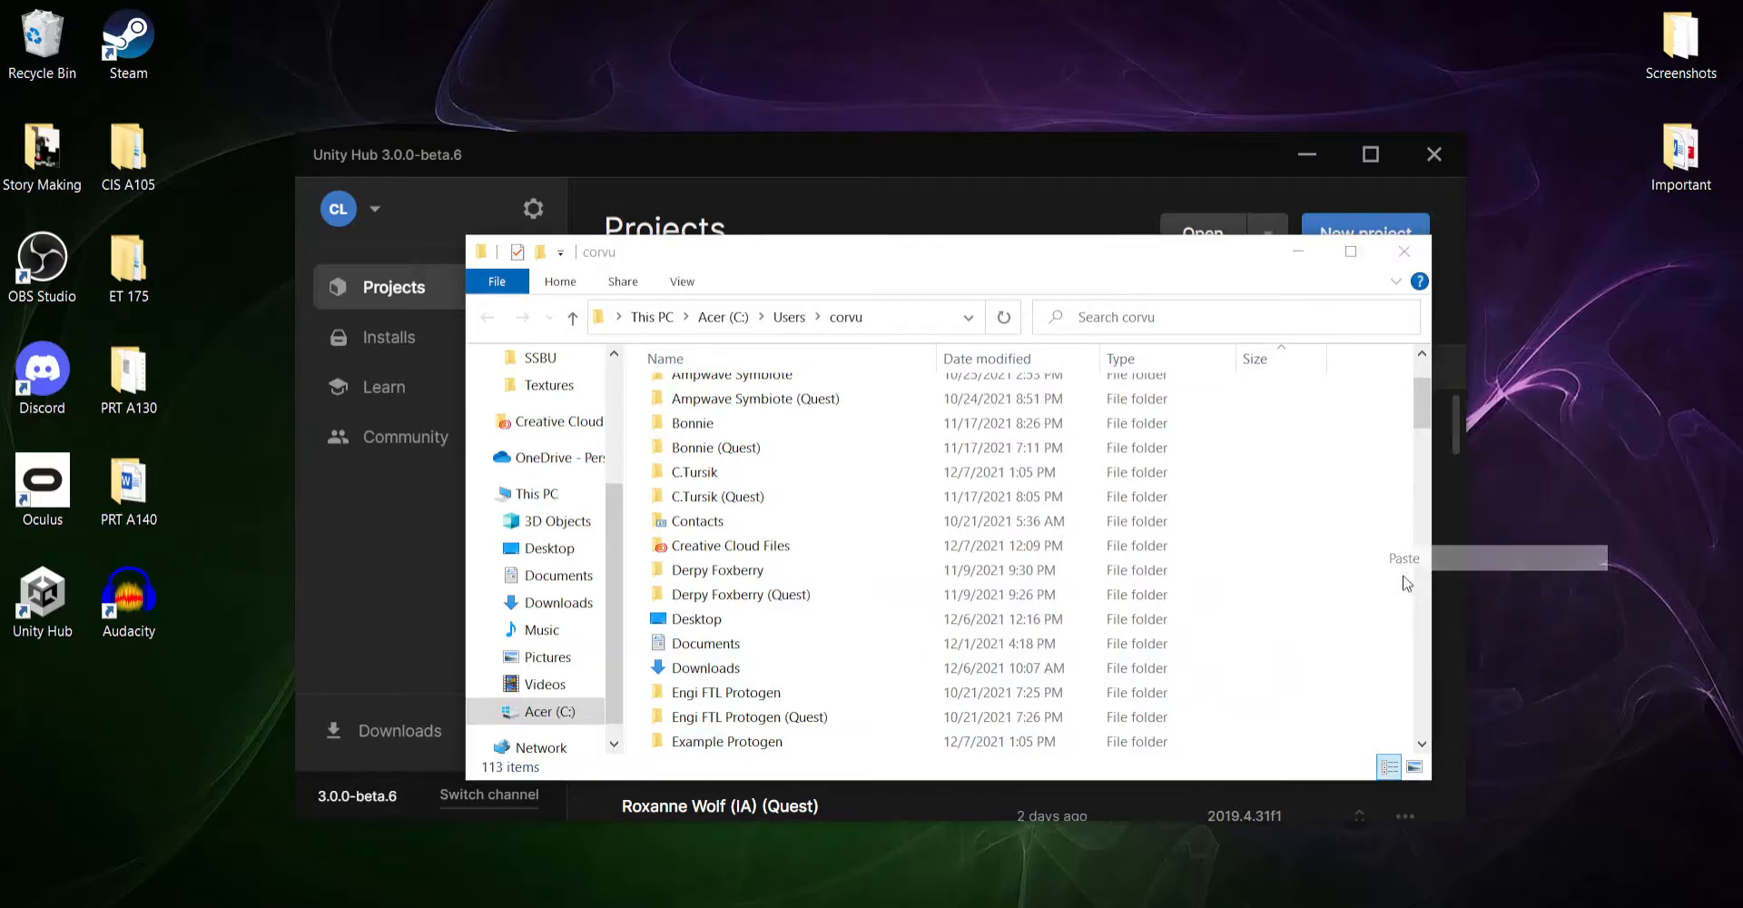
left_click(1287, 247)
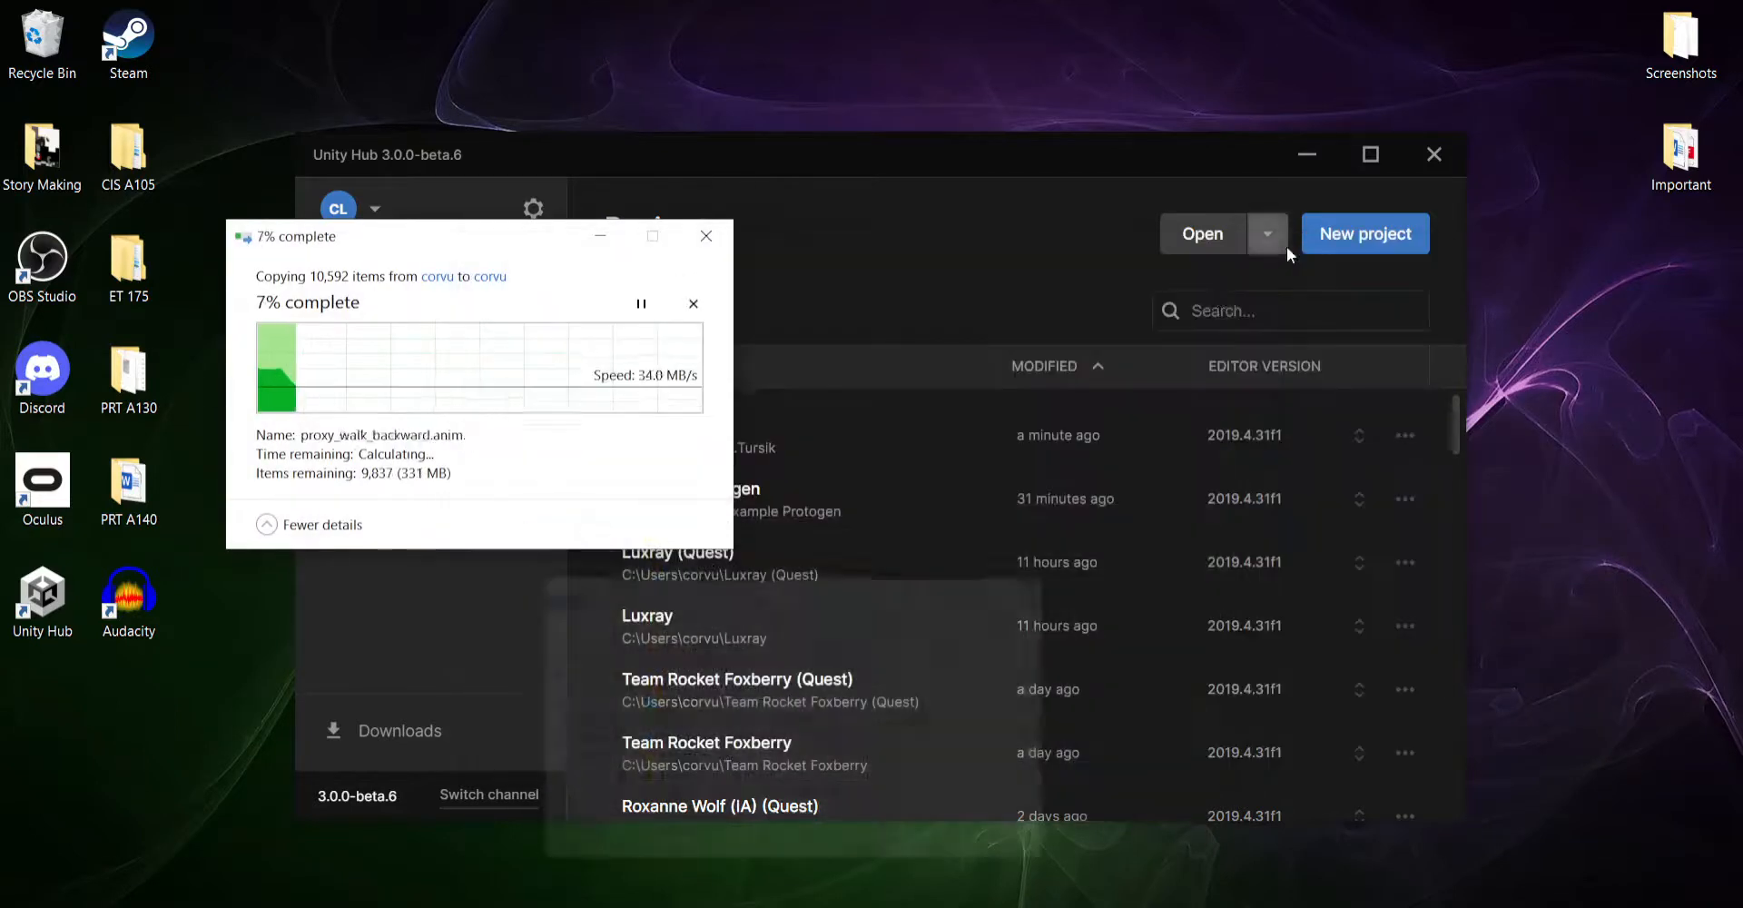
- Clear the desktop by closing the Tursik picture folder and minimising the other open windows
left_click(1022, 178)
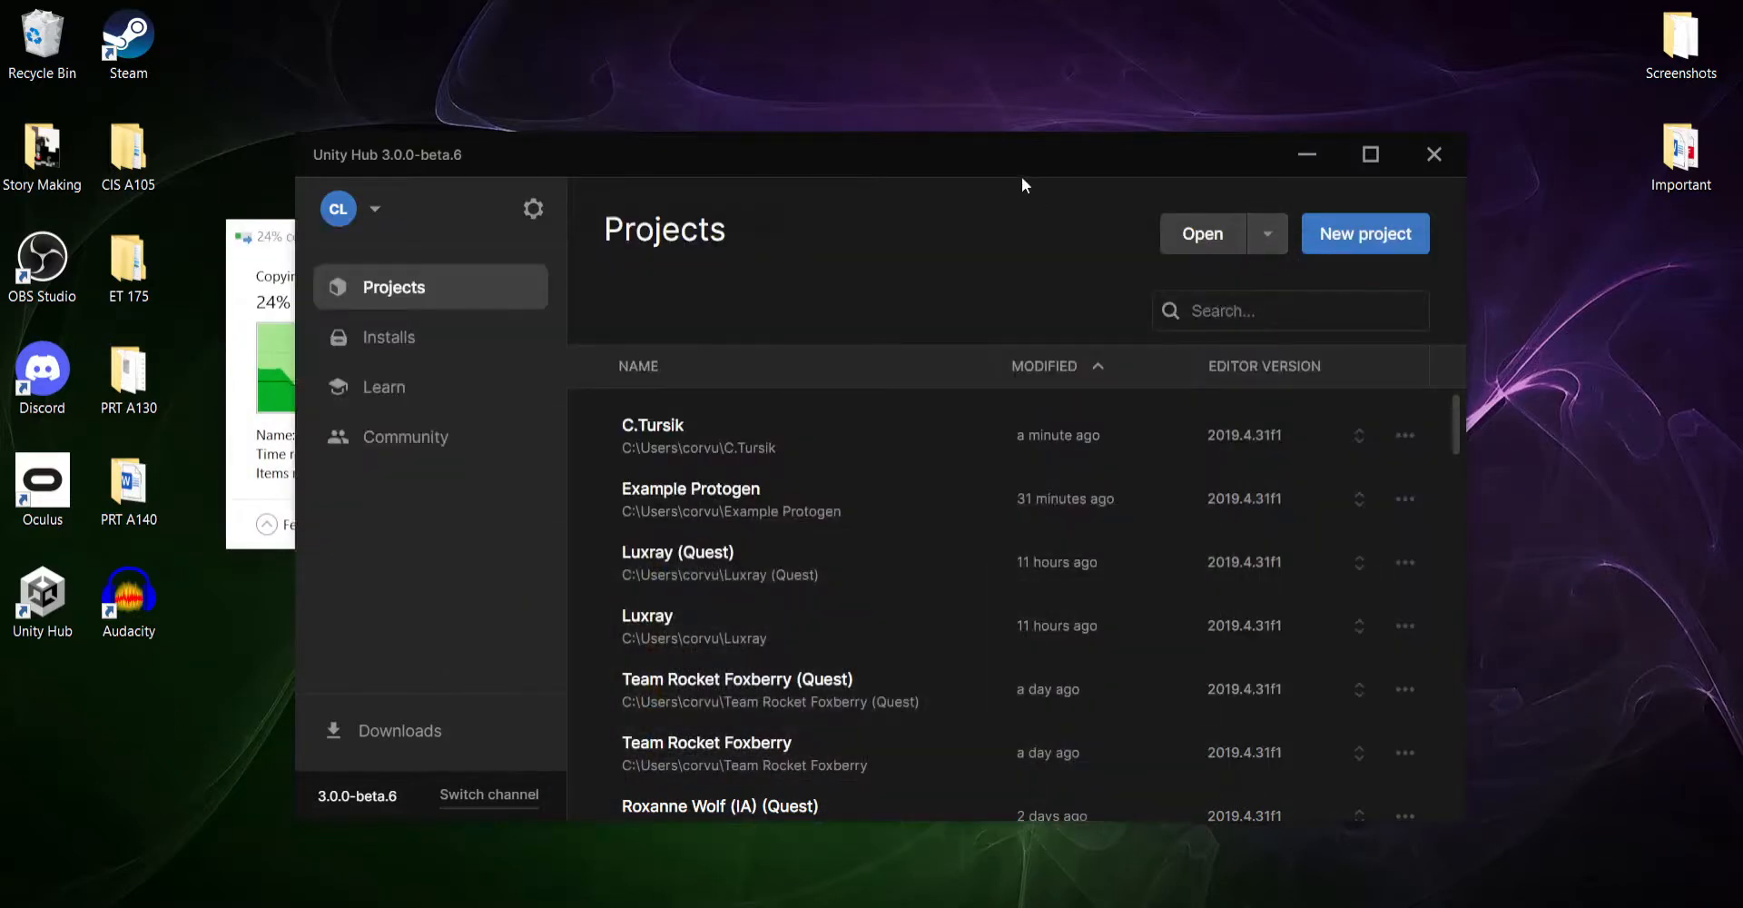
left_click(1305, 156)
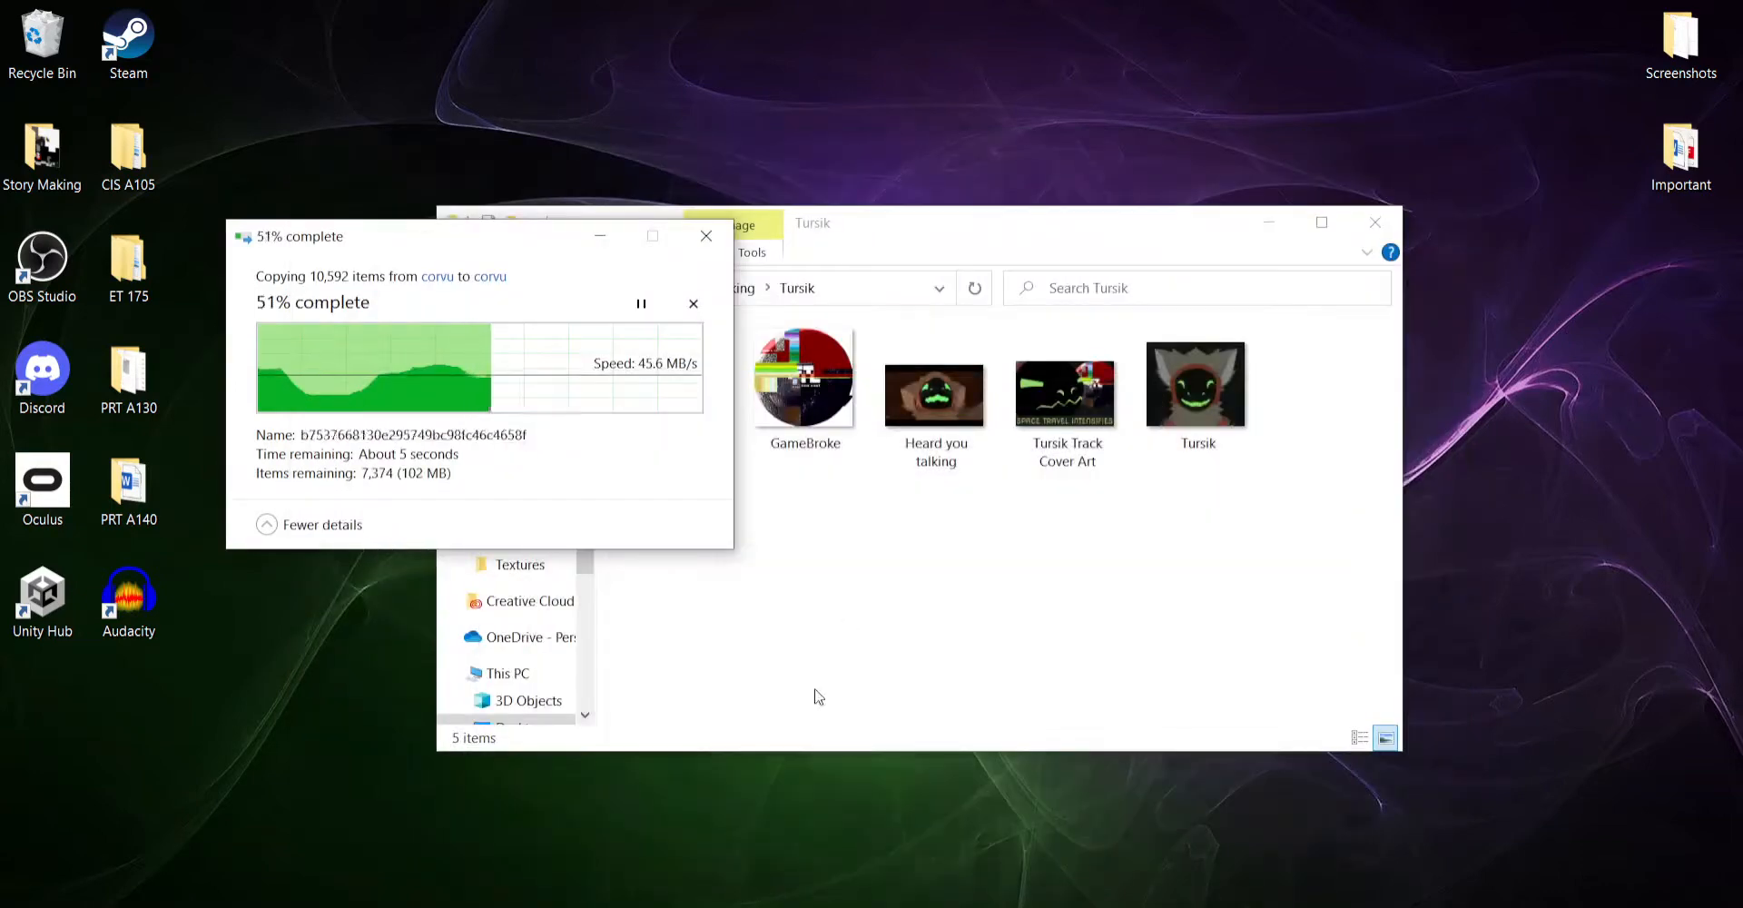
left_click(1000, 701)
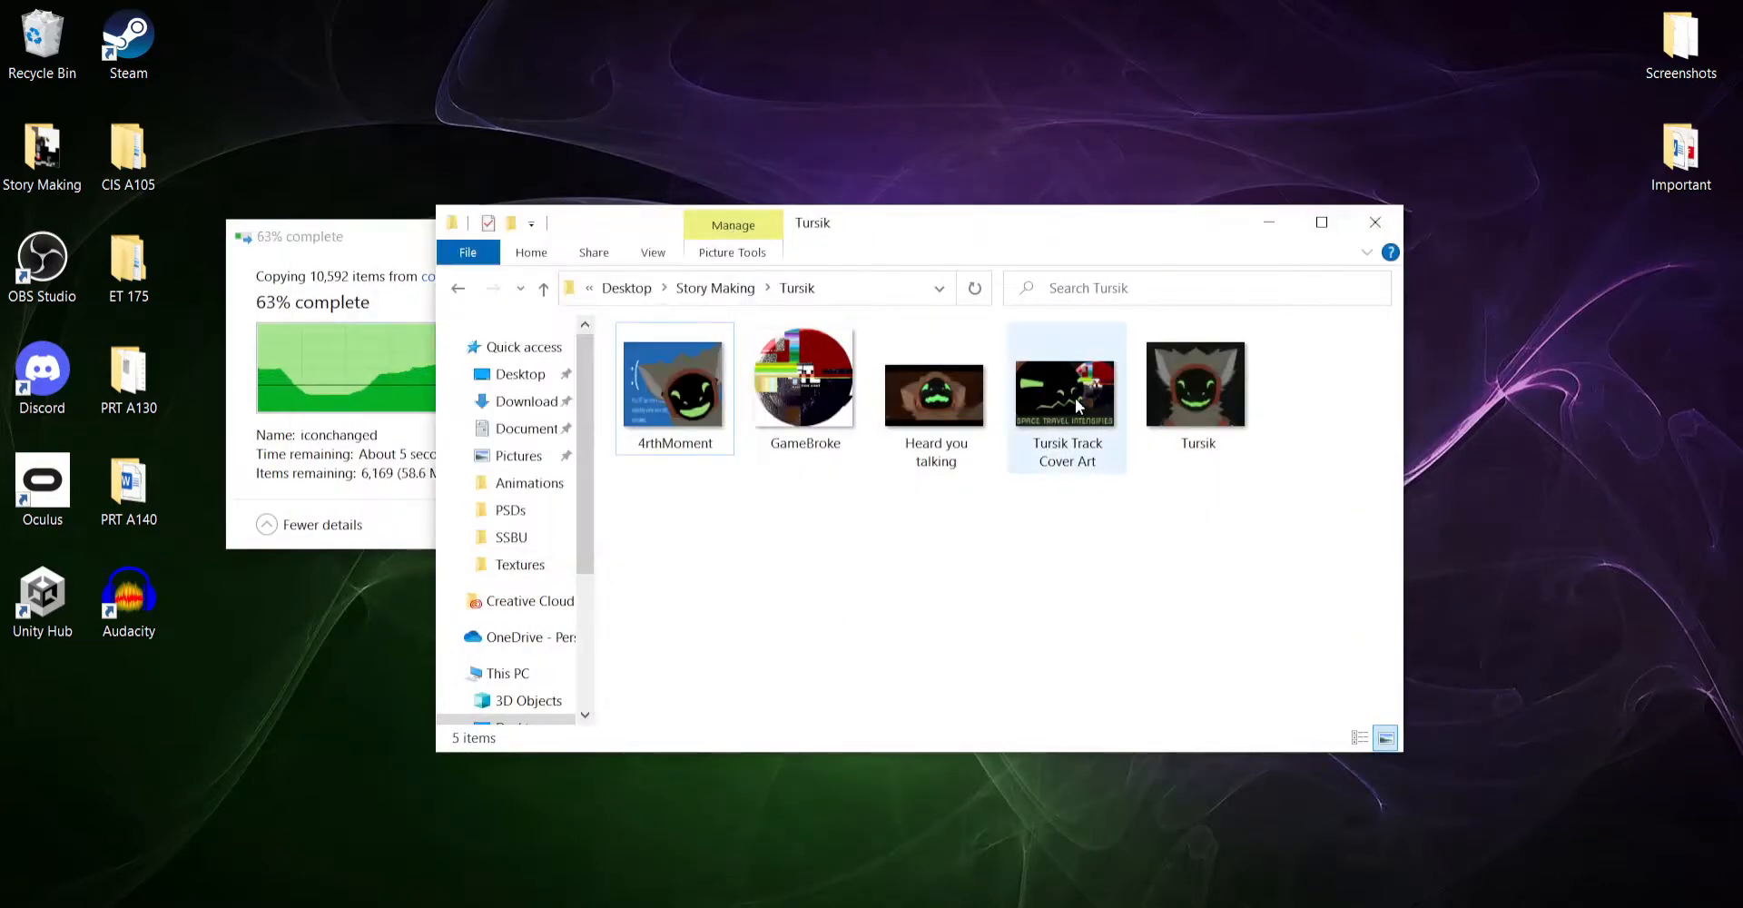
left_click(1375, 221)
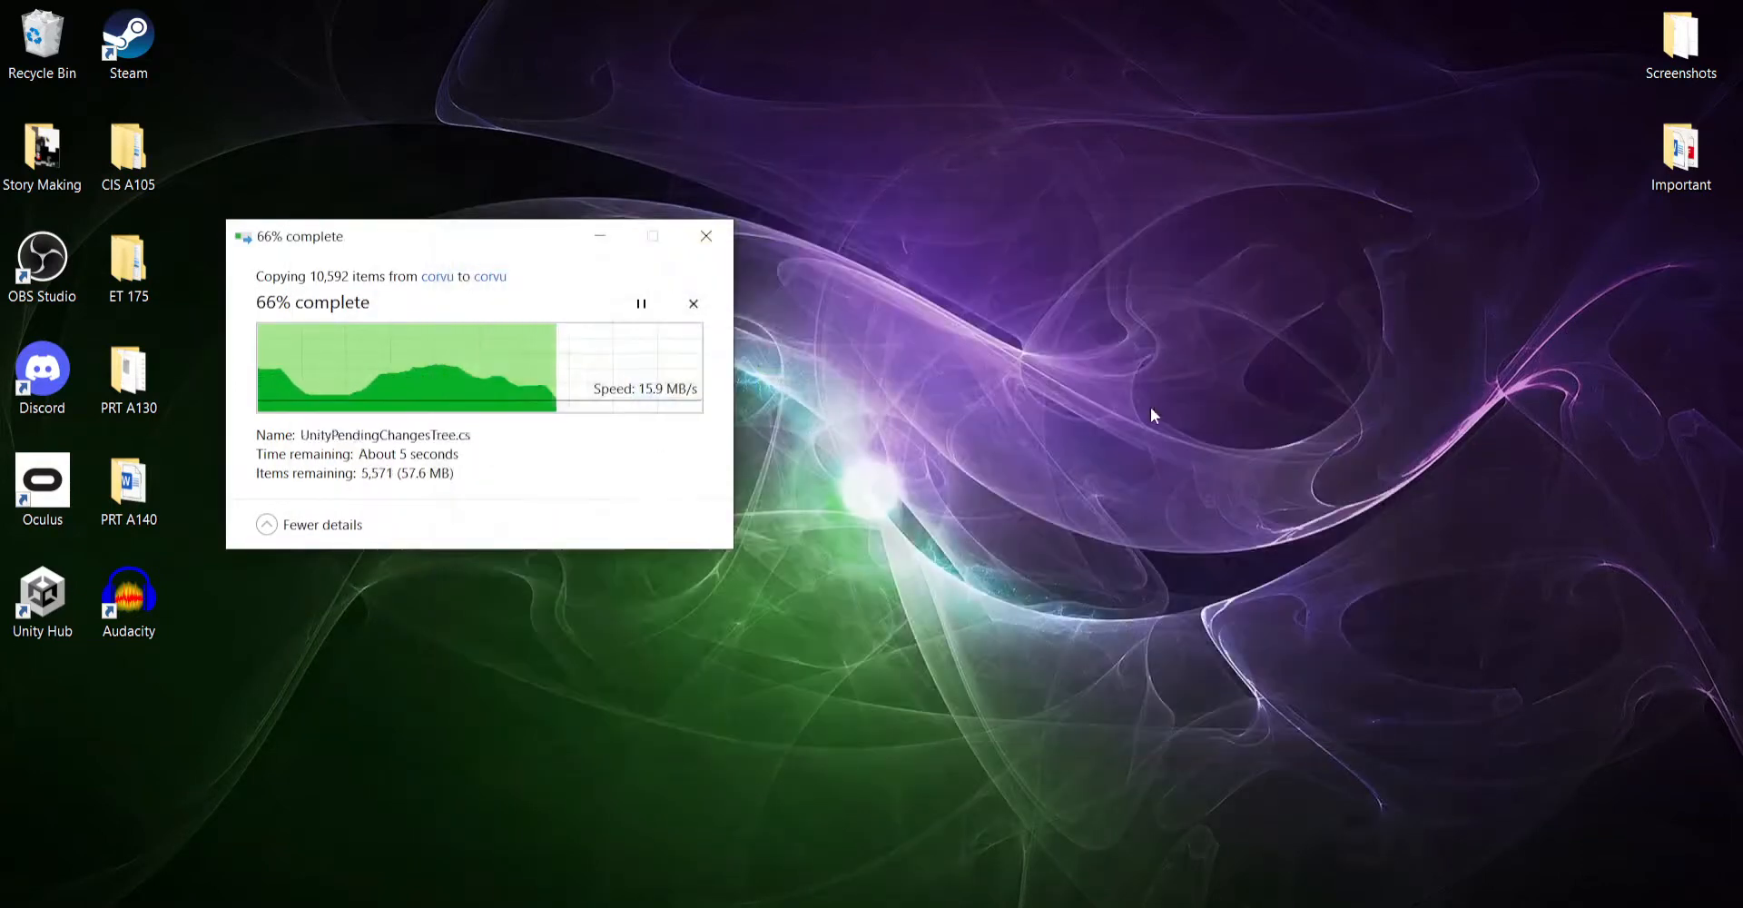
left_click(586, 906)
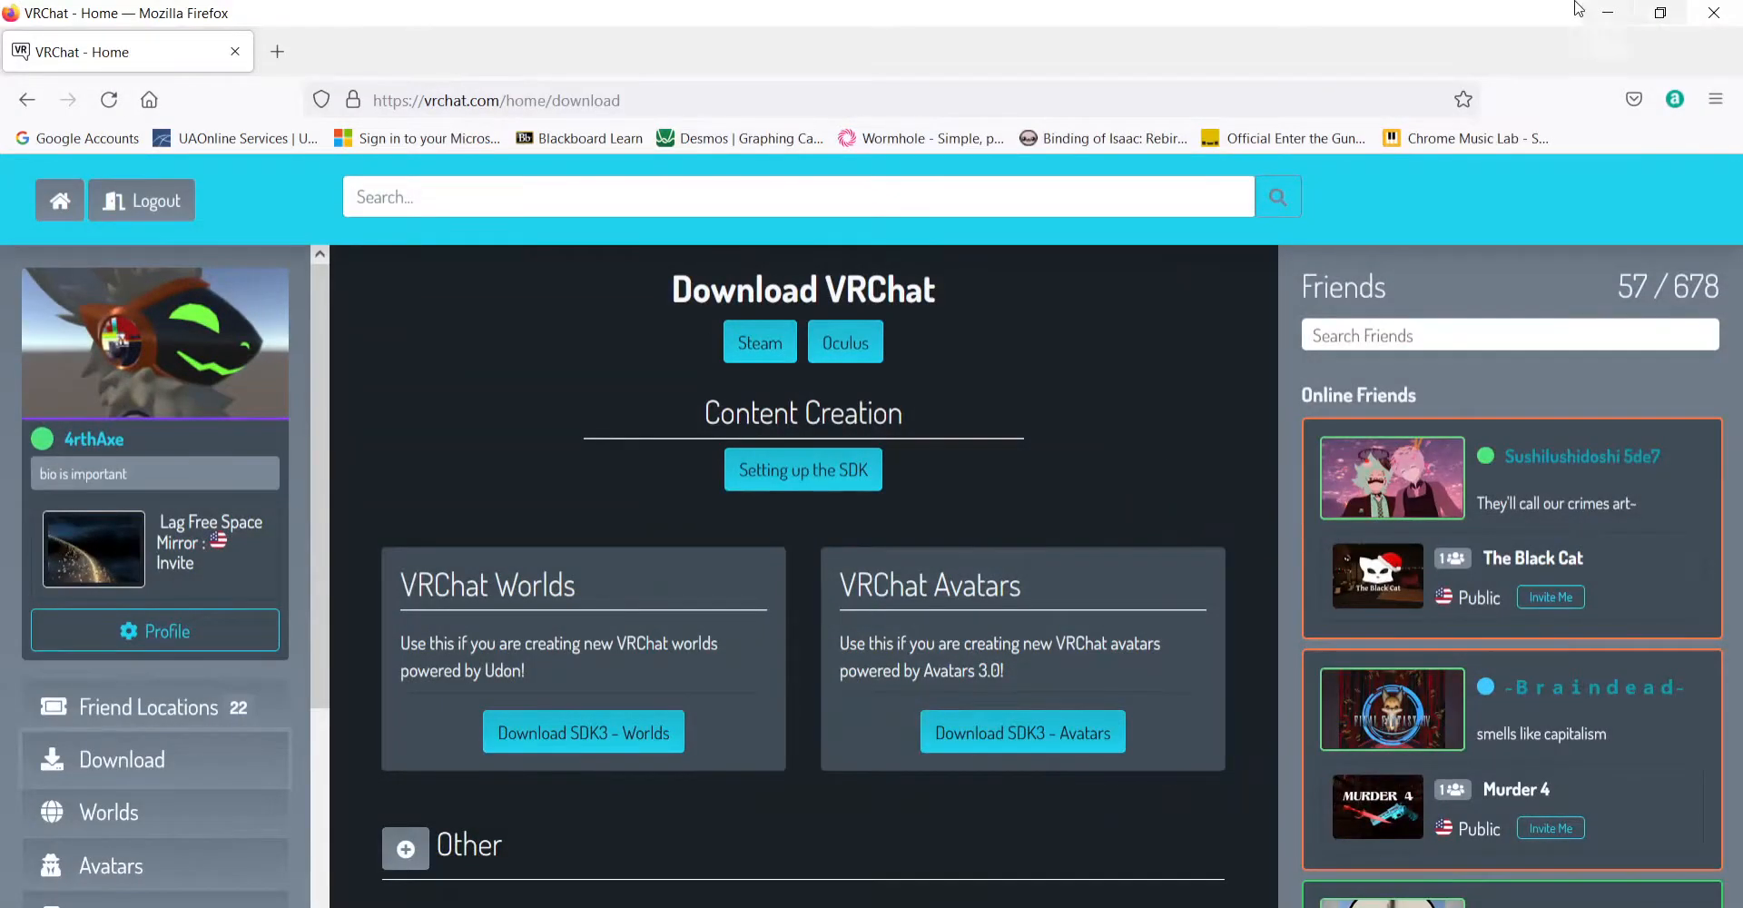
left_click(1608, 13)
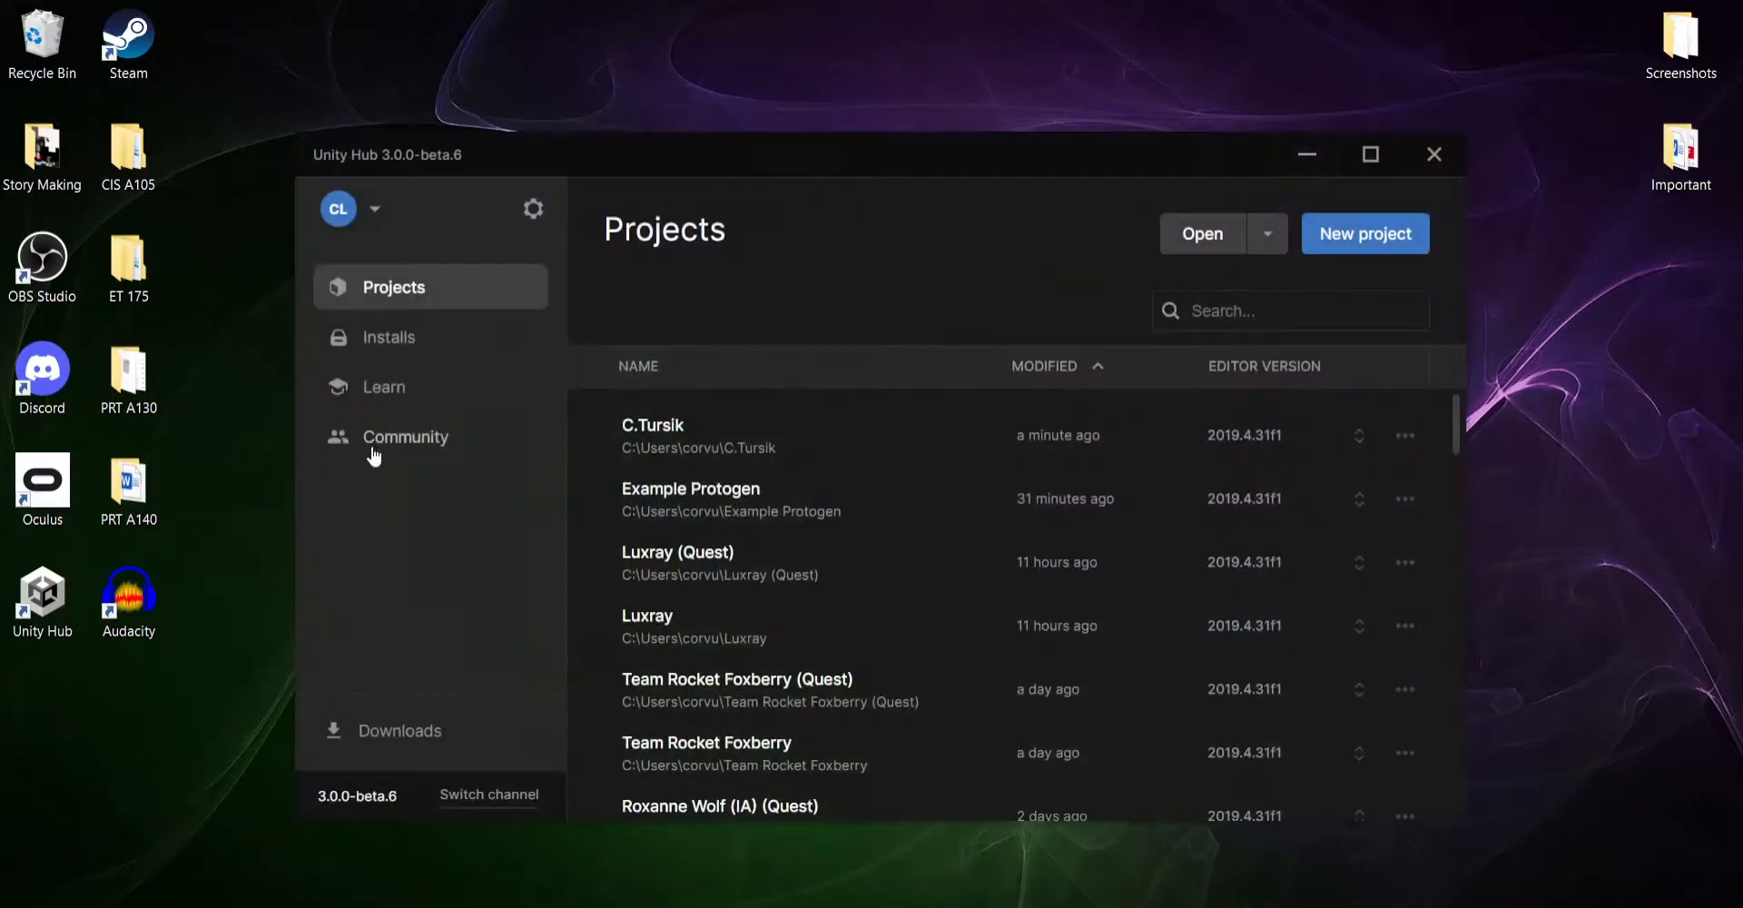
- Check the Android Build Support module for Unity 2019.4.31f1 in Unity Hub, then return to the projects list
left_click(390, 337)
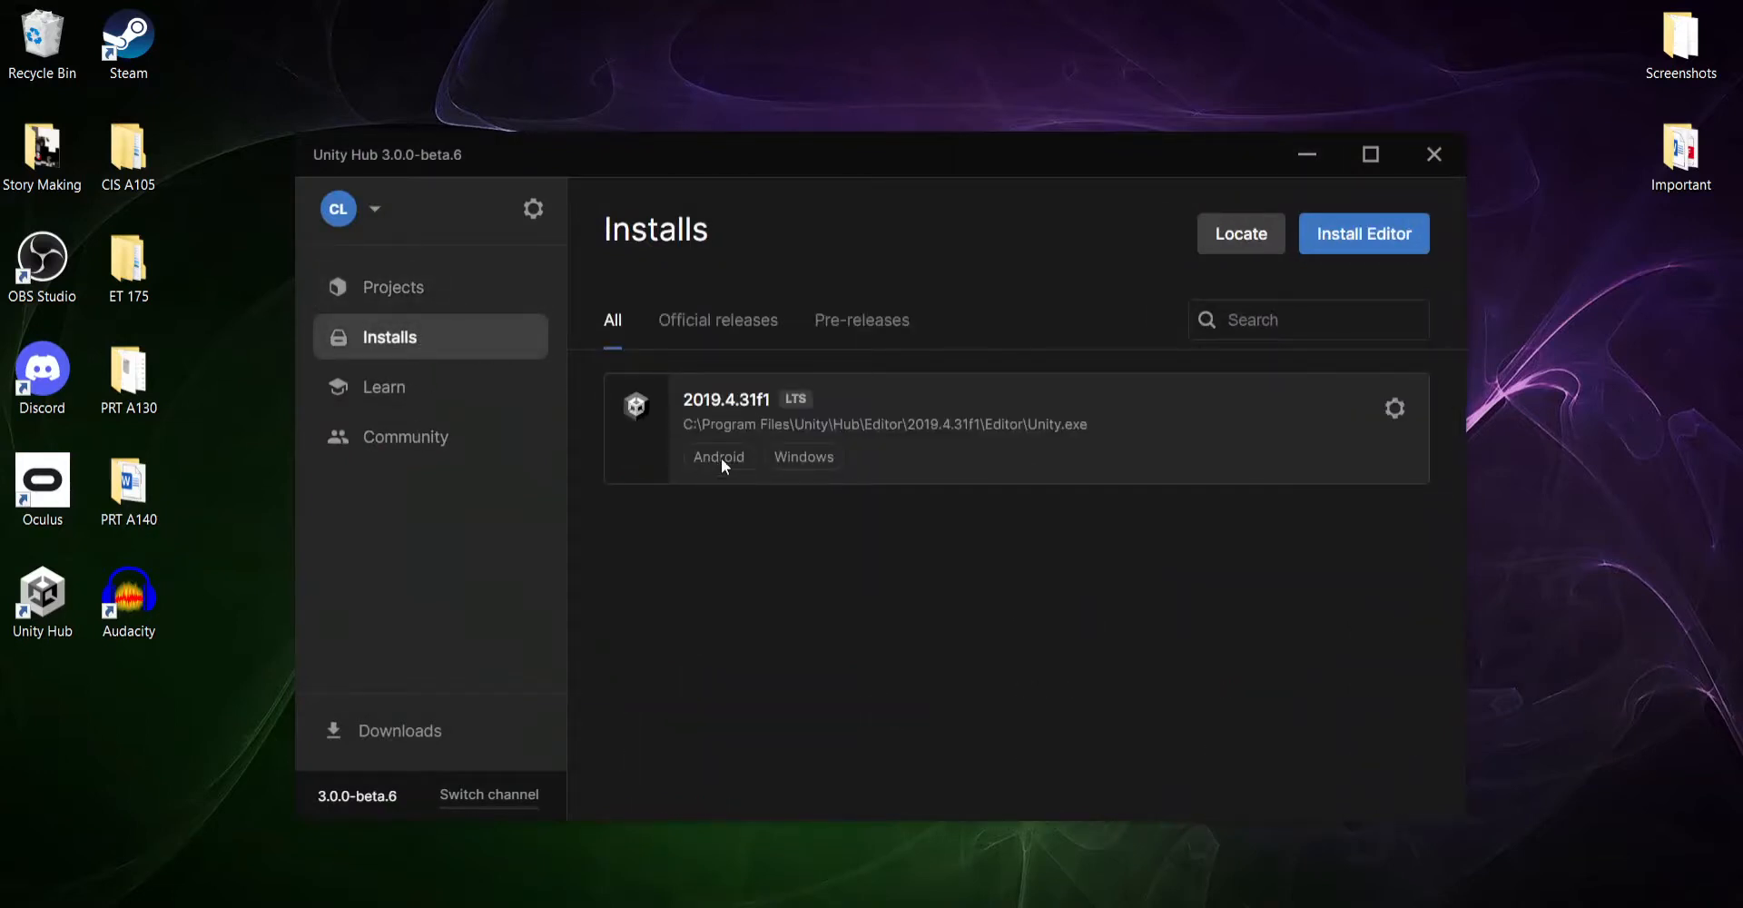
left_click(1393, 411)
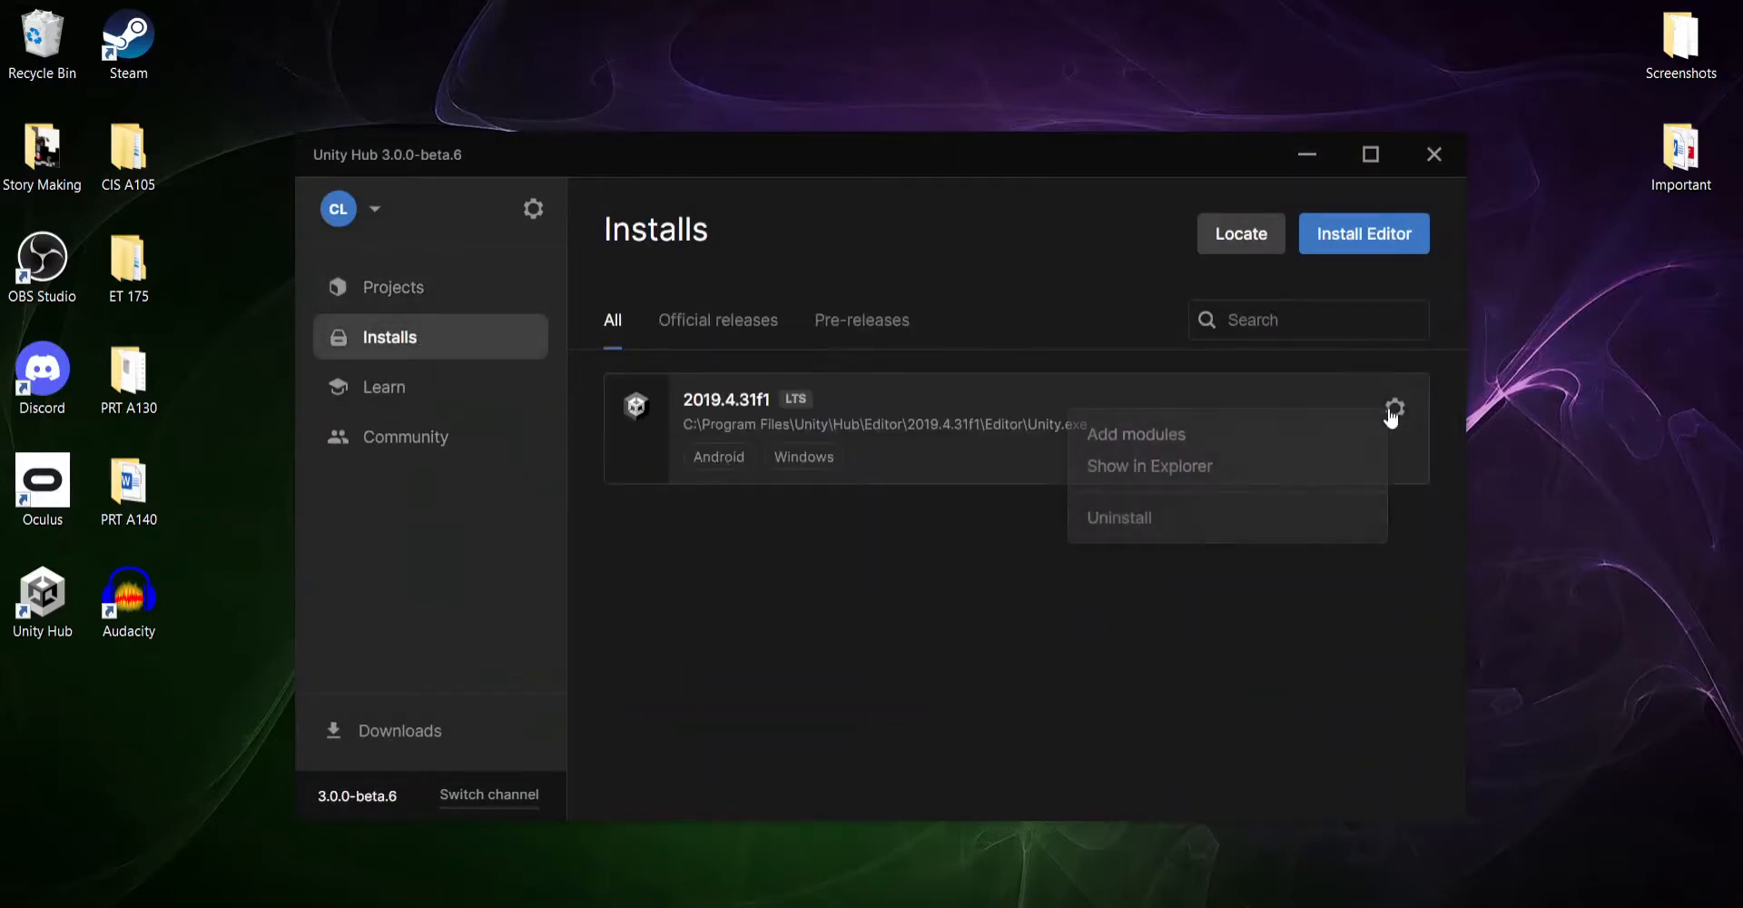
left_click(1142, 436)
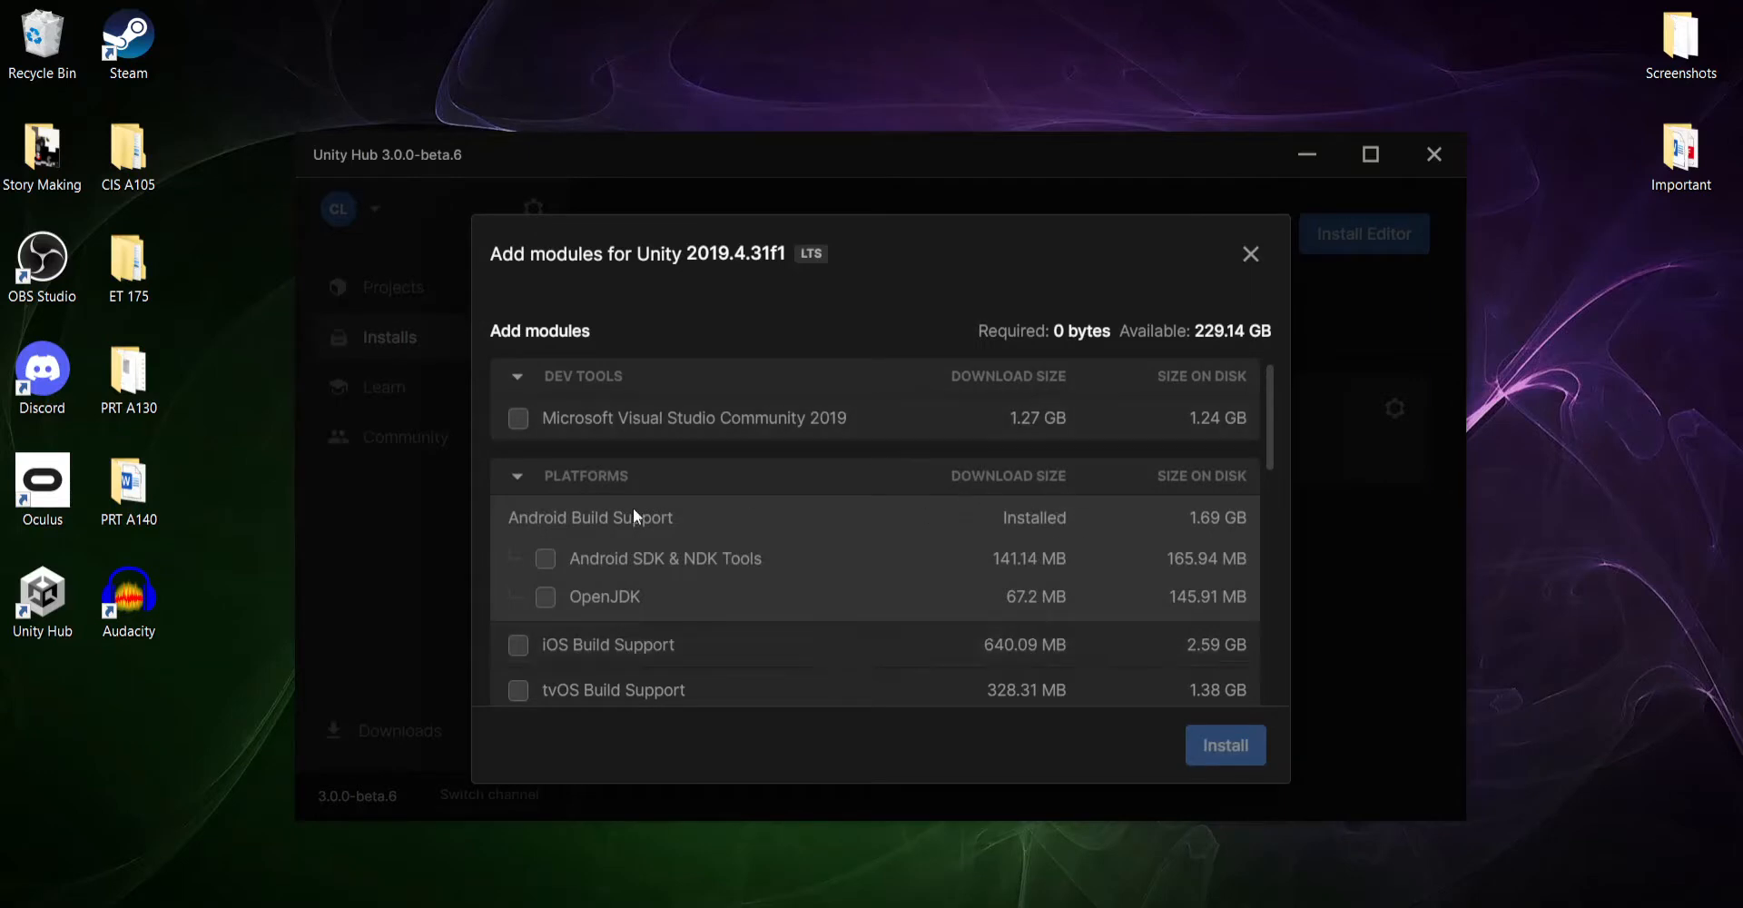
left_click(1251, 255)
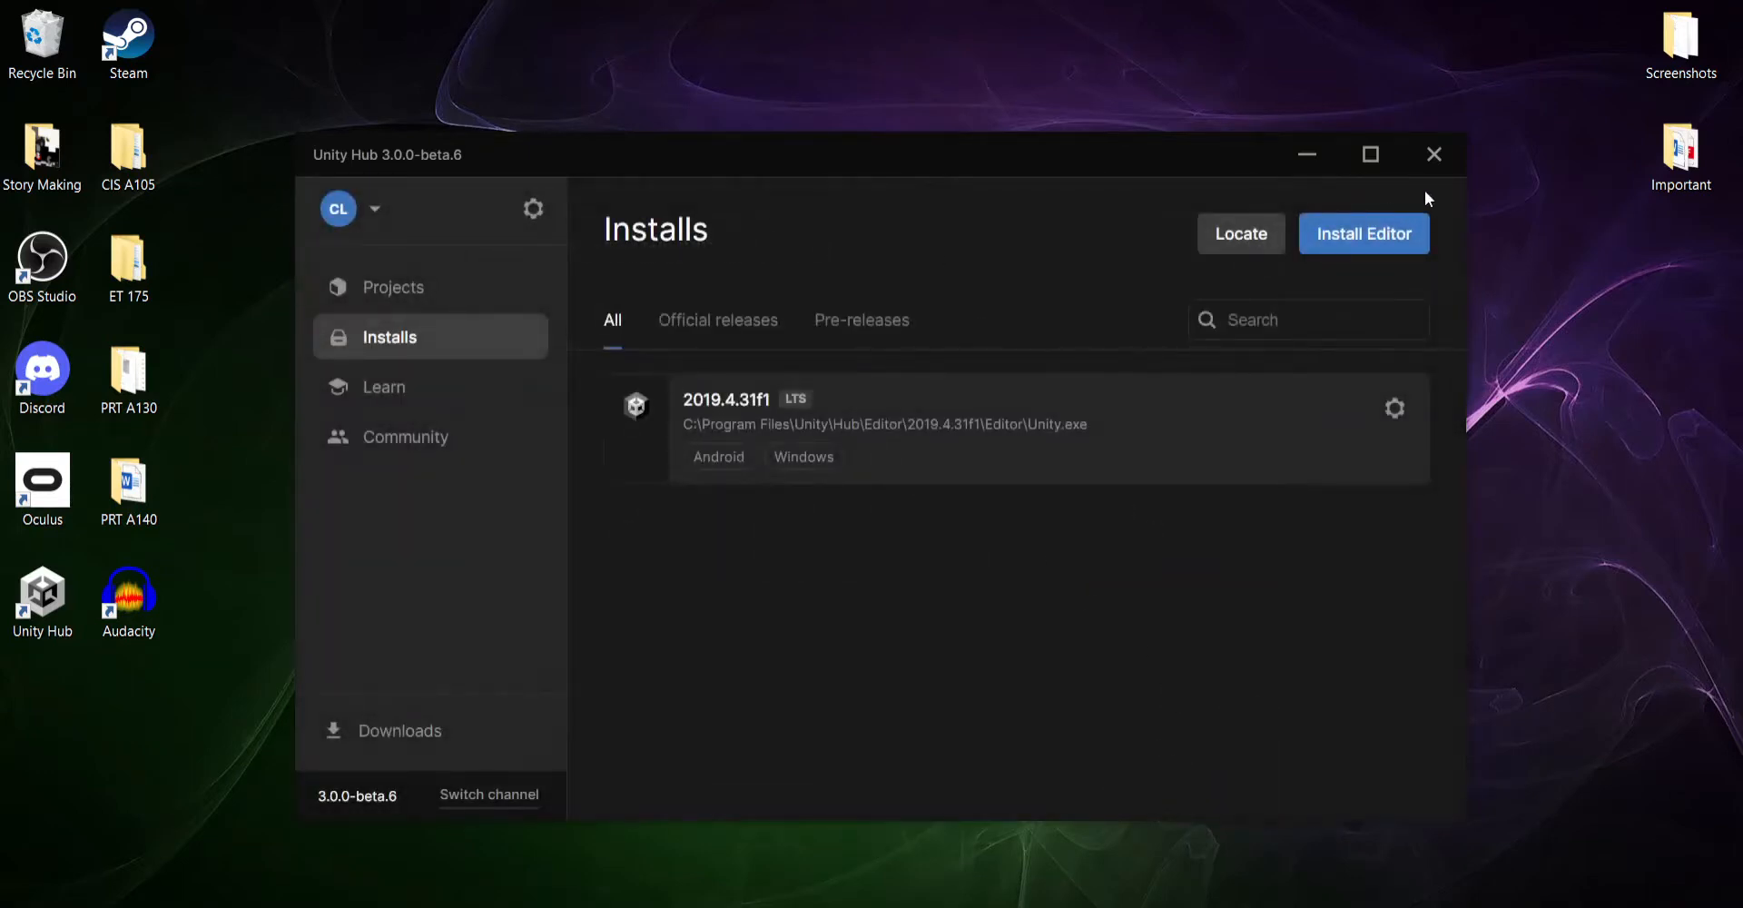
left_click(408, 300)
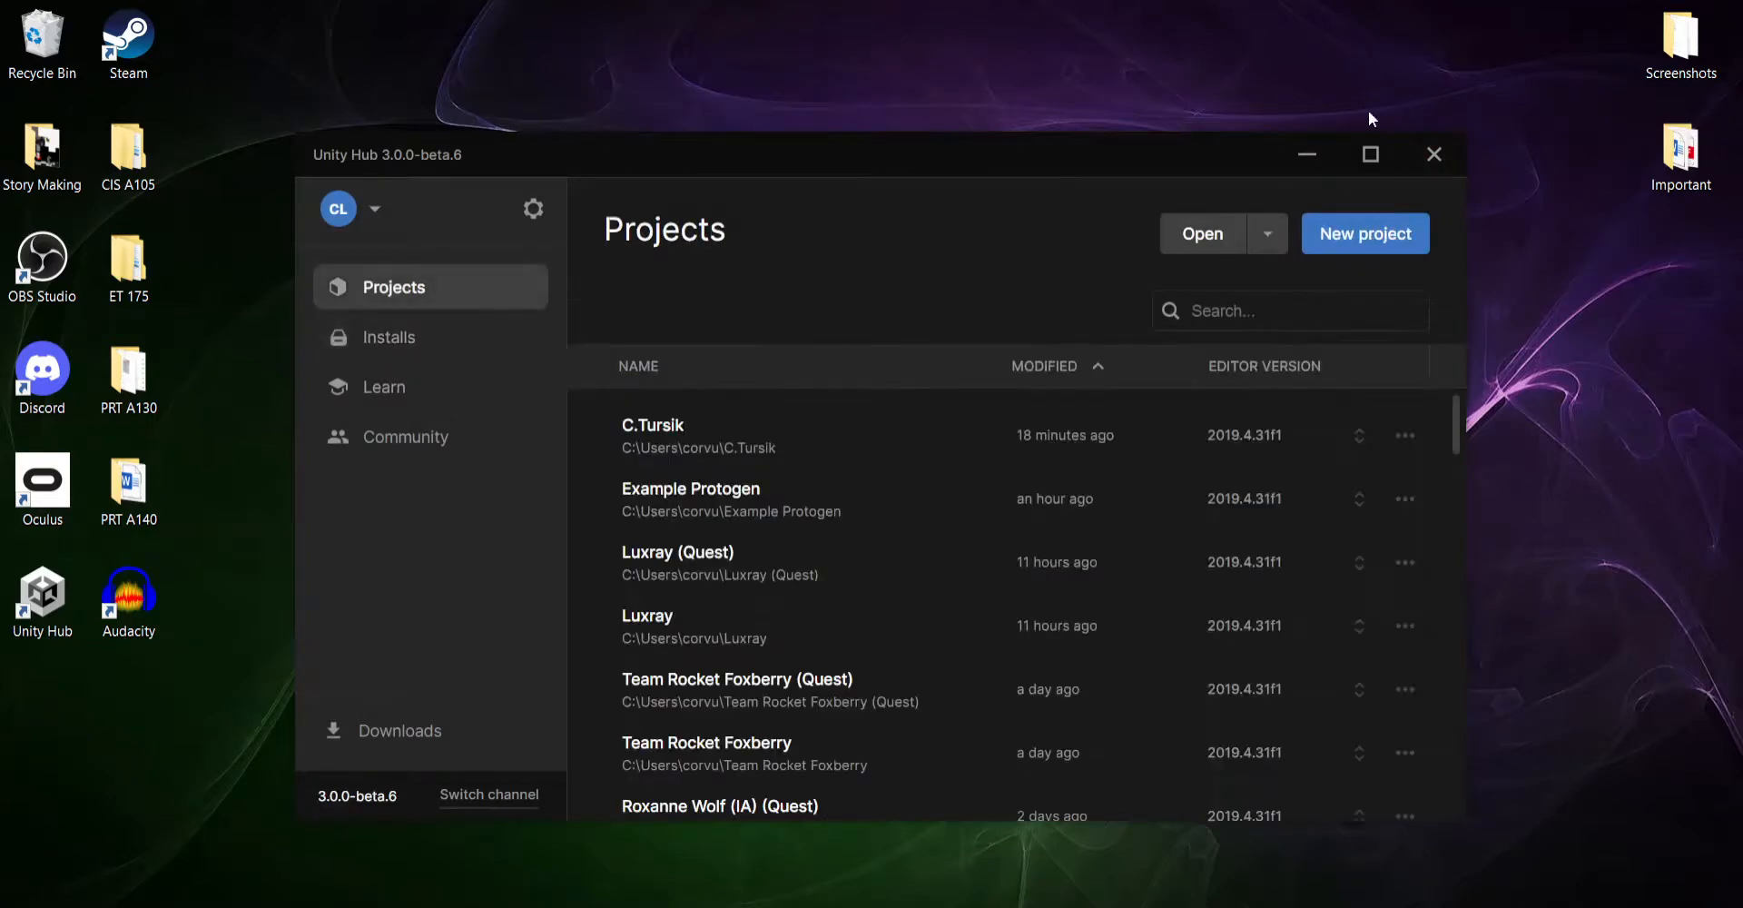
left_click(1305, 154)
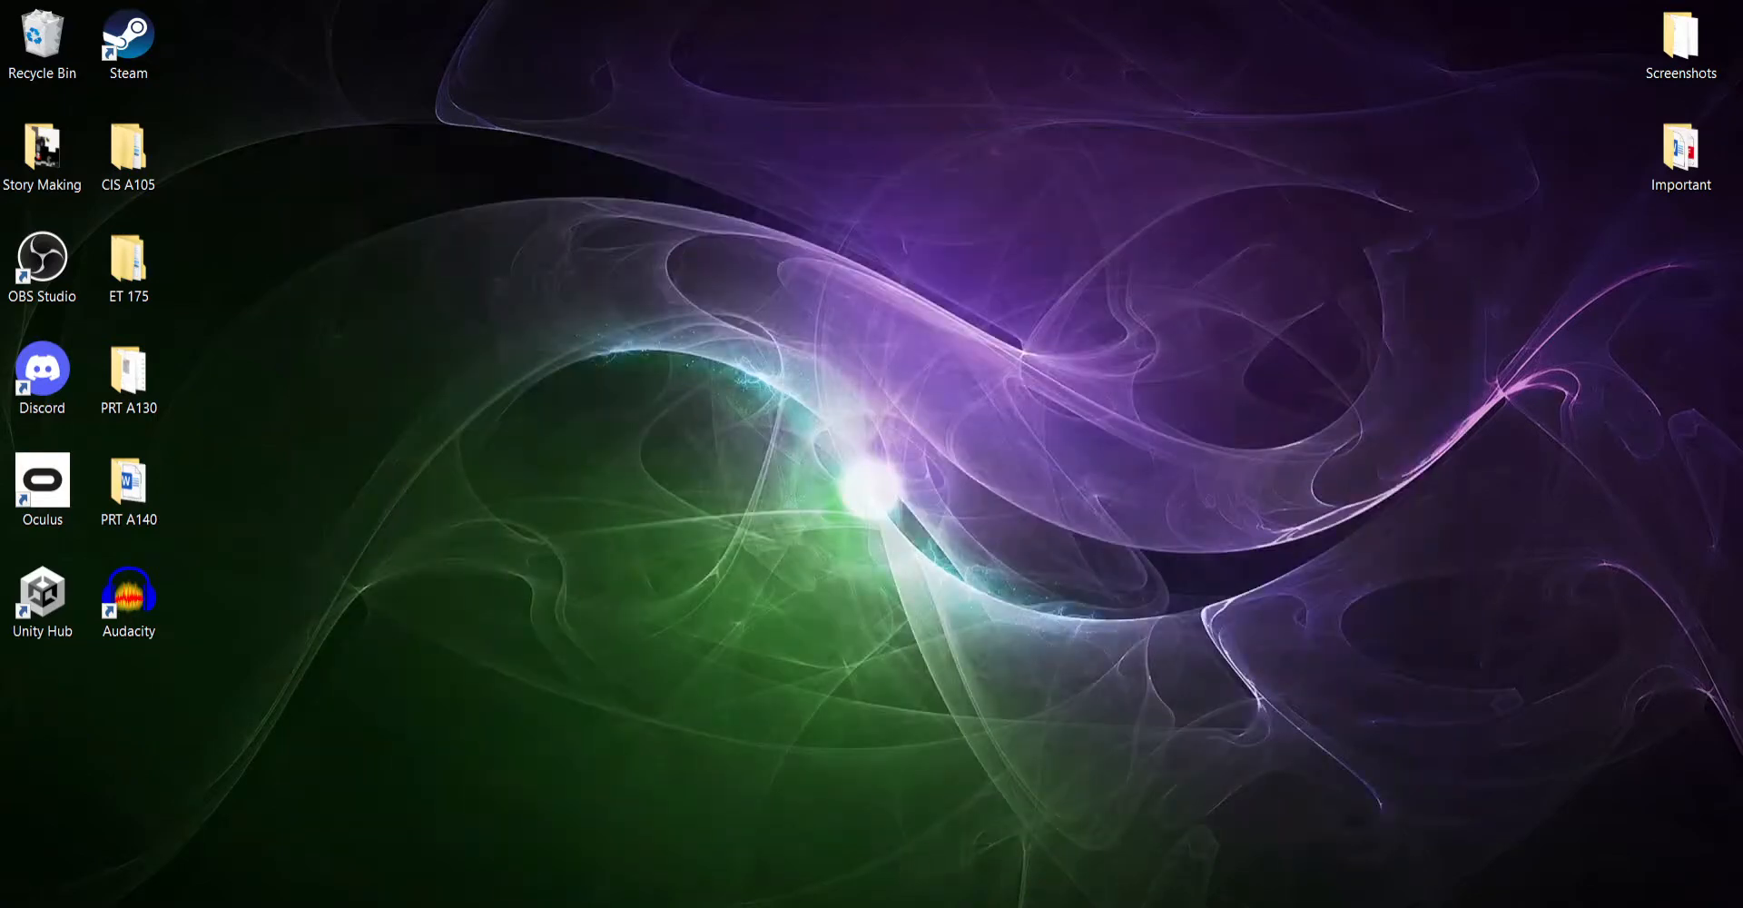
- Rename the Example Protogen - Copy folder as Example Protogen (Quest) and close File Explorer
left_click(639, 905)
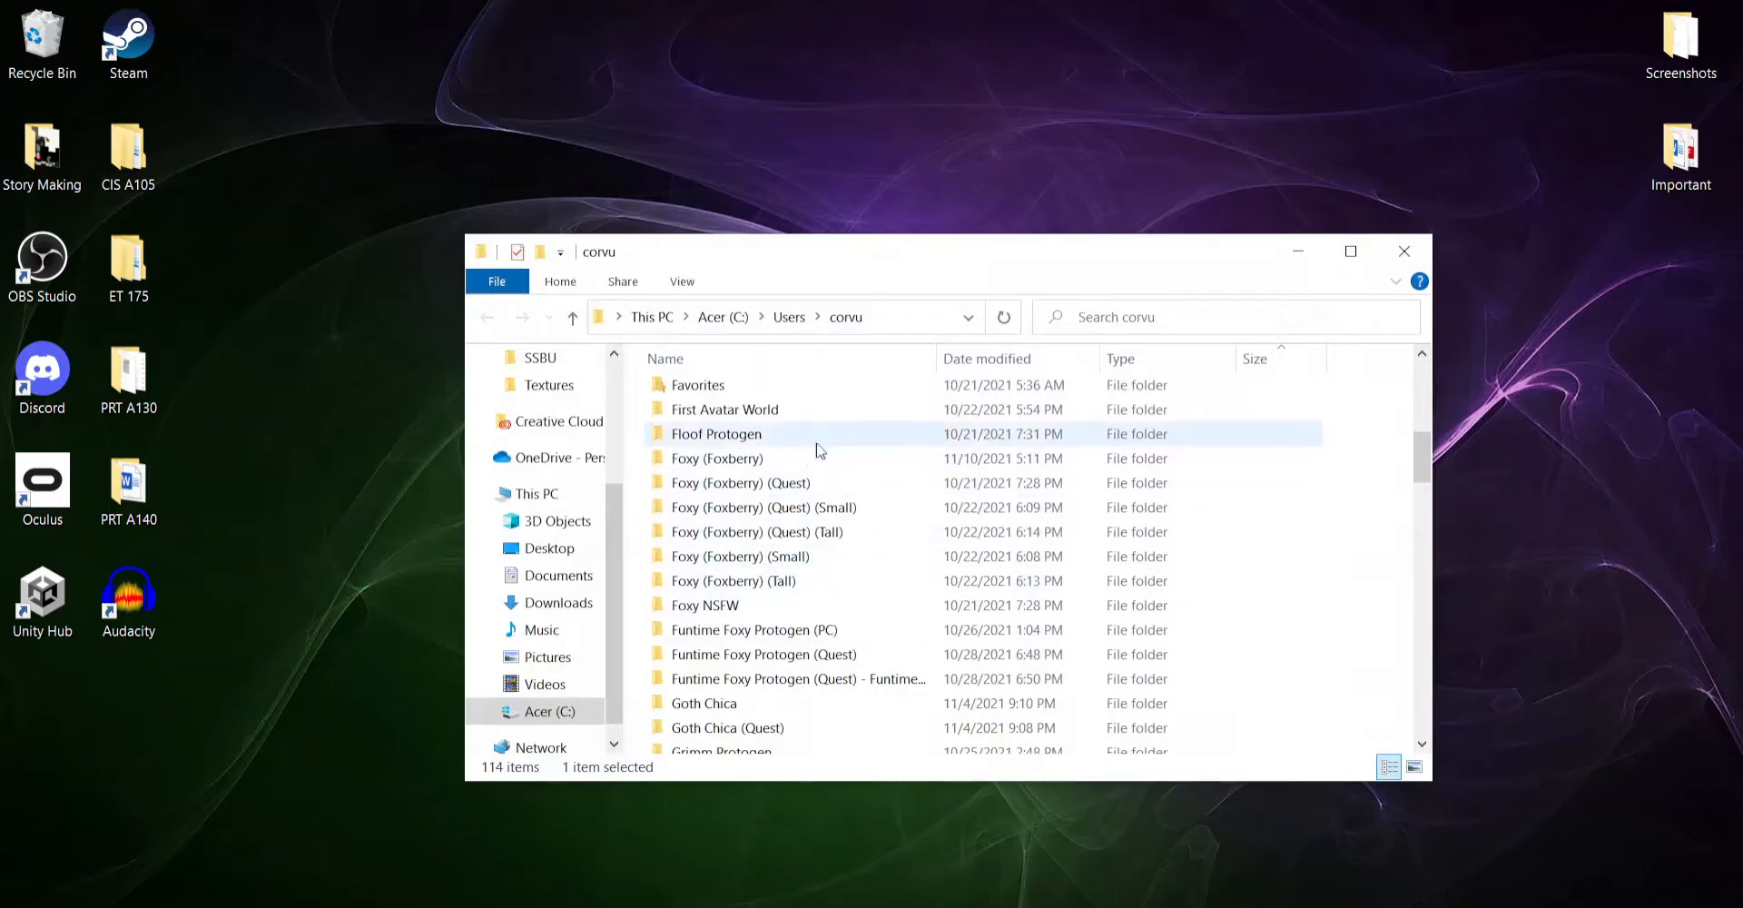
scroll(836, 463, "down", 2)
scroll(849, 545, "up", 5)
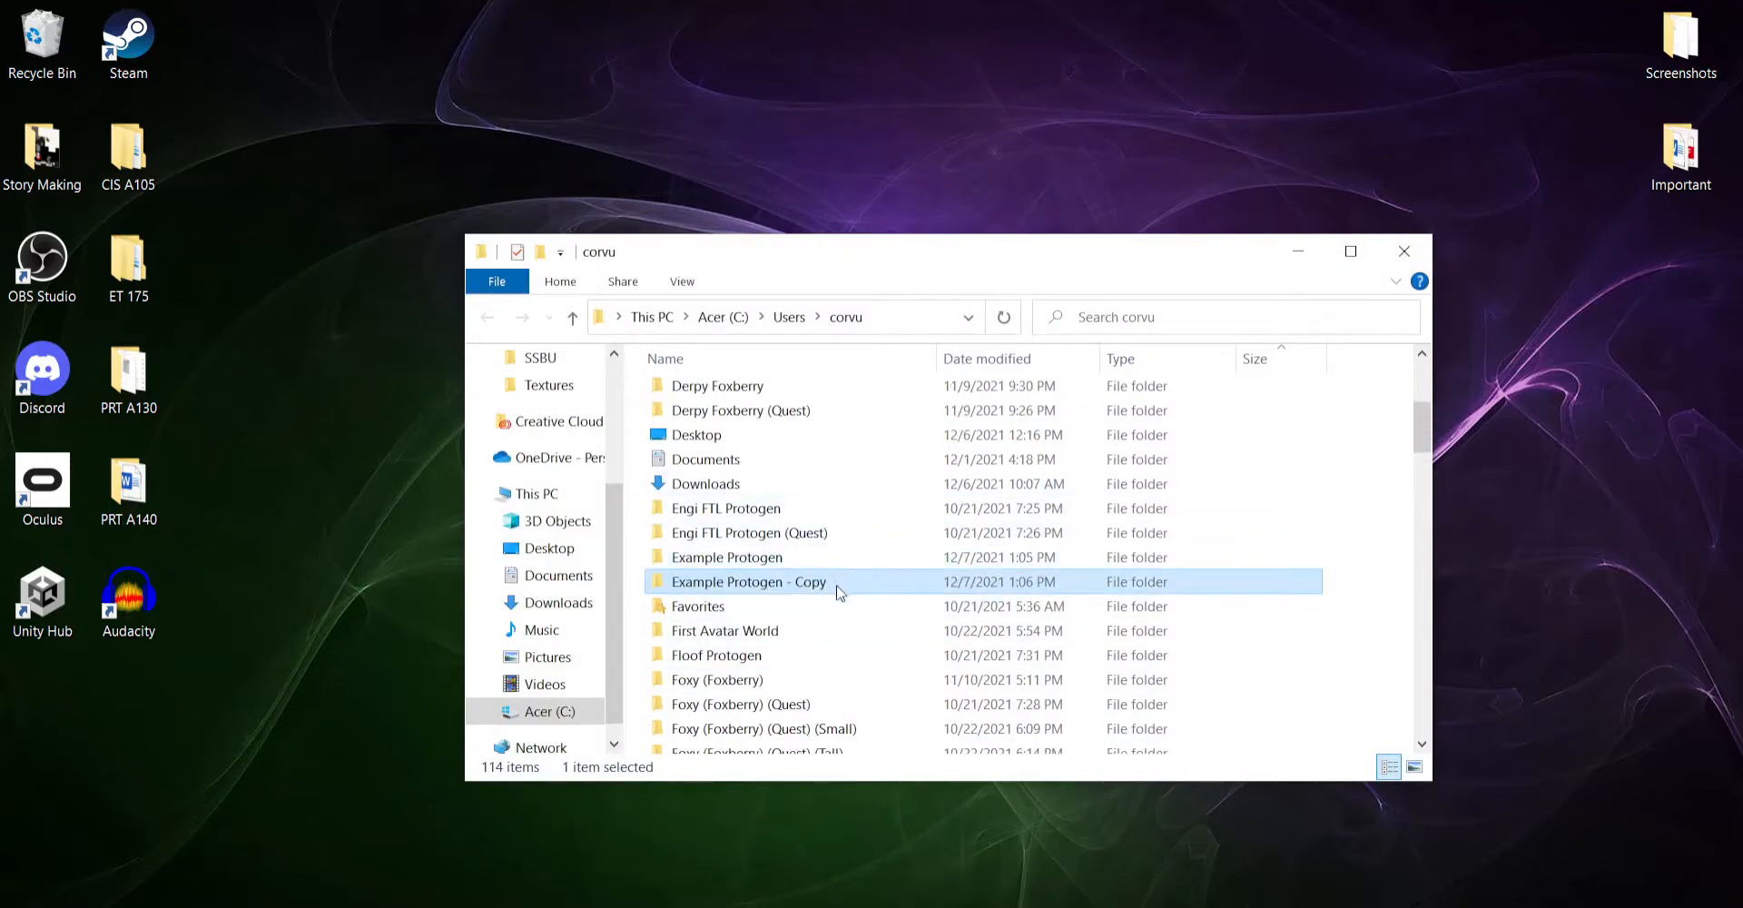
left_click(836, 586)
left_click_drag(834, 585, 786, 583)
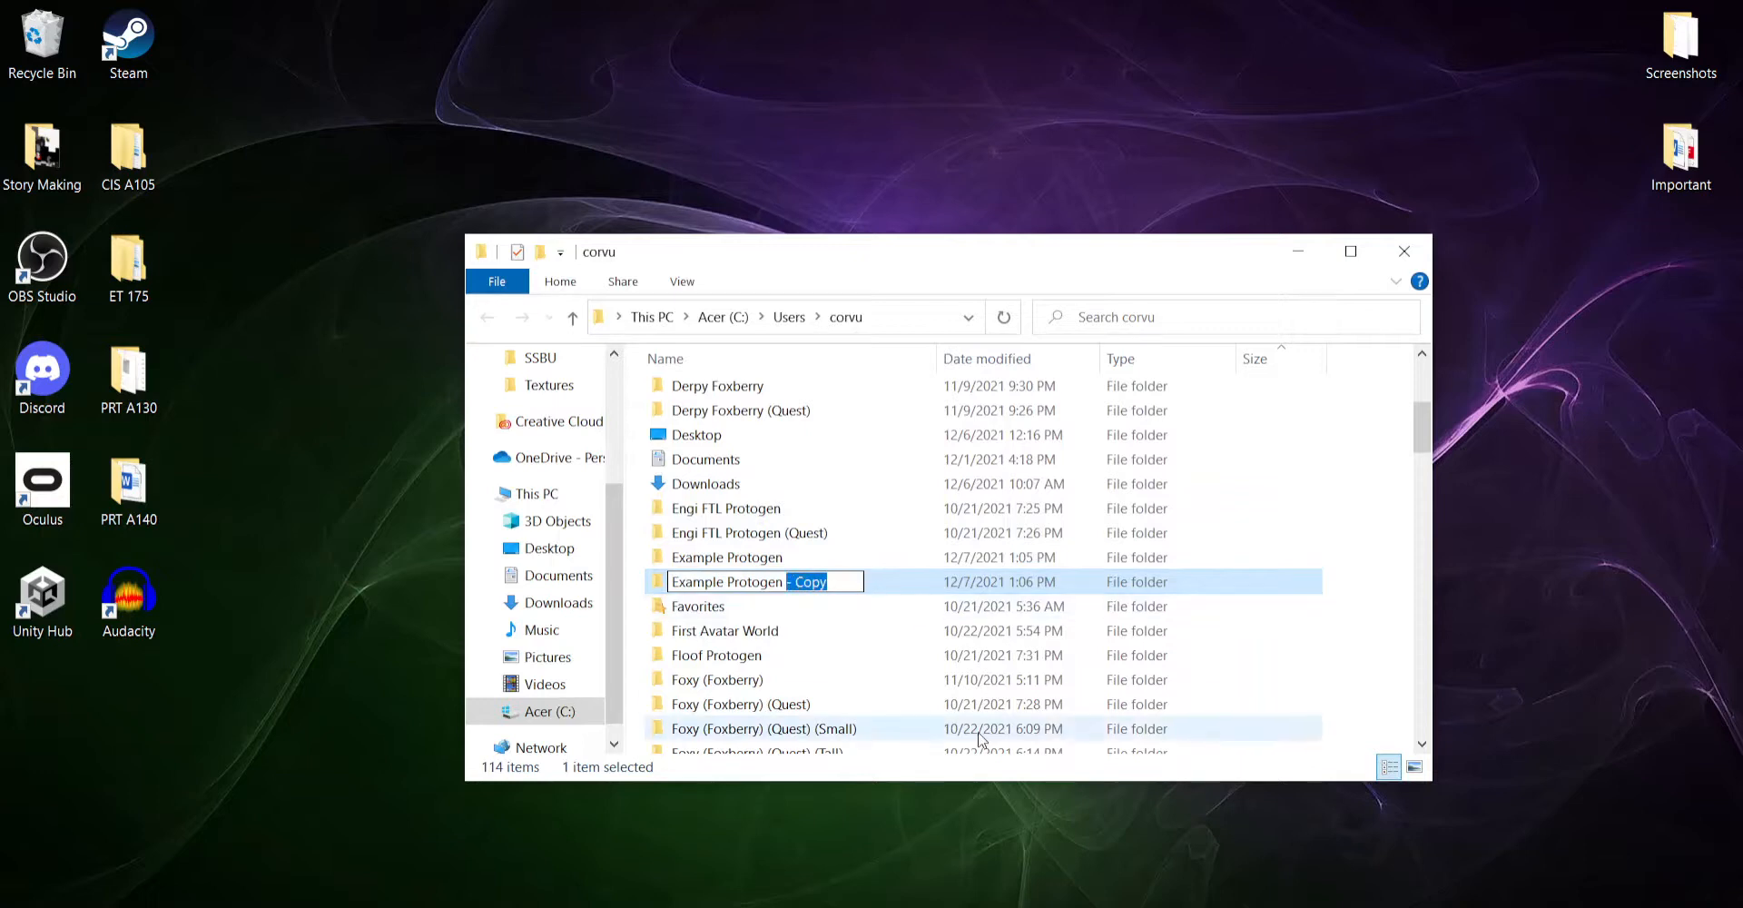
type("(Quest")
key("Return")
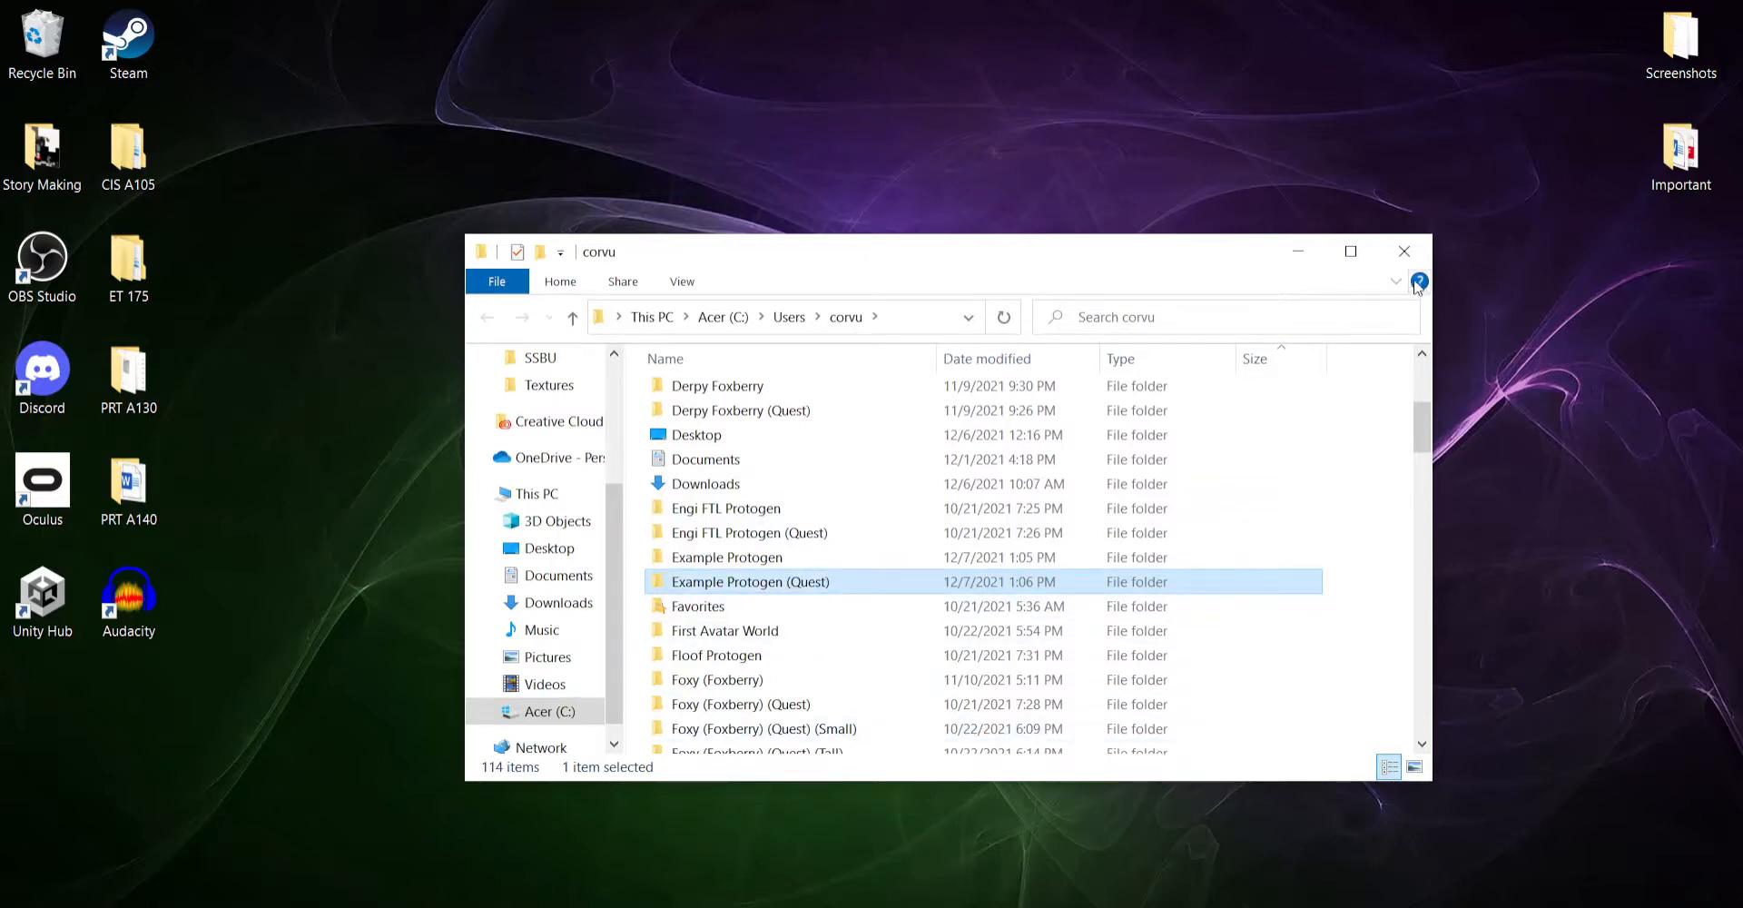
left_click(1405, 252)
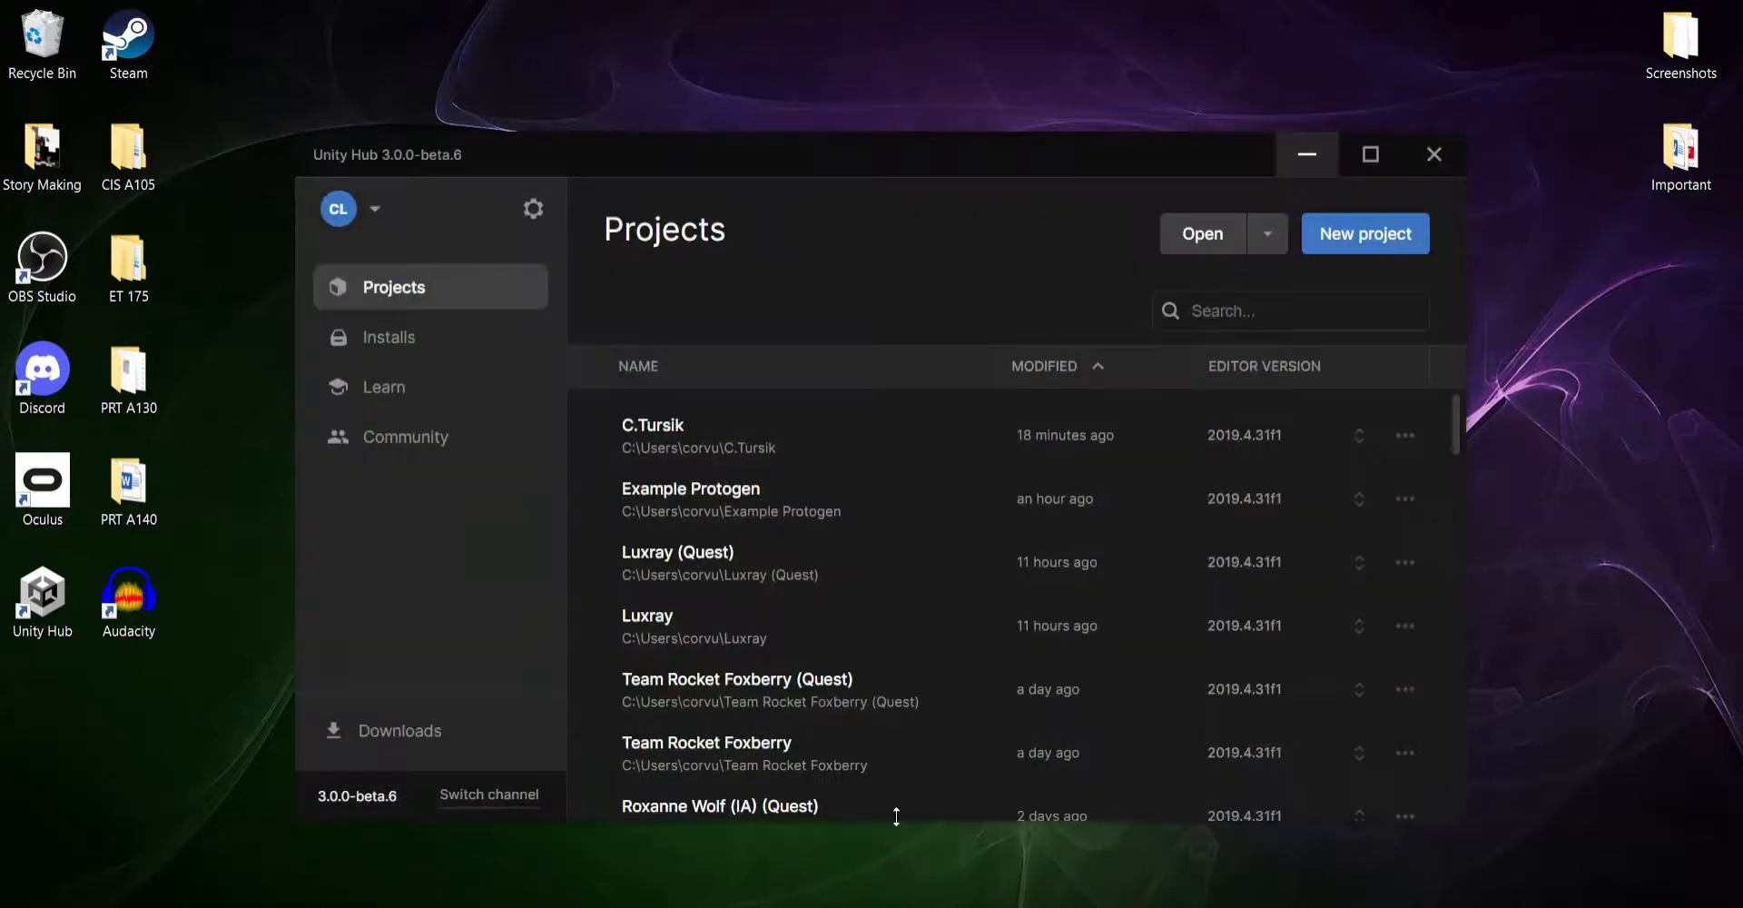
- Open the Example Protogen (Quest) folder as a project from Unity Hub and minimise the Hub
left_click(1201, 235)
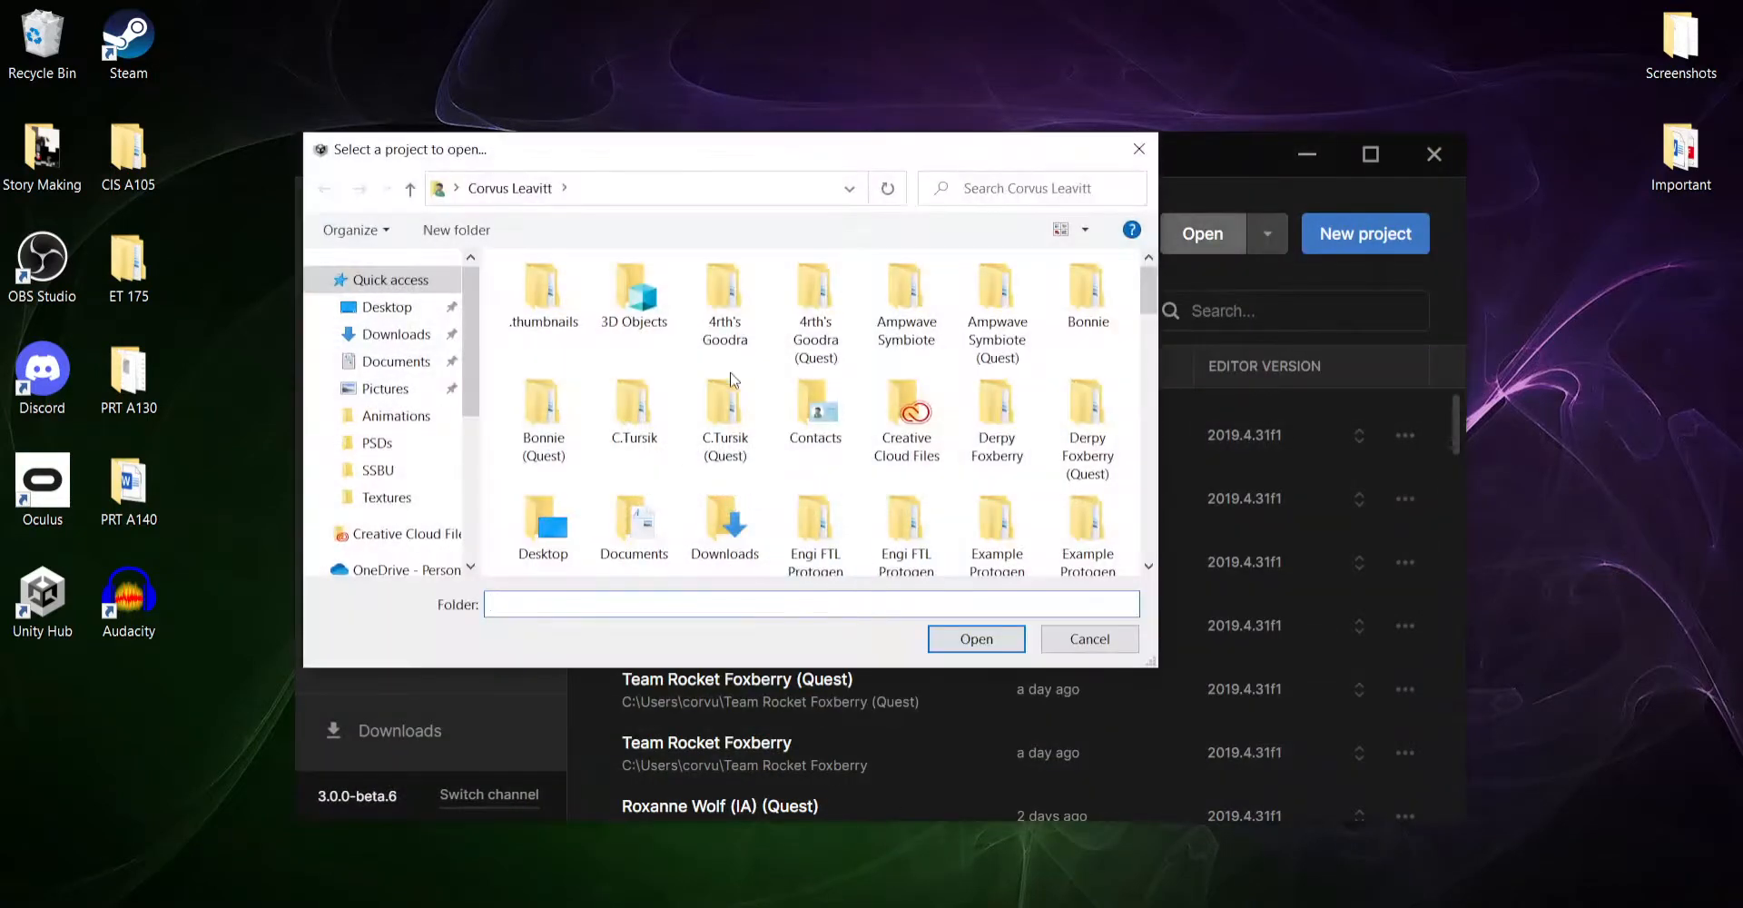
scroll(1081, 426, "down", 1)
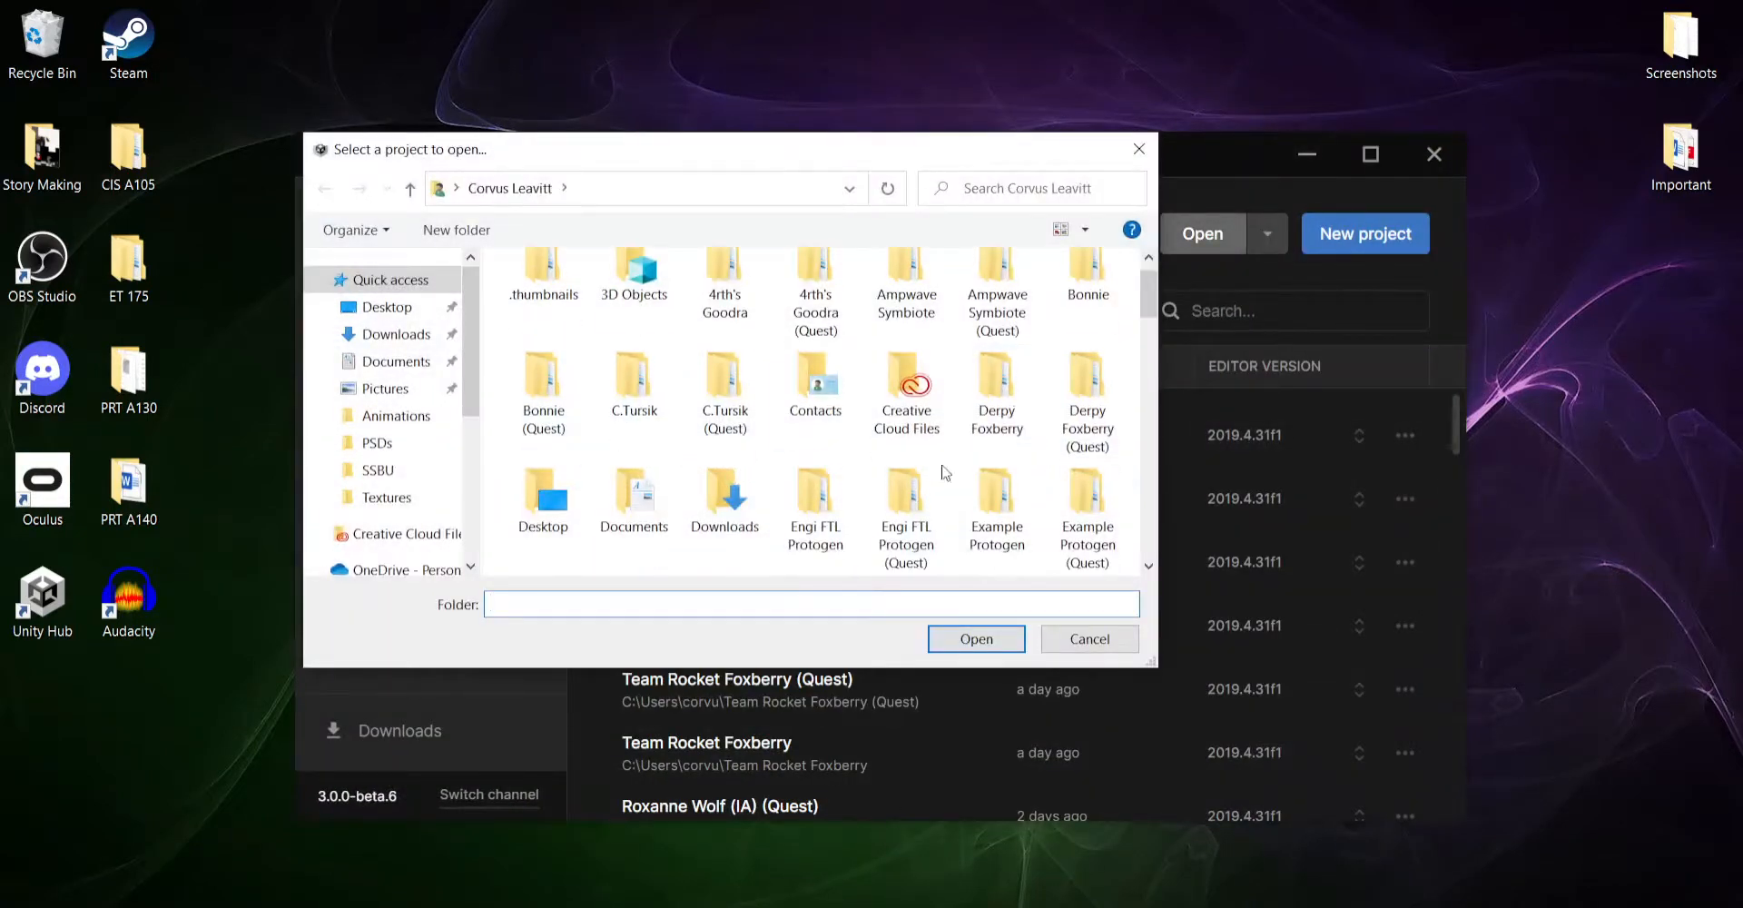
left_click(1087, 513)
left_click(977, 639)
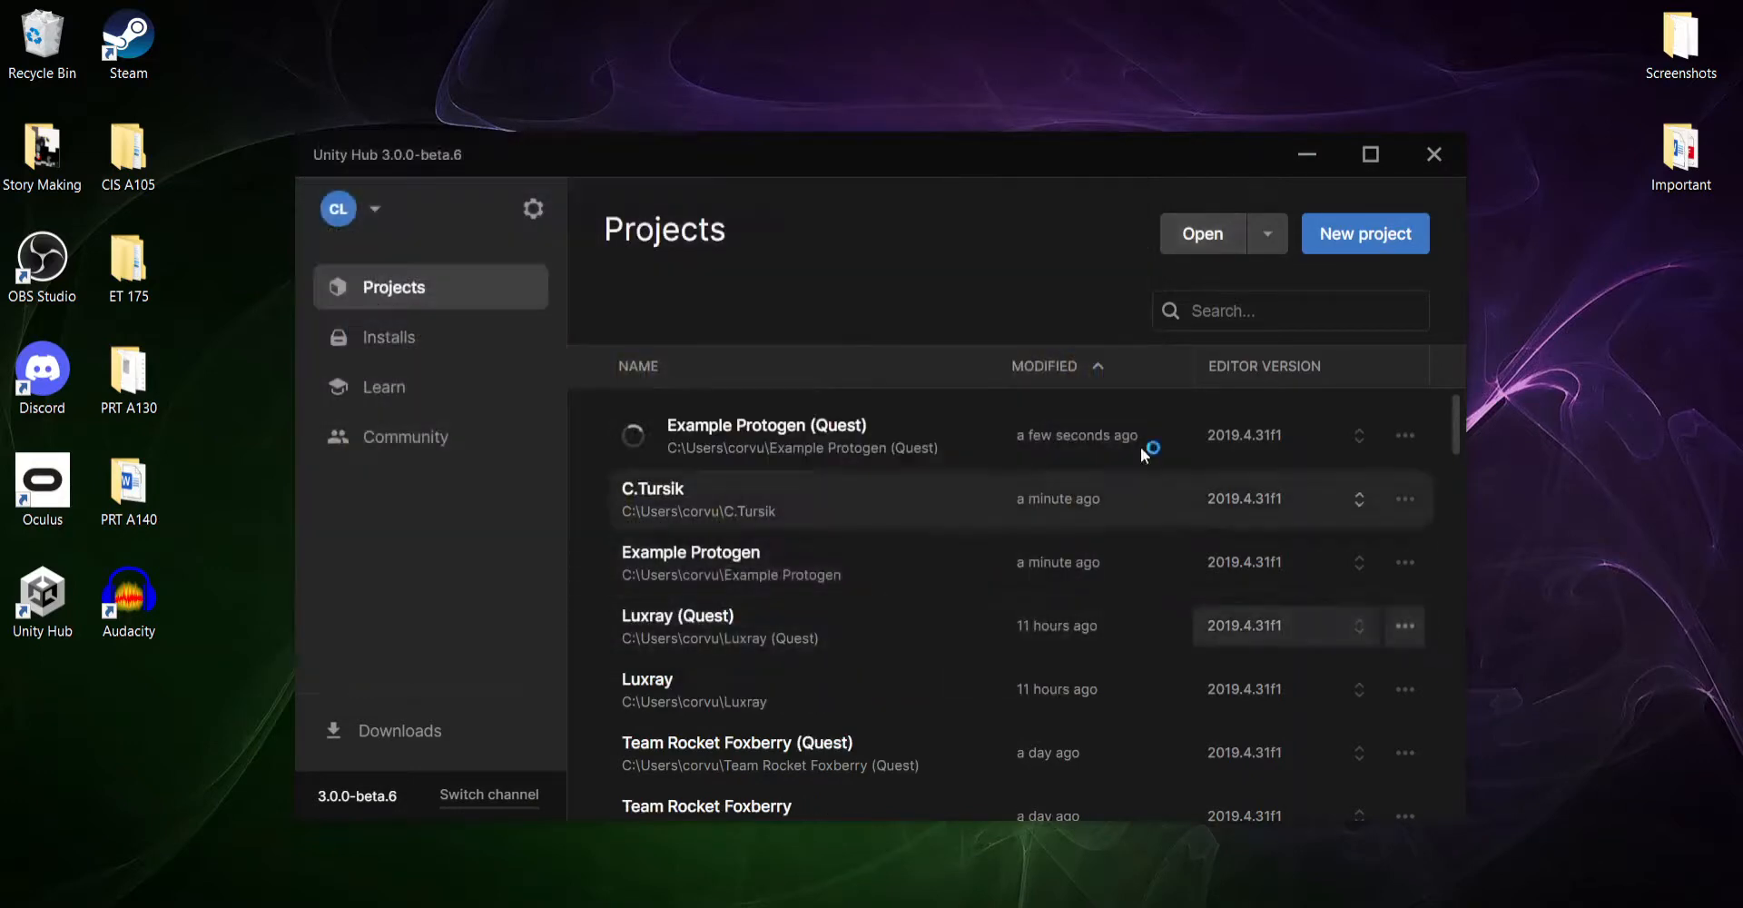
left_click(1309, 156)
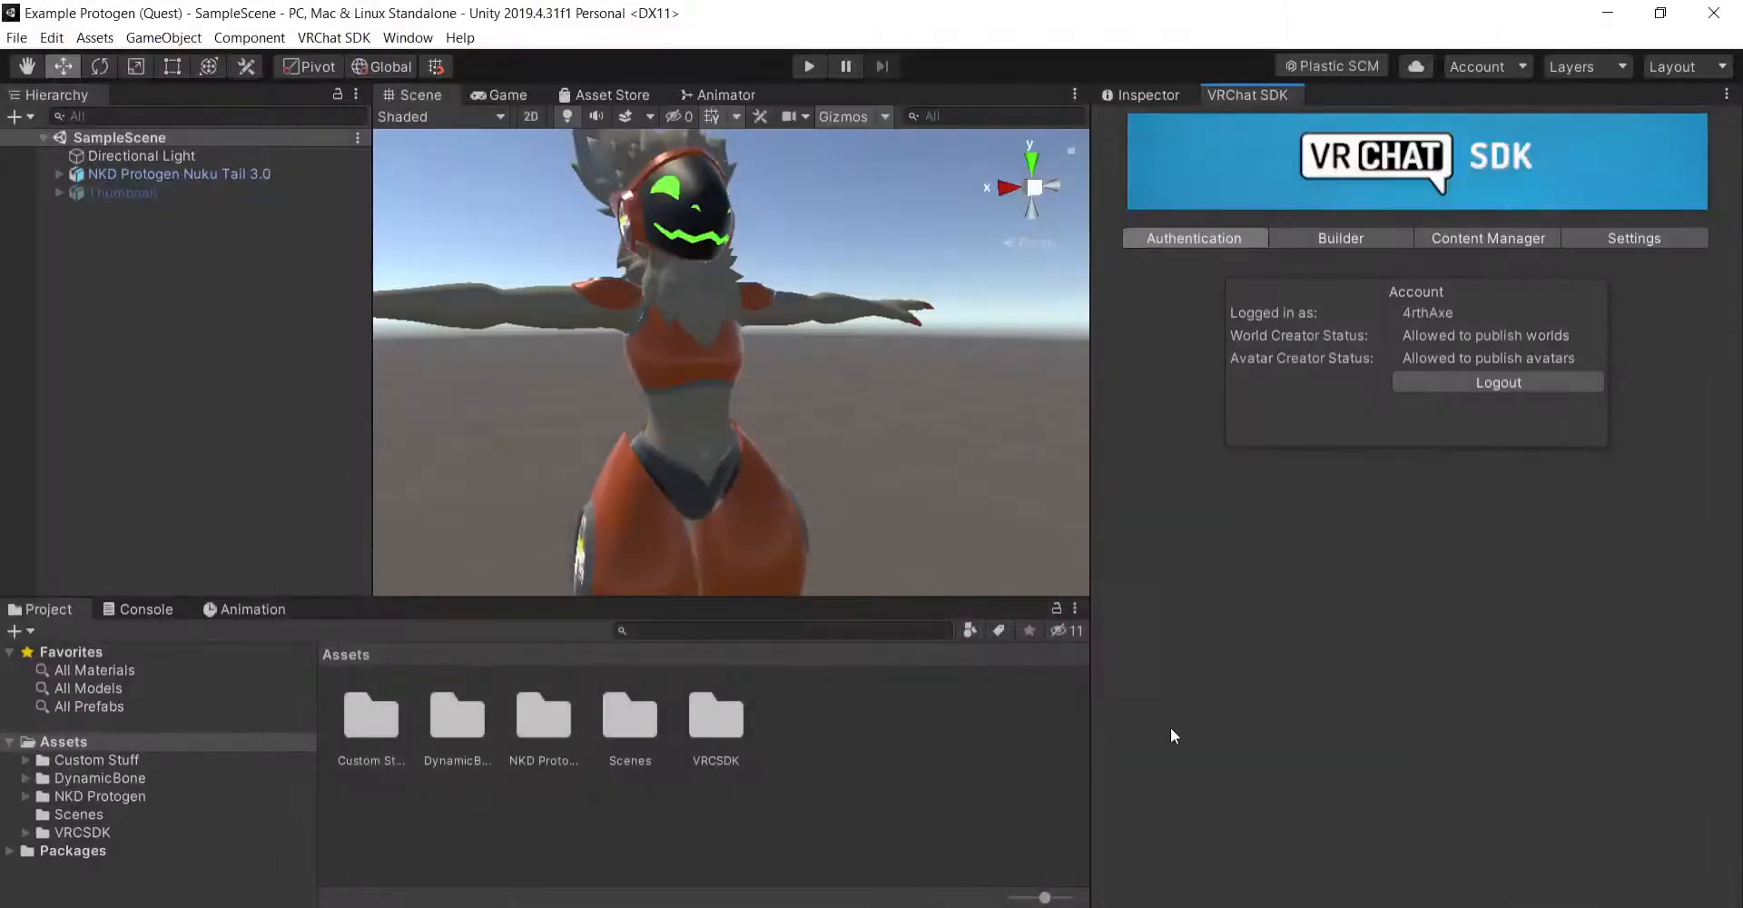
- Review the account login status and the avatar's build information in the VRChat SDK
left_click(1359, 234)
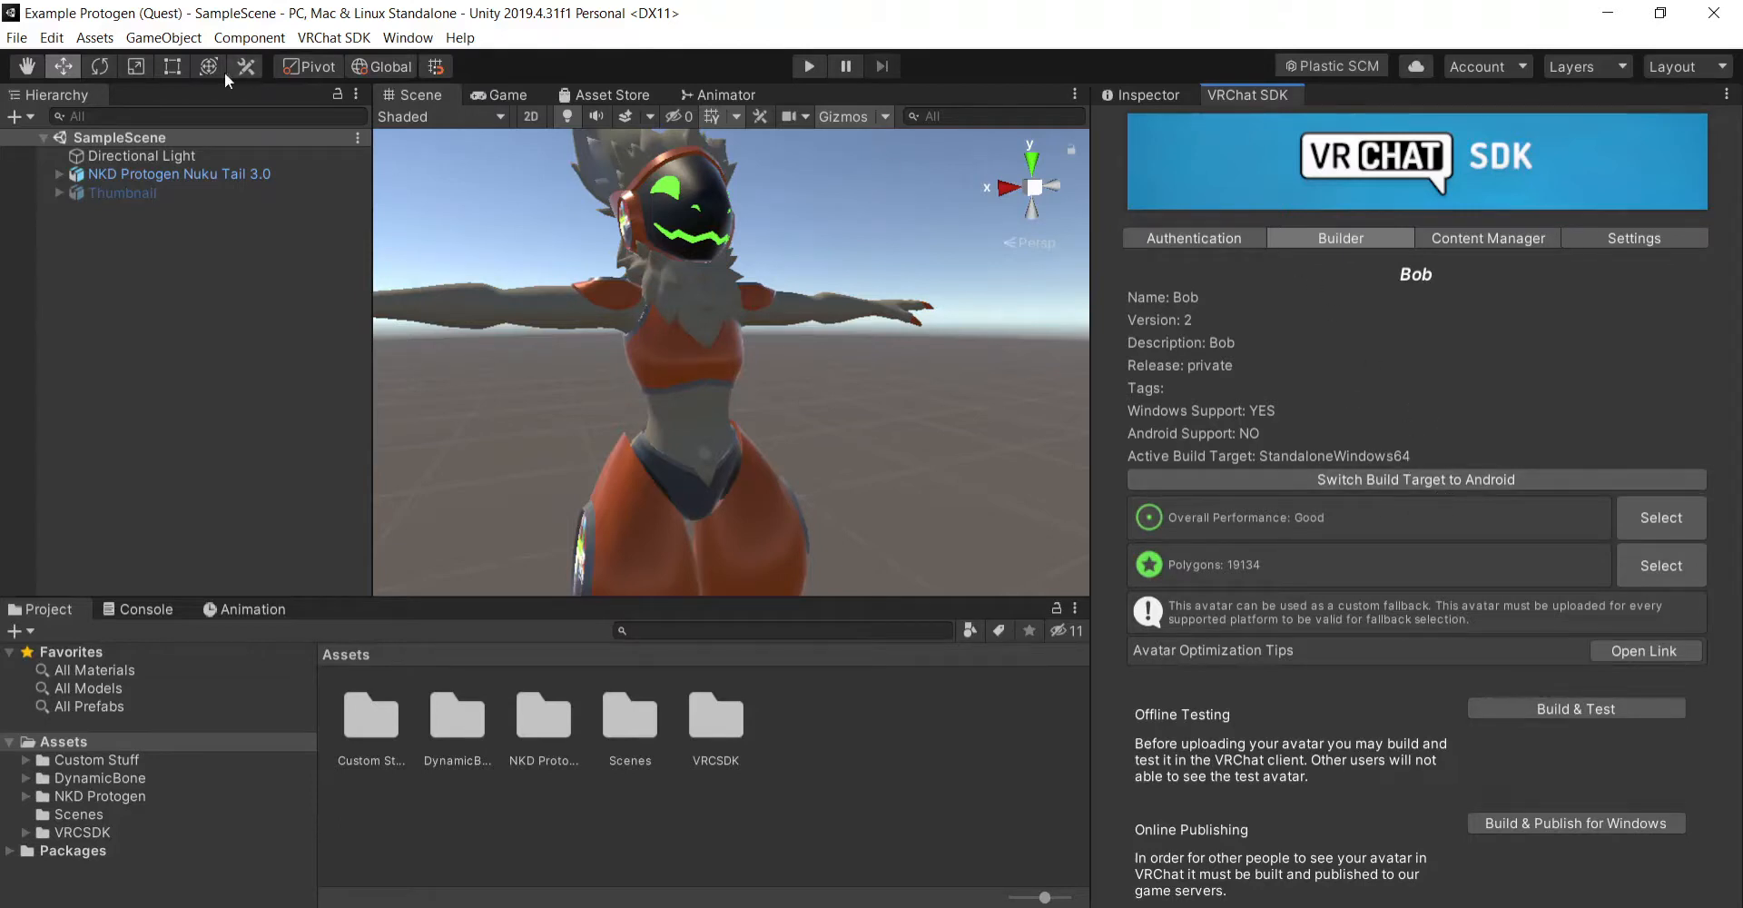
left_click(1237, 237)
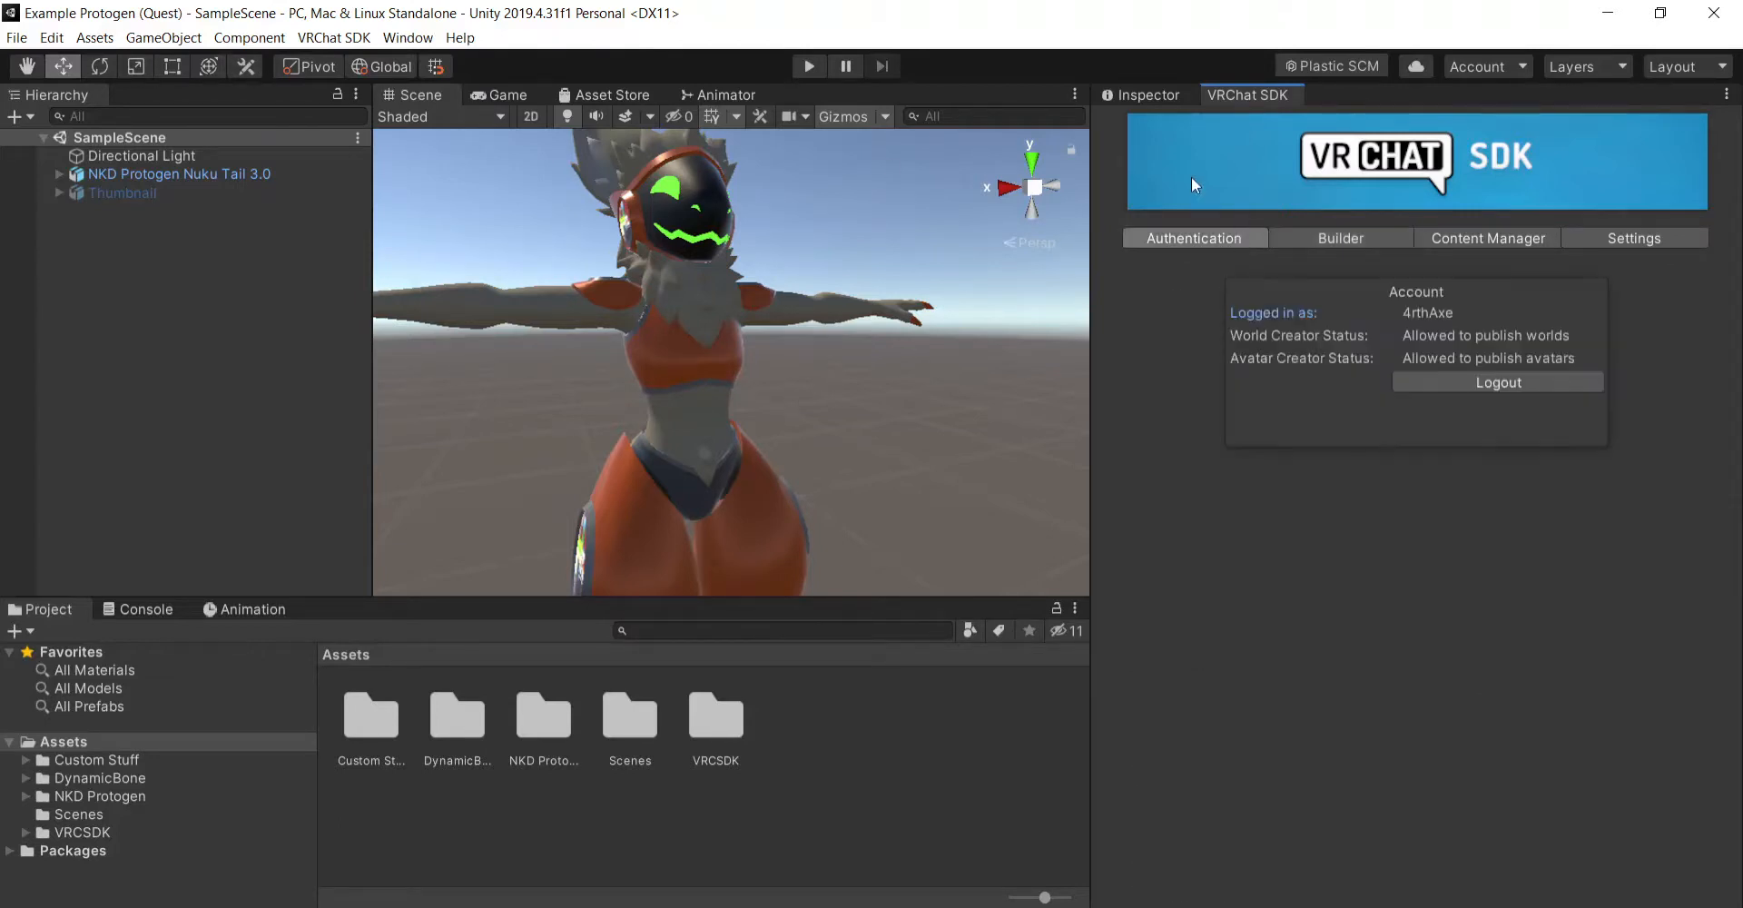
left_click(1341, 238)
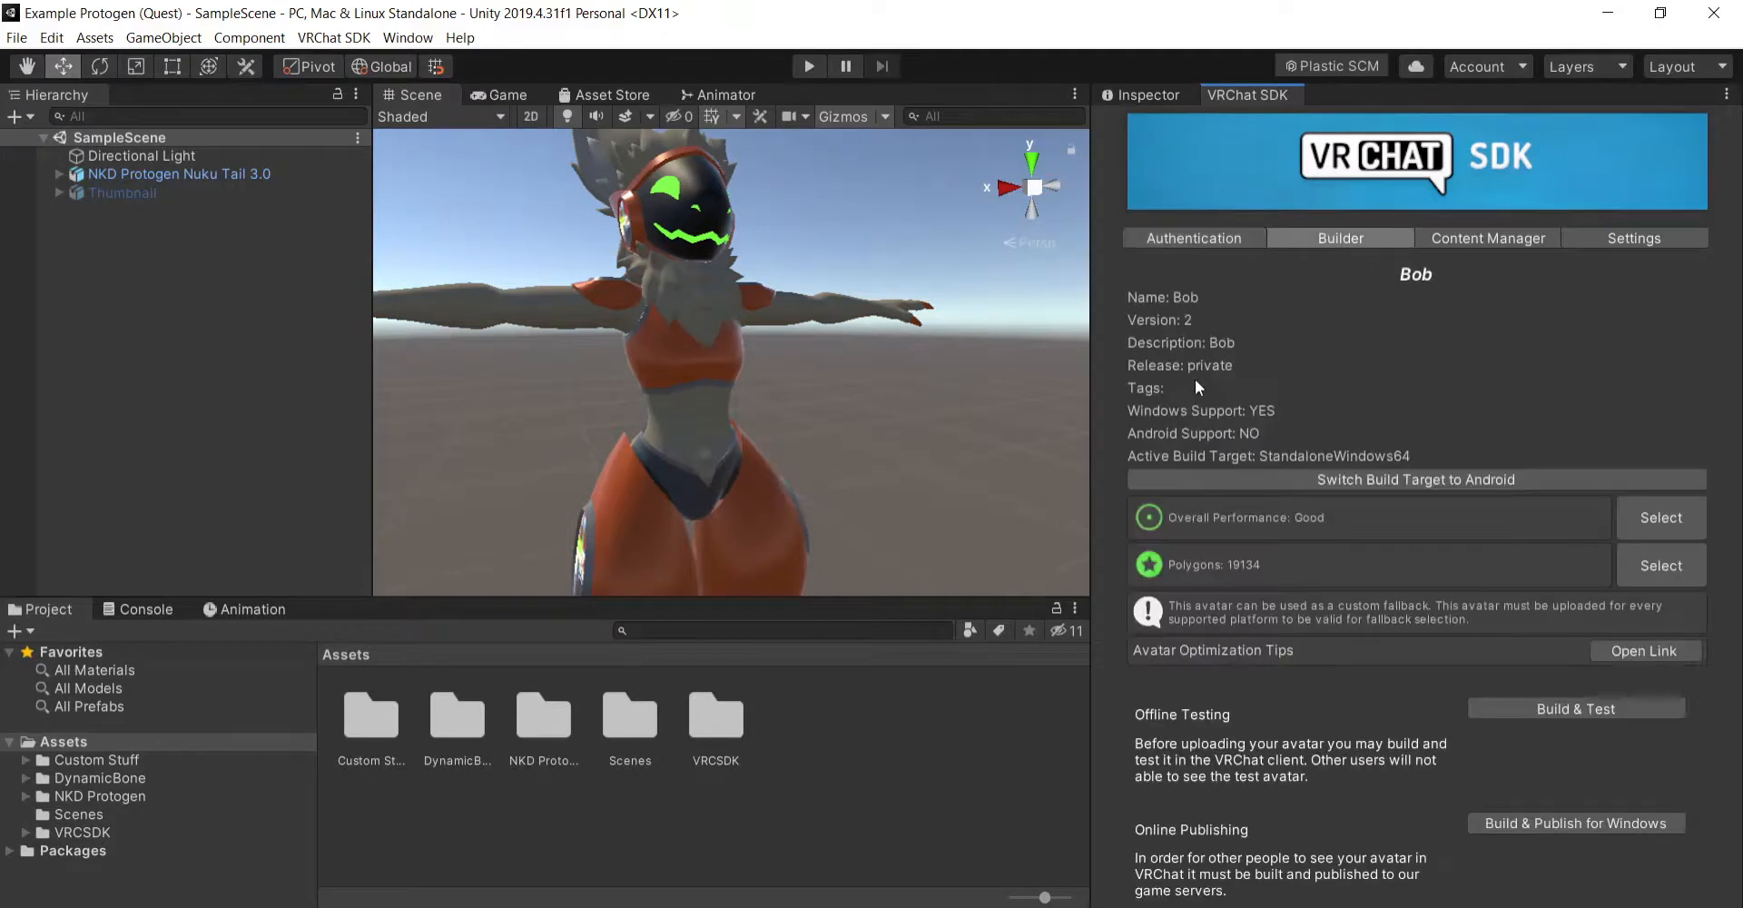
left_click(1181, 238)
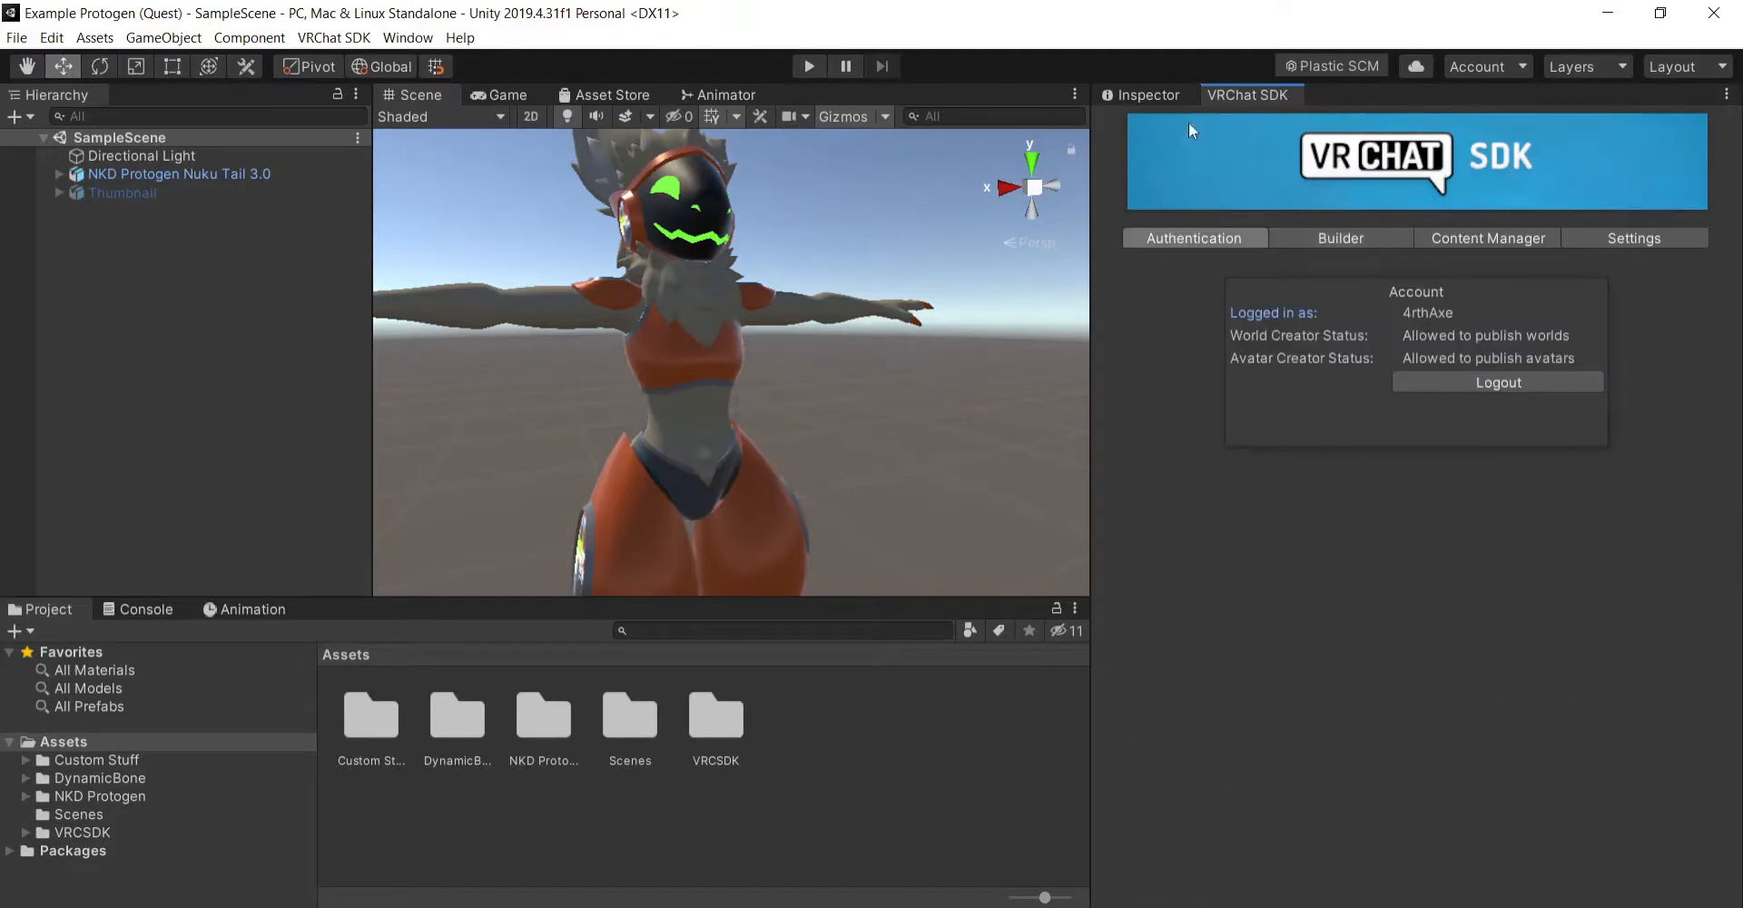
- Switch the project's build platform to Android in Build Settings and close the dialog
left_click(1147, 95)
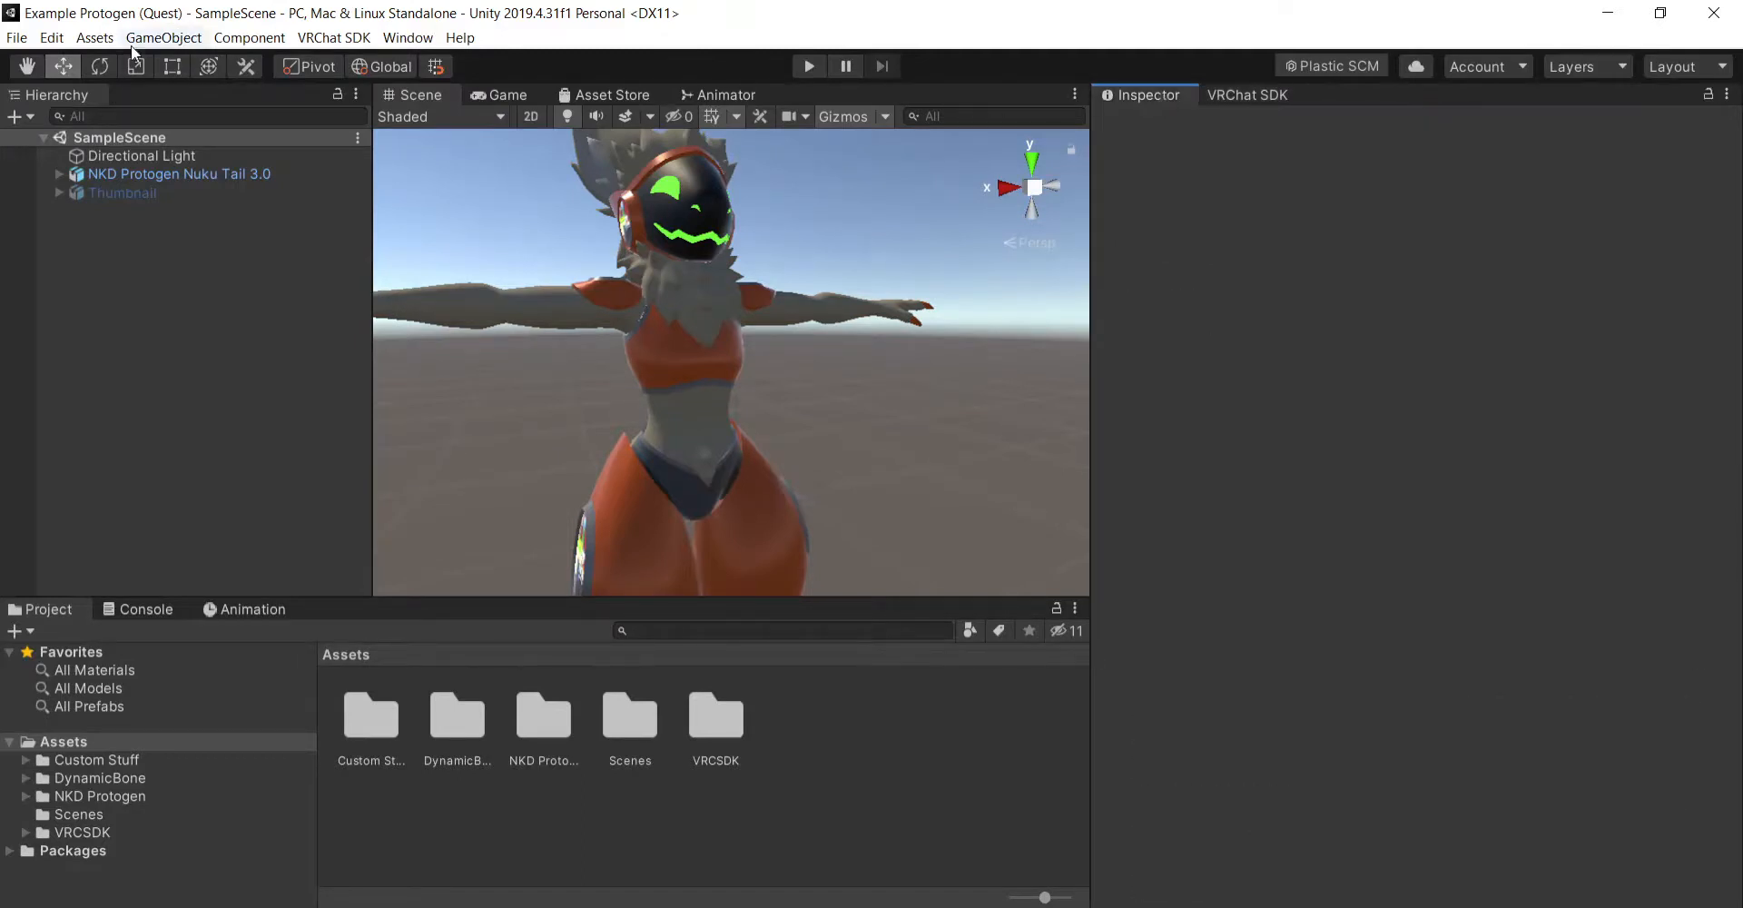
left_click(18, 37)
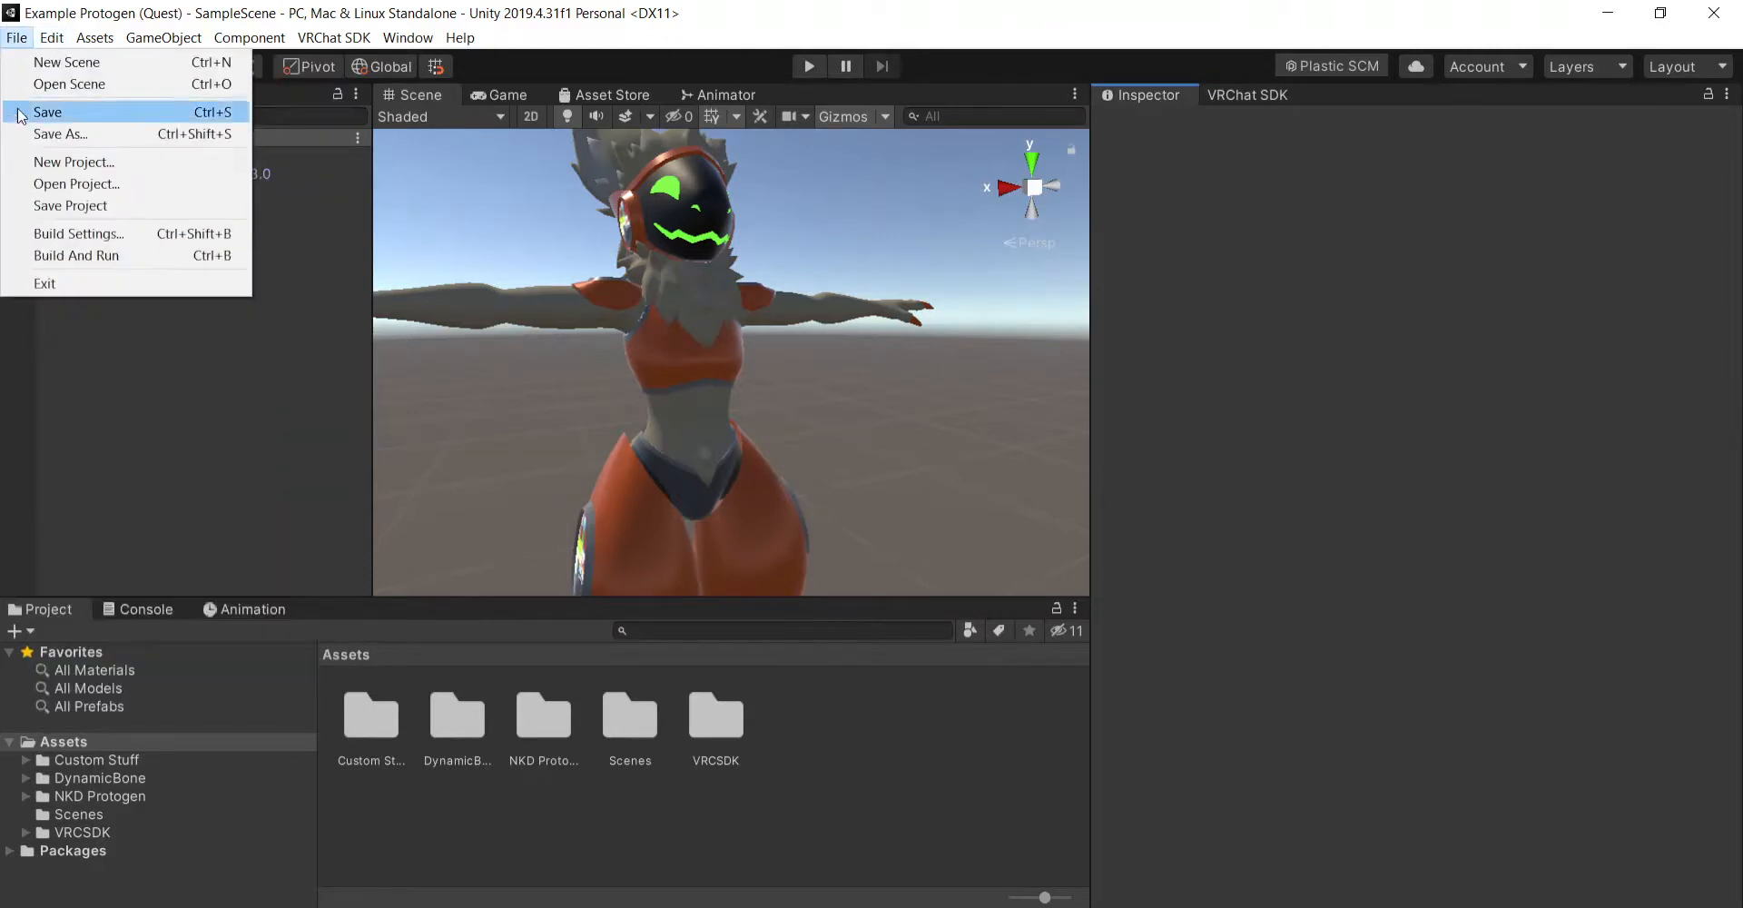
left_click(91, 233)
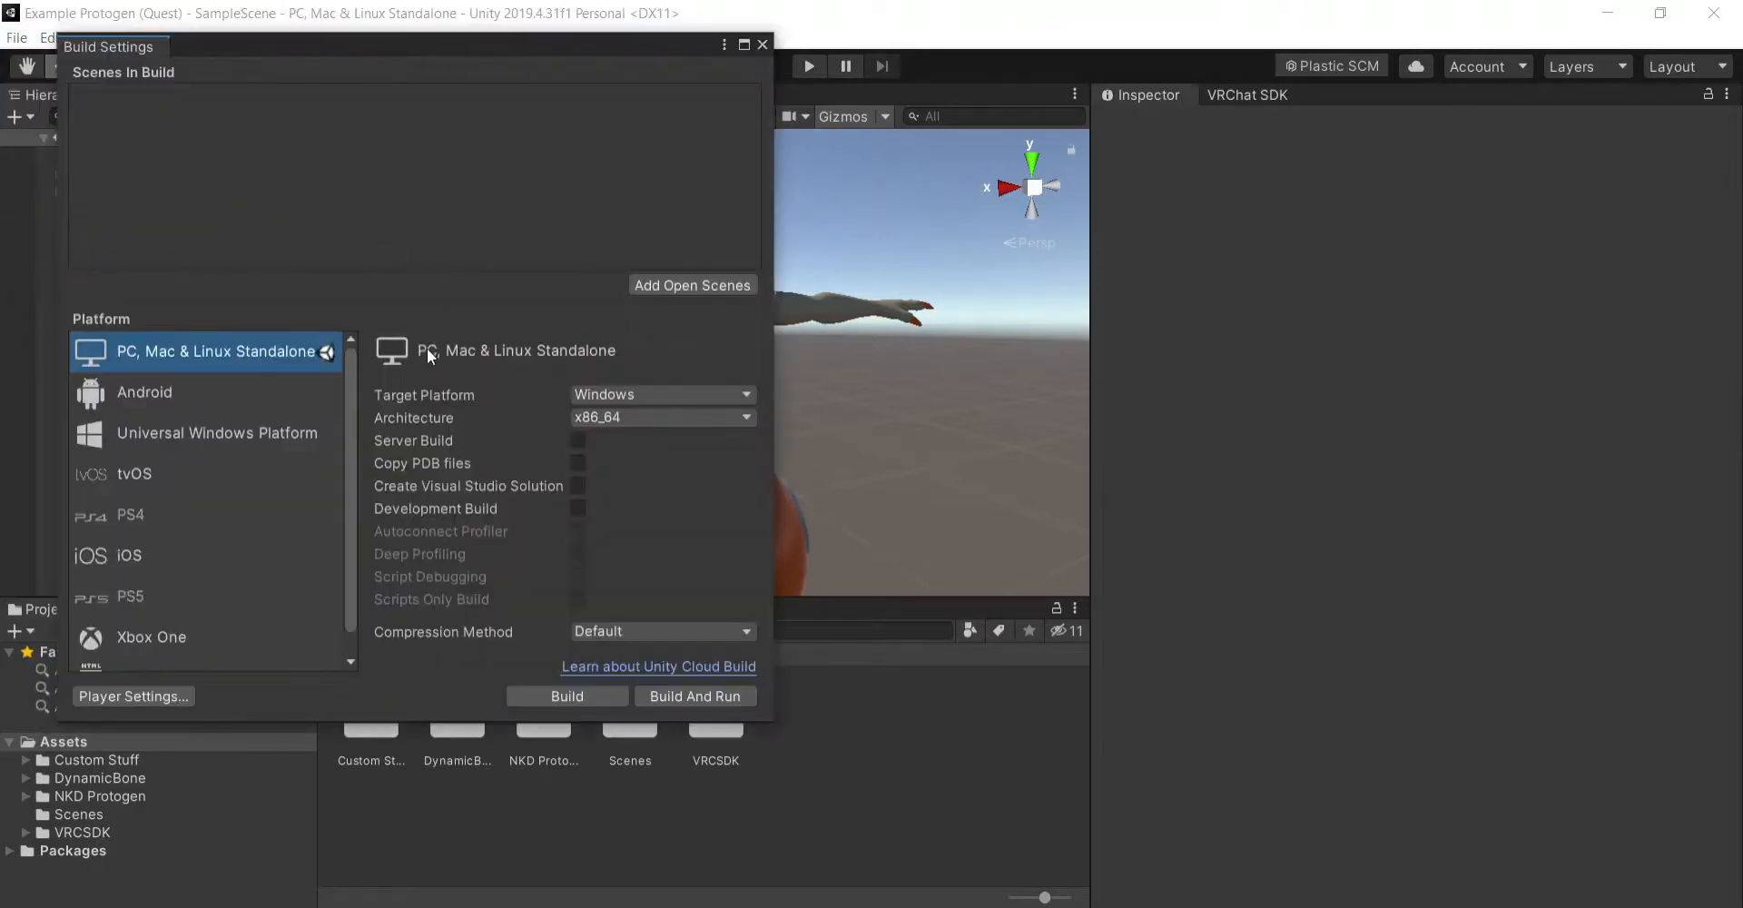
left_click(238, 397)
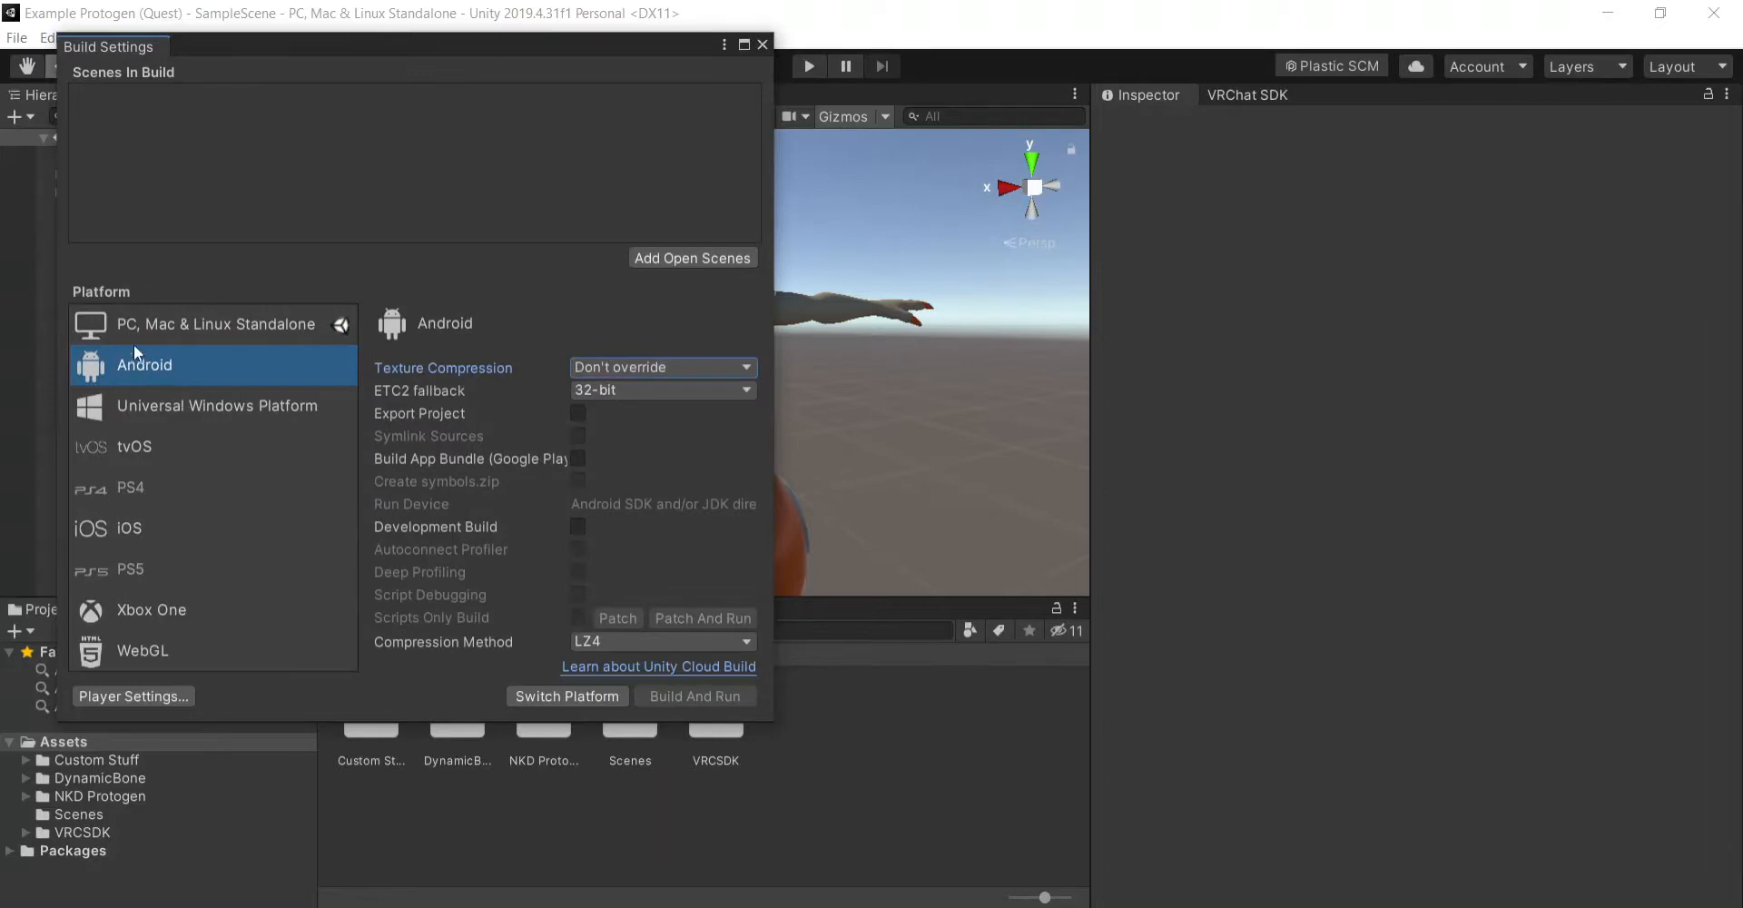
left_click(563, 696)
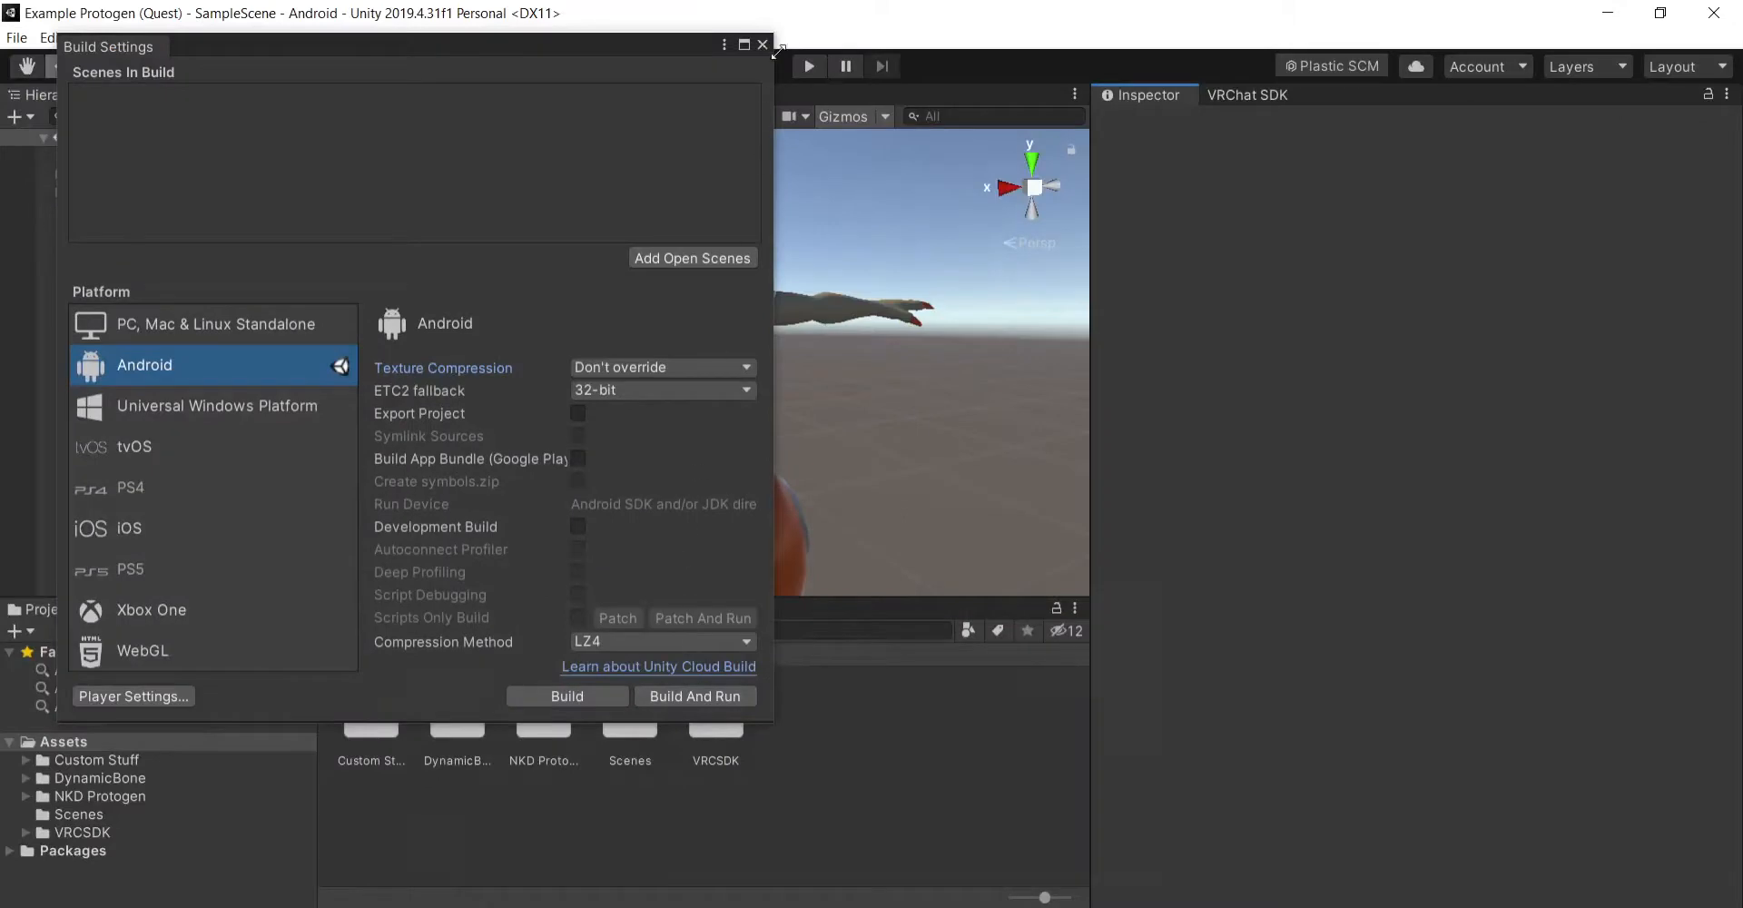
left_click(763, 43)
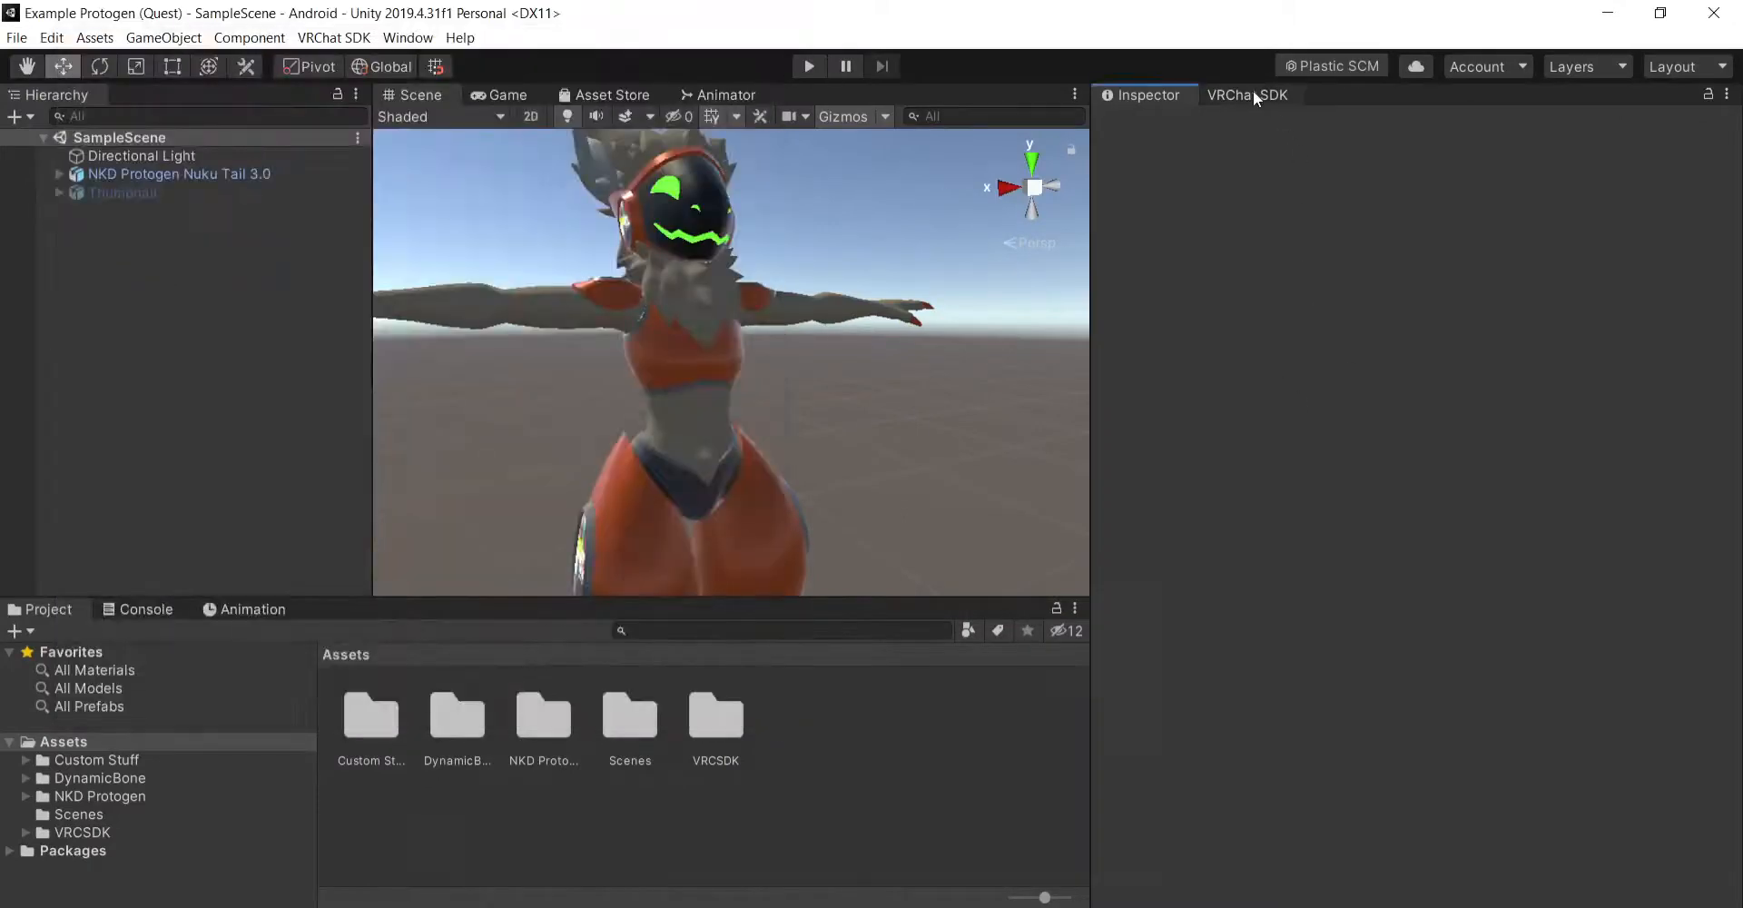
- Examine the NKD Protogen Nuku Tail 3.0 avatar's blueprint ID in its Pipeline Manager and review its avatar descriptor settings
left_click(240, 170)
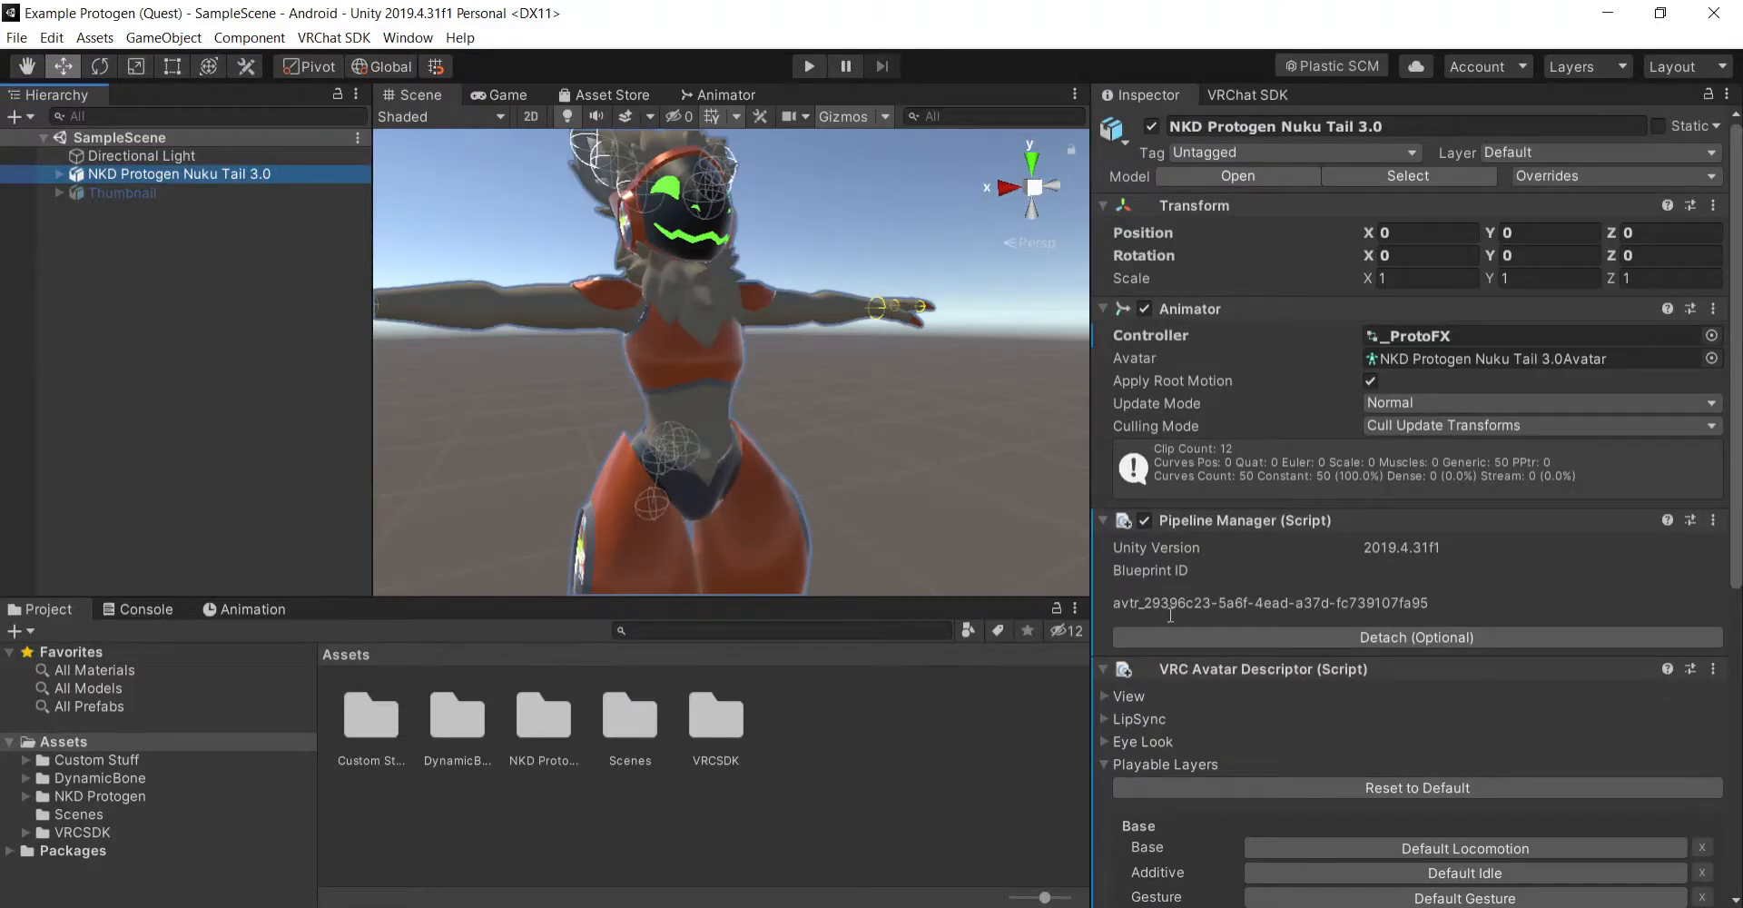
left_click(1207, 599)
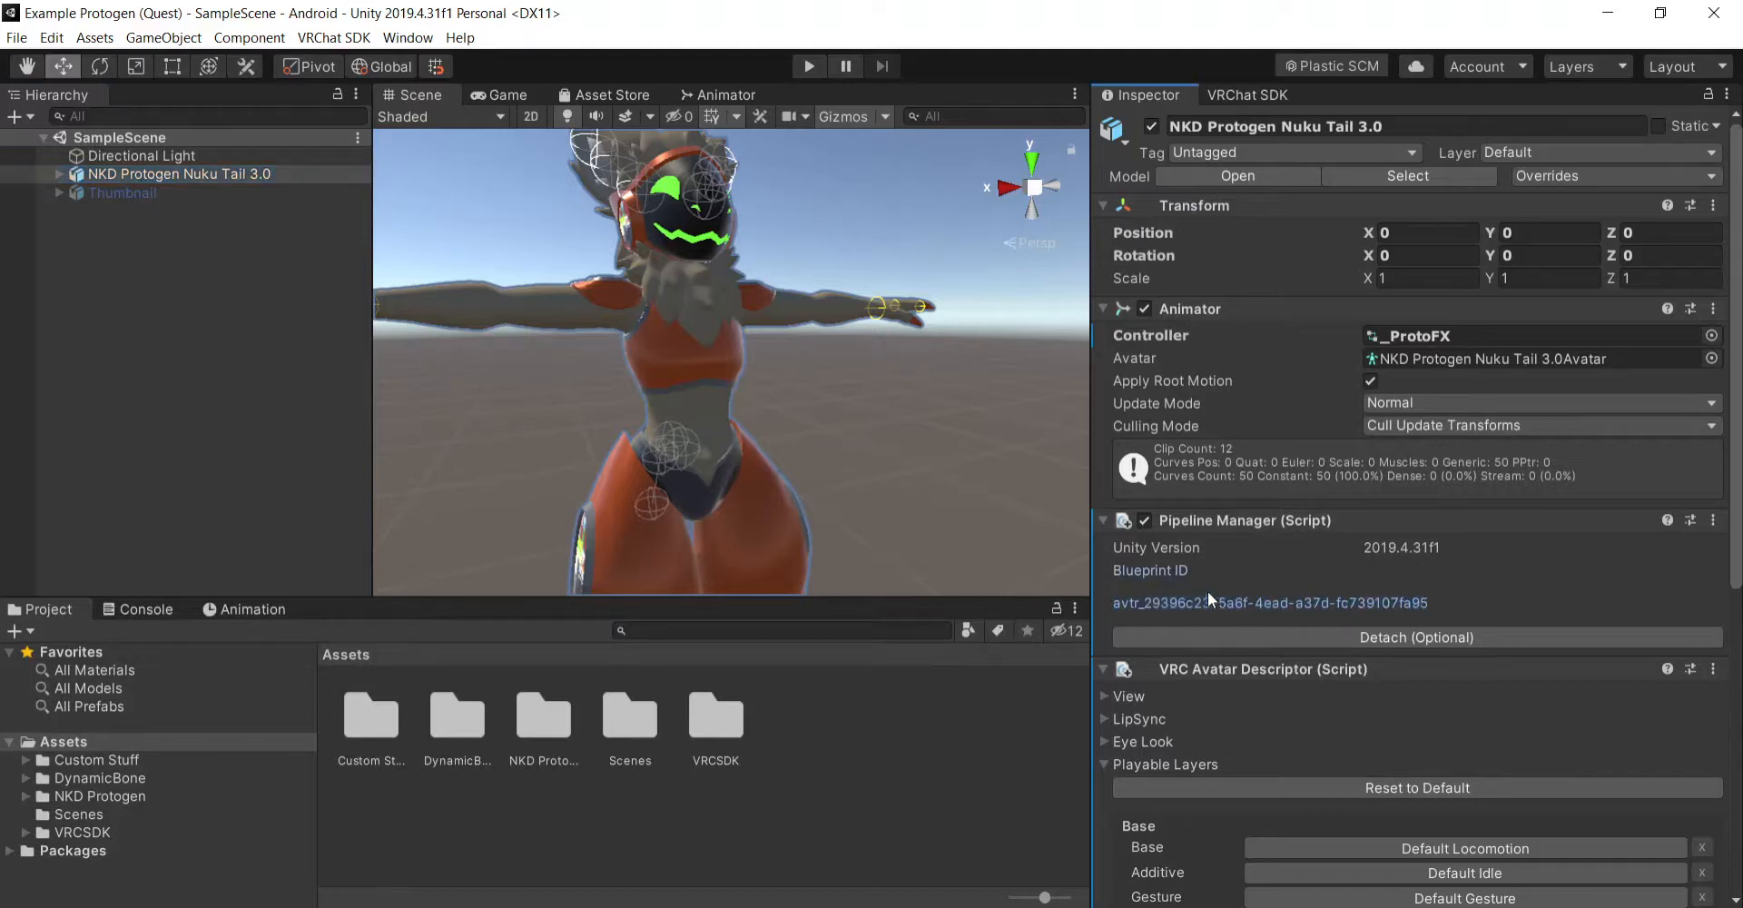
left_click_drag(1426, 604, 1128, 603)
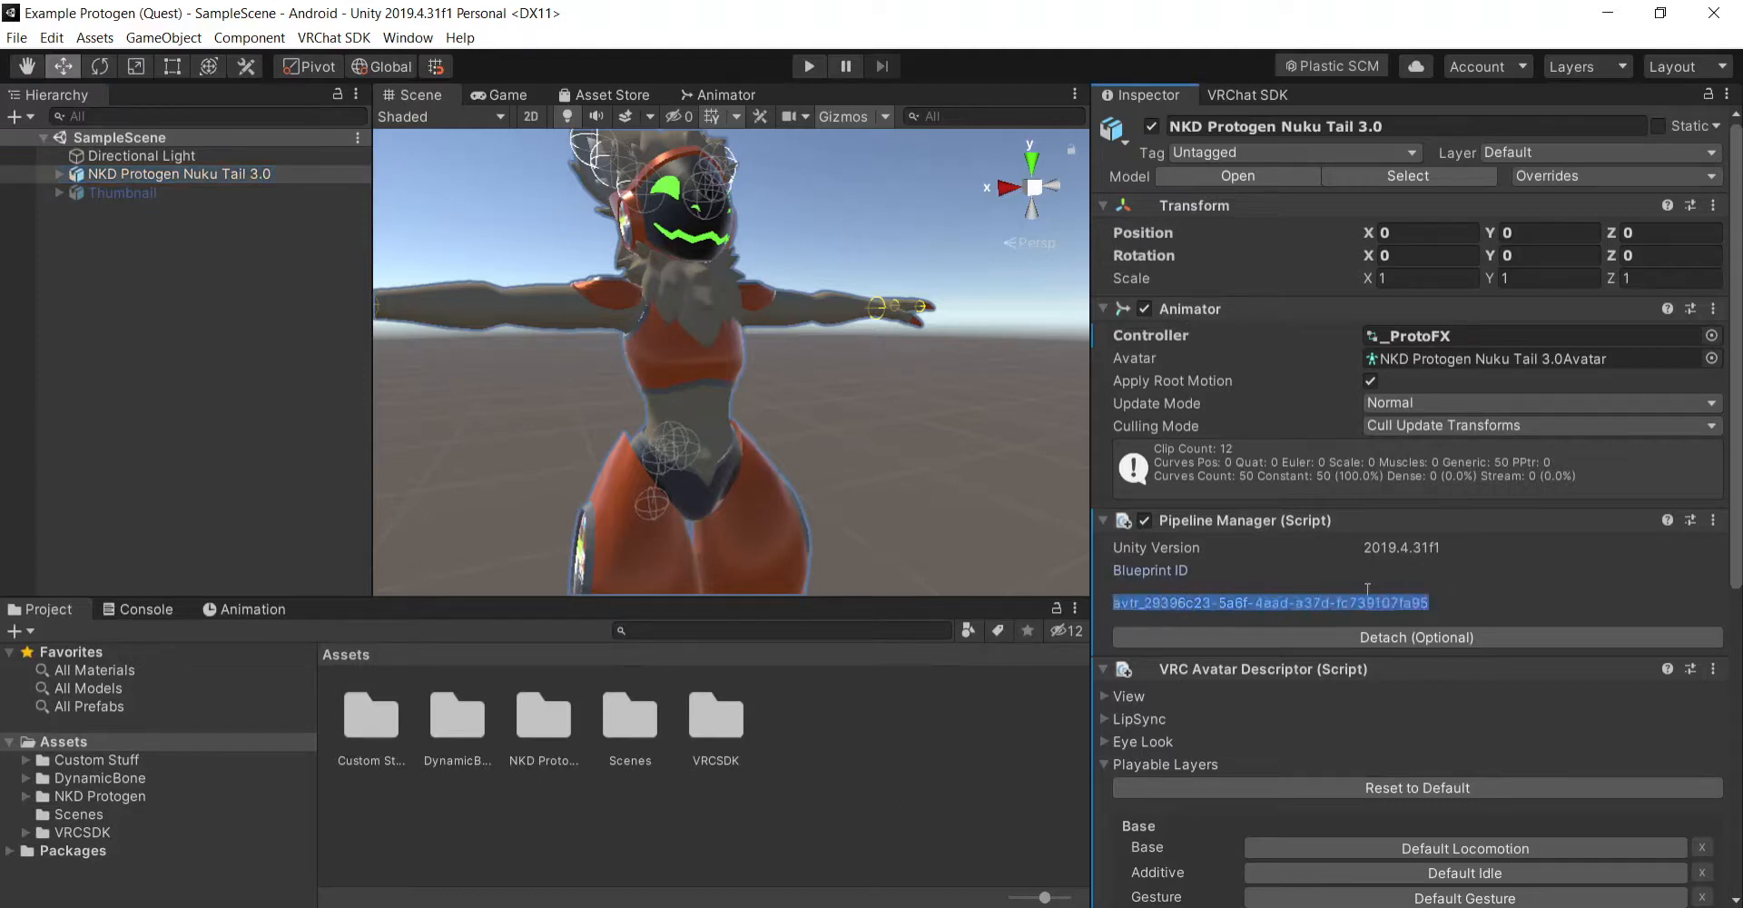
left_click(1526, 588)
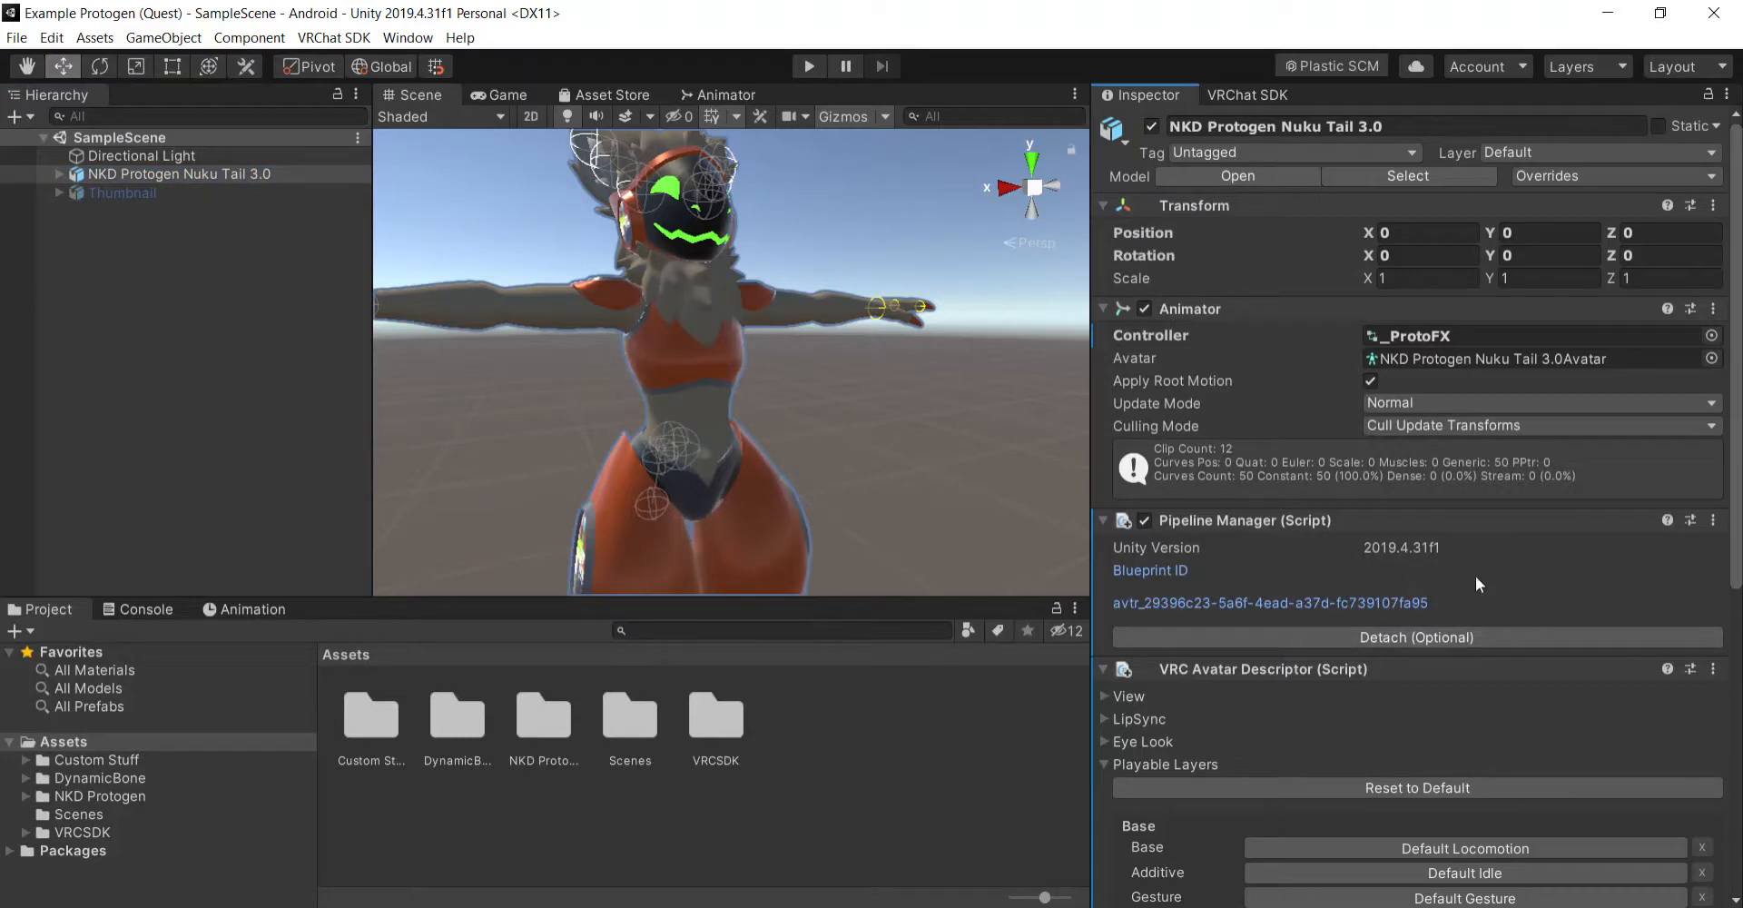
left_click(1026, 748)
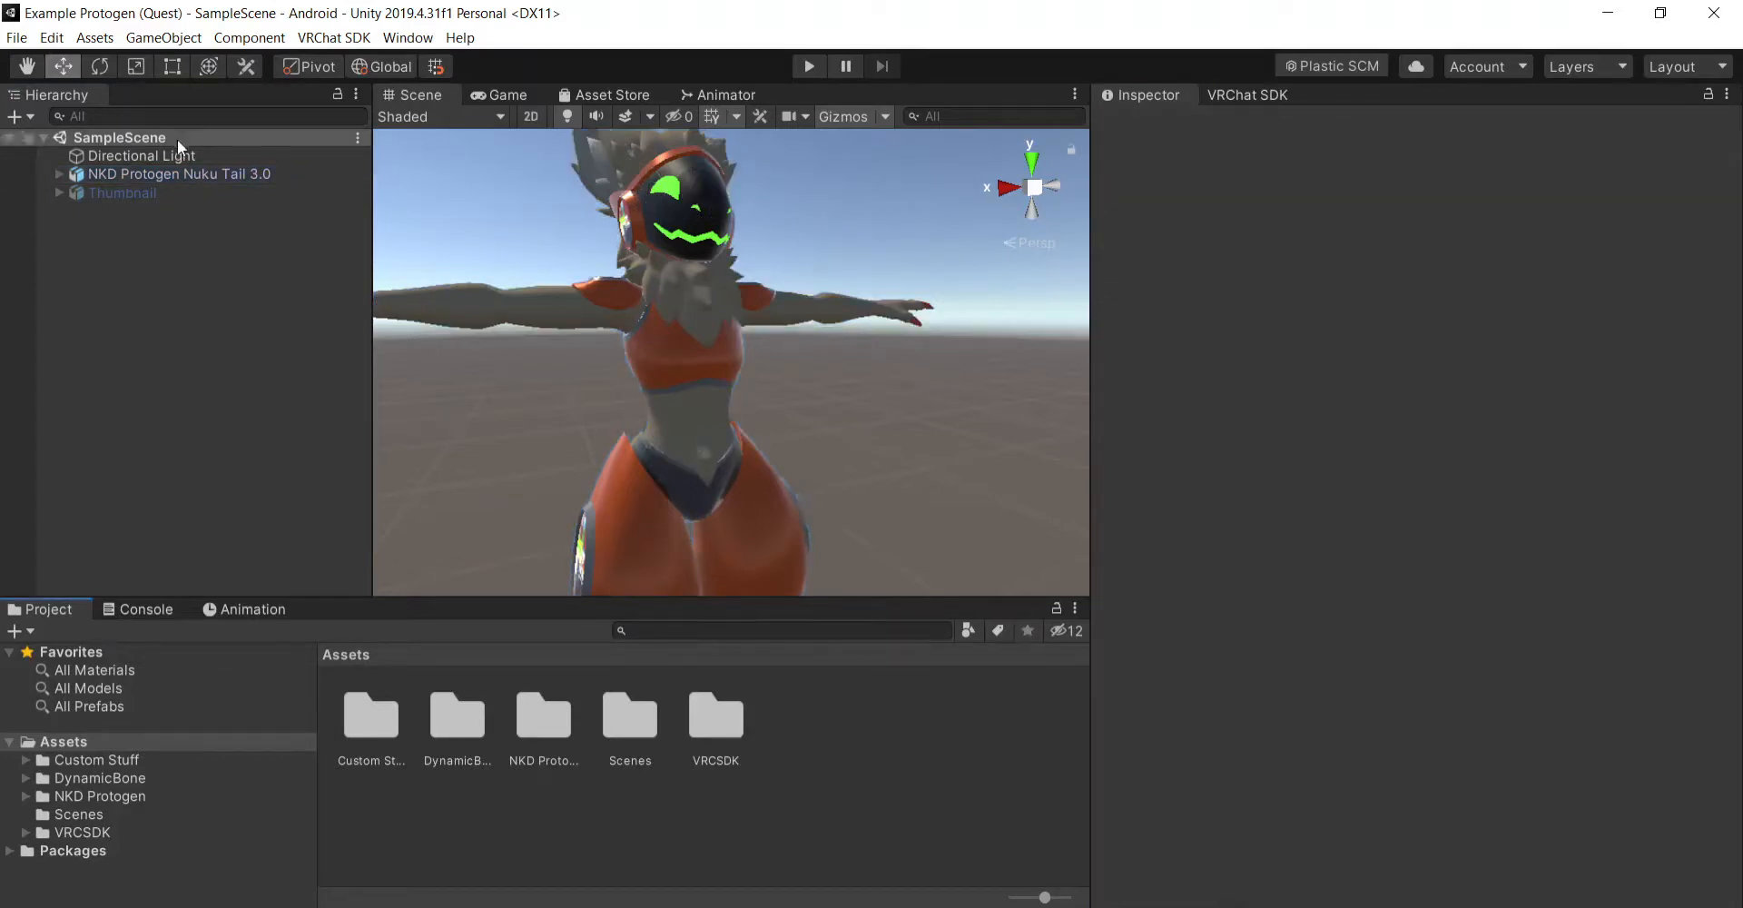
left_click(199, 172)
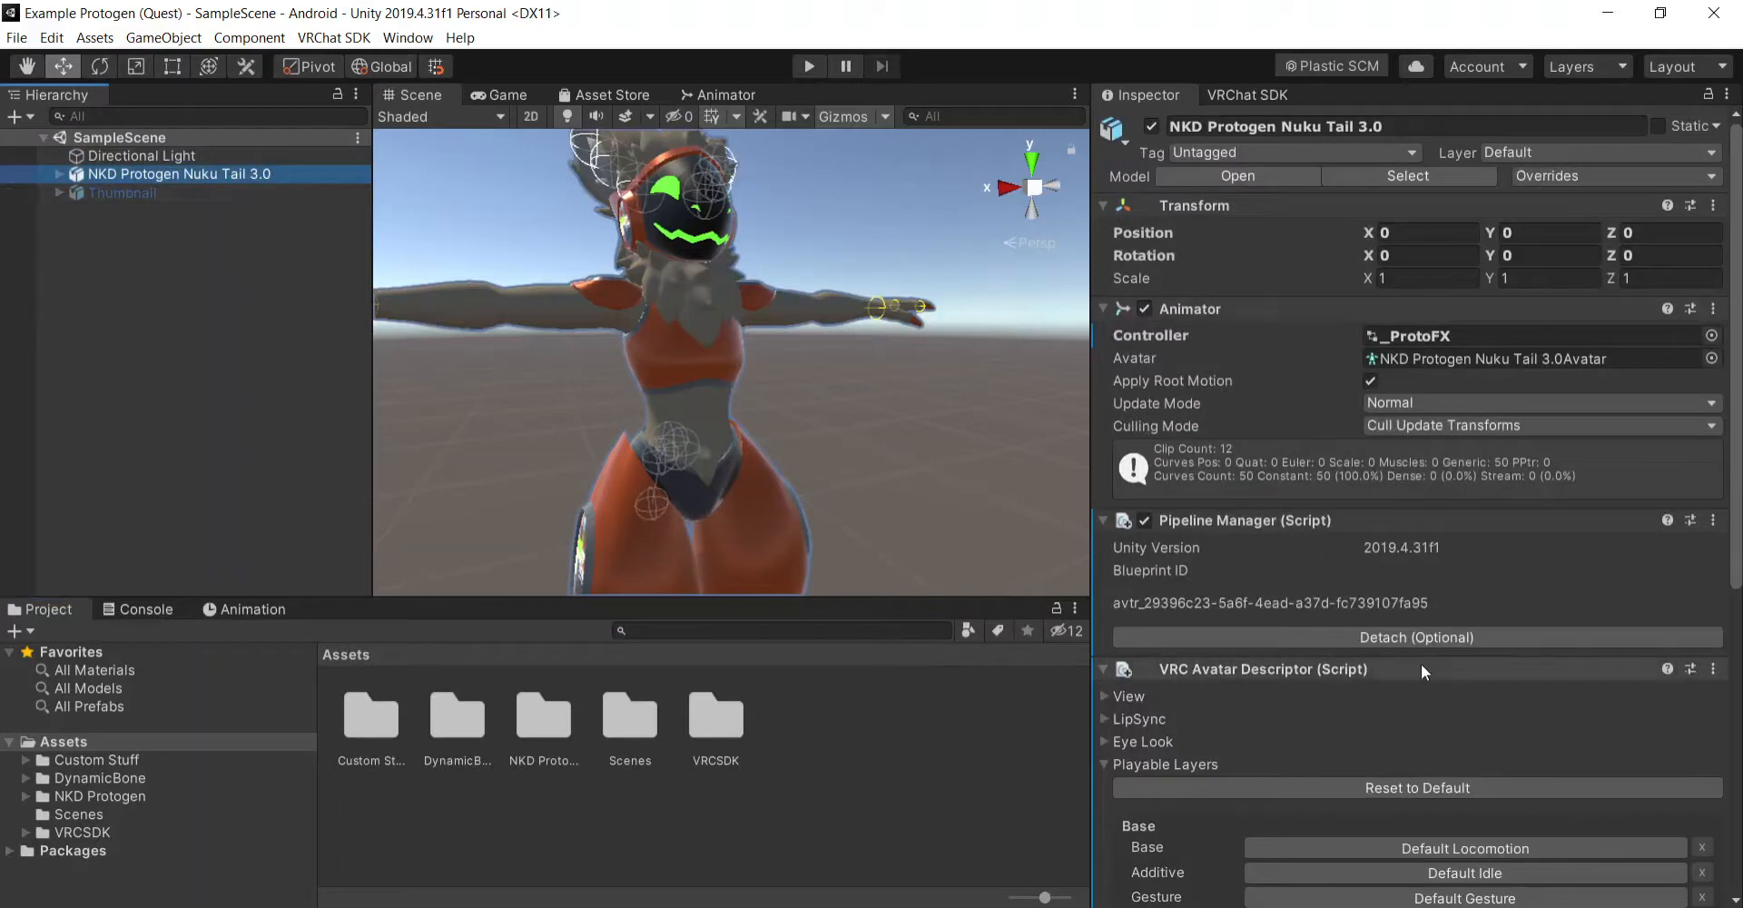
scroll(1417, 670, "down", 5)
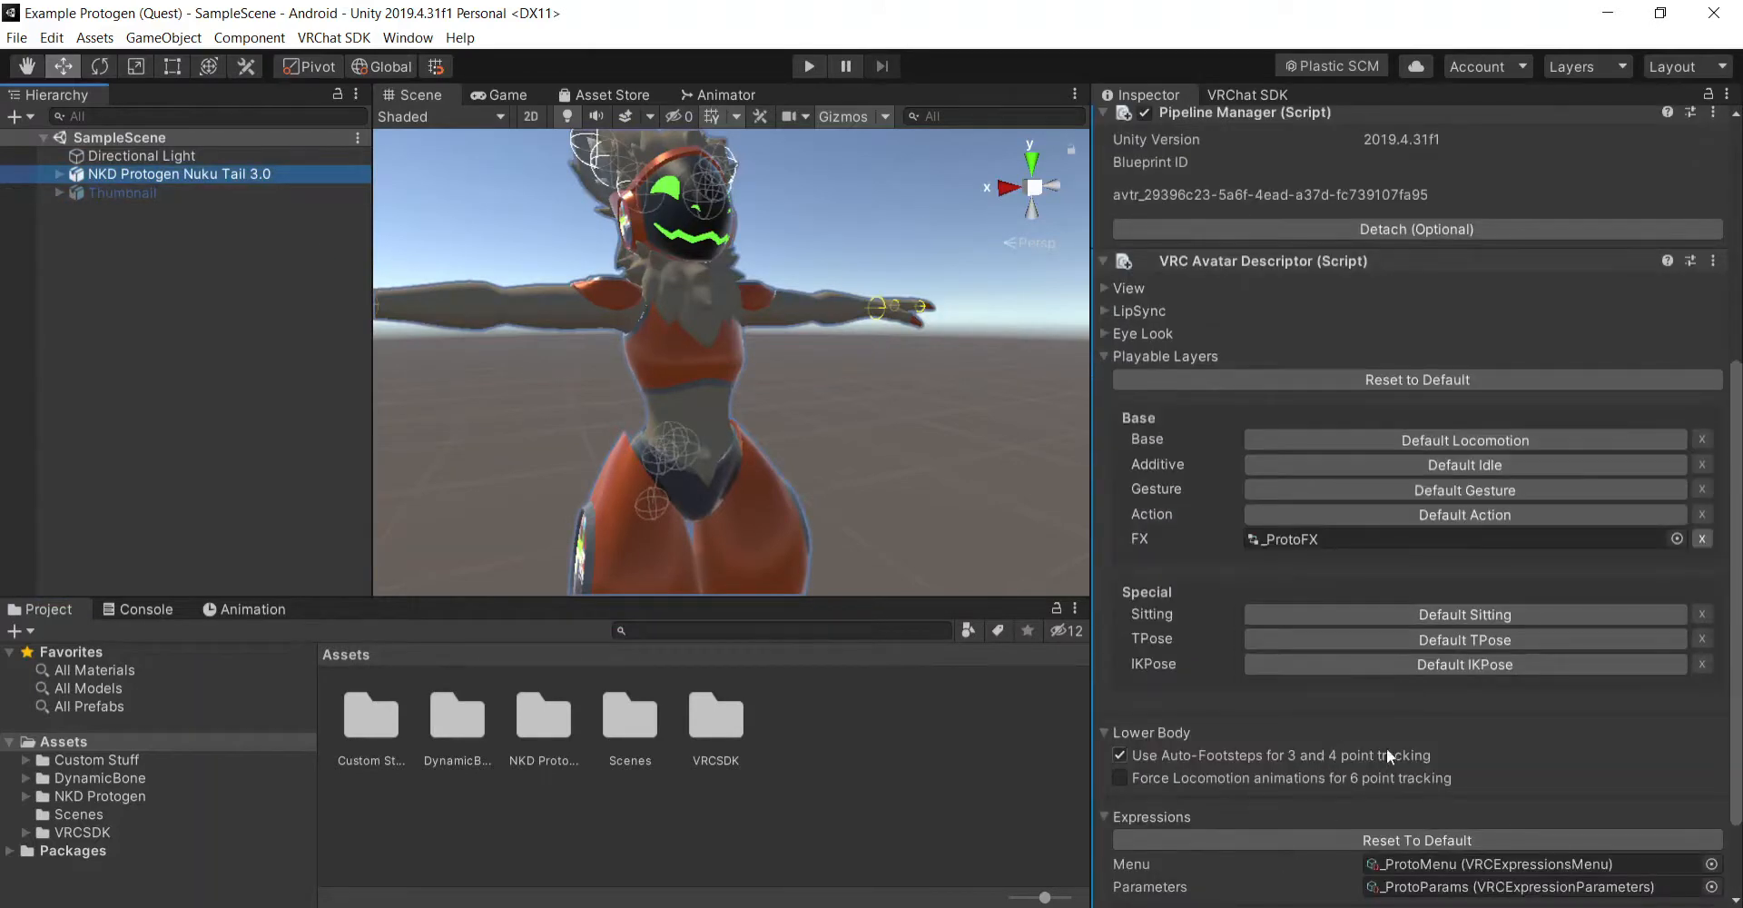
scroll(1433, 569, "up", 5)
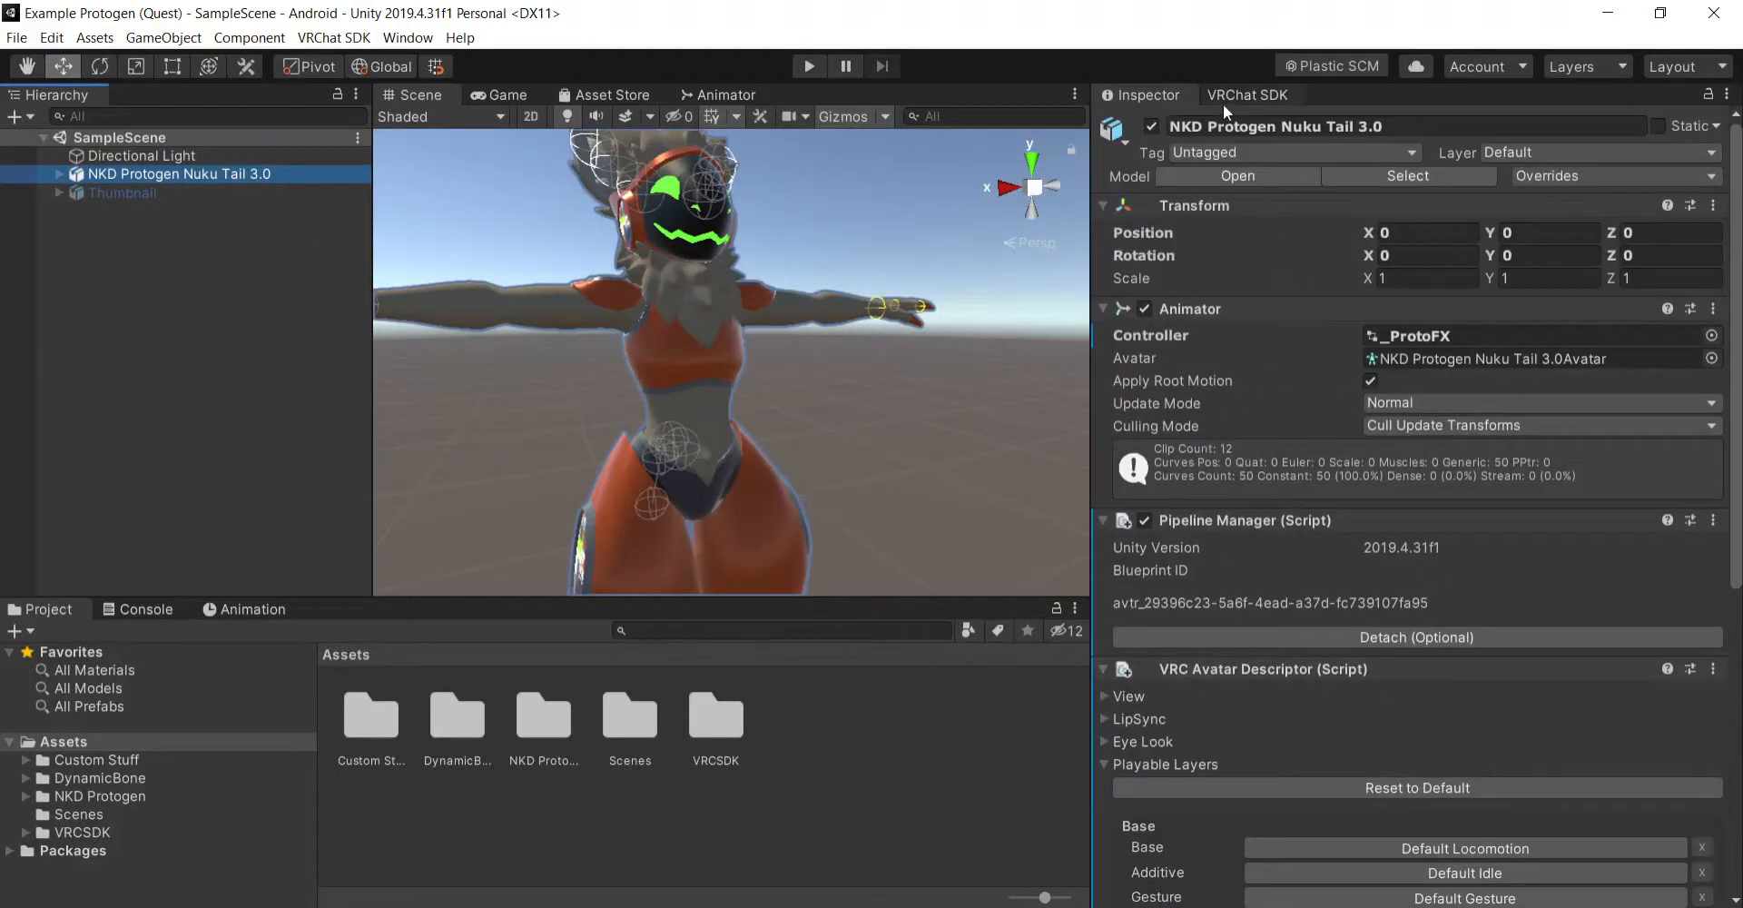
right_click_drag(748, 451, 876, 436)
left_click(896, 405)
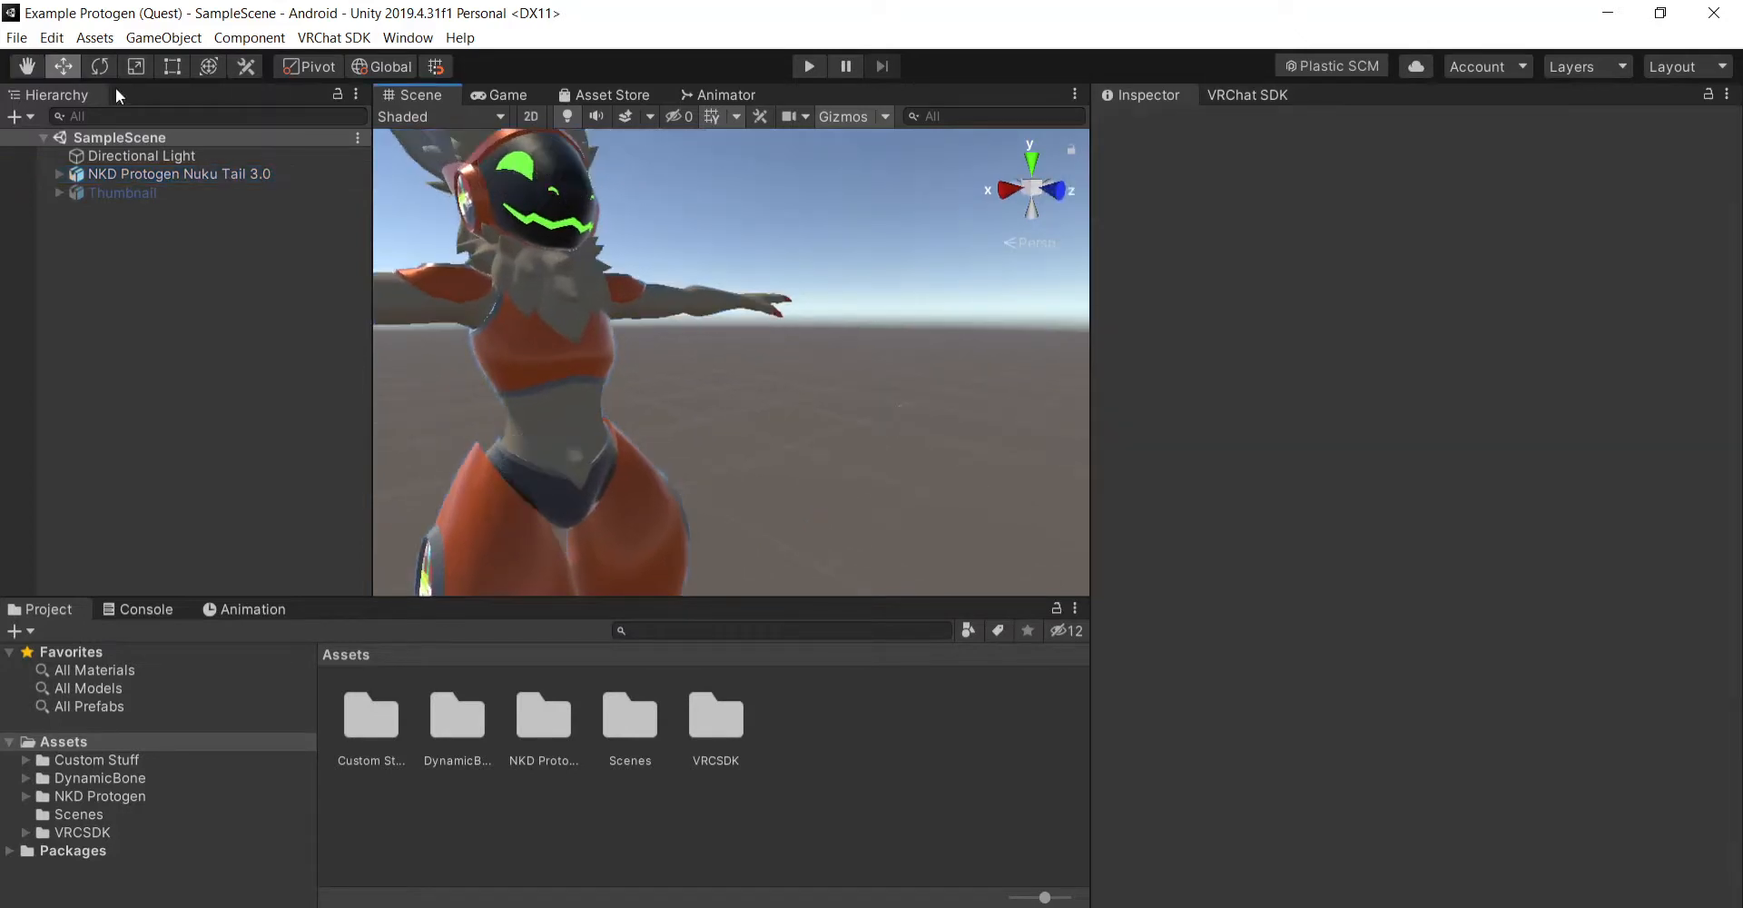
left_click(24, 69)
left_click_drag(722, 311, 823, 332)
right_click_drag(1000, 464, 873, 456)
left_click_drag(918, 475, 799, 460)
right_click_drag(799, 460, 853, 470)
- Auto-fix the DynamicBone and DynamicBoneCollider components reported for the avatar in the VRChat SDK builder
left_click(1222, 94)
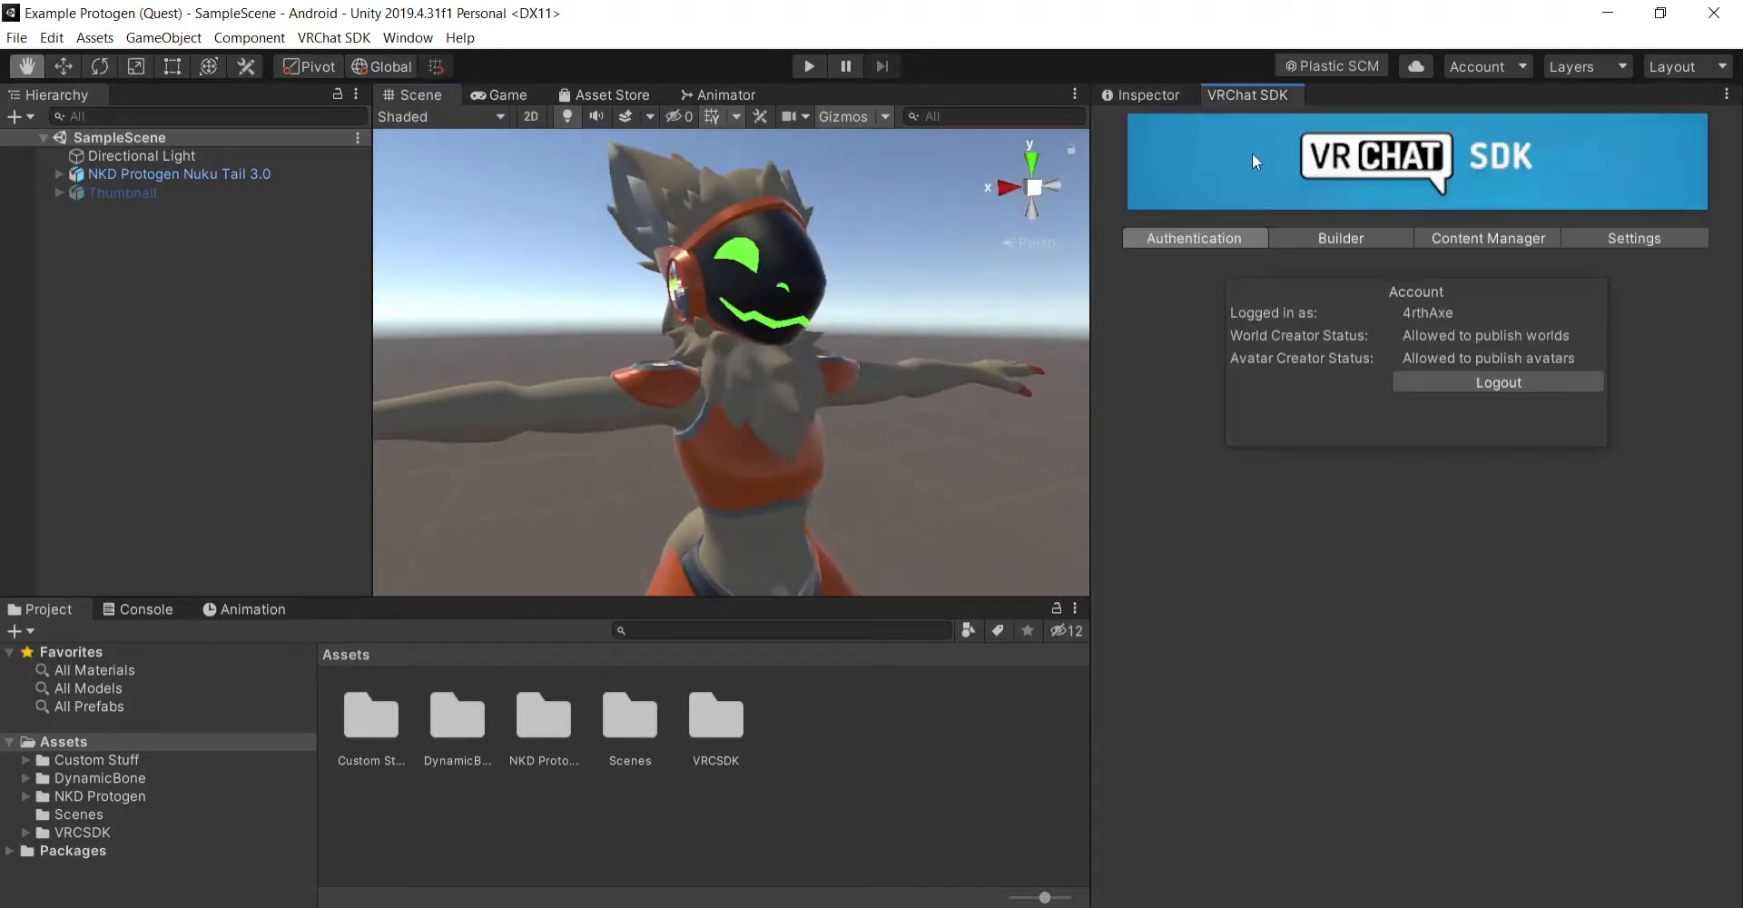
left_click(1375, 239)
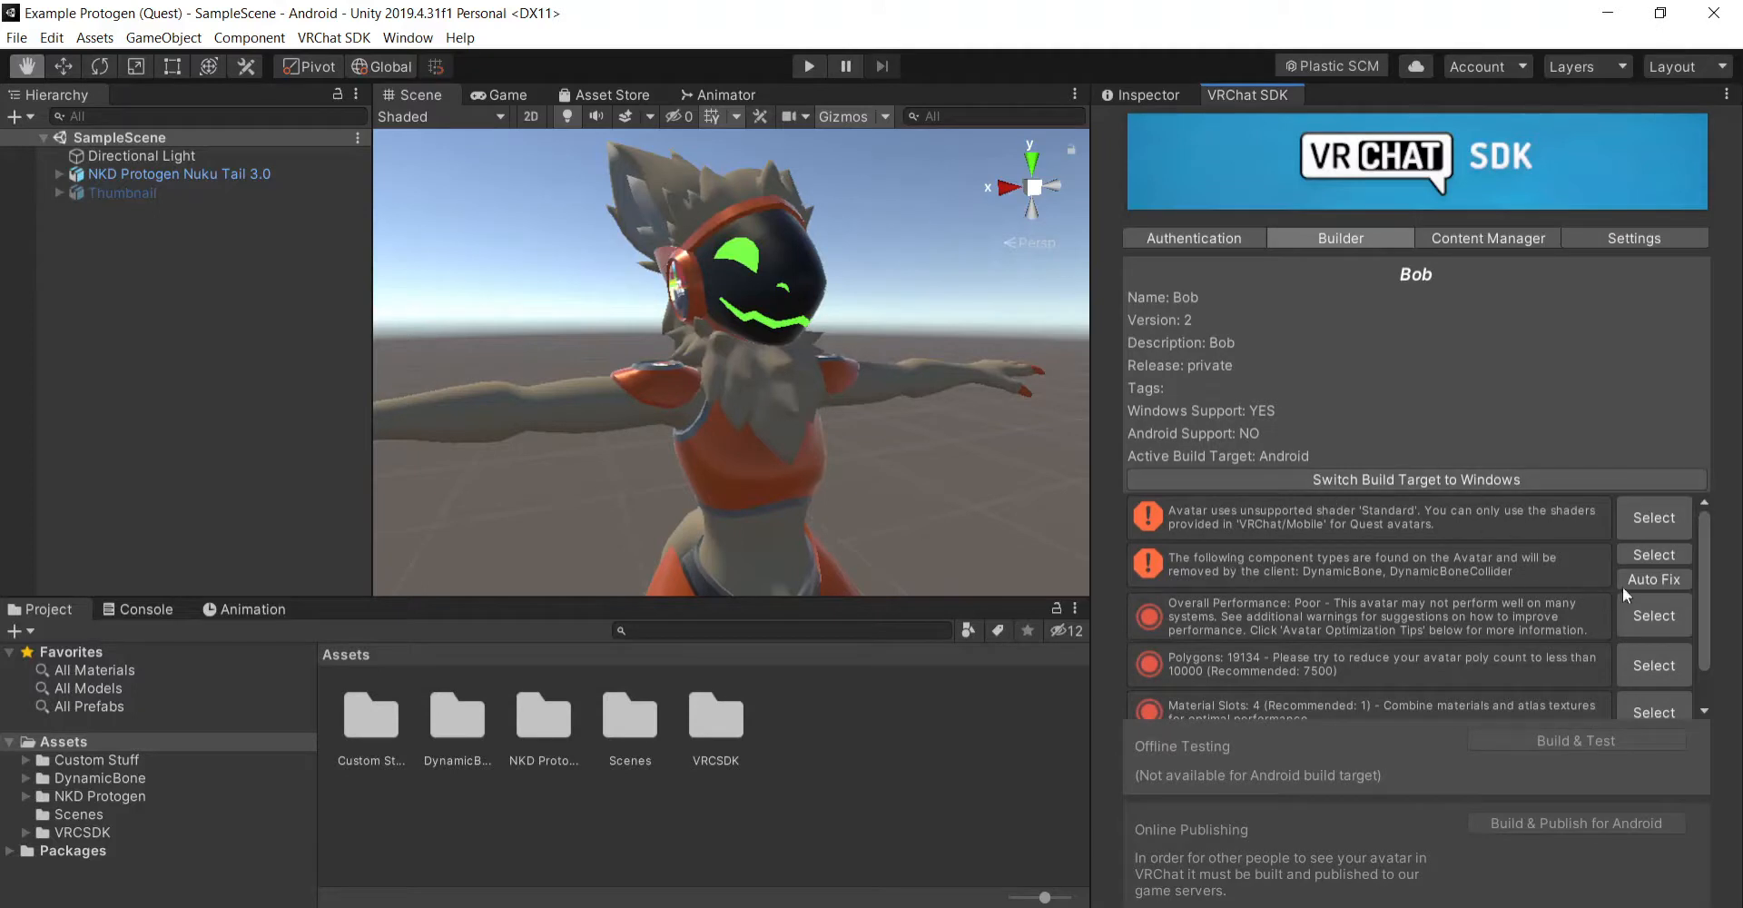
left_click(1656, 579)
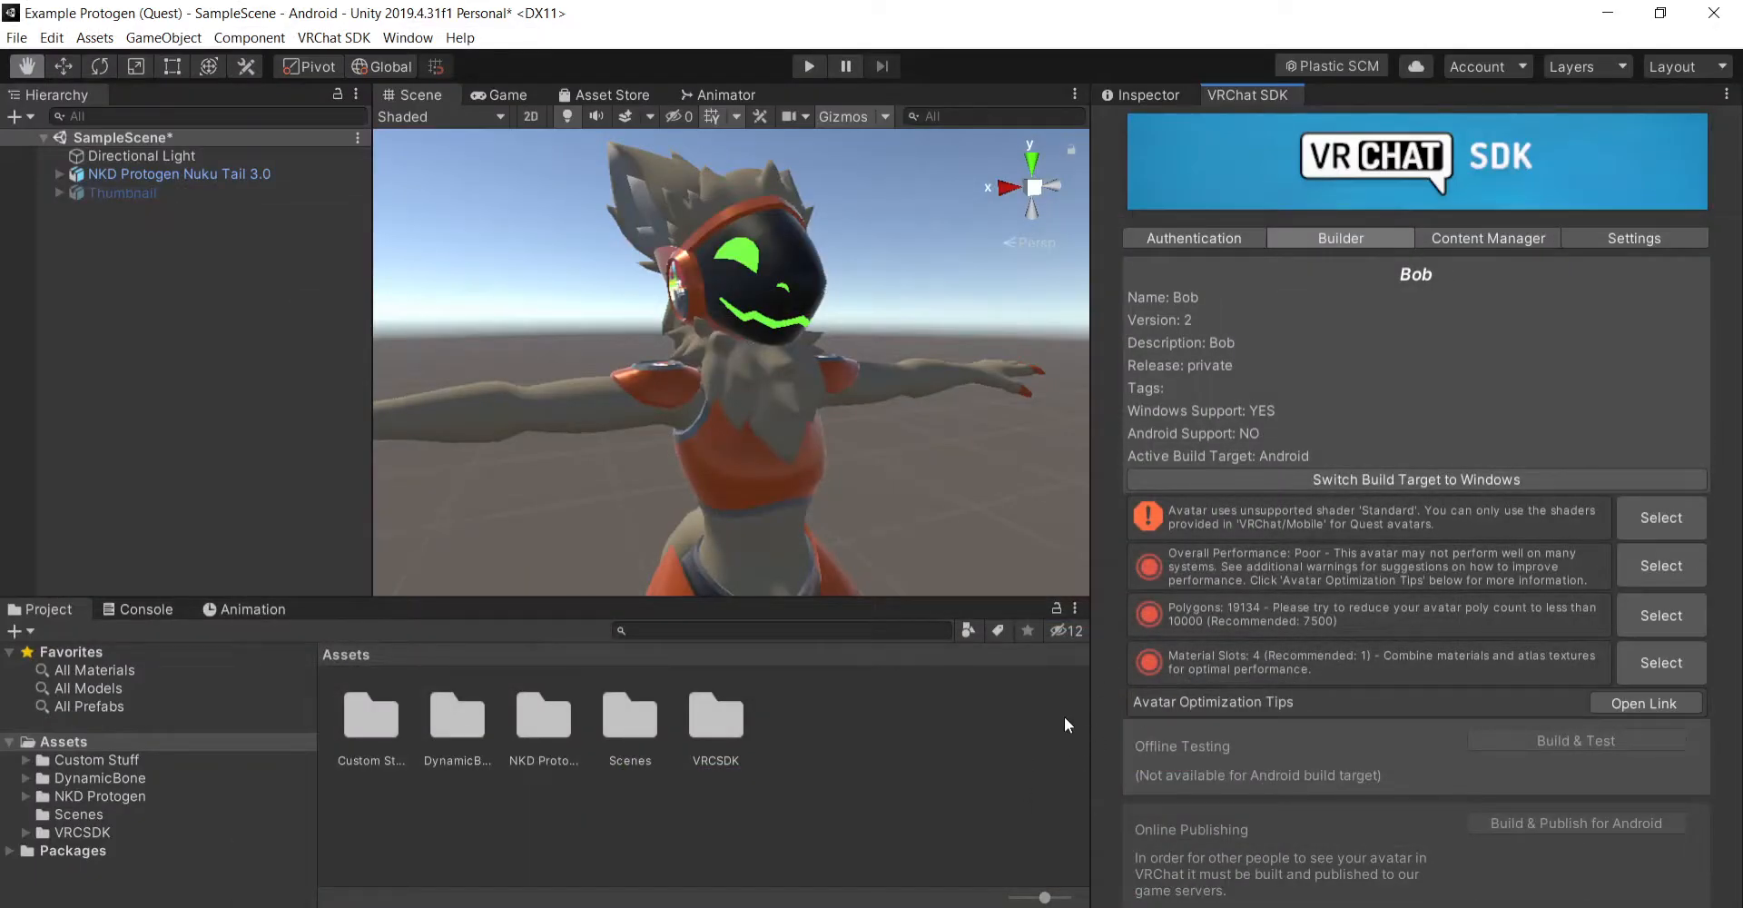
- Delete the disabled Thumbnail object from the SampleScene hierarchy
left_click(1162, 102)
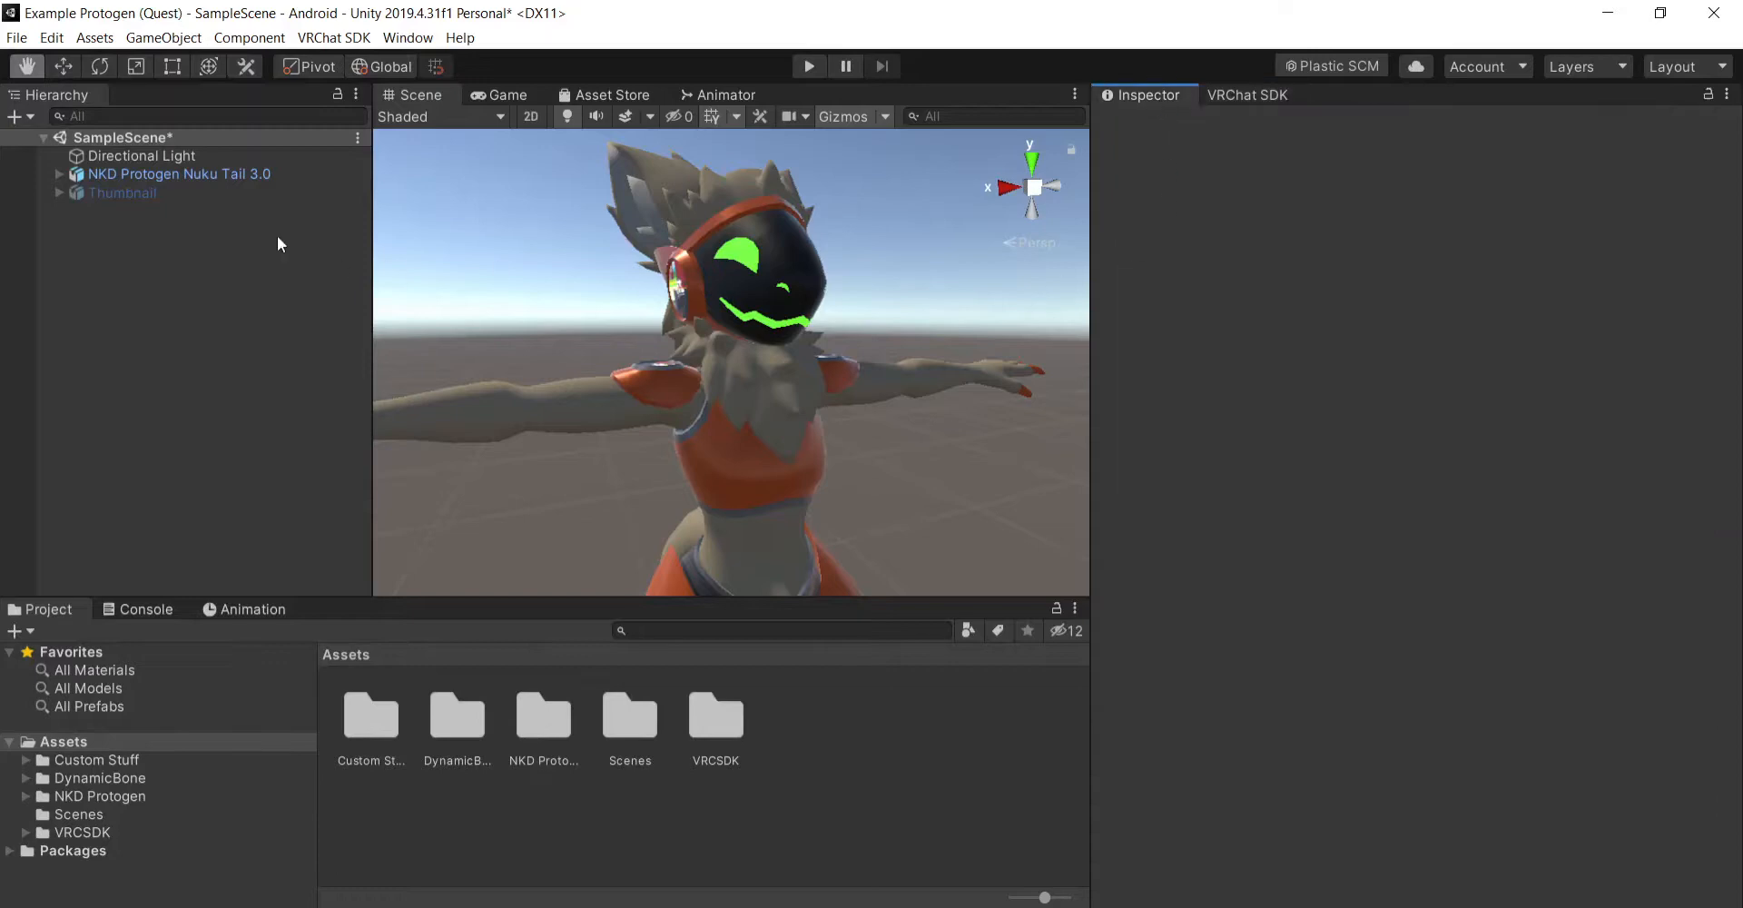
left_click(174, 173)
left_click(183, 192)
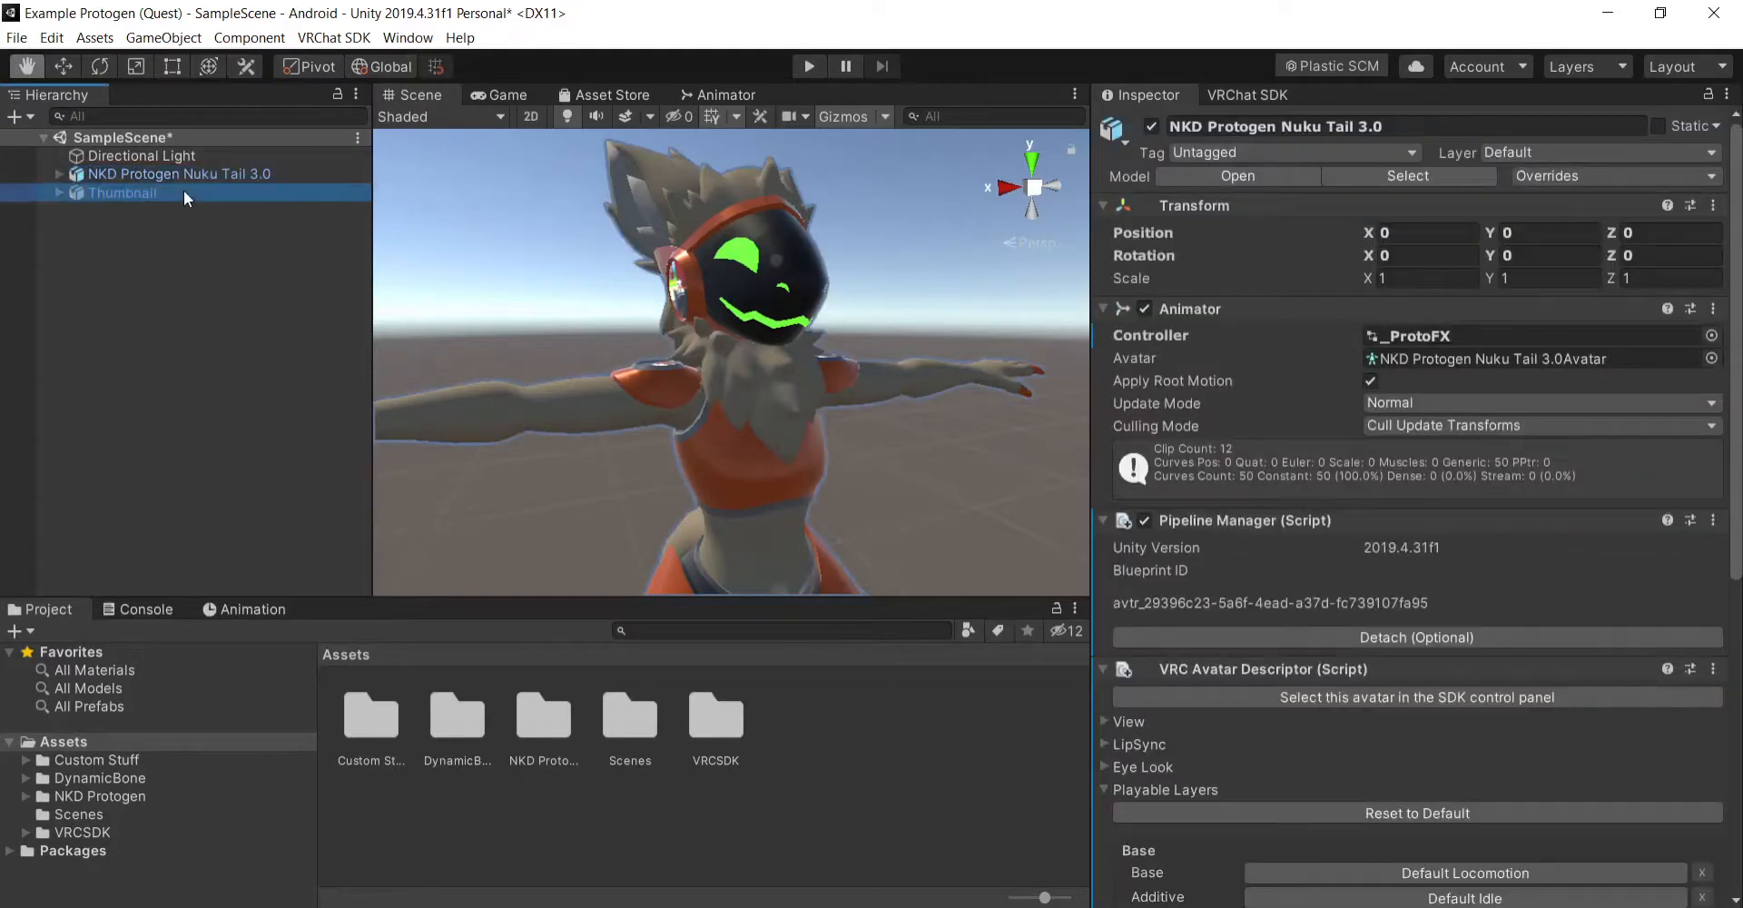
right_click(183, 192)
left_click(253, 291)
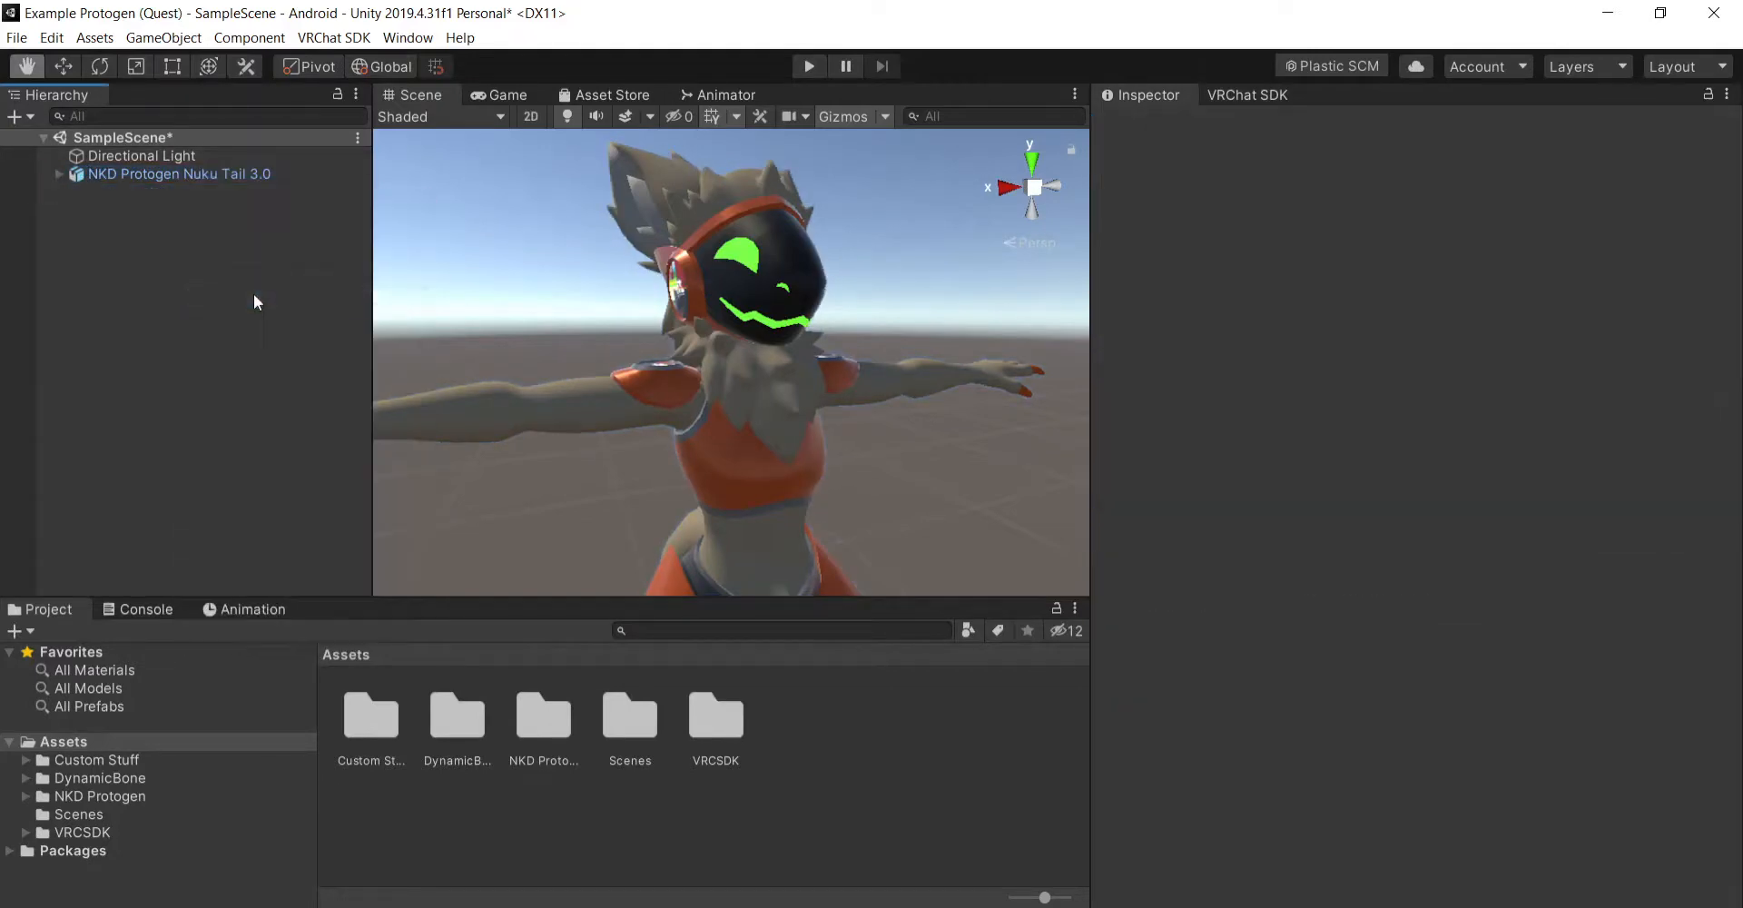
- Select the avatar's Body mesh, expand its Screens material, and check the unsupported shader entry in the VRChat SDK builder
left_click(202, 172)
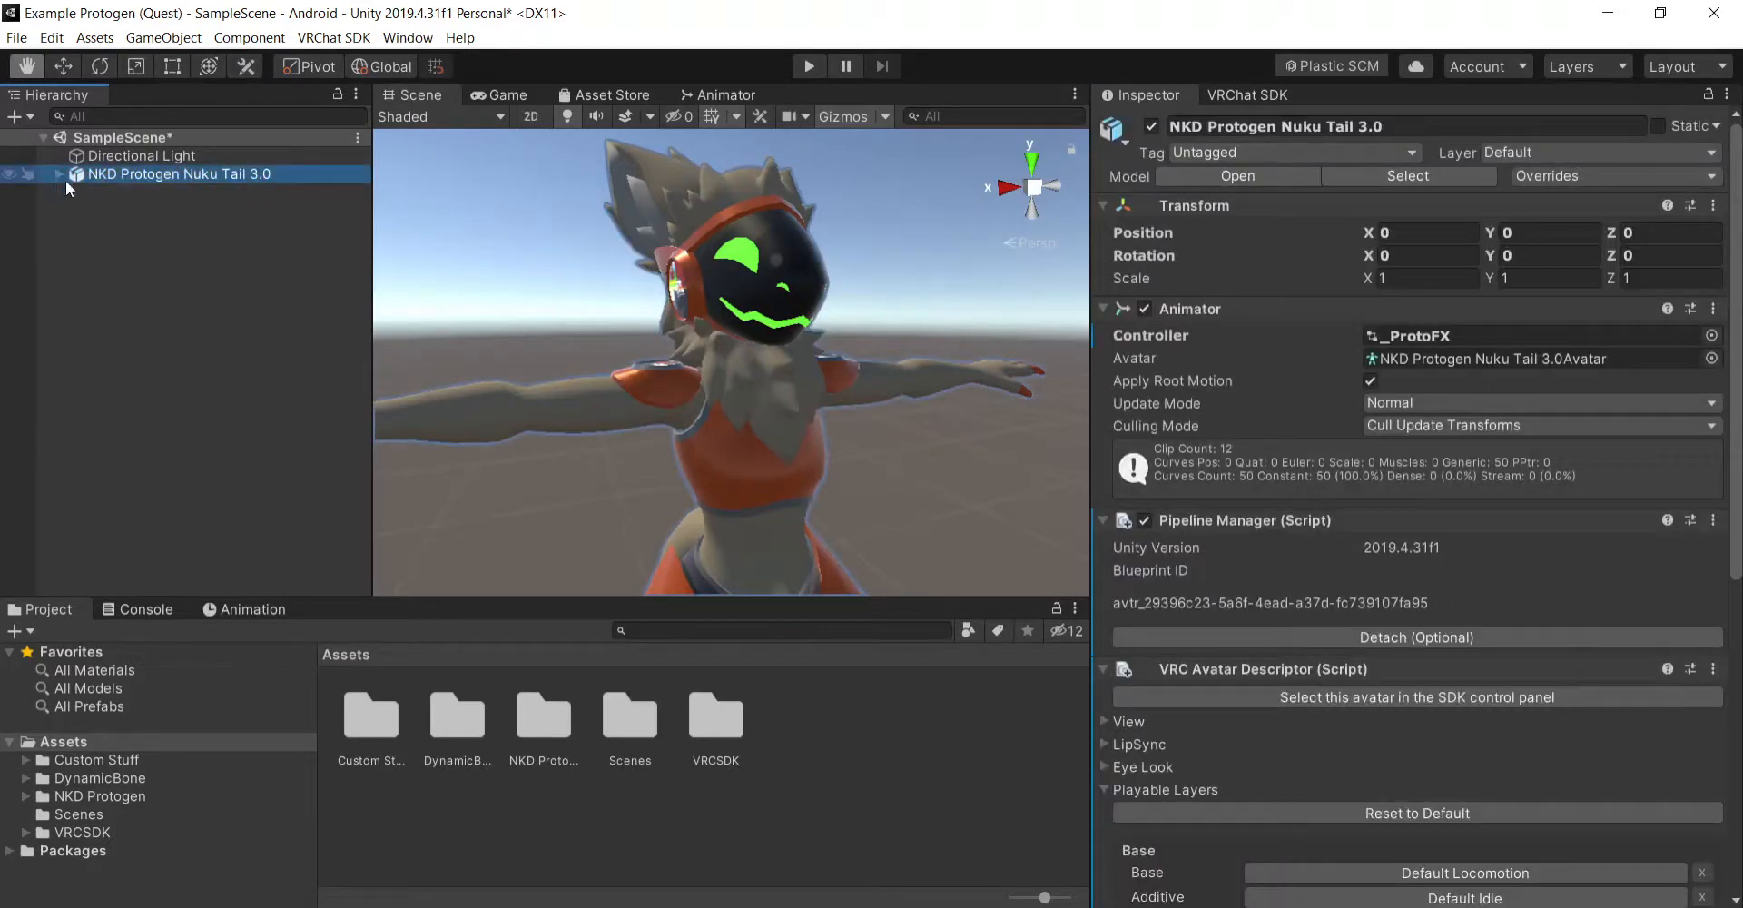
left_click(59, 173)
left_click(174, 210)
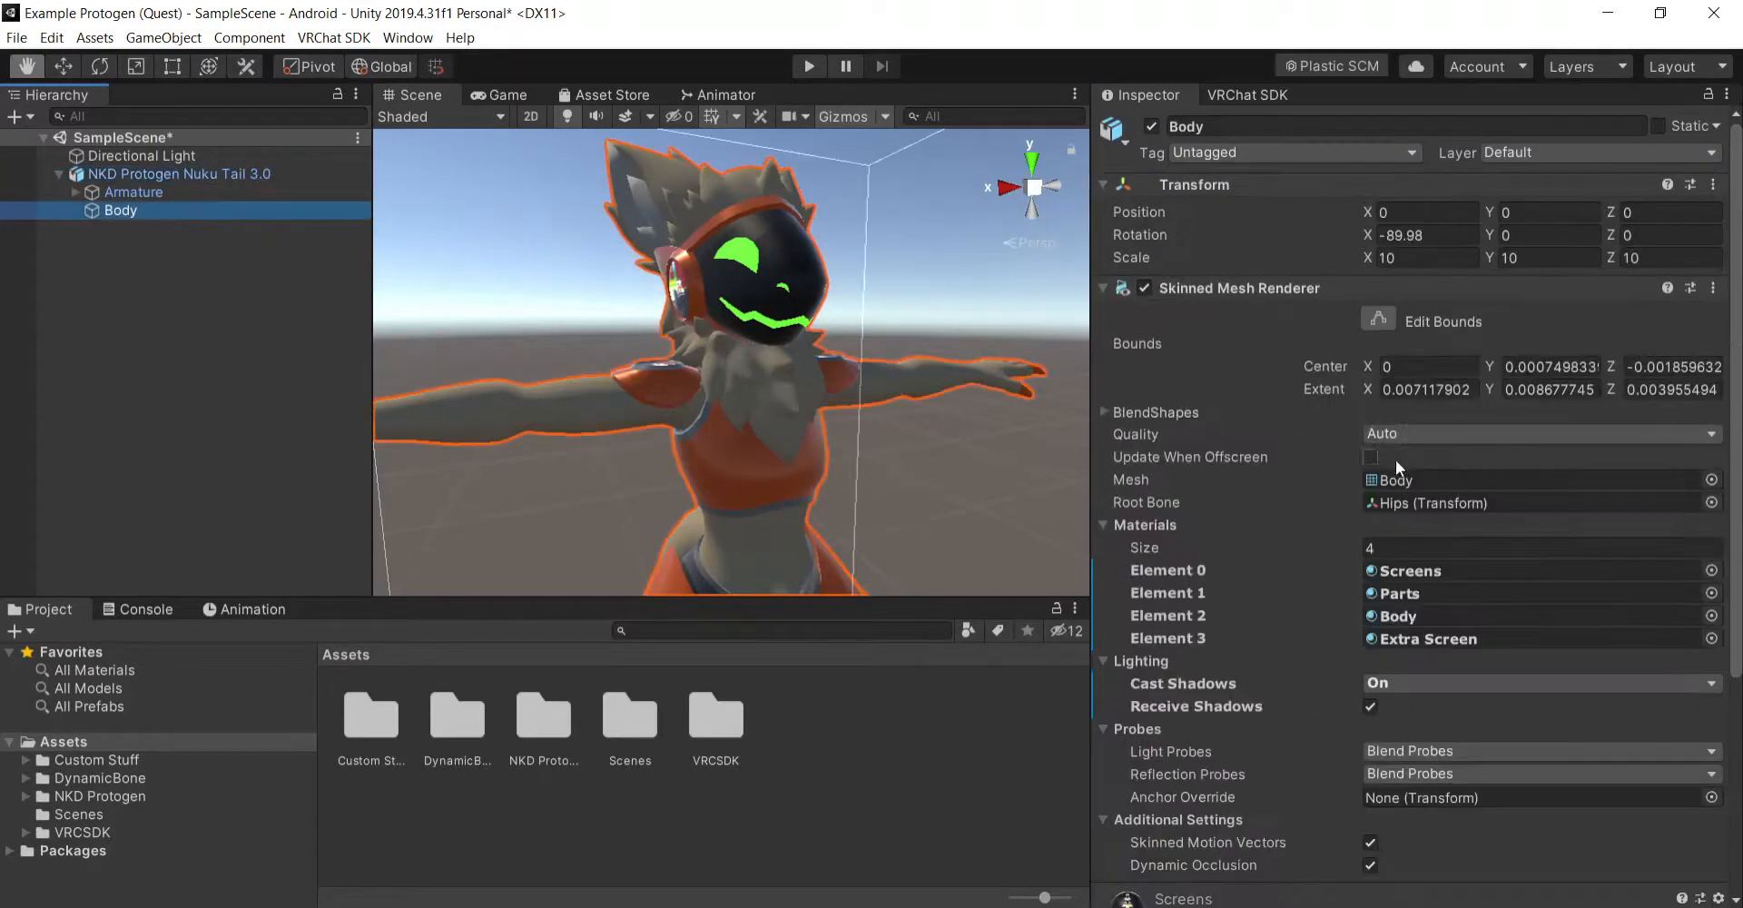
scroll(1317, 588, "down", 5)
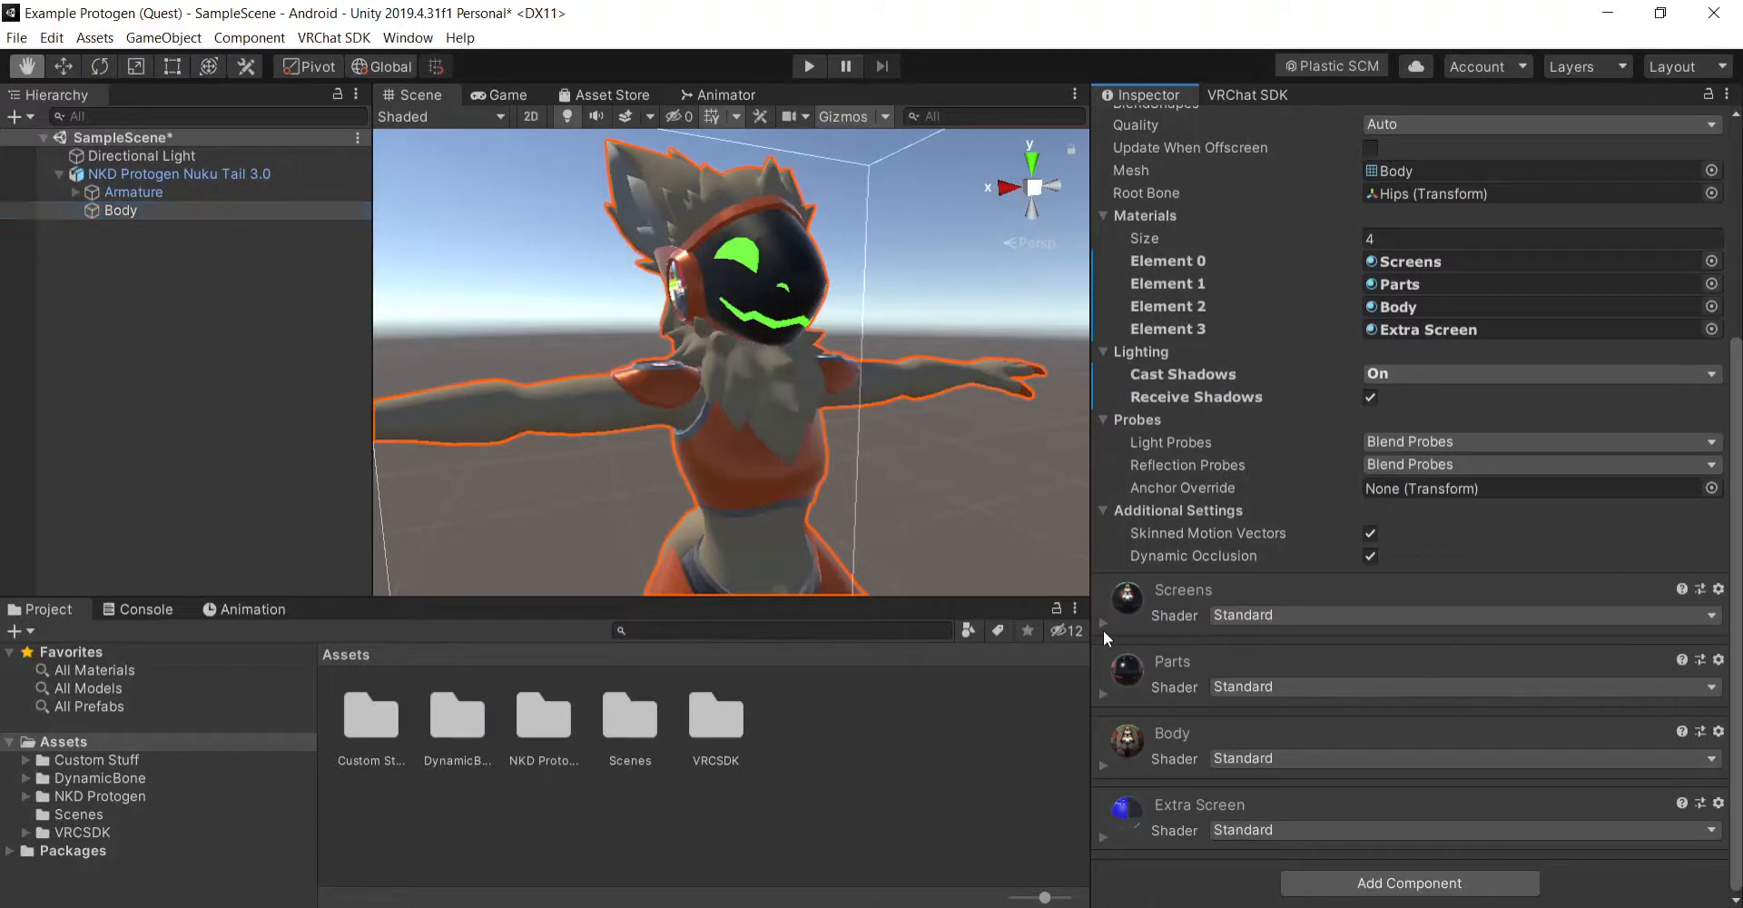
left_click(1103, 631)
scroll(1203, 576, "down", 6)
left_click(1246, 94)
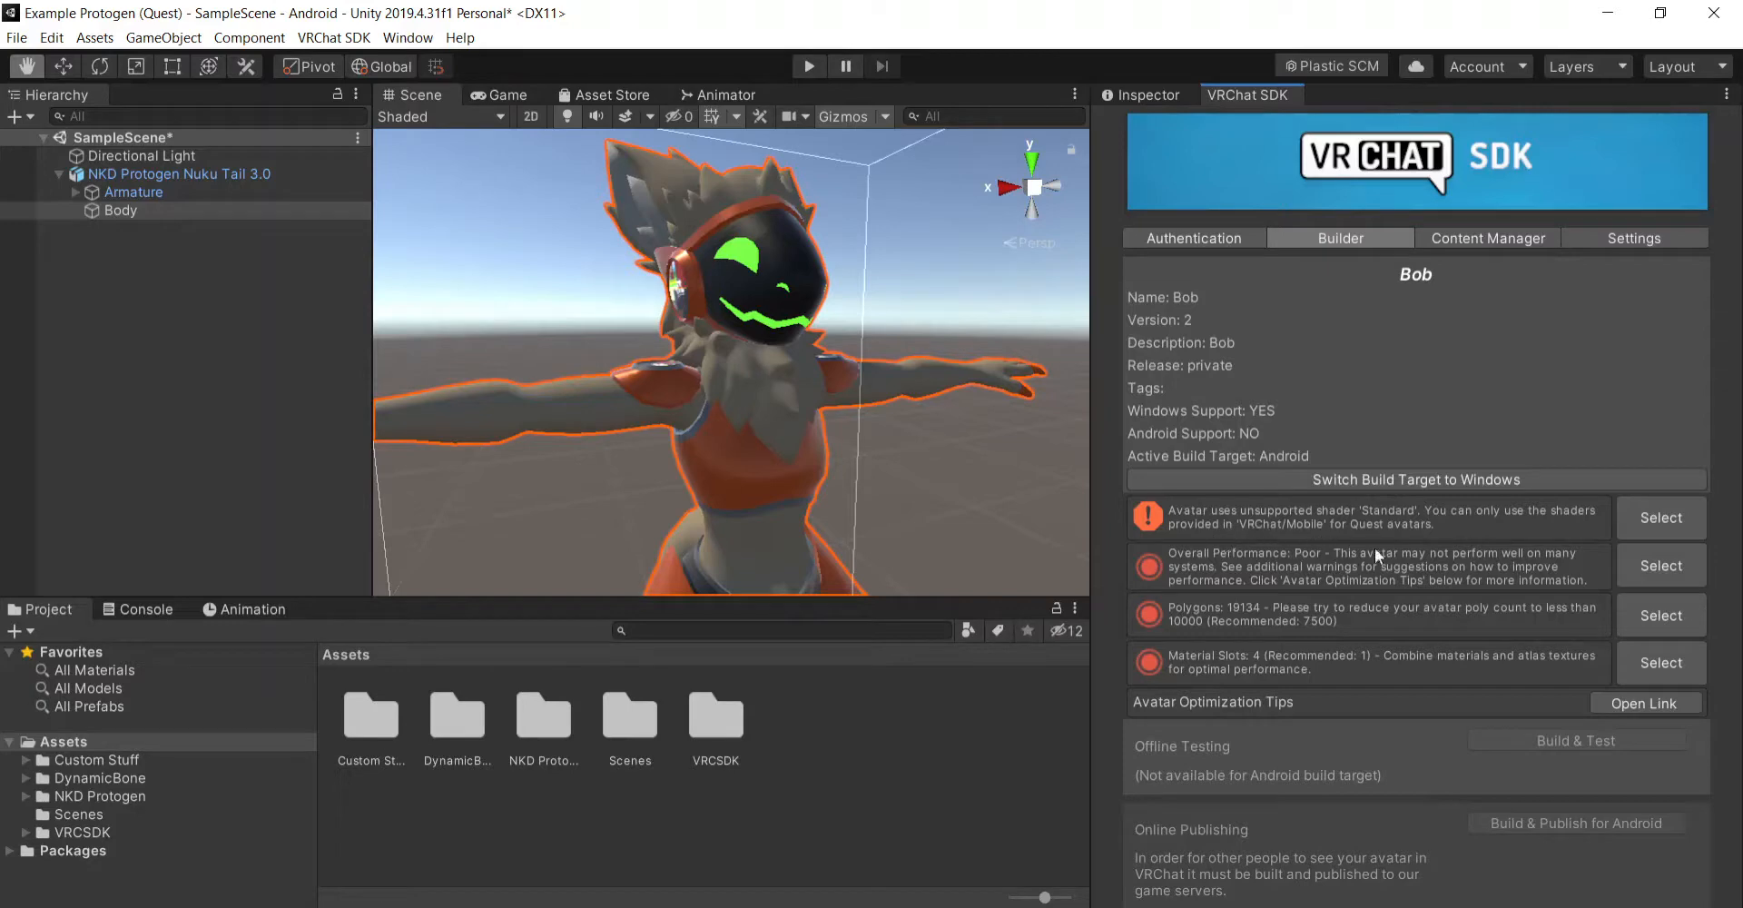
left_click(1164, 88)
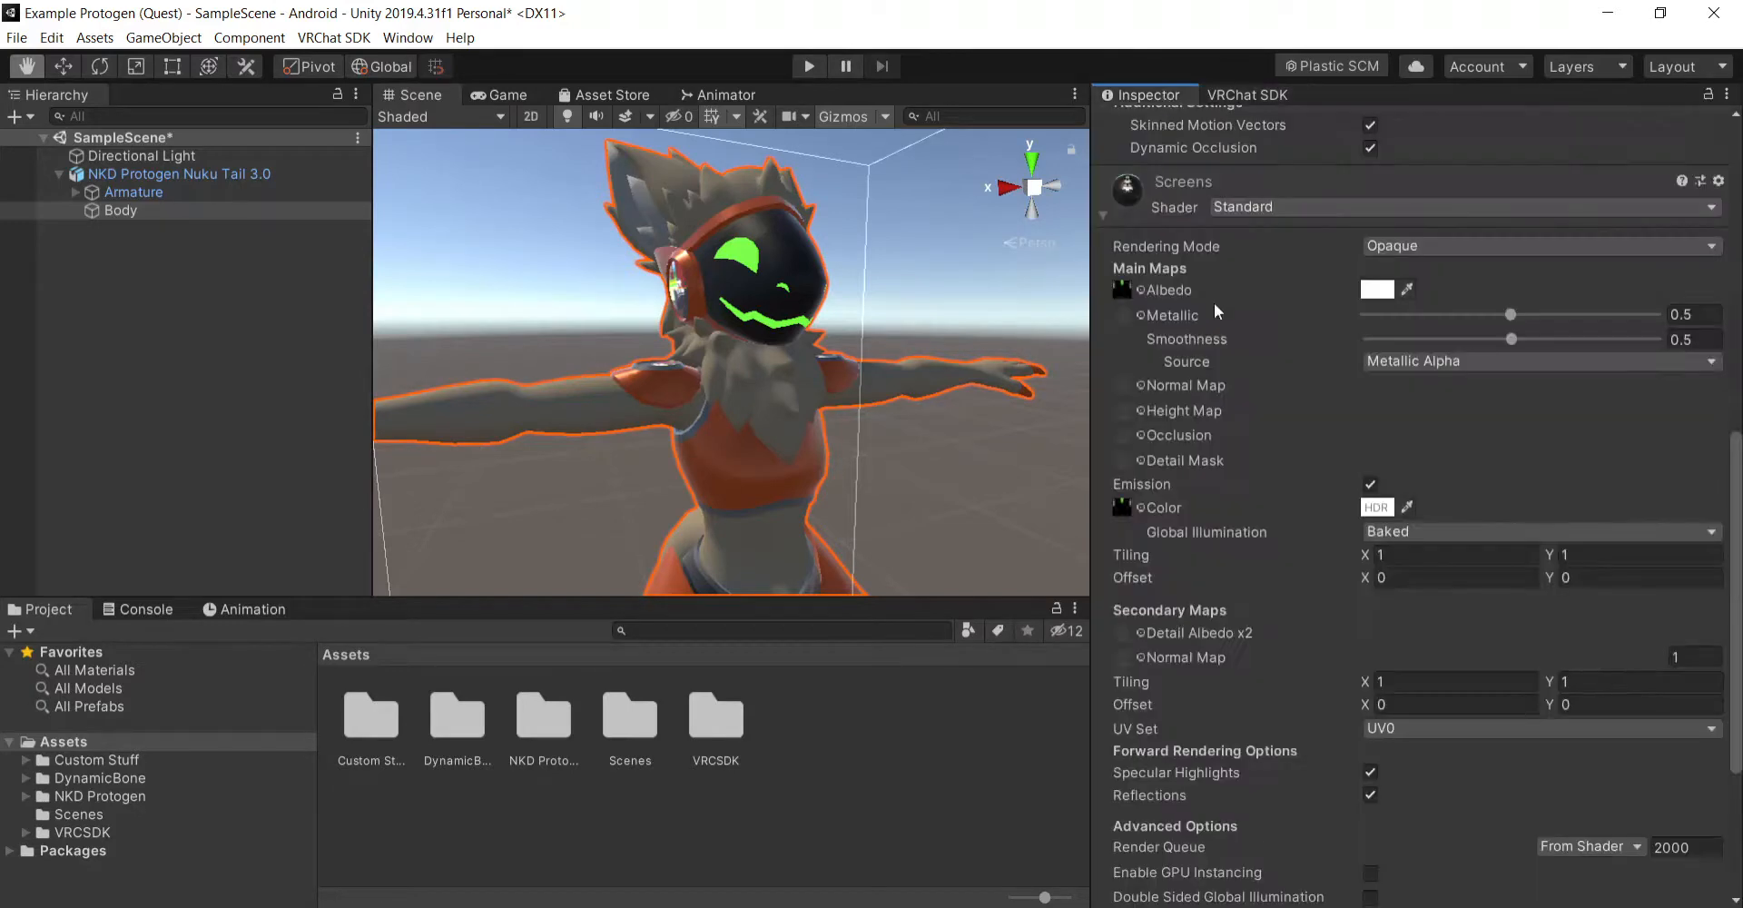
- Try the VRChat/Mobile/MatCap Lit shader on the Screens material and recheck the avatar in the VRChat SDK builder
left_click(1283, 192)
left_click(1101, 623)
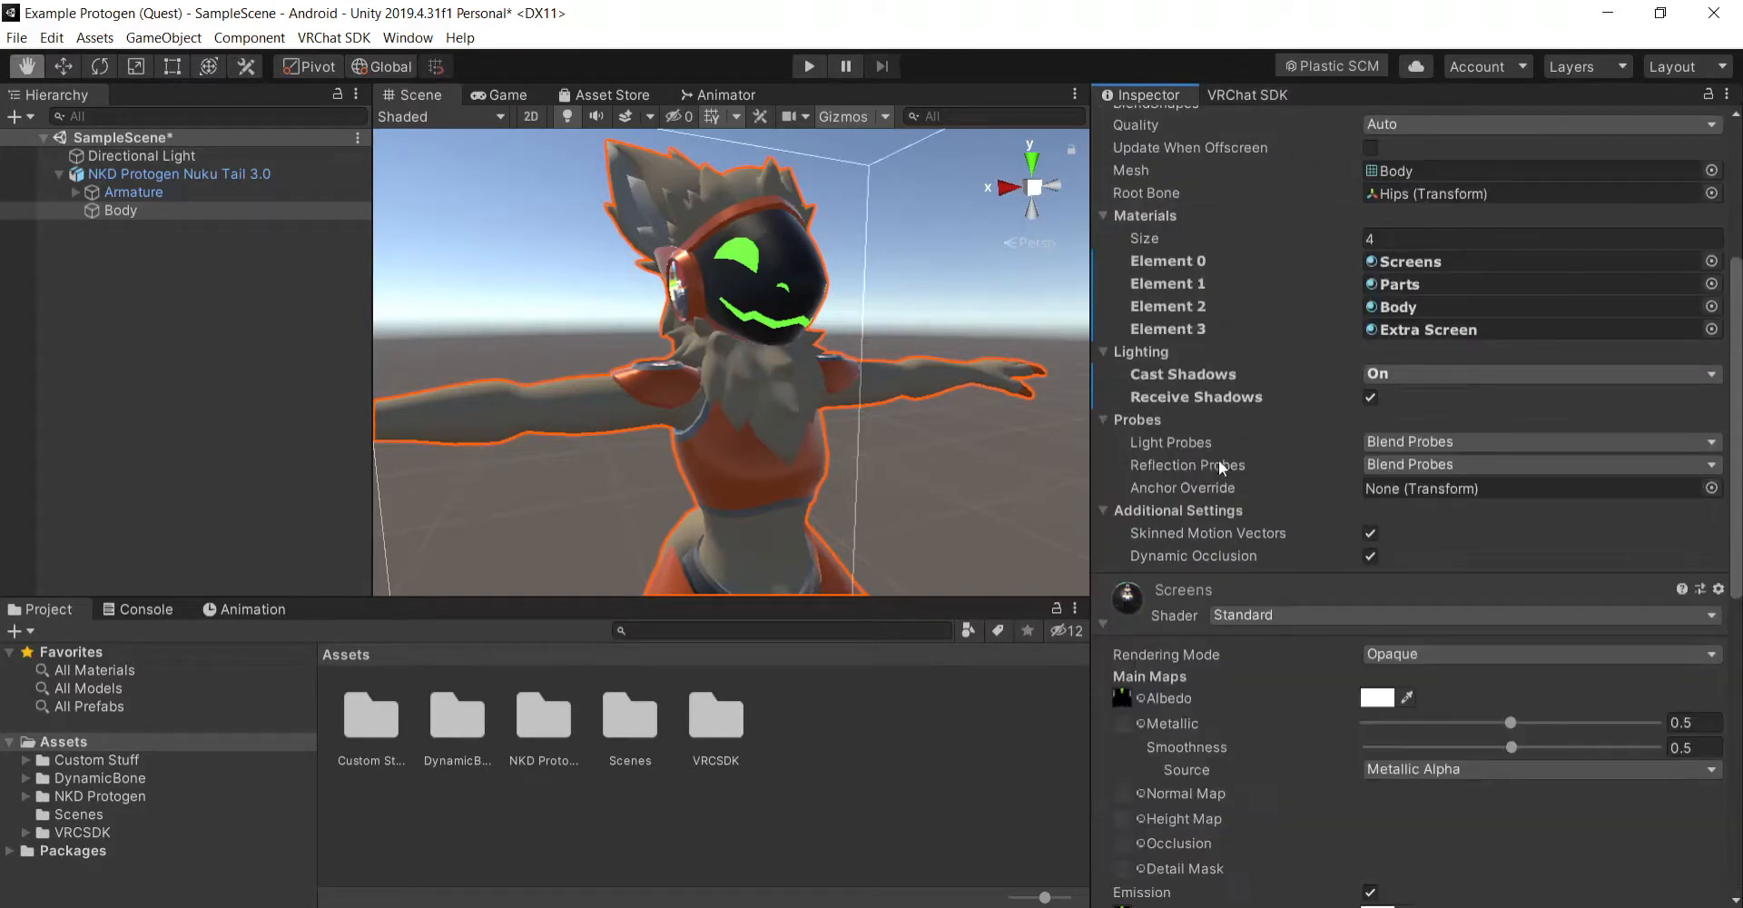
scroll(1253, 363, "down", 5)
left_click(1284, 211)
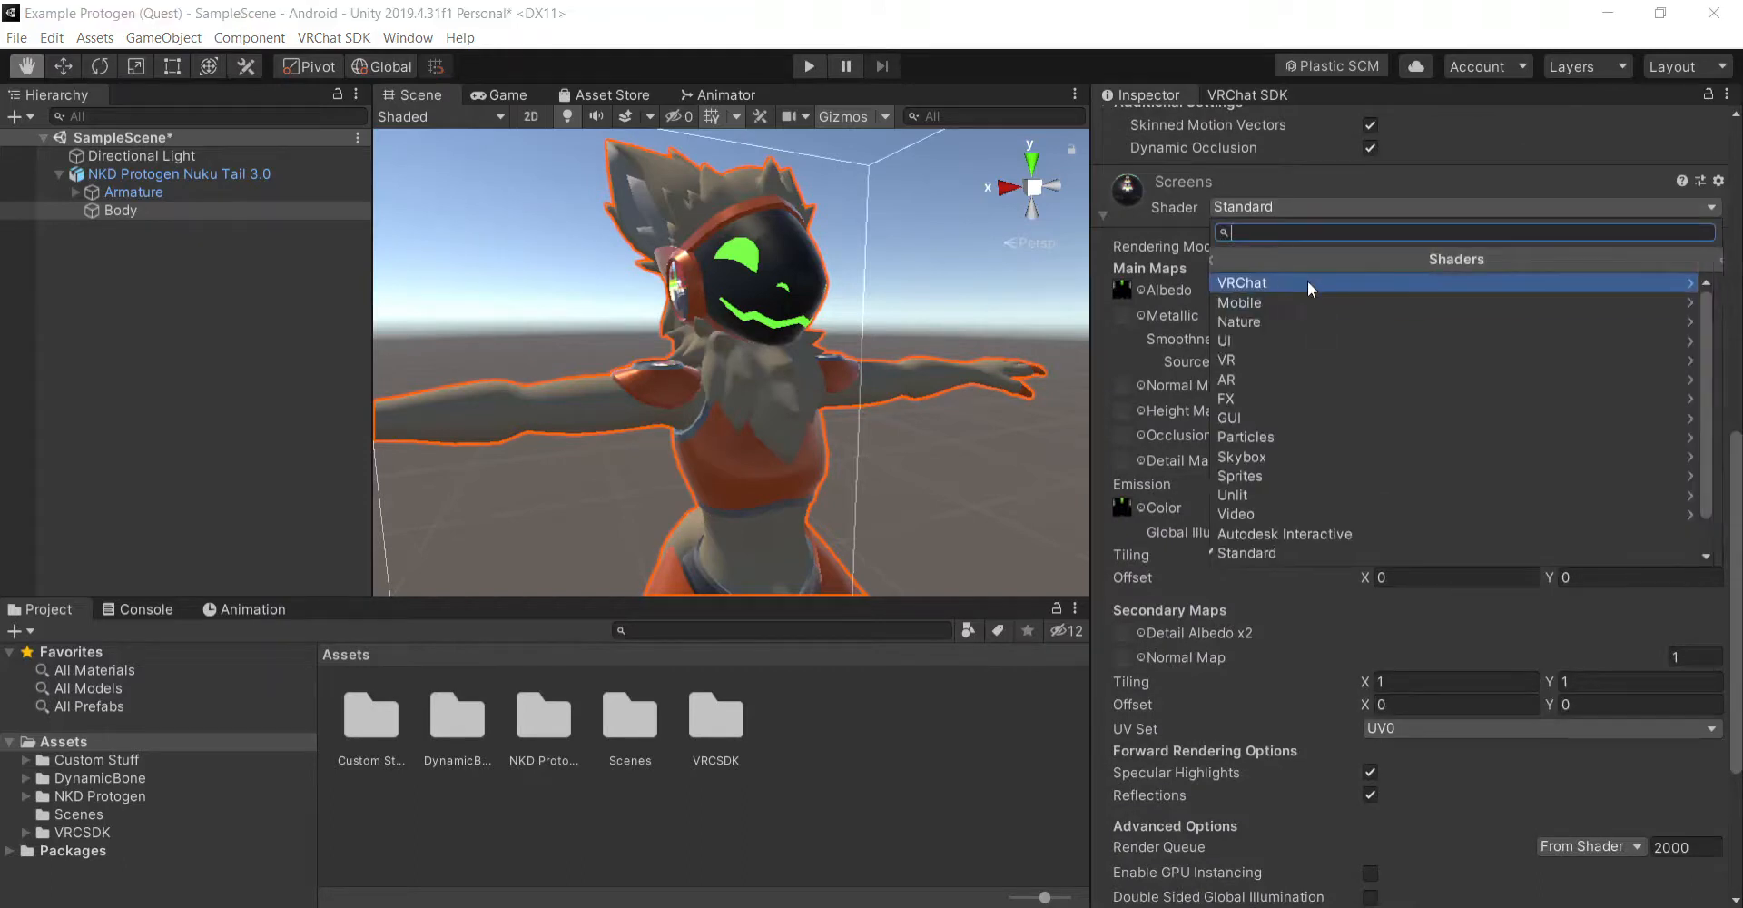
left_click(1308, 280)
left_click(1308, 281)
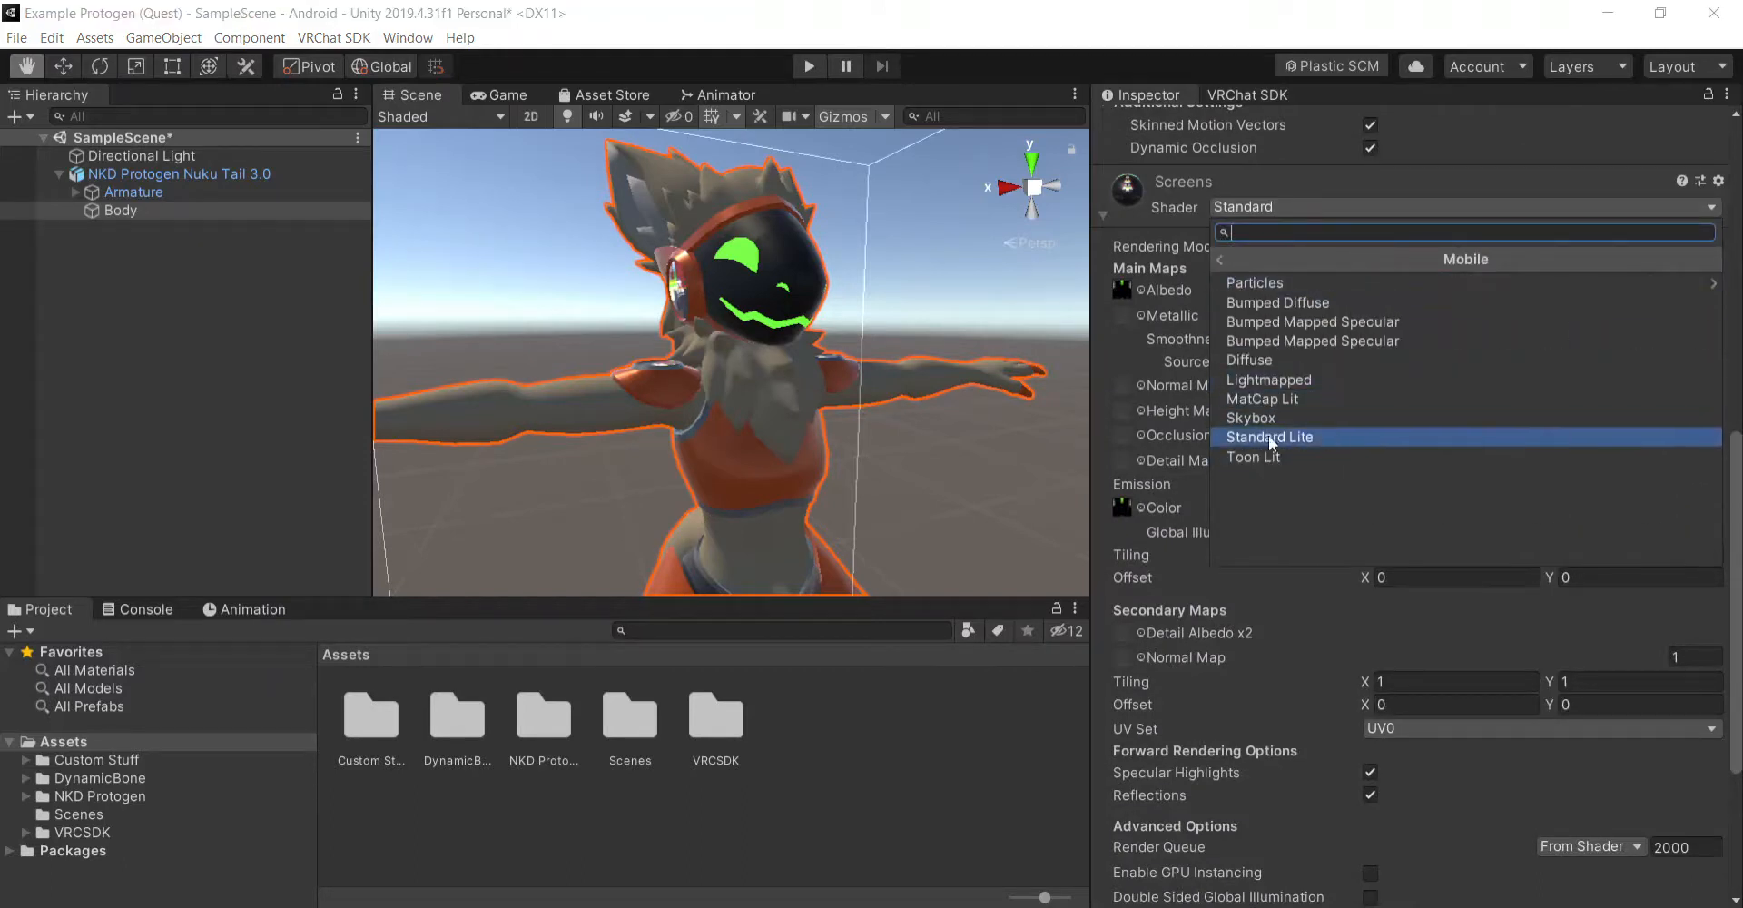
left_click(1318, 397)
left_click(1250, 96)
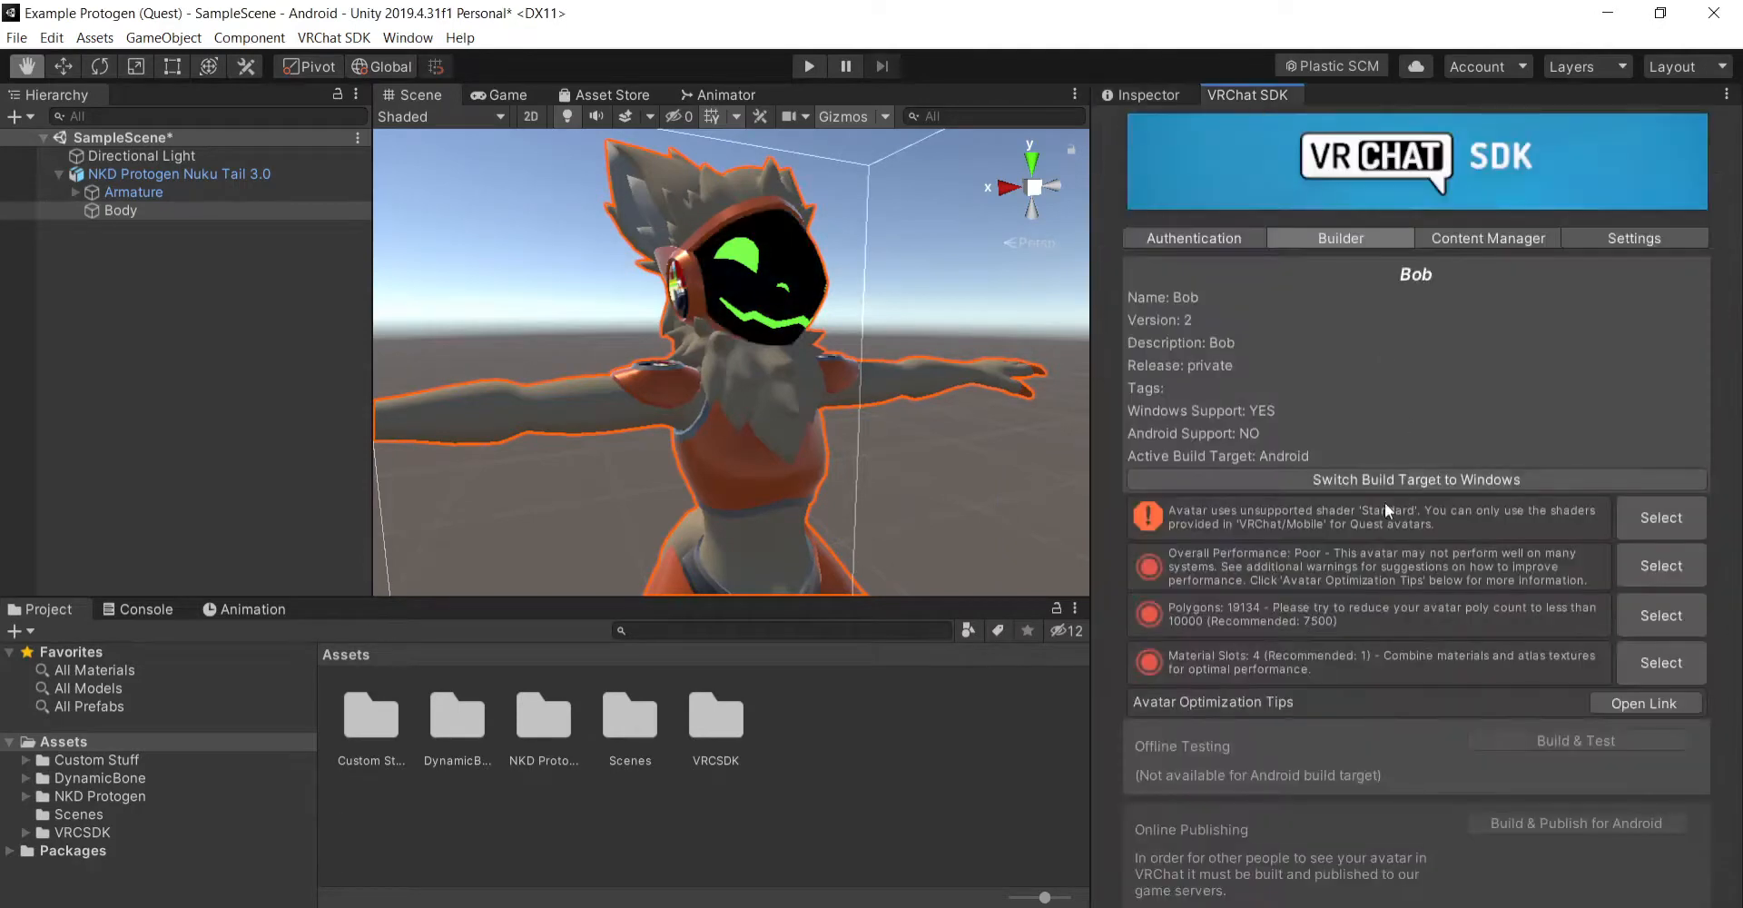
- Set the Screens material's shader to VRChat/Mobile/Lightmapped and recheck the avatar in the VRChat SDK builder
left_click(1175, 94)
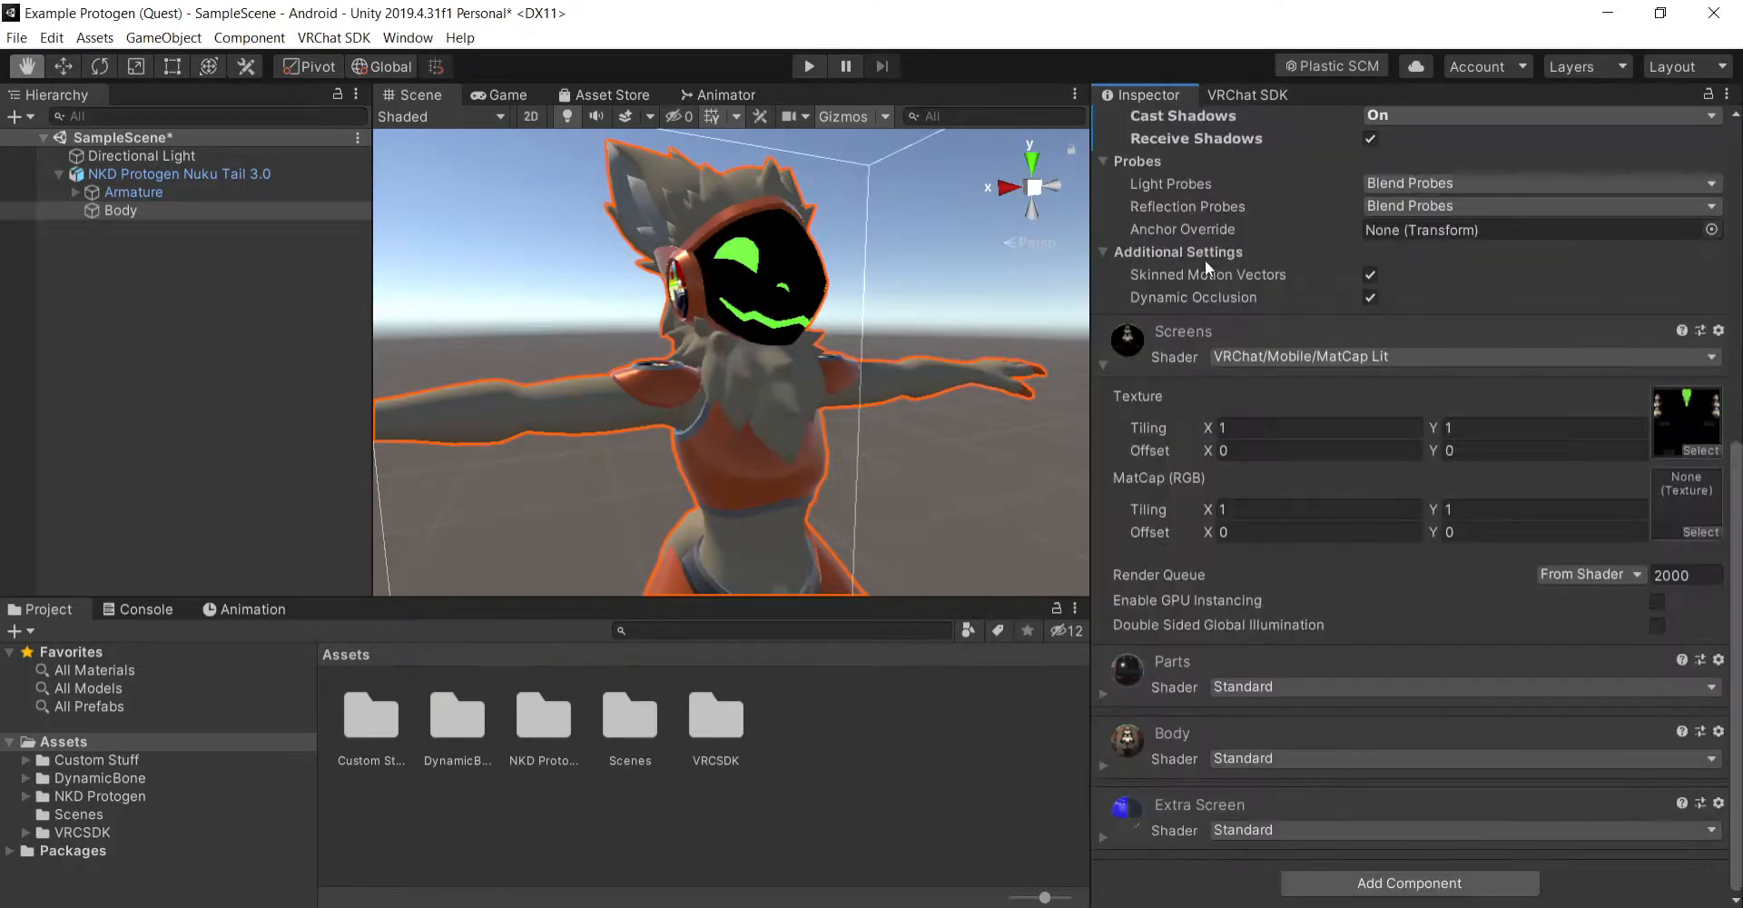
left_click(1329, 357)
left_click(1327, 426)
left_click(1328, 426)
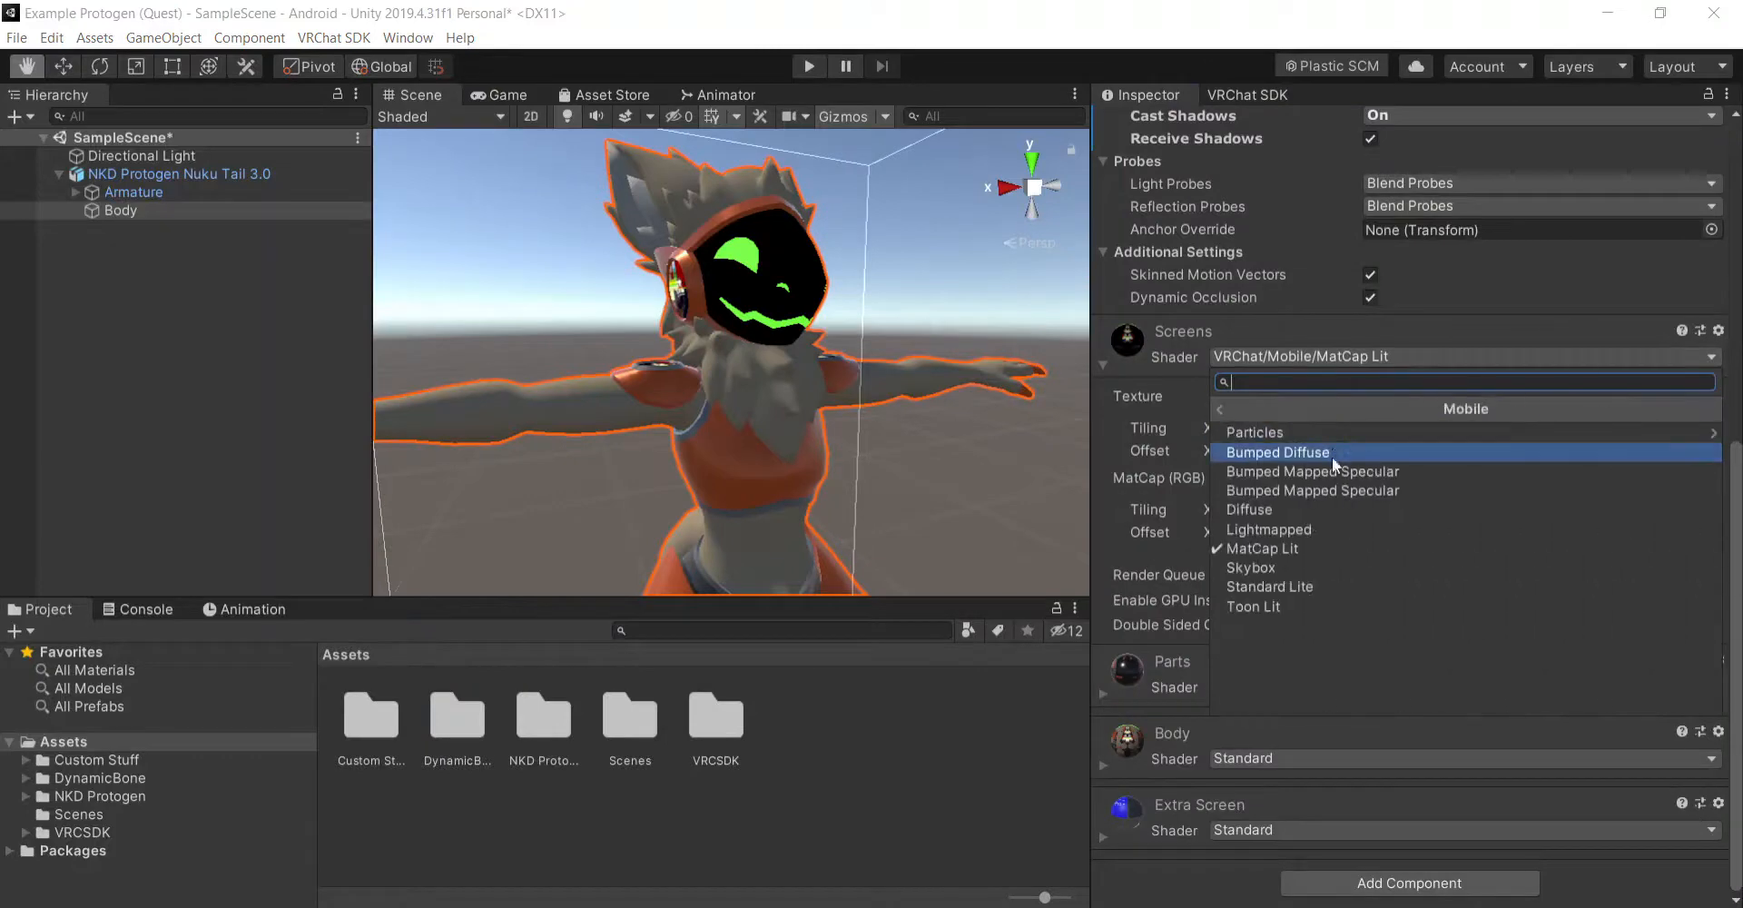
left_click(1326, 525)
left_click(1251, 97)
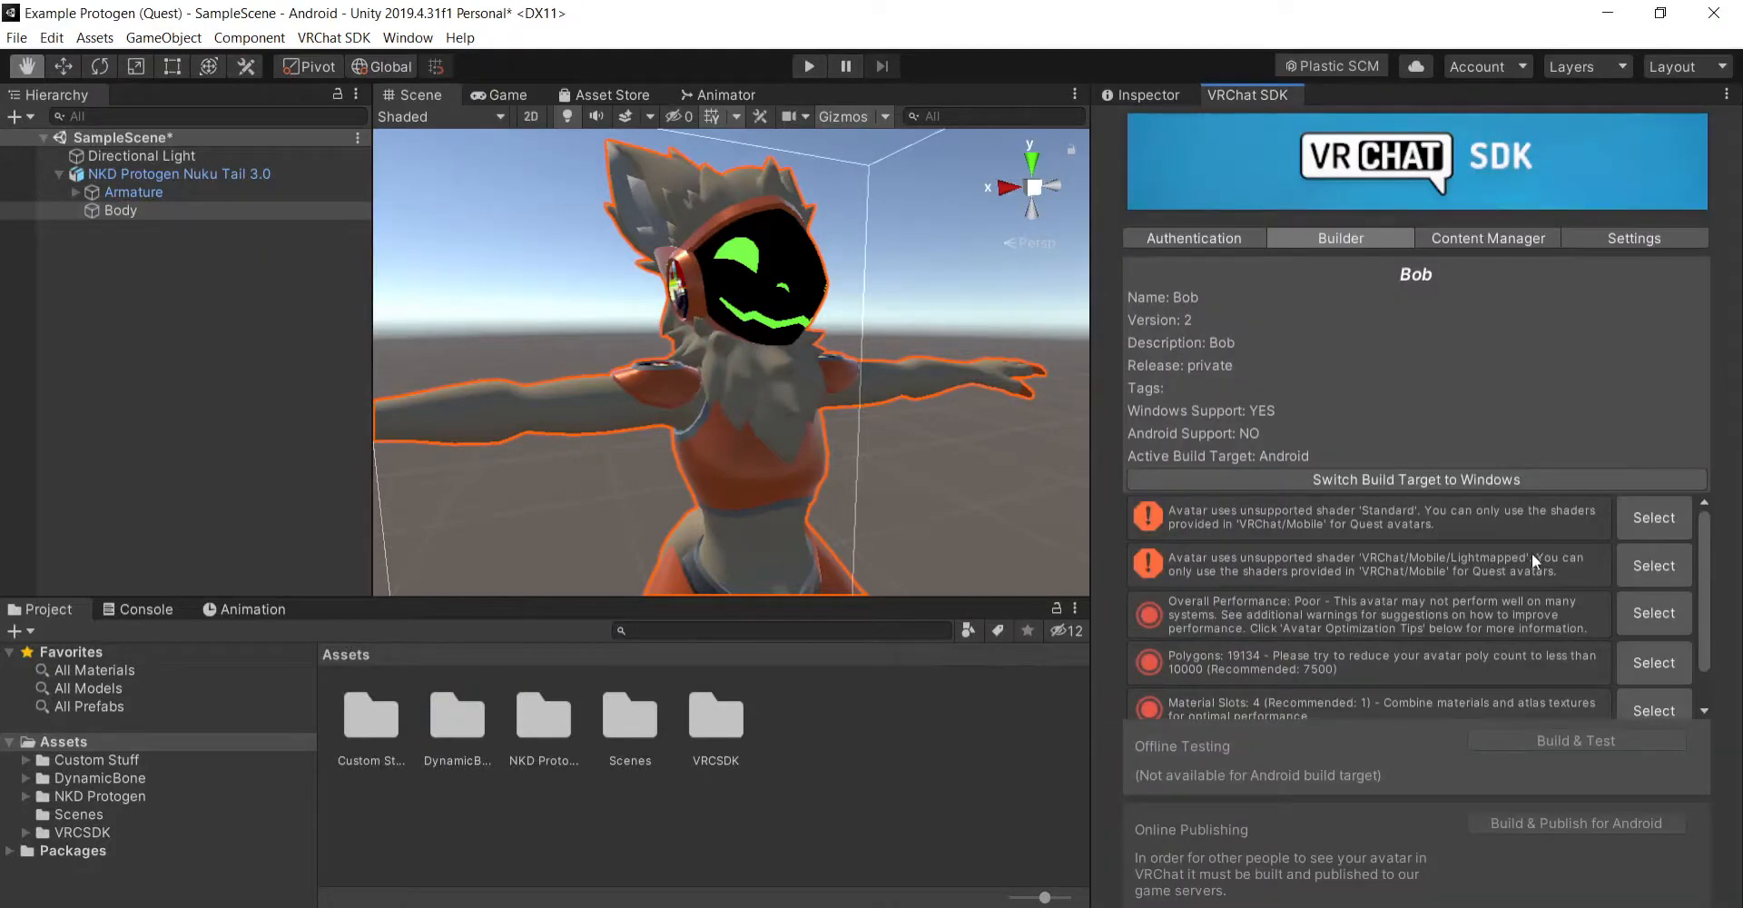
- Try the VRChat/Mobile/Standard Lite shader on the Screens material and inspect its properties
left_click(1145, 91)
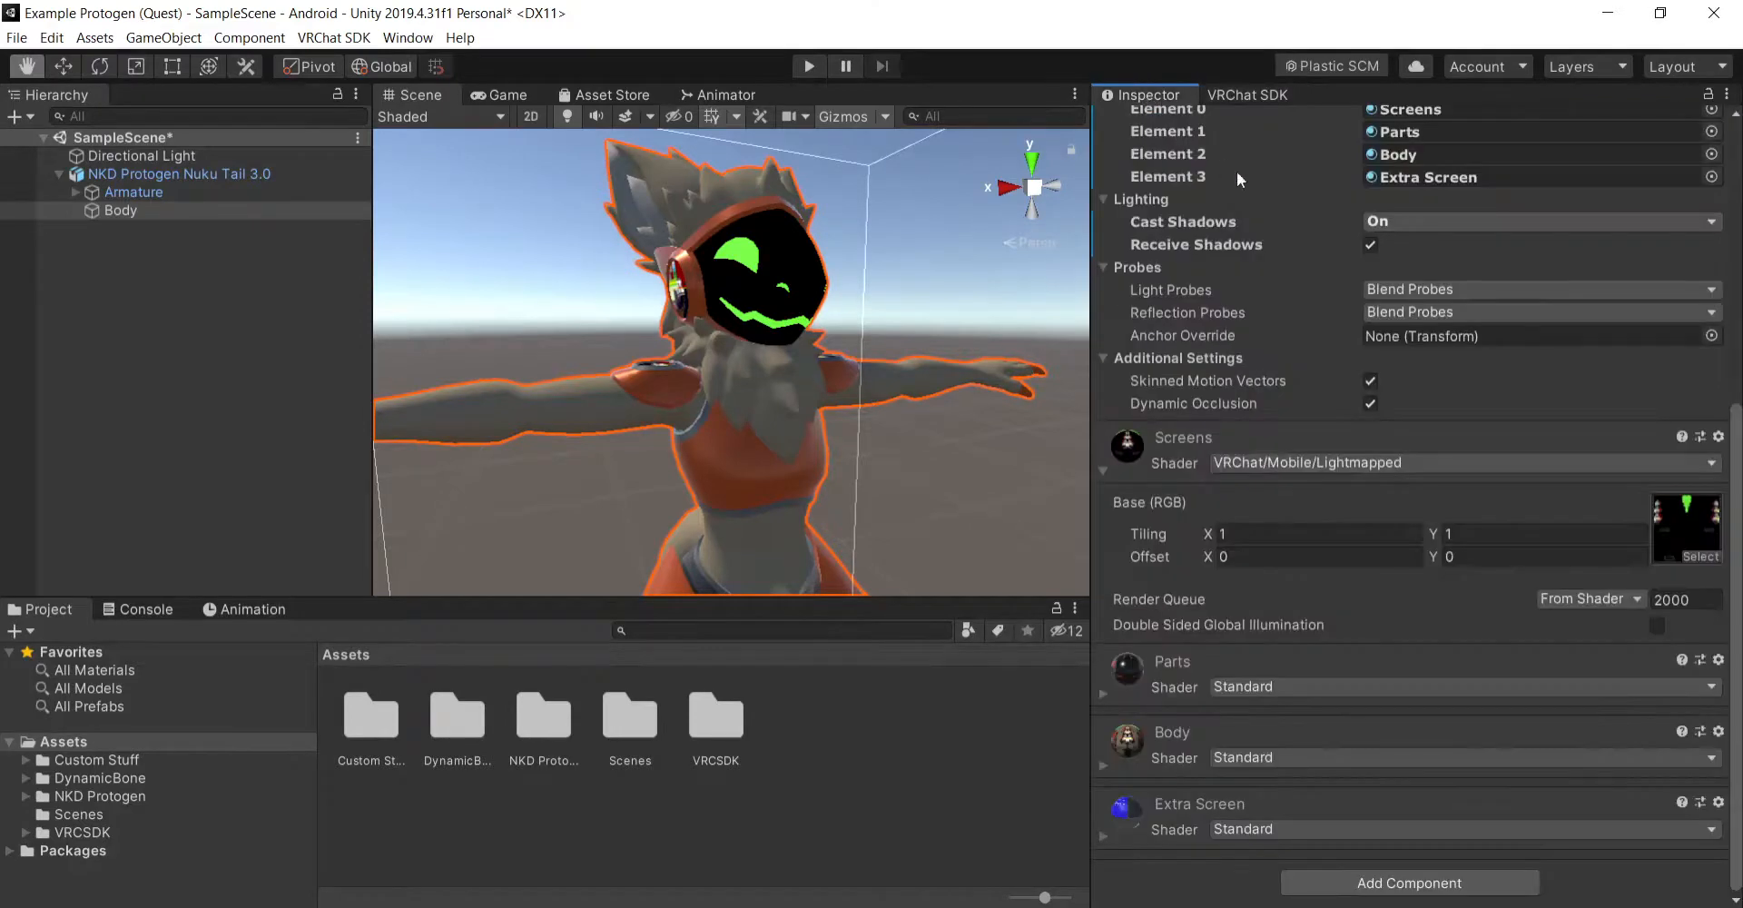
left_click(1316, 464)
left_click(1321, 539)
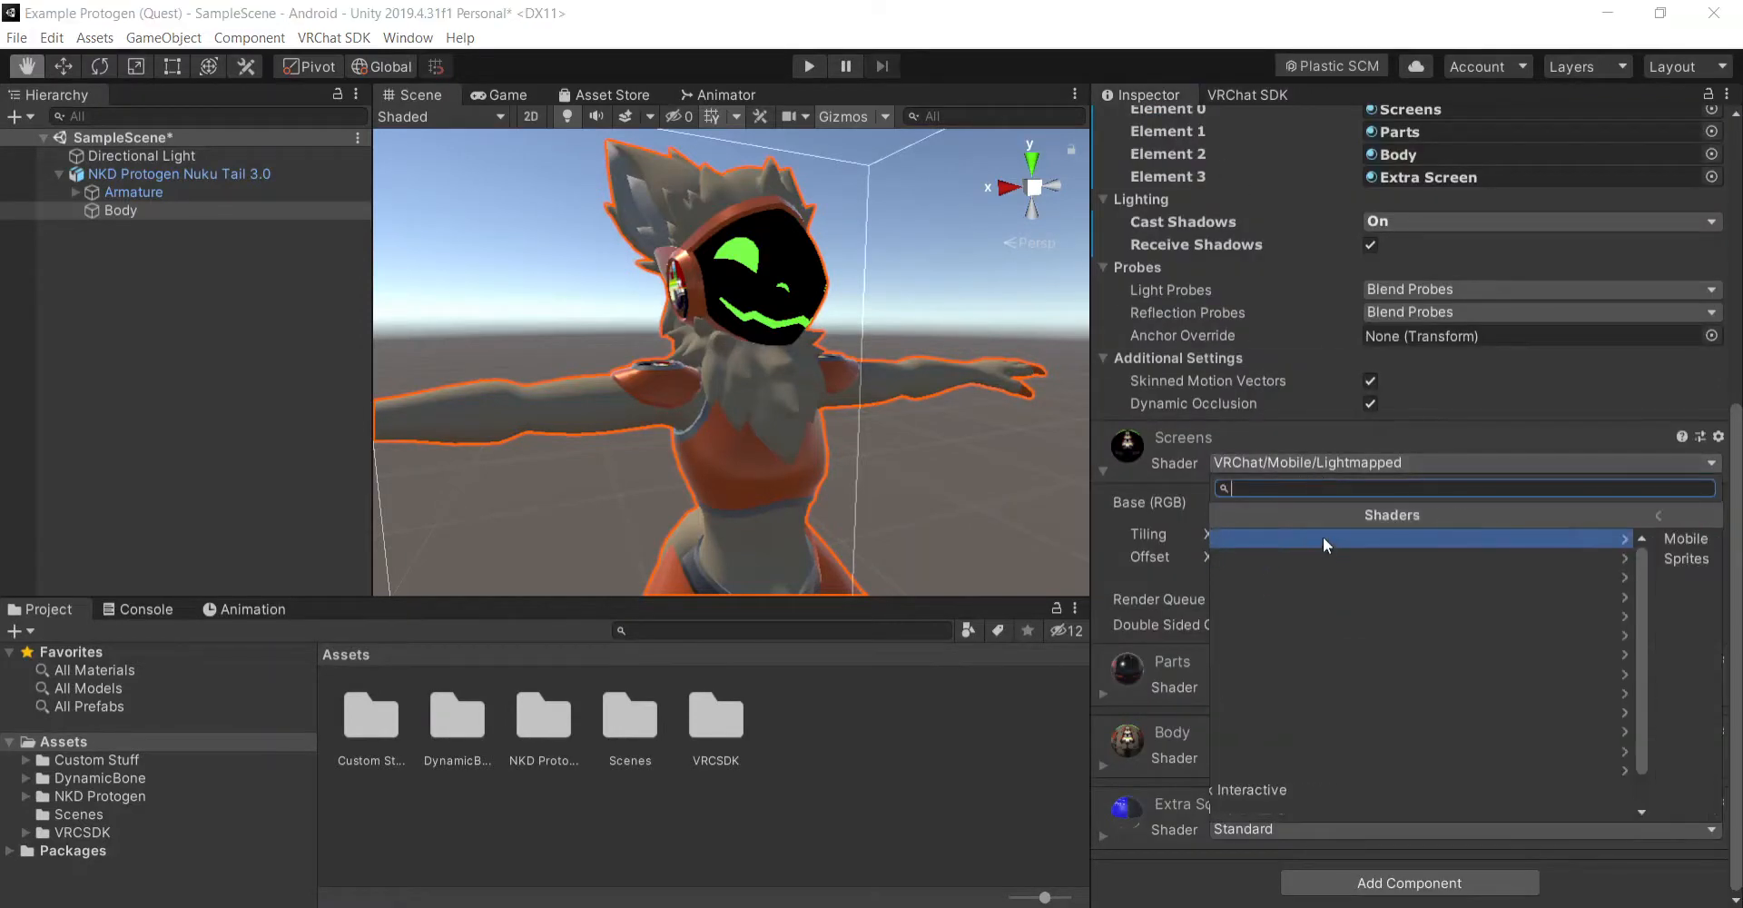
left_click(1322, 539)
left_click(1342, 688)
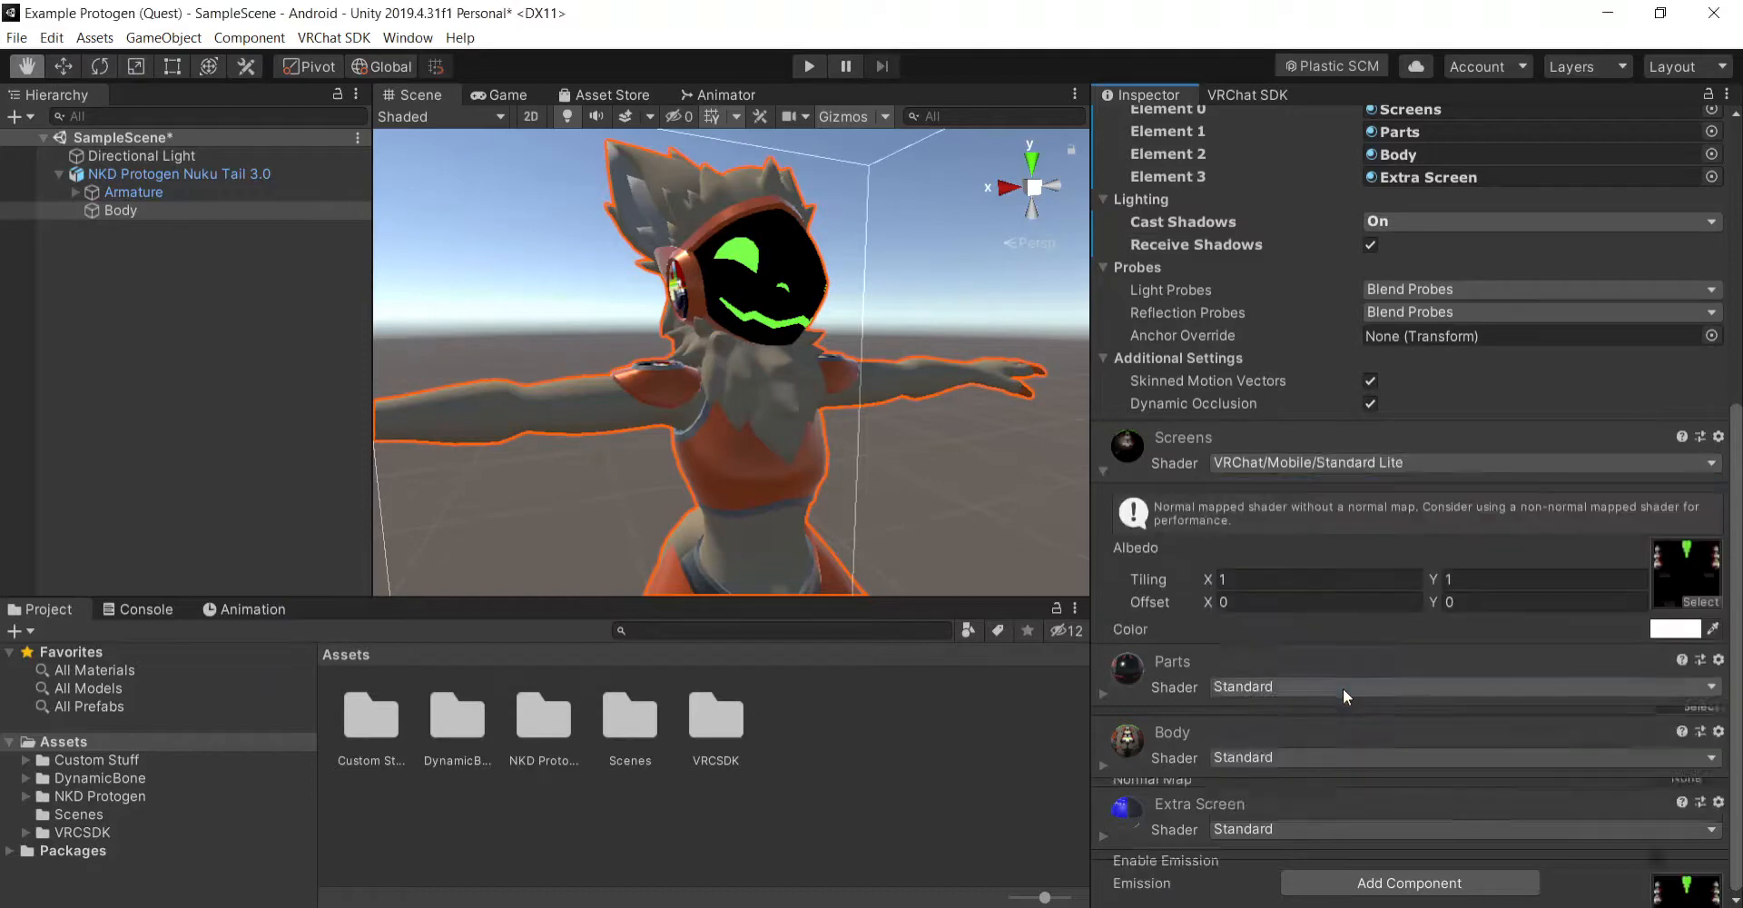
scroll(1314, 579, "down", 3)
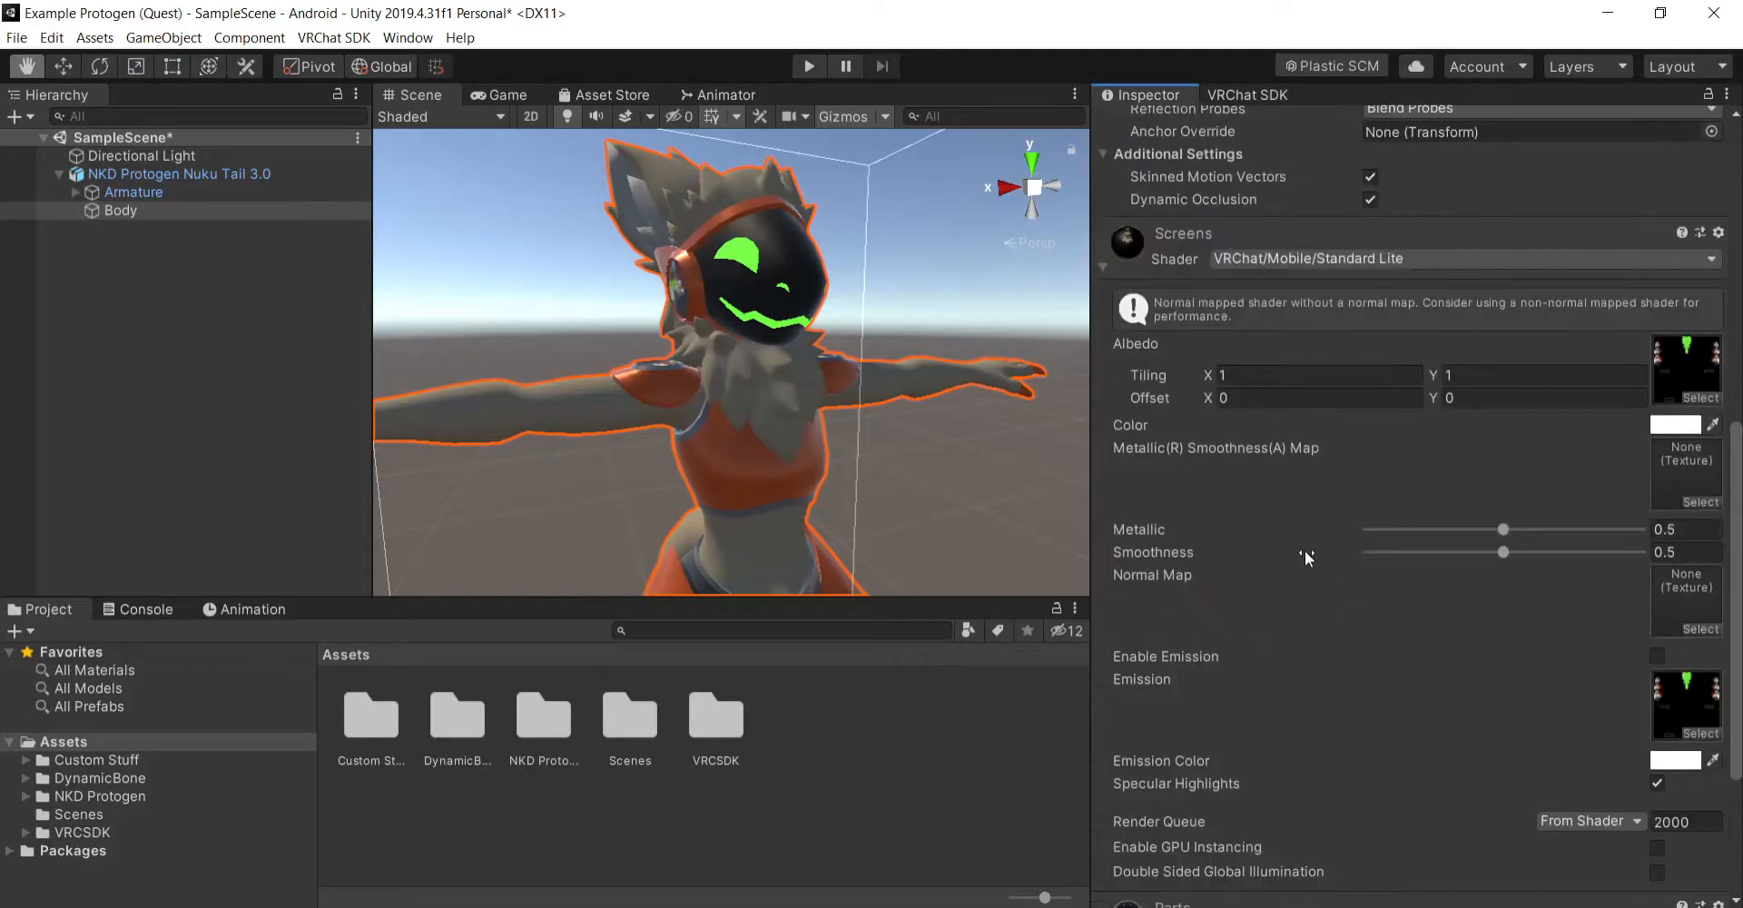
- Undo the Screens material's shader changes back to Standard and set its Smoothness to 1
key("ctrl+z")
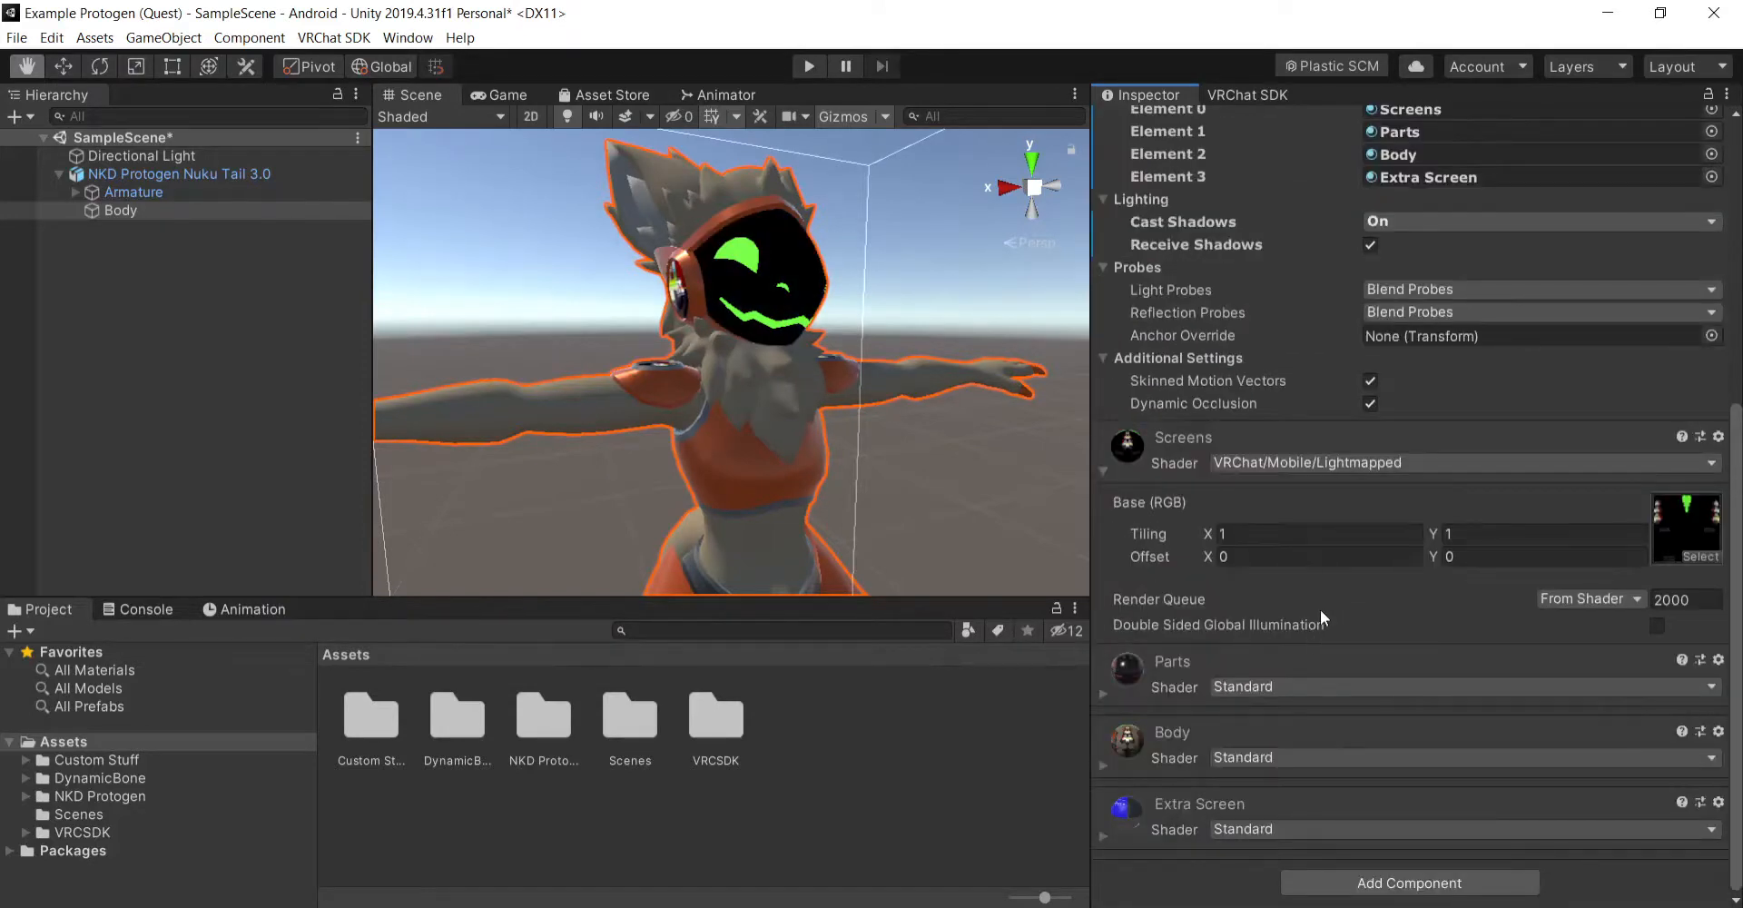
key("ctrl+z")
key("ctrl+z")
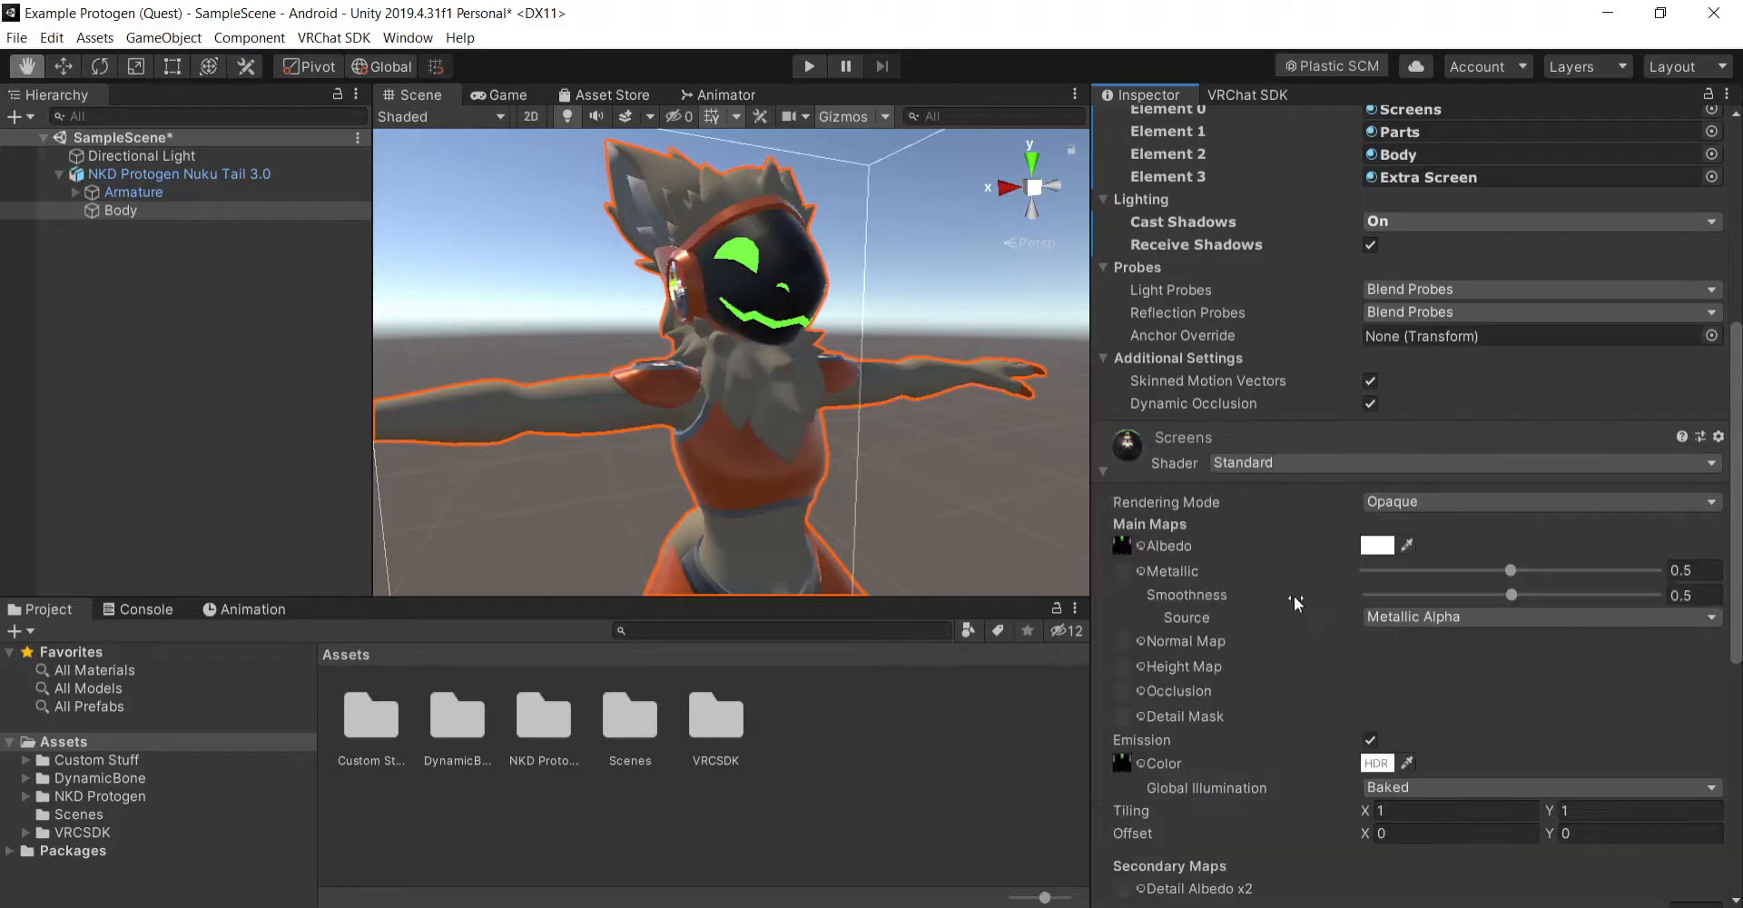
scroll(1293, 595, "down", 3)
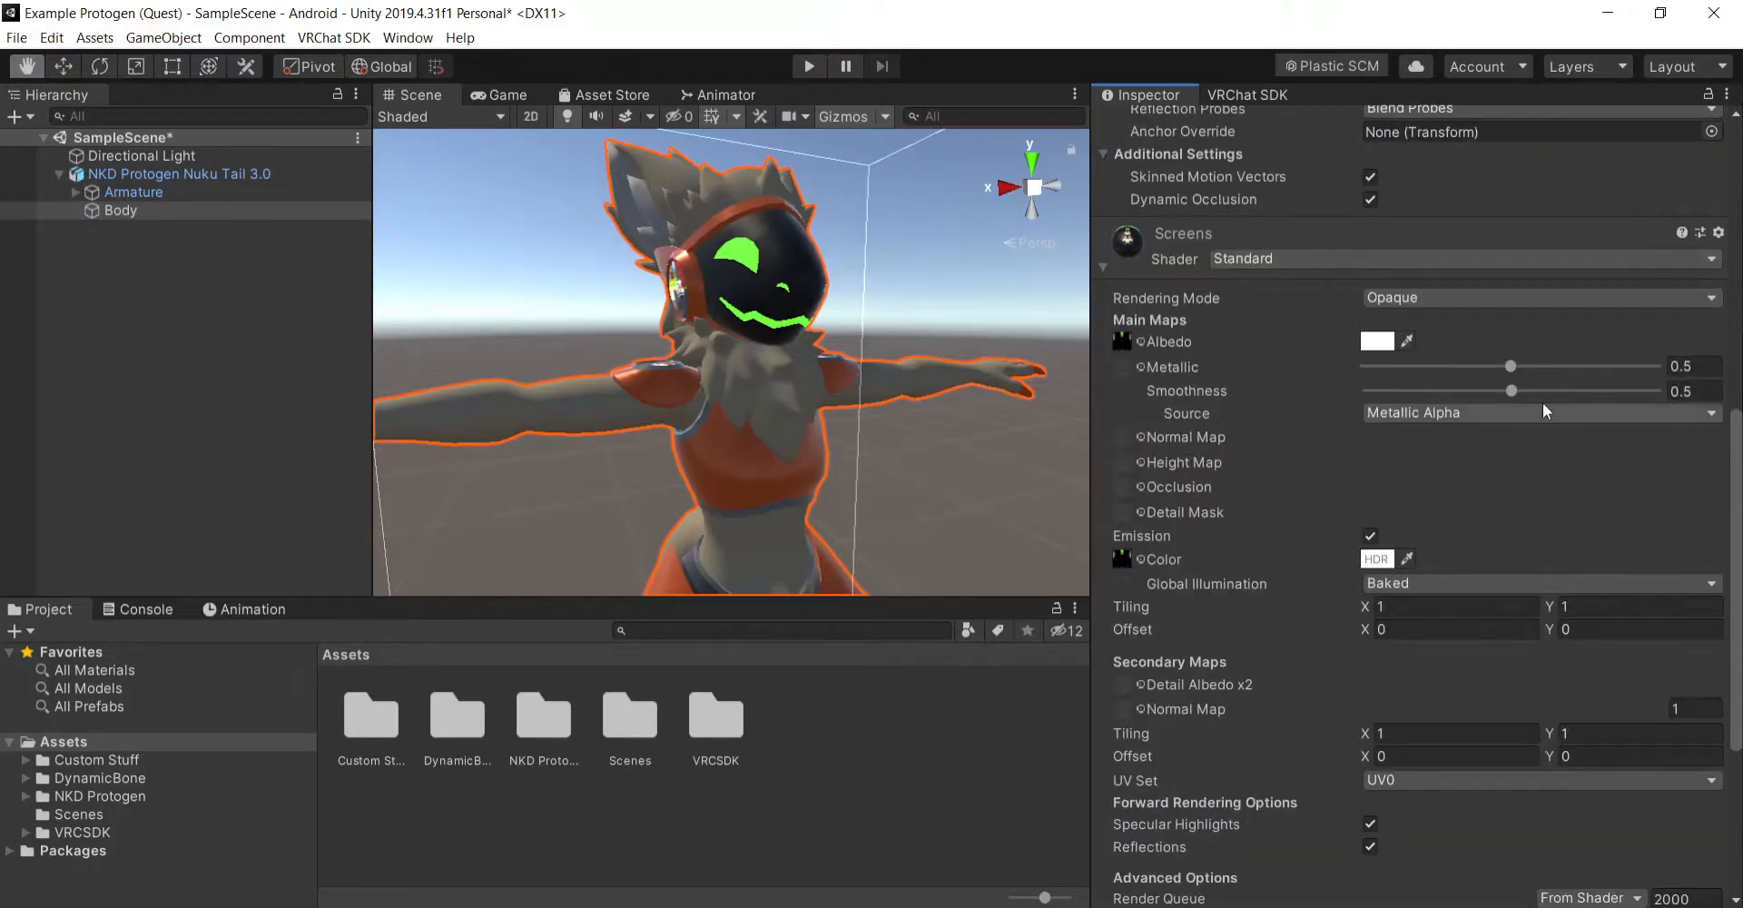
left_click_drag(1511, 390, 1712, 400)
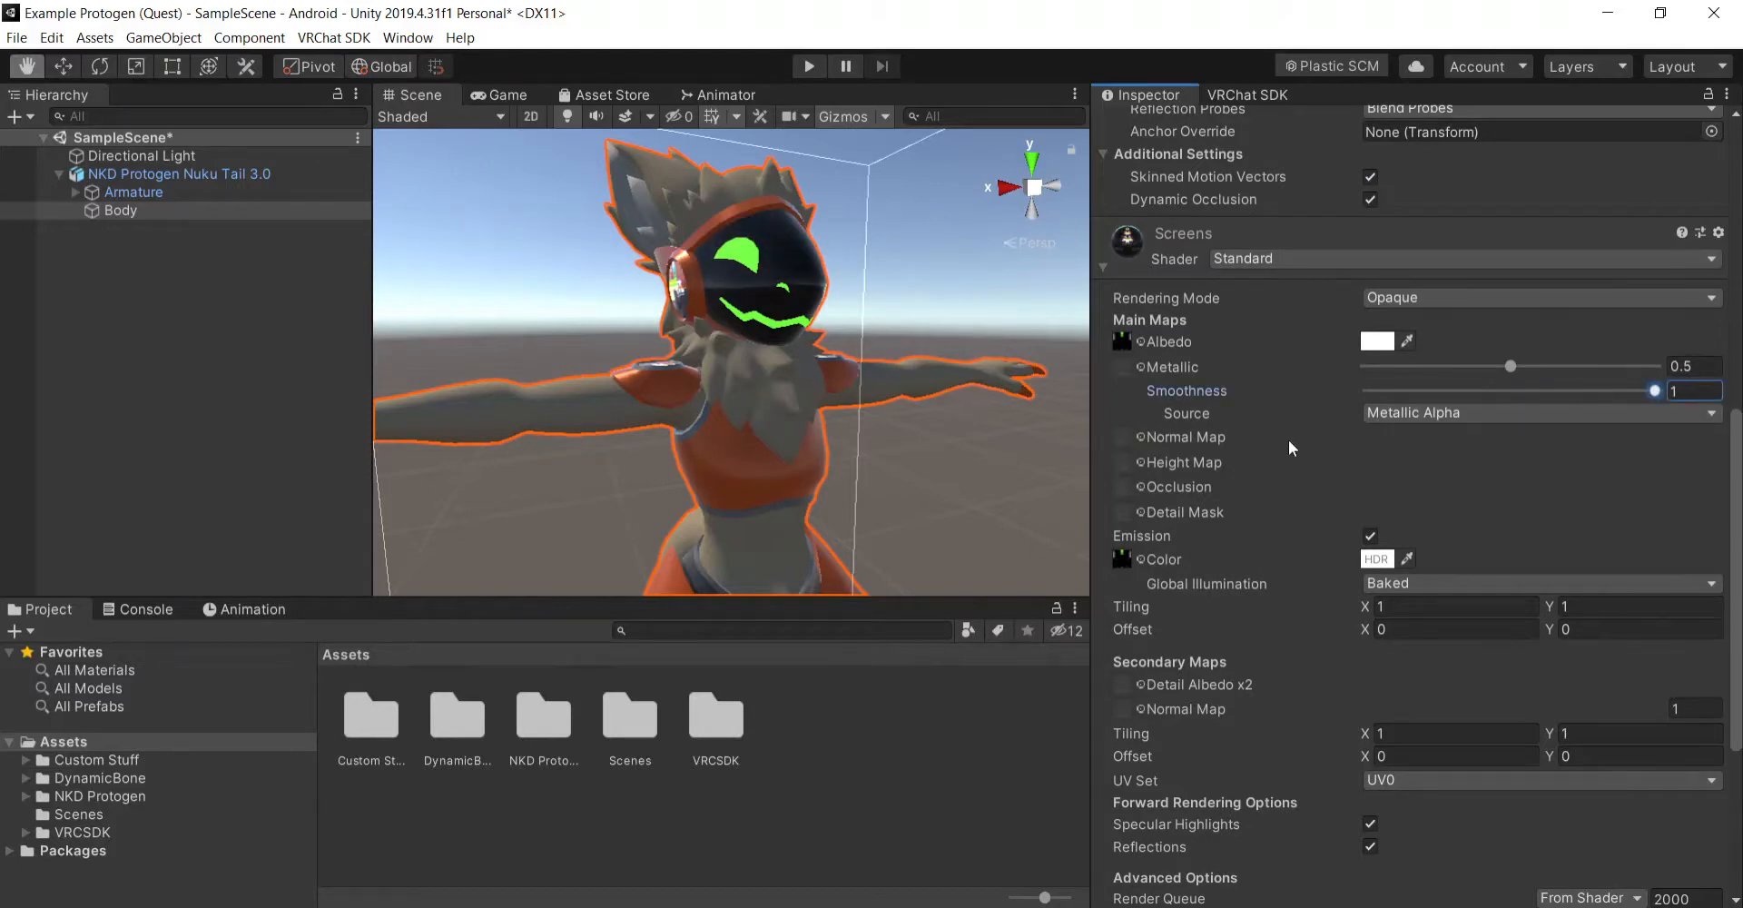
- Set the Screens material's shader to VRChat/Mobile/Standard Lite, enable its emission, and collapse its settings
left_click(1315, 261)
left_click(1315, 326)
left_click(1315, 321)
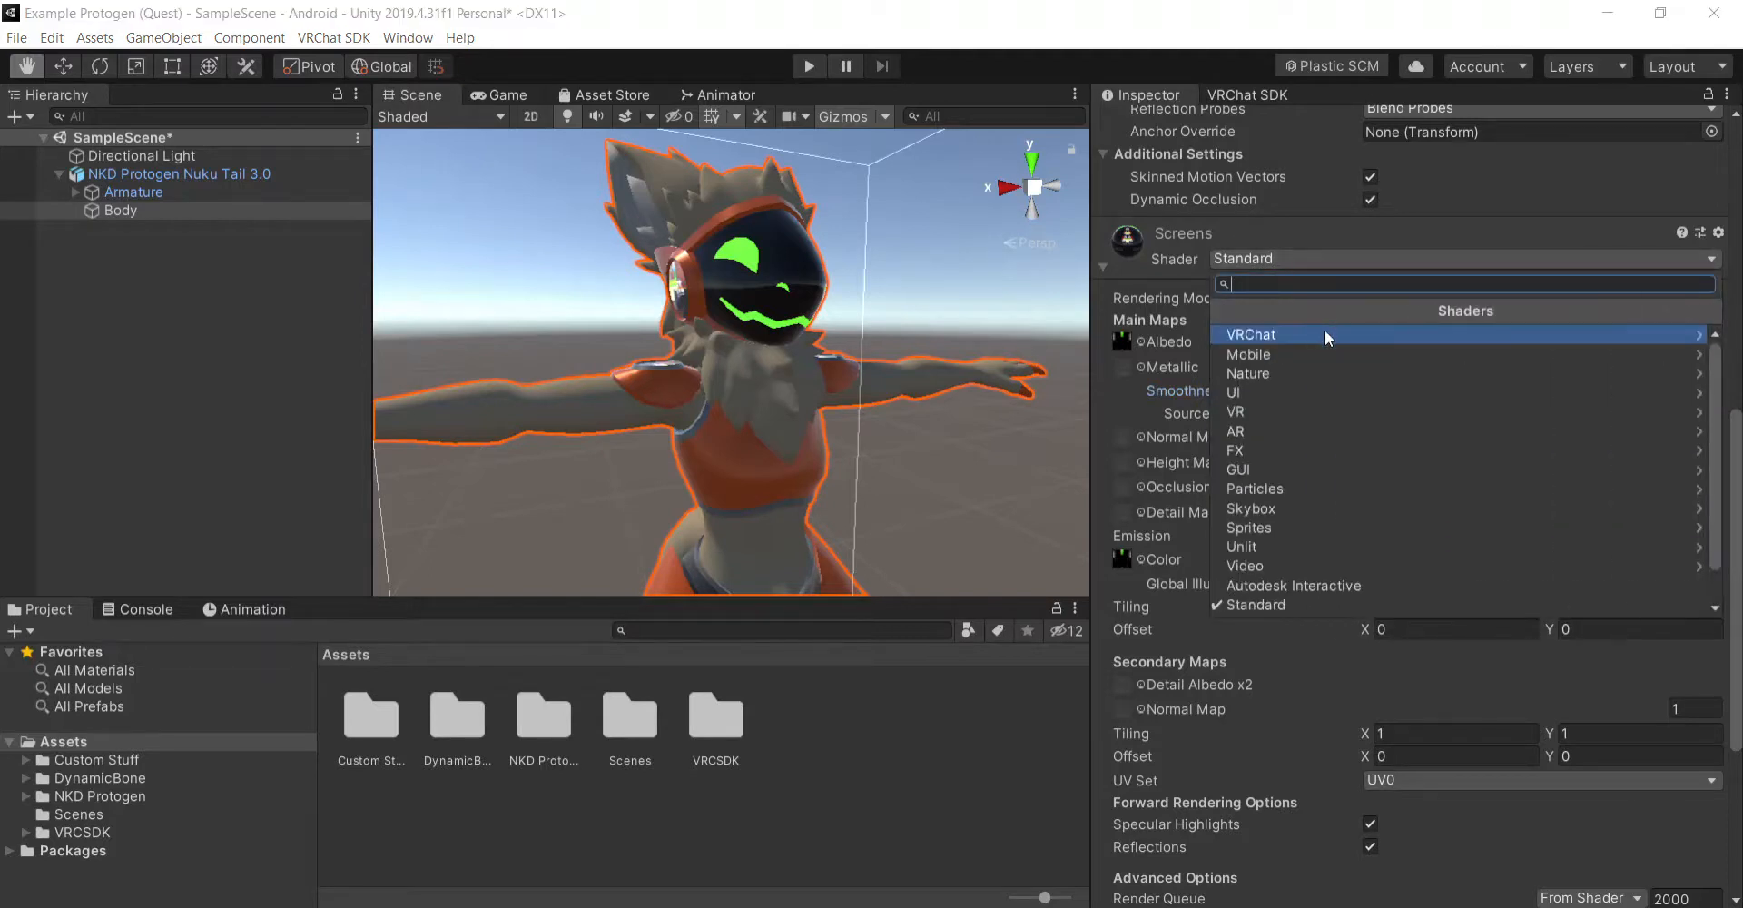
left_click(1326, 330)
left_click(1327, 334)
left_click(1391, 496)
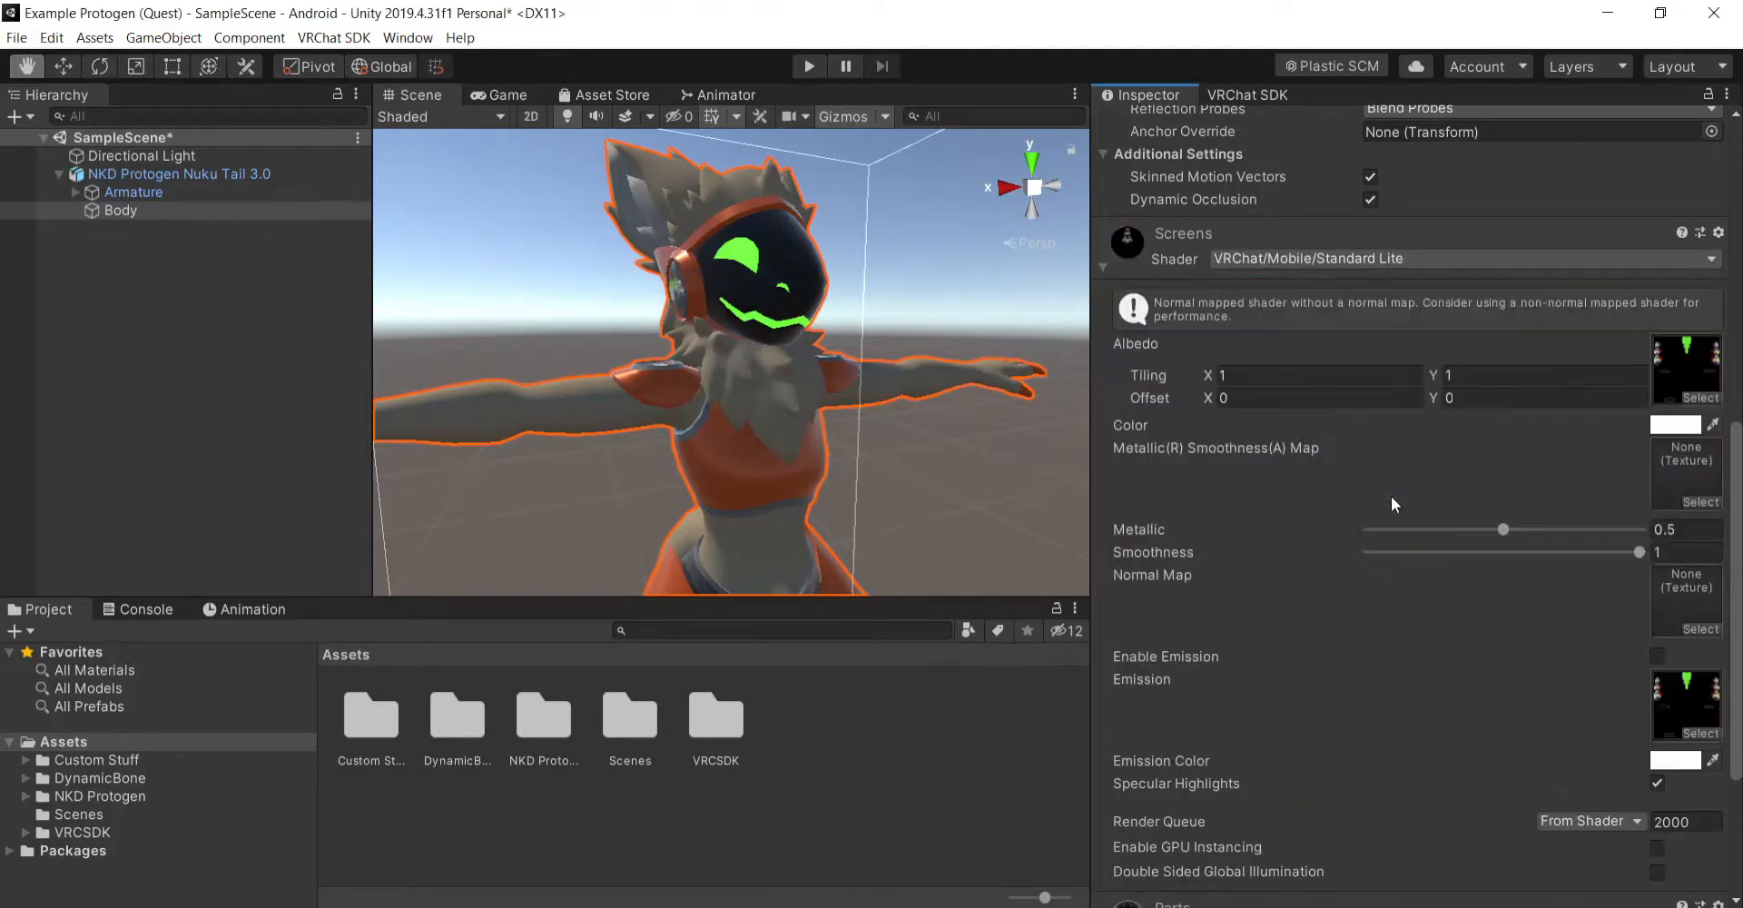
scroll(1356, 602, "down", 3)
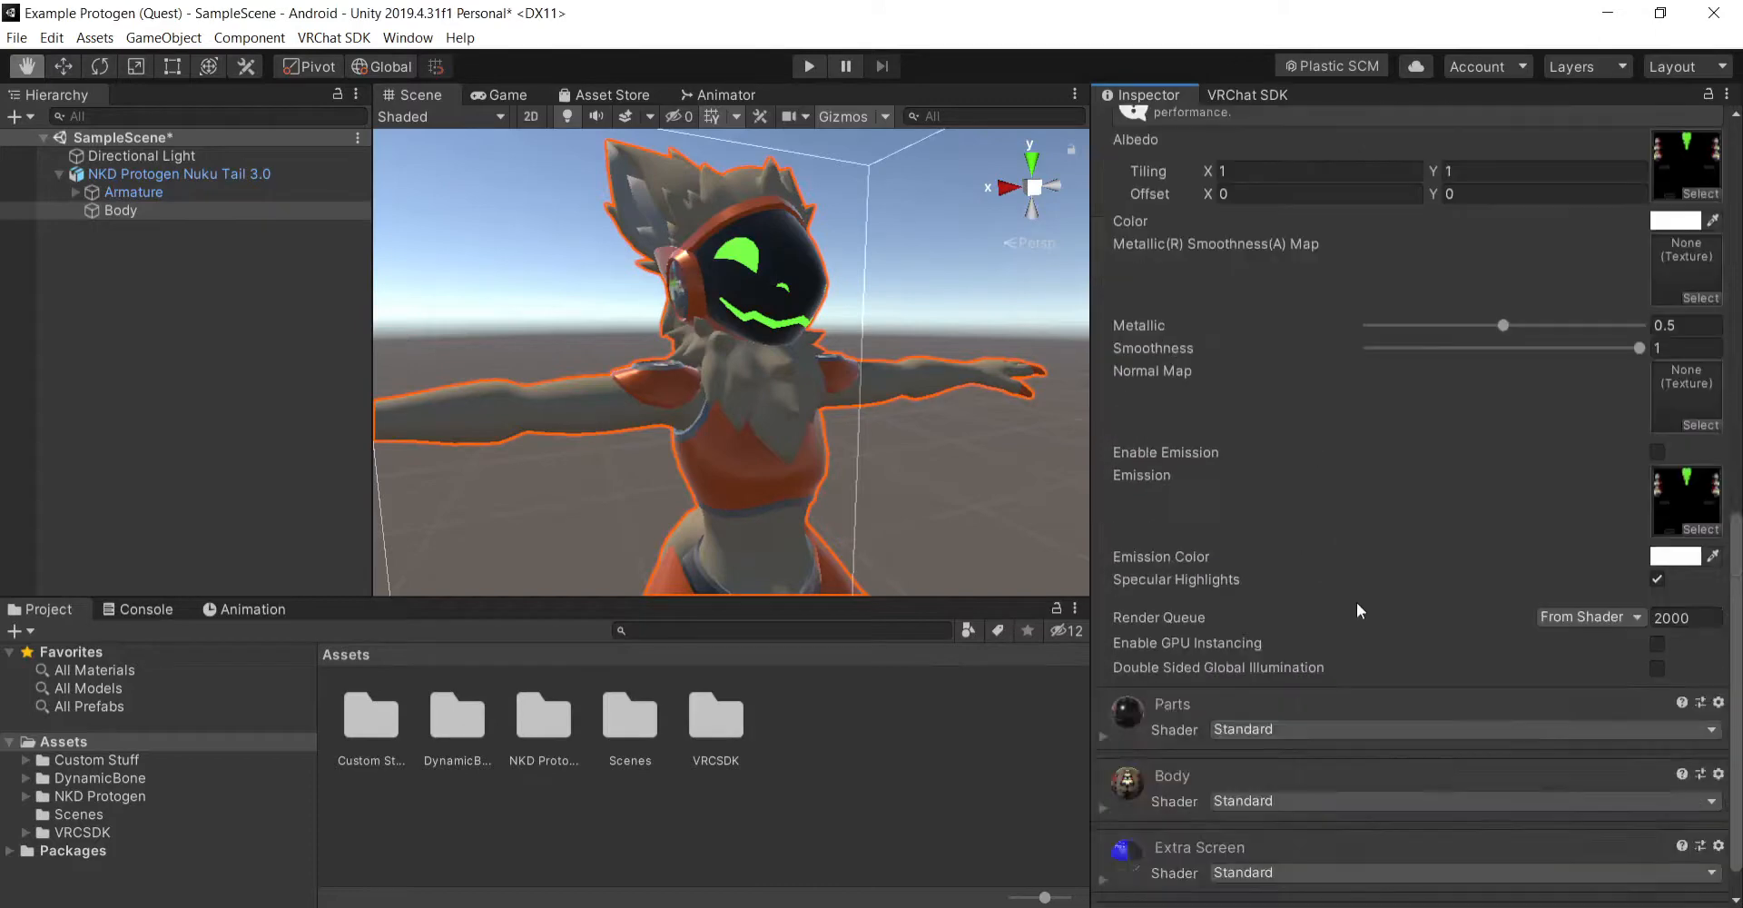
left_click(1657, 451)
scroll(1256, 405, "up", 3)
scroll(1103, 264, "up", 5)
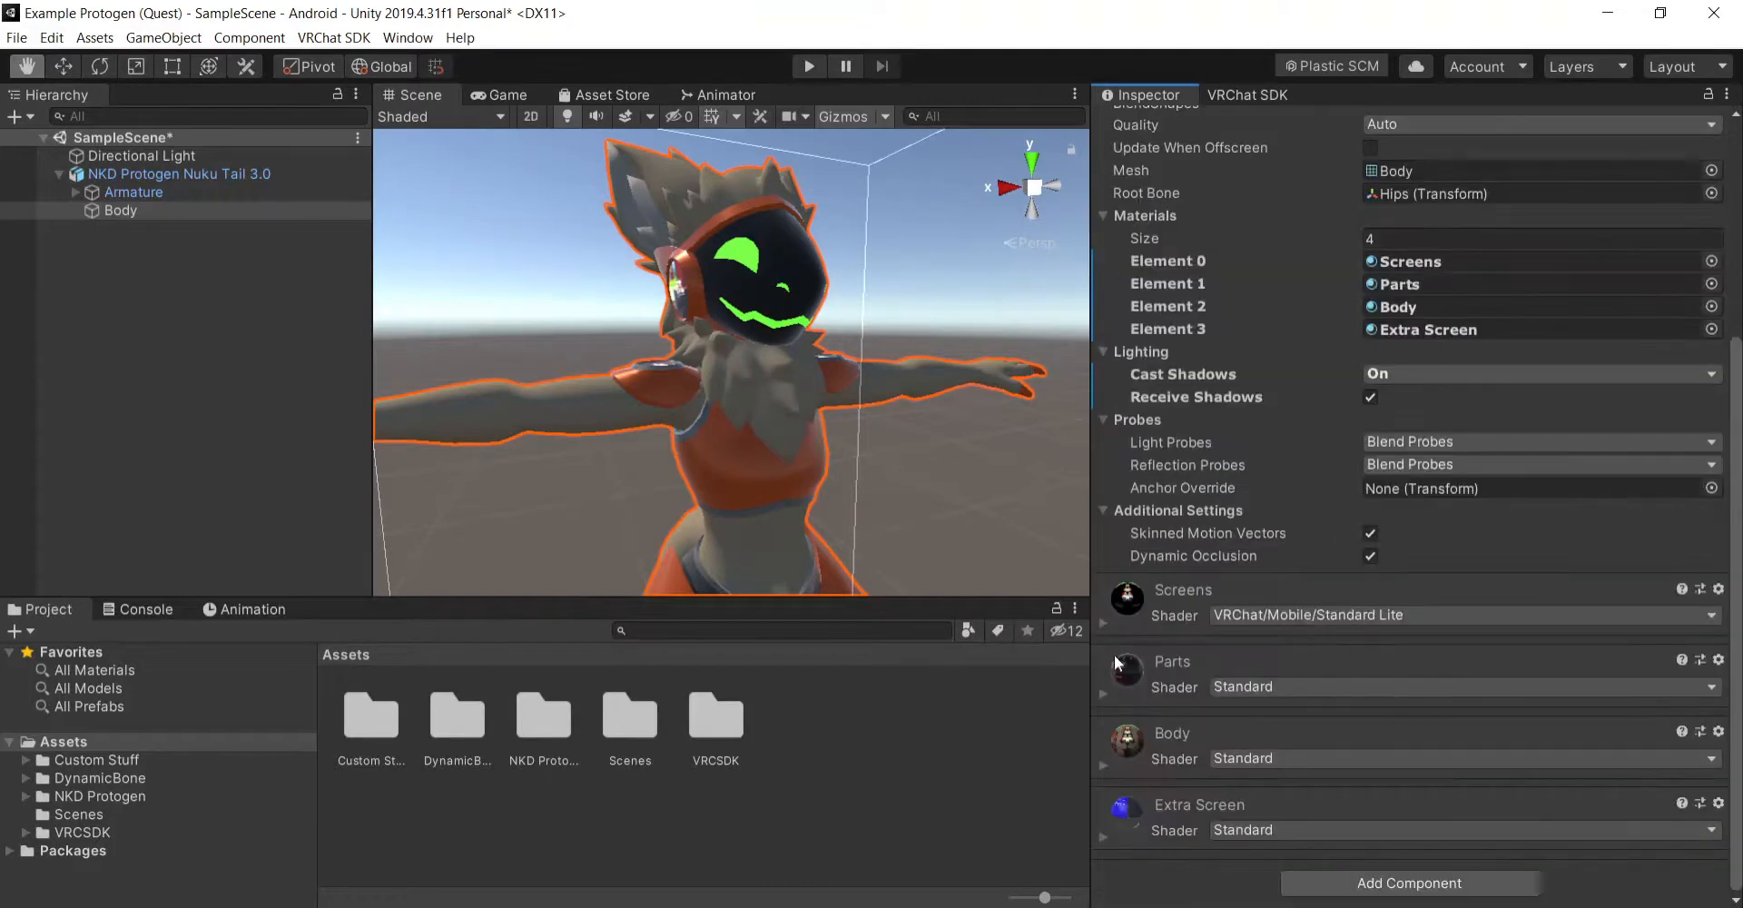
- Set the Parts material's shader to VRChat/Mobile/Standard Lite and collapse its settings
left_click(1108, 694)
scroll(1257, 466, "down", 6)
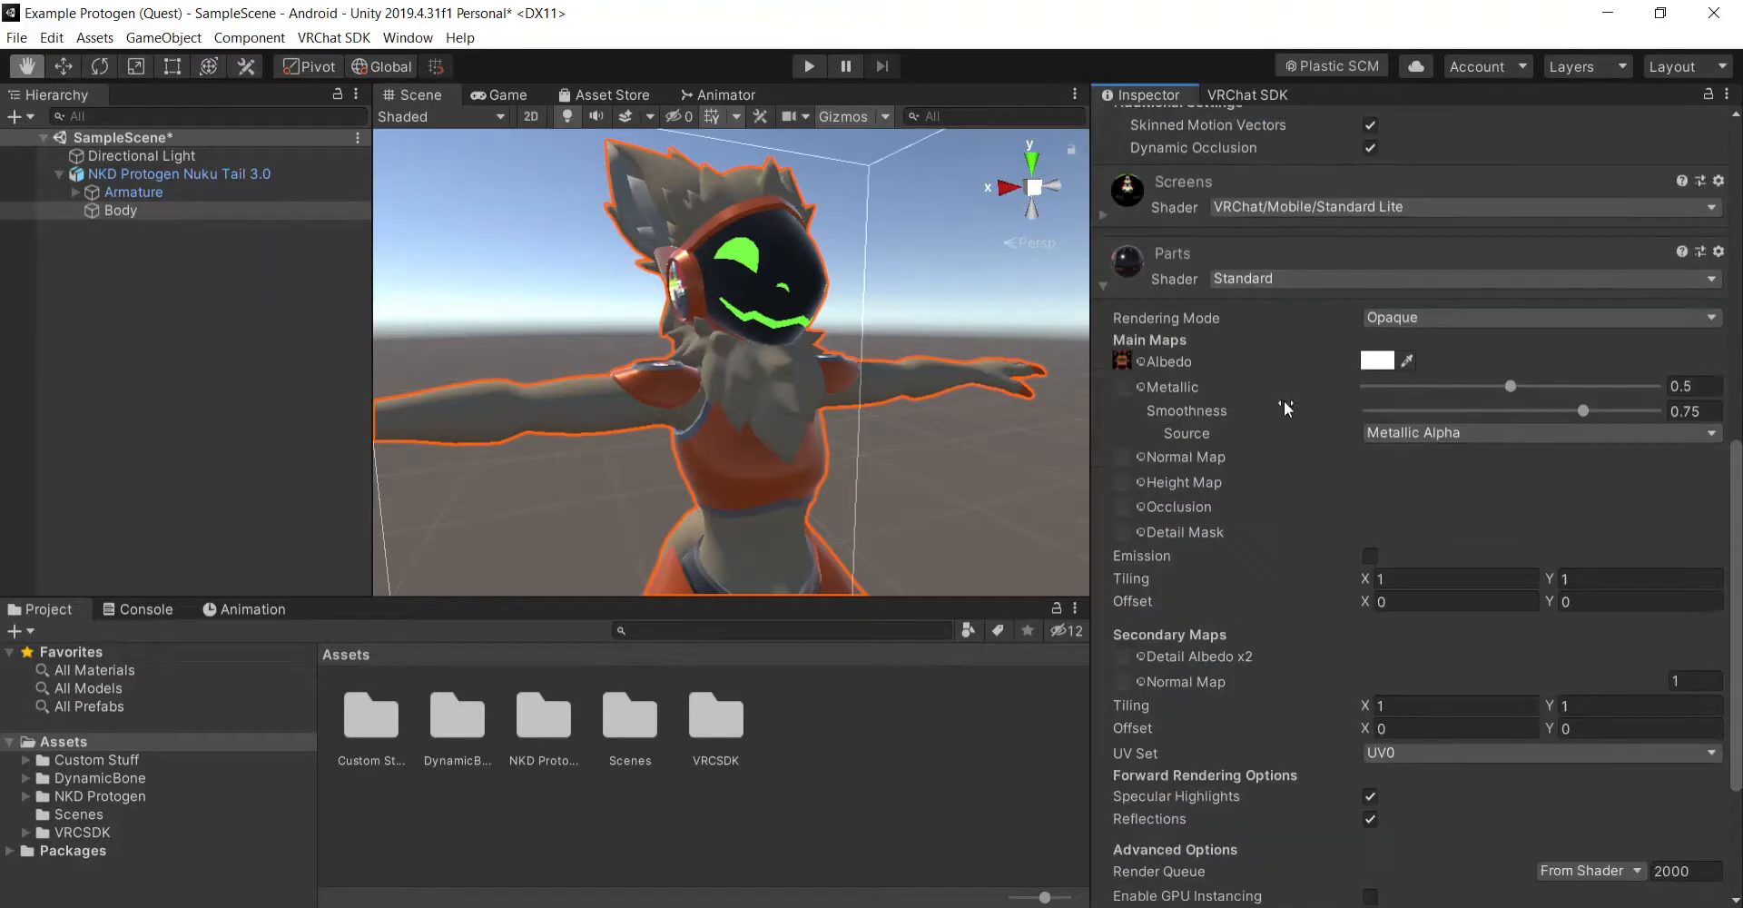
left_click(1288, 282)
left_click(1296, 371)
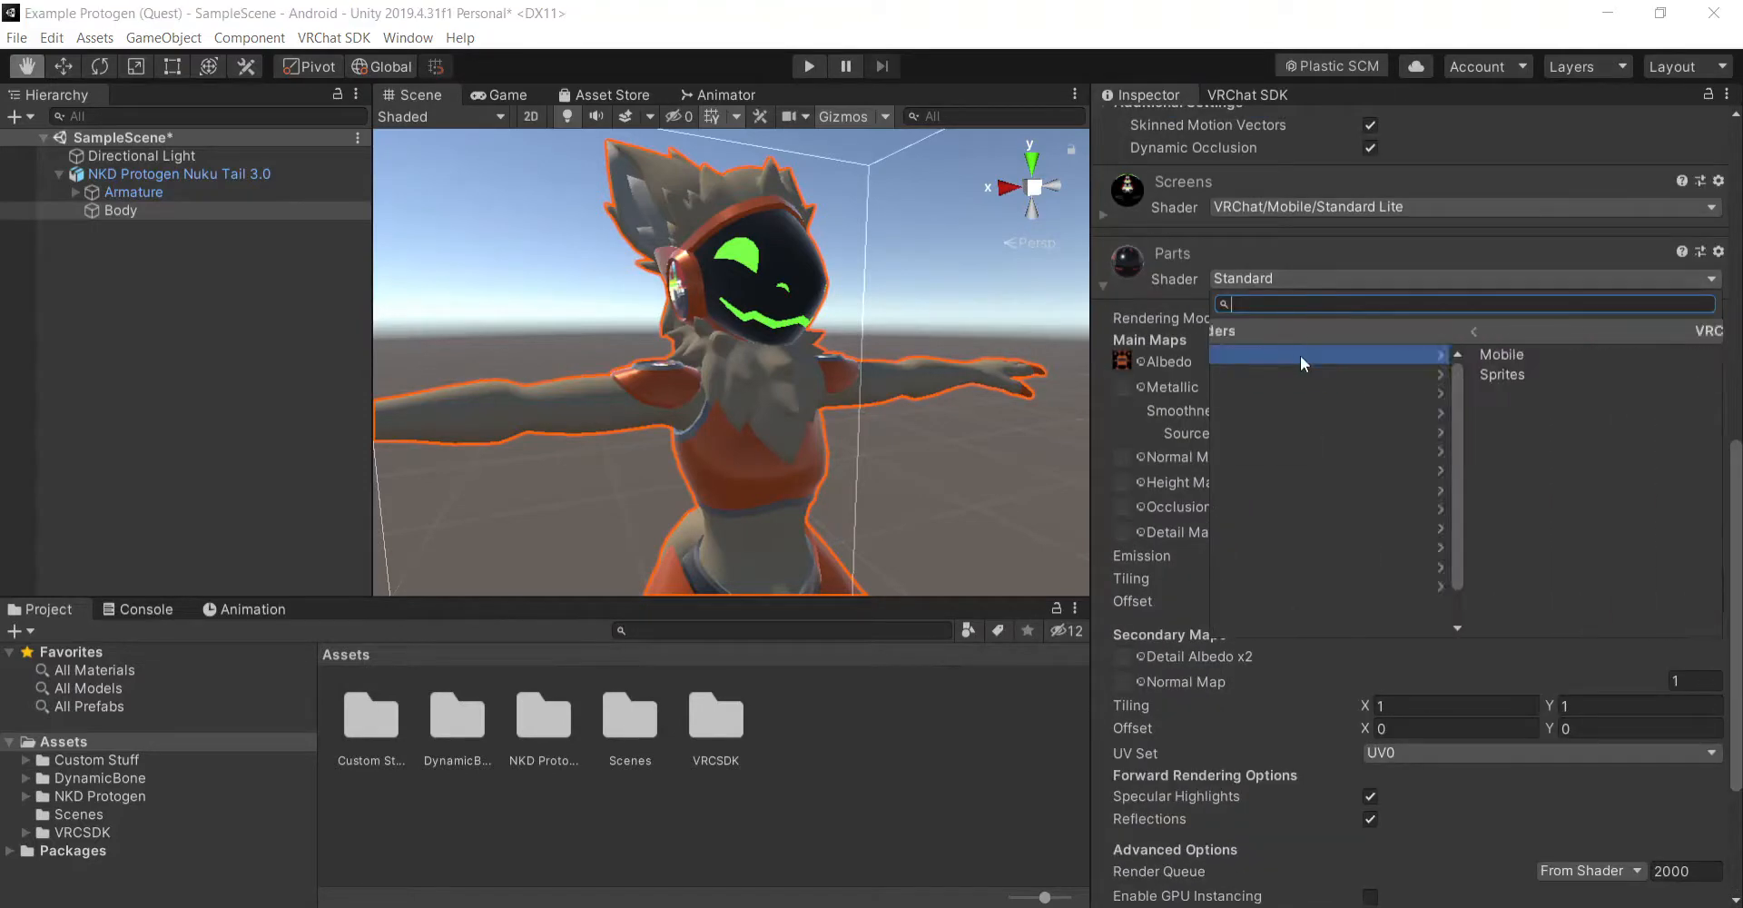
left_click(1307, 510)
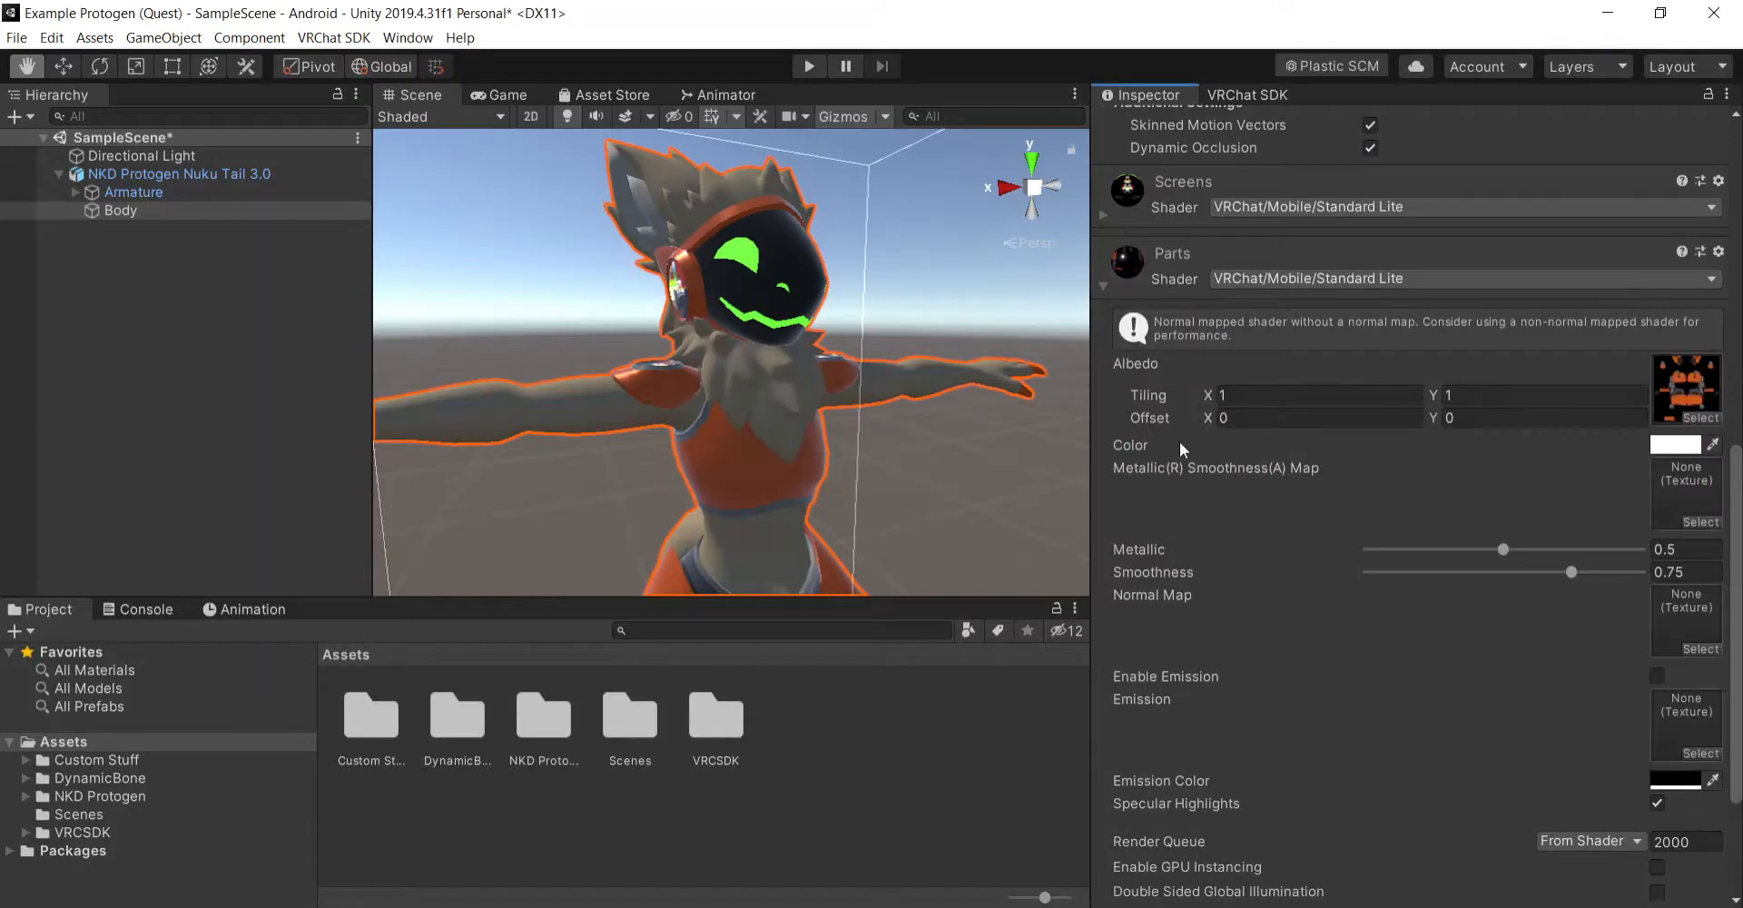
left_click(1103, 287)
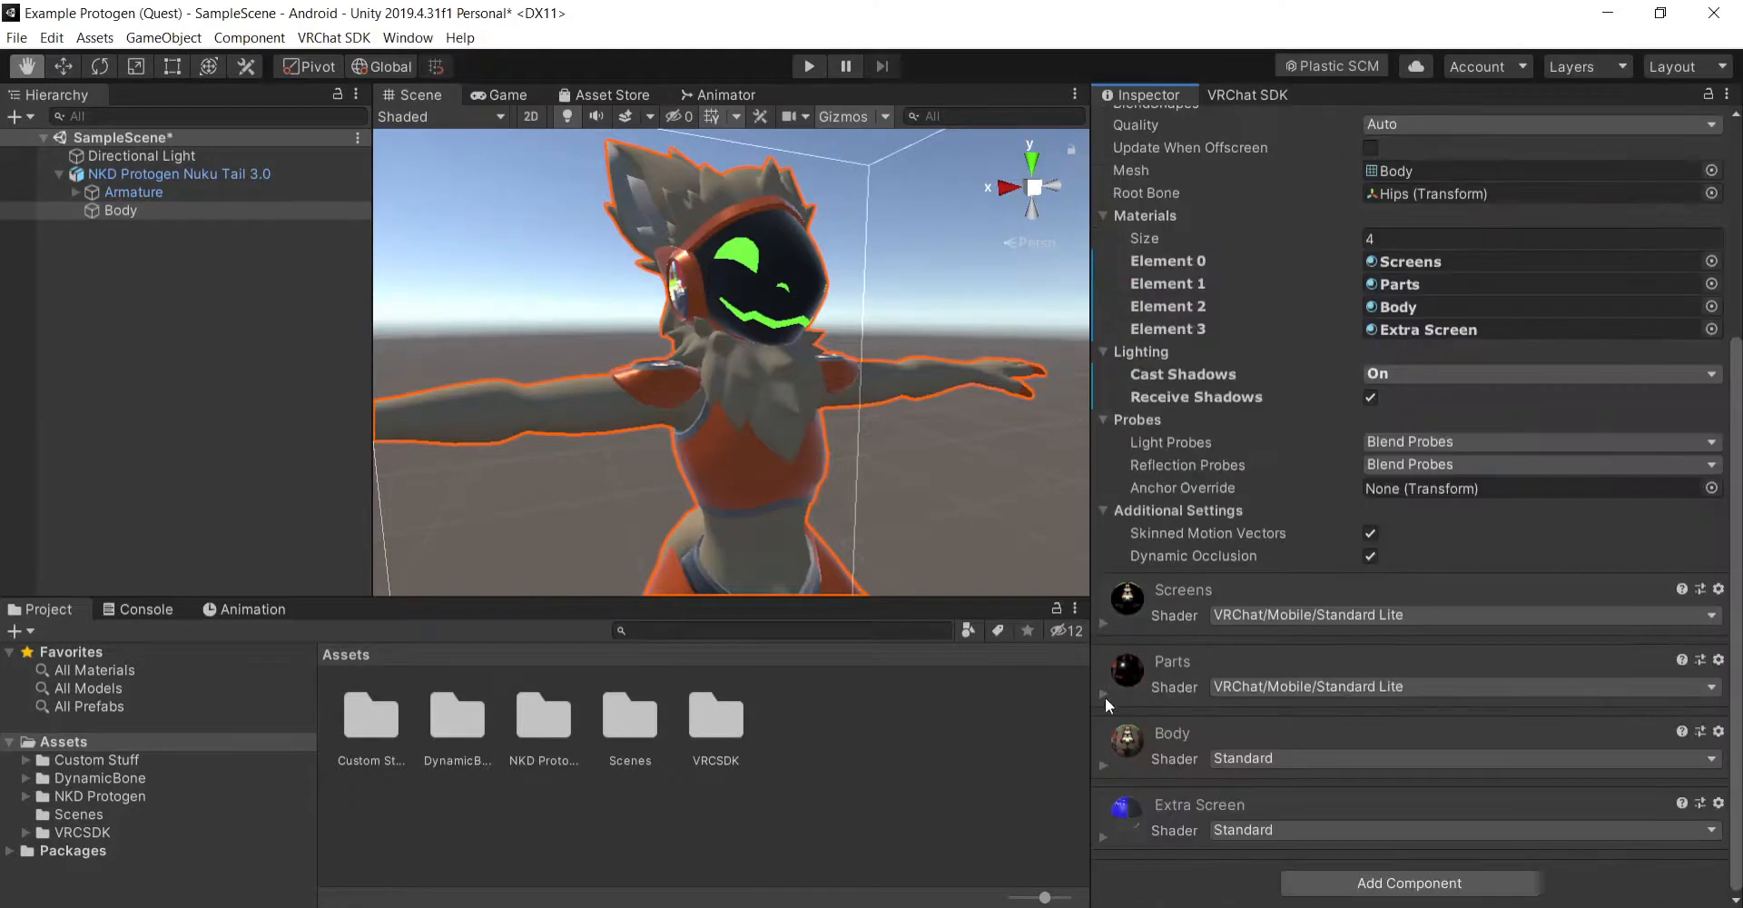
- Set the Body material's shader to VRChat/Mobile/Standard Lite, enable its emission, and collapse its settings
left_click(1103, 761)
scroll(1265, 568, "down", 5)
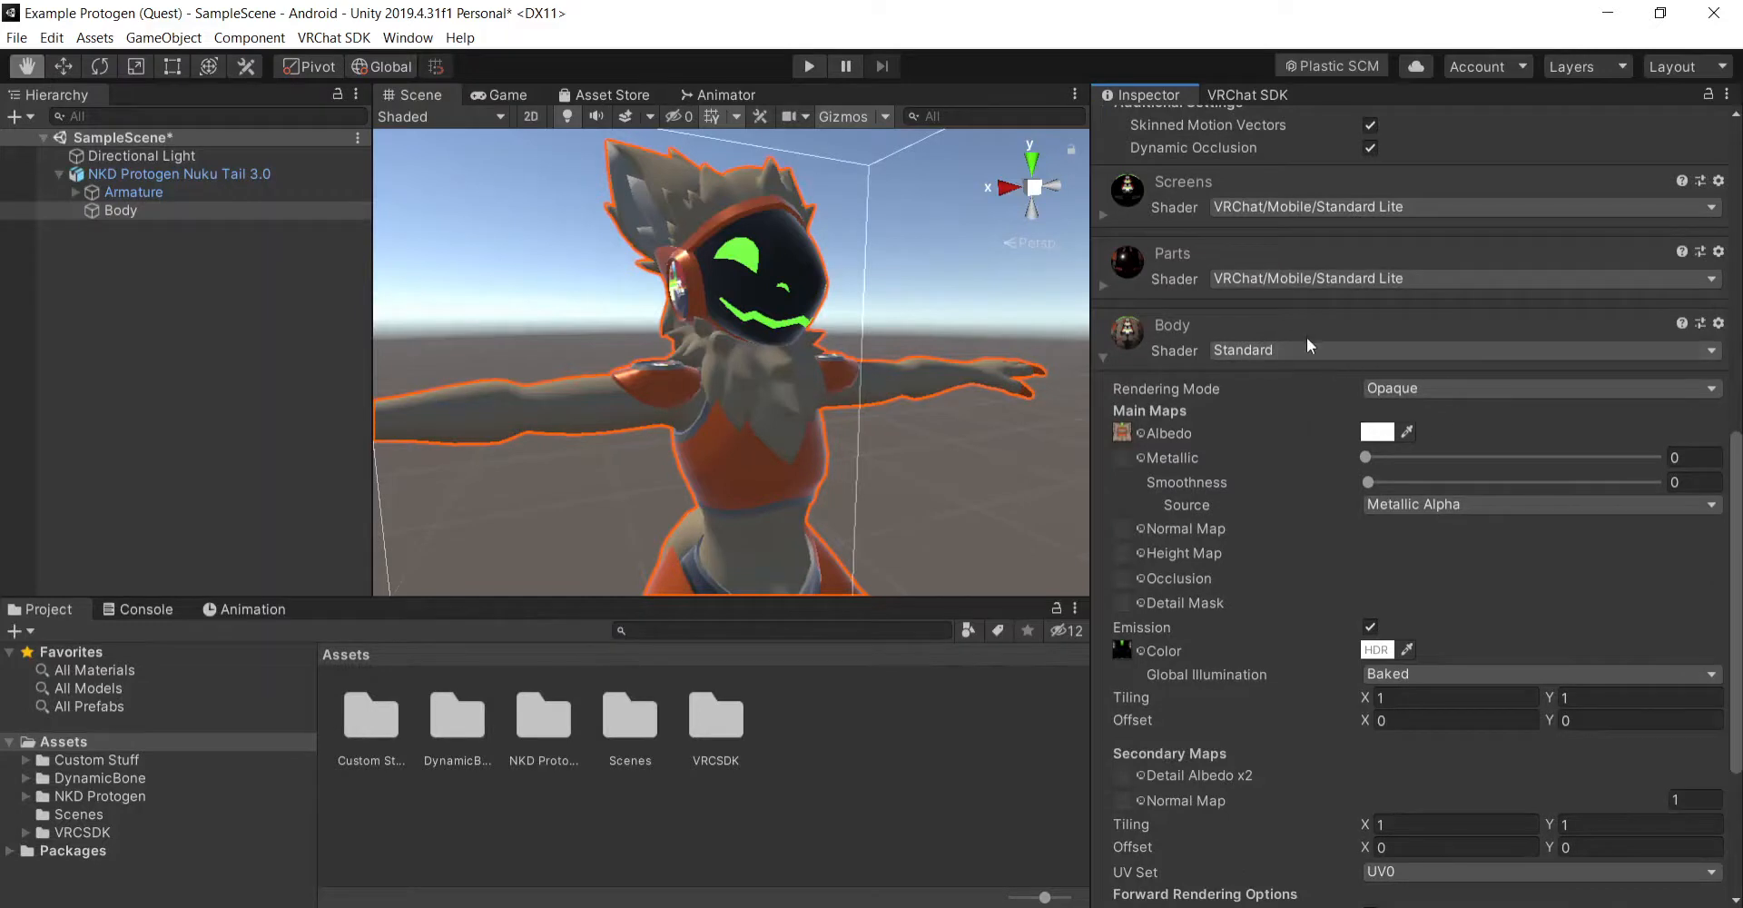
left_click(1310, 343)
left_click(1326, 424)
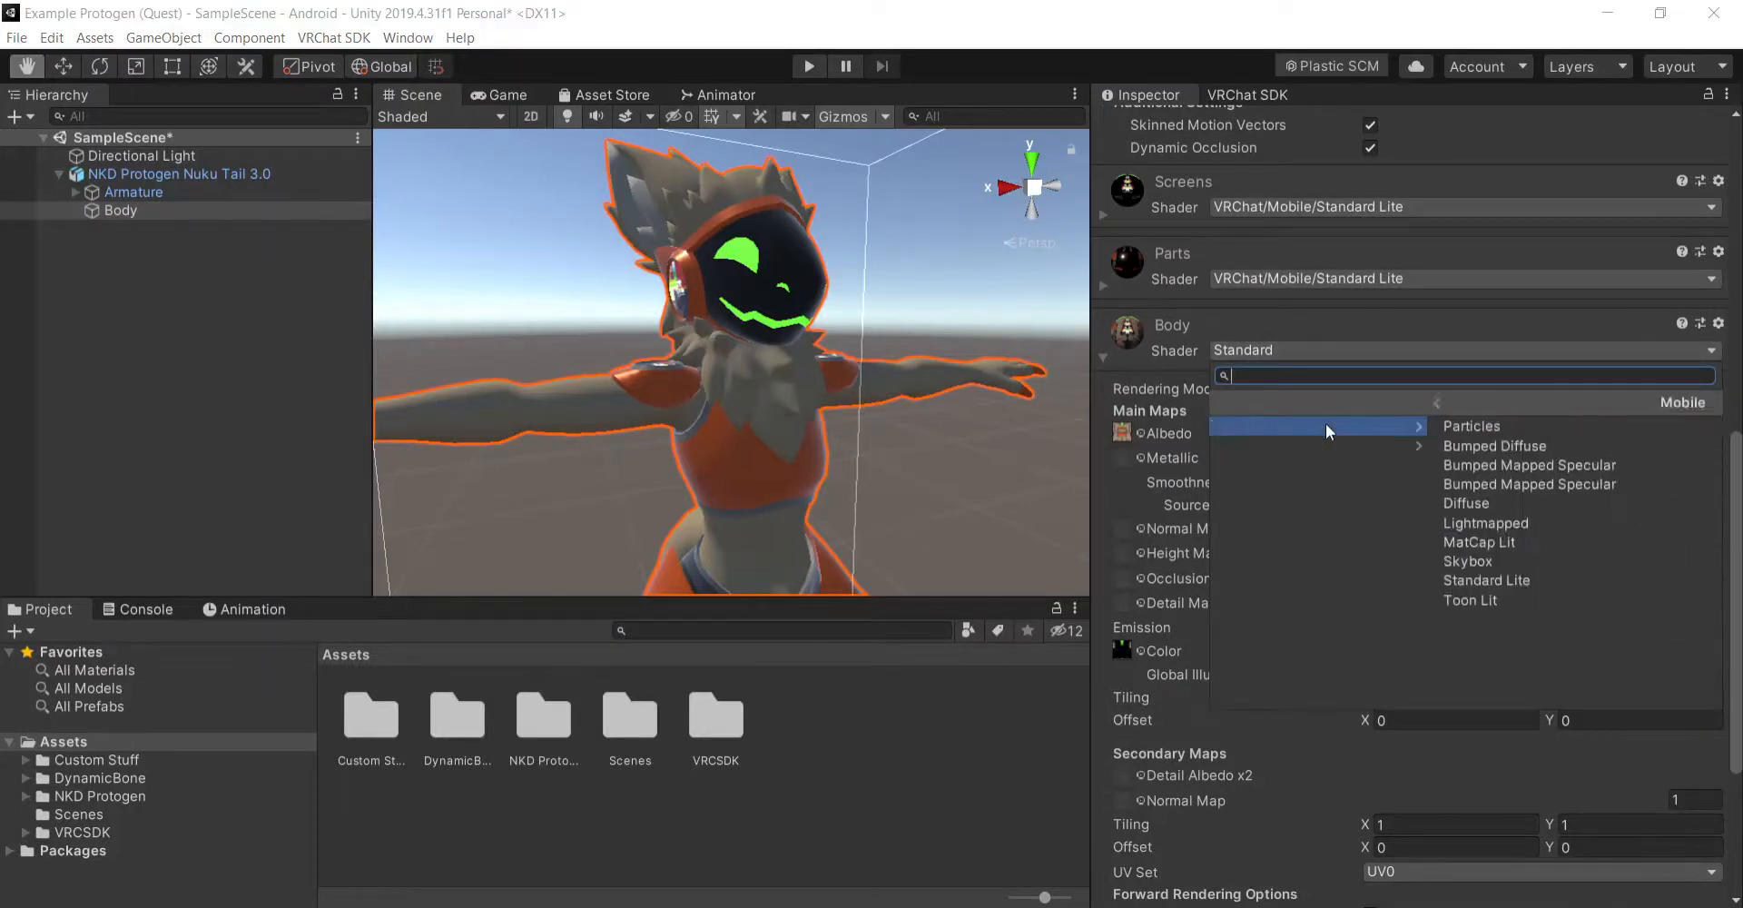
left_click(1315, 574)
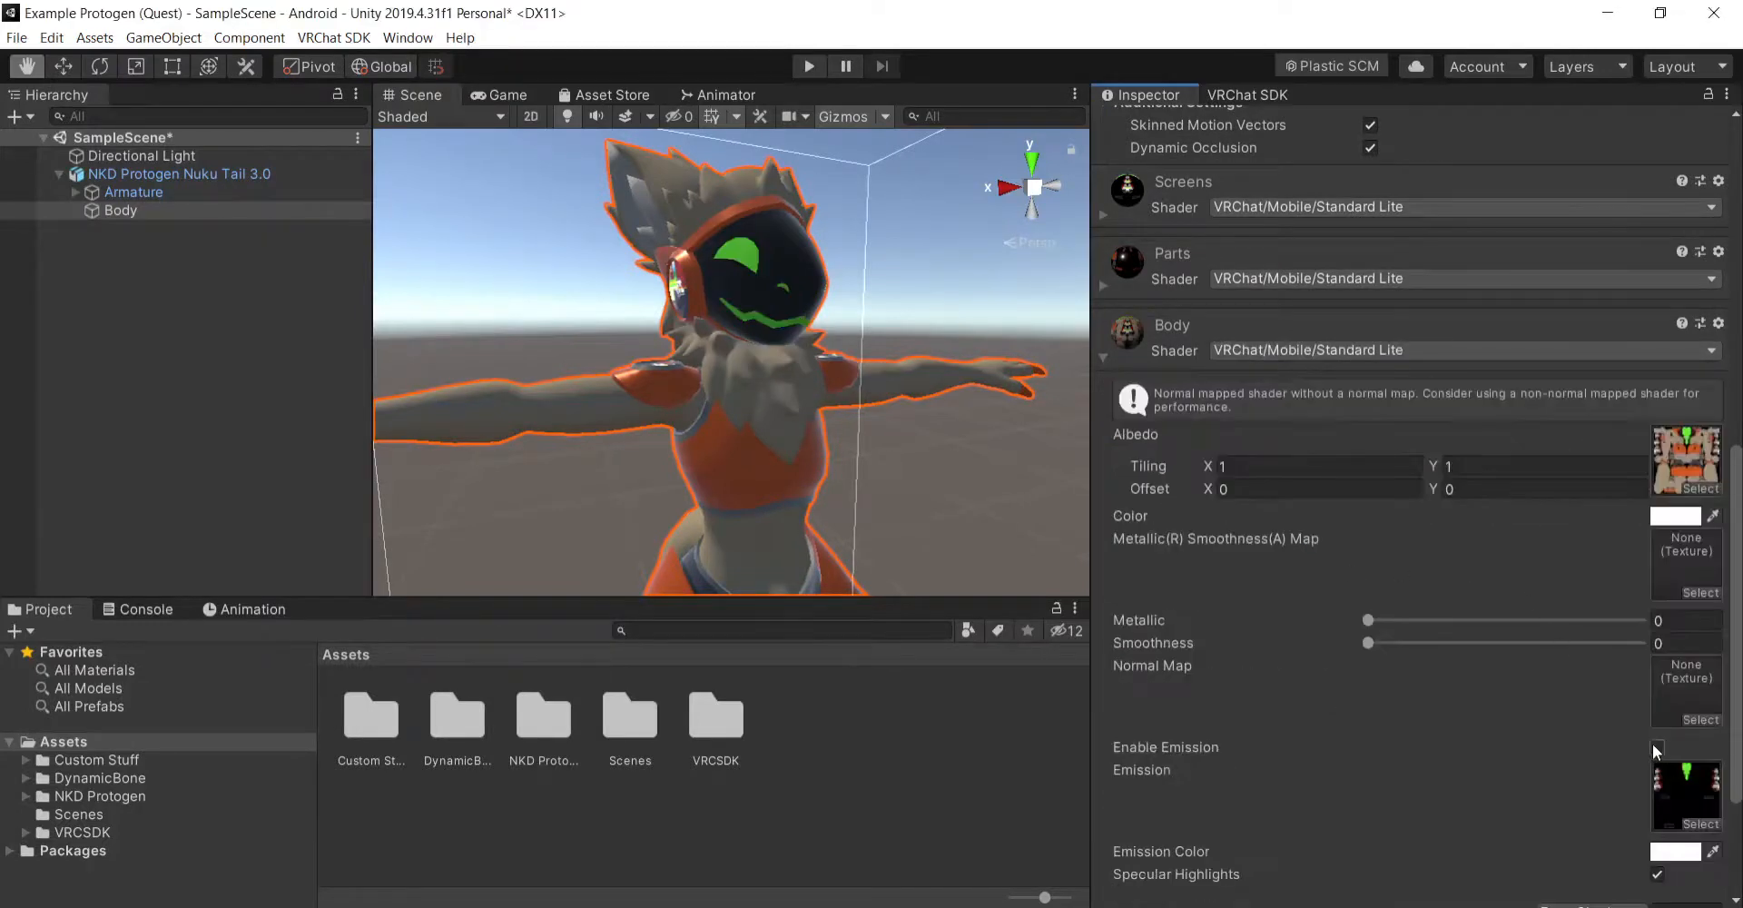
left_click(1656, 747)
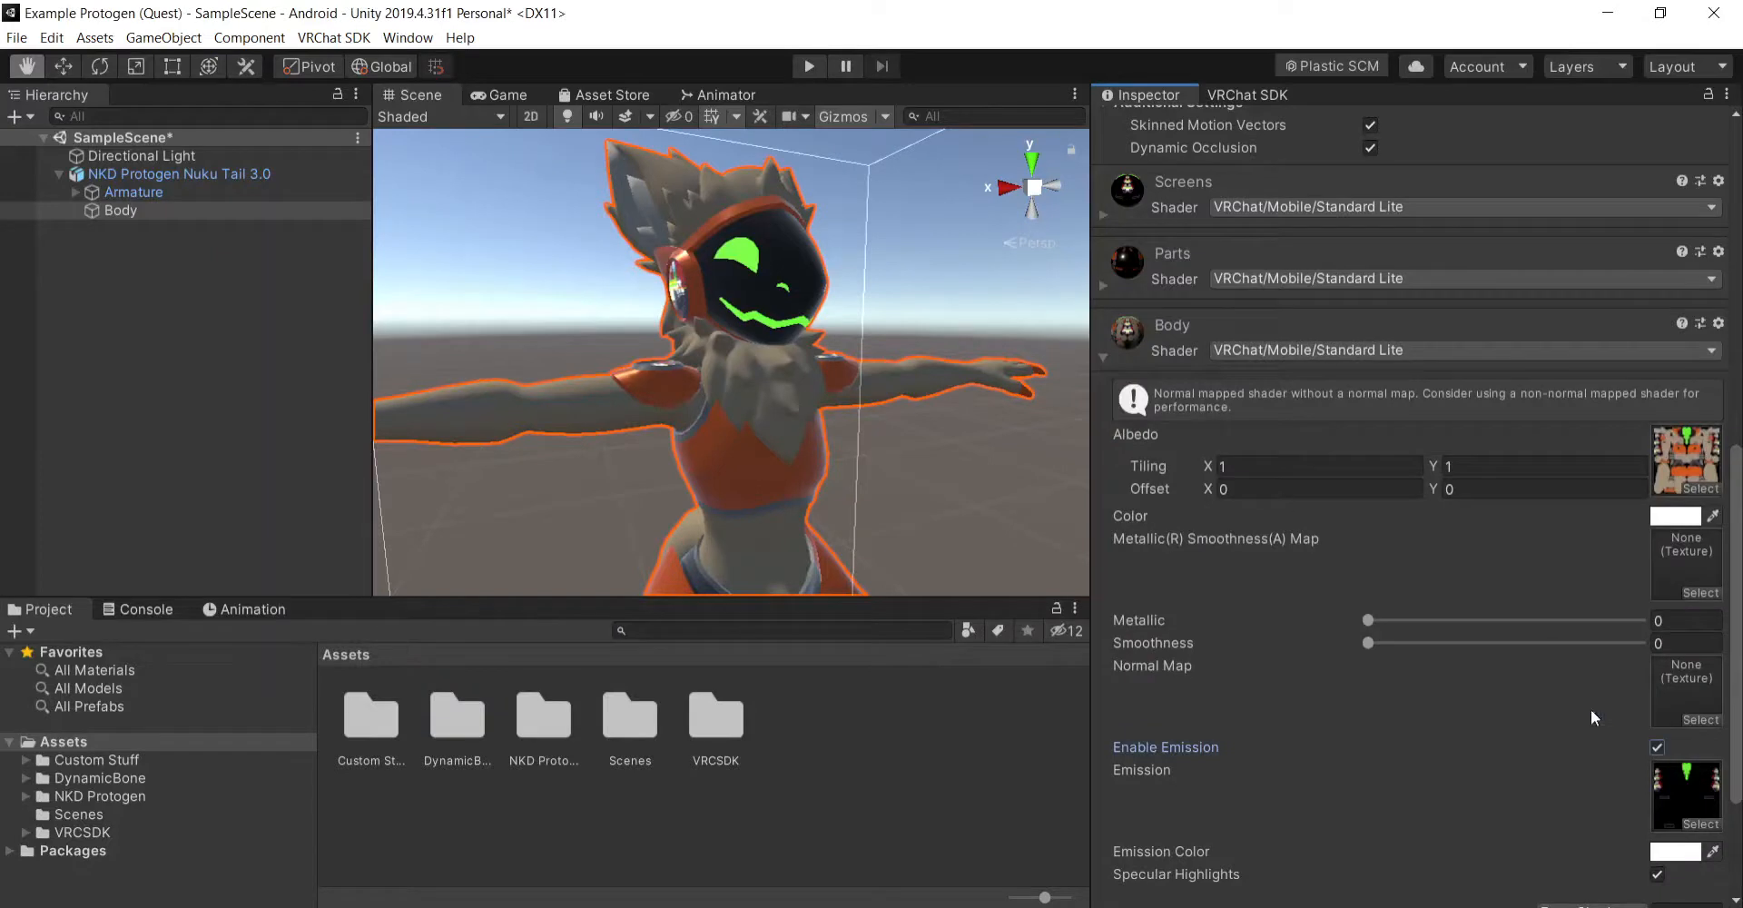
left_click(1104, 359)
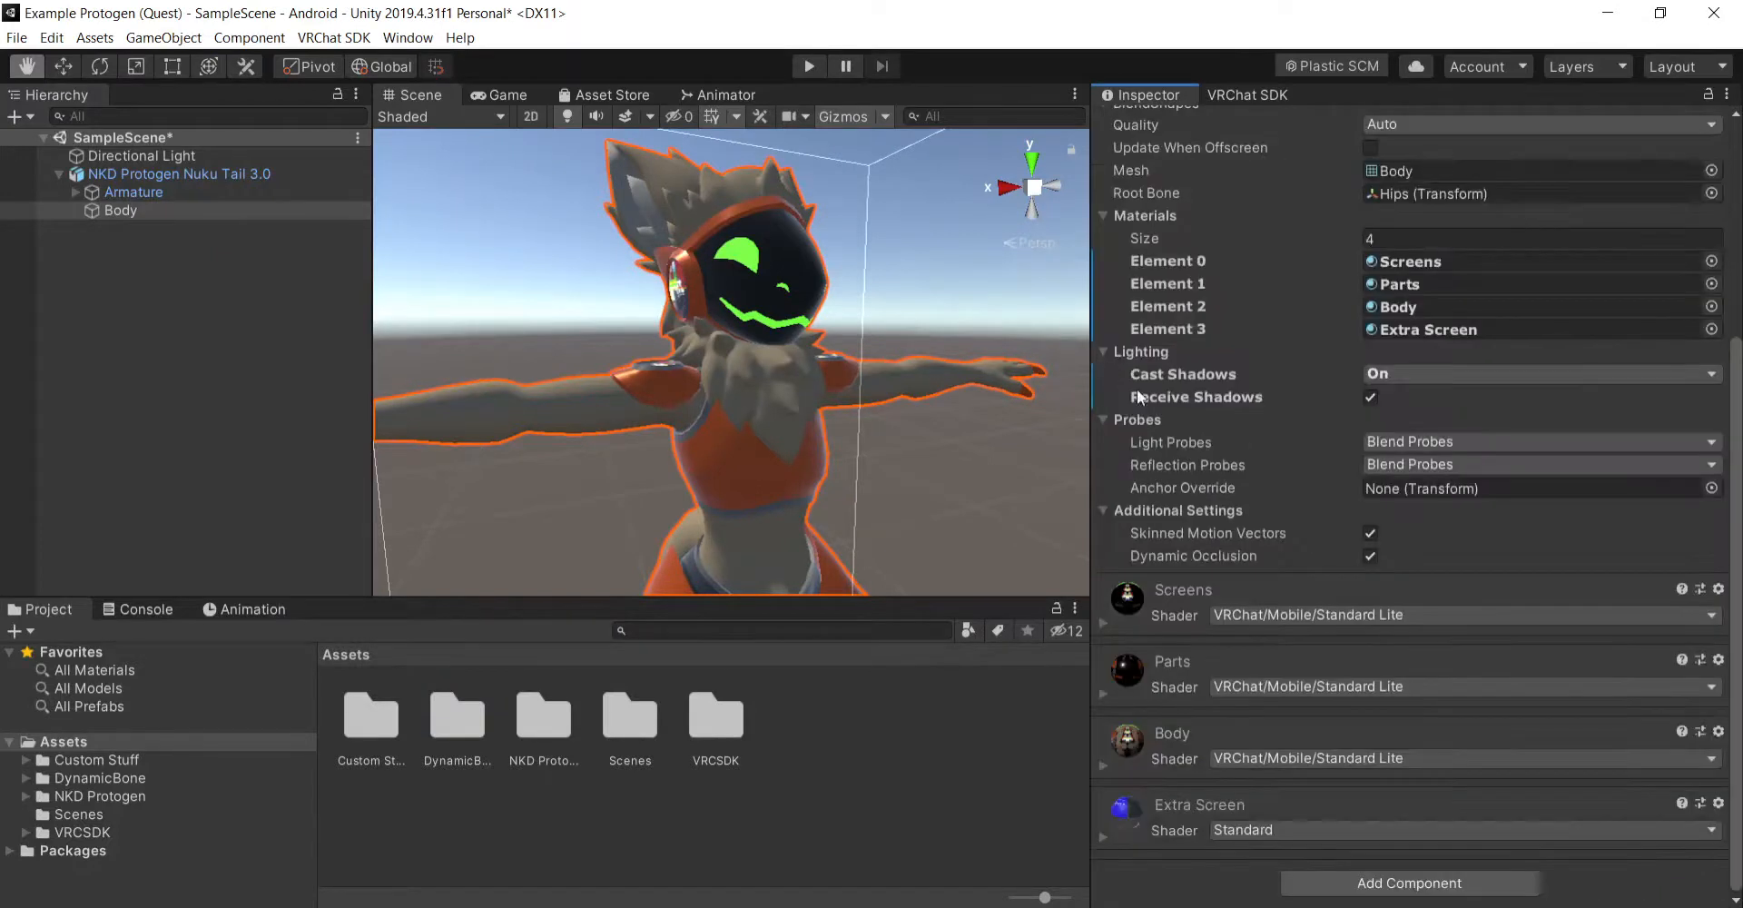
- Set the Extra Screen material's shader to VRChat/Mobile/Standard Lite
left_click(1104, 831)
scroll(1294, 469, "down", 5)
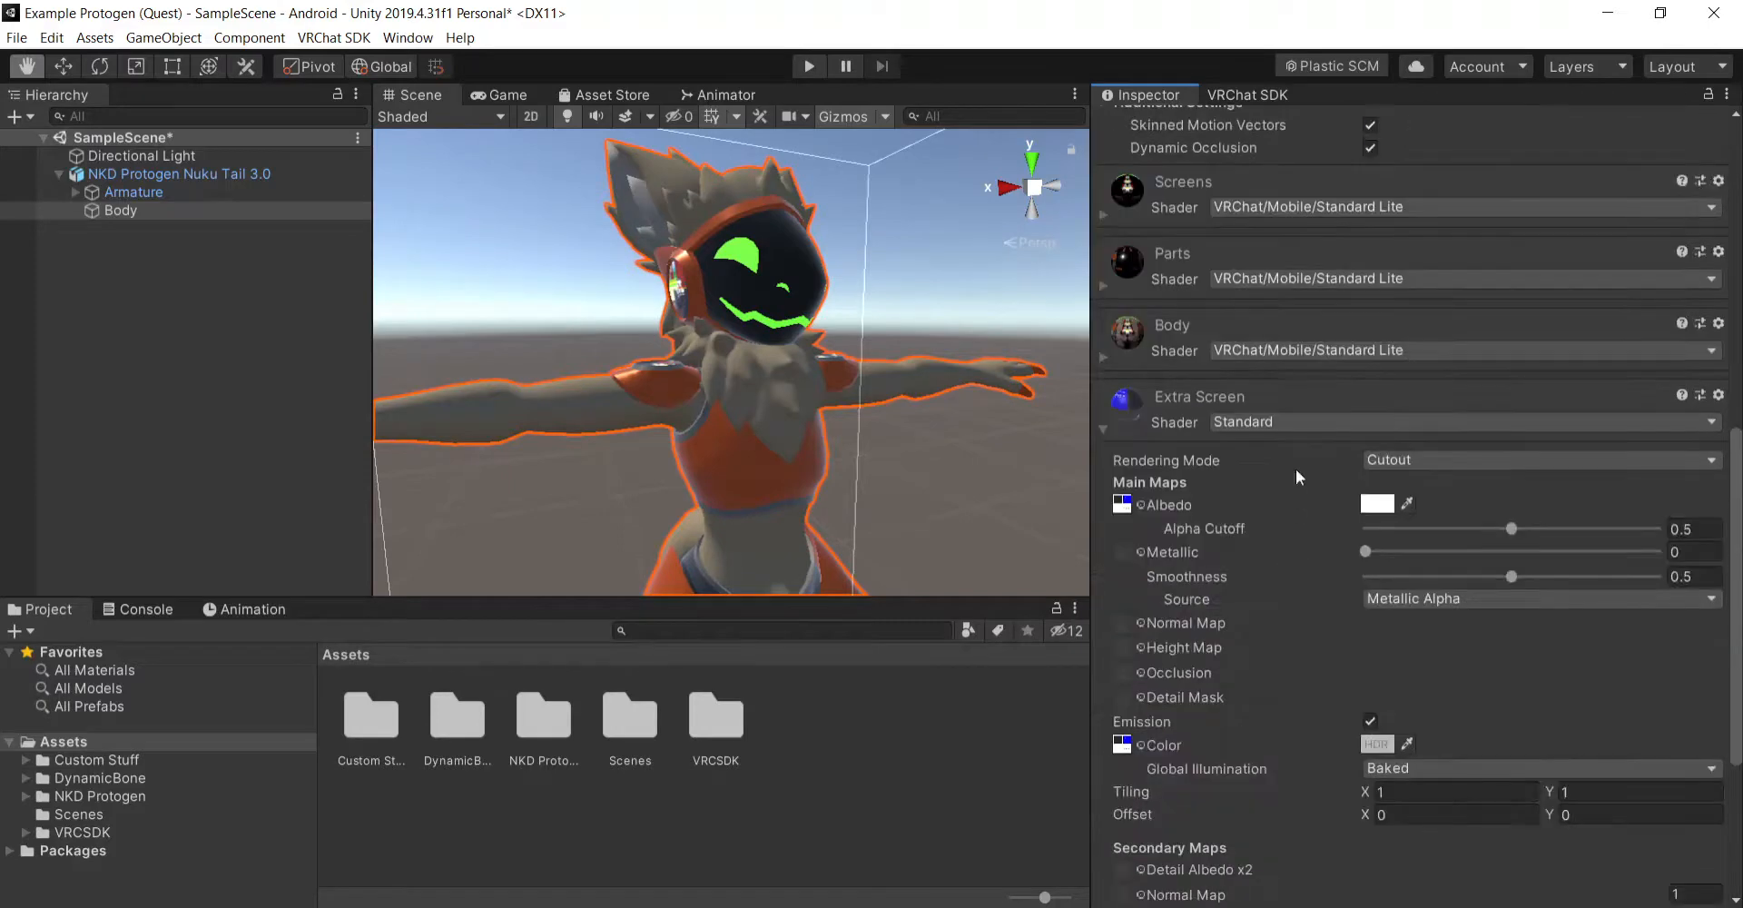
left_click(1301, 420)
left_click(1325, 498)
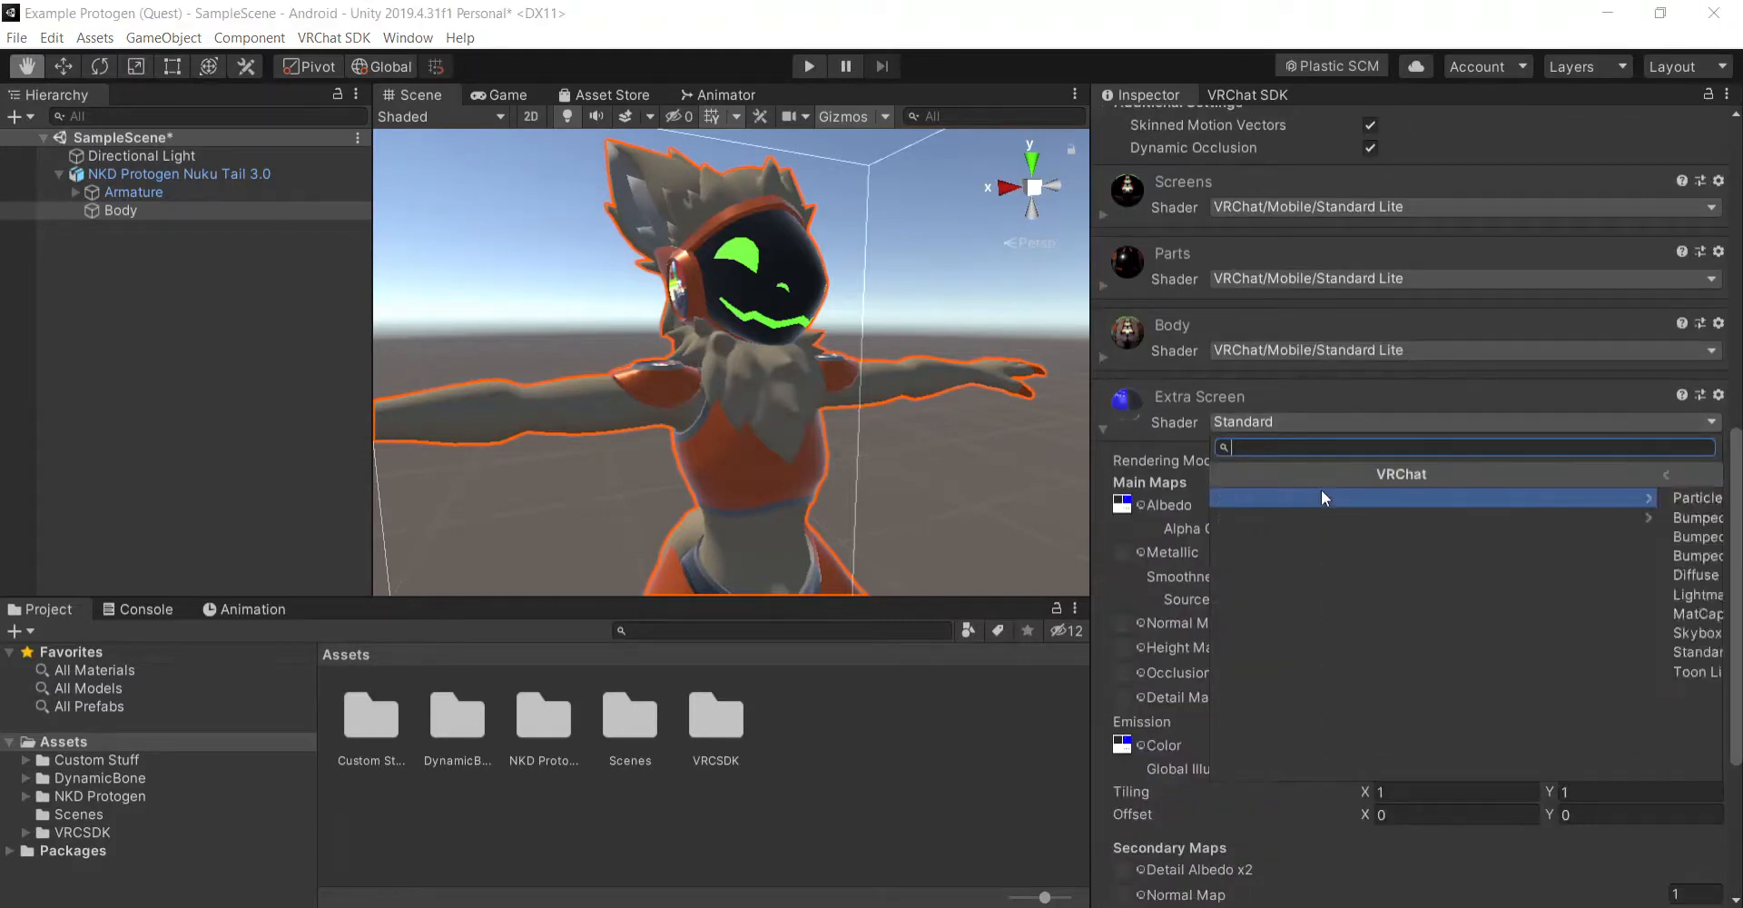
left_click(1322, 496)
left_click(1332, 650)
scroll(1298, 612, "down", 2)
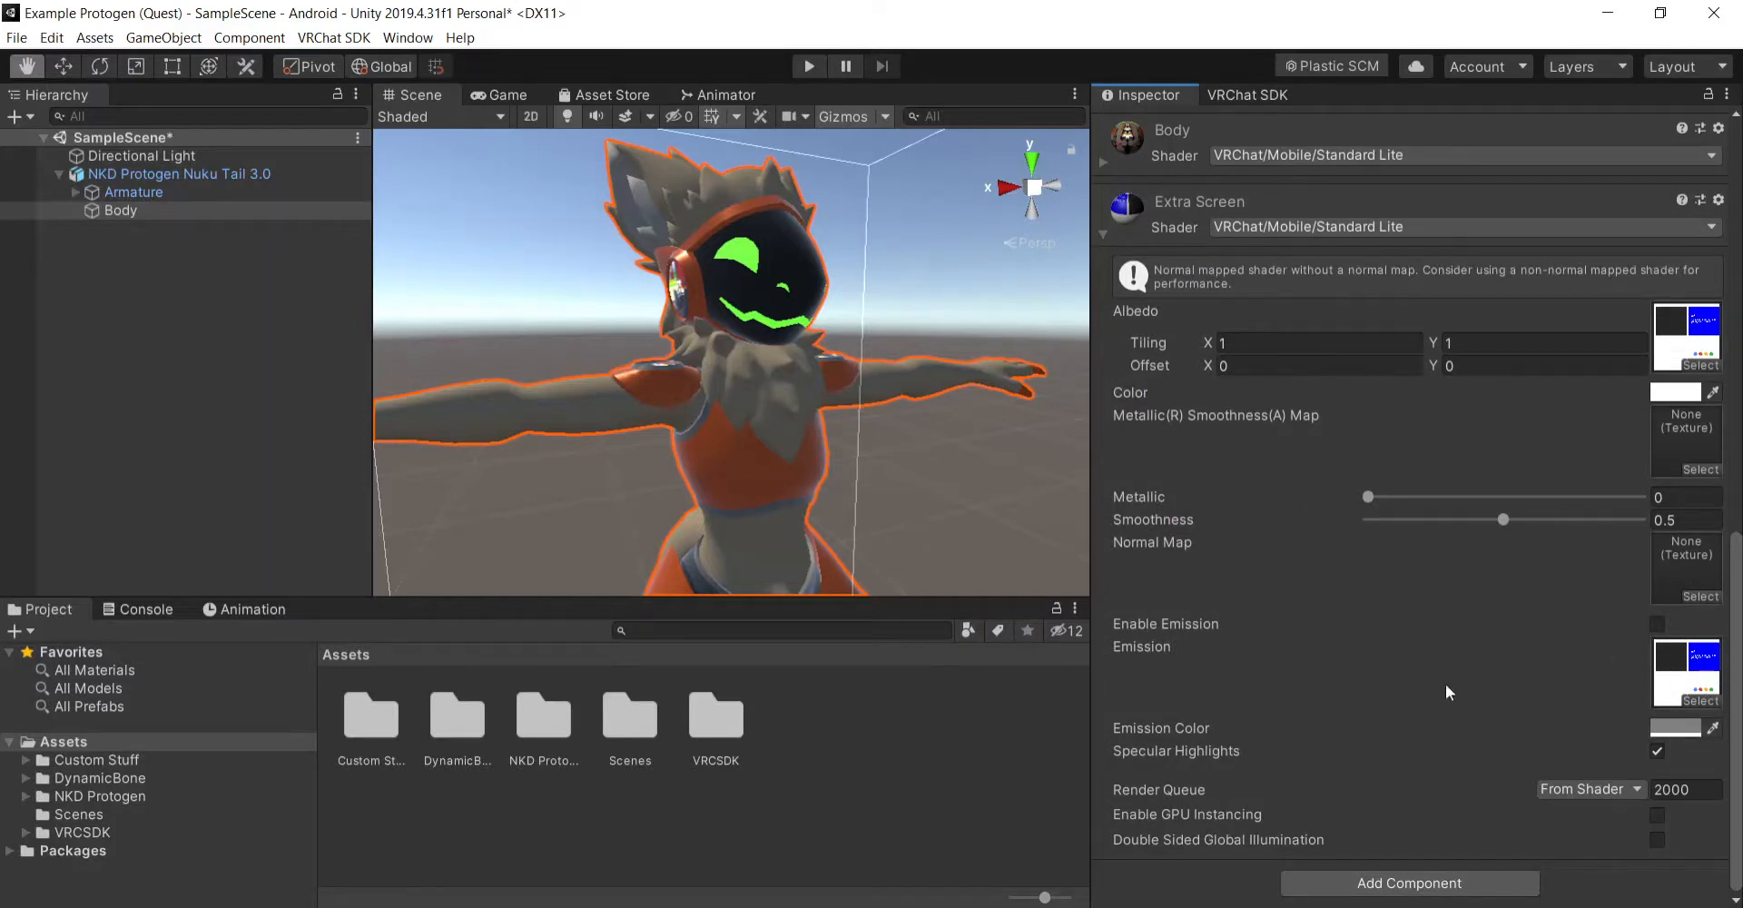
- Try the Body mesh's Face - Hide blendshape at 100 and its Screen blendshapes, reset them to 0, and collapse the list
scroll(1348, 328, "up", 7)
scroll(1348, 329, "down", 7)
scroll(1216, 434, "up", 15)
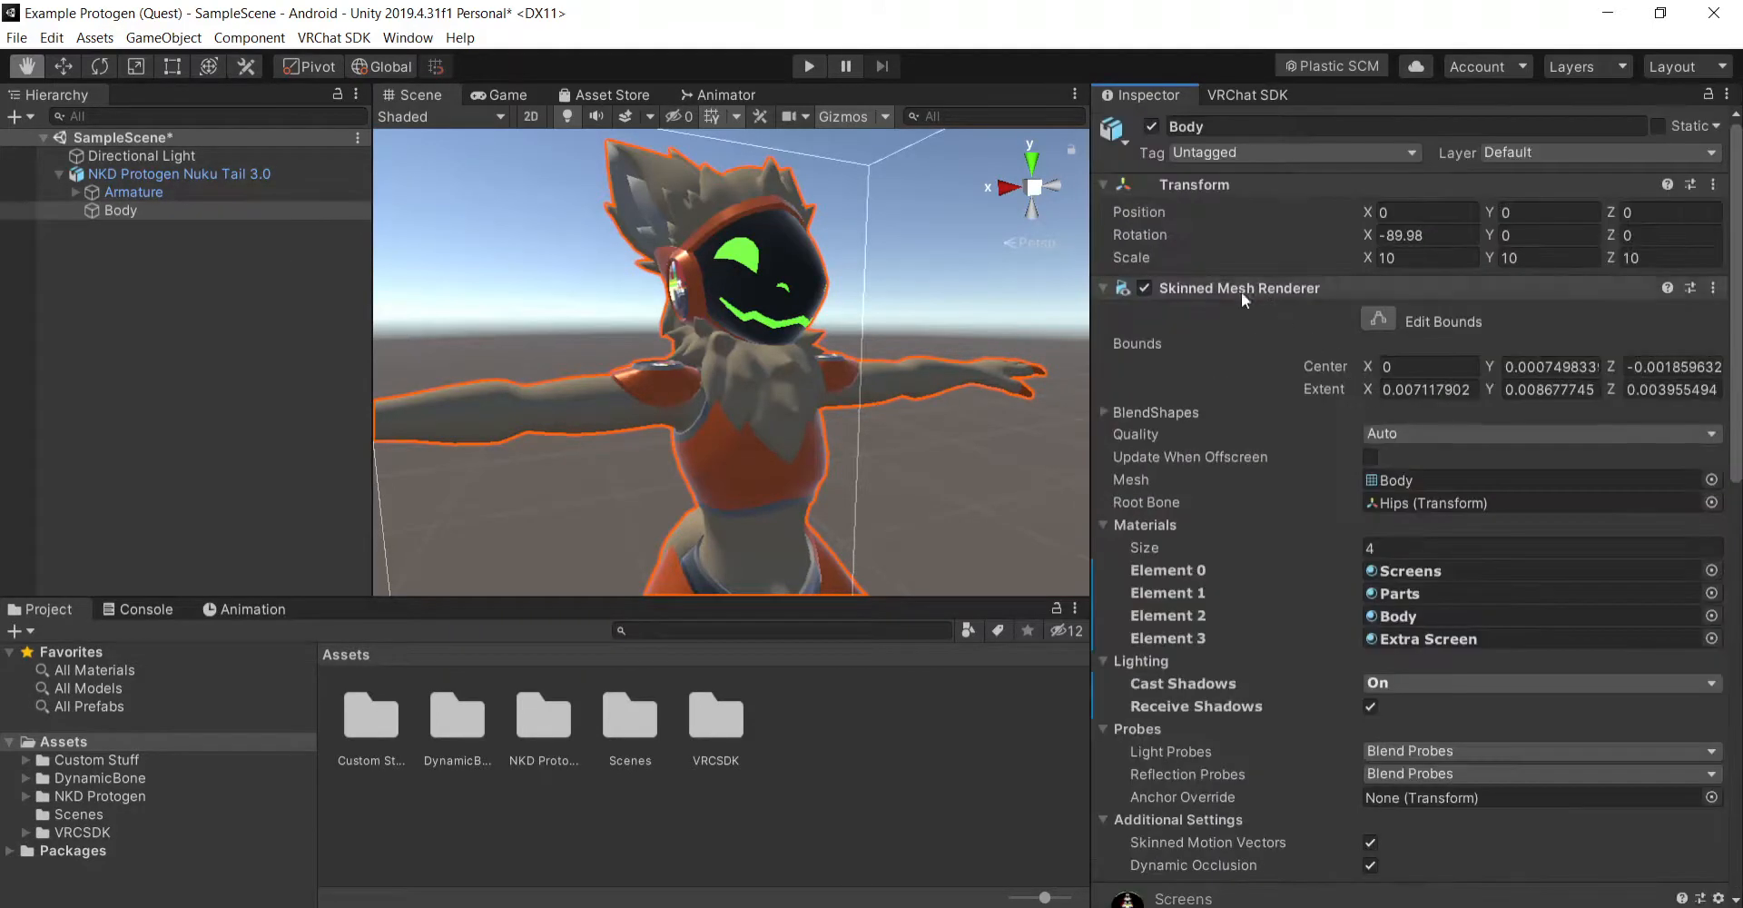
left_click(1160, 414)
scroll(1353, 545, "down", 20)
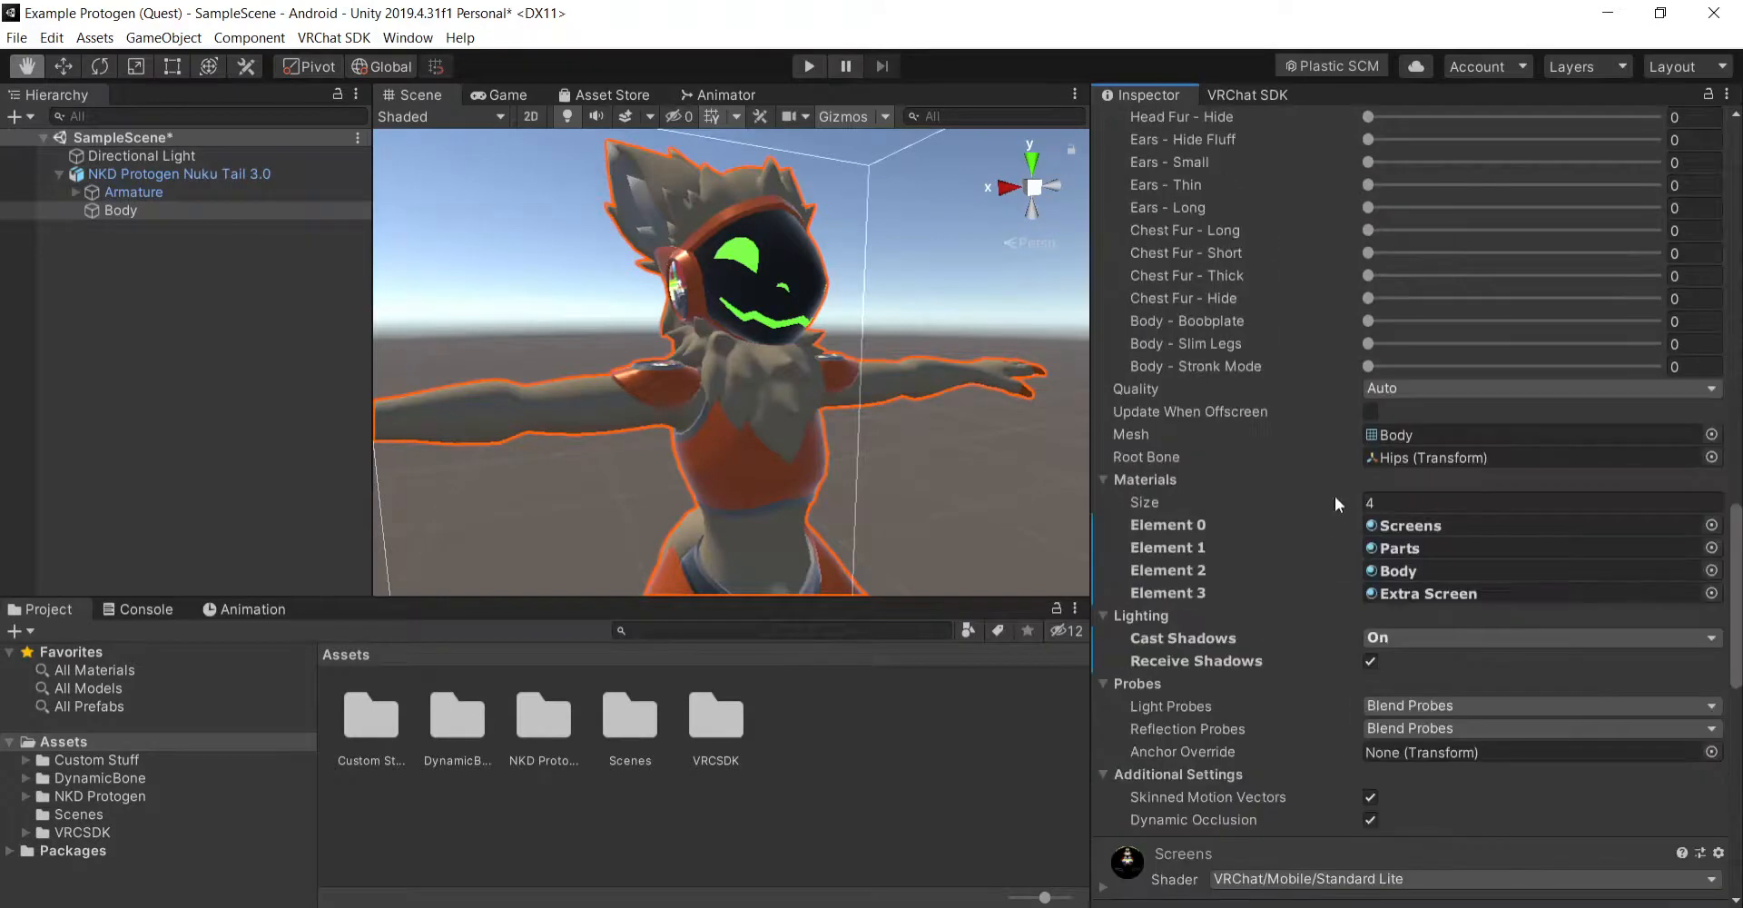
scroll(1325, 491, "up", 5)
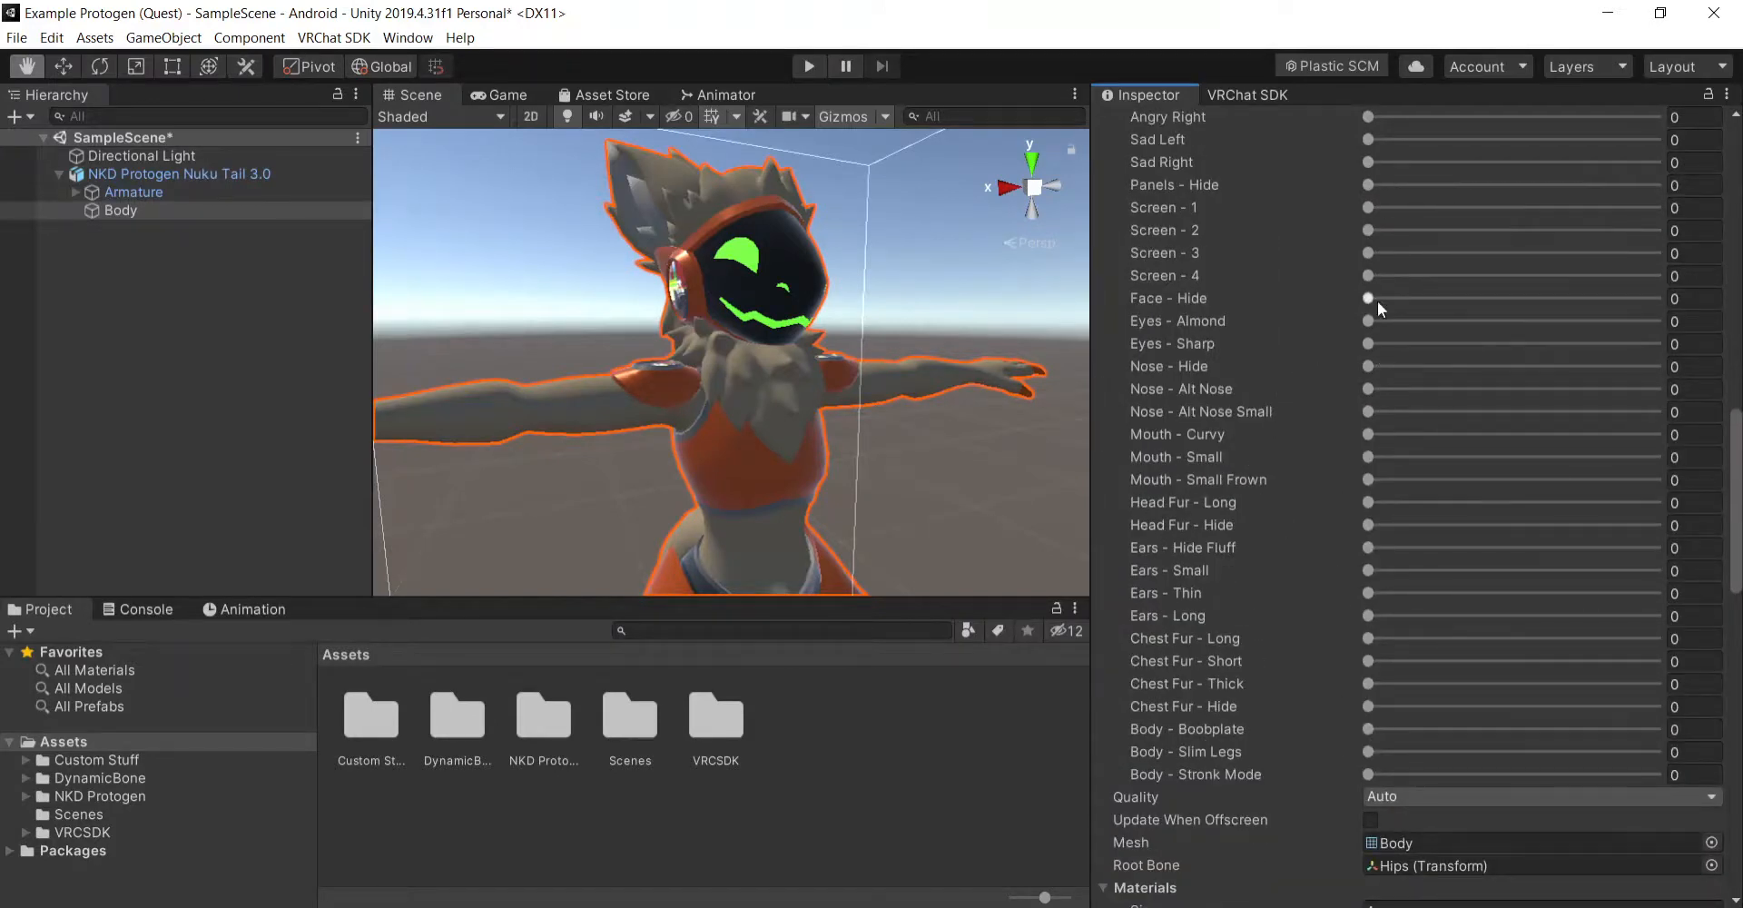
left_click_drag(1369, 298, 1666, 297)
left_click_drag(1369, 276, 1667, 277)
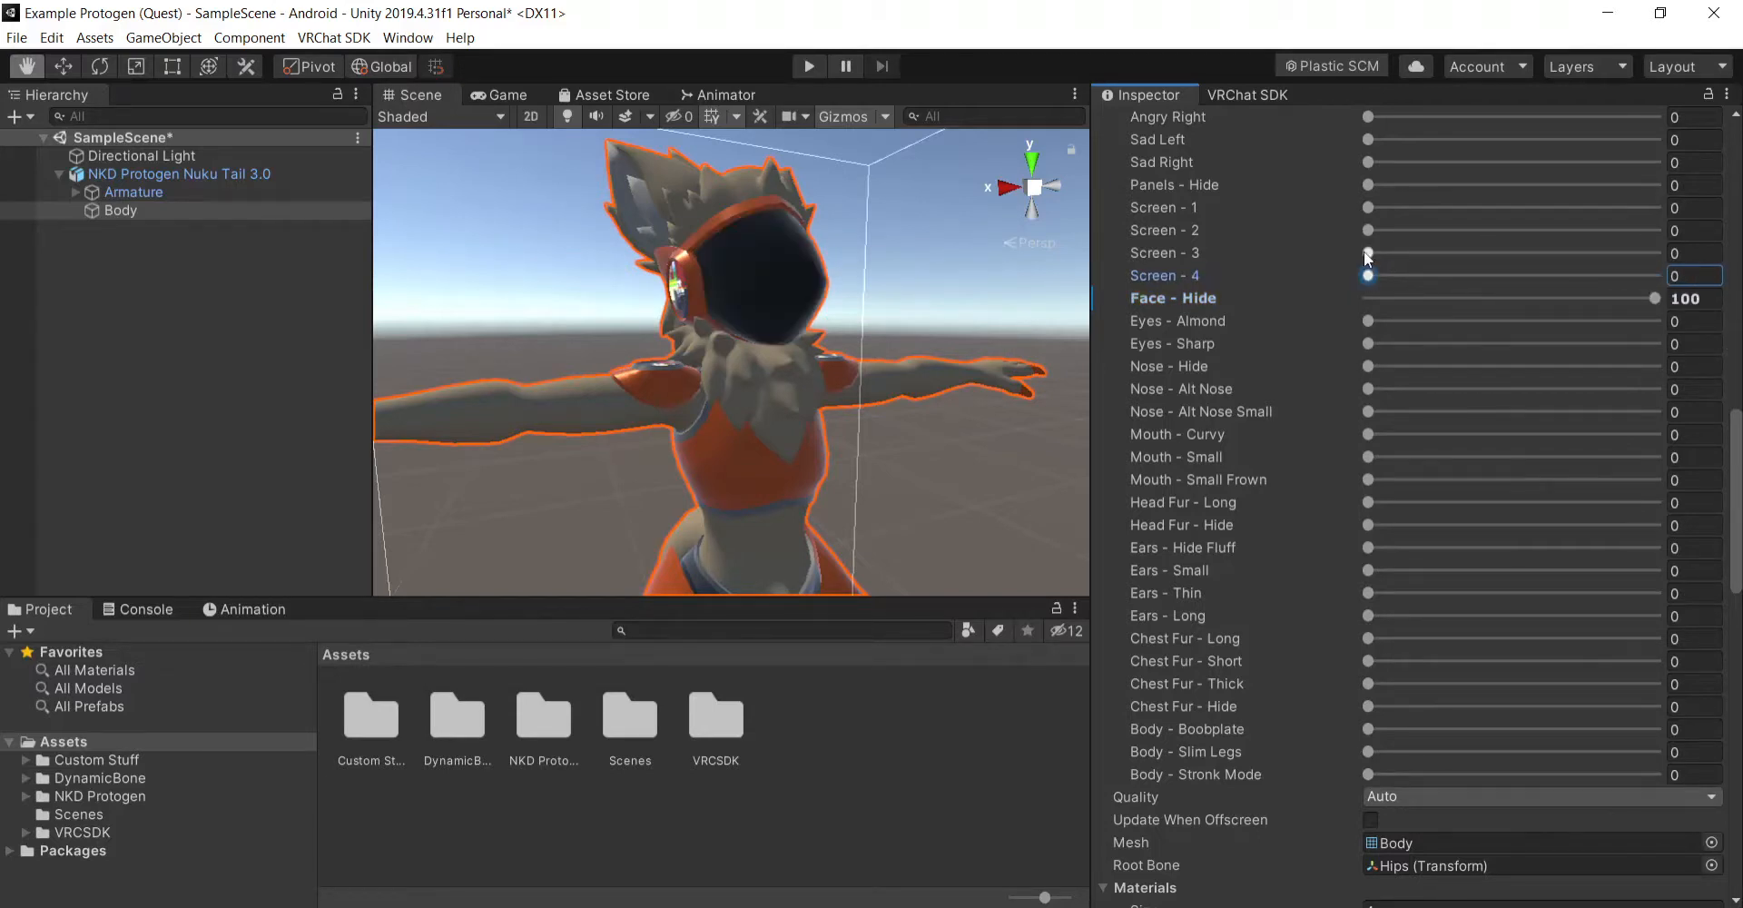
left_click_drag(1368, 253, 1288, 398)
scroll(1216, 332, "up", 10)
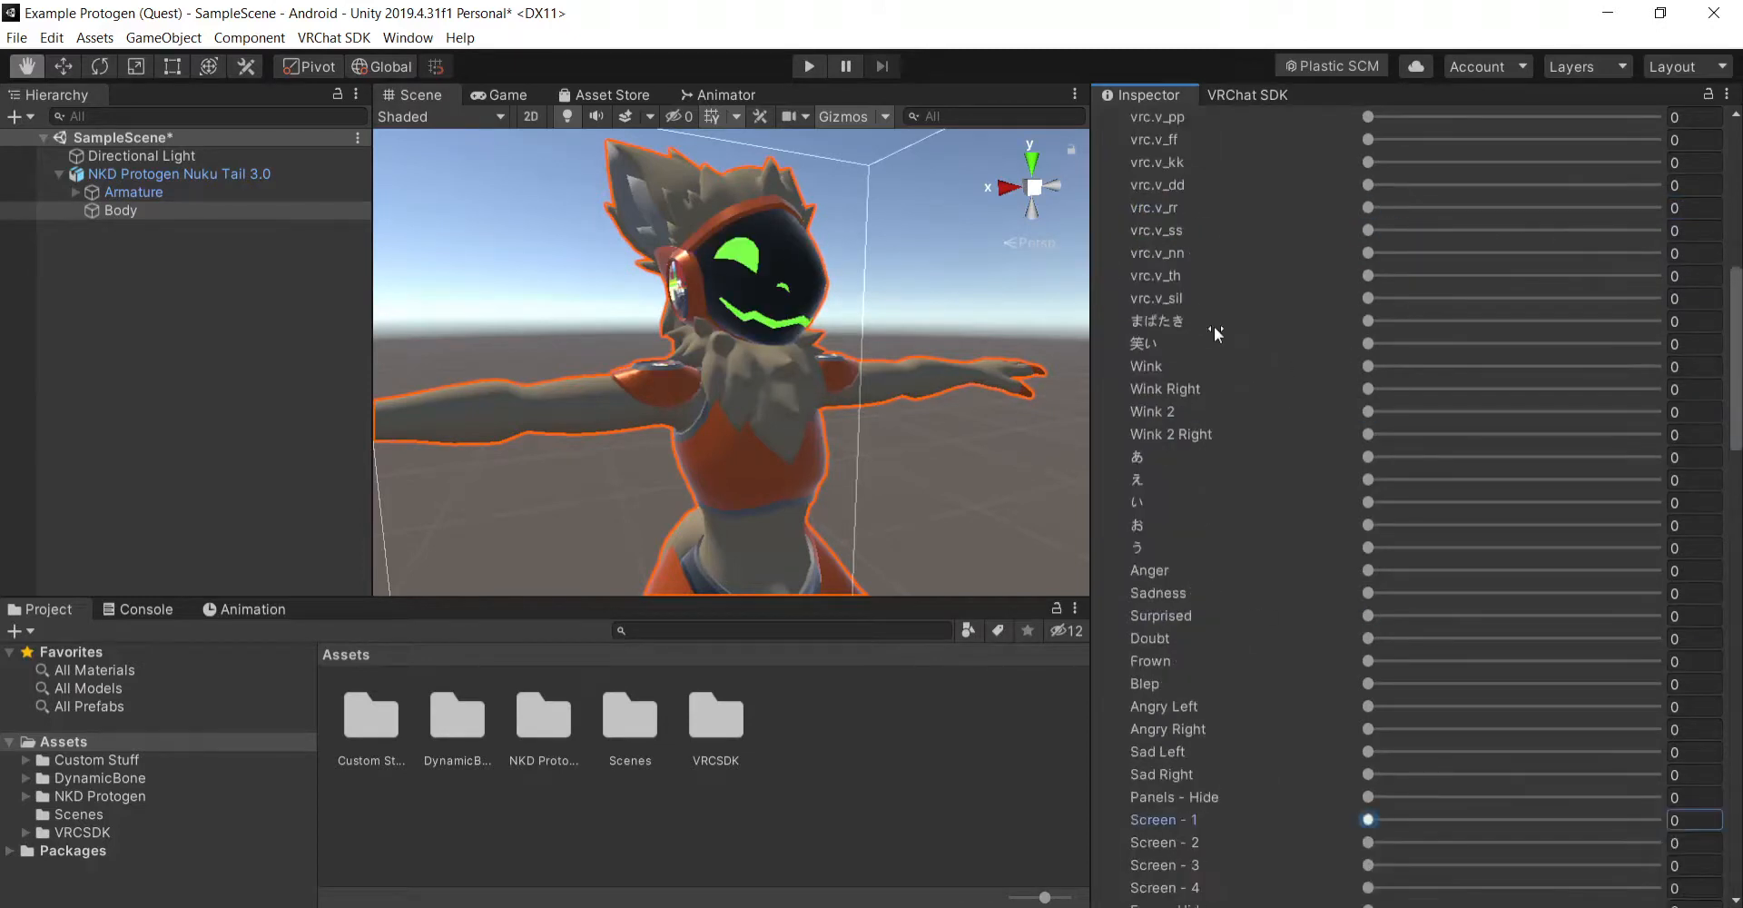
scroll(1248, 319, "up", 5)
left_click(1105, 209)
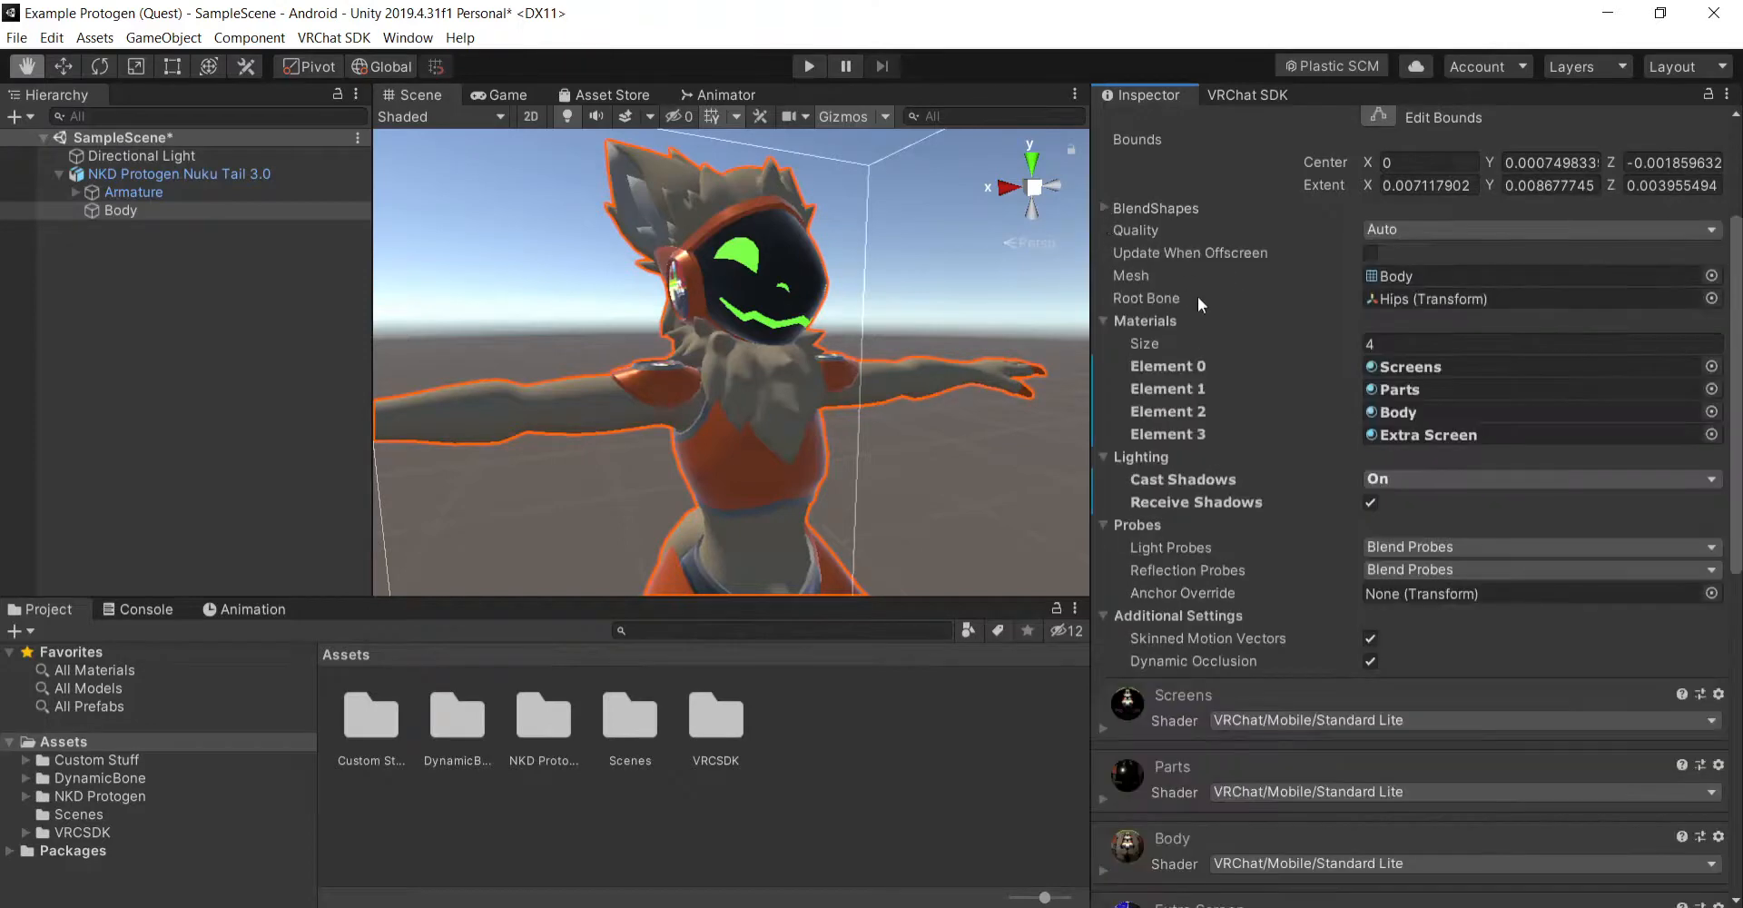
- Collapse the Extra Screen material, view the avatar's head up close, and recheck the avatar's warnings in the VRChat SDK builder
scroll(1268, 561, "down", 10)
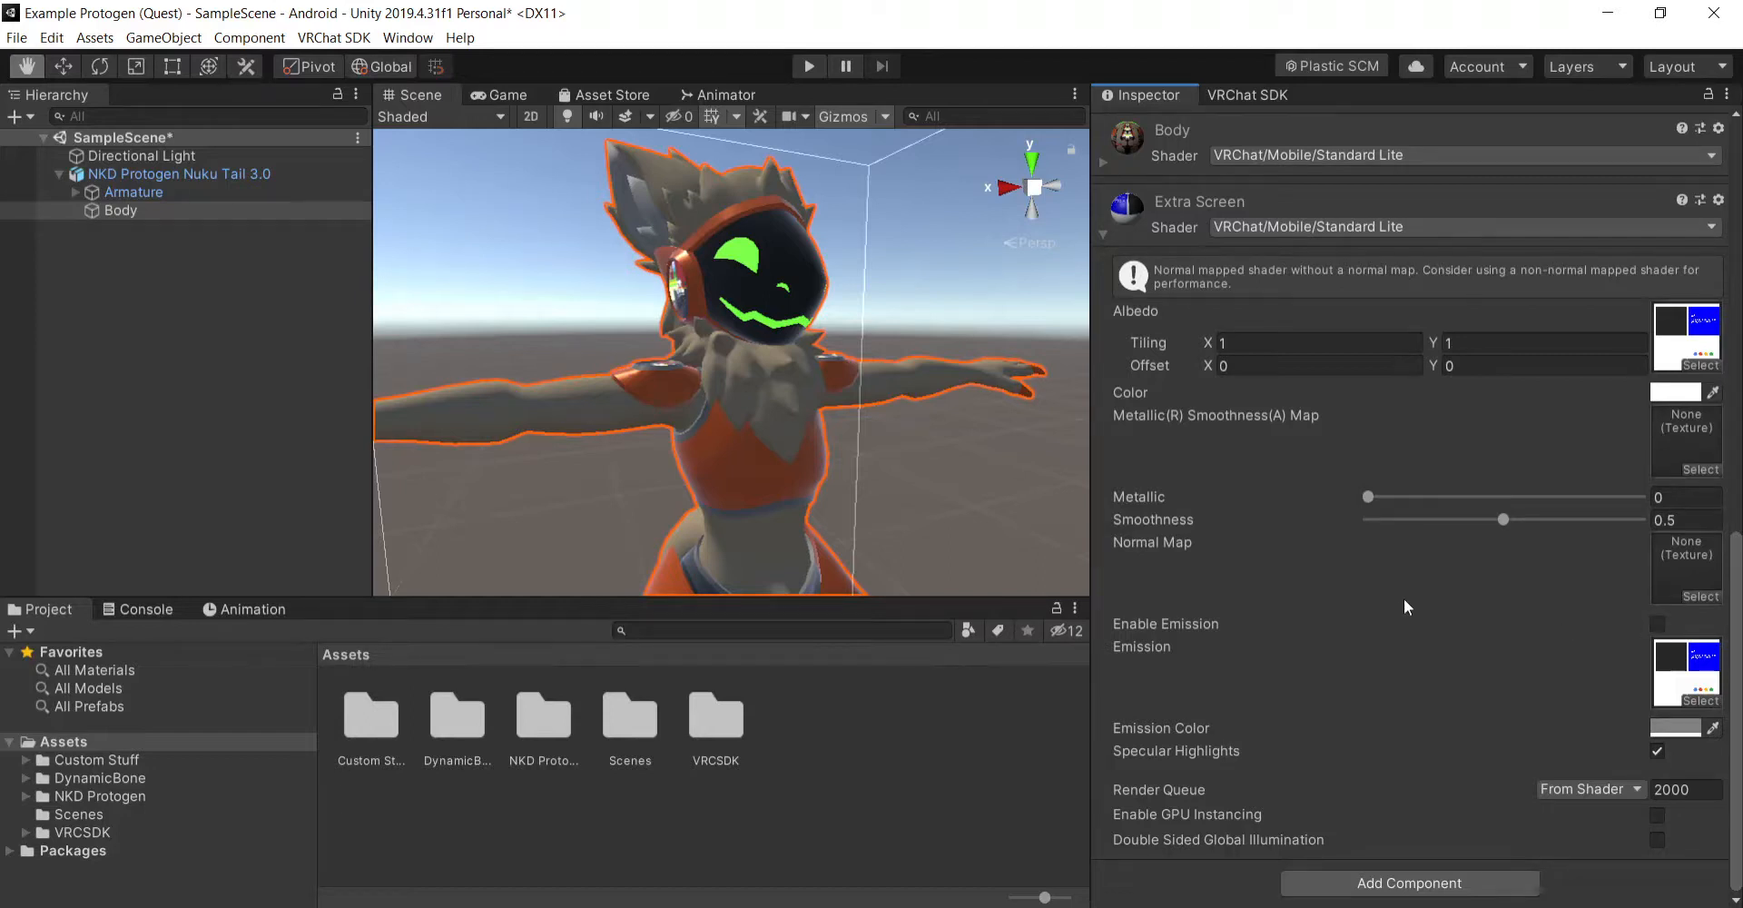
left_click(1104, 235)
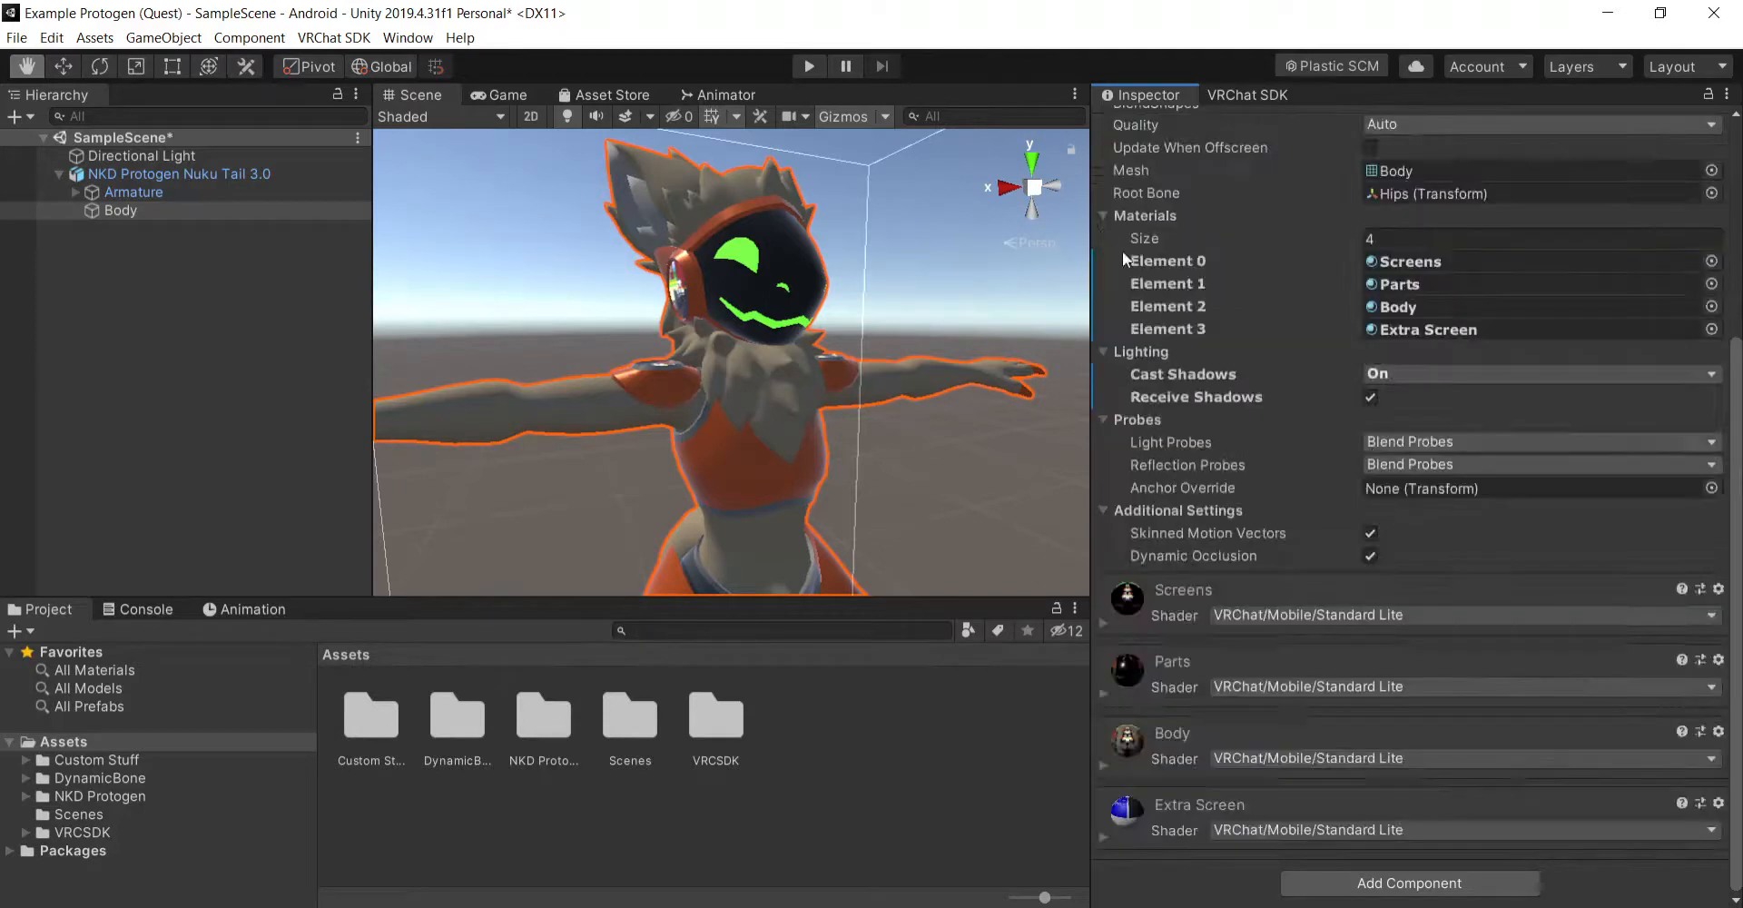
scroll(1253, 544, "up", 5)
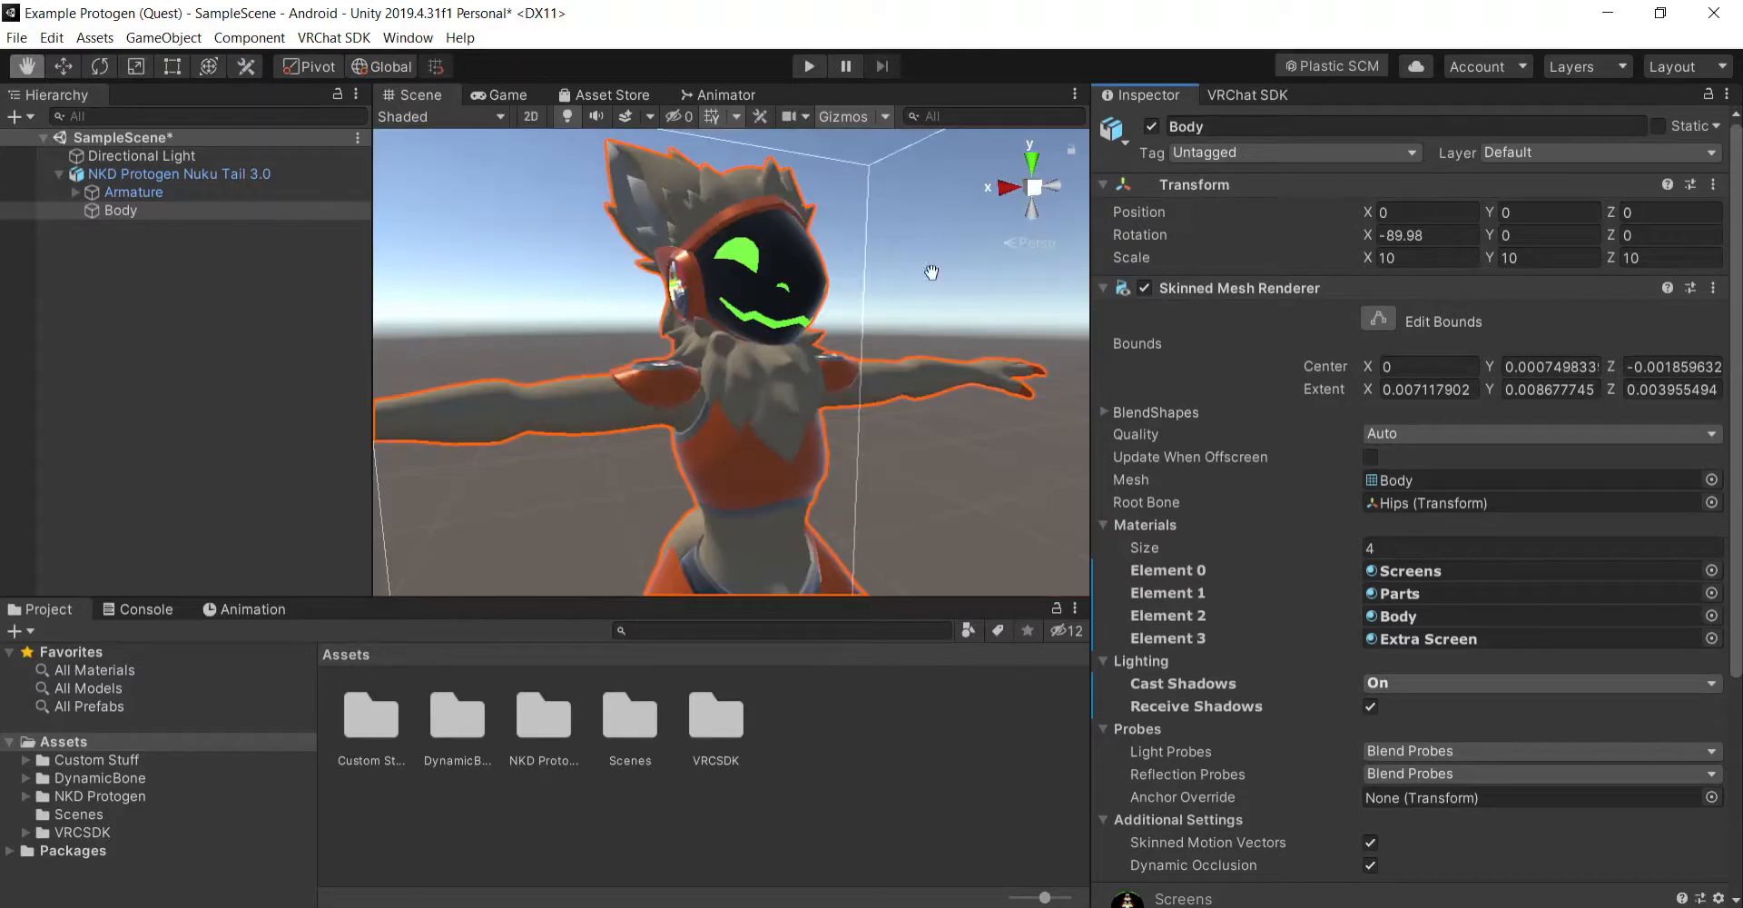
right_click_drag(934, 273, 980, 363)
left_click(1246, 95)
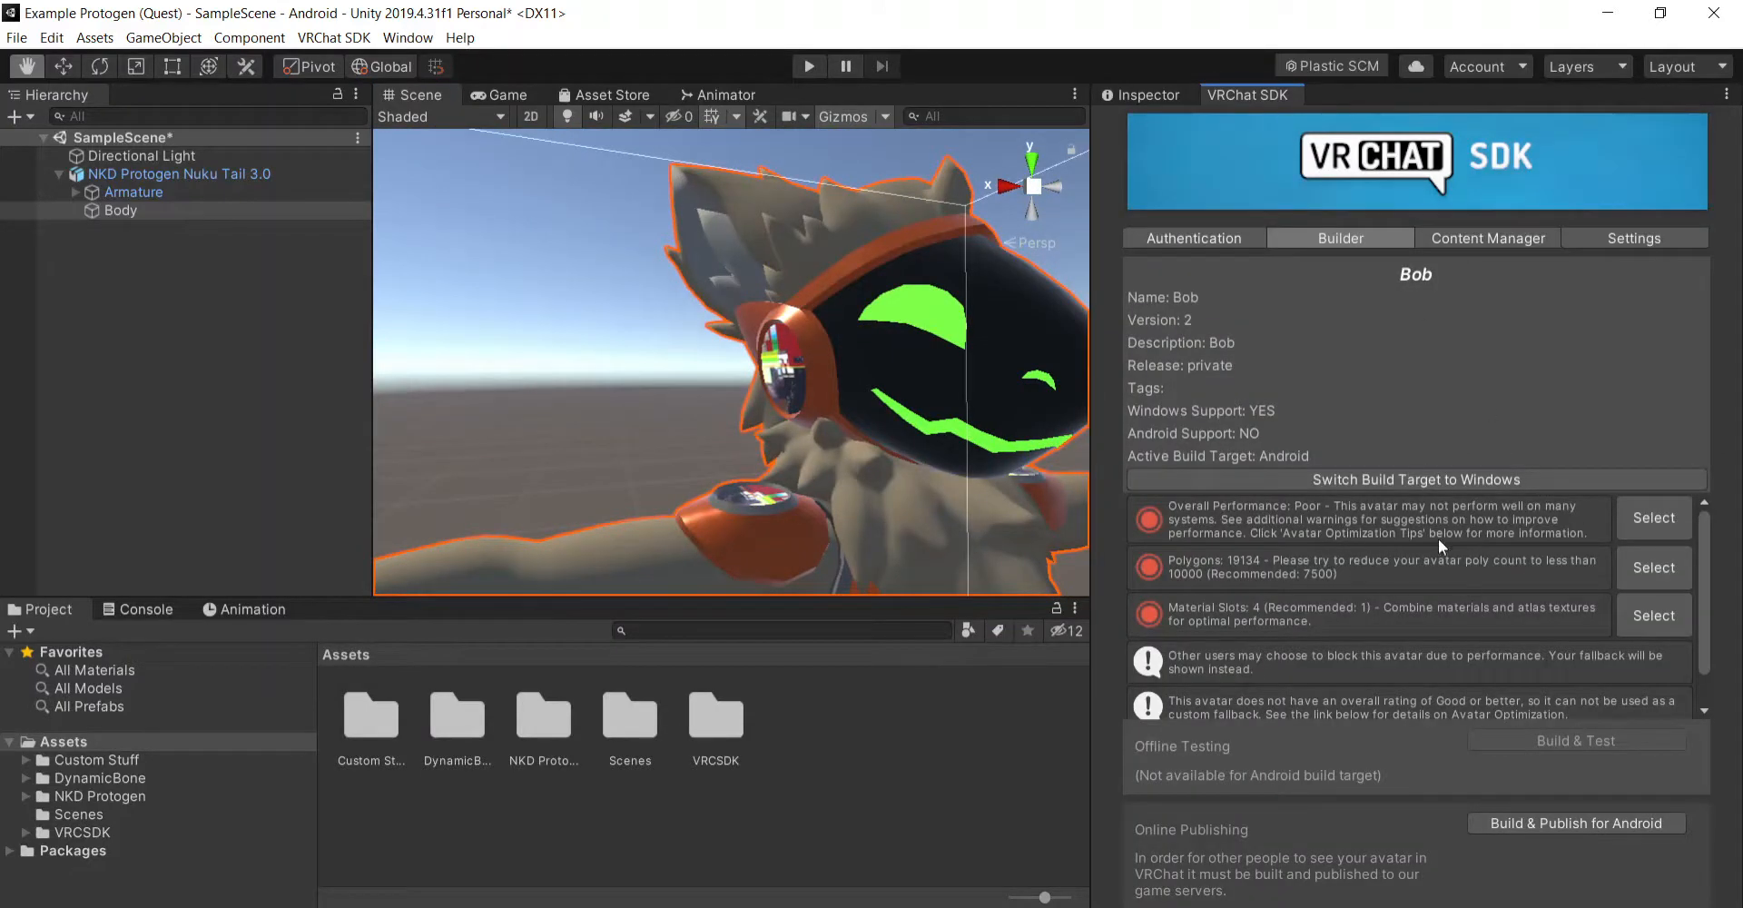
scroll(1472, 569, "down", 1)
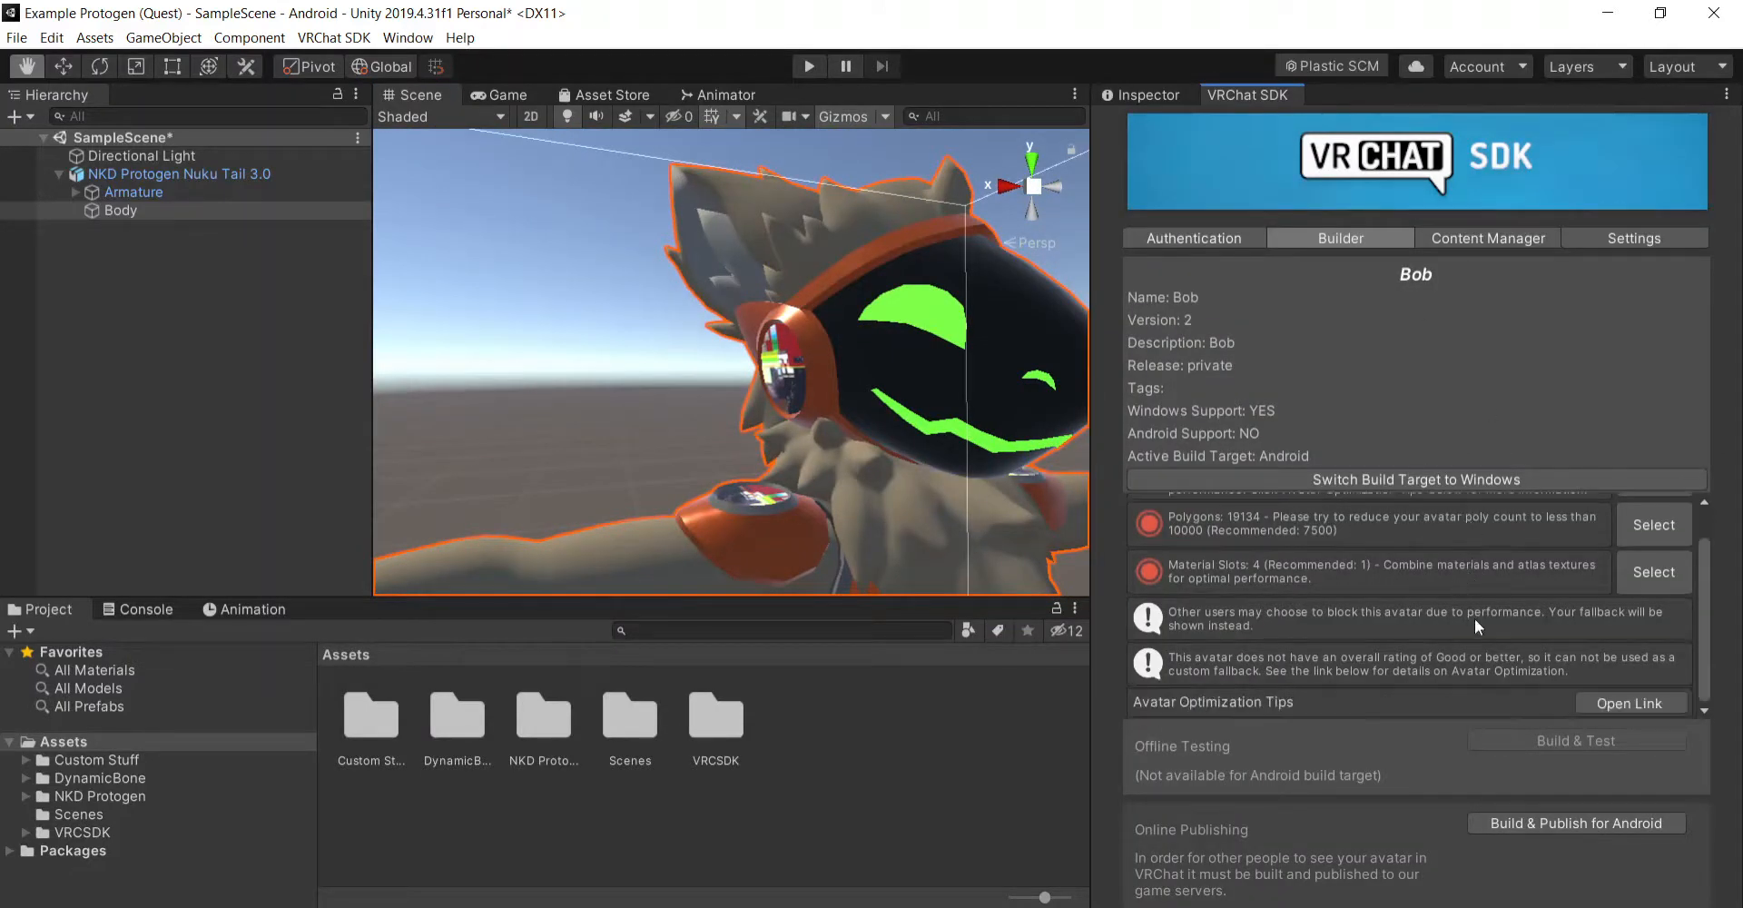
- Build and publish the avatar for Android, show the update form at 1x scale, upload it, and dismiss the completion notice
scroll(1398, 599, "up", 1)
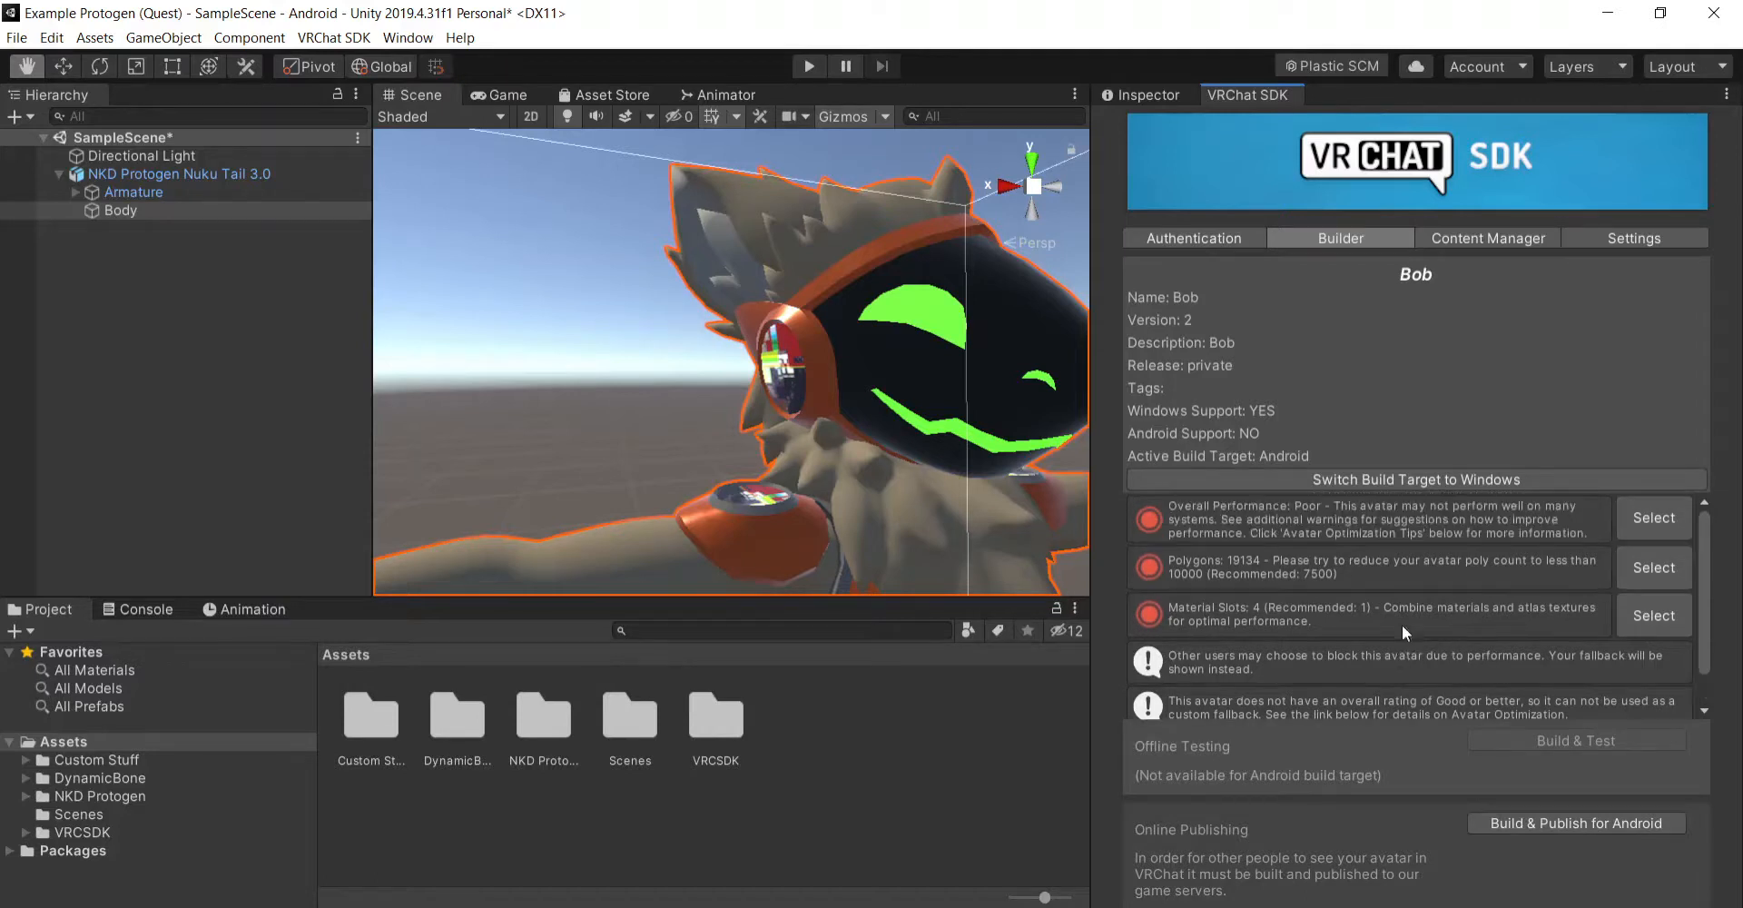
left_click(1540, 826)
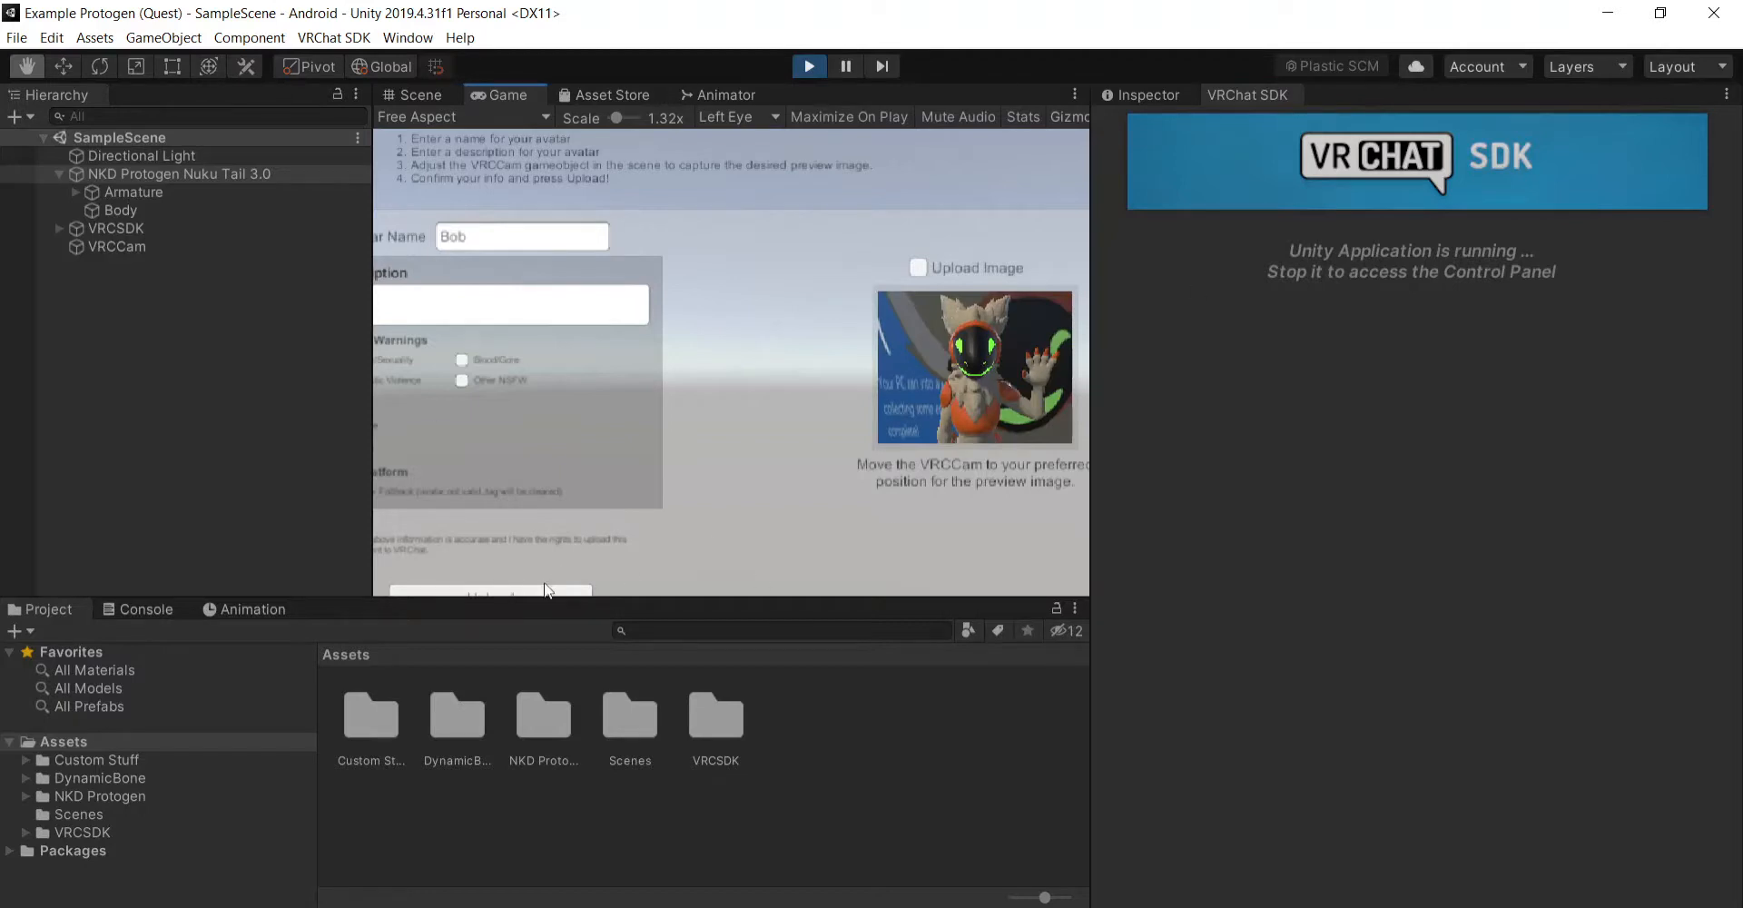
left_click_drag(617, 119, 609, 119)
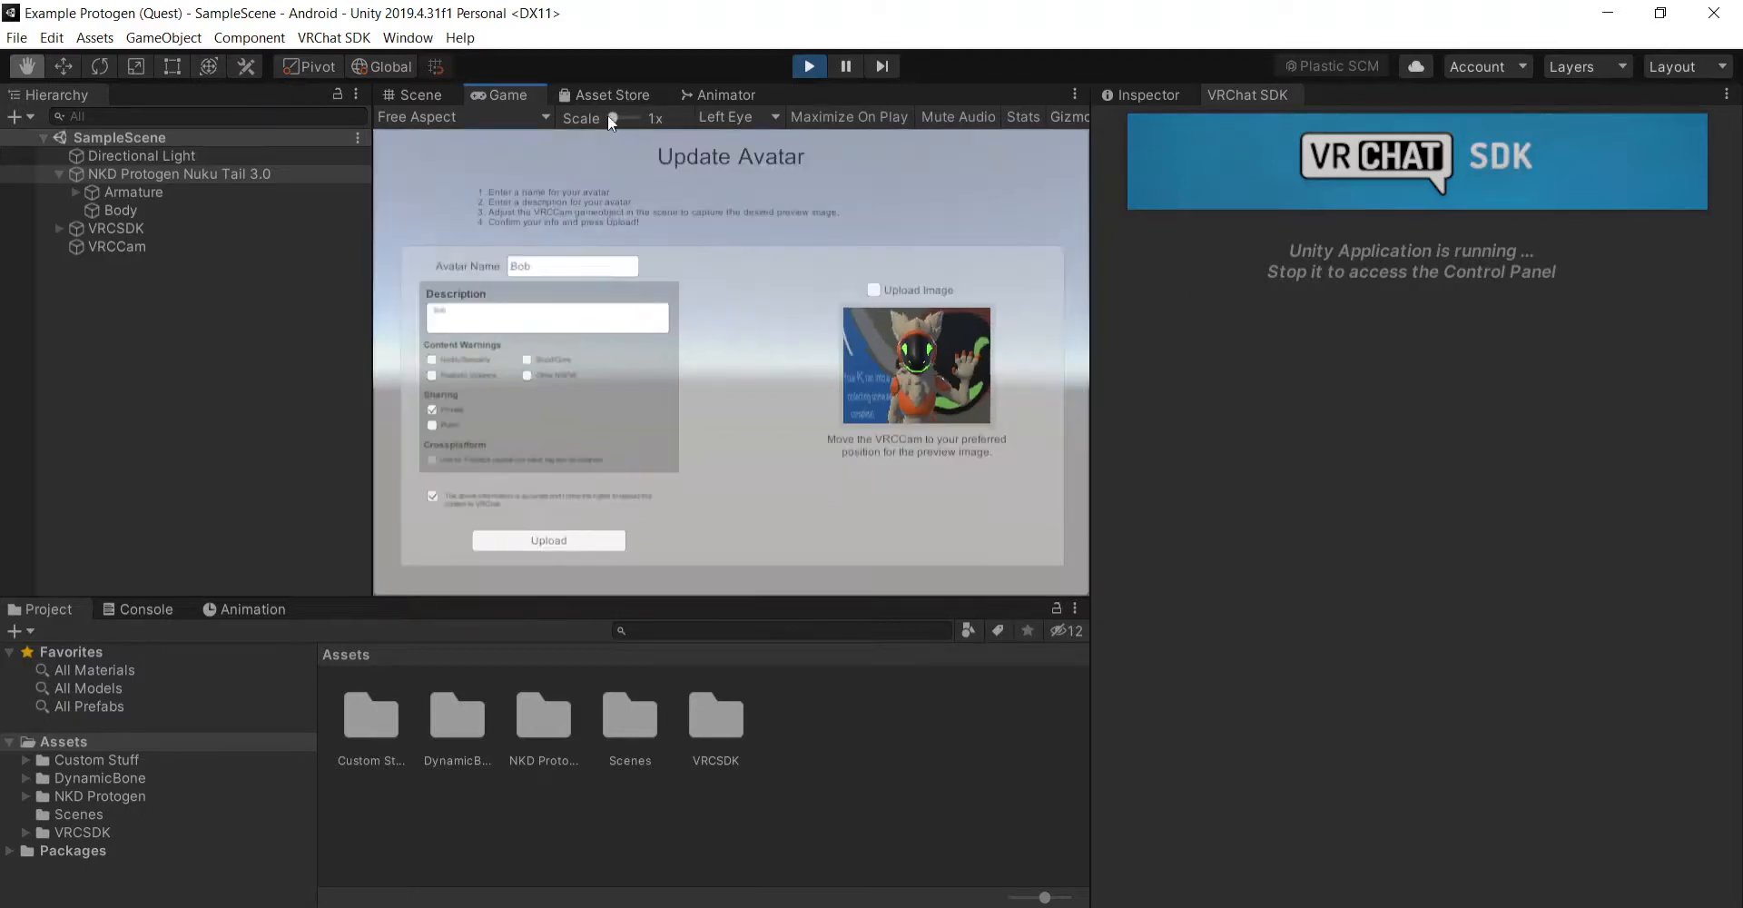
left_click(576, 541)
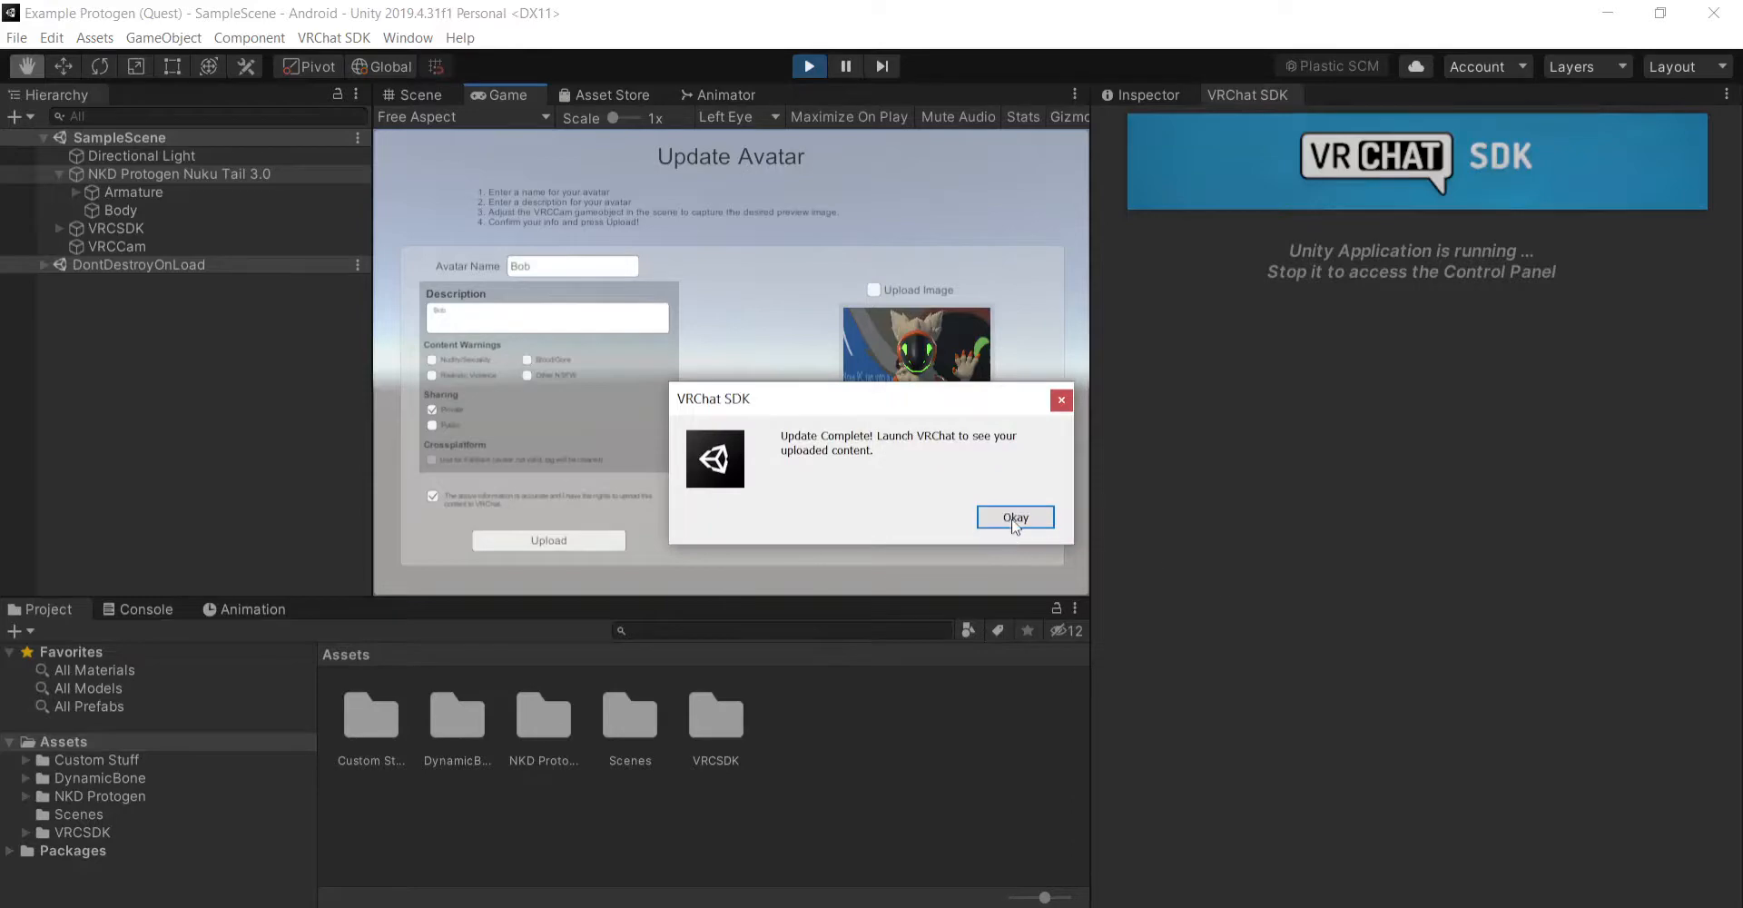
left_click(1015, 518)
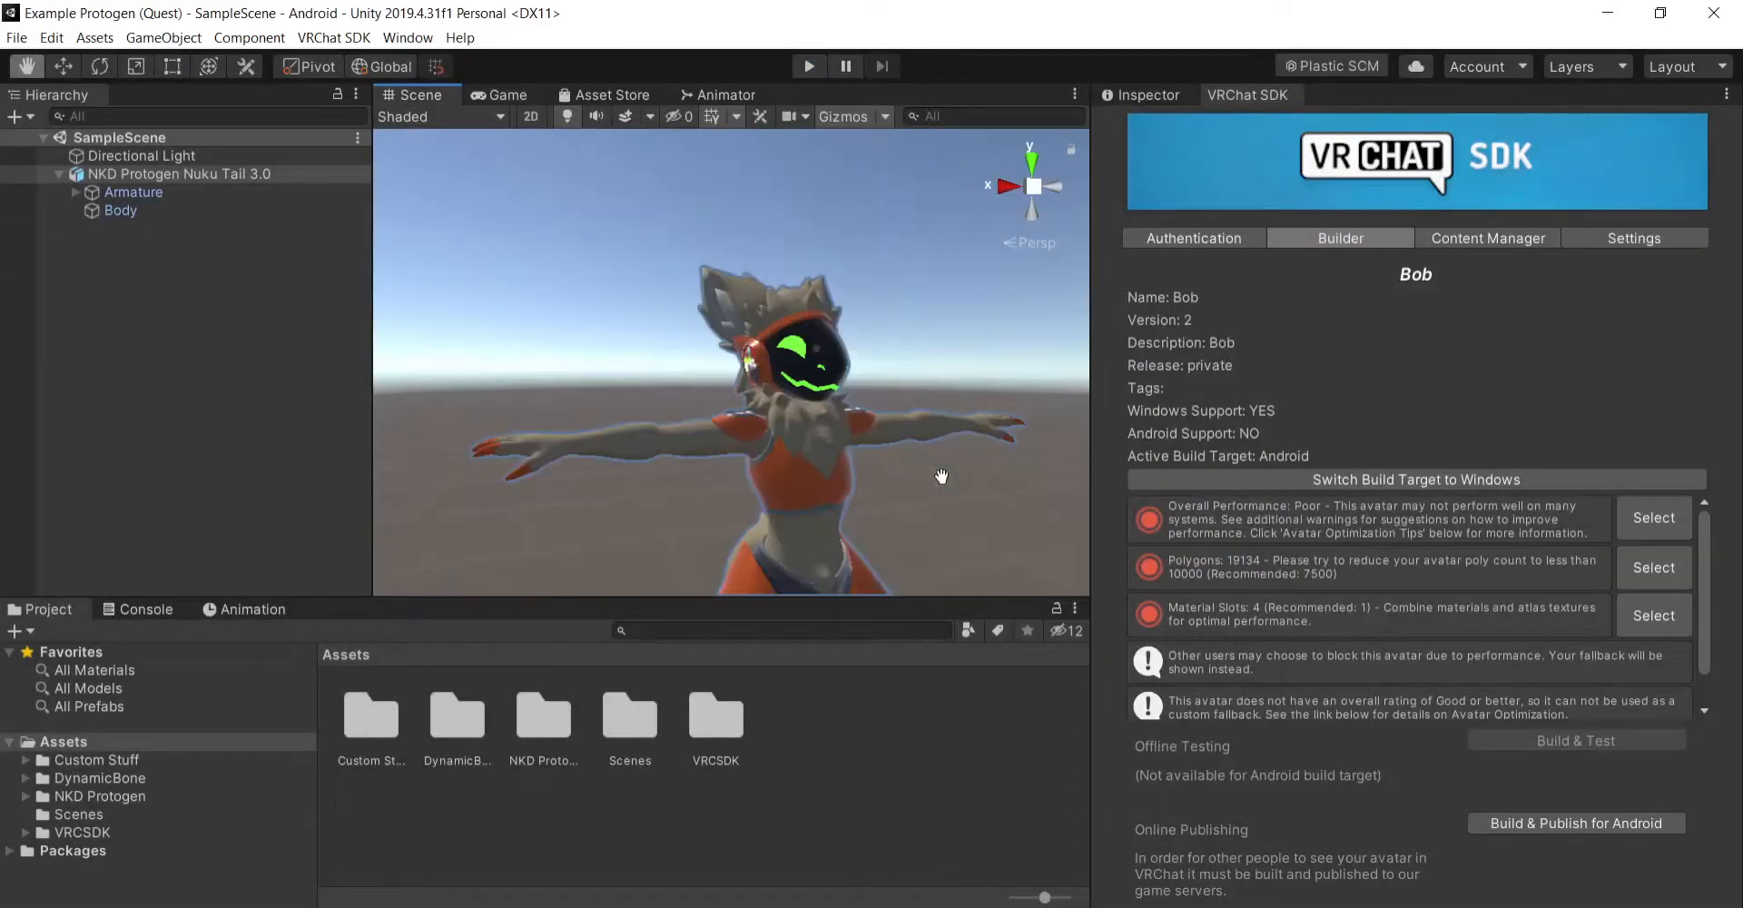
- Switch to Unity Hub and open the original Example Protogen project
scroll(958, 496, "up", 5)
left_click(996, 906)
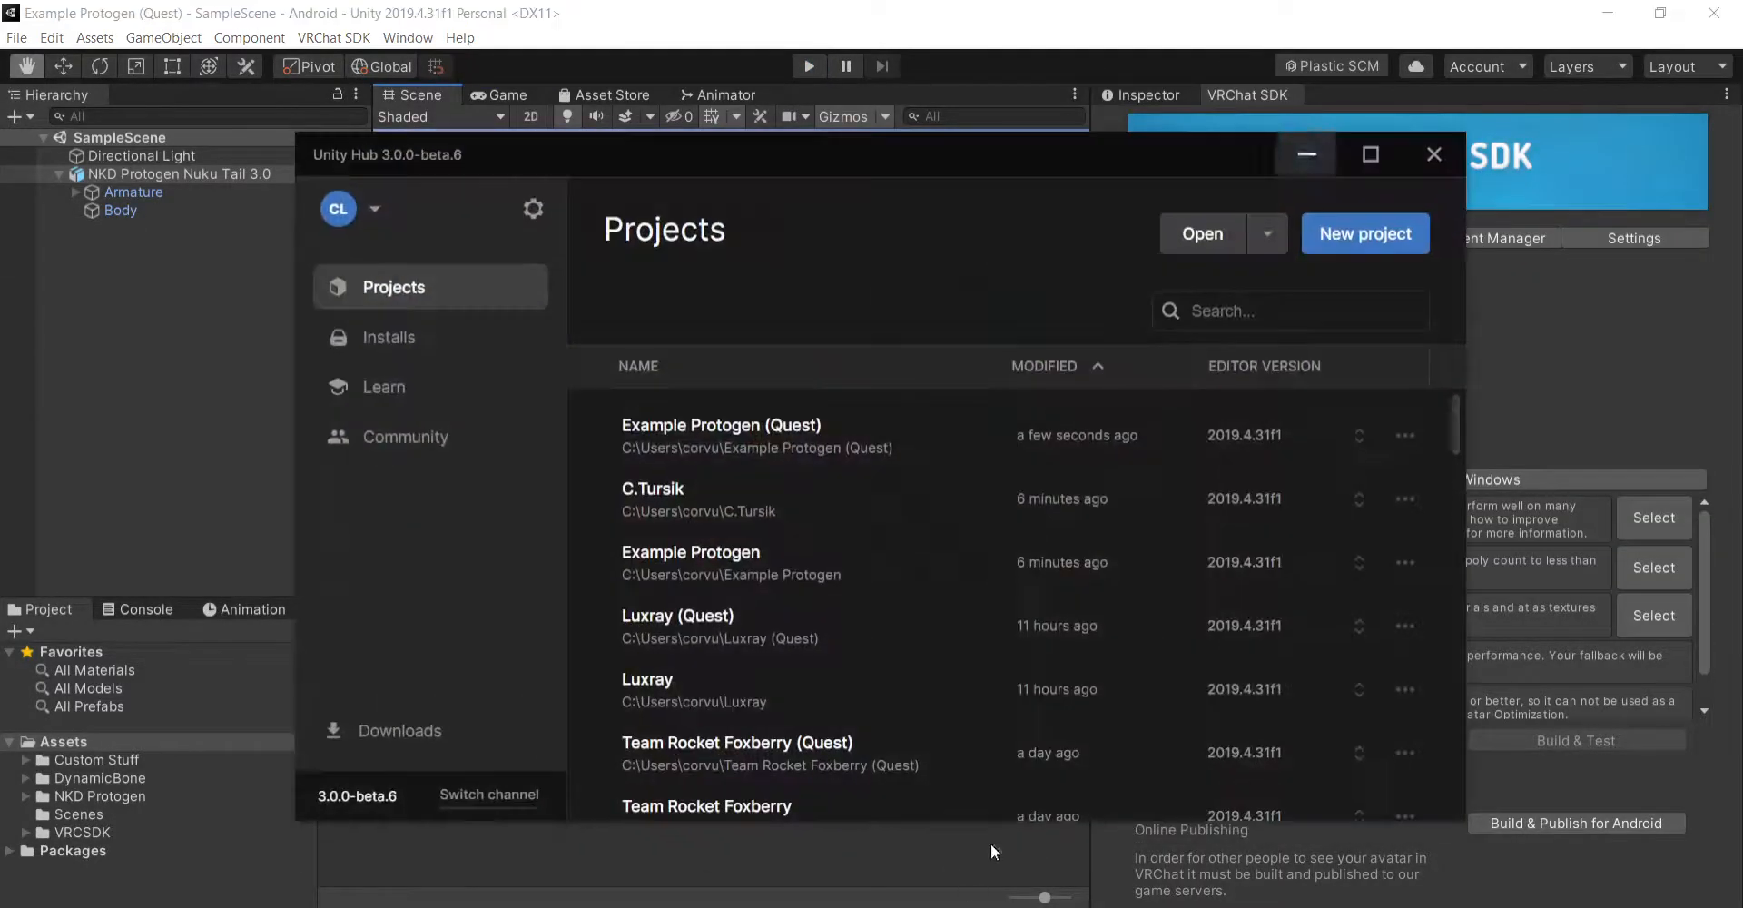
left_click(813, 550)
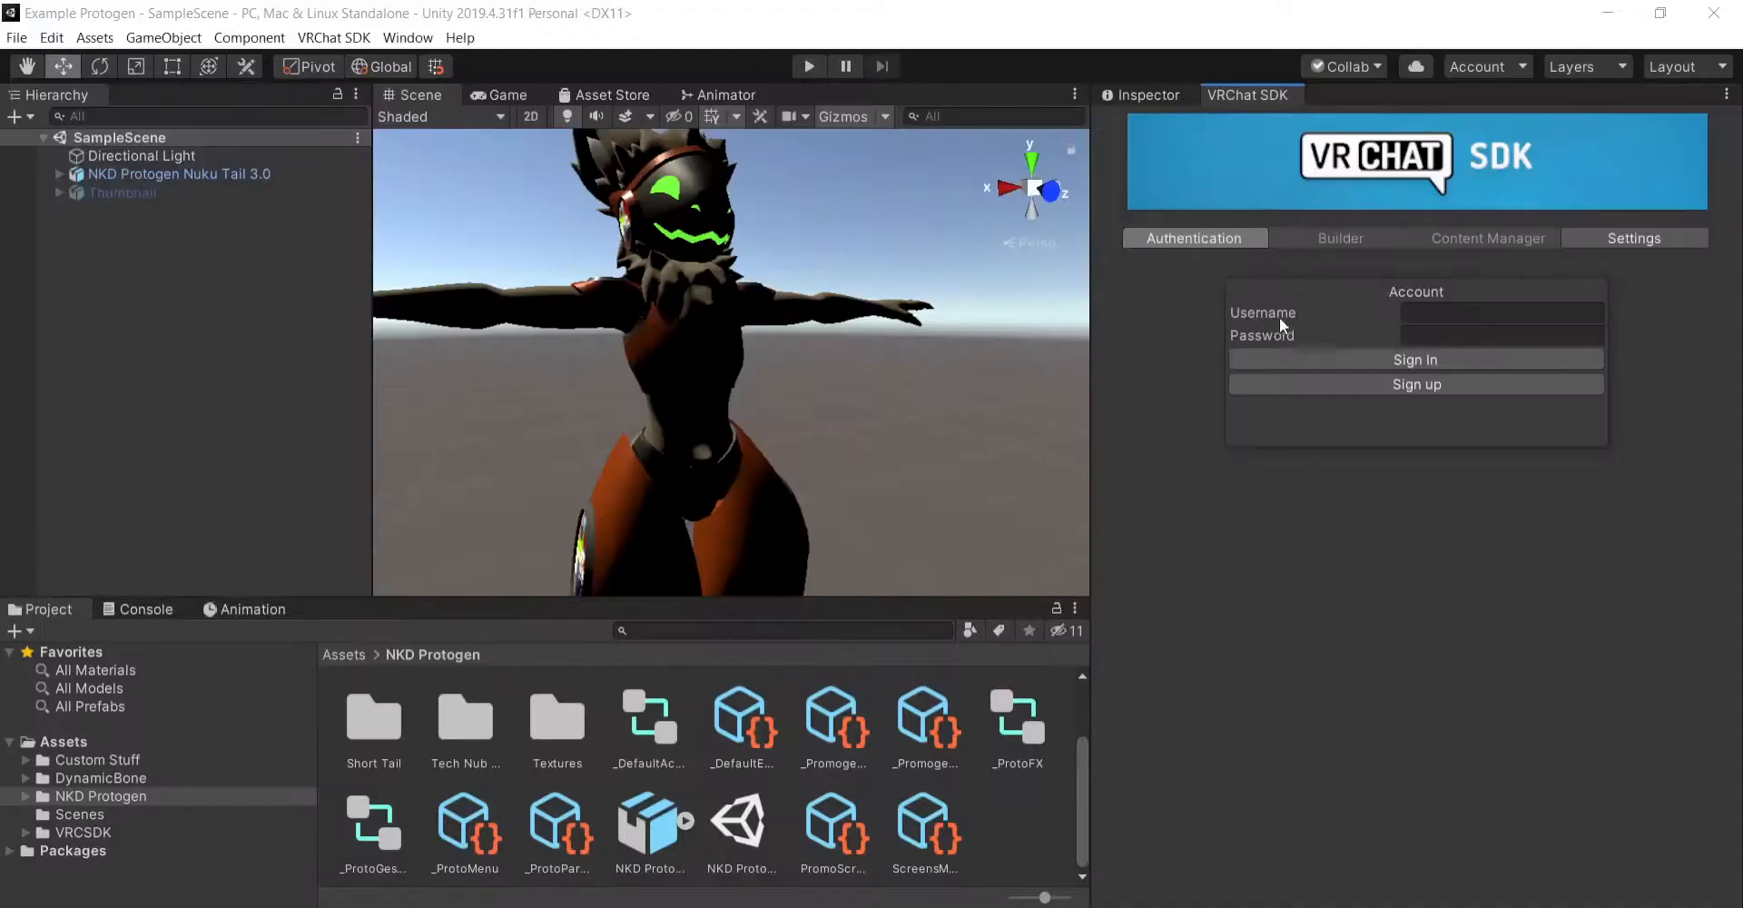
- Bring up the Inspector and examine the avatar's head and visor up close at an angle in the Scene view
left_click(1162, 97)
scroll(846, 278, "up", 5)
left_click(859, 278)
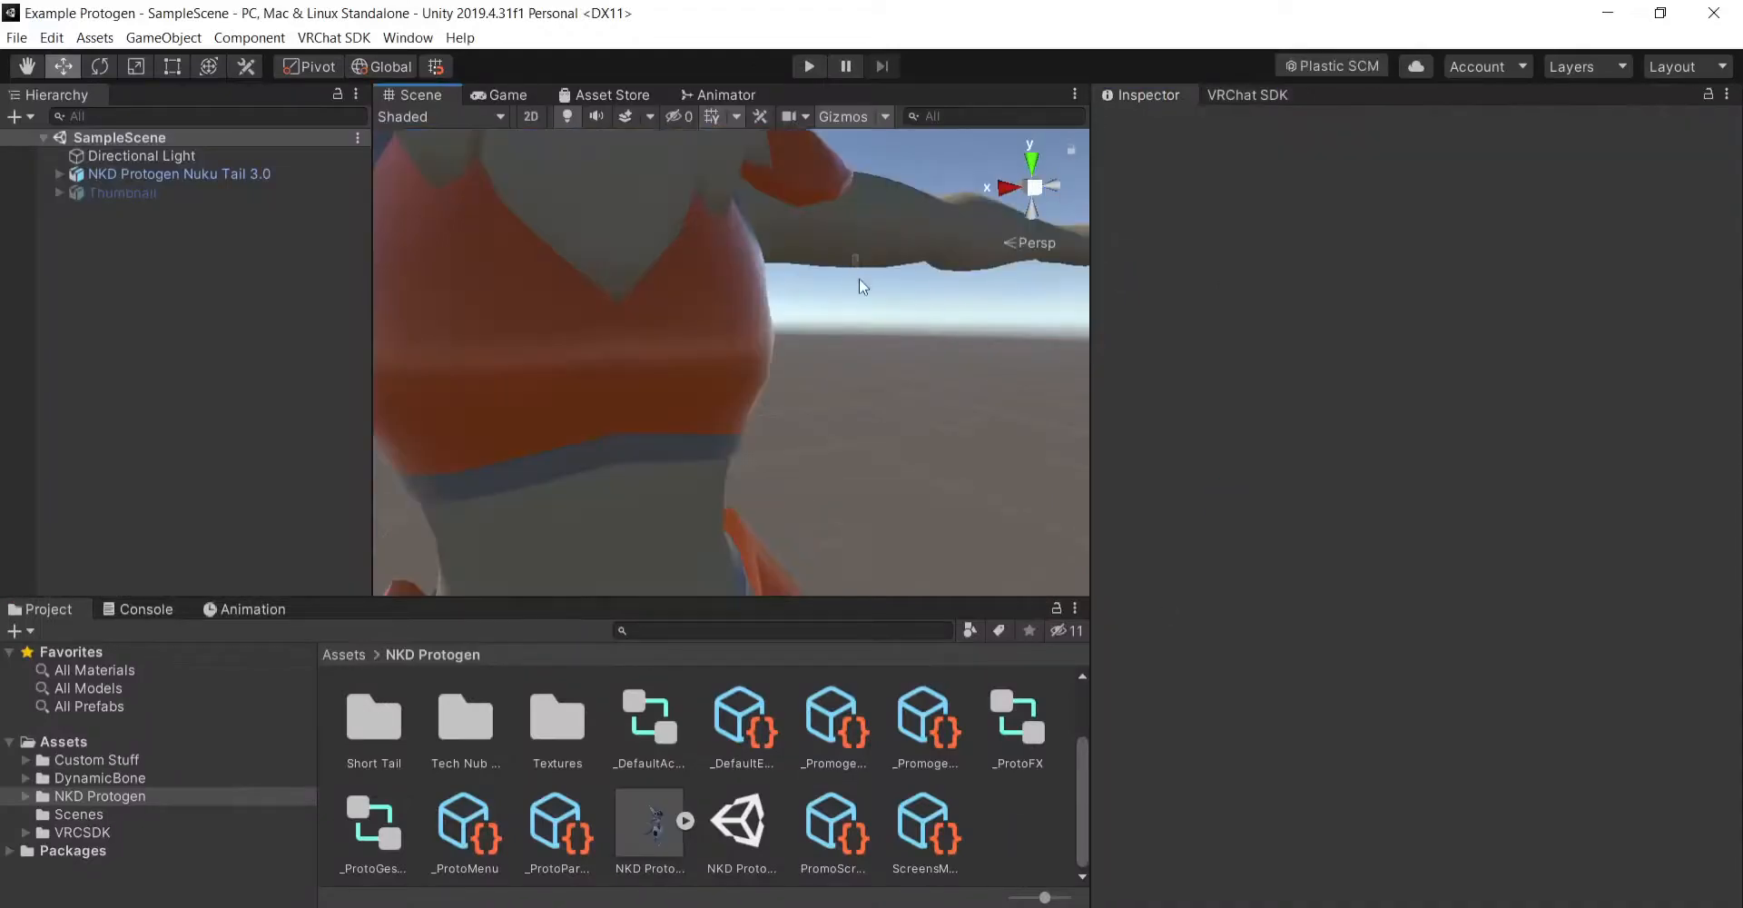
left_click(27, 67)
left_click_drag(781, 218, 704, 401)
scroll(945, 412, "down", 4)
right_click_drag(705, 401, 719, 366)
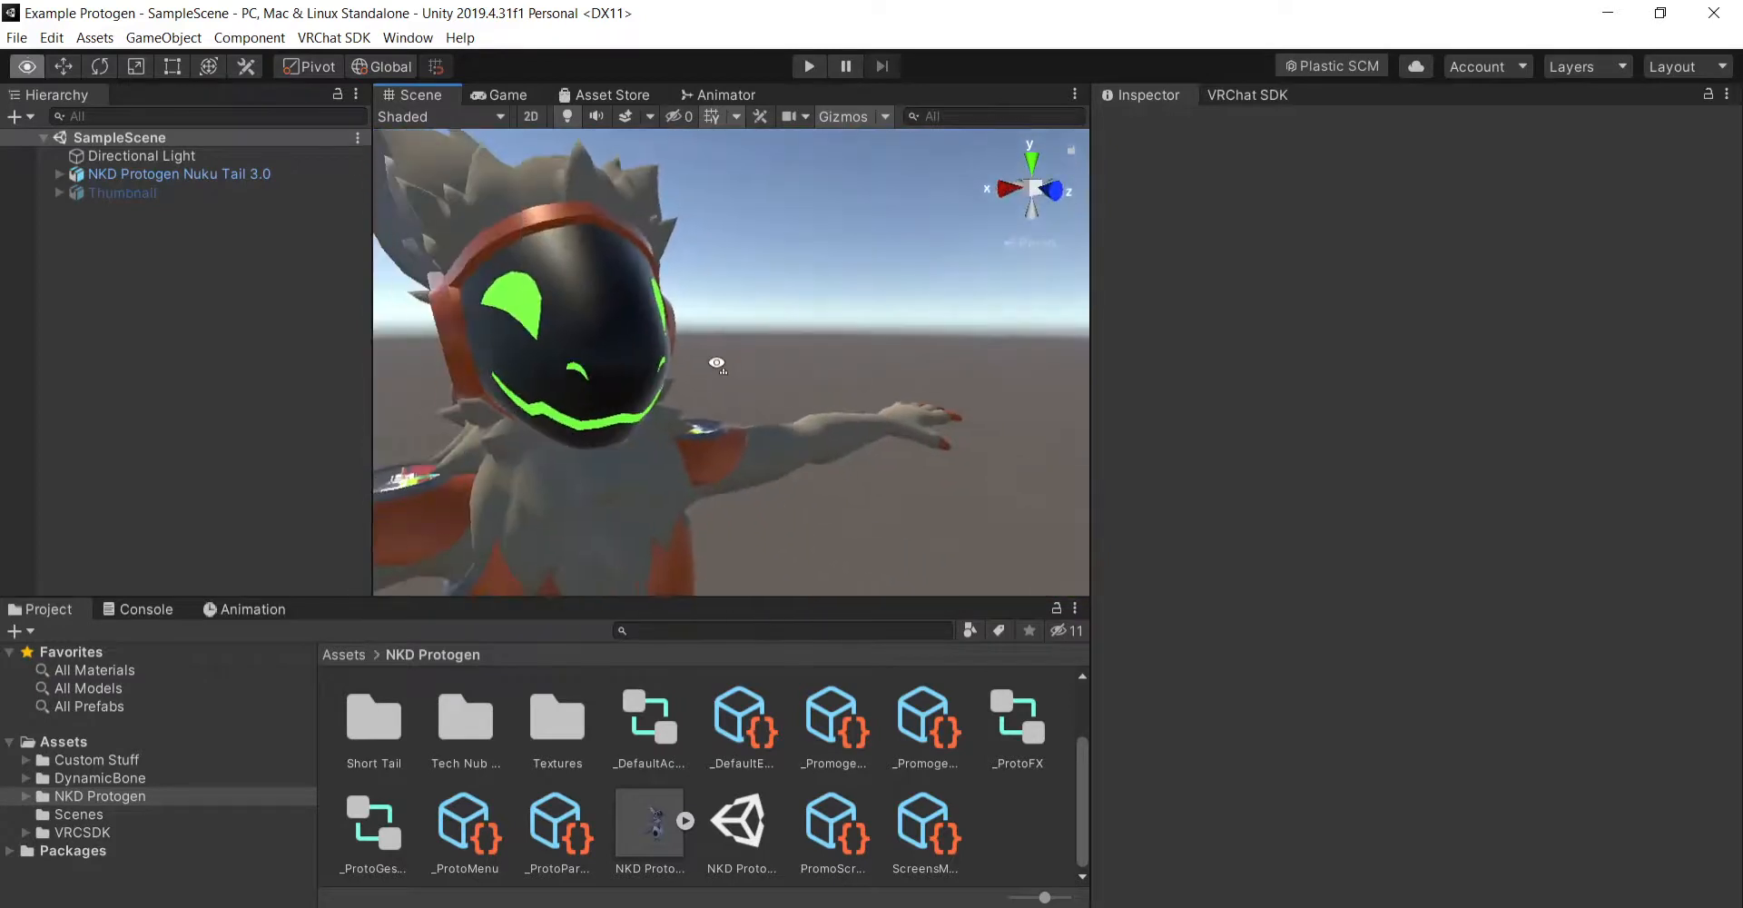
left_click_drag(719, 366, 754, 356)
- Set the Smoothness of the Body mesh's Screens material to 1 and collapse the material's settings
left_click(162, 174)
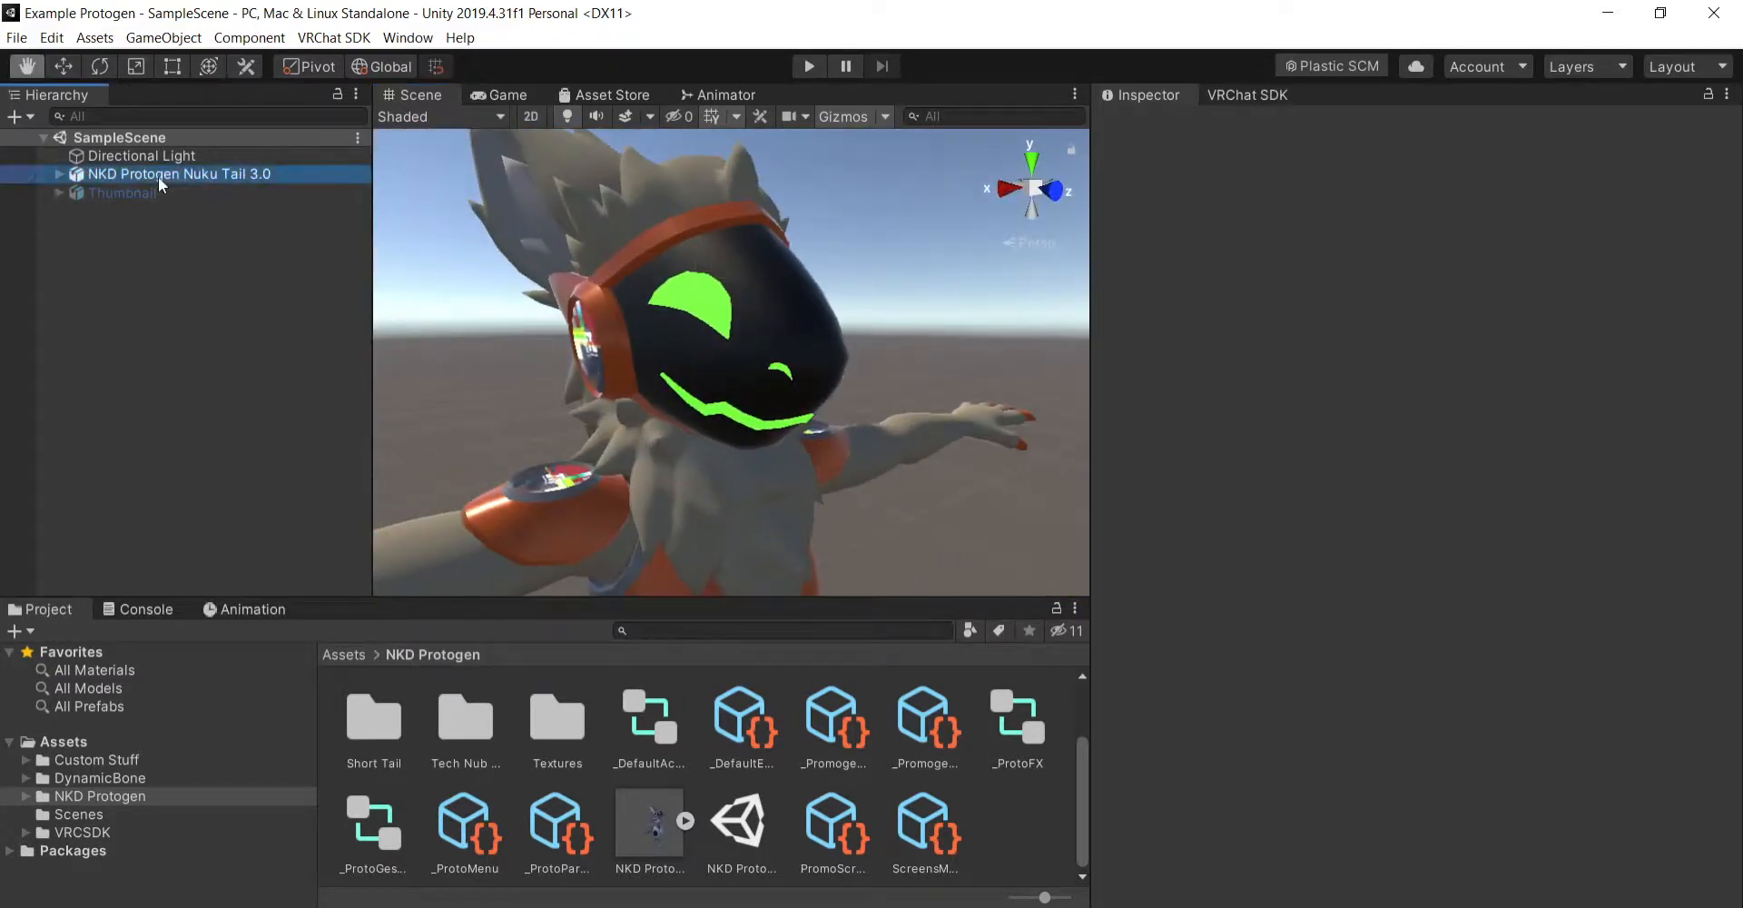
left_click(59, 173)
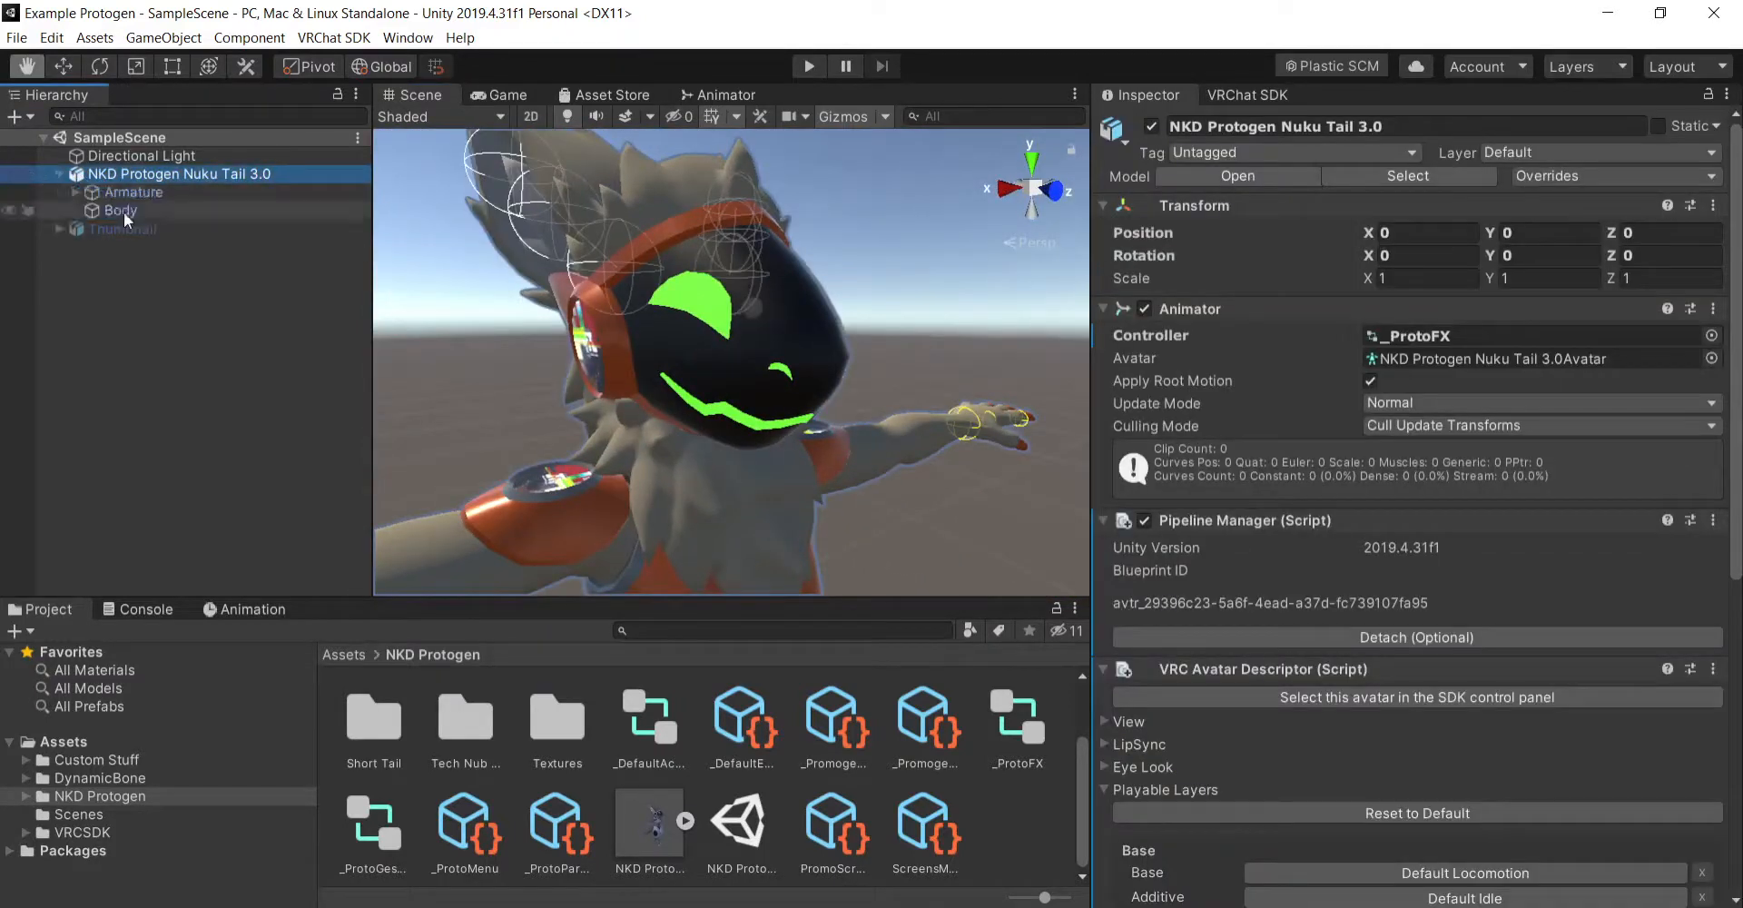
left_click(121, 209)
scroll(1294, 660, "down", 5)
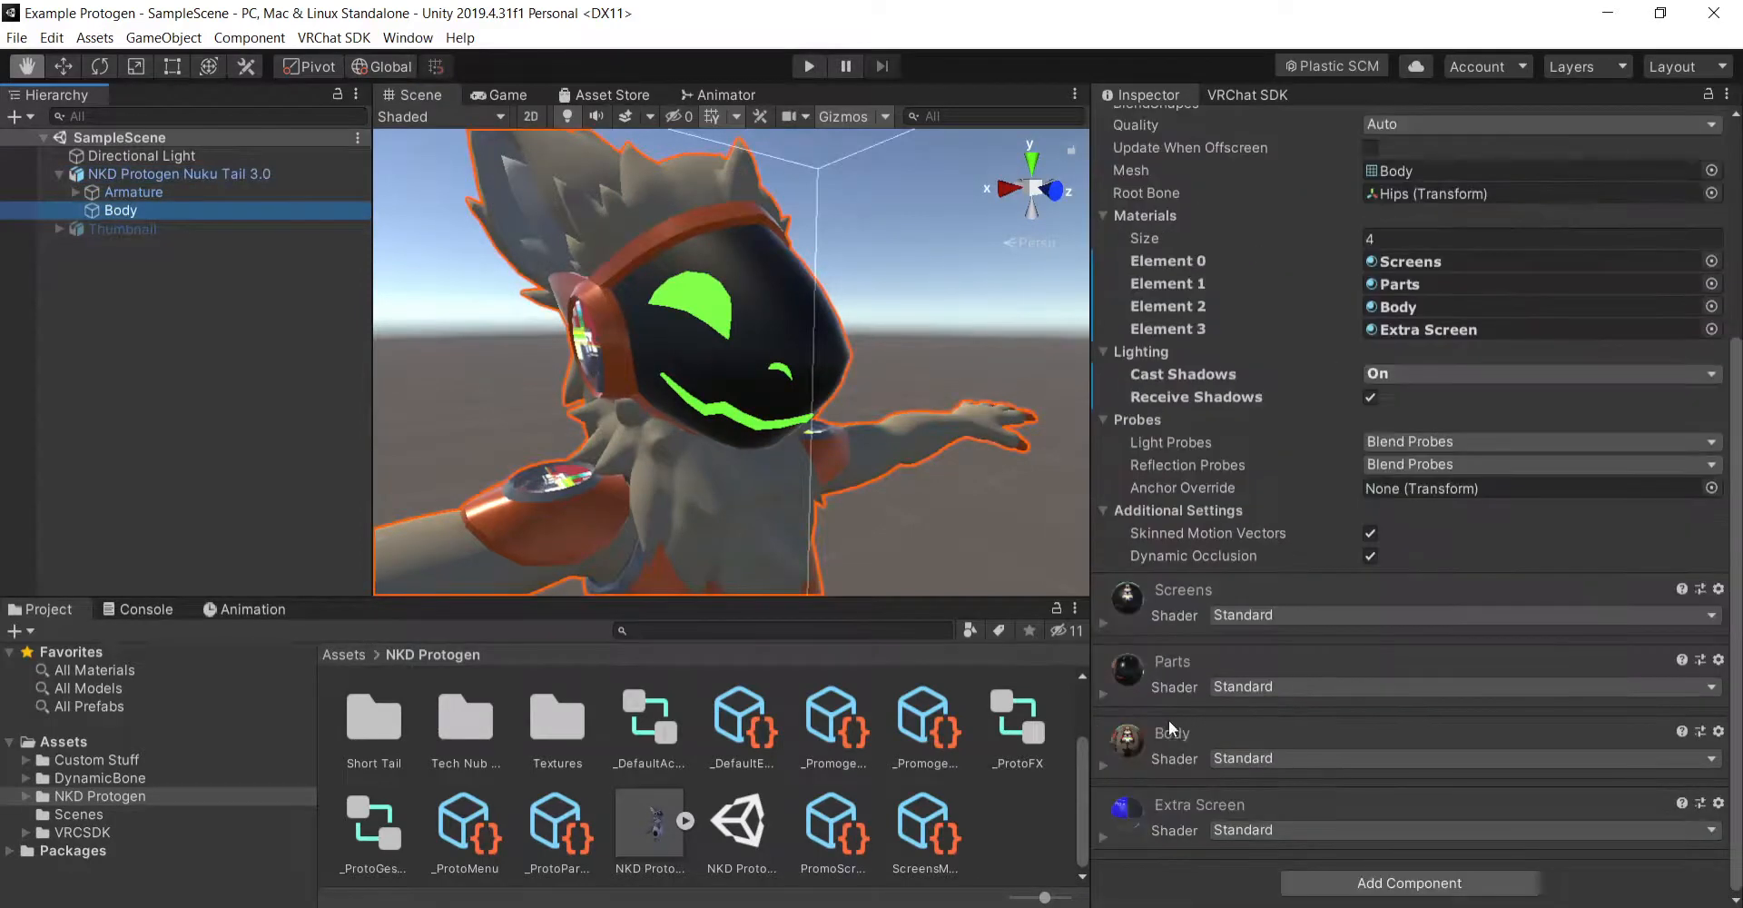
left_click(1103, 625)
scroll(1456, 492, "down", 5)
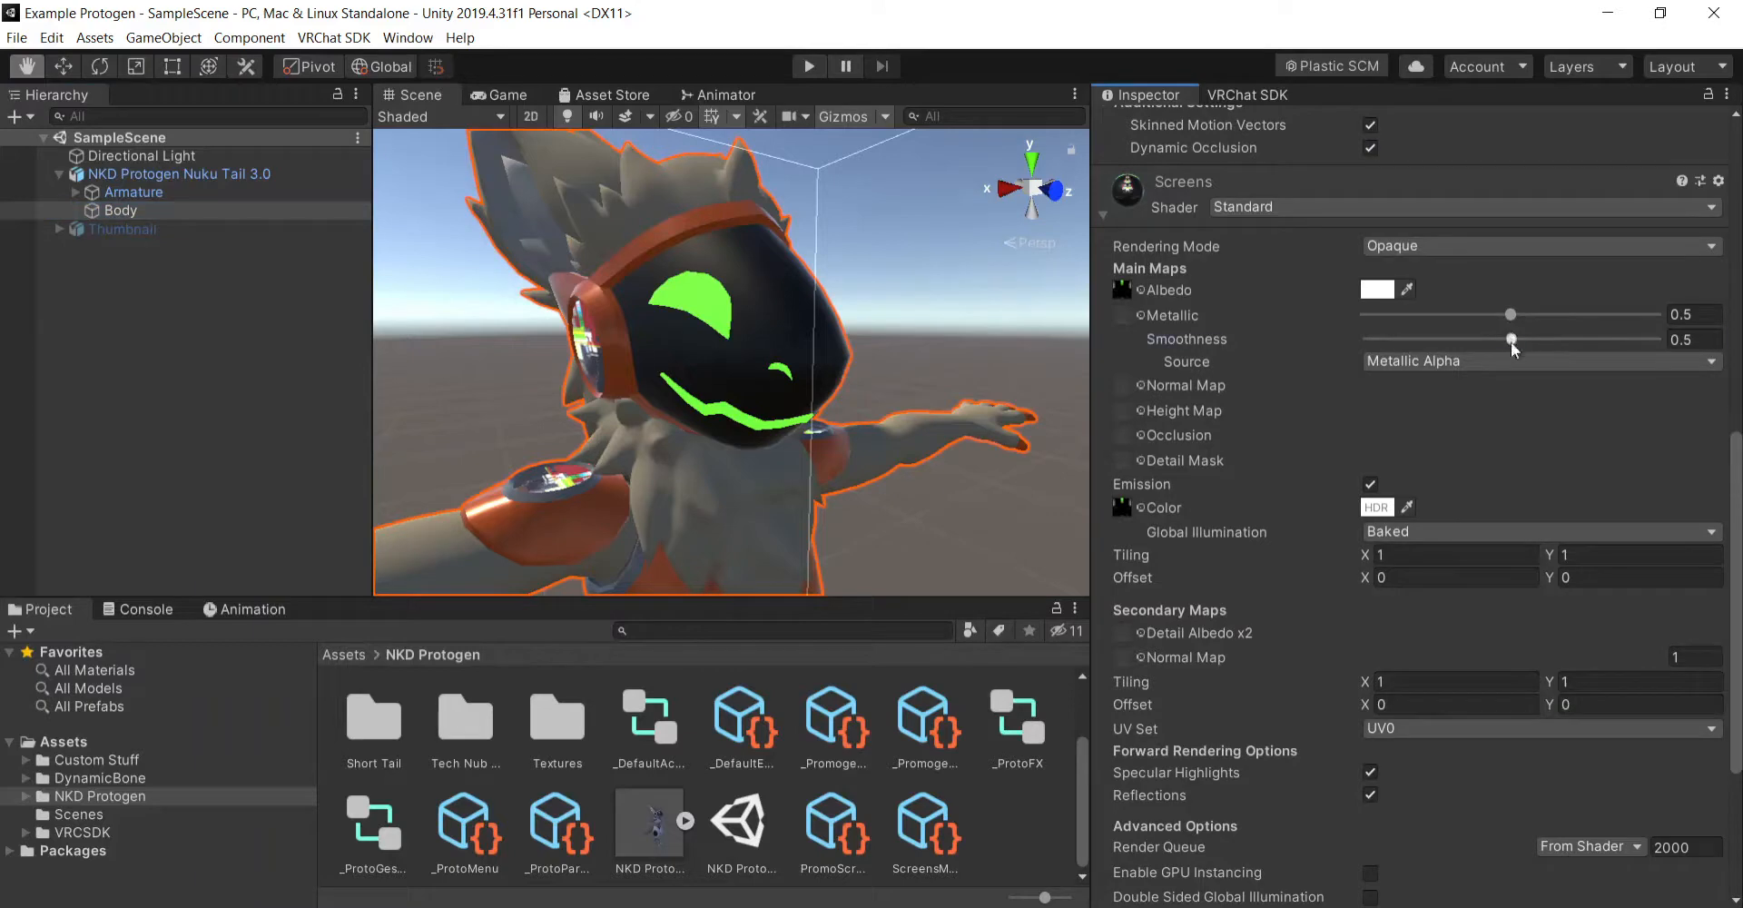
left_click_drag(1511, 340, 1654, 339)
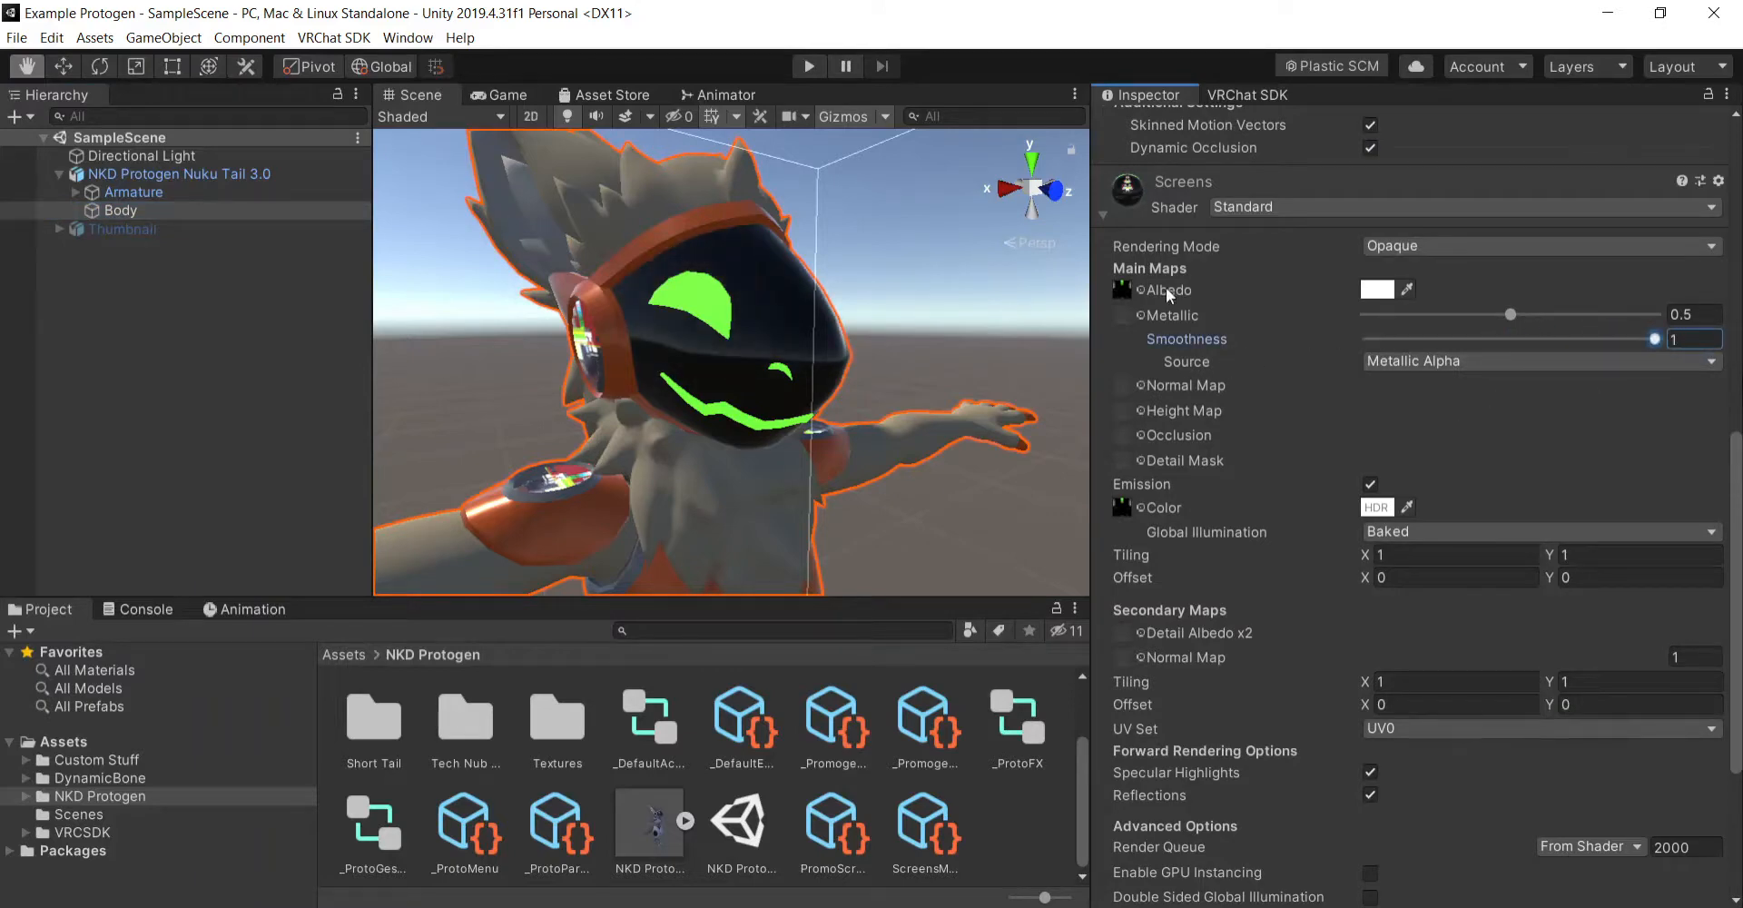
left_click(1105, 216)
scroll(1240, 341, "up", 5)
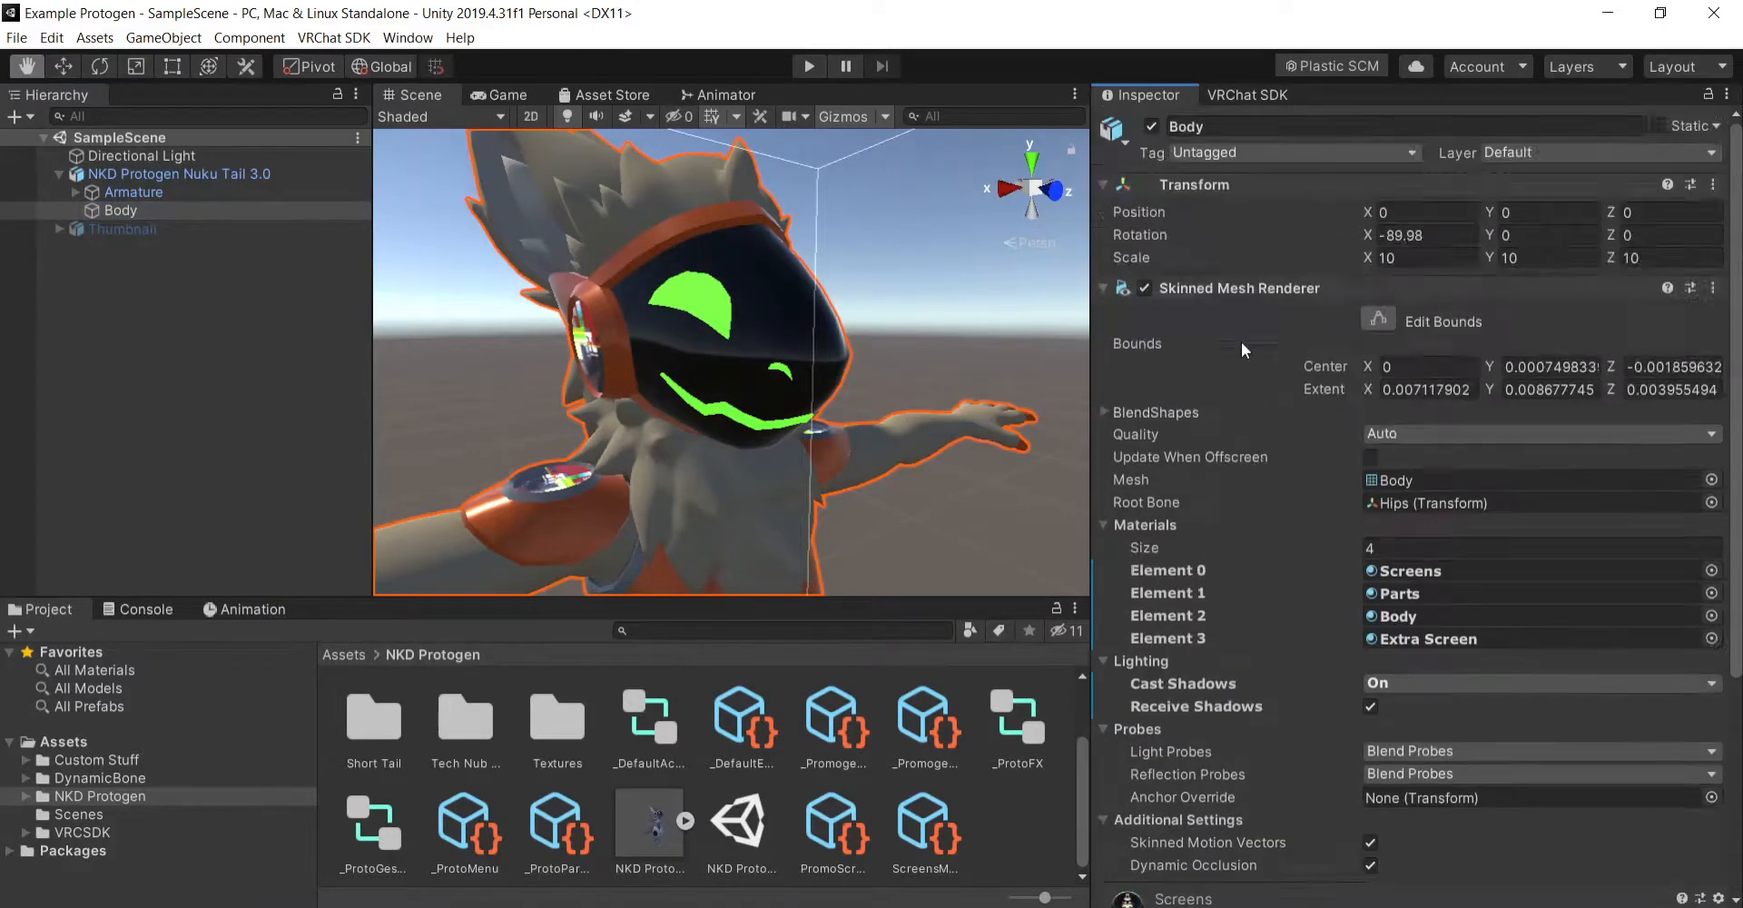
- Open the avatar's build and publishing options in the VRChat SDK builder
left_click(1286, 94)
left_click(1354, 240)
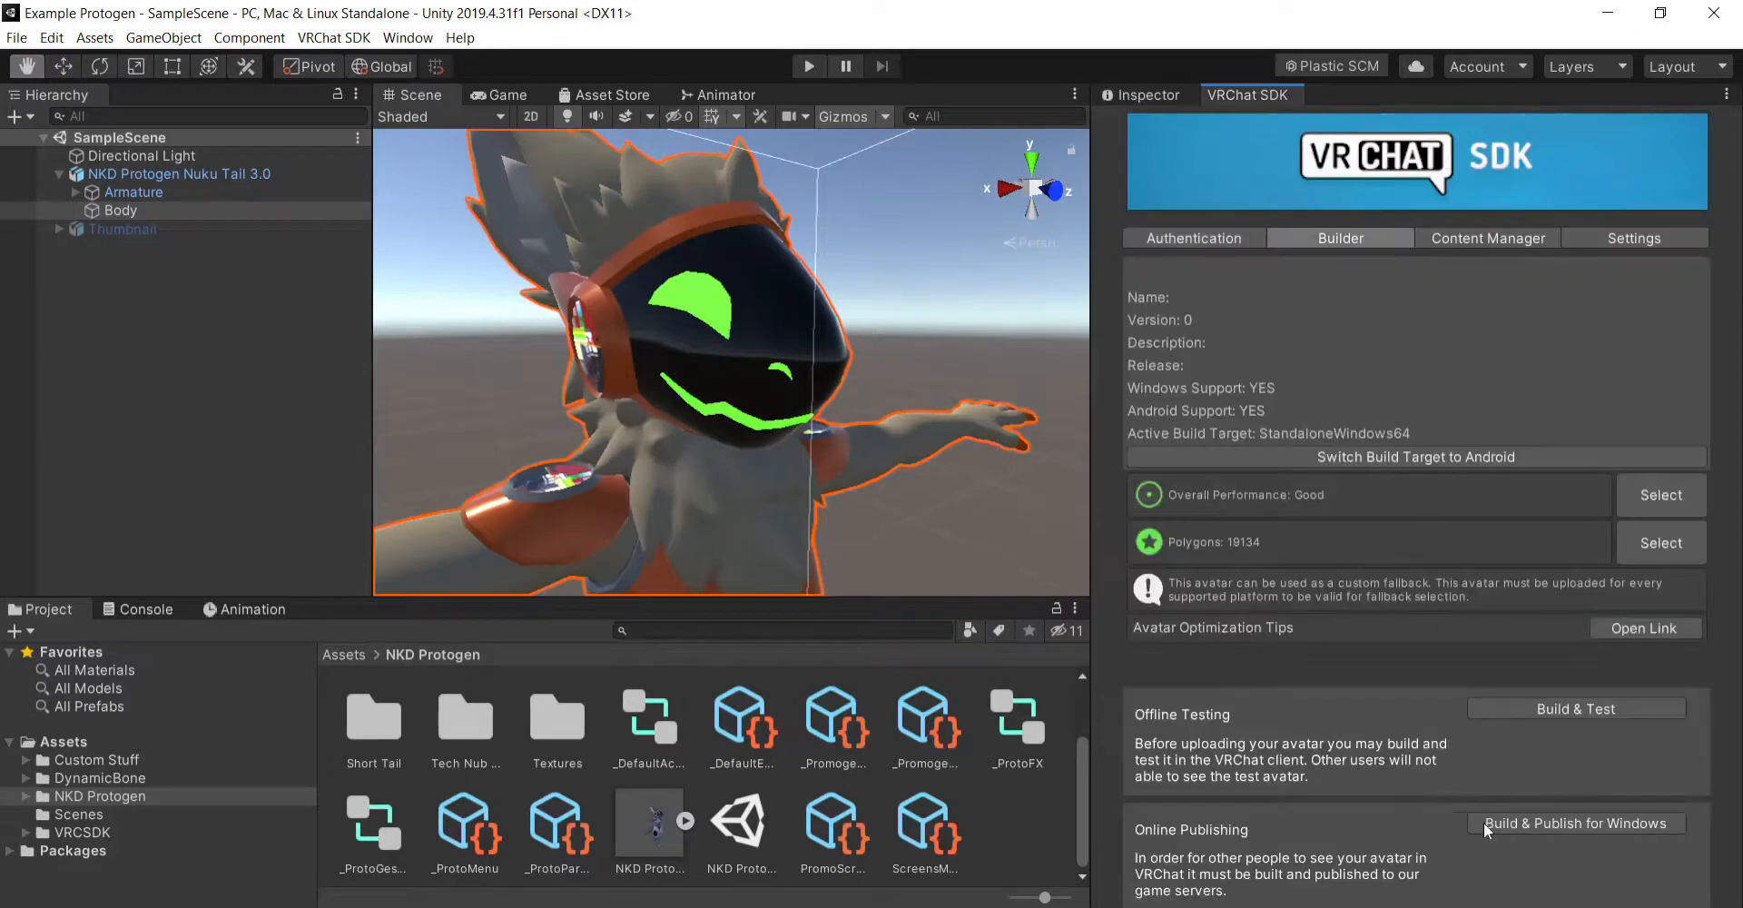